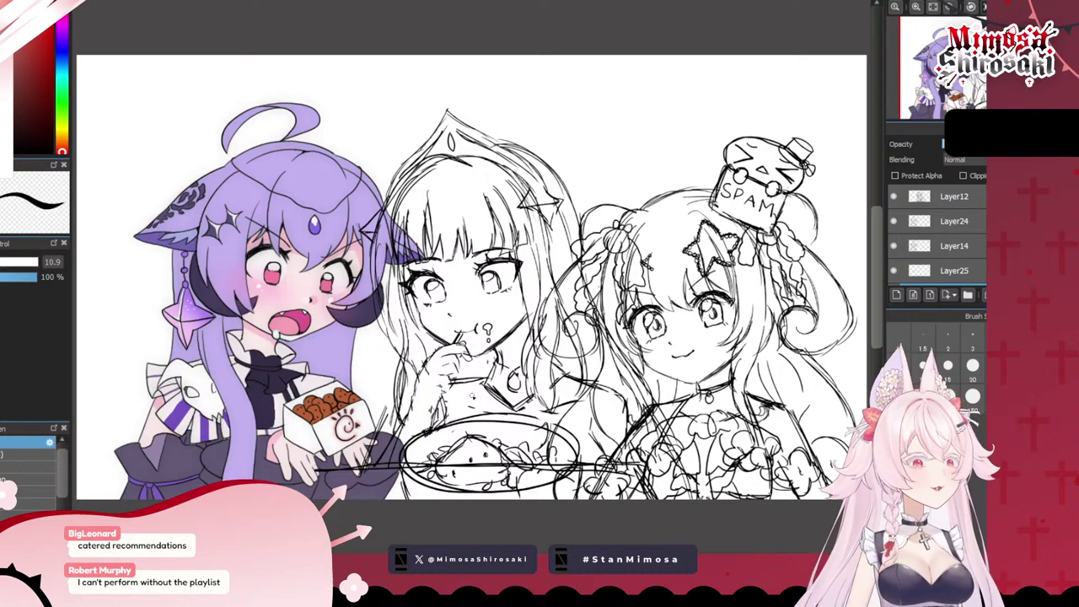
# - Hide Layer12, which holds the middle girl's sketch
pyautogui.click(930, 294)
pyautogui.scroll(1, 972, 245)
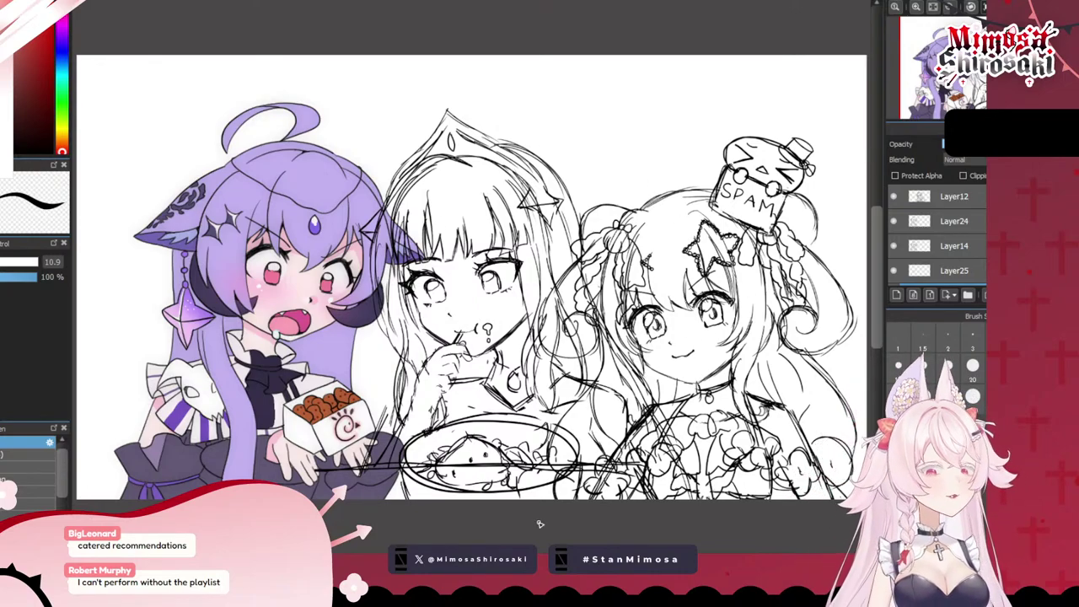
pyautogui.moveTo(471, 556); pyautogui.dragTo(498, 556)
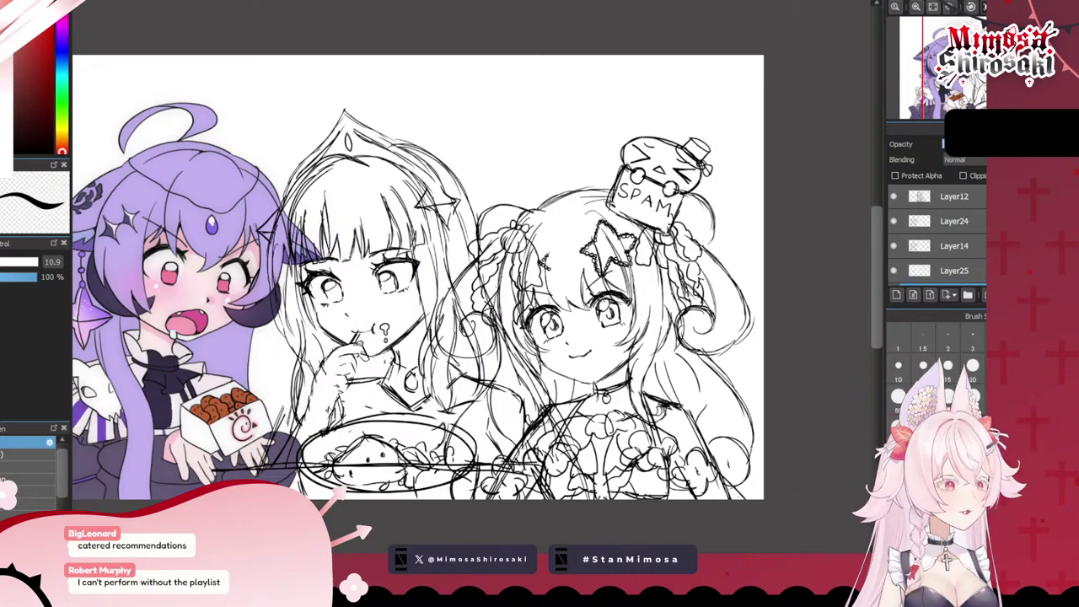
pyautogui.scroll(2, 711, 303)
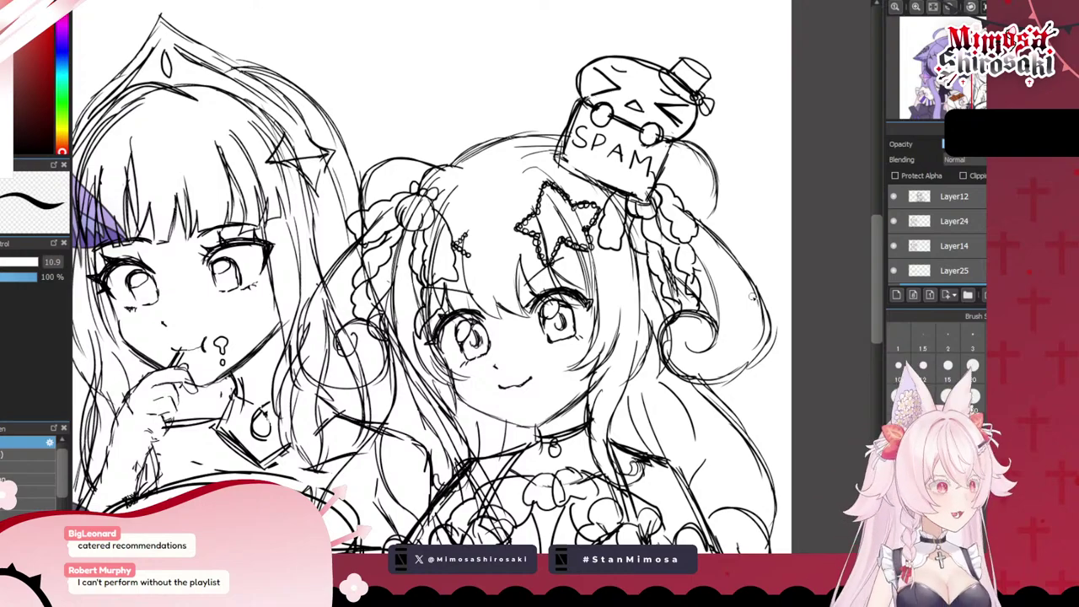
pyautogui.click(895, 201)
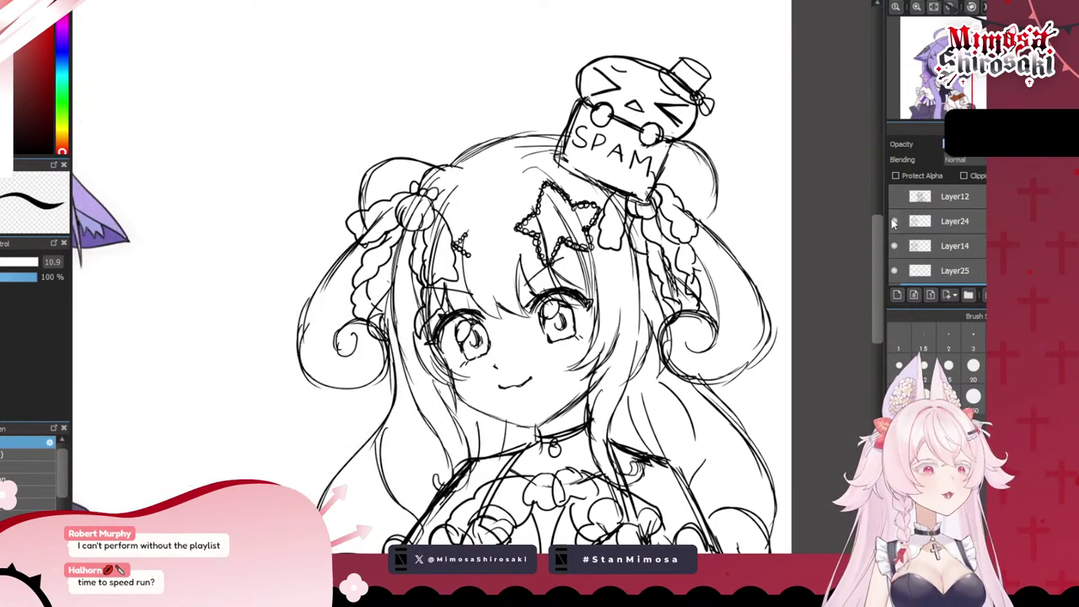
# - Hide the purple-haired girl's colour layers, starting with Layer15 and Layer19
pyautogui.click(905, 245)
pyautogui.scroll(-3, 936, 228)
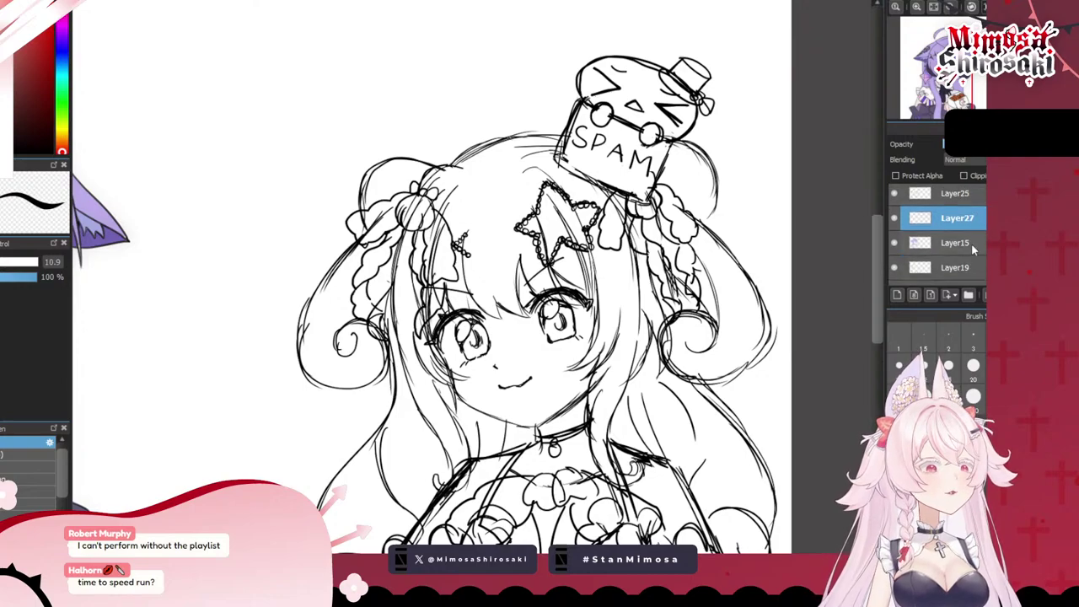
pyautogui.scroll(-5, 956, 216)
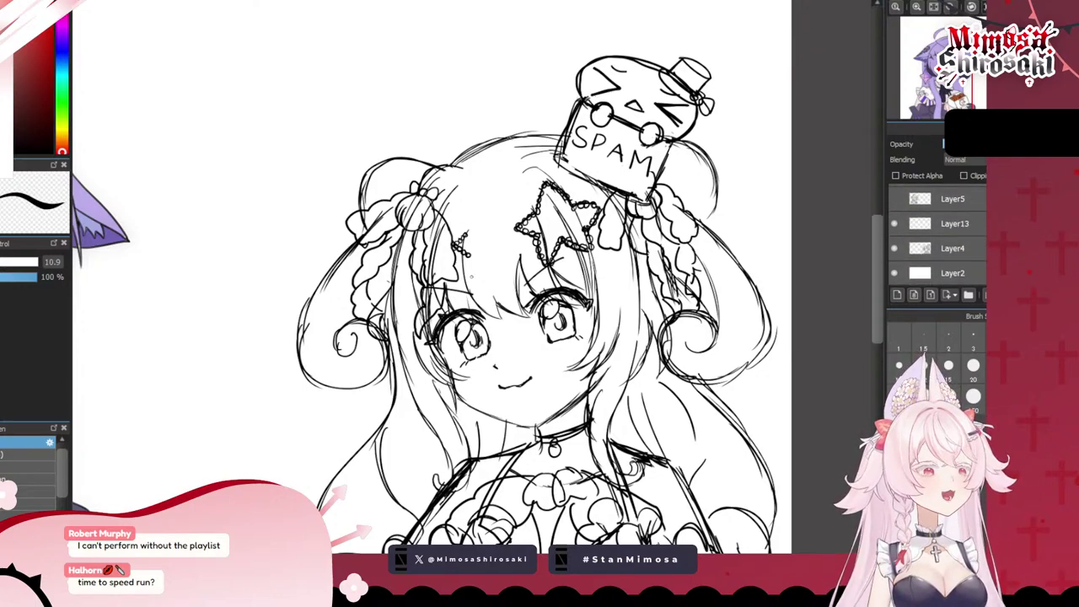
pyautogui.scroll(3, 936, 236)
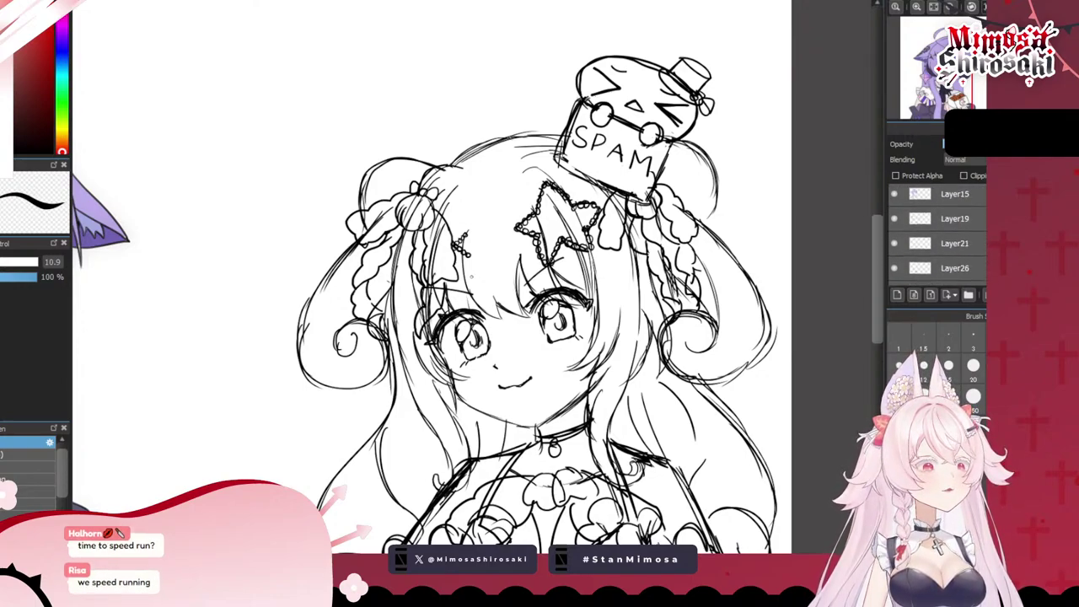
pyautogui.click(928, 234)
pyautogui.scroll(1, 923, 227)
pyautogui.scroll(-3, 636, 287)
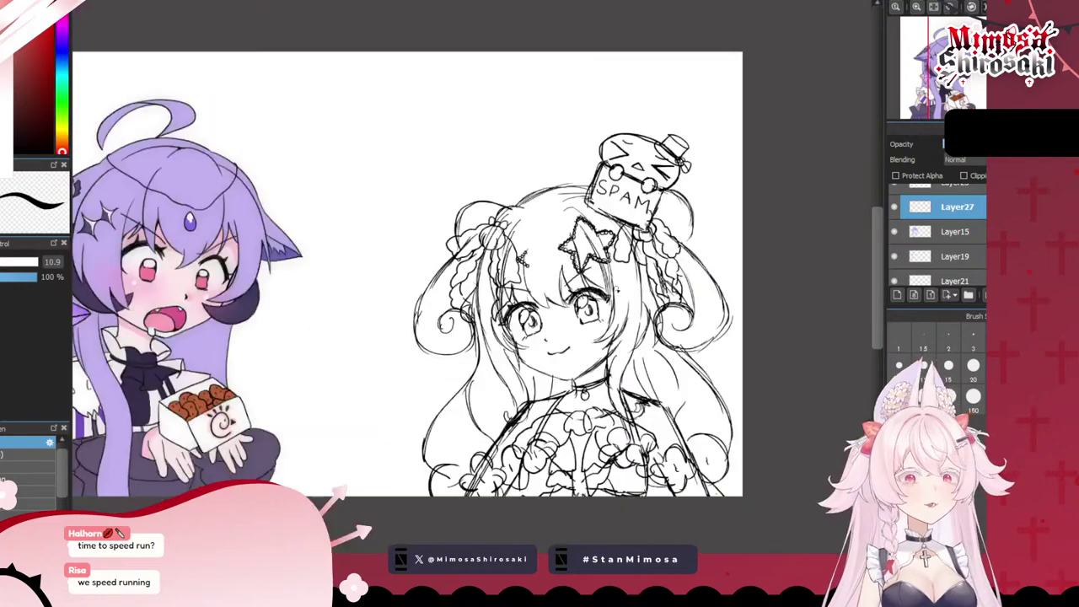
pyautogui.moveTo(896, 234); pyautogui.dragTo(895, 269)
pyautogui.scroll(-2, 911, 245)
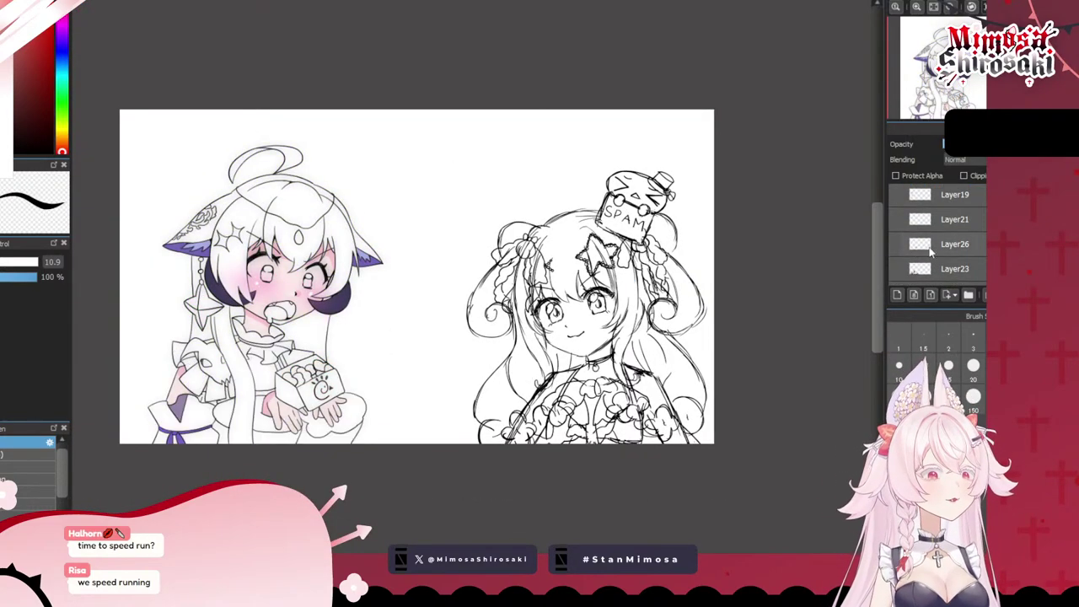
# - Hide the remaining purple-haired girl layers down to Layer13, and select Layer4 with the third girl's sketch
pyautogui.scroll(-4, 911, 236)
pyautogui.moveTo(894, 197); pyautogui.dragTo(894, 280)
pyautogui.scroll(-3, 910, 245)
pyautogui.scroll(-1, 913, 243)
pyautogui.click(894, 273)
pyautogui.click(916, 250)
pyautogui.click(895, 249)
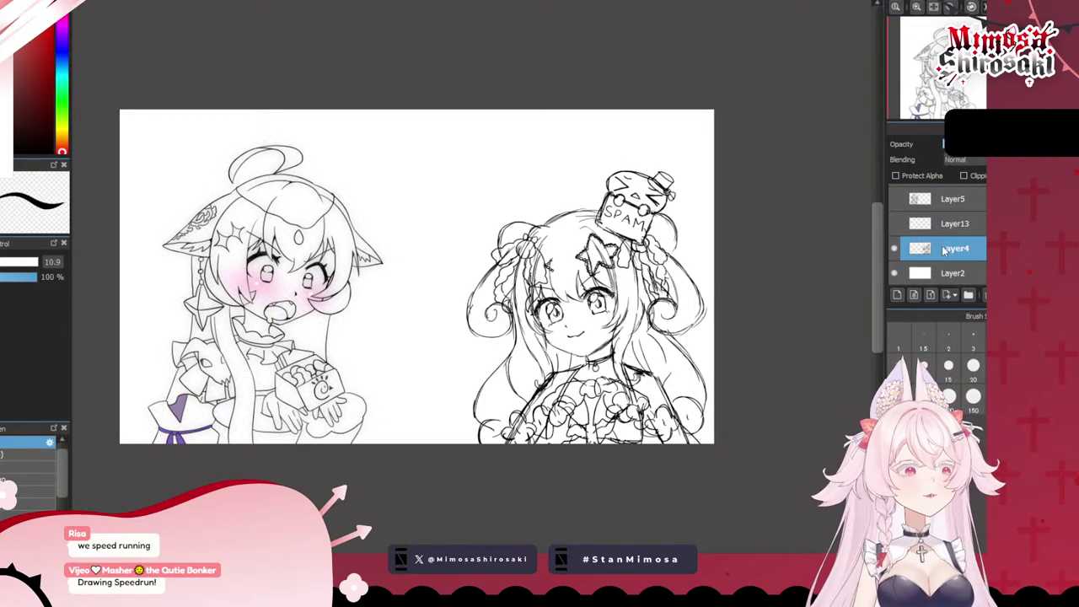
# - Hide Layer27, Layer25, Layer14 and Layer24 so only the third girl's sketch is displayed
pyautogui.scroll(5, 940, 253)
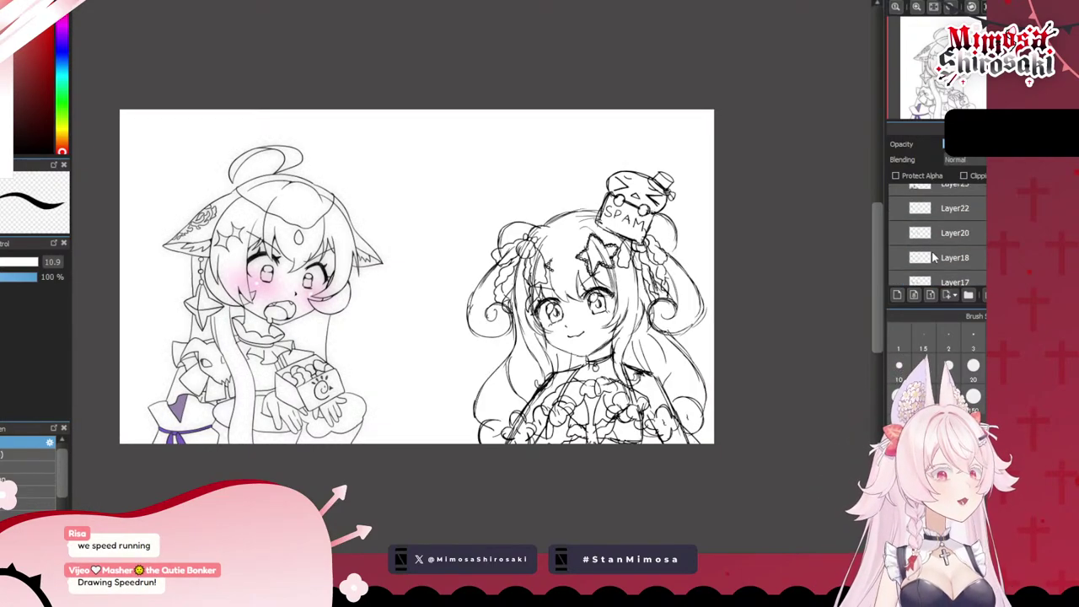
pyautogui.scroll(4, 934, 253)
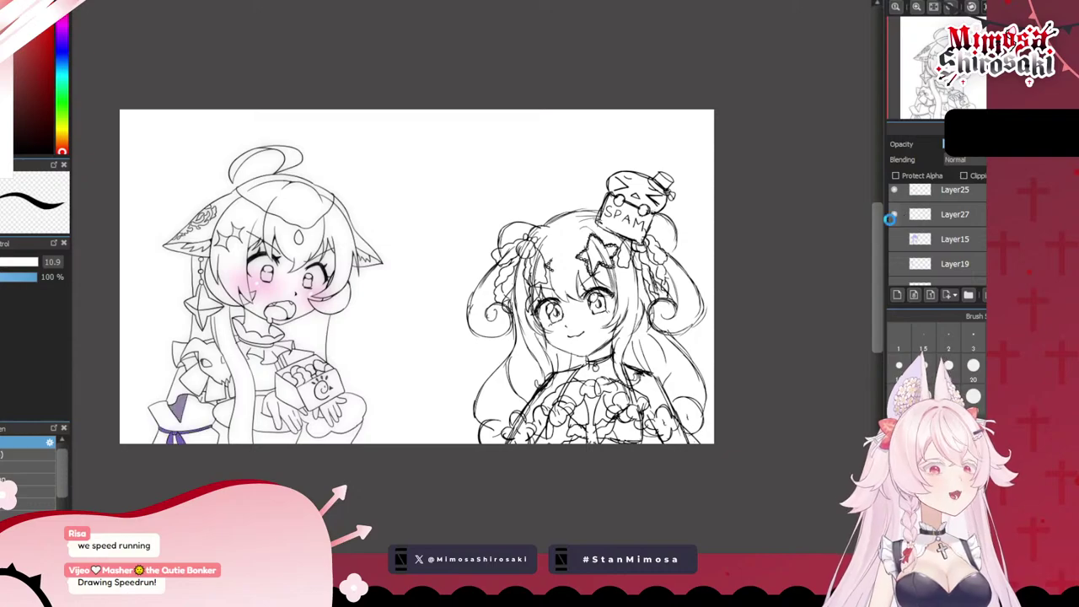
pyautogui.click(892, 216)
pyautogui.click(894, 191)
pyautogui.scroll(1, 894, 198)
pyautogui.click(896, 209)
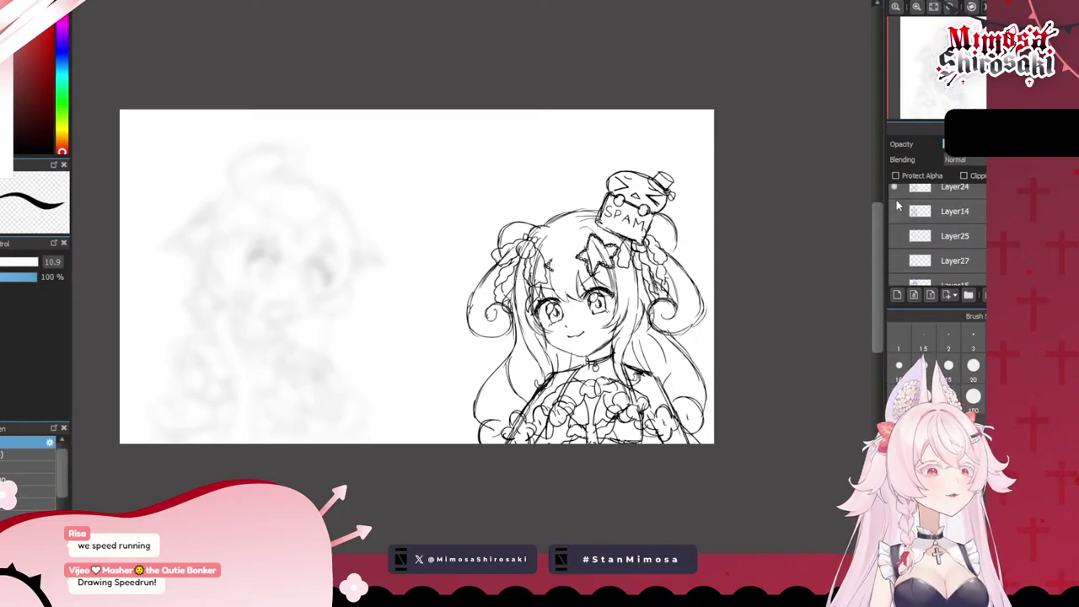
pyautogui.scroll(1, 898, 208)
pyautogui.click(922, 217)
pyautogui.click(895, 216)
# - Add one new layer above Layer12 and another directly above the sketch on Layer4
pyautogui.click(951, 194)
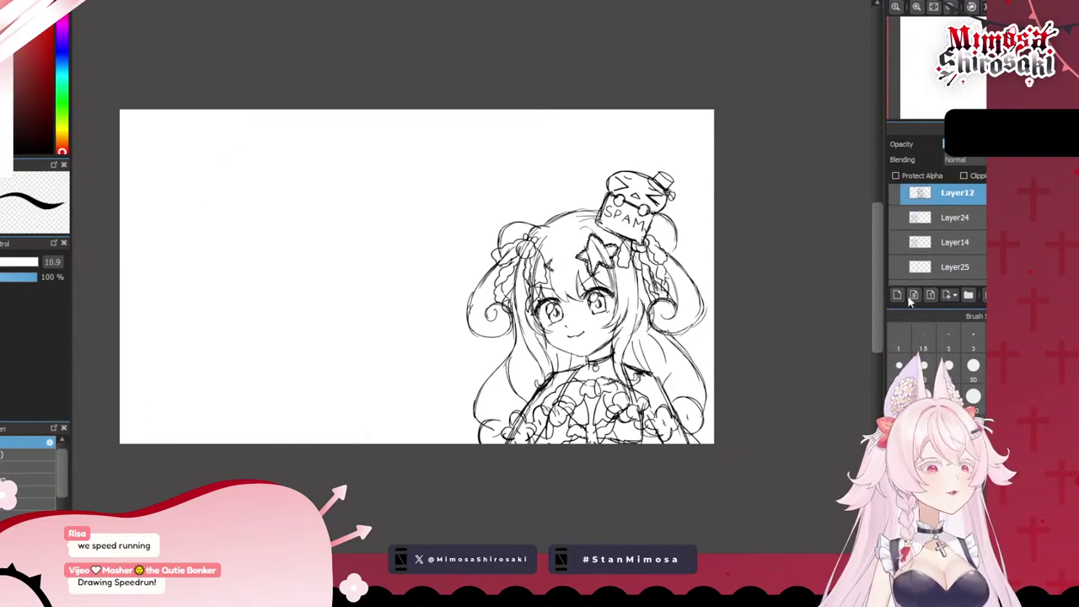
pyautogui.click(898, 295)
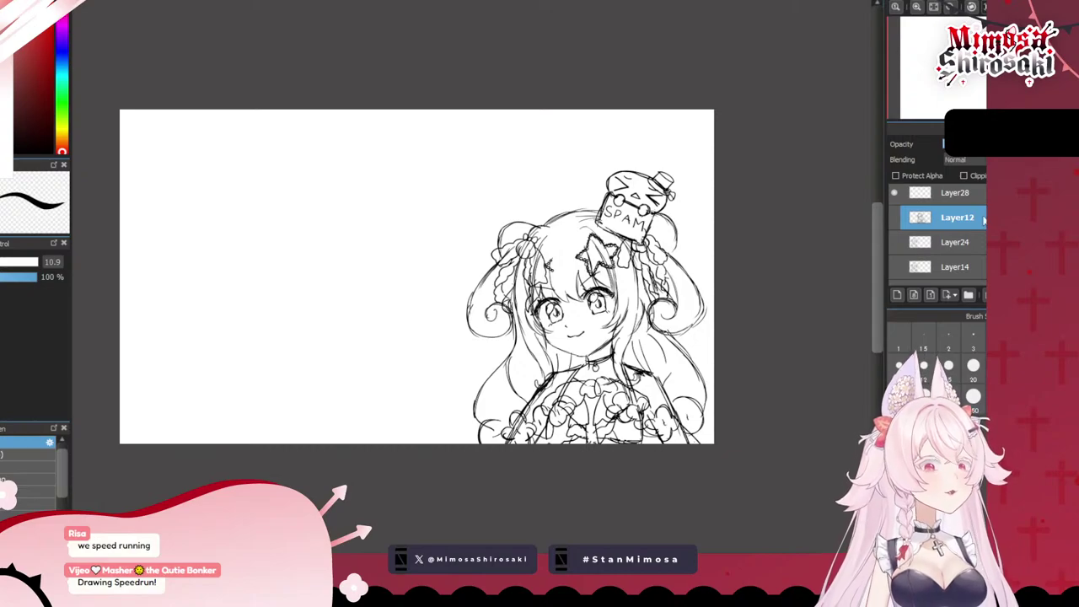
pyautogui.scroll(-5, 969, 240)
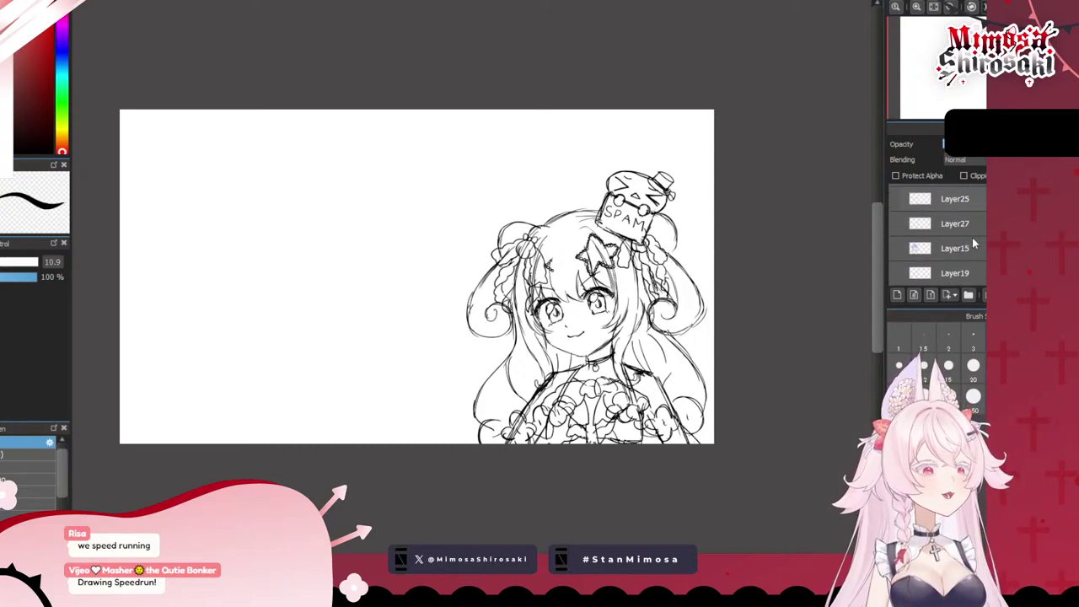
pyautogui.scroll(-6, 944, 240)
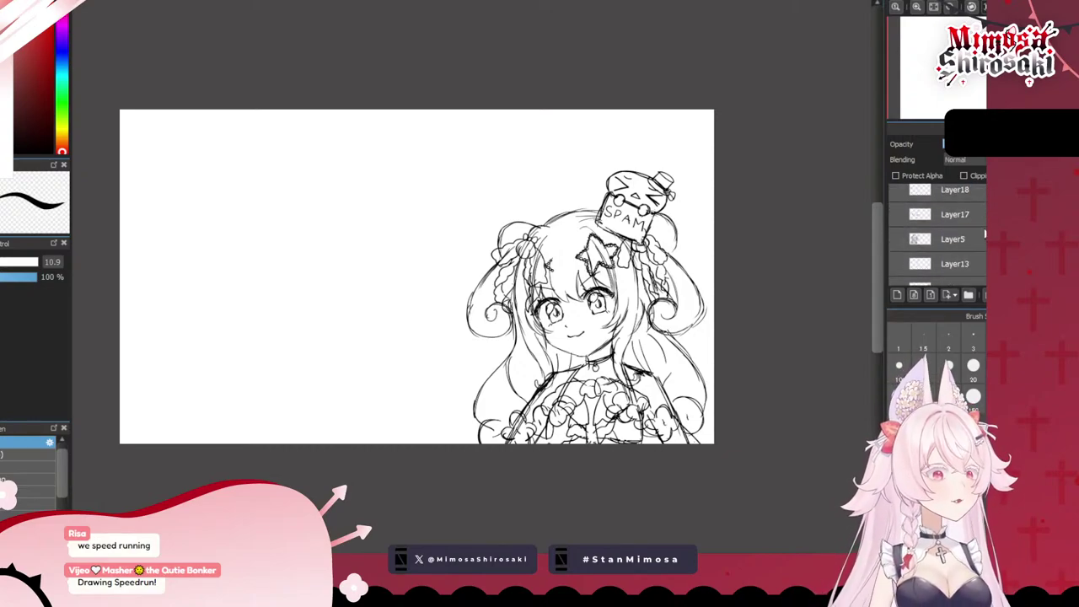
pyautogui.click(894, 258)
pyautogui.click(895, 258)
pyautogui.click(943, 257)
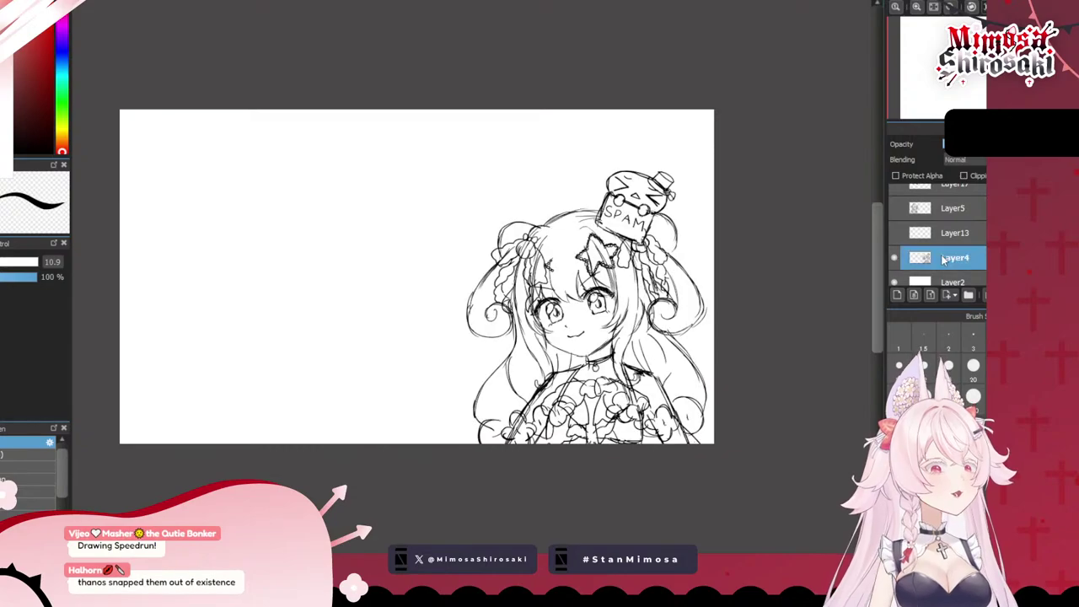
pyautogui.click(898, 295)
# - Lower the opacity of Layer4 so its sketch serves as a faint tracing guide
pyautogui.click(942, 280)
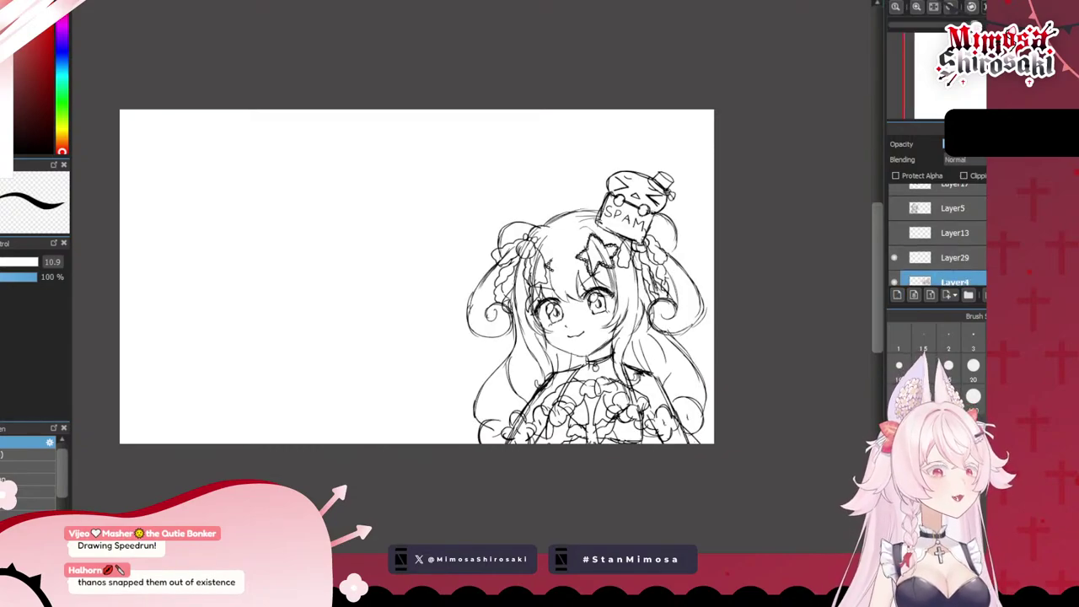
pyautogui.click(963, 145)
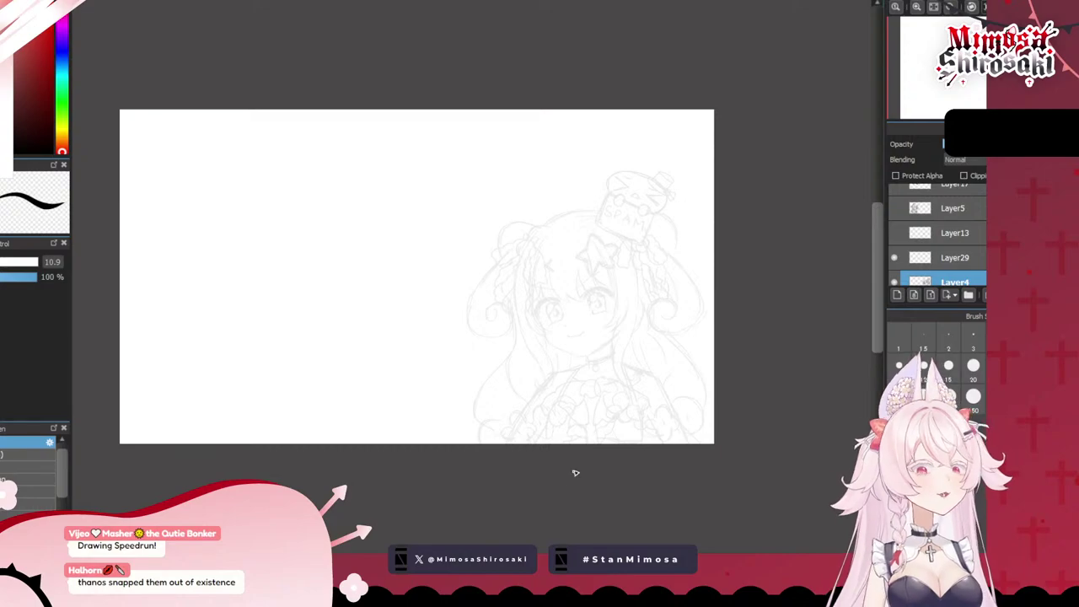
# - Activate the empty layer above the faded sketch and reduce the brush size to 5.2
pyautogui.scroll(2, 573, 472)
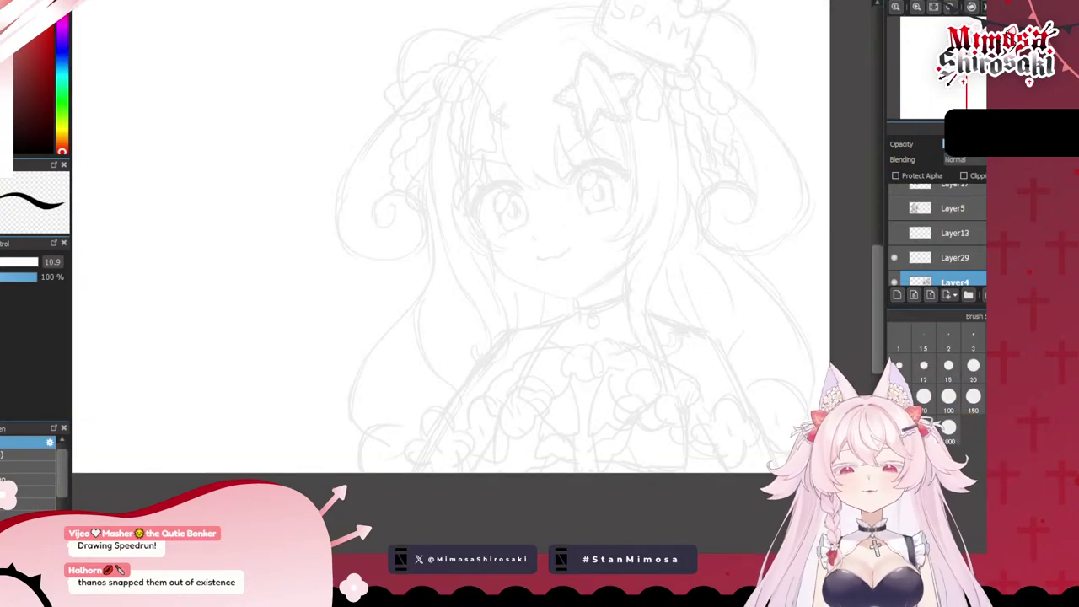
pyautogui.scroll(-3, 559, 271)
pyautogui.scroll(2, 579, 186)
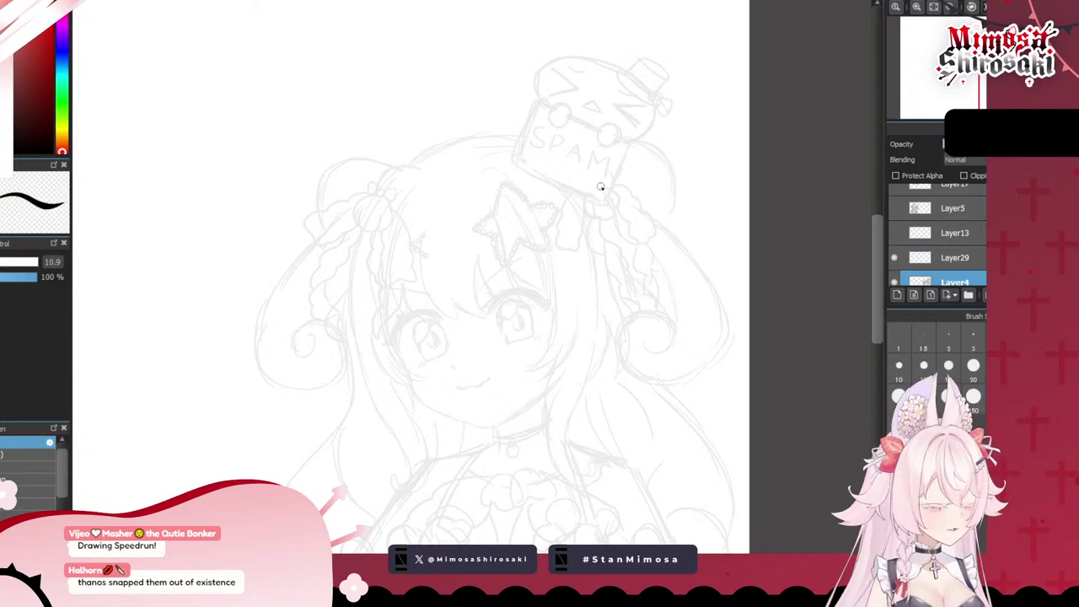
pyautogui.scroll(1, 531, 313)
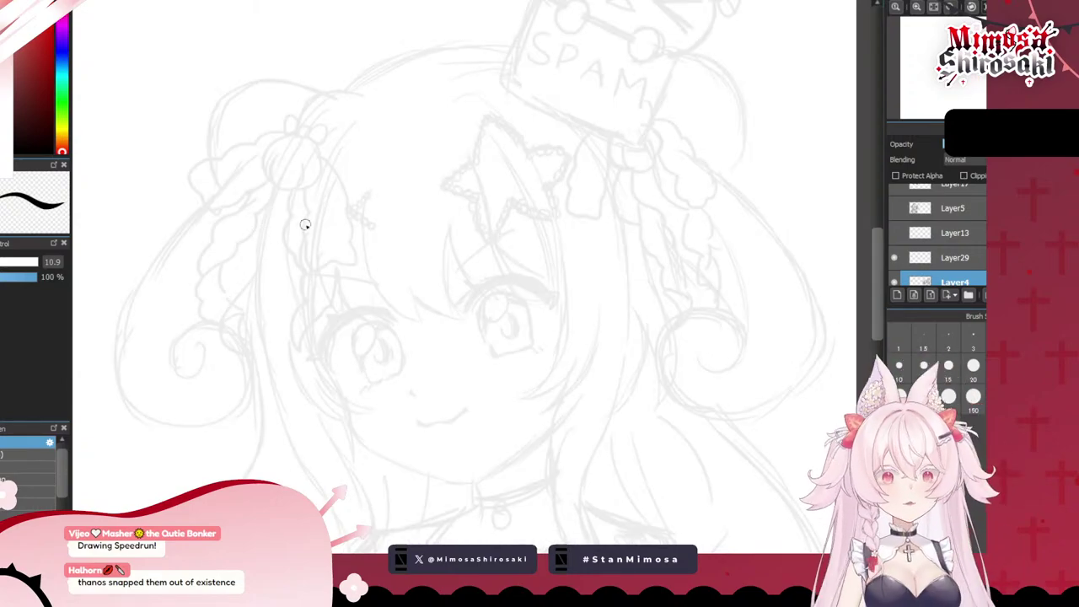
pyautogui.click(944, 257)
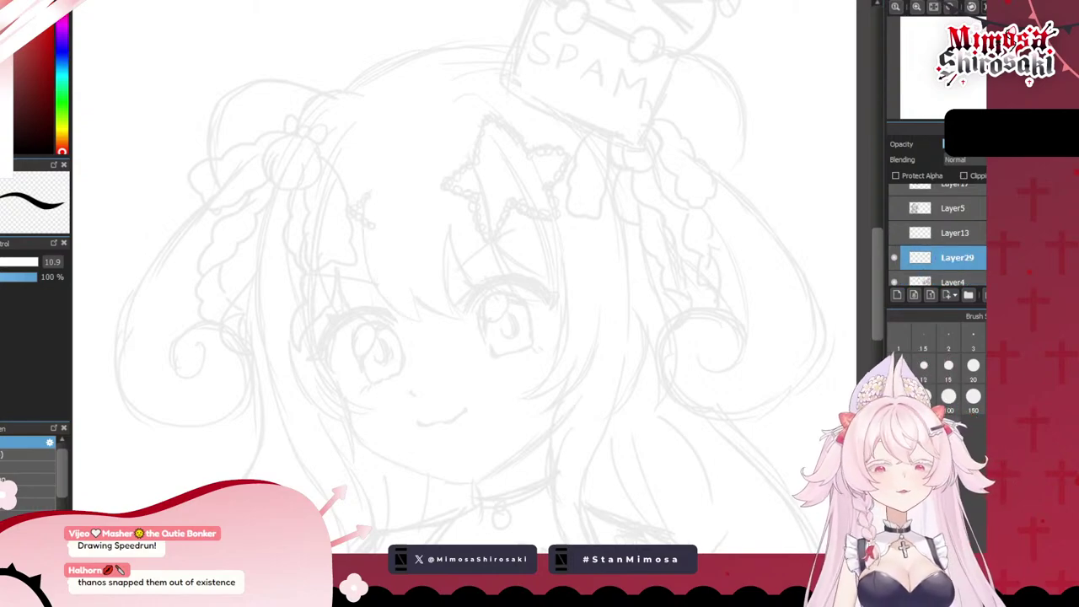
pyautogui.press('[')
pyautogui.press('[')
pyautogui.press('[')
pyautogui.press('[')
pyautogui.press('[')
pyautogui.press('[')
pyautogui.press('[')
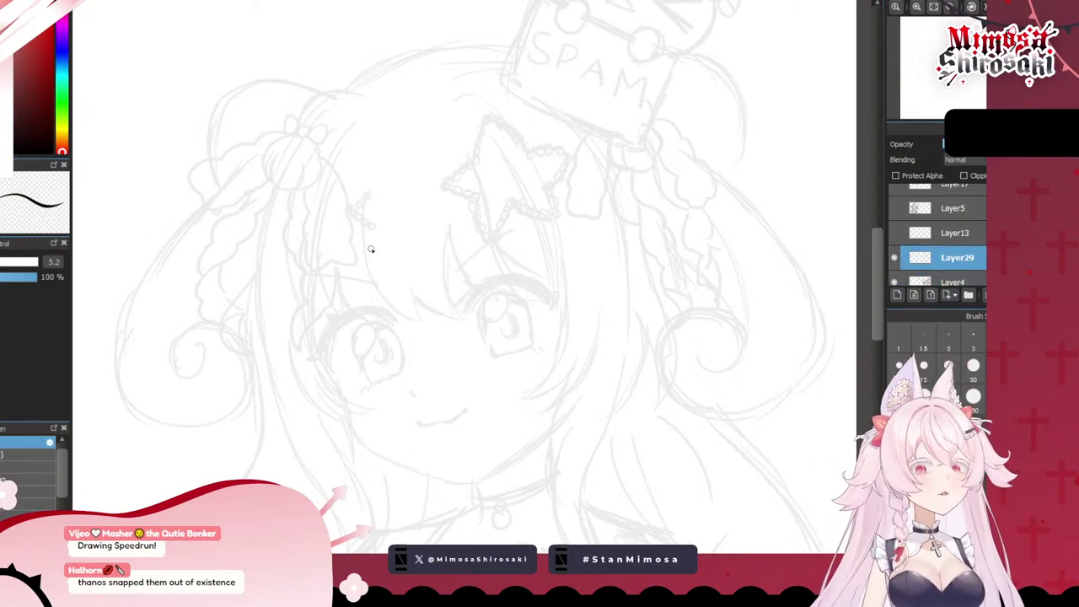
pyautogui.moveTo(363, 192); pyautogui.dragTo(394, 348)
pyautogui.hotkey('ctrl', 'z')
pyautogui.moveTo(350, 228); pyautogui.dragTo(377, 368)
pyautogui.moveTo(477, 346); pyautogui.dragTo(388, 265)
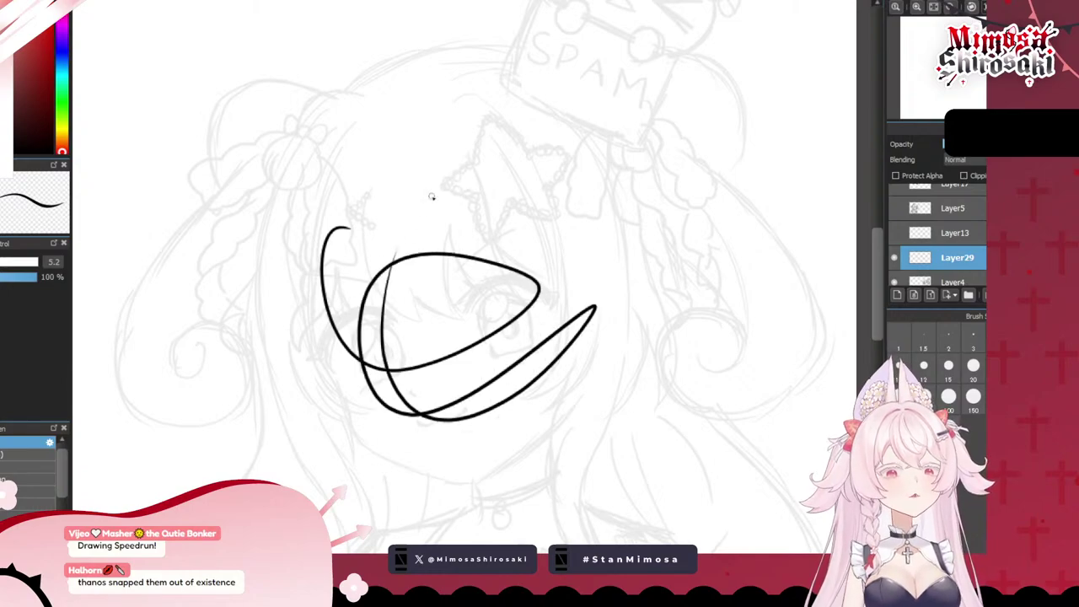
pyautogui.hotkey('ctrl', 'z')
# - Try to ink the long outer curve of the girl's bangs over the faint sketch
pyautogui.scroll(1, 445, 279)
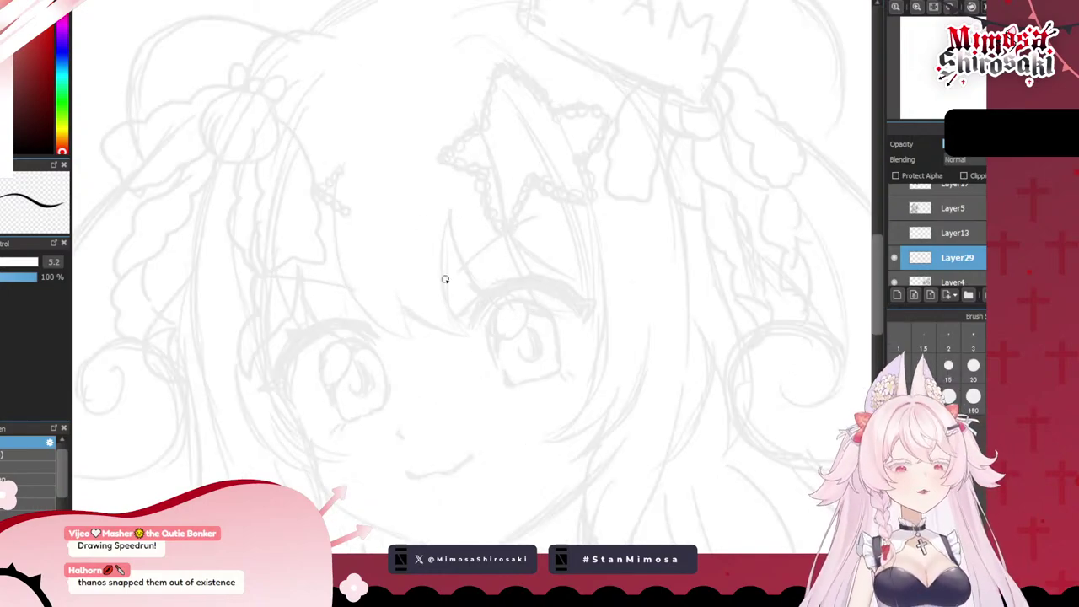
pyautogui.scroll(-1, 468, 249)
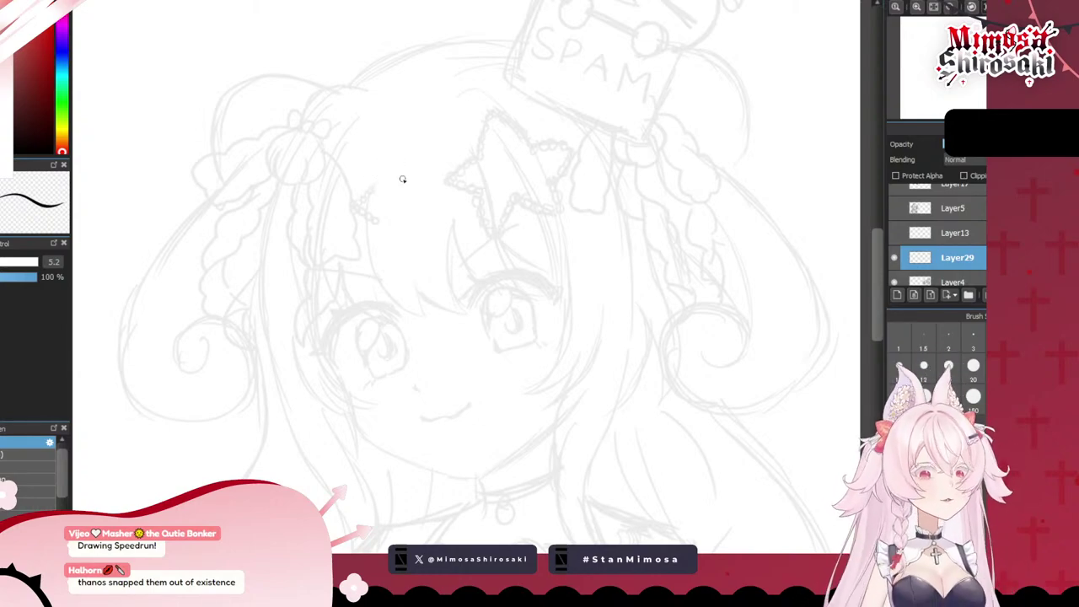
pyautogui.scroll(2, 401, 185)
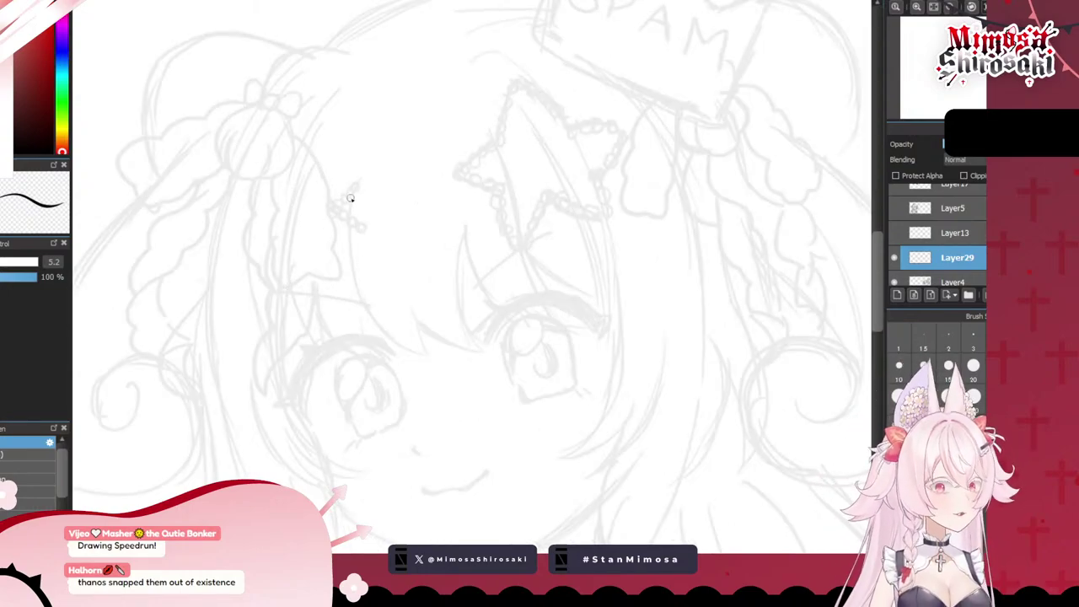
pyautogui.moveTo(357, 177)
pyautogui.mouseDown()
pyautogui.moveTo(404, 336)
pyautogui.moveTo(440, 354)
pyautogui.moveTo(376, 319)
pyautogui.moveTo(440, 356)
pyautogui.mouseUp()
pyautogui.hotkey('ctrl', 'z')
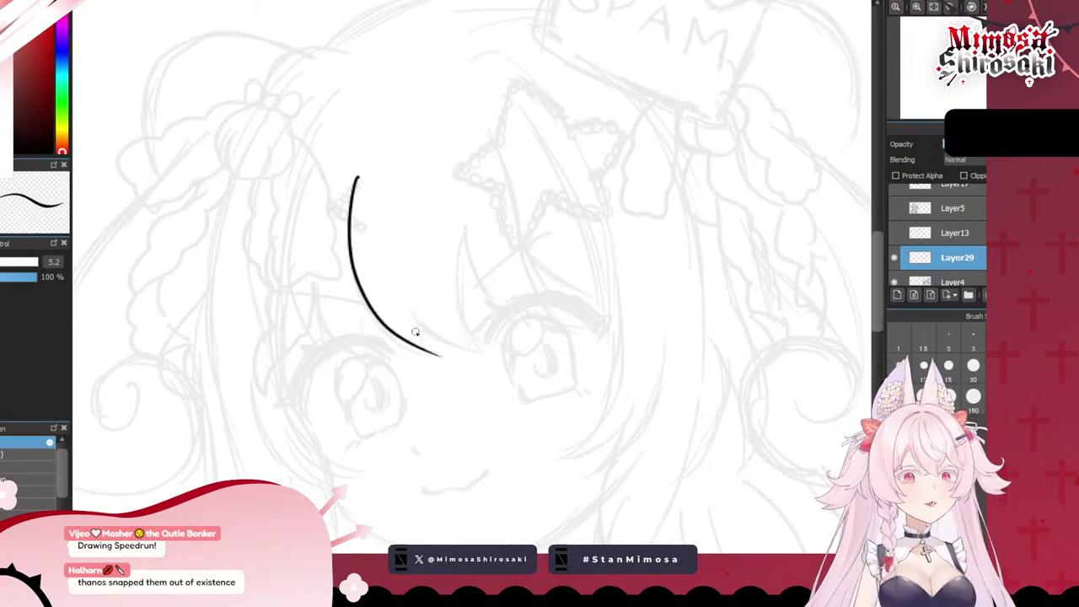
pyautogui.hotkey('ctrl', 'z')
pyautogui.moveTo(360, 165); pyautogui.dragTo(439, 358)
pyautogui.scroll(2, 489, 269)
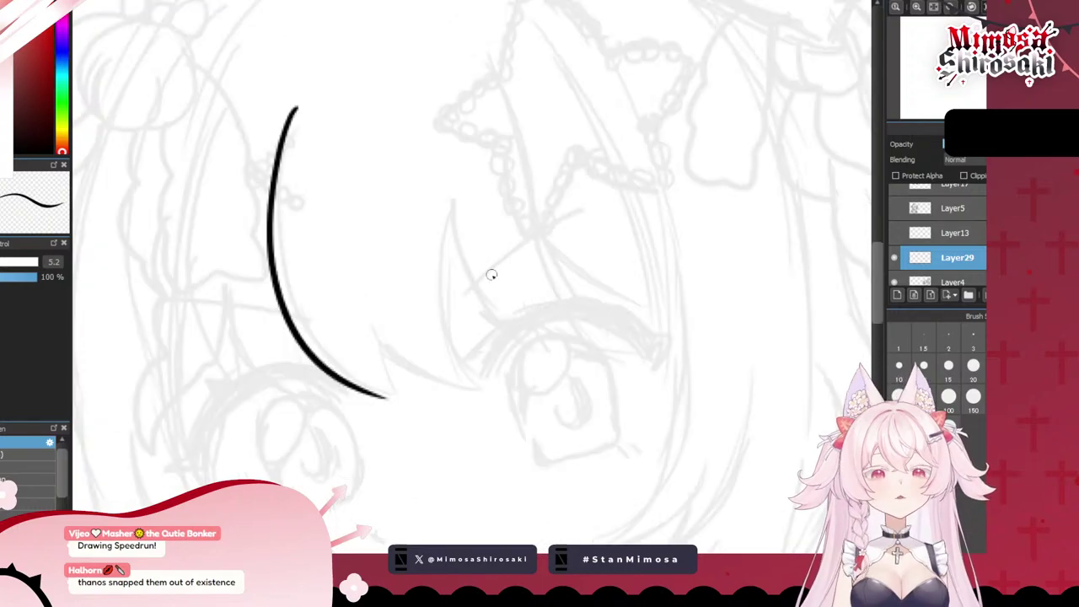
pyautogui.hotkey('ctrl', 'z')
pyautogui.moveTo(292, 126); pyautogui.dragTo(341, 367)
pyautogui.hotkey('ctrl', 'z')
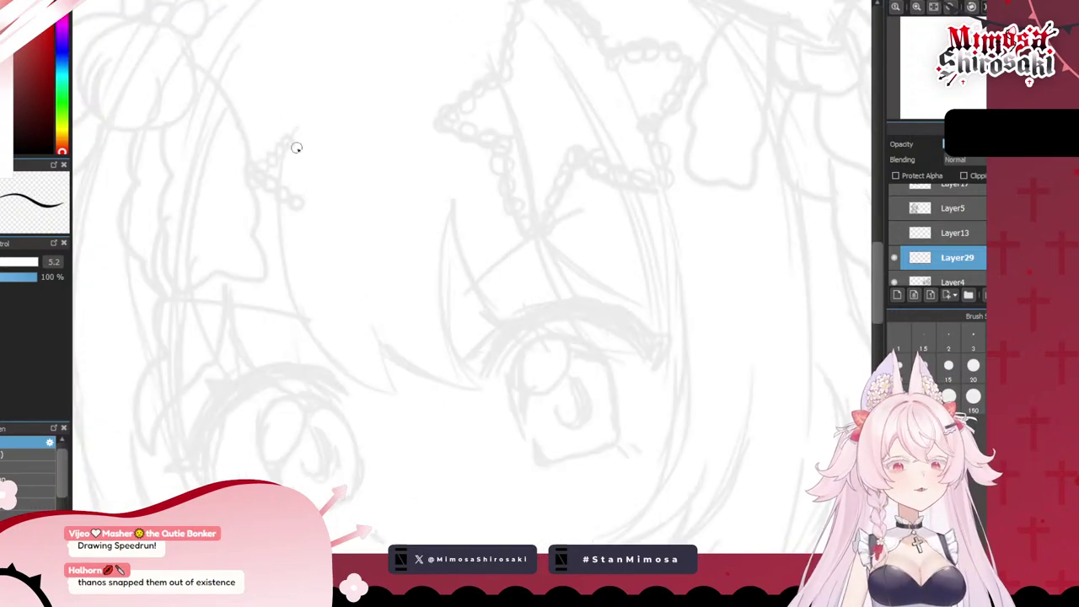
# - Ink the long outer curve of the bangs, its pointed tip and the adjoining lower strand above the nose
pyautogui.moveTo(293, 125)
pyautogui.mouseDown()
pyautogui.moveTo(424, 409)
pyautogui.moveTo(364, 303)
pyautogui.mouseUp()
pyautogui.hotkey('ctrl', 'z')
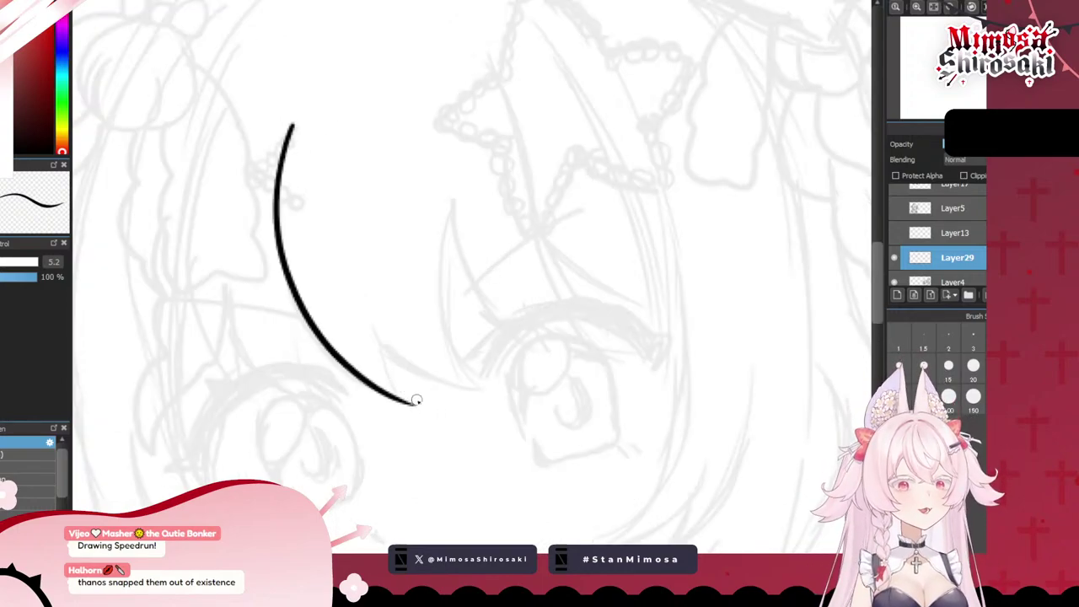
pyautogui.moveTo(417, 406); pyautogui.dragTo(377, 324)
pyautogui.hotkey('ctrl', 'z')
pyautogui.moveTo(416, 406)
pyautogui.mouseDown()
pyautogui.moveTo(372, 314)
pyautogui.moveTo(422, 411)
pyautogui.moveTo(371, 325)
pyautogui.mouseUp()
pyautogui.hotkey('ctrl', 'z')
pyautogui.hotkey('ctrl', 'z')
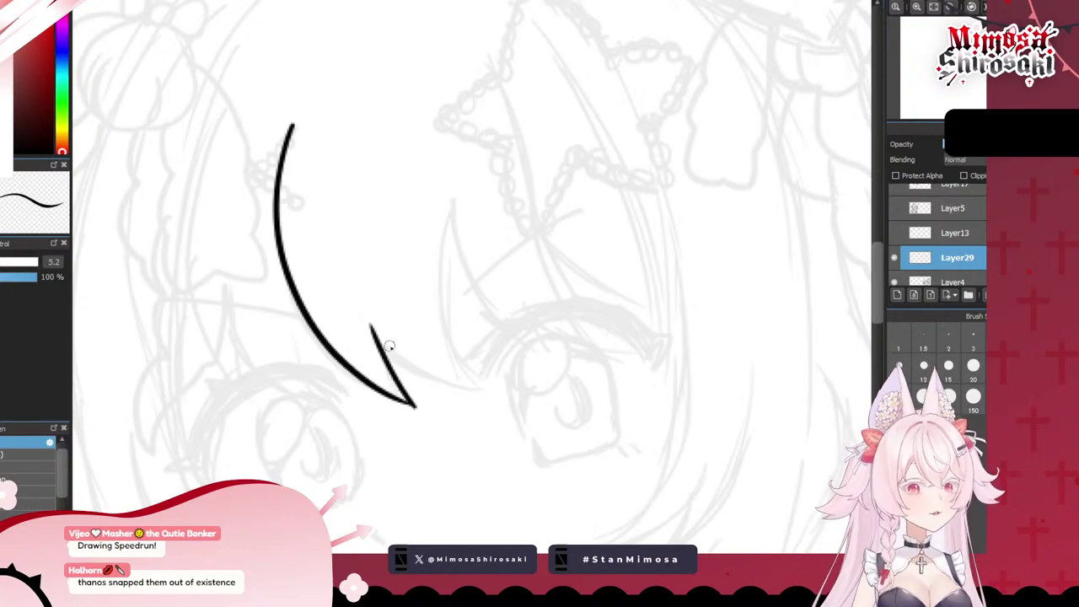
pyautogui.hotkey('ctrl', 'z')
pyautogui.moveTo(413, 403)
pyautogui.mouseDown()
pyautogui.moveTo(381, 330)
pyautogui.moveTo(461, 392)
pyautogui.moveTo(498, 393)
pyautogui.mouseUp()
pyautogui.hotkey('ctrl', 'z')
pyautogui.moveTo(379, 335); pyautogui.dragTo(493, 398)
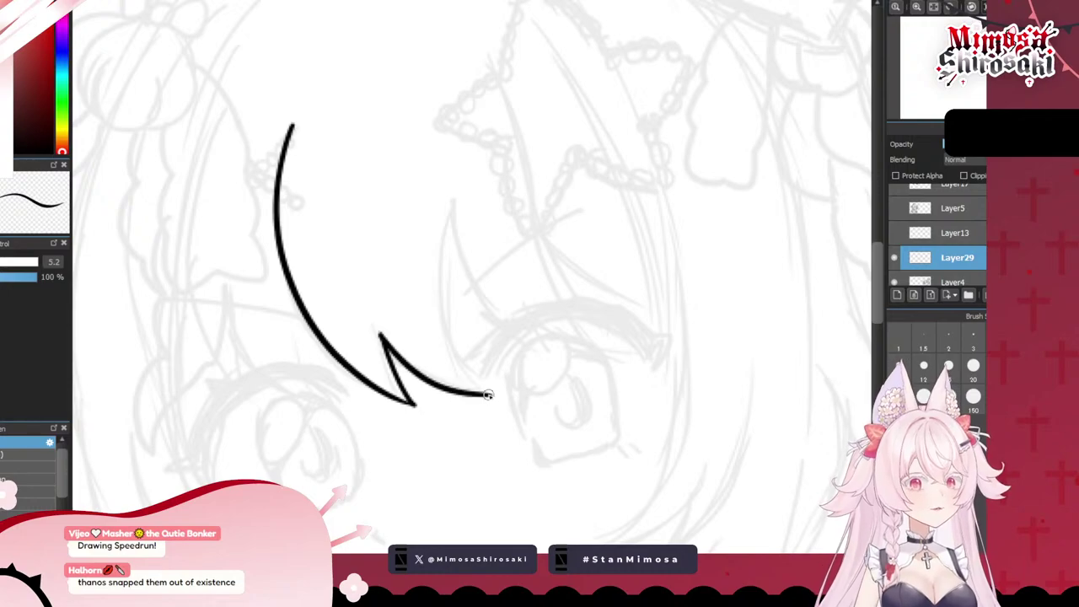
# - Re-ink the lower strand beside the bangs' pointed tip and ink the inner curve that closes it into a second point
pyautogui.hotkey('ctrl', 'z')
pyautogui.moveTo(381, 338)
pyautogui.mouseDown()
pyautogui.moveTo(482, 383)
pyautogui.moveTo(457, 176)
pyautogui.moveTo(453, 198)
pyautogui.moveTo(510, 394)
pyautogui.moveTo(444, 209)
pyautogui.moveTo(449, 189)
pyautogui.moveTo(515, 411)
pyautogui.moveTo(443, 171)
pyautogui.moveTo(437, 278)
pyautogui.moveTo(495, 381)
pyautogui.moveTo(451, 321)
pyautogui.moveTo(455, 203)
pyautogui.moveTo(452, 364)
pyautogui.moveTo(489, 389)
pyautogui.moveTo(455, 285)
pyautogui.moveTo(466, 236)
pyautogui.moveTo(484, 384)
pyautogui.mouseUp()
pyautogui.hotkey('ctrl', 'z')
pyautogui.hotkey('ctrl', 'z')
pyautogui.hotkey('ctrl', 'z')
pyautogui.hotkey('ctrl', 'z')
pyautogui.hotkey('ctrl', 'z')
pyautogui.hotkey('ctrl', 'z')
pyautogui.hotkey('ctrl', 'z')
pyautogui.hotkey('ctrl', 'z')
pyautogui.hotkey('ctrl', 'z')
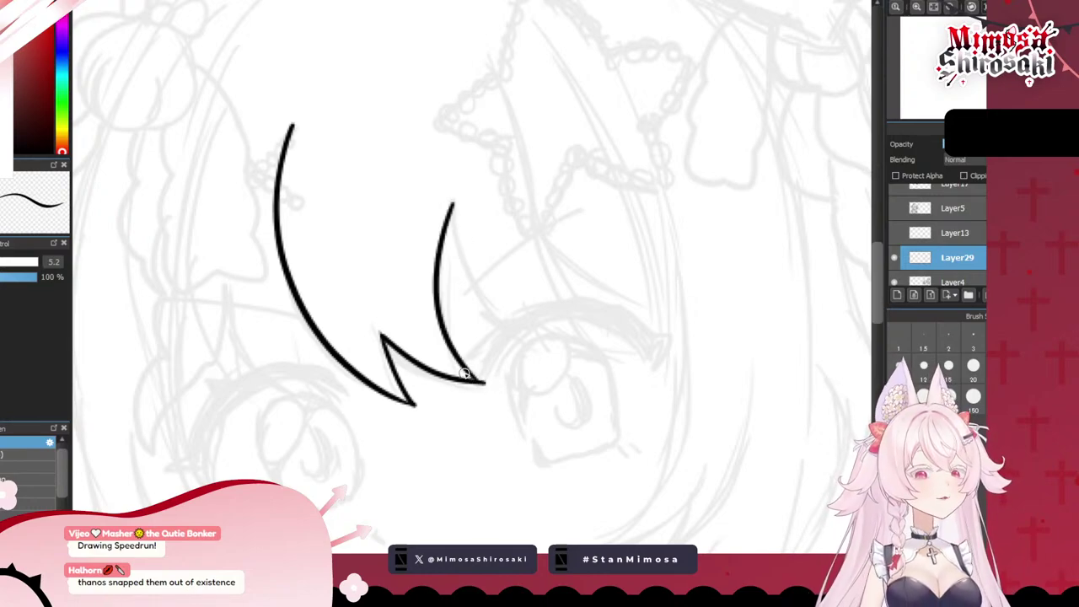
# - Thicken the notch between the two strands of the bangs and extend both strand tips into sharper points
pyautogui.scroll(-3, 300, 203)
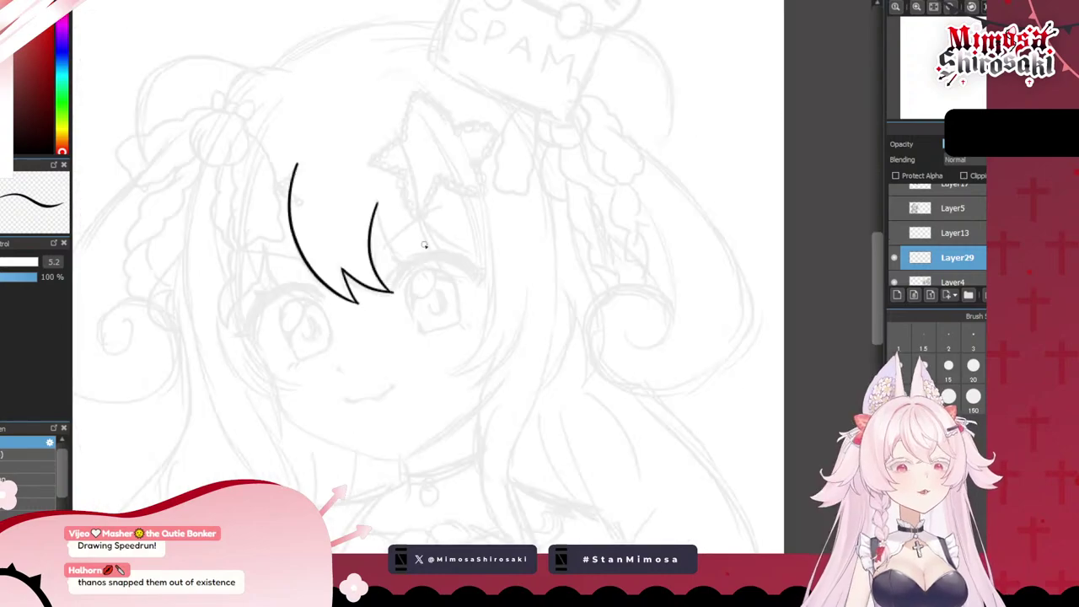
pyautogui.scroll(3, 329, 293)
pyautogui.scroll(1, 328, 292)
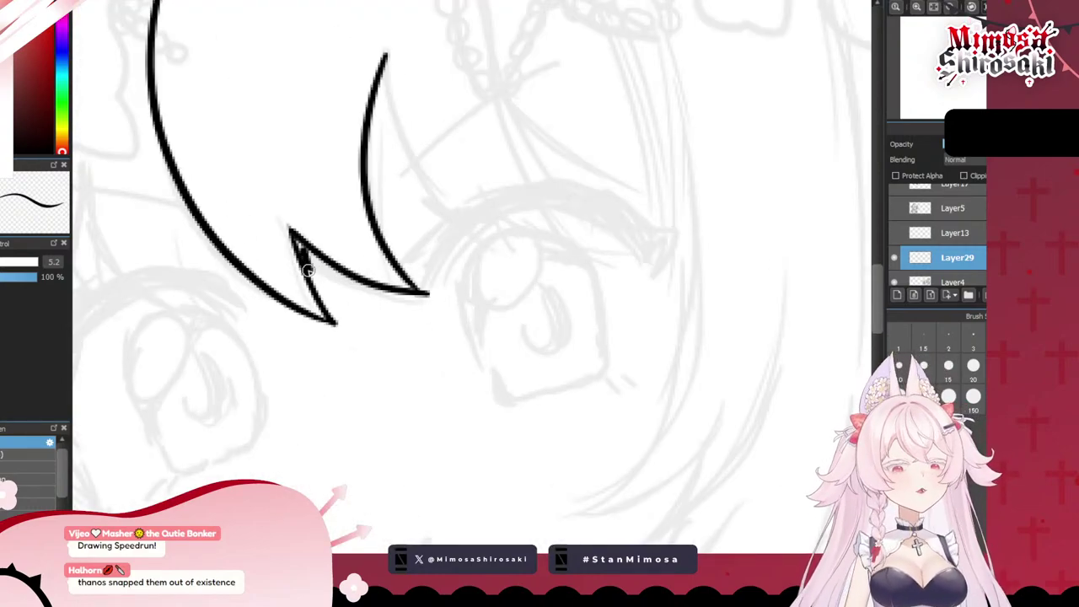
pyautogui.moveTo(294, 239)
pyautogui.mouseDown()
pyautogui.moveTo(383, 288)
pyautogui.moveTo(428, 285)
pyautogui.moveTo(393, 295)
pyautogui.moveTo(441, 295)
pyautogui.mouseUp()
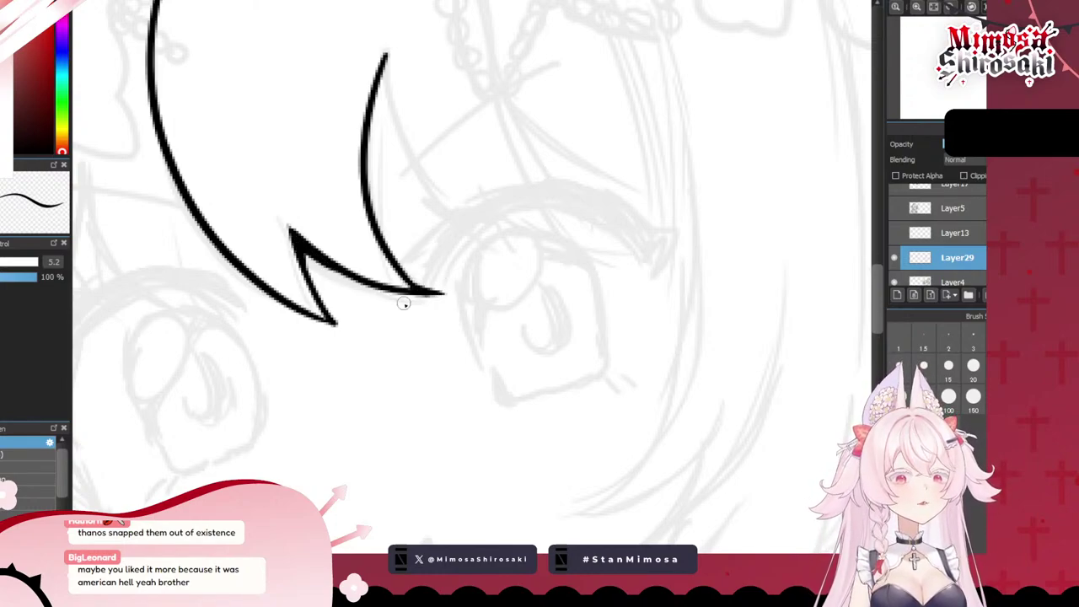
pyautogui.moveTo(314, 317); pyautogui.dragTo(349, 330)
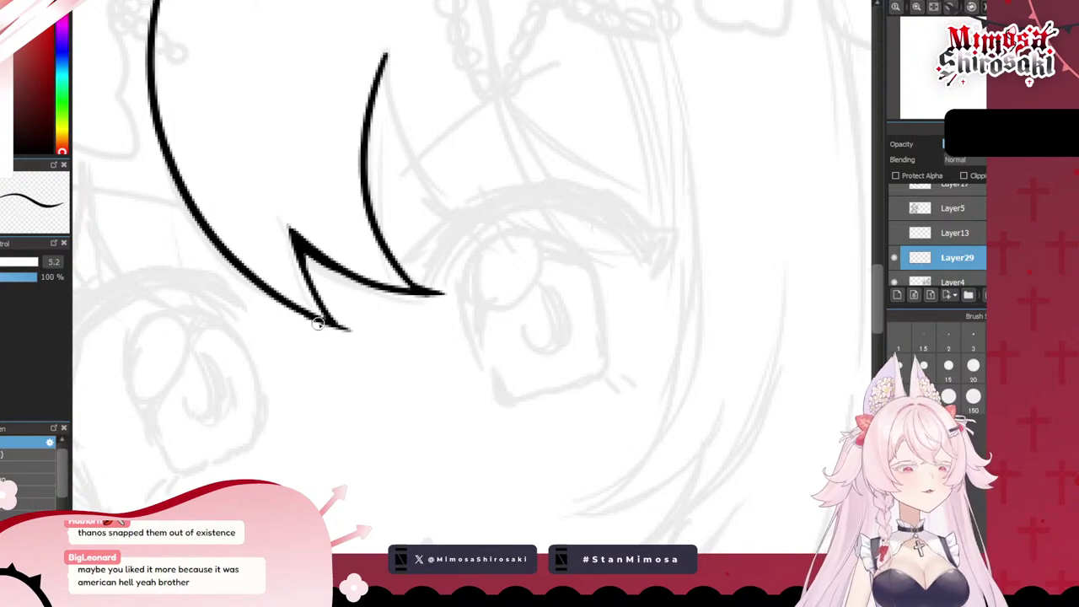
pyautogui.scroll(-4, 540, 362)
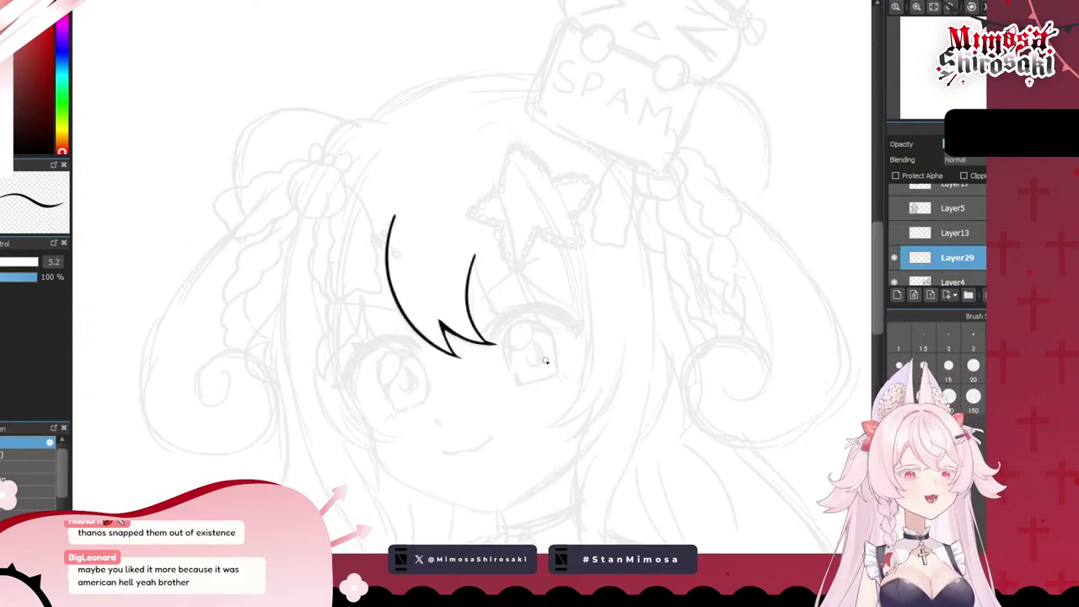
# - Try to ink the upper edge of the lash on the eye beside the bangs' second point as one arc
pyautogui.scroll(4, 545, 361)
pyautogui.scroll(-3, 489, 289)
pyautogui.scroll(3, 513, 294)
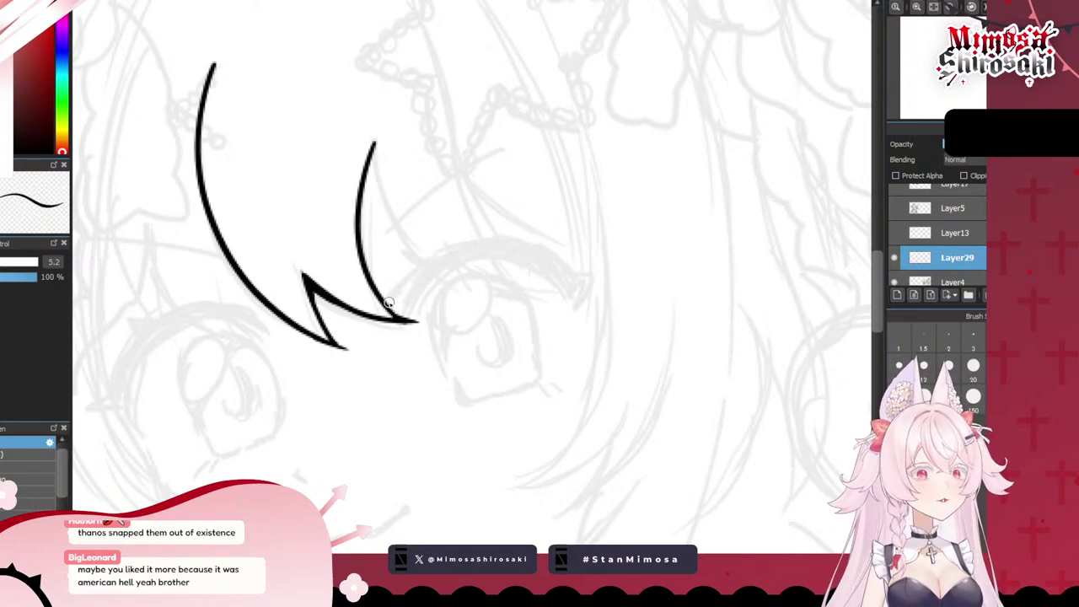
pyautogui.moveTo(389, 303); pyautogui.dragTo(513, 235)
pyautogui.hotkey('ctrl', 'z')
pyautogui.moveTo(390, 300)
pyautogui.mouseDown()
pyautogui.moveTo(575, 287)
pyautogui.moveTo(527, 243)
pyautogui.moveTo(590, 282)
pyautogui.mouseUp()
pyautogui.hotkey('ctrl', 'z')
pyautogui.hotkey('ctrl', 'z')
pyautogui.hotkey('ctrl', 'z')
pyautogui.moveTo(390, 301); pyautogui.dragTo(592, 289)
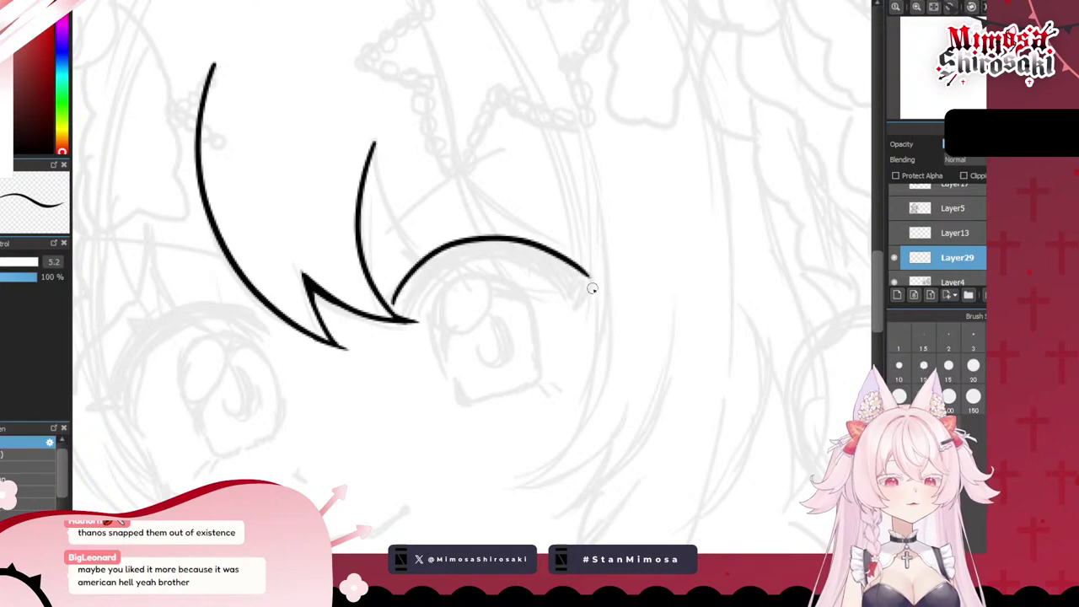
pyautogui.hotkey('ctrl', 'z')
pyautogui.moveTo(393, 300)
pyautogui.mouseDown()
pyautogui.moveTo(442, 249)
pyautogui.moveTo(571, 289)
pyautogui.mouseUp()
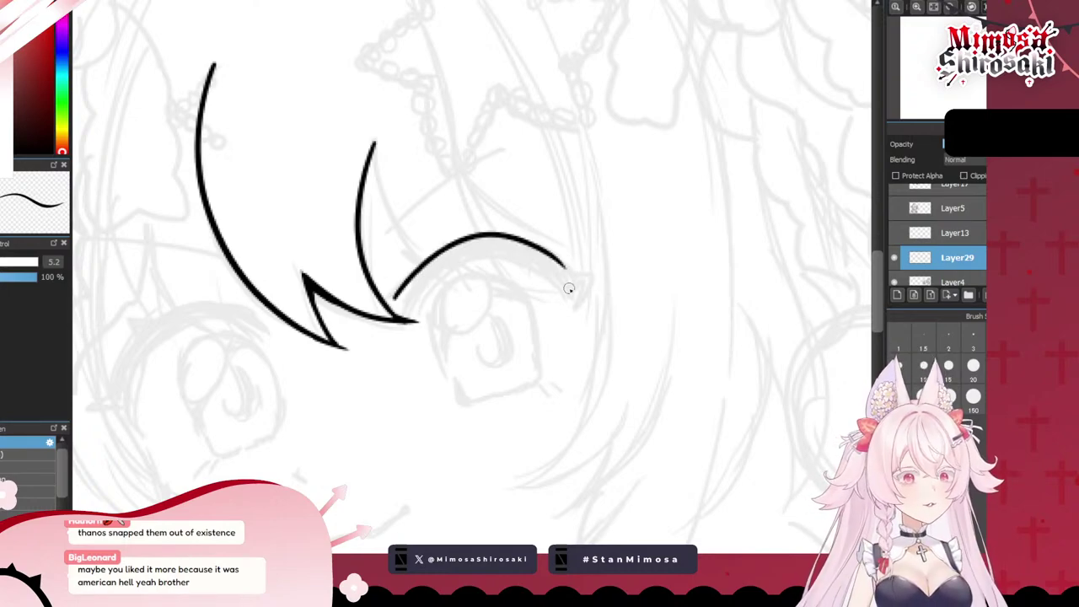
pyautogui.hotkey('ctrl', 'z')
pyautogui.moveTo(391, 301); pyautogui.dragTo(579, 288)
pyautogui.hotkey('ctrl', 'z')
pyautogui.moveTo(391, 300); pyautogui.dragTo(584, 284)
pyautogui.hotkey('ctrl', 'z')
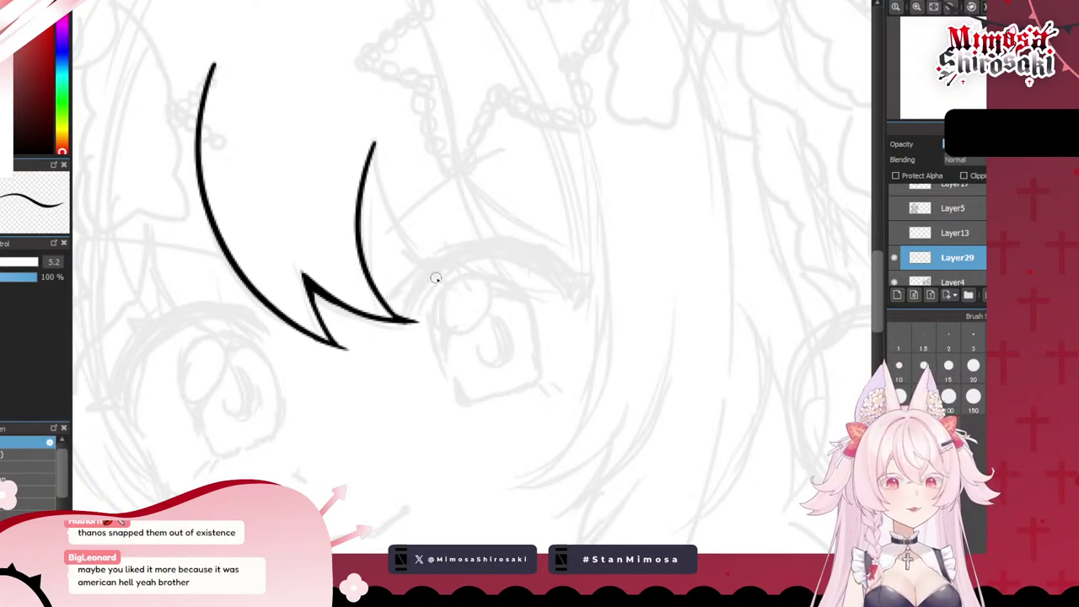
pyautogui.moveTo(458, 240); pyautogui.dragTo(582, 291)
pyautogui.hotkey('ctrl', 'z')
pyautogui.moveTo(393, 300)
pyautogui.mouseDown()
pyautogui.moveTo(559, 265)
pyautogui.moveTo(575, 290)
pyautogui.mouseUp()
pyautogui.hotkey('ctrl', 'z')
pyautogui.hotkey('ctrl', 'z')
pyautogui.moveTo(393, 301)
pyautogui.mouseDown()
pyautogui.moveTo(467, 239)
pyautogui.moveTo(579, 304)
pyautogui.mouseUp()
pyautogui.hotkey('ctrl', 'z')
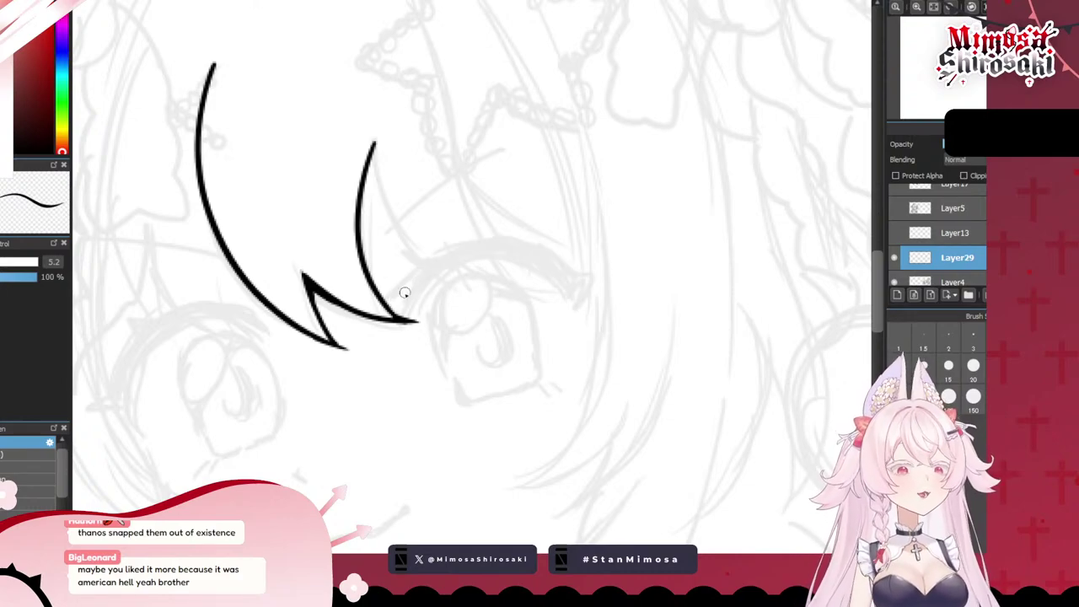
# - Ink the lash's upper edge from the bangs to the outer corner, with a split inner corner and the first part of its lower edge
pyautogui.moveTo(395, 300); pyautogui.dragTo(572, 276)
pyautogui.hotkey('ctrl', 'z')
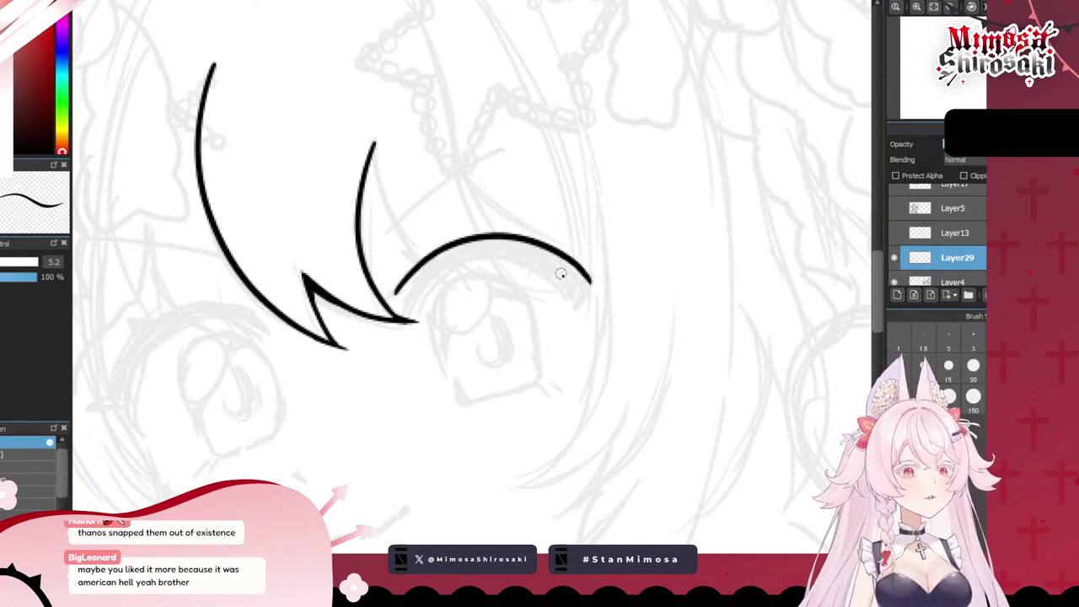
pyautogui.scroll(2, 561, 274)
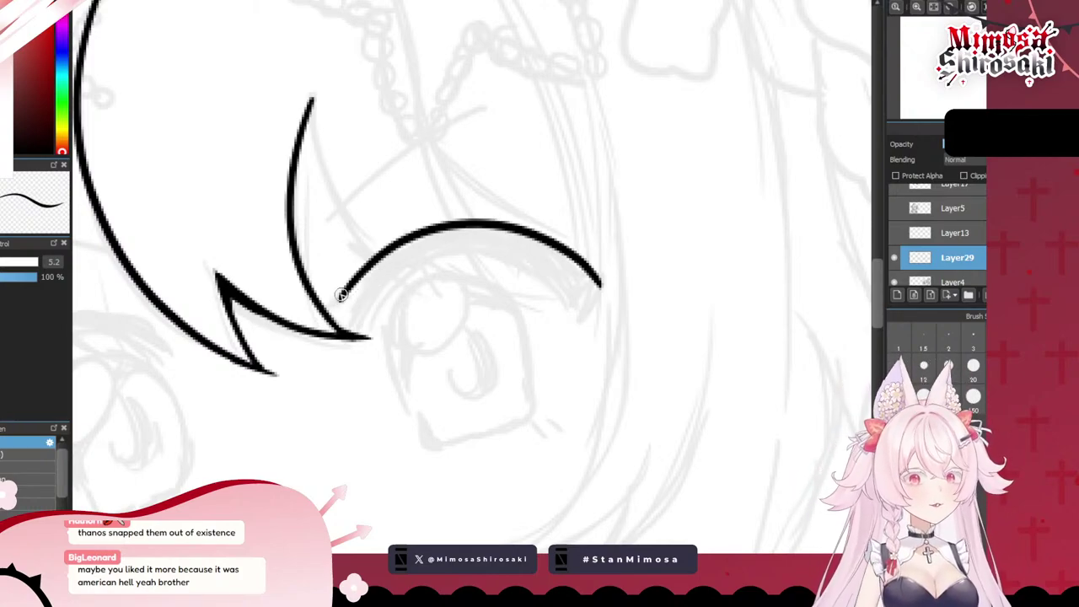
pyautogui.moveTo(341, 294)
pyautogui.mouseDown()
pyautogui.moveTo(378, 271)
pyautogui.moveTo(357, 330)
pyautogui.moveTo(492, 258)
pyautogui.moveTo(484, 255)
pyautogui.moveTo(566, 298)
pyautogui.mouseUp()
pyautogui.hotkey('ctrl', 'z')
# - Ink the rest of the lash's lower edge and close the outline with a notched outer corner
pyautogui.moveTo(484, 258); pyautogui.dragTo(609, 313)
pyautogui.hotkey('ctrl', 'z')
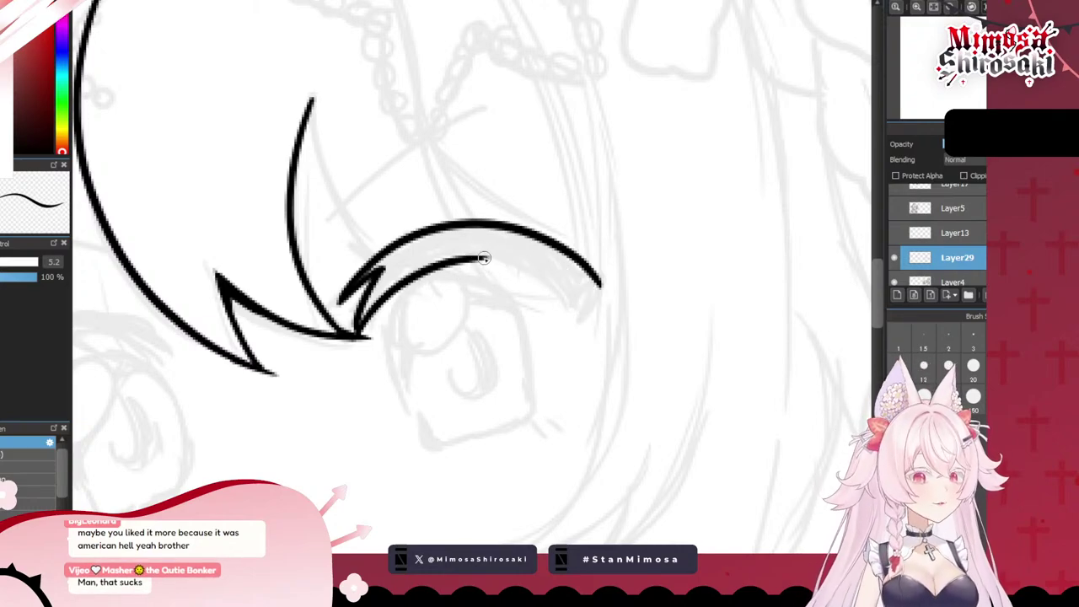
pyautogui.moveTo(484, 258); pyautogui.dragTo(595, 322)
pyautogui.hotkey('ctrl', 'z')
pyautogui.moveTo(479, 256)
pyautogui.mouseDown()
pyautogui.moveTo(520, 265)
pyautogui.moveTo(591, 323)
pyautogui.mouseUp()
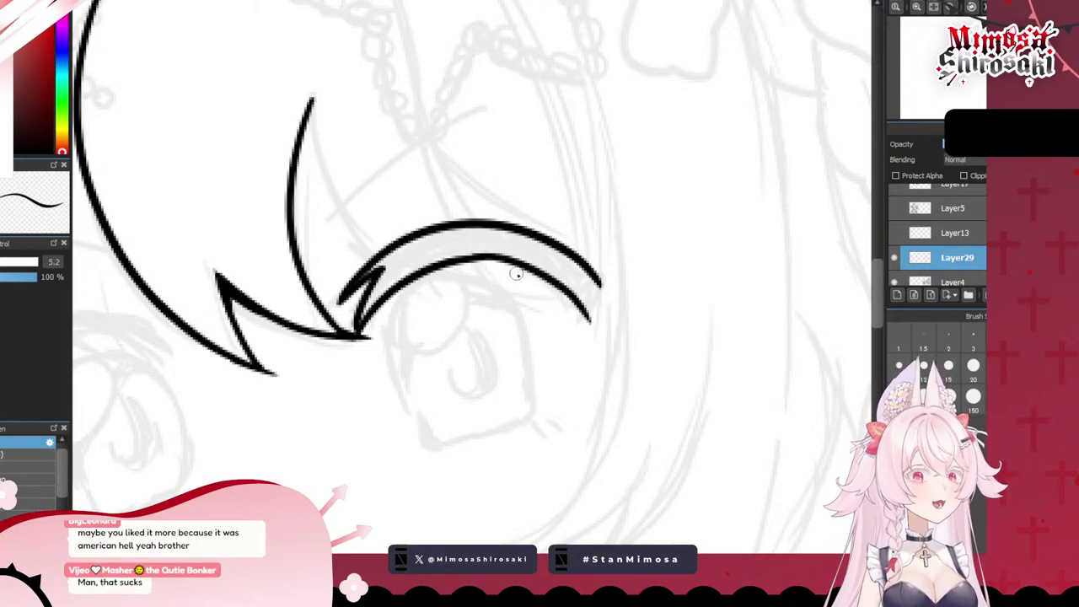
pyautogui.hotkey('ctrl', 'z')
pyautogui.moveTo(482, 258); pyautogui.dragTo(595, 330)
pyautogui.hotkey('ctrl', 'z')
pyautogui.moveTo(481, 256)
pyautogui.mouseDown()
pyautogui.moveTo(551, 279)
pyautogui.moveTo(581, 339)
pyautogui.moveTo(590, 285)
pyautogui.moveTo(609, 303)
pyautogui.moveTo(578, 274)
pyautogui.moveTo(593, 283)
pyautogui.moveTo(588, 309)
pyautogui.moveTo(585, 286)
pyautogui.moveTo(609, 298)
pyautogui.mouseUp()
pyautogui.hotkey('ctrl', 'z')
pyautogui.hotkey('ctrl', 'z')
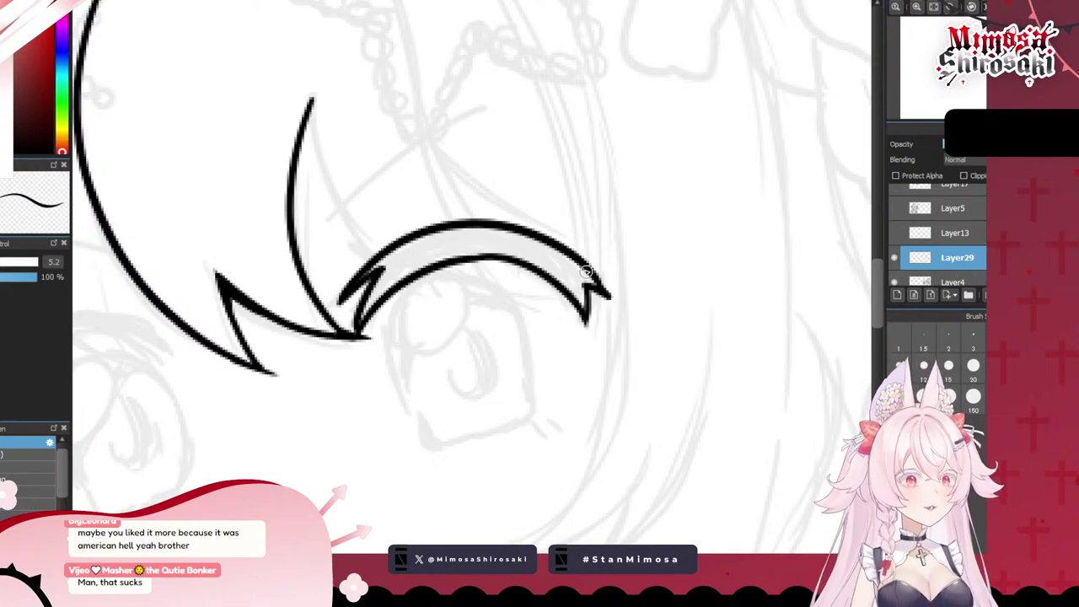
# - Fill the outlined upper lash with solid black from the inner to the outer corner
pyautogui.scroll(-2, 585, 262)
pyautogui.scroll(1, 594, 260)
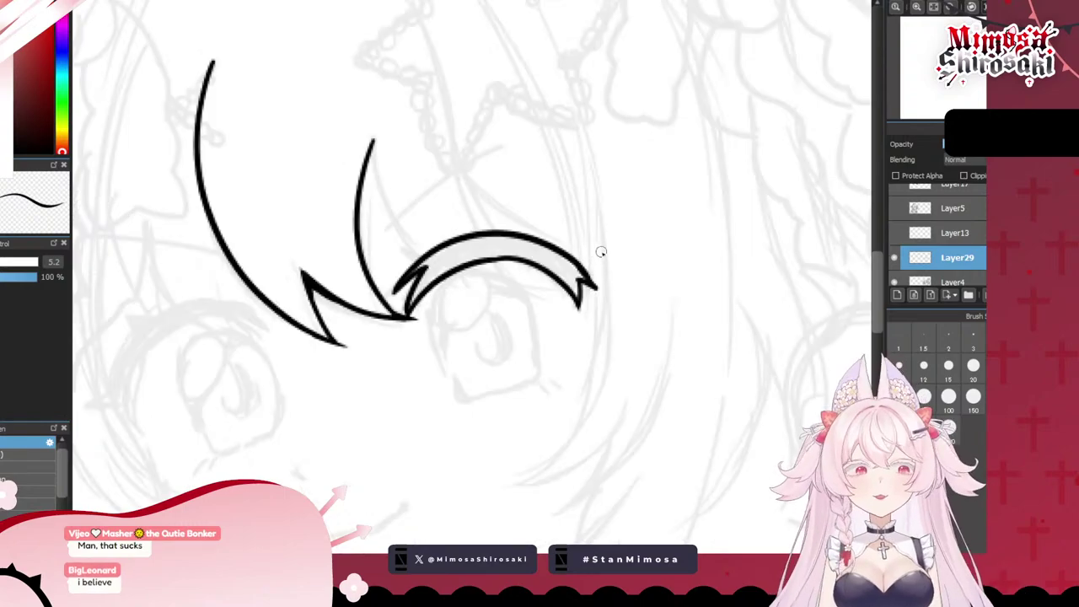
pyautogui.moveTo(439, 262)
pyautogui.mouseDown()
pyautogui.moveTo(411, 301)
pyautogui.moveTo(451, 262)
pyautogui.moveTo(433, 268)
pyautogui.moveTo(432, 255)
pyautogui.moveTo(444, 254)
pyautogui.moveTo(426, 279)
pyautogui.moveTo(491, 243)
pyautogui.mouseUp()
pyautogui.moveTo(436, 263)
pyautogui.mouseDown()
pyautogui.moveTo(500, 243)
pyautogui.moveTo(463, 254)
pyautogui.moveTo(518, 252)
pyautogui.moveTo(478, 238)
pyautogui.moveTo(531, 253)
pyautogui.moveTo(588, 295)
pyautogui.mouseUp()
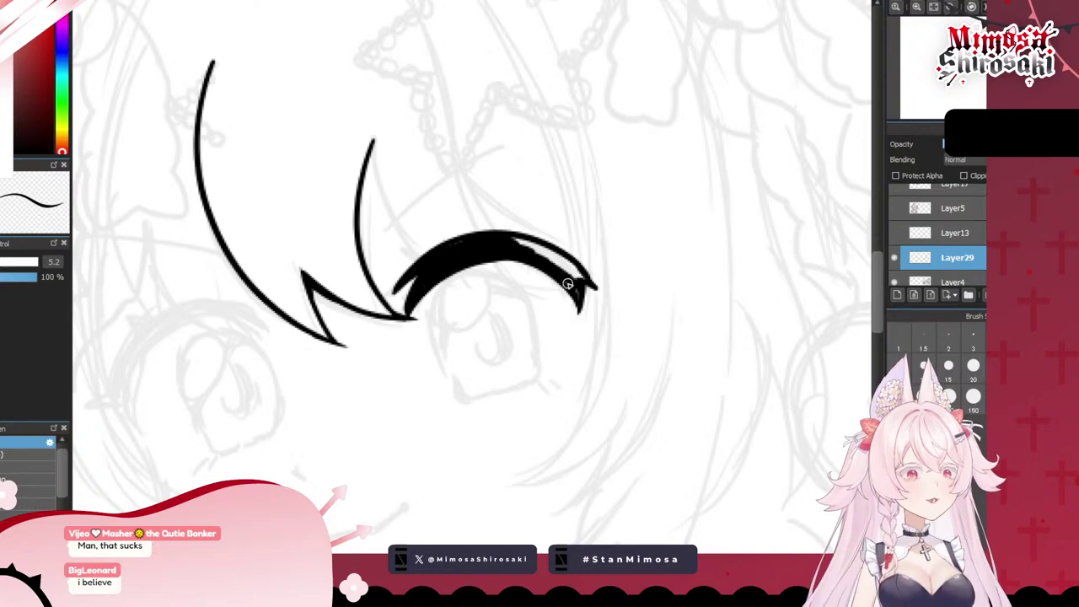
pyautogui.moveTo(510, 243); pyautogui.dragTo(584, 279)
pyautogui.scroll(-4, 547, 234)
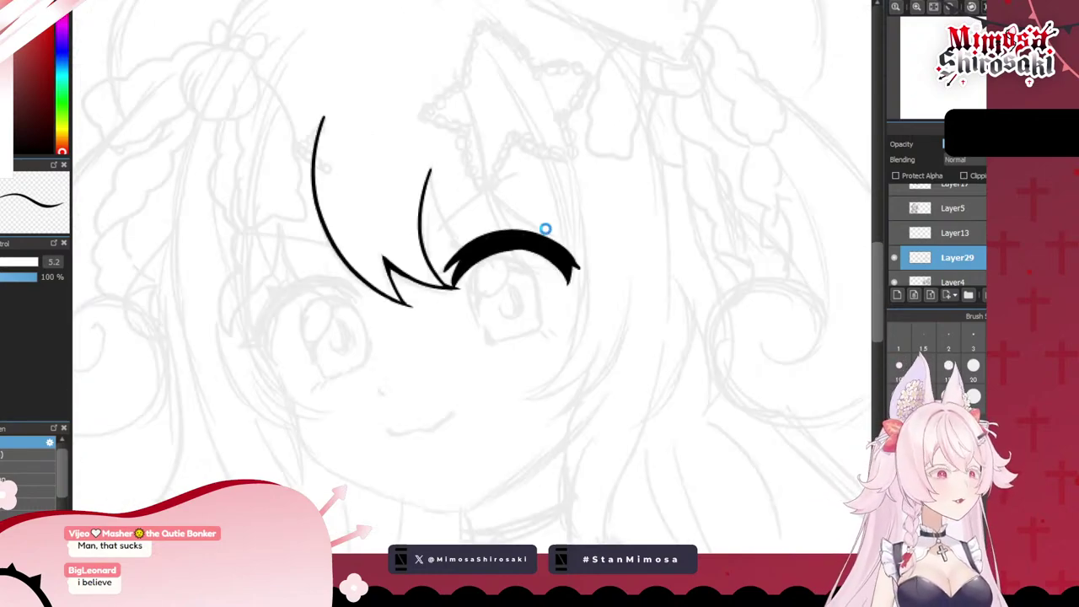
# - Fill in the notch at the lash's outer corner to give it a fuller tapered end
pyautogui.scroll(5, 556, 255)
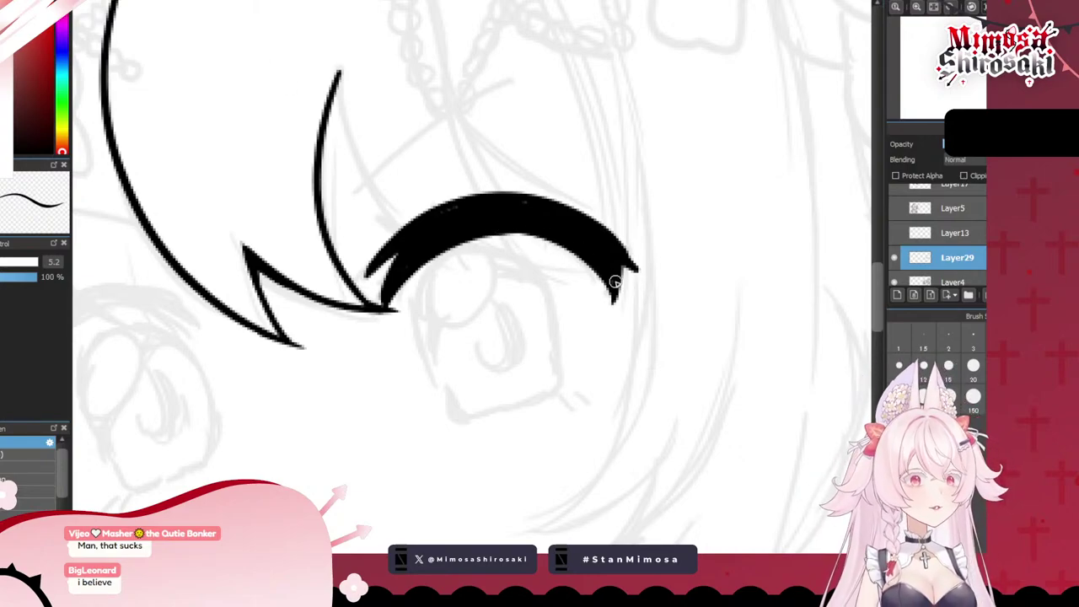
pyautogui.moveTo(628, 271); pyautogui.dragTo(607, 324)
pyautogui.hotkey('ctrl', 'z')
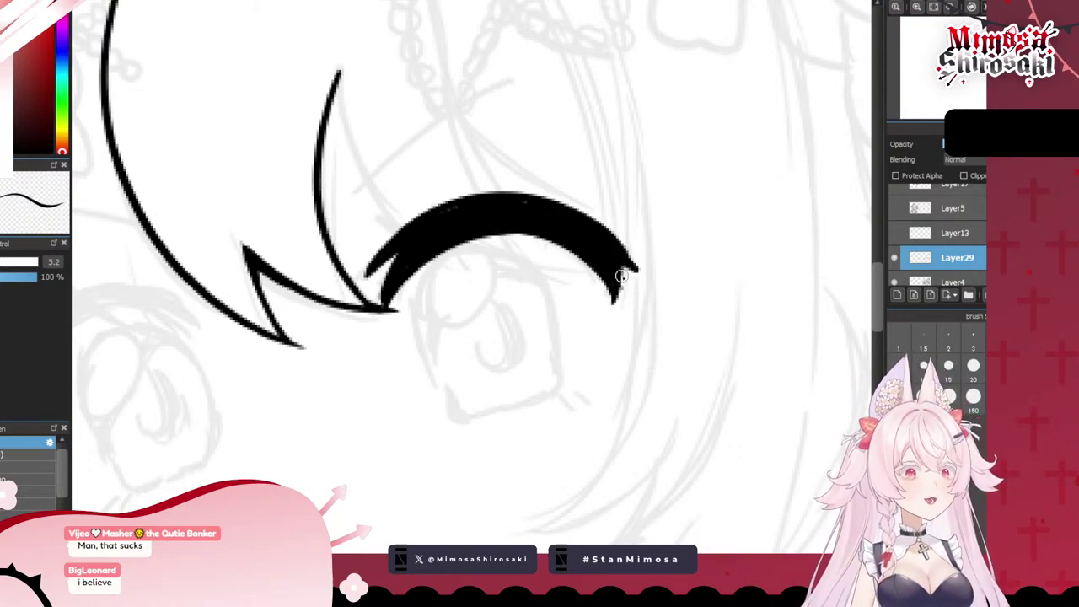
pyautogui.moveTo(624, 270)
pyautogui.mouseDown()
pyautogui.moveTo(610, 309)
pyautogui.moveTo(628, 257)
pyautogui.moveTo(613, 309)
pyautogui.mouseUp()
pyautogui.hotkey('ctrl', 'z')
pyautogui.hotkey('ctrl', 'z')
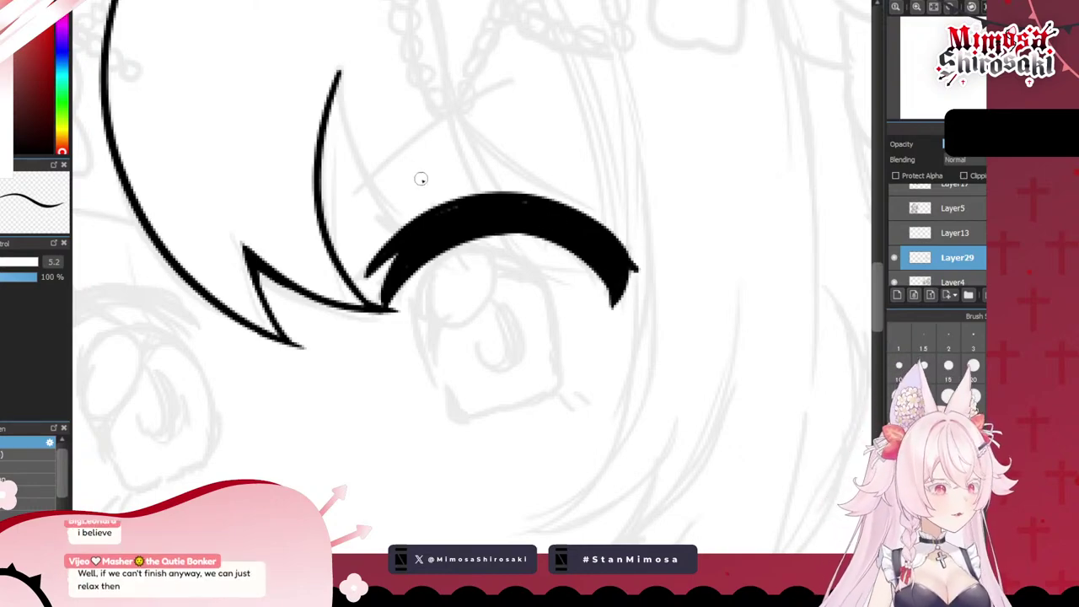
# - Ink the outline of the iris beneath the filled lash, following the sketched rounded shape
pyautogui.moveTo(430, 253); pyautogui.dragTo(427, 369)
pyautogui.hotkey('ctrl', 'z')
pyautogui.moveTo(430, 260)
pyautogui.mouseDown()
pyautogui.moveTo(455, 405)
pyautogui.moveTo(438, 383)
pyautogui.moveTo(450, 403)
pyautogui.moveTo(495, 415)
pyautogui.moveTo(552, 394)
pyautogui.moveTo(545, 270)
pyautogui.moveTo(557, 393)
pyautogui.mouseUp()
pyautogui.hotkey('ctrl', 'z')
pyautogui.moveTo(557, 301); pyautogui.dragTo(559, 395)
pyautogui.scroll(-5, 540, 304)
pyautogui.scroll(5, 539, 305)
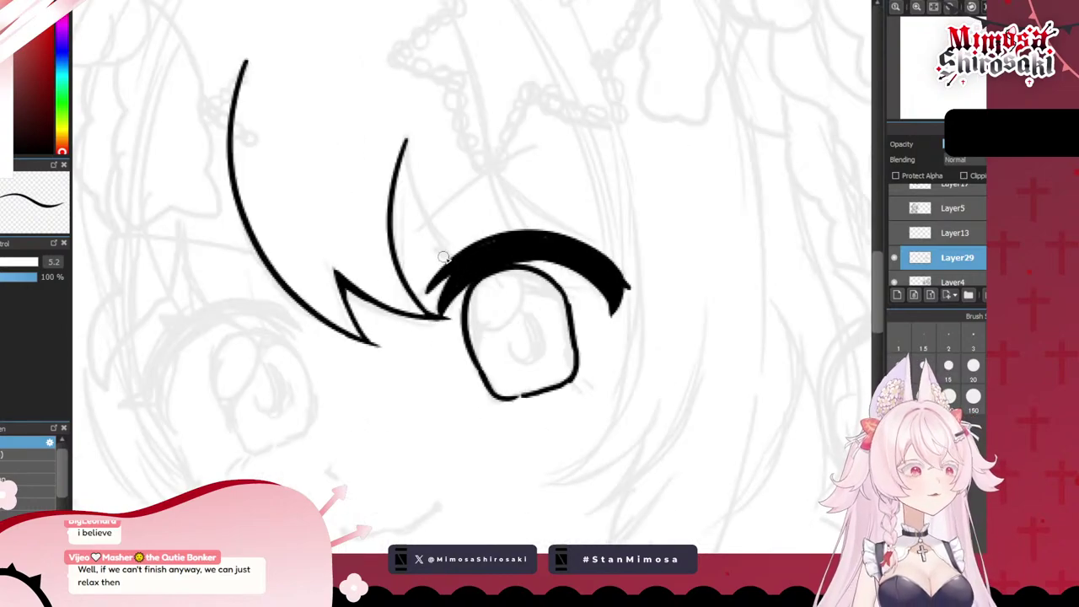
# - Add pointed lash spikes at the inner corner and along the lash's upper edge, plus small lower-lash marks beside the iris
pyautogui.moveTo(487, 244); pyautogui.dragTo(437, 235)
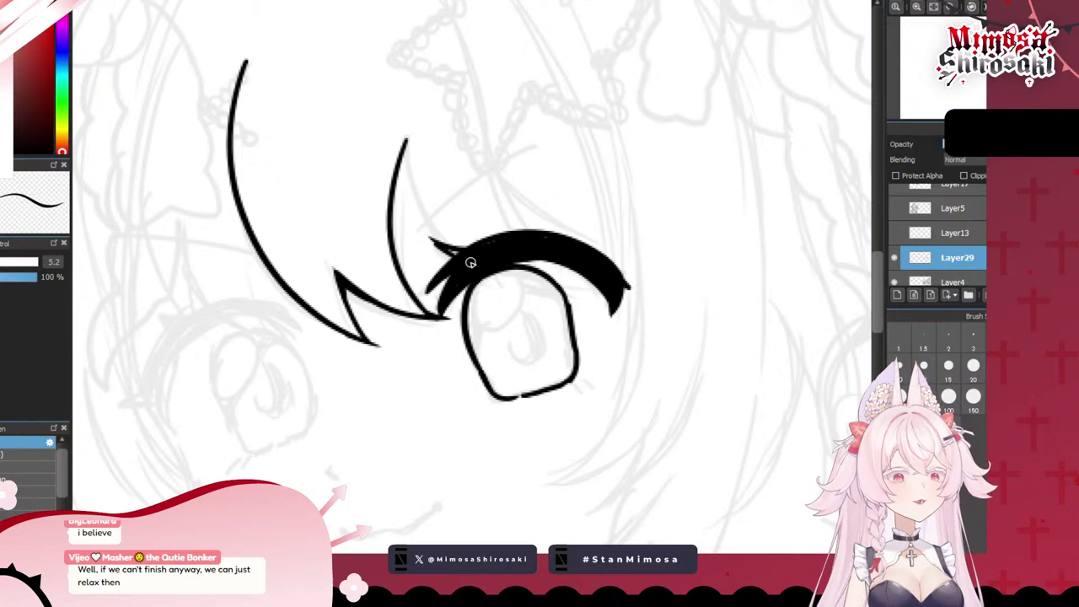
pyautogui.moveTo(437, 242); pyautogui.dragTo(473, 258)
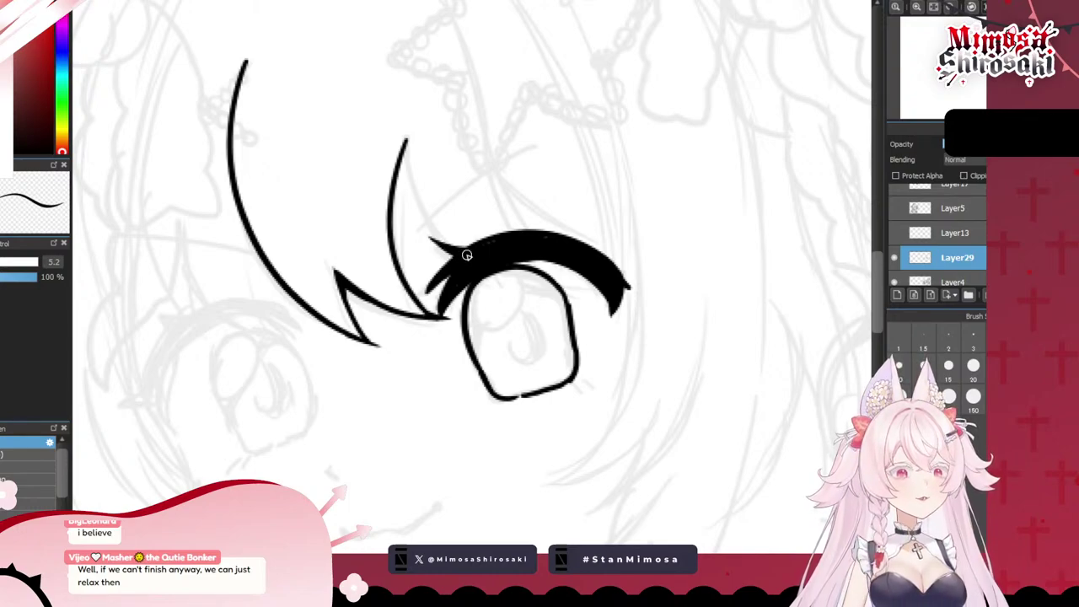
pyautogui.moveTo(558, 240); pyautogui.dragTo(542, 212)
pyautogui.moveTo(583, 380); pyautogui.dragTo(593, 382)
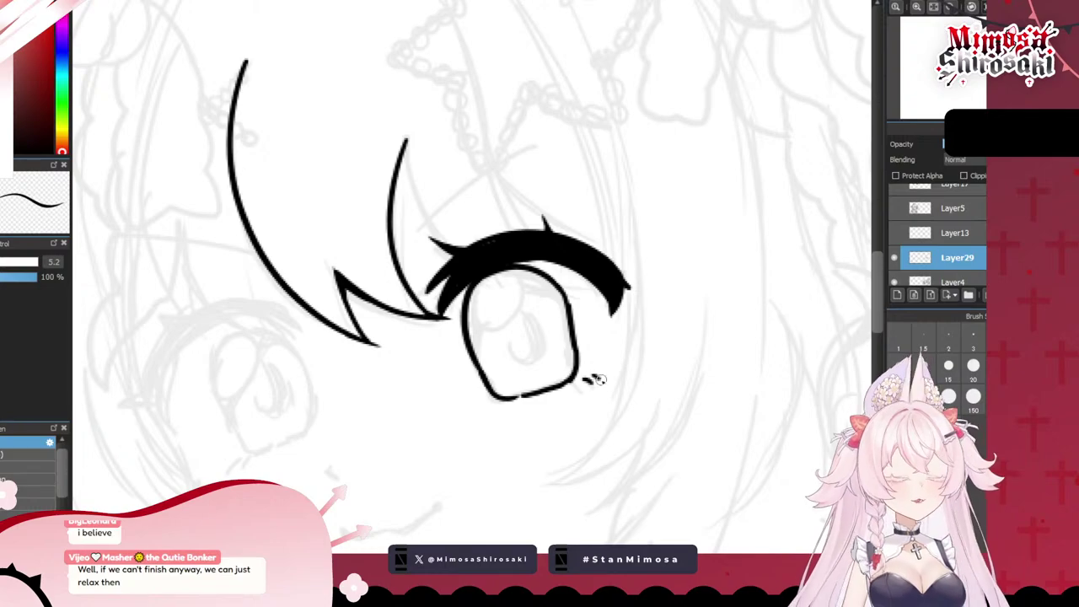
# - Ink the upper edge of the other eye's lash as a single arc from its outer corner to the bangs
pyautogui.scroll(-5, 594, 380)
pyautogui.scroll(1, 614, 405)
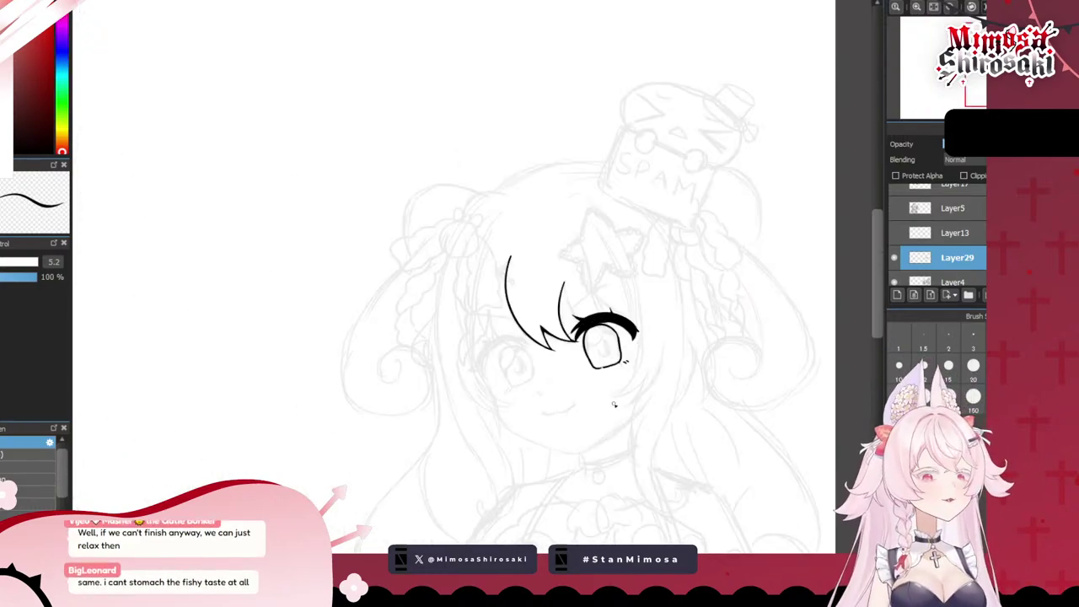
pyautogui.scroll(3, 614, 405)
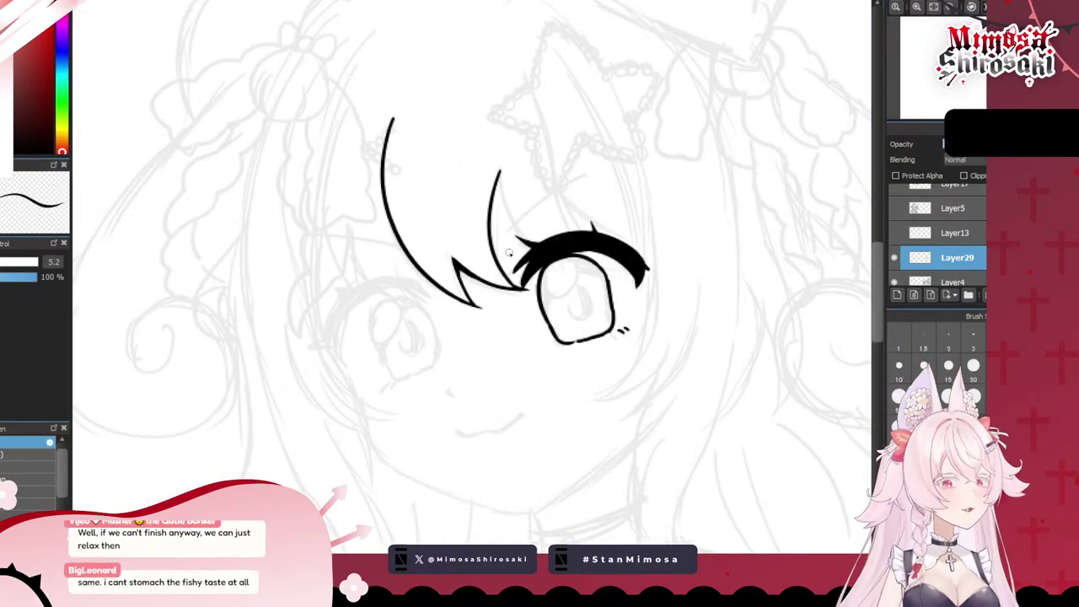
pyautogui.scroll(2, 508, 252)
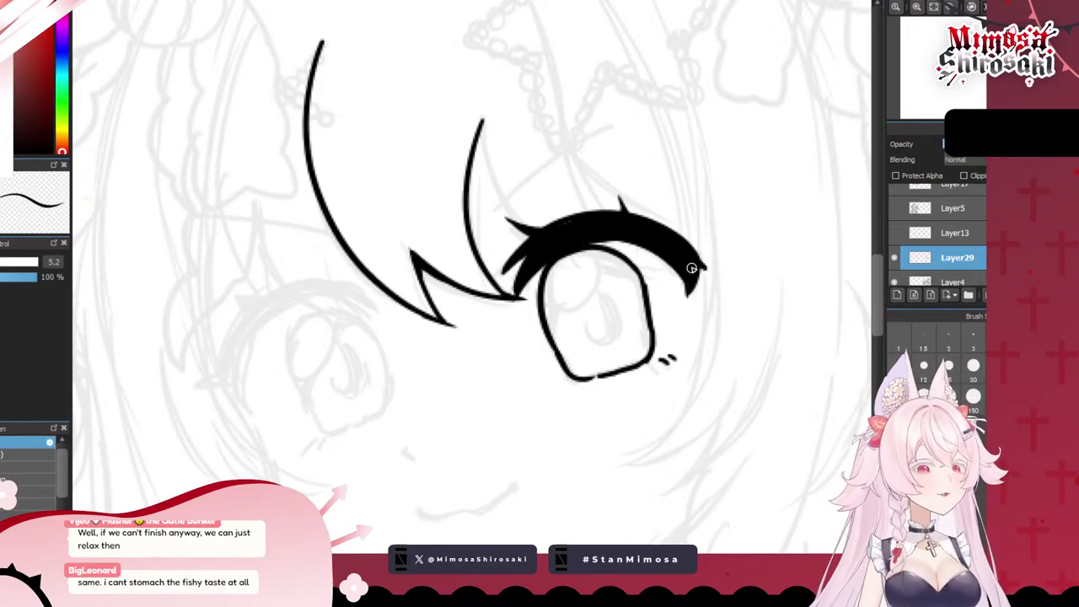
pyautogui.scroll(-3, 447, 414)
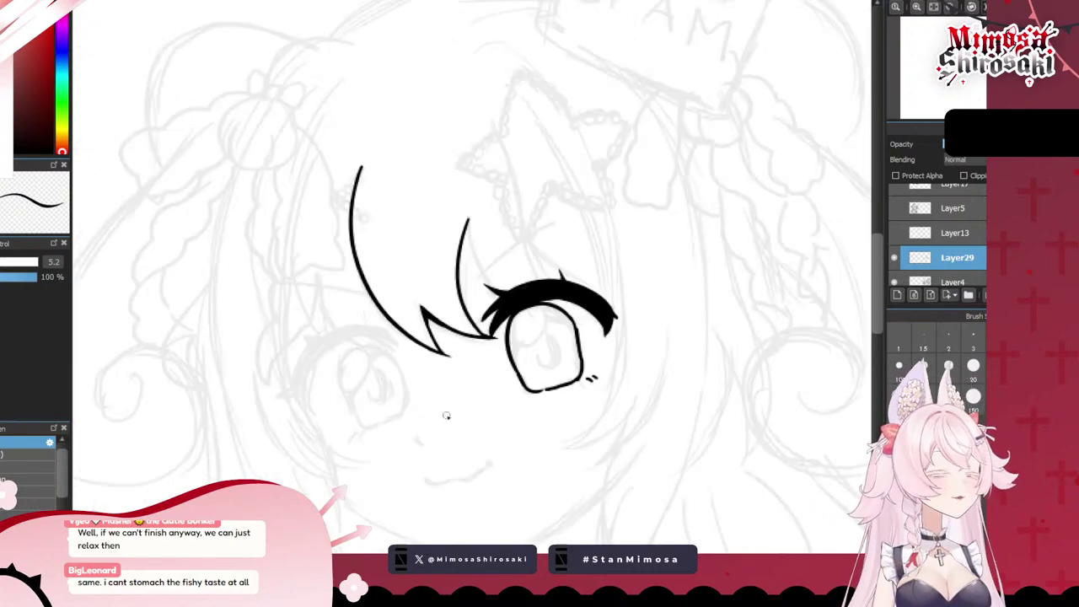
pyautogui.scroll(3, 380, 455)
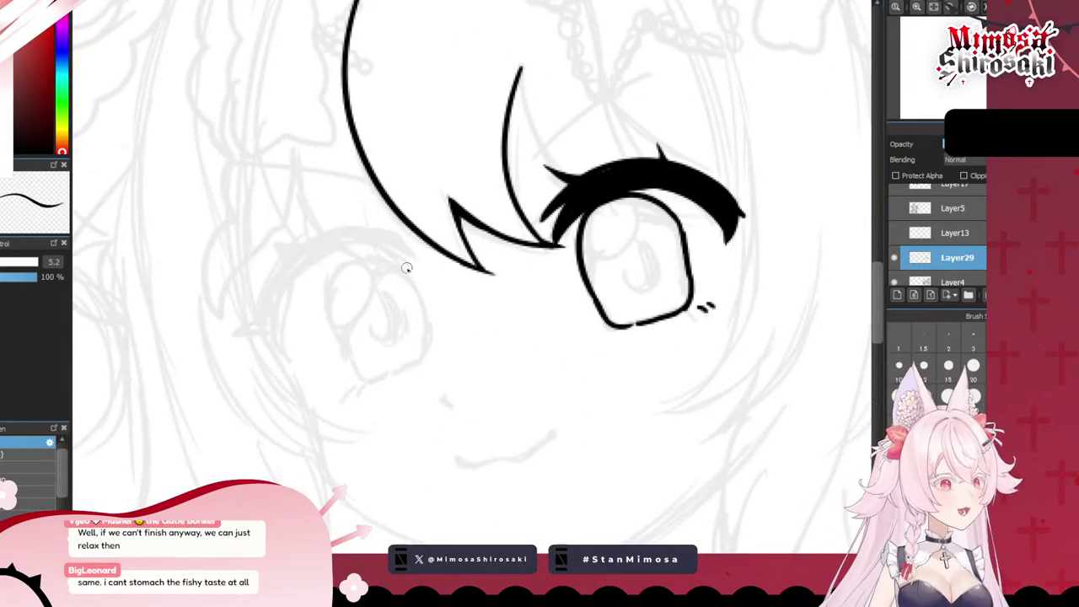
pyautogui.scroll(1, 270, 280)
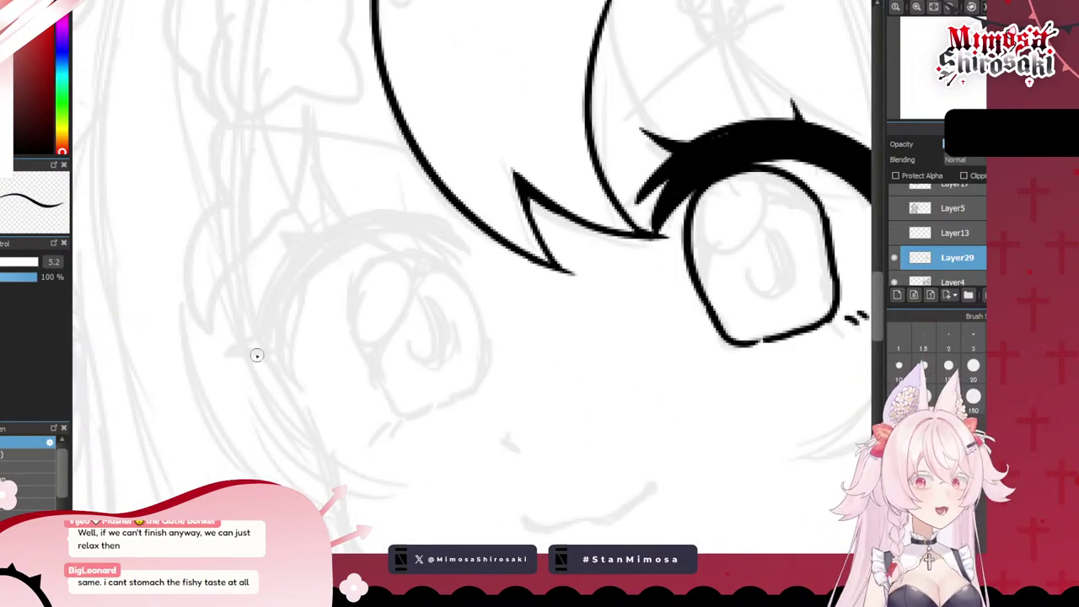
pyautogui.moveTo(257, 355)
pyautogui.mouseDown()
pyautogui.moveTo(294, 241)
pyautogui.moveTo(371, 217)
pyautogui.mouseUp()
pyautogui.hotkey('ctrl', 'z')
pyautogui.moveTo(248, 337); pyautogui.dragTo(424, 244)
pyautogui.hotkey('ctrl', 'z')
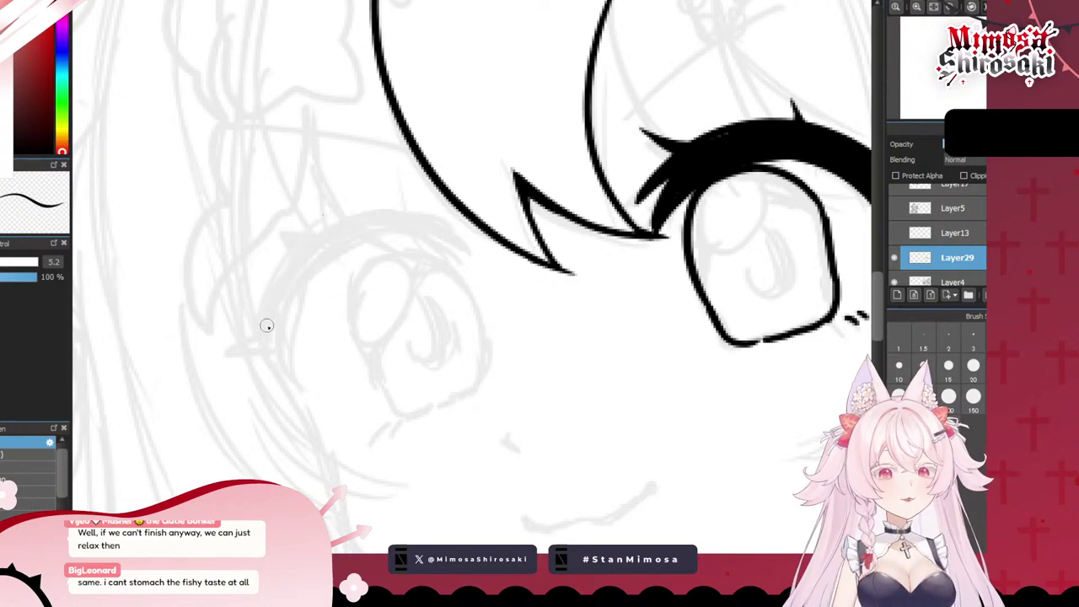
pyautogui.moveTo(256, 346)
pyautogui.mouseDown()
pyautogui.moveTo(385, 216)
pyautogui.moveTo(447, 229)
pyautogui.moveTo(356, 210)
pyautogui.moveTo(439, 226)
pyautogui.moveTo(259, 318)
pyautogui.moveTo(455, 228)
pyautogui.mouseUp()
pyautogui.hotkey('ctrl', 'z')
pyautogui.hotkey('ctrl', 'z')
pyautogui.moveTo(255, 334)
pyautogui.mouseDown()
pyautogui.moveTo(308, 228)
pyautogui.moveTo(398, 210)
pyautogui.mouseUp()
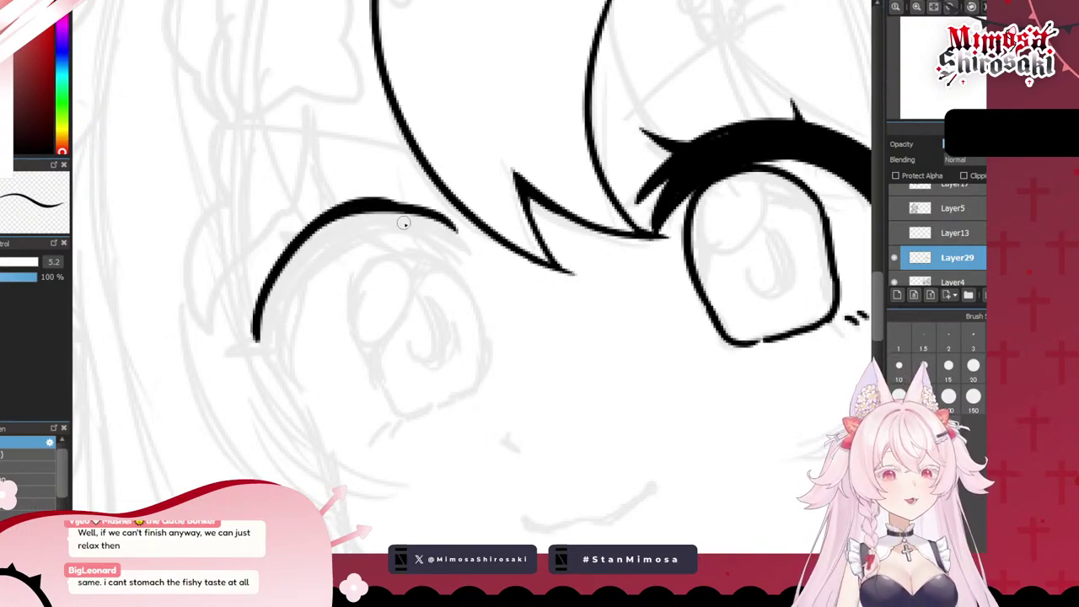
pyautogui.hotkey('ctrl', 'z')
pyautogui.scroll(-4, 325, 292)
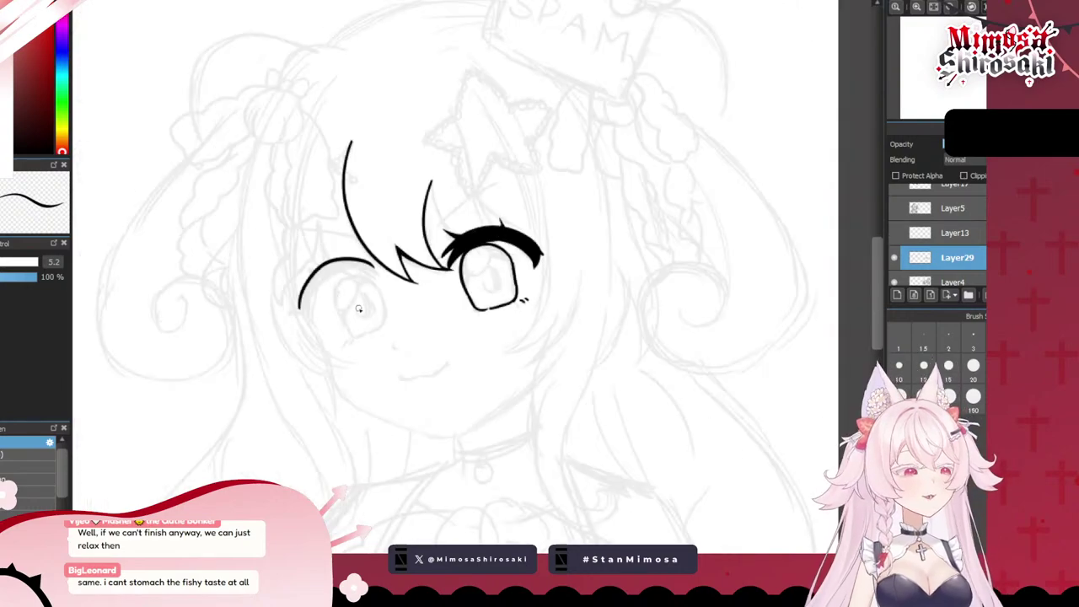
# - Ink the lower edge of the second eye's lash and close its outer end with pointed tips
pyautogui.scroll(2, 377, 328)
pyautogui.scroll(2, 361, 286)
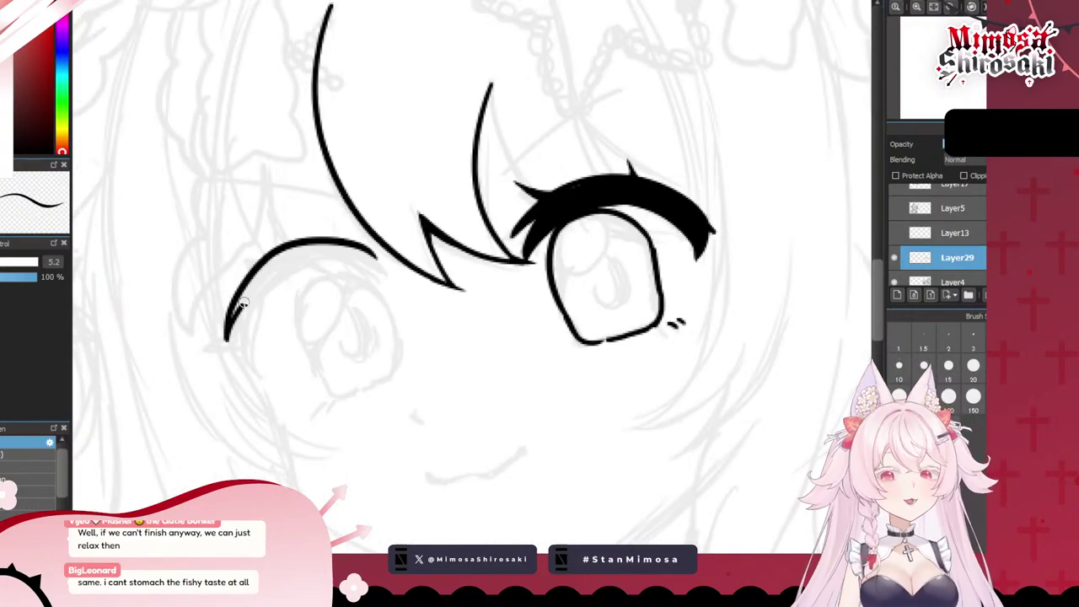
pyautogui.moveTo(228, 341)
pyautogui.mouseDown()
pyautogui.moveTo(239, 312)
pyautogui.moveTo(253, 355)
pyautogui.moveTo(269, 308)
pyautogui.mouseUp()
pyautogui.hotkey('ctrl', 'z')
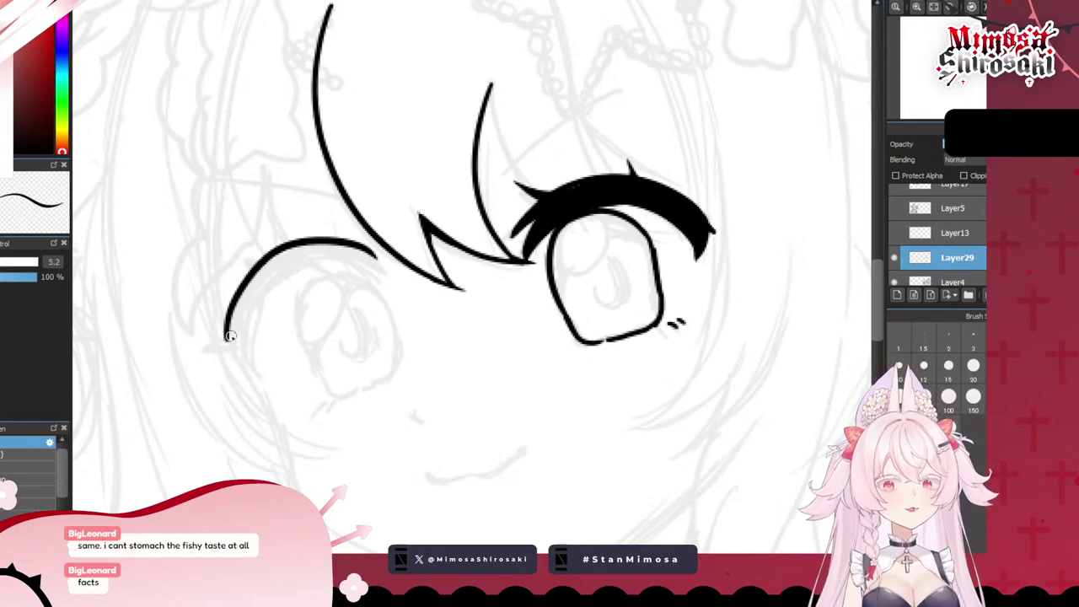
pyautogui.moveTo(250, 340)
pyautogui.mouseDown()
pyautogui.moveTo(326, 256)
pyautogui.moveTo(384, 268)
pyautogui.mouseUp()
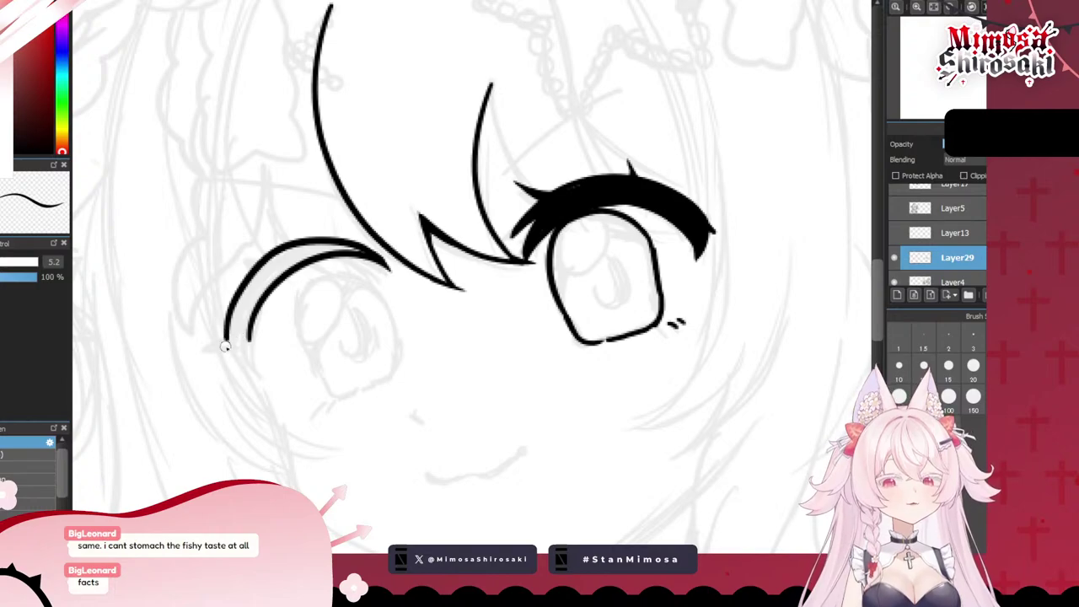
pyautogui.moveTo(225, 341)
pyautogui.mouseDown()
pyautogui.moveTo(272, 370)
pyautogui.moveTo(232, 353)
pyautogui.moveTo(261, 369)
pyautogui.moveTo(232, 340)
pyautogui.moveTo(261, 370)
pyautogui.moveTo(250, 334)
pyautogui.mouseUp()
pyautogui.hotkey('ctrl', 'z')
pyautogui.hotkey('ctrl', 'z')
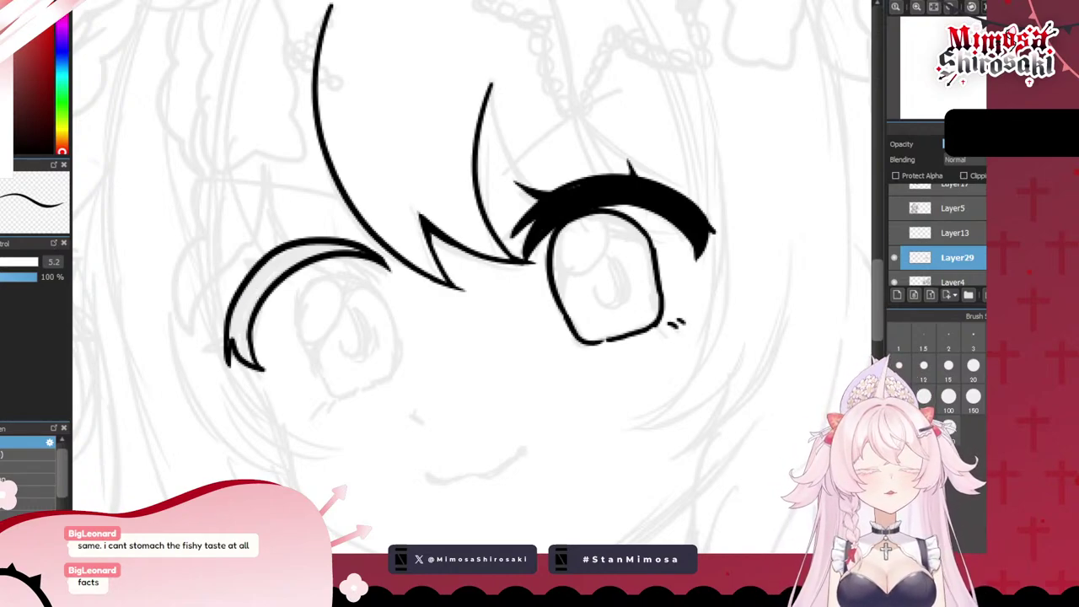
# - Fill the outlined lash solid black and add pointed spikes on its upper edge and at its outer corner
pyautogui.click(285, 262)
pyautogui.scroll(2, 309, 245)
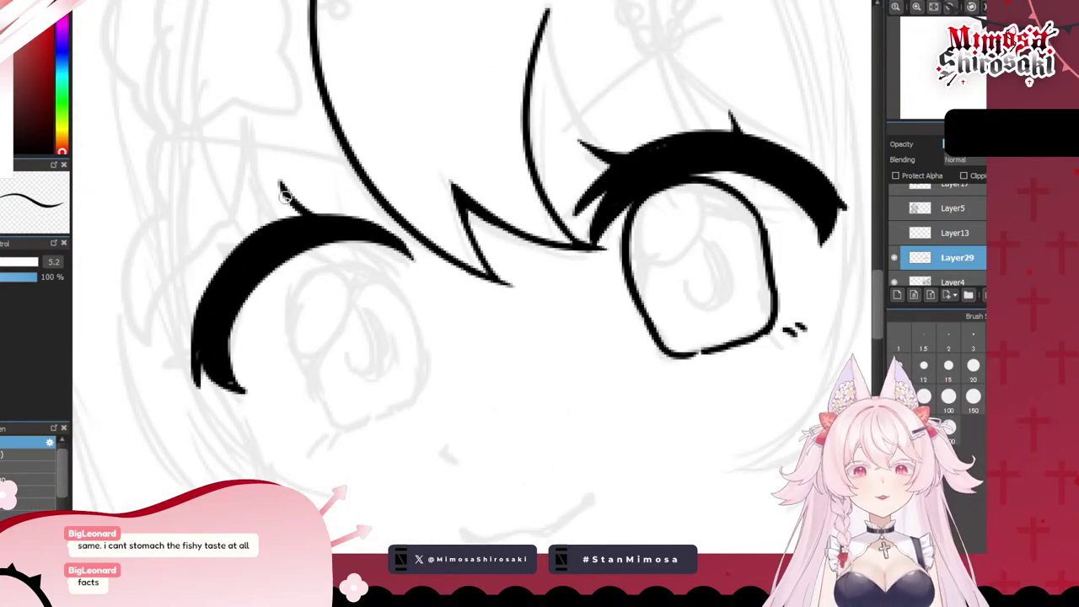
pyautogui.moveTo(285, 198)
pyautogui.mouseDown()
pyautogui.moveTo(292, 208)
pyautogui.moveTo(288, 199)
pyautogui.mouseUp()
pyautogui.moveTo(211, 301); pyautogui.dragTo(151, 316)
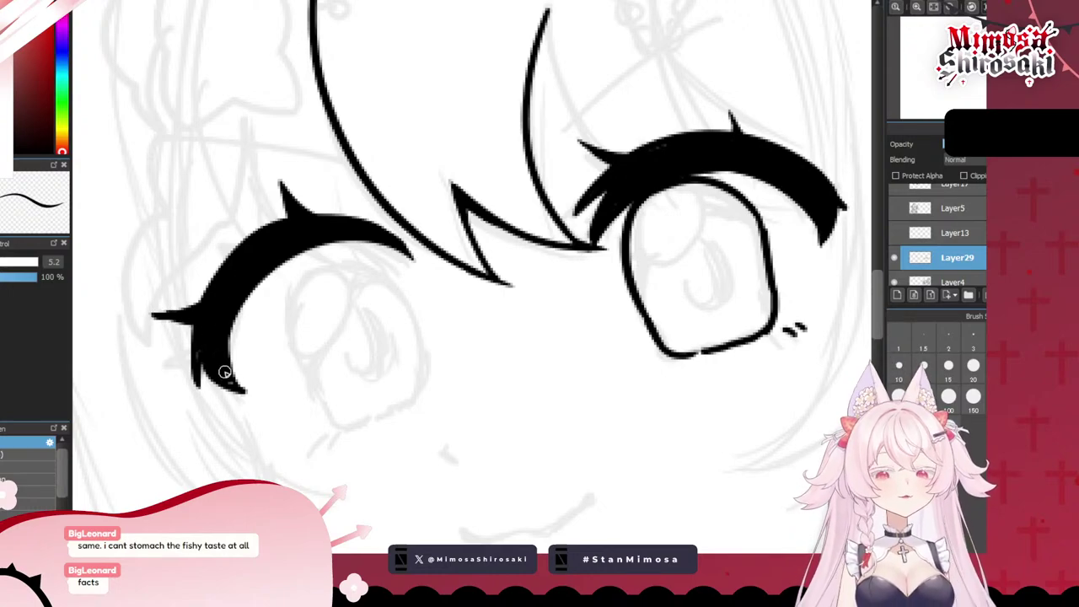
pyautogui.moveTo(224, 372); pyautogui.dragTo(223, 380)
pyautogui.scroll(-5, 222, 380)
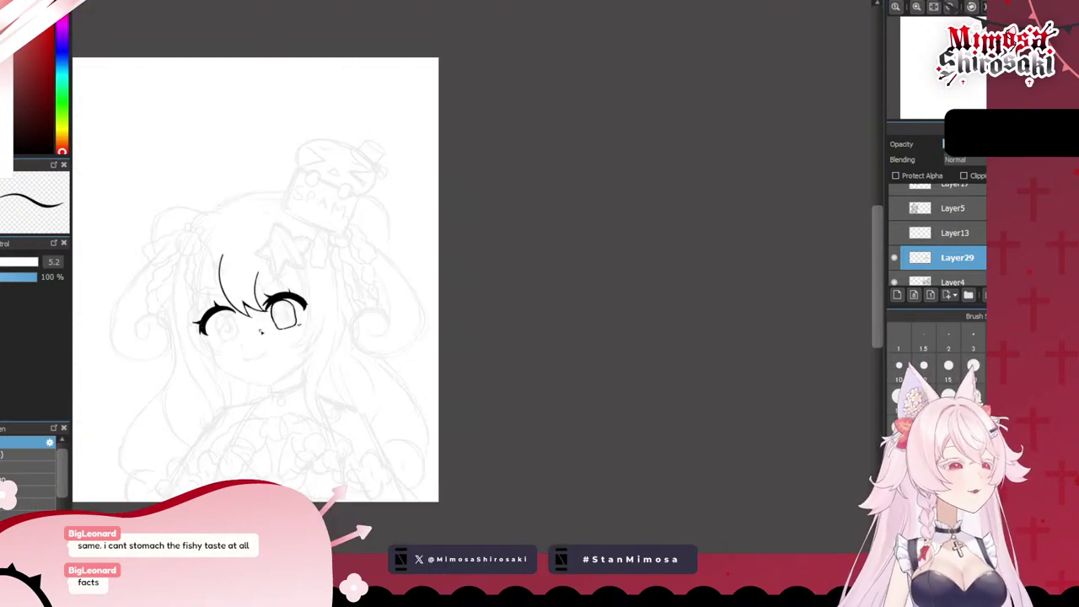
# - Ink the outer side and bottom edge of the iris beneath the newly filled lash, following the sketch
pyautogui.scroll(5, 501, 280)
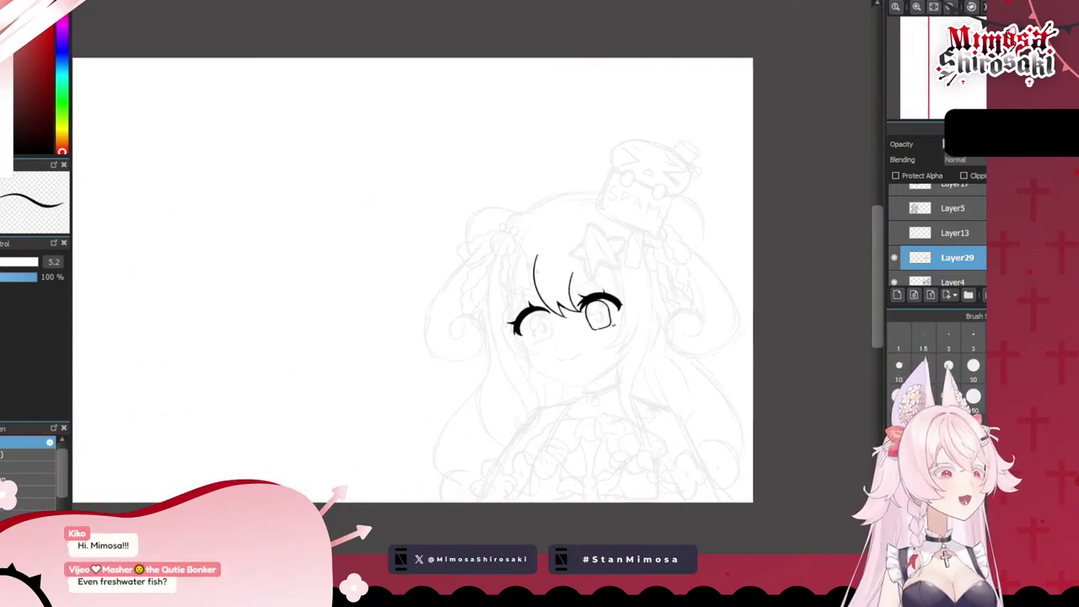
pyautogui.scroll(3, 501, 281)
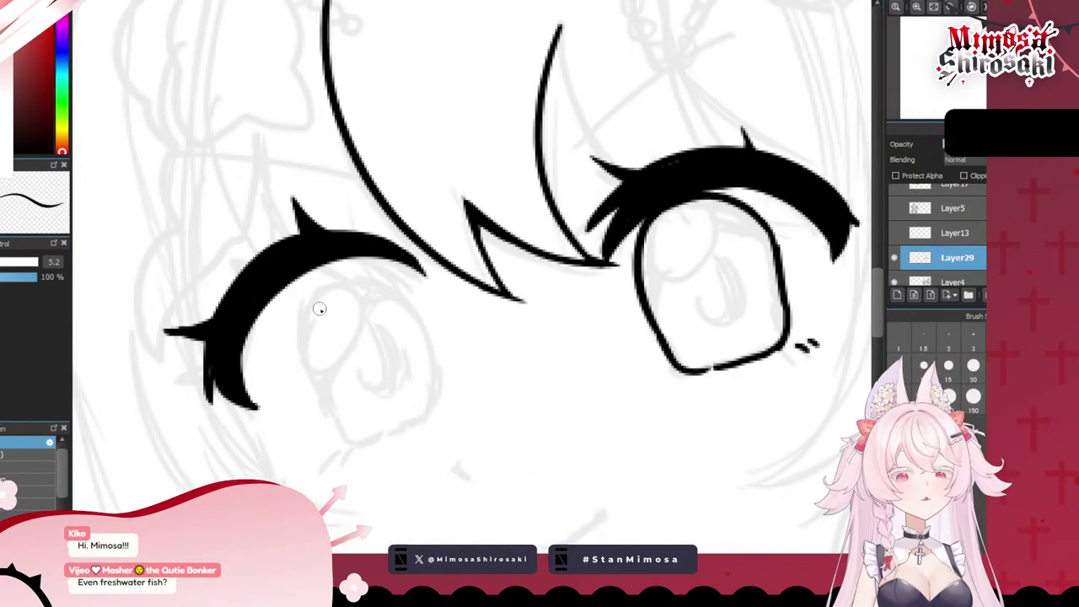
pyautogui.moveTo(324, 288); pyautogui.dragTo(328, 411)
pyautogui.hotkey('ctrl', 'z')
pyautogui.moveTo(330, 291); pyautogui.dragTo(320, 422)
pyautogui.hotkey('ctrl', 'z')
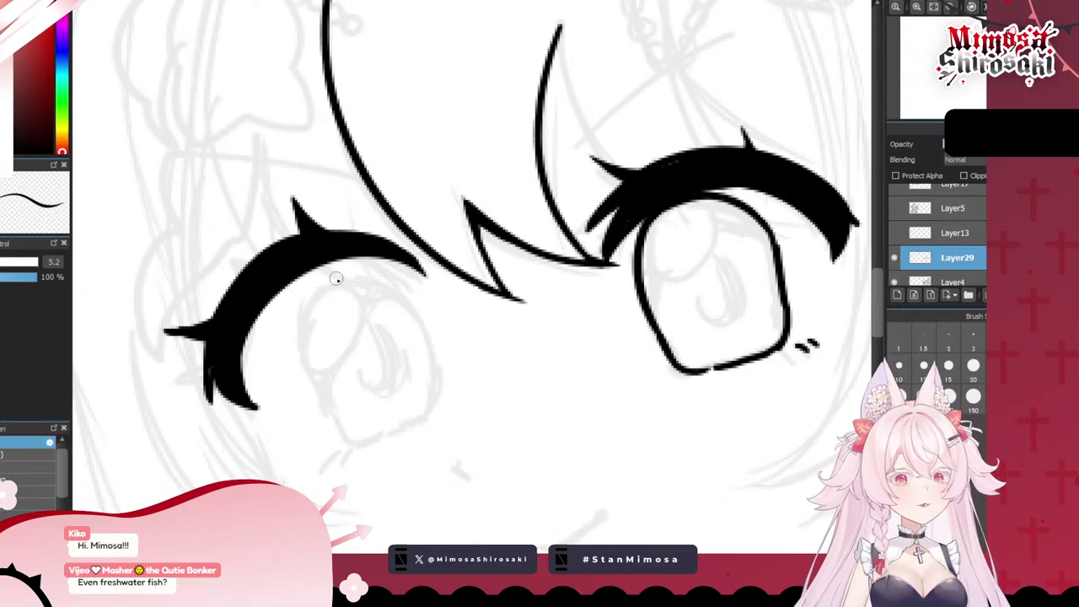
pyautogui.moveTo(337, 279)
pyautogui.mouseDown()
pyautogui.moveTo(299, 354)
pyautogui.moveTo(295, 422)
pyautogui.mouseUp()
pyautogui.hotkey('ctrl', 'z')
pyautogui.moveTo(328, 282)
pyautogui.mouseDown()
pyautogui.moveTo(336, 426)
pyautogui.moveTo(365, 443)
pyautogui.moveTo(433, 410)
pyautogui.mouseUp()
pyautogui.hotkey('ctrl', 'z')
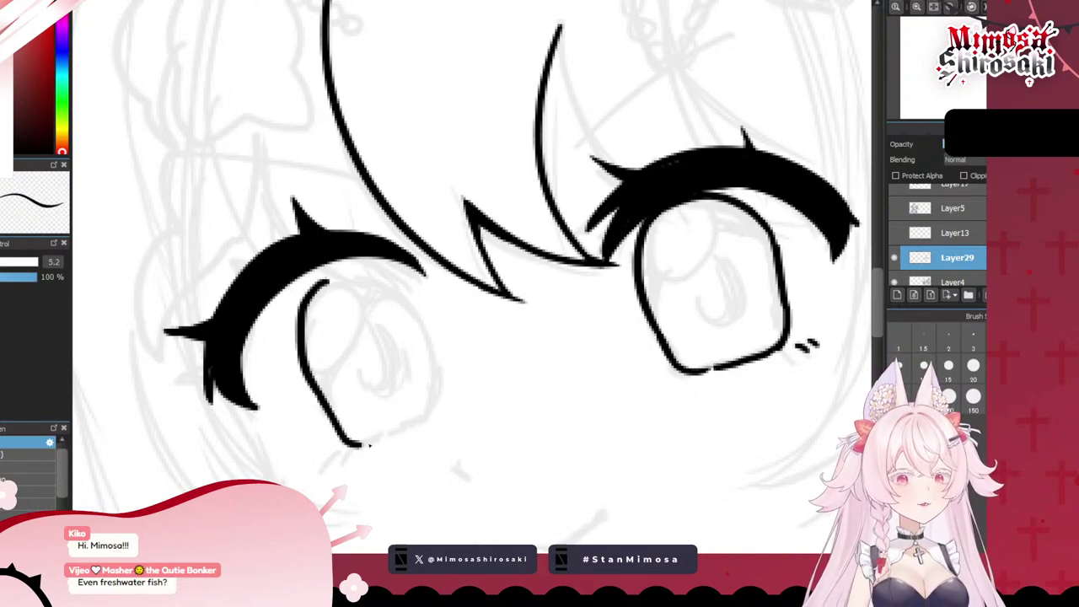
pyautogui.moveTo(349, 444); pyautogui.dragTo(426, 424)
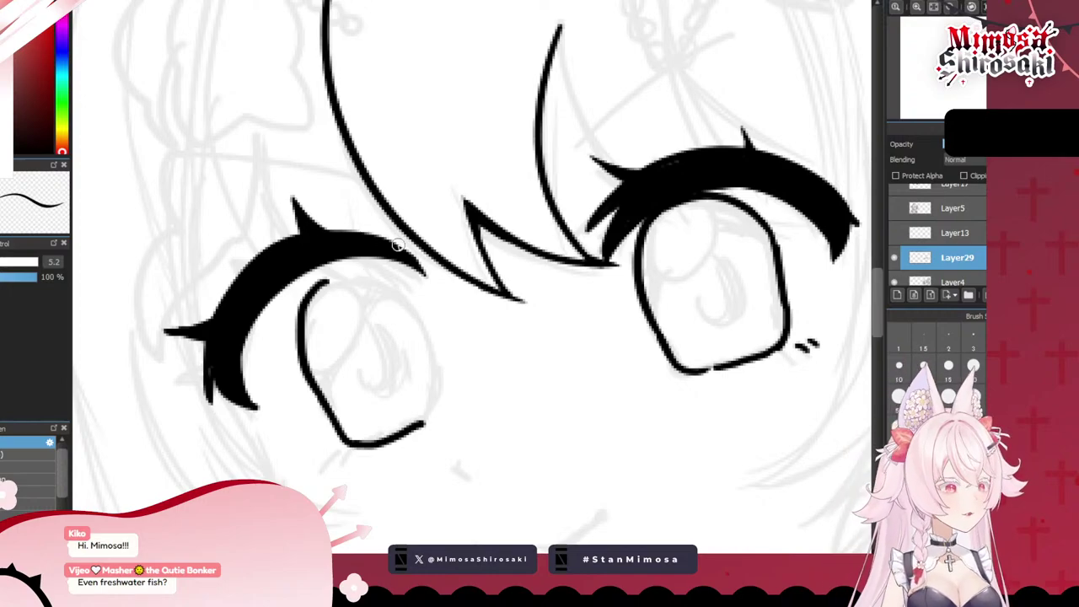
# - Close the iris outline with one curve over its top and down its inner side to the bottom edge
pyautogui.moveTo(320, 286); pyautogui.dragTo(390, 275)
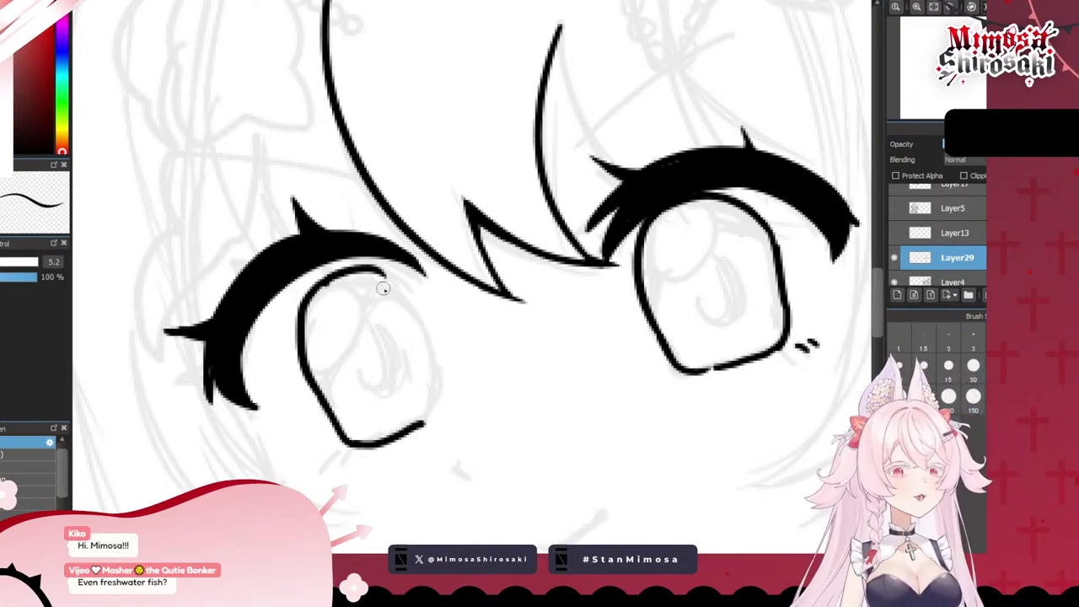
pyautogui.hotkey('ctrl', 'z')
pyautogui.moveTo(314, 285)
pyautogui.mouseDown()
pyautogui.moveTo(426, 312)
pyautogui.moveTo(413, 297)
pyautogui.moveTo(441, 385)
pyautogui.moveTo(419, 422)
pyautogui.moveTo(434, 416)
pyautogui.moveTo(441, 366)
pyautogui.moveTo(435, 408)
pyautogui.mouseUp()
pyautogui.hotkey('ctrl', 'z')
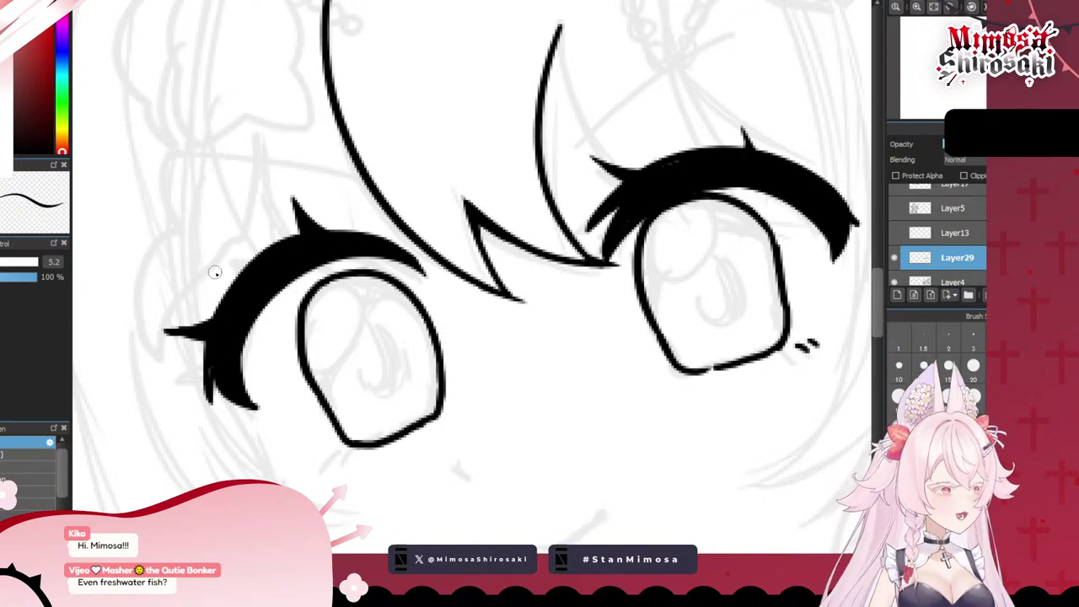
# - Add small lower-lash marks beside the outer bottom corner of the newly inked iris
pyautogui.moveTo(307, 461)
pyautogui.mouseDown()
pyautogui.moveTo(332, 452)
pyautogui.moveTo(312, 462)
pyautogui.moveTo(323, 464)
pyautogui.mouseUp()
pyautogui.hotkey('ctrl', 'z')
pyautogui.scroll(-5, 336, 427)
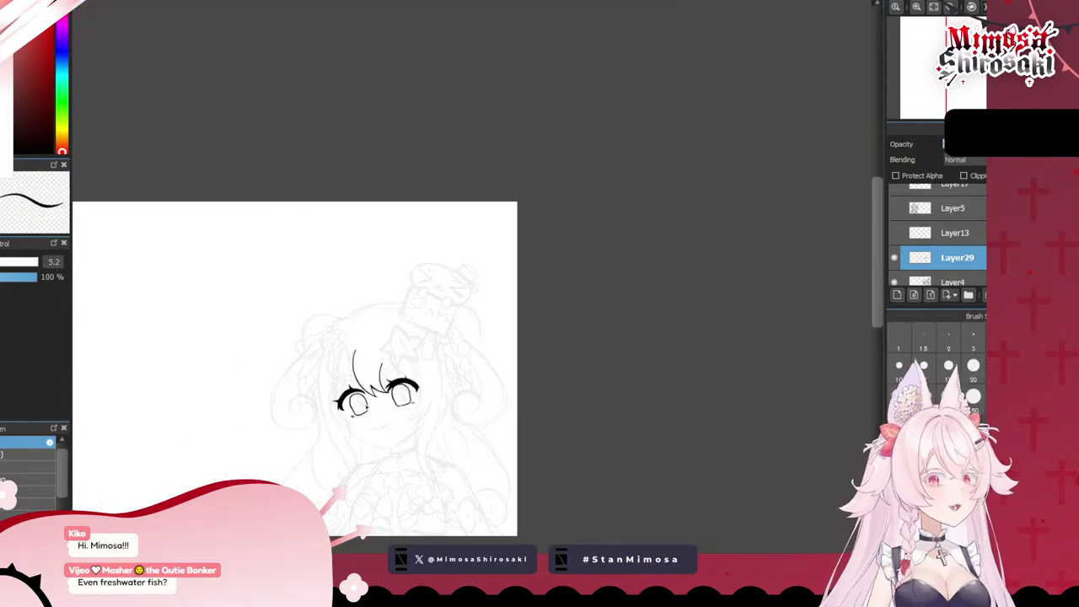
pyautogui.scroll(7, 365, 434)
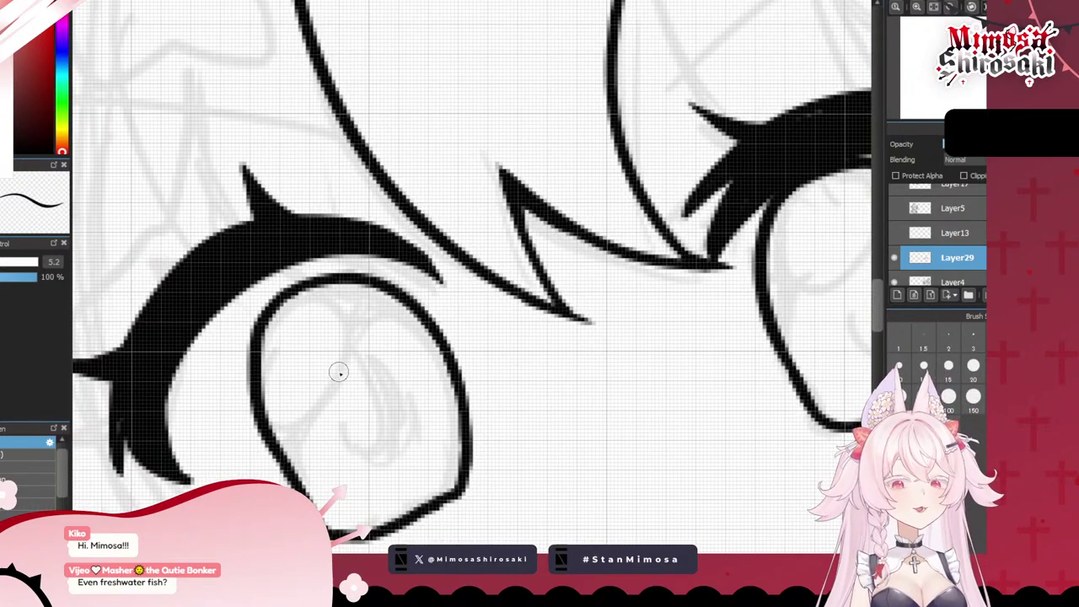
pyautogui.moveTo(168, 443)
pyautogui.mouseDown()
pyautogui.moveTo(251, 295)
pyautogui.moveTo(349, 264)
pyautogui.mouseUp()
pyautogui.moveTo(254, 278); pyautogui.dragTo(378, 260)
pyautogui.hotkey('ctrl', 'z')
pyautogui.hotkey('ctrl', 'z')
pyautogui.hotkey('ctrl', 'z')
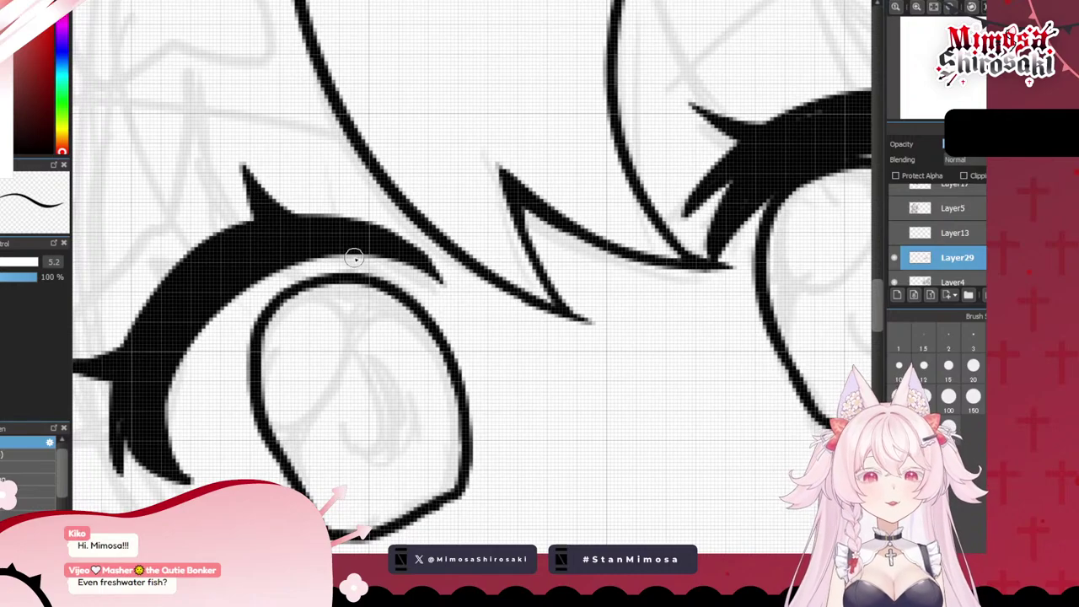
pyautogui.scroll(-7, 354, 258)
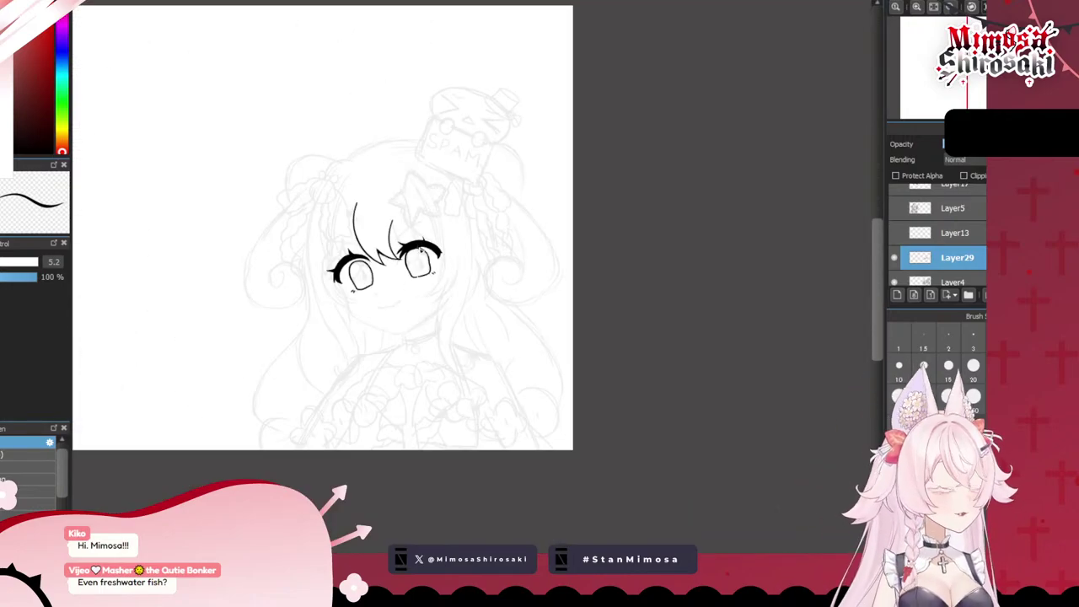
# - Copy the head and upper body of the pink-haired character from the reference image and paste it into the sketch canvas for transforming
pyautogui.scroll(4, 278, 244)
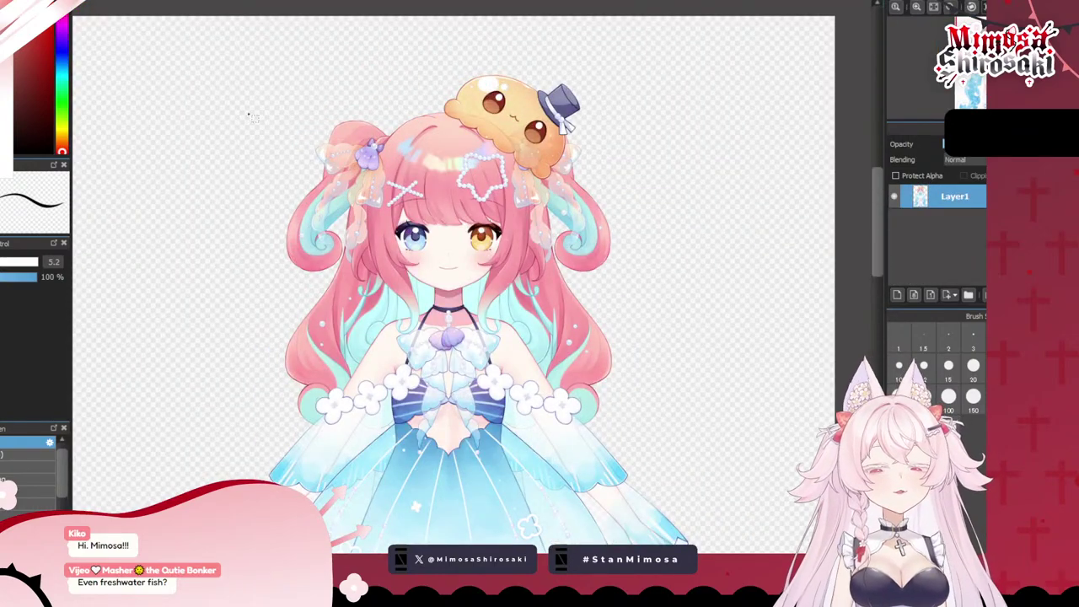
pyautogui.moveTo(232, 44); pyautogui.dragTo(666, 439)
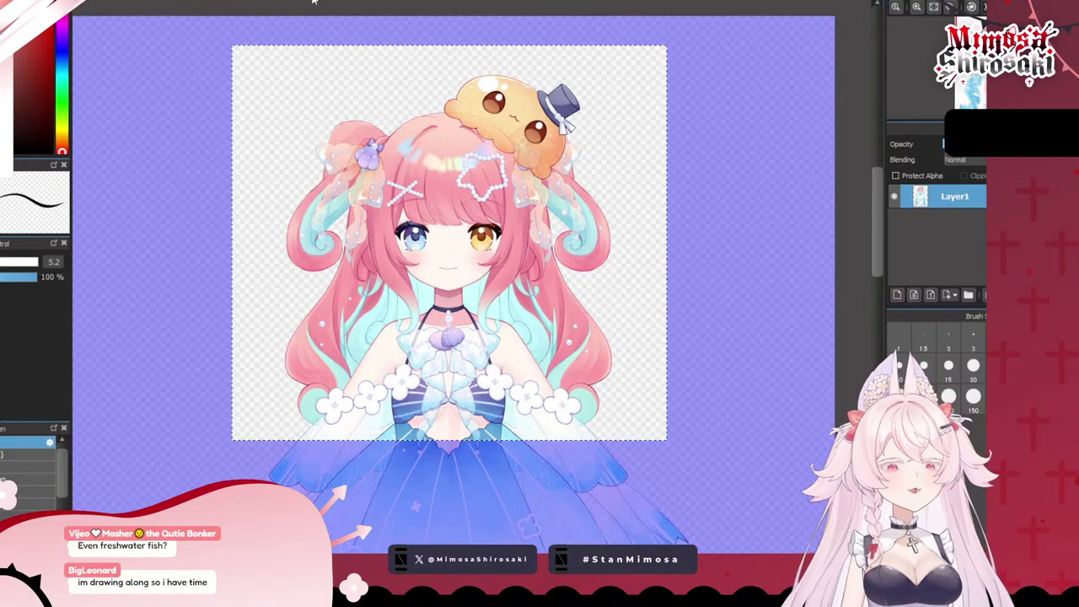
pyautogui.click(178, 1)
pyautogui.scroll(-5, 487, 218)
pyautogui.hotkey('ctrl', 'v')
pyautogui.hotkey('ctrl', 't')
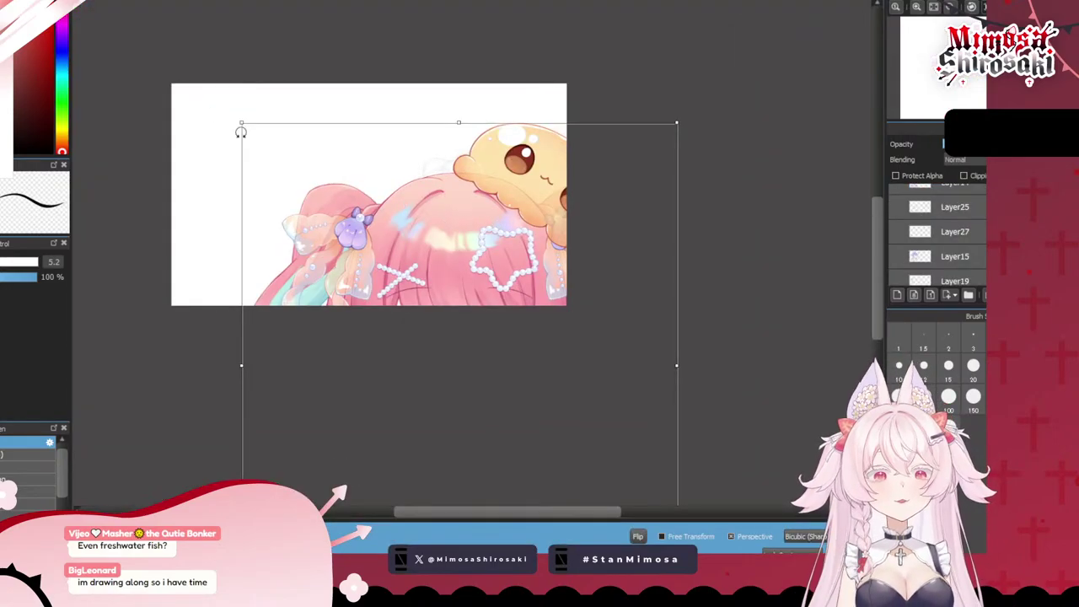
# - Scale the pasted reference down, place it beside the sketched girl, and make Layer29 active again for inking
pyautogui.moveTo(244, 124); pyautogui.dragTo(402, 307)
pyautogui.moveTo(449, 376); pyautogui.dragTo(366, 179)
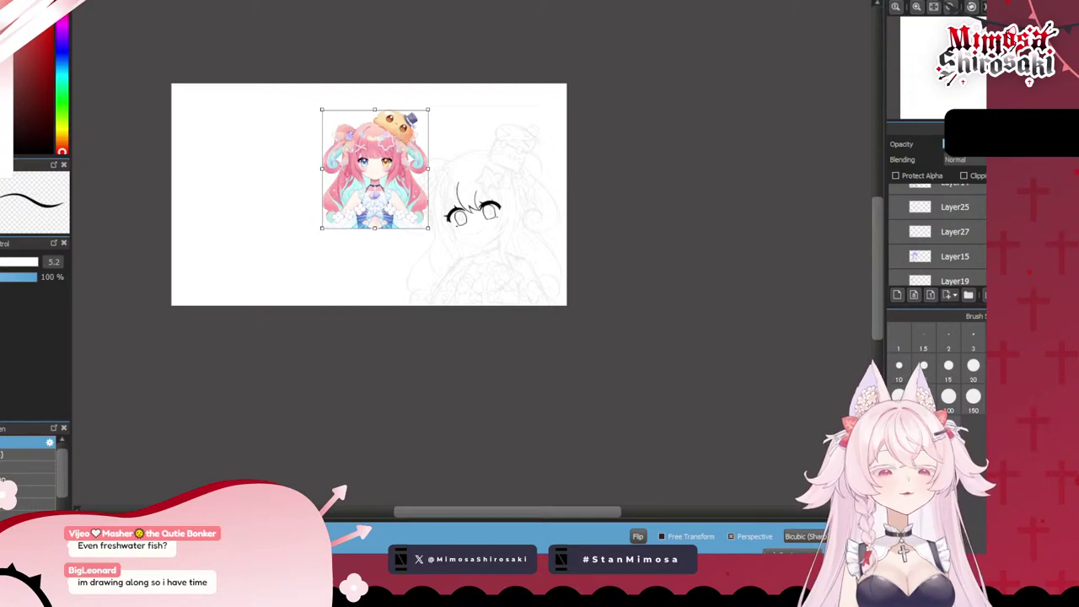
pyautogui.click(792, 553)
pyautogui.scroll(-8, 981, 251)
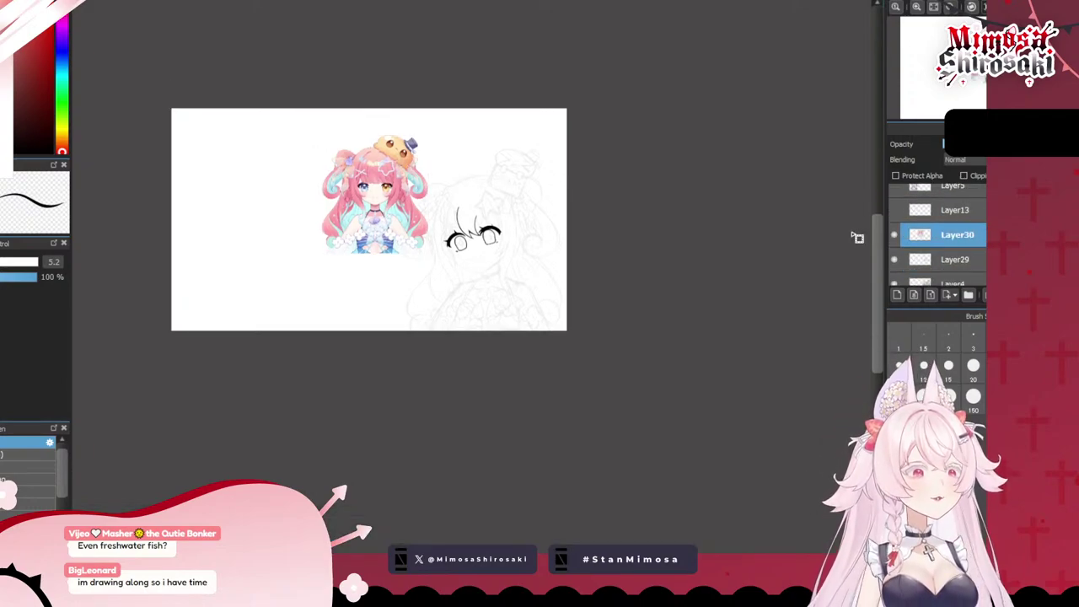
pyautogui.click(909, 261)
pyautogui.scroll(5, 690, 260)
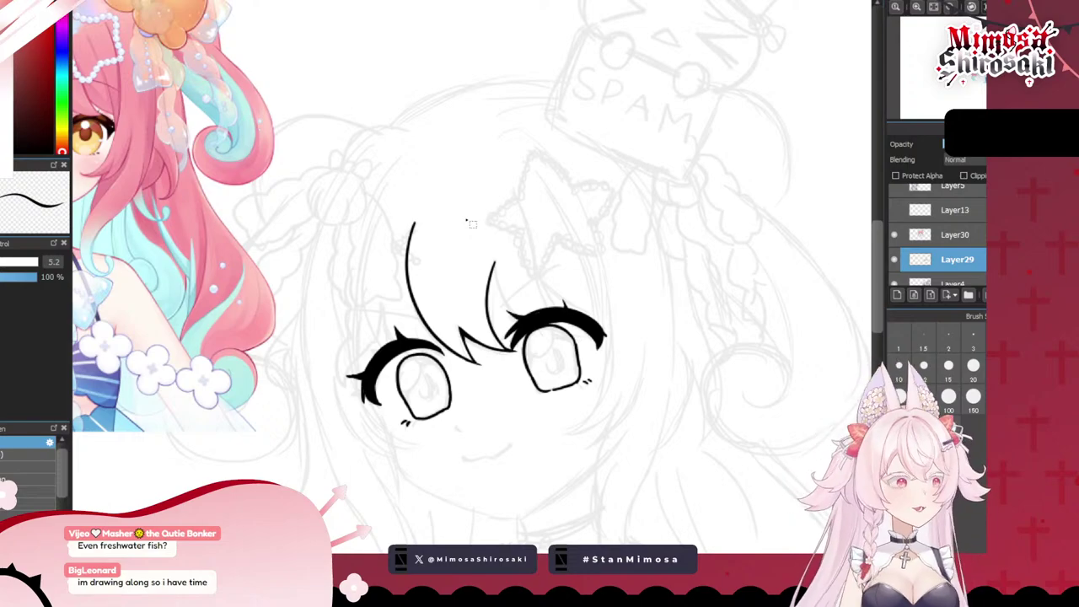
pyautogui.scroll(-5, 468, 222)
pyautogui.scroll(3, 526, 228)
pyautogui.scroll(2, 509, 332)
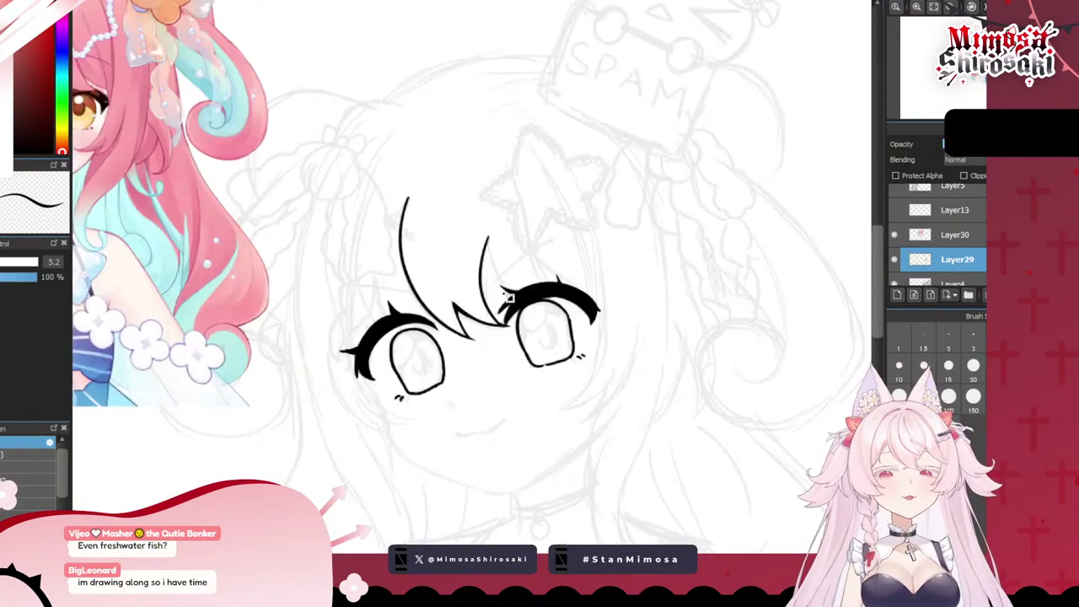
pyautogui.moveTo(285, 279); pyautogui.dragTo(350, 289)
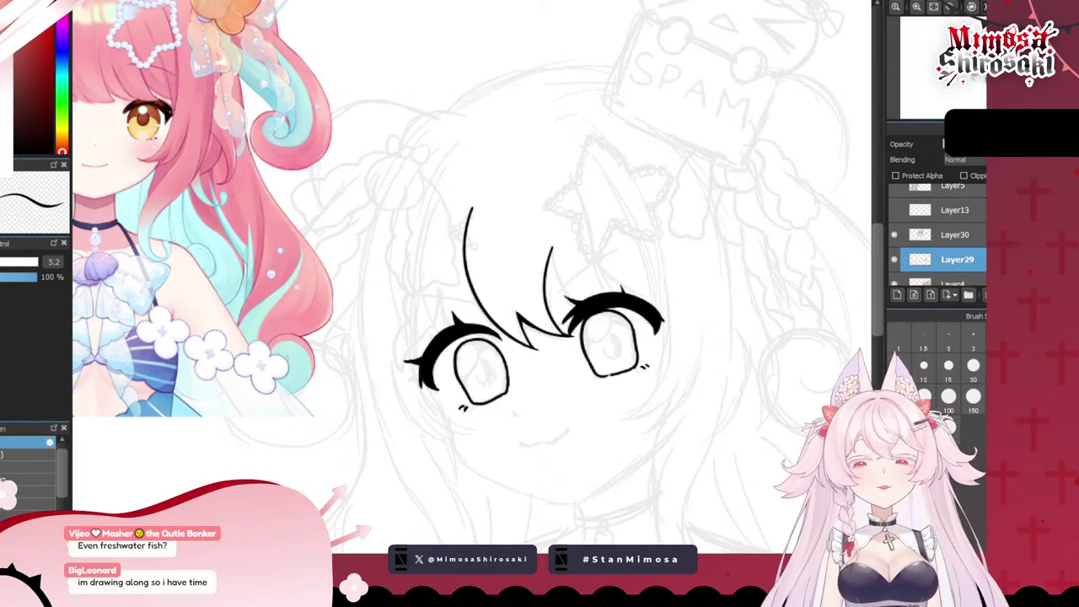
pyautogui.scroll(-2, 502, 185)
pyautogui.scroll(2, 520, 199)
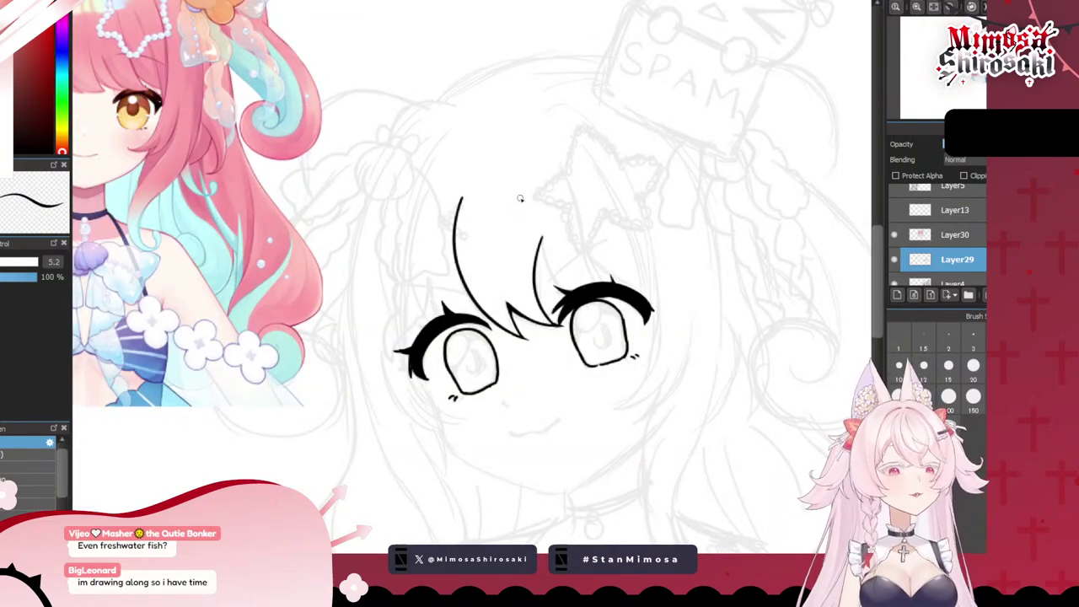
pyautogui.moveTo(544, 226); pyautogui.dragTo(578, 304)
pyautogui.hotkey('ctrl', 'z')
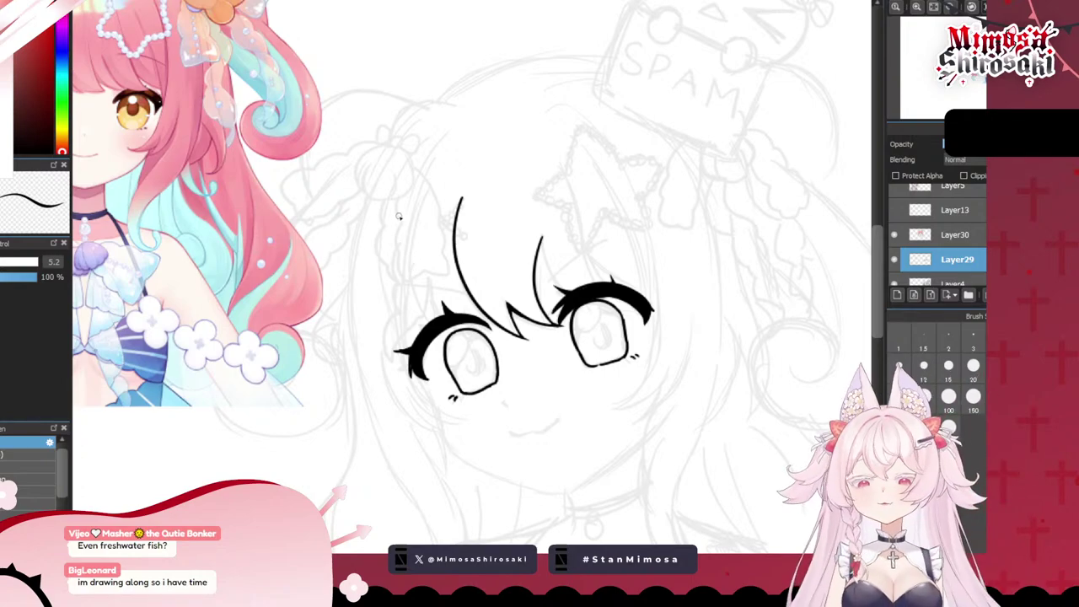
# - Ink the outer bangs strand as a curved line running down to the outer part of the lash beside the reference picture
pyautogui.scroll(-2, 410, 213)
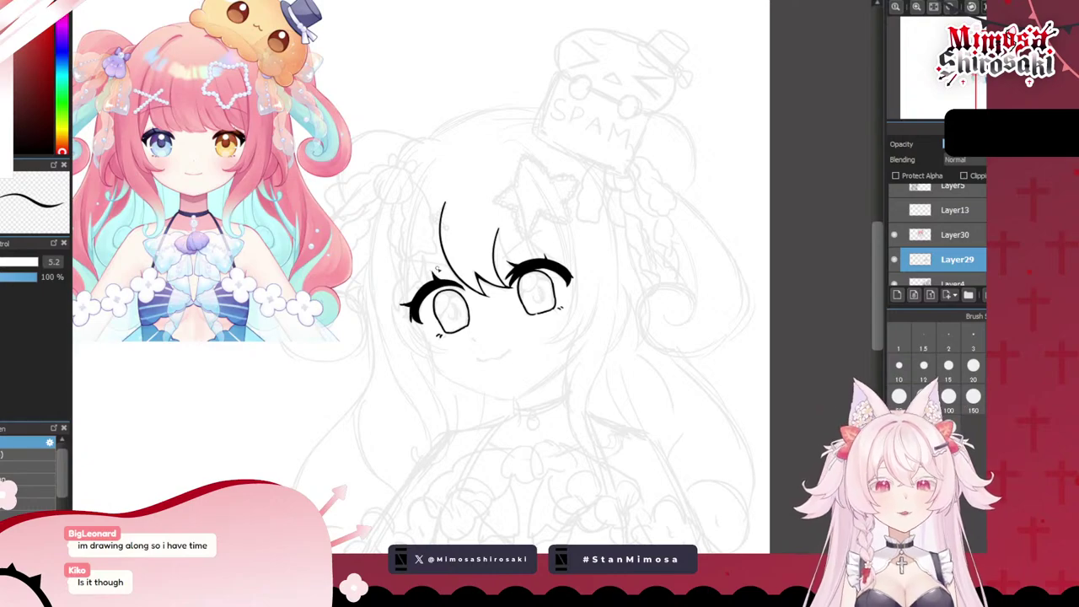
pyautogui.scroll(2, 433, 256)
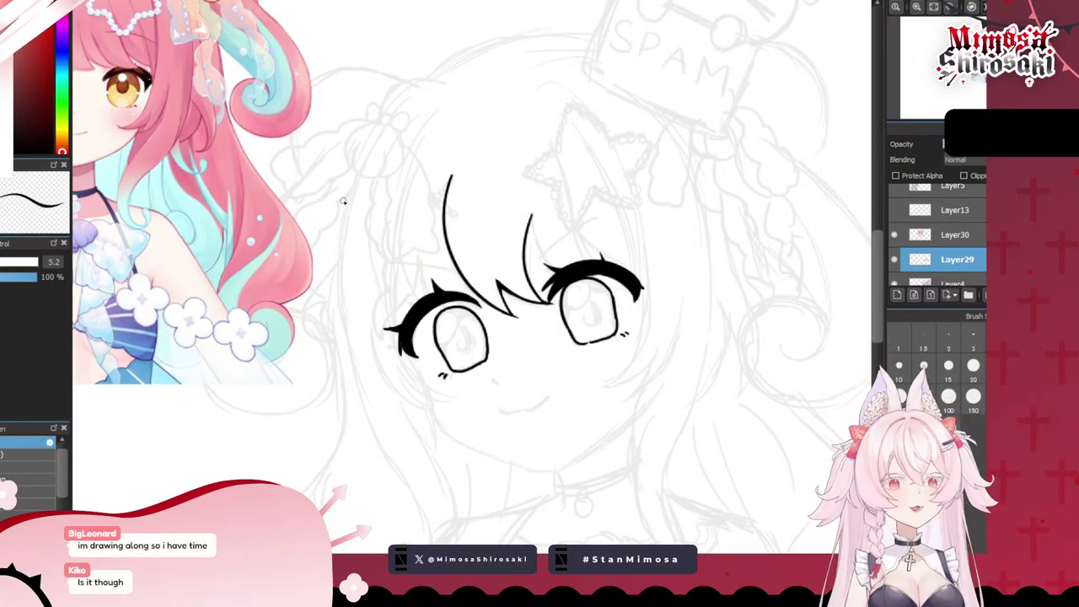
pyautogui.moveTo(397, 215); pyautogui.dragTo(413, 305)
pyautogui.hotkey('ctrl', 'z')
pyautogui.moveTo(398, 217)
pyautogui.mouseDown()
pyautogui.moveTo(393, 244)
pyautogui.moveTo(413, 305)
pyautogui.mouseUp()
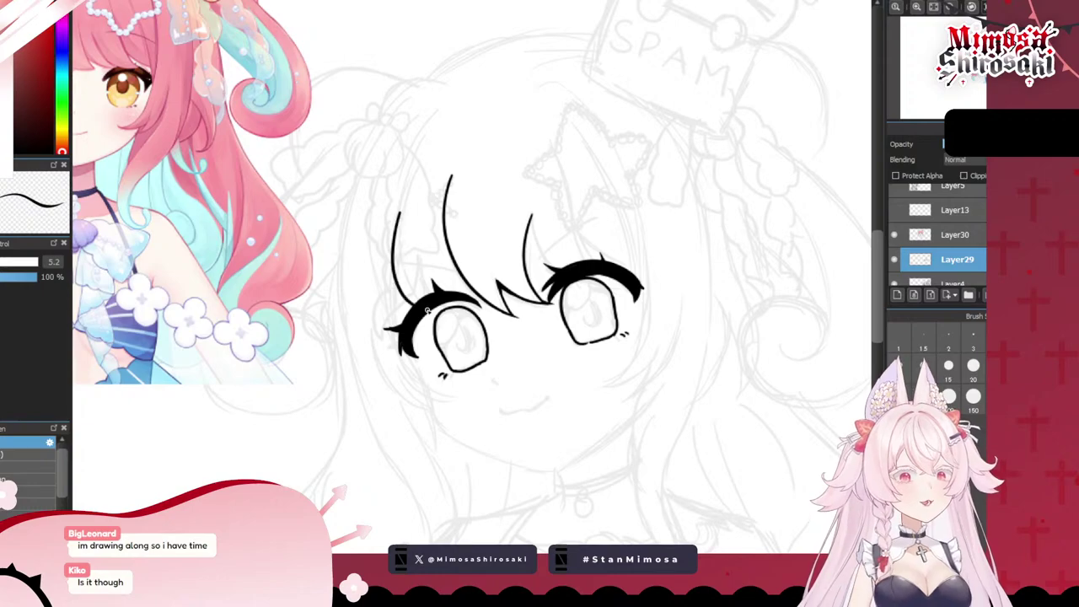
pyautogui.moveTo(410, 257); pyautogui.dragTo(425, 295)
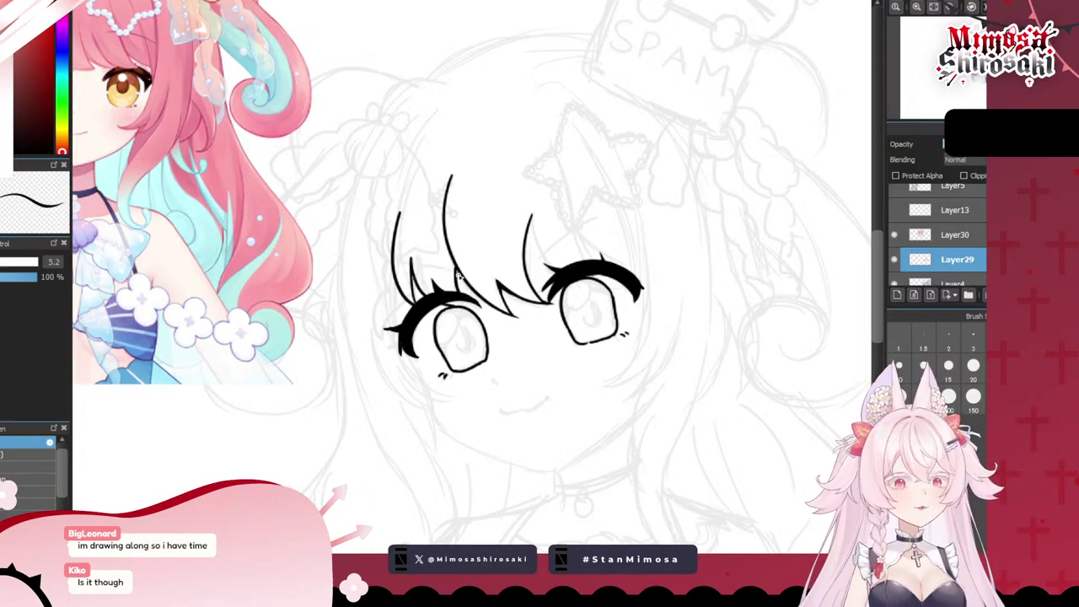
pyautogui.scroll(3, 454, 276)
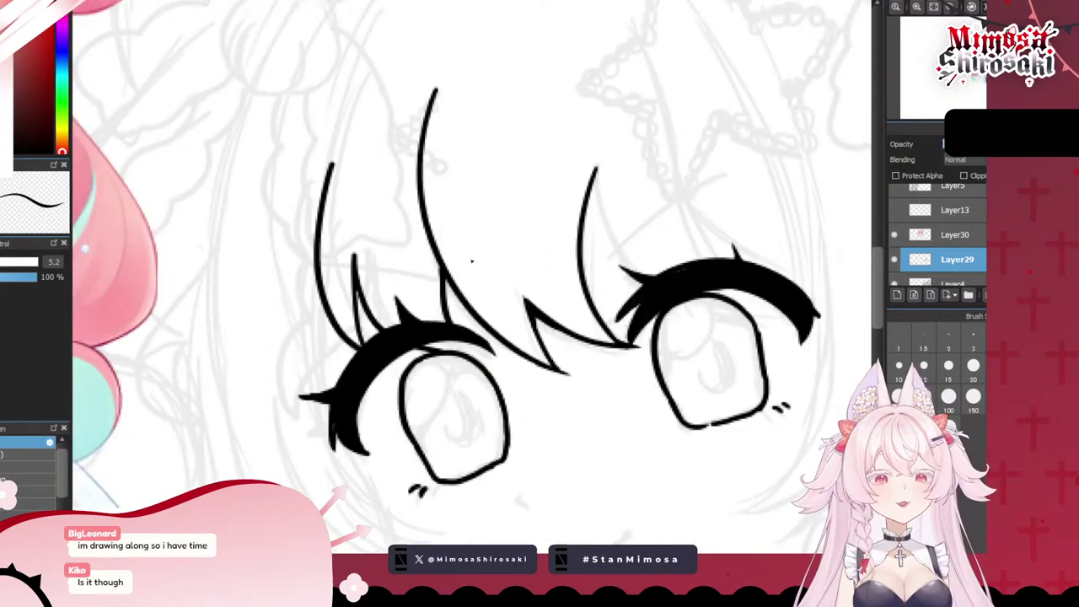
pyautogui.hotkey('ctrl', 'z')
pyautogui.hotkey('ctrl', 'z')
pyautogui.hotkey('ctrl', 'z')
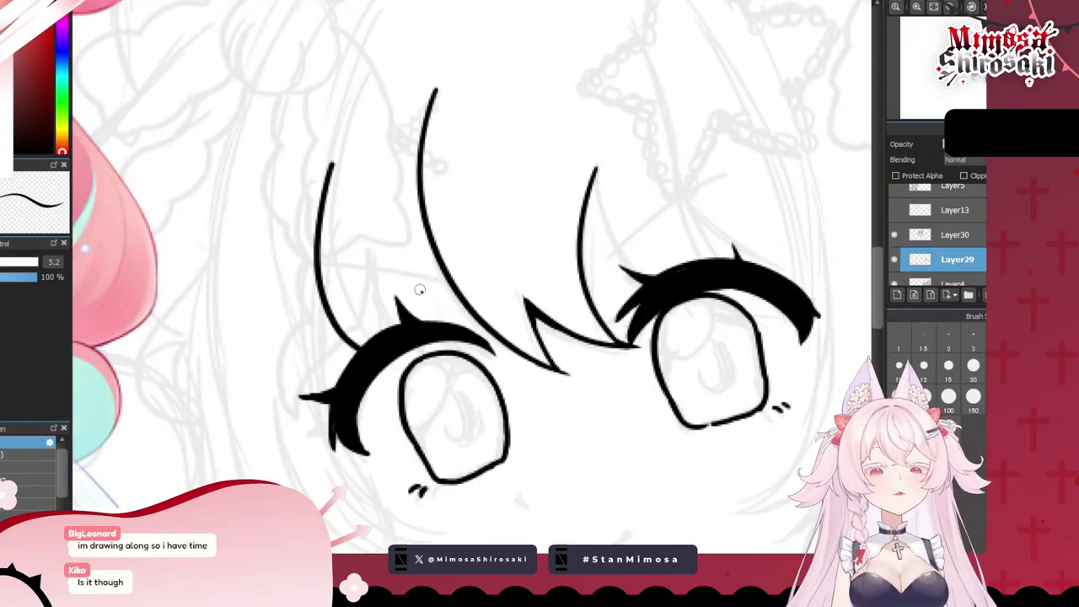
# - Ink the pointed bangs tips above the lash, between the outer strand and the long central strand
pyautogui.moveTo(364, 349); pyautogui.dragTo(355, 256)
pyautogui.hotkey('ctrl', 'z')
pyautogui.moveTo(361, 347)
pyautogui.mouseDown()
pyautogui.moveTo(361, 264)
pyautogui.moveTo(374, 299)
pyautogui.moveTo(461, 331)
pyautogui.moveTo(438, 257)
pyautogui.mouseUp()
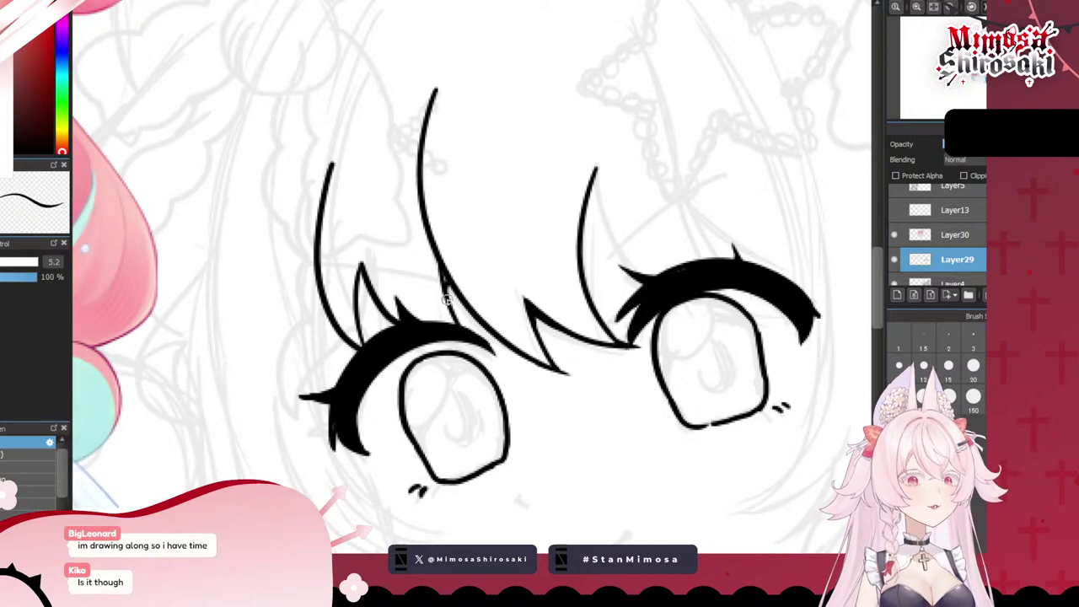
# - Ink the outer curve and pointed end of the side lock framing the cheek on the reference picture's side
pyautogui.scroll(-3, 269, 290)
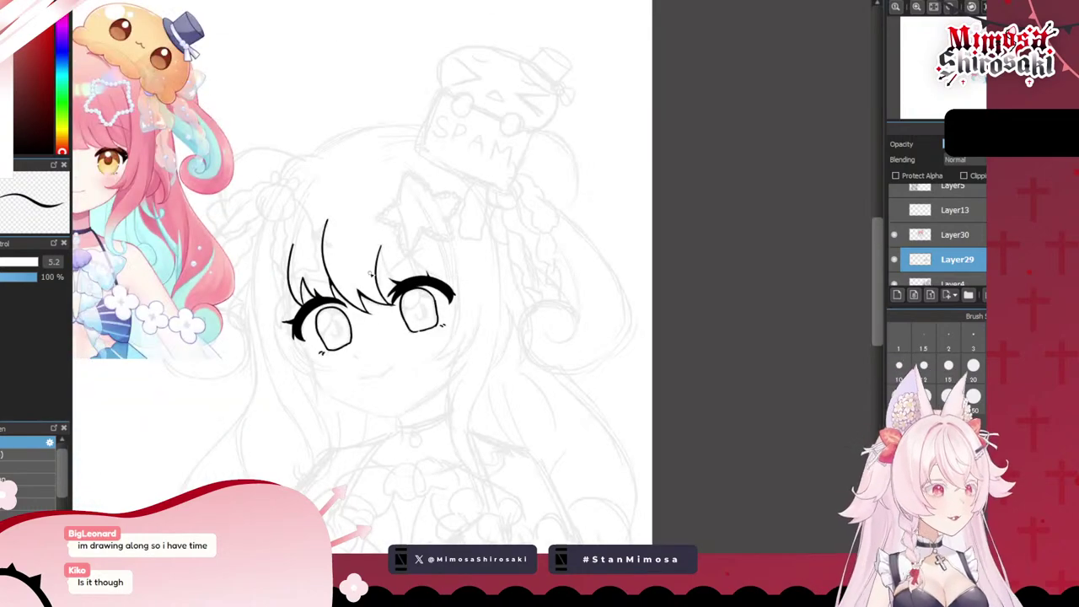
pyautogui.scroll(3, 308, 354)
pyautogui.scroll(-2, 253, 290)
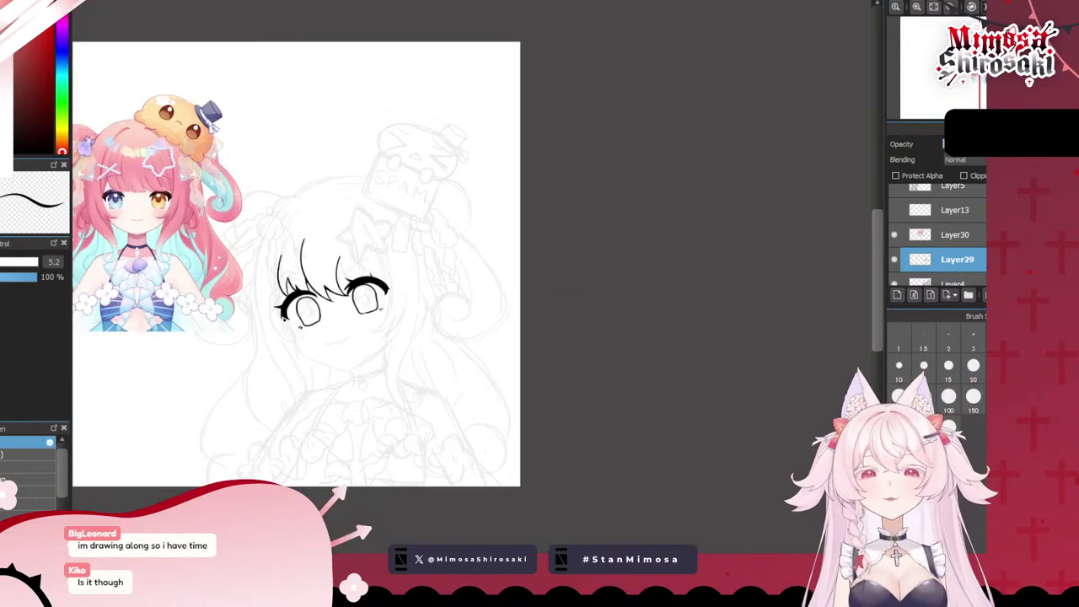
pyautogui.scroll(3, 257, 320)
pyautogui.scroll(-1, 323, 283)
pyautogui.scroll(2, 328, 228)
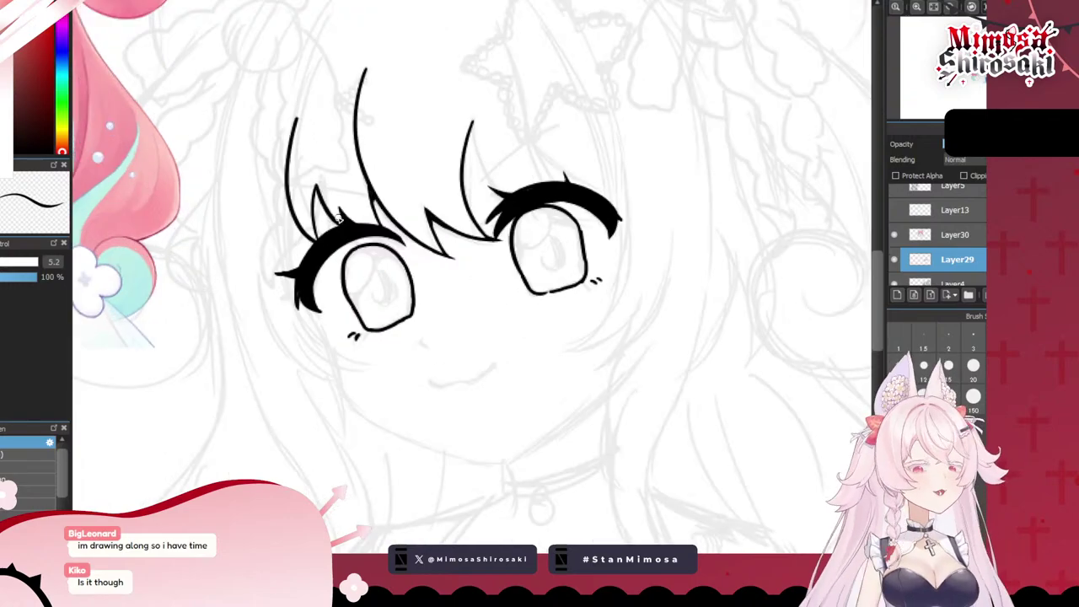
pyautogui.moveTo(267, 275); pyautogui.dragTo(356, 374)
pyautogui.hotkey('ctrl', 'z')
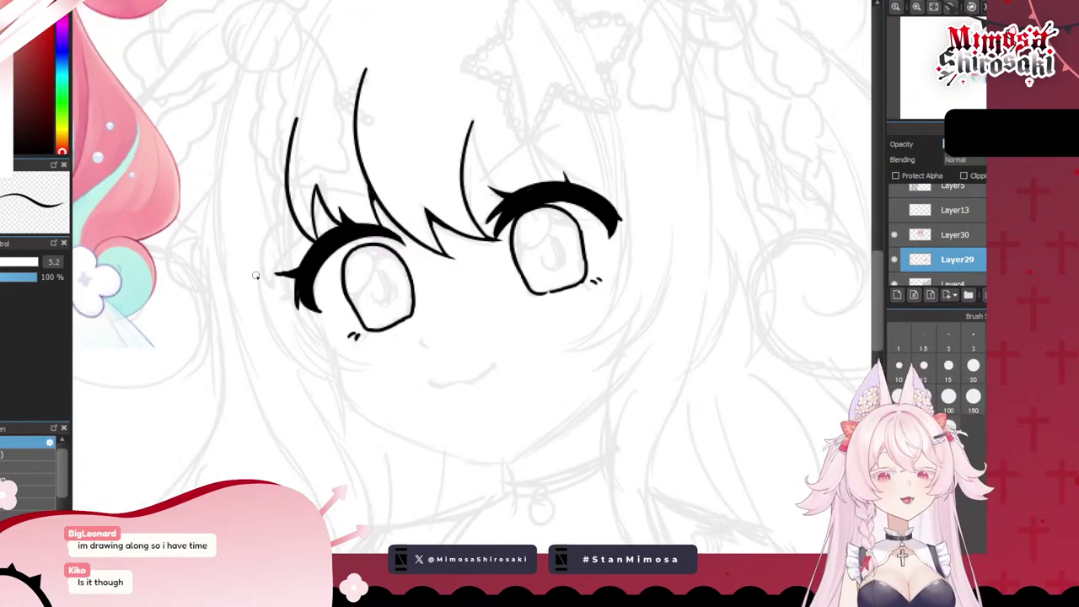
pyautogui.moveTo(259, 272)
pyautogui.mouseDown()
pyautogui.moveTo(330, 397)
pyautogui.moveTo(357, 392)
pyautogui.mouseUp()
pyautogui.hotkey('ctrl', 'z')
pyautogui.moveTo(257, 276)
pyautogui.mouseDown()
pyautogui.moveTo(347, 381)
pyautogui.moveTo(371, 371)
pyautogui.moveTo(315, 354)
pyautogui.moveTo(362, 370)
pyautogui.mouseUp()
pyautogui.hotkey('ctrl', 'z')
# - Ink that cheek lock's inner edge, running from the outer bangs strand past the lash down to the lock's tip
pyautogui.moveTo(302, 235); pyautogui.dragTo(370, 367)
pyautogui.hotkey('ctrl', 'z')
pyautogui.moveTo(310, 309); pyautogui.dragTo(366, 370)
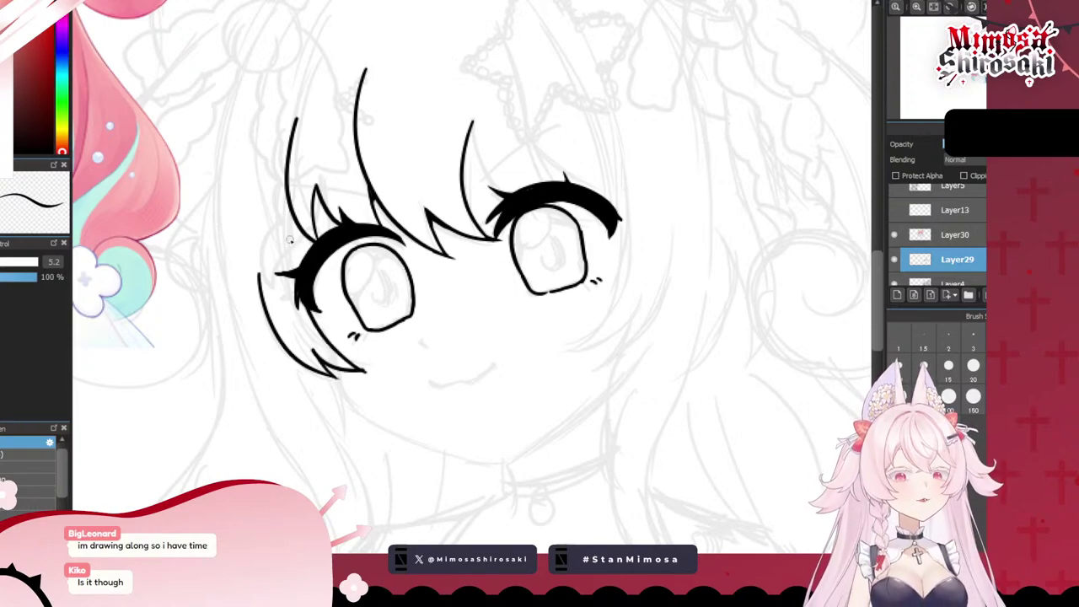
pyautogui.hotkey('ctrl', 'z')
pyautogui.hotkey('ctrl', 'z')
pyautogui.moveTo(291, 240)
pyautogui.mouseDown()
pyautogui.moveTo(345, 354)
pyautogui.moveTo(372, 368)
pyautogui.mouseUp()
pyautogui.hotkey('ctrl', 'z')
pyautogui.moveTo(299, 227); pyautogui.dragTo(368, 368)
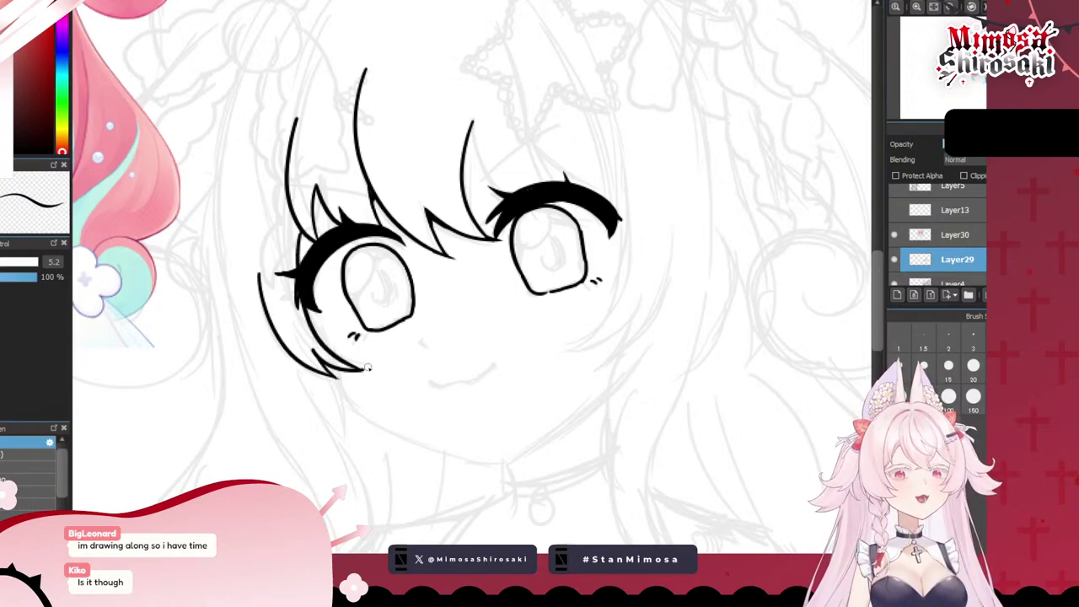
pyautogui.hotkey('ctrl', 'z')
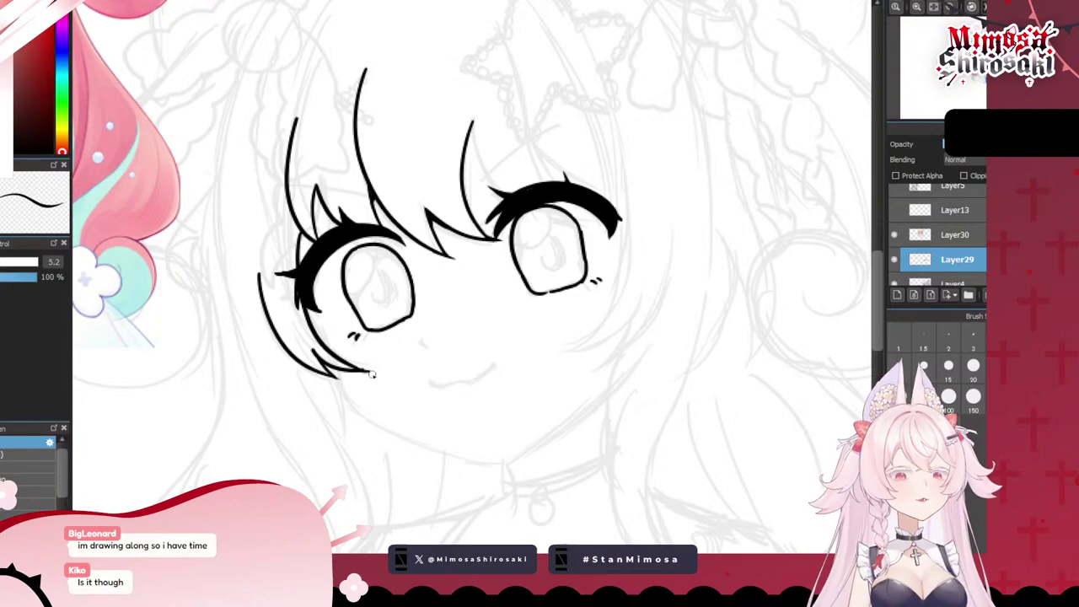
# - Erase the upper part of the bangs strand beside the farther eye's inner lash and redraw it with a branch toward the lash
pyautogui.scroll(-3, 367, 369)
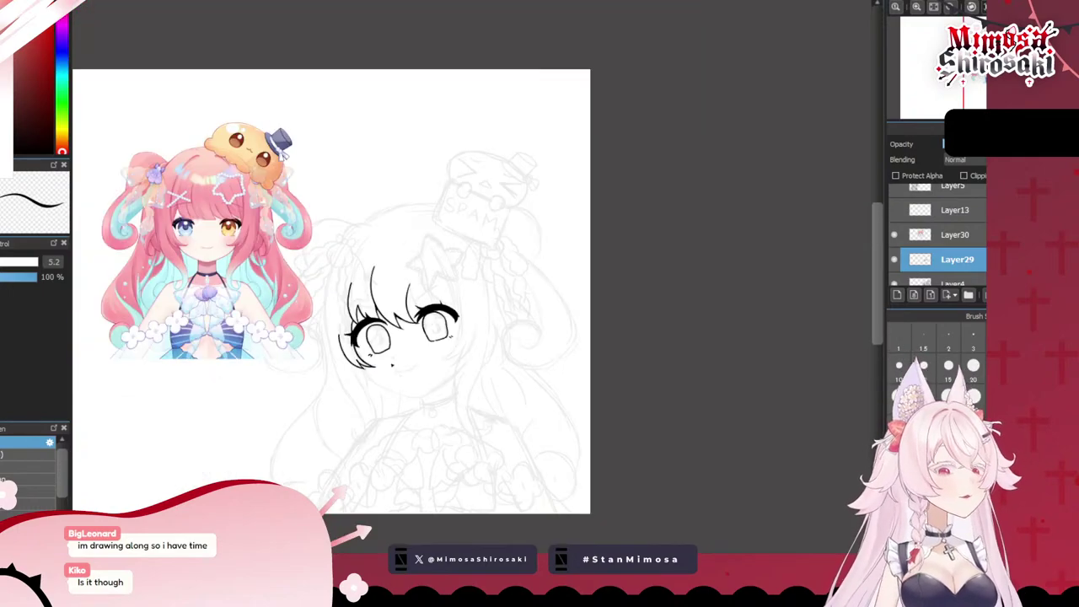
pyautogui.scroll(2, 365, 327)
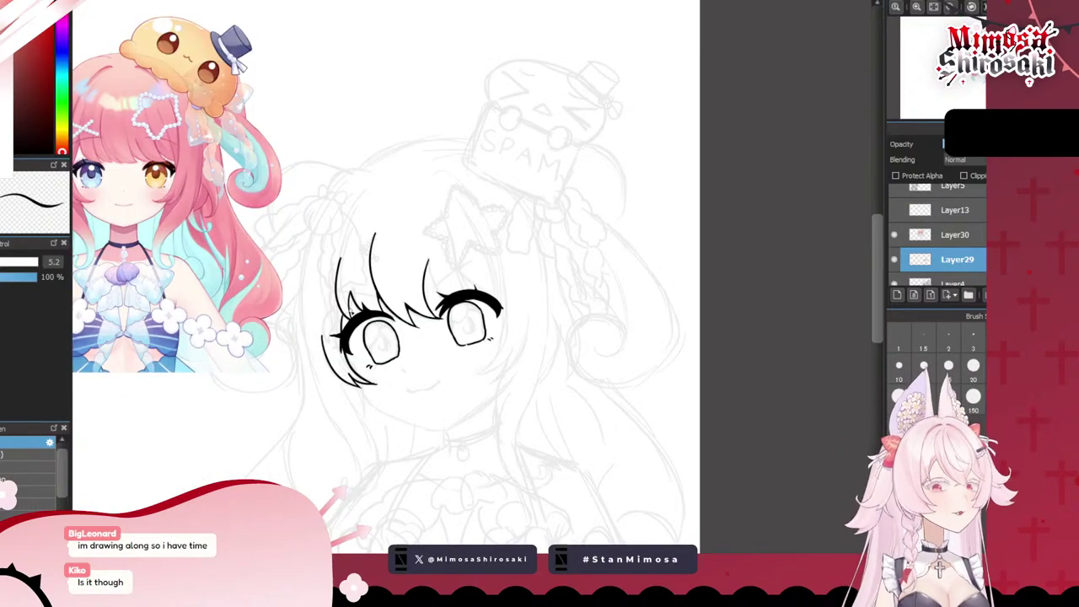
pyautogui.scroll(3, 352, 314)
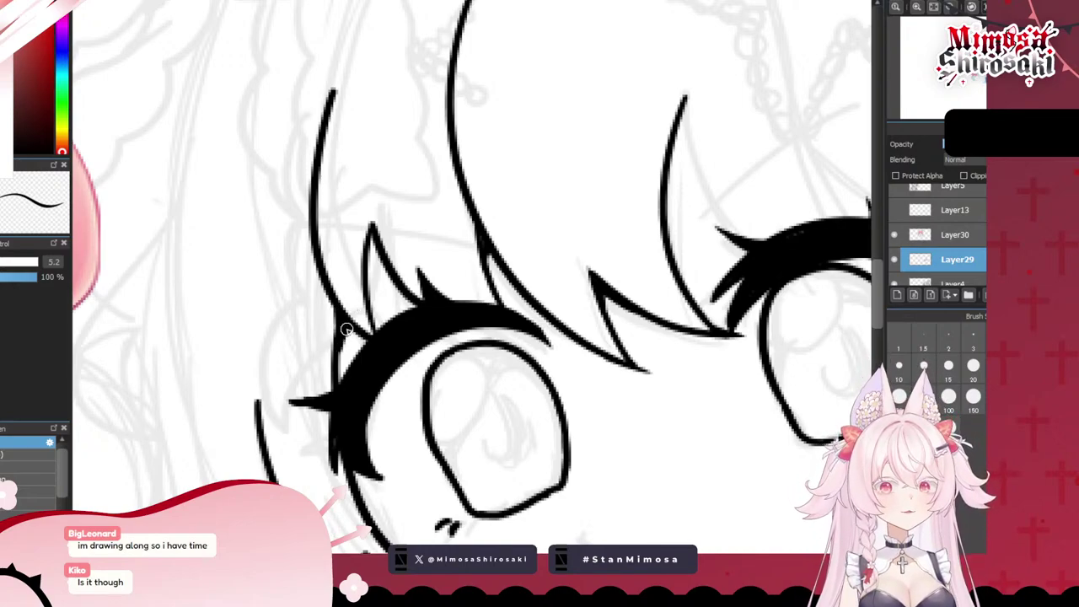
pyautogui.scroll(-5, 336, 372)
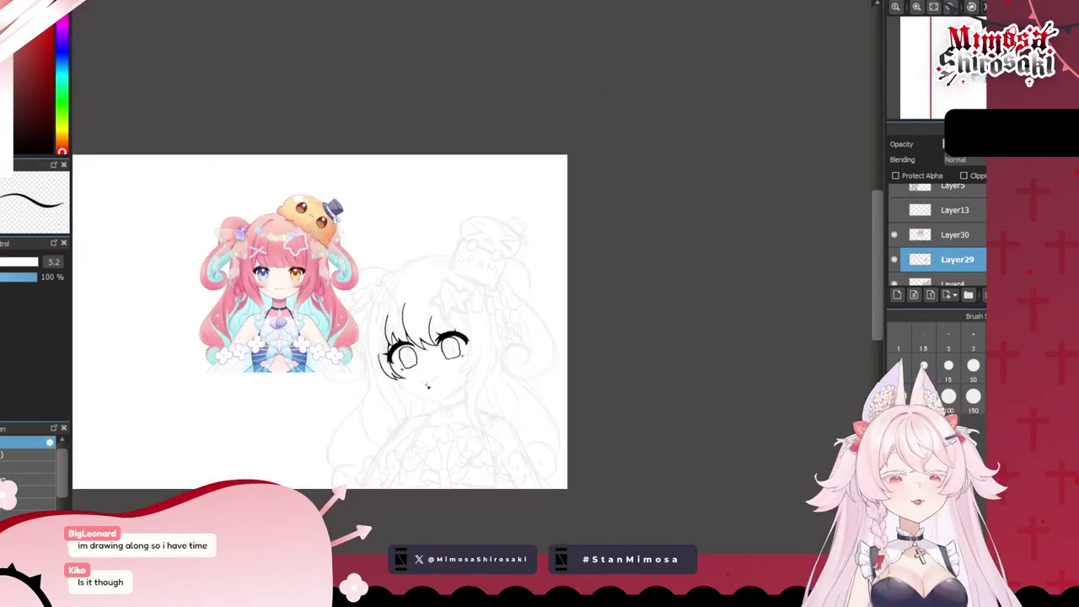
pyautogui.scroll(5, 433, 289)
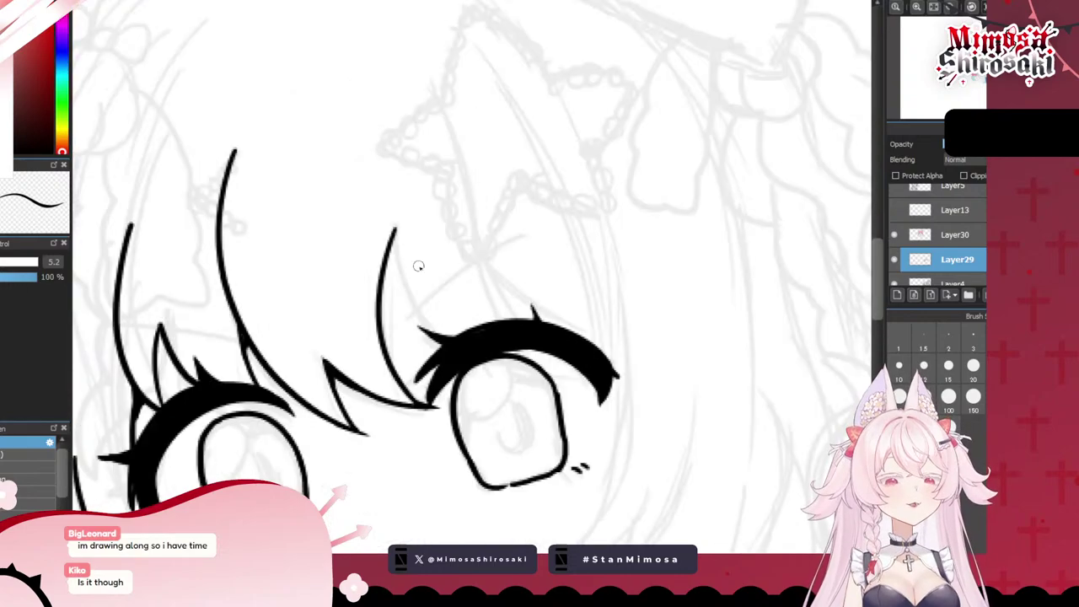
pyautogui.press('e')
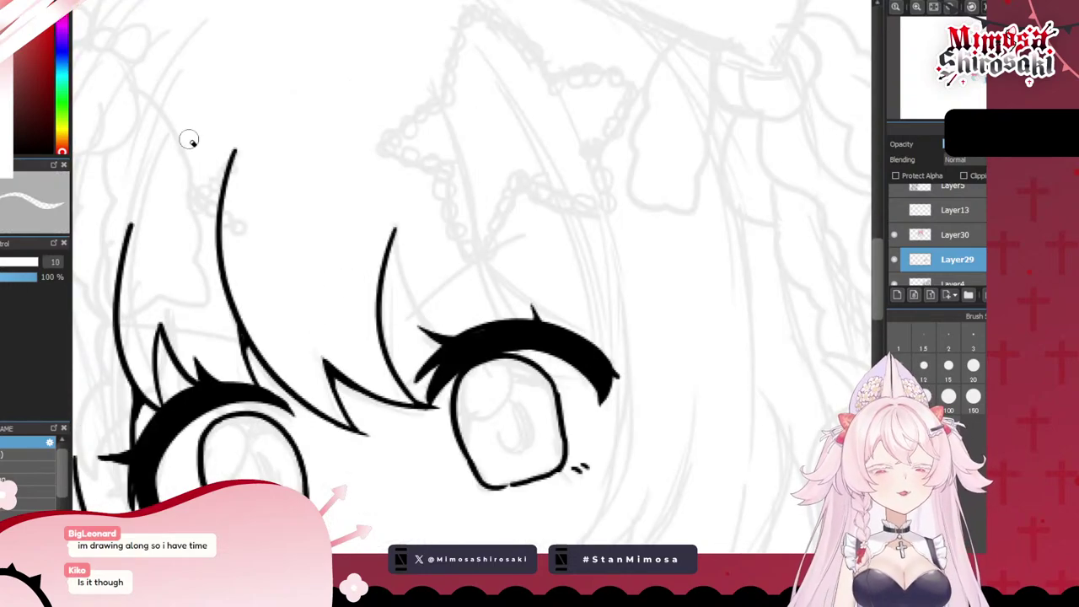
pyautogui.moveTo(395, 229)
pyautogui.mouseDown()
pyautogui.moveTo(384, 278)
pyautogui.moveTo(387, 257)
pyautogui.moveTo(426, 356)
pyautogui.mouseUp()
pyautogui.press('b')
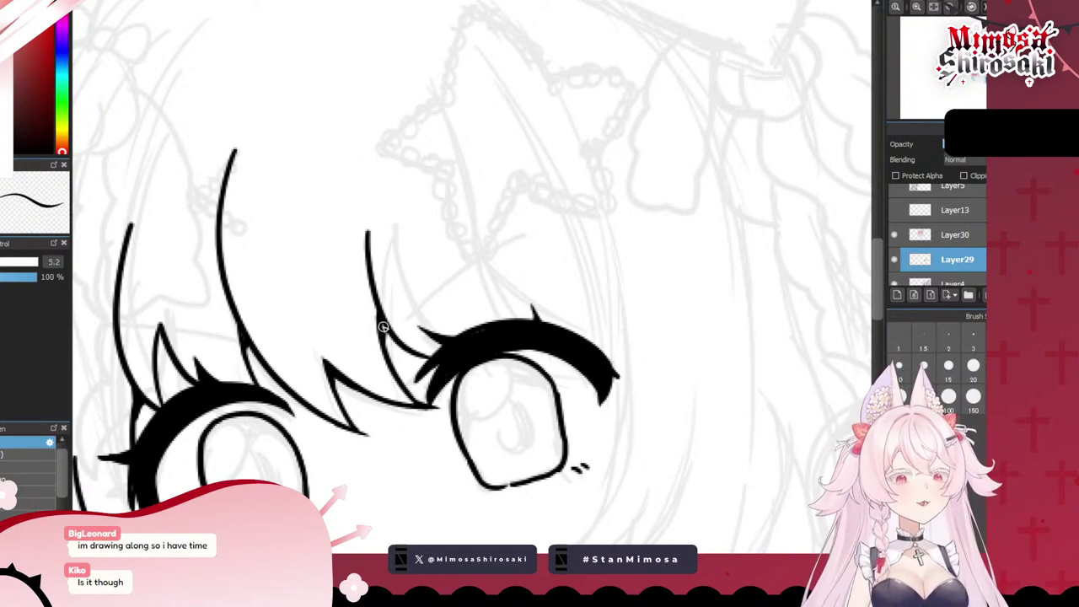
# - Ink a pointed bangs tip over the inner end of the farther eye's lash, with its edge curving onto the lash
pyautogui.moveTo(435, 357); pyautogui.dragTo(411, 300)
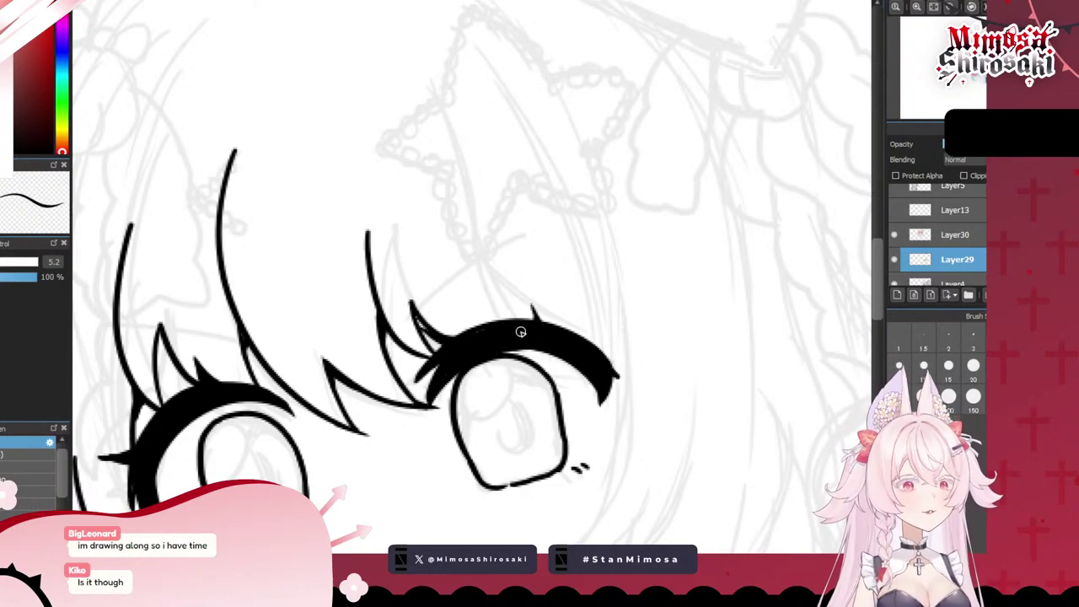
pyautogui.moveTo(520, 331); pyautogui.dragTo(489, 258)
pyautogui.hotkey('ctrl', 'z')
pyautogui.hotkey('ctrl', 'z')
pyautogui.moveTo(443, 362)
pyautogui.mouseDown()
pyautogui.moveTo(405, 279)
pyautogui.moveTo(501, 341)
pyautogui.mouseUp()
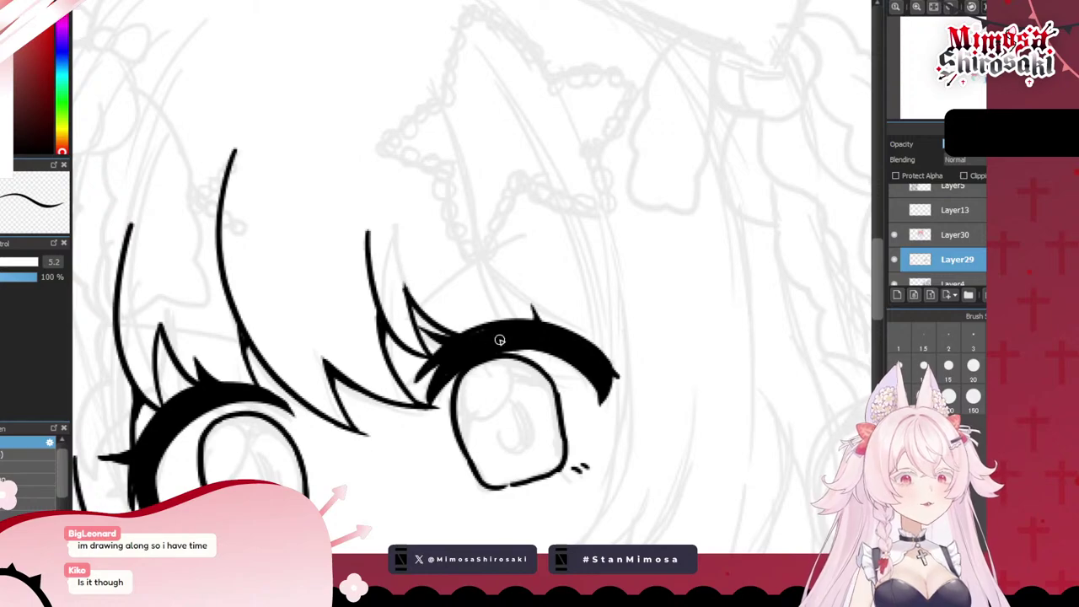
pyautogui.hotkey('ctrl', 'z')
pyautogui.moveTo(409, 290)
pyautogui.mouseDown()
pyautogui.moveTo(523, 332)
pyautogui.moveTo(494, 272)
pyautogui.moveTo(609, 336)
pyautogui.mouseUp()
# - Ink another pointed bangs tip above the middle of the farther lash, its long edge sloping toward the outer corner
pyautogui.hotkey('ctrl', 'z')
pyautogui.hotkey('ctrl', 'z')
pyautogui.moveTo(523, 327)
pyautogui.mouseDown()
pyautogui.moveTo(491, 277)
pyautogui.moveTo(604, 329)
pyautogui.mouseUp()
pyautogui.hotkey('ctrl', 'z')
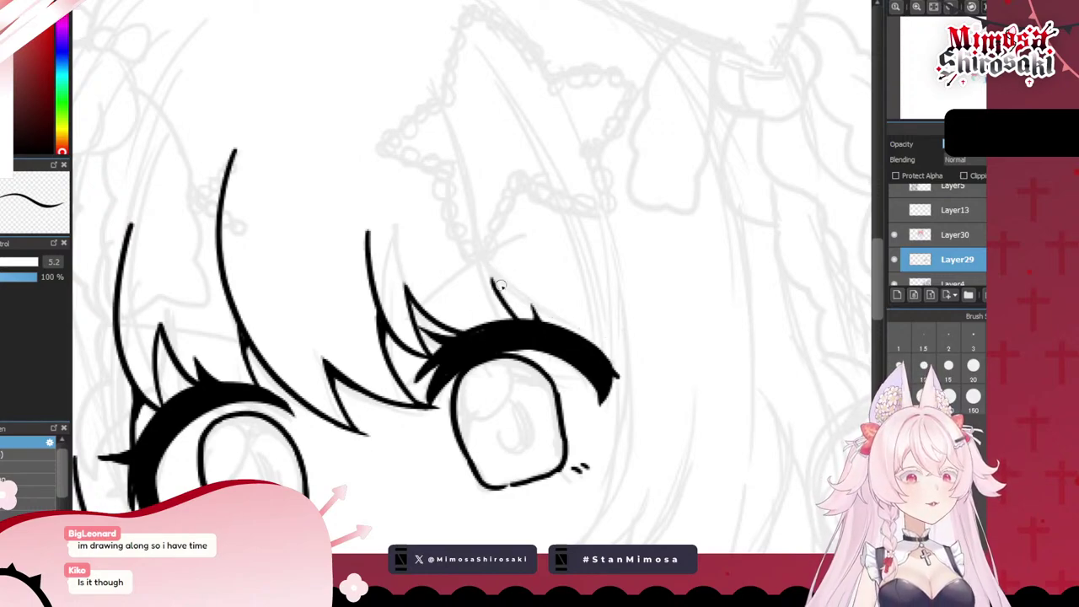
pyautogui.moveTo(494, 278); pyautogui.dragTo(609, 324)
pyautogui.moveTo(500, 292)
pyautogui.mouseDown()
pyautogui.moveTo(489, 272)
pyautogui.moveTo(505, 287)
pyautogui.mouseUp()
# - Ink a long side strand curving from below the star hairpin, past the farther eye's outer corner, to the cheek
pyautogui.scroll(-5, 505, 288)
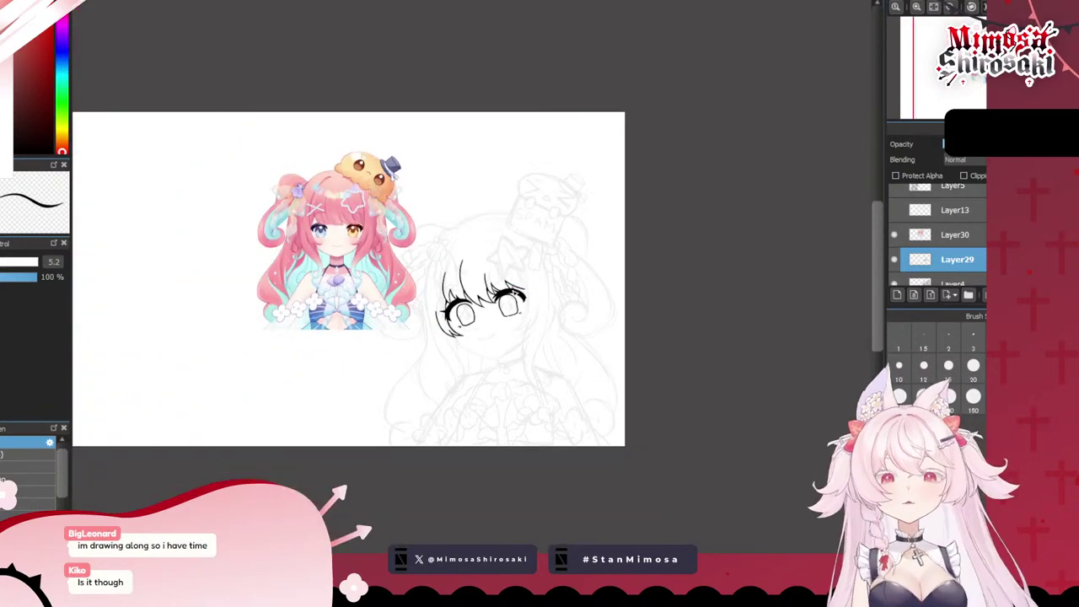
pyautogui.scroll(1, 502, 312)
pyautogui.scroll(4, 501, 323)
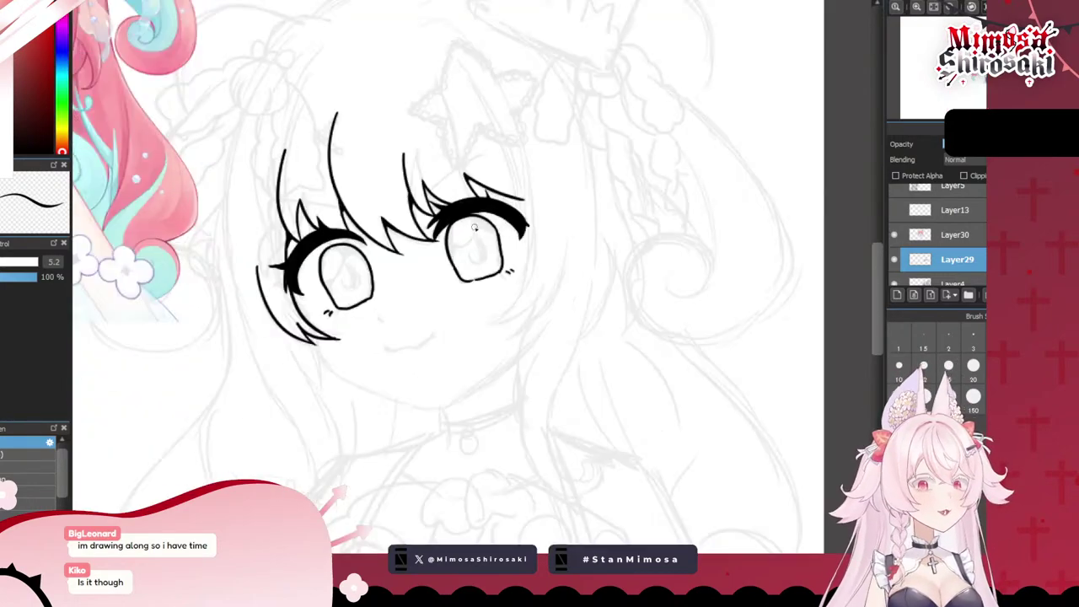
pyautogui.scroll(-1, 506, 278)
pyautogui.scroll(2, 523, 221)
pyautogui.scroll(1, 523, 221)
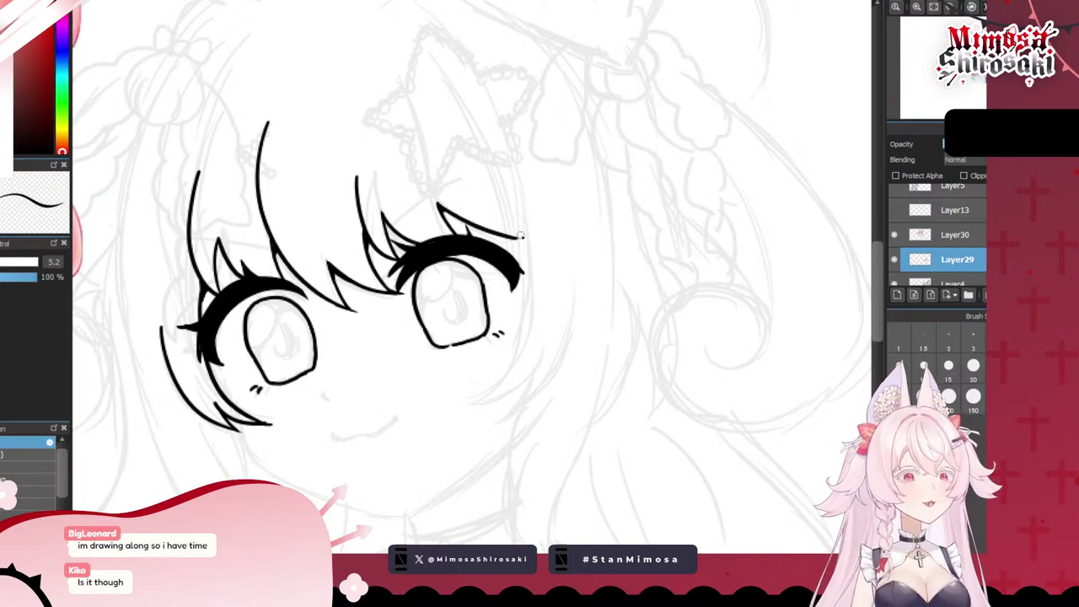
pyautogui.moveTo(507, 163); pyautogui.dragTo(489, 388)
pyautogui.hotkey('ctrl', 'z')
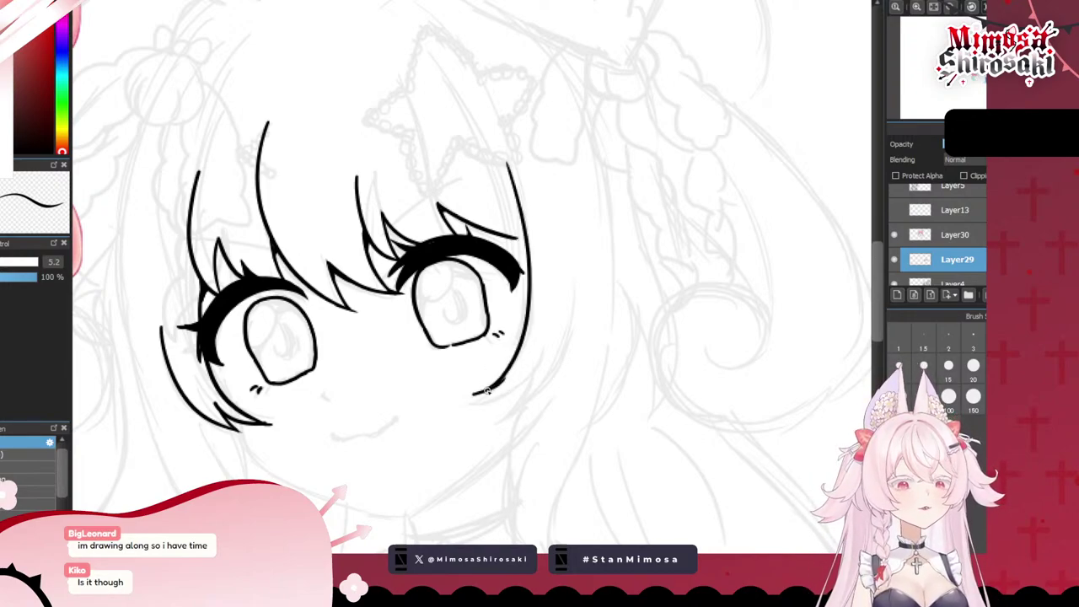
# - Finish the far cheek lock with a notched, pointed lower end and an outer edge curving back up
pyautogui.moveTo(475, 394); pyautogui.dragTo(546, 340)
pyautogui.hotkey('ctrl', 'z')
pyautogui.hotkey('ctrl', 'z')
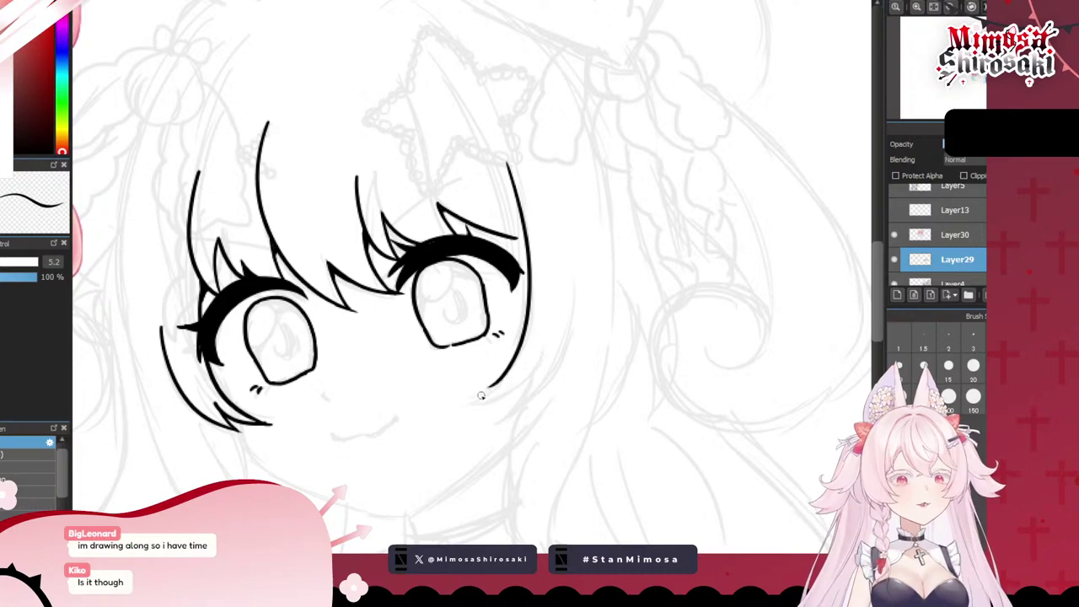
pyautogui.moveTo(474, 396); pyautogui.dragTo(555, 341)
pyautogui.hotkey('ctrl', 'z')
pyautogui.hotkey('ctrl', 'z')
pyautogui.hotkey('ctrl', 'z')
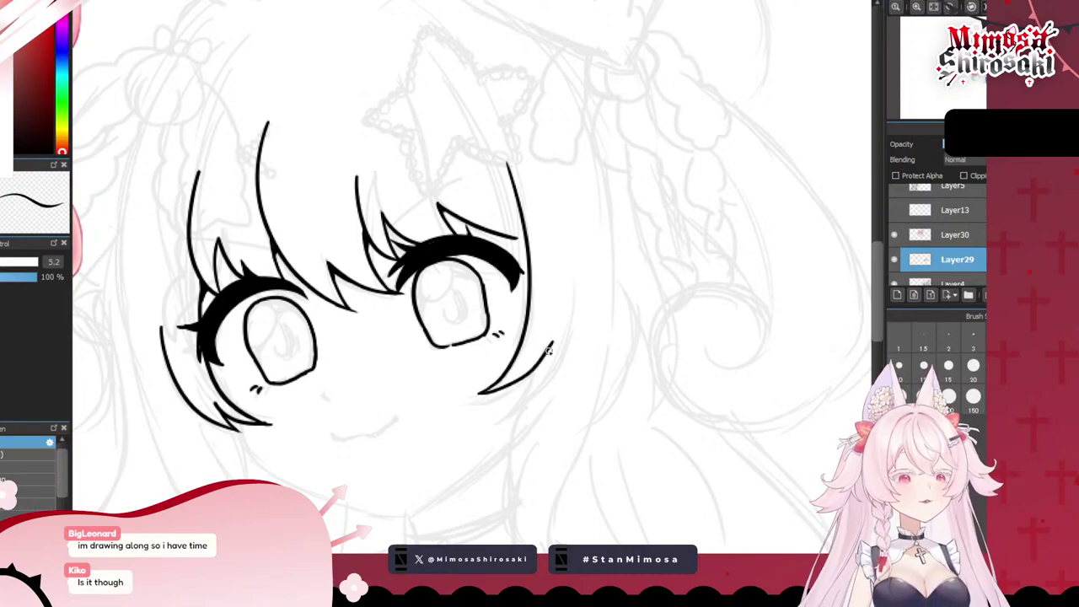
pyautogui.hotkey('ctrl', 'z')
pyautogui.moveTo(476, 394)
pyautogui.mouseDown()
pyautogui.moveTo(538, 354)
pyautogui.moveTo(502, 416)
pyautogui.moveTo(541, 389)
pyautogui.moveTo(570, 251)
pyautogui.mouseUp()
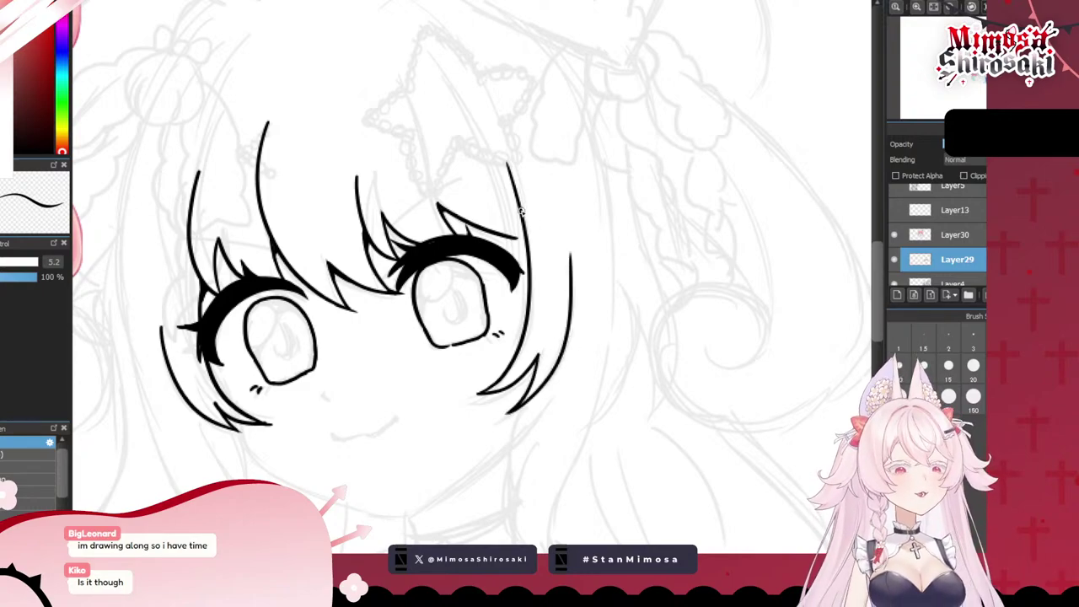
# - Redraw the end of the bangs edge so it meets the long side strand cleanly beside the farther lash
pyautogui.scroll(5, 517, 202)
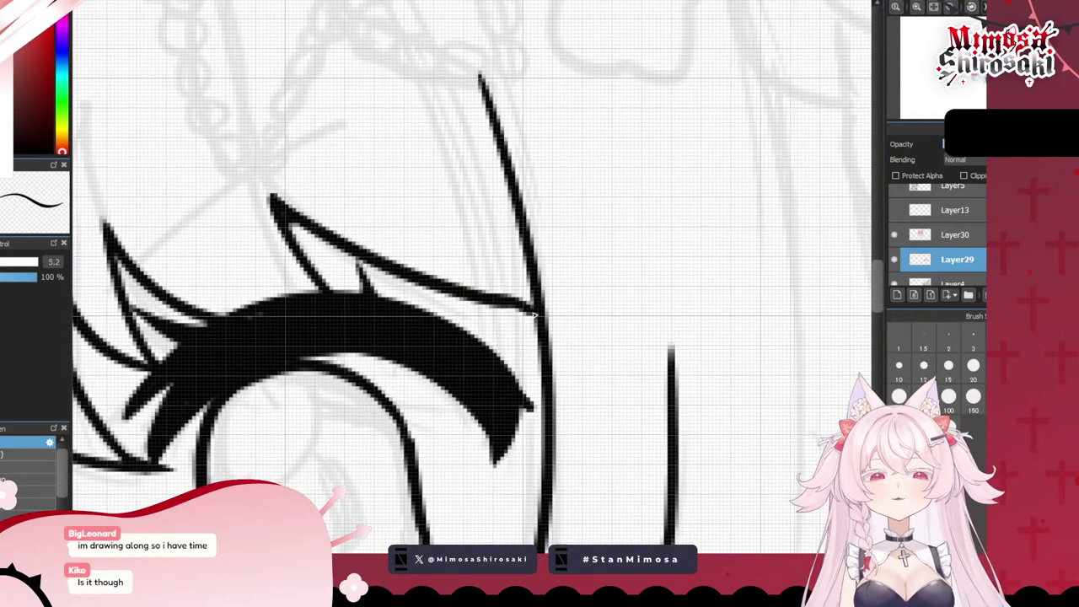
pyautogui.hotkey('ctrl', 'z')
pyautogui.moveTo(497, 302); pyautogui.dragTo(547, 317)
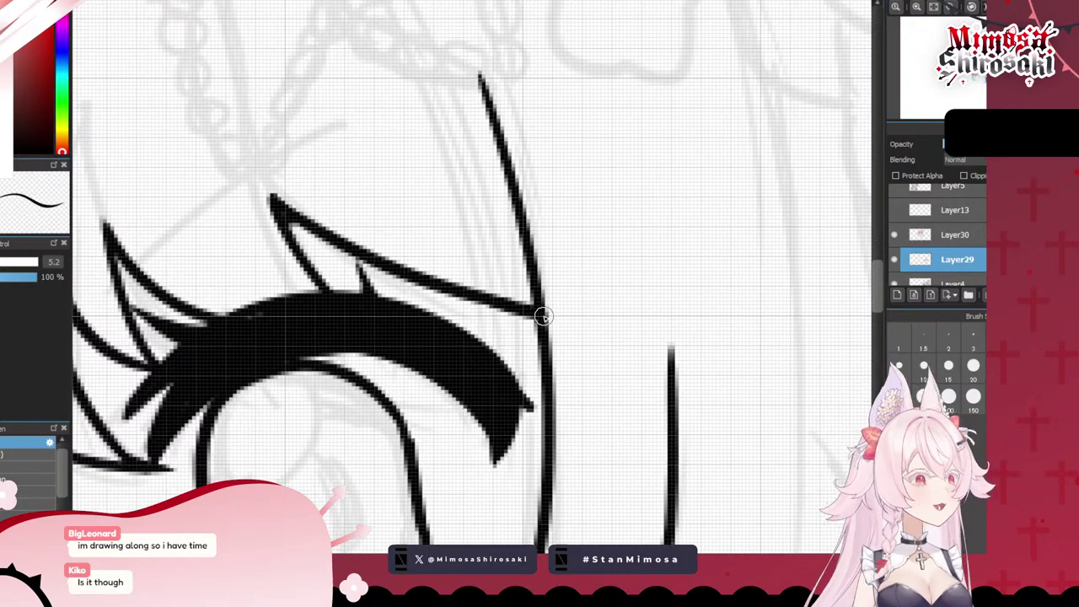
# - Compare the inked bangs and cheek locks with the reference character and the surrounding hair sketch
pyautogui.scroll(-5, 544, 316)
pyautogui.scroll(3, 456, 413)
pyautogui.scroll(-2, 514, 422)
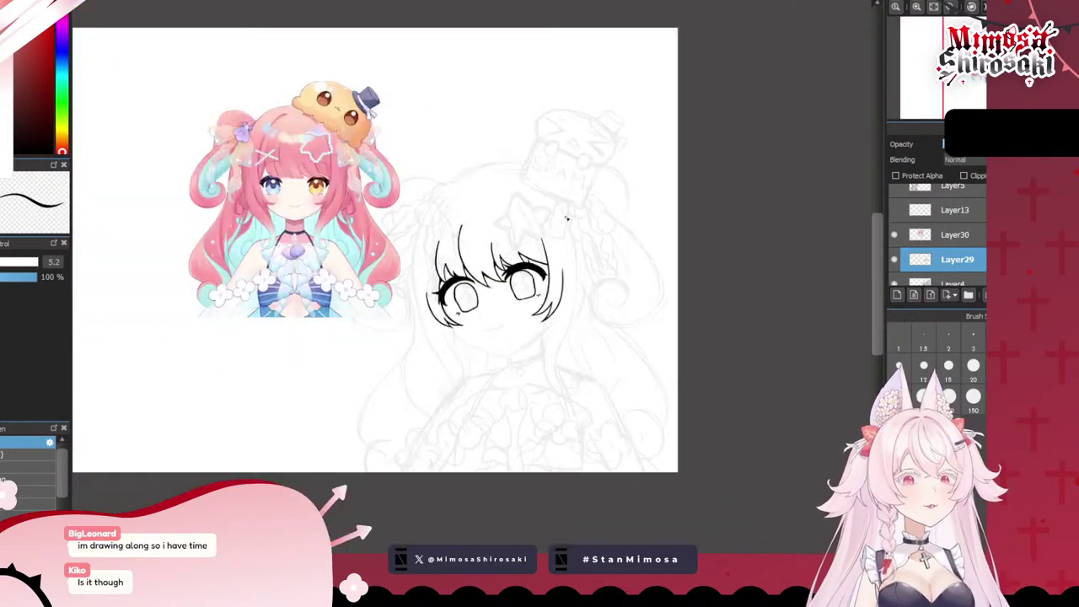
pyautogui.scroll(3, 585, 160)
pyautogui.scroll(-2, 585, 149)
pyautogui.scroll(2, 589, 85)
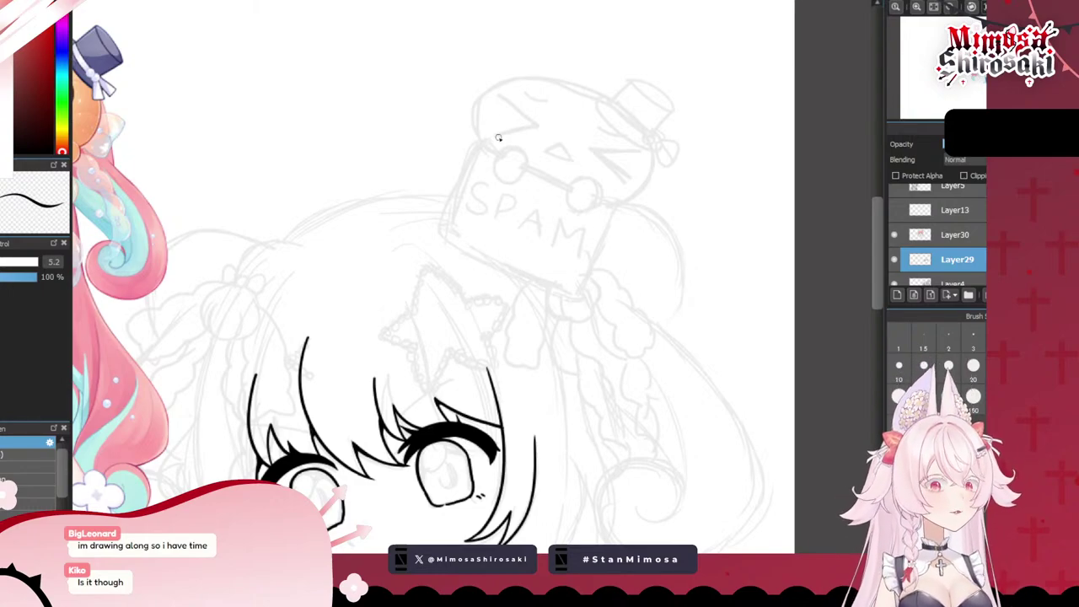
pyautogui.scroll(-3, 427, 150)
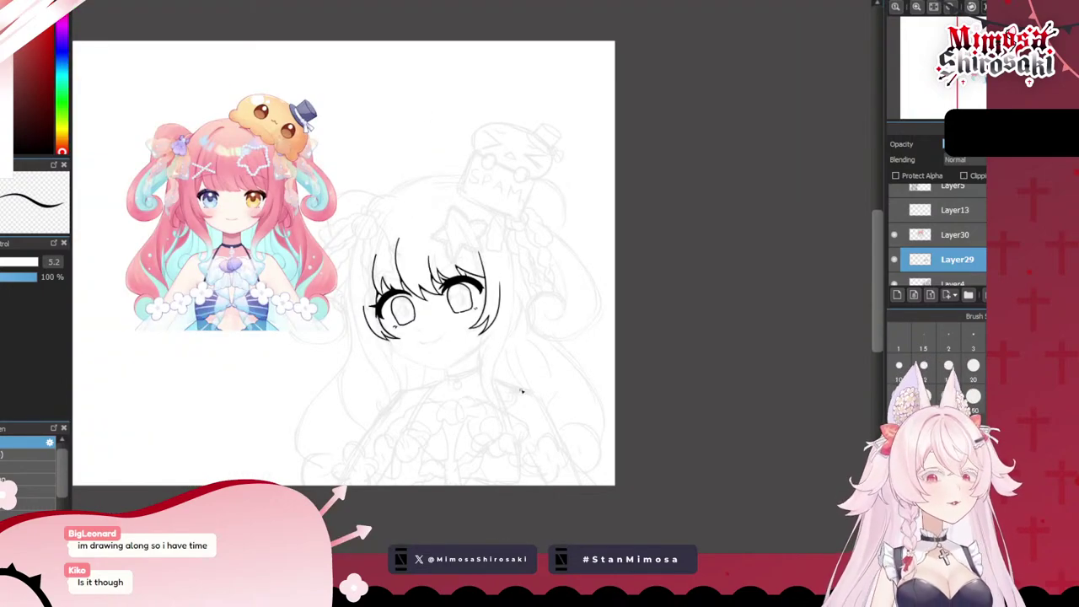
pyautogui.scroll(1, 522, 390)
pyautogui.scroll(-1, 496, 382)
pyautogui.scroll(2, 506, 329)
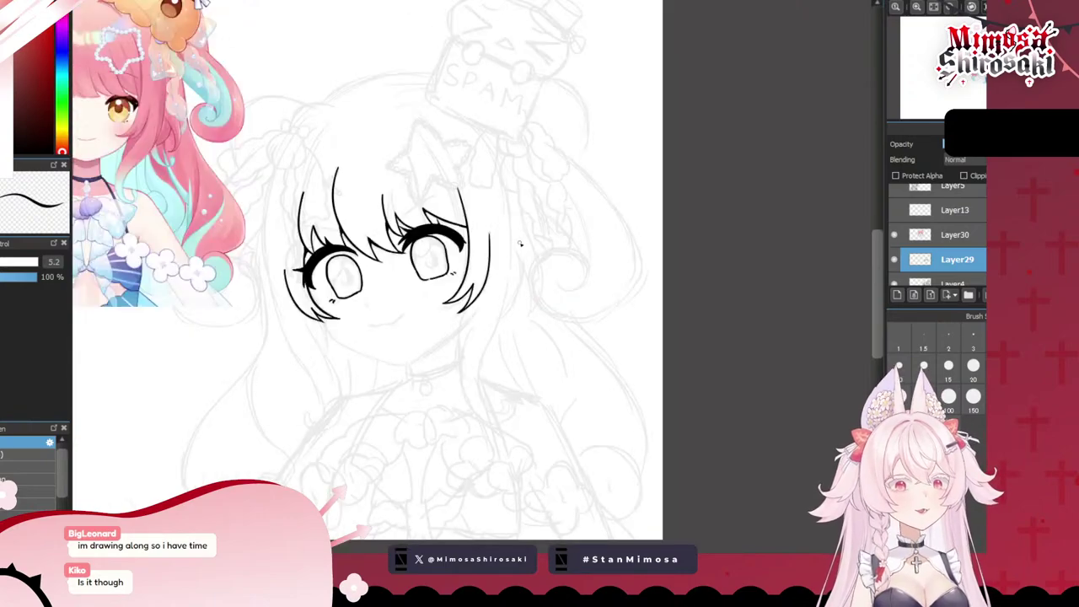
pyautogui.scroll(1, 519, 236)
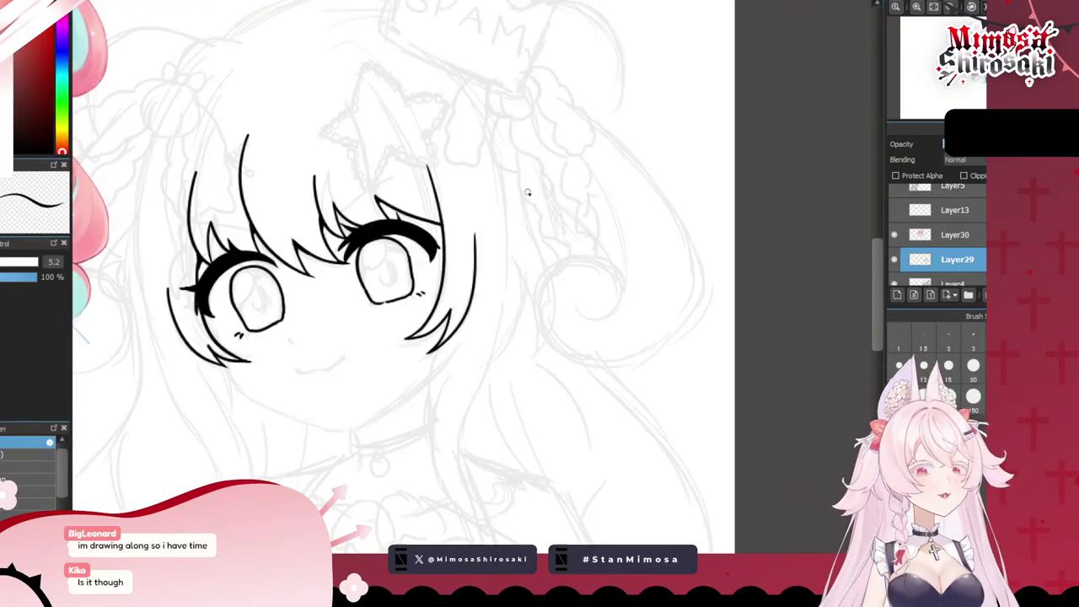
# - Ink the outer curve of the hair lock beside the braid, bending inward to a point near the shoulder
pyautogui.moveTo(526, 194)
pyautogui.mouseDown()
pyautogui.moveTo(565, 321)
pyautogui.moveTo(558, 342)
pyautogui.moveTo(529, 354)
pyautogui.mouseUp()
pyautogui.hotkey('ctrl', 'z')
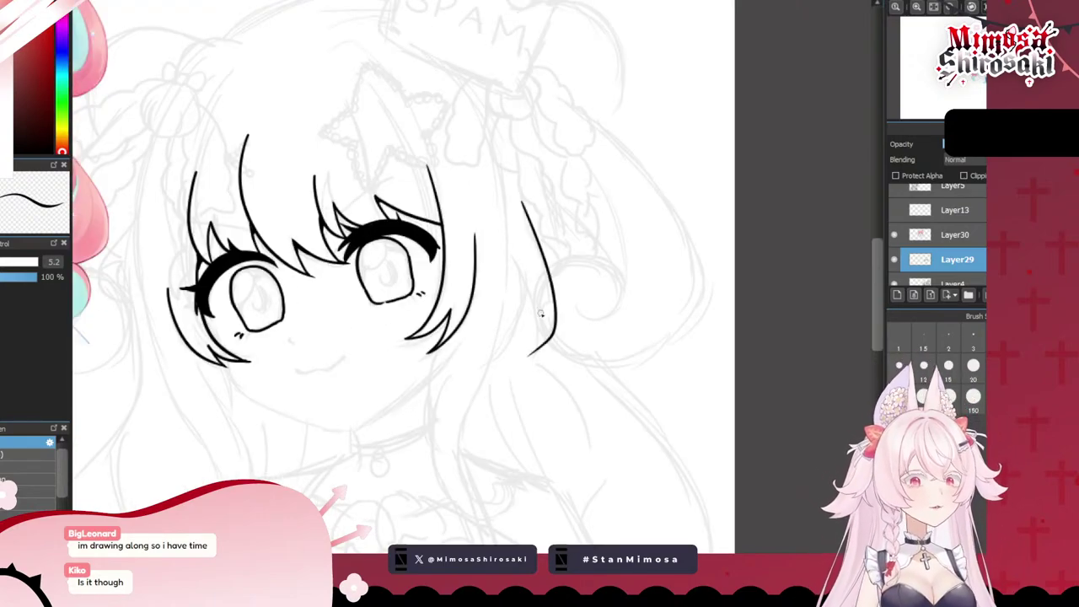
pyautogui.scroll(2, 562, 218)
pyautogui.scroll(-2, 563, 222)
pyautogui.hotkey('ctrl', 'z')
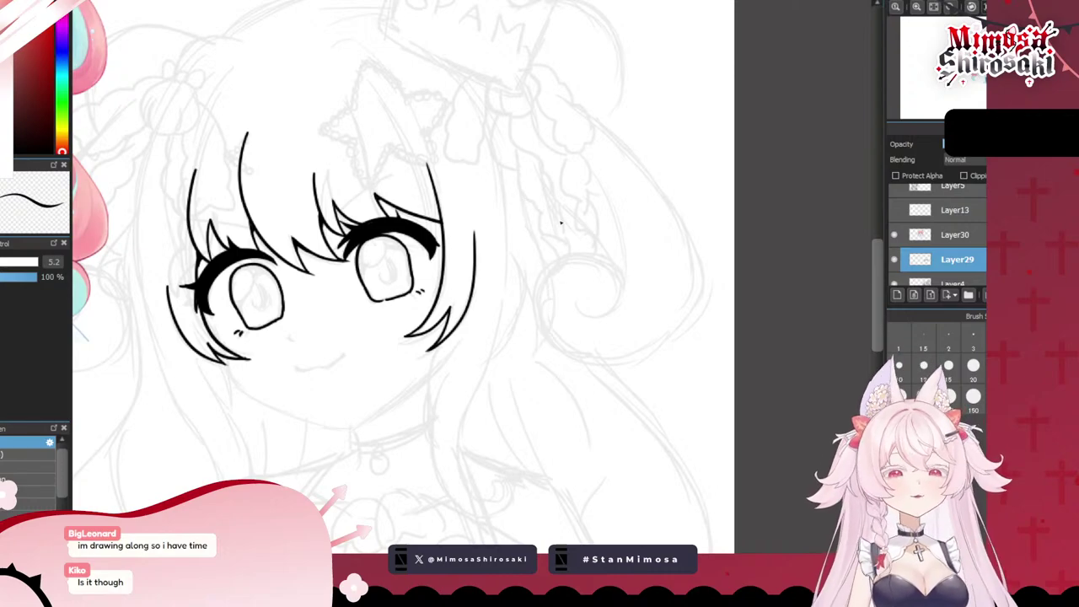
pyautogui.moveTo(521, 193)
pyautogui.mouseDown()
pyautogui.moveTo(557, 321)
pyautogui.moveTo(520, 362)
pyautogui.moveTo(534, 302)
pyautogui.mouseUp()
pyautogui.hotkey('ctrl', 'z')
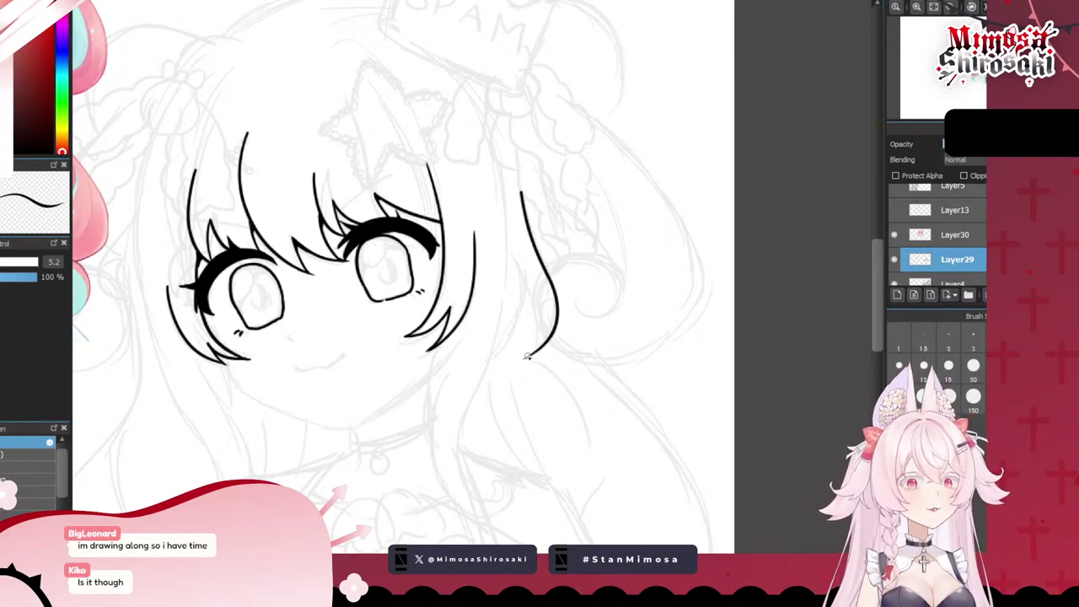
# - Ink the inner edge of the lock beside the braid, rising from its pointed lower end
pyautogui.moveTo(528, 357); pyautogui.dragTo(531, 305)
pyautogui.hotkey('ctrl', 'z')
pyautogui.moveTo(526, 360)
pyautogui.mouseDown()
pyautogui.moveTo(531, 301)
pyautogui.moveTo(521, 281)
pyautogui.moveTo(526, 359)
pyautogui.mouseUp()
pyautogui.hotkey('ctrl', 'z')
pyautogui.scroll(2, 520, 361)
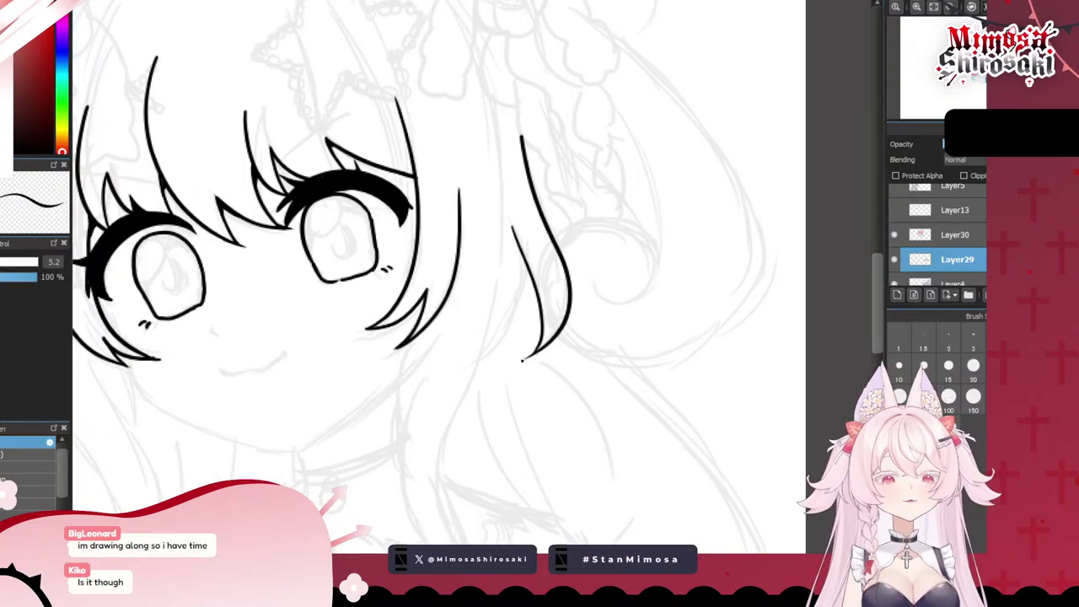
# - Ink a second curved strand branching off the inner edge of the lock beside the braid, tapering inward to a point
pyautogui.hotkey('ctrl', 'z')
pyautogui.moveTo(476, 362)
pyautogui.mouseDown()
pyautogui.moveTo(512, 238)
pyautogui.moveTo(479, 361)
pyautogui.mouseUp()
pyautogui.hotkey('ctrl', 'z')
pyautogui.moveTo(520, 251); pyautogui.dragTo(489, 359)
pyautogui.hotkey('ctrl', 'z')
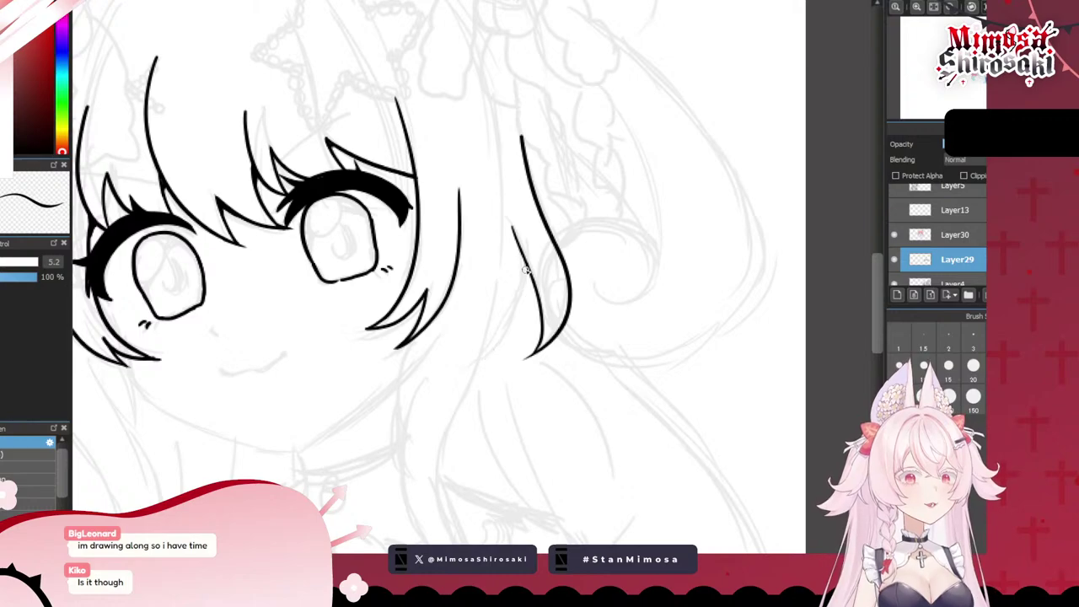
pyautogui.moveTo(521, 250); pyautogui.dragTo(479, 356)
# - Compare the inked face and hair locks with the full sketch and the reference character
pyautogui.scroll(-5, 506, 325)
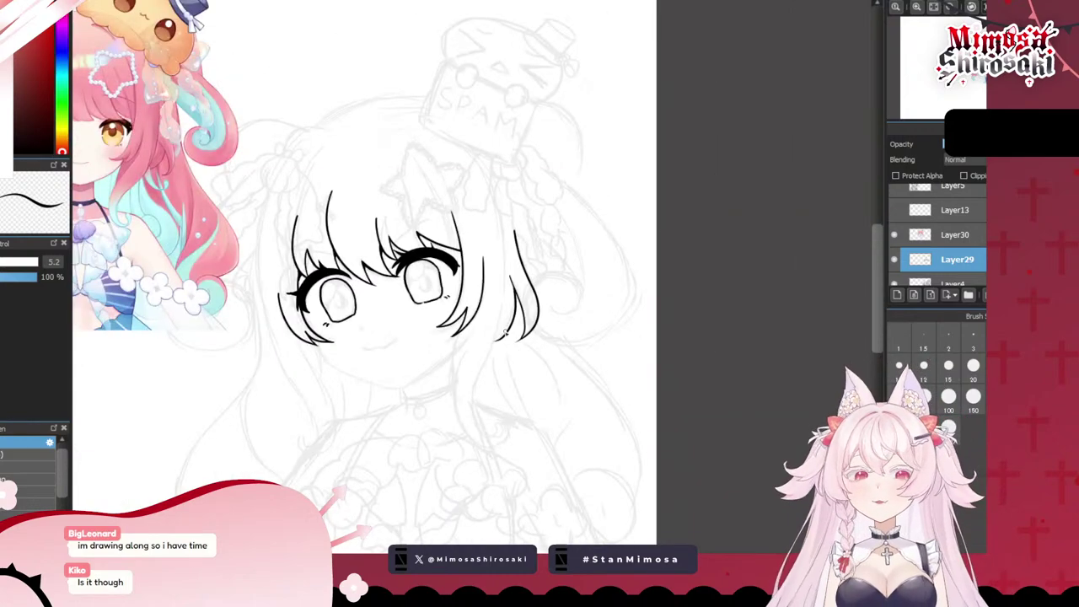
pyautogui.scroll(-1, 470, 455)
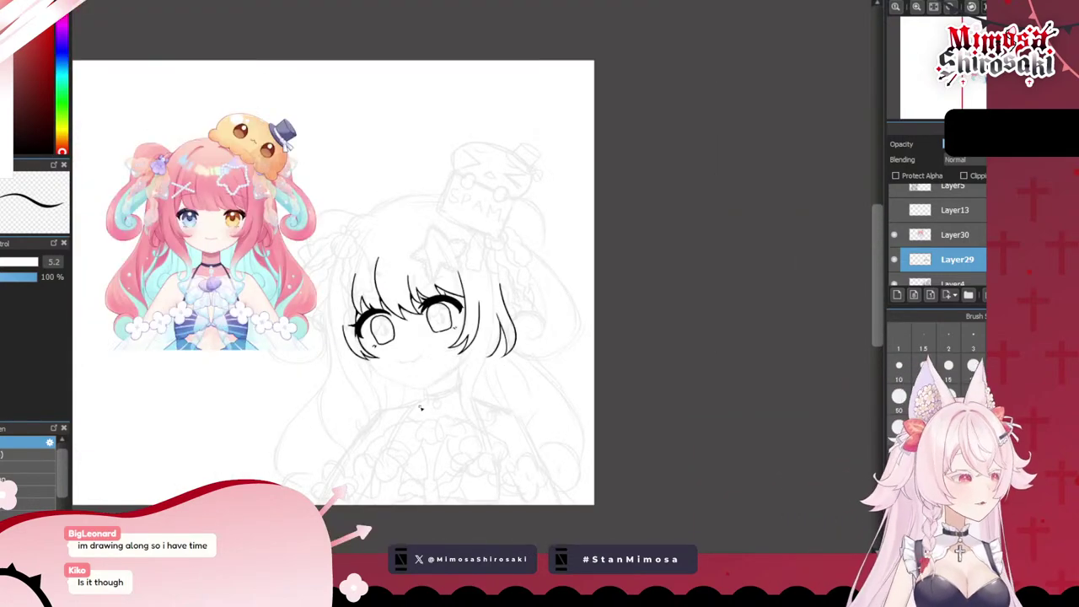
pyautogui.scroll(-2, 462, 406)
pyautogui.moveTo(480, 422); pyautogui.dragTo(612, 422)
pyautogui.scroll(1, 611, 420)
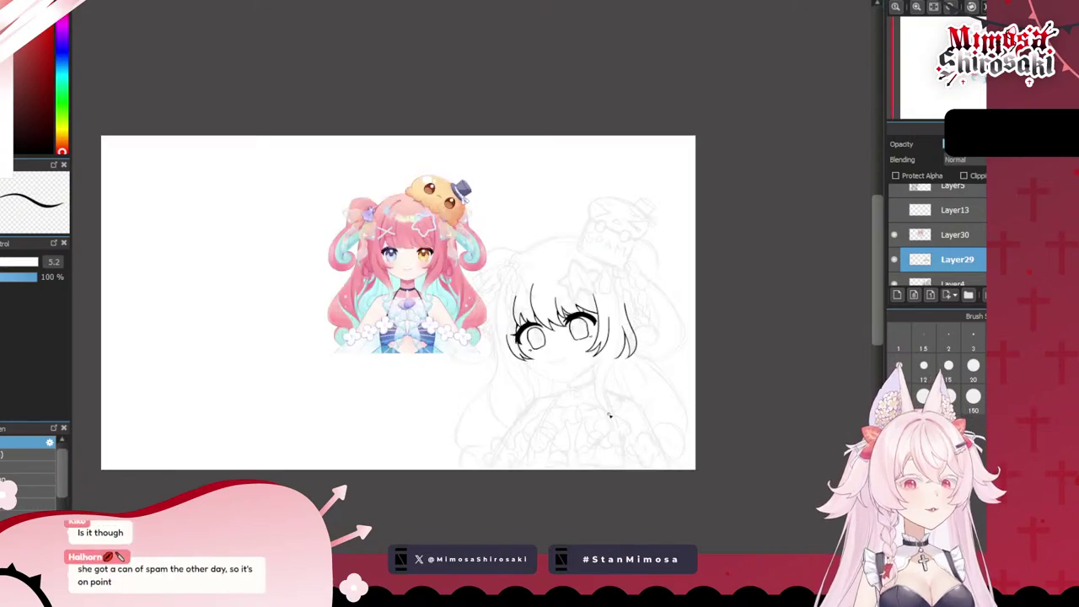
pyautogui.scroll(4, 610, 415)
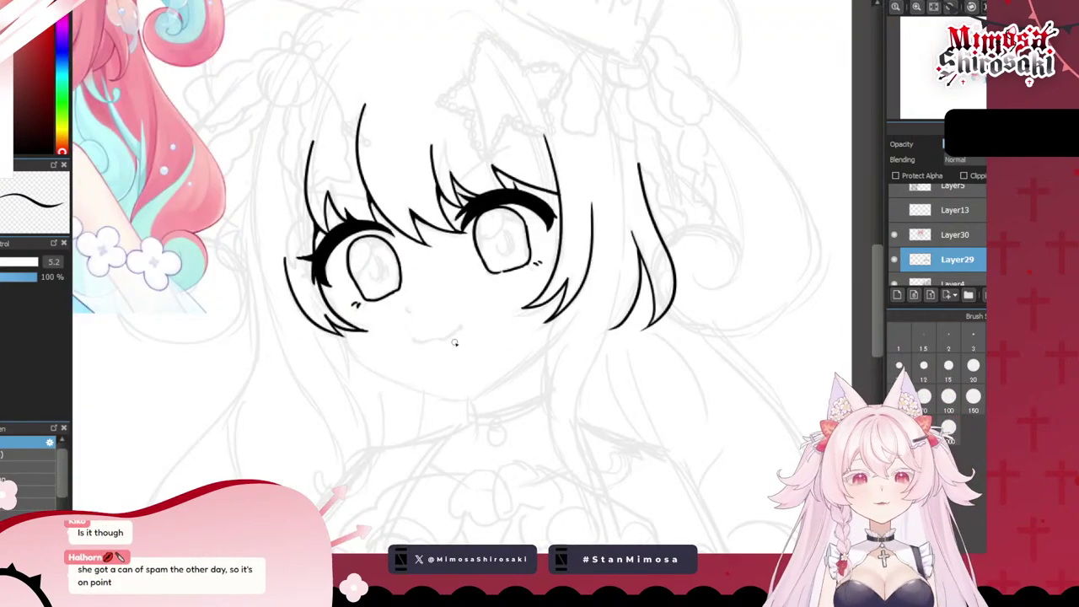
pyautogui.scroll(2, 454, 342)
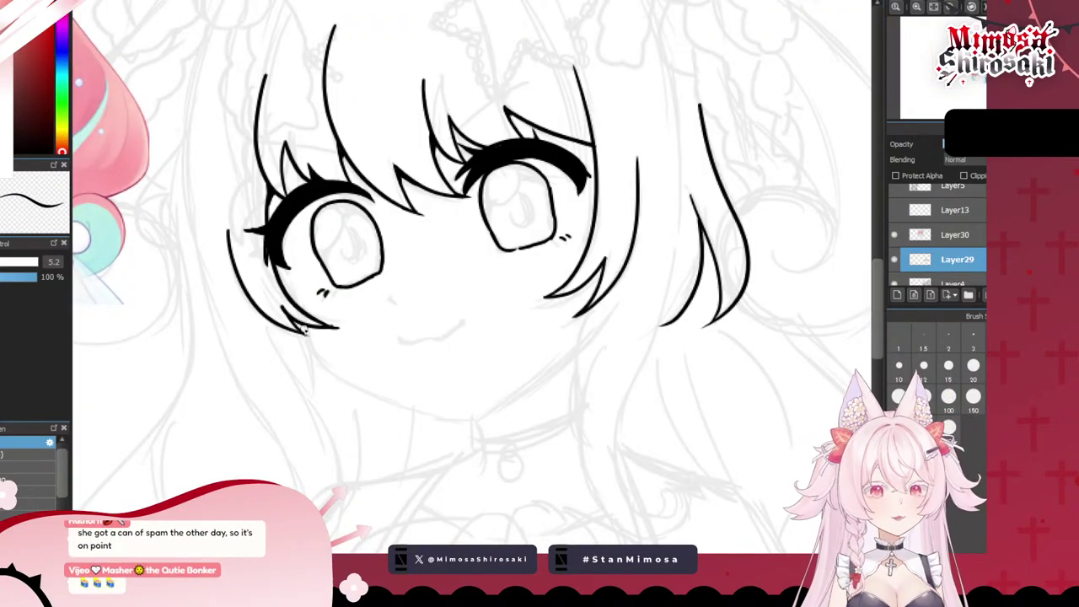
# - Ink the nearer cheek contour from the tip of the cheek lock down to the start of the jaw
pyautogui.moveTo(306, 329)
pyautogui.mouseDown()
pyautogui.moveTo(314, 356)
pyautogui.moveTo(347, 385)
pyautogui.moveTo(444, 413)
pyautogui.mouseUp()
pyautogui.hotkey('ctrl', 'z')
pyautogui.hotkey('ctrl', 'z')
pyautogui.hotkey('ctrl', 'z')
# - Continue the jawline from the nearer cheek in a smooth, shallow curve ending at the chin
pyautogui.moveTo(345, 386); pyautogui.dragTo(454, 422)
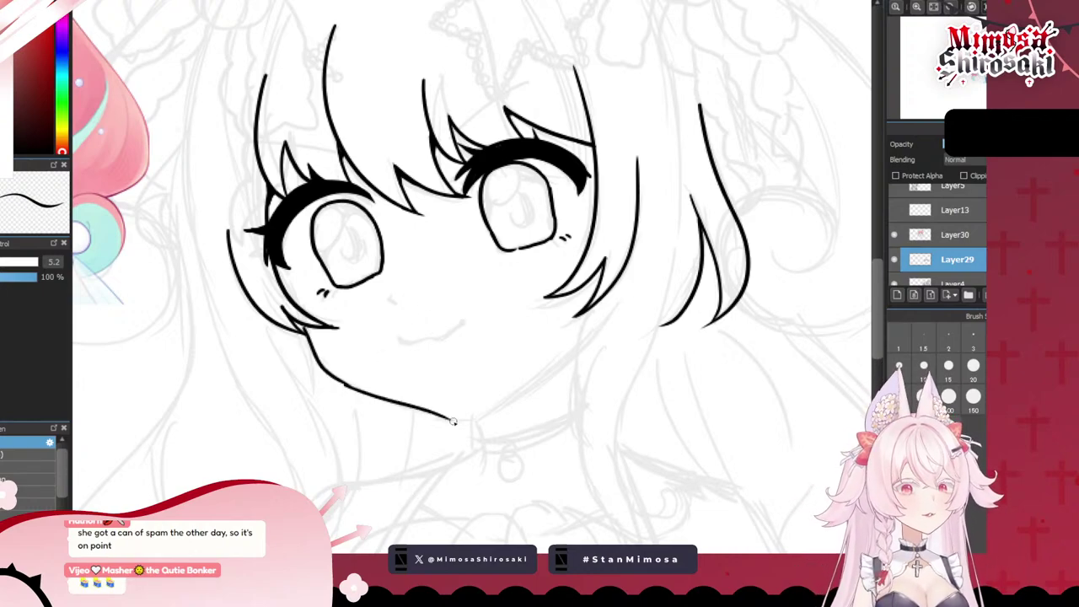
pyautogui.hotkey('ctrl', 'z')
pyautogui.moveTo(345, 386); pyautogui.dragTo(461, 424)
pyautogui.hotkey('ctrl', 'z')
pyautogui.moveTo(344, 385); pyautogui.dragTo(455, 416)
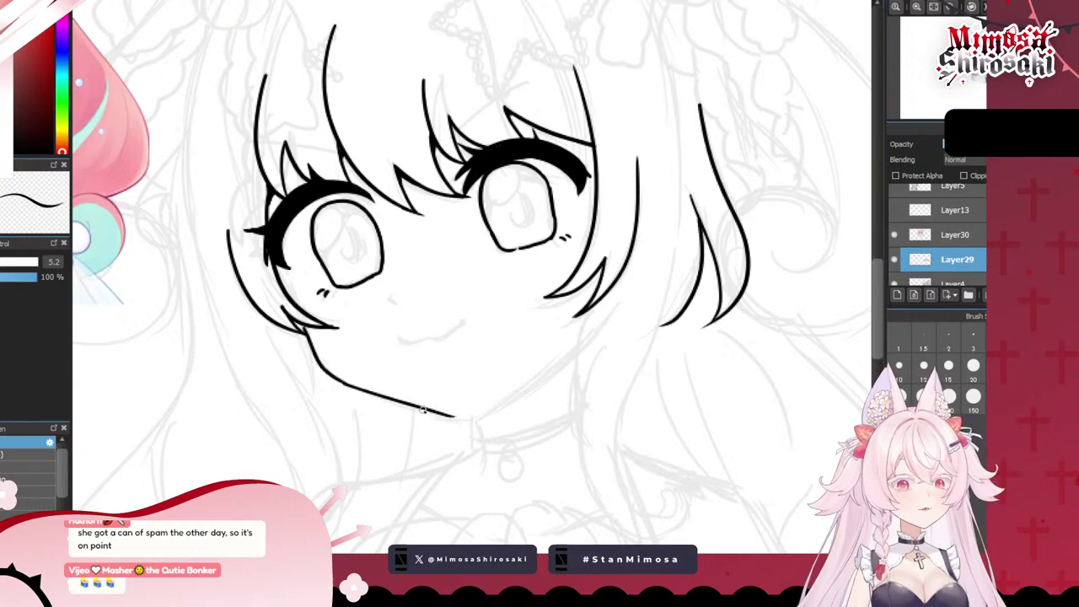
pyautogui.hotkey('ctrl', 'z')
pyautogui.moveTo(344, 384); pyautogui.dragTo(466, 420)
pyautogui.hotkey('ctrl', 'z')
pyautogui.moveTo(342, 383); pyautogui.dragTo(470, 419)
pyautogui.hotkey('ctrl', 'z')
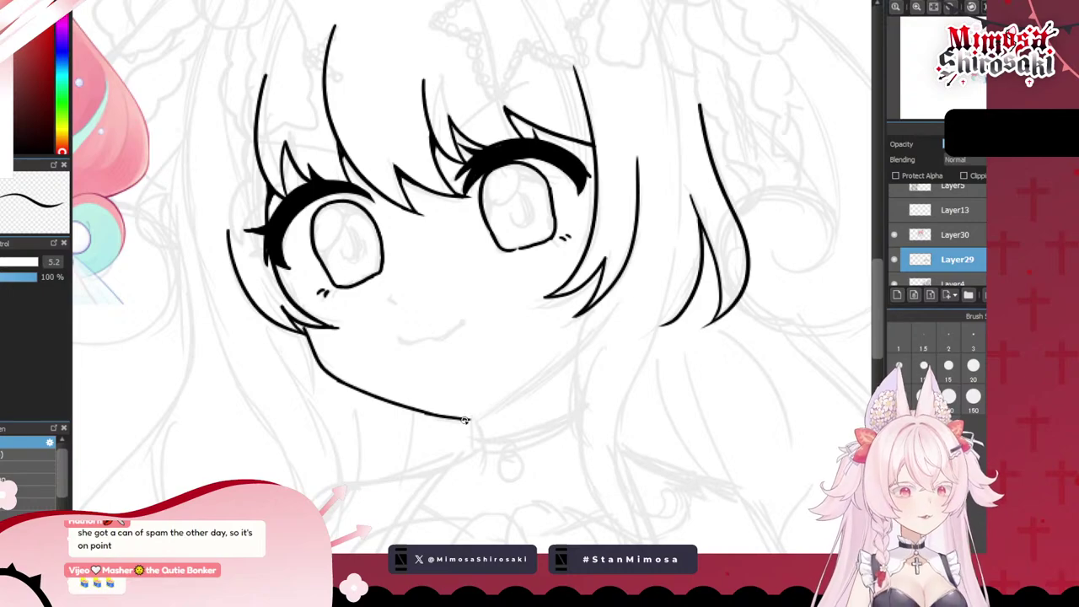
# - Ink the farther jawline from the chin up toward the farther cheek lock and mark the nose with a small dot
pyautogui.moveTo(464, 419); pyautogui.dragTo(590, 332)
pyautogui.hotkey('ctrl', 'z')
pyautogui.moveTo(469, 418)
pyautogui.mouseDown()
pyautogui.moveTo(538, 382)
pyautogui.moveTo(589, 333)
pyautogui.mouseUp()
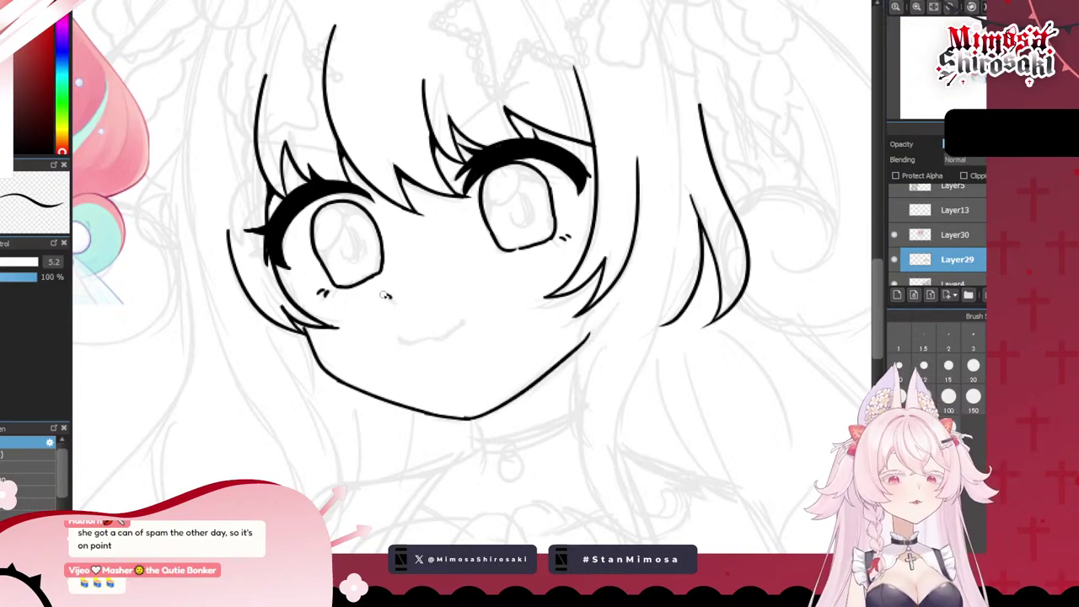
pyautogui.scroll(-4, 385, 295)
pyautogui.scroll(4, 449, 328)
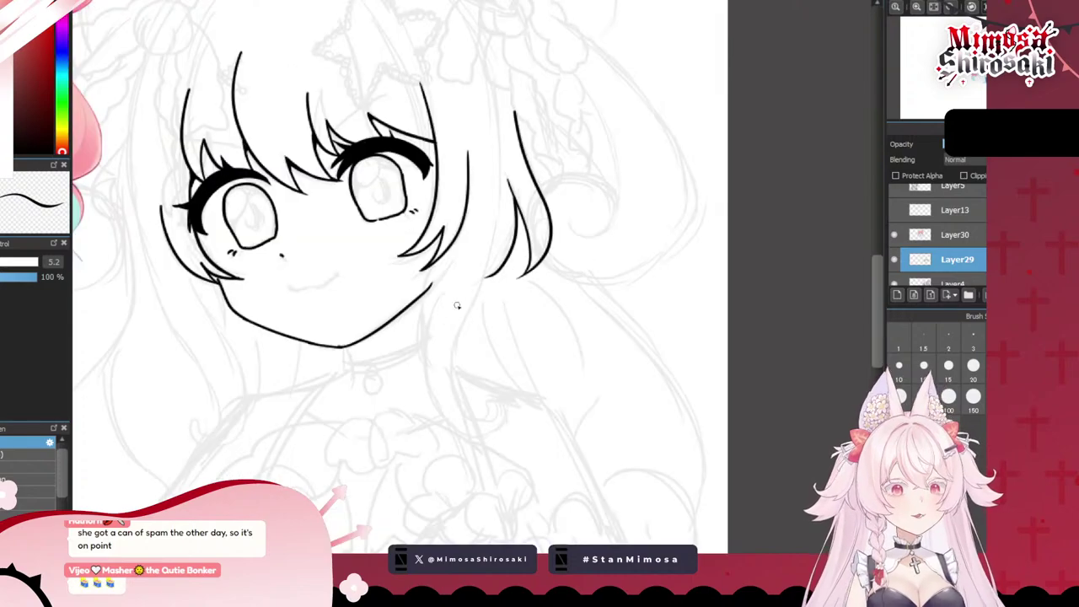
# - Erase the upper end of the farther jawline where it runs into the side hair
pyautogui.scroll(1, 455, 296)
pyautogui.press('e')
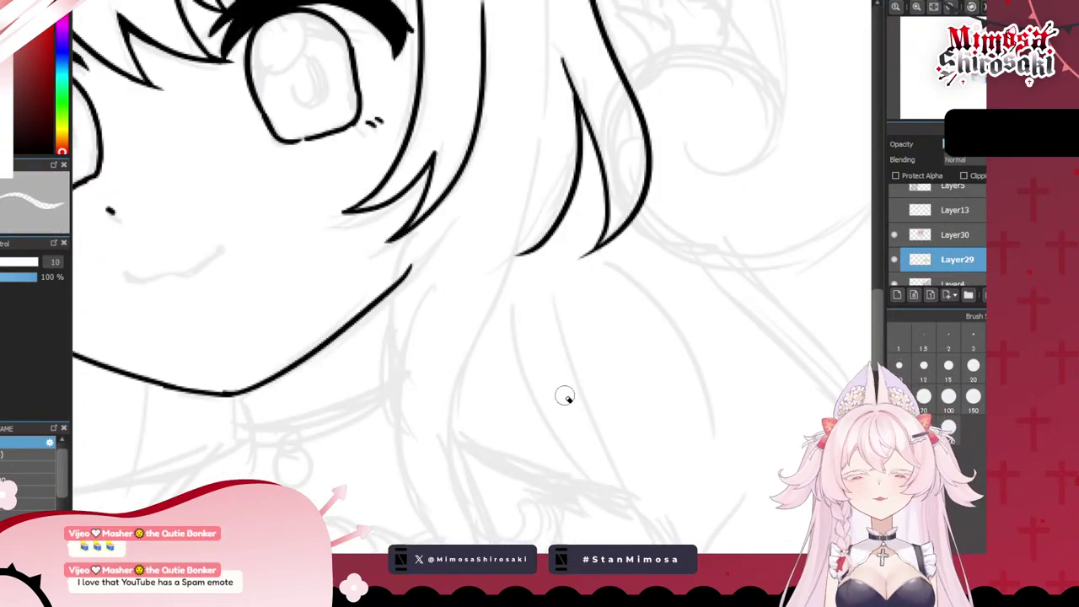
pyautogui.moveTo(408, 267); pyautogui.dragTo(389, 301)
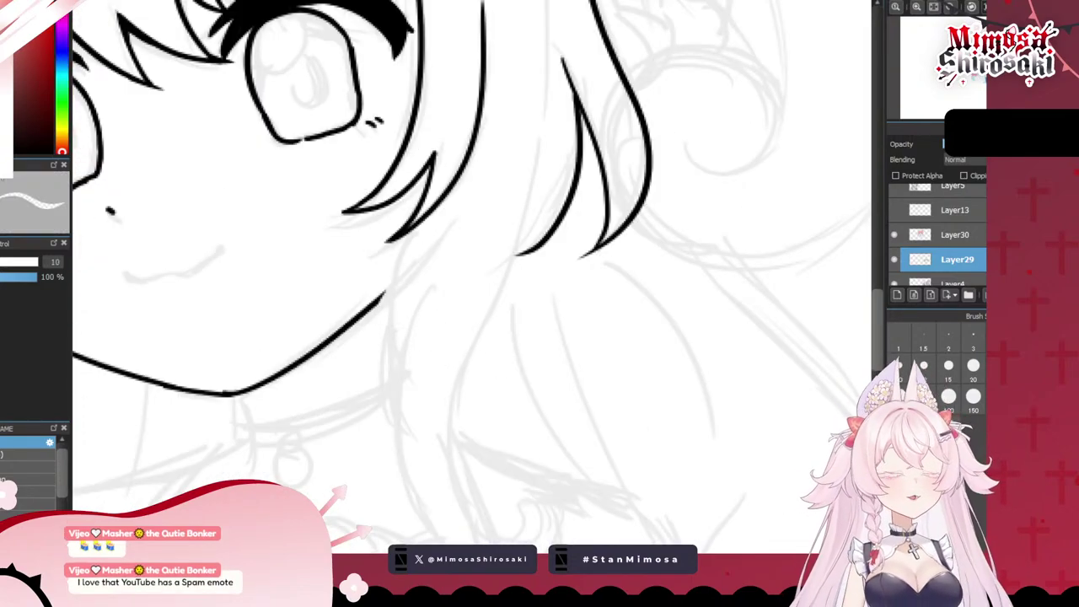
# - Ink the side hair edge from under the farther cheek lock, past the end of the jawline and down along the neck
pyautogui.press('b')
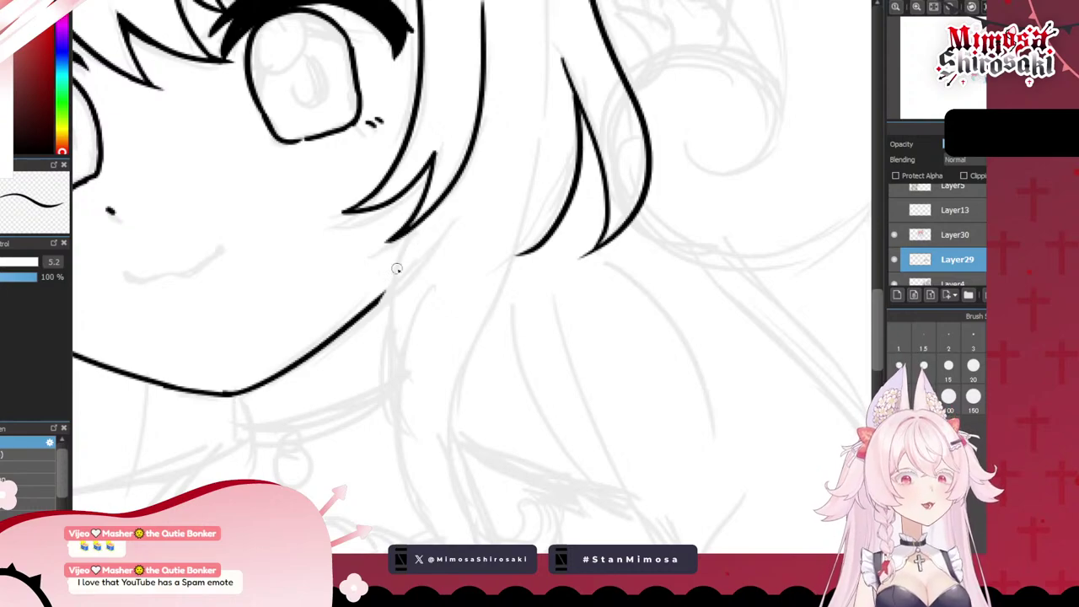
pyautogui.moveTo(406, 234); pyautogui.dragTo(396, 406)
pyautogui.hotkey('ctrl', 'z')
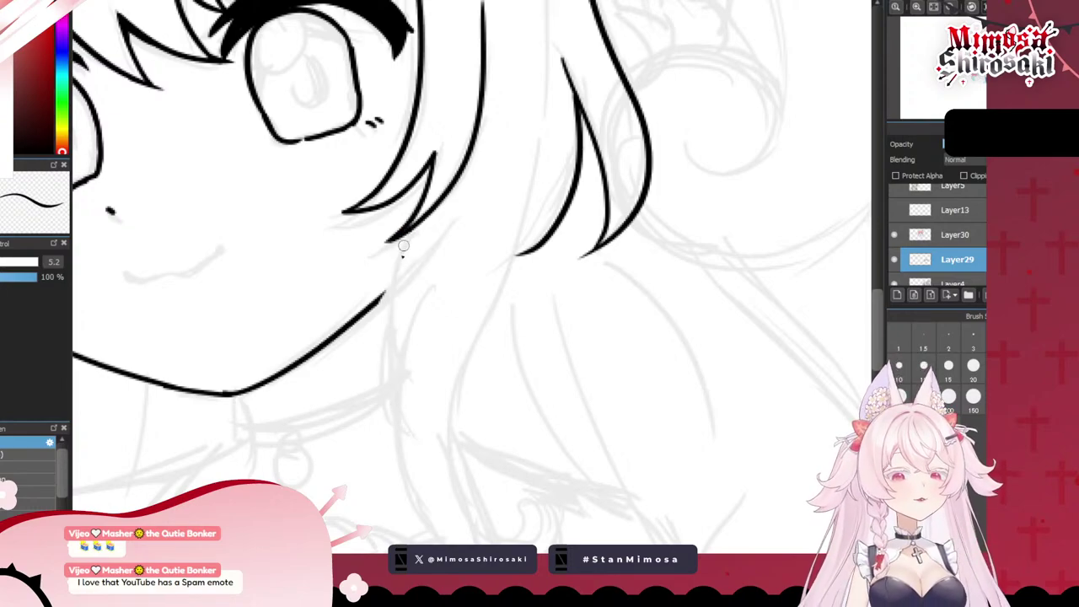
pyautogui.moveTo(406, 231); pyautogui.dragTo(397, 386)
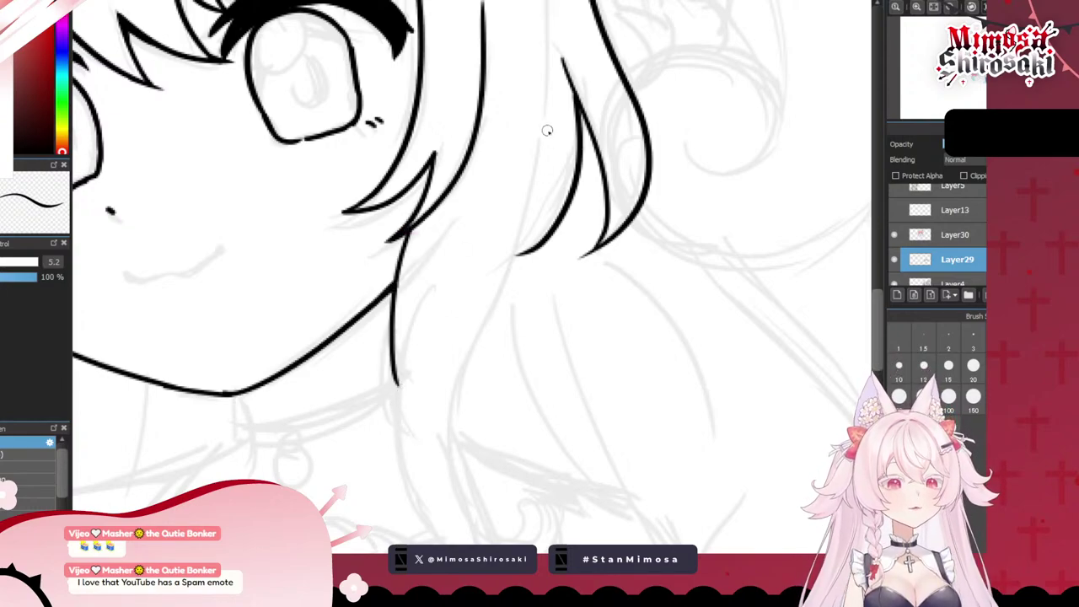
# - Ink the outer edge of the long side lock in a flowing S-curve from beside the short strands down to the shoulder
pyautogui.moveTo(544, 101)
pyautogui.mouseDown()
pyautogui.moveTo(438, 434)
pyautogui.moveTo(520, 244)
pyautogui.moveTo(451, 487)
pyautogui.mouseUp()
pyautogui.hotkey('ctrl', 'z')
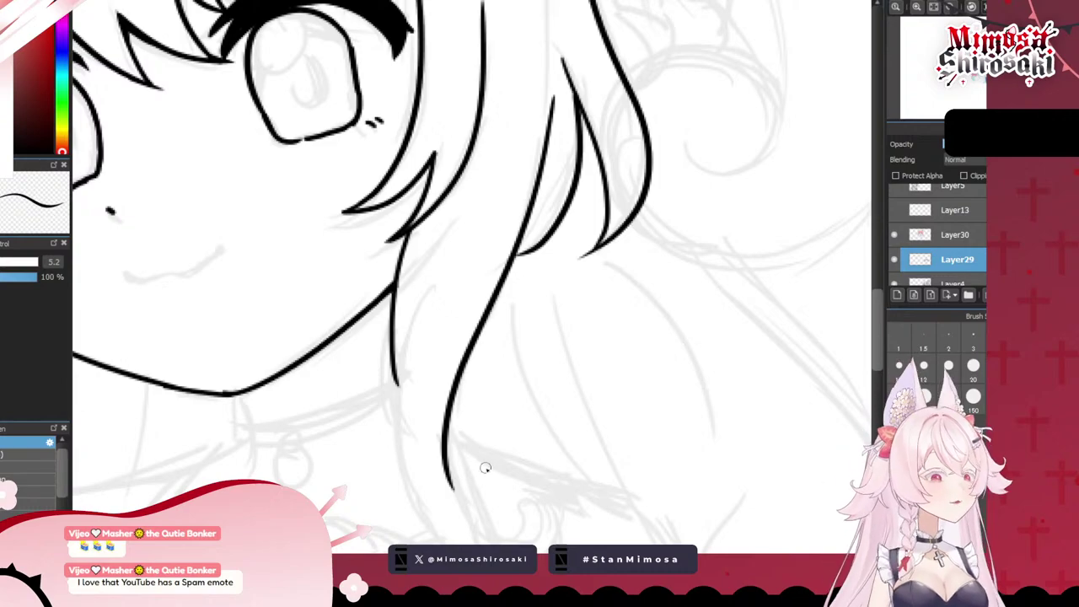
pyautogui.scroll(-3, 463, 339)
pyautogui.scroll(5, 464, 377)
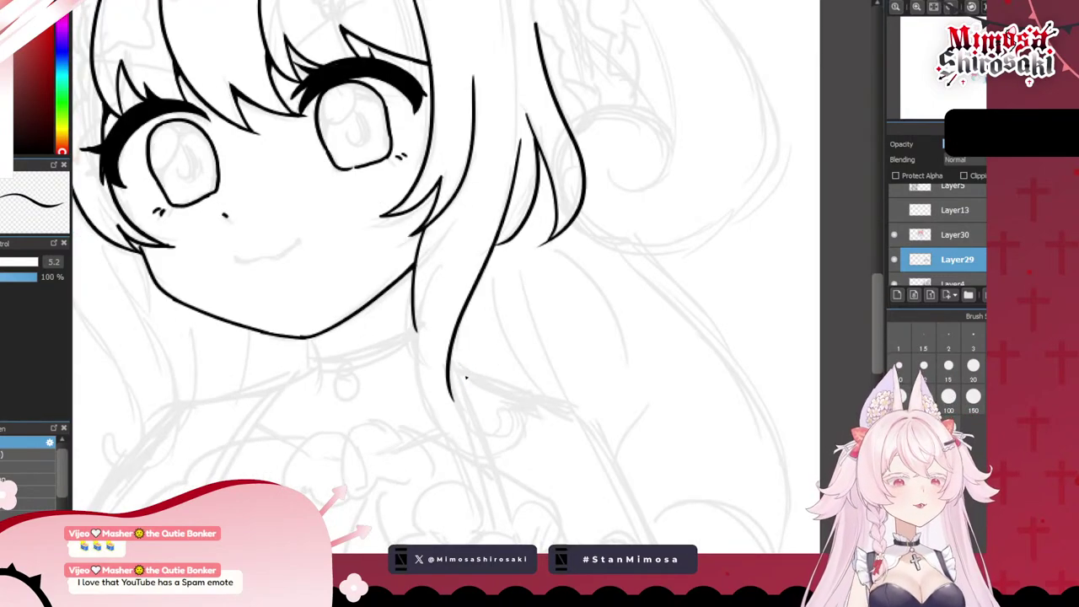
# - Try to ink the inner edge of the long side lock in one sweep from the neck past the shoulder, curling outward
pyautogui.moveTo(414, 217); pyautogui.dragTo(426, 483)
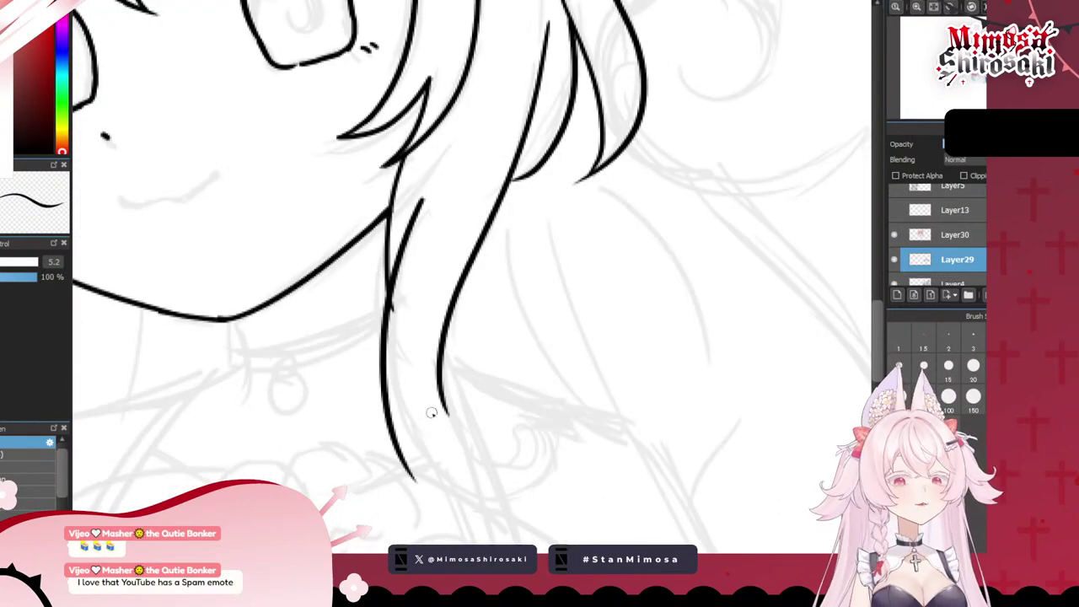
pyautogui.hotkey('ctrl', 'z')
pyautogui.moveTo(414, 222); pyautogui.dragTo(445, 496)
pyautogui.hotkey('ctrl', 'z')
pyautogui.moveTo(414, 205); pyautogui.dragTo(510, 498)
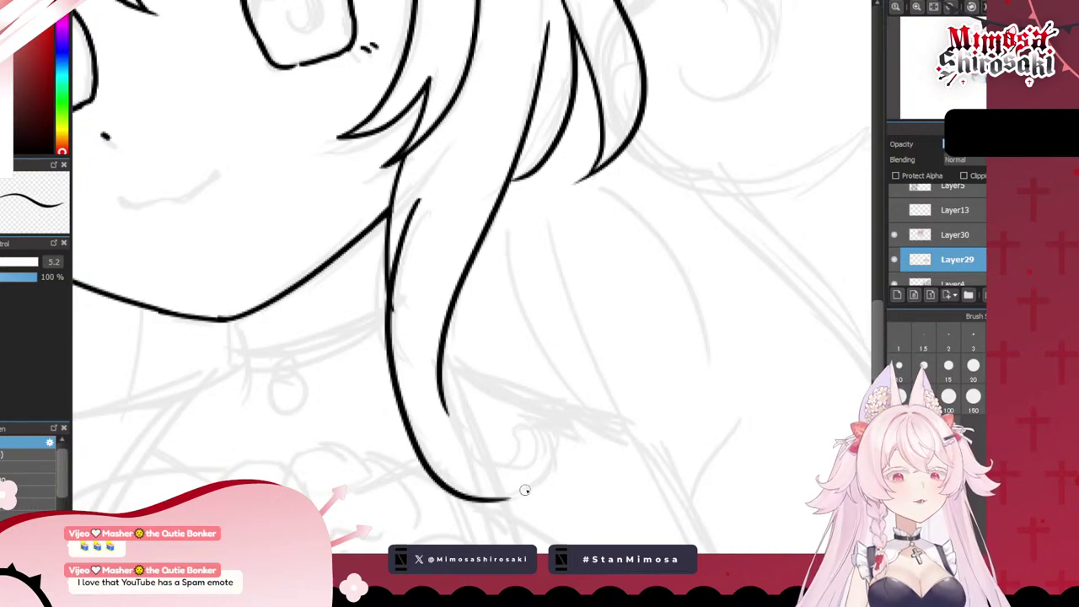
pyautogui.hotkey('ctrl', 'z')
pyautogui.moveTo(417, 204); pyautogui.dragTo(485, 487)
pyautogui.hotkey('ctrl', 'z')
pyautogui.moveTo(401, 241); pyautogui.dragTo(547, 496)
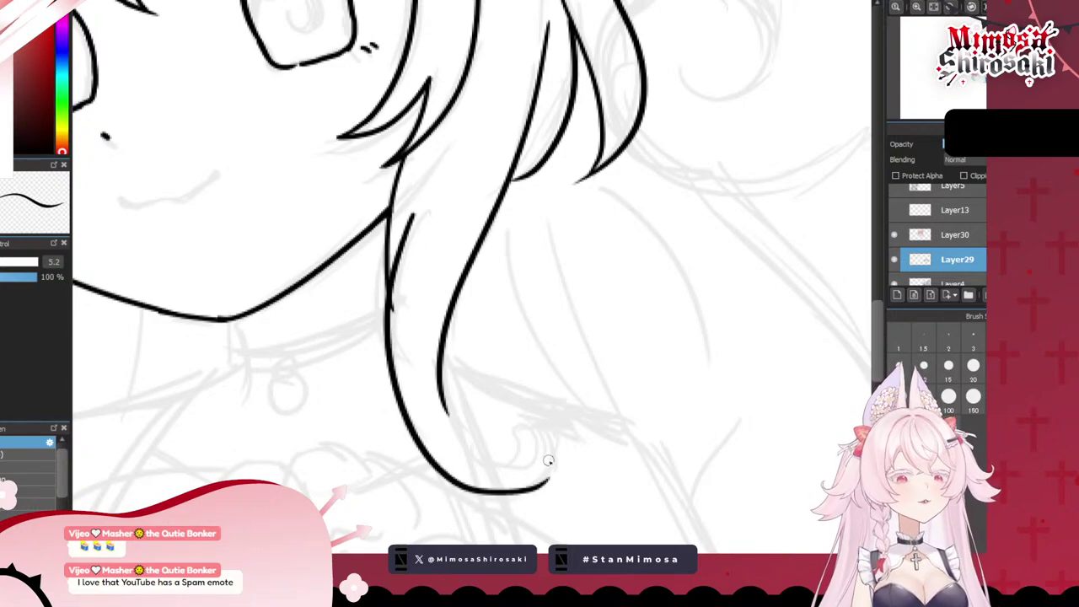
pyautogui.hotkey('ctrl', 'z')
pyautogui.moveTo(410, 211); pyautogui.dragTo(536, 488)
pyautogui.hotkey('ctrl', 'z')
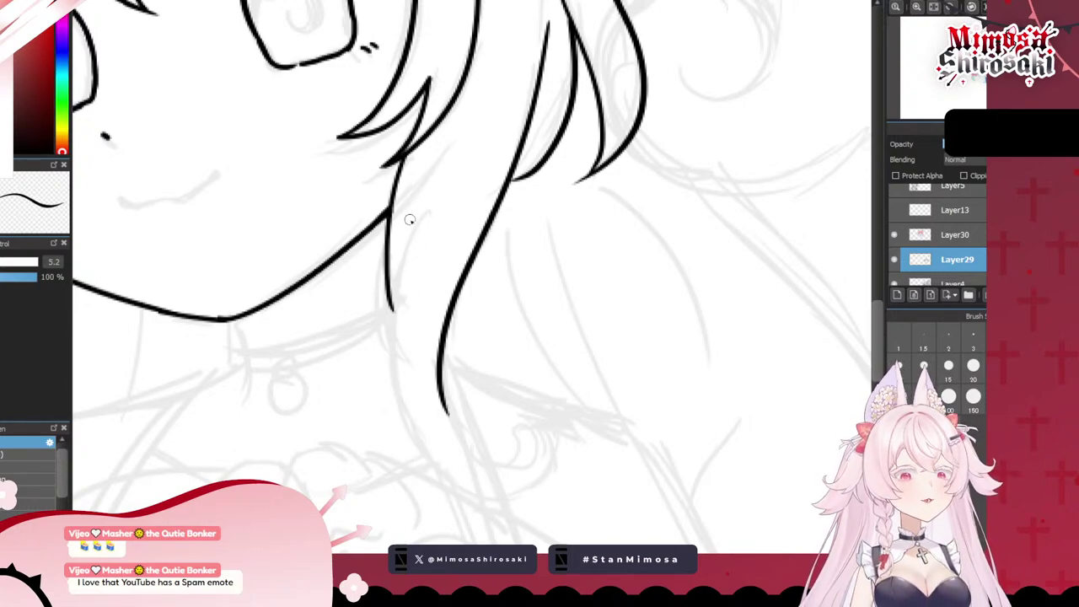
pyautogui.moveTo(410, 217); pyautogui.dragTo(557, 496)
pyautogui.hotkey('ctrl', 'z')
pyautogui.moveTo(416, 211)
pyautogui.mouseDown()
pyautogui.moveTo(401, 297)
pyautogui.moveTo(501, 497)
pyautogui.moveTo(403, 423)
pyautogui.moveTo(502, 511)
pyautogui.mouseUp()
pyautogui.hotkey('ctrl', 'z')
pyautogui.hotkey('ctrl', 'z')
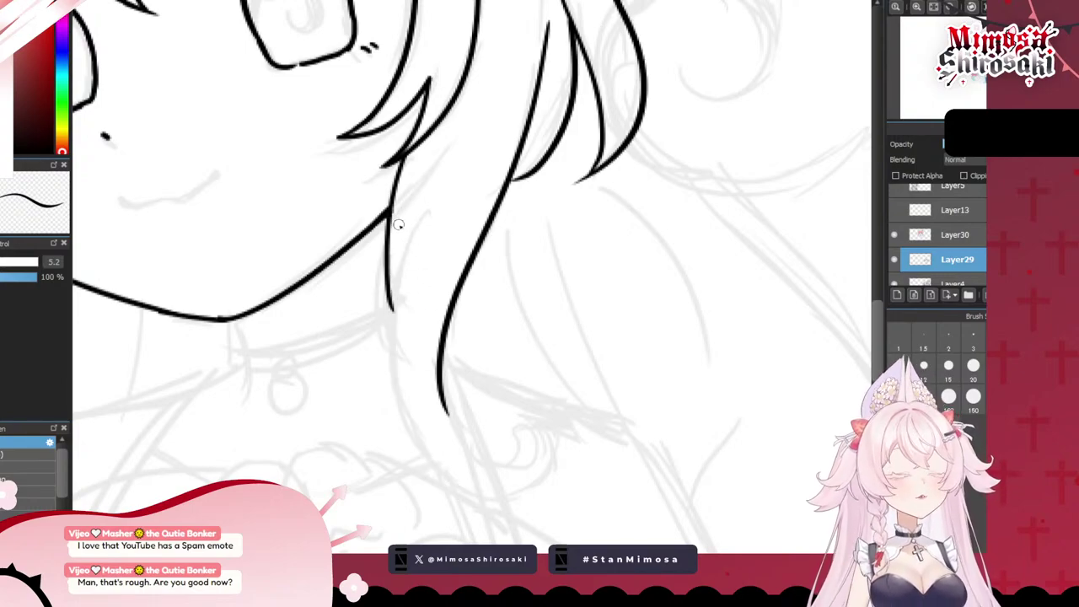
pyautogui.moveTo(414, 207); pyautogui.dragTo(453, 436)
pyautogui.hotkey('ctrl', 'z')
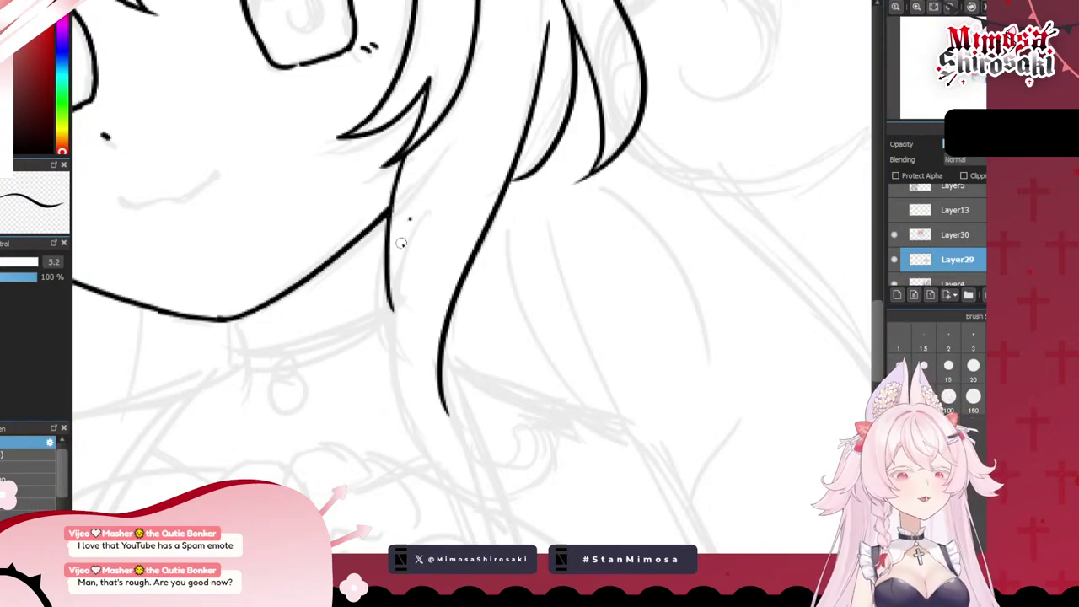
pyautogui.hotkey('ctrl', 'z')
pyautogui.moveTo(404, 228)
pyautogui.mouseDown()
pyautogui.moveTo(496, 505)
pyautogui.moveTo(449, 477)
pyautogui.moveTo(540, 508)
pyautogui.moveTo(506, 493)
pyautogui.moveTo(526, 498)
pyautogui.mouseUp()
pyautogui.hotkey('ctrl', 'z')
pyautogui.hotkey('ctrl', 'z')
pyautogui.moveTo(397, 248)
pyautogui.mouseDown()
pyautogui.moveTo(500, 511)
pyautogui.moveTo(560, 511)
pyautogui.moveTo(441, 472)
pyautogui.moveTo(502, 498)
pyautogui.moveTo(414, 430)
pyautogui.moveTo(504, 482)
pyautogui.moveTo(448, 467)
pyautogui.moveTo(528, 494)
pyautogui.mouseUp()
pyautogui.hotkey('ctrl', 'z')
pyautogui.hotkey('ctrl', 'z')
pyautogui.hotkey('ctrl', 'z')
pyautogui.hotkey('ctrl', 'z')
pyautogui.moveTo(394, 272); pyautogui.dragTo(488, 493)
pyautogui.hotkey('ctrl', 'z')
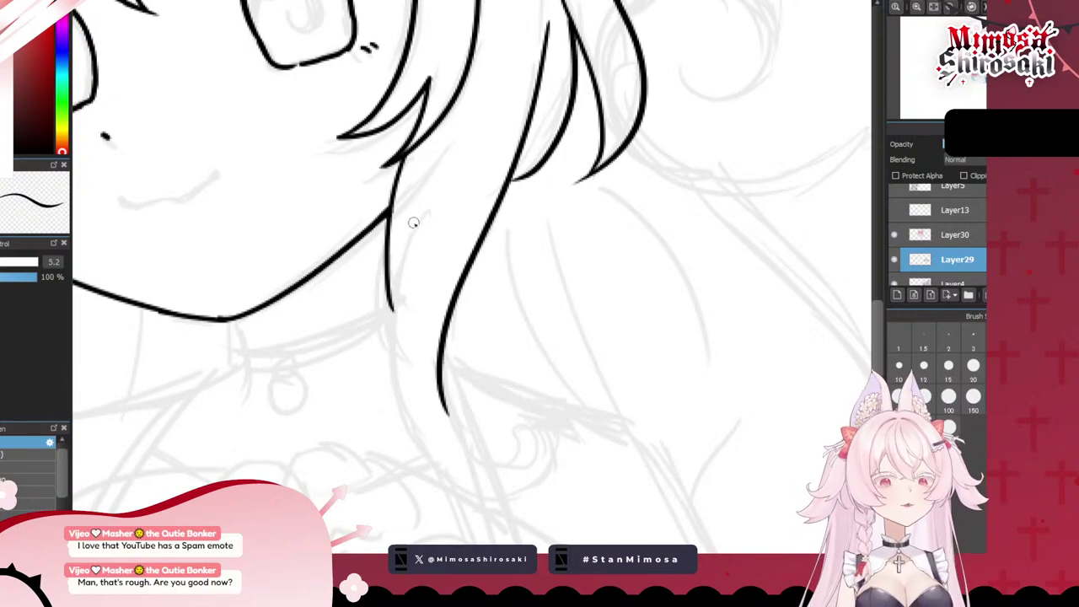
# - Ink the inner edge of the long side lock from beside the jaw, crossing the neck strand and curving down onto the chest
pyautogui.moveTo(414, 223); pyautogui.dragTo(447, 452)
pyautogui.hotkey('ctrl', 'z')
pyautogui.moveTo(414, 236); pyautogui.dragTo(434, 453)
pyautogui.hotkey('ctrl', 'z')
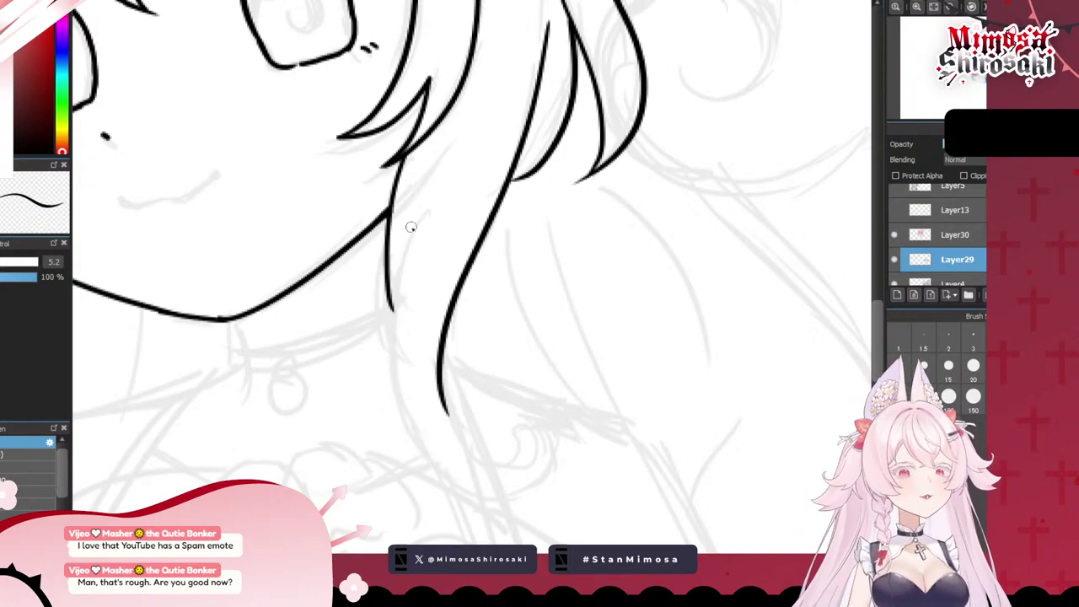
pyautogui.hotkey('ctrl', 'z')
pyautogui.moveTo(410, 221); pyautogui.dragTo(451, 487)
pyautogui.hotkey('ctrl', 'z')
pyautogui.moveTo(410, 211); pyautogui.dragTo(416, 431)
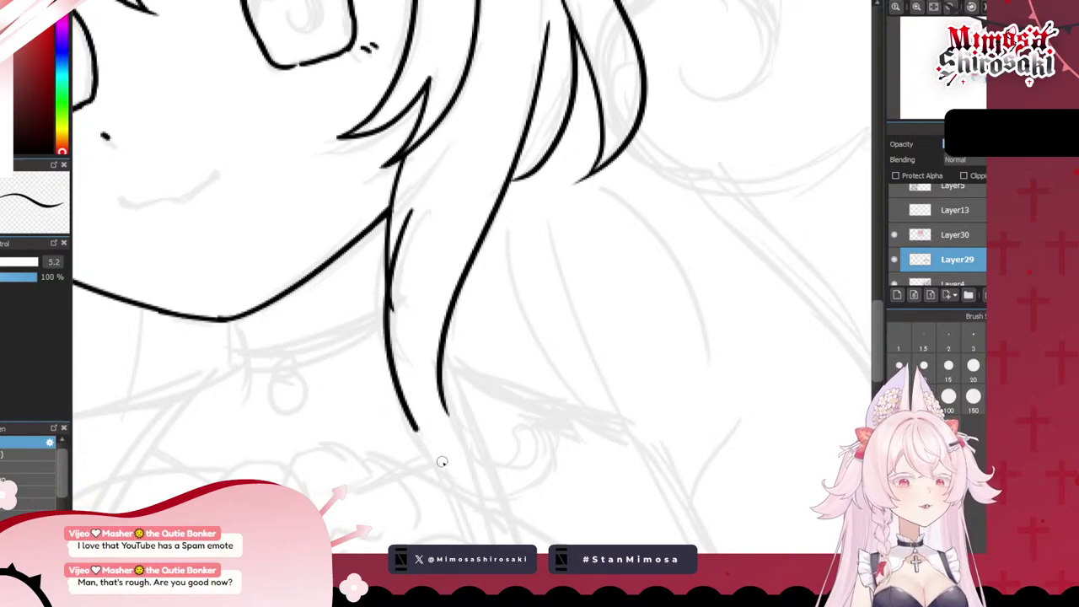
pyautogui.hotkey('ctrl', 'z')
pyautogui.moveTo(410, 227); pyautogui.dragTo(475, 468)
pyautogui.moveTo(414, 221); pyautogui.dragTo(446, 458)
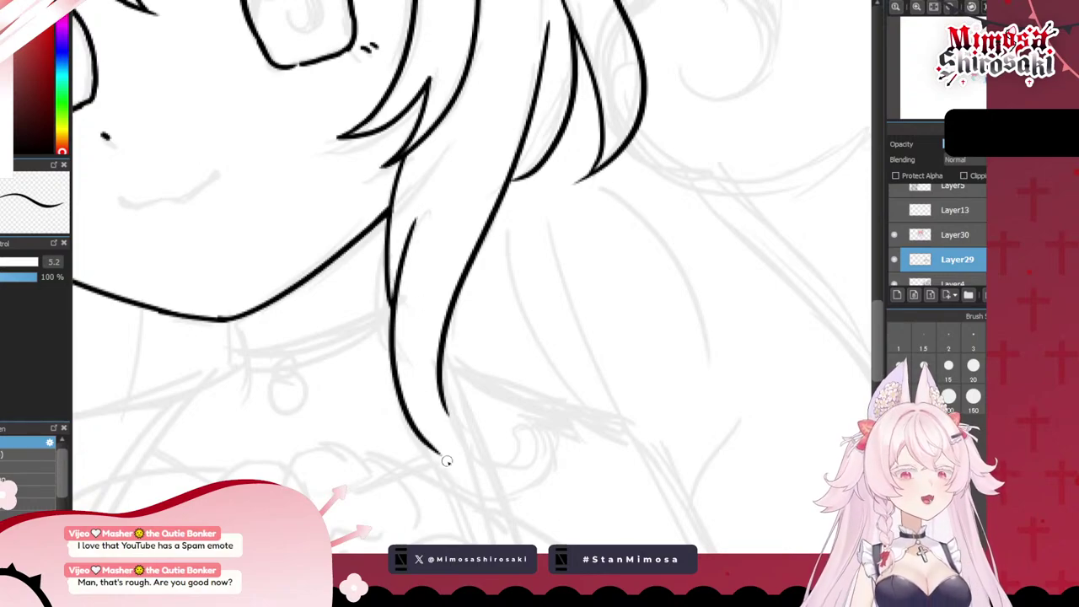
pyautogui.hotkey('ctrl', 'z')
pyautogui.moveTo(414, 212)
pyautogui.mouseDown()
pyautogui.moveTo(408, 424)
pyautogui.moveTo(451, 463)
pyautogui.moveTo(518, 501)
pyautogui.mouseUp()
pyautogui.hotkey('ctrl', 'z')
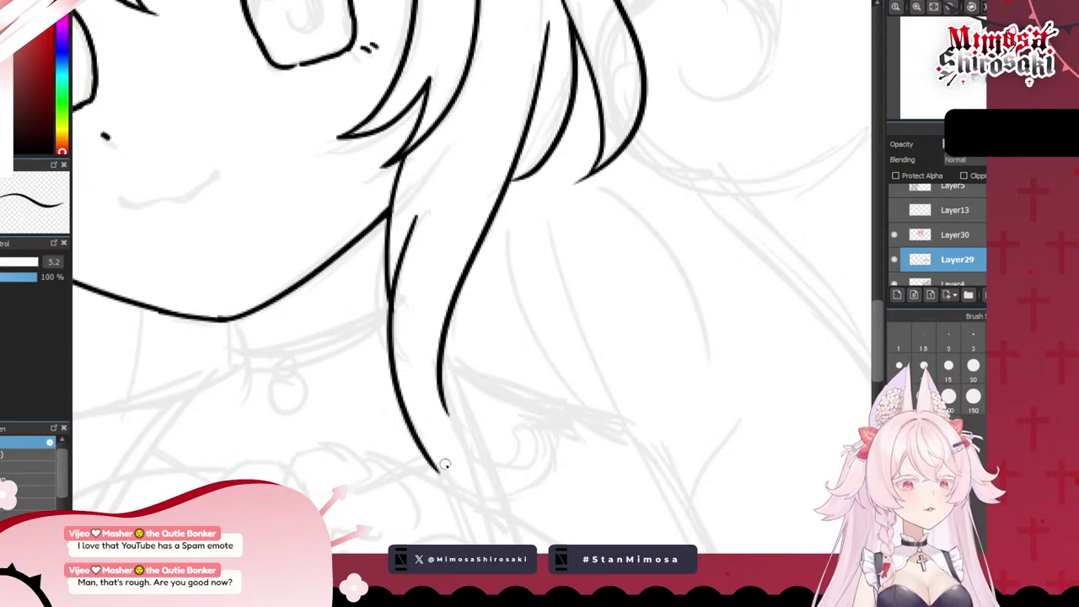
# - Extend the inner edge of the long side lock into a rounded bottom curve sweeping outward
pyautogui.moveTo(428, 457)
pyautogui.mouseDown()
pyautogui.moveTo(472, 497)
pyautogui.moveTo(530, 499)
pyautogui.mouseUp()
pyautogui.hotkey('ctrl', 'z')
pyautogui.moveTo(433, 465)
pyautogui.mouseDown()
pyautogui.moveTo(482, 495)
pyautogui.moveTo(534, 482)
pyautogui.mouseUp()
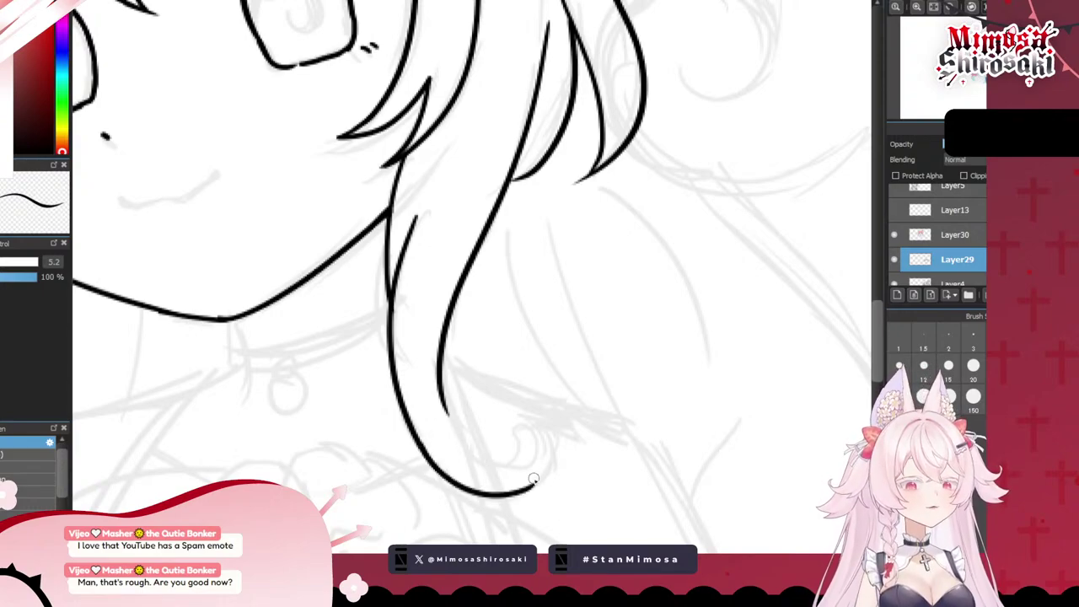
# - Extend the outer edge of the long side lock around the bend and close the tip with a small rounded upward curl
pyautogui.moveTo(439, 393)
pyautogui.mouseDown()
pyautogui.moveTo(479, 454)
pyautogui.moveTo(523, 469)
pyautogui.mouseUp()
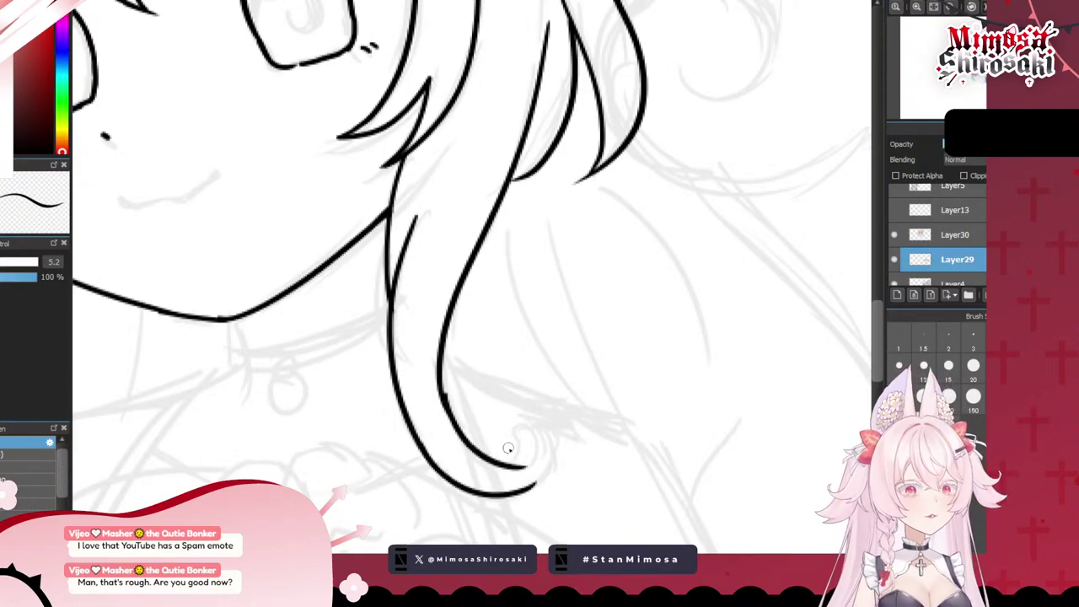
pyautogui.hotkey('ctrl', 'z')
pyautogui.moveTo(438, 393); pyautogui.dragTo(527, 474)
pyautogui.hotkey('ctrl', 'z')
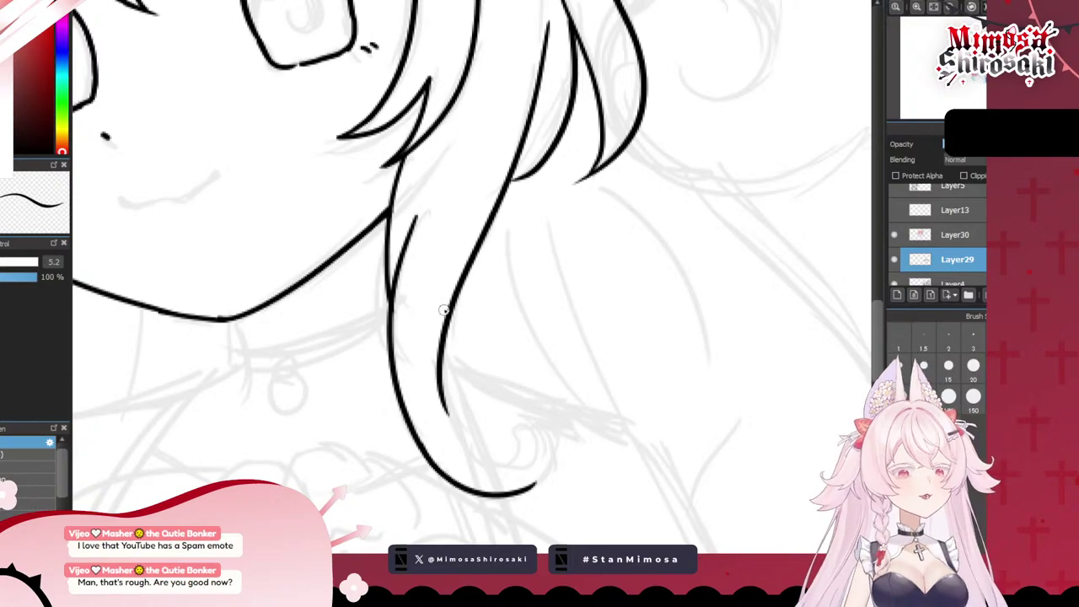
pyautogui.scroll(-2, 444, 310)
pyautogui.scroll(2, 407, 309)
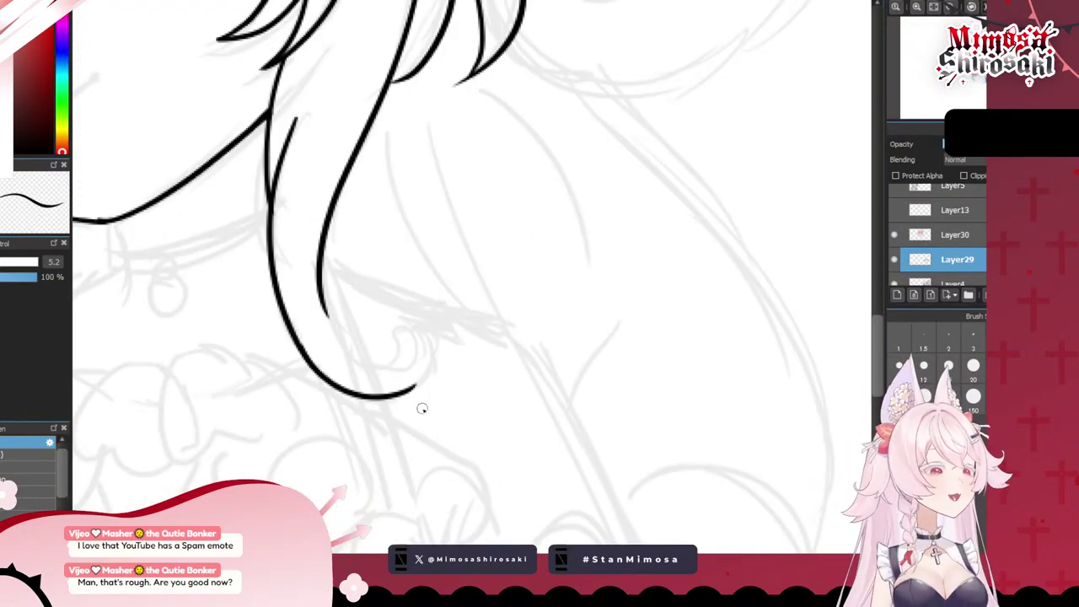
pyautogui.hotkey('ctrl', 'z')
pyautogui.moveTo(326, 309); pyautogui.dragTo(398, 374)
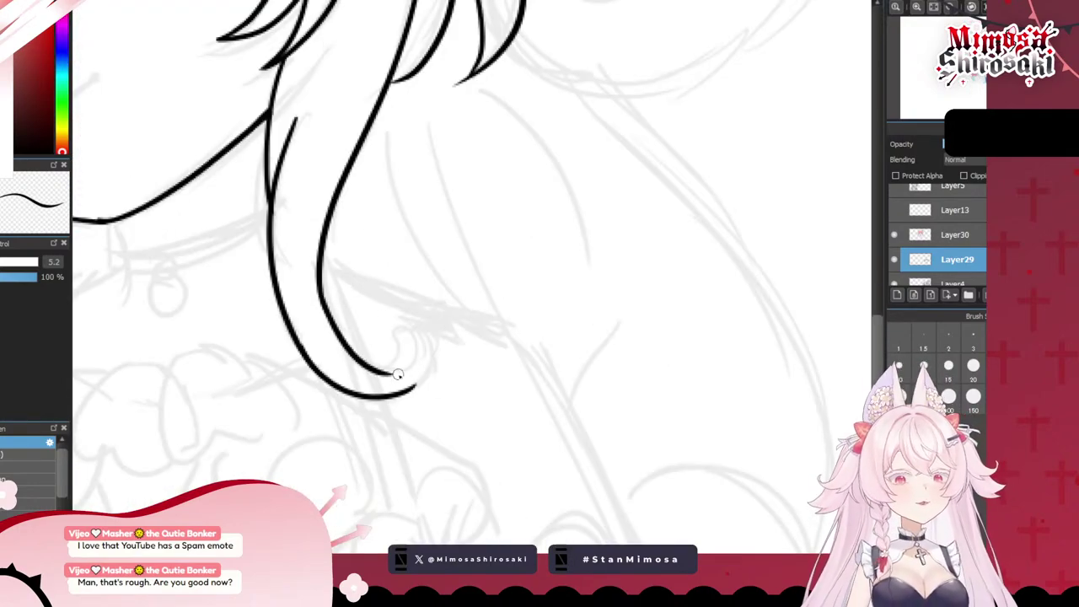
pyautogui.hotkey('ctrl', 'z')
pyautogui.moveTo(320, 296)
pyautogui.mouseDown()
pyautogui.moveTo(386, 371)
pyautogui.moveTo(401, 367)
pyautogui.moveTo(412, 336)
pyautogui.moveTo(418, 351)
pyautogui.moveTo(408, 355)
pyautogui.moveTo(433, 351)
pyautogui.moveTo(403, 392)
pyautogui.moveTo(406, 346)
pyautogui.moveTo(434, 358)
pyautogui.moveTo(410, 393)
pyautogui.moveTo(405, 347)
pyautogui.moveTo(433, 342)
pyautogui.moveTo(424, 377)
pyautogui.mouseUp()
pyautogui.hotkey('ctrl', 'z')
pyautogui.hotkey('ctrl', 'z')
pyautogui.hotkey('ctrl', 'z')
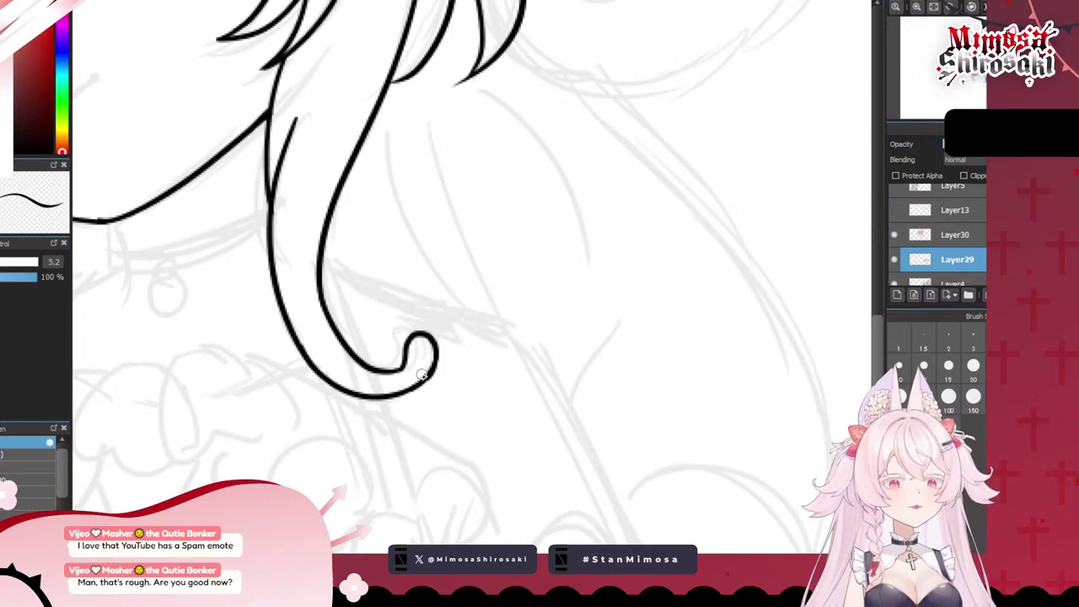
# - Ink the upper edge of a small strand branching off the long side lock below the hair tips, curling outward and up
pyautogui.scroll(-5, 423, 376)
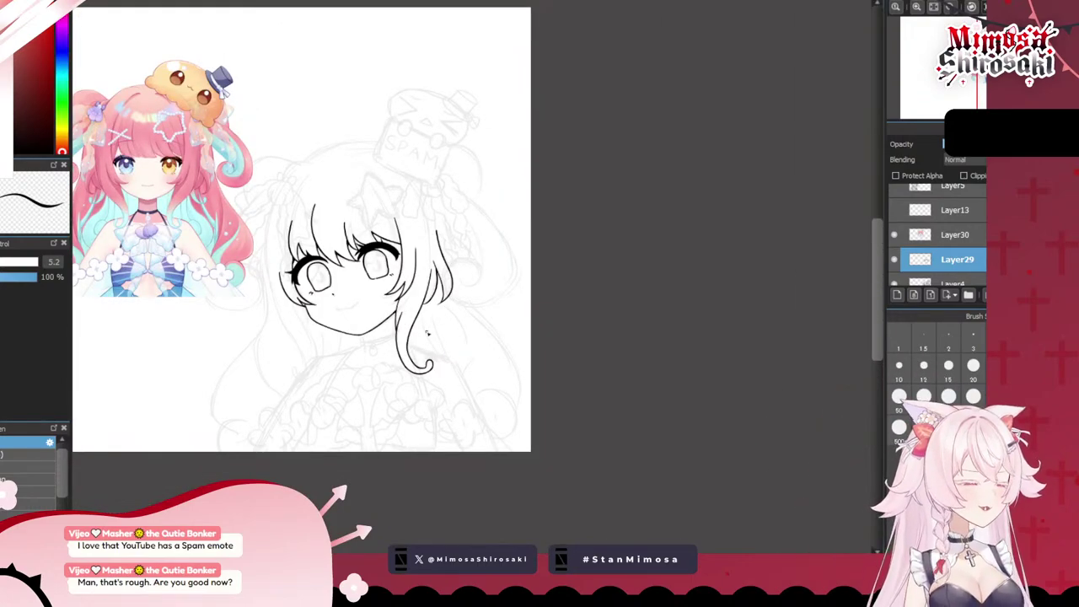
pyautogui.scroll(3, 460, 362)
pyautogui.scroll(2, 455, 304)
pyautogui.scroll(-5, 455, 305)
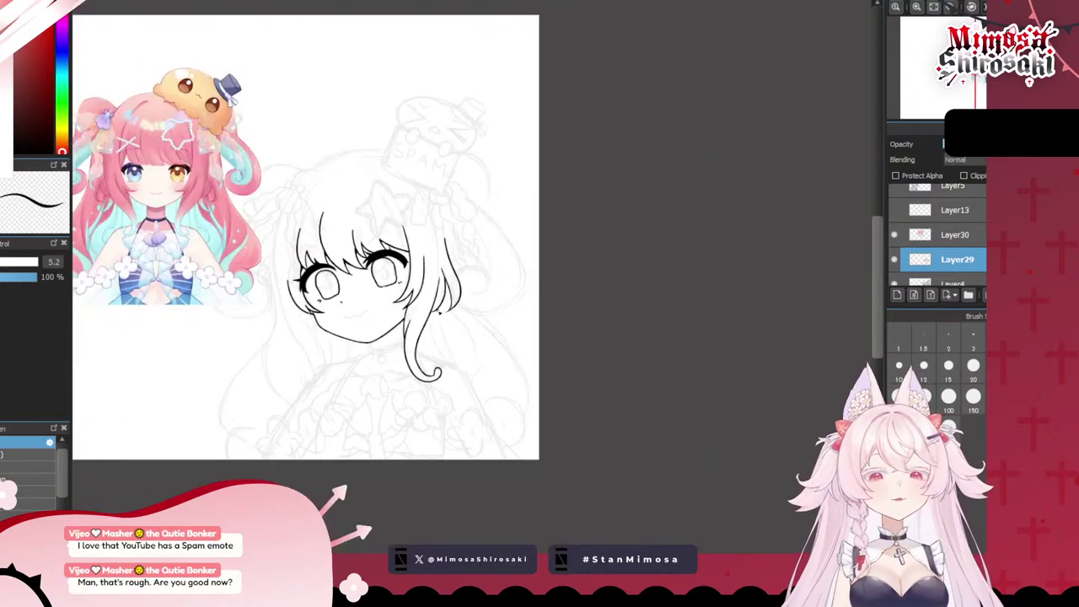
pyautogui.scroll(5, 437, 312)
pyautogui.scroll(2, 438, 312)
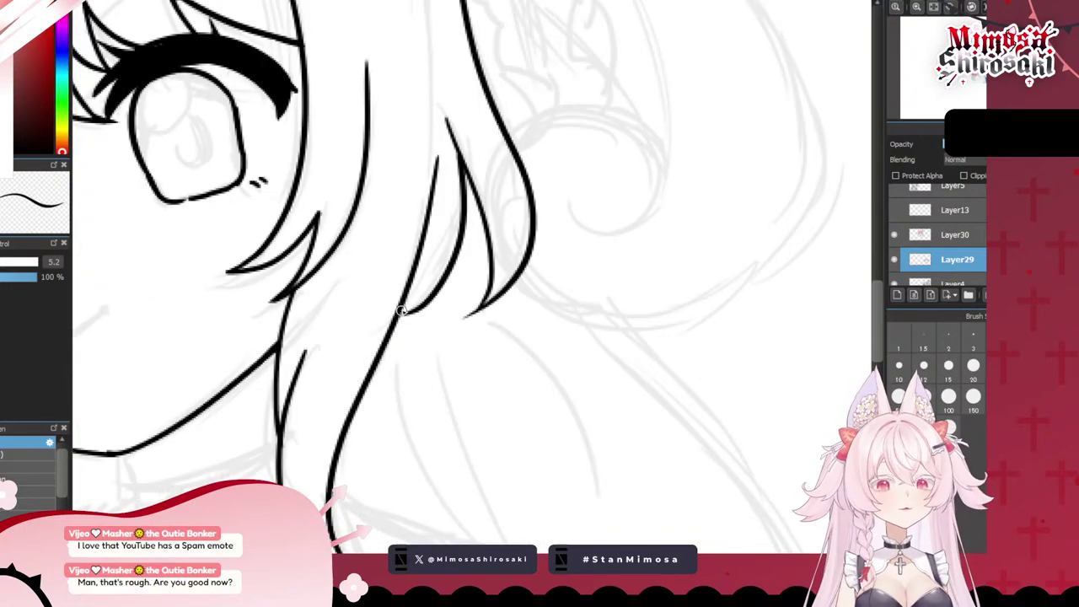
pyautogui.moveTo(396, 310); pyautogui.dragTo(470, 405)
pyautogui.hotkey('ctrl', 'z')
pyautogui.moveTo(397, 312); pyautogui.dragTo(495, 402)
pyautogui.scroll(-8, 495, 402)
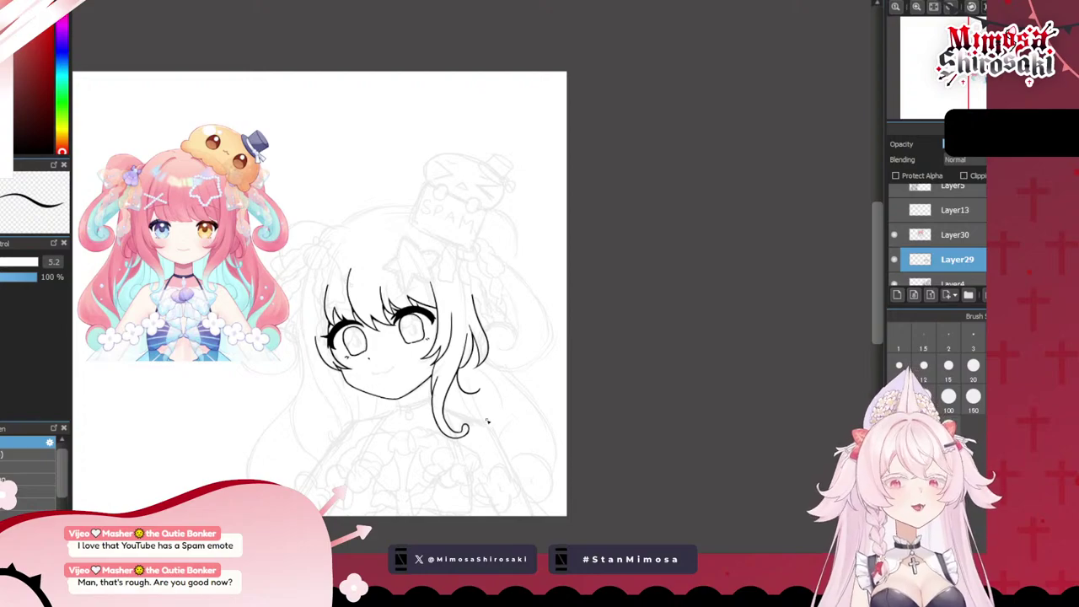
# - Try to ink the lower edge of the small curled strand, starting from the long side lock's outer edge
pyautogui.scroll(6, 487, 420)
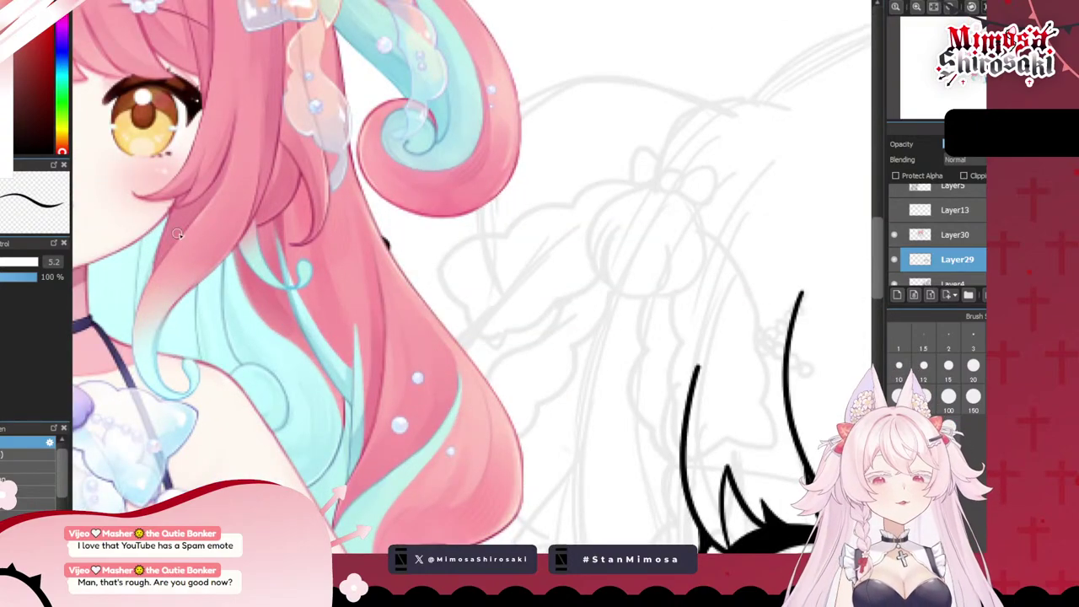
pyautogui.scroll(-3, 211, 320)
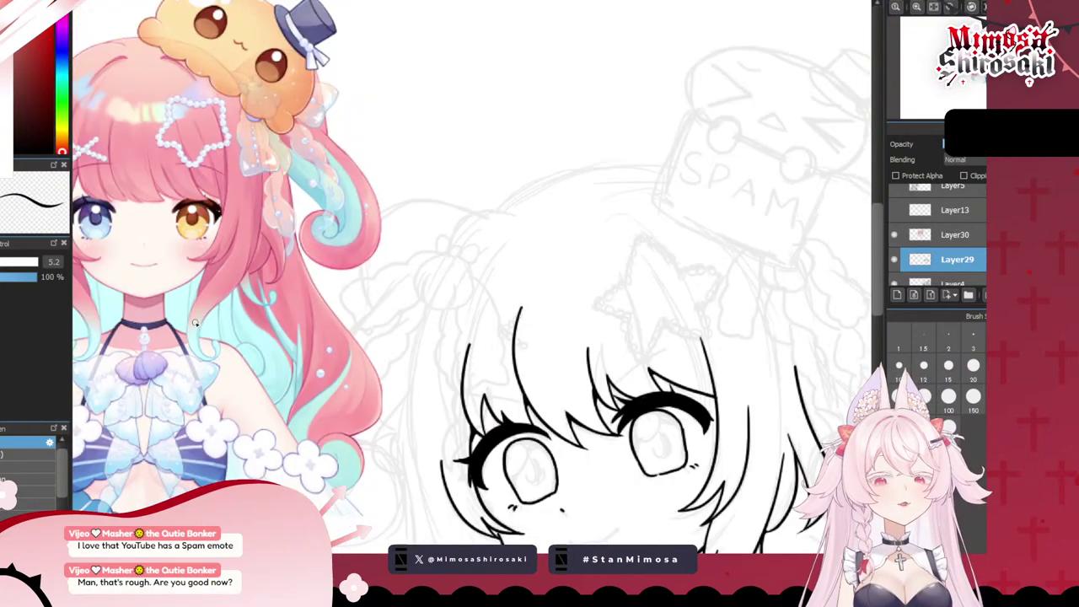
pyautogui.scroll(-4, 287, 275)
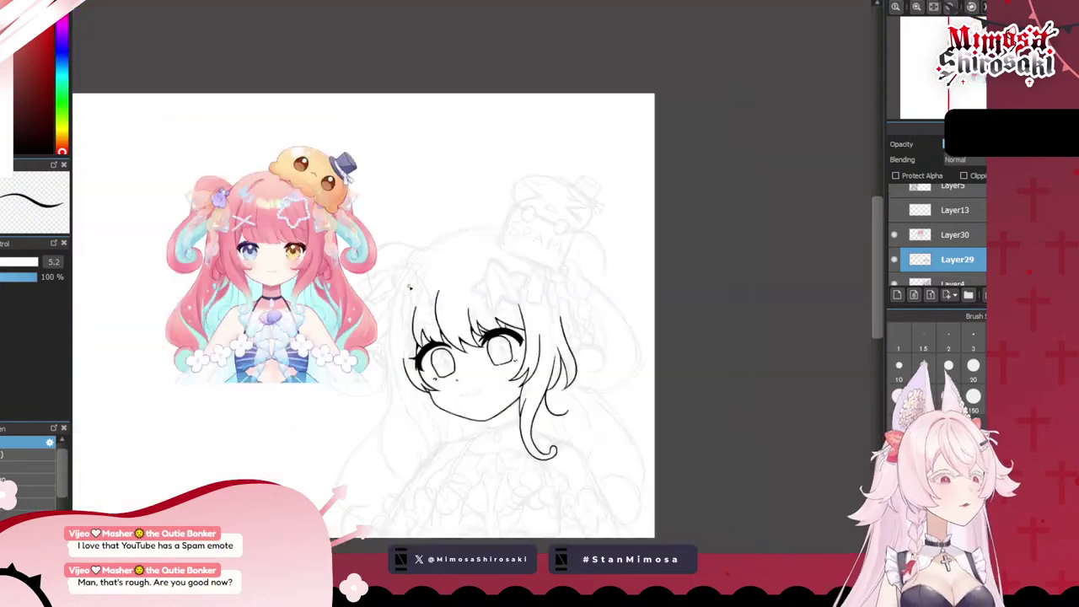
pyautogui.scroll(2, 410, 287)
pyautogui.scroll(6, 564, 415)
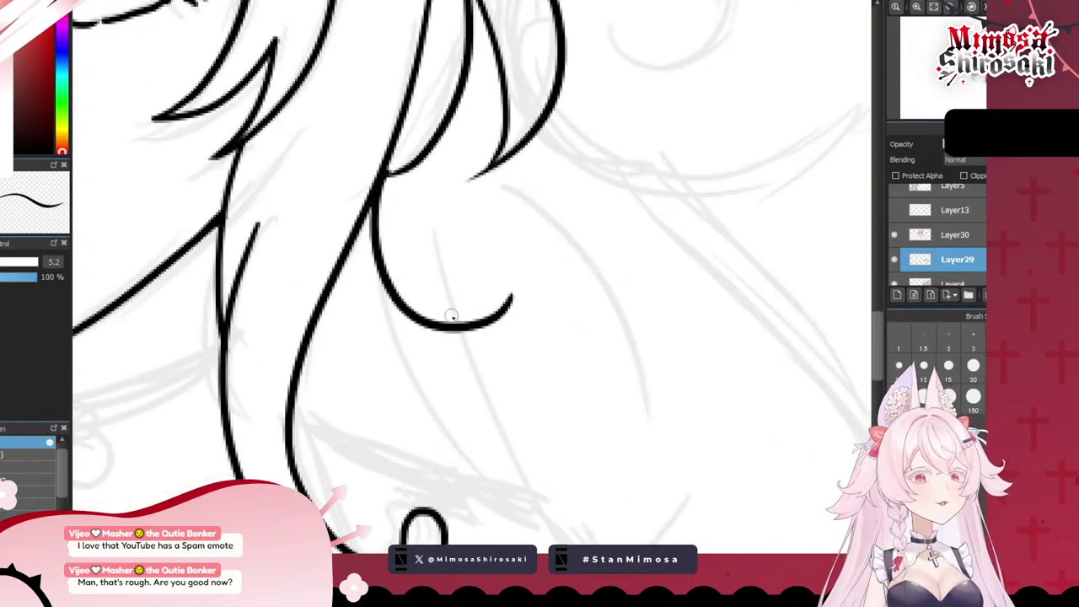
pyautogui.moveTo(330, 271); pyautogui.dragTo(415, 355)
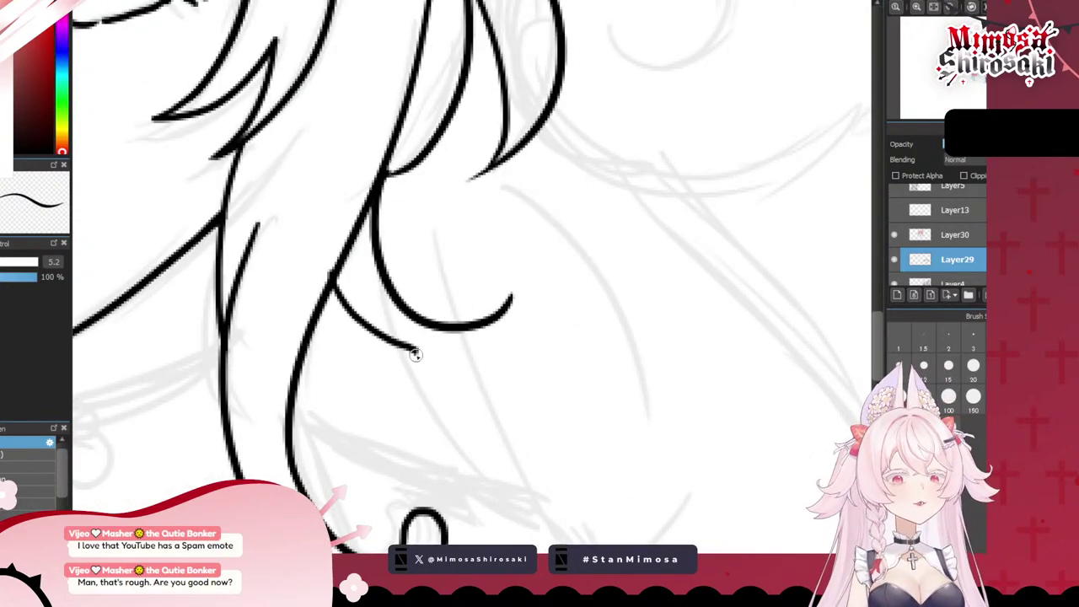
pyautogui.hotkey('ctrl', 'z')
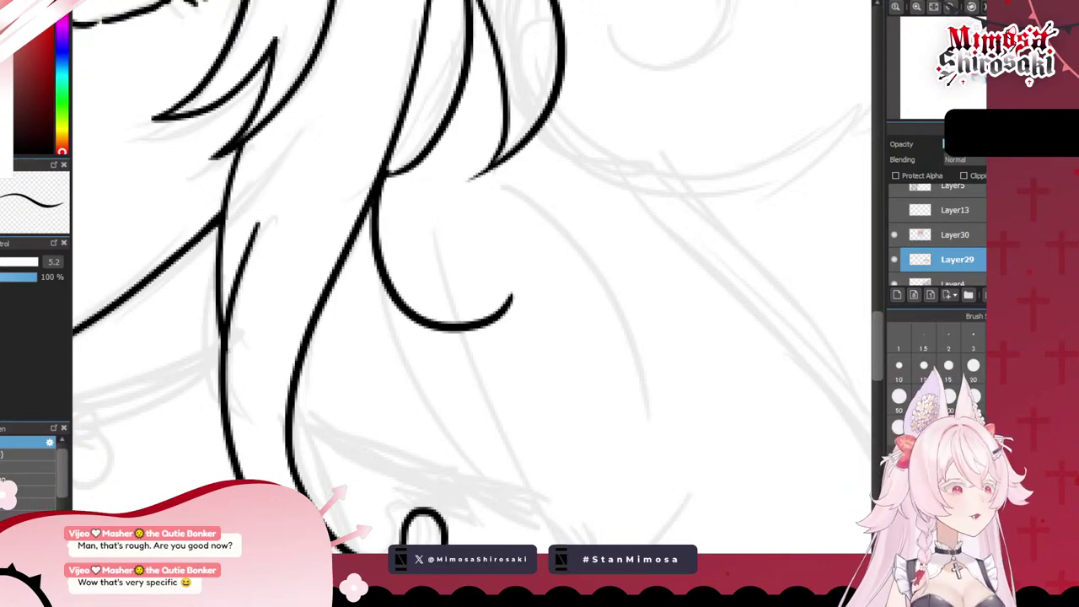
# - Ink the lower edge of the small curled strand parallel to its upper edge and close the tip with a rounded end
pyautogui.scroll(-3, 514, 339)
pyautogui.scroll(2, 505, 332)
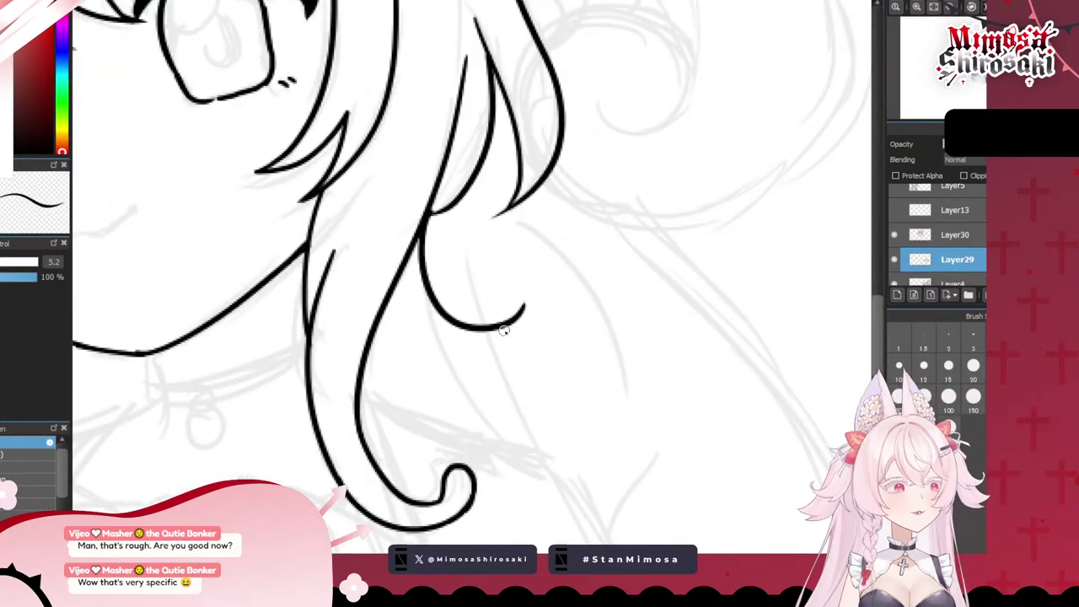
pyautogui.moveTo(392, 293)
pyautogui.mouseDown()
pyautogui.moveTo(455, 342)
pyautogui.moveTo(530, 340)
pyautogui.moveTo(398, 309)
pyautogui.moveTo(488, 354)
pyautogui.moveTo(536, 285)
pyautogui.mouseUp()
pyautogui.hotkey('ctrl', 'z')
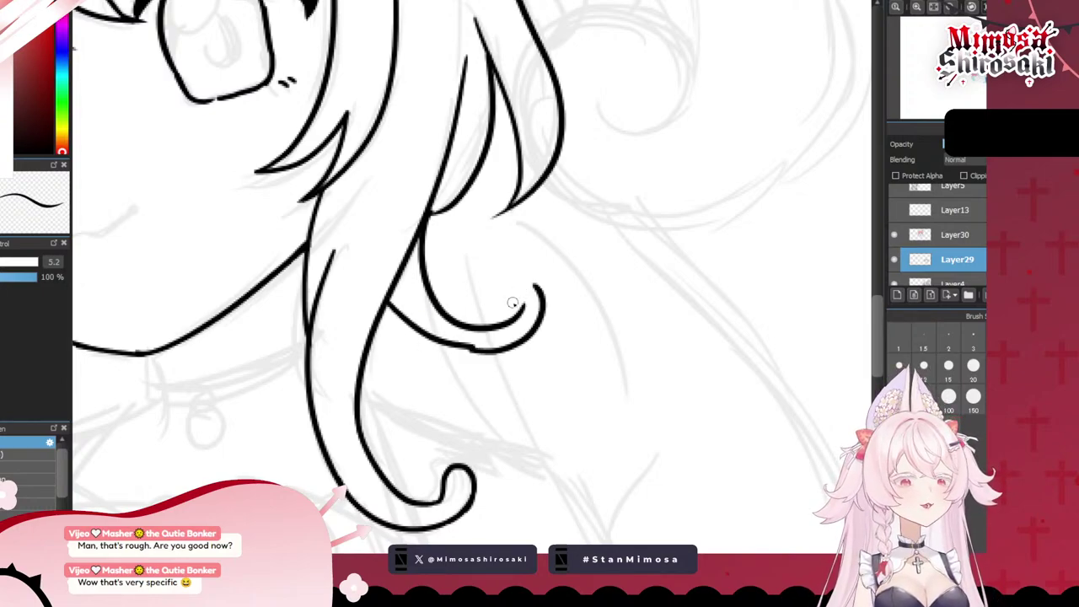
pyautogui.hotkey('ctrl', 'z')
pyautogui.moveTo(472, 347)
pyautogui.mouseDown()
pyautogui.moveTo(531, 340)
pyautogui.moveTo(518, 311)
pyautogui.mouseUp()
pyautogui.hotkey('ctrl', 'z')
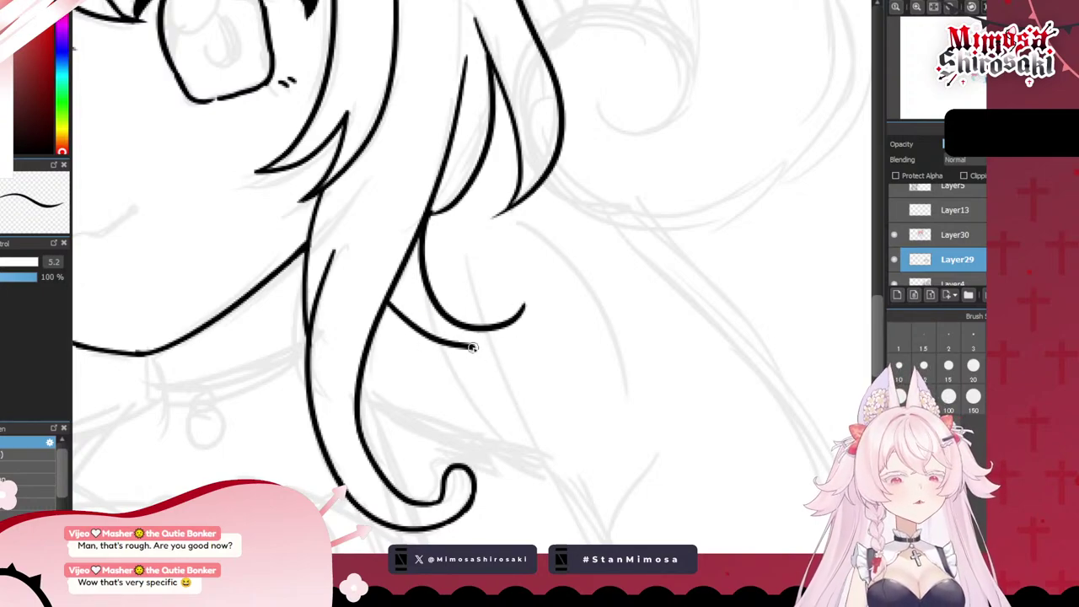
pyautogui.moveTo(472, 348)
pyautogui.mouseDown()
pyautogui.moveTo(498, 350)
pyautogui.moveTo(539, 325)
pyautogui.moveTo(531, 293)
pyautogui.moveTo(508, 318)
pyautogui.mouseUp()
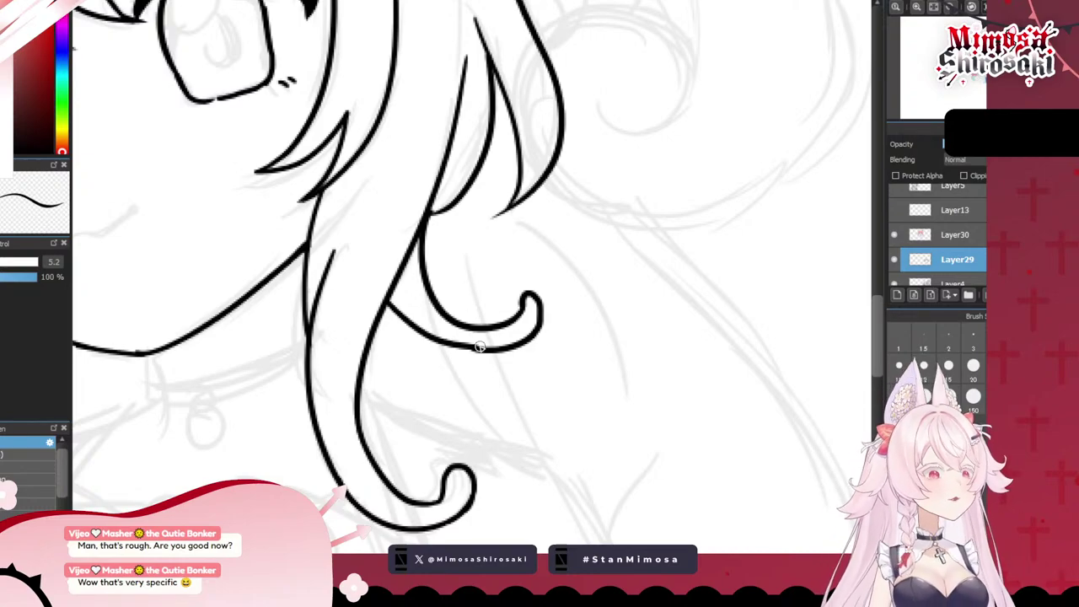
# - Ink the short front neck line curving down from the chin
pyautogui.scroll(-5, 479, 348)
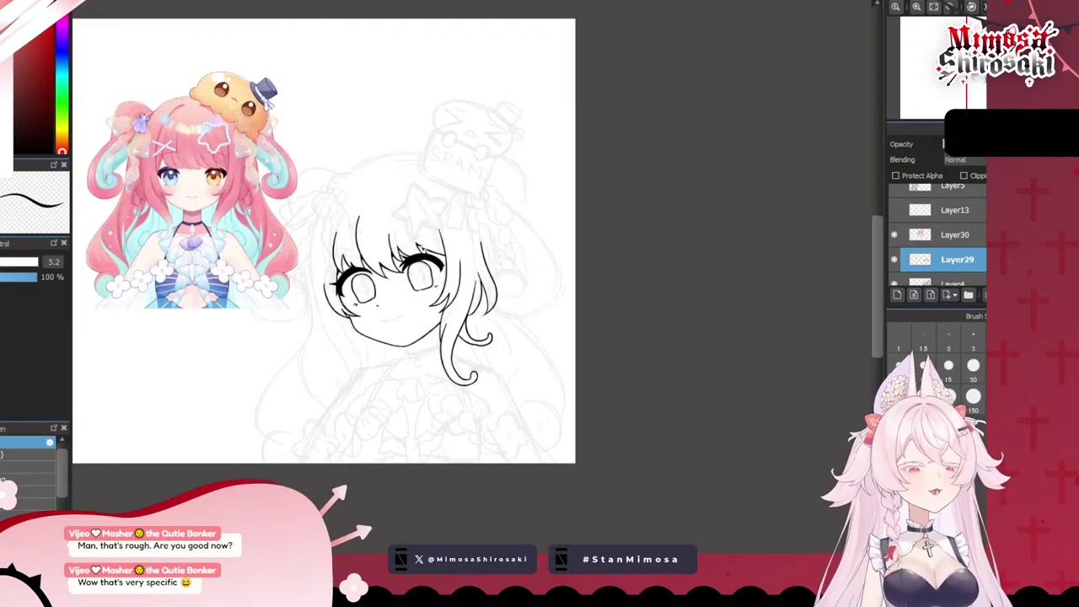
pyautogui.scroll(5, 459, 350)
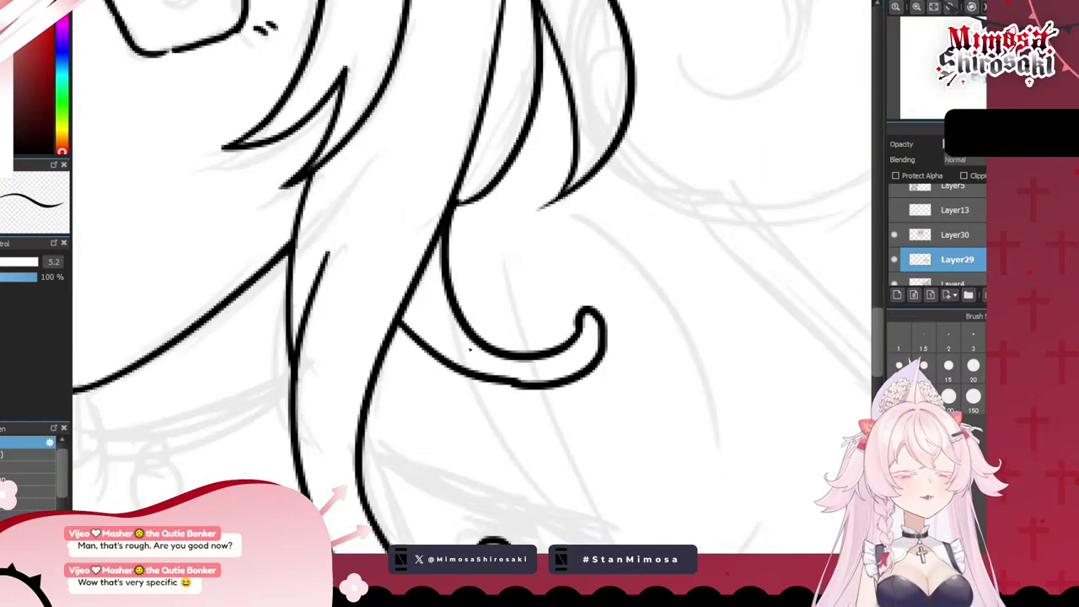
pyautogui.scroll(-5, 455, 354)
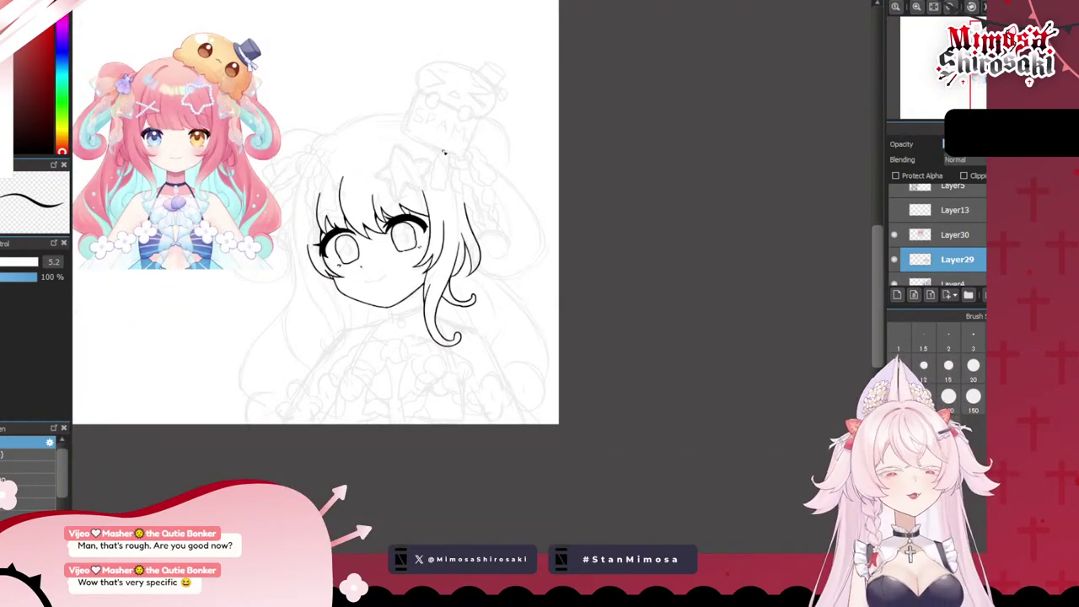
pyautogui.scroll(5, 352, 283)
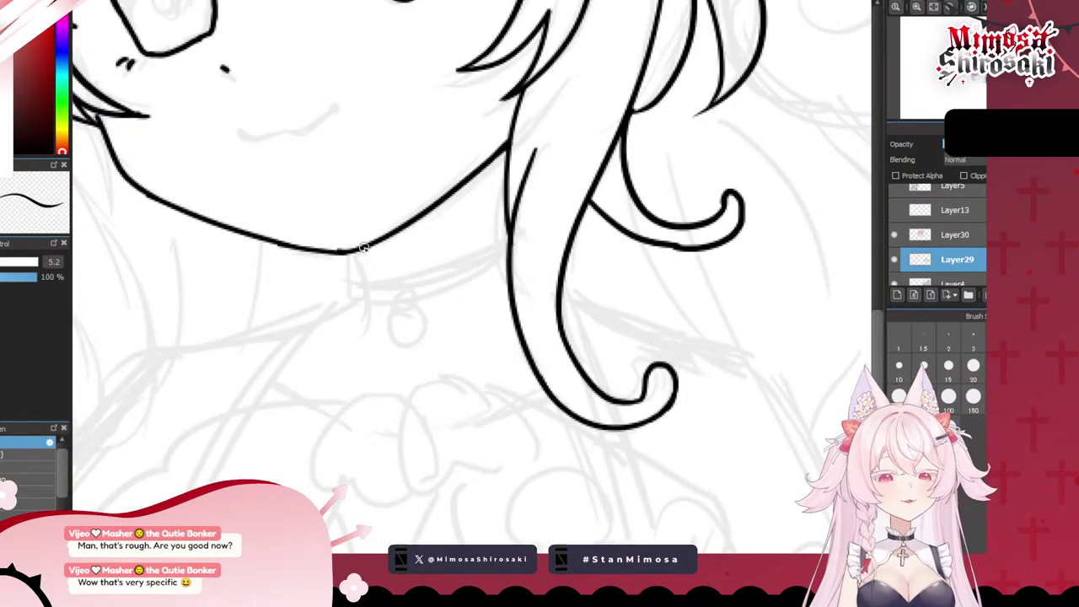
pyautogui.moveTo(349, 252)
pyautogui.mouseDown()
pyautogui.moveTo(369, 336)
pyautogui.moveTo(369, 315)
pyautogui.moveTo(500, 237)
pyautogui.mouseUp()
pyautogui.hotkey('ctrl', 'z')
pyautogui.hotkey('ctrl', 'z')
# - Ink the upper and lower edges of the choker as parallel curves from the front neck line to the long side lock
pyautogui.moveTo(366, 283); pyautogui.dragTo(499, 239)
pyautogui.hotkey('ctrl', 'z')
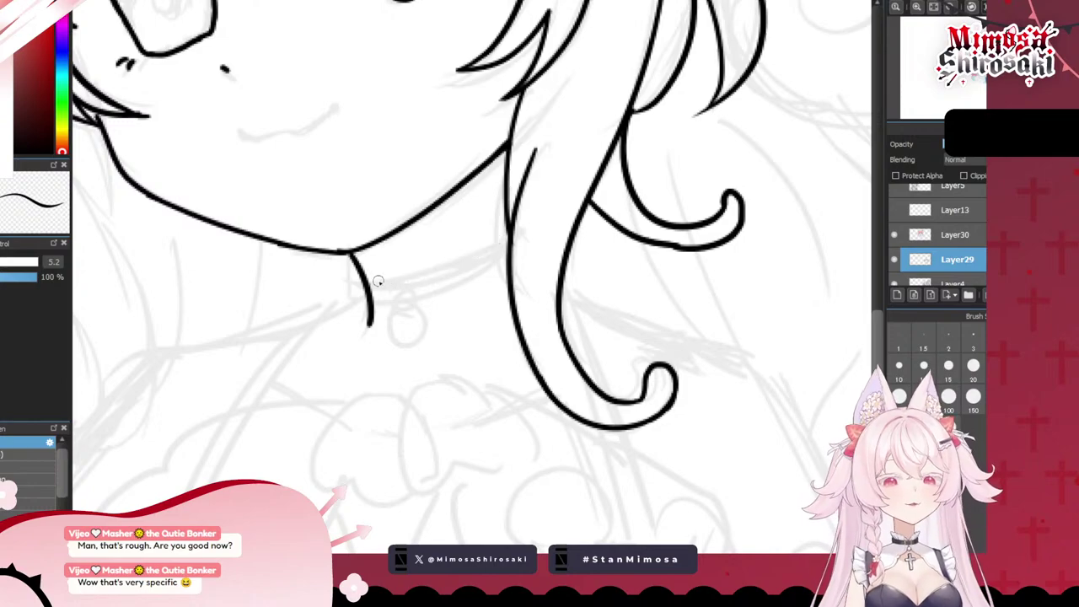
pyautogui.moveTo(367, 285)
pyautogui.mouseDown()
pyautogui.moveTo(492, 242)
pyautogui.moveTo(511, 224)
pyautogui.moveTo(427, 279)
pyautogui.moveTo(510, 229)
pyautogui.mouseUp()
pyautogui.hotkey('ctrl', 'z')
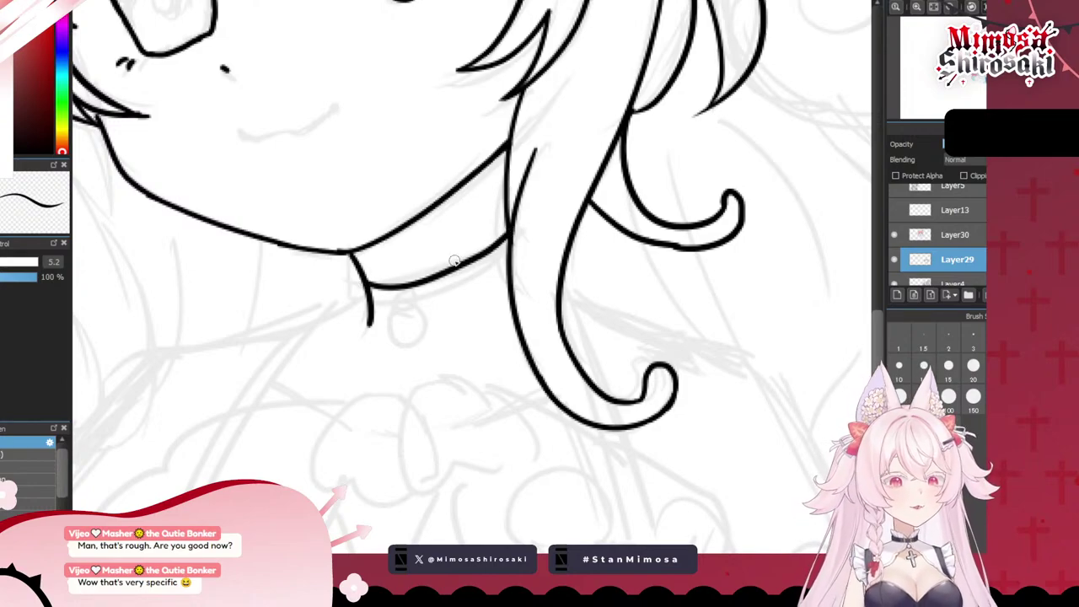
pyautogui.hotkey('ctrl', 'z')
pyautogui.moveTo(368, 285)
pyautogui.mouseDown()
pyautogui.moveTo(507, 233)
pyautogui.moveTo(470, 258)
pyautogui.moveTo(510, 228)
pyautogui.mouseUp()
pyautogui.hotkey('ctrl', 'z')
pyautogui.moveTo(370, 302)
pyautogui.mouseDown()
pyautogui.moveTo(408, 305)
pyautogui.moveTo(509, 260)
pyautogui.mouseUp()
pyautogui.hotkey('ctrl', 'z')
pyautogui.moveTo(371, 302)
pyautogui.mouseDown()
pyautogui.moveTo(477, 277)
pyautogui.moveTo(508, 257)
pyautogui.mouseUp()
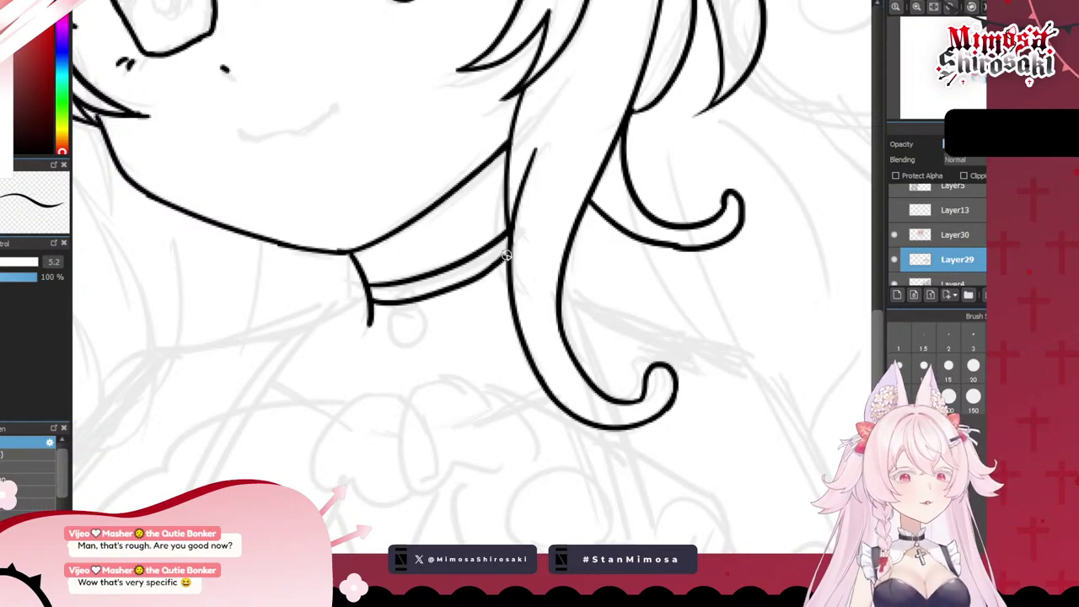
# - Ink the wavy smiling mouth over the sketch and thicken its corner on the side nearer the nose
pyautogui.scroll(-5, 470, 280)
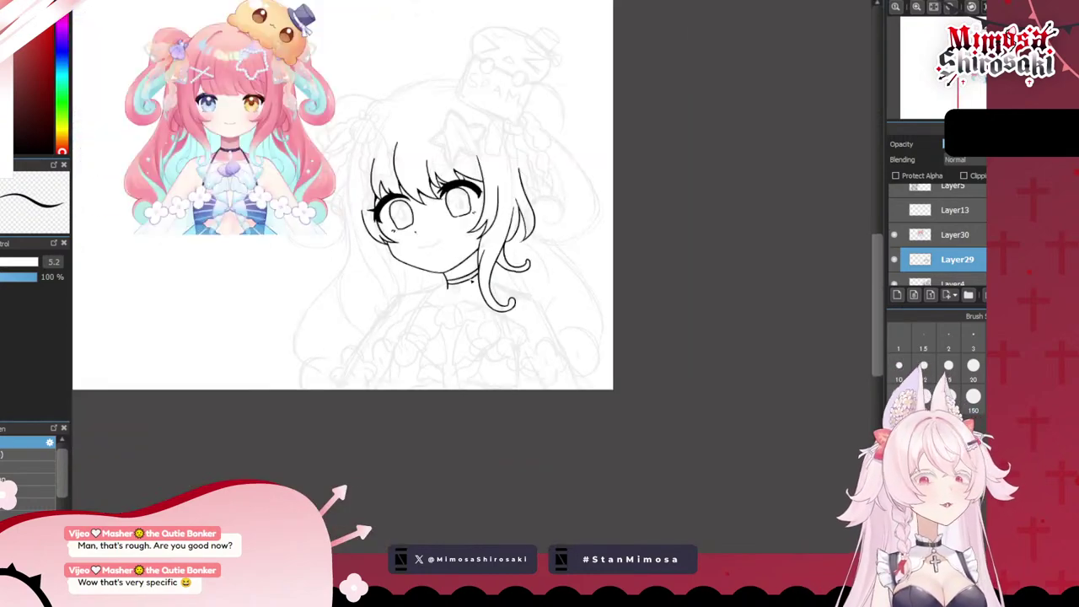
pyautogui.scroll(-2, 446, 314)
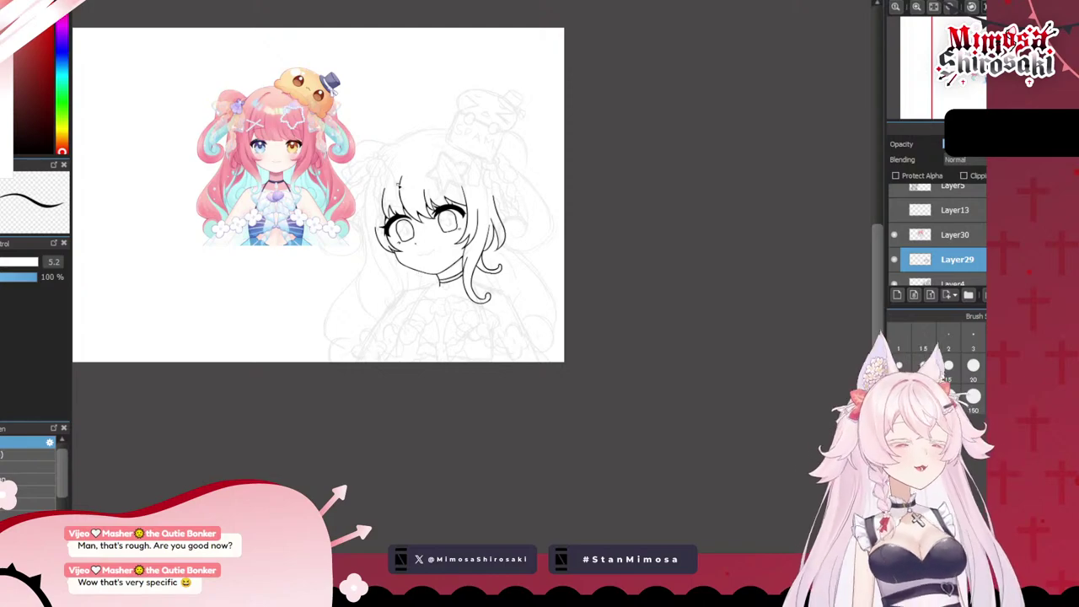
pyautogui.scroll(3, 387, 293)
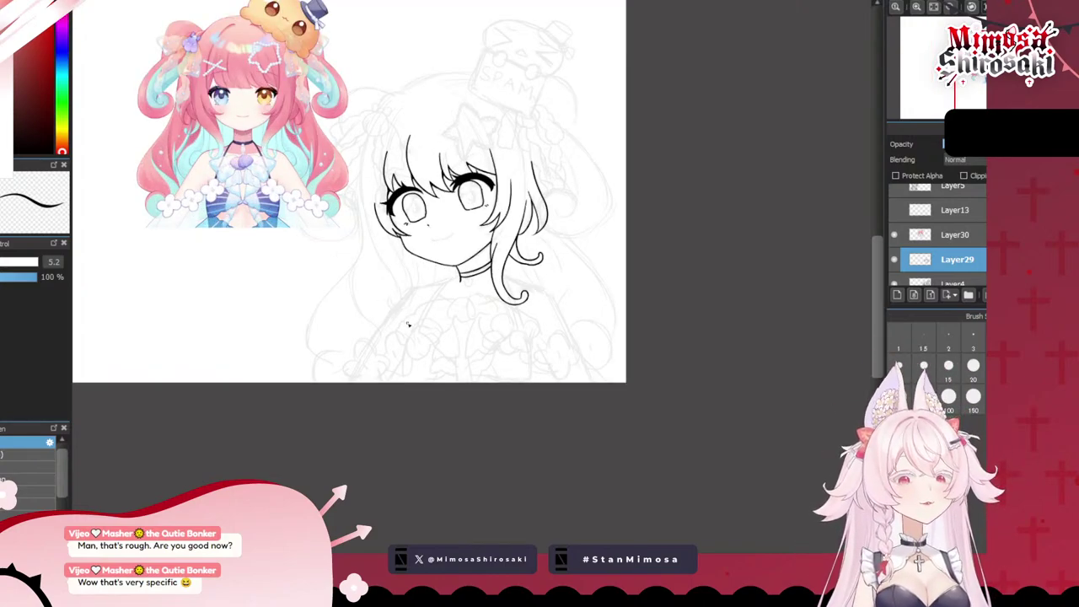
pyautogui.scroll(4, 428, 205)
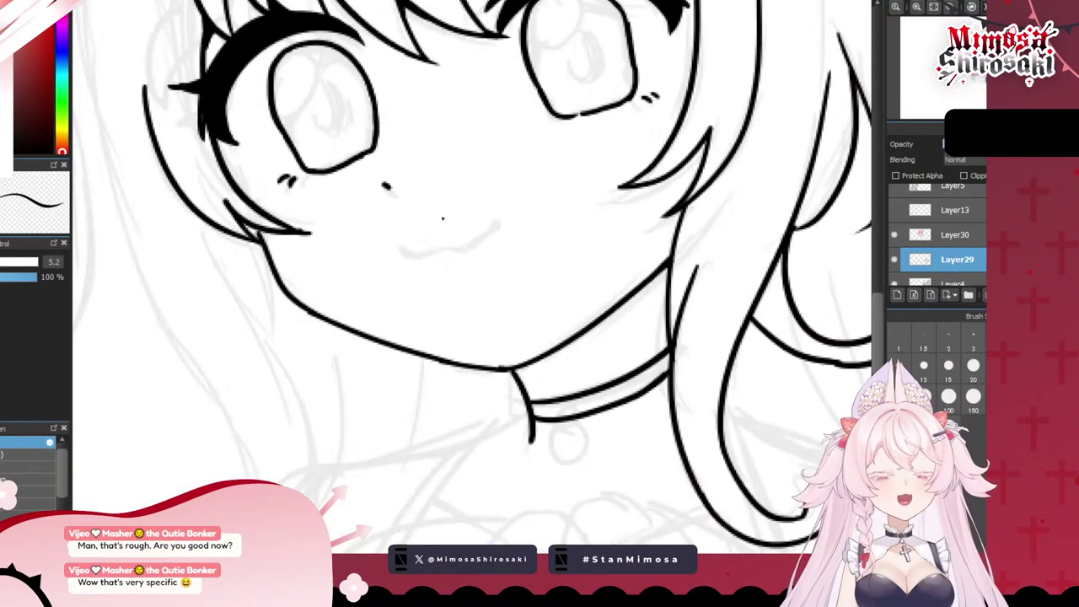
pyautogui.scroll(2, 465, 205)
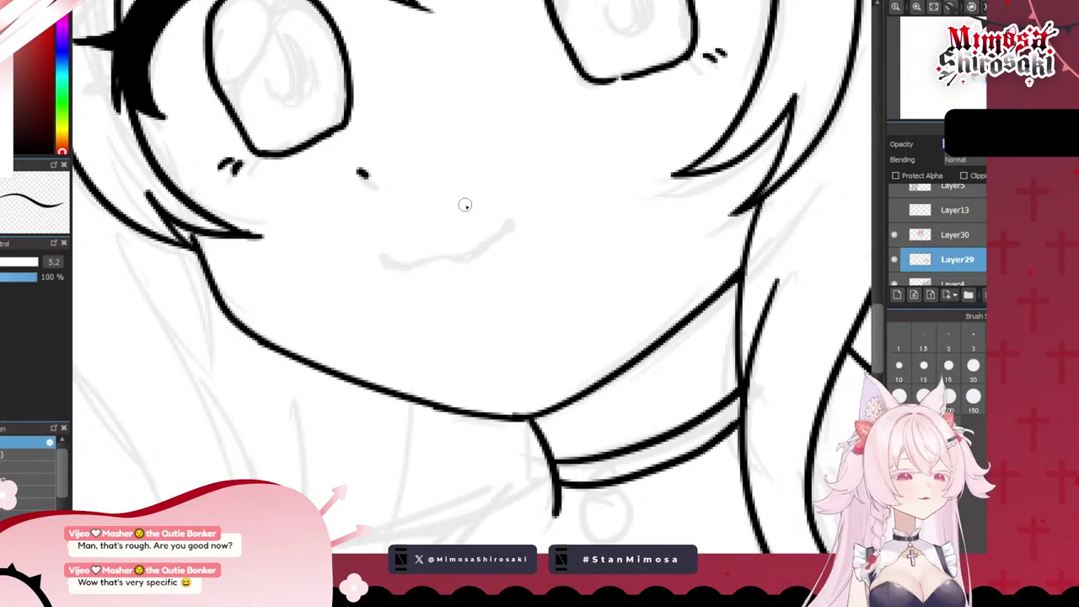
pyautogui.moveTo(379, 258)
pyautogui.mouseDown()
pyautogui.moveTo(439, 259)
pyautogui.moveTo(517, 226)
pyautogui.moveTo(510, 237)
pyautogui.mouseUp()
pyautogui.moveTo(382, 260); pyautogui.dragTo(398, 269)
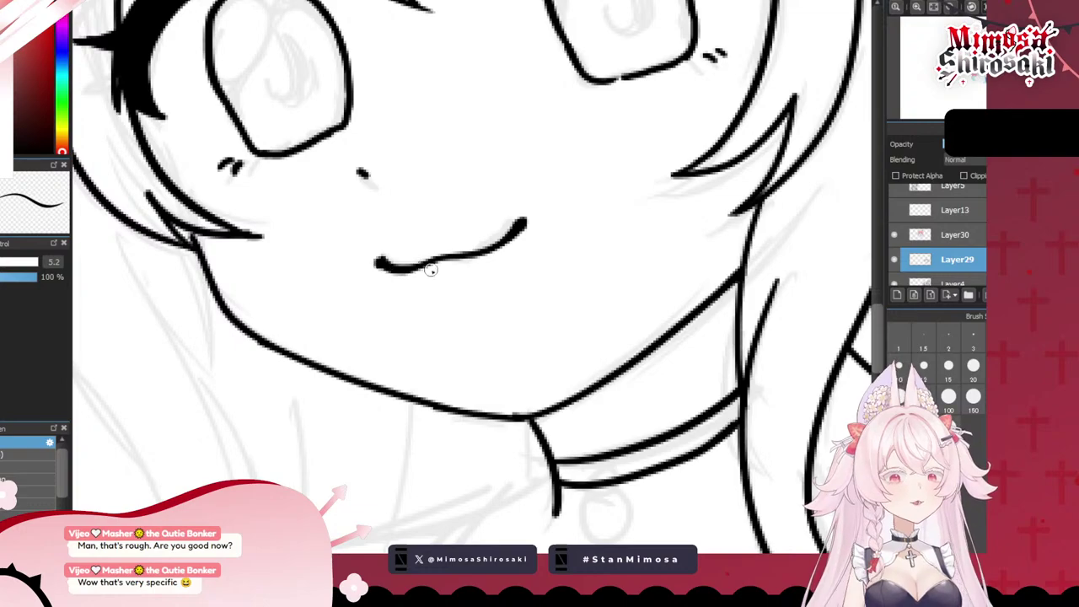
# - Shrink the reference image on Layer30, move it lower beside the girl, tilt it counterclockwise like her head, and reselect Layer29
pyautogui.scroll(-5, 430, 270)
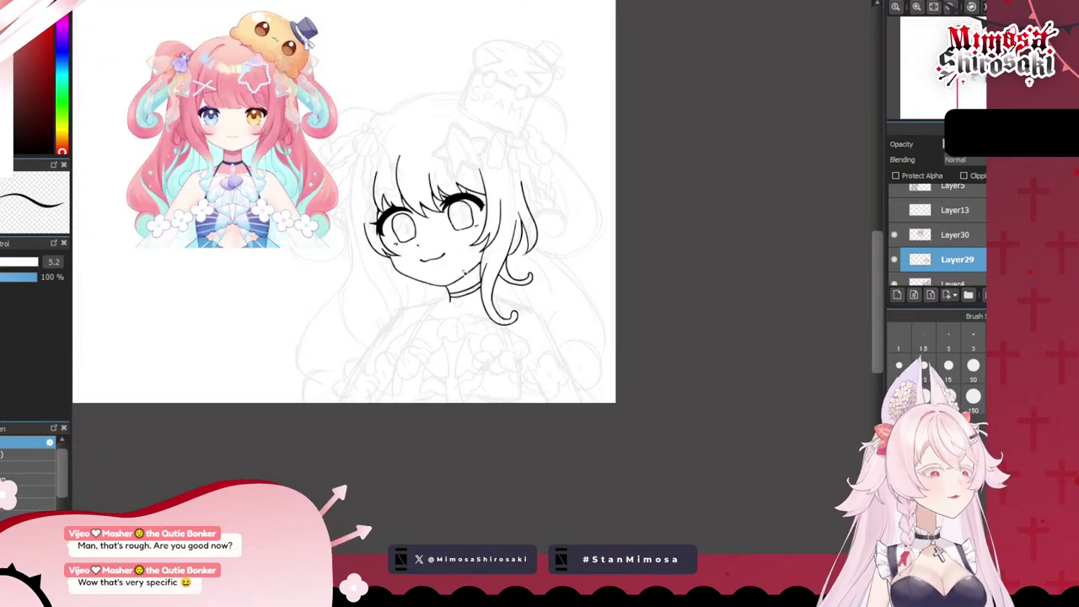
pyautogui.scroll(1, 179, 105)
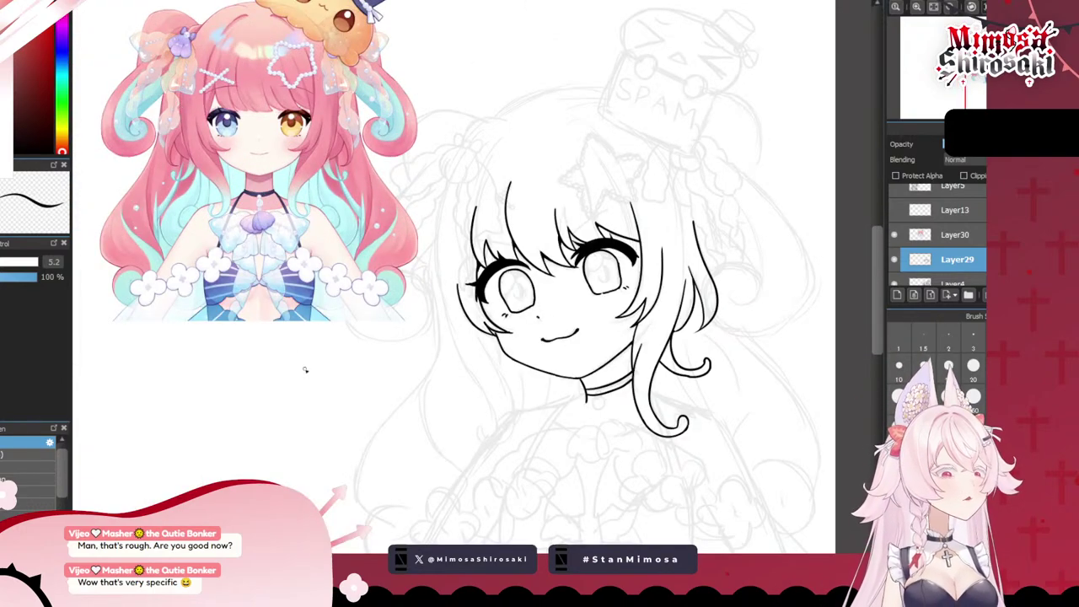
pyautogui.scroll(-1, 504, 404)
pyautogui.scroll(2, 514, 329)
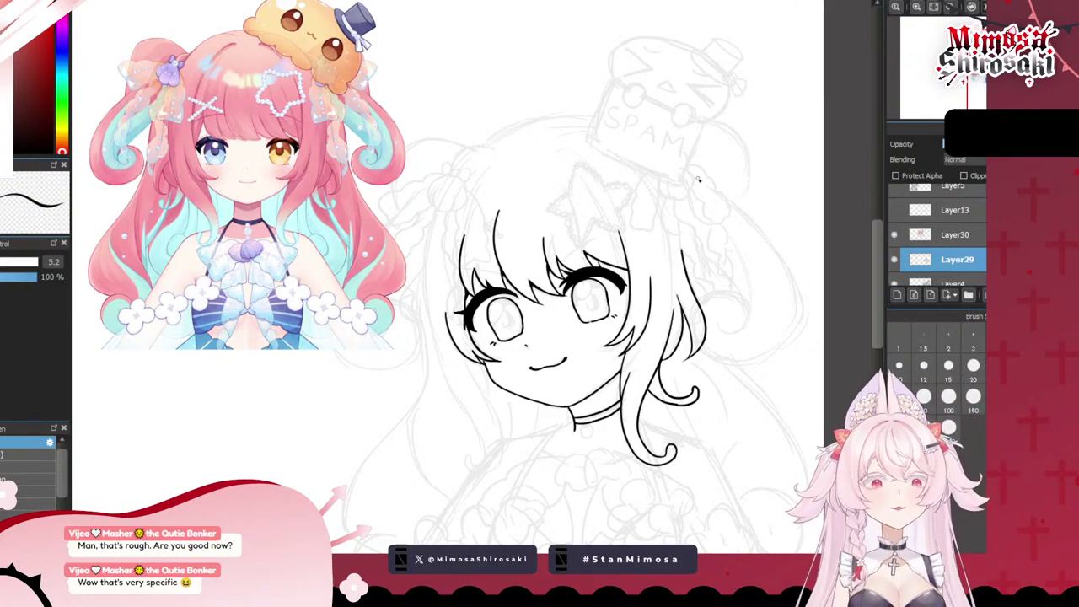
pyautogui.click(914, 238)
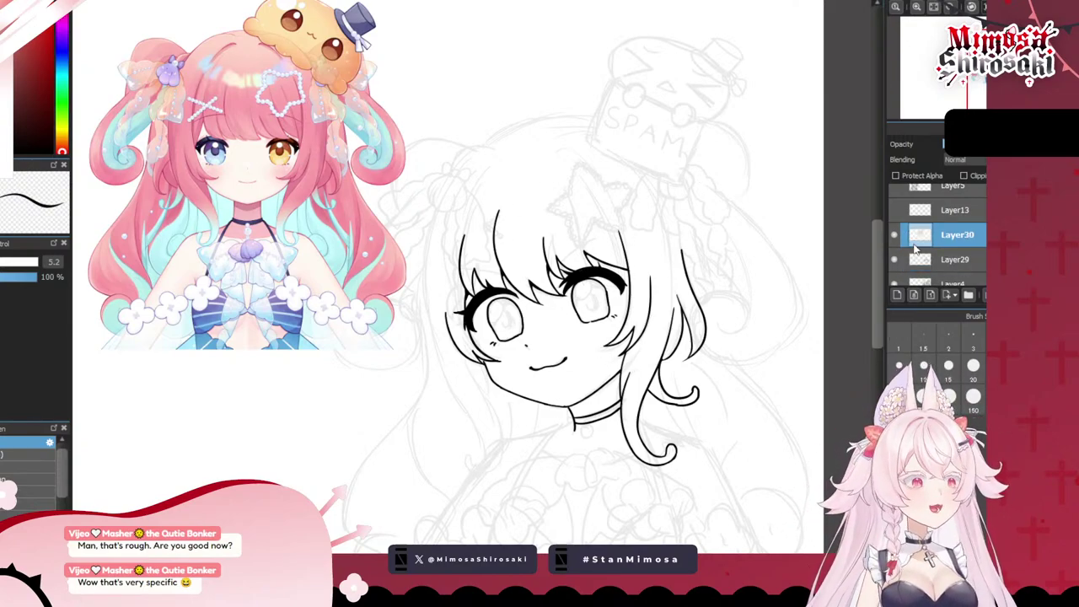
pyautogui.hotkey('ctrl', 't')
pyautogui.moveTo(405, 325); pyautogui.dragTo(318, 260)
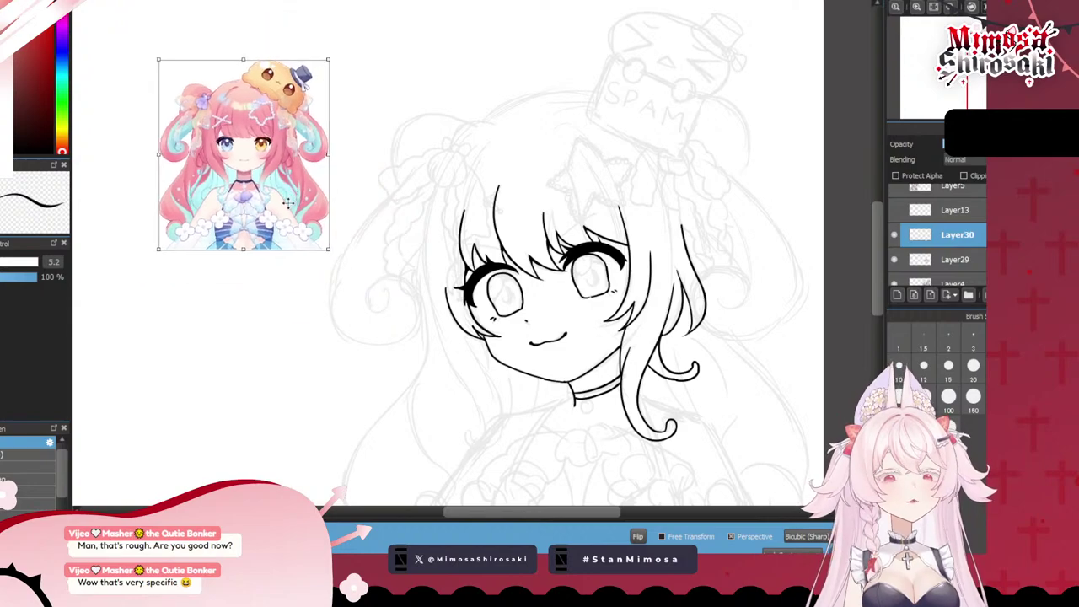
pyautogui.moveTo(289, 199); pyautogui.dragTo(273, 324)
pyautogui.moveTo(315, 448); pyautogui.dragTo(349, 424)
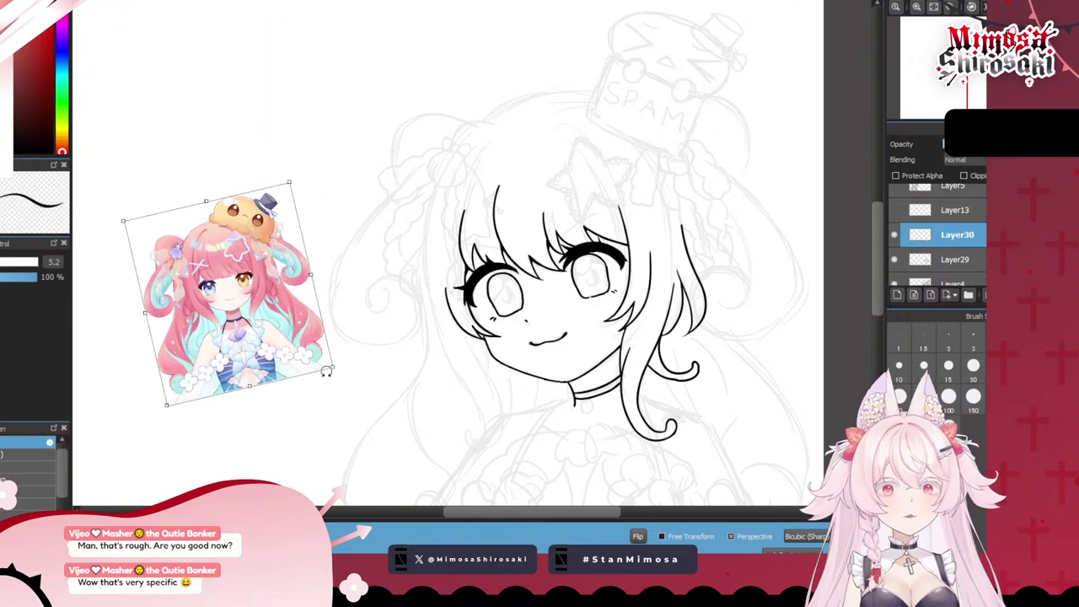
pyautogui.press('Return')
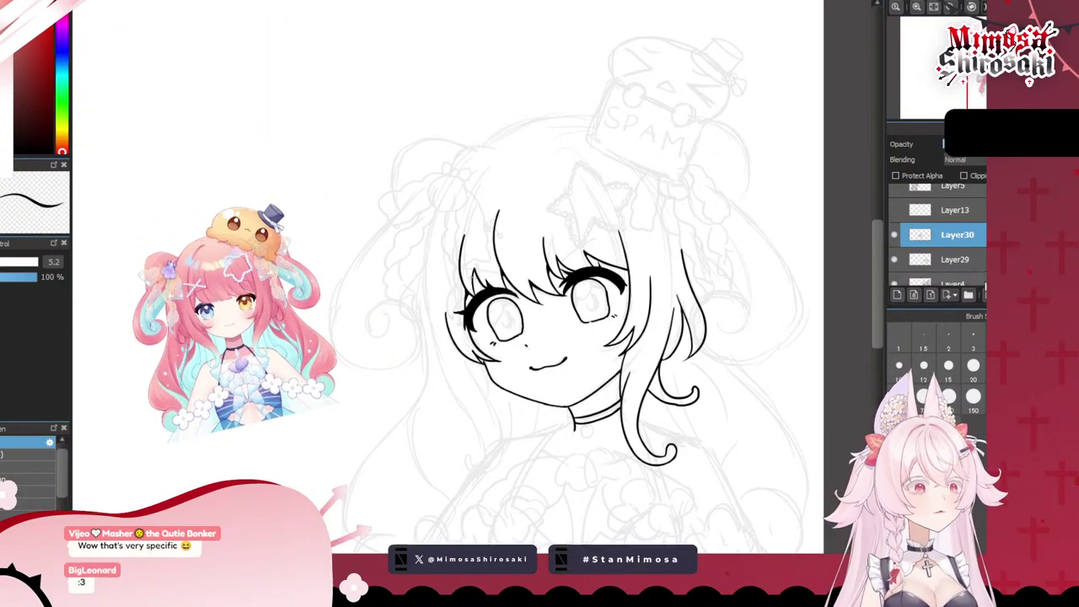
pyautogui.click(970, 260)
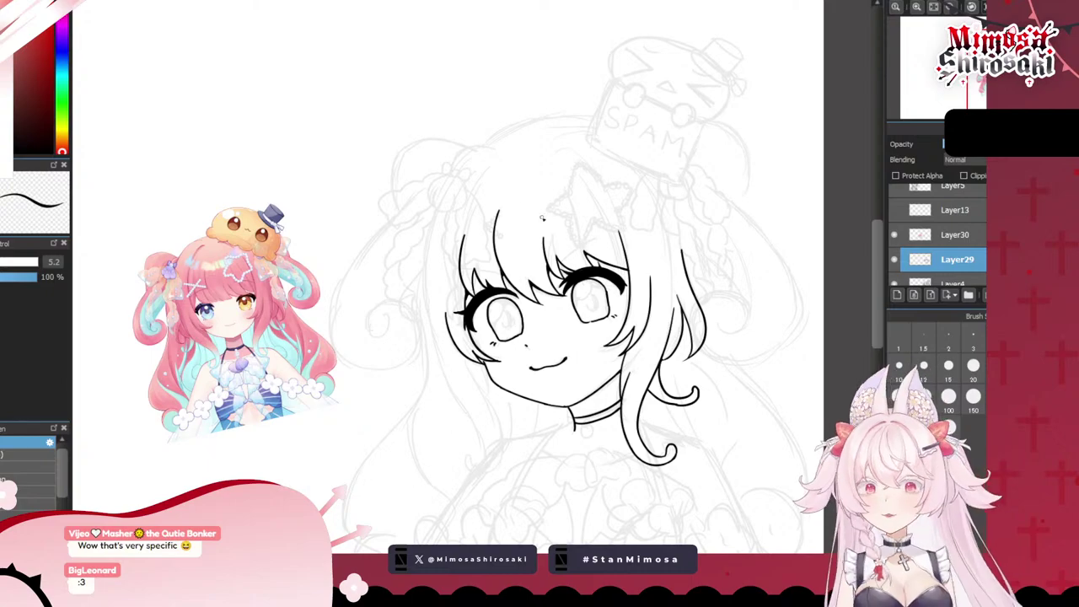
# - Ink the outer edge of the long side lock nearer the reference image, sweeping from the hair accessory down past the chin
pyautogui.scroll(-1, 517, 255)
pyautogui.scroll(2, 508, 375)
pyautogui.scroll(-2, 489, 362)
pyautogui.scroll(1, 434, 339)
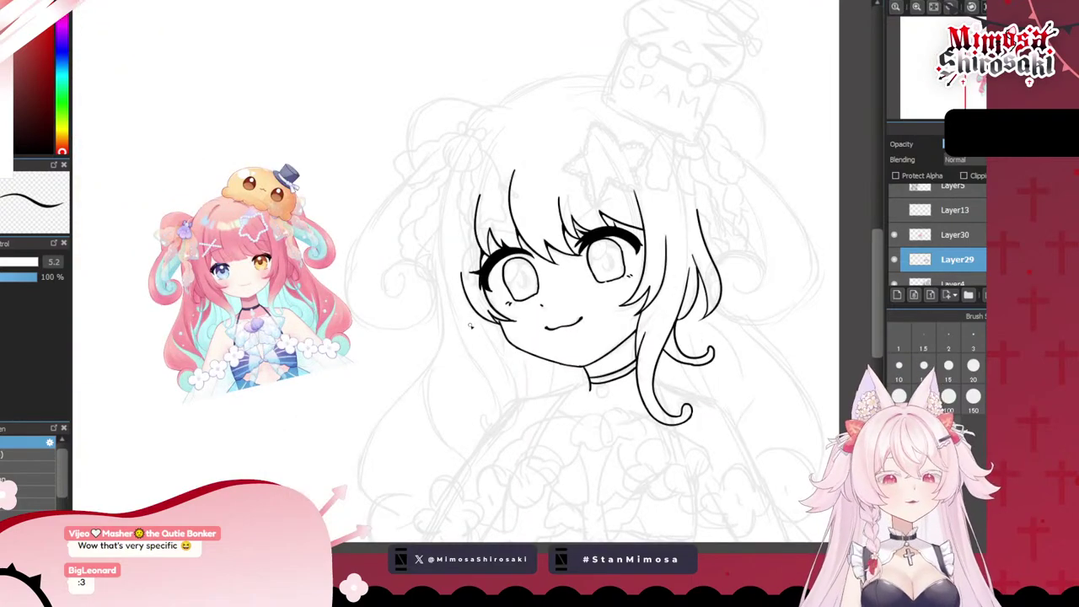
pyautogui.moveTo(450, 169); pyautogui.dragTo(493, 353)
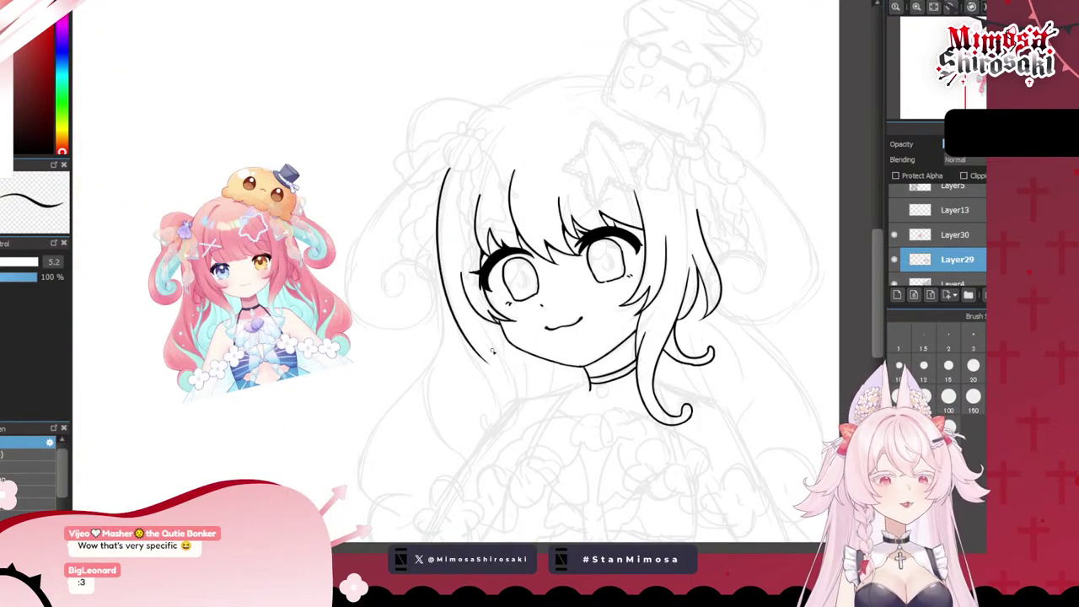
pyautogui.hotkey('ctrl', 'z')
pyautogui.moveTo(453, 167)
pyautogui.mouseDown()
pyautogui.moveTo(493, 384)
pyautogui.moveTo(503, 393)
pyautogui.mouseUp()
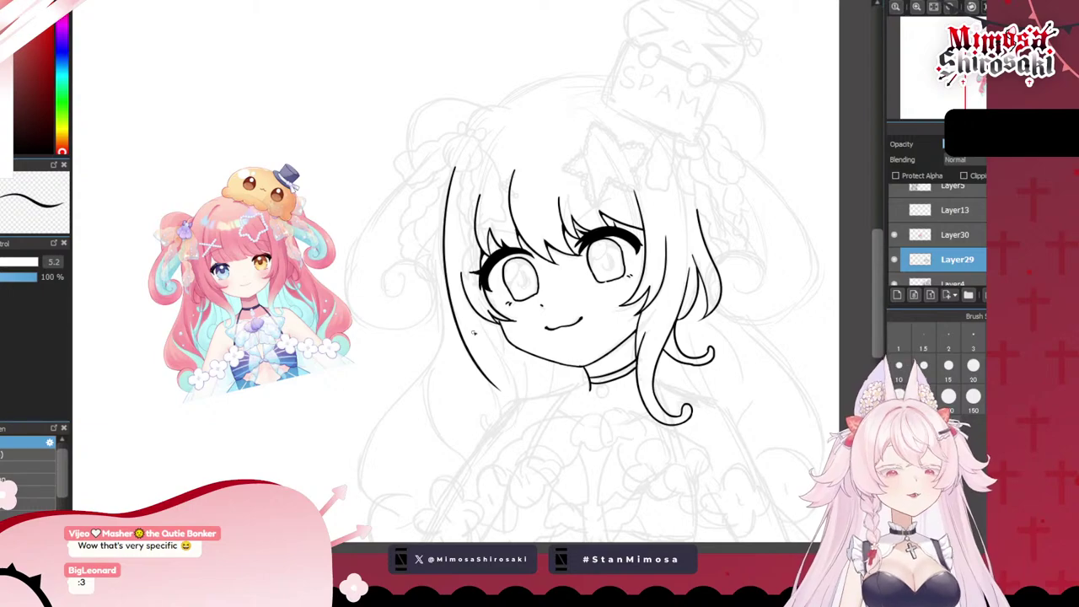
pyautogui.scroll(2, 468, 317)
pyautogui.hotkey('ctrl', 'z')
pyautogui.moveTo(446, 98)
pyautogui.mouseDown()
pyautogui.moveTo(418, 271)
pyautogui.moveTo(464, 284)
pyautogui.moveTo(478, 355)
pyautogui.moveTo(426, 247)
pyautogui.moveTo(531, 459)
pyautogui.mouseUp()
pyautogui.hotkey('ctrl', 'z')
pyautogui.hotkey('ctrl', 'z')
pyautogui.hotkey('ctrl', 'z')
pyautogui.moveTo(446, 99)
pyautogui.mouseDown()
pyautogui.moveTo(422, 208)
pyautogui.moveTo(521, 456)
pyautogui.moveTo(506, 493)
pyautogui.mouseUp()
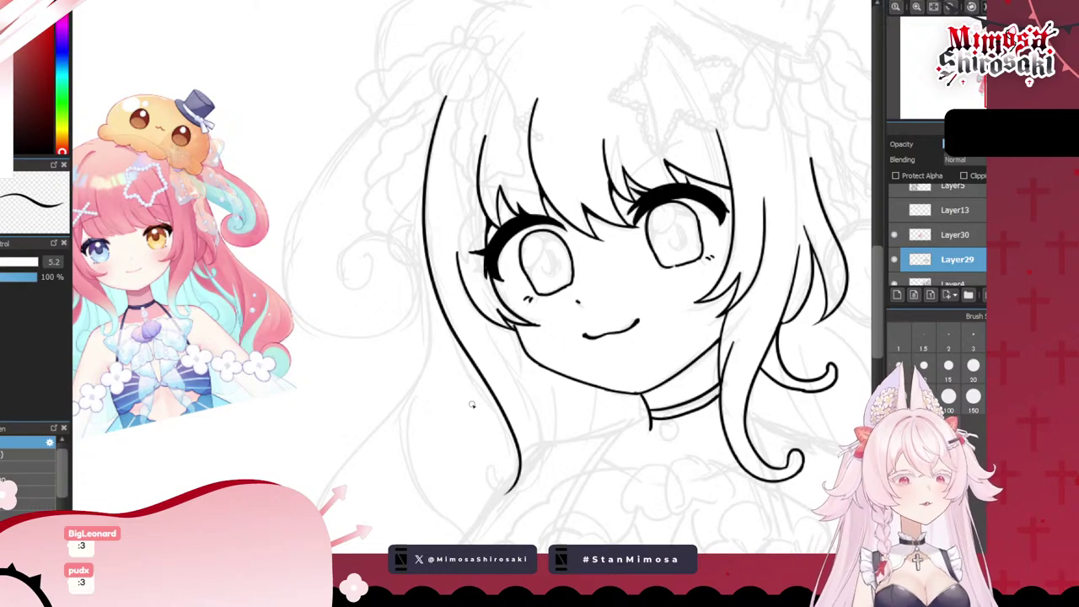
# - Erase the lower tip of the new side lock line where it bends inward
pyautogui.scroll(-3, 504, 268)
pyautogui.scroll(4, 548, 317)
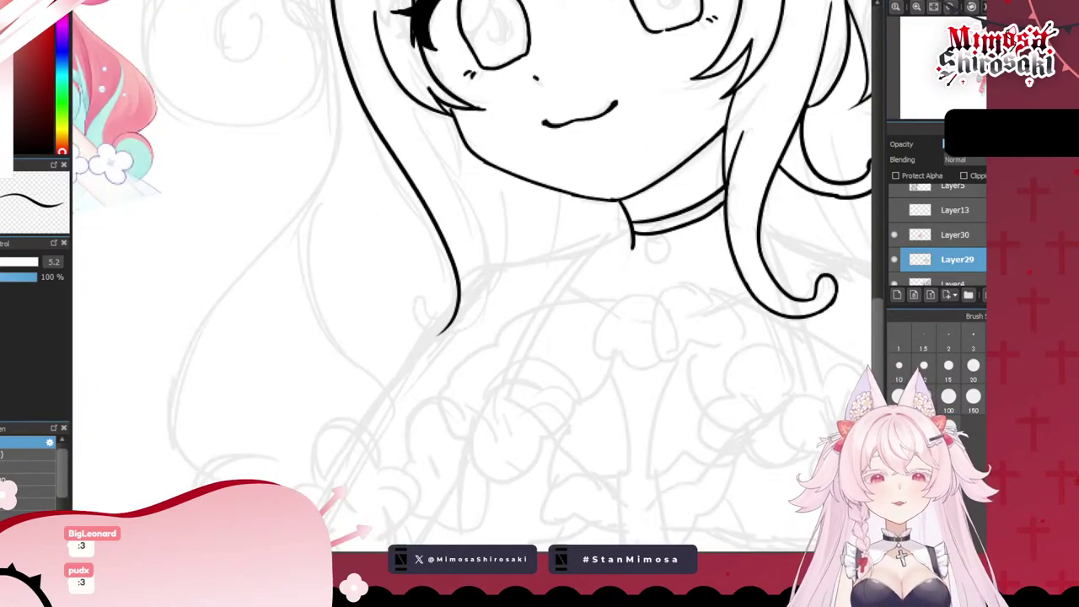
pyautogui.press('e')
pyautogui.moveTo(481, 350)
pyautogui.mouseDown()
pyautogui.moveTo(440, 331)
pyautogui.moveTo(463, 300)
pyautogui.mouseUp()
pyautogui.press('b')
# - Ink the lock's curled tip as a small outward hook with a rounded end and a lower curve returning toward the neck
pyautogui.scroll(-3, 489, 278)
pyautogui.scroll(6, 489, 278)
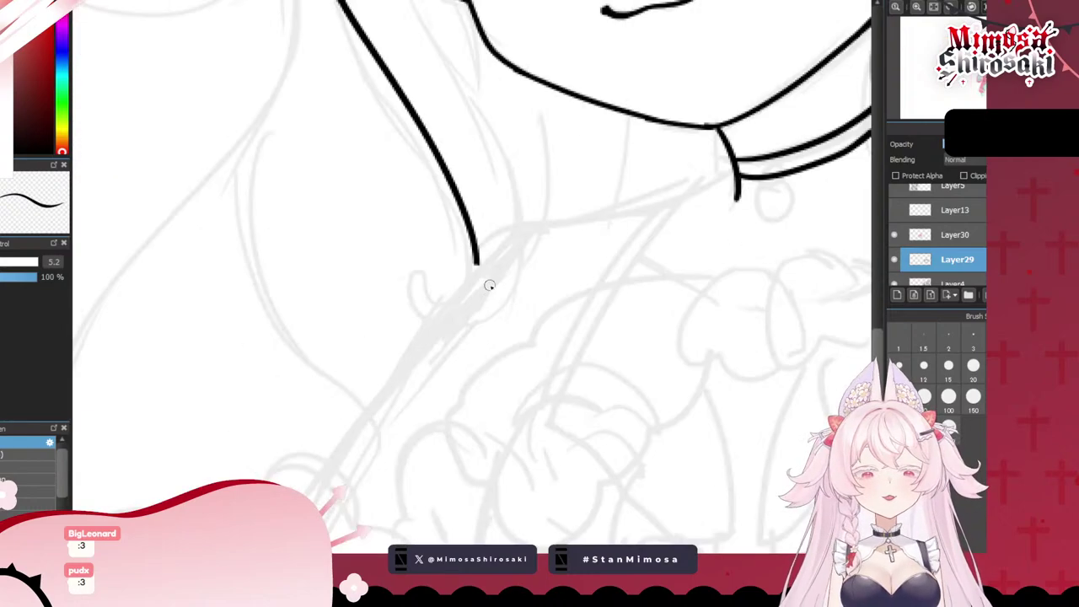
pyautogui.moveTo(318, 270)
pyautogui.mouseDown()
pyautogui.moveTo(355, 280)
pyautogui.moveTo(410, 333)
pyautogui.moveTo(443, 246)
pyautogui.mouseUp()
pyautogui.hotkey('ctrl', 'z')
pyautogui.moveTo(326, 272)
pyautogui.mouseDown()
pyautogui.moveTo(453, 258)
pyautogui.moveTo(428, 244)
pyautogui.mouseUp()
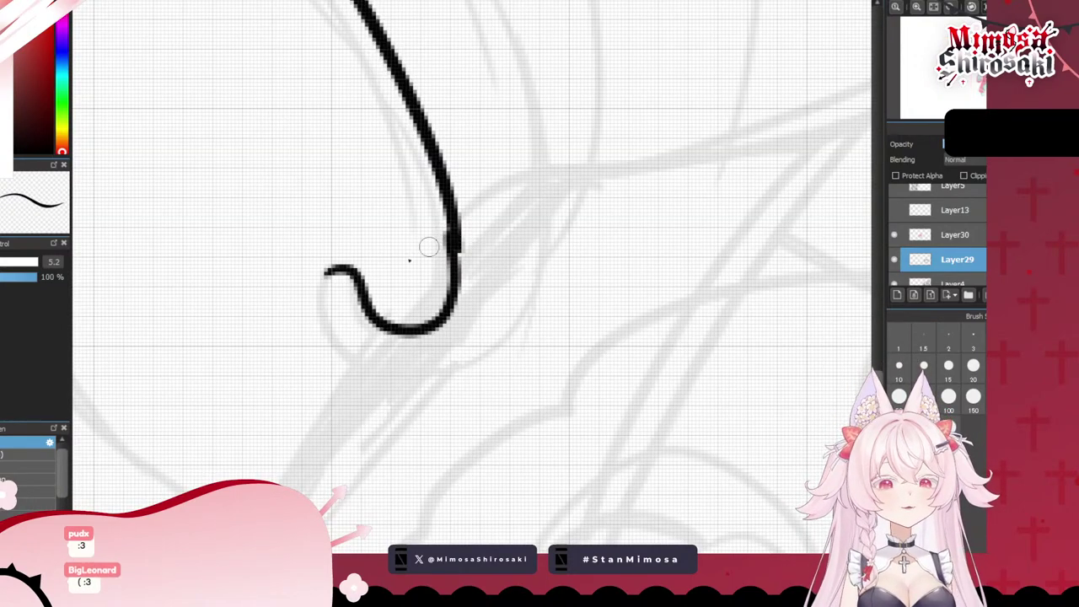
pyautogui.hotkey('ctrl', 'z')
pyautogui.moveTo(328, 270)
pyautogui.mouseDown()
pyautogui.moveTo(452, 241)
pyautogui.moveTo(448, 276)
pyautogui.mouseUp()
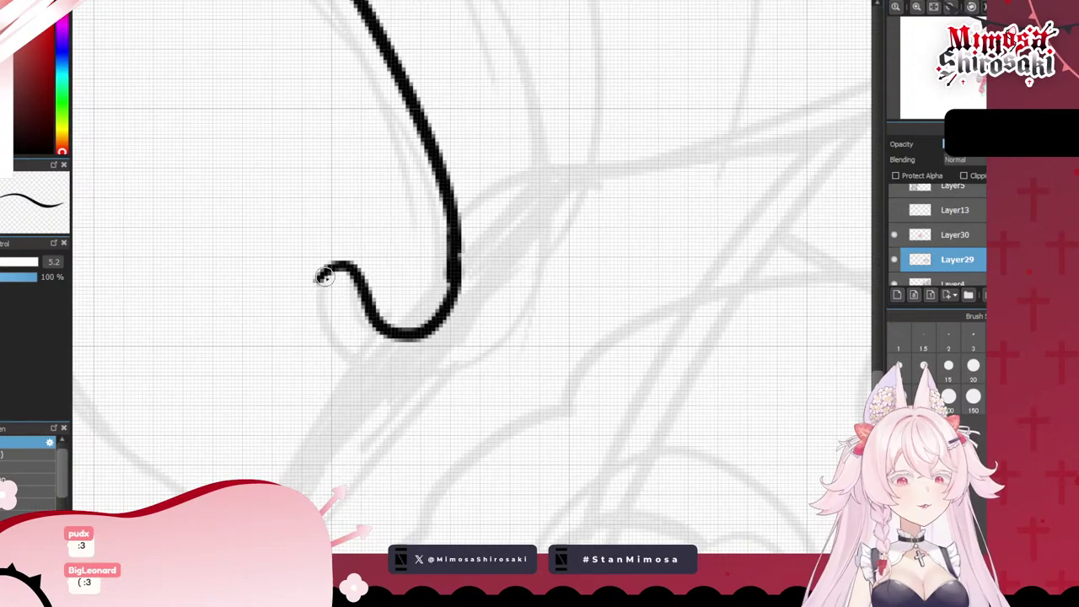
pyautogui.moveTo(319, 282); pyautogui.dragTo(466, 358)
pyautogui.hotkey('ctrl', 'z')
pyautogui.moveTo(321, 276)
pyautogui.mouseDown()
pyautogui.moveTo(465, 382)
pyautogui.moveTo(535, 302)
pyautogui.mouseUp()
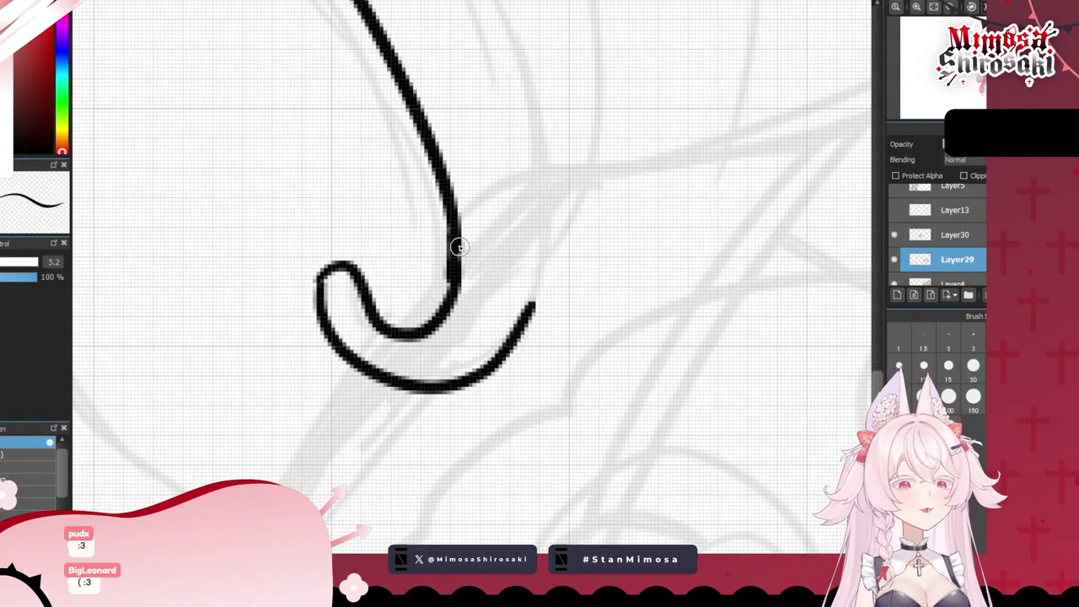
pyautogui.scroll(-2, 445, 285)
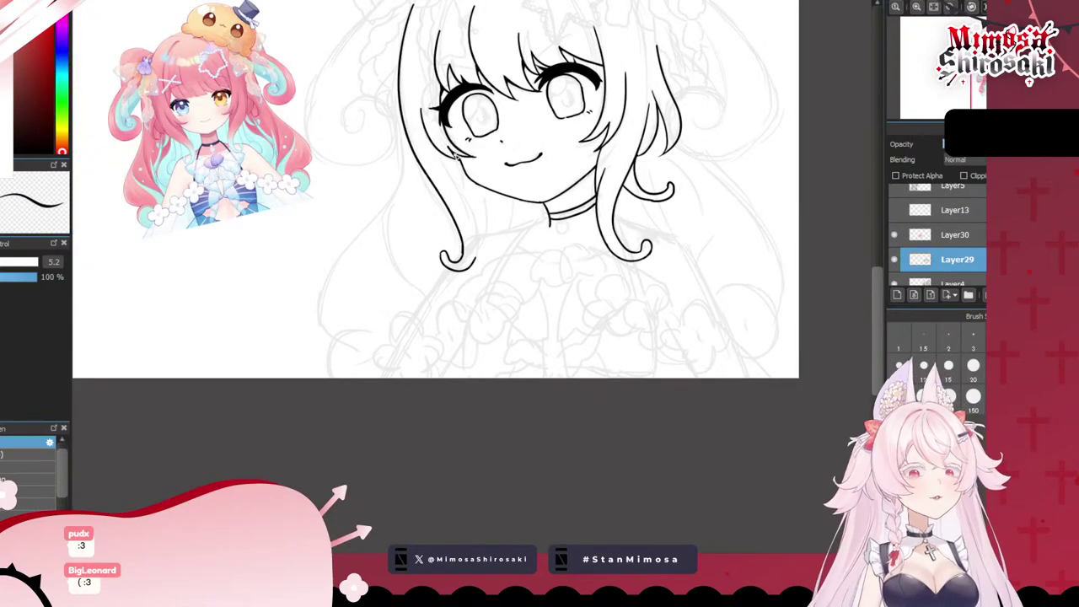
# - Ink the lock's inner edge from below the jaw down to the curl, with a short strand line at its upper end
pyautogui.scroll(2, 476, 173)
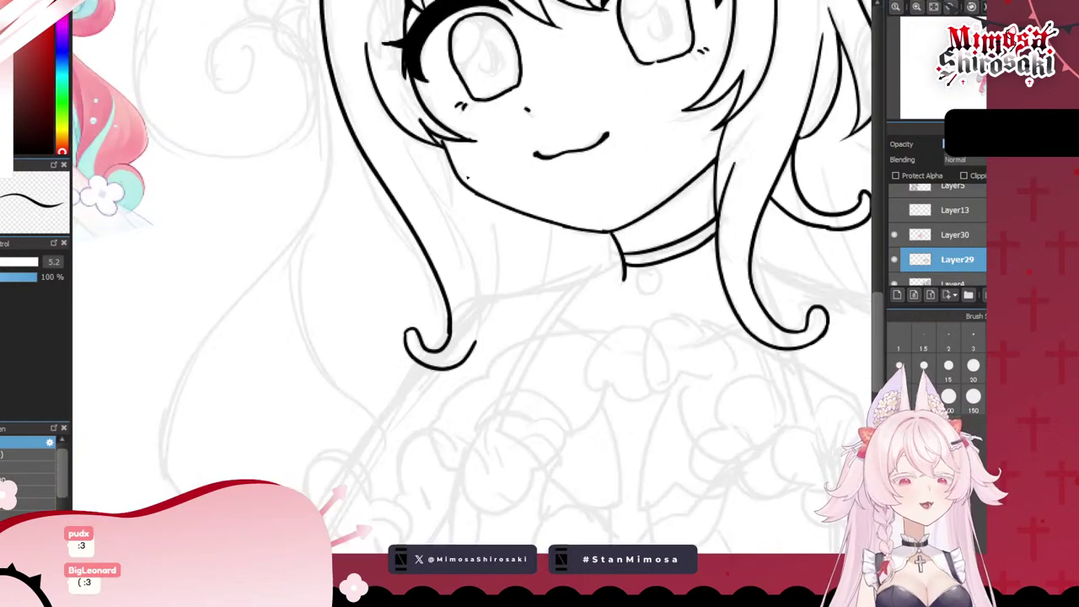
pyautogui.moveTo(462, 181)
pyautogui.mouseDown()
pyautogui.moveTo(476, 256)
pyautogui.moveTo(467, 205)
pyautogui.moveTo(475, 247)
pyautogui.mouseUp()
pyautogui.hotkey('ctrl', 'z')
pyautogui.moveTo(447, 192)
pyautogui.mouseDown()
pyautogui.moveTo(479, 310)
pyautogui.moveTo(468, 344)
pyautogui.mouseUp()
pyautogui.hotkey('ctrl', 'z')
pyautogui.moveTo(445, 193)
pyautogui.mouseDown()
pyautogui.moveTo(487, 294)
pyautogui.moveTo(484, 335)
pyautogui.moveTo(466, 365)
pyautogui.moveTo(472, 346)
pyautogui.mouseUp()
pyautogui.hotkey('ctrl', 'z')
pyautogui.hotkey('ctrl', 'z')
pyautogui.hotkey('ctrl', 'z')
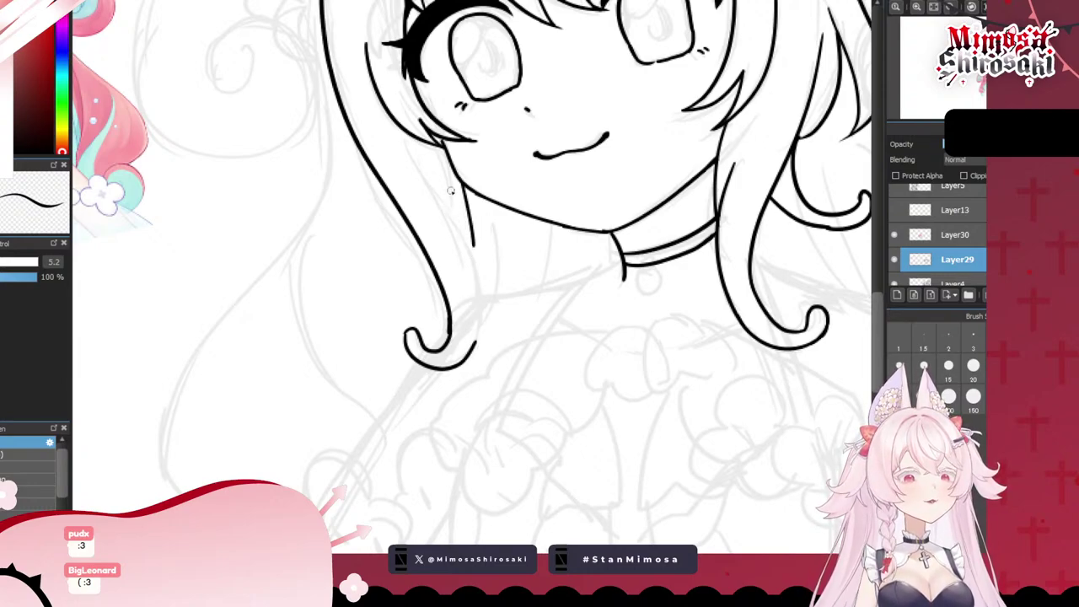
pyautogui.moveTo(449, 190)
pyautogui.mouseDown()
pyautogui.moveTo(482, 325)
pyautogui.moveTo(473, 356)
pyautogui.mouseUp()
pyautogui.hotkey('ctrl', 'z')
pyautogui.moveTo(484, 308); pyautogui.dragTo(476, 345)
pyautogui.hotkey('ctrl', 'z')
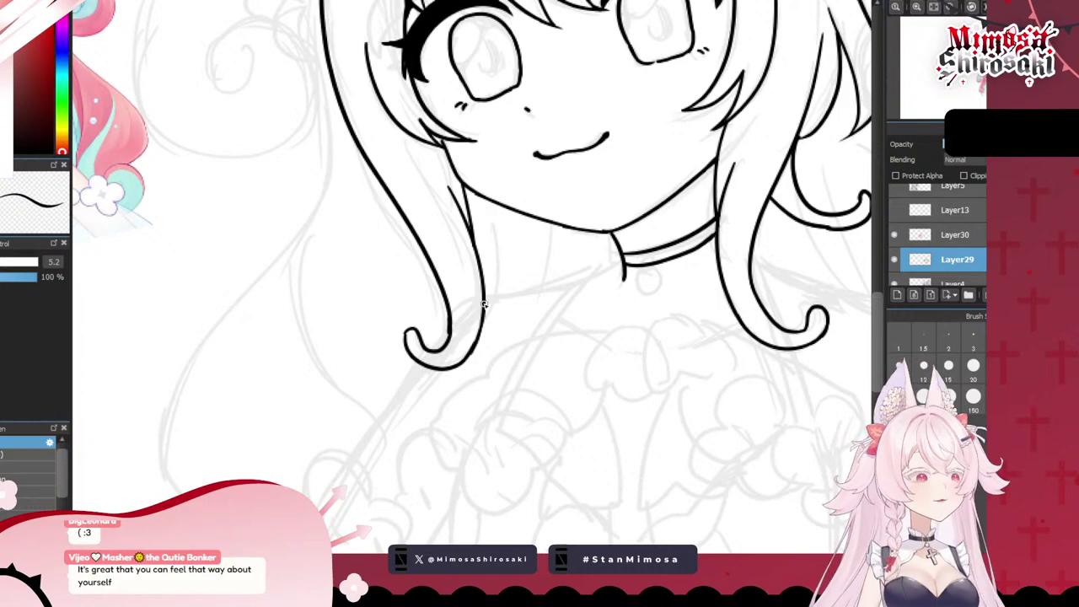
pyautogui.scroll(-5, 484, 305)
pyautogui.scroll(2, 420, 231)
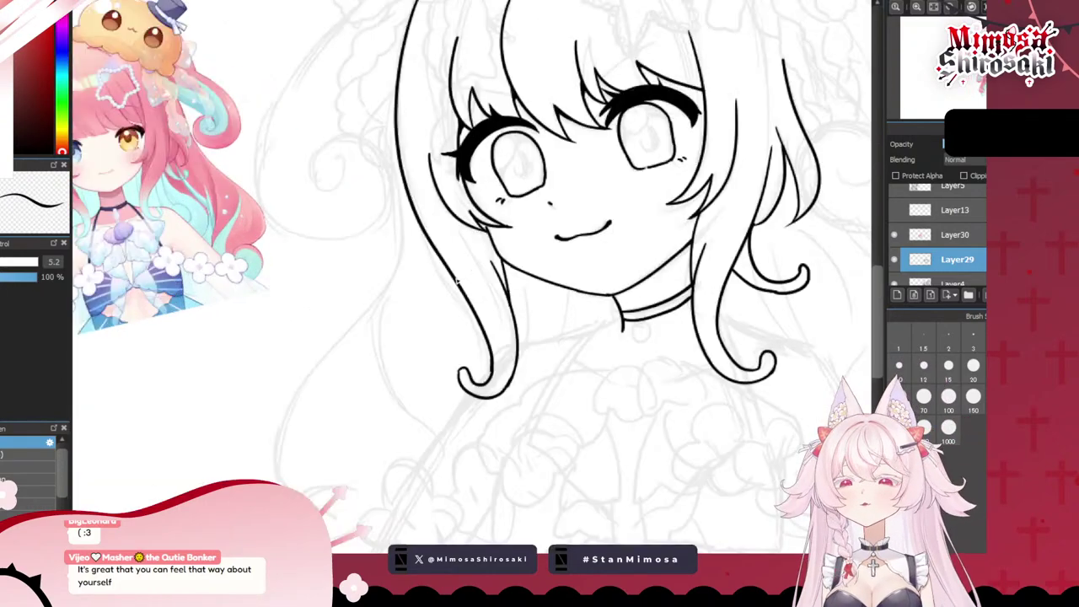
# - Touch up the outer edge of the side lock with a short stroke beside the jaw
pyautogui.scroll(-1, 420, 231)
pyautogui.scroll(2, 435, 209)
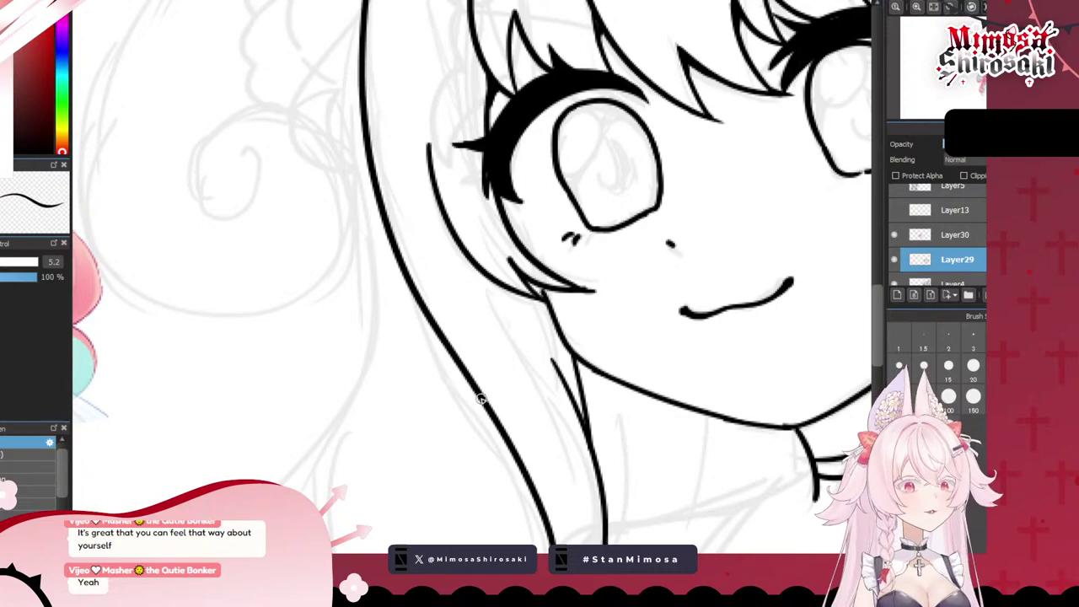
pyautogui.moveTo(479, 403)
pyautogui.mouseDown()
pyautogui.moveTo(427, 440)
pyautogui.moveTo(419, 463)
pyautogui.moveTo(474, 465)
pyautogui.moveTo(501, 428)
pyautogui.mouseUp()
pyautogui.scroll(-5, 501, 428)
pyautogui.scroll(4, 546, 462)
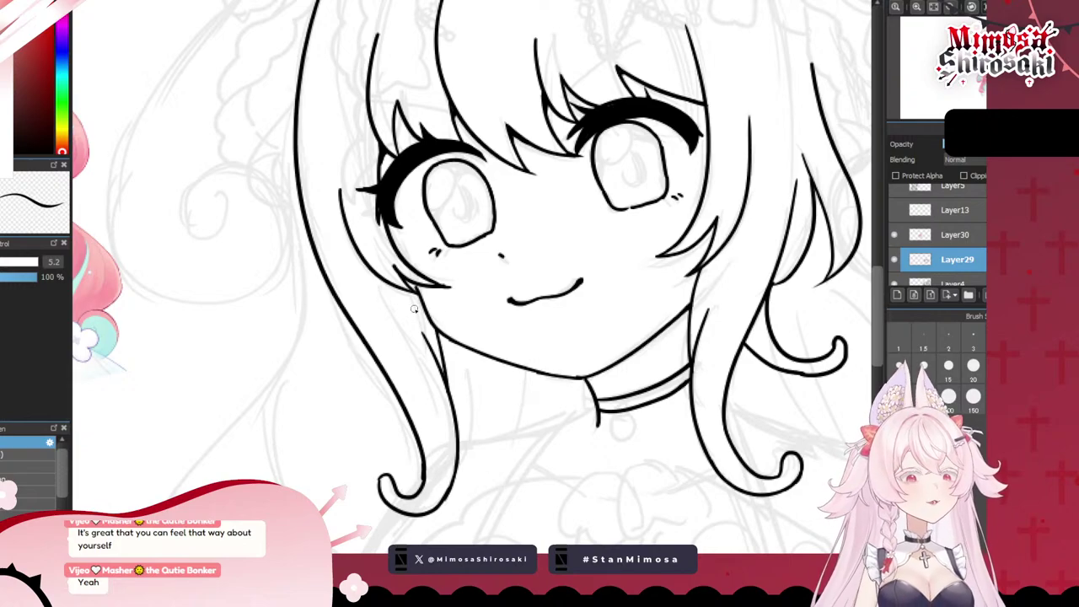
# - Ink two short curves below the jaw for the hair strand showing behind the side lock's inner edge
pyautogui.moveTo(452, 341); pyautogui.dragTo(448, 377)
pyautogui.hotkey('ctrl', 'z')
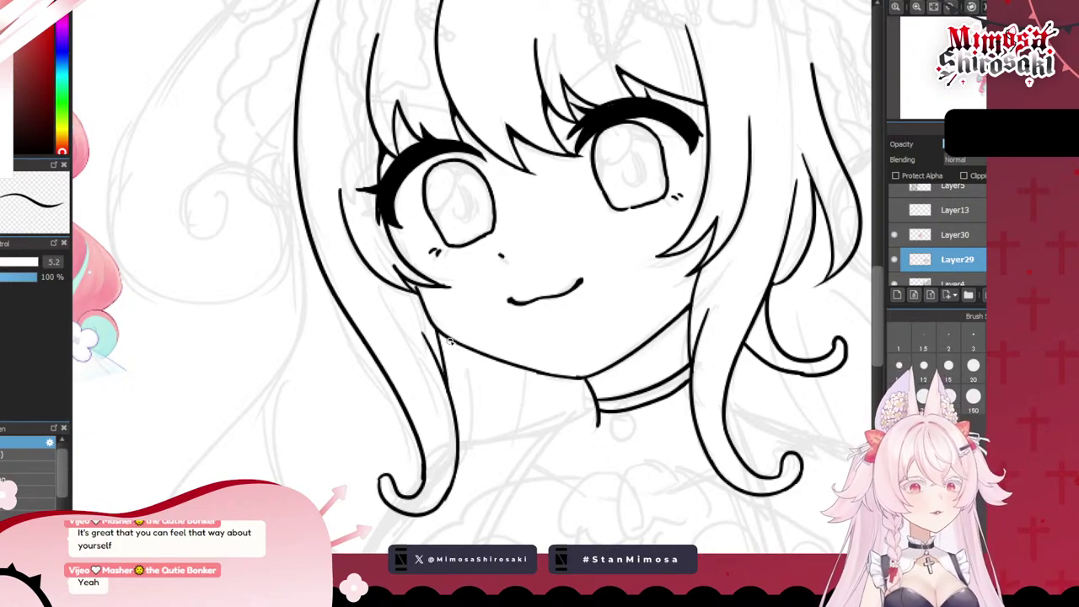
pyautogui.moveTo(451, 338); pyautogui.dragTo(447, 388)
pyautogui.moveTo(469, 352)
pyautogui.mouseDown()
pyautogui.moveTo(454, 403)
pyautogui.moveTo(477, 355)
pyautogui.moveTo(469, 386)
pyautogui.moveTo(454, 406)
pyautogui.mouseUp()
pyautogui.hotkey('ctrl', 'z')
pyautogui.hotkey('ctrl', 'z')
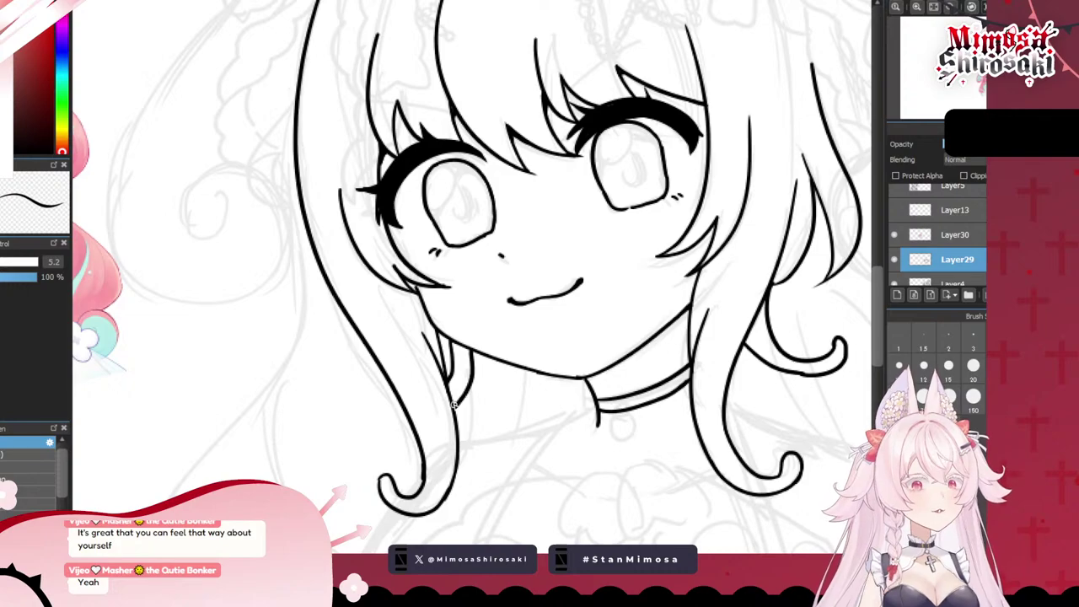
# - Examine the inked head against the remaining sketch and the reference image, from the hair accessories to the dress
pyautogui.scroll(-4, 454, 404)
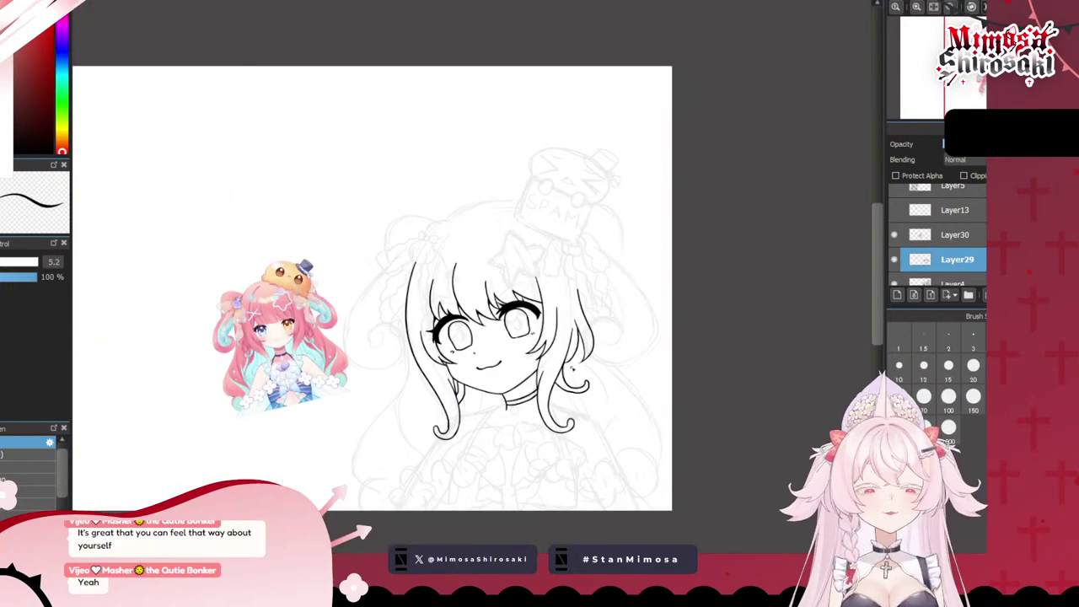
pyautogui.scroll(3, 456, 229)
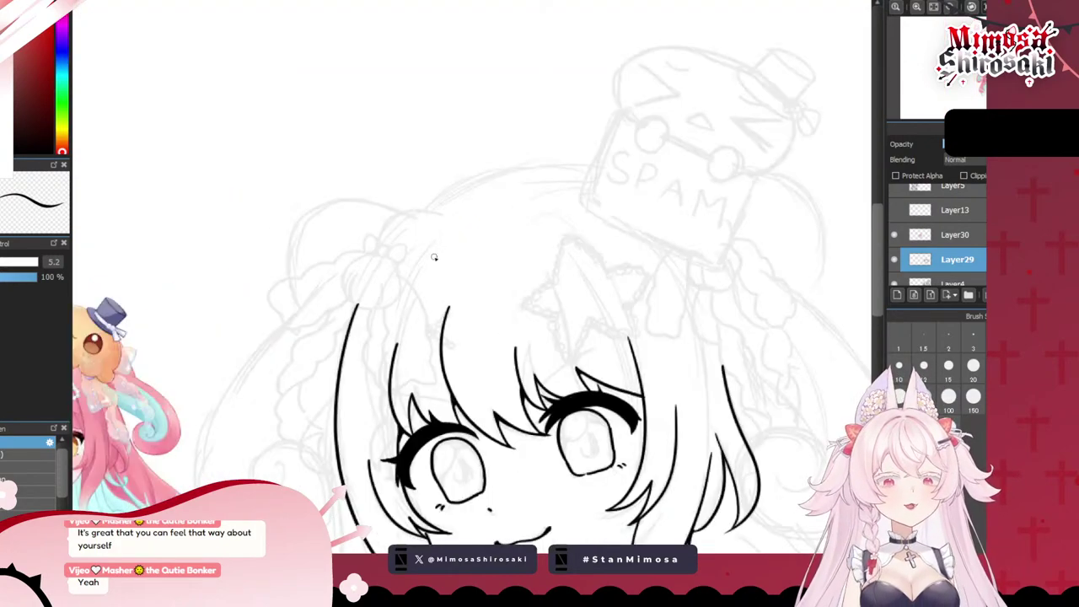
pyautogui.scroll(-2, 433, 256)
pyautogui.scroll(-2, 481, 422)
pyautogui.scroll(2, 489, 469)
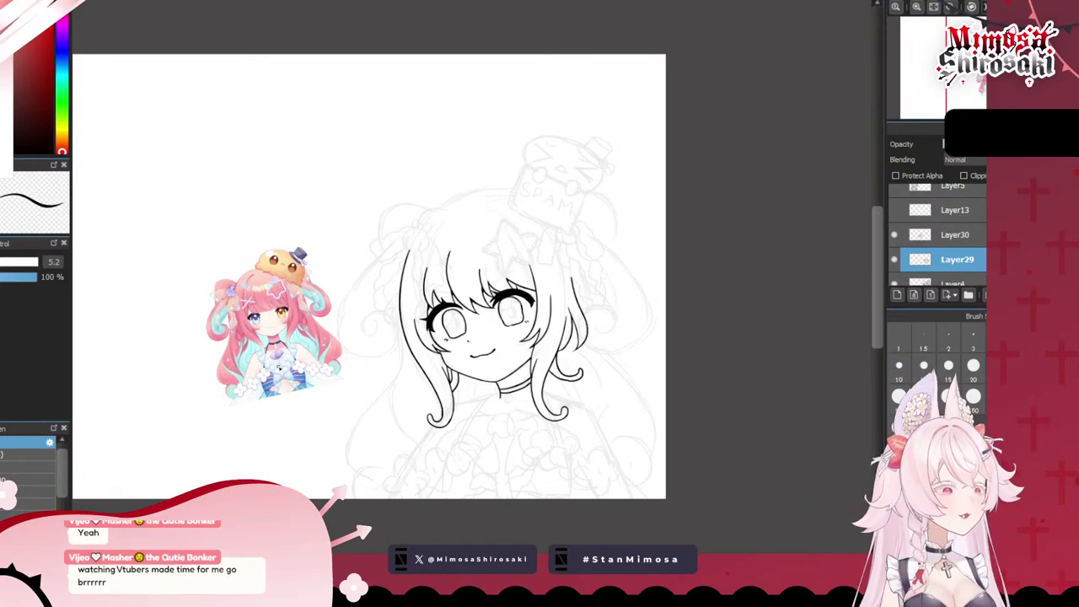
pyautogui.scroll(2, 582, 473)
pyautogui.scroll(-3, 591, 499)
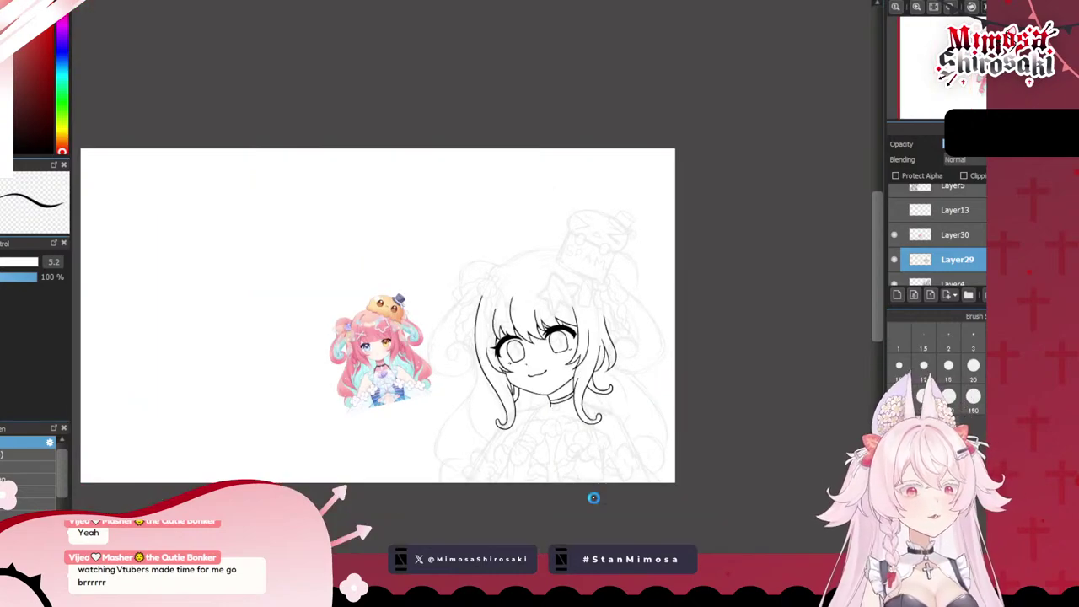
pyautogui.scroll(3, 570, 452)
pyautogui.scroll(2, 514, 448)
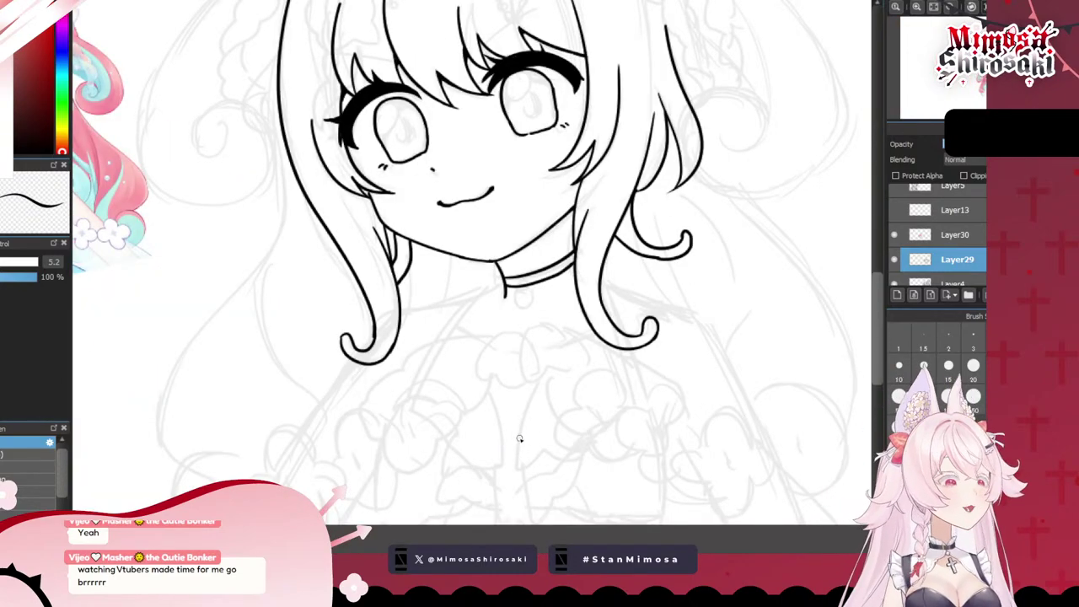
pyautogui.scroll(-2, 519, 438)
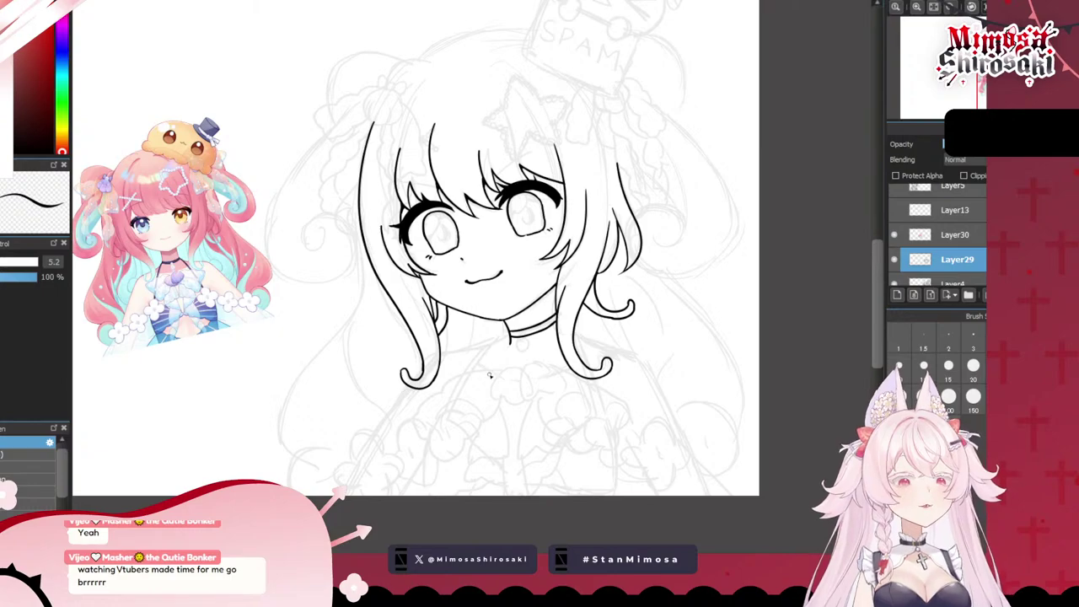
pyautogui.scroll(2, 506, 388)
pyautogui.scroll(-2, 531, 409)
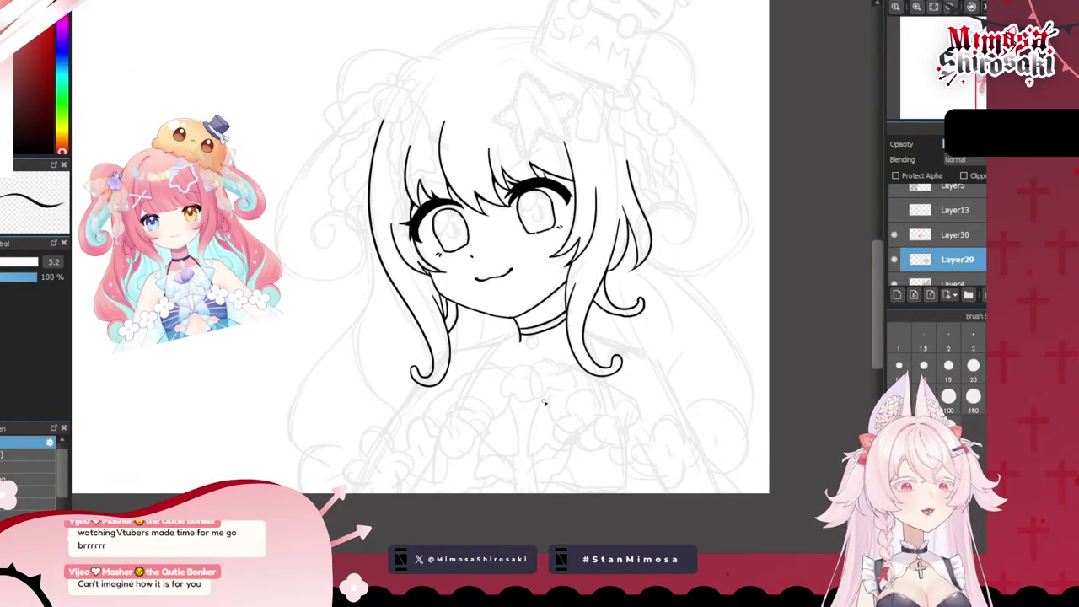
# - Ink the shoulder lines on both sides of the neck, running outward behind the curled side locks
pyautogui.scroll(2, 509, 396)
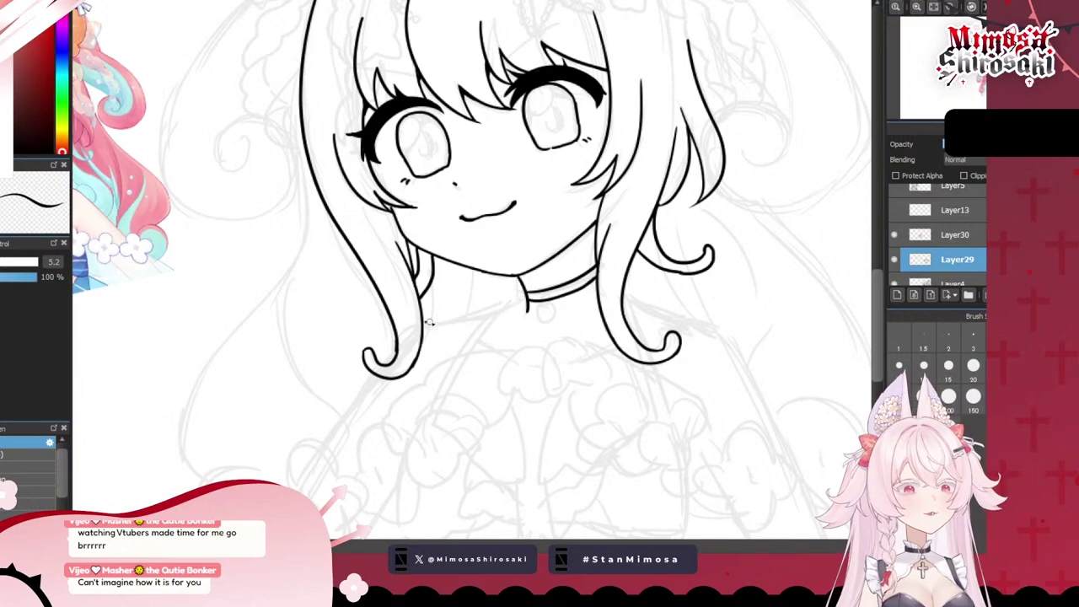
pyautogui.moveTo(525, 293)
pyautogui.mouseDown()
pyautogui.moveTo(426, 330)
pyautogui.moveTo(527, 297)
pyautogui.mouseUp()
pyautogui.hotkey('ctrl', 'z')
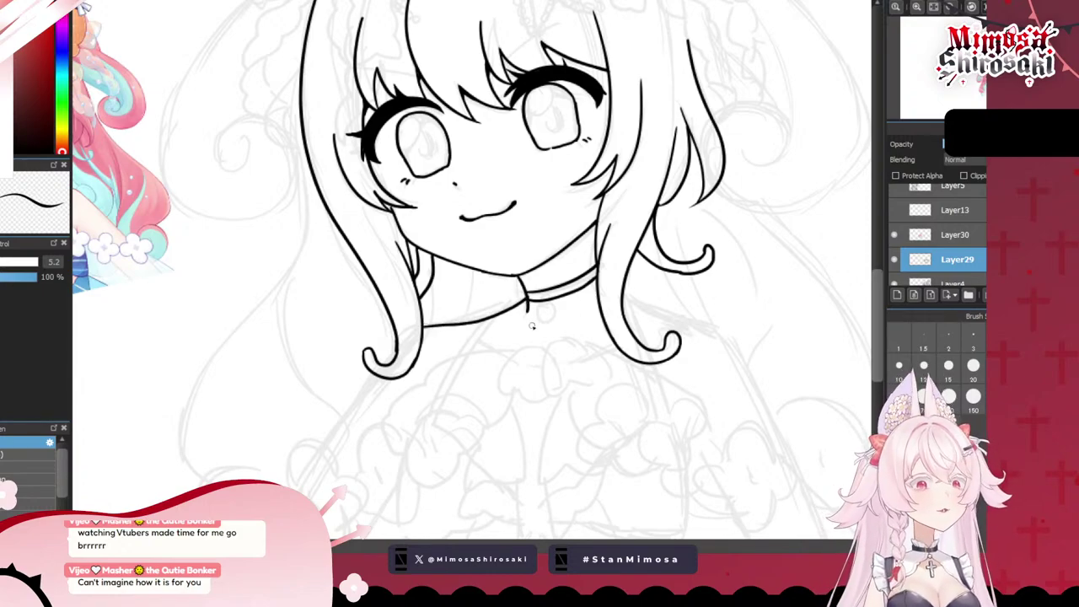
pyautogui.scroll(-3, 565, 317)
pyautogui.scroll(3, 624, 348)
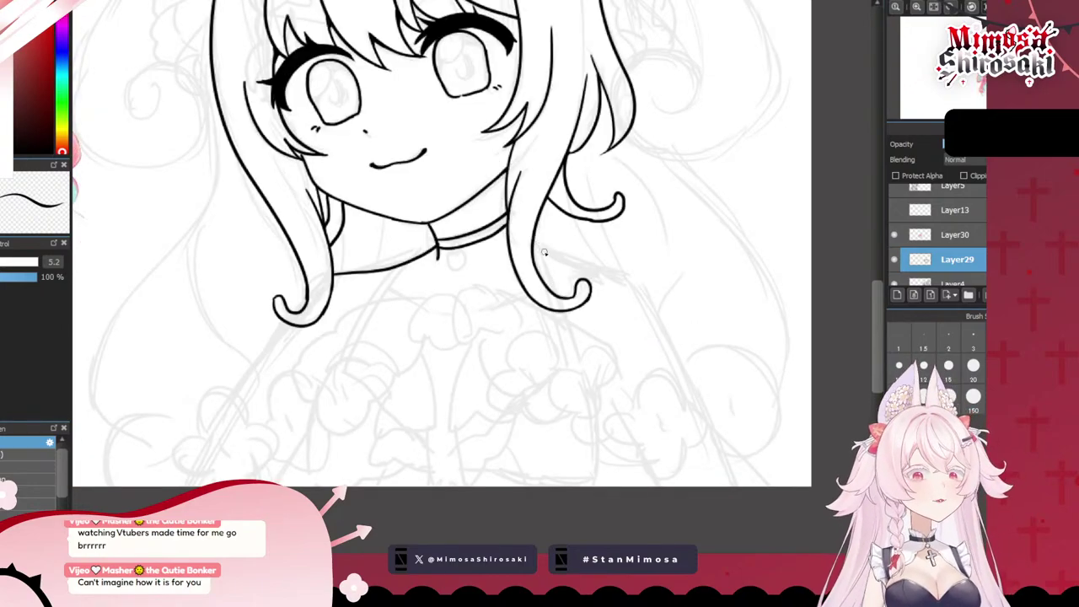
pyautogui.moveTo(582, 267)
pyautogui.mouseDown()
pyautogui.moveTo(641, 286)
pyautogui.moveTo(669, 344)
pyautogui.mouseUp()
pyautogui.hotkey('ctrl', 'z')
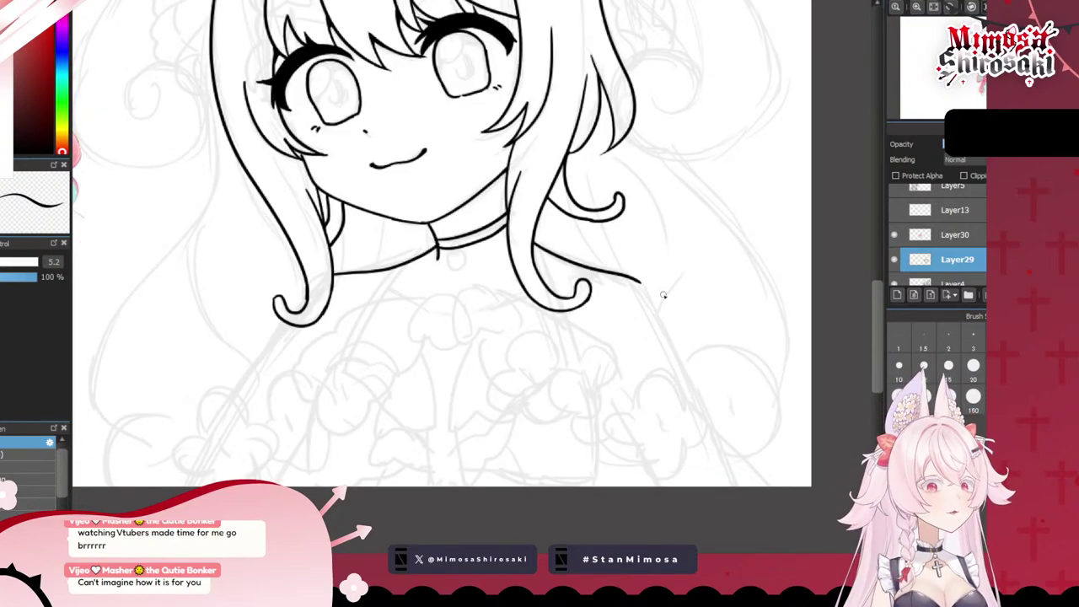
# - Ink the outer upper arm line from the shoulder farther from the reference image down to the canvas's lower edge
pyautogui.moveTo(641, 285); pyautogui.dragTo(733, 487)
pyautogui.hotkey('ctrl', 'z')
pyautogui.moveTo(644, 285); pyautogui.dragTo(734, 489)
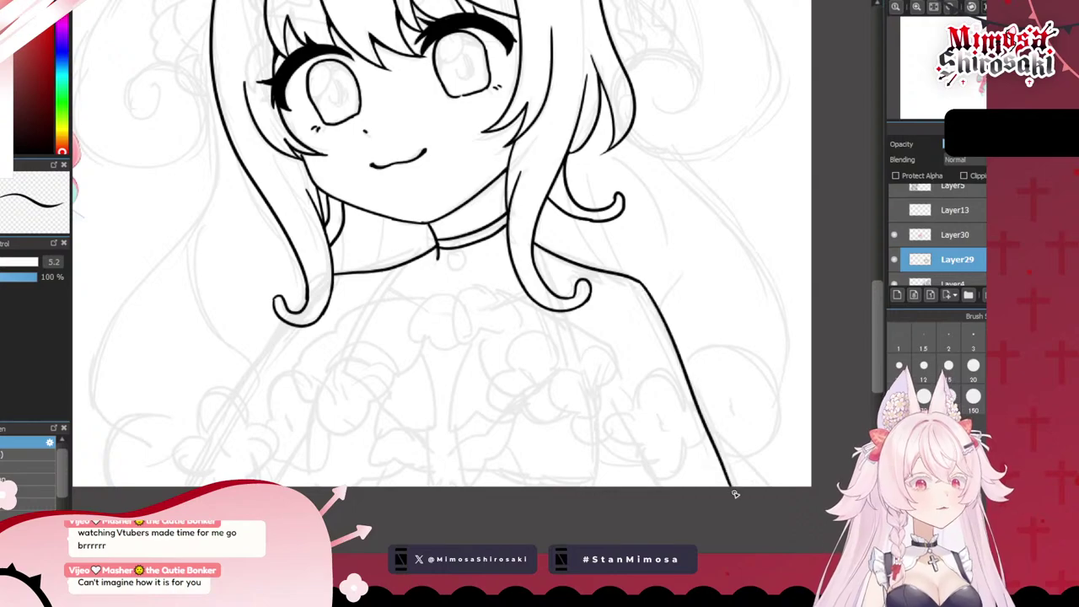
pyautogui.hotkey('ctrl', 'z')
pyautogui.moveTo(640, 284); pyautogui.dragTo(740, 506)
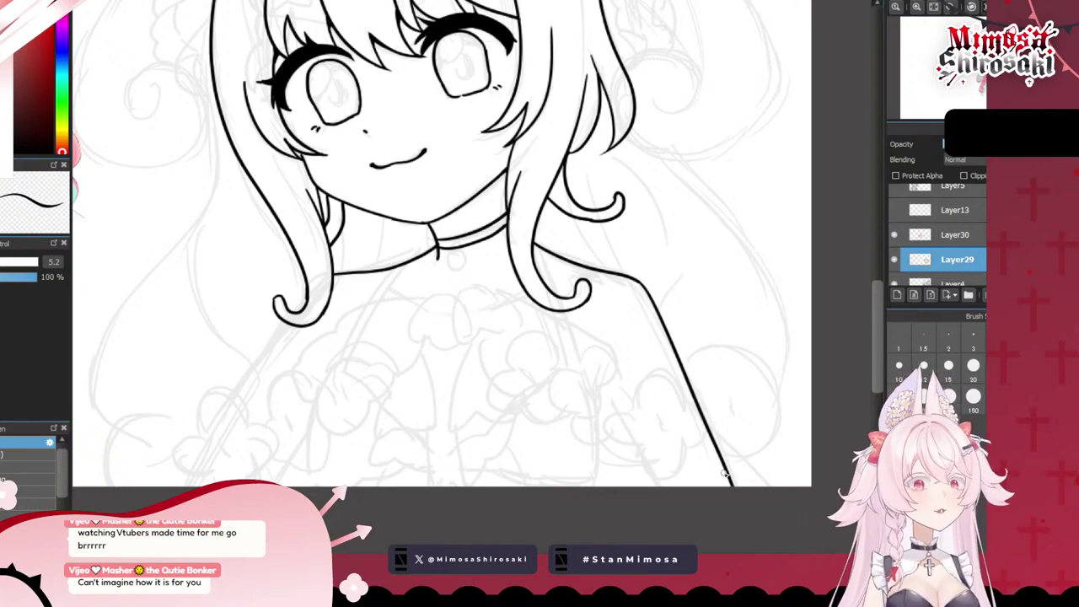
# - Ink the rounded, scalloped outer lobe of the shell ornament at the chest below the choker, plus the overlapping lobe's inner edge
pyautogui.scroll(-5, 630, 360)
pyautogui.scroll(3, 544, 360)
pyautogui.scroll(-2, 552, 344)
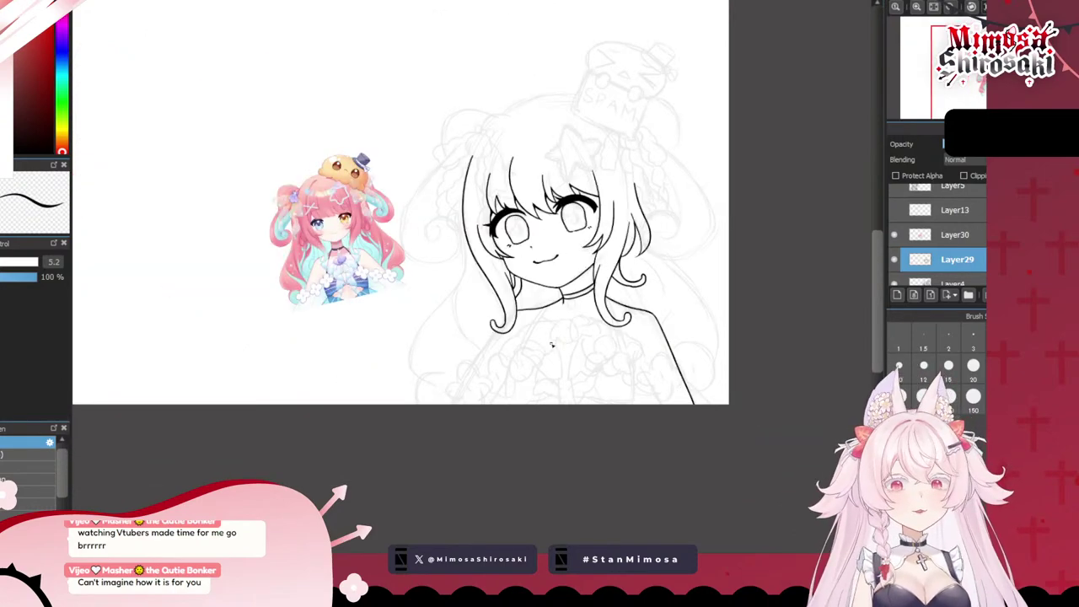
pyautogui.scroll(2, 552, 344)
pyautogui.scroll(-1, 537, 352)
pyautogui.scroll(2, 343, 247)
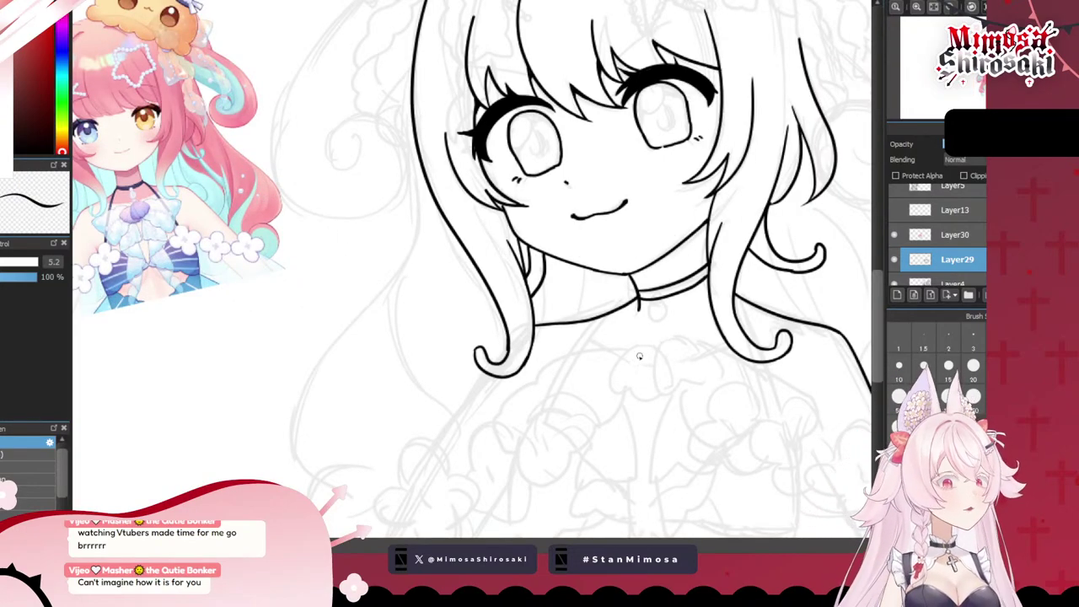
pyautogui.moveTo(640, 347)
pyautogui.mouseDown()
pyautogui.moveTo(615, 375)
pyautogui.moveTo(657, 400)
pyautogui.mouseUp()
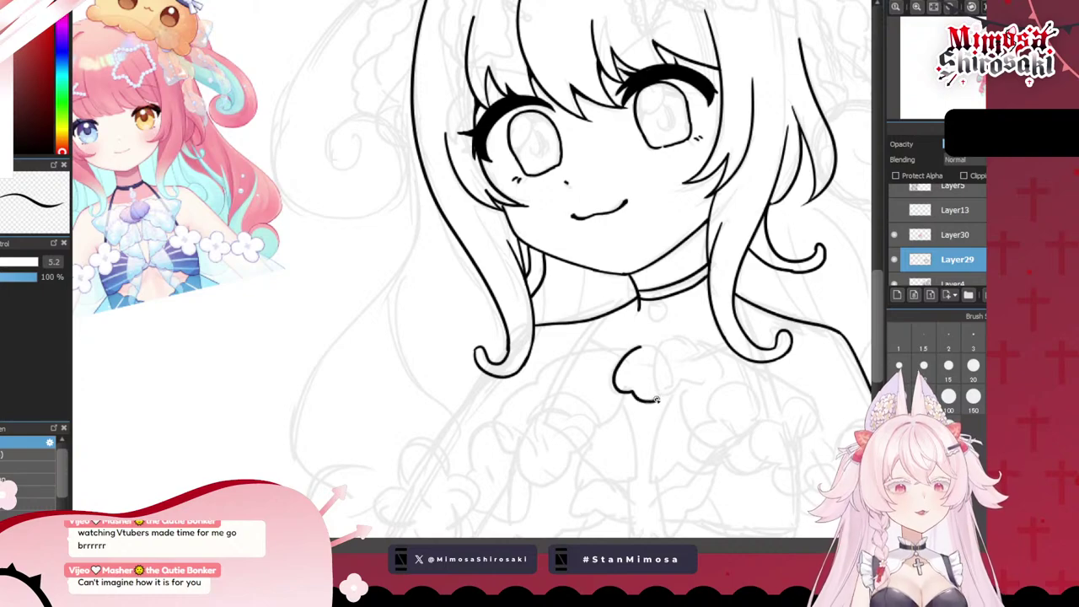
pyautogui.moveTo(661, 347)
pyautogui.mouseDown()
pyautogui.moveTo(661, 395)
pyautogui.moveTo(706, 379)
pyautogui.mouseUp()
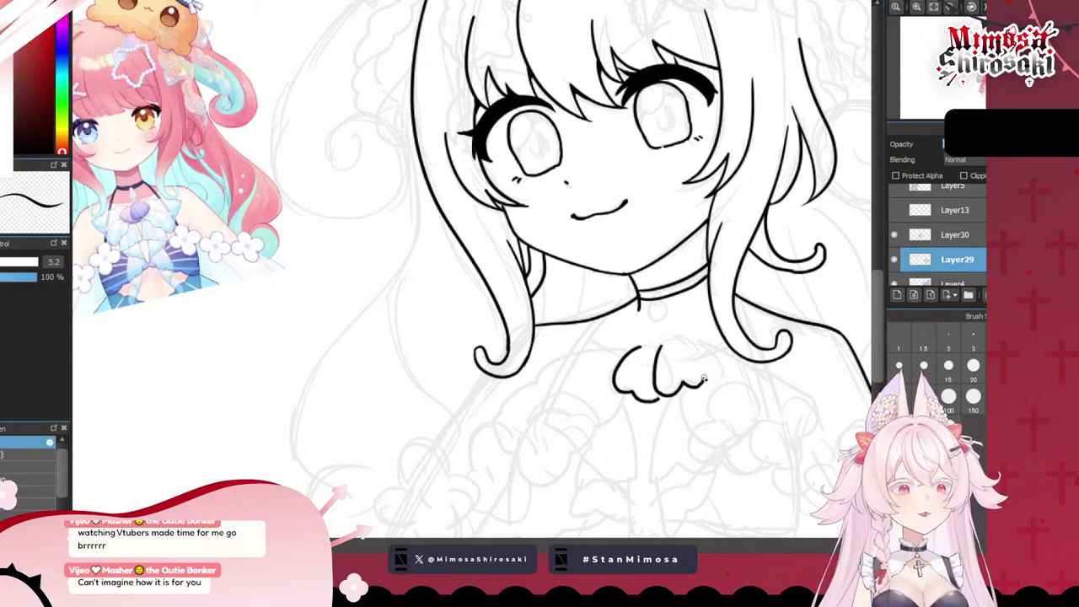
pyautogui.hotkey('ctrl', 'z')
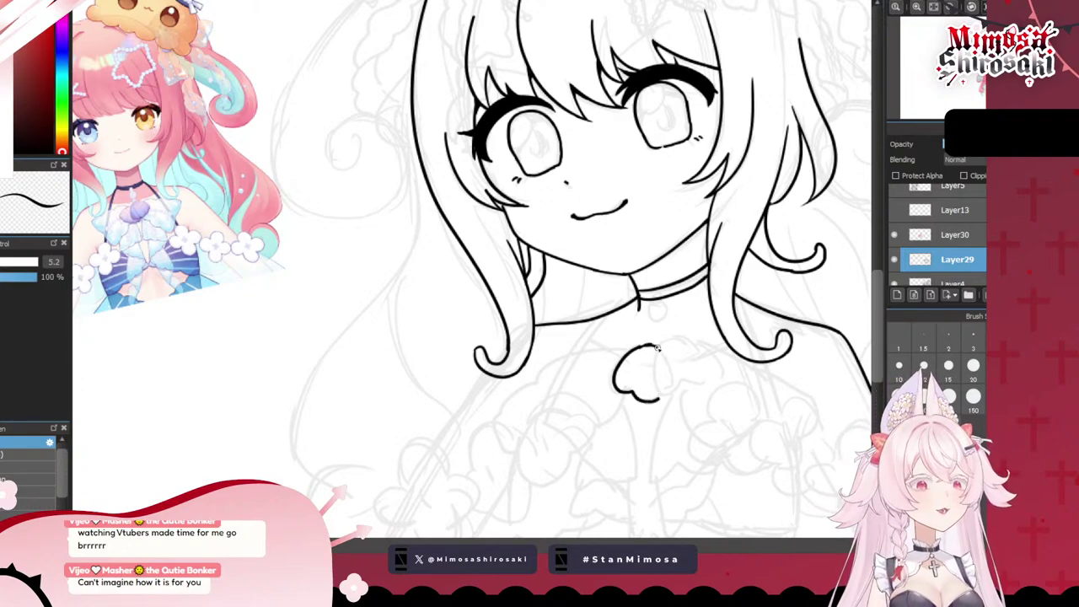
pyautogui.moveTo(661, 347)
pyautogui.mouseDown()
pyautogui.moveTo(657, 381)
pyautogui.moveTo(646, 346)
pyautogui.moveTo(662, 390)
pyautogui.mouseUp()
pyautogui.hotkey('ctrl', 'z')
pyautogui.hotkey('ctrl', 'z')
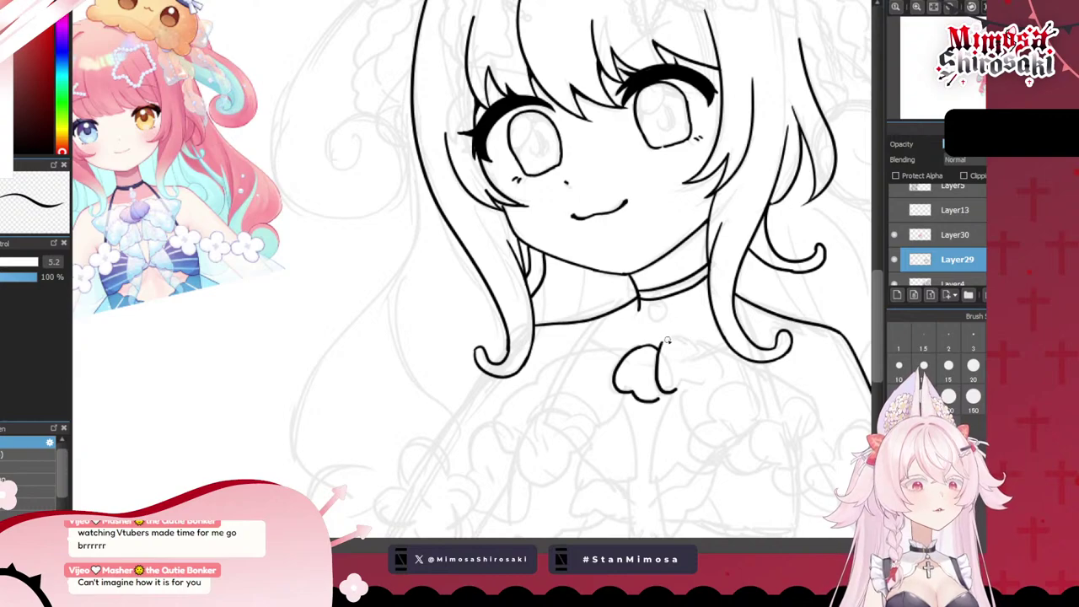
# - Ink the overlapping shell lobe's rounded top and scalloped lower edge, with a fold line inside it
pyautogui.moveTo(666, 340)
pyautogui.mouseDown()
pyautogui.moveTo(714, 351)
pyautogui.moveTo(712, 377)
pyautogui.mouseUp()
pyautogui.hotkey('ctrl', 'z')
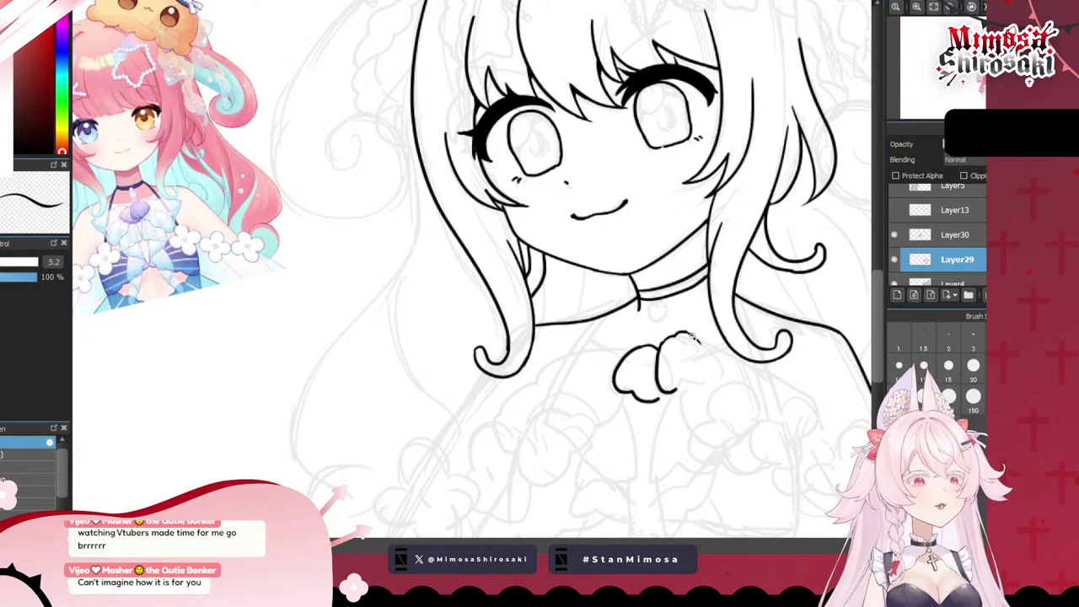
pyautogui.moveTo(690, 338)
pyautogui.mouseDown()
pyautogui.moveTo(720, 355)
pyautogui.moveTo(716, 376)
pyautogui.mouseUp()
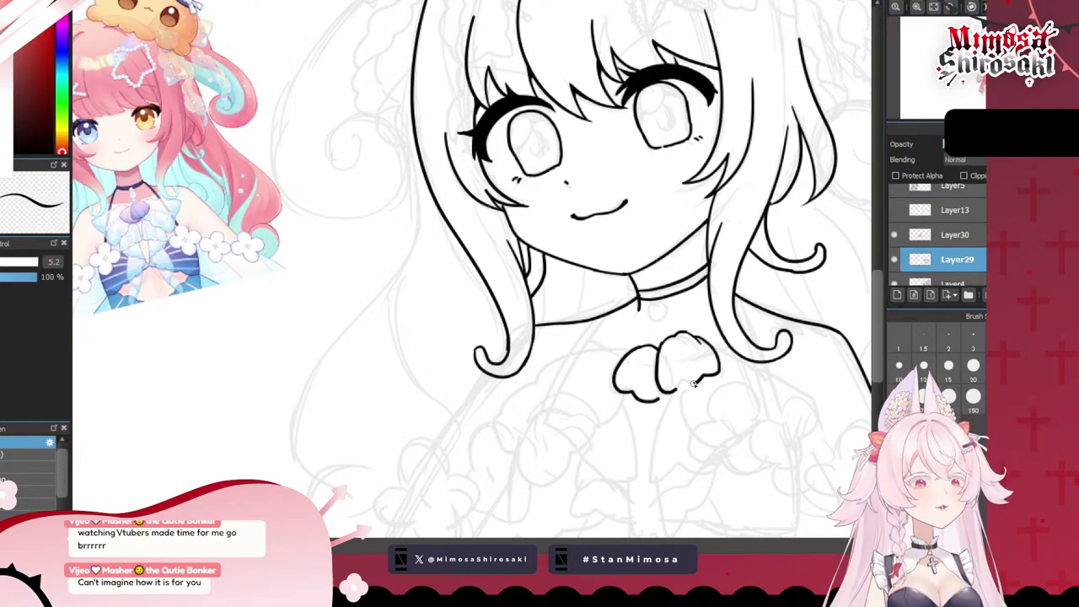
pyautogui.moveTo(675, 334); pyautogui.dragTo(674, 399)
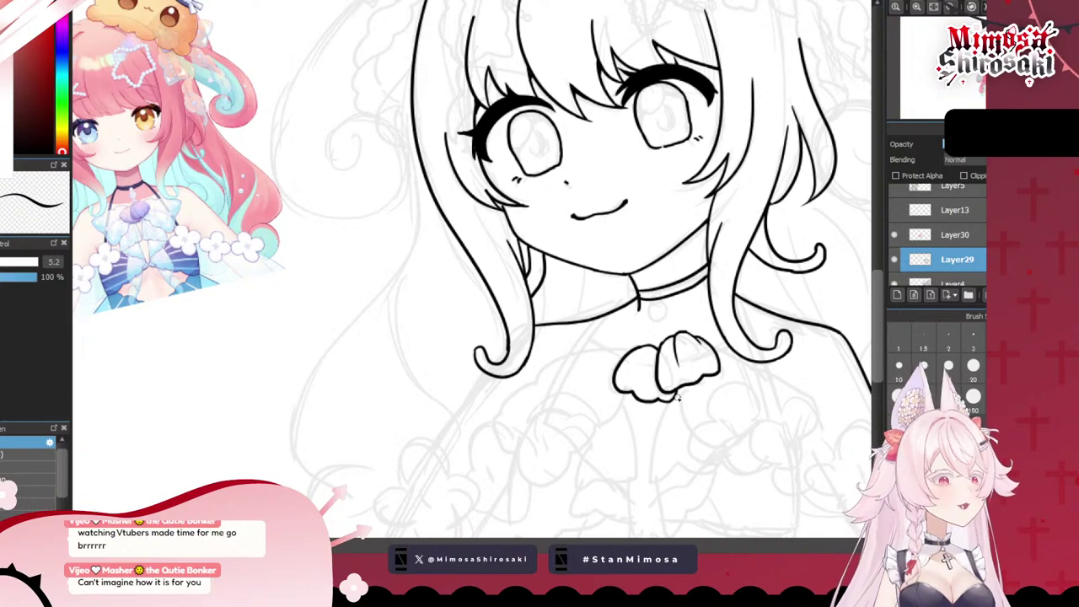
# - Ink a short curved fold line inside the shell's rear lobe and touch up the front lobe's upper outline
pyautogui.scroll(-3, 584, 340)
pyautogui.scroll(2, 639, 355)
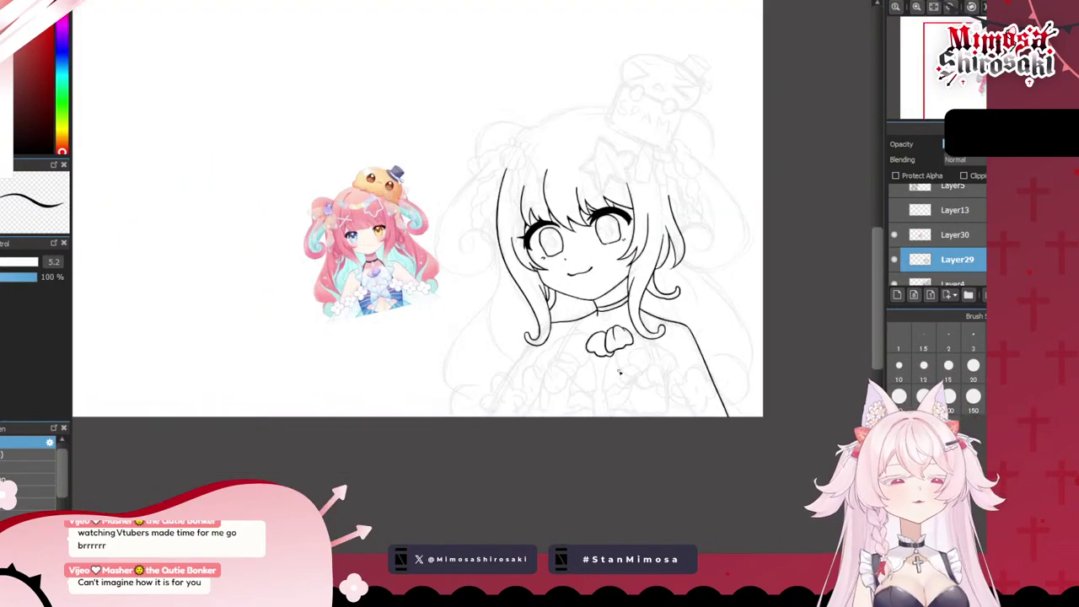
pyautogui.scroll(4, 639, 355)
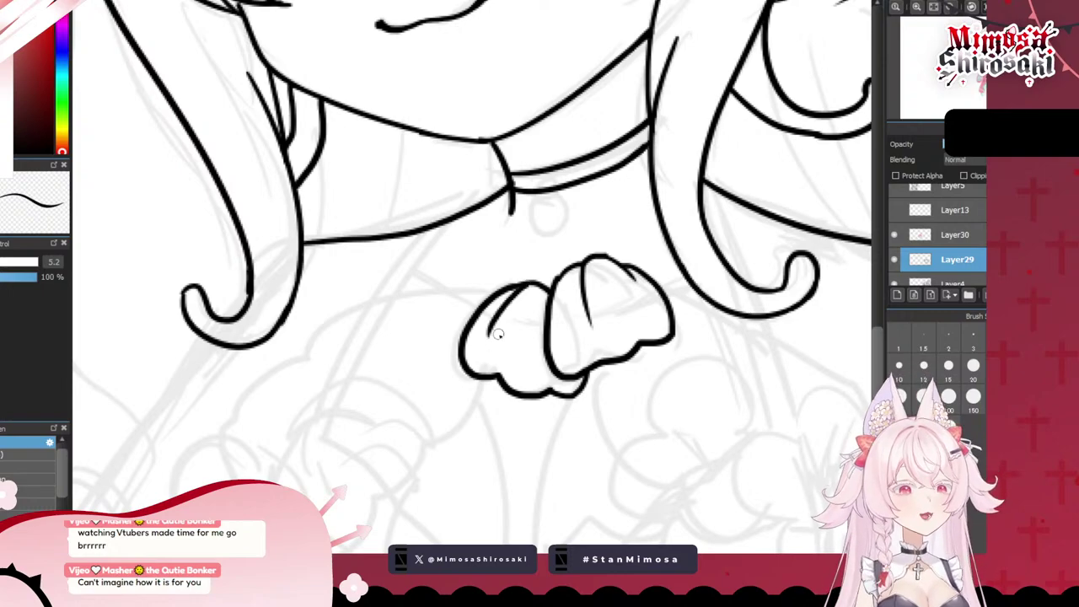
pyautogui.moveTo(522, 289); pyautogui.dragTo(496, 335)
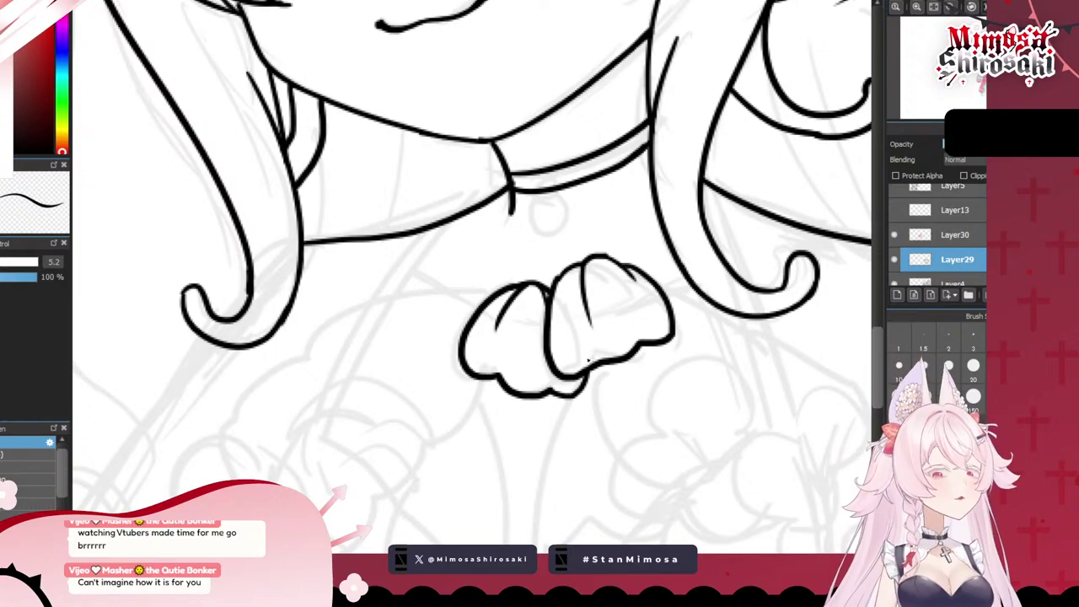
pyautogui.scroll(-4, 592, 320)
pyautogui.scroll(5, 585, 323)
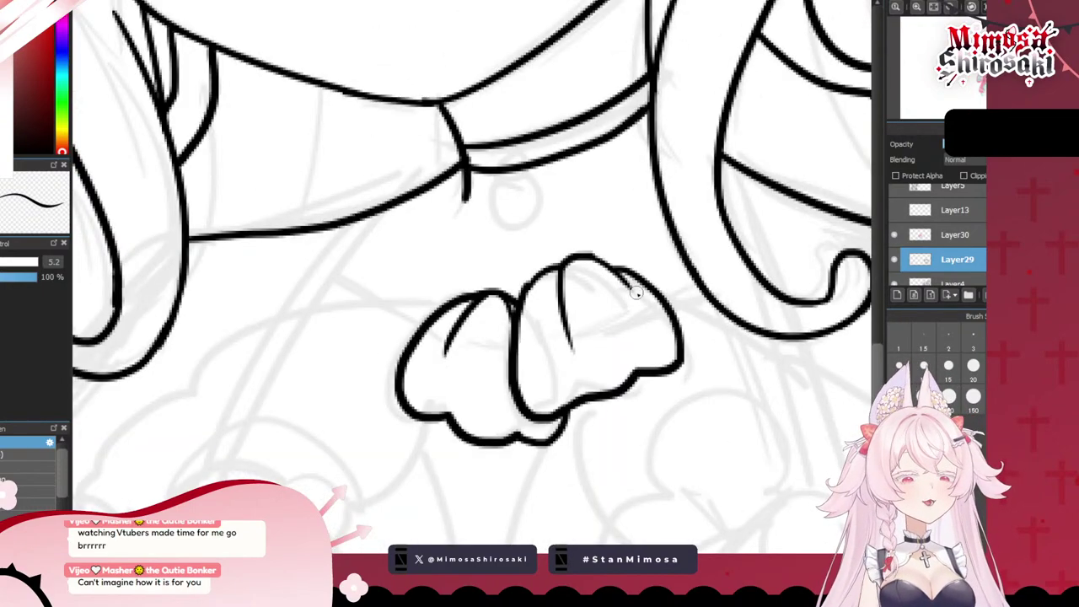
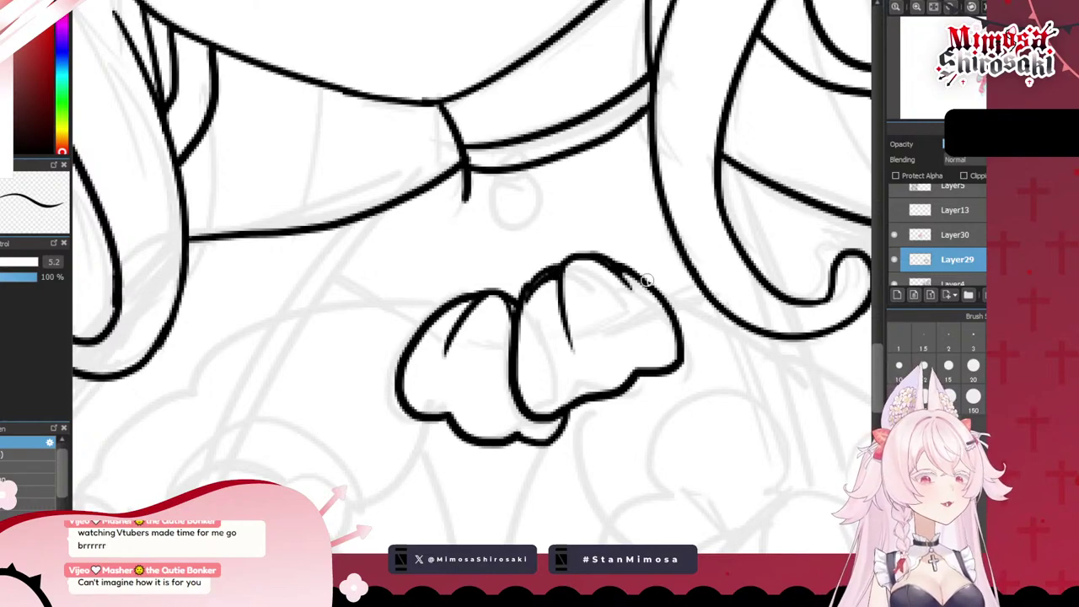
# - Ink a small round bead hanging directly beneath the choker's lower edge
pyautogui.scroll(-5, 646, 281)
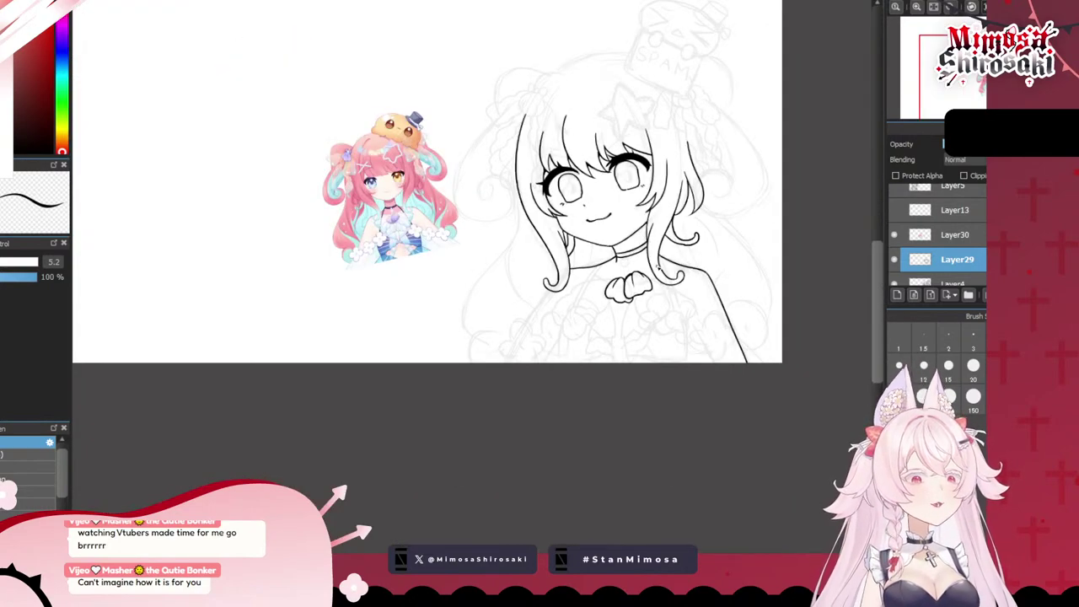
pyautogui.scroll(3, 646, 264)
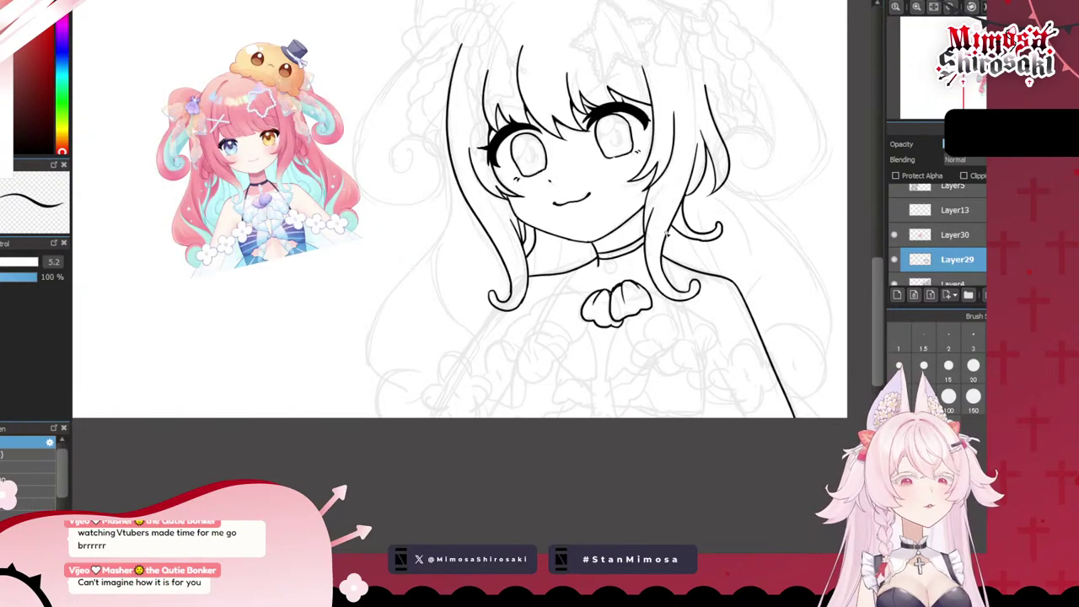
pyautogui.scroll(-3, 610, 350)
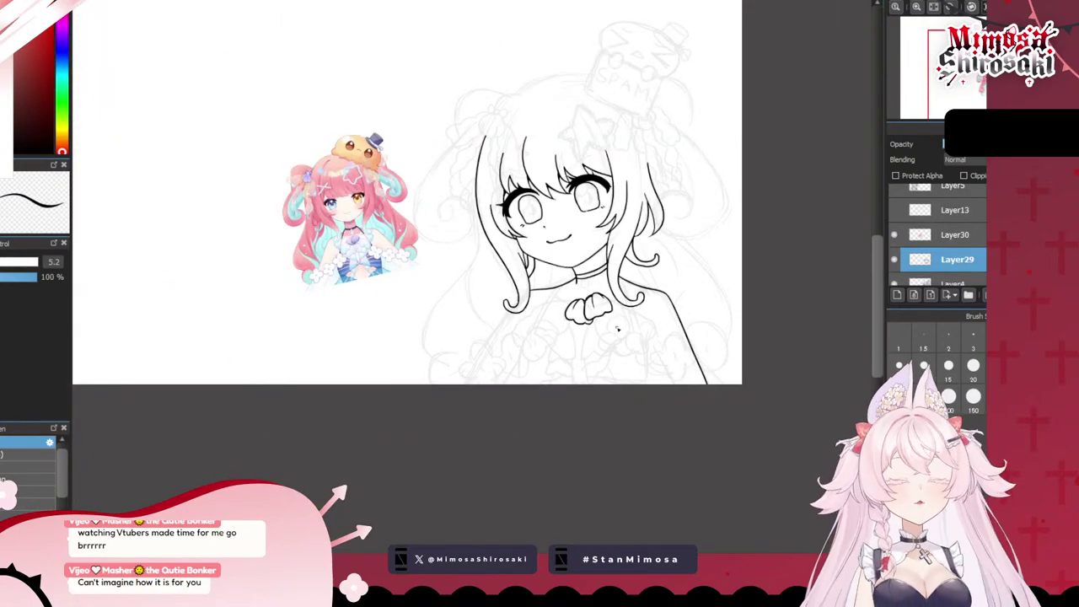
pyautogui.scroll(3, 614, 291)
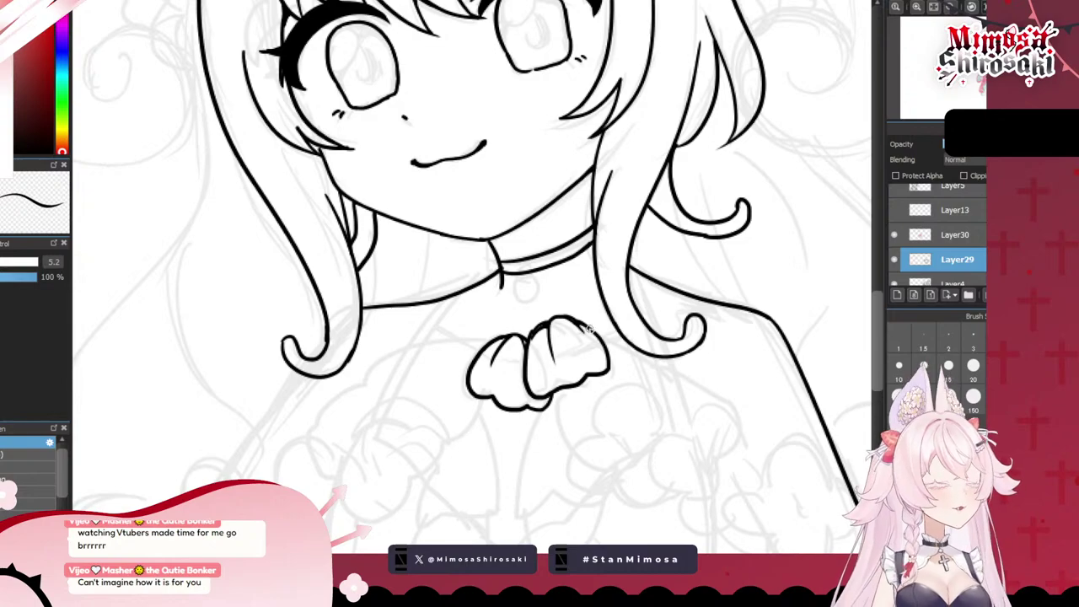
pyautogui.scroll(2, 529, 319)
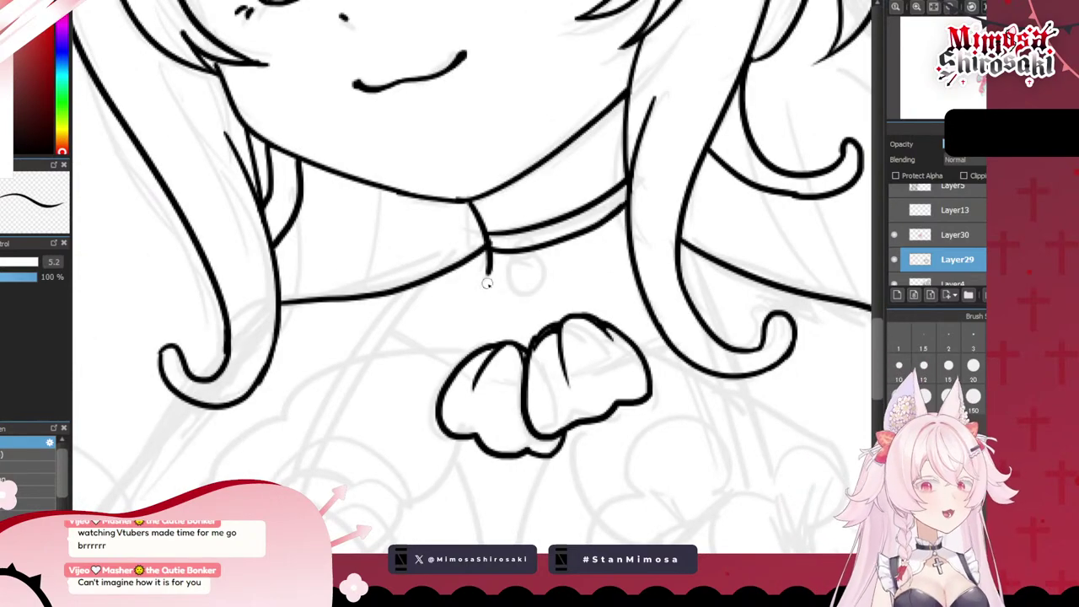
pyautogui.scroll(-4, 540, 229)
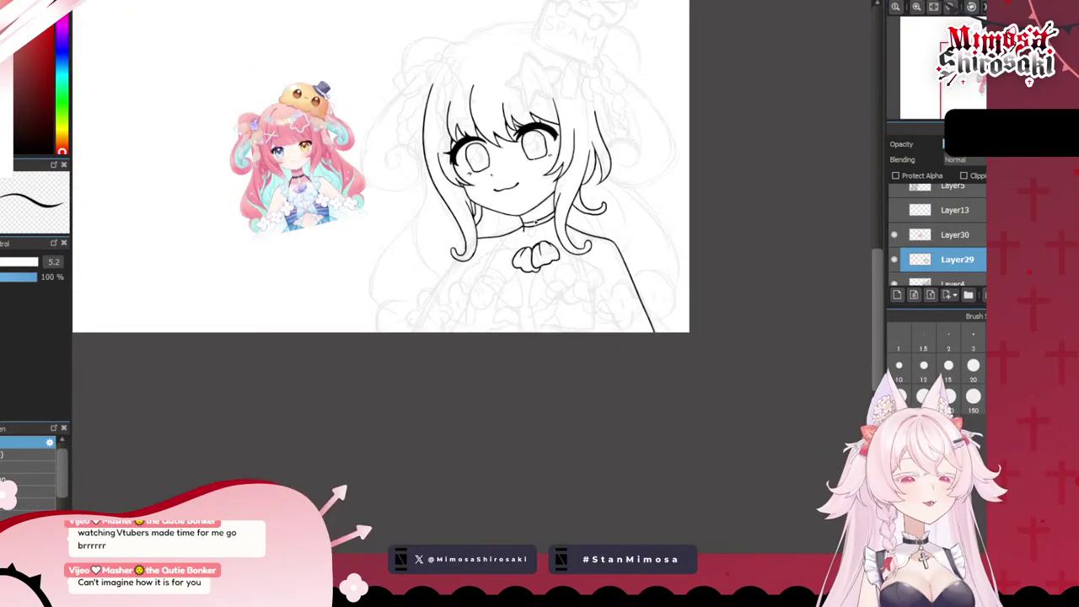
pyautogui.scroll(1, 521, 221)
pyautogui.scroll(3, 522, 221)
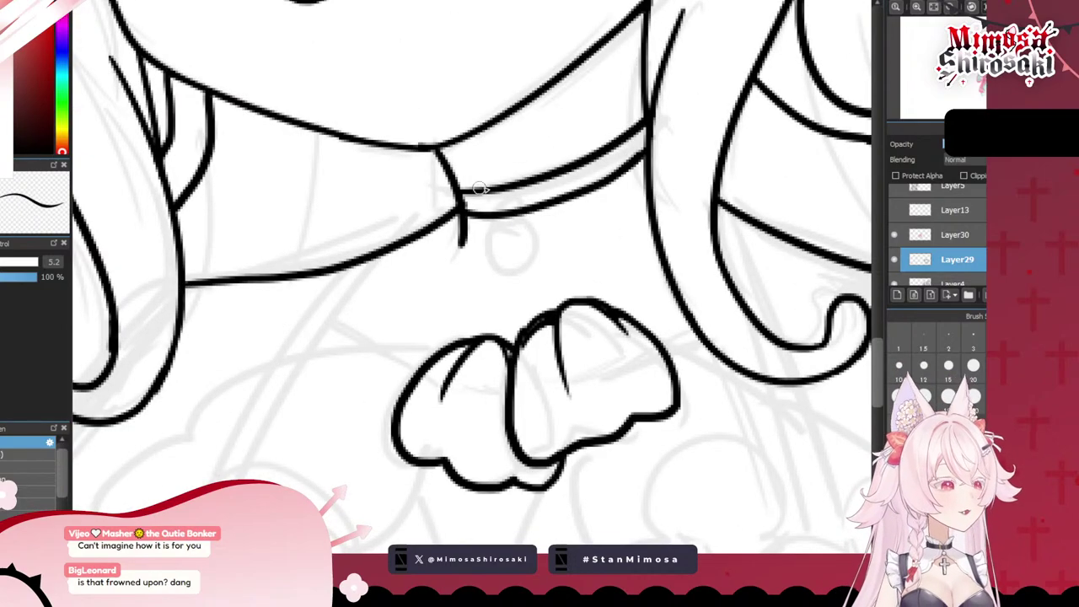
pyautogui.moveTo(506, 217)
pyautogui.mouseDown()
pyautogui.moveTo(513, 241)
pyautogui.moveTo(524, 227)
pyautogui.moveTo(508, 219)
pyautogui.mouseUp()
pyautogui.hotkey('ctrl', 'z')
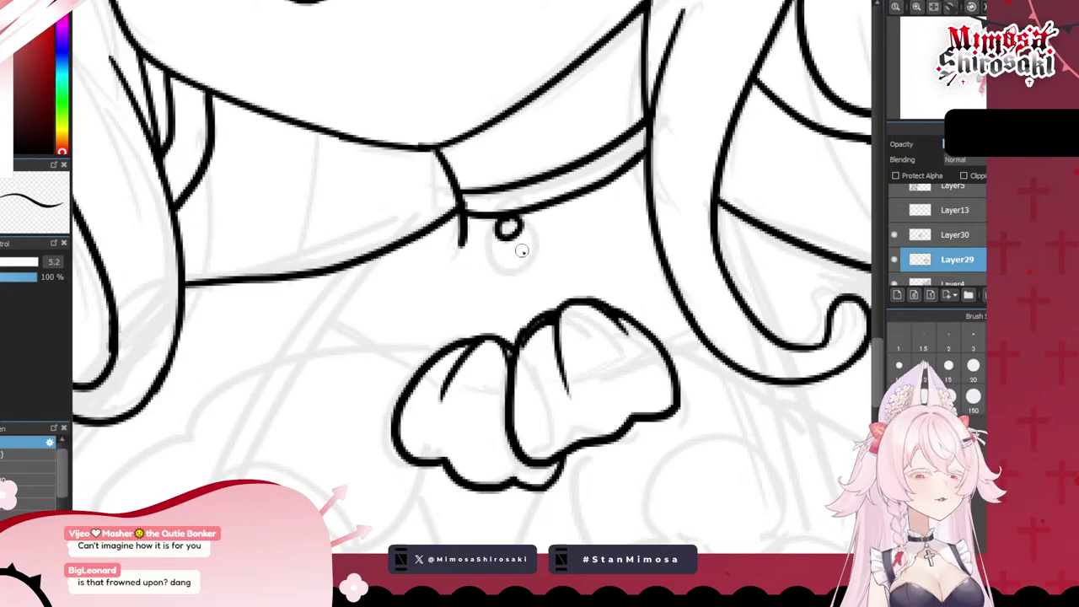
# - Ink a larger round bead directly below the small bead on the choker
pyautogui.scroll(-5, 522, 251)
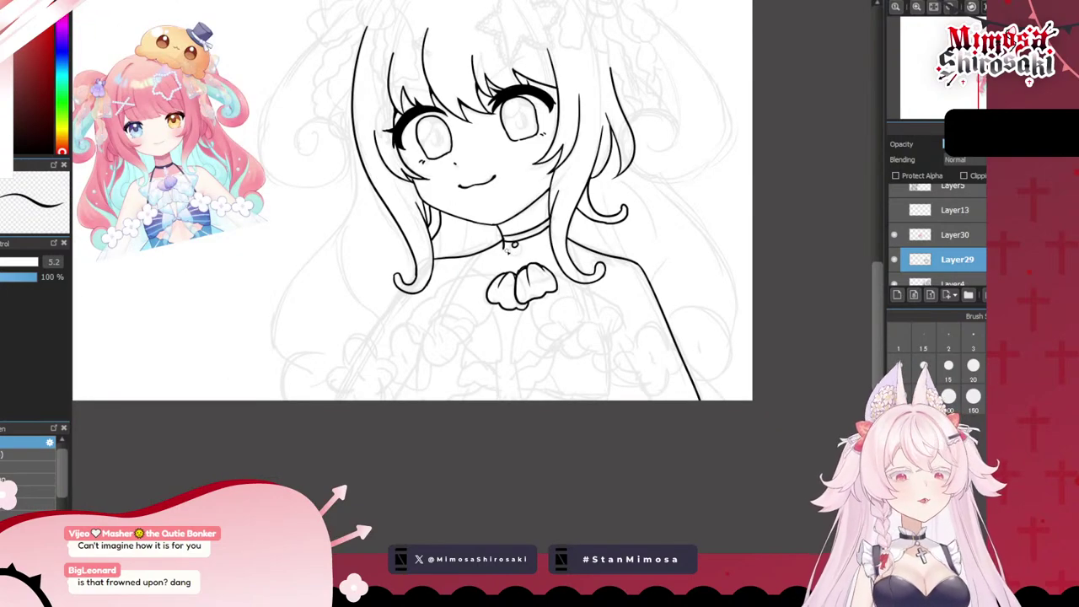
pyautogui.scroll(5, 507, 247)
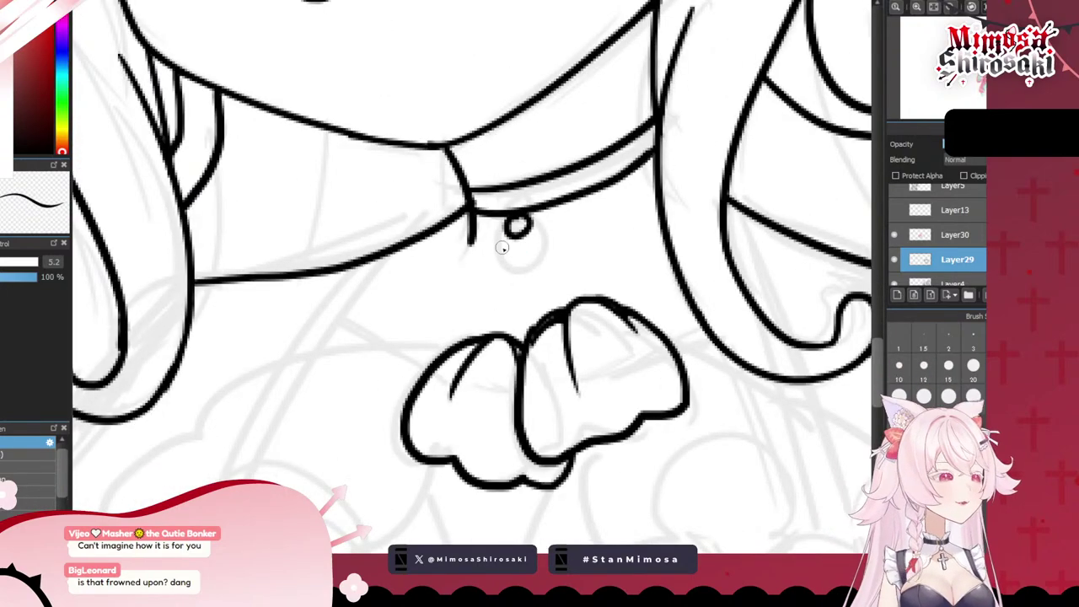
pyautogui.moveTo(514, 245)
pyautogui.mouseDown()
pyautogui.moveTo(501, 275)
pyautogui.moveTo(512, 241)
pyautogui.mouseUp()
pyautogui.hotkey('ctrl', 'z')
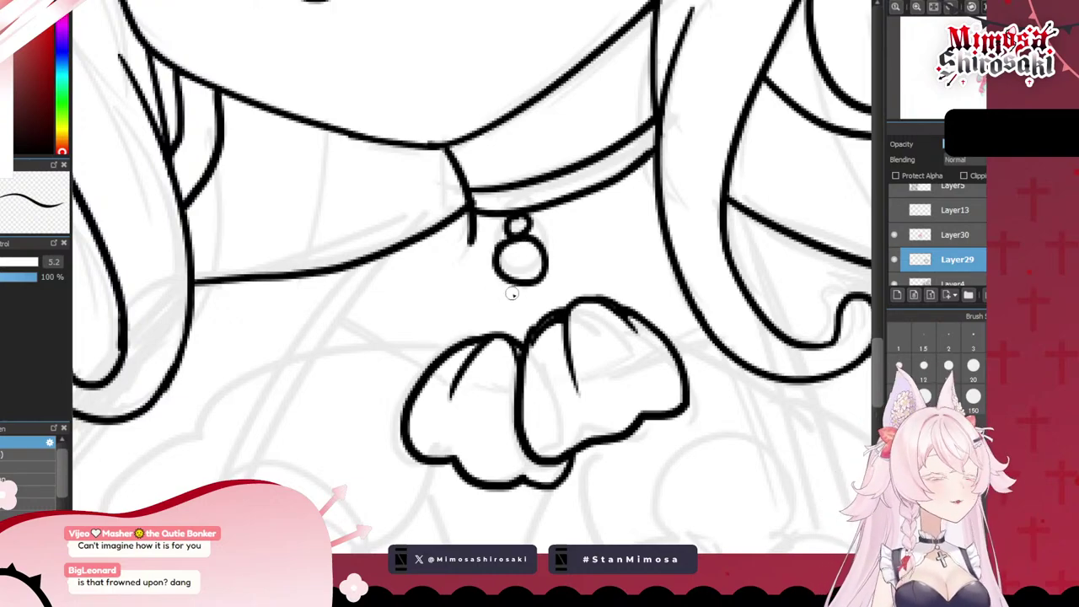
# - Ink two small beads linking the large choker bead to the top of the shell ornament
pyautogui.scroll(-5, 512, 293)
pyautogui.scroll(1, 489, 323)
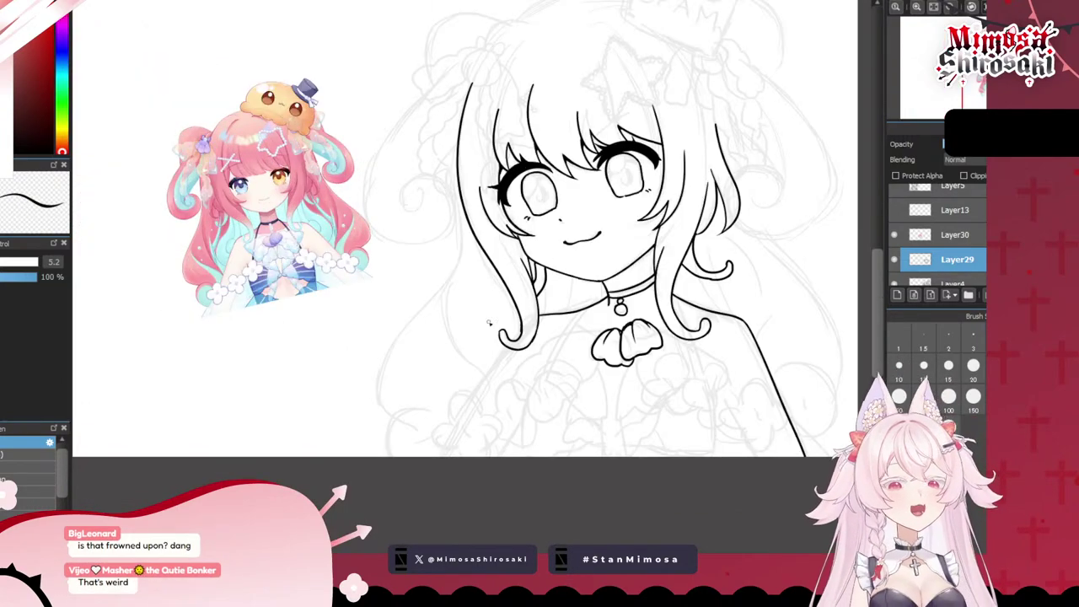
pyautogui.scroll(4, 489, 323)
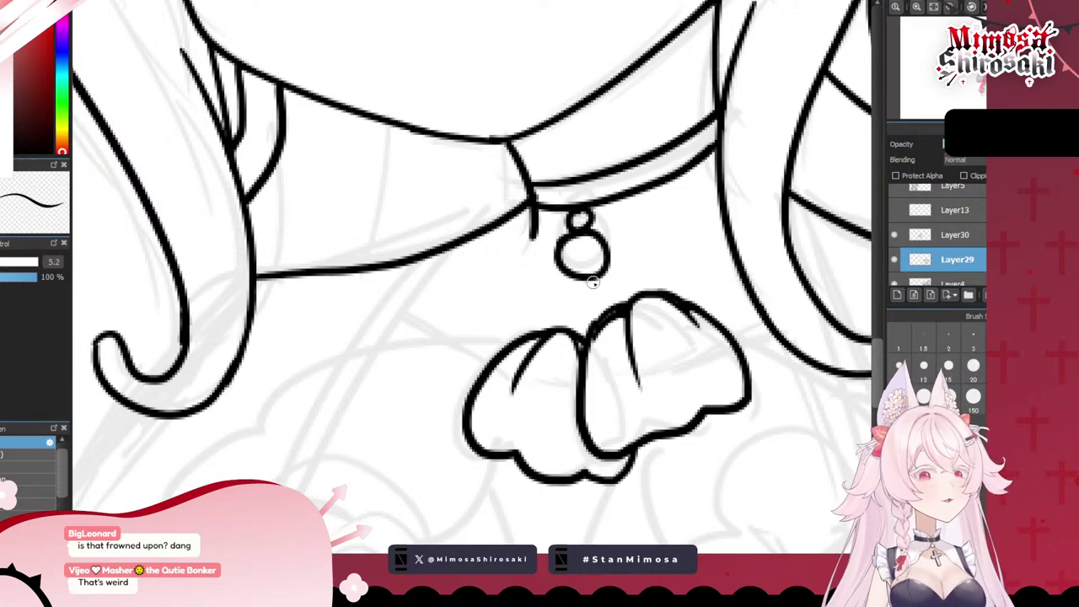
pyautogui.moveTo(592, 275)
pyautogui.mouseDown()
pyautogui.moveTo(575, 330)
pyautogui.moveTo(591, 307)
pyautogui.mouseUp()
pyautogui.hotkey('ctrl', 'z')
# - Ink the dress ruffle's curved top edge from the shell ornament outward toward the curled side lock nearer the reference image
pyautogui.scroll(-5, 582, 309)
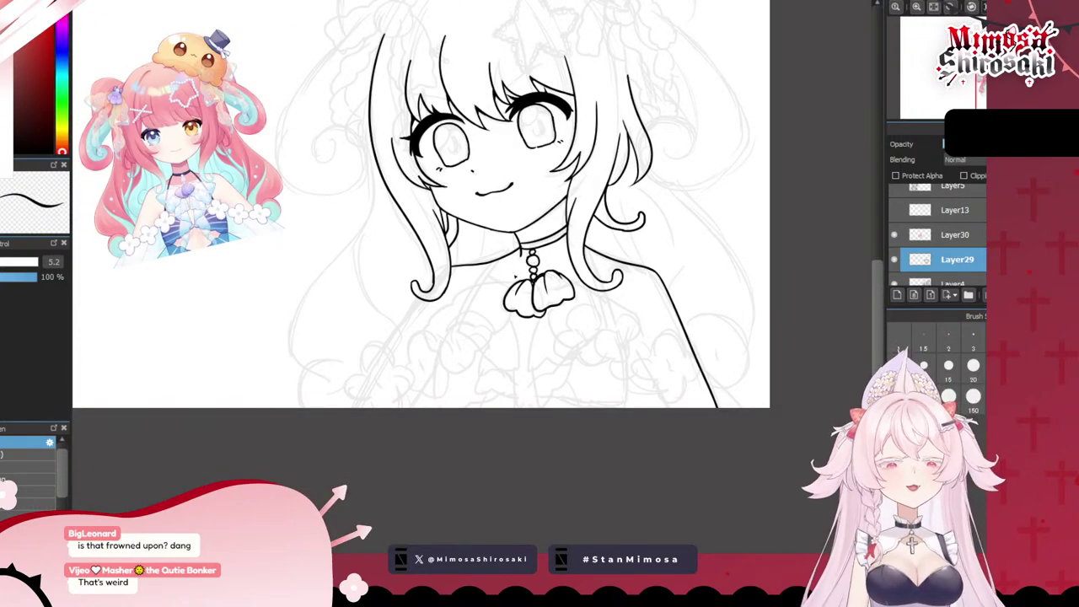
pyautogui.scroll(2, 519, 269)
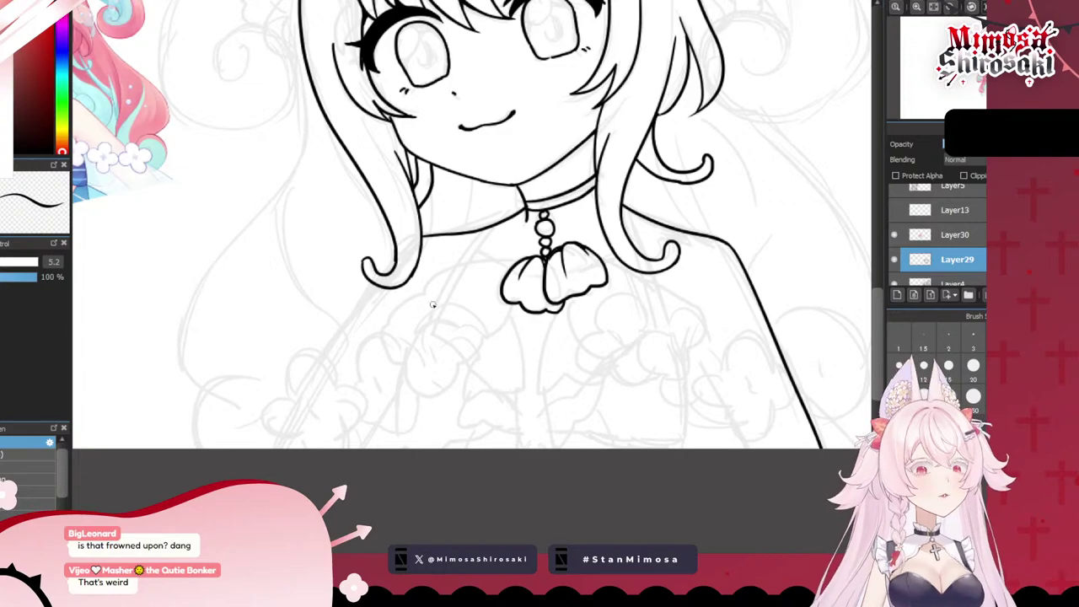
pyautogui.scroll(-3, 431, 305)
pyautogui.scroll(3, 415, 328)
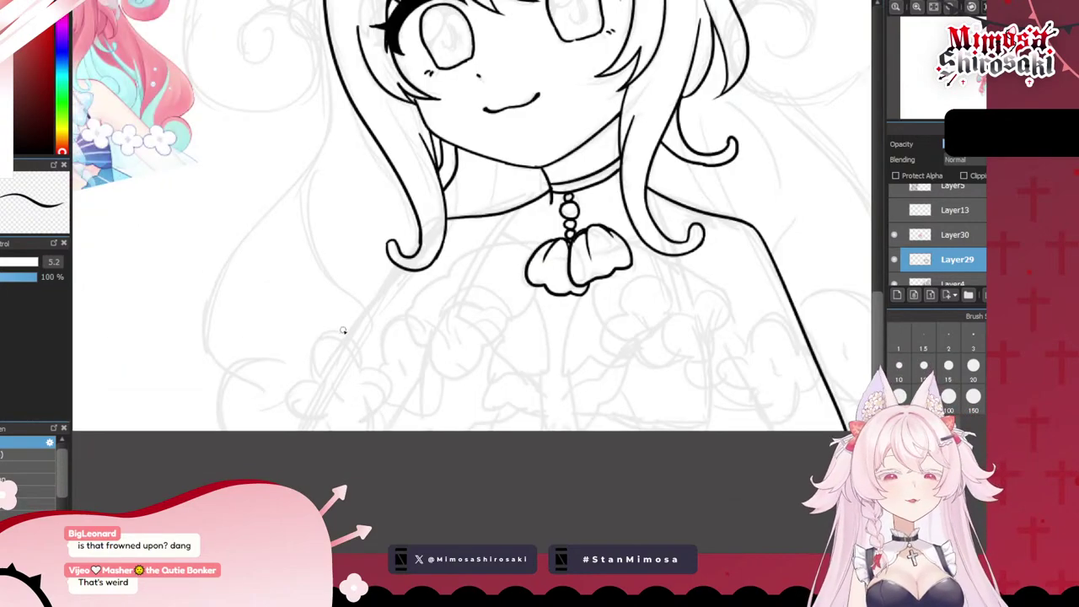
pyautogui.scroll(-1, 344, 332)
pyautogui.moveTo(448, 253); pyautogui.dragTo(587, 254)
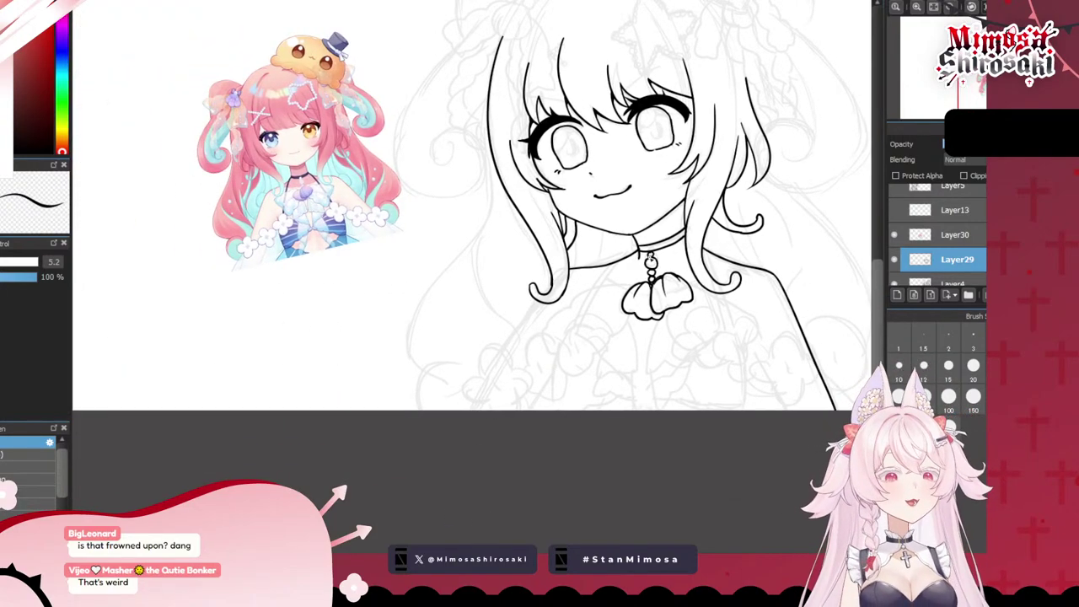
pyautogui.scroll(2, 645, 260)
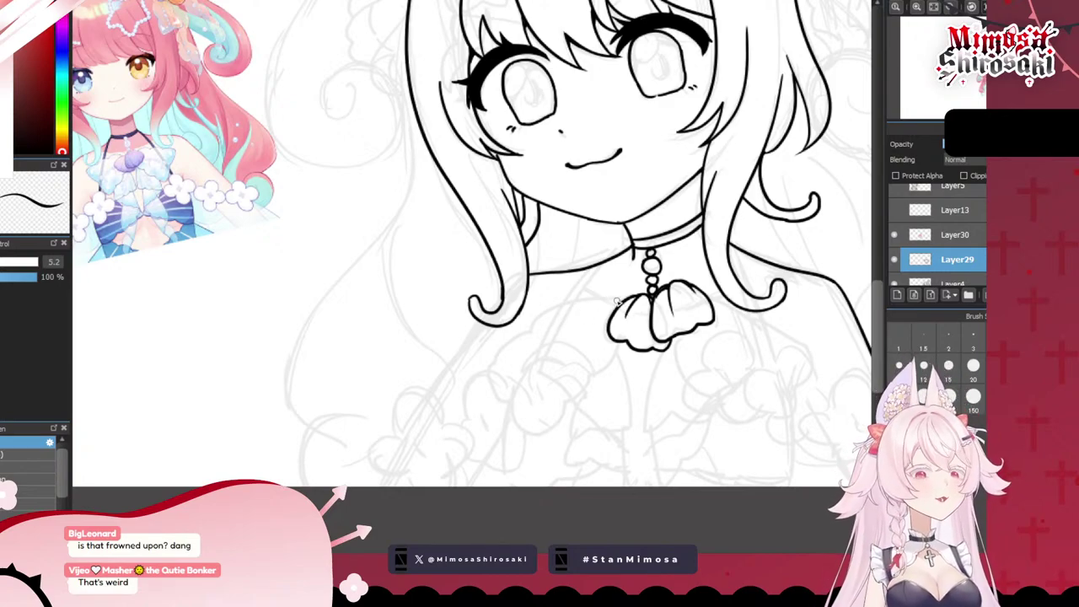
pyautogui.moveTo(616, 301)
pyautogui.mouseDown()
pyautogui.moveTo(539, 328)
pyautogui.moveTo(495, 368)
pyautogui.moveTo(498, 404)
pyautogui.mouseUp()
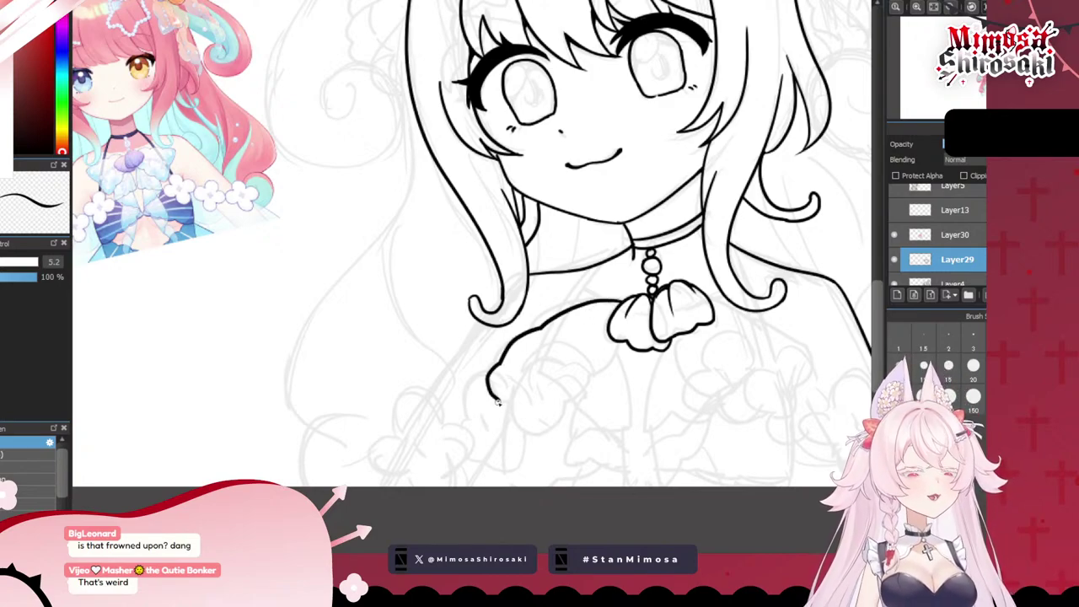
pyautogui.scroll(2, 702, 310)
pyautogui.hotkey('ctrl', 'z')
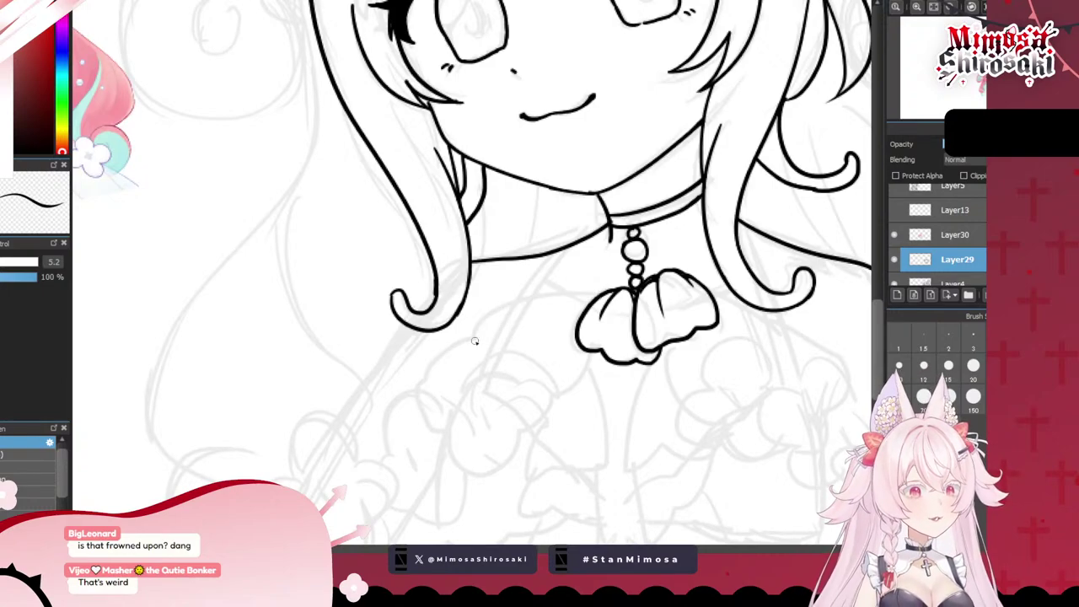
pyautogui.moveTo(475, 340)
pyautogui.mouseDown()
pyautogui.moveTo(524, 300)
pyautogui.moveTo(599, 295)
pyautogui.mouseUp()
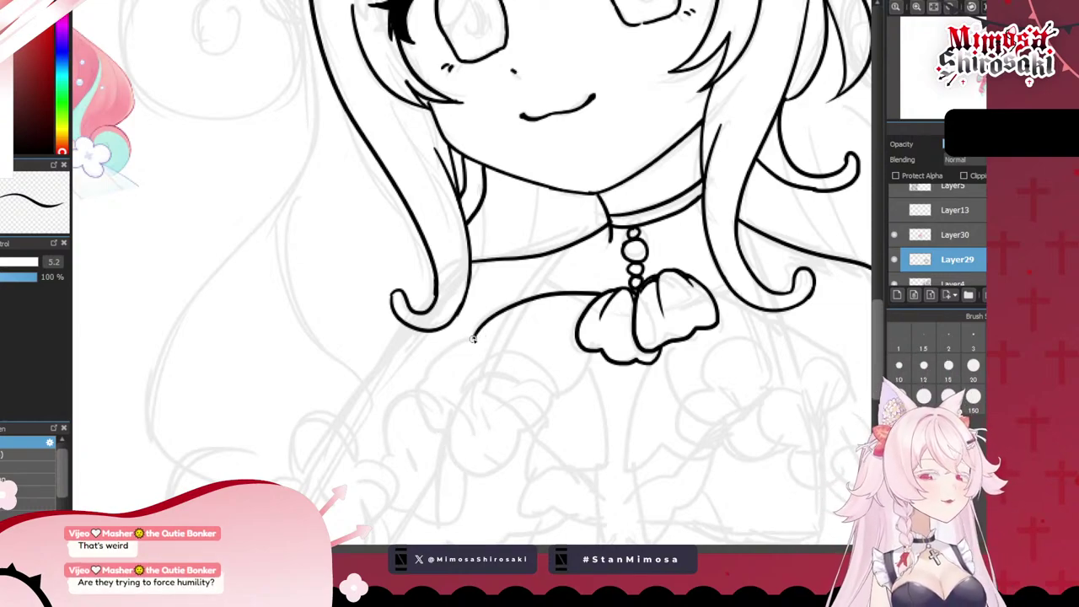
# - Ink the scalloped outer and lower edges of the chest ruffle nearer the reference image, closing the outline back at the shell ornament
pyautogui.moveTo(473, 338)
pyautogui.mouseDown()
pyautogui.moveTo(423, 391)
pyautogui.moveTo(453, 440)
pyautogui.moveTo(495, 467)
pyautogui.moveTo(594, 353)
pyautogui.mouseUp()
pyautogui.scroll(-3, 595, 357)
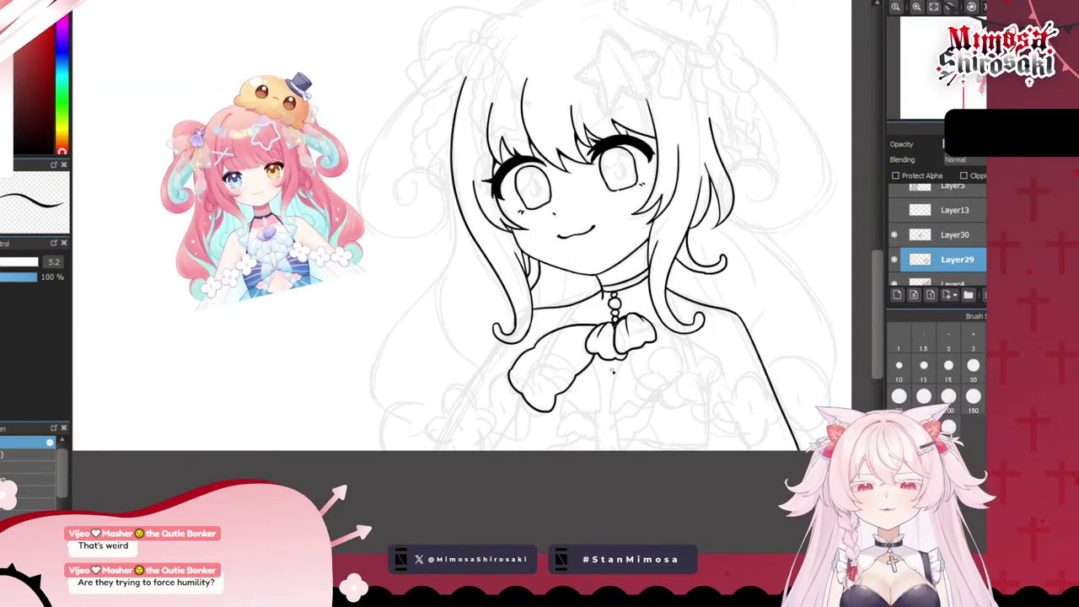
pyautogui.scroll(2, 643, 367)
pyautogui.scroll(-3, 650, 364)
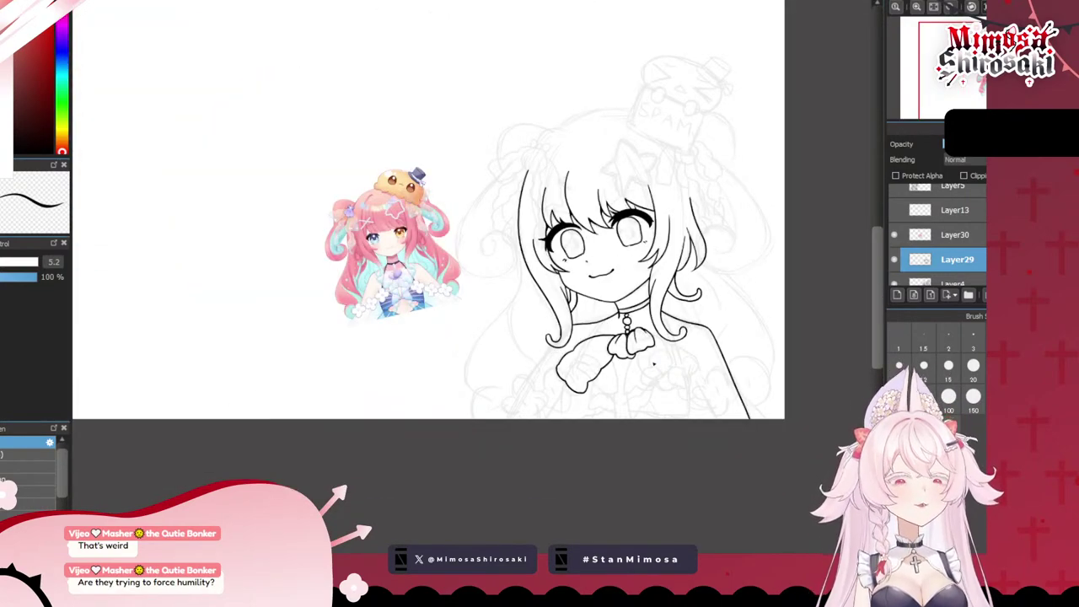
pyautogui.scroll(1, 653, 365)
pyautogui.scroll(2, 659, 372)
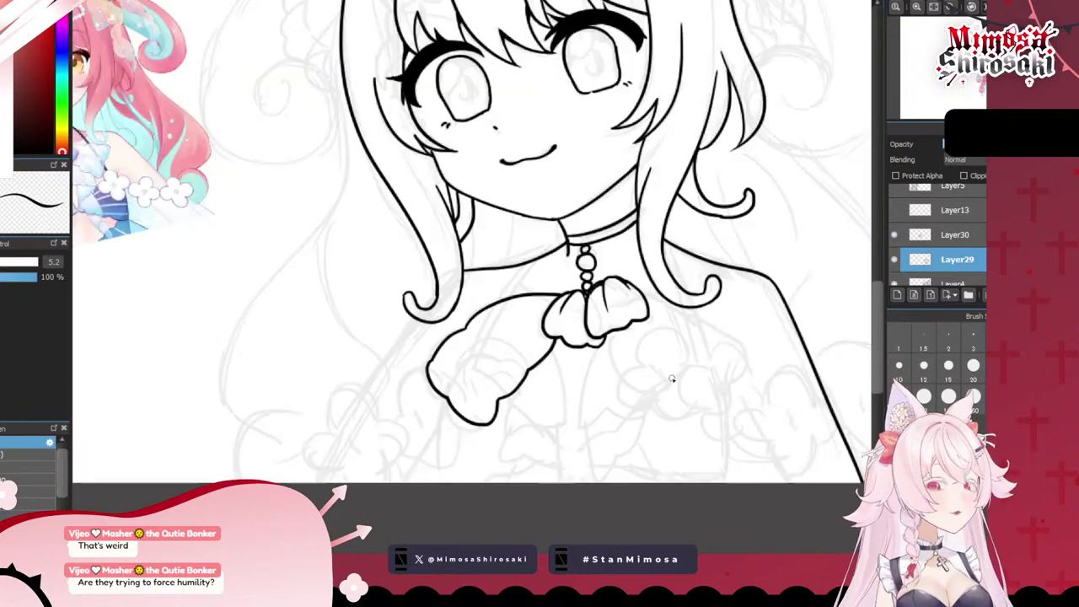
pyautogui.scroll(-2, 675, 375)
pyautogui.scroll(3, 691, 380)
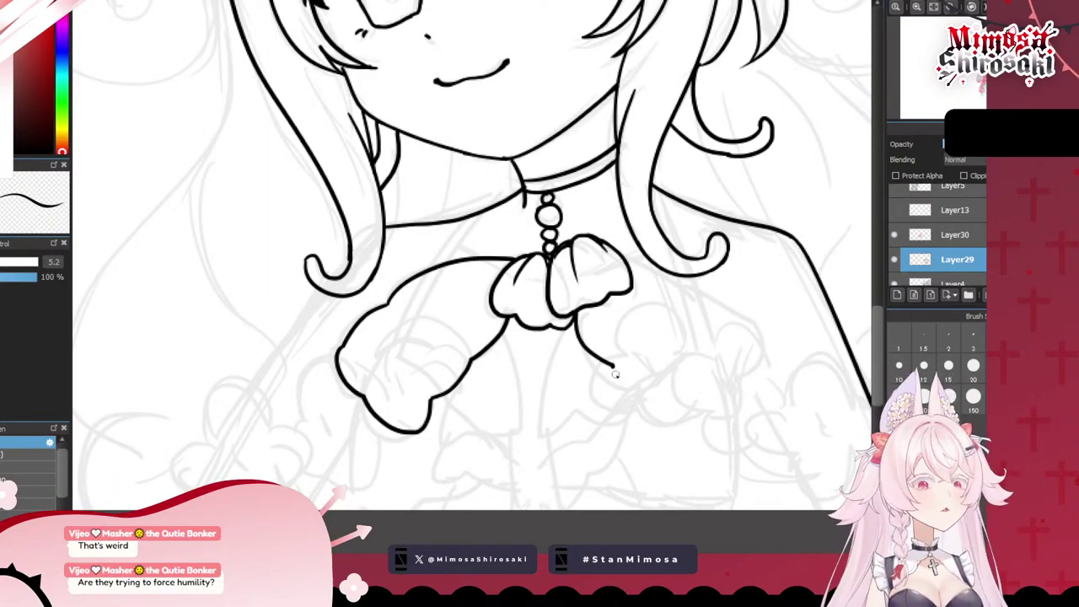
pyautogui.moveTo(580, 328)
pyautogui.mouseDown()
pyautogui.moveTo(670, 416)
pyautogui.moveTo(609, 364)
pyautogui.moveTo(620, 388)
pyautogui.moveTo(685, 422)
pyautogui.mouseUp()
pyautogui.hotkey('ctrl', 'z')
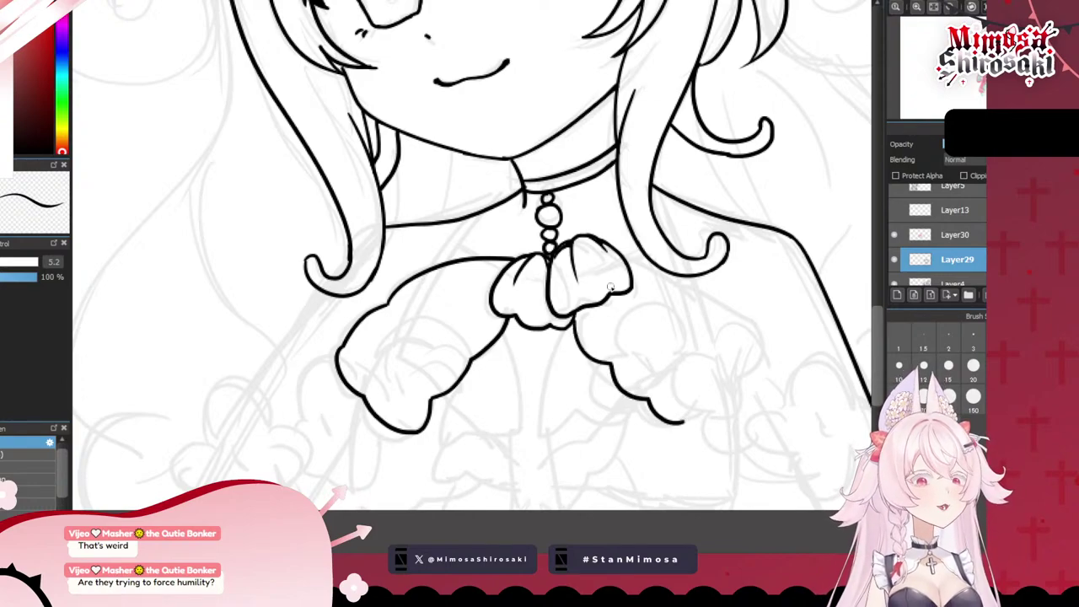
pyautogui.hotkey('ctrl', 'z')
# - Ink the opposite chest ruffle from its curved top edge around the scalloped lower edge back to the shell ornament
pyautogui.moveTo(620, 258)
pyautogui.mouseDown()
pyautogui.moveTo(671, 284)
pyautogui.moveTo(751, 361)
pyautogui.mouseUp()
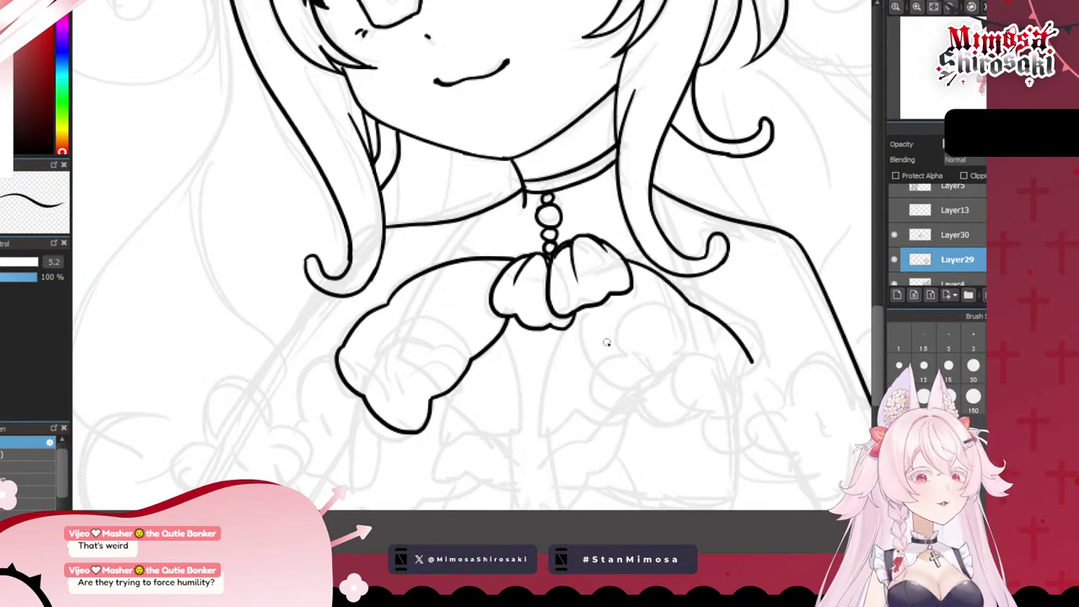
pyautogui.moveTo(586, 308)
pyautogui.mouseDown()
pyautogui.moveTo(635, 411)
pyautogui.moveTo(684, 432)
pyautogui.moveTo(743, 393)
pyautogui.moveTo(751, 364)
pyautogui.mouseUp()
pyautogui.scroll(-4, 738, 374)
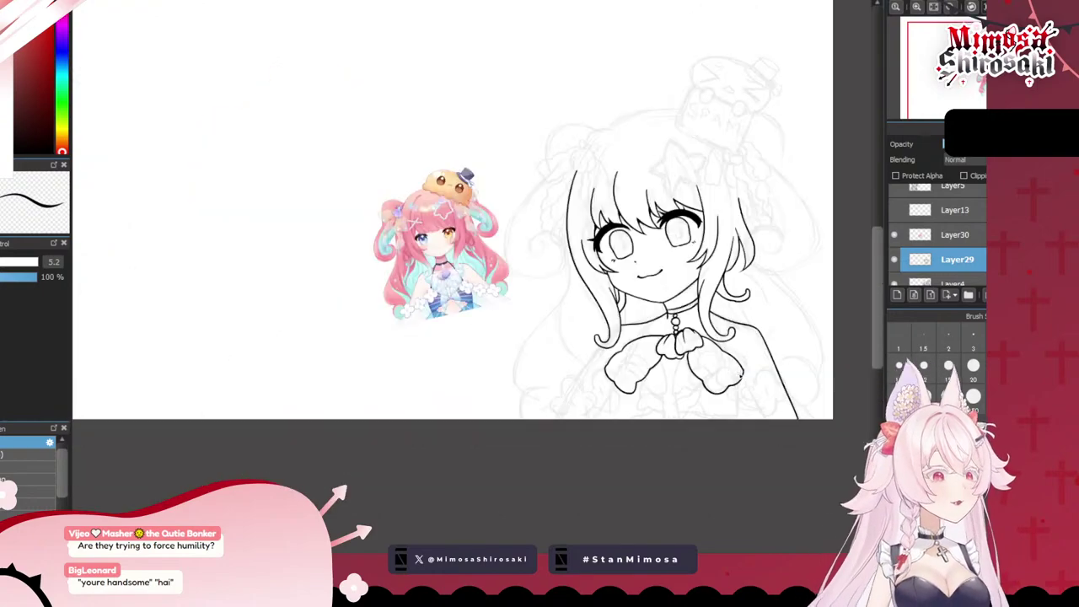
pyautogui.scroll(2, 766, 364)
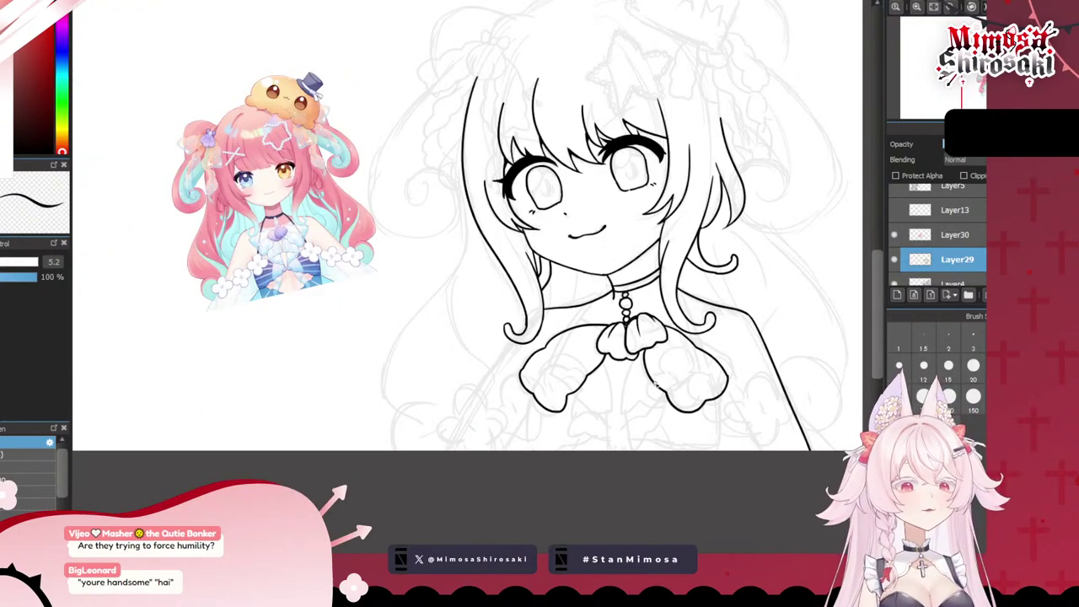
# - Ink two flared ruffle tails hanging below the shell ornament, one on each side of the dress's centre gap
pyautogui.scroll(3, 655, 385)
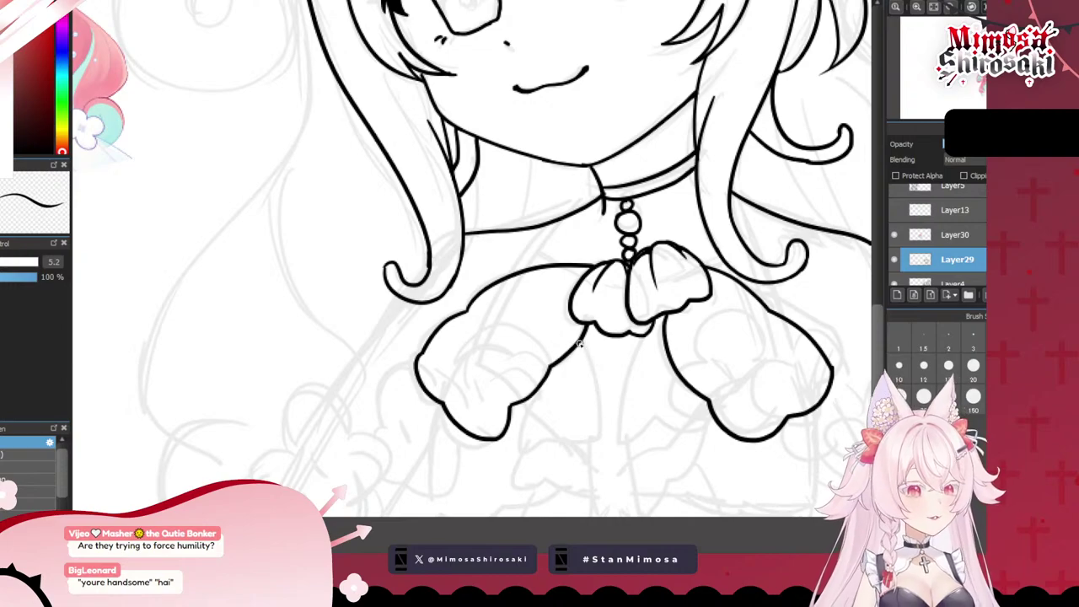
pyautogui.moveTo(582, 341); pyautogui.dragTo(597, 431)
pyautogui.moveTo(531, 396)
pyautogui.mouseDown()
pyautogui.moveTo(514, 452)
pyautogui.moveTo(595, 437)
pyautogui.mouseUp()
pyautogui.moveTo(642, 336)
pyautogui.mouseDown()
pyautogui.moveTo(627, 391)
pyautogui.moveTo(631, 440)
pyautogui.moveTo(721, 435)
pyautogui.mouseUp()
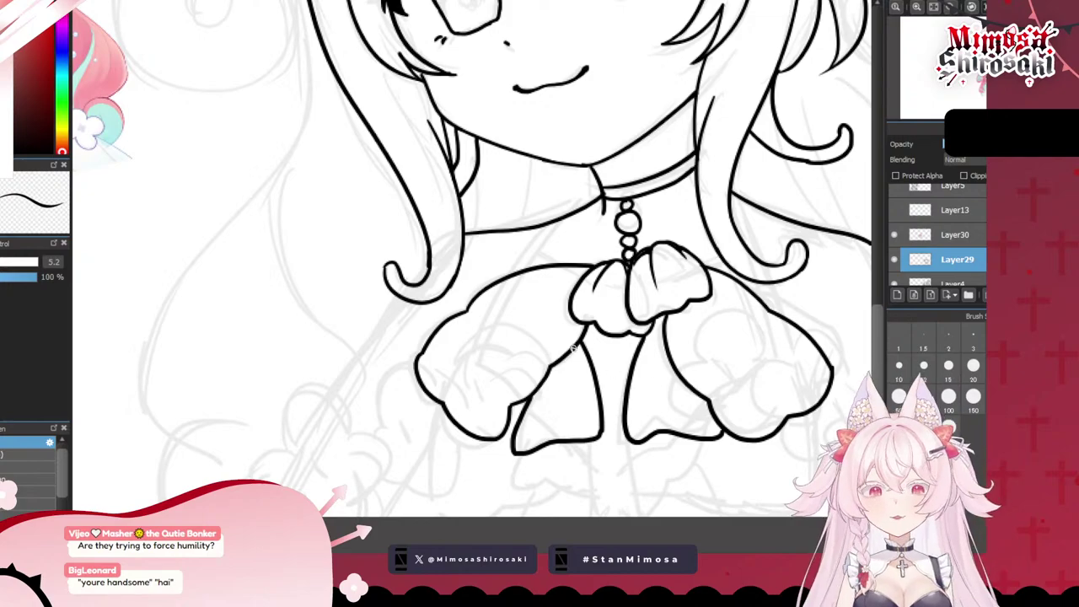
pyautogui.scroll(-2, 496, 308)
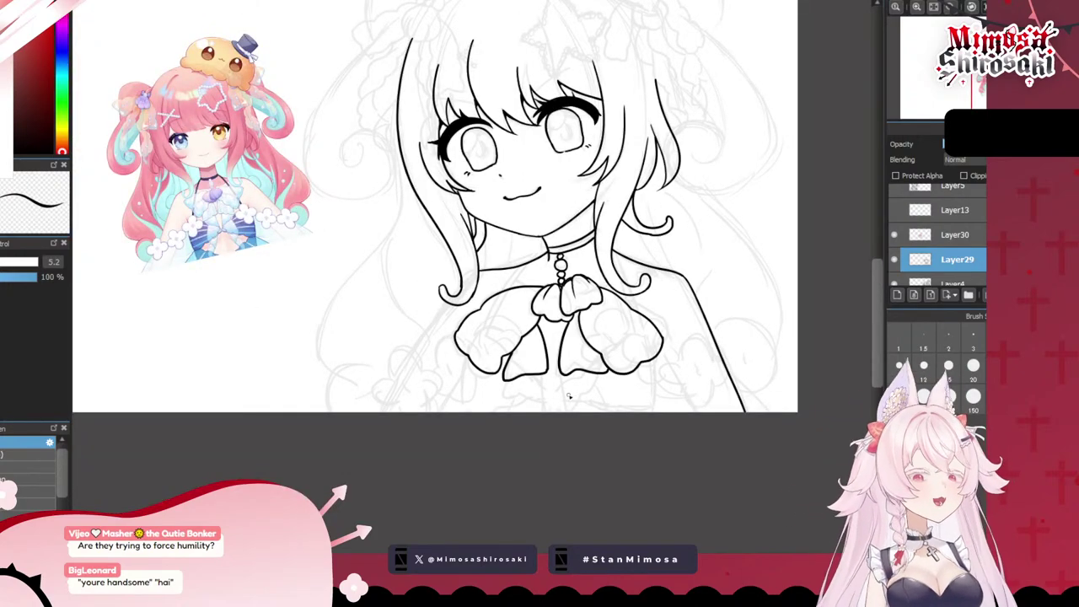
# - Ink a second tier of scalloped ruffles directly beneath the two flared tails
pyautogui.scroll(3, 528, 410)
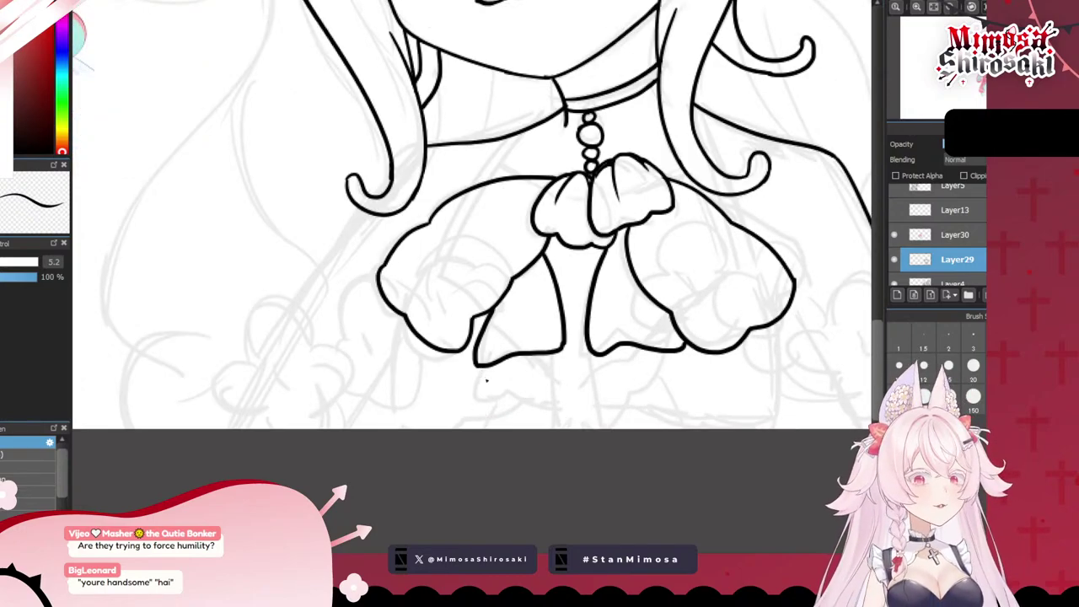
pyautogui.moveTo(477, 369)
pyautogui.mouseDown()
pyautogui.moveTo(497, 407)
pyautogui.moveTo(558, 424)
pyautogui.mouseUp()
pyautogui.moveTo(550, 353); pyautogui.dragTo(560, 425)
pyautogui.moveTo(601, 356)
pyautogui.mouseDown()
pyautogui.moveTo(609, 425)
pyautogui.moveTo(672, 392)
pyautogui.mouseUp()
pyautogui.scroll(-5, 657, 390)
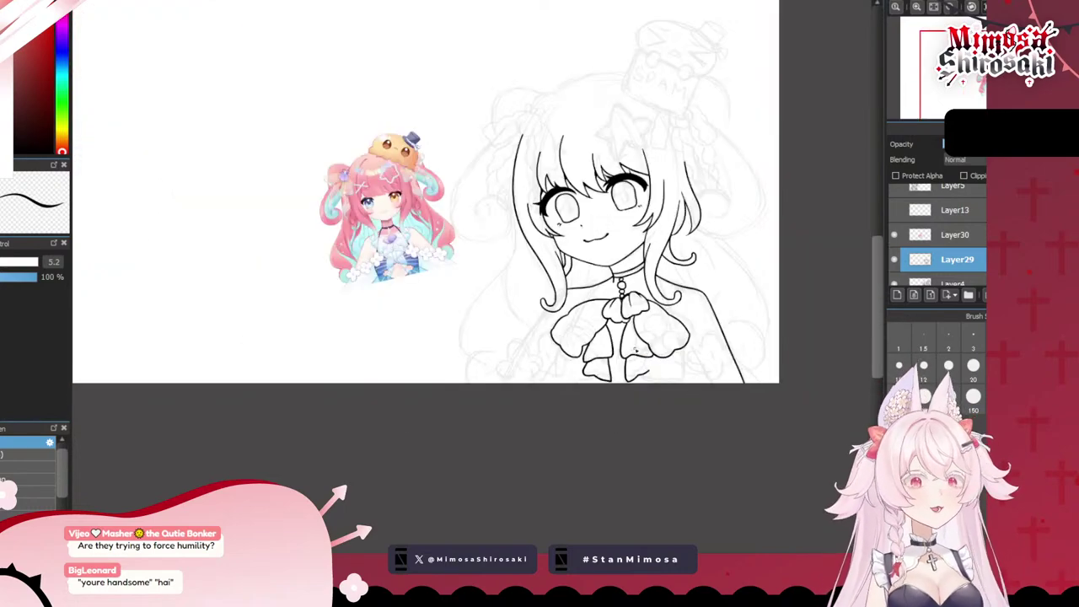
pyautogui.scroll(2, 666, 386)
pyautogui.scroll(3, 637, 377)
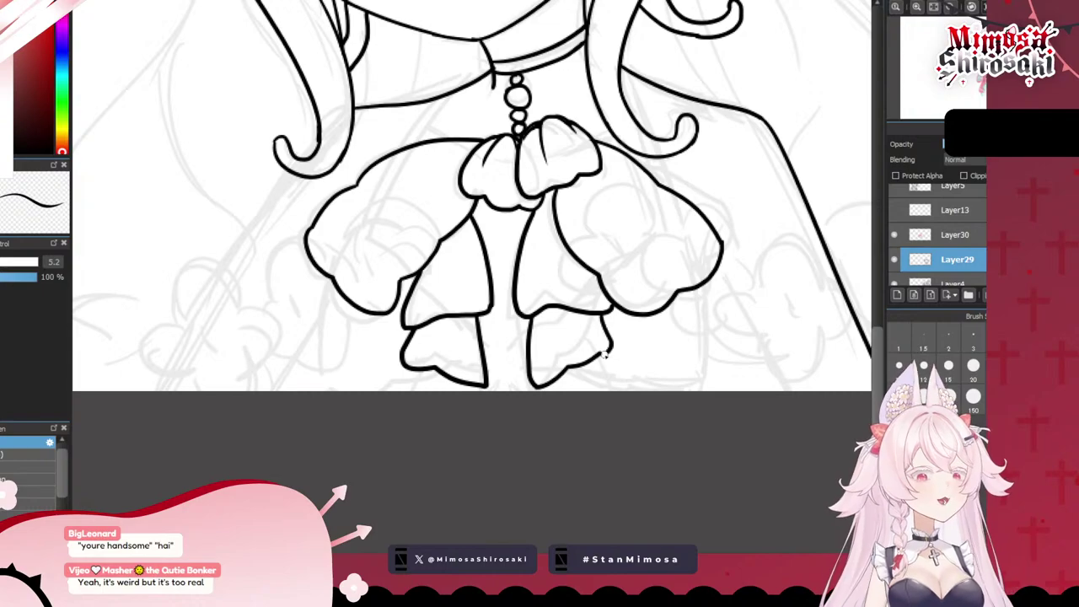
pyautogui.moveTo(604, 316)
pyautogui.mouseDown()
pyautogui.moveTo(610, 344)
pyautogui.moveTo(600, 359)
pyautogui.mouseUp()
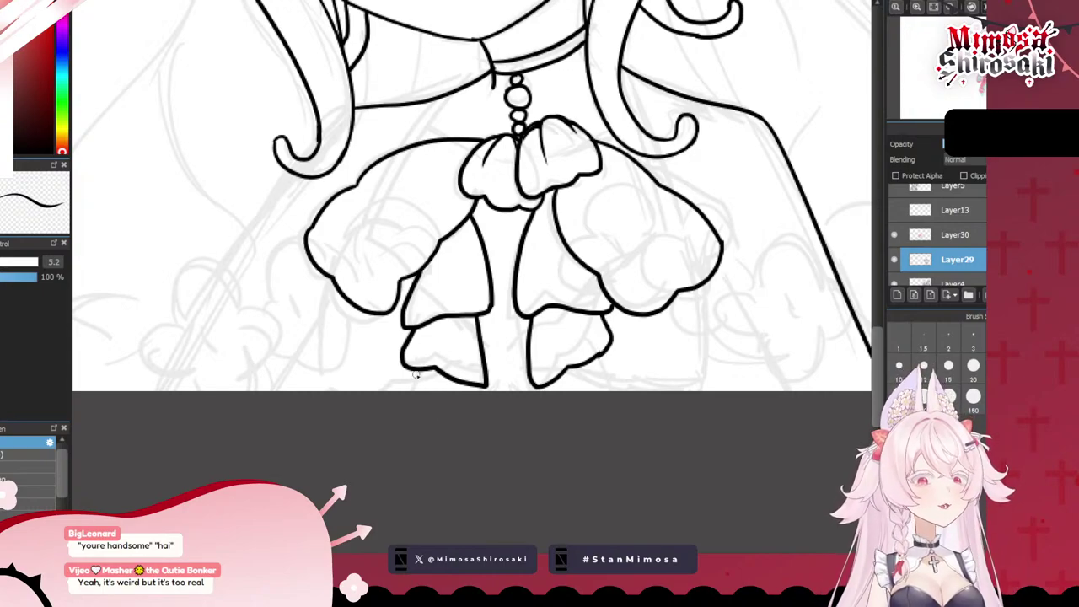
# - Ink the short side lines of the third ruffle tier, running from the second tier down to the canvas's lower edge
pyautogui.moveTo(414, 374); pyautogui.dragTo(401, 391)
pyautogui.moveTo(553, 382); pyautogui.dragTo(559, 410)
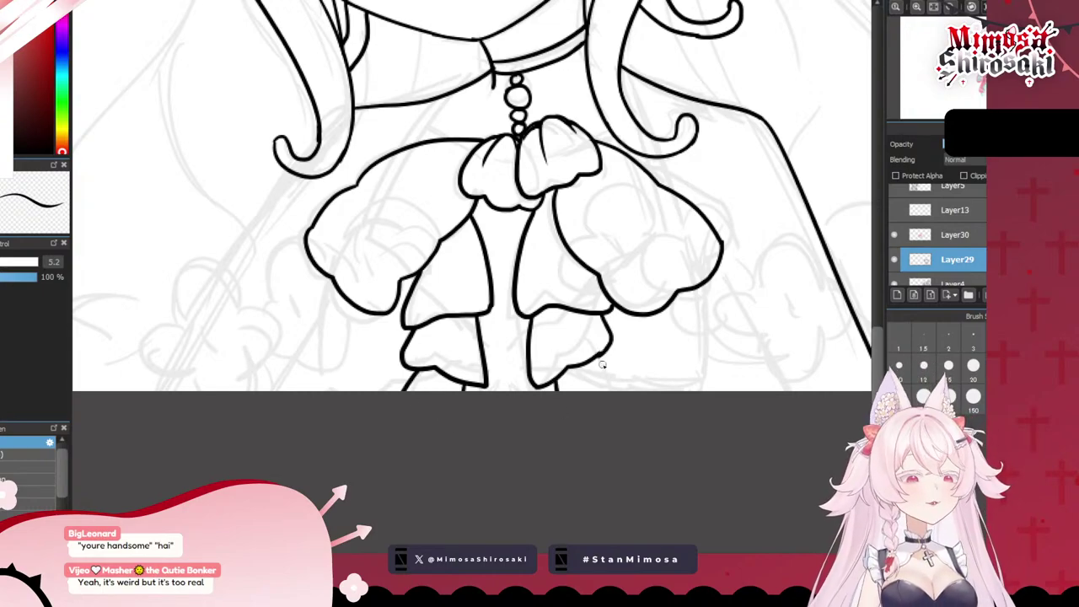
pyautogui.moveTo(605, 349); pyautogui.dragTo(642, 425)
# - Examine the reference character's dress and sleeve flowers and compare them with the inked line art
pyautogui.scroll(-3, 565, 320)
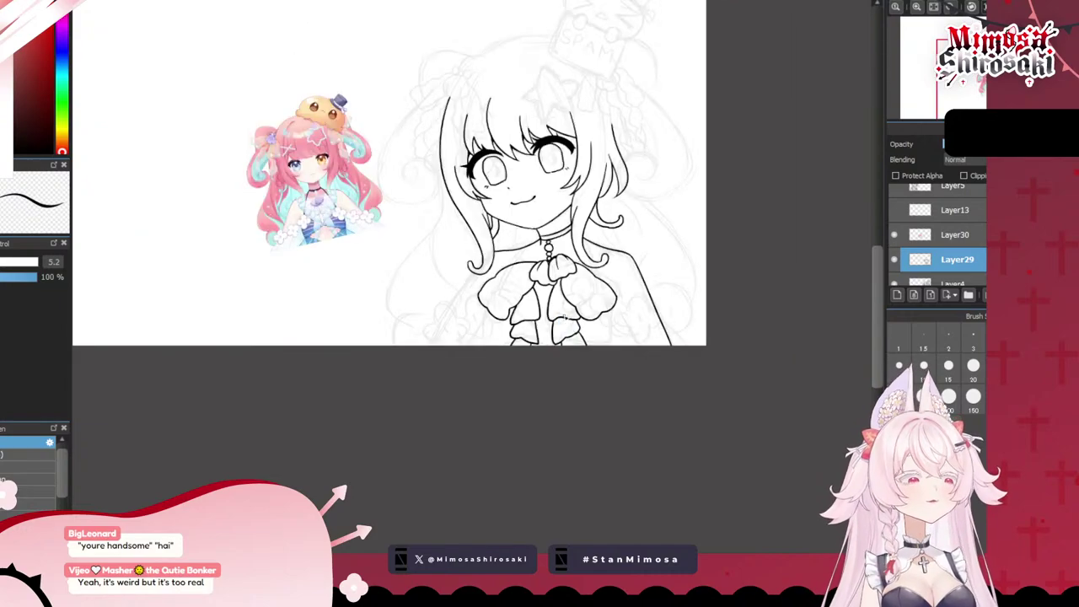
pyautogui.scroll(1, 547, 289)
pyautogui.scroll(-2, 547, 288)
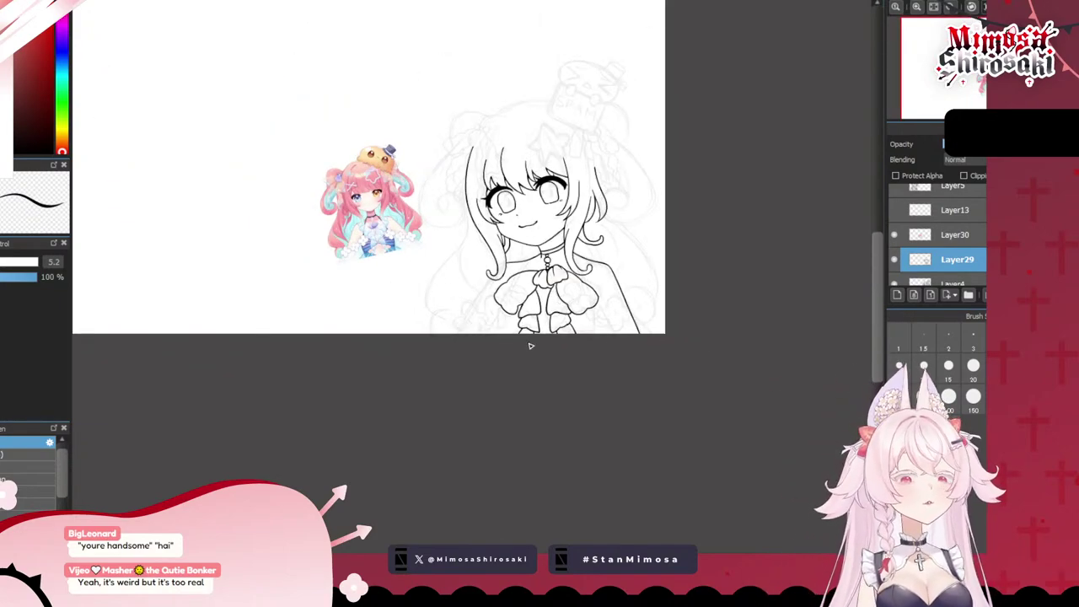
pyautogui.scroll(1, 531, 346)
pyautogui.scroll(5, 292, 217)
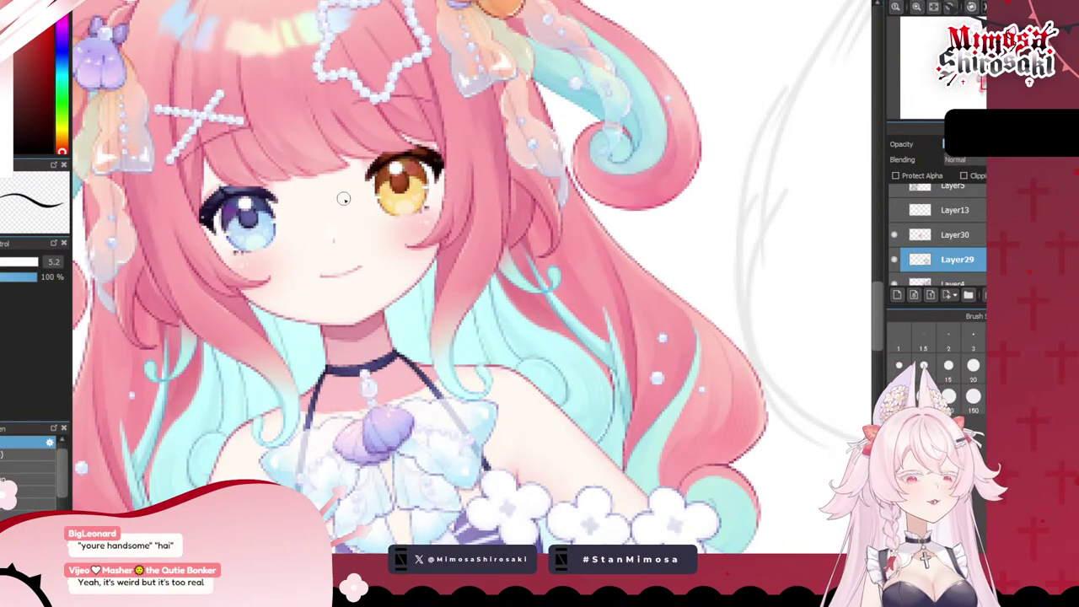
pyautogui.scroll(-6, 338, 238)
pyautogui.scroll(3, 680, 438)
pyautogui.scroll(-4, 680, 438)
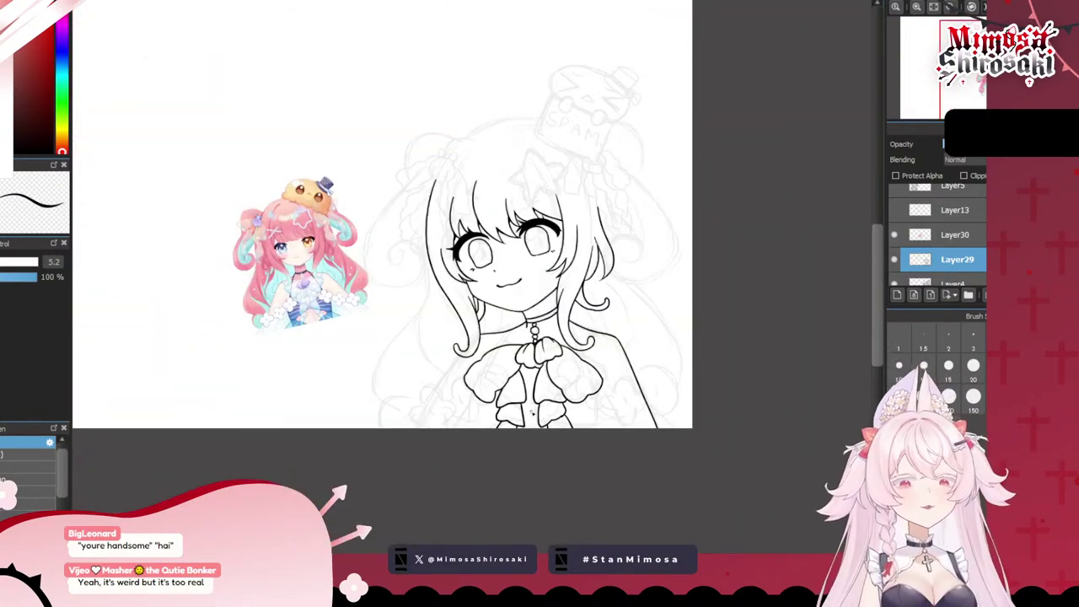
pyautogui.scroll(5, 485, 406)
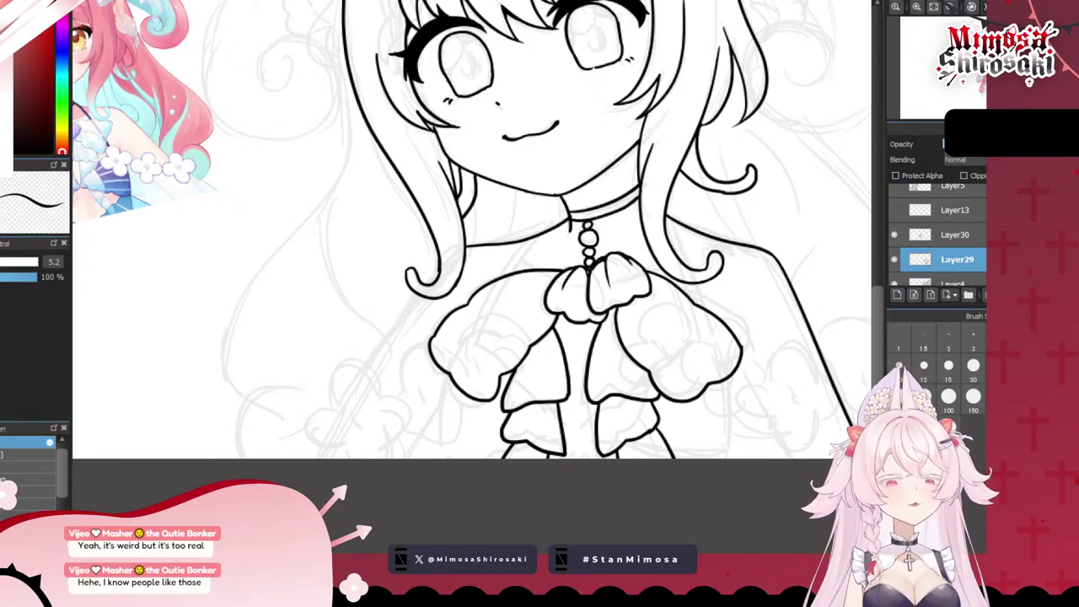
# - Try inking a large four-petal flower over the sleeve sketch at the canvas's lower edge
pyautogui.moveTo(512, 556); pyautogui.dragTo(430, 557)
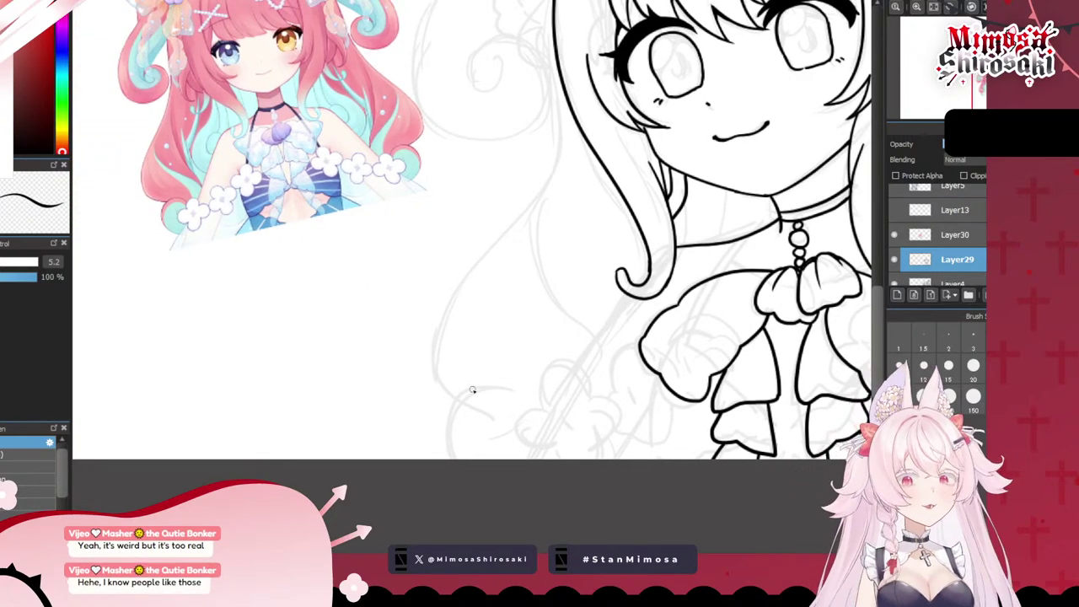
pyautogui.moveTo(540, 411)
pyautogui.mouseDown()
pyautogui.moveTo(511, 431)
pyautogui.moveTo(567, 463)
pyautogui.mouseUp()
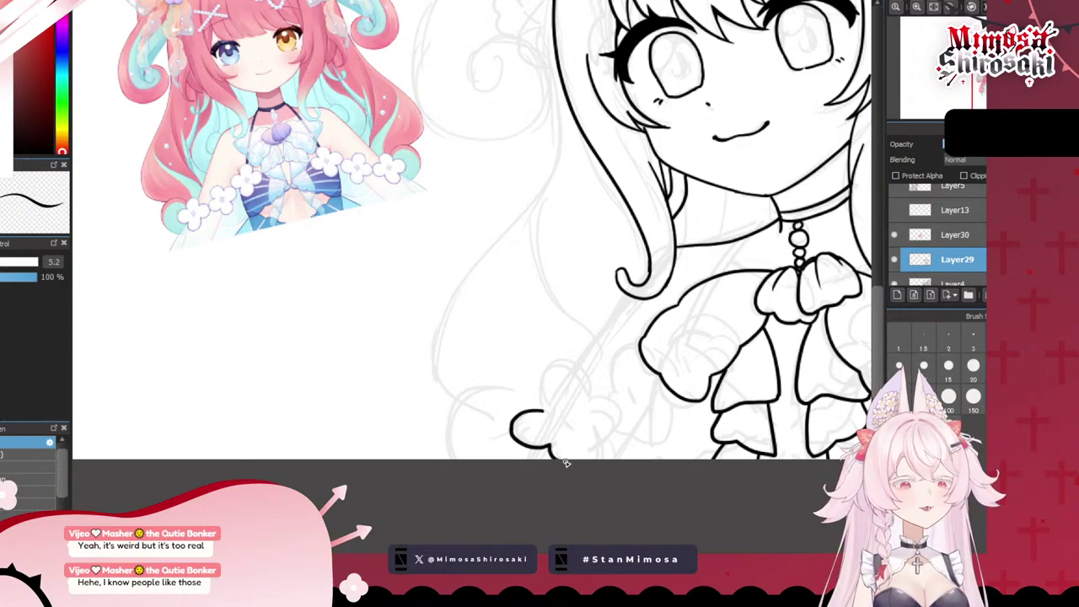
pyautogui.moveTo(542, 408)
pyautogui.mouseDown()
pyautogui.moveTo(546, 380)
pyautogui.moveTo(582, 393)
pyautogui.moveTo(583, 405)
pyautogui.moveTo(617, 405)
pyautogui.moveTo(602, 436)
pyautogui.mouseUp()
pyautogui.hotkey('ctrl', 'z')
pyautogui.moveTo(542, 411)
pyautogui.mouseDown()
pyautogui.moveTo(587, 386)
pyautogui.moveTo(592, 406)
pyautogui.moveTo(618, 415)
pyautogui.moveTo(603, 439)
pyautogui.moveTo(584, 440)
pyautogui.moveTo(538, 382)
pyautogui.moveTo(625, 420)
pyautogui.moveTo(605, 460)
pyautogui.mouseUp()
pyautogui.hotkey('ctrl', 'z')
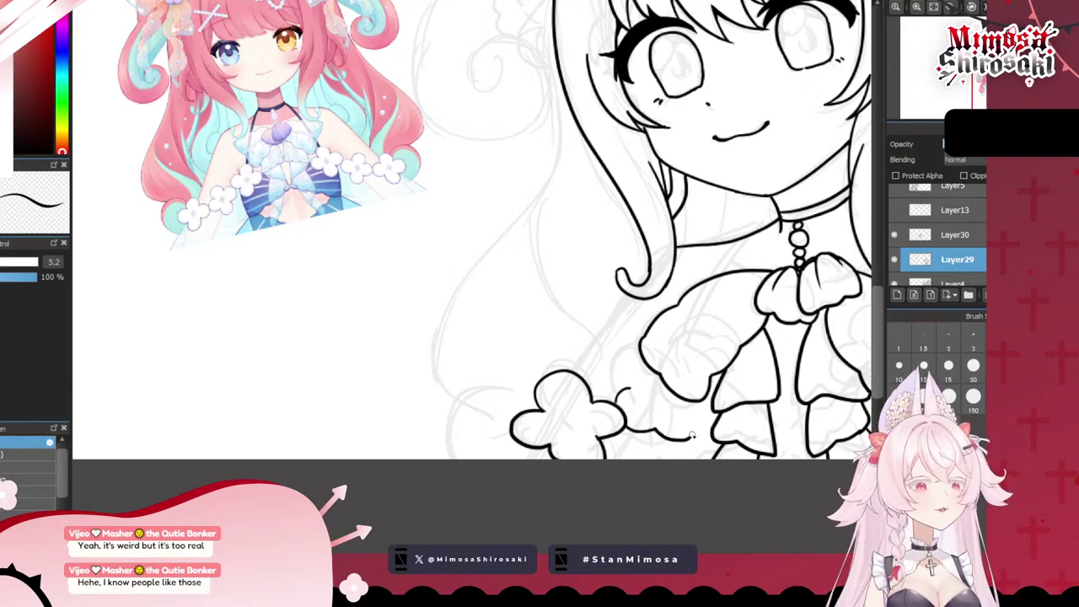
# - Try inking a second flower's petals between the large sleeve flower and the chest ruffle
pyautogui.moveTo(633, 388); pyautogui.dragTo(641, 352)
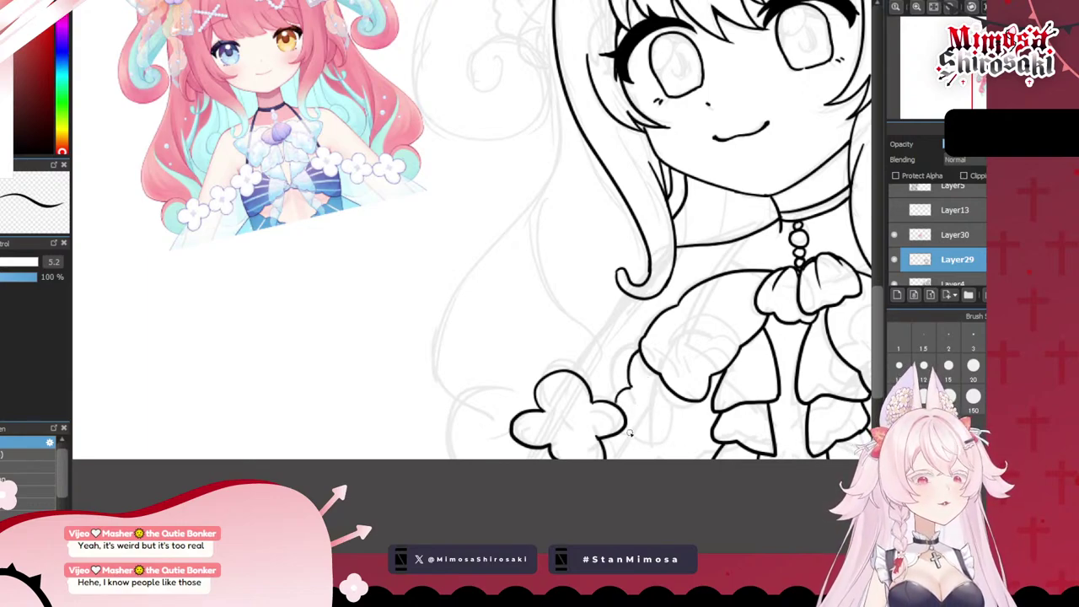
pyautogui.moveTo(620, 431)
pyautogui.mouseDown()
pyautogui.moveTo(658, 427)
pyautogui.moveTo(696, 444)
pyautogui.moveTo(700, 415)
pyautogui.moveTo(656, 430)
pyautogui.moveTo(696, 445)
pyautogui.moveTo(712, 397)
pyautogui.mouseUp()
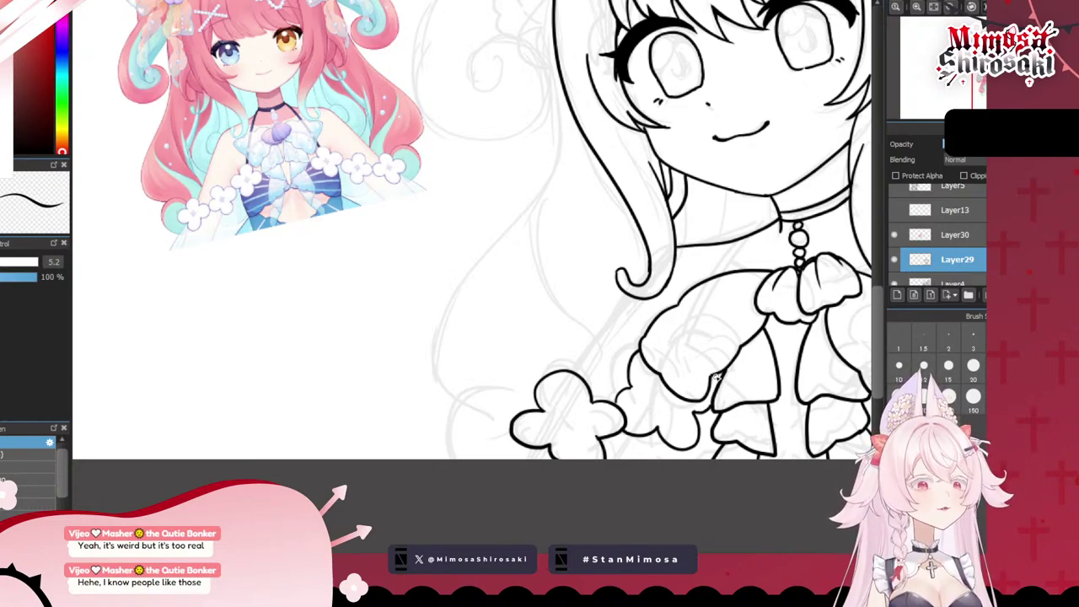
pyautogui.scroll(-3, 715, 381)
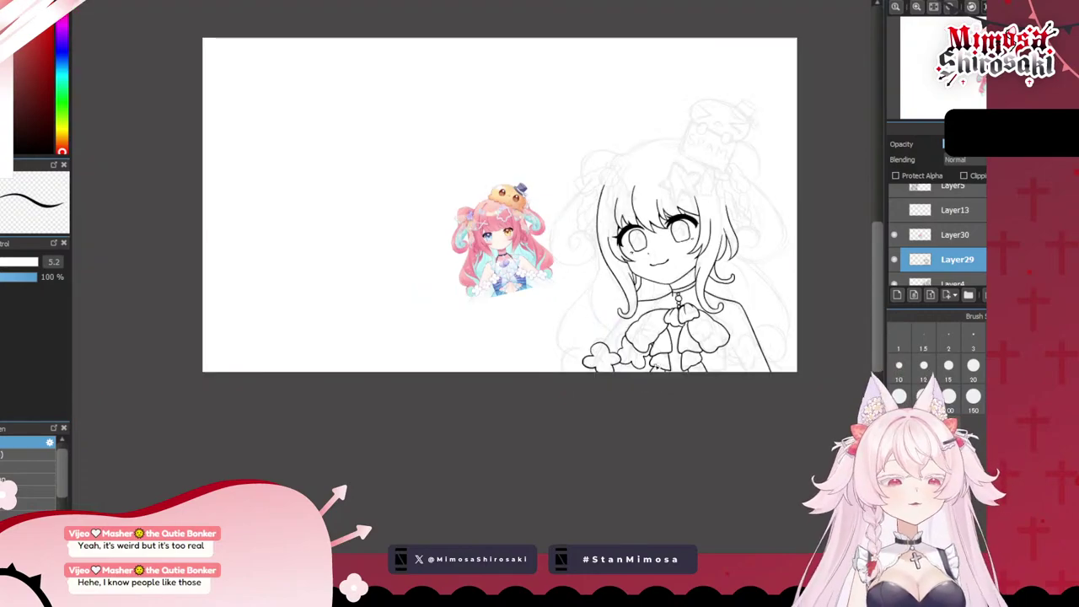
pyautogui.scroll(3, 662, 341)
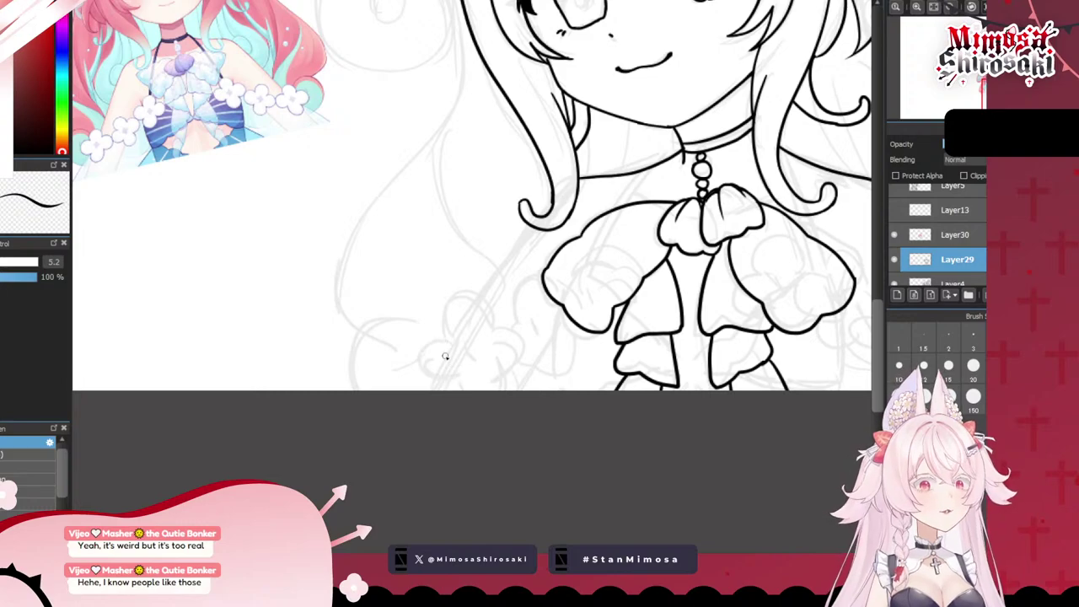
pyautogui.moveTo(447, 342)
pyautogui.mouseDown()
pyautogui.moveTo(426, 352)
pyautogui.moveTo(459, 380)
pyautogui.moveTo(421, 359)
pyautogui.moveTo(457, 378)
pyautogui.moveTo(496, 380)
pyautogui.mouseUp()
pyautogui.hotkey('ctrl', 'z')
pyautogui.hotkey('ctrl', 'z')
pyautogui.hotkey('ctrl', 'z')
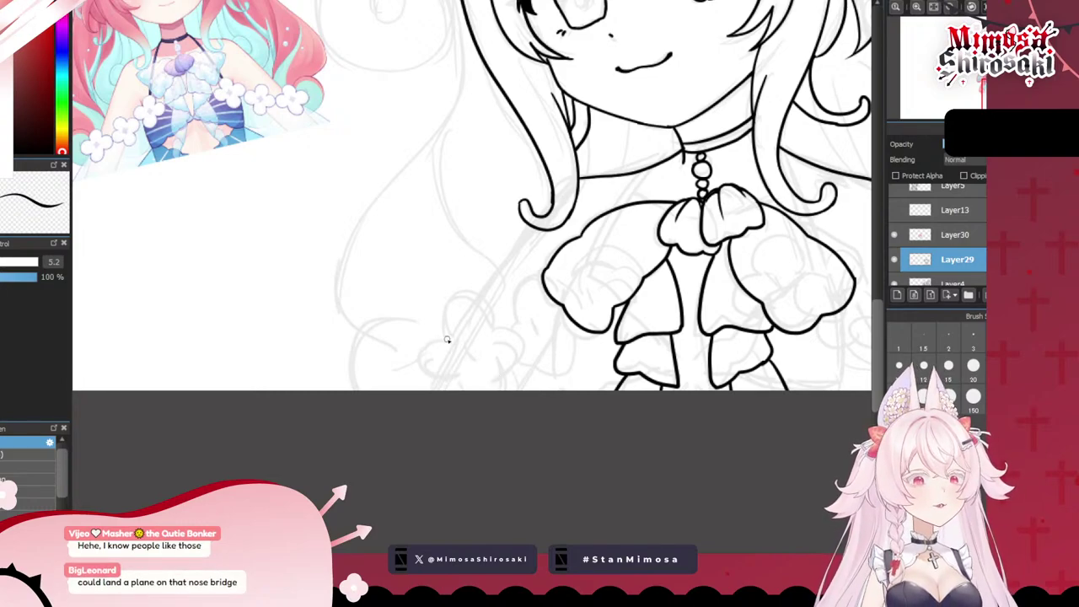
# - Ink two touching four-petal flowers with small centre dots along the sleeve, beside the chest ruffle nearer the reference image
pyautogui.scroll(2, 572, 359)
pyautogui.scroll(-1, 450, 343)
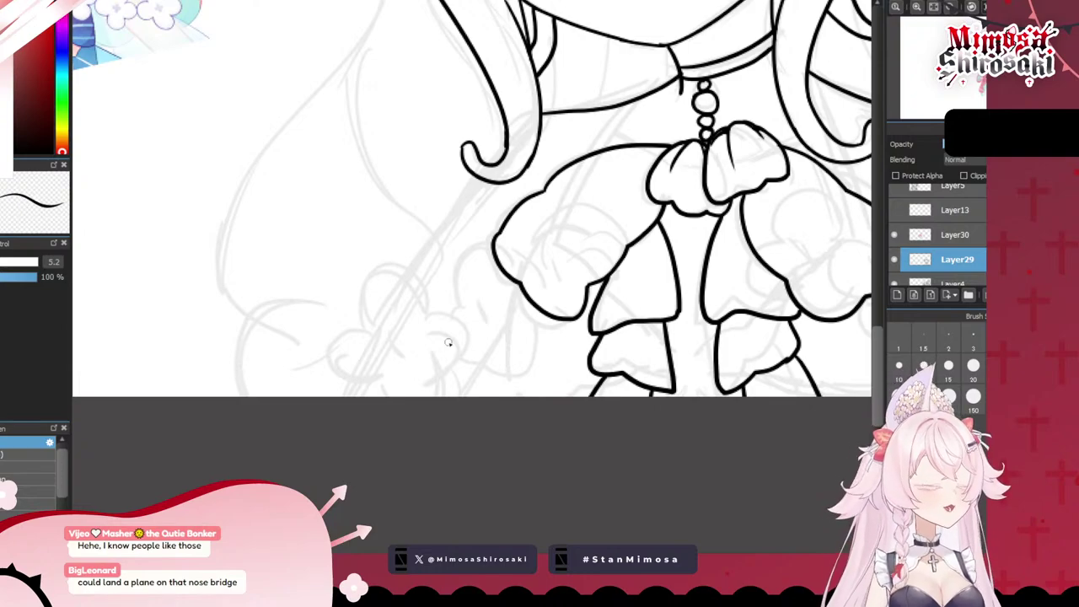
pyautogui.moveTo(364, 326)
pyautogui.mouseDown()
pyautogui.moveTo(414, 316)
pyautogui.moveTo(360, 293)
pyautogui.moveTo(410, 326)
pyautogui.moveTo(357, 318)
pyautogui.moveTo(409, 320)
pyautogui.moveTo(351, 331)
pyautogui.moveTo(384, 384)
pyautogui.moveTo(430, 356)
pyautogui.moveTo(417, 322)
pyautogui.moveTo(441, 331)
pyautogui.moveTo(450, 315)
pyautogui.moveTo(445, 345)
pyautogui.moveTo(472, 346)
pyautogui.moveTo(486, 367)
pyautogui.moveTo(510, 339)
pyautogui.moveTo(521, 342)
pyautogui.moveTo(524, 304)
pyautogui.moveTo(508, 304)
pyautogui.moveTo(489, 272)
pyautogui.moveTo(467, 298)
pyautogui.moveTo(473, 308)
pyautogui.moveTo(446, 320)
pyautogui.mouseUp()
pyautogui.hotkey('ctrl', 'z')
pyautogui.hotkey('ctrl', 'z')
pyautogui.hotkey('ctrl', 'z')
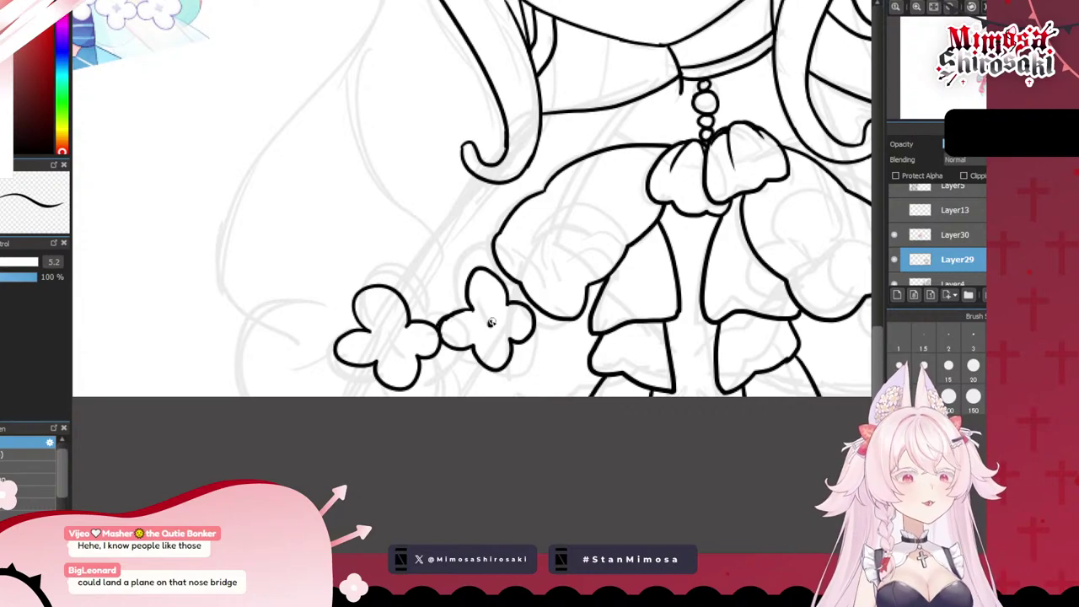
pyautogui.scroll(-5, 389, 343)
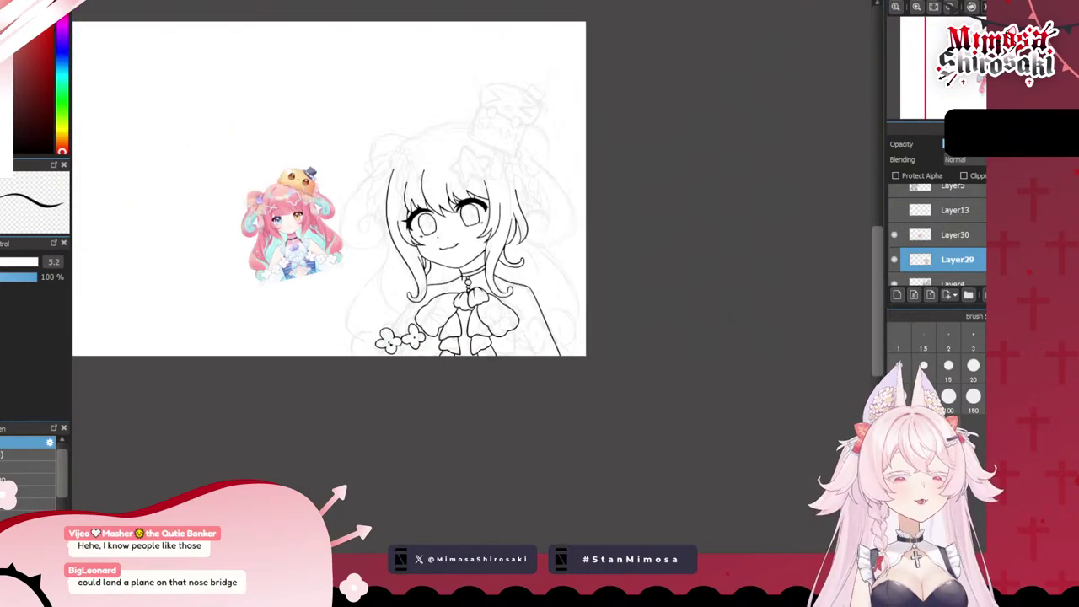
pyautogui.scroll(5, 444, 370)
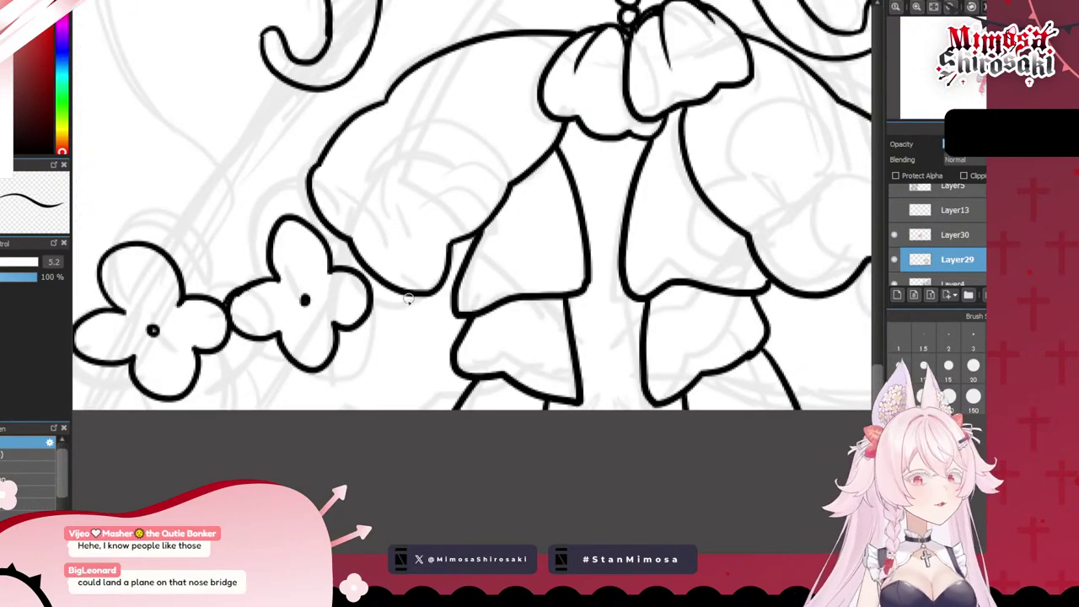
# - Ink the petal edges of a third flower peeking out beneath the chest ruffle, between the second flower and the ruffle tails
pyautogui.moveTo(362, 267)
pyautogui.mouseDown()
pyautogui.moveTo(371, 306)
pyautogui.moveTo(470, 331)
pyautogui.mouseUp()
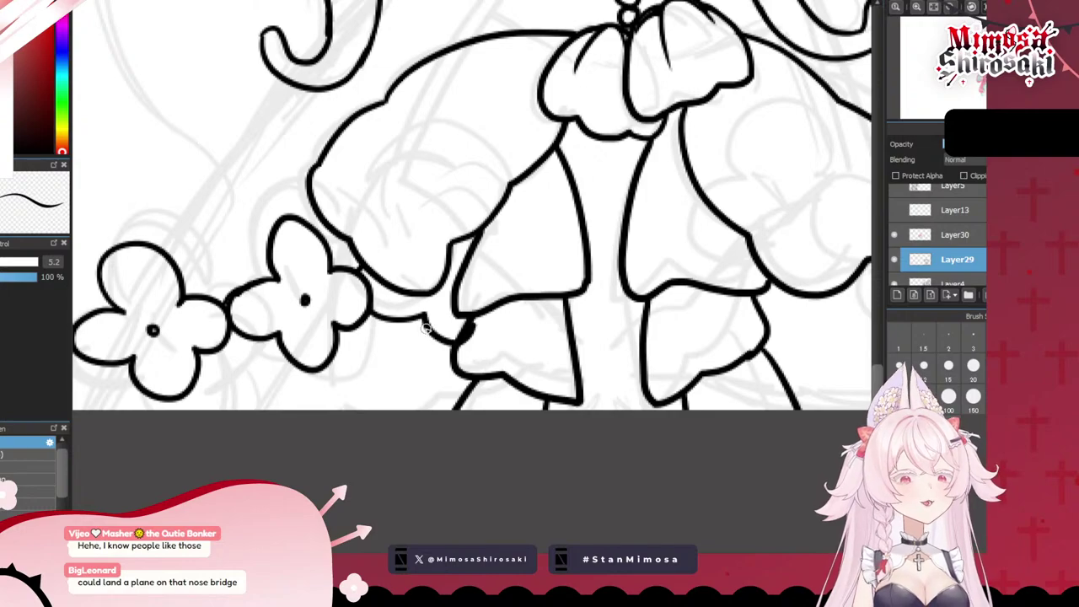
pyautogui.hotkey('ctrl', 'z')
pyautogui.moveTo(374, 316)
pyautogui.mouseDown()
pyautogui.moveTo(407, 319)
pyautogui.moveTo(421, 345)
pyautogui.moveTo(464, 320)
pyautogui.mouseUp()
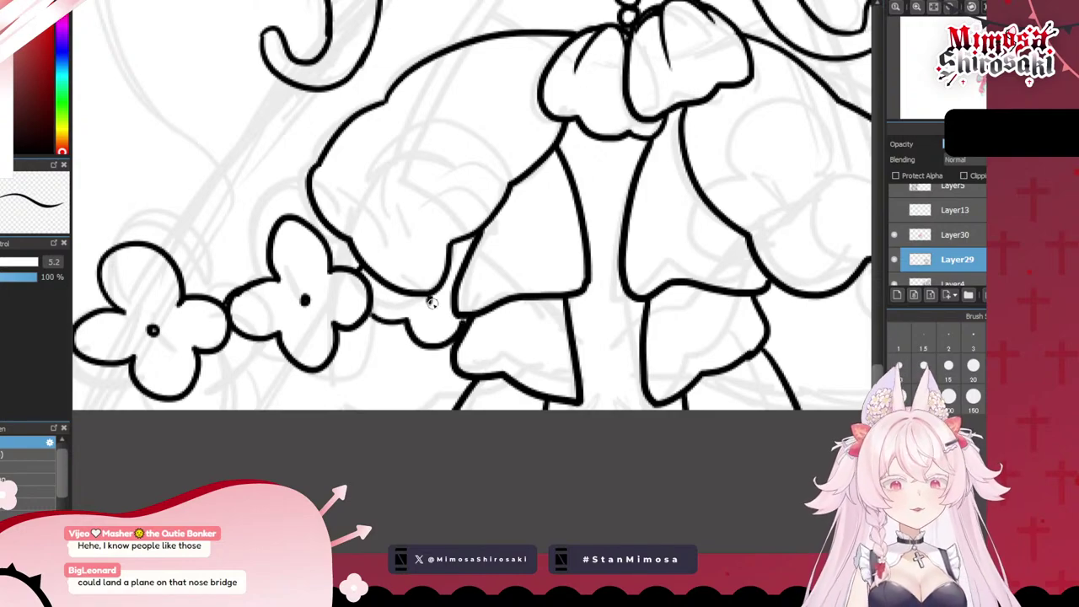
# - Add a small centre dot to the third flower peeking out beneath the chest ruffle
pyautogui.click(432, 299)
pyautogui.scroll(-5, 429, 301)
pyautogui.scroll(2, 337, 296)
pyautogui.scroll(-3, 286, 282)
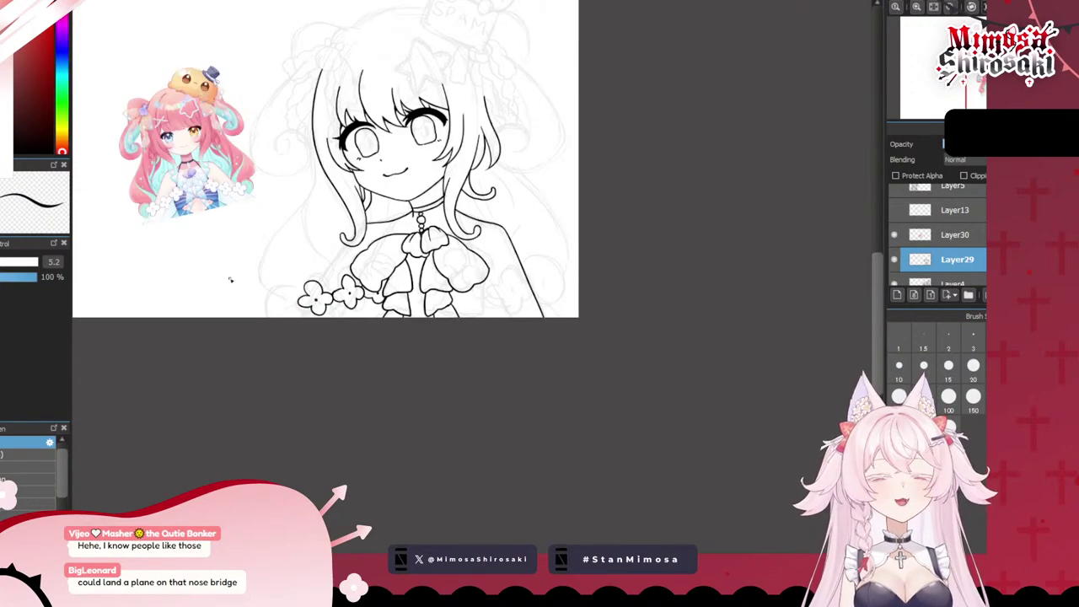
pyautogui.scroll(4, 217, 246)
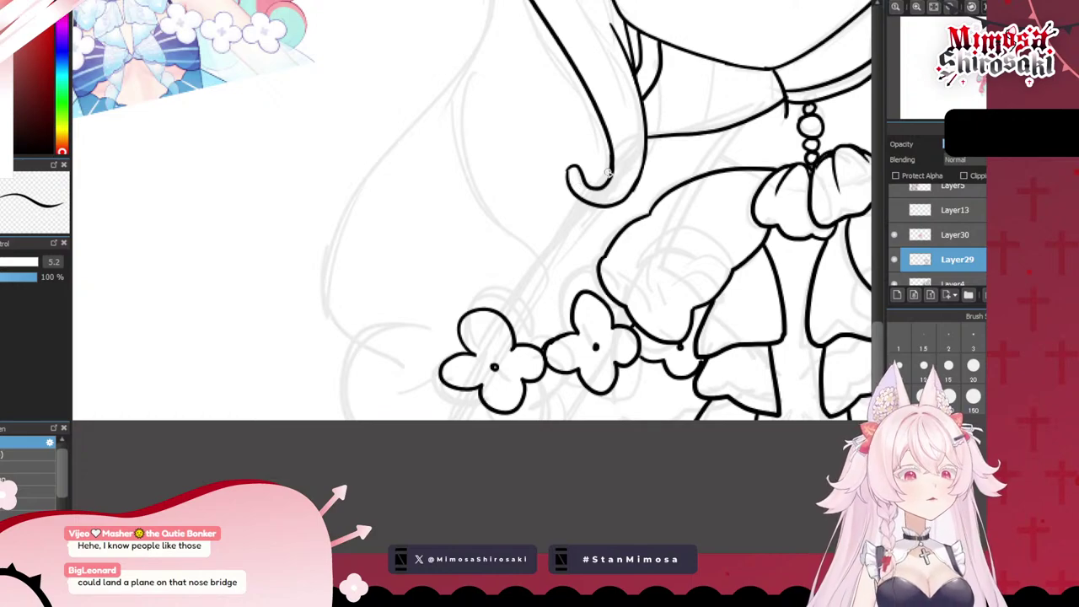
# - Try inking the outer arm line from the curled hair tip down to the large sleeve flower
pyautogui.moveTo(608, 173); pyautogui.dragTo(507, 315)
pyautogui.hotkey('ctrl', 'z')
pyautogui.hotkey('ctrl', 'z')
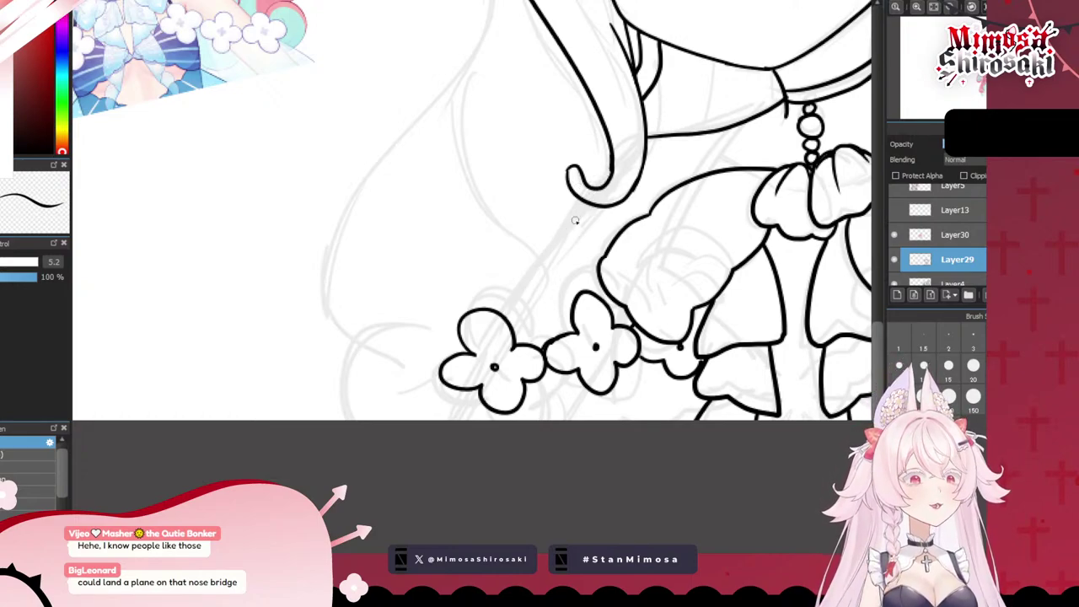
pyautogui.moveTo(592, 208); pyautogui.dragTo(504, 327)
pyautogui.hotkey('ctrl', 'z')
pyautogui.hotkey('ctrl', 'z')
pyautogui.hotkey('ctrl', 'z')
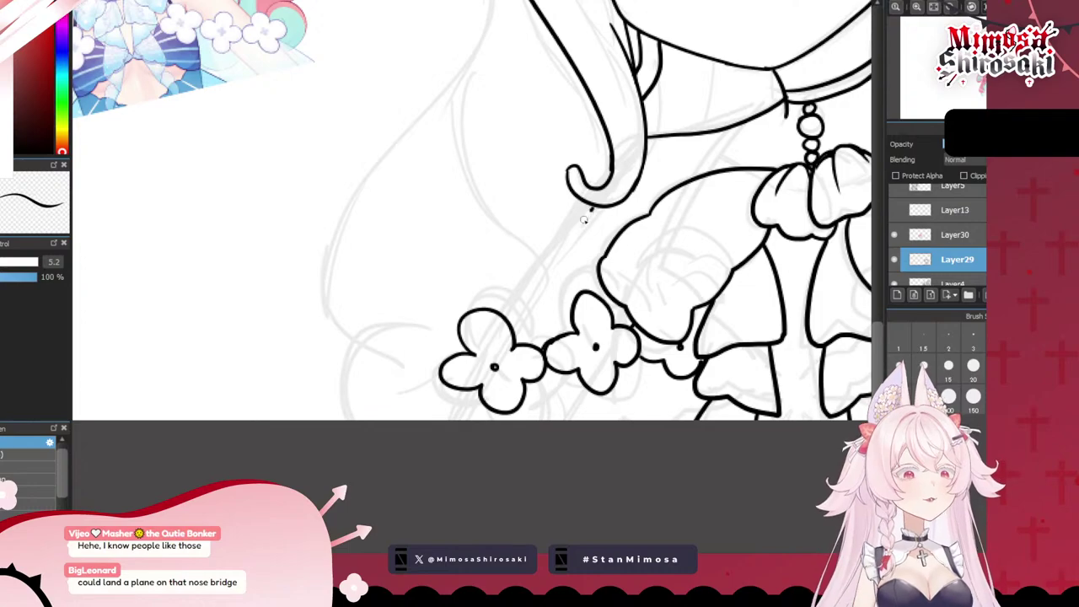
# - Ink the outer arm line from the curled hair tip to the large sleeve flower, continuing beyond its petals to the canvas's lower edge
pyautogui.moveTo(591, 208); pyautogui.dragTo(506, 319)
pyautogui.moveTo(440, 384); pyautogui.dragTo(398, 419)
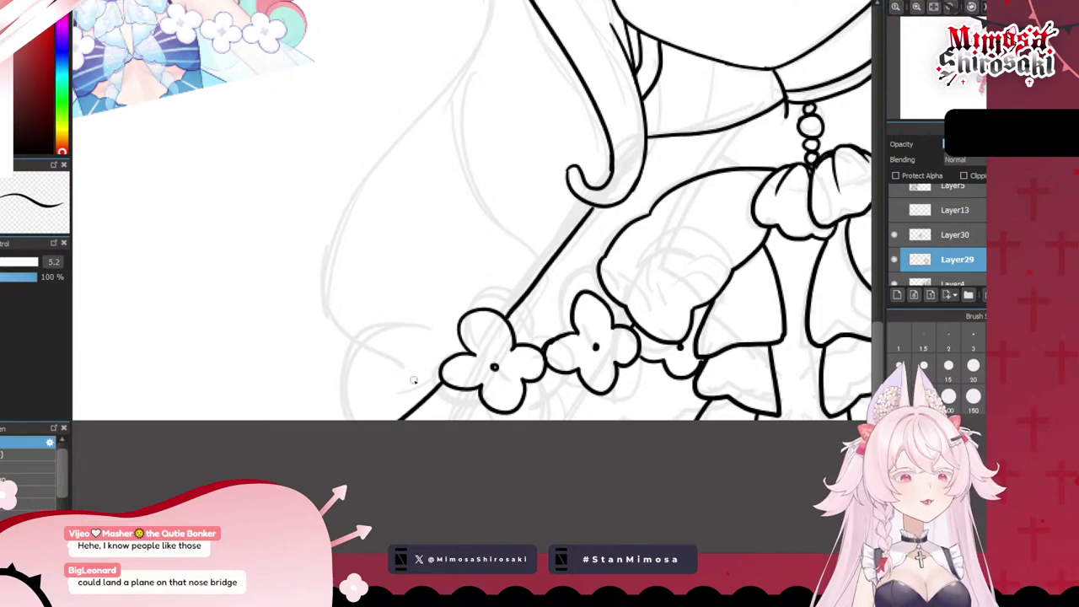
pyautogui.scroll(-3, 564, 203)
pyautogui.scroll(2, 641, 205)
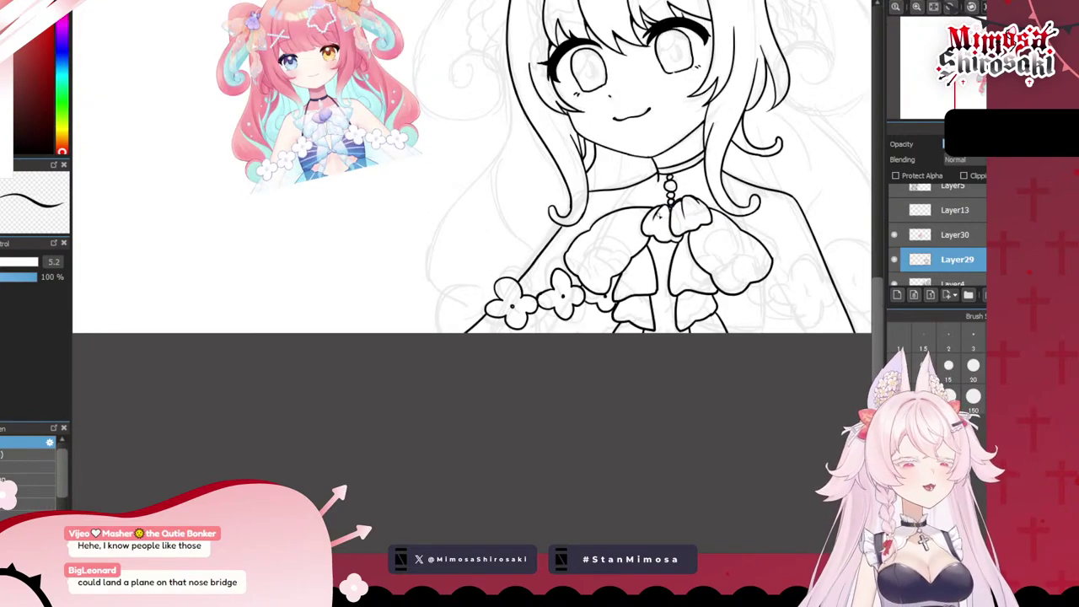
pyautogui.scroll(3, 579, 224)
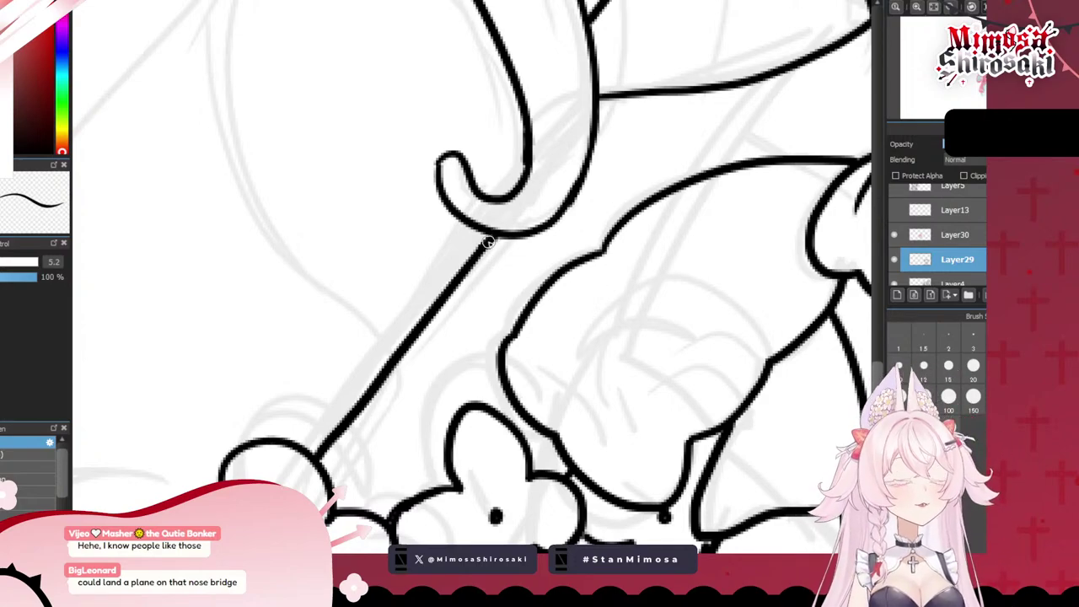
pyautogui.scroll(-3, 488, 242)
pyautogui.scroll(-3, 498, 266)
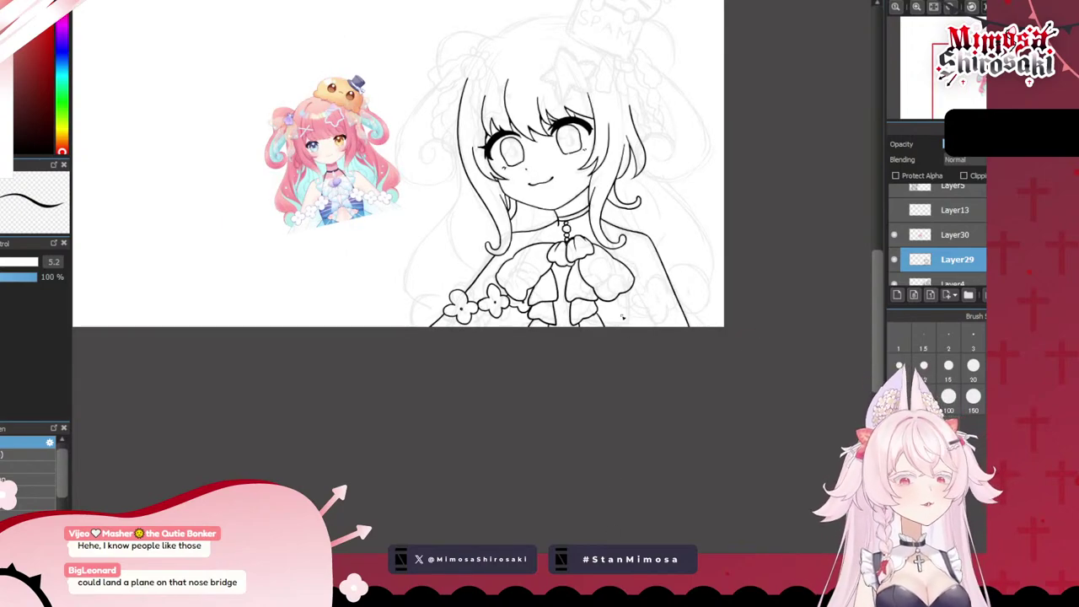
# - Ink the short torso side line from beneath the second sleeve flower down to the canvas edge
pyautogui.scroll(3, 623, 317)
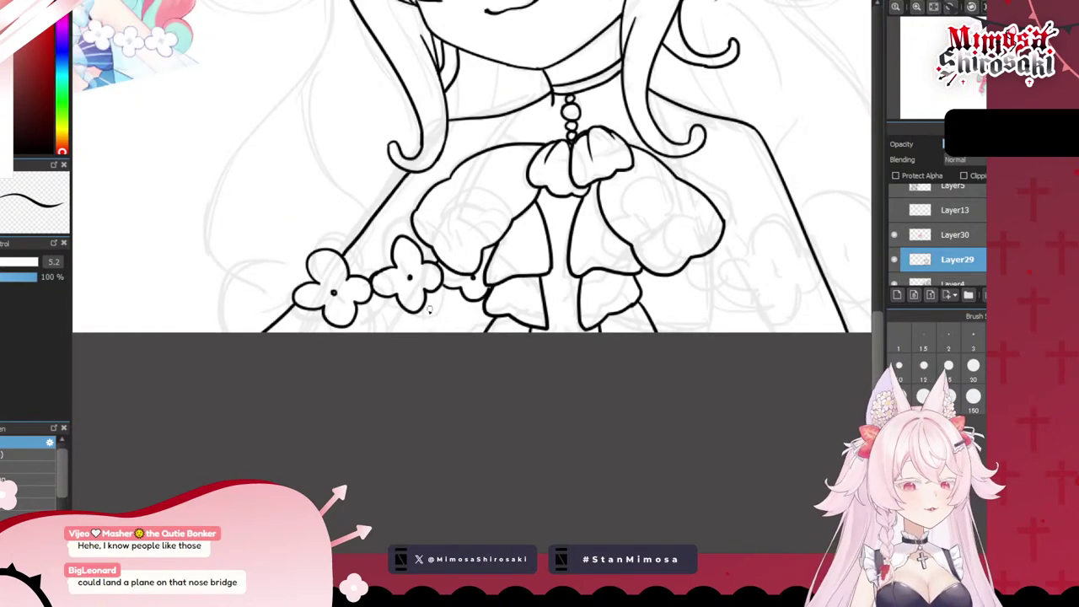
pyautogui.scroll(-2, 478, 371)
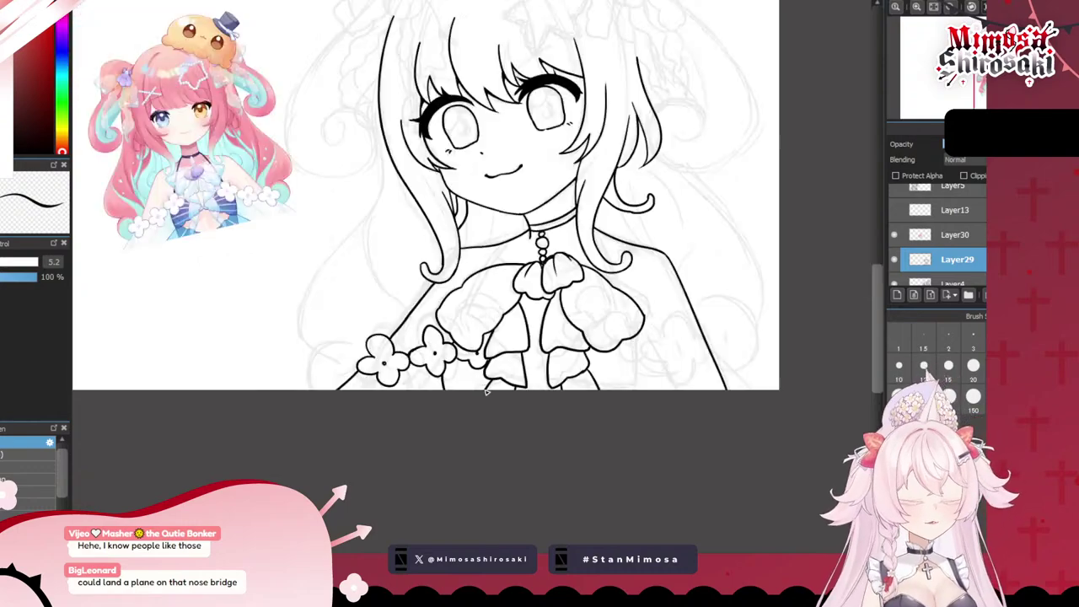
pyautogui.scroll(3, 550, 387)
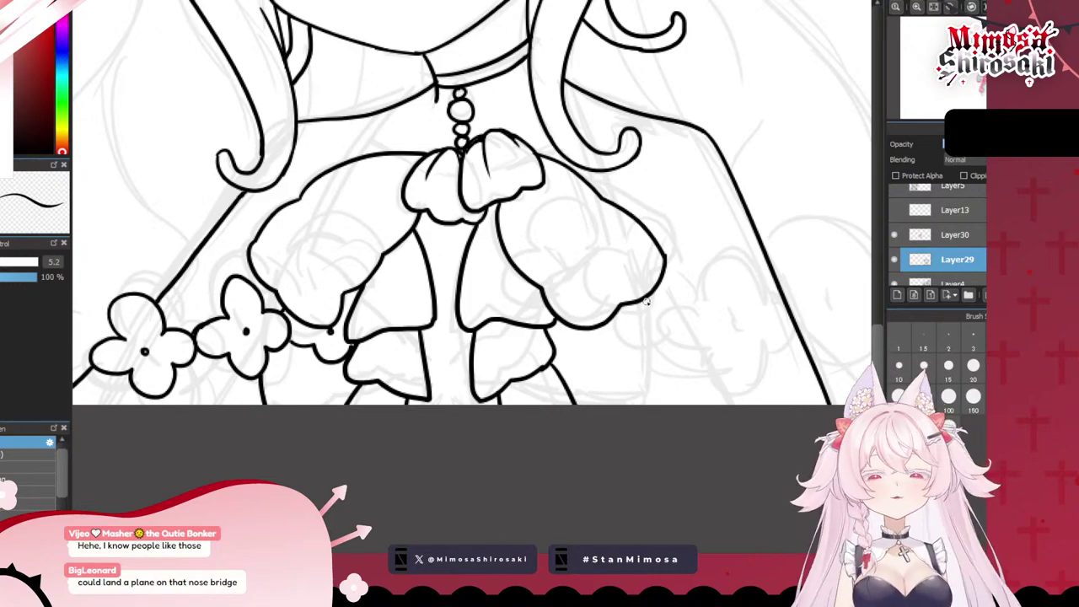
# - Ink the dress strap as two slanted lines between the collarbone line and the chest ruffle on the inked flowers' side
pyautogui.scroll(-3, 646, 302)
pyautogui.scroll(4, 609, 247)
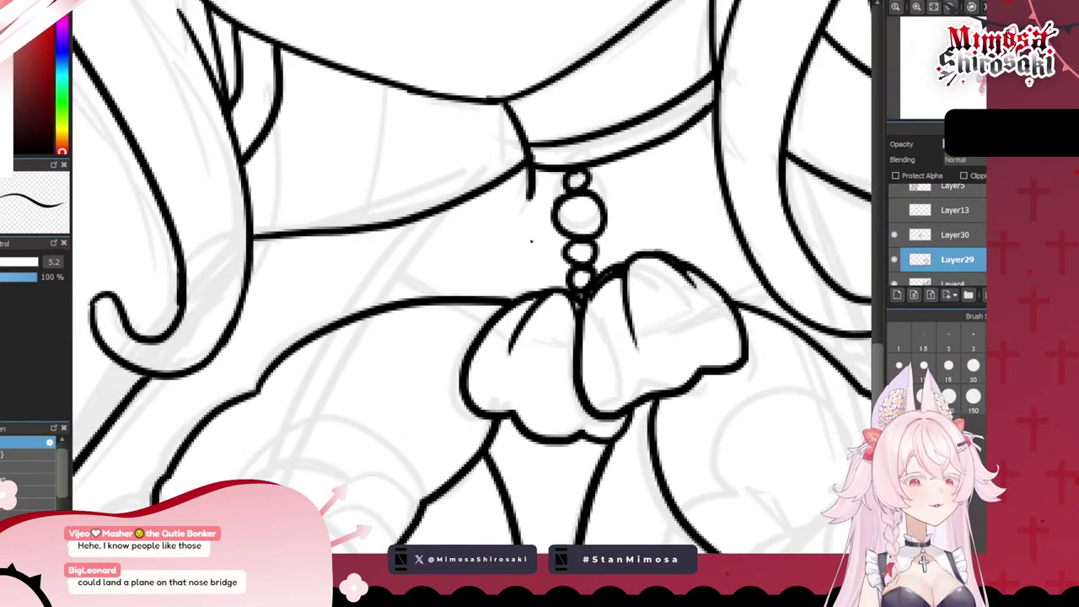
pyautogui.moveTo(339, 324)
pyautogui.mouseDown()
pyautogui.moveTo(415, 219)
pyautogui.moveTo(337, 325)
pyautogui.mouseUp()
pyautogui.hotkey('ctrl', 'z')
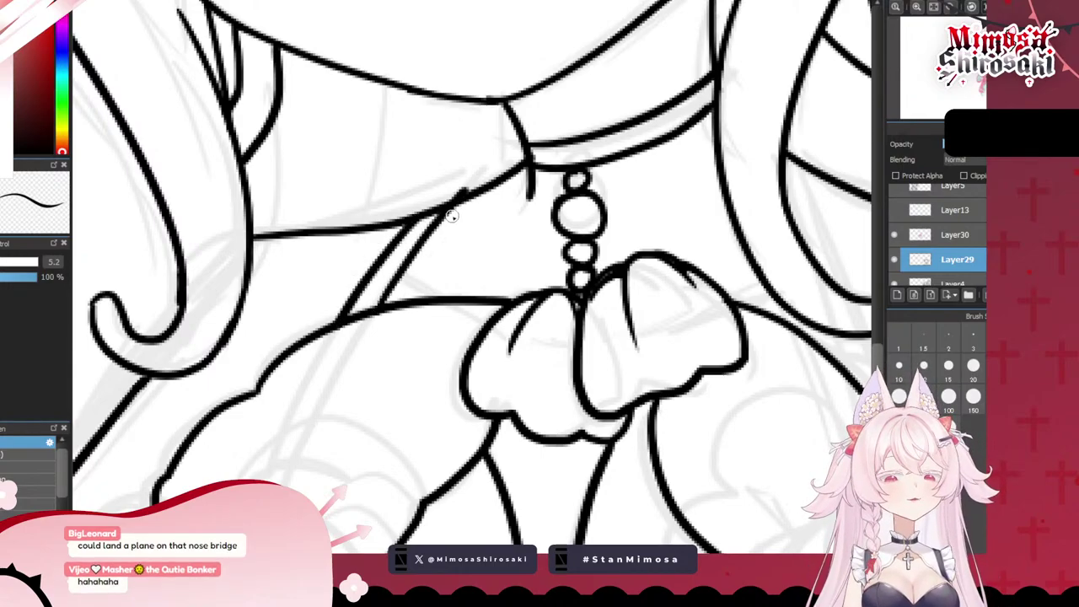
pyautogui.moveTo(445, 216); pyautogui.dragTo(383, 296)
pyautogui.scroll(3, 382, 300)
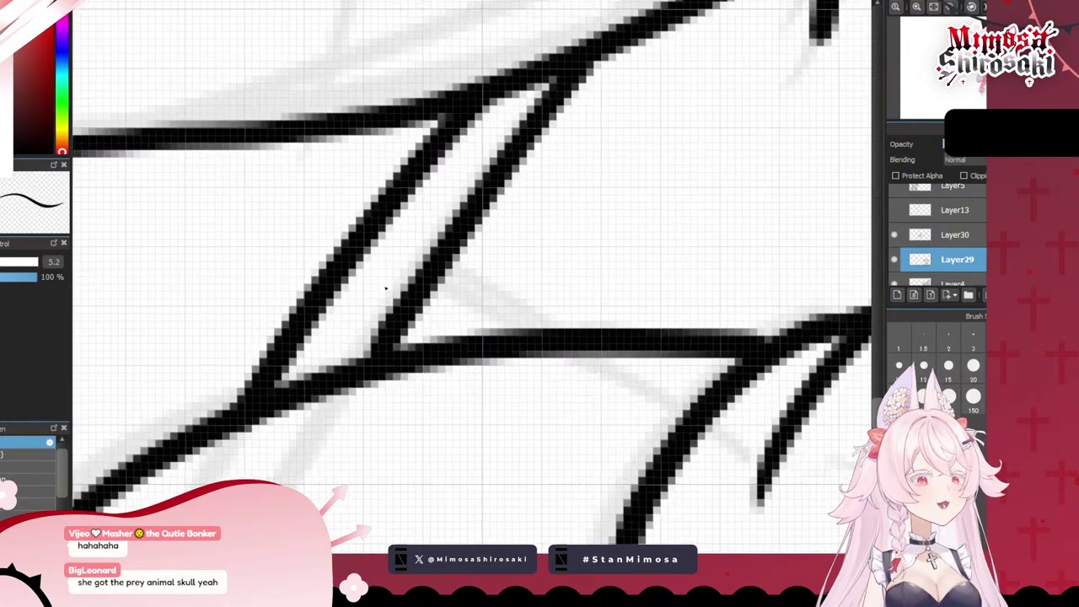
# - Ink the opposite dress strap's two edges from the shoulder line, passing behind the curled hair lock, to the chest ruffle
pyautogui.scroll(-6, 386, 261)
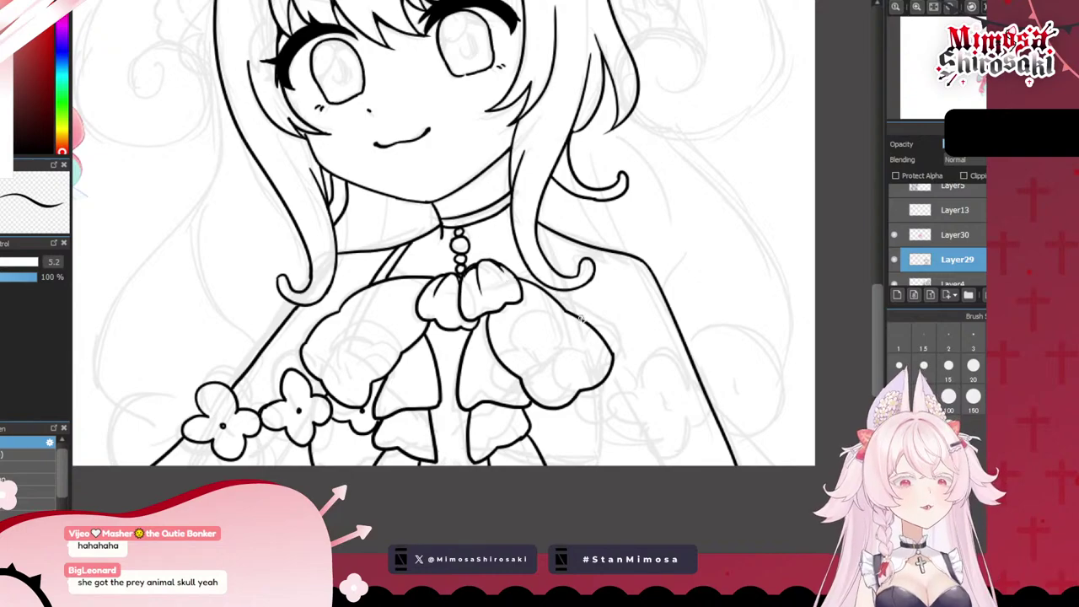
pyautogui.scroll(2, 581, 317)
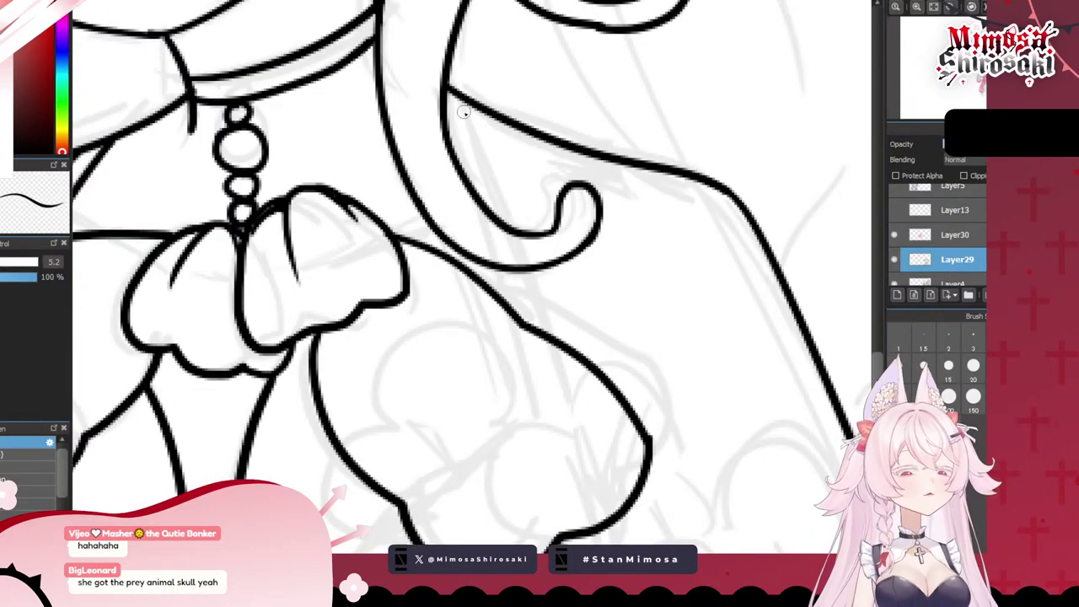
pyautogui.moveTo(464, 108); pyautogui.dragTo(511, 234)
pyautogui.moveTo(519, 270); pyautogui.dragTo(546, 338)
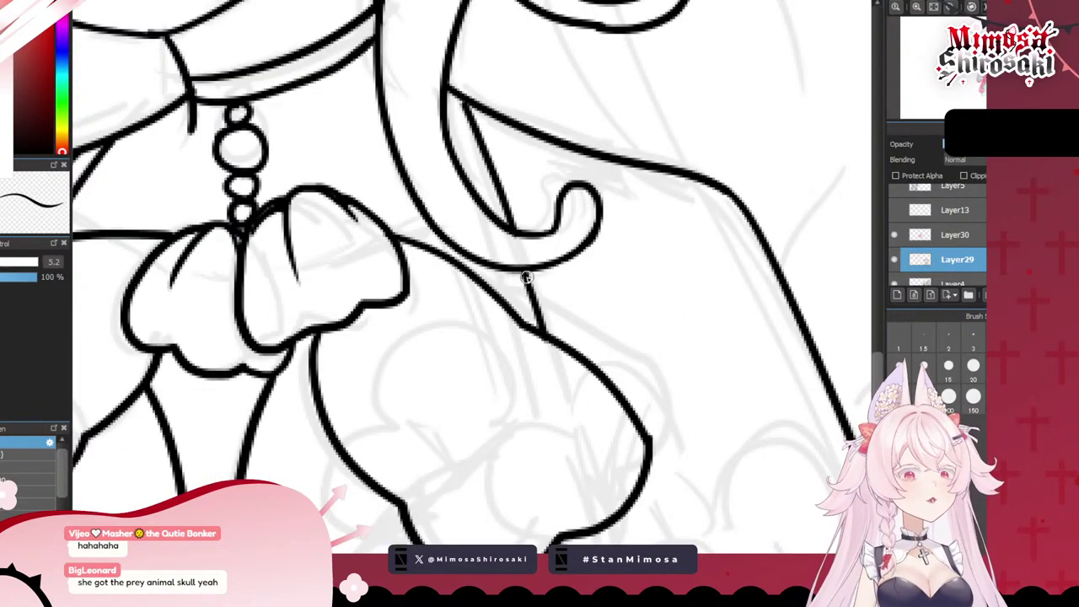
pyautogui.hotkey('ctrl', 'z')
pyautogui.moveTo(519, 268)
pyautogui.mouseDown()
pyautogui.moveTo(547, 335)
pyautogui.moveTo(517, 317)
pyautogui.mouseUp()
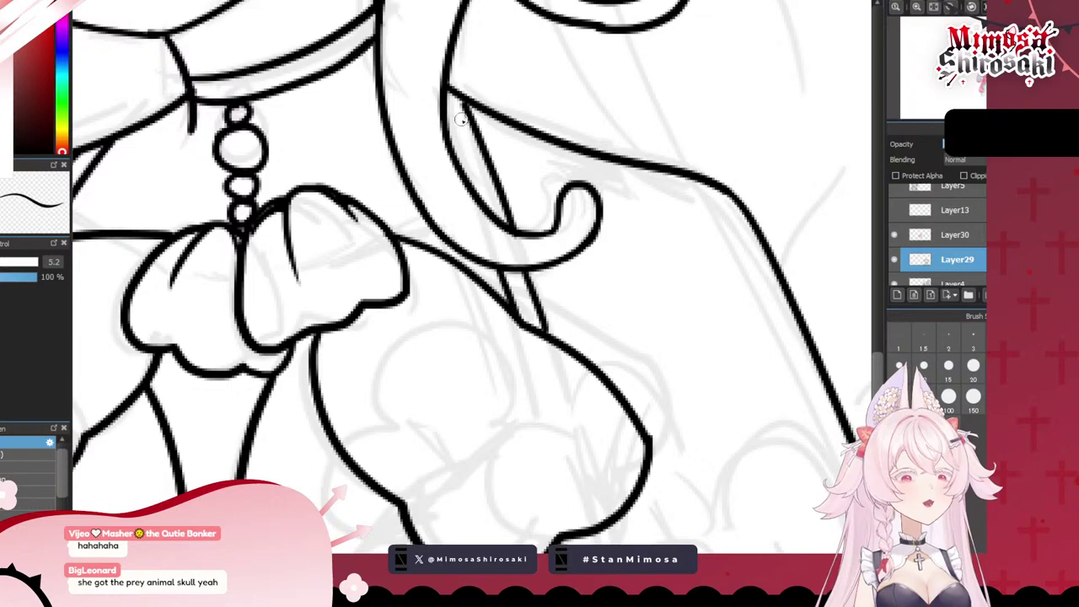
pyautogui.moveTo(465, 110); pyautogui.dragTo(455, 99)
# - Ink the torso's other side line, curving from beneath the chest ruffle farther from the reference image down to the canvas edge
pyautogui.scroll(-5, 447, 93)
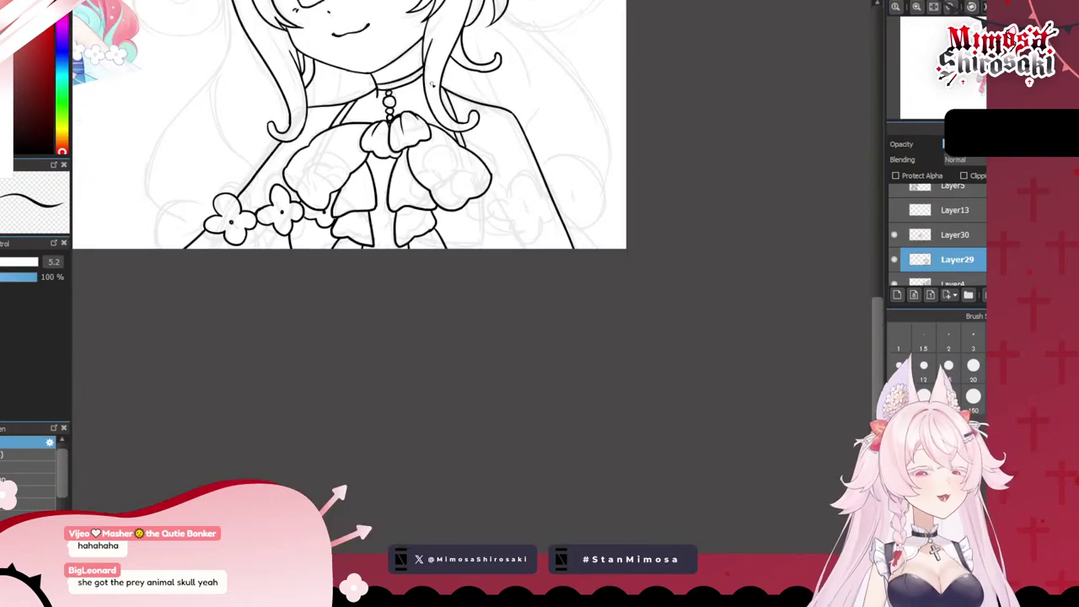
pyautogui.scroll(3, 467, 159)
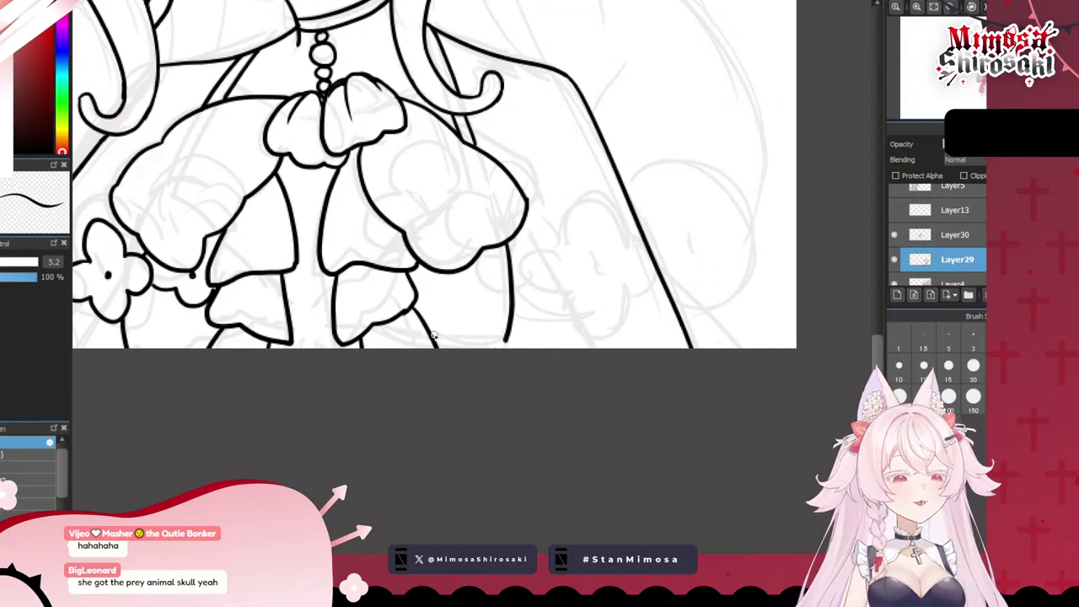
pyautogui.moveTo(506, 251)
pyautogui.mouseDown()
pyautogui.moveTo(499, 351)
pyautogui.moveTo(488, 355)
pyautogui.mouseUp()
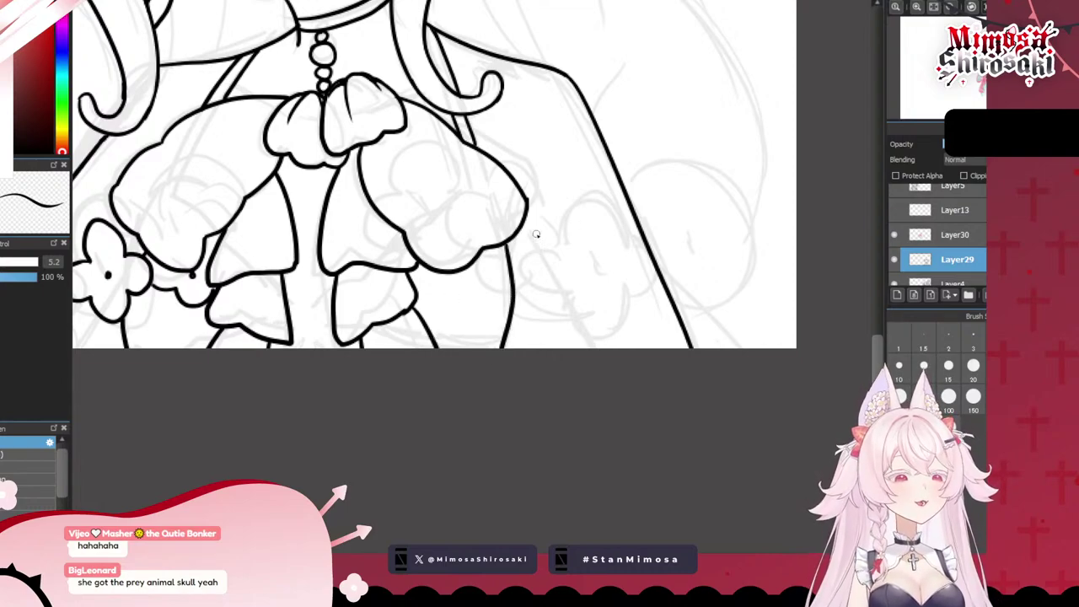
pyautogui.scroll(-3, 590, 179)
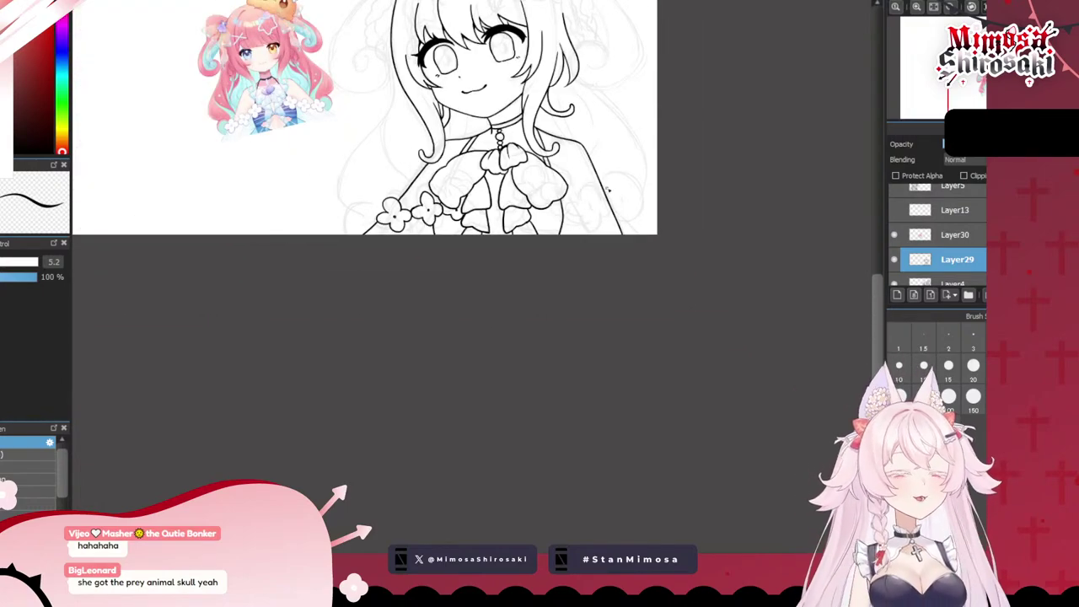
# - Ink a four-petal flower with a solid centre dot over the sketch, just inside the arm line near the canvas's lower edge
pyautogui.scroll(4, 608, 190)
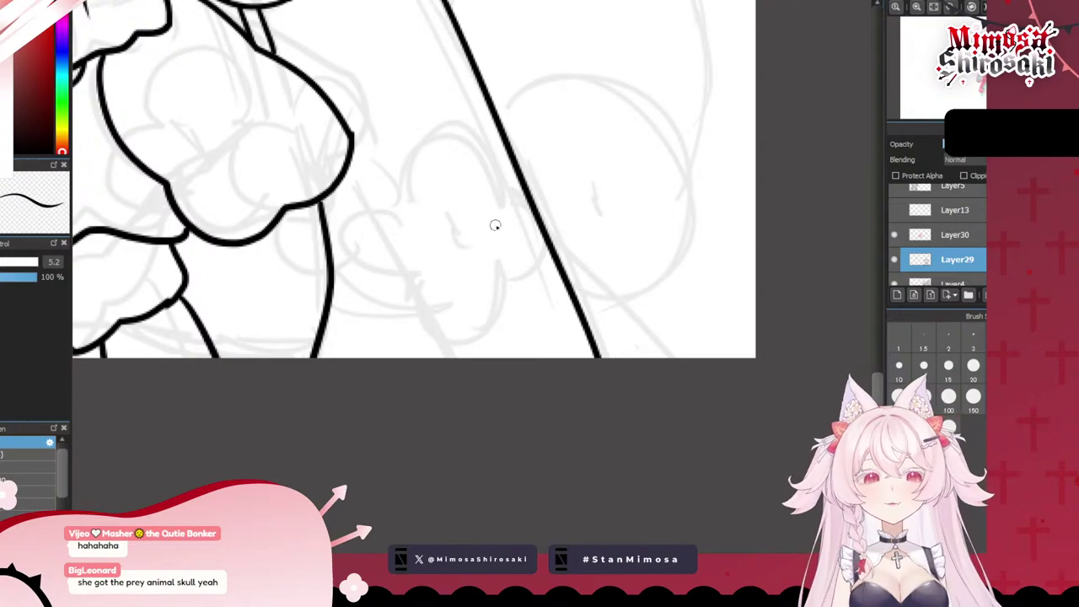
pyautogui.moveTo(504, 199)
pyautogui.mouseDown()
pyautogui.moveTo(446, 187)
pyautogui.moveTo(441, 227)
pyautogui.moveTo(410, 271)
pyautogui.moveTo(451, 277)
pyautogui.moveTo(477, 321)
pyautogui.moveTo(522, 286)
pyautogui.moveTo(542, 252)
pyautogui.moveTo(499, 233)
pyautogui.moveTo(506, 200)
pyautogui.mouseUp()
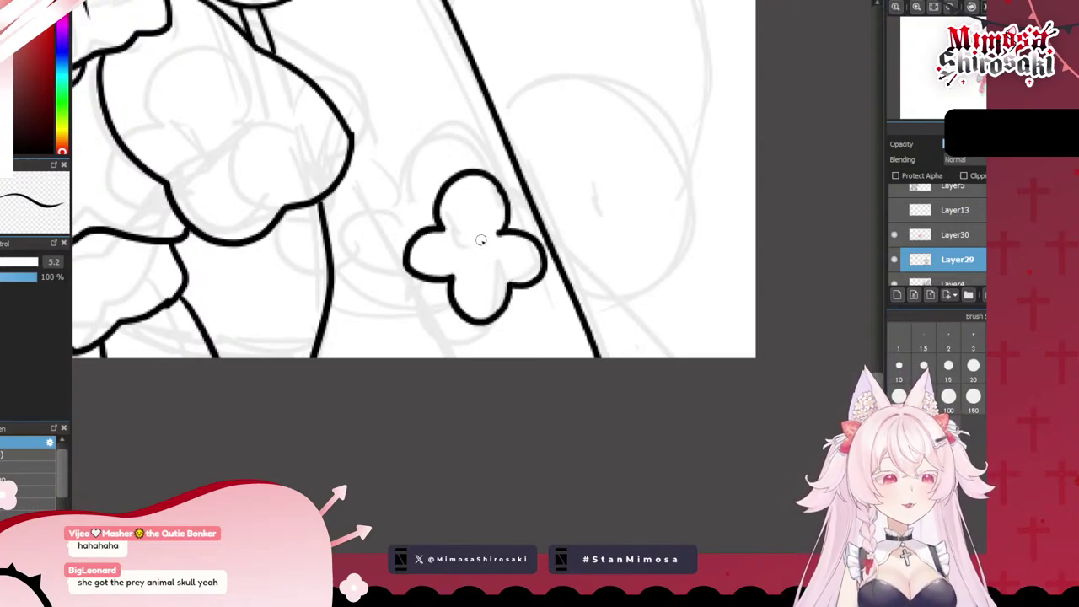
pyautogui.scroll(-5, 470, 251)
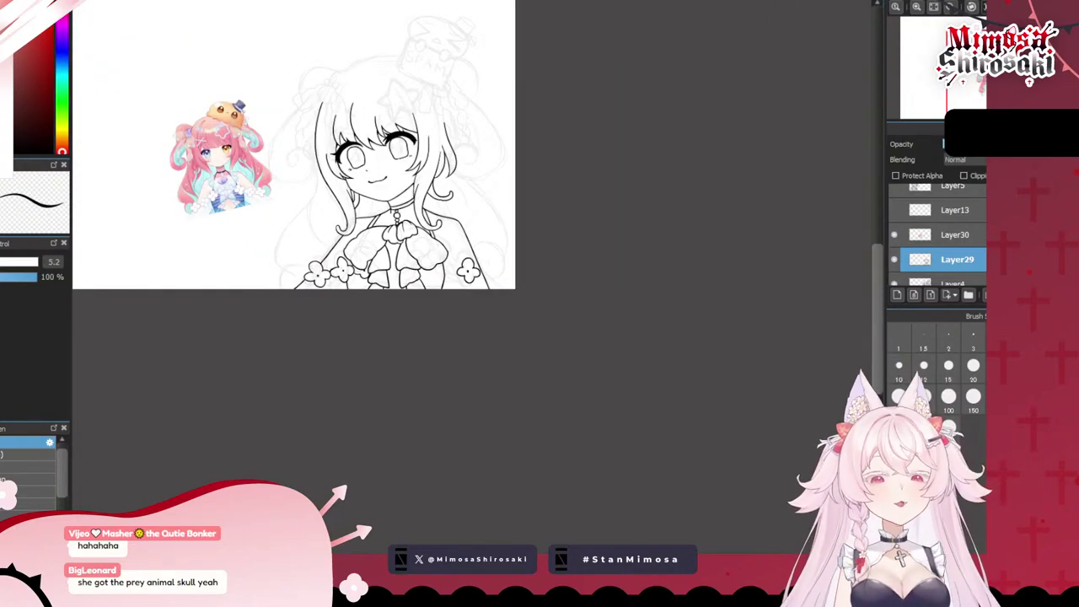
# - Erase the arm line section beside the new flower and ink a smaller four-petal flower with a centre dot adjoining it
pyautogui.scroll(5, 506, 274)
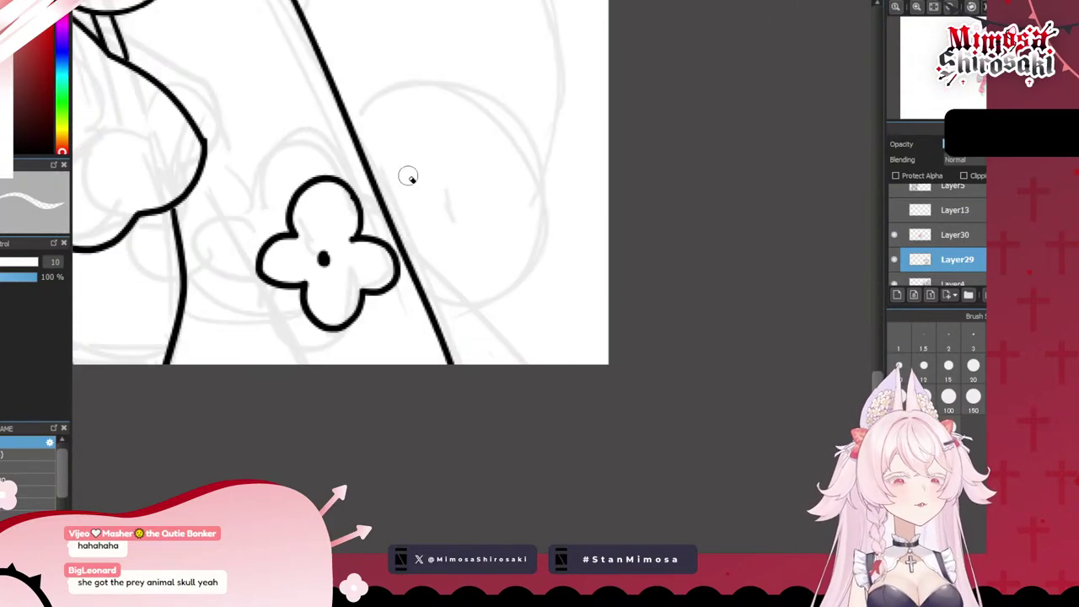
pyautogui.moveTo(372, 178); pyautogui.dragTo(426, 299)
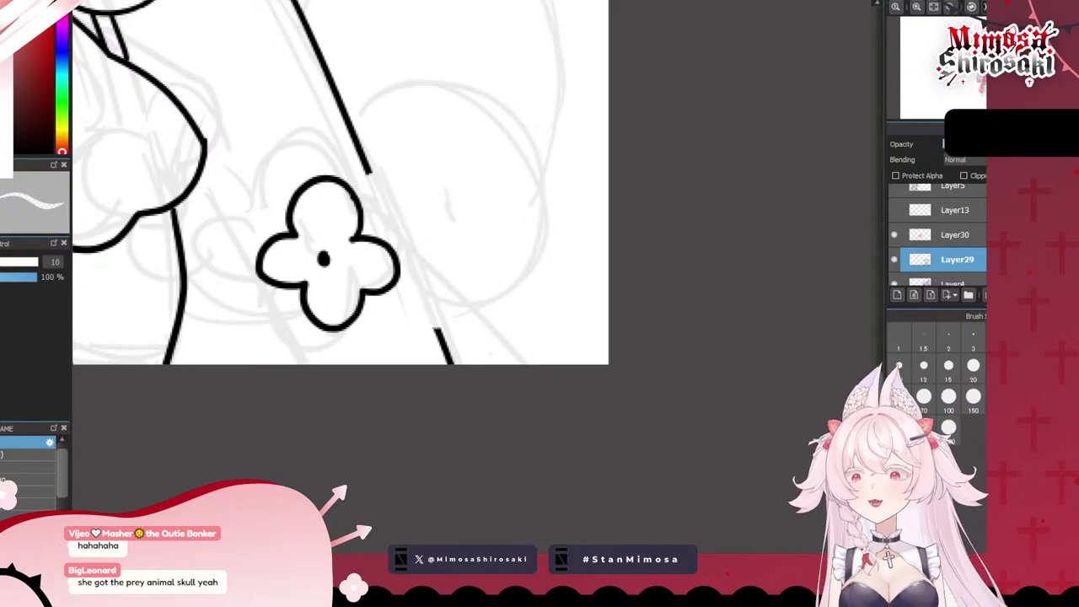
pyautogui.press('b')
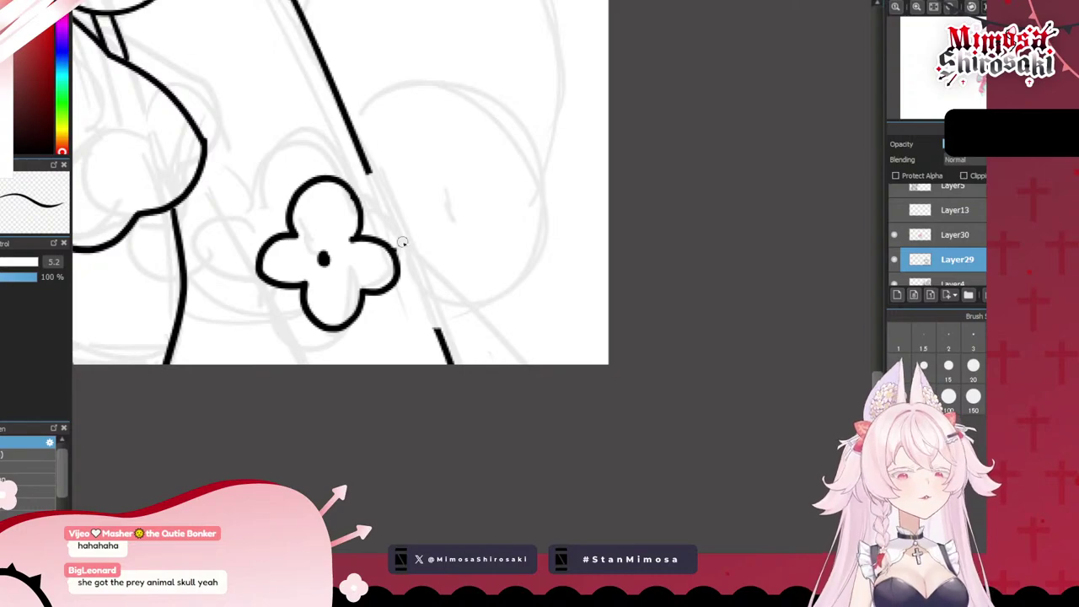
pyautogui.moveTo(422, 234)
pyautogui.mouseDown()
pyautogui.moveTo(400, 280)
pyautogui.moveTo(436, 282)
pyautogui.moveTo(449, 307)
pyautogui.moveTo(508, 256)
pyautogui.moveTo(434, 192)
pyautogui.moveTo(419, 239)
pyautogui.moveTo(453, 257)
pyautogui.mouseUp()
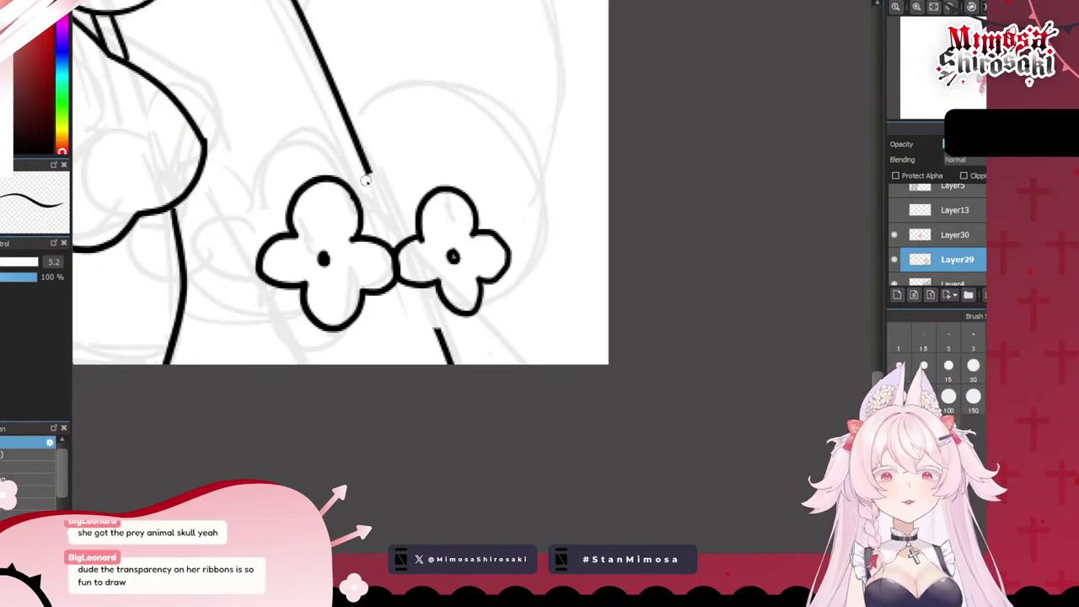
# - Redraw the erased arm line above and below the smaller flower so that it meets the petals from both sides
pyautogui.moveTo(368, 171); pyautogui.dragTo(399, 245)
pyautogui.hotkey('ctrl', 'z')
pyautogui.hotkey('ctrl', 'z')
pyautogui.moveTo(368, 167)
pyautogui.mouseDown()
pyautogui.moveTo(404, 262)
pyautogui.moveTo(400, 250)
pyautogui.mouseUp()
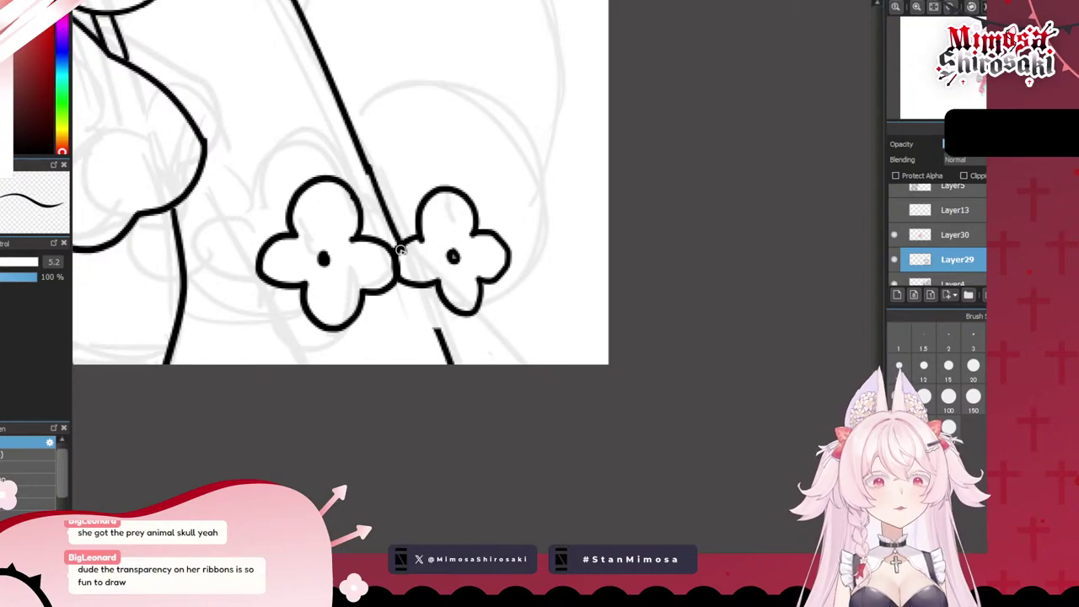
pyautogui.hotkey('ctrl', 'z')
pyautogui.moveTo(369, 169); pyautogui.dragTo(389, 234)
pyautogui.hotkey('ctrl', 'z')
pyautogui.moveTo(367, 168); pyautogui.dragTo(407, 256)
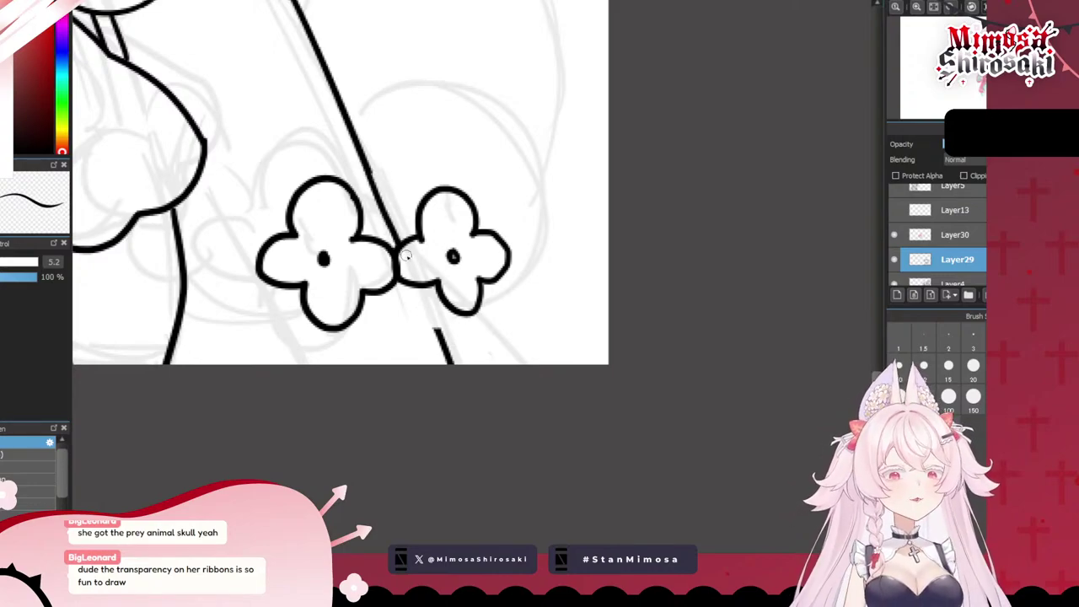
pyautogui.hotkey('ctrl', 'z')
pyautogui.moveTo(423, 299)
pyautogui.mouseDown()
pyautogui.moveTo(447, 349)
pyautogui.moveTo(440, 334)
pyautogui.mouseUp()
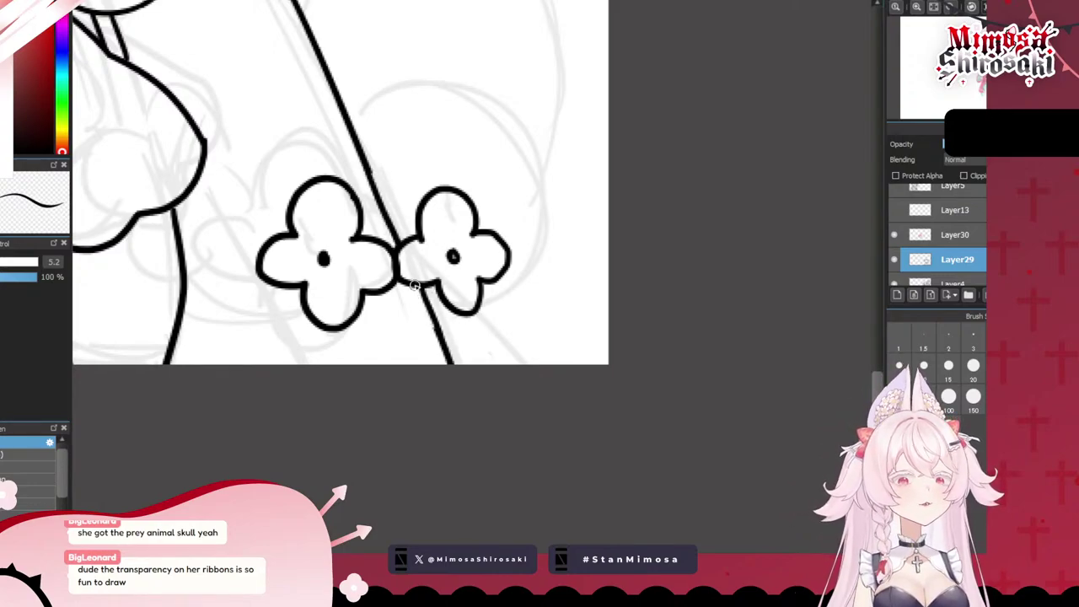
pyautogui.moveTo(418, 288); pyautogui.dragTo(437, 327)
pyautogui.scroll(-5, 437, 331)
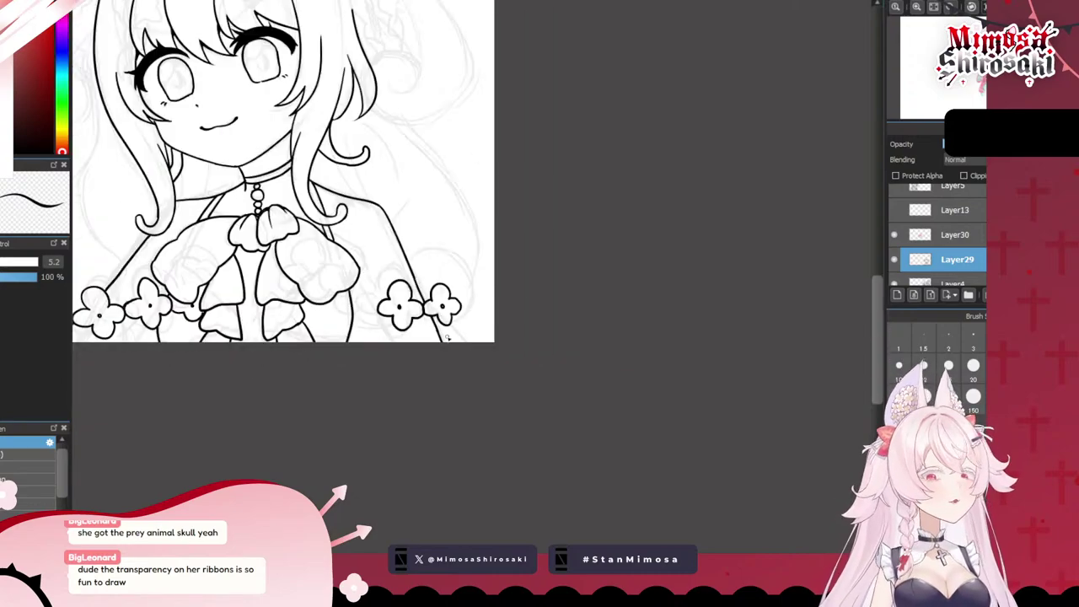
pyautogui.scroll(6, 386, 336)
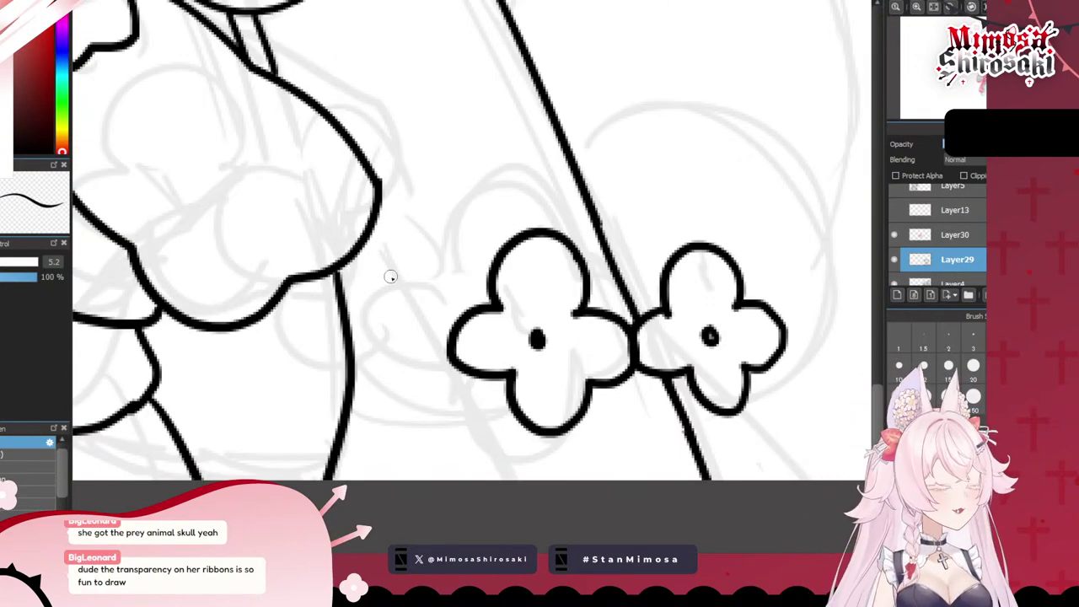
pyautogui.moveTo(341, 283)
pyautogui.mouseDown()
pyautogui.moveTo(426, 273)
pyautogui.moveTo(423, 293)
pyautogui.moveTo(404, 238)
pyautogui.moveTo(371, 316)
pyautogui.mouseUp()
pyautogui.hotkey('ctrl', 'z')
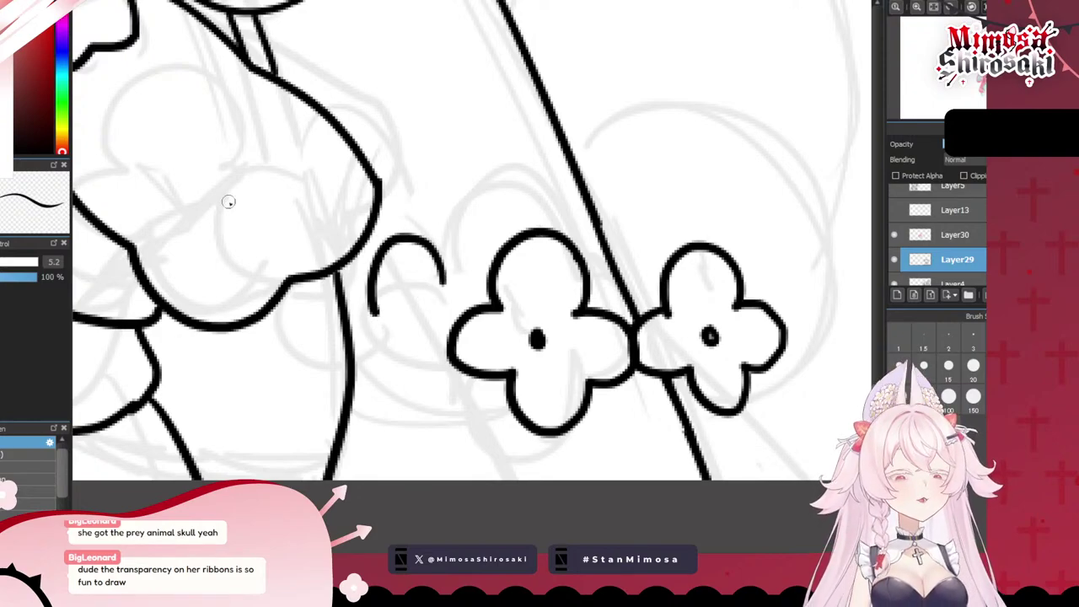
pyautogui.hotkey('ctrl', 'z')
pyautogui.press('e')
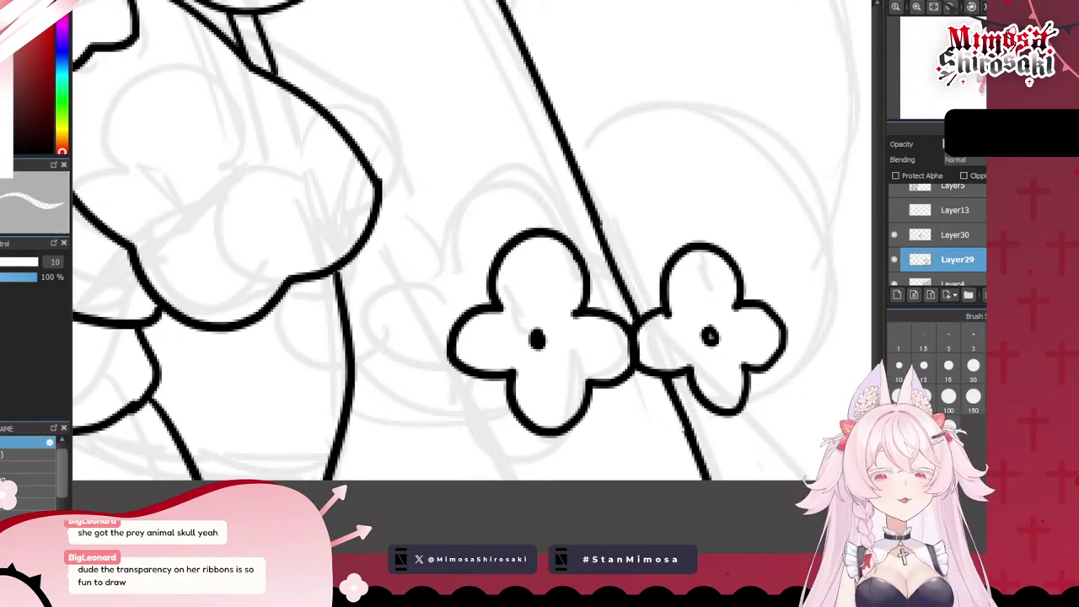
pyautogui.press('n')
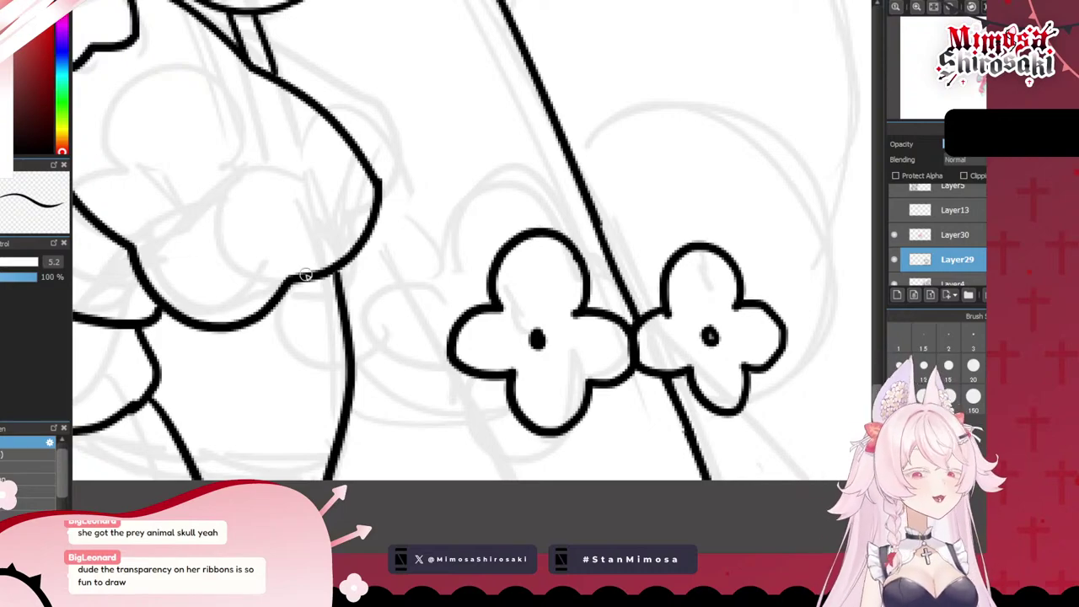
# - Ink a partial flower with a centre dot between the bodice's side line and the larger flower, partly hidden behind the bodice
pyautogui.moveTo(340, 274)
pyautogui.mouseDown()
pyautogui.moveTo(391, 254)
pyautogui.moveTo(411, 313)
pyautogui.moveTo(443, 326)
pyautogui.moveTo(381, 367)
pyautogui.mouseUp()
pyautogui.moveTo(344, 407); pyautogui.dragTo(384, 367)
pyautogui.moveTo(360, 332); pyautogui.dragTo(361, 328)
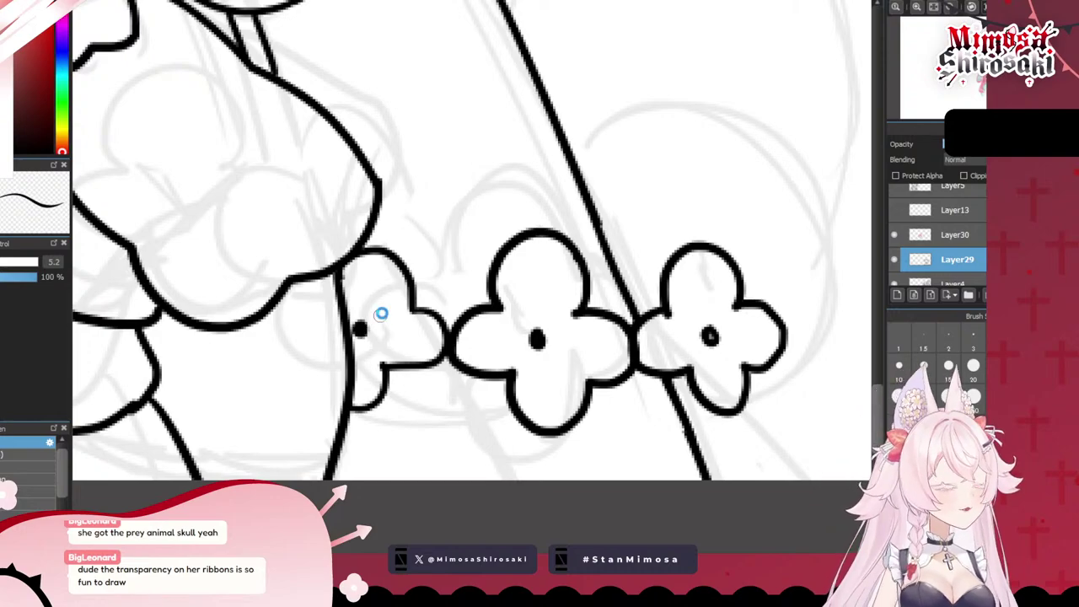
pyautogui.scroll(-5, 432, 260)
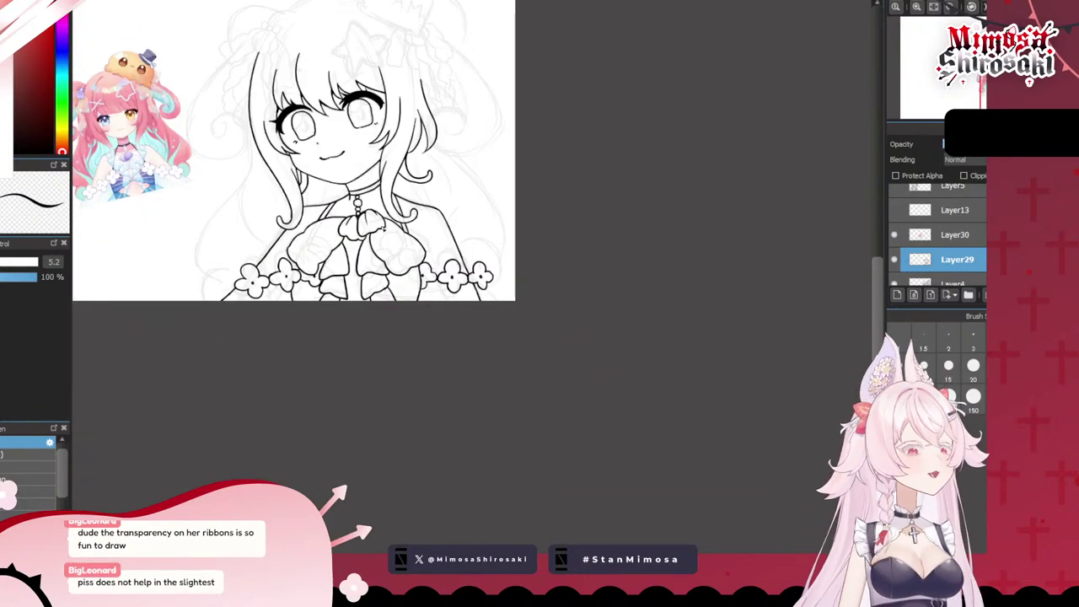
pyautogui.scroll(-2, 448, 210)
pyautogui.scroll(2, 439, 116)
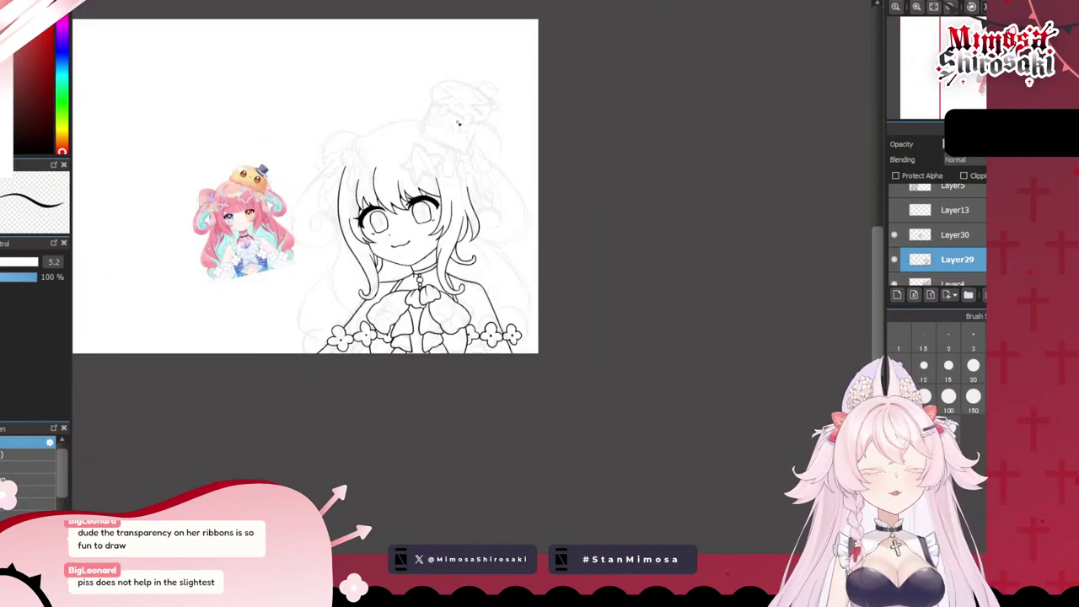
pyautogui.scroll(-1, 430, 285)
pyautogui.scroll(2, 329, 231)
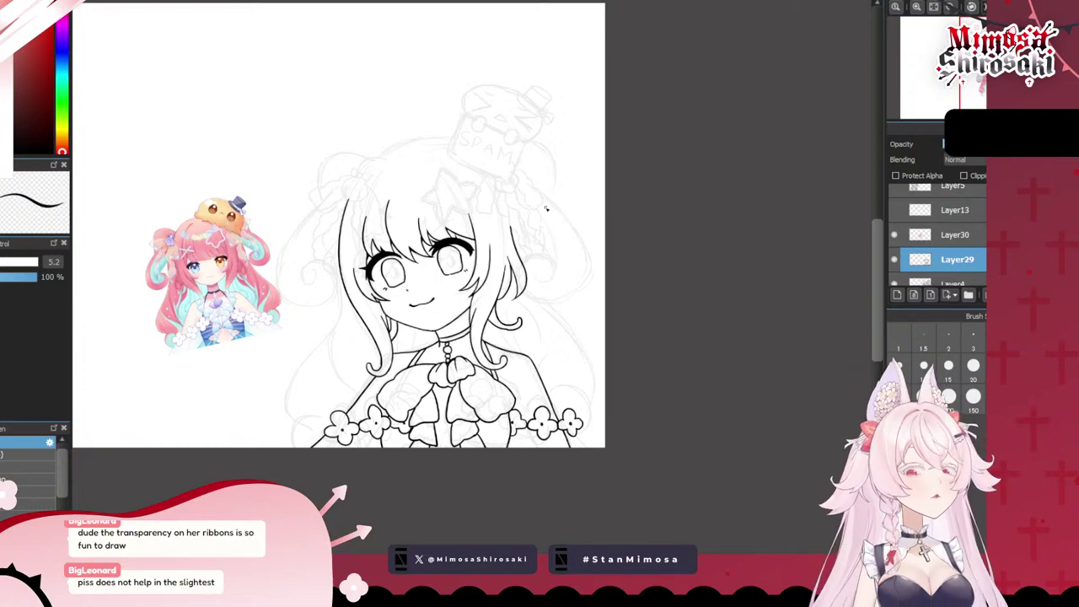
pyautogui.scroll(-1, 625, 156)
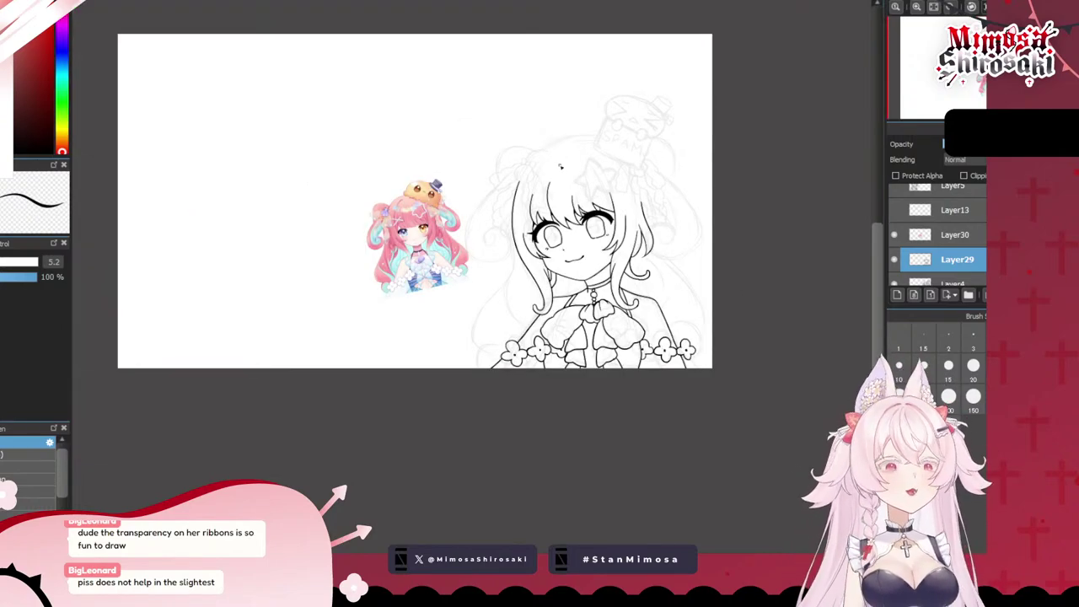
pyautogui.scroll(1, 705, 228)
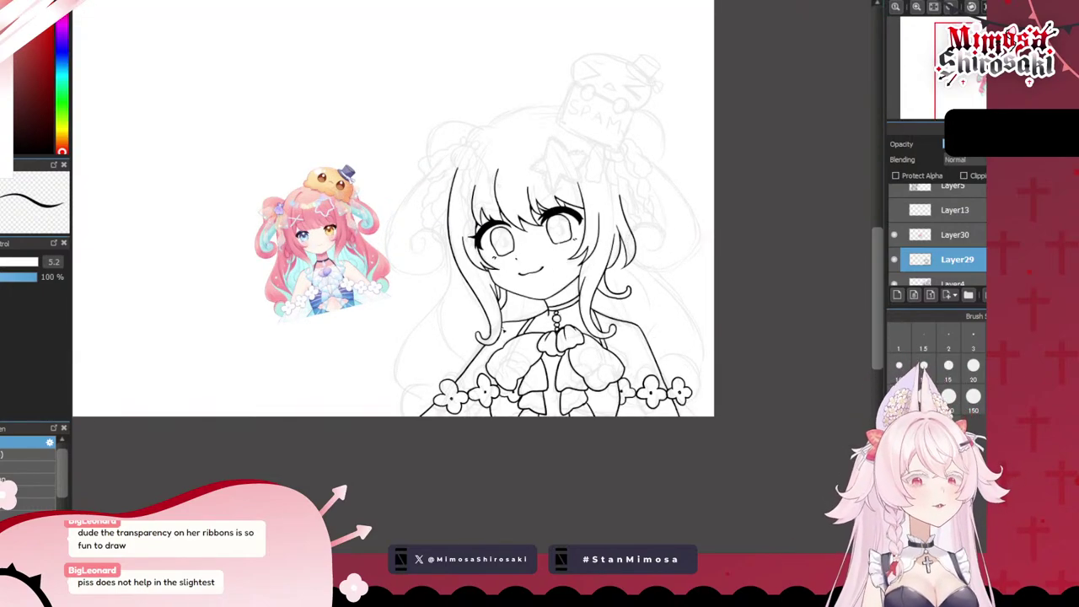
# - Ink the V-shaped neckline and the short line beneath it in the gap between the lower ruffles of the dress
pyautogui.scroll(3, 535, 436)
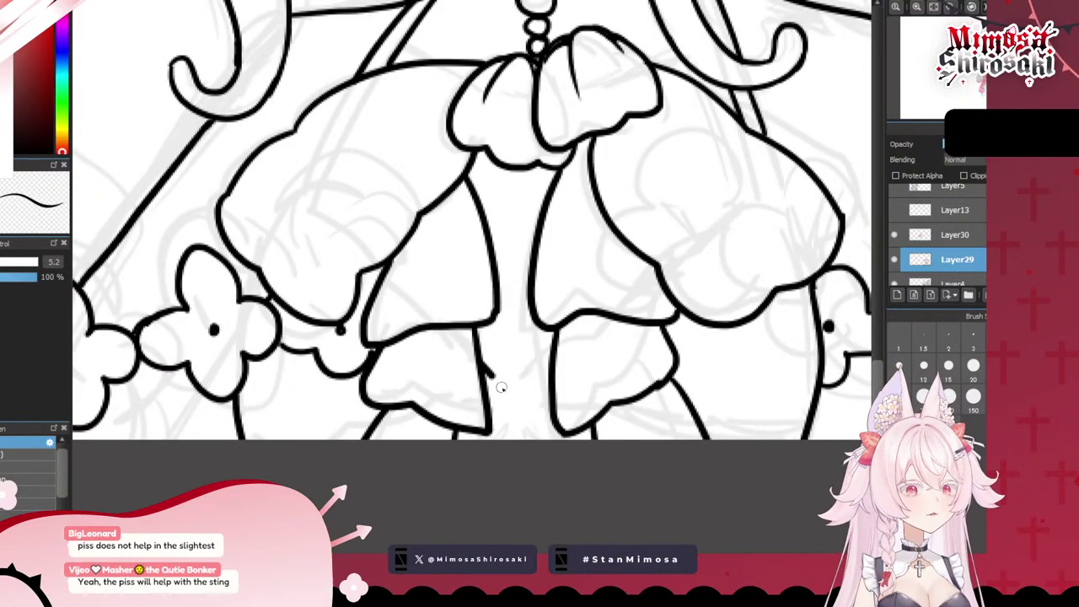
pyautogui.moveTo(482, 363)
pyautogui.mouseDown()
pyautogui.moveTo(514, 395)
pyautogui.moveTo(546, 367)
pyautogui.mouseUp()
pyautogui.moveTo(517, 426)
pyautogui.mouseDown()
pyautogui.moveTo(529, 443)
pyautogui.moveTo(503, 440)
pyautogui.mouseUp()
pyautogui.scroll(-5, 480, 470)
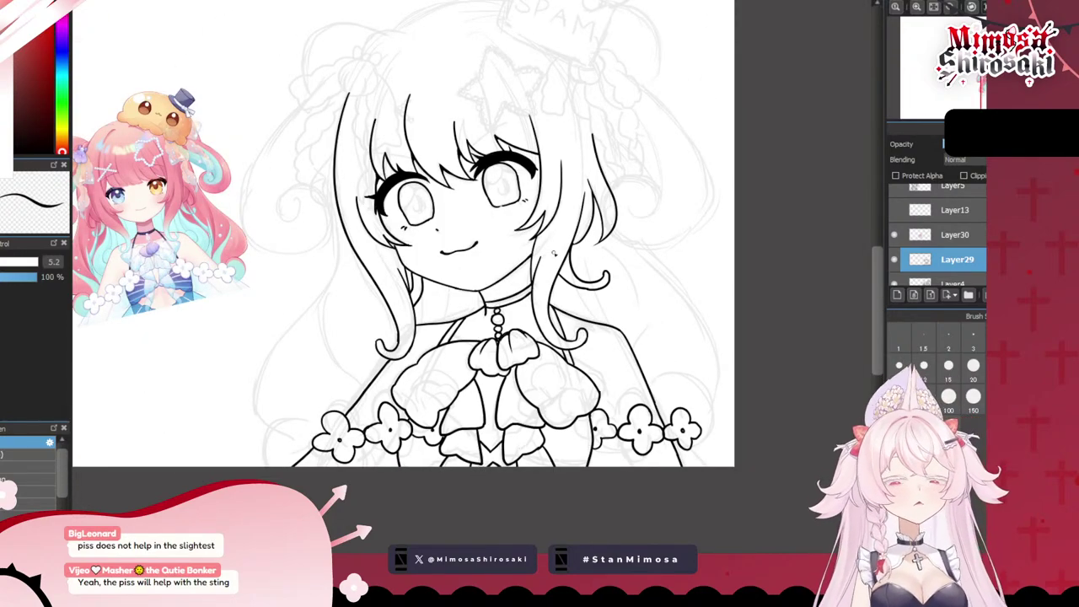
pyautogui.scroll(-3, 536, 297)
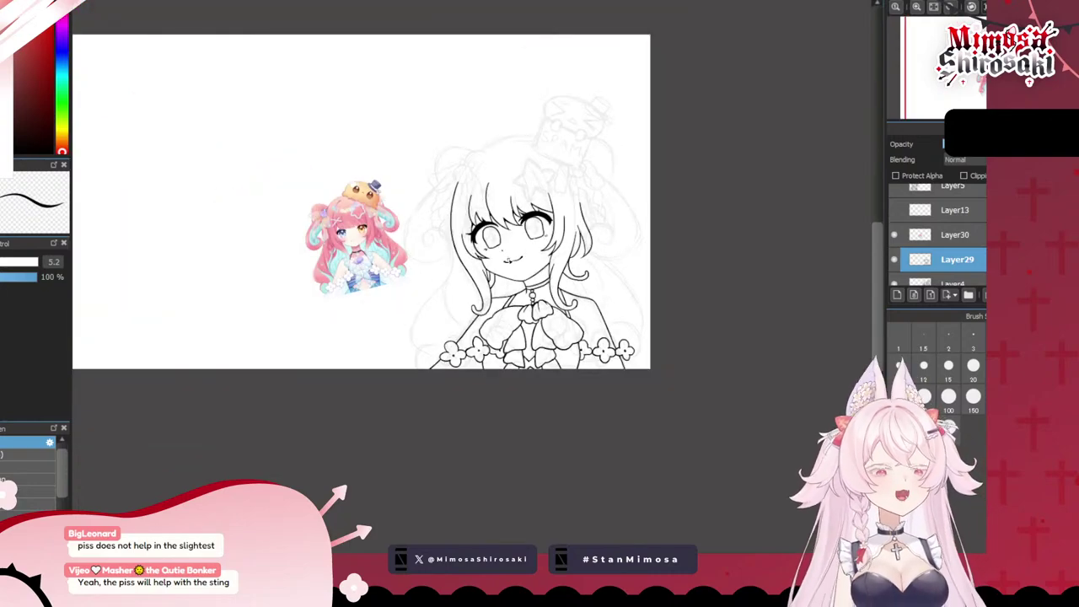
pyautogui.scroll(2, 483, 159)
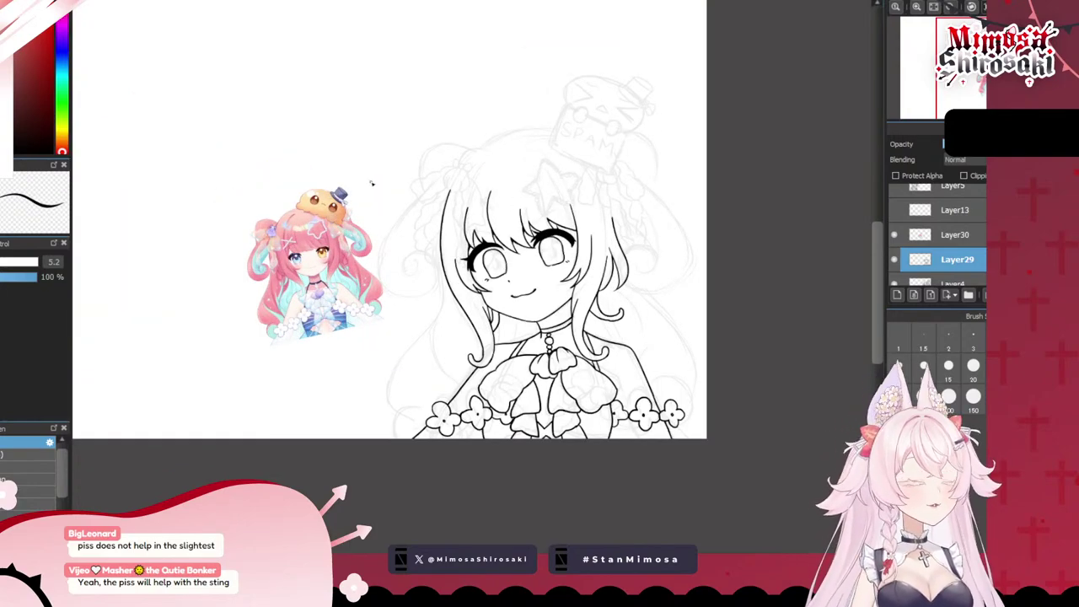
pyautogui.scroll(8, 463, 163)
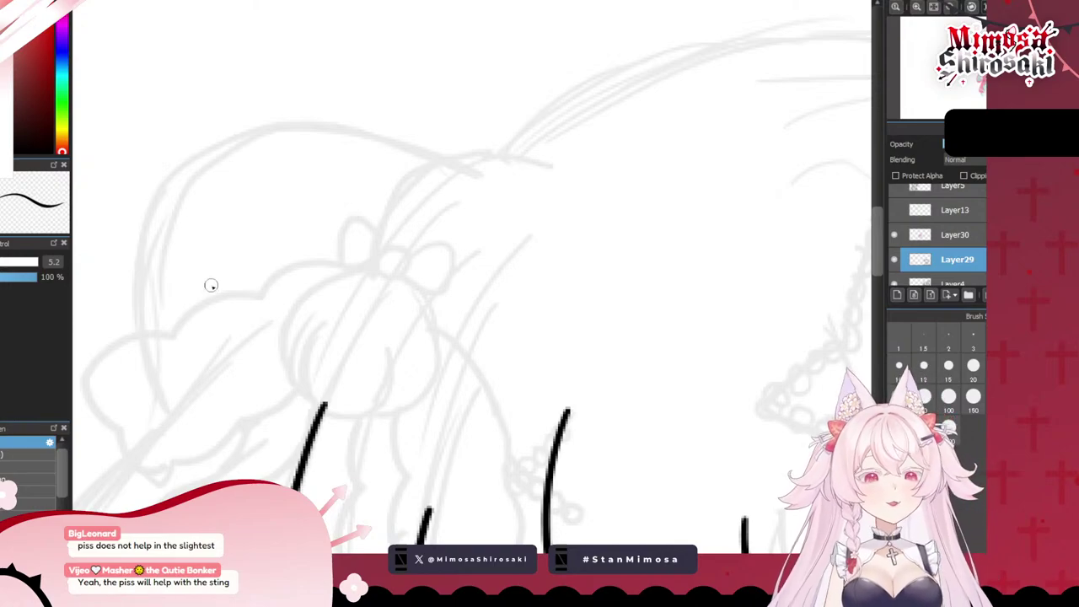
pyautogui.moveTo(365, 272)
pyautogui.mouseDown()
pyautogui.moveTo(326, 274)
pyautogui.moveTo(276, 346)
pyautogui.moveTo(307, 380)
pyautogui.mouseUp()
pyautogui.hotkey('ctrl', 'z')
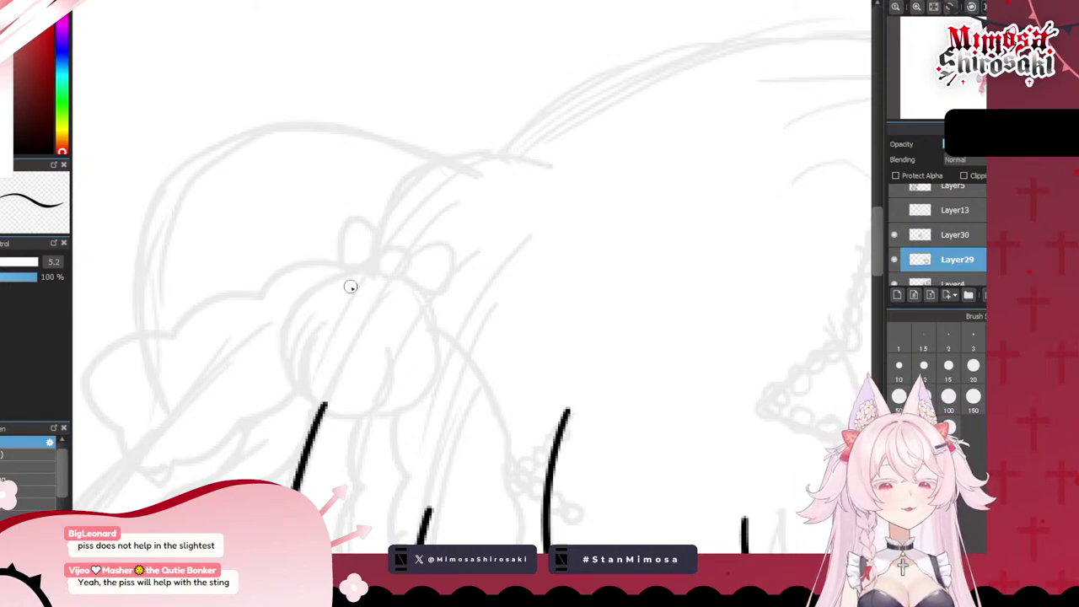
pyautogui.moveTo(364, 272)
pyautogui.mouseDown()
pyautogui.moveTo(285, 303)
pyautogui.moveTo(309, 381)
pyautogui.moveTo(352, 274)
pyautogui.moveTo(277, 329)
pyautogui.moveTo(309, 383)
pyautogui.mouseUp()
pyautogui.hotkey('ctrl', 'z')
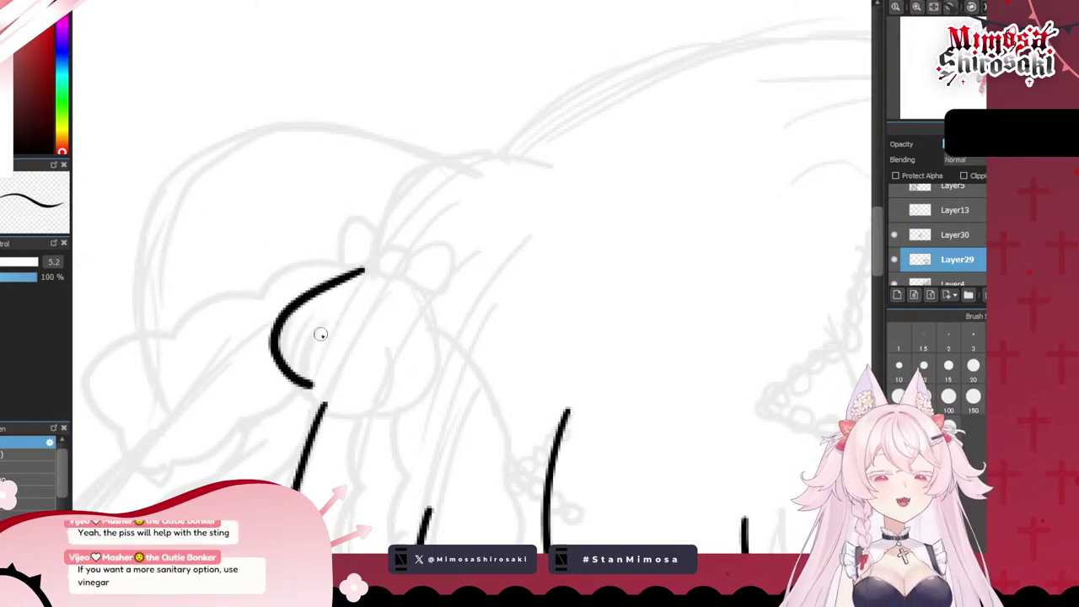
pyautogui.moveTo(321, 334)
pyautogui.mouseDown()
pyautogui.moveTo(363, 407)
pyautogui.moveTo(396, 384)
pyautogui.mouseUp()
pyautogui.hotkey('ctrl', 'z')
pyautogui.hotkey('ctrl', 'z')
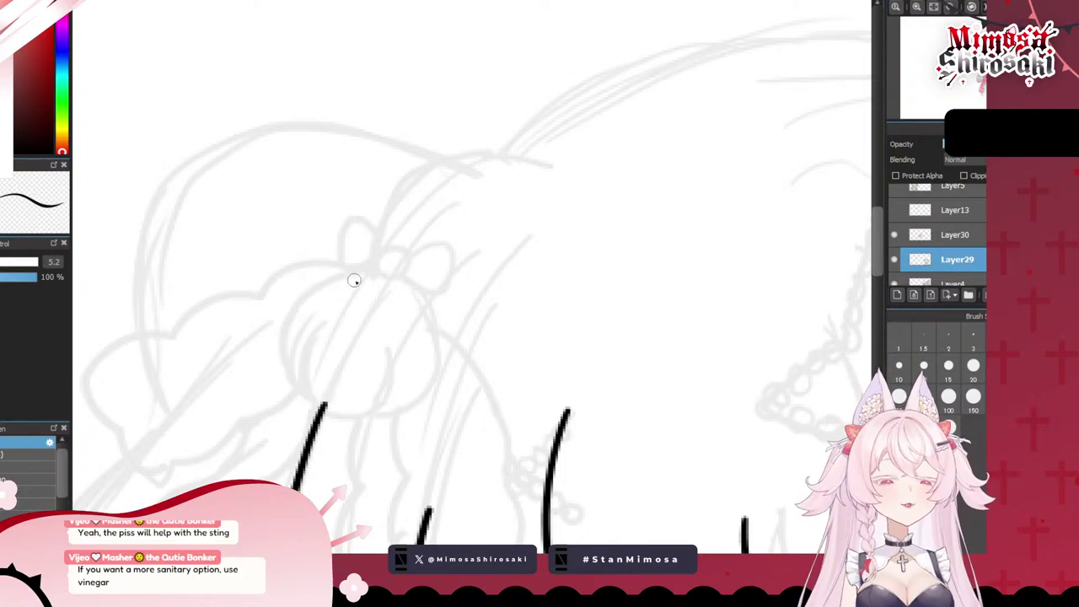
# - Ink the hair ornament above the long side lock as a rounded shell-like puff with inner folds, topped by small rounded shapes
pyautogui.moveTo(364, 272)
pyautogui.mouseDown()
pyautogui.moveTo(299, 308)
pyautogui.moveTo(316, 388)
pyautogui.mouseUp()
pyautogui.moveTo(331, 341)
pyautogui.mouseDown()
pyautogui.moveTo(319, 390)
pyautogui.moveTo(372, 404)
pyautogui.moveTo(395, 379)
pyautogui.mouseUp()
pyautogui.moveTo(364, 271)
pyautogui.mouseDown()
pyautogui.moveTo(428, 302)
pyautogui.moveTo(440, 357)
pyautogui.moveTo(420, 403)
pyautogui.moveTo(364, 415)
pyautogui.moveTo(417, 403)
pyautogui.moveTo(440, 339)
pyautogui.moveTo(421, 298)
pyautogui.moveTo(361, 271)
pyautogui.moveTo(381, 270)
pyautogui.moveTo(378, 253)
pyautogui.moveTo(411, 276)
pyautogui.moveTo(377, 273)
pyautogui.moveTo(407, 265)
pyautogui.moveTo(394, 282)
pyautogui.moveTo(368, 225)
pyautogui.moveTo(331, 268)
pyautogui.moveTo(349, 280)
pyautogui.moveTo(372, 228)
pyautogui.moveTo(340, 251)
pyautogui.moveTo(348, 275)
pyautogui.moveTo(454, 270)
pyautogui.moveTo(422, 297)
pyautogui.mouseUp()
pyautogui.hotkey('ctrl', 'z')
pyautogui.hotkey('ctrl', 'z')
pyautogui.hotkey('ctrl', 'z')
pyautogui.scroll(-5, 422, 297)
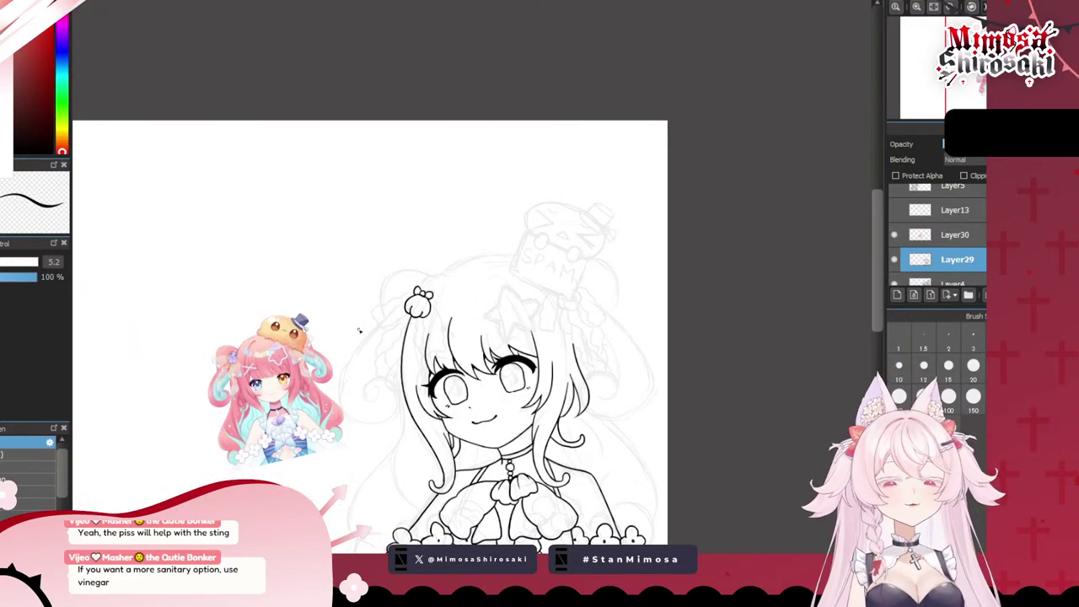
# - Ink the scalloped ribbon loop extending outward from the shell-like hair ornament, following the sketch and closing it at the puff's lower edge
pyautogui.scroll(-2, 384, 345)
pyautogui.scroll(3, 414, 322)
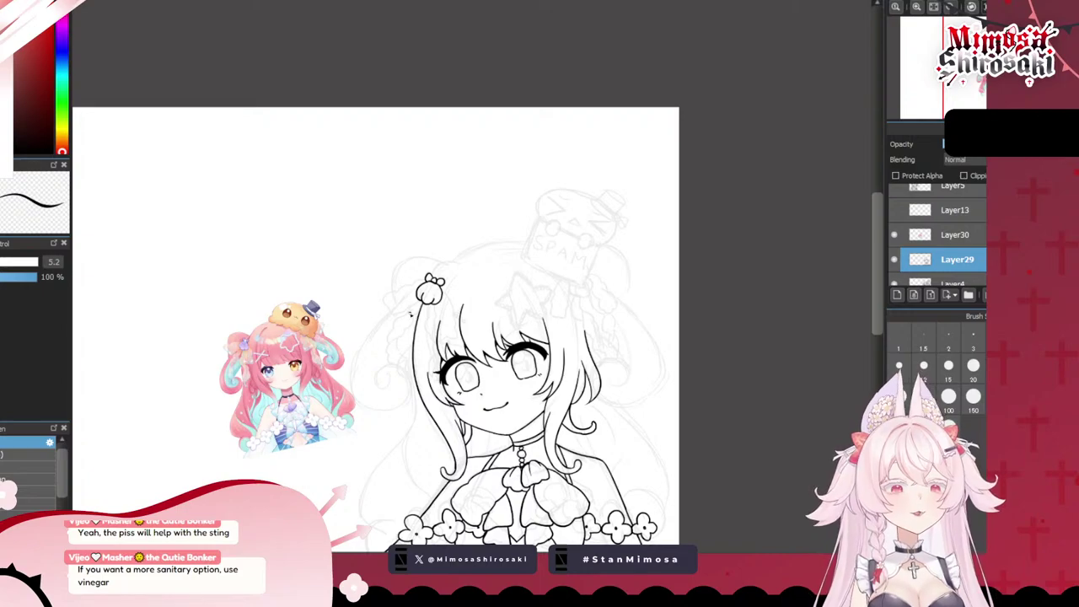
pyautogui.scroll(2, 411, 314)
pyautogui.scroll(2, 400, 297)
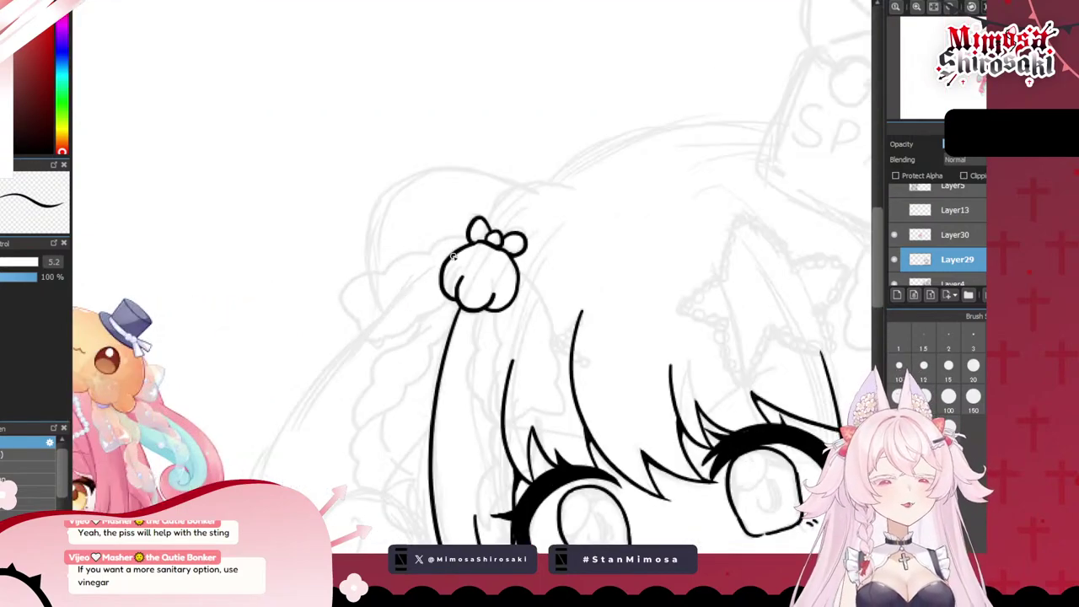
pyautogui.scroll(1, 454, 257)
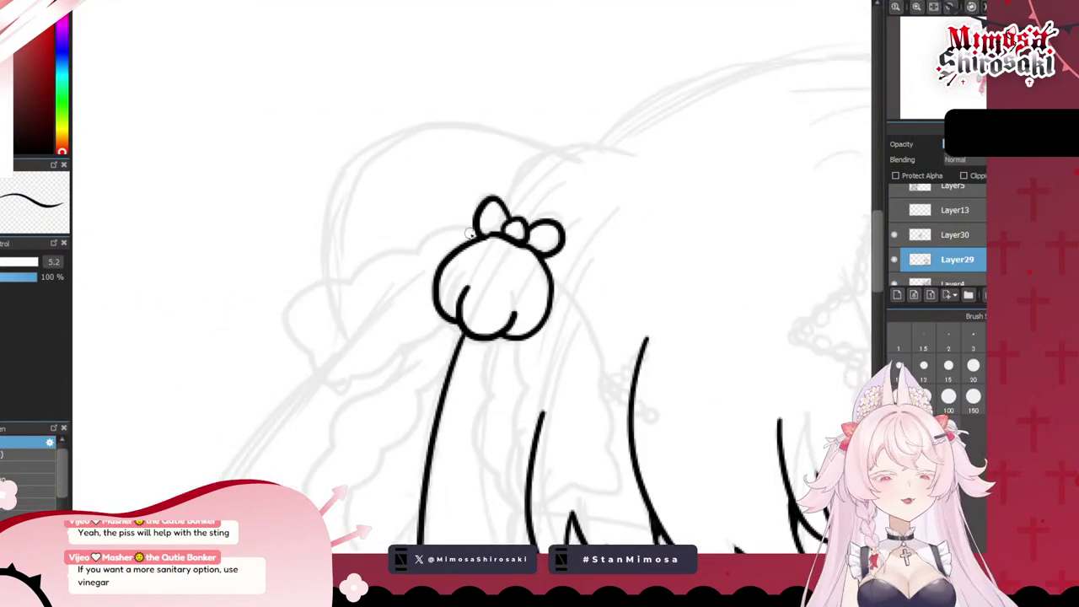
pyautogui.moveTo(473, 234)
pyautogui.mouseDown()
pyautogui.moveTo(437, 236)
pyautogui.moveTo(418, 254)
pyautogui.moveTo(330, 283)
pyautogui.moveTo(295, 318)
pyautogui.mouseUp()
pyautogui.hotkey('ctrl', 'z')
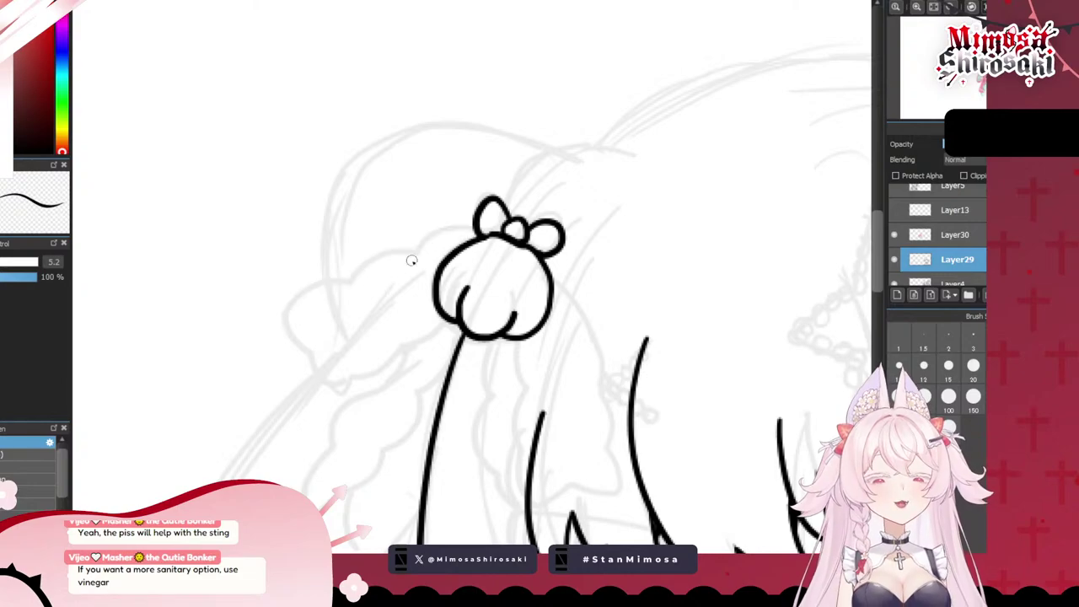
pyautogui.moveTo(477, 239)
pyautogui.mouseDown()
pyautogui.moveTo(445, 230)
pyautogui.moveTo(301, 301)
pyautogui.moveTo(293, 315)
pyautogui.moveTo(349, 386)
pyautogui.moveTo(446, 319)
pyautogui.mouseUp()
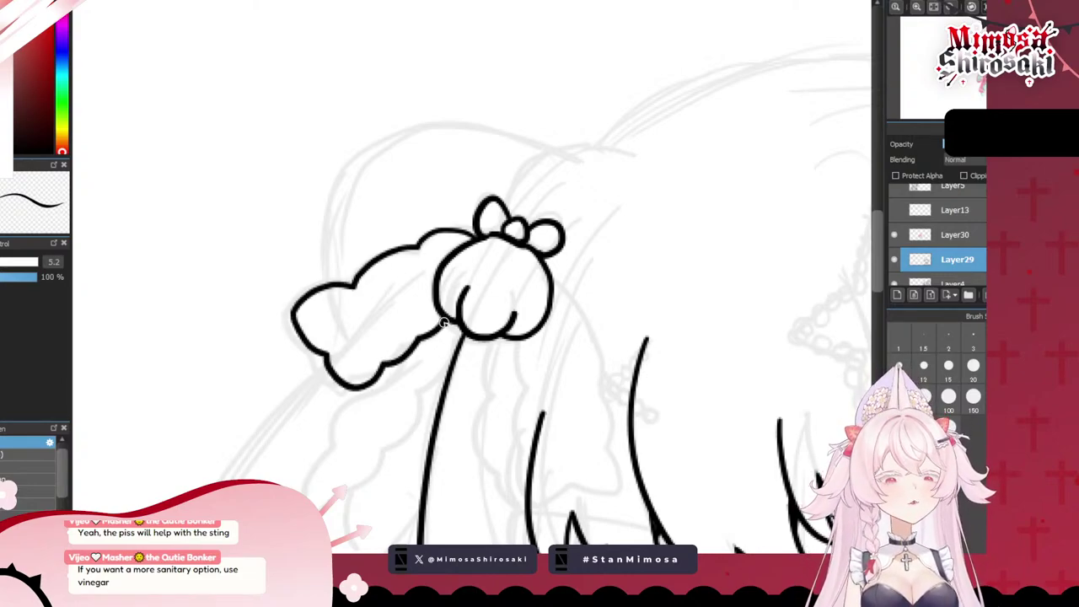
# - Ink the wide scalloped ribbon tail hanging from the shell puff toward the bangs and erase the hair line crossing inside it
pyautogui.scroll(-4, 444, 322)
pyautogui.scroll(1, 432, 394)
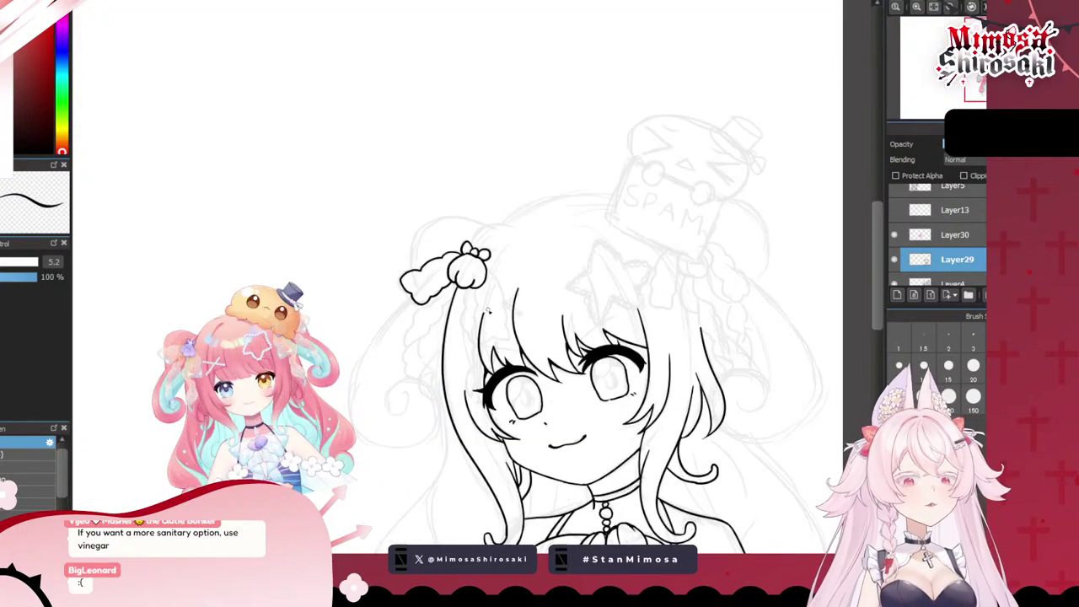
pyautogui.scroll(3, 463, 316)
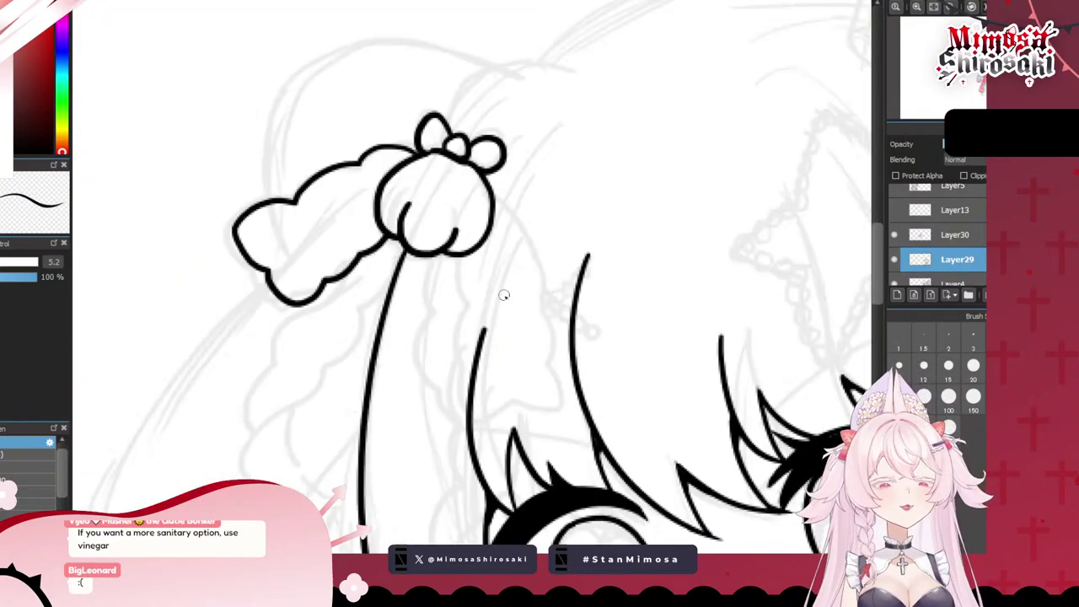
pyautogui.moveTo(428, 263); pyautogui.dragTo(455, 323)
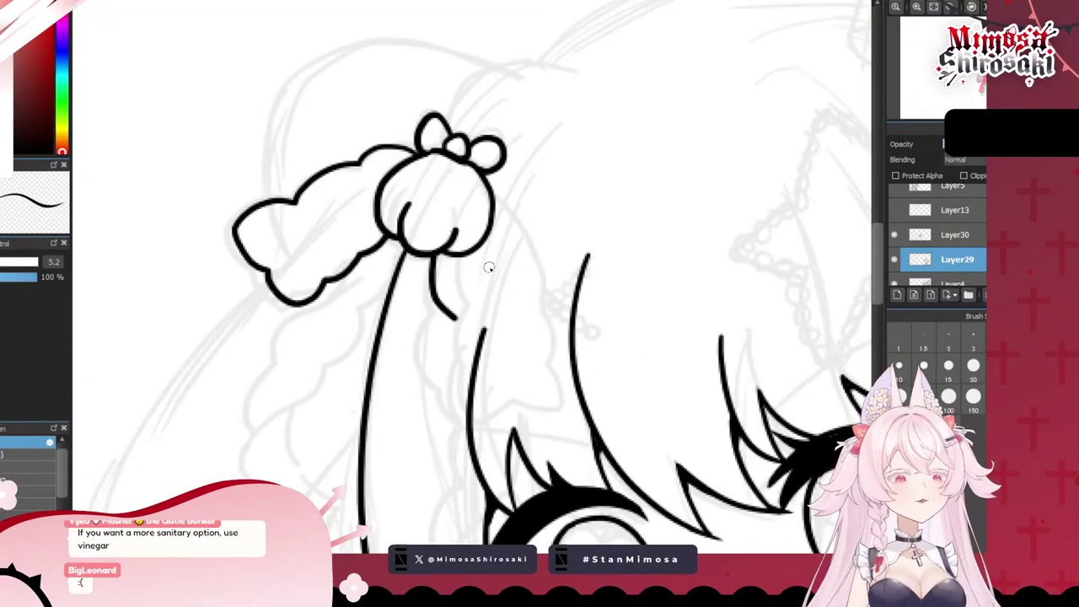
pyautogui.hotkey('ctrl', 'z')
pyautogui.moveTo(460, 258)
pyautogui.mouseDown()
pyautogui.moveTo(464, 397)
pyautogui.moveTo(500, 419)
pyautogui.moveTo(566, 394)
pyautogui.moveTo(534, 244)
pyautogui.moveTo(490, 191)
pyautogui.mouseUp()
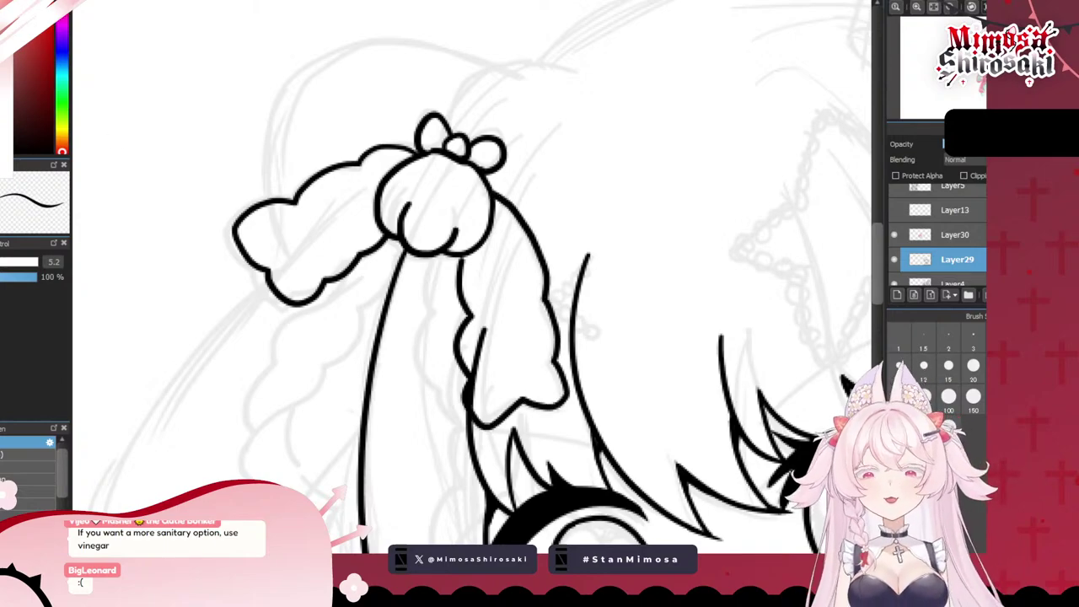
pyautogui.press('e')
pyautogui.moveTo(497, 314)
pyautogui.mouseDown()
pyautogui.moveTo(478, 373)
pyautogui.moveTo(470, 354)
pyautogui.moveTo(479, 404)
pyautogui.mouseUp()
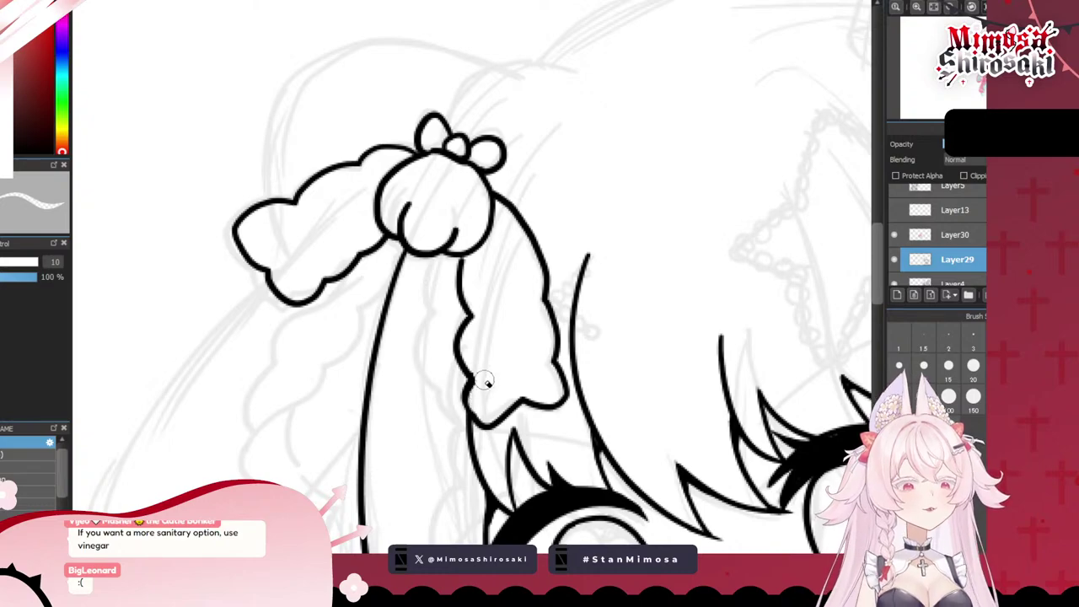
pyautogui.press('n')
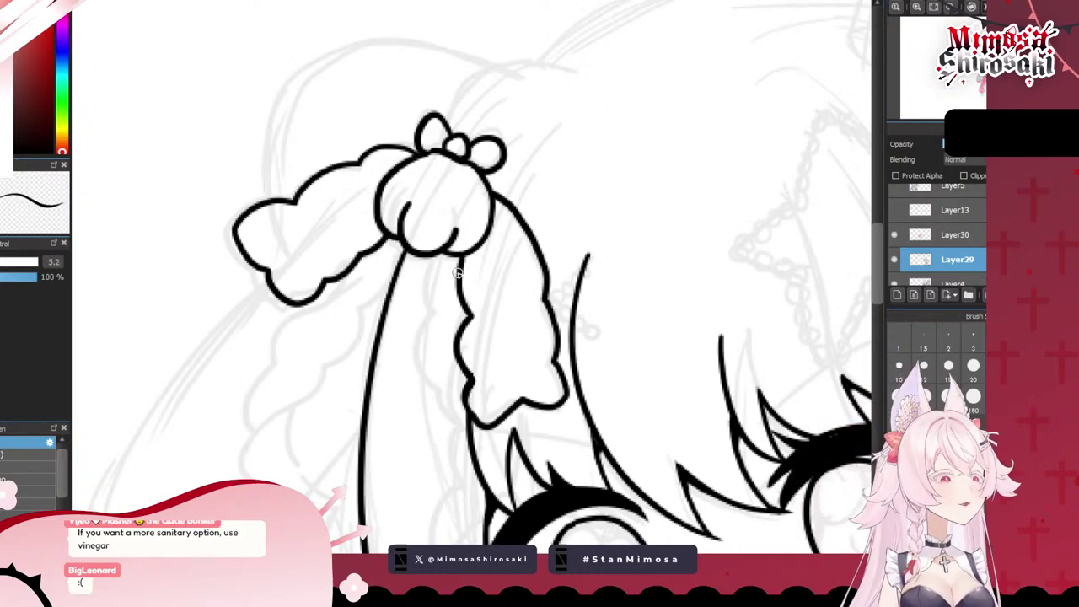
# - Ink the twisted scalloped ribbon tail in two overlapping sections beneath the outer ribbon loop, ending in a pointed tip
pyautogui.scroll(-5, 507, 277)
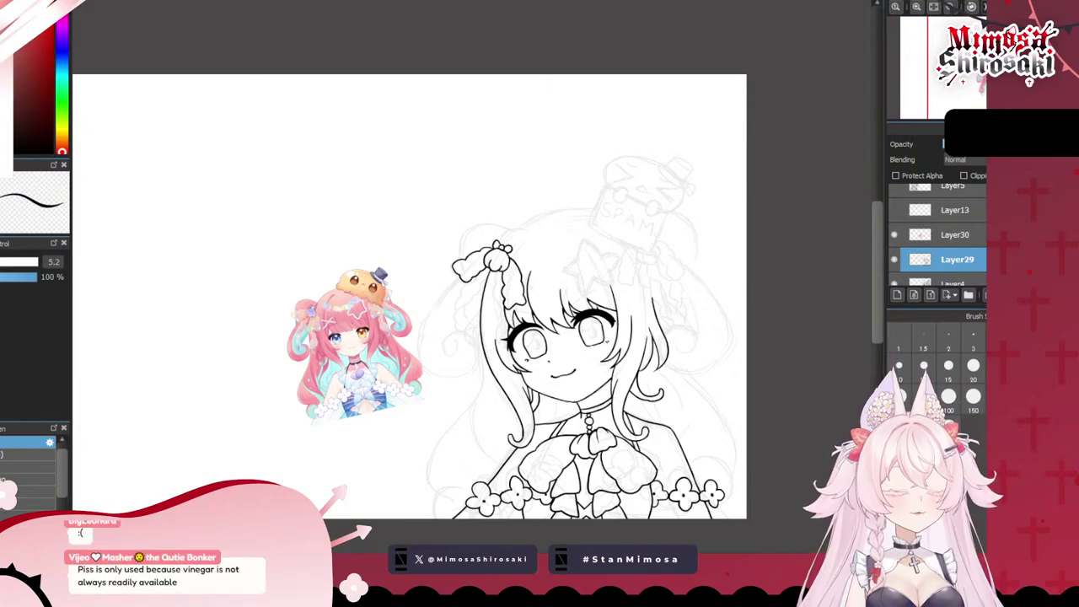
pyautogui.scroll(5, 492, 302)
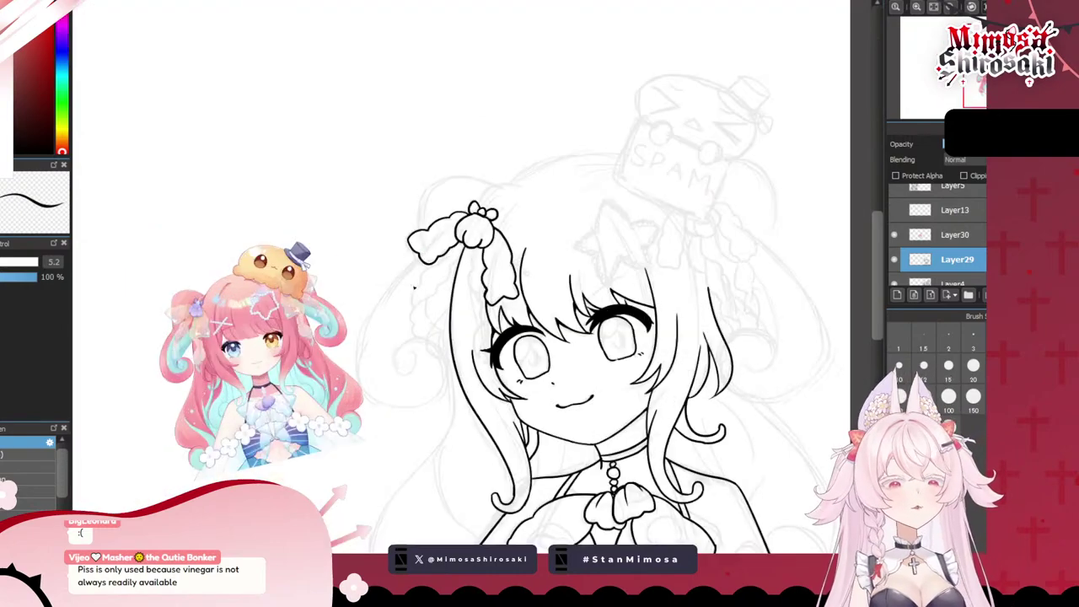
pyautogui.scroll(3, 415, 295)
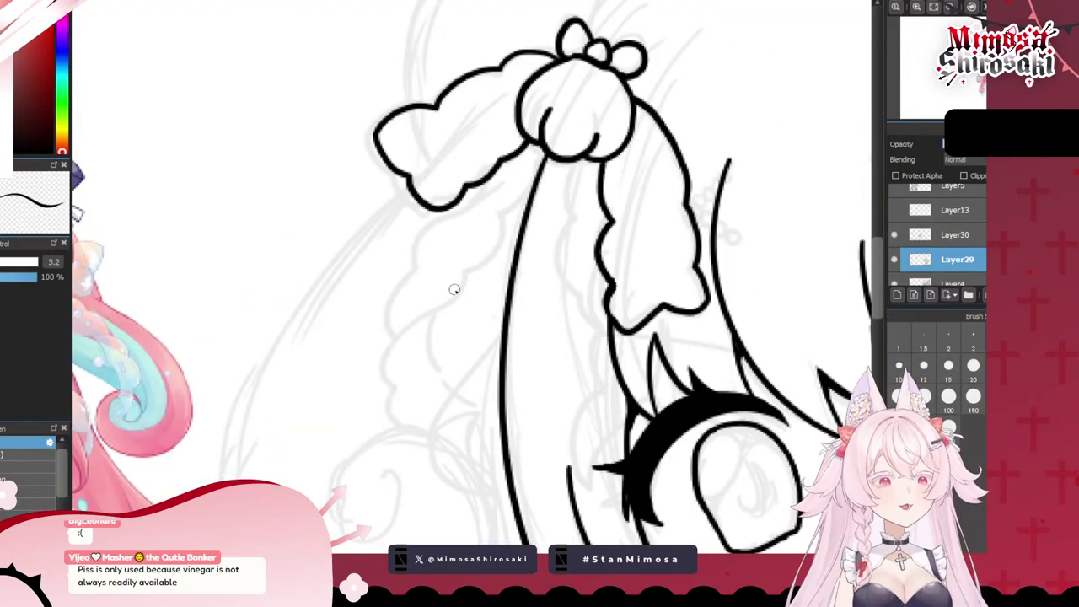
pyautogui.moveTo(533, 181)
pyautogui.mouseDown()
pyautogui.moveTo(497, 216)
pyautogui.moveTo(498, 244)
pyautogui.moveTo(464, 288)
pyautogui.moveTo(391, 342)
pyautogui.moveTo(413, 246)
pyautogui.moveTo(449, 218)
pyautogui.mouseUp()
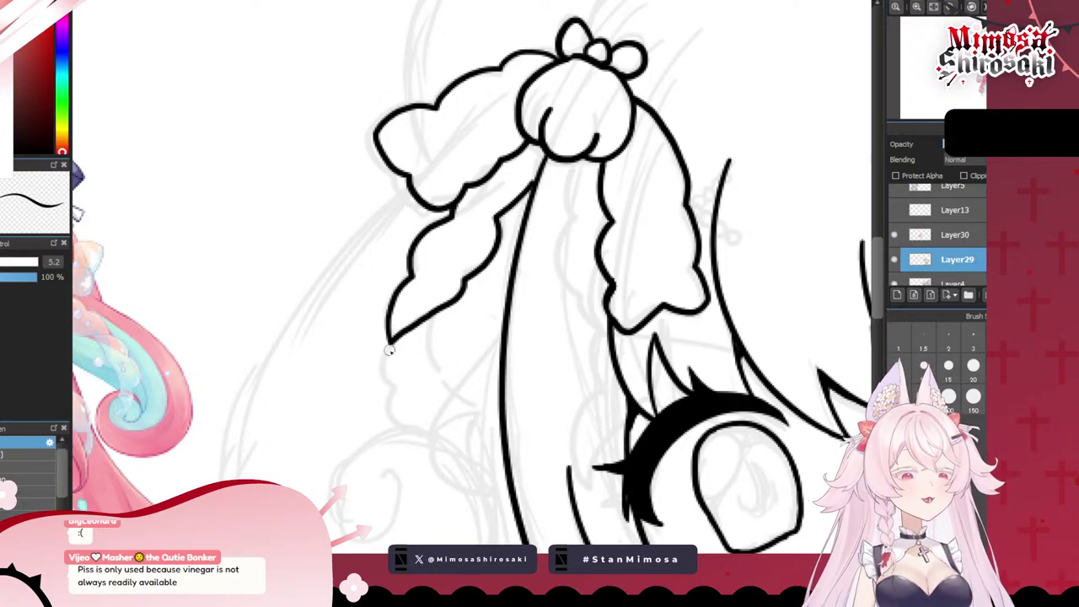
pyautogui.moveTo(390, 350)
pyautogui.mouseDown()
pyautogui.moveTo(382, 390)
pyautogui.moveTo(437, 442)
pyautogui.mouseUp()
pyautogui.hotkey('ctrl', 'z')
pyautogui.moveTo(391, 346)
pyautogui.mouseDown()
pyautogui.moveTo(420, 437)
pyautogui.moveTo(468, 414)
pyautogui.moveTo(473, 405)
pyautogui.moveTo(434, 380)
pyautogui.moveTo(427, 319)
pyautogui.moveTo(451, 311)
pyautogui.mouseUp()
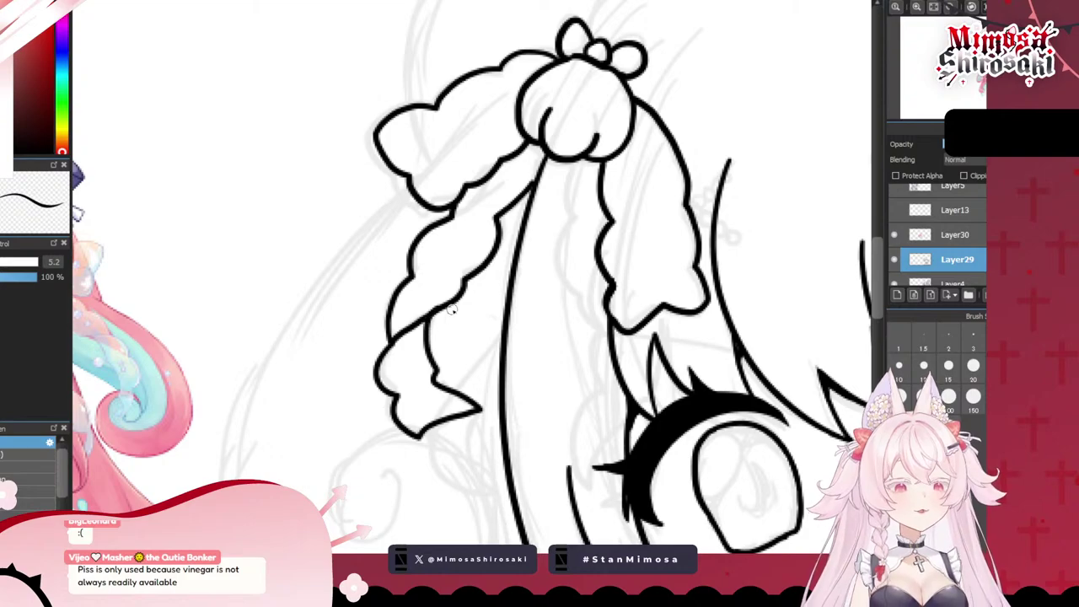
# - Ink the narrow twisted ribbon tail between the long side lock and the wide ribbon tail, reaching down to the eyelashes
pyautogui.scroll(-5, 456, 281)
pyautogui.scroll(3, 478, 260)
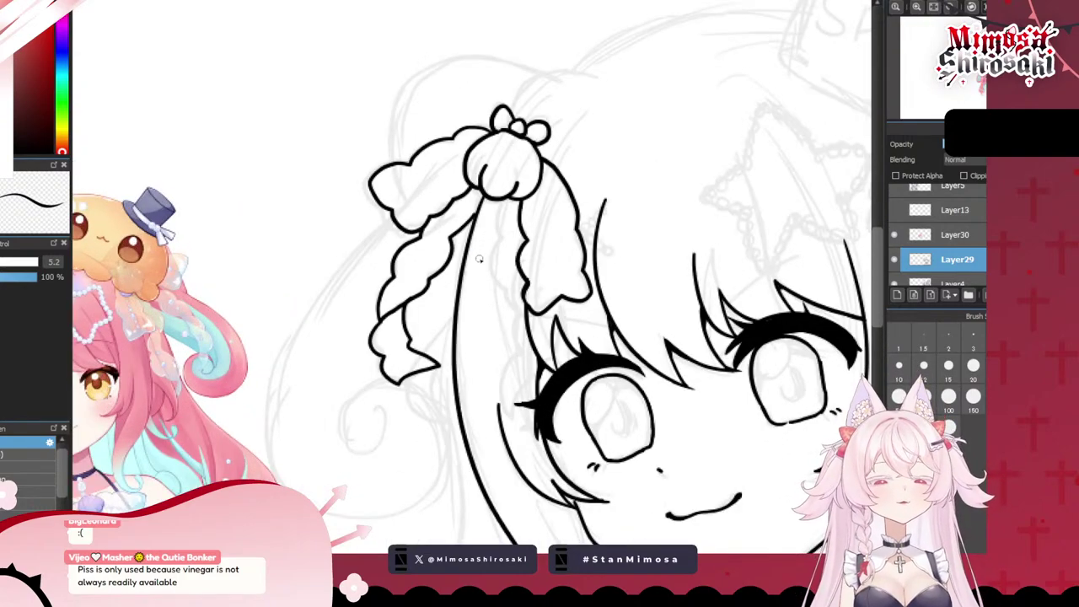
pyautogui.moveTo(503, 199)
pyautogui.mouseDown()
pyautogui.moveTo(502, 295)
pyautogui.moveTo(530, 339)
pyautogui.moveTo(495, 394)
pyautogui.moveTo(537, 380)
pyautogui.mouseUp()
pyautogui.hotkey('ctrl', 'z')
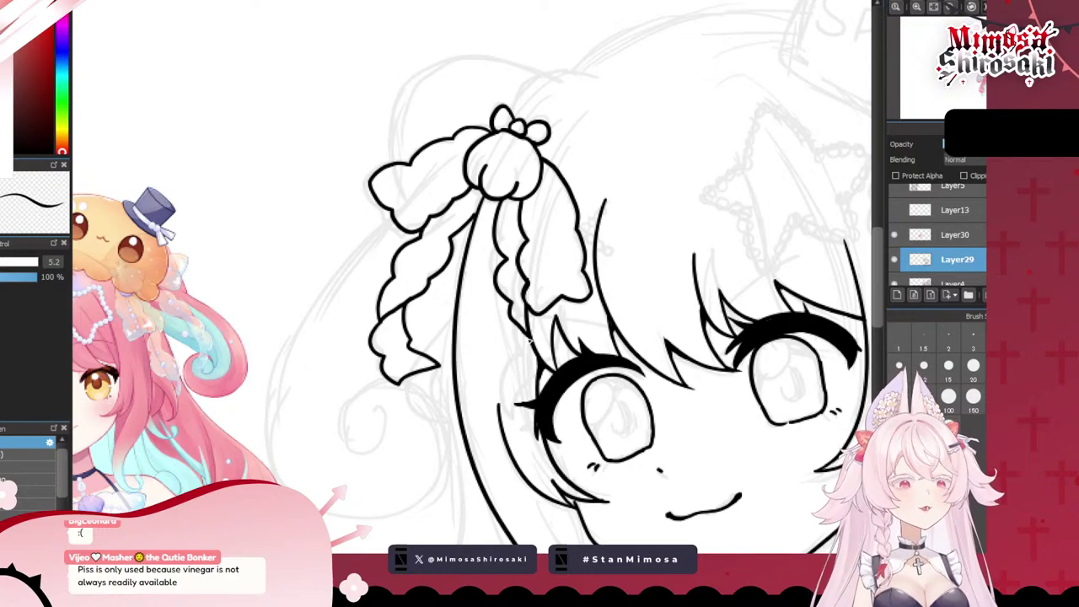
pyautogui.moveTo(528, 339)
pyautogui.mouseDown()
pyautogui.moveTo(511, 363)
pyautogui.moveTo(531, 376)
pyautogui.mouseUp()
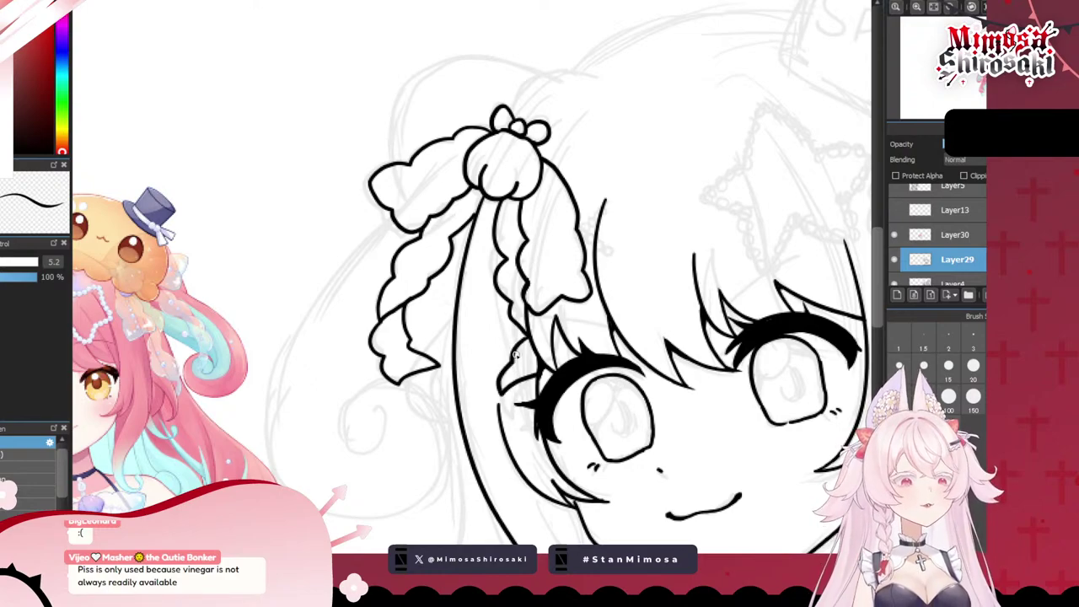
pyautogui.scroll(-5, 506, 341)
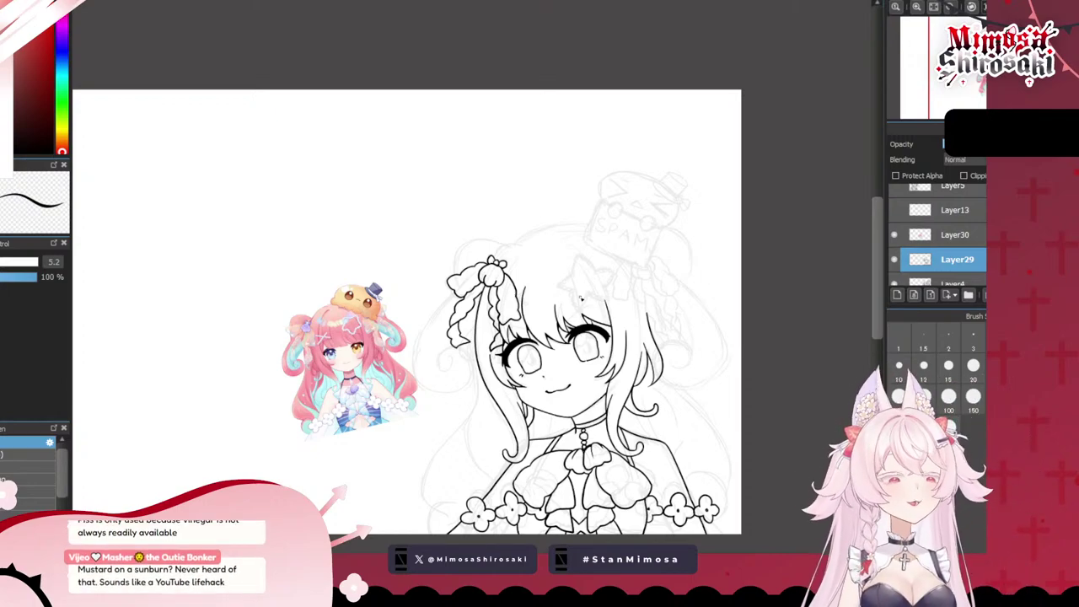
pyautogui.scroll(3, 582, 298)
pyautogui.scroll(-4, 430, 329)
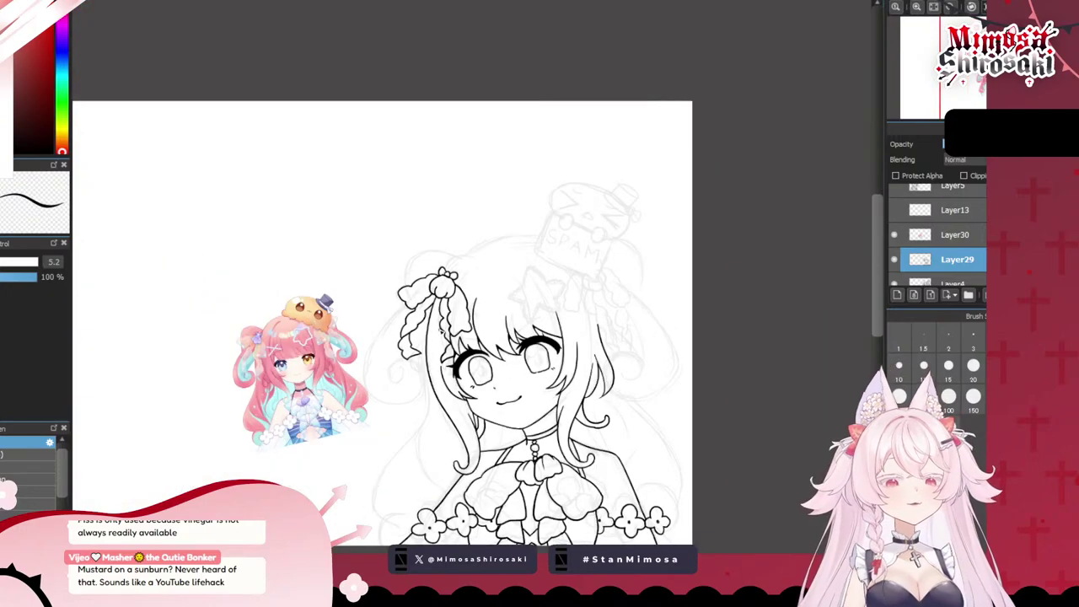
pyautogui.scroll(5, 413, 317)
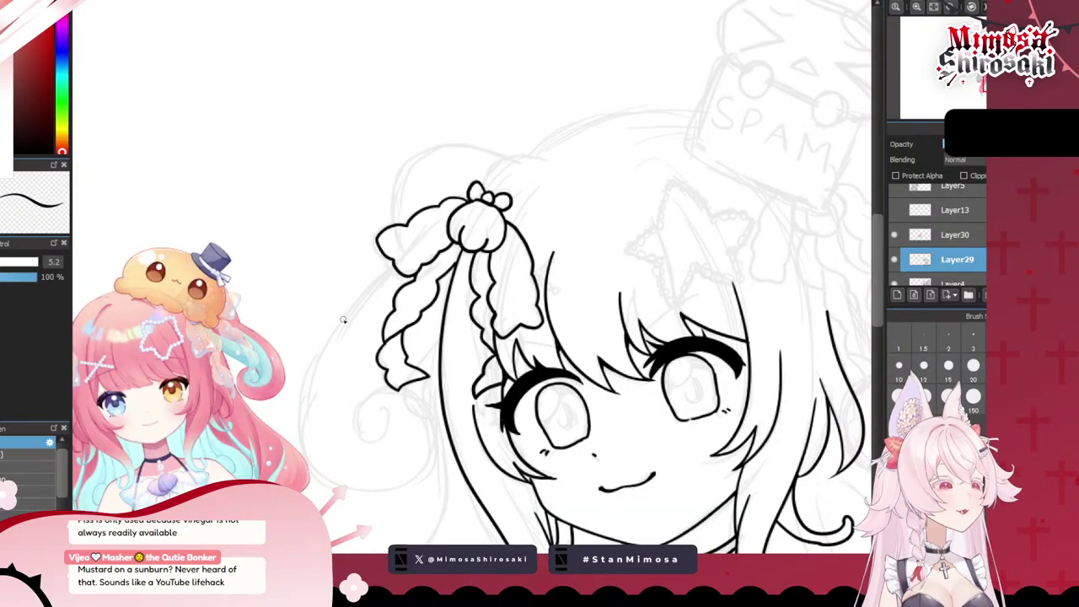
pyautogui.scroll(2, 449, 182)
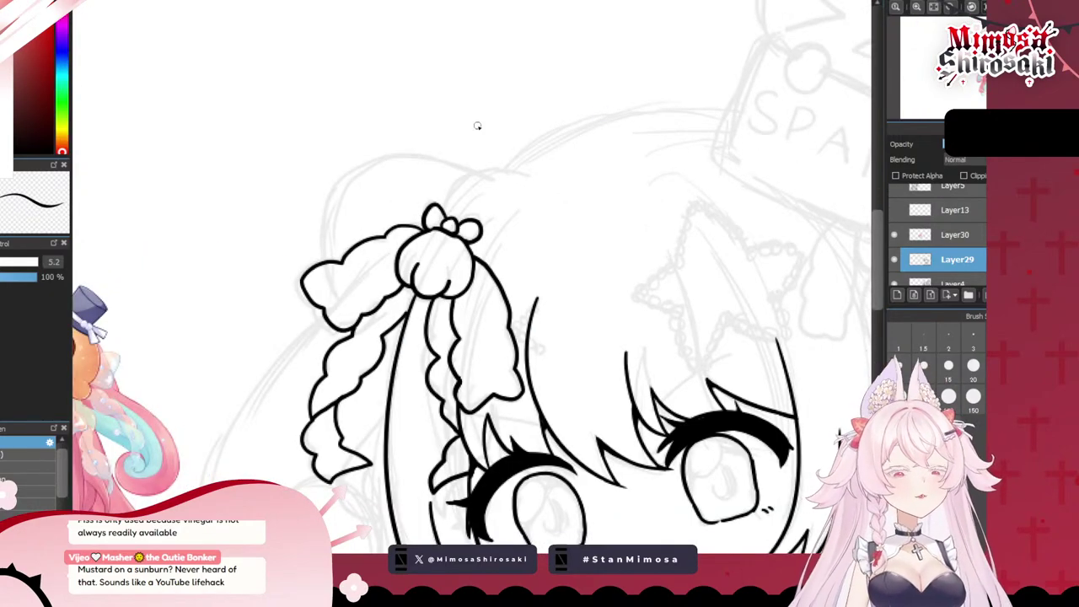
pyautogui.moveTo(329, 253); pyautogui.dragTo(479, 172)
pyautogui.hotkey('ctrl', 'z')
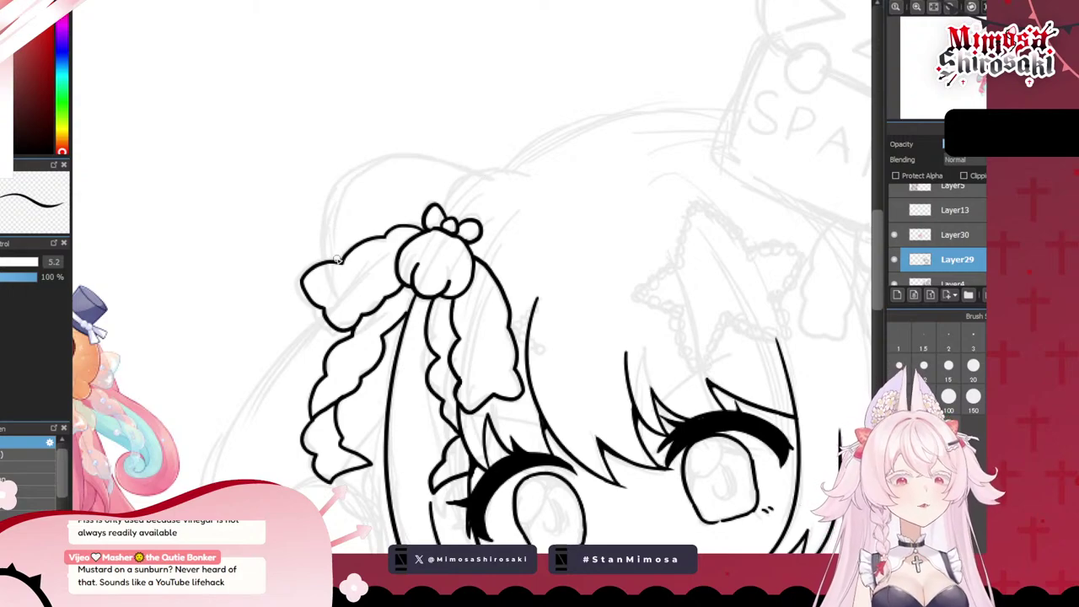
pyautogui.moveTo(335, 259)
pyautogui.mouseDown()
pyautogui.moveTo(411, 150)
pyautogui.moveTo(477, 170)
pyautogui.mouseUp()
pyautogui.hotkey('ctrl', 'z')
pyautogui.moveTo(336, 258)
pyautogui.mouseDown()
pyautogui.moveTo(330, 216)
pyautogui.moveTo(436, 152)
pyautogui.moveTo(472, 166)
pyautogui.moveTo(352, 169)
pyautogui.moveTo(329, 253)
pyautogui.moveTo(452, 155)
pyautogui.moveTo(472, 179)
pyautogui.mouseUp()
pyautogui.hotkey('ctrl', 'z')
pyautogui.hotkey('ctrl', 'z')
pyautogui.hotkey('ctrl', 'z')
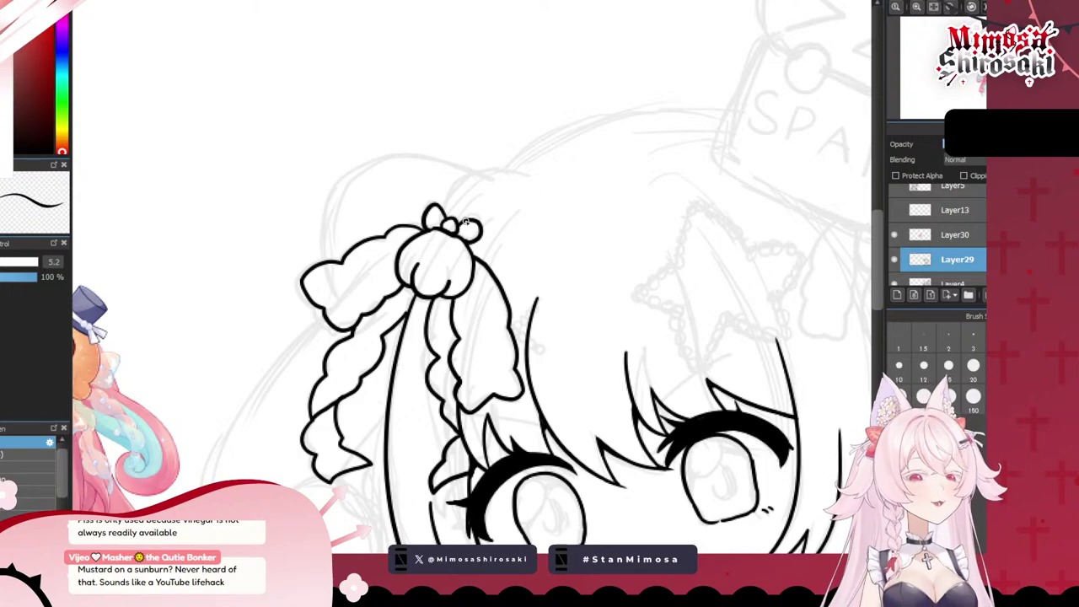
pyautogui.moveTo(466, 221); pyautogui.dragTo(568, 139)
pyautogui.hotkey('ctrl', 'z')
pyautogui.moveTo(455, 225); pyautogui.dragTo(586, 132)
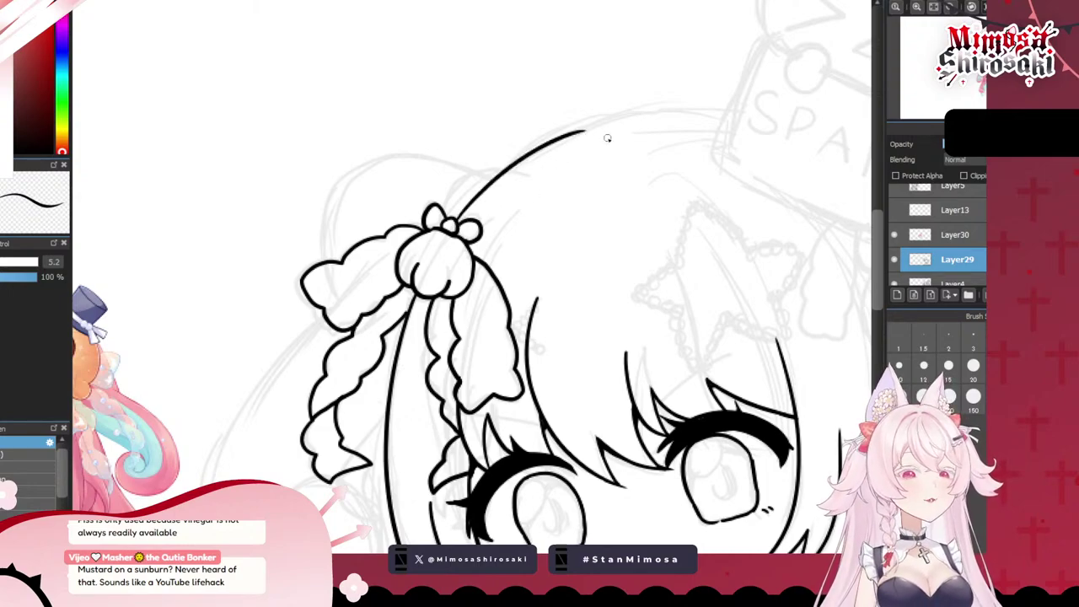
pyautogui.hotkey('ctrl', 'z')
# - Ink the pigtail's long outer curve from beneath the outer ribbon loop, following the sketch down to the start of its rounded bottom
pyautogui.scroll(-2, 598, 141)
pyautogui.scroll(-1, 714, 198)
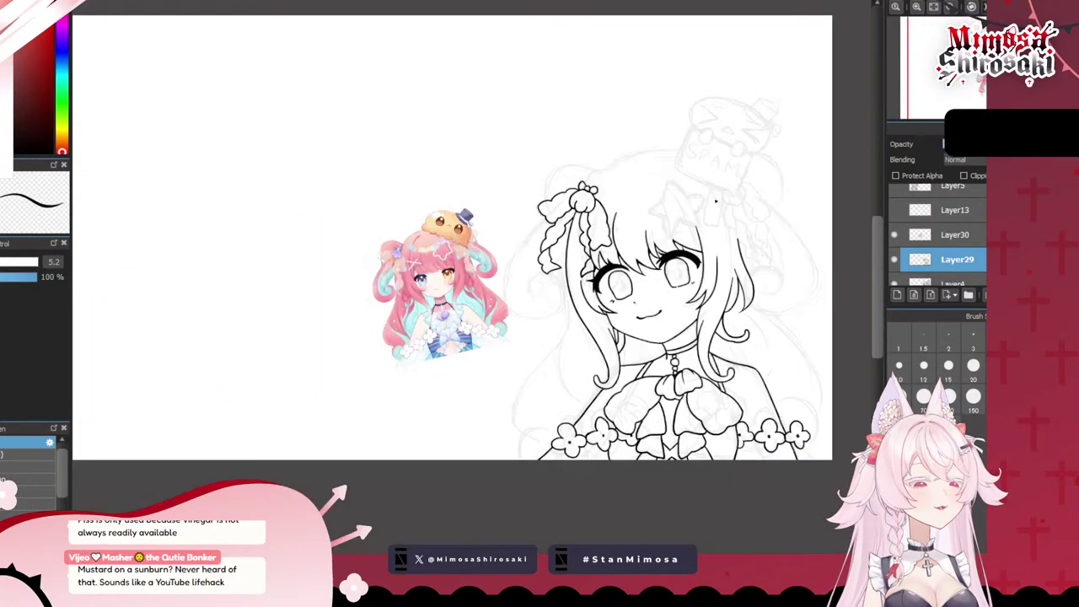
pyautogui.scroll(1, 716, 198)
pyautogui.scroll(2, 426, 313)
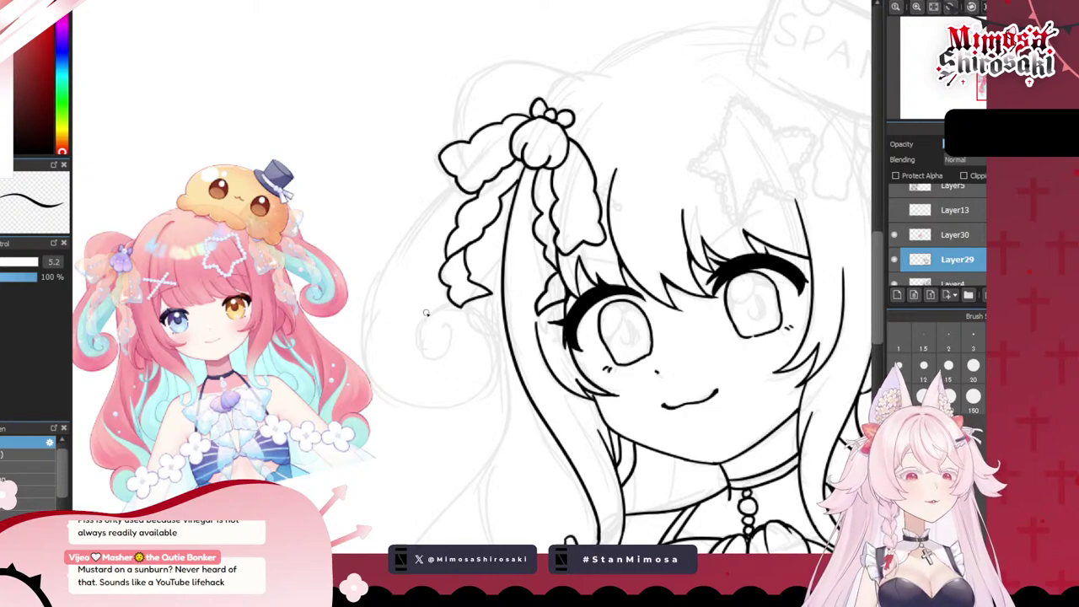
pyautogui.moveTo(456, 182); pyautogui.dragTo(365, 392)
pyautogui.hotkey('ctrl', 'z')
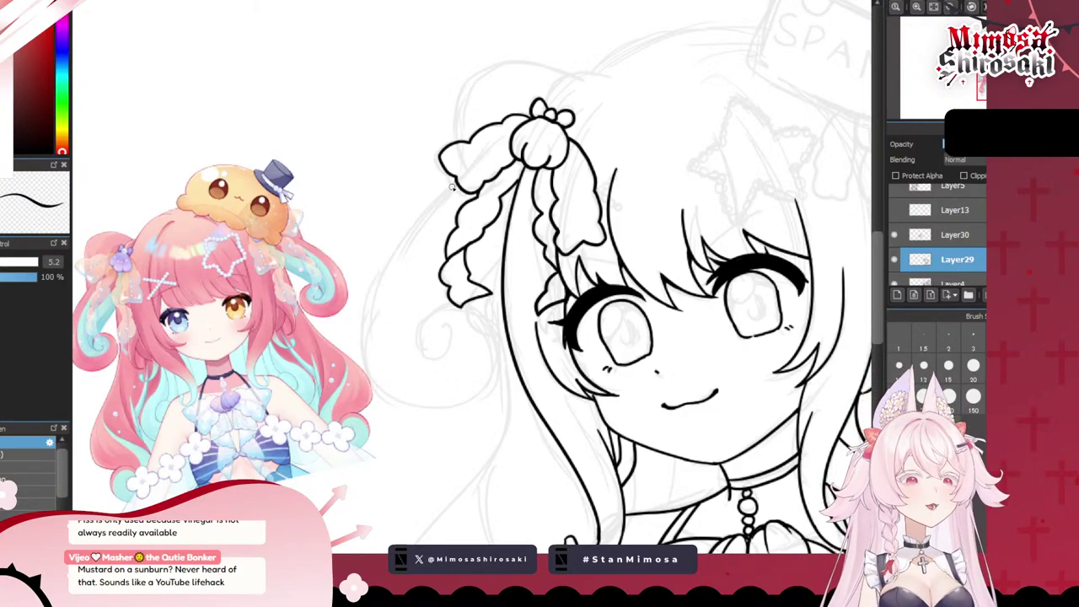
pyautogui.moveTo(455, 185); pyautogui.dragTo(362, 392)
pyautogui.hotkey('ctrl', 'z')
pyautogui.moveTo(455, 182)
pyautogui.mouseDown()
pyautogui.moveTo(365, 356)
pyautogui.moveTo(388, 402)
pyautogui.mouseUp()
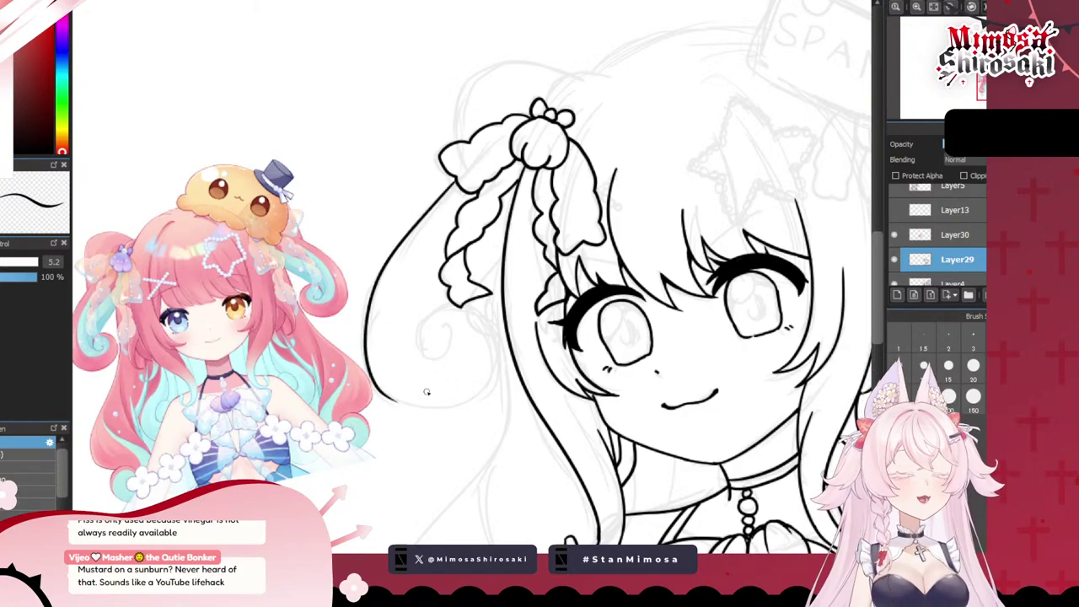
# - Ink the small spiral curl at the pigtail's end, starting at the tip of the twisted ribbon tail and curling inward
pyautogui.scroll(2, 431, 379)
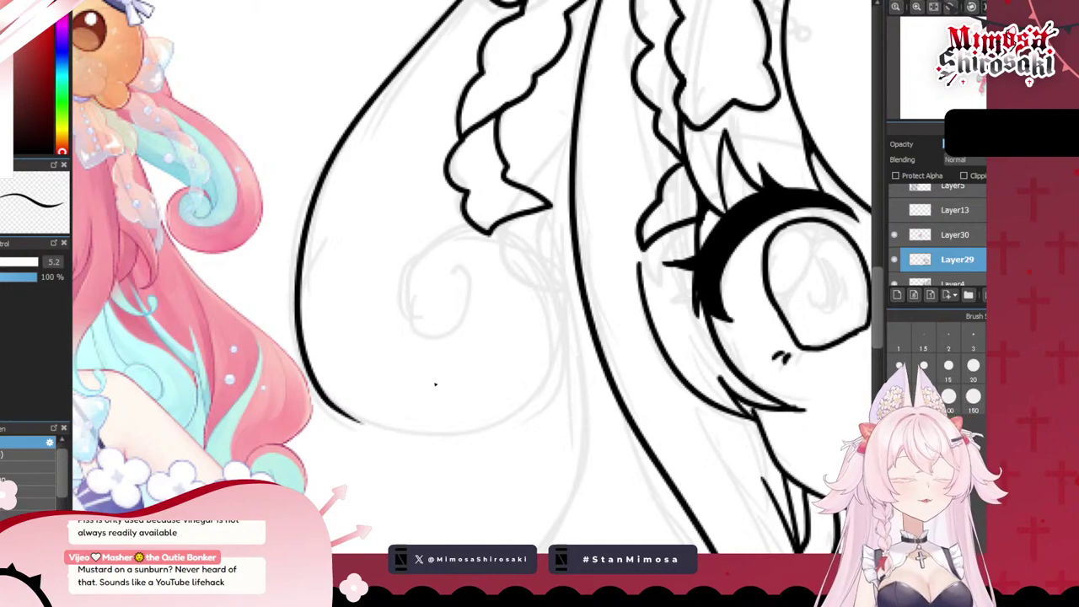
pyautogui.hotkey('ctrl', 'z')
pyautogui.moveTo(320, 397)
pyautogui.mouseDown()
pyautogui.moveTo(488, 390)
pyautogui.moveTo(447, 434)
pyautogui.moveTo(544, 392)
pyautogui.mouseUp()
pyautogui.hotkey('ctrl', 'z')
pyautogui.moveTo(469, 283)
pyautogui.mouseDown()
pyautogui.moveTo(421, 342)
pyautogui.moveTo(415, 266)
pyautogui.moveTo(473, 231)
pyautogui.moveTo(414, 252)
pyautogui.moveTo(482, 302)
pyautogui.moveTo(481, 269)
pyautogui.mouseUp()
pyautogui.hotkey('ctrl', 'z')
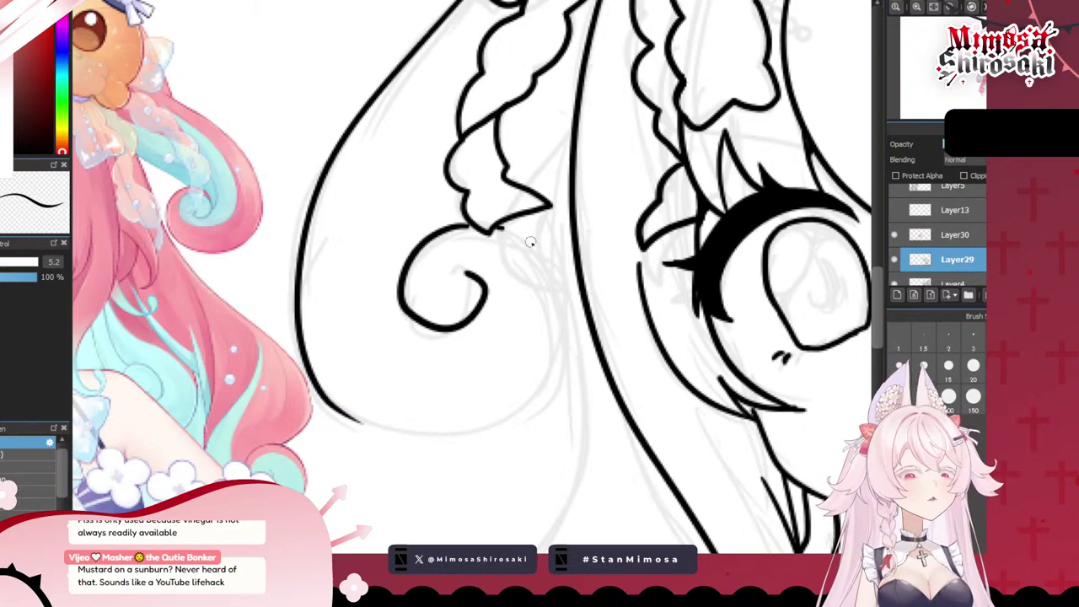
pyautogui.hotkey('ctrl', 'z')
pyautogui.moveTo(467, 224)
pyautogui.mouseDown()
pyautogui.moveTo(438, 230)
pyautogui.moveTo(474, 267)
pyautogui.mouseUp()
# - Ink the pigtail's rounded lower edge, continuing from the outer curve and sweeping up toward the long side lock
pyautogui.moveTo(499, 231)
pyautogui.mouseDown()
pyautogui.moveTo(555, 263)
pyautogui.moveTo(490, 391)
pyautogui.mouseUp()
pyautogui.hotkey('ctrl', 'z')
pyautogui.moveTo(343, 412); pyautogui.dragTo(569, 361)
pyautogui.hotkey('ctrl', 'z')
pyautogui.moveTo(494, 229)
pyautogui.mouseDown()
pyautogui.moveTo(573, 346)
pyautogui.moveTo(511, 413)
pyautogui.mouseUp()
pyautogui.hotkey('ctrl', 'z')
pyautogui.moveTo(329, 405)
pyautogui.mouseDown()
pyautogui.moveTo(531, 406)
pyautogui.moveTo(558, 360)
pyautogui.mouseUp()
# - Ink the curve from the ribbon tail's tip down along the side lock, joining the spiral curl to the pigtail's lower edge
pyautogui.moveTo(503, 234); pyautogui.dragTo(560, 317)
pyautogui.hotkey('ctrl', 'z')
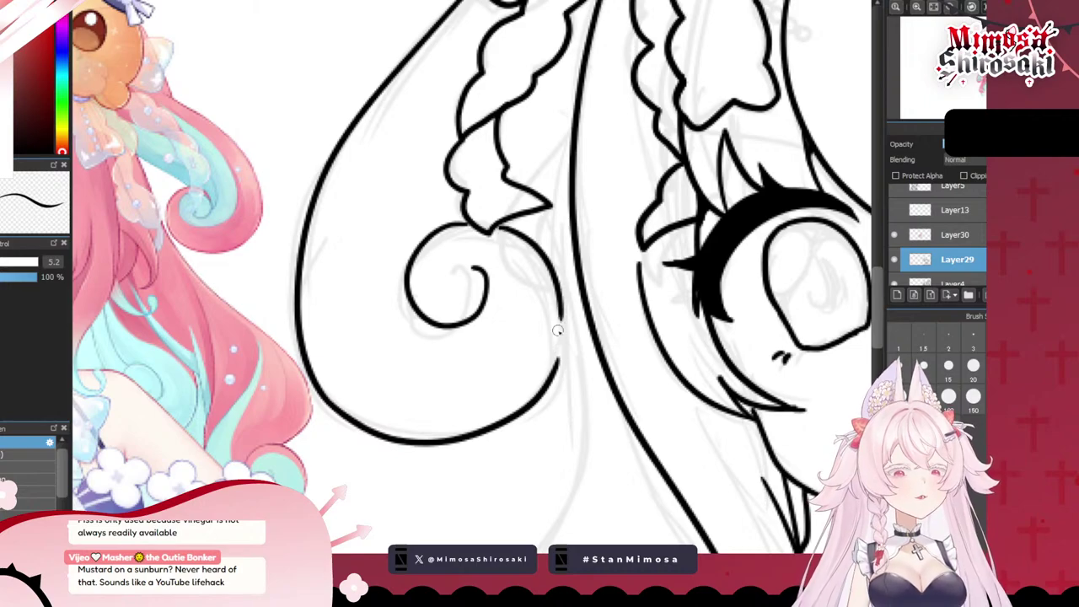
pyautogui.moveTo(511, 235)
pyautogui.mouseDown()
pyautogui.moveTo(558, 315)
pyautogui.moveTo(554, 361)
pyautogui.mouseUp()
pyautogui.moveTo(560, 302); pyautogui.dragTo(550, 366)
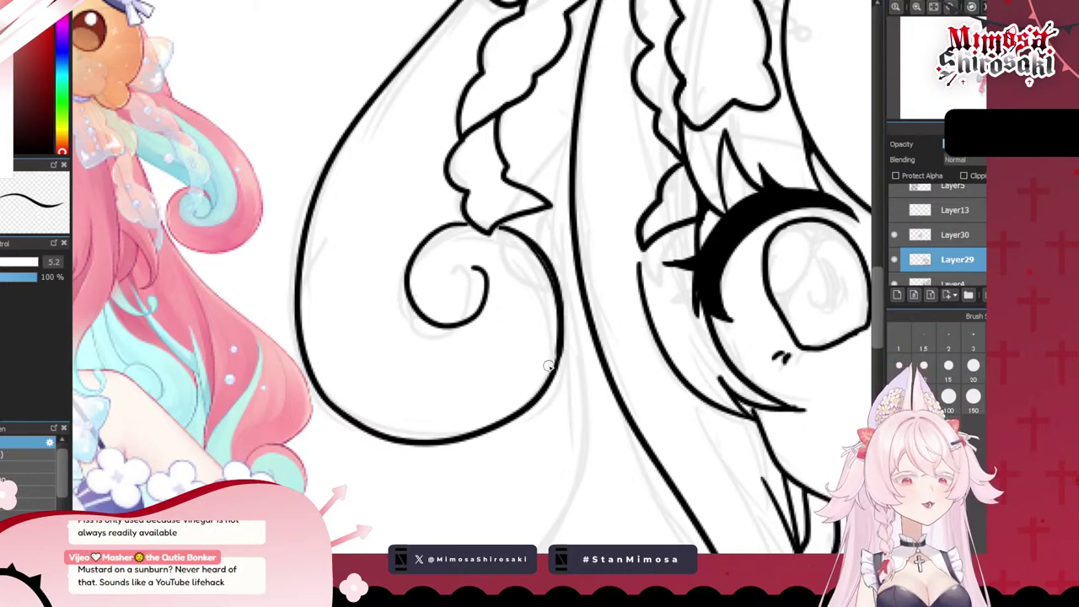
pyautogui.hotkey('ctrl', 'z')
pyautogui.hotkey('ctrl', 'z')
pyautogui.hotkey('ctrl', 'z')
pyautogui.hotkey('ctrl', 'z')
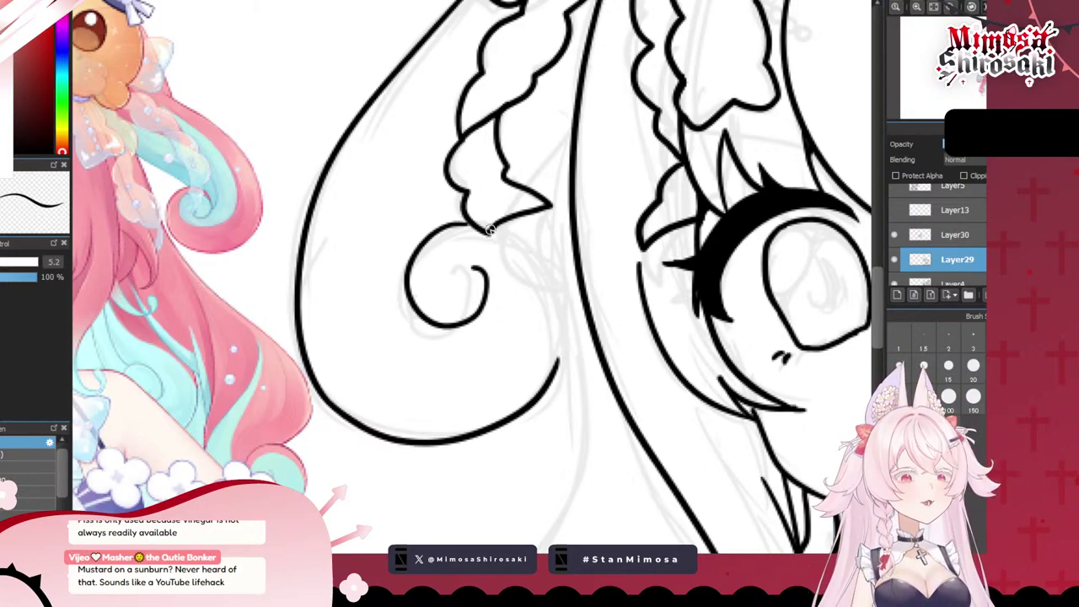
pyautogui.moveTo(493, 228); pyautogui.dragTo(552, 369)
pyautogui.hotkey('ctrl', 'z')
pyautogui.moveTo(494, 228); pyautogui.dragTo(552, 382)
pyautogui.hotkey('ctrl', 'z')
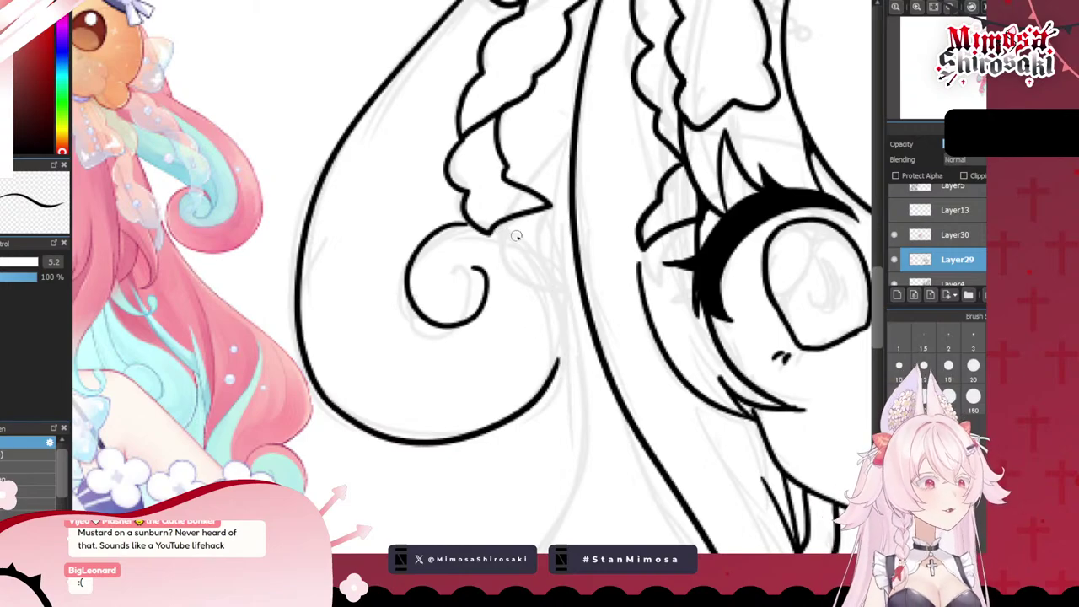
pyautogui.moveTo(492, 226); pyautogui.dragTo(556, 376)
pyautogui.hotkey('ctrl', 'z')
pyautogui.moveTo(493, 226)
pyautogui.mouseDown()
pyautogui.moveTo(559, 285)
pyautogui.moveTo(548, 381)
pyautogui.mouseUp()
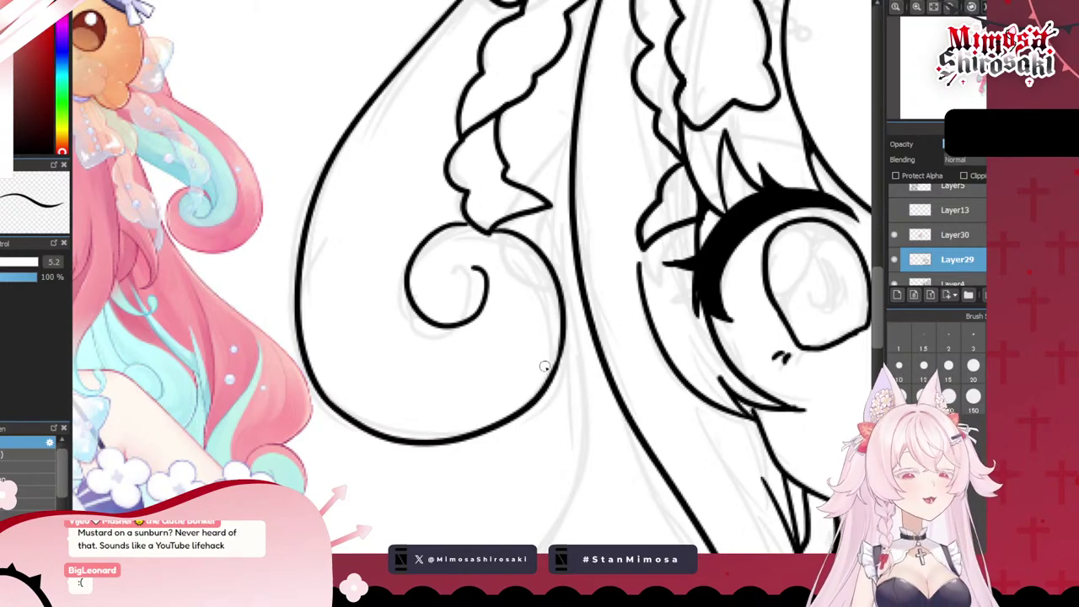
pyautogui.scroll(-5, 543, 364)
pyautogui.scroll(2, 542, 363)
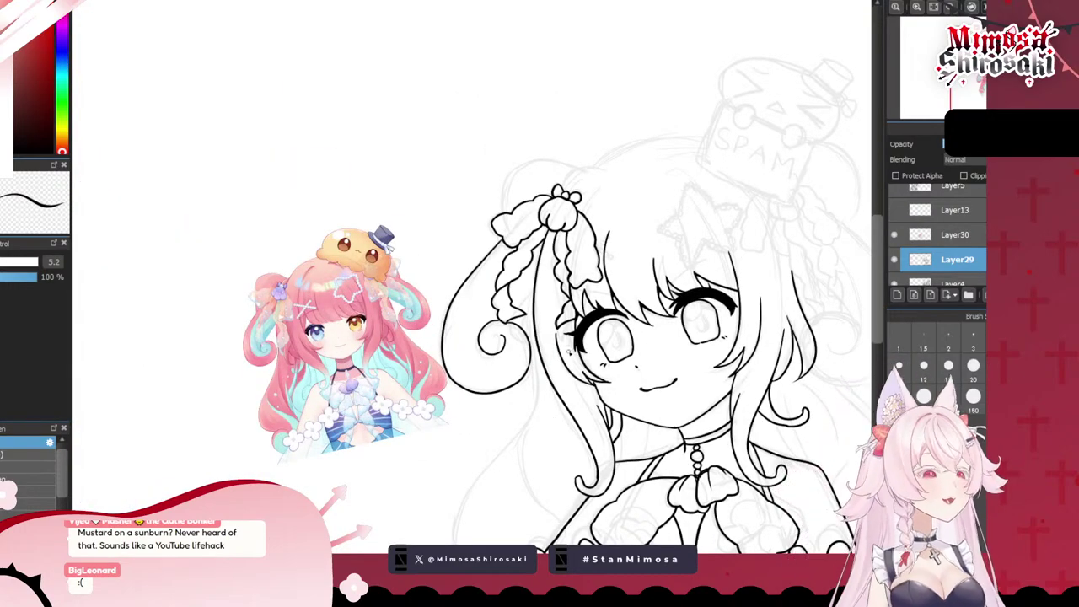
pyautogui.scroll(-2, 533, 356)
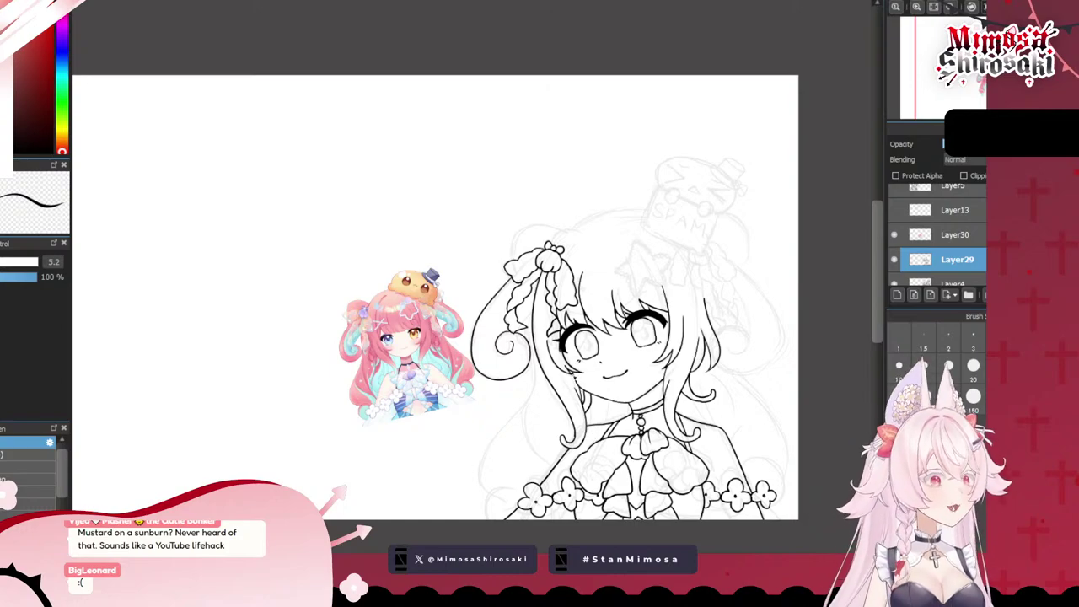
pyautogui.scroll(3, 558, 343)
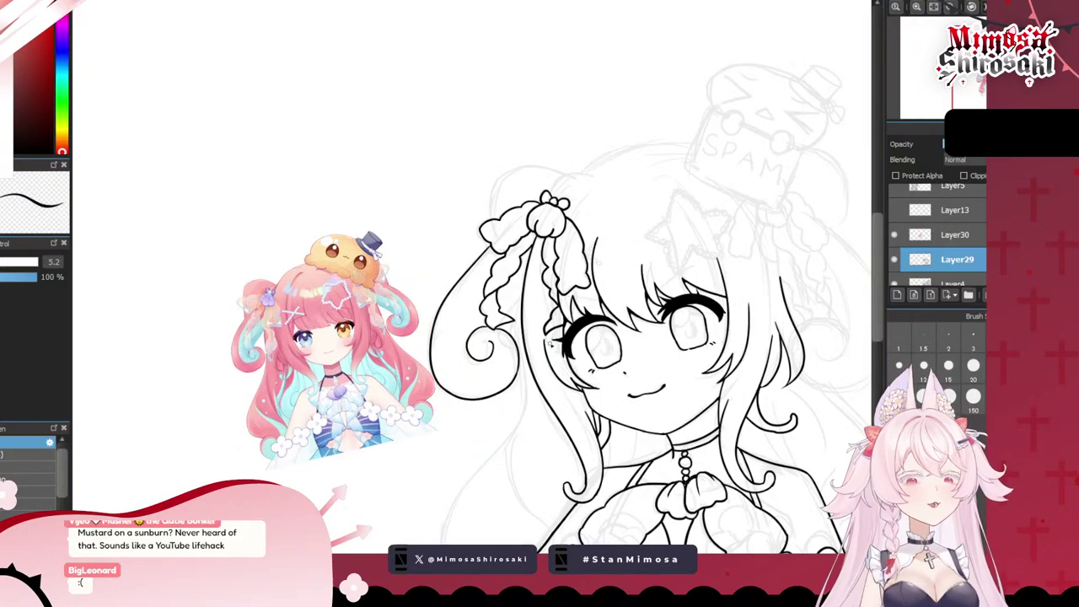
# - Ink the short hair line behind the twisted ribbon tail, running from the long side lock down to the spiral curl
pyautogui.scroll(4, 529, 346)
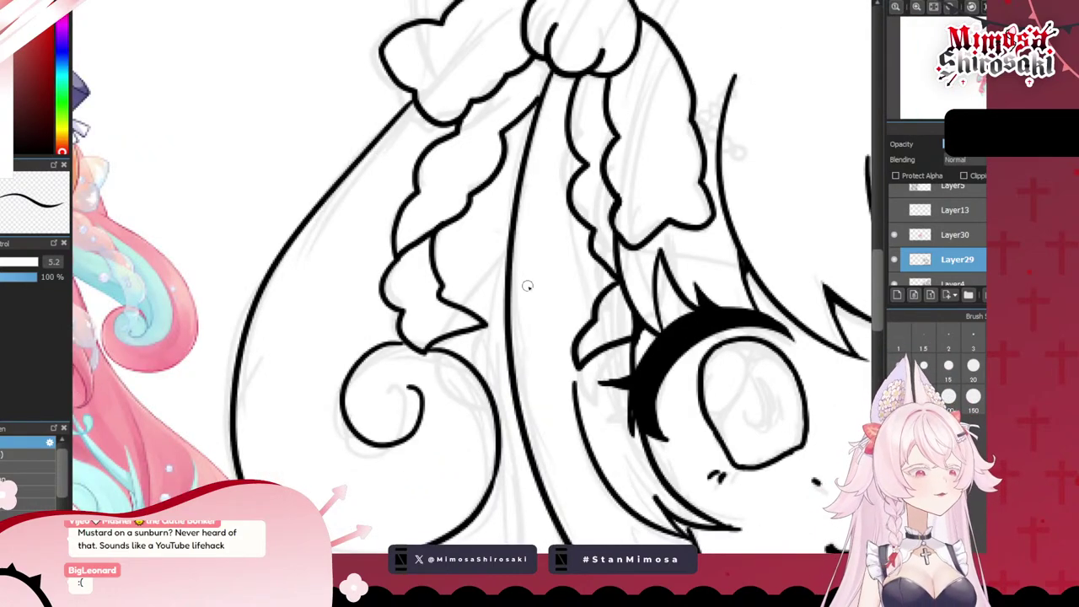
pyautogui.moveTo(503, 249); pyautogui.dragTo(440, 352)
pyautogui.hotkey('ctrl', 'z')
pyautogui.moveTo(465, 304)
pyautogui.mouseDown()
pyautogui.moveTo(507, 249)
pyautogui.moveTo(459, 307)
pyautogui.moveTo(450, 356)
pyautogui.moveTo(467, 299)
pyautogui.moveTo(517, 251)
pyautogui.moveTo(469, 302)
pyautogui.mouseUp()
pyautogui.hotkey('ctrl', 'z')
pyautogui.hotkey('ctrl', 'z')
pyautogui.hotkey('ctrl', 'z')
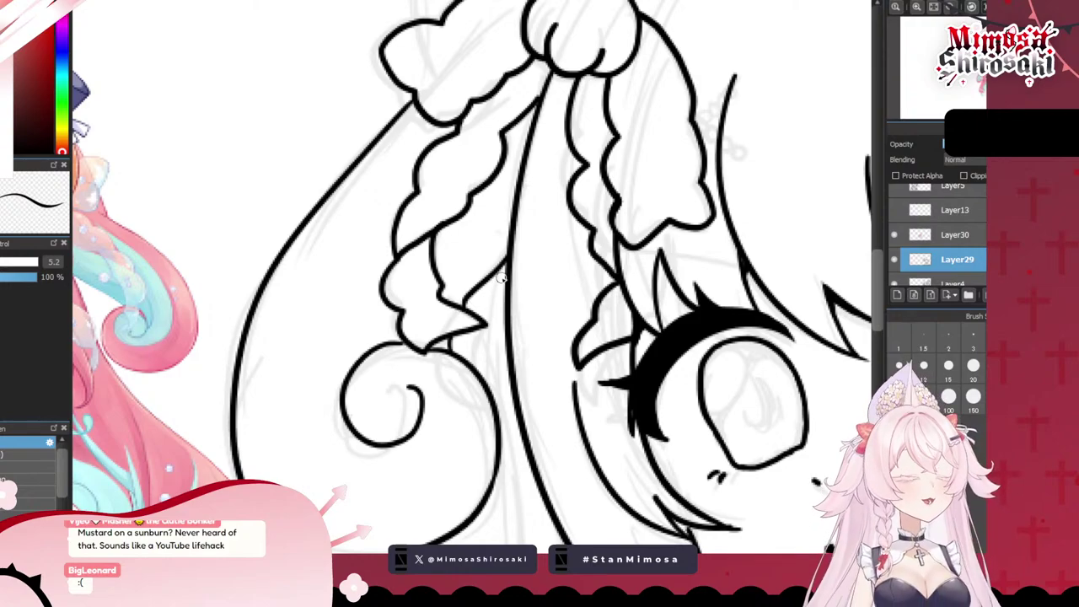
# - Ink the rounded hair loop above the ribbon, arching from the outer ribbon loop over toward the head
pyautogui.scroll(-5, 501, 277)
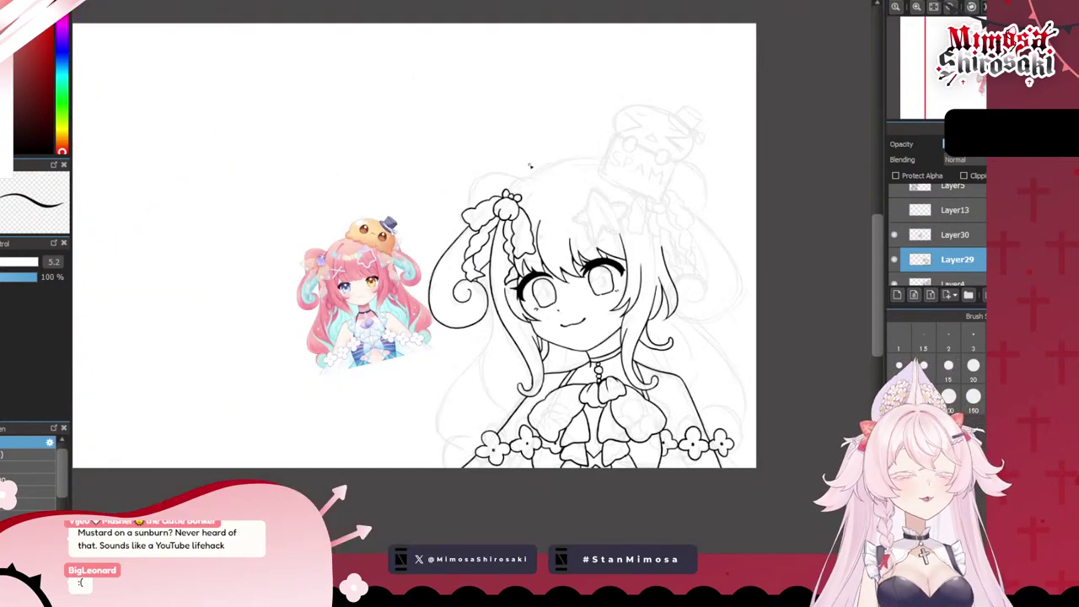
pyautogui.scroll(2, 529, 166)
pyautogui.scroll(3, 529, 170)
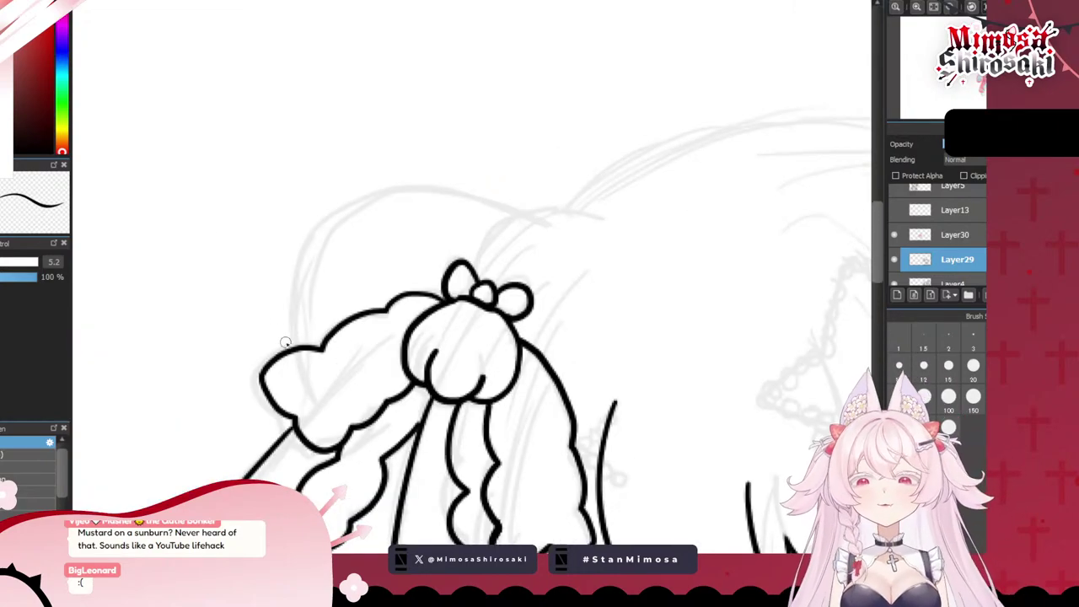
pyautogui.moveTo(294, 347)
pyautogui.mouseDown()
pyautogui.moveTo(429, 195)
pyautogui.moveTo(482, 209)
pyautogui.moveTo(387, 201)
pyautogui.moveTo(525, 229)
pyautogui.mouseUp()
pyautogui.hotkey('ctrl', 'z')
pyautogui.hotkey('ctrl', 'z')
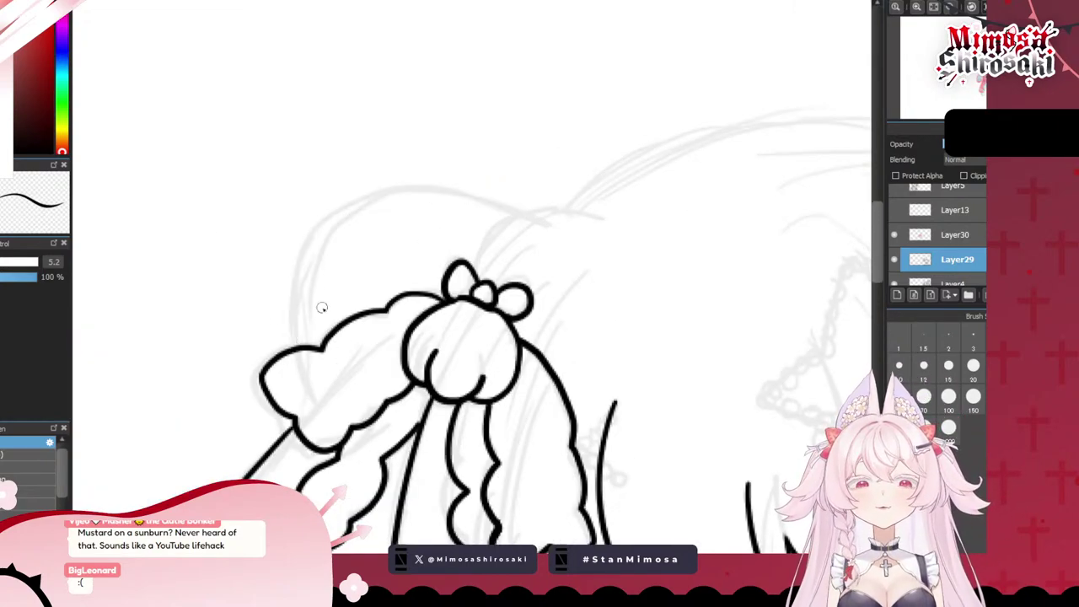
pyautogui.moveTo(297, 334)
pyautogui.mouseDown()
pyautogui.moveTo(503, 187)
pyautogui.moveTo(538, 221)
pyautogui.moveTo(539, 212)
pyautogui.moveTo(470, 280)
pyautogui.mouseUp()
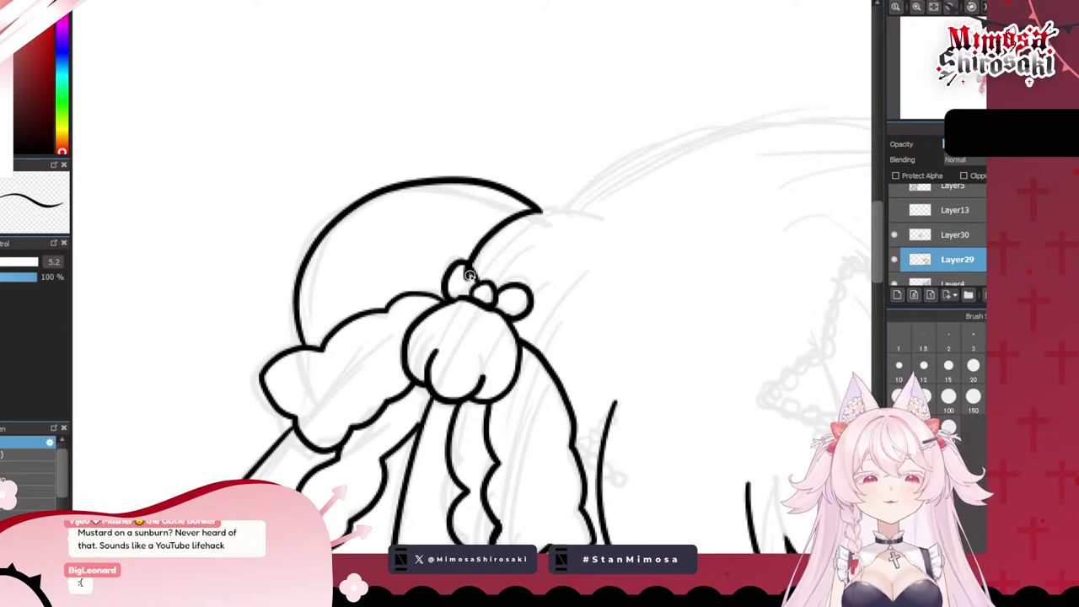
pyautogui.hotkey('ctrl', 'z')
pyautogui.moveTo(574, 210)
pyautogui.mouseDown()
pyautogui.moveTo(505, 228)
pyautogui.moveTo(483, 278)
pyautogui.moveTo(528, 209)
pyautogui.moveTo(563, 206)
pyautogui.moveTo(514, 221)
pyautogui.moveTo(477, 275)
pyautogui.moveTo(479, 255)
pyautogui.moveTo(563, 210)
pyautogui.mouseUp()
pyautogui.hotkey('ctrl', 'z')
pyautogui.hotkey('ctrl', 'z')
pyautogui.hotkey('ctrl', 'z')
pyautogui.hotkey('ctrl', 'z')
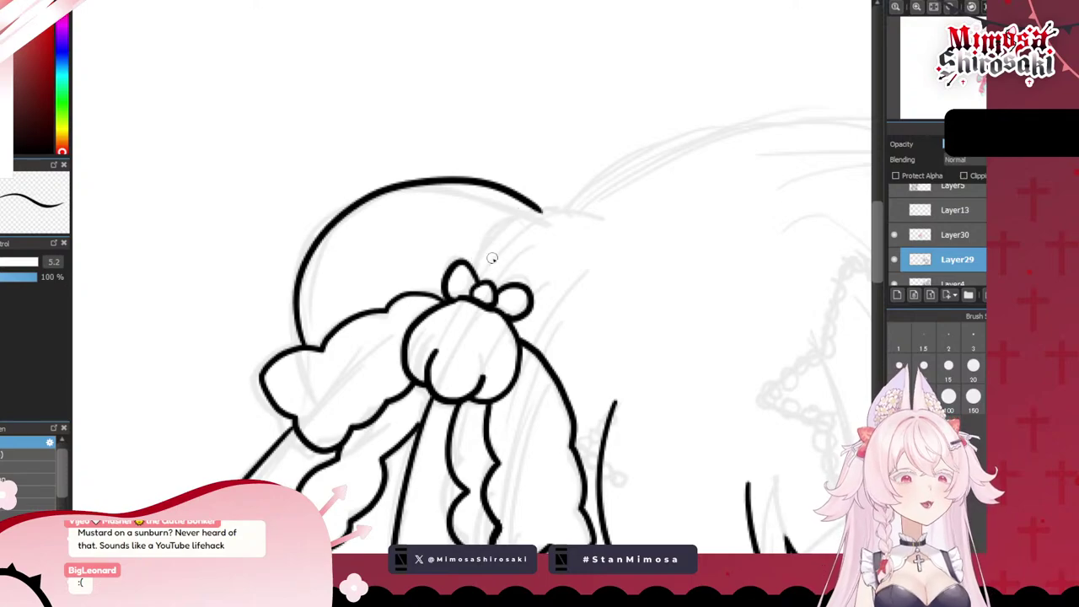
pyautogui.moveTo(479, 281)
pyautogui.mouseDown()
pyautogui.moveTo(484, 253)
pyautogui.moveTo(563, 214)
pyautogui.mouseUp()
pyautogui.hotkey('ctrl', 'z')
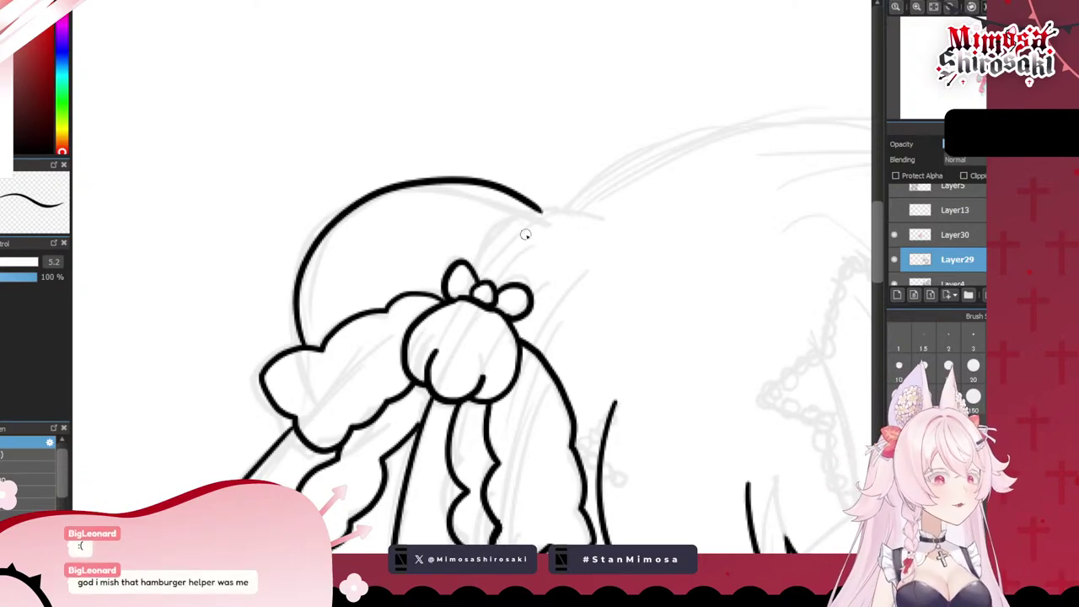
# - Ink the hair loop's inner edge down to the small bow and the start of the head outline beside it
pyautogui.scroll(-4, 526, 235)
pyautogui.scroll(1, 525, 235)
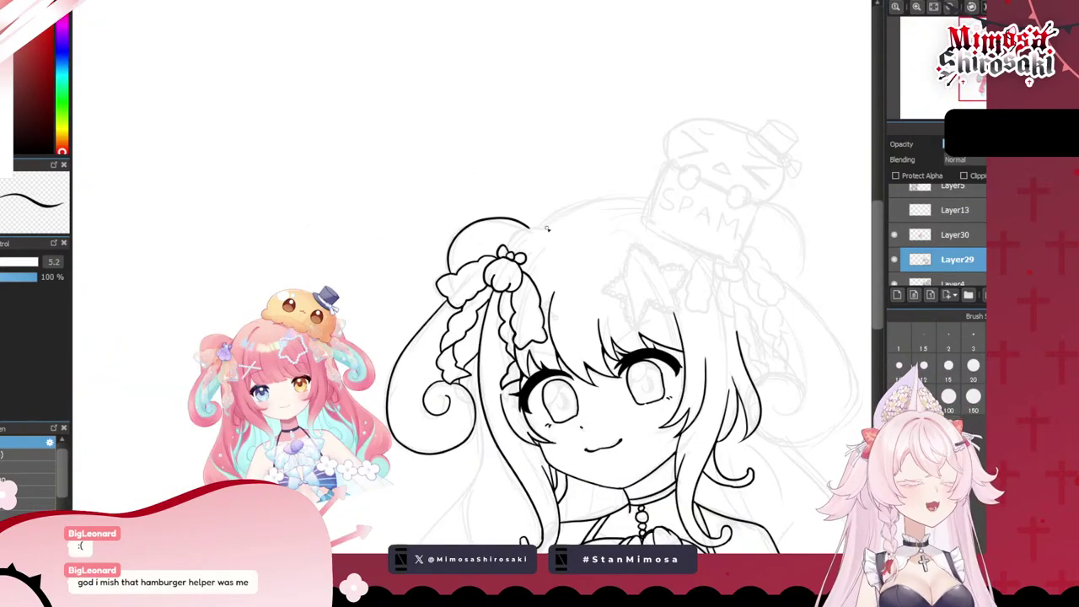
pyautogui.scroll(4, 549, 228)
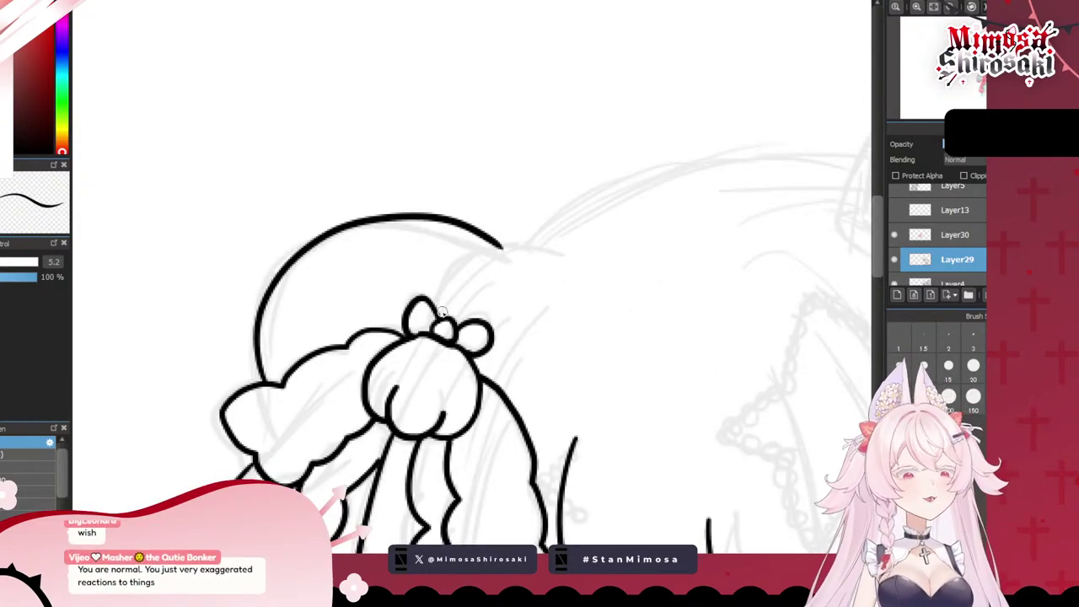
pyautogui.moveTo(442, 312); pyautogui.dragTo(523, 238)
pyautogui.hotkey('ctrl', 'z')
pyautogui.moveTo(435, 314)
pyautogui.mouseDown()
pyautogui.moveTo(518, 253)
pyautogui.moveTo(471, 324)
pyautogui.moveTo(563, 221)
pyautogui.moveTo(690, 179)
pyautogui.mouseUp()
pyautogui.hotkey('ctrl', 'z')
pyautogui.hotkey('ctrl', 'z')
# - Ink the crown outline from the pigtail's base over the head to the SPAM can sketch, with a small dip midway
pyautogui.scroll(-4, 656, 177)
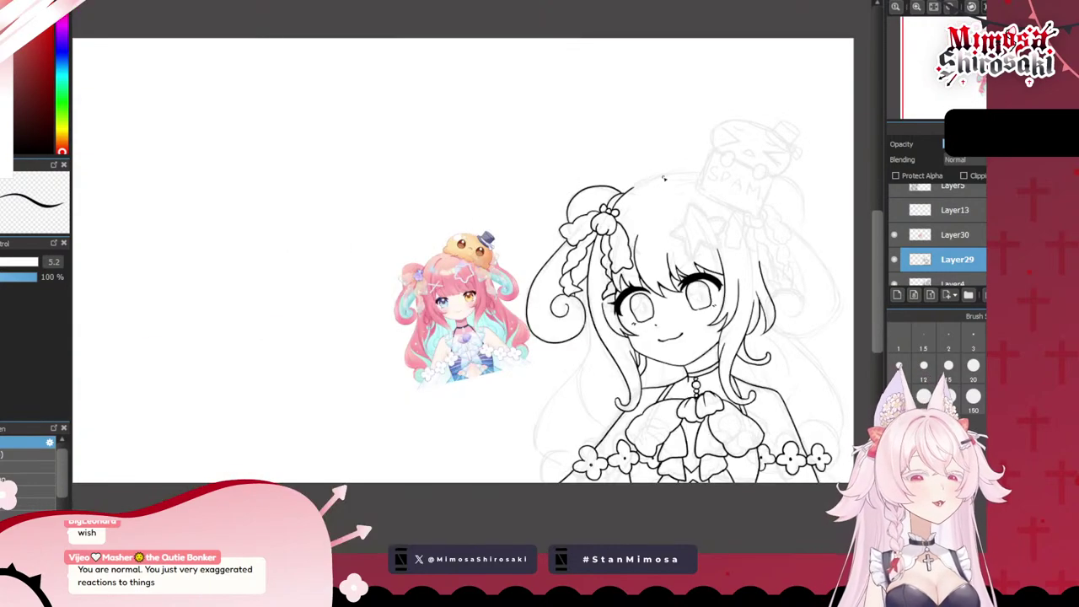
pyautogui.scroll(4, 726, 157)
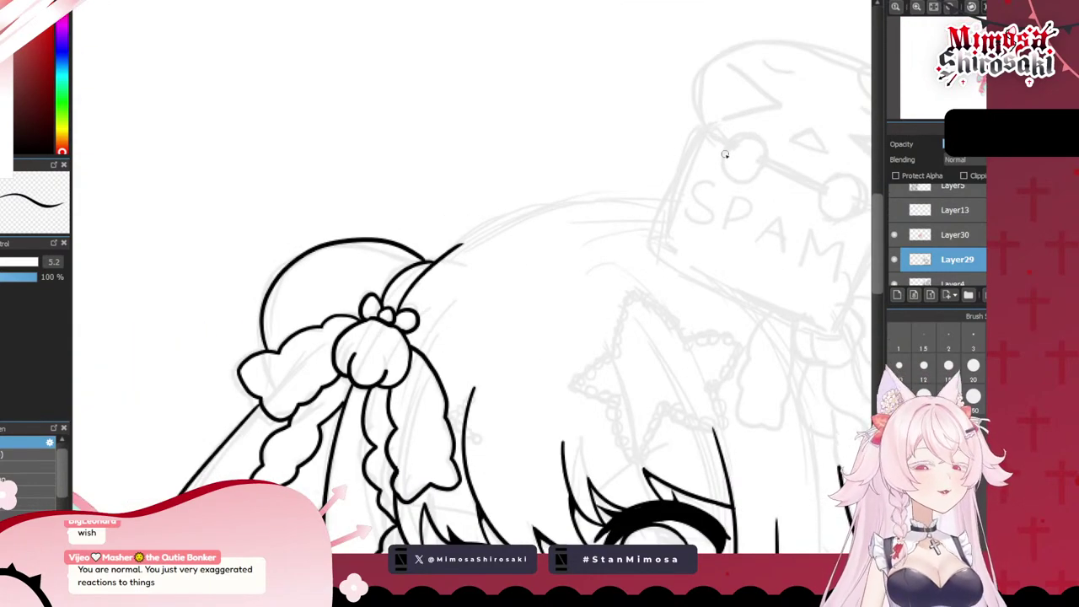
pyautogui.moveTo(452, 248)
pyautogui.mouseDown()
pyautogui.moveTo(555, 225)
pyautogui.moveTo(544, 214)
pyautogui.moveTo(557, 207)
pyautogui.moveTo(548, 213)
pyautogui.moveTo(668, 198)
pyautogui.mouseUp()
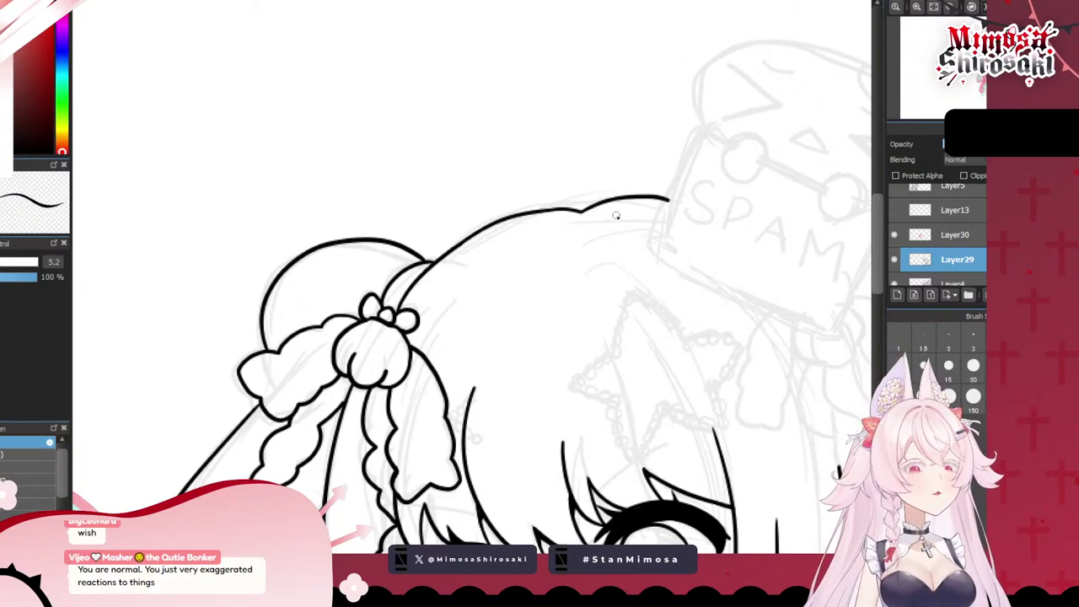
pyautogui.hotkey('ctrl', 'z')
pyautogui.moveTo(582, 211); pyautogui.dragTo(663, 201)
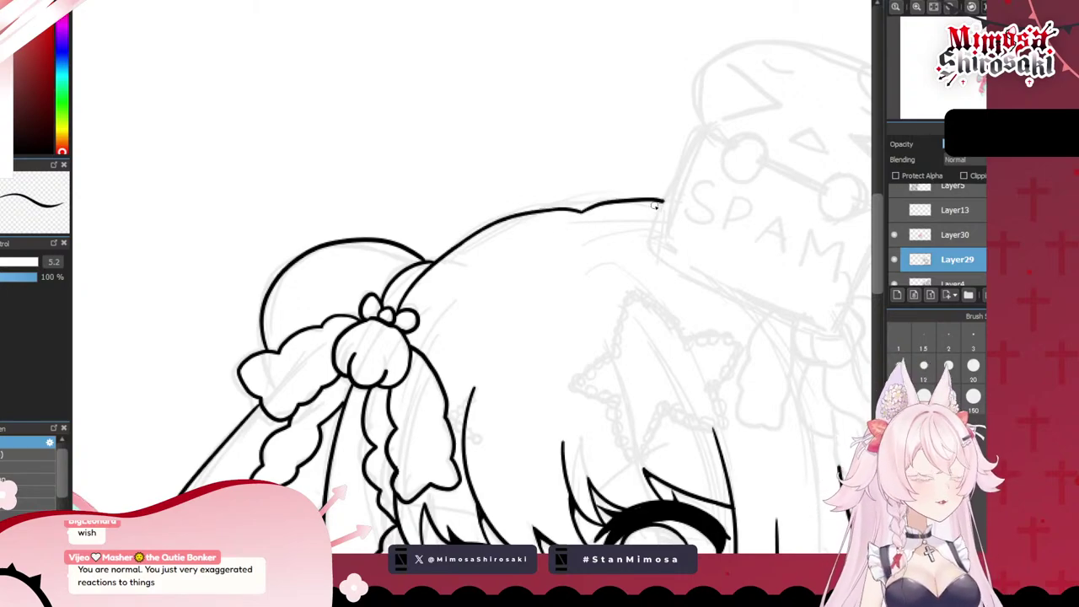
# - Examine the inked crown, its junction with the pigtail loop, and the line art as a whole
pyautogui.scroll(-4, 635, 207)
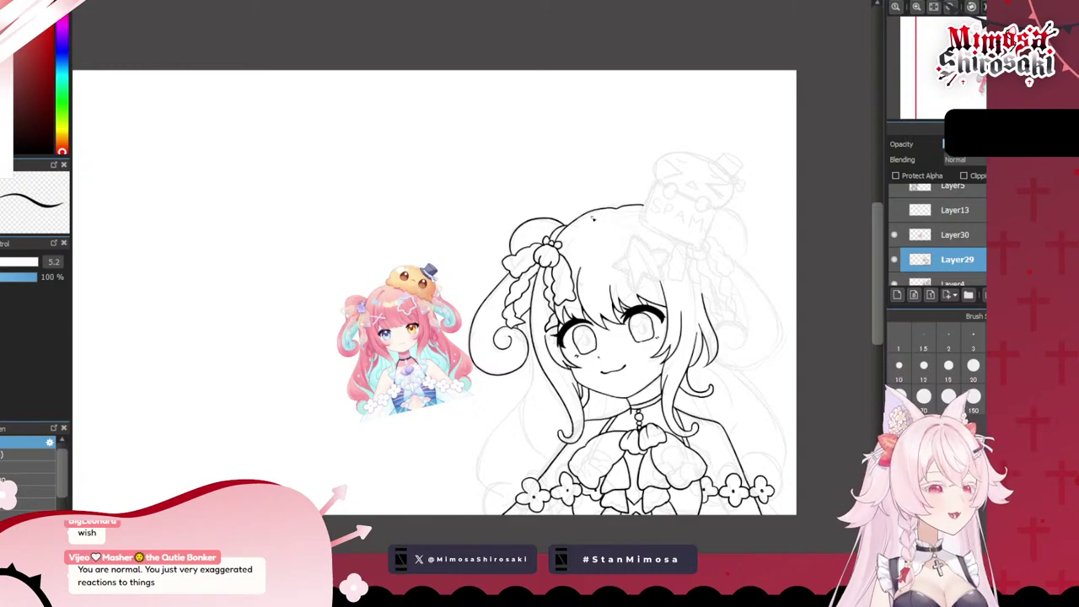
pyautogui.scroll(-1, 593, 218)
pyautogui.scroll(3, 631, 210)
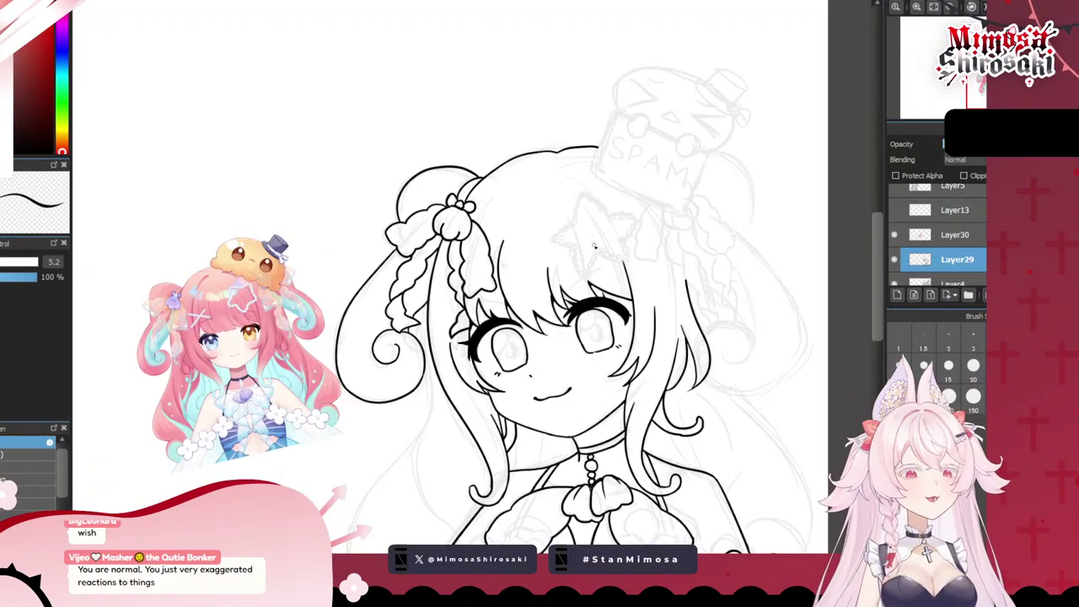
pyautogui.scroll(-2, 537, 264)
pyautogui.scroll(5, 509, 173)
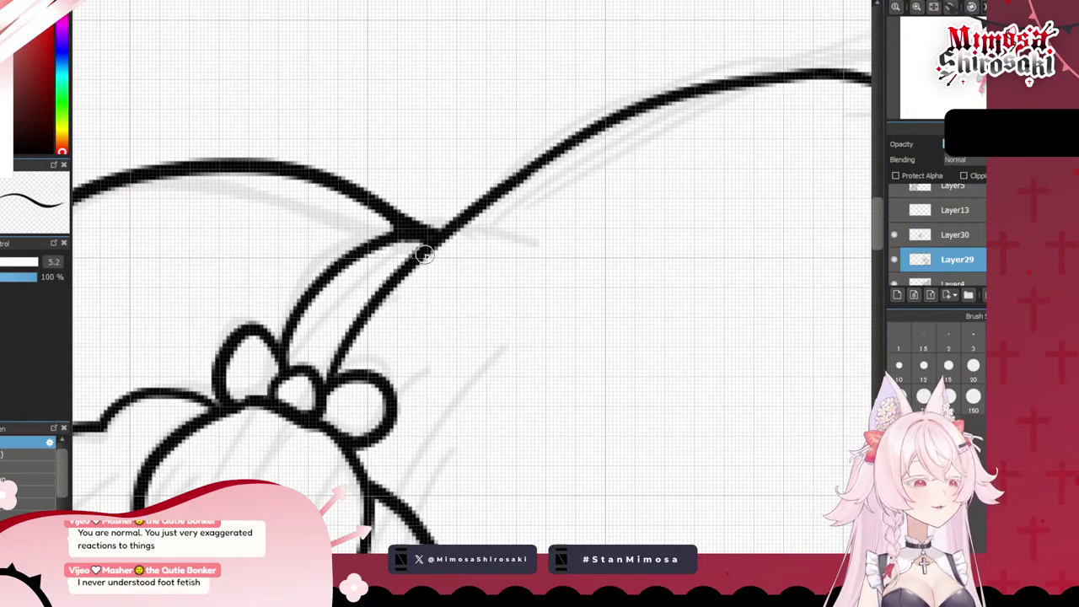
pyautogui.scroll(-5, 424, 253)
pyautogui.scroll(-3, 462, 307)
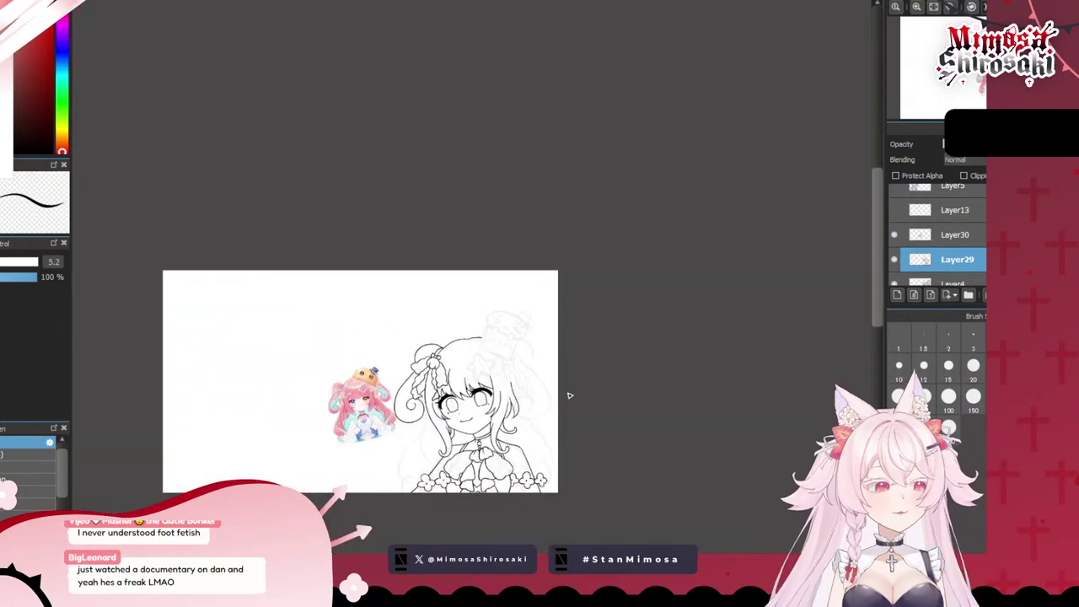
pyautogui.scroll(4, 569, 396)
pyautogui.scroll(-4, 443, 292)
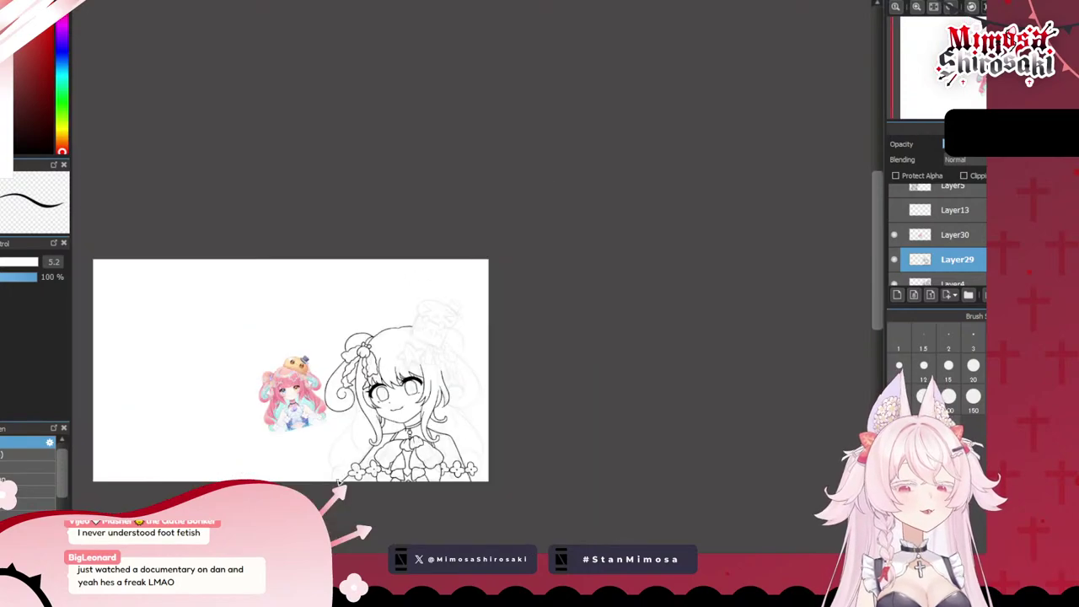
pyautogui.scroll(5, 386, 324)
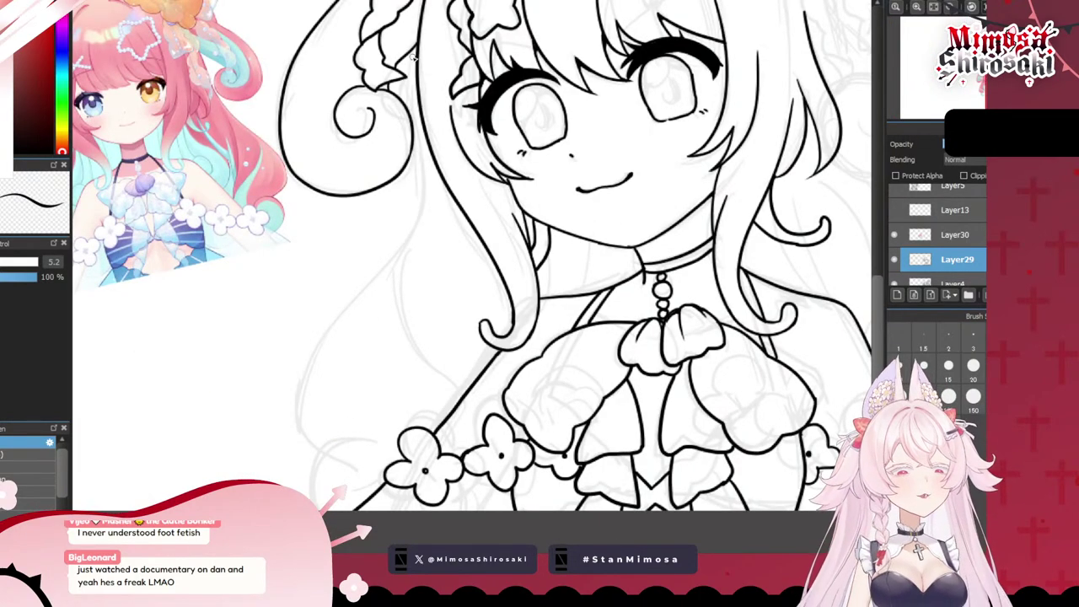
pyautogui.moveTo(413, 57)
pyautogui.mouseDown()
pyautogui.moveTo(422, 180)
pyautogui.moveTo(384, 257)
pyautogui.mouseUp()
pyautogui.hotkey('ctrl', 'z')
pyautogui.hotkey('ctrl', 'z')
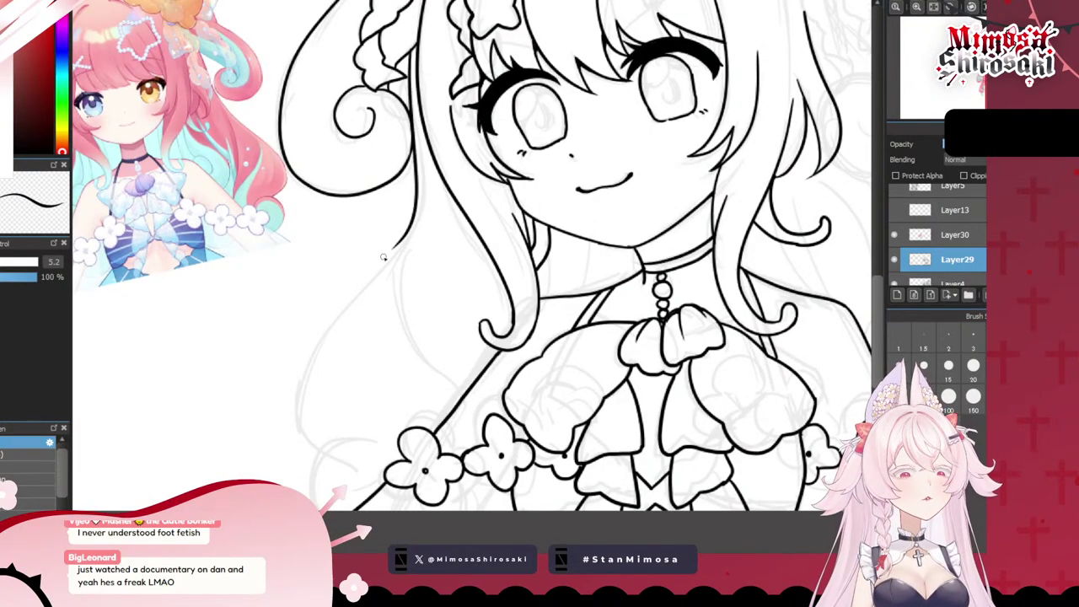
pyautogui.hotkey('ctrl', 'z')
pyautogui.moveTo(414, 52); pyautogui.dragTo(384, 263)
pyautogui.hotkey('ctrl', 'z')
pyautogui.moveTo(423, 51); pyautogui.dragTo(411, 250)
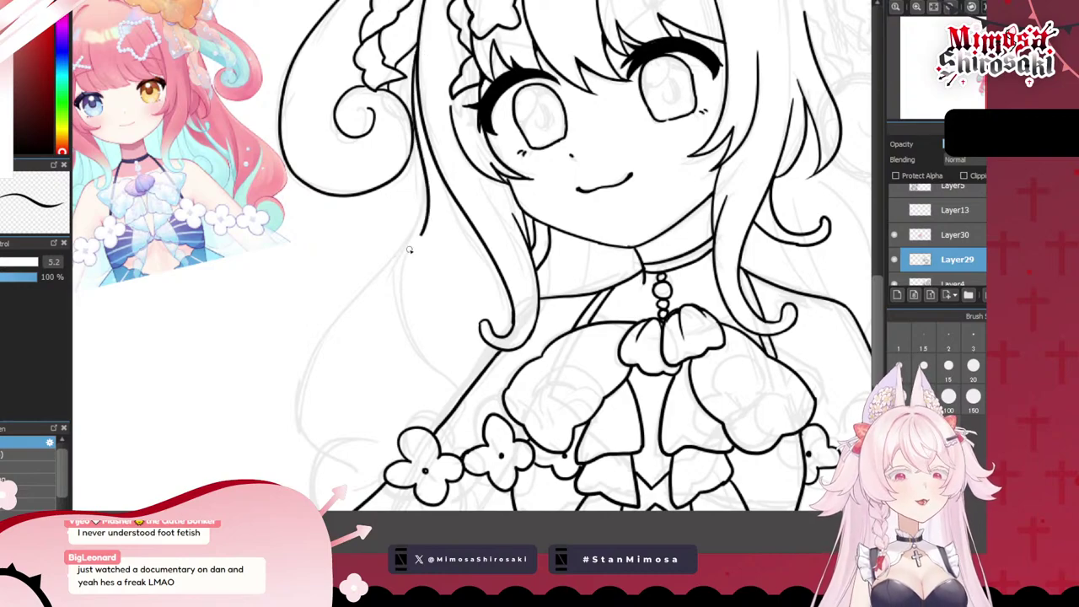
pyautogui.hotkey('ctrl', 'z')
pyautogui.moveTo(419, 46)
pyautogui.mouseDown()
pyautogui.moveTo(420, 218)
pyautogui.moveTo(390, 253)
pyautogui.mouseUp()
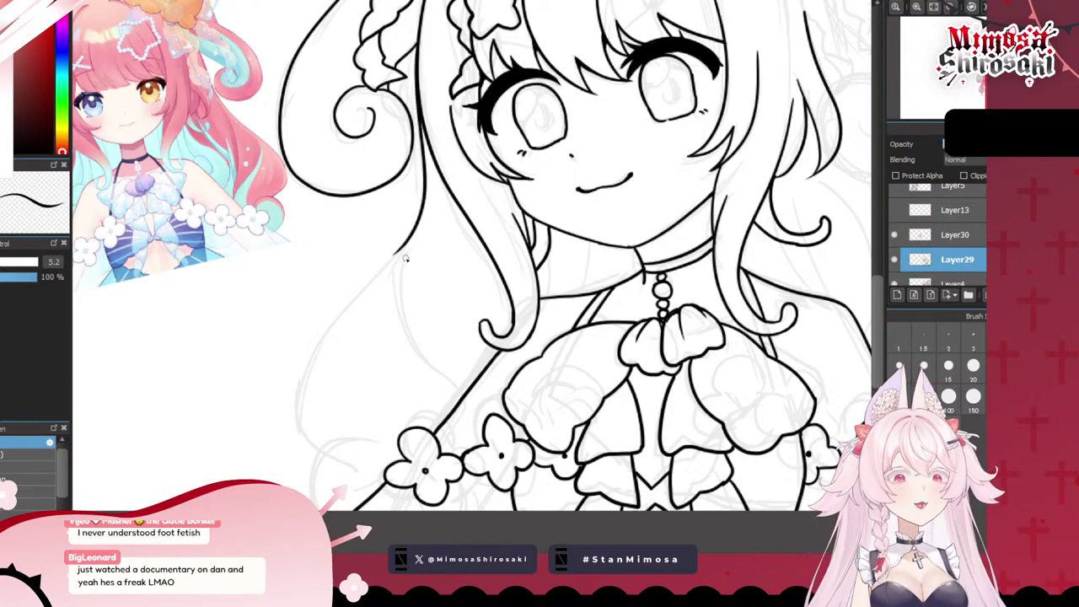
pyautogui.hotkey('ctrl', 'z')
pyautogui.moveTo(419, 50)
pyautogui.mouseDown()
pyautogui.moveTo(435, 191)
pyautogui.moveTo(389, 269)
pyautogui.mouseUp()
pyautogui.hotkey('ctrl', 'z')
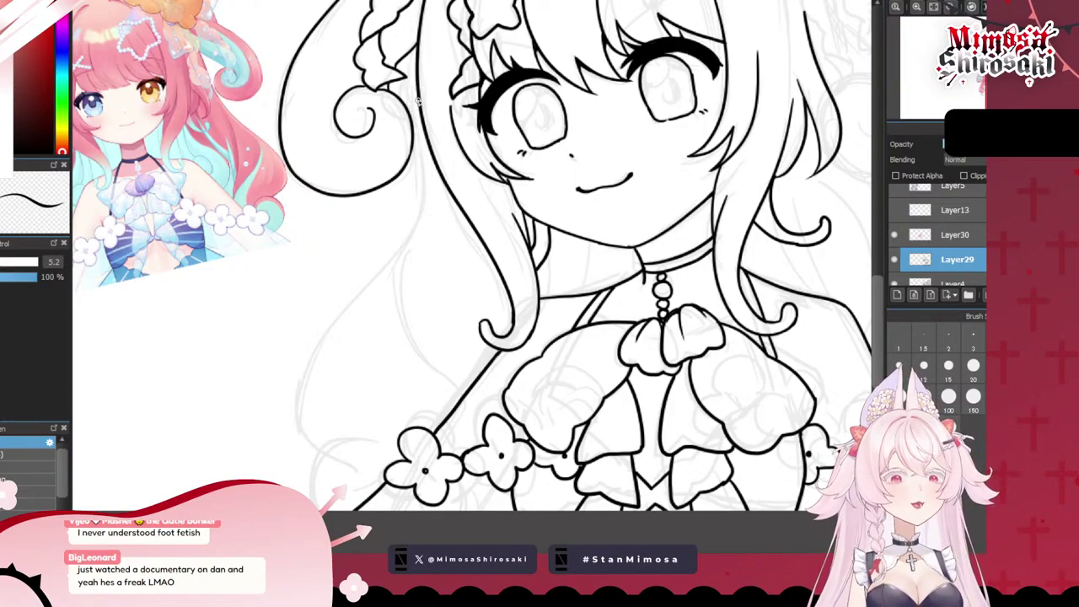
# - Ink the upper outer edge of the long loose hair, from beside the spiral curl down past the pigtail's rounded bottom
pyautogui.moveTo(420, 95); pyautogui.dragTo(385, 279)
pyautogui.hotkey('ctrl', 'z')
pyautogui.moveTo(418, 54)
pyautogui.mouseDown()
pyautogui.moveTo(398, 262)
pyautogui.moveTo(341, 329)
pyautogui.moveTo(366, 295)
pyautogui.moveTo(315, 466)
pyautogui.mouseUp()
pyautogui.hotkey('ctrl', 'z')
# - Ink the loose hair's bulging lower outer edge, curving down and inward to the outermost shoulder flower
pyautogui.moveTo(363, 297)
pyautogui.mouseDown()
pyautogui.moveTo(299, 407)
pyautogui.moveTo(381, 478)
pyautogui.mouseUp()
pyautogui.scroll(3, 373, 423)
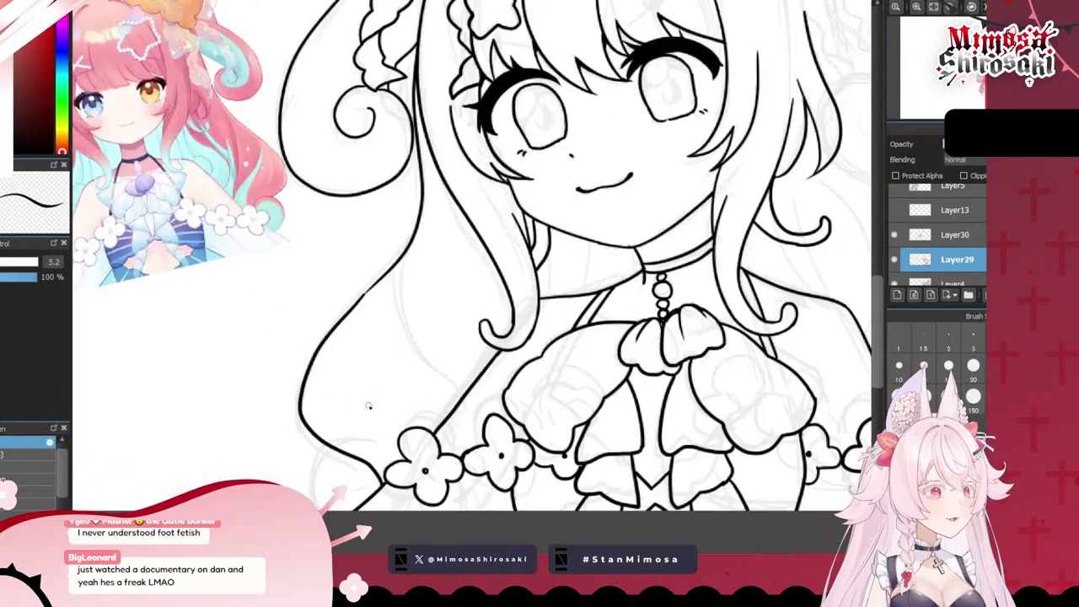
pyautogui.hotkey('ctrl', 'z')
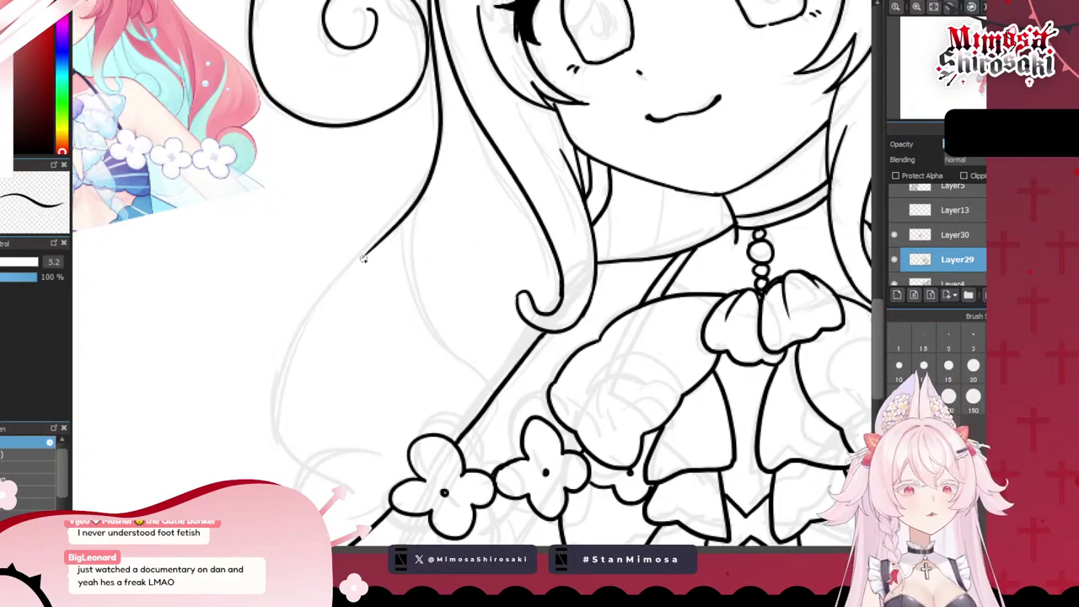
pyautogui.moveTo(364, 258)
pyautogui.mouseDown()
pyautogui.moveTo(302, 328)
pyautogui.moveTo(318, 455)
pyautogui.moveTo(303, 438)
pyautogui.moveTo(384, 517)
pyautogui.mouseUp()
pyautogui.hotkey('ctrl', 'z')
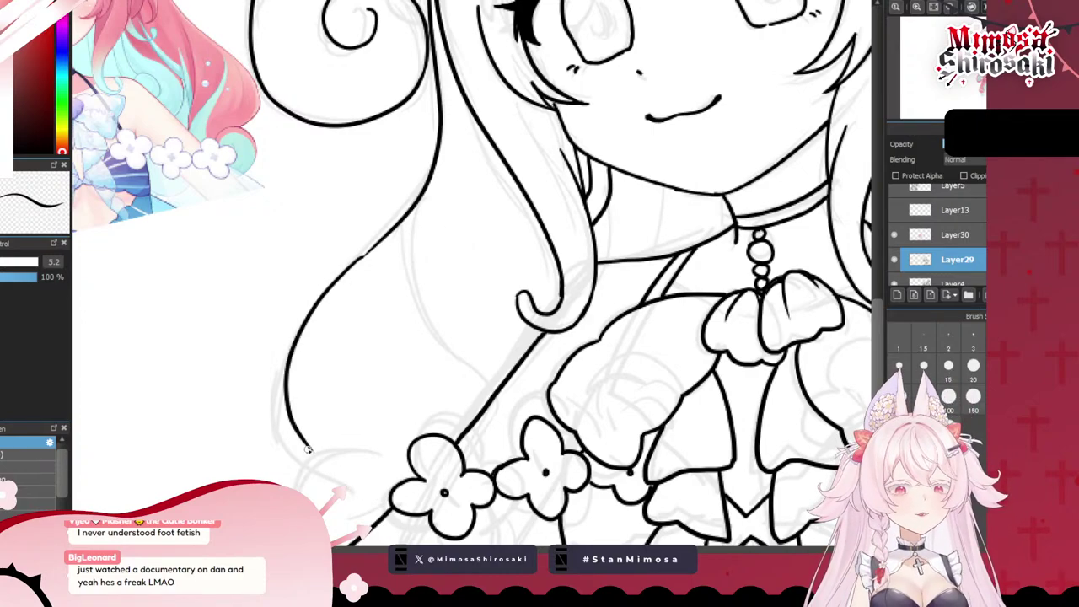
pyautogui.moveTo(308, 450); pyautogui.dragTo(410, 506)
pyautogui.hotkey('ctrl', 'z')
pyautogui.moveTo(311, 453); pyautogui.dragTo(388, 496)
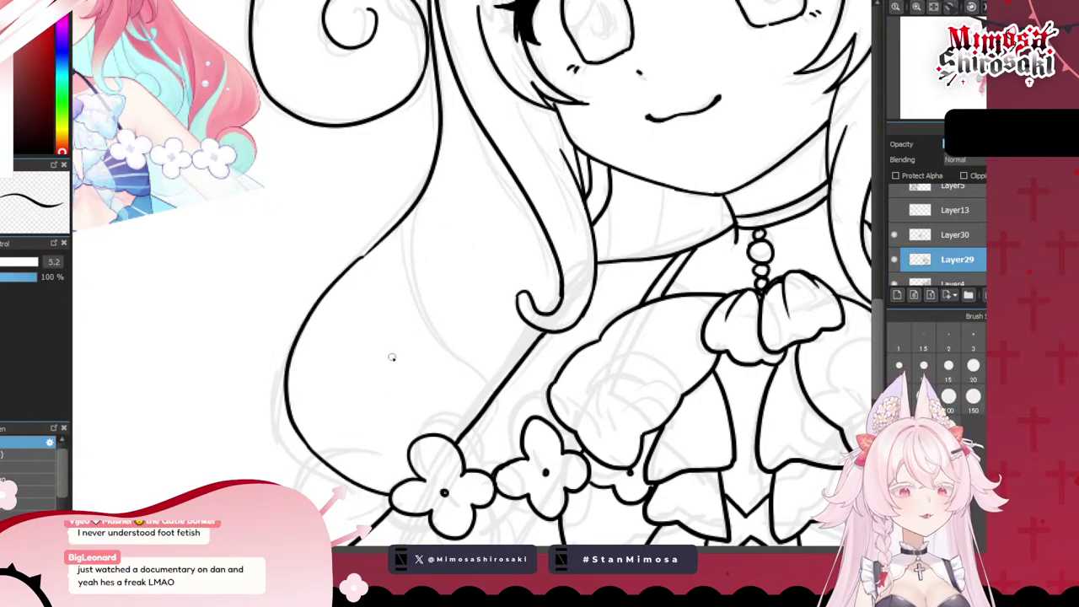
# - Ink the loose hair's inner strand line, curving from near its outer edge down to the shoulder line
pyautogui.moveTo(405, 217)
pyautogui.mouseDown()
pyautogui.moveTo(425, 313)
pyautogui.moveTo(501, 391)
pyautogui.mouseUp()
pyautogui.hotkey('ctrl', 'z')
pyautogui.moveTo(398, 236); pyautogui.dragTo(498, 389)
# - Ink the outer curve of the bottom hair curl, from the bulging lower edge down to the canvas edge
pyautogui.scroll(-5, 432, 349)
pyautogui.scroll(7, 428, 358)
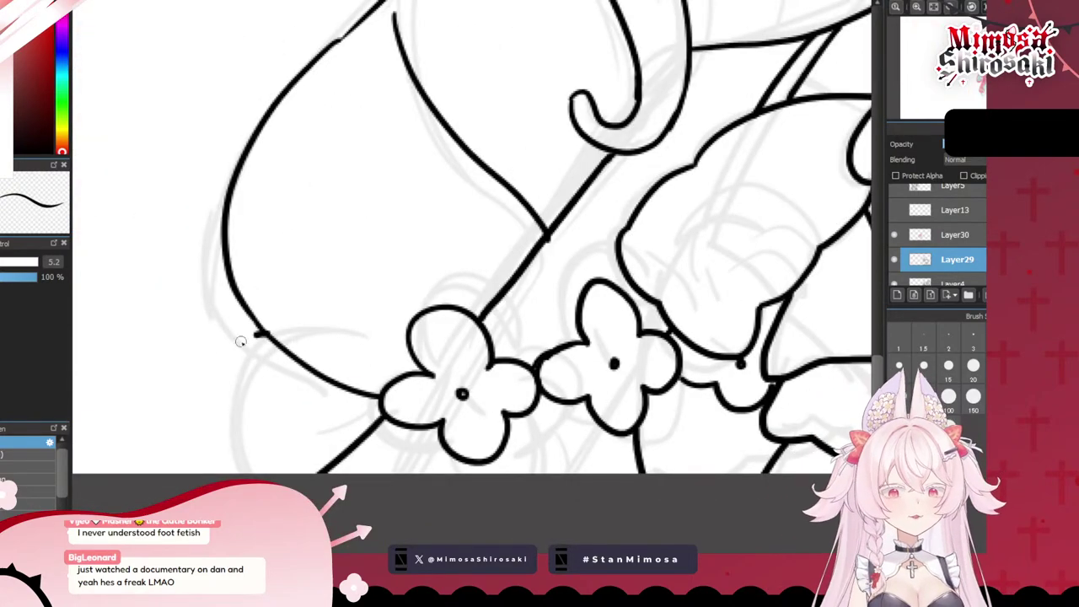
pyautogui.hotkey('ctrl', 'z')
pyautogui.moveTo(255, 333)
pyautogui.mouseDown()
pyautogui.moveTo(207, 459)
pyautogui.moveTo(204, 381)
pyautogui.mouseUp()
pyautogui.moveTo(191, 418); pyautogui.dragTo(199, 470)
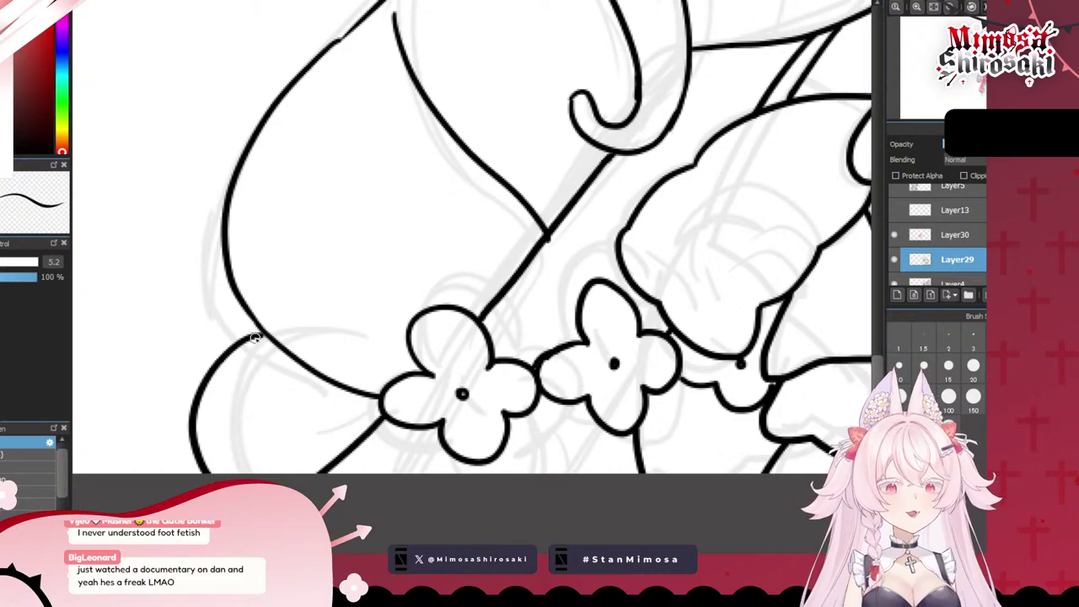
# - Ink the small hooked inner curl inside the bottom hair curl, ending at the hair edge beside the shoulder flower
pyautogui.moveTo(349, 391); pyautogui.dragTo(297, 456)
pyautogui.hotkey('ctrl', 'z')
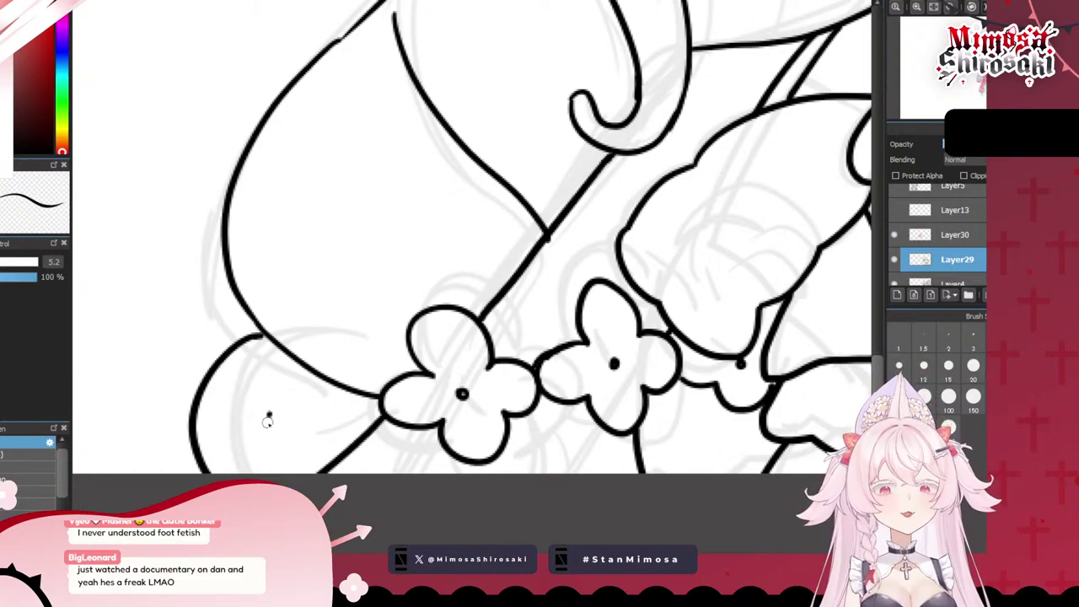
pyautogui.moveTo(268, 418)
pyautogui.mouseDown()
pyautogui.moveTo(343, 420)
pyautogui.moveTo(348, 386)
pyautogui.mouseUp()
pyautogui.hotkey('ctrl', 'z')
pyautogui.moveTo(268, 405)
pyautogui.mouseDown()
pyautogui.moveTo(339, 423)
pyautogui.moveTo(346, 386)
pyautogui.mouseUp()
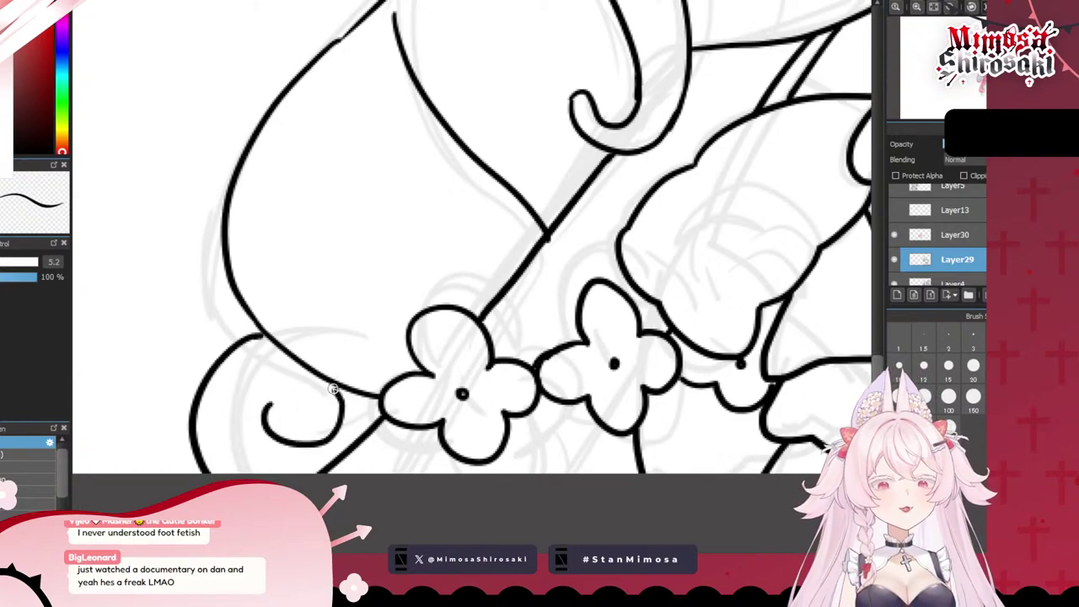
pyautogui.hotkey('ctrl', 'z')
pyautogui.moveTo(265, 403)
pyautogui.mouseDown()
pyautogui.moveTo(294, 453)
pyautogui.moveTo(341, 393)
pyautogui.mouseUp()
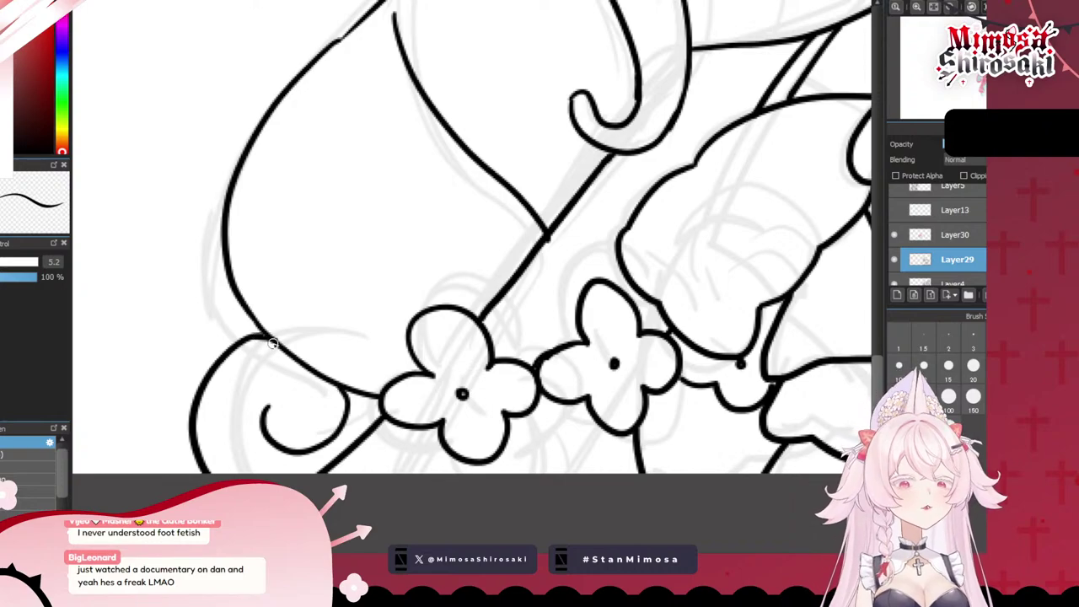
pyautogui.scroll(-5, 263, 335)
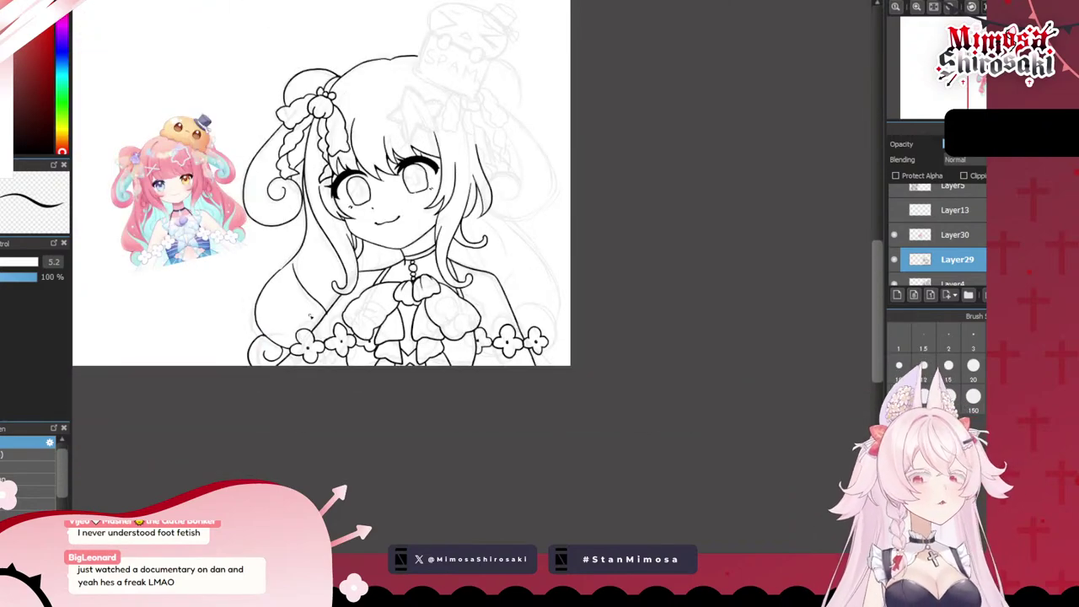
pyautogui.scroll(-2, 398, 232)
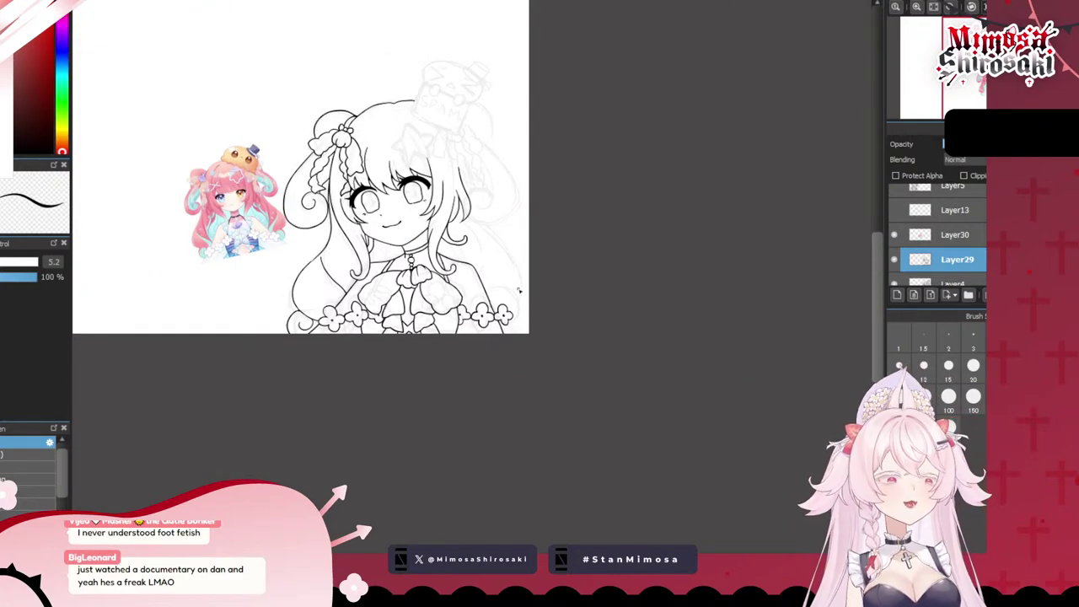
# - Examine the whole line art against the reference character and the remaining sketch of the second pigtail and SPAM mascot
pyautogui.scroll(3, 477, 193)
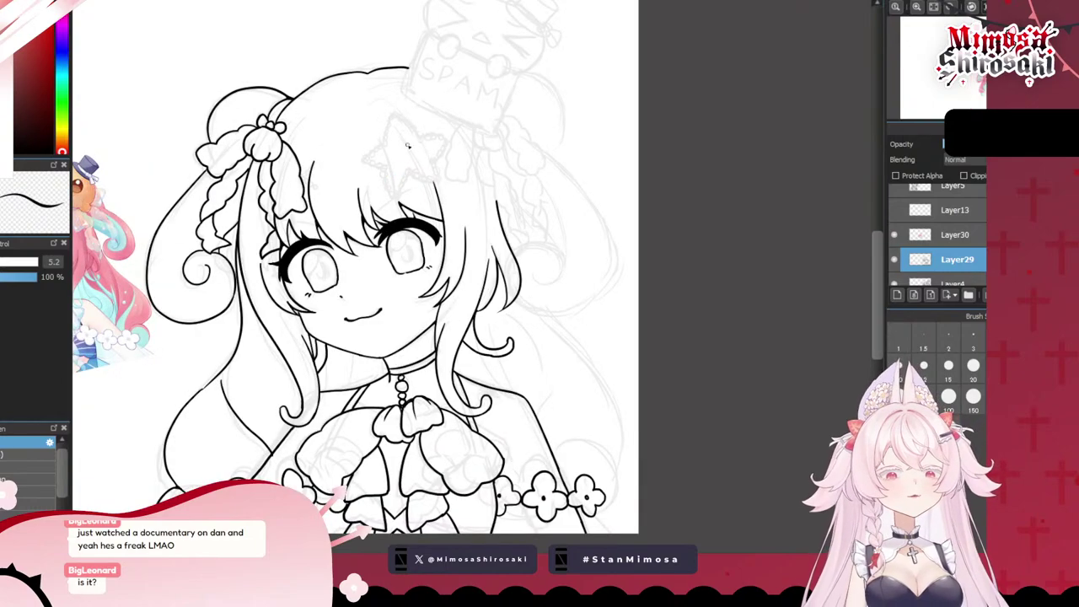
pyautogui.scroll(-2, 288, 196)
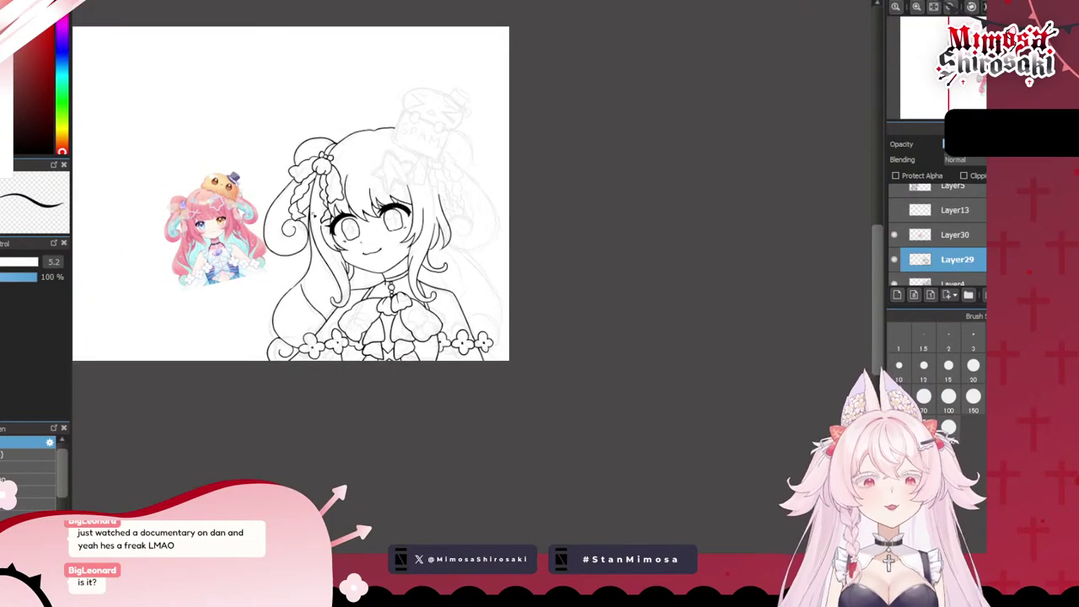
pyautogui.scroll(2, 440, 176)
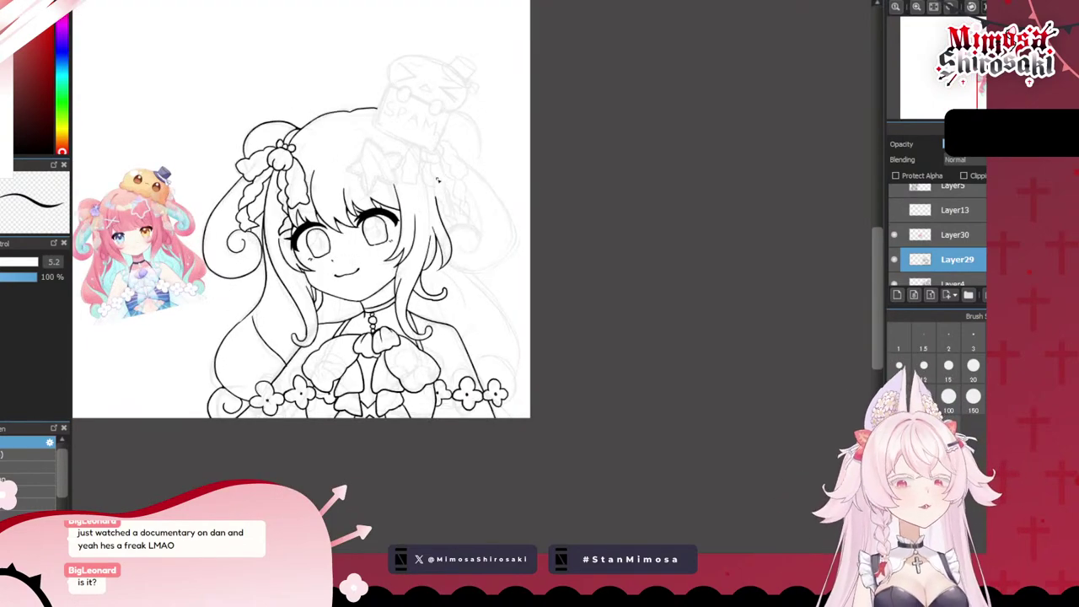
pyautogui.scroll(3, 221, 353)
pyautogui.scroll(-4, 404, 278)
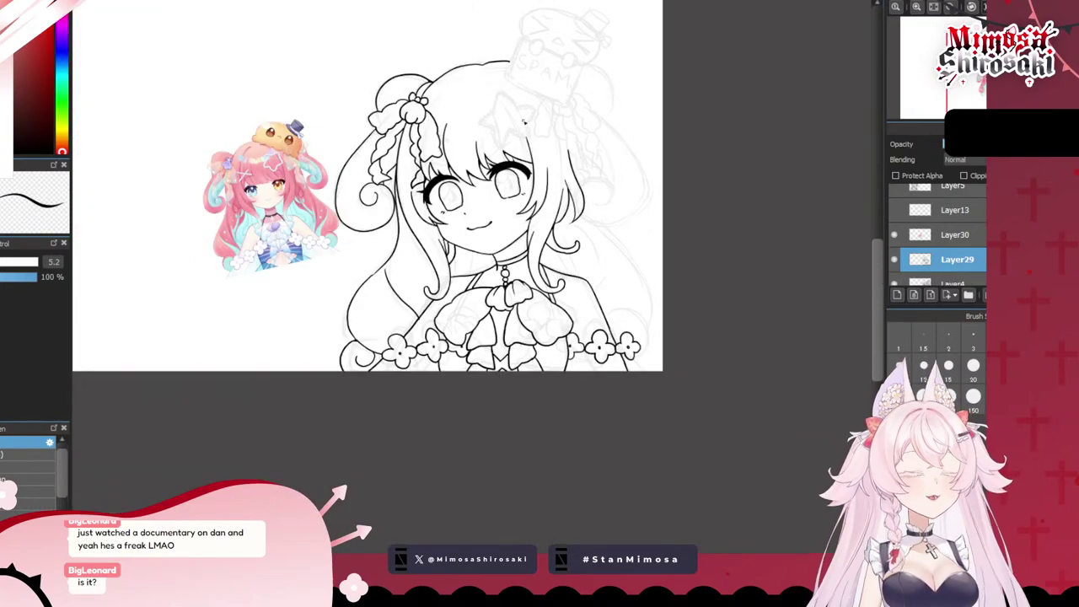
pyautogui.scroll(3, 600, 72)
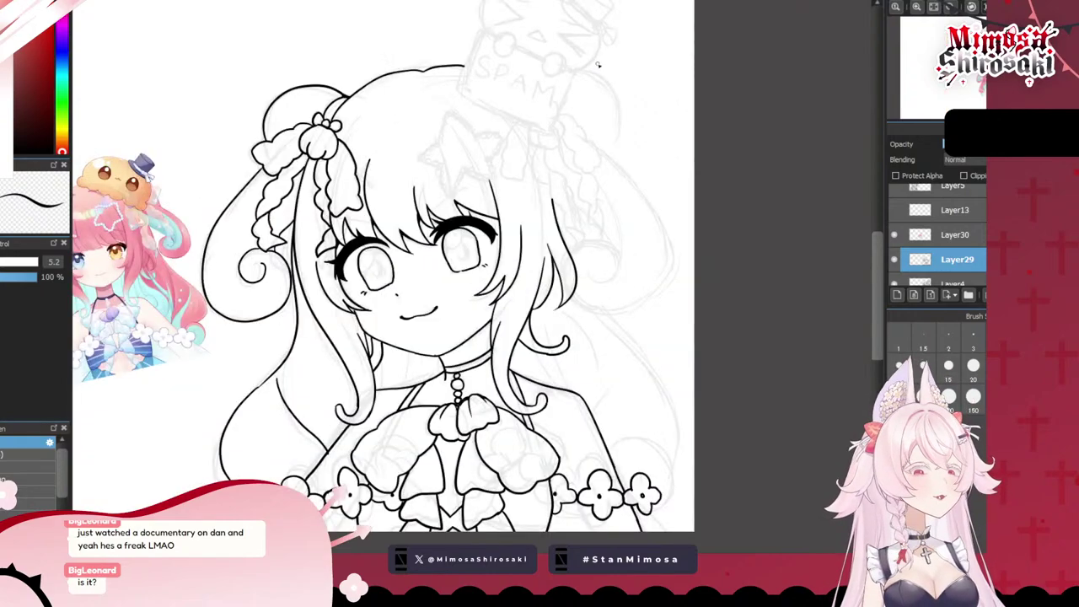
pyautogui.scroll(-4, 583, 99)
pyautogui.scroll(4, 576, 22)
pyautogui.scroll(1, 529, 223)
pyautogui.scroll(-3, 527, 228)
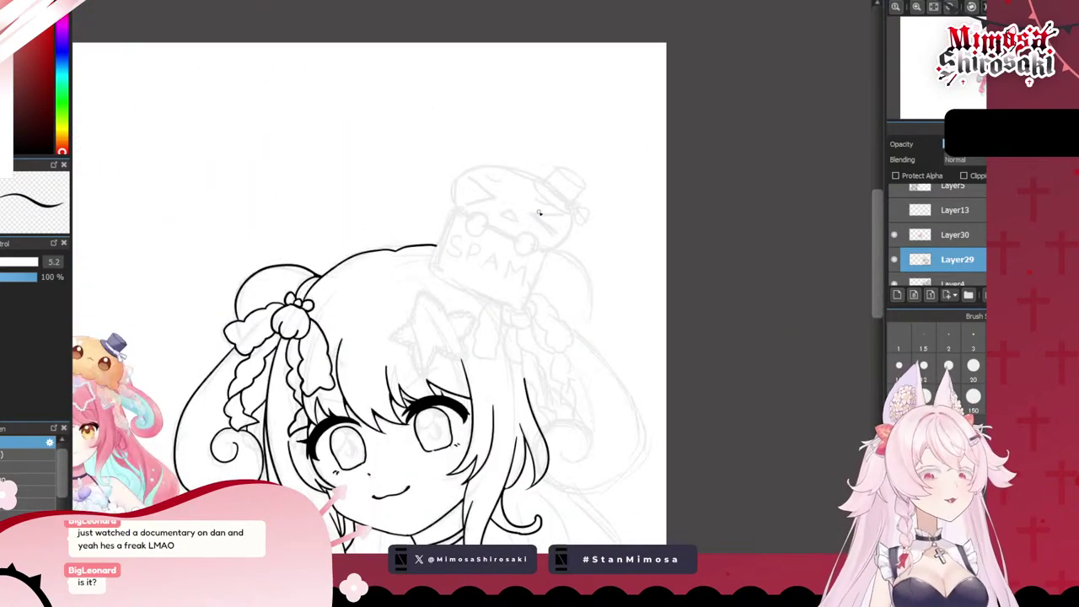
# - Ink the rounded loop of the second pigtail, curving from beside the SPAM mascot's body outward and down to the shell ornament
pyautogui.scroll(2, 540, 211)
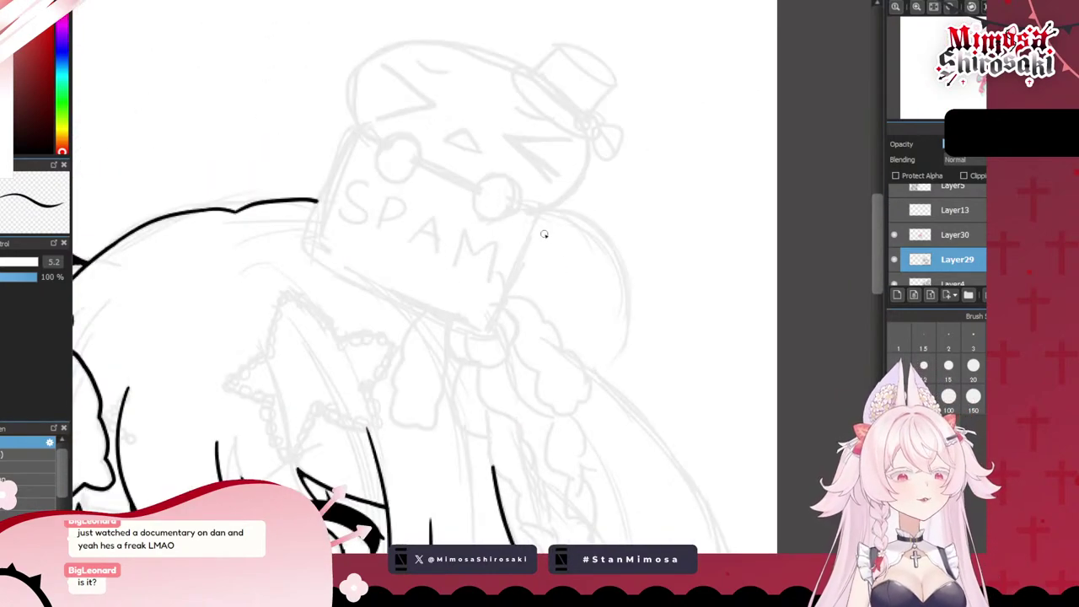
pyautogui.moveTo(536, 219)
pyautogui.mouseDown()
pyautogui.moveTo(627, 268)
pyautogui.moveTo(627, 383)
pyautogui.moveTo(607, 243)
pyautogui.moveTo(612, 382)
pyautogui.mouseUp()
pyautogui.hotkey('ctrl', 'z')
pyautogui.hotkey('ctrl', 'z')
pyautogui.scroll(-3, 563, 262)
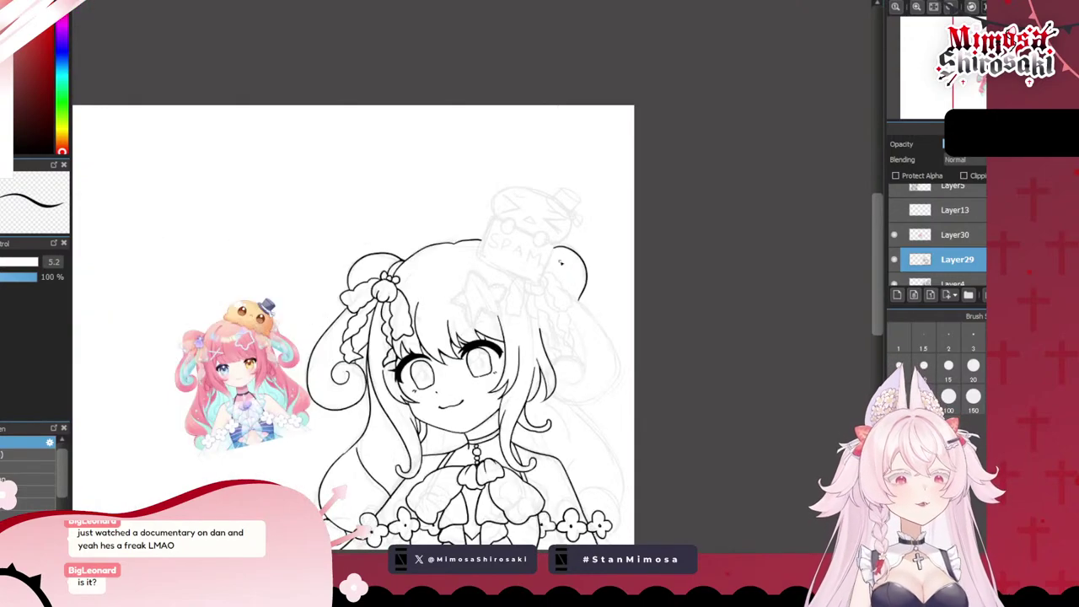
pyautogui.scroll(3, 511, 236)
pyautogui.scroll(2, 511, 236)
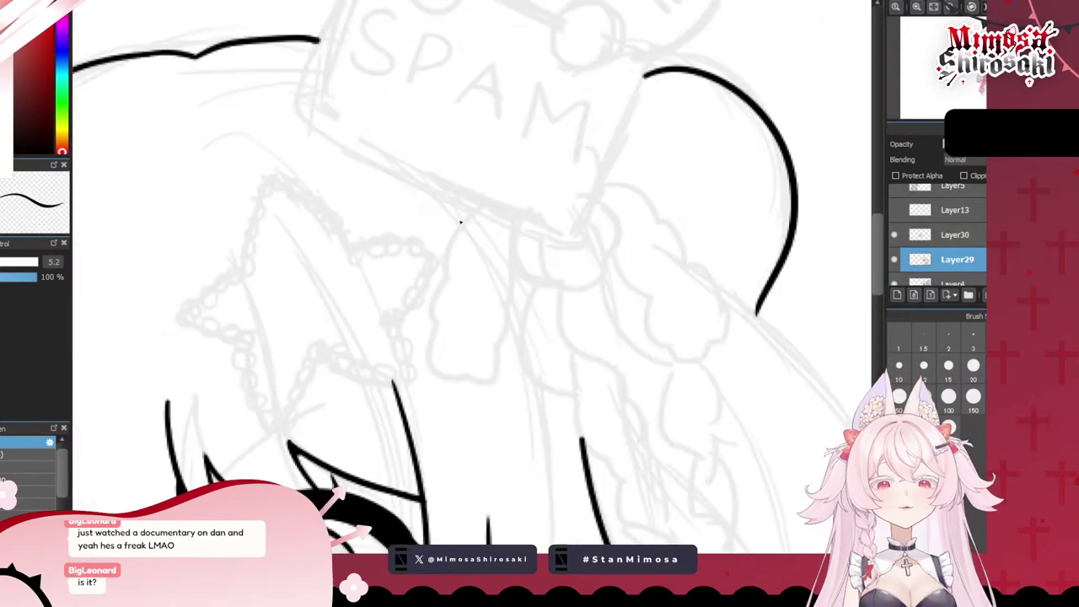
pyautogui.scroll(-3, 419, 211)
pyautogui.scroll(4, 429, 113)
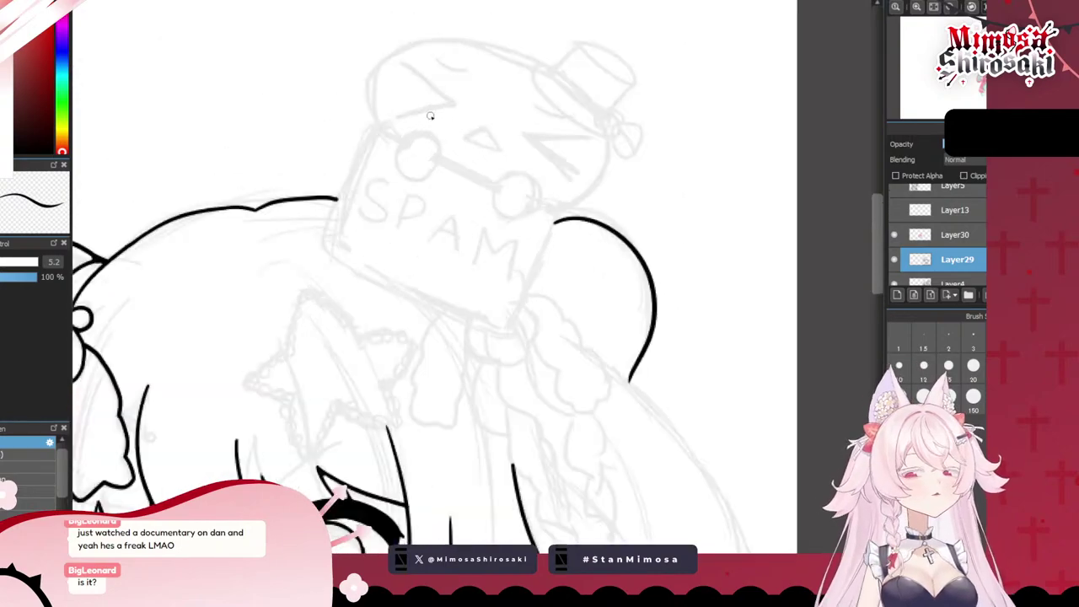
pyautogui.moveTo(355, 136)
pyautogui.mouseDown()
pyautogui.moveTo(298, 289)
pyautogui.moveTo(301, 246)
pyautogui.moveTo(292, 299)
pyautogui.moveTo(281, 305)
pyautogui.mouseUp()
pyautogui.hotkey('ctrl', 'z')
pyautogui.hotkey('ctrl', 'z')
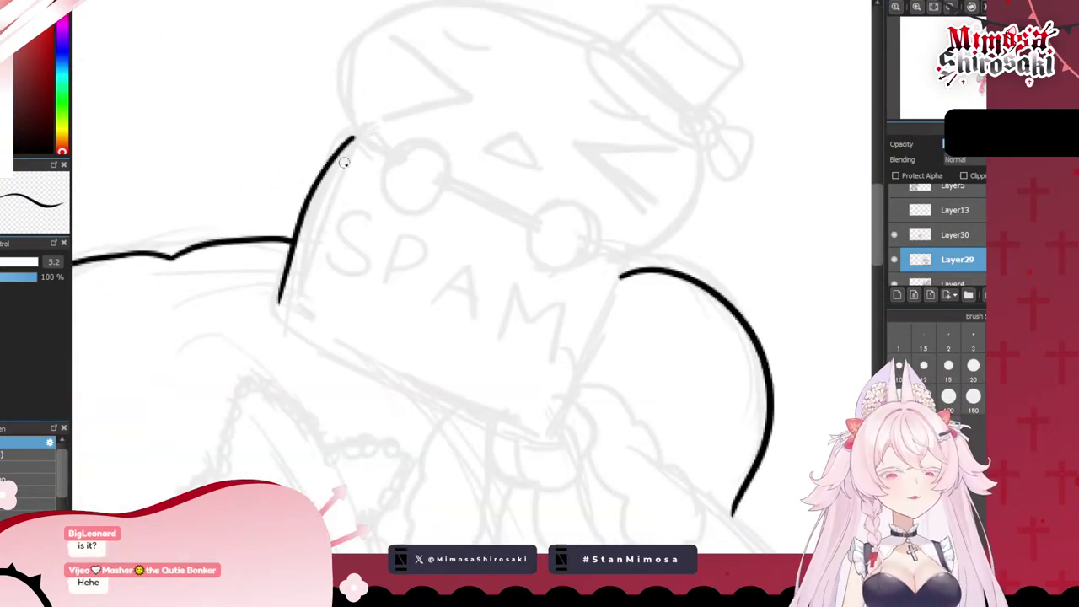
pyautogui.hotkey('ctrl', 'z')
pyautogui.moveTo(353, 131)
pyautogui.mouseDown()
pyautogui.moveTo(321, 176)
pyautogui.moveTo(291, 297)
pyautogui.mouseUp()
pyautogui.hotkey('ctrl', 'z')
pyautogui.moveTo(353, 128); pyautogui.dragTo(288, 297)
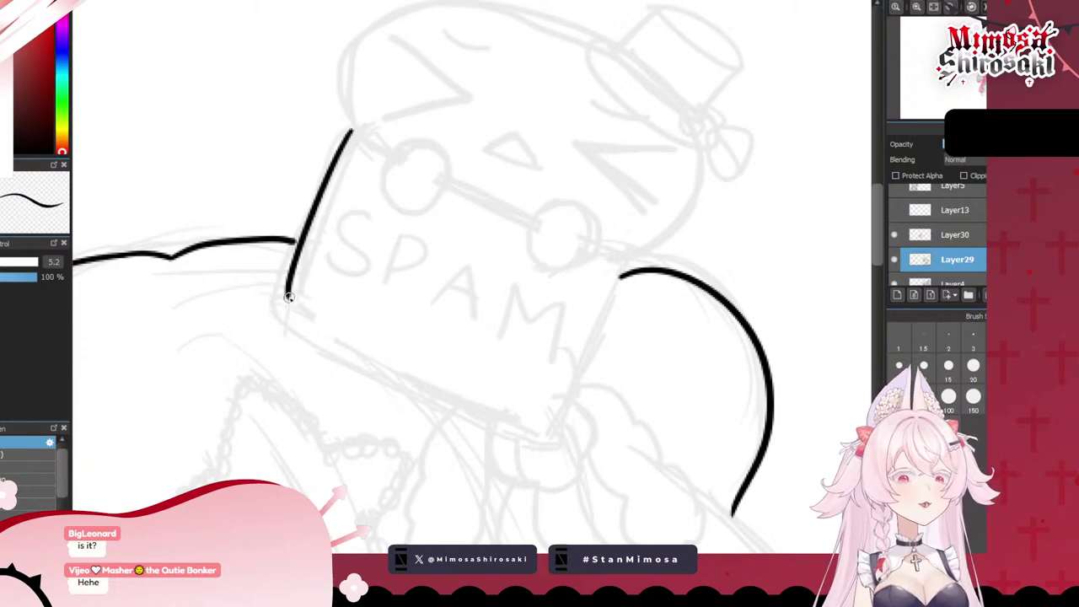
pyautogui.hotkey('ctrl', 'z')
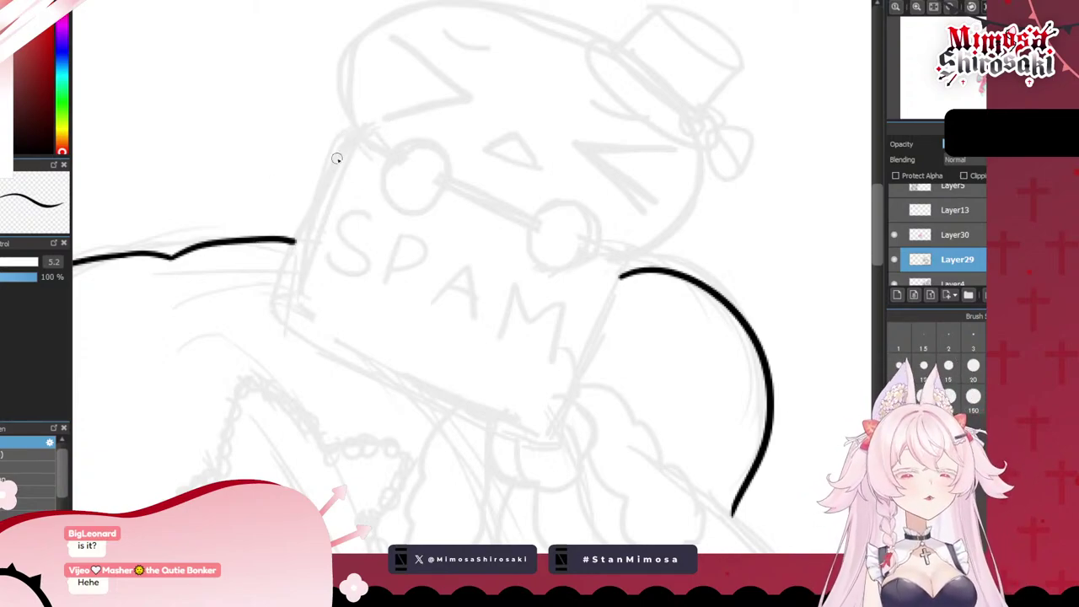
pyautogui.moveTo(352, 135); pyautogui.dragTo(280, 291)
pyautogui.hotkey('ctrl', 'z')
pyautogui.moveTo(349, 133); pyautogui.dragTo(282, 301)
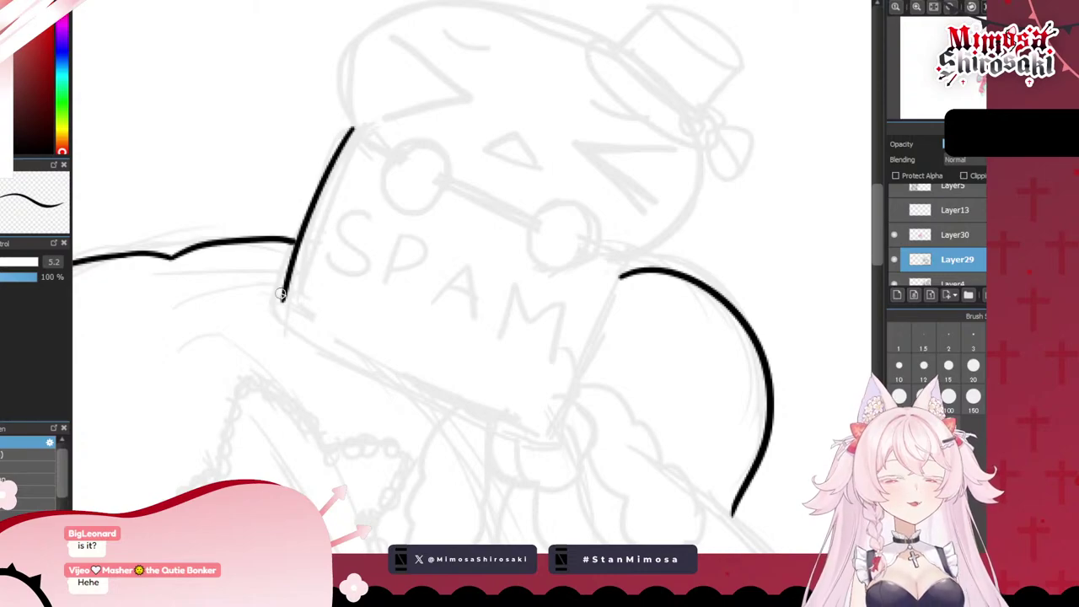
pyautogui.hotkey('ctrl', 'z')
# - Ink the SPAM mascot's slanted side edge, round its lower corner and continue partway along the bottom edge
pyautogui.moveTo(349, 125); pyautogui.dragTo(279, 288)
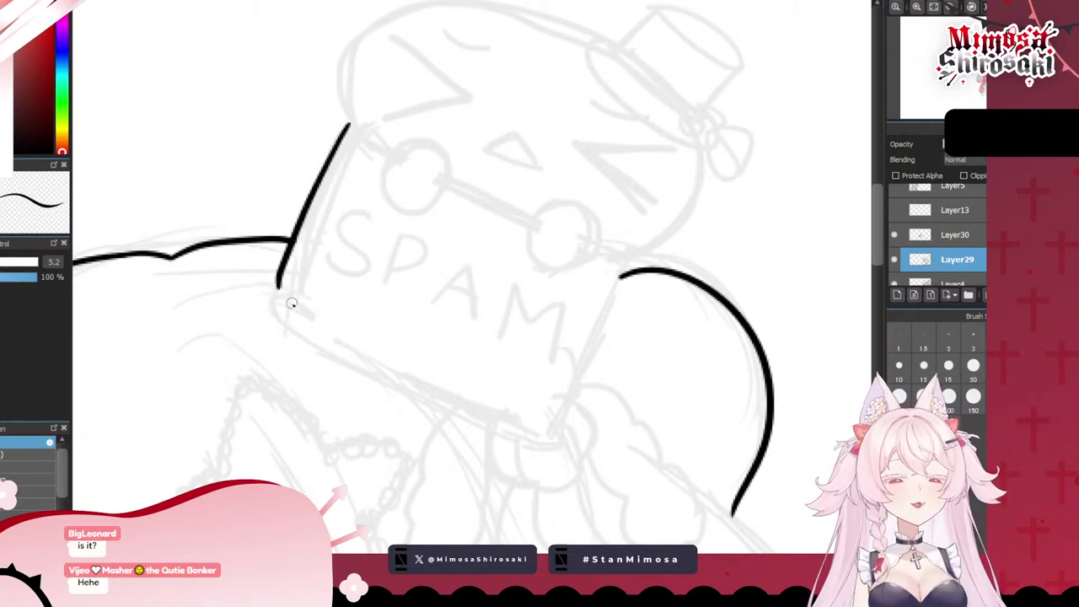
pyautogui.moveTo(281, 295); pyautogui.dragTo(435, 392)
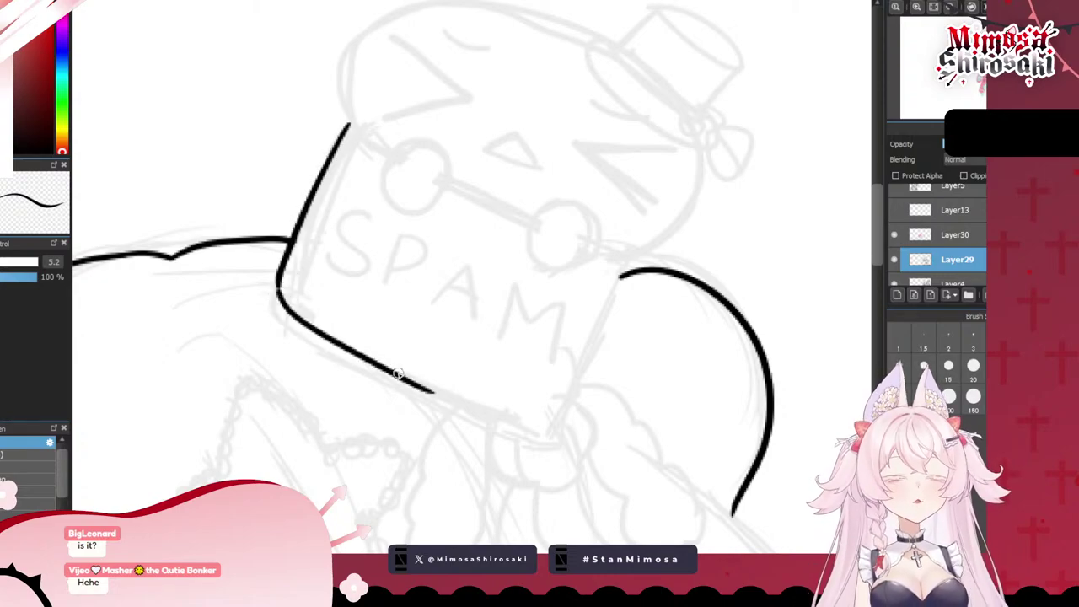
pyautogui.moveTo(277, 286); pyautogui.dragTo(318, 329)
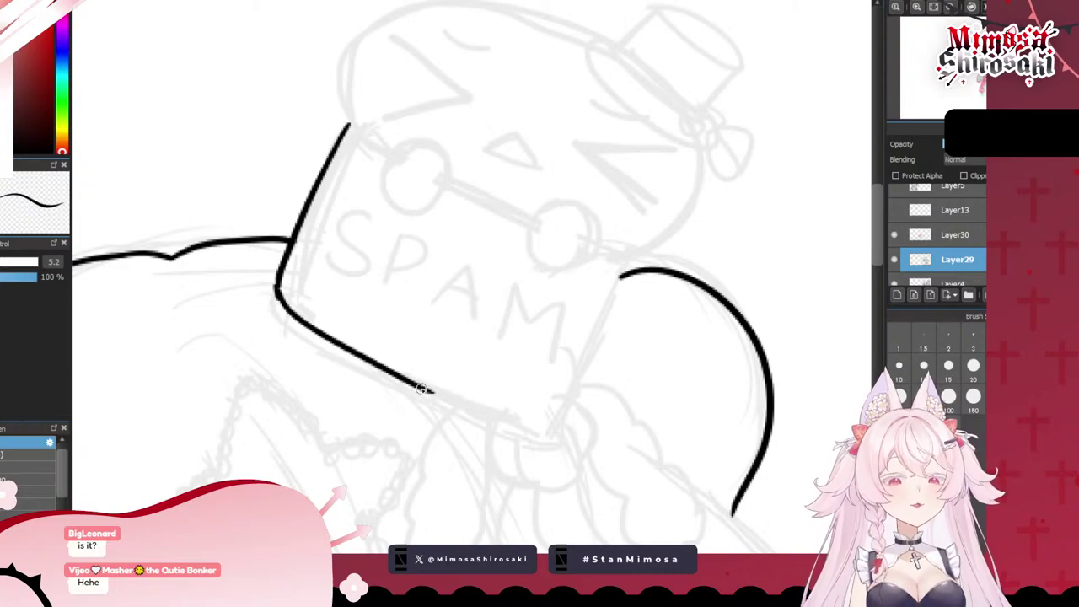
pyautogui.moveTo(418, 387); pyautogui.dragTo(521, 422)
pyautogui.hotkey('ctrl', 'z')
pyautogui.moveTo(418, 388)
pyautogui.mouseDown()
pyautogui.moveTo(518, 437)
pyautogui.moveTo(447, 402)
pyautogui.moveTo(555, 438)
pyautogui.mouseUp()
pyautogui.hotkey('ctrl', 'z')
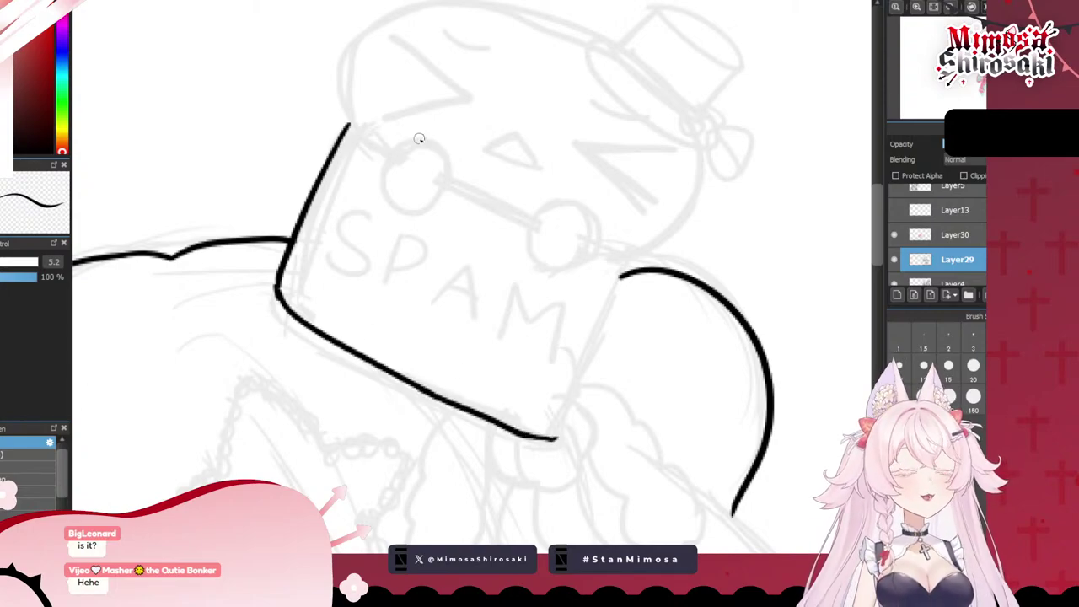
pyautogui.scroll(-2, 420, 148)
pyautogui.scroll(-1, 432, 204)
pyautogui.scroll(2, 449, 147)
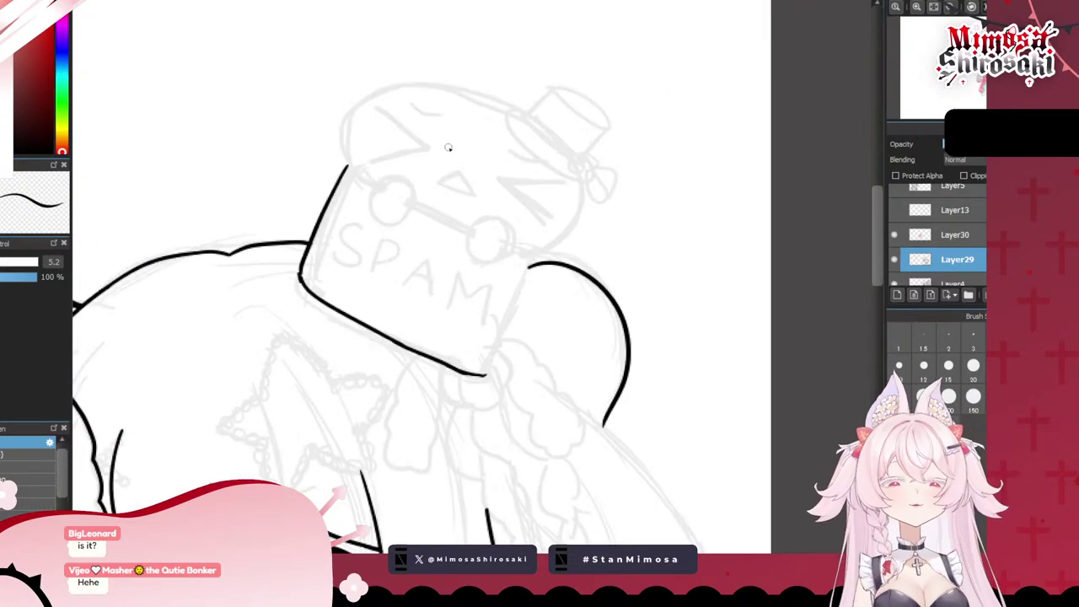
pyautogui.hotkey('ctrl', 'z')
pyautogui.hotkey('ctrl', 'z')
# - Ink the rest of the SPAM mascot's bottom edge, sloping down to its opposite lower corner
pyautogui.scroll(2, 434, 131)
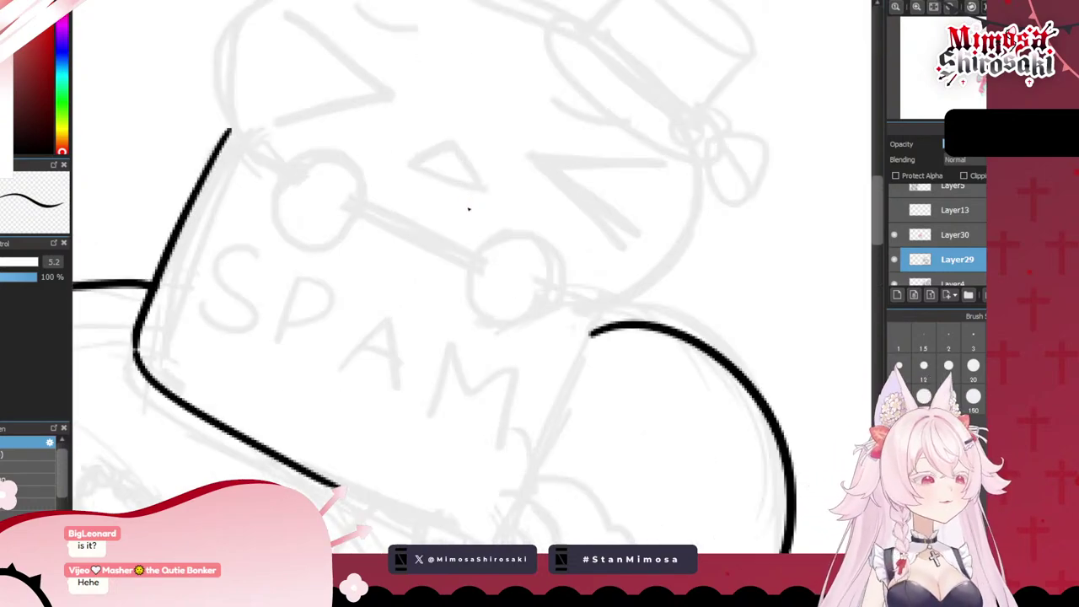
pyautogui.scroll(-1, 469, 209)
pyautogui.moveTo(361, 409); pyautogui.dragTo(455, 457)
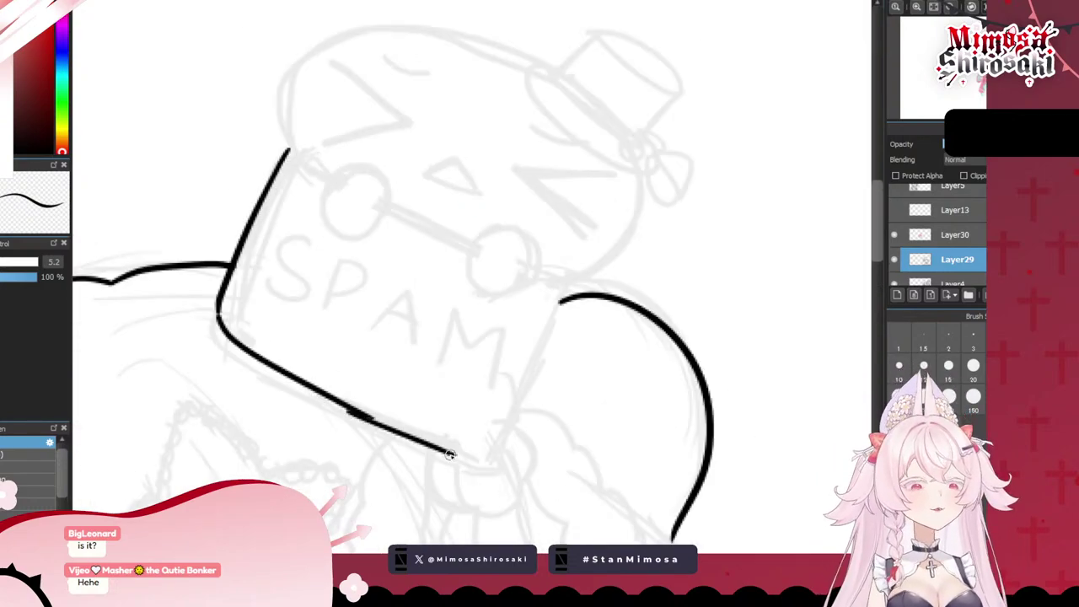
pyautogui.hotkey('ctrl', 'z')
pyautogui.moveTo(355, 409); pyautogui.dragTo(481, 455)
pyautogui.hotkey('ctrl', 'z')
pyautogui.moveTo(334, 402); pyautogui.dragTo(490, 460)
# - Ink the two oval glasses lenses on the SPAM mascot's face
pyautogui.moveTo(351, 169)
pyautogui.mouseDown()
pyautogui.moveTo(363, 238)
pyautogui.moveTo(342, 181)
pyautogui.moveTo(331, 189)
pyautogui.moveTo(378, 200)
pyautogui.moveTo(353, 164)
pyautogui.mouseUp()
pyautogui.hotkey('ctrl', 'z')
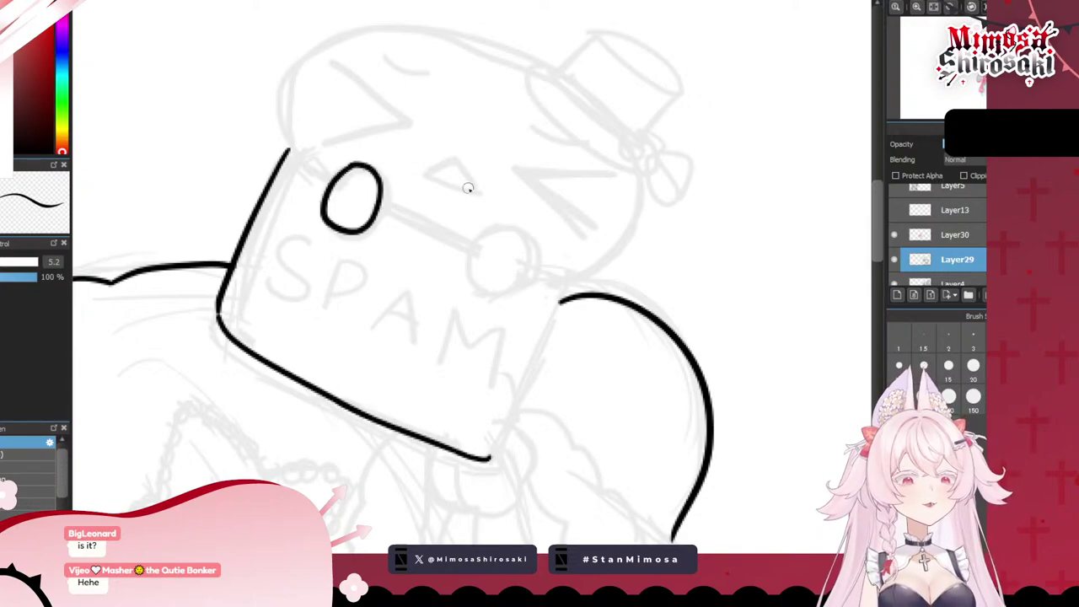
pyautogui.moveTo(492, 227)
pyautogui.mouseDown()
pyautogui.moveTo(516, 283)
pyautogui.moveTo(487, 224)
pyautogui.moveTo(473, 249)
pyautogui.moveTo(529, 247)
pyautogui.moveTo(487, 224)
pyautogui.mouseUp()
pyautogui.hotkey('ctrl', 'z')
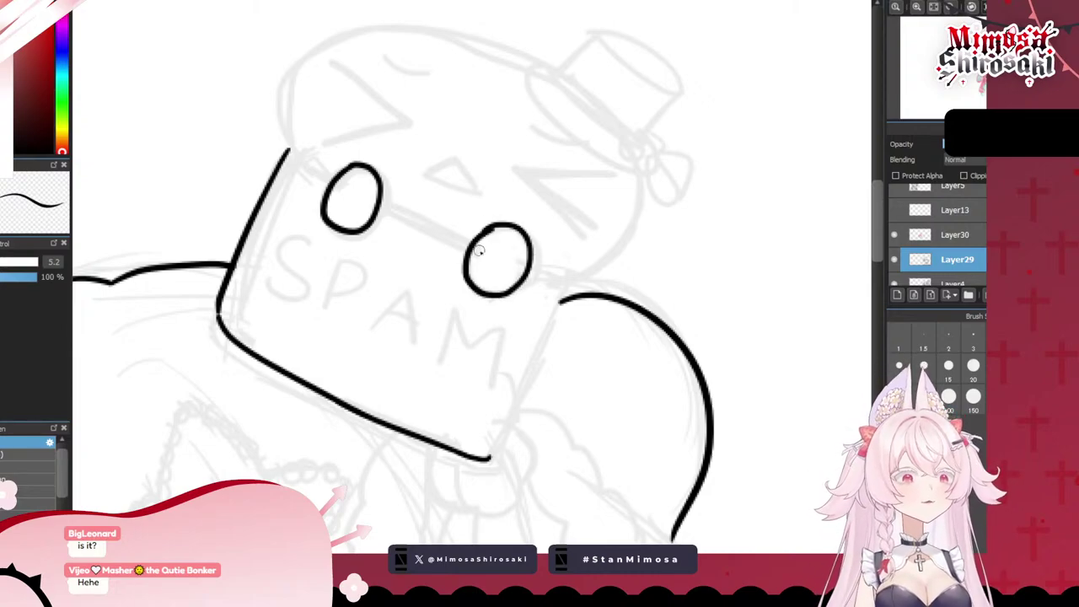
# - Ink the mascot's puffy rounded top outline and the curved front edge of the small hat's brim
pyautogui.scroll(-5, 489, 226)
pyautogui.scroll(5, 486, 187)
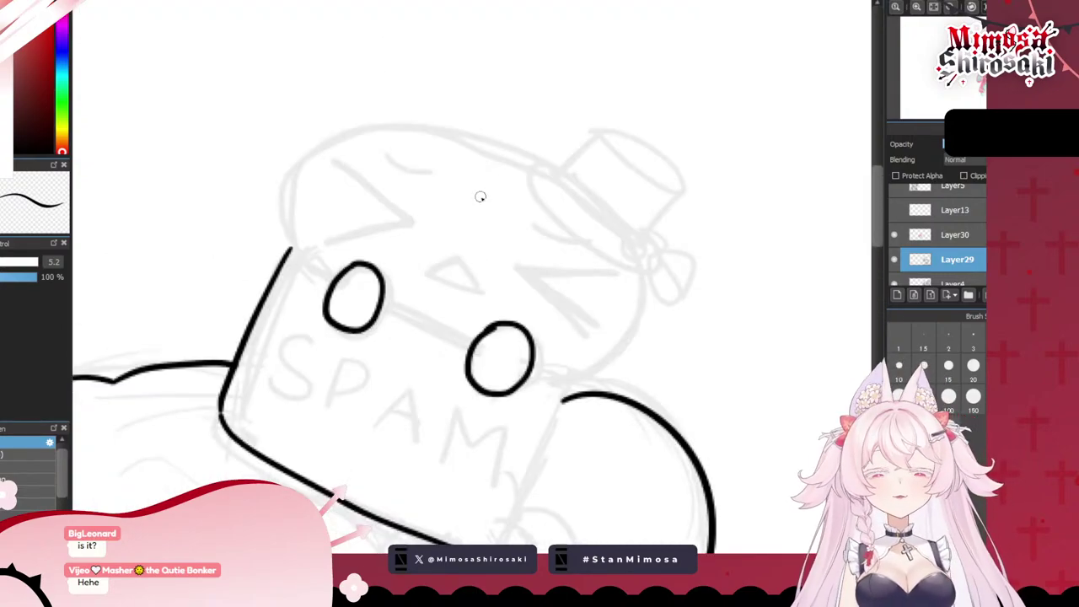
pyautogui.moveTo(290, 248); pyautogui.dragTo(414, 100)
pyautogui.hotkey('ctrl', 'z')
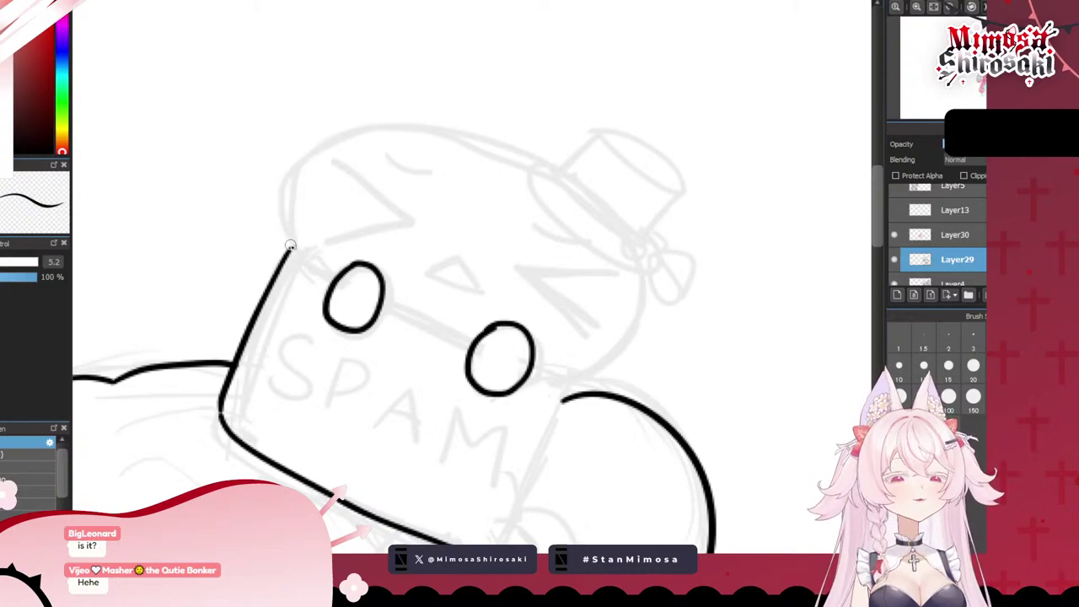
pyautogui.moveTo(289, 248); pyautogui.dragTo(525, 184)
pyautogui.hotkey('ctrl', 'z')
pyautogui.moveTo(309, 266)
pyautogui.mouseDown()
pyautogui.moveTo(282, 212)
pyautogui.moveTo(392, 118)
pyautogui.moveTo(540, 162)
pyautogui.moveTo(531, 187)
pyautogui.moveTo(654, 269)
pyautogui.mouseUp()
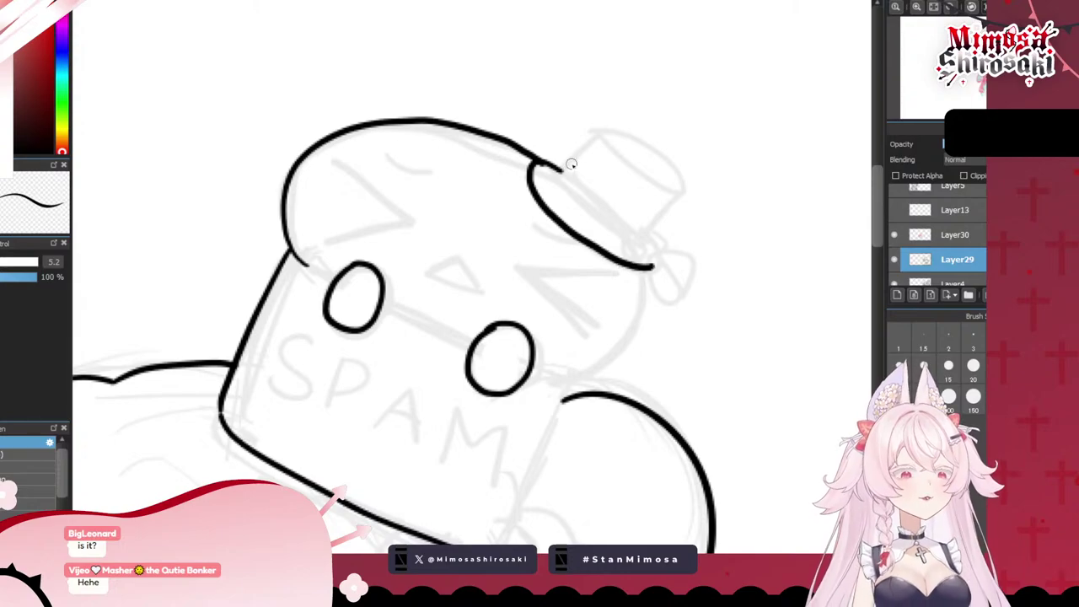
# - Check the reference mascot's hat, and ink the near side and oval top of the small top hat
pyautogui.scroll(-3, 421, 220)
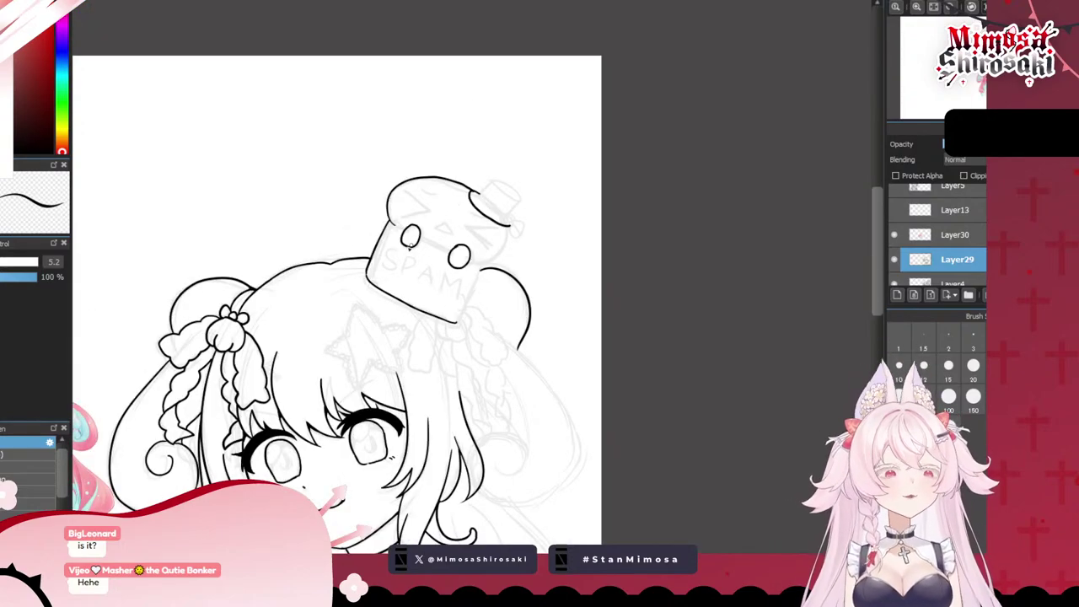
pyautogui.scroll(-2, 629, 373)
pyautogui.scroll(4, 333, 376)
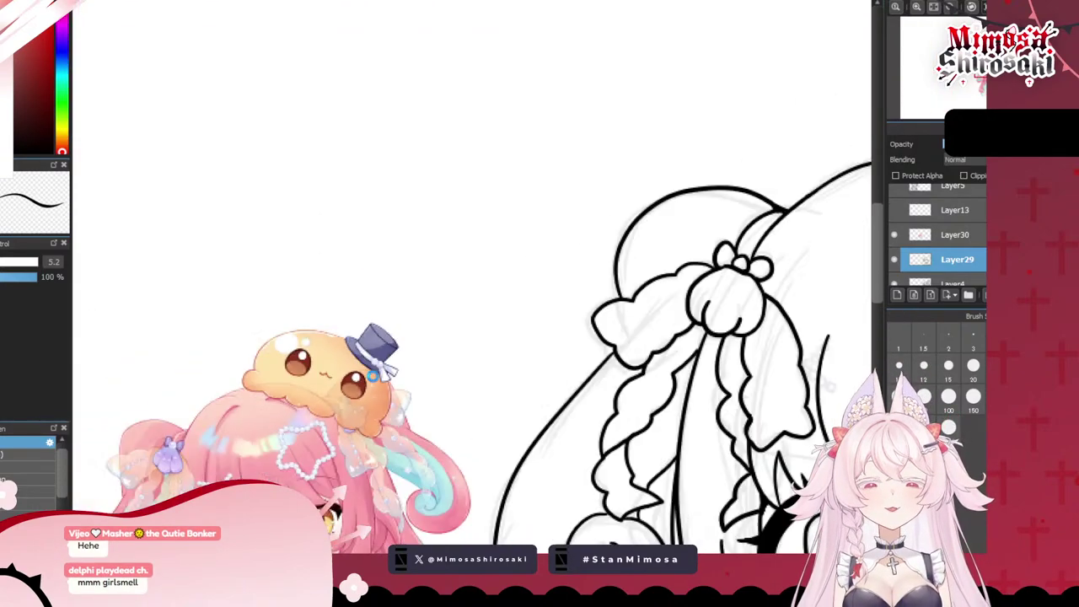
pyautogui.scroll(-5, 382, 377)
pyautogui.scroll(8, 595, 246)
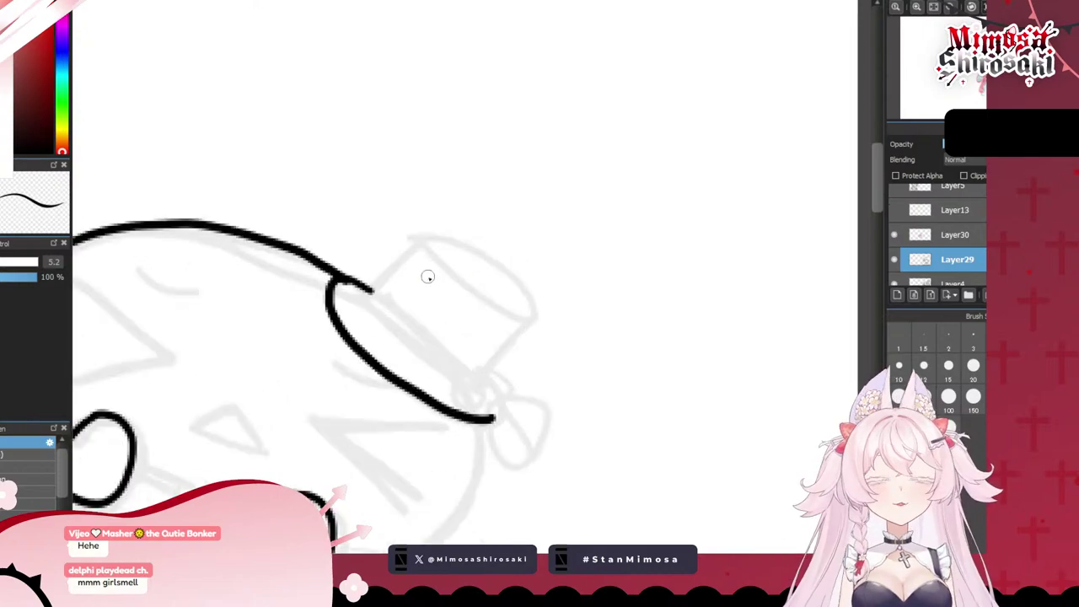
pyautogui.moveTo(369, 290)
pyautogui.mouseDown()
pyautogui.moveTo(423, 230)
pyautogui.moveTo(531, 319)
pyautogui.moveTo(470, 241)
pyautogui.moveTo(422, 228)
pyautogui.mouseUp()
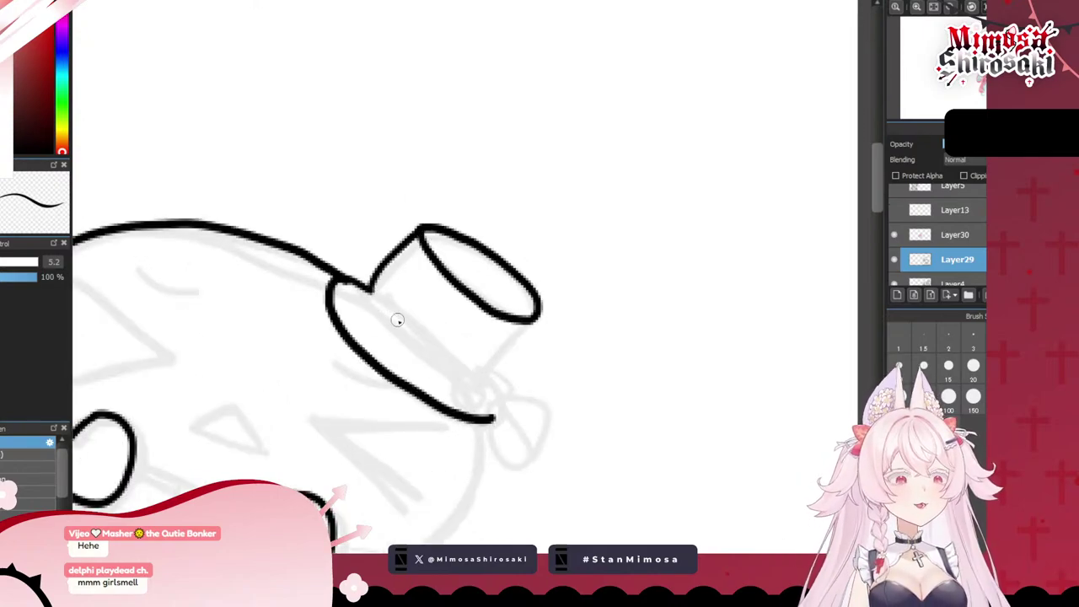
# - Ink the hat band line along the base of the crown and the small petalled knot at its end
pyautogui.moveTo(373, 289)
pyautogui.mouseDown()
pyautogui.moveTo(430, 356)
pyautogui.moveTo(468, 378)
pyautogui.mouseUp()
pyautogui.moveTo(468, 373)
pyautogui.mouseDown()
pyautogui.moveTo(470, 387)
pyautogui.moveTo(481, 374)
pyautogui.moveTo(494, 386)
pyautogui.moveTo(471, 403)
pyautogui.moveTo(497, 405)
pyautogui.moveTo(509, 388)
pyautogui.mouseUp()
pyautogui.hotkey('ctrl', 'z')
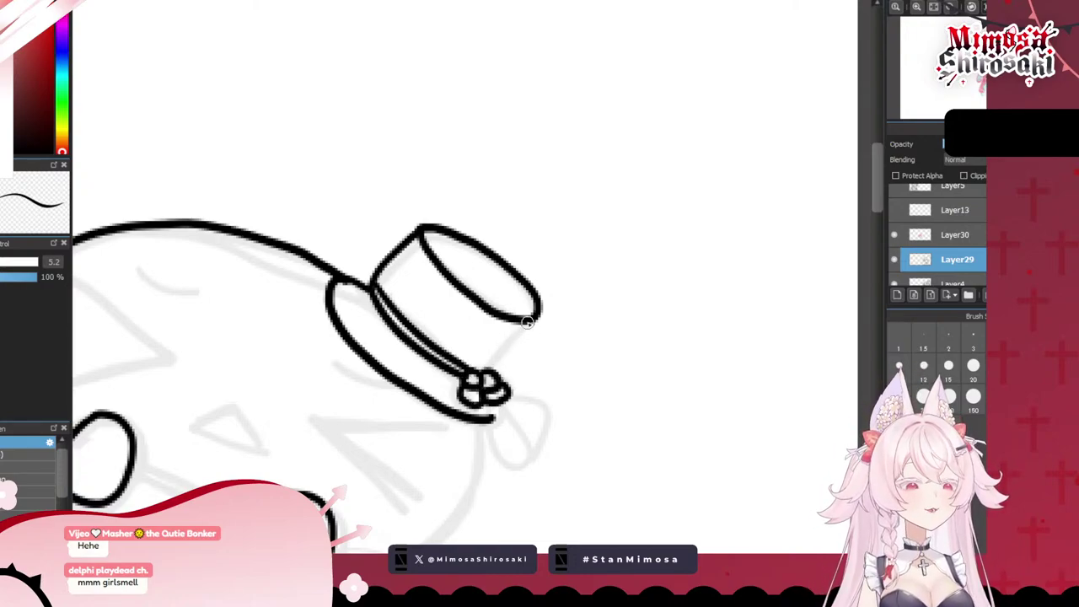
# - Ink the far side of the top hat's crown and the two ribbon loops hanging from the knot
pyautogui.moveTo(528, 322)
pyautogui.mouseDown()
pyautogui.moveTo(490, 371)
pyautogui.moveTo(504, 410)
pyautogui.moveTo(492, 422)
pyautogui.moveTo(501, 431)
pyautogui.moveTo(491, 424)
pyautogui.moveTo(511, 472)
pyautogui.moveTo(507, 418)
pyautogui.mouseUp()
pyautogui.moveTo(509, 404)
pyautogui.mouseDown()
pyautogui.moveTo(550, 416)
pyautogui.moveTo(529, 461)
pyautogui.mouseUp()
pyautogui.hotkey('ctrl', 'z')
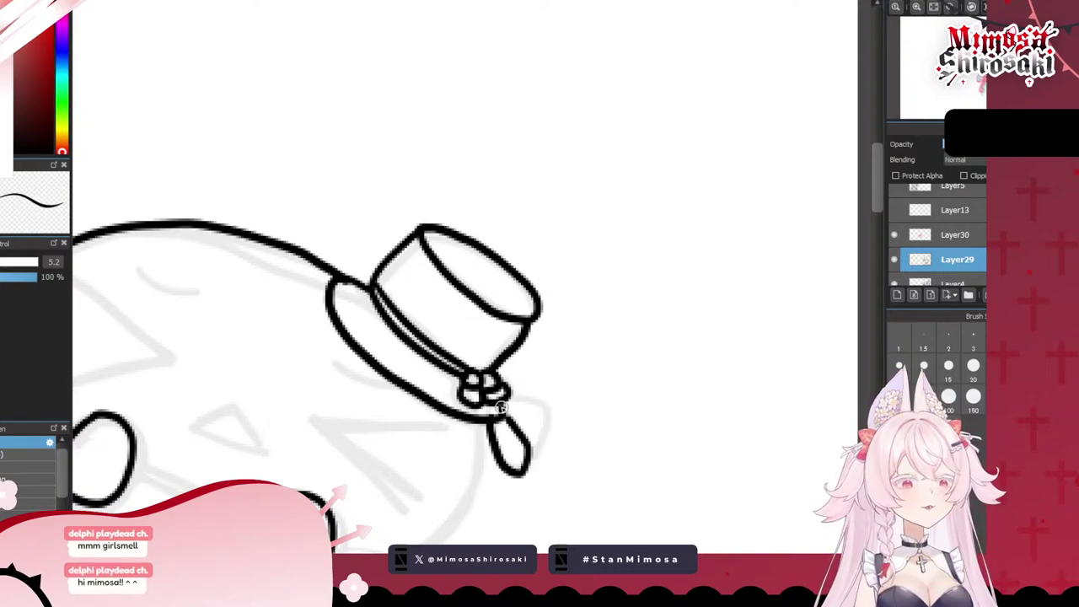
pyautogui.moveTo(501, 407)
pyautogui.mouseDown()
pyautogui.moveTo(530, 459)
pyautogui.moveTo(533, 435)
pyautogui.mouseUp()
pyautogui.scroll(-7, 535, 436)
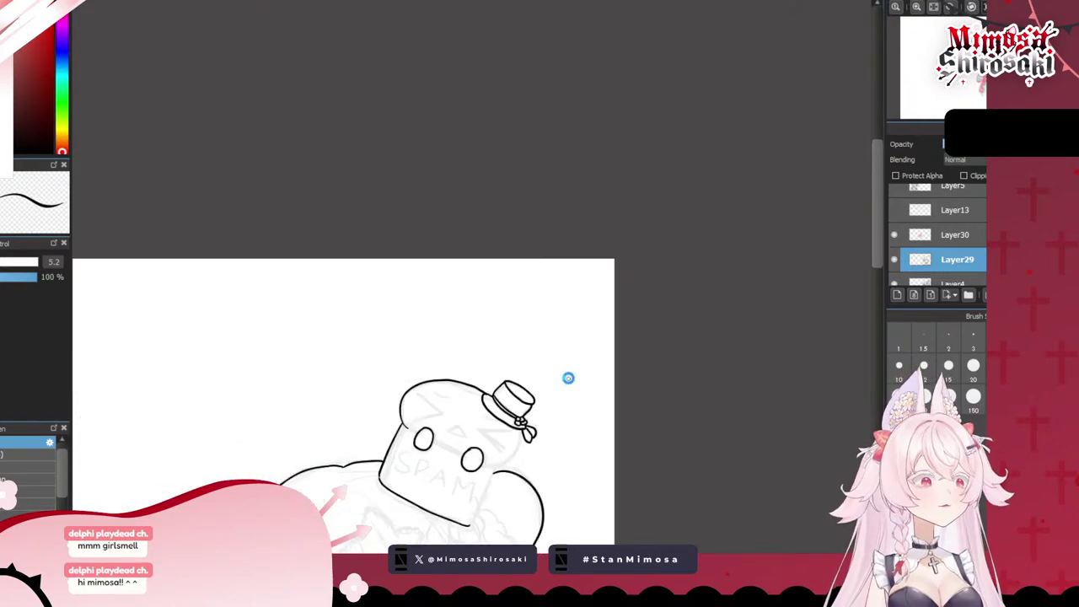
pyautogui.scroll(7, 533, 413)
pyautogui.scroll(-3, 495, 319)
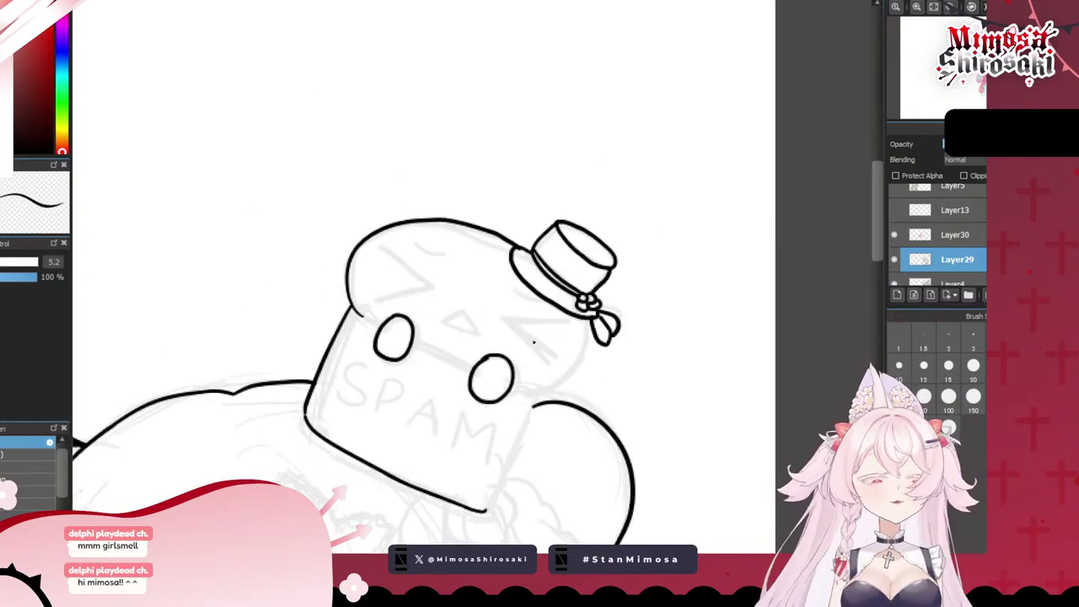
pyautogui.scroll(3, 533, 342)
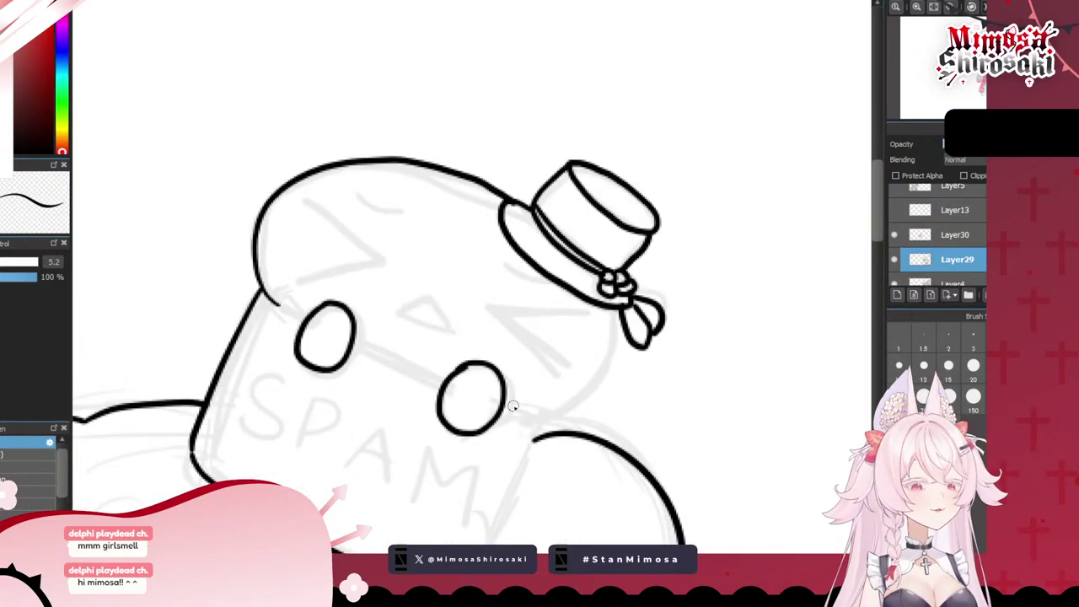
# - Ink the rounded end of the mascot's puffy top, curving from below the hat's ribbon to the nearby paw
pyautogui.moveTo(507, 415); pyautogui.dragTo(574, 407)
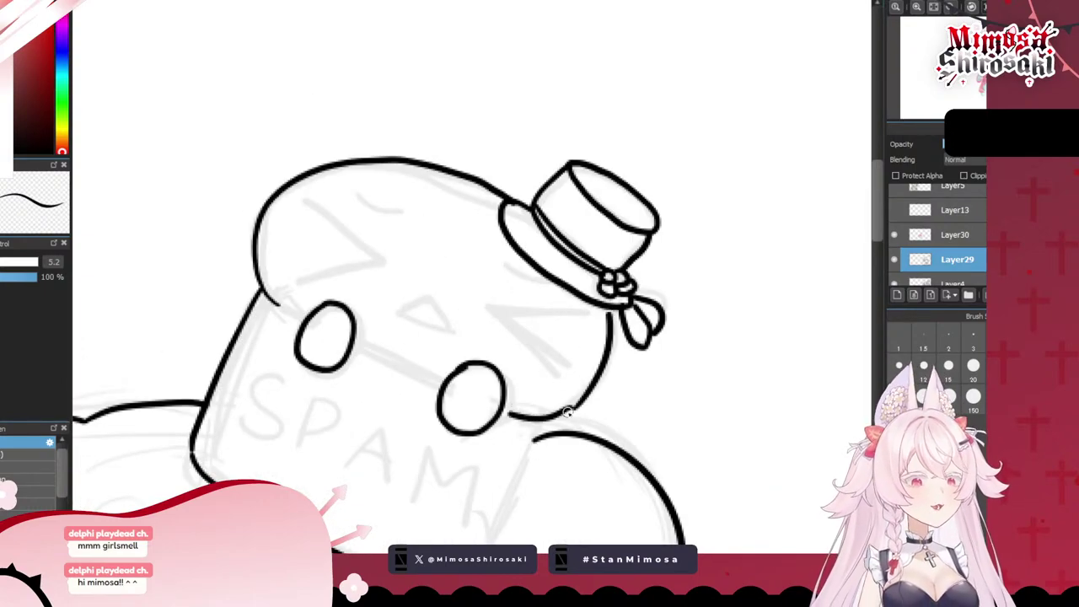
pyautogui.hotkey('ctrl', 'z')
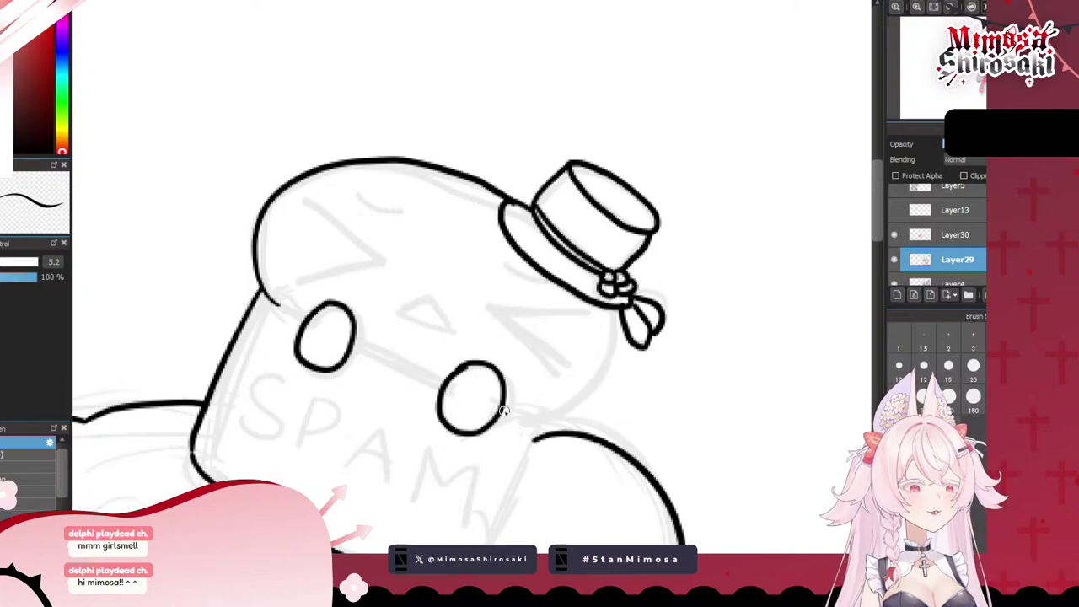
pyautogui.moveTo(502, 410)
pyautogui.mouseDown()
pyautogui.moveTo(550, 414)
pyautogui.moveTo(610, 363)
pyautogui.mouseUp()
pyautogui.moveTo(613, 311); pyautogui.dragTo(606, 361)
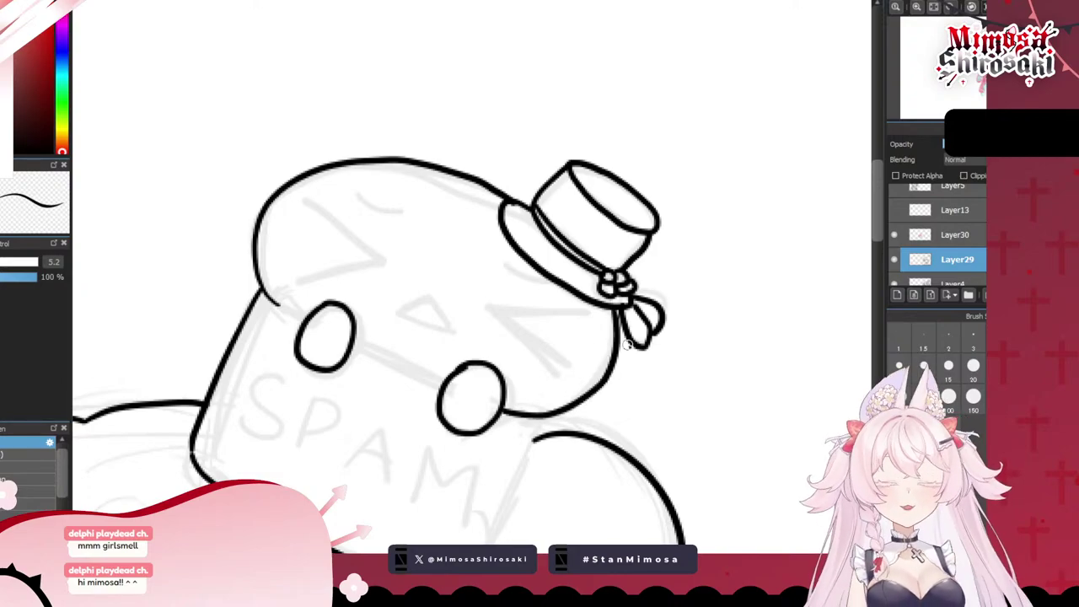
# - Ink the mascot's lower crust line between its paws and the open side edge of the SPAM body
pyautogui.scroll(-4, 616, 312)
pyautogui.scroll(2, 544, 363)
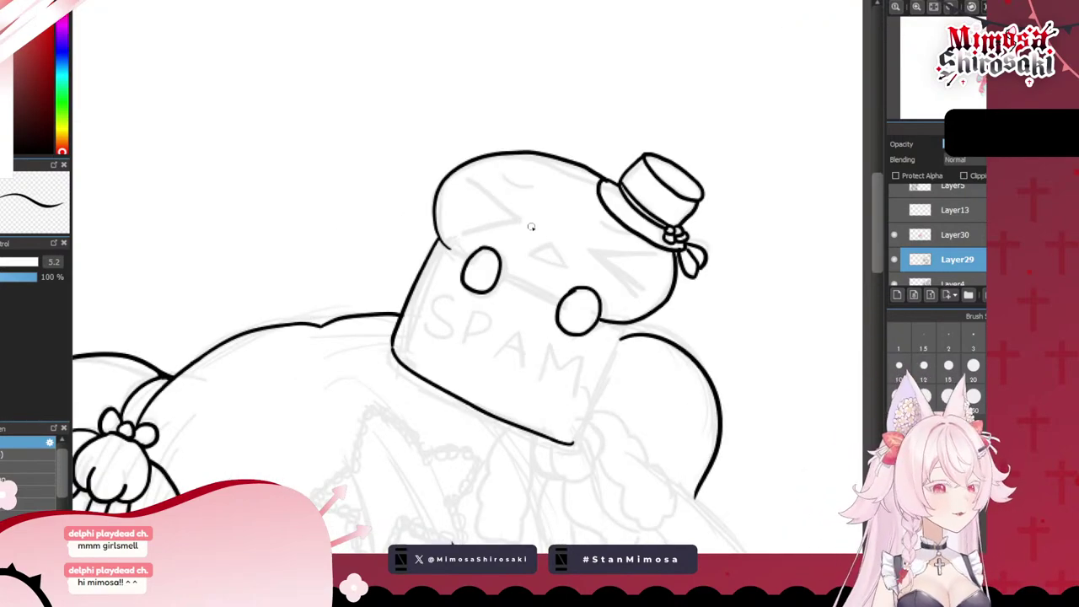
pyautogui.moveTo(449, 249); pyautogui.dragTo(472, 265)
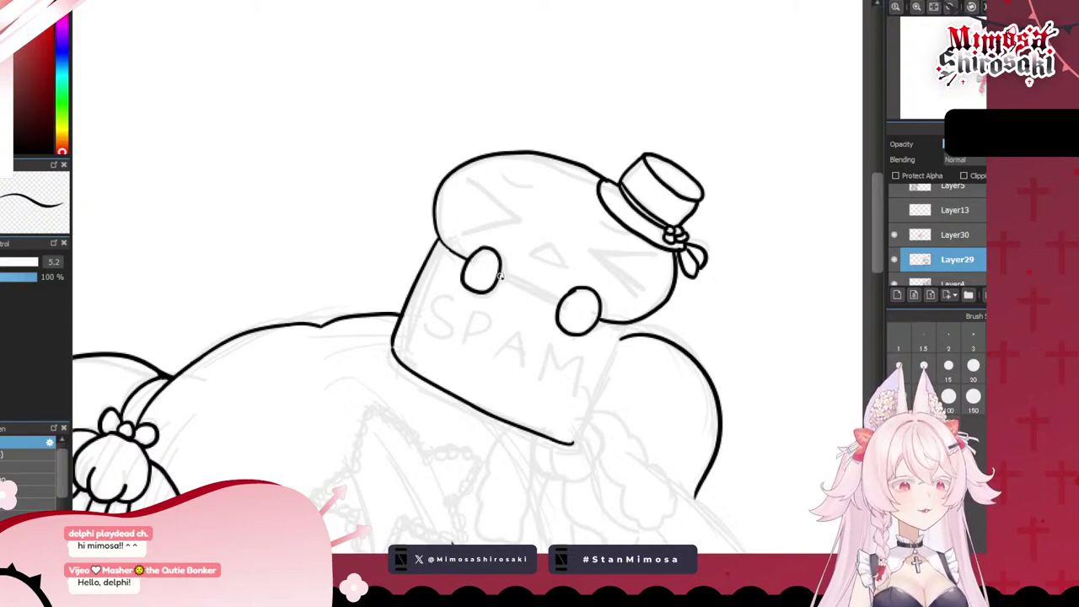
pyautogui.moveTo(499, 275); pyautogui.dragTo(564, 303)
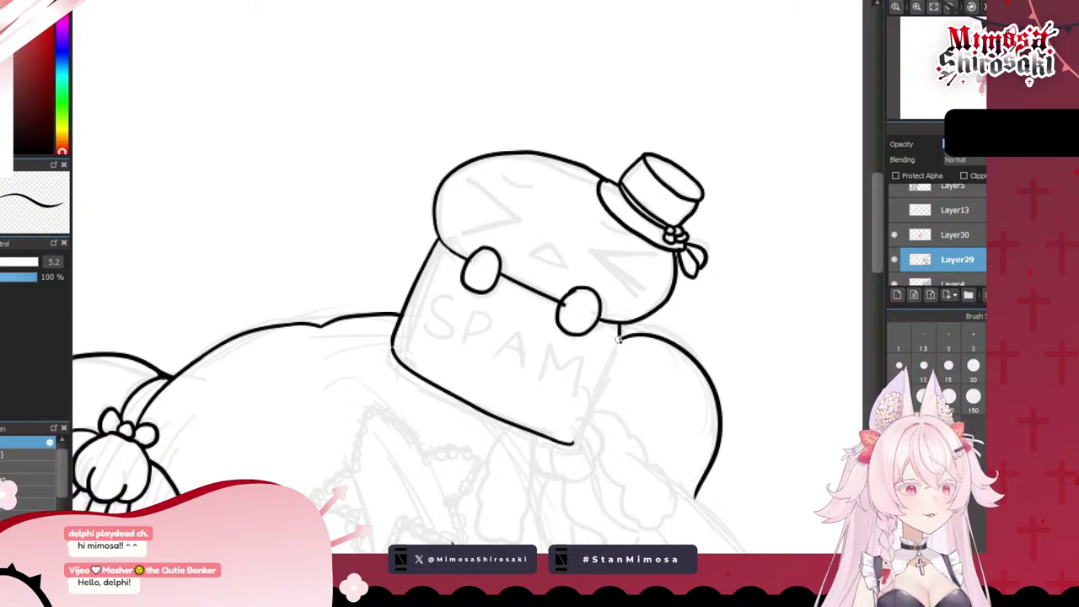
pyautogui.moveTo(618, 340); pyautogui.dragTo(597, 389)
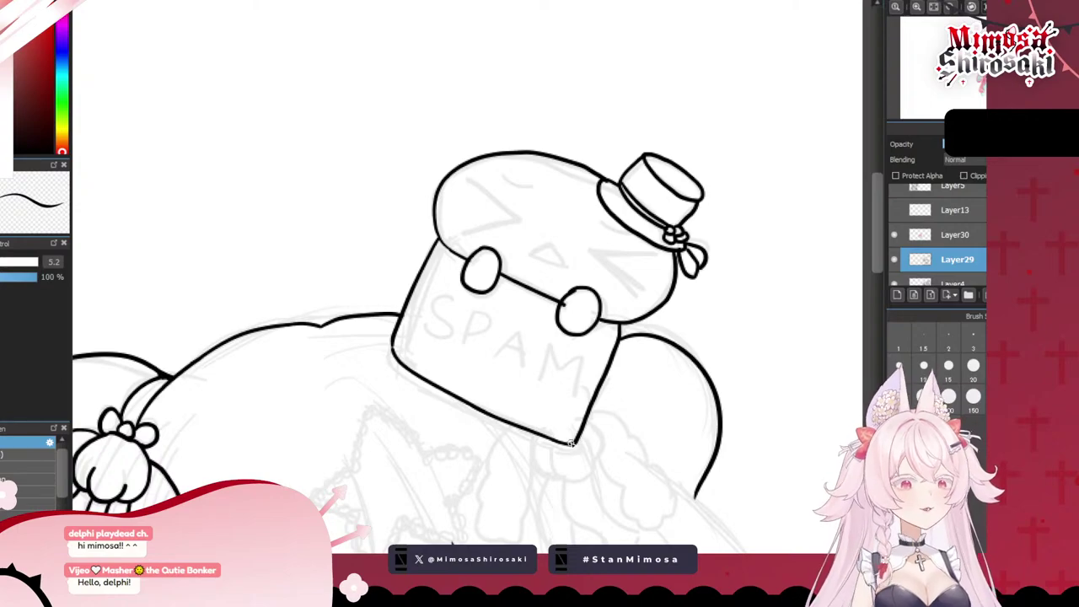
# - Ink the mascot's face: two squeezed-shut eyes, a small triangular mouth and two short curved eyebrows
pyautogui.scroll(-3, 582, 394)
pyautogui.scroll(7, 539, 282)
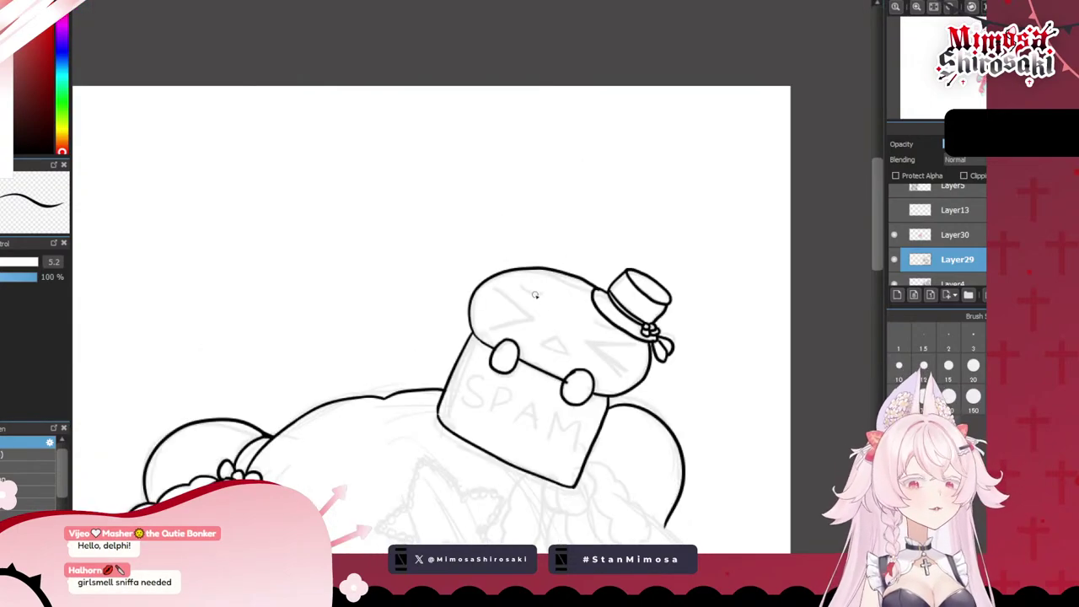
pyautogui.moveTo(401, 283)
pyautogui.mouseDown()
pyautogui.moveTo(451, 313)
pyautogui.moveTo(480, 366)
pyautogui.moveTo(393, 408)
pyautogui.moveTo(446, 301)
pyautogui.moveTo(410, 376)
pyautogui.moveTo(388, 386)
pyautogui.mouseUp()
pyautogui.hotkey('ctrl', 'z')
pyautogui.moveTo(529, 428)
pyautogui.mouseDown()
pyautogui.moveTo(573, 400)
pyautogui.moveTo(593, 443)
pyautogui.moveTo(529, 427)
pyautogui.mouseUp()
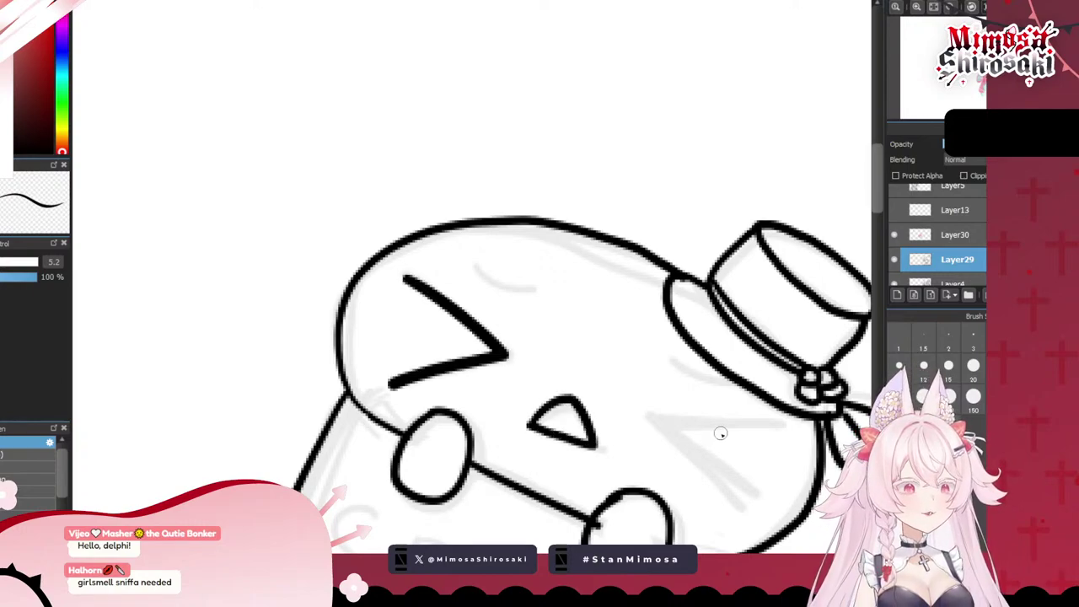
pyautogui.moveTo(658, 414)
pyautogui.mouseDown()
pyautogui.moveTo(730, 494)
pyautogui.moveTo(776, 432)
pyautogui.mouseUp()
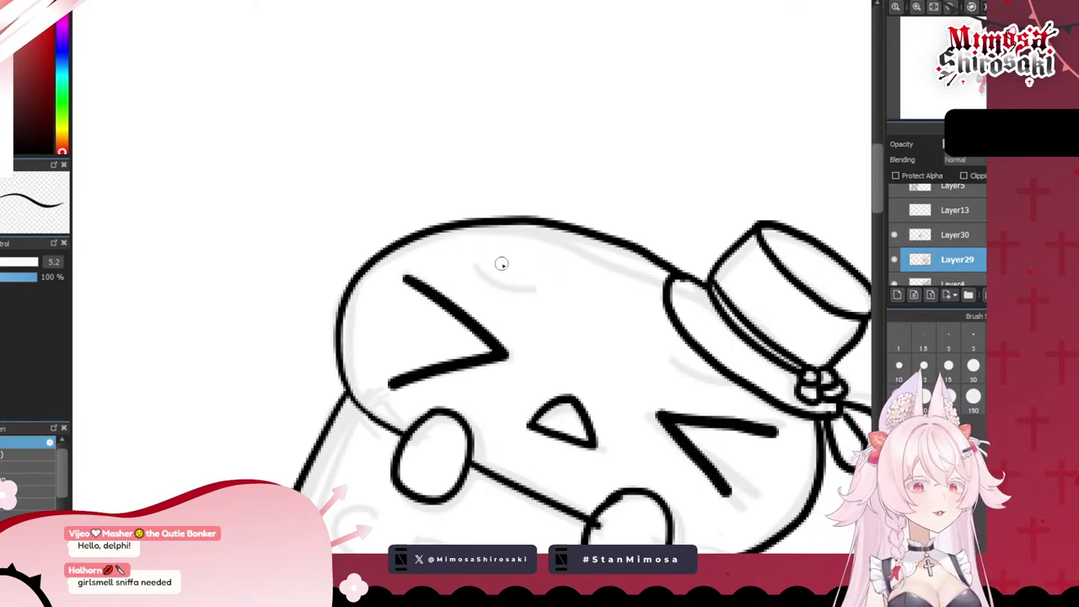
pyautogui.moveTo(479, 266); pyautogui.dragTo(560, 289)
pyautogui.moveTo(676, 351); pyautogui.dragTo(713, 367)
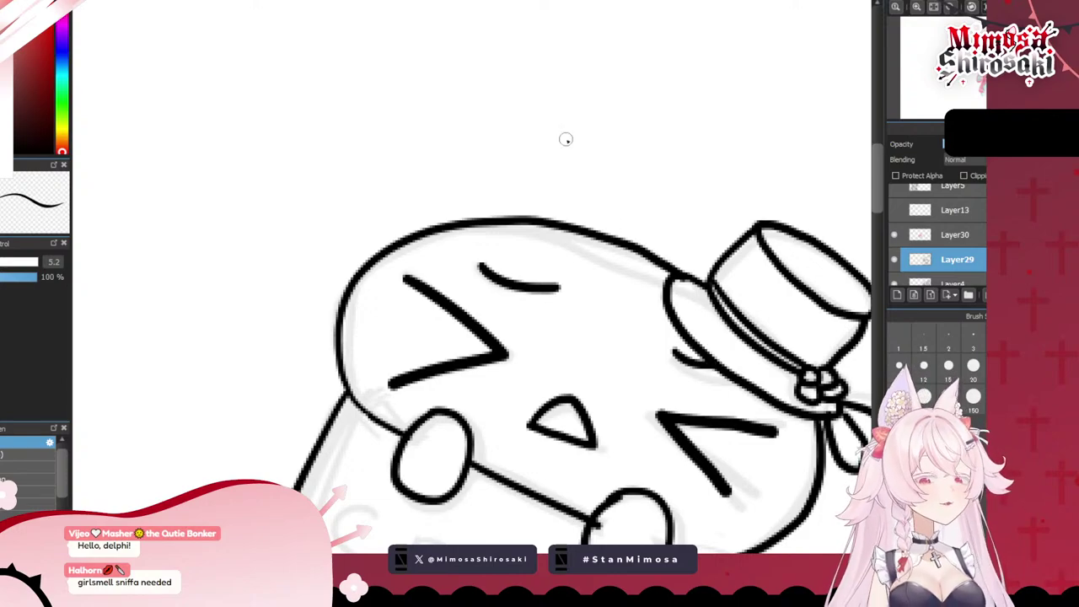
# - Ink the scalloped ribbon tail hanging below the mascot on the side nearer the girl's face
pyautogui.scroll(-8, 544, 97)
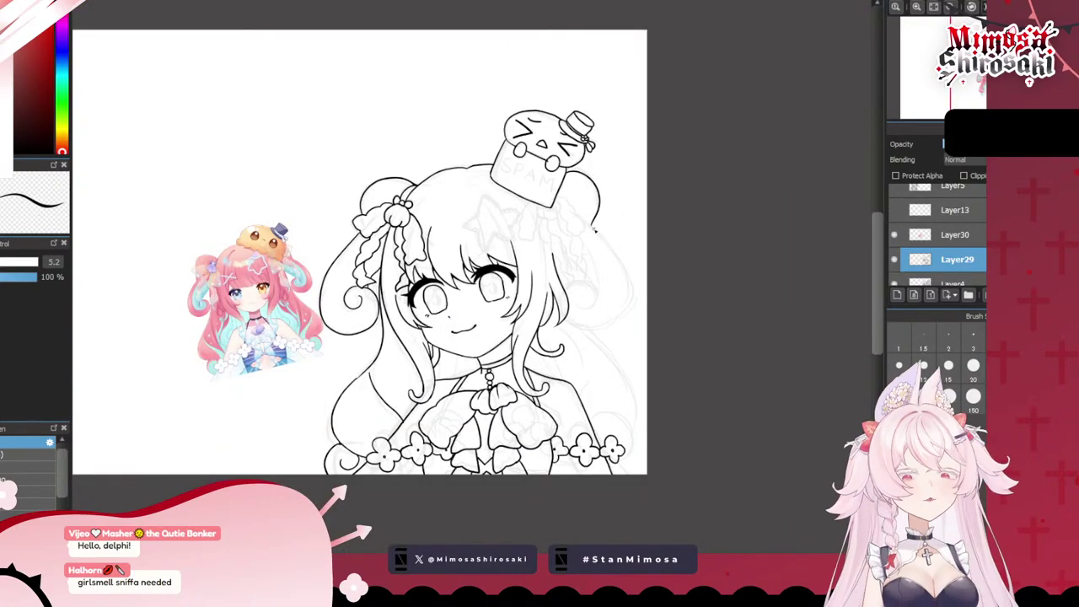
pyautogui.scroll(5, 594, 227)
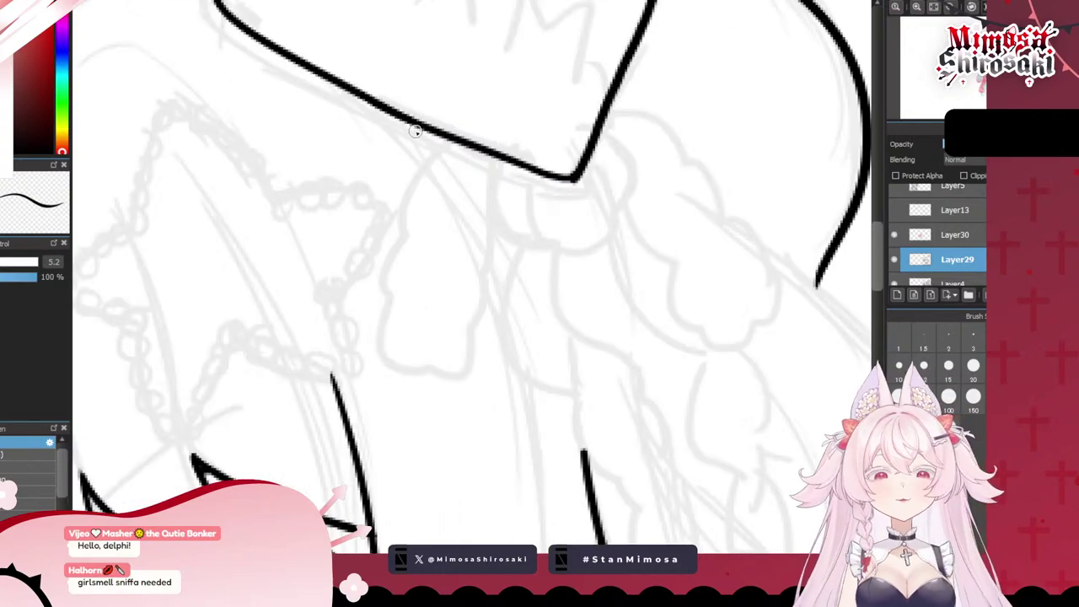
pyautogui.moveTo(440, 142)
pyautogui.mouseDown()
pyautogui.moveTo(381, 276)
pyautogui.moveTo(392, 321)
pyautogui.moveTo(420, 368)
pyautogui.moveTo(466, 369)
pyautogui.moveTo(487, 248)
pyautogui.moveTo(488, 157)
pyautogui.mouseUp()
pyautogui.moveTo(501, 221)
pyautogui.mouseDown()
pyautogui.moveTo(550, 243)
pyautogui.moveTo(538, 248)
pyautogui.moveTo(566, 246)
pyautogui.moveTo(619, 214)
pyautogui.mouseUp()
pyautogui.hotkey('ctrl', 'z')
pyautogui.hotkey('ctrl', 'z')
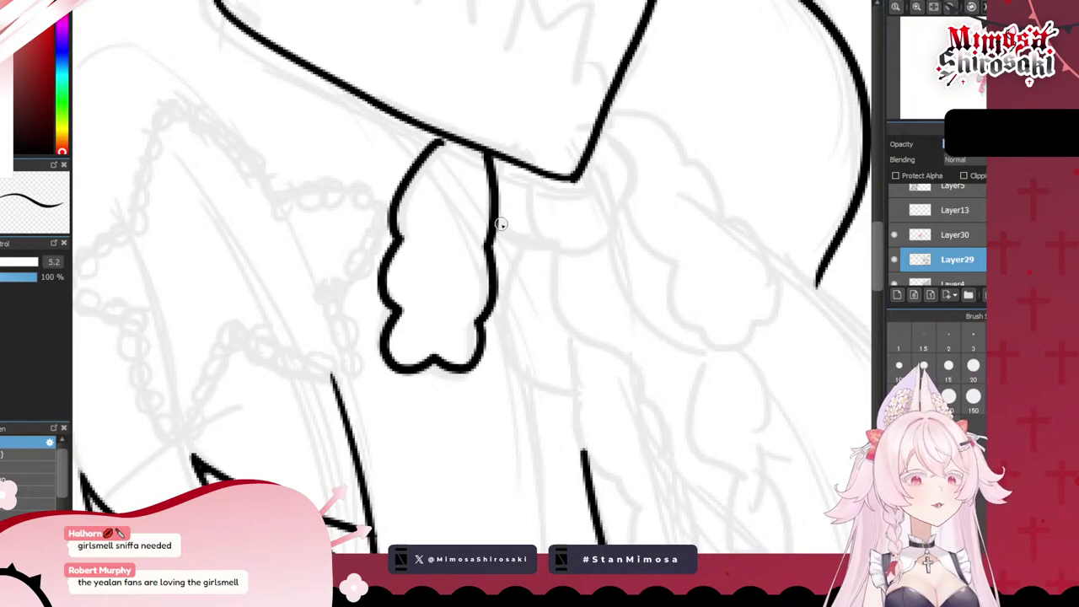
# - Ink the scalloped centre knot of the ribbon beneath the mascot, with its two short fold lines
pyautogui.moveTo(498, 222)
pyautogui.mouseDown()
pyautogui.moveTo(555, 246)
pyautogui.moveTo(608, 240)
pyautogui.moveTo(628, 163)
pyautogui.moveTo(604, 124)
pyautogui.mouseUp()
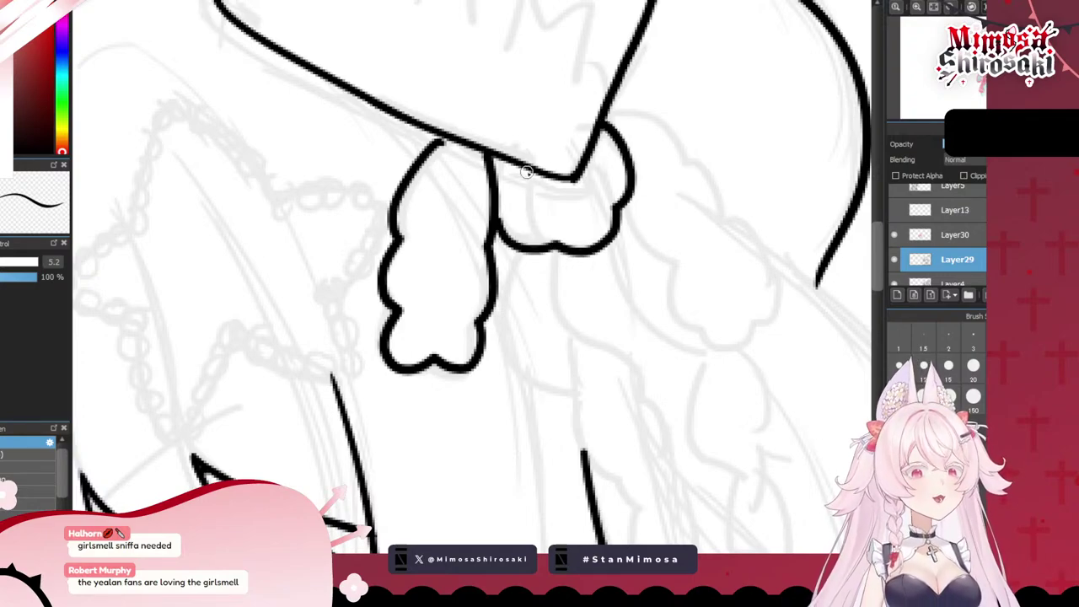
pyautogui.moveTo(528, 173); pyautogui.dragTo(529, 214)
pyautogui.moveTo(592, 149); pyautogui.dragTo(601, 181)
pyautogui.moveTo(451, 141); pyautogui.dragTo(429, 155)
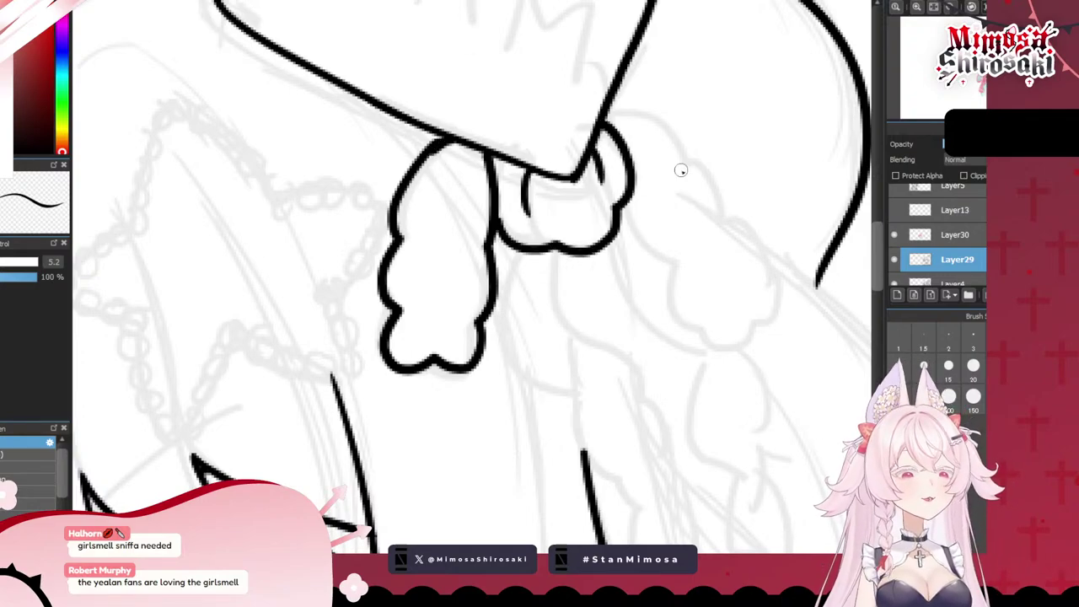
# - Ink the outer scalloped ribbon tail slanting away from the knot beneath the mascot
pyautogui.moveTo(631, 199); pyautogui.dragTo(695, 272)
pyautogui.moveTo(682, 276)
pyautogui.mouseDown()
pyautogui.moveTo(704, 333)
pyautogui.moveTo(769, 295)
pyautogui.mouseUp()
pyautogui.hotkey('ctrl', 'z')
pyautogui.hotkey('ctrl', 'z')
pyautogui.moveTo(624, 199)
pyautogui.mouseDown()
pyautogui.moveTo(740, 320)
pyautogui.moveTo(772, 246)
pyautogui.moveTo(687, 145)
pyautogui.moveTo(622, 109)
pyautogui.moveTo(602, 121)
pyautogui.mouseUp()
# - Ink the inner braid hanging from the ribbon knot, from its twisted upper loop down to the pointed tip
pyautogui.scroll(-7, 582, 145)
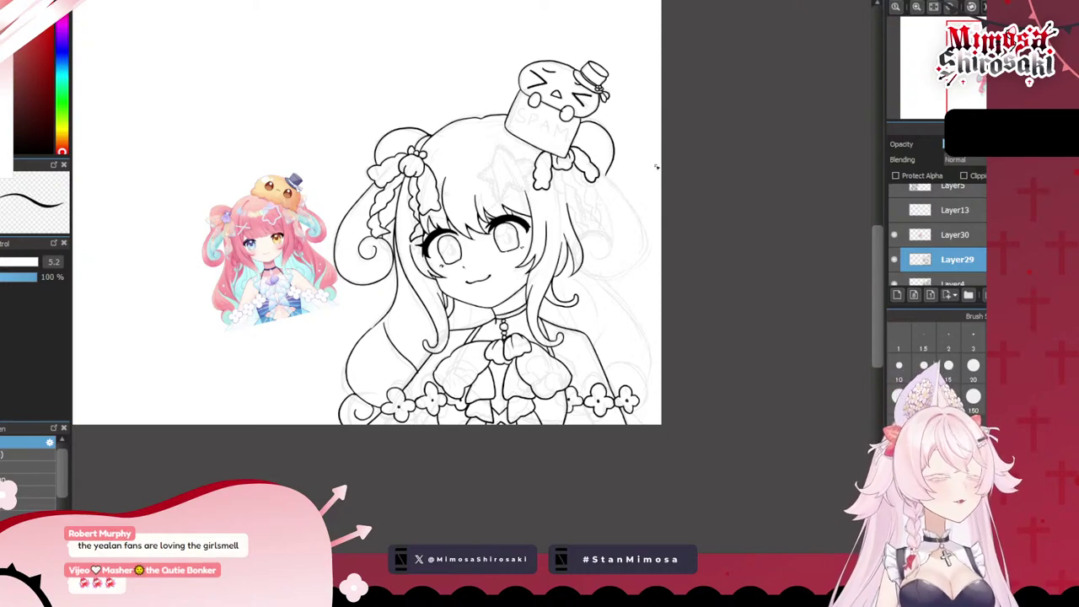
pyautogui.scroll(4, 656, 167)
pyautogui.scroll(2, 494, 181)
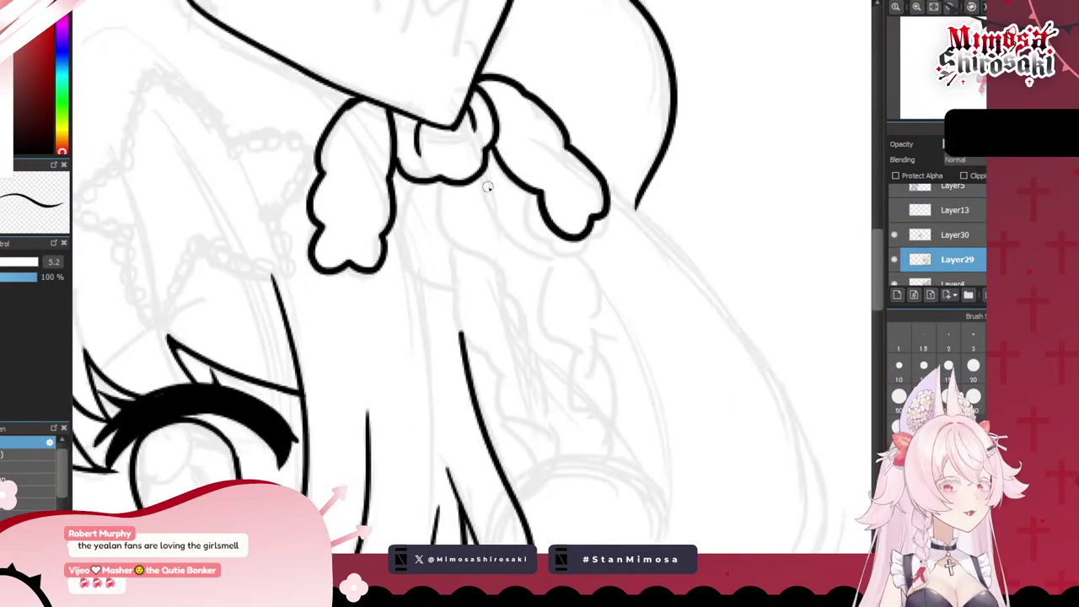
pyautogui.moveTo(413, 189)
pyautogui.mouseDown()
pyautogui.moveTo(438, 289)
pyautogui.moveTo(419, 276)
pyautogui.moveTo(464, 292)
pyautogui.moveTo(444, 233)
pyautogui.moveTo(510, 293)
pyautogui.moveTo(481, 345)
pyautogui.moveTo(495, 348)
pyautogui.mouseUp()
pyautogui.hotkey('ctrl', 'z')
pyautogui.hotkey('ctrl', 'z')
pyautogui.moveTo(516, 302)
pyautogui.mouseDown()
pyautogui.moveTo(496, 371)
pyautogui.moveTo(500, 399)
pyautogui.moveTo(515, 423)
pyautogui.moveTo(549, 435)
pyautogui.mouseUp()
pyautogui.moveTo(529, 346)
pyautogui.mouseDown()
pyautogui.moveTo(553, 438)
pyautogui.moveTo(524, 499)
pyautogui.moveTo(549, 436)
pyautogui.mouseUp()
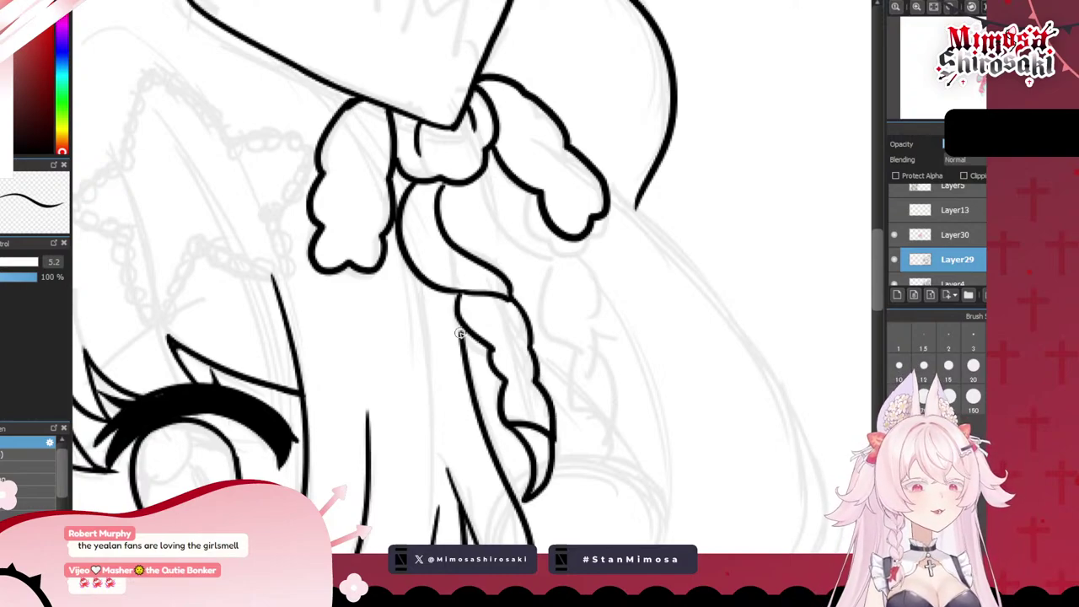
# - Ink the outer braid below the ribbon knot, with its stacked segments and pointed tip
pyautogui.moveTo(486, 173); pyautogui.dragTo(552, 260)
pyautogui.hotkey('ctrl', 'z')
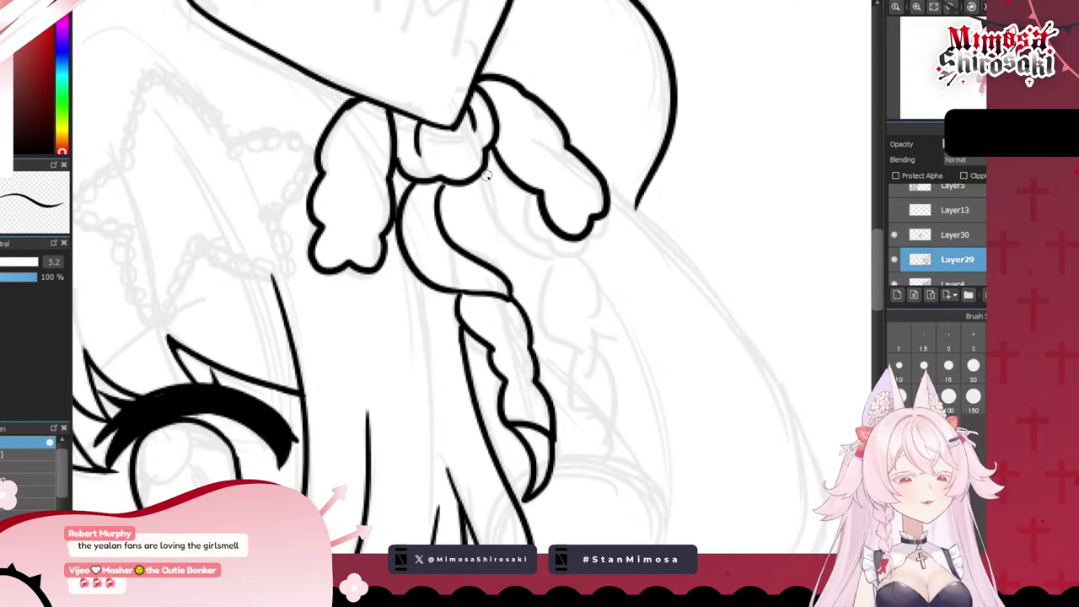
pyautogui.moveTo(485, 172)
pyautogui.mouseDown()
pyautogui.moveTo(537, 246)
pyautogui.moveTo(540, 271)
pyautogui.moveTo(570, 248)
pyautogui.moveTo(534, 306)
pyautogui.moveTo(548, 335)
pyautogui.mouseUp()
pyautogui.hotkey('ctrl', 'z')
pyautogui.moveTo(544, 268)
pyautogui.mouseDown()
pyautogui.moveTo(551, 325)
pyautogui.moveTo(582, 349)
pyautogui.moveTo(570, 259)
pyautogui.moveTo(590, 294)
pyautogui.moveTo(590, 412)
pyautogui.mouseUp()
pyautogui.hotkey('ctrl', 'z')
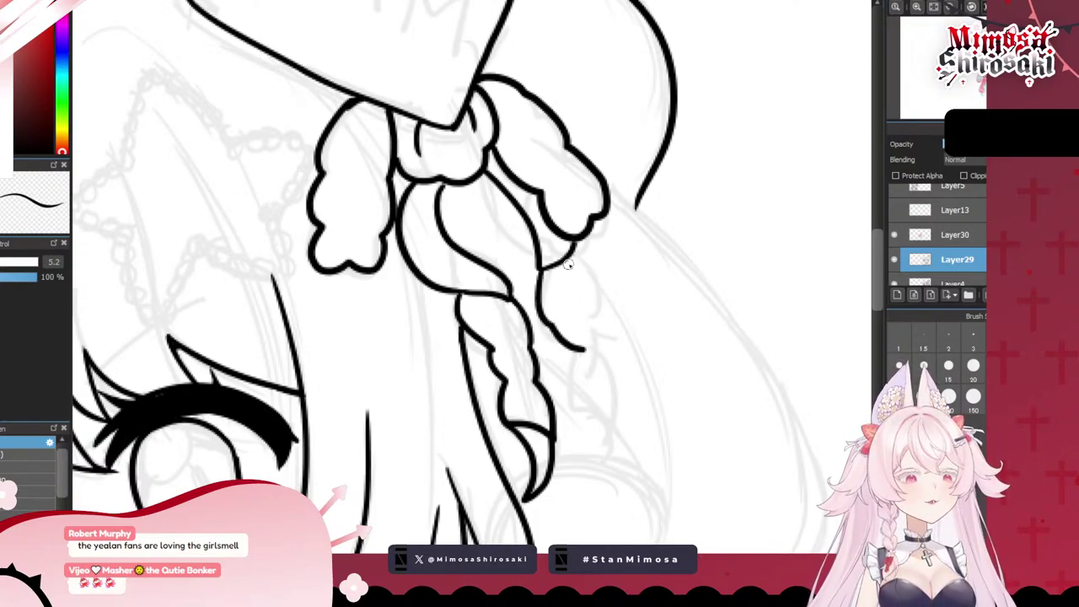
pyautogui.moveTo(563, 257)
pyautogui.mouseDown()
pyautogui.moveTo(591, 314)
pyautogui.moveTo(581, 393)
pyautogui.moveTo(626, 442)
pyautogui.mouseUp()
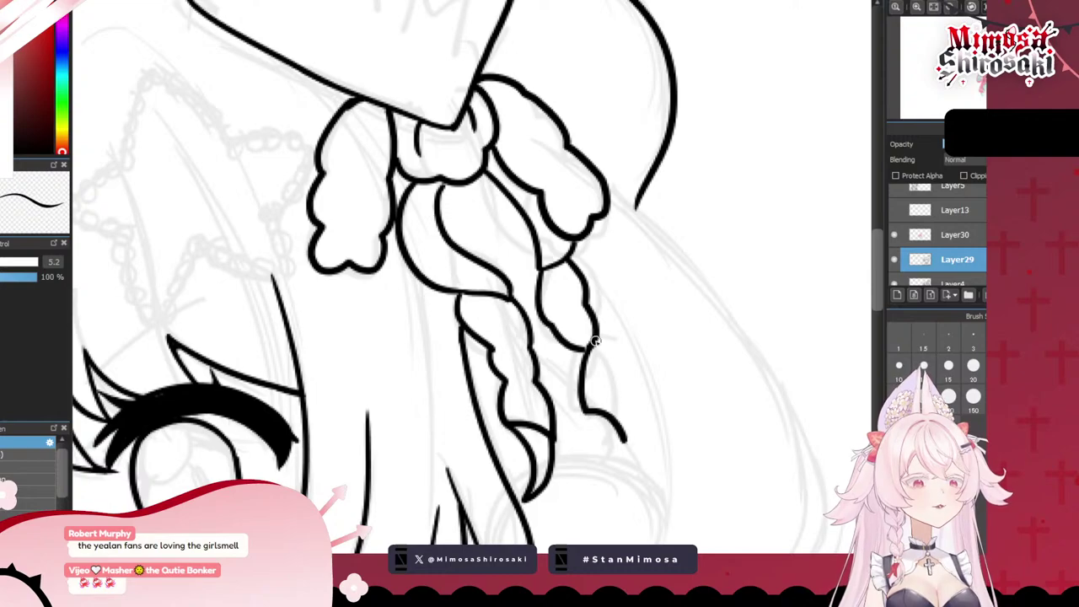
pyautogui.moveTo(590, 339)
pyautogui.mouseDown()
pyautogui.moveTo(619, 411)
pyautogui.moveTo(604, 443)
pyautogui.moveTo(624, 441)
pyautogui.moveTo(616, 392)
pyautogui.mouseUp()
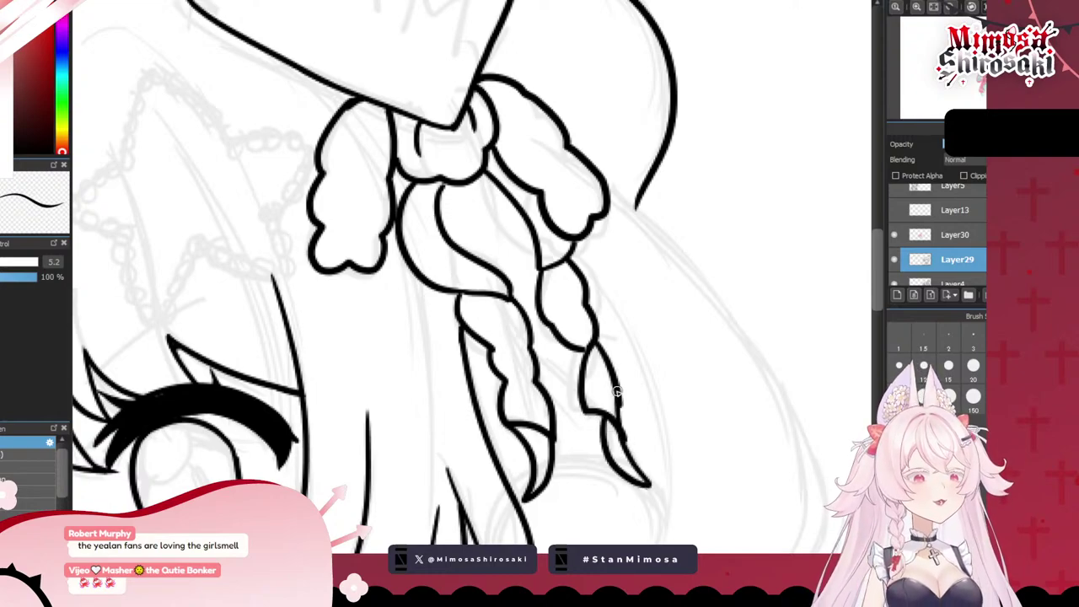
pyautogui.scroll(-5, 616, 392)
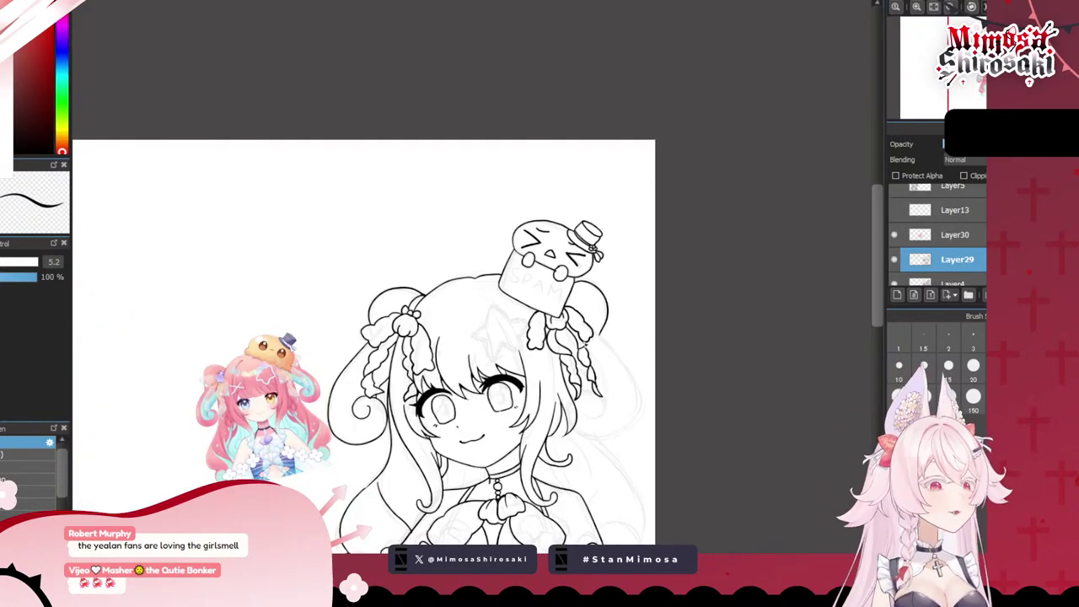
pyautogui.scroll(1, 602, 342)
pyautogui.scroll(-1, 617, 328)
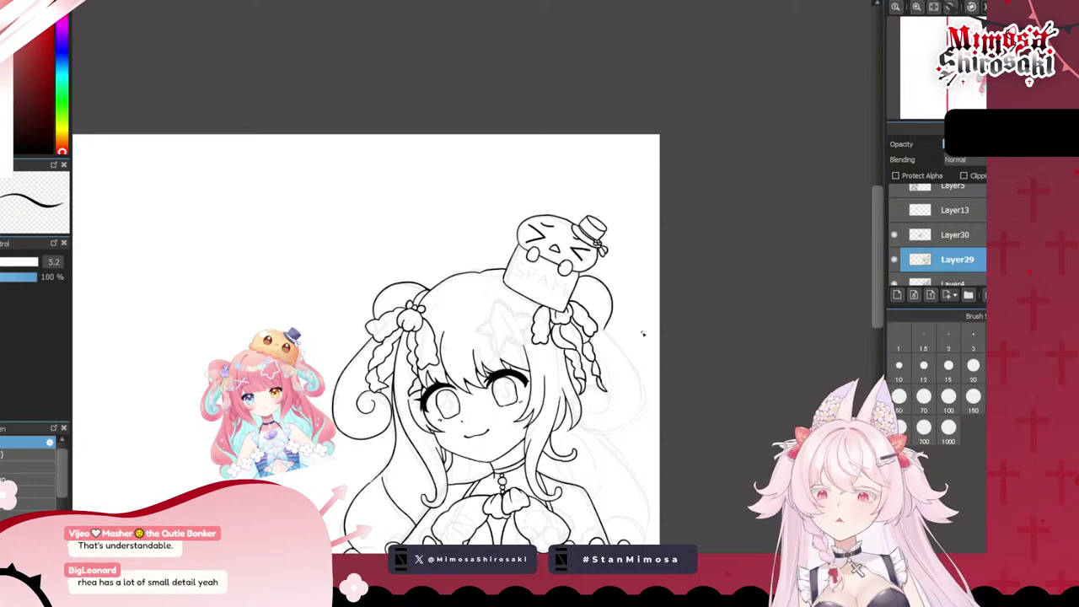
pyautogui.scroll(-2, 622, 320)
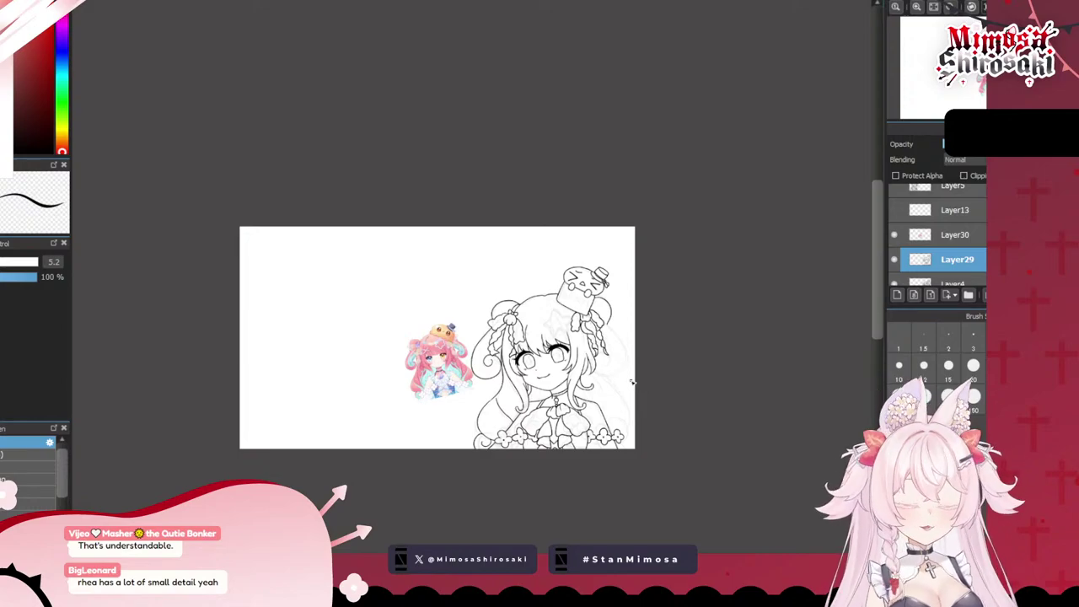
# - Ink the inner spiral curl of the second pigtail behind the tips of the two braids
pyautogui.scroll(3, 632, 382)
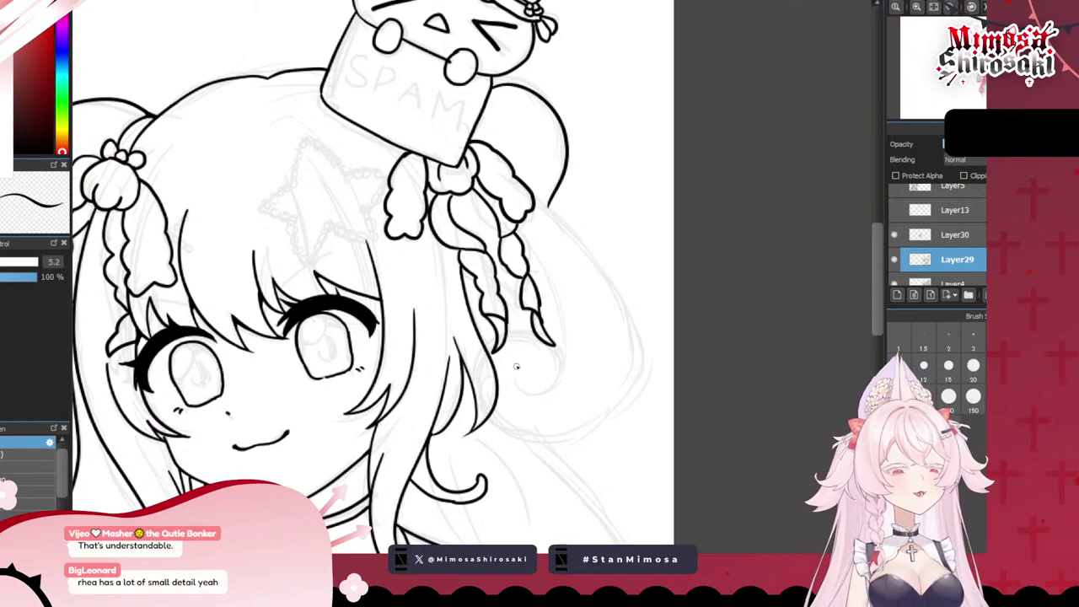
pyautogui.scroll(1, 589, 342)
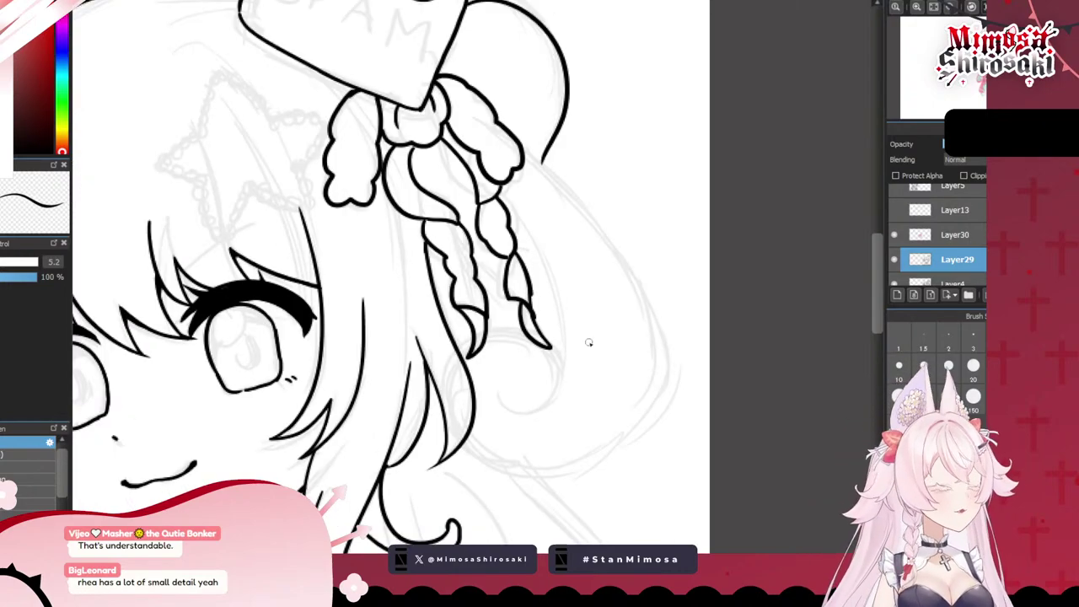
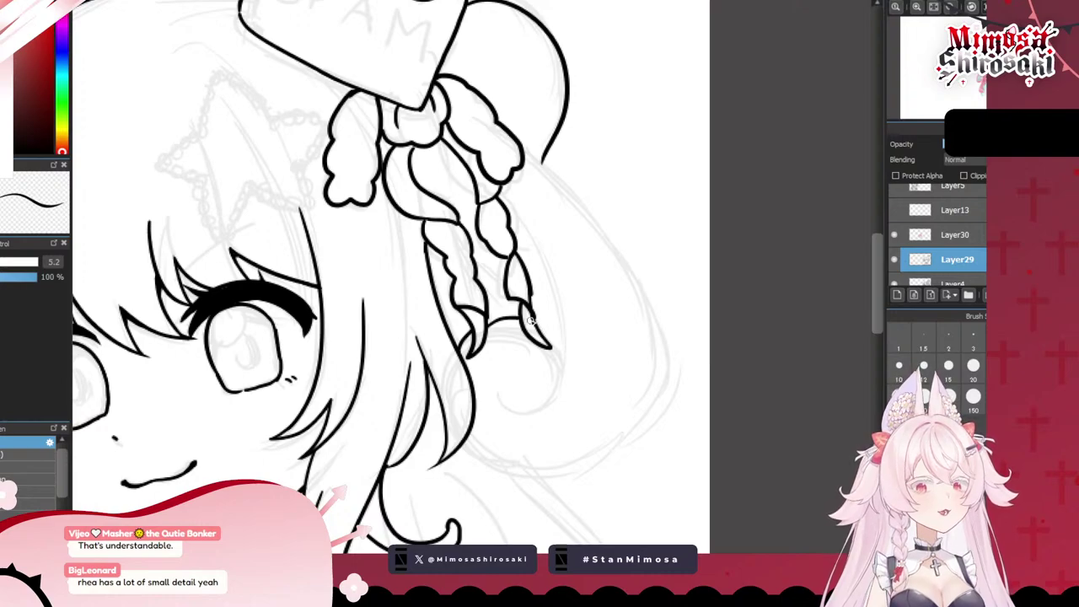
pyautogui.moveTo(548, 321)
pyautogui.mouseDown()
pyautogui.moveTo(574, 368)
pyautogui.moveTo(534, 410)
pyautogui.moveTo(507, 404)
pyautogui.moveTo(563, 401)
pyautogui.moveTo(557, 336)
pyautogui.moveTo(537, 329)
pyautogui.moveTo(560, 333)
pyautogui.moveTo(535, 402)
pyautogui.moveTo(557, 401)
pyautogui.moveTo(556, 327)
pyautogui.moveTo(532, 323)
pyautogui.moveTo(563, 377)
pyautogui.moveTo(513, 407)
pyautogui.moveTo(499, 384)
pyautogui.moveTo(533, 421)
pyautogui.moveTo(574, 376)
pyautogui.moveTo(544, 329)
pyautogui.moveTo(547, 399)
pyautogui.moveTo(500, 400)
pyautogui.moveTo(529, 416)
pyautogui.moveTo(569, 366)
pyautogui.moveTo(533, 322)
pyautogui.mouseUp()
pyautogui.hotkey('ctrl', 'z')
pyautogui.hotkey('ctrl', 'z')
pyautogui.hotkey('ctrl', 'z')
pyautogui.hotkey('ctrl', 'z')
pyautogui.hotkey('ctrl', 'z')
pyautogui.hotkey('ctrl', 'z')
pyautogui.hotkey('ctrl', 'z')
# - Ink the second pigtail's outer outline: the rounded lower curve and the long outer side up to the hair loop
pyautogui.moveTo(472, 447)
pyautogui.mouseDown()
pyautogui.moveTo(497, 470)
pyautogui.moveTo(649, 411)
pyautogui.mouseUp()
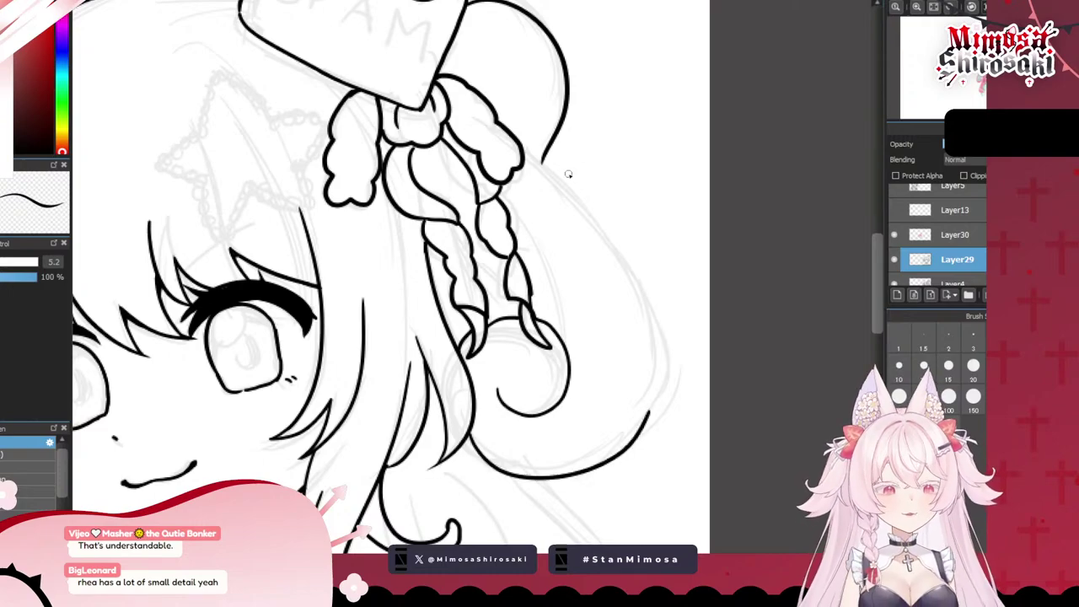
pyautogui.moveTo(534, 153)
pyautogui.mouseDown()
pyautogui.moveTo(663, 321)
pyautogui.moveTo(657, 413)
pyautogui.mouseUp()
pyautogui.hotkey('ctrl', 'z')
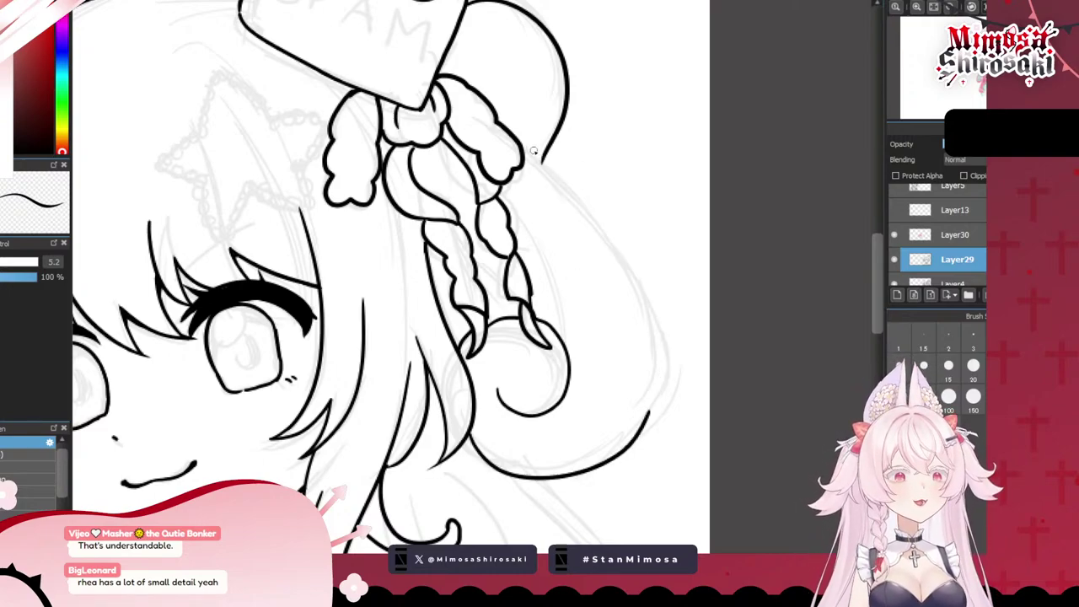
pyautogui.moveTo(536, 154)
pyautogui.mouseDown()
pyautogui.moveTo(646, 332)
pyautogui.moveTo(650, 402)
pyautogui.mouseUp()
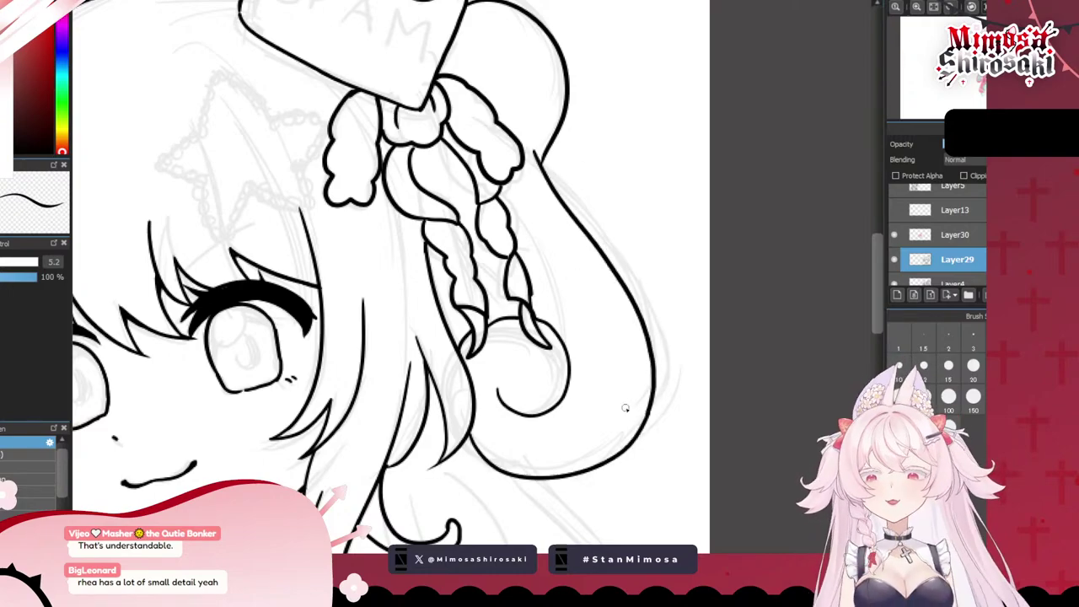
# - Ink the short hair strand between the two braids, joining it to the pigtail's inner curl
pyautogui.scroll(-3, 634, 354)
pyautogui.scroll(5, 583, 319)
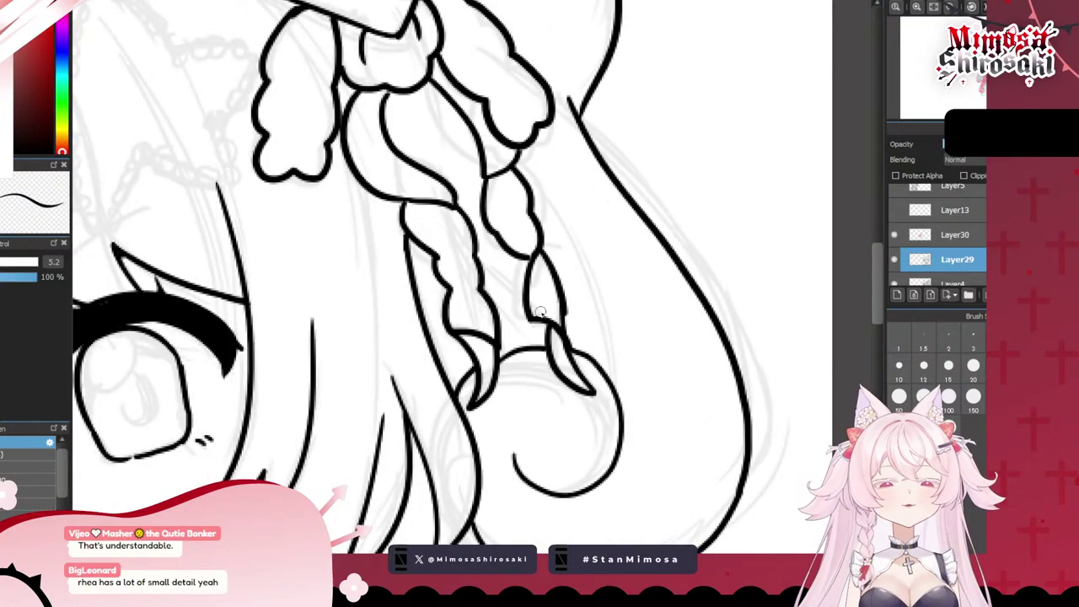
pyautogui.moveTo(486, 285)
pyautogui.mouseDown()
pyautogui.moveTo(509, 316)
pyautogui.moveTo(509, 354)
pyautogui.mouseUp()
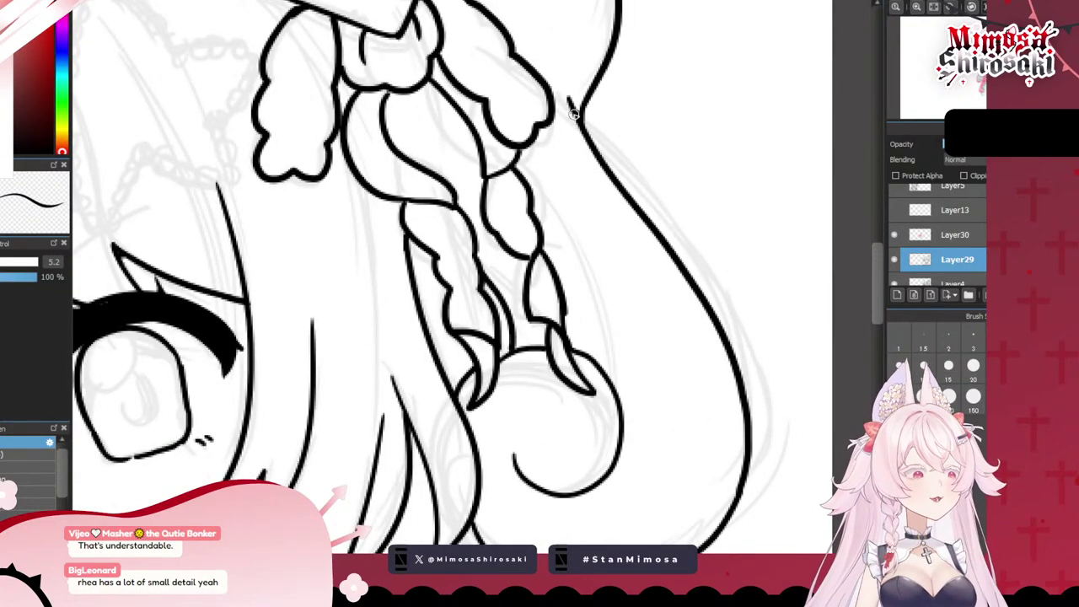
pyautogui.scroll(-4, 574, 114)
pyautogui.scroll(4, 601, 297)
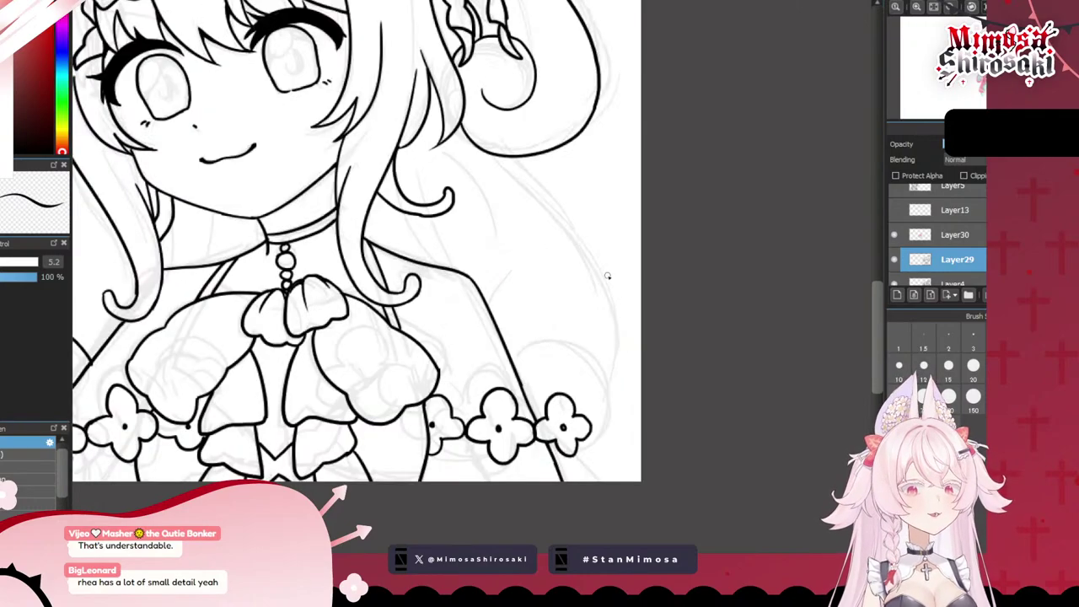
# - Ink the long outer line of the loose hair from beneath the second pigtail's loop down past the shoulder
pyautogui.moveTo(509, 157)
pyautogui.mouseDown()
pyautogui.moveTo(613, 311)
pyautogui.moveTo(604, 383)
pyautogui.mouseUp()
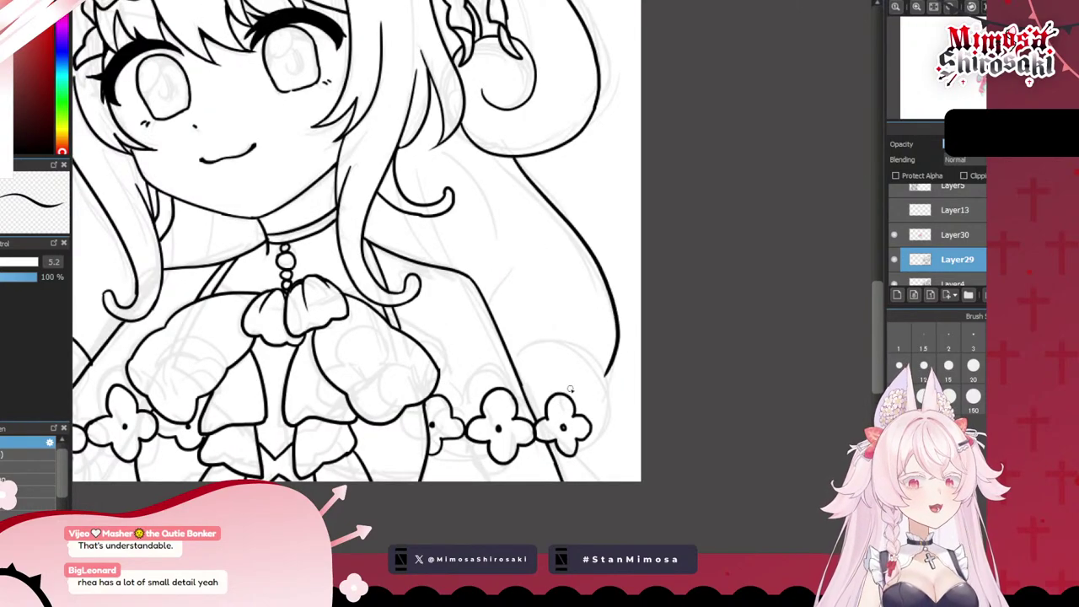
pyautogui.moveTo(511, 365)
pyautogui.mouseDown()
pyautogui.moveTo(568, 339)
pyautogui.moveTo(611, 425)
pyautogui.mouseUp()
pyautogui.hotkey('ctrl', 'z')
pyautogui.hotkey('ctrl', 'z')
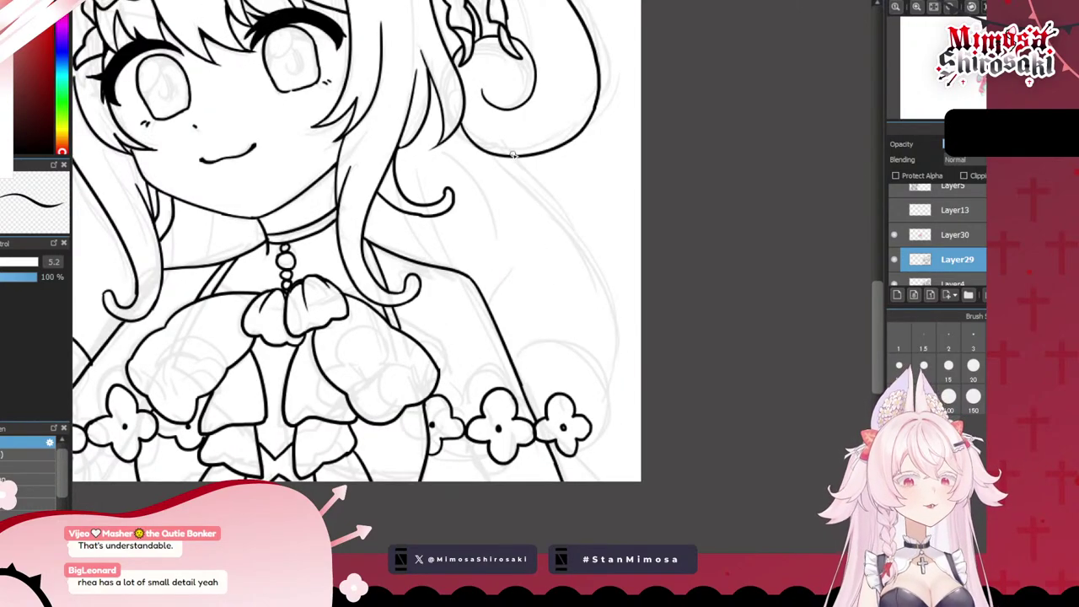
pyautogui.moveTo(512, 155)
pyautogui.mouseDown()
pyautogui.moveTo(565, 228)
pyautogui.moveTo(599, 318)
pyautogui.mouseUp()
pyautogui.hotkey('ctrl', 'z')
pyautogui.moveTo(515, 159)
pyautogui.mouseDown()
pyautogui.moveTo(603, 285)
pyautogui.moveTo(608, 381)
pyautogui.mouseUp()
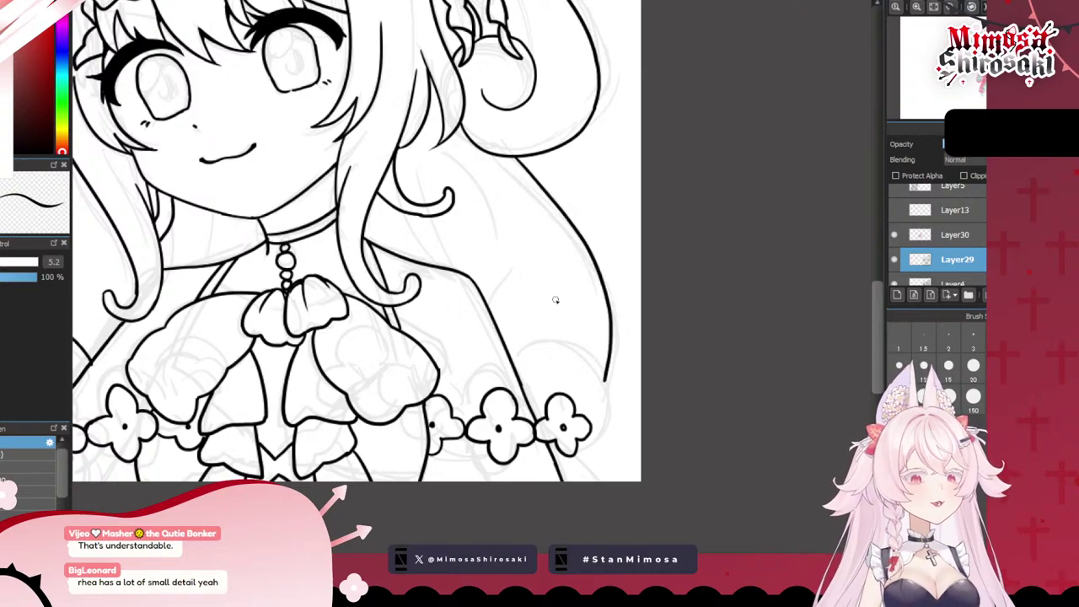
pyautogui.hotkey('ctrl', 'z')
pyautogui.moveTo(514, 158)
pyautogui.mouseDown()
pyautogui.moveTo(606, 304)
pyautogui.moveTo(592, 389)
pyautogui.mouseUp()
pyautogui.hotkey('ctrl', 'z')
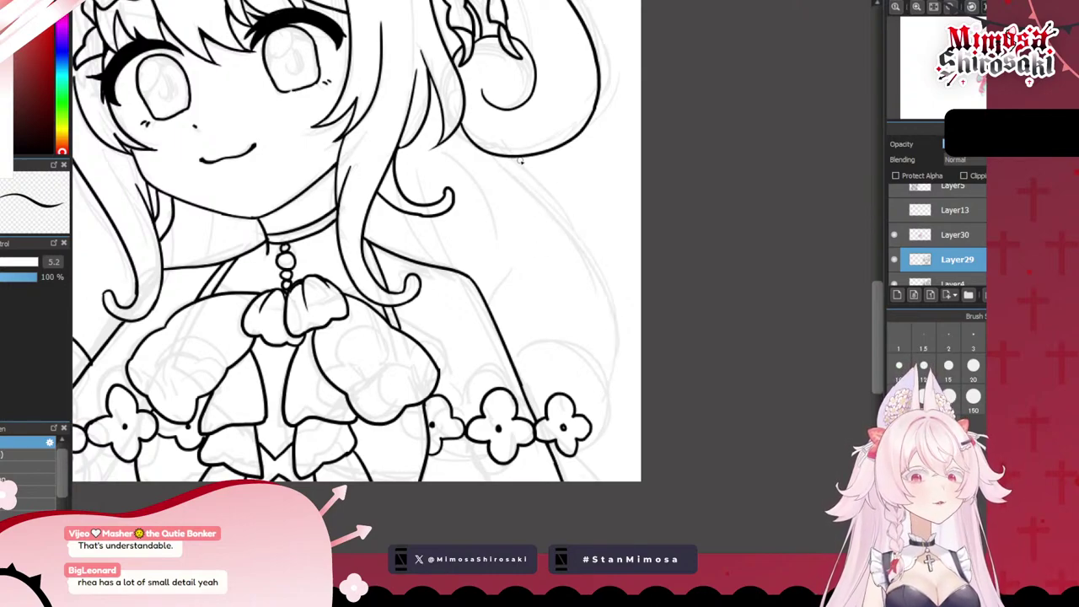
pyautogui.moveTo(516, 159); pyautogui.dragTo(593, 274)
pyautogui.hotkey('ctrl', 'z')
pyautogui.moveTo(514, 157)
pyautogui.mouseDown()
pyautogui.moveTo(546, 191)
pyautogui.moveTo(612, 329)
pyautogui.moveTo(609, 388)
pyautogui.mouseUp()
# - Ink the rounded curl at the end of the loose hair, arching from the arm around the outermost flower and back
pyautogui.moveTo(514, 371)
pyautogui.mouseDown()
pyautogui.moveTo(597, 358)
pyautogui.moveTo(614, 396)
pyautogui.mouseUp()
pyautogui.hotkey('ctrl', 'z')
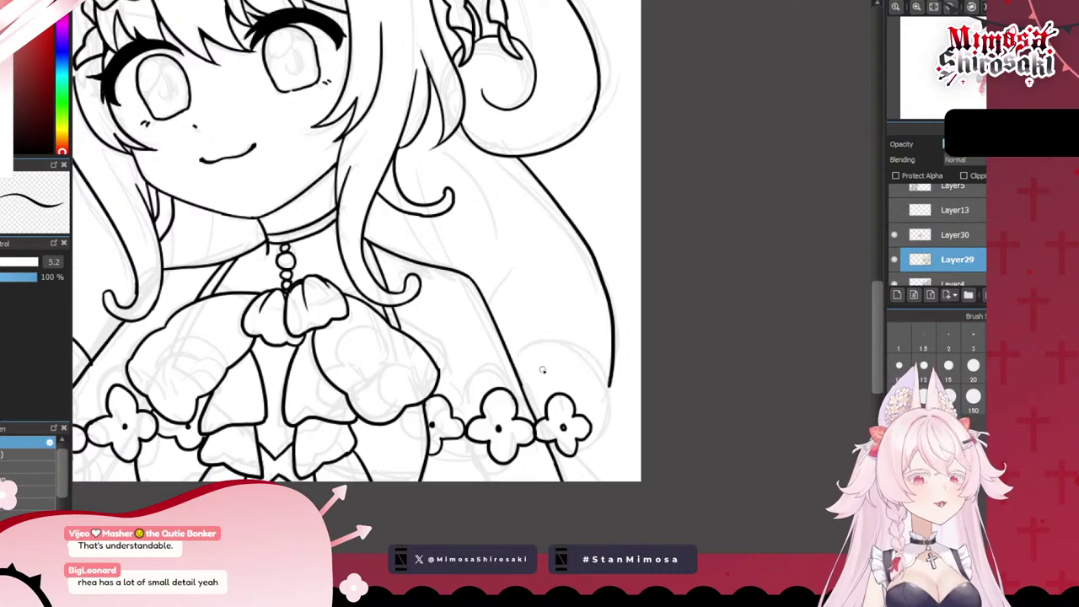
pyautogui.moveTo(537, 353); pyautogui.dragTo(614, 396)
pyautogui.hotkey('ctrl', 'z')
pyautogui.moveTo(514, 366)
pyautogui.mouseDown()
pyautogui.moveTo(611, 395)
pyautogui.moveTo(582, 447)
pyautogui.mouseUp()
pyautogui.scroll(2, 584, 453)
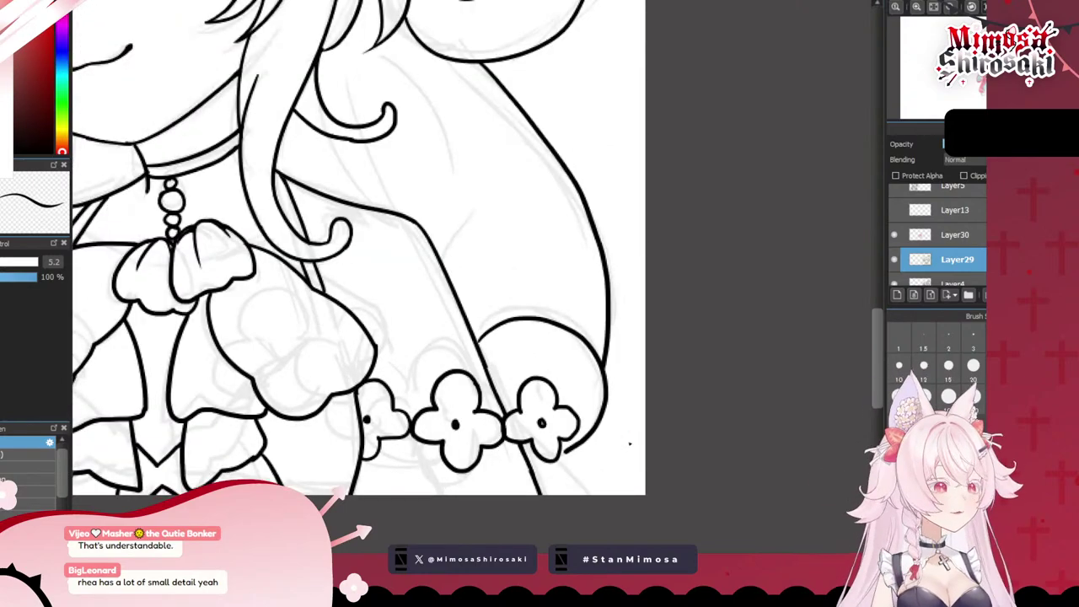
pyautogui.hotkey('ctrl', 'z')
pyautogui.moveTo(476, 329)
pyautogui.mouseDown()
pyautogui.moveTo(601, 356)
pyautogui.moveTo(604, 377)
pyautogui.moveTo(554, 314)
pyautogui.moveTo(613, 414)
pyautogui.mouseUp()
pyautogui.hotkey('ctrl', 'z')
pyautogui.hotkey('ctrl', 'z')
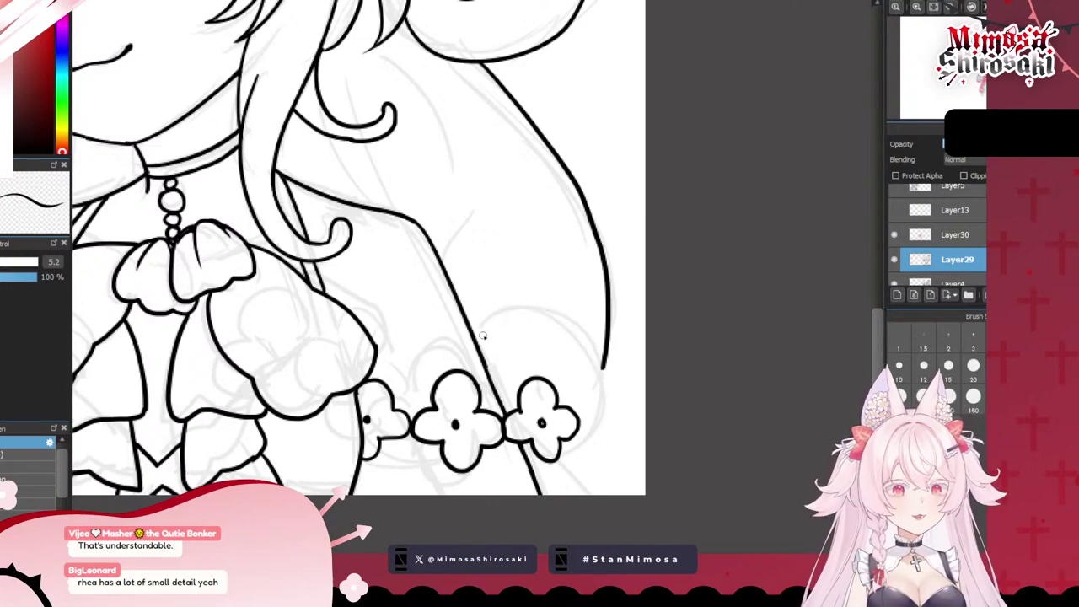
pyautogui.moveTo(483, 330)
pyautogui.mouseDown()
pyautogui.moveTo(607, 380)
pyautogui.moveTo(570, 469)
pyautogui.moveTo(534, 476)
pyautogui.mouseUp()
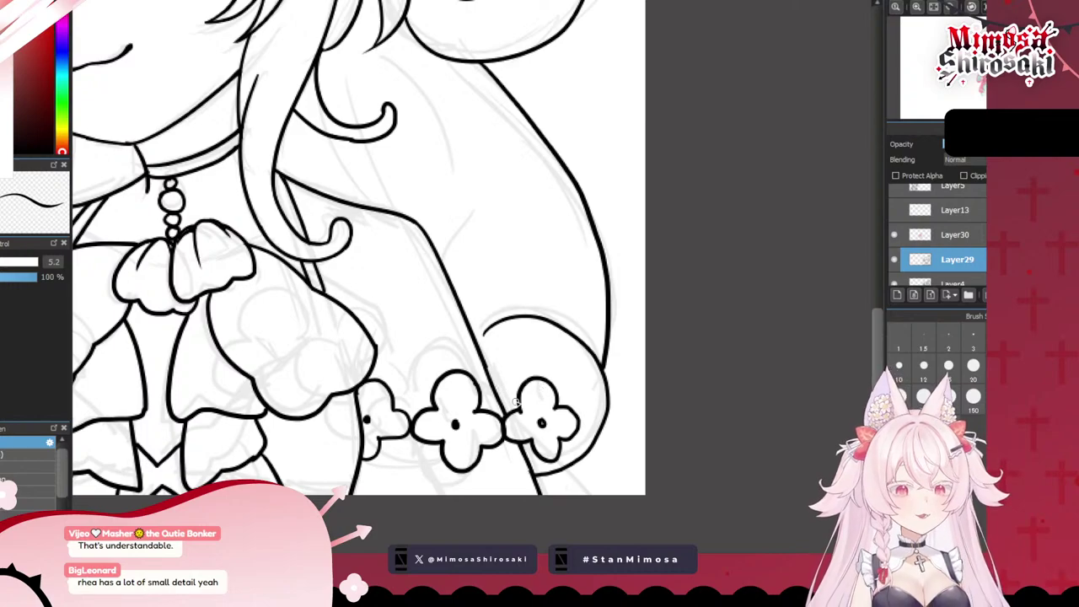
pyautogui.moveTo(516, 407)
pyautogui.mouseDown()
pyautogui.moveTo(503, 378)
pyautogui.moveTo(557, 410)
pyautogui.mouseUp()
pyautogui.hotkey('ctrl', 'z')
pyautogui.scroll(-5, 518, 330)
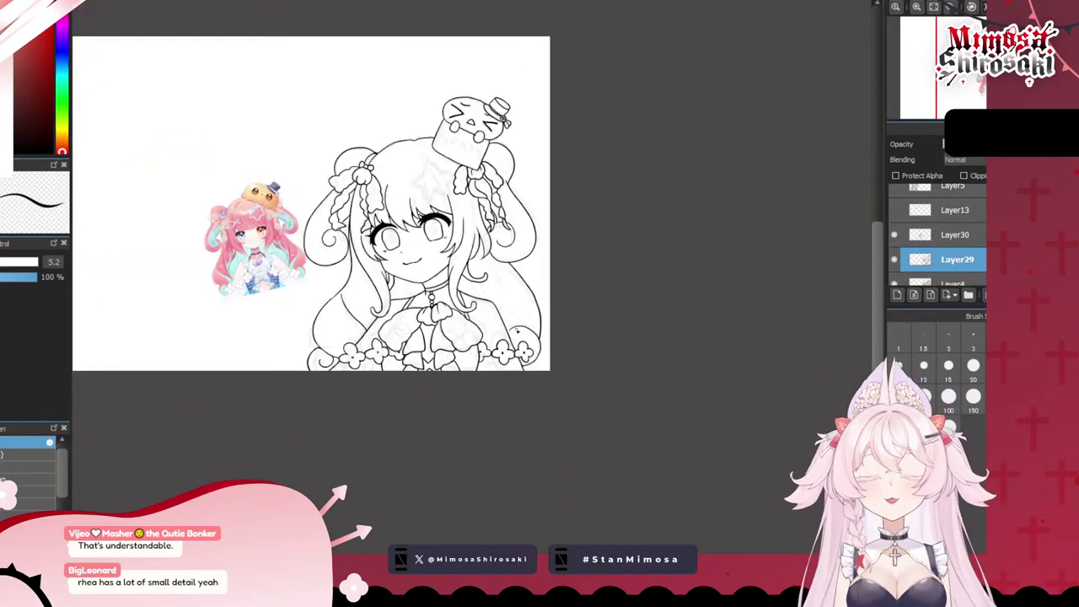
pyautogui.scroll(5, 458, 287)
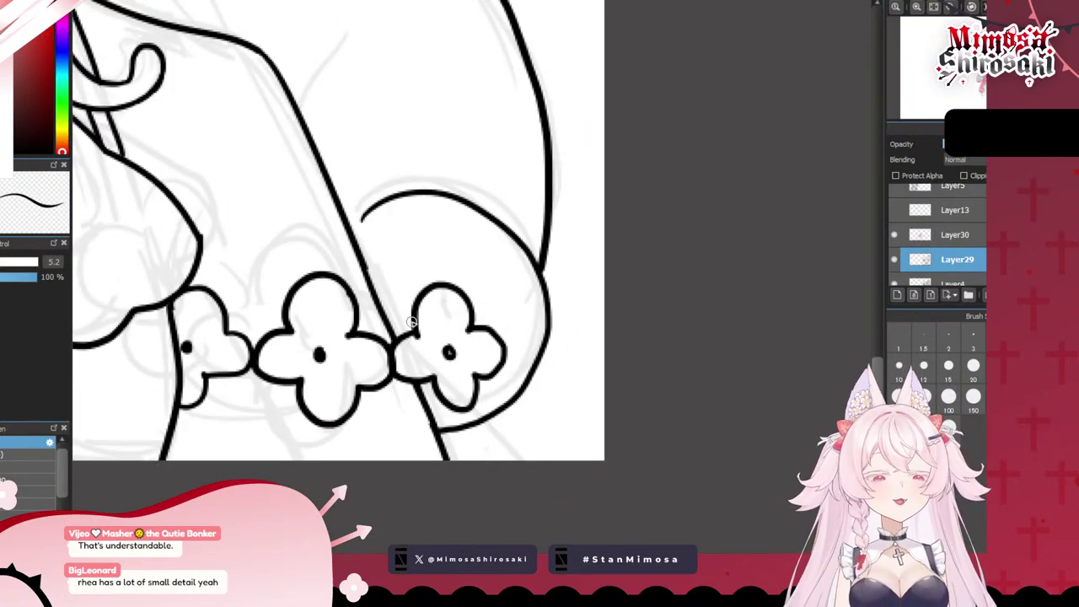
pyautogui.moveTo(398, 283); pyautogui.dragTo(473, 320)
pyautogui.hotkey('ctrl', 'z')
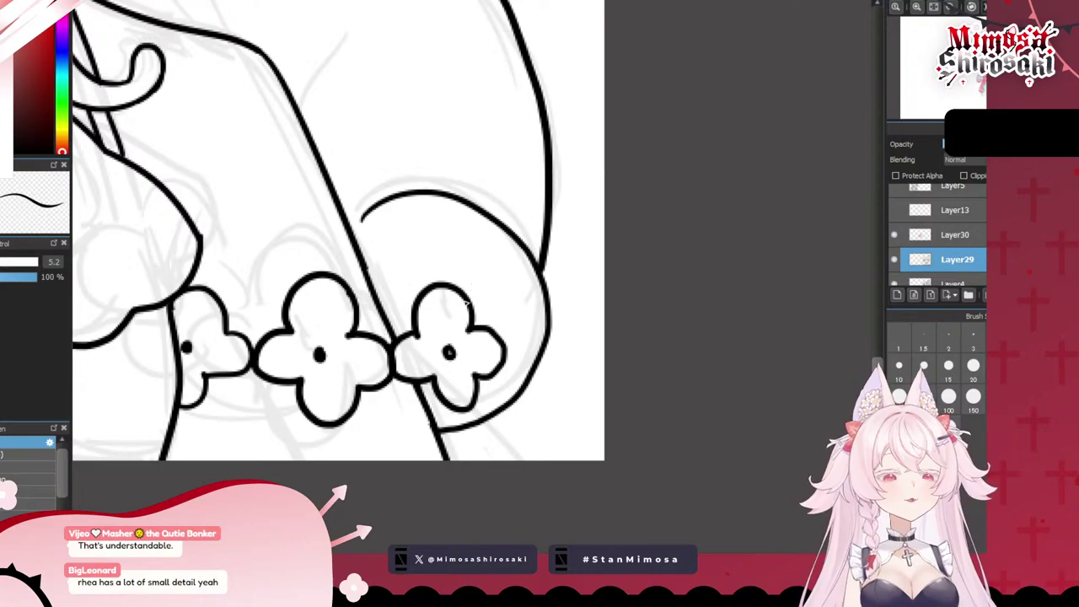
# - Ink the scalloped outer outline of the star-shaped hair clip on the bangs below the SPAM mascot
pyautogui.scroll(-5, 445, 297)
pyautogui.scroll(4, 362, 250)
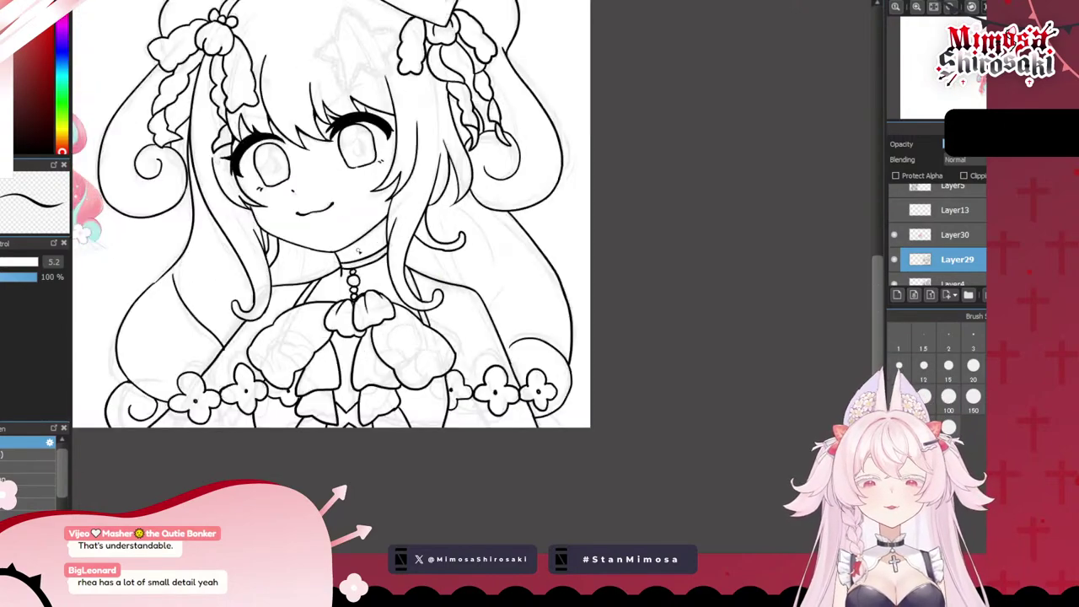
pyautogui.scroll(-4, 367, 256)
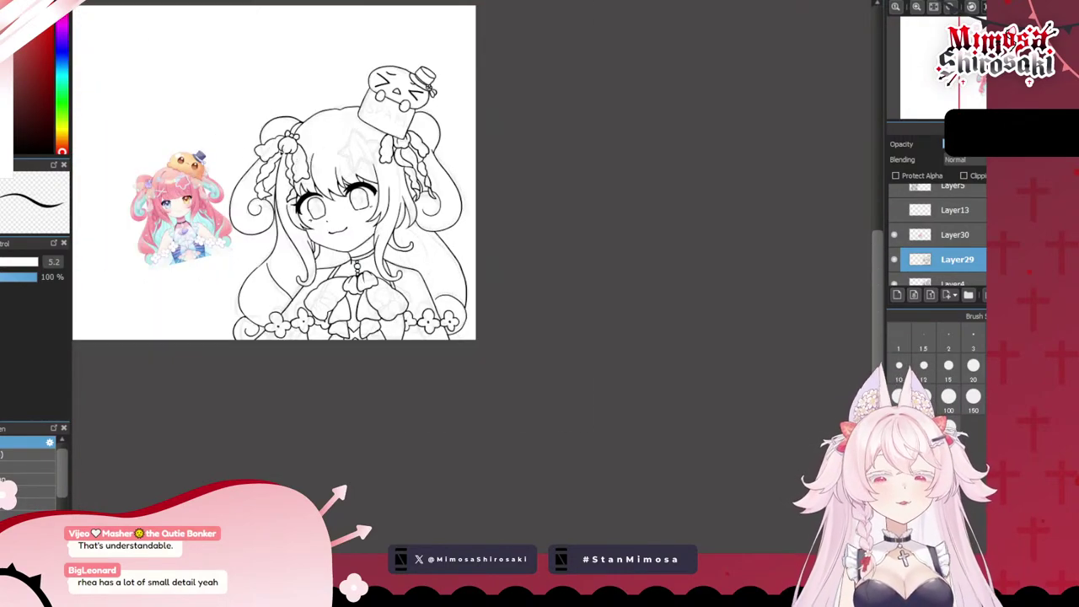
pyautogui.scroll(-2, 264, 162)
pyautogui.scroll(5, 245, 123)
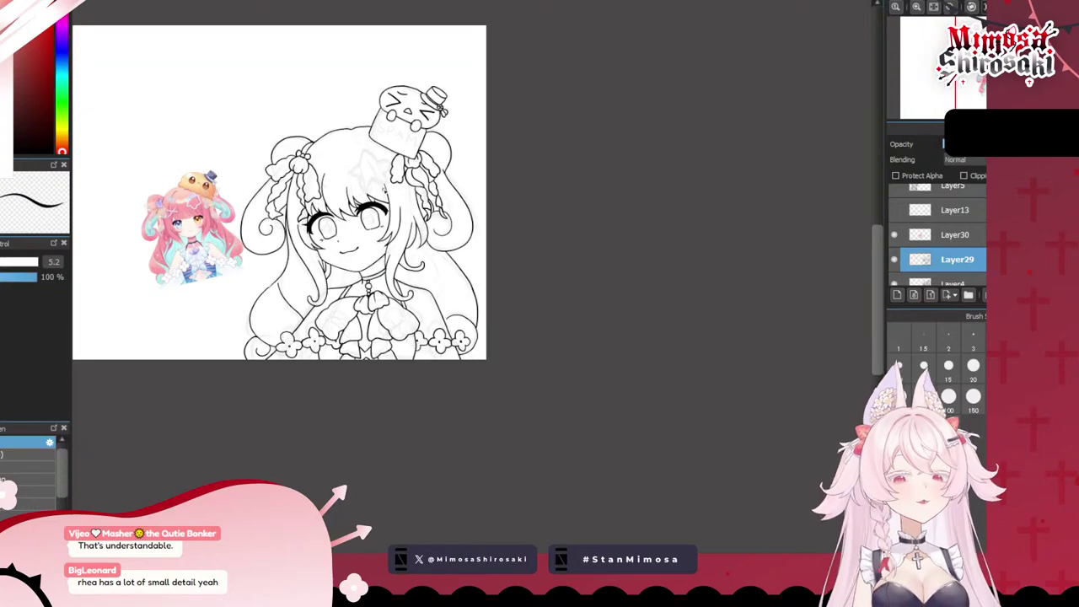
pyautogui.scroll(-2, 358, 177)
pyautogui.scroll(6, 355, 178)
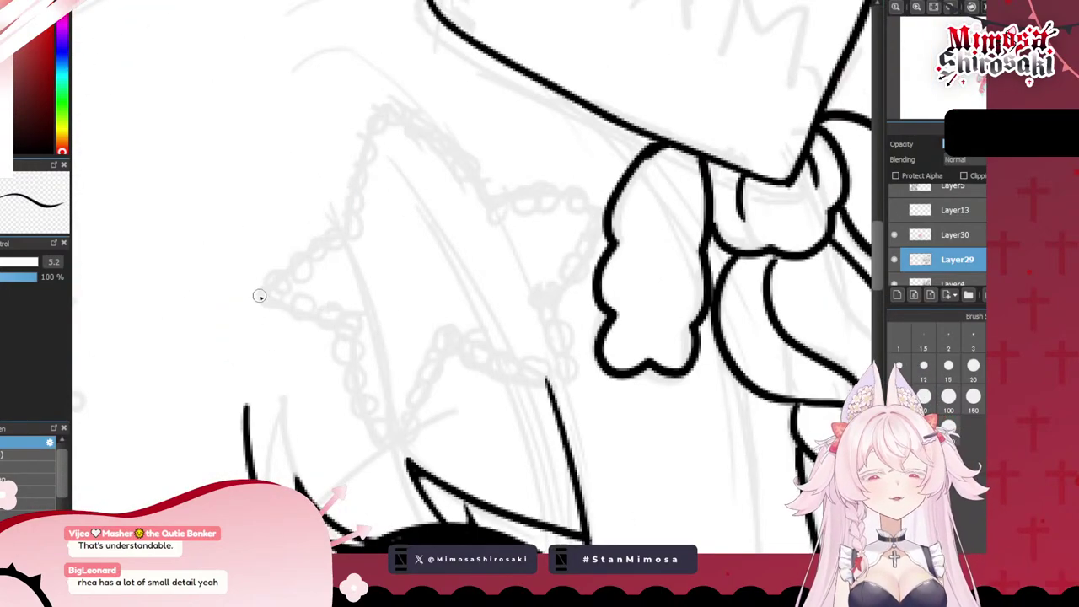
pyautogui.moveTo(260, 289)
pyautogui.mouseDown()
pyautogui.moveTo(341, 334)
pyautogui.moveTo(380, 447)
pyautogui.moveTo(403, 456)
pyautogui.moveTo(443, 351)
pyautogui.mouseUp()
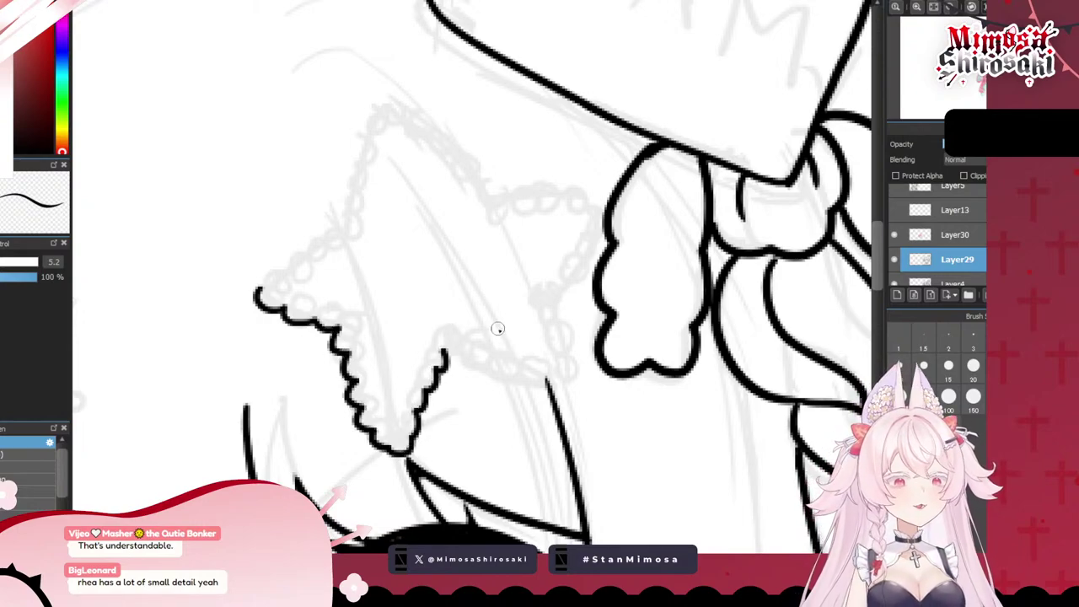
pyautogui.hotkey('ctrl', 'z')
pyautogui.moveTo(388, 451)
pyautogui.mouseDown()
pyautogui.moveTo(417, 426)
pyautogui.moveTo(451, 353)
pyautogui.moveTo(565, 381)
pyautogui.mouseUp()
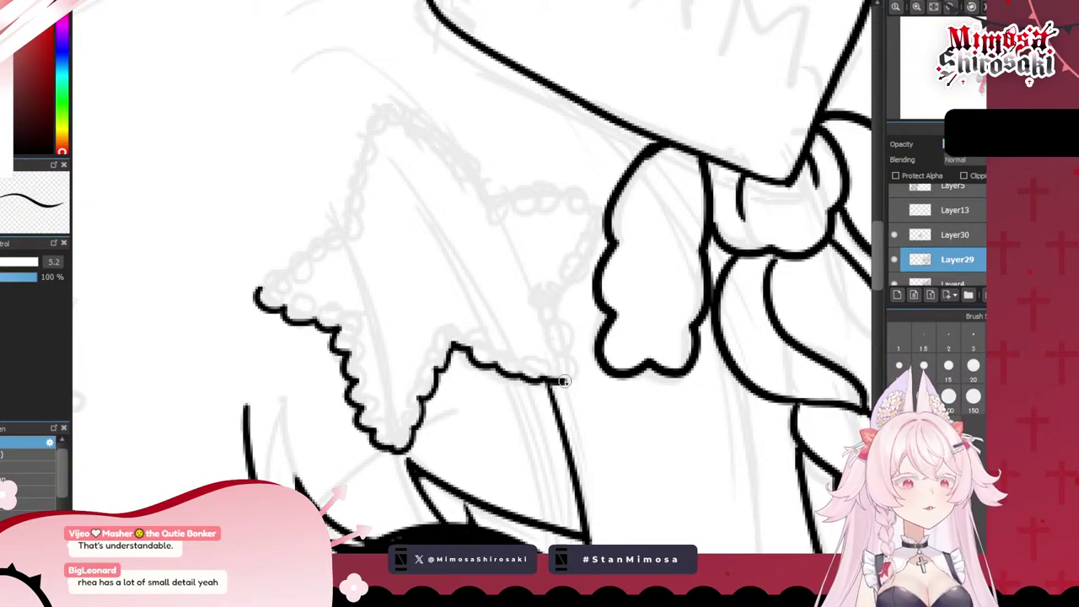
pyautogui.moveTo(265, 288); pyautogui.dragTo(319, 233)
pyautogui.hotkey('ctrl', 'z')
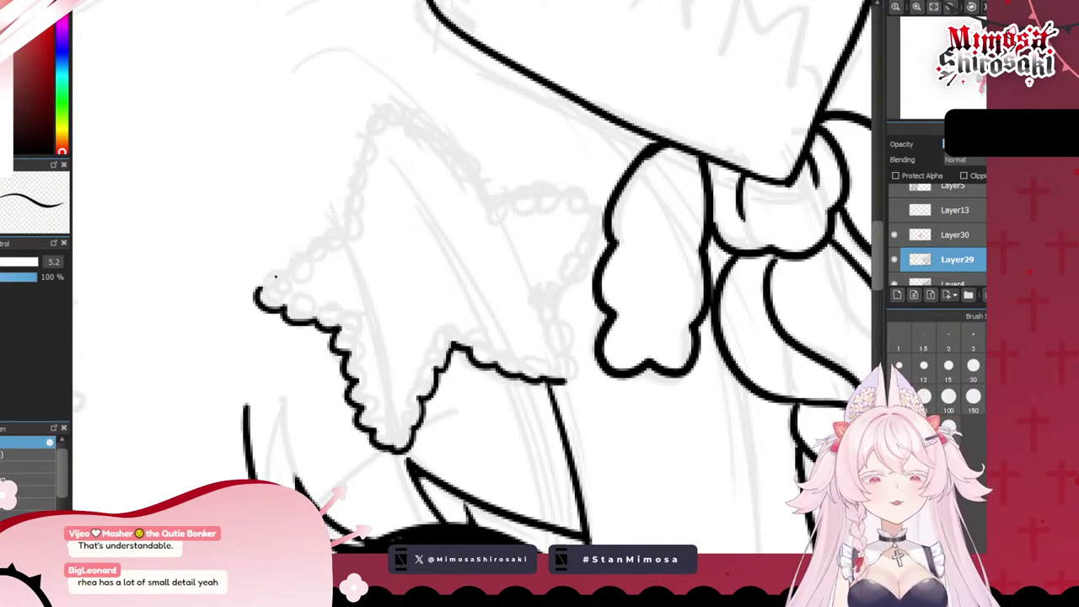
pyautogui.moveTo(265, 286)
pyautogui.mouseDown()
pyautogui.moveTo(346, 216)
pyautogui.moveTo(350, 190)
pyautogui.mouseUp()
pyautogui.moveTo(355, 169)
pyautogui.mouseDown()
pyautogui.moveTo(368, 123)
pyautogui.moveTo(398, 99)
pyautogui.mouseUp()
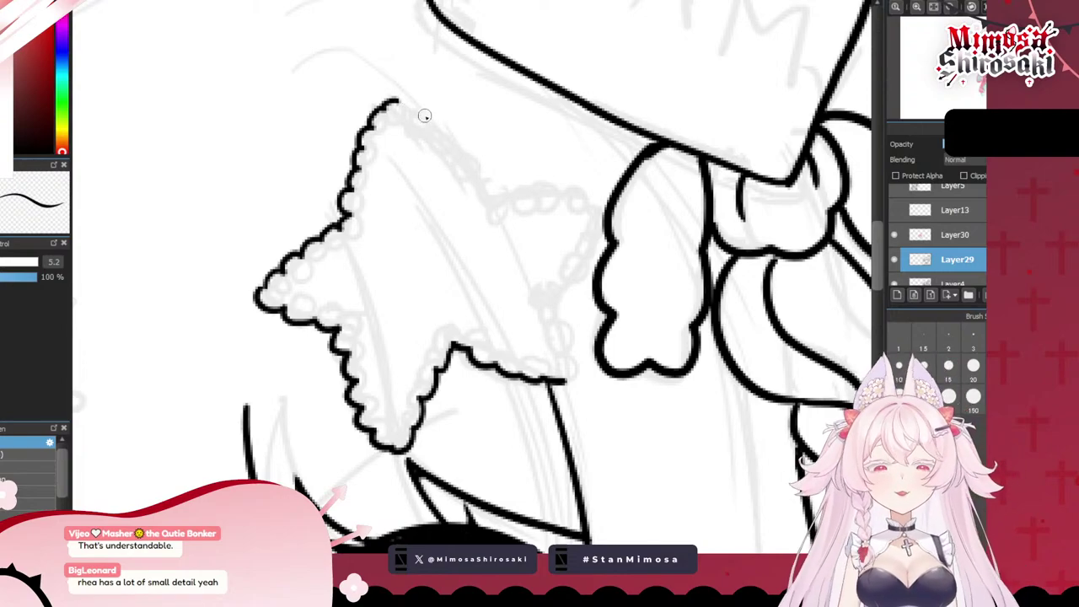
pyautogui.moveTo(395, 100)
pyautogui.mouseDown()
pyautogui.moveTo(499, 196)
pyautogui.moveTo(562, 186)
pyautogui.moveTo(604, 206)
pyautogui.moveTo(607, 228)
pyautogui.moveTo(542, 305)
pyautogui.moveTo(575, 381)
pyautogui.mouseUp()
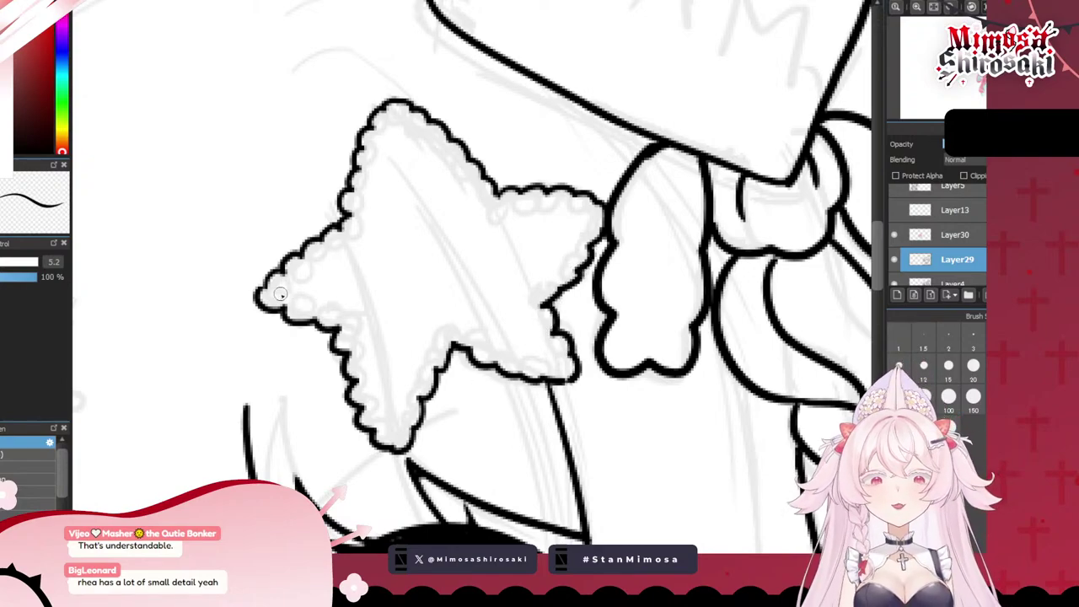
# - Ink a parallel scalloped inner outline inside the star hair clip to form its beaded border
pyautogui.moveTo(281, 285)
pyautogui.mouseDown()
pyautogui.moveTo(330, 306)
pyautogui.moveTo(348, 325)
pyautogui.moveTo(394, 430)
pyautogui.moveTo(418, 364)
pyautogui.moveTo(459, 331)
pyautogui.moveTo(439, 325)
pyautogui.moveTo(458, 323)
pyautogui.moveTo(543, 369)
pyautogui.moveTo(554, 356)
pyautogui.moveTo(532, 322)
pyautogui.moveTo(547, 349)
pyautogui.mouseUp()
pyautogui.hotkey('ctrl', 'z')
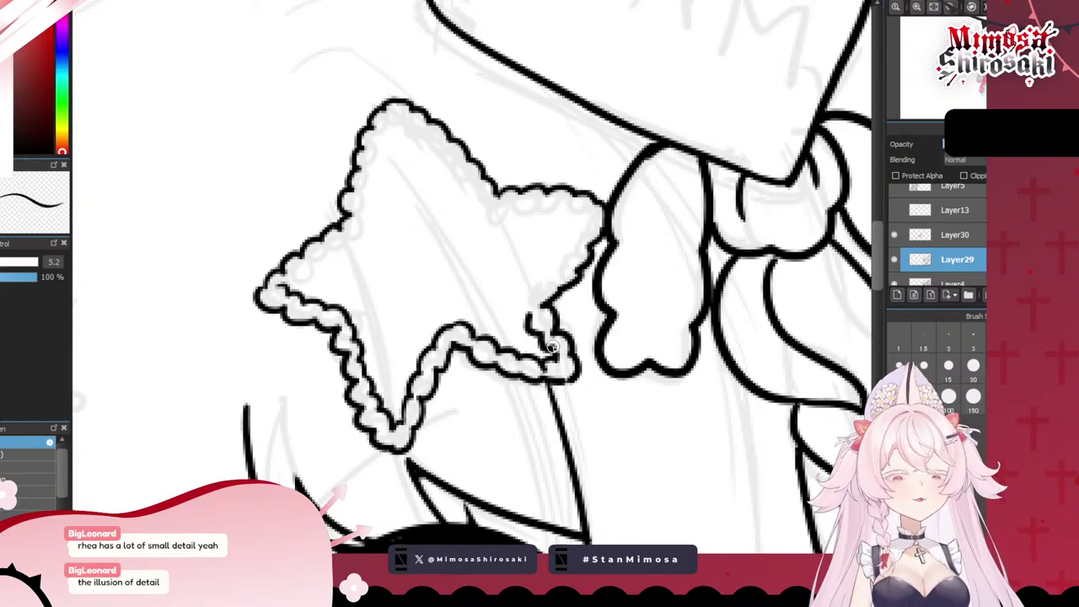
pyautogui.scroll(-7, 511, 298)
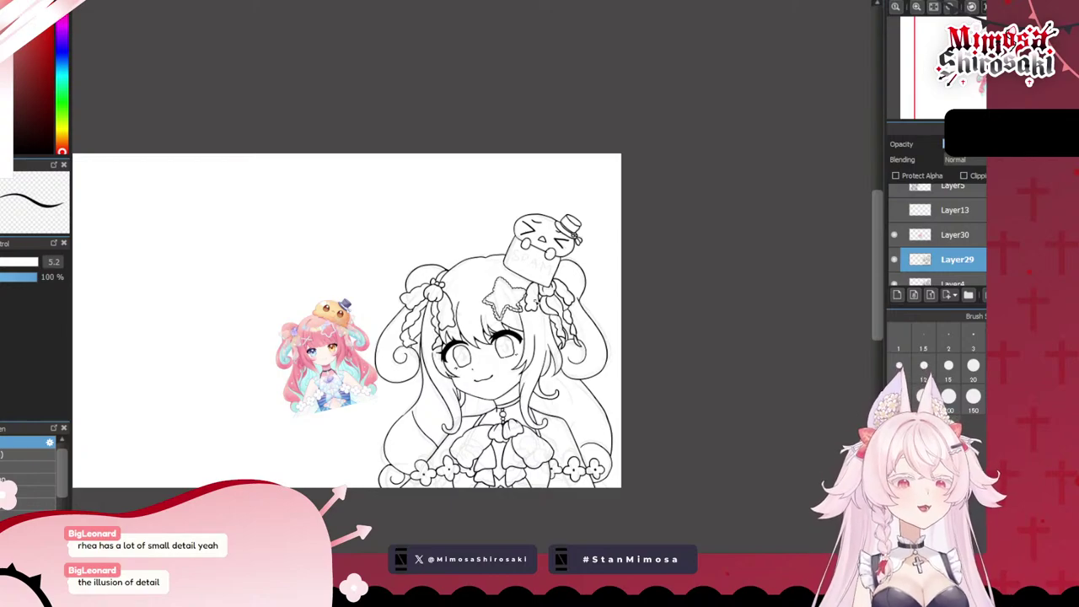
pyautogui.scroll(-3, 526, 301)
pyautogui.scroll(-2, 543, 319)
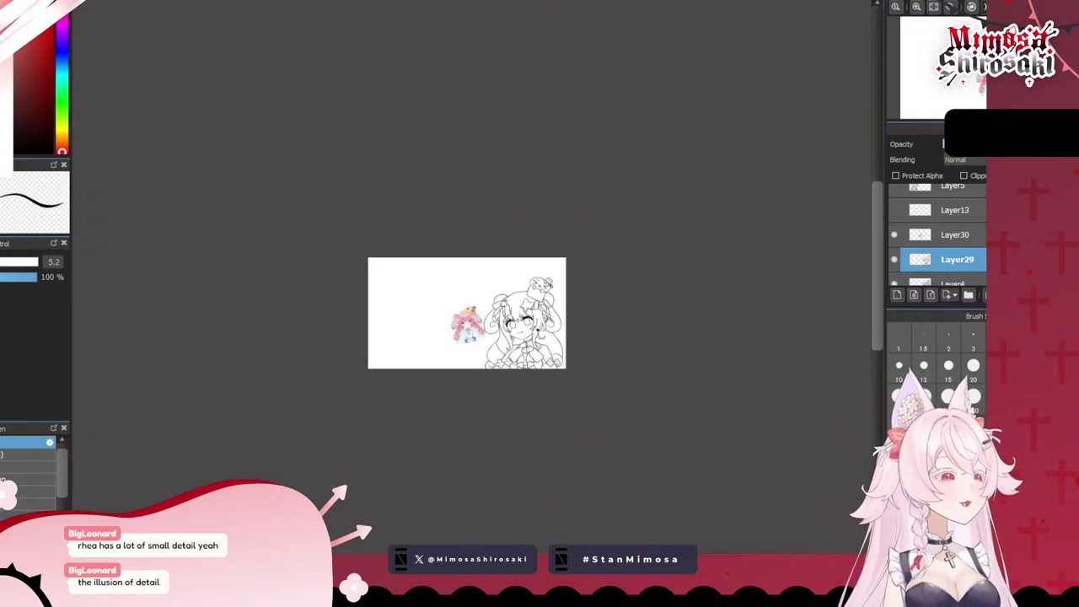
pyautogui.scroll(10, 496, 284)
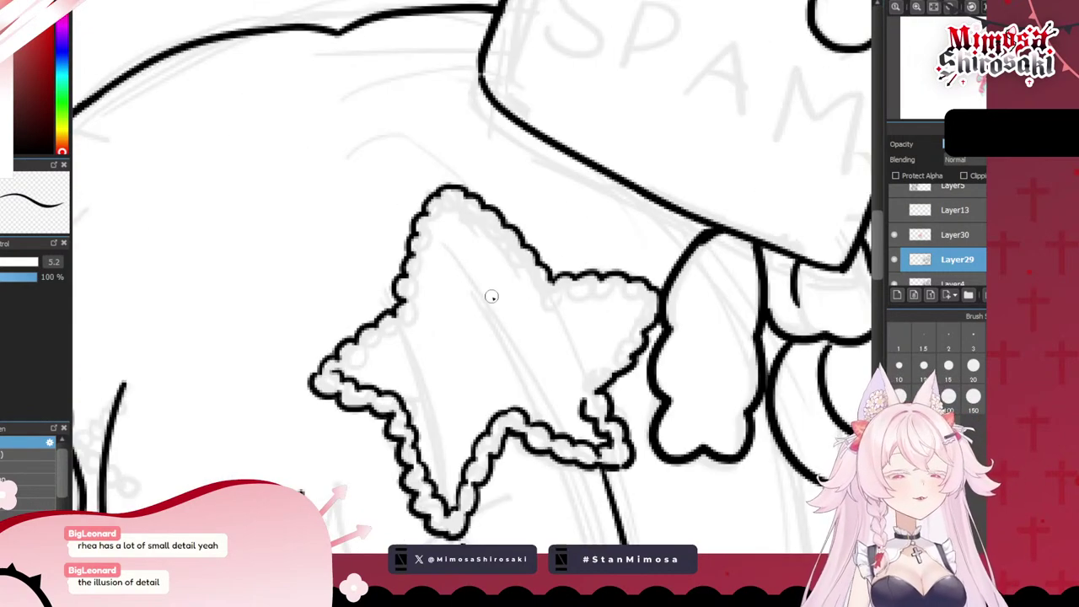
pyautogui.moveTo(338, 374)
pyautogui.mouseDown()
pyautogui.moveTo(367, 354)
pyautogui.moveTo(339, 372)
pyautogui.moveTo(417, 307)
pyautogui.moveTo(449, 205)
pyautogui.moveTo(521, 249)
pyautogui.moveTo(499, 246)
pyautogui.moveTo(550, 297)
pyautogui.moveTo(593, 290)
pyautogui.moveTo(639, 303)
pyautogui.moveTo(581, 396)
pyautogui.mouseUp()
pyautogui.hotkey('ctrl', 'z')
pyautogui.hotkey('ctrl', 'z')
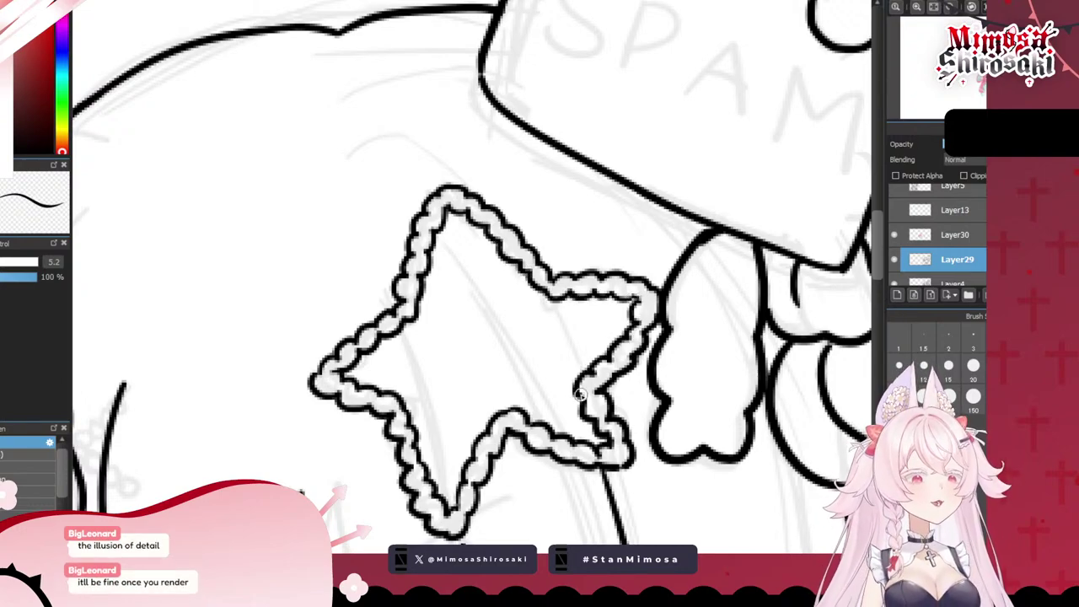
# - Ink the small crossed hair clip with two bumpy arms on the hair beside the first pigtail's ribbon
pyautogui.scroll(-4, 605, 357)
pyautogui.scroll(-3, 609, 343)
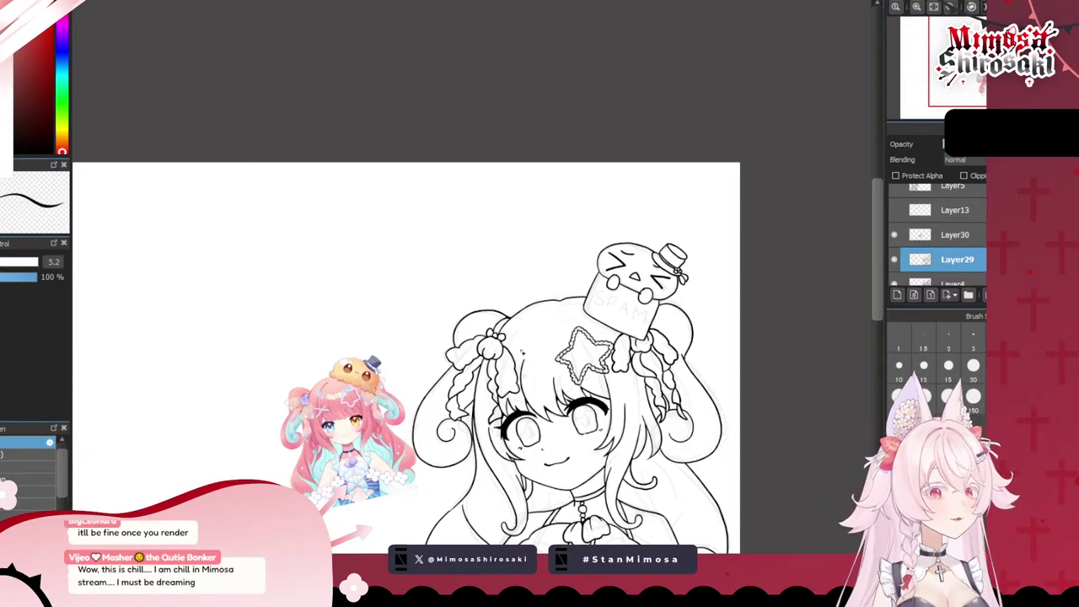
pyautogui.scroll(8, 604, 337)
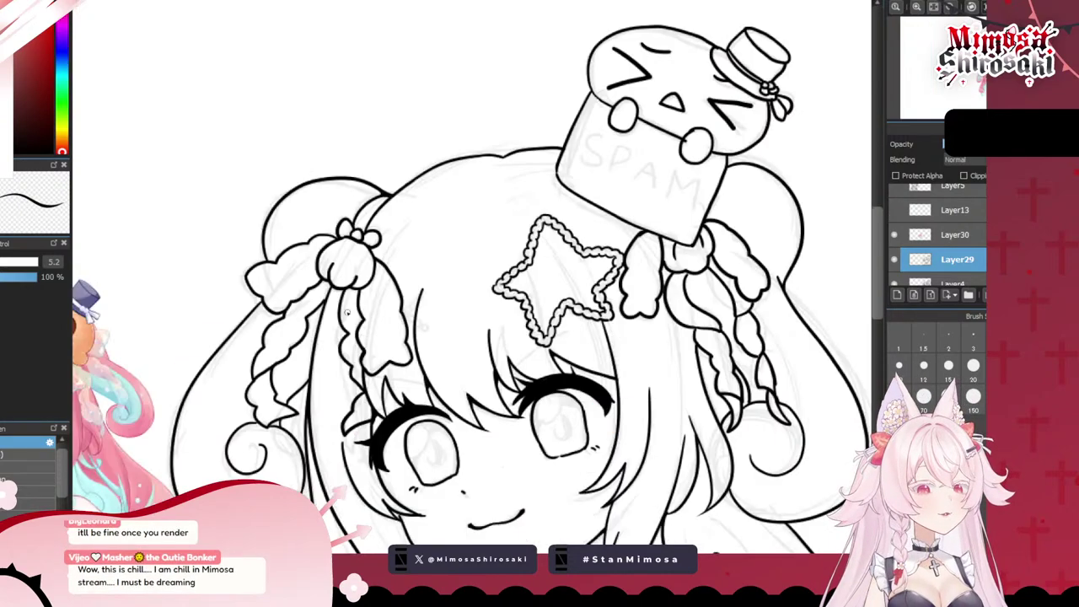
pyautogui.moveTo(426, 321)
pyautogui.mouseDown()
pyautogui.moveTo(446, 306)
pyautogui.moveTo(538, 401)
pyautogui.moveTo(436, 306)
pyautogui.moveTo(588, 415)
pyautogui.mouseUp()
pyautogui.hotkey('ctrl', 'z')
pyautogui.moveTo(450, 353)
pyautogui.mouseDown()
pyautogui.moveTo(538, 411)
pyautogui.moveTo(590, 413)
pyautogui.mouseUp()
pyautogui.moveTo(477, 325)
pyautogui.mouseDown()
pyautogui.moveTo(572, 292)
pyautogui.moveTo(628, 288)
pyautogui.mouseUp()
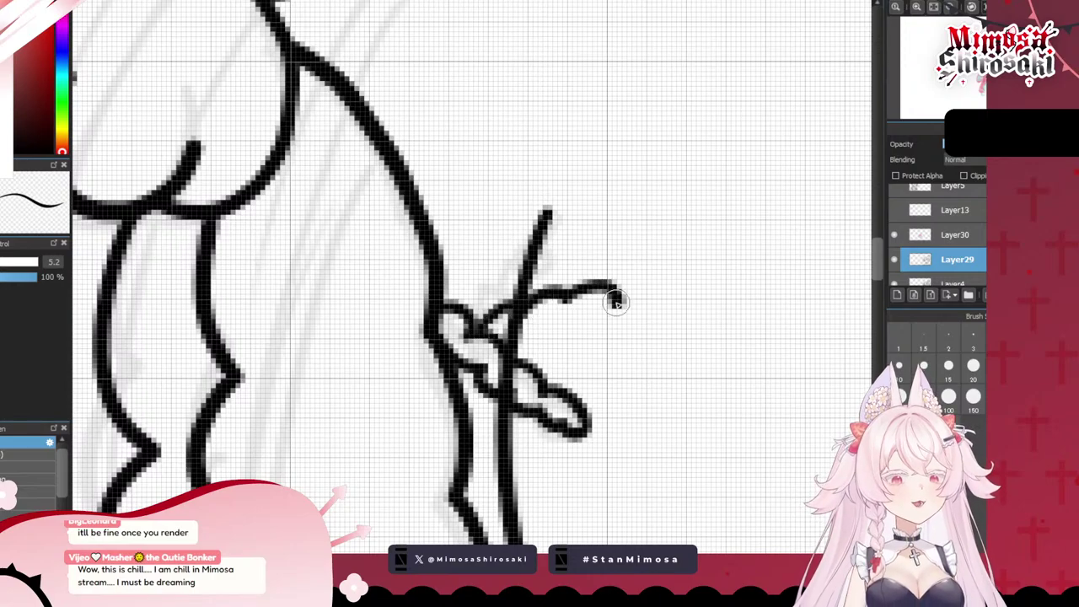
pyautogui.hotkey('ctrl', 'z')
pyautogui.moveTo(465, 336)
pyautogui.mouseDown()
pyautogui.moveTo(616, 286)
pyautogui.moveTo(576, 330)
pyautogui.moveTo(545, 341)
pyautogui.moveTo(470, 303)
pyautogui.moveTo(518, 322)
pyautogui.mouseUp()
# - Erase the hair strand line where it passes through the small crossed hair clip, and return to the pen
pyautogui.press('e')
pyautogui.moveTo(509, 380)
pyautogui.mouseDown()
pyautogui.moveTo(521, 389)
pyautogui.moveTo(512, 396)
pyautogui.mouseUp()
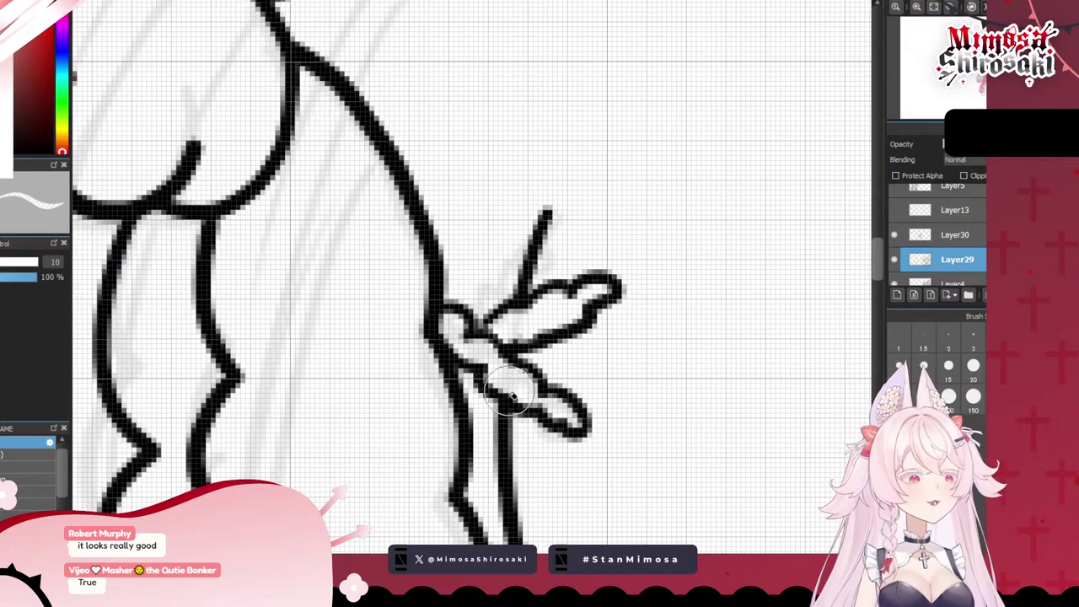
pyautogui.scroll(-5, 512, 397)
pyautogui.press('e')
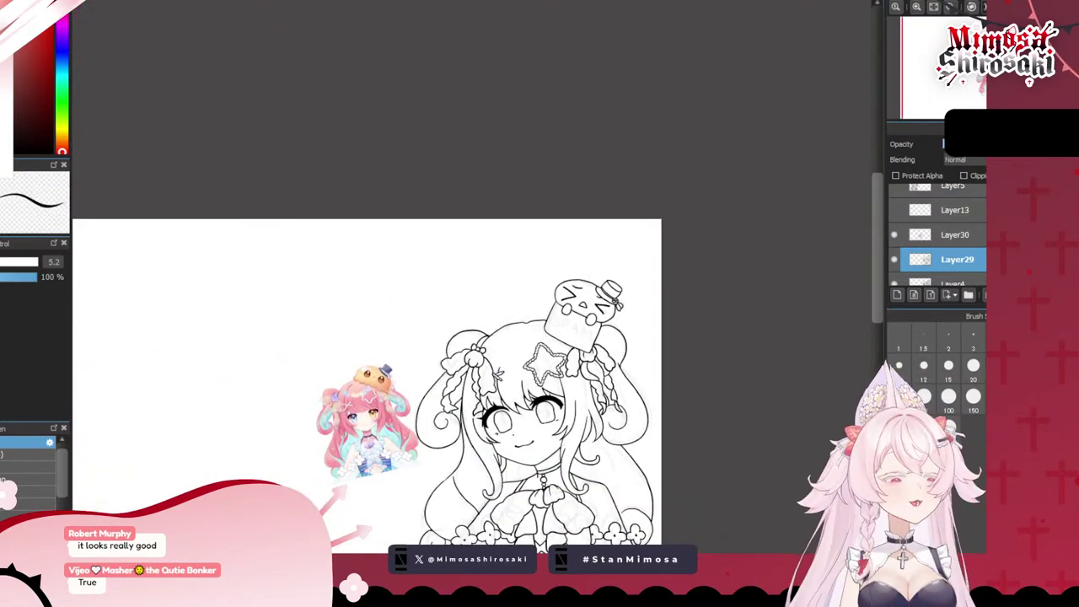
# - Review the whole line art beside the colour reference, checking the star clip and the SPAM mascot up close
pyautogui.scroll(-1, 292, 178)
pyautogui.scroll(1, 410, 289)
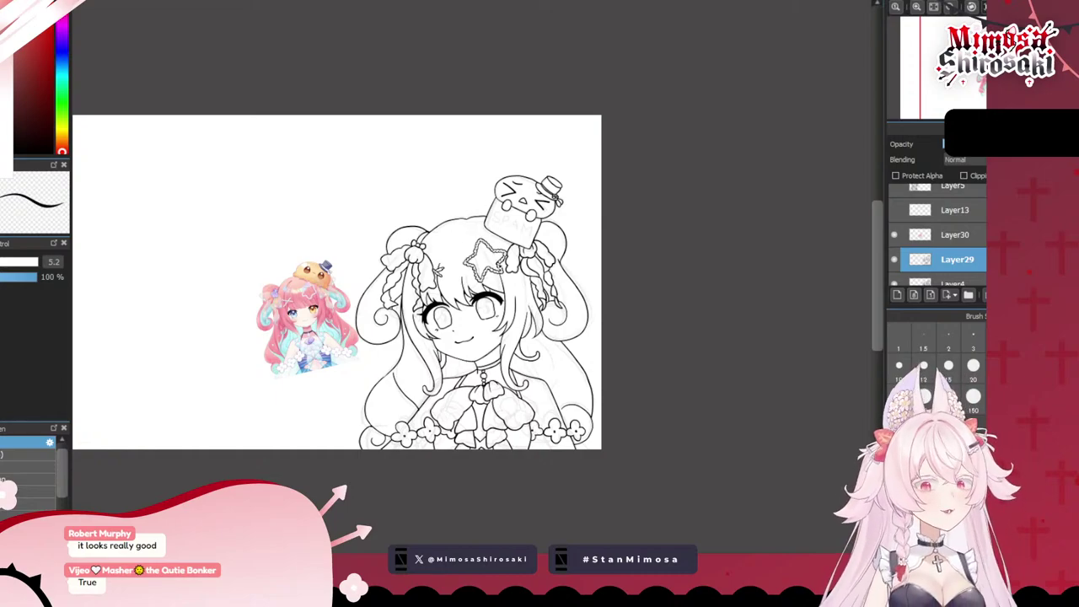
pyautogui.scroll(3, 499, 260)
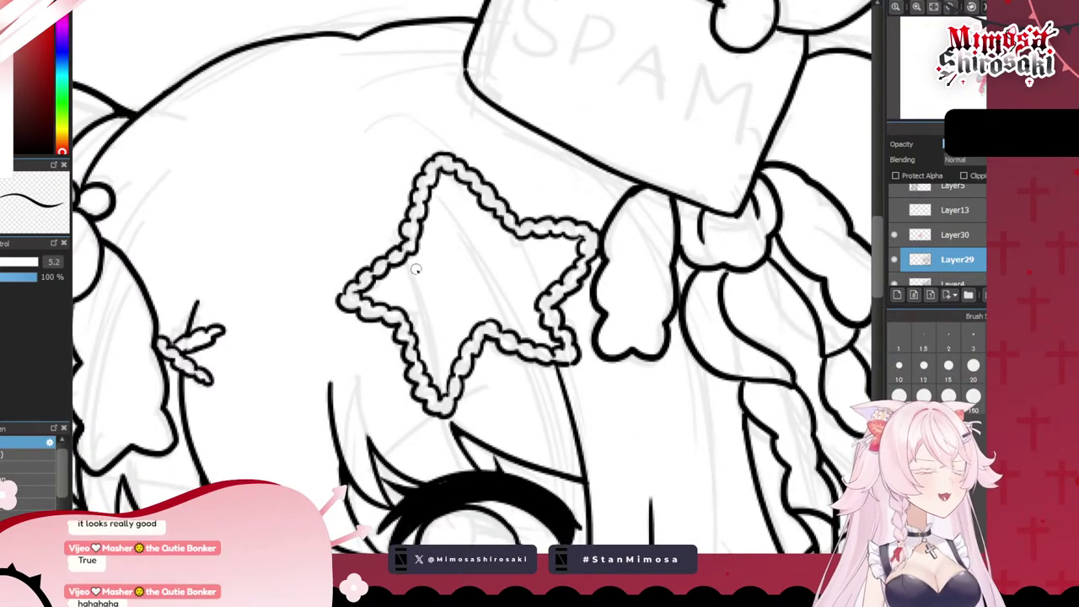
pyautogui.scroll(-5, 416, 266)
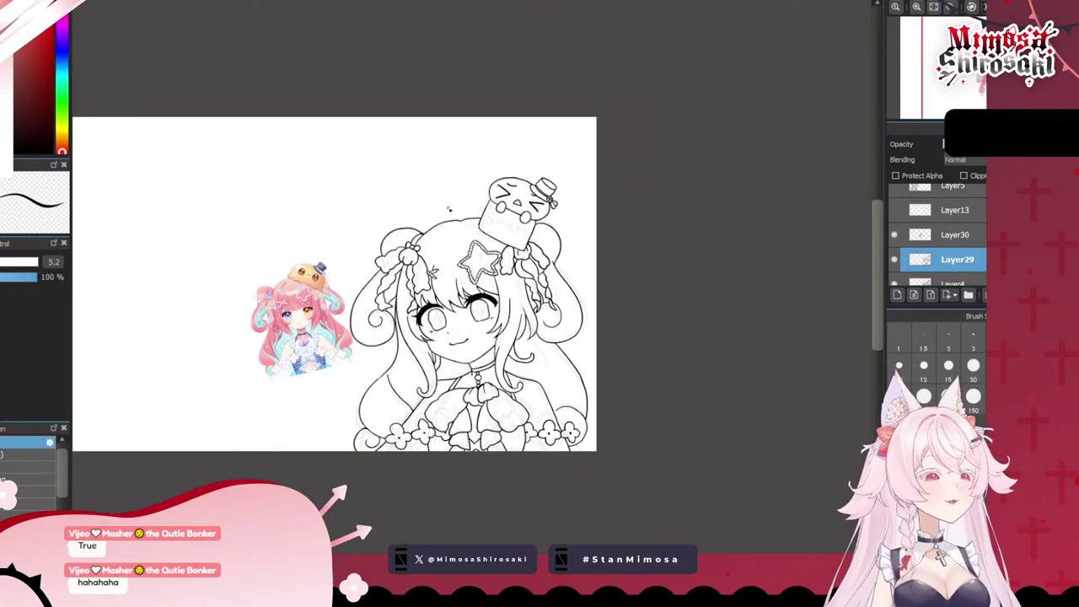
pyautogui.scroll(1, 479, 269)
pyautogui.scroll(-3, 479, 268)
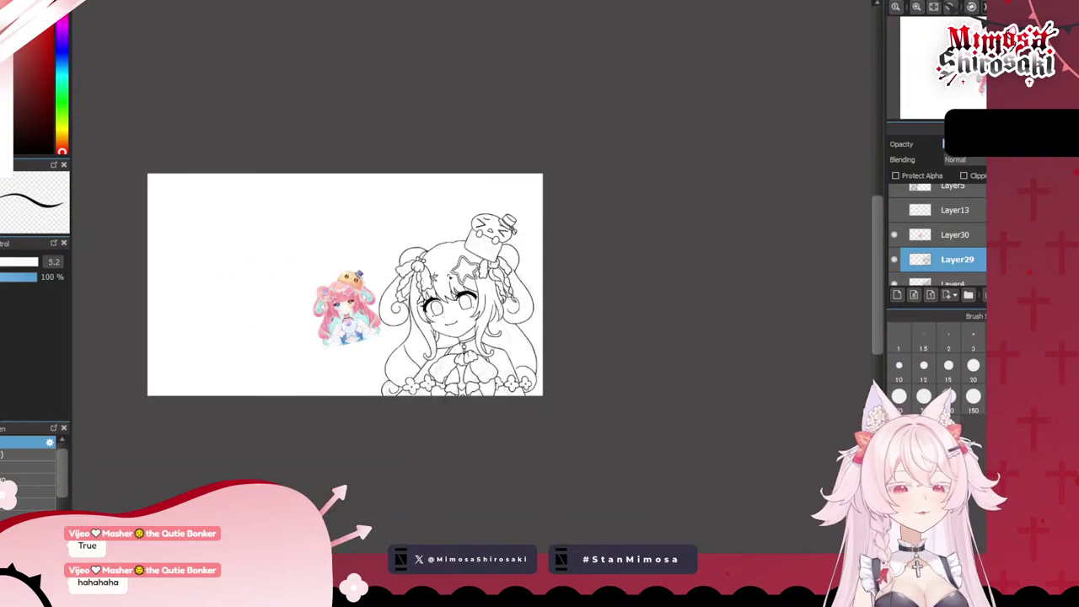
pyautogui.scroll(3, 451, 276)
pyautogui.scroll(5, 445, 268)
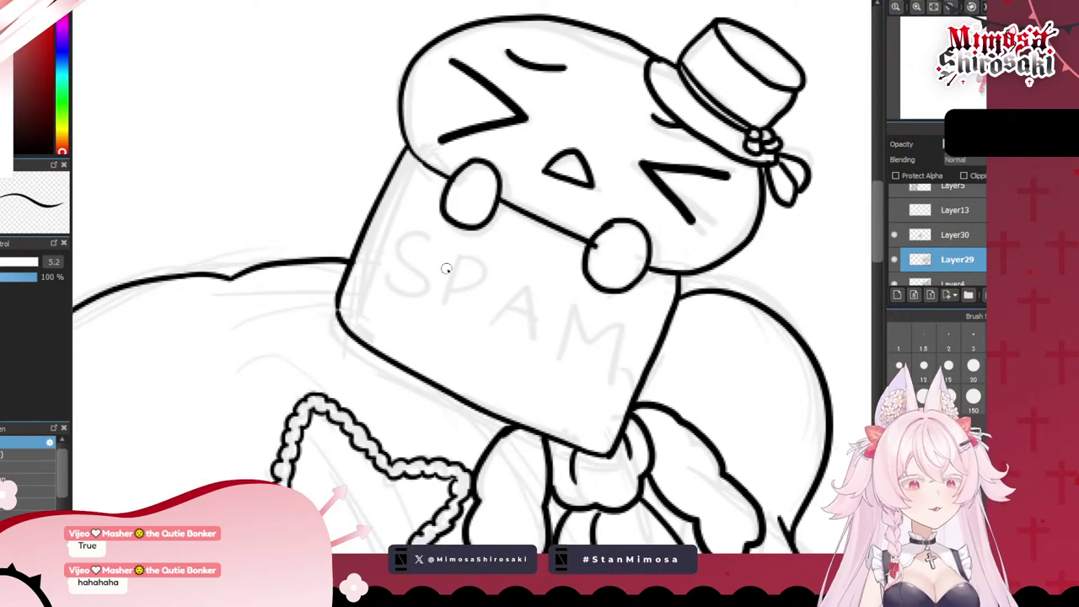
# - Ink the word SPAM across the front of the mascot's box, tracing the sketched letters
pyautogui.moveTo(439, 247)
pyautogui.mouseDown()
pyautogui.moveTo(431, 289)
pyautogui.moveTo(394, 284)
pyautogui.moveTo(448, 299)
pyautogui.moveTo(482, 279)
pyautogui.moveTo(461, 292)
pyautogui.mouseUp()
pyautogui.moveTo(487, 331)
pyautogui.mouseDown()
pyautogui.moveTo(516, 286)
pyautogui.moveTo(541, 348)
pyautogui.moveTo(529, 309)
pyautogui.moveTo(558, 358)
pyautogui.mouseUp()
pyautogui.moveTo(574, 305)
pyautogui.mouseDown()
pyautogui.moveTo(585, 331)
pyautogui.moveTo(618, 334)
pyautogui.moveTo(623, 363)
pyautogui.mouseUp()
pyautogui.scroll(-5, 571, 354)
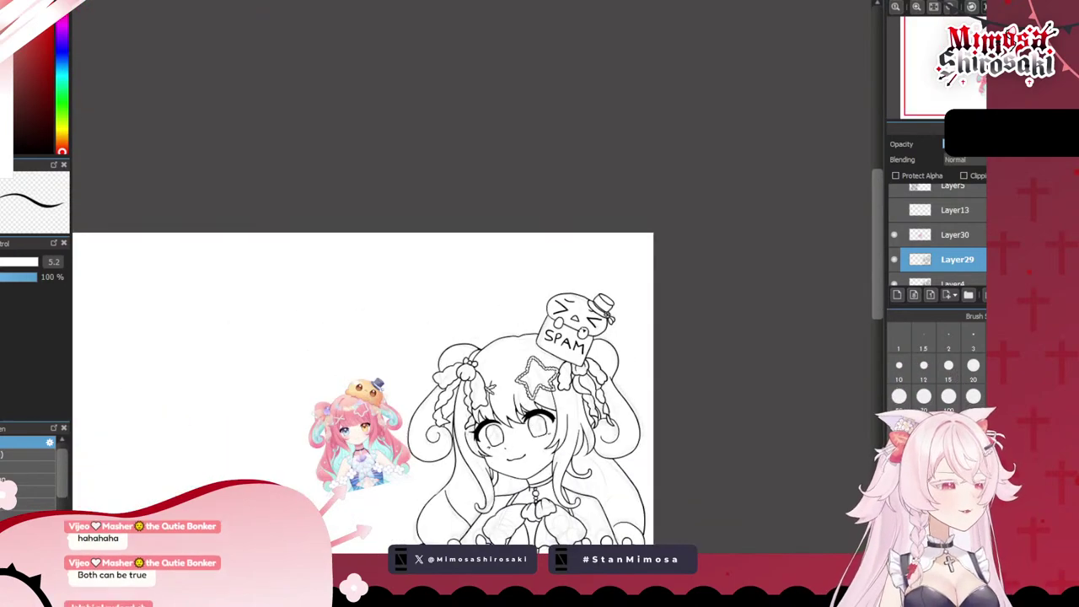
# - Review the whole line art and toggle Layer30's visibility to check which lines it holds
pyautogui.scroll(2, 510, 439)
pyautogui.scroll(-3, 869, 320)
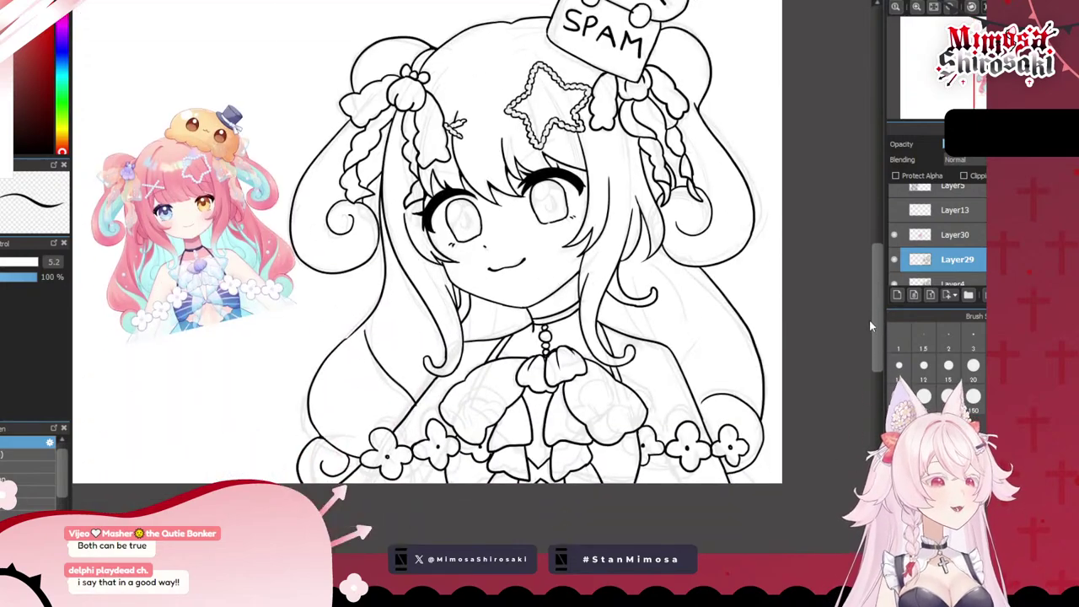
pyautogui.scroll(-3, 675, 349)
pyautogui.scroll(2, 723, 398)
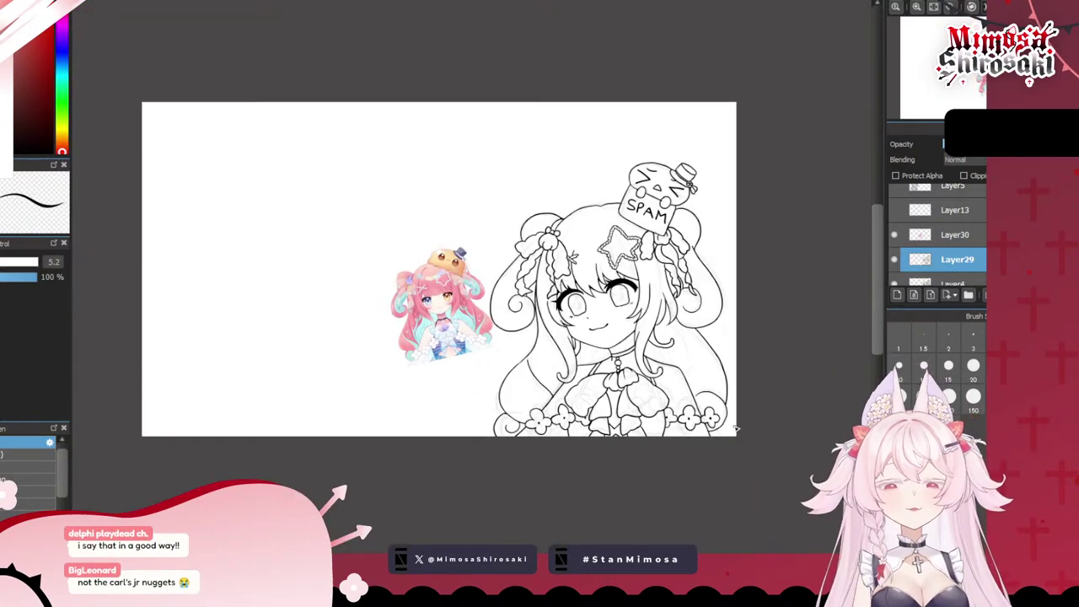
pyautogui.scroll(3, 687, 336)
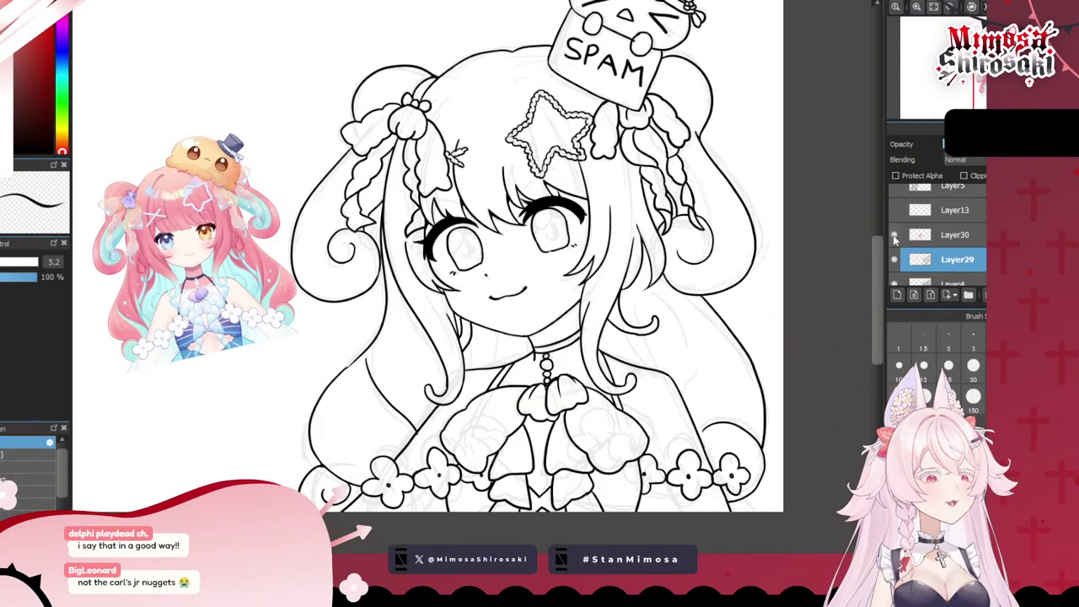
pyautogui.scroll(-2, 546, 230)
pyautogui.scroll(2, 567, 199)
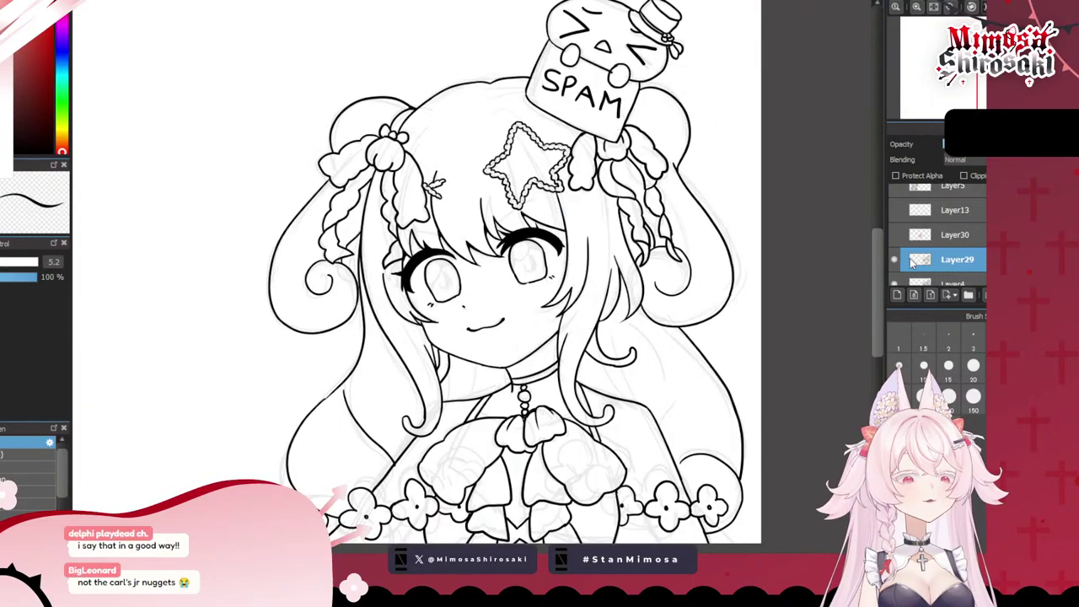
pyautogui.click(896, 235)
# - Ink the girl's two eyebrows as thin slanted lines over the bangs, one above each eye
pyautogui.scroll(2, 554, 177)
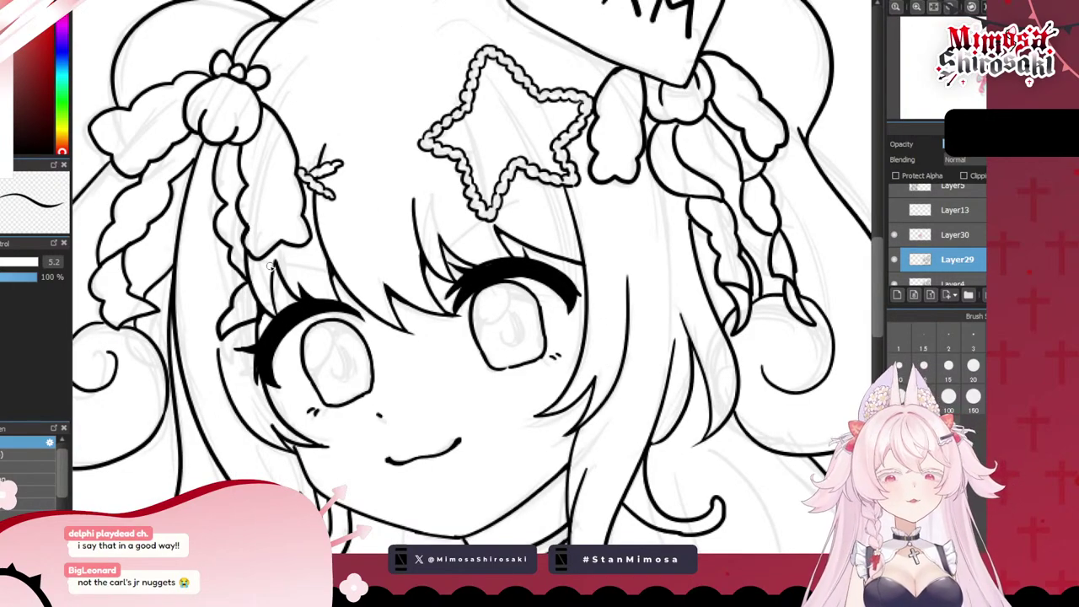
pyautogui.moveTo(439, 265); pyautogui.dragTo(531, 208)
pyautogui.hotkey('ctrl', 'z')
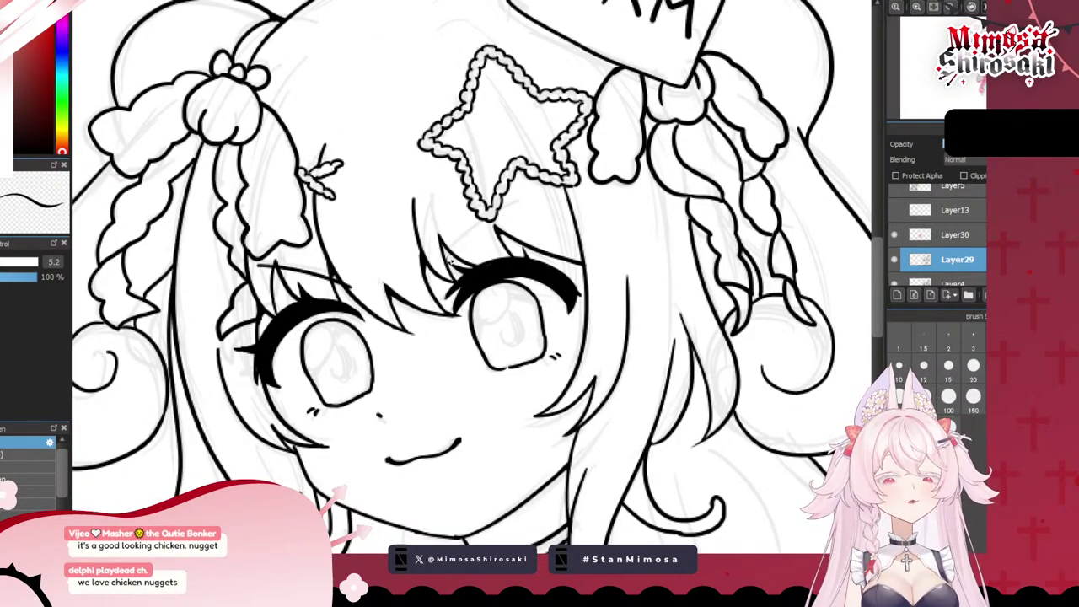
pyautogui.moveTo(447, 260); pyautogui.dragTo(535, 211)
pyautogui.scroll(-3, 535, 212)
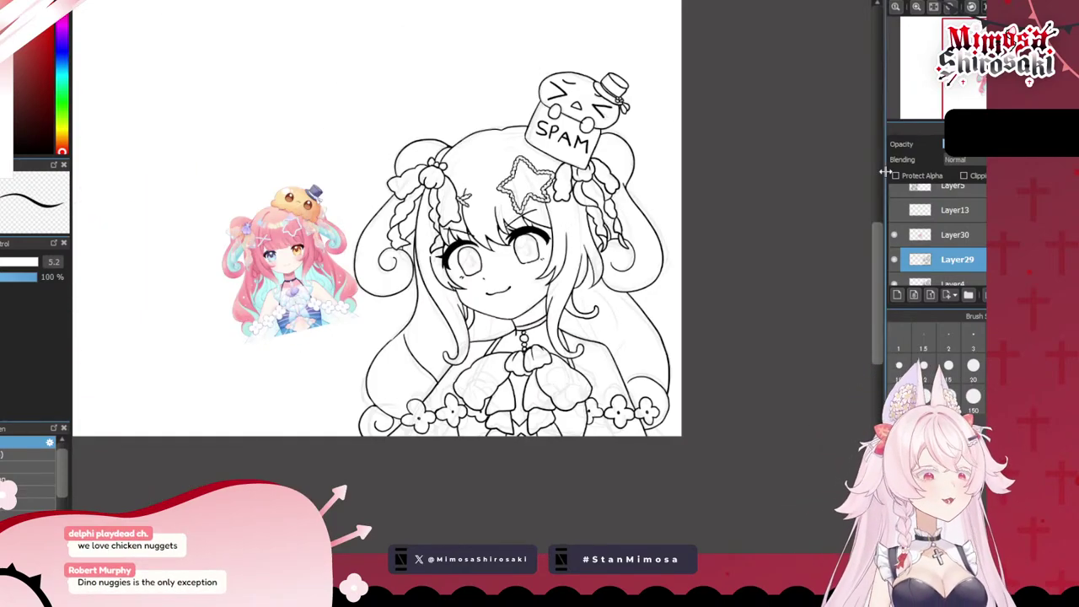
# - Add a new layer between Layer4 and Layer29, below the line art, and bring the colour reference into view beside the pigtail
pyautogui.click(896, 236)
pyautogui.click(895, 235)
pyautogui.click(922, 279)
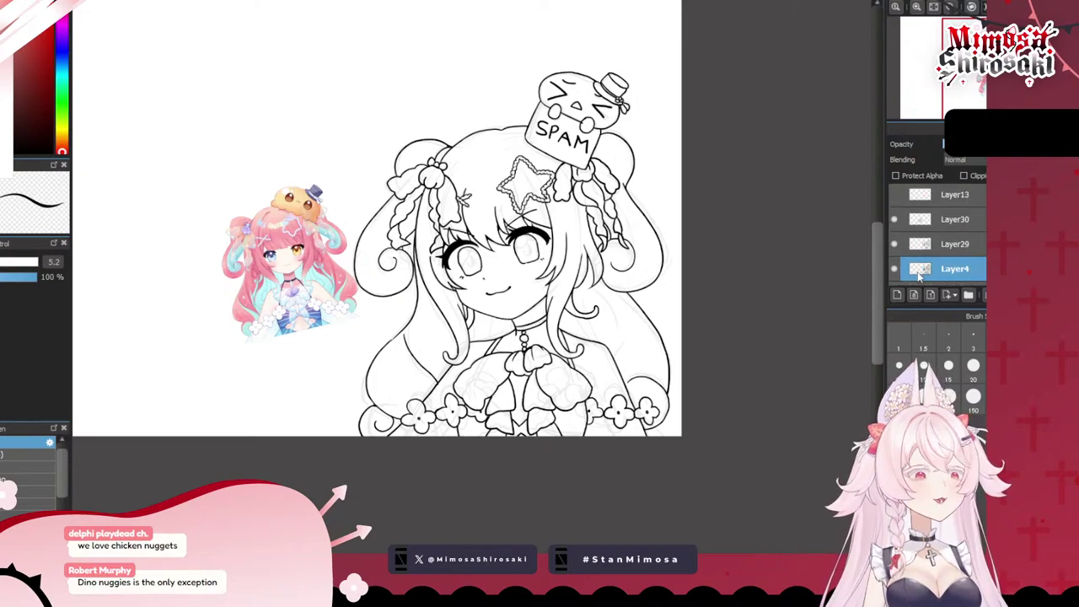
pyautogui.click(897, 295)
pyautogui.scroll(3, 215, 206)
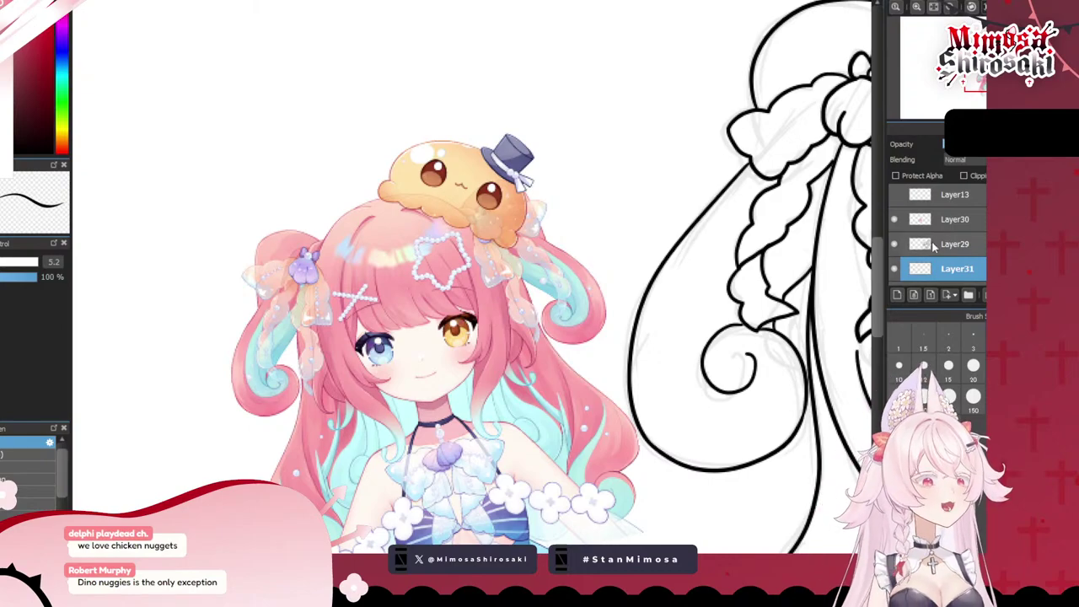
pyautogui.moveTo(607, 277); pyautogui.dragTo(474, 276)
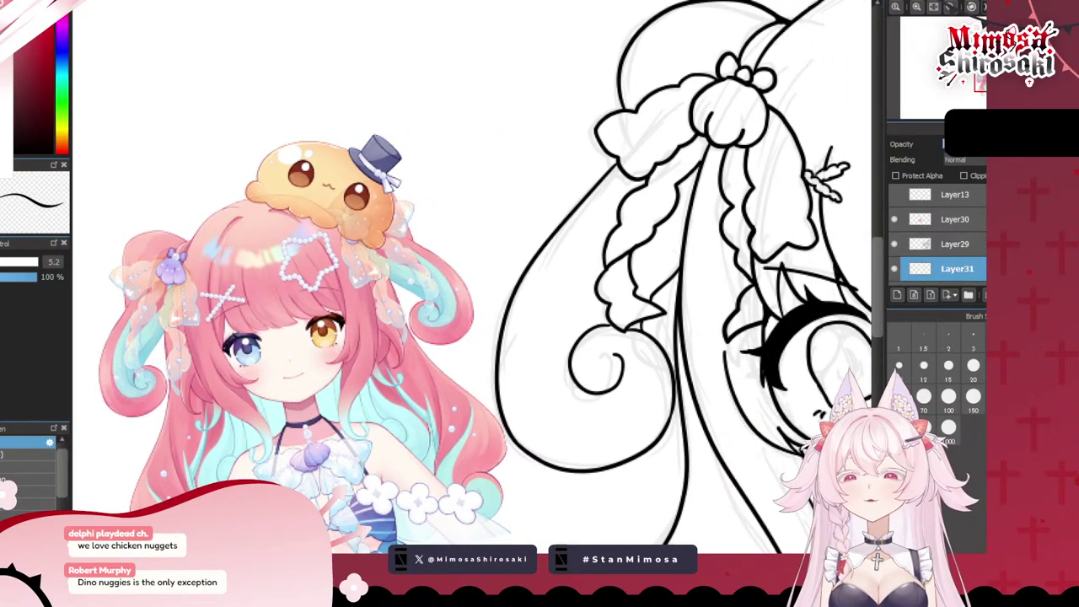
pyautogui.click(540, 309)
pyautogui.hotkey('ctrl', 'z')
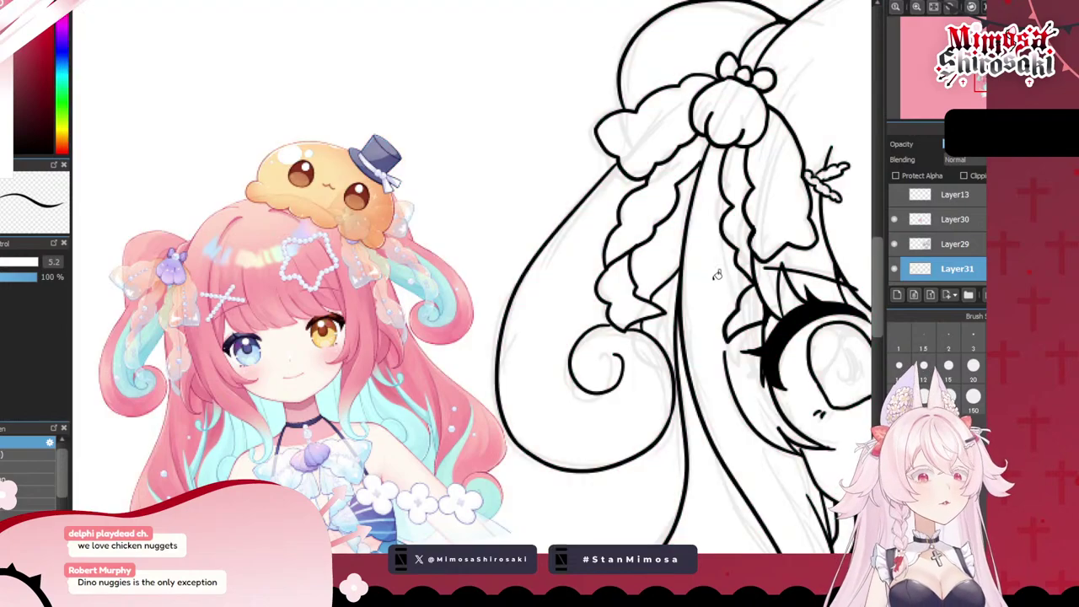
pyautogui.click(664, 262)
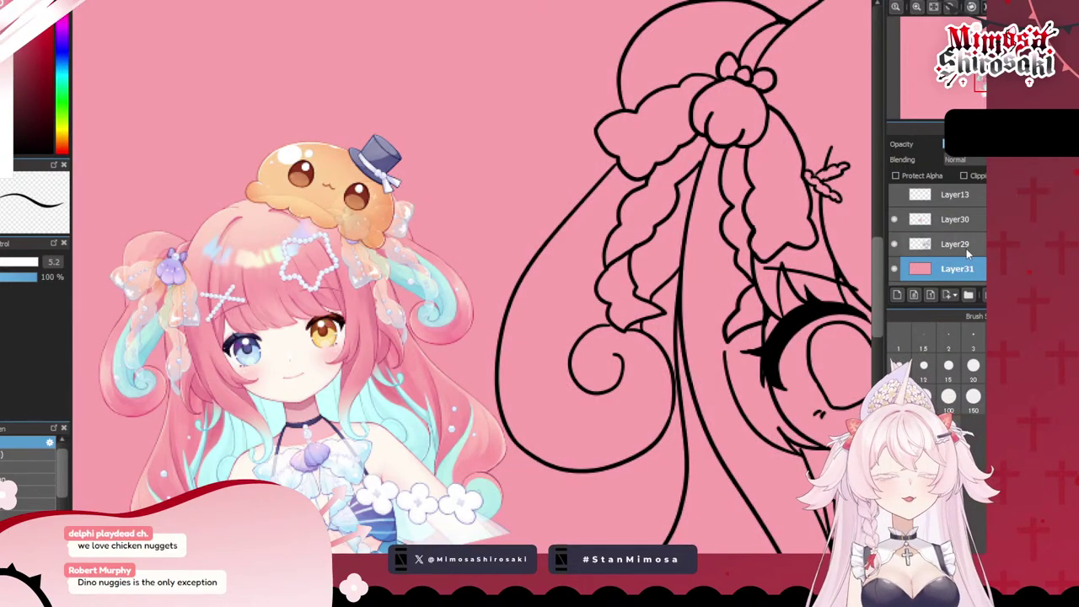
pyautogui.scroll(-1, 970, 258)
pyautogui.hotkey('ctrl', 'z')
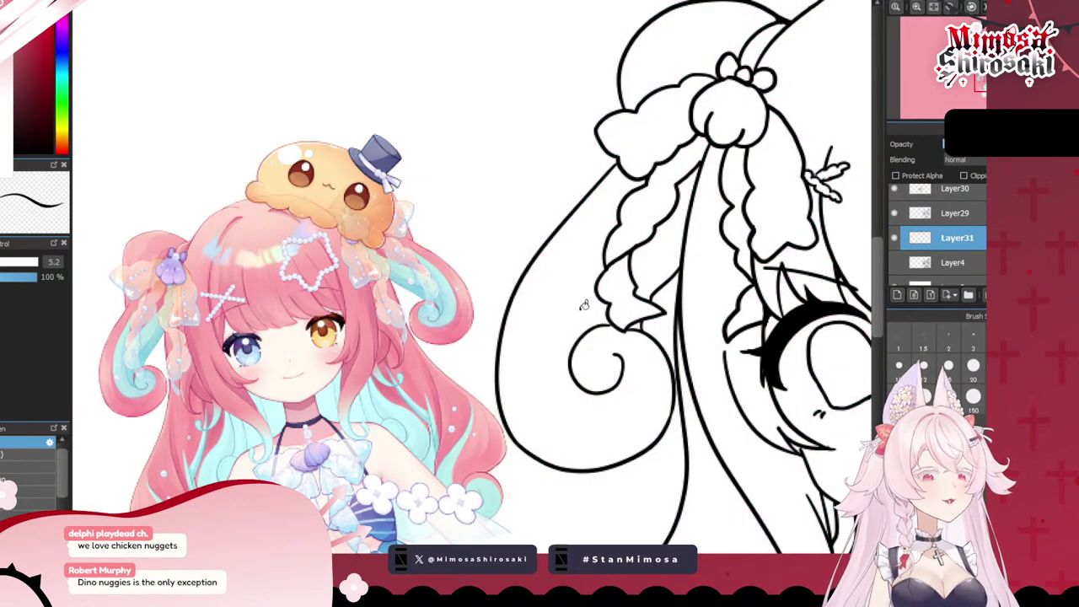
pyautogui.hotkey('ctrl', 'y')
pyautogui.hotkey('ctrl', 'z')
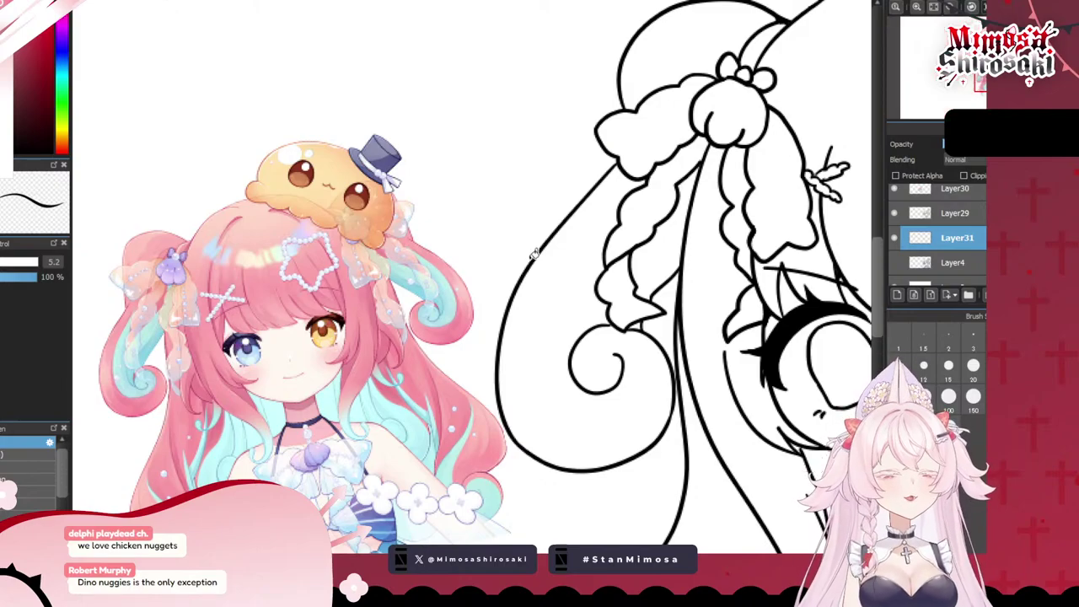
# - Fill the curled pigtail loop, front lock, hair behind the neck and lower hair on the picture's left half with pink
pyautogui.click(559, 270)
pyautogui.scroll(2, 673, 267)
pyautogui.click(663, 249)
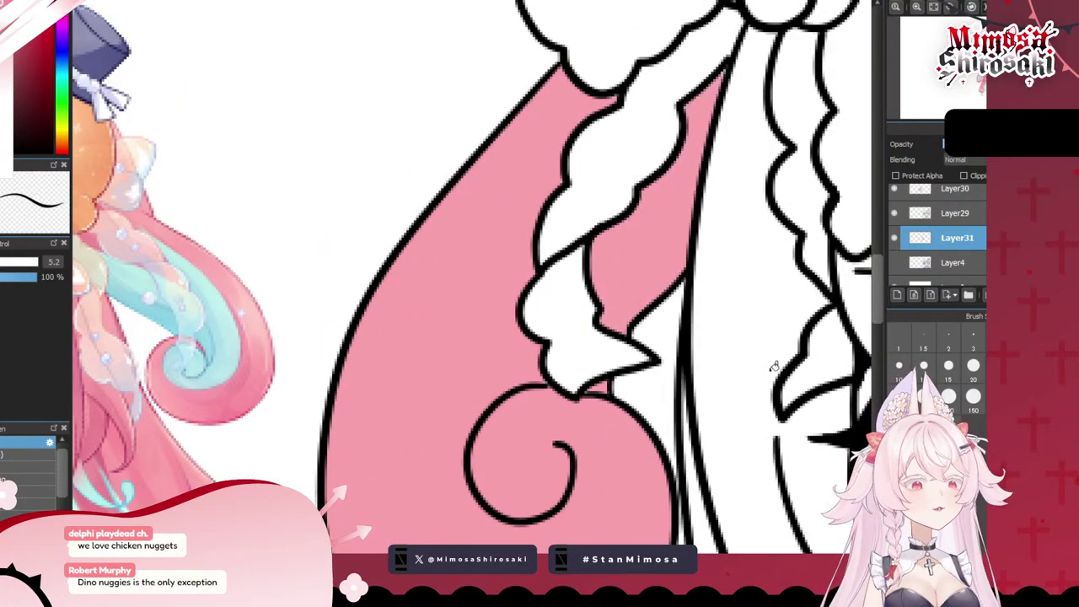
pyautogui.scroll(-3, 592, 389)
pyautogui.click(659, 384)
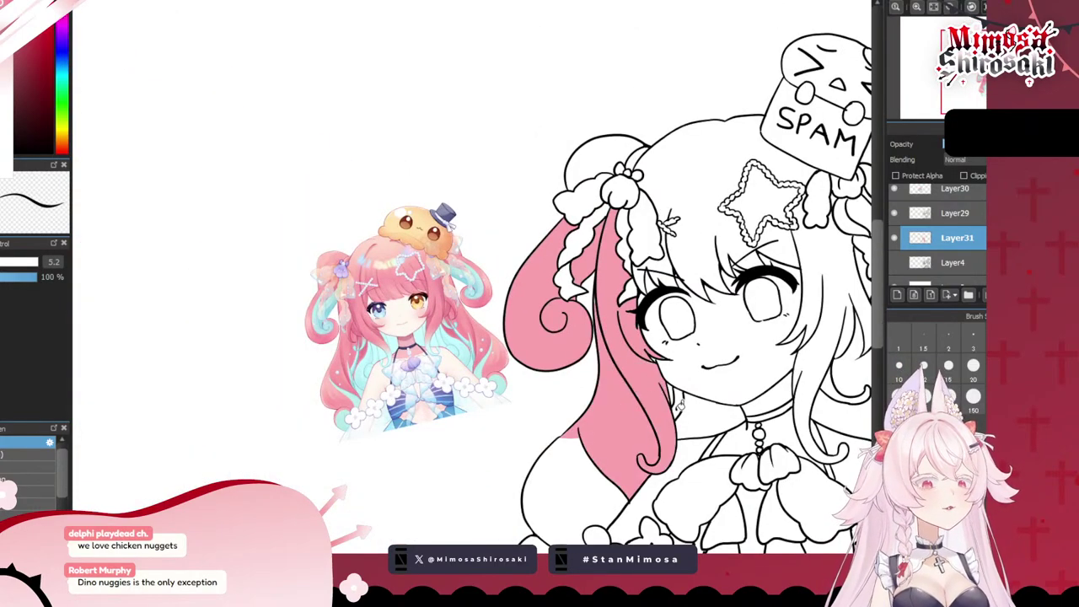
pyautogui.click(699, 416)
pyautogui.click(594, 486)
pyautogui.scroll(-3, 616, 439)
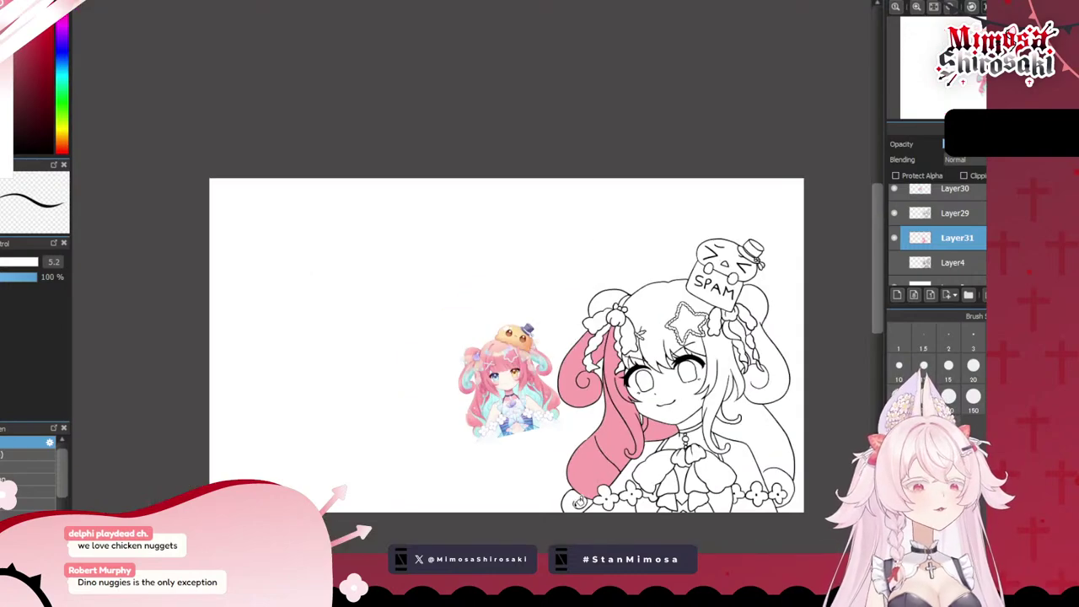
# - Fill the narrow gap between the thin strands beneath the jaw with pink and brush over its leftover white spots
pyautogui.scroll(6, 597, 364)
pyautogui.click(589, 360)
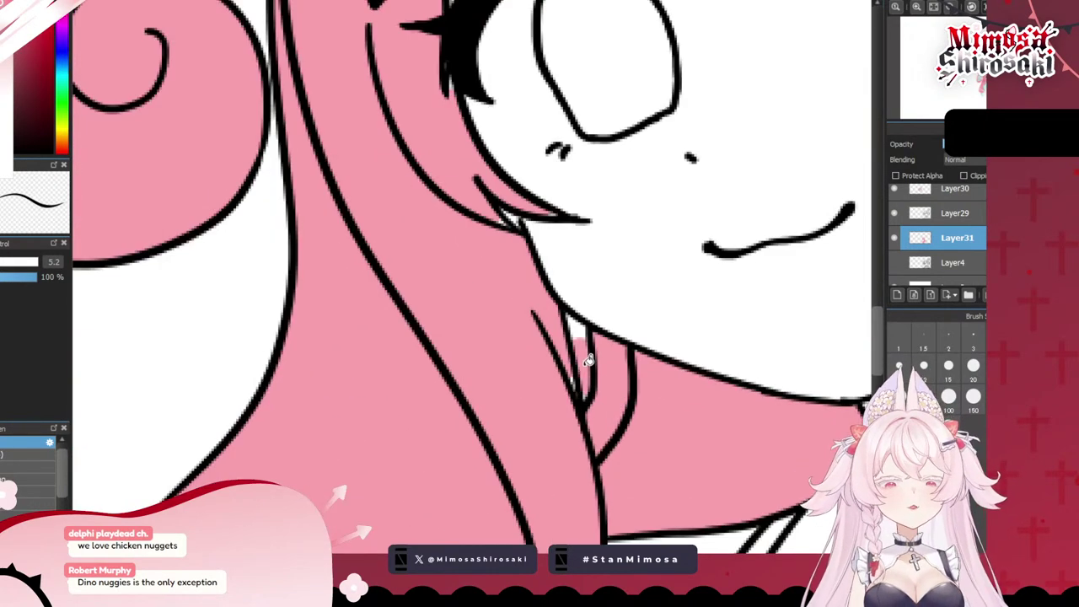
pyautogui.press('b')
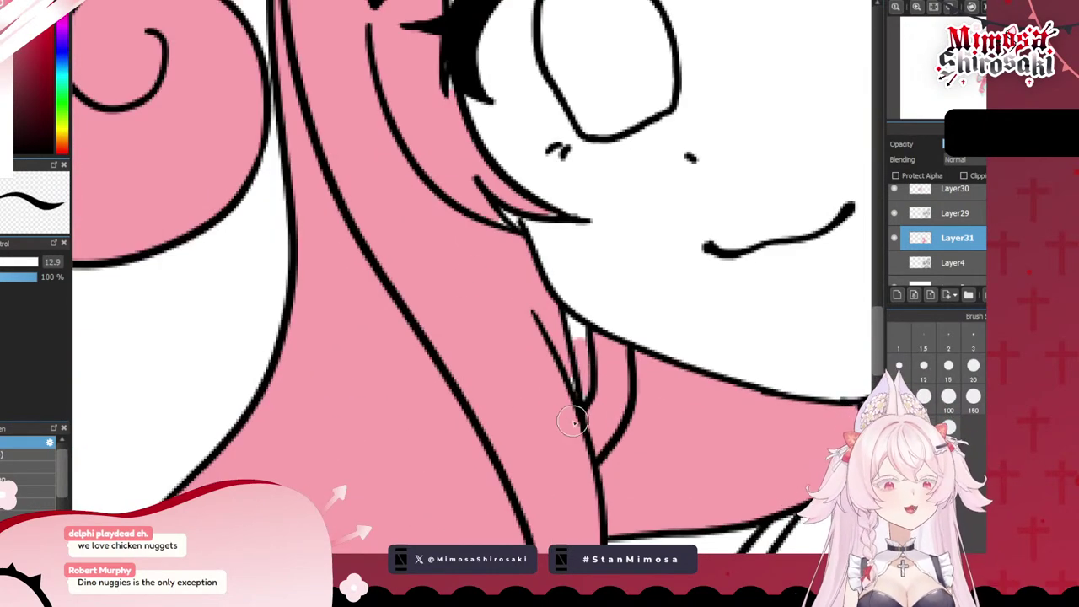
pyautogui.moveTo(575, 339)
pyautogui.mouseDown()
pyautogui.moveTo(572, 361)
pyautogui.moveTo(583, 346)
pyautogui.mouseUp()
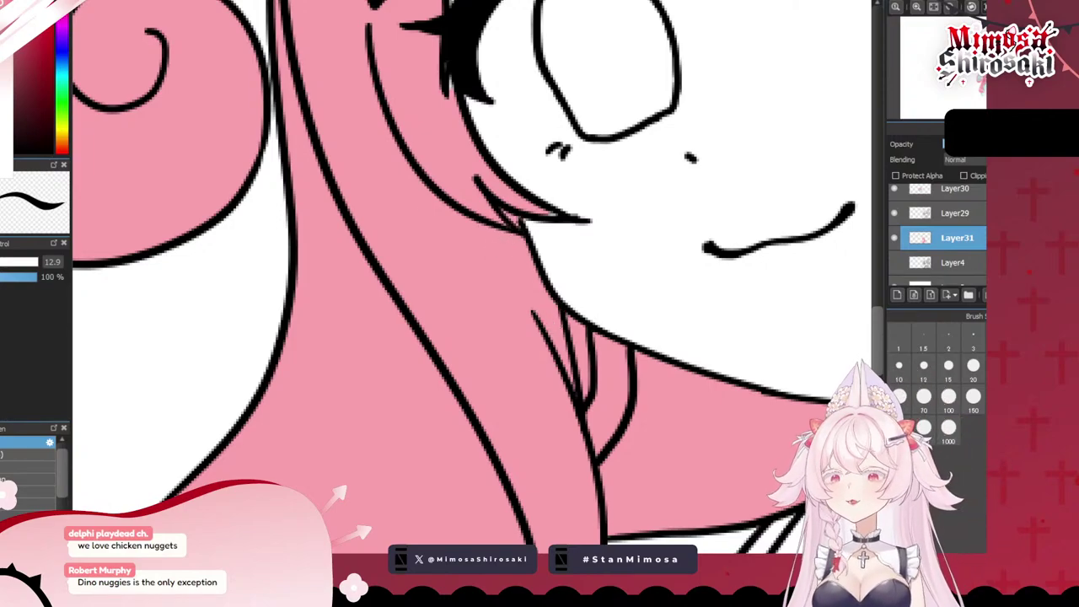
# - Fill the long lower hair, side locks and curled pigtail loop on the picture's right half with the same pink
pyautogui.scroll(-4, 498, 339)
pyautogui.click(499, 339)
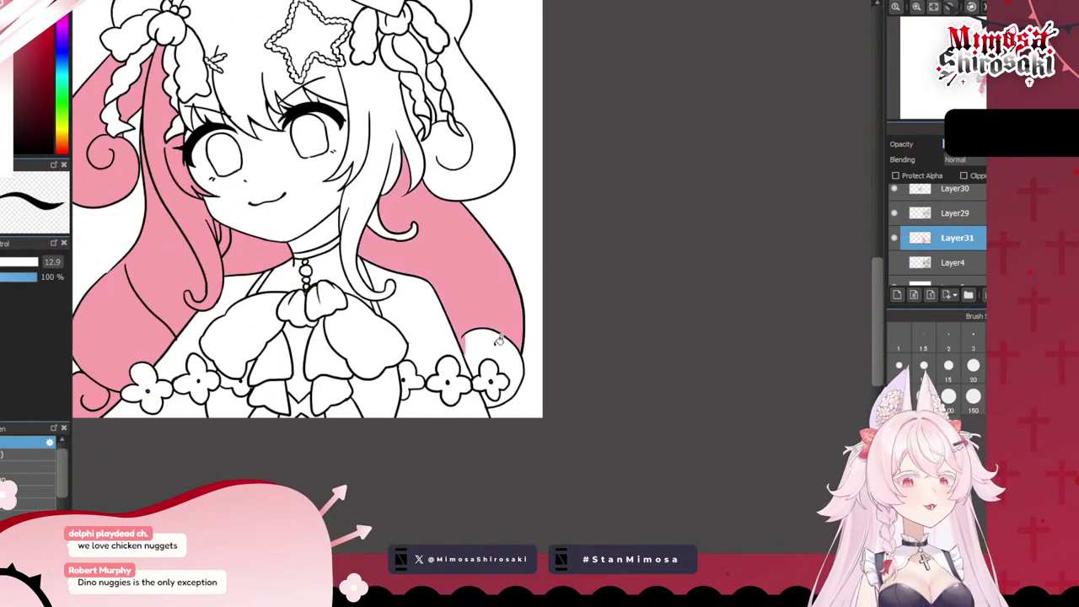
pyautogui.click(487, 350)
pyautogui.click(356, 229)
pyautogui.click(377, 174)
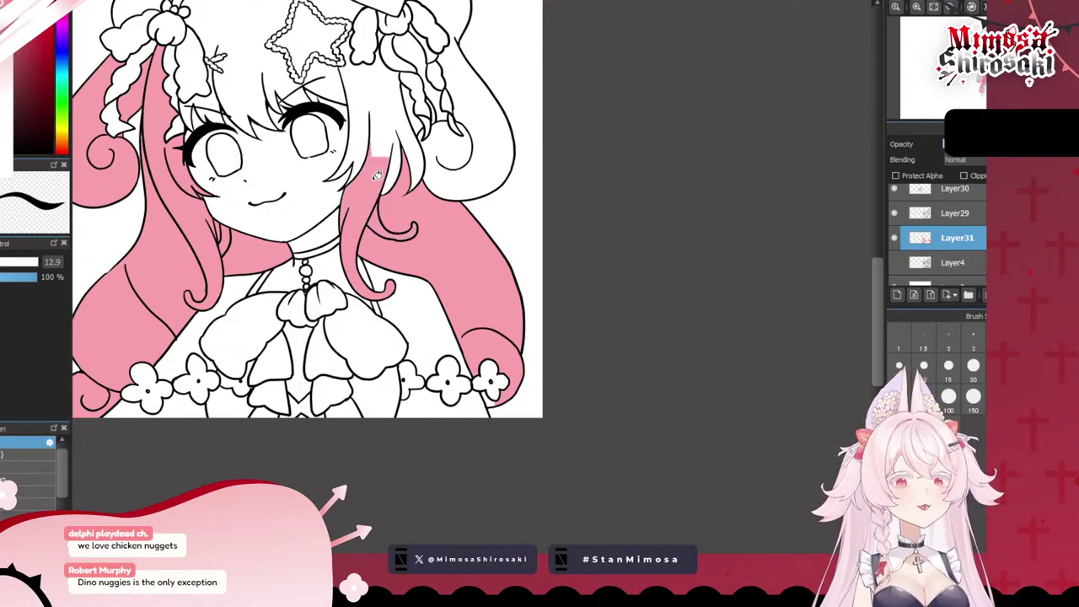
pyautogui.click(396, 164)
pyautogui.click(378, 93)
pyautogui.click(486, 168)
pyautogui.click(453, 145)
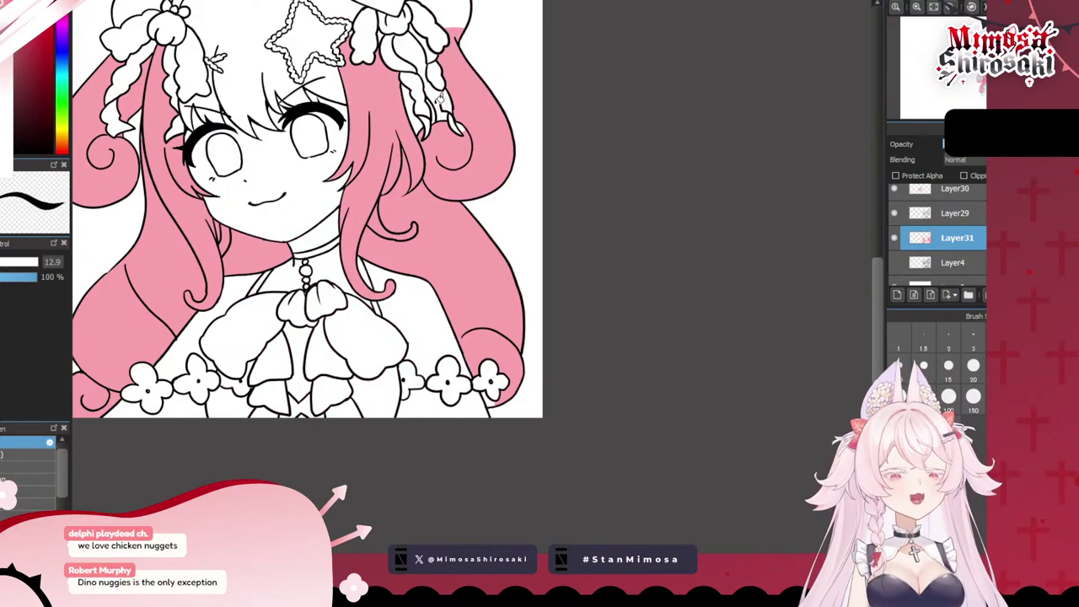
# - Fill the crown and bangs with pink, including inside the star clip and the white patches around it
pyautogui.scroll(-3, 469, 145)
pyautogui.scroll(2, 426, 124)
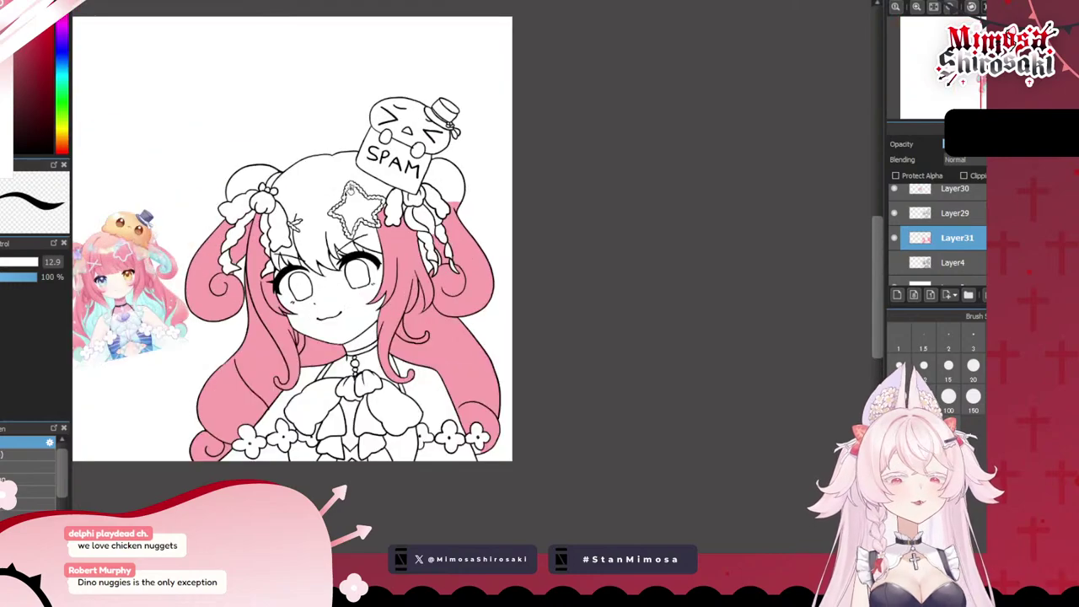
pyautogui.click(319, 177)
pyautogui.click(360, 205)
pyautogui.scroll(3, 308, 249)
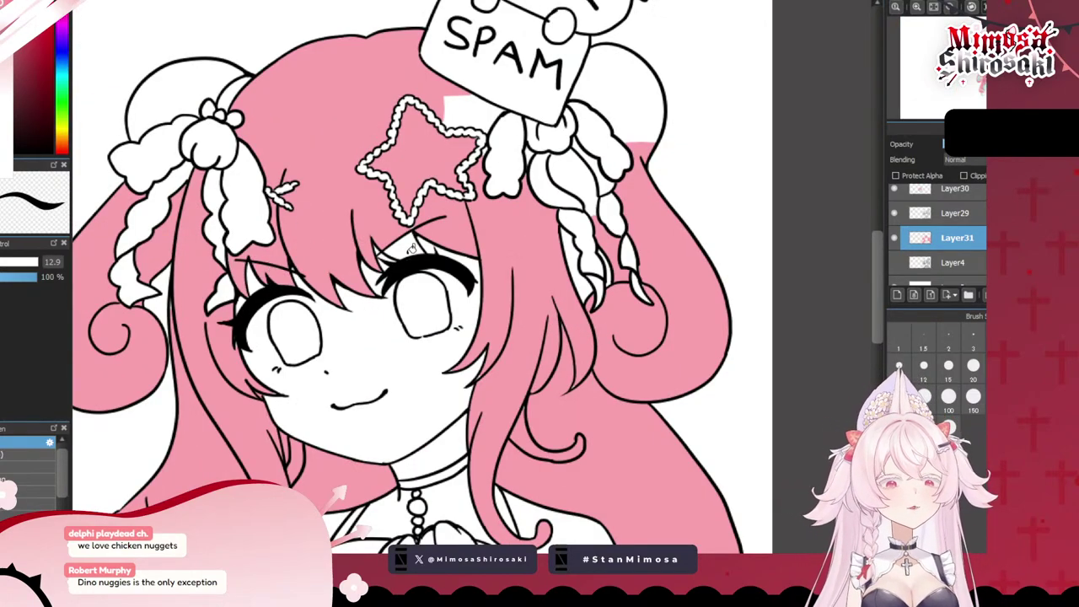
pyautogui.click(488, 116)
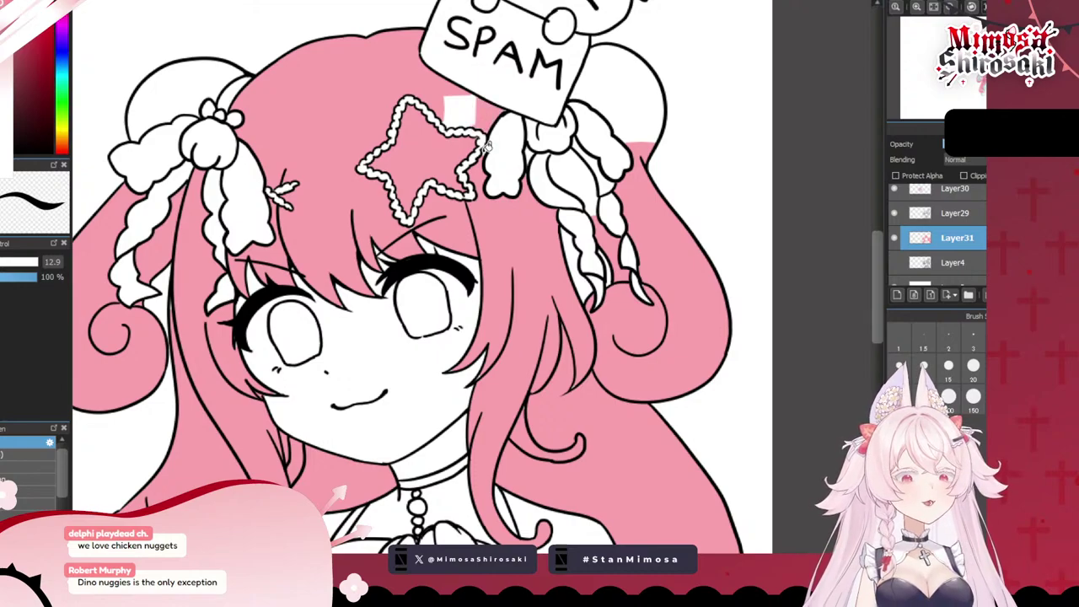
pyautogui.click(469, 104)
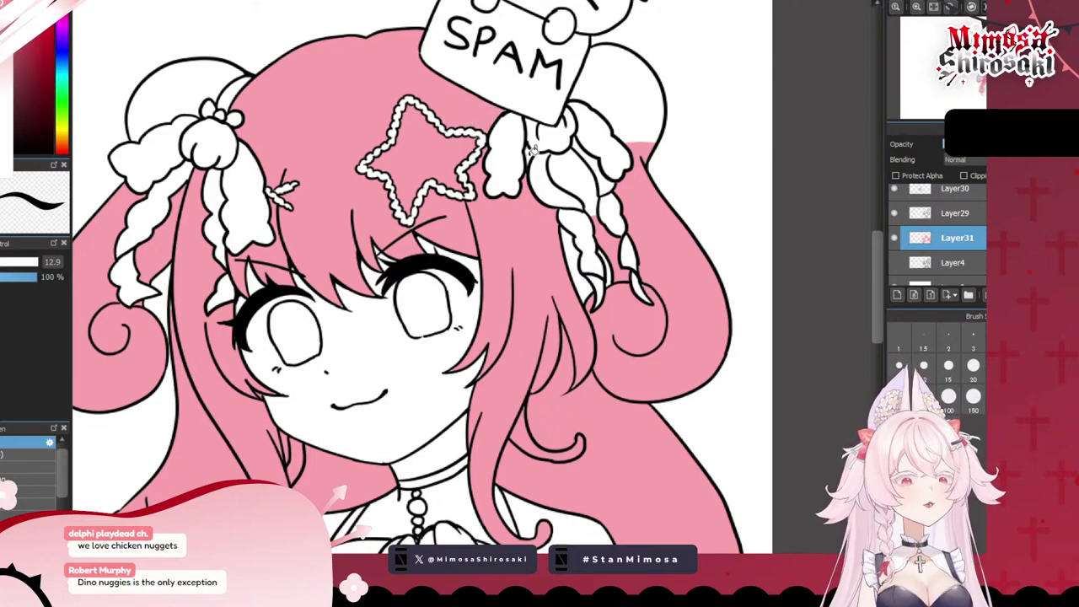
# - Fill the rounded tops of both pigtails and the remaining gaps around their ribbons with pink
pyautogui.click(643, 105)
pyautogui.click(582, 173)
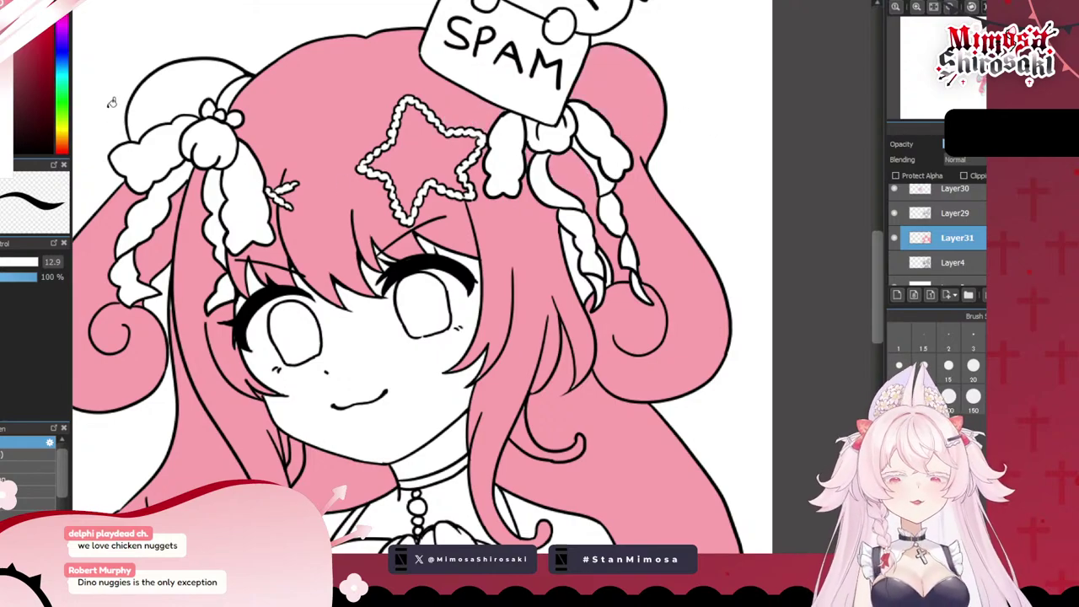
pyautogui.click(193, 89)
pyautogui.click(229, 97)
# - Inspect the pink hair fill for missed areas, from the ribbons and bangs down to the choker and shoulders
pyautogui.scroll(-3, 344, 106)
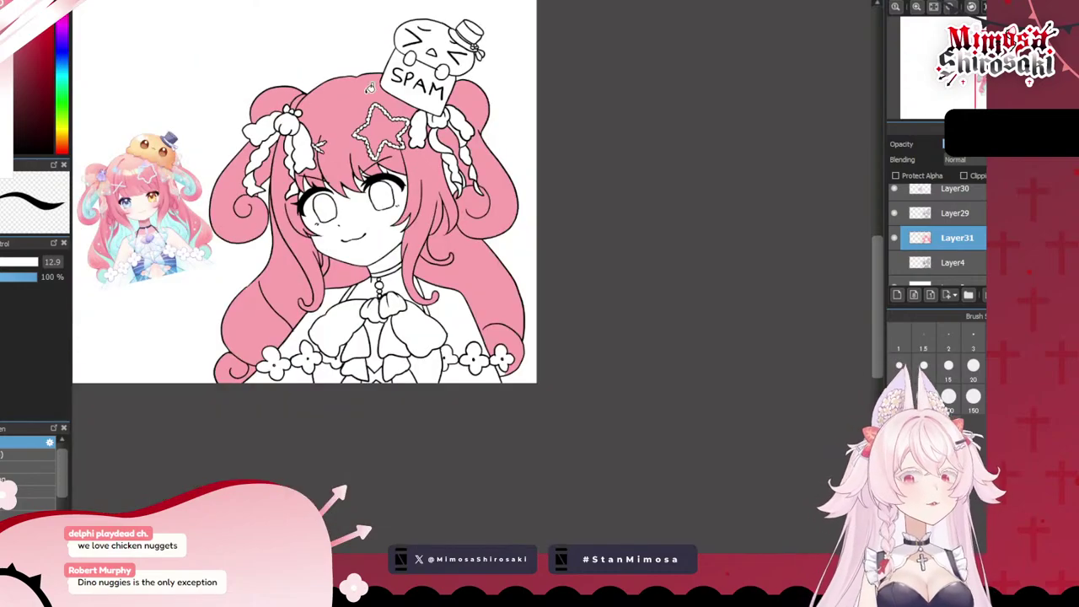
pyautogui.scroll(5, 297, 165)
pyautogui.scroll(-7, 305, 174)
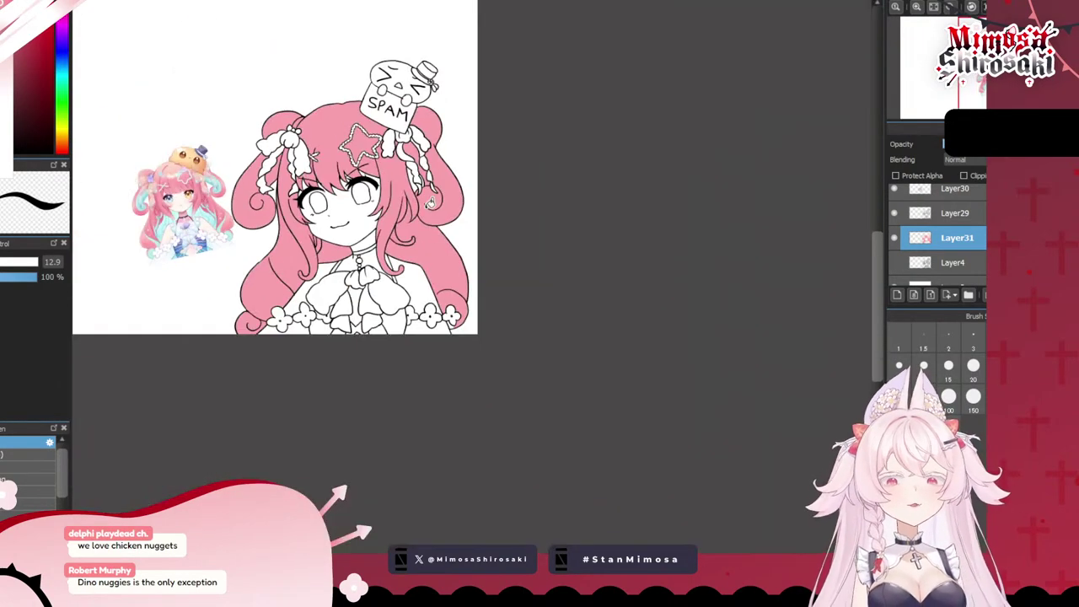
pyautogui.hotkey('ctrl', '+')
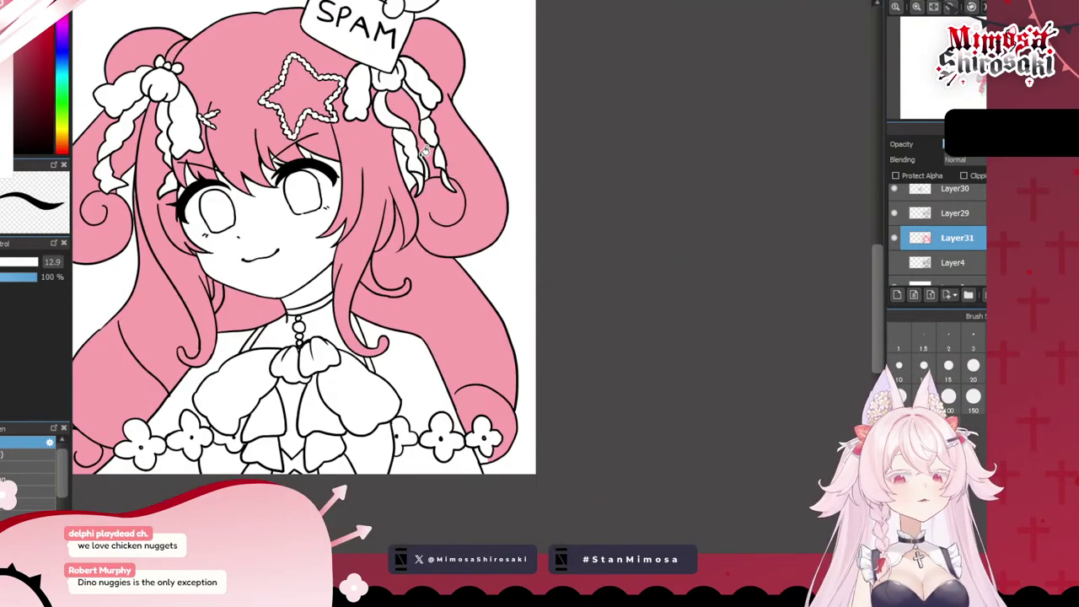
pyautogui.scroll(-4, 428, 154)
pyautogui.scroll(4, 463, 294)
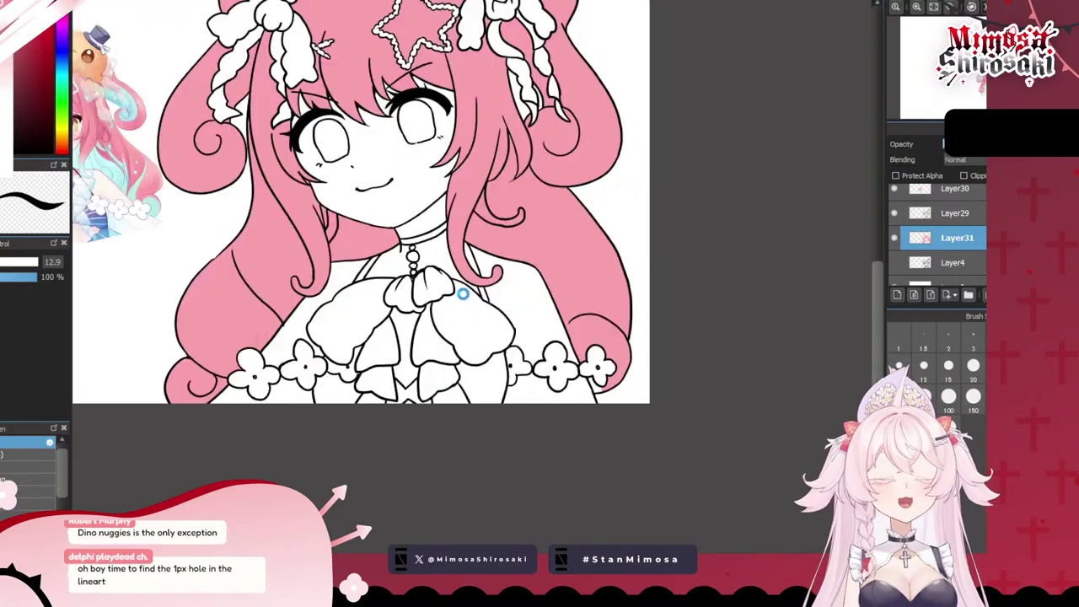
pyautogui.scroll(1, 463, 294)
pyautogui.scroll(3, 326, 174)
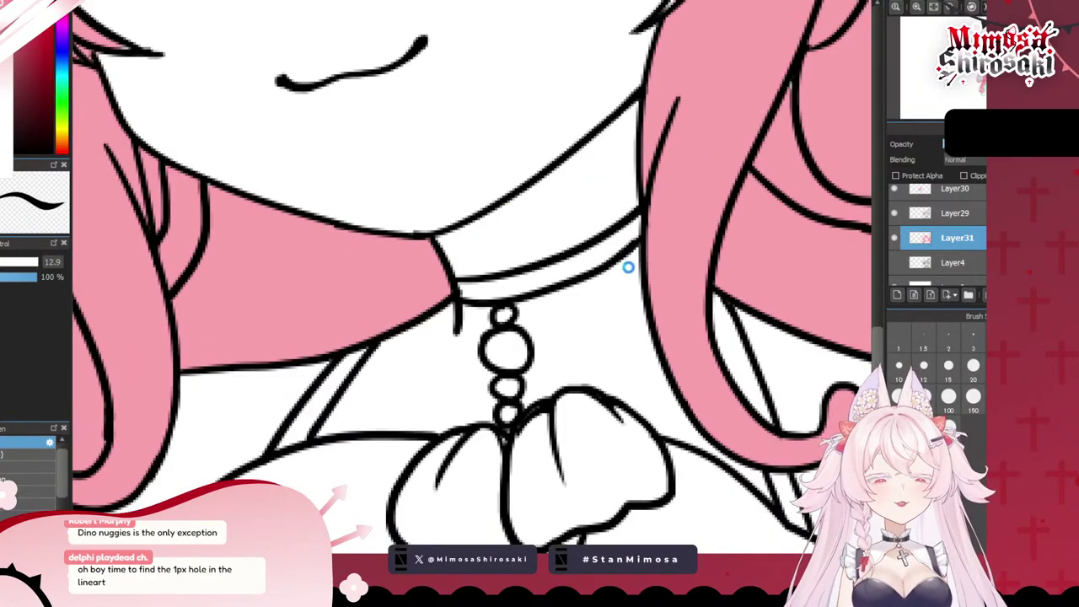
pyautogui.scroll(-5, 628, 267)
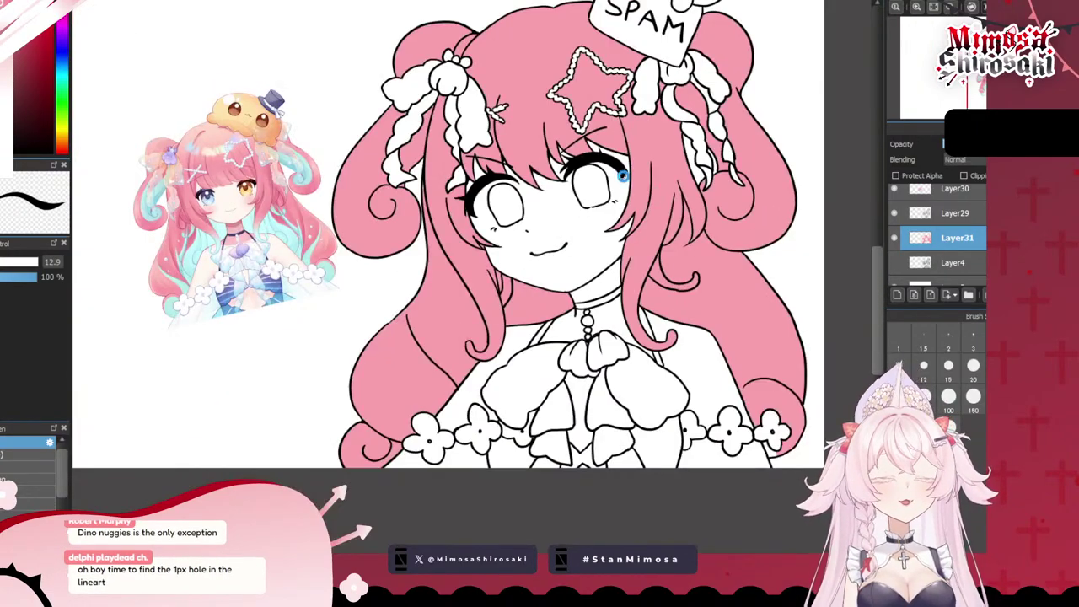
# - Inspect the pink fill around the bangs, eyelashes and face-framing strands for leftover gaps along the line art
pyautogui.scroll(3, 622, 175)
pyautogui.scroll(4, 532, 247)
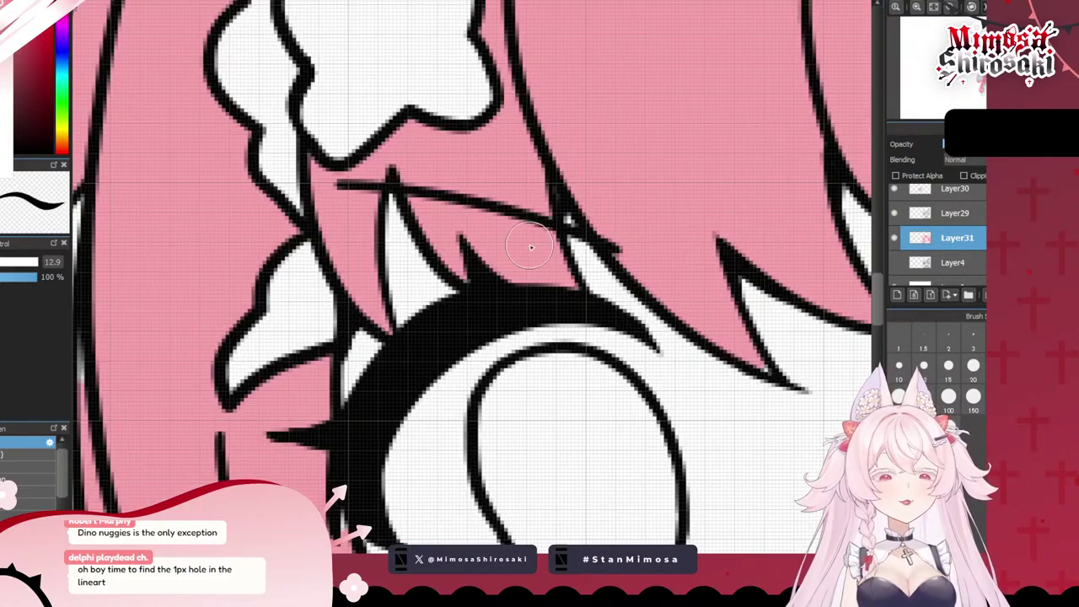
pyautogui.scroll(-3, 532, 247)
pyautogui.scroll(2, 663, 278)
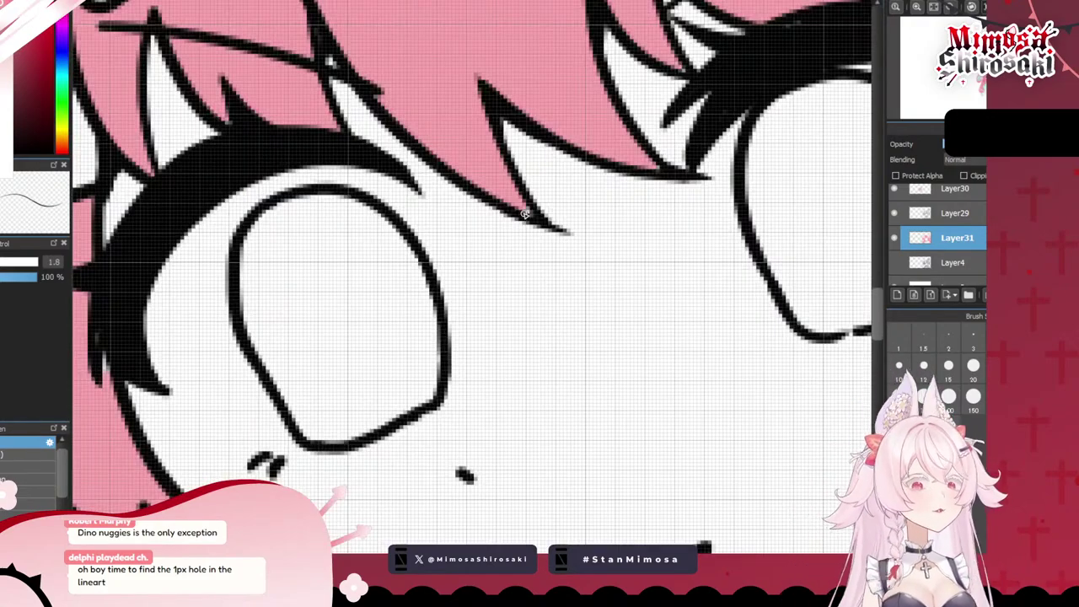
pyautogui.scroll(-4, 522, 204)
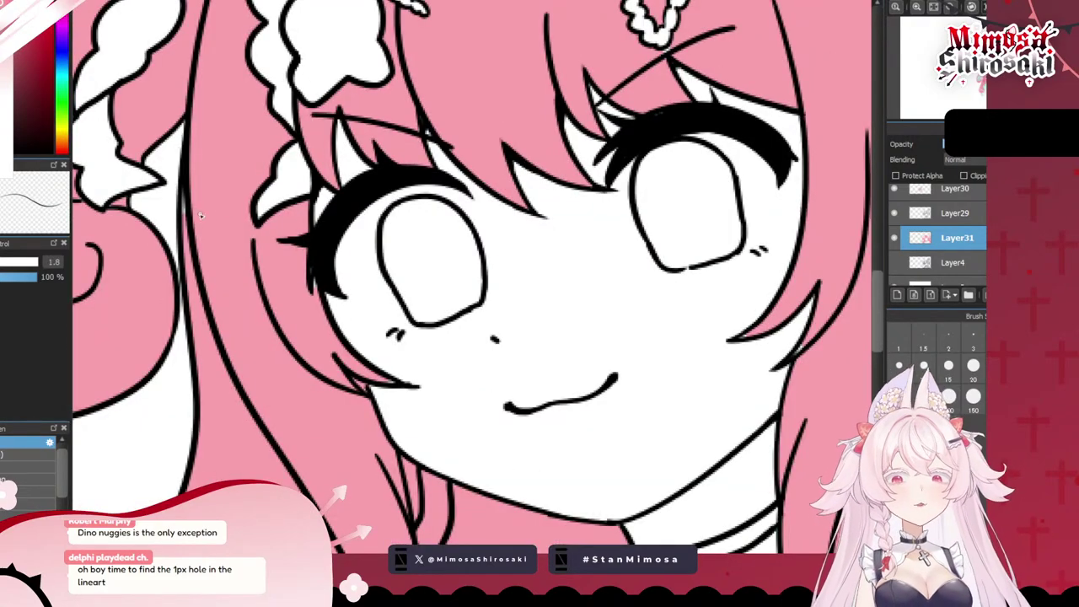
pyautogui.scroll(2, 201, 216)
pyautogui.scroll(-2, 472, 276)
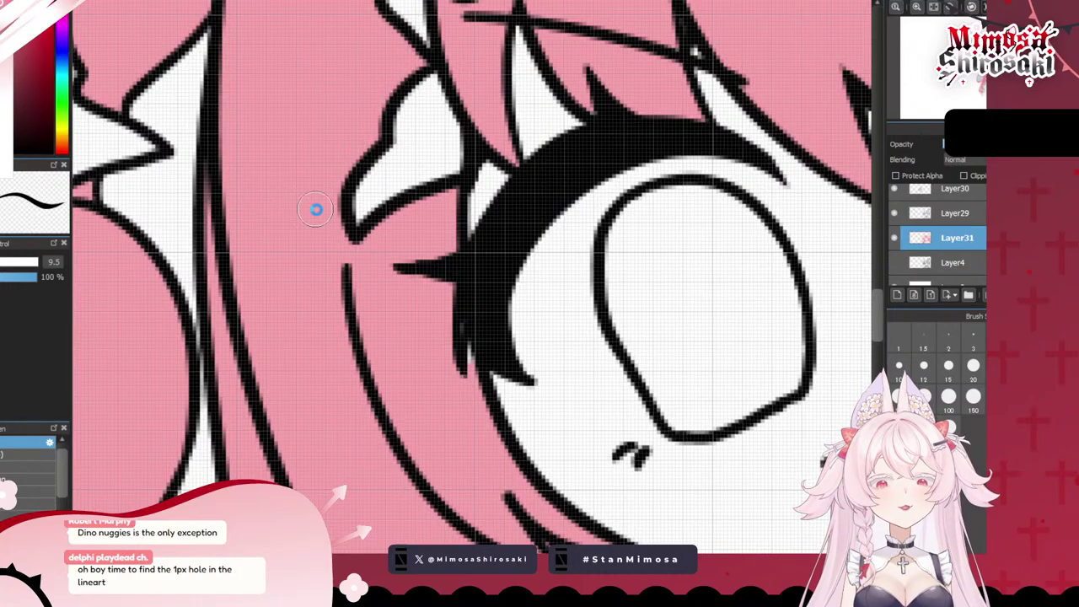
pyautogui.scroll(-3, 197, 137)
pyautogui.scroll(4, 421, 202)
pyautogui.scroll(-3, 439, 152)
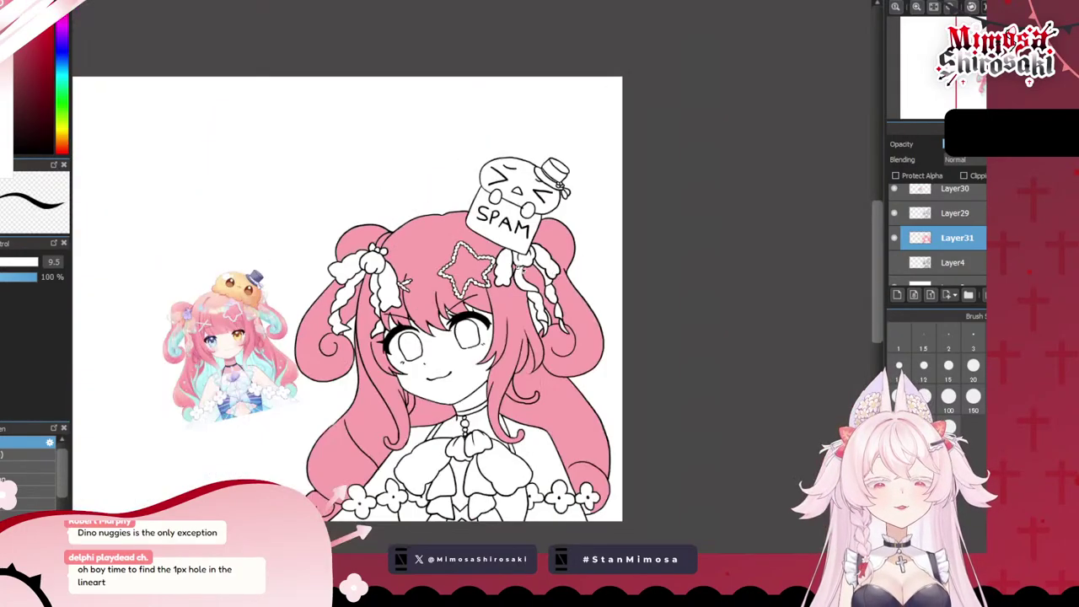
# - Inspect the pink fill along the side locks, pigtail curl and lower hair beside the shoulders for missed spots
pyautogui.scroll(3, 558, 258)
pyautogui.scroll(-3, 558, 257)
pyautogui.scroll(3, 431, 119)
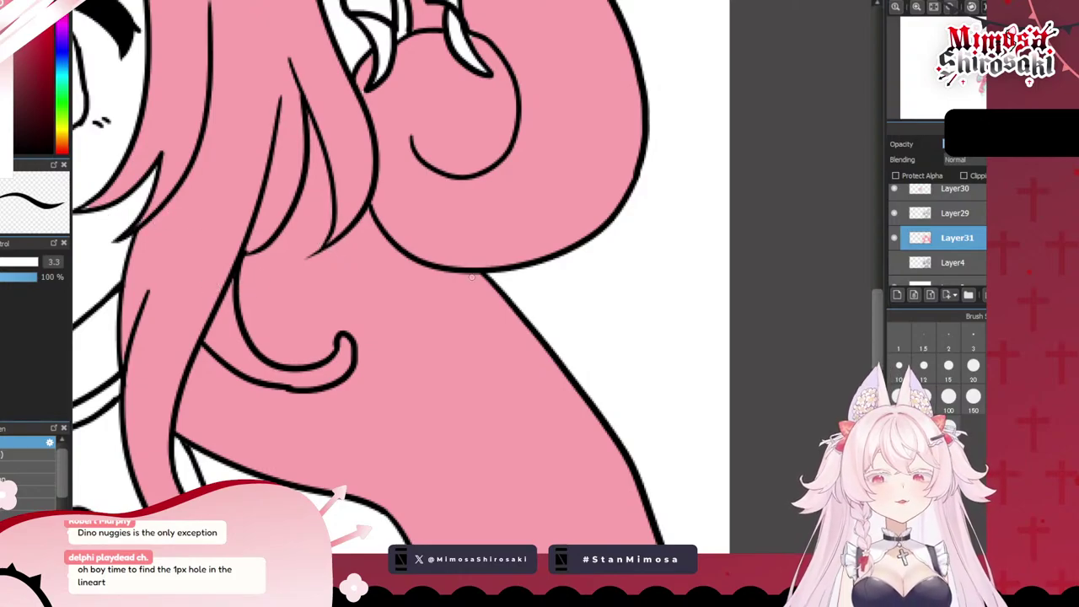
pyautogui.scroll(-5, 221, 194)
pyautogui.scroll(9, 167, 192)
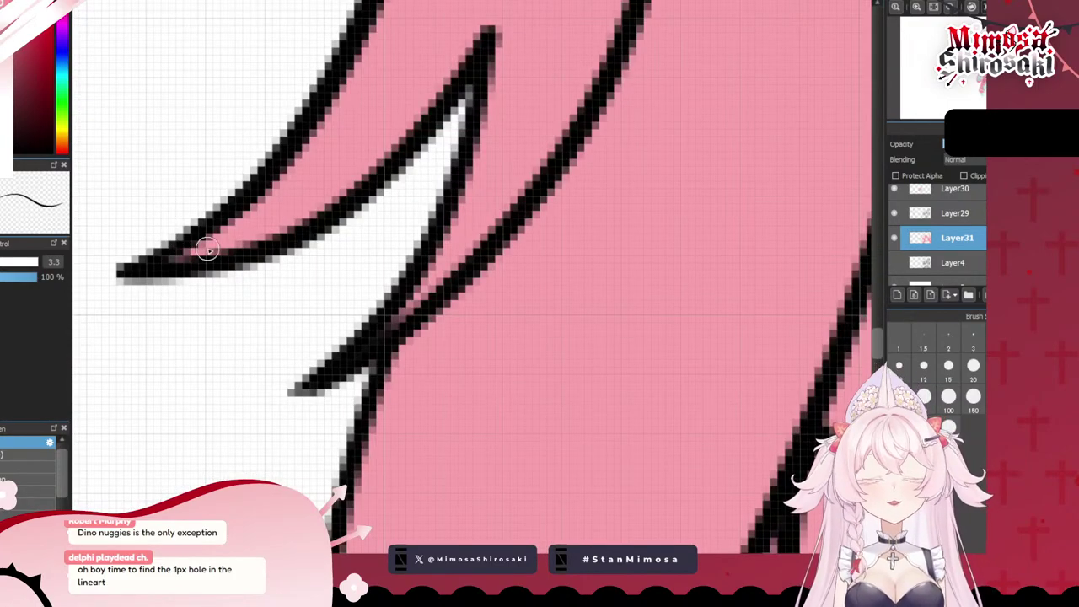
pyautogui.scroll(-6, 181, 253)
pyautogui.scroll(5, 268, 315)
pyautogui.scroll(4, 406, 204)
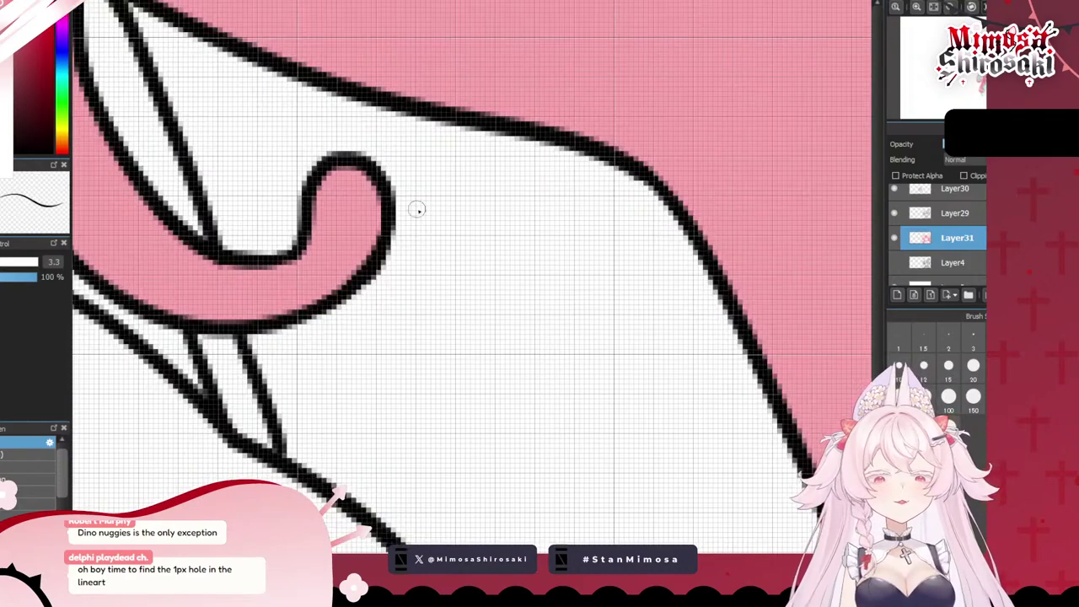
pyautogui.scroll(-6, 338, 228)
pyautogui.scroll(6, 262, 244)
pyautogui.scroll(-6, 278, 280)
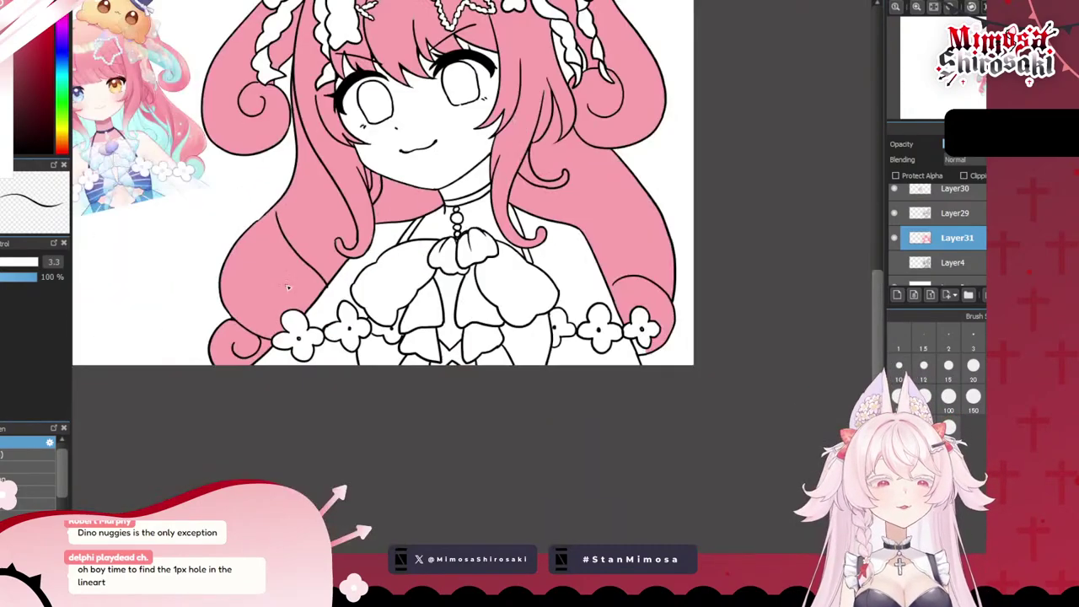
# - Study the reference girl's hair highlights and sample their mint colour for the inner strands
pyautogui.scroll(6, 154, 171)
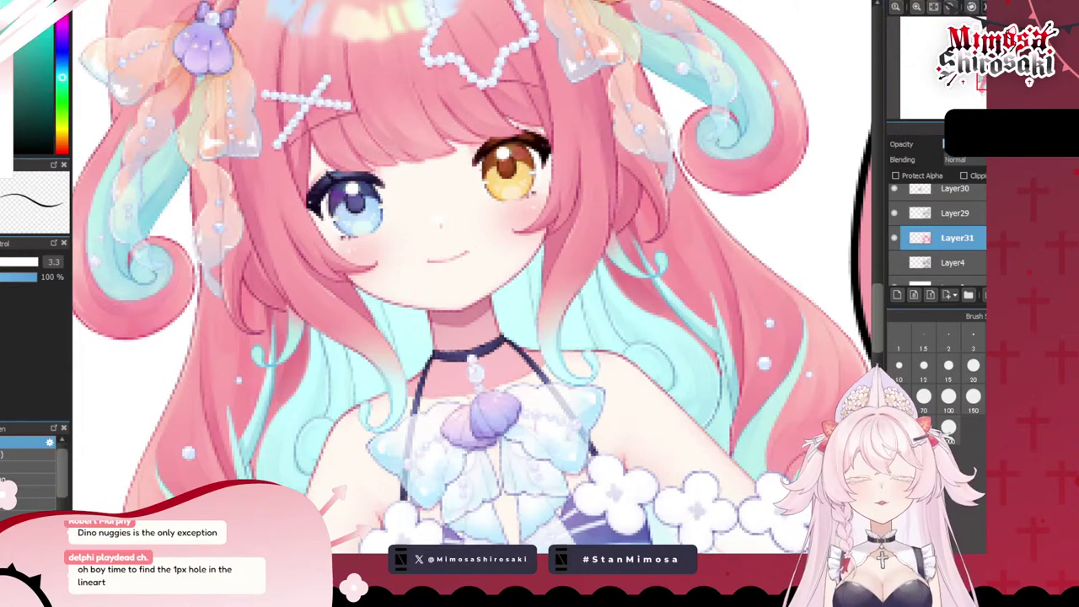
pyautogui.scroll(-3, 118, 173)
pyautogui.scroll(-3, 221, 224)
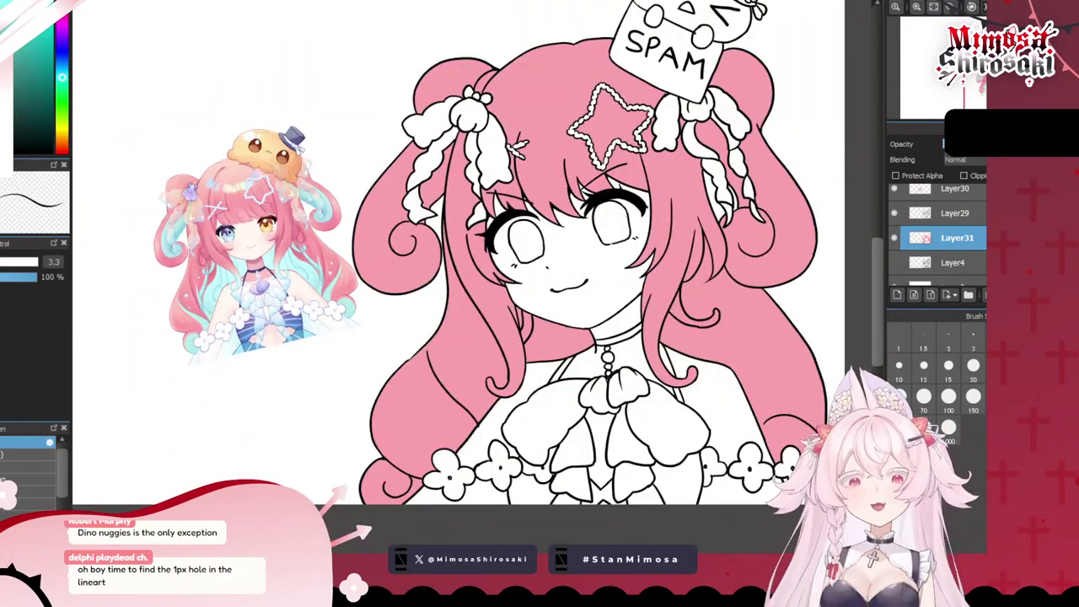
pyautogui.scroll(4, 229, 232)
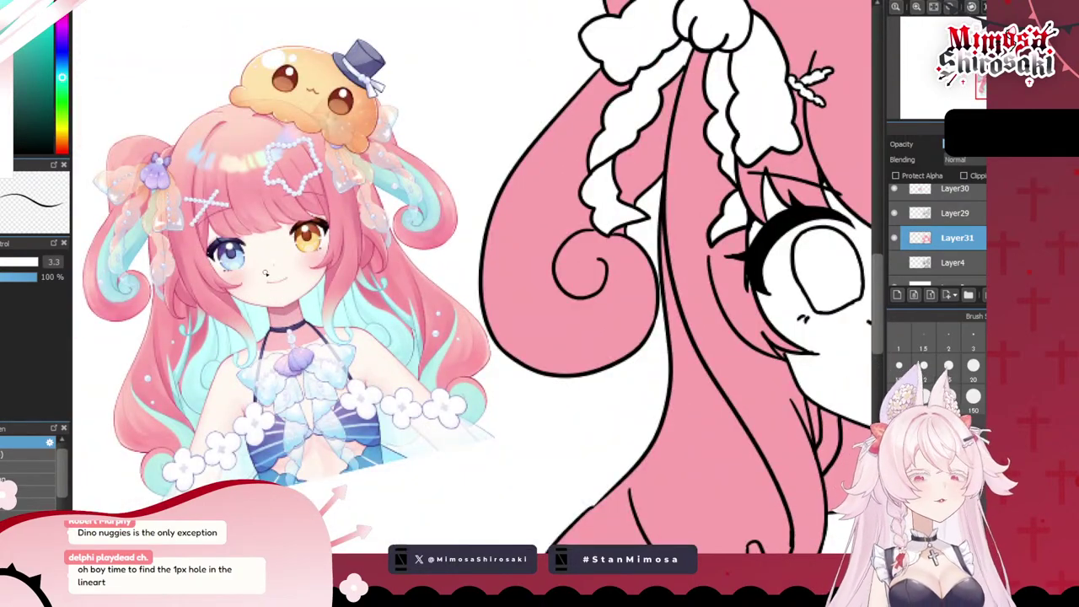
pyautogui.scroll(-4, 332, 289)
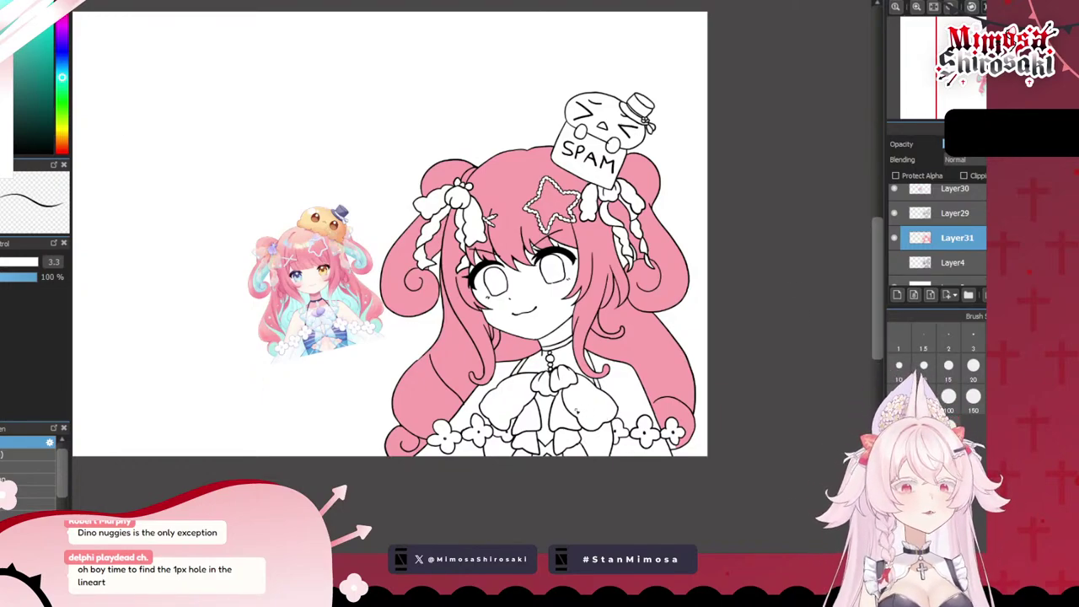
pyautogui.scroll(5, 456, 447)
pyautogui.moveTo(295, 362)
pyautogui.mouseDown()
pyautogui.moveTo(329, 141)
pyautogui.moveTo(321, 268)
pyautogui.moveTo(352, 369)
pyautogui.mouseUp()
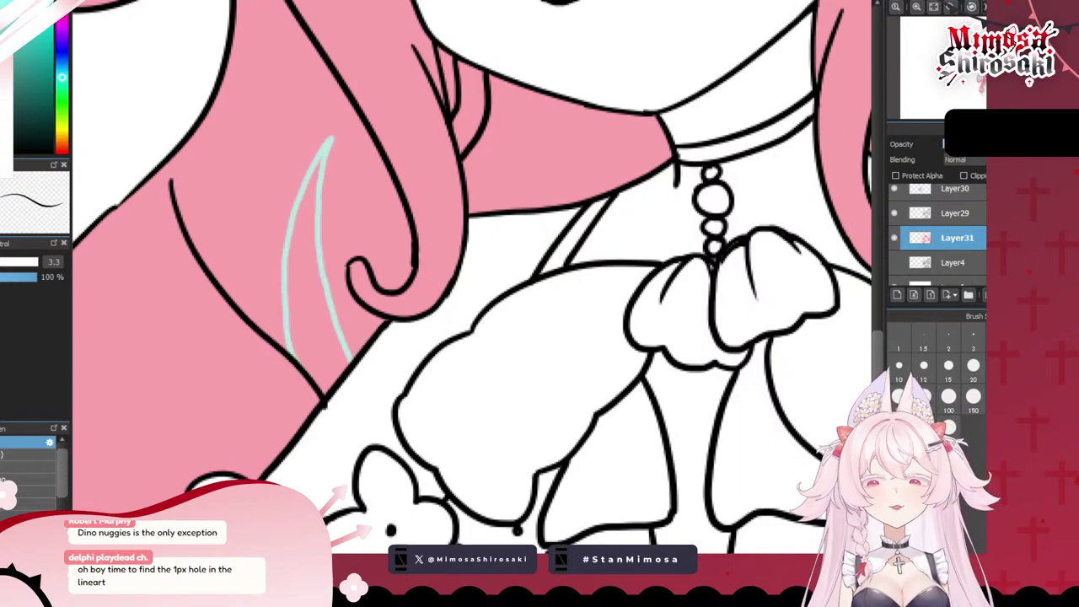
pyautogui.click(315, 285)
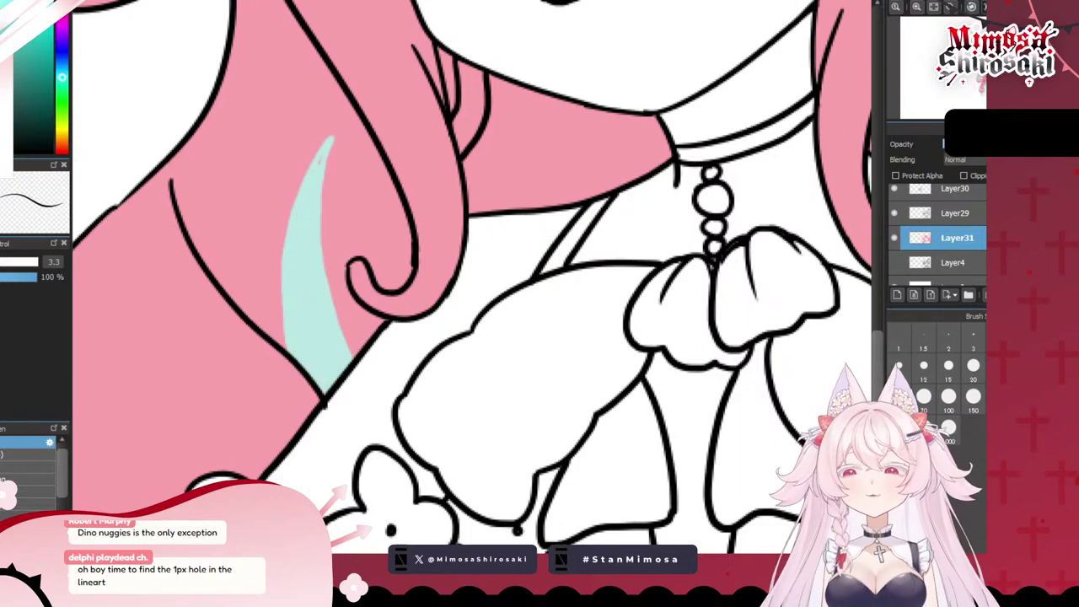
pyautogui.hotkey('ctrl', 'z')
pyautogui.hotkey('ctrl', 'z')
pyautogui.hotkey('ctrl', 'z')
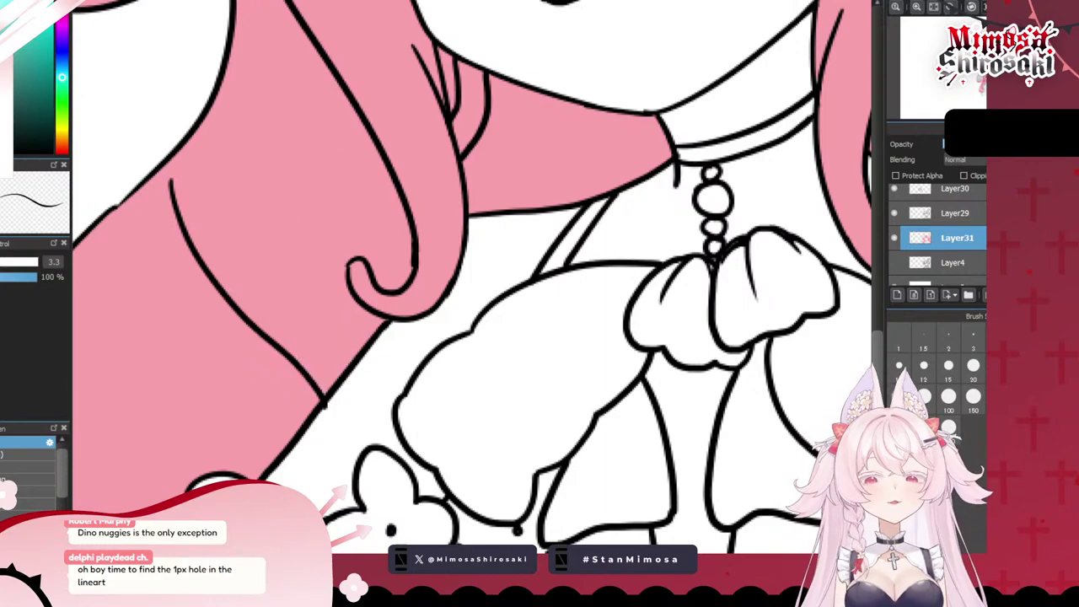
pyautogui.moveTo(291, 350)
pyautogui.mouseDown()
pyautogui.moveTo(286, 314)
pyautogui.moveTo(377, 176)
pyautogui.mouseUp()
pyautogui.hotkey('ctrl', 'z')
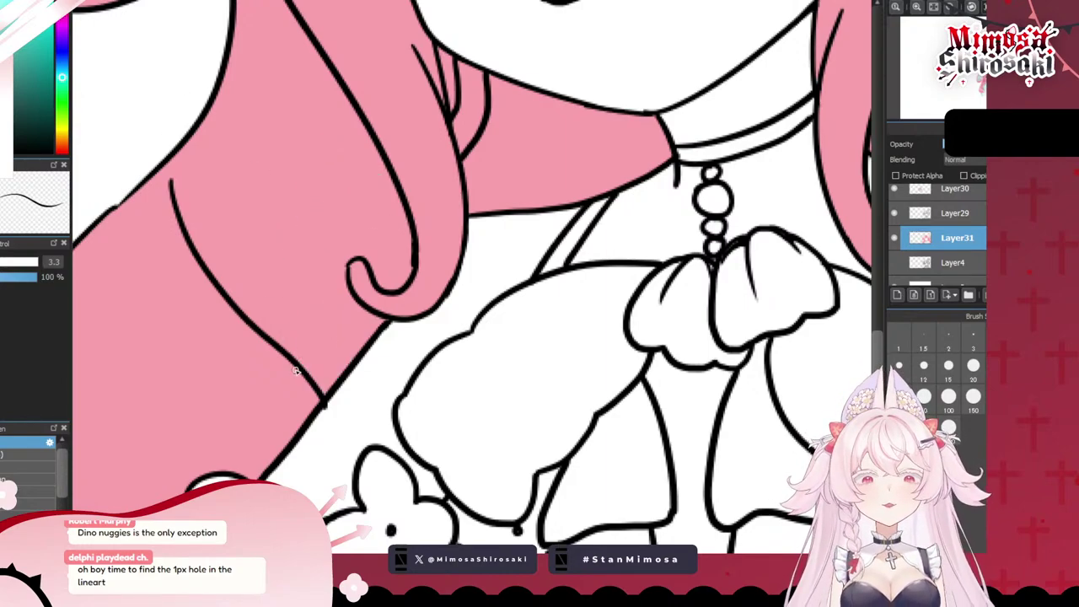
# - Outline a curved, tapering mint streak in the lower hair on the picture's left half and fill it up to its tip
pyautogui.moveTo(295, 364)
pyautogui.mouseDown()
pyautogui.moveTo(308, 231)
pyautogui.moveTo(361, 171)
pyautogui.moveTo(330, 232)
pyautogui.moveTo(323, 295)
pyautogui.moveTo(348, 364)
pyautogui.mouseUp()
pyautogui.click(297, 305)
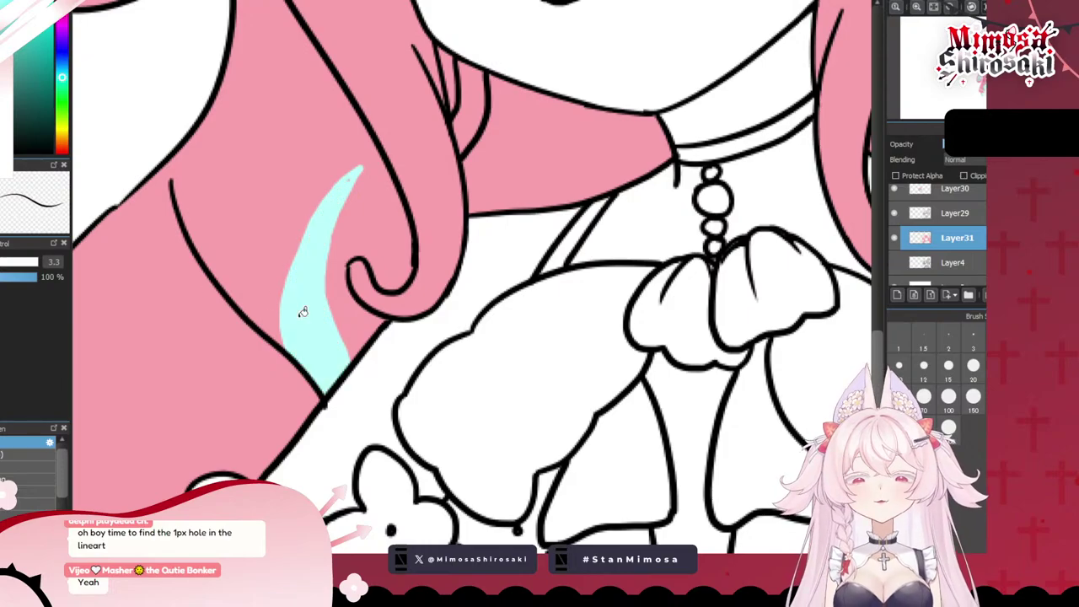
pyautogui.moveTo(346, 183); pyautogui.dragTo(360, 179)
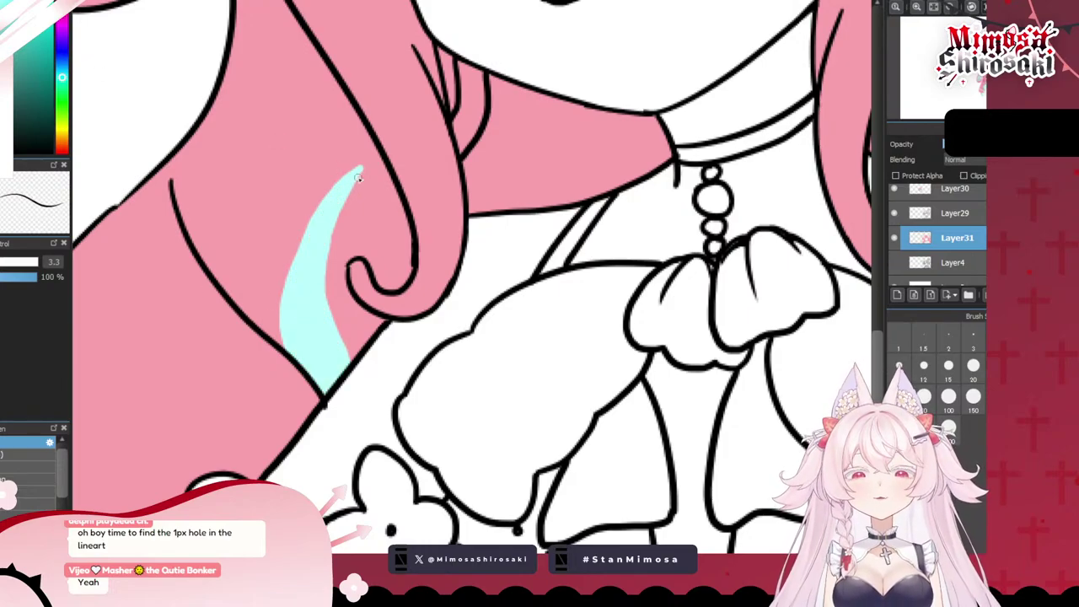
pyautogui.scroll(-4, 286, 306)
pyautogui.scroll(5, 289, 280)
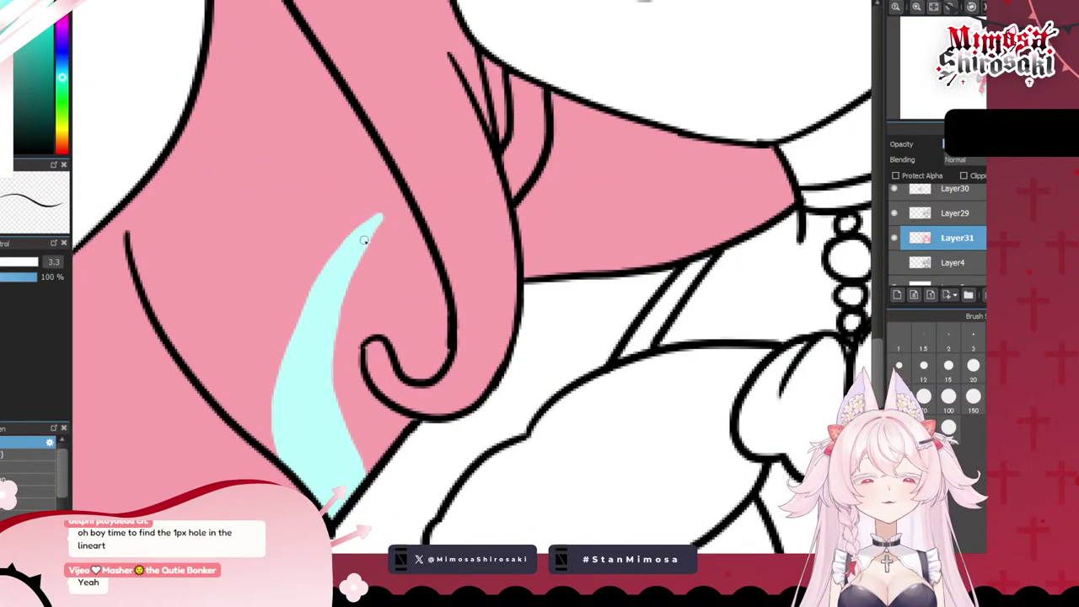
# - Fill the small curled strand behind the right-hand side lock and the narrow strand beside the opposite jaw with mint
pyautogui.scroll(-4, 362, 238)
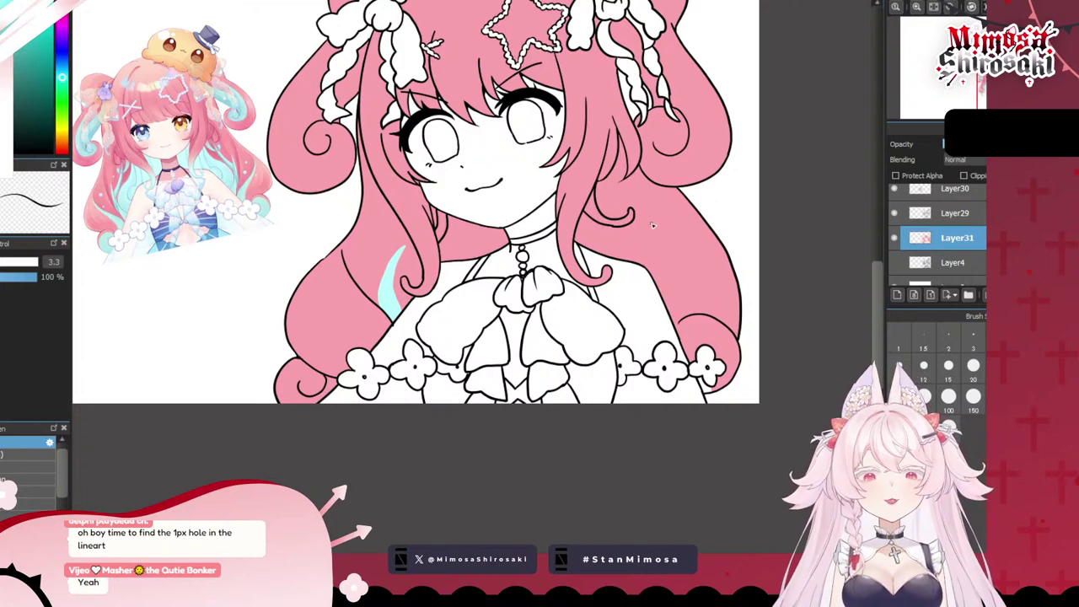
pyautogui.scroll(3, 651, 225)
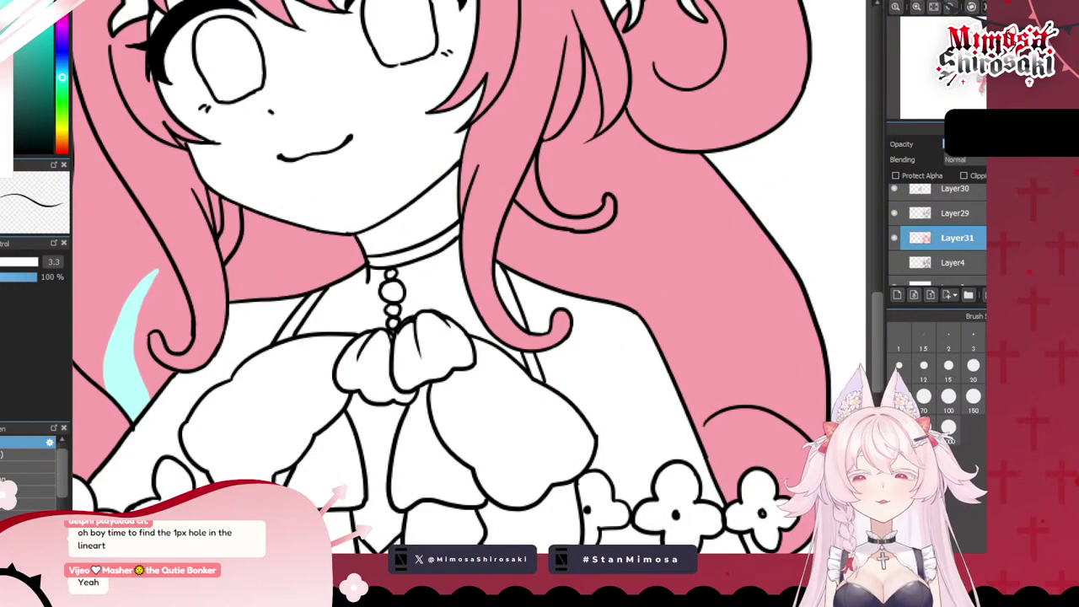
pyautogui.click(588, 218)
pyautogui.click(233, 218)
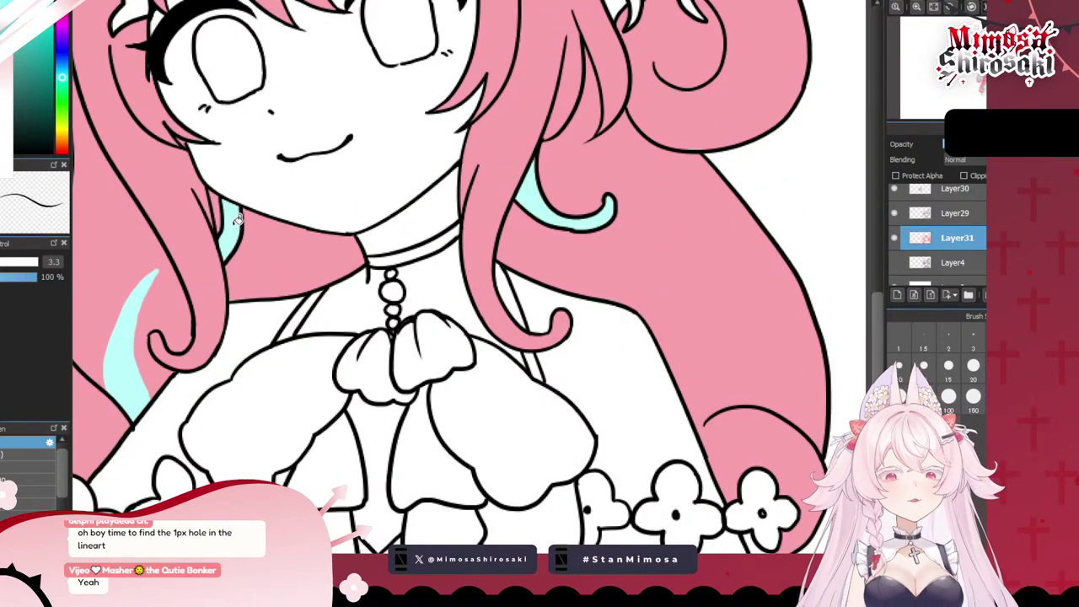
# - Draw curved mint boundaries across the two front side locks and fill their curled tips with mint
pyautogui.scroll(-4, 238, 217)
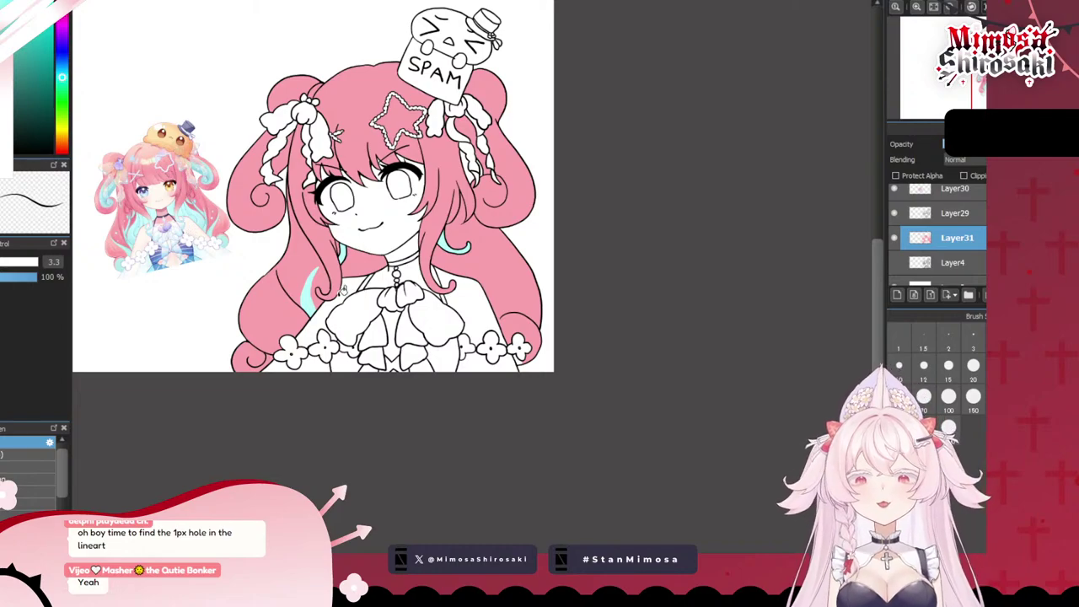
pyautogui.scroll(4, 343, 289)
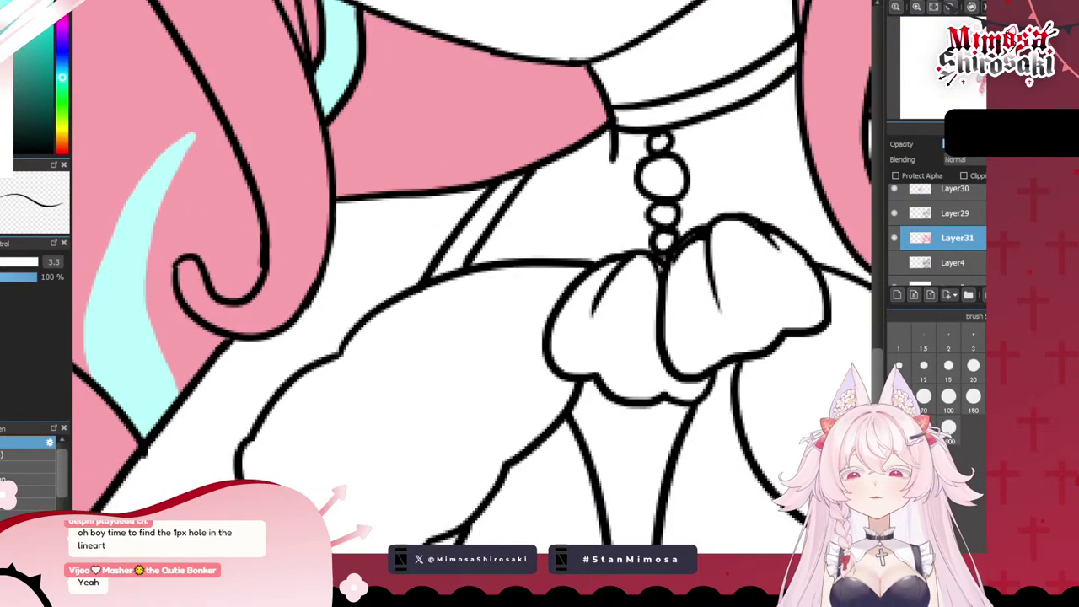
pyautogui.moveTo(266, 225)
pyautogui.mouseDown()
pyautogui.moveTo(311, 237)
pyautogui.moveTo(327, 258)
pyautogui.mouseUp()
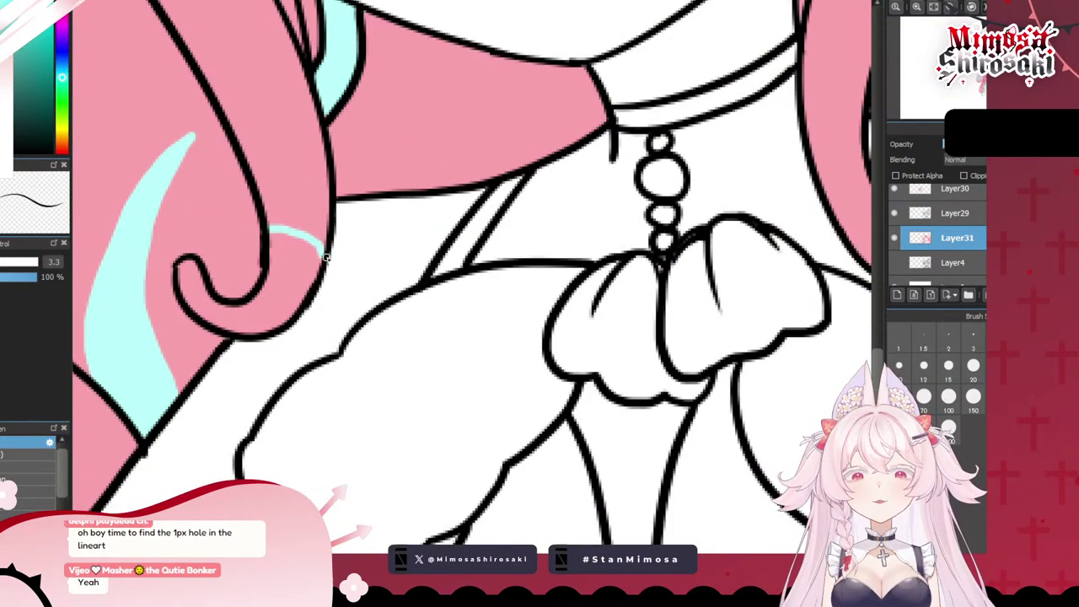
pyautogui.scroll(-2, 326, 257)
pyautogui.scroll(3, 563, 243)
pyautogui.moveTo(466, 272); pyautogui.dragTo(510, 221)
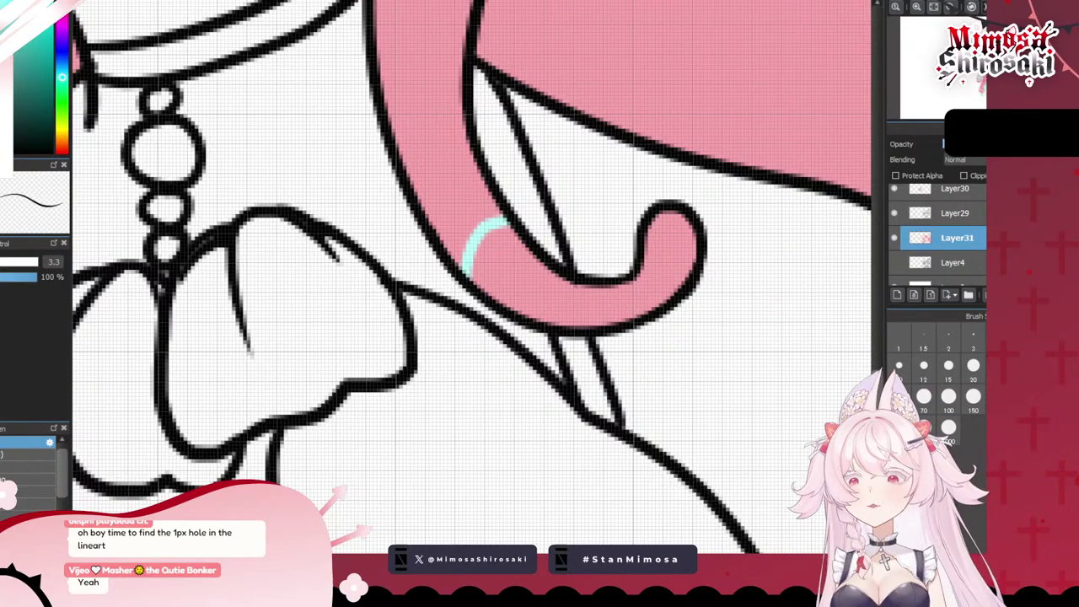
pyautogui.scroll(-5, 498, 272)
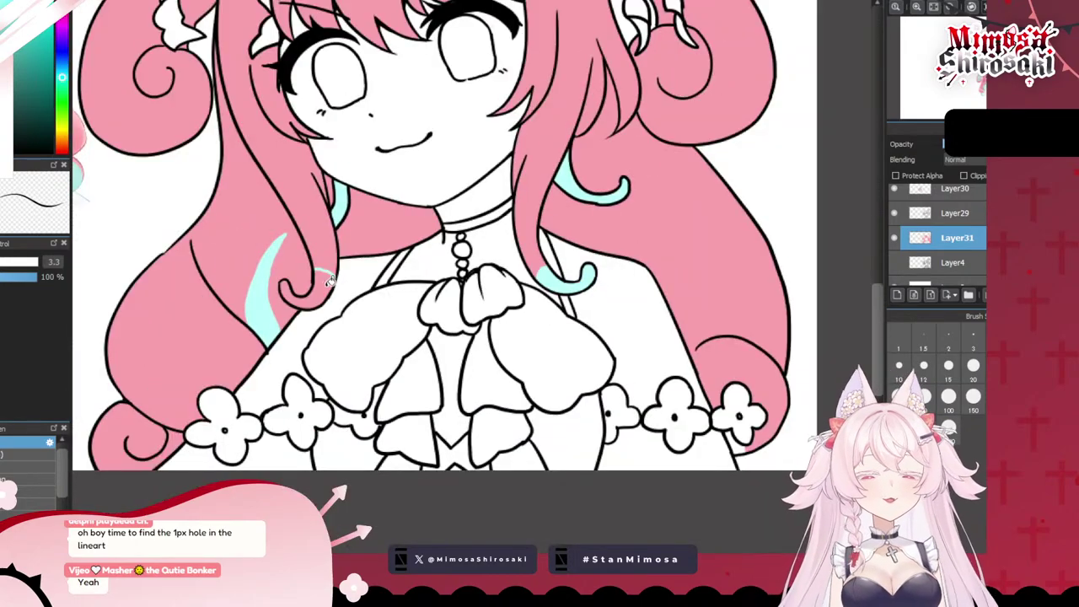
pyautogui.scroll(-4, 330, 281)
pyautogui.scroll(2, 198, 352)
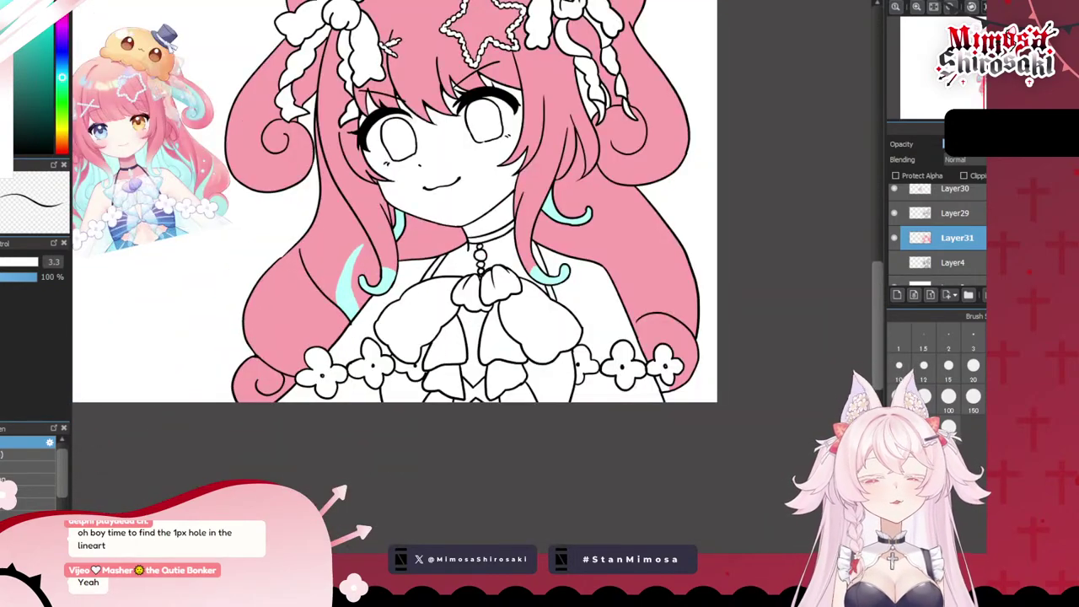
pyautogui.moveTo(291, 363); pyautogui.dragTo(467, 362)
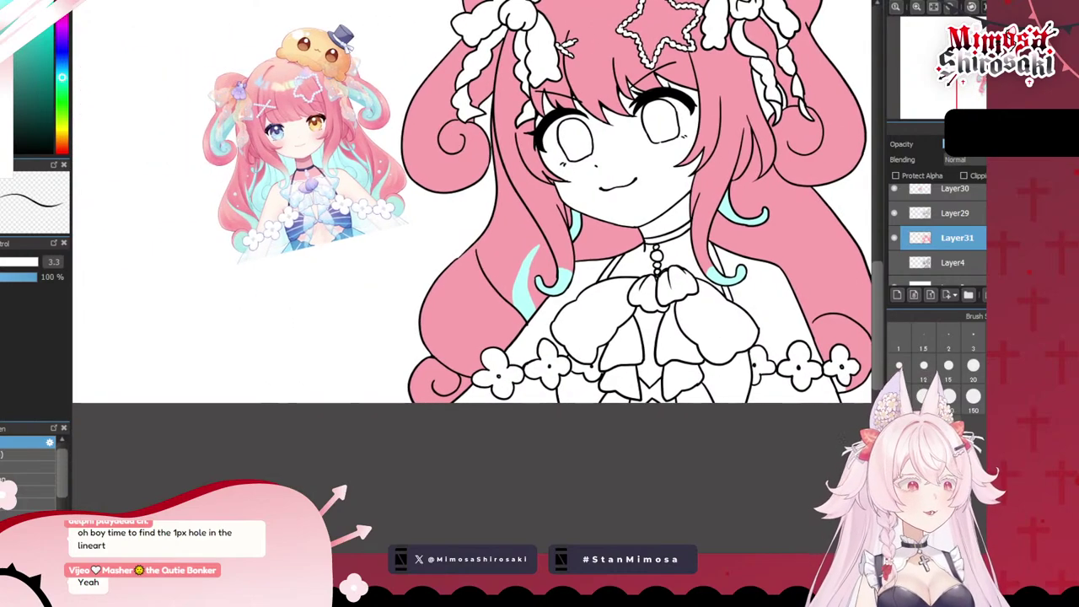
pyautogui.scroll(2, 474, 422)
pyautogui.scroll(2, 336, 338)
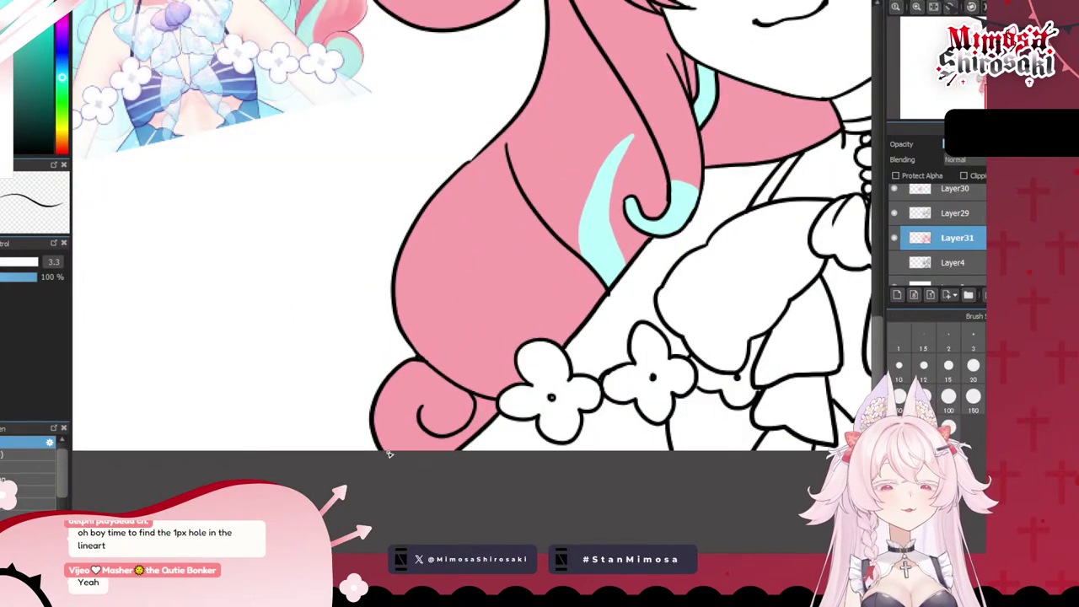
pyautogui.moveTo(386, 451)
pyautogui.mouseDown()
pyautogui.moveTo(383, 419)
pyautogui.moveTo(417, 388)
pyautogui.moveTo(455, 396)
pyautogui.moveTo(445, 434)
pyautogui.mouseUp()
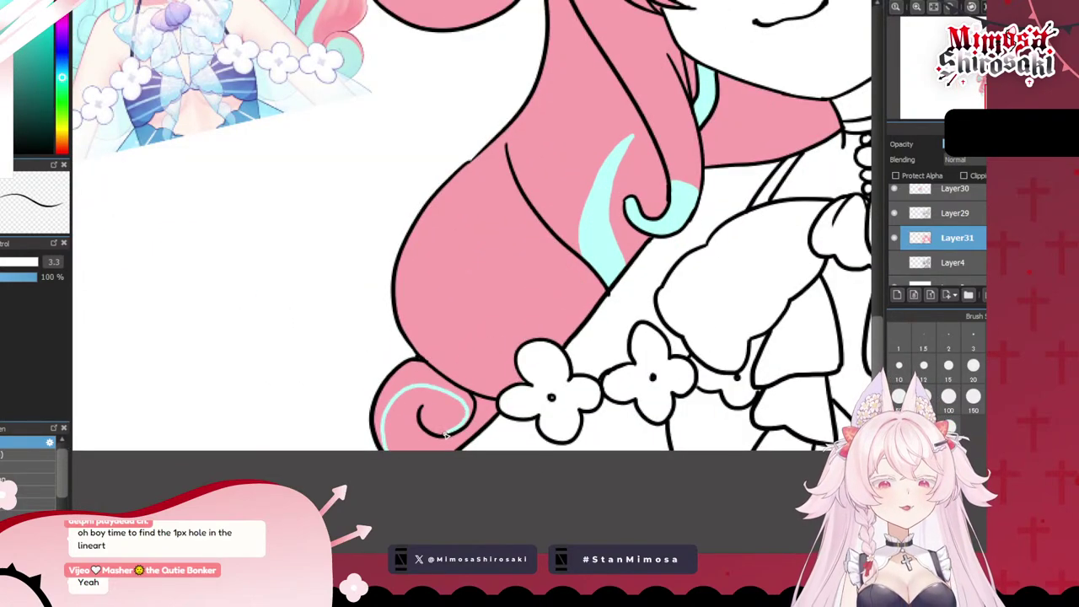
pyautogui.hotkey('ctrl', 'z')
pyautogui.moveTo(381, 445)
pyautogui.mouseDown()
pyautogui.moveTo(390, 407)
pyautogui.moveTo(437, 399)
pyautogui.moveTo(444, 436)
pyautogui.mouseUp()
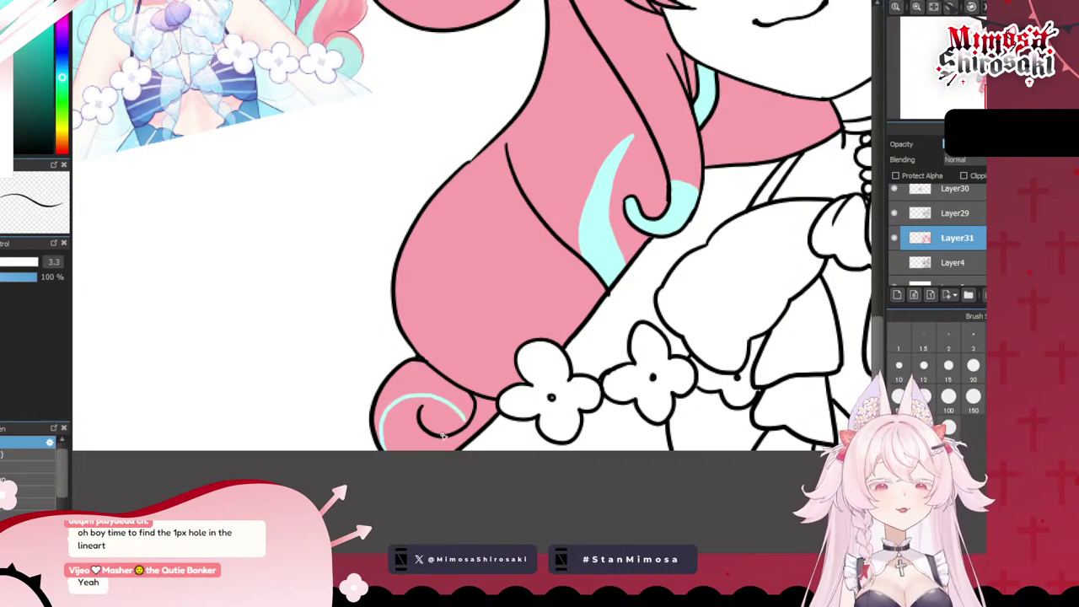
pyautogui.hotkey('ctrl', 'z')
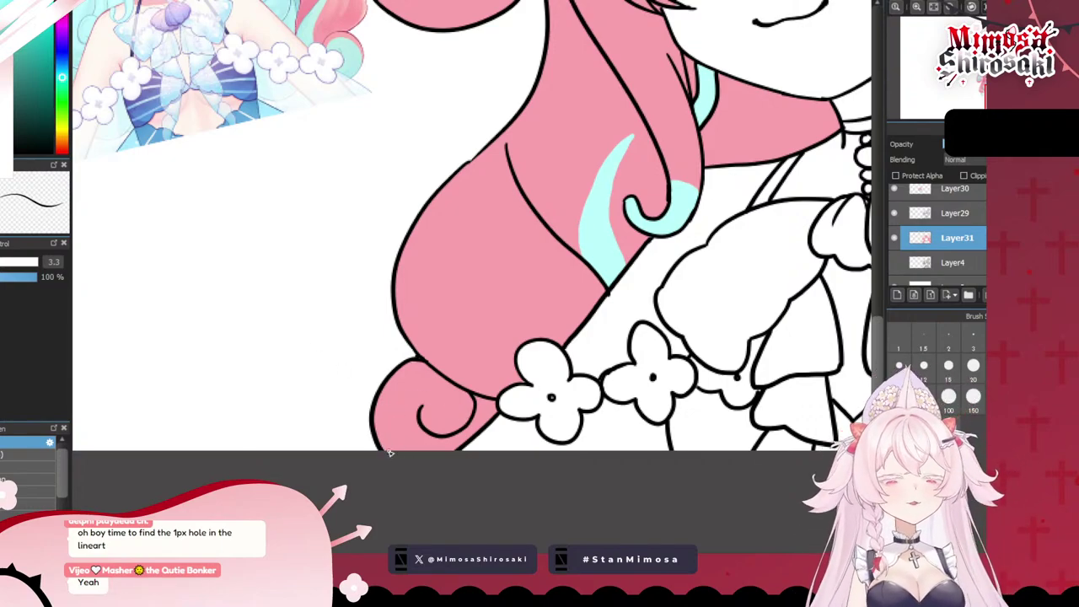
# - Outline a spiral boundary inside the lowest hair curl on the picture's left half and fill its inner part with mint
pyautogui.moveTo(390, 453)
pyautogui.mouseDown()
pyautogui.moveTo(426, 389)
pyautogui.moveTo(449, 436)
pyautogui.mouseUp()
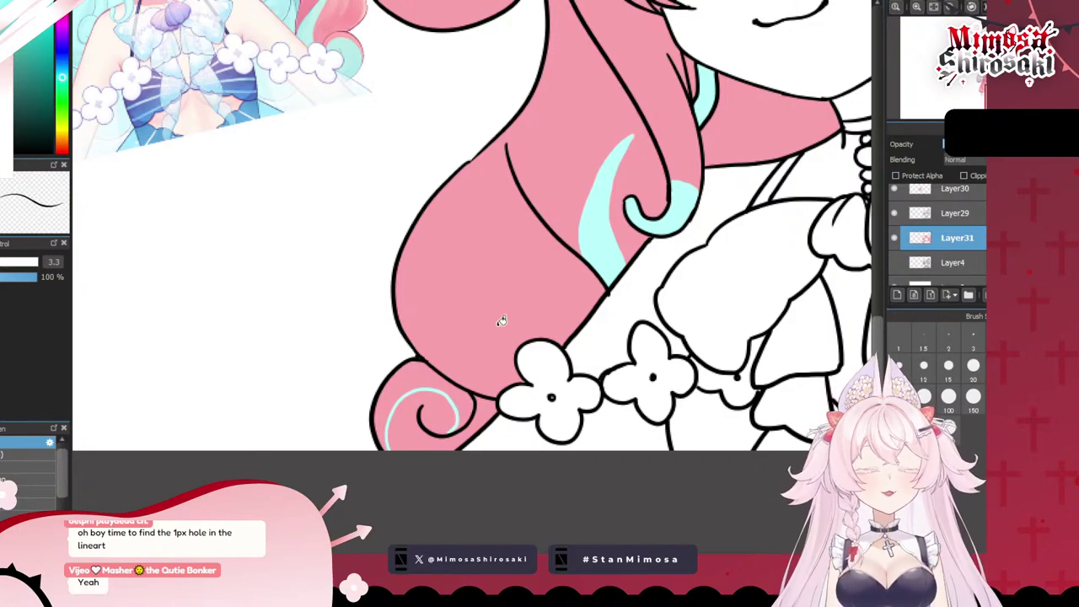
pyautogui.scroll(-1, 501, 320)
pyautogui.scroll(1, 454, 338)
pyautogui.click(448, 435)
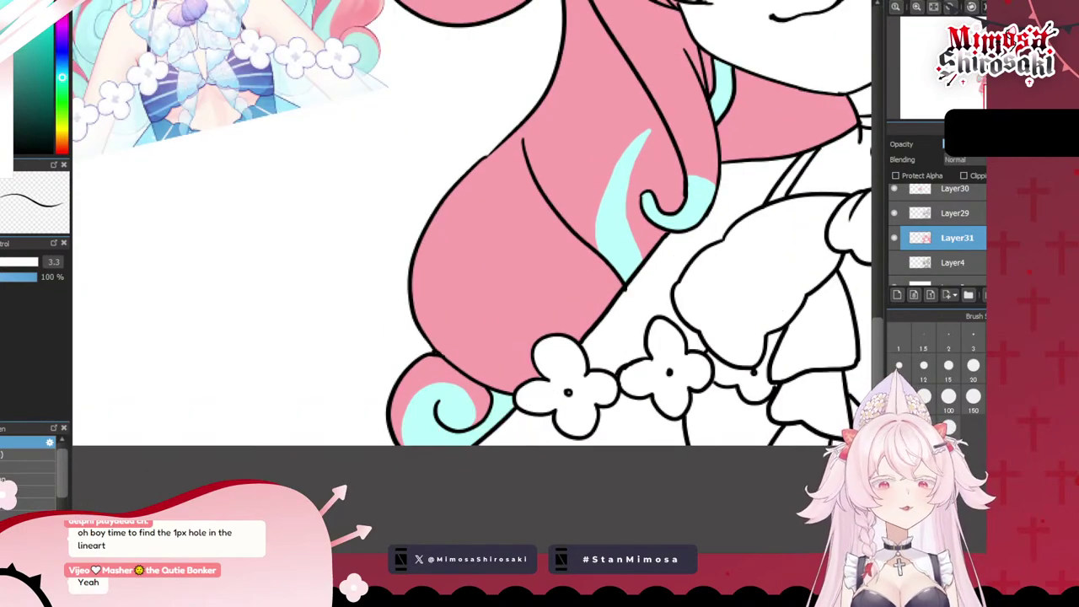
# - Draw a mint edge from the inner hair line's top to the flower trim in the left lower hair and fill the tapering streak
pyautogui.scroll(-3, 375, 173)
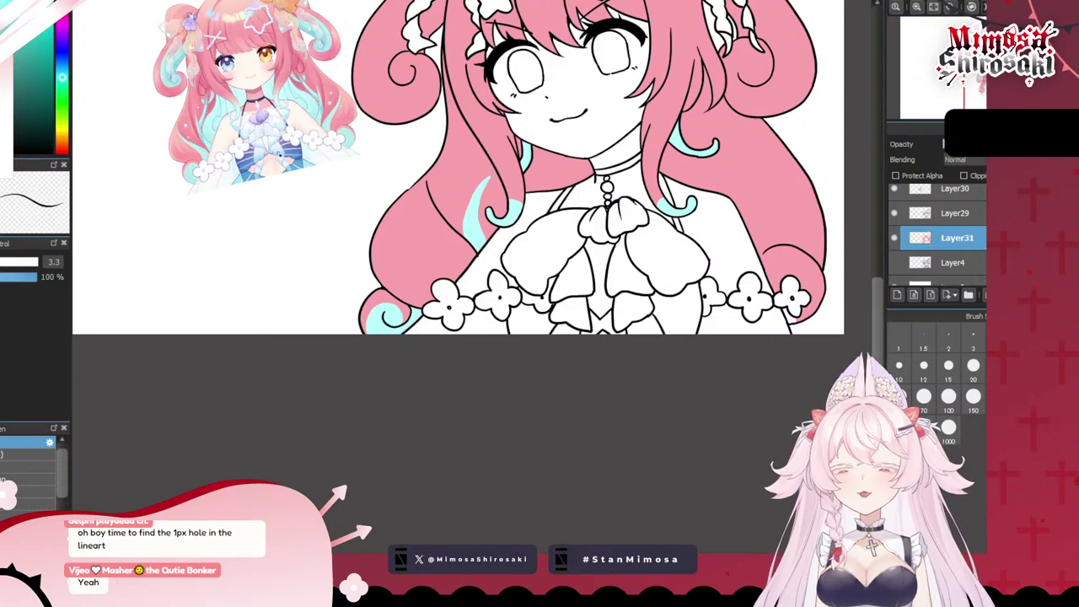
pyautogui.scroll(2, 287, 134)
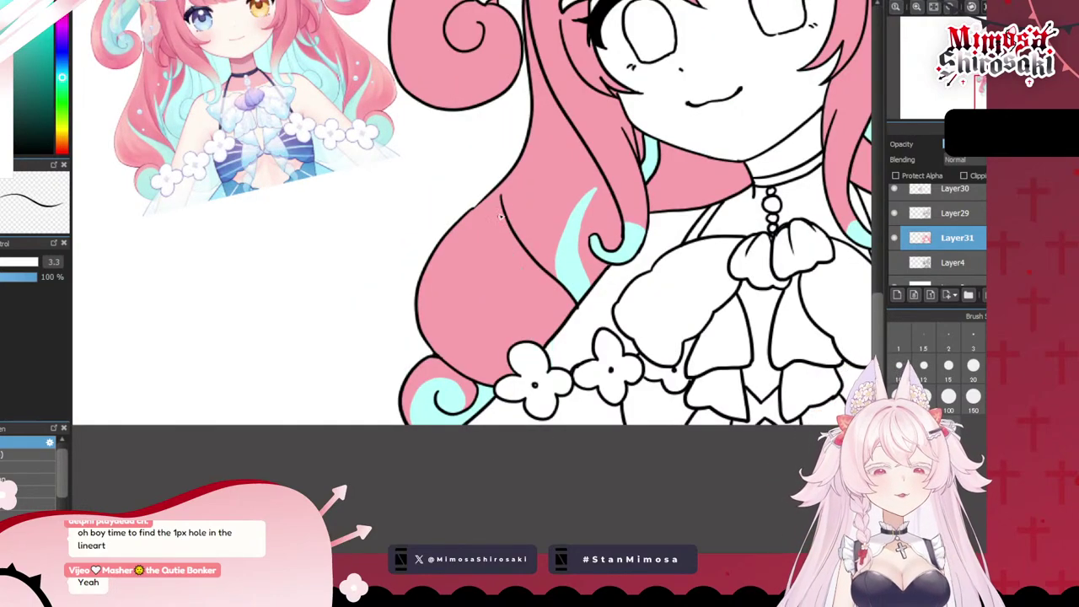
pyautogui.moveTo(502, 199); pyautogui.dragTo(543, 348)
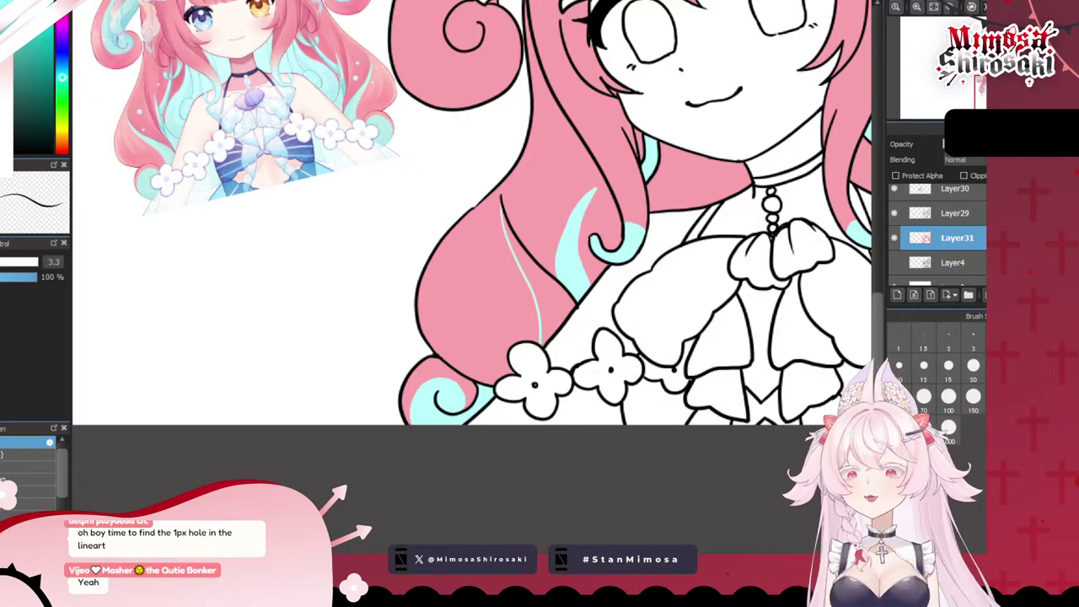
pyautogui.click(559, 302)
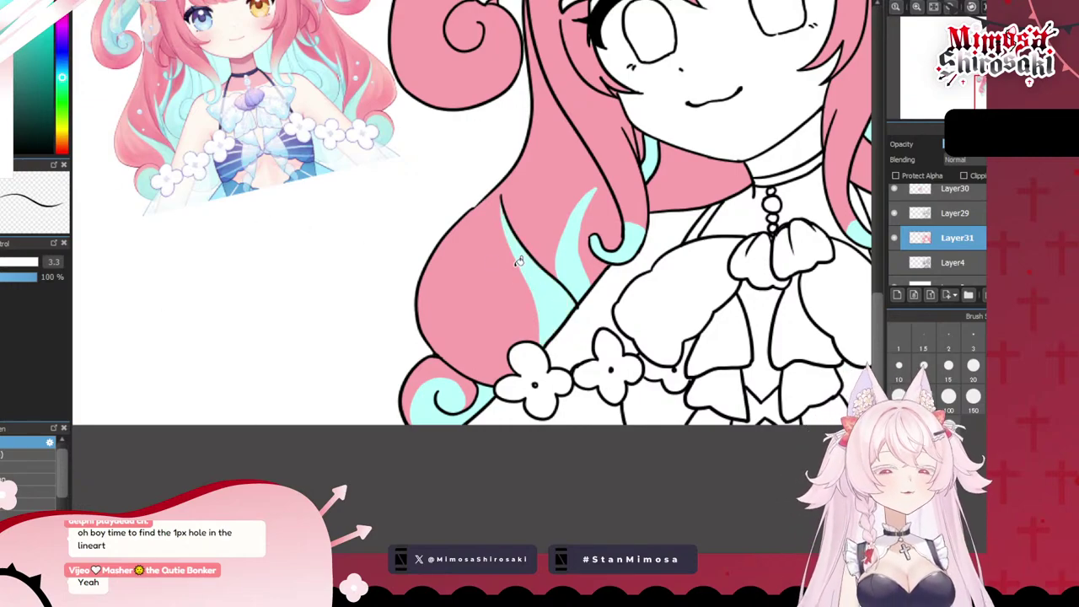
# - Outline a mint spiral inside the pigtail loop on the picture's left half and fill it around the curl line
pyautogui.scroll(-3, 518, 261)
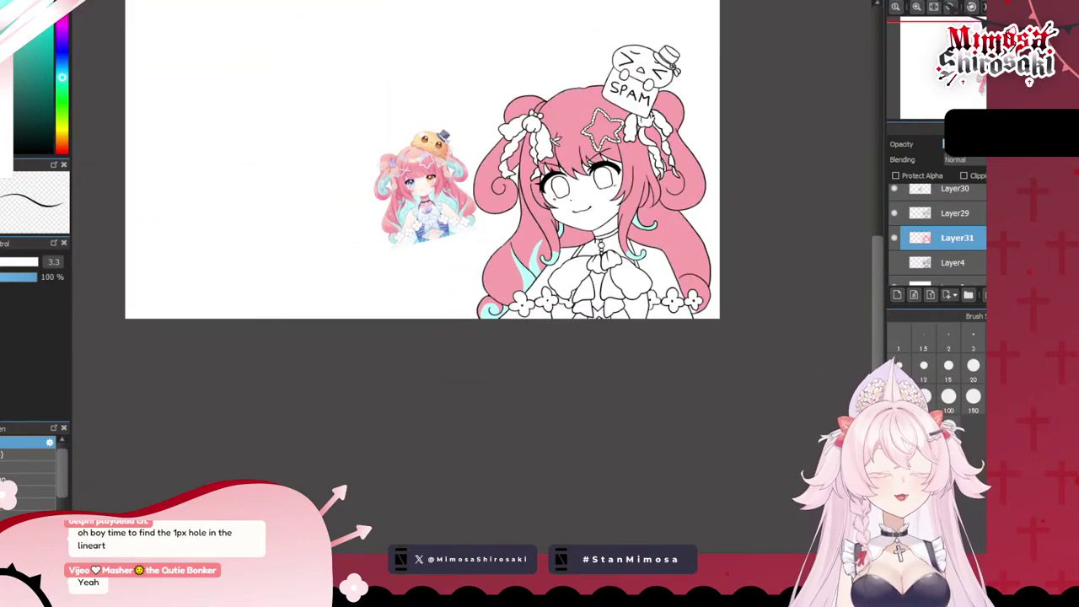
pyautogui.scroll(5, 540, 146)
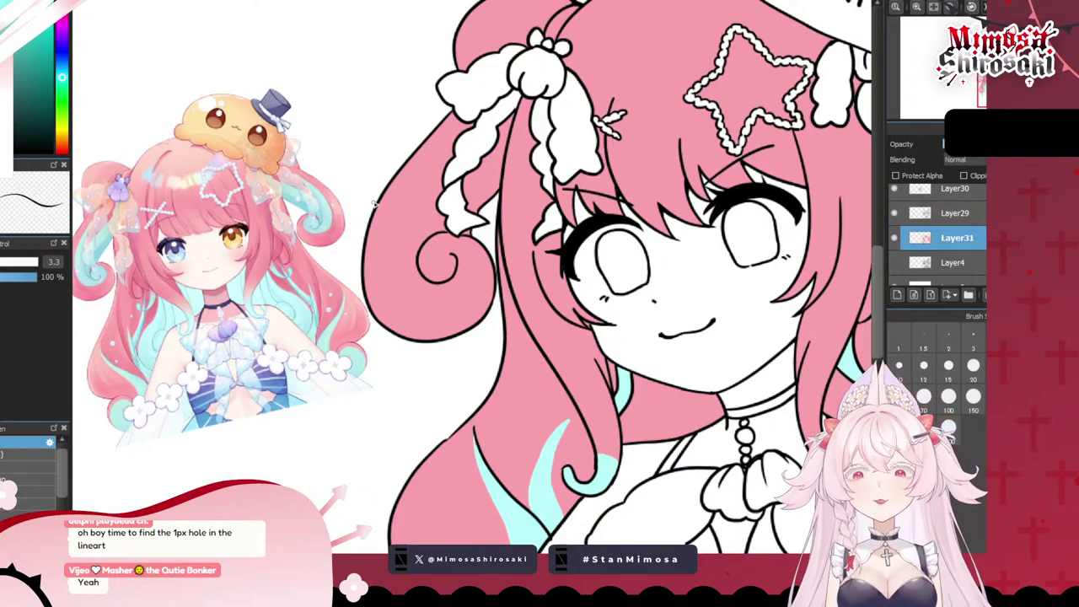
pyautogui.moveTo(448, 160)
pyautogui.mouseDown()
pyautogui.moveTo(402, 236)
pyautogui.moveTo(399, 274)
pyautogui.moveTo(424, 306)
pyautogui.moveTo(470, 284)
pyautogui.moveTo(467, 253)
pyautogui.moveTo(424, 255)
pyautogui.mouseUp()
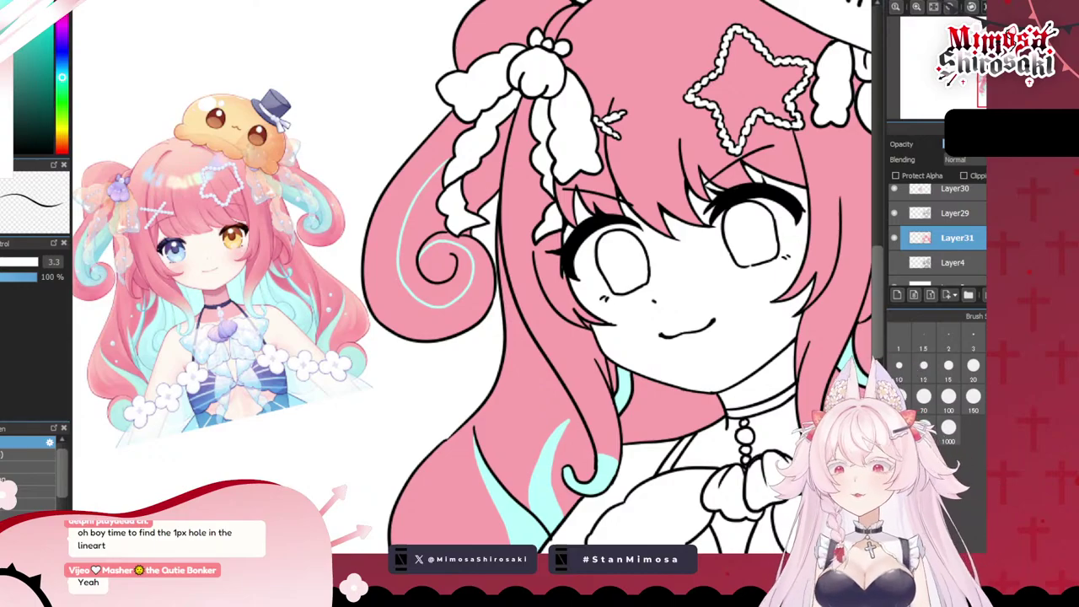
pyautogui.click(419, 227)
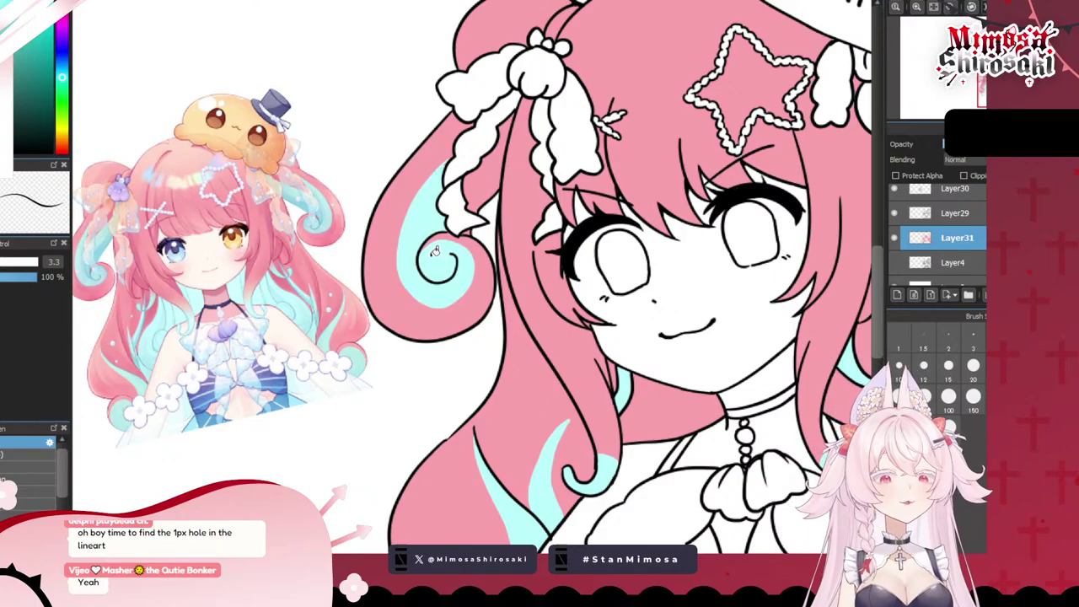
# - Outline a matching mint spiral in the opposite pigtail loop and fill it, including the gaps between the ribbons and the curl's centre
pyautogui.scroll(-1, 398, 161)
pyautogui.scroll(-1, 635, 182)
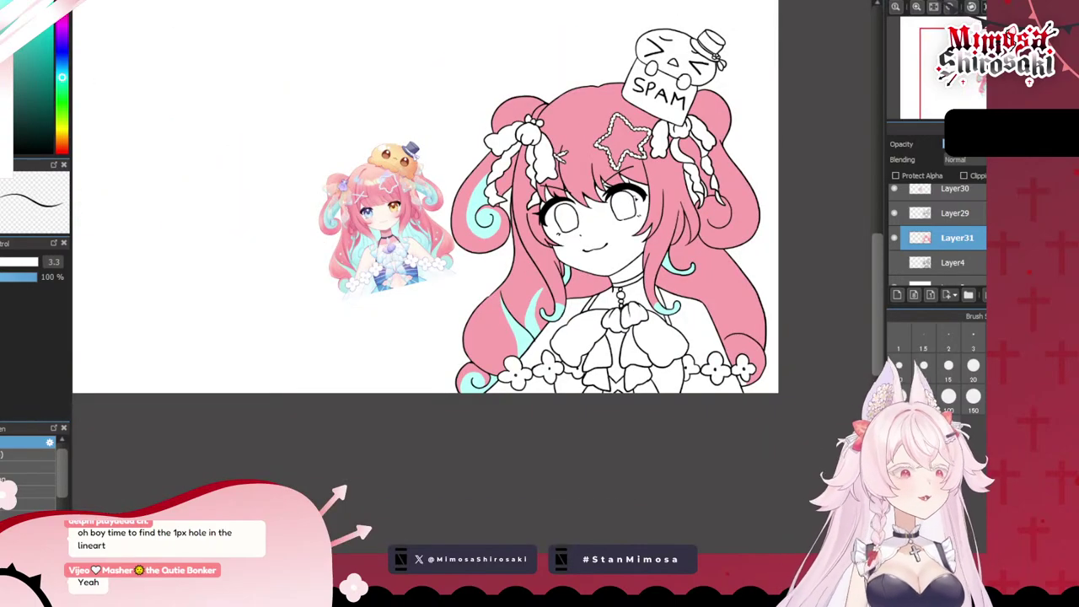
pyautogui.scroll(1, 781, 195)
pyautogui.scroll(-1, 721, 171)
pyautogui.scroll(3, 728, 160)
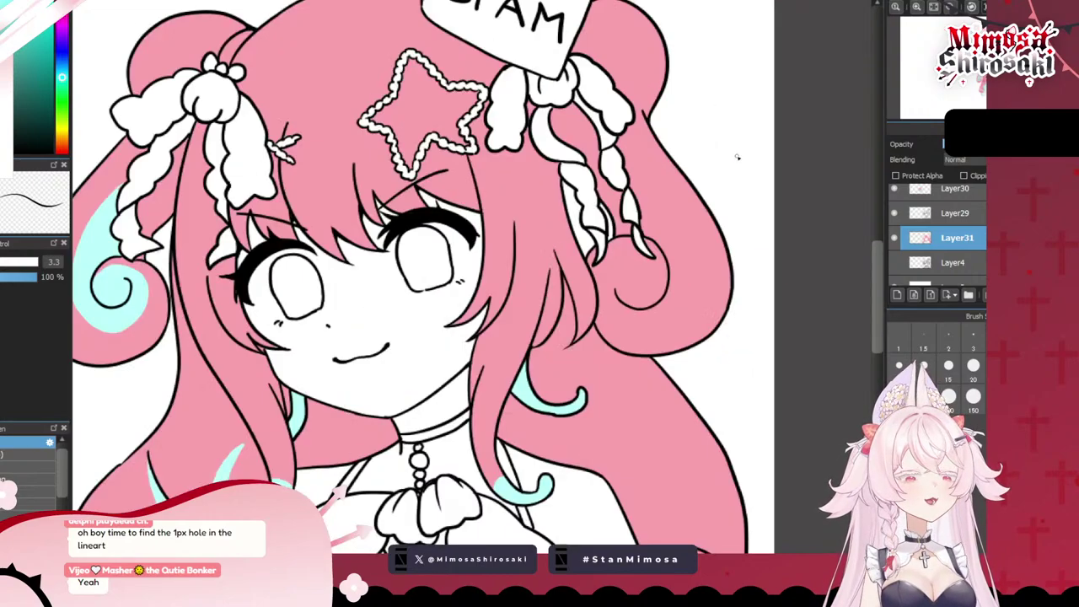
pyautogui.scroll(-3, 631, 107)
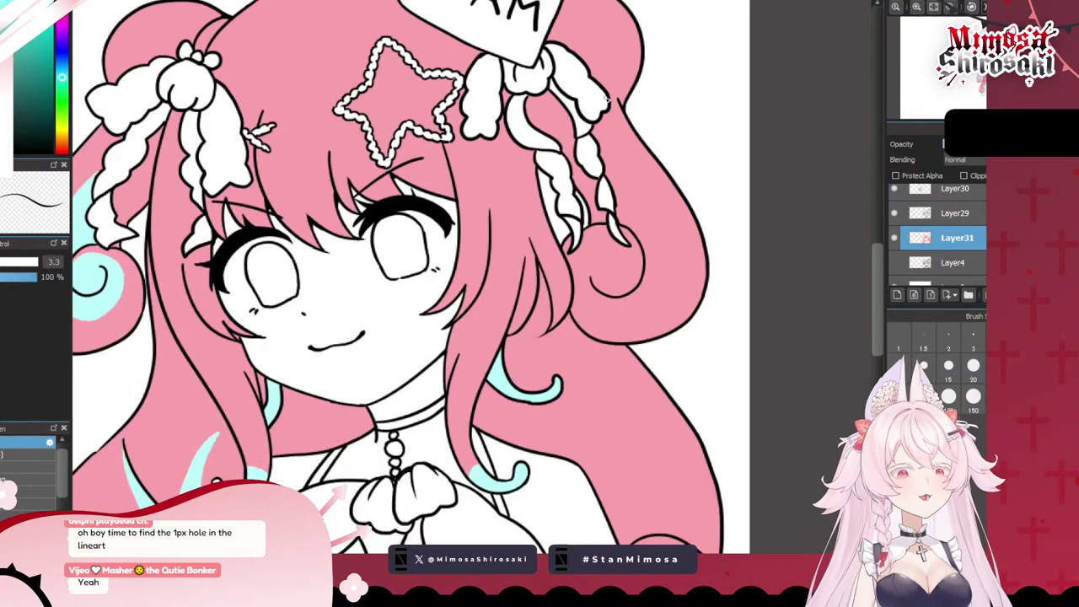
pyautogui.scroll(1, 616, 98)
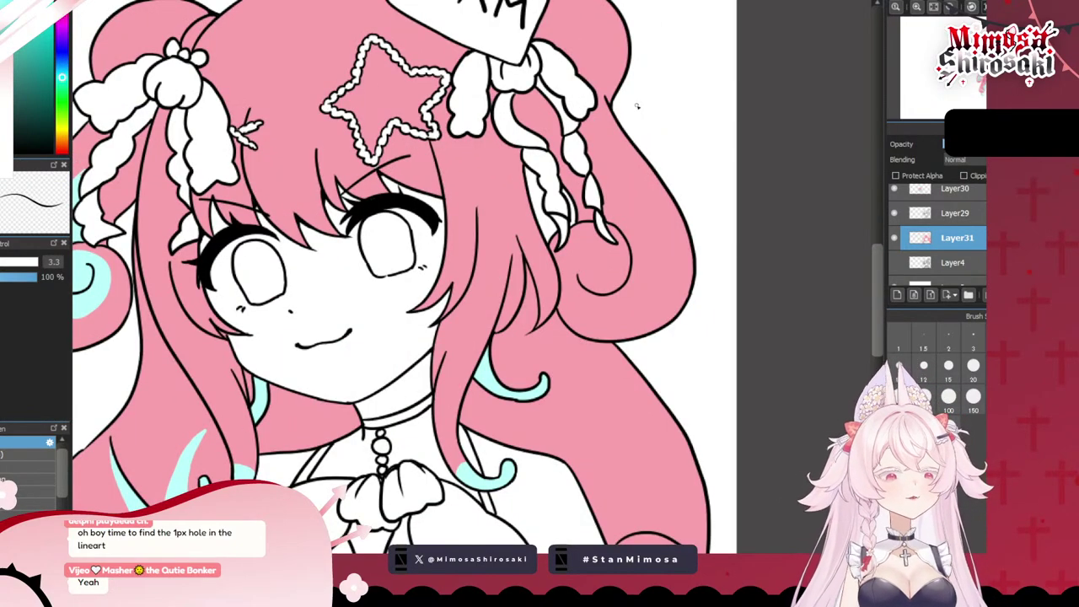
pyautogui.moveTo(602, 239)
pyautogui.mouseDown()
pyautogui.moveTo(576, 255)
pyautogui.moveTo(570, 284)
pyautogui.moveTo(605, 307)
pyautogui.moveTo(648, 287)
pyautogui.moveTo(647, 222)
pyautogui.moveTo(581, 125)
pyautogui.mouseUp()
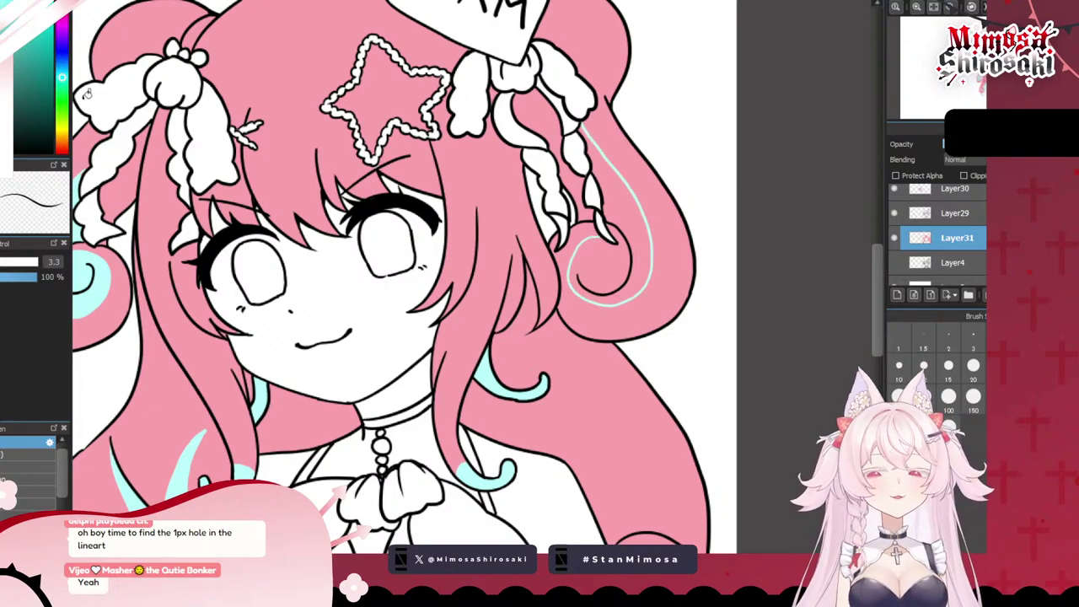
pyautogui.click(548, 121)
pyautogui.click(619, 204)
pyautogui.click(597, 241)
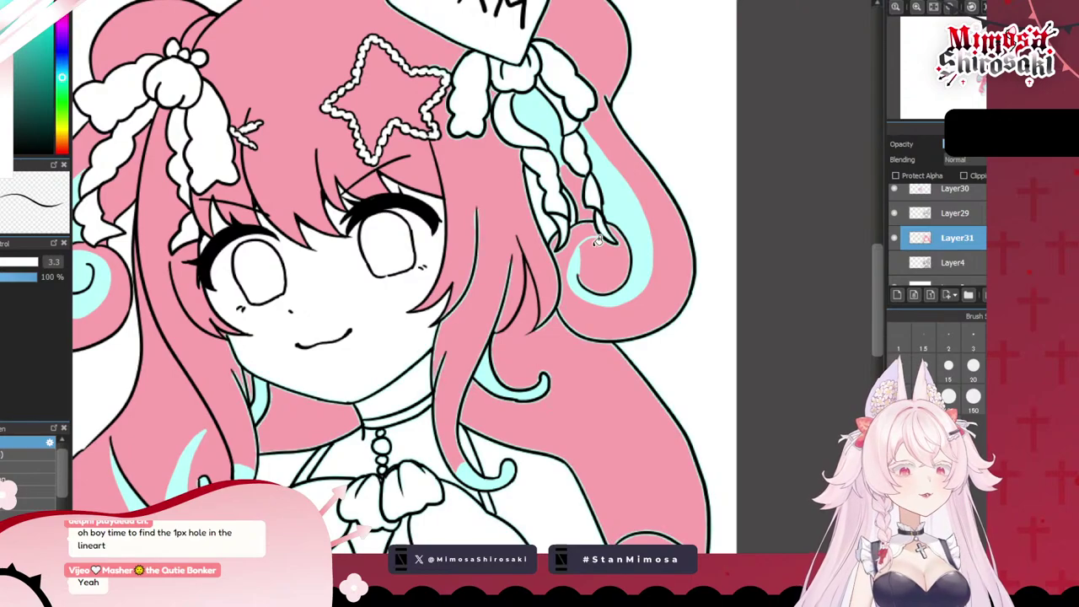
pyautogui.click(601, 255)
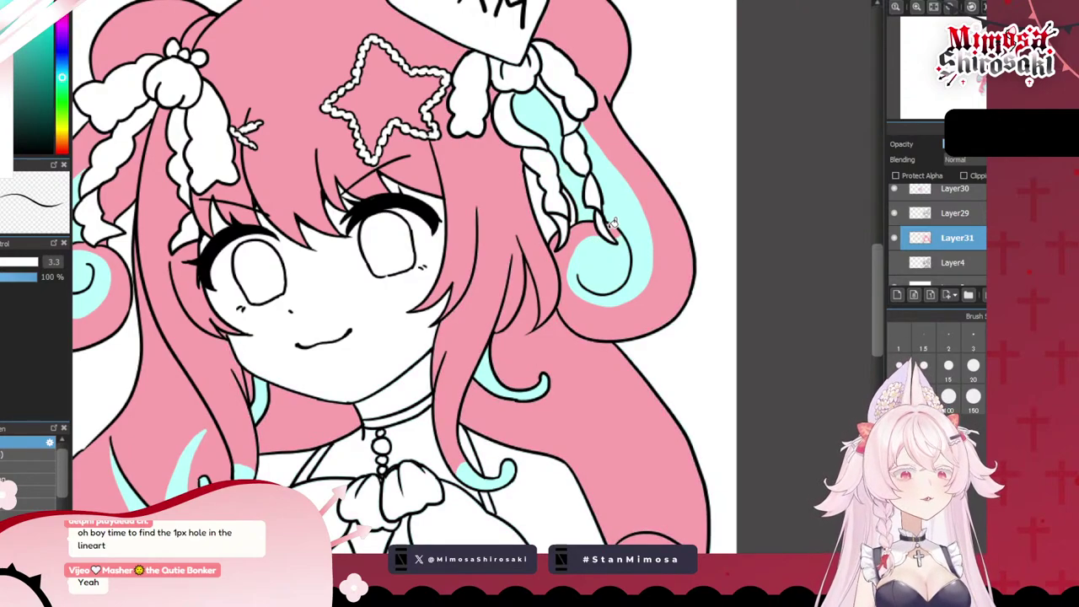
# - Sample the hair pink, paint a tapering pink edge along the right pigtail's curl line below the ribbon tip, and resample the mint
pyautogui.scroll(-4, 610, 225)
pyautogui.scroll(1, 413, 205)
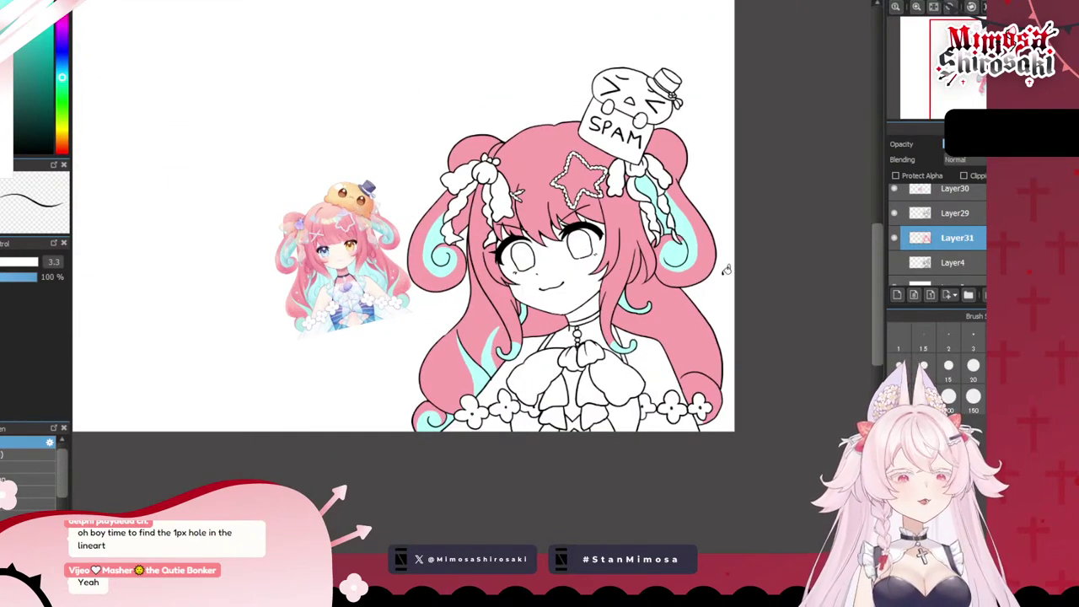
pyautogui.scroll(6, 726, 269)
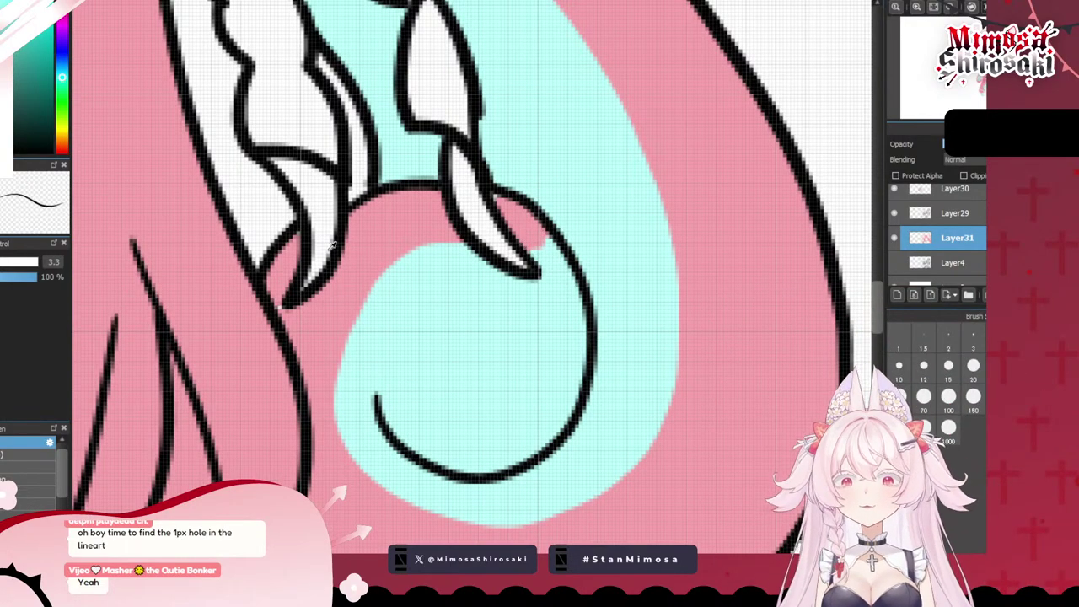
pyautogui.keyDown('alt'); pyautogui.click(359, 242); pyautogui.keyUp('alt')
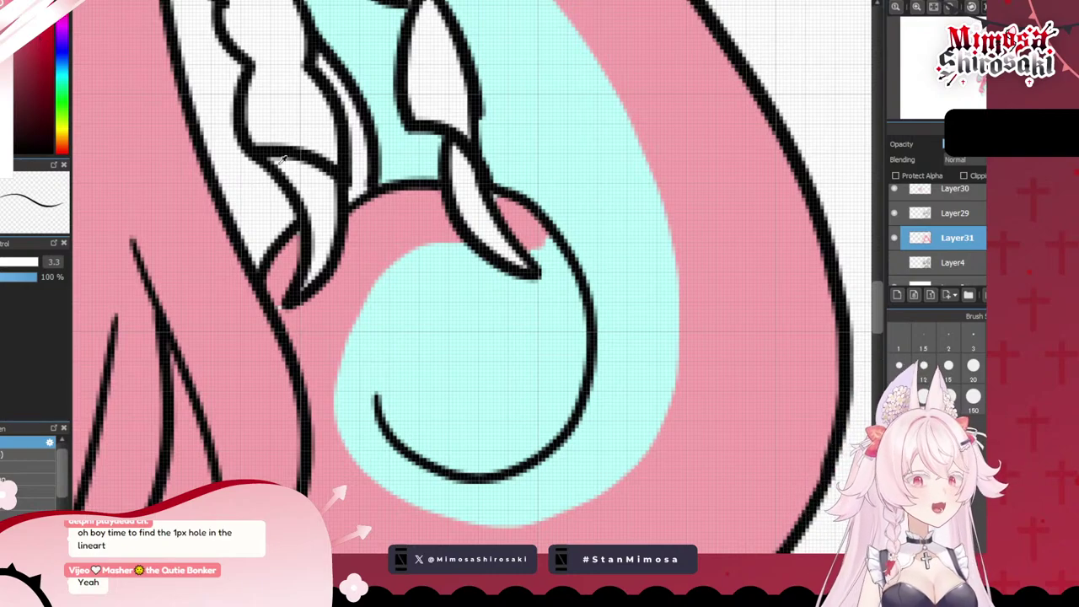
pyautogui.moveTo(552, 251)
pyautogui.mouseDown()
pyautogui.moveTo(577, 286)
pyautogui.moveTo(534, 228)
pyautogui.moveTo(548, 253)
pyautogui.moveTo(532, 245)
pyautogui.moveTo(586, 323)
pyautogui.mouseUp()
pyautogui.moveTo(539, 225); pyautogui.dragTo(576, 282)
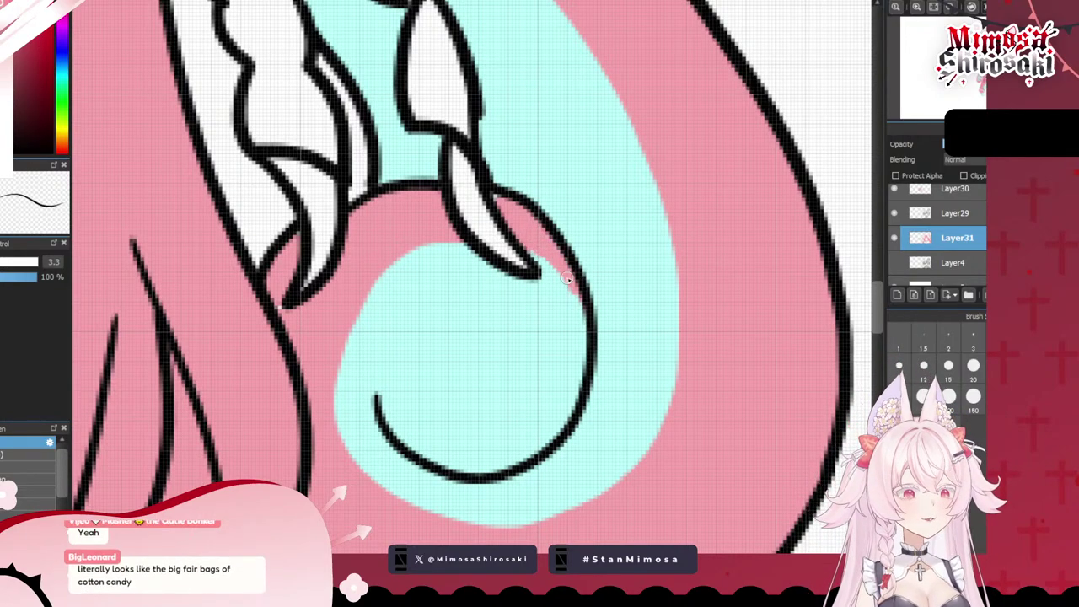
pyautogui.moveTo(535, 254); pyautogui.dragTo(581, 334)
pyautogui.keyDown('alt'); pyautogui.click(437, 356); pyautogui.keyUp('alt')
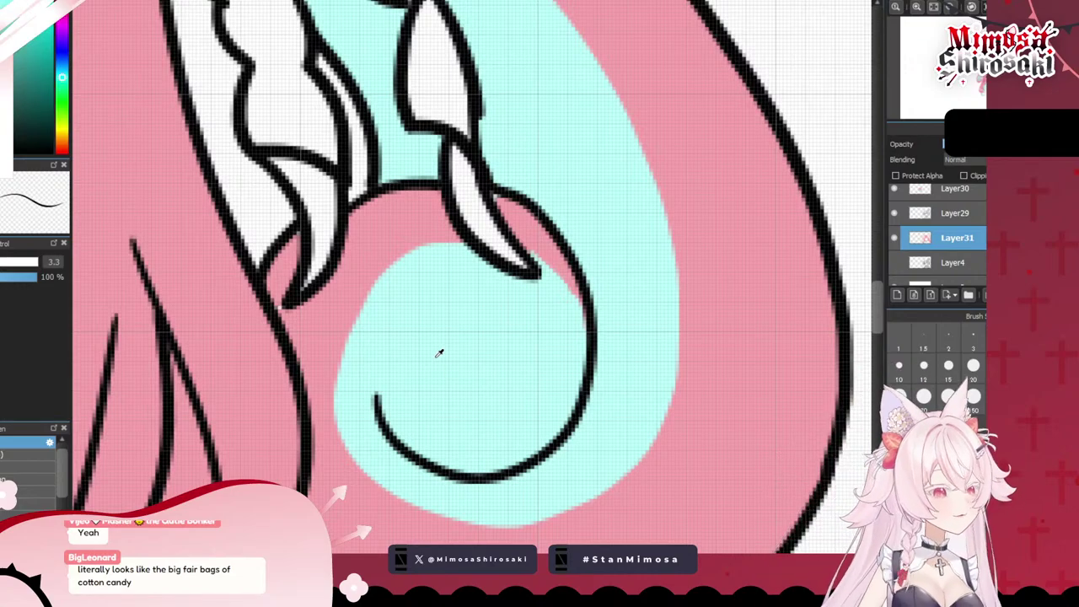
# - Compare the inner hair with the reference girl and fill the back hair between the jaw and left shoulder with mint
pyautogui.scroll(-8, 506, 367)
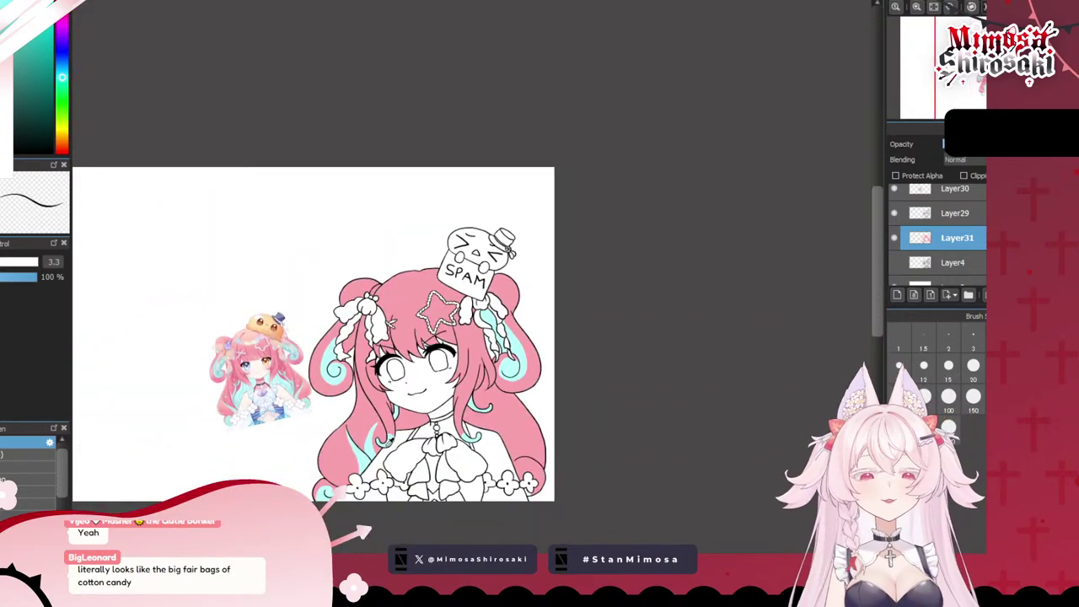
pyautogui.scroll(5, 355, 411)
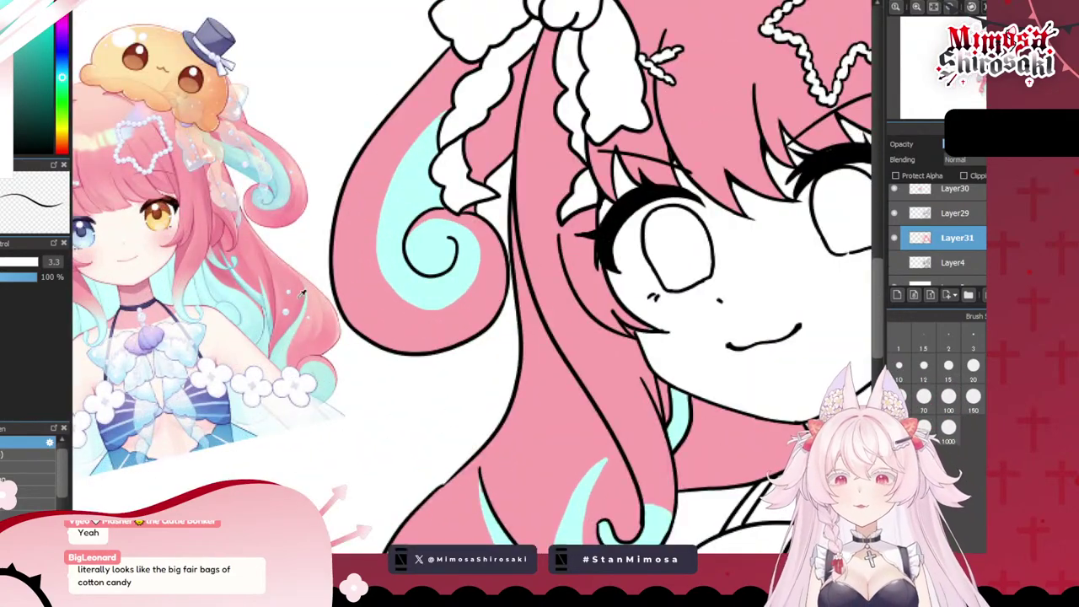
pyautogui.scroll(-5, 416, 242)
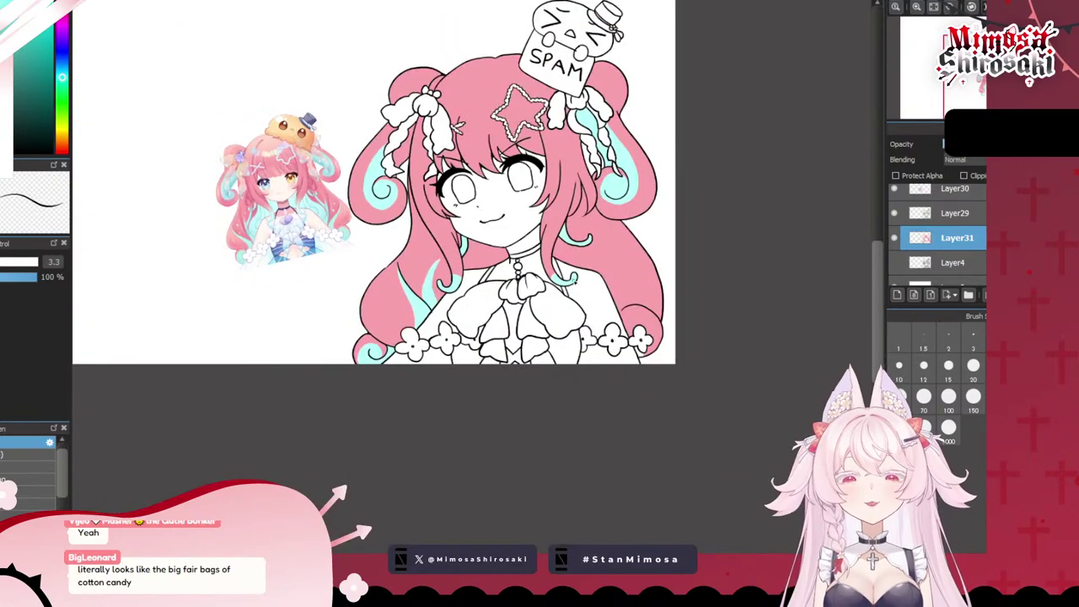
pyautogui.scroll(3, 415, 242)
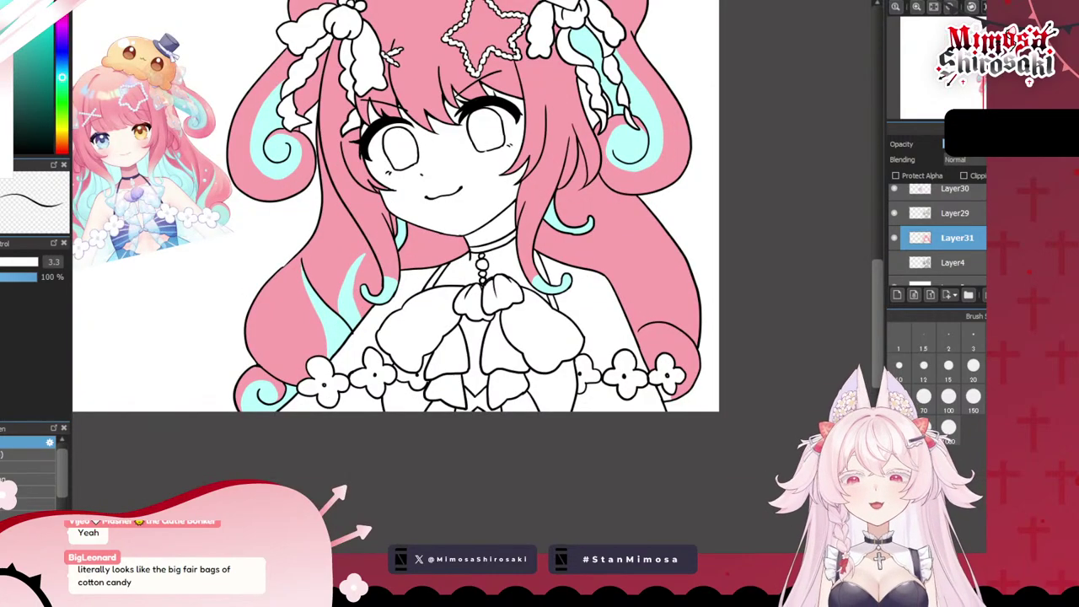
pyautogui.click(419, 249)
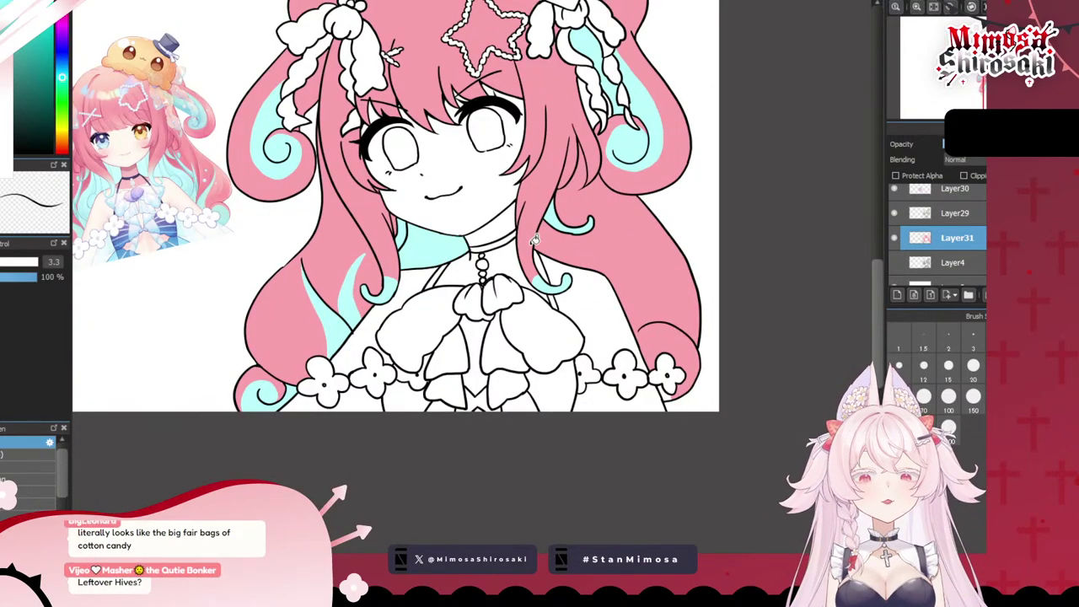
# - Draw a curved mint boundary from the right-hand curled strand to the shoulder line and fill the back hair beside the neck
pyautogui.scroll(5, 616, 274)
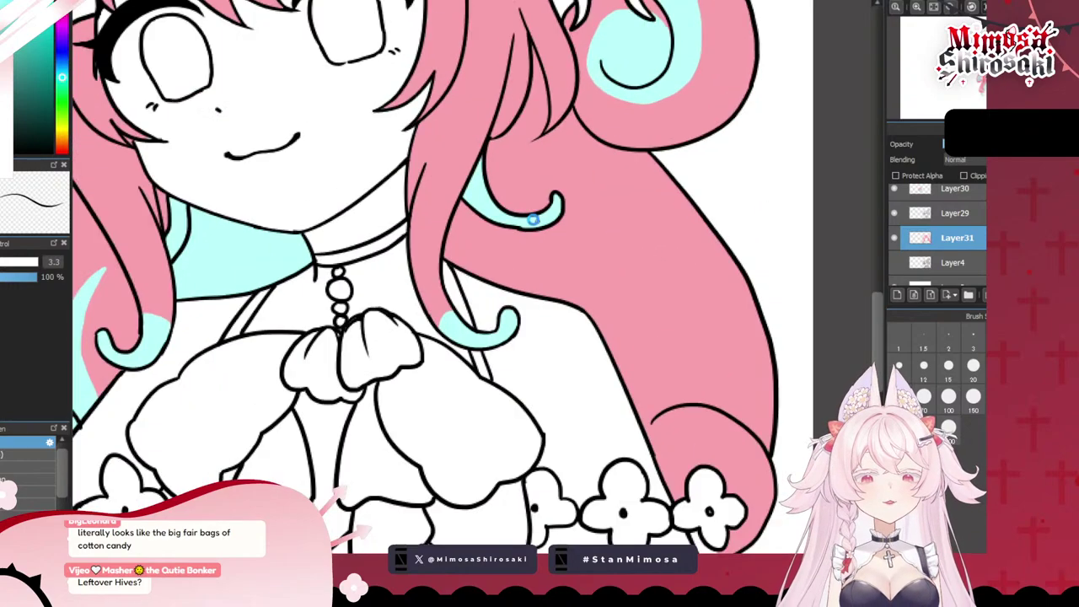
pyautogui.moveTo(449, 228)
pyautogui.mouseDown()
pyautogui.moveTo(479, 326)
pyautogui.moveTo(512, 364)
pyautogui.mouseUp()
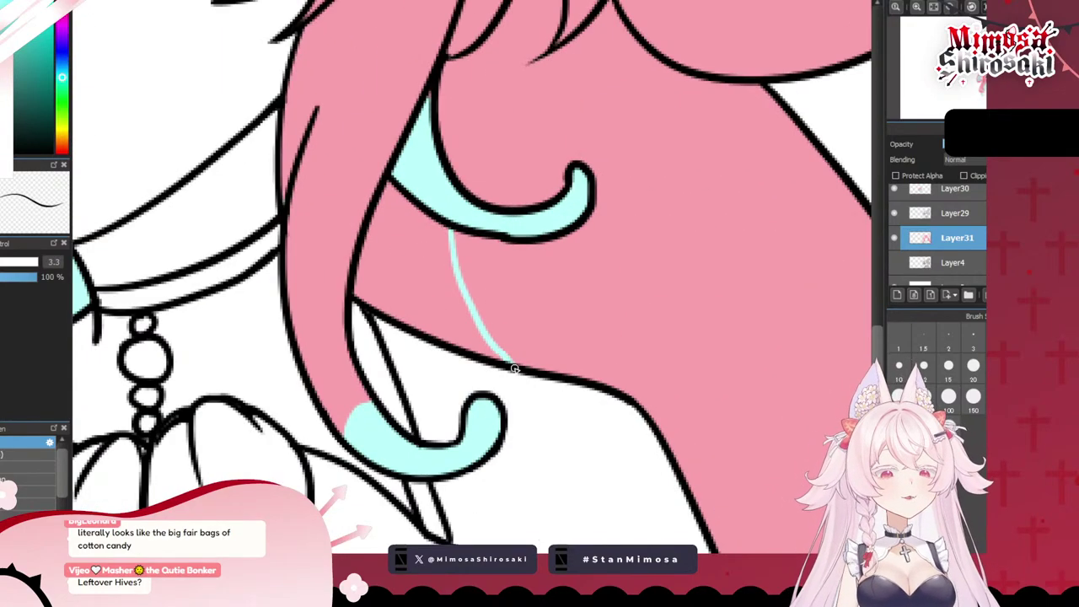
pyautogui.click(401, 266)
pyautogui.scroll(-5, 488, 263)
pyautogui.scroll(-3, 487, 262)
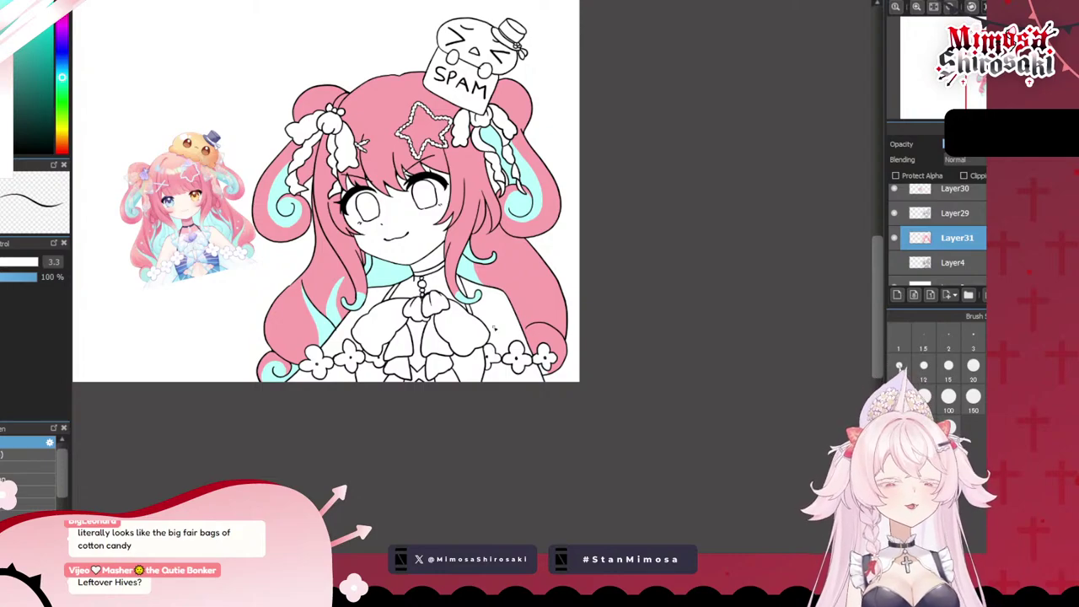
# - Sample the hair pink, fill the small gap beneath the end flower on the right pigtail's lower curl, and resample the mint
pyautogui.scroll(1, 495, 329)
pyautogui.scroll(-2, 495, 328)
pyautogui.scroll(2, 226, 238)
pyautogui.scroll(-1, 396, 282)
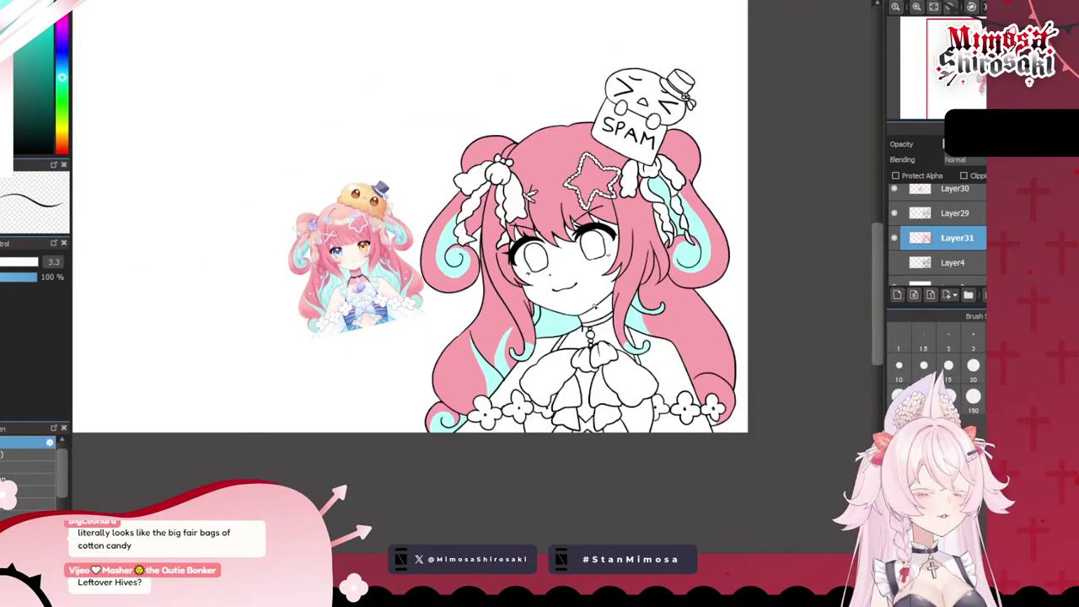
pyautogui.scroll(1, 446, 291)
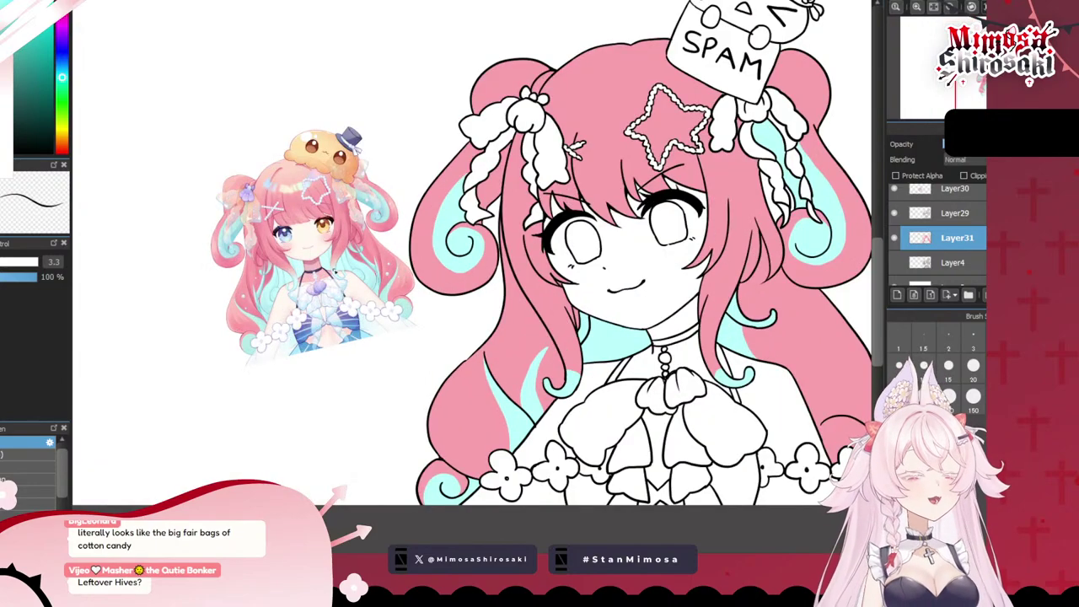
pyautogui.scroll(-1, 404, 283)
pyautogui.scroll(1, 786, 398)
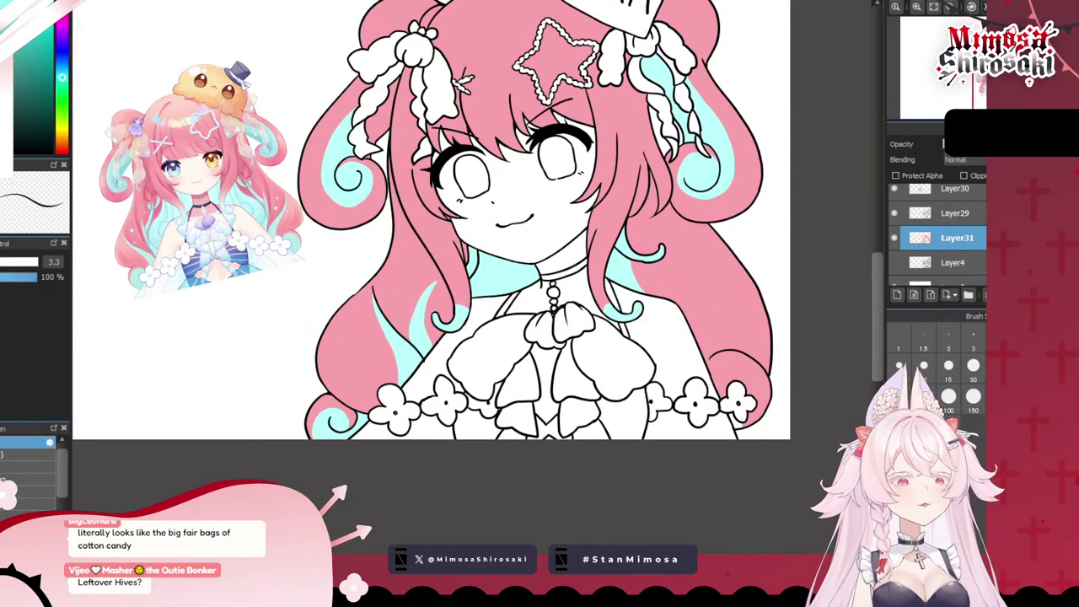
pyautogui.moveTo(798, 345); pyautogui.dragTo(587, 345)
pyautogui.scroll(2, 552, 344)
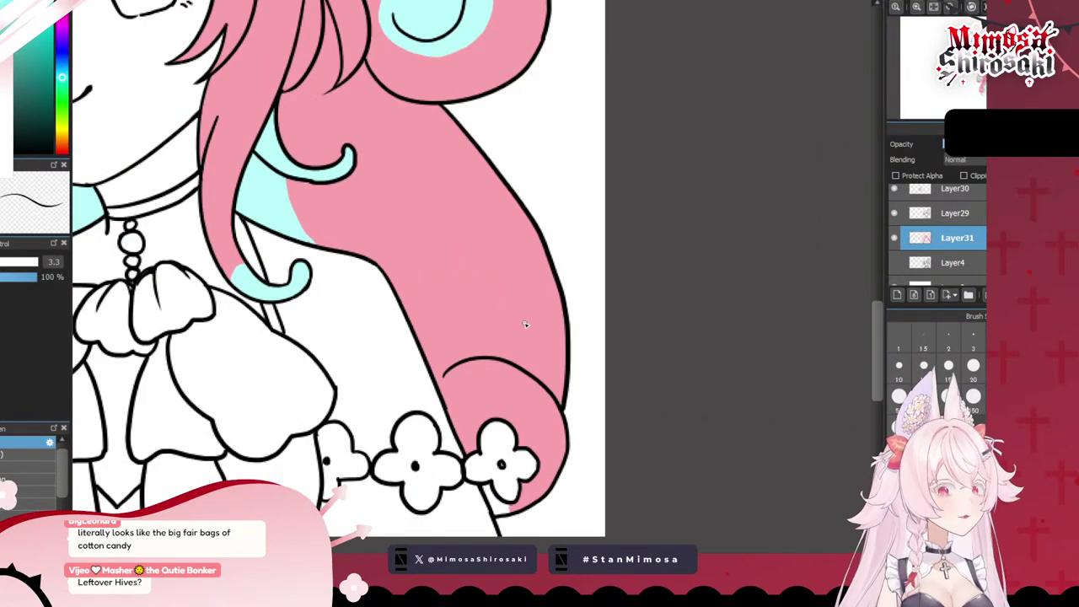
pyautogui.click(451, 299)
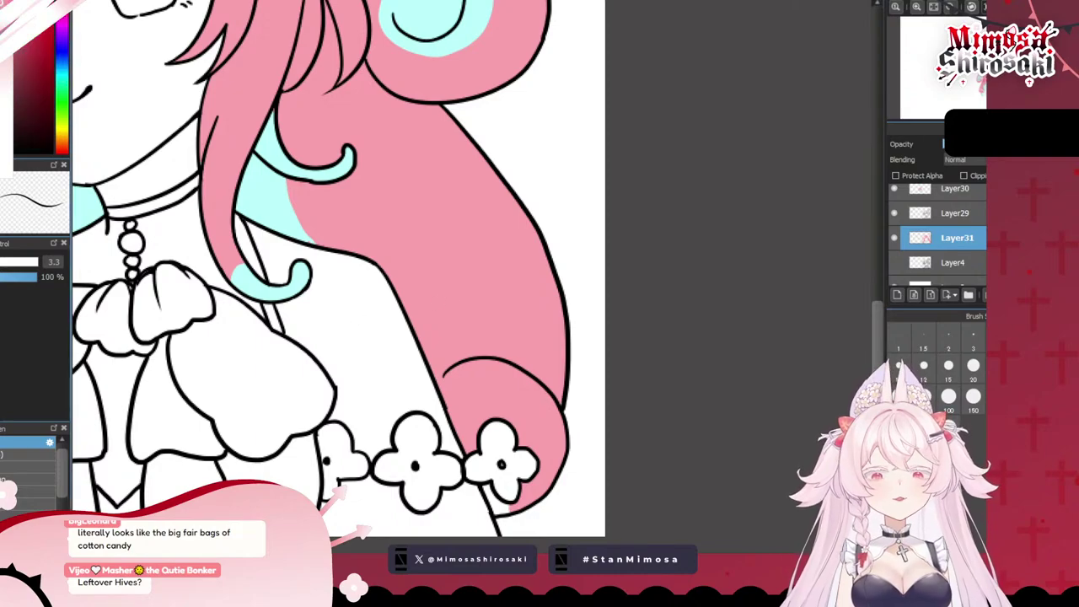
pyautogui.click(504, 503)
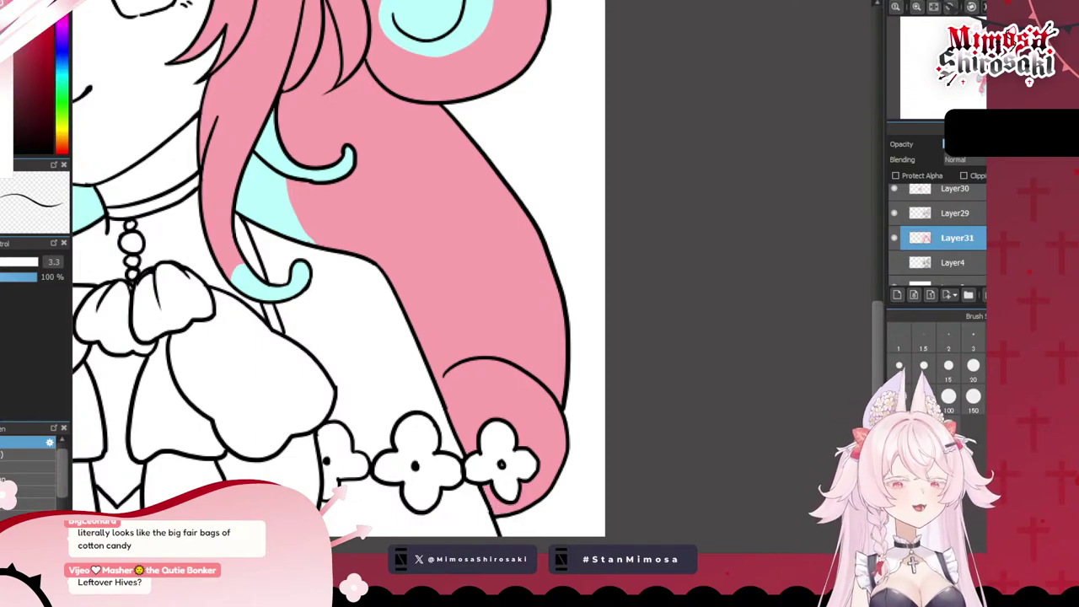
pyautogui.click(258, 207)
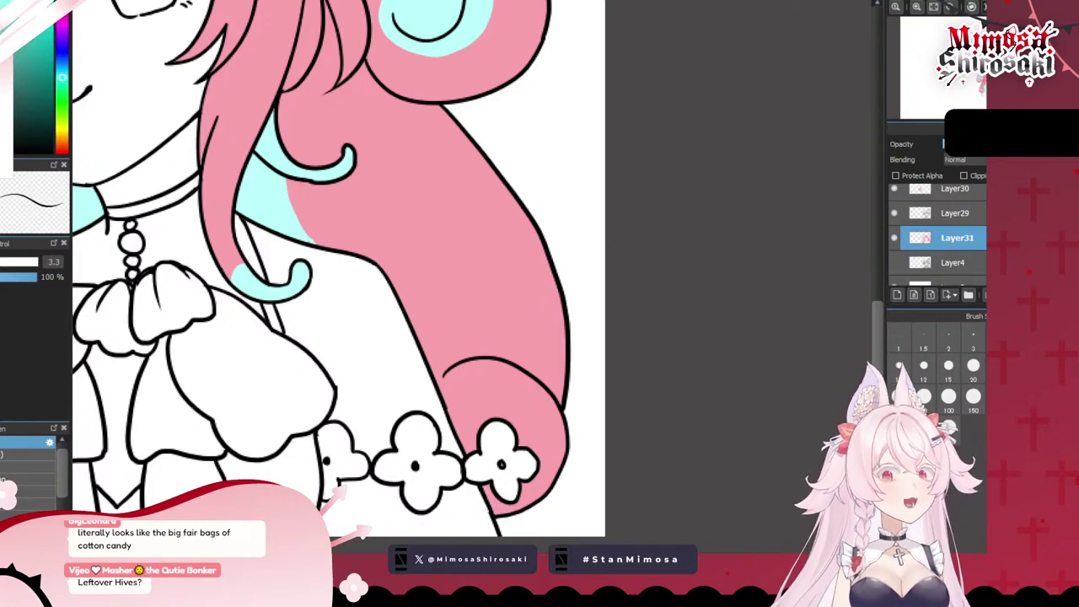
# - Outline a pointed mint streak in the lower right pigtail, rising from the shoulder edge above the bottom curl
pyautogui.scroll(-6, 578, 143)
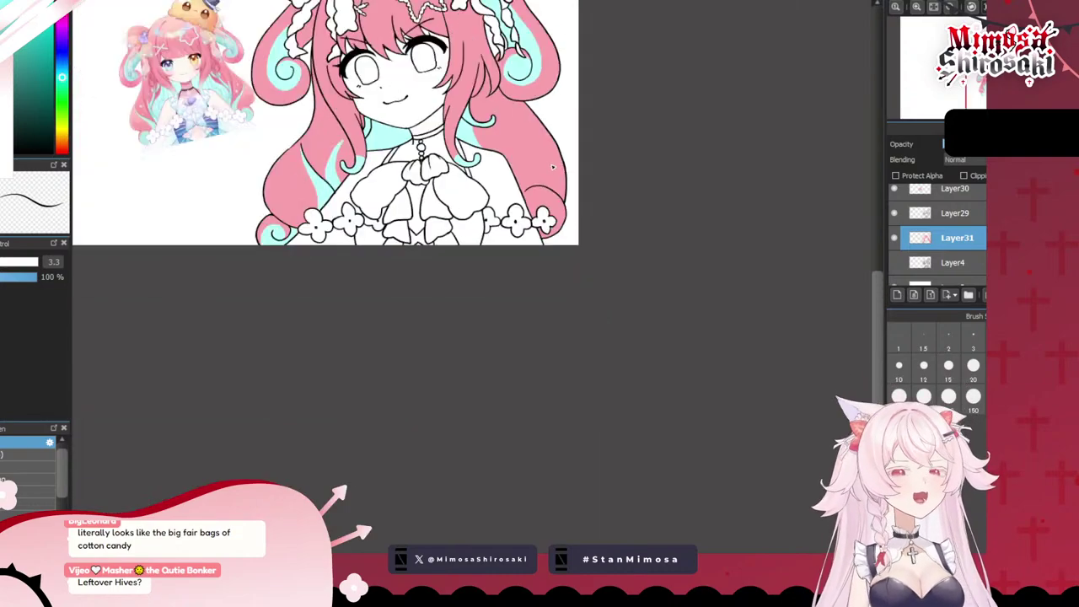
pyautogui.scroll(3, 566, 246)
pyautogui.scroll(2, 566, 246)
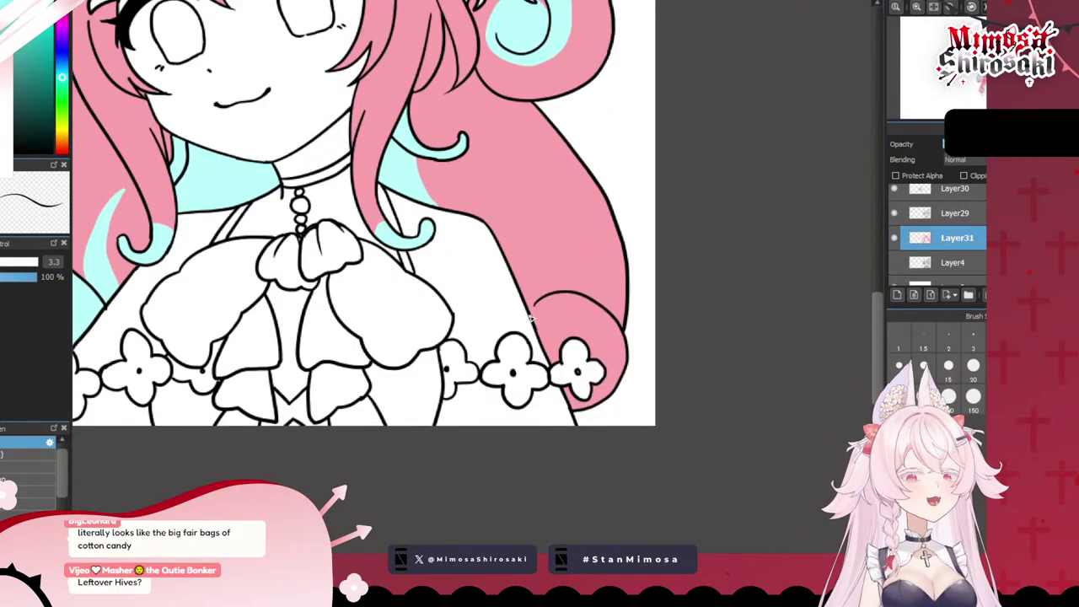
pyautogui.moveTo(530, 317)
pyautogui.mouseDown()
pyautogui.moveTo(552, 192)
pyautogui.moveTo(564, 234)
pyautogui.moveTo(549, 291)
pyautogui.moveTo(536, 295)
pyautogui.moveTo(530, 219)
pyautogui.moveTo(547, 209)
pyautogui.moveTo(533, 296)
pyautogui.mouseUp()
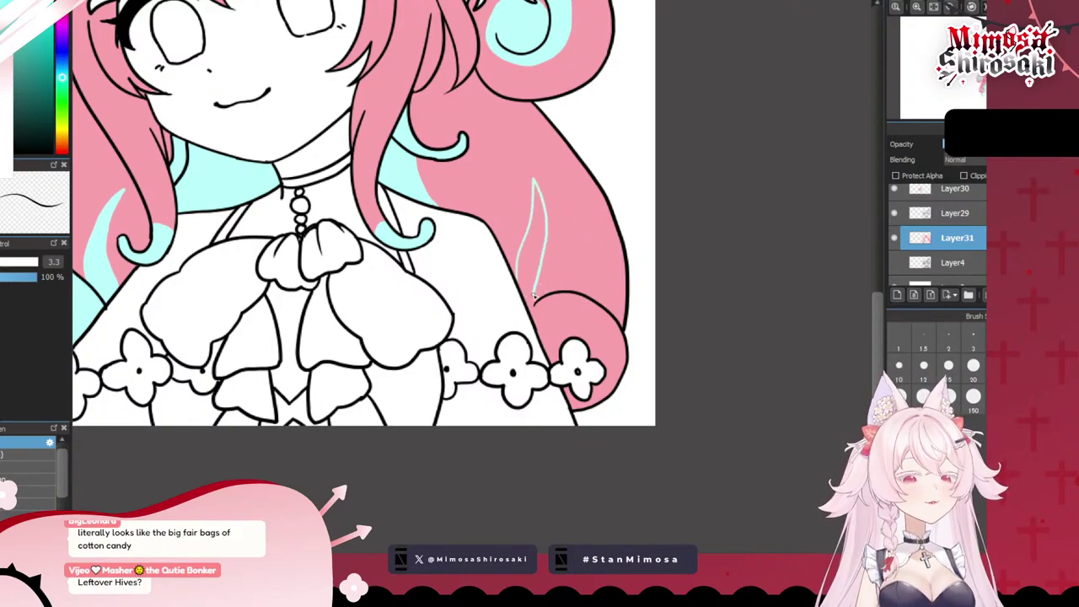
# - Draw a mint boundary arc inside the right pigtail's bottom curl, then fill the curl and the streak above it with mint
pyautogui.scroll(-3, 547, 300)
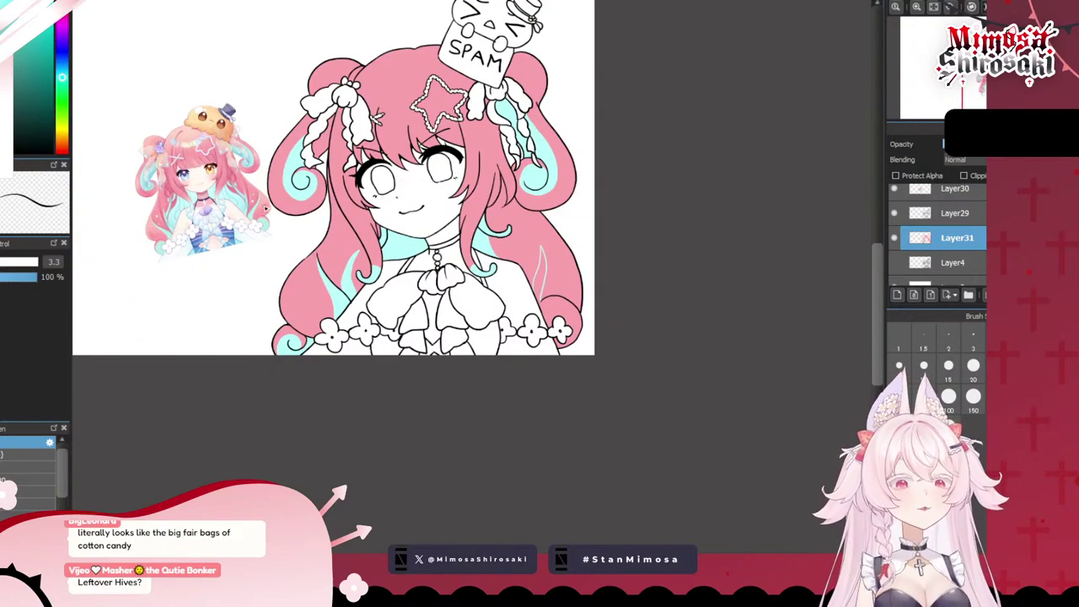
pyautogui.scroll(3, 629, 337)
pyautogui.scroll(-1, 624, 312)
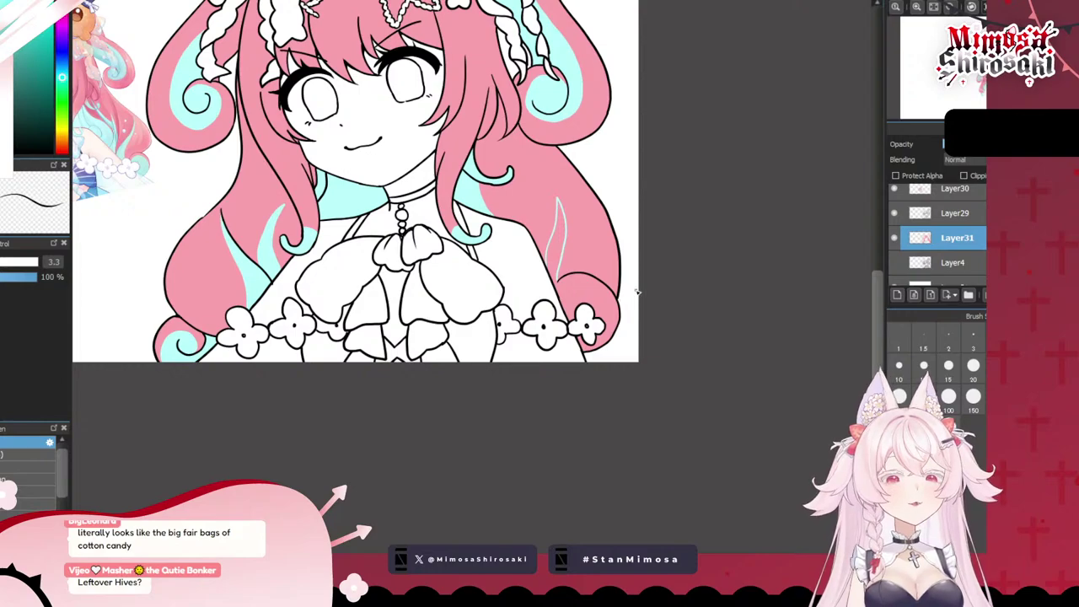
pyautogui.scroll(2, 637, 292)
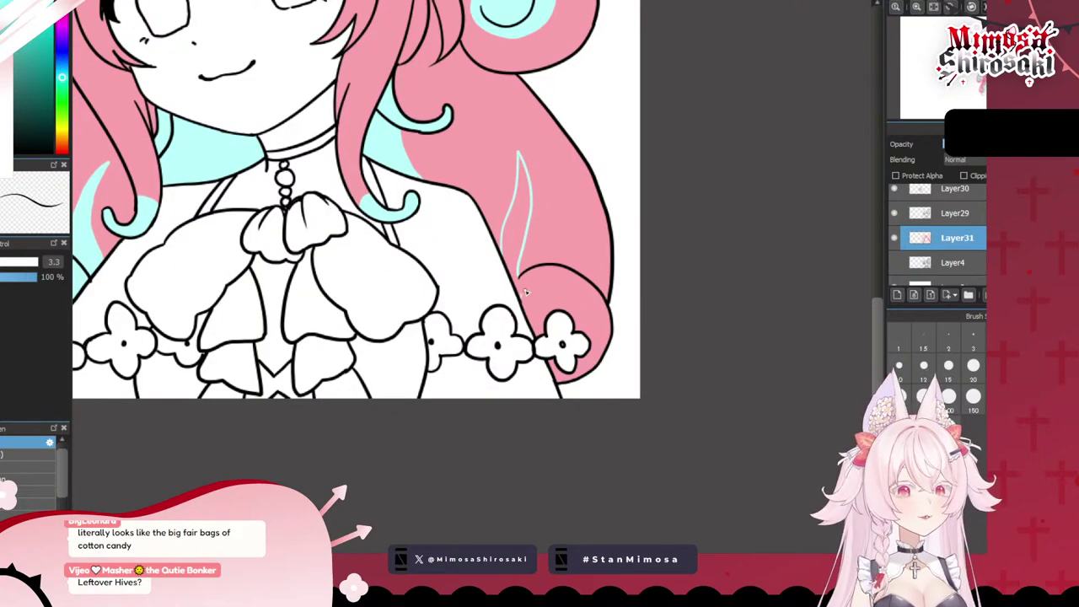
pyautogui.moveTo(521, 279)
pyautogui.mouseDown()
pyautogui.moveTo(587, 306)
pyautogui.moveTo(594, 334)
pyautogui.mouseUp()
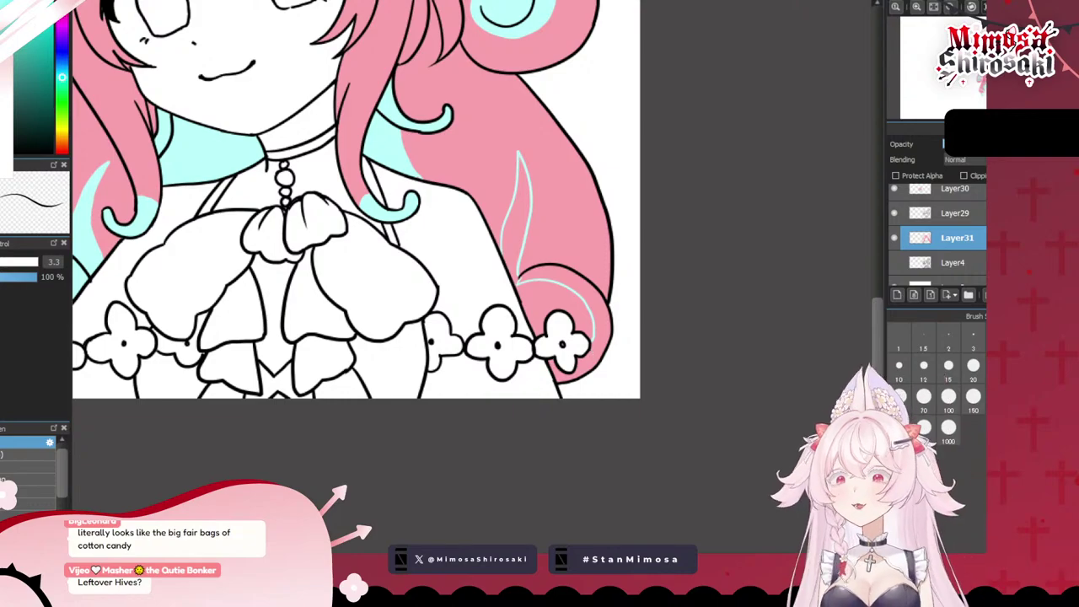
pyautogui.press('g')
pyautogui.click(541, 304)
pyautogui.click(513, 260)
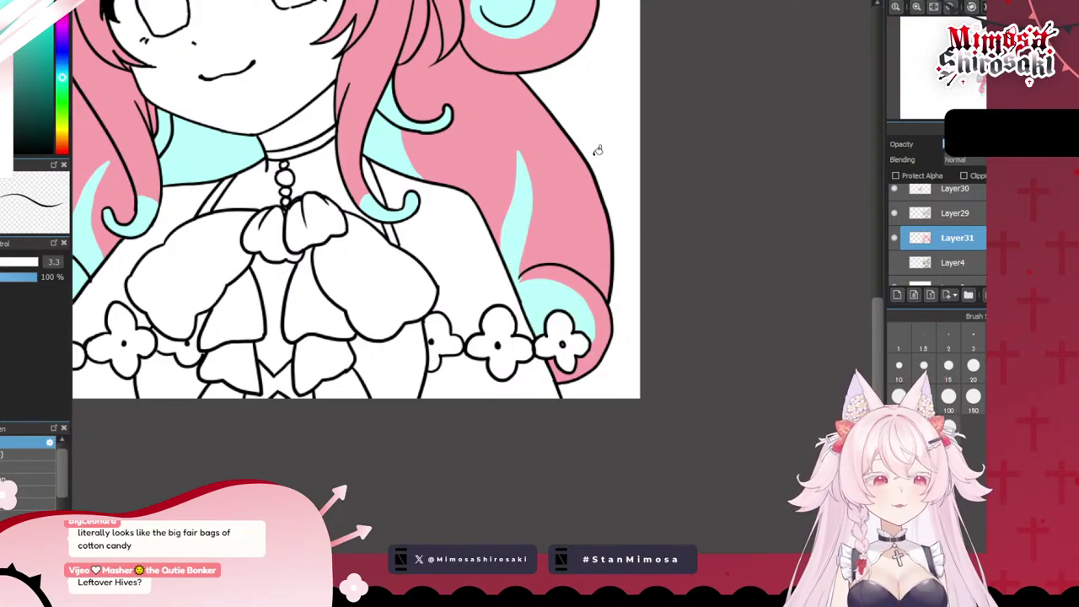
# - Add a new layer above the hair colour, sample the reference girl's dark indigo eye shade, and fill the left iris
pyautogui.scroll(-3, 639, 156)
pyautogui.scroll(3, 641, 245)
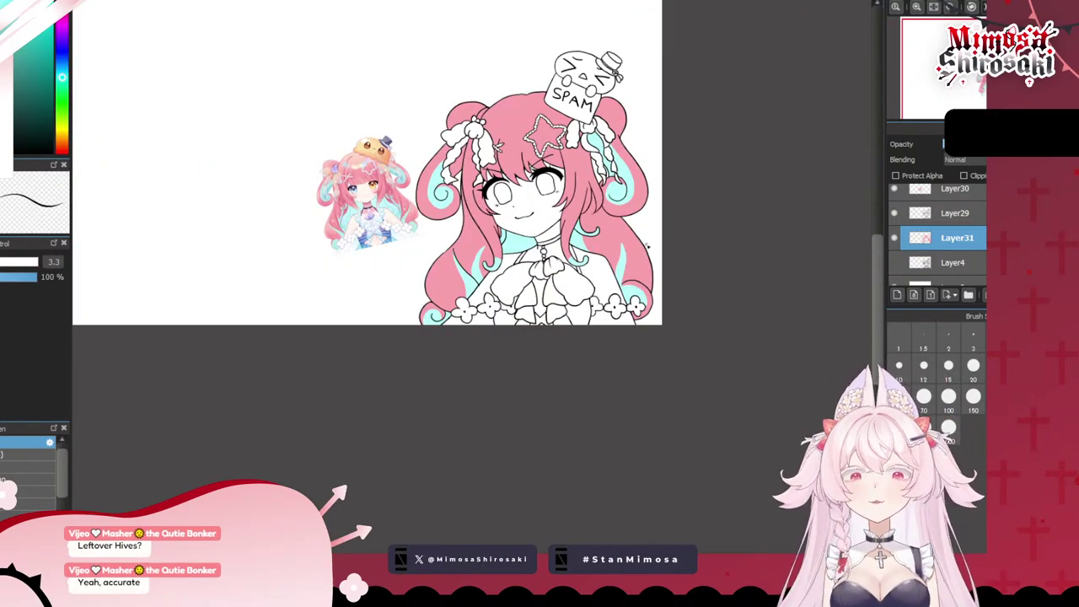
pyautogui.scroll(-2, 576, 265)
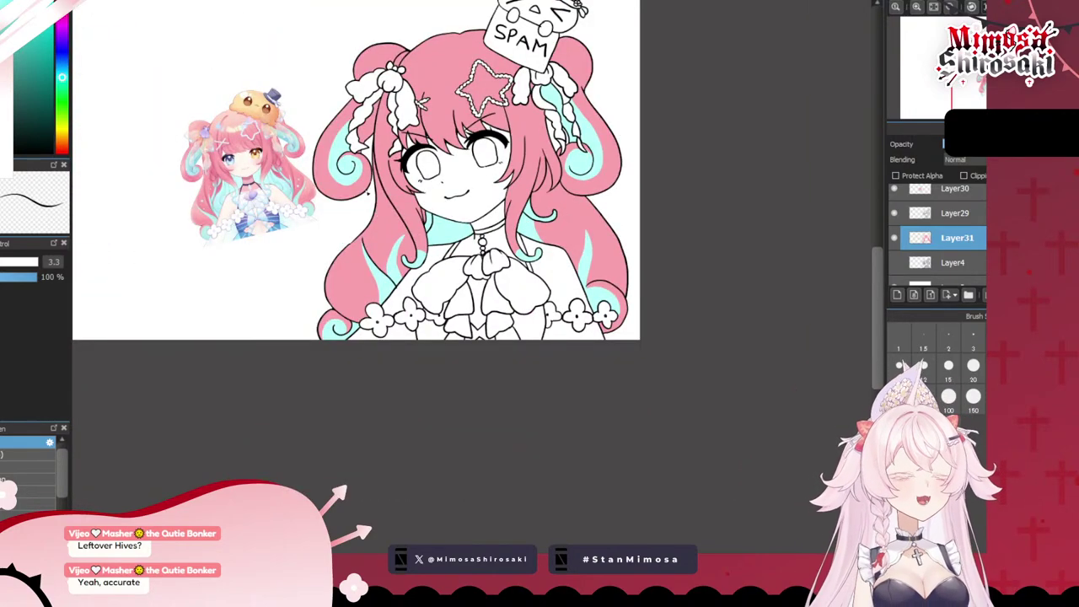
pyautogui.scroll(3, 425, 172)
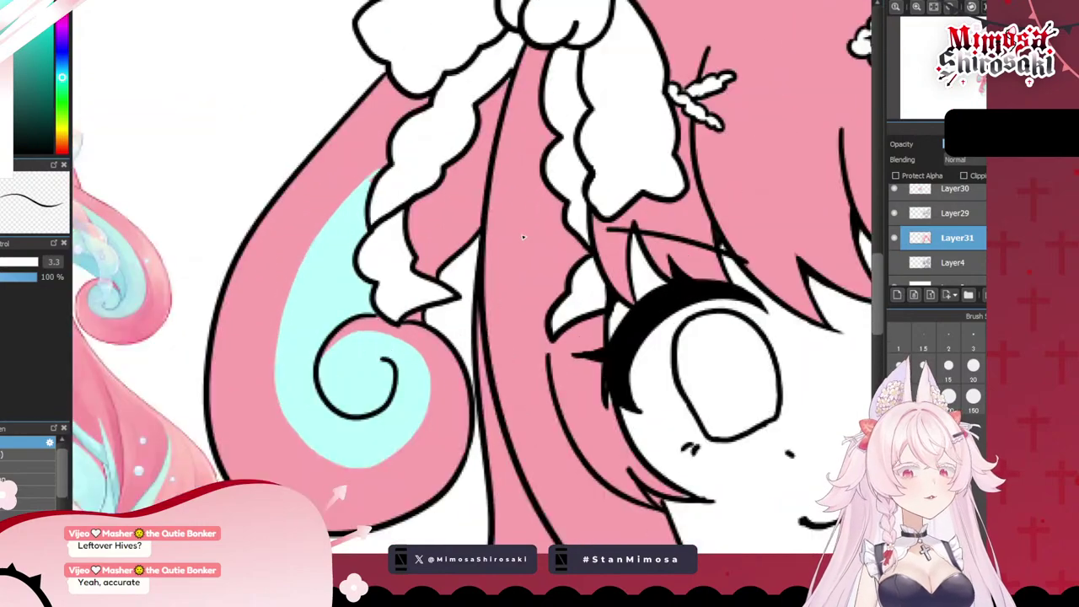
pyautogui.scroll(-3, 380, 232)
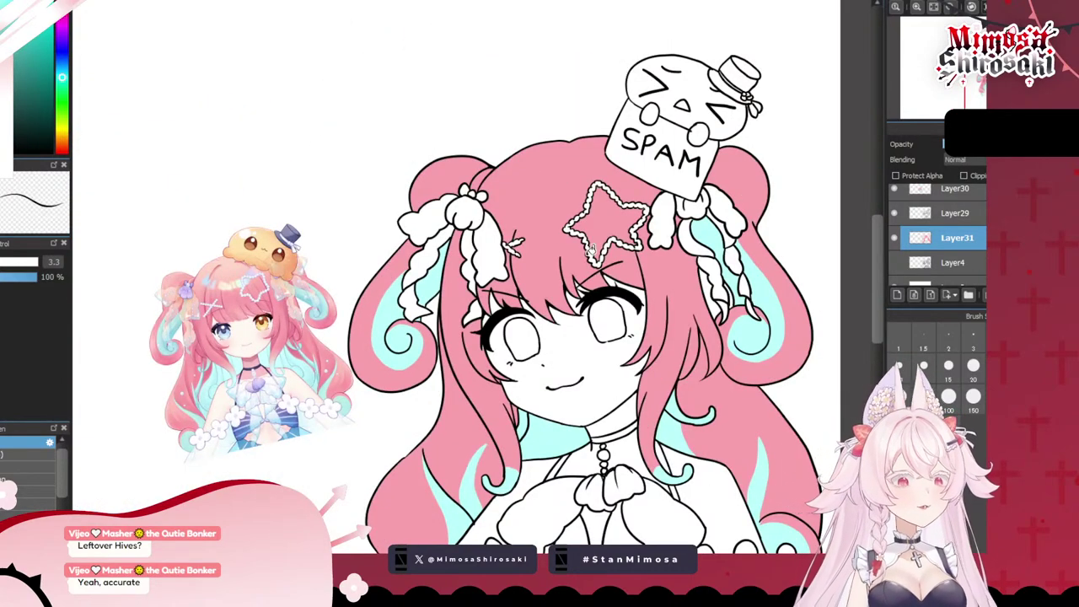
pyautogui.scroll(-1, 590, 250)
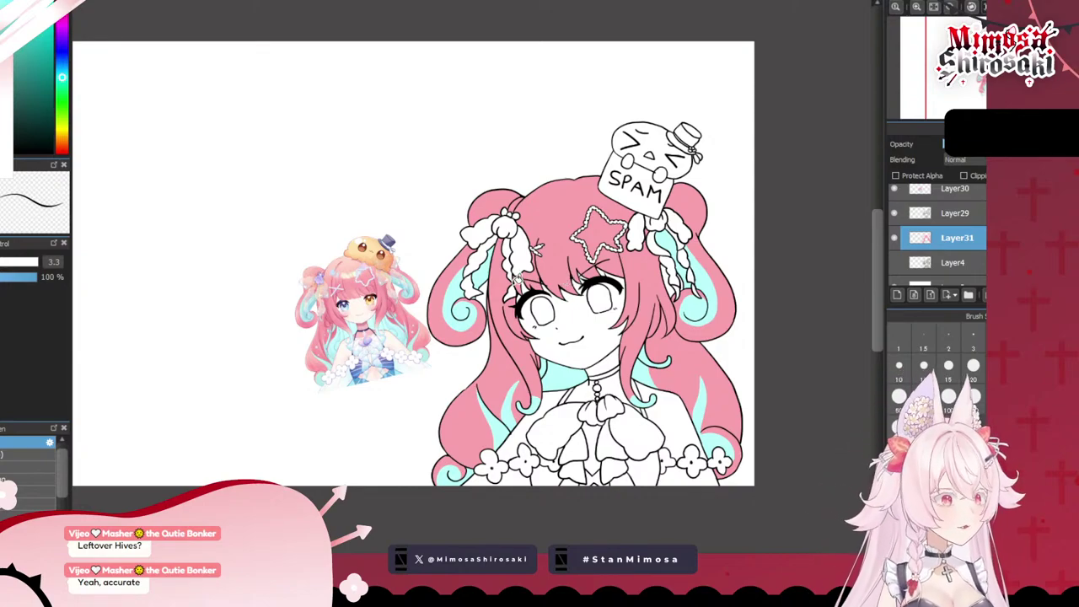
pyautogui.click(898, 295)
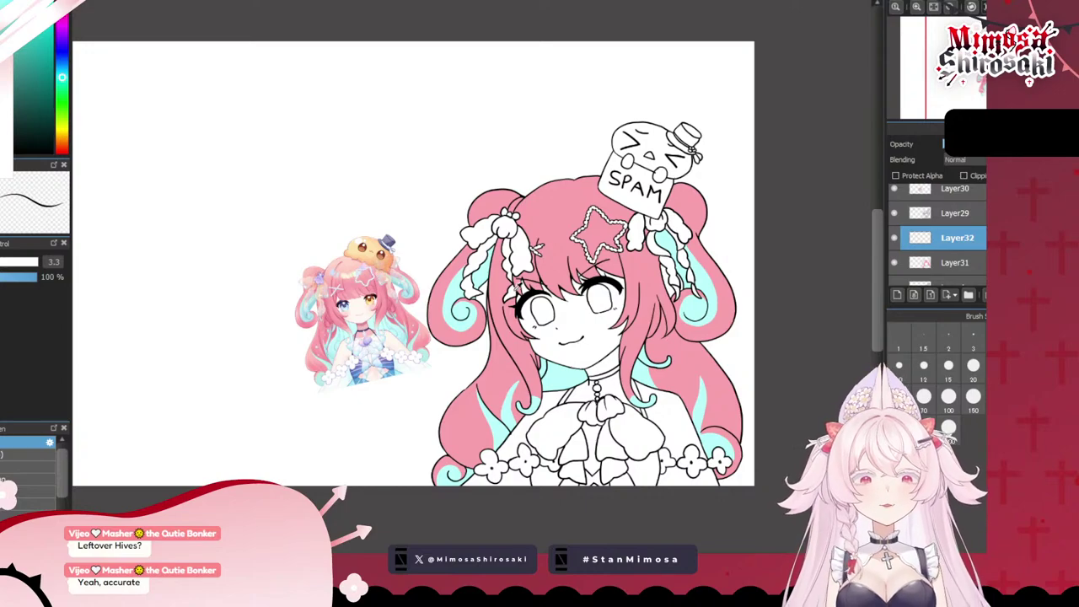
pyautogui.scroll(5, 344, 304)
pyautogui.keyDown('alt'); pyautogui.click(336, 313); pyautogui.keyUp('alt')
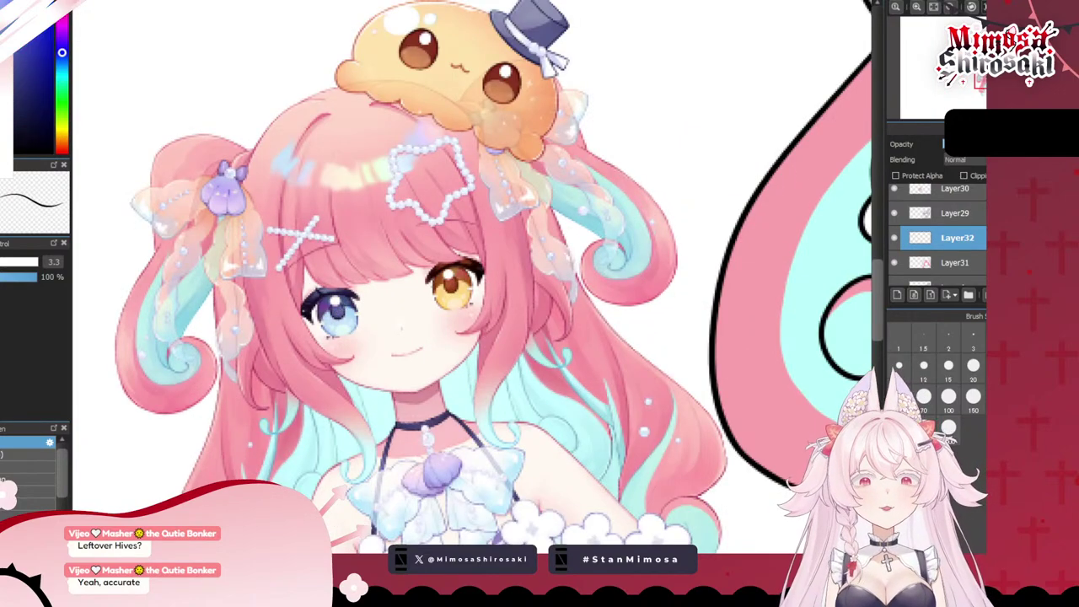
pyautogui.scroll(-4, 396, 227)
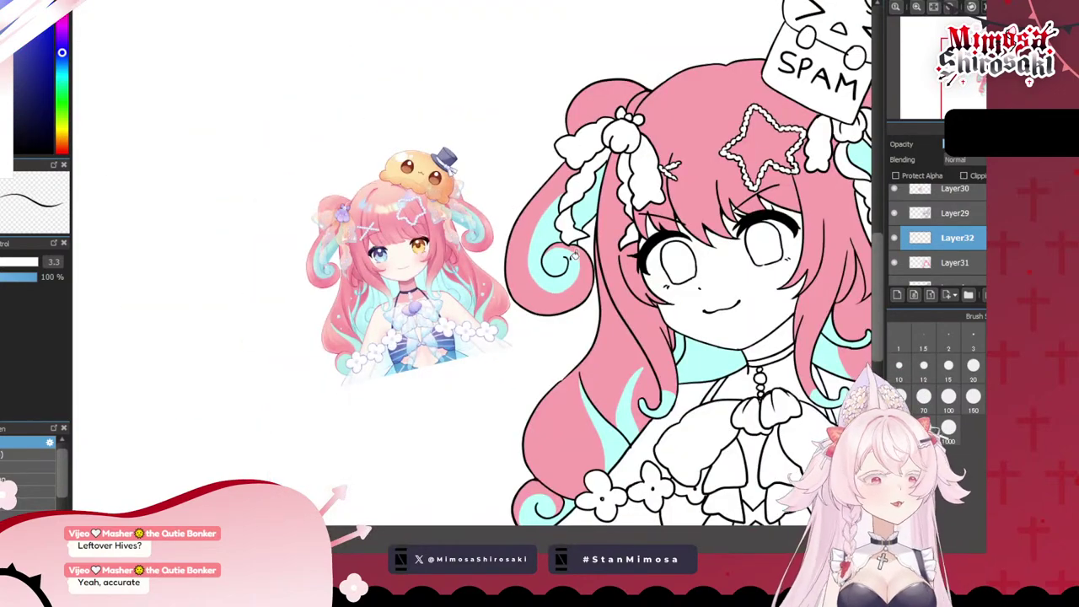
pyautogui.click(686, 262)
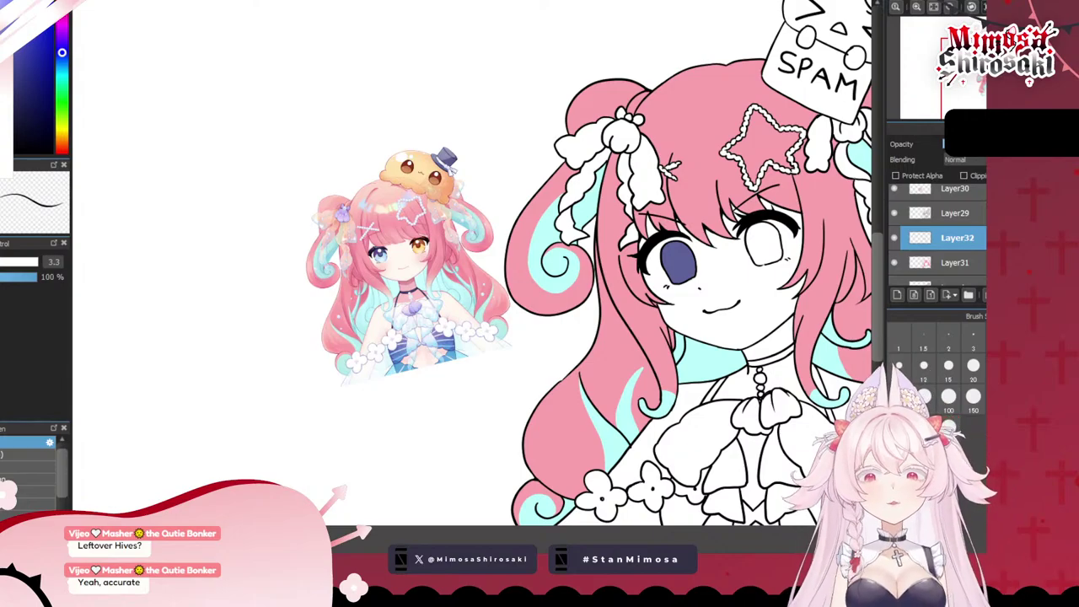
# - Sample the dark brown from the upper iris of the reference girl's amber eye
pyautogui.scroll(4, 418, 270)
pyautogui.keyDown('alt'); pyautogui.click(419, 211); pyautogui.keyUp('alt')
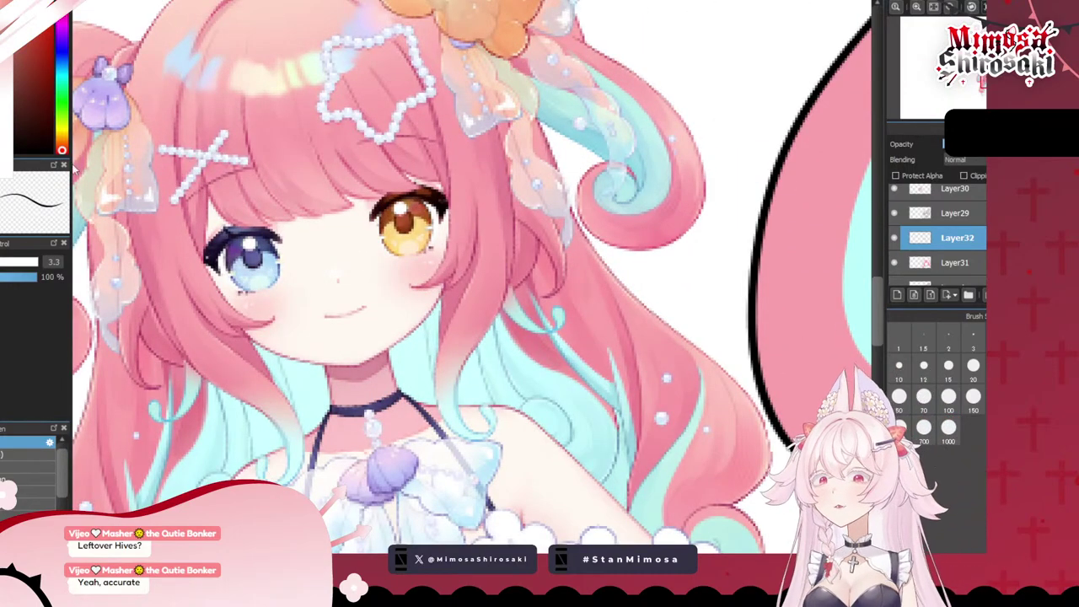
# - Add a new layer above Layer32 for the flat colours and sample the skin tone from the reference illustration
pyautogui.scroll(-5, 413, 228)
pyautogui.click(650, 261)
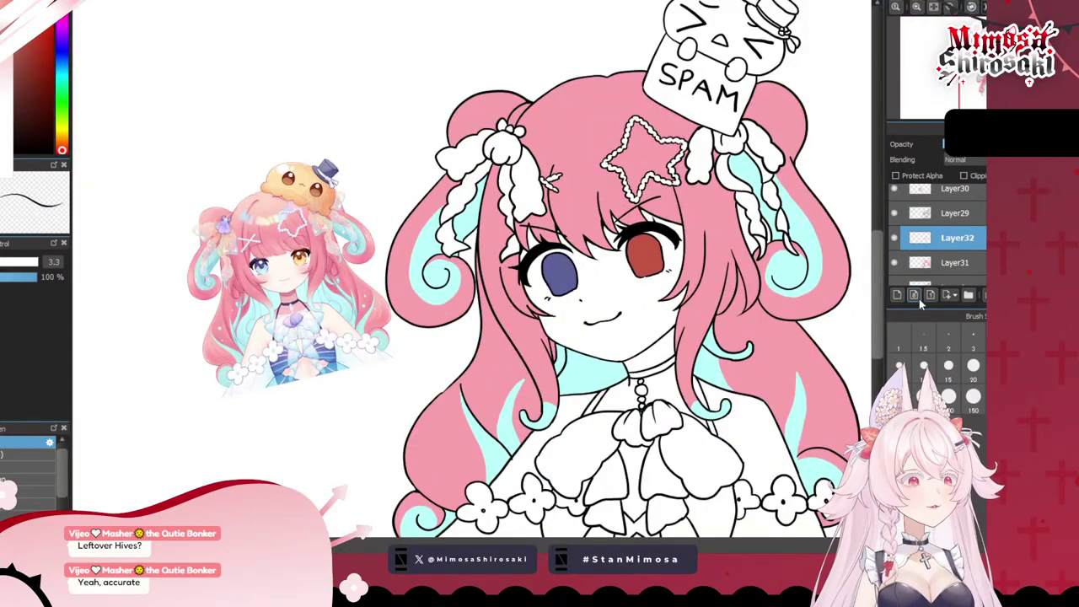
pyautogui.click(897, 295)
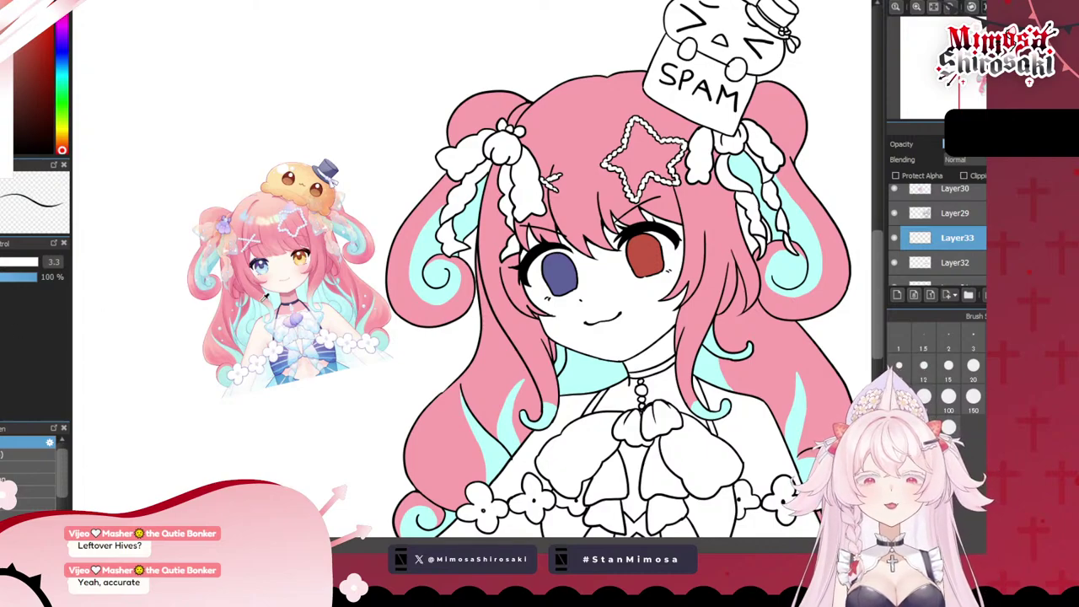
pyautogui.keyDown('alt'); pyautogui.click(298, 260); pyautogui.keyUp('alt')
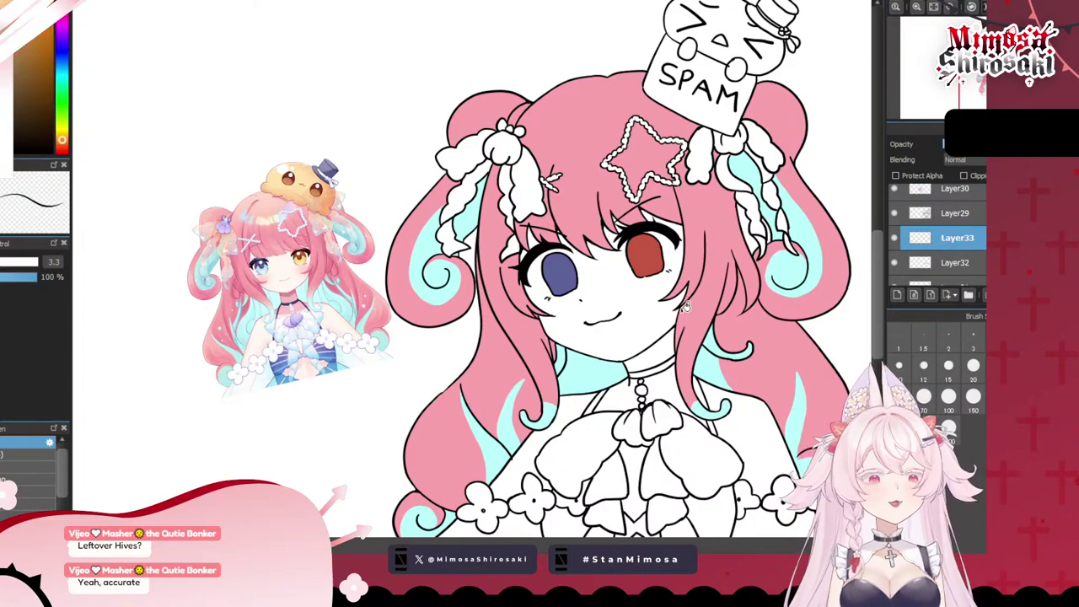
# - Fill the face with the sampled skin tone, including the gaps between the bangs, eyelashes and eyes
pyautogui.scroll(5, 655, 283)
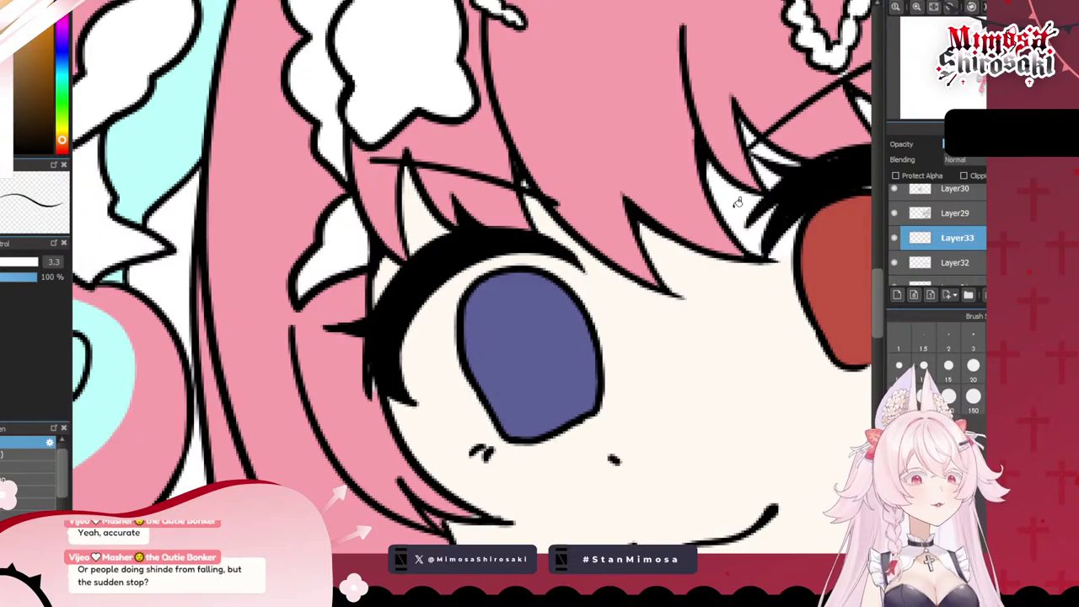
pyautogui.scroll(-3, 784, 231)
pyautogui.scroll(5, 802, 228)
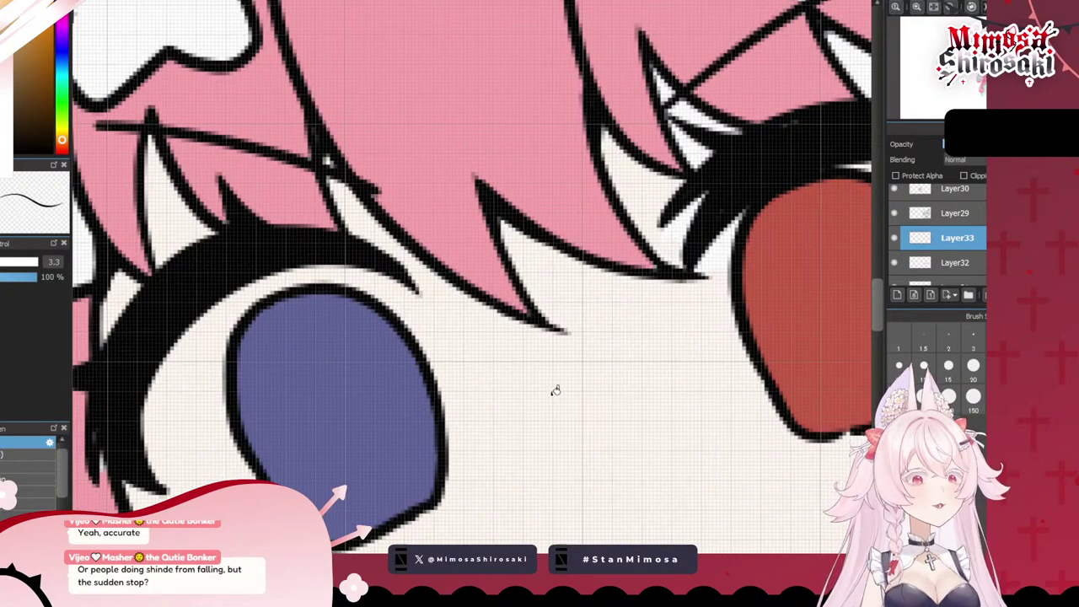
pyautogui.scroll(-5, 554, 388)
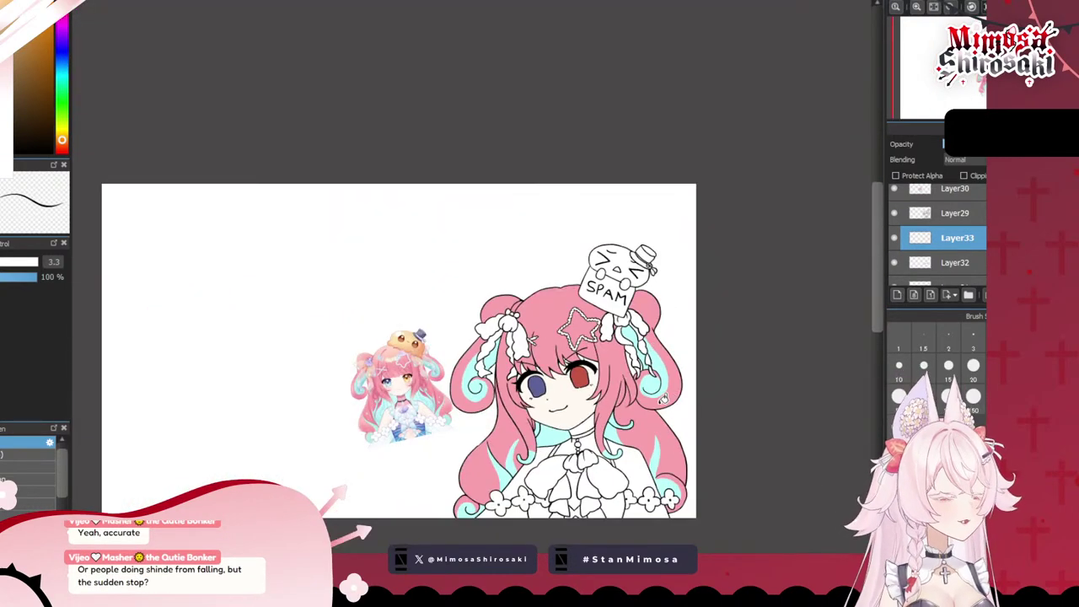
pyautogui.scroll(5, 608, 365)
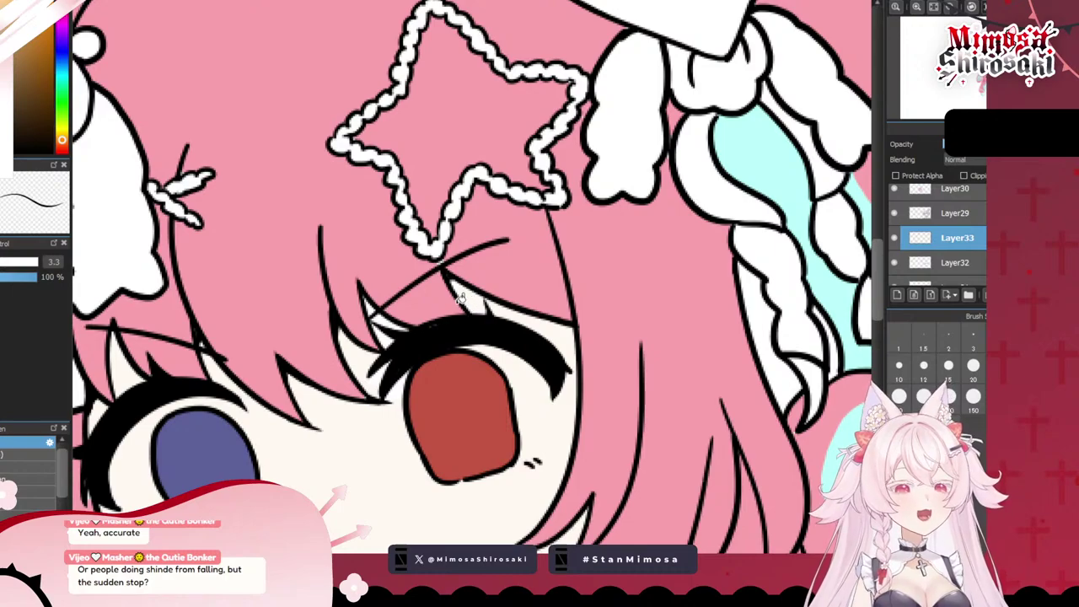
pyautogui.scroll(-5, 377, 310)
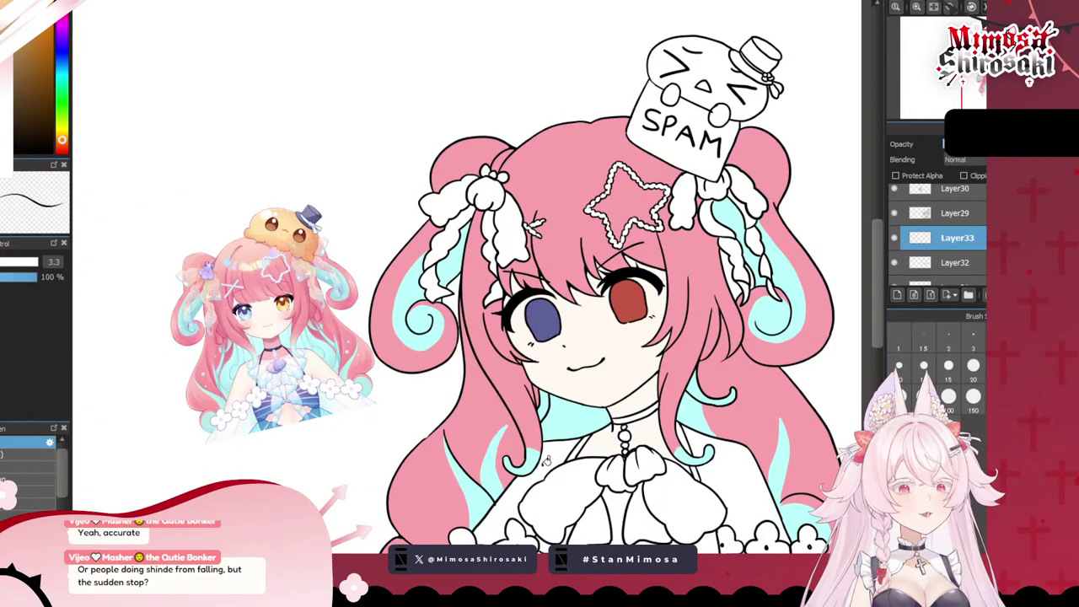
# - Fill the character's neck, shoulders and upper arms with the same skin tone
pyautogui.scroll(-3, 609, 321)
pyautogui.scroll(3, 608, 430)
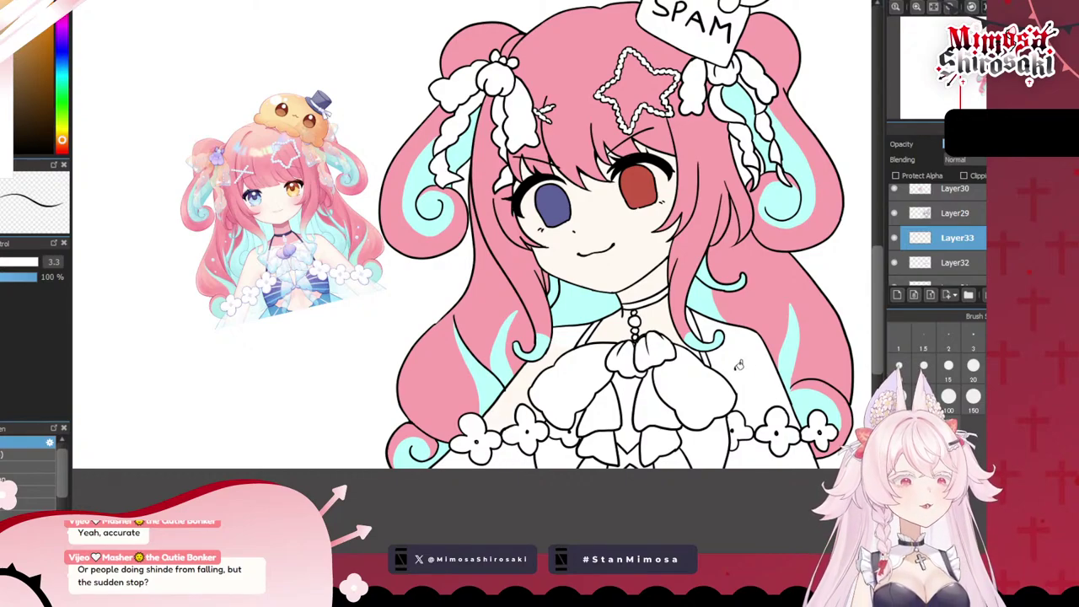
pyautogui.scroll(2, 777, 398)
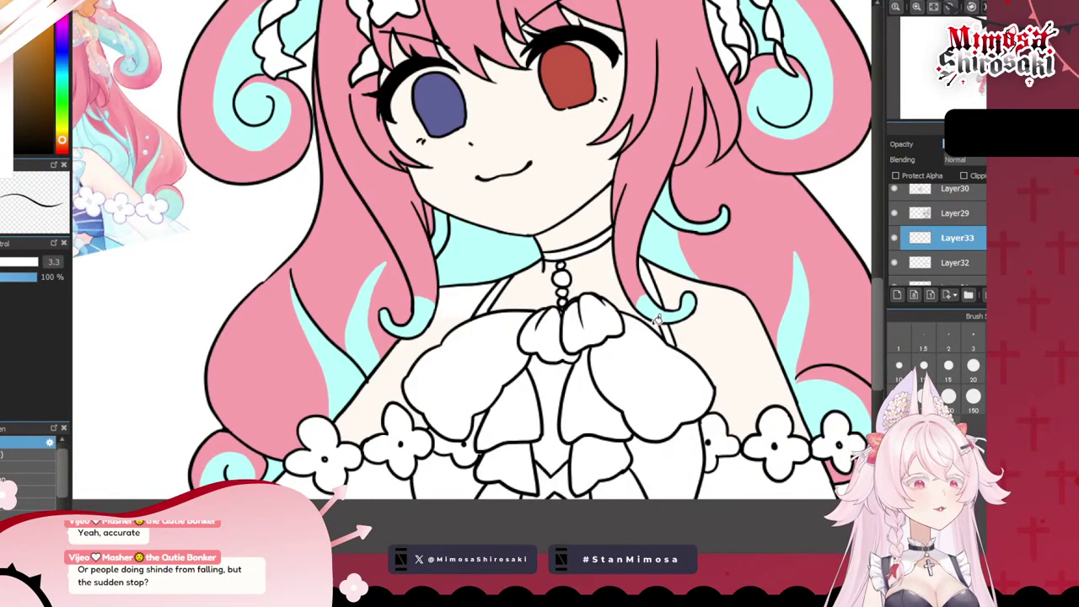
pyautogui.scroll(-3, 658, 318)
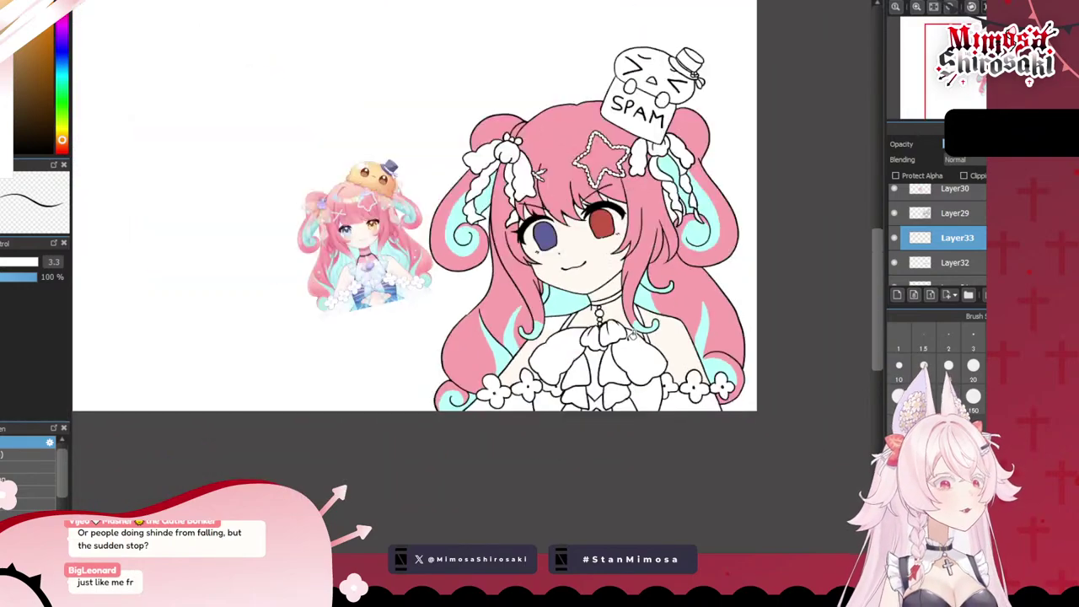
pyautogui.scroll(1, 647, 309)
pyautogui.scroll(-2, 646, 309)
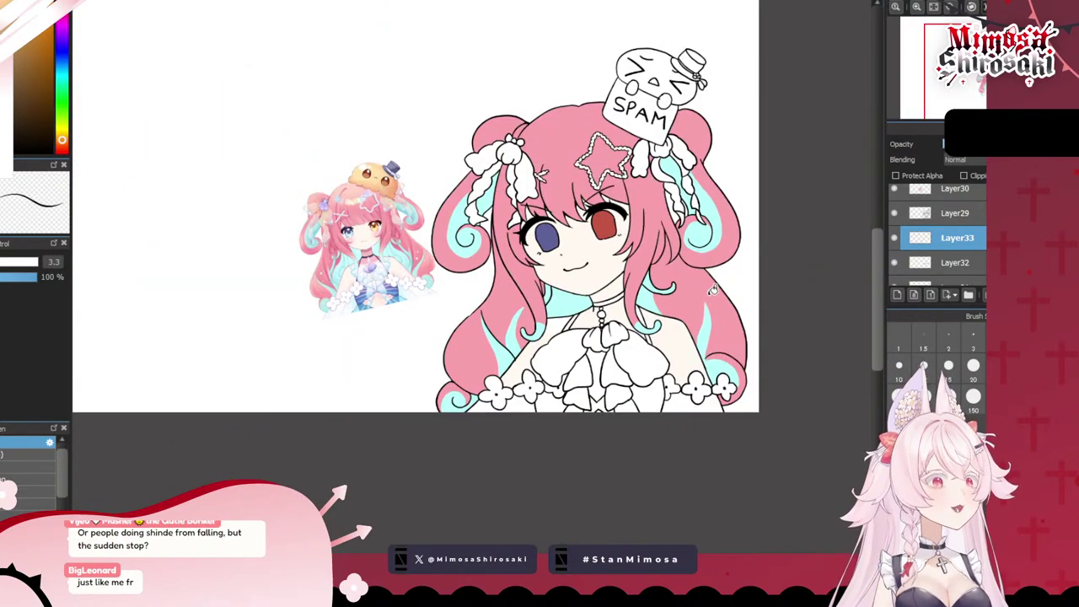
pyautogui.scroll(2, 713, 290)
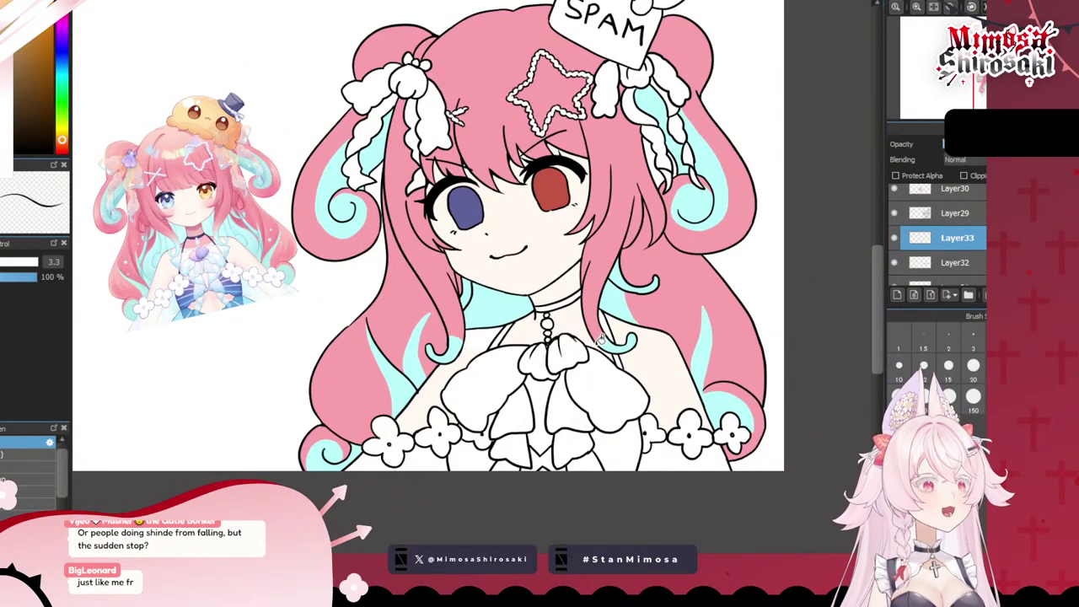
pyautogui.scroll(-3, 600, 339)
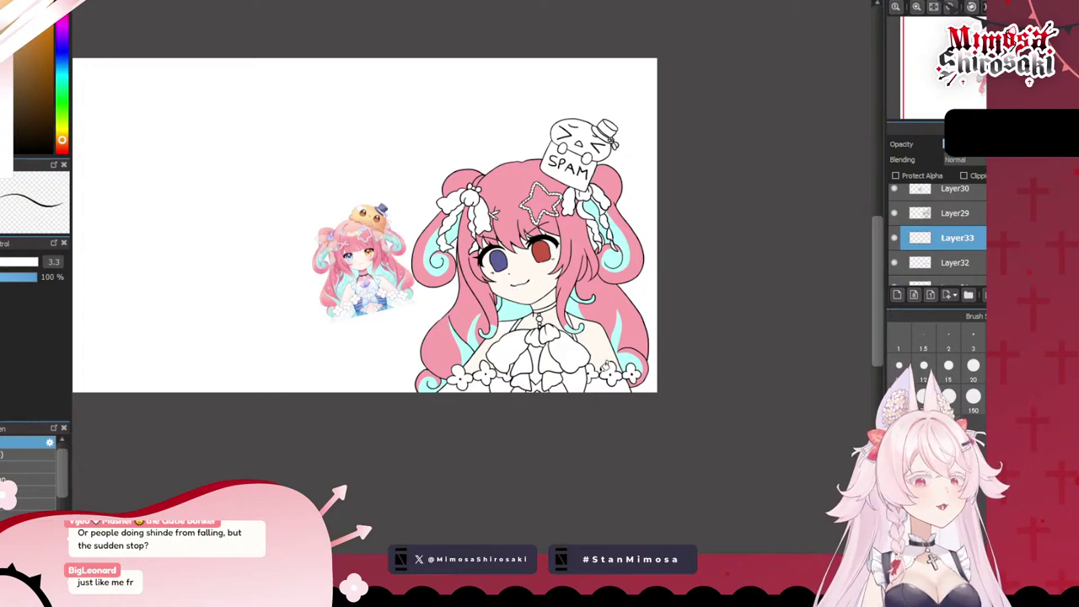
pyautogui.scroll(2, 607, 380)
pyautogui.scroll(-1, 341, 359)
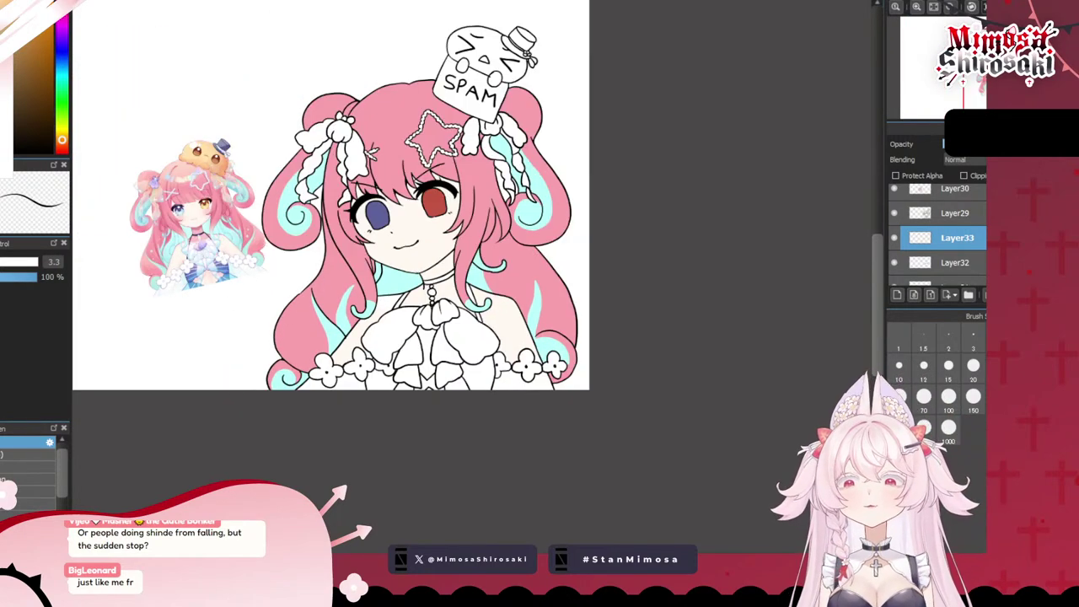
# - Sample the pale aqua from the reference's sheer sleeve and fill both sleeves below the flower bands
pyautogui.scroll(3, 300, 221)
pyautogui.scroll(2, 234, 228)
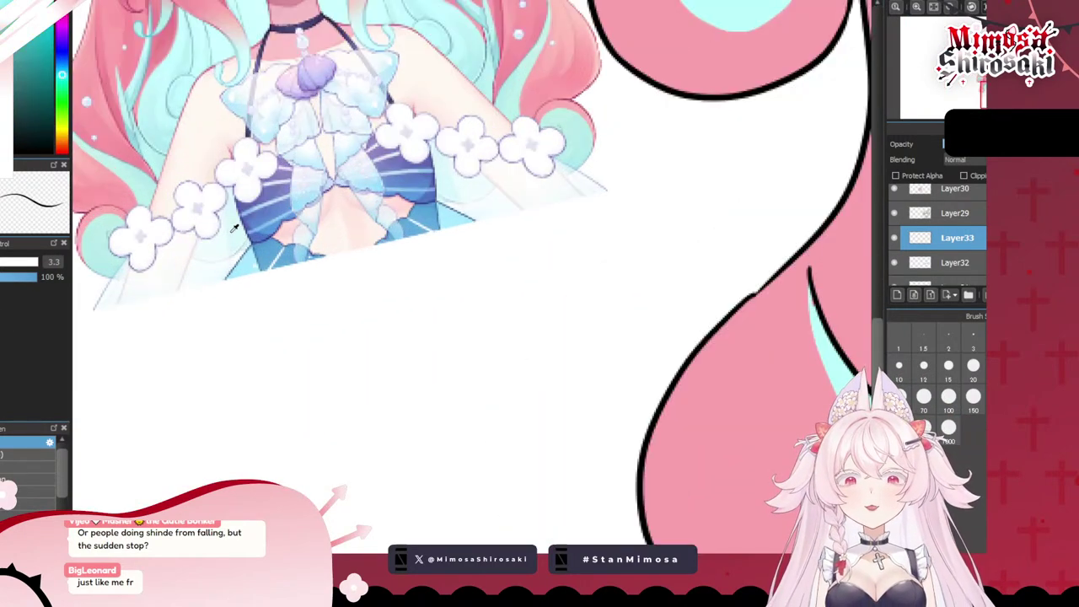
pyautogui.scroll(-2, 329, 227)
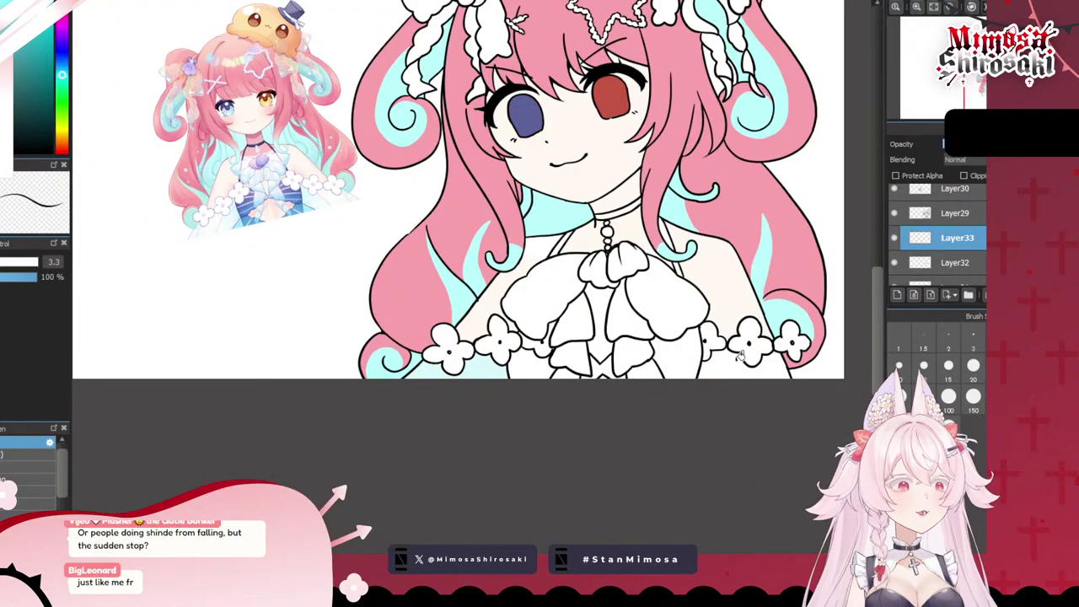
# - Sample the blue from the reference's bodice and fill the bodice's side and centre sections
pyautogui.keyDown('alt'); pyautogui.click(295, 192); pyautogui.keyUp('alt')
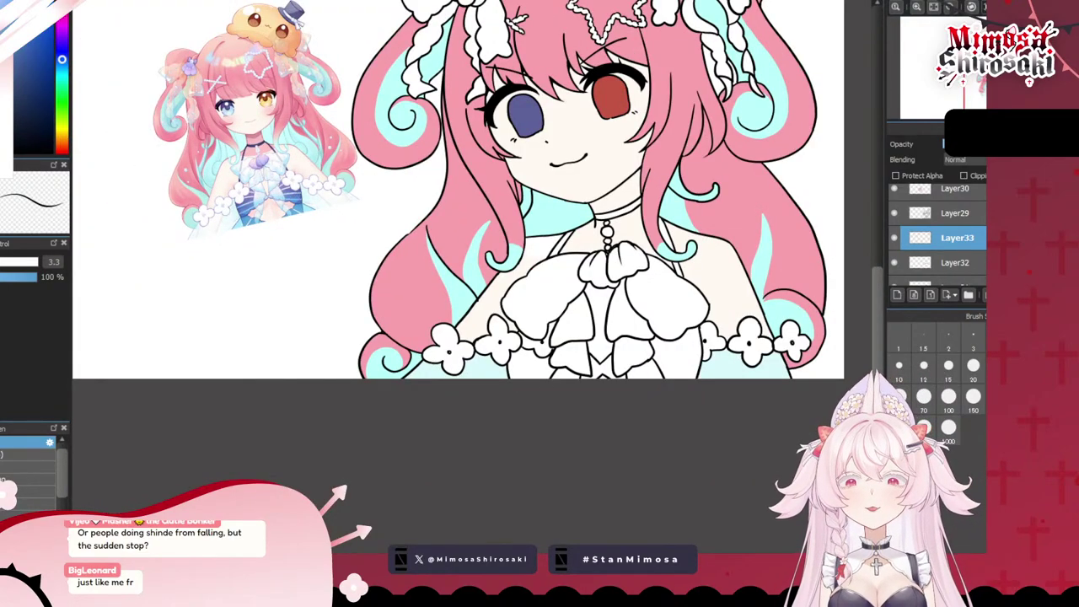
pyautogui.click(533, 361)
pyautogui.click(683, 363)
pyautogui.scroll(3, 683, 362)
pyautogui.click(517, 364)
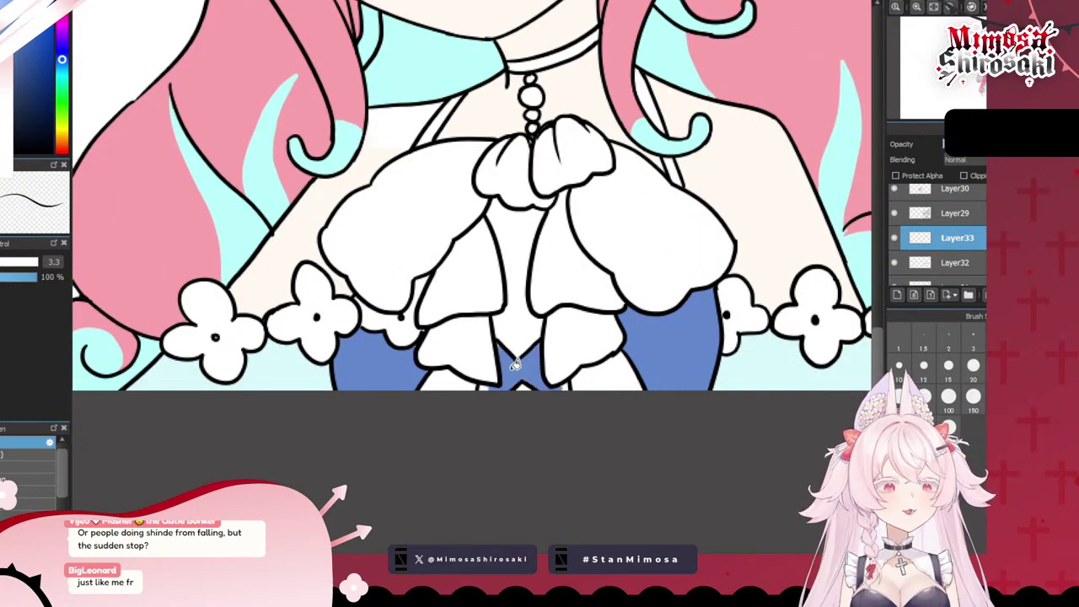
pyautogui.scroll(2, 558, 383)
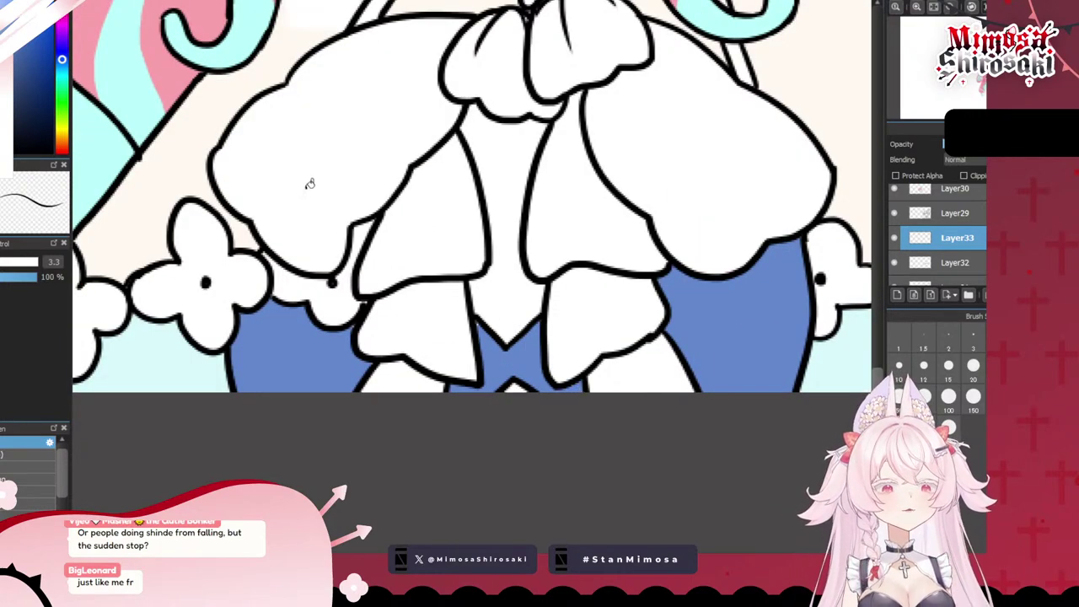
pyautogui.scroll(3, 456, 313)
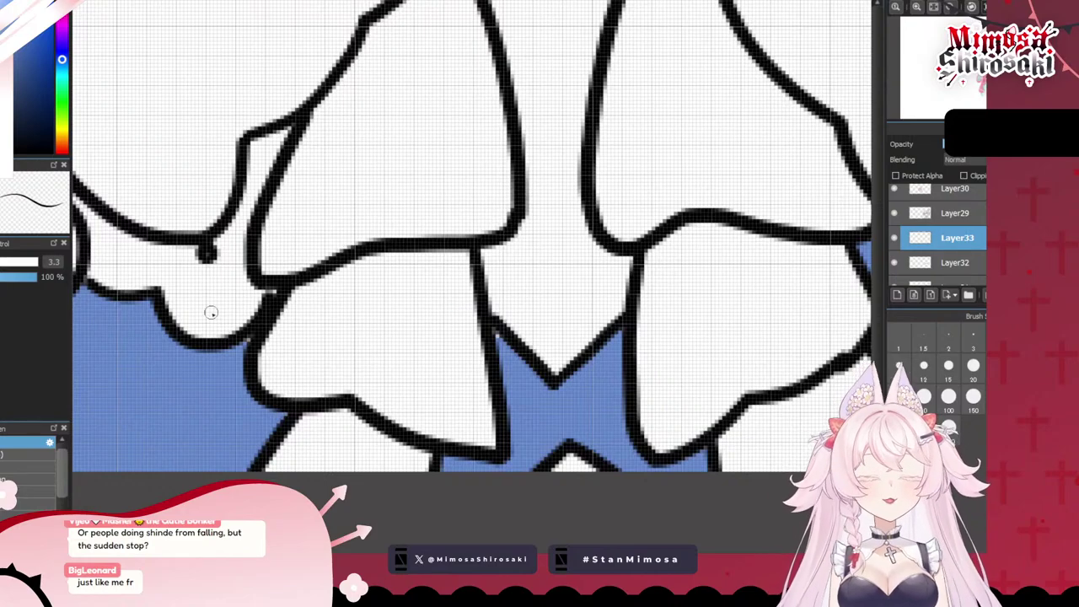
pyautogui.scroll(-3, 497, 334)
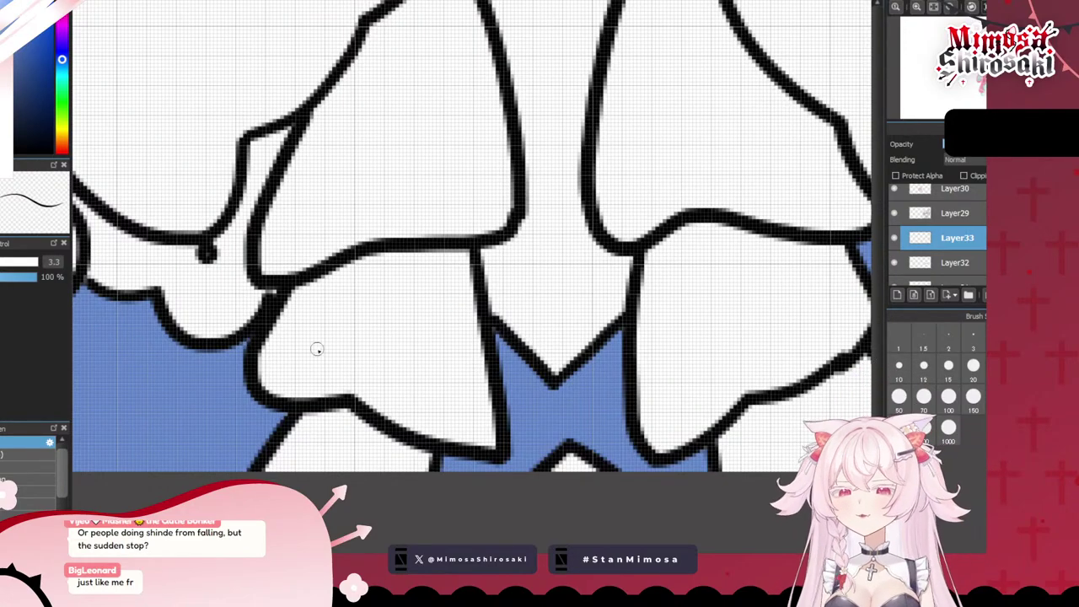
pyautogui.scroll(-2, 313, 349)
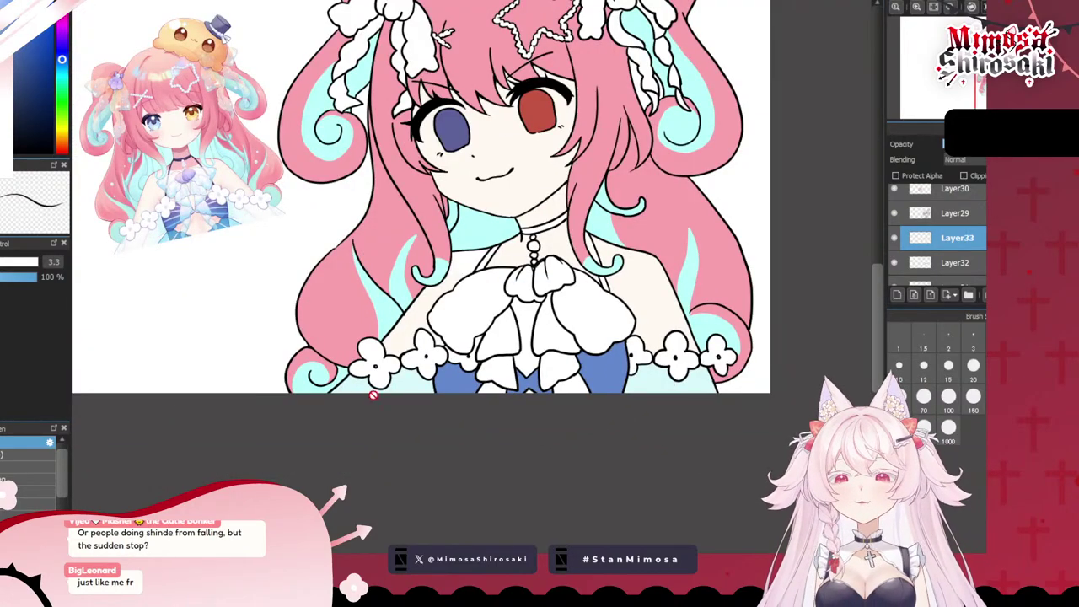
# - Sample the sleeves' pale aqua and fill the chest bow's loops and hanging ruffles
pyautogui.keyDown('alt'); pyautogui.click(409, 381); pyautogui.keyUp('alt')
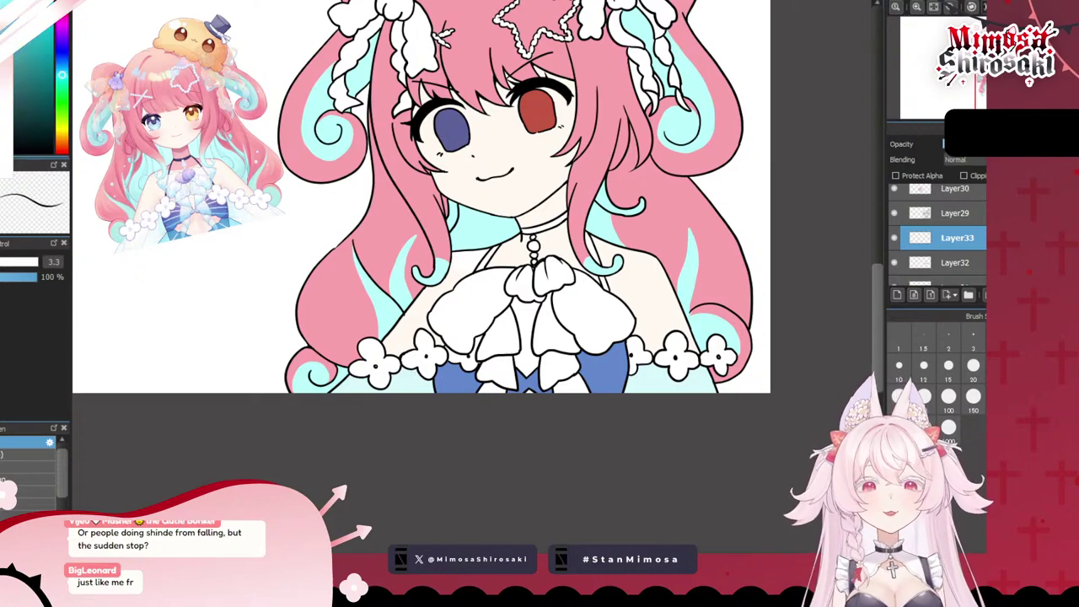
pyautogui.moveTo(474, 312)
pyautogui.mouseDown()
pyautogui.moveTo(512, 330)
pyautogui.moveTo(501, 382)
pyautogui.moveTo(588, 335)
pyautogui.moveTo(553, 335)
pyautogui.moveTo(580, 384)
pyautogui.moveTo(591, 314)
pyautogui.moveTo(495, 293)
pyautogui.mouseUp()
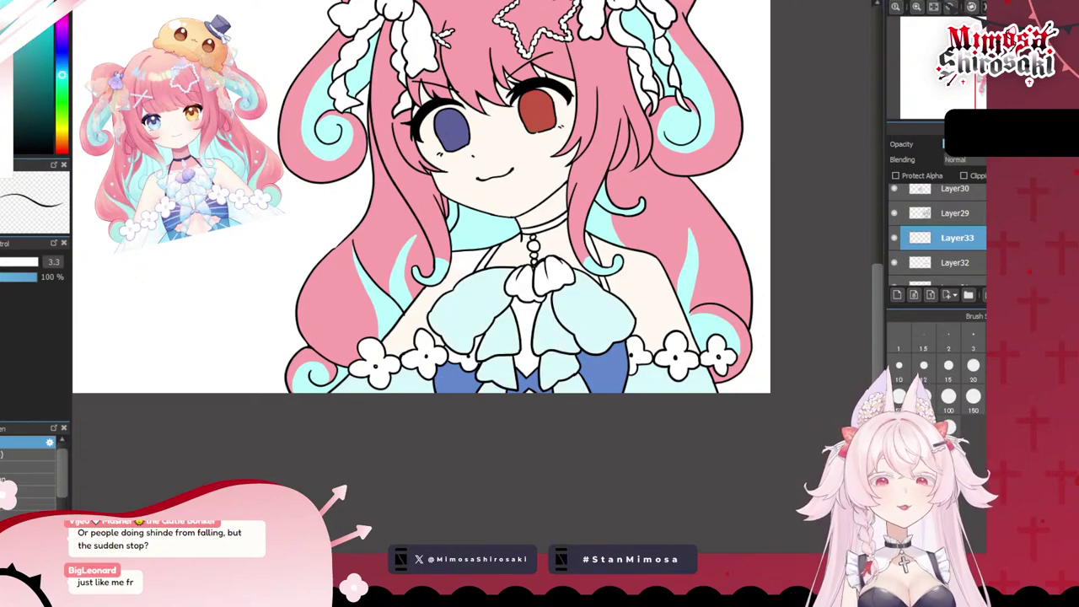
# - Toggle the flat colour layer's visibility off and on to check which areas are filled
pyautogui.click(894, 238)
pyautogui.click(895, 239)
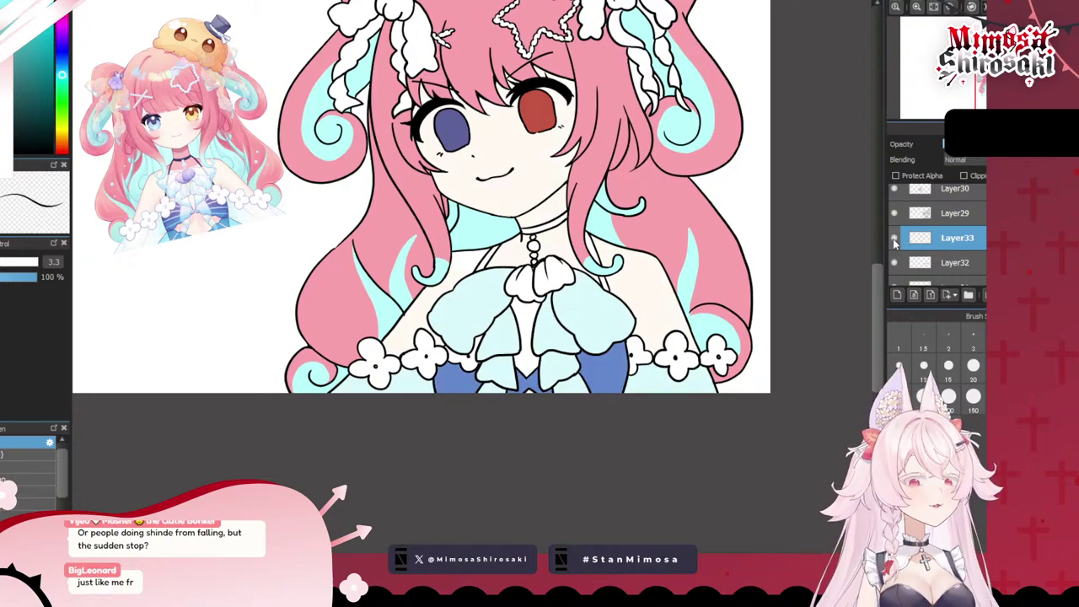
pyautogui.click(895, 239)
pyautogui.click(895, 239)
pyautogui.click(895, 238)
pyautogui.scroll(2, 568, 231)
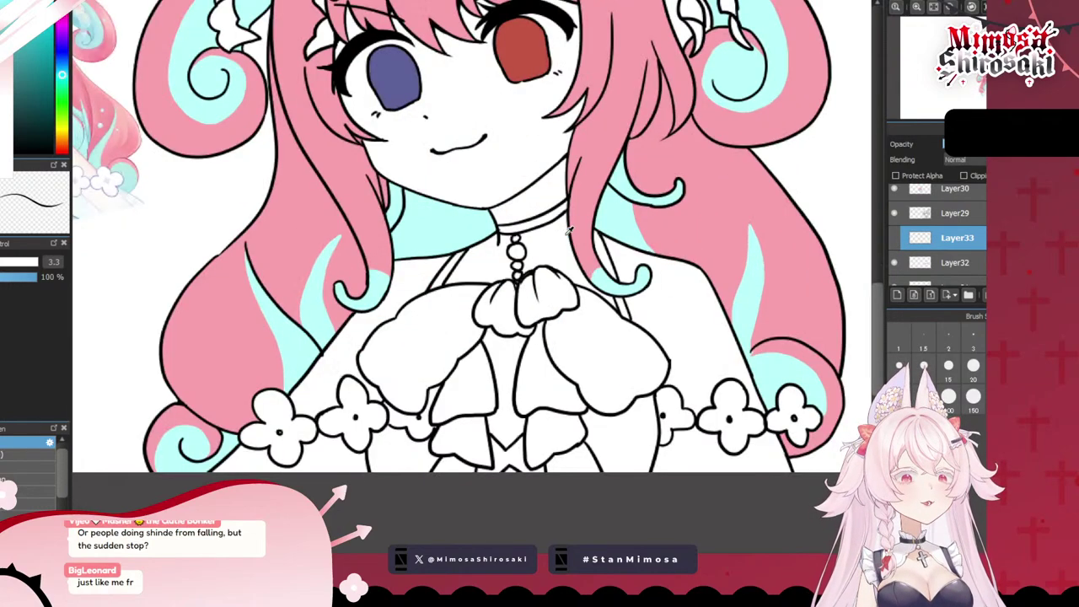
pyautogui.click(894, 240)
# - Sample the skin tone and fill the uncoloured chest gap between the bow's hanging ruffles
pyautogui.rightClick(560, 250)
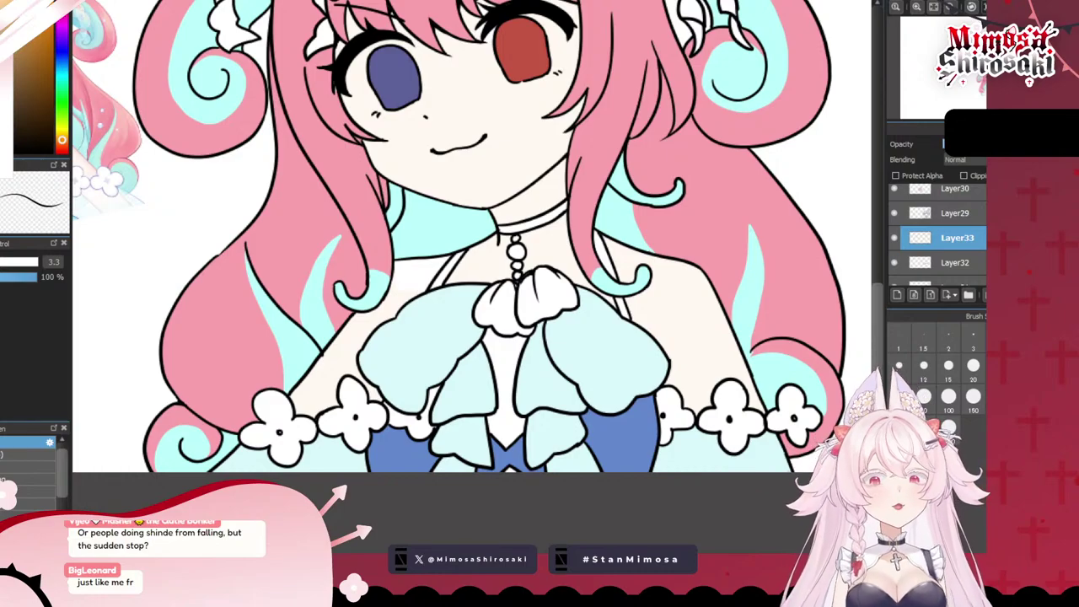
pyautogui.scroll(2, 460, 321)
pyautogui.scroll(-1, 533, 348)
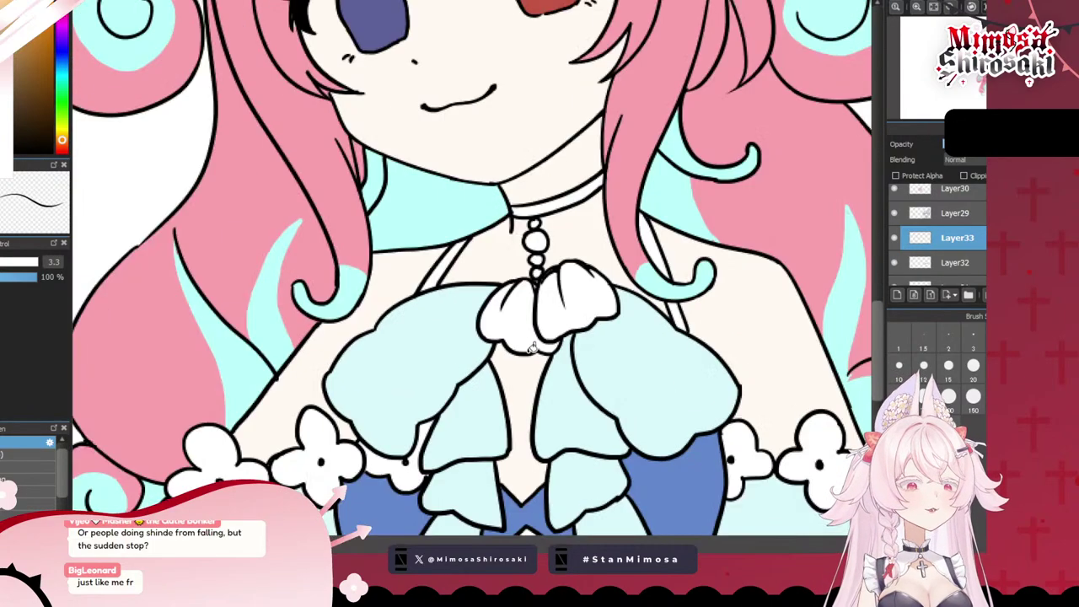
pyautogui.scroll(-1, 499, 346)
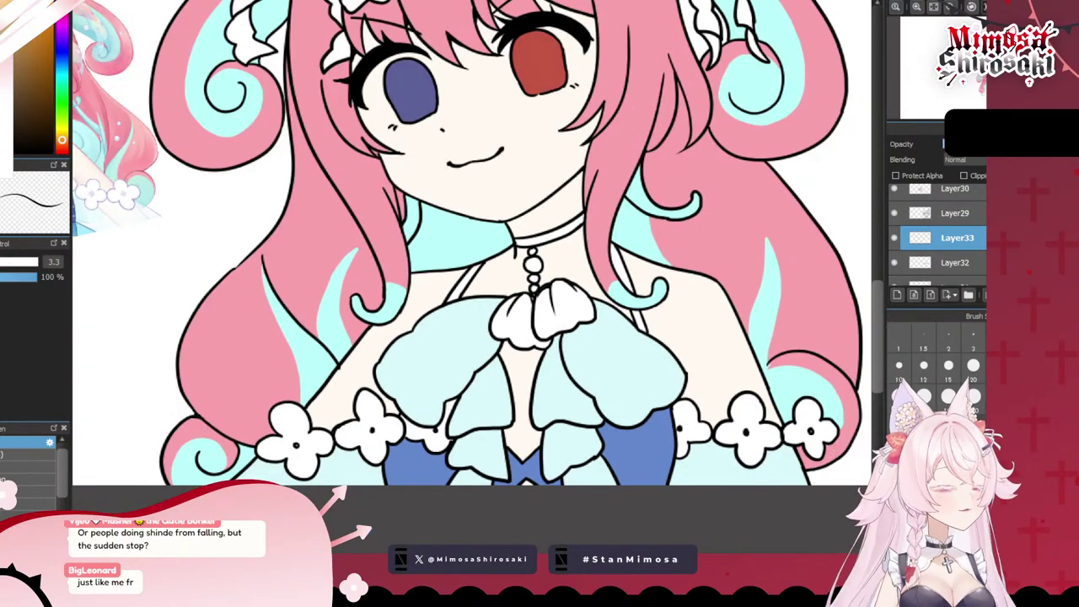
# - Sample the dark purple from the reference outfit and fill the left halter strap and the choker
pyautogui.scroll(-3, 444, 137)
pyautogui.scroll(3, 217, 121)
pyautogui.scroll(2, 496, 213)
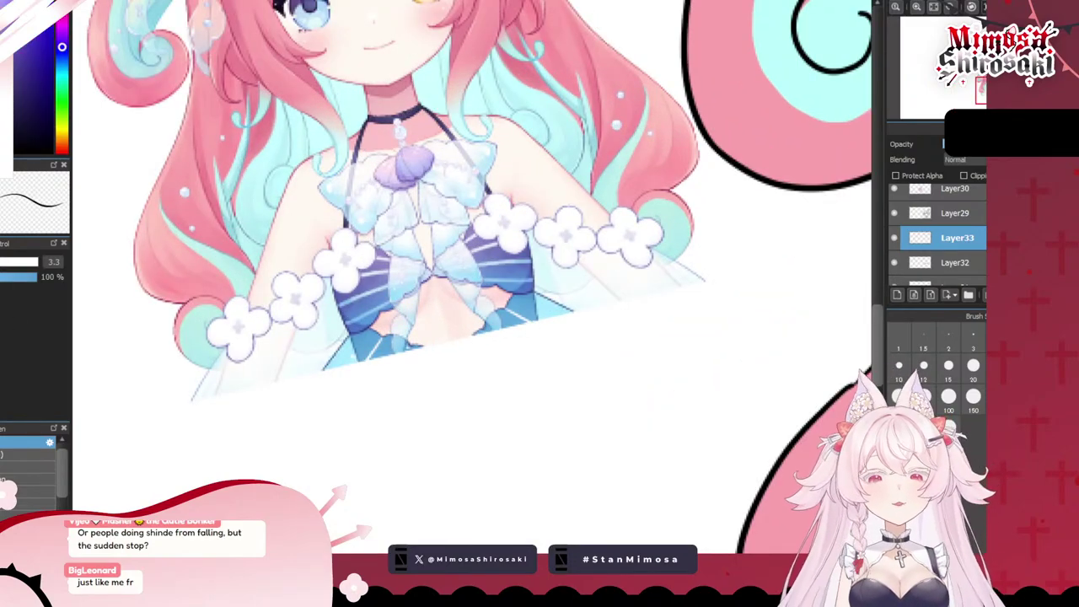
pyautogui.scroll(-3, 405, 192)
pyautogui.scroll(3, 736, 288)
pyautogui.click(651, 239)
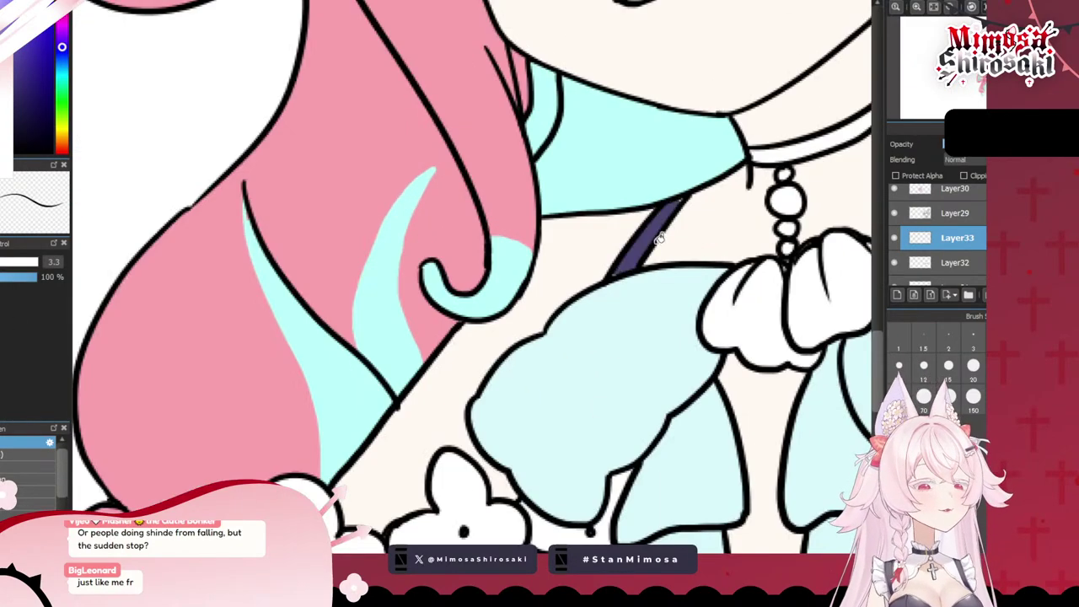
pyautogui.click(777, 156)
# - Fill the right halter strap's segments around the hair curl with the same dark purple
pyautogui.scroll(-4, 584, 147)
pyautogui.scroll(3, 666, 162)
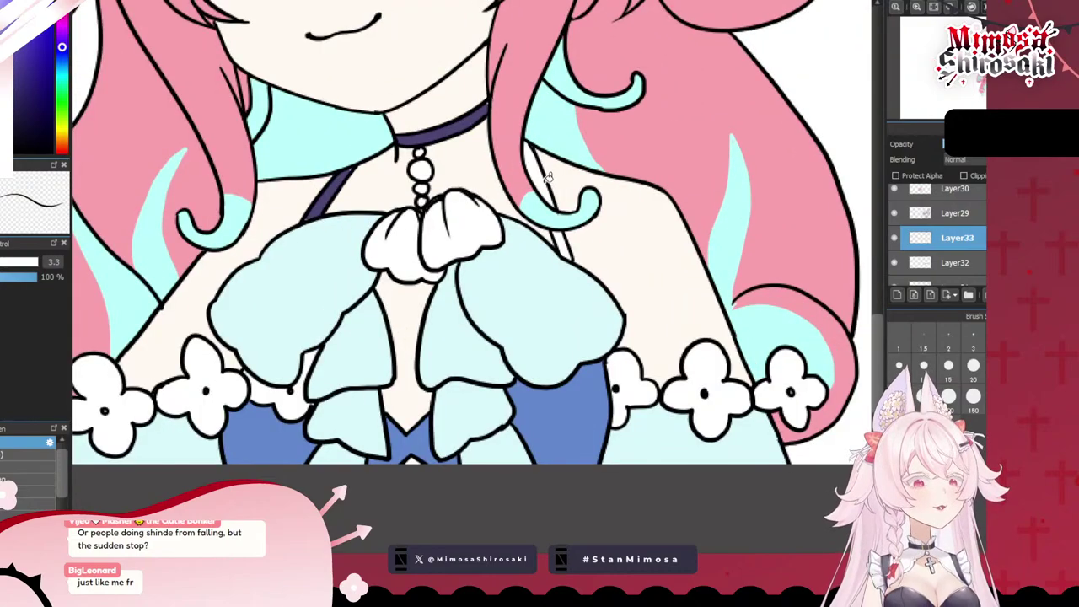
pyautogui.click(543, 180)
pyautogui.moveTo(563, 224); pyautogui.dragTo(568, 235)
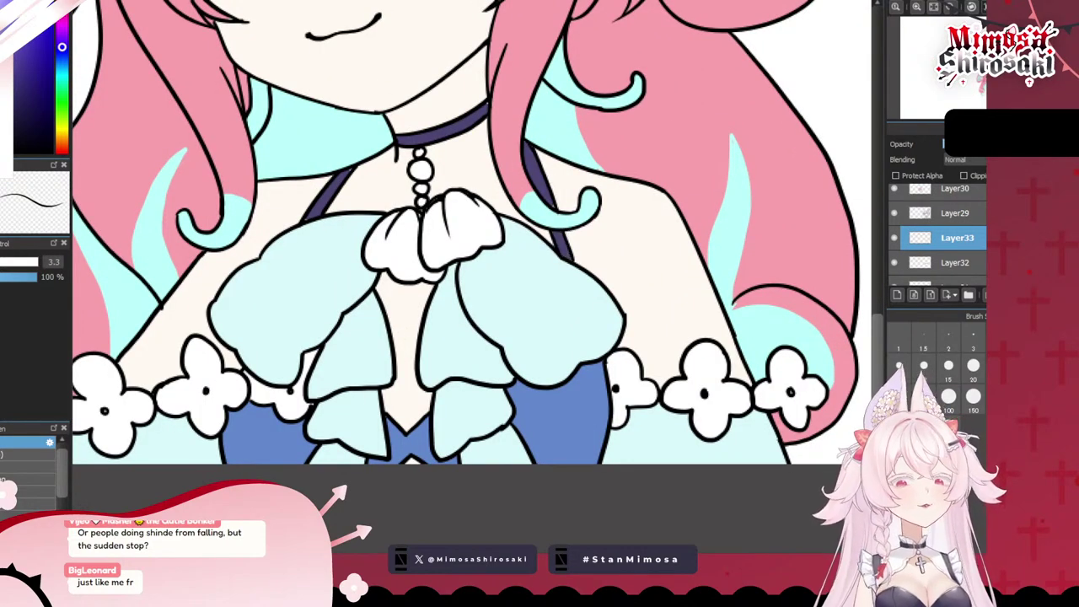
pyautogui.scroll(4, 341, 196)
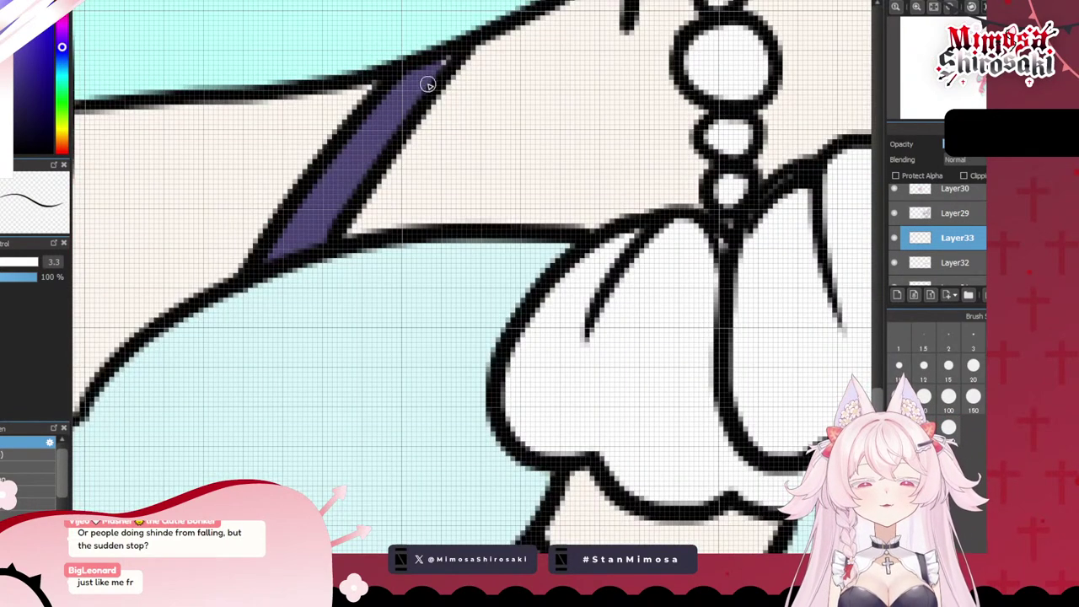
# - Sample the light purple from the reference's chest shell and fill both halves of the shell brooch above the bow
pyautogui.scroll(-3, 453, 67)
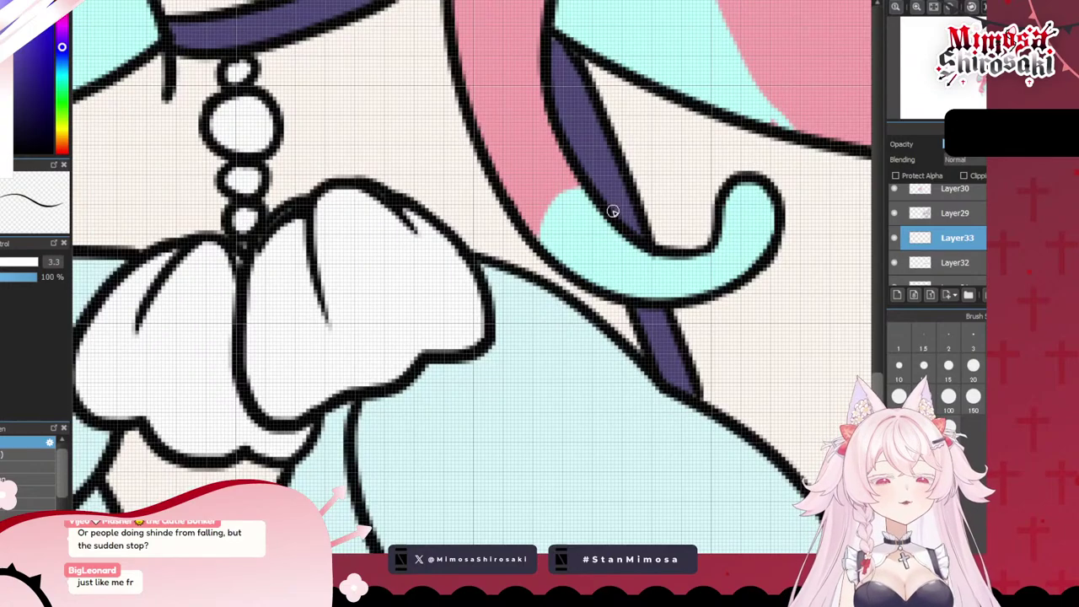
pyautogui.scroll(-3, 615, 211)
pyautogui.scroll(3, 248, 125)
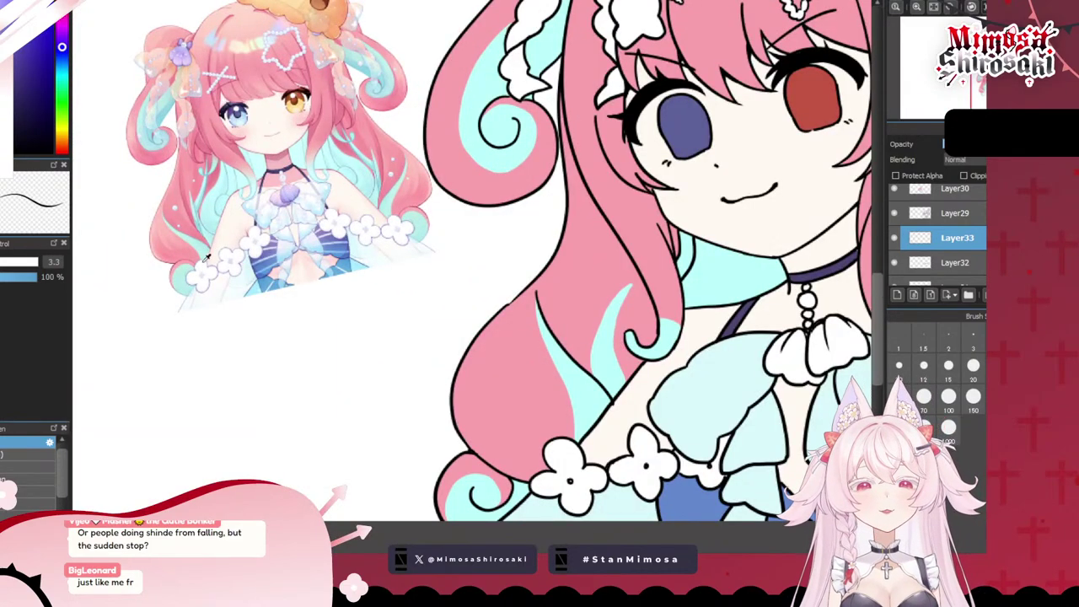
pyautogui.keyDown('alt'); pyautogui.click(293, 192); pyautogui.keyUp('alt')
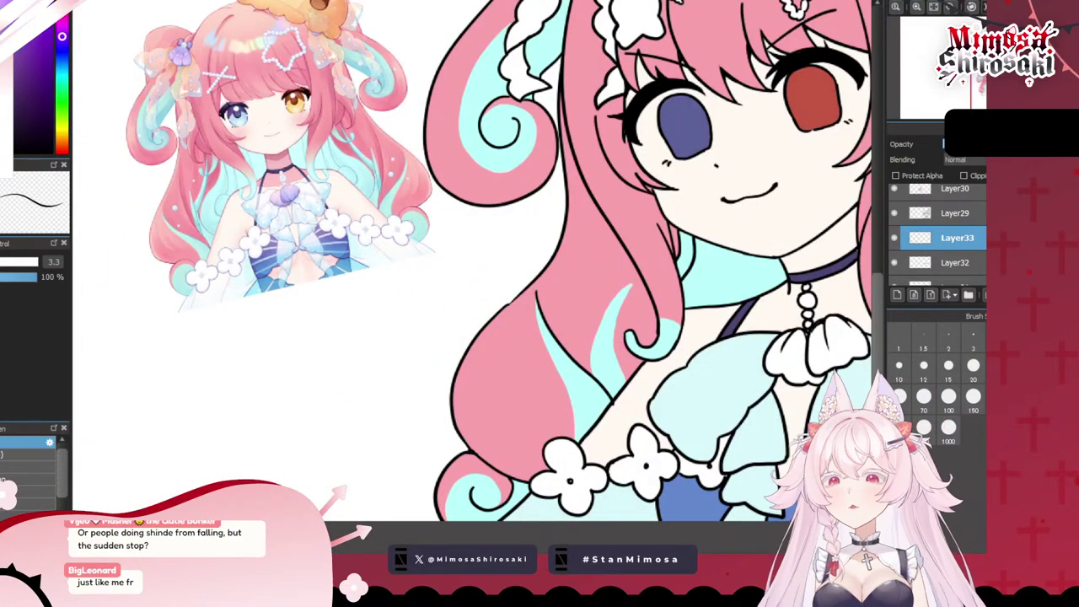
pyautogui.moveTo(594, 545); pyautogui.dragTo(613, 542)
pyautogui.click(587, 369)
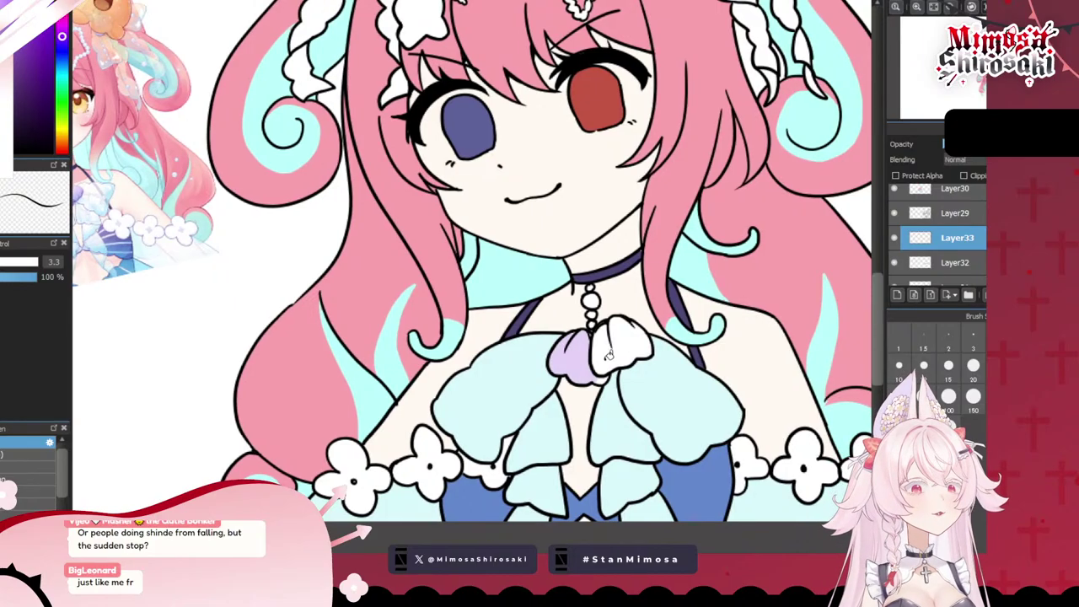
pyautogui.click(608, 352)
pyautogui.scroll(4, 608, 352)
pyautogui.scroll(-5, 458, 274)
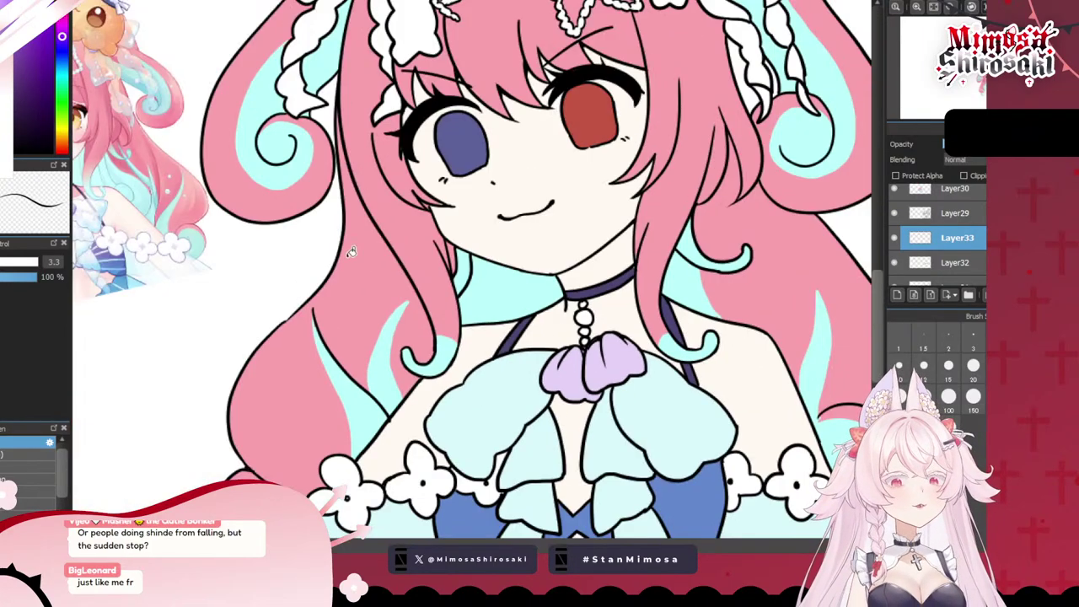
# - Sample the pale blue from the reference's pearl pendant and fill the beads hanging between the choker and the shell brooch
pyautogui.scroll(-4, 351, 251)
pyautogui.scroll(8, 309, 265)
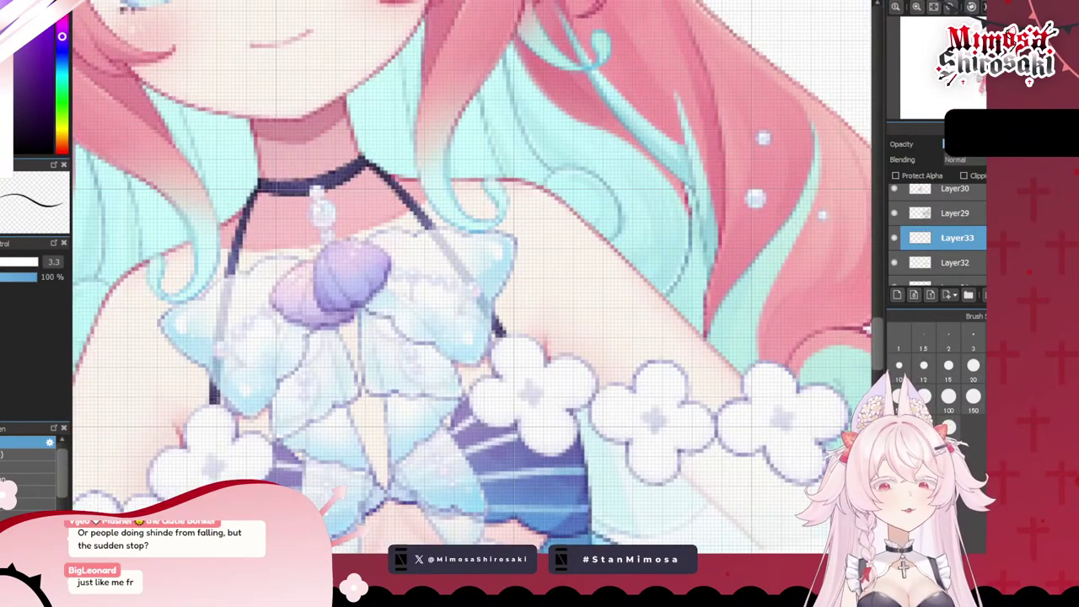
pyautogui.scroll(-6, 234, 290)
pyautogui.scroll(6, 311, 324)
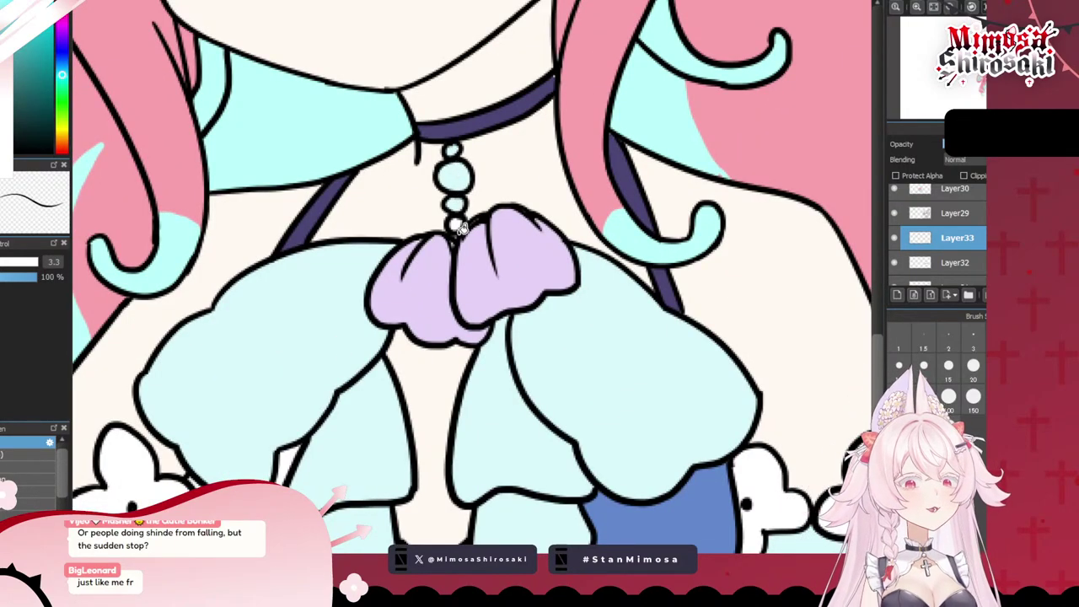
pyautogui.scroll(-6, 462, 226)
# - Try filling the two leftmost sleeve flowers with the pale lavender sampled from the reference's flowers
pyautogui.scroll(8, 142, 181)
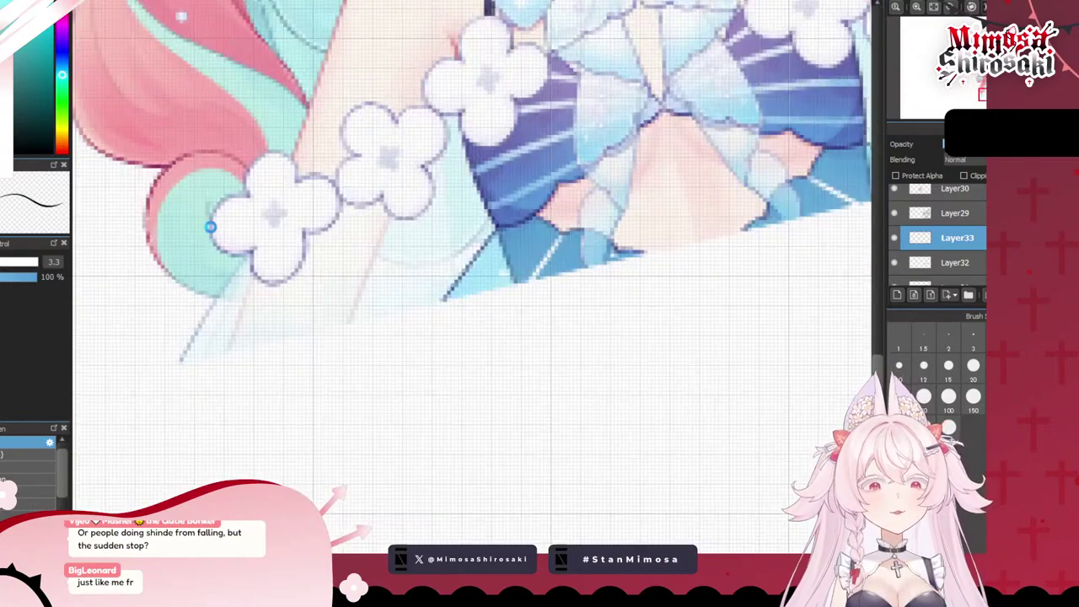
pyautogui.scroll(2, 210, 227)
pyautogui.keyDown('alt'); pyautogui.click(272, 217); pyautogui.keyUp('alt')
pyautogui.scroll(-10, 210, 212)
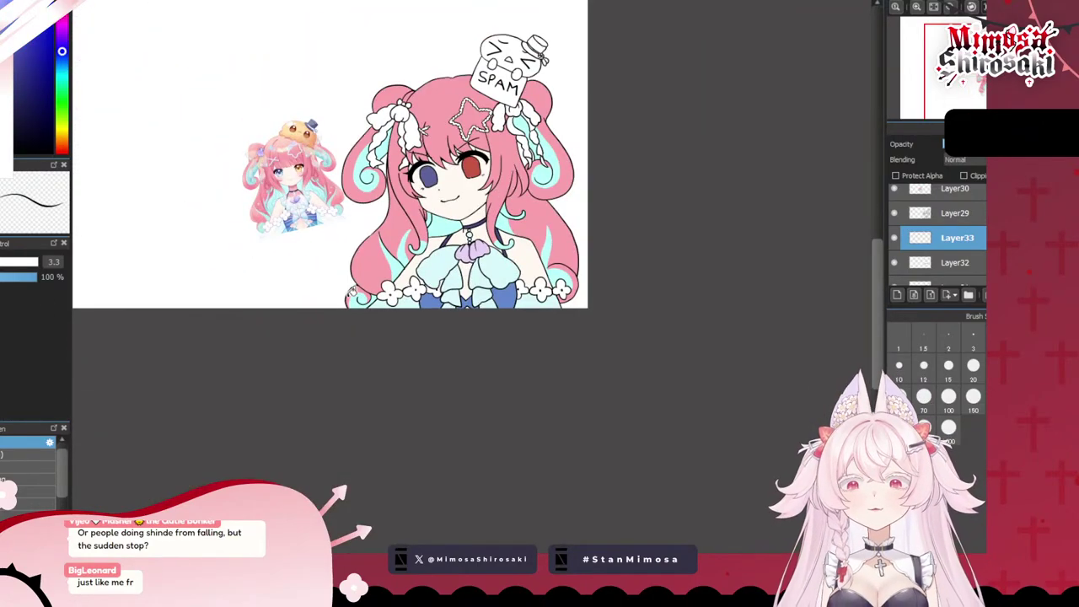
pyautogui.scroll(5, 352, 291)
pyautogui.click(379, 273)
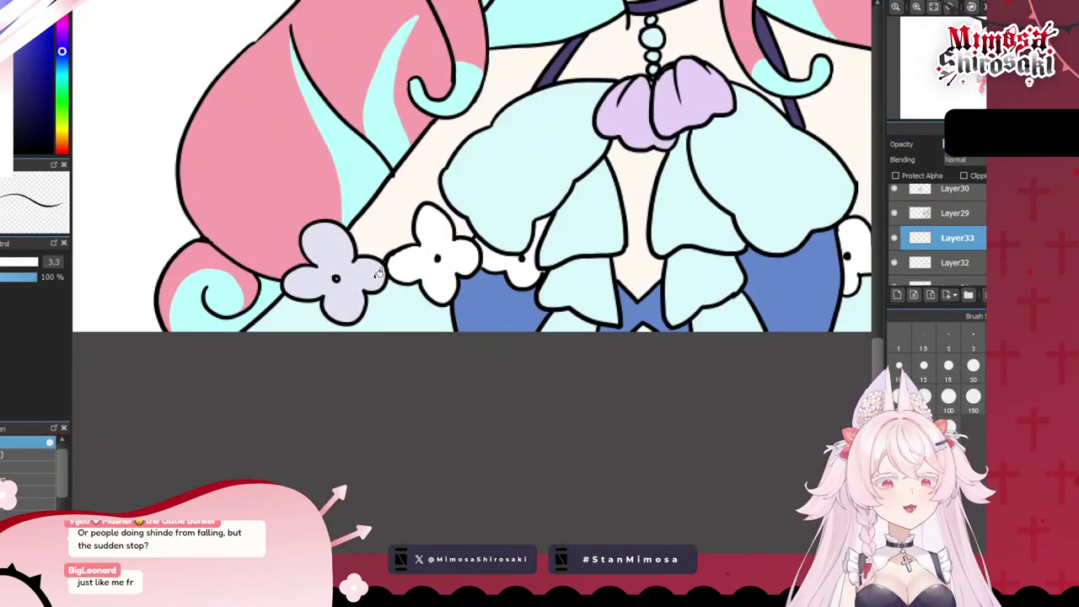
pyautogui.click(435, 271)
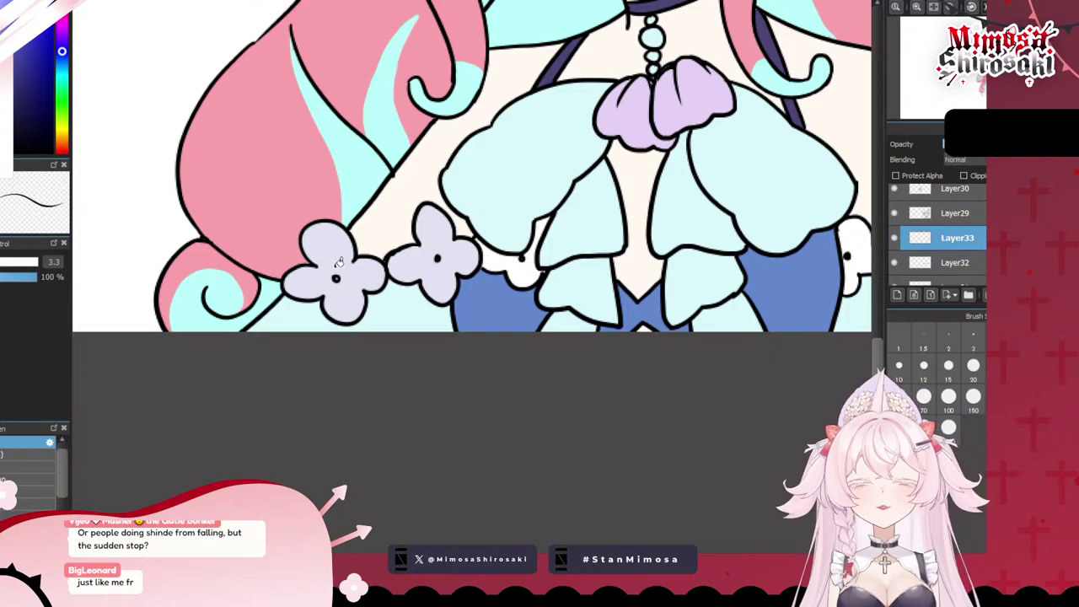
pyautogui.hotkey('ctrl', 'z')
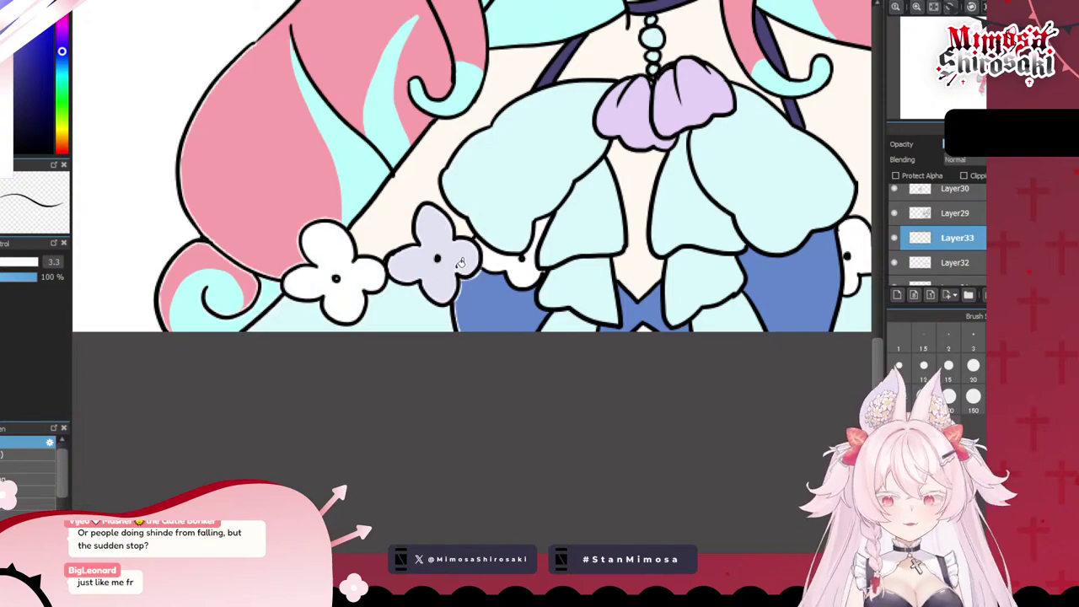
pyautogui.click(460, 263)
# - Toggle the visibility of Layer29 and Layer33 to check what each contains, keeping Layer33 visible and active
pyautogui.scroll(-3, 506, 255)
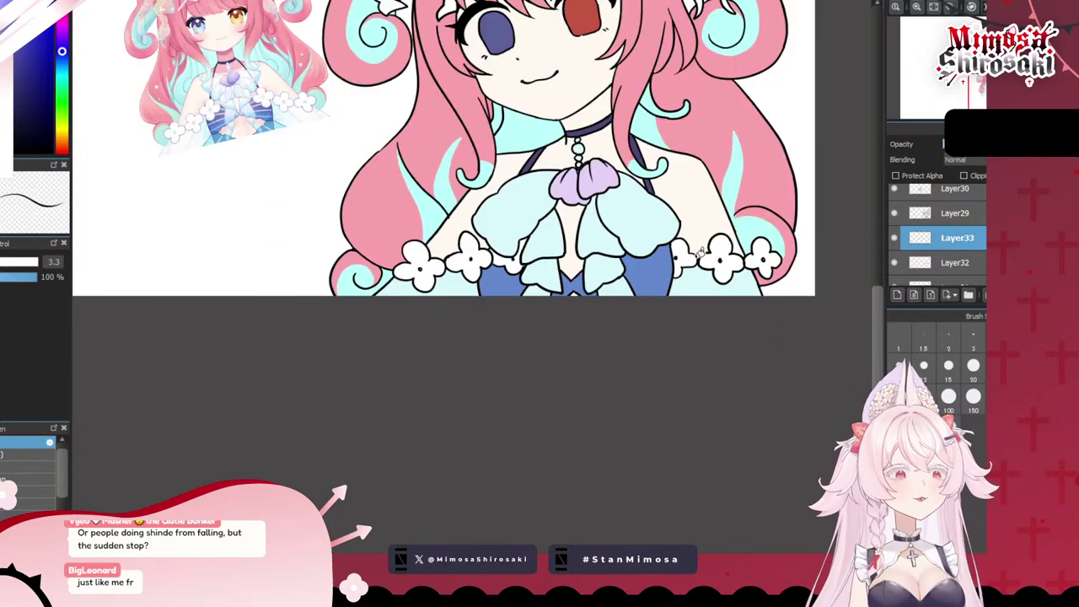
pyautogui.scroll(-2, 713, 268)
pyautogui.moveTo(713, 268); pyautogui.dragTo(675, 370)
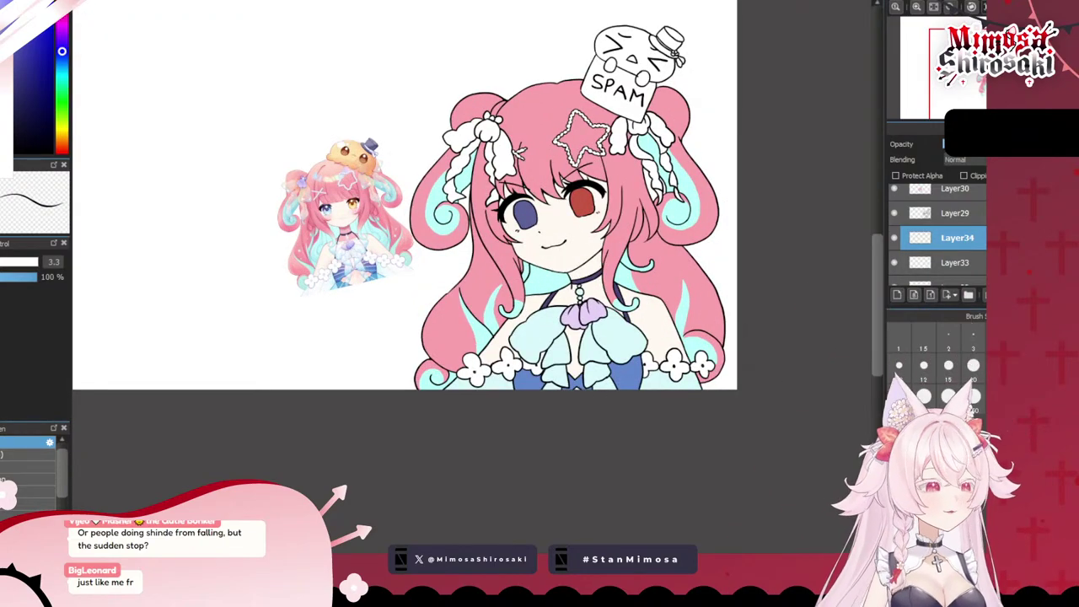
pyautogui.click(949, 215)
pyautogui.click(895, 213)
pyautogui.click(895, 214)
pyautogui.click(896, 238)
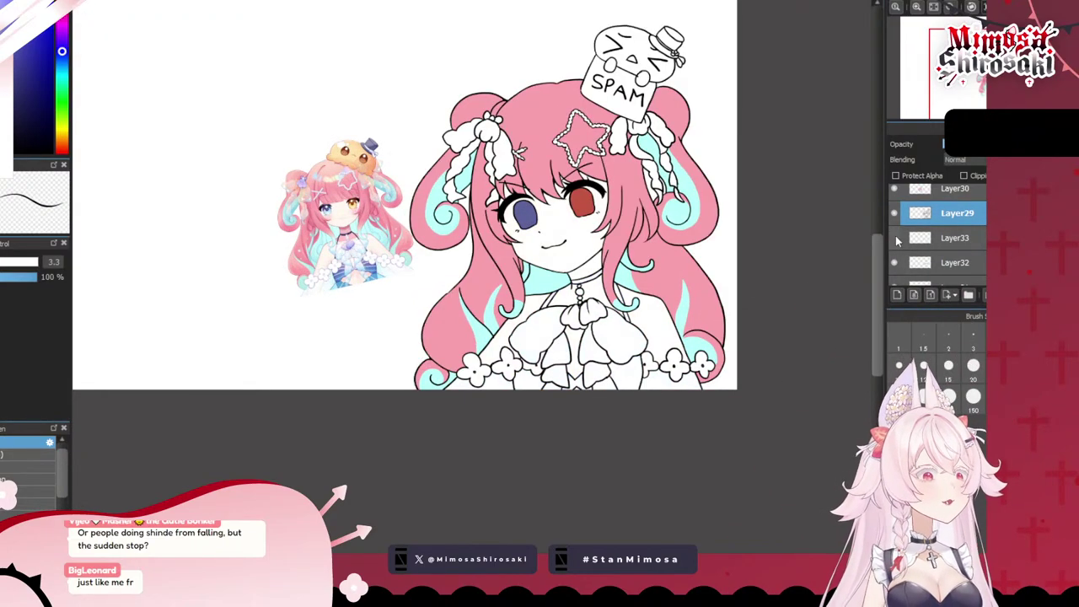
pyautogui.doubleClick(898, 238)
pyautogui.click(896, 239)
pyautogui.click(925, 245)
pyautogui.click(896, 238)
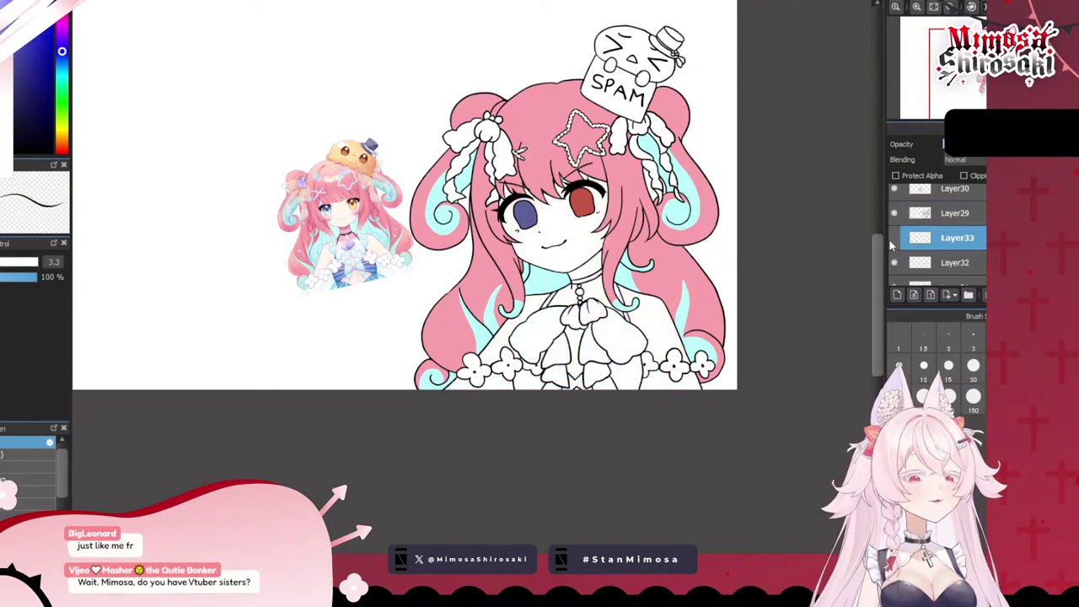
pyautogui.click(896, 239)
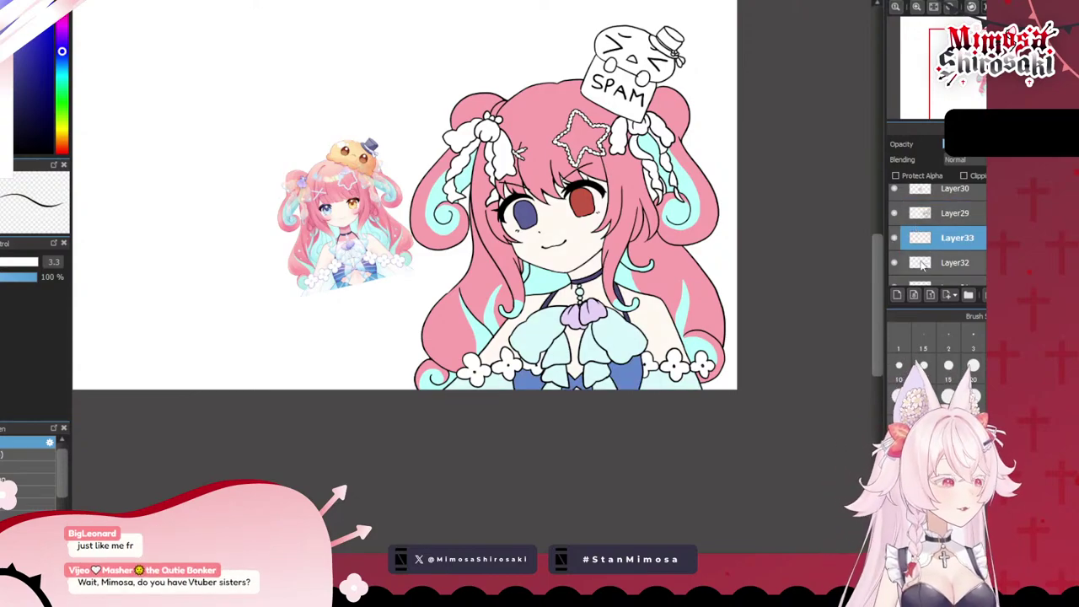
pyautogui.click(897, 241)
pyautogui.click(898, 241)
# - Sample the peach from the reference's hair ribbon and fill the left hair bow's loops and twisted ribbon tails
pyautogui.scroll(2, 623, 151)
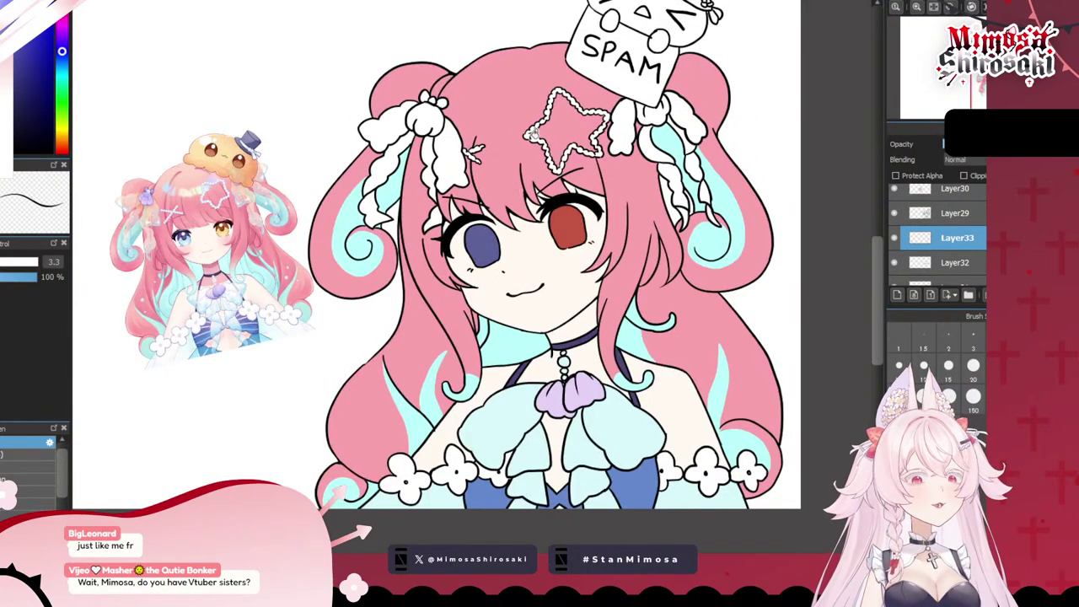
pyautogui.scroll(-2, 460, 146)
pyautogui.scroll(6, 261, 152)
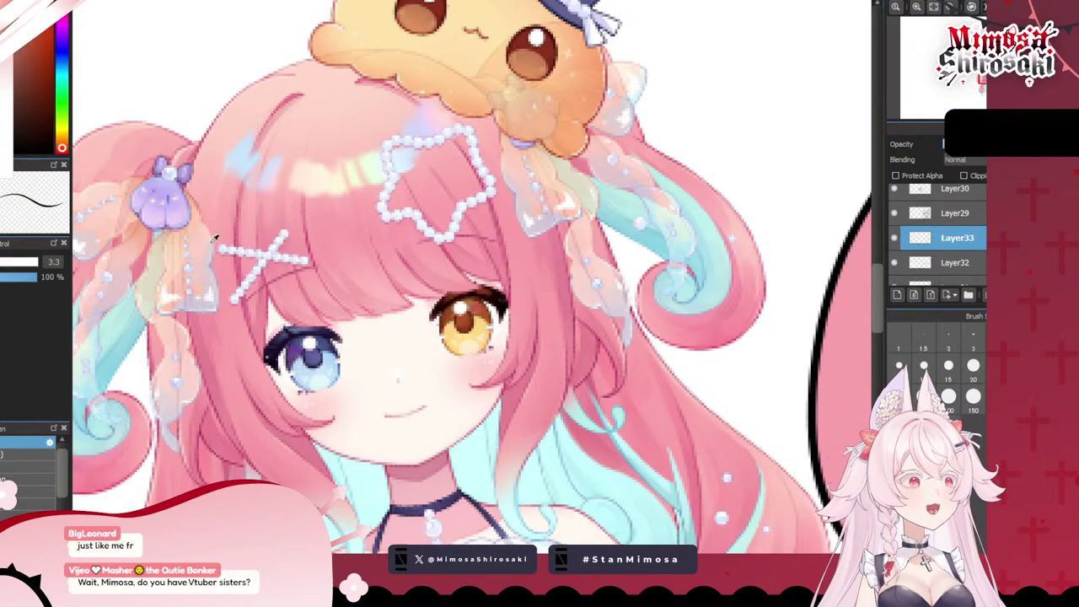
pyautogui.scroll(-5, 204, 229)
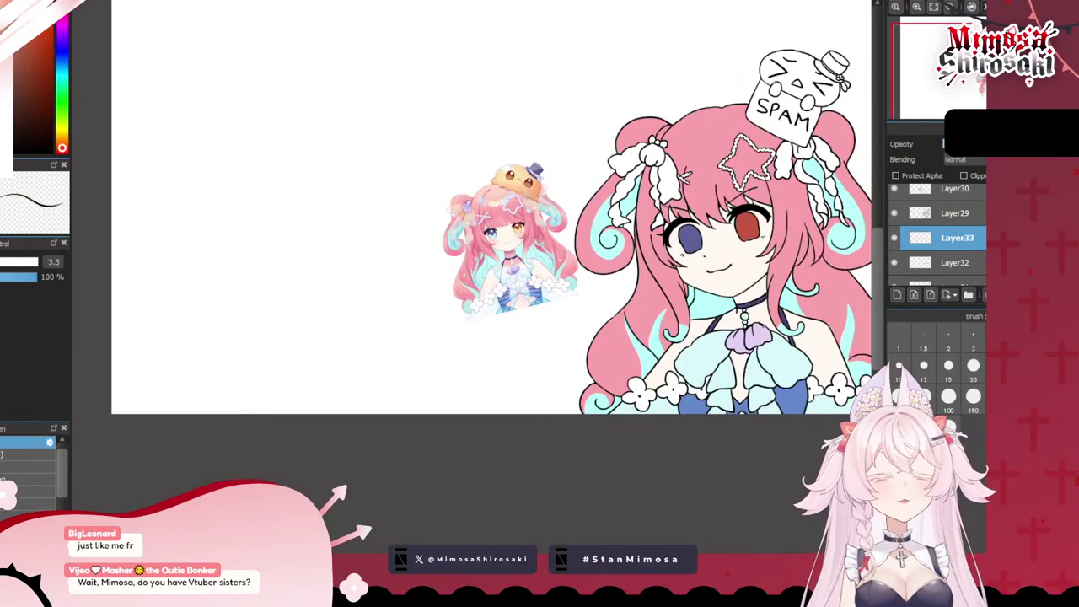
pyautogui.scroll(2, 762, 161)
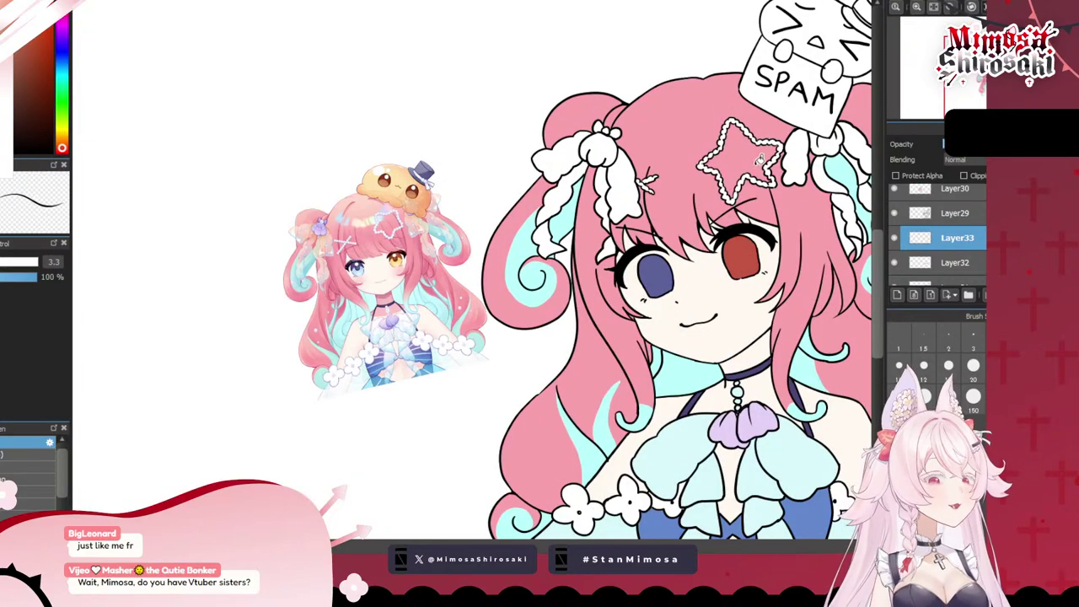
pyautogui.click(554, 158)
pyautogui.click(617, 175)
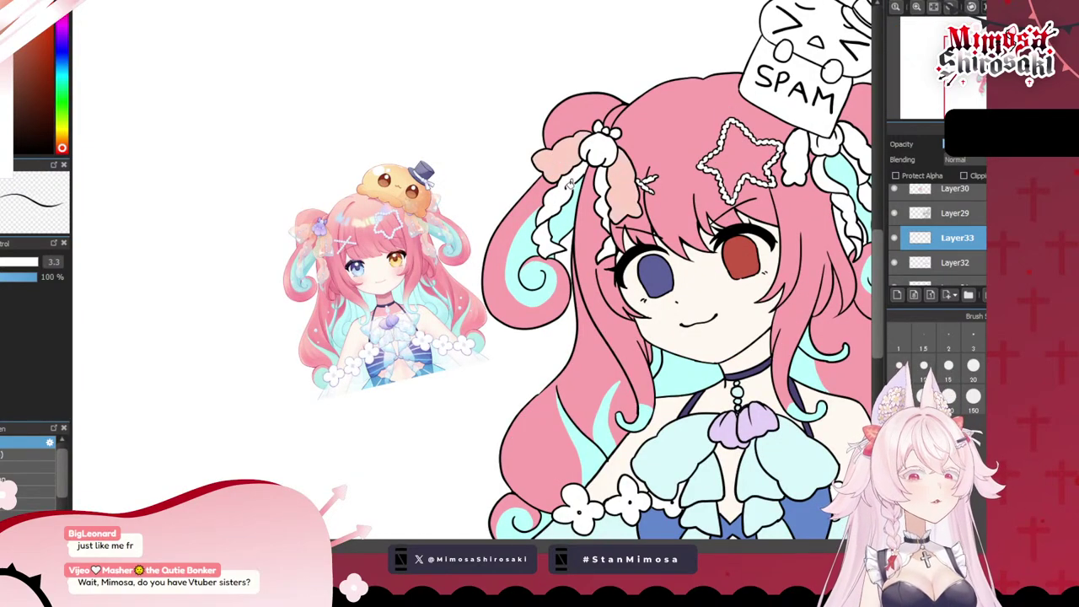
pyautogui.click(569, 184)
pyautogui.click(548, 231)
pyautogui.click(605, 205)
pyautogui.click(615, 244)
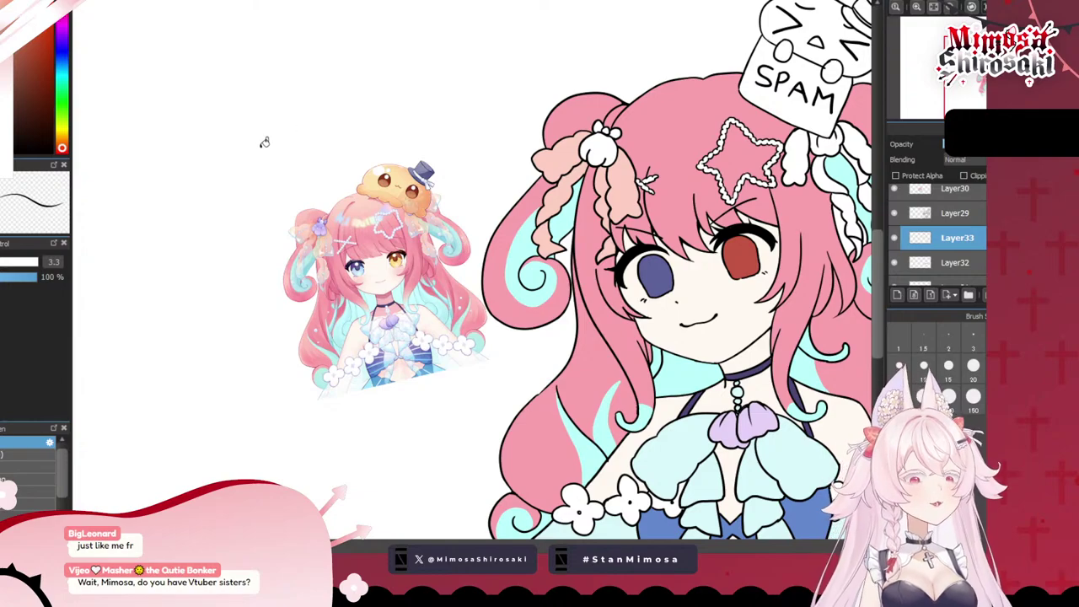
# - Fill the right hair bow's loops and every segment of its twisted ribbon tails with the same peach
pyautogui.scroll(-2, 183, 137)
pyautogui.scroll(2, 537, 152)
pyautogui.scroll(2, 502, 142)
pyautogui.click(460, 156)
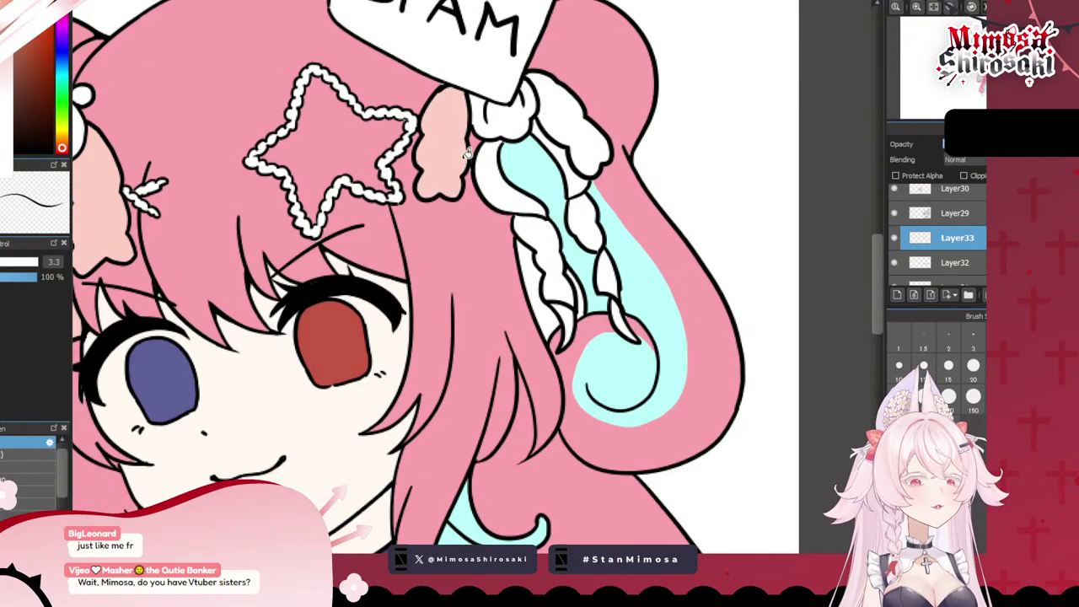
pyautogui.click(498, 172)
pyautogui.click(540, 226)
pyautogui.click(570, 312)
pyautogui.click(606, 272)
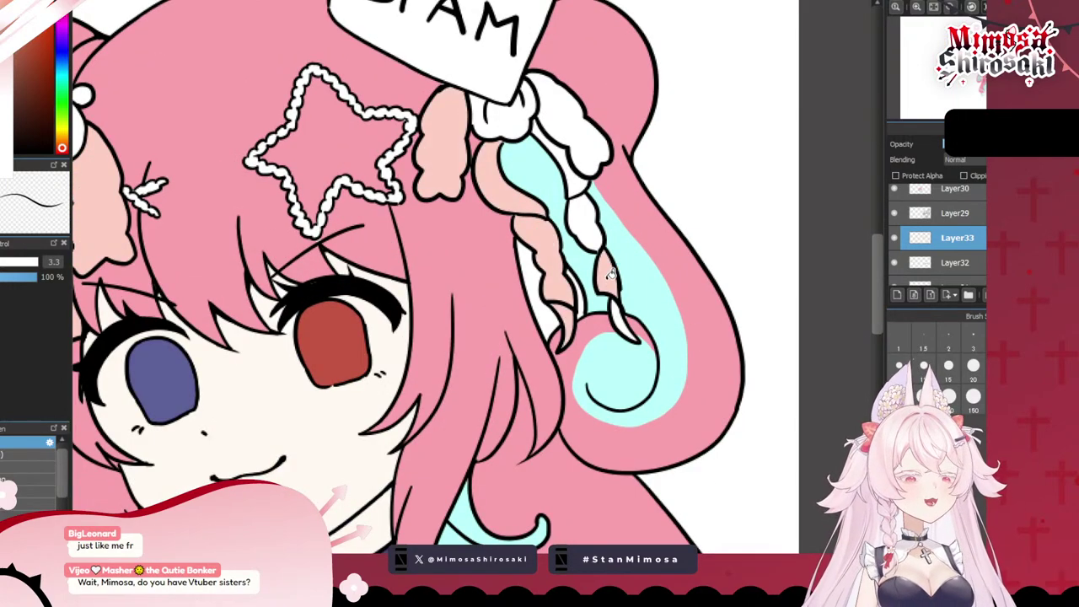
pyautogui.click(623, 319)
pyautogui.click(587, 224)
pyautogui.click(575, 178)
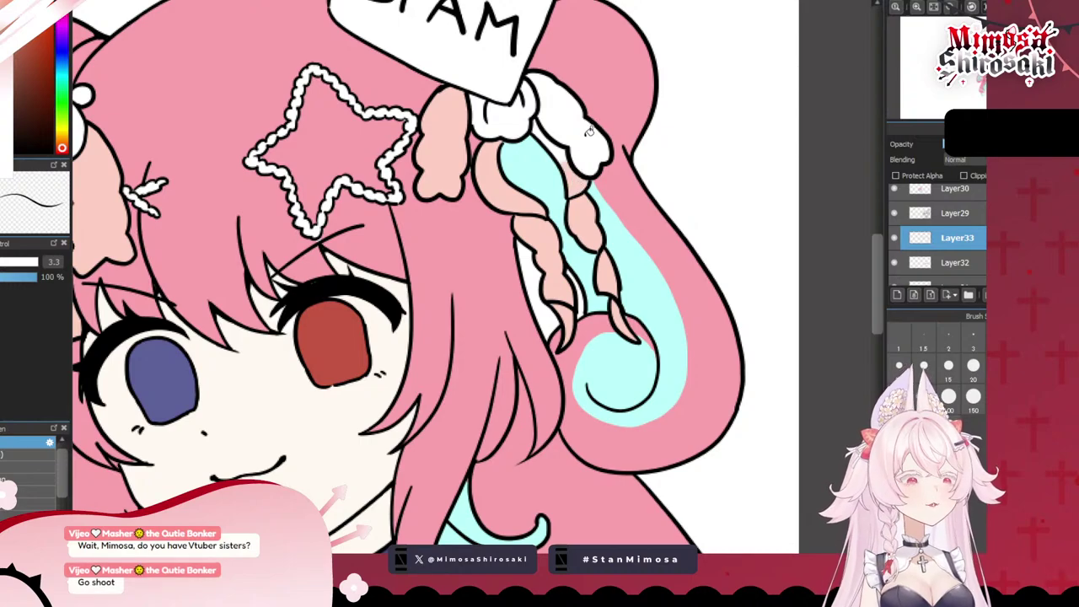
pyautogui.click(577, 129)
pyautogui.click(558, 149)
pyautogui.scroll(-2, 575, 154)
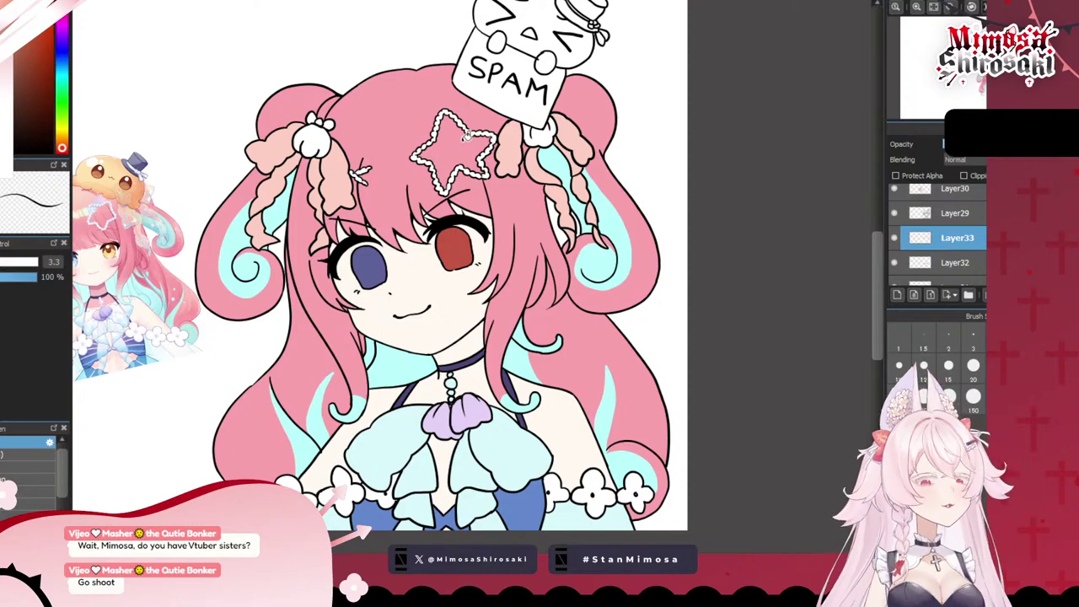
# - Sample the violet from the reference's shell hair clip and fill the shell at the centre of the left hair bow
pyautogui.scroll(-1, 484, 133)
pyautogui.scroll(2, 283, 152)
pyautogui.scroll(2, 250, 154)
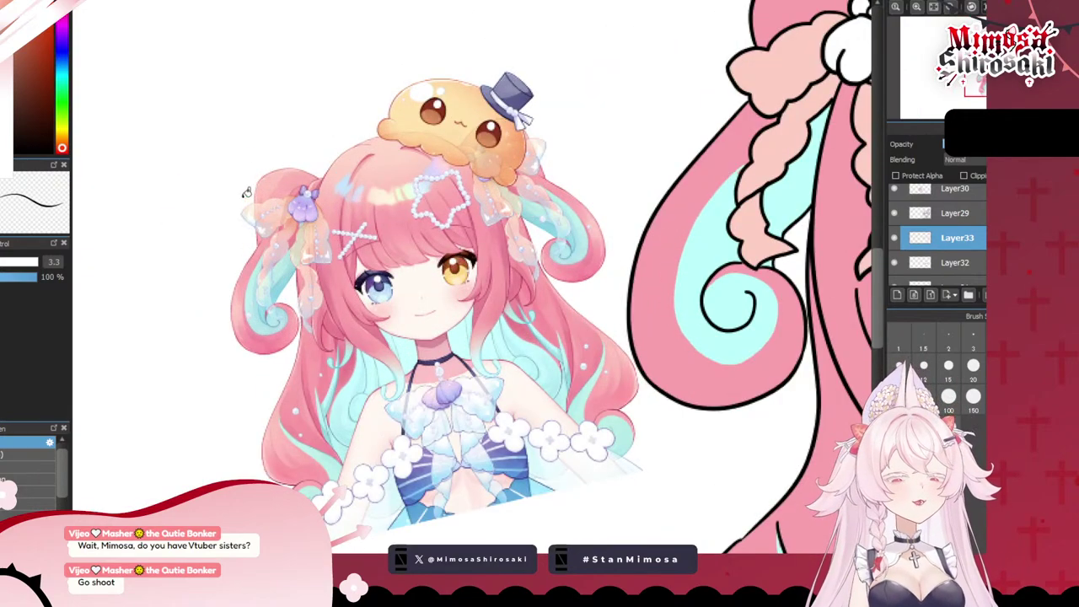
pyautogui.scroll(2, 203, 216)
pyautogui.click(394, 184)
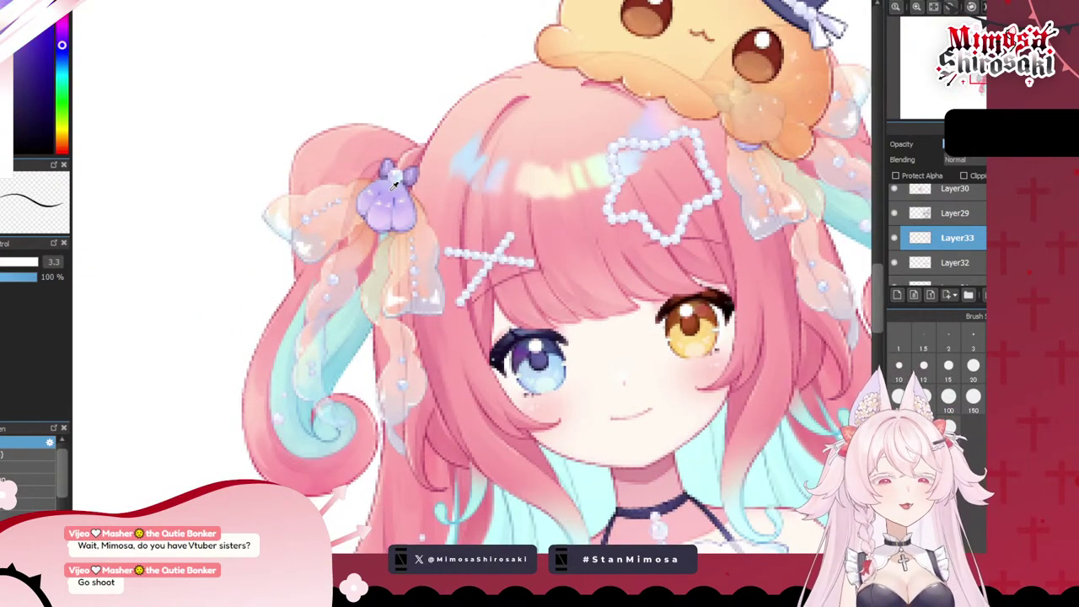
pyautogui.scroll(-1, 232, 164)
pyautogui.scroll(-1, 232, 164)
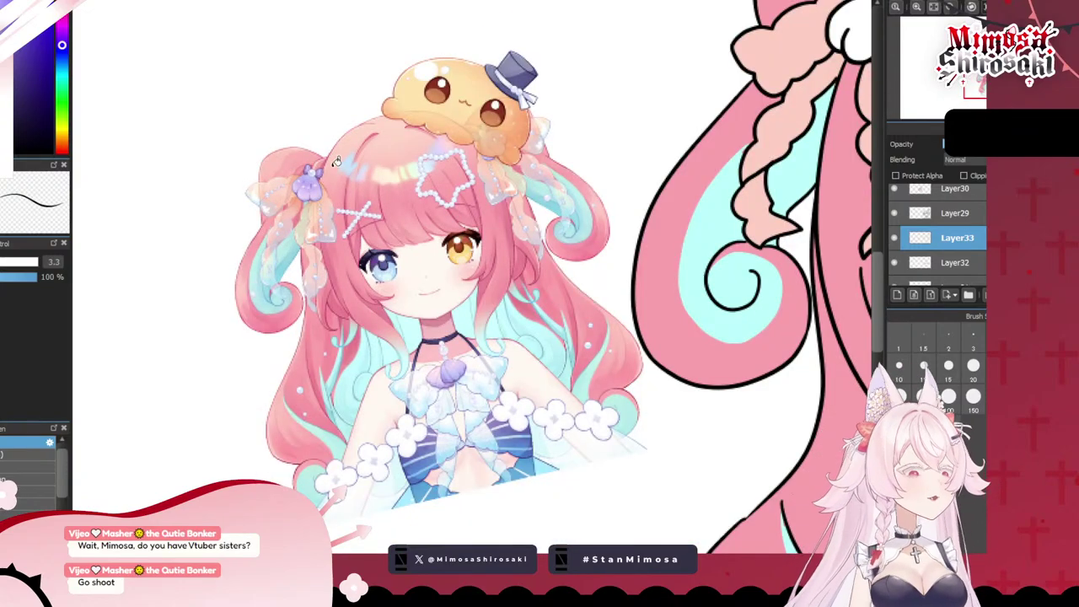
pyautogui.scroll(1, 338, 162)
pyautogui.click(607, 95)
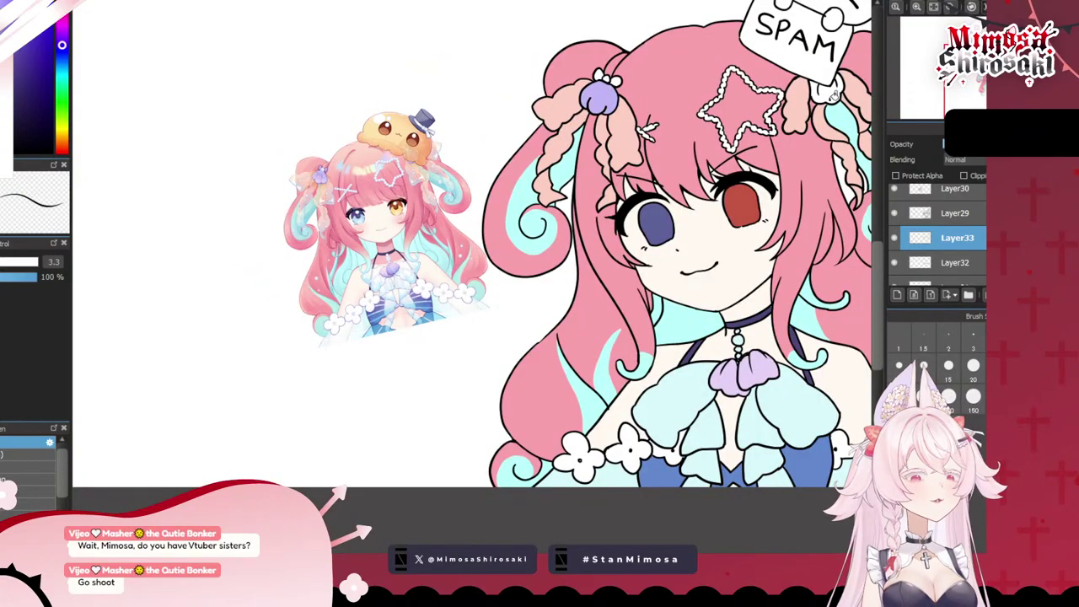
# - Fill the right hair bow's shell and the small bow loops above the left shell with the same violet
pyautogui.click(831, 93)
pyautogui.scroll(3, 497, 105)
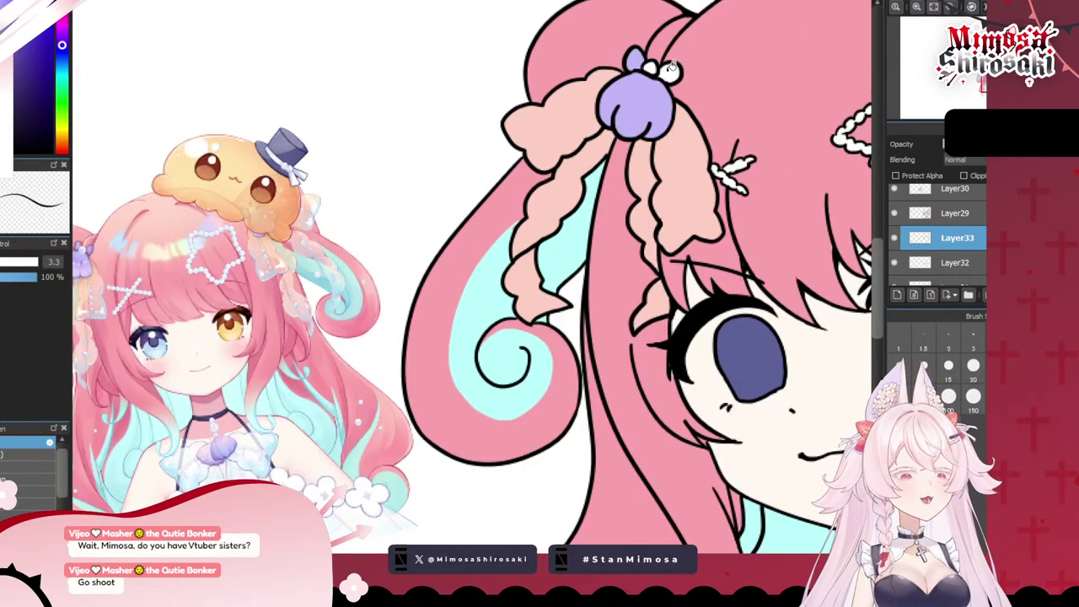
pyautogui.scroll(-3, 354, 206)
# - Sample the pale bead colour from the reference's shell hair clip for the matching bead on the left clip
pyautogui.scroll(5, 354, 207)
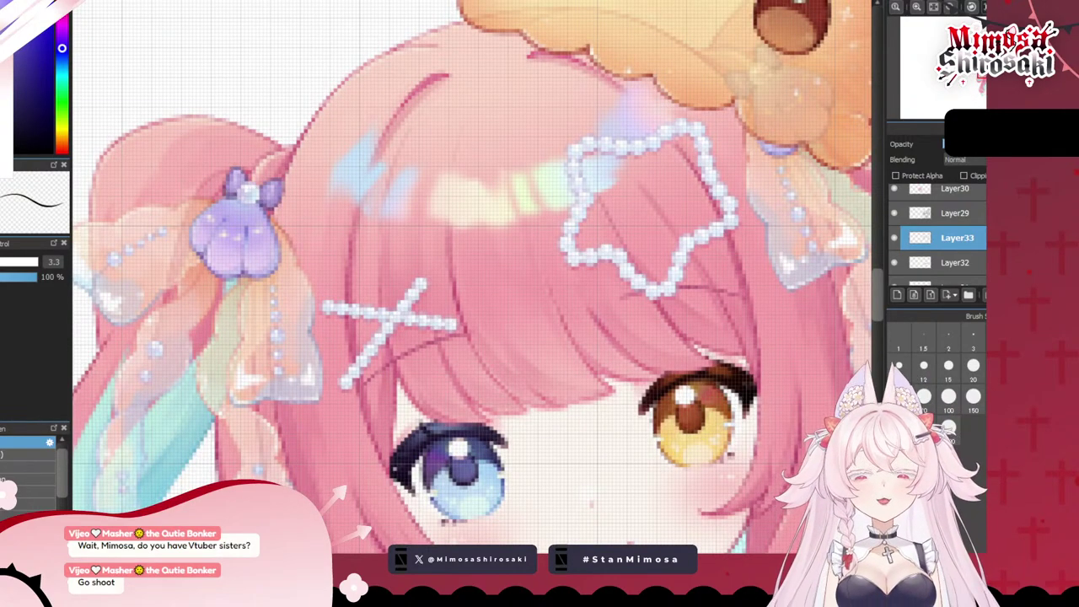
pyautogui.scroll(-5, 354, 207)
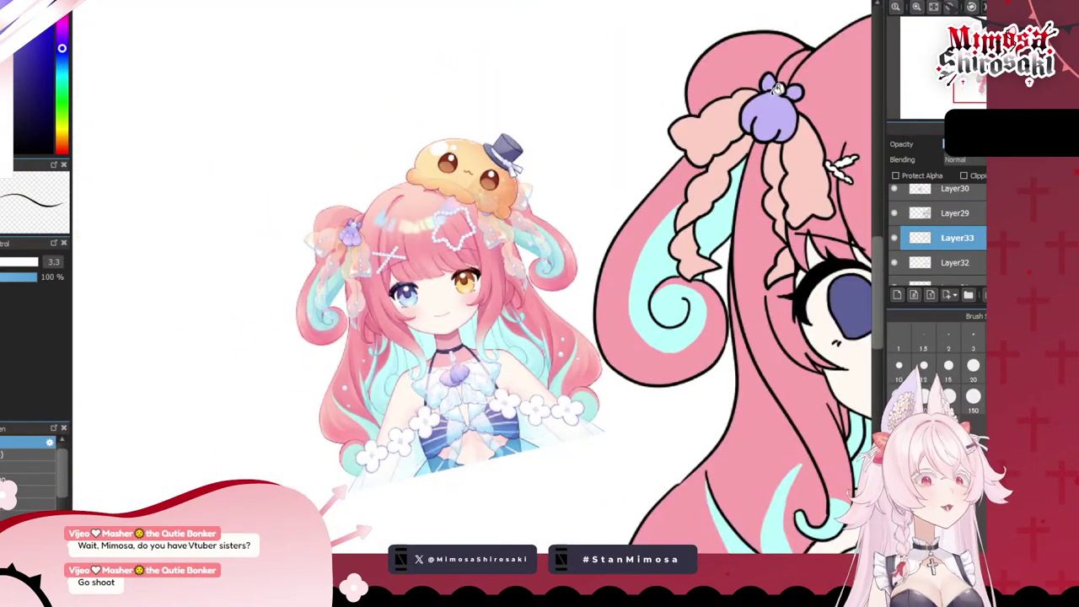
pyautogui.scroll(-2, 409, 268)
pyautogui.scroll(-3, 672, 152)
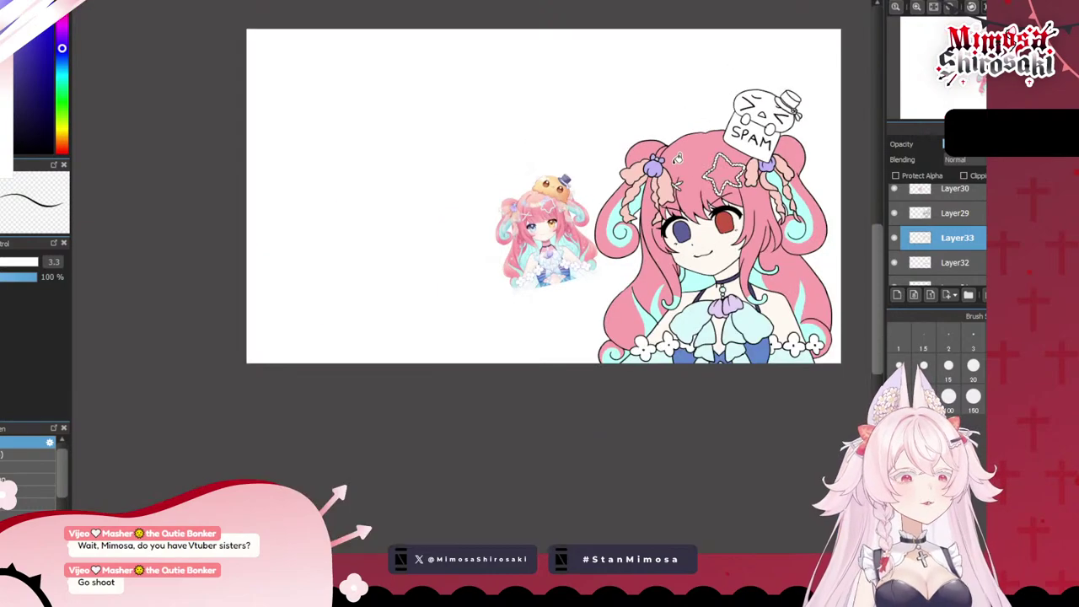
pyautogui.scroll(4, 650, 164)
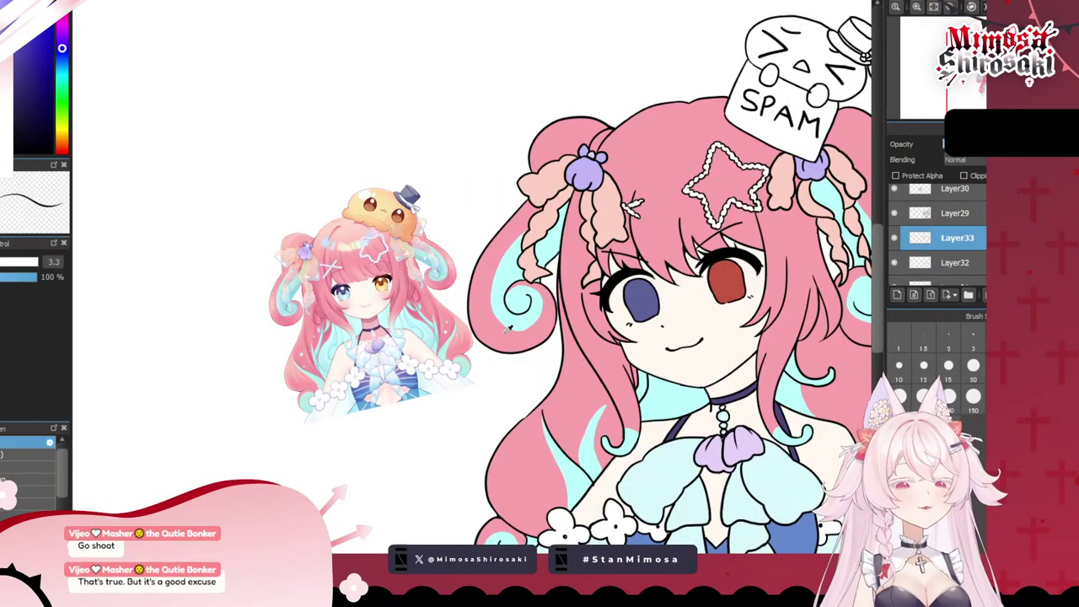
pyautogui.scroll(-3, 434, 366)
pyautogui.scroll(4, 462, 395)
pyautogui.scroll(-3, 459, 431)
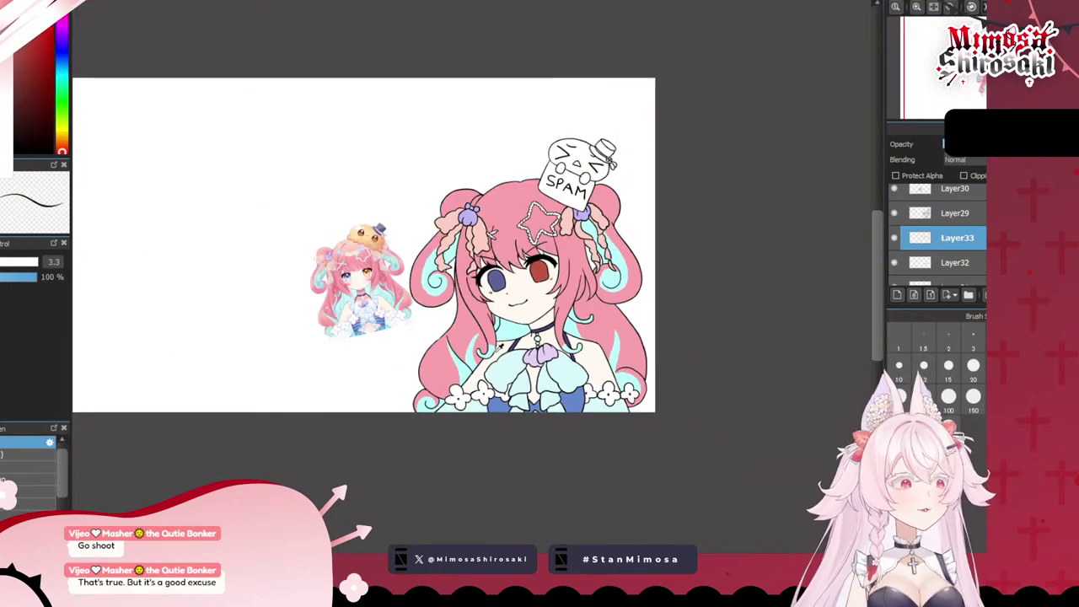
pyautogui.scroll(6, 554, 239)
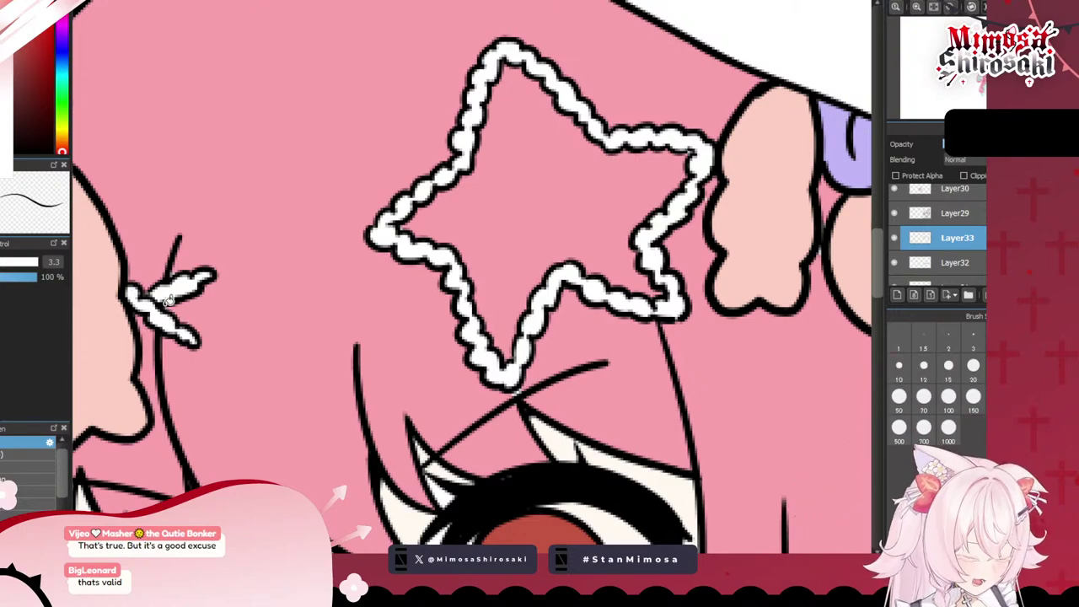
pyautogui.scroll(-3, 543, 254)
pyautogui.scroll(-4, 544, 253)
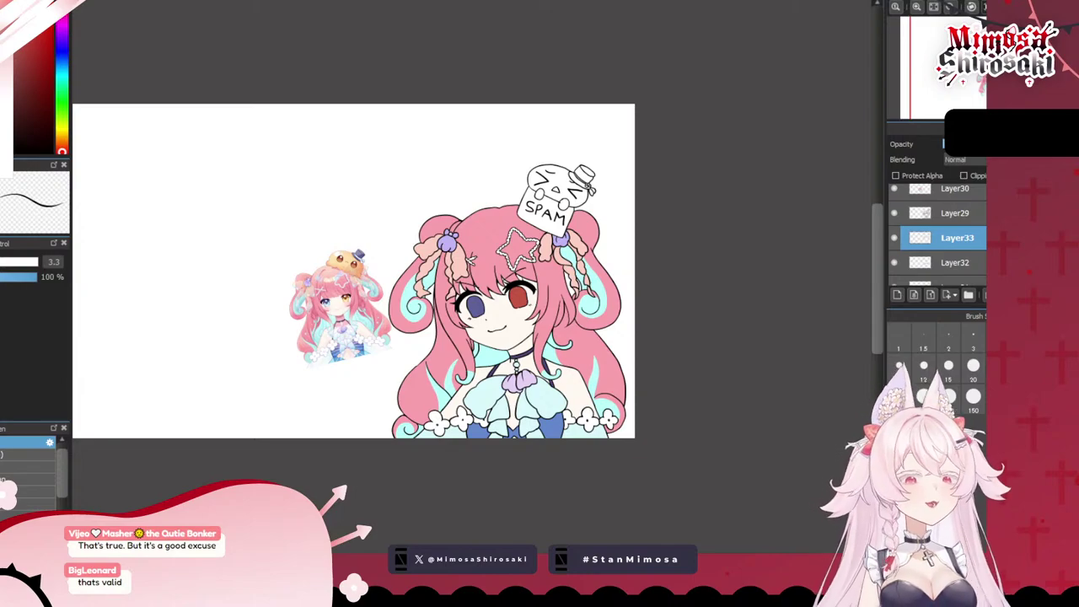
# - Sample the pale yellow-orange from the reference's head-top mascot and fill the line-art mascot's face and paws with it
pyautogui.scroll(1, 366, 285)
pyautogui.scroll(3, 343, 225)
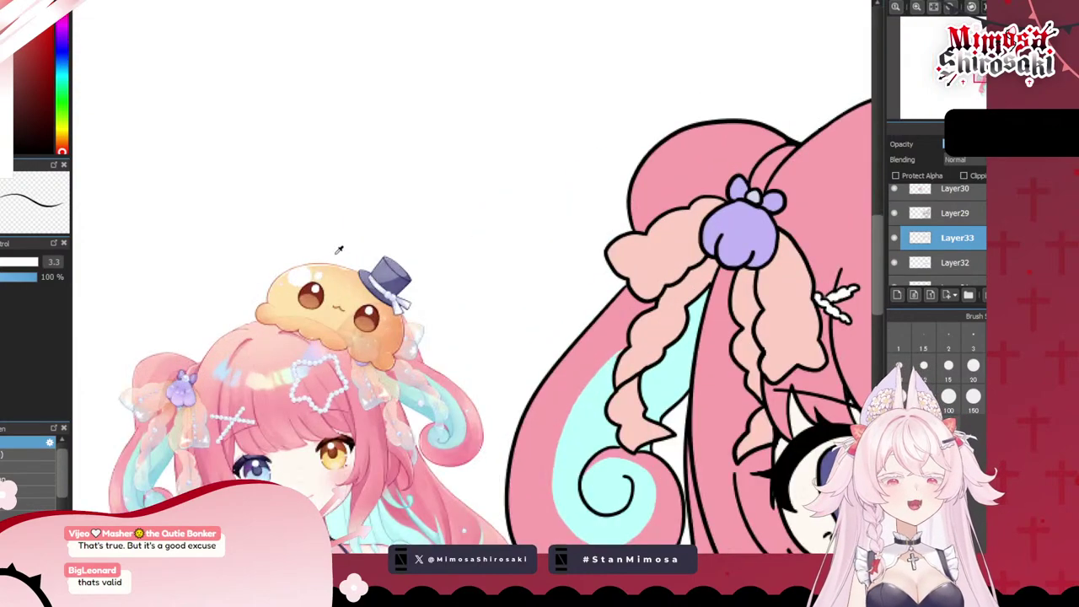
pyautogui.scroll(1, 343, 304)
pyautogui.rightClick(345, 273)
pyautogui.scroll(-8, 320, 253)
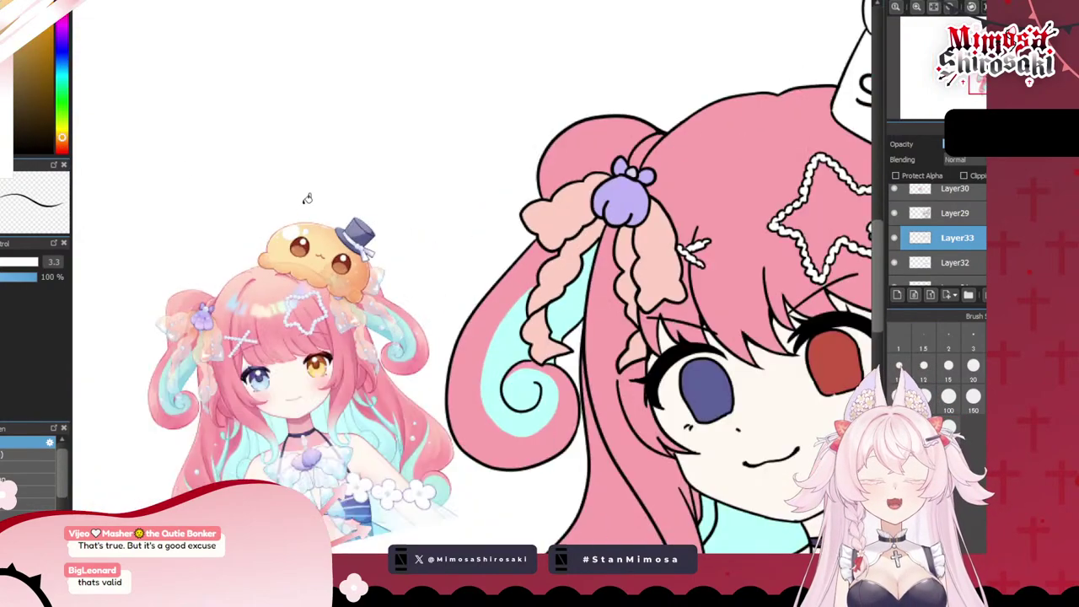
pyautogui.click(528, 134)
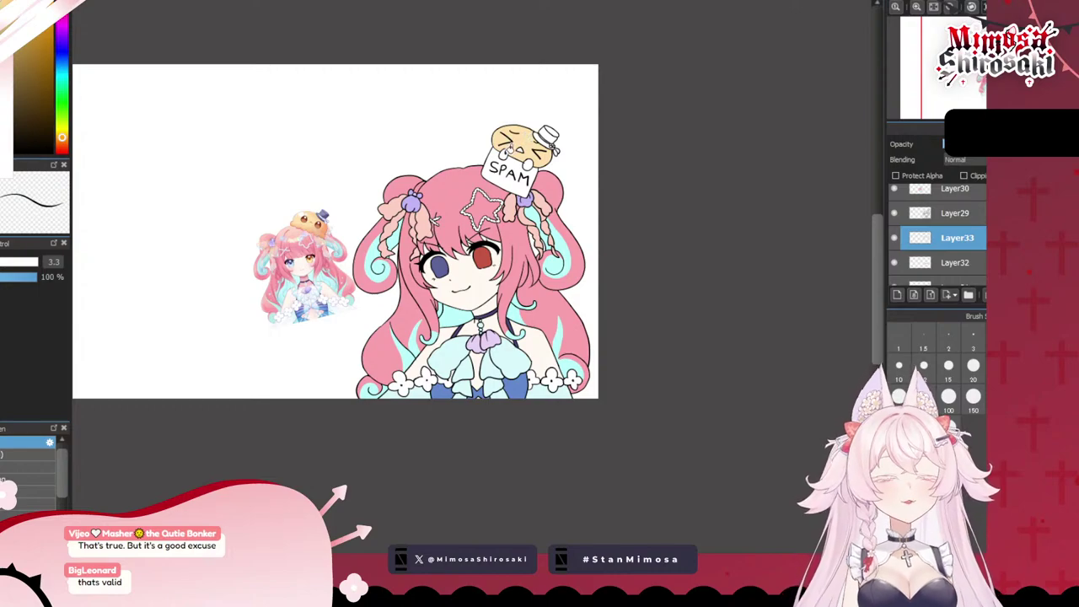
# - Sample the greyish violet from the reference's top hat and fill the crown and brim of the mascot's hat
pyautogui.scroll(5, 316, 199)
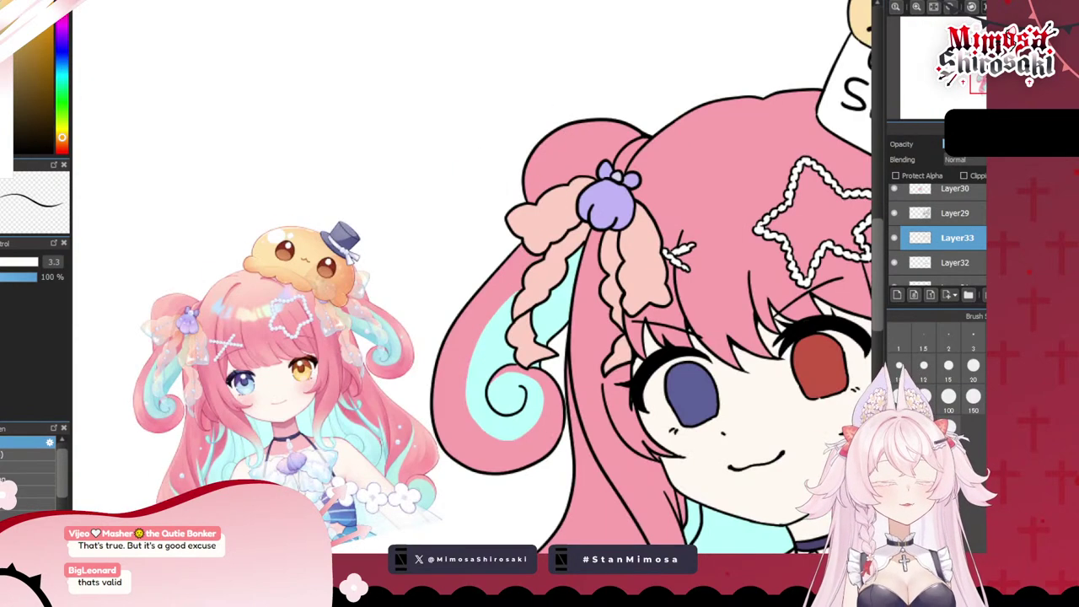
pyautogui.keyDown('alt'); pyautogui.click(342, 224); pyautogui.keyUp('alt')
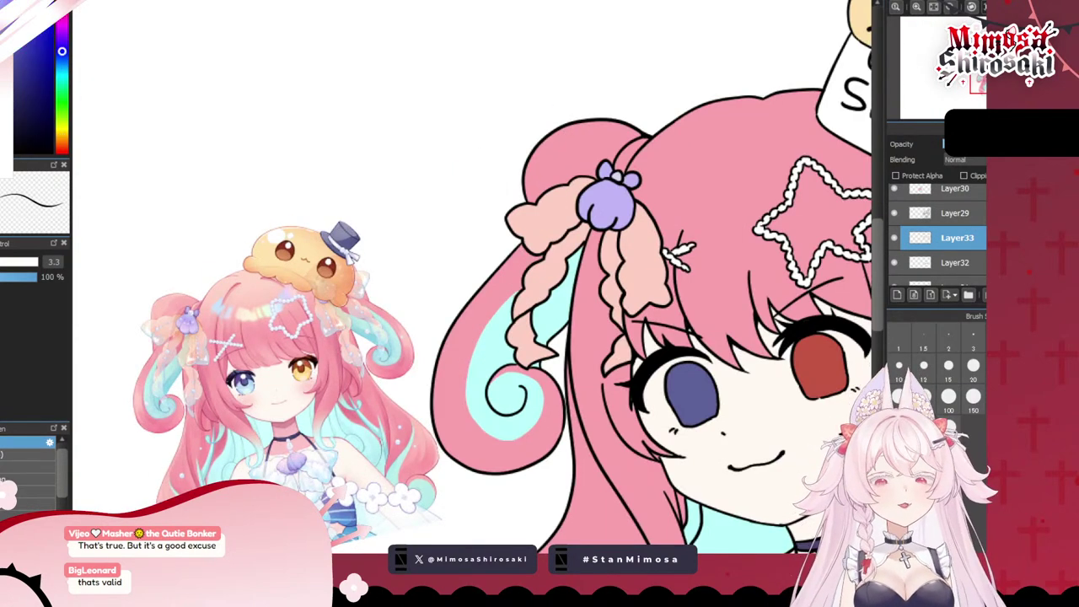
pyautogui.scroll(-3, 295, 413)
pyautogui.scroll(-4, 285, 375)
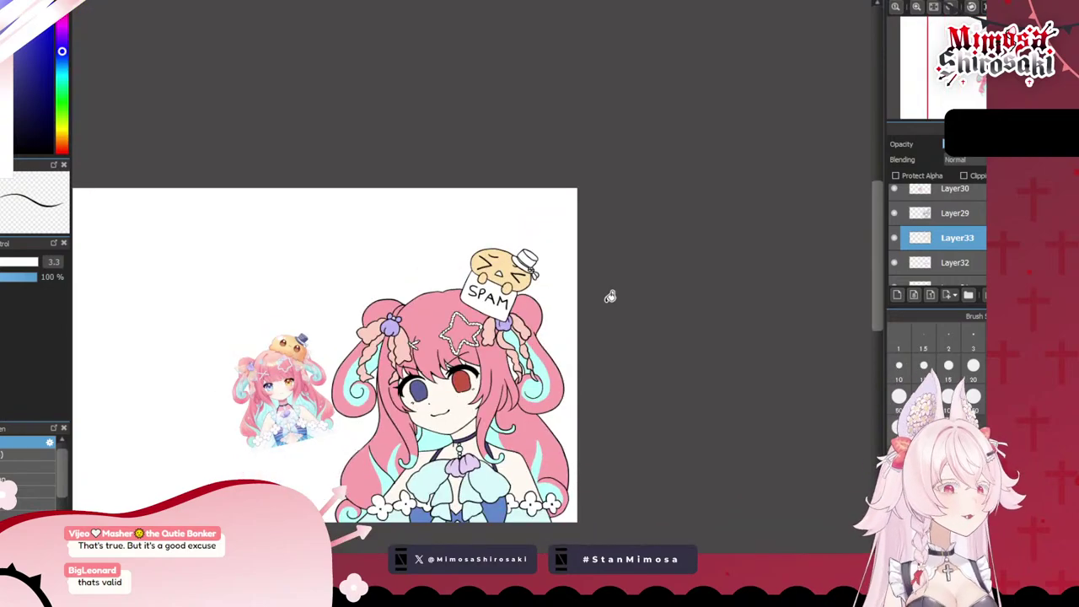
pyautogui.scroll(8, 610, 296)
pyautogui.click(545, 293)
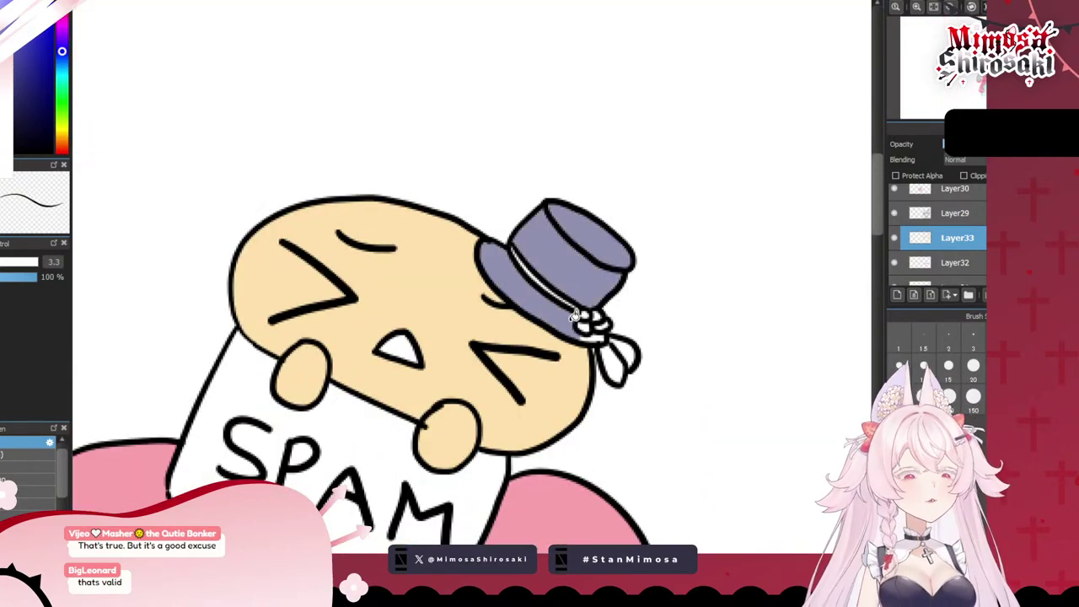
pyautogui.scroll(2, 594, 358)
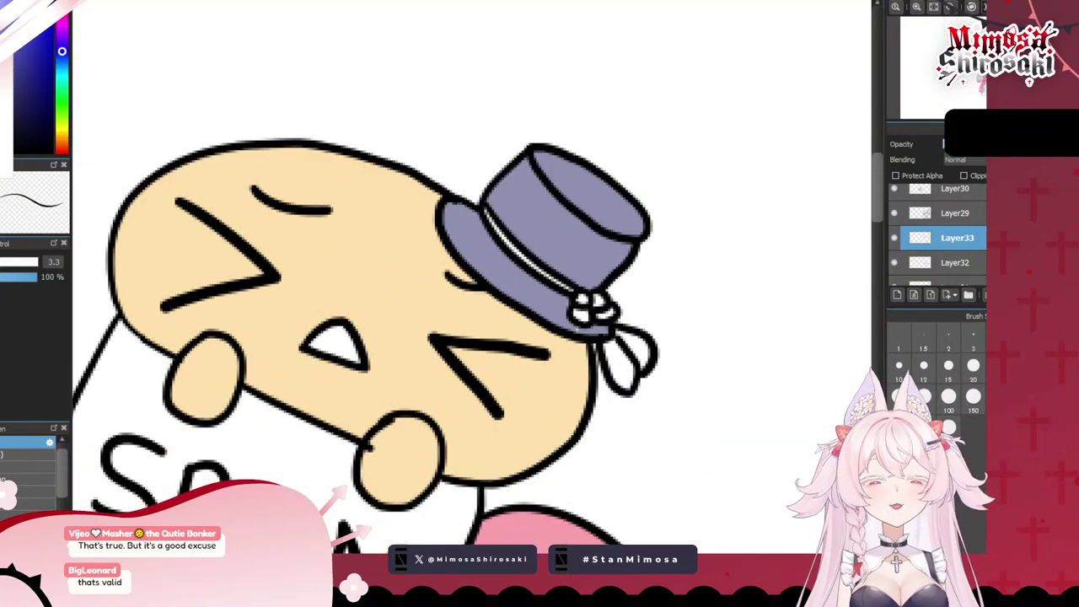
pyautogui.scroll(-8, 582, 333)
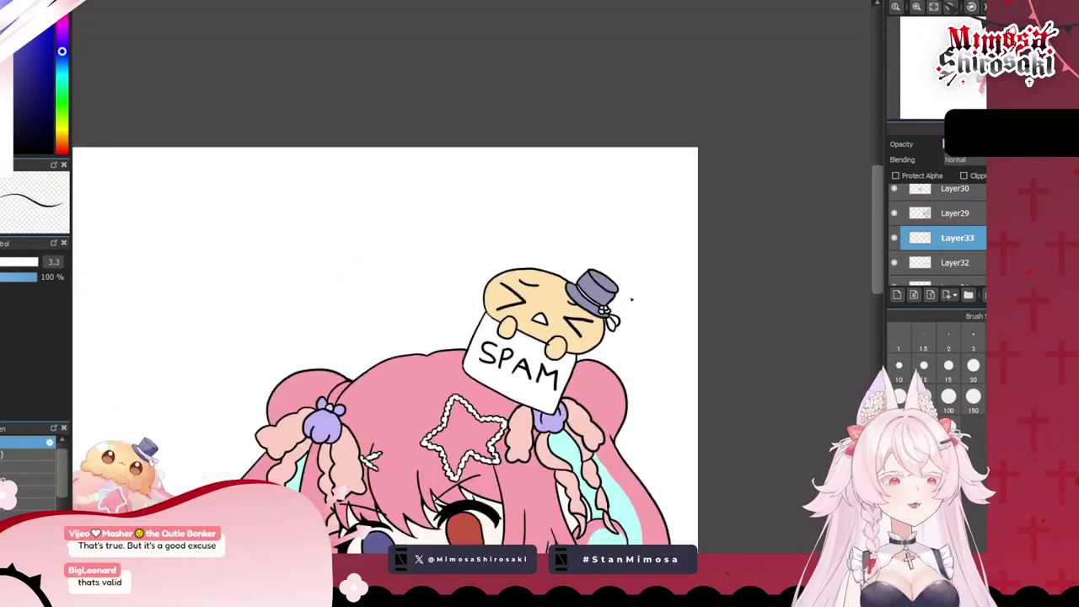
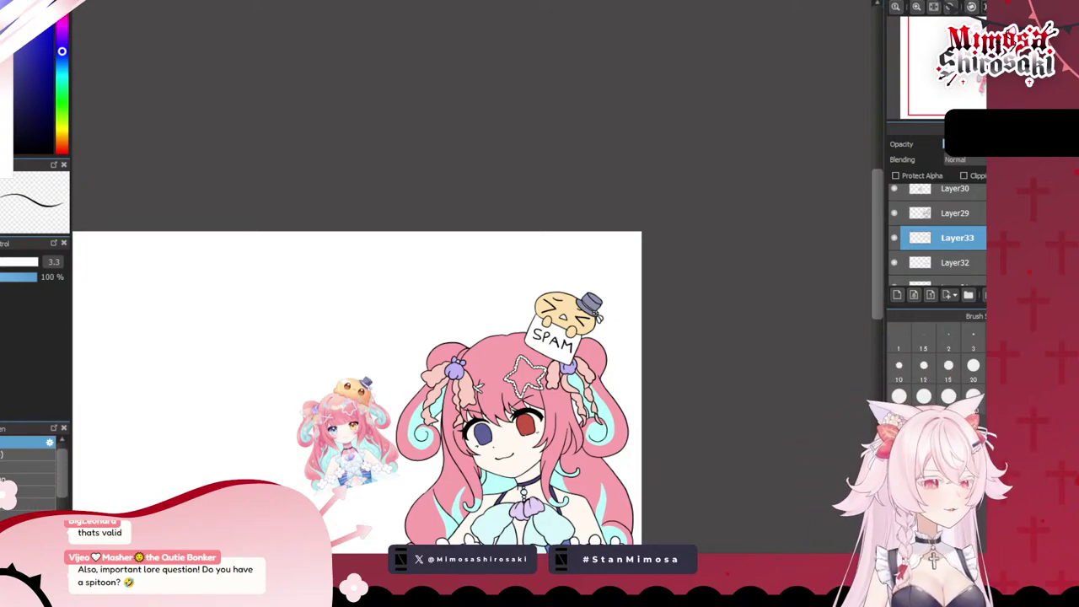
# - Pick a bright blue and fill the SPAM sign held by the mascot, including the area below the letters
pyautogui.scroll(3, 604, 325)
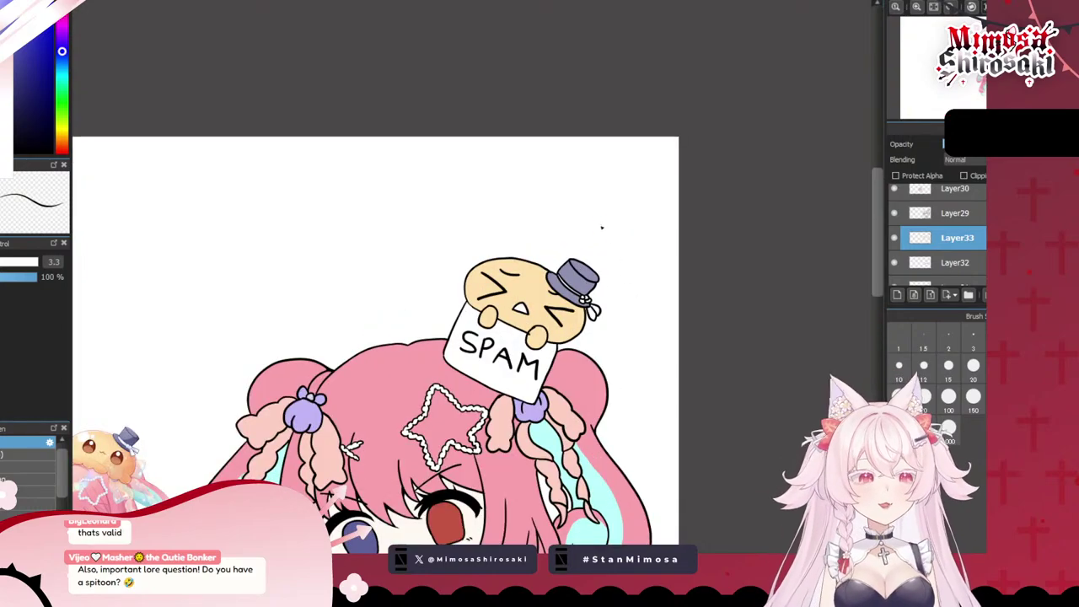
pyautogui.click(63, 54)
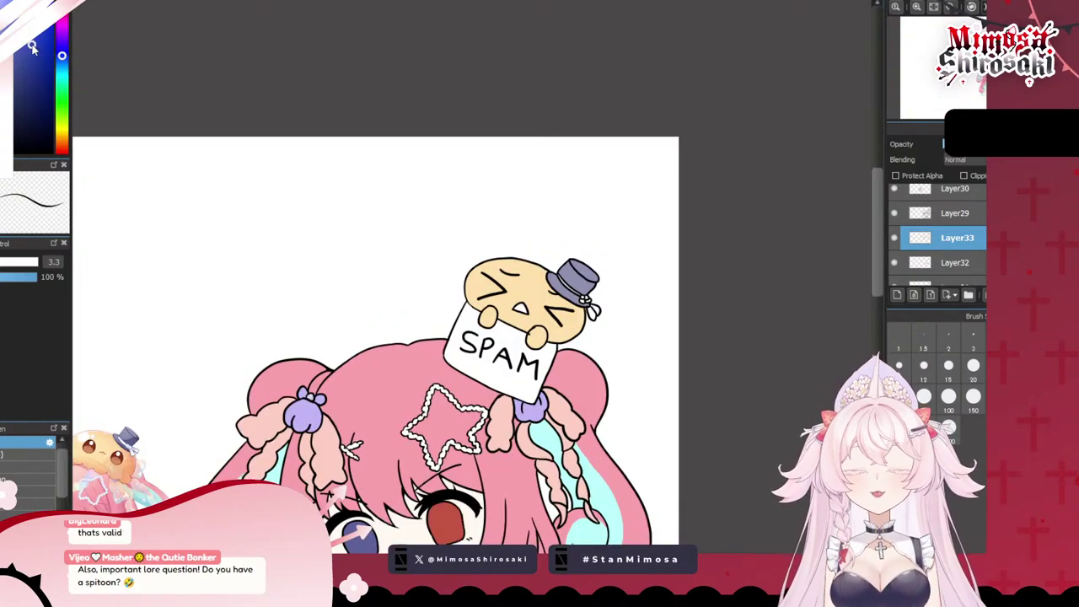
pyautogui.click(521, 346)
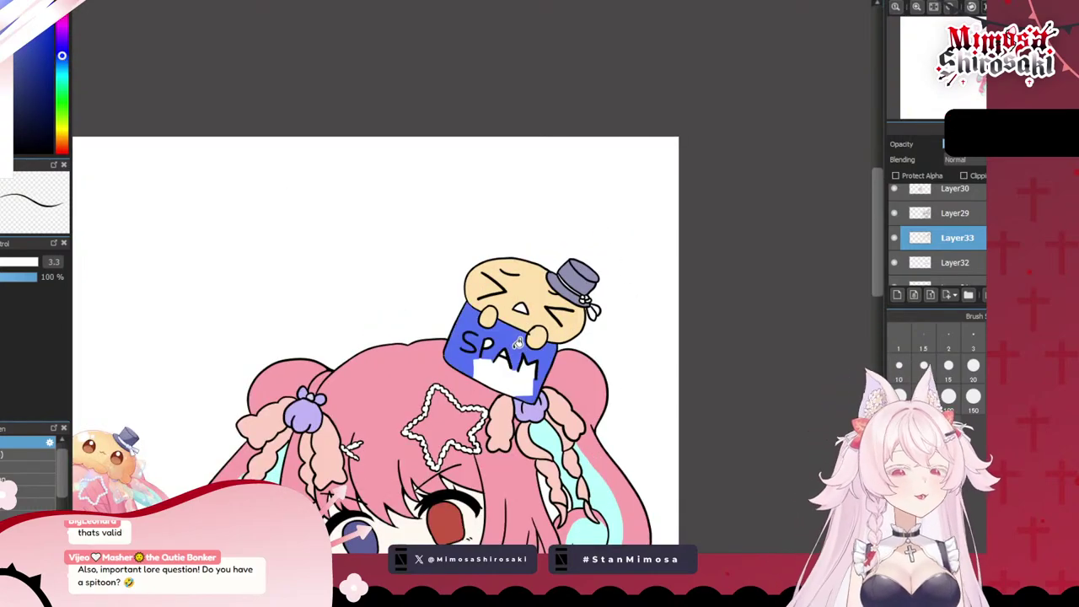
pyautogui.scroll(2, 484, 396)
pyautogui.click(470, 380)
pyautogui.scroll(-1, 465, 384)
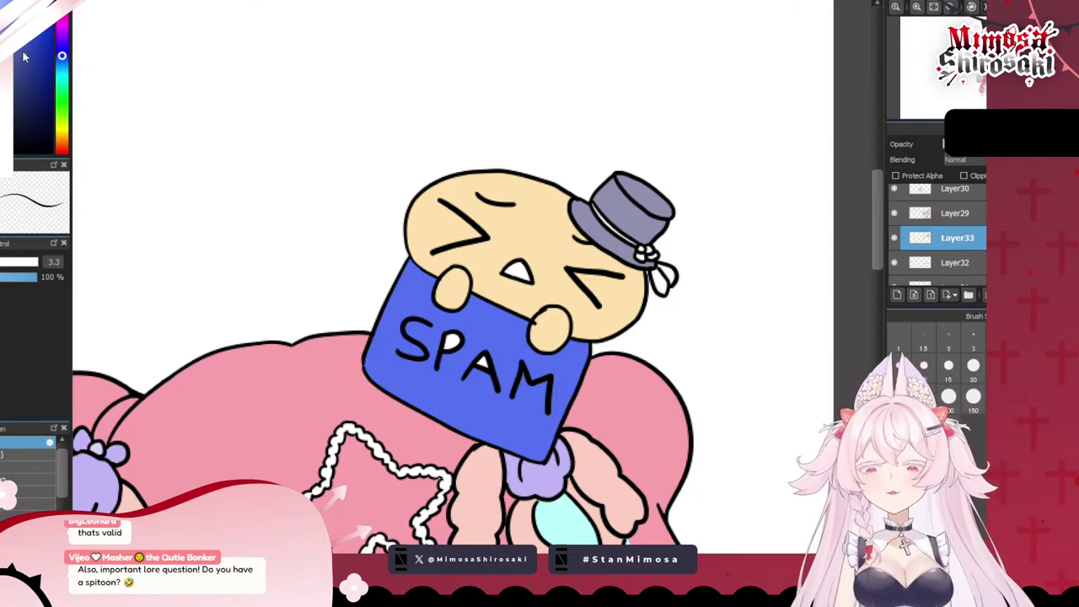
# - Switch to a deeper blue and refill both areas of the SPAM sign with it
pyautogui.click(62, 51)
pyautogui.click(62, 58)
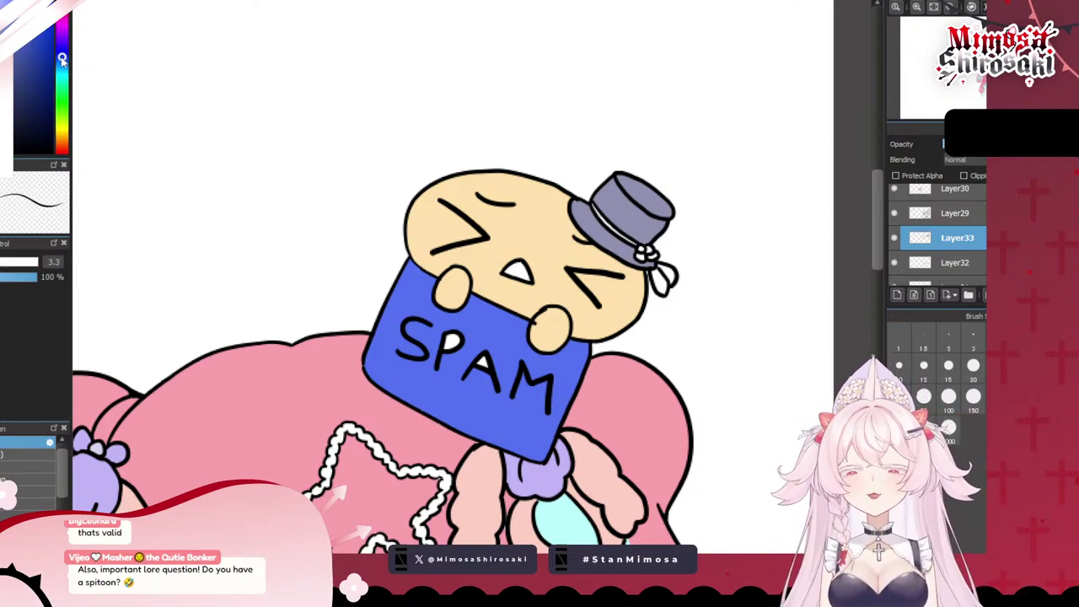
pyautogui.click(479, 309)
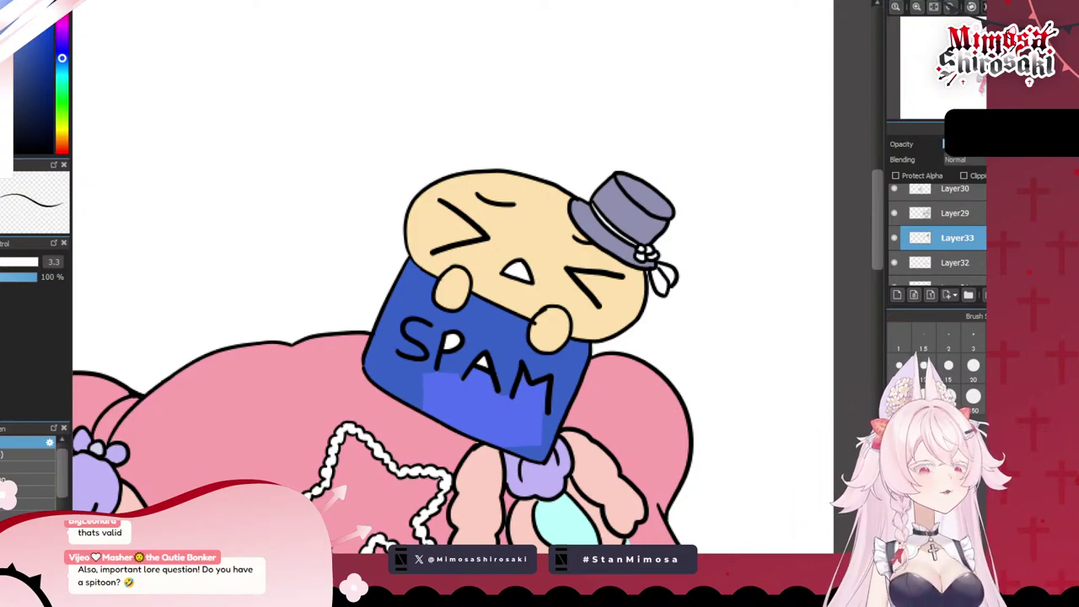
pyautogui.click(494, 398)
# - Paint the white gap inside the letter P on the SPAM sign with the deeper blue, using a size 17 brush
pyautogui.scroll(3, 451, 367)
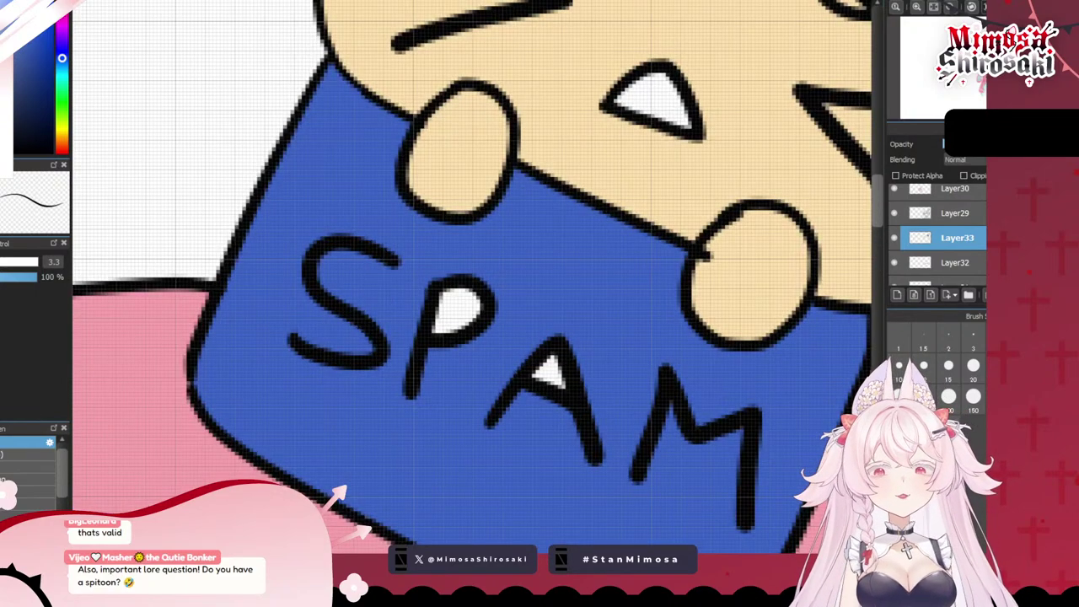
pyautogui.moveTo(477, 313)
pyautogui.mouseDown()
pyautogui.moveTo(472, 275)
pyautogui.moveTo(416, 384)
pyautogui.moveTo(491, 303)
pyautogui.moveTo(455, 329)
pyautogui.mouseUp()
pyautogui.press(']')
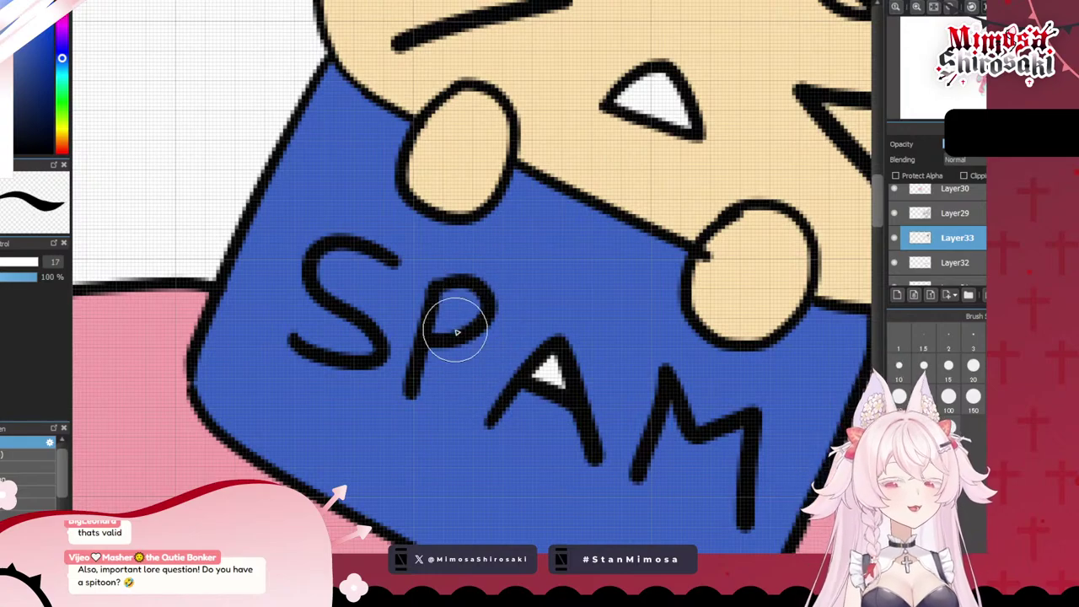
# - Hide and show Layer33 to check what it holds, and undo the blue painting on the SPAM sign
pyautogui.scroll(-5, 535, 341)
pyautogui.click(893, 244)
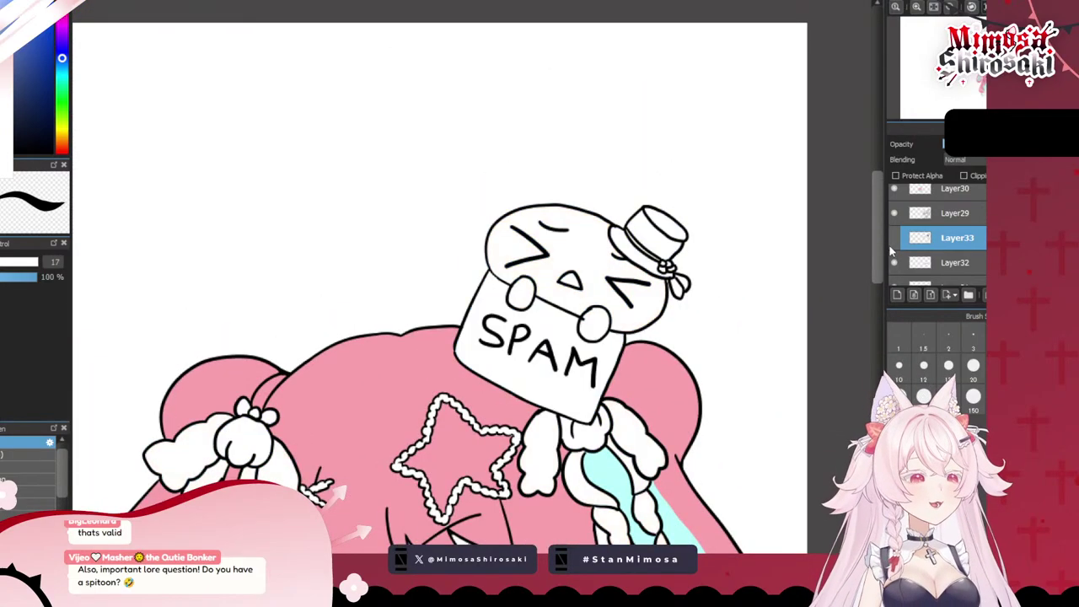
pyautogui.click(893, 244)
pyautogui.hotkey('ctrl', 'z')
pyautogui.hotkey('ctrl', 'z')
pyautogui.hotkey('ctrl', 'z')
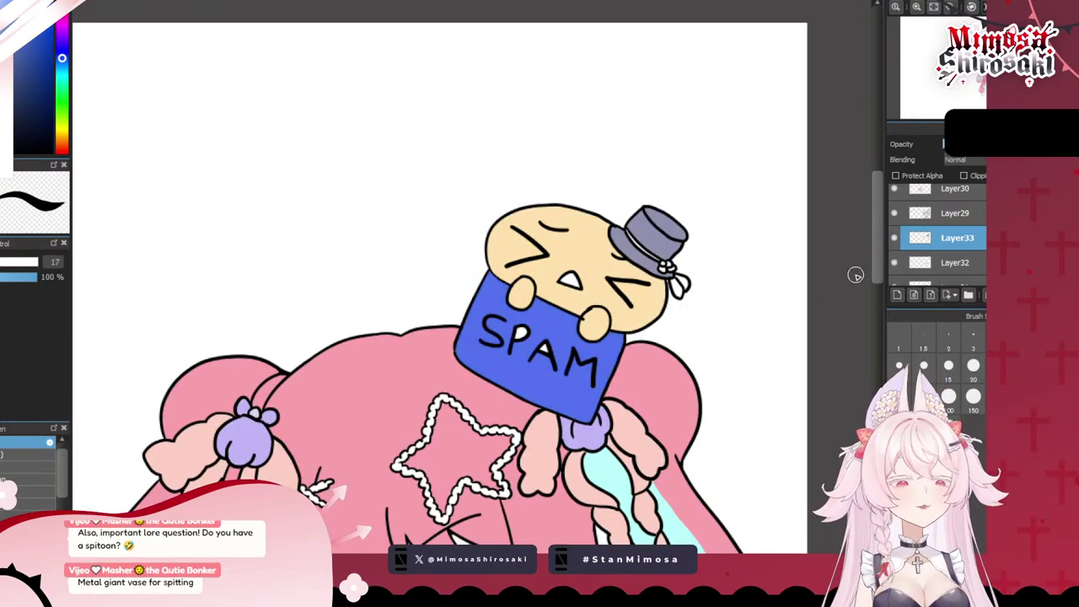
# - Add a new layer above Layer33 and fill the SPAM sign on it with the deeper blue, covering the gaps inside the letters
pyautogui.click(898, 295)
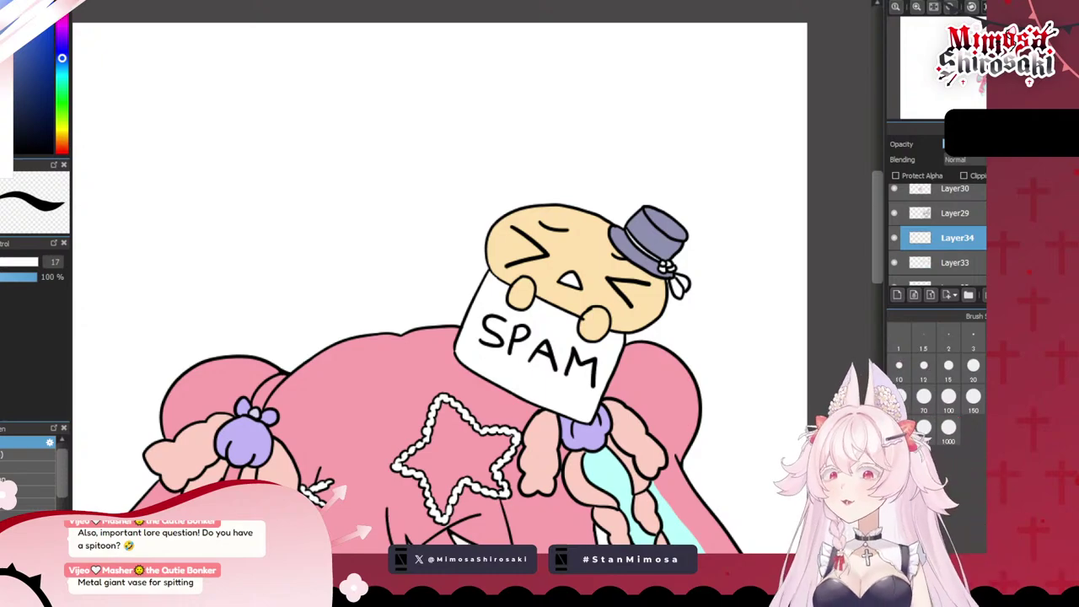
pyautogui.scroll(4, 559, 388)
pyautogui.click(516, 344)
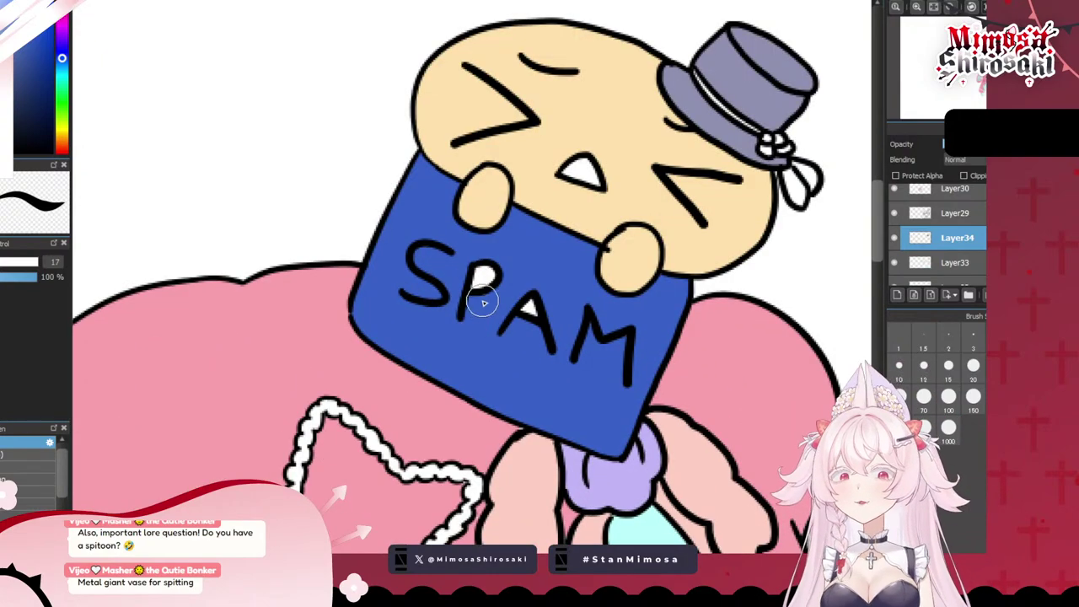
# - Paste the SPAM can photo onto its own layer and clip it to the sign's blue fill layer below
pyautogui.hotkey('ctrl', 'v')
pyautogui.scroll(-4, 532, 305)
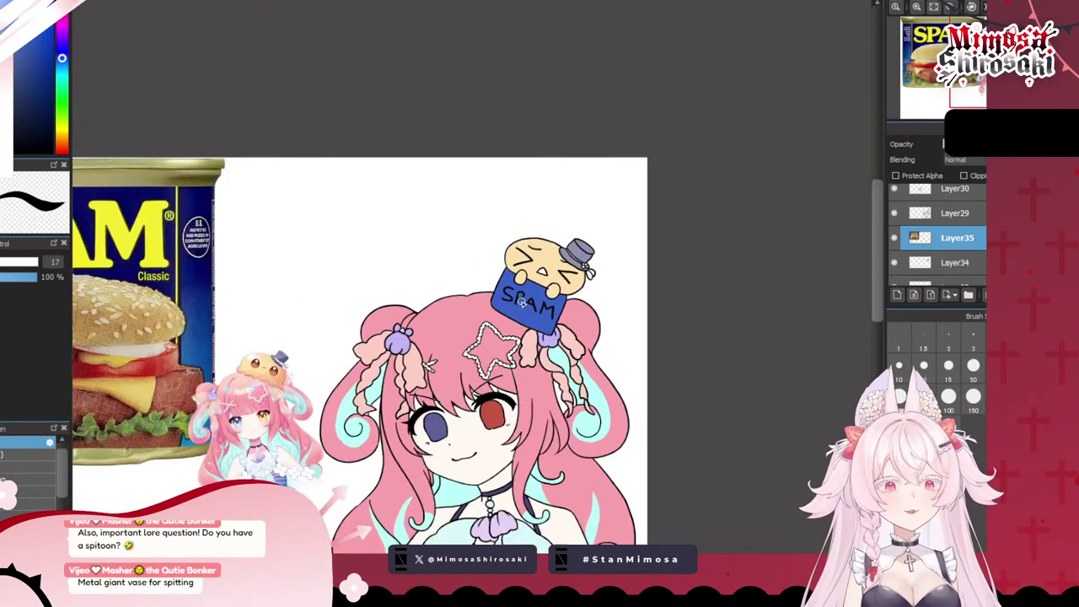
pyautogui.click(916, 178)
pyautogui.click(965, 177)
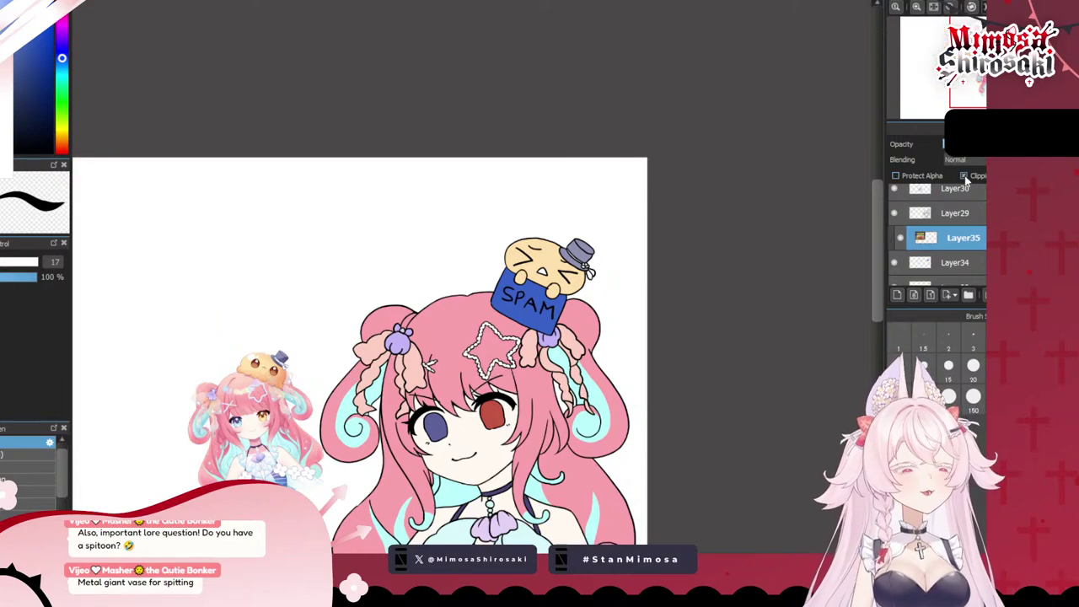
# - Move, shrink and rotate the pasted SPAM can photo so its label fits the mascot's tilted sign
pyautogui.hotkey('ctrl', 't')
pyautogui.moveTo(172, 234); pyautogui.dragTo(642, 248)
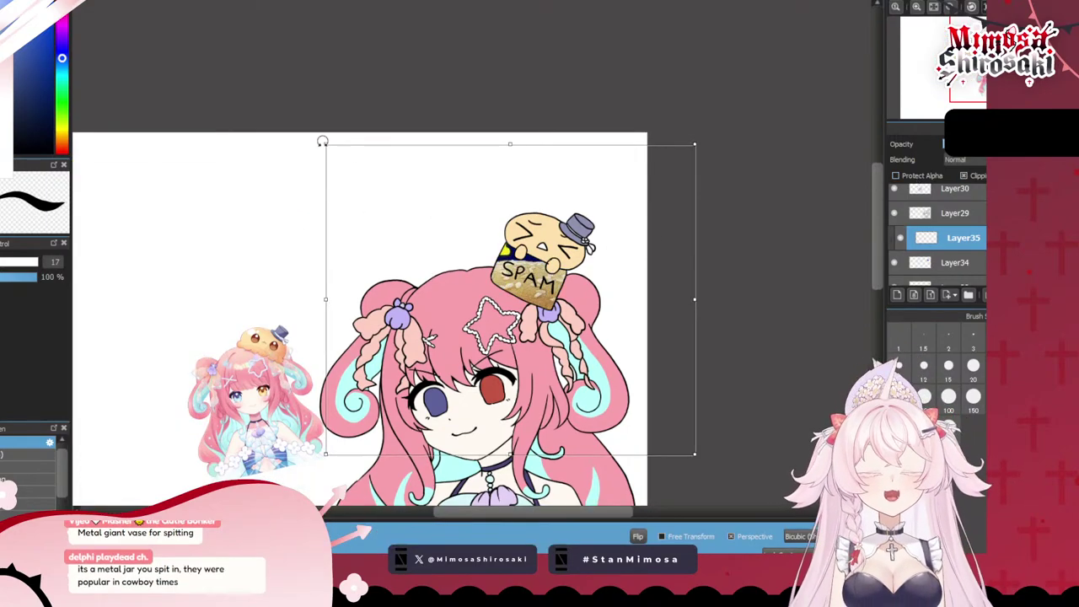
pyautogui.moveTo(325, 144); pyautogui.dragTo(525, 198)
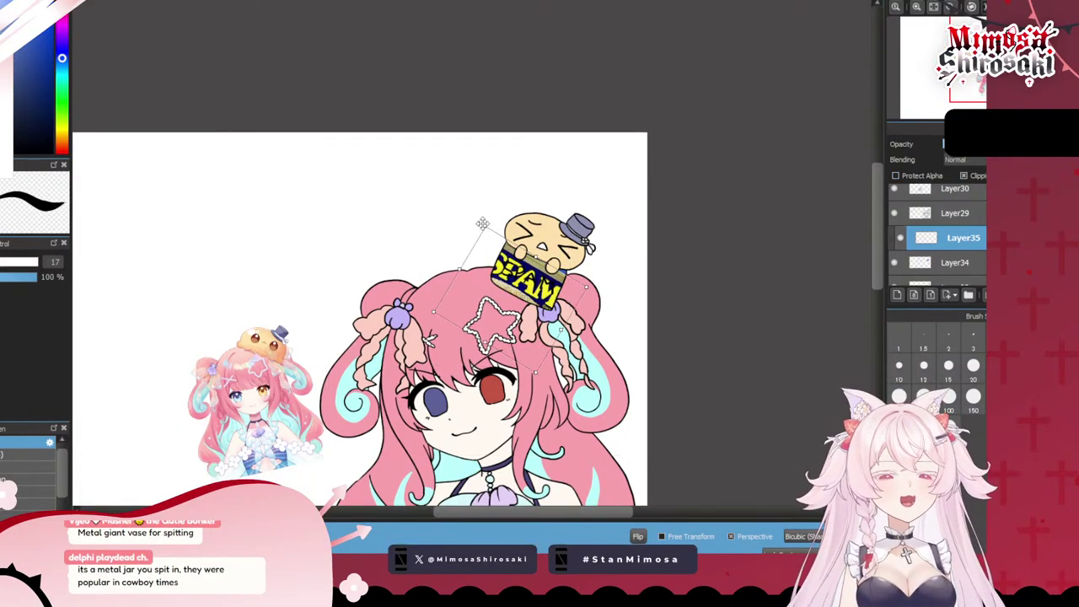
pyautogui.moveTo(424, 284); pyautogui.dragTo(413, 297)
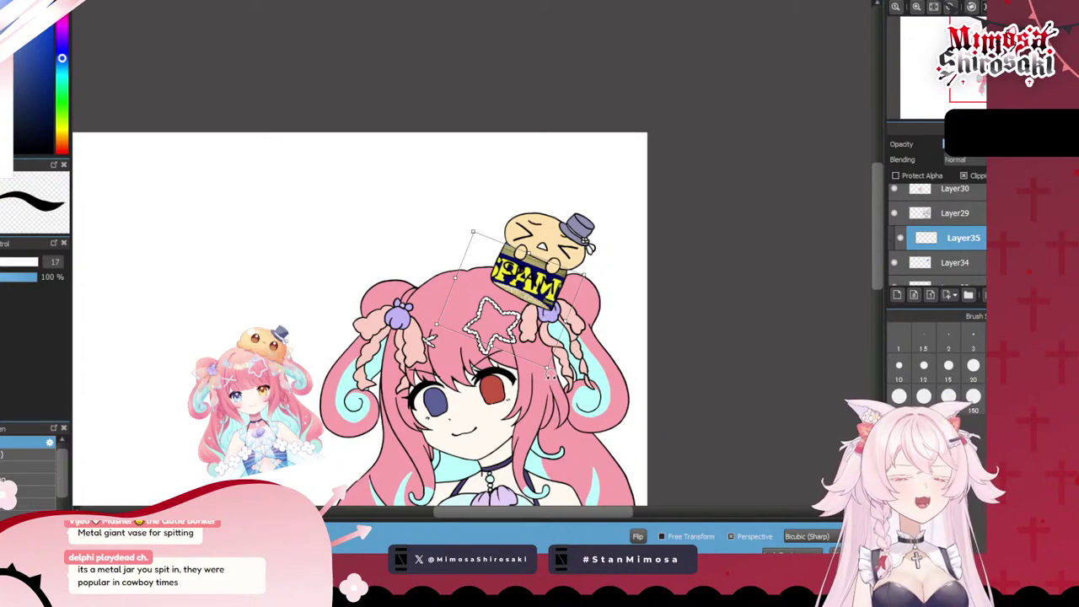
pyautogui.moveTo(551, 373)
pyautogui.mouseDown()
pyautogui.moveTo(504, 327)
pyautogui.moveTo(537, 334)
pyautogui.moveTo(566, 297)
pyautogui.mouseUp()
pyautogui.press('Return')
# - Try erasing the handwritten S on Layer29 over the SPAM label, and undo the eraser strokes
pyautogui.scroll(1, 489, 212)
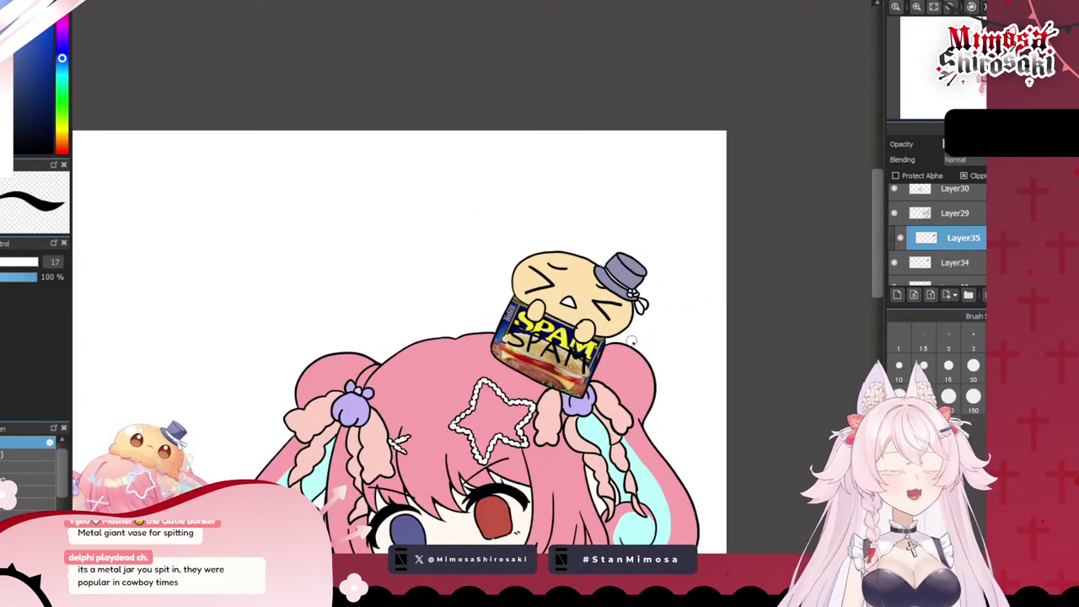
pyautogui.scroll(1, 647, 346)
pyautogui.scroll(2, 609, 337)
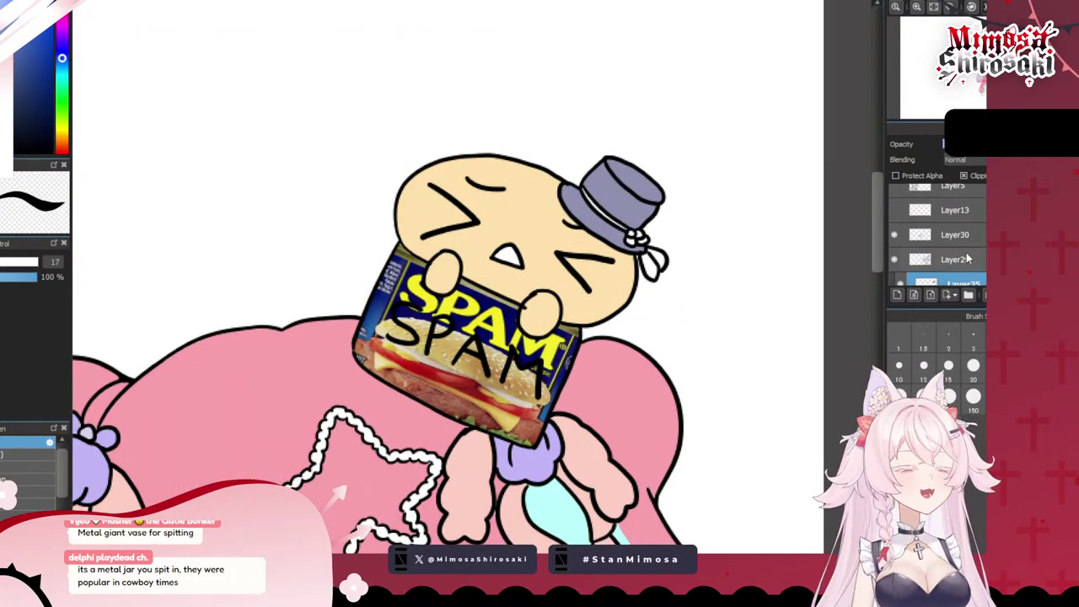
pyautogui.scroll(4, 967, 219)
pyautogui.scroll(-3, 961, 229)
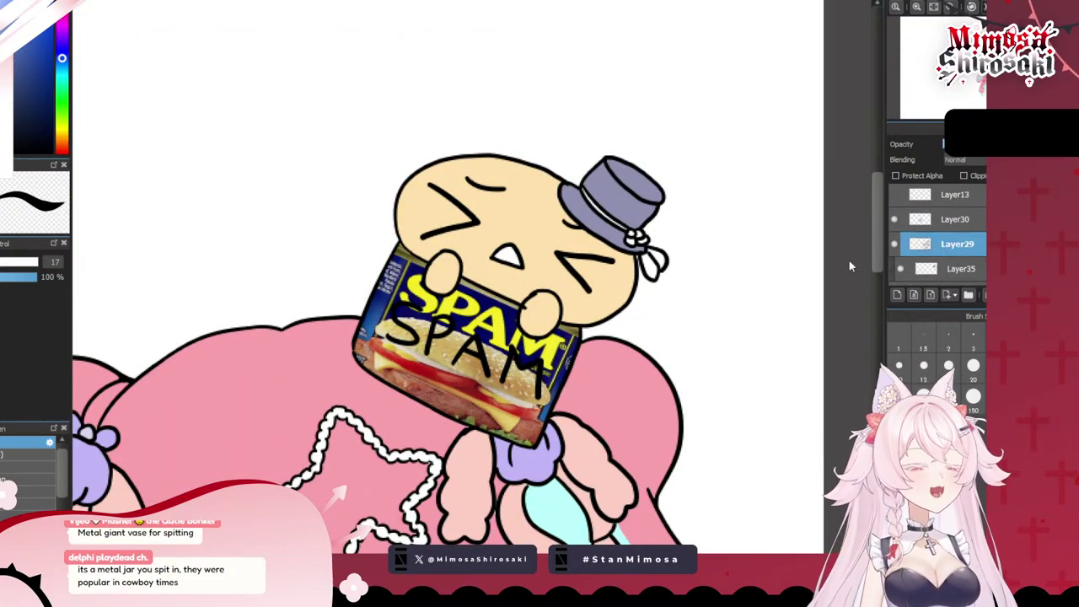
pyautogui.press('e')
pyautogui.scroll(2, 395, 329)
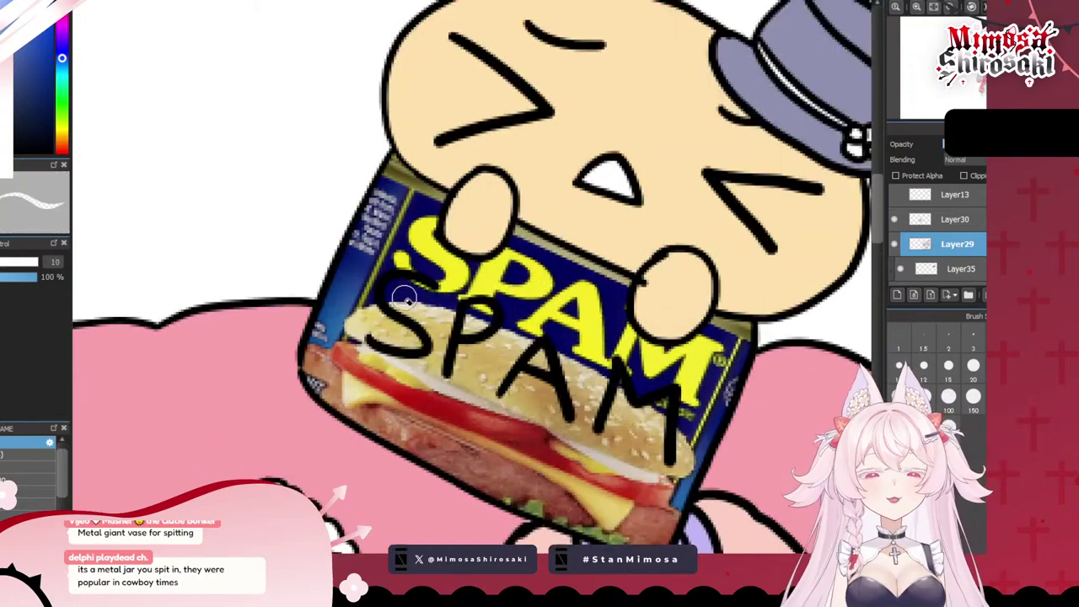
pyautogui.moveTo(416, 279)
pyautogui.mouseDown()
pyautogui.moveTo(389, 283)
pyautogui.moveTo(421, 340)
pyautogui.moveTo(371, 341)
pyautogui.mouseUp()
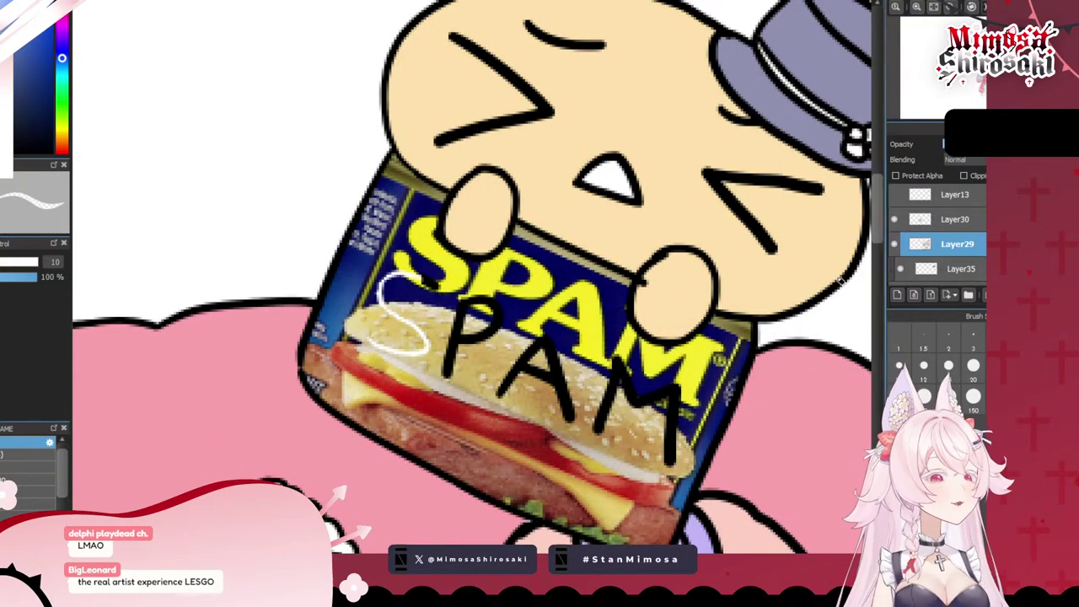
pyautogui.hotkey('ctrl', 'z')
pyautogui.moveTo(426, 289)
pyautogui.mouseDown()
pyautogui.moveTo(387, 278)
pyautogui.moveTo(424, 340)
pyautogui.moveTo(388, 339)
pyautogui.mouseUp()
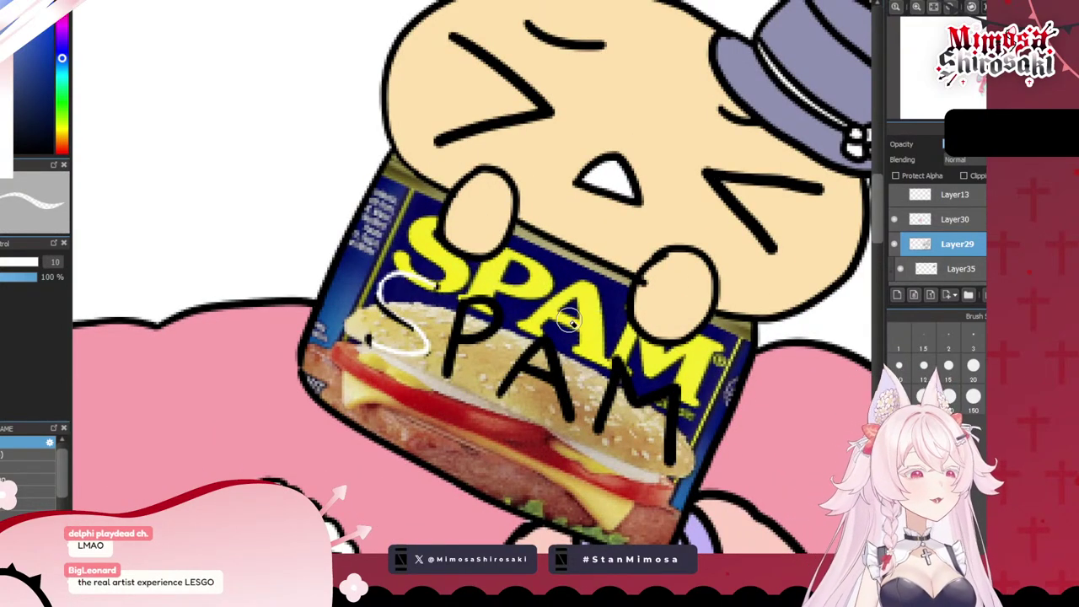
pyautogui.hotkey('ctrl', 'z')
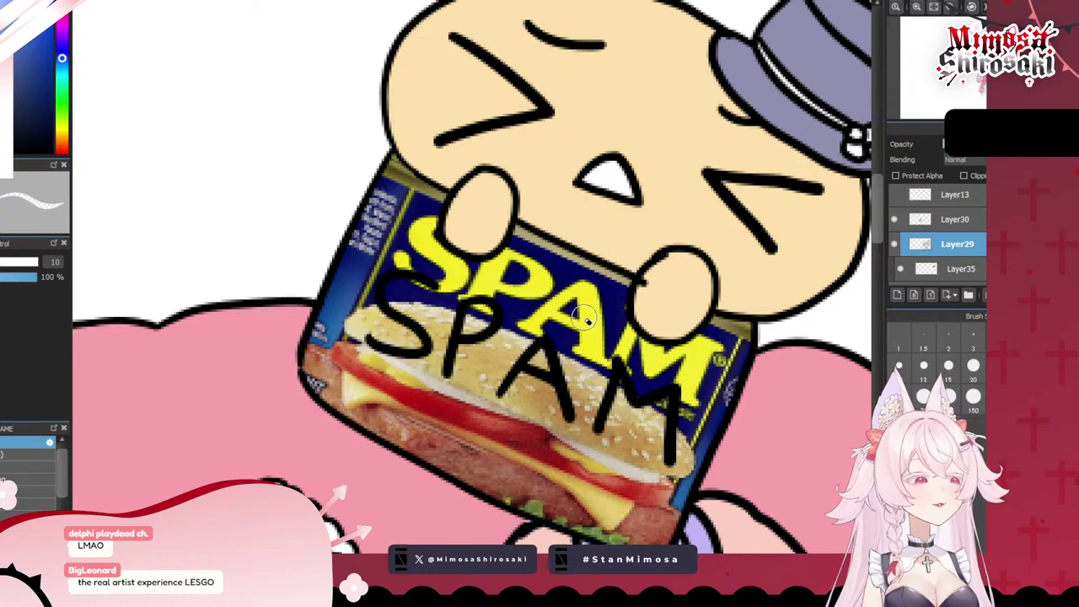
# - Undo the SPAM photo's transform and its clipping to the sign's blue fill layer
pyautogui.scroll(-3, 585, 319)
pyautogui.scroll(-1, 938, 254)
pyautogui.hotkey('ctrl', 'z')
pyautogui.hotkey('ctrl', 'z')
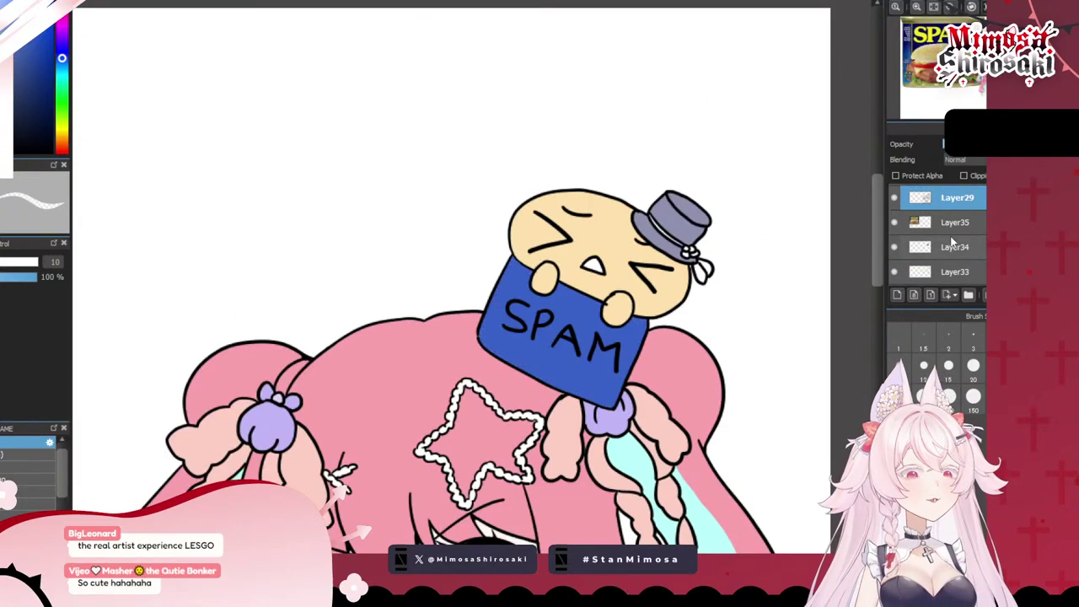
# - Erase the handwritten SPAM letters from the mascot's sign on Layer29 with a size 20 eraser, and clean leftover marks, checking Layer34
pyautogui.scroll(3, 688, 337)
pyautogui.moveTo(334, 285)
pyautogui.mouseDown()
pyautogui.moveTo(339, 318)
pyautogui.moveTo(376, 322)
pyautogui.mouseUp()
pyautogui.click(974, 366)
pyautogui.moveTo(317, 287)
pyautogui.mouseDown()
pyautogui.moveTo(372, 330)
pyautogui.moveTo(359, 282)
pyautogui.moveTo(403, 308)
pyautogui.moveTo(391, 341)
pyautogui.moveTo(422, 310)
pyautogui.moveTo(431, 367)
pyautogui.moveTo(505, 372)
pyautogui.moveTo(506, 341)
pyautogui.moveTo(491, 386)
pyautogui.mouseUp()
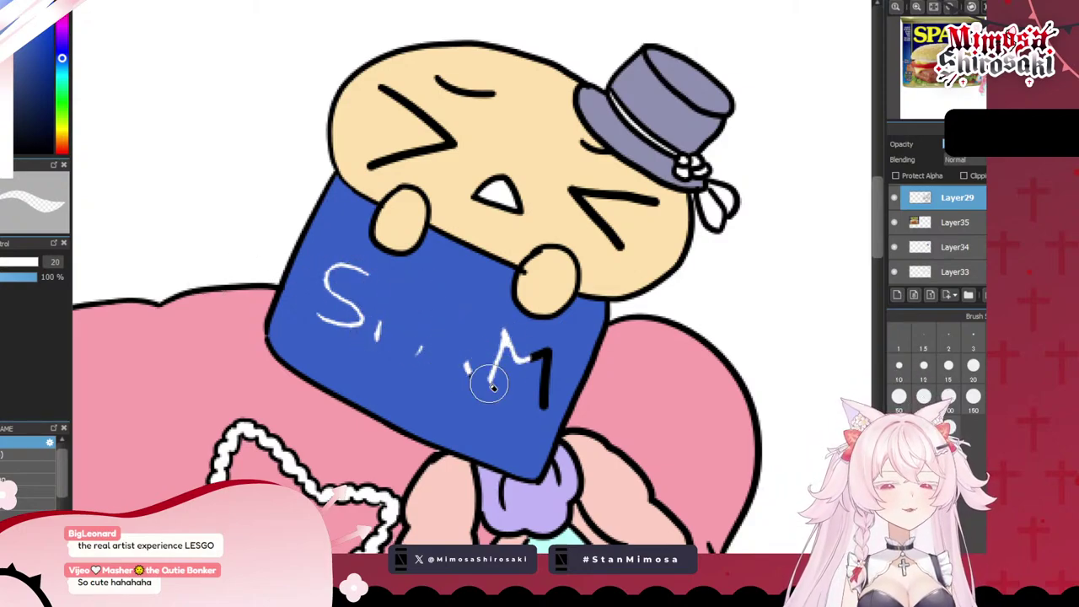
pyautogui.click(954, 247)
pyautogui.click(893, 248)
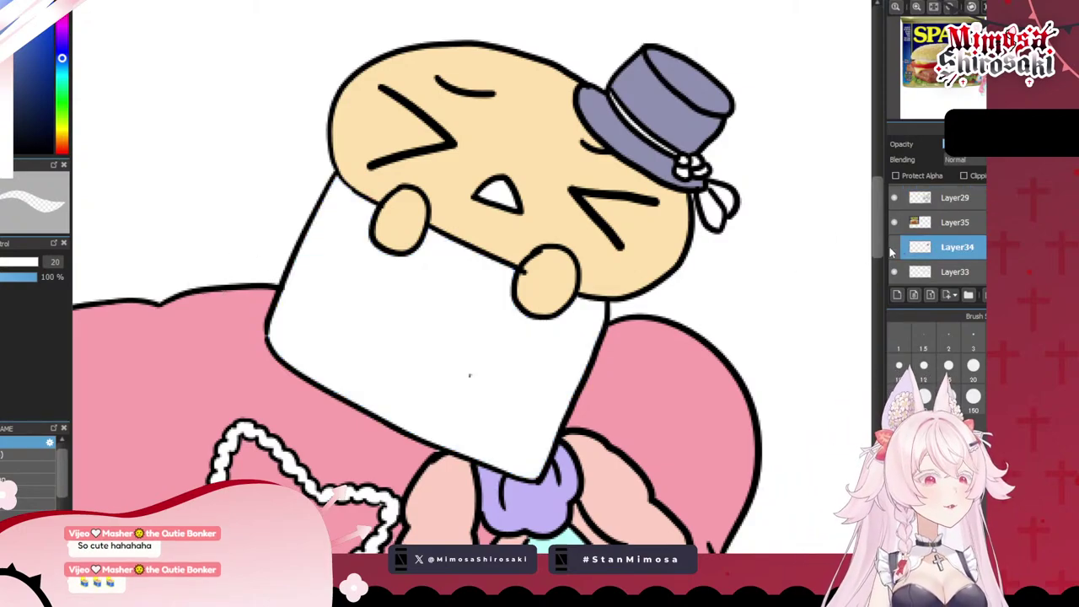
pyautogui.click(893, 248)
pyautogui.press('e')
pyautogui.moveTo(361, 272)
pyautogui.mouseDown()
pyautogui.moveTo(355, 323)
pyautogui.moveTo(365, 283)
pyautogui.moveTo(385, 330)
pyautogui.moveTo(476, 378)
pyautogui.moveTo(475, 355)
pyautogui.moveTo(499, 354)
pyautogui.moveTo(506, 341)
pyautogui.moveTo(525, 379)
pyautogui.mouseUp()
# - Clip the SPAM photo on Layer35 to the sign's blue fill below, move it over the sign, and shrink and tilt it
pyautogui.click(953, 224)
pyautogui.scroll(-3, 584, 233)
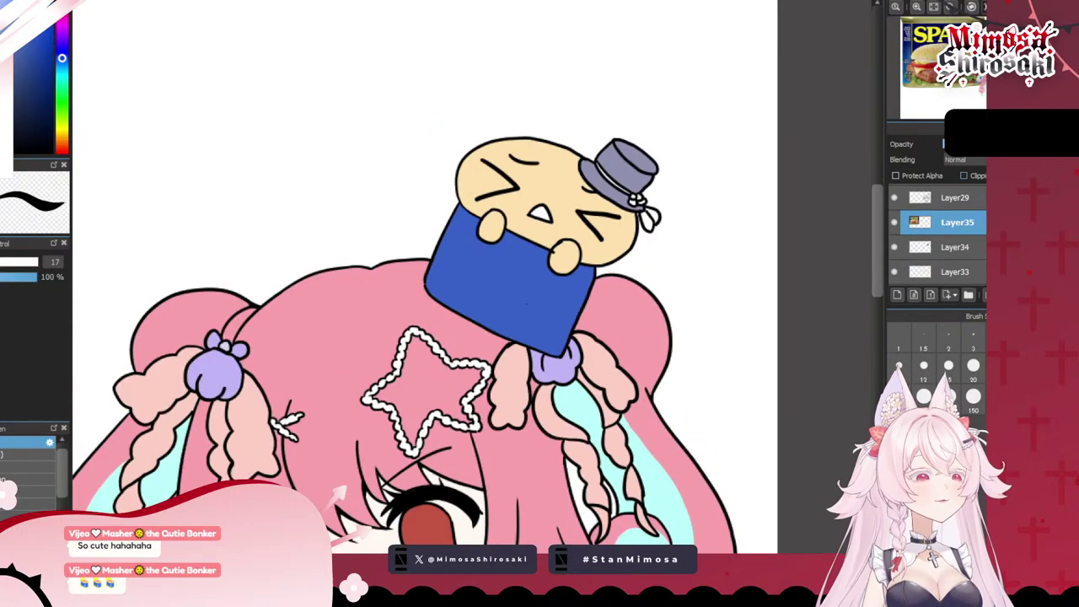
pyautogui.click(965, 176)
pyautogui.scroll(-3, 609, 200)
pyautogui.hotkey('ctrl', 't')
pyautogui.moveTo(198, 208); pyautogui.dragTo(639, 249)
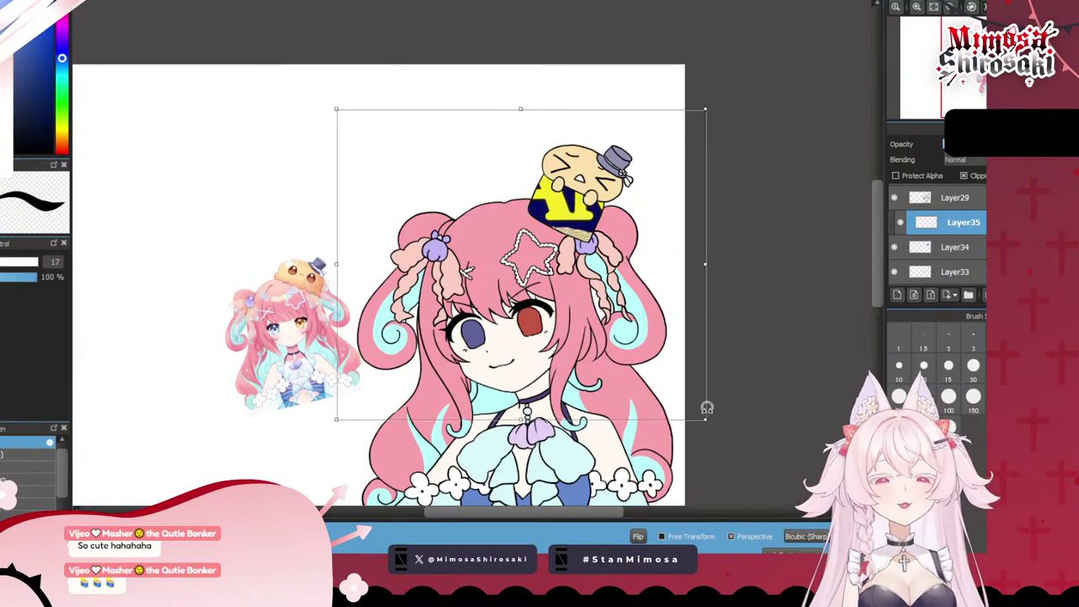
pyautogui.moveTo(708, 461); pyautogui.dragTo(565, 323)
pyautogui.moveTo(546, 247); pyautogui.dragTo(586, 217)
# - Refine the SPAM photo's size, angle and width so the label and burger fill the tilted sign, and apply the transform
pyautogui.scroll(3, 538, 147)
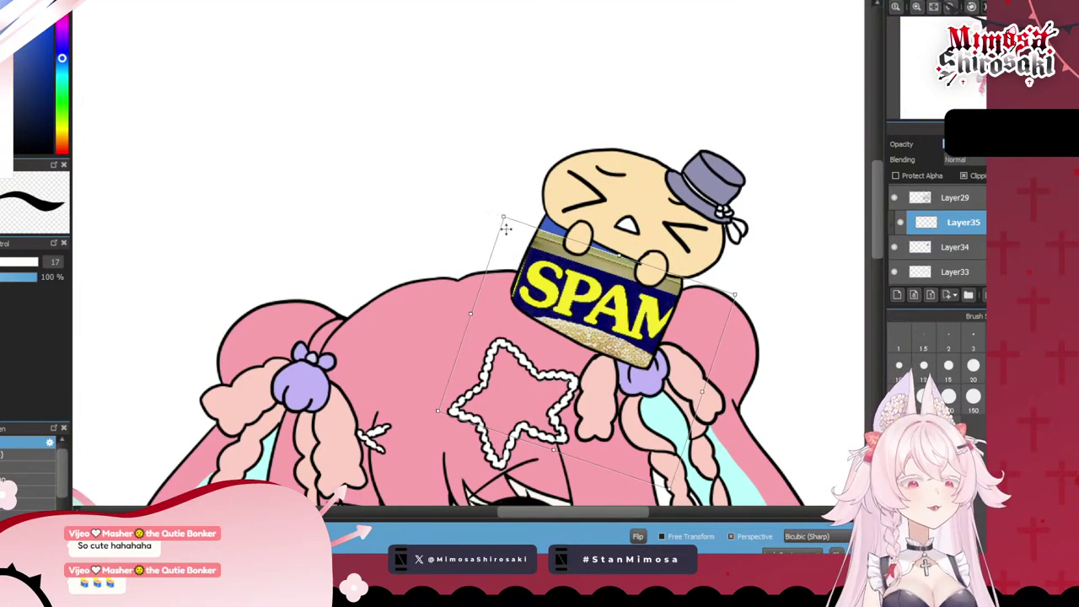
pyautogui.moveTo(505, 219); pyautogui.dragTo(536, 272)
pyautogui.moveTo(561, 308); pyautogui.dragTo(564, 257)
pyautogui.moveTo(648, 366); pyautogui.dragTo(639, 372)
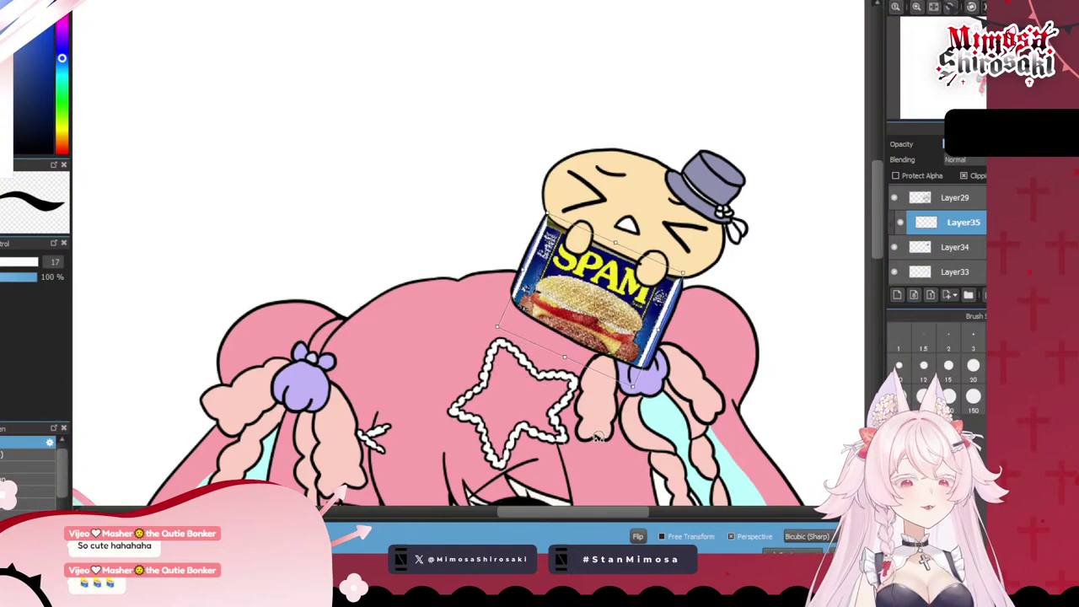
pyautogui.moveTo(662, 331); pyautogui.dragTo(679, 347)
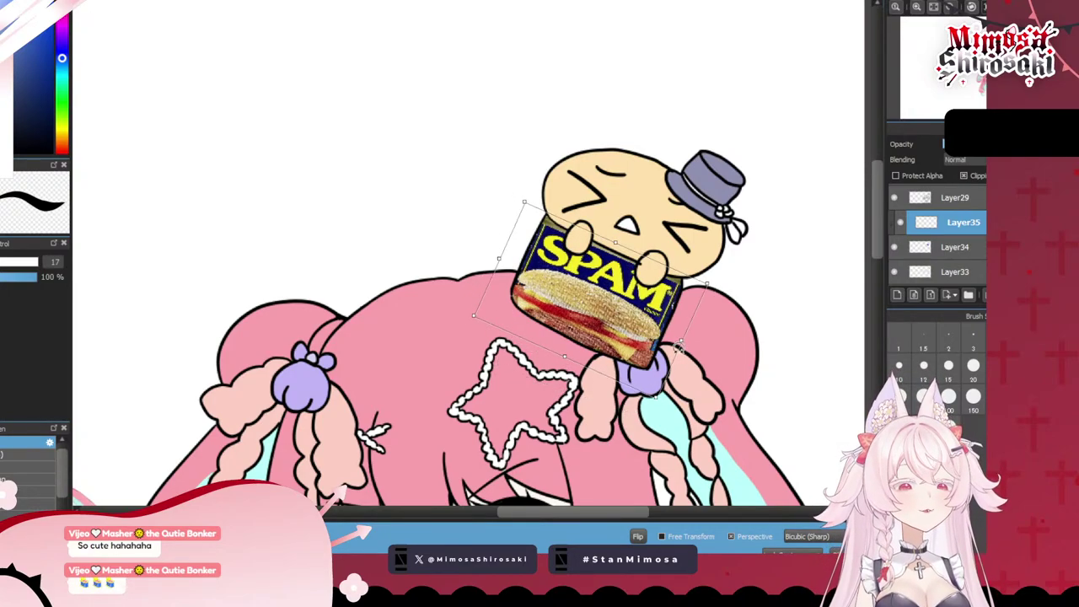
pyautogui.click(835, 553)
# - Inspect the fitted SPAM label up close and on the whole drawing, and hide and show Layer34 to check its content
pyautogui.scroll(-5, 559, 293)
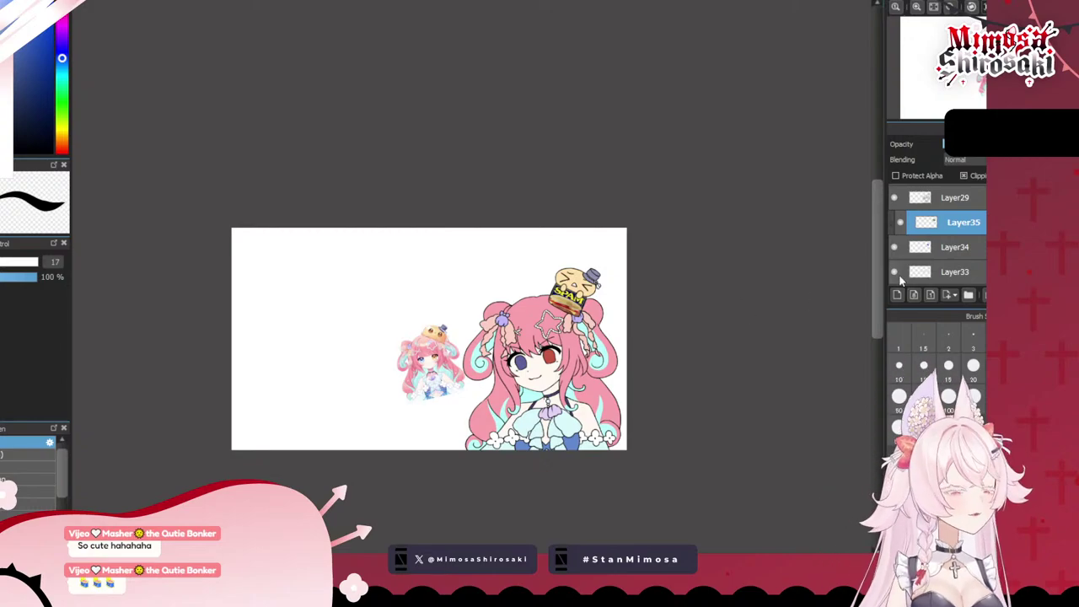
pyautogui.scroll(6, 611, 313)
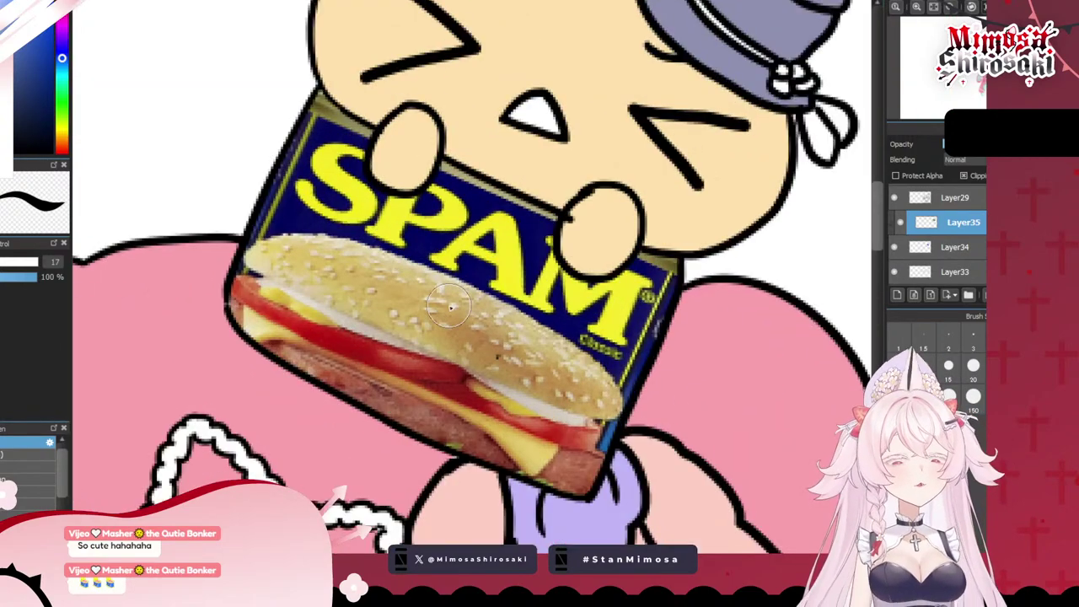
pyautogui.scroll(-7, 450, 309)
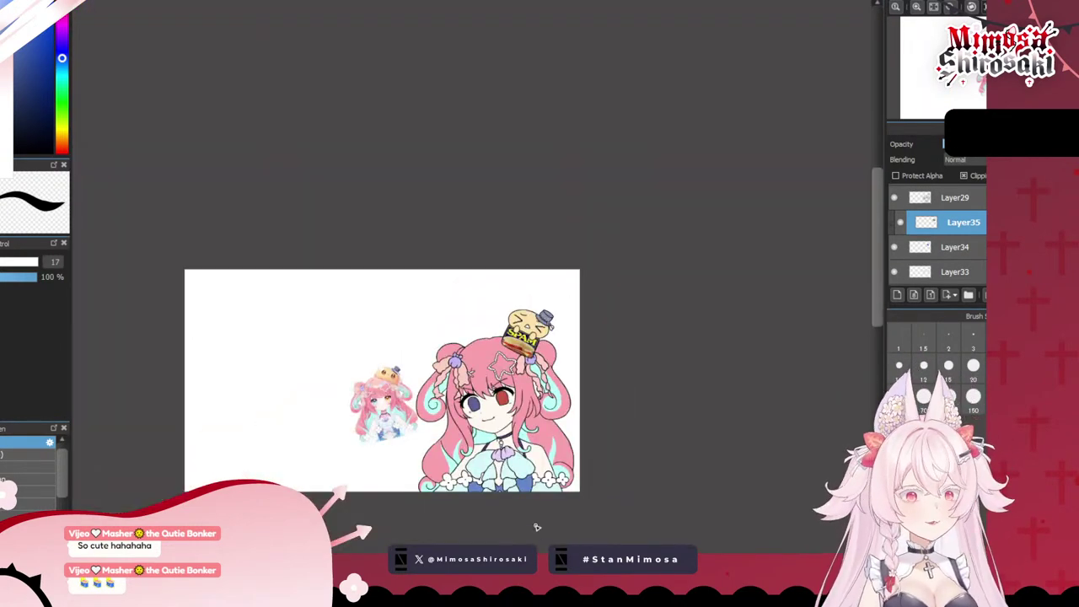
pyautogui.scroll(2, 489, 461)
pyautogui.click(936, 251)
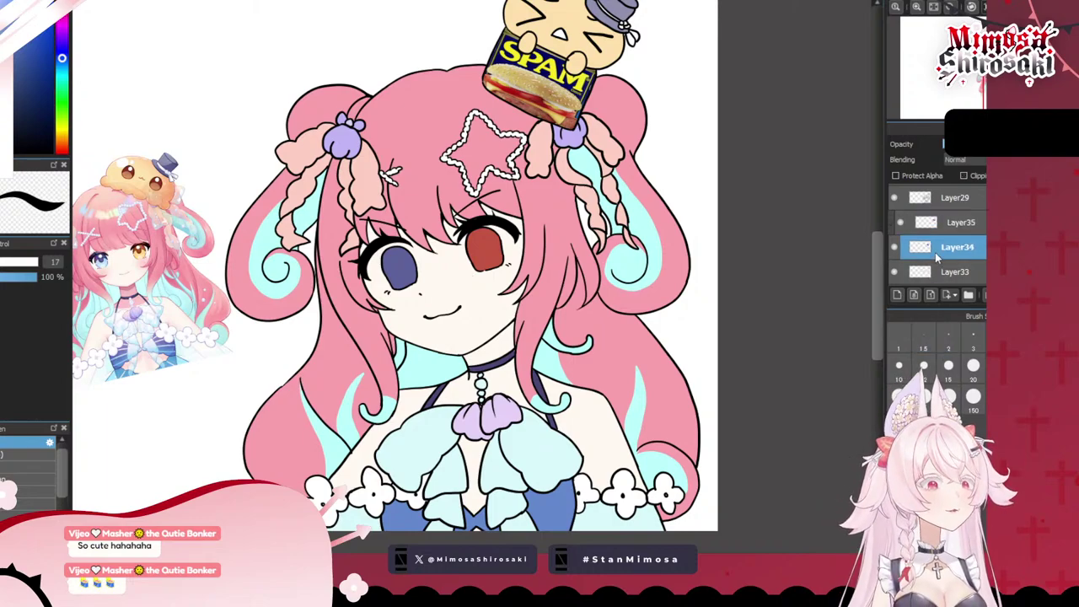
pyautogui.click(896, 251)
pyautogui.click(896, 250)
pyautogui.scroll(1, 945, 248)
pyautogui.click(935, 240)
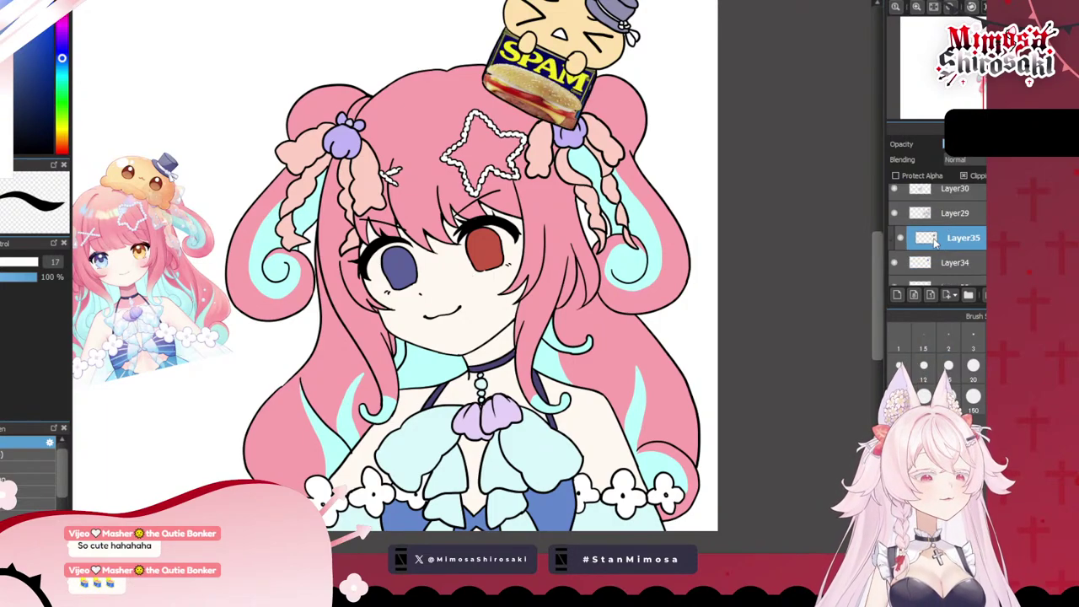
pyautogui.scroll(2, 937, 253)
pyautogui.scroll(-2, 560, 212)
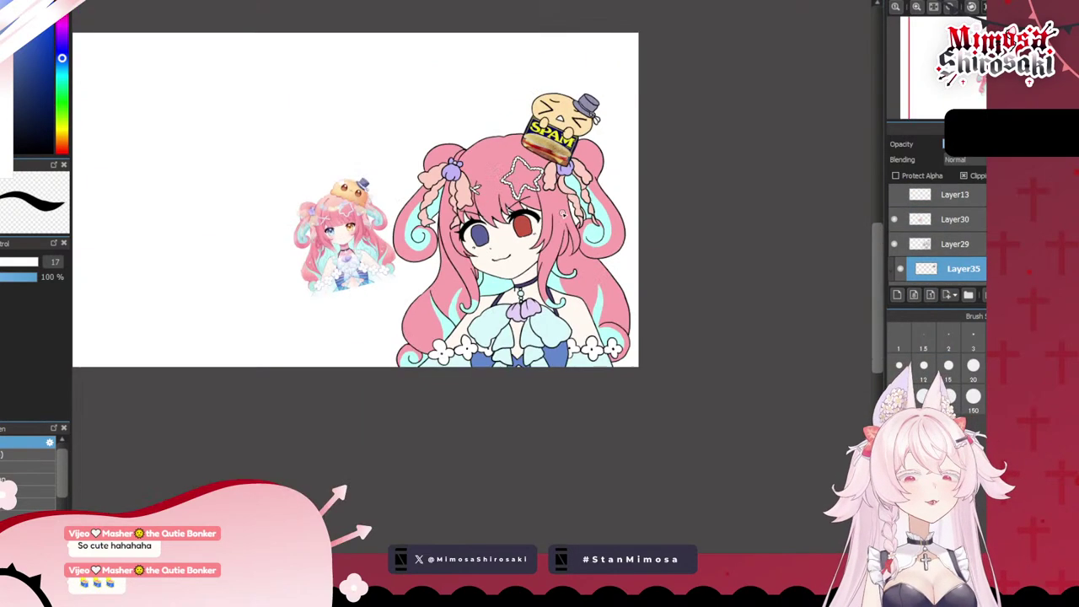
pyautogui.scroll(3, 538, 223)
pyautogui.scroll(-3, 924, 261)
pyautogui.scroll(-1, 928, 257)
# - Hide and show Layer33 repeatedly to compare the character with and without its colours
pyautogui.click(939, 243)
pyautogui.click(894, 241)
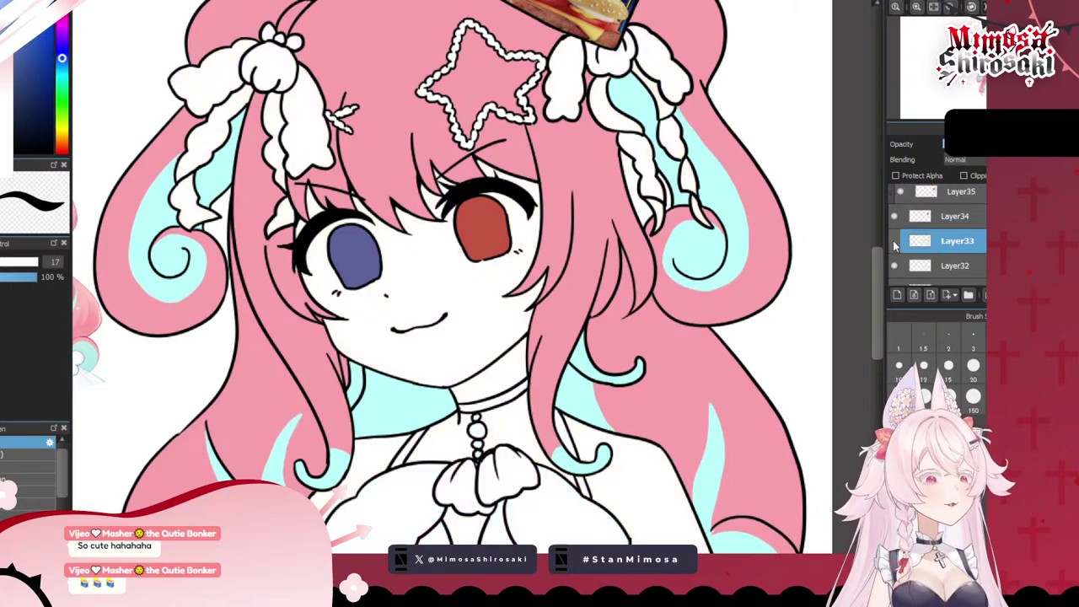
pyautogui.click(894, 241)
pyautogui.click(894, 241)
pyautogui.click(894, 241)
pyautogui.click(894, 241)
pyautogui.click(894, 241)
pyautogui.click(894, 241)
pyautogui.click(894, 241)
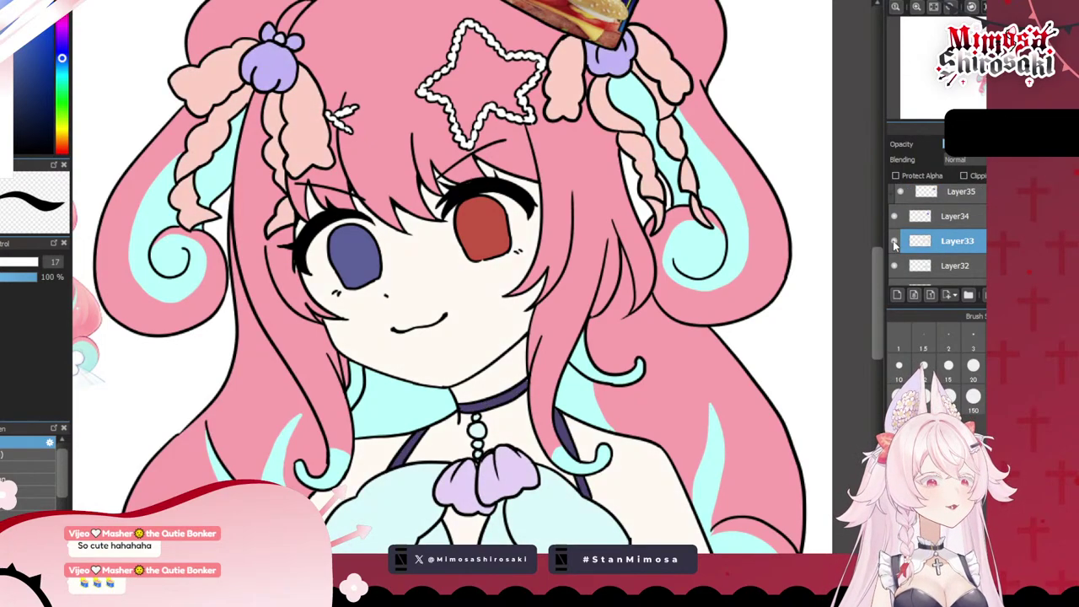
pyautogui.click(894, 241)
pyautogui.click(894, 241)
# - Add a new layer above Layer33 and paint the outer white of the character's blue eye with a size 11.2 brush
pyautogui.click(936, 265)
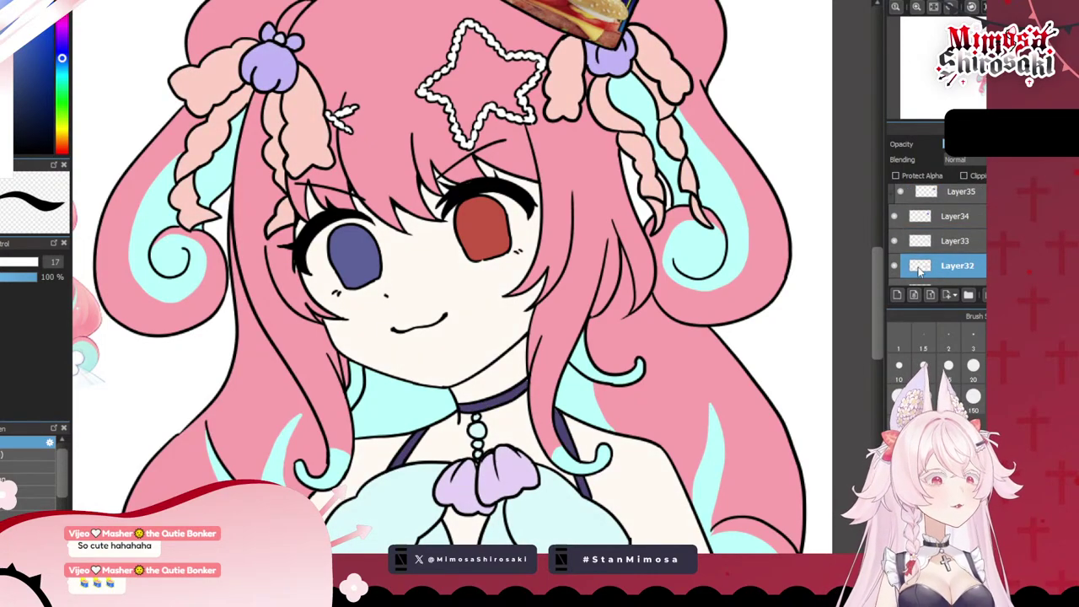
pyautogui.click(936, 244)
pyautogui.click(898, 296)
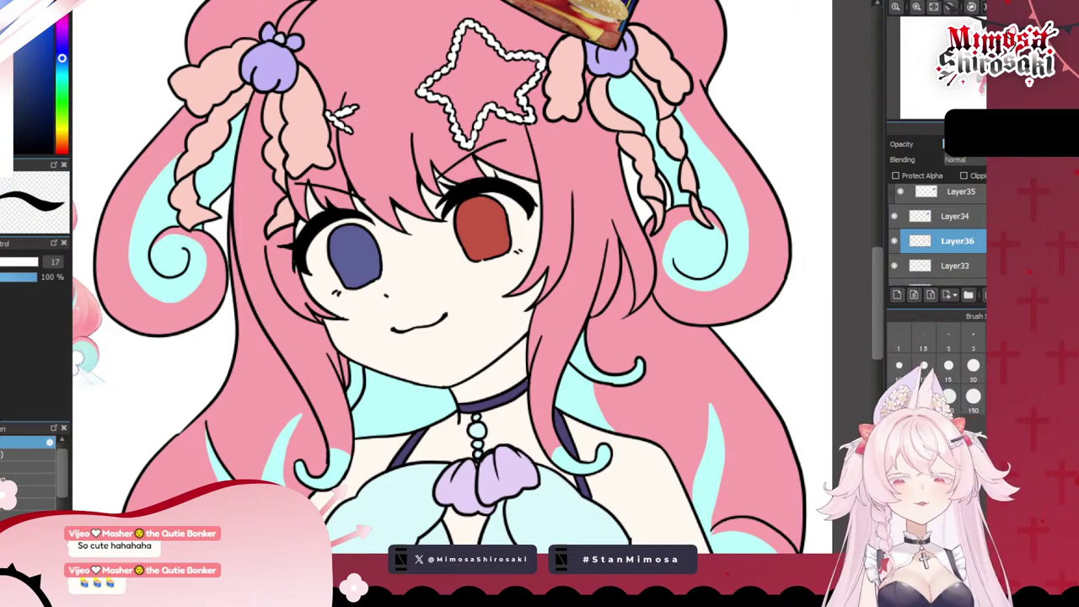
pyautogui.scroll(5, 325, 250)
pyautogui.press('[')
pyautogui.press('[')
pyautogui.press('[')
pyautogui.press('[')
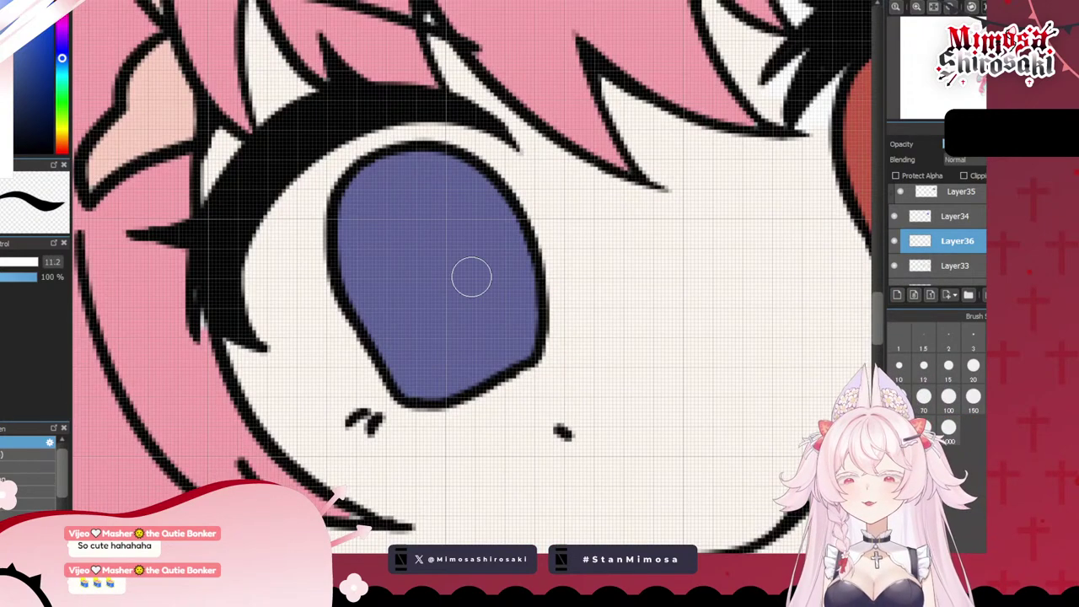
pyautogui.moveTo(264, 298)
pyautogui.mouseDown()
pyautogui.moveTo(338, 380)
pyautogui.moveTo(403, 379)
pyautogui.mouseUp()
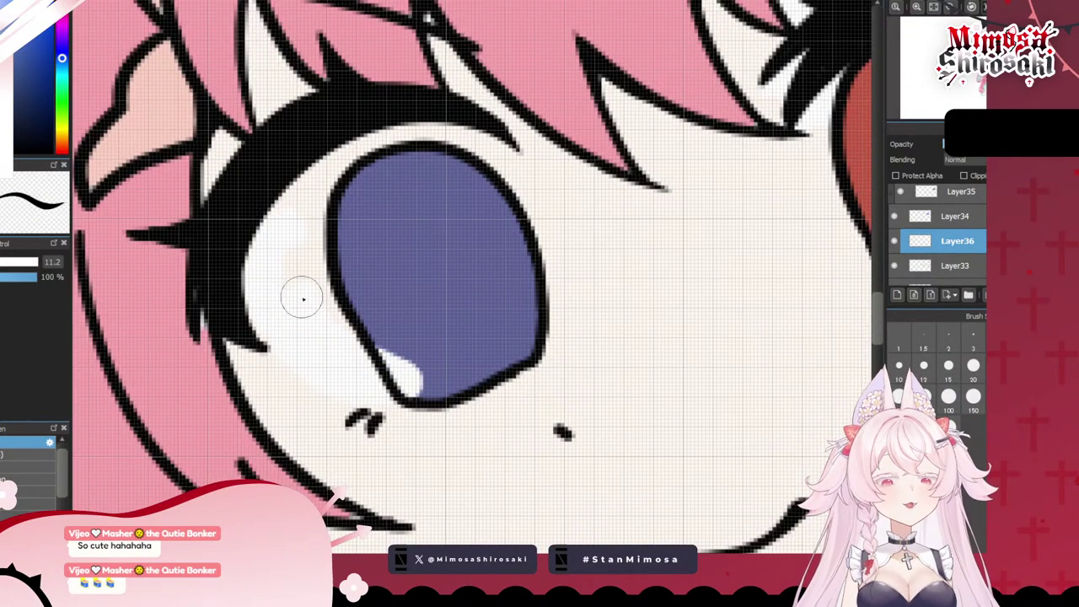
pyautogui.hotkey('ctrl', 'z')
pyautogui.moveTo(318, 192)
pyautogui.mouseDown()
pyautogui.moveTo(290, 194)
pyautogui.moveTo(262, 258)
pyautogui.mouseUp()
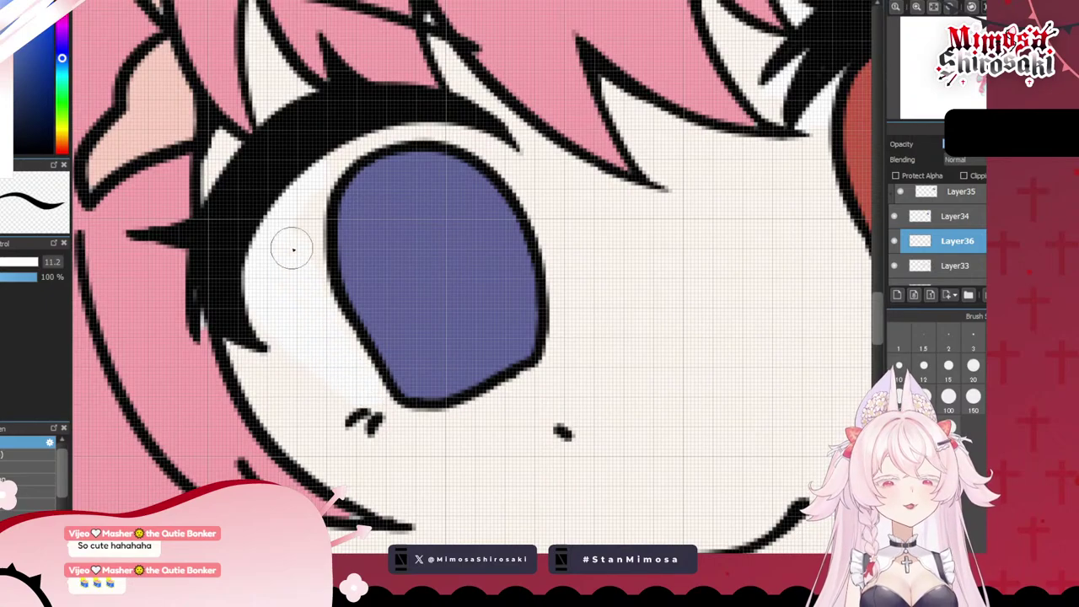
# - Paint the narrow white areas above and along the inner side of the blue iris with a size 6.1 brush
pyautogui.press('[')
pyautogui.press('[')
pyautogui.press('[')
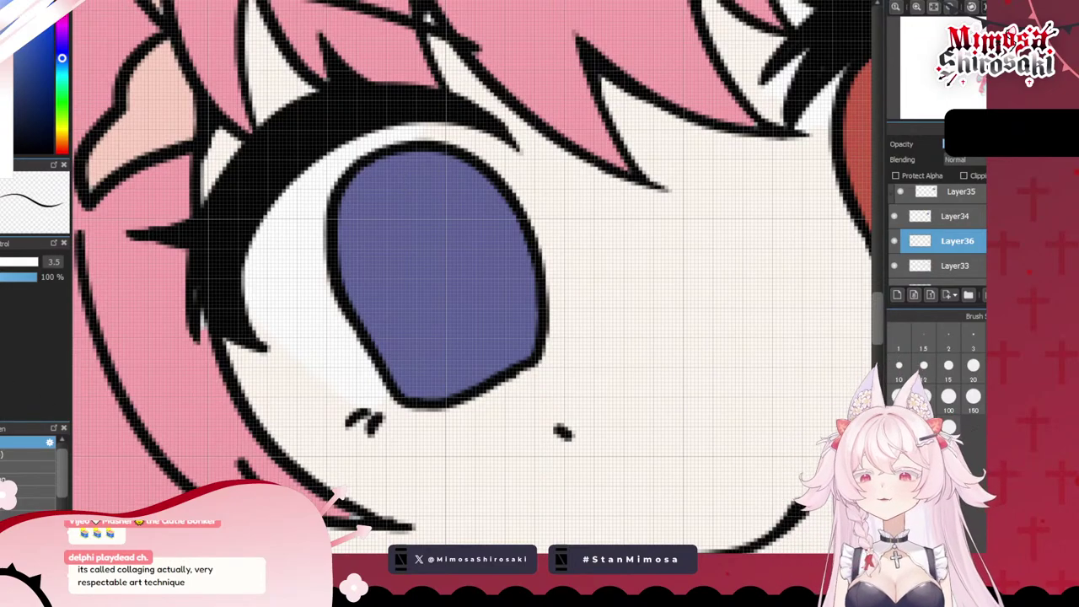
pyautogui.press(']')
pyautogui.moveTo(452, 133)
pyautogui.mouseDown()
pyautogui.moveTo(421, 137)
pyautogui.moveTo(502, 148)
pyautogui.mouseUp()
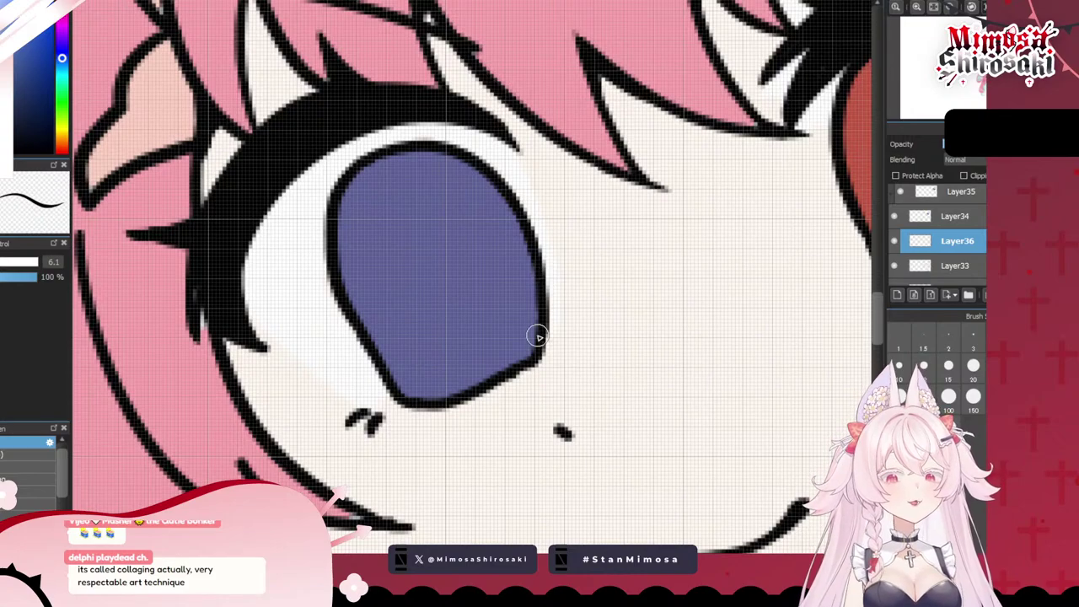
# - Paint the white around the red iris of the character's other eye on Layer36
pyautogui.scroll(-3, 538, 332)
pyautogui.scroll(-2, 534, 333)
pyautogui.scroll(6, 717, 295)
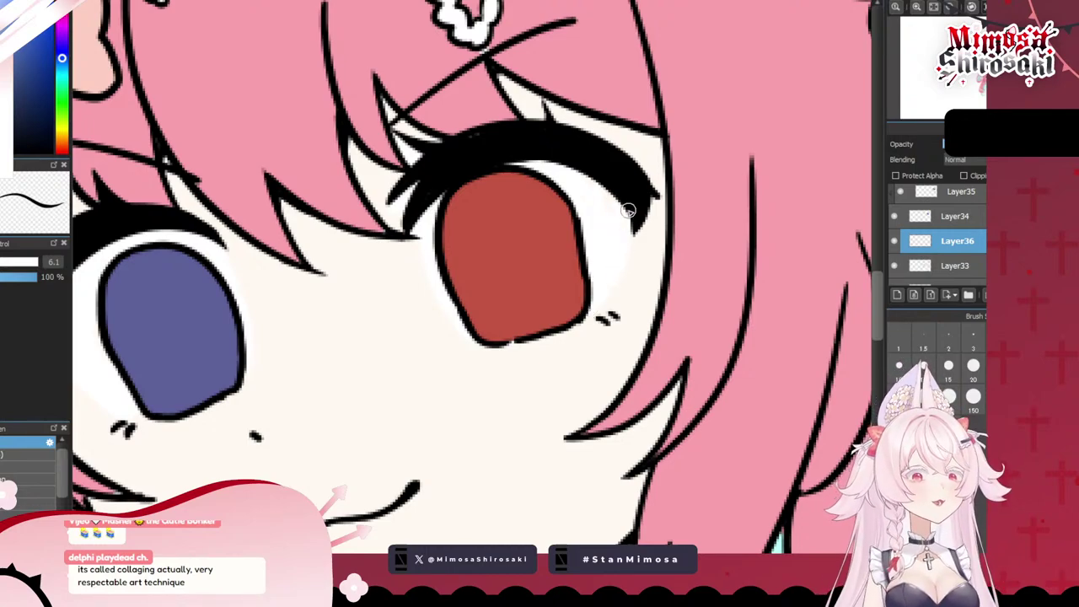
pyautogui.scroll(-5, 572, 229)
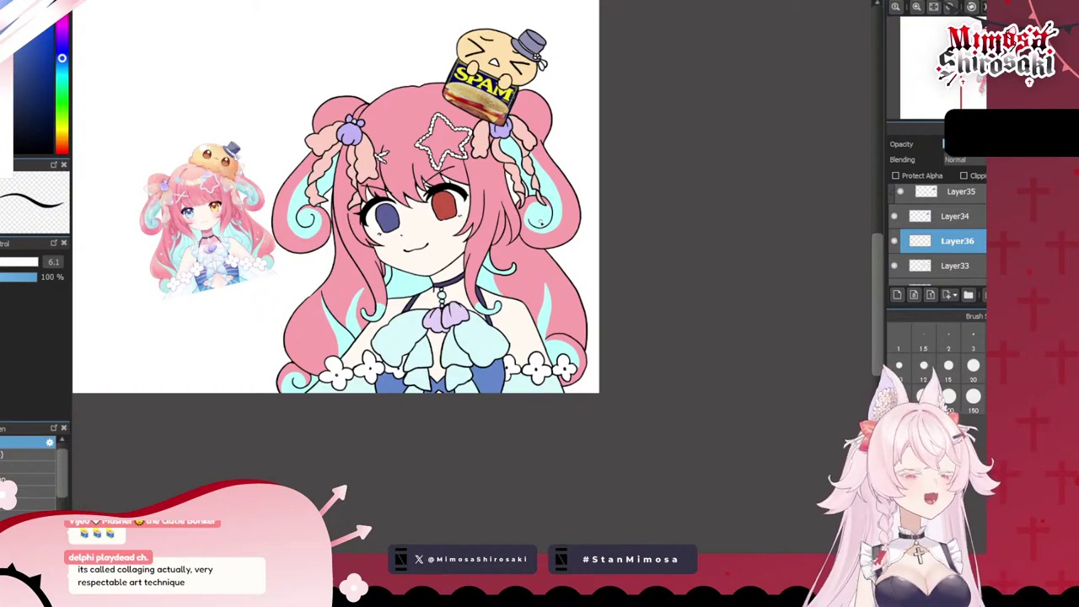
# - Add a clipped layer above Layer36 and paint lavender shadows across the upper whites of both eyes with a size 23 brush
pyautogui.scroll(2, 504, 271)
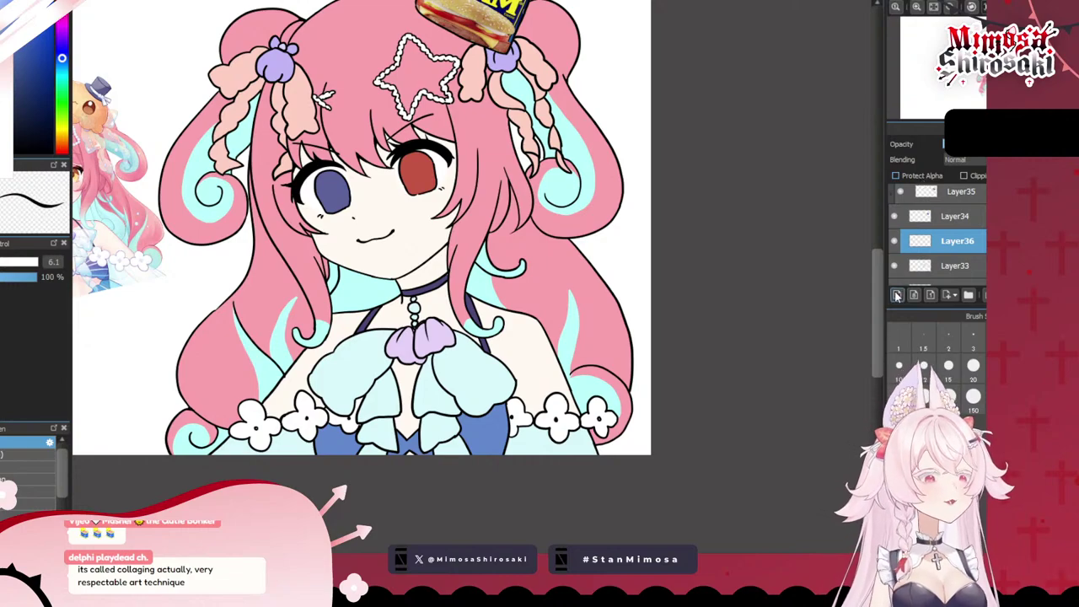
pyautogui.click(982, 178)
pyautogui.scroll(3, 364, 112)
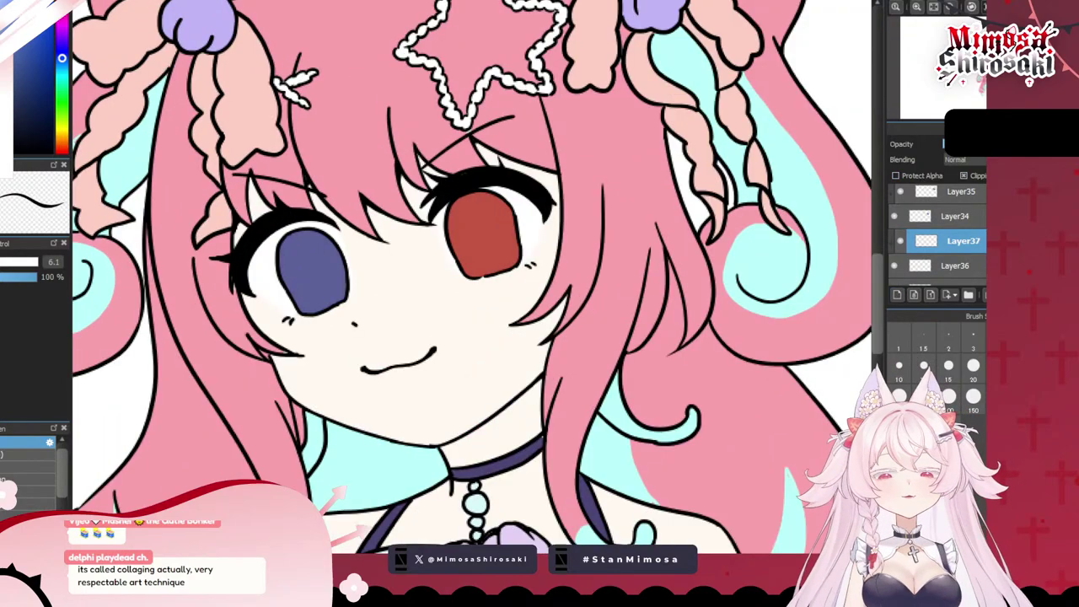
pyautogui.moveTo(62, 58); pyautogui.dragTo(62, 44)
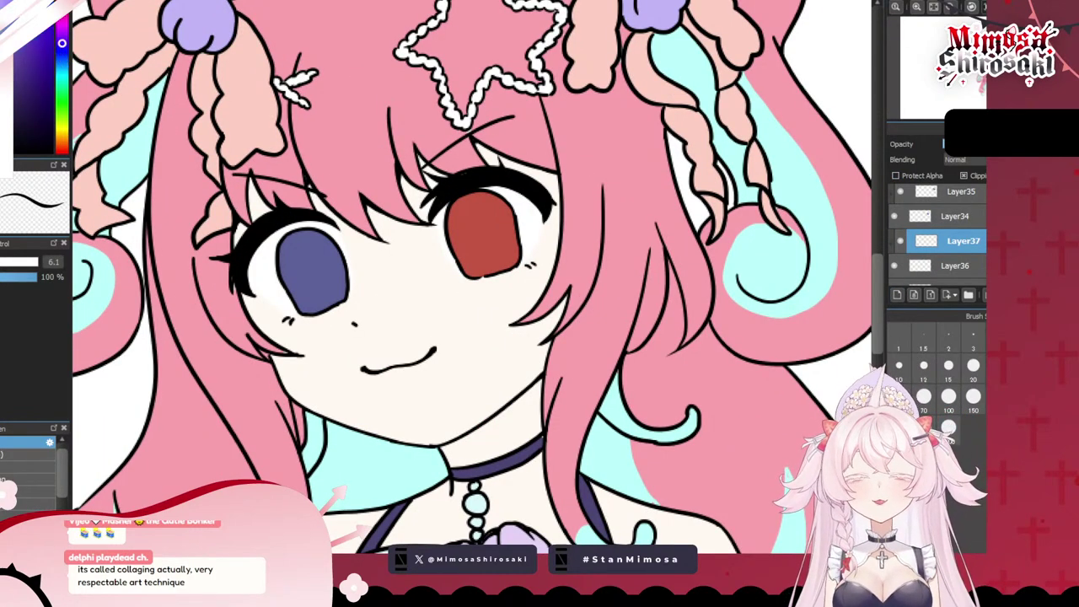
pyautogui.click(3, 262)
pyautogui.scroll(1, 214, 230)
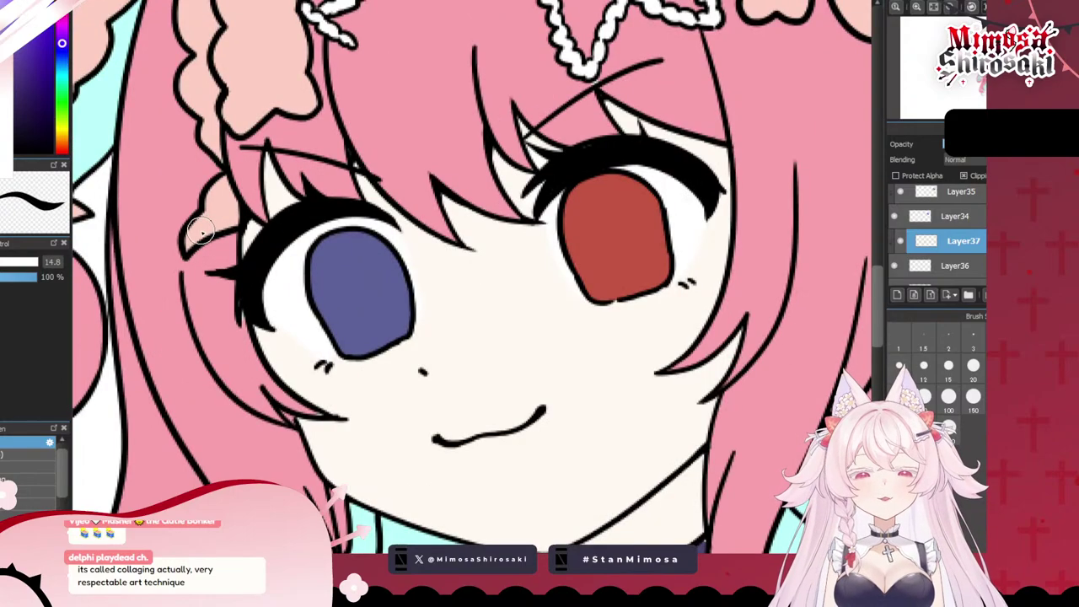
pyautogui.press(']')
pyautogui.press(']')
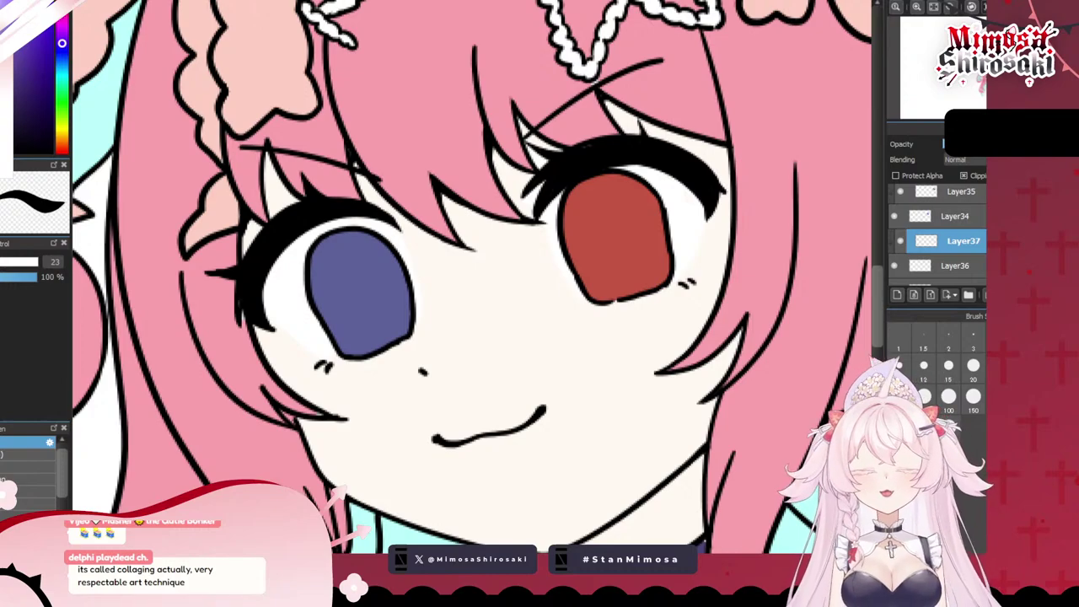
pyautogui.moveTo(254, 309); pyautogui.dragTo(395, 227)
pyautogui.moveTo(557, 230)
pyautogui.mouseDown()
pyautogui.moveTo(656, 192)
pyautogui.moveTo(729, 206)
pyautogui.mouseUp()
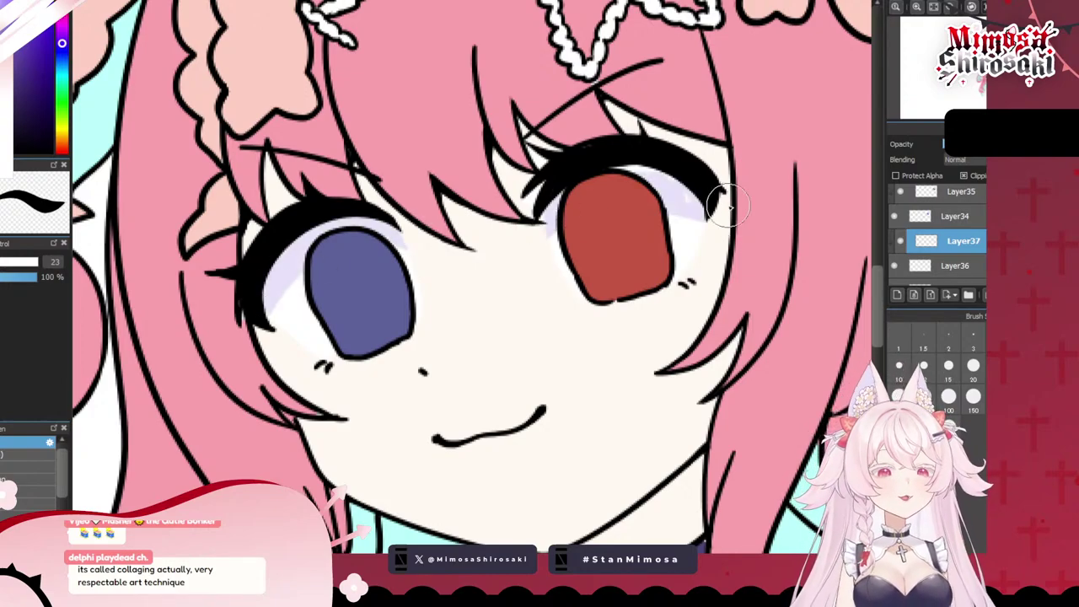
# - Clean up the white of the red eye beneath the upper lashes on Layer36 with a size 2.1 brush
pyautogui.hotkey('alt', '[')
pyautogui.scroll(5, 742, 206)
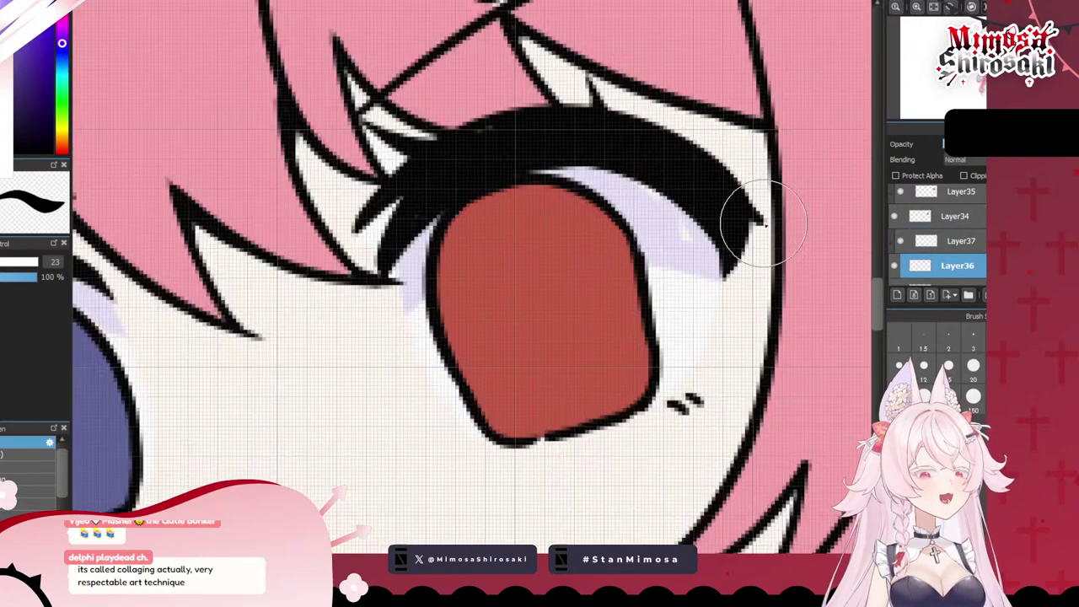
pyautogui.moveTo(472, 278); pyautogui.dragTo(407, 278)
pyautogui.moveTo(578, 218); pyautogui.dragTo(593, 230)
pyautogui.scroll(-2, 497, 142)
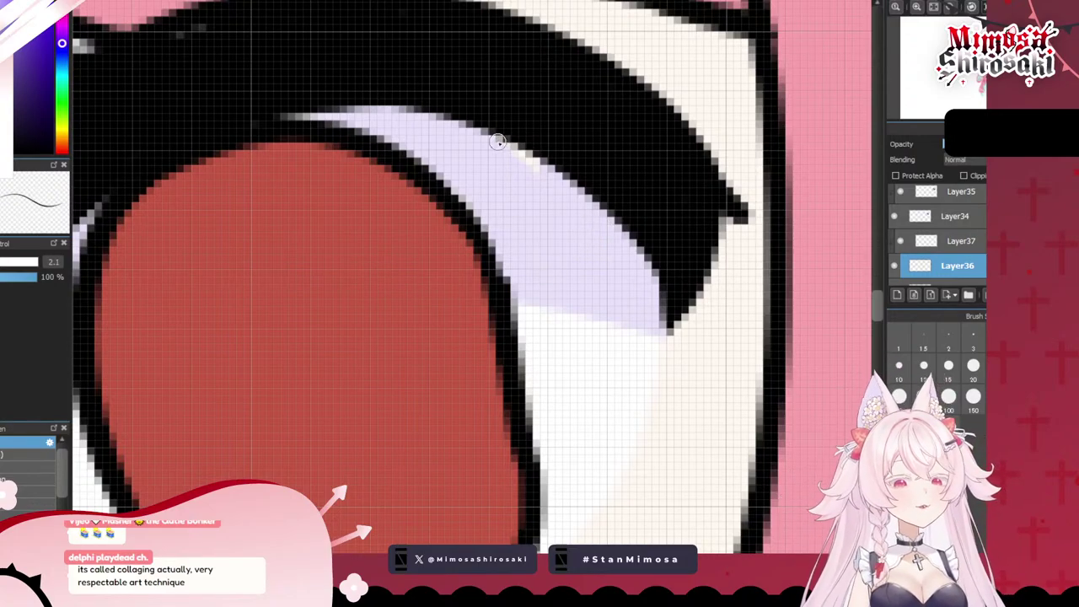
pyautogui.scroll(-5, 553, 180)
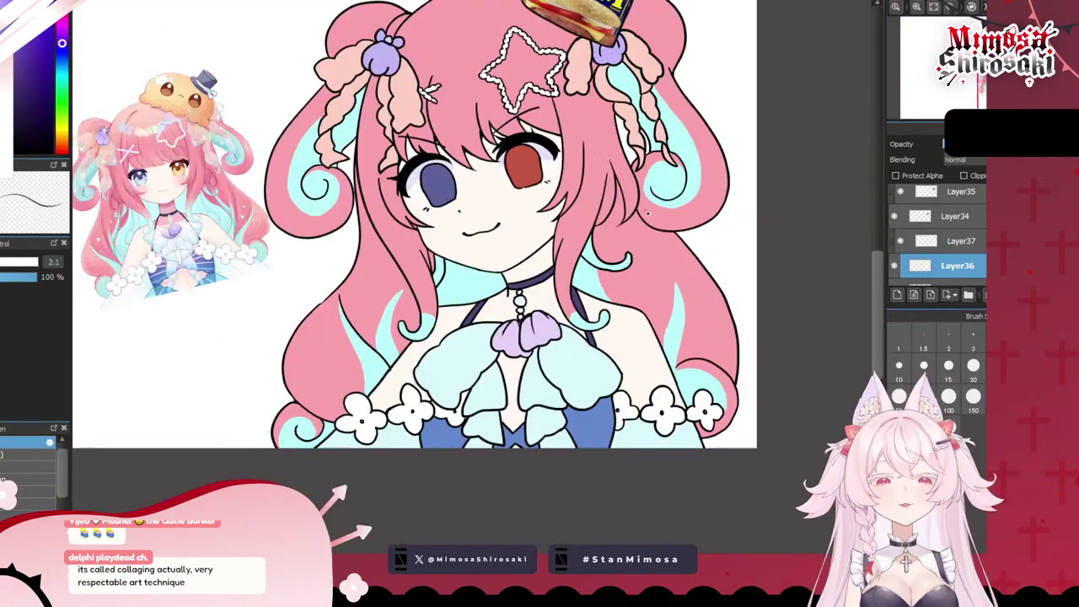
# - Add a new clipped layer directly above Layer33 for the skin shading
pyautogui.scroll(-1, 937, 252)
pyautogui.click(959, 249)
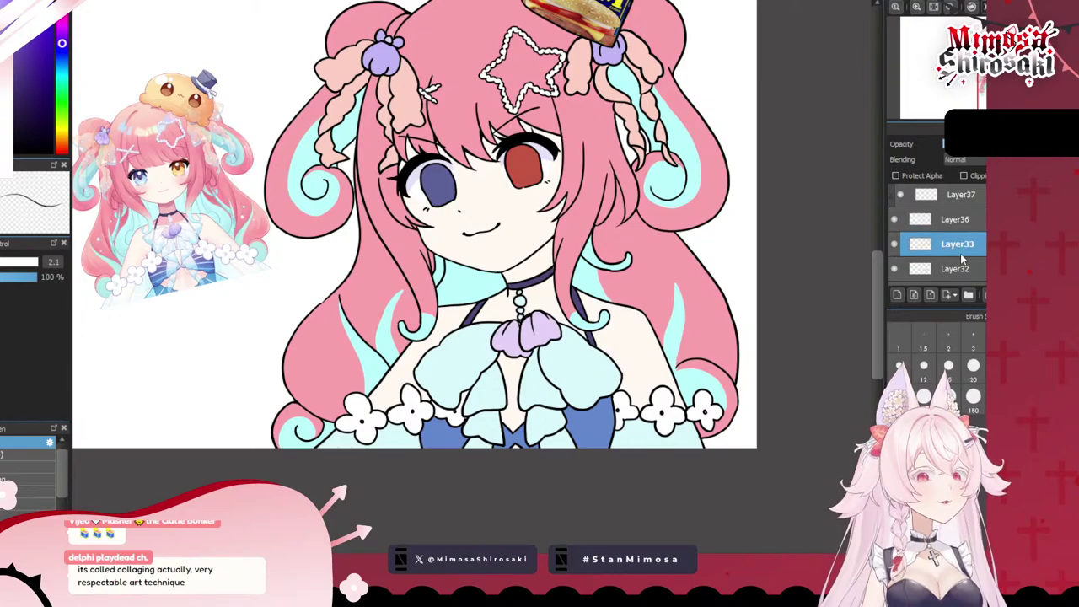
pyautogui.click(910, 296)
pyautogui.click(976, 177)
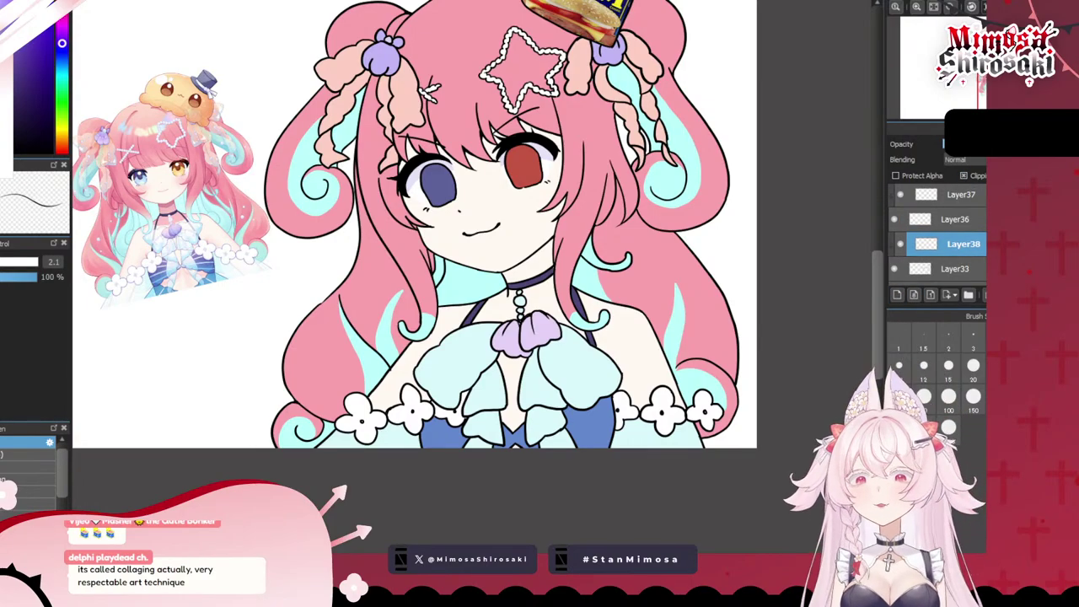
# - Sample the skin shadow colour from the neck of the reference character
pyautogui.click(532, 231)
pyautogui.scroll(-2, 539, 226)
pyautogui.scroll(4, 539, 192)
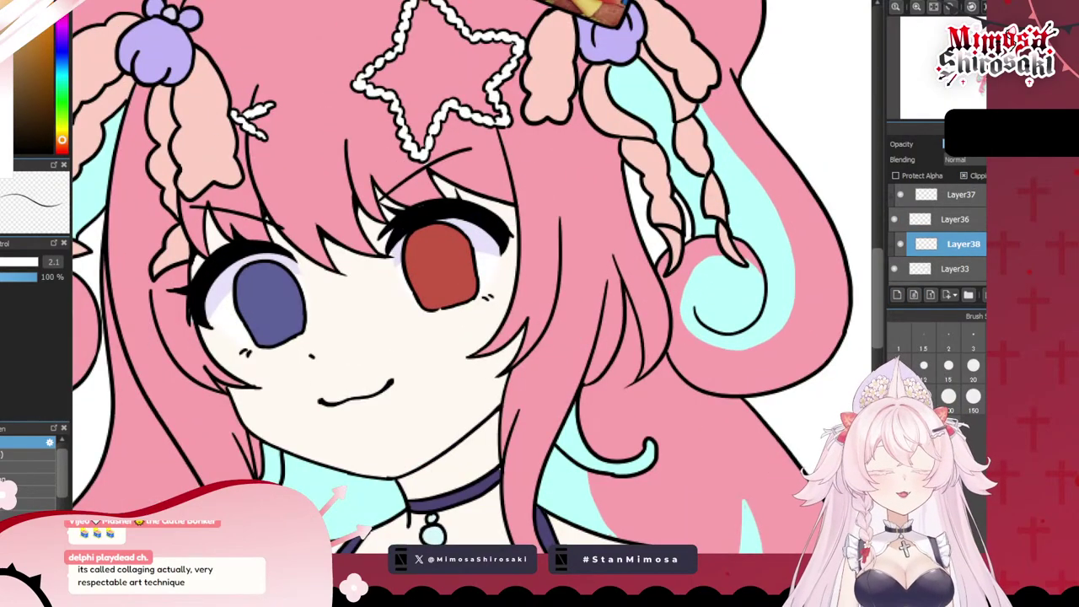
pyautogui.scroll(-4, 540, 226)
pyautogui.scroll(5, 242, 248)
pyautogui.rightClick(402, 319)
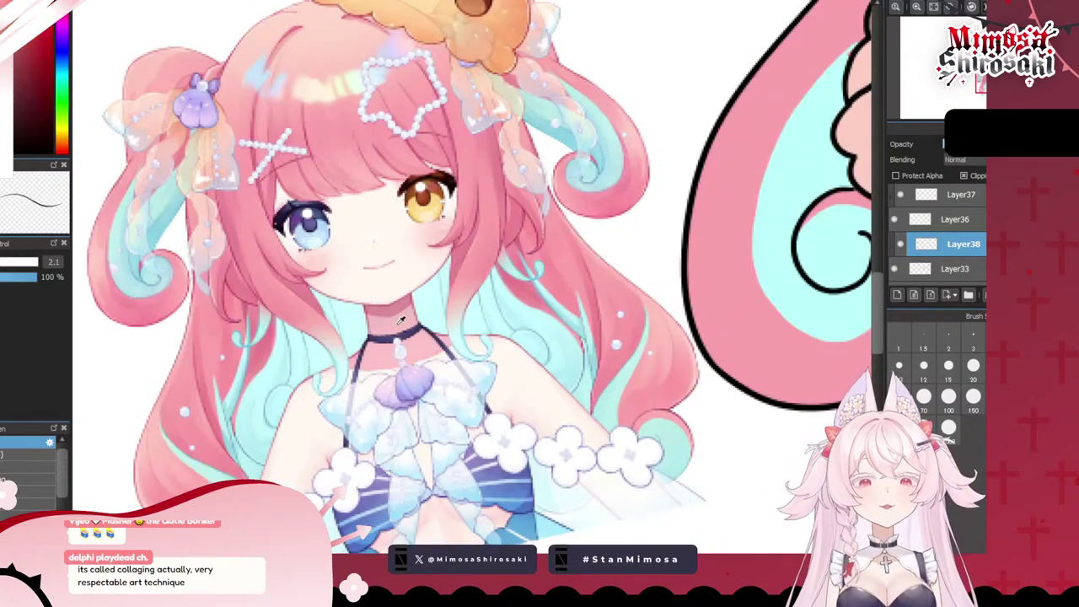
pyautogui.scroll(-5, 399, 312)
pyautogui.scroll(5, 641, 253)
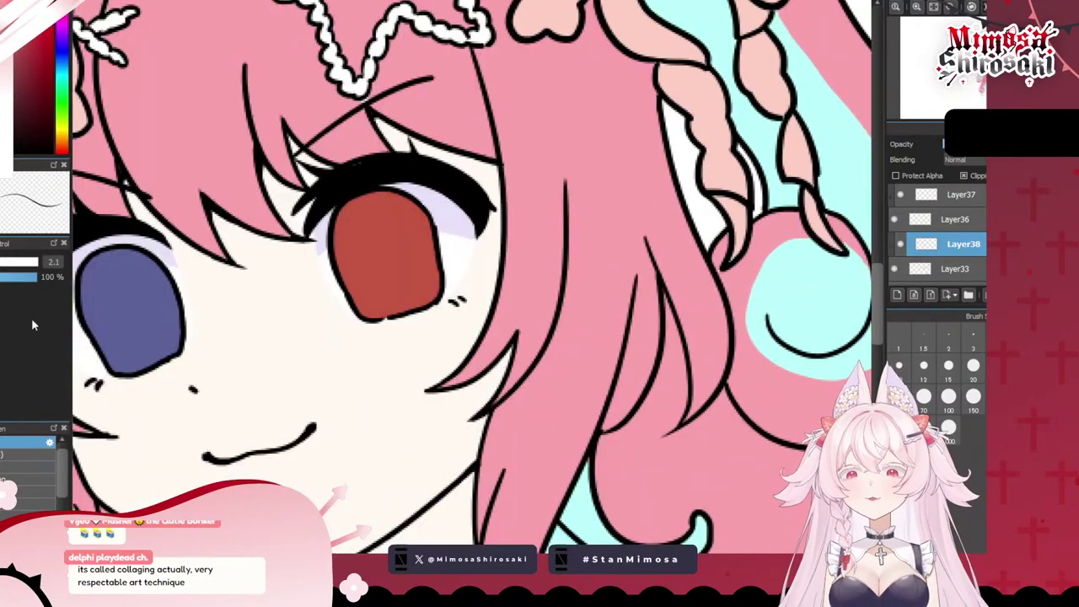
pyautogui.scroll(-1, 33, 506)
pyautogui.click(34, 529)
pyautogui.moveTo(475, 277); pyautogui.dragTo(548, 272)
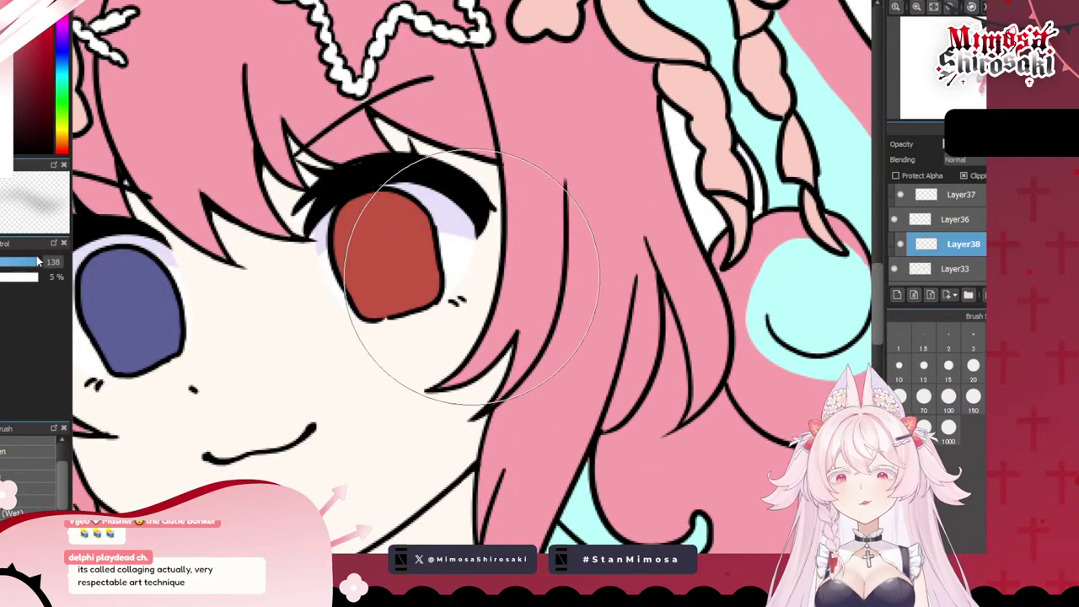
pyautogui.scroll(-3, 504, 213)
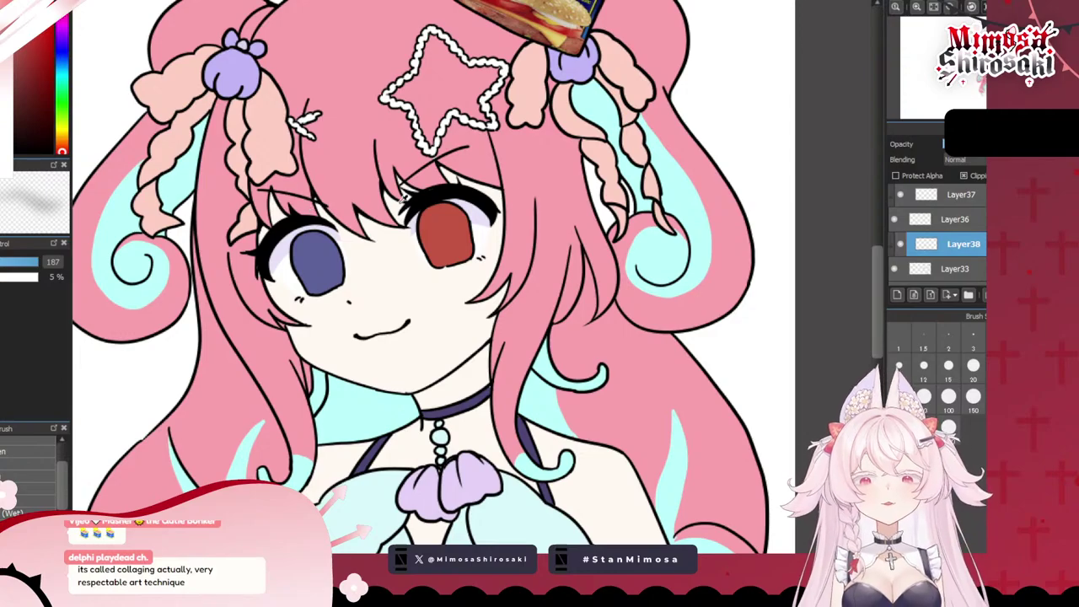
pyautogui.scroll(-4, 403, 200)
pyautogui.scroll(4, 275, 244)
pyautogui.scroll(3, 540, 228)
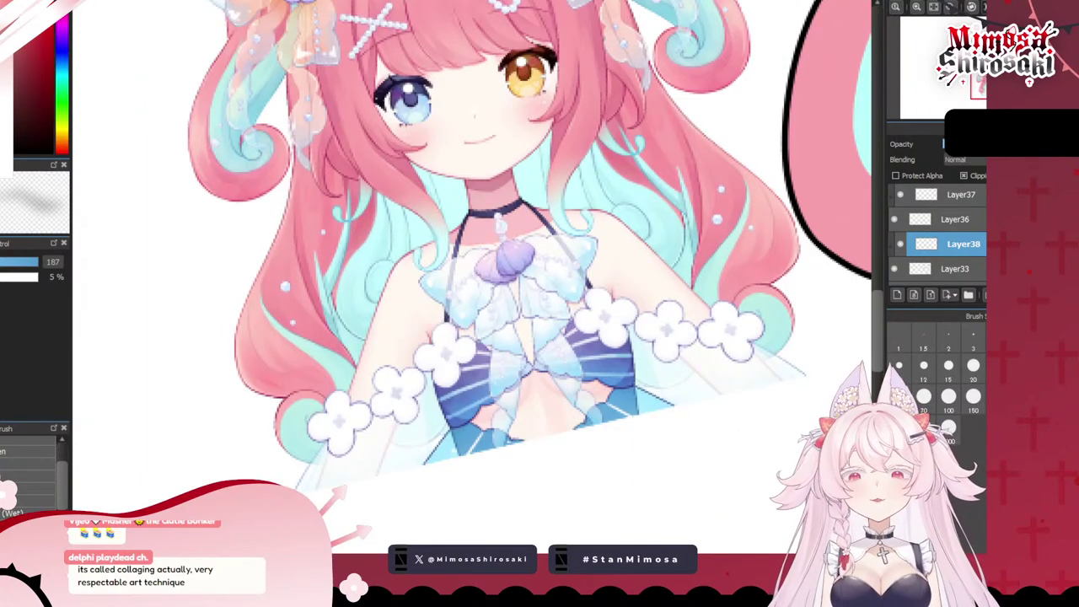
pyautogui.scroll(-6, 337, 363)
pyautogui.scroll(3, 531, 330)
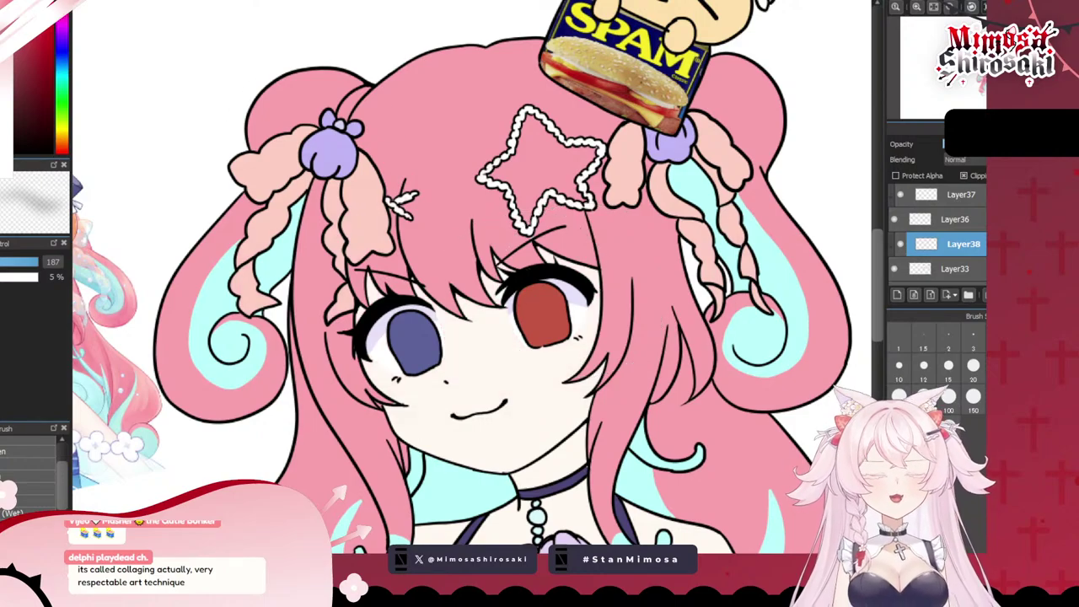
# - Paint pink skin shadows on the nose, beneath the bangs and beside the cheek's hair strands with a size 8.1 pen
pyautogui.press('p')
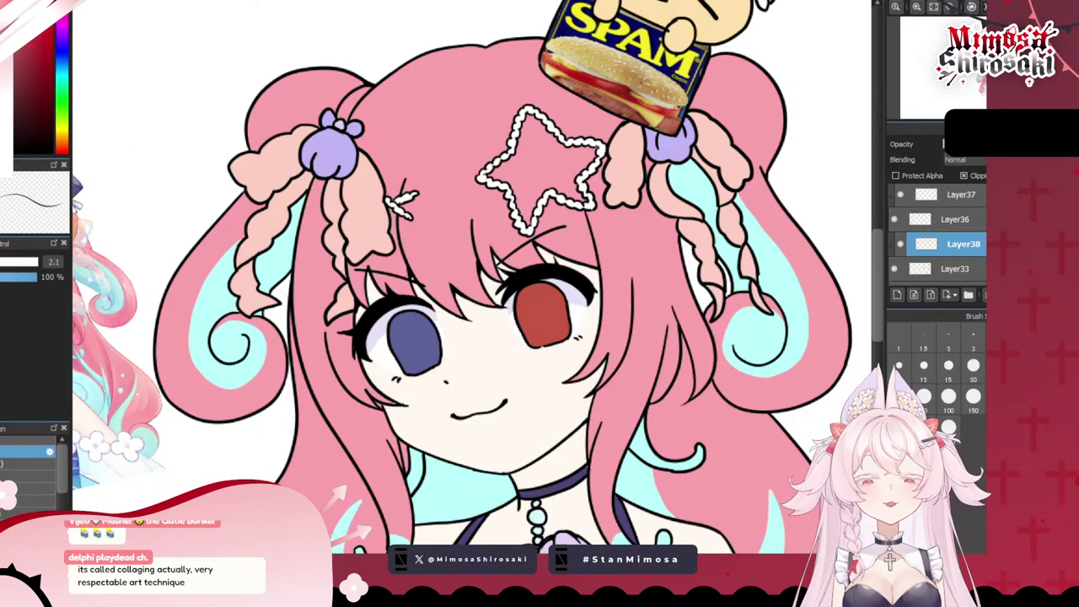
pyautogui.scroll(1, 586, 297)
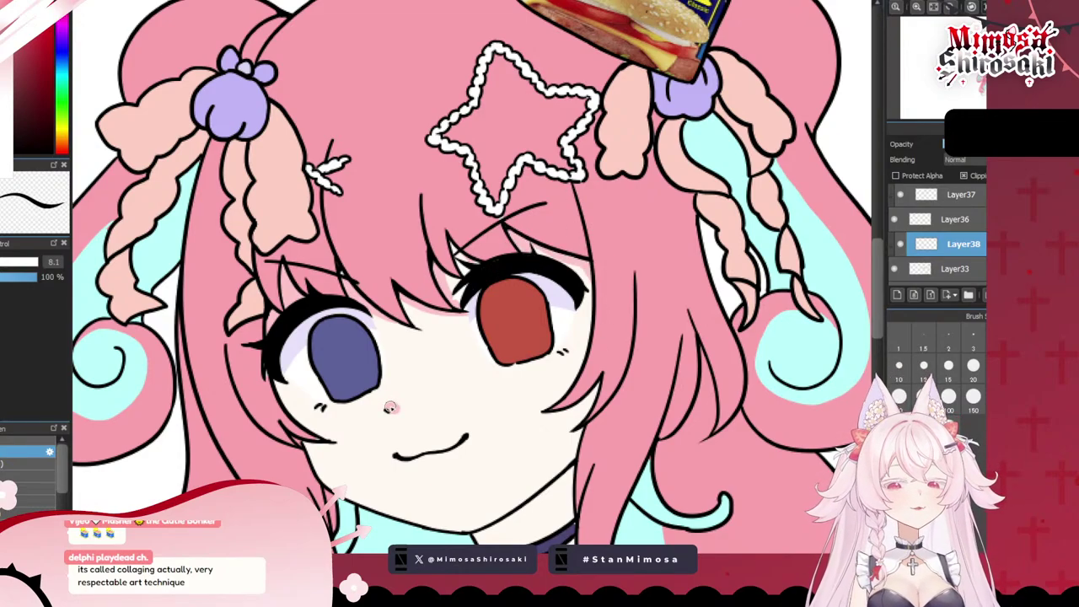
pyautogui.scroll(-3, 389, 422)
pyautogui.scroll(3, 408, 477)
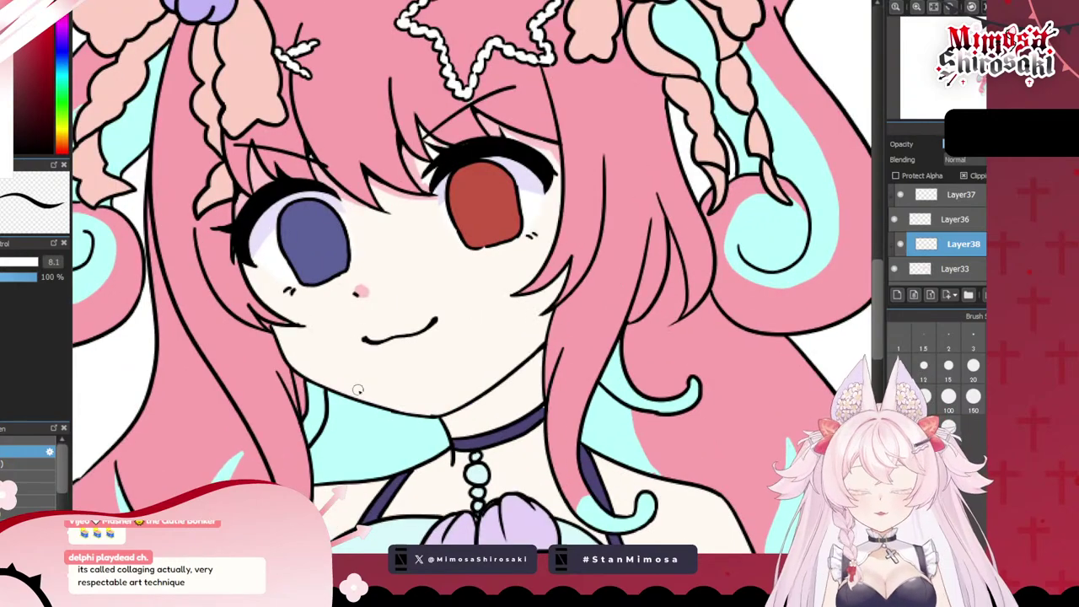
pyautogui.moveTo(542, 245)
pyautogui.mouseDown()
pyautogui.moveTo(499, 294)
pyautogui.moveTo(544, 291)
pyautogui.moveTo(583, 264)
pyautogui.mouseUp()
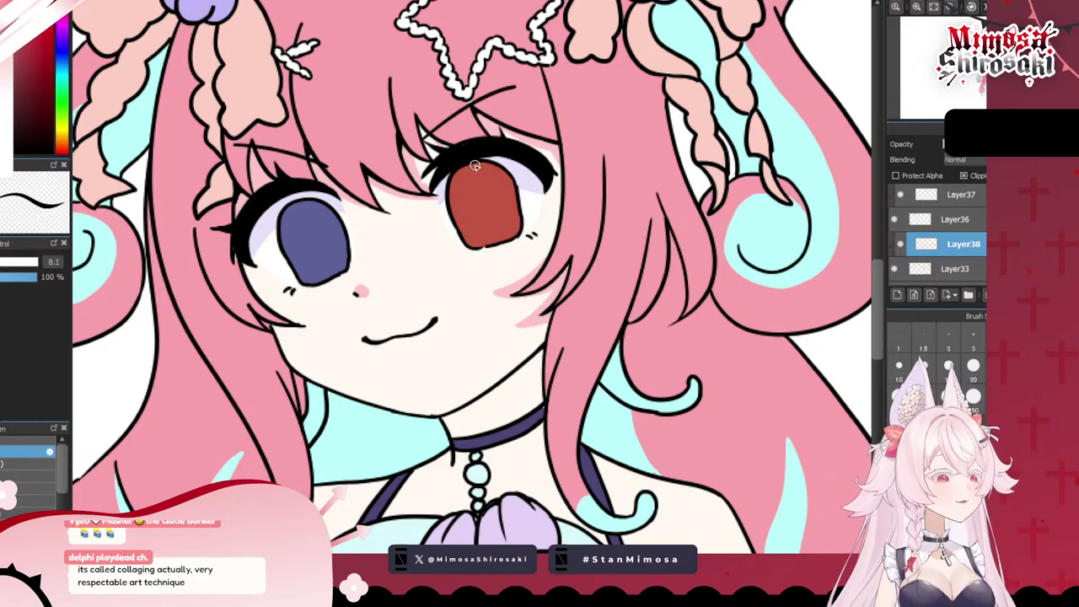
# - Paint the pink shadow beneath the jaw across the upper neck with a size 13.7 brush
pyautogui.scroll(-5, 475, 165)
pyautogui.scroll(5, 478, 245)
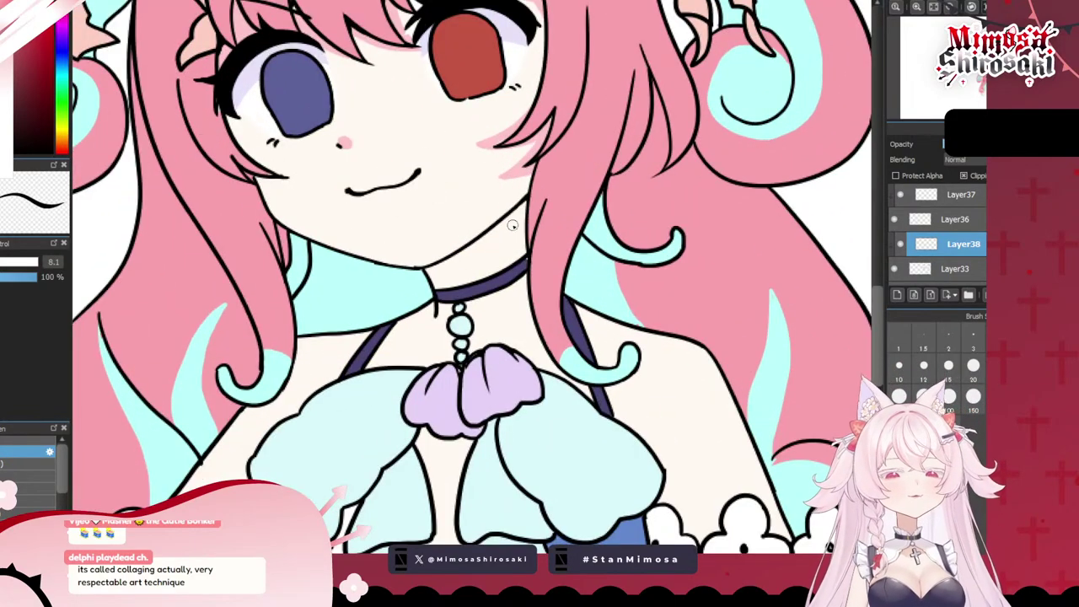
pyautogui.scroll(2, 805, 265)
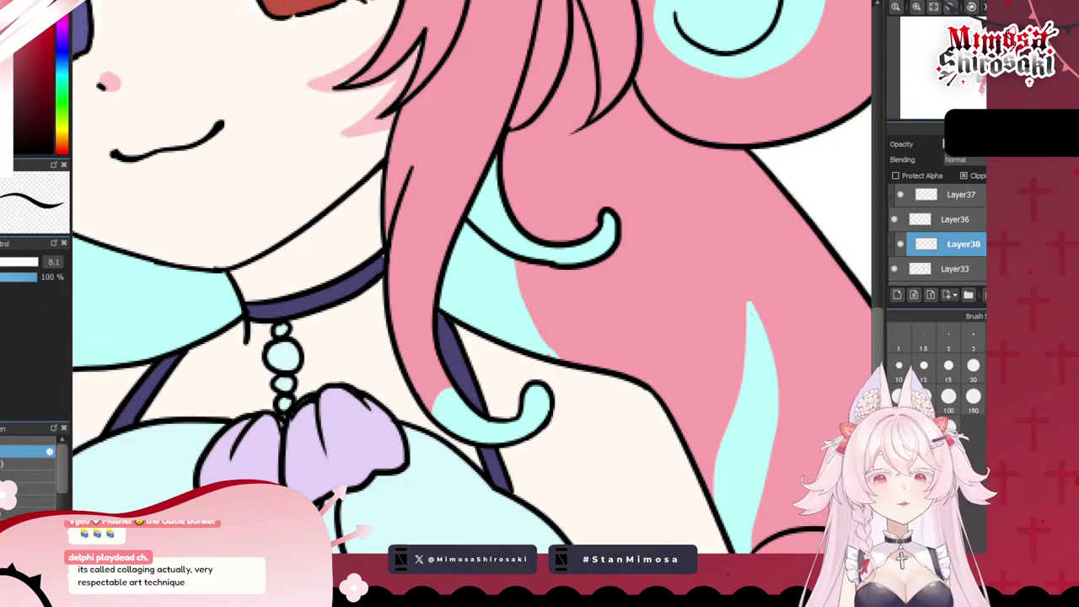
pyautogui.press(']')
pyautogui.press(']')
pyautogui.moveTo(235, 275)
pyautogui.mouseDown()
pyautogui.moveTo(385, 172)
pyautogui.moveTo(279, 263)
pyautogui.moveTo(378, 193)
pyautogui.mouseUp()
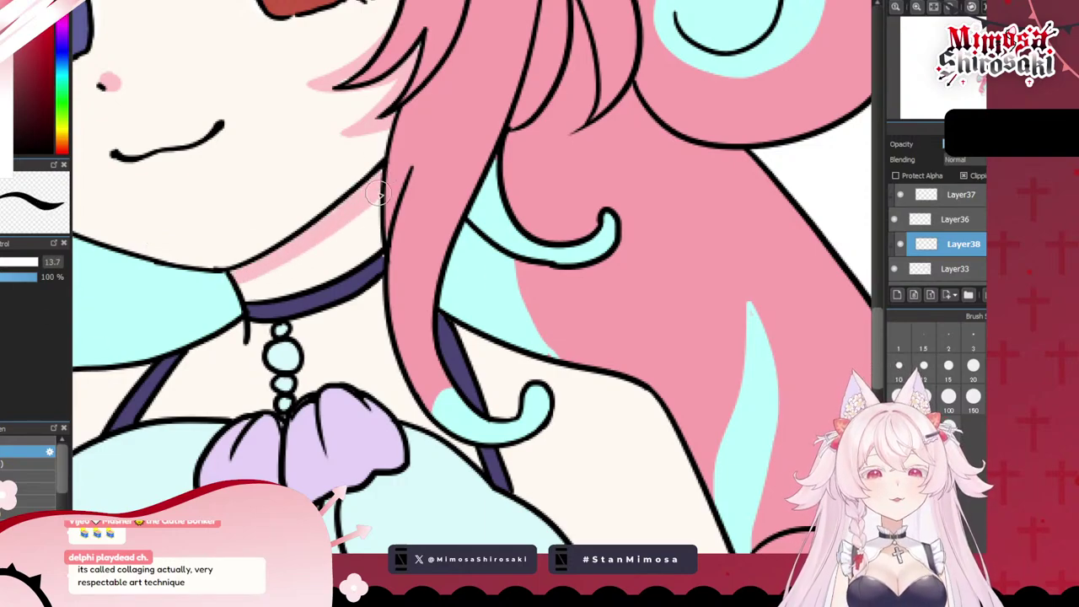
pyautogui.scroll(-4, 388, 244)
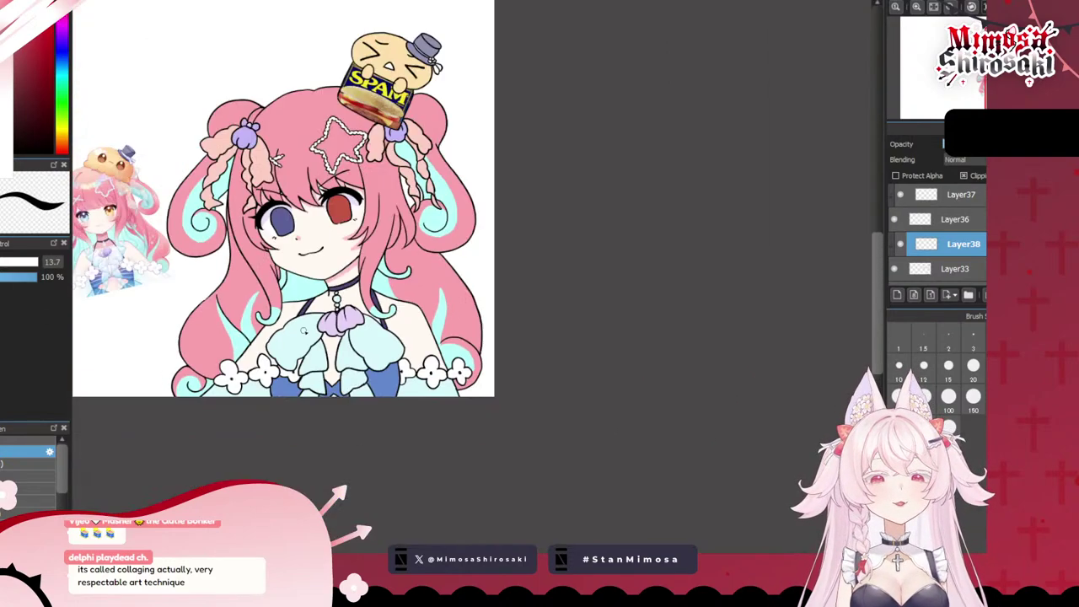
# - Paint pink shadows along both shoulders where the hair falls over the skin
pyautogui.scroll(3, 233, 334)
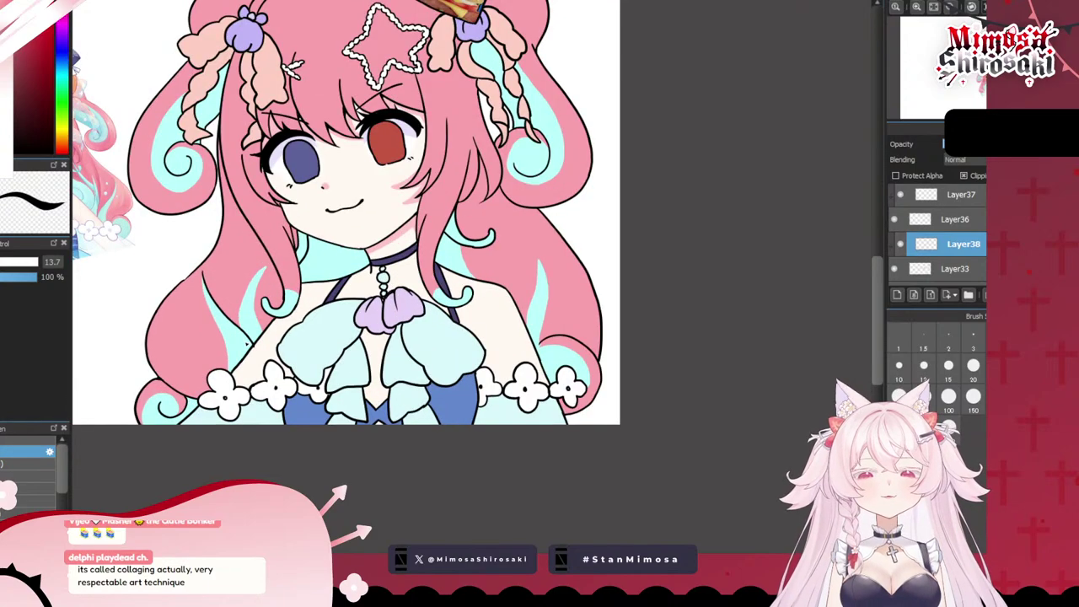
pyautogui.scroll(1, 299, 310)
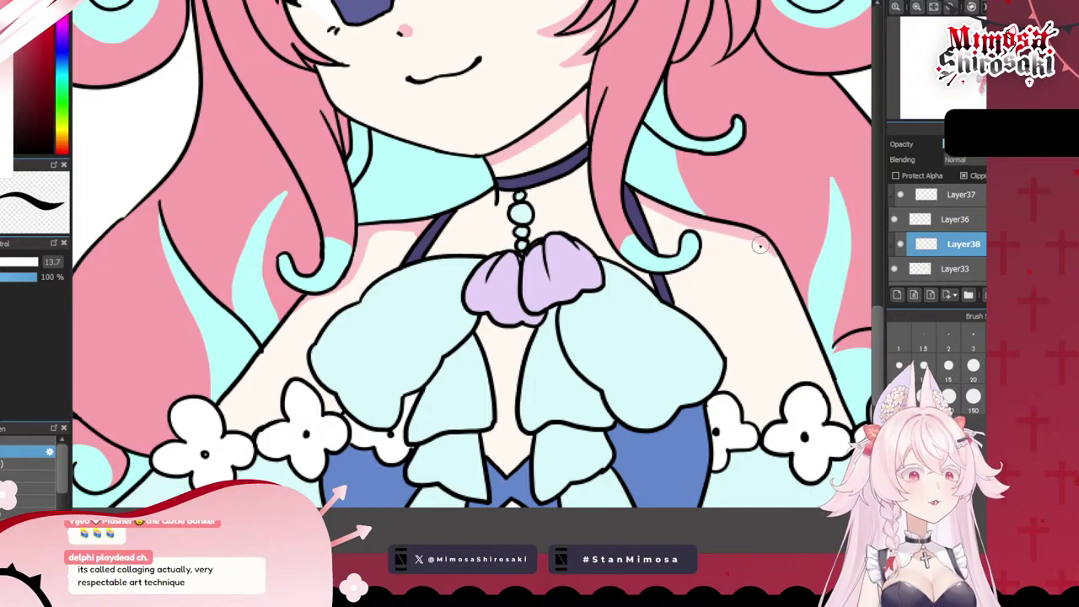
pyautogui.hotkey('ctrl', '0')
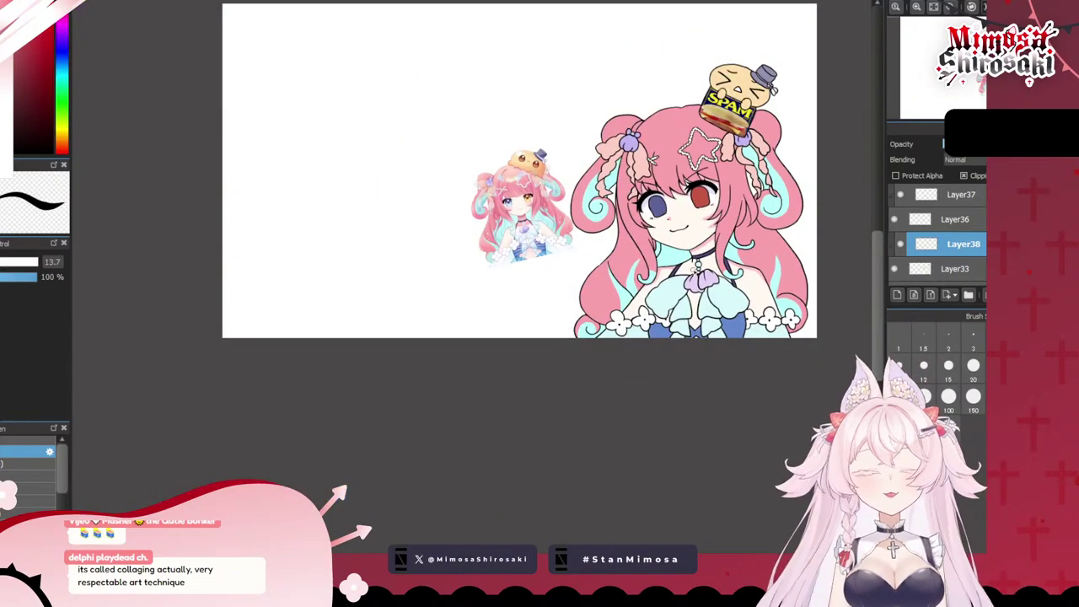
# - Paint a thin pink shadow on the skin between the bow's tails above the bodice with a size 7.2 brush
pyautogui.scroll(5, 728, 272)
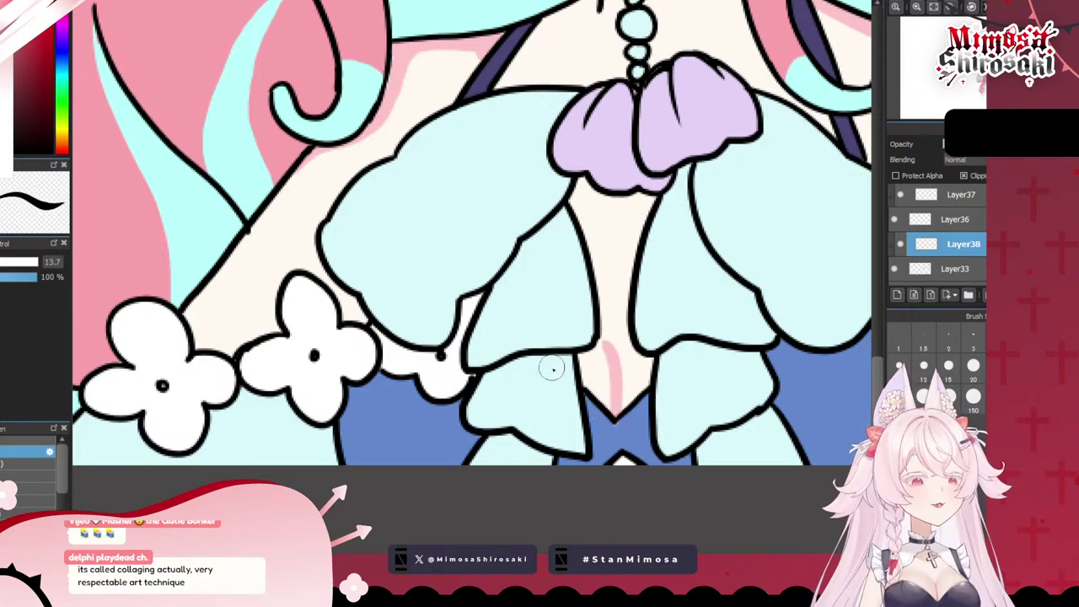
pyautogui.press('[')
pyautogui.press('[')
pyautogui.press('[')
pyautogui.press('[')
pyautogui.press('[')
pyautogui.press('[')
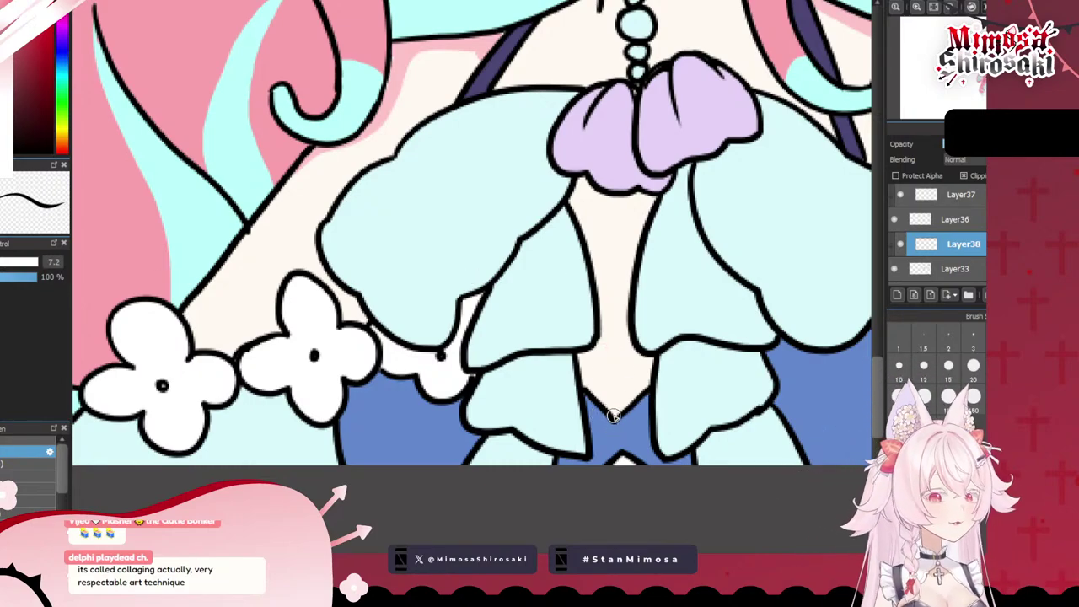
pyautogui.moveTo(595, 355); pyautogui.dragTo(618, 410)
pyautogui.hotkey('ctrl', 'z')
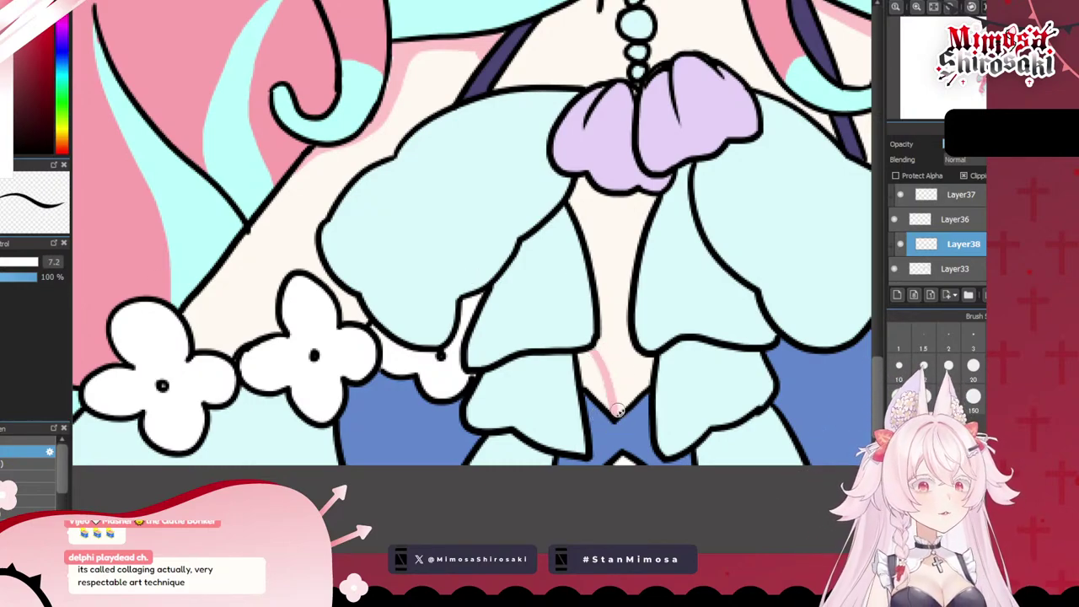
pyautogui.moveTo(646, 351); pyautogui.dragTo(617, 405)
pyautogui.scroll(-5, 618, 413)
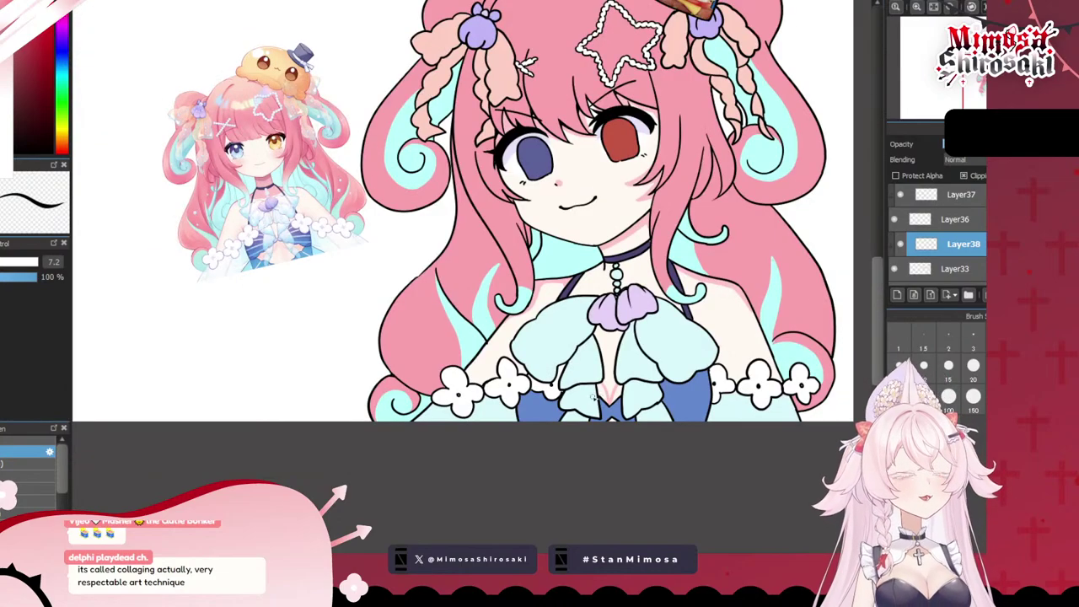
pyautogui.scroll(8, 376, 183)
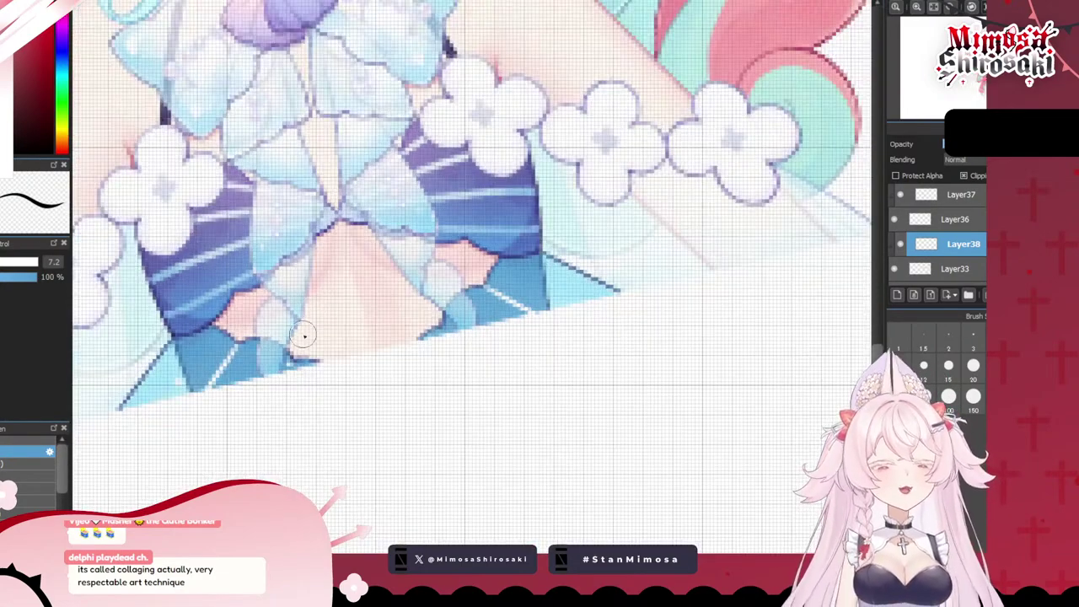
pyautogui.scroll(-2, 283, 260)
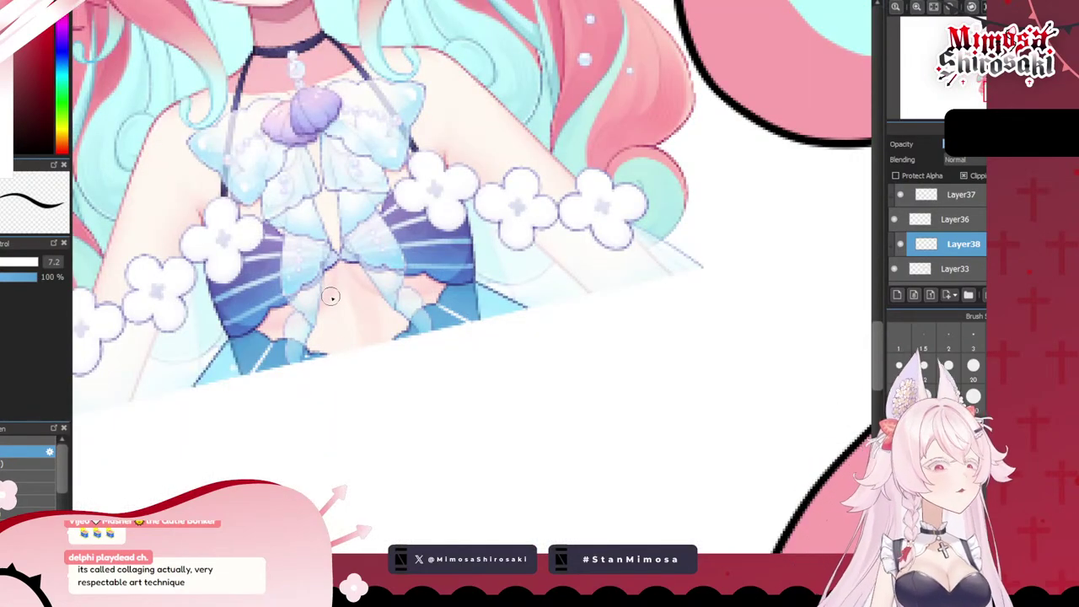
# - Paint the tiny skin gap beneath the bodice's centre point pink on Layer33
pyautogui.scroll(-4, 352, 293)
pyautogui.scroll(8, 514, 338)
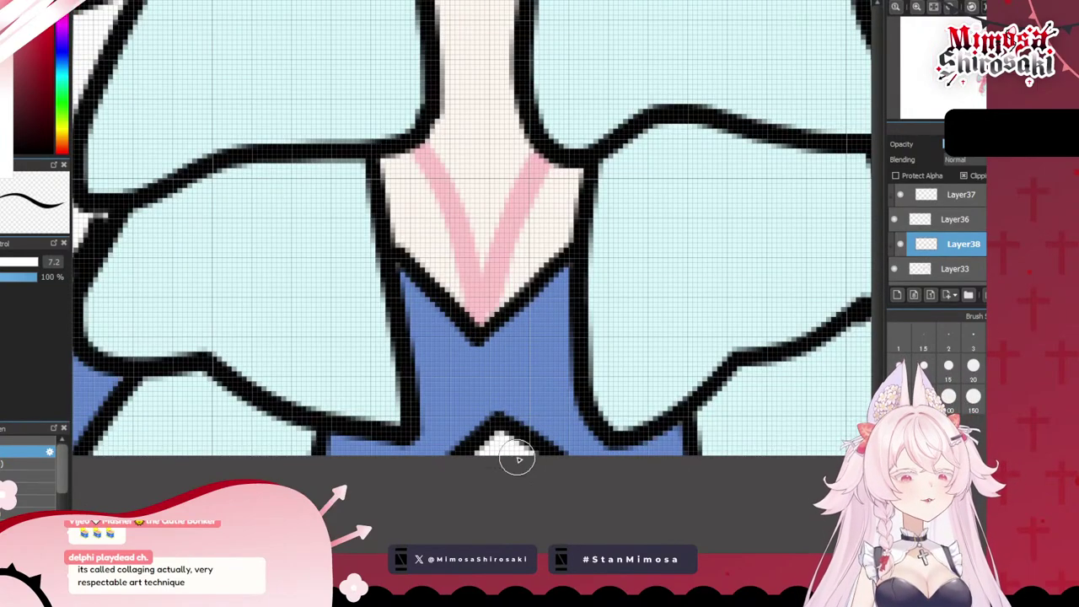
pyautogui.click(936, 269)
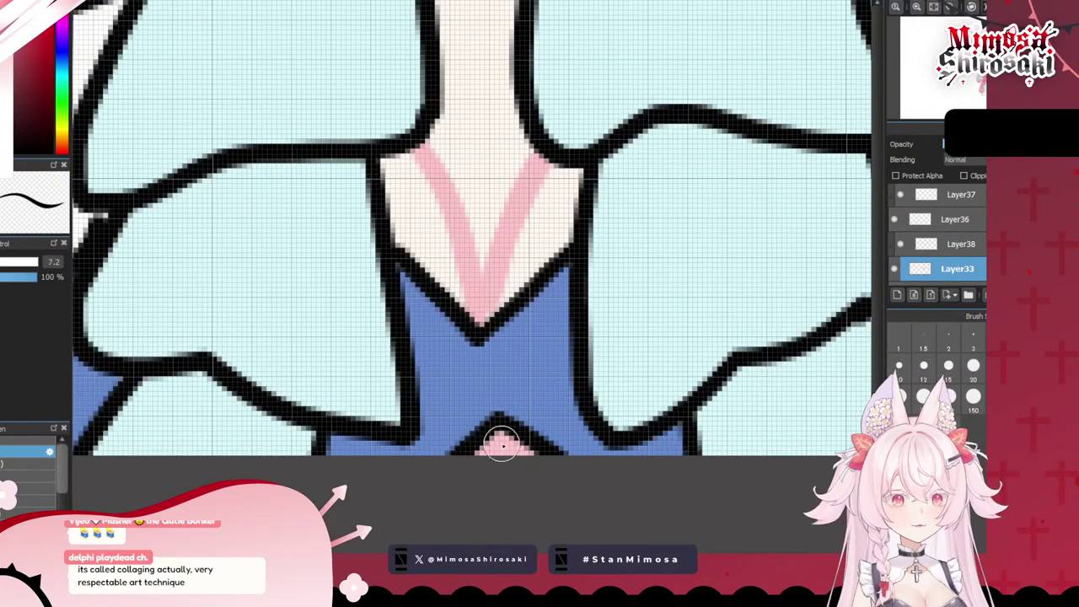
pyautogui.scroll(-4, 543, 437)
pyautogui.scroll(-2, 525, 385)
pyautogui.scroll(1, 525, 384)
# - Soften the V-shaped pink skin shadow above the bodice on Layer38 with the blur tool at size 12.3
pyautogui.click(937, 244)
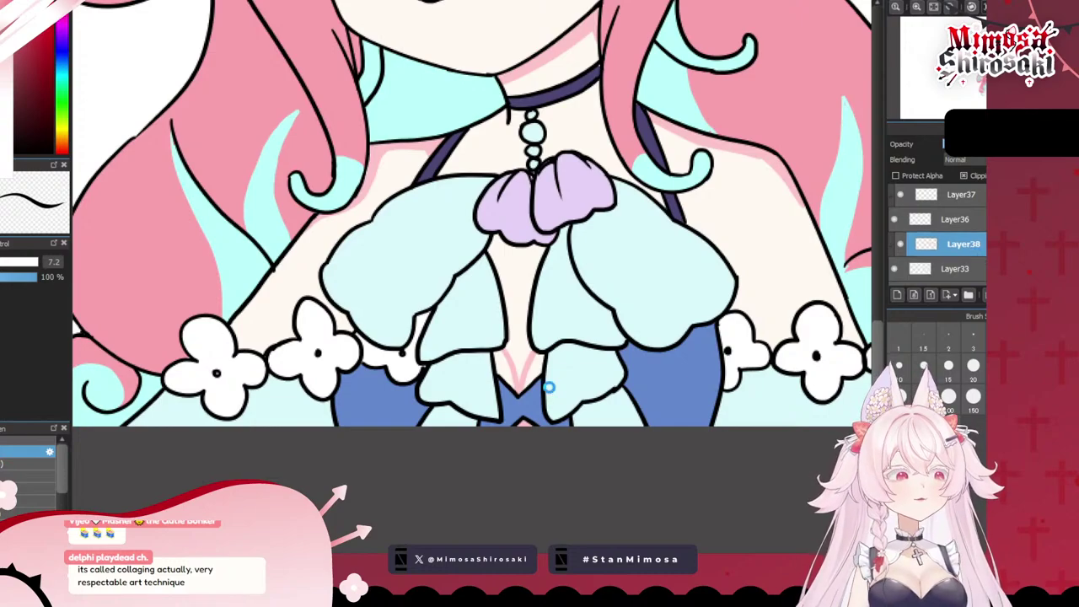
pyautogui.scroll(2, 550, 387)
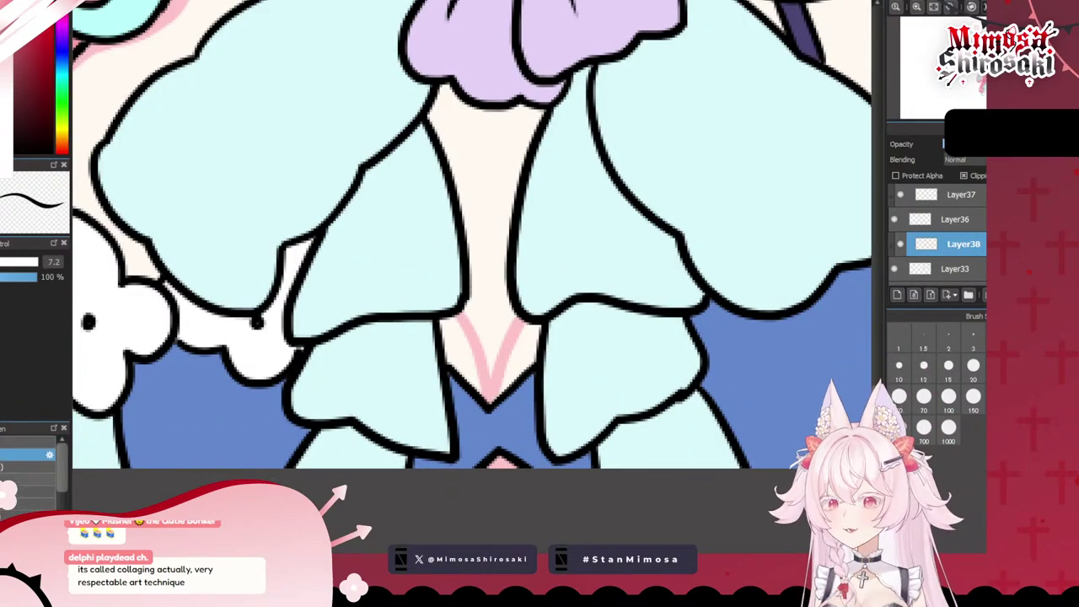
pyautogui.scroll(-3, 31, 473)
pyautogui.click(25, 509)
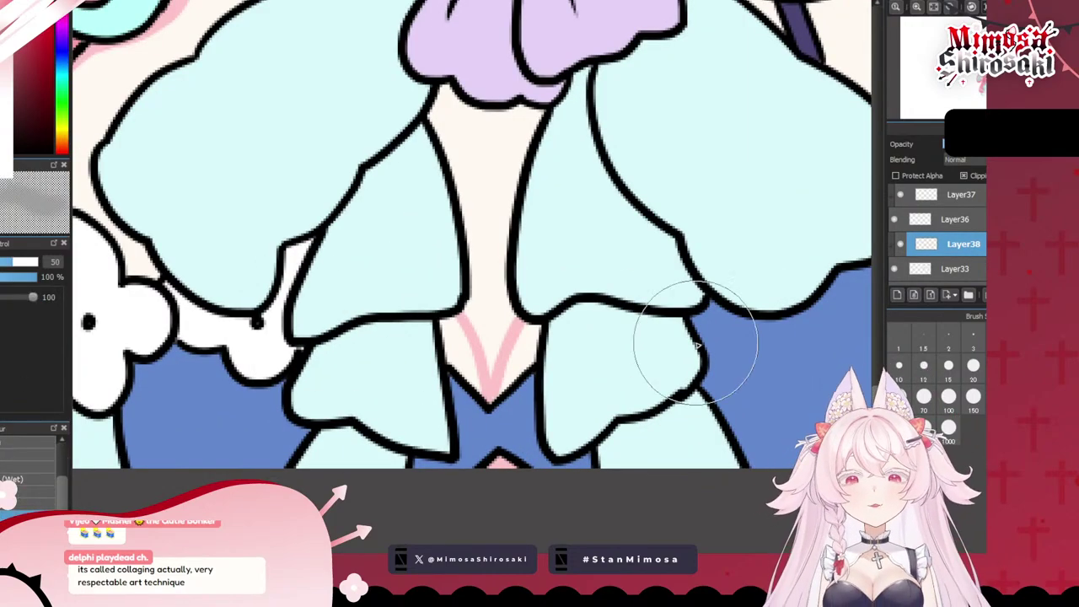
pyautogui.click(3, 262)
pyautogui.click(1, 262)
pyautogui.scroll(1, 506, 363)
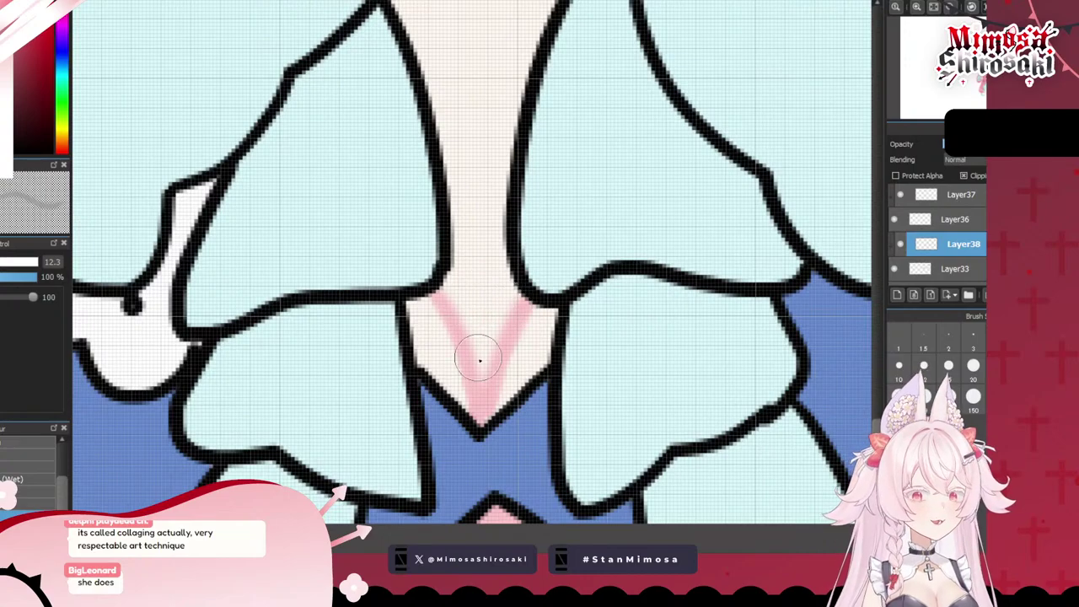
pyautogui.scroll(-7, 494, 366)
pyautogui.scroll(4, 511, 390)
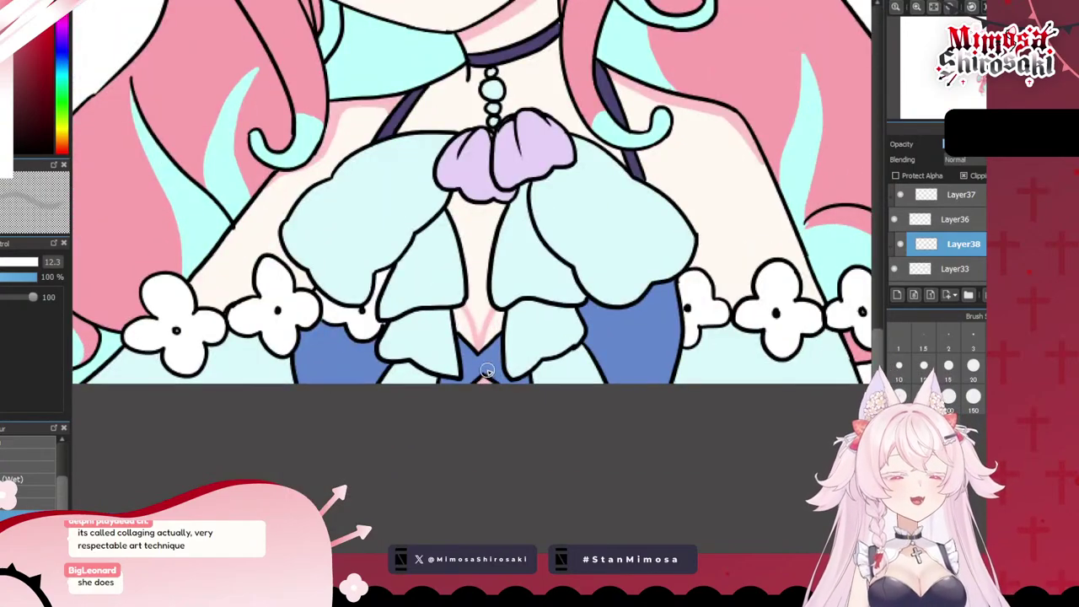
pyautogui.scroll(5, 488, 372)
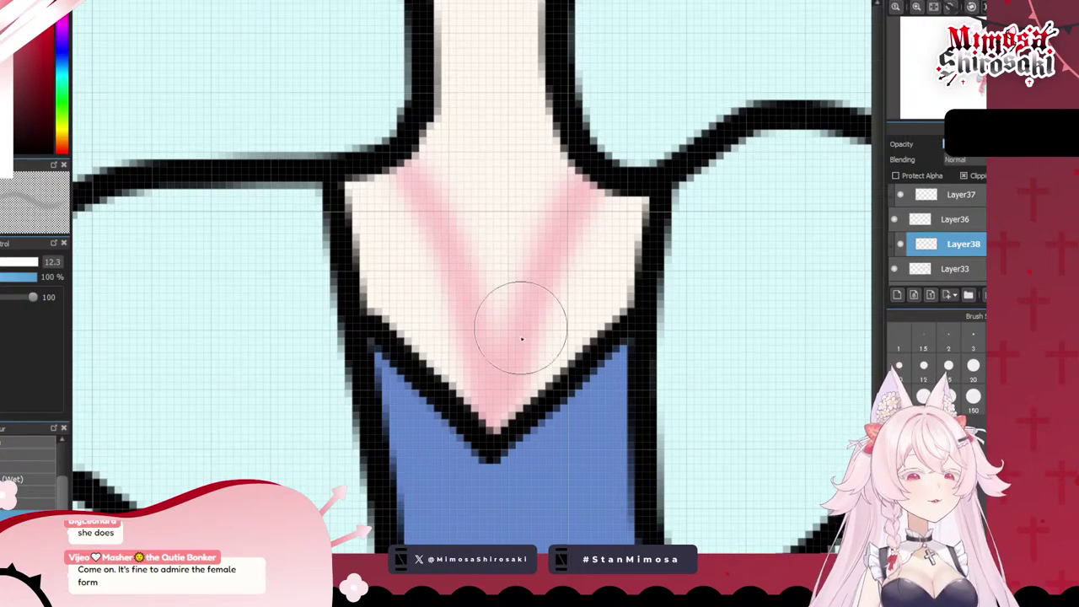
pyautogui.scroll(-7, 522, 339)
pyautogui.scroll(3, 536, 295)
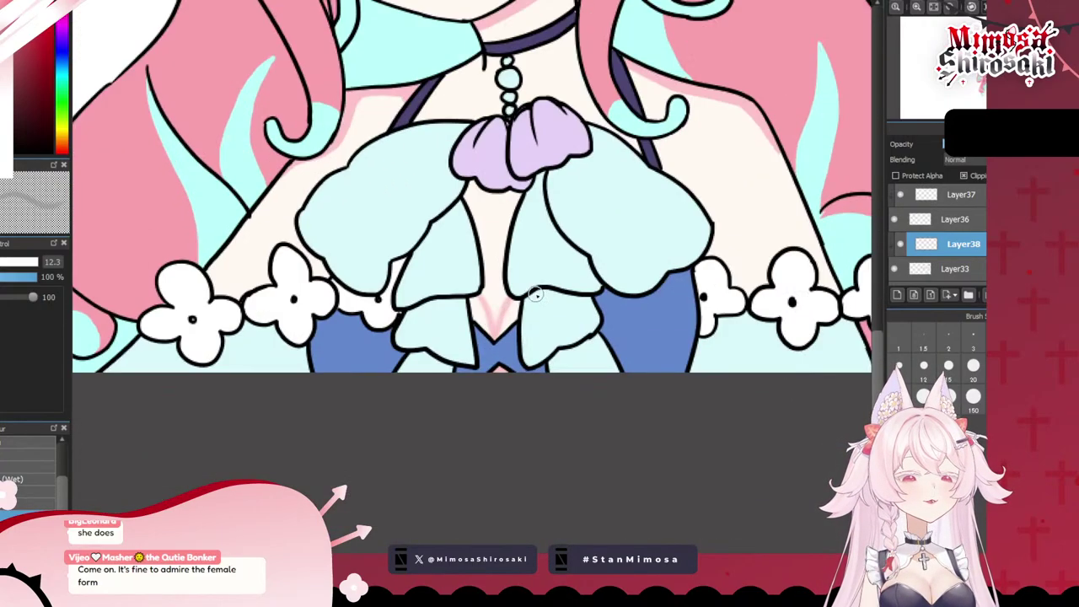
# - Airbrush a faint pink blush over the V-shaped skin shadow between the bow's tails at size 24 and 5% opacity
pyautogui.scroll(4, 537, 295)
pyautogui.click(20, 501)
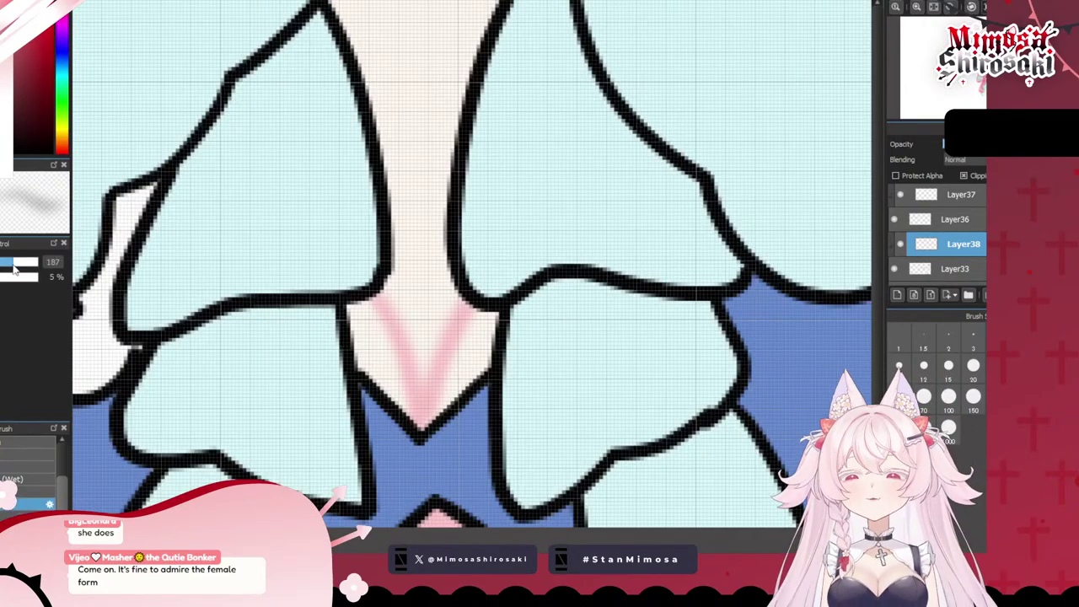
pyautogui.moveTo(378, 312)
pyautogui.mouseDown()
pyautogui.moveTo(434, 296)
pyautogui.moveTo(398, 308)
pyautogui.moveTo(414, 366)
pyautogui.moveTo(429, 352)
pyautogui.moveTo(433, 289)
pyautogui.moveTo(409, 301)
pyautogui.mouseUp()
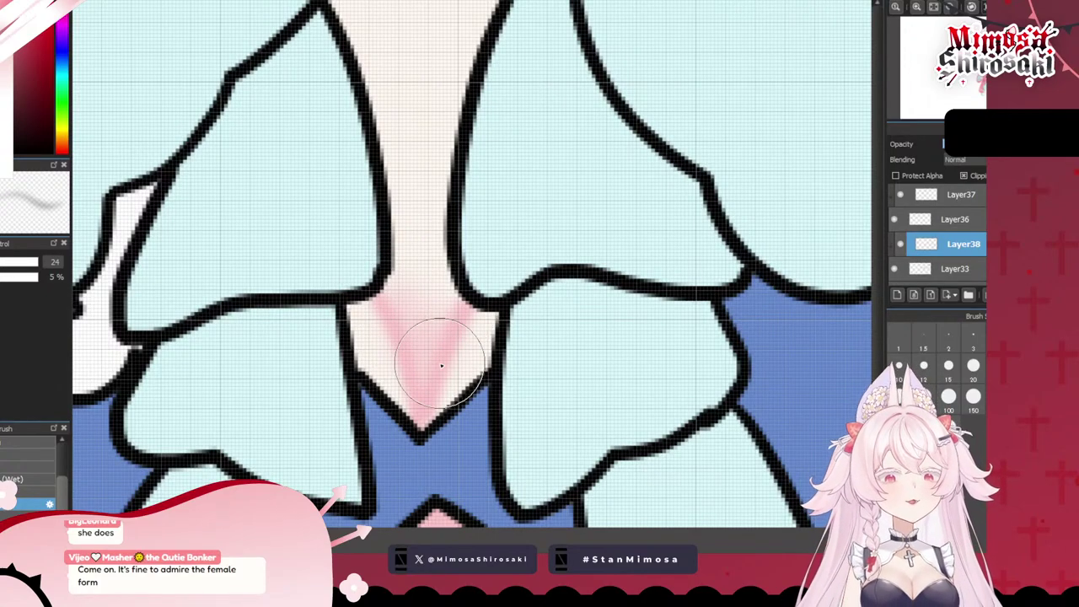
pyautogui.scroll(-5, 545, 442)
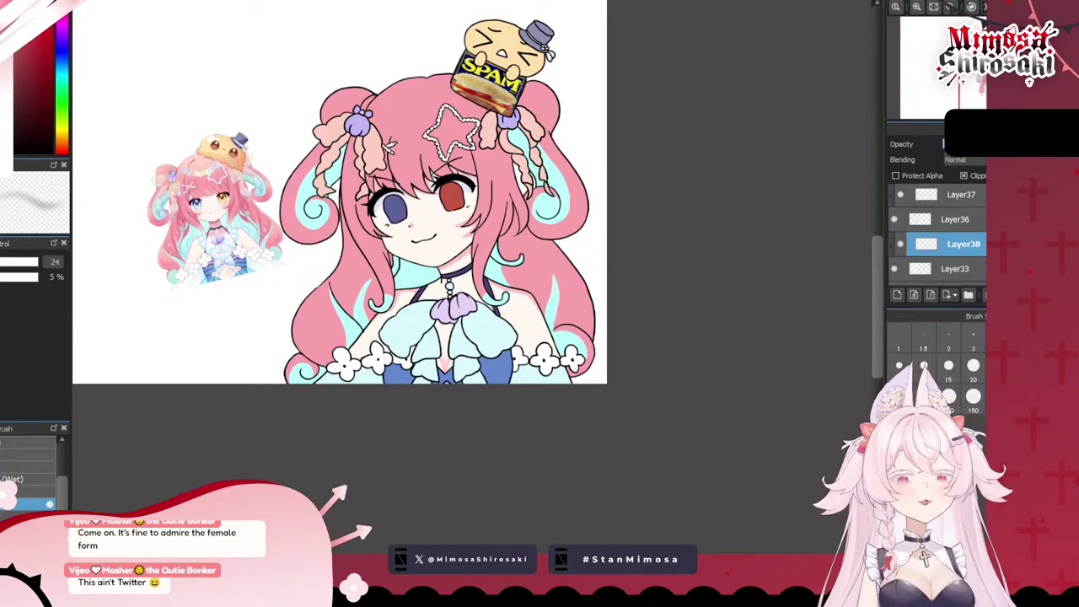
# - Sample the pale lace colour from the reference's bow and dot pearls across the bow's left loop with a size 12.9 pen
pyautogui.scroll(8, 156, 244)
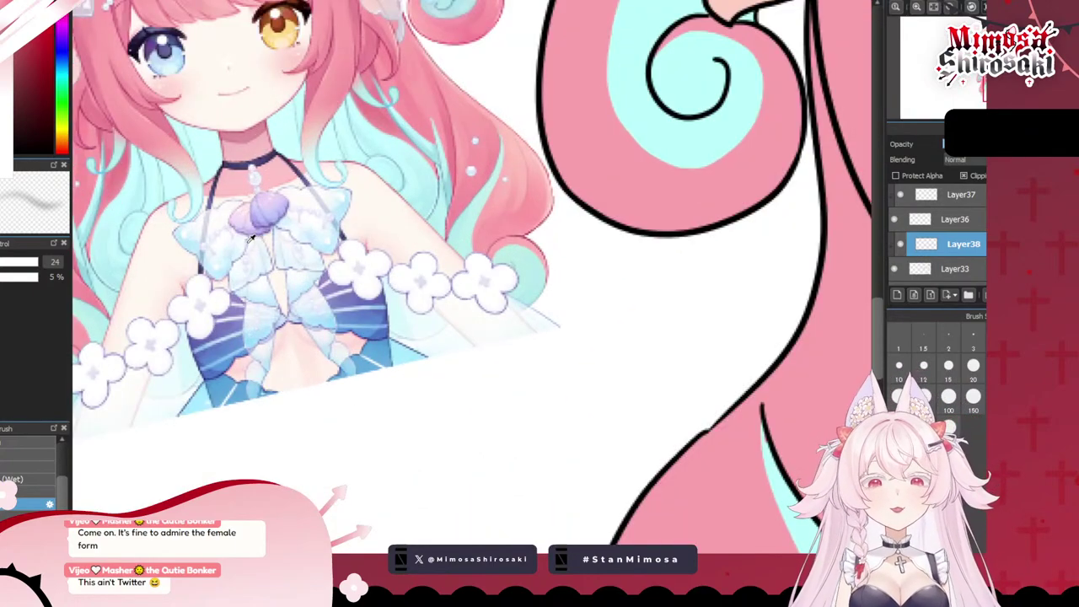
pyautogui.scroll(-8, 197, 253)
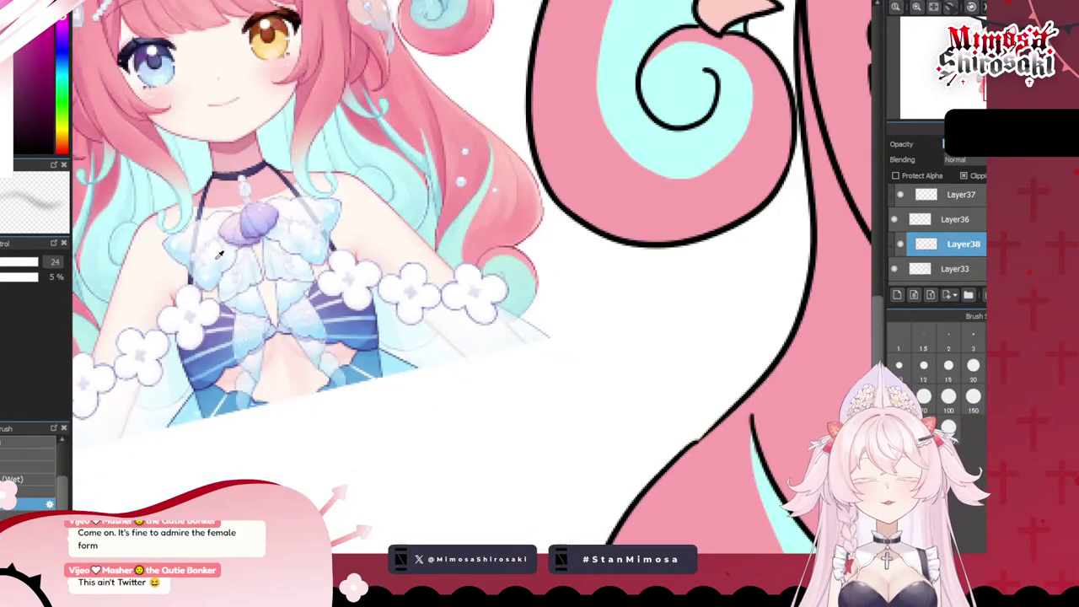
pyautogui.scroll(-2, 270, 250)
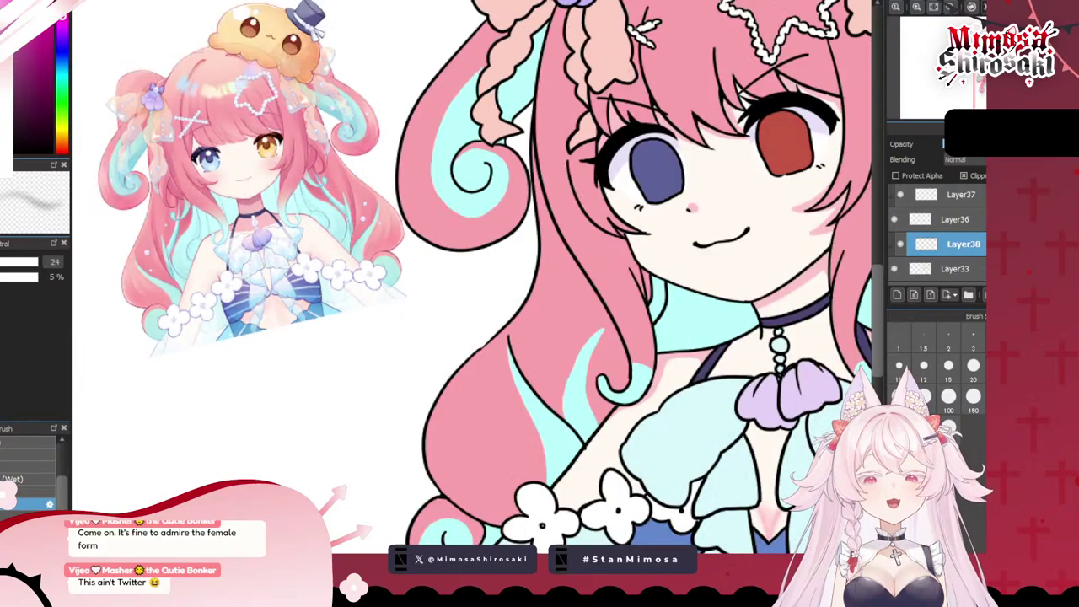
pyautogui.scroll(-3, 392, 232)
pyautogui.scroll(4, 653, 295)
pyautogui.scroll(-2, 236, 306)
pyautogui.scroll(3, 175, 290)
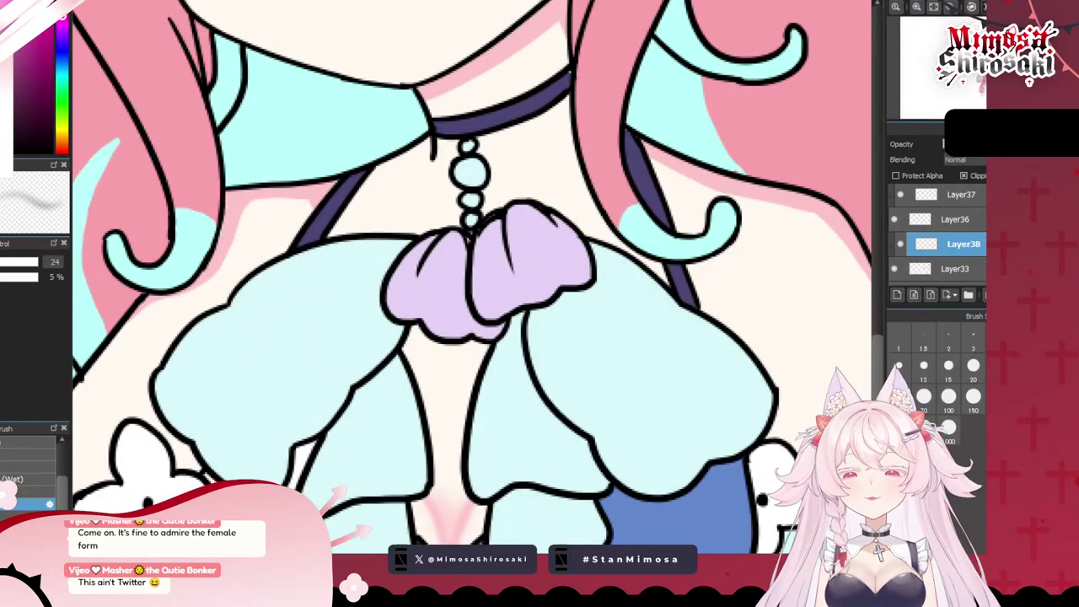
pyautogui.click(4, 461)
pyautogui.moveTo(62, 482); pyautogui.dragTo(62, 447)
pyautogui.click(18, 454)
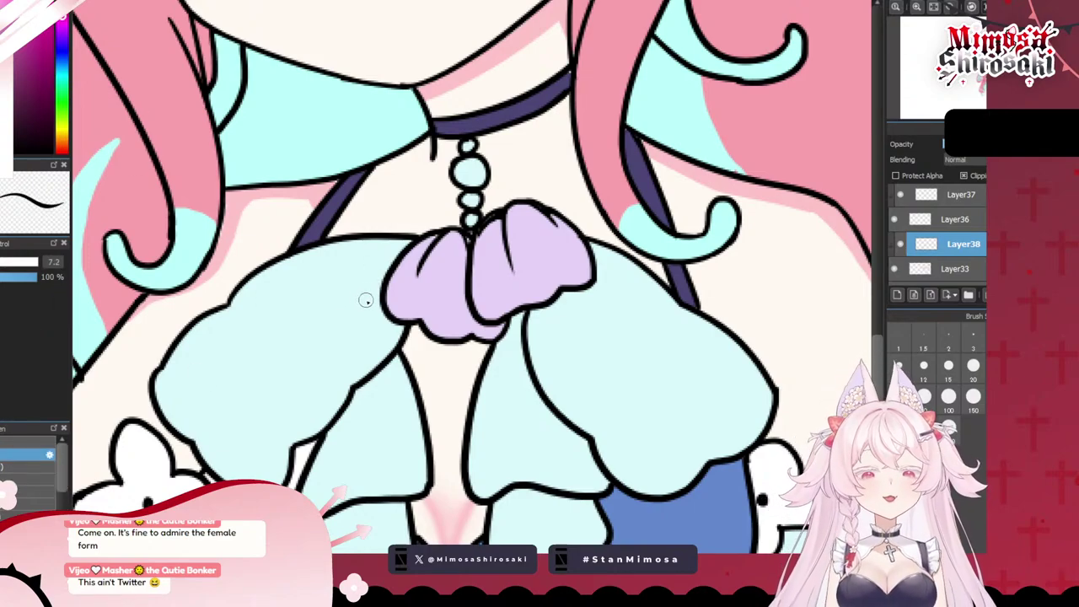
pyautogui.hotkey('ctrl', 'z')
pyautogui.click(1, 262)
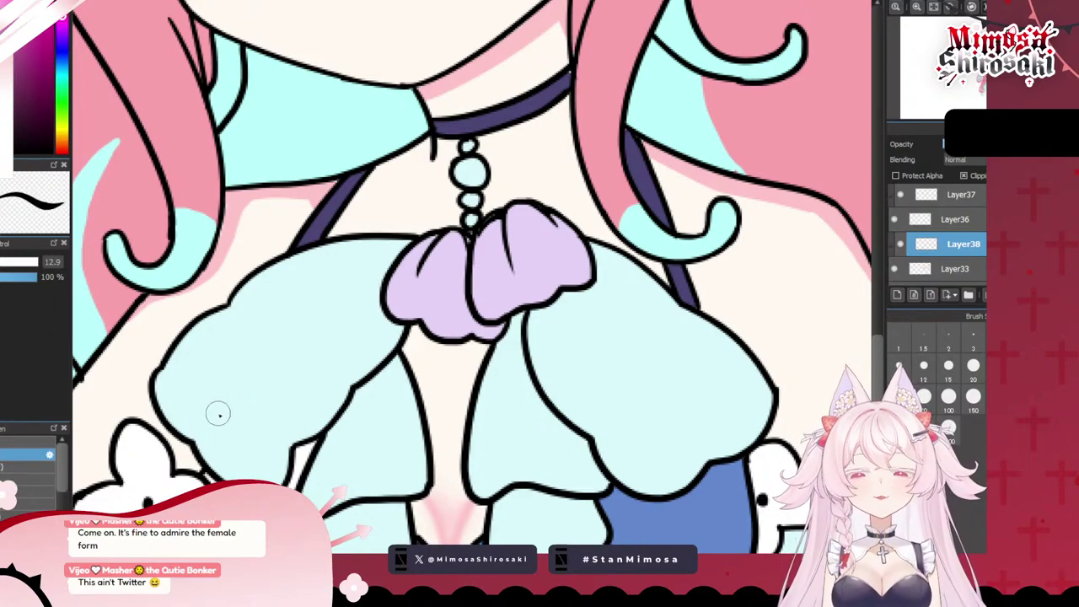
pyautogui.click(214, 410)
pyautogui.click(249, 375)
pyautogui.click(290, 346)
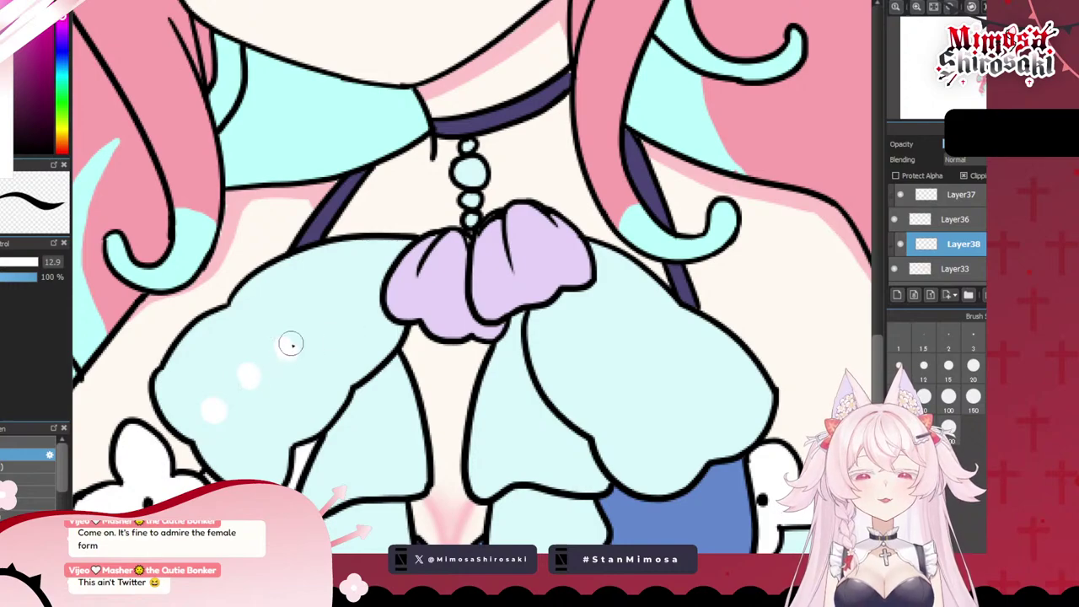
pyautogui.click(332, 319)
pyautogui.click(372, 300)
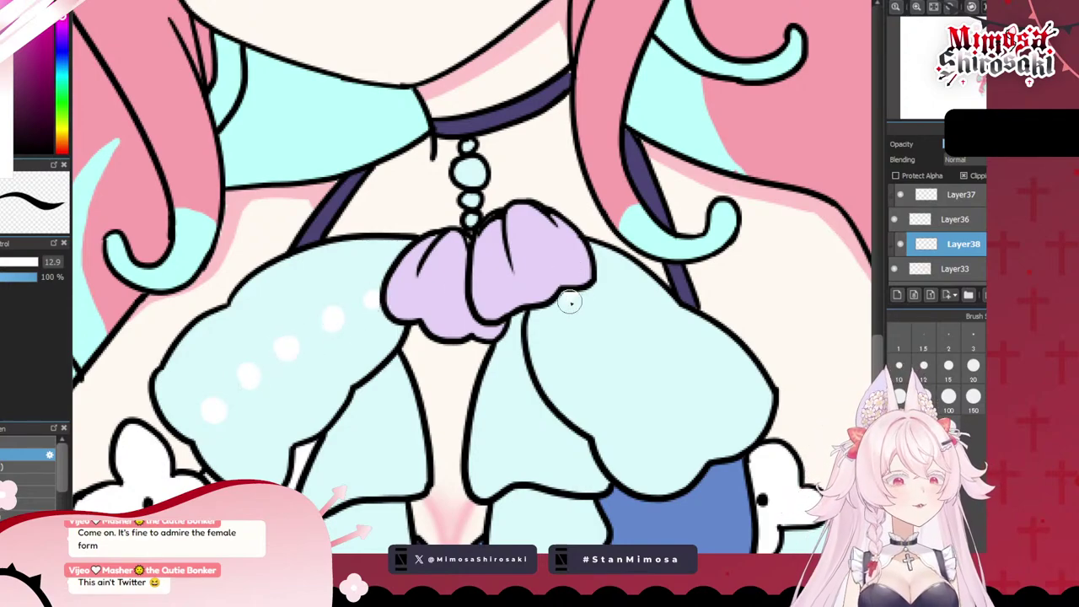
# - Dot matching pale pearls across the bow's right loop and down both of its layered tails
pyautogui.click(574, 302)
pyautogui.click(607, 338)
pyautogui.click(646, 381)
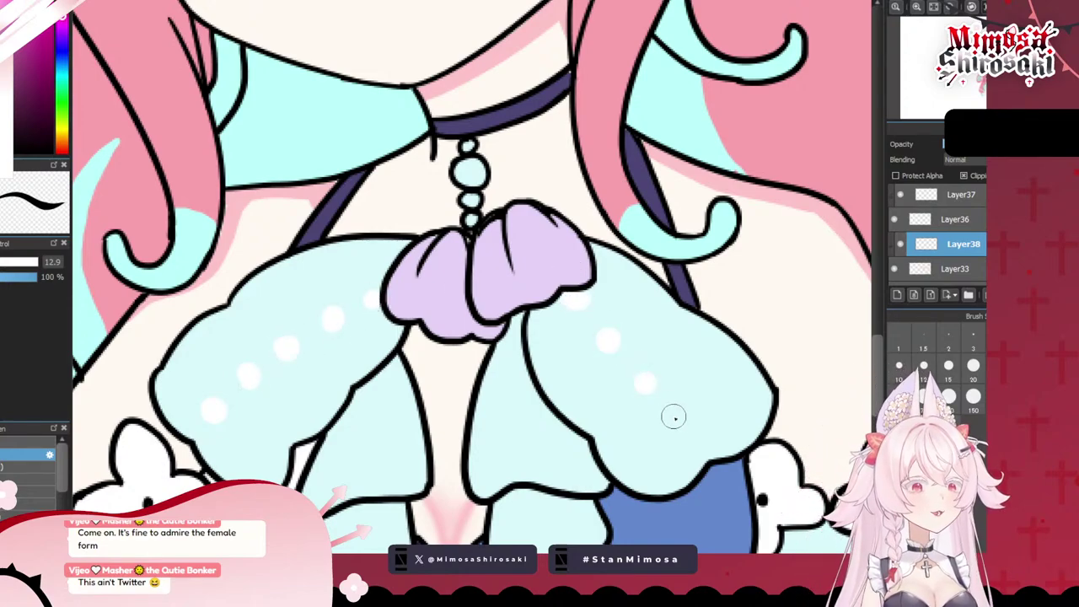
pyautogui.scroll(-4, 629, 404)
pyautogui.scroll(2, 623, 407)
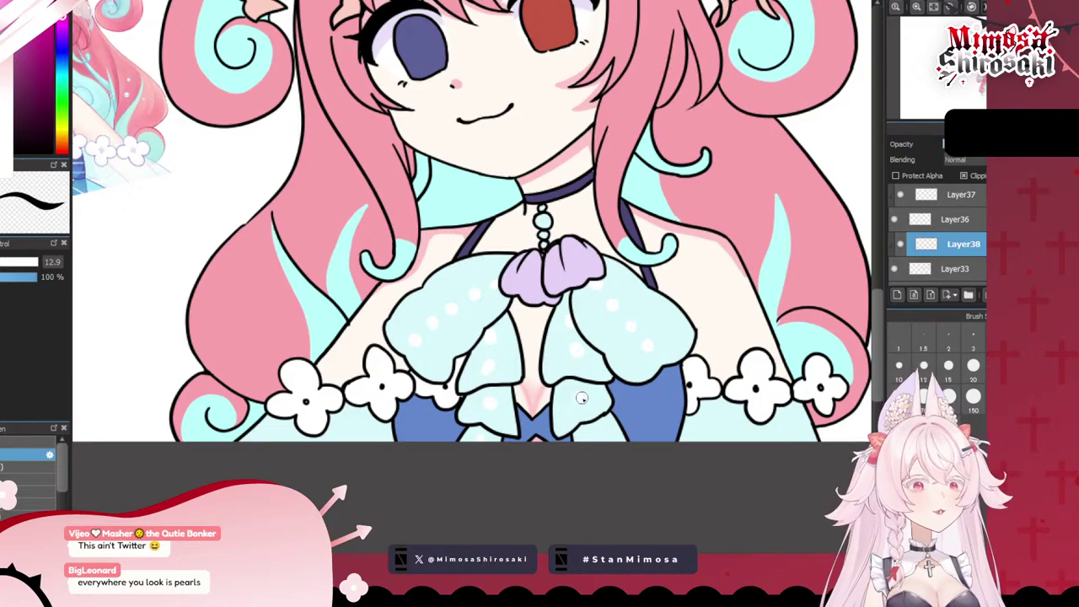
# - Sample the pale stripe colour from the reference's bodice and paint a curved stripe across the left blue cup with a size 5.5 pen
pyautogui.scroll(-5, 601, 424)
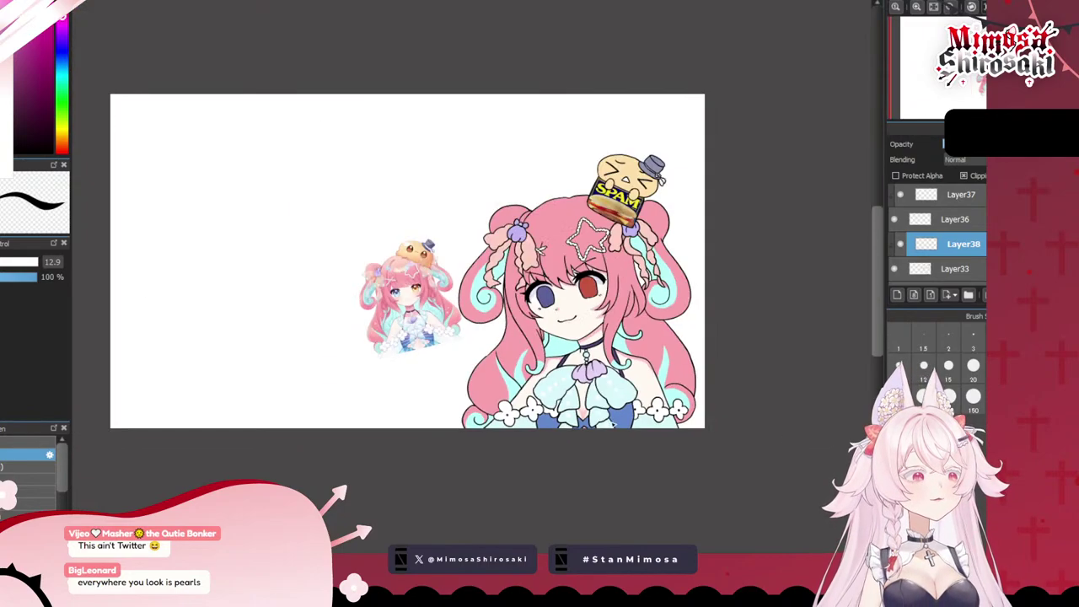
pyautogui.scroll(8, 308, 330)
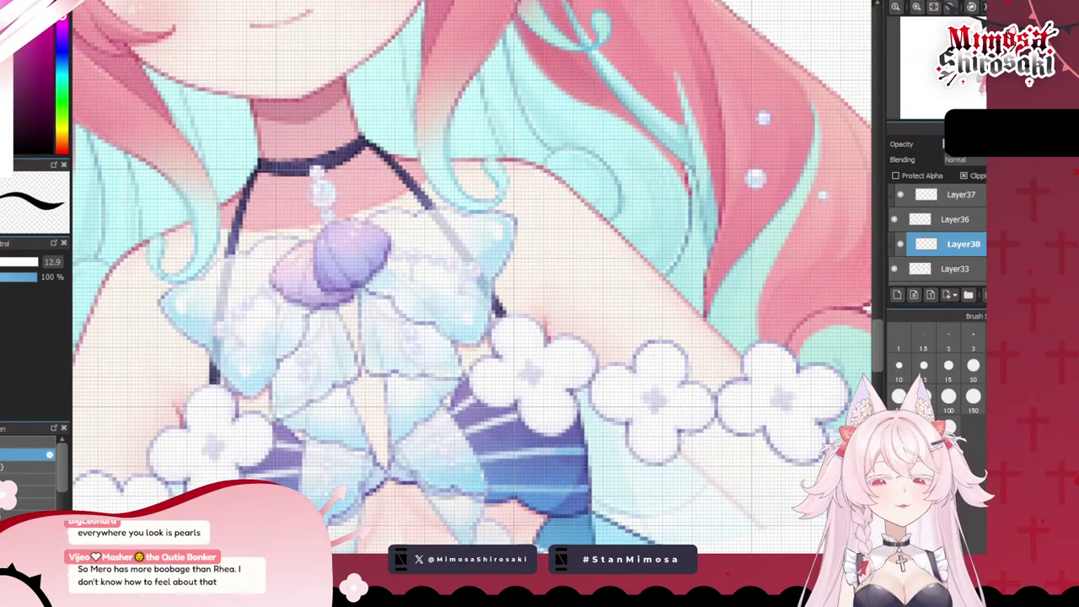
pyautogui.scroll(-5, 306, 329)
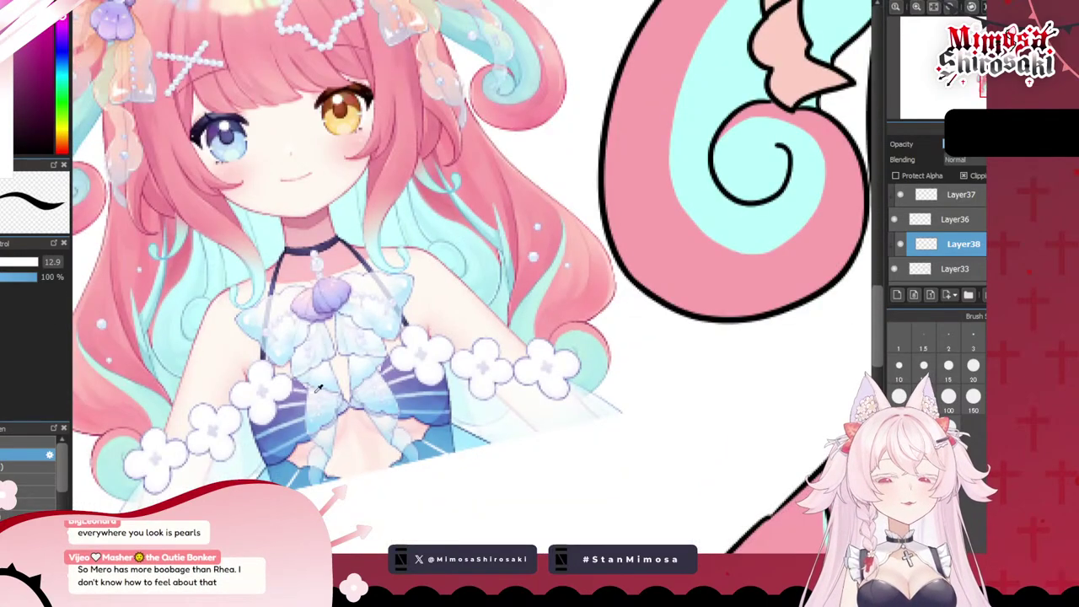
pyautogui.keyDown('alt'); pyautogui.click(294, 419); pyautogui.keyUp('alt')
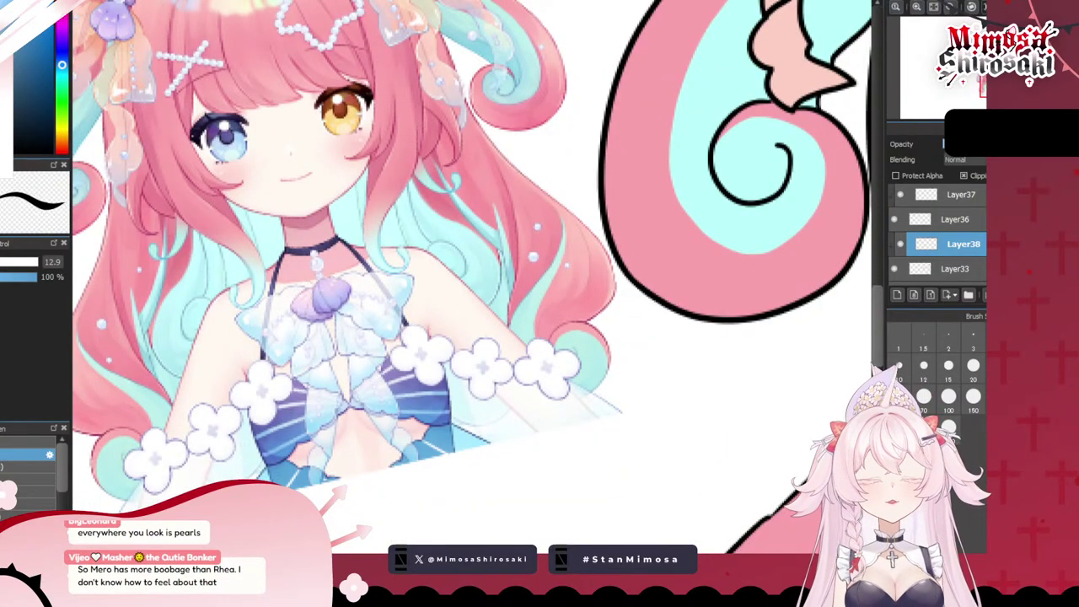
pyautogui.scroll(-6, 506, 346)
pyautogui.scroll(5, 525, 434)
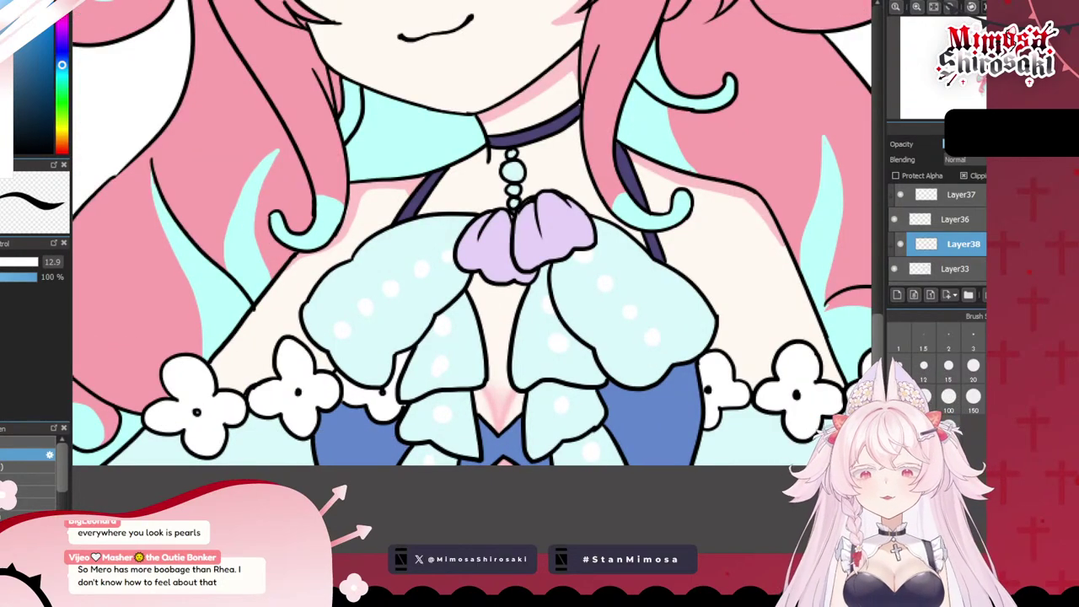
pyautogui.click(1, 262)
pyautogui.moveTo(314, 434); pyautogui.dragTo(409, 454)
pyautogui.hotkey('ctrl', 'z')
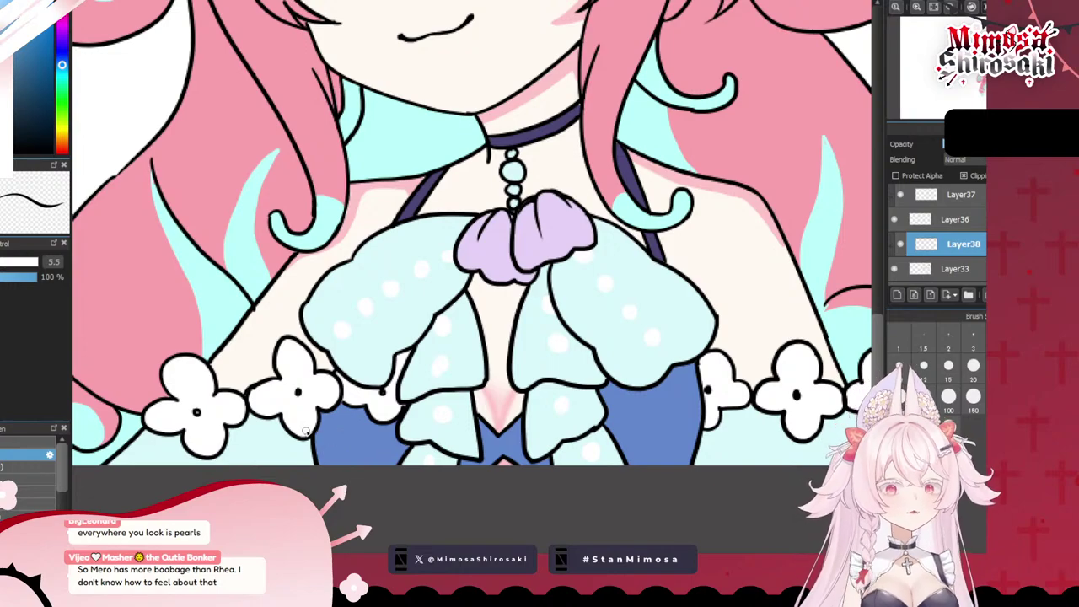
pyautogui.moveTo(335, 439); pyautogui.dragTo(384, 458)
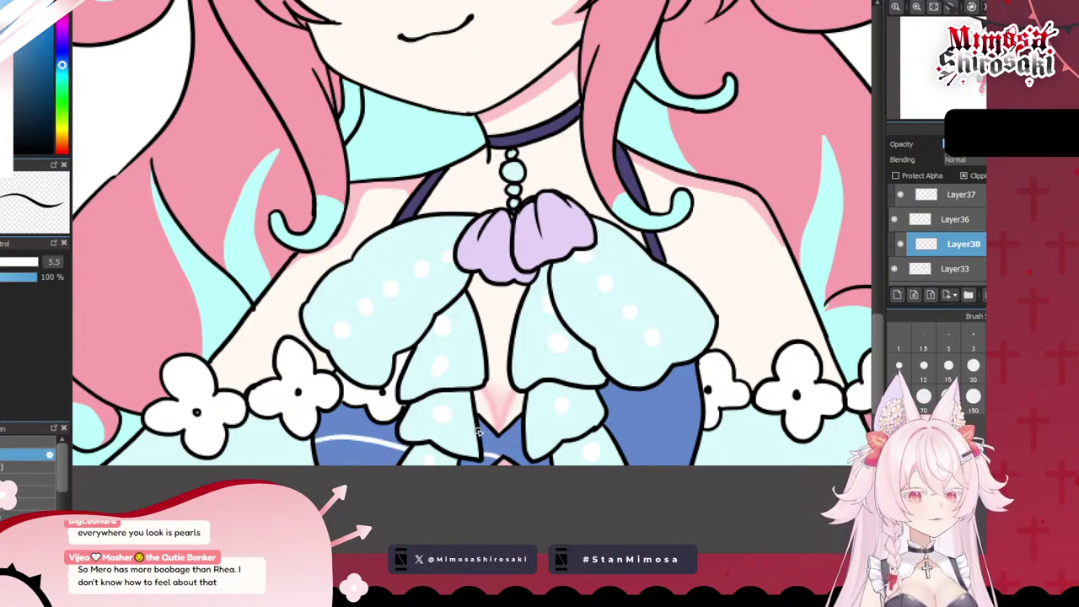
# - Paint pale stripes along the bodice's centre V and two more across its right blue cup
pyautogui.moveTo(477, 432); pyautogui.dragTo(503, 453)
pyautogui.moveTo(609, 412); pyautogui.dragTo(687, 401)
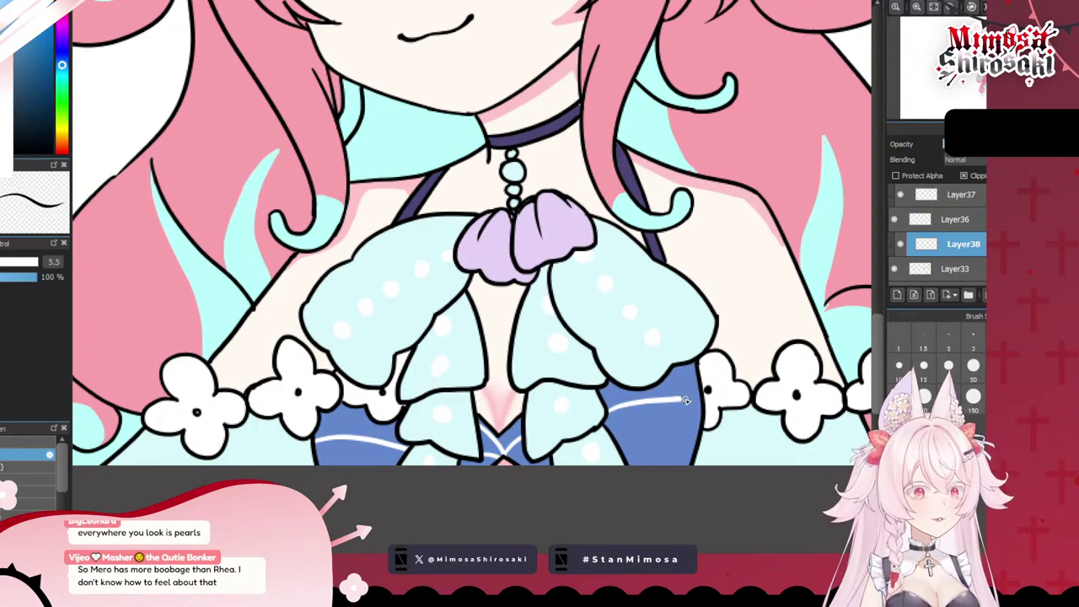
pyautogui.moveTo(609, 447); pyautogui.dragTo(673, 449)
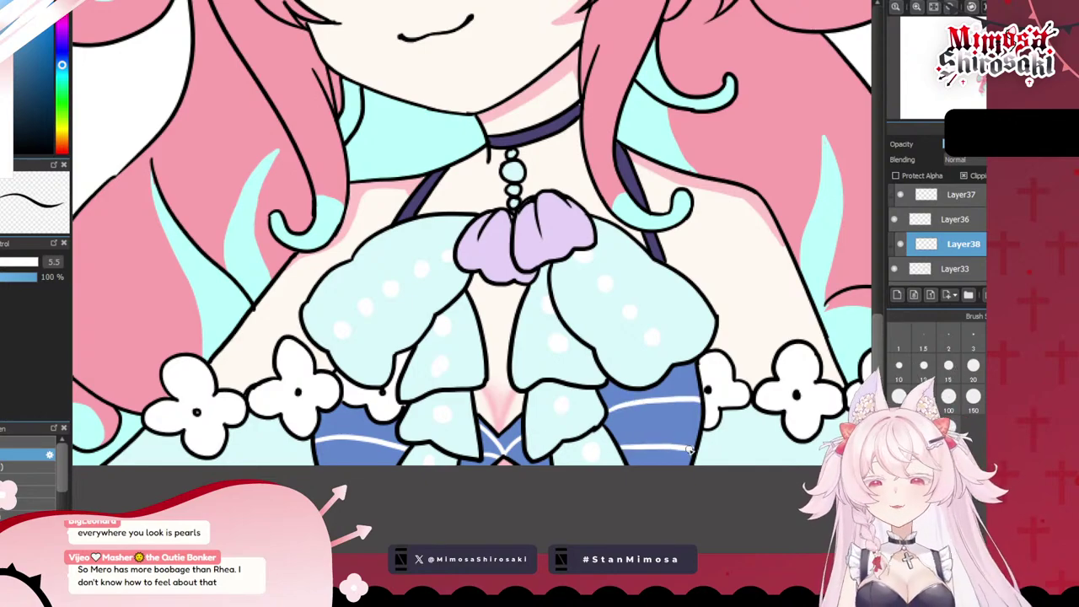
# - Compare the striped bodice with the bodice and midriff in the reference picture
pyautogui.scroll(-5, 632, 358)
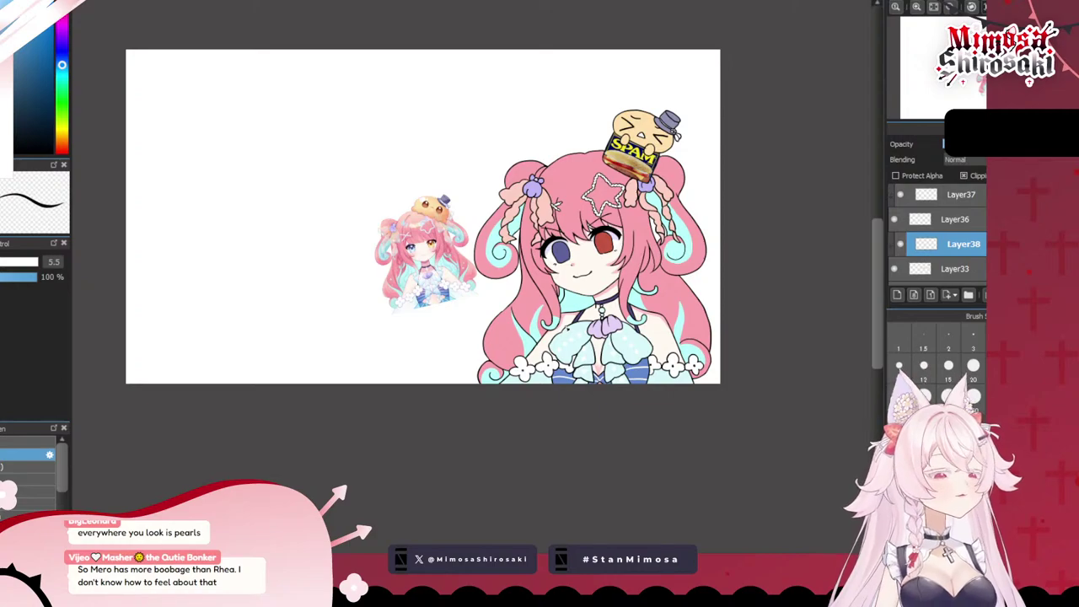
pyautogui.scroll(3, 428, 302)
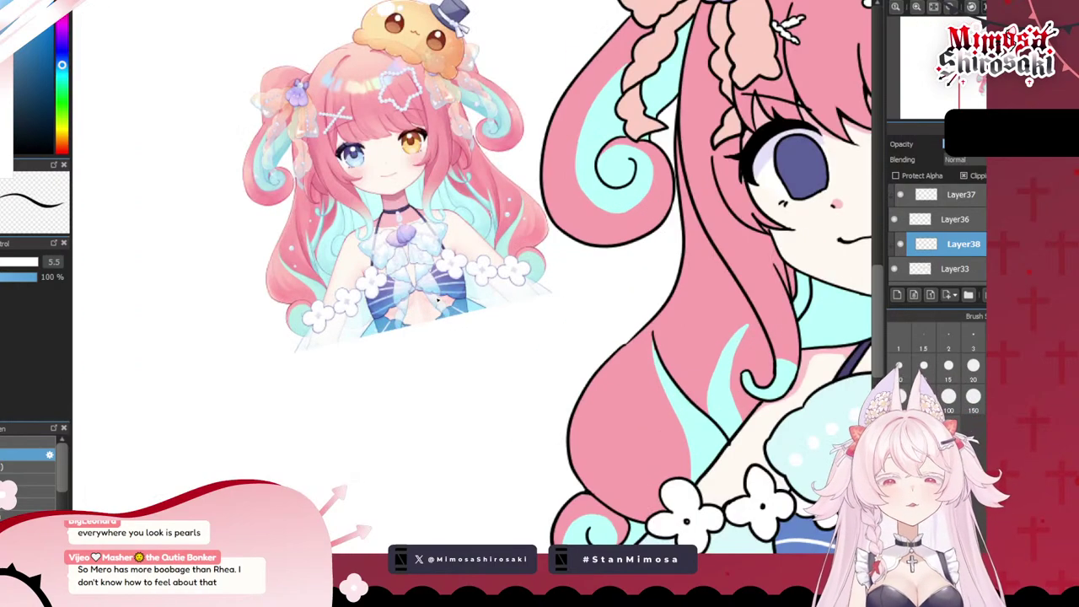
pyautogui.scroll(-2, 423, 306)
pyautogui.scroll(3, 423, 307)
pyautogui.scroll(1, 423, 306)
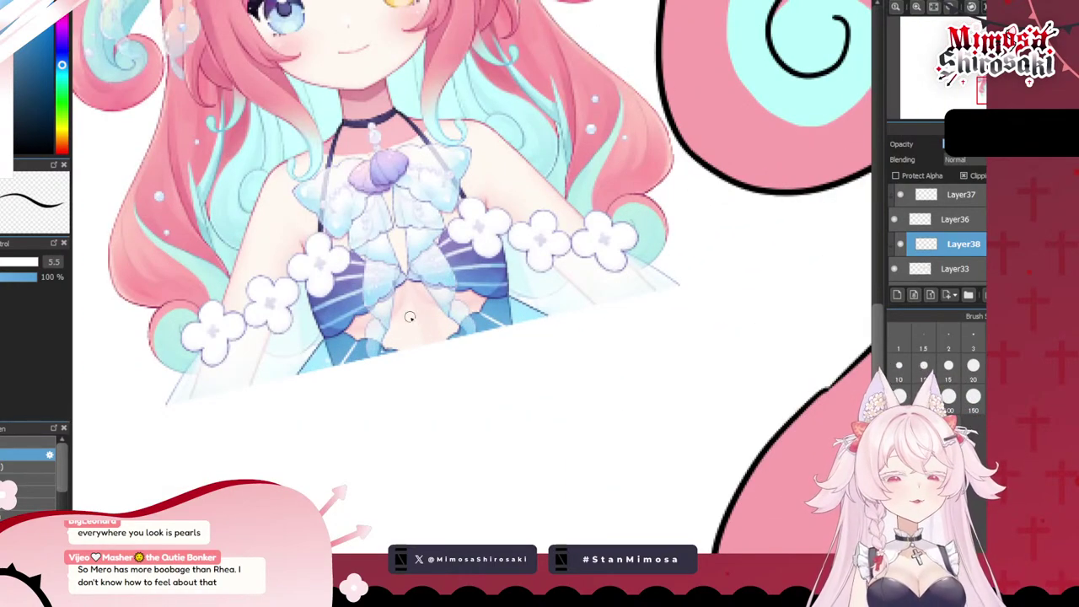
pyautogui.scroll(-1, 424, 313)
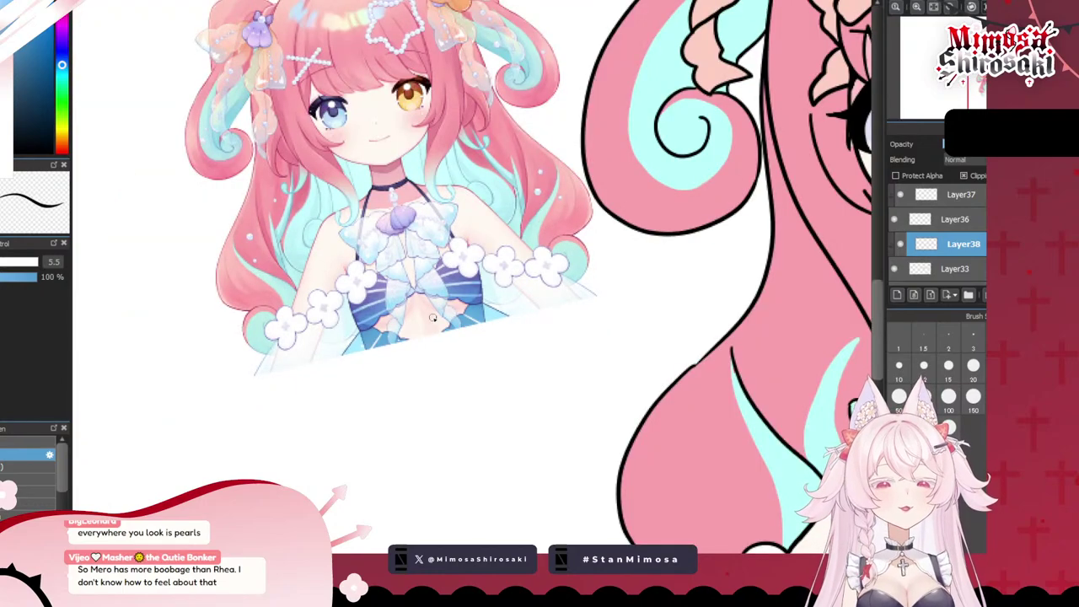
# - Add a new clipping layer directly above the layer holding the pink hair's base colour
pyautogui.scroll(-3, 434, 317)
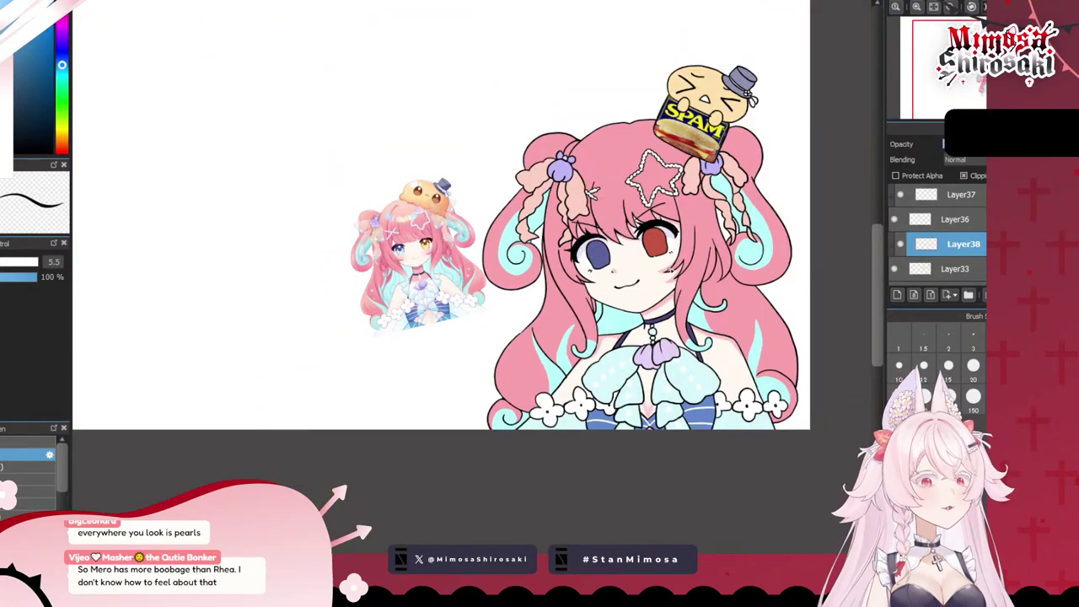
pyautogui.scroll(-2, 942, 268)
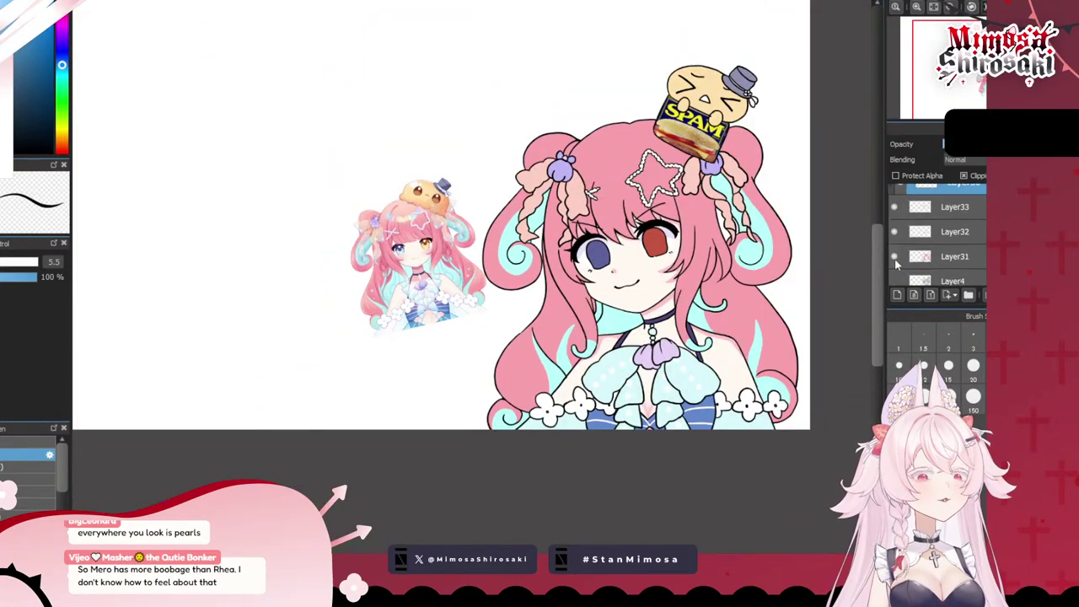
pyautogui.click(896, 258)
pyautogui.click(896, 257)
pyautogui.click(926, 259)
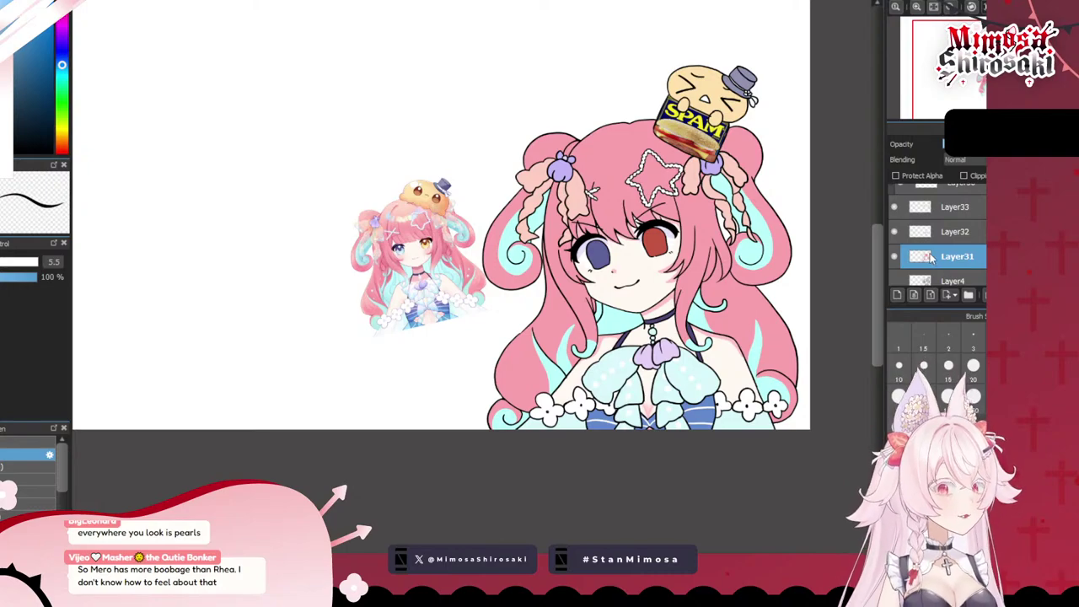
pyautogui.click(896, 294)
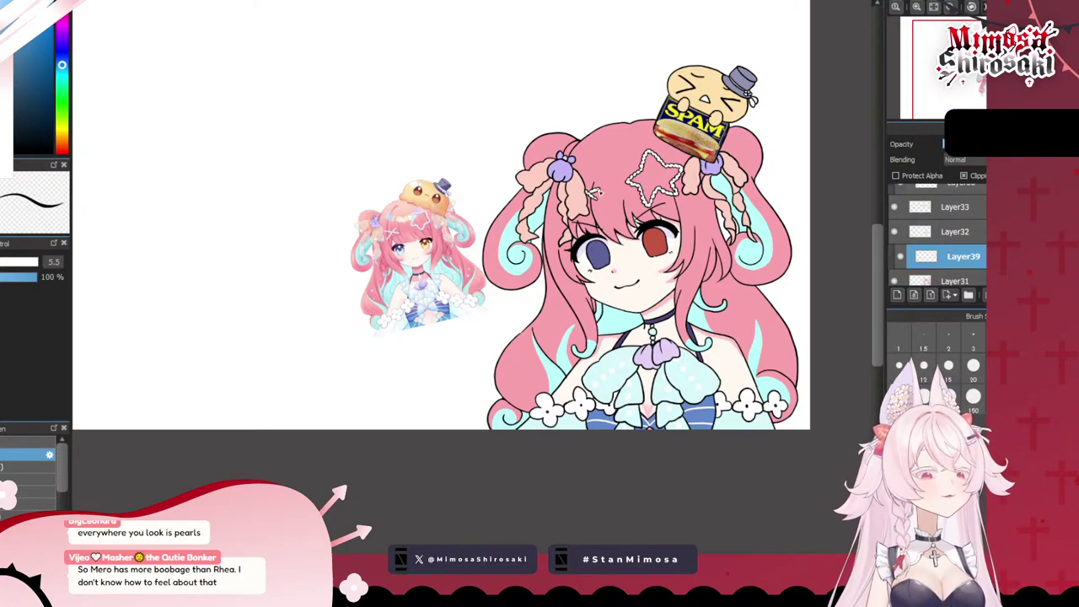
# - Sample a darker pink from the reference picture's hair and enlarge the pen to size 21
pyautogui.scroll(5, 410, 221)
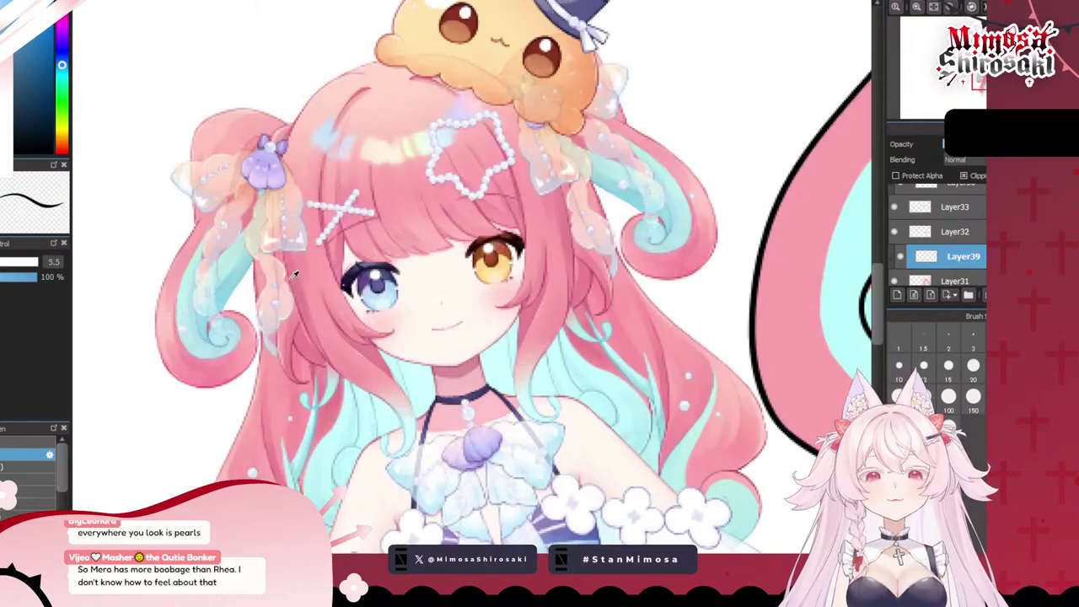
pyautogui.keyDown('alt'); pyautogui.click(207, 222); pyautogui.keyUp('alt')
pyautogui.scroll(-4, 223, 155)
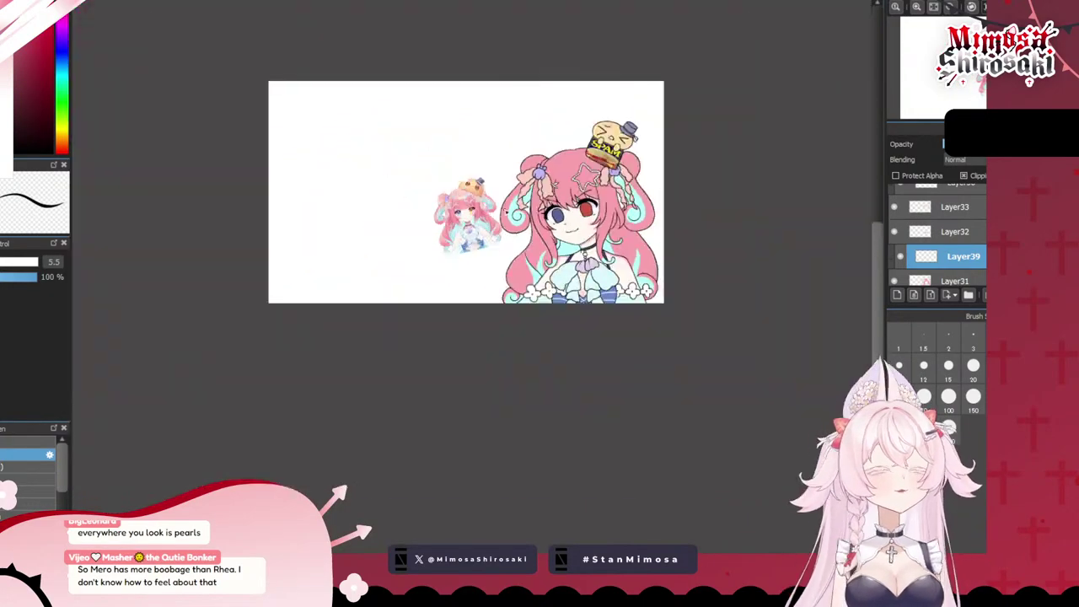
pyautogui.scroll(5, 604, 165)
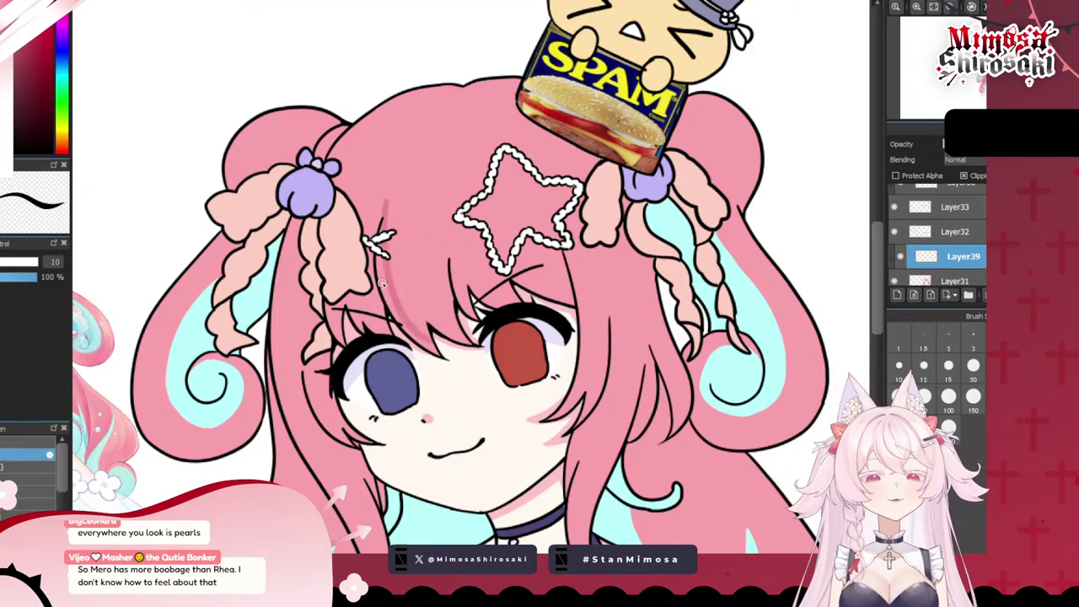
pyautogui.press(']')
pyautogui.press(']')
pyautogui.press(']')
pyautogui.press(']')
pyautogui.press(']')
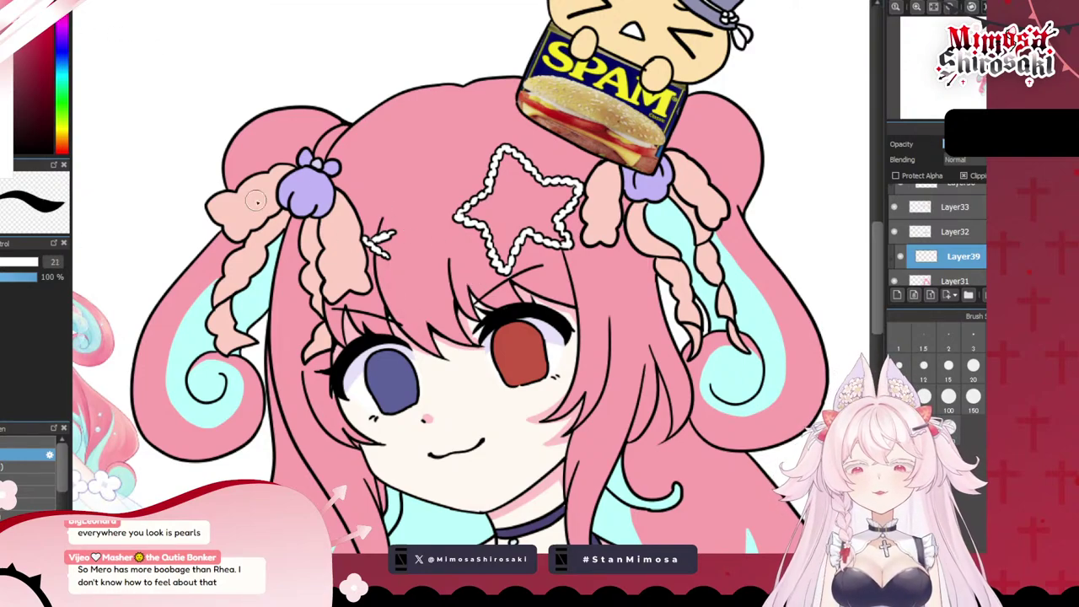
pyautogui.moveTo(391, 184)
pyautogui.mouseDown()
pyautogui.moveTo(394, 274)
pyautogui.moveTo(424, 280)
pyautogui.moveTo(421, 177)
pyautogui.moveTo(420, 202)
pyautogui.mouseUp()
pyautogui.hotkey('ctrl', 'z')
pyautogui.hotkey('ctrl', 'z')
pyautogui.hotkey('ctrl', 'z')
pyautogui.moveTo(420, 213); pyautogui.dragTo(419, 316)
pyautogui.hotkey('ctrl', 'z')
pyautogui.hotkey('ctrl', 'z')
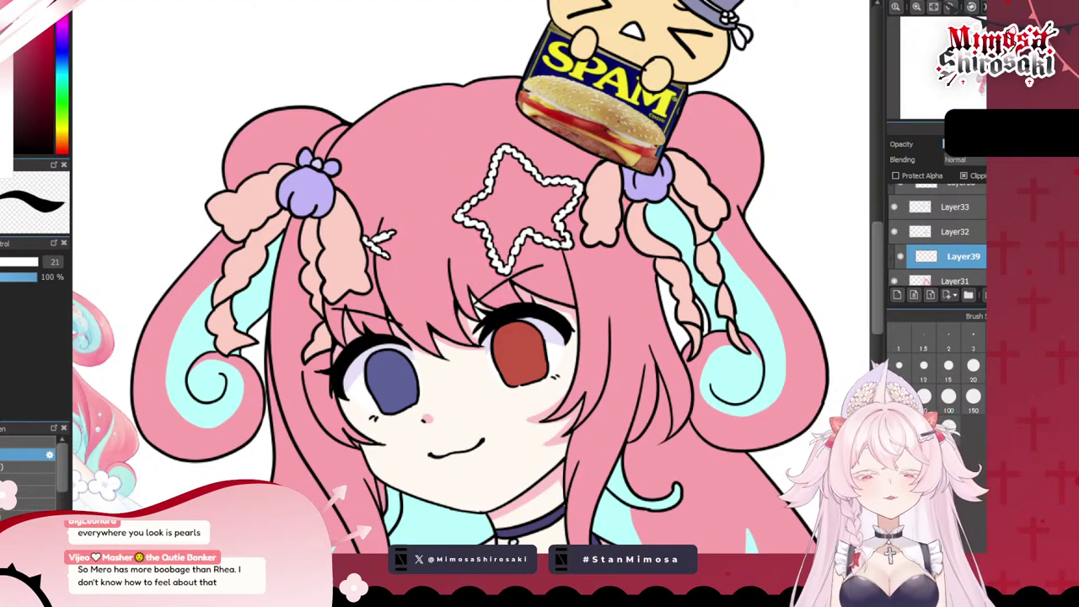
# - Switch to the pencil brush at size 24 and paint a darker pink shadow down the left strand of the bangs
pyautogui.click(34, 443)
pyautogui.moveTo(424, 247); pyautogui.dragTo(437, 332)
pyautogui.hotkey('ctrl', 'z')
pyautogui.press(']')
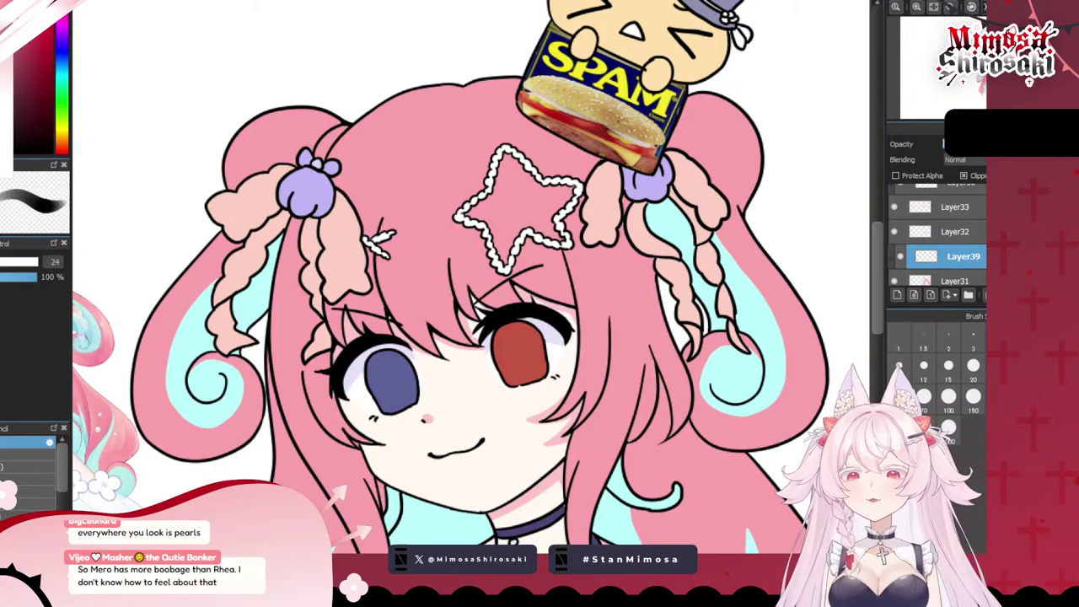
pyautogui.moveTo(433, 150); pyautogui.dragTo(457, 334)
pyautogui.hotkey('ctrl', 'z')
pyautogui.moveTo(391, 186); pyautogui.dragTo(425, 348)
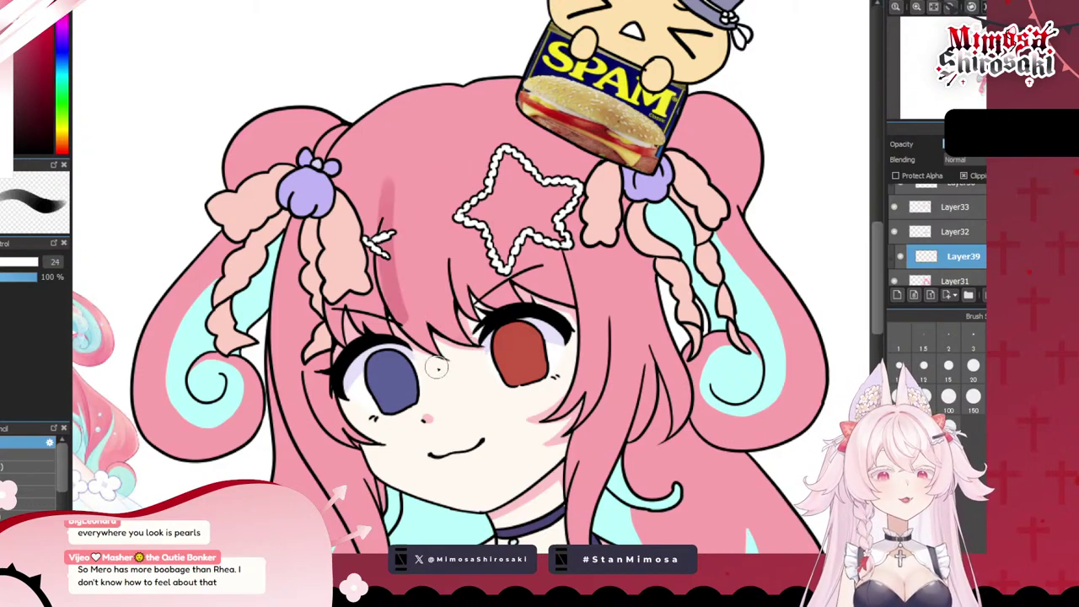
pyautogui.hotkey('ctrl', 'z')
pyautogui.moveTo(396, 186)
pyautogui.mouseDown()
pyautogui.moveTo(411, 332)
pyautogui.moveTo(388, 214)
pyautogui.moveTo(427, 344)
pyautogui.mouseUp()
pyautogui.hotkey('ctrl', 'z')
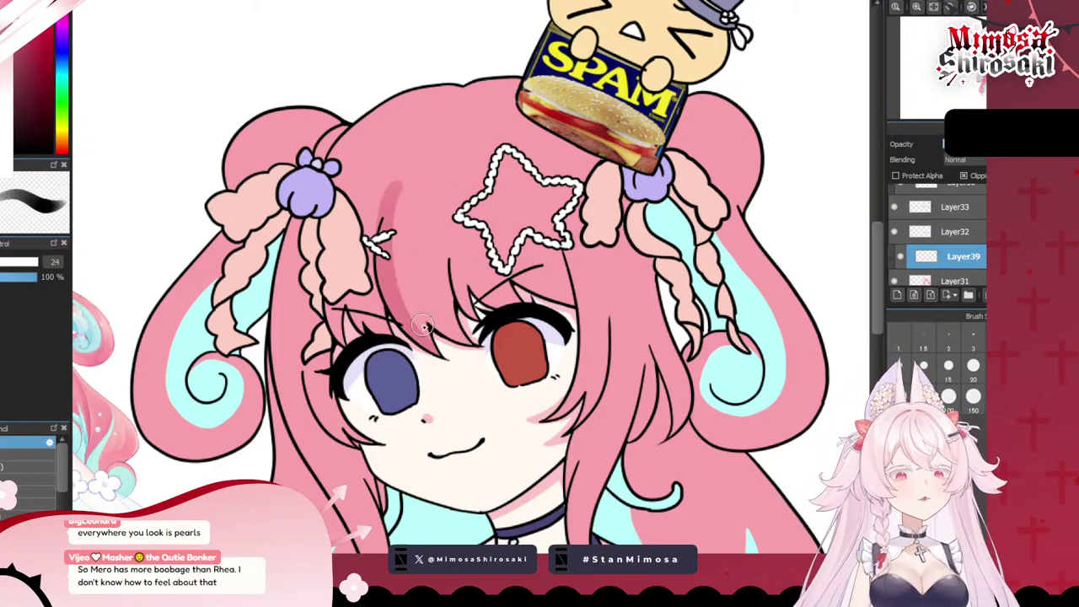
# - Extend the darker pink shading toward the tips of the bangs between the two eyes
pyautogui.moveTo(414, 287)
pyautogui.mouseDown()
pyautogui.moveTo(421, 331)
pyautogui.moveTo(435, 340)
pyautogui.mouseUp()
pyautogui.moveTo(489, 361)
pyautogui.mouseDown()
pyautogui.moveTo(443, 276)
pyautogui.moveTo(437, 236)
pyautogui.moveTo(488, 363)
pyautogui.mouseUp()
pyautogui.hotkey('ctrl', 'z')
pyautogui.hotkey('ctrl', 'z')
pyautogui.moveTo(445, 219); pyautogui.dragTo(475, 351)
pyautogui.hotkey('ctrl', 'z')
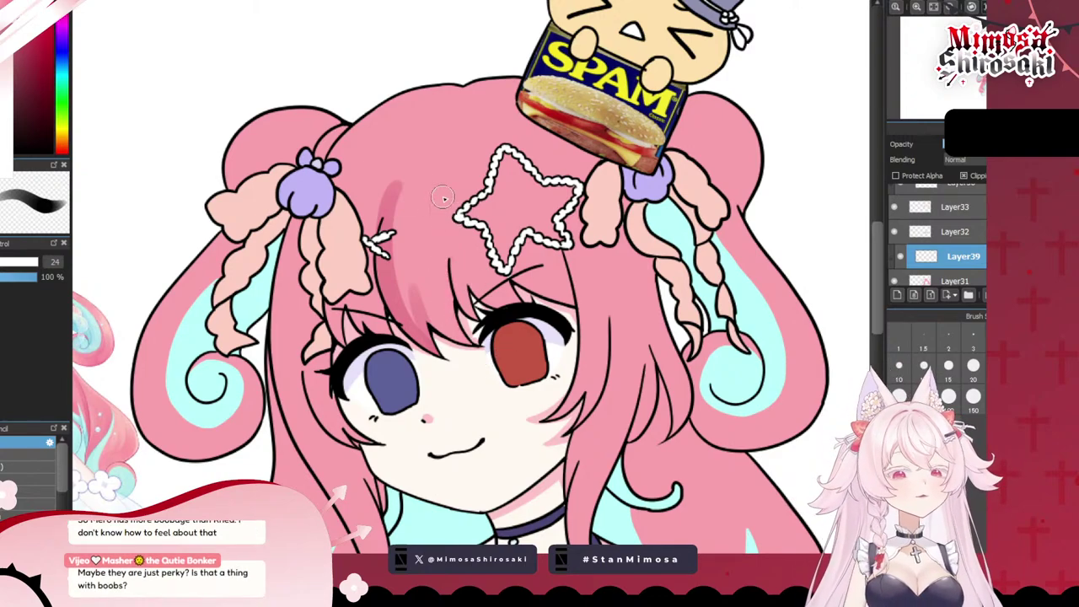
# - Paint darker pink shadow strands down the centre of the bangs beside the pearl star
pyautogui.moveTo(441, 182)
pyautogui.mouseDown()
pyautogui.moveTo(464, 345)
pyautogui.moveTo(486, 330)
pyautogui.moveTo(430, 244)
pyautogui.moveTo(434, 199)
pyautogui.mouseUp()
pyautogui.hotkey('ctrl', 'z')
pyautogui.moveTo(457, 294); pyautogui.dragTo(441, 217)
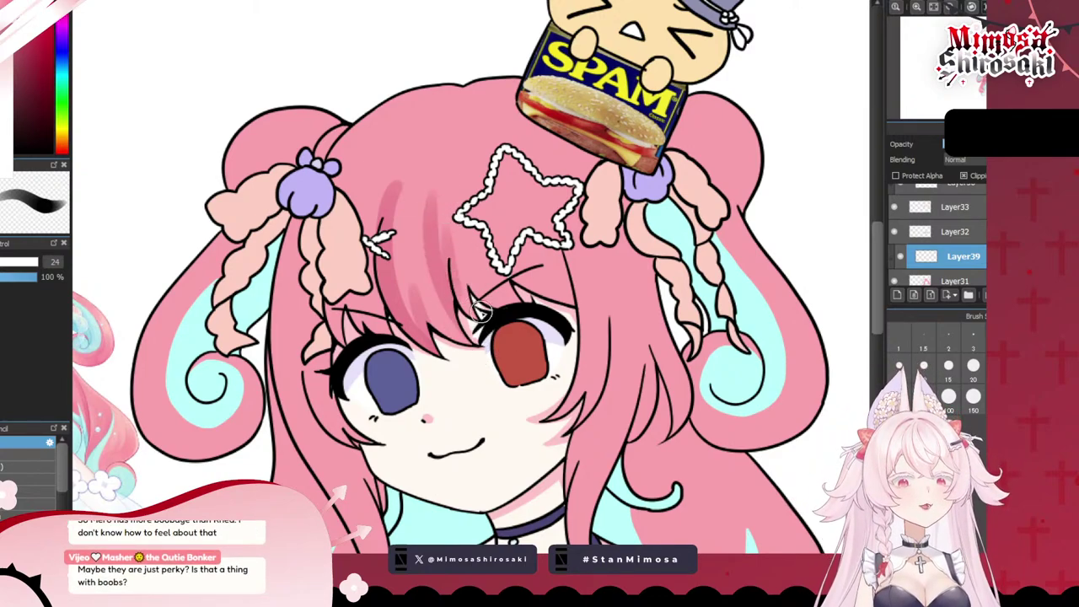
pyautogui.hotkey('ctrl', 'z')
pyautogui.moveTo(480, 311); pyautogui.dragTo(442, 260)
pyautogui.moveTo(494, 316); pyautogui.dragTo(464, 264)
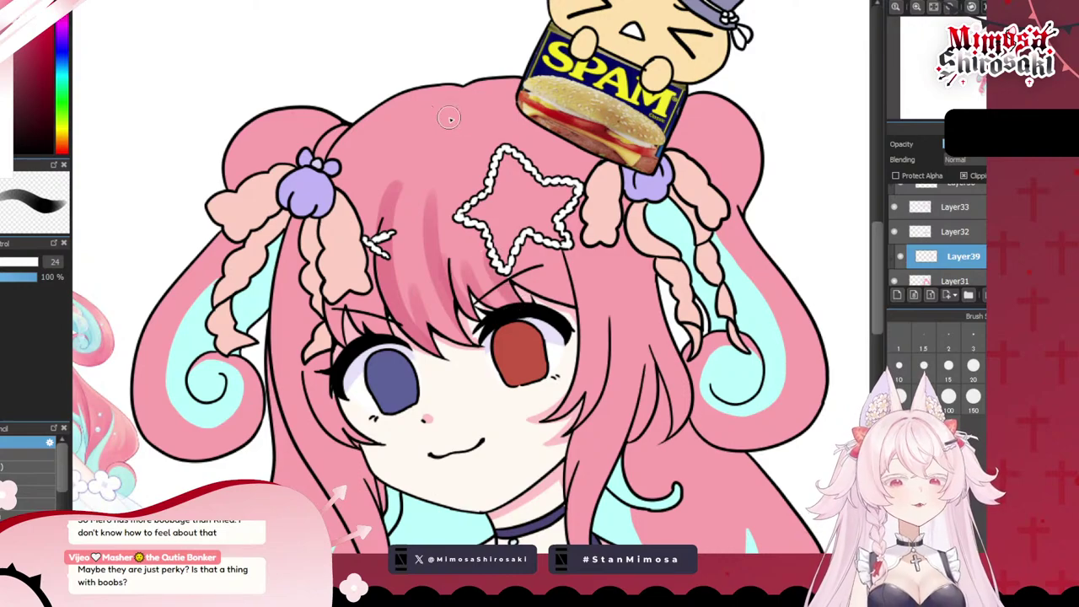
# - Shade the hair along the crown, around the pearl star and down both face-framing side locks in darker pink
pyautogui.moveTo(463, 83)
pyautogui.mouseDown()
pyautogui.moveTo(403, 135)
pyautogui.moveTo(471, 86)
pyautogui.moveTo(436, 136)
pyautogui.moveTo(507, 78)
pyautogui.moveTo(464, 96)
pyautogui.moveTo(473, 132)
pyautogui.moveTo(464, 83)
pyautogui.moveTo(476, 127)
pyautogui.moveTo(465, 95)
pyautogui.moveTo(499, 95)
pyautogui.mouseUp()
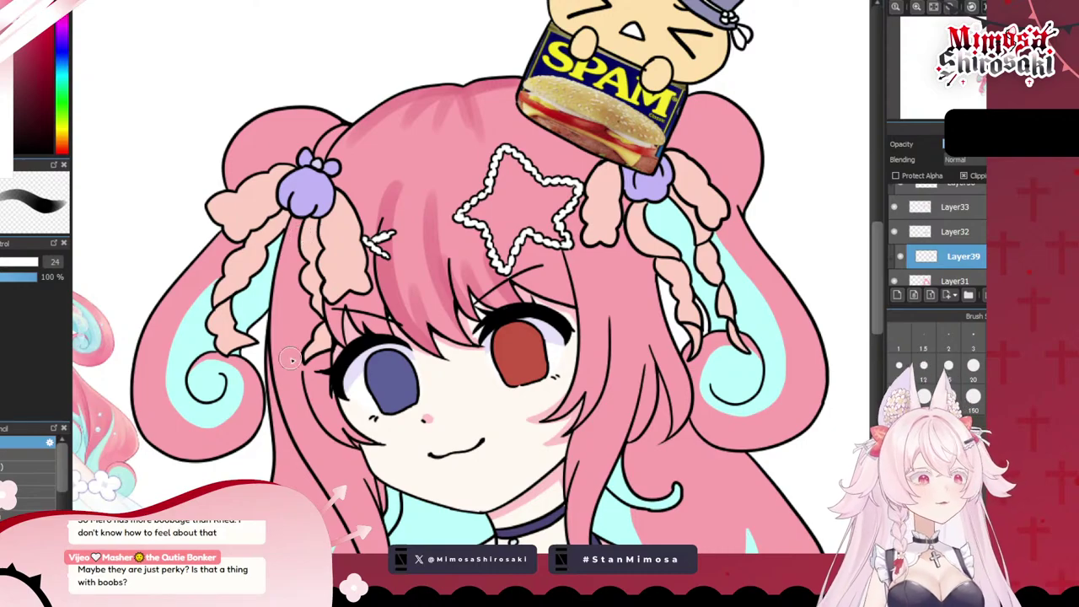
pyautogui.moveTo(299, 220); pyautogui.dragTo(276, 384)
pyautogui.scroll(-3, 346, 219)
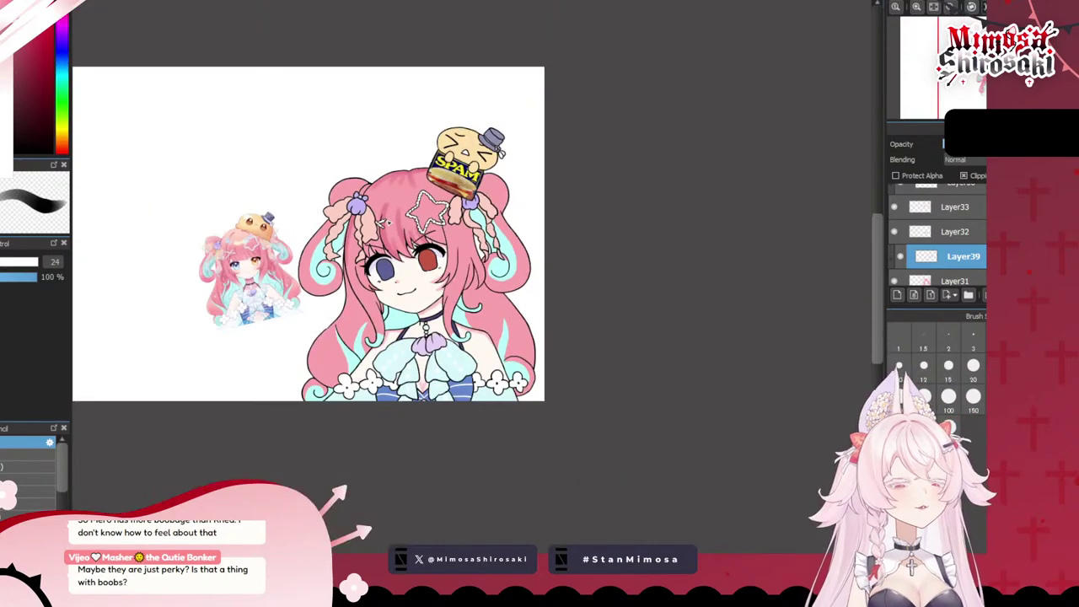
pyautogui.scroll(3, 369, 229)
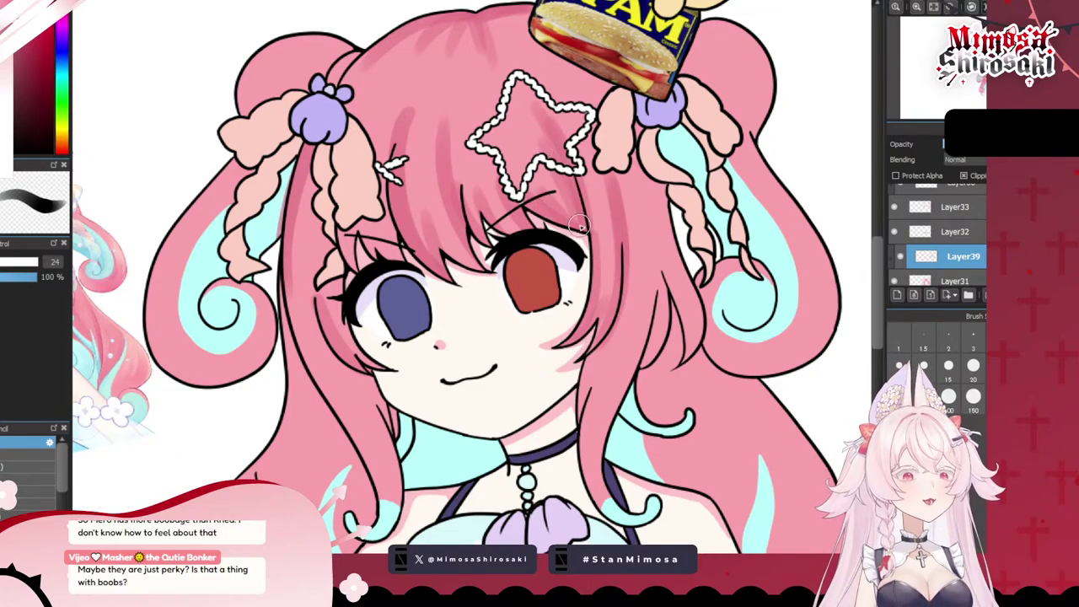
pyautogui.scroll(-3, 578, 222)
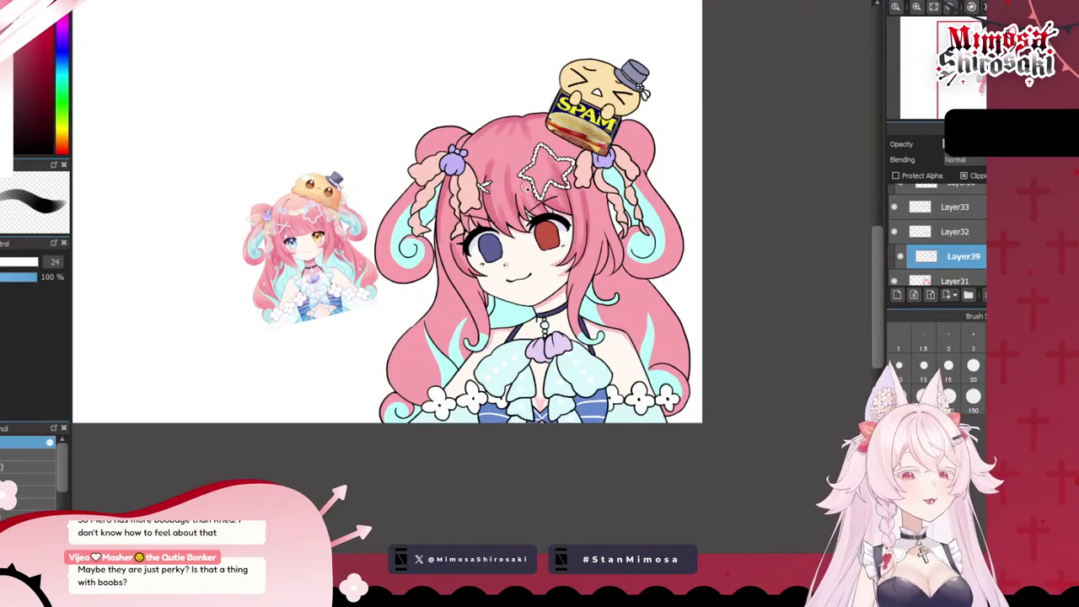
# - Paint darker pink shadows on the upper lengths of both long ponytails beside the neck and shoulders
pyautogui.scroll(2, 424, 141)
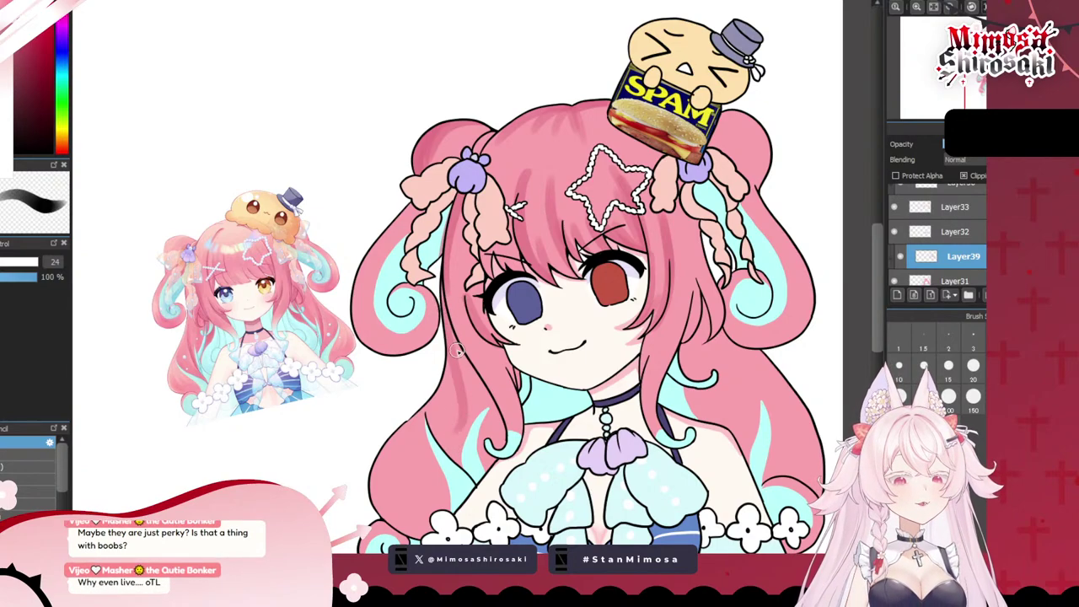
pyautogui.moveTo(464, 352); pyautogui.dragTo(490, 419)
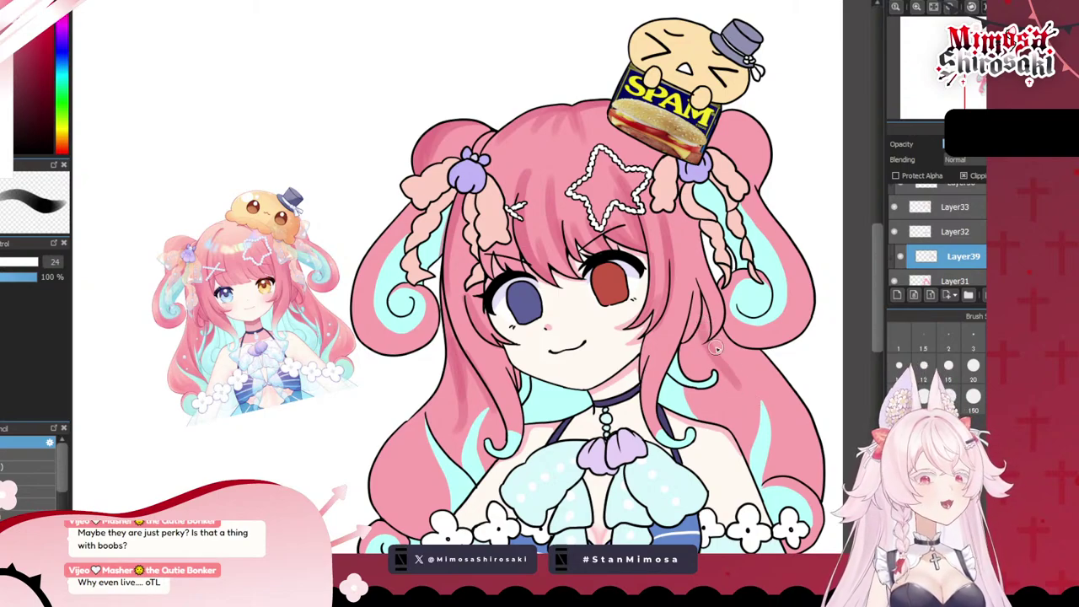
pyautogui.moveTo(703, 326); pyautogui.dragTo(743, 411)
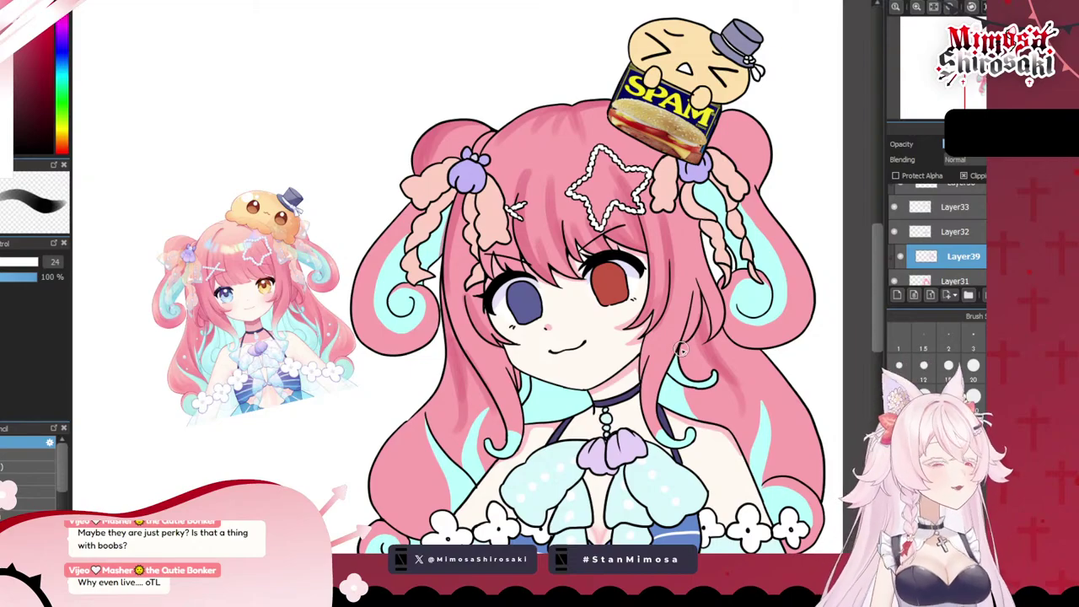
# - Shade the left ponytail's lower curl with curved darker pink strokes along its outer edge
pyautogui.scroll(2, 384, 475)
pyautogui.moveTo(385, 474); pyautogui.dragTo(441, 417)
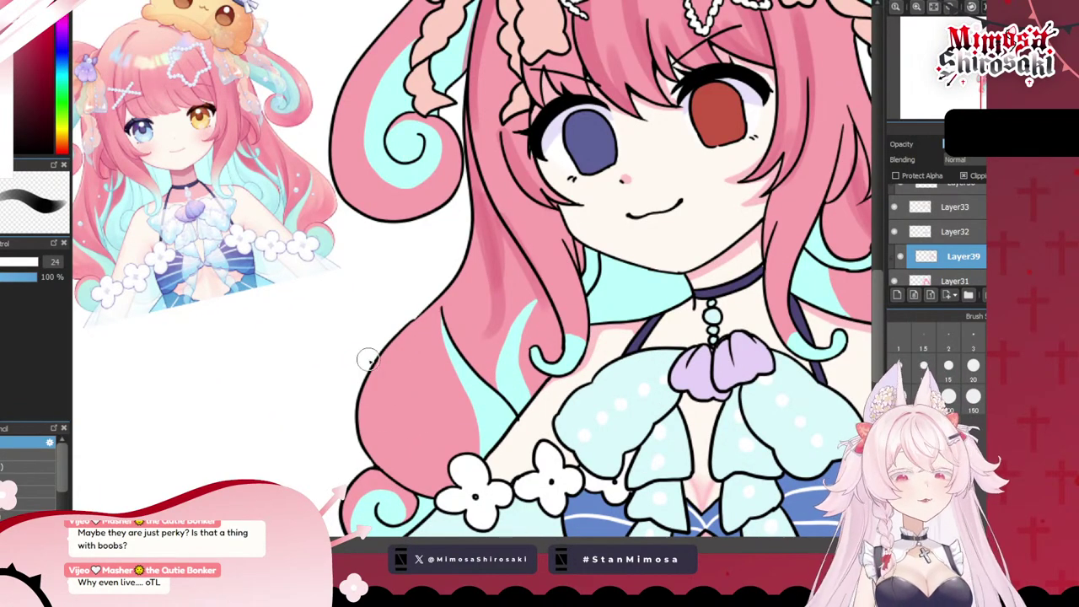
pyautogui.moveTo(389, 337); pyautogui.dragTo(428, 462)
pyautogui.moveTo(372, 375); pyautogui.dragTo(371, 463)
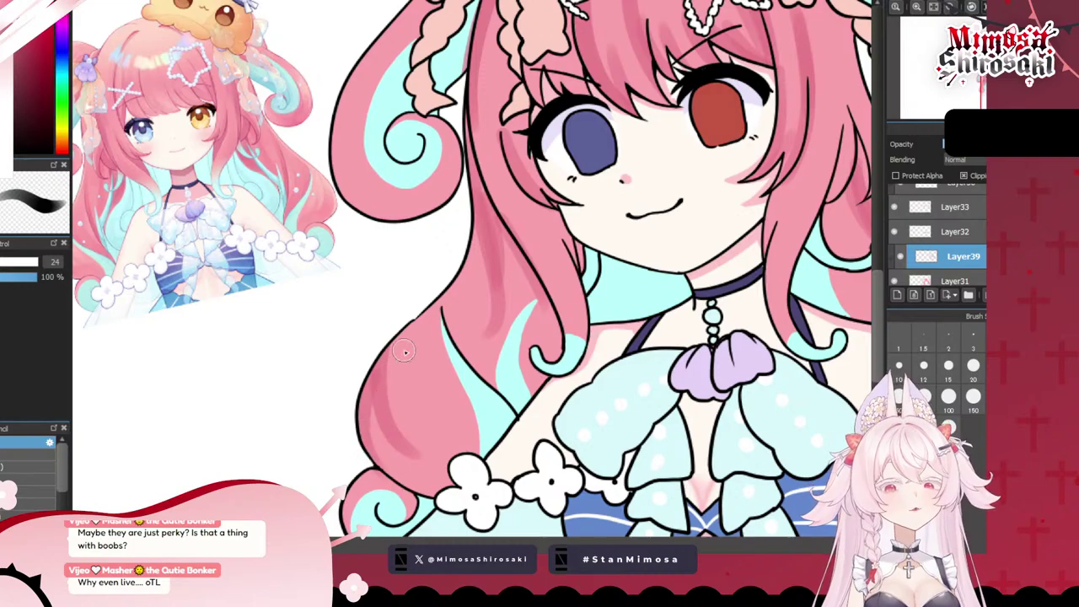
pyautogui.moveTo(410, 328); pyautogui.dragTo(420, 454)
pyautogui.moveTo(382, 377); pyautogui.dragTo(439, 469)
pyautogui.moveTo(392, 407); pyautogui.dragTo(436, 297)
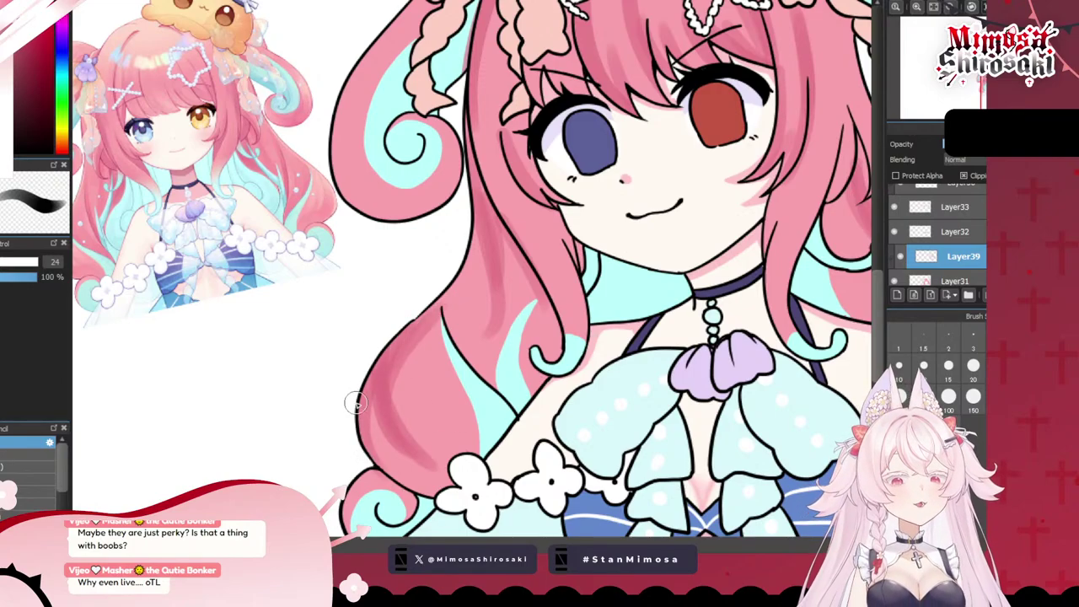
# - Shade the right hair bun and the outer edge of the right ponytail in the same darker pink
pyautogui.scroll(-4, 358, 308)
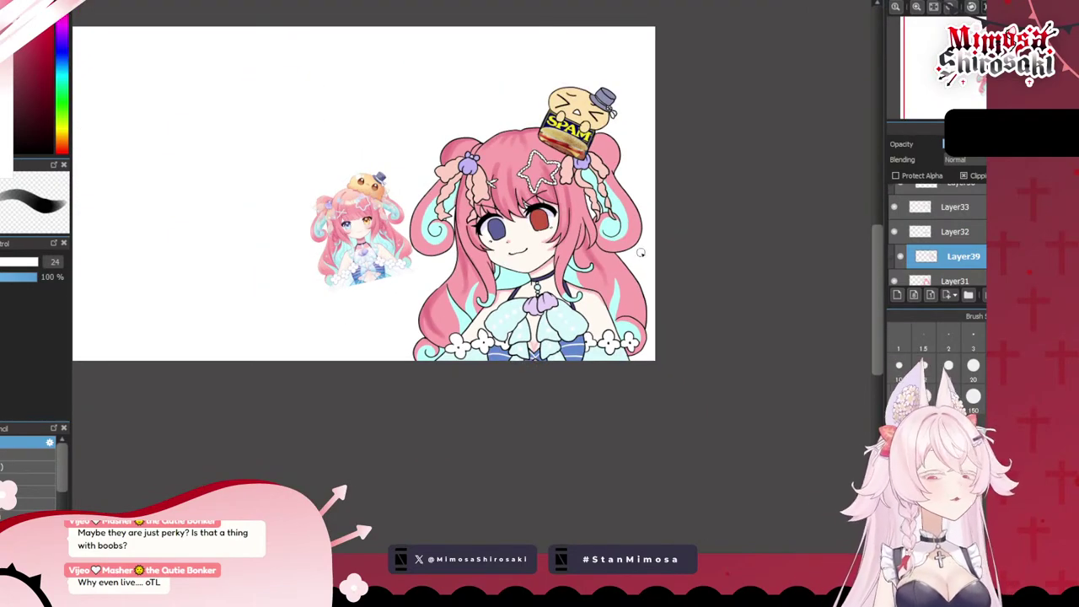
pyautogui.scroll(5, 553, 131)
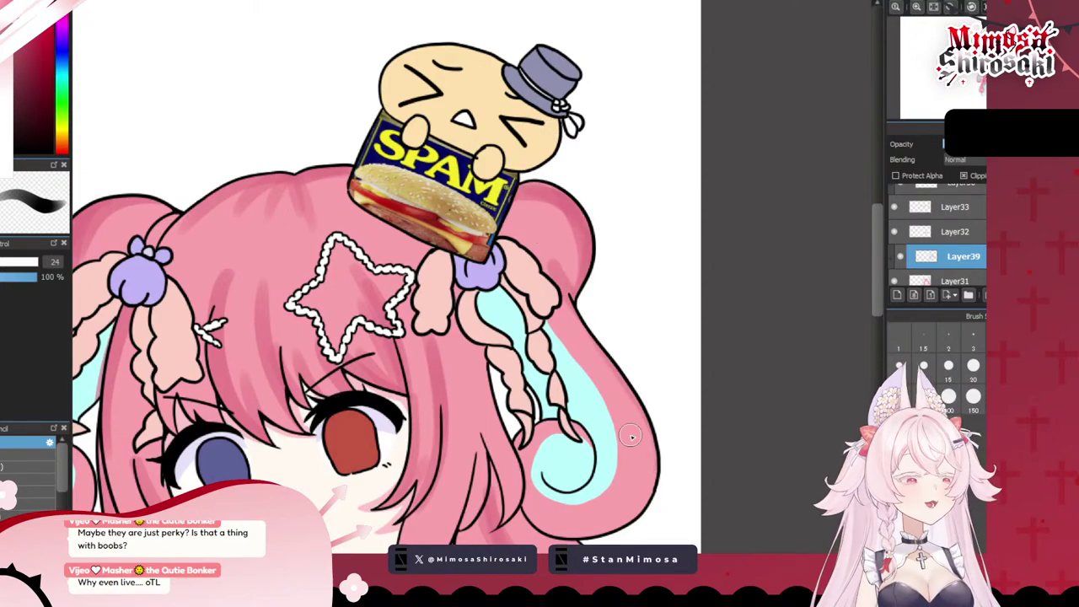
pyautogui.scroll(-4, 633, 436)
pyautogui.scroll(-2, 632, 437)
pyautogui.scroll(1, 531, 466)
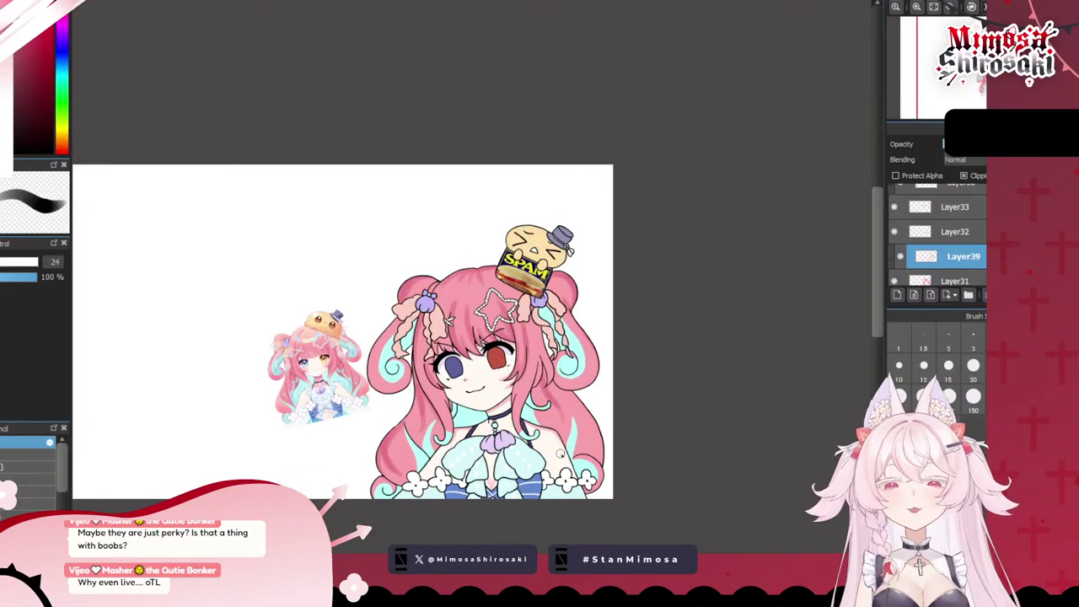
pyautogui.scroll(3, 456, 463)
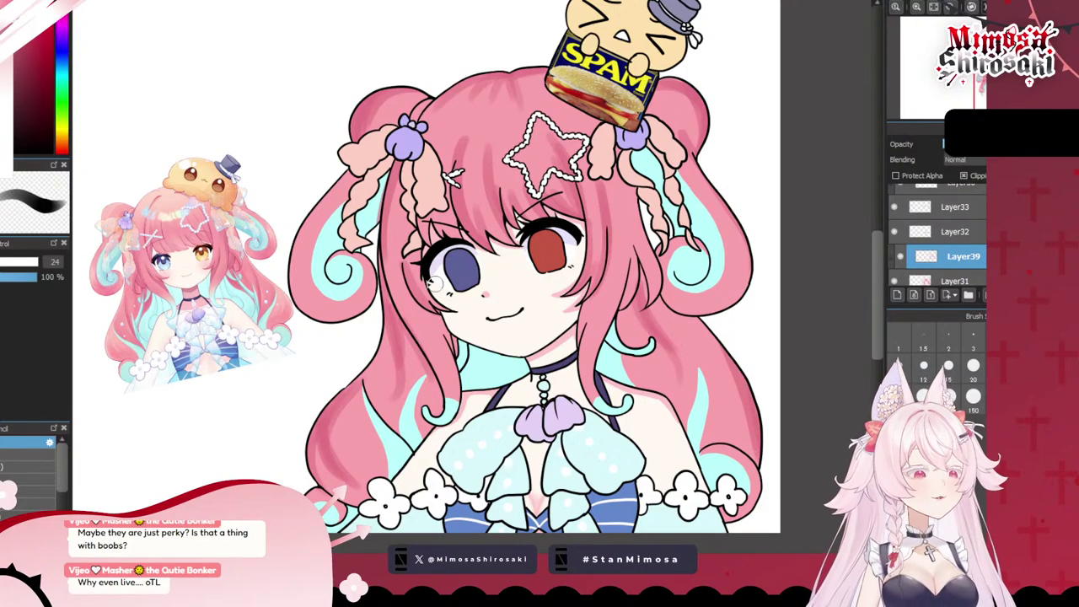
# - Sample a teal from the reference's hair and shade the left loop's mint section behind the ribbon with a size 12.6 pencil
pyautogui.scroll(3, 150, 340)
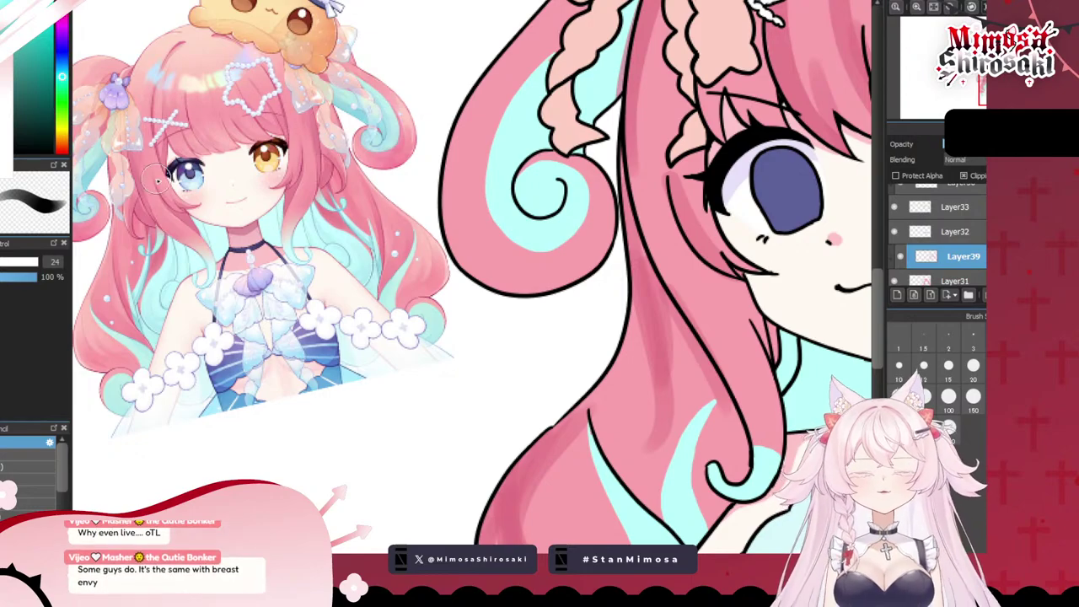
pyautogui.scroll(-5, 329, 220)
pyautogui.scroll(1, 417, 177)
pyautogui.scroll(5, 399, 165)
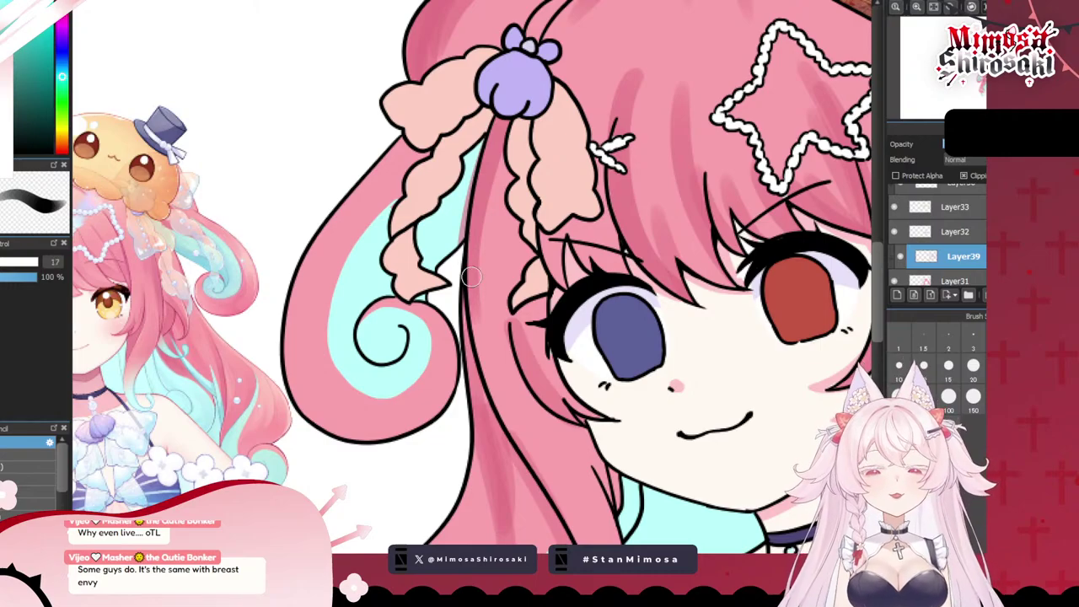
pyautogui.press('[')
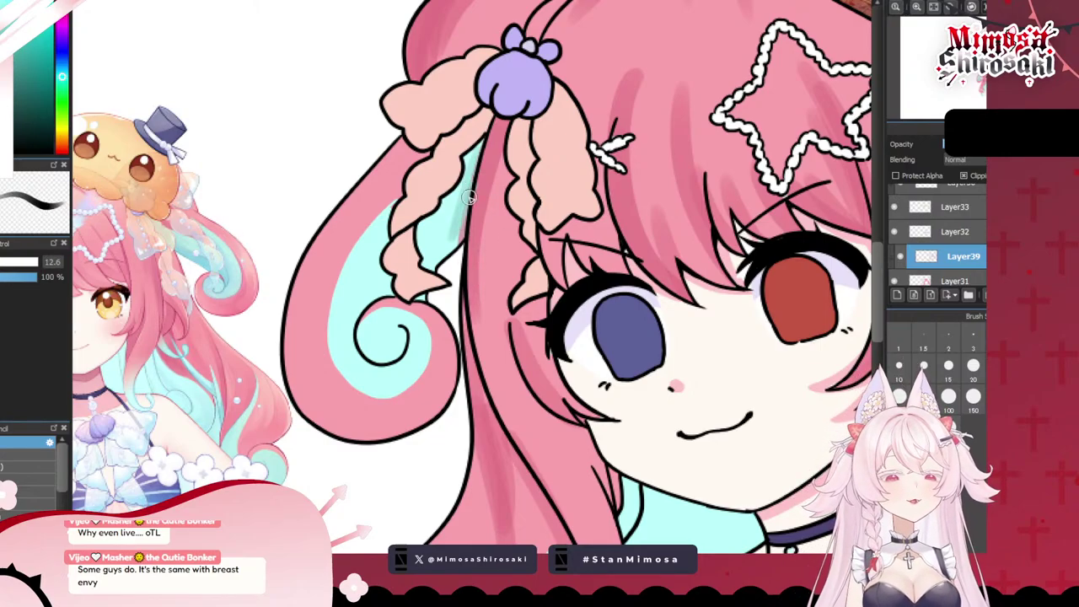
pyautogui.scroll(-5, 429, 283)
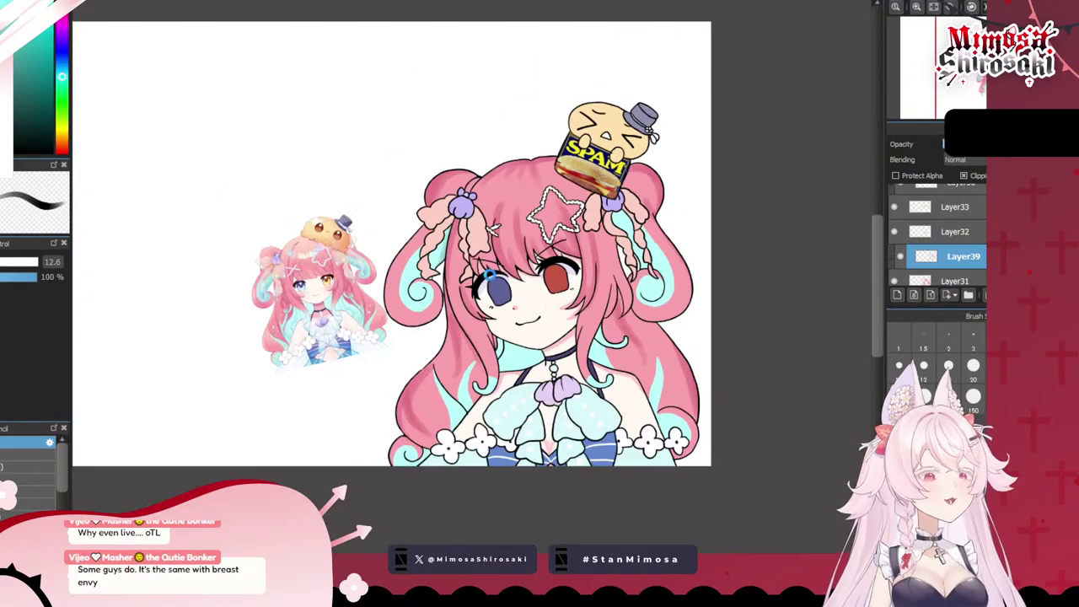
# - Paint teal shadows on the right loop's mint section beneath the purple shell and between the ribbon tails
pyautogui.scroll(5, 713, 211)
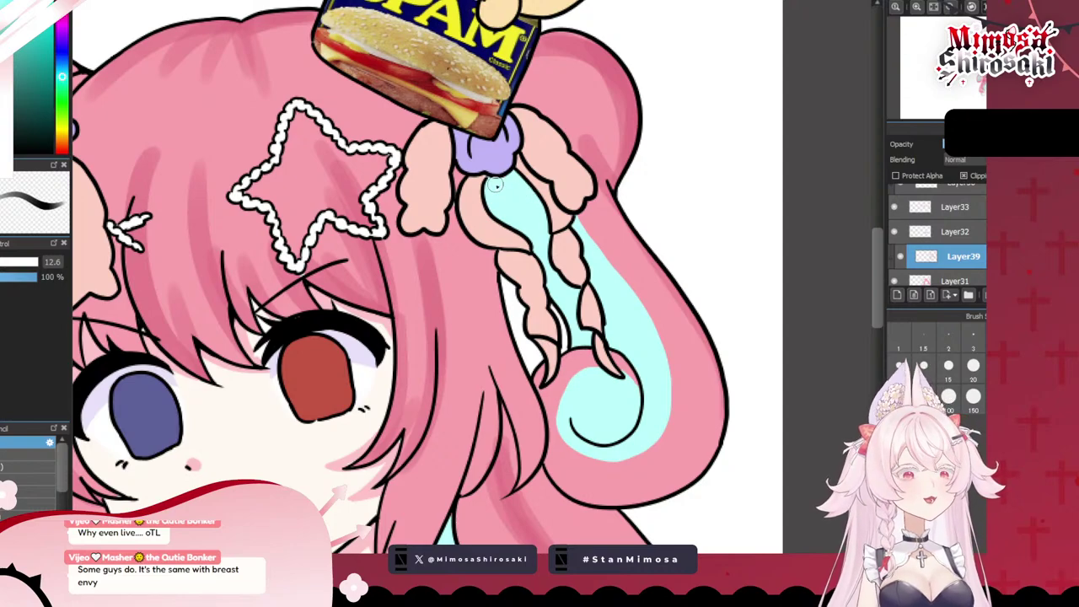
pyautogui.moveTo(496, 184)
pyautogui.mouseDown()
pyautogui.moveTo(496, 217)
pyautogui.moveTo(502, 176)
pyautogui.moveTo(571, 334)
pyautogui.mouseUp()
pyautogui.moveTo(509, 159); pyautogui.dragTo(557, 305)
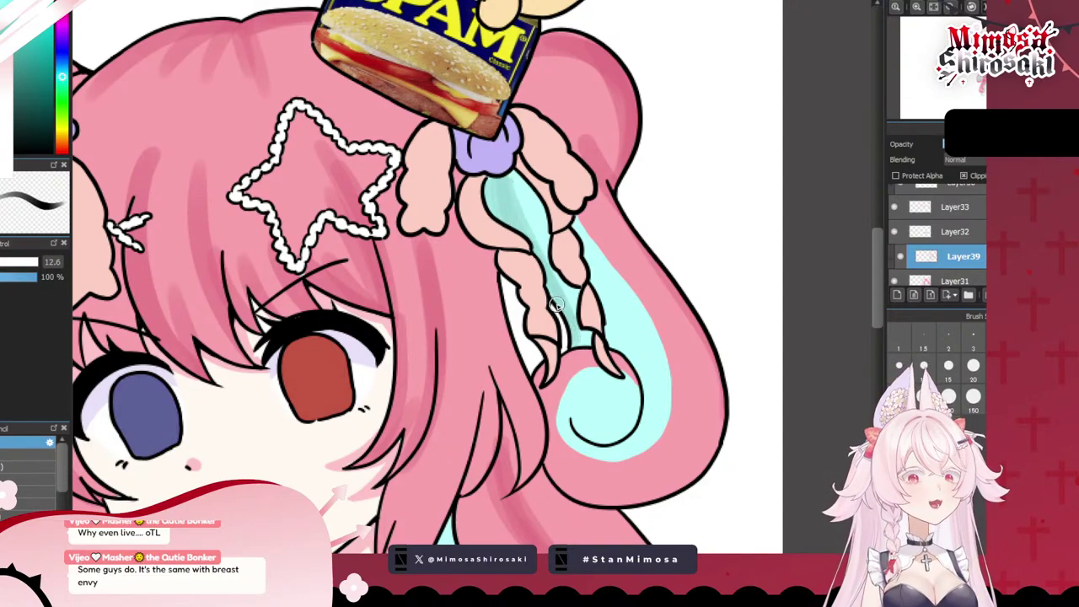
# - Shade the mint hair behind the neck and below the right side lock in teal with a size 23 pencil
pyautogui.scroll(-5, 571, 343)
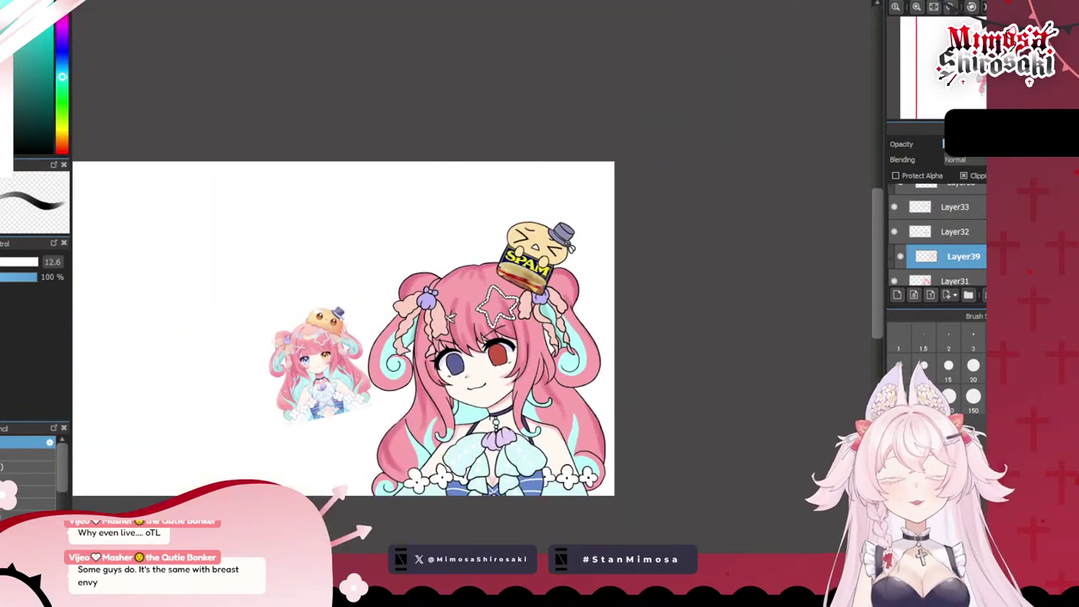
pyautogui.scroll(6, 430, 414)
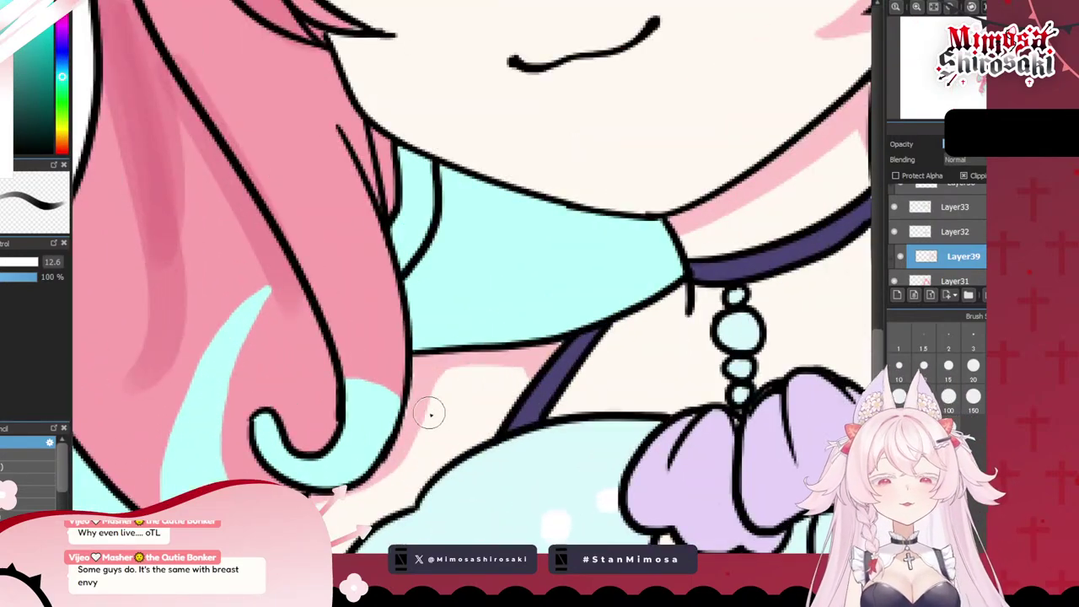
pyautogui.click(2, 262)
pyautogui.moveTo(520, 202)
pyautogui.mouseDown()
pyautogui.moveTo(525, 249)
pyautogui.moveTo(549, 264)
pyautogui.moveTo(601, 209)
pyautogui.moveTo(642, 238)
pyautogui.moveTo(533, 317)
pyautogui.moveTo(549, 287)
pyautogui.moveTo(685, 245)
pyautogui.moveTo(551, 260)
pyautogui.moveTo(492, 188)
pyautogui.moveTo(472, 191)
pyautogui.moveTo(474, 316)
pyautogui.moveTo(538, 264)
pyautogui.mouseUp()
pyautogui.scroll(-5, 538, 264)
pyautogui.scroll(3, 607, 278)
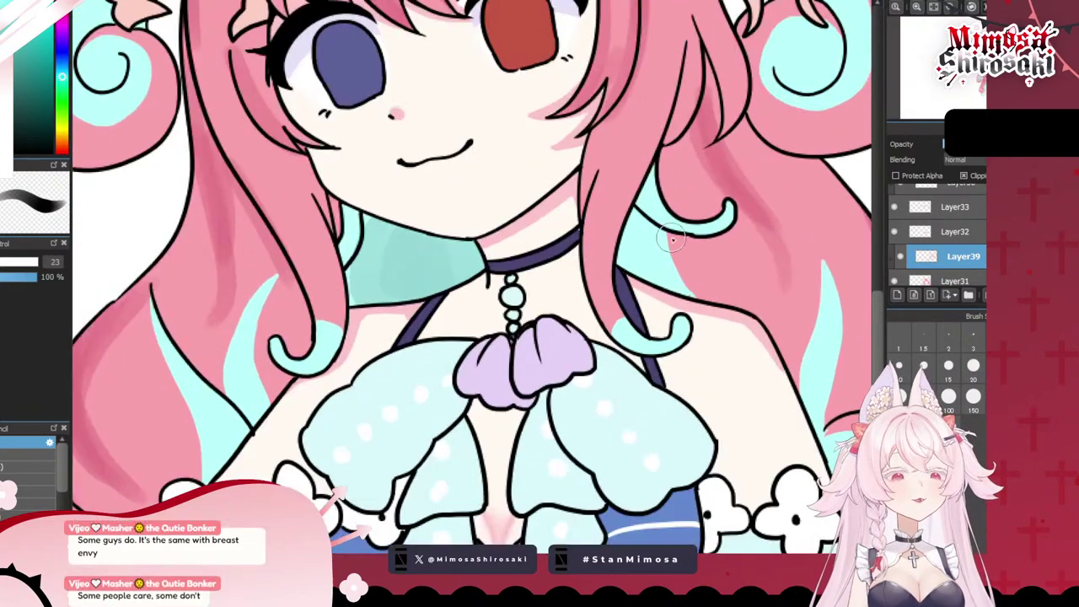
pyautogui.moveTo(695, 244)
pyautogui.mouseDown()
pyautogui.moveTo(646, 259)
pyautogui.moveTo(640, 276)
pyautogui.moveTo(631, 257)
pyautogui.moveTo(643, 223)
pyautogui.moveTo(681, 291)
pyautogui.mouseUp()
pyautogui.scroll(-5, 683, 291)
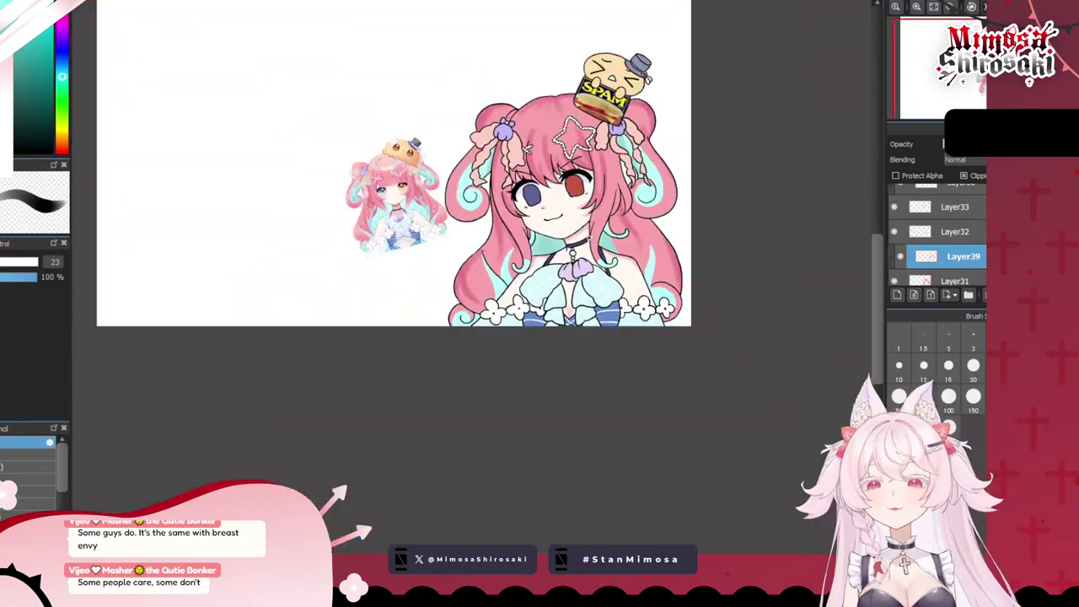
# - Shade the mint curls at both ponytail ends beside the white flowers in teal with a size 15 pencil
pyautogui.scroll(5, 511, 316)
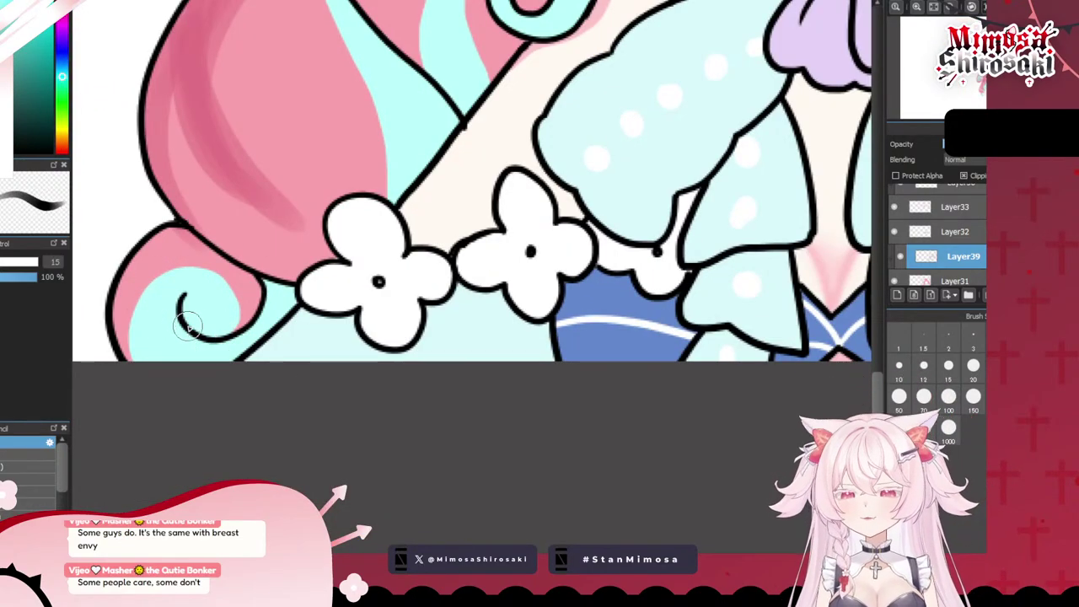
pyautogui.moveTo(190, 325)
pyautogui.mouseDown()
pyautogui.moveTo(253, 344)
pyautogui.moveTo(233, 346)
pyautogui.moveTo(273, 322)
pyautogui.moveTo(268, 293)
pyautogui.moveTo(290, 326)
pyautogui.mouseUp()
pyautogui.scroll(-3, 463, 339)
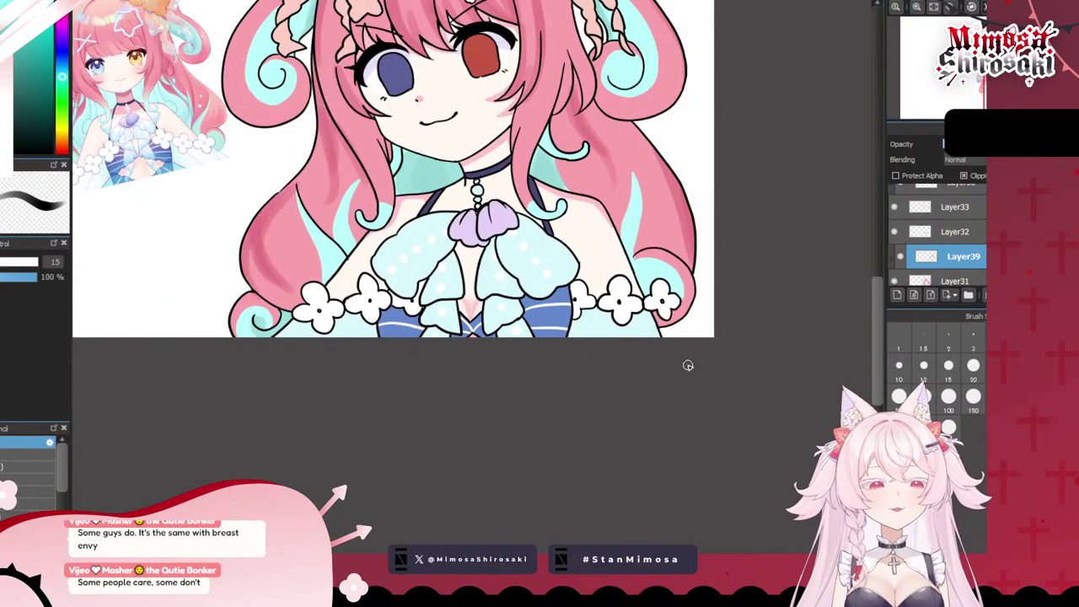
pyautogui.scroll(5, 688, 366)
pyautogui.moveTo(441, 197)
pyautogui.mouseDown()
pyautogui.moveTo(451, 262)
pyautogui.moveTo(477, 284)
pyautogui.moveTo(452, 225)
pyautogui.moveTo(497, 191)
pyautogui.moveTo(474, 222)
pyautogui.moveTo(485, 238)
pyautogui.moveTo(480, 188)
pyautogui.moveTo(486, 261)
pyautogui.moveTo(477, 293)
pyautogui.moveTo(551, 201)
pyautogui.moveTo(451, 206)
pyautogui.moveTo(546, 202)
pyautogui.moveTo(465, 201)
pyautogui.mouseUp()
pyautogui.hotkey('ctrl', 'z')
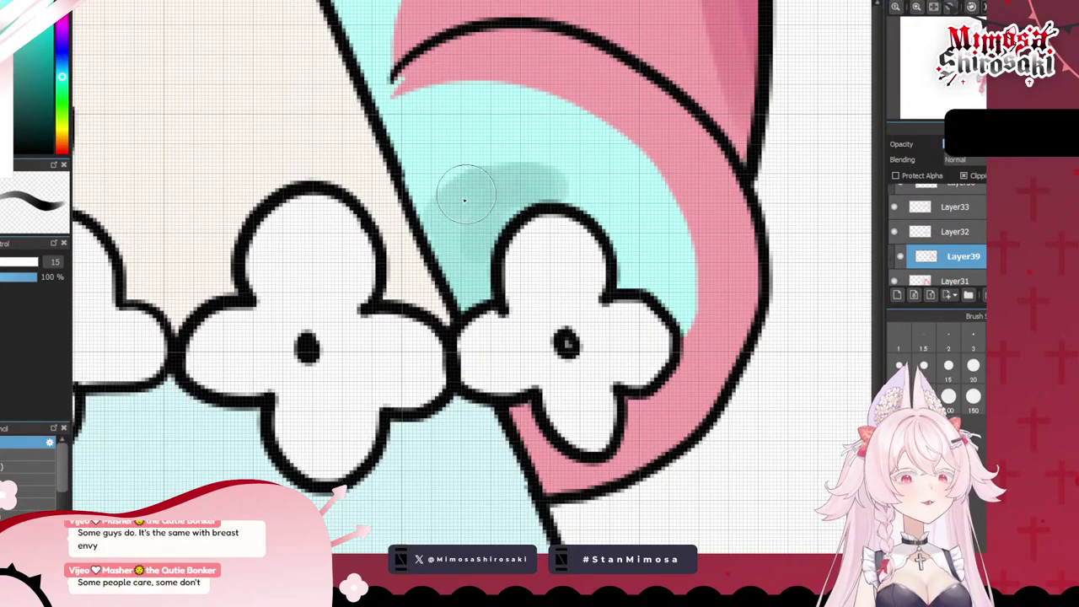
pyautogui.scroll(-8, 573, 241)
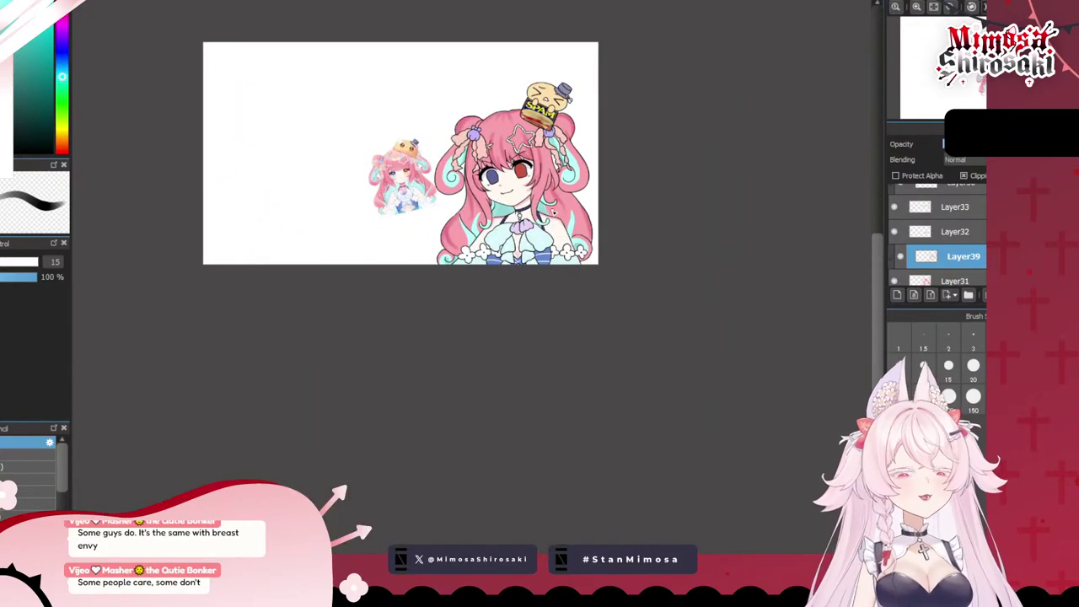
# - Check the hair shading by toggling Layer39, then add a new layer clipped to Layer31 and place it below Layer39
pyautogui.scroll(2, 506, 136)
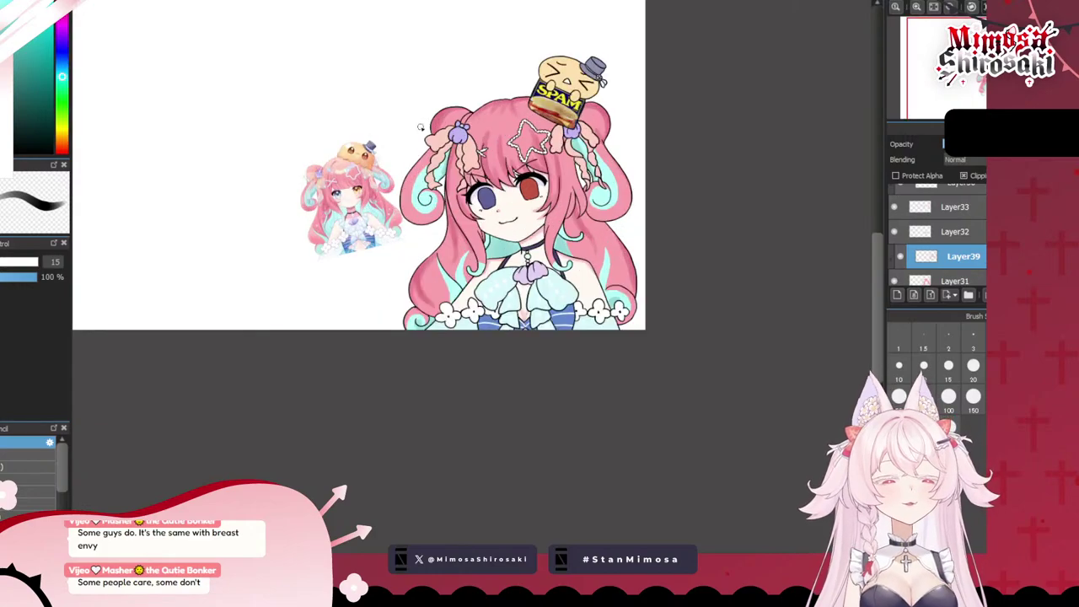
pyautogui.scroll(-1, 962, 274)
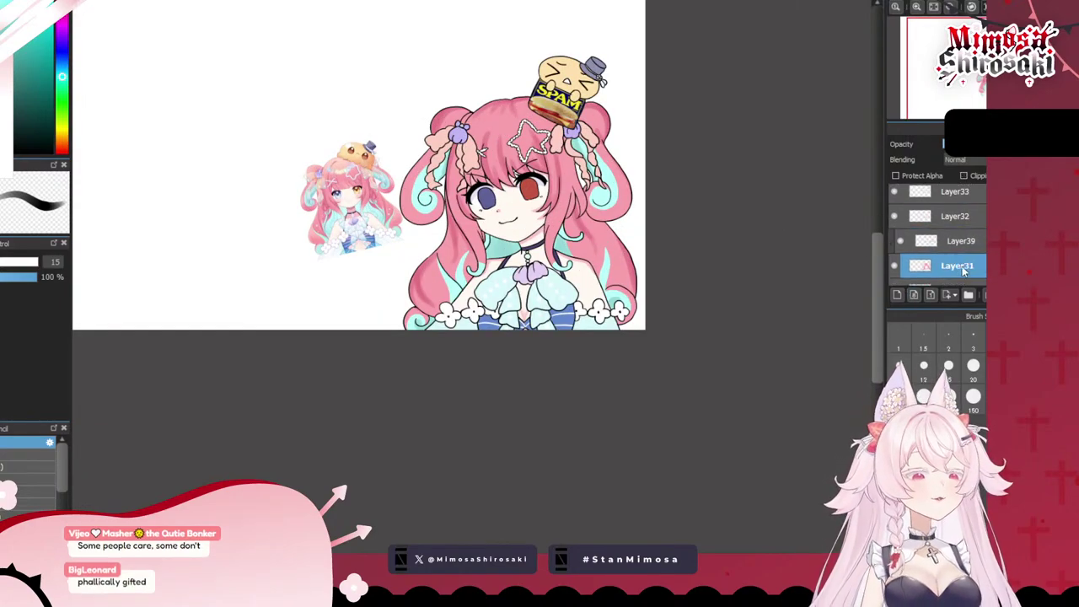
pyautogui.click(944, 264)
pyautogui.click(922, 242)
pyautogui.click(901, 241)
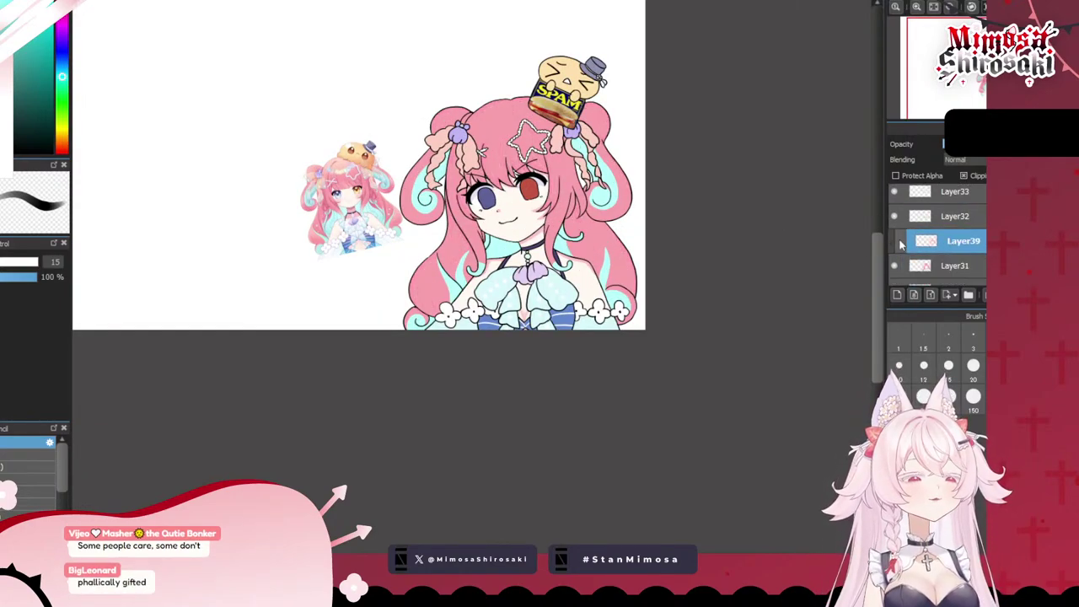
pyautogui.click(901, 241)
pyautogui.click(898, 294)
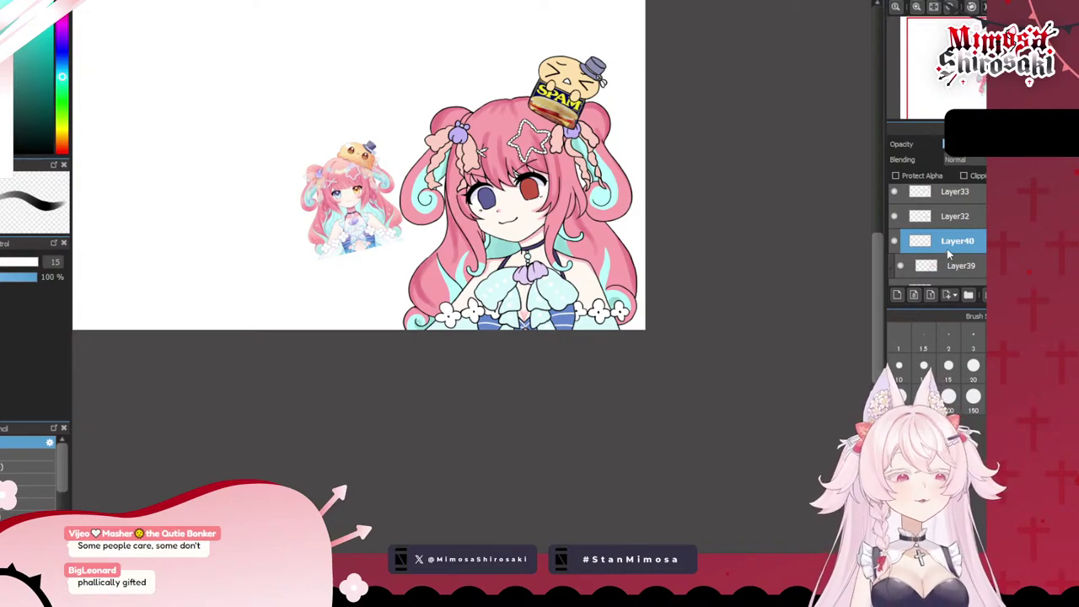
pyautogui.moveTo(947, 249); pyautogui.dragTo(949, 237)
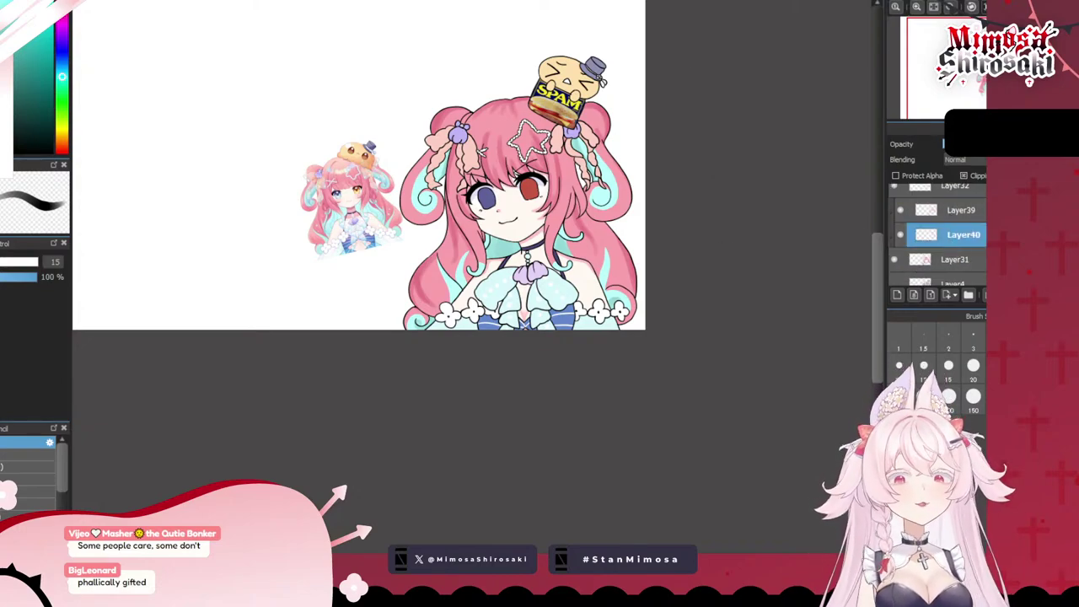
# - Sample a light peach from the reference's hair and airbrush a soft glow over the crown and buns at size 182, 5% opacity
pyautogui.keyDown('alt'); pyautogui.click(342, 159); pyautogui.keyUp('alt')
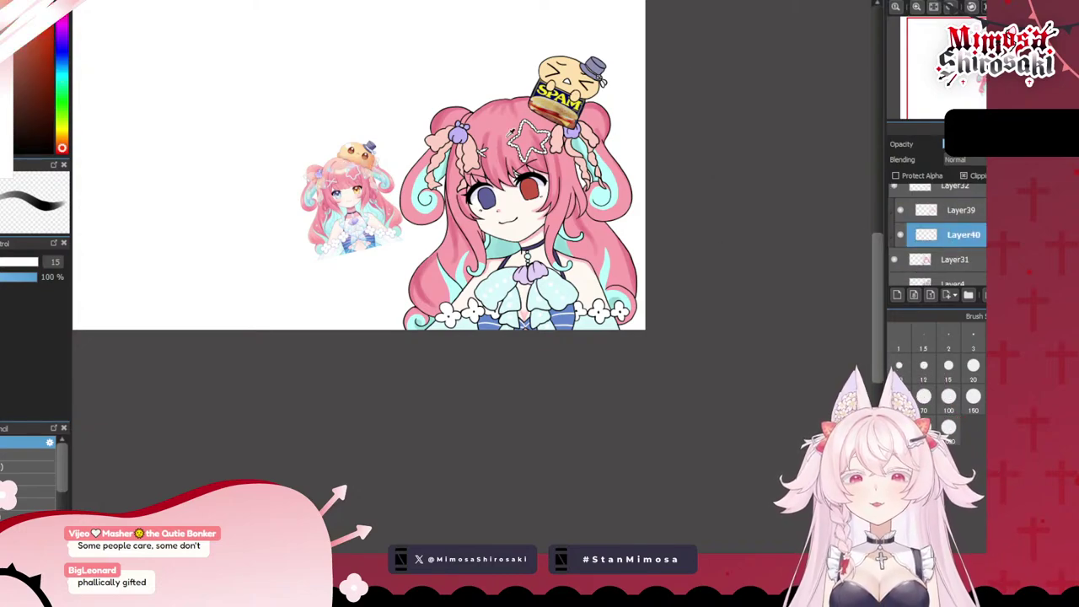
pyautogui.scroll(-2, 29, 477)
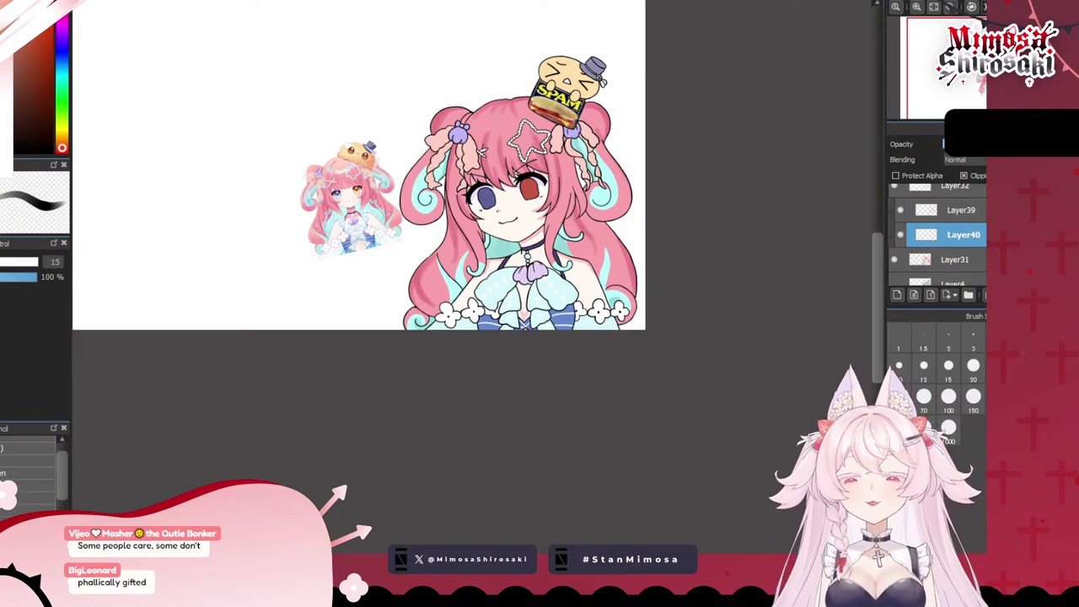
pyautogui.click(30, 538)
pyautogui.scroll(2, 549, 216)
pyautogui.scroll(-3, 556, 150)
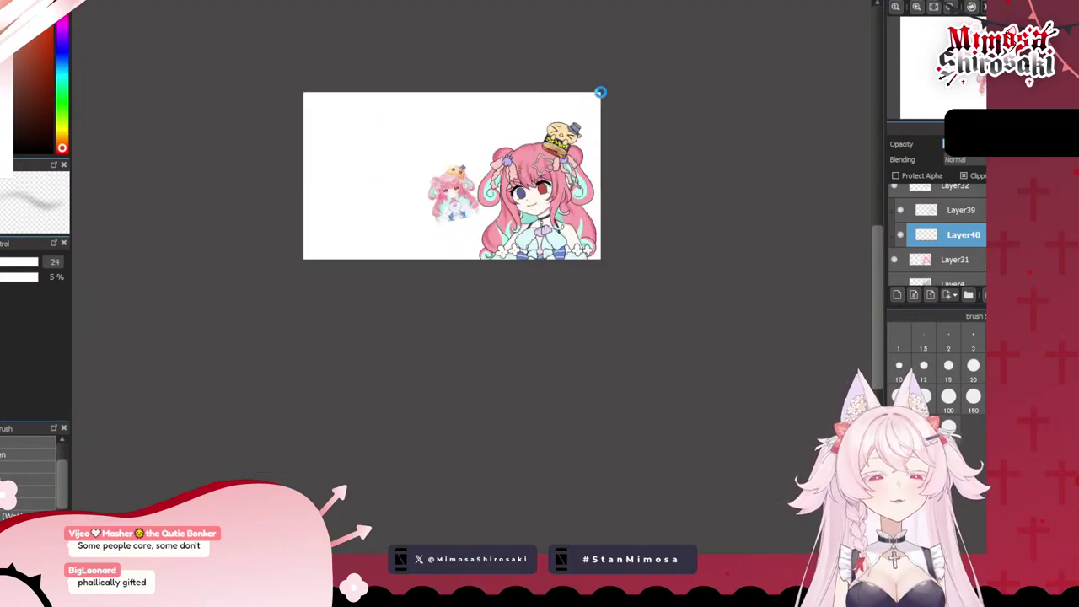
pyautogui.scroll(2, 600, 92)
pyautogui.scroll(1, 467, 211)
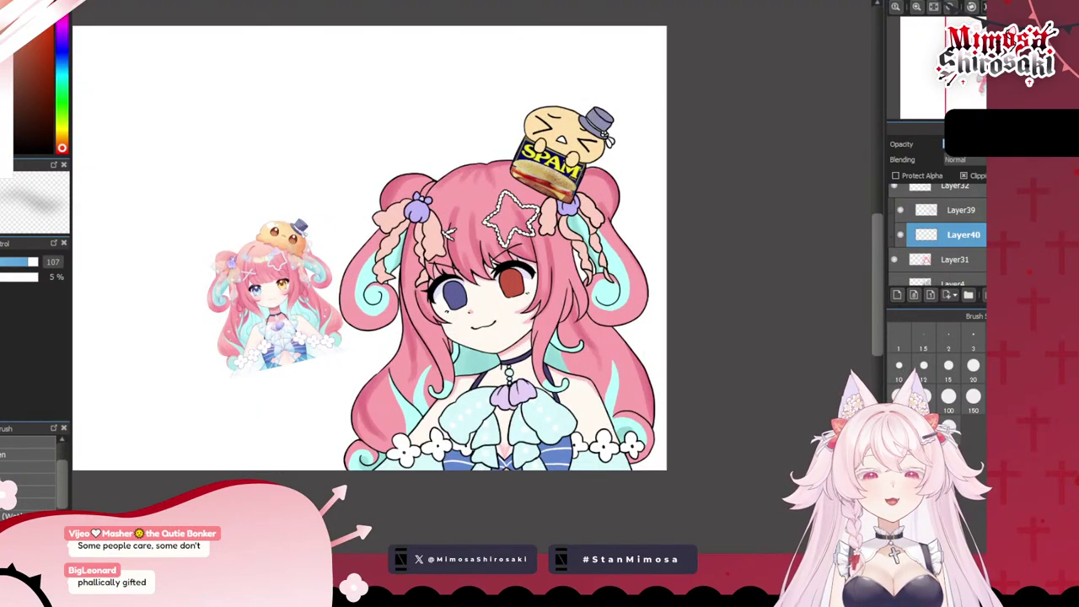
pyautogui.moveTo(21, 263); pyautogui.dragTo(45, 261)
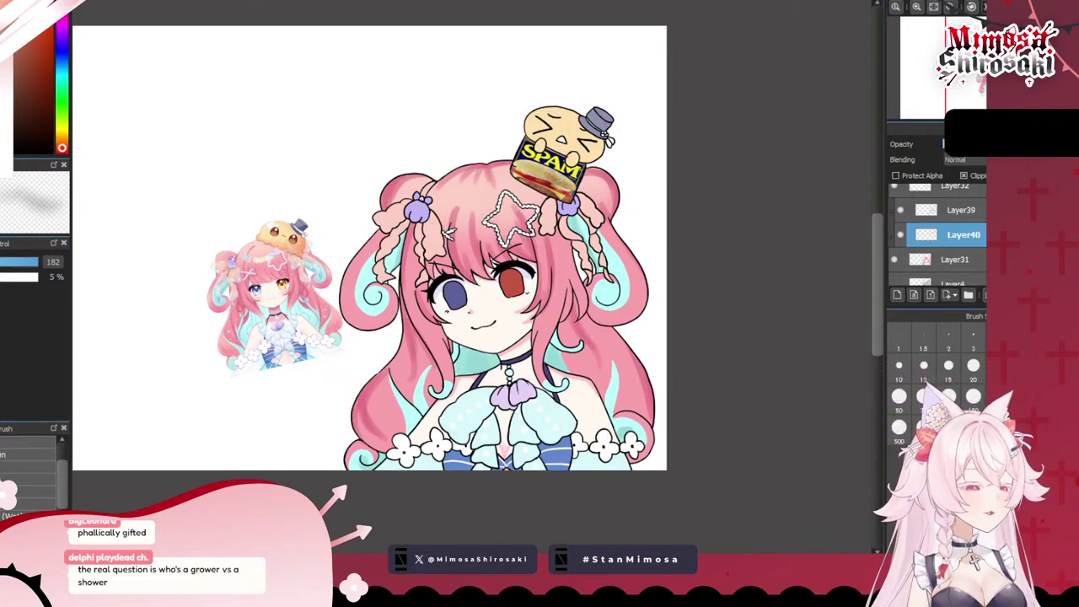
# - Add a new clipped layer above Layer39 and sample the cream highlight colour from the reference's bangs
pyautogui.click(929, 214)
pyautogui.click(898, 295)
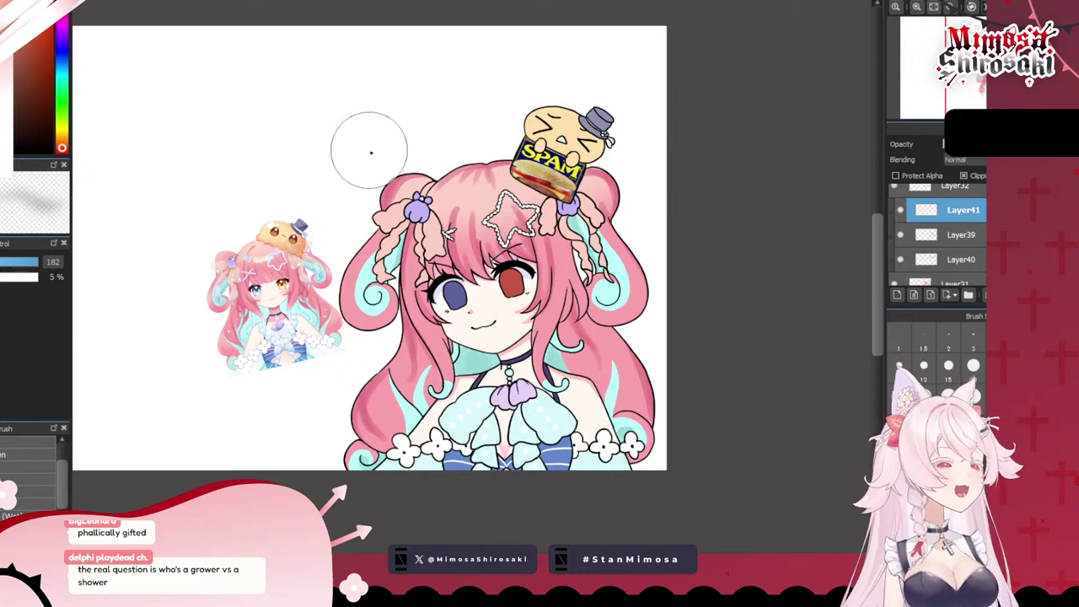
pyautogui.scroll(2, 455, 160)
pyautogui.scroll(3, 205, 309)
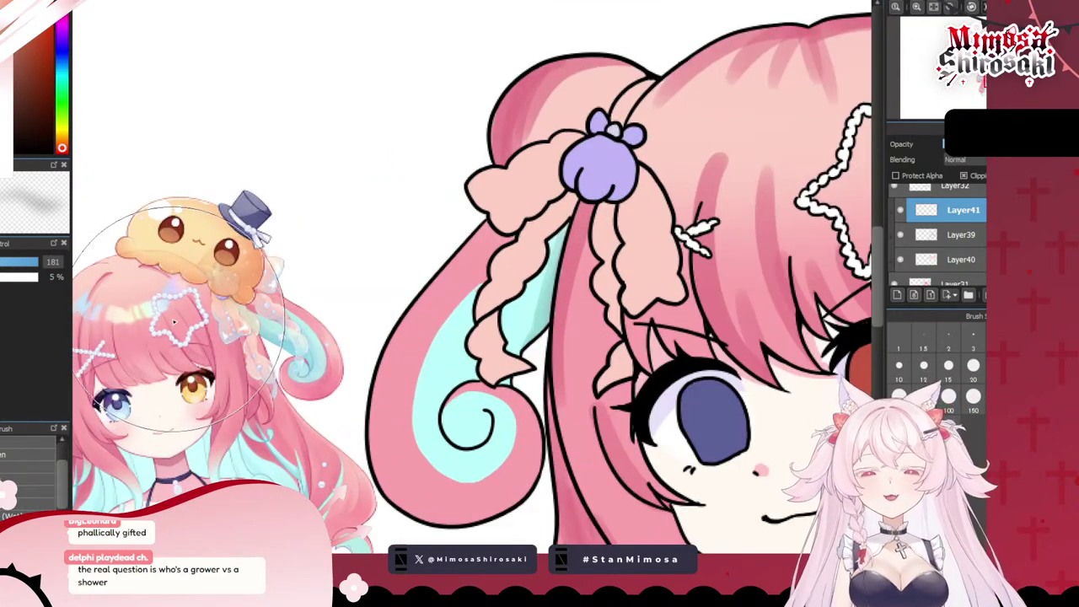
pyautogui.scroll(-3, 362, 299)
pyautogui.scroll(5, 253, 305)
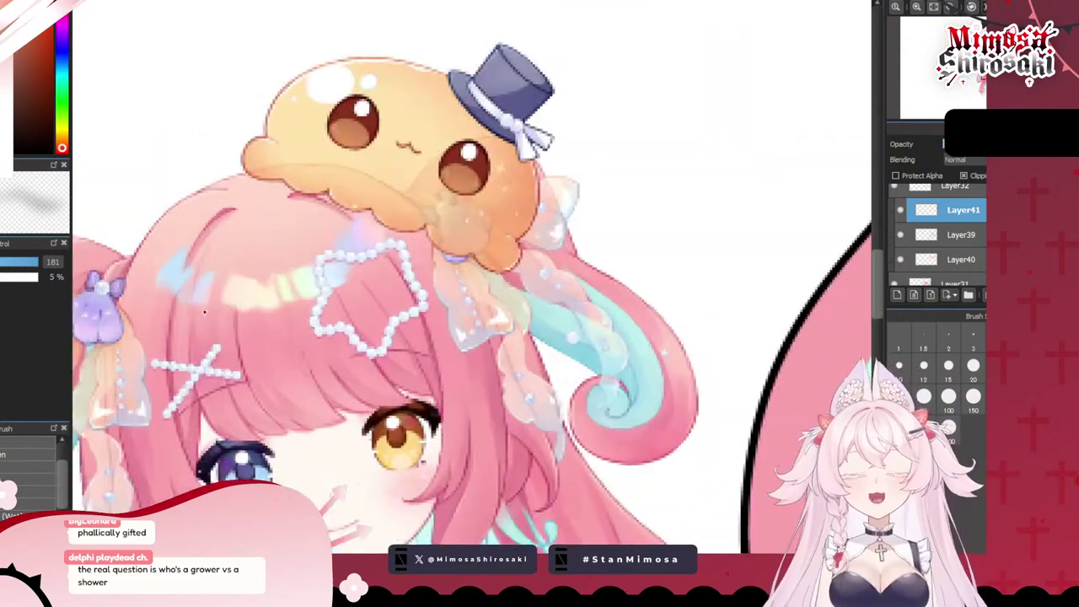
pyautogui.keyDown('alt'); pyautogui.click(251, 294); pyautogui.keyUp('alt')
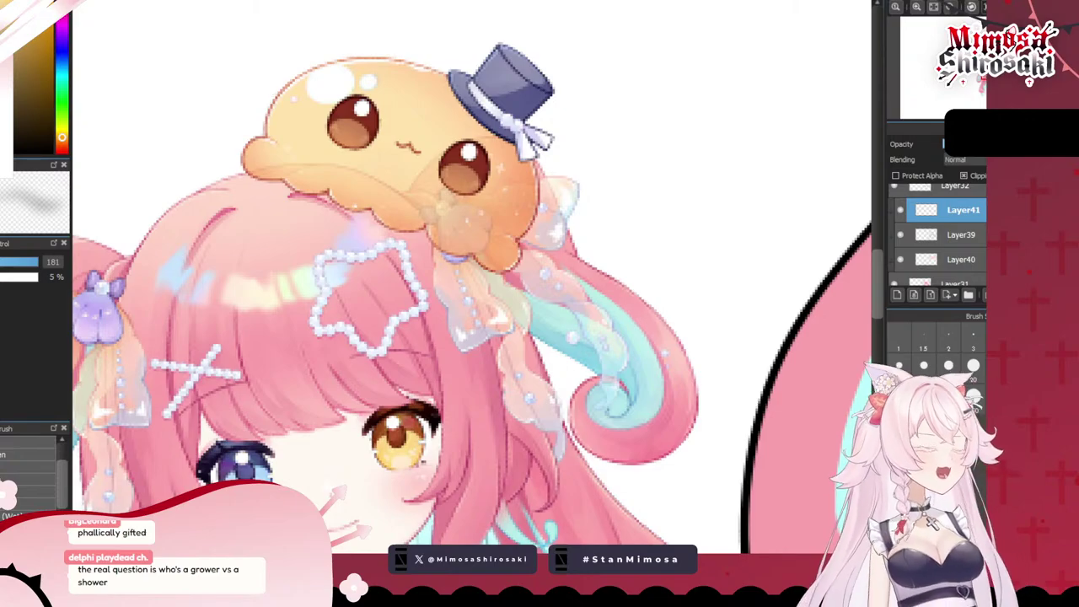
# - Paint cream highlight patches across the crown between the left shell clip and the pearl star with a size 21 pen
pyautogui.scroll(-10, 581, 430)
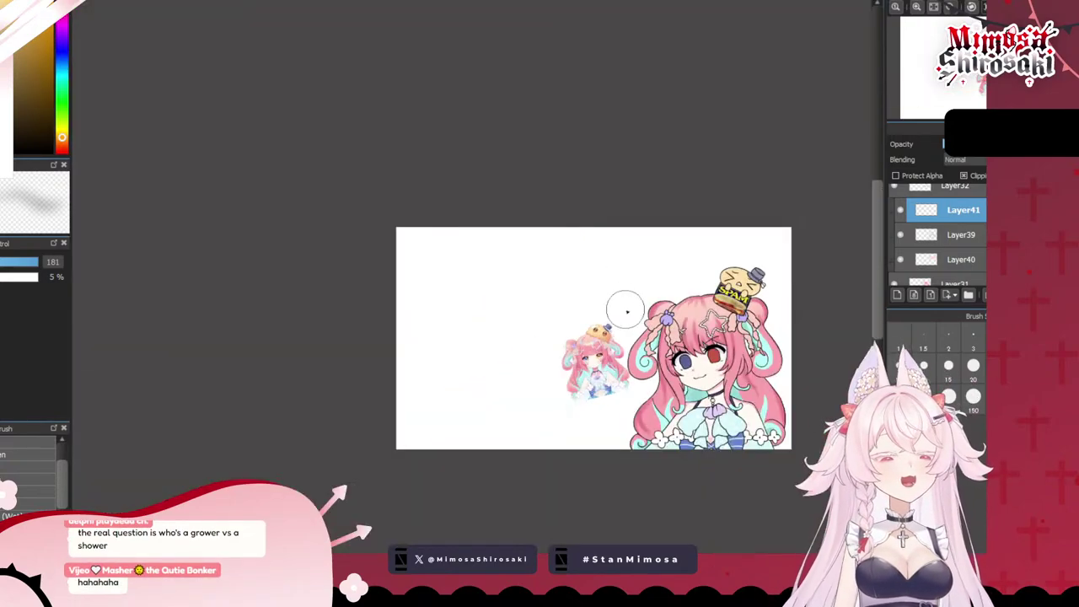
pyautogui.scroll(7, 687, 313)
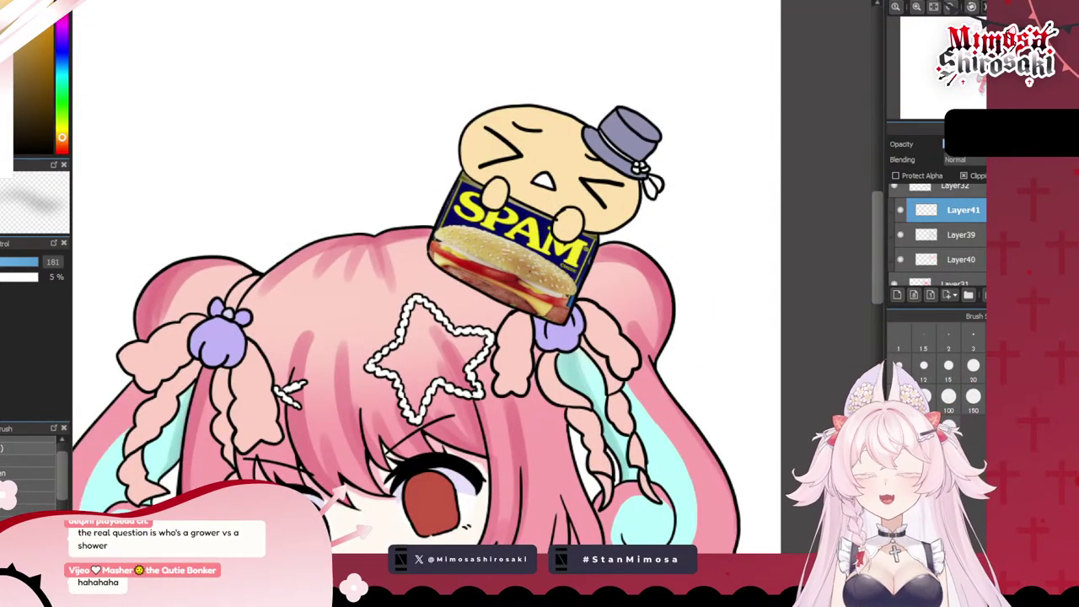
pyautogui.scroll(2, 30, 456)
pyautogui.click(25, 454)
pyautogui.scroll(-4, 388, 364)
pyautogui.scroll(5, 374, 347)
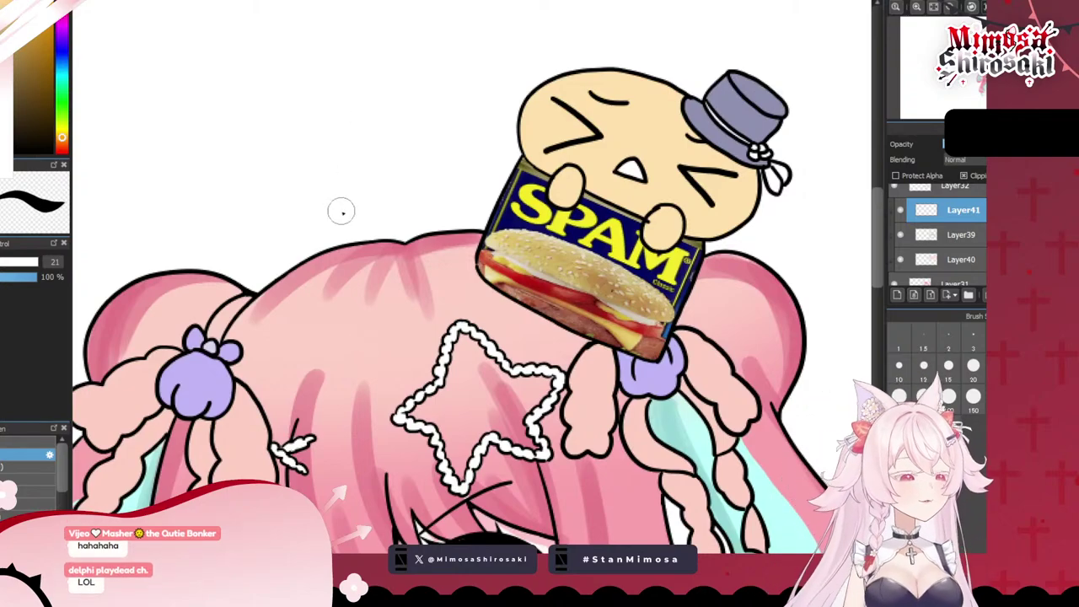
pyautogui.moveTo(284, 332)
pyautogui.mouseDown()
pyautogui.moveTo(277, 379)
pyautogui.moveTo(297, 347)
pyautogui.mouseUp()
pyautogui.hotkey('ctrl', 'z')
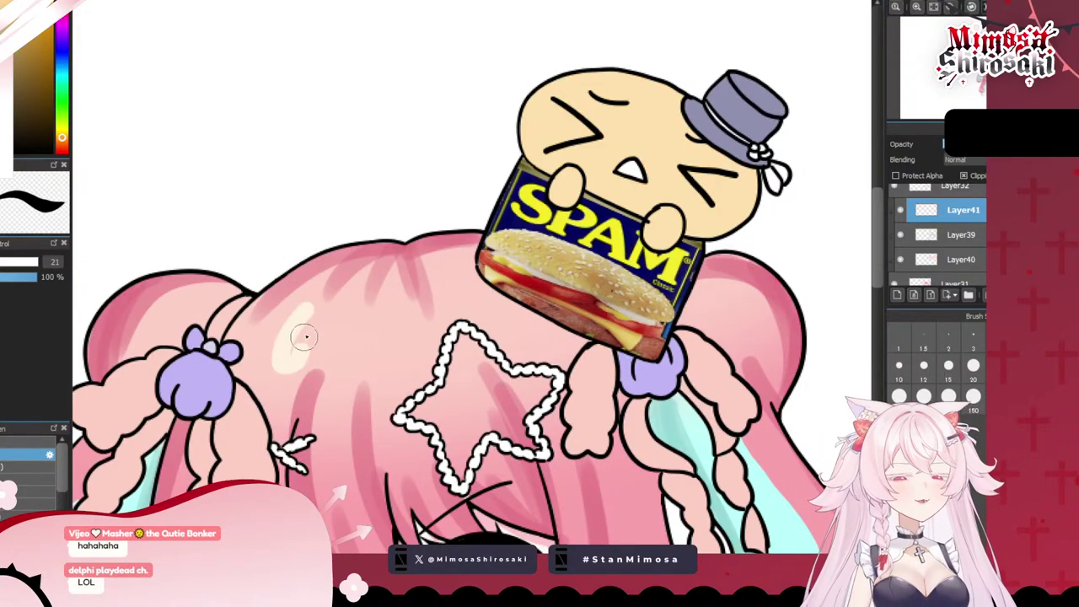
pyautogui.moveTo(294, 320); pyautogui.dragTo(266, 375)
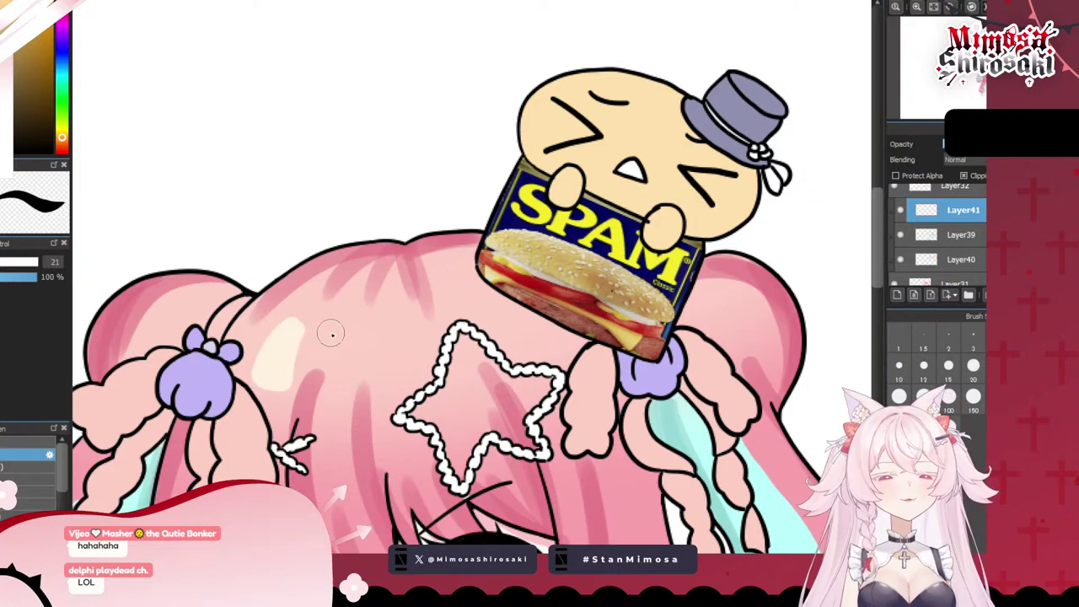
pyautogui.moveTo(338, 345)
pyautogui.mouseDown()
pyautogui.moveTo(338, 380)
pyautogui.moveTo(320, 355)
pyautogui.mouseUp()
pyautogui.hotkey('ctrl', 'z')
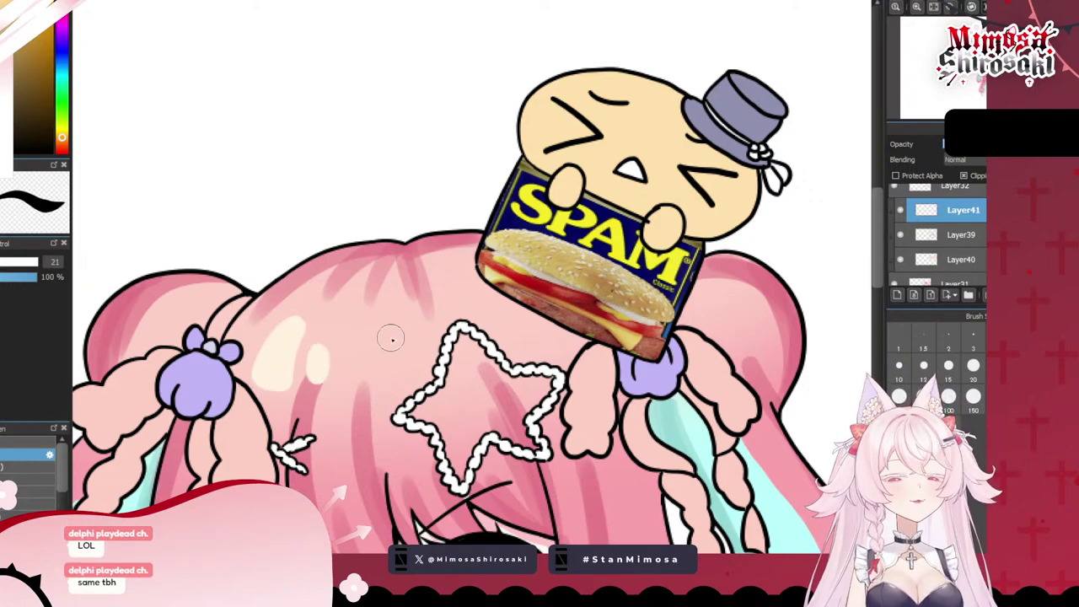
pyautogui.moveTo(392, 338)
pyautogui.mouseDown()
pyautogui.moveTo(401, 383)
pyautogui.moveTo(405, 361)
pyautogui.mouseUp()
# - Extend the cream highlights around the pearl star and add small ones to the left hair bun
pyautogui.scroll(-5, 406, 362)
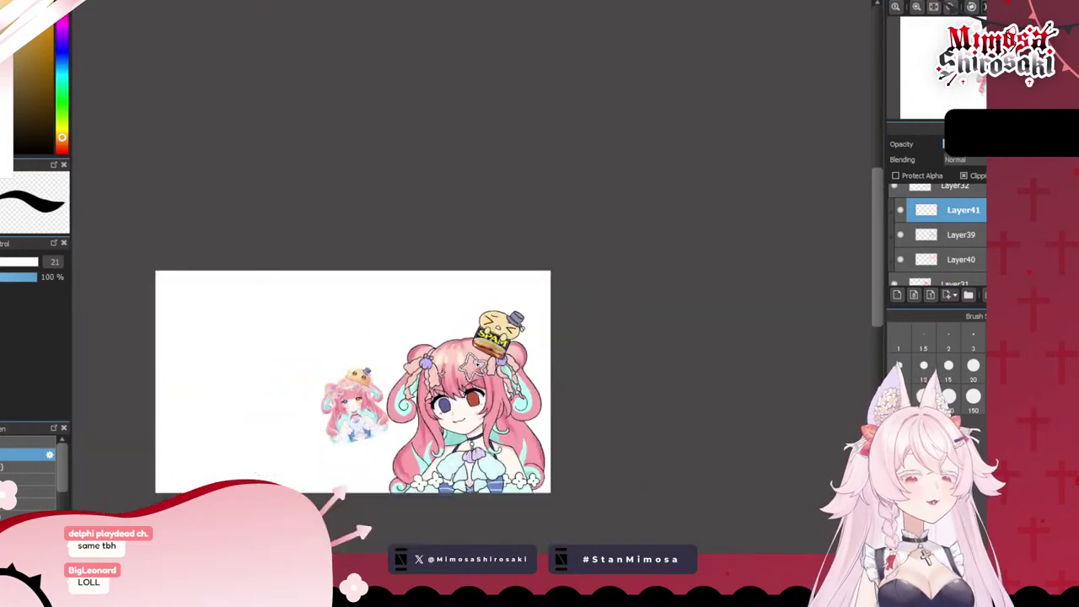
pyautogui.scroll(3, 346, 394)
pyautogui.scroll(-4, 331, 366)
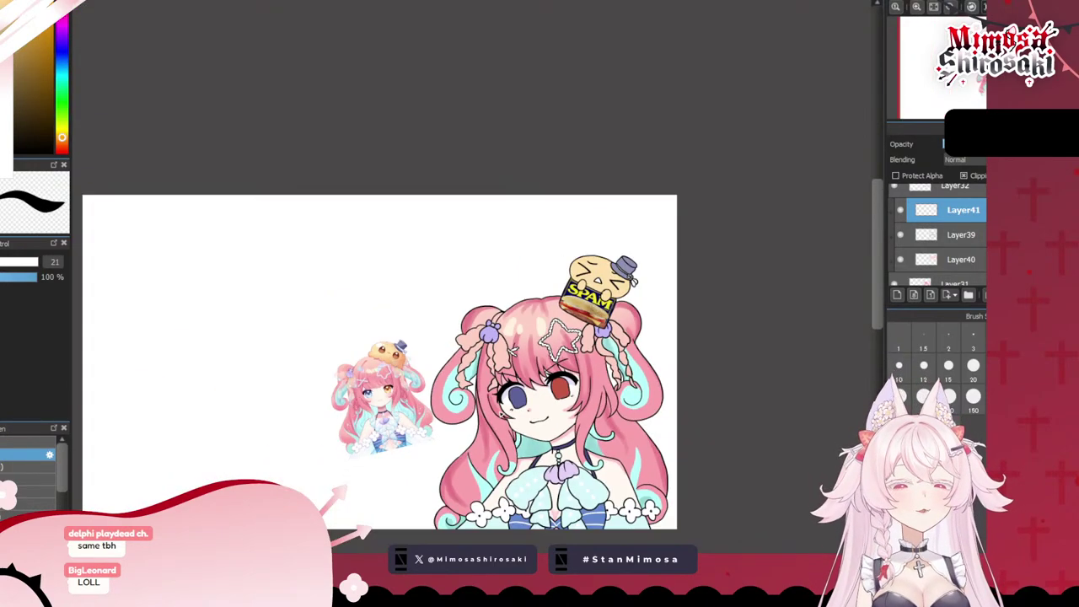
pyautogui.scroll(5, 484, 306)
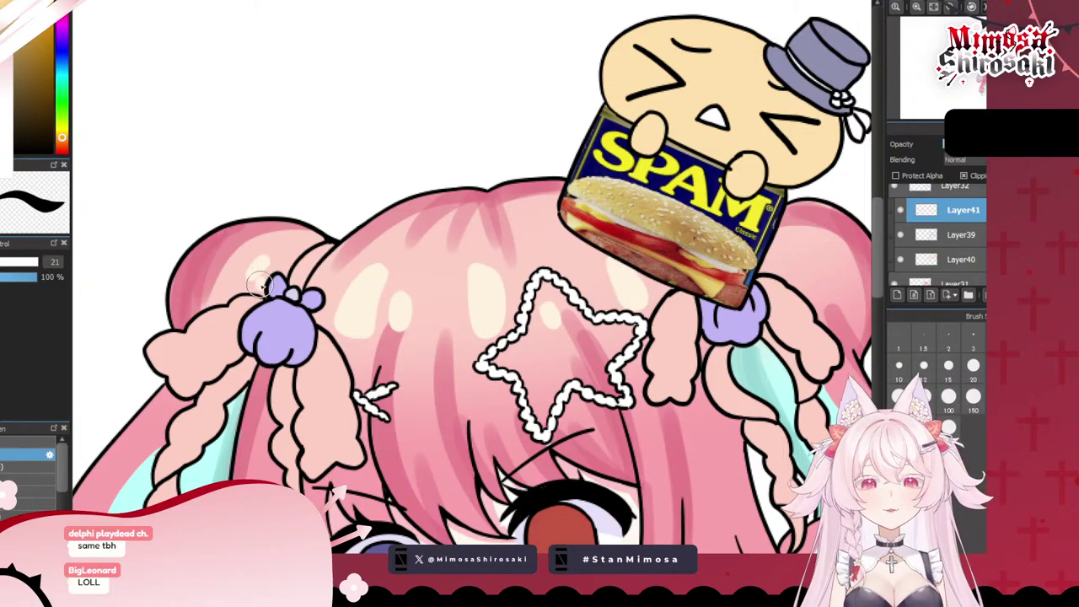
pyautogui.scroll(-5, 261, 285)
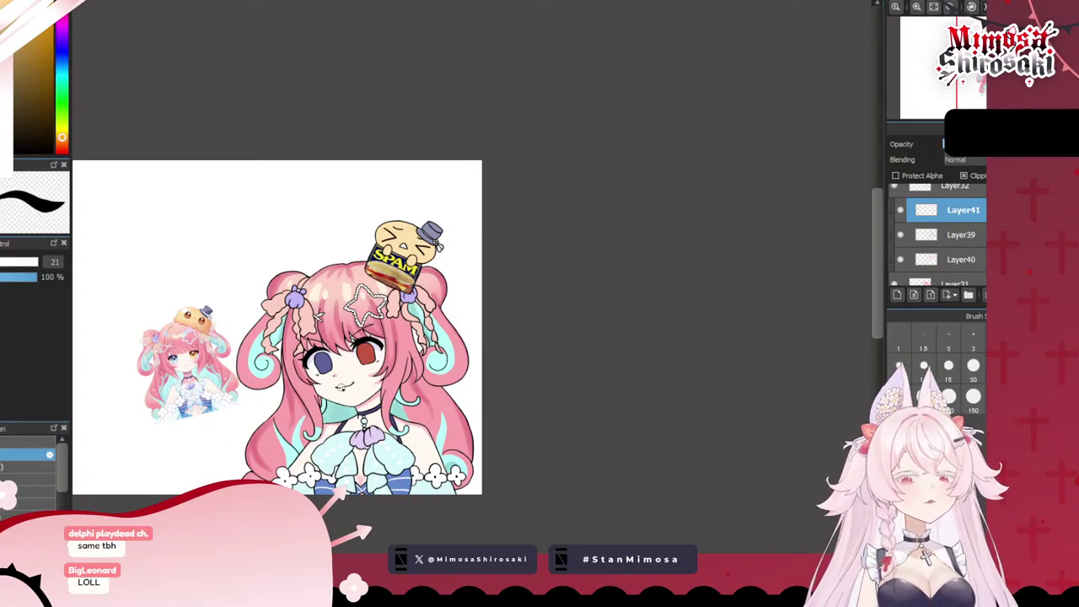
# - Add a new clipped layer directly above Layer32 for the eye details
pyautogui.scroll(1, 331, 388)
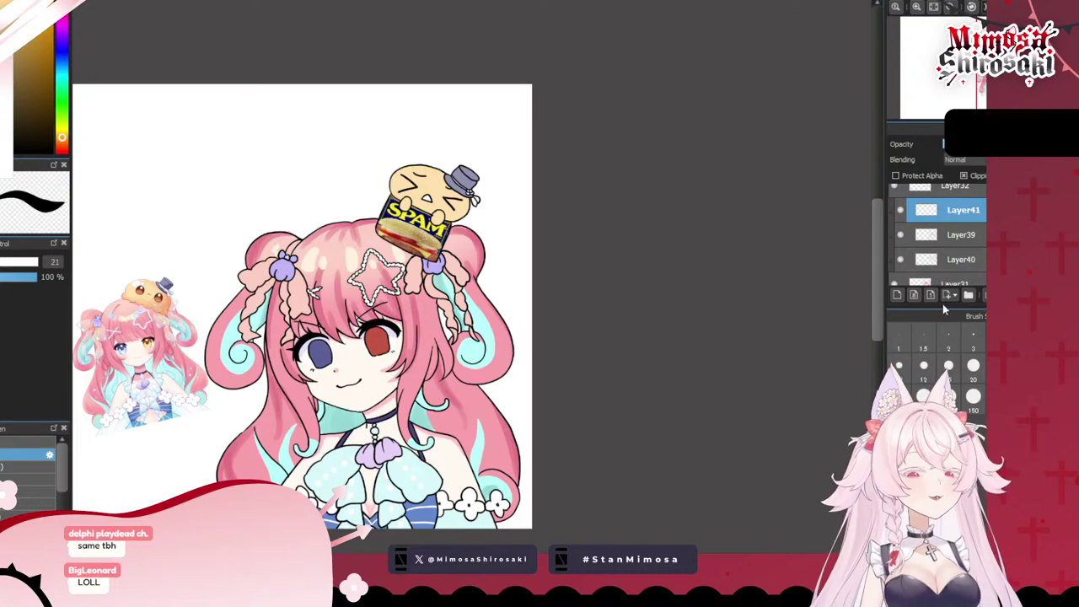
pyautogui.scroll(-1, 931, 265)
pyautogui.click(895, 267)
pyautogui.click(895, 267)
pyautogui.click(914, 268)
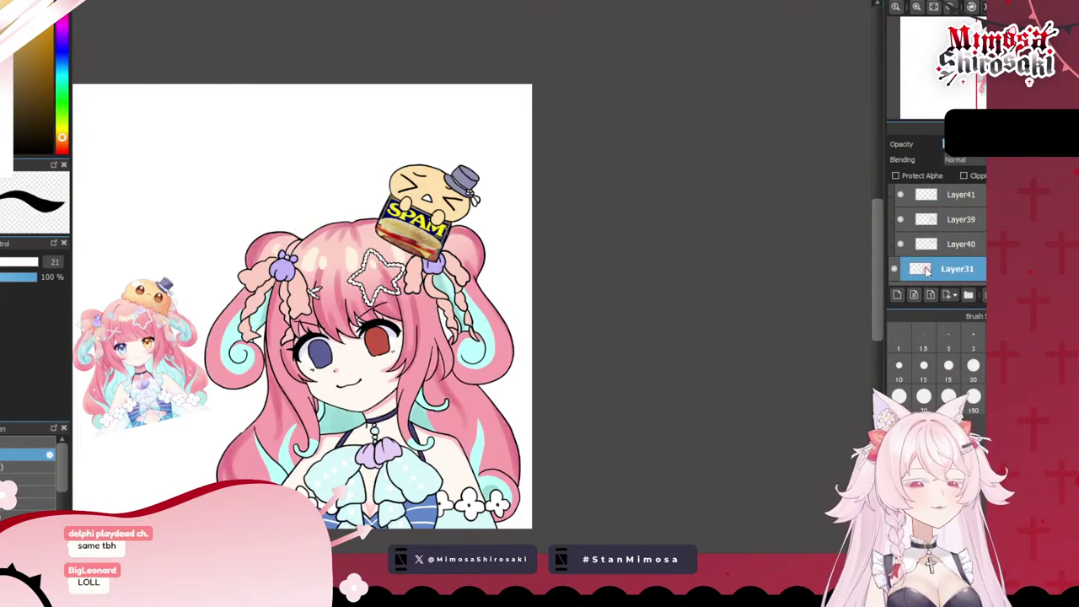
pyautogui.scroll(-2, 913, 267)
pyautogui.scroll(3, 909, 253)
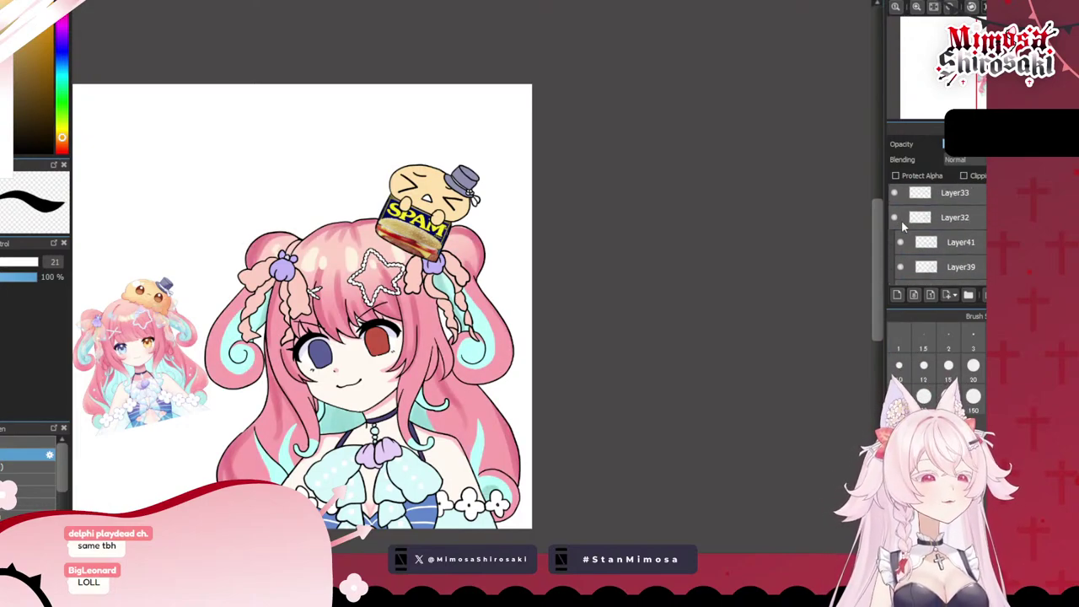
pyautogui.click(901, 221)
pyautogui.click(899, 295)
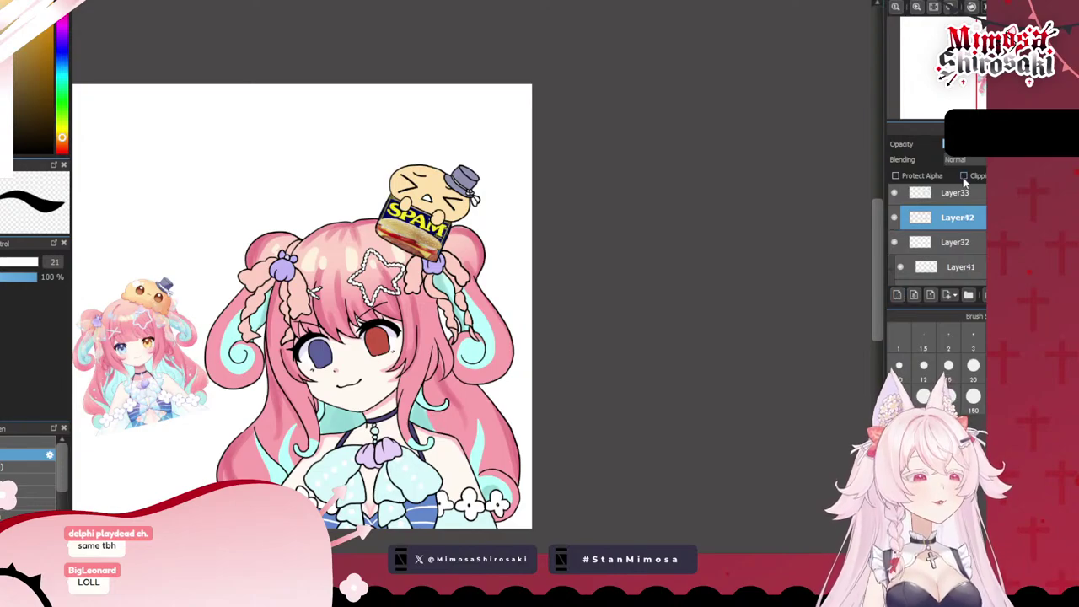
# - Sample light blue from the reference's blue eye and paint the lower half of the indigo iris with a size 21 pen
pyautogui.scroll(4, 100, 361)
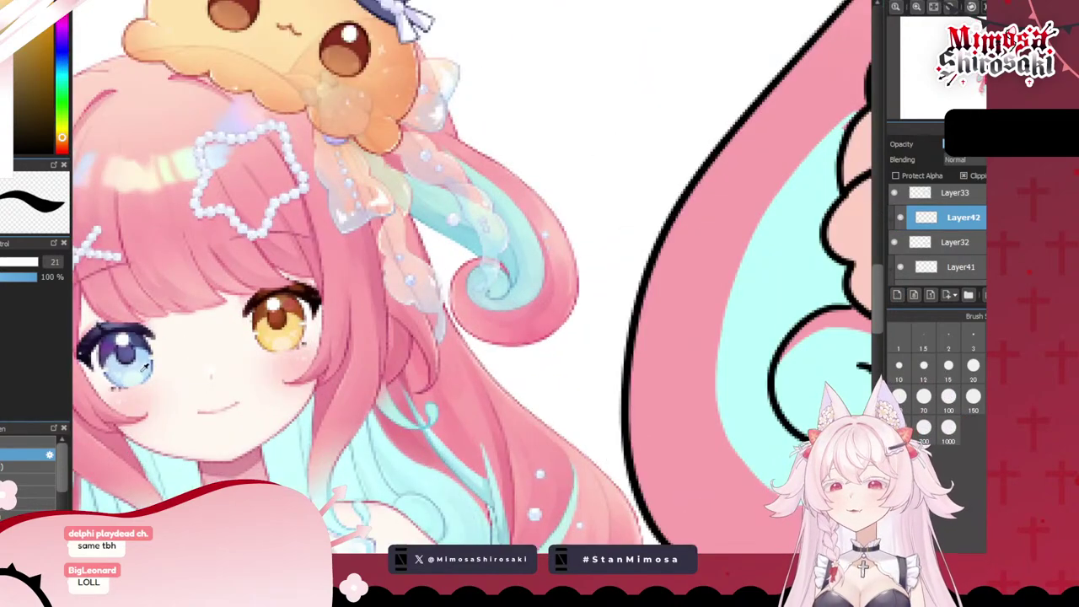
pyautogui.rightClick(145, 361)
pyautogui.scroll(-4, 288, 189)
pyautogui.scroll(3, 515, 167)
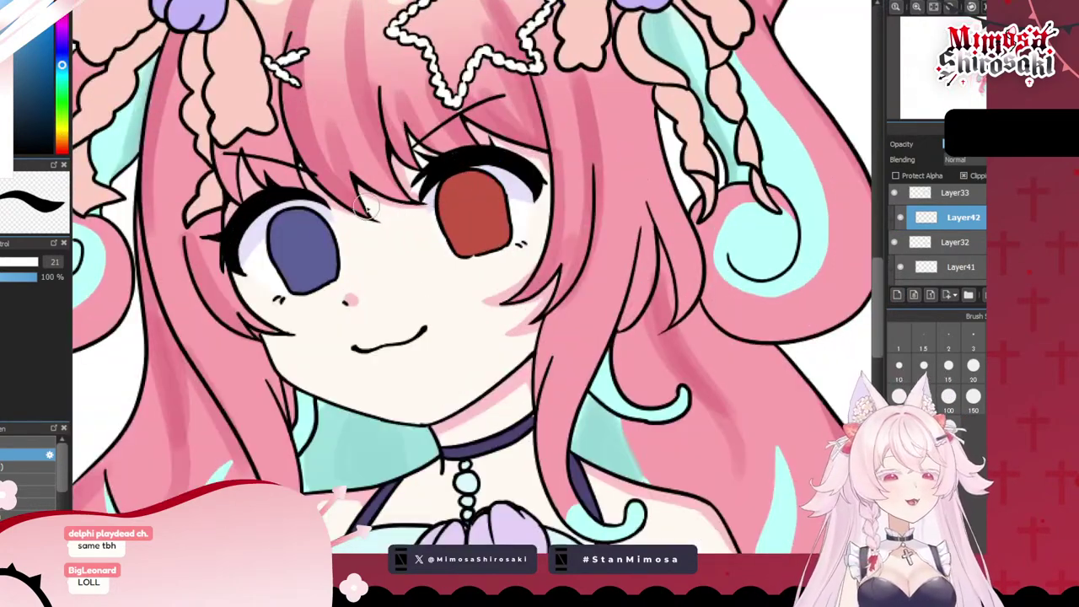
pyautogui.scroll(1, 264, 202)
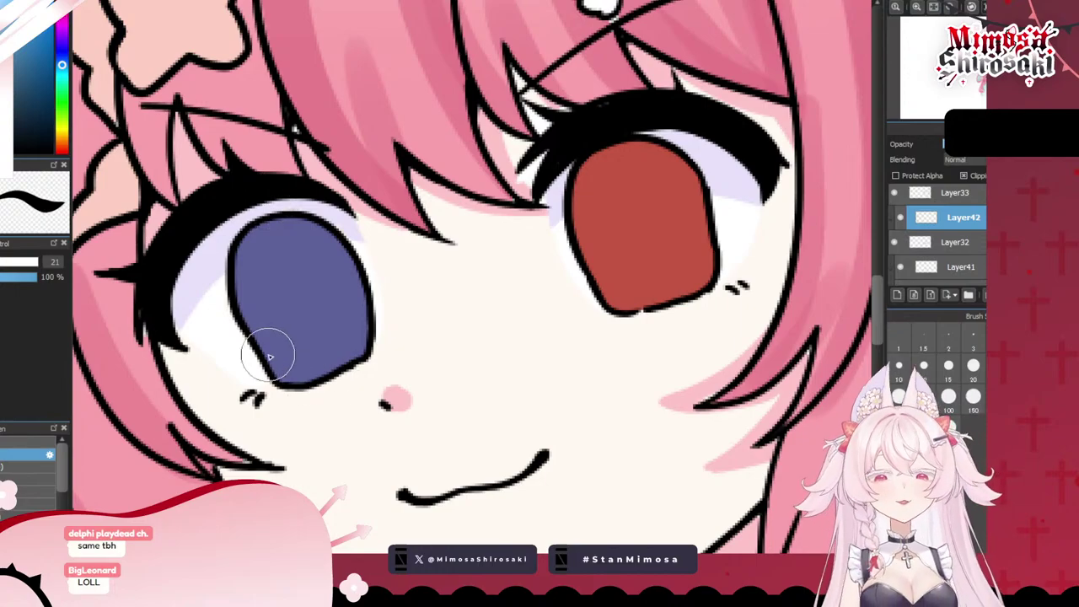
pyautogui.moveTo(270, 354)
pyautogui.mouseDown()
pyautogui.moveTo(360, 309)
pyautogui.moveTo(375, 326)
pyautogui.moveTo(373, 362)
pyautogui.mouseUp()
pyautogui.scroll(-5, 357, 351)
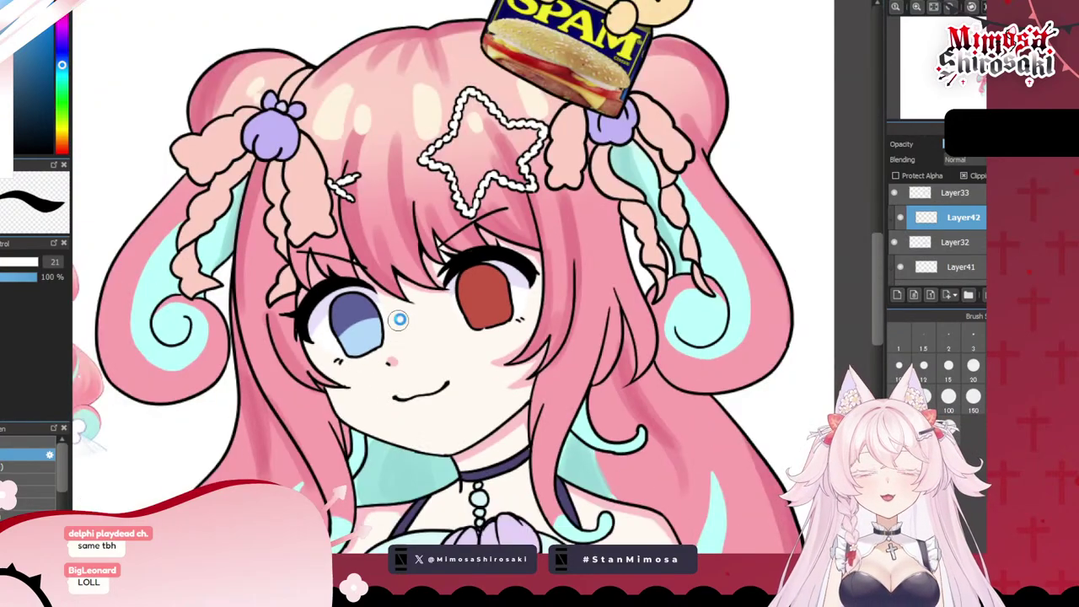
# - Sample yellow from the reference's amber eye and paint the lower half of the red iris with it
pyautogui.scroll(5, 245, 325)
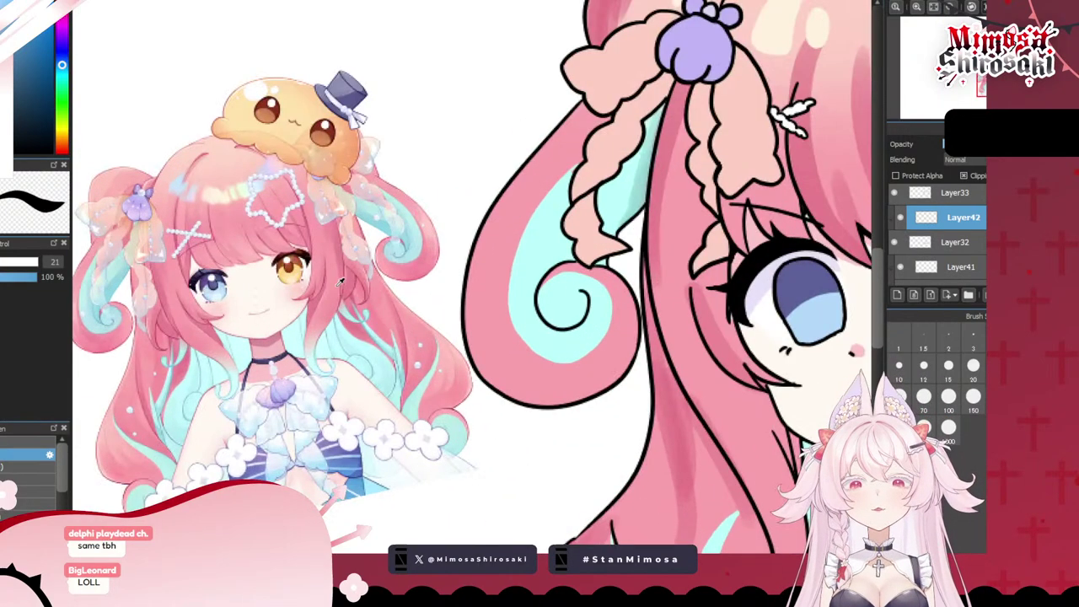
pyautogui.keyDown('alt'); pyautogui.click(298, 265); pyautogui.keyUp('alt')
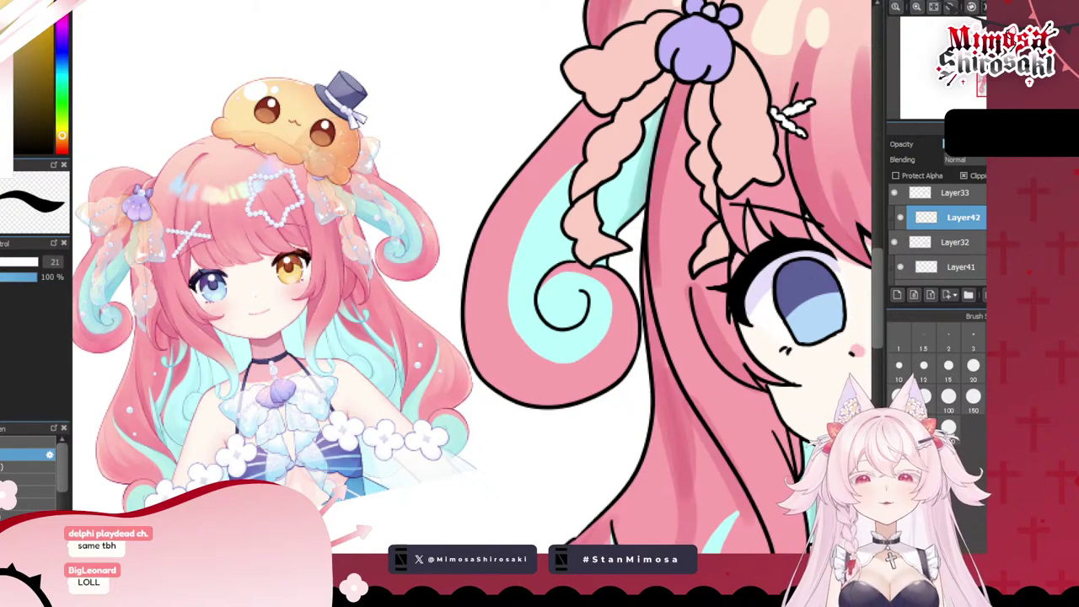
pyautogui.scroll(-5, 470, 299)
pyautogui.scroll(6, 470, 300)
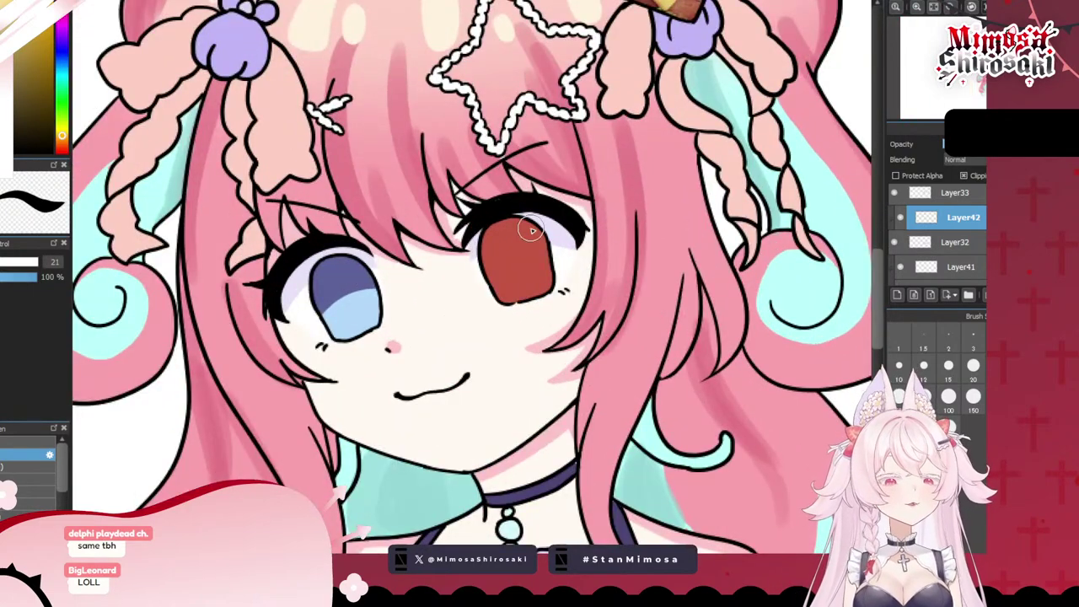
pyautogui.moveTo(496, 276)
pyautogui.mouseDown()
pyautogui.moveTo(530, 260)
pyautogui.moveTo(496, 302)
pyautogui.moveTo(545, 294)
pyautogui.mouseUp()
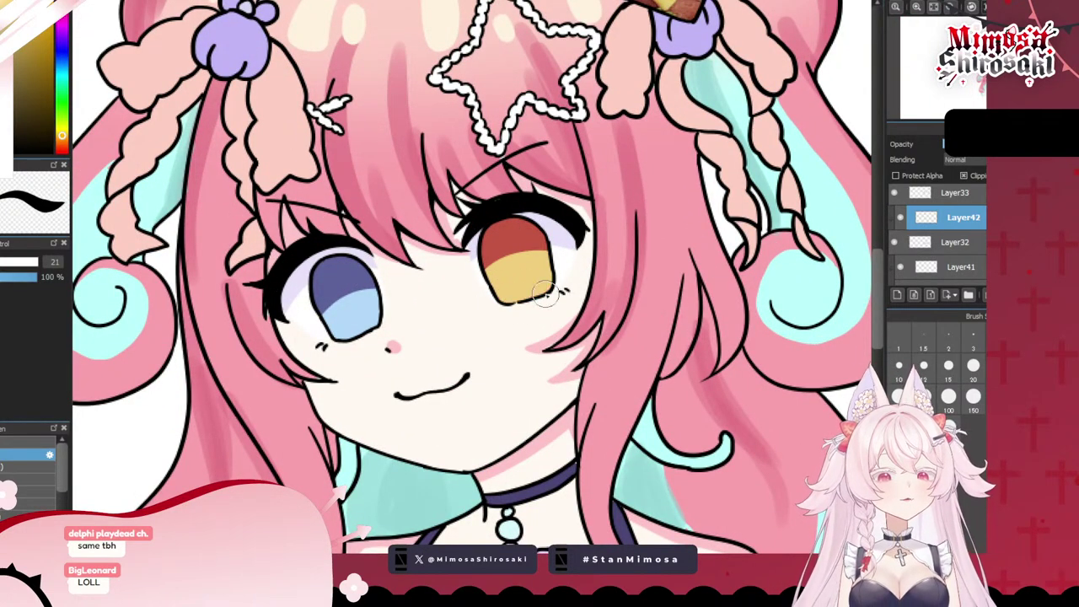
# - Paint rounded pupils reaching into the lower irises, red over the yellow and indigo over the light blue, with a size 21 pen
pyautogui.scroll(2, 556, 224)
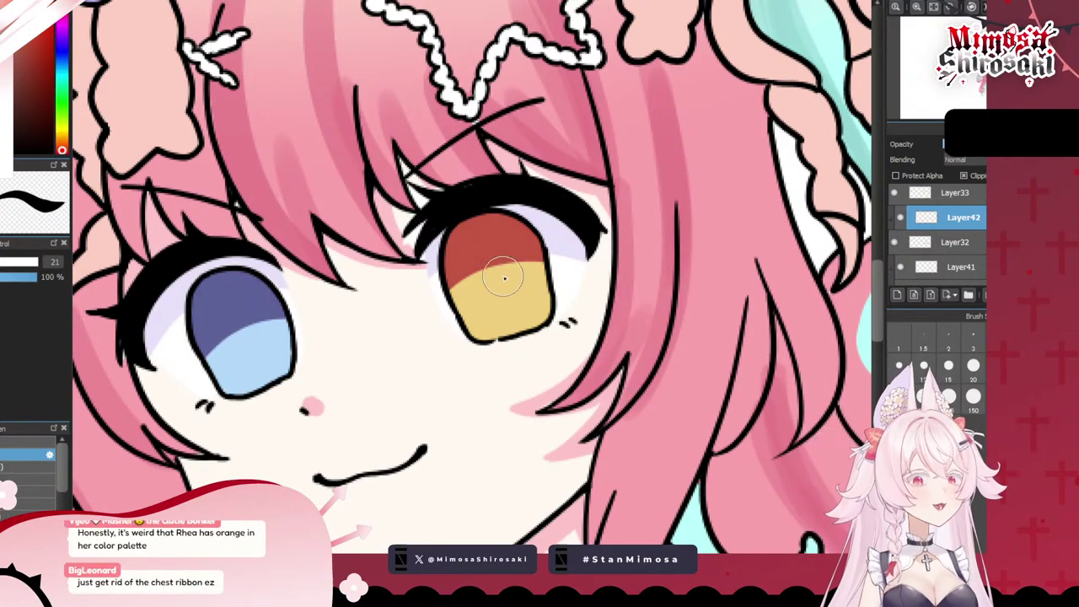
pyautogui.moveTo(499, 253)
pyautogui.mouseDown()
pyautogui.moveTo(505, 308)
pyautogui.moveTo(499, 275)
pyautogui.moveTo(494, 284)
pyautogui.moveTo(497, 300)
pyautogui.moveTo(503, 254)
pyautogui.moveTo(500, 291)
pyautogui.mouseUp()
pyautogui.hotkey('ctrl', 'z')
pyautogui.hotkey('ctrl', 'z')
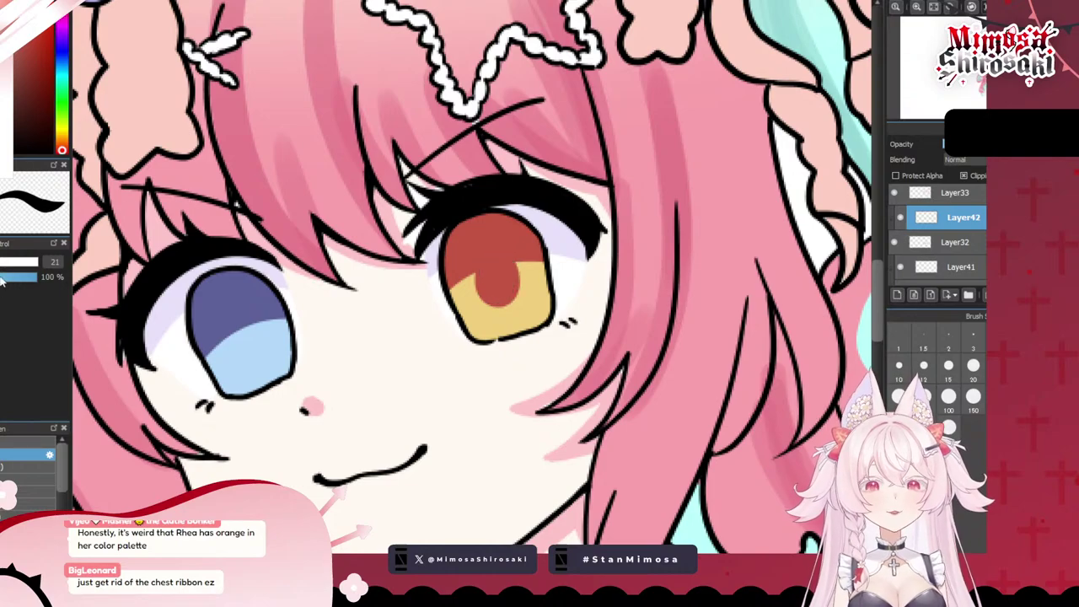
pyautogui.keyDown('alt'); pyautogui.click(238, 311); pyautogui.keyUp('alt')
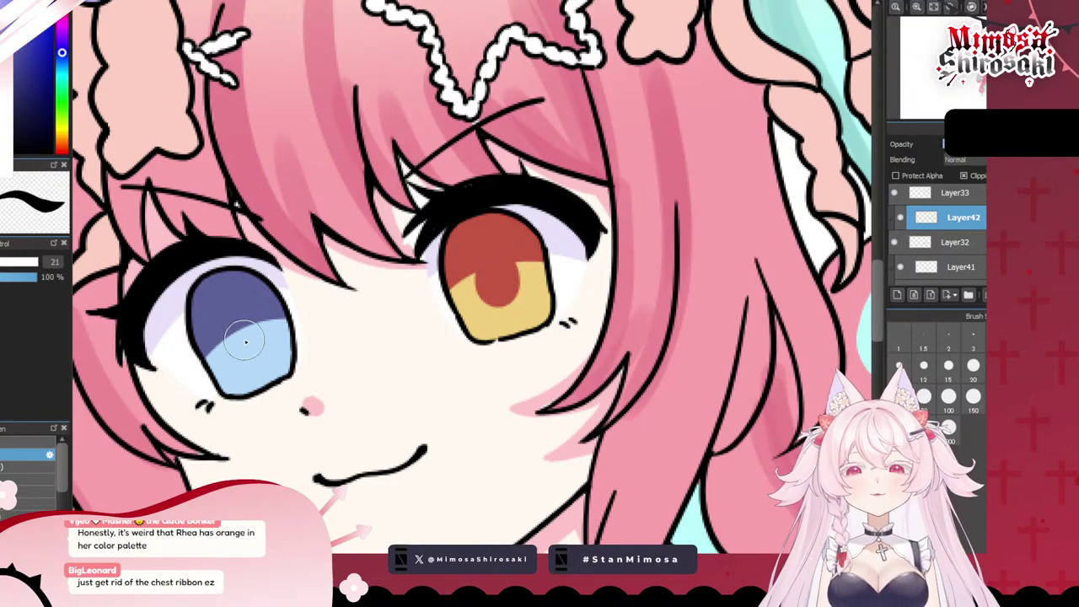
pyautogui.moveTo(245, 342)
pyautogui.mouseDown()
pyautogui.moveTo(233, 333)
pyautogui.moveTo(257, 346)
pyautogui.moveTo(240, 347)
pyautogui.mouseUp()
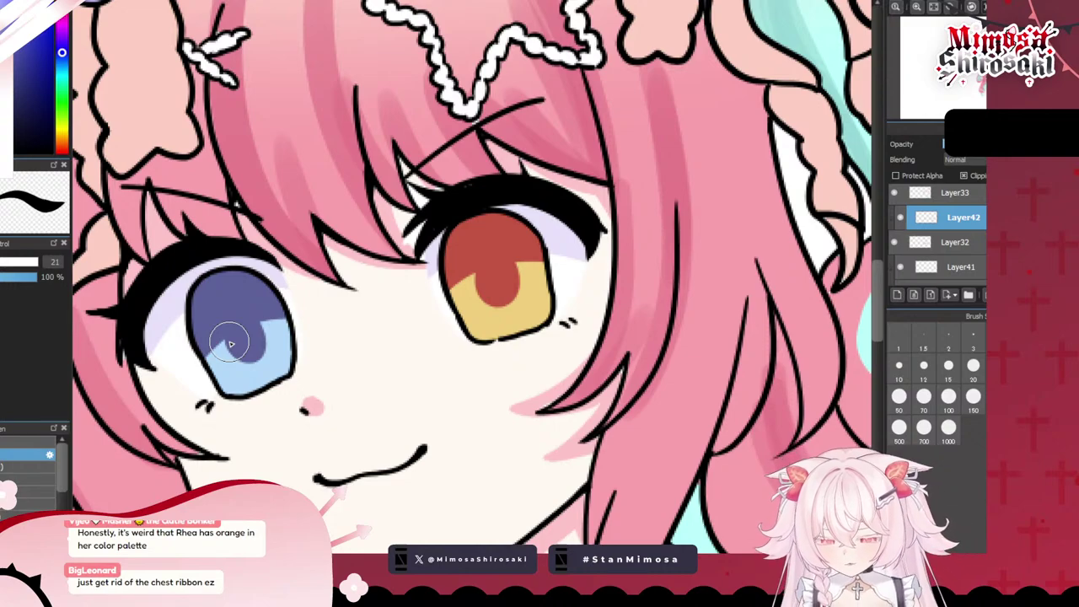
# - Compare the character's eyes with the reference picture's pupils and white eye highlights
pyautogui.scroll(-5, 595, 439)
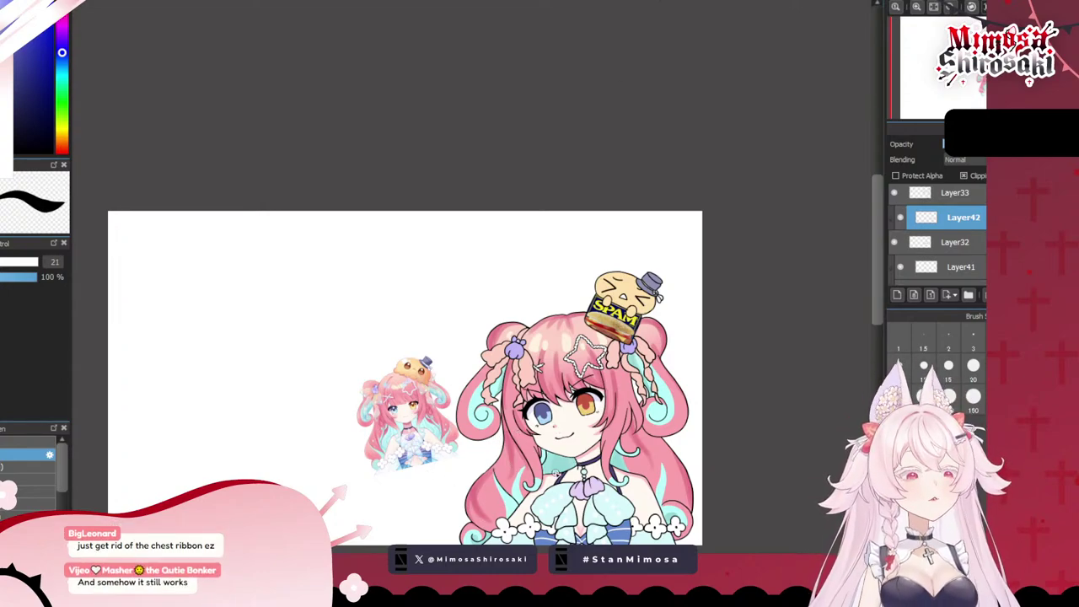
pyautogui.scroll(1, 596, 467)
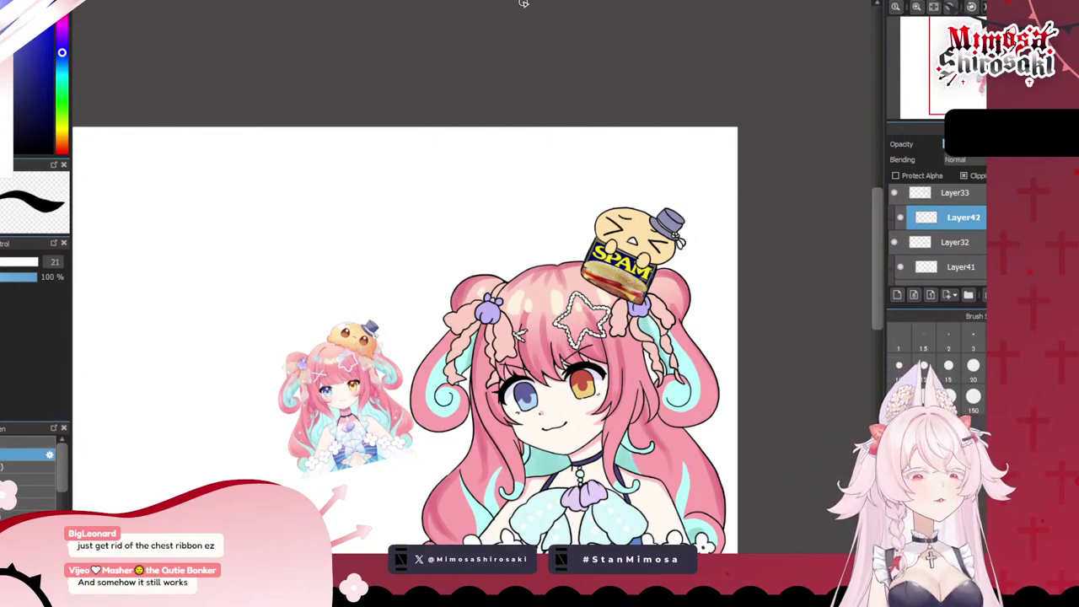
pyautogui.scroll(-5, 970, 248)
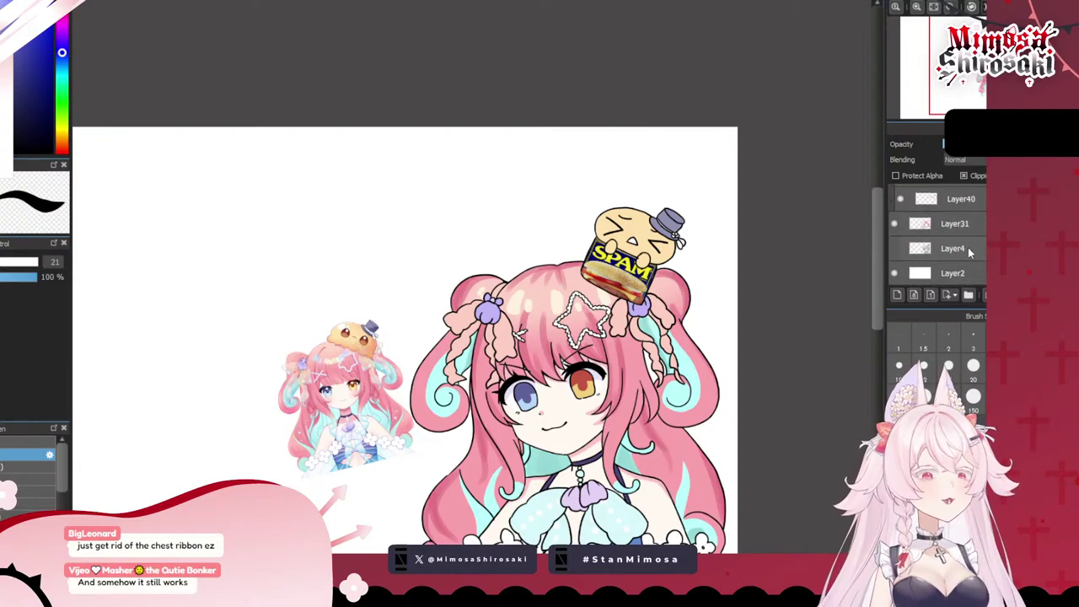
pyautogui.scroll(5, 940, 248)
pyautogui.click(953, 270)
pyautogui.scroll(-1, 509, 395)
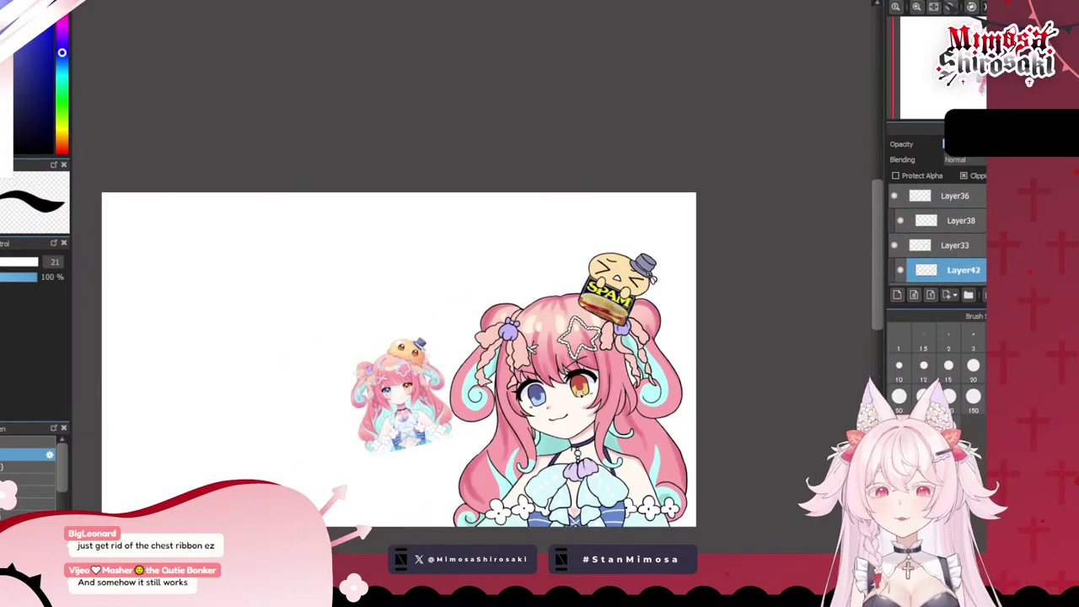
pyautogui.scroll(4, 508, 394)
pyautogui.scroll(-4, 509, 395)
pyautogui.scroll(4, 331, 408)
pyautogui.scroll(3, 330, 408)
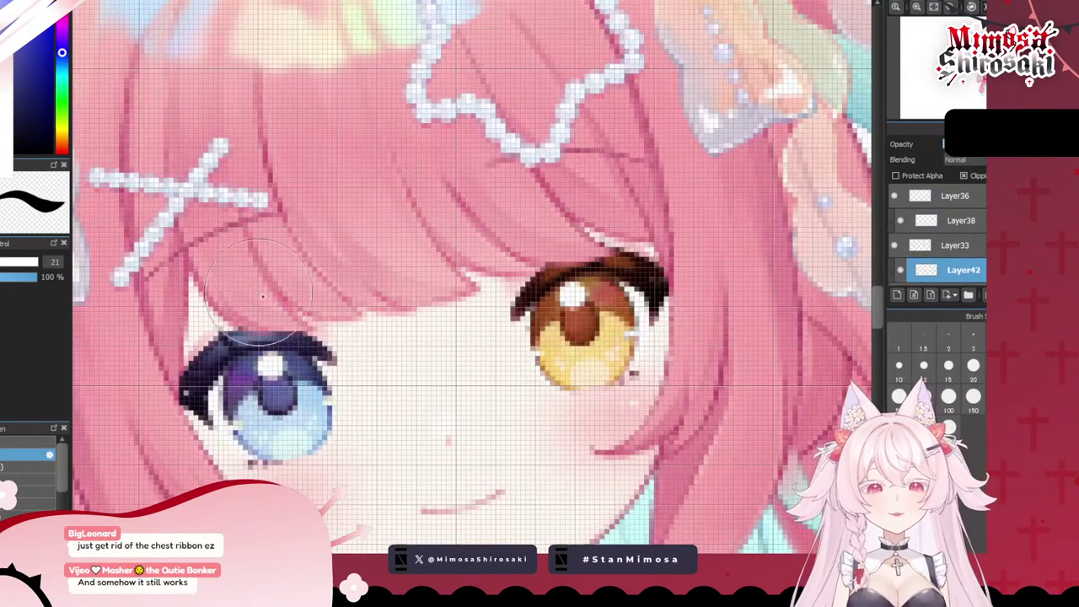
# - Paint a white oval highlight in the upper part of each iris with a pen about size 12.3
pyautogui.scroll(-5, 331, 409)
pyautogui.scroll(-3, 544, 304)
pyautogui.scroll(6, 545, 303)
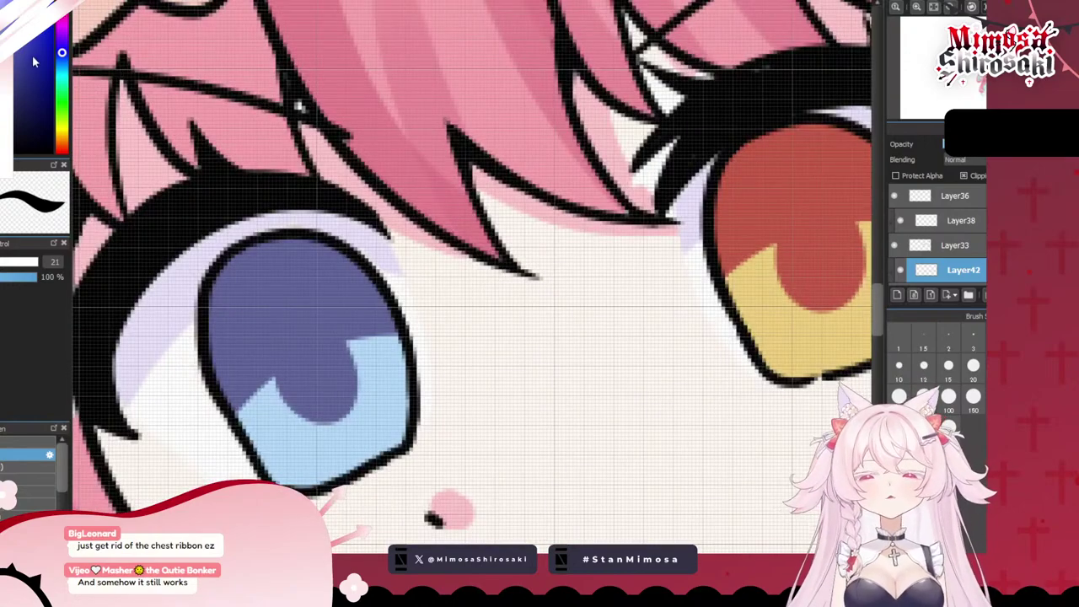
pyautogui.click(3, 262)
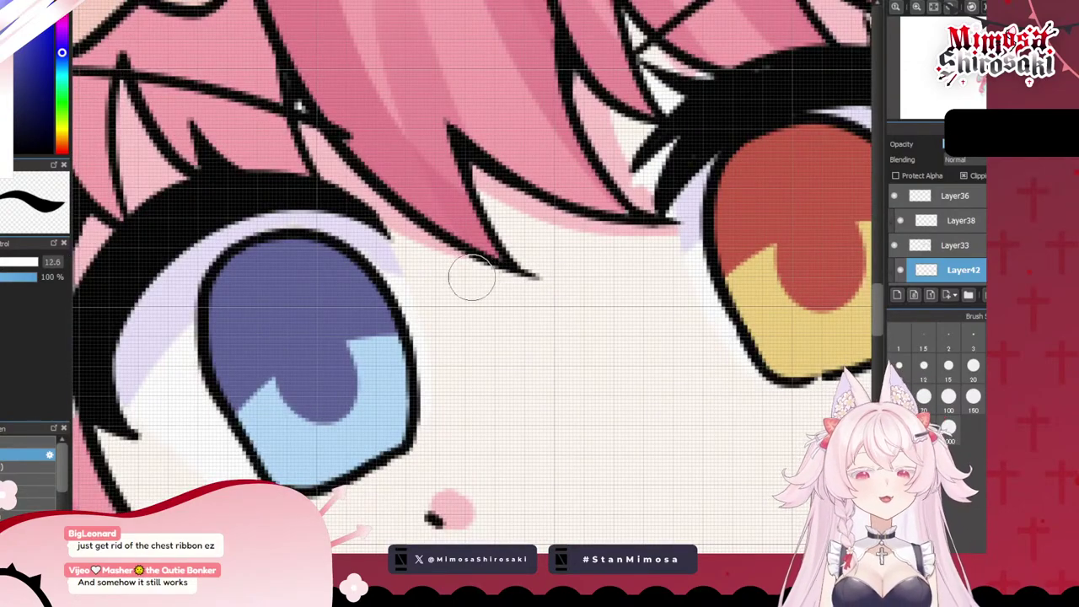
pyautogui.moveTo(245, 279)
pyautogui.mouseDown()
pyautogui.moveTo(265, 281)
pyautogui.moveTo(260, 297)
pyautogui.mouseUp()
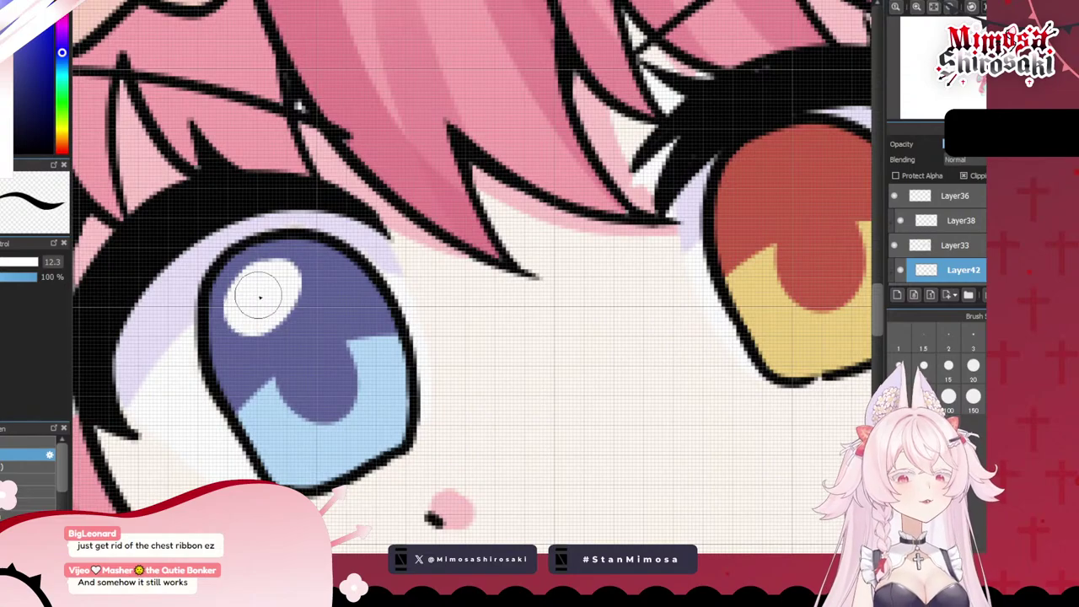
pyautogui.scroll(-3, 258, 295)
pyautogui.scroll(1, 258, 295)
pyautogui.moveTo(509, 227)
pyautogui.mouseDown()
pyautogui.moveTo(502, 235)
pyautogui.moveTo(526, 229)
pyautogui.moveTo(517, 229)
pyautogui.mouseUp()
pyautogui.hotkey('ctrl', 'z')
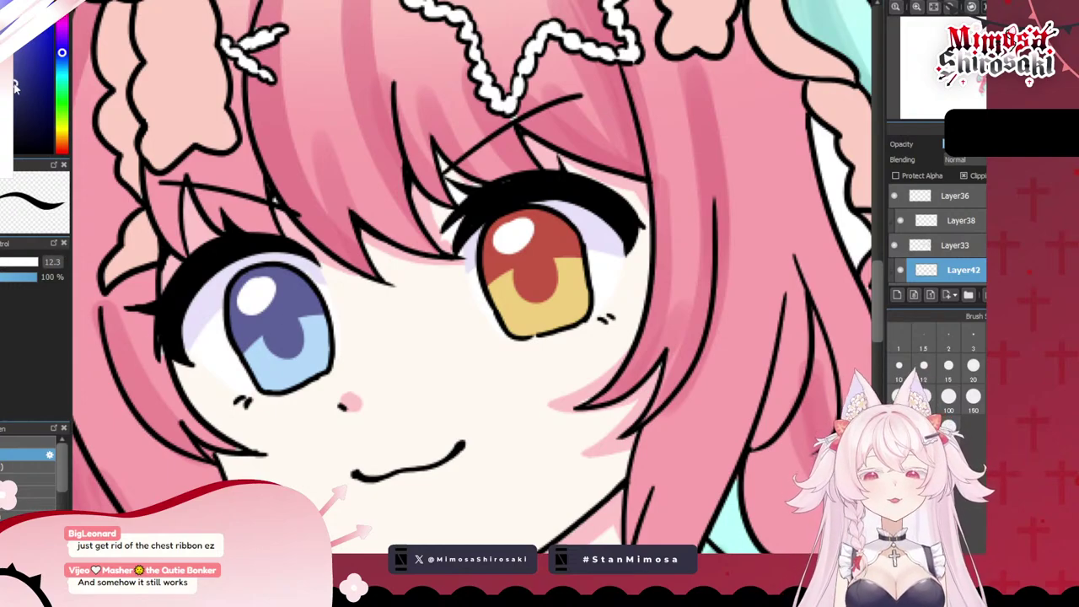
# - Outline the blue eye's pupil in a darker indigo with a size 4.4 pen
pyautogui.click(1, 262)
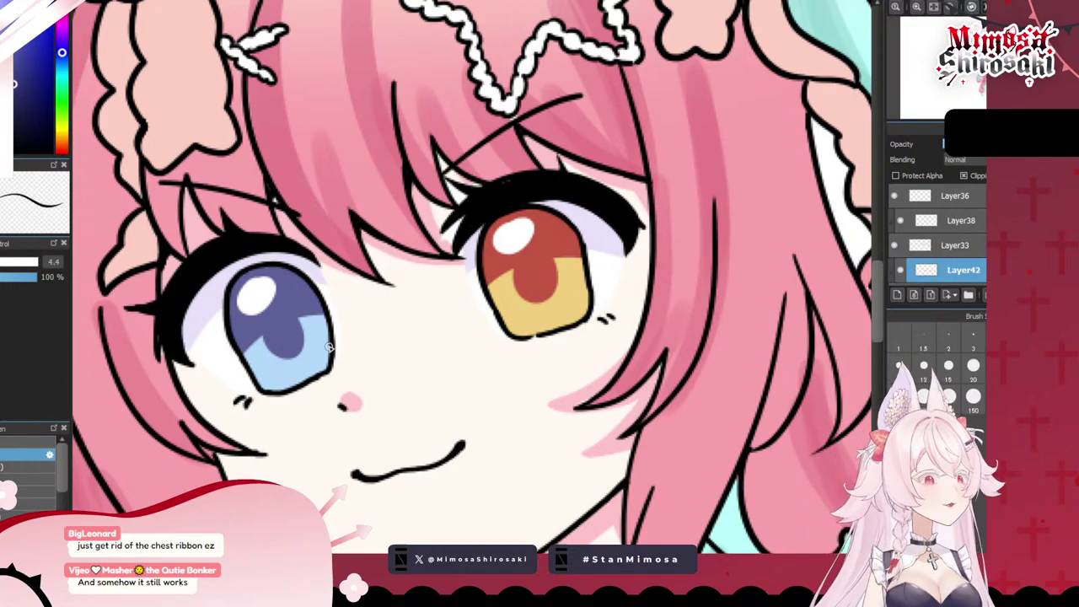
pyautogui.scroll(2, 335, 331)
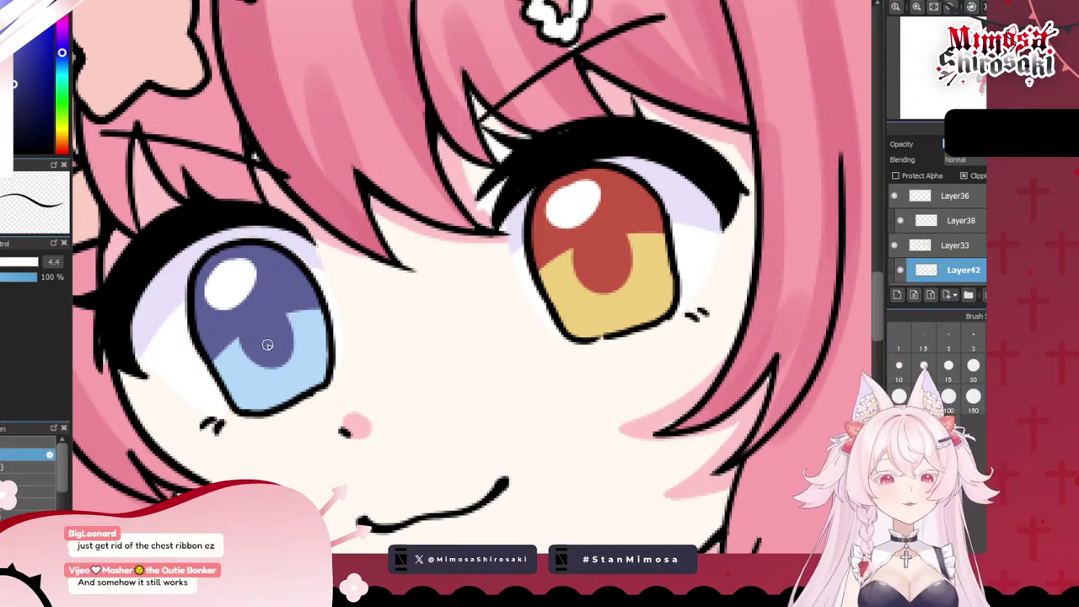
pyautogui.moveTo(239, 339)
pyautogui.mouseDown()
pyautogui.moveTo(282, 366)
pyautogui.moveTo(291, 340)
pyautogui.moveTo(279, 309)
pyautogui.mouseUp()
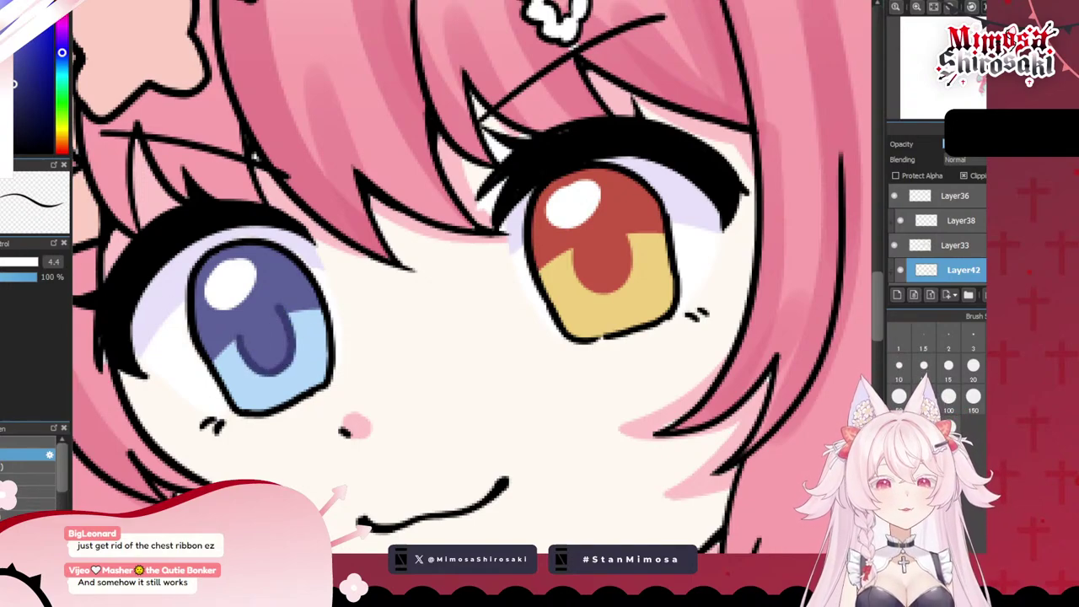
# - Sample the red eye's colour, darken it and outline that eye's pupil with the size 4.4 pen
pyautogui.keyDown('alt'); pyautogui.click(594, 241); pyautogui.keyUp('alt')
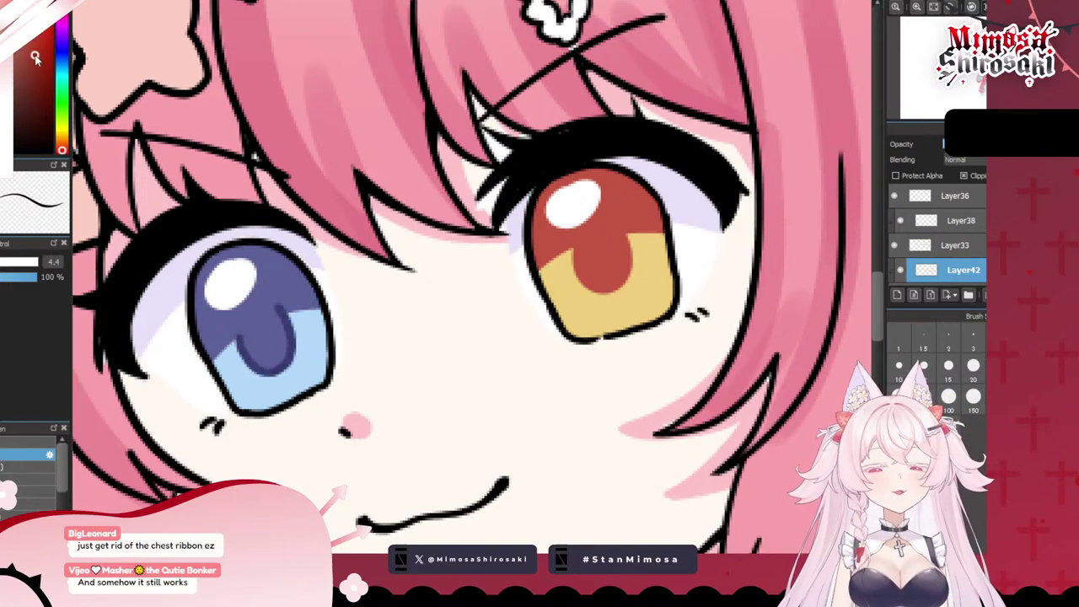
pyautogui.moveTo(576, 246); pyautogui.dragTo(591, 285)
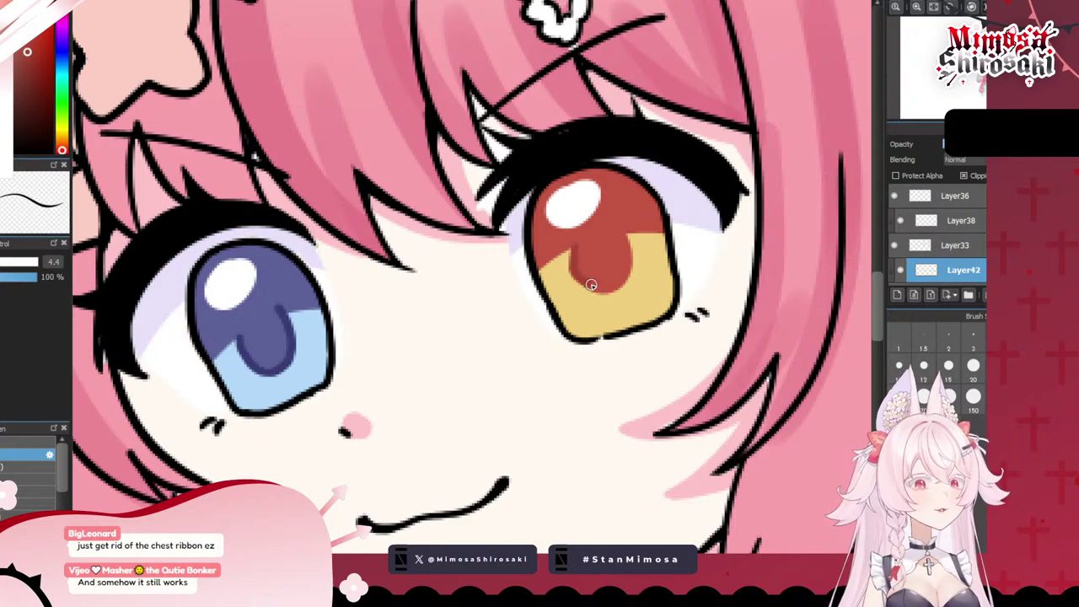
pyautogui.hotkey('ctrl', 'z')
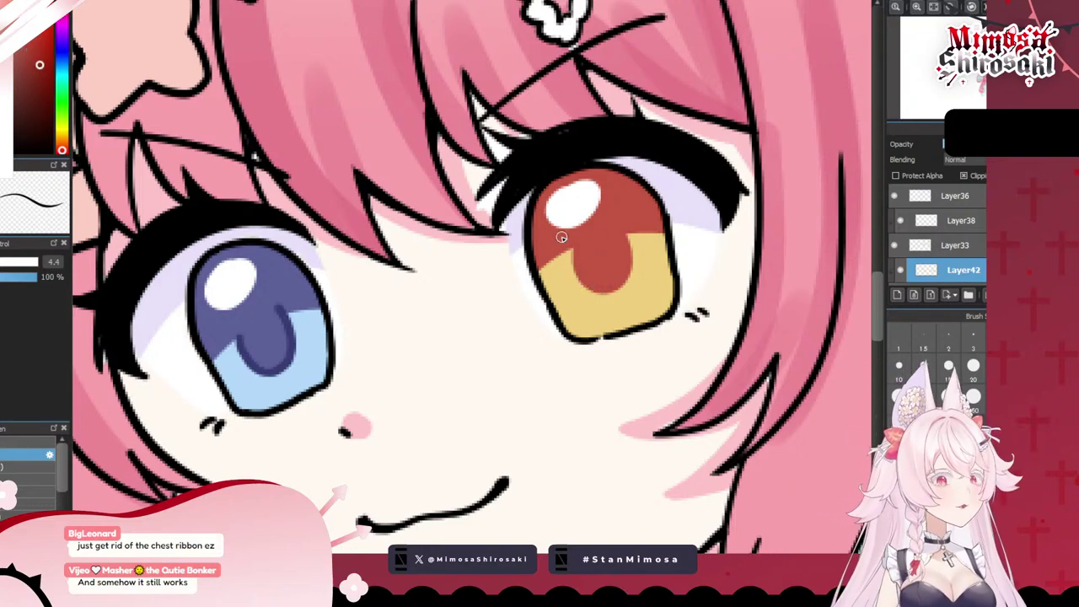
pyautogui.moveTo(574, 251)
pyautogui.mouseDown()
pyautogui.moveTo(597, 287)
pyautogui.moveTo(617, 282)
pyautogui.moveTo(626, 264)
pyautogui.moveTo(617, 226)
pyautogui.mouseUp()
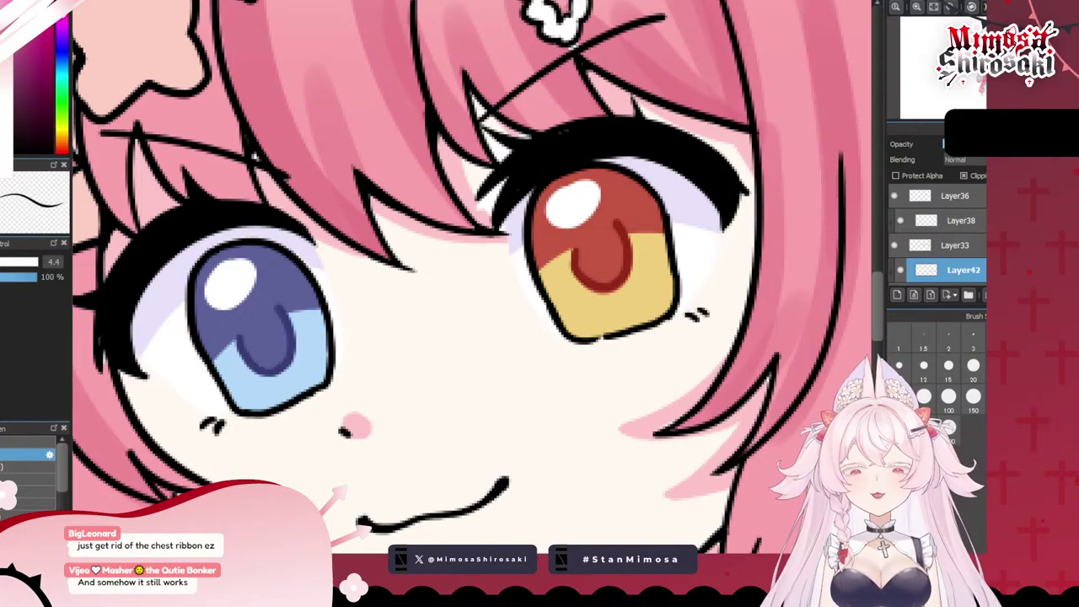
# - Draw a light pink outline around the white highlight in the blue eye with the size 4.4 pen
pyautogui.scroll(-2, 325, 274)
pyautogui.scroll(3, 270, 282)
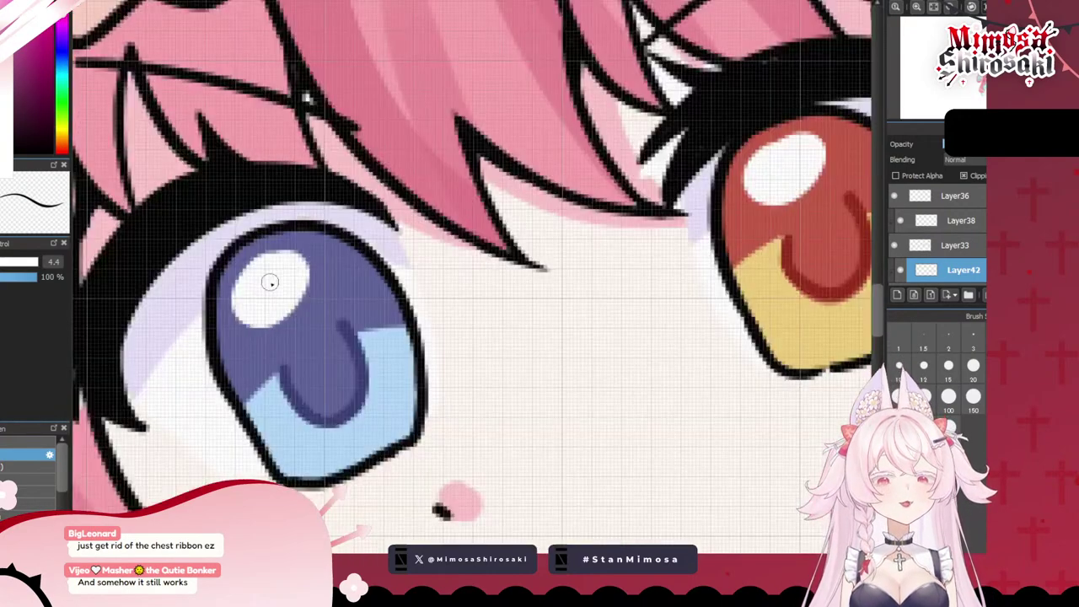
pyautogui.scroll(-7, 276, 295)
pyautogui.scroll(6, 270, 278)
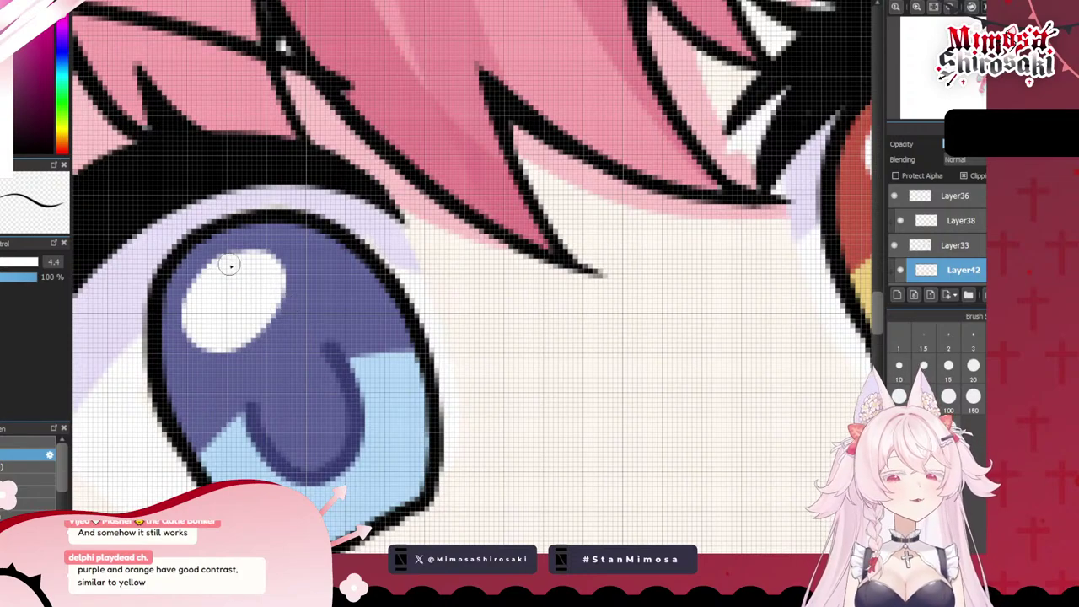
pyautogui.moveTo(230, 265)
pyautogui.mouseDown()
pyautogui.moveTo(203, 271)
pyautogui.moveTo(187, 320)
pyautogui.moveTo(195, 344)
pyautogui.moveTo(222, 352)
pyautogui.moveTo(270, 320)
pyautogui.moveTo(287, 280)
pyautogui.moveTo(255, 248)
pyautogui.moveTo(191, 297)
pyautogui.moveTo(205, 268)
pyautogui.moveTo(183, 302)
pyautogui.moveTo(190, 340)
pyautogui.moveTo(223, 357)
pyautogui.moveTo(251, 343)
pyautogui.moveTo(287, 290)
pyautogui.moveTo(278, 266)
pyautogui.moveTo(252, 252)
pyautogui.moveTo(221, 257)
pyautogui.moveTo(208, 280)
pyautogui.mouseUp()
pyautogui.hotkey('ctrl', 'z')
pyautogui.hotkey('ctrl', 'z')
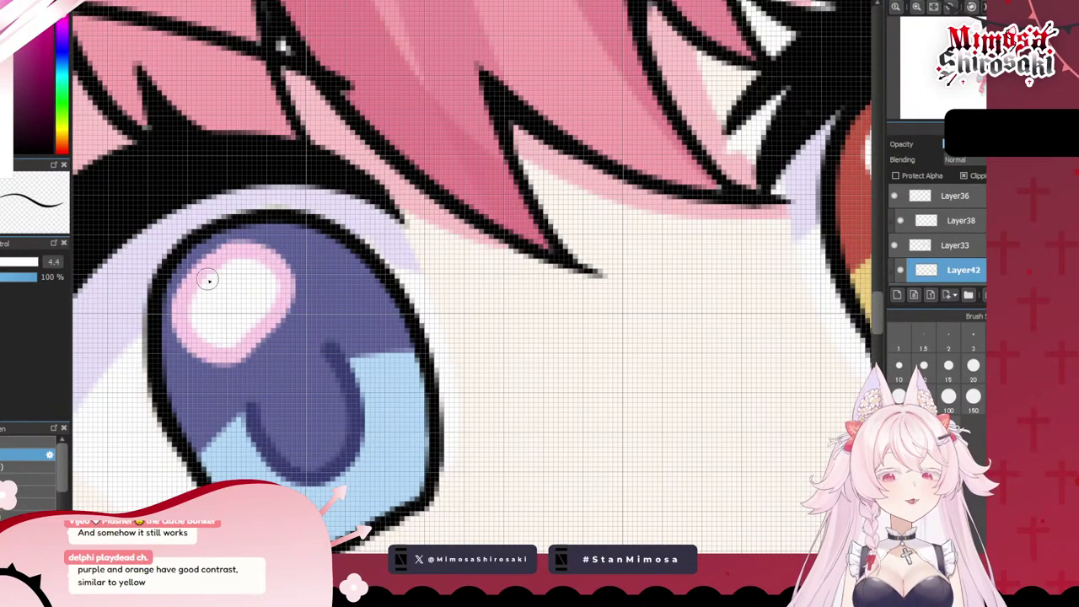
# - Draw a light pink outline around the white highlight in the red-and-yellow eye with the size 4.4 pen
pyautogui.scroll(-7, 230, 275)
pyautogui.scroll(-1, 283, 295)
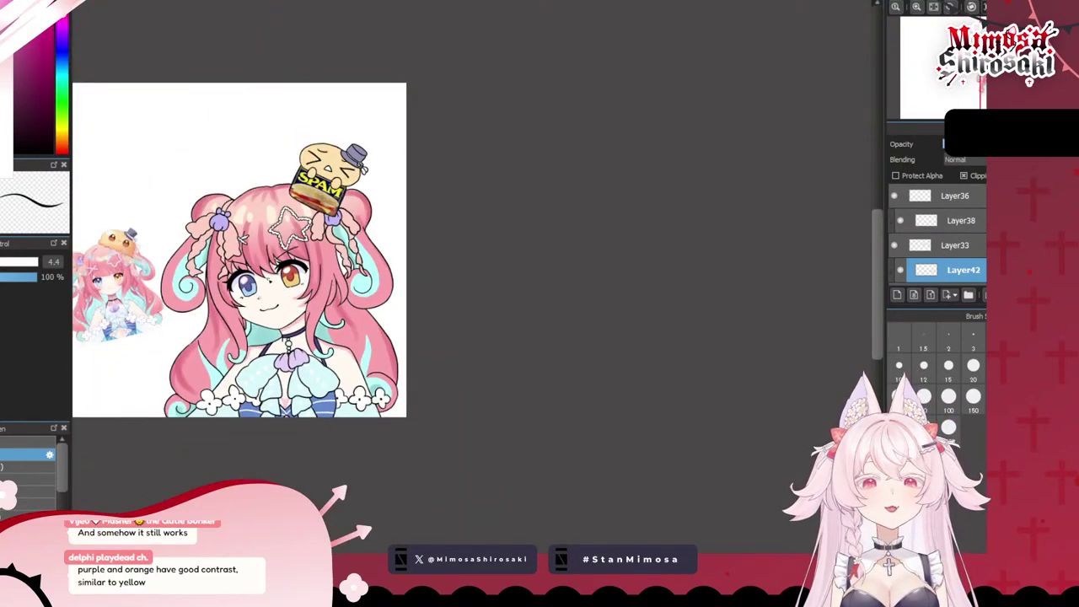
pyautogui.scroll(5, 309, 191)
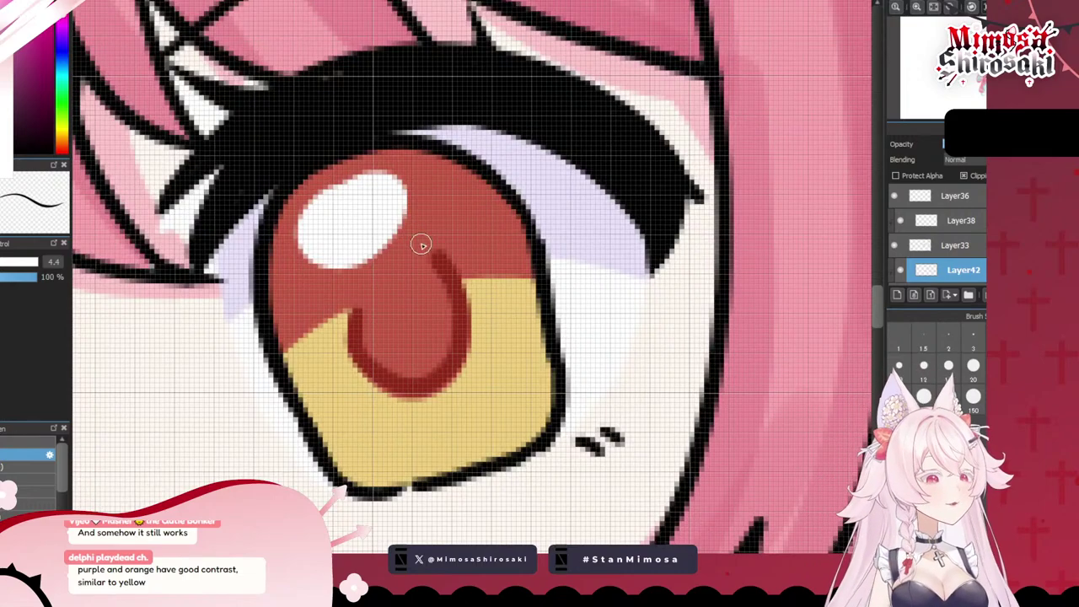
pyautogui.moveTo(314, 191)
pyautogui.mouseDown()
pyautogui.moveTo(315, 255)
pyautogui.moveTo(349, 263)
pyautogui.moveTo(388, 242)
pyautogui.moveTo(411, 203)
pyautogui.moveTo(379, 172)
pyautogui.moveTo(309, 187)
pyautogui.mouseUp()
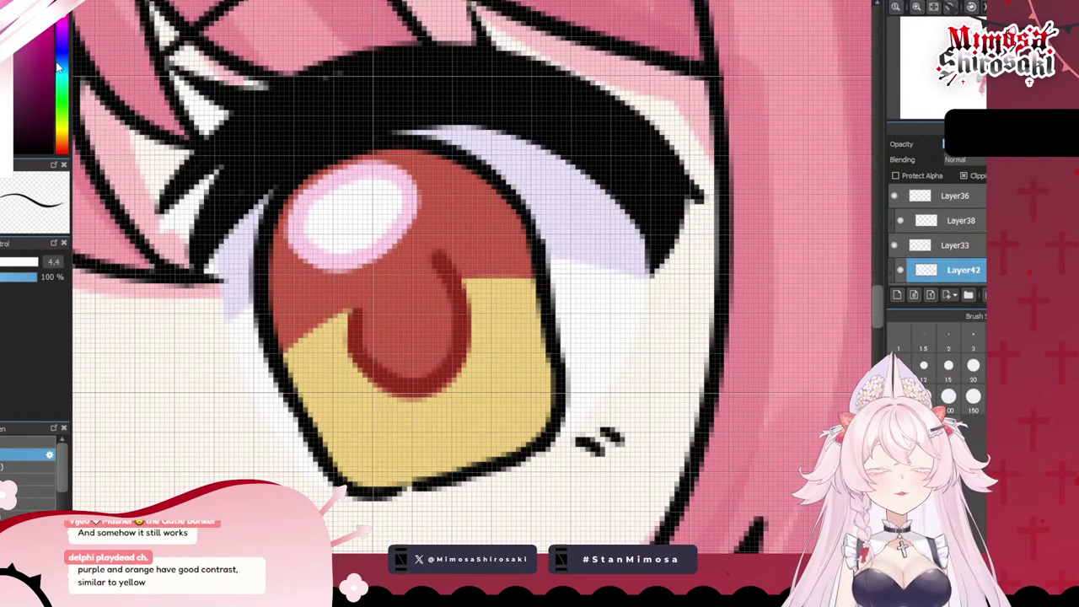
# - Paint two light blue spots with white centres in the lower yellow part of the red-and-yellow eye
pyautogui.moveTo(59, 133); pyautogui.dragTo(61, 58)
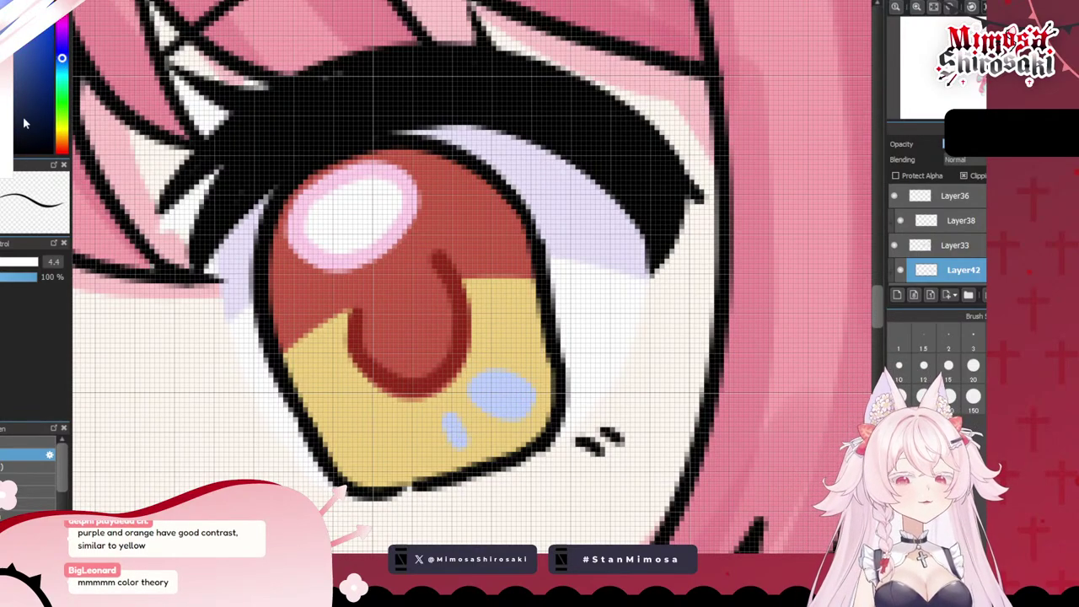
pyautogui.moveTo(447, 427); pyautogui.dragTo(456, 434)
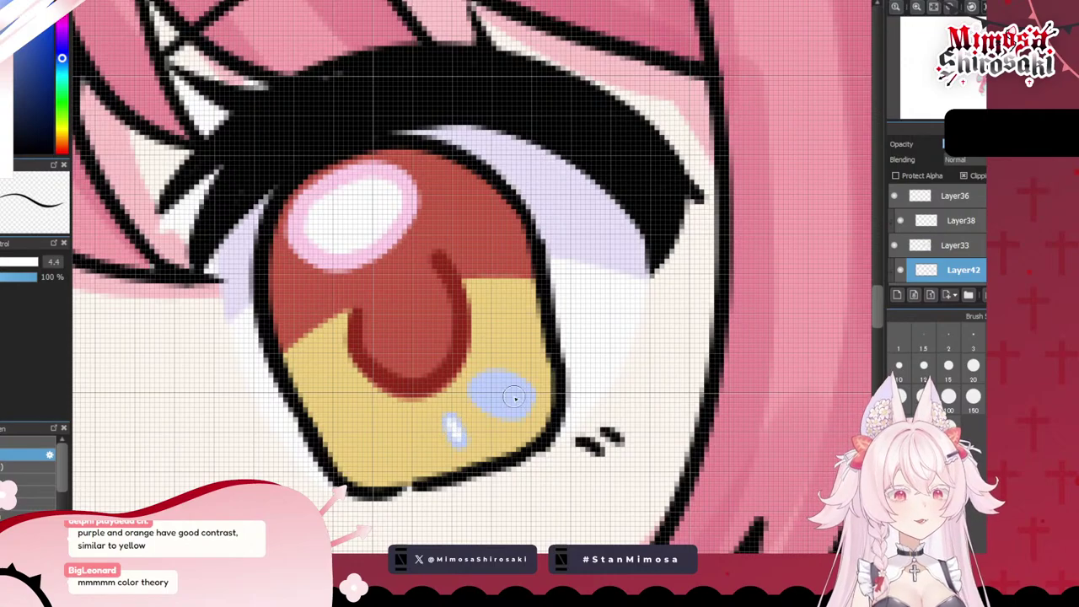
pyautogui.moveTo(515, 398)
pyautogui.mouseDown()
pyautogui.moveTo(493, 390)
pyautogui.moveTo(504, 401)
pyautogui.moveTo(506, 386)
pyautogui.moveTo(482, 389)
pyautogui.mouseUp()
pyautogui.scroll(-8, 506, 384)
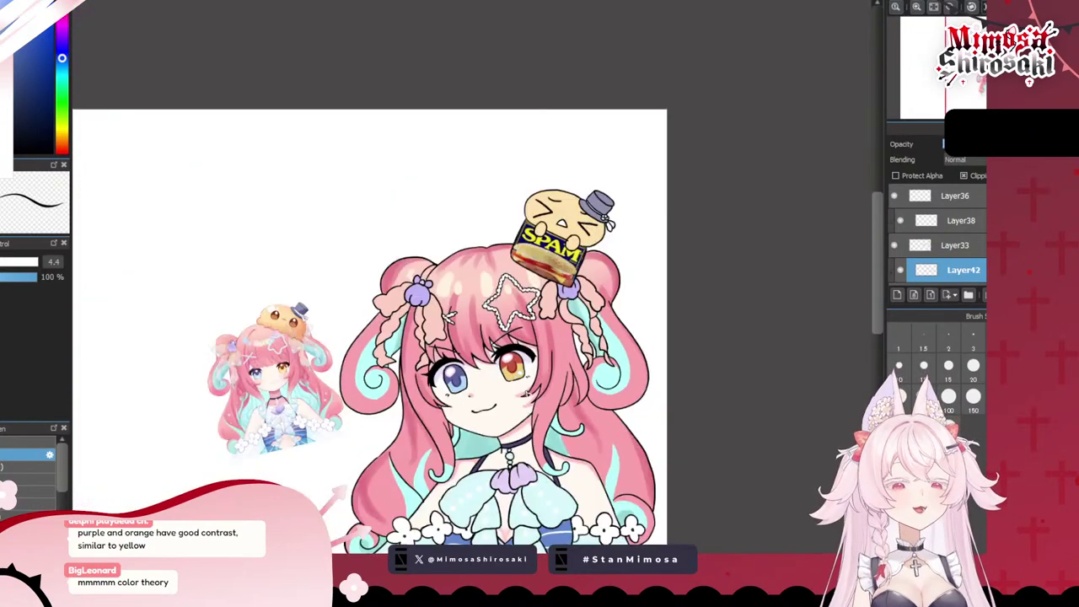
# - Sample the yellow of the other iris and paint small accent spots in the lower part of the blue eye
pyautogui.scroll(3, 508, 390)
pyautogui.scroll(3, 457, 376)
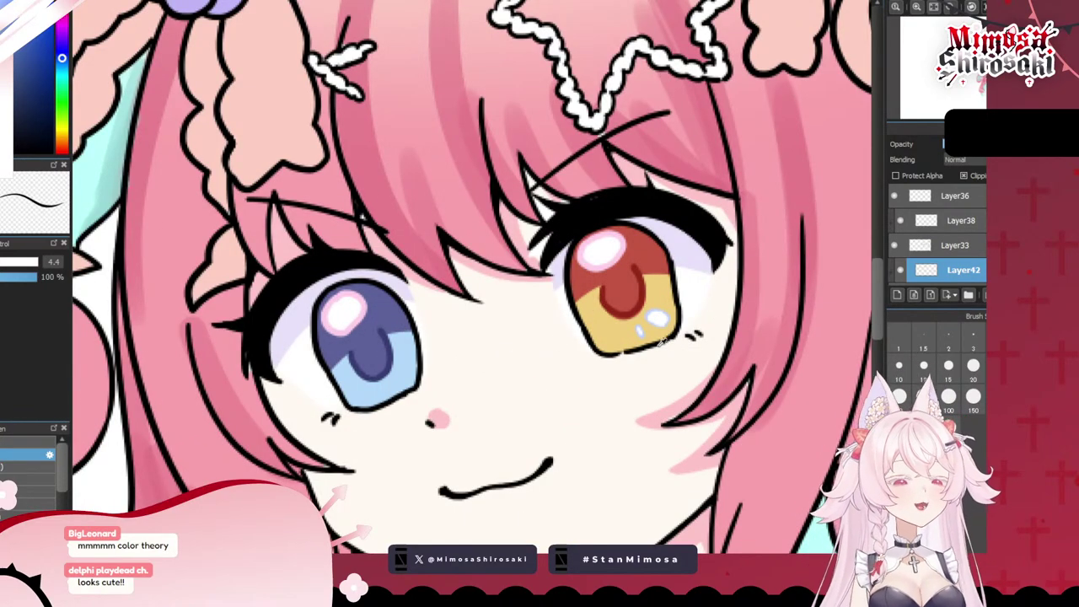
pyautogui.rightClick(609, 325)
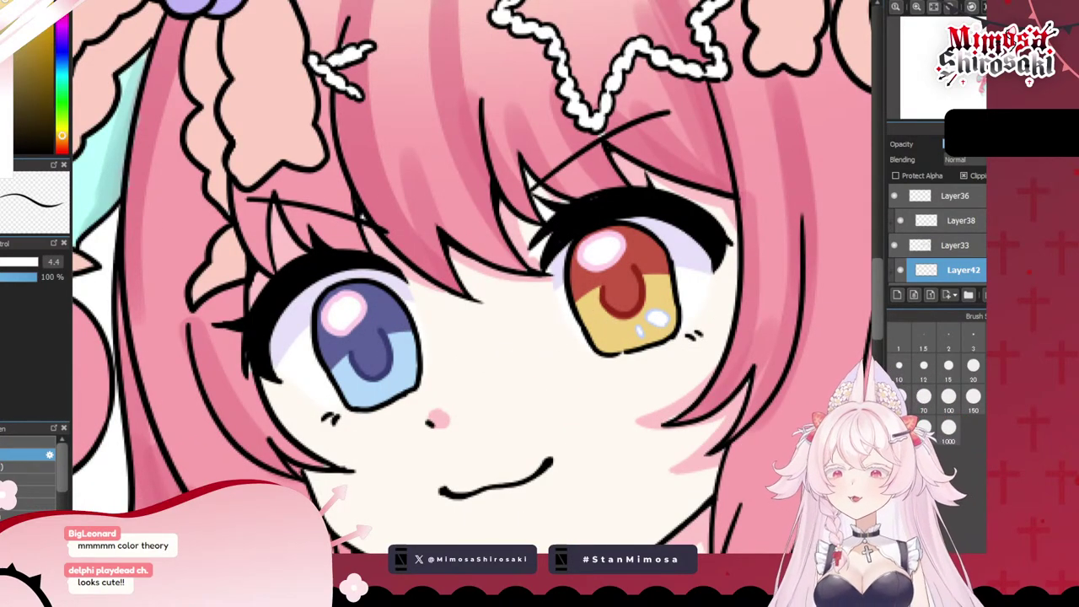
pyautogui.scroll(3, 366, 407)
pyautogui.moveTo(347, 388)
pyautogui.mouseDown()
pyautogui.moveTo(347, 373)
pyautogui.moveTo(361, 394)
pyautogui.moveTo(346, 398)
pyautogui.moveTo(393, 385)
pyautogui.moveTo(349, 382)
pyautogui.moveTo(360, 372)
pyautogui.moveTo(401, 380)
pyautogui.mouseUp()
pyautogui.scroll(-6, 401, 381)
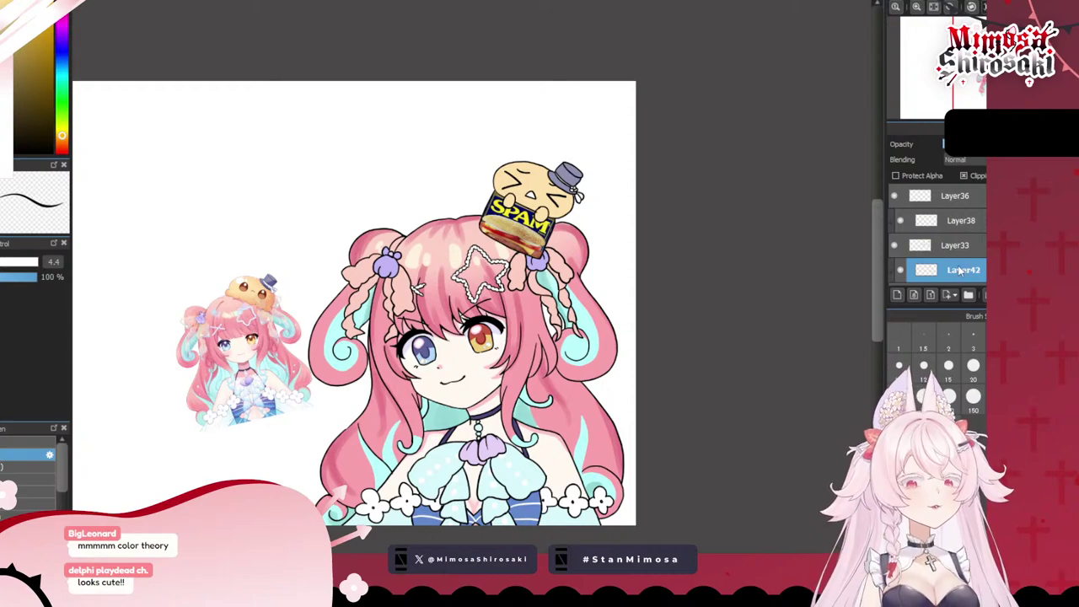
# - Identify the hair ribbons' colour layer by toggling layer visibility, and add a new clipping layer above Layer38
pyautogui.scroll(3, 958, 270)
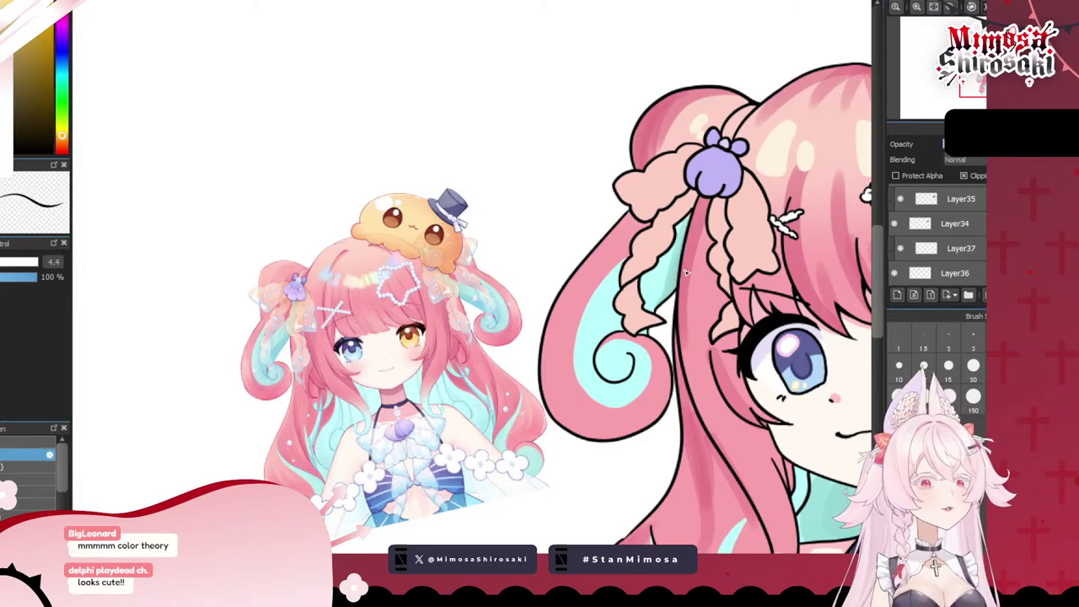
pyautogui.scroll(-2, 914, 240)
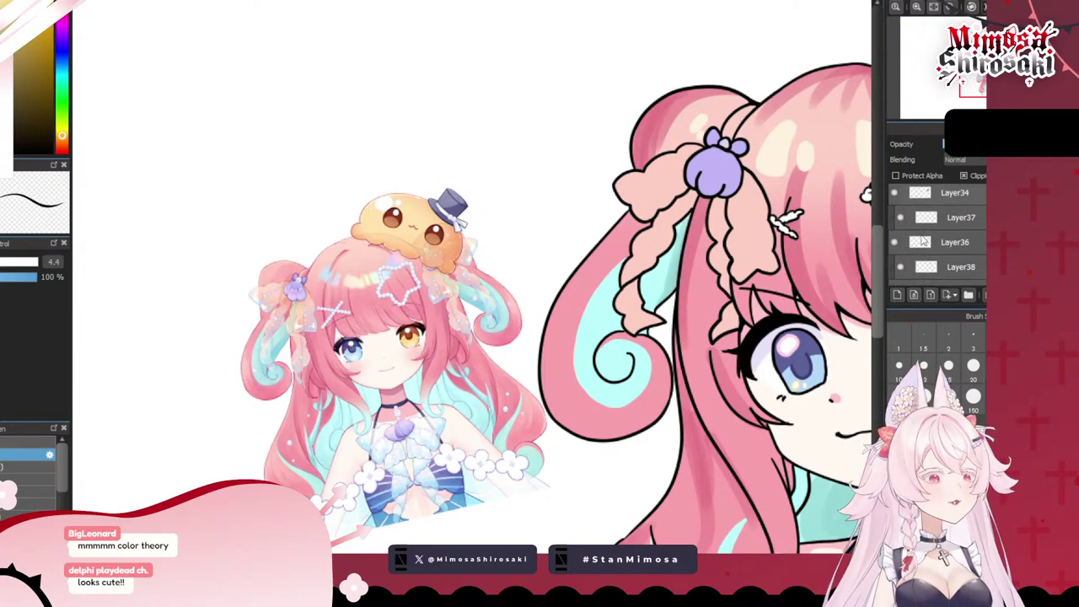
pyautogui.click(894, 227)
pyautogui.click(895, 227)
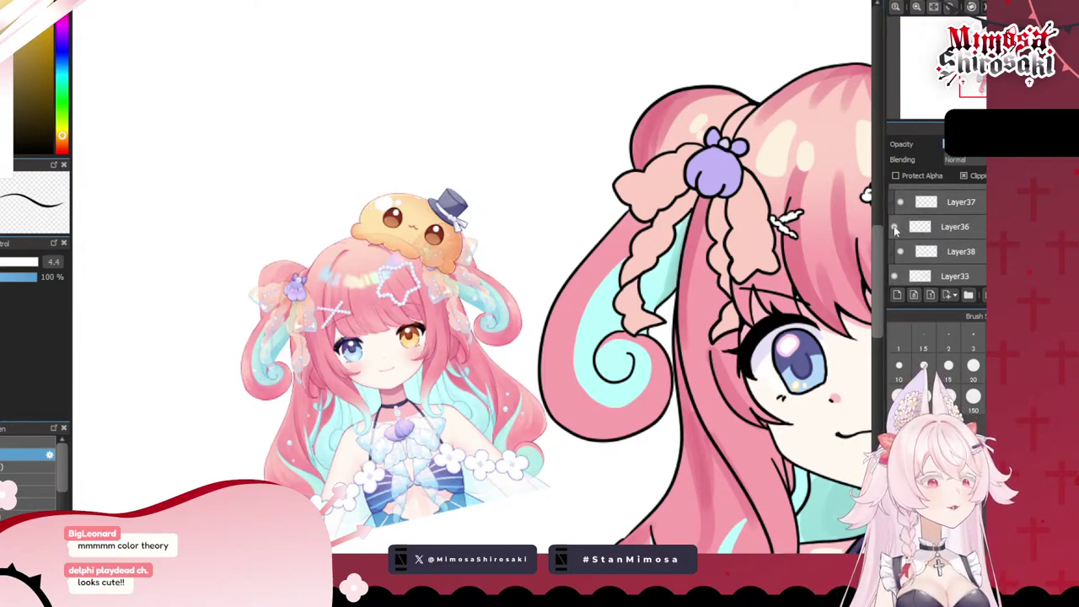
pyautogui.click(895, 226)
pyautogui.click(895, 227)
pyautogui.scroll(-1, 896, 230)
pyautogui.click(895, 260)
pyautogui.click(895, 260)
pyautogui.click(936, 259)
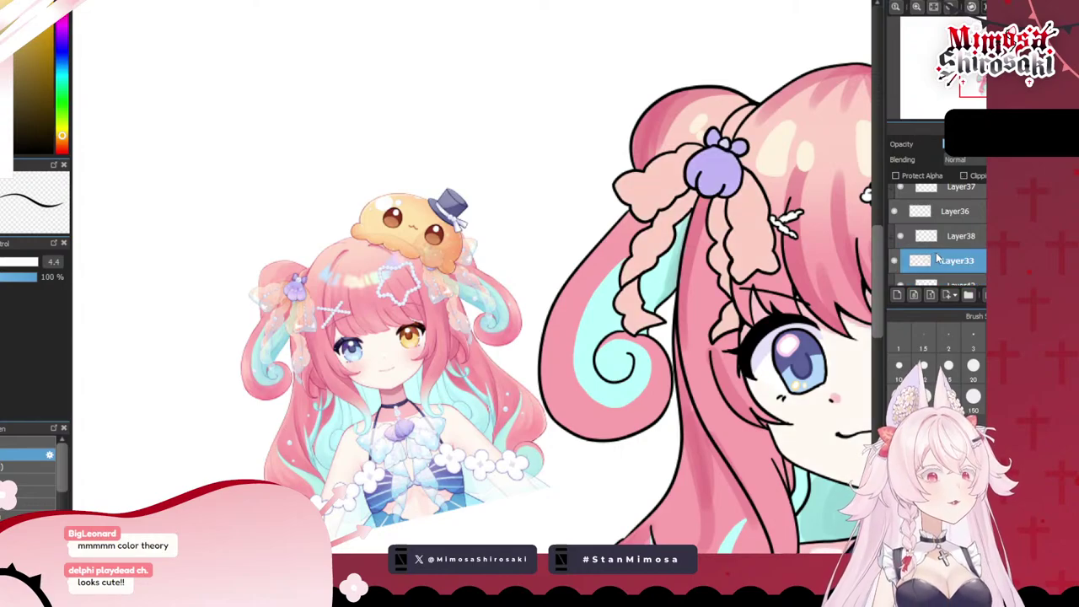
pyautogui.click(922, 244)
pyautogui.click(898, 295)
pyautogui.click(964, 176)
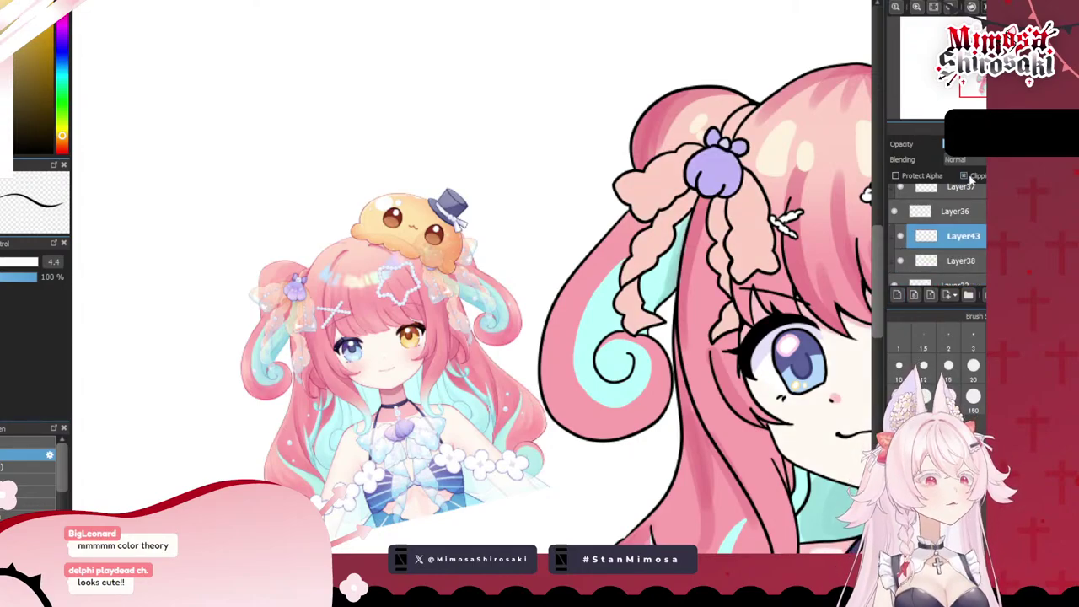
# - Dot white polka dots with a size 10 pen on the two wide ribbon pieces at the shell clip above the blue eye
pyautogui.scroll(-5, 501, 178)
pyautogui.scroll(6, 613, 179)
pyautogui.scroll(2, 613, 179)
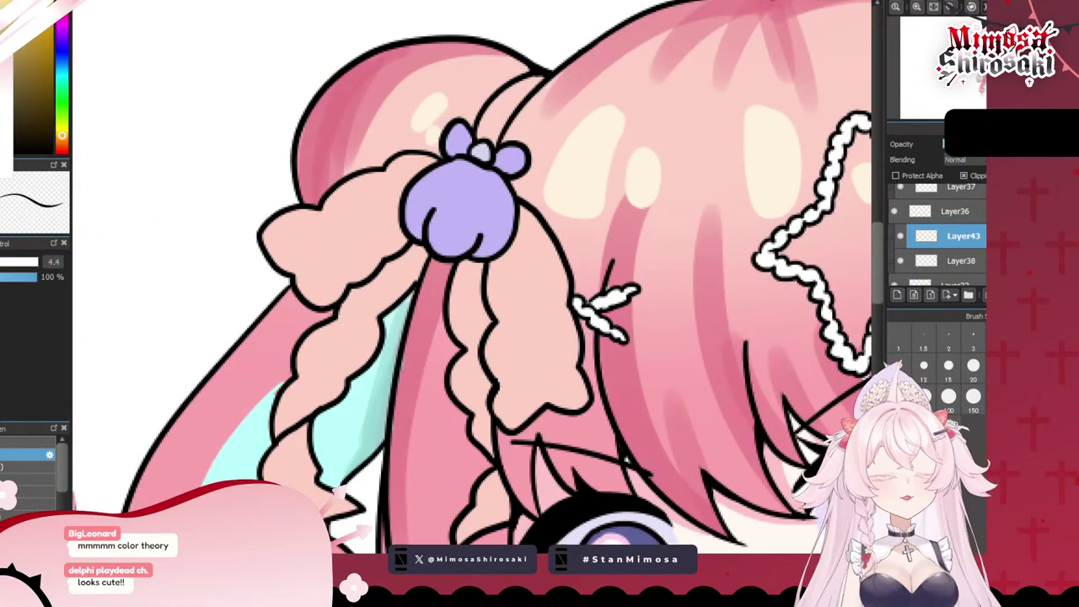
pyautogui.click(15, 263)
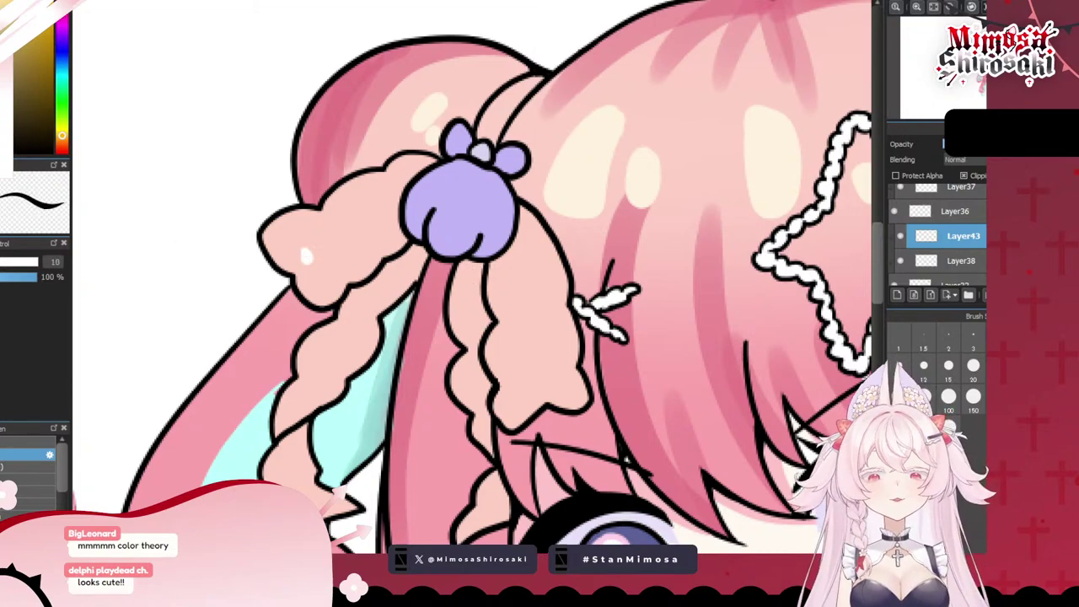
pyautogui.click(345, 233)
pyautogui.click(380, 212)
pyautogui.click(516, 244)
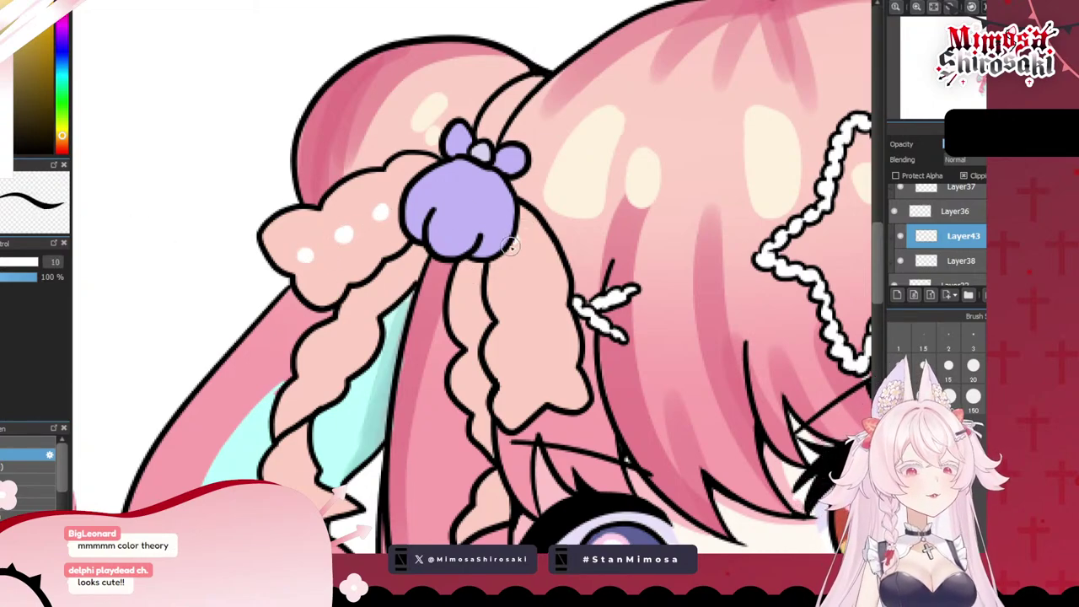
pyautogui.click(531, 306)
pyautogui.click(540, 365)
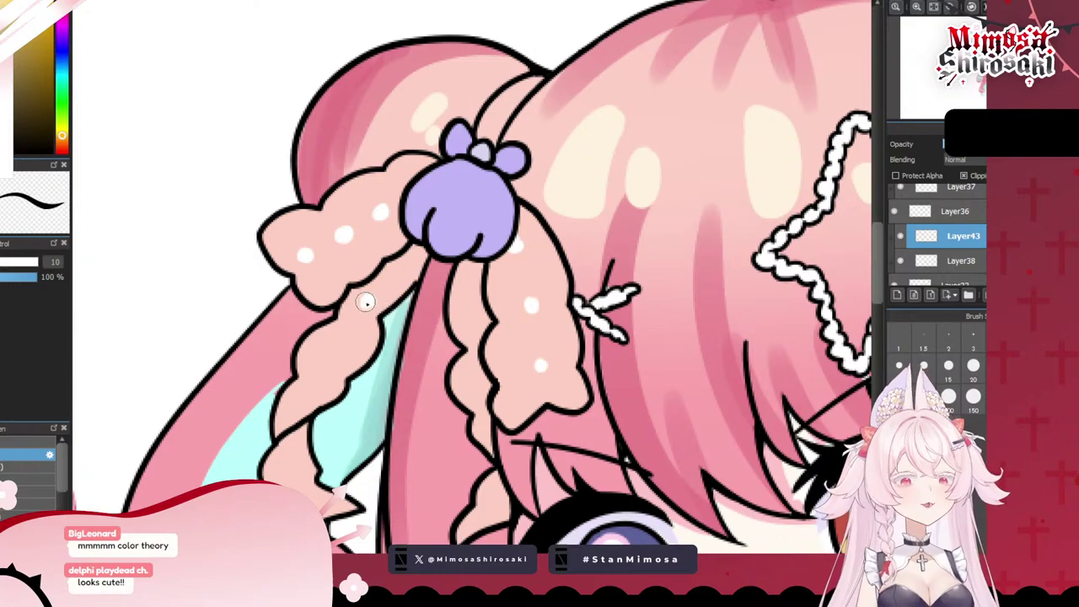
# - Dot white polka dots down the narrow trailing ribbons below the same shell clip
pyautogui.click(336, 346)
pyautogui.click(314, 383)
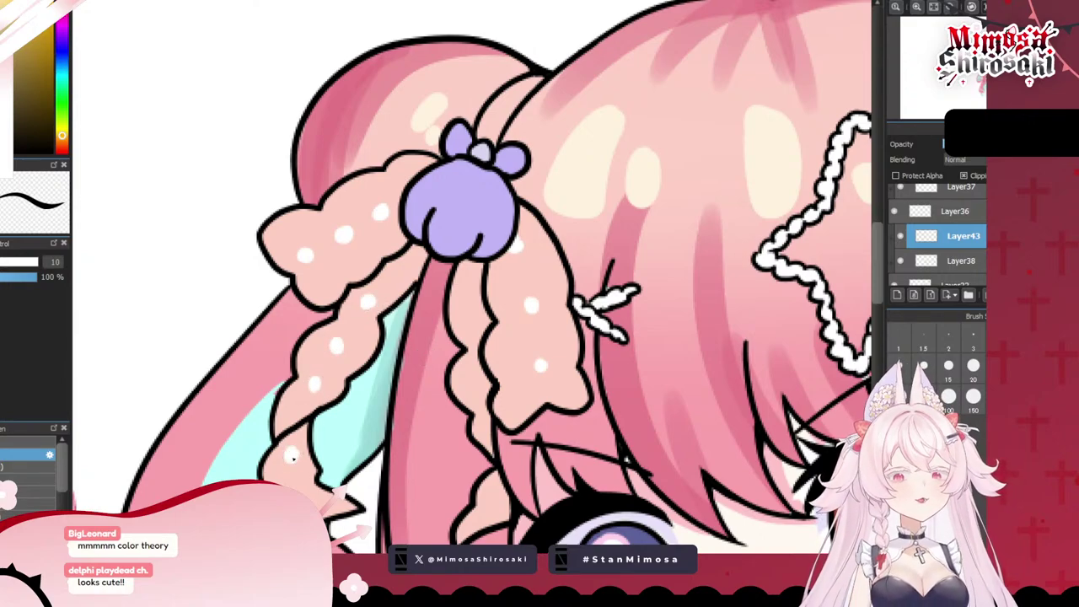
pyautogui.click(472, 294)
pyautogui.click(478, 377)
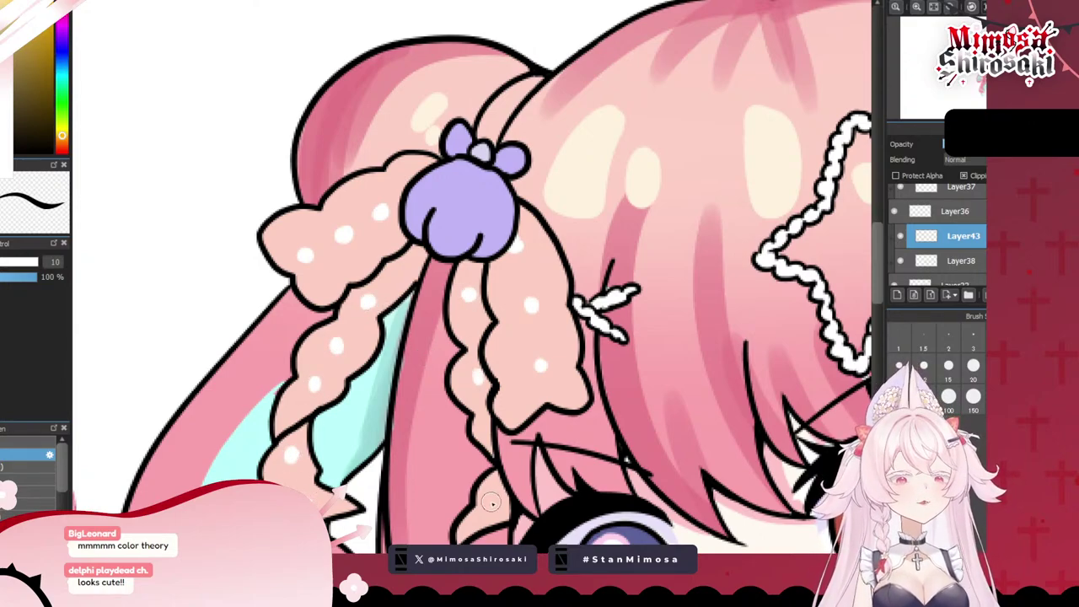
pyautogui.click(494, 499)
# - Dot white polka dots on the ribbons around the other shell clip, beneath the SPAM sign
pyautogui.scroll(-5, 495, 484)
pyautogui.scroll(2, 494, 483)
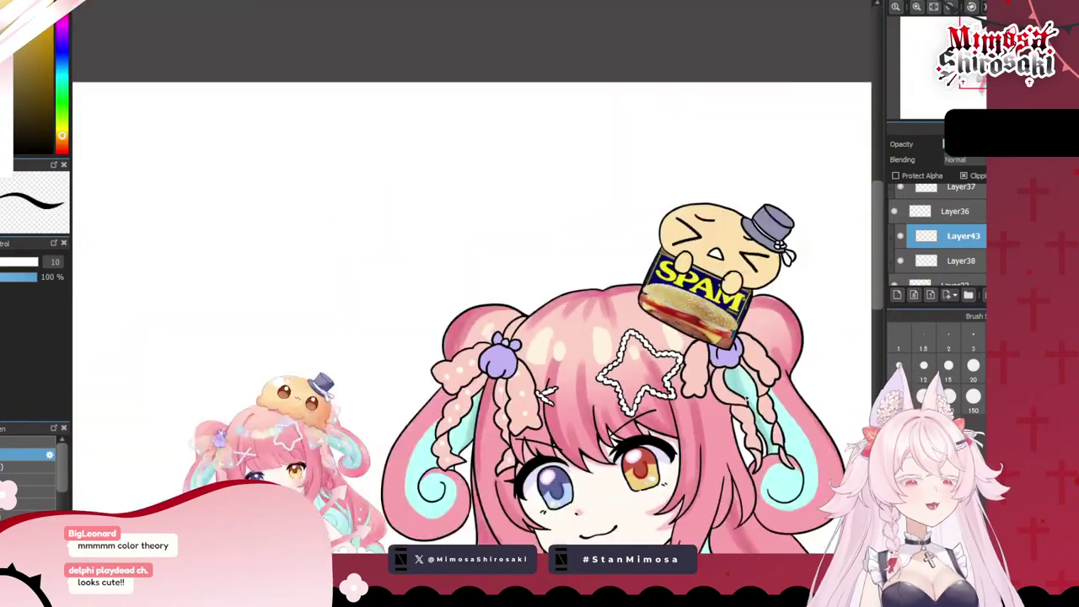
pyautogui.scroll(3, 776, 399)
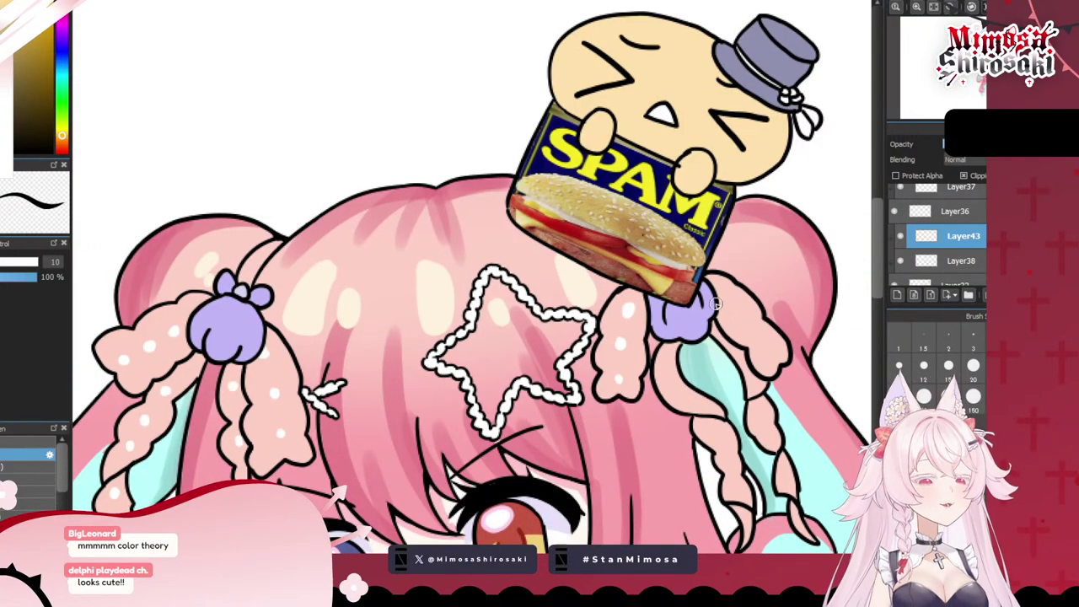
pyautogui.click(739, 320)
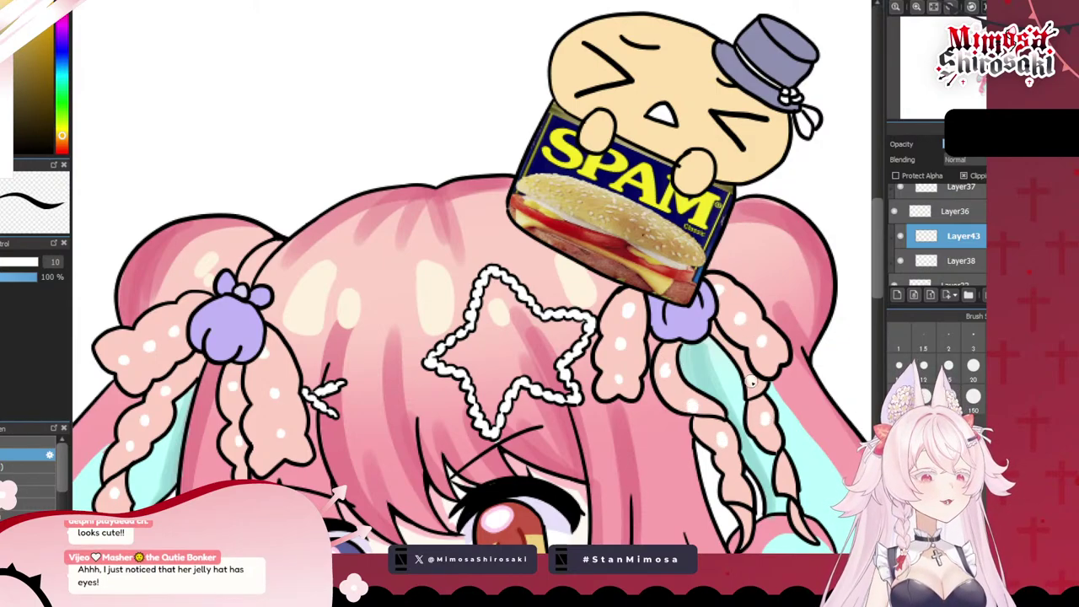
pyautogui.scroll(-5, 742, 360)
pyautogui.scroll(1, 718, 385)
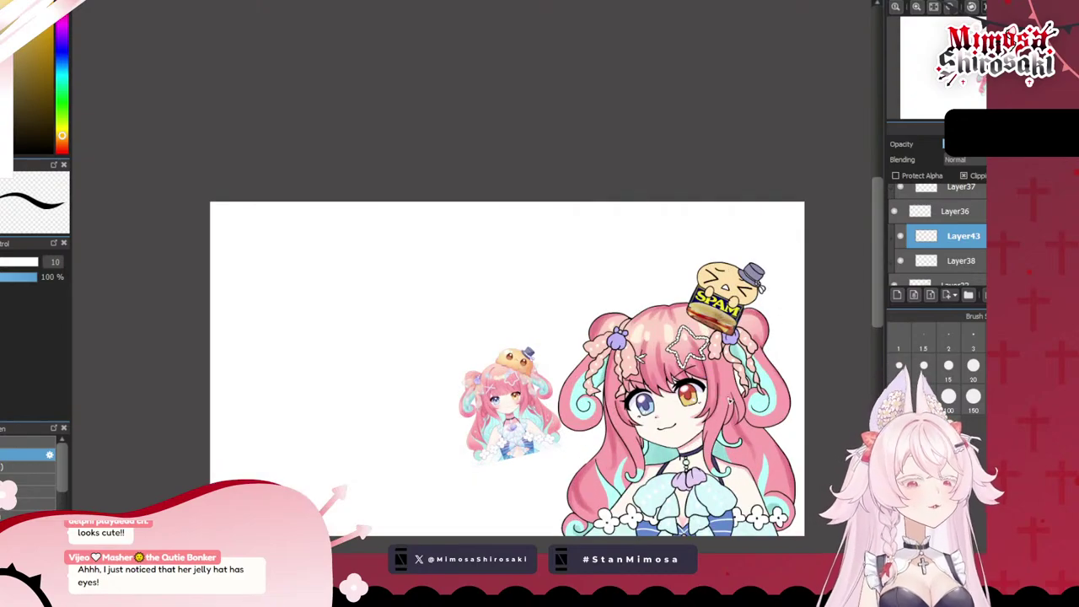
# - Toggle Layer29's visibility to check what it contains, and make it the active layer
pyautogui.scroll(-3, 972, 221)
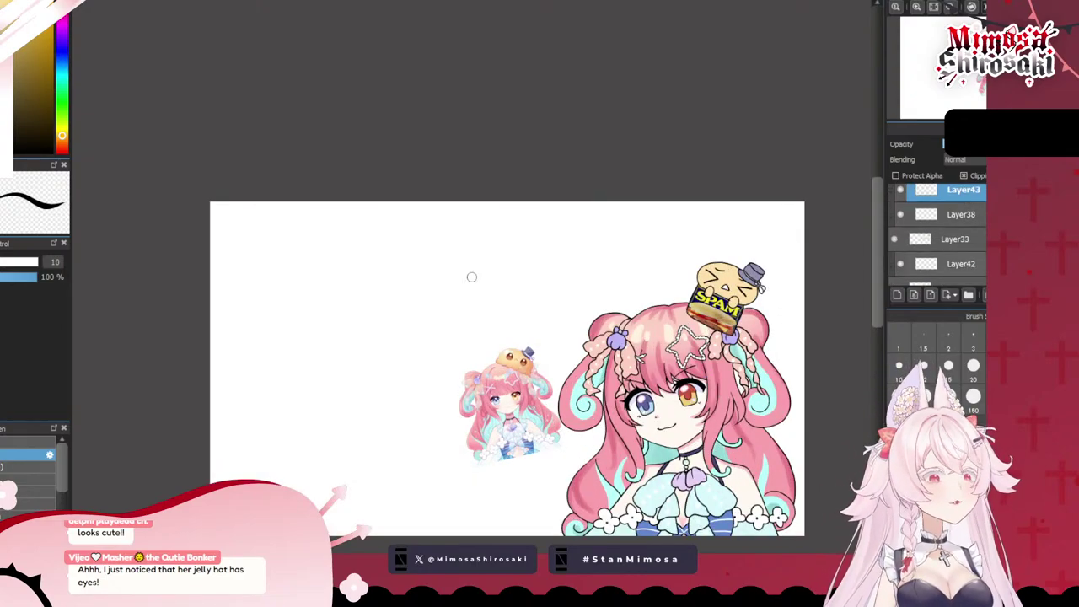
pyautogui.scroll(5, 967, 223)
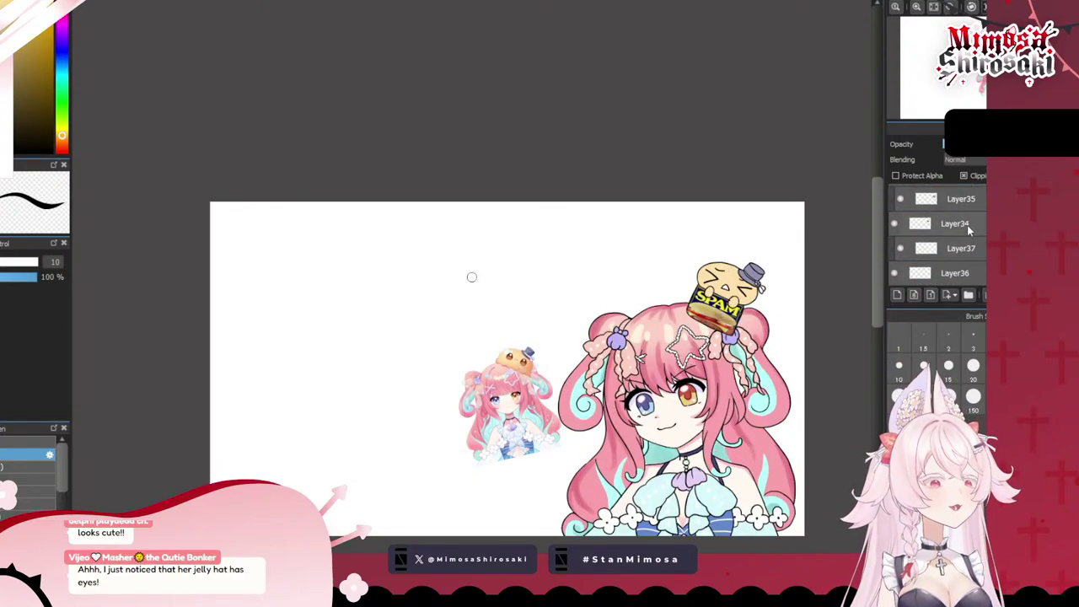
pyautogui.scroll(1, 957, 261)
pyautogui.click(896, 207)
pyautogui.click(896, 208)
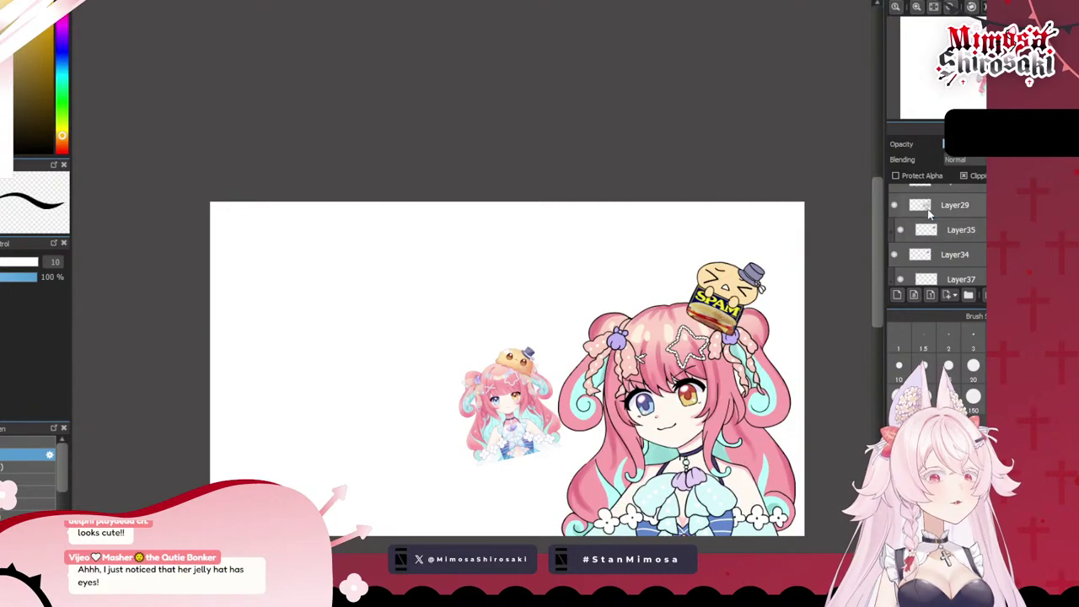
pyautogui.click(931, 210)
pyautogui.scroll(-2, 648, 377)
pyautogui.scroll(3, 716, 428)
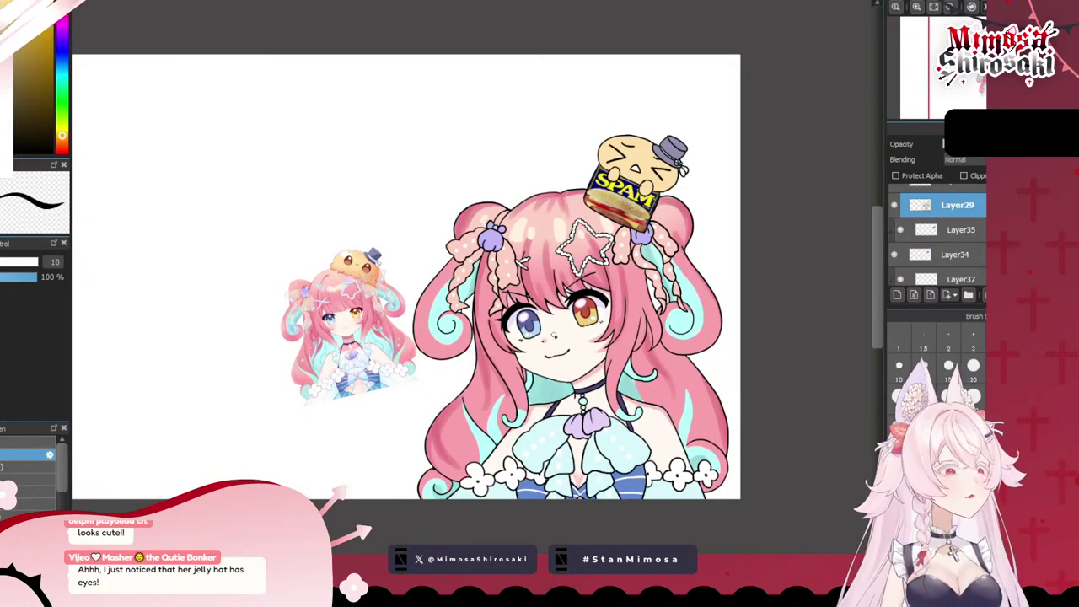
# - Add a new layer above the line art layer Layer29 and clip it to that layer
pyautogui.click(898, 294)
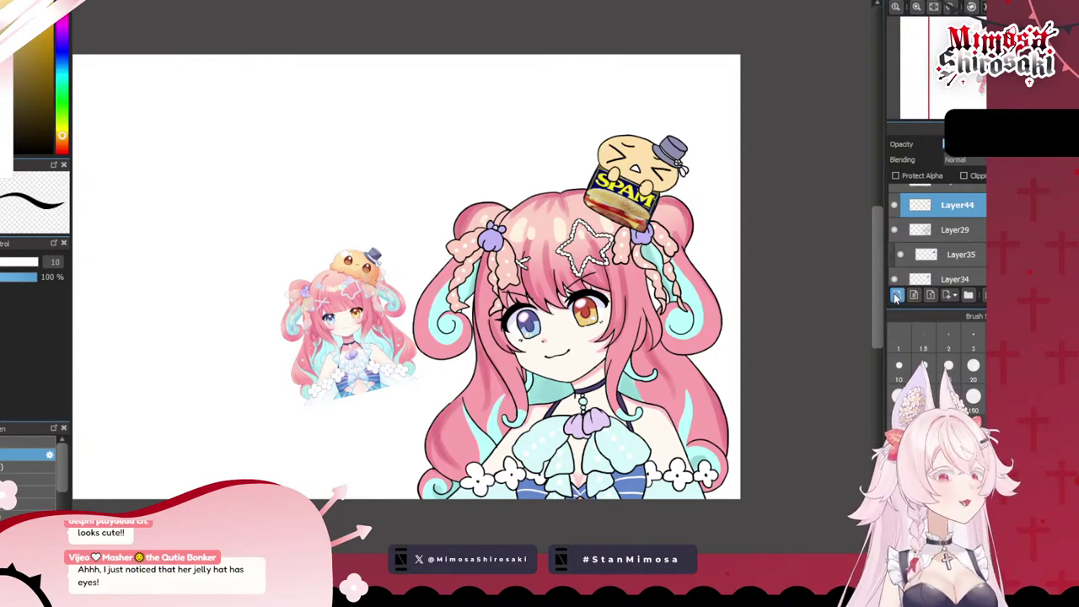
pyautogui.scroll(2, 620, 364)
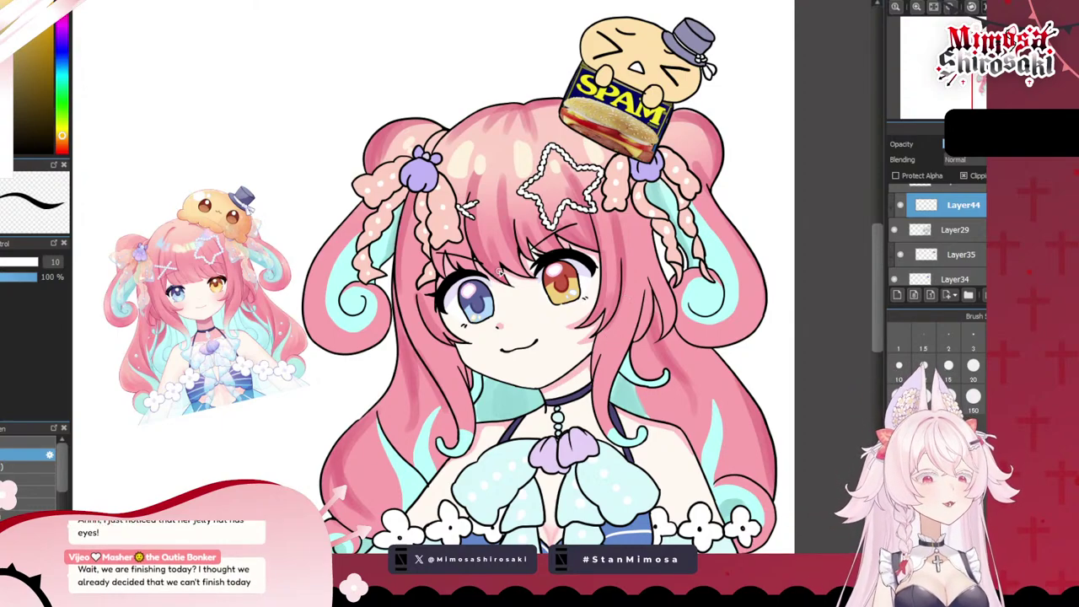
pyautogui.scroll(2, 516, 273)
pyautogui.scroll(-3, 517, 272)
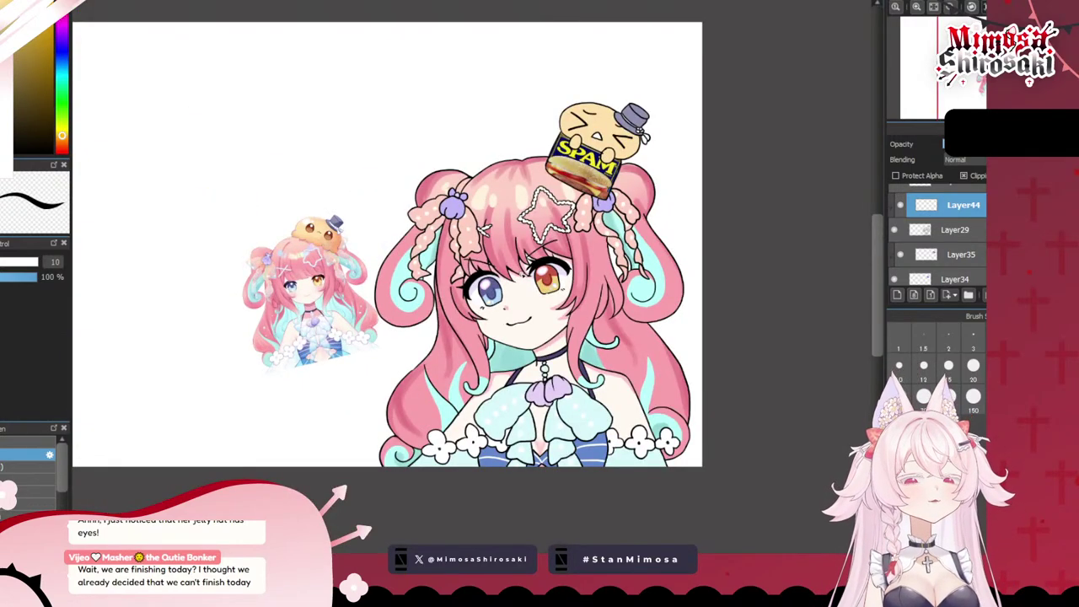
# - Set the brush size to 224 and paint the clipped layer dark red to tint the character's whole line art
pyautogui.keyDown('alt'); pyautogui.click(354, 336); pyautogui.keyUp('alt')
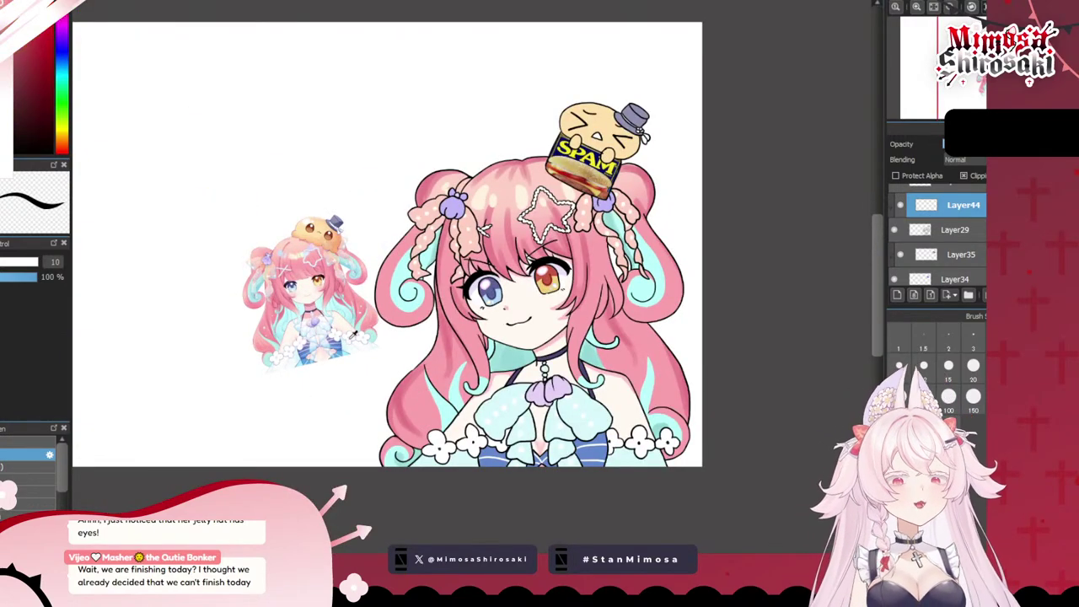
pyautogui.click(11, 266)
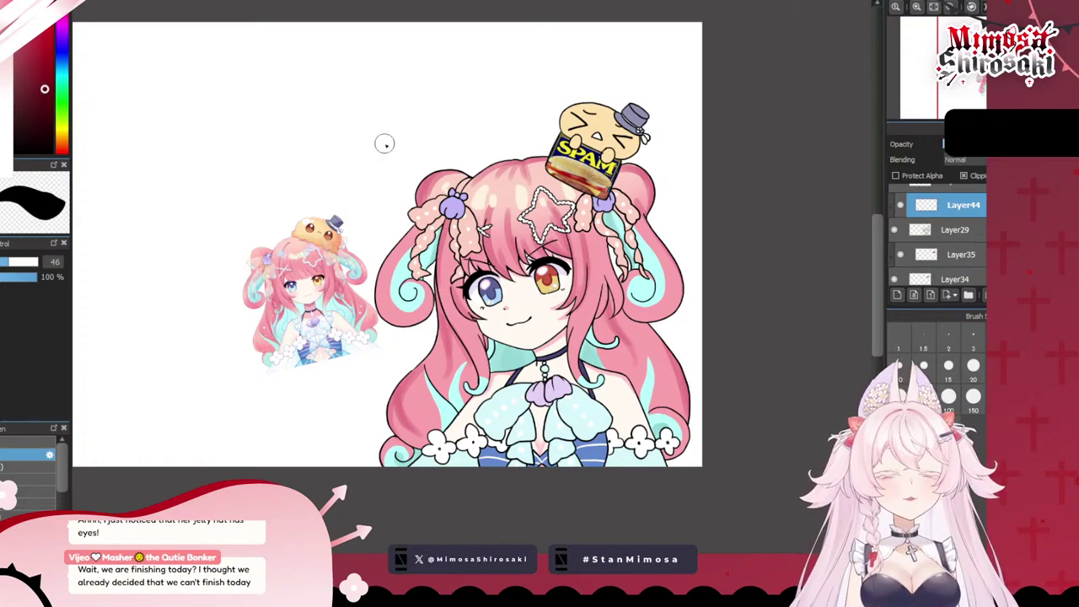
pyautogui.click(35, 264)
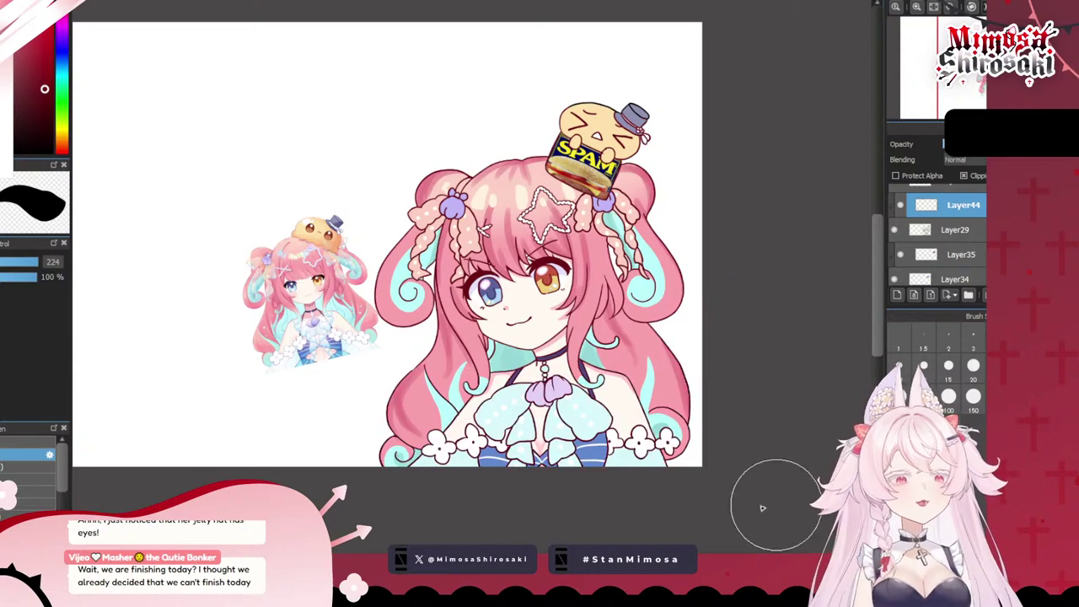
pyautogui.scroll(-1, 495, 354)
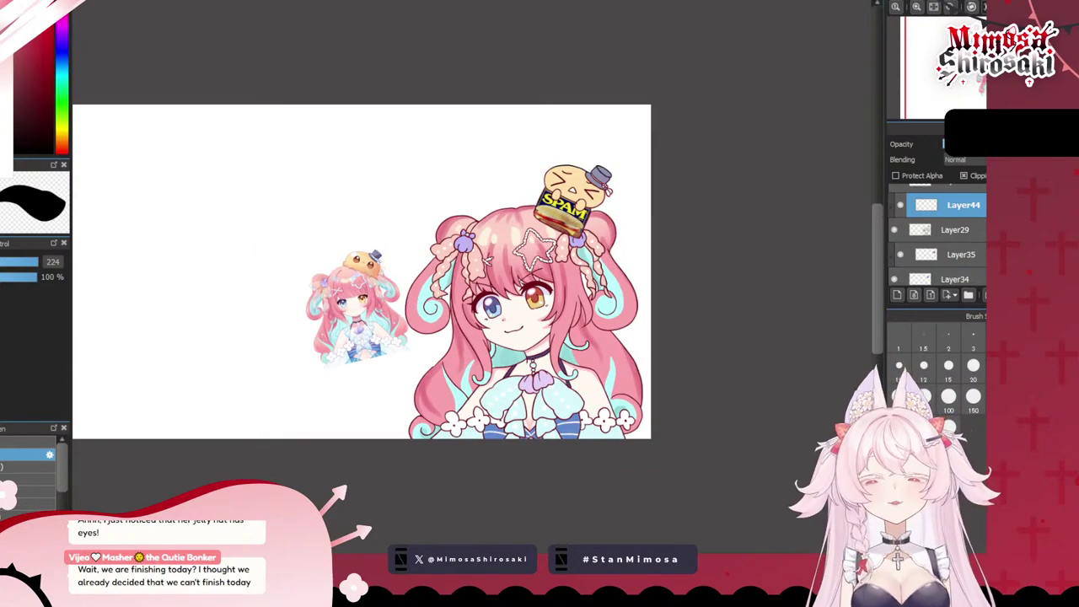
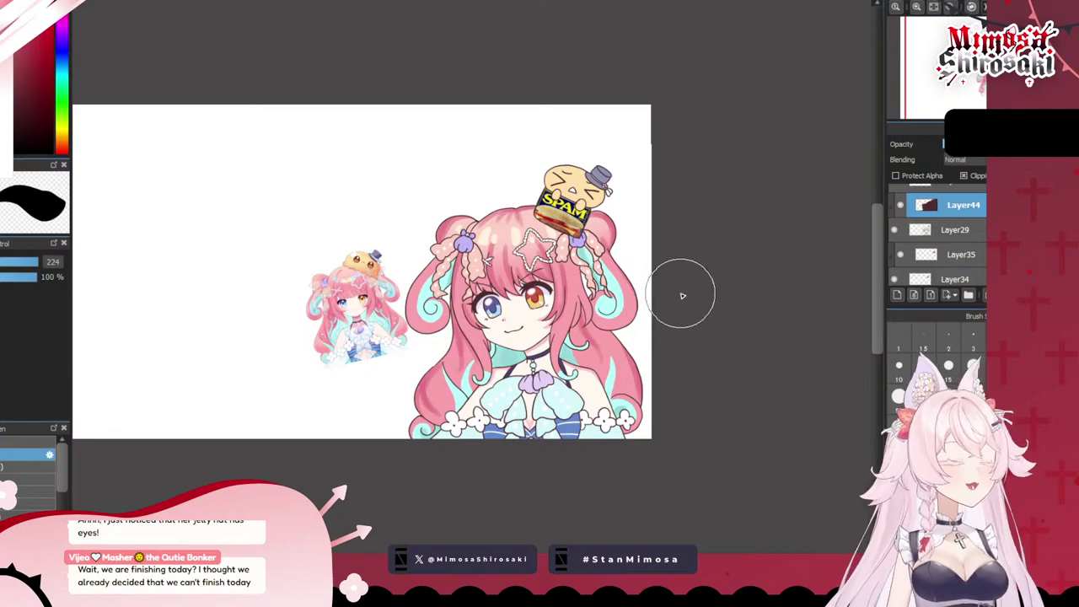
pyautogui.scroll(1, 659, 264)
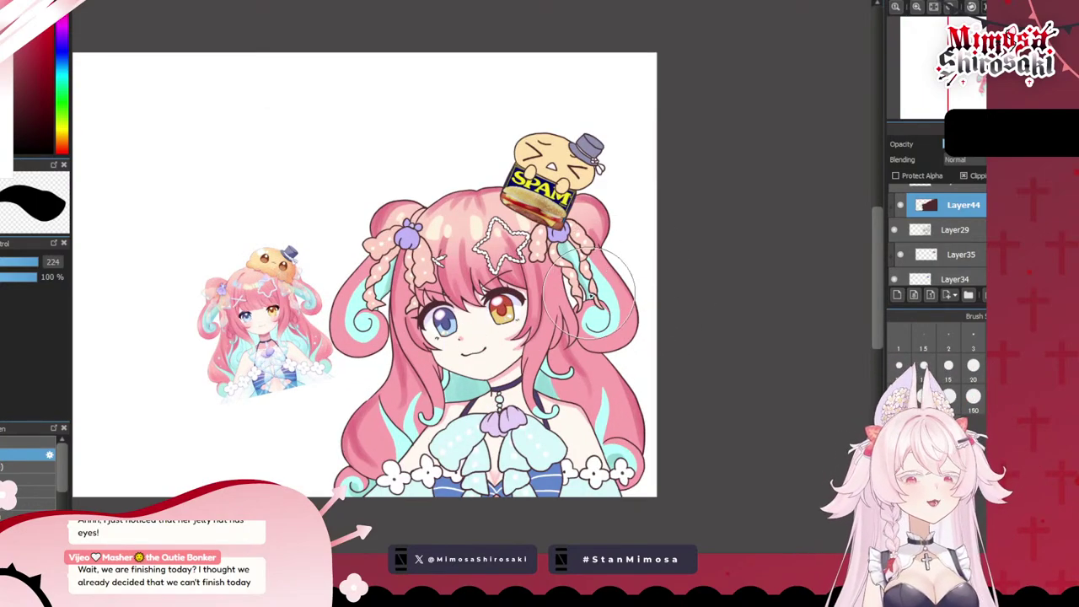
pyautogui.scroll(-1, 591, 289)
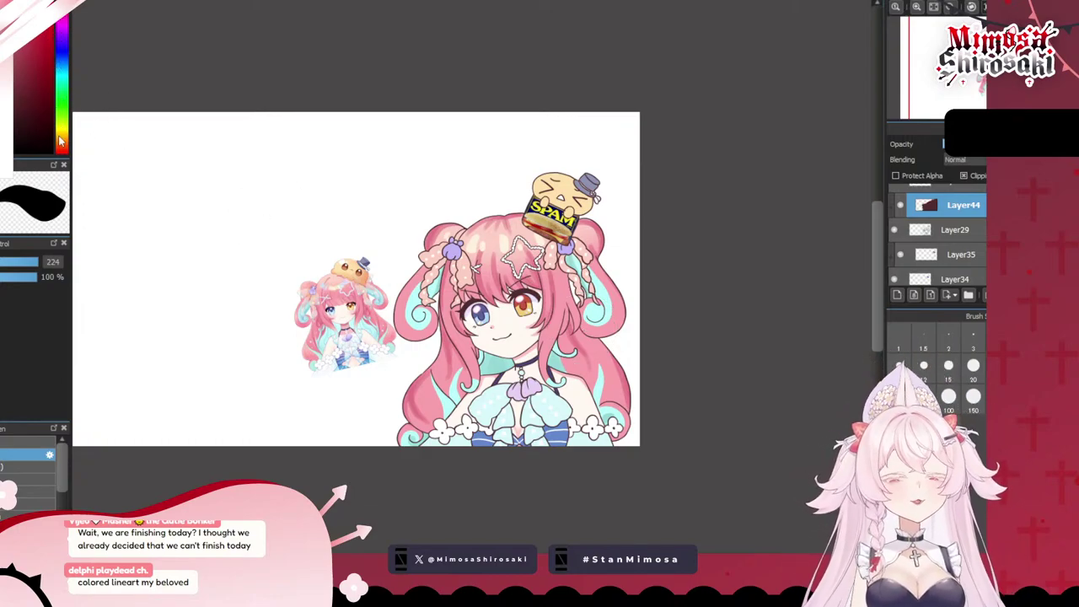
# - Repaint the line art in a muted brown using an orange hue shifted slightly toward red
pyautogui.moveTo(60, 142); pyautogui.dragTo(62, 135)
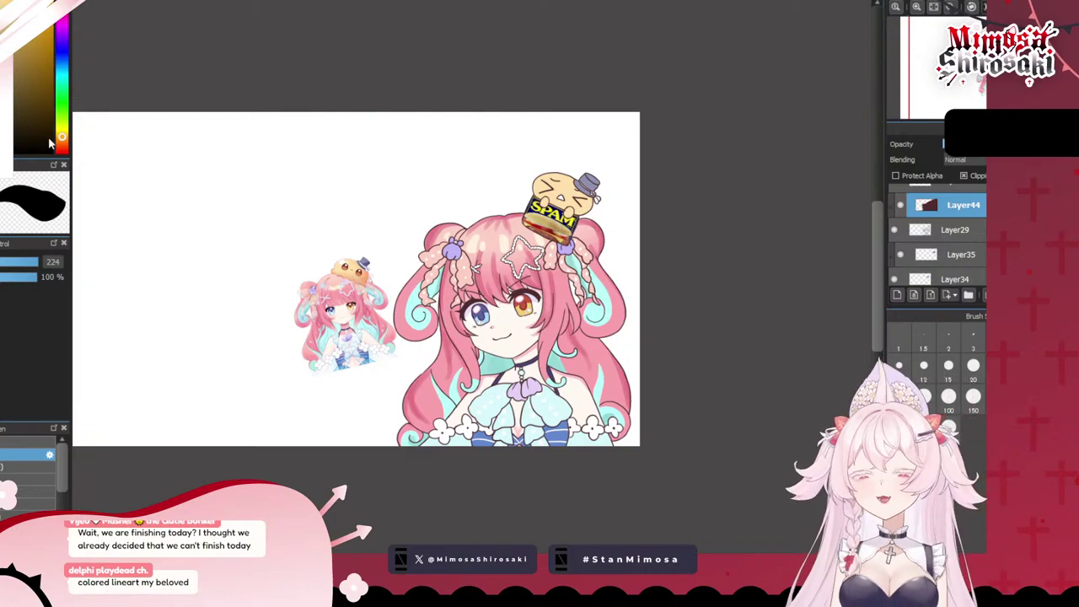
pyautogui.click(64, 144)
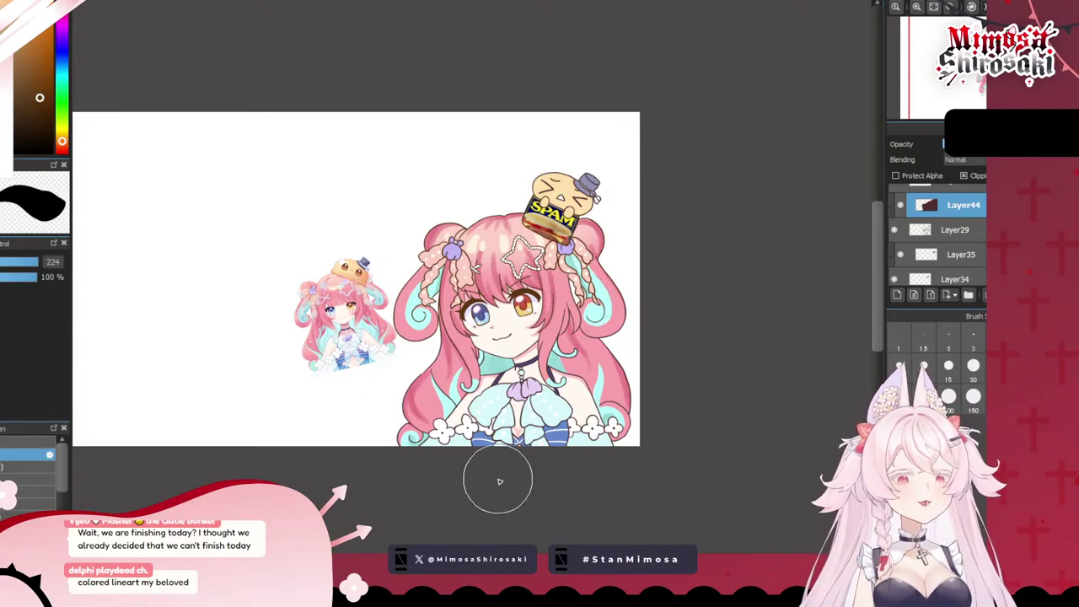
pyautogui.click(16, 109)
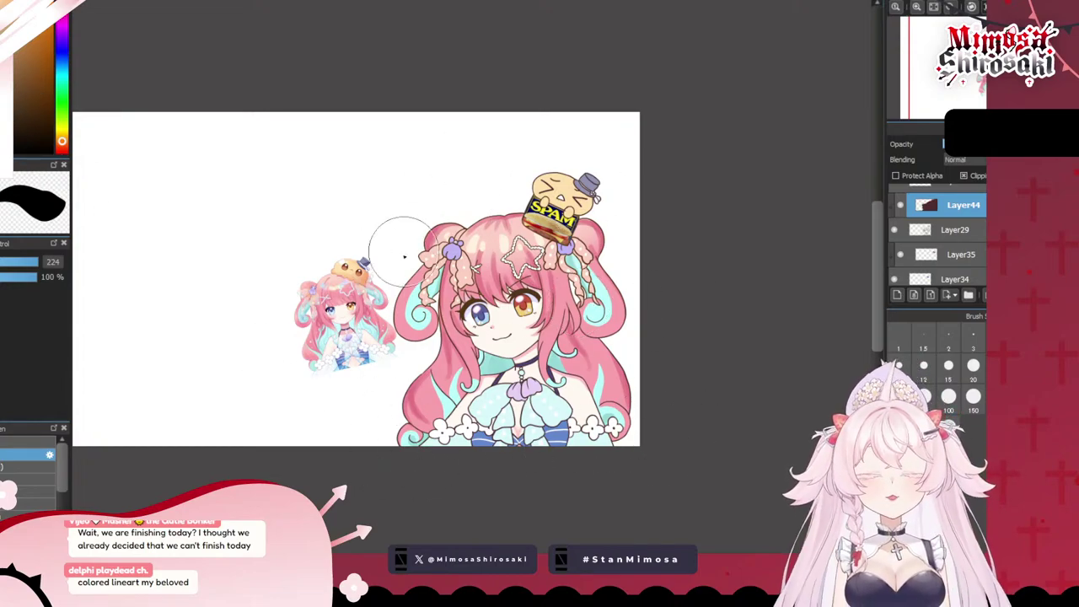
pyautogui.click(62, 147)
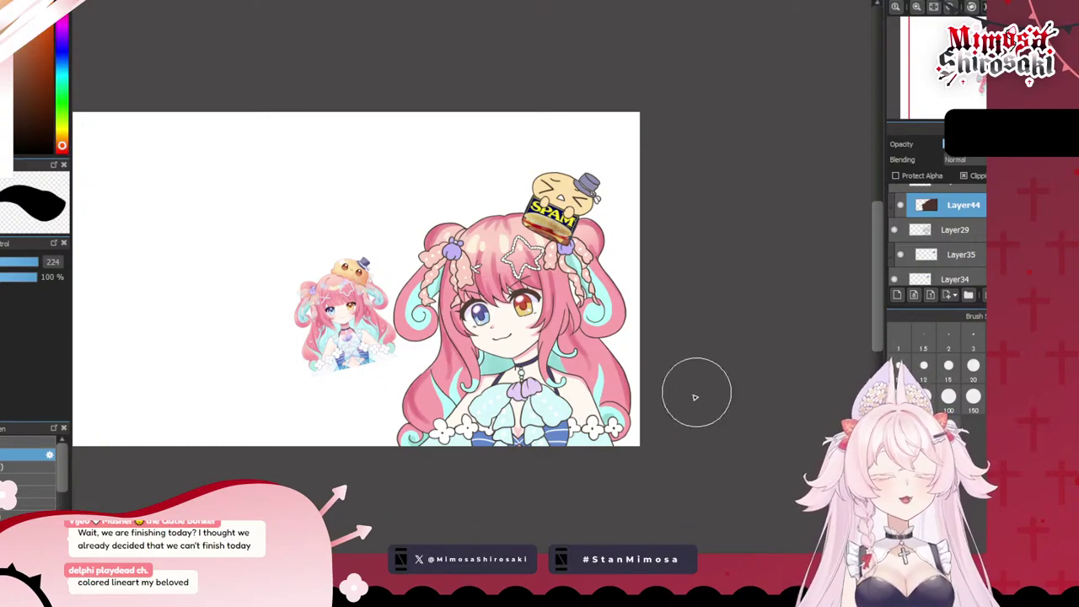
pyautogui.scroll(1, 601, 213)
pyautogui.scroll(-1, 571, 259)
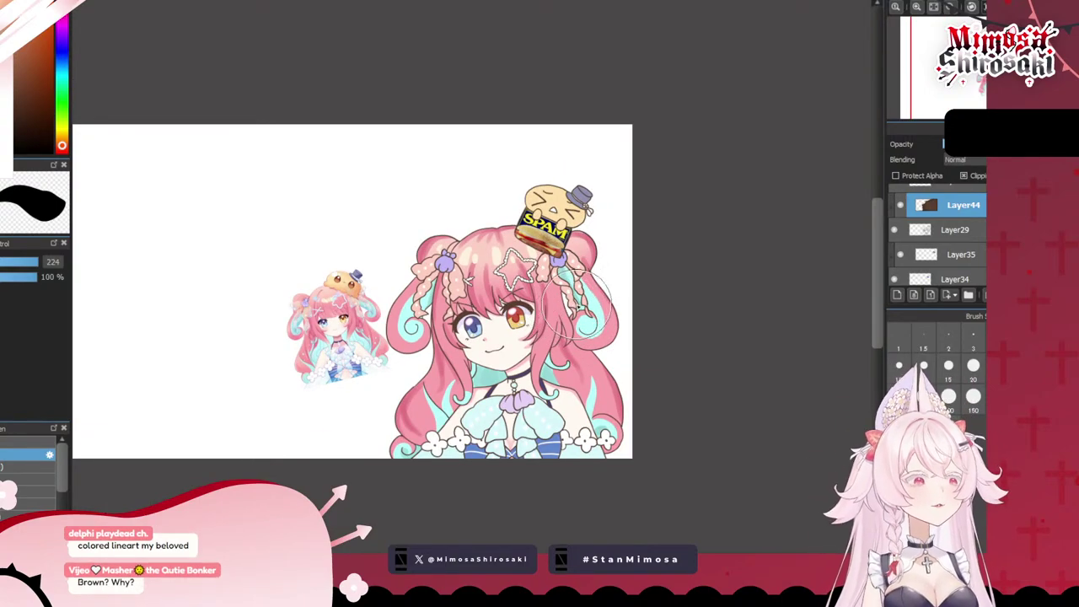
pyautogui.scroll(1, 587, 290)
pyautogui.scroll(-1, 581, 291)
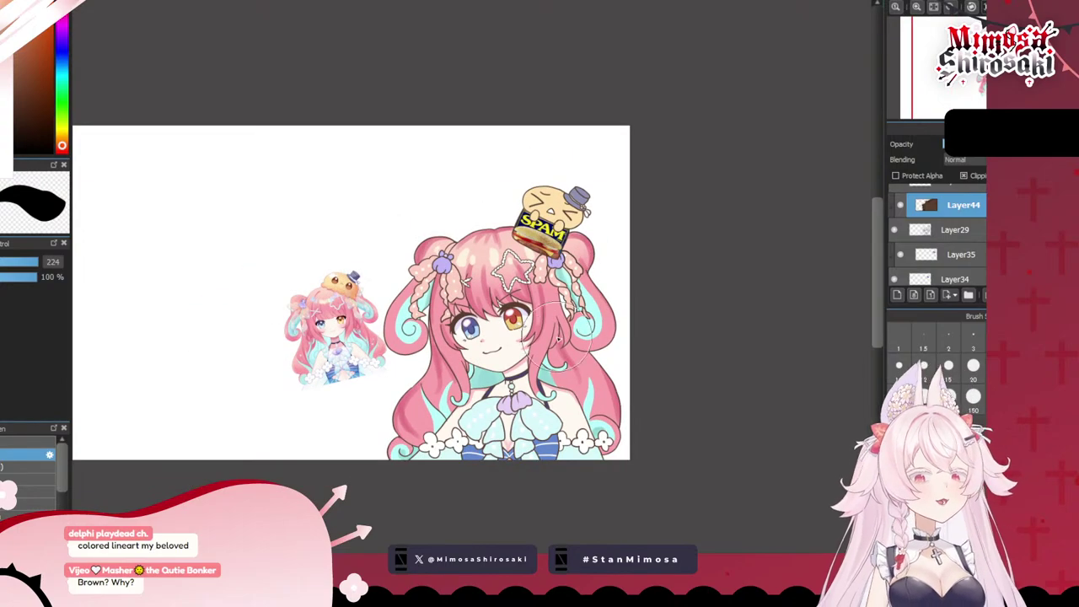
# - Repaint the line art in a more saturated dark reddish brown and undo the last change
pyautogui.scroll(2, 542, 343)
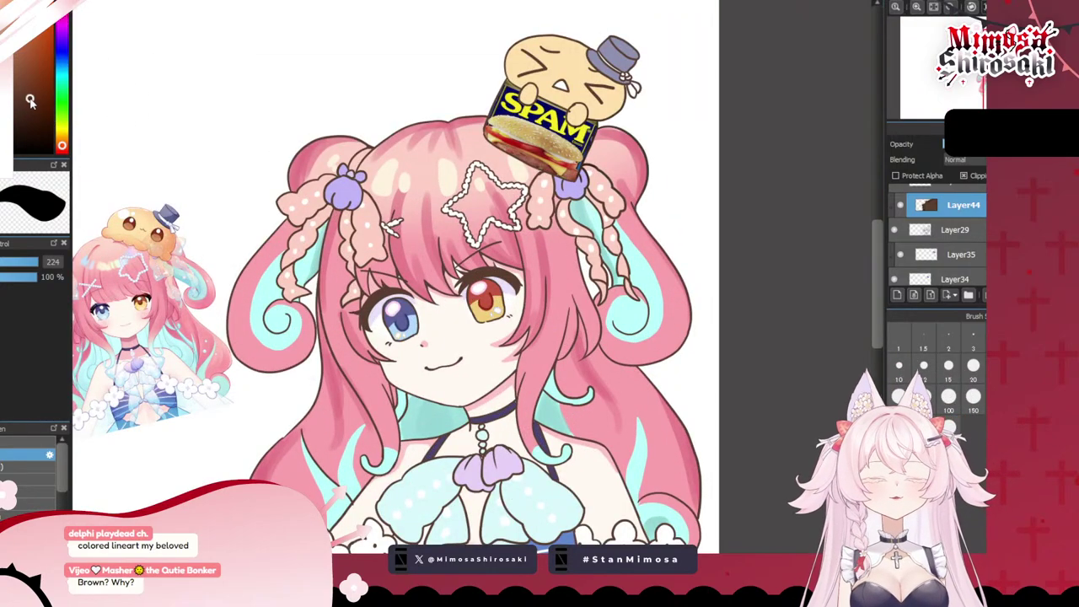
pyautogui.scroll(-3, 422, 189)
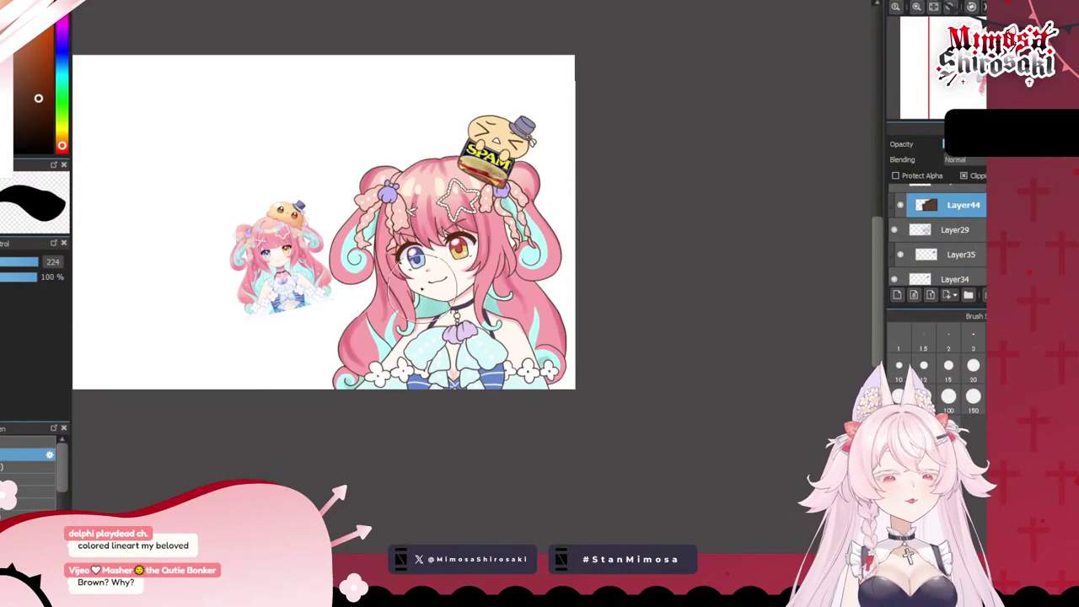
pyautogui.scroll(3, 435, 291)
pyautogui.scroll(-1, 473, 287)
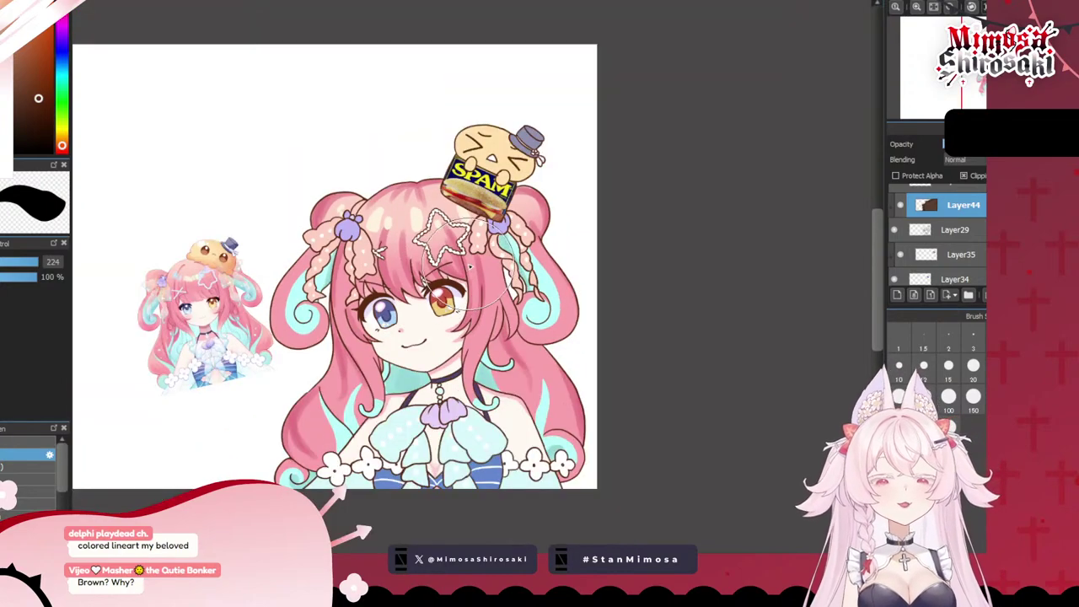
pyautogui.scroll(2, 470, 264)
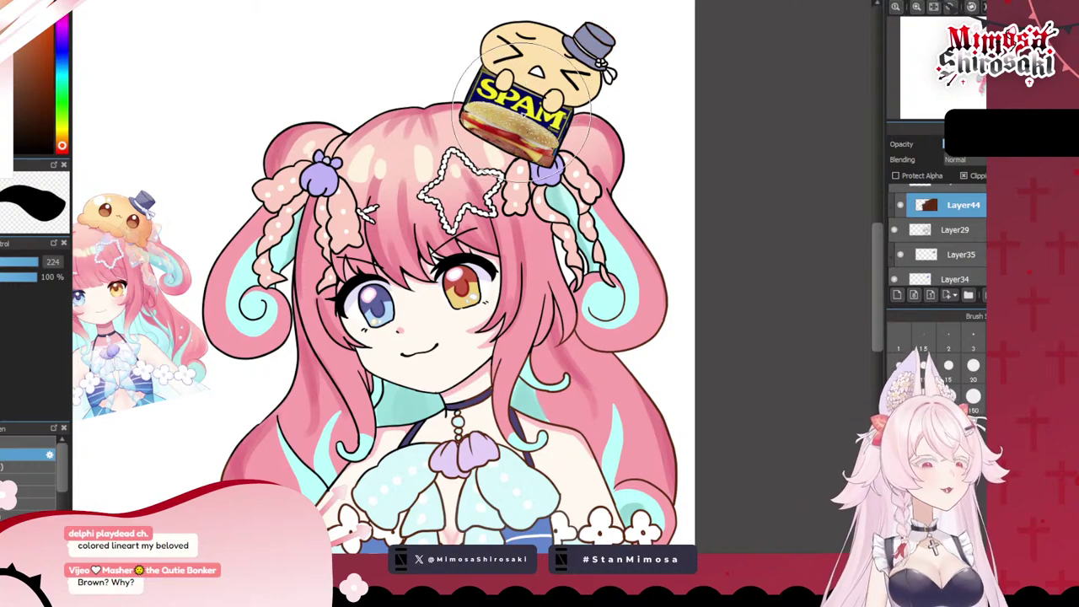
pyautogui.hotkey('ctrl', 'z')
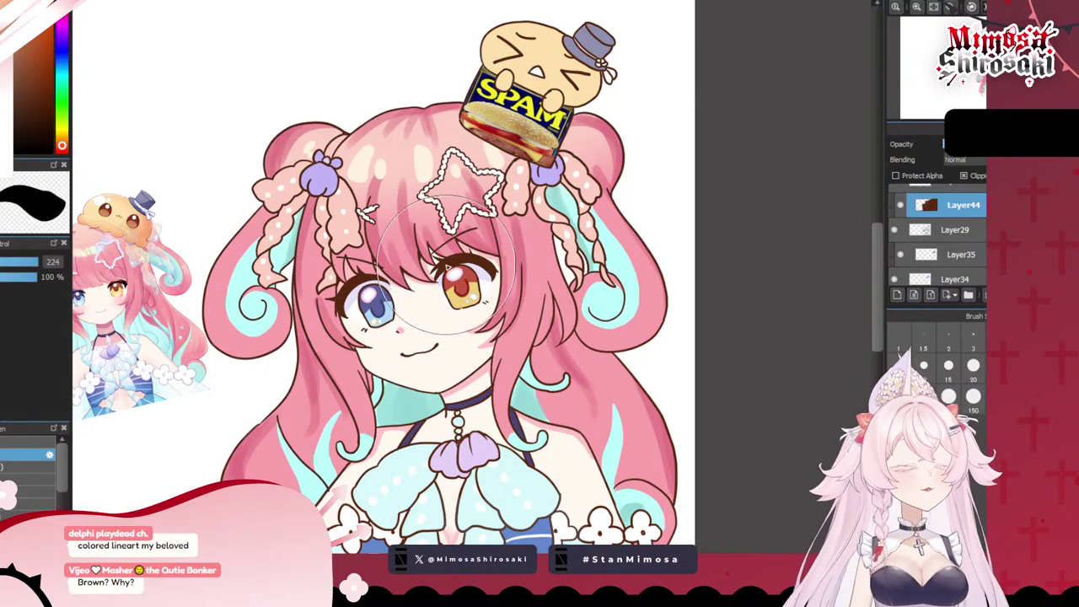
# - Try a light pinkish mauve on the line art, followed by a darker plum shade
pyautogui.click(65, 17)
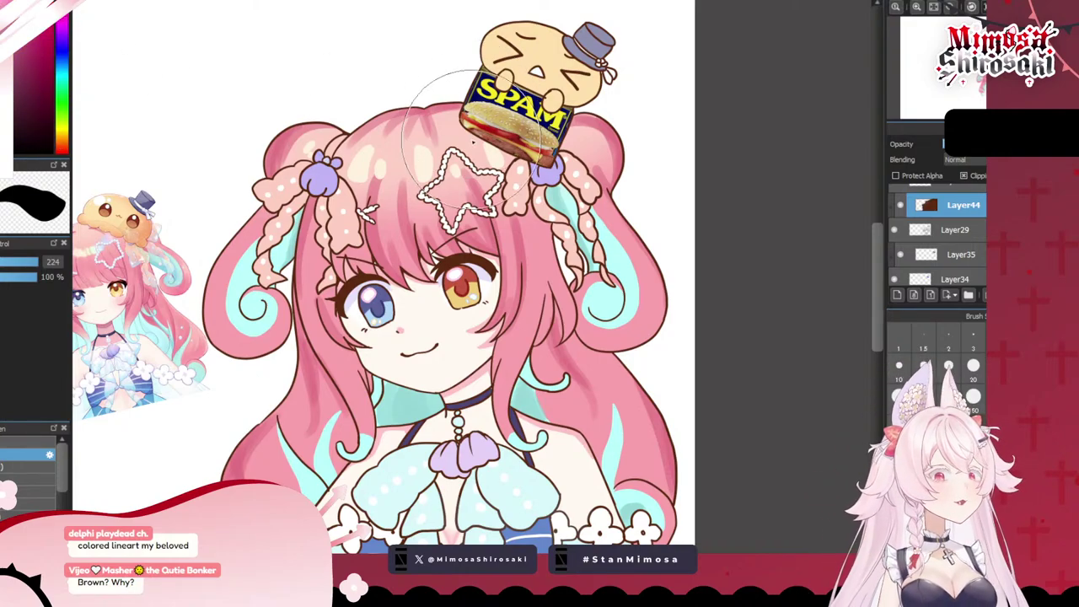
pyautogui.scroll(-1, 419, 124)
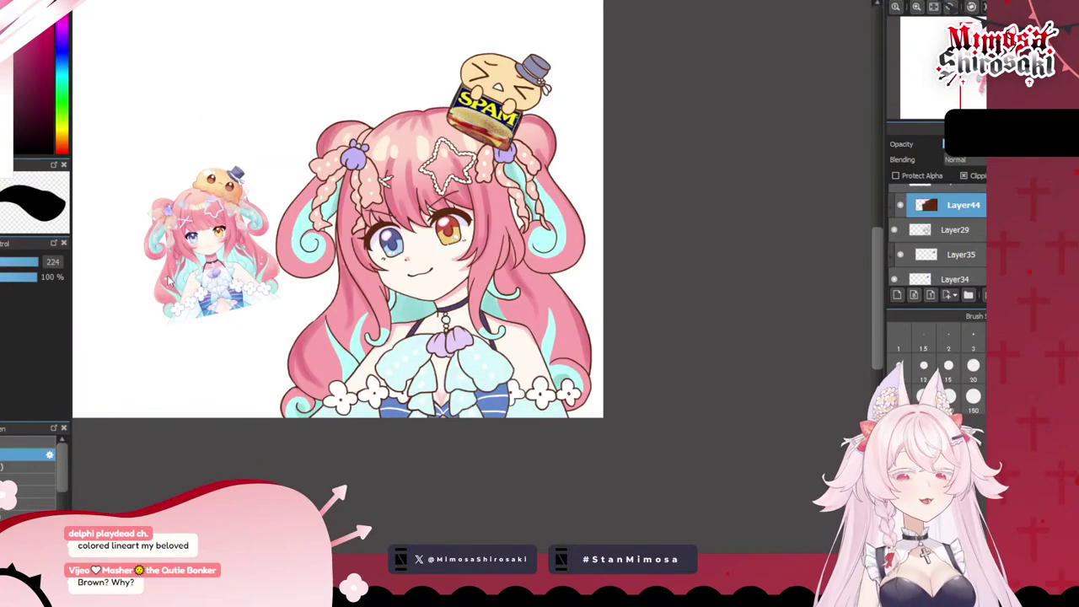
pyautogui.moveTo(522, 203)
pyautogui.mouseDown()
pyautogui.moveTo(498, 249)
pyautogui.moveTo(414, 309)
pyautogui.moveTo(153, 414)
pyautogui.moveTo(353, 453)
pyautogui.moveTo(277, 104)
pyautogui.moveTo(222, 207)
pyautogui.mouseUp()
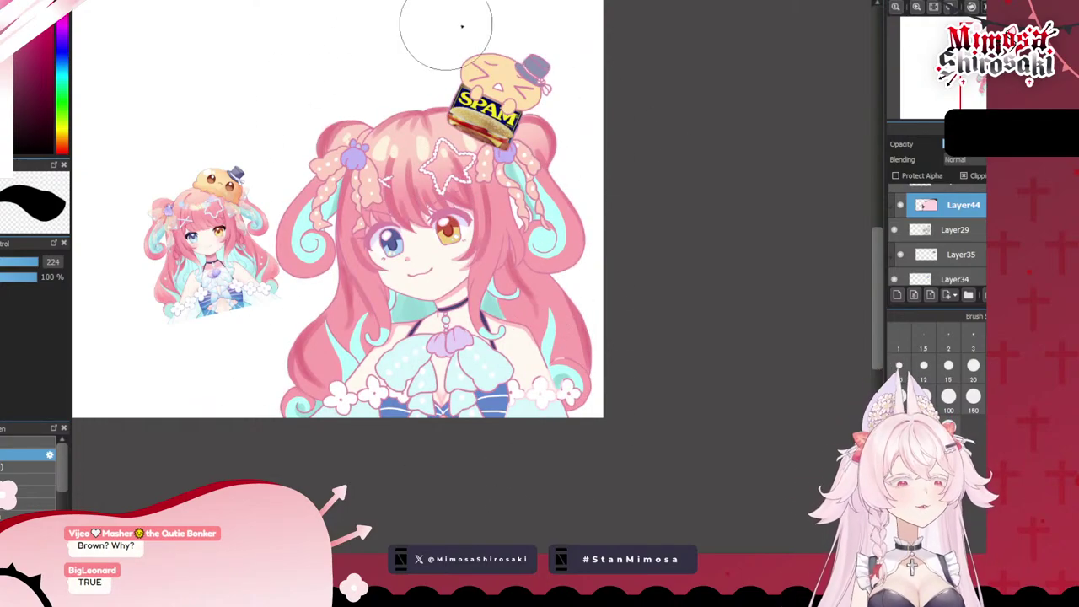
pyautogui.scroll(1, 461, 156)
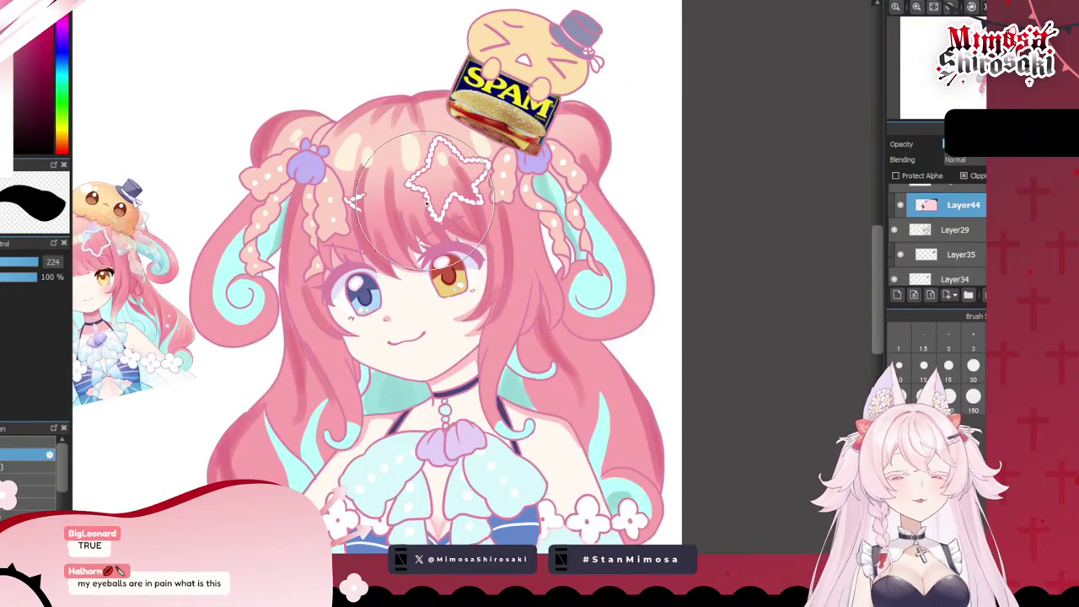
pyautogui.scroll(-1, 424, 189)
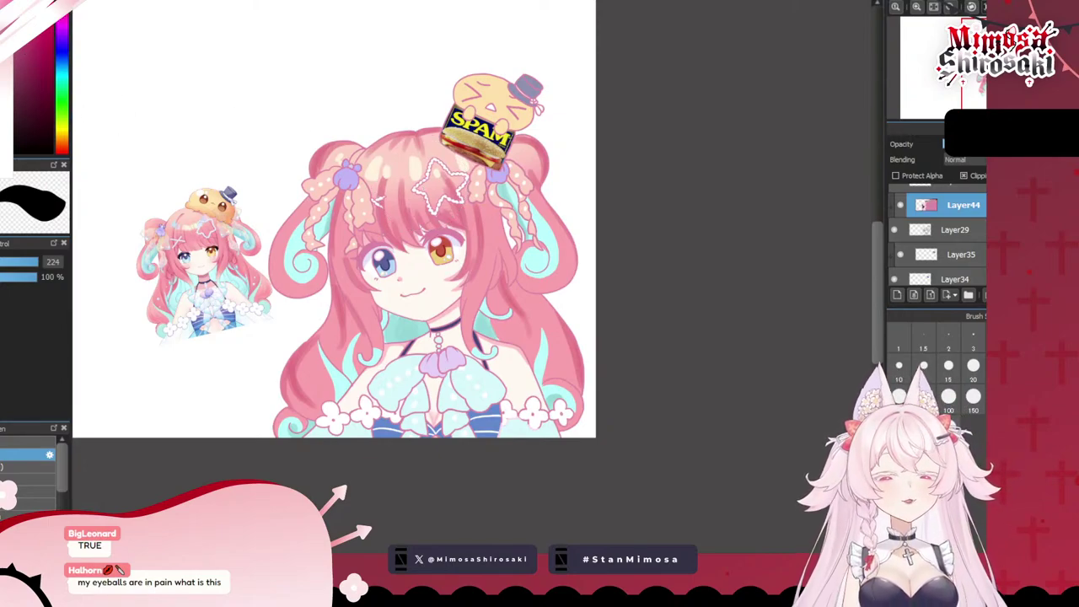
pyautogui.click(20, 82)
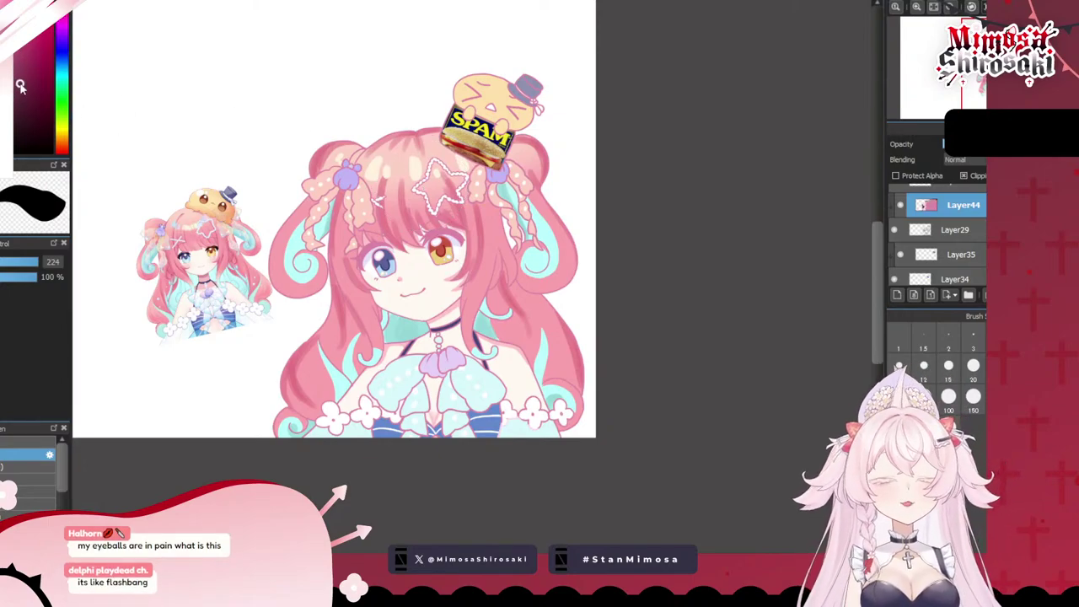
pyautogui.moveTo(452, 175)
pyautogui.mouseDown()
pyautogui.moveTo(322, 217)
pyautogui.moveTo(276, 307)
pyautogui.moveTo(330, 292)
pyautogui.mouseUp()
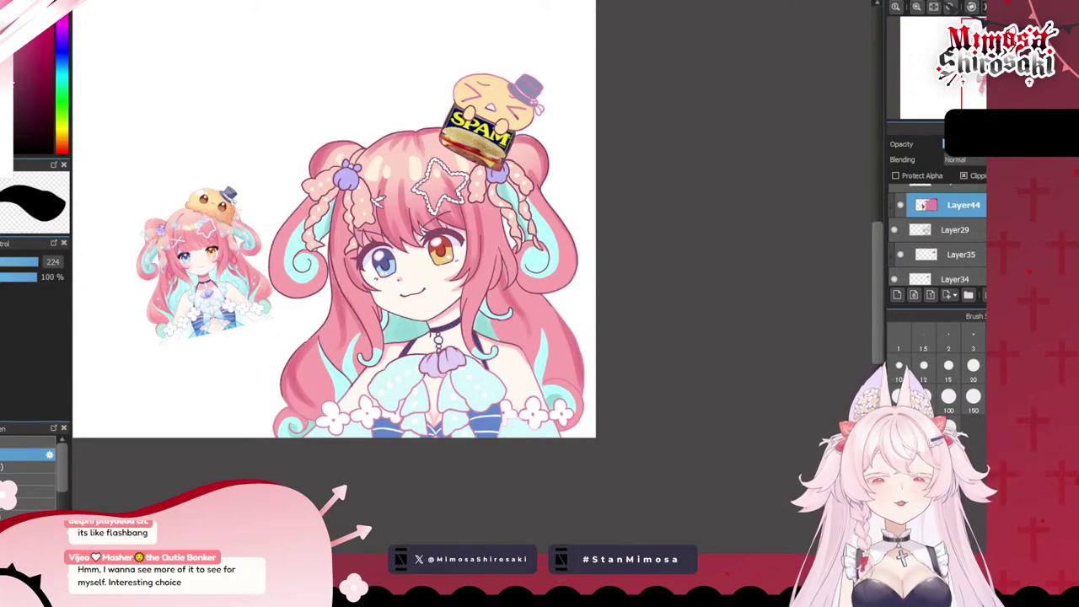
# - Repaint the line art in a muted dark blue
pyautogui.click(63, 66)
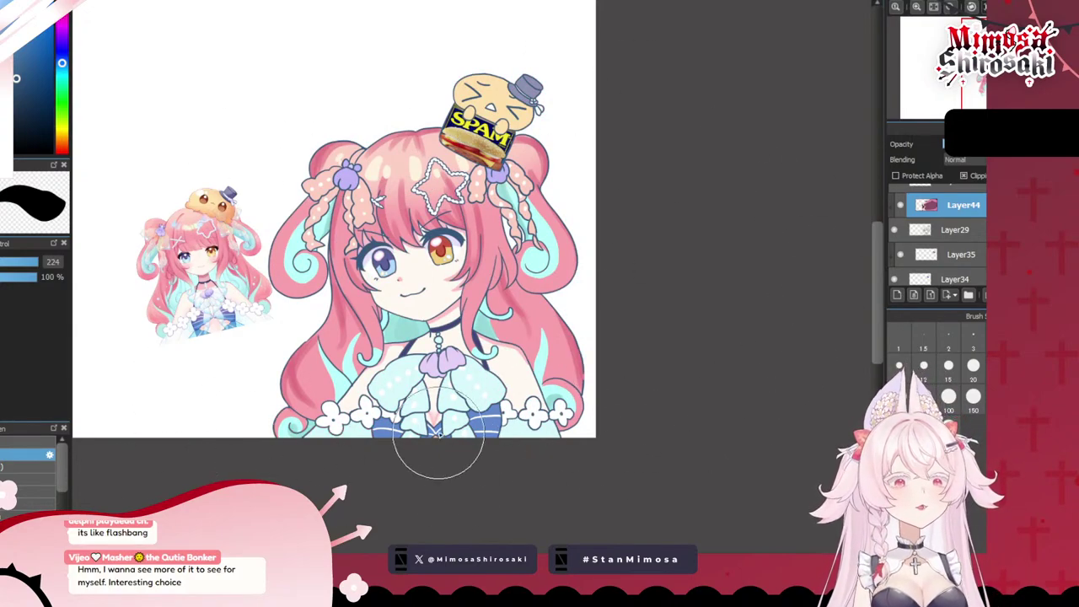
pyautogui.scroll(-1, 514, 242)
pyautogui.scroll(1, 432, 207)
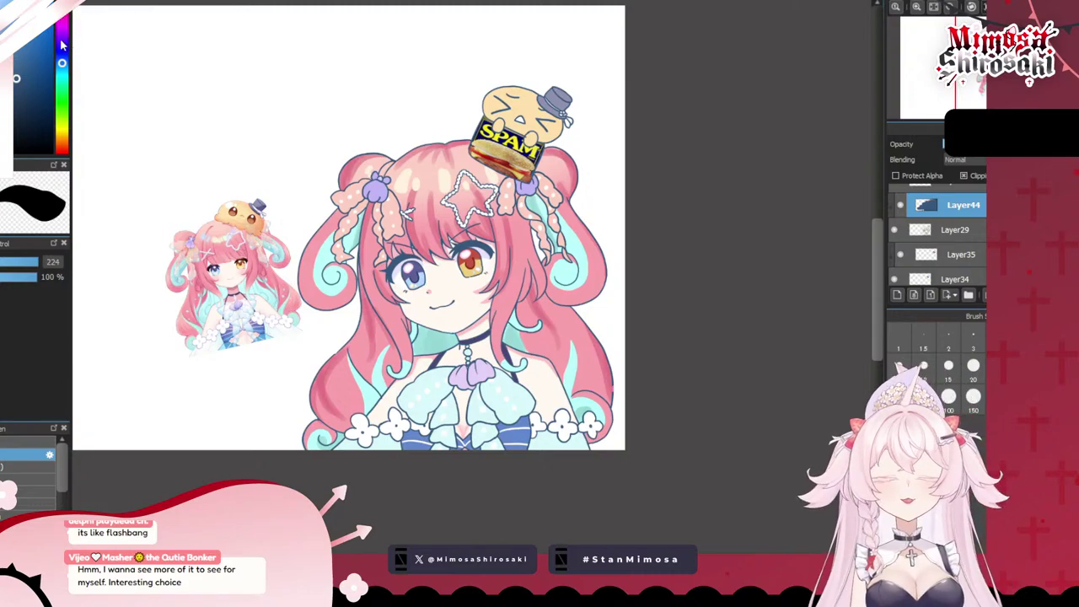
# - Shift the brush colour to dark purple and paint it over the line art
pyautogui.moveTo(62, 45); pyautogui.dragTo(63, 32)
pyautogui.click(14, 87)
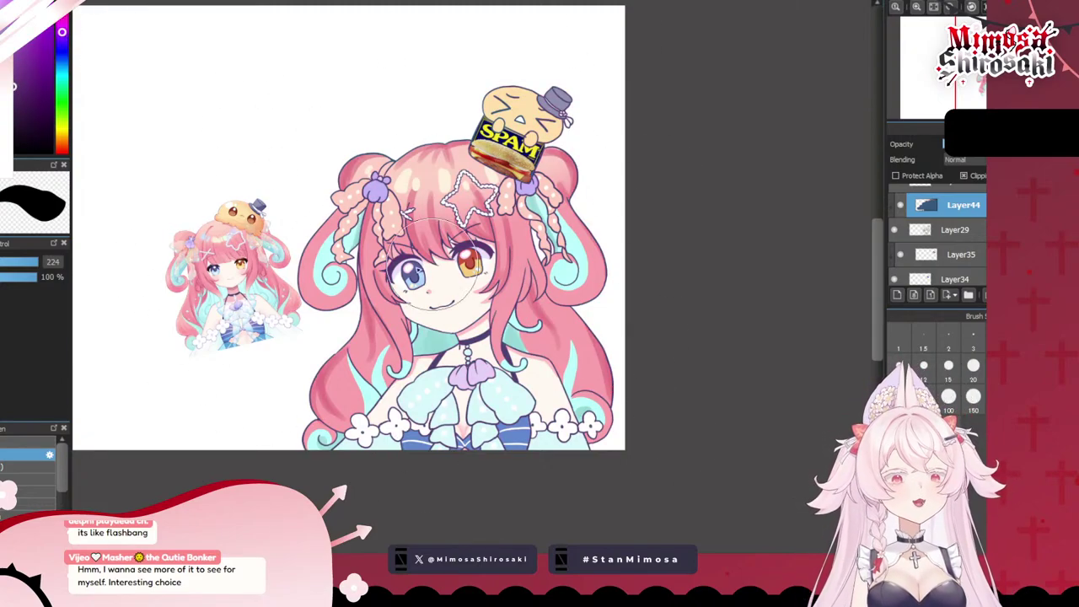
pyautogui.moveTo(705, 176)
pyautogui.mouseDown()
pyautogui.moveTo(575, 209)
pyautogui.moveTo(649, 185)
pyautogui.moveTo(652, 193)
pyautogui.mouseUp()
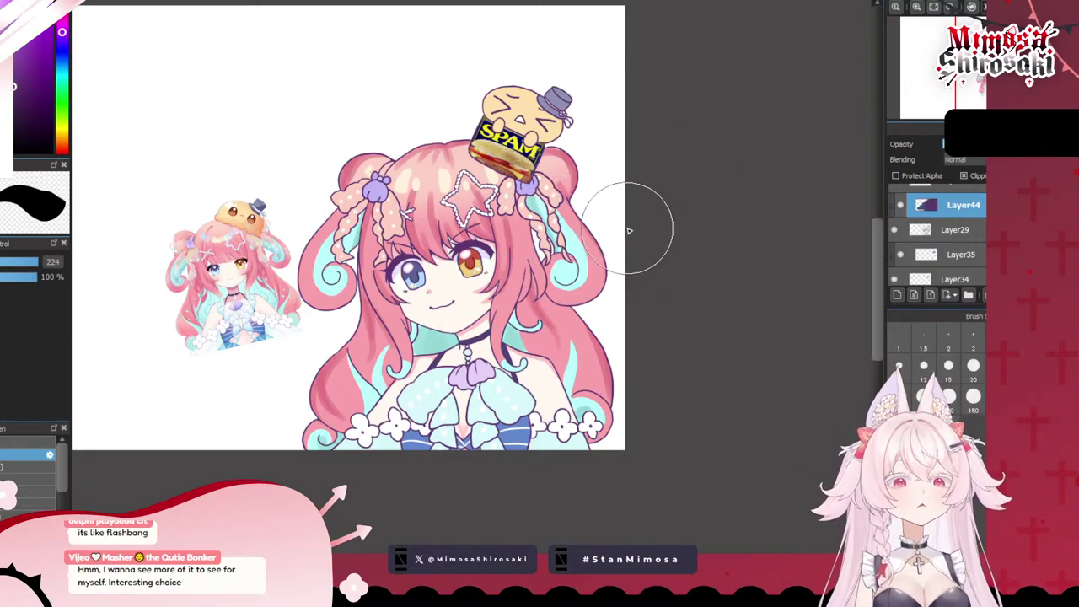
# - Choose a golden brown and repaint the character's line art with it
pyautogui.click(62, 135)
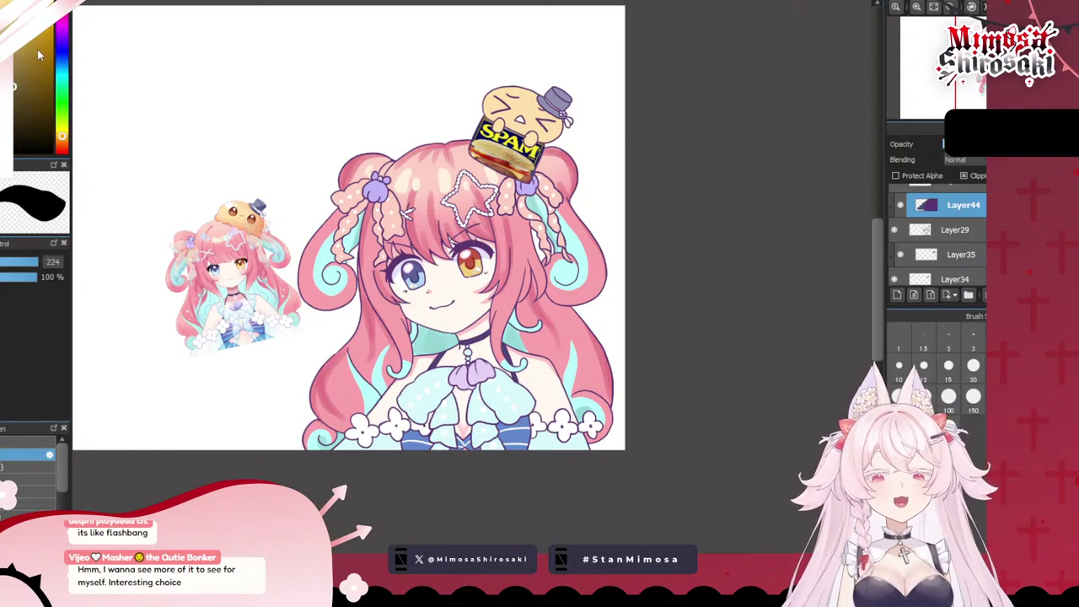
pyautogui.moveTo(66, 64); pyautogui.dragTo(68, 72)
pyautogui.moveTo(200, 86)
pyautogui.mouseDown()
pyautogui.moveTo(611, 137)
pyautogui.moveTo(265, 133)
pyautogui.moveTo(98, 253)
pyautogui.mouseUp()
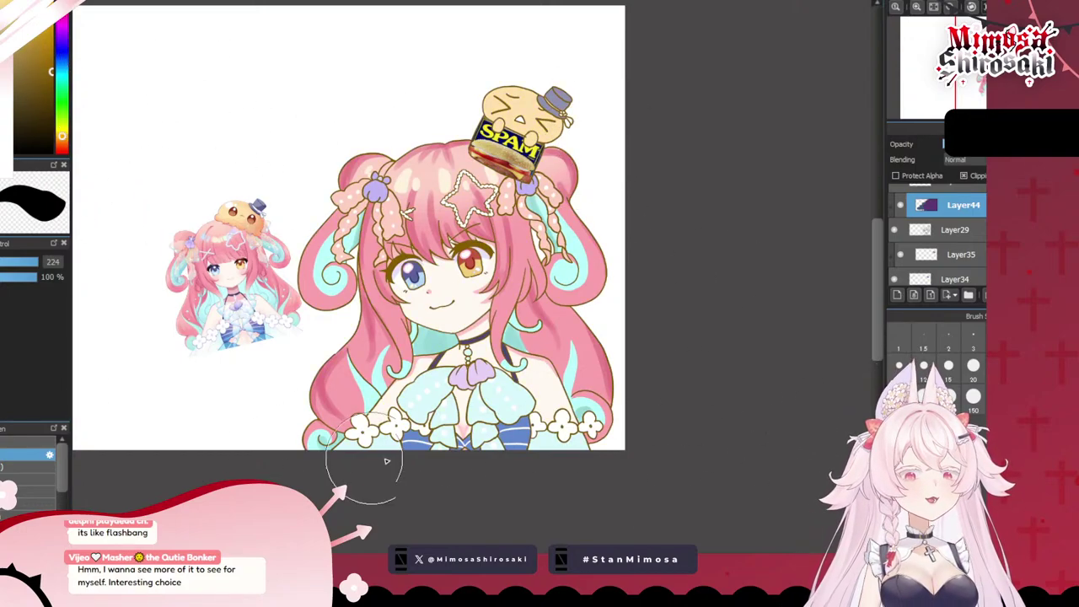
pyautogui.scroll(4, 375, 261)
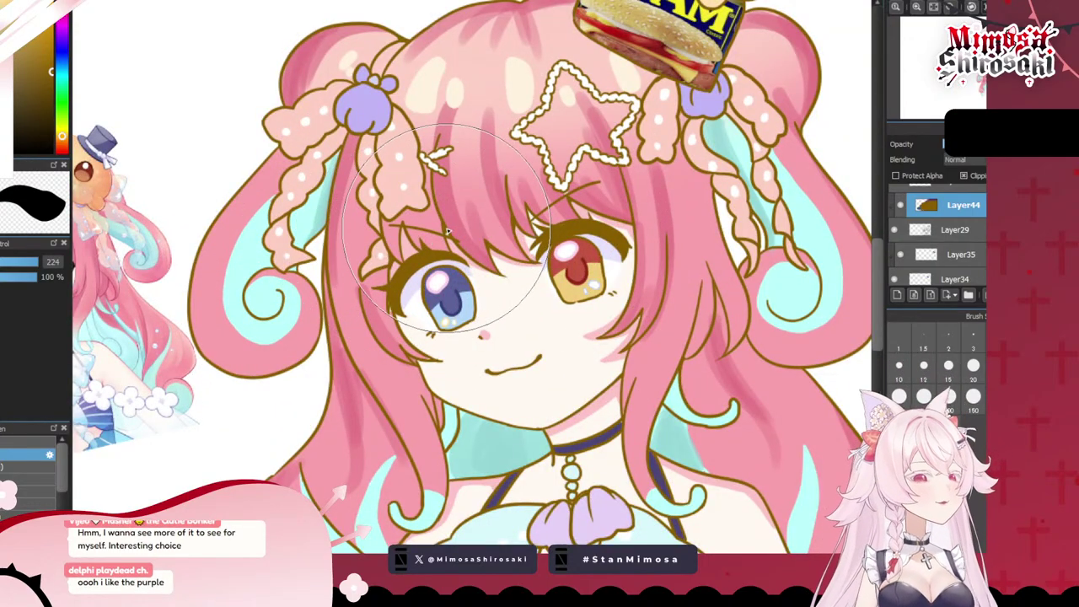
# - Switch the brush to a magenta-purple hue and repaint the pink-haired character's line art in plum purple
pyautogui.scroll(-2, 519, 227)
pyautogui.scroll(3, 533, 198)
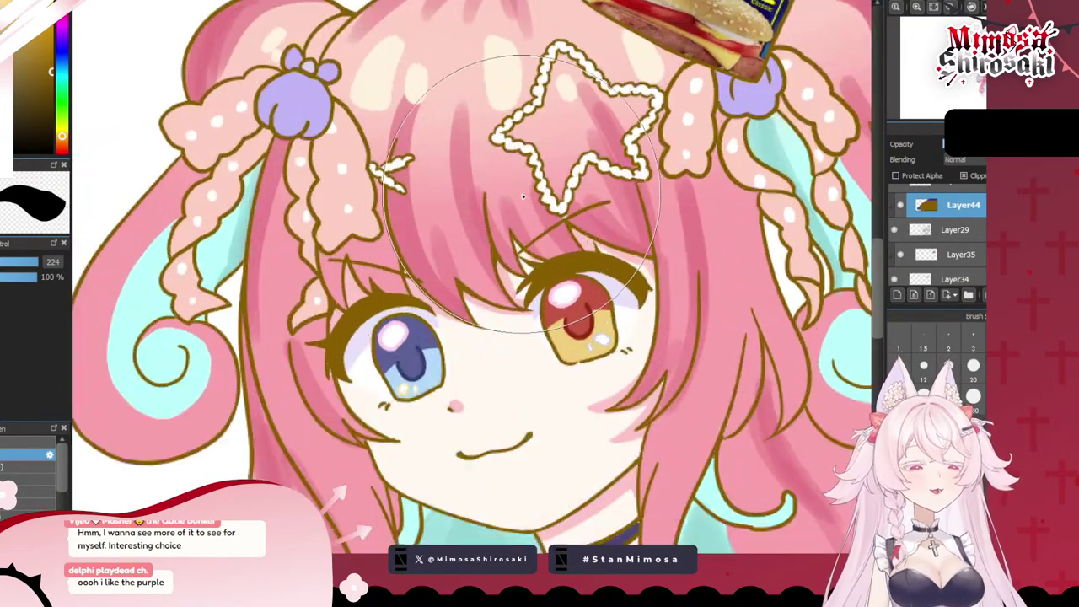
pyautogui.scroll(-5, 538, 203)
pyautogui.scroll(2, 538, 211)
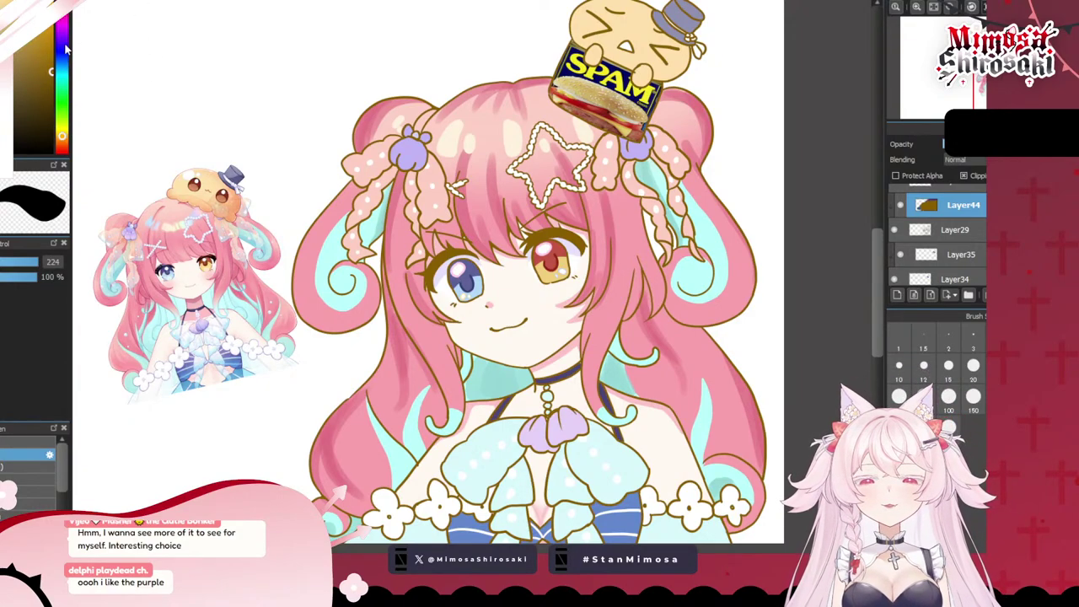
pyautogui.click(63, 28)
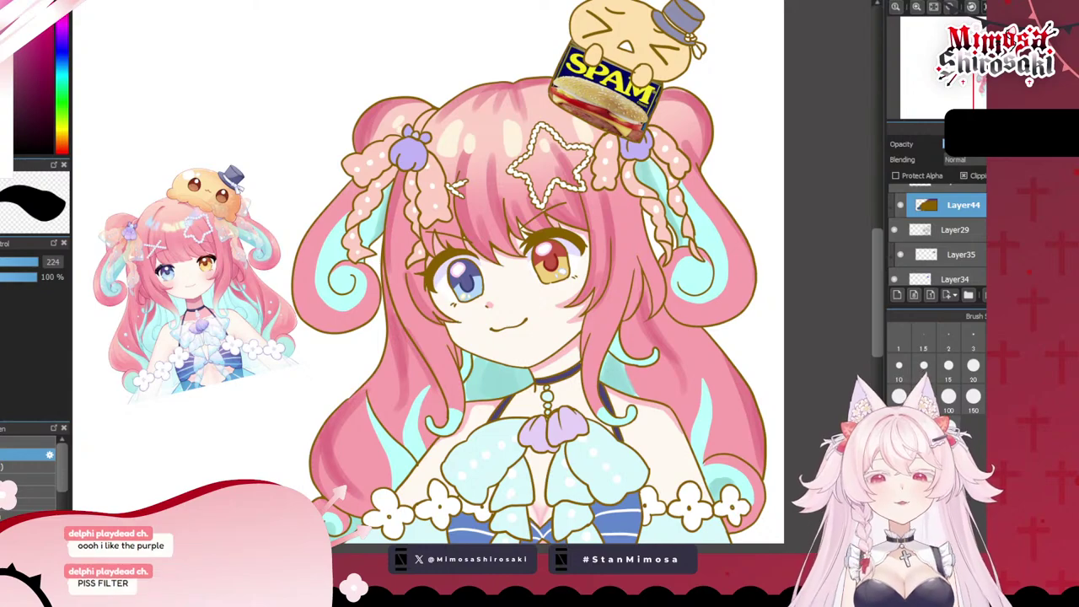
pyautogui.scroll(-3, 205, 84)
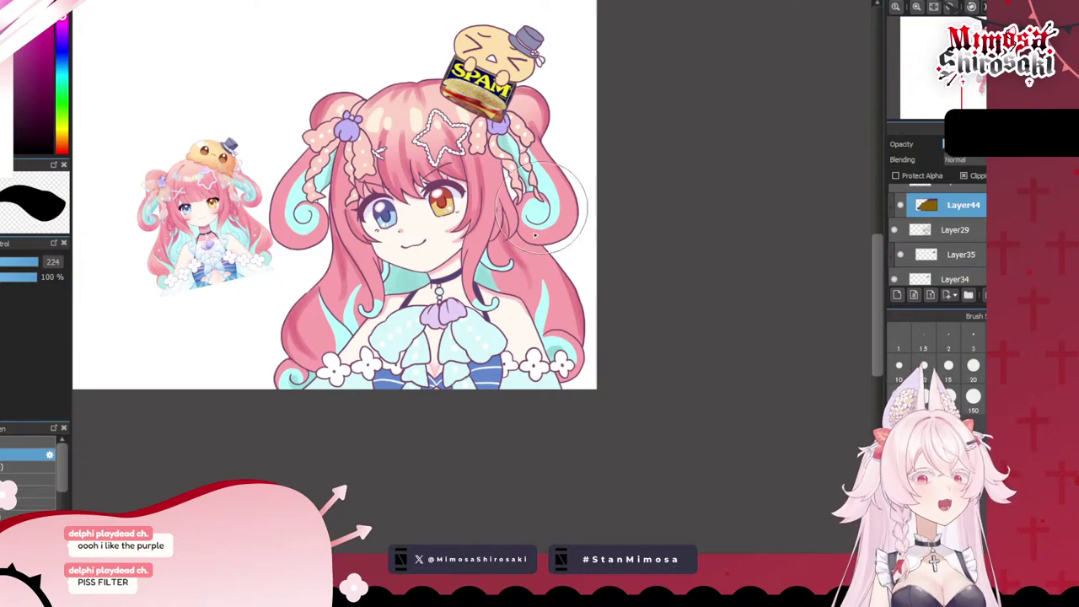
pyautogui.scroll(-1, 422, 374)
pyautogui.scroll(2, 944, 274)
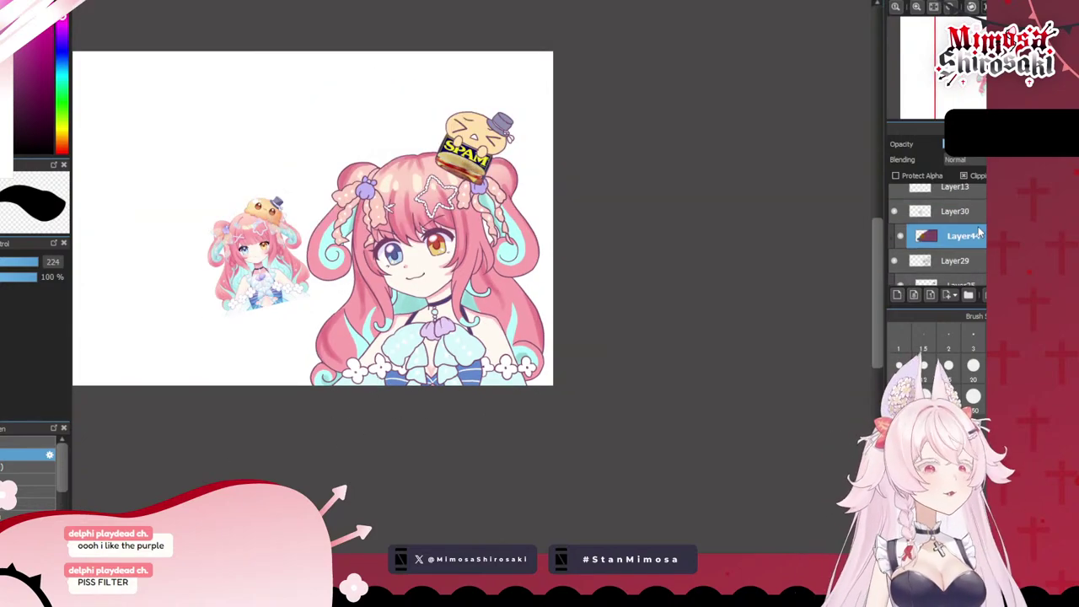
# - Merge the tint layer down into the line art on Layer29 and delete the reference picture on Layer30
pyautogui.scroll(-2, 944, 274)
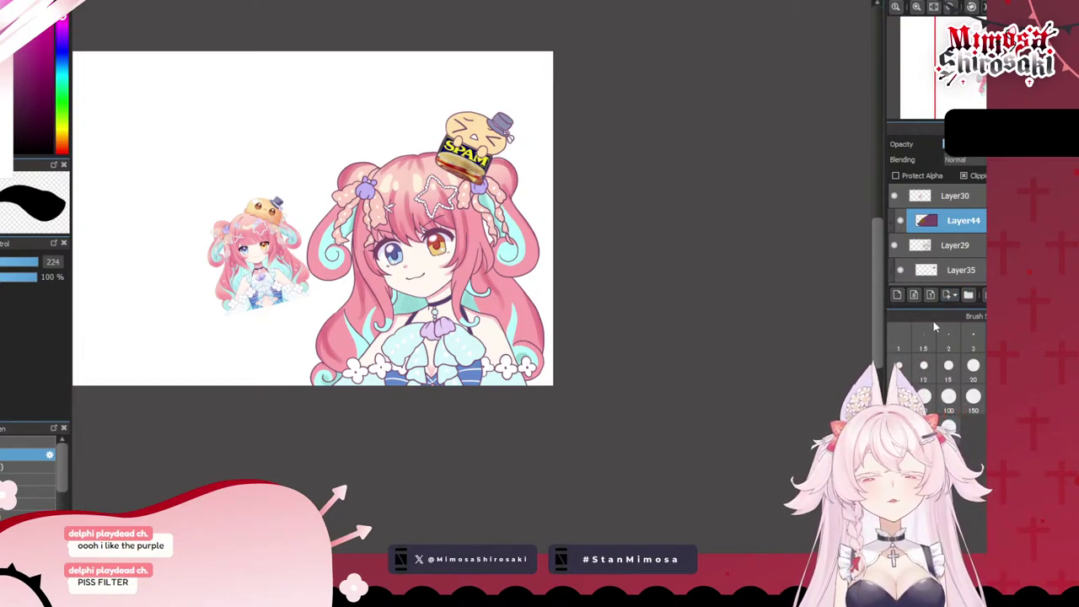
pyautogui.hotkey('ctrl', 'e')
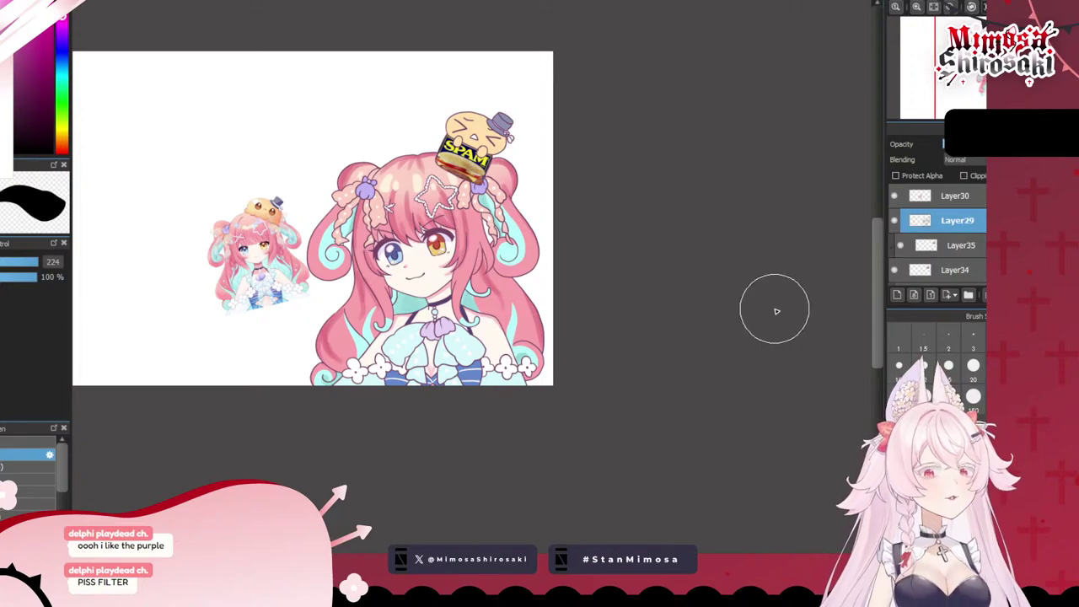
pyautogui.scroll(1, 951, 224)
pyautogui.click(953, 214)
pyautogui.click(1020, 295)
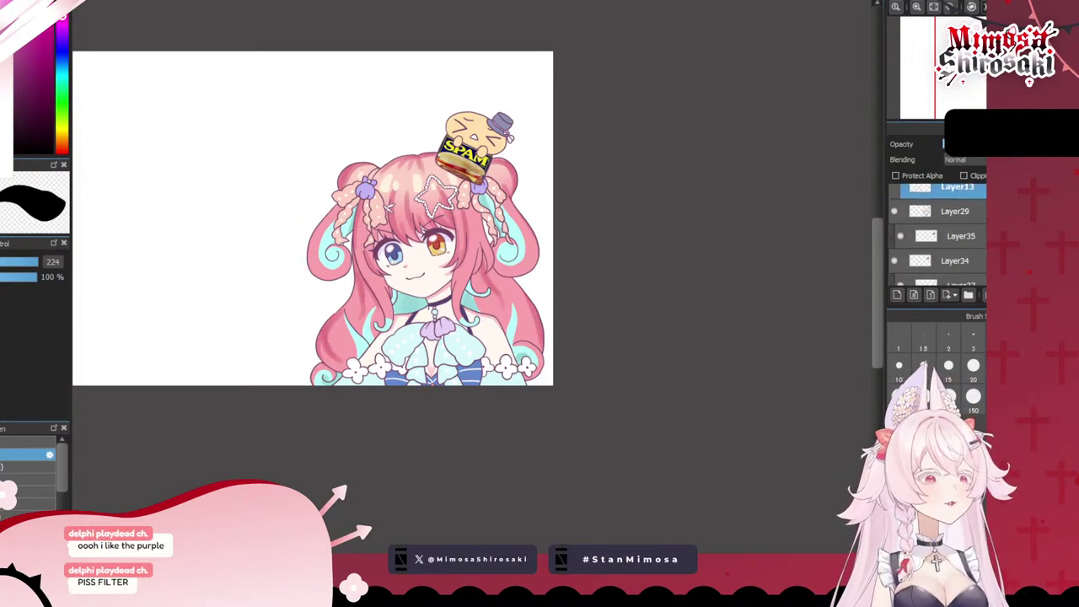
# - Duplicate the merged line art of Layer29 onto a layer above it for a soft glow around the lines
pyautogui.click(963, 227)
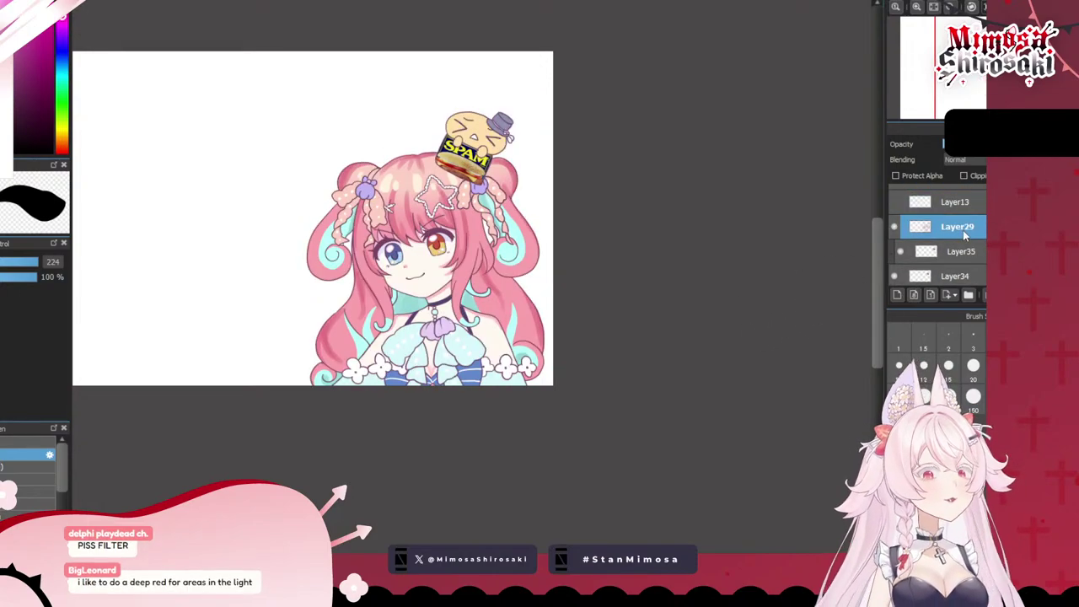
pyautogui.scroll(-1, 581, 296)
pyautogui.scroll(1, 470, 265)
pyautogui.scroll(-2, 506, 264)
pyautogui.scroll(2, 500, 216)
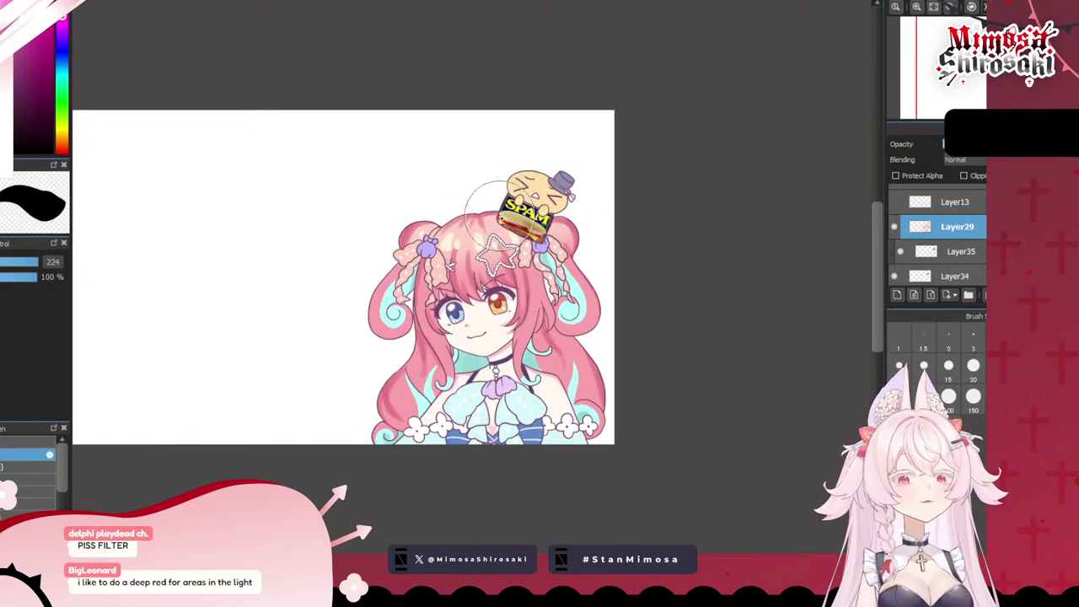
pyautogui.hotkey('ctrl', 'a')
pyautogui.hotkey('ctrl', 'c')
pyautogui.hotkey('ctrl', 'v')
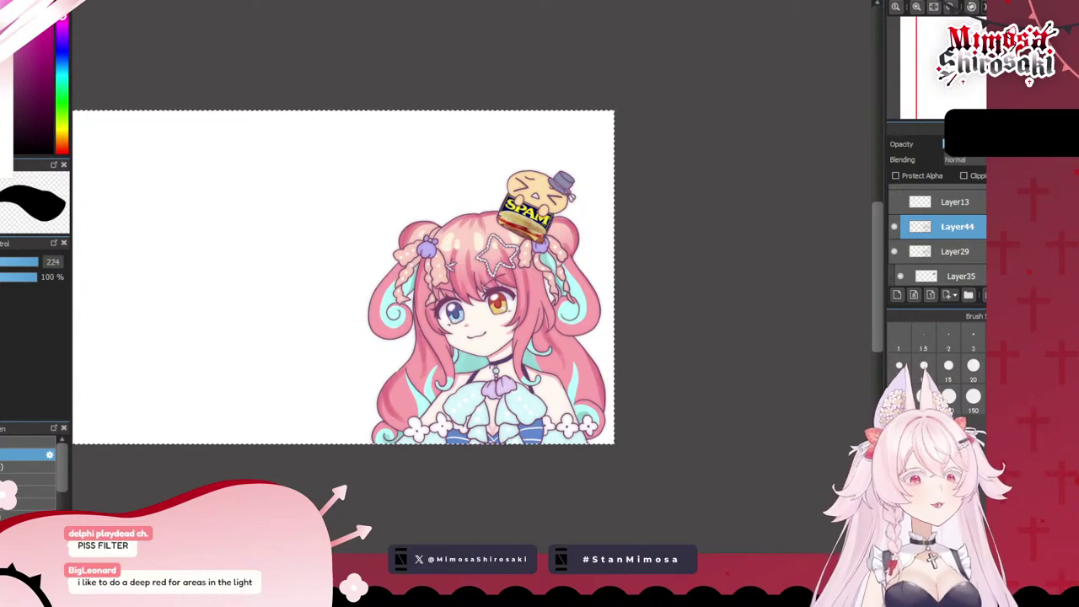
pyautogui.scroll(1, 472, 316)
pyautogui.scroll(1, 472, 324)
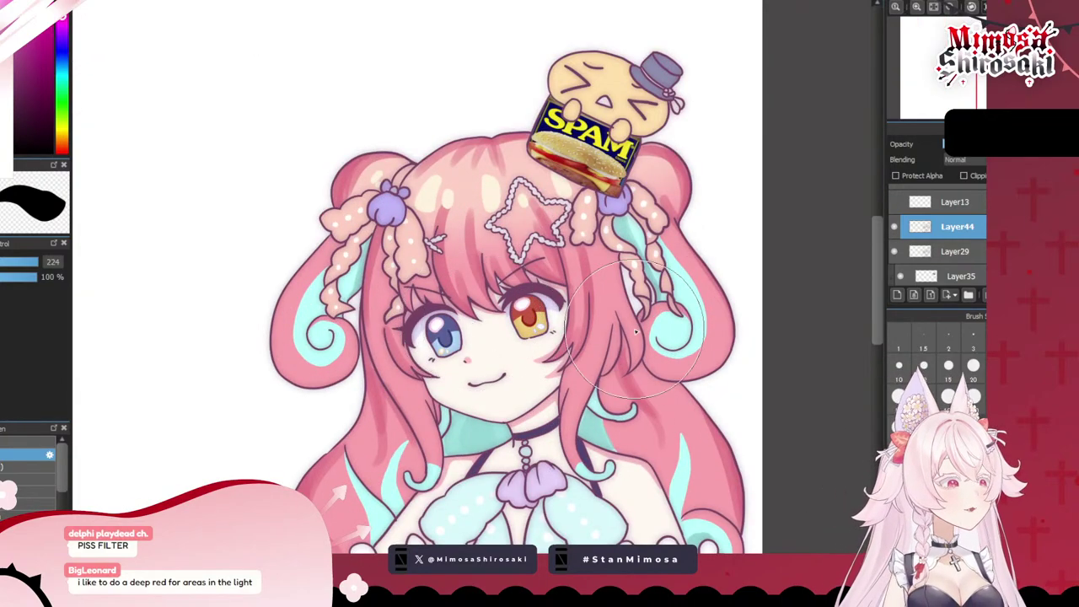
# - Show Layer5, Layer13, Layer17 and Layer18, which belong to the second character
pyautogui.scroll(-2, 599, 371)
pyautogui.scroll(-5, 934, 253)
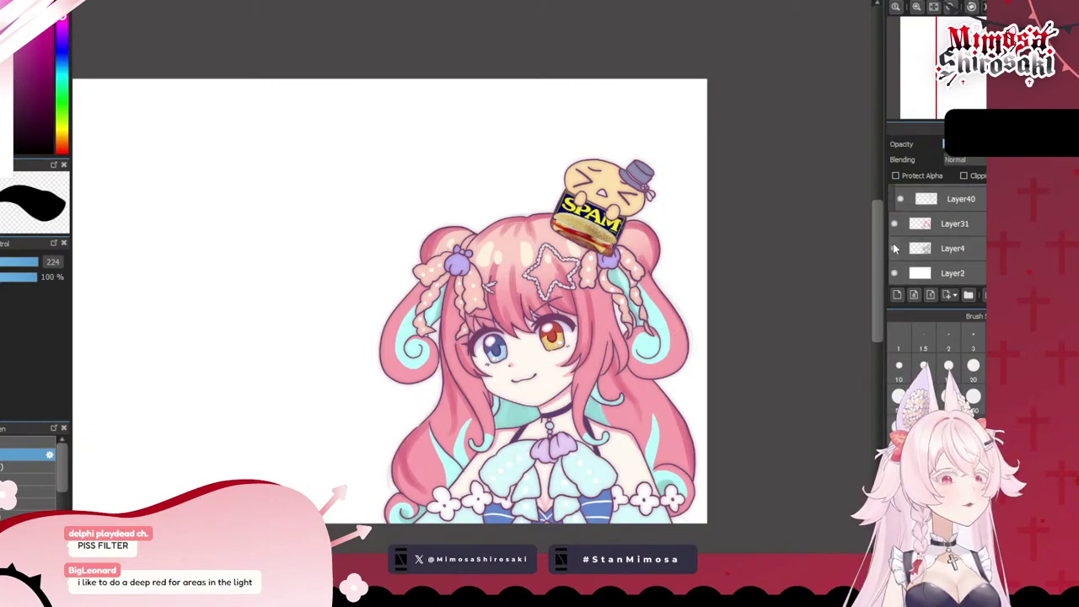
pyautogui.scroll(5, 927, 236)
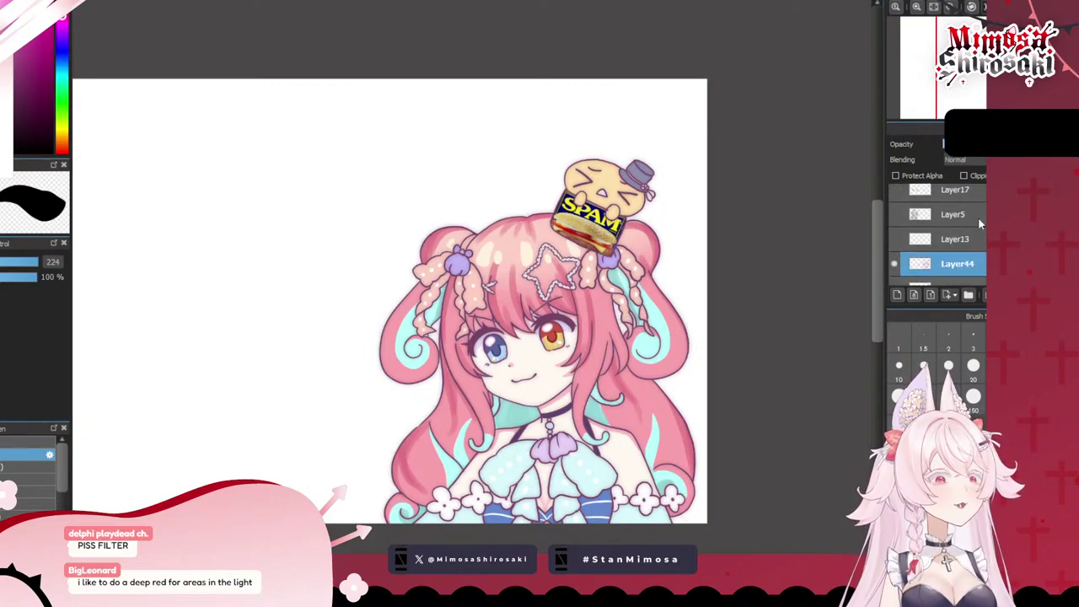
pyautogui.click(894, 211)
pyautogui.click(894, 237)
pyautogui.scroll(-2, 409, 236)
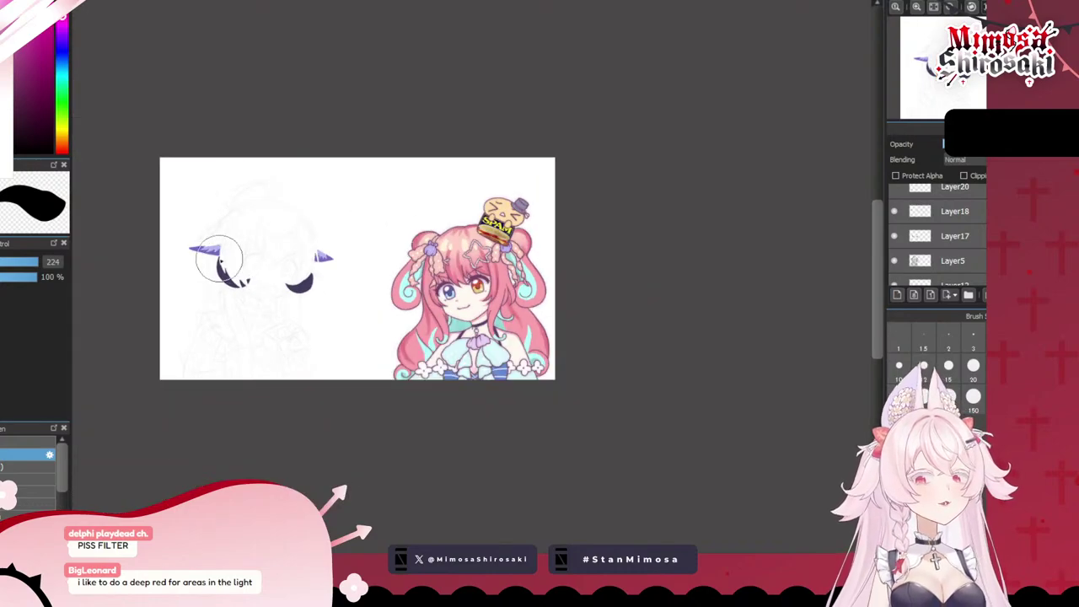
pyautogui.scroll(2, 202, 253)
pyautogui.scroll(-1, 954, 250)
pyautogui.scroll(1, 954, 250)
pyautogui.scroll(3, 911, 226)
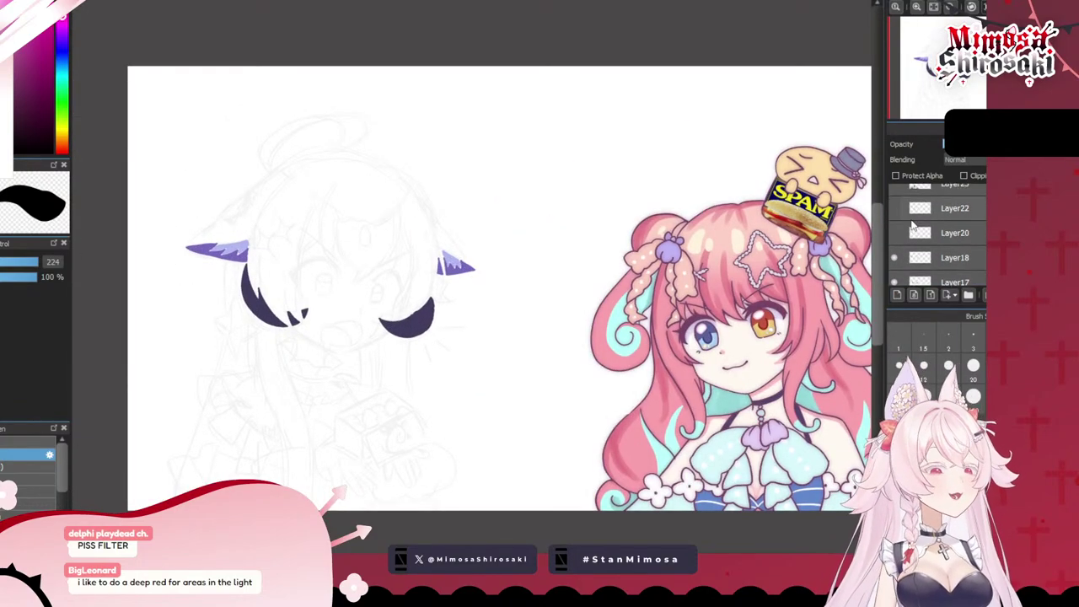
# - Show the second character's skin and clothing layers, including Layer20, Layer22 and Layer23, keeping Layer18 visible
pyautogui.click(895, 214)
pyautogui.click(895, 240)
pyautogui.click(895, 264)
pyautogui.click(895, 284)
pyautogui.scroll(-1, 900, 288)
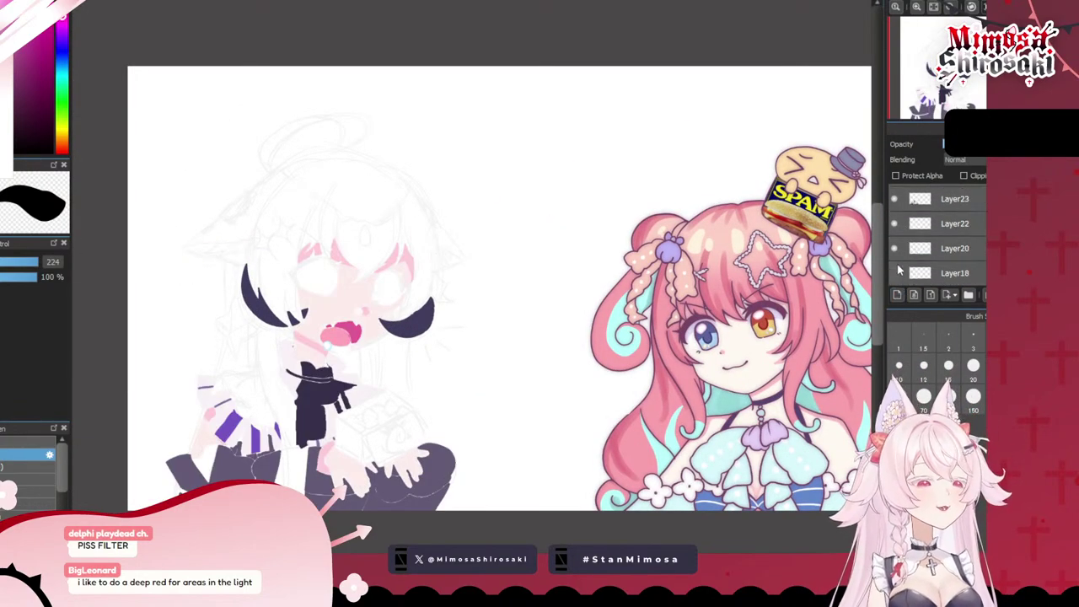
pyautogui.click(898, 271)
# - Show the purple-haired character's remaining colour layers, including Layer15, Layer19 and Layer21, together with her line art
pyautogui.scroll(4, 902, 268)
pyautogui.moveTo(896, 193); pyautogui.dragTo(899, 264)
pyautogui.scroll(3, 900, 253)
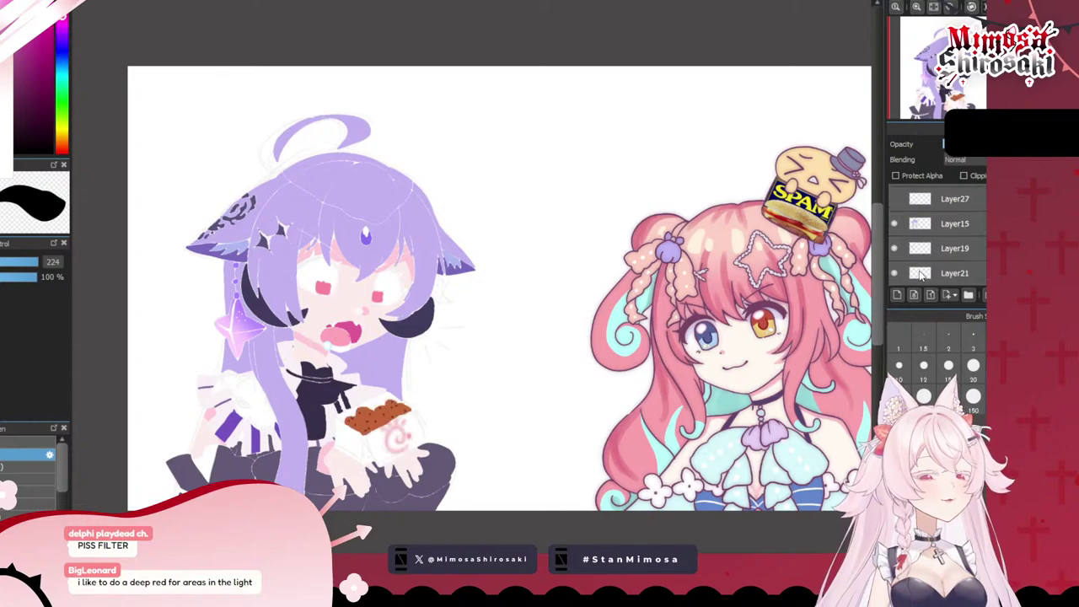
pyautogui.click(896, 211)
pyautogui.scroll(2, 903, 253)
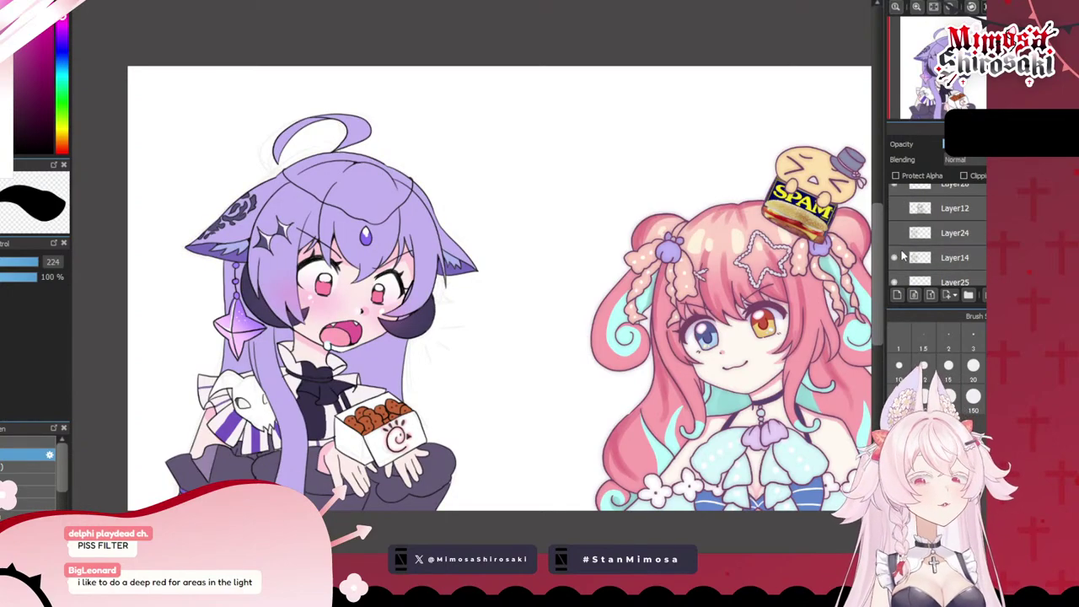
# - Show Layer28, Layer24 and Layer14, and keep the middle character's rough sketch on Layer12 hidden
pyautogui.click(895, 245)
pyautogui.click(896, 263)
pyautogui.click(898, 255)
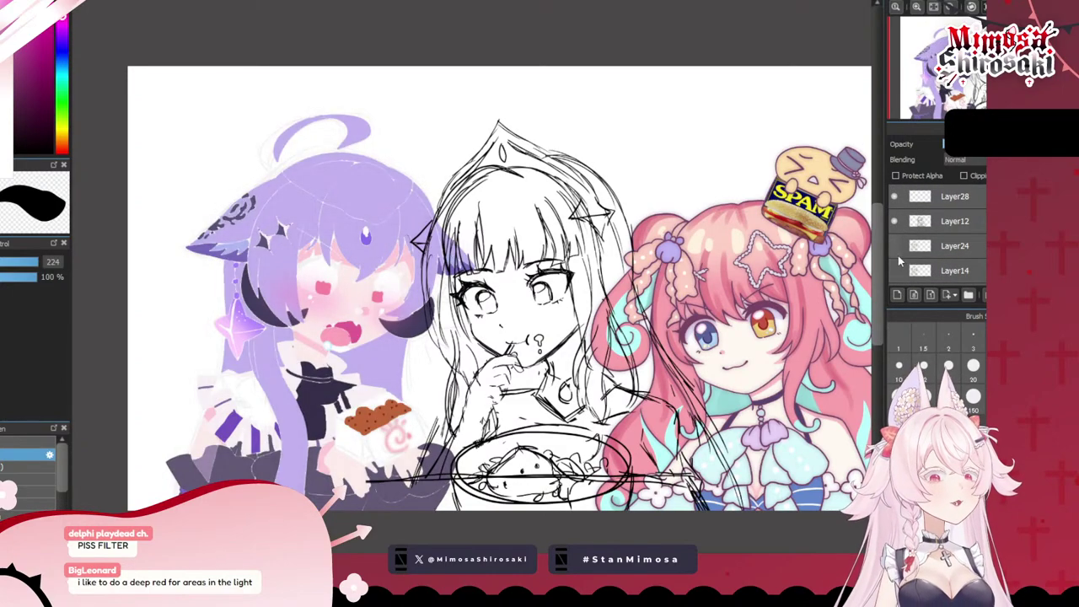
pyautogui.click(897, 253)
pyautogui.click(895, 269)
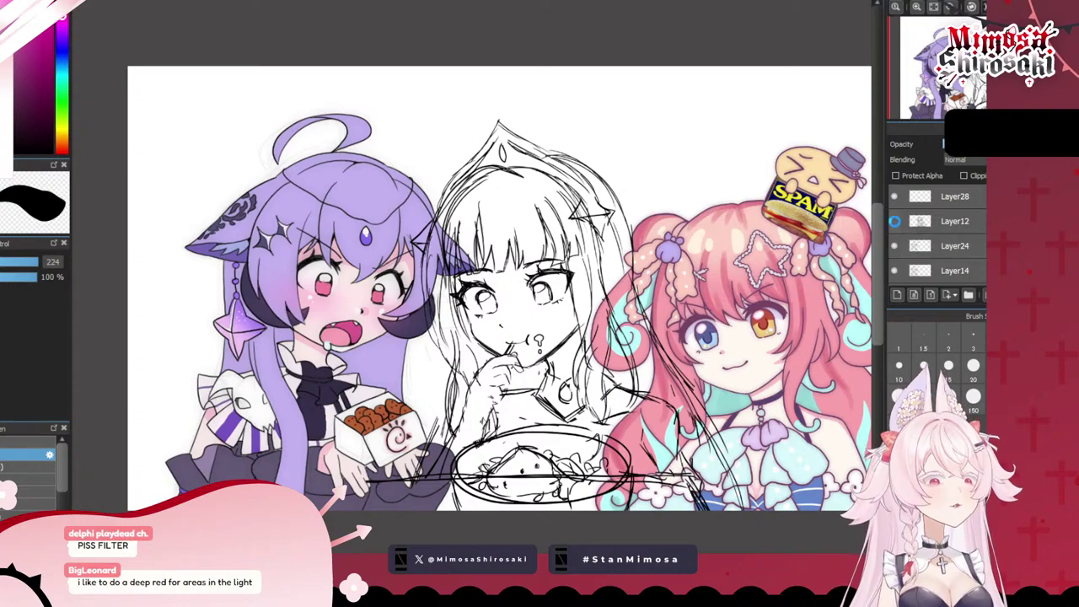
pyautogui.click(895, 221)
# - Toggle Layer24 and Layer14 off and on to check which one holds the purple-haired character's line art
pyautogui.click(922, 244)
pyautogui.click(894, 246)
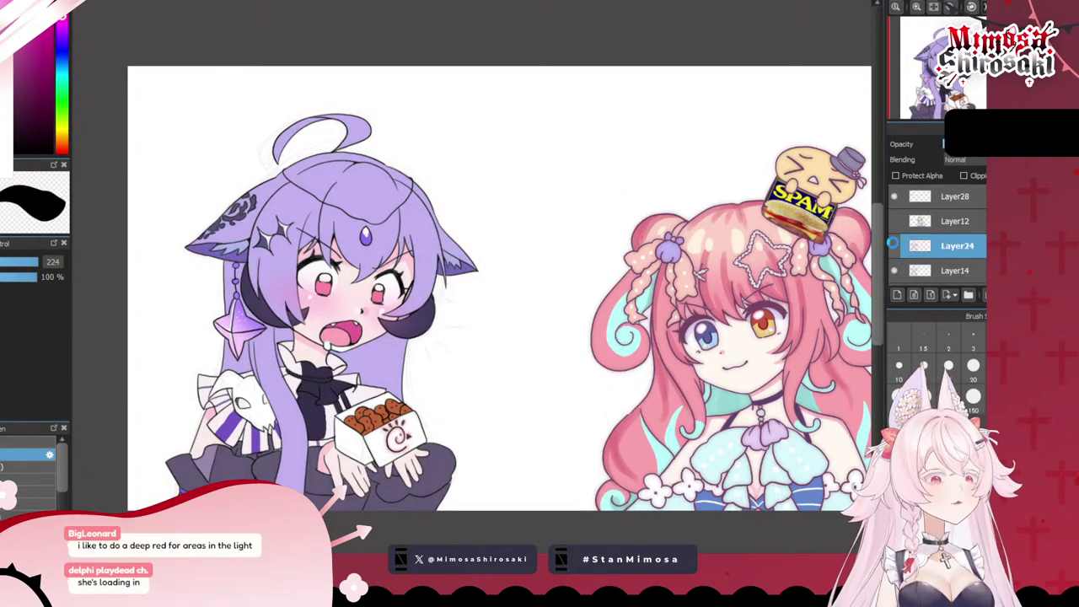
pyautogui.click(894, 245)
pyautogui.click(898, 267)
pyautogui.click(898, 267)
pyautogui.click(910, 272)
pyautogui.click(894, 270)
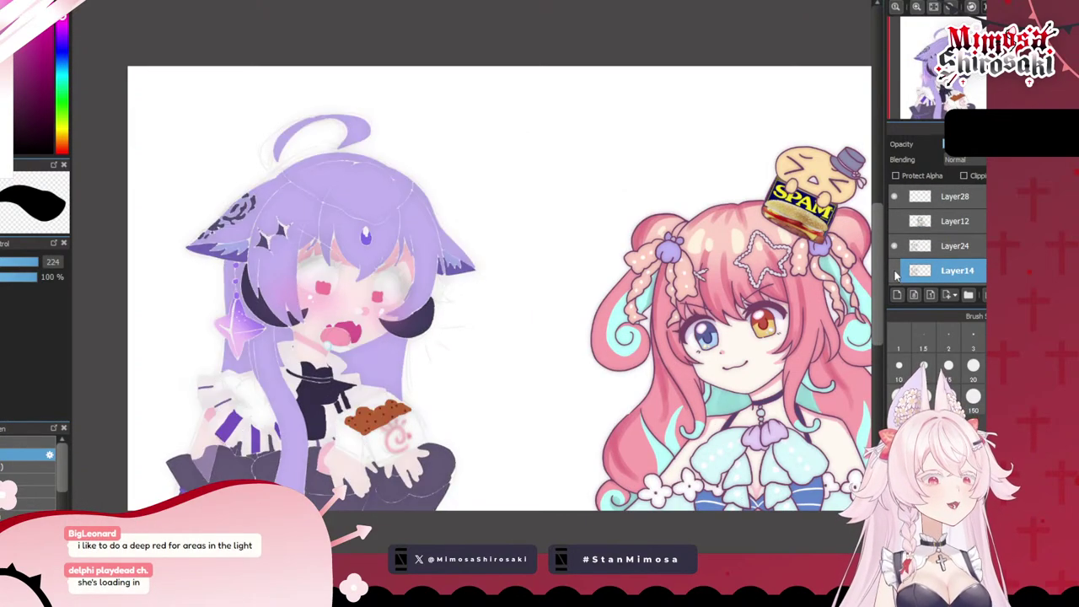
pyautogui.click(895, 270)
# - Protect the alpha of Layer14 and repaint the purple-haired character's line art in dark blue with a brush size of 1000
pyautogui.click(968, 178)
pyautogui.click(967, 178)
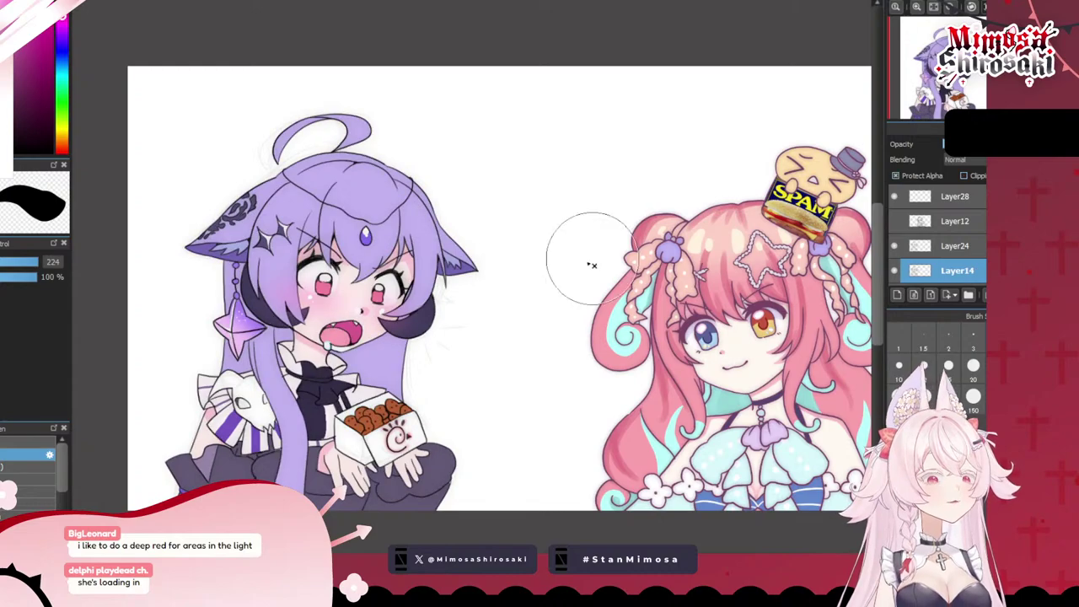
pyautogui.scroll(-1, 470, 301)
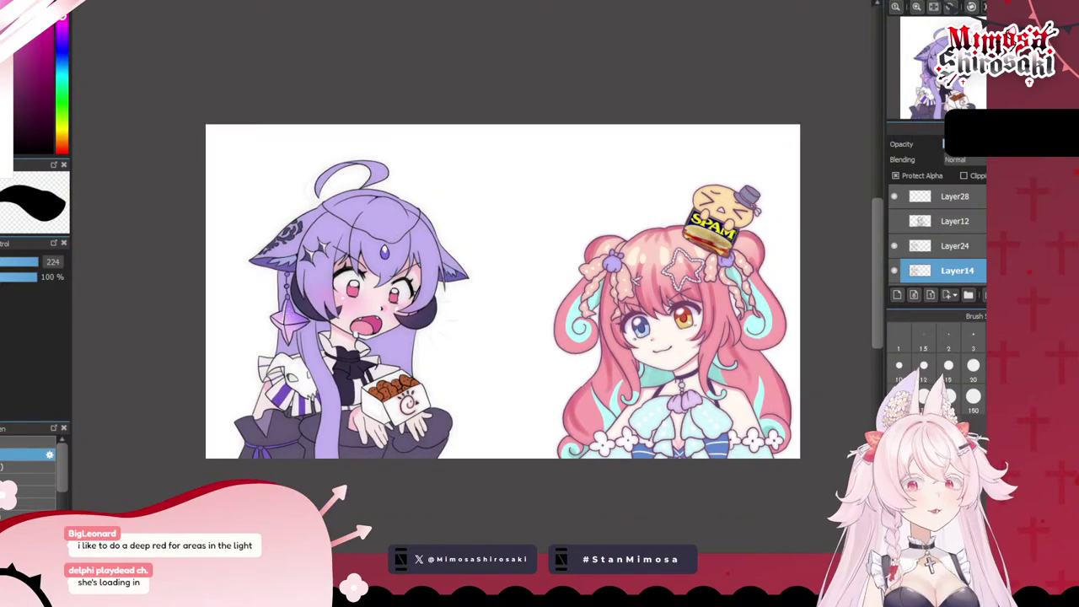
pyautogui.moveTo(62, 54); pyautogui.dragTo(66, 51)
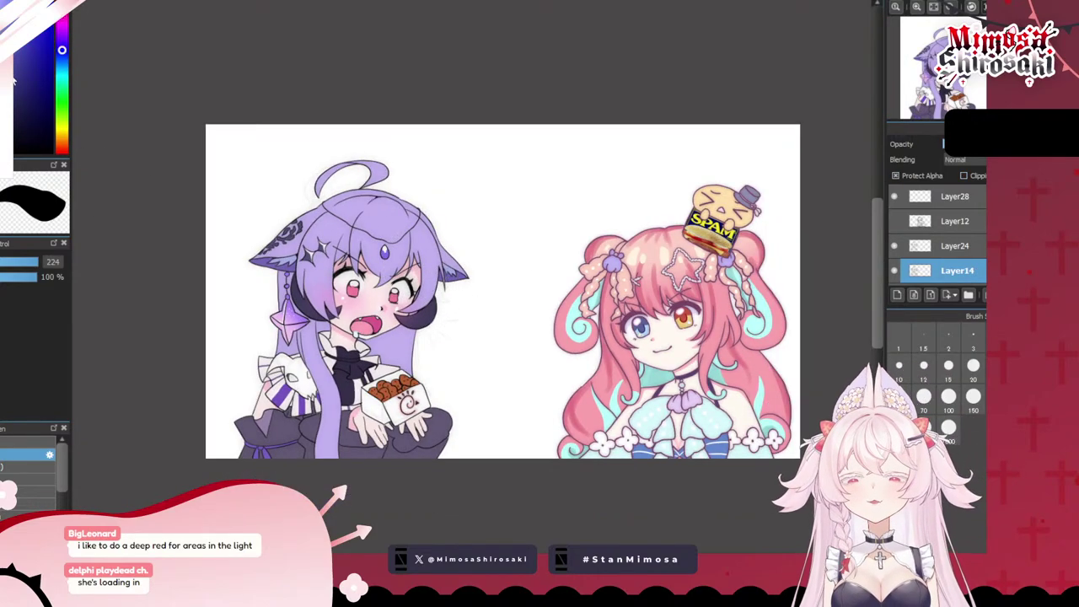
pyautogui.moveTo(34, 264); pyautogui.dragTo(48, 263)
pyautogui.moveTo(379, 261); pyautogui.dragTo(484, 315)
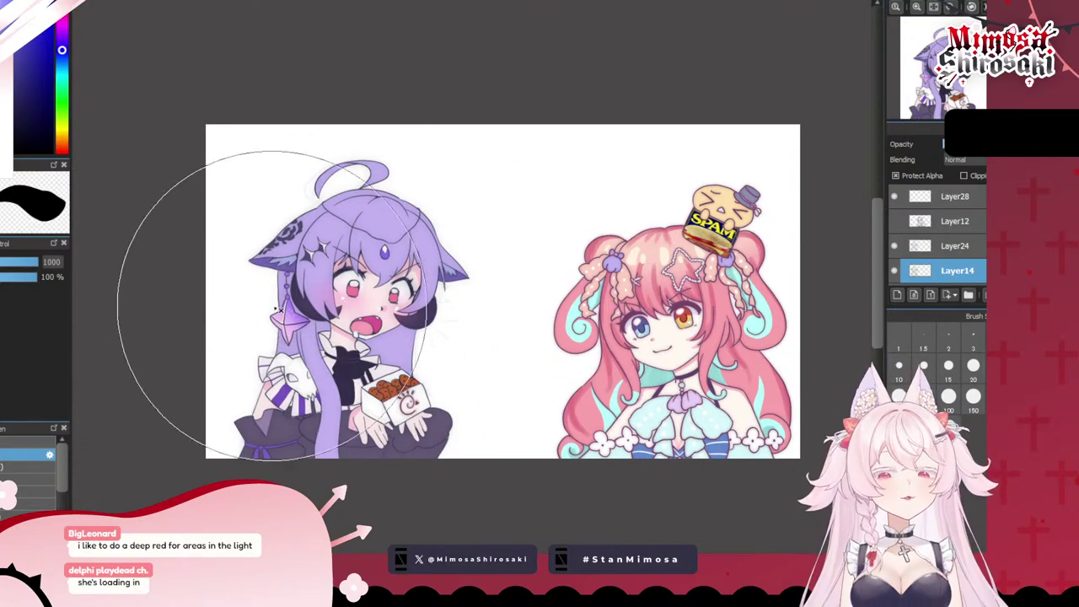
# - Select Layer24, the soft glow around the purple-haired character's lines, and tint it with the same dark blue
pyautogui.scroll(1, 341, 232)
pyautogui.click(936, 253)
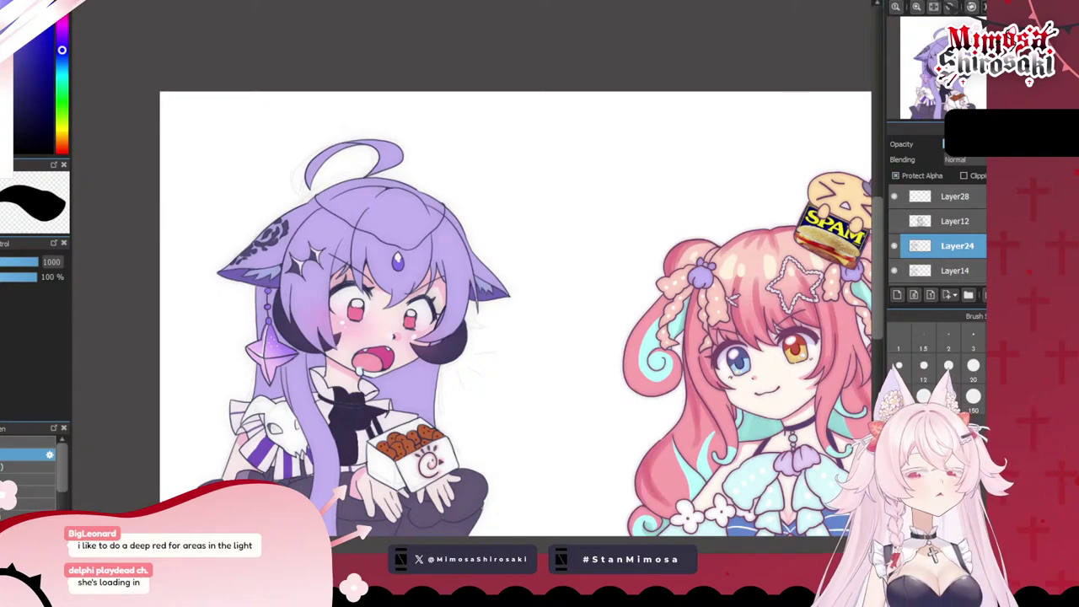
pyautogui.scroll(-3, 525, 313)
pyautogui.scroll(3, 565, 337)
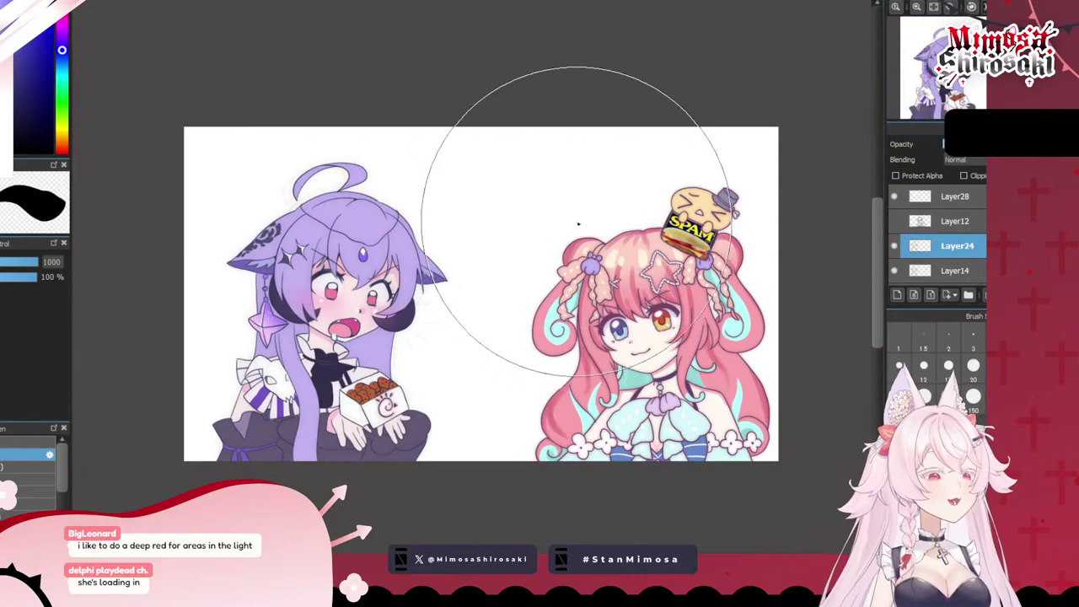
# - Examine the recoloured line art of both characters up close and look through the layer list down to the lowest layers
pyautogui.scroll(2, 355, 377)
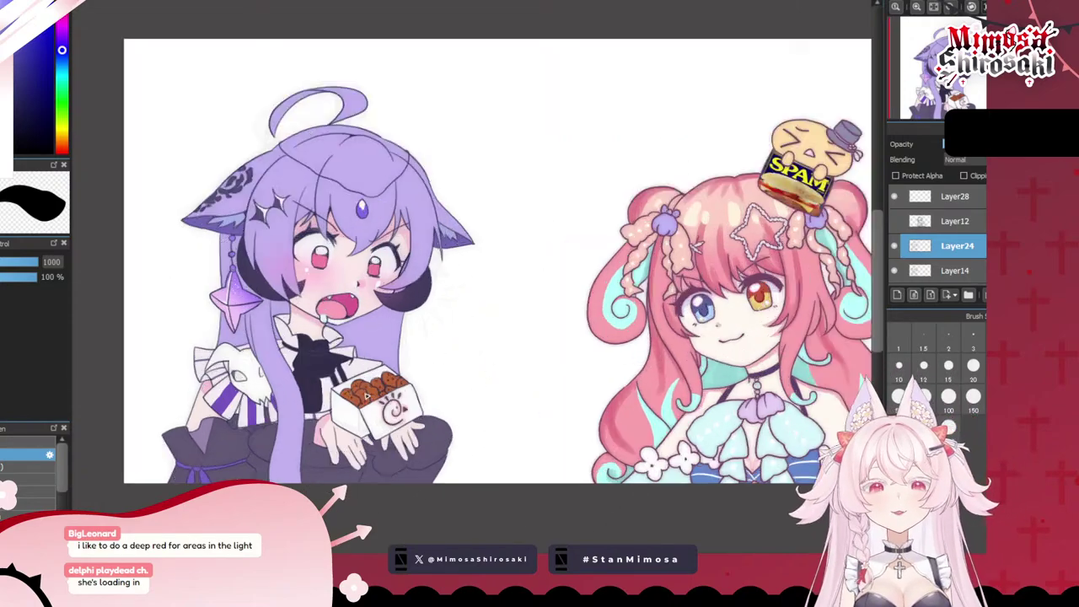
pyautogui.scroll(-2, 368, 396)
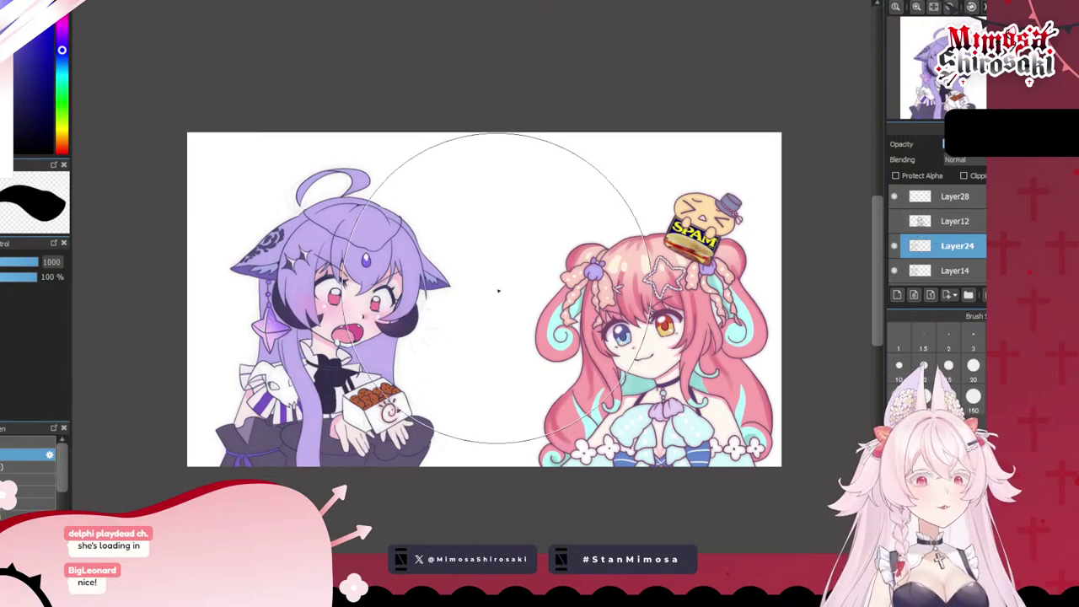
pyautogui.scroll(1, 363, 265)
pyautogui.scroll(-1, 363, 266)
pyautogui.scroll(3, 278, 304)
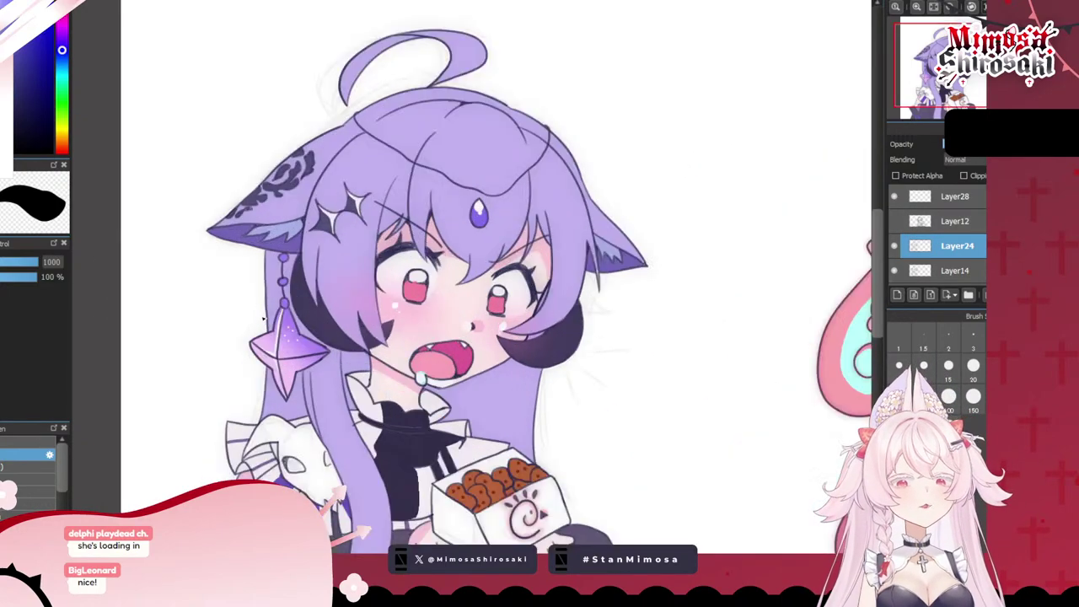
pyautogui.scroll(-5, 909, 268)
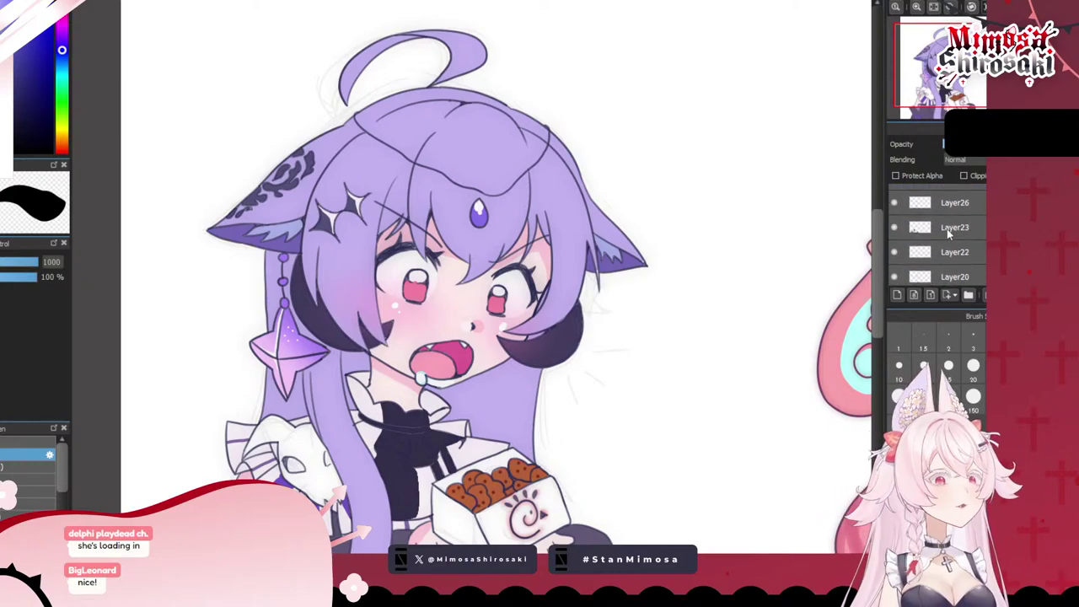
pyautogui.scroll(-4, 943, 255)
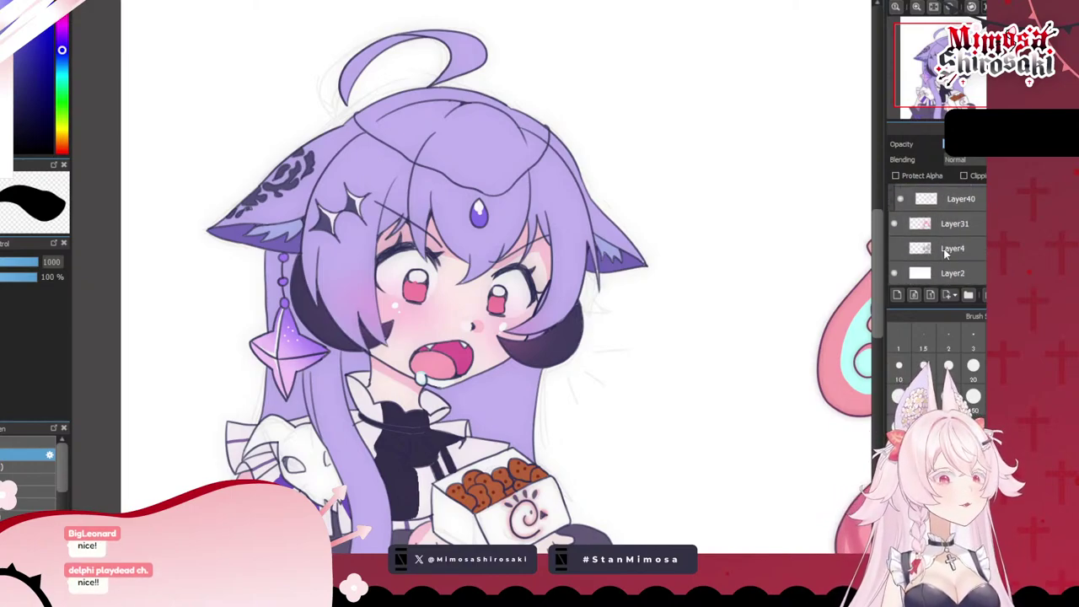
pyautogui.scroll(-5, 950, 243)
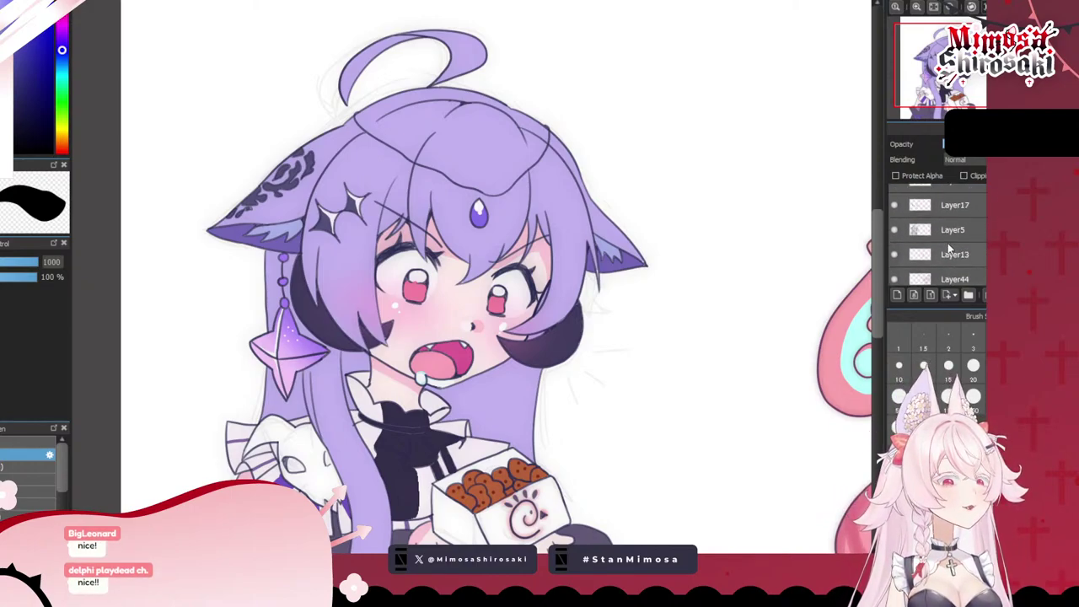
# - Check which layer holds the purple hair's base colour and add a new layer directly above Layer15
pyautogui.scroll(1, 932, 237)
pyautogui.click(924, 258)
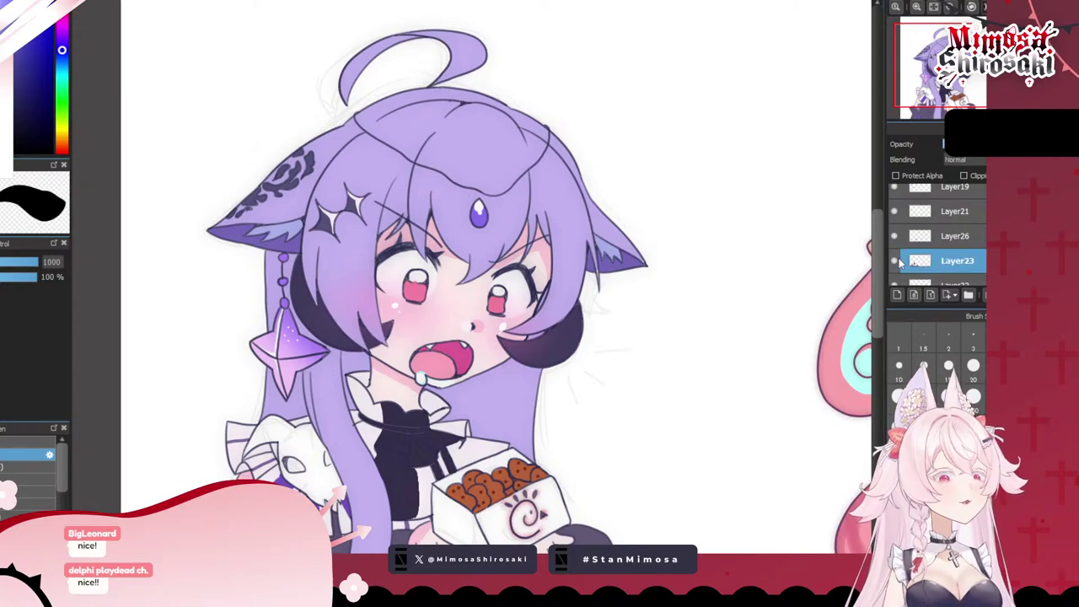
pyautogui.click(899, 261)
pyautogui.click(899, 260)
pyautogui.scroll(1, 921, 257)
pyautogui.scroll(1, 920, 262)
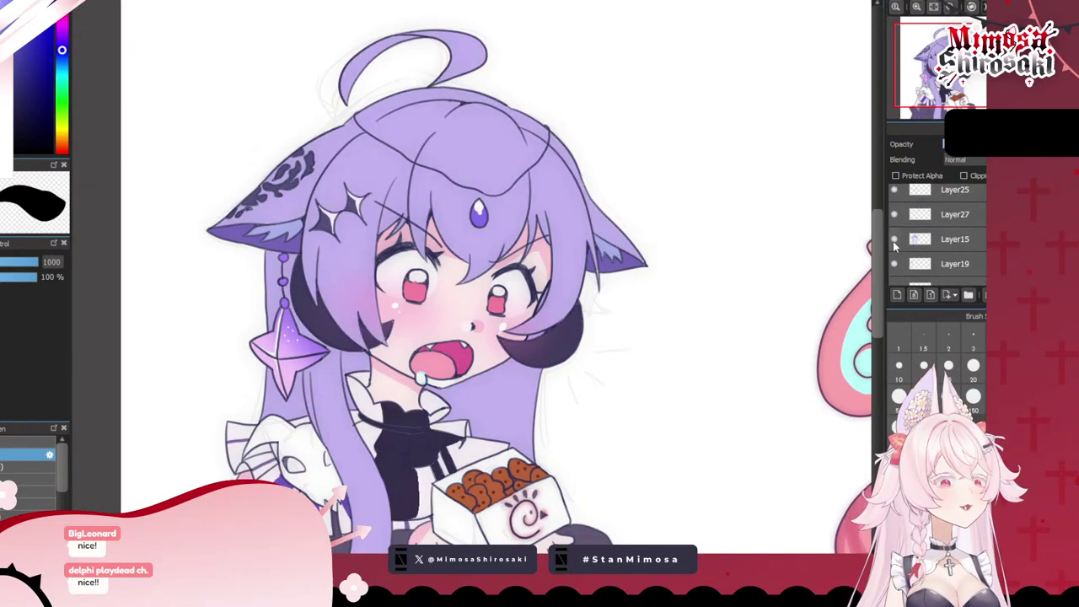
pyautogui.click(897, 246)
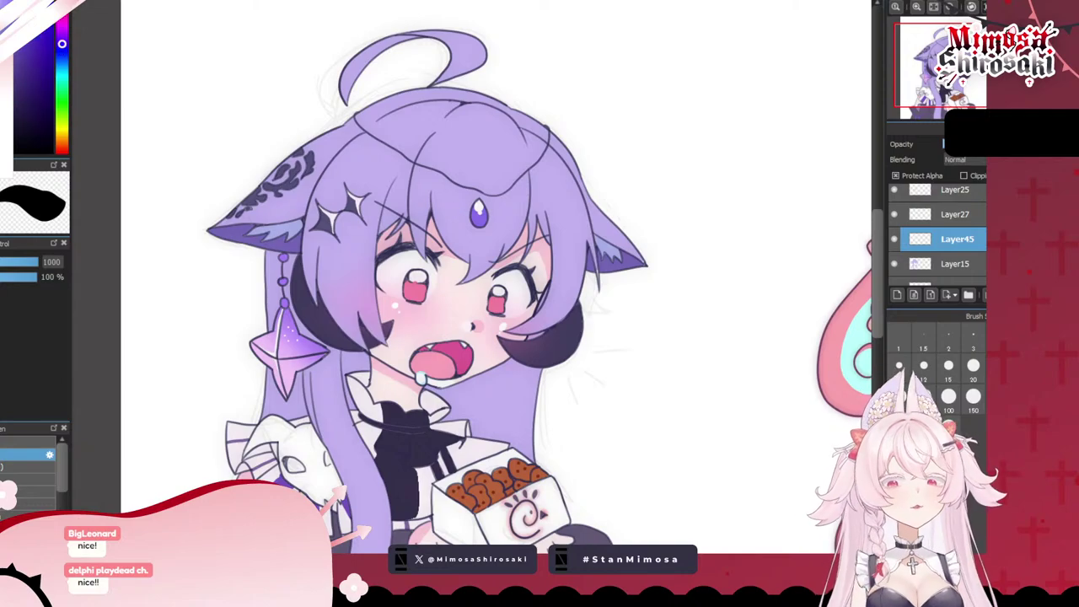
# - Clip the new layer to Layer15 without alpha protection and ready a size 15 brush in a more violet hue
pyautogui.moveTo(70, 49); pyautogui.dragTo(65, 49)
pyautogui.moveTo(57, 53); pyautogui.dragTo(56, 48)
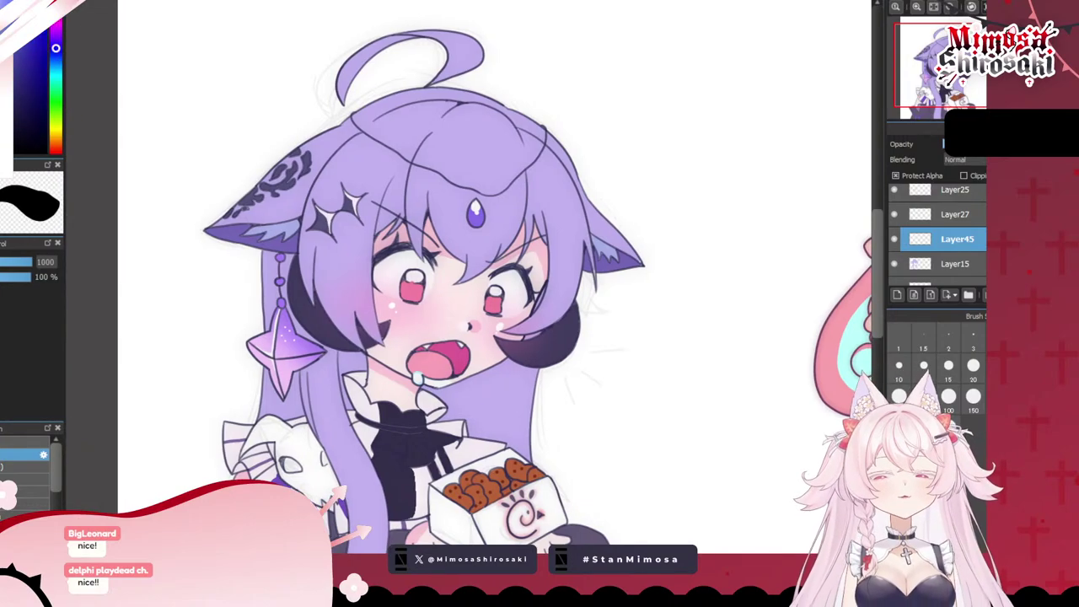
pyautogui.click(14, 443)
pyautogui.scroll(-2, 390, 292)
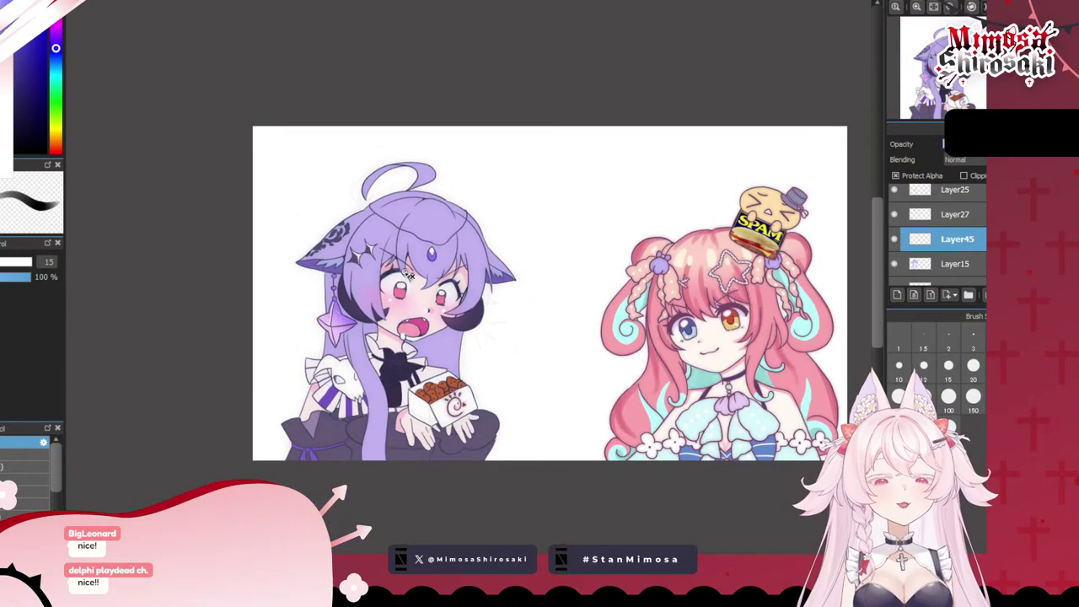
pyautogui.scroll(1, 425, 275)
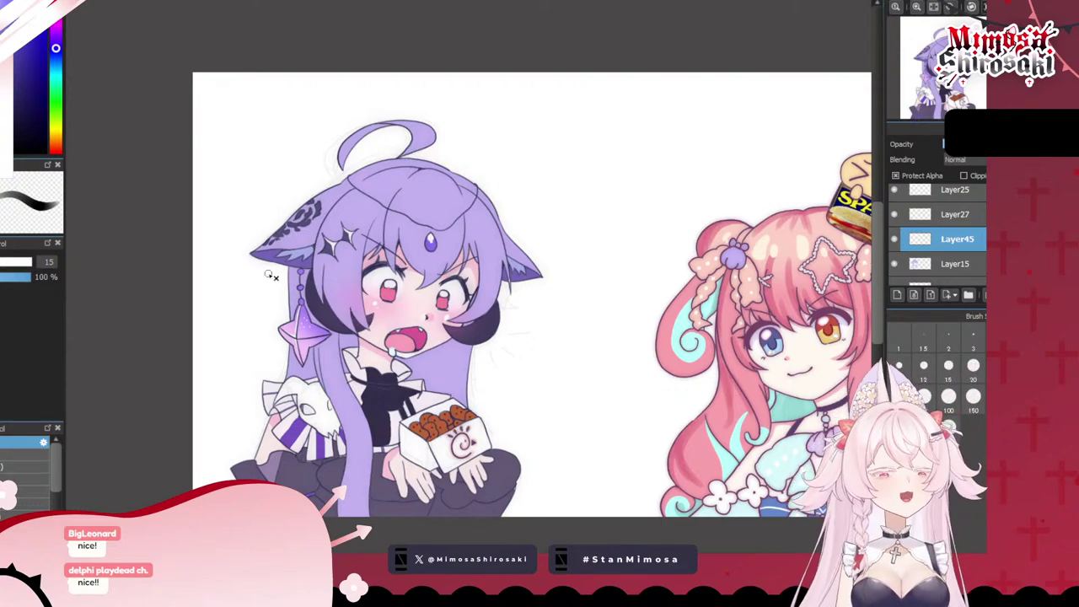
pyautogui.click(965, 175)
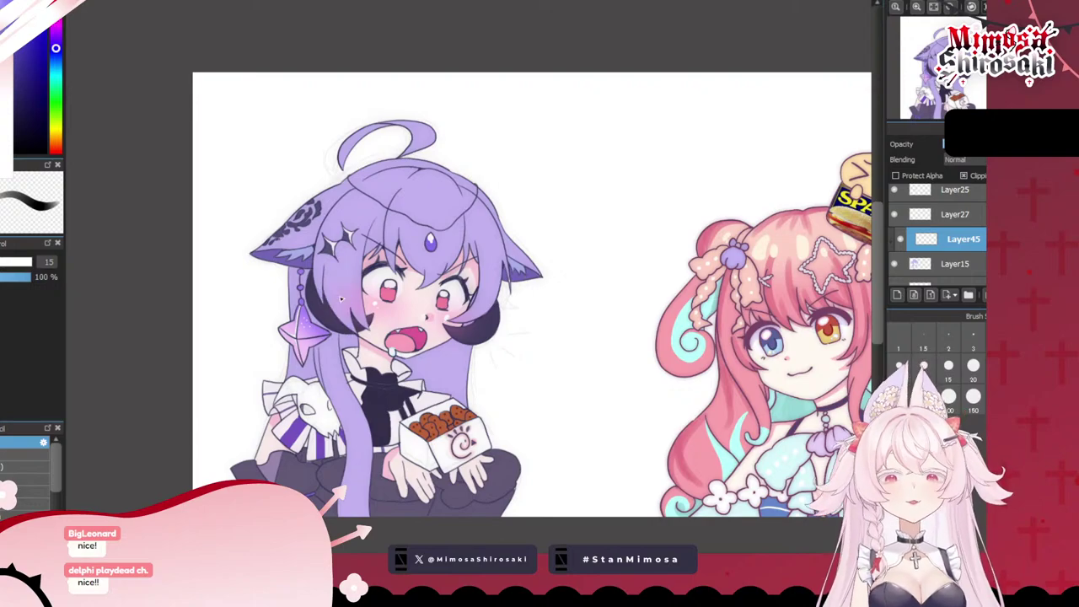
# - Paint darker purple shading on the centre bangs, the cheek-side lock and the back hair below the chin
pyautogui.scroll(3, 470, 239)
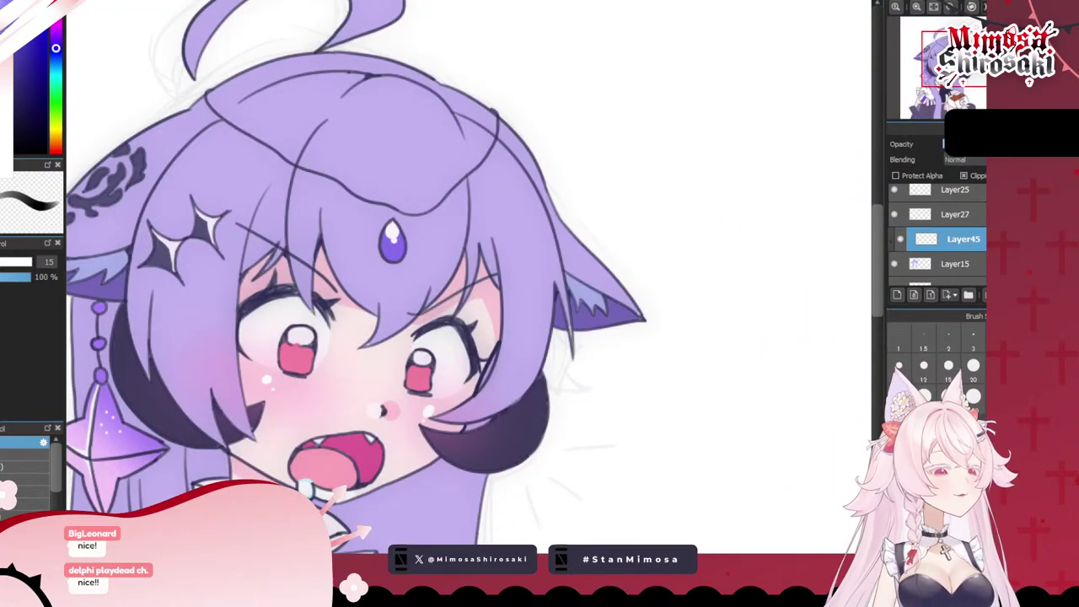
pyautogui.scroll(-3, 628, 232)
pyautogui.scroll(2, 548, 206)
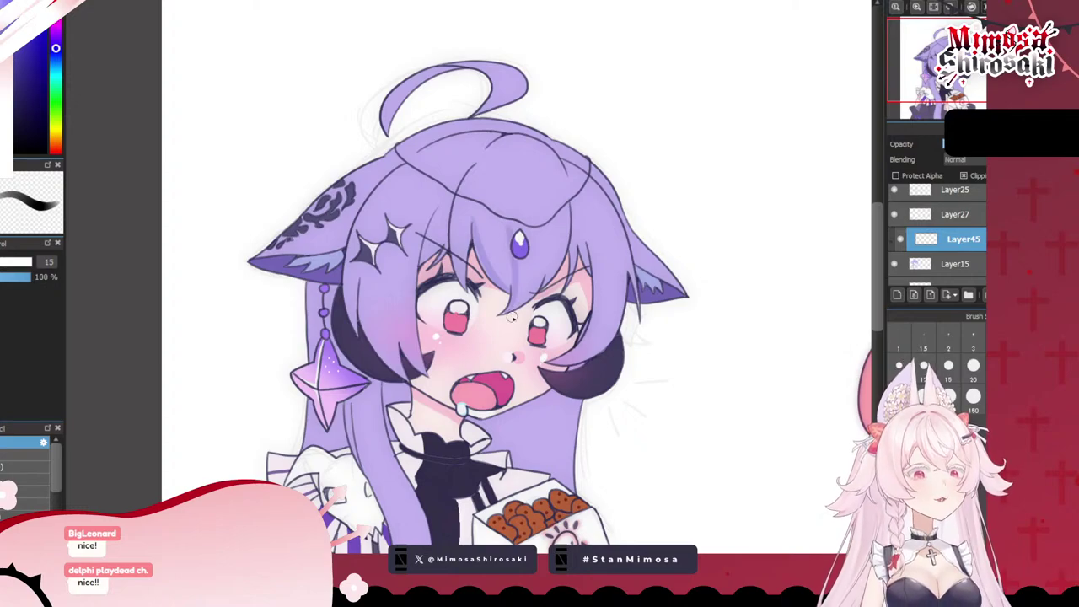
pyautogui.moveTo(408, 378); pyautogui.dragTo(361, 285)
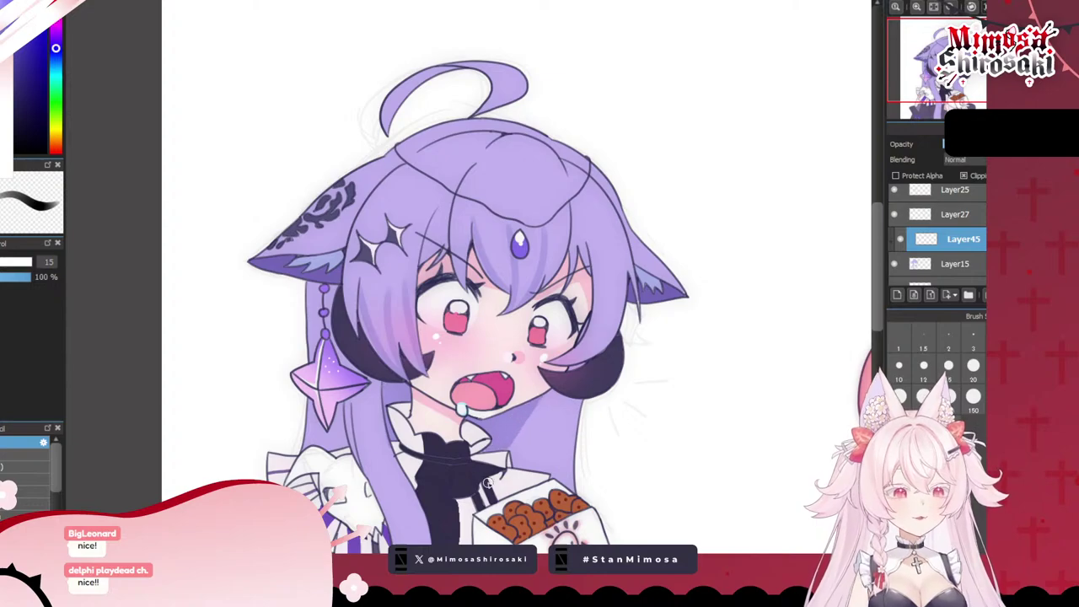
# - Examine the purple hair's new shading up close and at full view beside the pink-haired character
pyautogui.scroll(-4, 502, 460)
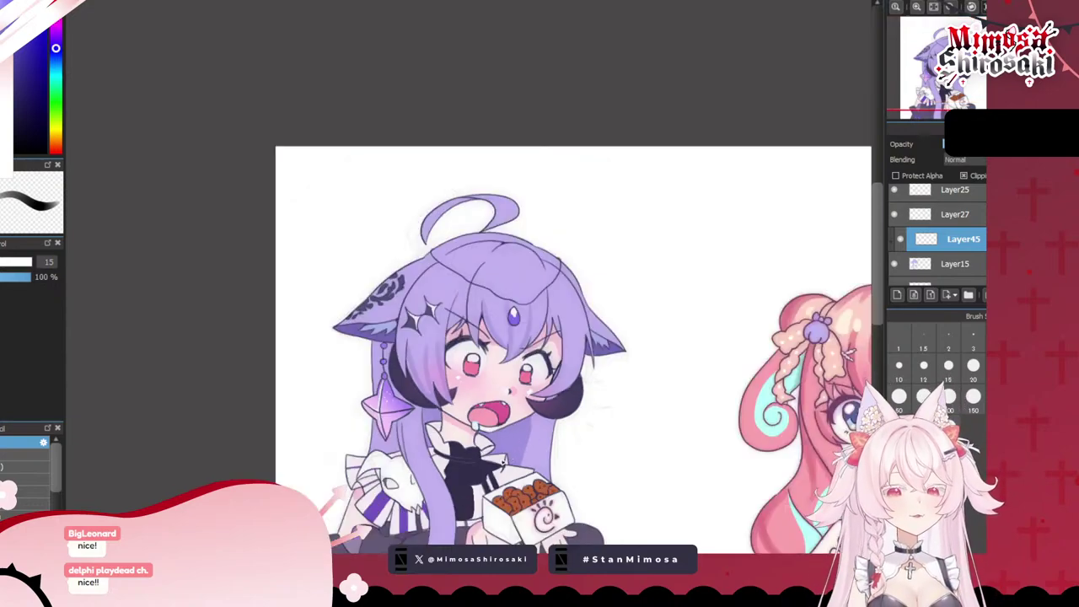
pyautogui.scroll(4, 506, 484)
pyautogui.scroll(-4, 506, 419)
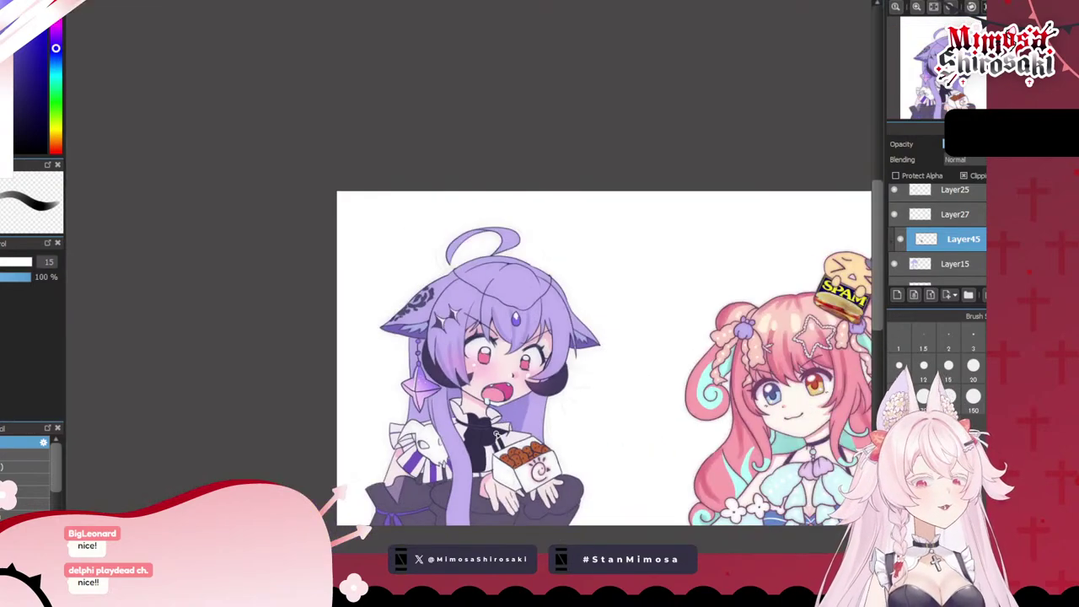
pyautogui.scroll(5, 498, 412)
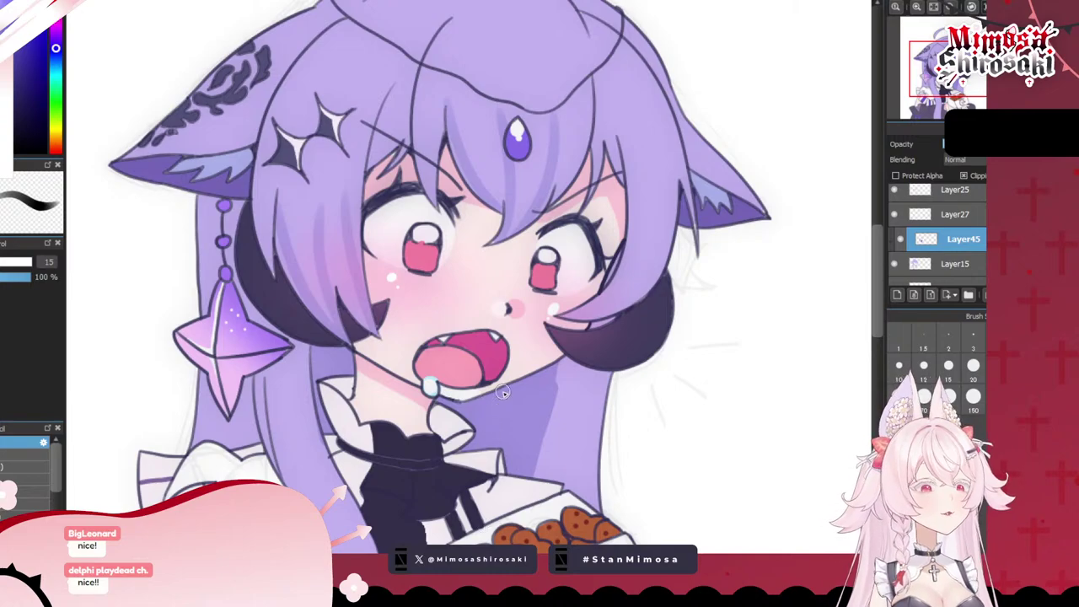
pyautogui.scroll(-5, 503, 393)
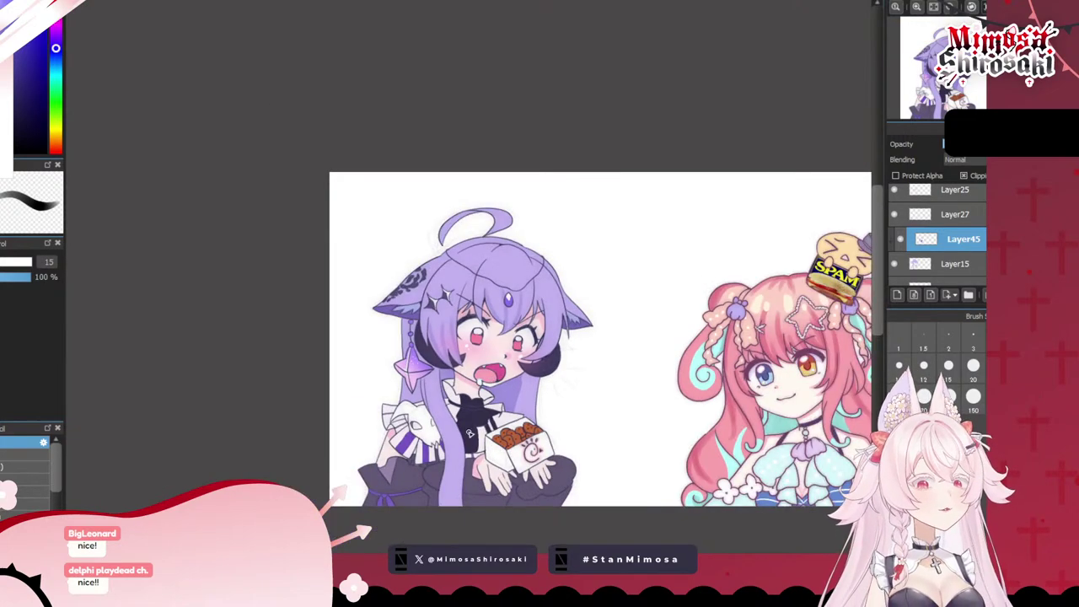
pyautogui.scroll(2, 487, 426)
pyautogui.scroll(-3, 928, 244)
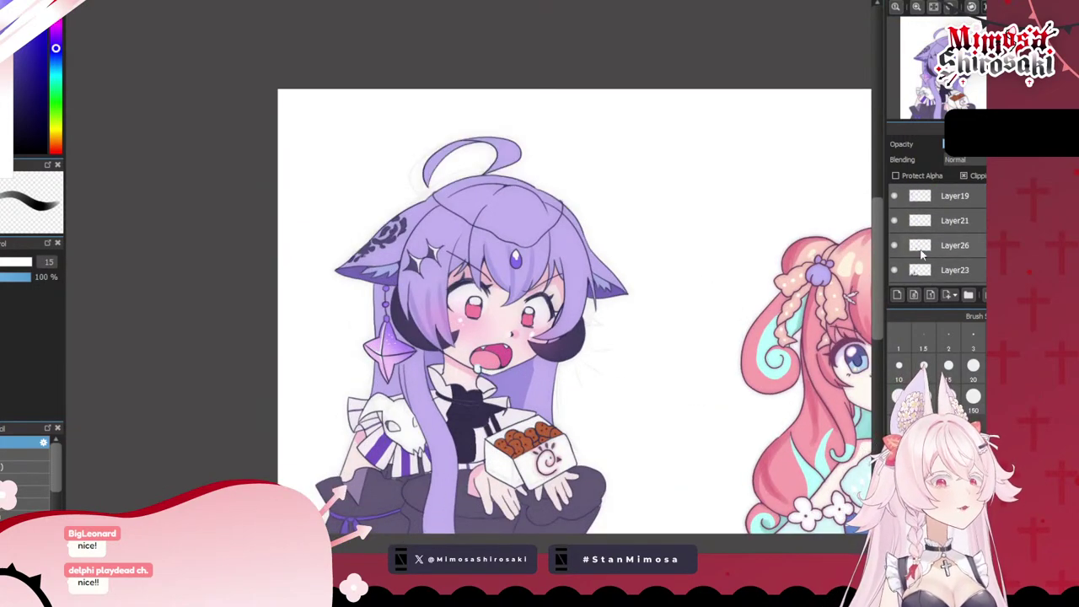
pyautogui.scroll(3, 540, 447)
pyautogui.scroll(-3, 477, 430)
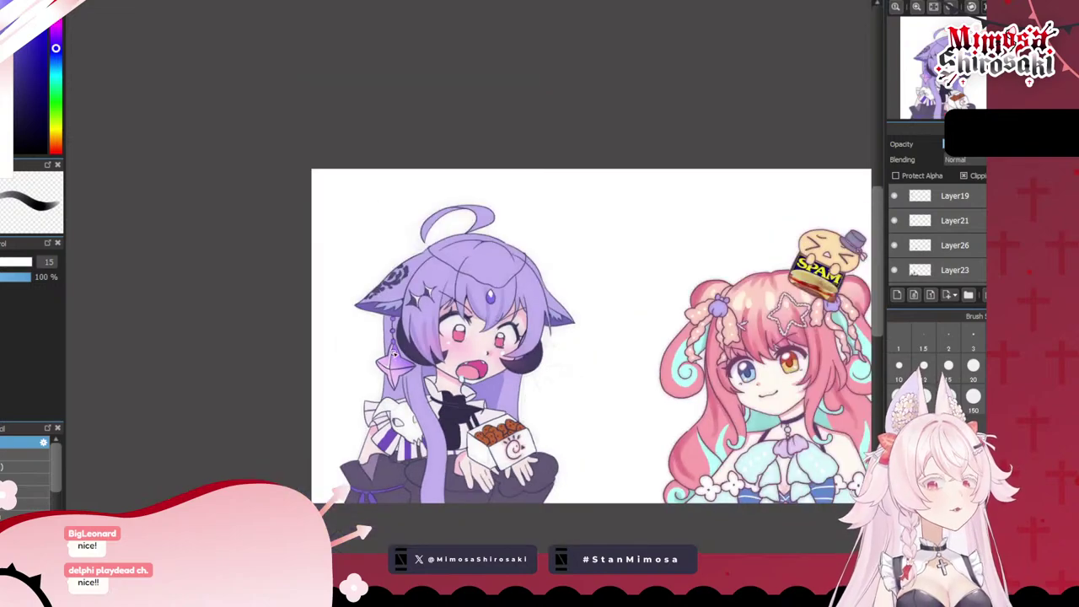
pyautogui.scroll(5, 396, 355)
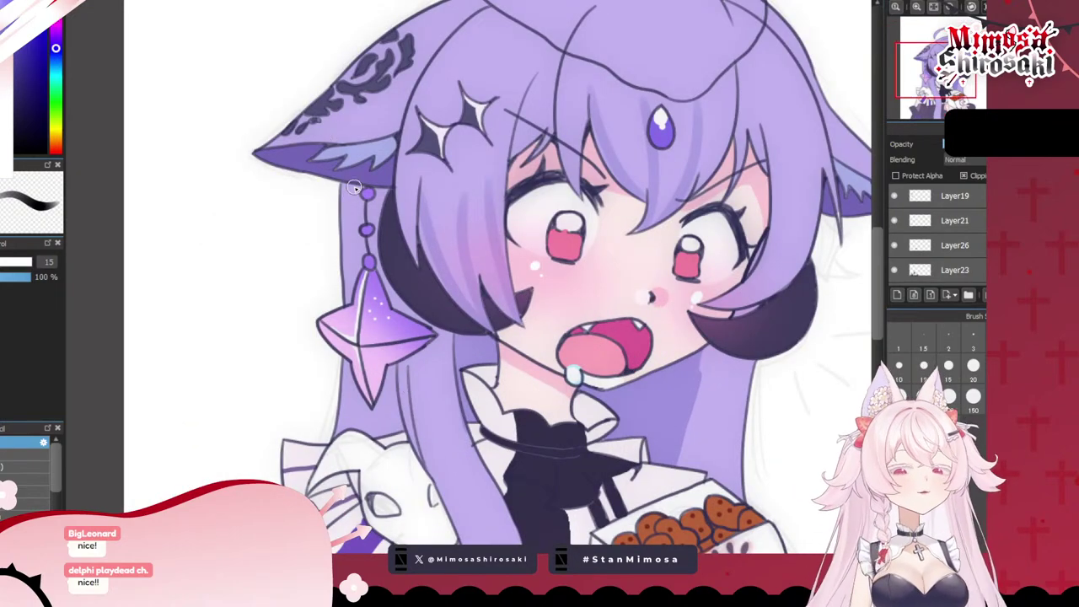
pyautogui.scroll(-3, 407, 171)
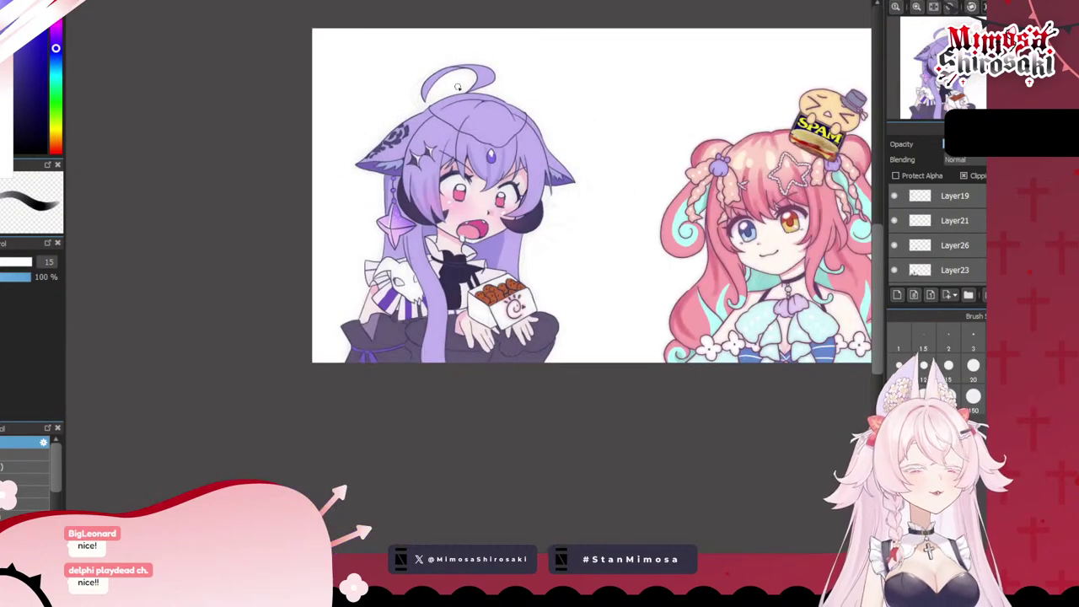
# - Paint darker purple strands fanning out from the parting across the crown of the purple hair
pyautogui.scroll(5, 474, 141)
pyautogui.hotkey('ctrl', 'z')
pyautogui.moveTo(567, 124)
pyautogui.mouseDown()
pyautogui.moveTo(471, 234)
pyautogui.moveTo(588, 209)
pyautogui.moveTo(681, 211)
pyautogui.mouseUp()
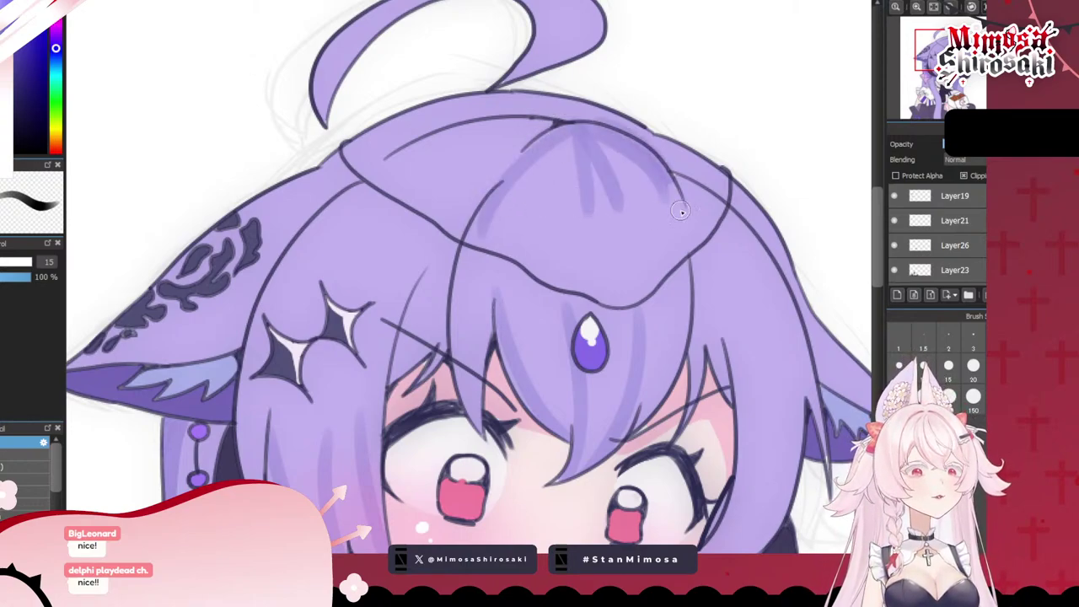
pyautogui.moveTo(523, 132); pyautogui.dragTo(380, 185)
pyautogui.moveTo(521, 127)
pyautogui.mouseDown()
pyautogui.moveTo(456, 155)
pyautogui.moveTo(387, 225)
pyautogui.mouseUp()
pyautogui.moveTo(542, 134)
pyautogui.mouseDown()
pyautogui.moveTo(428, 236)
pyautogui.moveTo(440, 260)
pyautogui.mouseUp()
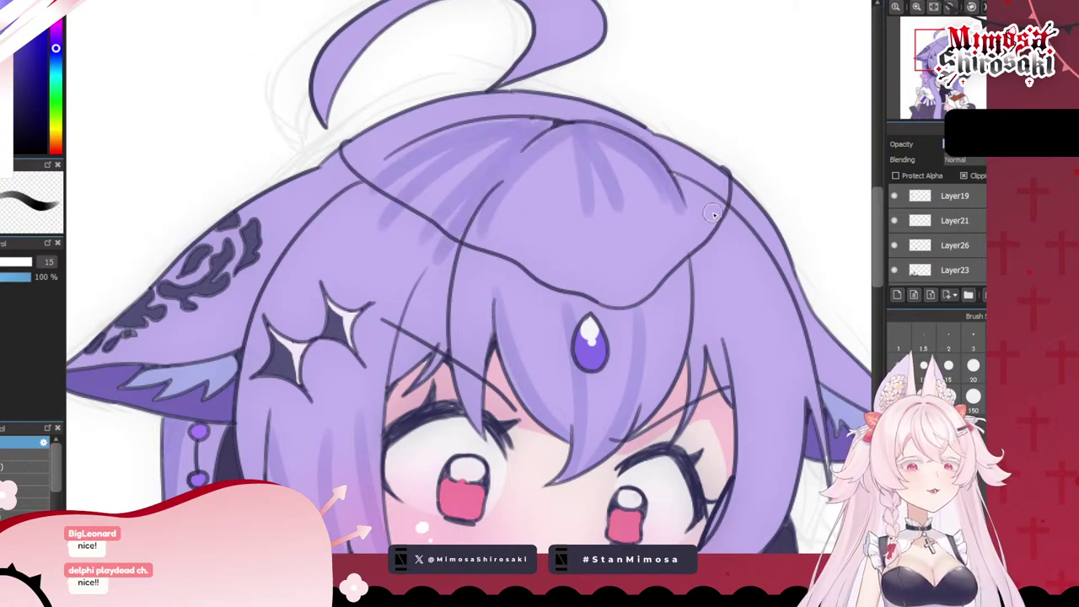
# - Shade the hair beside the purple-haired character's right-hand ear with darker strands, undoing and redrawing unsatisfactory strokes
pyautogui.moveTo(685, 178)
pyautogui.mouseDown()
pyautogui.moveTo(725, 256)
pyautogui.moveTo(687, 219)
pyautogui.moveTo(680, 195)
pyautogui.moveTo(704, 291)
pyautogui.moveTo(683, 183)
pyautogui.moveTo(776, 285)
pyautogui.mouseUp()
pyautogui.hotkey('ctrl', 'z')
pyautogui.hotkey('ctrl', 'z')
pyautogui.moveTo(745, 232); pyautogui.dragTo(786, 307)
pyautogui.scroll(-5, 739, 279)
pyautogui.scroll(2, 774, 296)
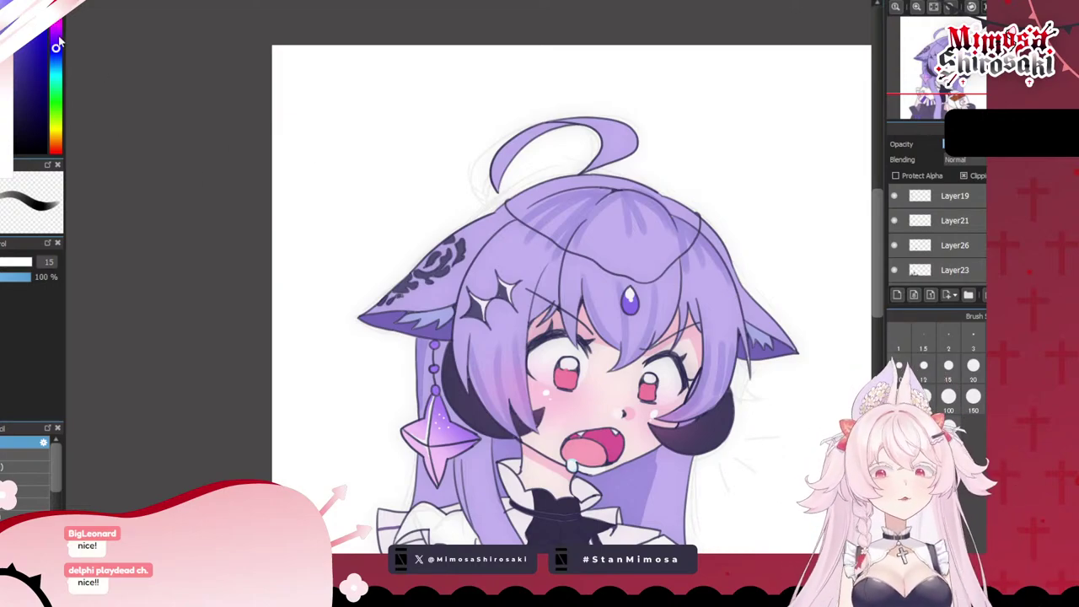
# - Paint pale lavender highlights on both sides and the centre of the purple hair with a size 16 brush
pyautogui.moveTo(59, 44); pyautogui.dragTo(57, 33)
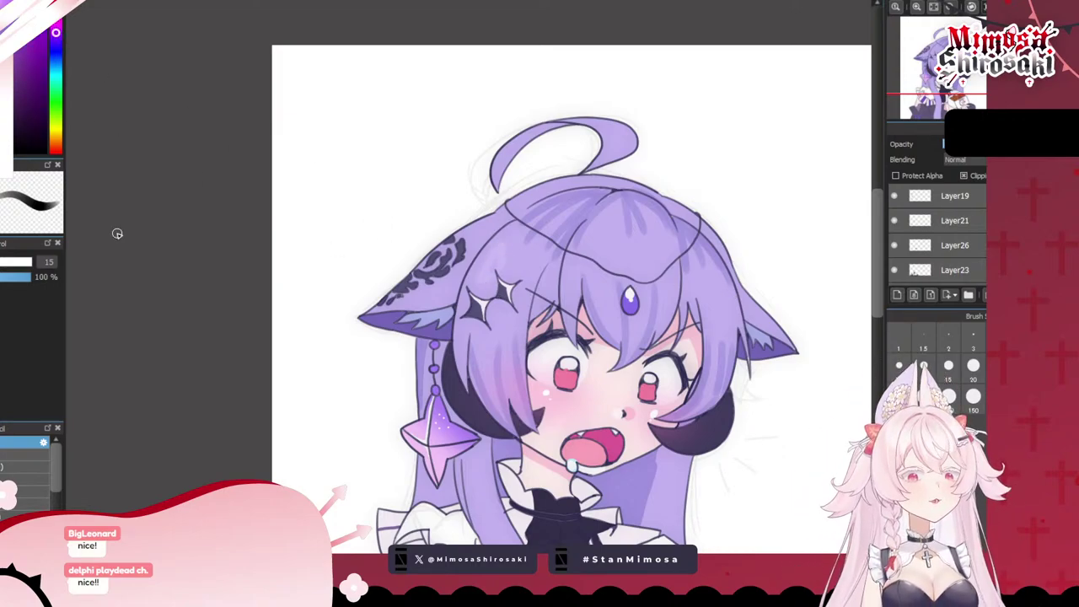
pyautogui.click(15, 458)
pyautogui.click(1, 261)
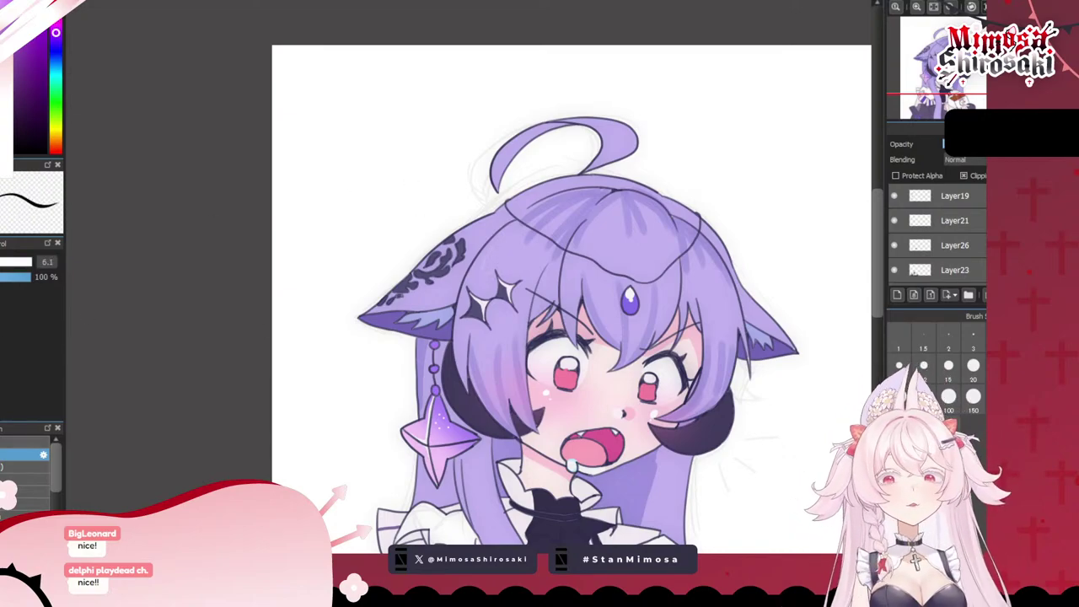
pyautogui.click(4, 262)
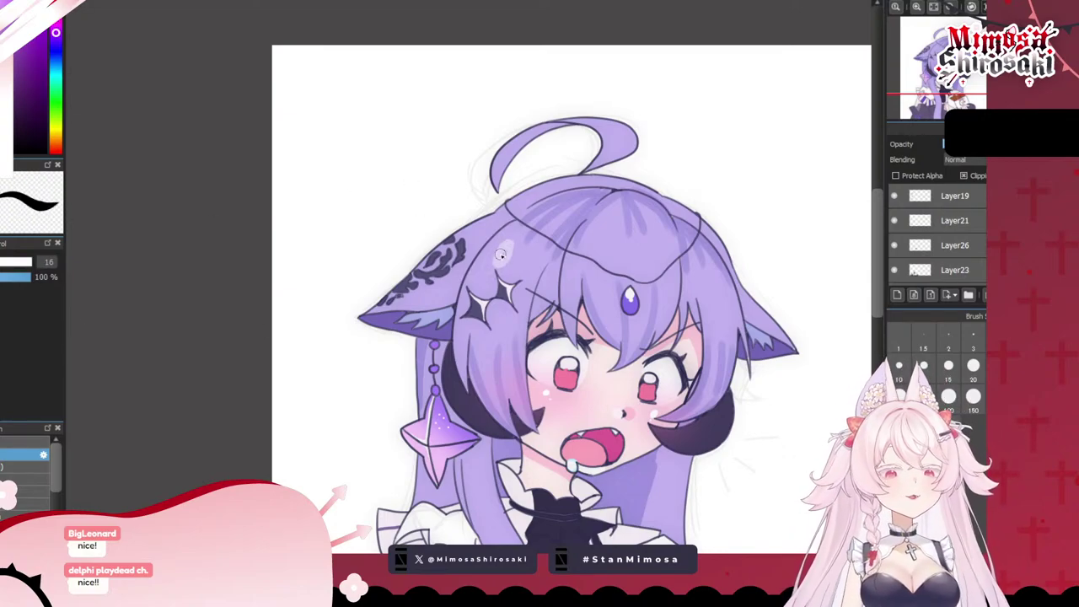
pyautogui.moveTo(607, 273); pyautogui.dragTo(613, 253)
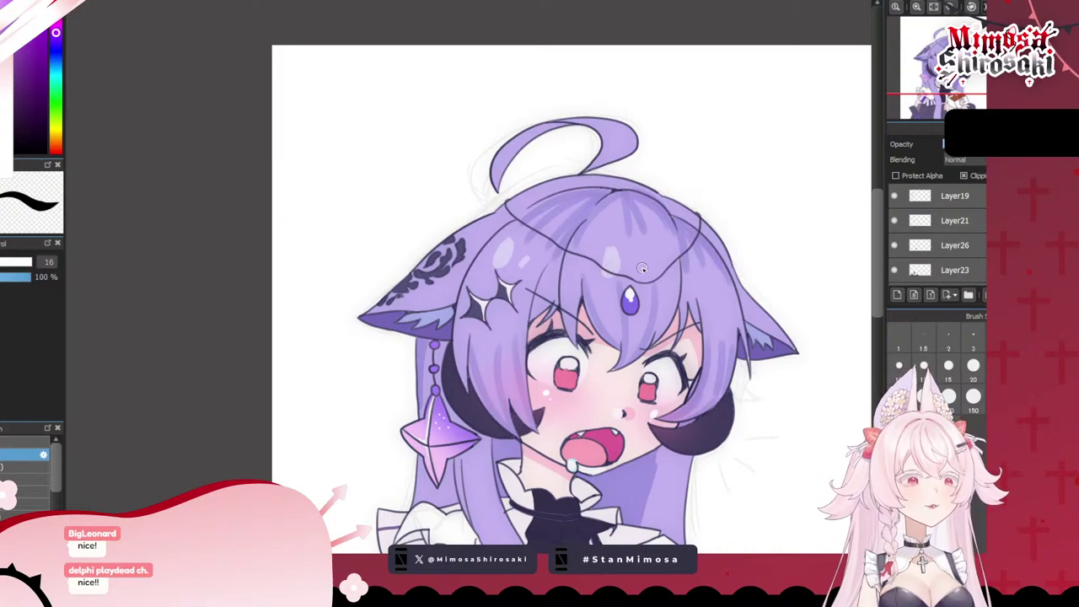
pyautogui.moveTo(712, 293); pyautogui.dragTo(715, 291)
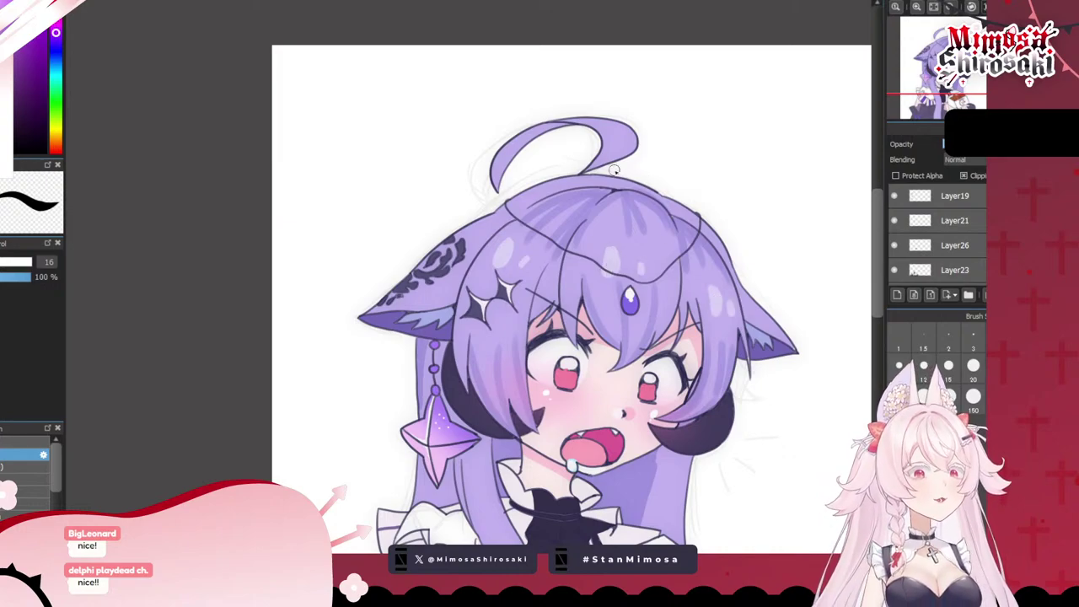
pyautogui.moveTo(609, 115)
pyautogui.mouseDown()
pyautogui.moveTo(614, 158)
pyautogui.moveTo(626, 158)
pyautogui.mouseUp()
pyautogui.hotkey('ctrl', 'z')
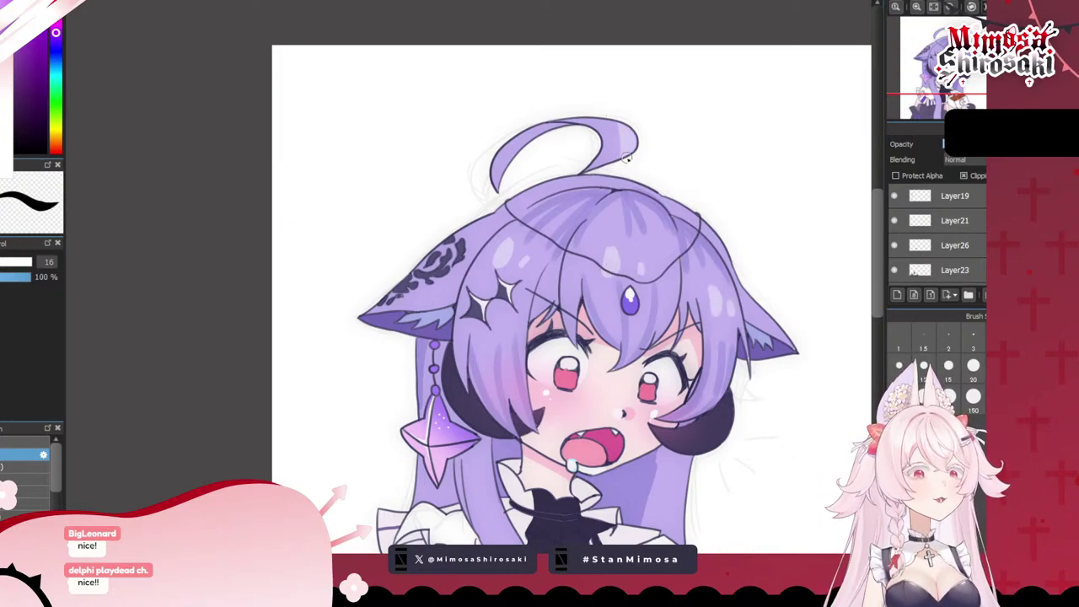
# - Sample the darker purple of the back hair's shadow and shade the edges of the long front lock
pyautogui.scroll(-3, 631, 141)
pyautogui.moveTo(608, 334); pyautogui.dragTo(617, 303)
pyautogui.scroll(3, 617, 304)
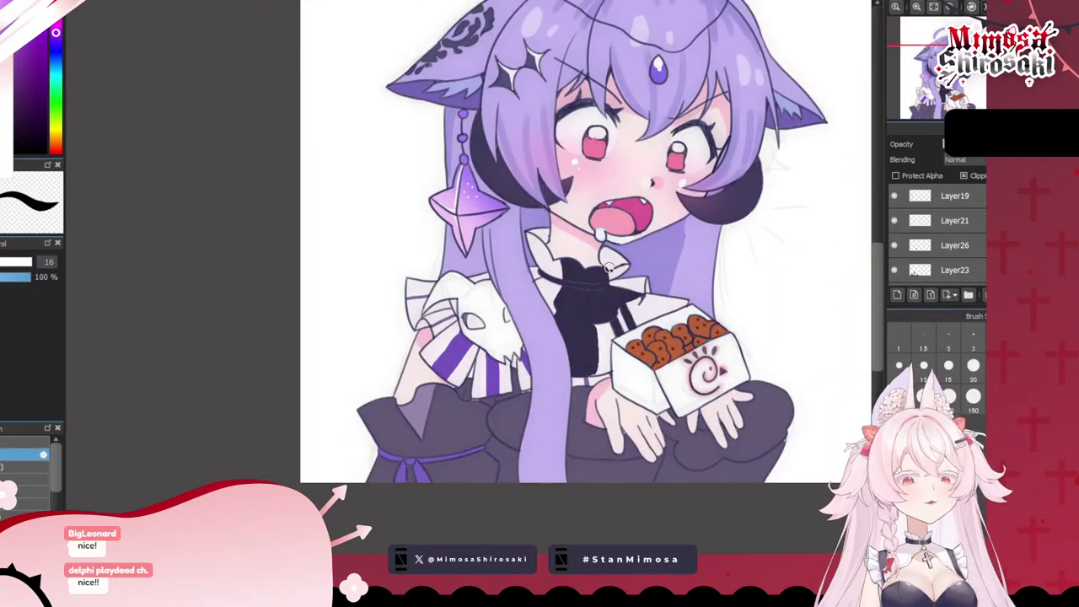
pyautogui.keyDown('alt'); pyautogui.click(666, 255); pyautogui.keyUp('alt')
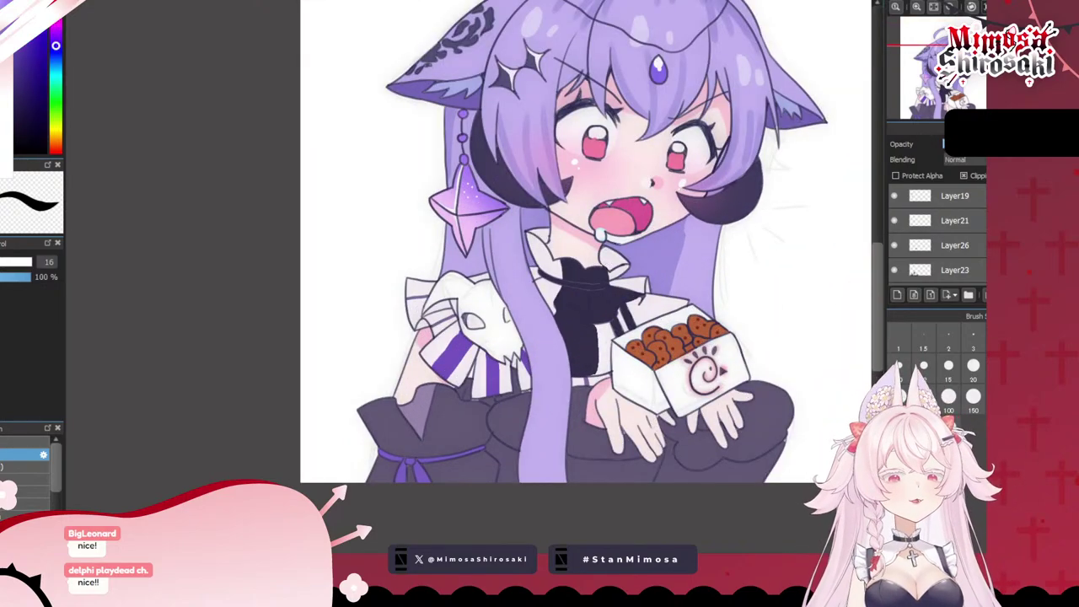
pyautogui.scroll(-2, 759, 261)
pyautogui.scroll(2, 770, 264)
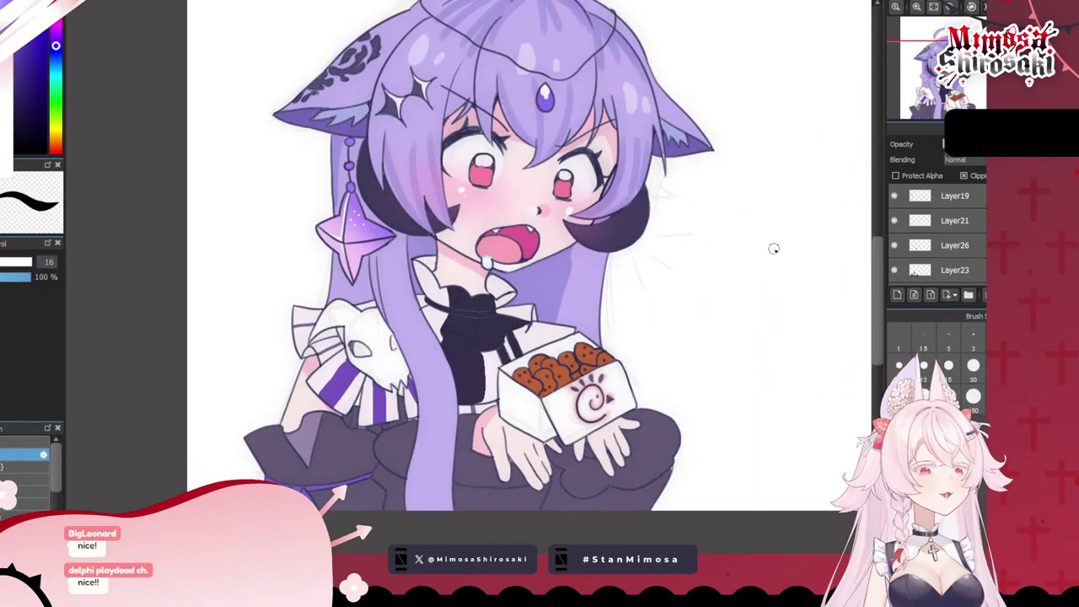
pyautogui.moveTo(374, 276)
pyautogui.mouseDown()
pyautogui.moveTo(417, 371)
pyautogui.moveTo(420, 508)
pyautogui.mouseUp()
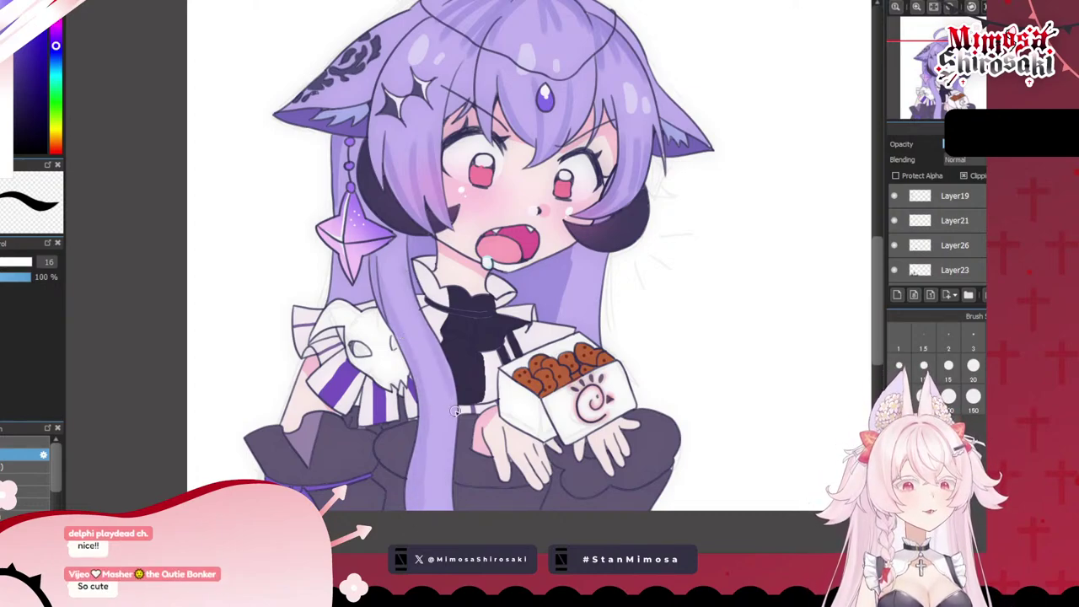
pyautogui.moveTo(453, 399); pyautogui.dragTo(450, 505)
pyautogui.moveTo(405, 325); pyautogui.dragTo(453, 430)
pyautogui.scroll(-5, 438, 430)
pyautogui.scroll(3, 580, 335)
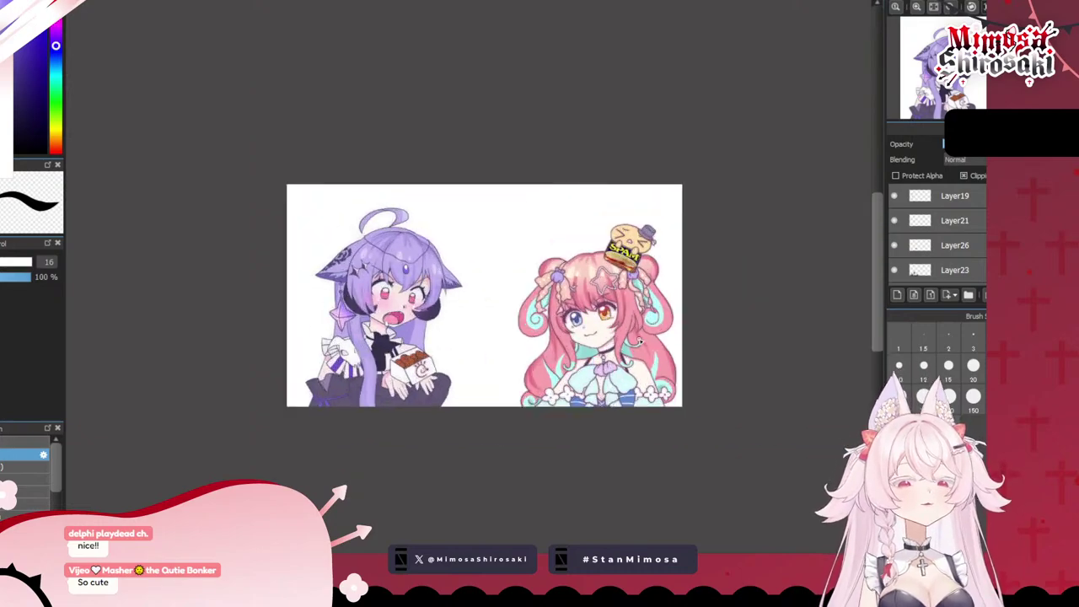
# - Hide the purple-haired character's line art and hair layers, from Layer24 down to Layer15
pyautogui.scroll(-5, 955, 246)
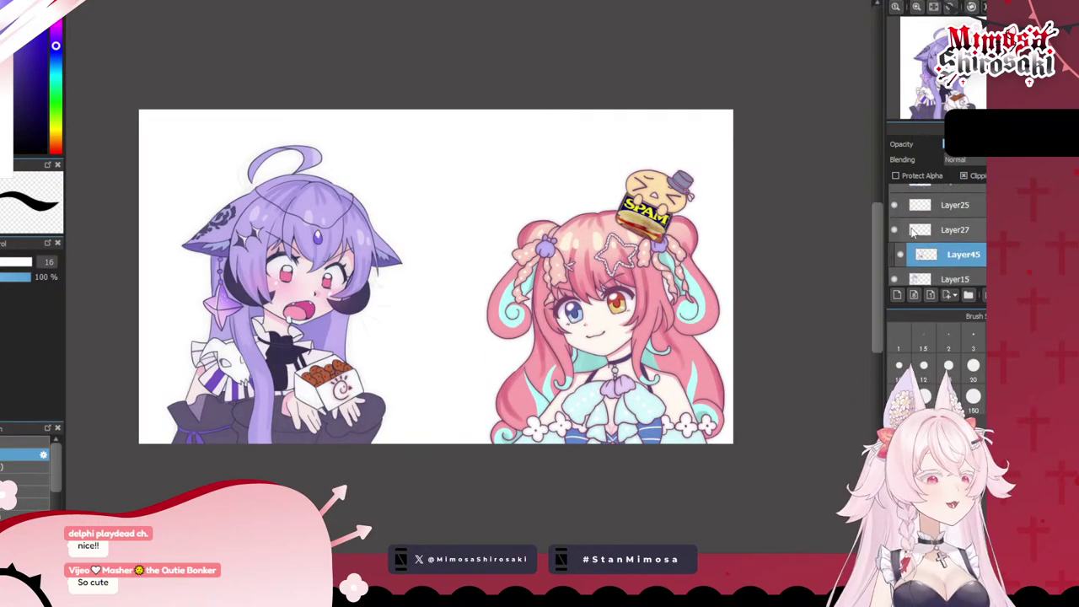
pyautogui.moveTo(894, 200); pyautogui.dragTo(896, 277)
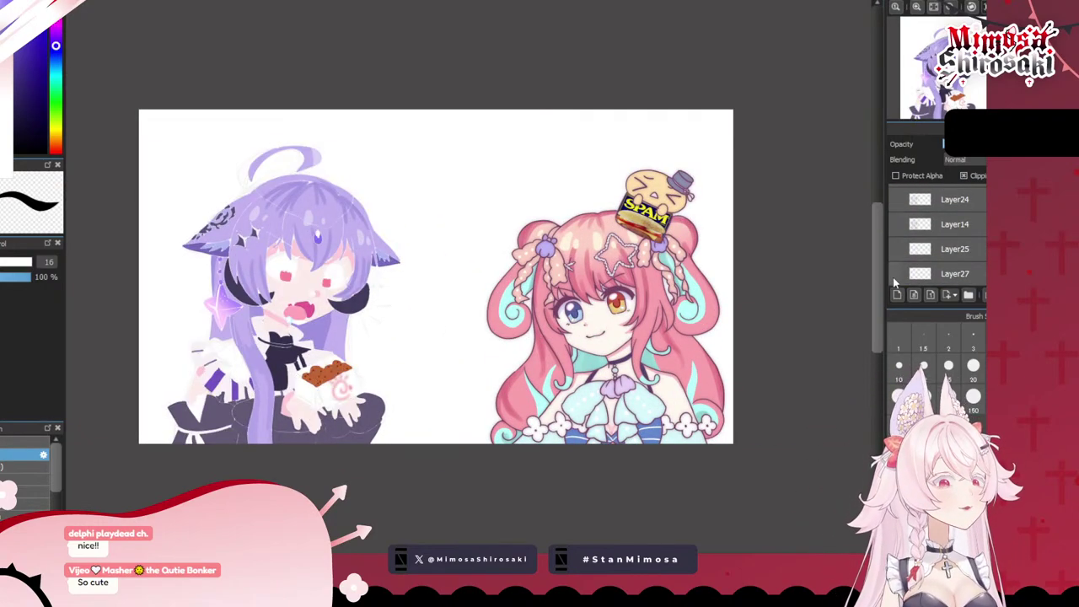
pyautogui.scroll(-3, 895, 262)
pyautogui.click(895, 219)
pyautogui.click(897, 246)
pyautogui.scroll(-3, 898, 247)
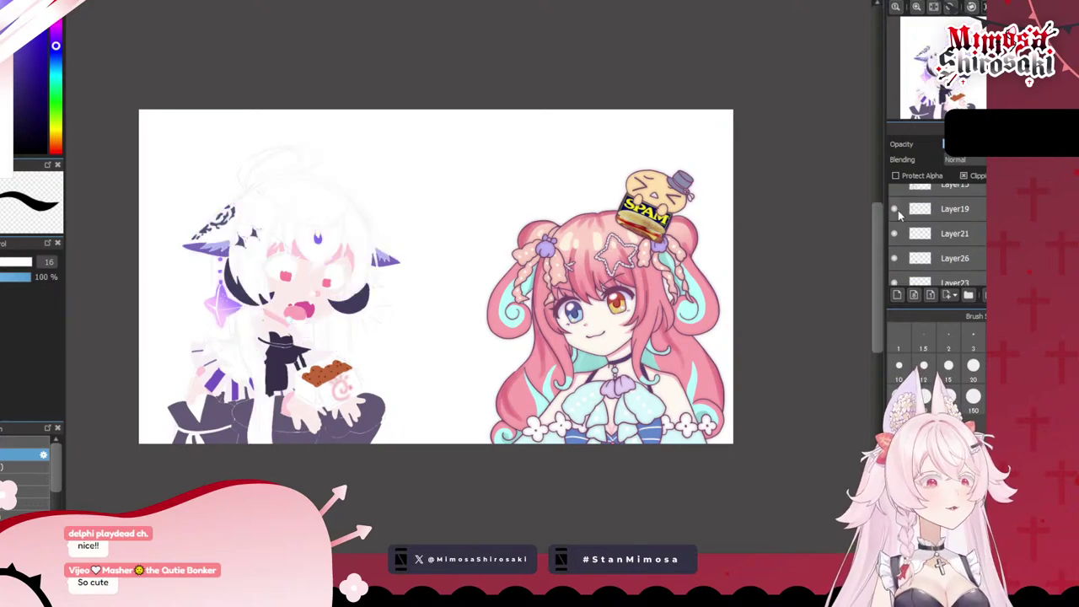
# - Hide the purple-haired character's remaining colour and sketch layers, from Layer19 down to Layer17
pyautogui.moveTo(895, 210); pyautogui.dragTo(892, 265)
pyautogui.scroll(-2, 894, 253)
pyautogui.scroll(-2, 891, 262)
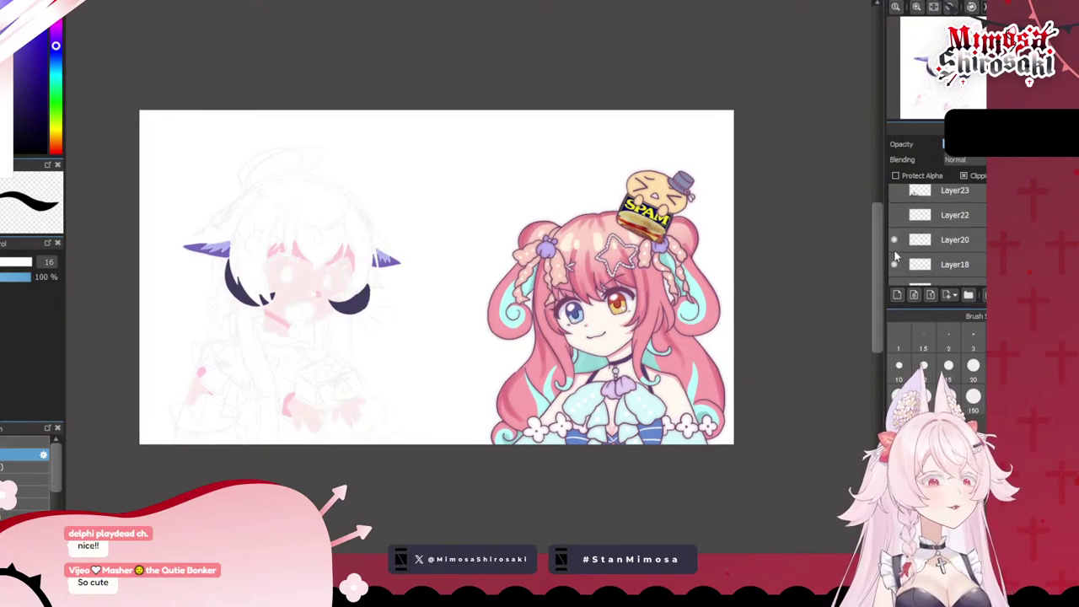
pyautogui.click(895, 240)
pyautogui.click(896, 263)
pyautogui.scroll(-3, 898, 257)
pyautogui.click(895, 229)
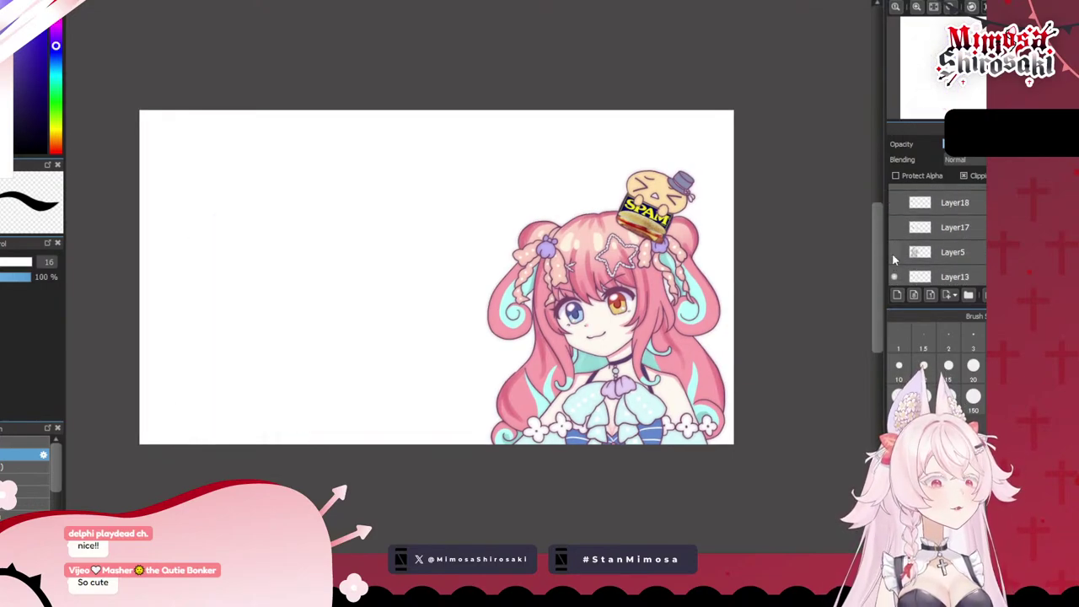
# - Hide Layer13 and the pink-haired character's line art on Layer44 and Layer29
pyautogui.scroll(-2, 899, 240)
pyautogui.scroll(-1, 899, 227)
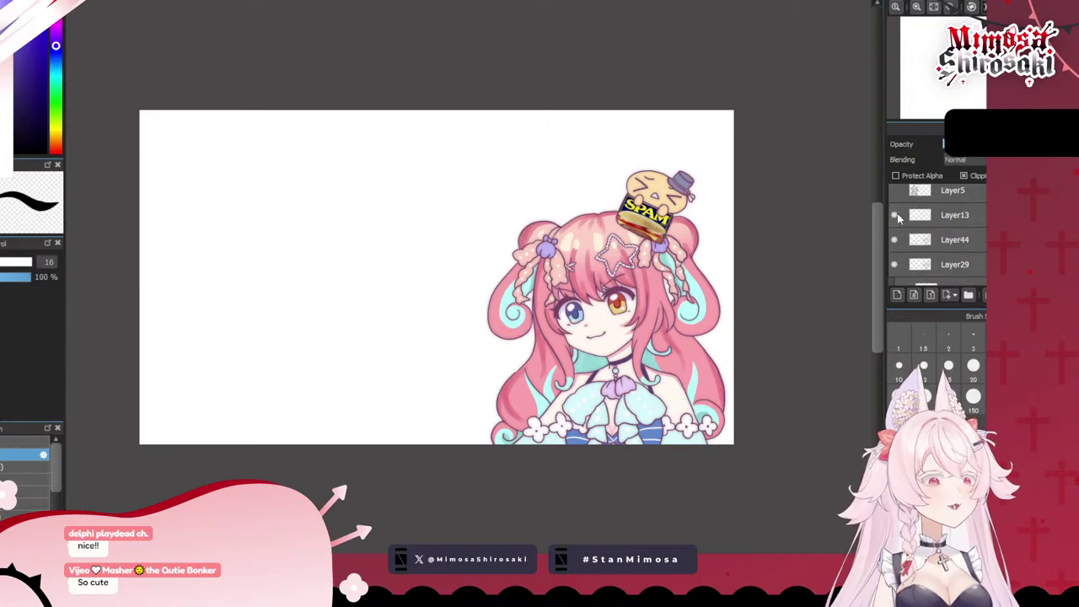
pyautogui.click(894, 240)
pyautogui.click(895, 264)
pyautogui.scroll(-4, 896, 260)
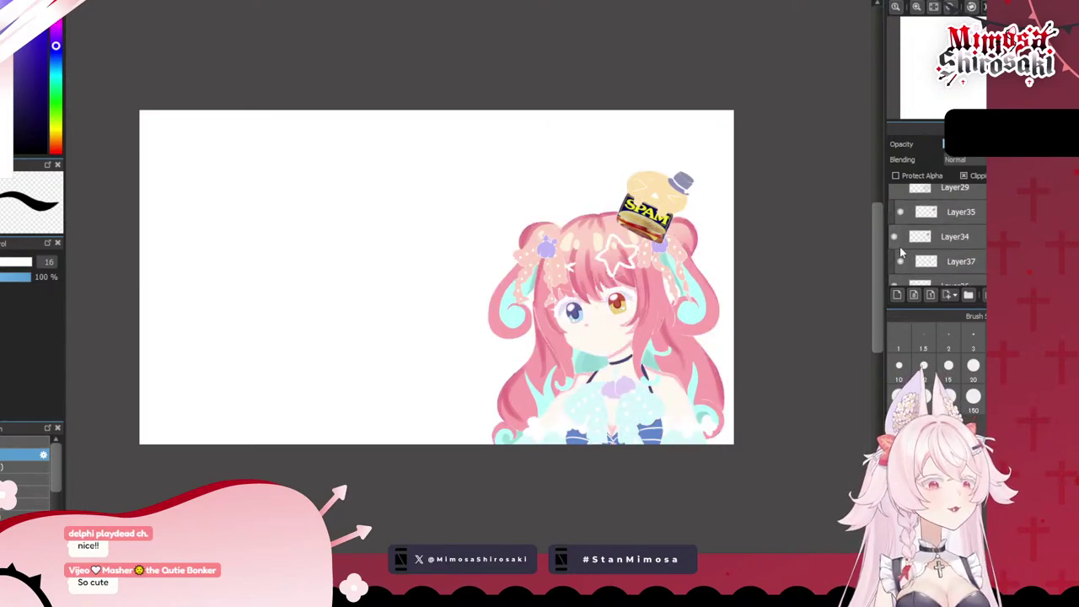
# - Hide the pink-haired character's accessory, clothing and skin layers, from Layer35 down to Layer33
pyautogui.click(900, 213)
pyautogui.click(895, 237)
pyautogui.scroll(-3, 894, 239)
pyautogui.click(900, 216)
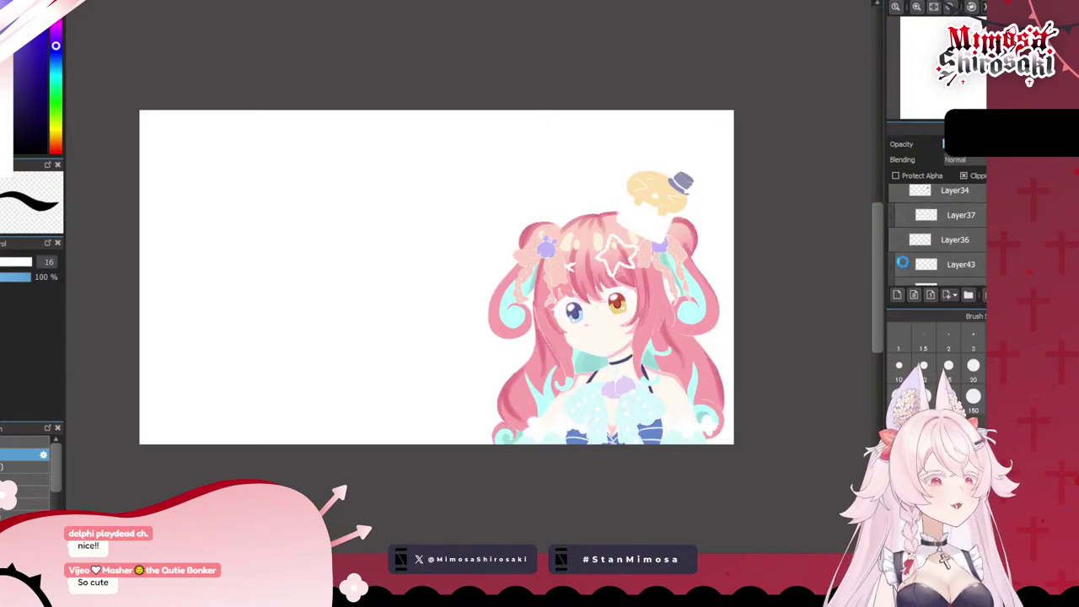
pyautogui.scroll(-4, 903, 262)
pyautogui.click(901, 229)
pyautogui.click(897, 253)
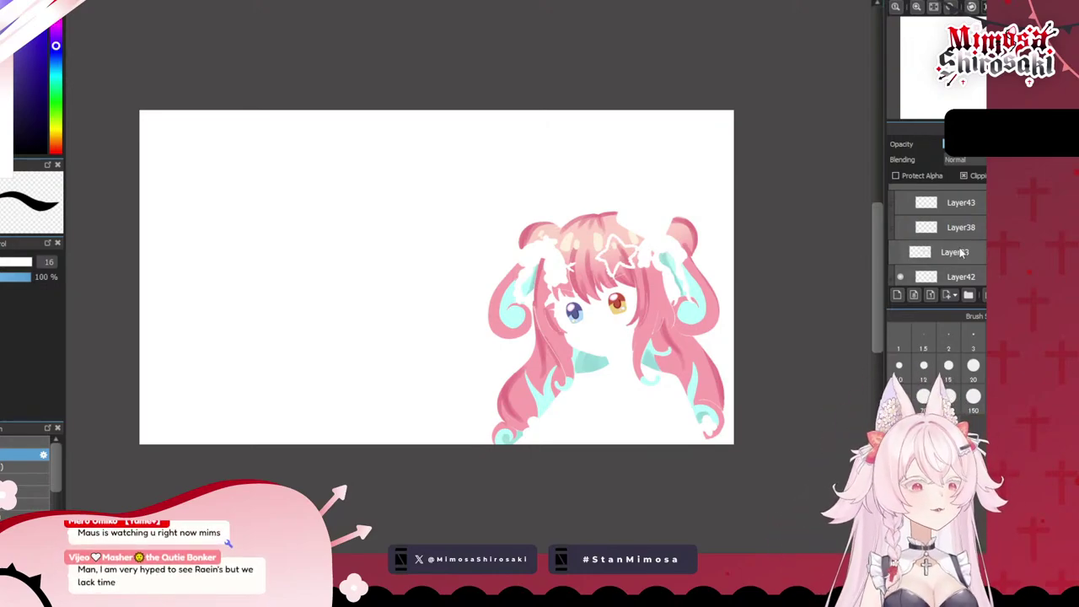
# - Hide the pink-haired character's eye and hair layers, from Layer42 down to Layer31, leaving the white background layer shown
pyautogui.scroll(-2, 958, 251)
pyautogui.click(903, 246)
pyautogui.scroll(-2, 906, 247)
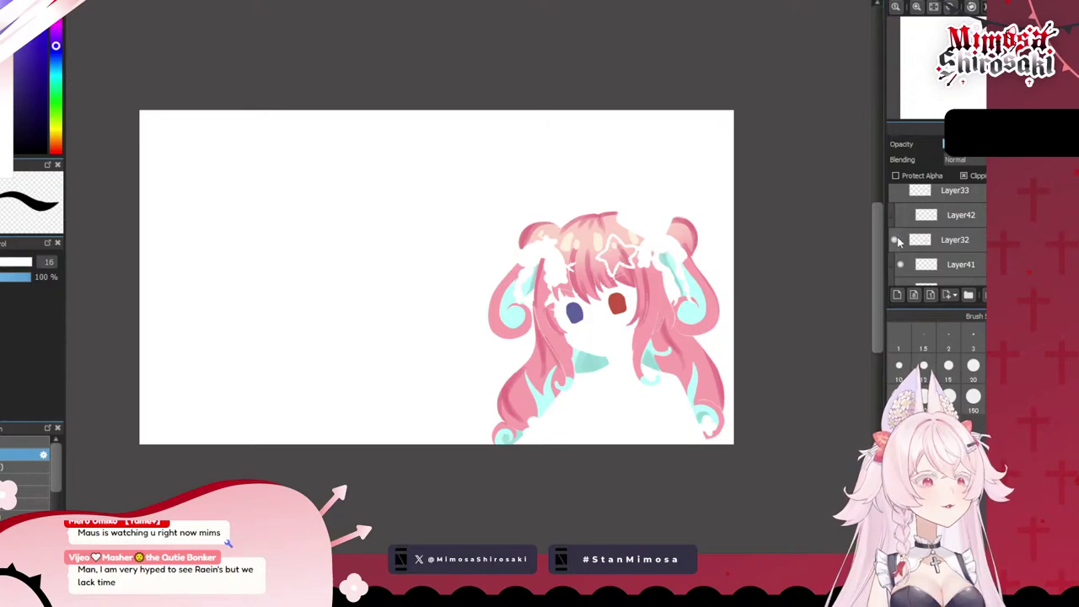
pyautogui.click(896, 241)
pyautogui.scroll(-1, 914, 255)
pyautogui.click(905, 251)
pyautogui.scroll(-1, 907, 253)
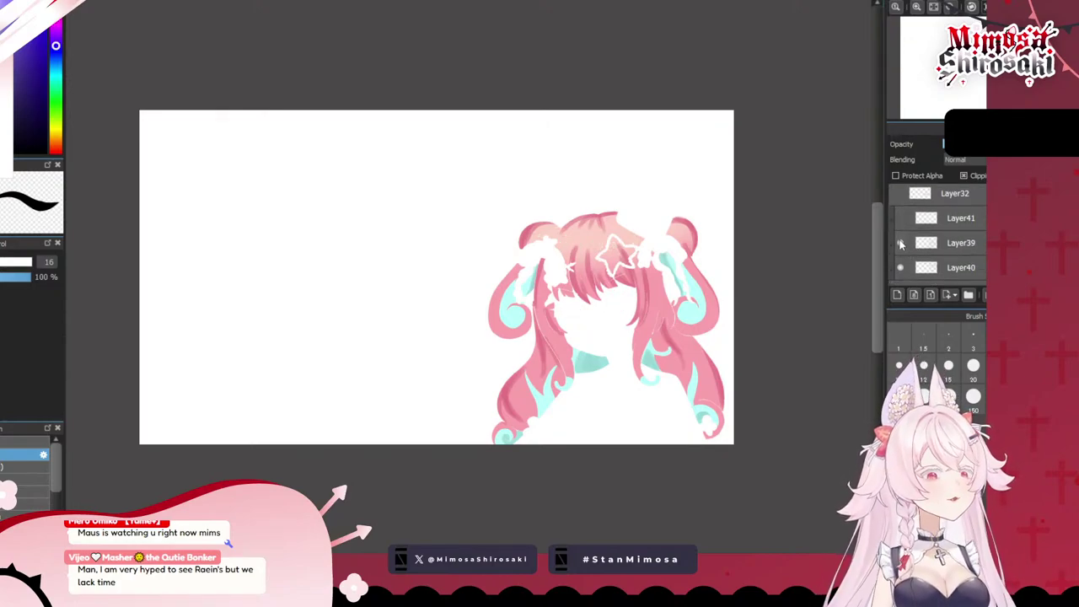
pyautogui.click(901, 244)
pyautogui.scroll(-1, 907, 247)
pyautogui.click(900, 238)
pyautogui.click(896, 261)
pyautogui.scroll(-2, 902, 257)
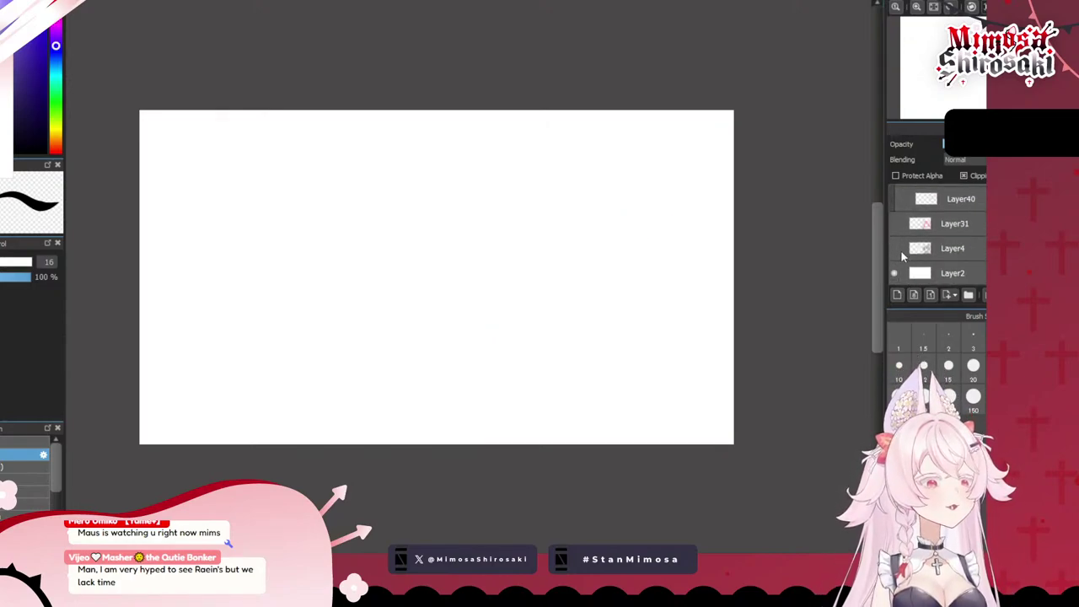
# - Find Layer12 in the layer stack and show its sketch of the third character wearing a tiara
pyautogui.scroll(5, 967, 211)
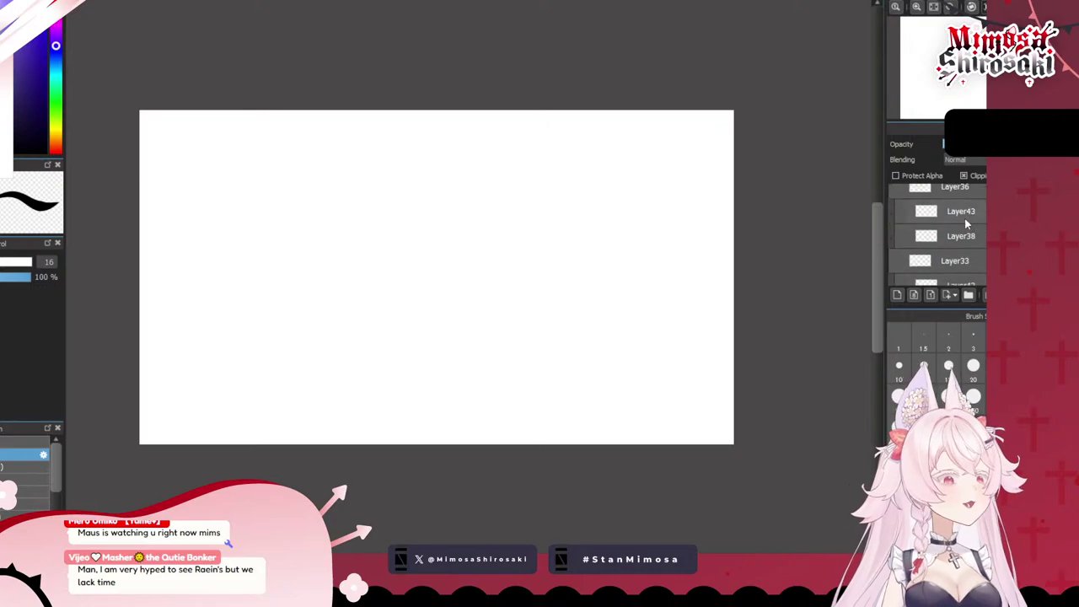
pyautogui.scroll(-3, 962, 207)
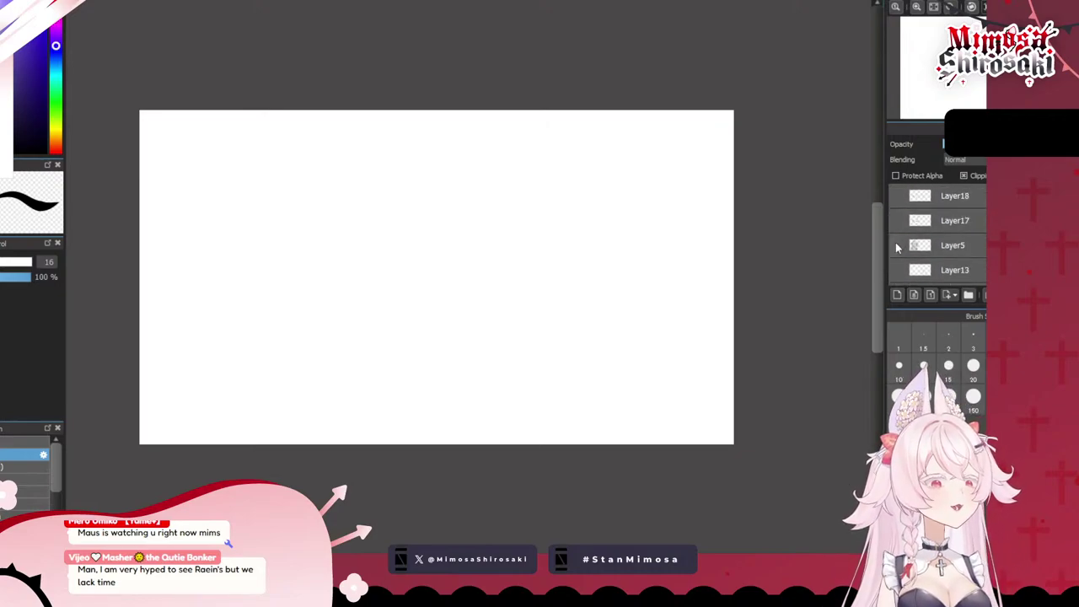
pyautogui.scroll(-2, 939, 243)
pyautogui.scroll(5, 939, 243)
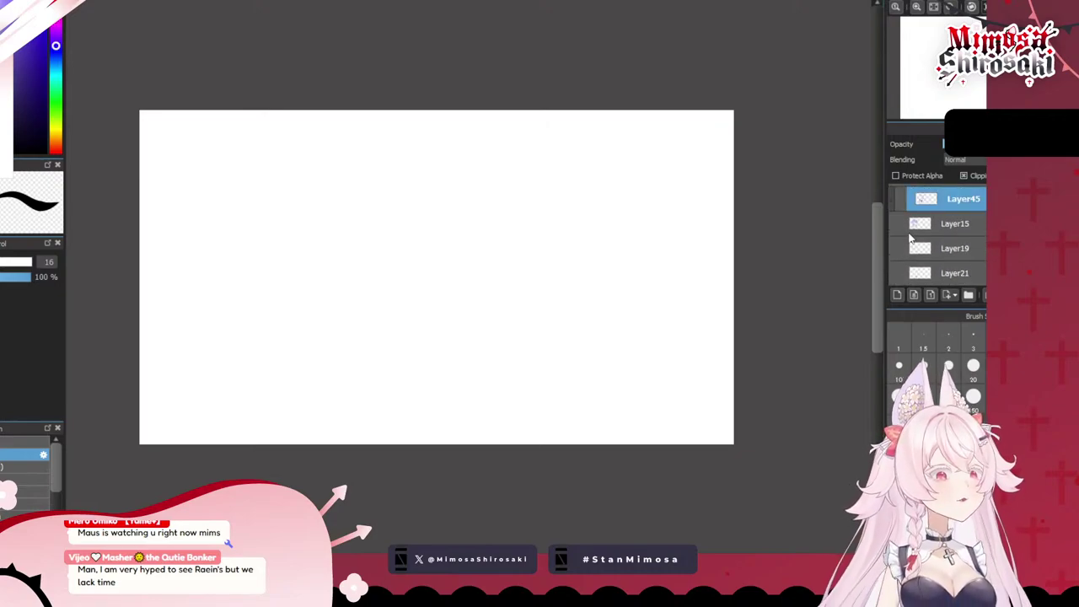
pyautogui.scroll(2, 907, 234)
pyautogui.scroll(2, 899, 227)
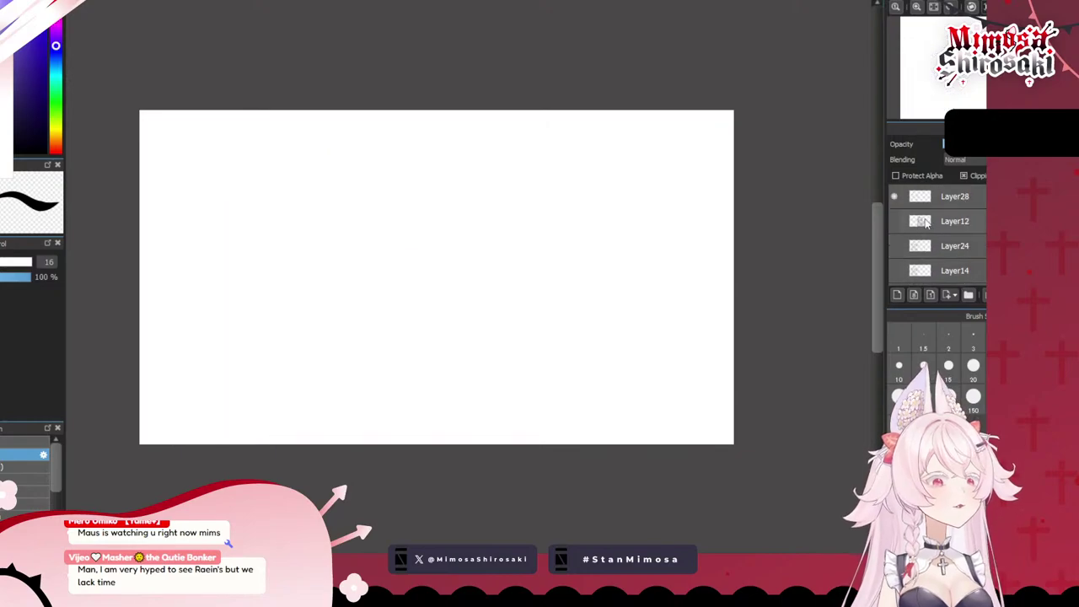
pyautogui.click(894, 221)
# - Add a new empty layer and place it directly above the Layer12 sketch
pyautogui.click(904, 245)
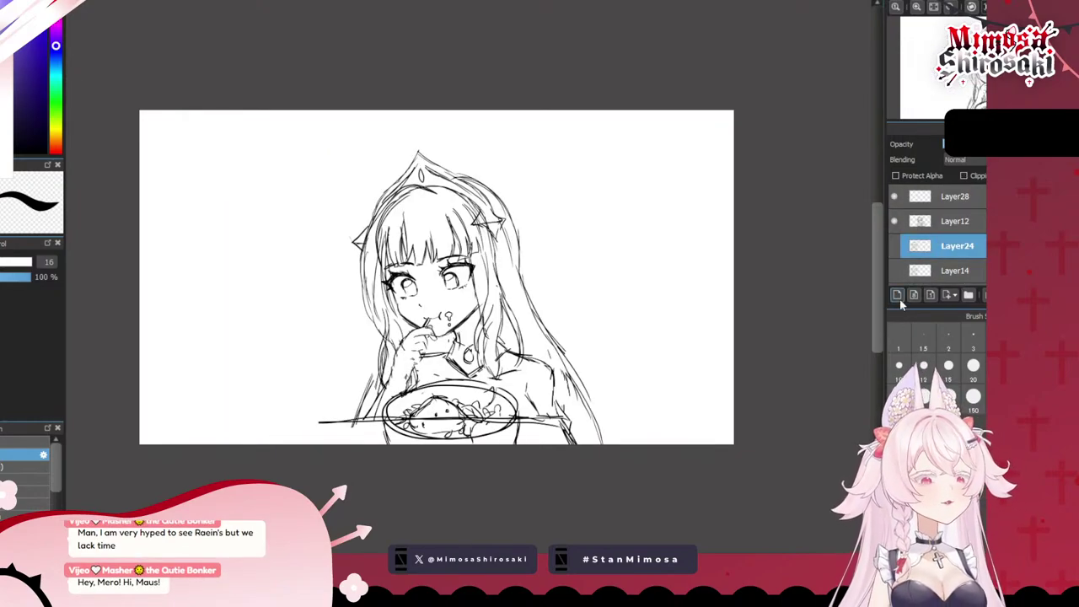
pyautogui.click(898, 296)
pyautogui.moveTo(932, 252); pyautogui.dragTo(938, 217)
# - Lower the opacity of the Layer12 sketch to a faint grey and make the new layer above it active
pyautogui.click(948, 243)
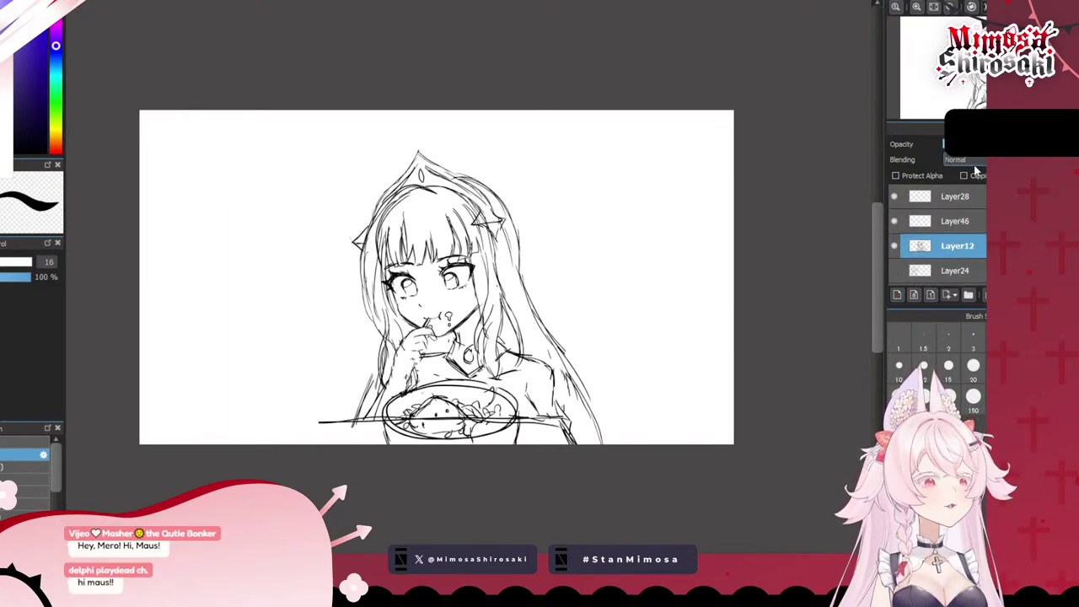
pyautogui.click(961, 145)
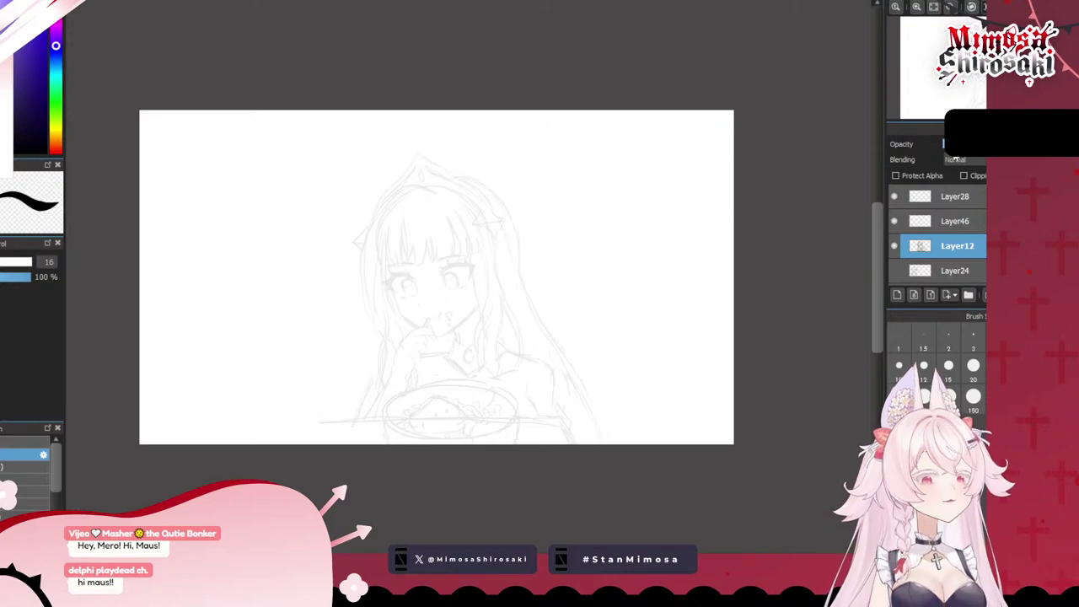
pyautogui.click(957, 224)
# - Set the brush size to 3.7 for inking the tiara character's hair
pyautogui.scroll(2, 372, 252)
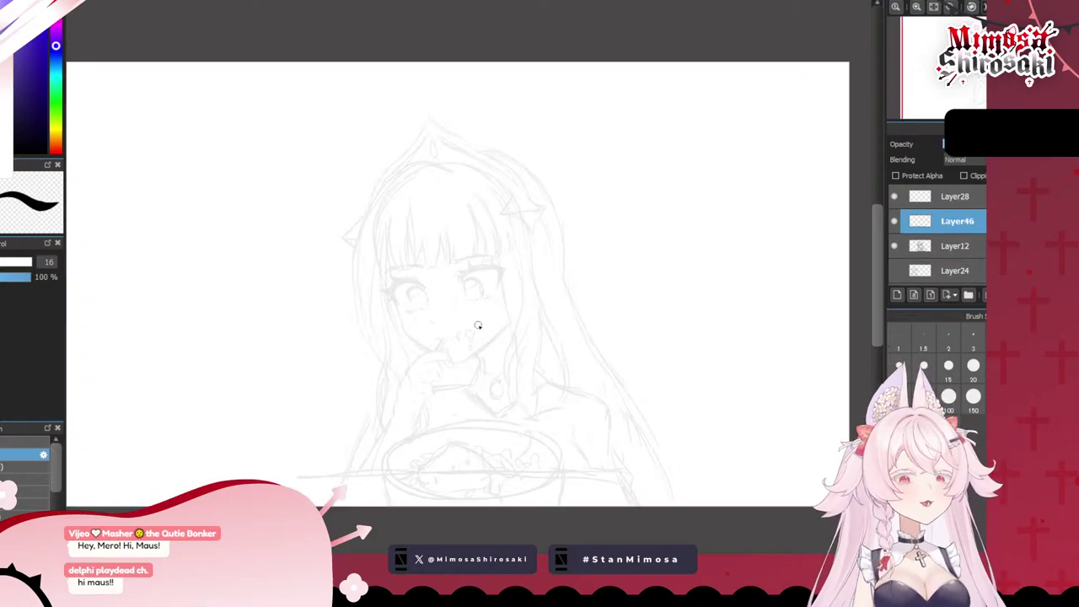
pyautogui.moveTo(7, 262); pyautogui.dragTo(0, 262)
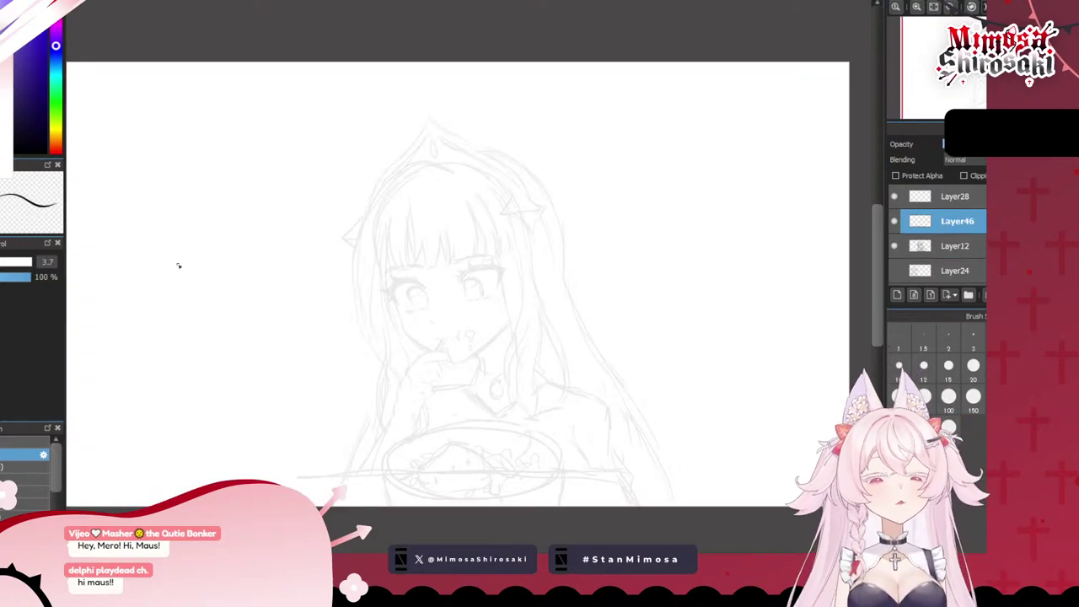
pyautogui.scroll(2, 481, 235)
pyautogui.scroll(1, 454, 269)
pyautogui.scroll(-3, 438, 244)
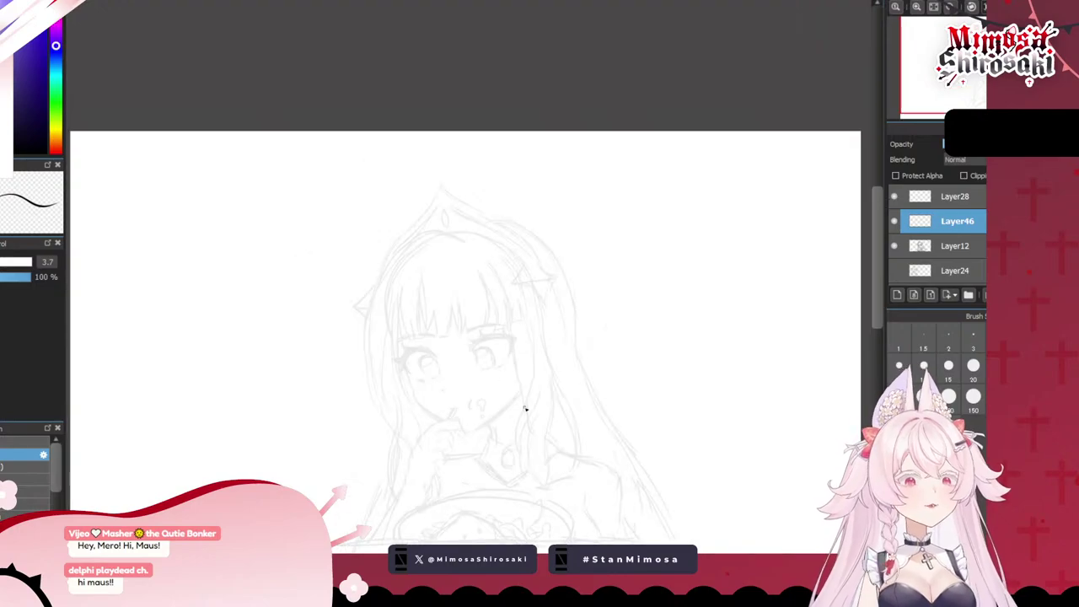
pyautogui.scroll(5, 478, 234)
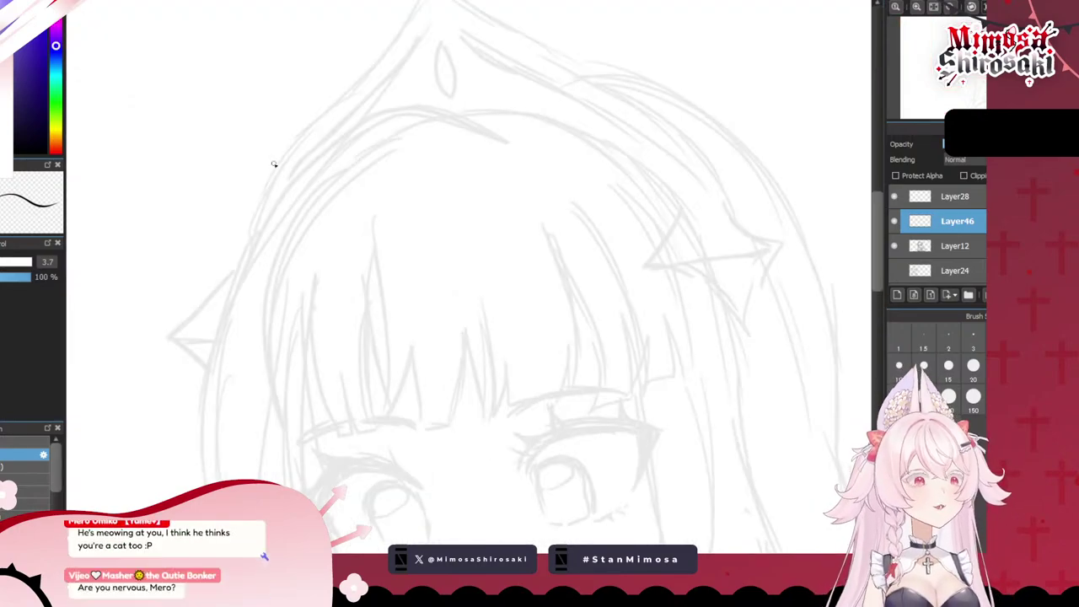
pyautogui.moveTo(359, 260); pyautogui.dragTo(396, 405)
pyautogui.hotkey('ctrl', 'z')
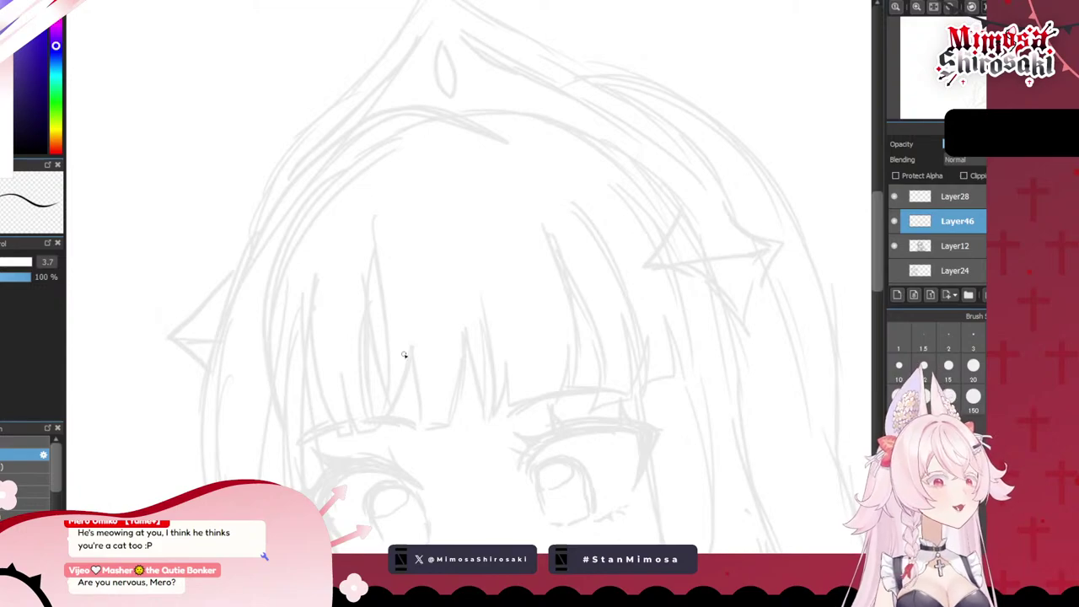
pyautogui.scroll(-1, 461, 361)
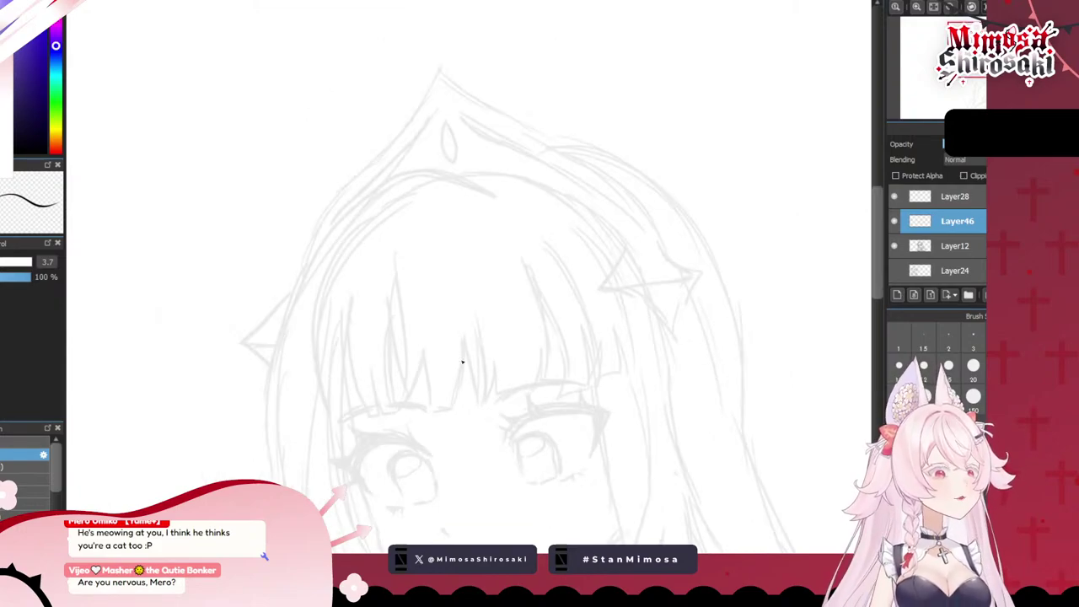
pyautogui.scroll(2, 462, 362)
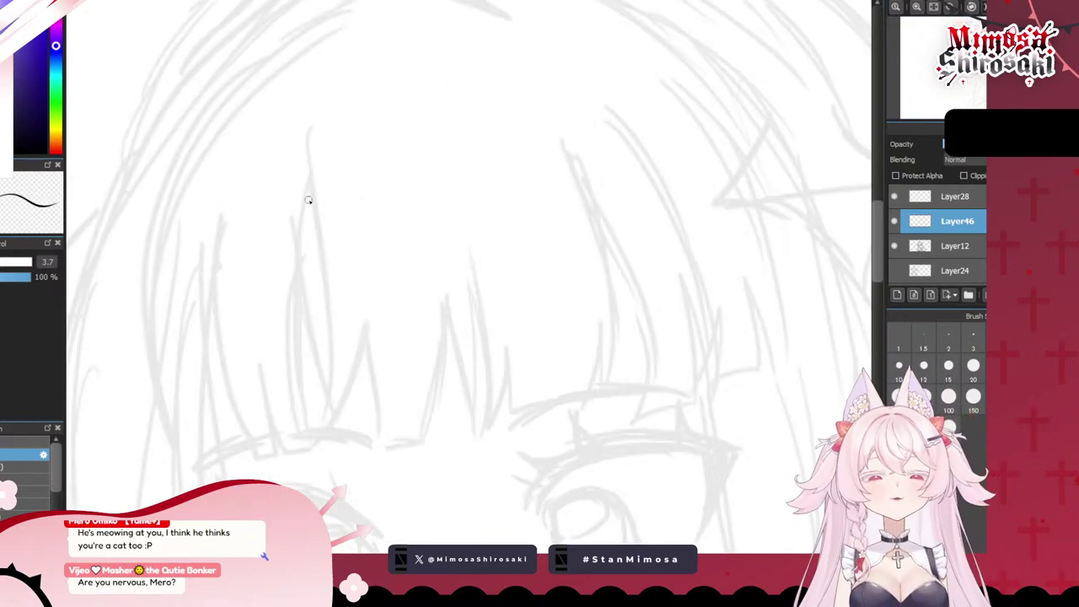
pyautogui.moveTo(305, 176); pyautogui.dragTo(314, 430)
pyautogui.hotkey('ctrl', 'z')
pyautogui.moveTo(309, 130); pyautogui.dragTo(316, 447)
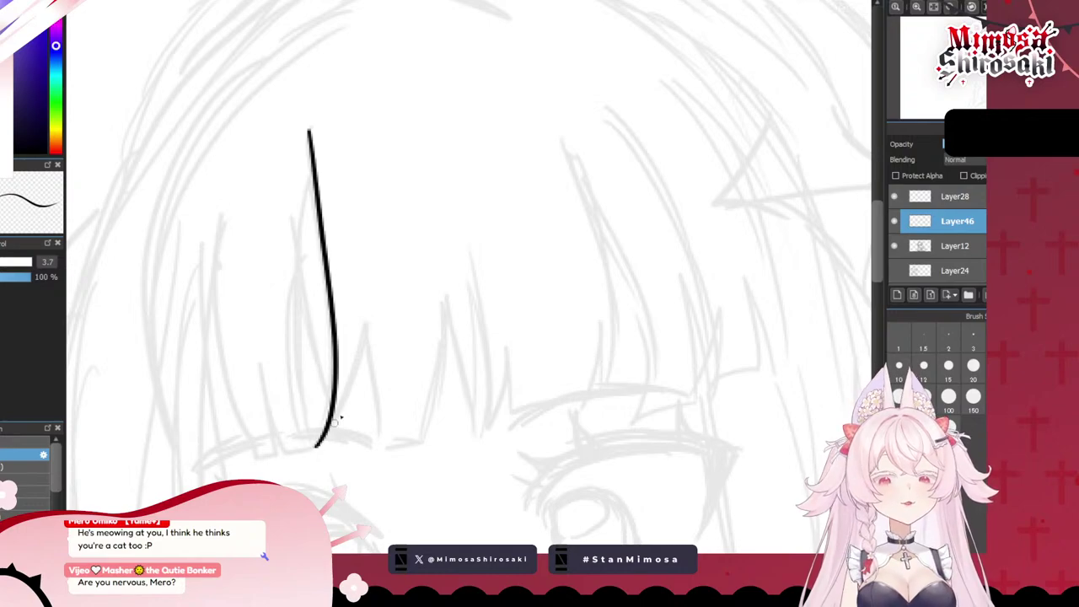
pyautogui.hotkey('ctrl', 'z')
pyautogui.moveTo(306, 161); pyautogui.dragTo(325, 415)
pyautogui.hotkey('ctrl', 'z')
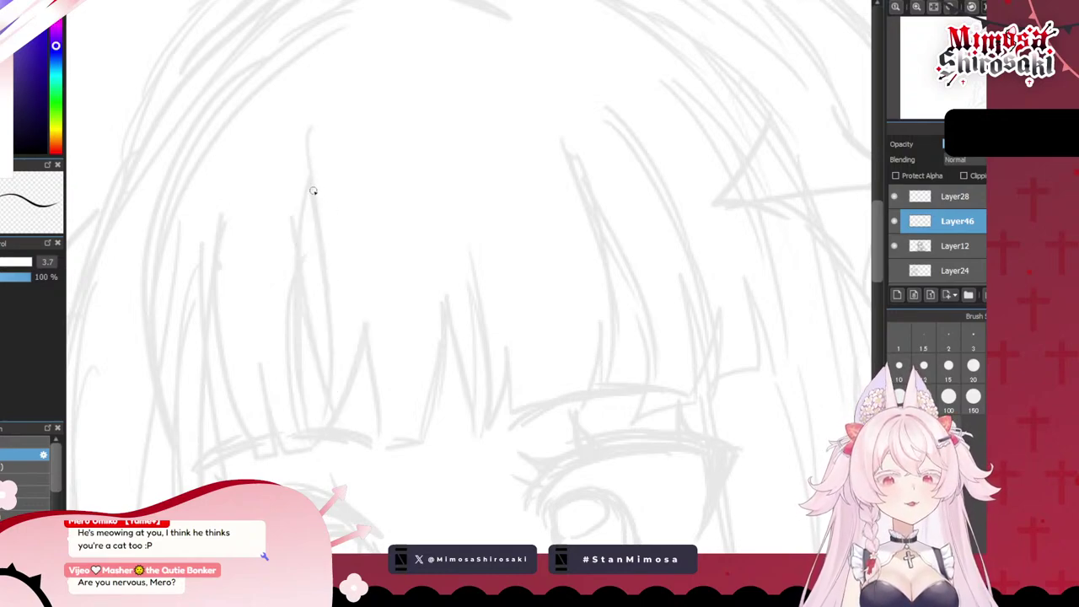
pyautogui.moveTo(313, 191); pyautogui.dragTo(337, 422)
pyautogui.hotkey('ctrl', 'z')
# - Ink the jagged lower edge of the bangs over the sketch, from the left-hand strand across the centre of the forehead
pyautogui.moveTo(315, 236)
pyautogui.mouseDown()
pyautogui.moveTo(332, 337)
pyautogui.moveTo(325, 459)
pyautogui.moveTo(363, 334)
pyautogui.moveTo(381, 446)
pyautogui.moveTo(433, 440)
pyautogui.moveTo(440, 305)
pyautogui.moveTo(474, 285)
pyautogui.moveTo(496, 430)
pyautogui.mouseUp()
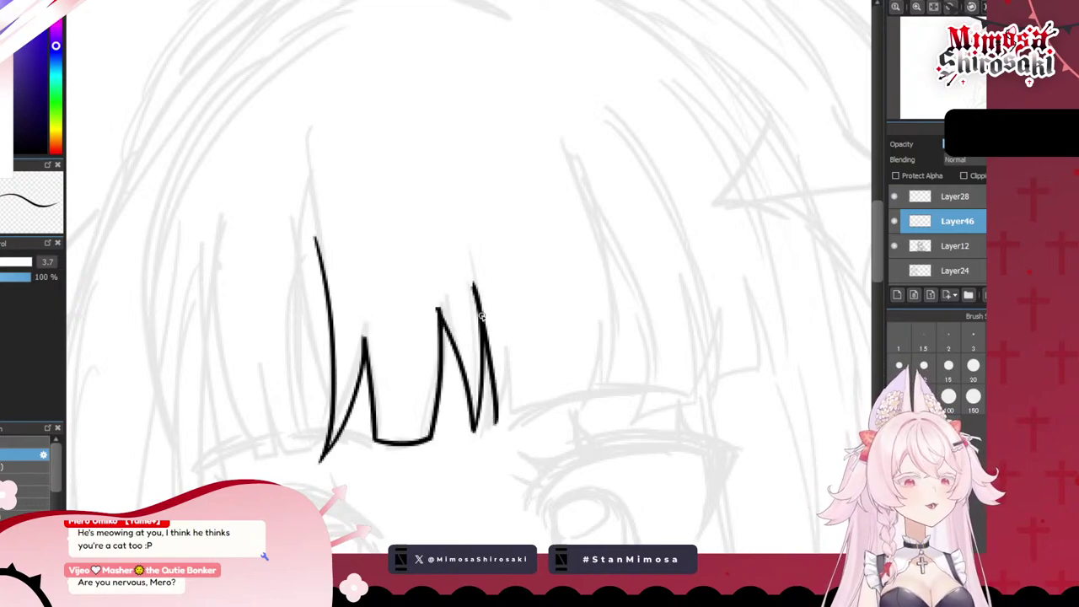
pyautogui.hotkey('ctrl', 'z')
pyautogui.moveTo(473, 285)
pyautogui.mouseDown()
pyautogui.moveTo(494, 410)
pyautogui.moveTo(514, 334)
pyautogui.moveTo(518, 400)
pyautogui.moveTo(598, 402)
pyautogui.moveTo(596, 311)
pyautogui.mouseUp()
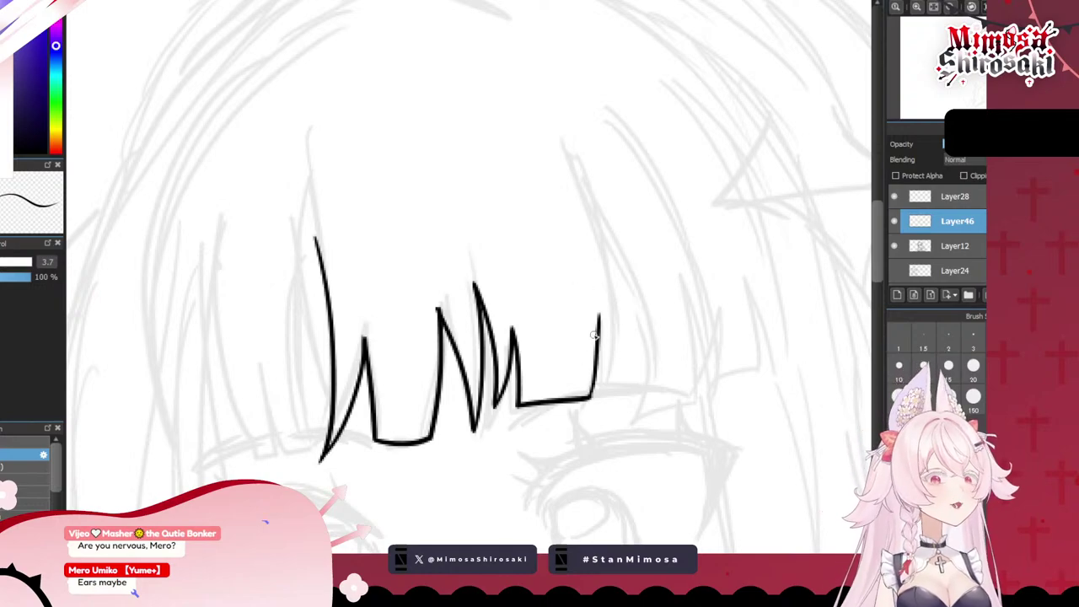
# - Ink the long strands and pointed tips over the right-hand eye, undoing and redrawing unsatisfactory curves
pyautogui.moveTo(609, 356)
pyautogui.mouseDown()
pyautogui.moveTo(614, 391)
pyautogui.moveTo(617, 221)
pyautogui.mouseUp()
pyautogui.hotkey('ctrl', 'z')
pyautogui.moveTo(575, 157)
pyautogui.mouseDown()
pyautogui.moveTo(613, 392)
pyautogui.moveTo(583, 172)
pyautogui.moveTo(649, 386)
pyautogui.mouseUp()
pyautogui.hotkey('ctrl', 'z')
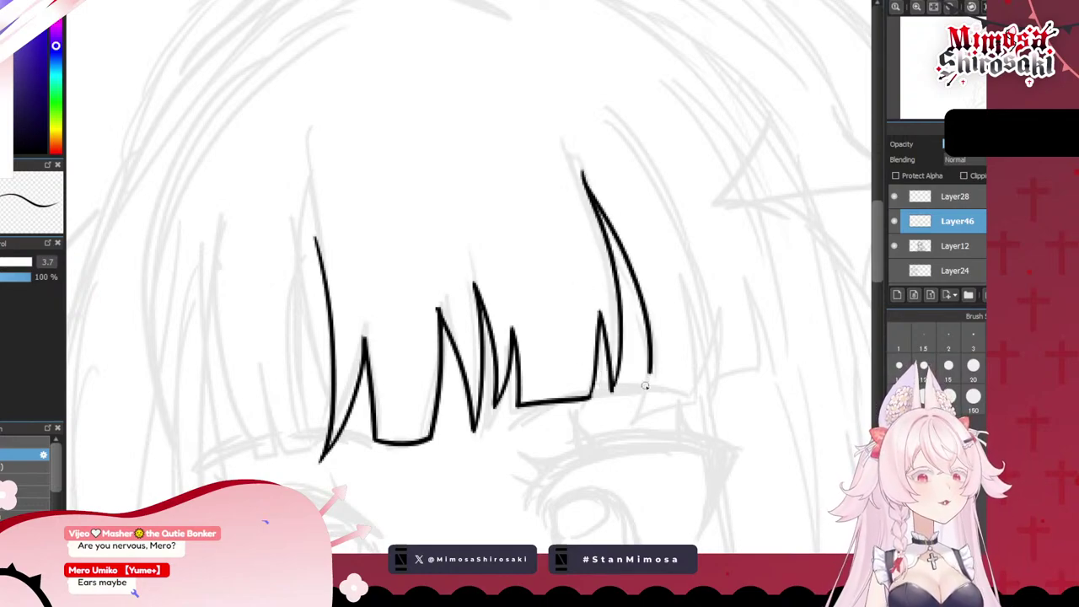
pyautogui.hotkey('ctrl', 'z')
pyautogui.moveTo(585, 186); pyautogui.dragTo(657, 403)
pyautogui.hotkey('ctrl', 'z')
pyautogui.moveTo(586, 184)
pyautogui.mouseDown()
pyautogui.moveTo(644, 310)
pyautogui.moveTo(640, 391)
pyautogui.mouseUp()
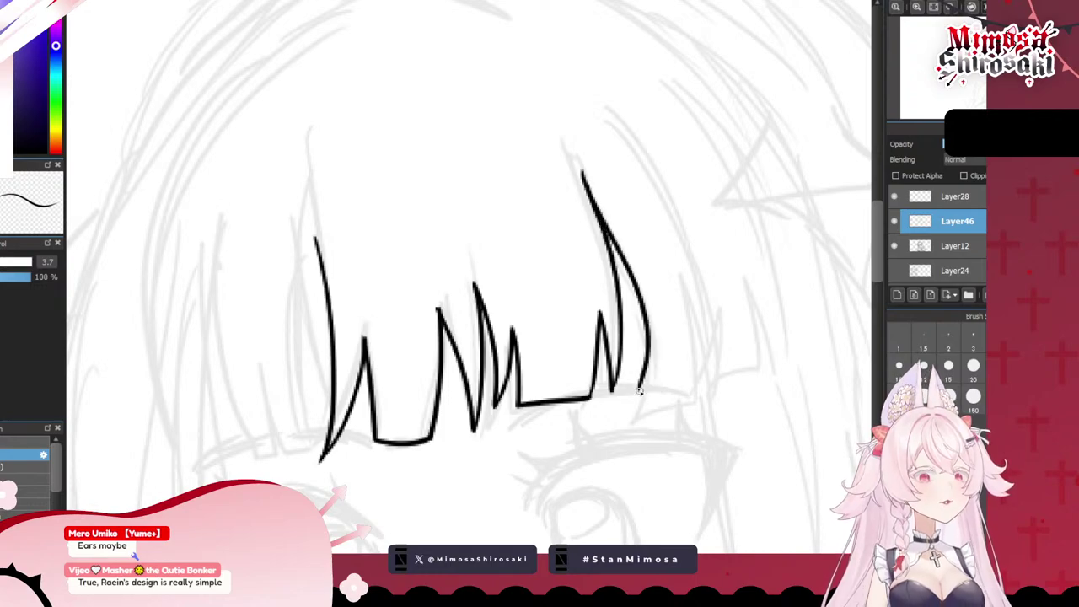
pyautogui.hotkey('ctrl', 'z')
pyautogui.moveTo(585, 178)
pyautogui.mouseDown()
pyautogui.moveTo(641, 380)
pyautogui.moveTo(690, 390)
pyautogui.moveTo(688, 287)
pyautogui.mouseUp()
# - Ink the outermost right-hand strand curving down to the end of the bangs, redrawing it until the curve fits
pyautogui.moveTo(655, 173)
pyautogui.mouseDown()
pyautogui.moveTo(708, 376)
pyautogui.moveTo(688, 314)
pyautogui.mouseUp()
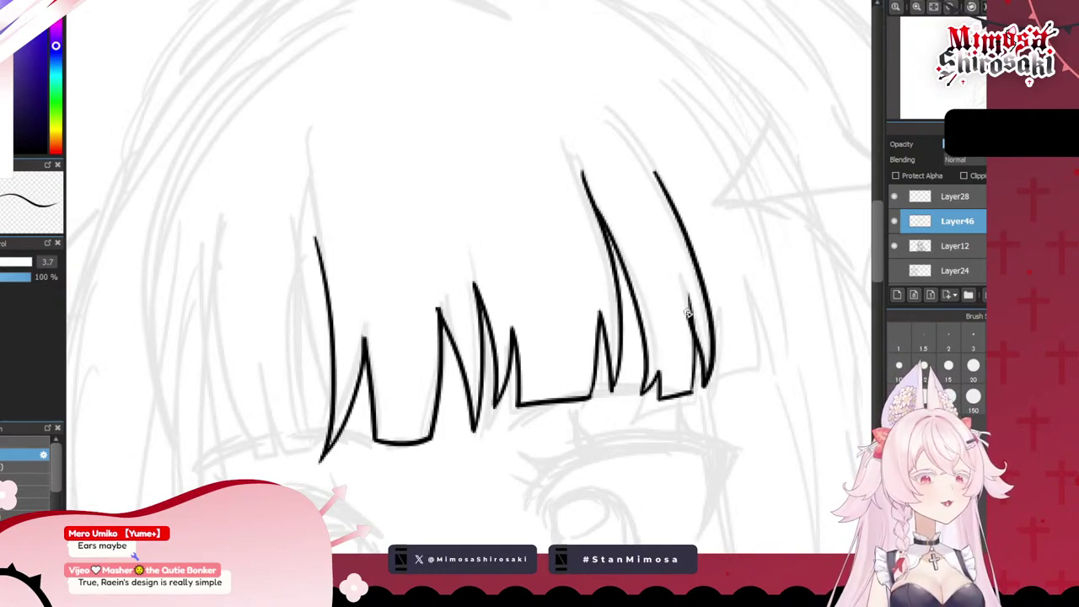
pyautogui.hotkey('ctrl', 'z')
pyautogui.moveTo(655, 165); pyautogui.dragTo(694, 361)
pyautogui.hotkey('ctrl', 'z')
pyautogui.moveTo(636, 145)
pyautogui.mouseDown()
pyautogui.moveTo(687, 223)
pyautogui.moveTo(689, 314)
pyautogui.moveTo(709, 301)
pyautogui.moveTo(656, 152)
pyautogui.moveTo(707, 372)
pyautogui.moveTo(697, 333)
pyautogui.mouseUp()
pyautogui.hotkey('ctrl', 'z')
pyautogui.hotkey('ctrl', 'z')
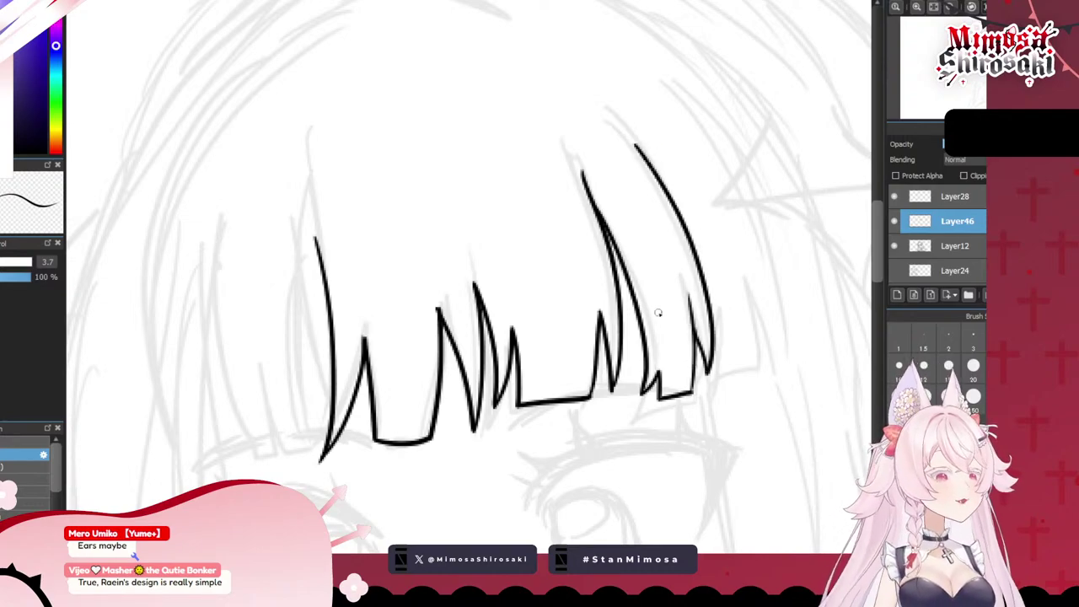
pyautogui.scroll(-4, 658, 312)
pyautogui.scroll(3, 631, 310)
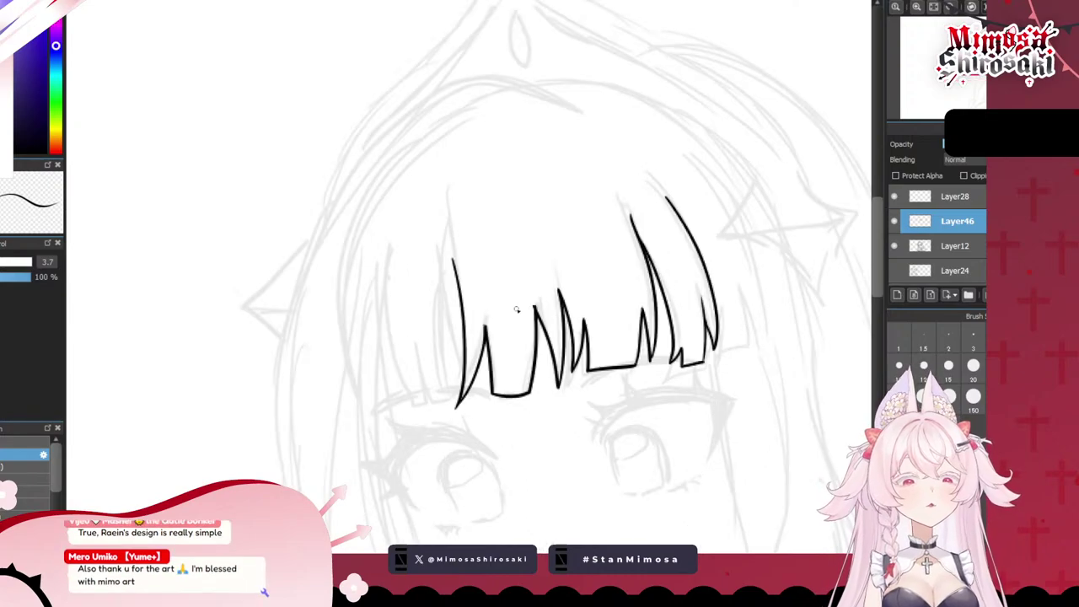
# - Ink the left-hand section of the bangs, with its long outer strand and short jagged tips, redrawing strokes that miss the sketch
pyautogui.moveTo(386, 245); pyautogui.dragTo(420, 415)
pyautogui.hotkey('ctrl', 'z')
pyautogui.moveTo(420, 415)
pyautogui.mouseDown()
pyautogui.moveTo(413, 370)
pyautogui.moveTo(441, 405)
pyautogui.mouseUp()
pyautogui.moveTo(432, 357); pyautogui.dragTo(451, 396)
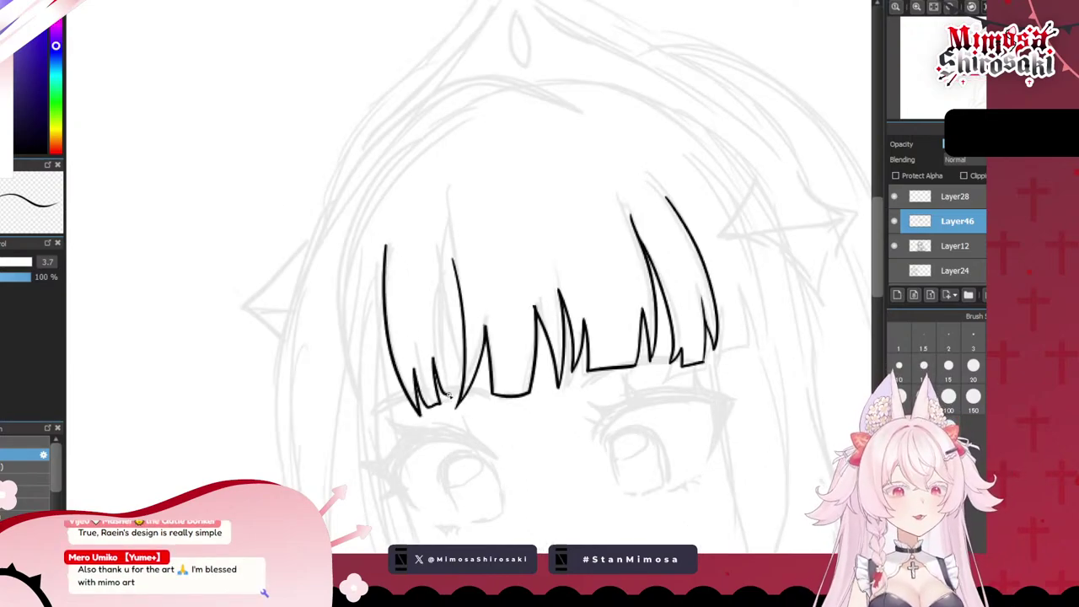
pyautogui.moveTo(445, 283); pyautogui.dragTo(452, 403)
pyautogui.hotkey('ctrl', 'z')
pyautogui.moveTo(444, 295); pyautogui.dragTo(456, 398)
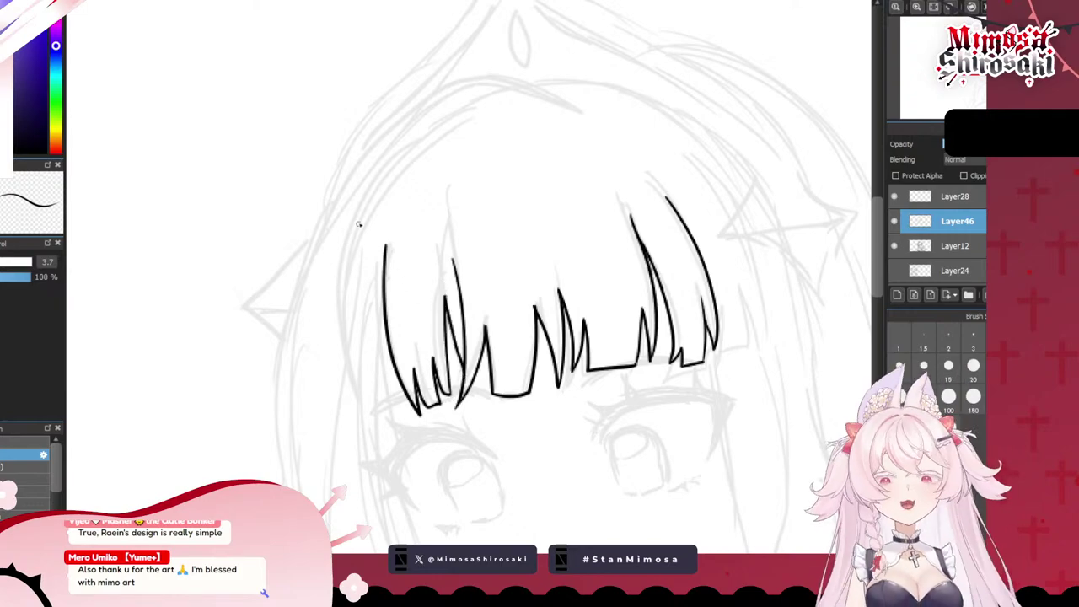
# - Extend the bangs with another long curved strand and pointed tips beyond the right-hand end, redrawing the outer curve until it fits
pyautogui.scroll(-5, 397, 179)
pyautogui.scroll(4, 406, 226)
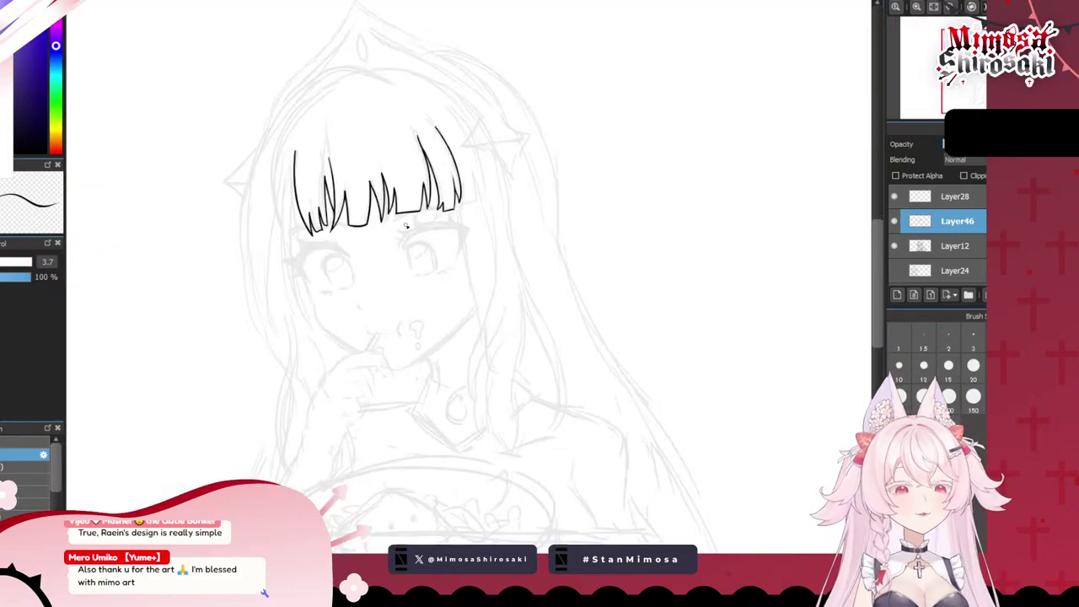
pyautogui.scroll(2, 413, 225)
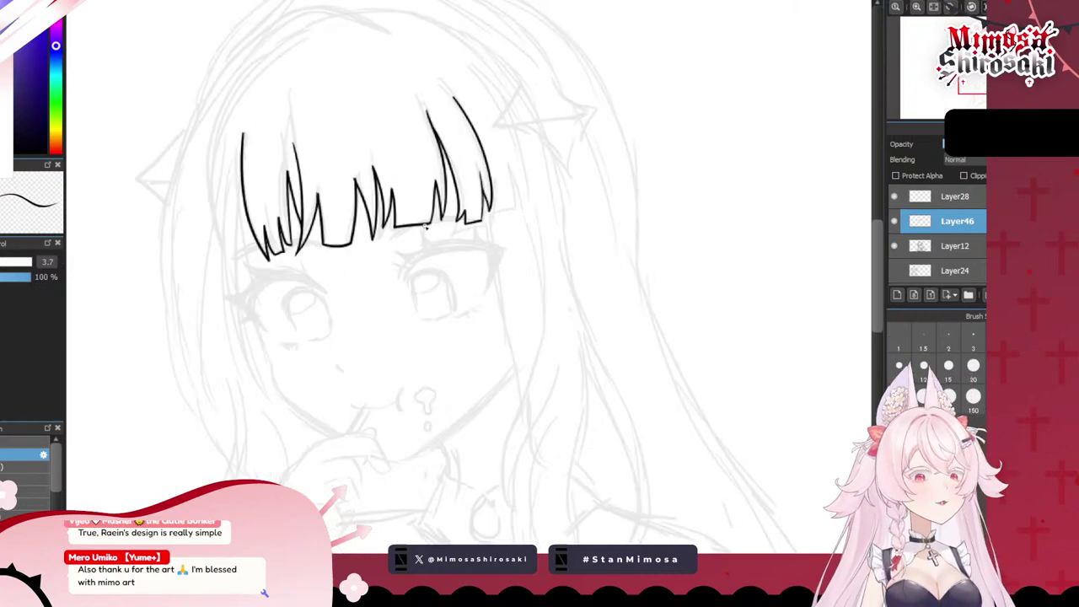
pyautogui.scroll(-2, 425, 226)
pyautogui.scroll(2, 371, 264)
pyautogui.scroll(-2, 584, 287)
pyautogui.scroll(2, 636, 270)
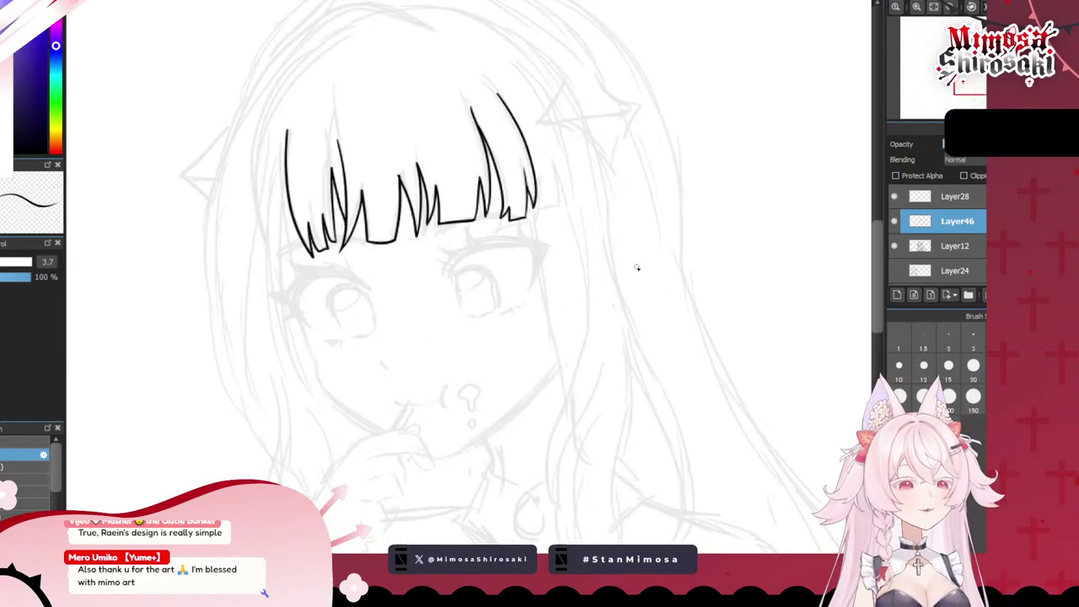
pyautogui.scroll(-2, 637, 269)
pyautogui.scroll(3, 596, 229)
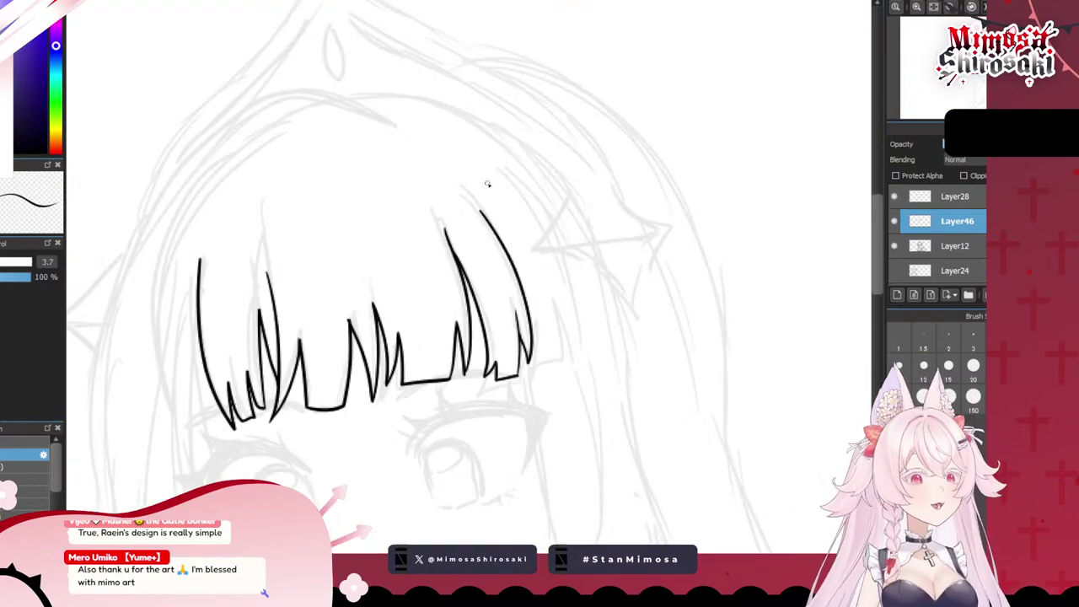
pyautogui.moveTo(512, 165); pyautogui.dragTo(581, 323)
pyautogui.hotkey('ctrl', 'z')
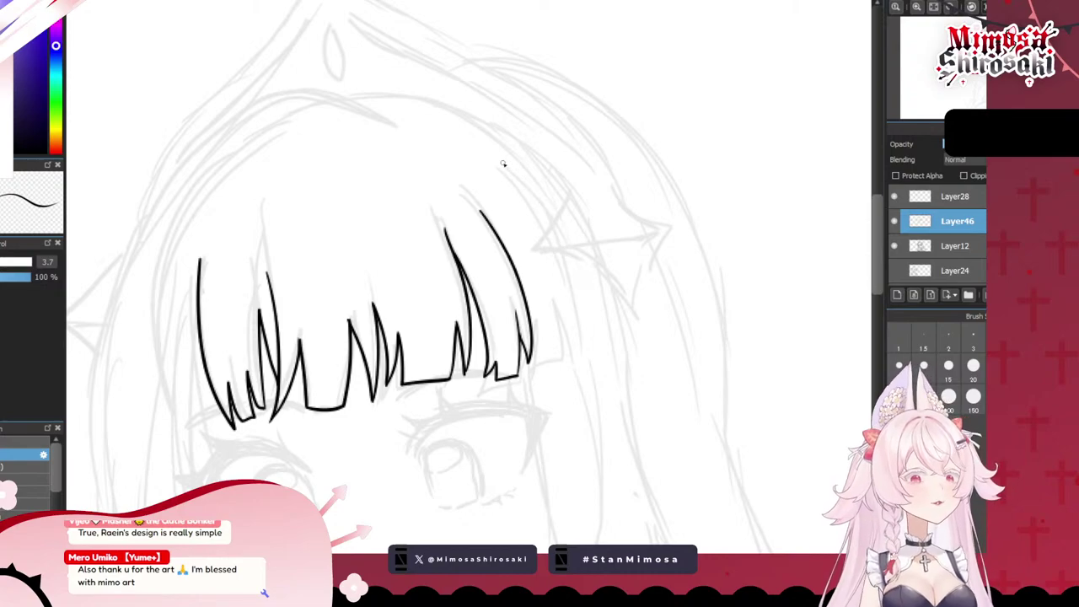
pyautogui.moveTo(502, 162)
pyautogui.mouseDown()
pyautogui.moveTo(582, 337)
pyautogui.moveTo(567, 255)
pyautogui.moveTo(584, 341)
pyautogui.mouseUp()
pyautogui.hotkey('ctrl', 'z')
pyautogui.moveTo(562, 288); pyautogui.dragTo(573, 349)
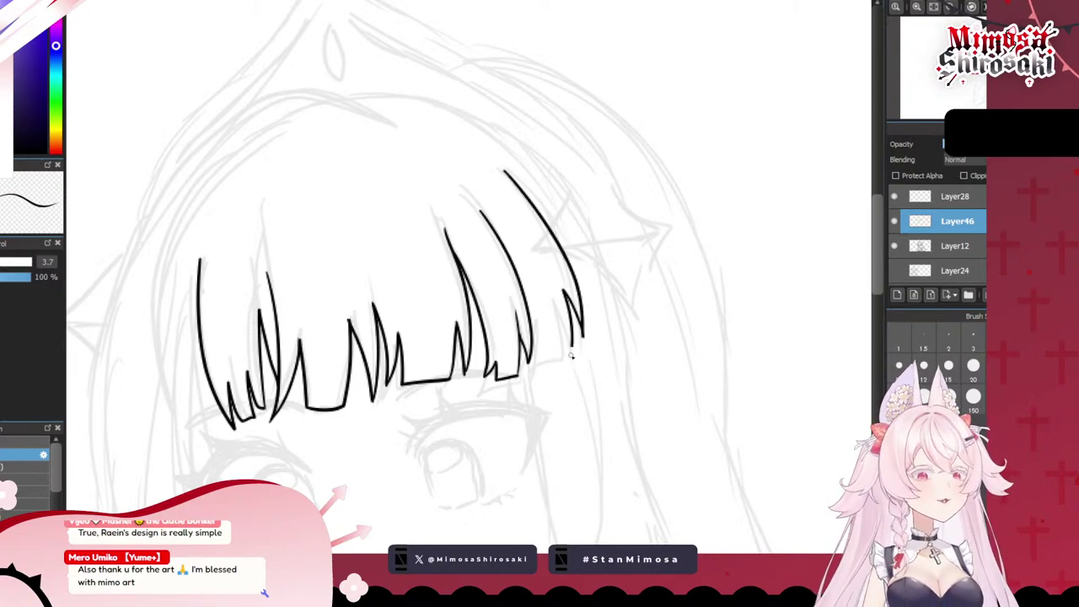
# - Ink the left-hand side of the face from beside the eye down over the cheek, undoing and redrawing the contour
pyautogui.scroll(-4, 531, 360)
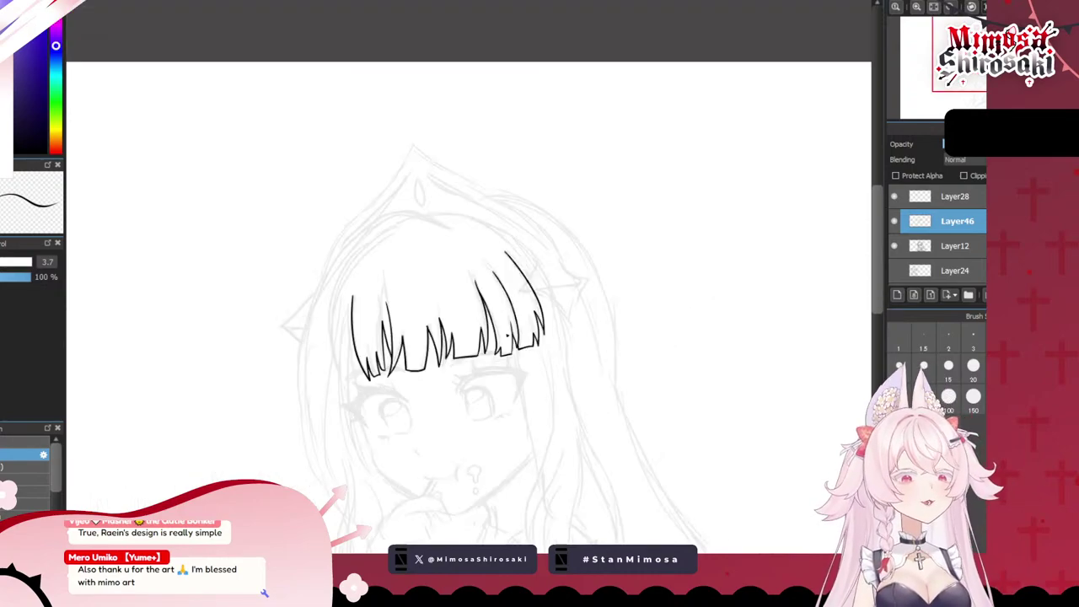
pyautogui.scroll(3, 472, 363)
pyautogui.scroll(-2, 453, 363)
pyautogui.scroll(4, 473, 367)
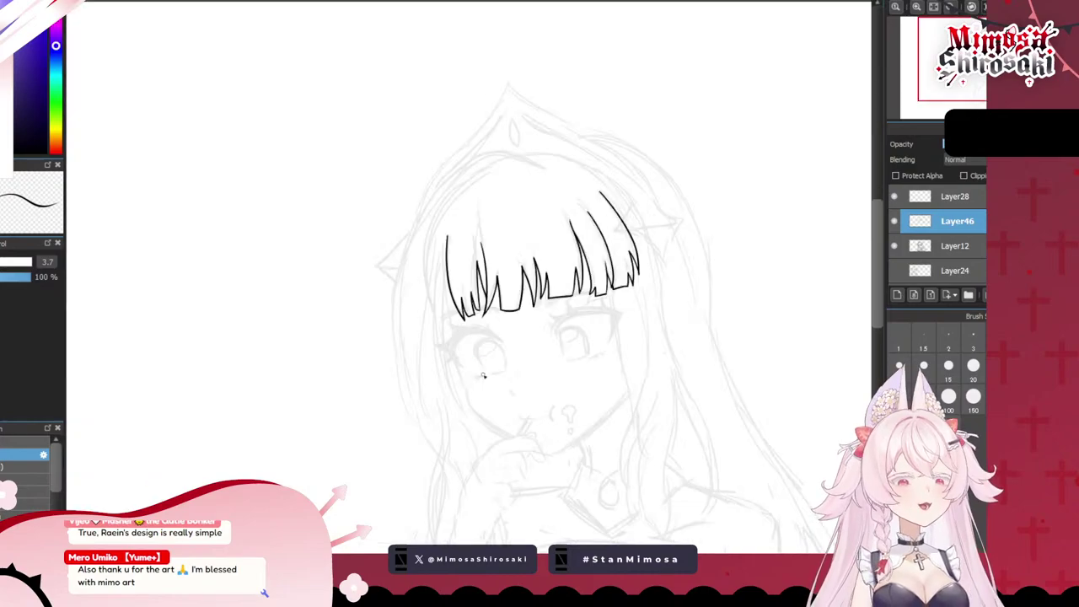
pyautogui.scroll(-3, 590, 363)
pyautogui.scroll(2, 641, 371)
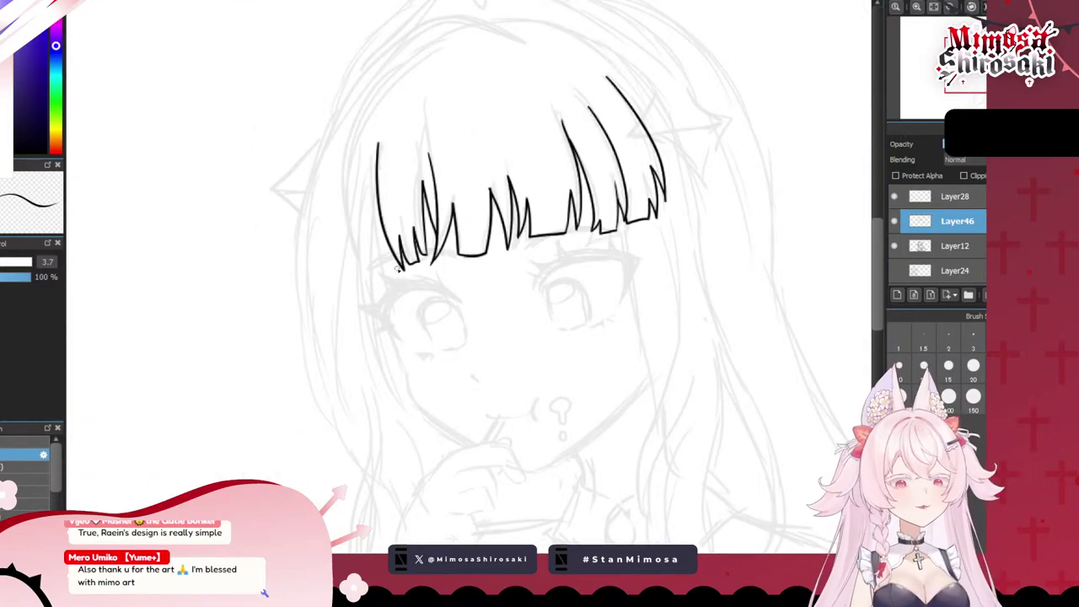
pyautogui.hotkey('ctrl', 'z')
pyautogui.moveTo(371, 299)
pyautogui.mouseDown()
pyautogui.moveTo(414, 405)
pyautogui.moveTo(447, 432)
pyautogui.mouseUp()
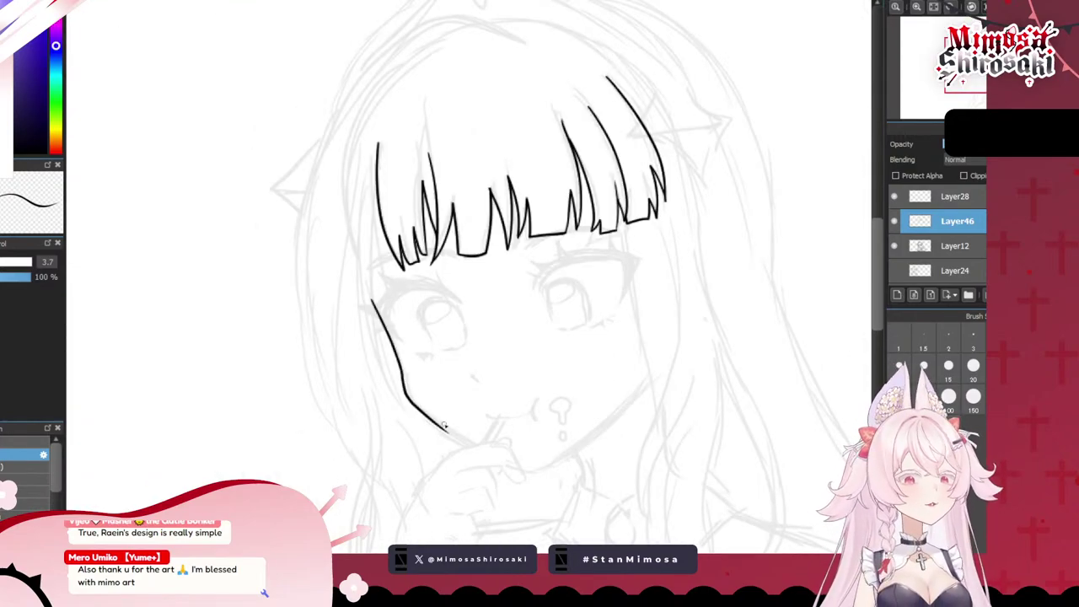
pyautogui.hotkey('ctrl', 'z')
pyautogui.moveTo(371, 296)
pyautogui.mouseDown()
pyautogui.moveTo(422, 412)
pyautogui.moveTo(399, 356)
pyautogui.moveTo(413, 399)
pyautogui.moveTo(458, 441)
pyautogui.mouseUp()
pyautogui.hotkey('ctrl', 'z')
pyautogui.hotkey('ctrl', 'z')
pyautogui.moveTo(371, 302); pyautogui.dragTo(423, 413)
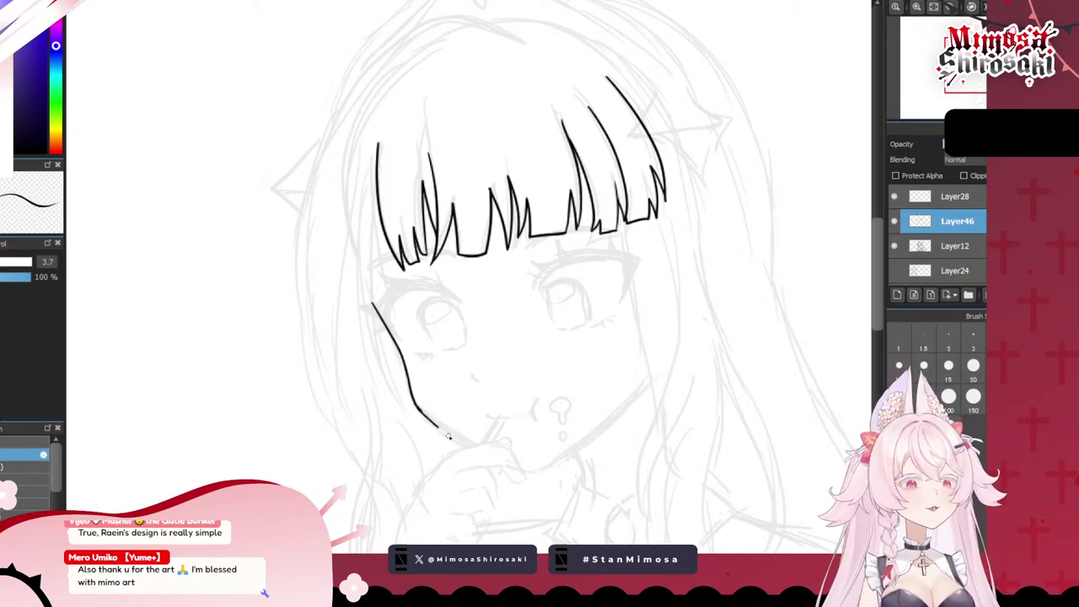
# - Ink the jawline from the cheek down to the raised hand, replacing the rough end of the cheek line
pyautogui.scroll(-3, 426, 397)
pyautogui.scroll(4, 481, 429)
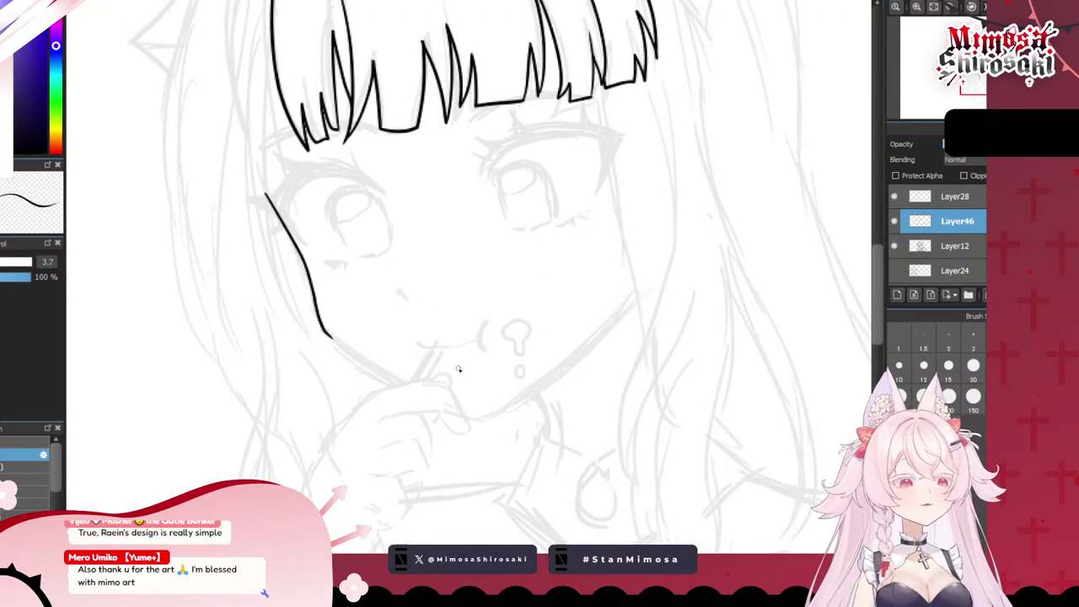
pyautogui.hotkey('ctrl', 'z')
pyautogui.moveTo(325, 332); pyautogui.dragTo(386, 380)
pyautogui.hotkey('ctrl', 'z')
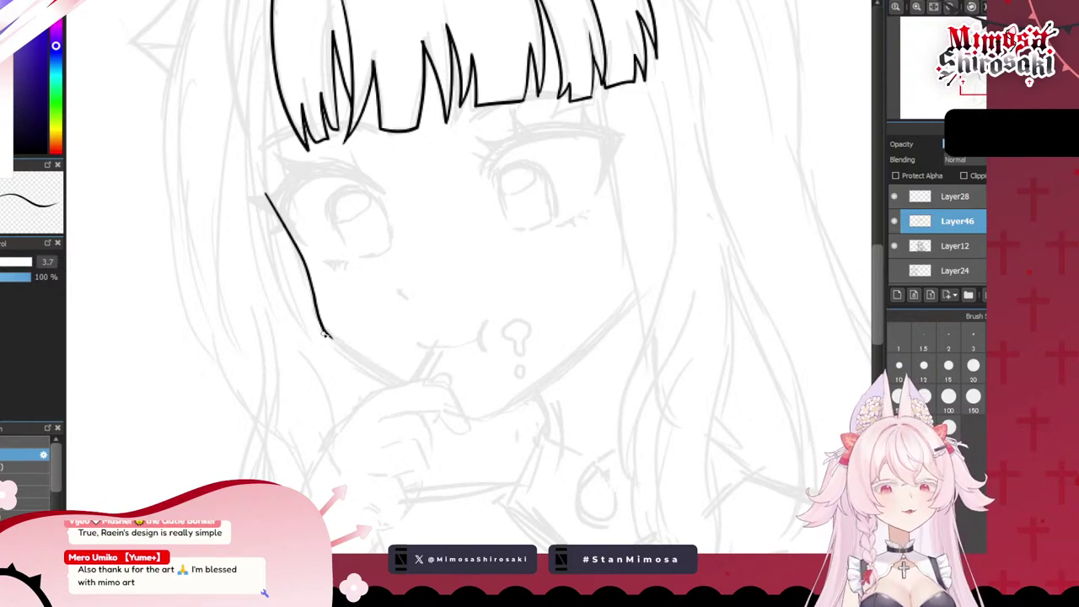
pyautogui.hotkey('ctrl', 'z')
pyautogui.moveTo(323, 331); pyautogui.dragTo(403, 383)
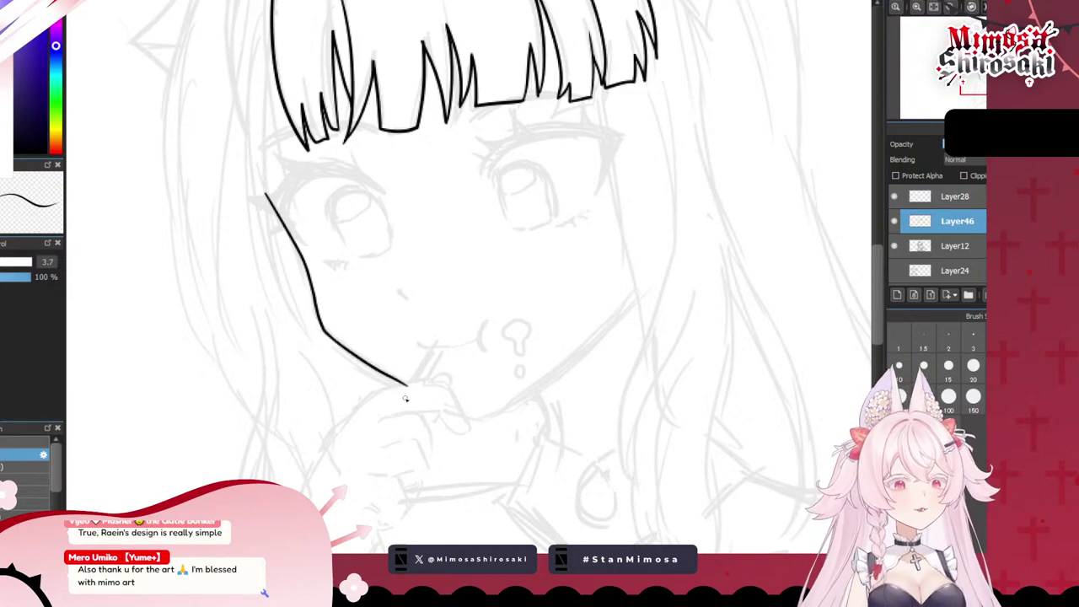
# - Ink the back of the raised hand and the bent index finger, redrawing the finger's underside
pyautogui.scroll(-3, 430, 341)
pyautogui.scroll(5, 399, 419)
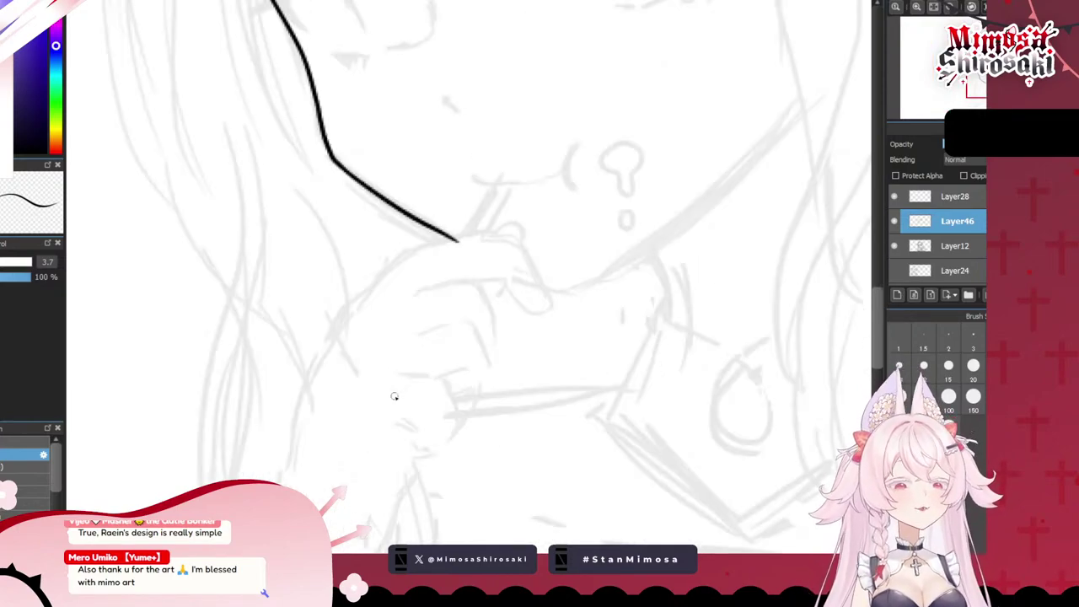
pyautogui.moveTo(290, 437)
pyautogui.mouseDown()
pyautogui.moveTo(399, 258)
pyautogui.moveTo(492, 239)
pyautogui.moveTo(523, 253)
pyautogui.moveTo(553, 310)
pyautogui.mouseUp()
pyautogui.hotkey('ctrl', 'z')
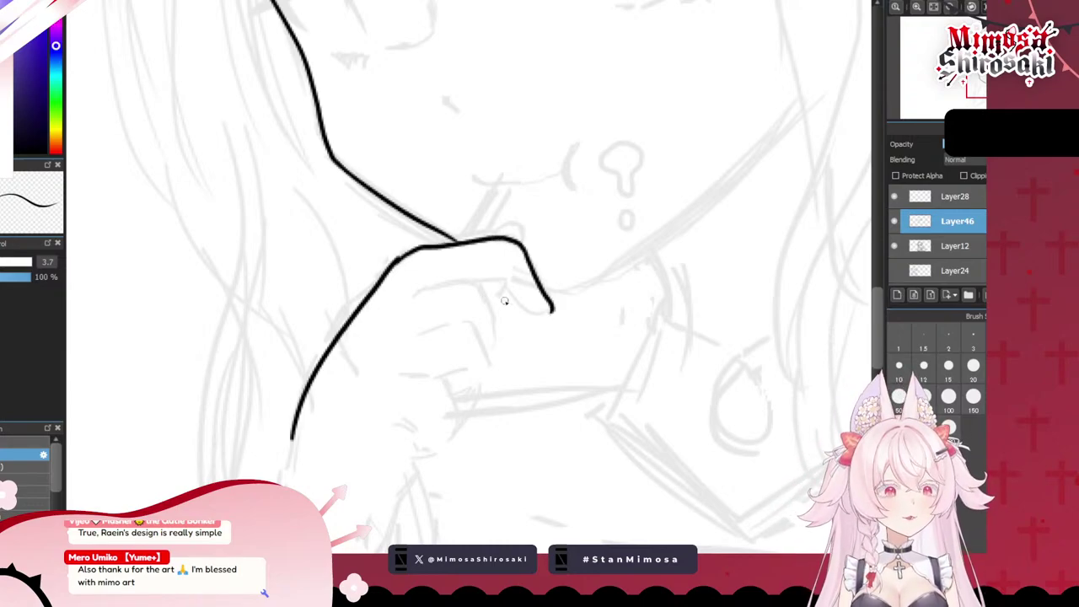
pyautogui.moveTo(420, 292)
pyautogui.mouseDown()
pyautogui.moveTo(505, 283)
pyautogui.moveTo(553, 317)
pyautogui.mouseUp()
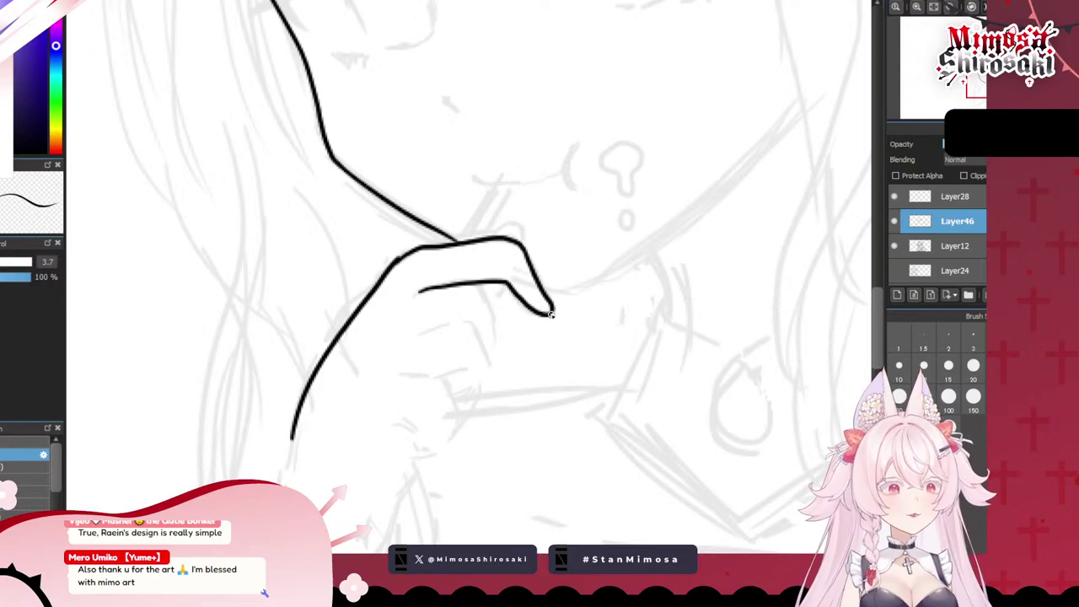
pyautogui.hotkey('ctrl', 'z')
pyautogui.moveTo(425, 289)
pyautogui.mouseDown()
pyautogui.moveTo(510, 287)
pyautogui.moveTo(550, 312)
pyautogui.mouseUp()
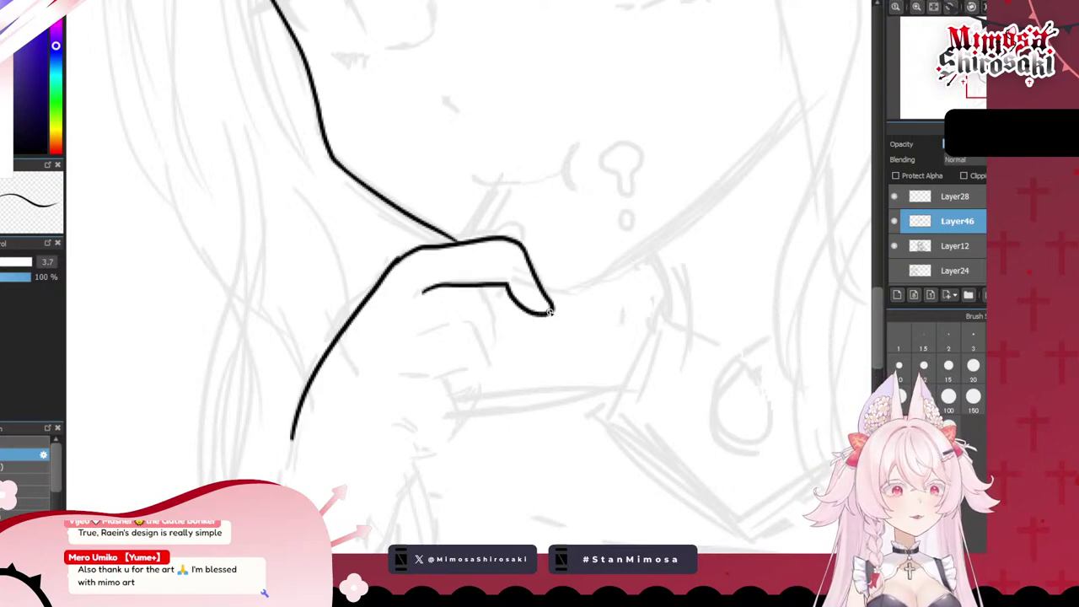
# - Ink the three curled fingers below the index finger and close the gaps between their outlines
pyautogui.moveTo(448, 286)
pyautogui.mouseDown()
pyautogui.moveTo(494, 305)
pyautogui.moveTo(492, 341)
pyautogui.mouseUp()
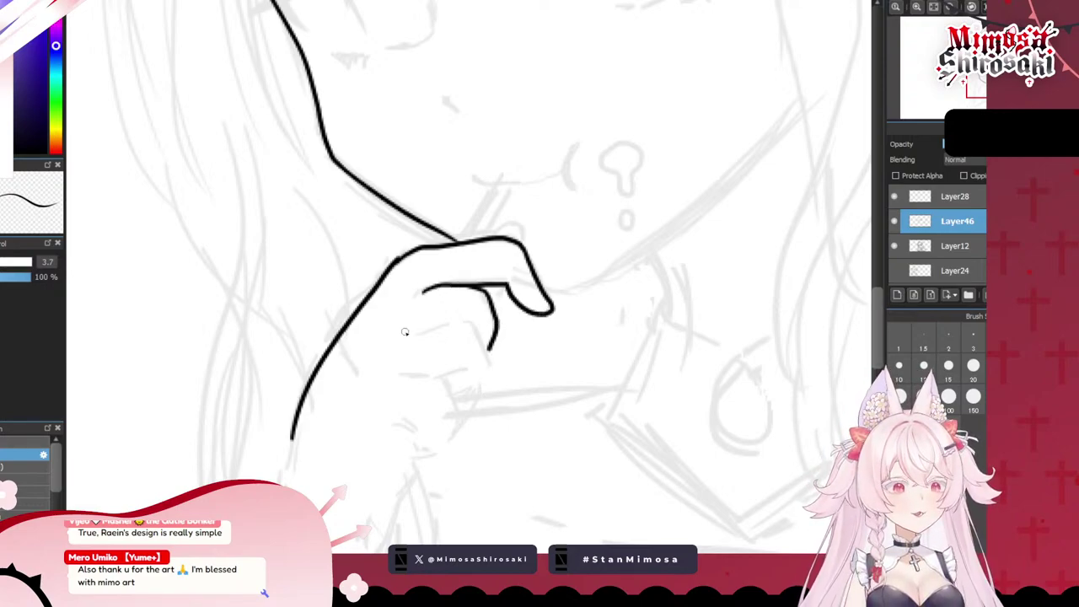
pyautogui.moveTo(410, 326)
pyautogui.mouseDown()
pyautogui.moveTo(455, 327)
pyautogui.moveTo(491, 361)
pyautogui.moveTo(478, 390)
pyautogui.mouseUp()
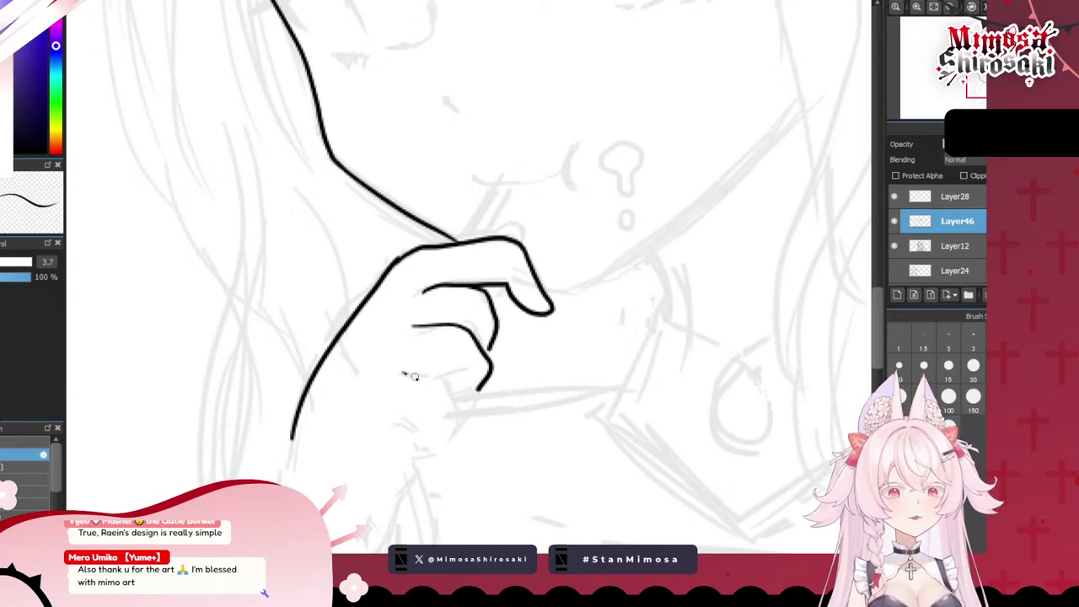
pyautogui.moveTo(405, 374)
pyautogui.mouseDown()
pyautogui.moveTo(460, 419)
pyautogui.moveTo(447, 451)
pyautogui.moveTo(411, 460)
pyautogui.mouseUp()
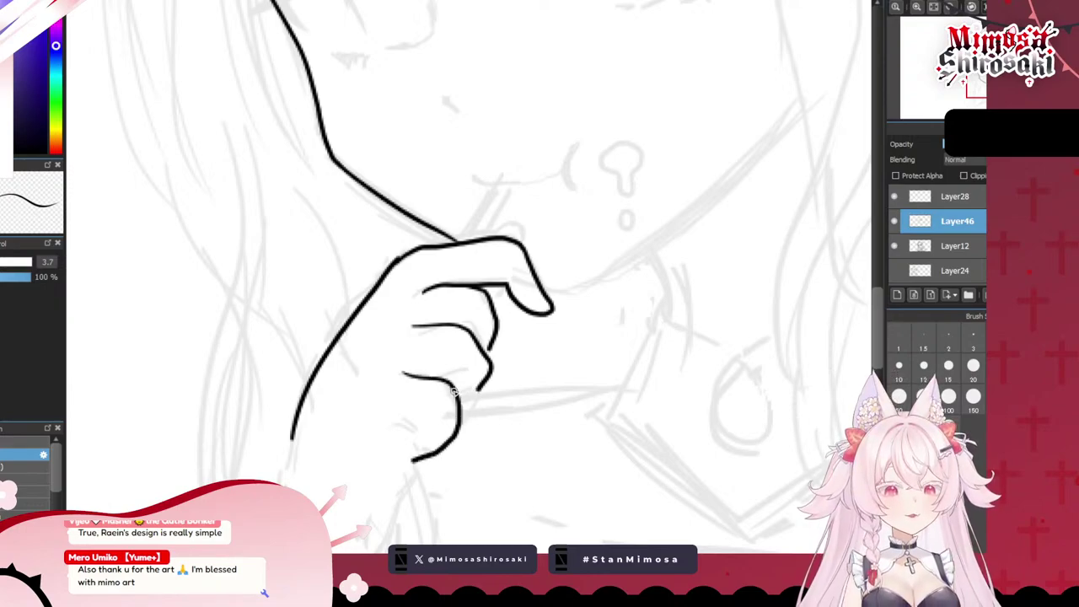
pyautogui.moveTo(445, 381); pyautogui.dragTo(464, 384)
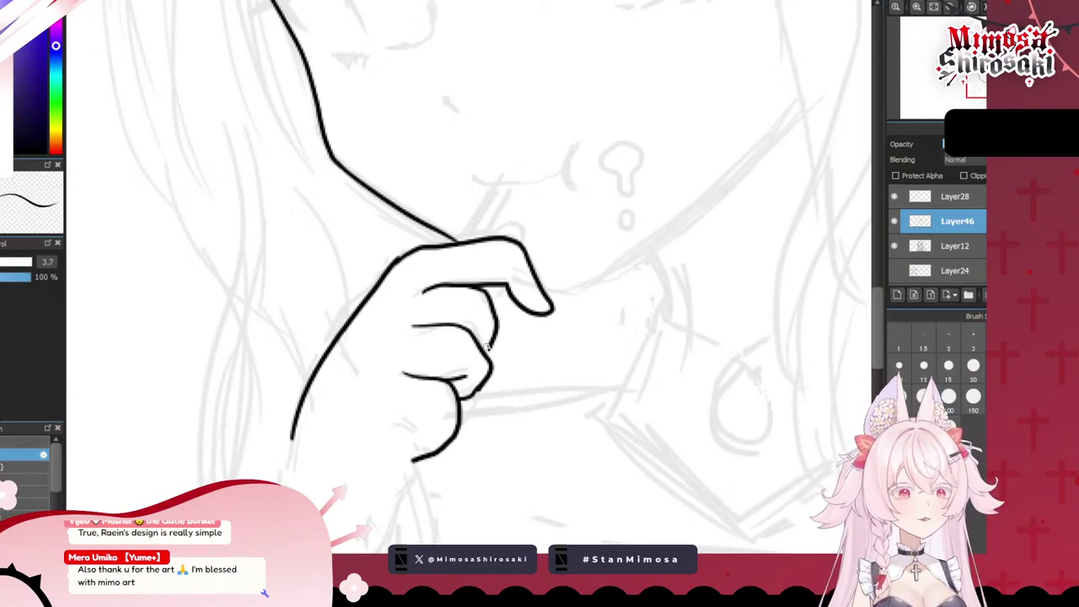
# - Ink the inner wrist line running down from the lowest curled finger, redrawing it until the curve fits
pyautogui.scroll(-4, 493, 343)
pyautogui.scroll(2, 475, 363)
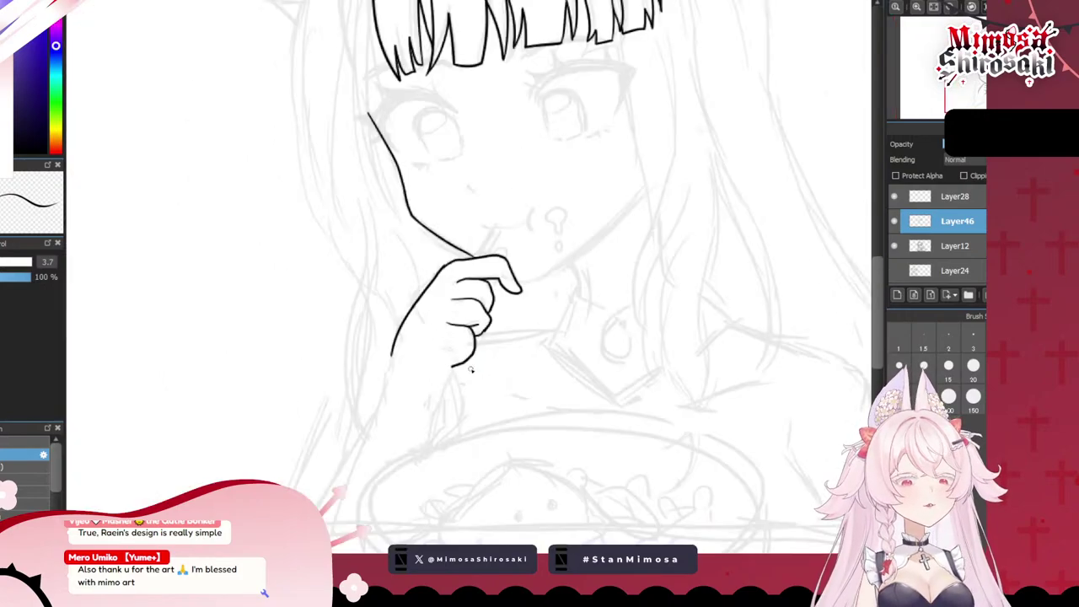
pyautogui.scroll(-1, 459, 361)
pyautogui.scroll(2, 443, 363)
pyautogui.scroll(2, 432, 382)
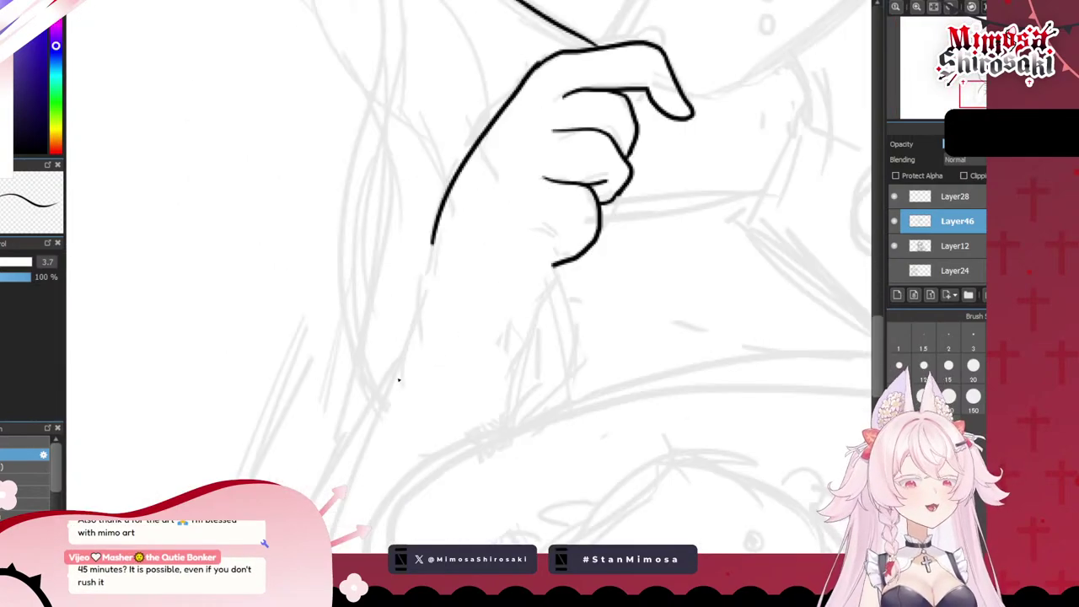
pyautogui.moveTo(555, 251); pyautogui.dragTo(502, 362)
pyautogui.hotkey('ctrl', 'z')
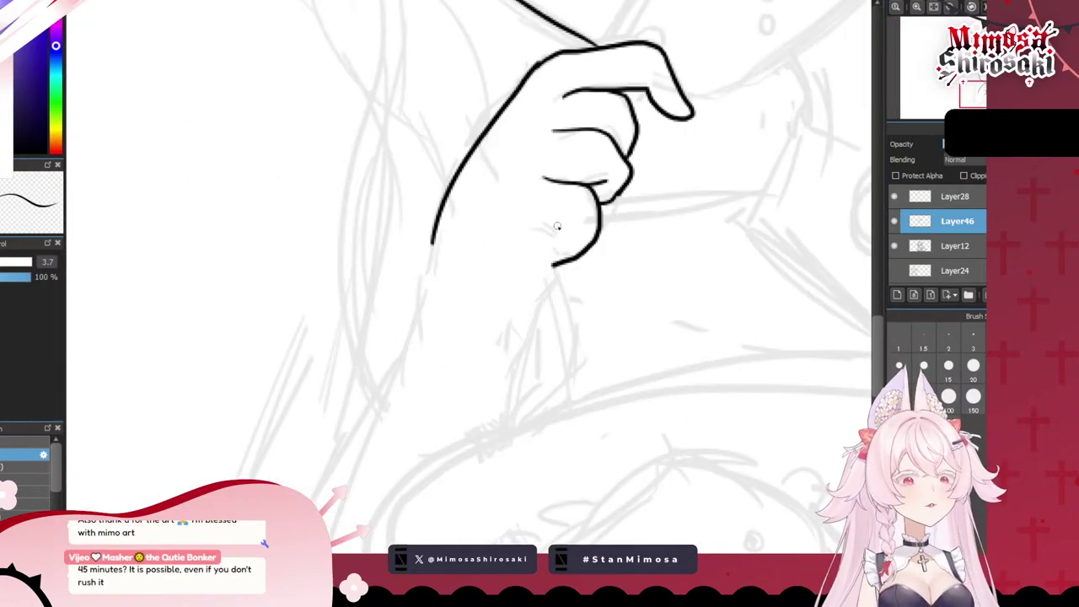
pyautogui.moveTo(558, 222); pyautogui.dragTo(508, 369)
pyautogui.hotkey('ctrl', 'z')
pyautogui.moveTo(561, 223); pyautogui.dragTo(509, 336)
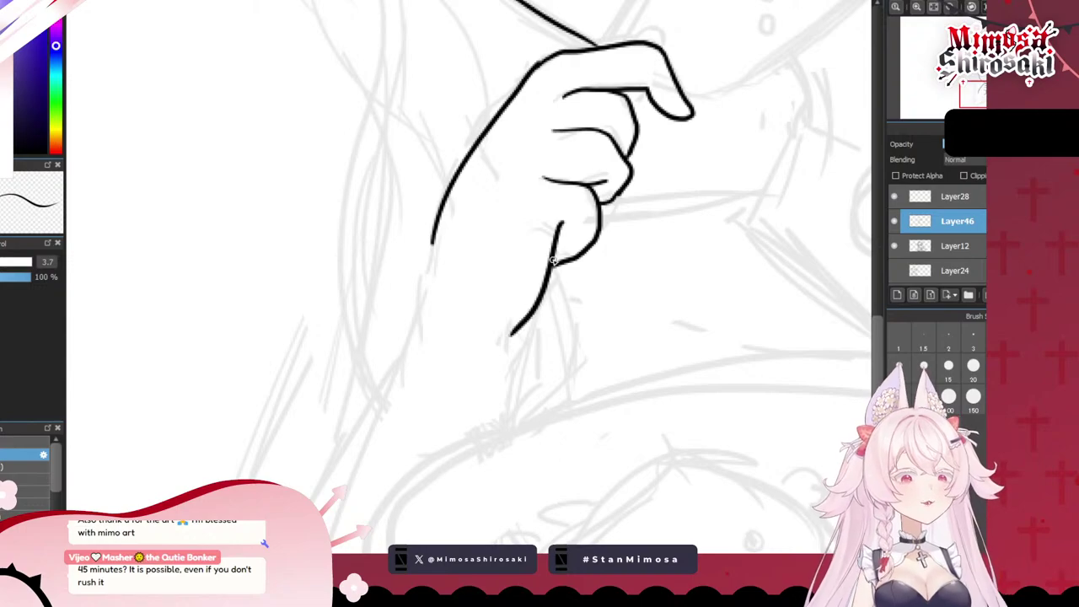
# - Ink the outer forearm line from the back of the hand down to the table edge, redrawing it for a smooth curve
pyautogui.scroll(-4, 477, 213)
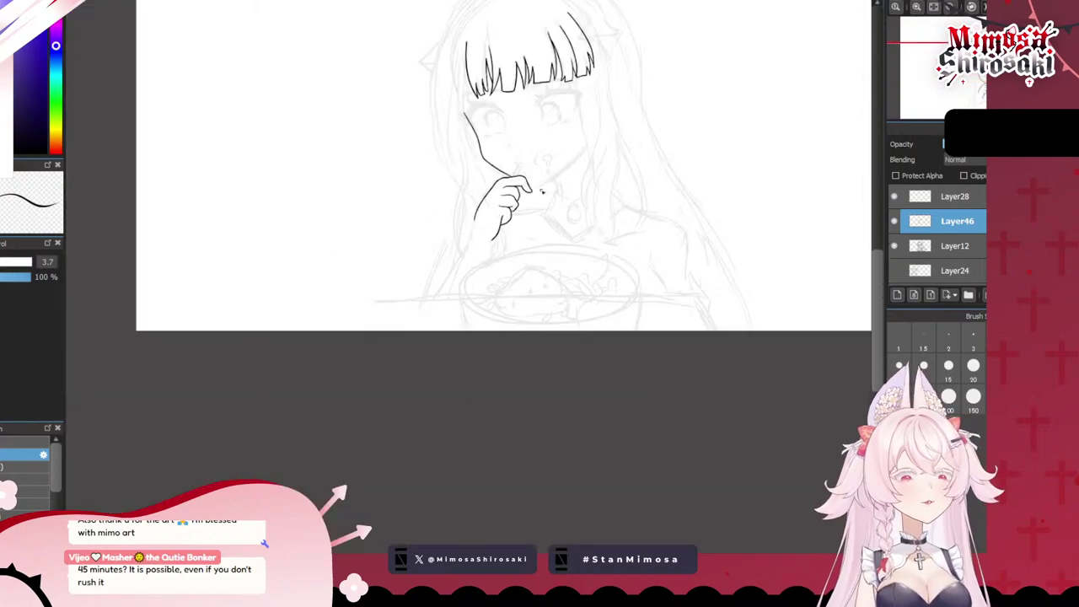
pyautogui.scroll(1, 542, 192)
pyautogui.scroll(2, 478, 199)
pyautogui.scroll(-1, 434, 253)
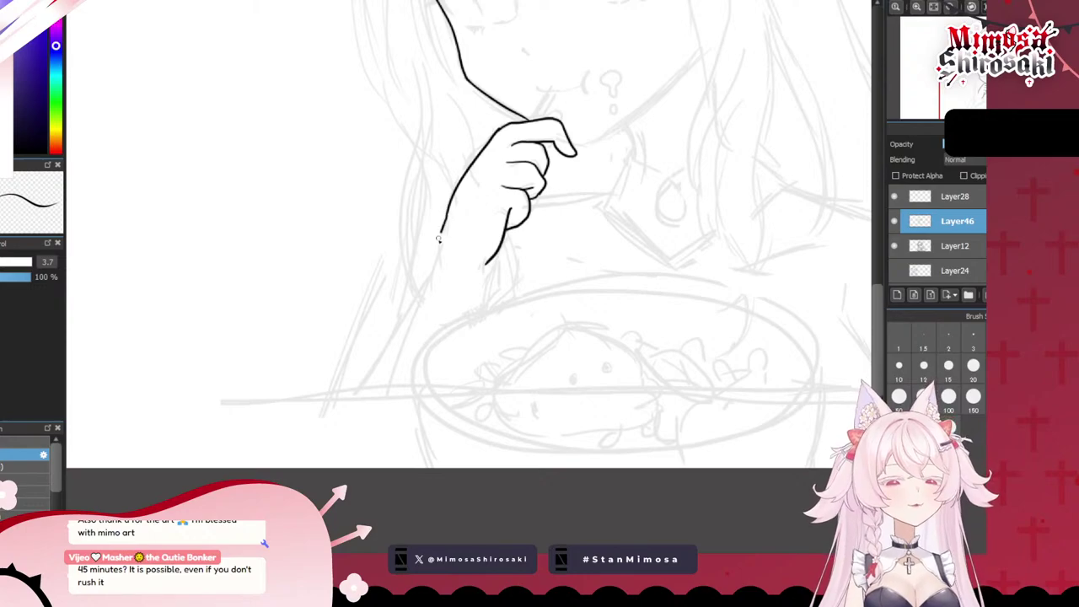
pyautogui.moveTo(438, 240); pyautogui.dragTo(376, 377)
pyautogui.hotkey('ctrl', 'z')
pyautogui.moveTo(436, 247); pyautogui.dragTo(376, 385)
pyautogui.hotkey('ctrl', 'z')
pyautogui.moveTo(447, 217); pyautogui.dragTo(377, 385)
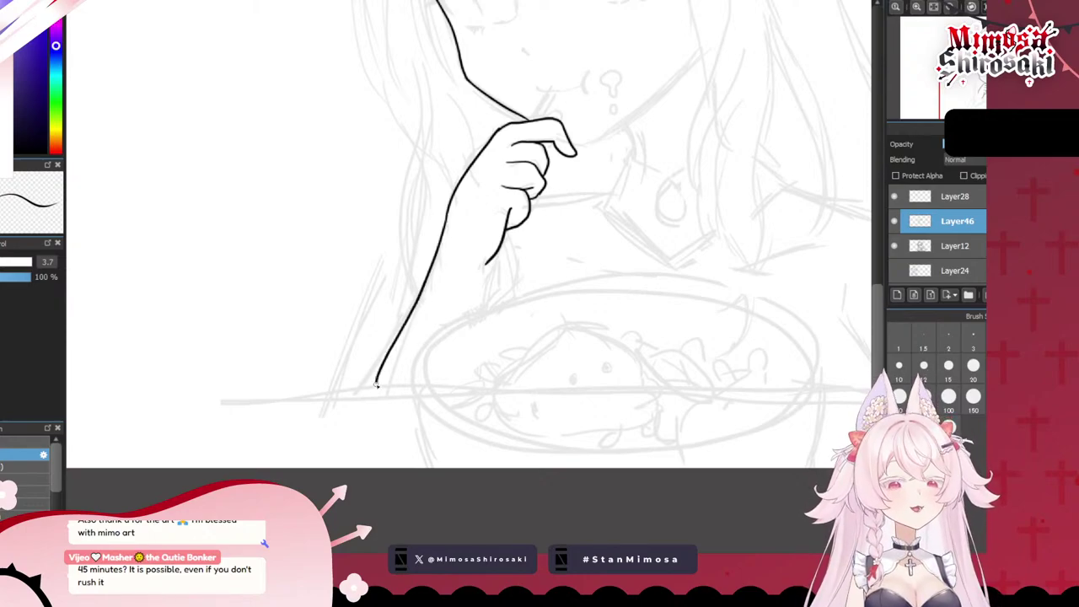
pyautogui.scroll(-4, 377, 387)
pyautogui.scroll(6, 405, 354)
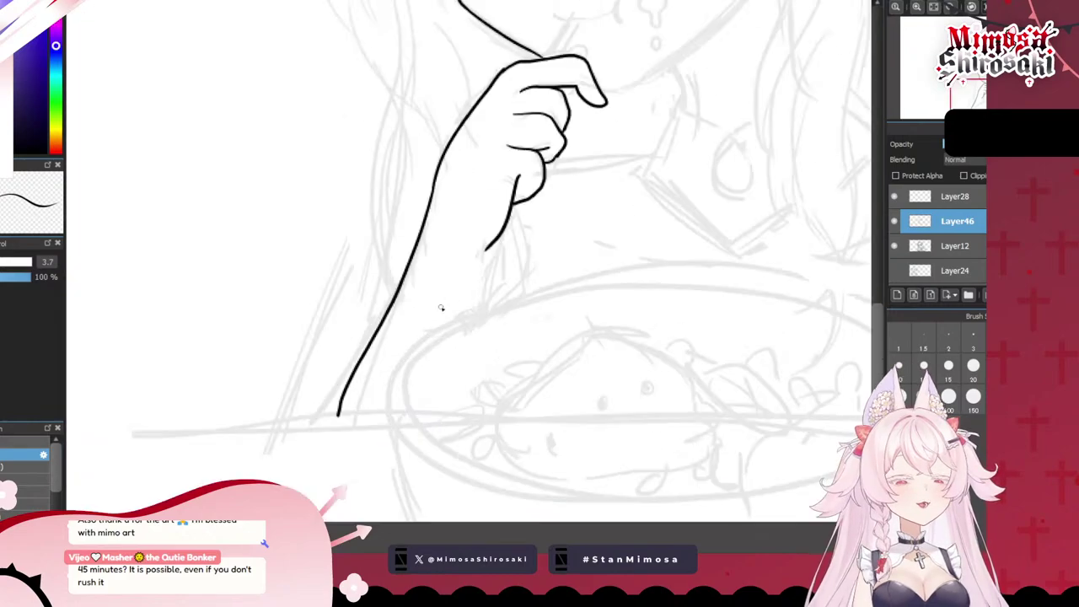
pyautogui.moveTo(624, 90)
pyautogui.mouseDown()
pyautogui.moveTo(595, 156)
pyautogui.moveTo(549, 201)
pyautogui.moveTo(513, 312)
pyautogui.mouseUp()
pyautogui.scroll(-5, 577, 264)
pyautogui.scroll(8, 609, 205)
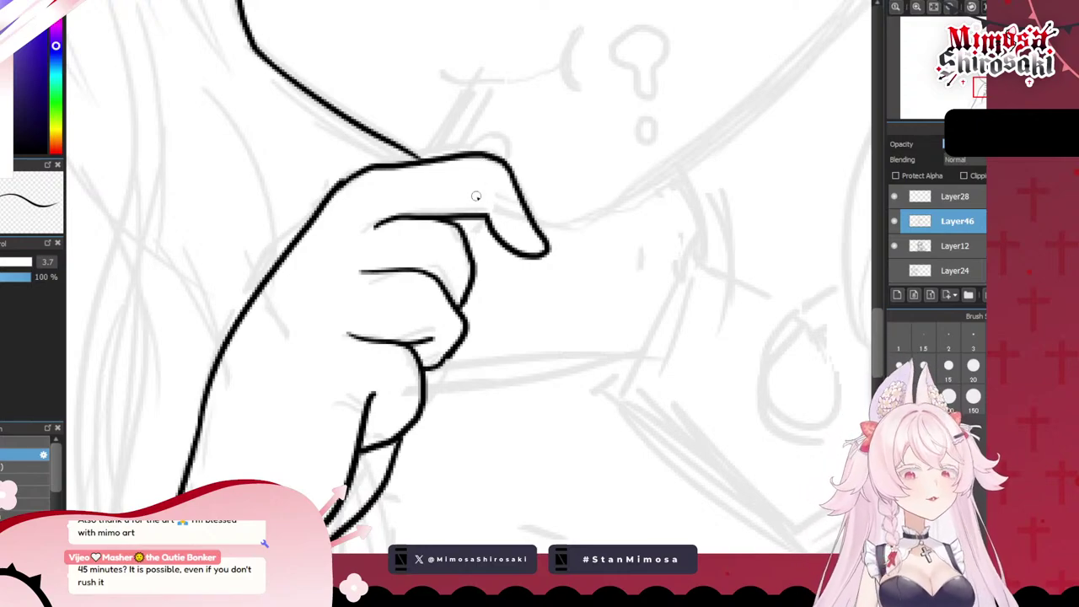
pyautogui.hotkey('ctrl', 'z')
pyautogui.moveTo(357, 520)
pyautogui.mouseDown()
pyautogui.moveTo(432, 463)
pyautogui.moveTo(457, 329)
pyautogui.mouseUp()
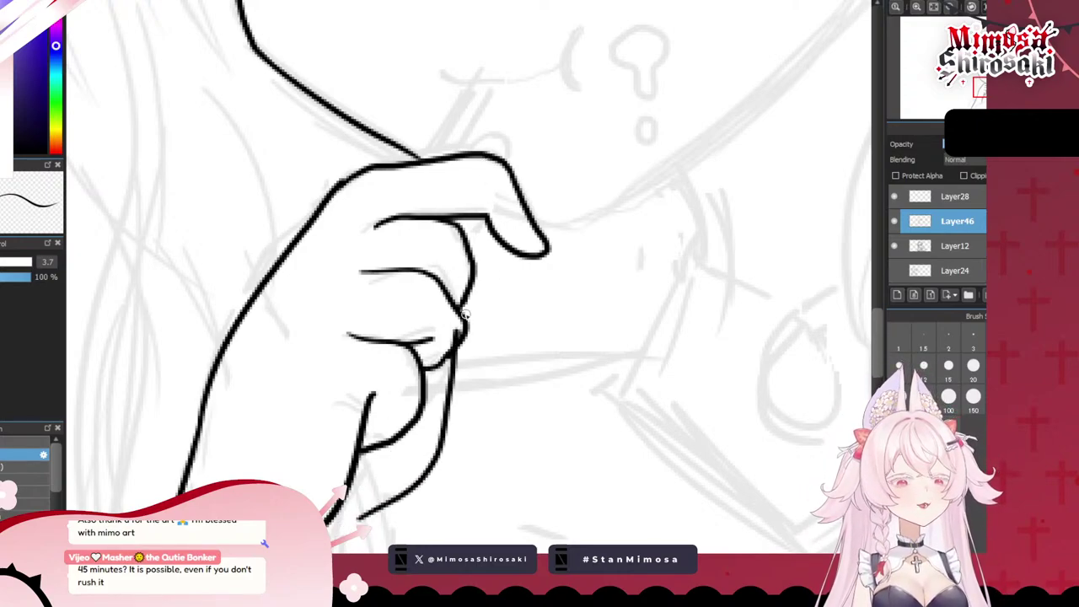
pyautogui.hotkey('ctrl', 'z')
pyautogui.moveTo(493, 243)
pyautogui.mouseDown()
pyautogui.moveTo(481, 357)
pyautogui.moveTo(460, 438)
pyautogui.moveTo(422, 482)
pyautogui.moveTo(430, 492)
pyautogui.moveTo(470, 412)
pyautogui.moveTo(496, 253)
pyautogui.mouseUp()
pyautogui.hotkey('ctrl', 'z')
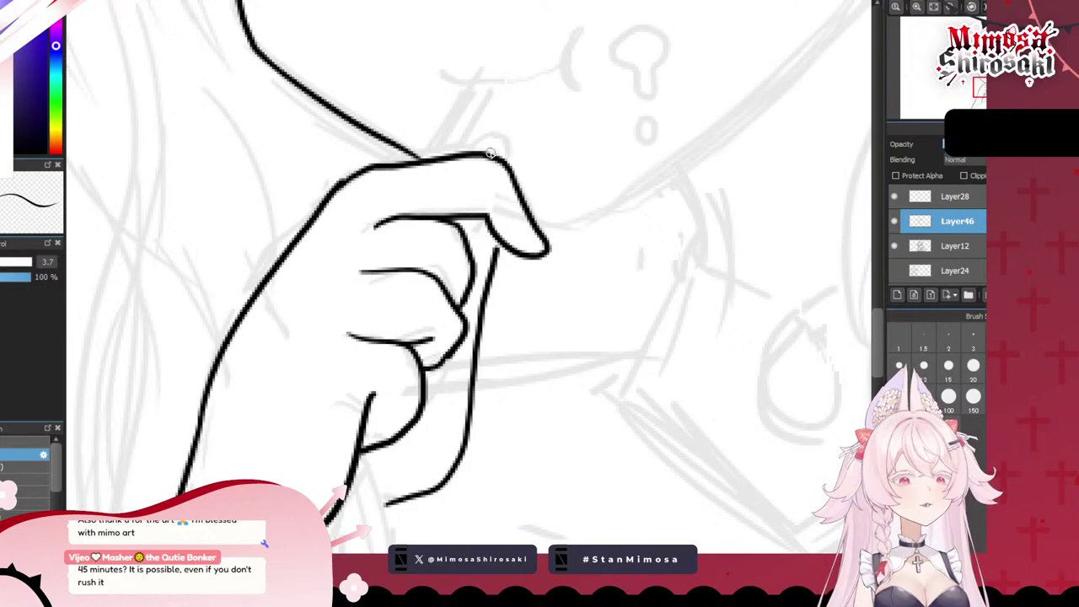
pyautogui.moveTo(490, 153)
pyautogui.mouseDown()
pyautogui.moveTo(526, 171)
pyautogui.moveTo(515, 213)
pyautogui.mouseUp()
pyautogui.scroll(-4, 472, 186)
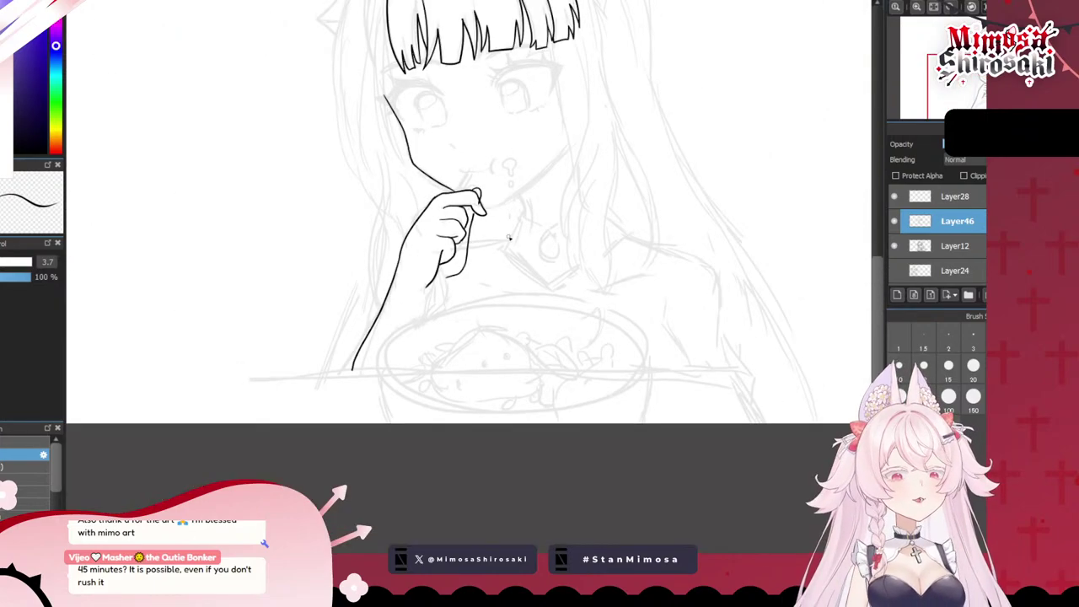
pyautogui.scroll(-2, 499, 245)
pyautogui.scroll(4, 495, 221)
pyautogui.hotkey('ctrl', 'z')
pyautogui.hotkey('ctrl', 'z')
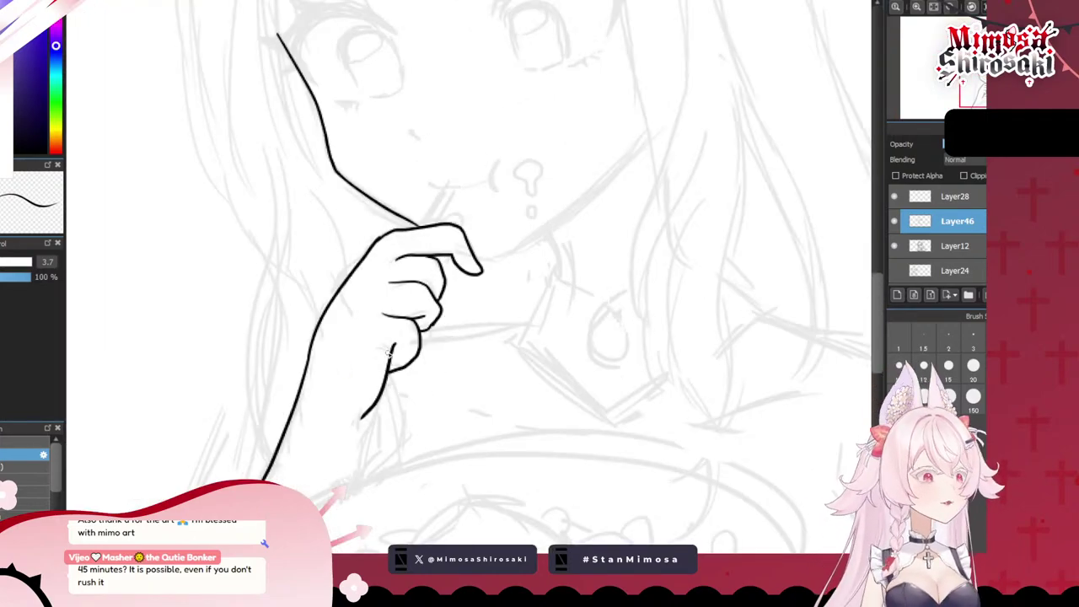
# - Ink the mouth line with its curved cheek crease, plus the bulb-shaped mark and small drop beside it
pyautogui.scroll(-5, 390, 355)
pyautogui.scroll(5, 498, 349)
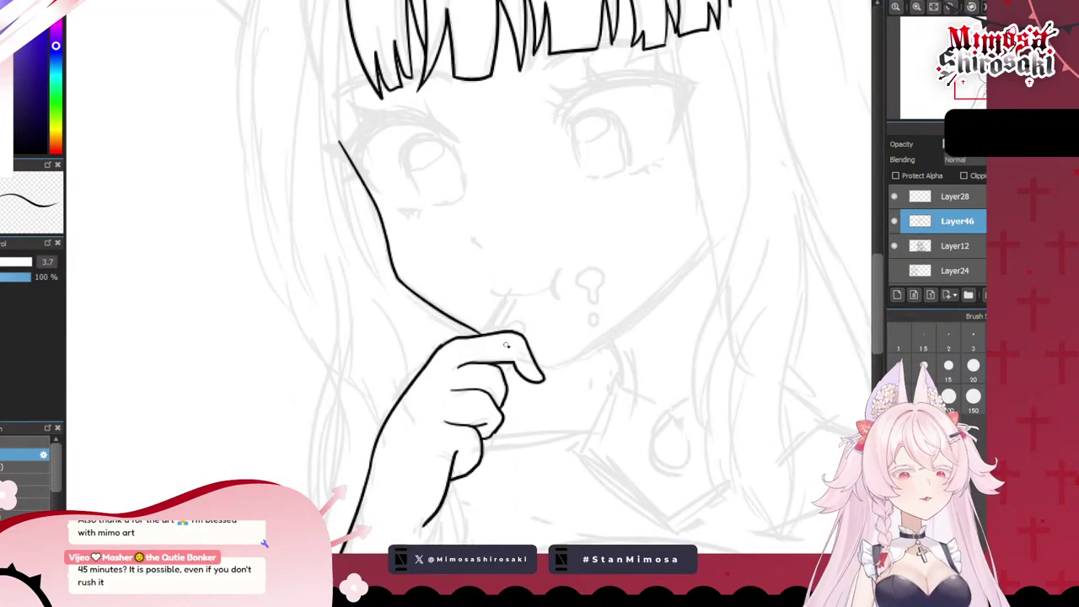
pyautogui.scroll(3, 506, 344)
pyautogui.moveTo(442, 268)
pyautogui.mouseDown()
pyautogui.moveTo(472, 279)
pyautogui.moveTo(516, 276)
pyautogui.mouseUp()
pyautogui.hotkey('ctrl', 'z')
pyautogui.moveTo(445, 274)
pyautogui.mouseDown()
pyautogui.moveTo(549, 272)
pyautogui.moveTo(574, 257)
pyautogui.moveTo(581, 287)
pyautogui.mouseUp()
pyautogui.moveTo(621, 242)
pyautogui.mouseDown()
pyautogui.moveTo(640, 287)
pyautogui.moveTo(661, 271)
pyautogui.moveTo(673, 238)
pyautogui.moveTo(618, 247)
pyautogui.mouseUp()
pyautogui.moveTo(645, 318); pyautogui.dragTo(646, 317)
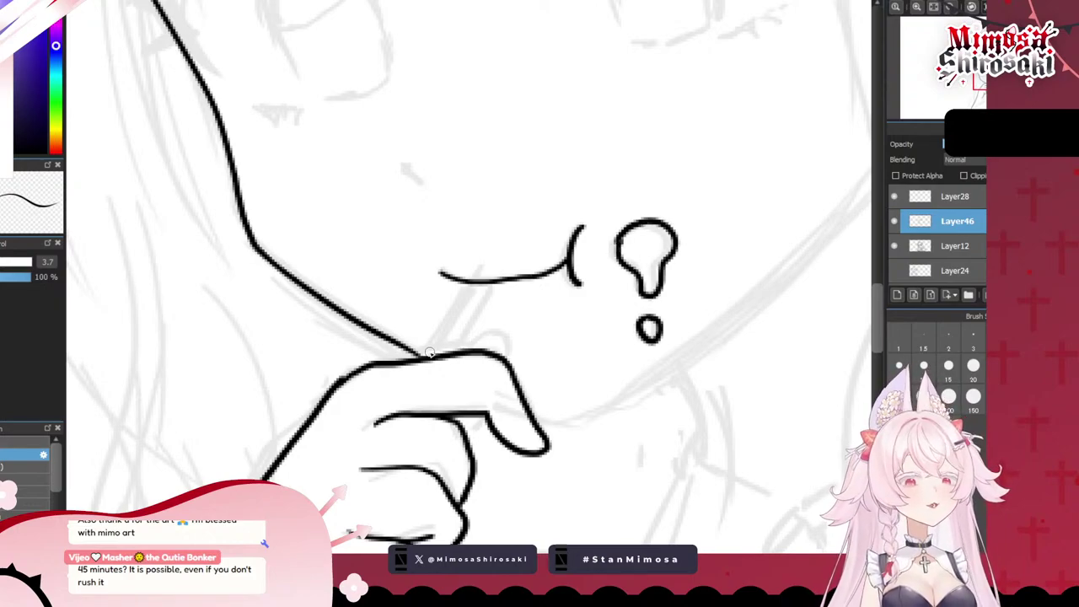
# - Ink the two edges of the thin stick running from the mouth to the index finger, redrawing the first edge
pyautogui.moveTo(429, 353)
pyautogui.mouseDown()
pyautogui.moveTo(481, 283)
pyautogui.moveTo(420, 361)
pyautogui.mouseUp()
pyautogui.hotkey('ctrl', 'z')
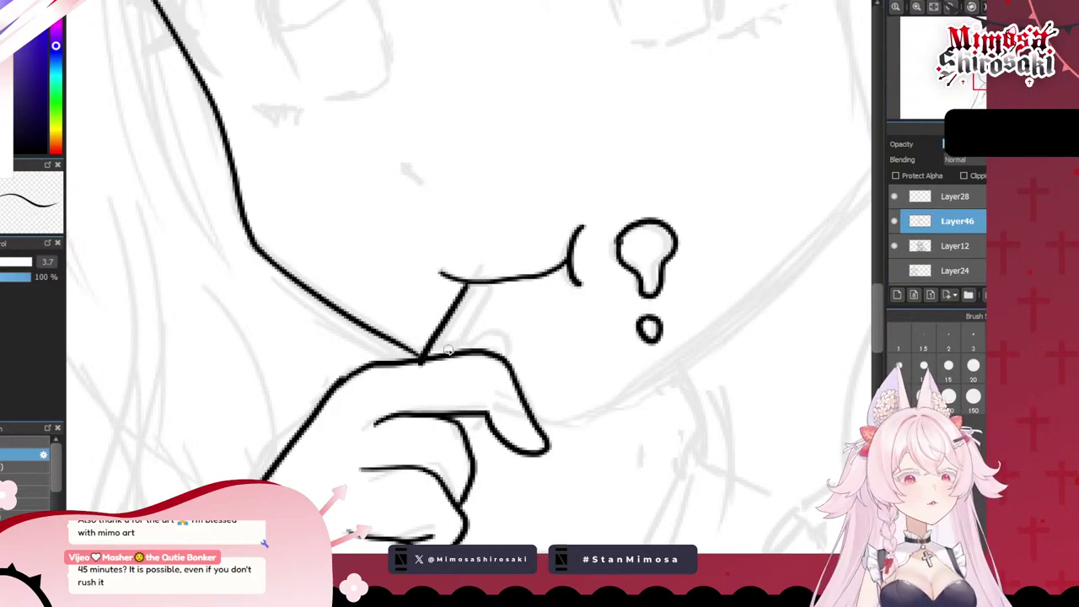
pyautogui.hotkey('ctrl', 'z')
pyautogui.moveTo(469, 282); pyautogui.dragTo(424, 356)
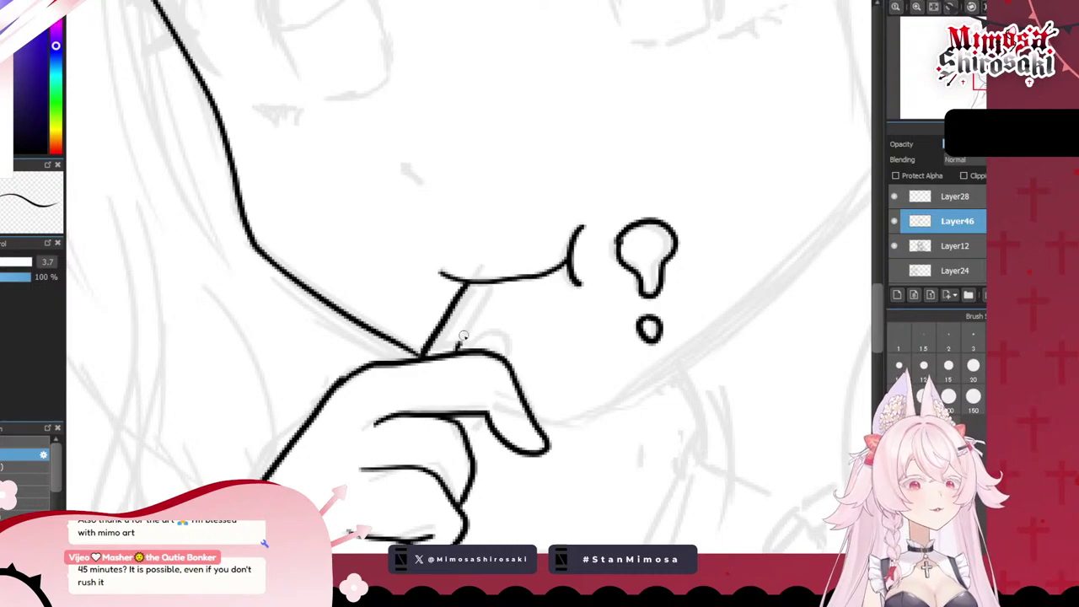
pyautogui.moveTo(494, 284)
pyautogui.mouseDown()
pyautogui.moveTo(462, 334)
pyautogui.moveTo(483, 354)
pyautogui.mouseUp()
pyautogui.scroll(-6, 401, 361)
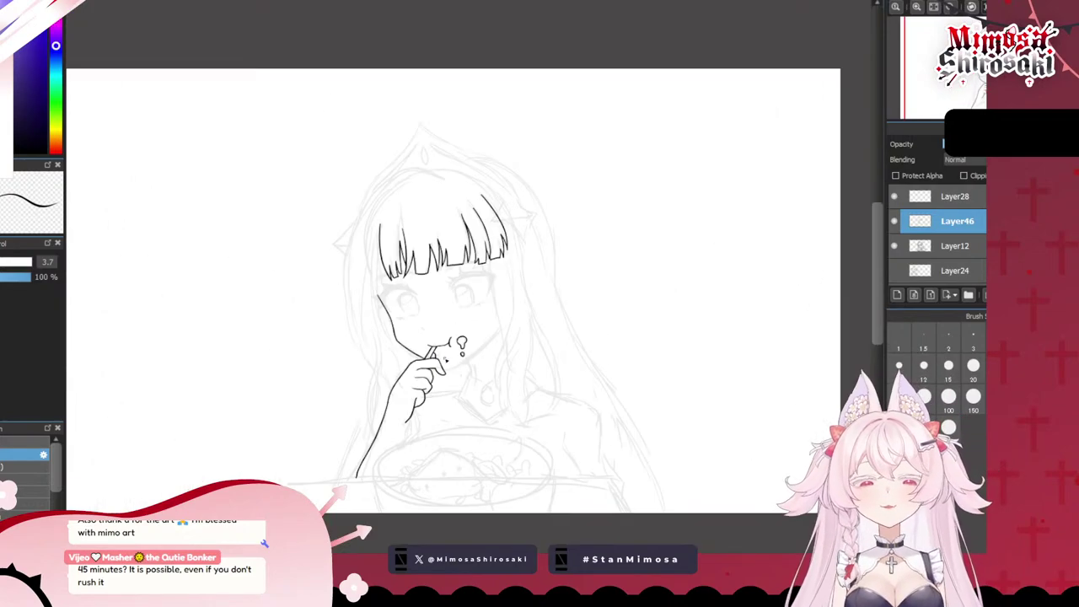
# - Ink the upper lash line of the eye on the viewer's right, fill it solid black, and add a flick at the inner corner
pyautogui.scroll(-2, 437, 419)
pyautogui.scroll(6, 478, 403)
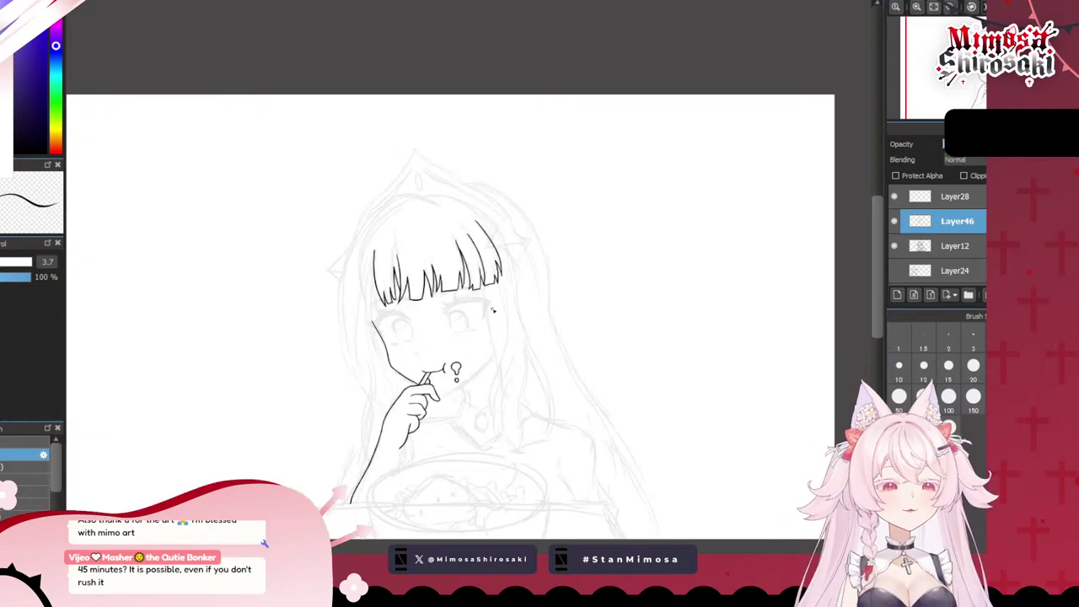
pyautogui.scroll(2, 448, 301)
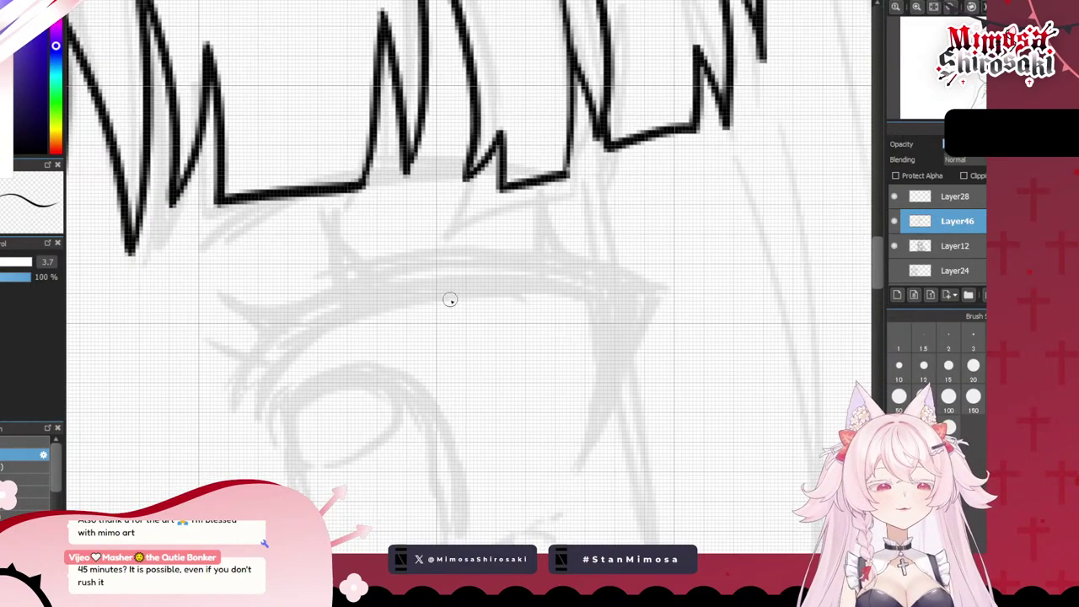
pyautogui.scroll(-2, 448, 301)
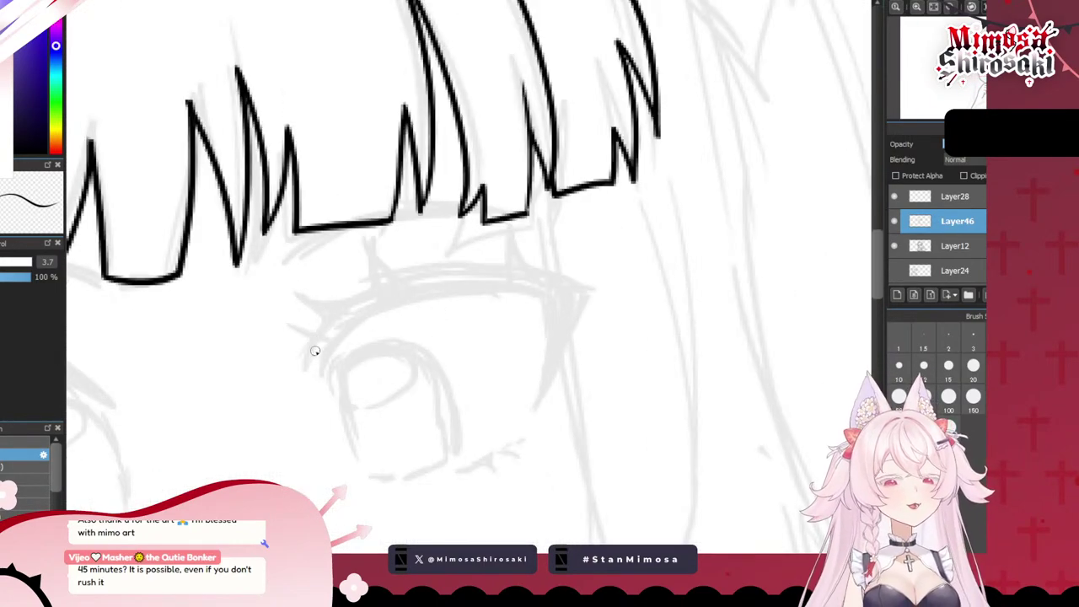
pyautogui.moveTo(312, 356)
pyautogui.mouseDown()
pyautogui.moveTo(450, 268)
pyautogui.moveTo(554, 272)
pyautogui.mouseUp()
pyautogui.hotkey('ctrl', 'z')
pyautogui.moveTo(320, 374); pyautogui.dragTo(535, 300)
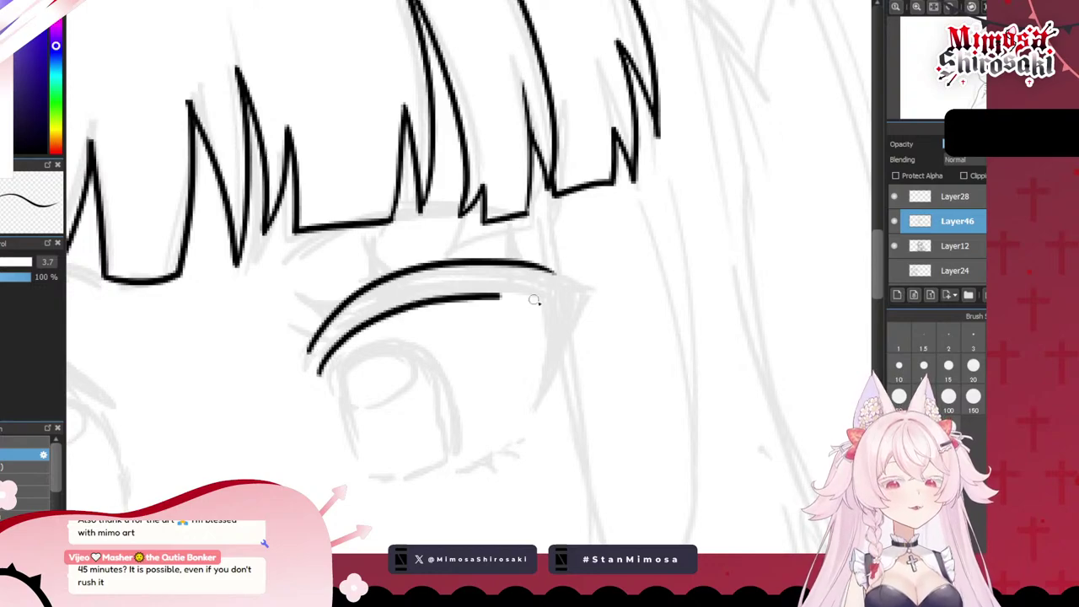
pyautogui.hotkey('ctrl', 'z')
pyautogui.moveTo(324, 365); pyautogui.dragTo(549, 297)
pyautogui.moveTo(311, 355)
pyautogui.mouseDown()
pyautogui.moveTo(378, 289)
pyautogui.moveTo(368, 307)
pyautogui.moveTo(422, 280)
pyautogui.moveTo(358, 314)
pyautogui.moveTo(459, 270)
pyautogui.moveTo(356, 308)
pyautogui.moveTo(445, 285)
pyautogui.moveTo(523, 282)
pyautogui.moveTo(467, 277)
pyautogui.moveTo(554, 273)
pyautogui.moveTo(530, 266)
pyautogui.moveTo(559, 284)
pyautogui.moveTo(471, 282)
pyautogui.mouseUp()
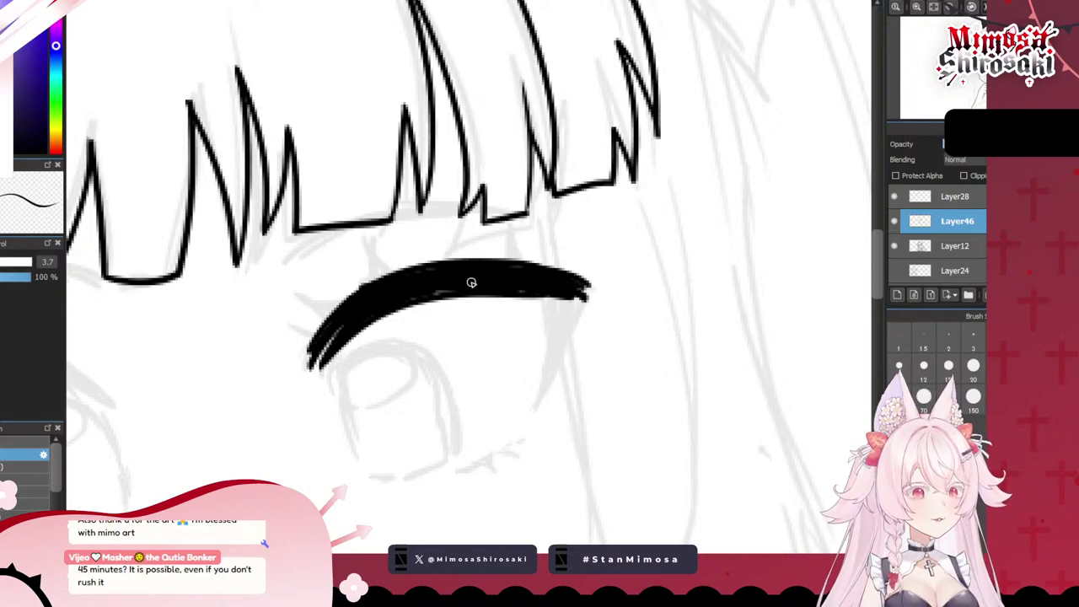
pyautogui.moveTo(388, 296)
pyautogui.mouseDown()
pyautogui.moveTo(290, 293)
pyautogui.moveTo(348, 307)
pyautogui.mouseUp()
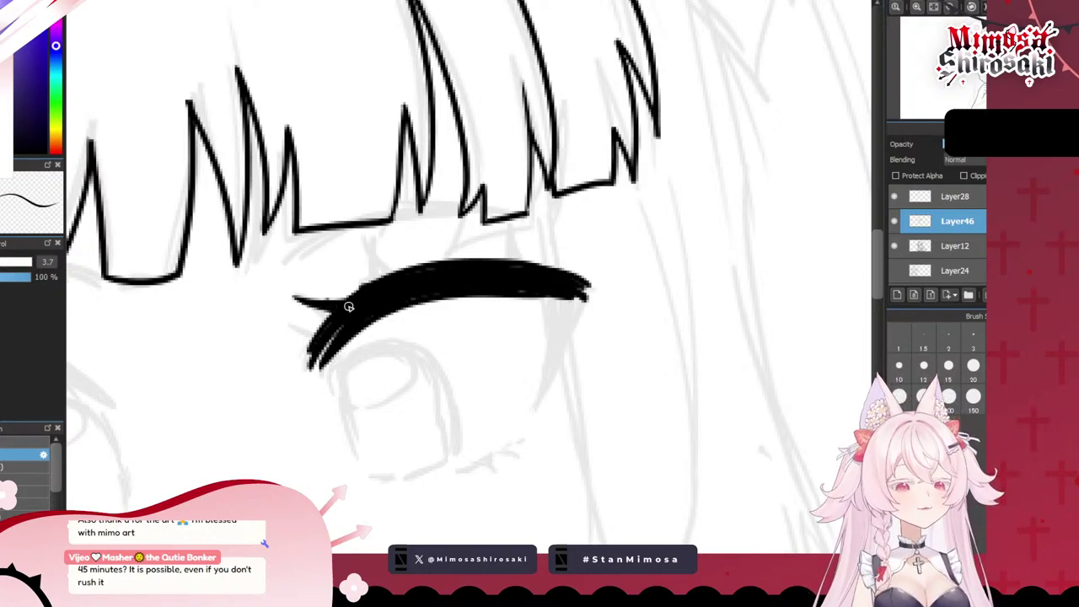
# - Add the tapered outer corner, the pointed wing and a lash spike on top of the viewer's-right eye
pyautogui.moveTo(539, 289); pyautogui.dragTo(541, 398)
pyautogui.hotkey('ctrl', 'z')
pyautogui.moveTo(544, 393); pyautogui.dragTo(583, 293)
pyautogui.moveTo(545, 298)
pyautogui.mouseDown()
pyautogui.moveTo(566, 328)
pyautogui.moveTo(566, 314)
pyautogui.moveTo(535, 296)
pyautogui.moveTo(561, 294)
pyautogui.moveTo(555, 281)
pyautogui.moveTo(613, 294)
pyautogui.moveTo(564, 311)
pyautogui.moveTo(604, 294)
pyautogui.mouseUp()
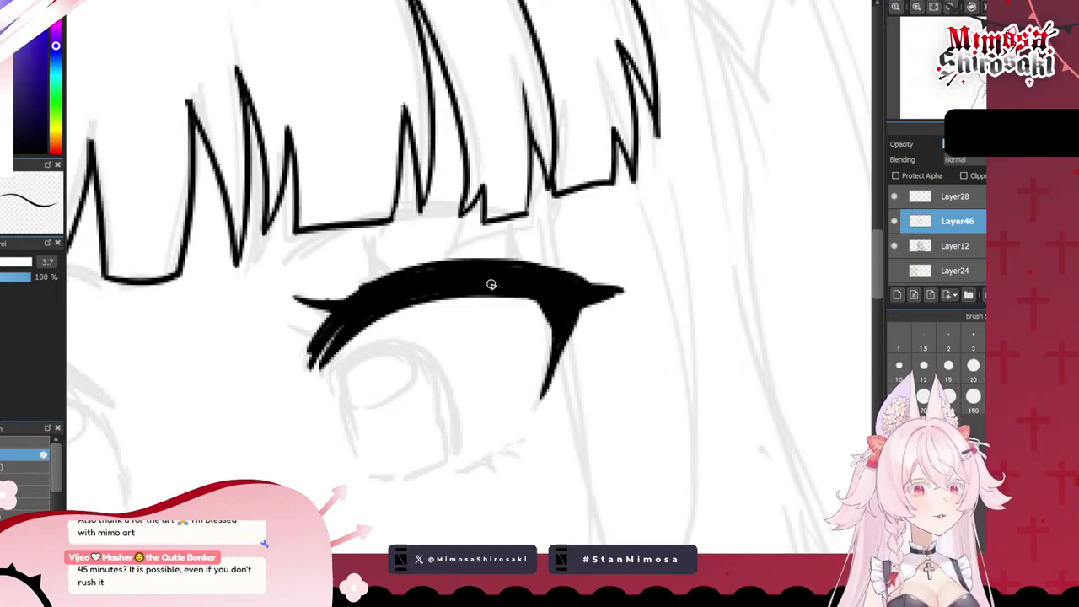
pyautogui.moveTo(445, 229)
pyautogui.mouseDown()
pyautogui.moveTo(470, 259)
pyautogui.moveTo(446, 262)
pyautogui.mouseUp()
pyautogui.moveTo(452, 266); pyautogui.dragTo(463, 262)
# - Ink the iris outline and the lower lash line with small lashes on the viewer's-right eye, thickening the iris's upper edge
pyautogui.scroll(-3, 475, 248)
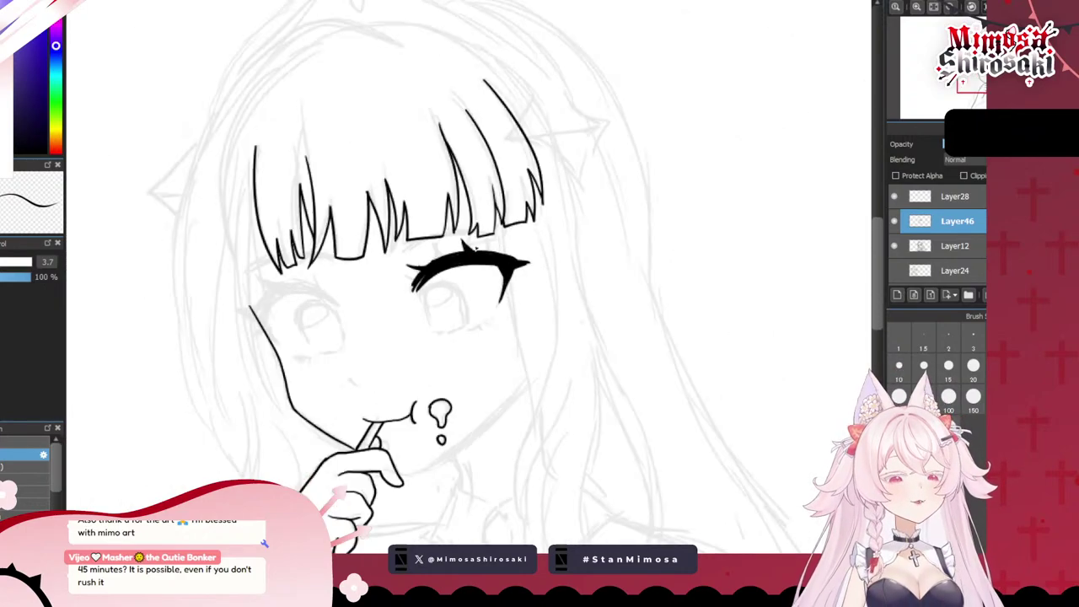
pyautogui.scroll(-3, 474, 250)
pyautogui.scroll(5, 398, 269)
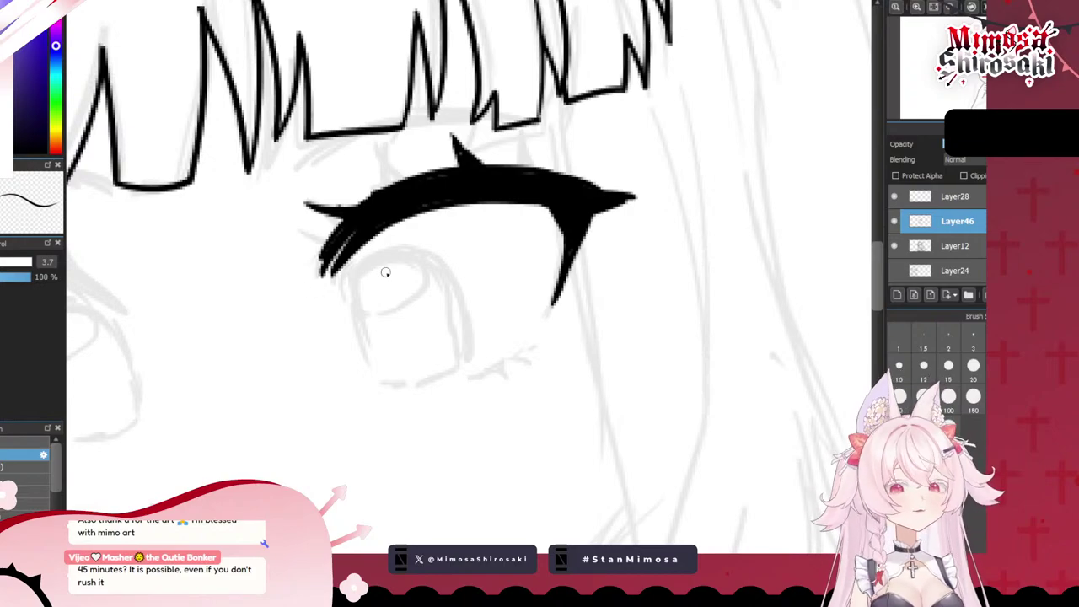
pyautogui.moveTo(354, 276)
pyautogui.mouseDown()
pyautogui.moveTo(362, 338)
pyautogui.moveTo(353, 311)
pyautogui.moveTo(382, 385)
pyautogui.moveTo(428, 385)
pyautogui.moveTo(466, 367)
pyautogui.moveTo(388, 246)
pyautogui.moveTo(463, 295)
pyautogui.moveTo(461, 375)
pyautogui.moveTo(535, 348)
pyautogui.mouseUp()
pyautogui.hotkey('ctrl', 'z')
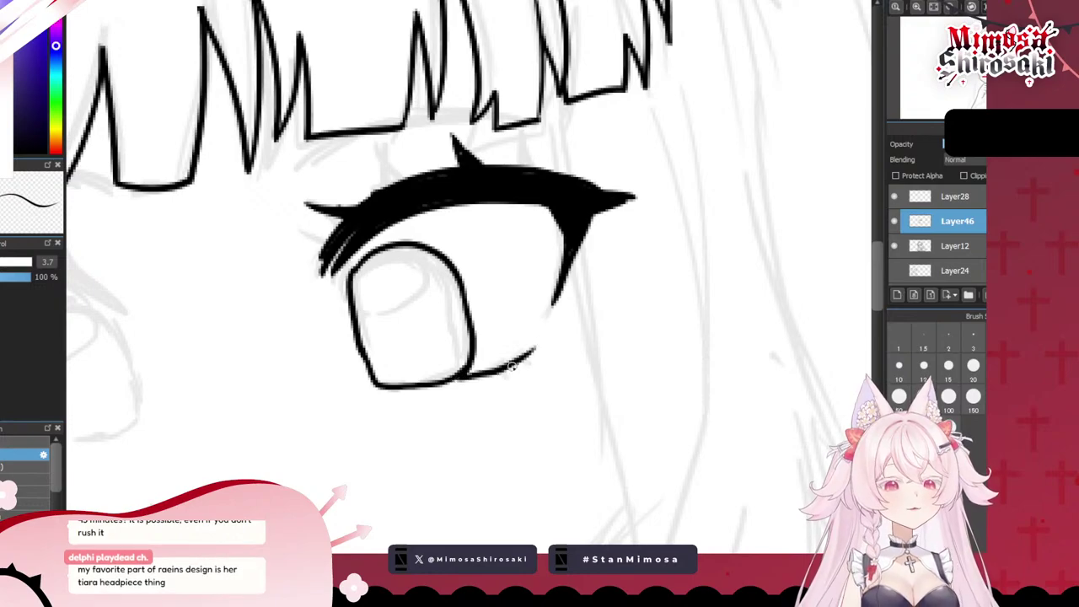
pyautogui.moveTo(442, 385)
pyautogui.mouseDown()
pyautogui.moveTo(512, 388)
pyautogui.moveTo(498, 377)
pyautogui.moveTo(520, 392)
pyautogui.moveTo(537, 349)
pyautogui.moveTo(529, 359)
pyautogui.moveTo(555, 361)
pyautogui.mouseUp()
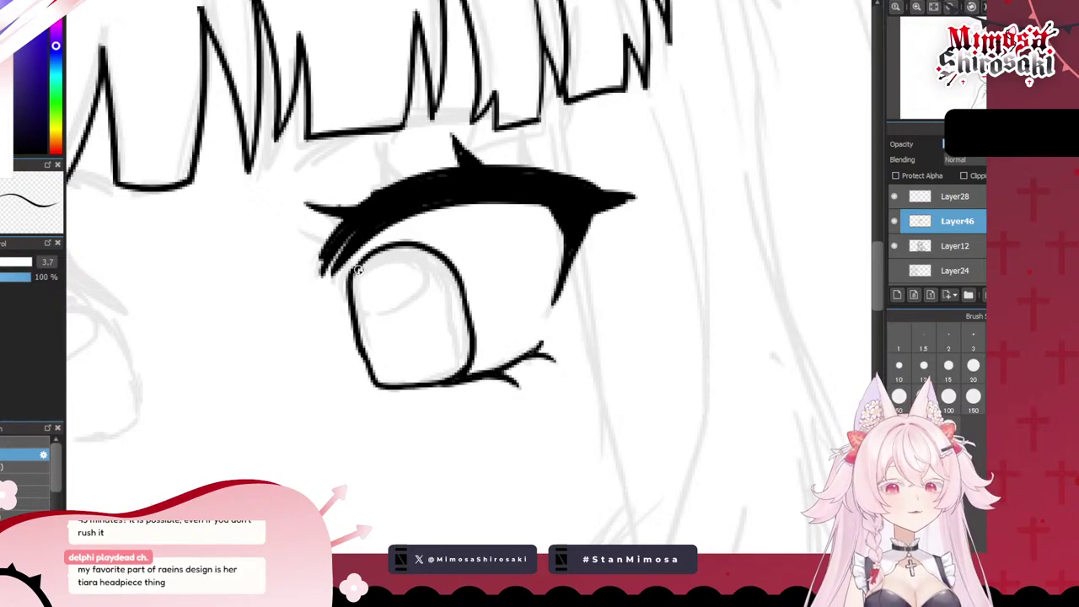
pyautogui.moveTo(359, 270)
pyautogui.mouseDown()
pyautogui.moveTo(400, 257)
pyautogui.moveTo(379, 255)
pyautogui.moveTo(456, 275)
pyautogui.mouseUp()
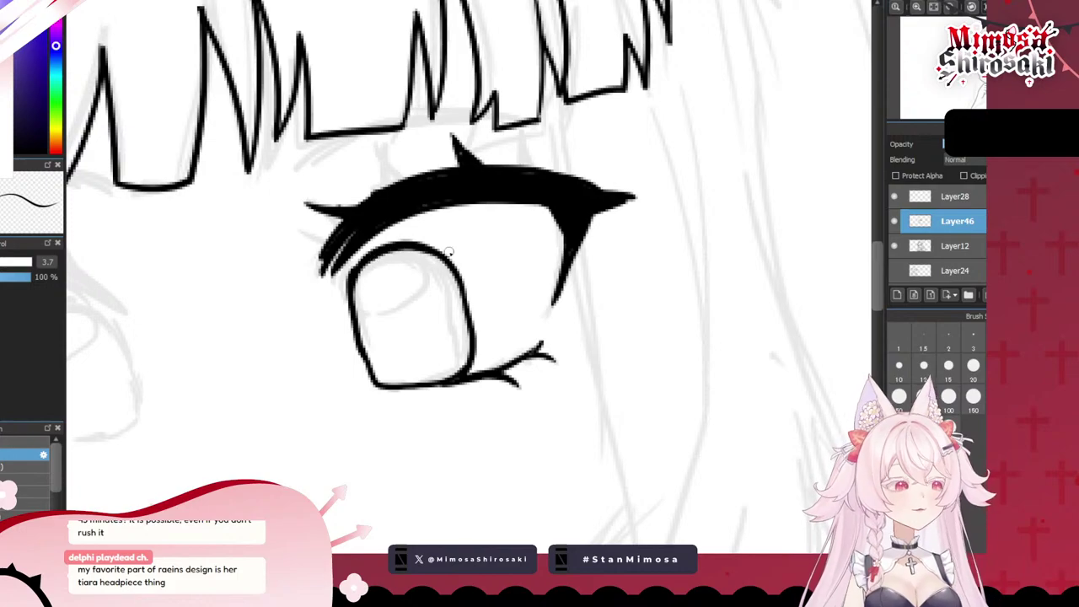
# - Ink the arched upper lid line of the eye on the viewer's left from the face contour inward, redrawing its outer end
pyautogui.scroll(-5, 560, 288)
pyautogui.scroll(1, 555, 302)
pyautogui.scroll(1, 427, 299)
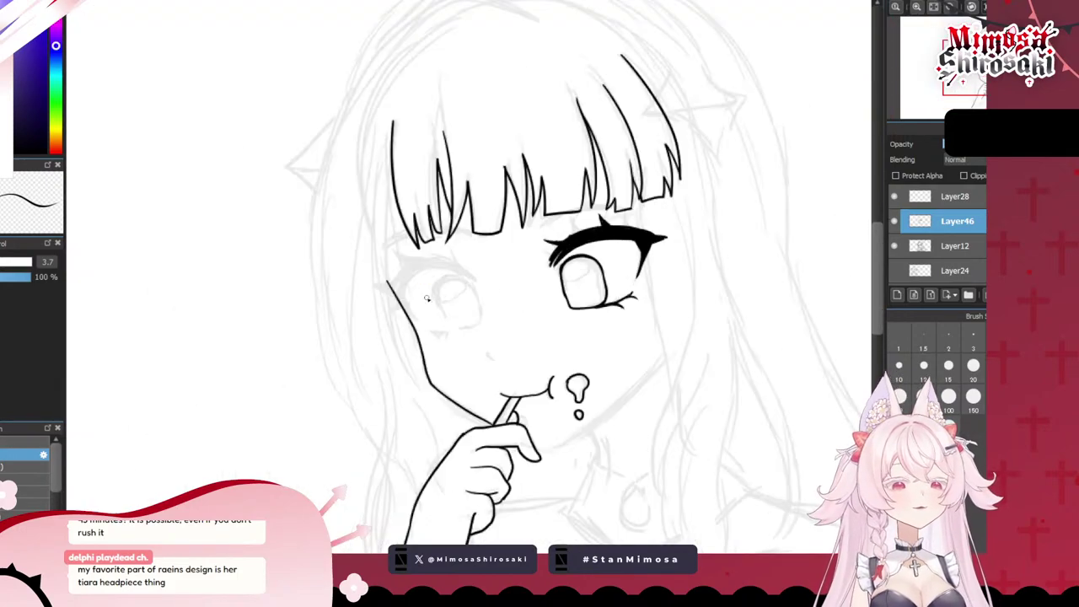
pyautogui.scroll(1, 473, 250)
pyautogui.scroll(1, 473, 251)
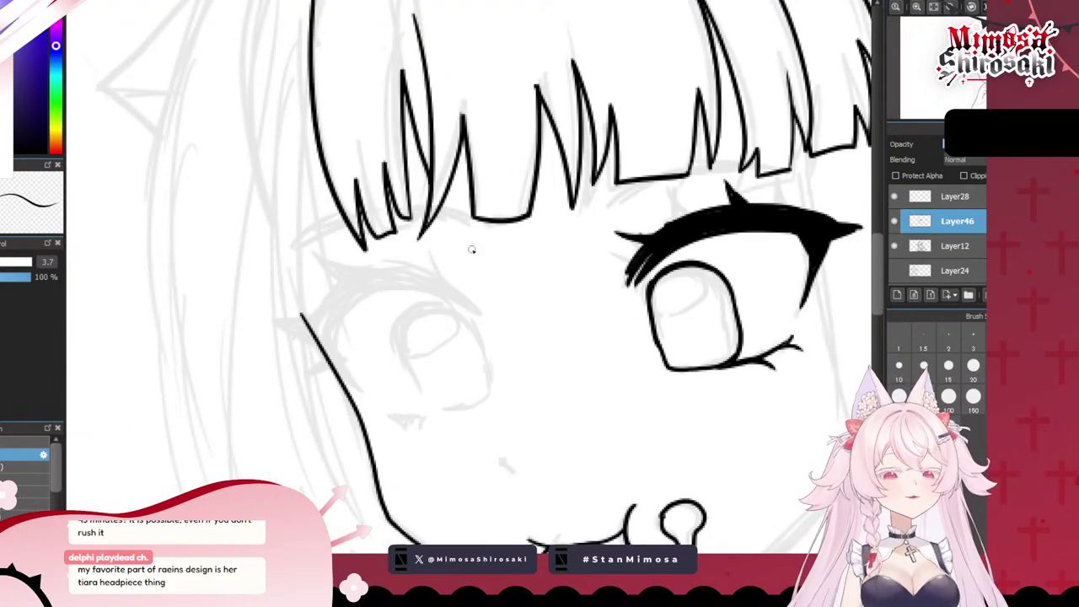
pyautogui.scroll(-1, 473, 250)
pyautogui.scroll(1, 472, 250)
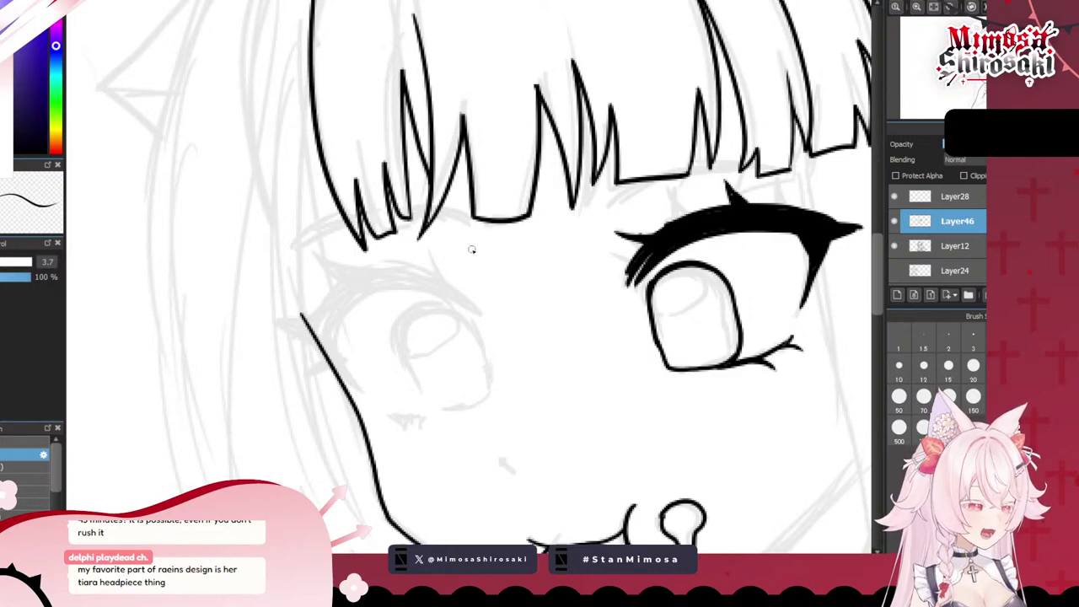
pyautogui.moveTo(301, 319); pyautogui.dragTo(357, 285)
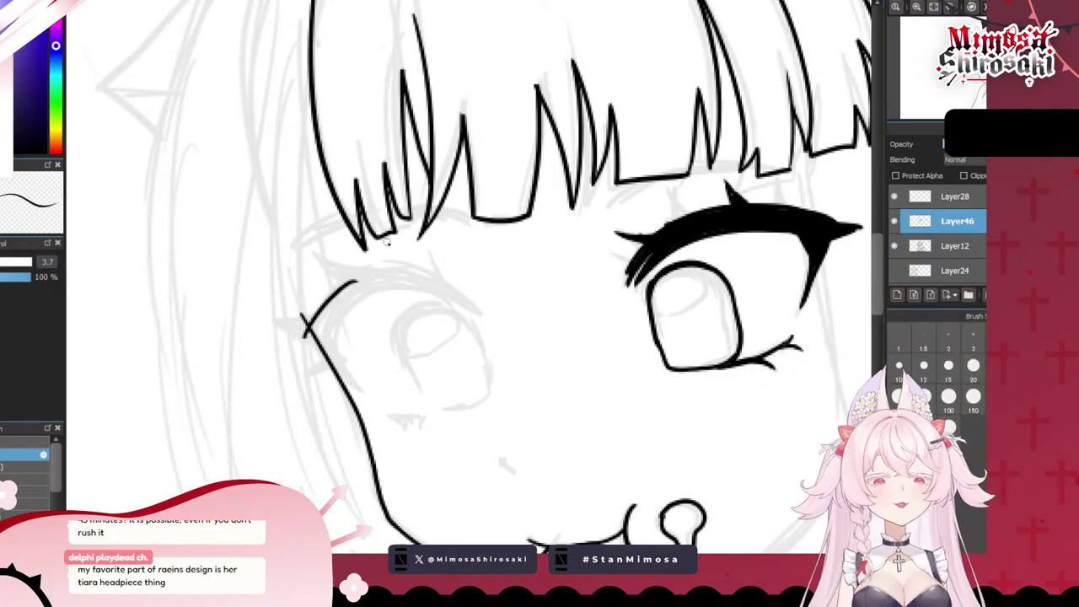
pyautogui.moveTo(475, 249)
pyautogui.mouseDown()
pyautogui.moveTo(539, 339)
pyautogui.moveTo(521, 258)
pyautogui.mouseUp()
pyautogui.hotkey('ctrl', 'z')
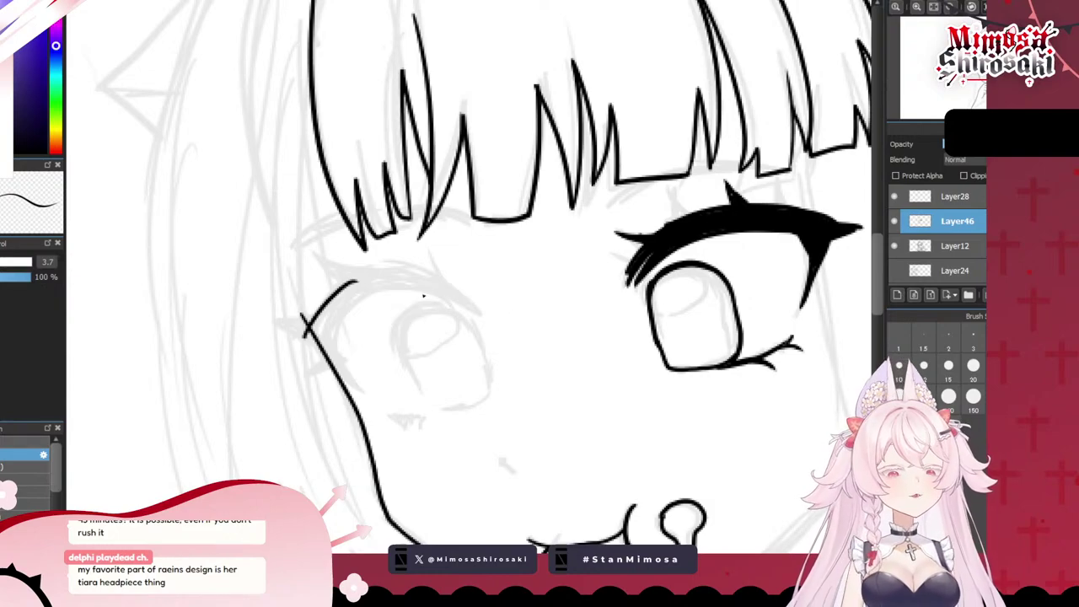
pyautogui.moveTo(308, 329); pyautogui.dragTo(373, 266)
pyautogui.hotkey('ctrl', 'z')
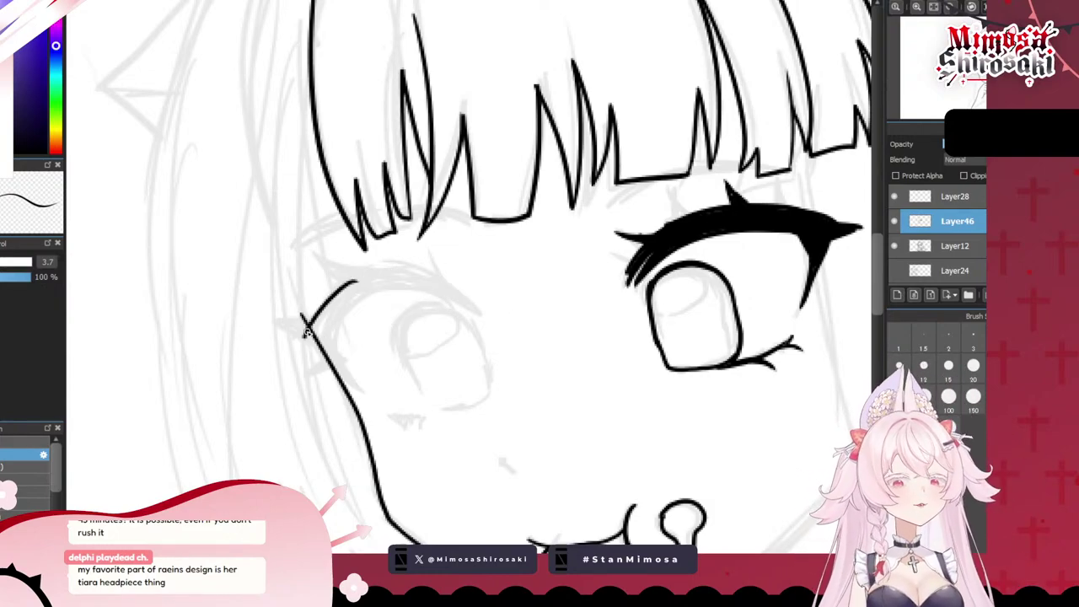
pyautogui.moveTo(306, 331); pyautogui.dragTo(364, 270)
pyautogui.hotkey('ctrl', 'z')
pyautogui.moveTo(304, 333); pyautogui.dragTo(353, 280)
pyautogui.hotkey('ctrl', 'z')
pyautogui.moveTo(325, 301)
pyautogui.mouseDown()
pyautogui.moveTo(368, 273)
pyautogui.moveTo(351, 282)
pyautogui.moveTo(379, 250)
pyautogui.moveTo(405, 264)
pyautogui.moveTo(390, 268)
pyautogui.moveTo(457, 302)
pyautogui.mouseUp()
# - Extend the viewer's-left lid line past the face contour and thicken its outer half into a dark lash band
pyautogui.scroll(-5, 456, 302)
pyautogui.scroll(5, 456, 302)
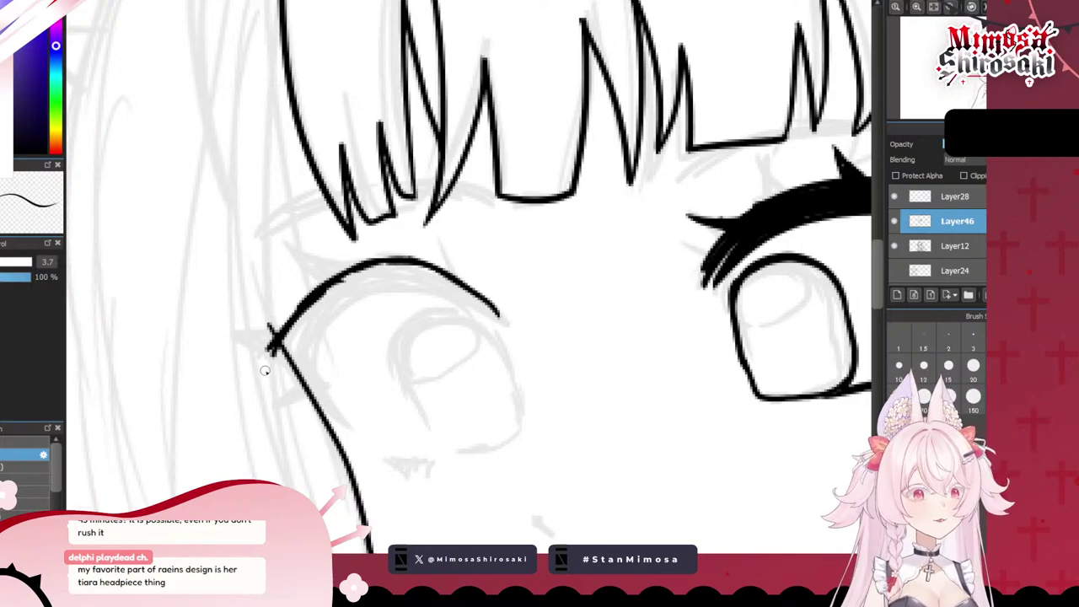
pyautogui.moveTo(256, 368)
pyautogui.mouseDown()
pyautogui.moveTo(285, 335)
pyautogui.moveTo(266, 374)
pyautogui.moveTo(324, 301)
pyautogui.mouseUp()
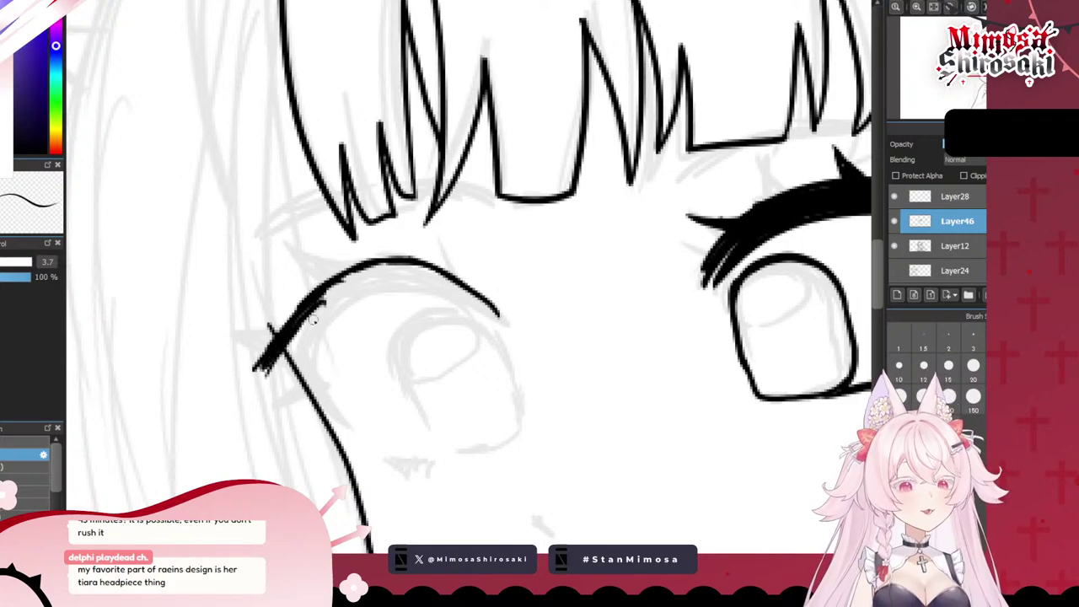
pyautogui.moveTo(291, 336); pyautogui.dragTo(383, 265)
pyautogui.moveTo(324, 295); pyautogui.dragTo(395, 261)
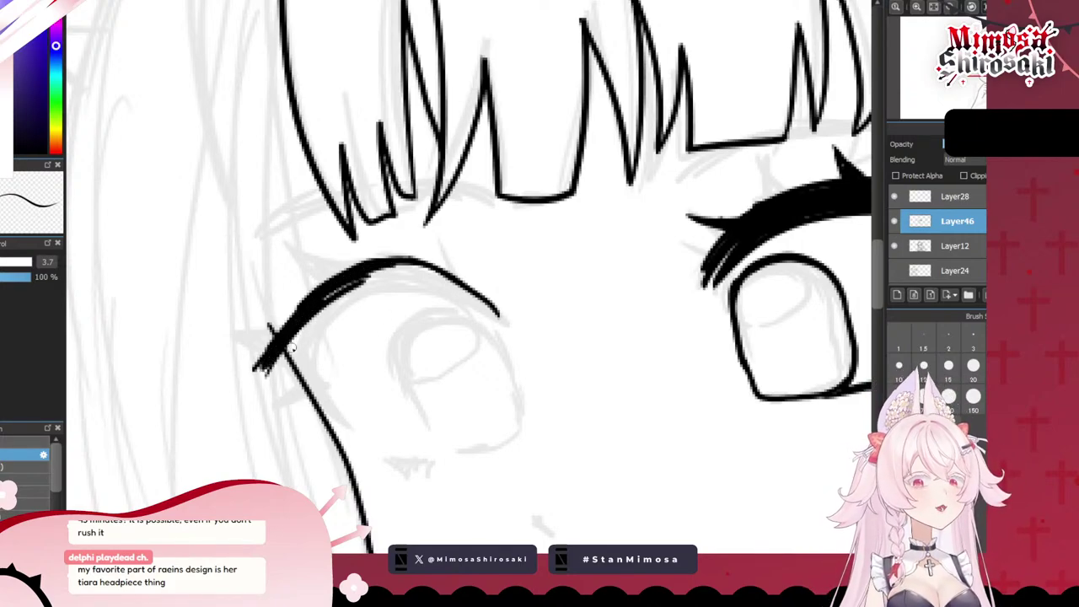
# - Ink downward lashes and an inner edge at the outer corner of the viewer's-left eye, and fill the corner black
pyautogui.moveTo(287, 395)
pyautogui.mouseDown()
pyautogui.moveTo(300, 330)
pyautogui.moveTo(289, 348)
pyautogui.moveTo(291, 396)
pyautogui.mouseUp()
pyautogui.hotkey('ctrl', 'z')
pyautogui.moveTo(289, 356)
pyautogui.mouseDown()
pyautogui.moveTo(332, 413)
pyautogui.moveTo(340, 306)
pyautogui.moveTo(305, 377)
pyautogui.mouseUp()
pyautogui.hotkey('ctrl', 'z')
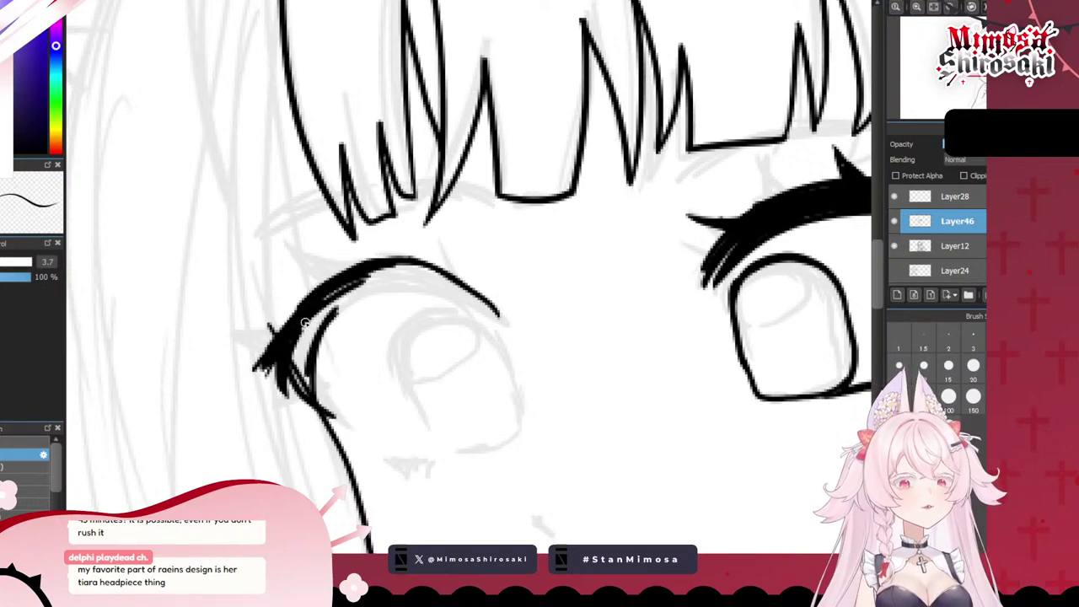
pyautogui.moveTo(296, 321)
pyautogui.mouseDown()
pyautogui.moveTo(303, 389)
pyautogui.moveTo(322, 311)
pyautogui.moveTo(361, 277)
pyautogui.mouseUp()
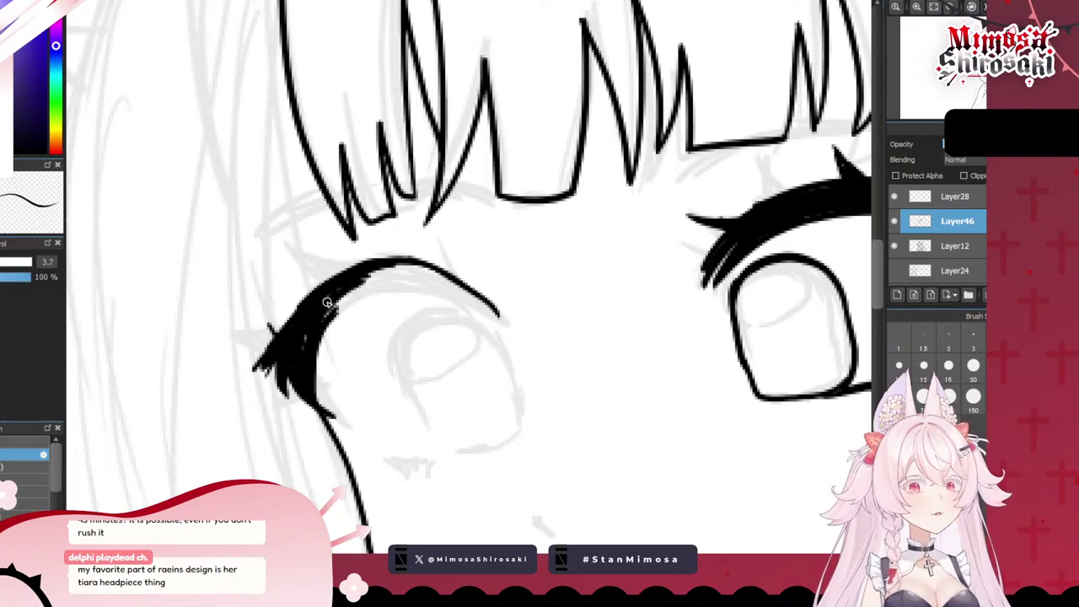
# - Extend the black lid band of the viewer's-left eye to its inner corner, filling the gap solid and smoothing both edges
pyautogui.moveTo(310, 339)
pyautogui.mouseDown()
pyautogui.moveTo(346, 295)
pyautogui.moveTo(315, 344)
pyautogui.moveTo(435, 285)
pyautogui.mouseUp()
pyautogui.moveTo(354, 290)
pyautogui.mouseDown()
pyautogui.moveTo(323, 303)
pyautogui.moveTo(371, 275)
pyautogui.mouseUp()
pyautogui.moveTo(376, 282)
pyautogui.mouseDown()
pyautogui.moveTo(354, 296)
pyautogui.moveTo(376, 286)
pyautogui.mouseUp()
pyautogui.moveTo(315, 351); pyautogui.dragTo(438, 291)
pyautogui.hotkey('ctrl', 'z')
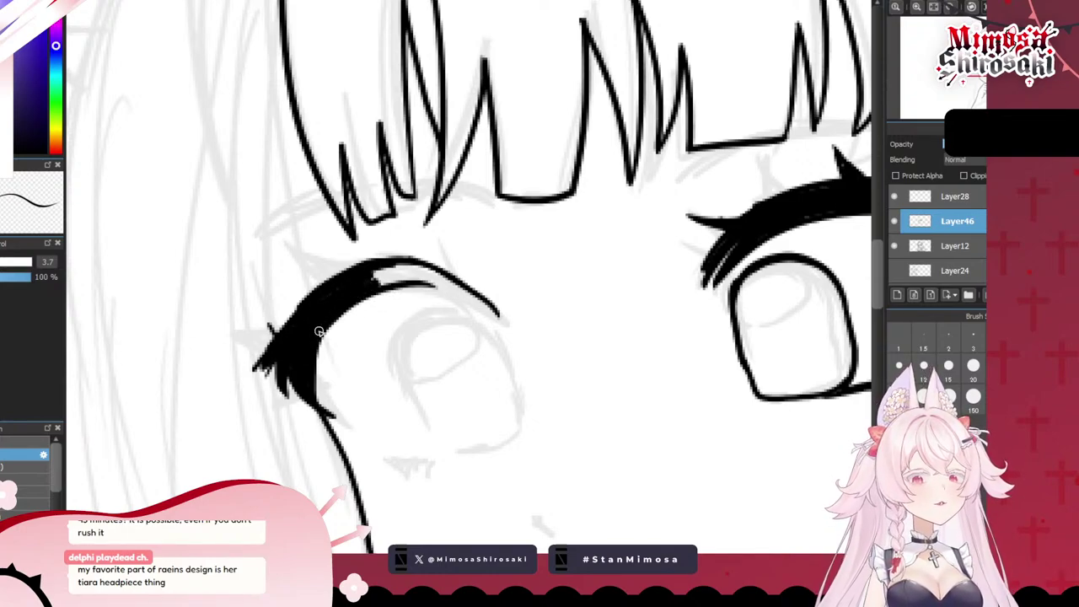
pyautogui.moveTo(319, 329); pyautogui.dragTo(465, 292)
pyautogui.moveTo(376, 269)
pyautogui.mouseDown()
pyautogui.moveTo(420, 289)
pyautogui.moveTo(451, 284)
pyautogui.mouseUp()
pyautogui.moveTo(376, 286)
pyautogui.mouseDown()
pyautogui.moveTo(462, 291)
pyautogui.moveTo(430, 290)
pyautogui.moveTo(490, 314)
pyautogui.mouseUp()
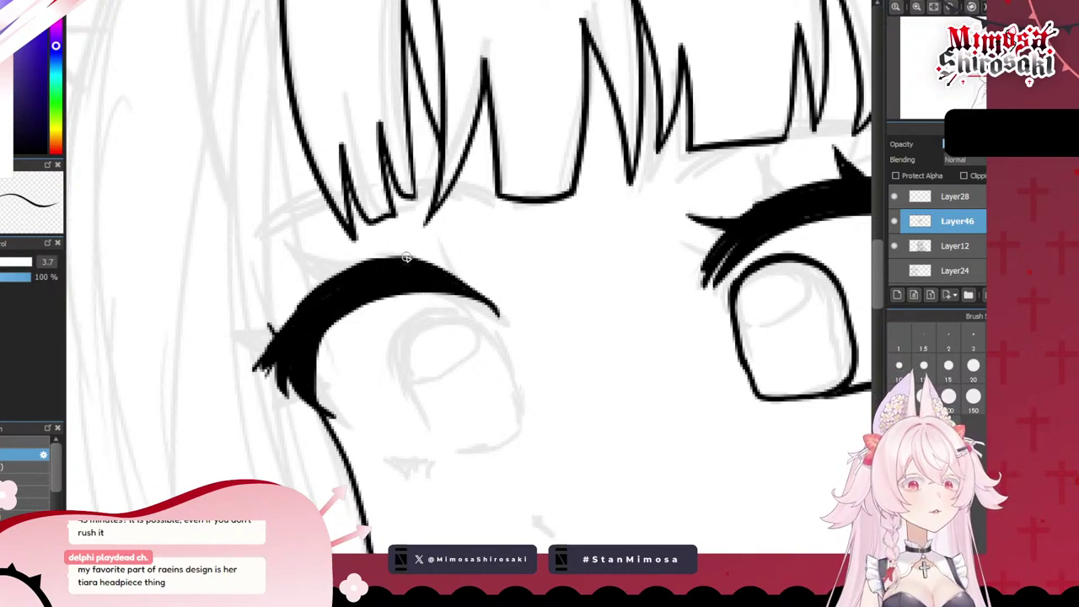
pyautogui.hotkey('ctrl', 'z')
pyautogui.moveTo(408, 257); pyautogui.dragTo(495, 305)
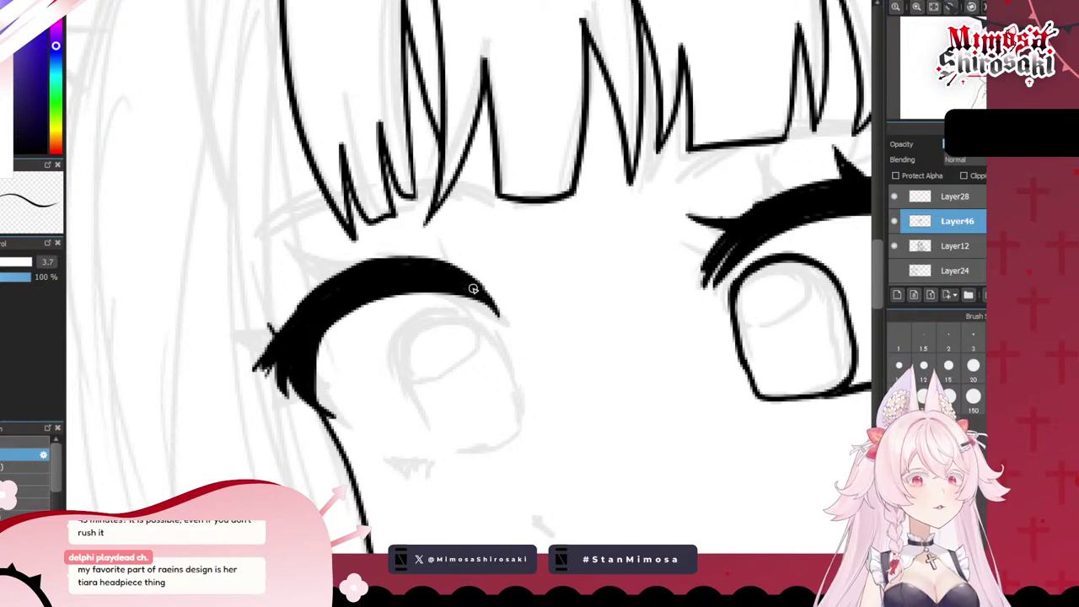
# - Ink two pointed lashes flicking outward at the outer end of the viewer's-left lid and a short lash above its middle
pyautogui.moveTo(329, 297)
pyautogui.mouseDown()
pyautogui.moveTo(258, 261)
pyautogui.moveTo(311, 295)
pyautogui.mouseUp()
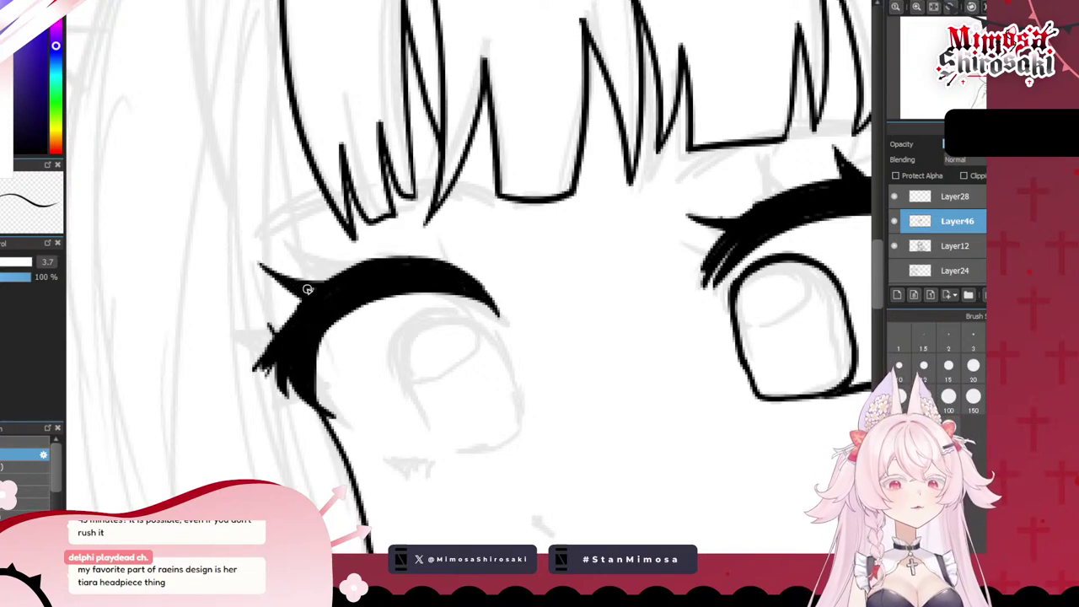
pyautogui.moveTo(288, 335)
pyautogui.mouseDown()
pyautogui.moveTo(228, 352)
pyautogui.moveTo(268, 363)
pyautogui.moveTo(212, 366)
pyautogui.moveTo(263, 366)
pyautogui.moveTo(227, 355)
pyautogui.moveTo(260, 363)
pyautogui.moveTo(245, 359)
pyautogui.mouseUp()
pyautogui.hotkey('ctrl', 'z')
pyautogui.hotkey('ctrl', 'z')
pyautogui.hotkey('ctrl', 'z')
pyautogui.hotkey('ctrl', 'z')
pyautogui.moveTo(426, 263); pyautogui.dragTo(407, 232)
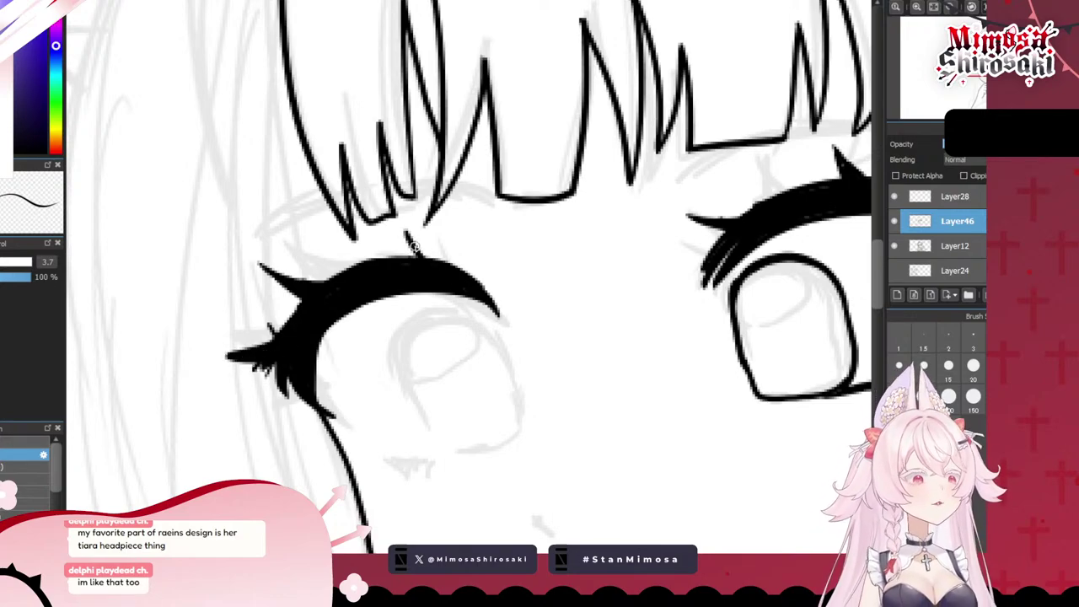
# - Erase the ragged strokes beneath the lower outer lash of the viewer's-left eye to leave a clean point
pyautogui.scroll(-5, 414, 248)
pyautogui.scroll(5, 445, 283)
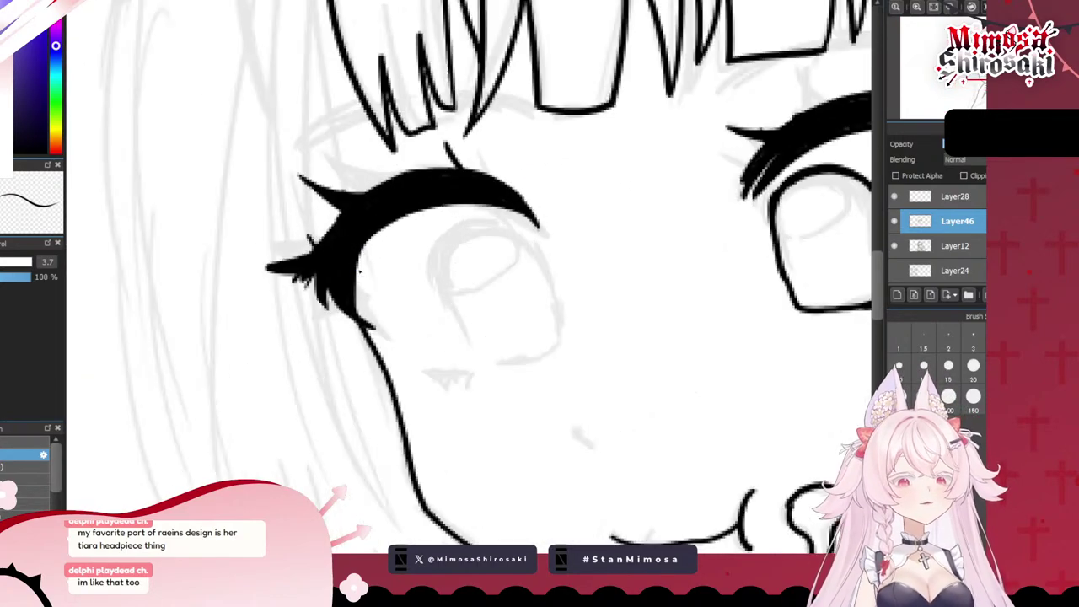
pyautogui.scroll(1, 359, 270)
pyautogui.press('e')
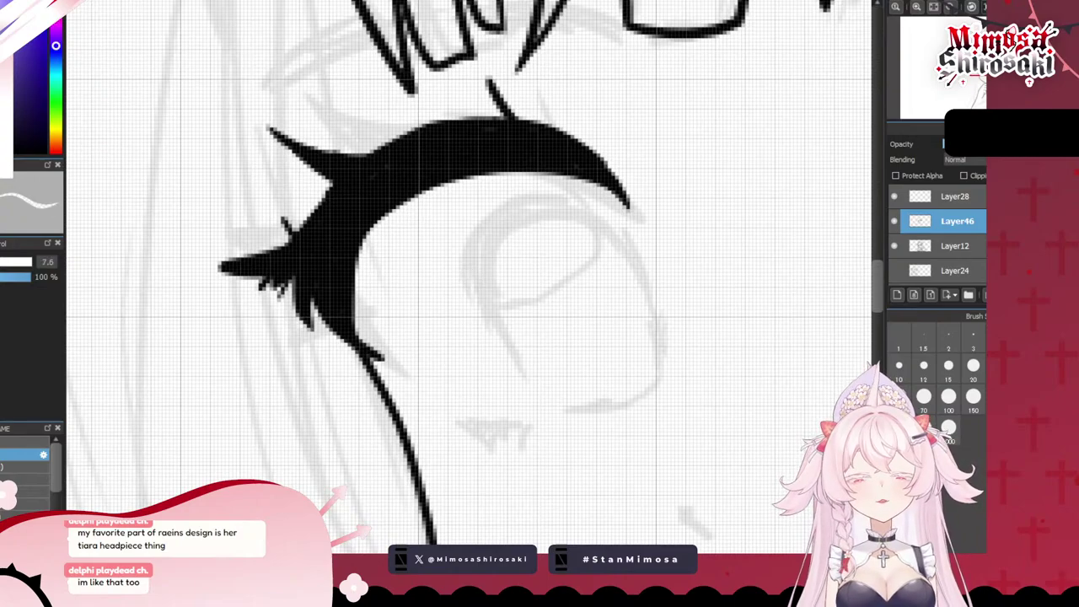
pyautogui.moveTo(219, 277); pyautogui.dragTo(271, 294)
pyautogui.moveTo(209, 276); pyautogui.dragTo(283, 292)
pyautogui.press('b')
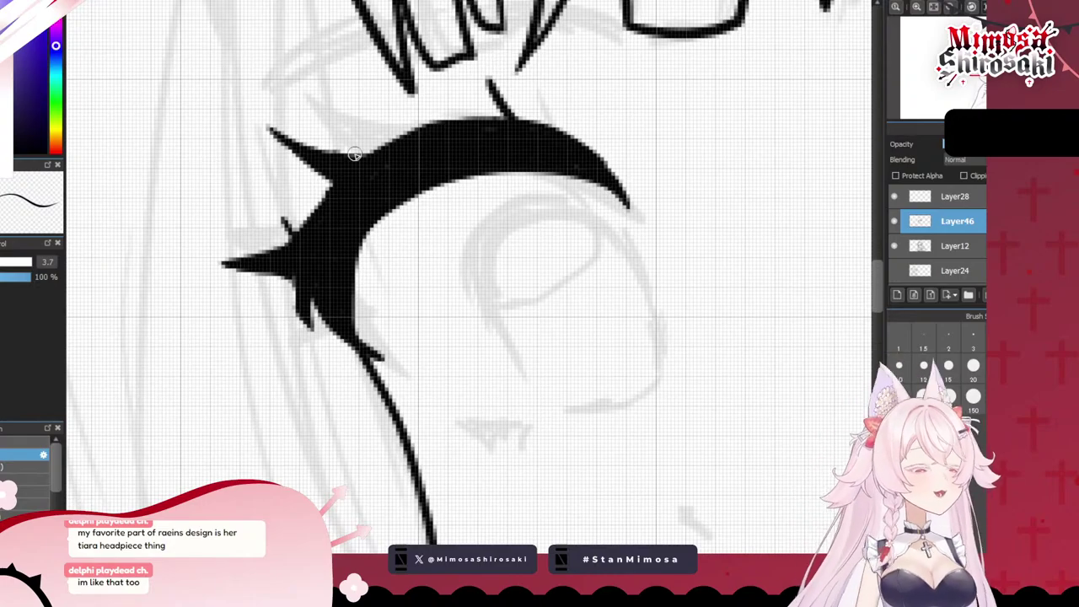
pyautogui.scroll(-4, 510, 348)
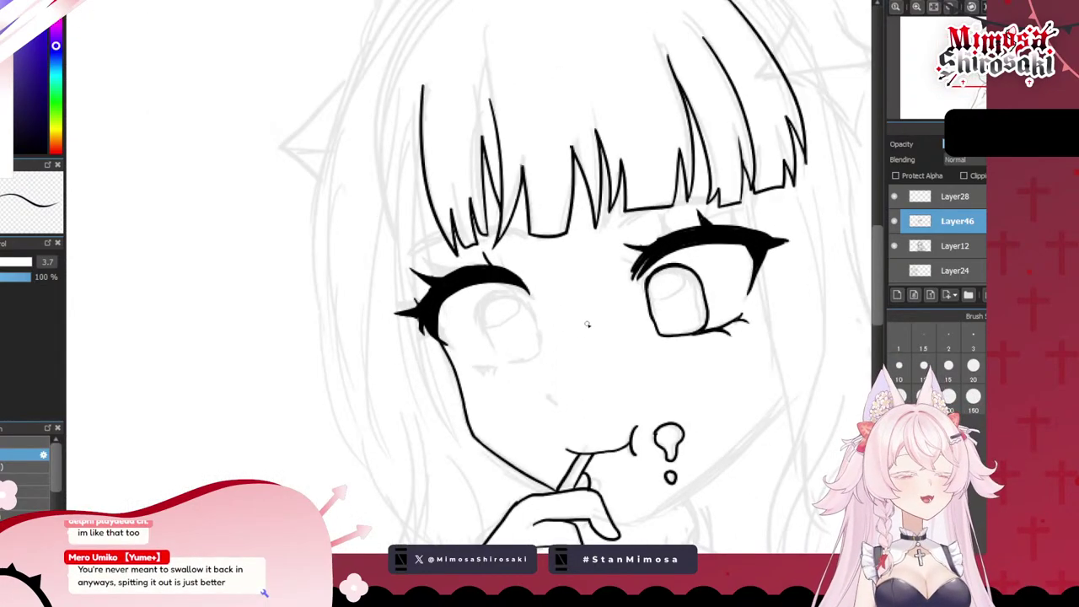
# - Ink the outer side and curved top of the viewer's-left iris over the sketch, redrawing the strokes until smooth
pyautogui.scroll(2, 581, 323)
pyautogui.scroll(2, 578, 319)
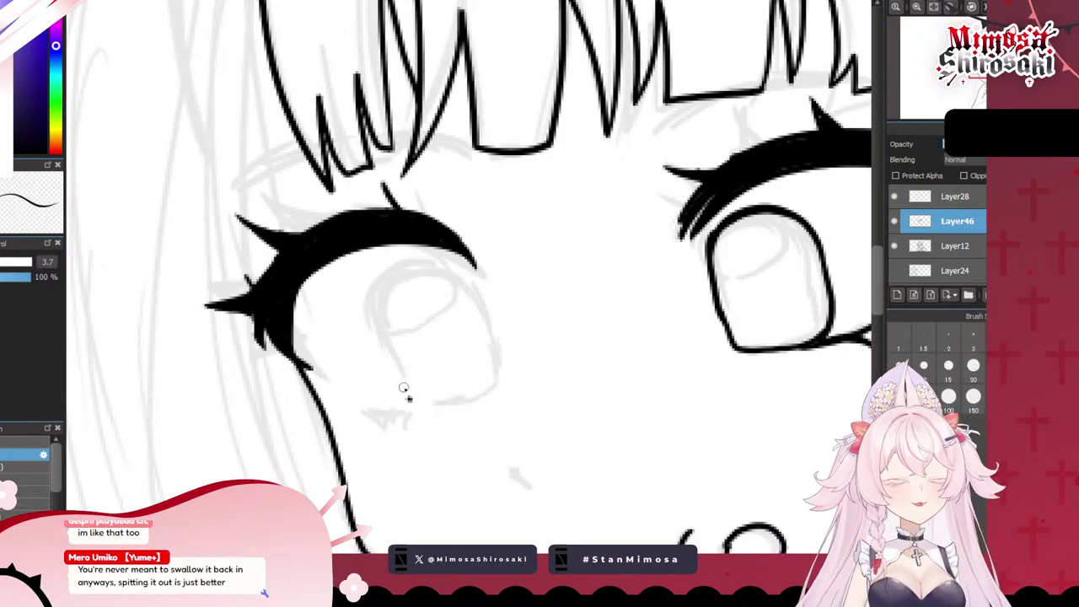
pyautogui.moveTo(409, 399); pyautogui.dragTo(388, 312)
pyautogui.hotkey('ctrl', 'z')
pyautogui.moveTo(414, 408); pyautogui.dragTo(393, 305)
pyautogui.hotkey('ctrl', 'z')
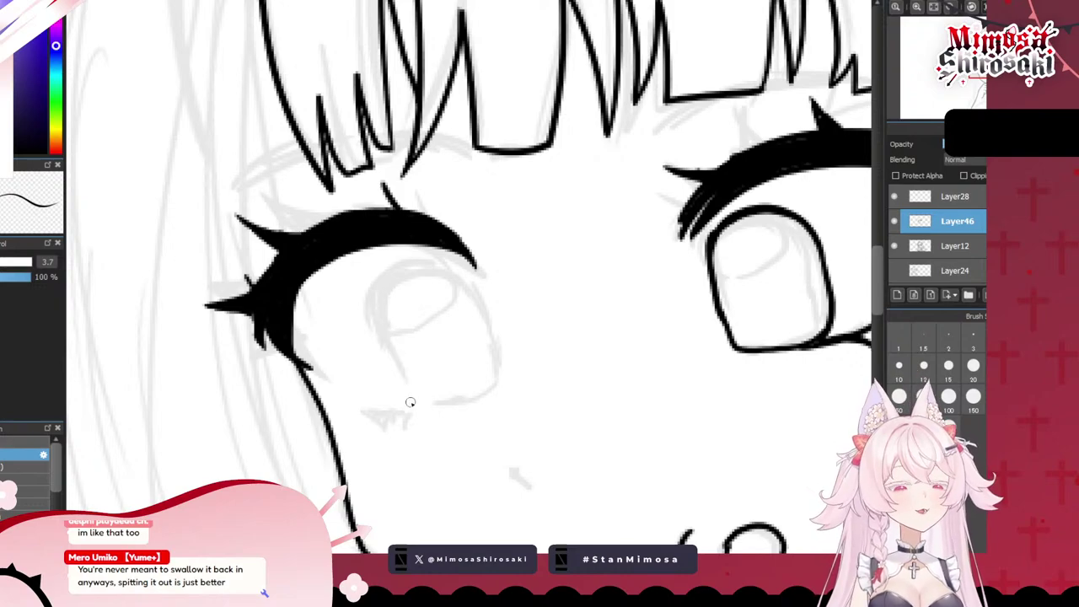
pyautogui.moveTo(410, 402)
pyautogui.mouseDown()
pyautogui.moveTo(382, 291)
pyautogui.moveTo(433, 277)
pyautogui.moveTo(430, 267)
pyautogui.mouseUp()
pyautogui.hotkey('ctrl', 'z')
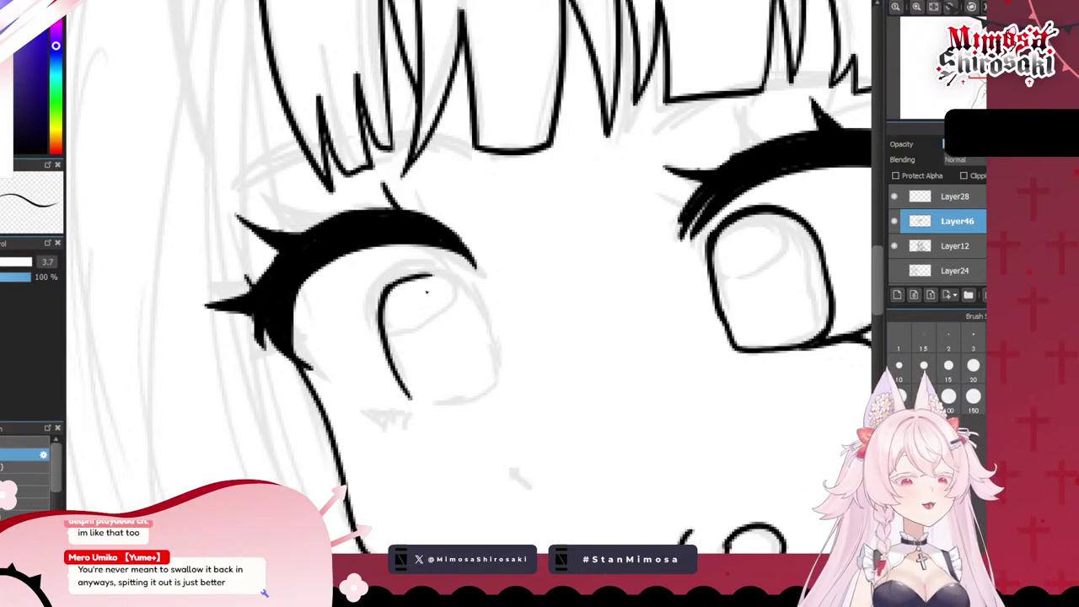
pyautogui.hotkey('ctrl', 'z')
pyautogui.moveTo(385, 296); pyautogui.dragTo(450, 267)
pyautogui.hotkey('ctrl', 'z')
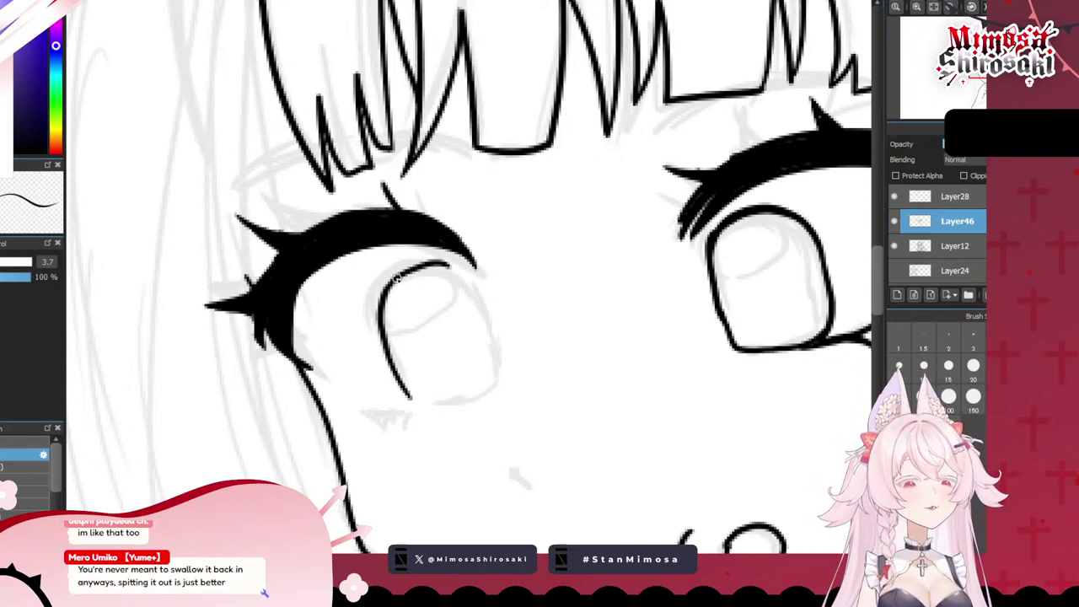
pyautogui.hotkey('ctrl', 'z')
pyautogui.moveTo(388, 287)
pyautogui.mouseDown()
pyautogui.moveTo(406, 273)
pyautogui.moveTo(452, 275)
pyautogui.mouseUp()
# - Ink the inner side and rounded base of the viewer's-left iris, closing its outline
pyautogui.moveTo(441, 268); pyautogui.dragTo(483, 307)
pyautogui.hotkey('ctrl', 'z')
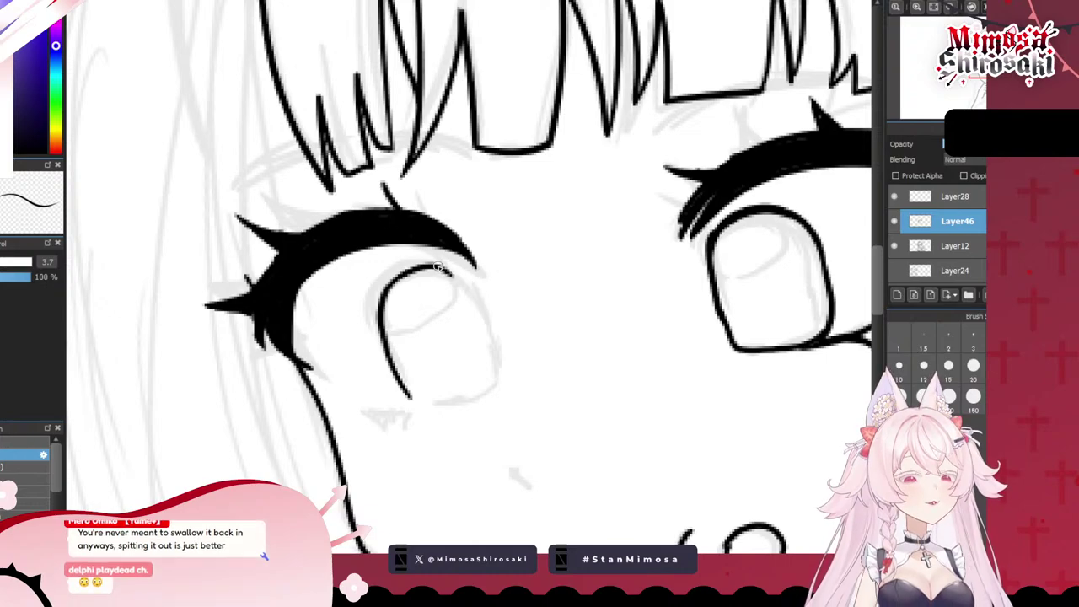
pyautogui.moveTo(438, 266); pyautogui.dragTo(501, 341)
pyautogui.hotkey('ctrl', 'z')
pyautogui.moveTo(435, 265); pyautogui.dragTo(497, 364)
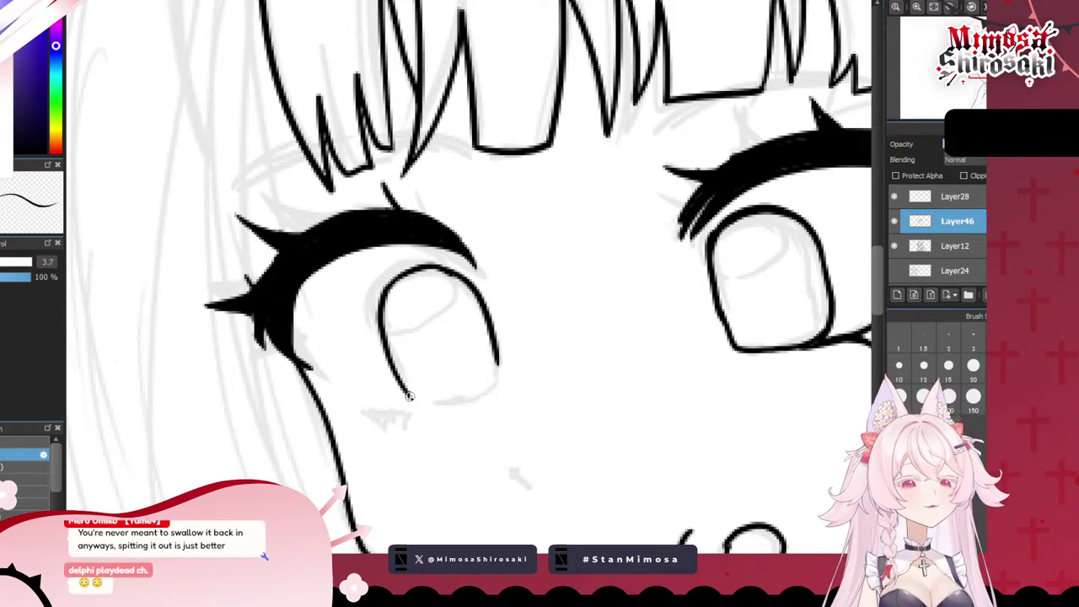
pyautogui.moveTo(410, 396)
pyautogui.mouseDown()
pyautogui.moveTo(464, 403)
pyautogui.moveTo(504, 371)
pyautogui.moveTo(504, 351)
pyautogui.mouseUp()
pyautogui.hotkey('ctrl', 'z')
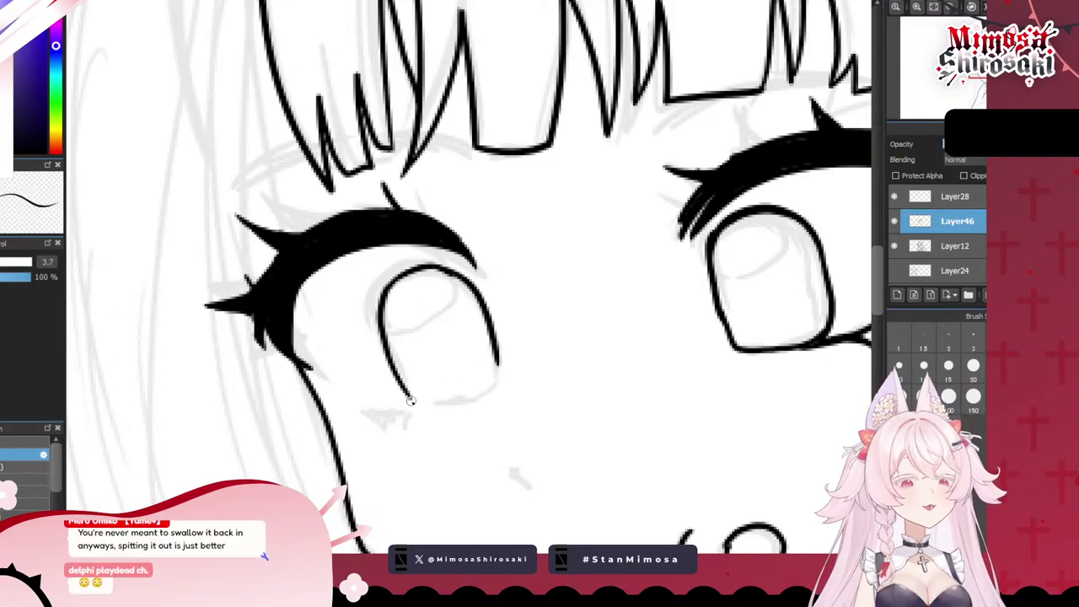
pyautogui.moveTo(410, 401)
pyautogui.mouseDown()
pyautogui.moveTo(497, 381)
pyautogui.moveTo(500, 354)
pyautogui.mouseUp()
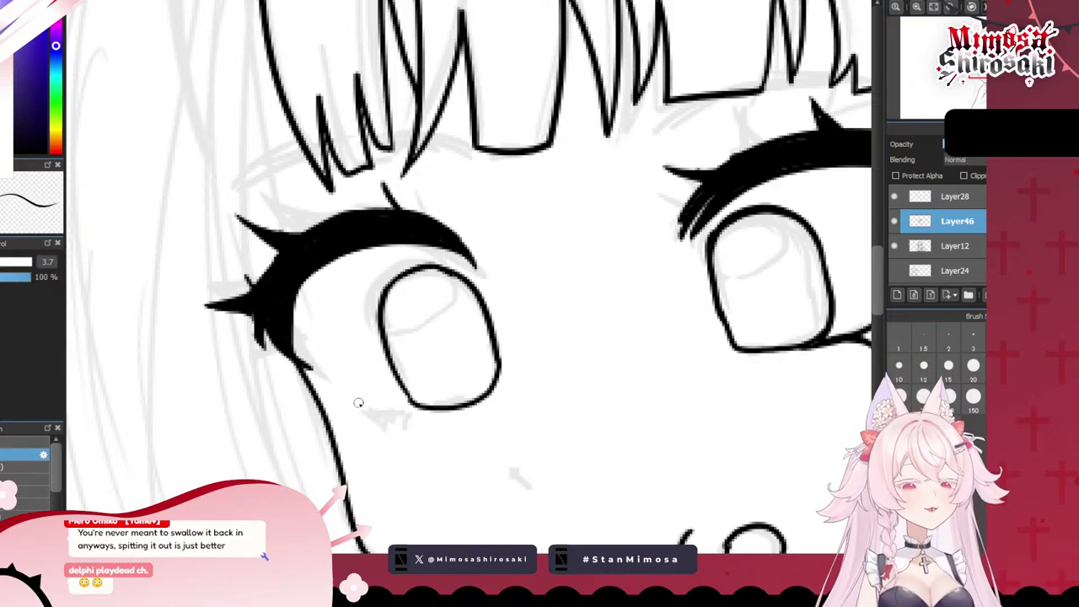
# - Ink the lower lash line of the viewer's-left eye outward from the iris base, with two small downward lashes
pyautogui.hotkey('ctrl', 'z')
pyautogui.moveTo(357, 403)
pyautogui.mouseDown()
pyautogui.moveTo(431, 417)
pyautogui.moveTo(425, 408)
pyautogui.mouseUp()
pyautogui.hotkey('ctrl', 'z')
pyautogui.moveTo(349, 393)
pyautogui.mouseDown()
pyautogui.moveTo(421, 409)
pyautogui.moveTo(346, 418)
pyautogui.moveTo(387, 410)
pyautogui.moveTo(348, 420)
pyautogui.moveTo(393, 425)
pyautogui.mouseUp()
pyautogui.hotkey('ctrl', 'z')
pyautogui.hotkey('ctrl', 'z')
pyautogui.hotkey('ctrl', 'z')
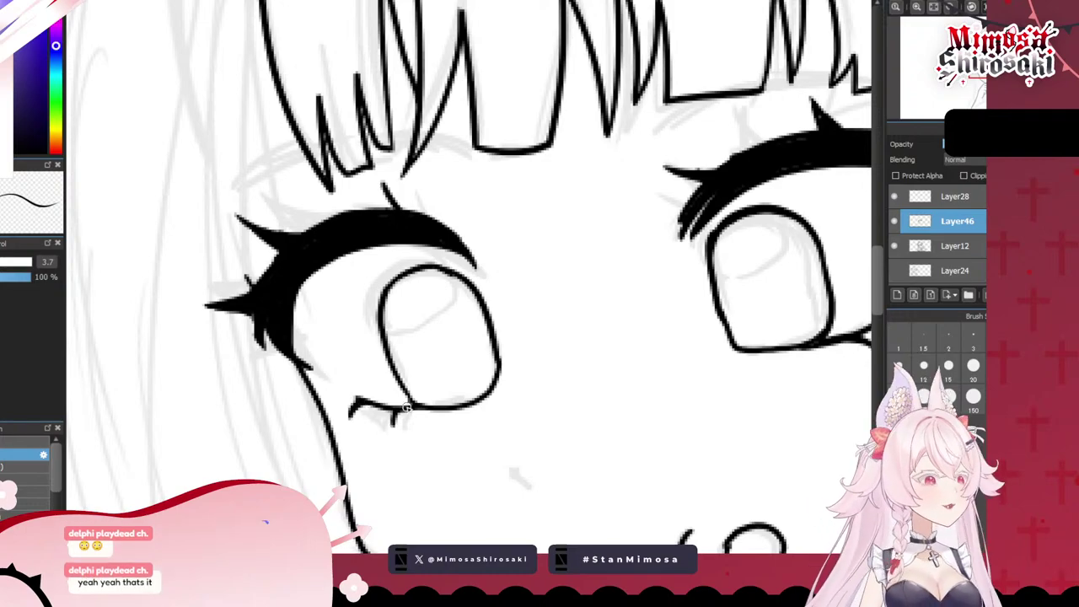
# - Ink a short, thick nose mark over the sketched nose, between the viewer's-left eye and the mouth
pyautogui.scroll(-4, 419, 312)
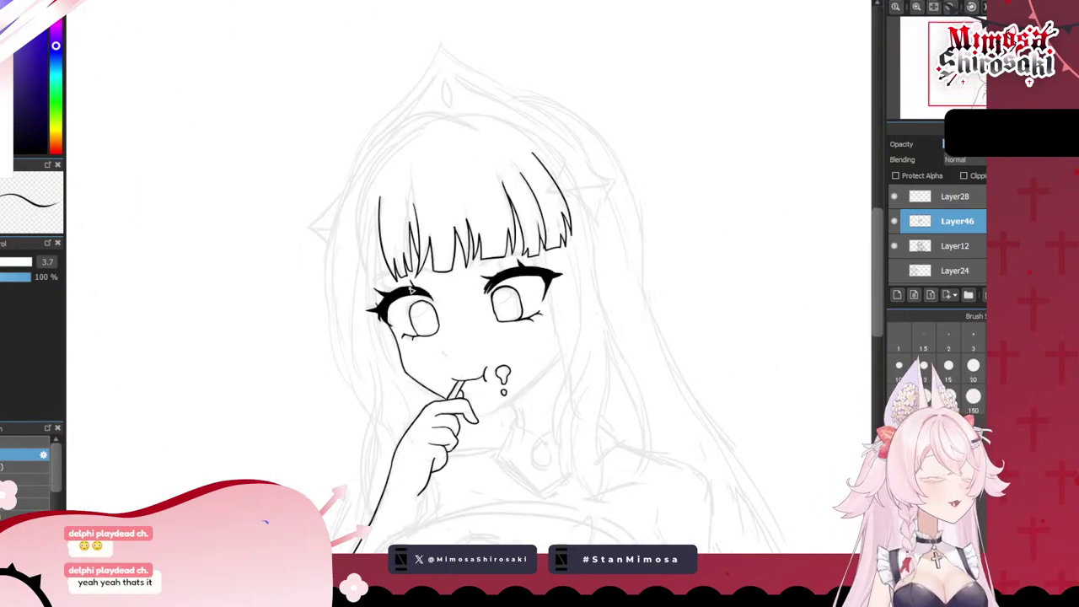
pyautogui.scroll(2, 442, 297)
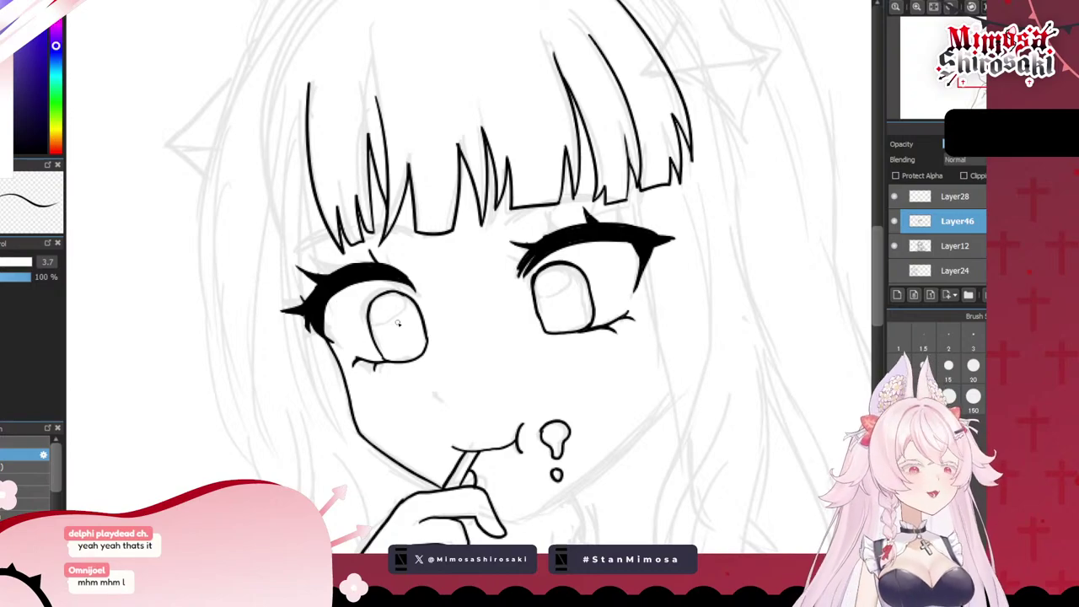
pyautogui.scroll(-2, 386, 317)
pyautogui.scroll(-2, 458, 250)
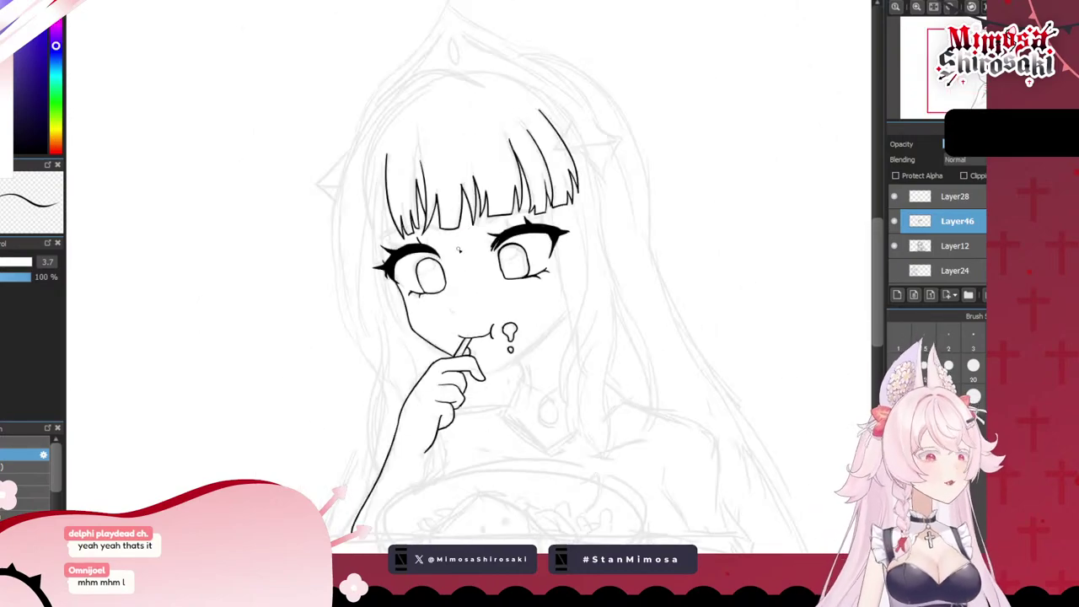
pyautogui.scroll(-2, 448, 257)
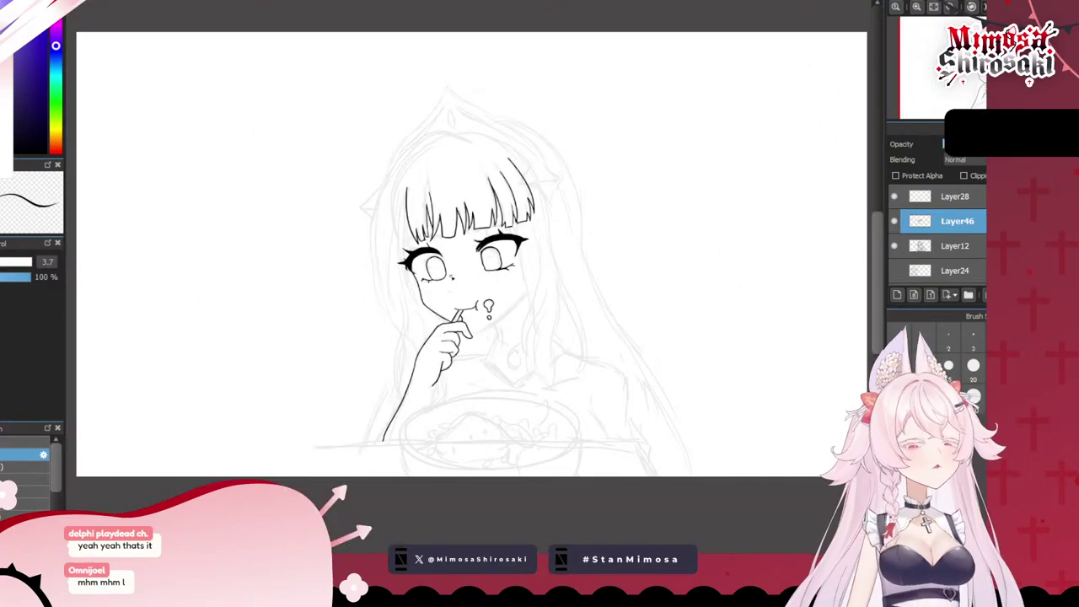
pyautogui.scroll(4, 455, 270)
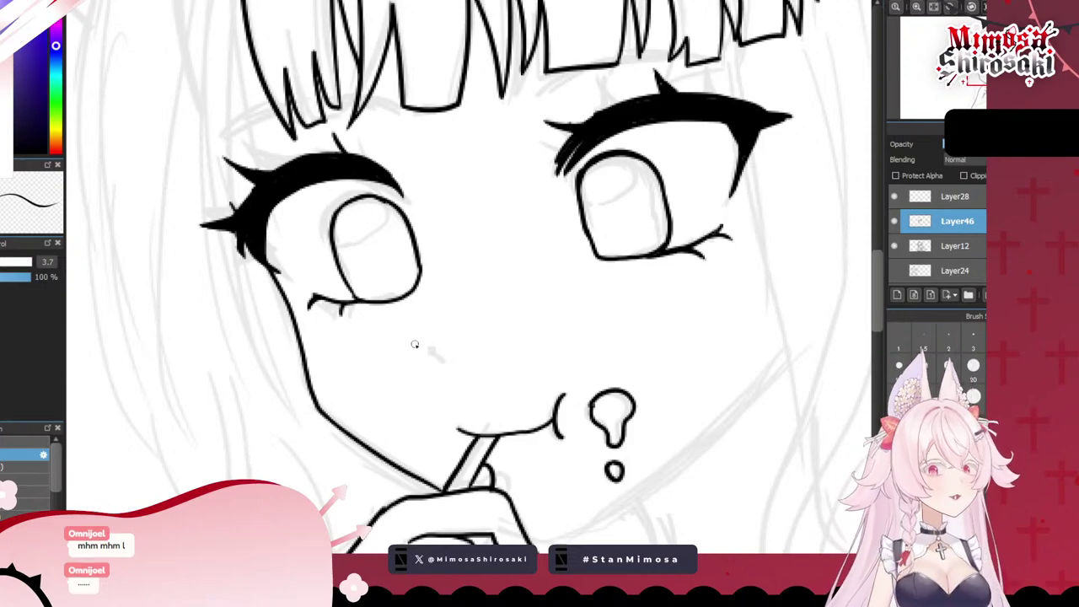
pyautogui.moveTo(430, 337); pyautogui.dragTo(434, 361)
pyautogui.hotkey('ctrl', 'z')
pyautogui.hotkey('ctrl', 'z')
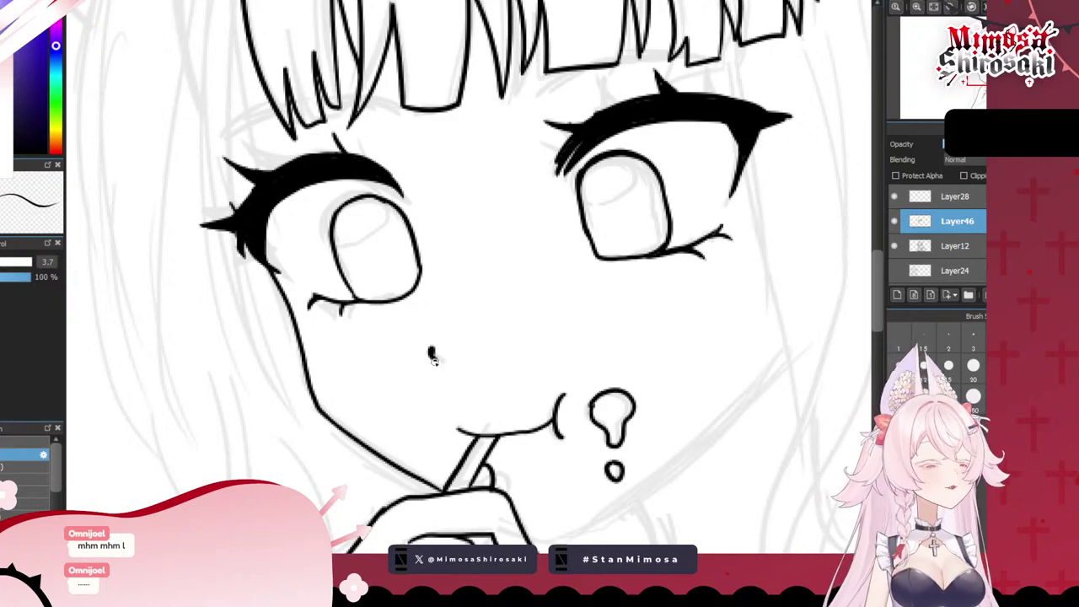
pyautogui.scroll(-4, 481, 334)
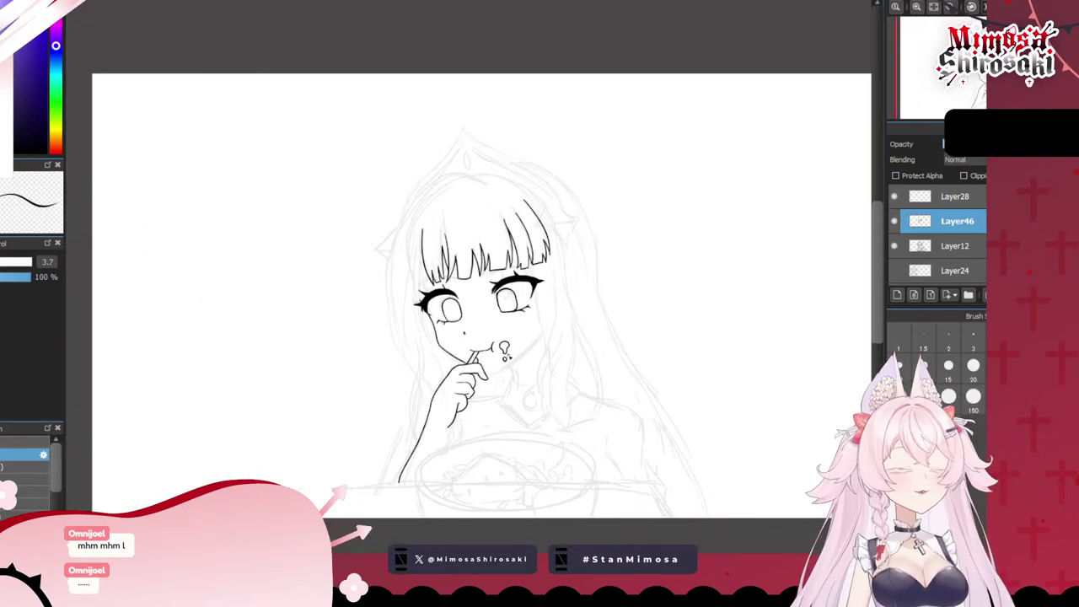
pyautogui.scroll(3, 512, 375)
pyautogui.scroll(2, 465, 347)
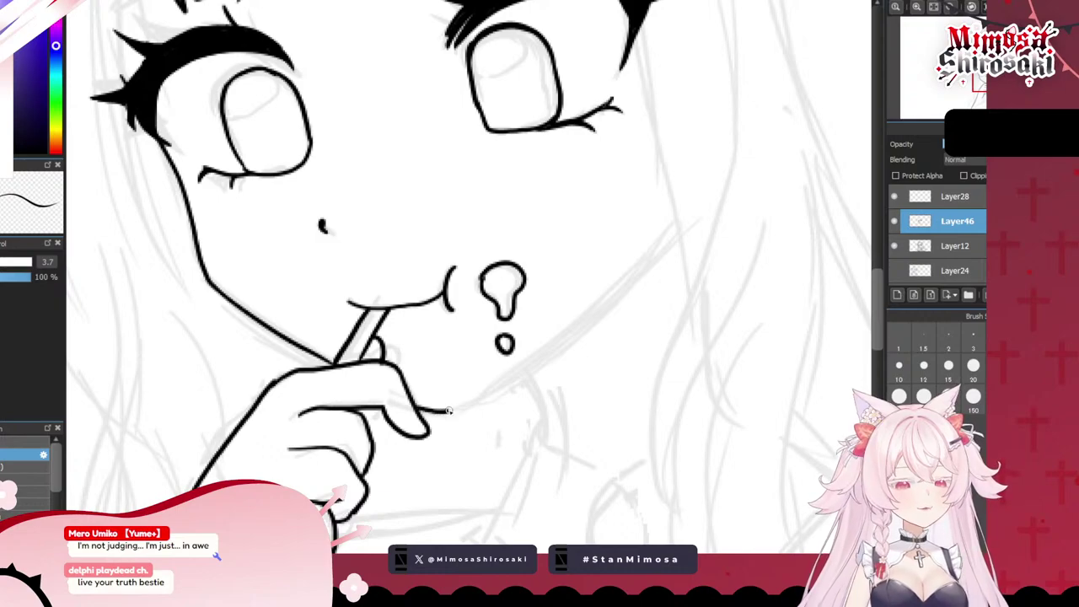
pyautogui.moveTo(416, 406)
pyautogui.mouseDown()
pyautogui.moveTo(540, 355)
pyautogui.moveTo(430, 410)
pyautogui.moveTo(451, 409)
pyautogui.moveTo(622, 273)
pyautogui.mouseUp()
pyautogui.hotkey('ctrl', 'z')
pyautogui.hotkey('ctrl', 'z')
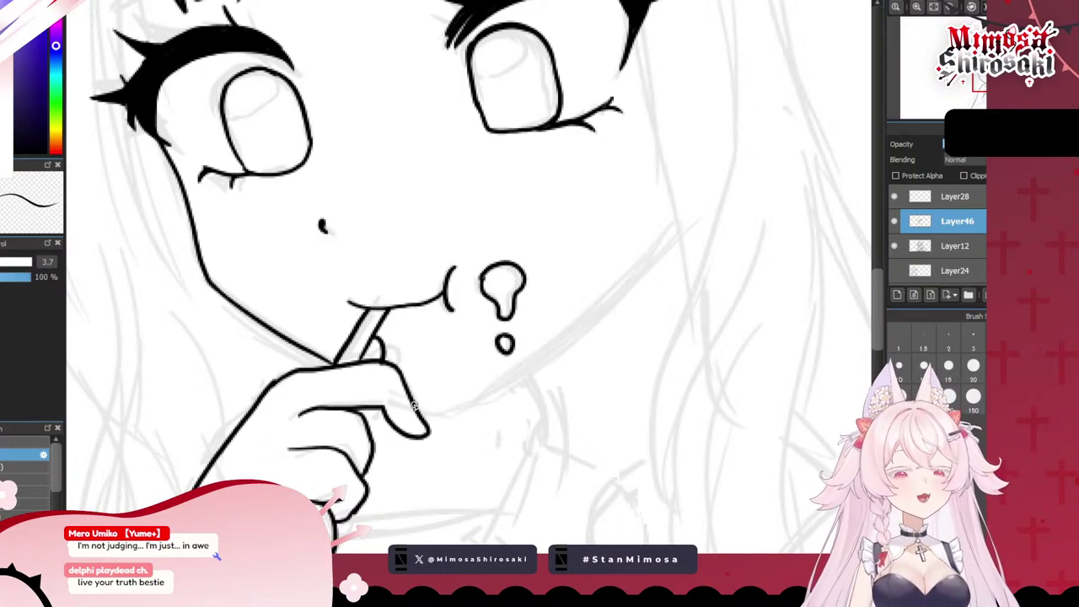
pyautogui.moveTo(414, 406)
pyautogui.mouseDown()
pyautogui.moveTo(455, 410)
pyautogui.moveTo(660, 236)
pyautogui.mouseUp()
pyautogui.hotkey('ctrl', 'z')
pyautogui.moveTo(414, 407)
pyautogui.mouseDown()
pyautogui.moveTo(431, 412)
pyautogui.moveTo(521, 371)
pyautogui.mouseUp()
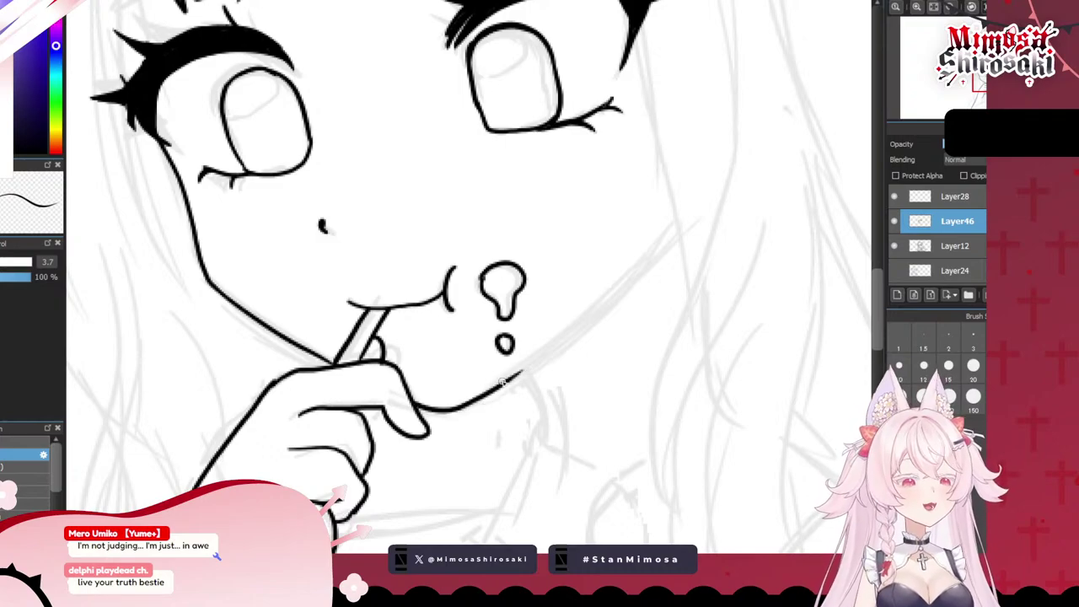
pyautogui.hotkey('ctrl', 'z')
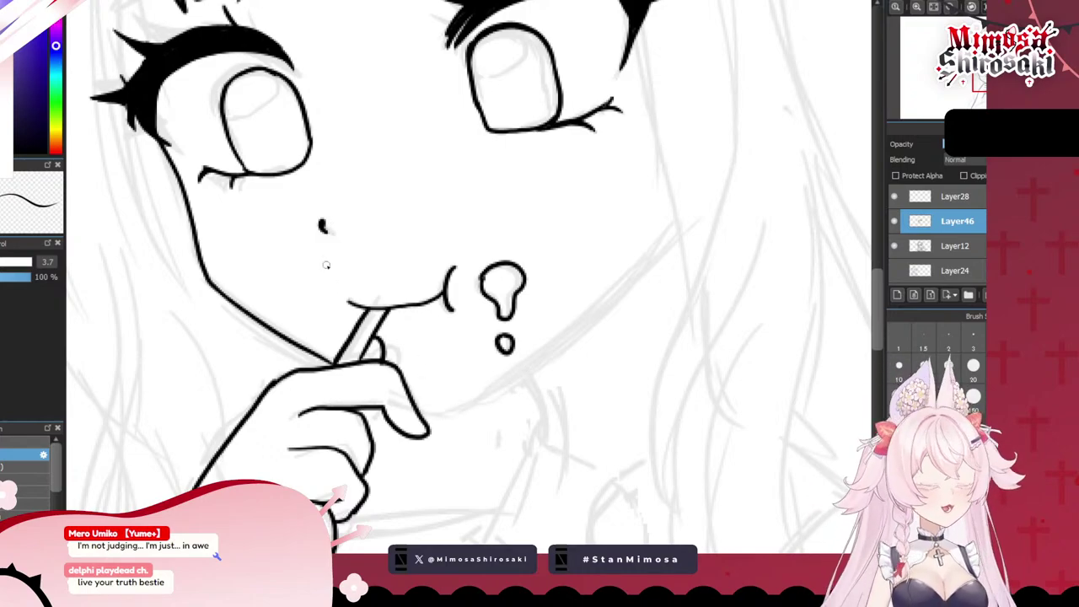
pyautogui.moveTo(414, 405)
pyautogui.mouseDown()
pyautogui.moveTo(438, 415)
pyautogui.moveTo(488, 394)
pyautogui.moveTo(580, 319)
pyautogui.mouseUp()
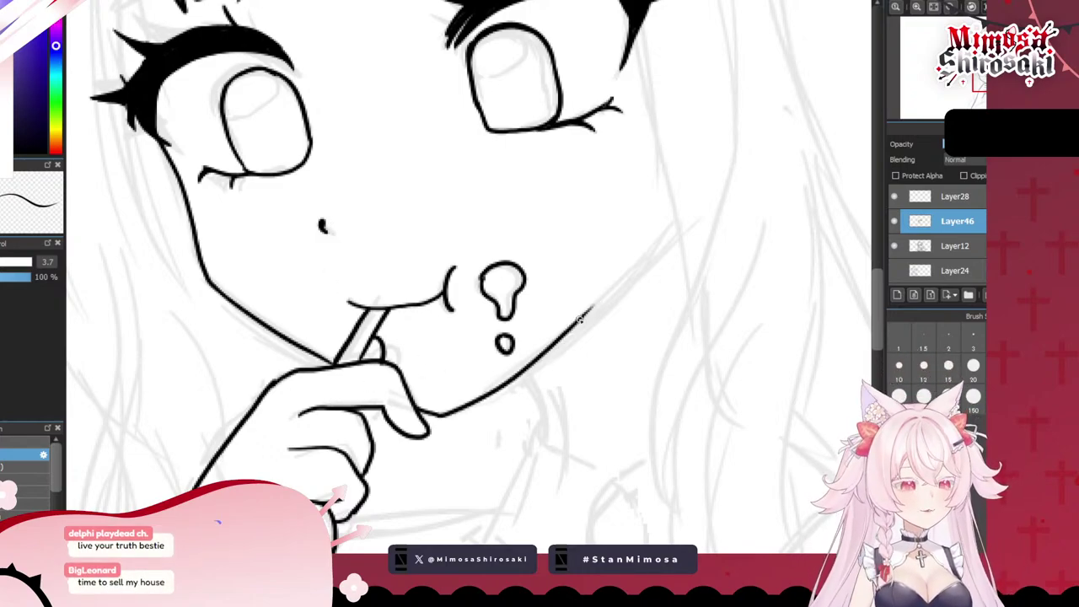
pyautogui.hotkey('ctrl', 'z')
pyautogui.moveTo(414, 405)
pyautogui.mouseDown()
pyautogui.moveTo(448, 413)
pyautogui.moveTo(633, 261)
pyautogui.mouseUp()
pyautogui.hotkey('ctrl', 'z')
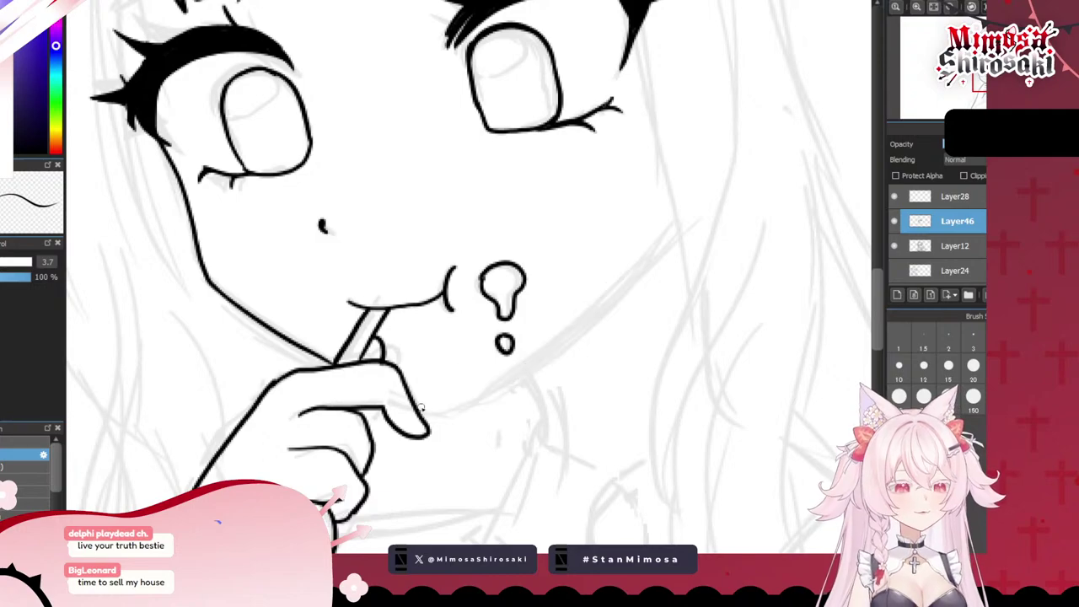
# - Ink the chin from the bent finger up along the viewer's-right jaw, extending the line onto the cheek
pyautogui.moveTo(422, 409); pyautogui.dragTo(637, 274)
pyautogui.moveTo(677, 223)
pyautogui.mouseDown()
pyautogui.moveTo(602, 311)
pyautogui.moveTo(637, 283)
pyautogui.moveTo(577, 333)
pyautogui.mouseUp()
pyautogui.hotkey('ctrl', 'z')
pyautogui.scroll(-4, 582, 319)
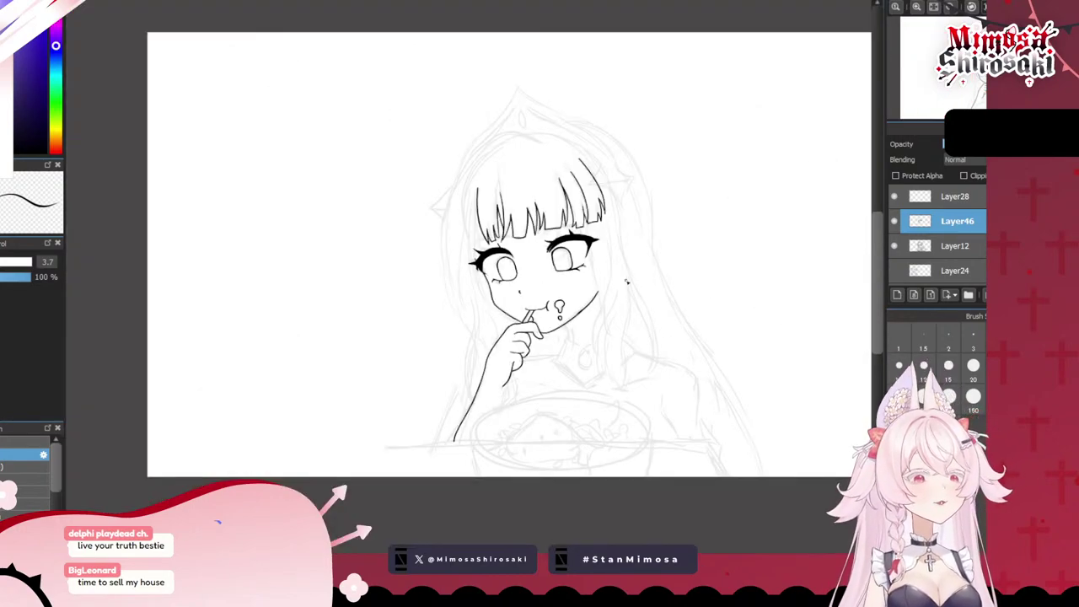
pyautogui.hotkey('ctrl', 'z')
pyautogui.scroll(3, 629, 282)
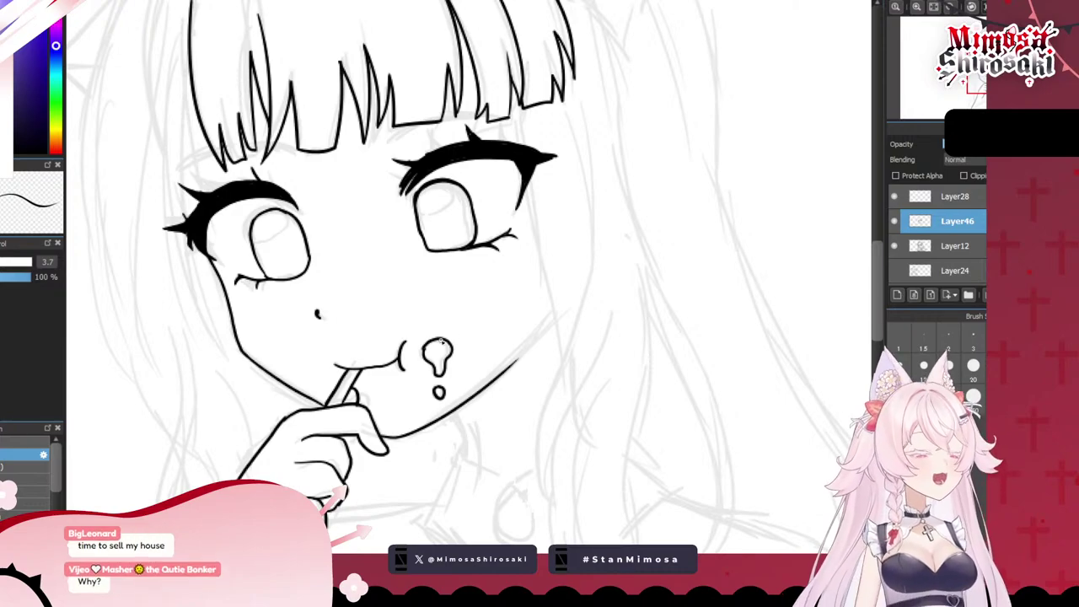
pyautogui.moveTo(551, 303)
pyautogui.mouseDown()
pyautogui.moveTo(525, 350)
pyautogui.moveTo(556, 316)
pyautogui.moveTo(502, 383)
pyautogui.mouseUp()
pyautogui.hotkey('ctrl', 'z')
pyautogui.hotkey('ctrl', 'z')
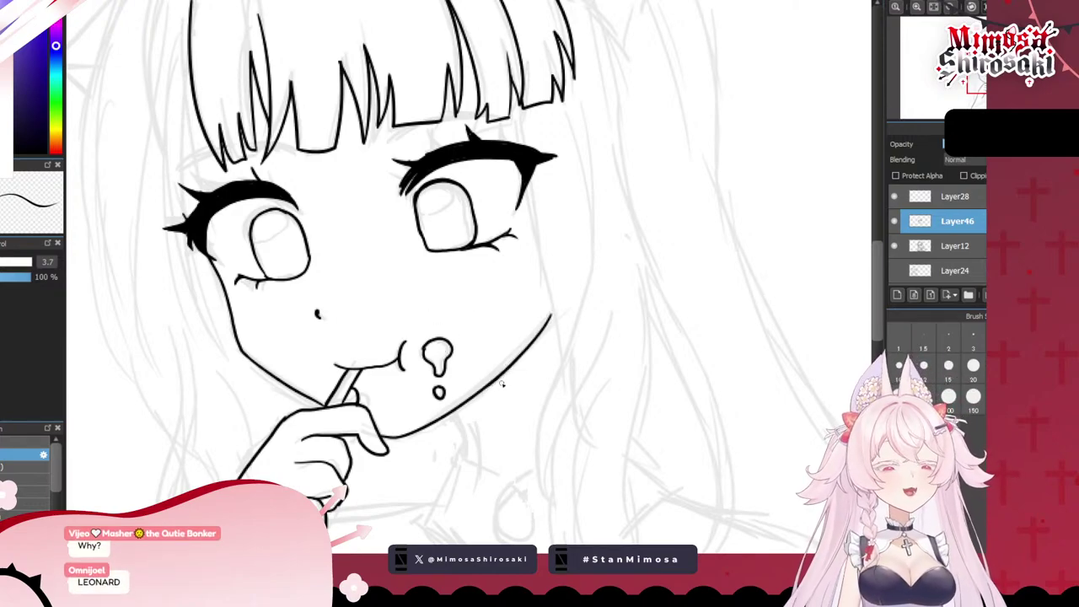
pyautogui.scroll(-3, 653, 270)
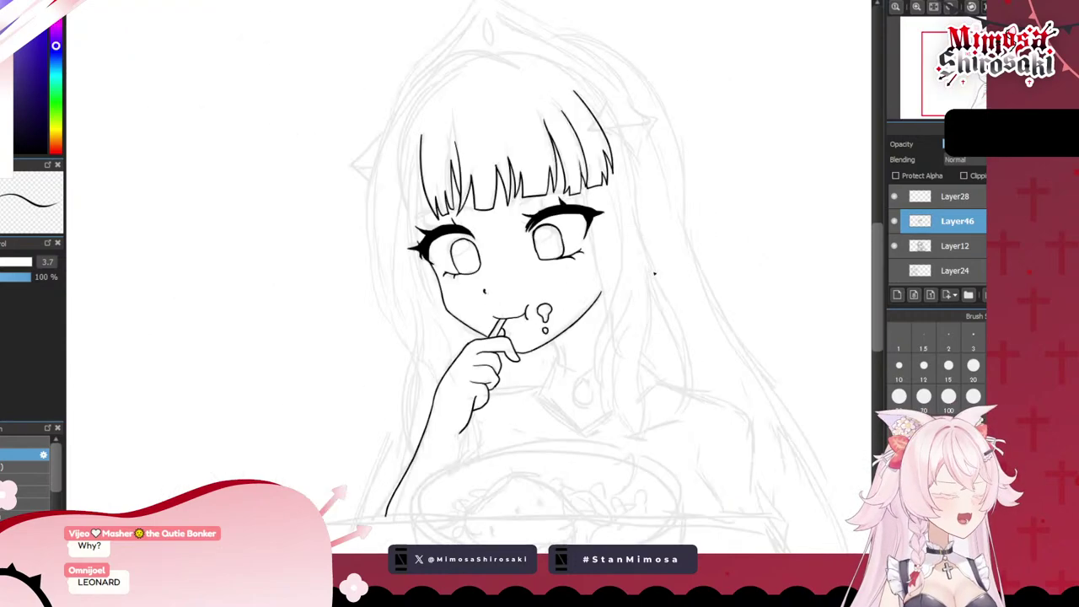
pyautogui.scroll(3, 655, 261)
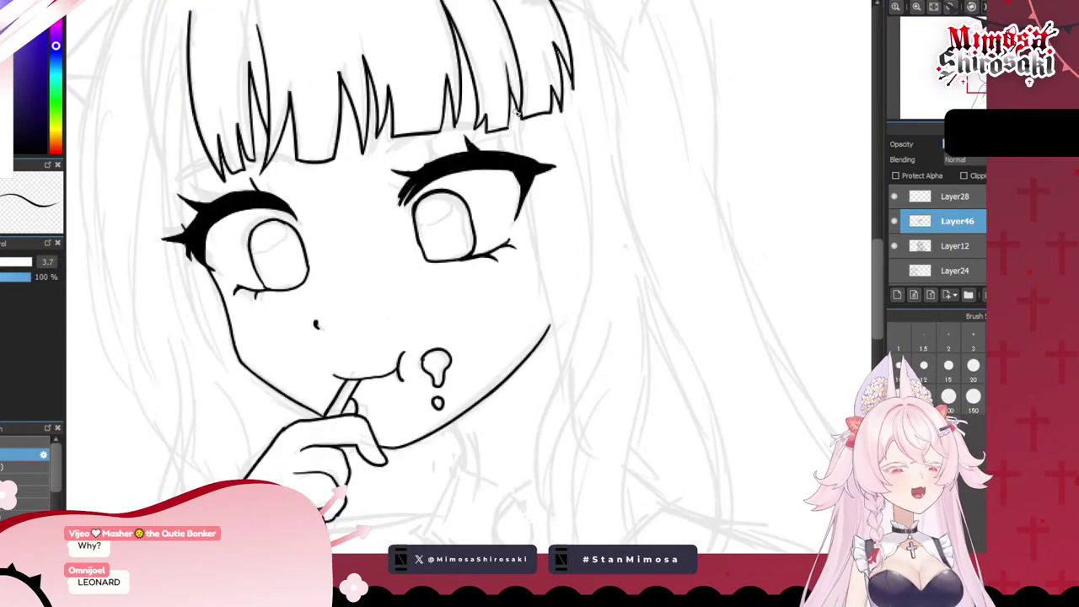
pyautogui.moveTo(517, 113); pyautogui.dragTo(556, 317)
pyautogui.hotkey('ctrl', 'z')
pyautogui.hotkey('ctrl', 'z')
pyautogui.moveTo(514, 124); pyautogui.dragTo(550, 294)
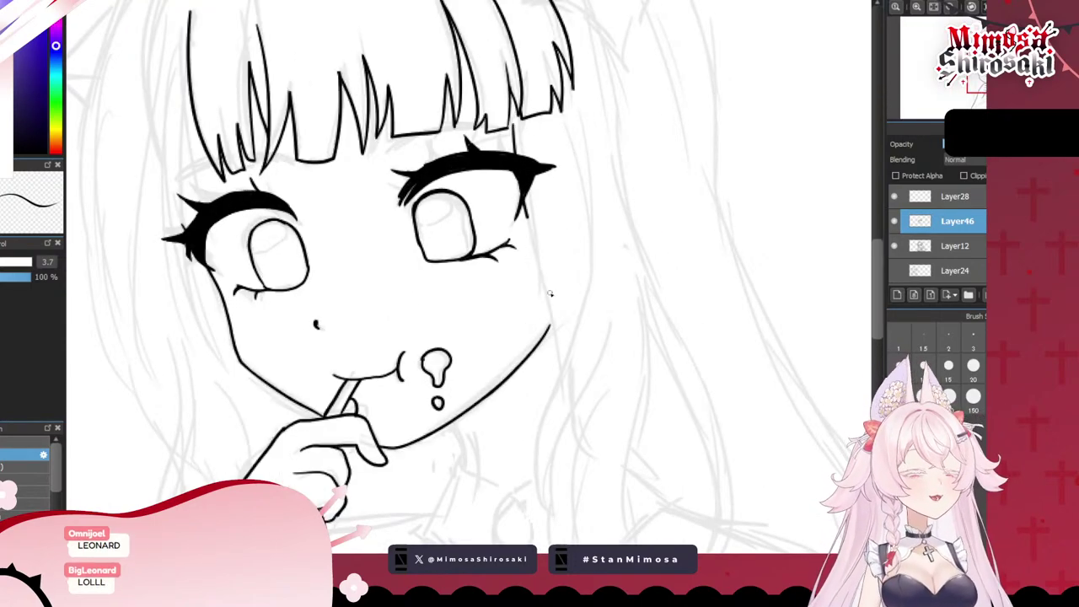
pyautogui.moveTo(526, 218); pyautogui.dragTo(555, 335)
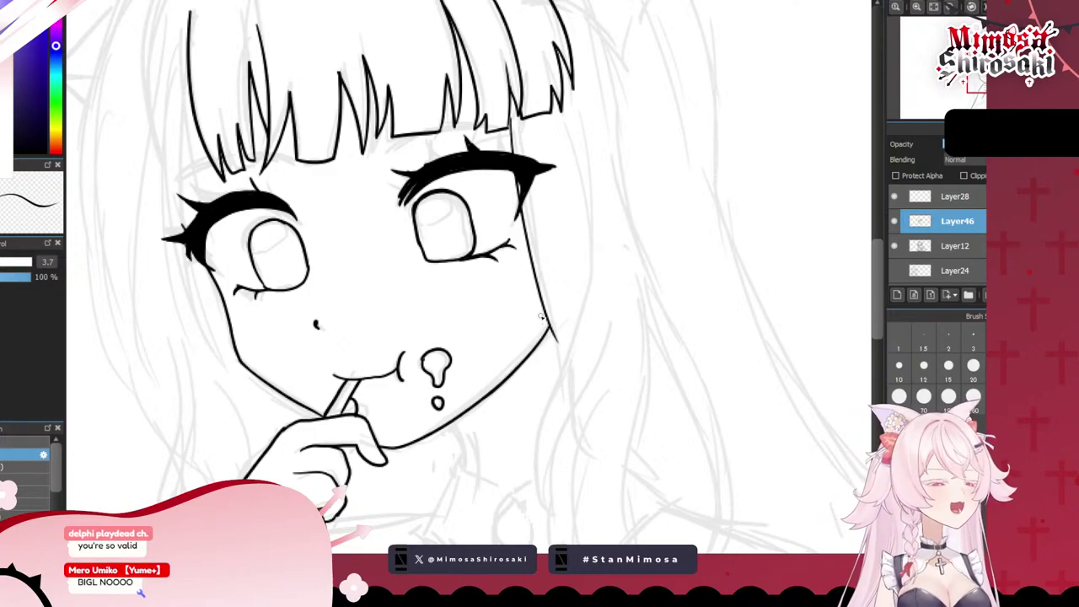
pyautogui.hotkey('ctrl', 'z')
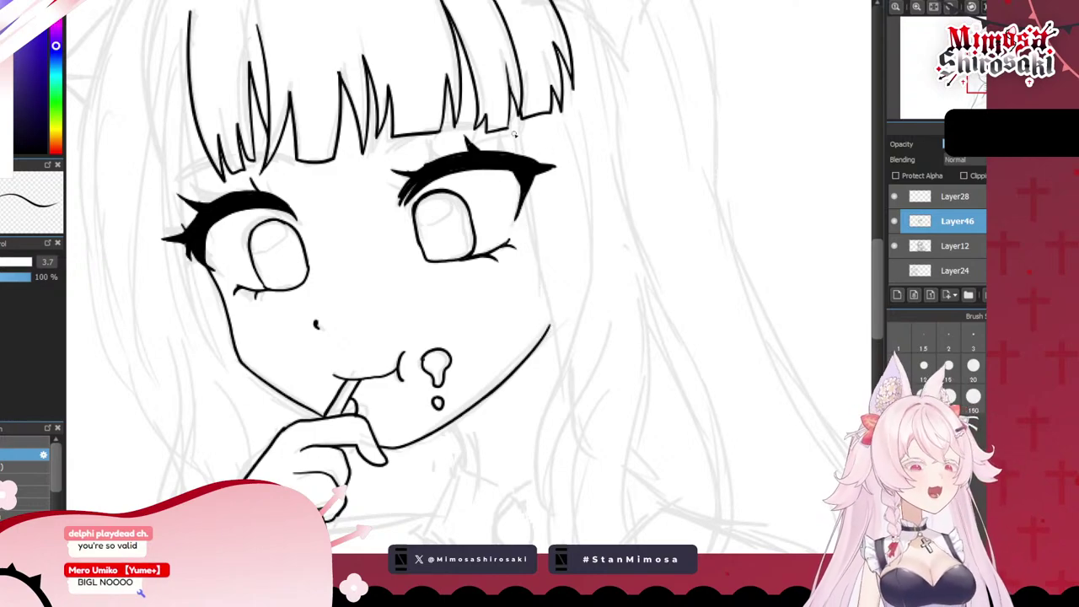
# - Ink the inner edge of the face-framing hair lock from under the bangs, past the viewer's-right eye, to just below the jaw
pyautogui.moveTo(511, 122); pyautogui.dragTo(558, 361)
pyautogui.hotkey('ctrl', 'z')
pyautogui.moveTo(510, 124)
pyautogui.mouseDown()
pyautogui.moveTo(553, 338)
pyautogui.moveTo(549, 389)
pyautogui.mouseUp()
pyautogui.hotkey('ctrl', 'z')
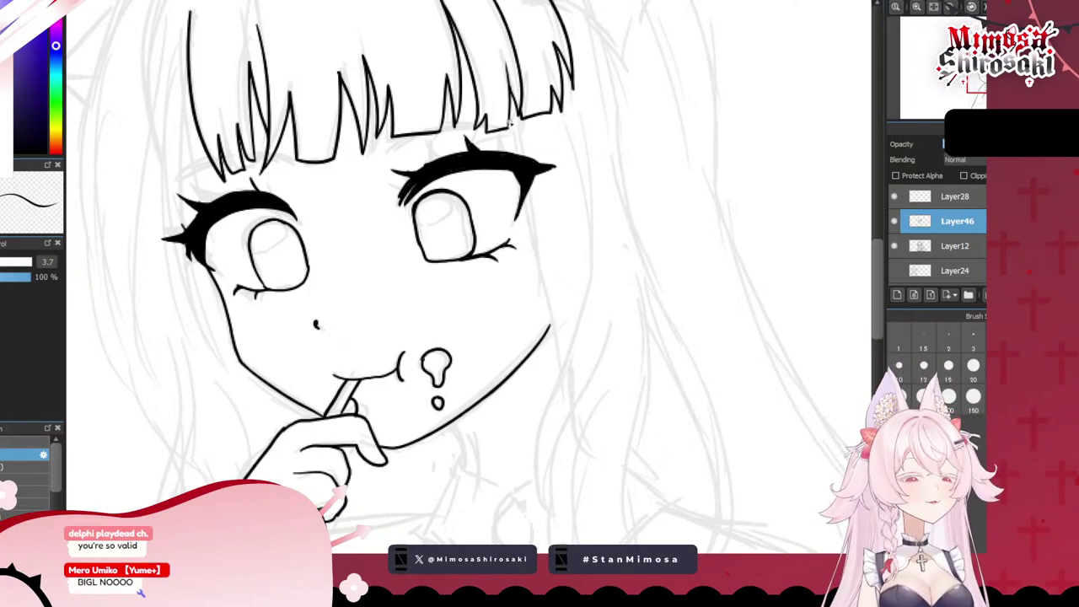
pyautogui.moveTo(509, 121); pyautogui.dragTo(557, 388)
pyautogui.scroll(-3, 540, 152)
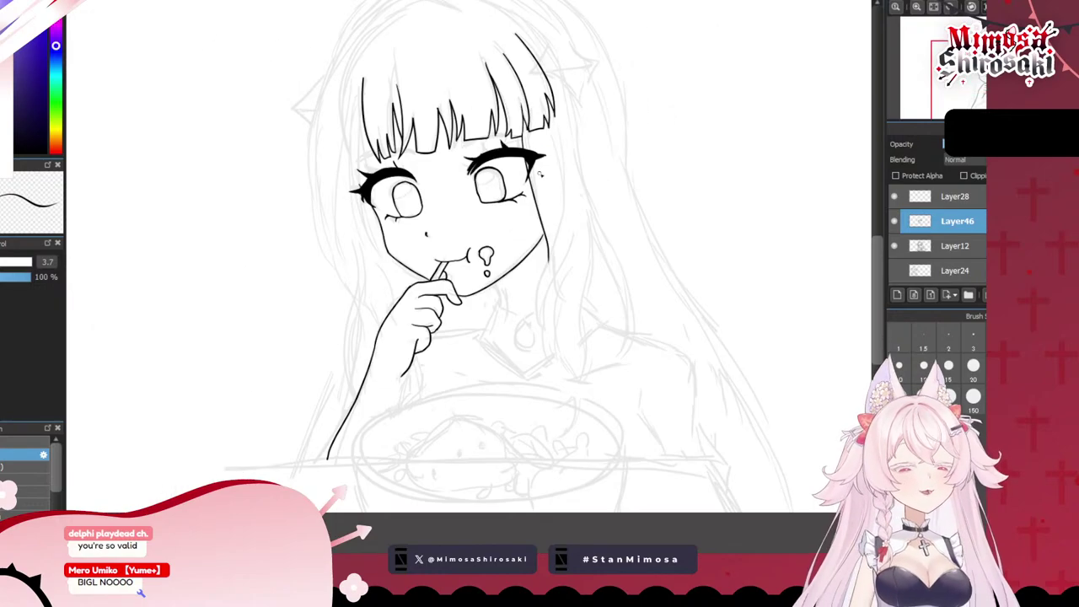
# - Ink a curved hair line from beside the viewer's-right cheek, meeting the inner lock line below the jaw and bending down beside the neck
pyautogui.scroll(3, 557, 169)
pyautogui.scroll(-3, 576, 181)
pyautogui.scroll(2, 580, 190)
pyautogui.scroll(1, 580, 191)
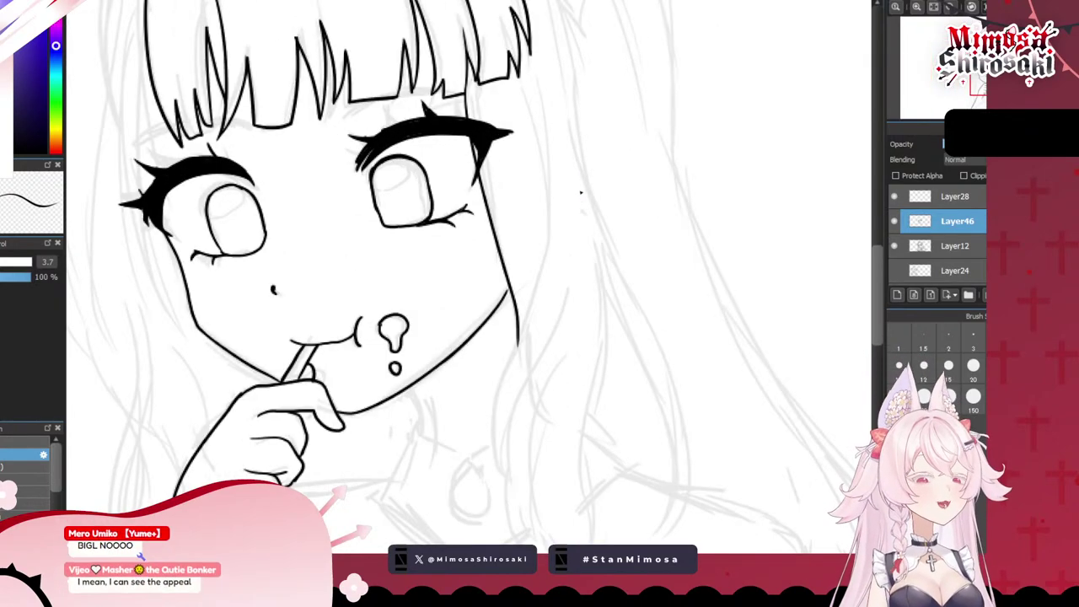
pyautogui.moveTo(546, 144); pyautogui.dragTo(501, 473)
pyautogui.hotkey('ctrl', 'z')
pyautogui.hotkey('ctrl', 'z')
pyautogui.moveTo(548, 194)
pyautogui.mouseDown()
pyautogui.moveTo(546, 246)
pyautogui.moveTo(500, 372)
pyautogui.moveTo(489, 447)
pyautogui.mouseUp()
pyautogui.hotkey('ctrl', 'z')
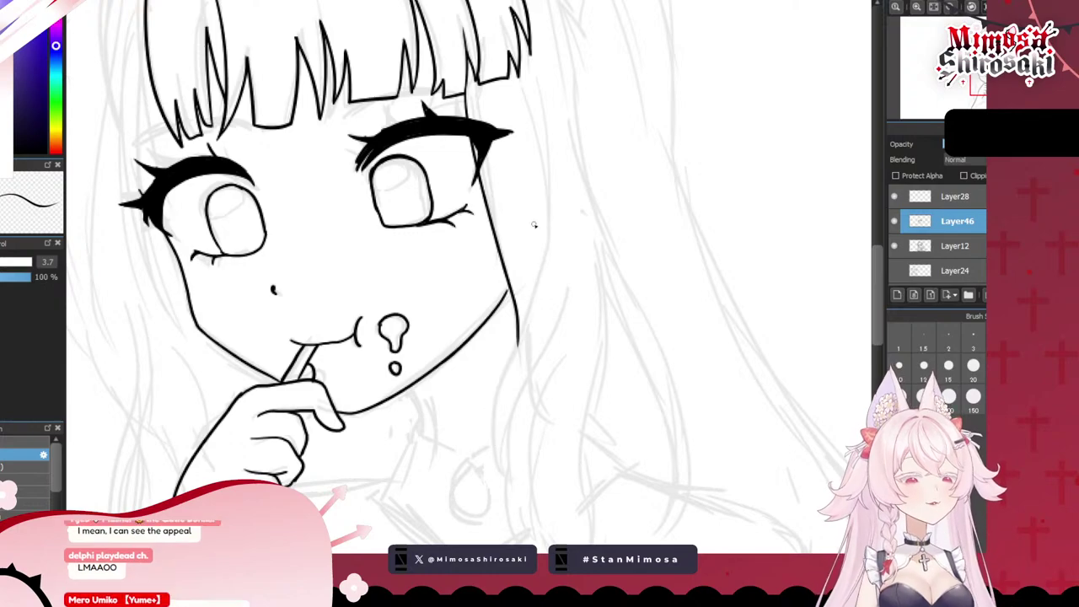
pyautogui.moveTo(550, 207)
pyautogui.mouseDown()
pyautogui.moveTo(538, 306)
pyautogui.moveTo(494, 397)
pyautogui.moveTo(506, 478)
pyautogui.mouseUp()
pyautogui.hotkey('ctrl', 'z')
pyautogui.moveTo(494, 400)
pyautogui.mouseDown()
pyautogui.moveTo(506, 468)
pyautogui.moveTo(511, 434)
pyautogui.mouseUp()
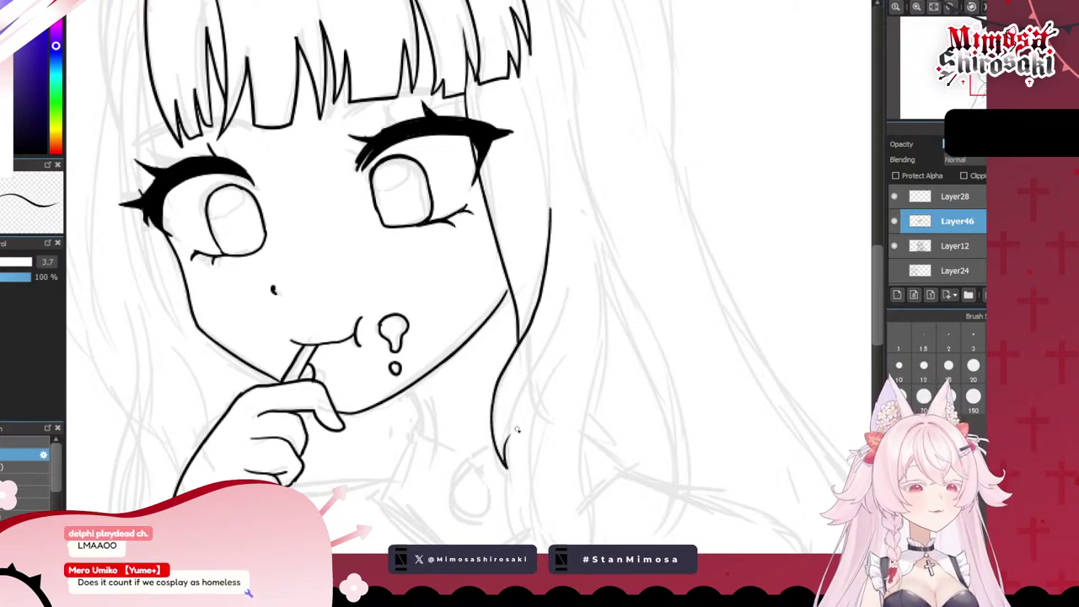
pyautogui.scroll(-3, 517, 430)
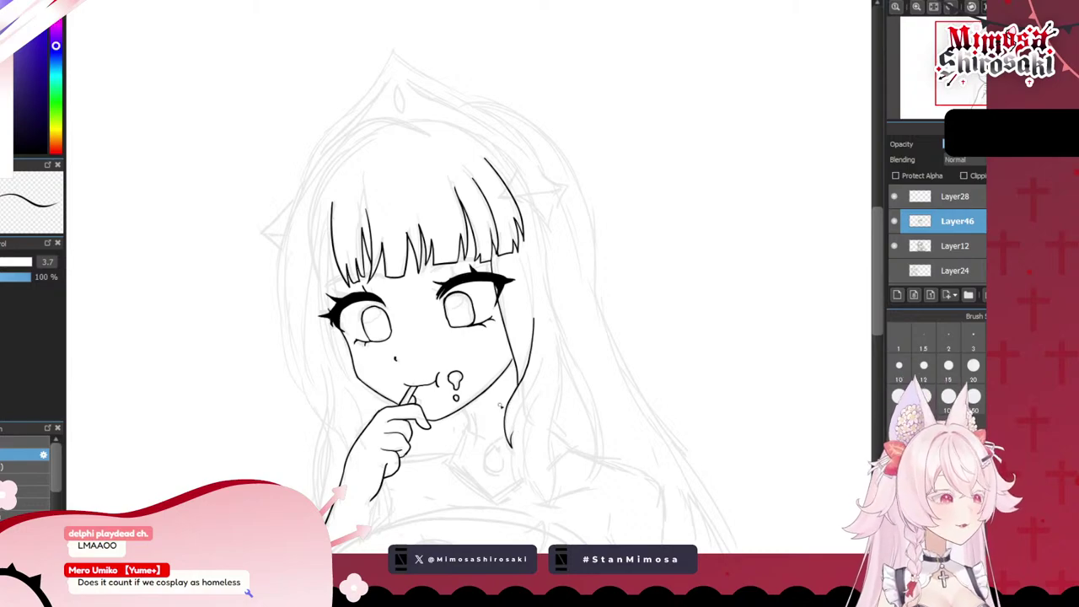
pyautogui.scroll(-2, 560, 416)
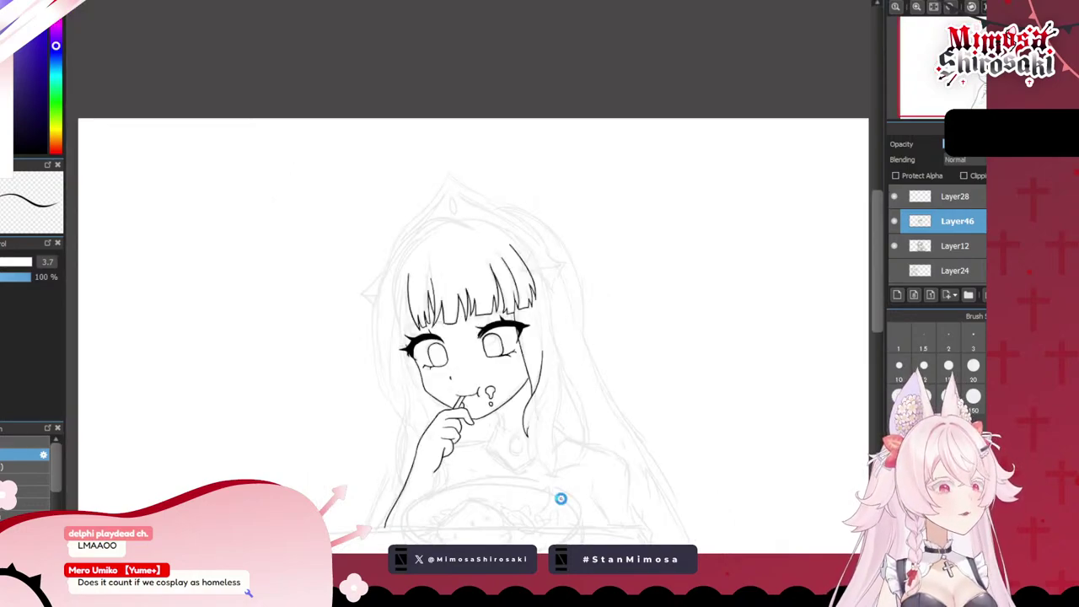
pyautogui.scroll(4, 501, 418)
pyautogui.scroll(1, 501, 419)
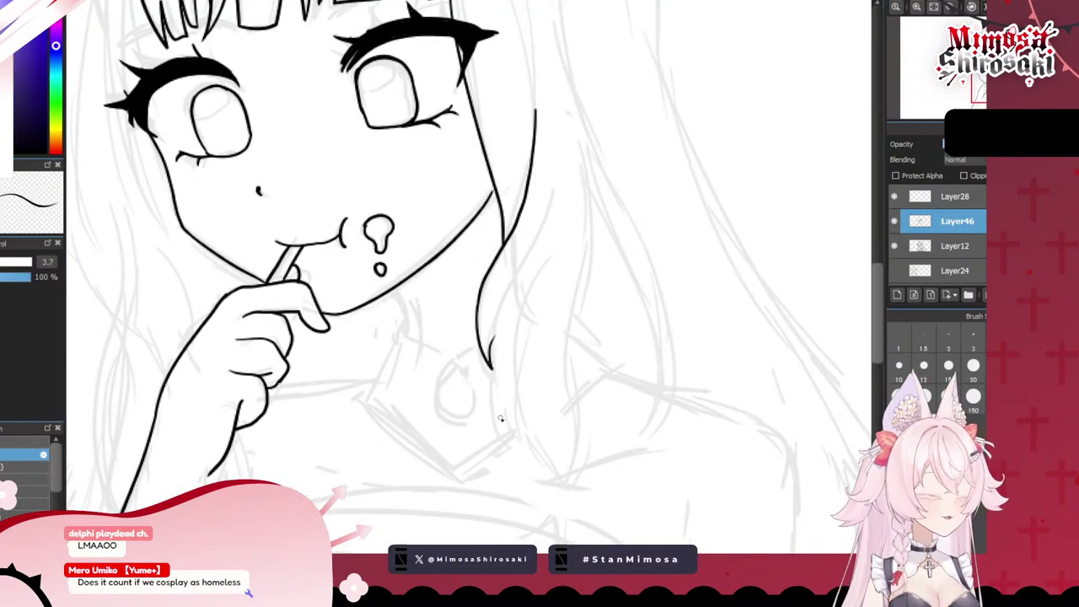
pyautogui.hotkey('ctrl', 'z')
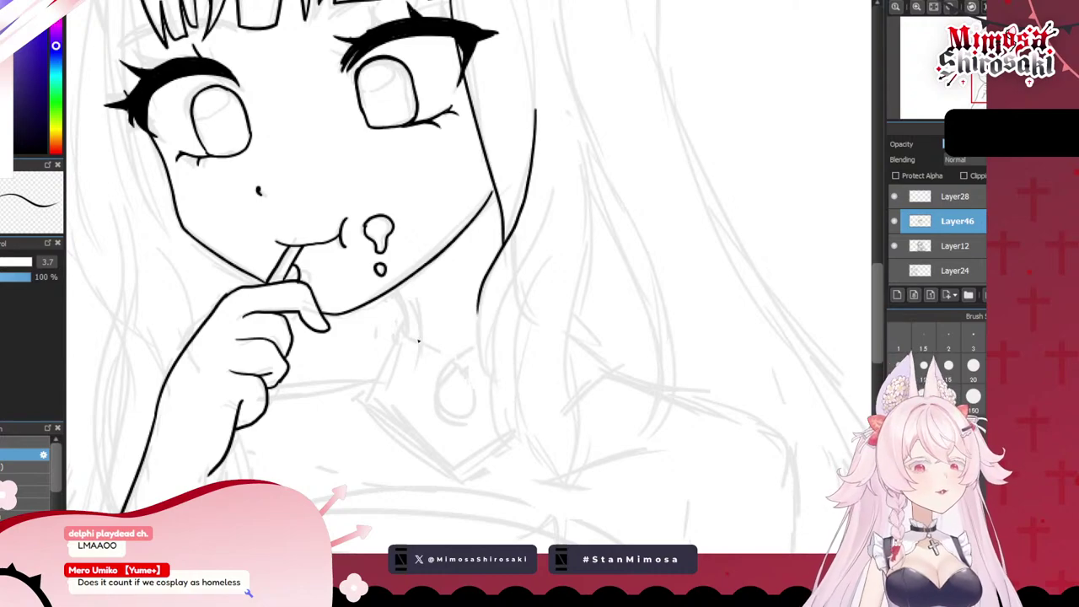
# - Extend the lock's inner edge down beside the neck and ink a second, roughly parallel strand line reaching toward the collar
pyautogui.scroll(2, 511, 334)
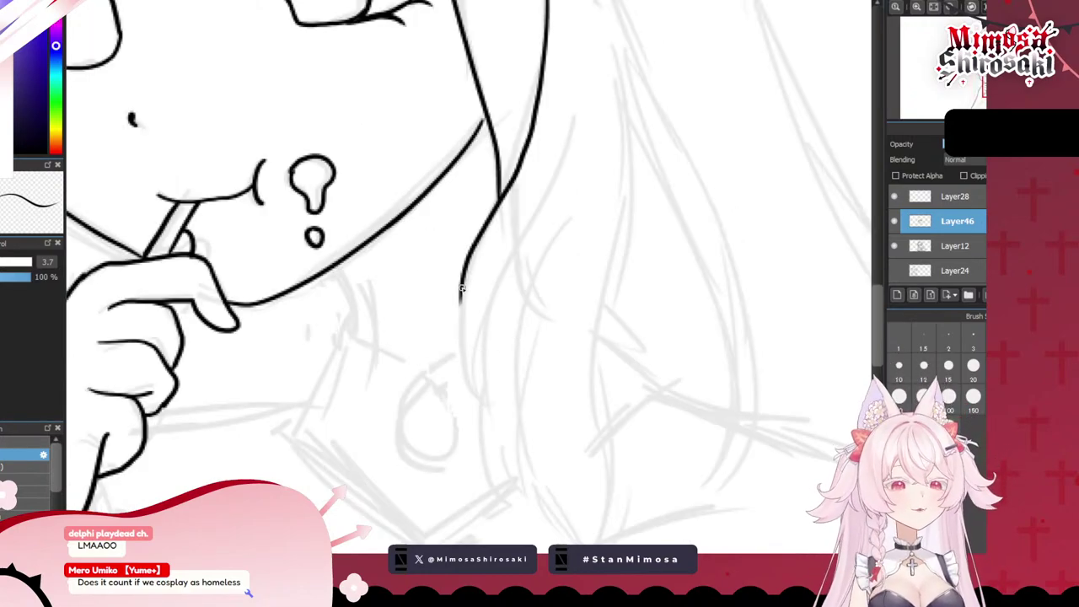
pyautogui.moveTo(461, 289); pyautogui.dragTo(477, 393)
pyautogui.moveTo(564, 138)
pyautogui.mouseDown()
pyautogui.moveTo(509, 251)
pyautogui.moveTo(487, 443)
pyautogui.moveTo(508, 493)
pyautogui.mouseUp()
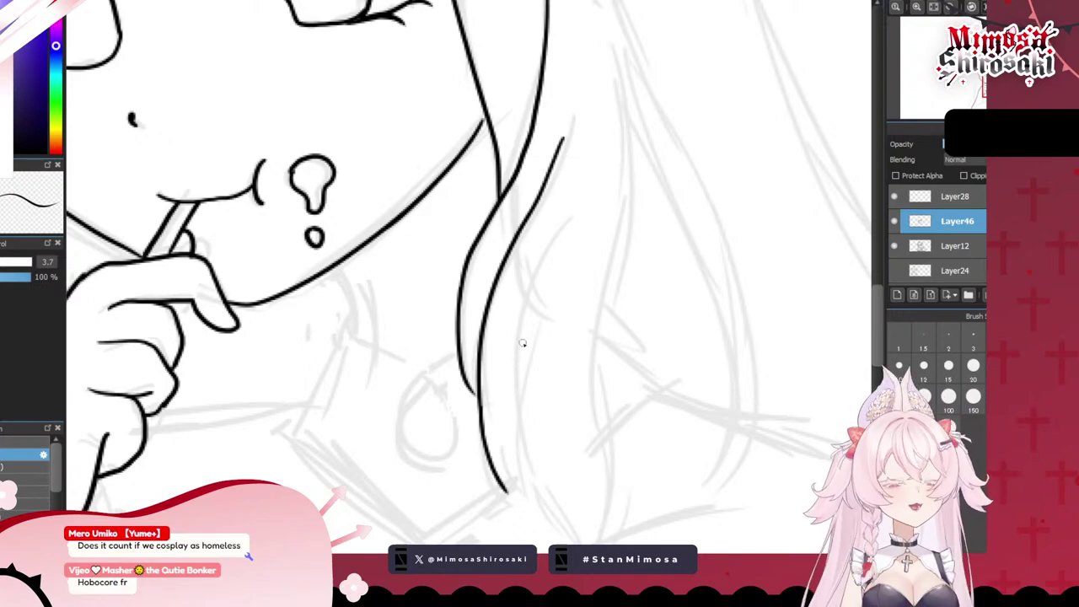
pyautogui.scroll(-2, 506, 329)
pyautogui.moveTo(501, 328)
pyautogui.mouseDown()
pyautogui.moveTo(567, 365)
pyautogui.moveTo(413, 297)
pyautogui.moveTo(750, 363)
pyautogui.moveTo(637, 142)
pyautogui.moveTo(591, 94)
pyautogui.moveTo(446, 278)
pyautogui.moveTo(473, 289)
pyautogui.moveTo(397, 345)
pyautogui.moveTo(516, 238)
pyautogui.moveTo(503, 283)
pyautogui.moveTo(605, 479)
pyautogui.moveTo(646, 209)
pyautogui.moveTo(386, 180)
pyautogui.moveTo(648, 220)
pyautogui.moveTo(544, 181)
pyautogui.mouseUp()
pyautogui.scroll(1, 566, 365)
pyautogui.hotkey('ctrl', 'z')
# - Ink the lock's split lower ends: a narrow pointed notch beside the collar and a curled tip over the chest
pyautogui.scroll(2, 580, 328)
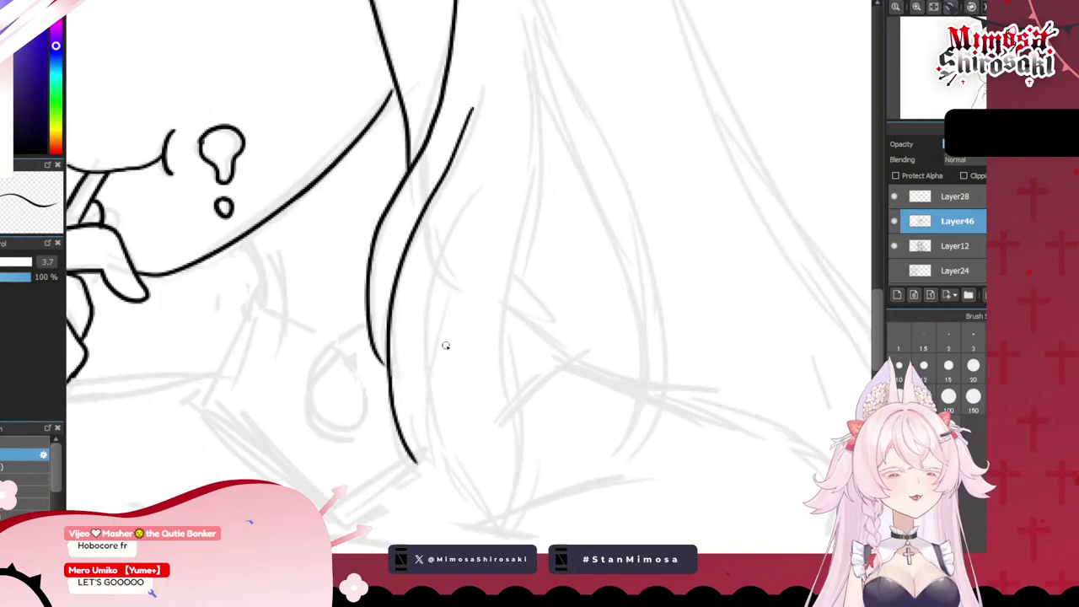
pyautogui.moveTo(415, 462)
pyautogui.mouseDown()
pyautogui.moveTo(418, 330)
pyautogui.moveTo(446, 449)
pyautogui.moveTo(504, 521)
pyautogui.mouseUp()
pyautogui.hotkey('ctrl', 'z')
pyautogui.moveTo(419, 317); pyautogui.dragTo(517, 518)
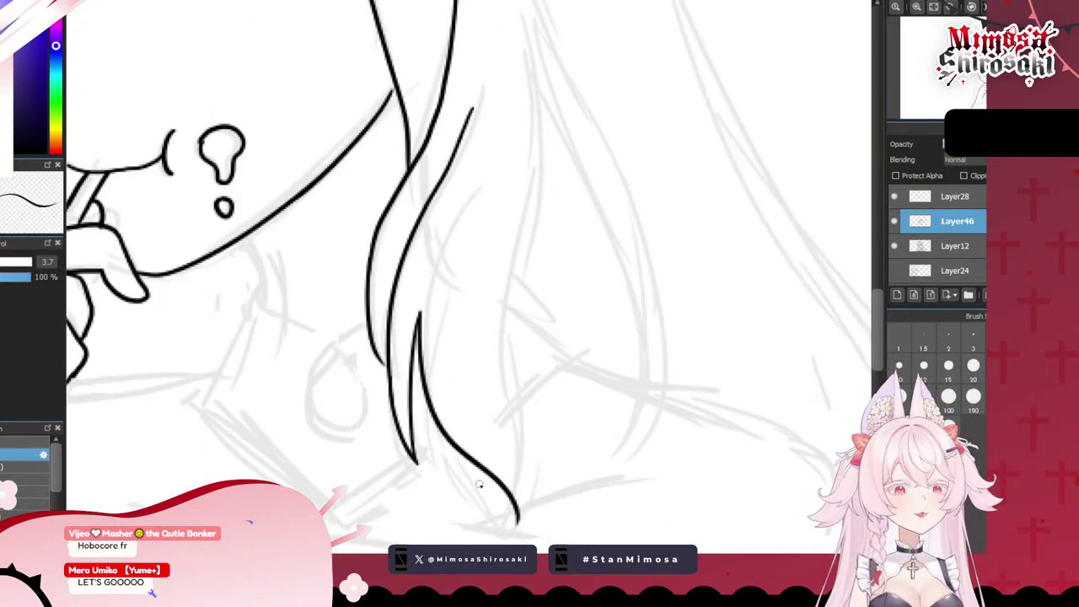
pyautogui.moveTo(479, 463)
pyautogui.mouseDown()
pyautogui.moveTo(453, 543)
pyautogui.moveTo(518, 512)
pyautogui.mouseUp()
pyautogui.hotkey('ctrl', 'z')
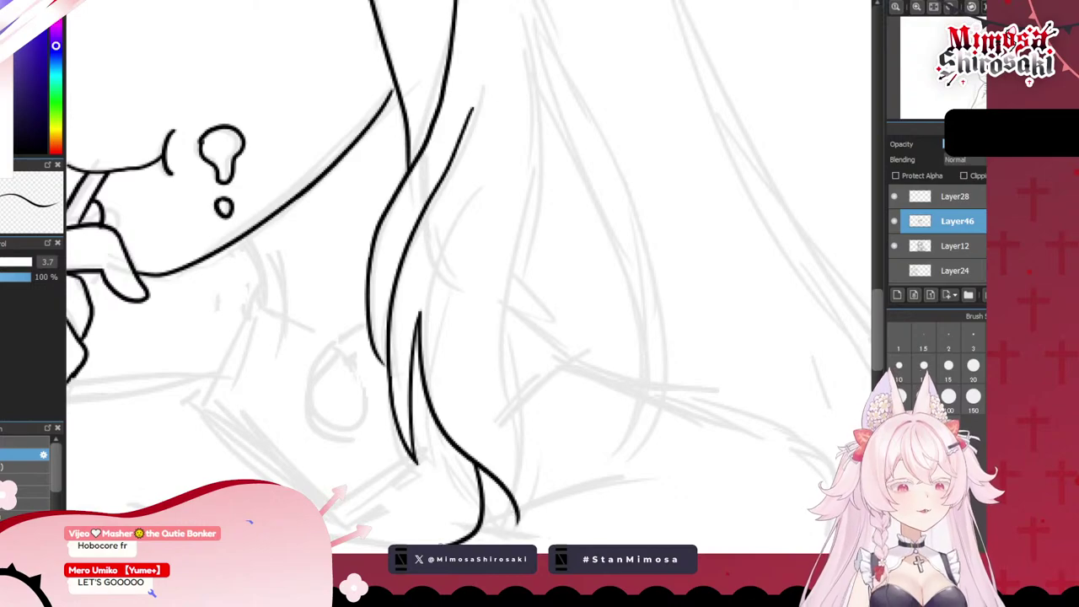
pyautogui.moveTo(464, 544); pyautogui.dragTo(518, 515)
# - Ink the lock's outer edge from the shoulder sketch down to the curled tip
pyautogui.moveTo(509, 268)
pyautogui.mouseDown()
pyautogui.moveTo(524, 483)
pyautogui.moveTo(510, 518)
pyautogui.mouseUp()
pyautogui.hotkey('ctrl', 'z')
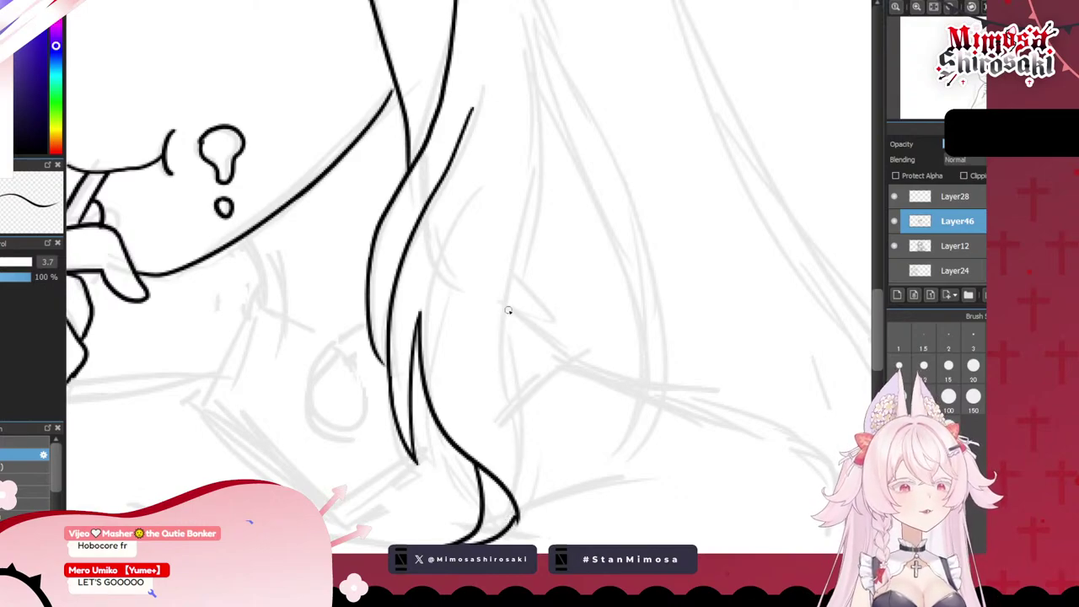
pyautogui.moveTo(507, 290)
pyautogui.mouseDown()
pyautogui.moveTo(523, 472)
pyautogui.moveTo(502, 529)
pyautogui.mouseUp()
pyautogui.scroll(-5, 492, 312)
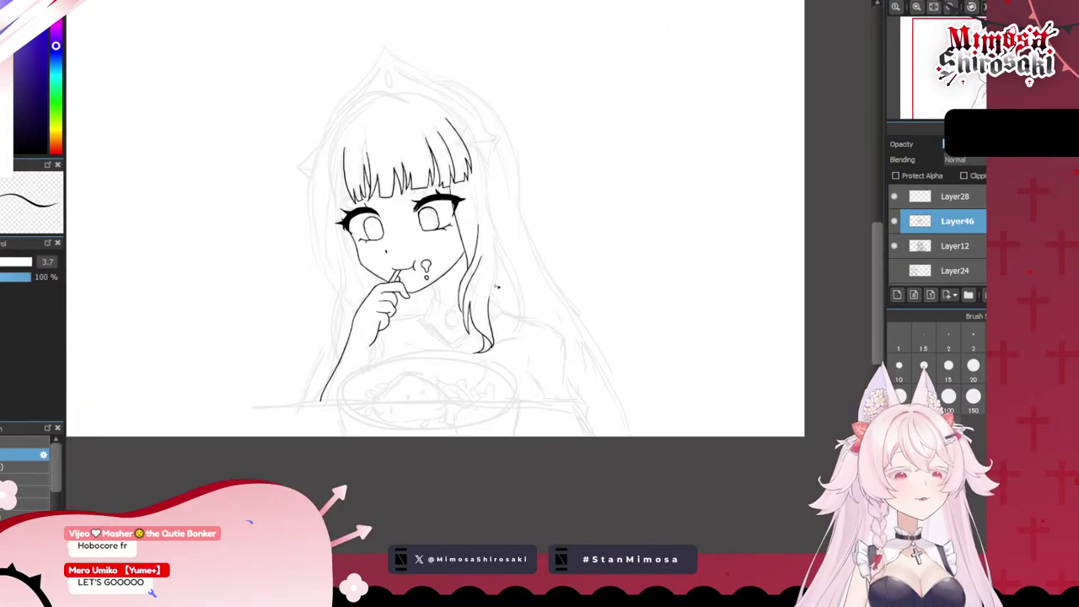
# - Consult the full-body character reference and ink a long outer hair line from beside the bangs down past the viewer's-right cheek
pyautogui.click(351, 2)
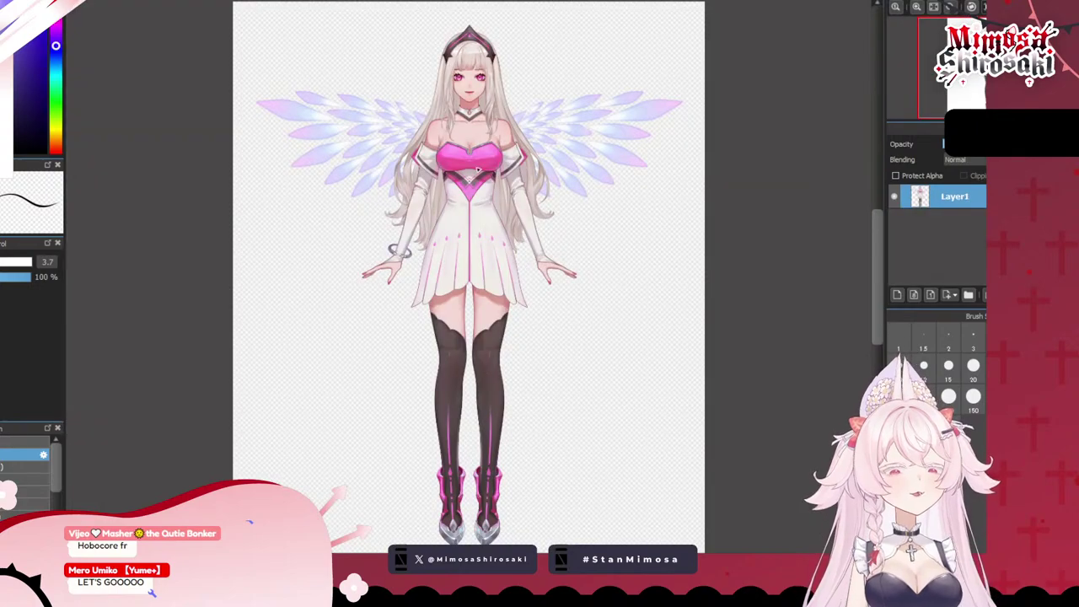
pyautogui.scroll(2, 481, 169)
pyautogui.scroll(-2, 483, 171)
pyautogui.scroll(3, 485, 160)
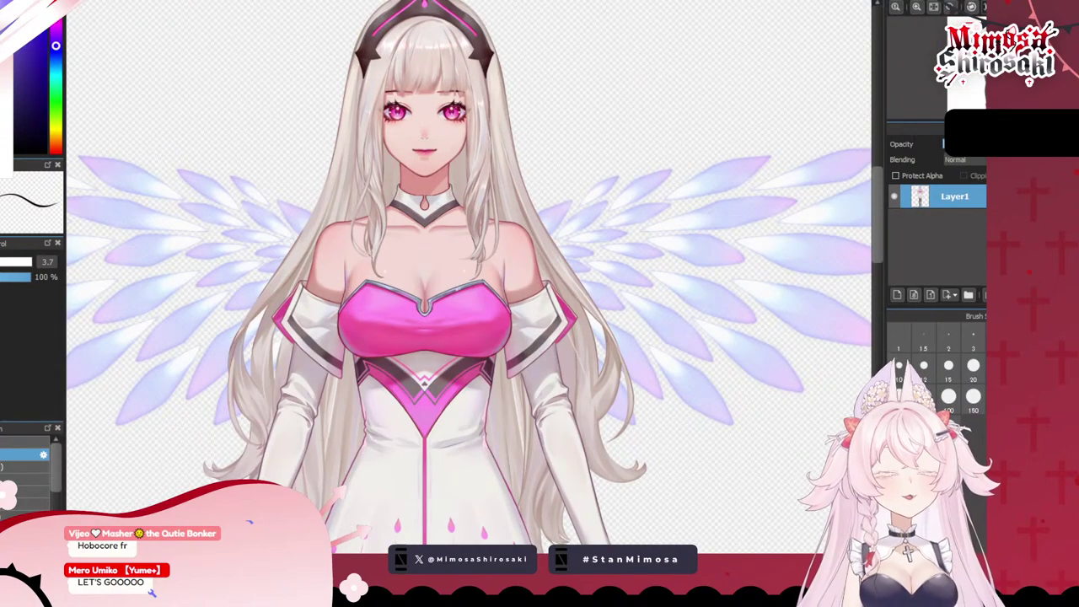
pyautogui.click(166, 2)
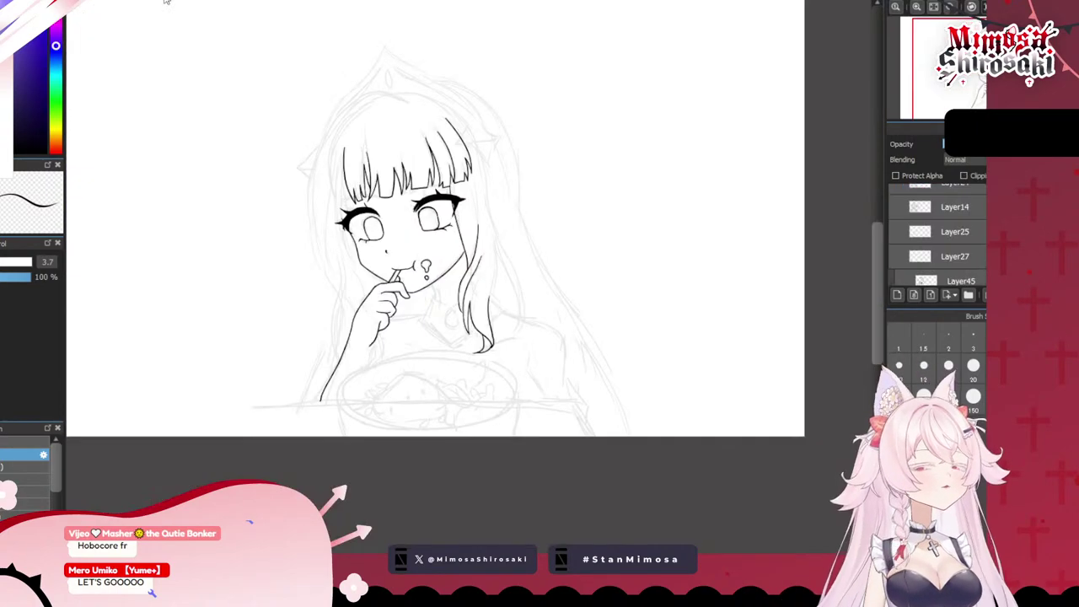
pyautogui.scroll(4, 522, 189)
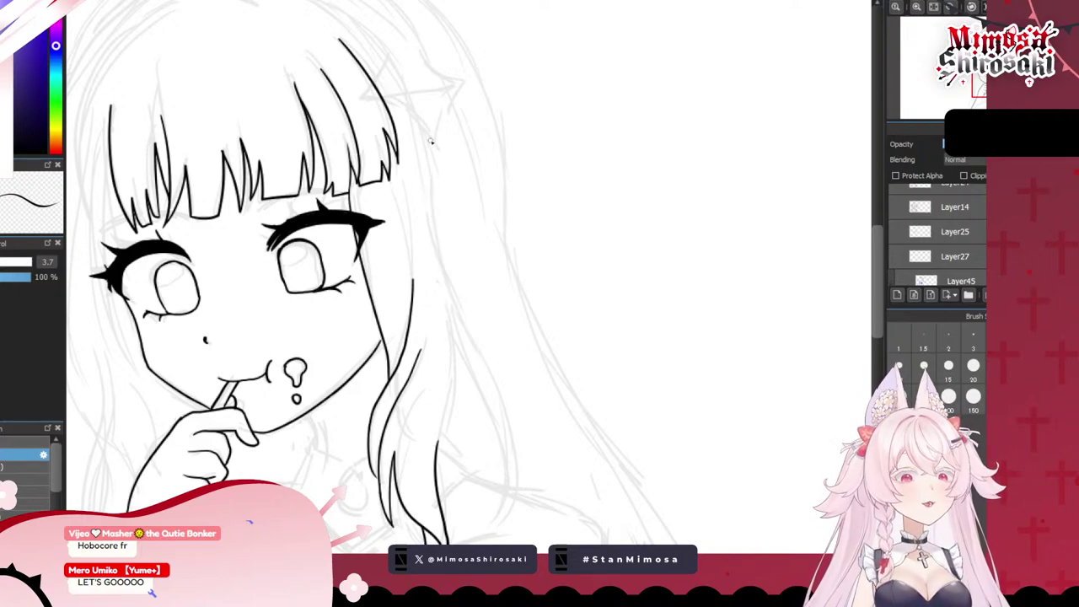
pyautogui.moveTo(420, 123)
pyautogui.mouseDown()
pyautogui.moveTo(447, 286)
pyautogui.moveTo(503, 455)
pyautogui.mouseUp()
pyautogui.hotkey('ctrl', 'z')
pyautogui.moveTo(419, 126); pyautogui.dragTo(450, 339)
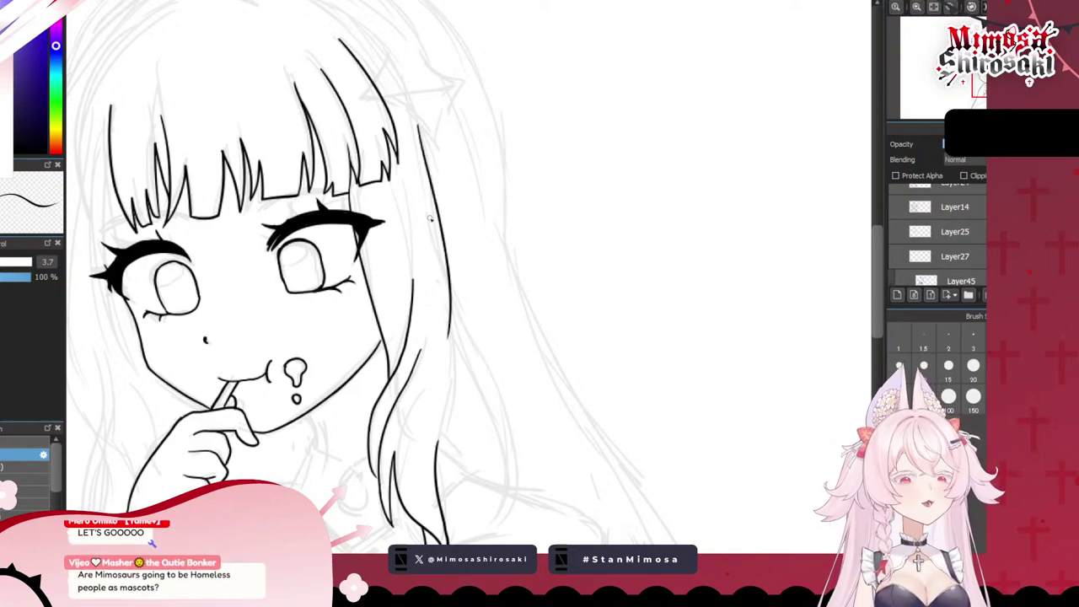
pyautogui.hotkey('ctrl', 'z')
pyautogui.moveTo(417, 115); pyautogui.dragTo(464, 327)
pyautogui.scroll(-2, 435, 263)
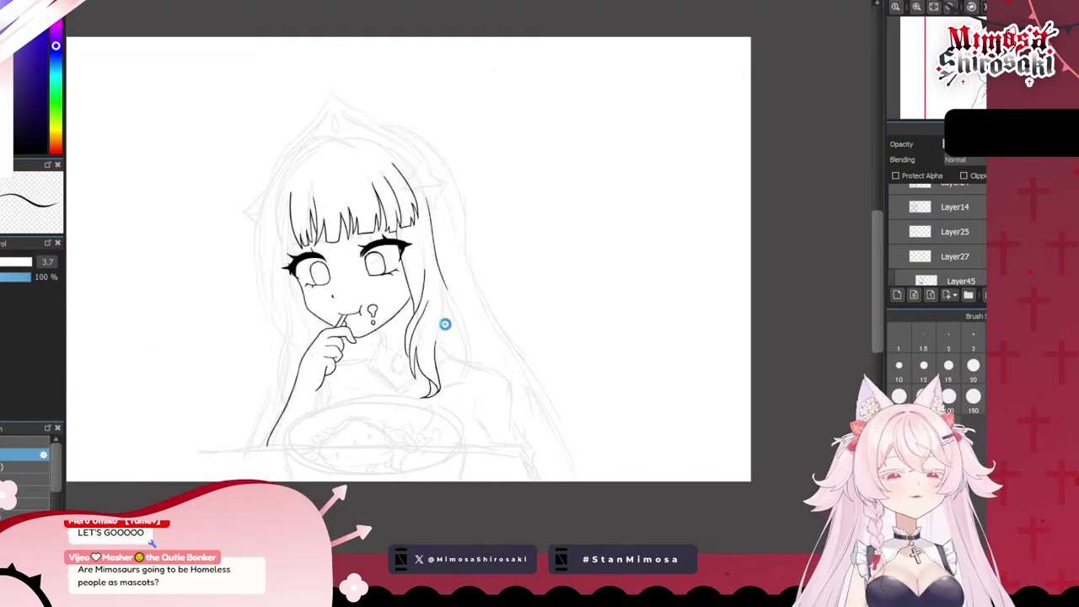
# - Ink a strand line from the long outer hair line, curving down to join the lock's outer edge near the shoulder
pyautogui.scroll(2, 446, 328)
pyautogui.moveTo(431, 219)
pyautogui.mouseDown()
pyautogui.moveTo(411, 412)
pyautogui.moveTo(439, 328)
pyautogui.moveTo(420, 417)
pyautogui.moveTo(441, 340)
pyautogui.mouseUp()
pyautogui.hotkey('ctrl', 'z')
pyautogui.hotkey('ctrl', 'z')
pyautogui.moveTo(422, 199); pyautogui.dragTo(438, 367)
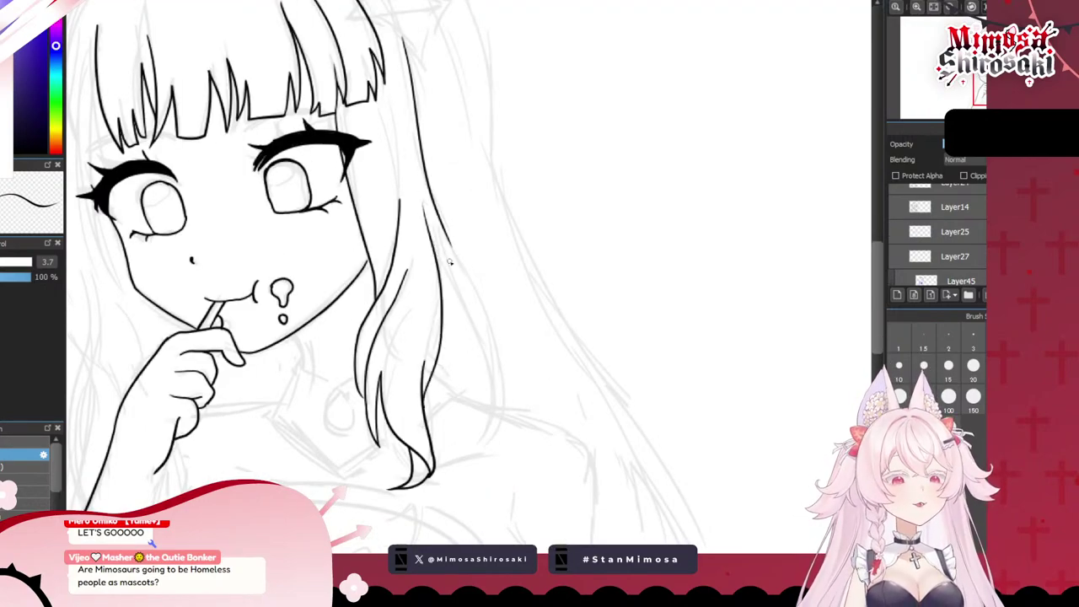
# - Ink the outer strand sweeping down to a hooked end over the shoulder, and thicken the junction where the strands split
pyautogui.hotkey('ctrl', 'z')
pyautogui.moveTo(436, 253)
pyautogui.mouseDown()
pyautogui.moveTo(474, 458)
pyautogui.moveTo(484, 356)
pyautogui.moveTo(465, 387)
pyautogui.moveTo(499, 379)
pyautogui.moveTo(464, 433)
pyautogui.mouseUp()
pyautogui.hotkey('ctrl', 'z')
pyautogui.moveTo(443, 226)
pyautogui.mouseDown()
pyautogui.moveTo(475, 295)
pyautogui.moveTo(473, 424)
pyautogui.mouseUp()
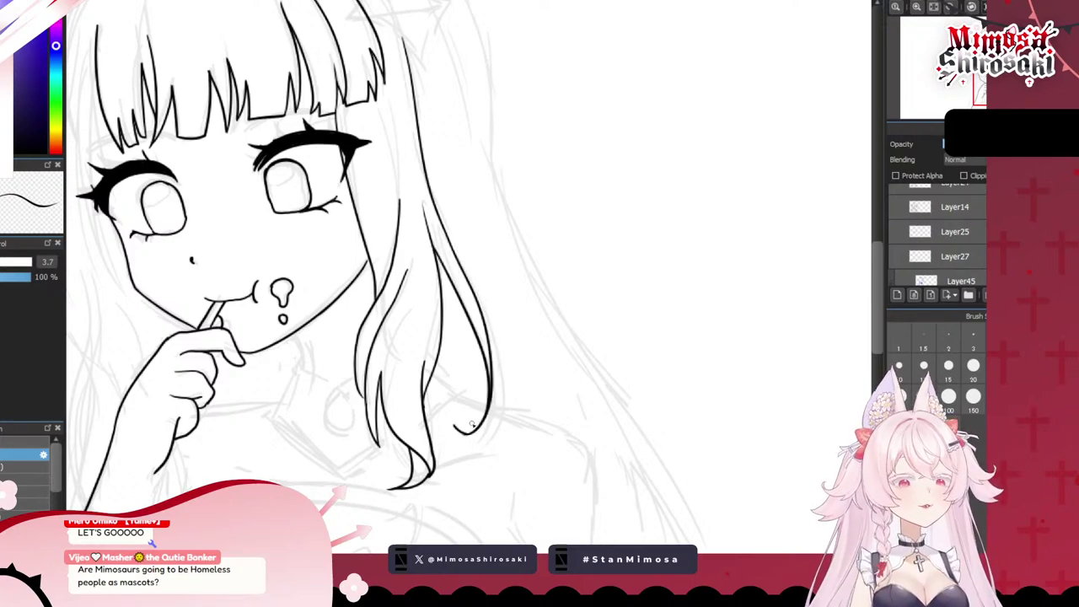
pyautogui.scroll(3, 471, 316)
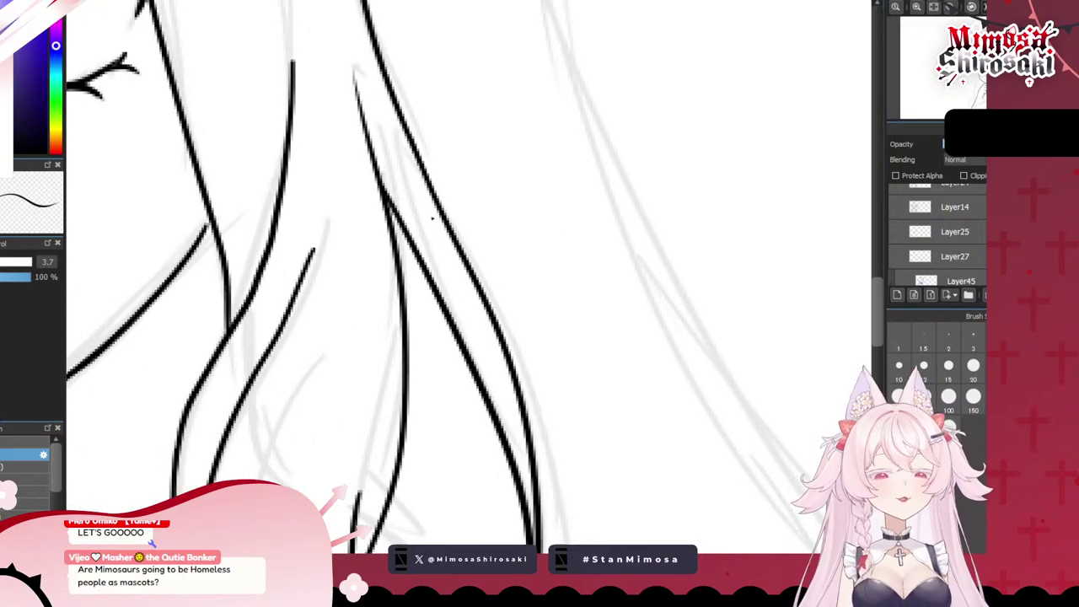
pyautogui.moveTo(390, 211); pyautogui.dragTo(393, 232)
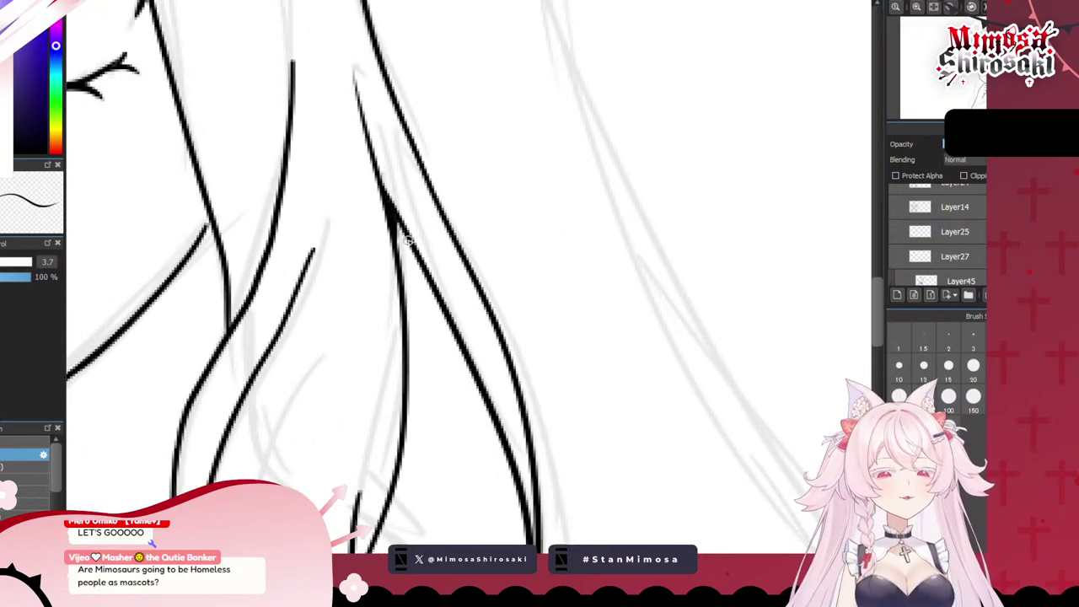
pyautogui.scroll(-3, 485, 302)
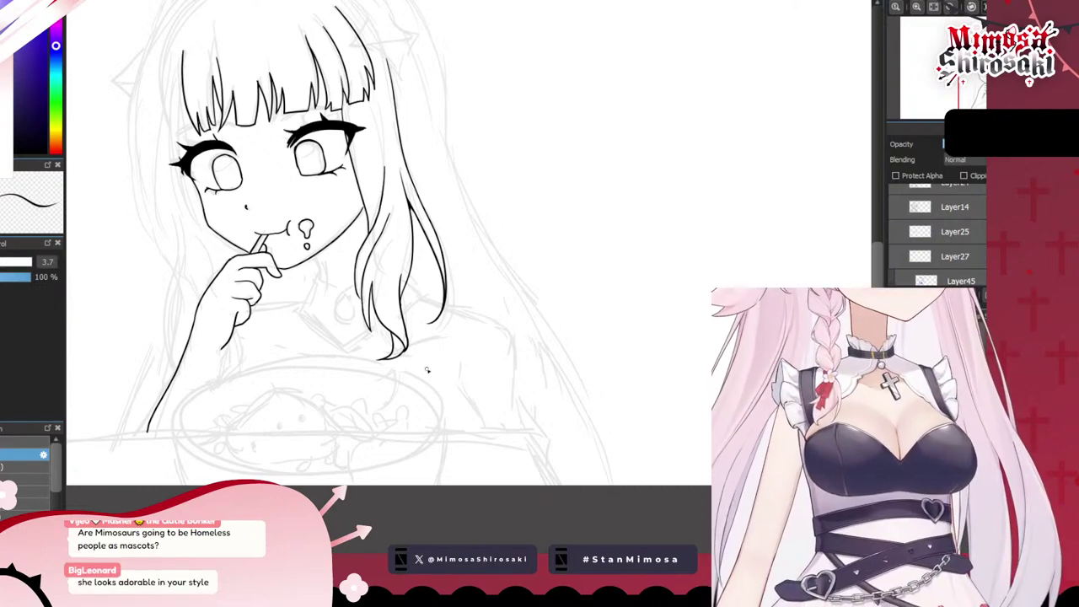
# - Extend the outer strand's hooked end to a point and close the tip with a curve back up to the strand
pyautogui.scroll(3, 426, 307)
pyautogui.scroll(3, 415, 327)
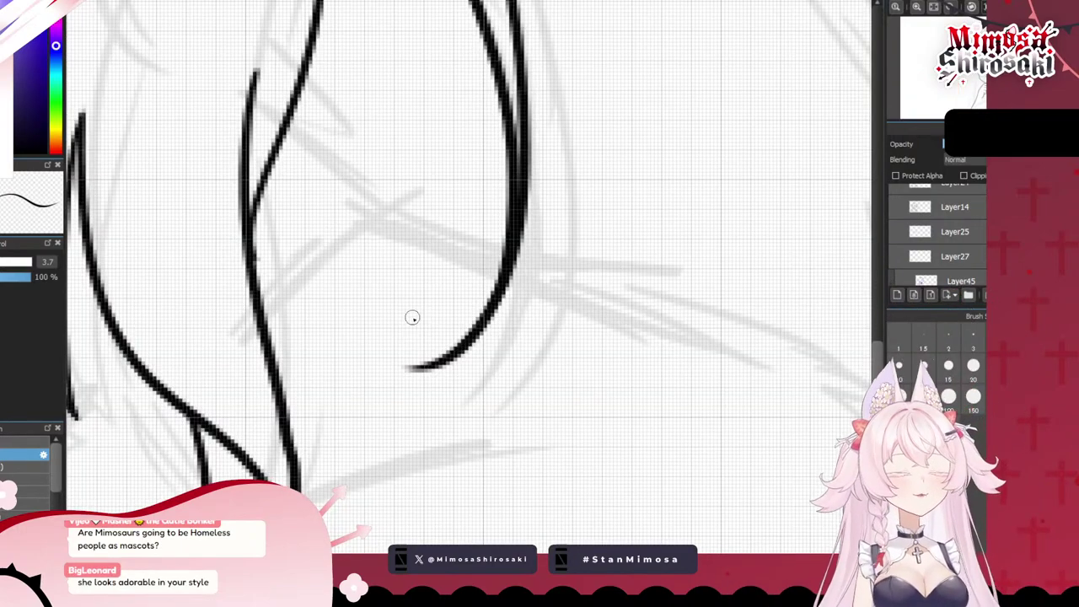
pyautogui.moveTo(334, 317)
pyautogui.mouseDown()
pyautogui.moveTo(443, 351)
pyautogui.moveTo(434, 363)
pyautogui.mouseUp()
pyautogui.hotkey('ctrl', 'z')
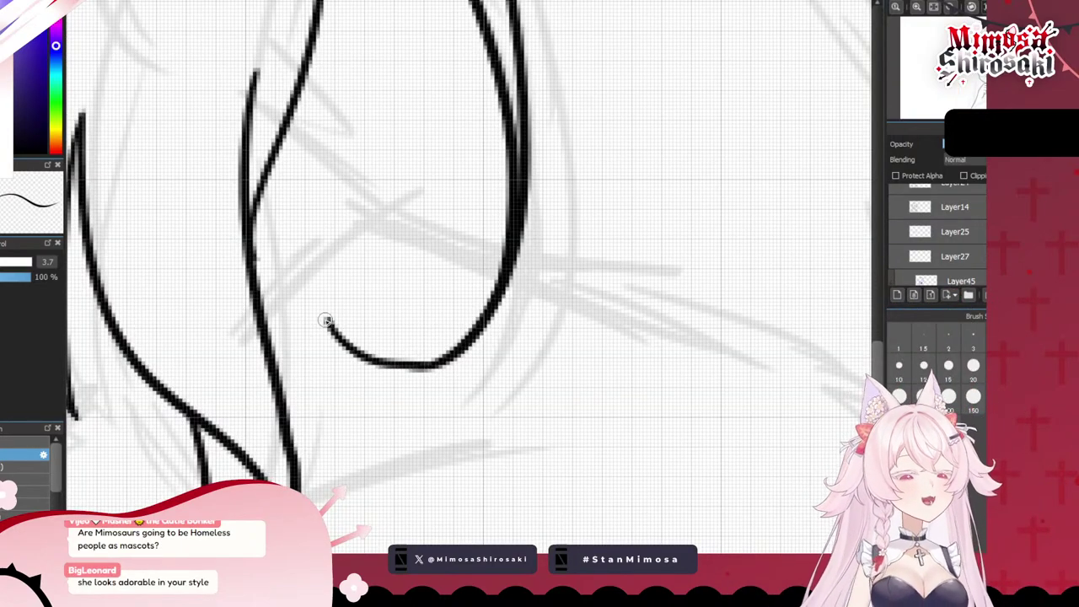
pyautogui.moveTo(326, 320); pyautogui.dragTo(489, 266)
pyautogui.hotkey('ctrl', 'z')
pyautogui.moveTo(331, 319)
pyautogui.mouseDown()
pyautogui.moveTo(489, 271)
pyautogui.moveTo(495, 243)
pyautogui.mouseUp()
pyautogui.hotkey('ctrl', 'z')
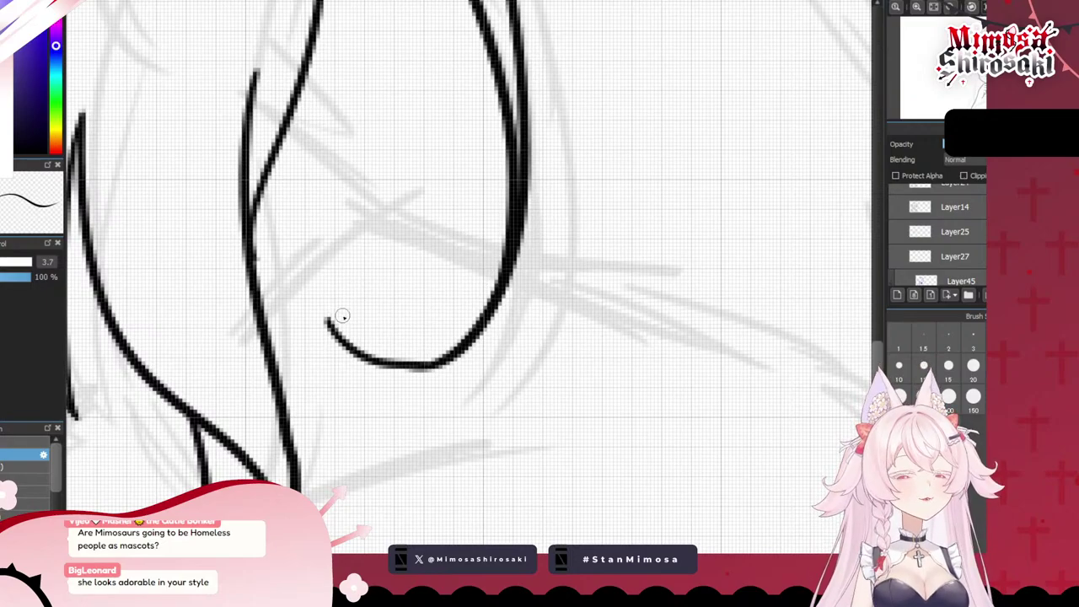
pyautogui.moveTo(328, 321)
pyautogui.mouseDown()
pyautogui.moveTo(477, 312)
pyautogui.moveTo(484, 279)
pyautogui.mouseUp()
pyautogui.scroll(-5, 484, 279)
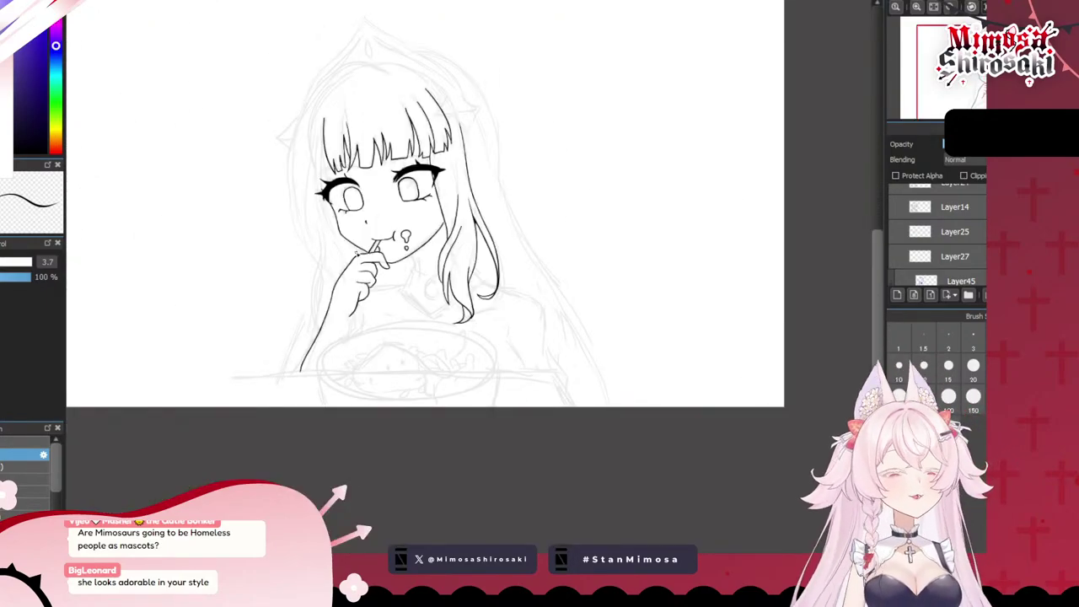
pyautogui.scroll(-3, 377, 175)
pyautogui.scroll(6, 340, 179)
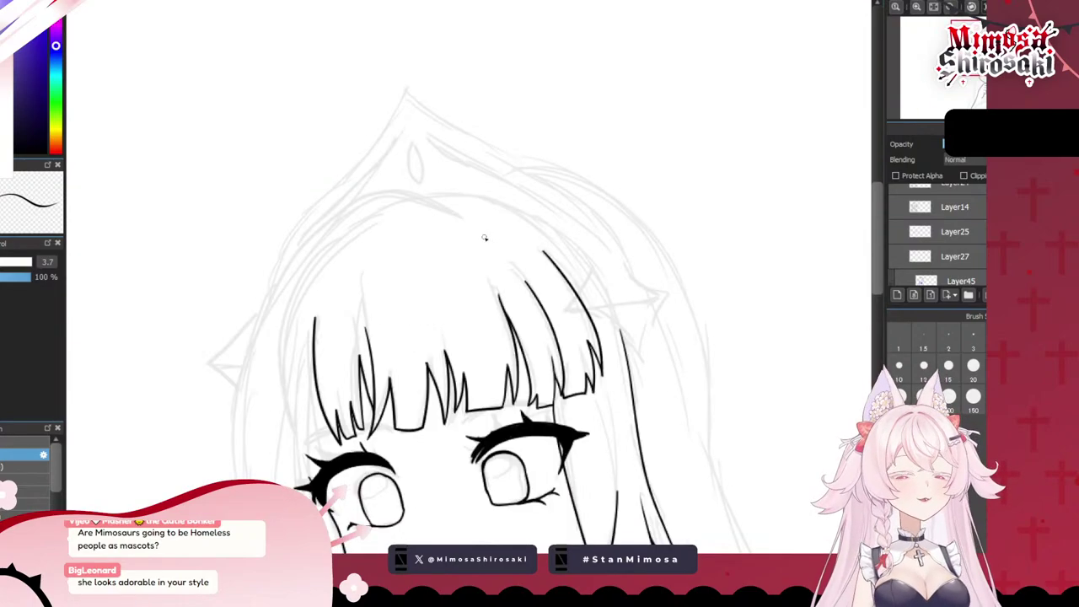
pyautogui.scroll(-4, 457, 232)
pyautogui.scroll(3, 431, 260)
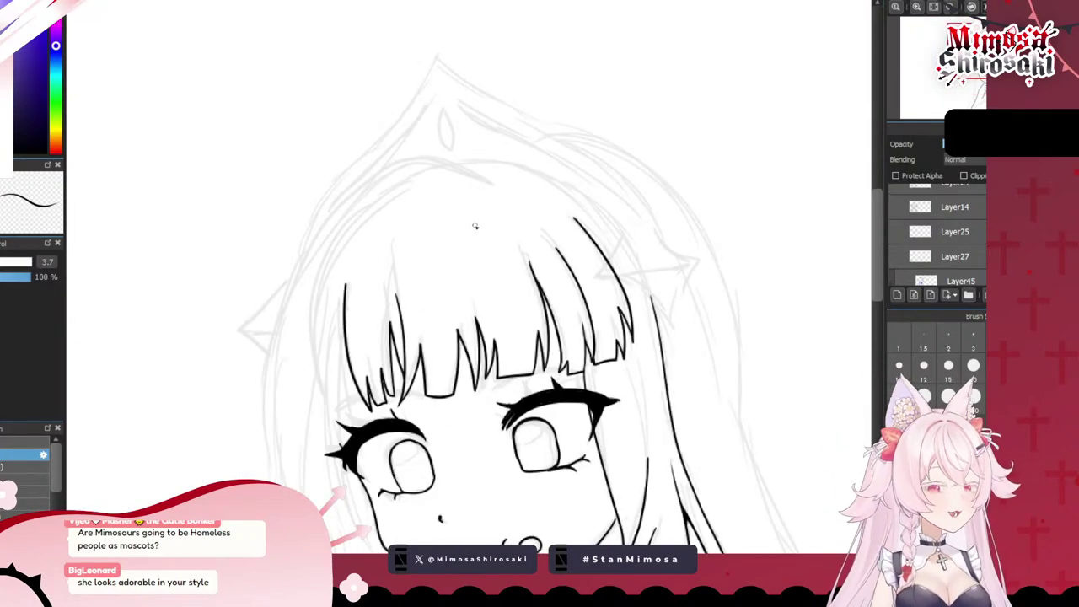
pyautogui.moveTo(484, 179)
pyautogui.mouseDown()
pyautogui.moveTo(315, 242)
pyautogui.moveTo(295, 443)
pyautogui.mouseUp()
pyautogui.hotkey('ctrl', 'z')
pyautogui.moveTo(261, 366)
pyautogui.mouseDown()
pyautogui.moveTo(407, 156)
pyautogui.moveTo(485, 176)
pyautogui.moveTo(249, 415)
pyautogui.moveTo(328, 224)
pyautogui.moveTo(469, 199)
pyautogui.mouseUp()
pyautogui.hotkey('ctrl', 'z')
pyautogui.hotkey('ctrl', 'z')
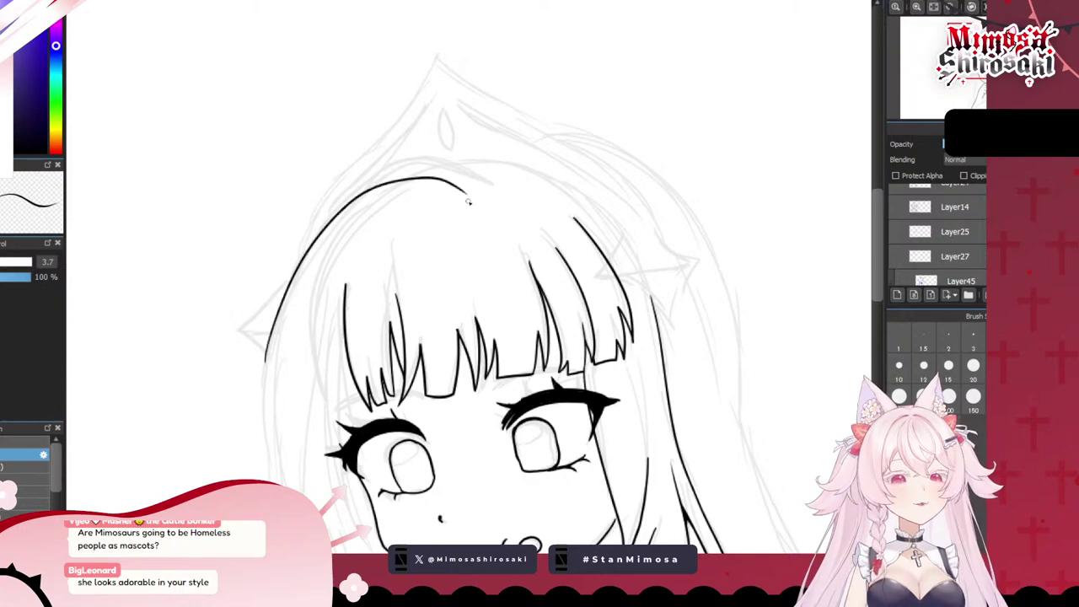
pyautogui.hotkey('ctrl', 'z')
pyautogui.moveTo(275, 346)
pyautogui.mouseDown()
pyautogui.moveTo(462, 168)
pyautogui.moveTo(431, 149)
pyautogui.moveTo(266, 440)
pyautogui.mouseUp()
pyautogui.hotkey('ctrl', 'z')
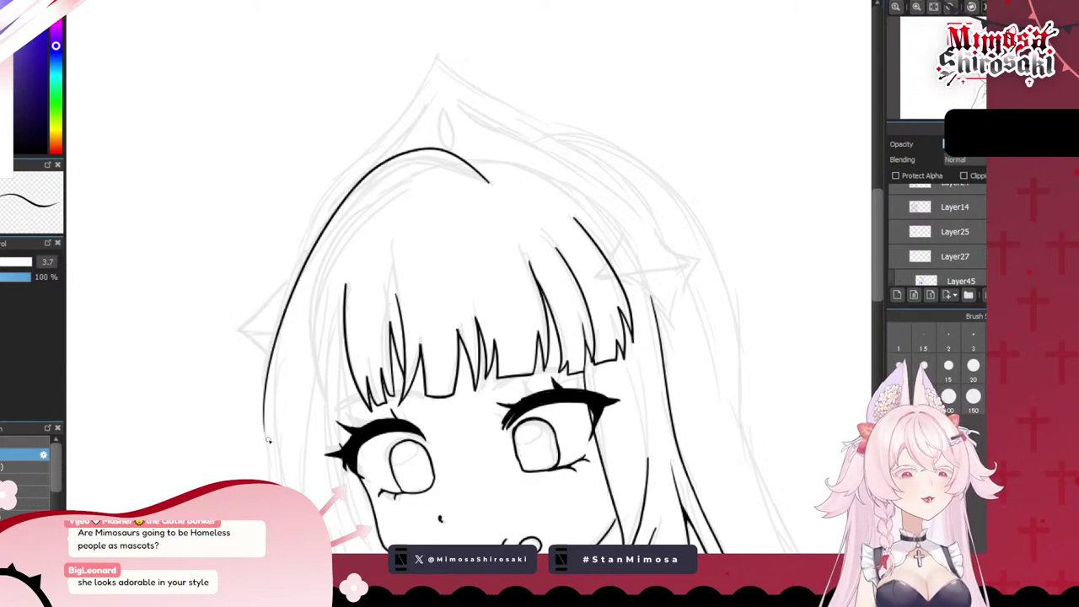
pyautogui.hotkey('ctrl', 'z')
pyautogui.moveTo(271, 353)
pyautogui.mouseDown()
pyautogui.moveTo(291, 274)
pyautogui.moveTo(466, 166)
pyautogui.moveTo(487, 181)
pyautogui.mouseUp()
pyautogui.hotkey('ctrl', 'z')
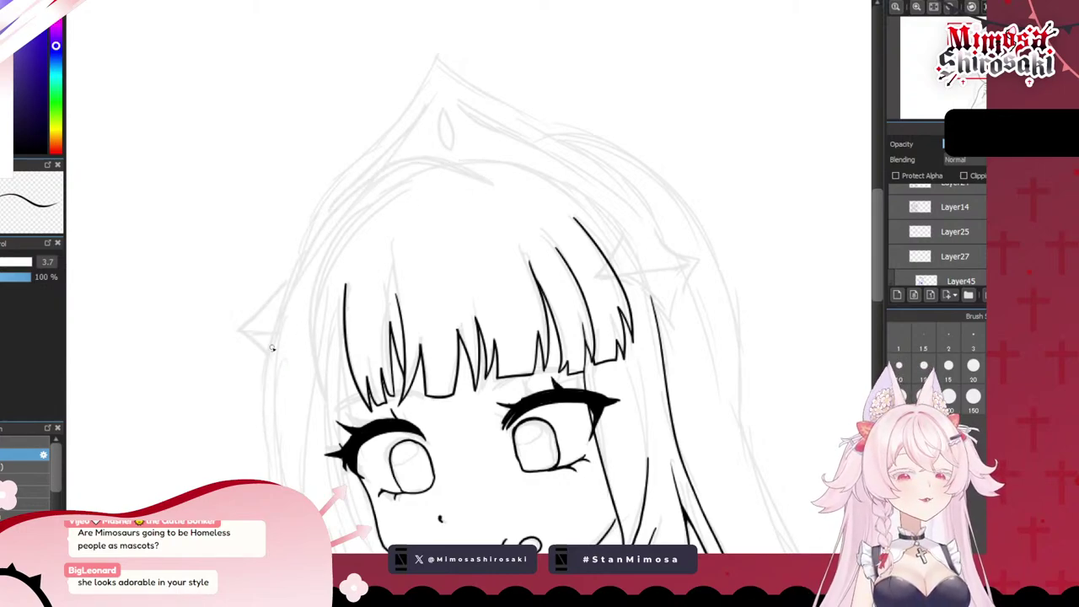
# - Ink the head outline from the tiara's viewer's-left point up and over the crown to just past the top of the head
pyautogui.moveTo(272, 350)
pyautogui.mouseDown()
pyautogui.moveTo(392, 172)
pyautogui.moveTo(486, 190)
pyautogui.mouseUp()
pyautogui.scroll(-2, 406, 176)
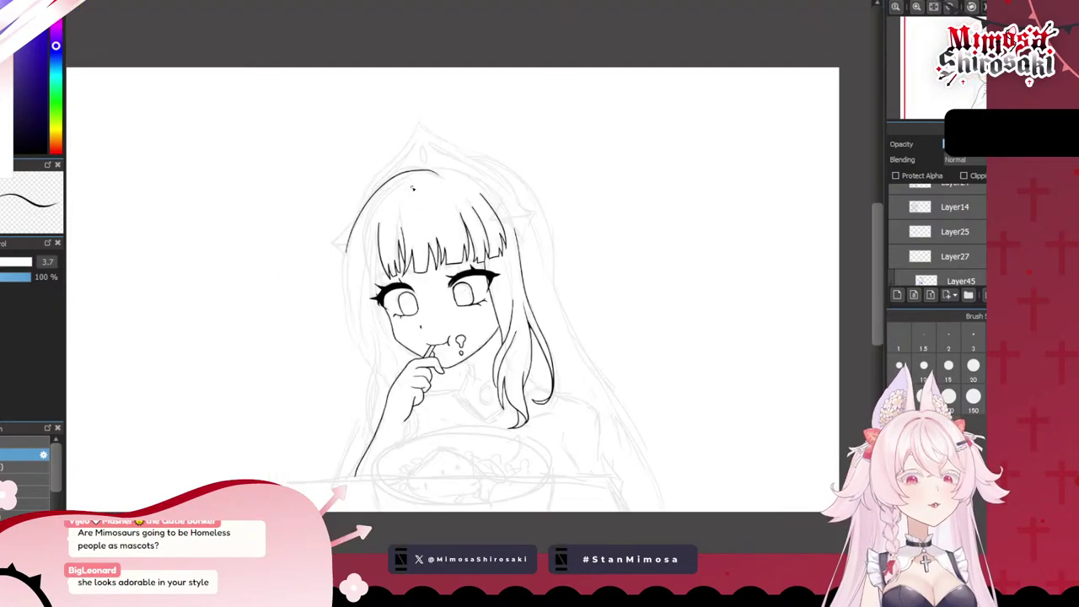
pyautogui.scroll(1, 388, 254)
pyautogui.scroll(-3, 368, 303)
pyautogui.scroll(4, 355, 329)
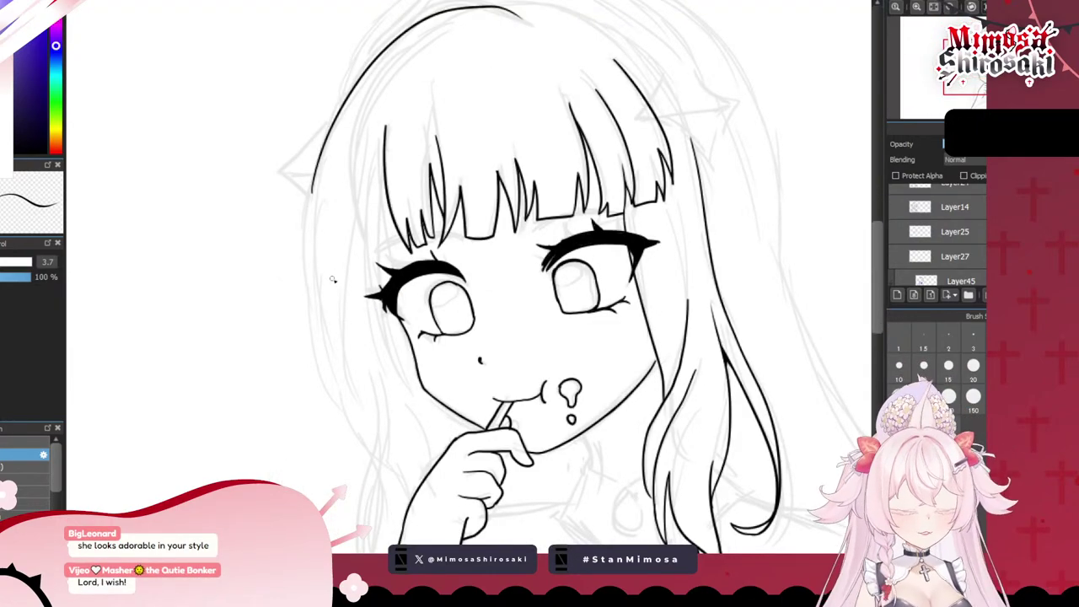
# - Continue the outer hair line down the viewer's-left side to below eye level and add a parallel strand line just inside it
pyautogui.hotkey('ctrl', 'z')
pyautogui.moveTo(312, 194)
pyautogui.mouseDown()
pyautogui.moveTo(319, 393)
pyautogui.moveTo(361, 447)
pyautogui.mouseUp()
pyautogui.hotkey('ctrl', 'z')
pyautogui.moveTo(310, 199); pyautogui.dragTo(339, 404)
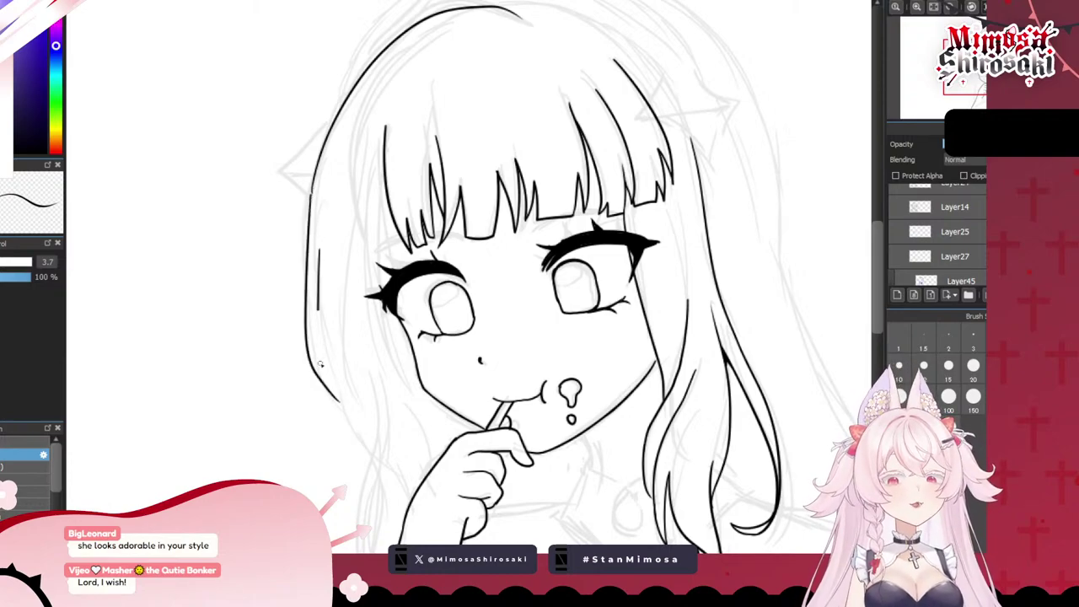
pyautogui.moveTo(321, 249); pyautogui.dragTo(331, 393)
pyautogui.moveTo(326, 280); pyautogui.dragTo(318, 314)
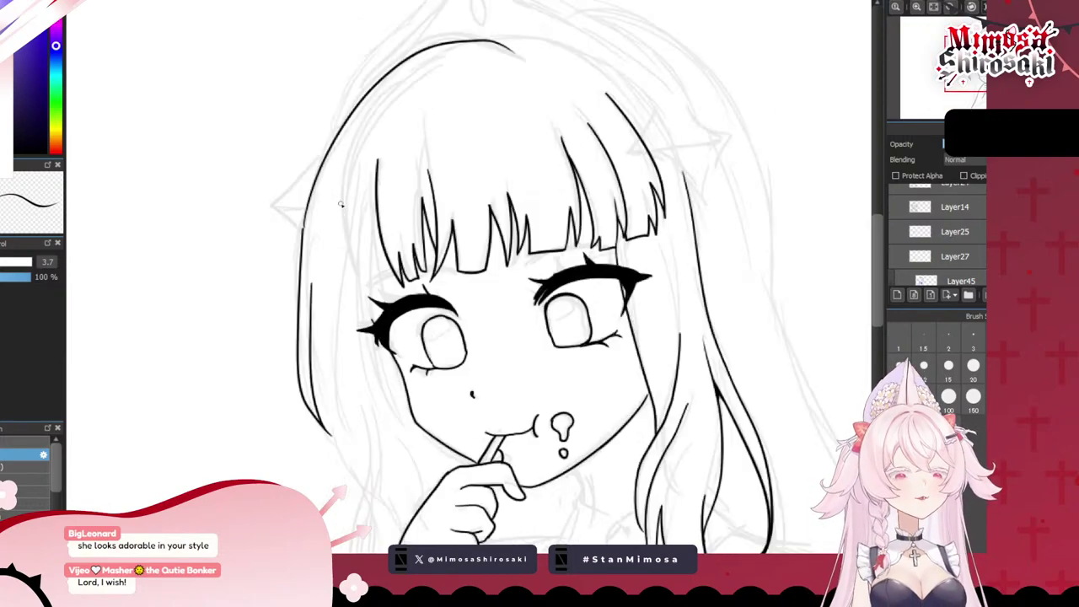
# - Close the small gap where the crown outline meets the viewer's-left outer hair line
pyautogui.scroll(4, 325, 212)
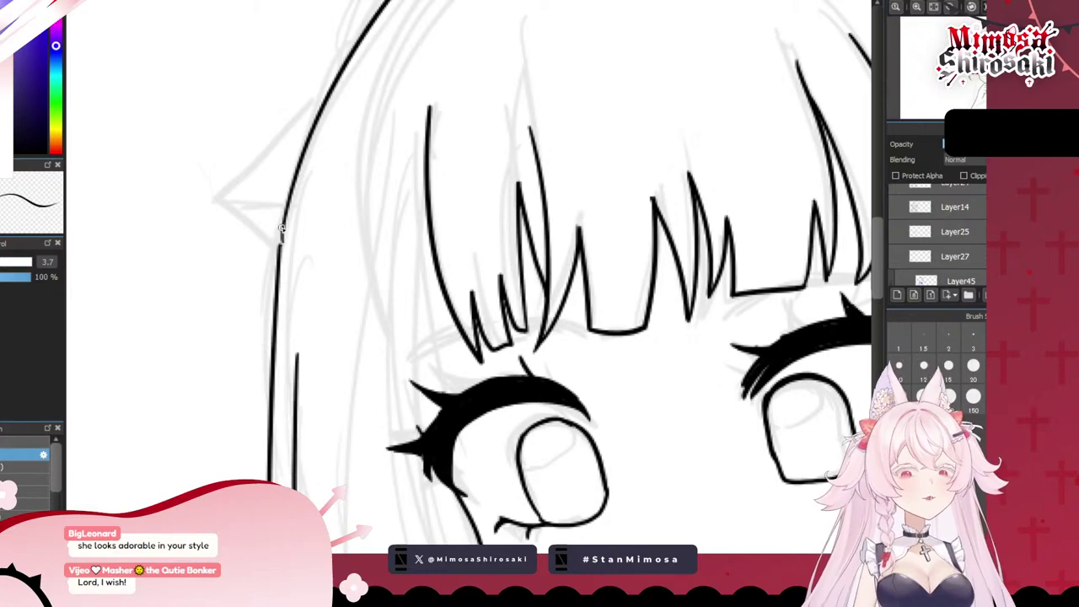
pyautogui.moveTo(282, 227); pyautogui.dragTo(287, 209)
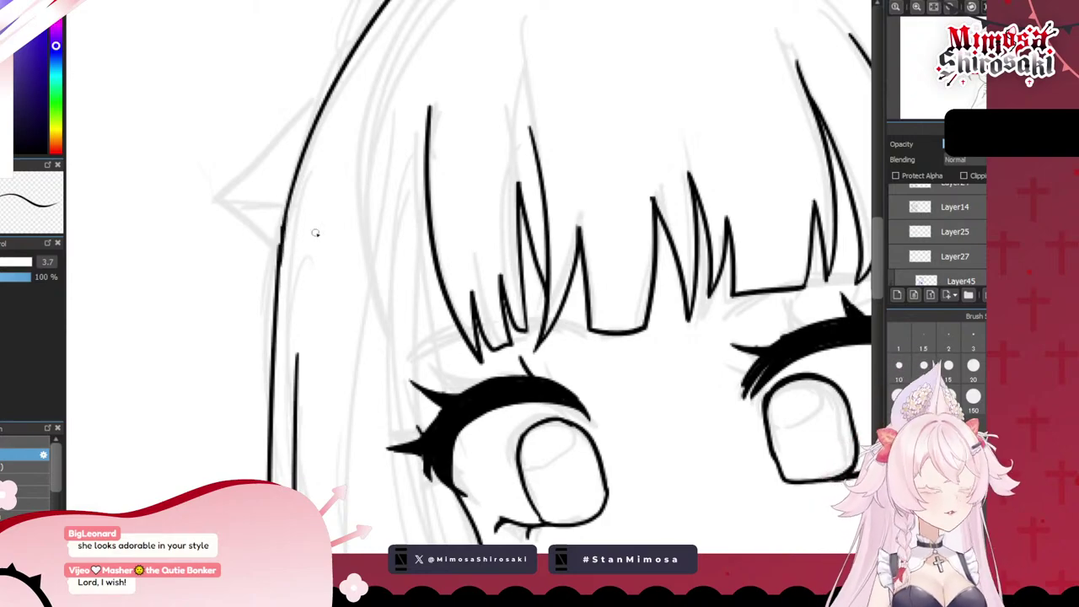
pyautogui.scroll(-5, 315, 233)
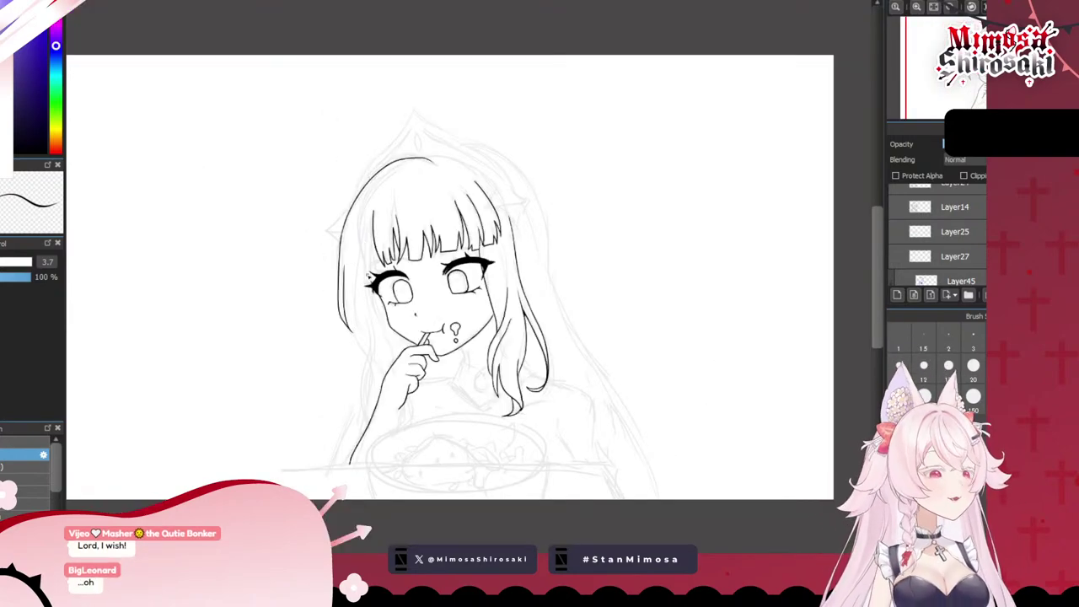
pyautogui.scroll(3, 351, 270)
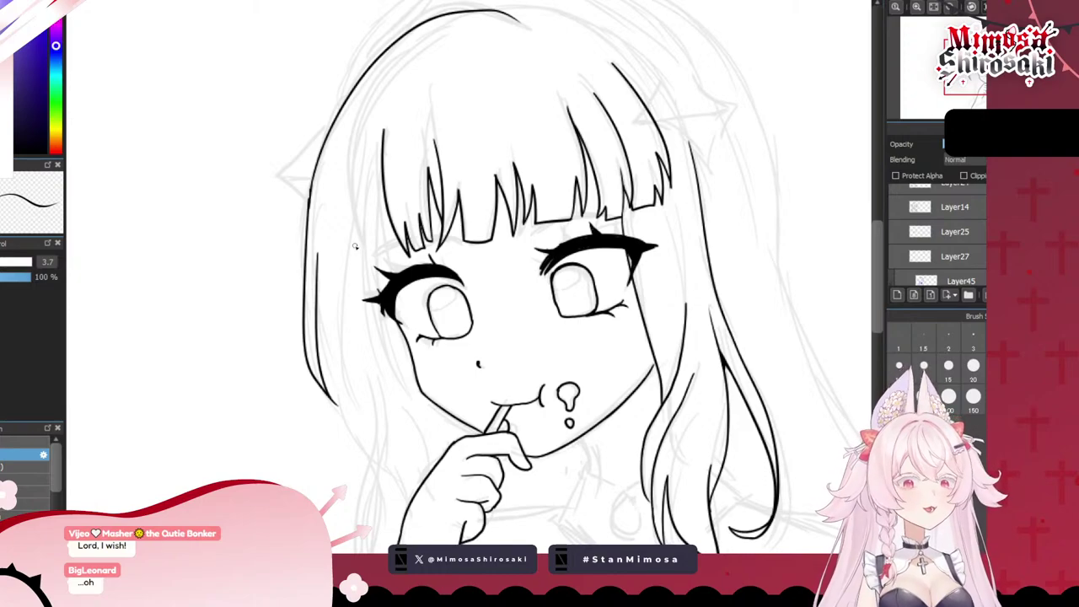
pyautogui.moveTo(380, 175); pyautogui.dragTo(389, 374)
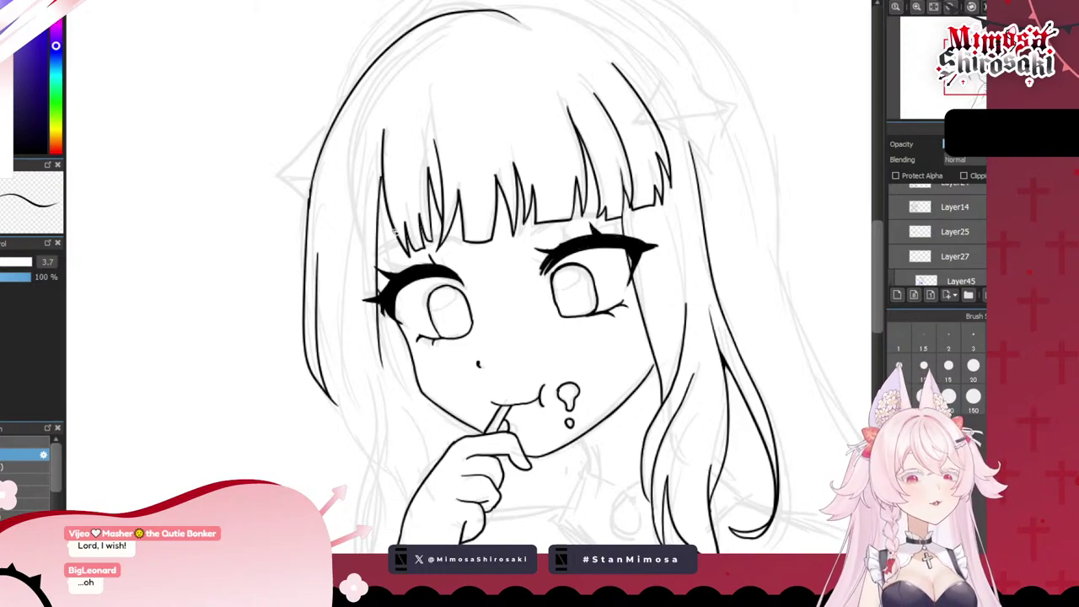
pyautogui.hotkey('ctrl', 'z')
pyautogui.moveTo(384, 189); pyautogui.dragTo(393, 375)
pyautogui.hotkey('ctrl', 'z')
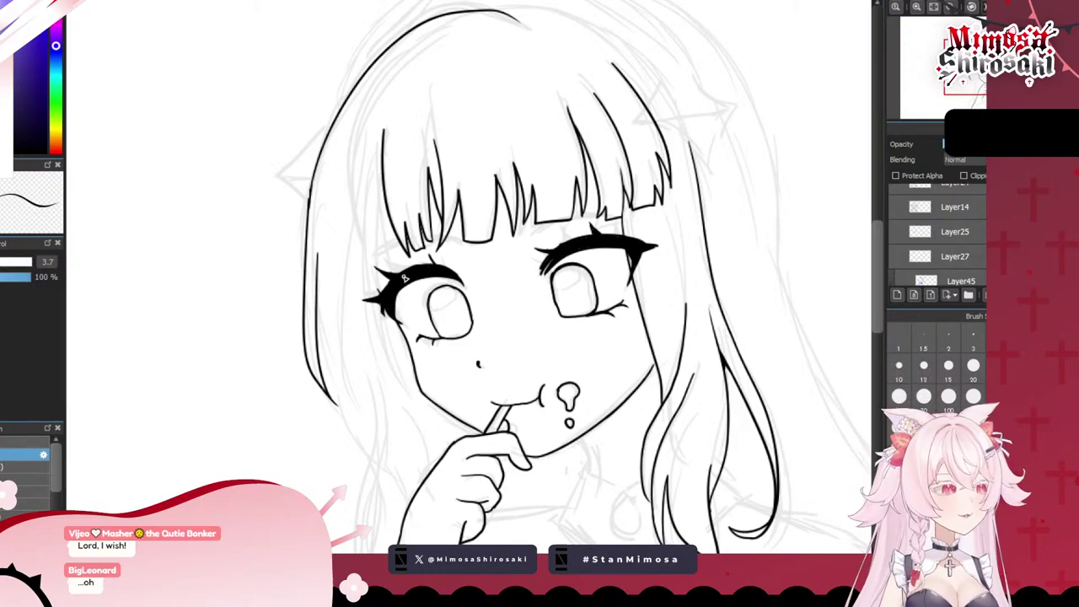
pyautogui.moveTo(384, 194)
pyautogui.mouseDown()
pyautogui.moveTo(380, 358)
pyautogui.moveTo(396, 391)
pyautogui.mouseUp()
pyautogui.hotkey('ctrl', 'z')
pyautogui.hotkey('ctrl', 'z')
# - Ink the inner hair edge from the bangs' viewer's-left side down past the outer eye corner and along the cheek
pyautogui.moveTo(386, 197); pyautogui.dragTo(414, 385)
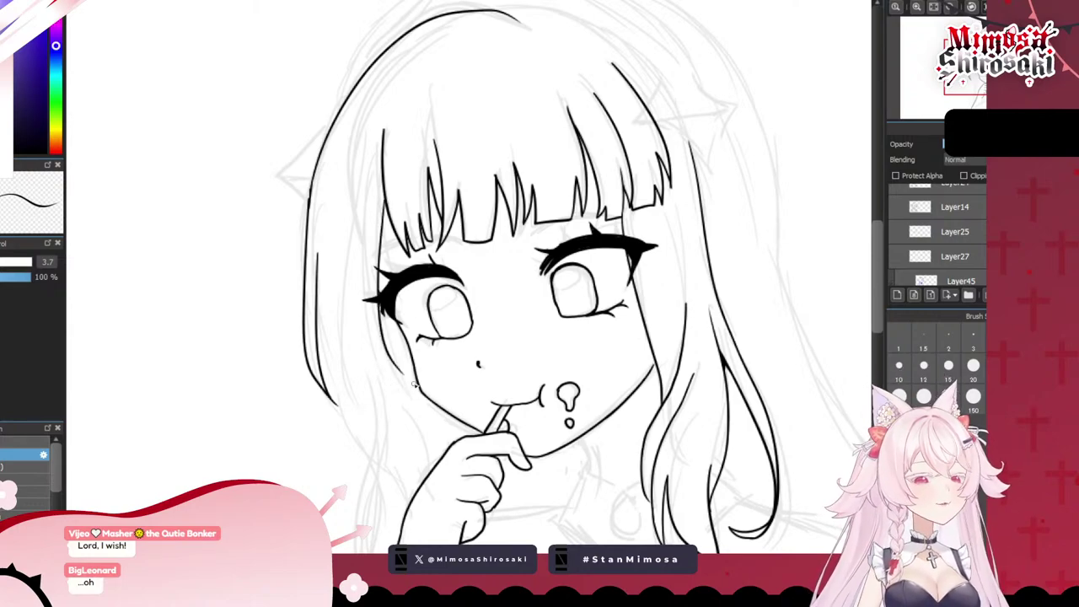
pyautogui.scroll(3, 383, 283)
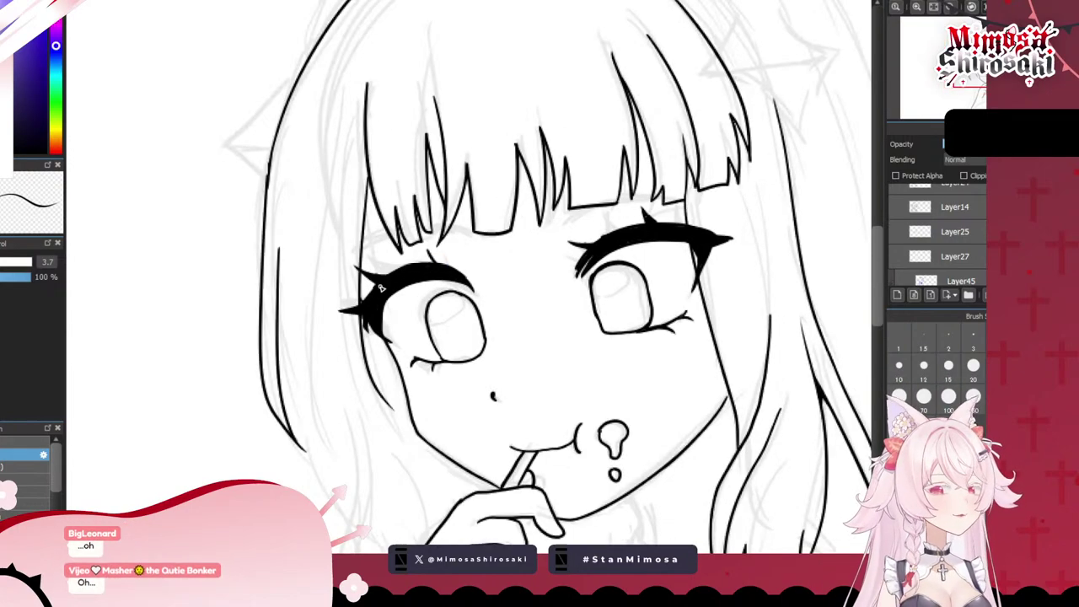
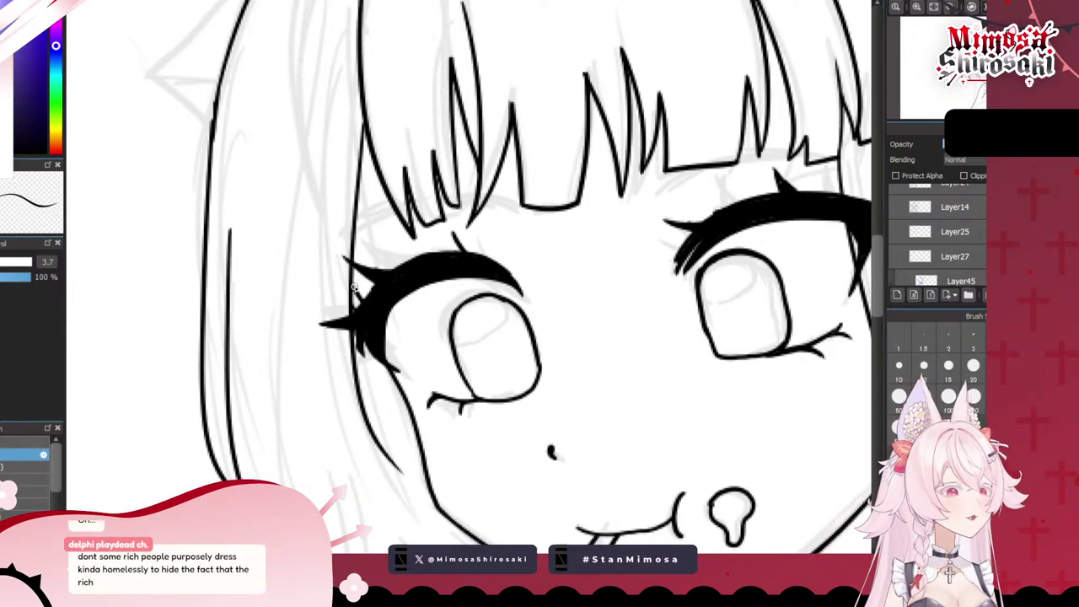
pyautogui.scroll(-4, 354, 287)
pyautogui.scroll(1, 345, 360)
pyautogui.scroll(-1, 345, 360)
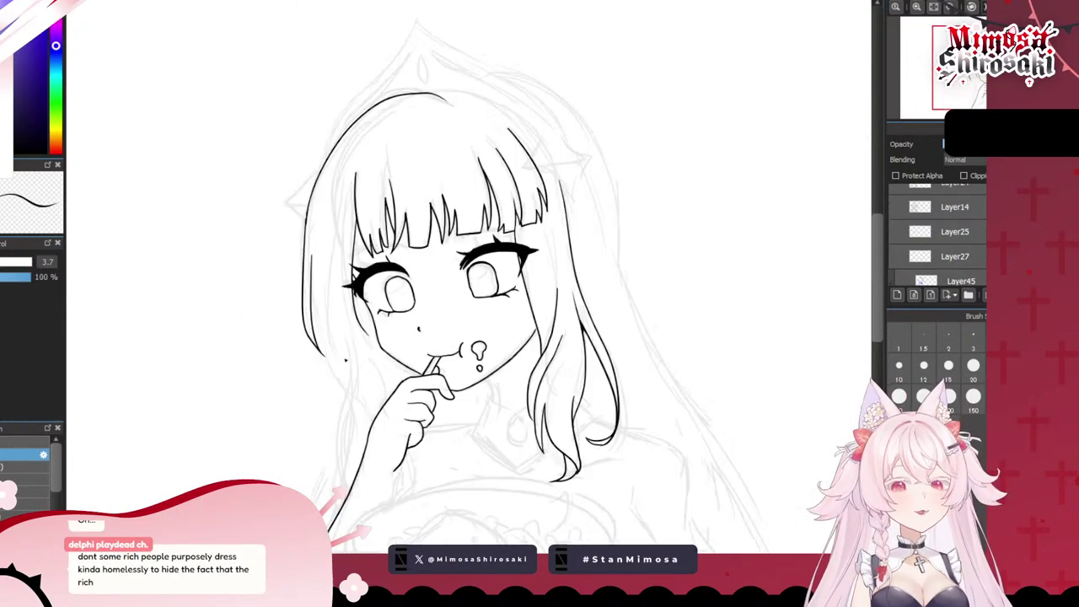
# - Ink two curved strand lines beside the viewer's-left cheek, sweeping down and outward until they converge near the forearm
pyautogui.scroll(2, 345, 360)
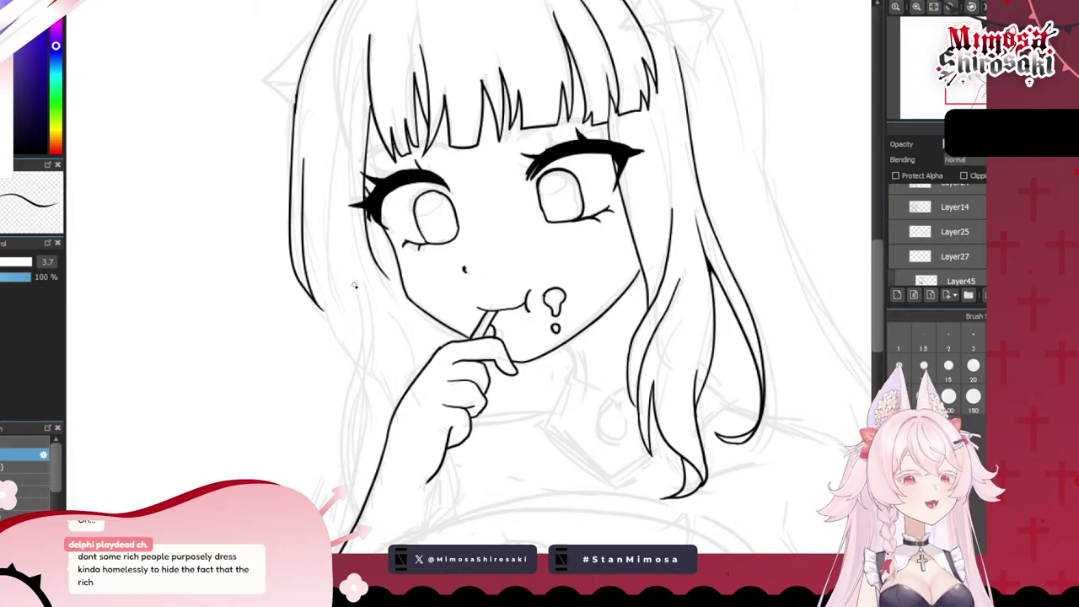
pyautogui.moveTo(354, 287)
pyautogui.mouseDown()
pyautogui.moveTo(328, 477)
pyautogui.moveTo(355, 297)
pyautogui.moveTo(328, 474)
pyautogui.moveTo(373, 339)
pyautogui.moveTo(368, 289)
pyautogui.mouseUp()
pyautogui.hotkey('ctrl', 'z')
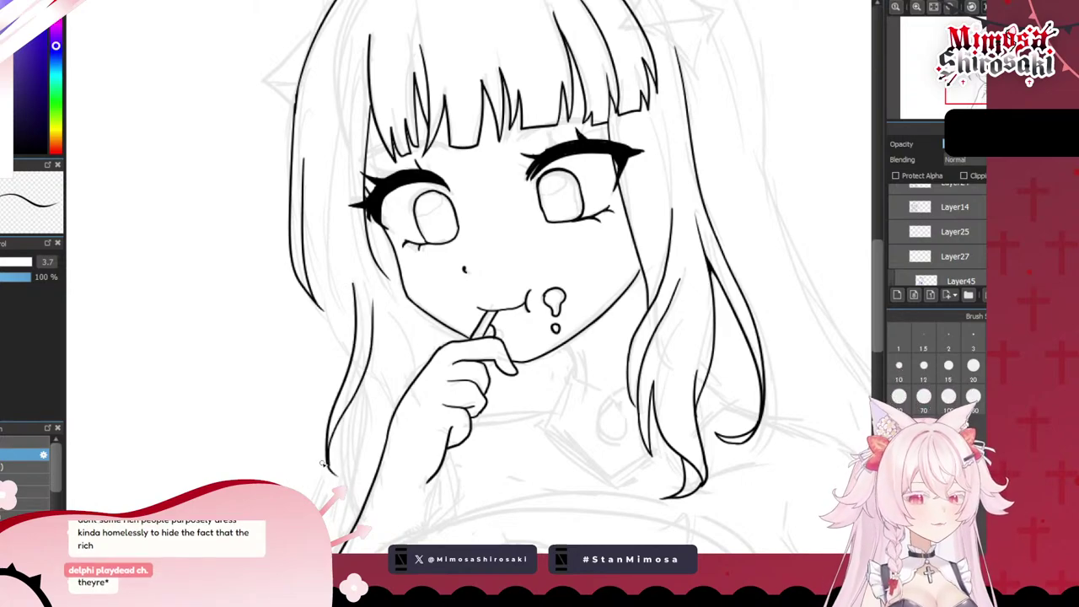
# - Finish the lower end of the viewer's-left lock with two curves forming a hooked tip that turns toward the forearm
pyautogui.scroll(3, 372, 450)
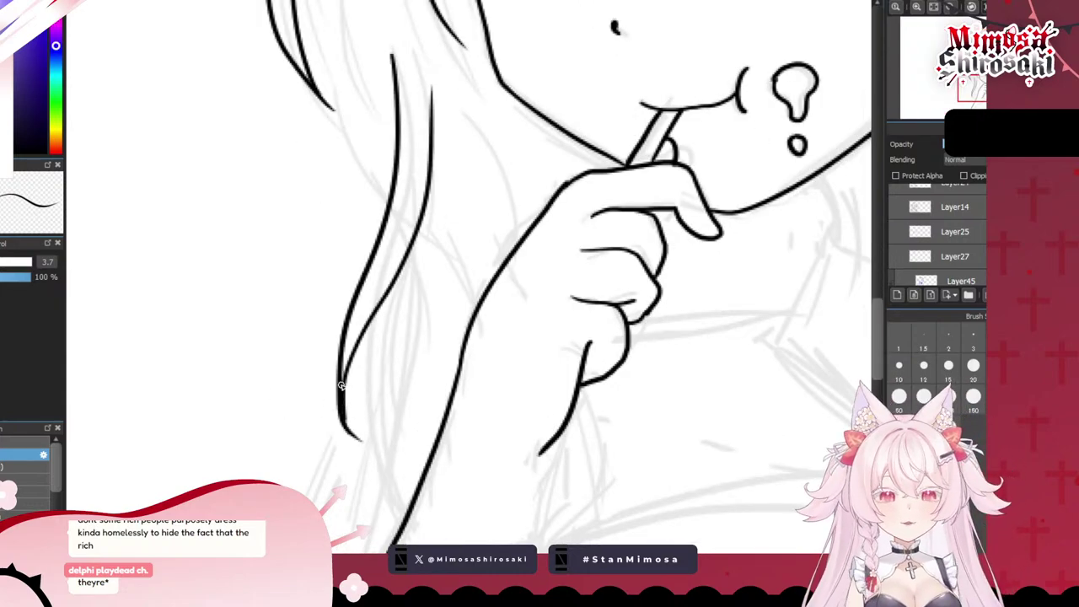
pyautogui.moveTo(346, 400)
pyautogui.mouseDown()
pyautogui.moveTo(393, 427)
pyautogui.moveTo(414, 424)
pyautogui.mouseUp()
pyautogui.hotkey('ctrl', 'z')
pyautogui.hotkey('ctrl', 'z')
pyautogui.moveTo(340, 417)
pyautogui.mouseDown()
pyautogui.moveTo(414, 429)
pyautogui.moveTo(419, 402)
pyautogui.mouseUp()
pyautogui.hotkey('ctrl', 'z')
pyautogui.hotkey('ctrl', 'z')
pyautogui.moveTo(342, 416)
pyautogui.mouseDown()
pyautogui.moveTo(414, 411)
pyautogui.moveTo(379, 431)
pyautogui.mouseUp()
pyautogui.hotkey('ctrl', 'z')
pyautogui.moveTo(369, 441); pyautogui.dragTo(347, 419)
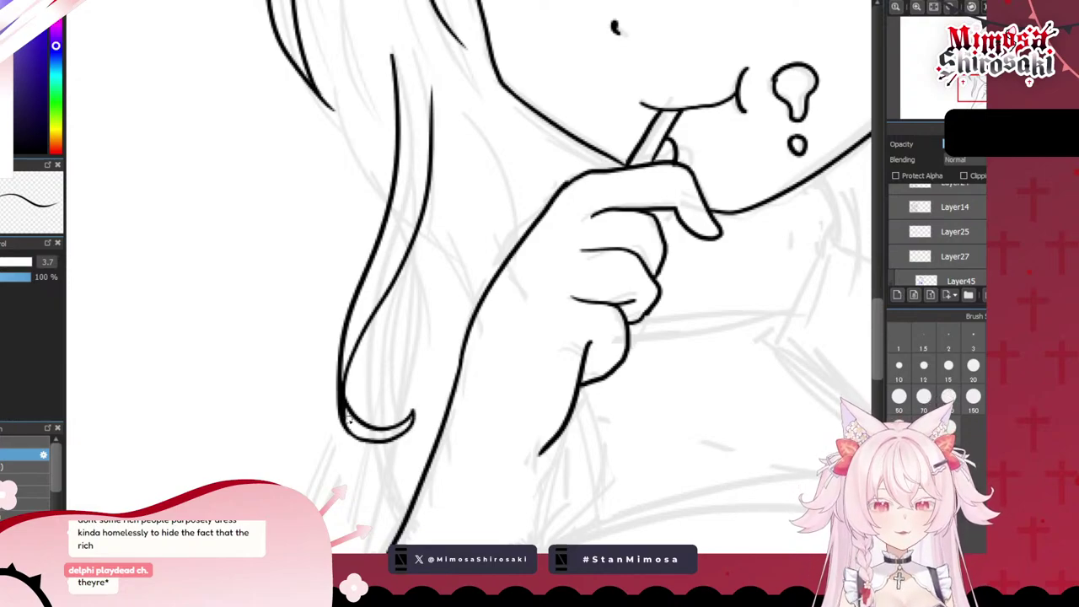
pyautogui.scroll(-3, 388, 397)
# - Ink a strand line branching from the inner viewer's-left side line and curving down to join the hooked lock
pyautogui.scroll(3, 421, 259)
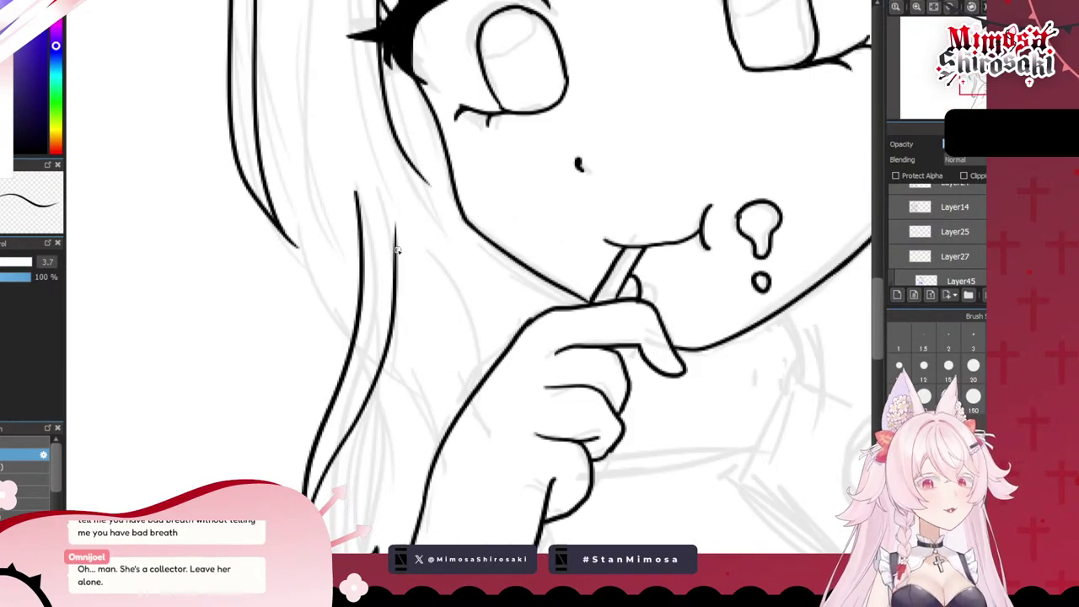
pyautogui.moveTo(258, 58)
pyautogui.mouseDown()
pyautogui.moveTo(305, 261)
pyautogui.moveTo(301, 251)
pyautogui.moveTo(354, 337)
pyautogui.mouseUp()
pyautogui.hotkey('ctrl', 'z')
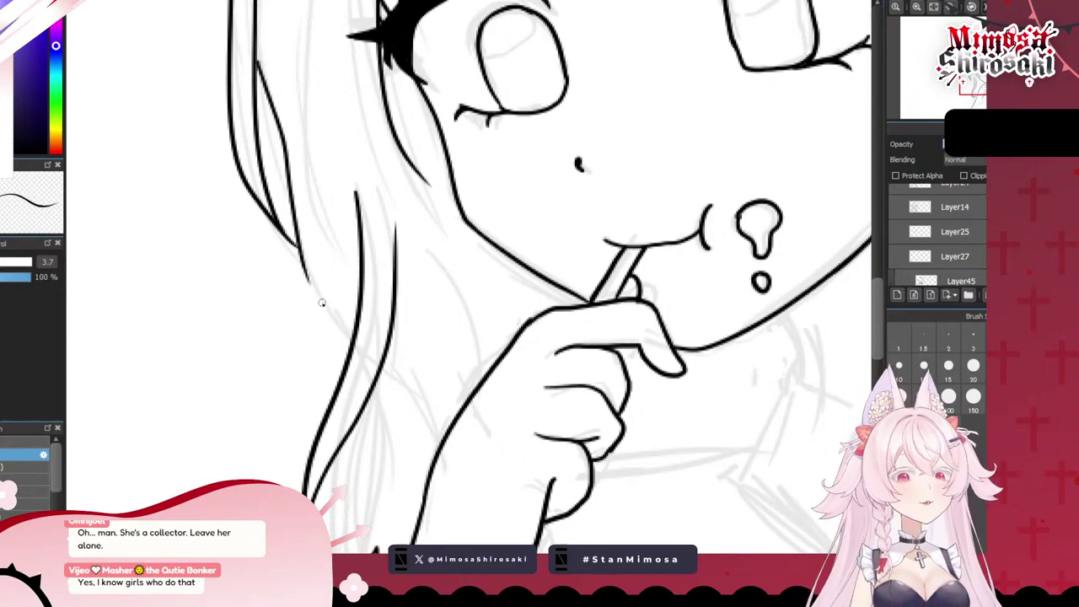
pyautogui.moveTo(306, 268); pyautogui.dragTo(333, 326)
pyautogui.hotkey('ctrl', 'z')
pyautogui.moveTo(307, 275); pyautogui.dragTo(352, 337)
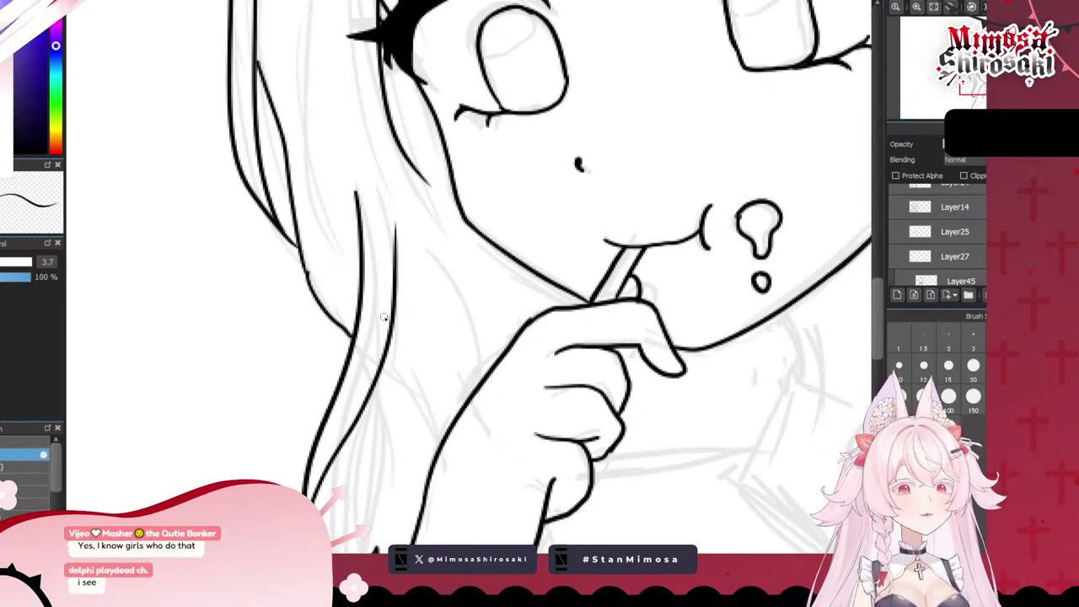
pyautogui.scroll(-2, 631, 337)
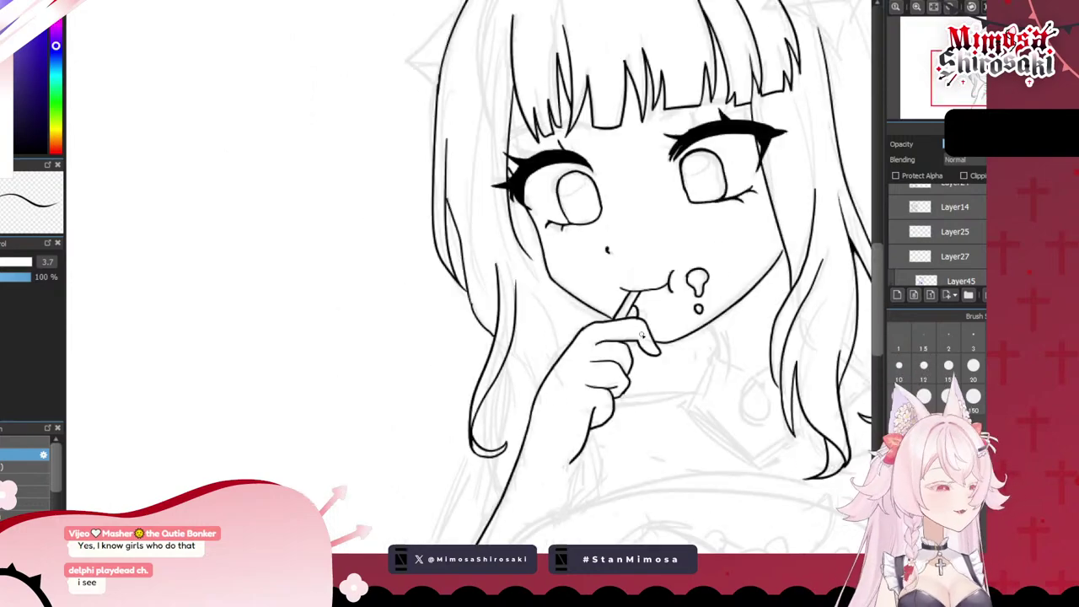
# - Ink a curved strand line from below the viewer's-left cheek down to the back of the raised hand
pyautogui.scroll(1, 609, 373)
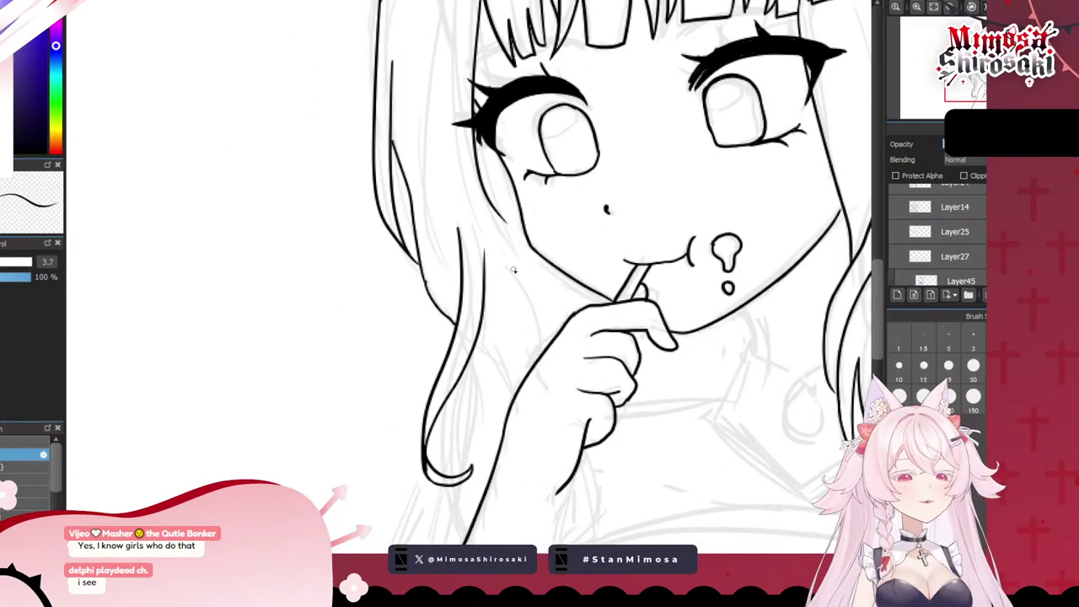
pyautogui.moveTo(510, 265); pyautogui.dragTo(546, 356)
pyautogui.moveTo(477, 347); pyautogui.dragTo(472, 470)
pyautogui.hotkey('ctrl', 'z')
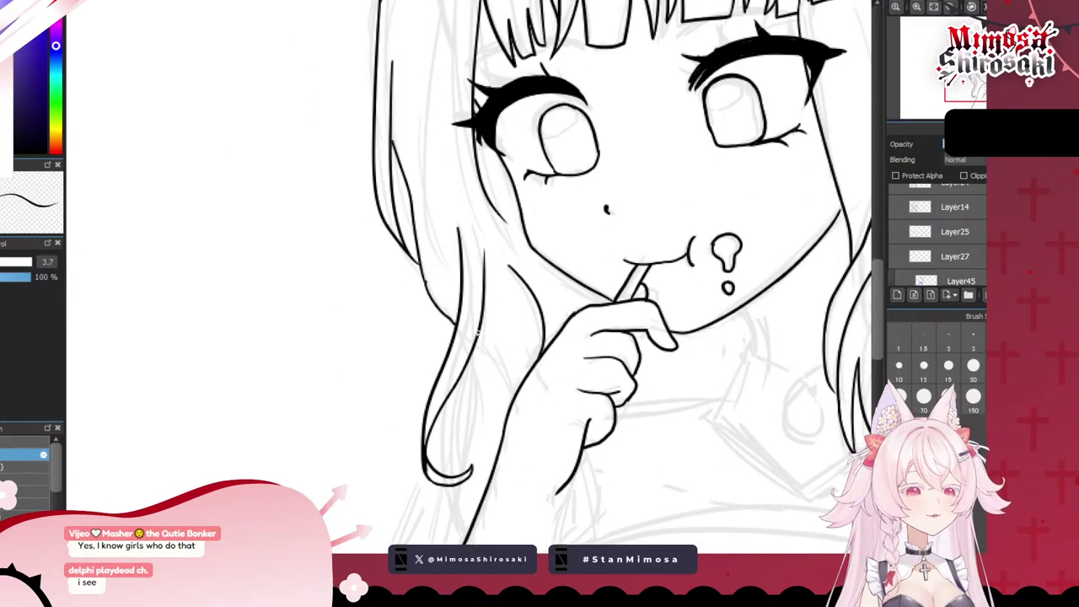
# - Extend the cheek-side hair edge down over the jaw to meet the strand that reaches the hand
pyautogui.scroll(-2, 460, 339)
pyautogui.scroll(2, 442, 339)
pyautogui.scroll(2, 489, 299)
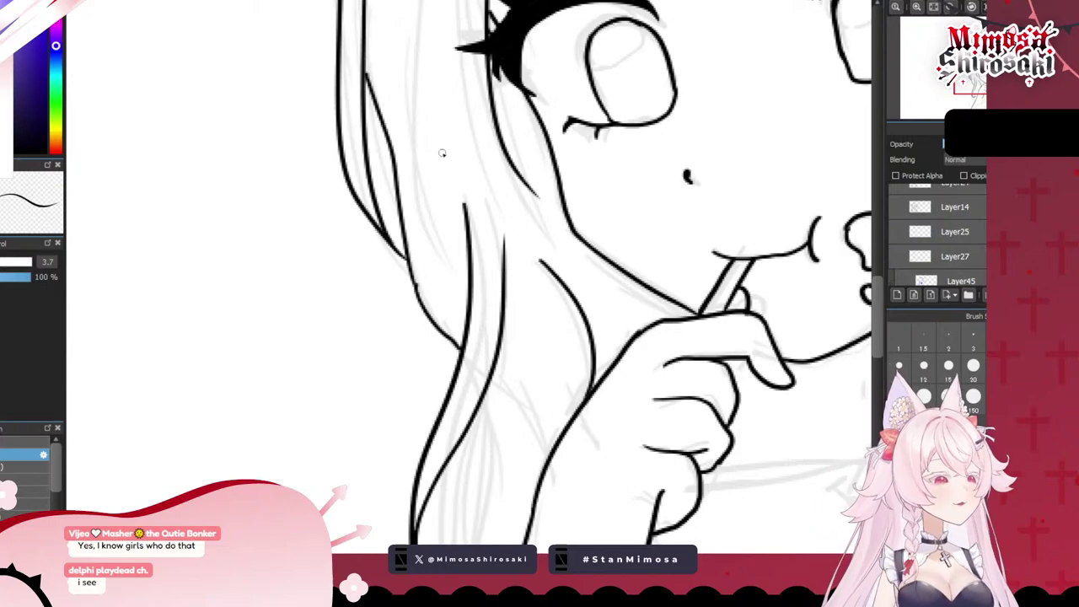
pyautogui.moveTo(531, 188)
pyautogui.mouseDown()
pyautogui.moveTo(575, 256)
pyautogui.moveTo(581, 309)
pyautogui.mouseUp()
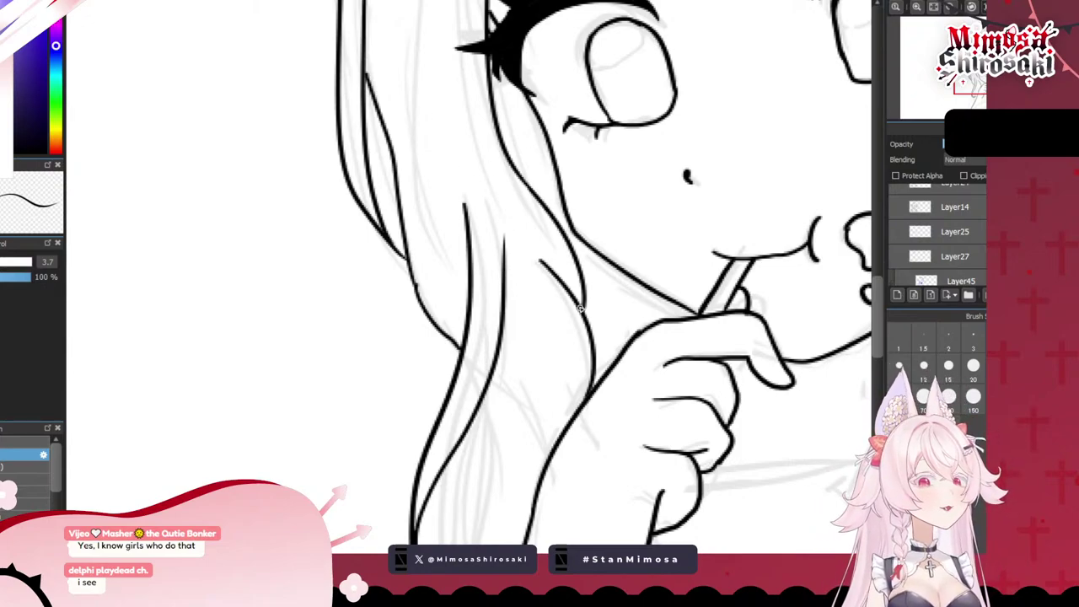
# - Extend the upper end of the strand above the hand into a narrow pointed split with a second short line
pyautogui.moveTo(530, 238); pyautogui.dragTo(588, 325)
pyautogui.hotkey('ctrl', 'z')
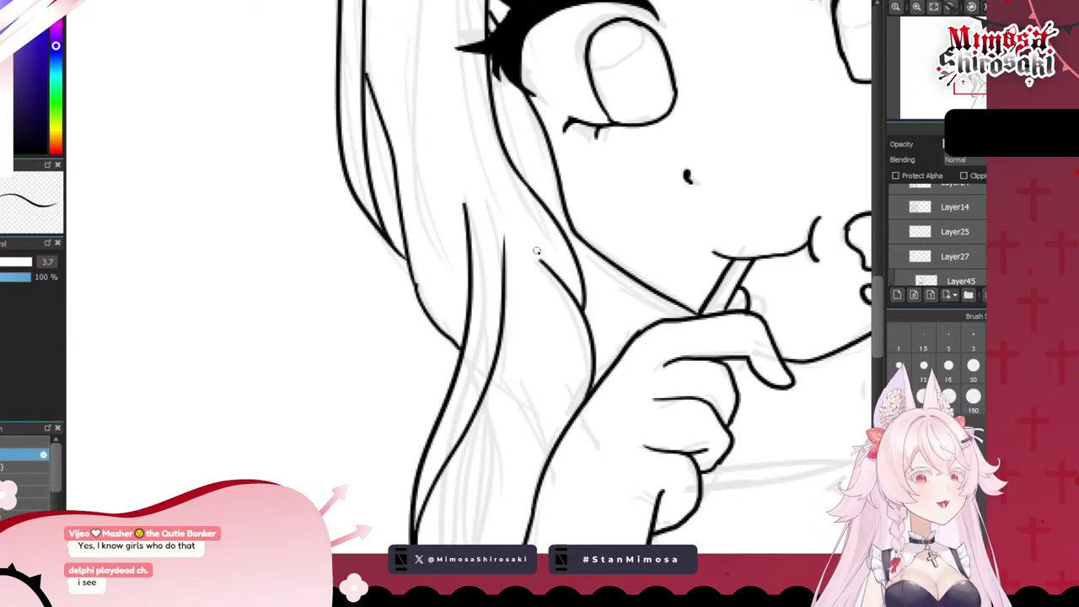
pyautogui.moveTo(531, 239); pyautogui.dragTo(570, 292)
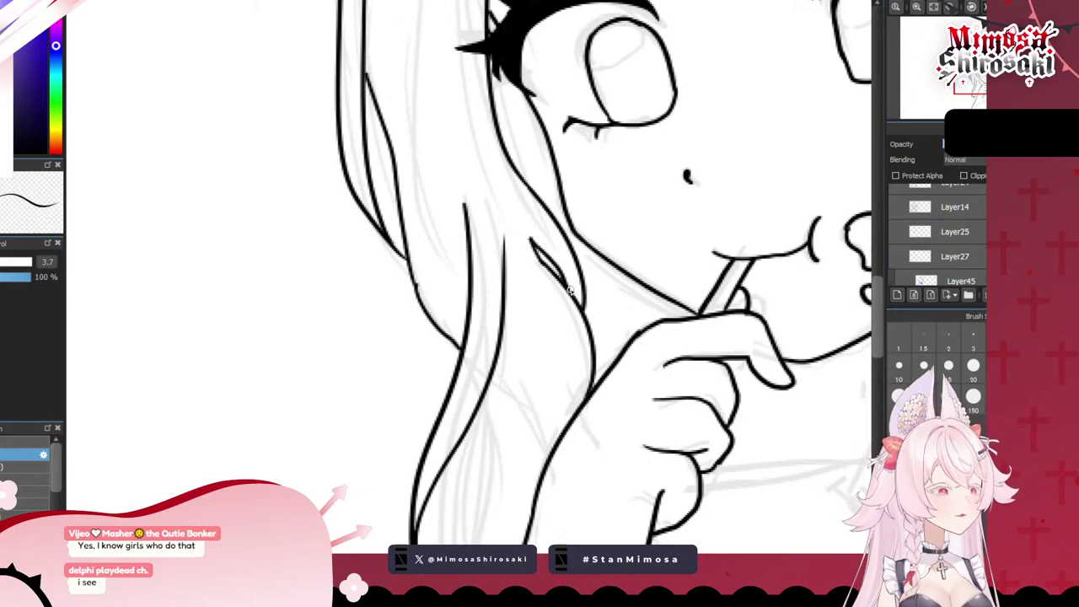
pyautogui.scroll(-4, 569, 290)
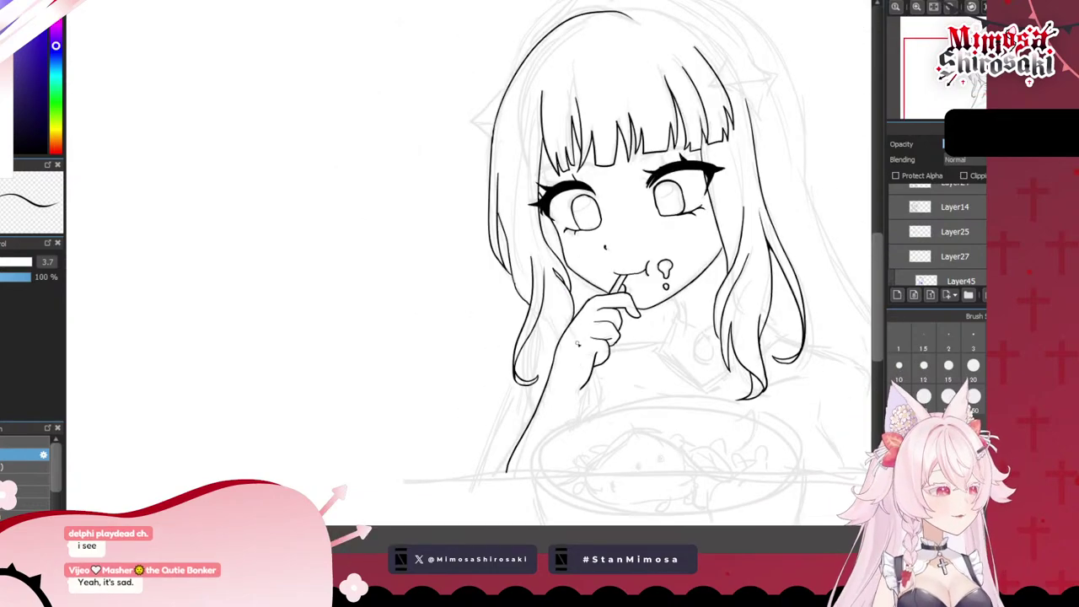
pyautogui.scroll(-3, 618, 397)
pyautogui.scroll(5, 615, 375)
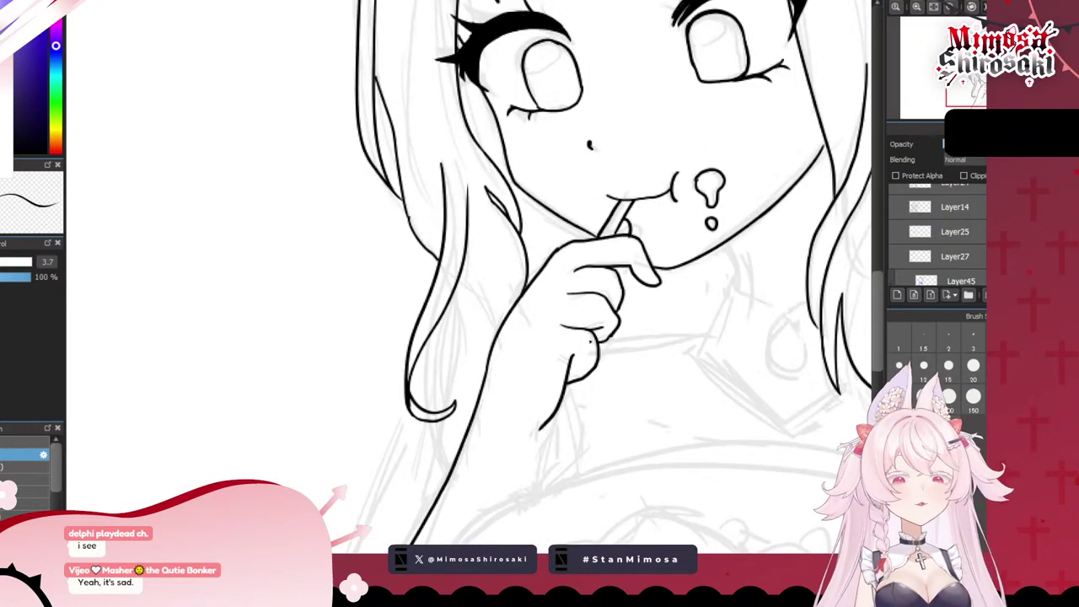
# - Ink a short strand line branching off the inner side line on the viewer's left, angled toward the wrist
pyautogui.moveTo(461, 276)
pyautogui.mouseDown()
pyautogui.moveTo(481, 317)
pyautogui.moveTo(448, 407)
pyautogui.mouseUp()
pyautogui.hotkey('ctrl', 'z')
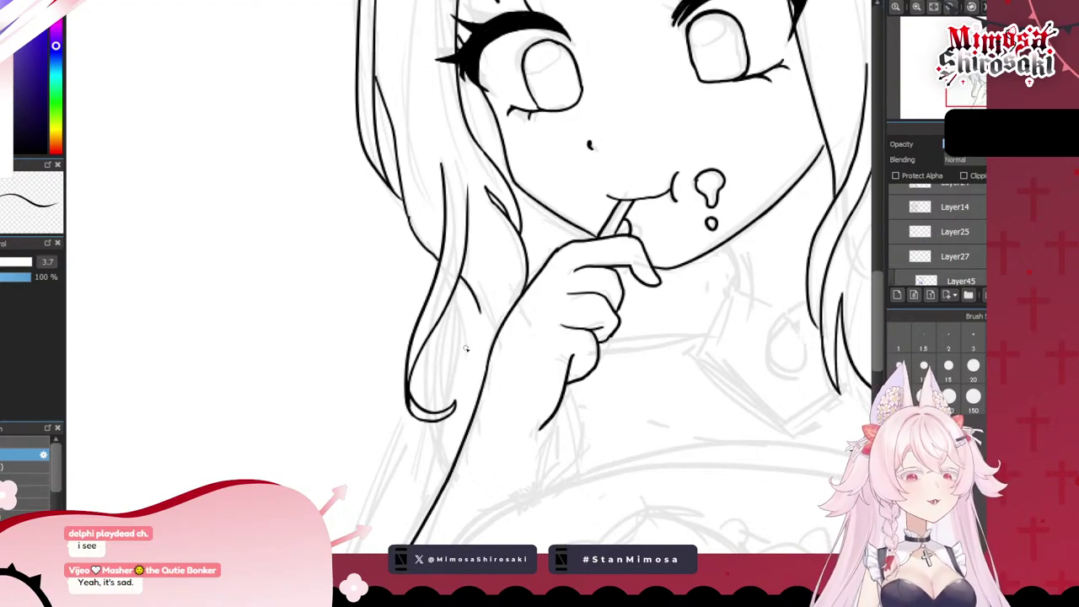
pyautogui.scroll(-3, 484, 308)
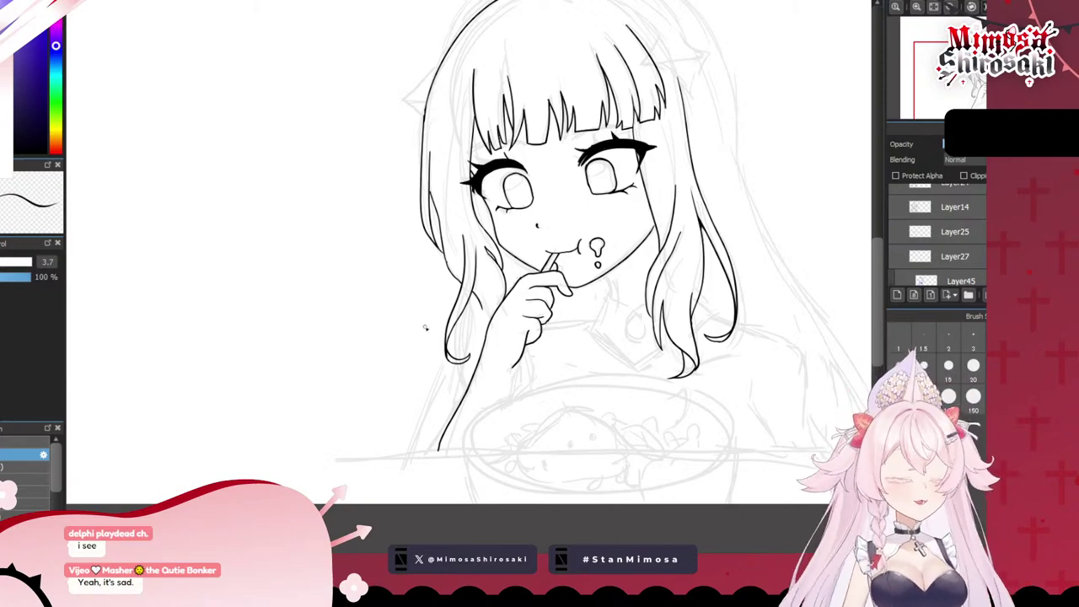
pyautogui.scroll(4, 426, 327)
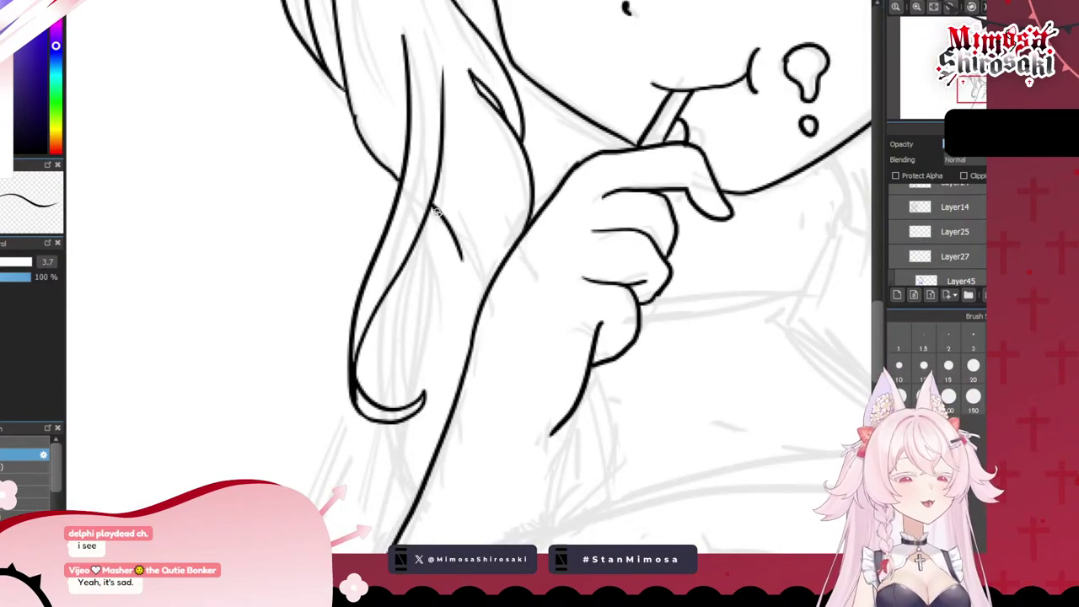
# - Ink a wavy strand from the branch point down behind the hooked lock to the forearm, with small pointed strand tips beside the arm
pyautogui.moveTo(436, 210); pyautogui.dragTo(405, 393)
pyautogui.hotkey('ctrl', 'z')
pyautogui.moveTo(448, 224); pyautogui.dragTo(409, 418)
pyautogui.hotkey('ctrl', 'z')
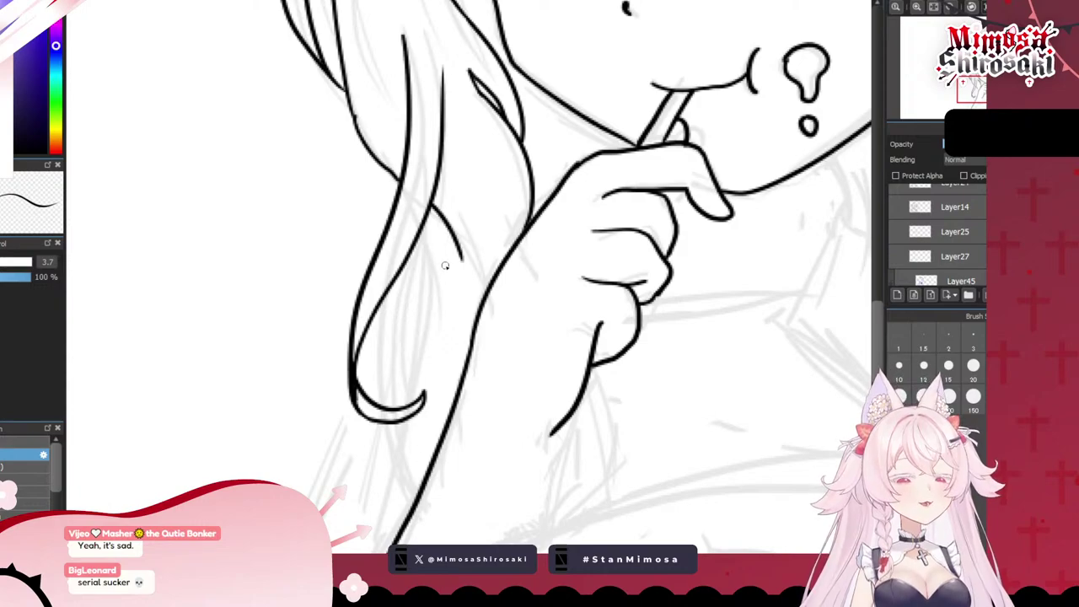
pyautogui.moveTo(452, 241); pyautogui.dragTo(410, 434)
pyautogui.hotkey('ctrl', 'z')
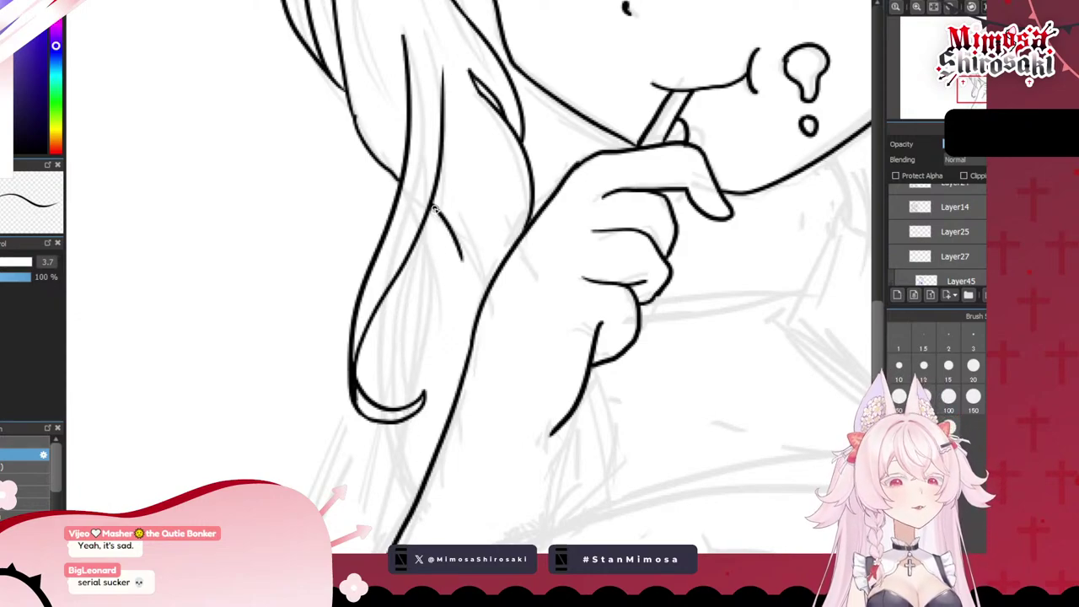
pyautogui.moveTo(435, 206)
pyautogui.mouseDown()
pyautogui.moveTo(434, 315)
pyautogui.moveTo(404, 388)
pyautogui.moveTo(414, 452)
pyautogui.moveTo(431, 473)
pyautogui.mouseUp()
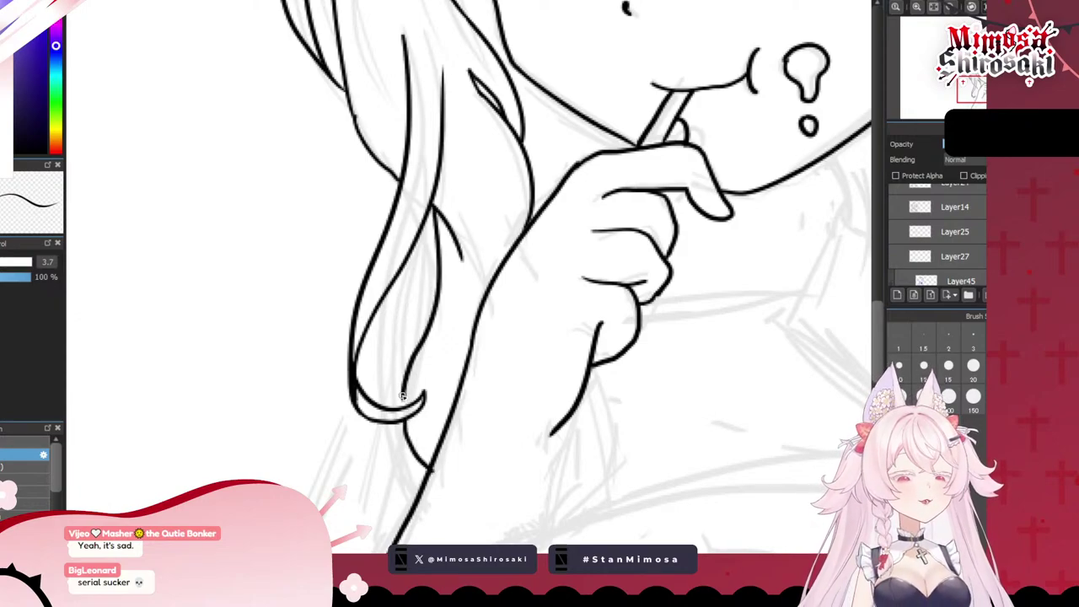
pyautogui.moveTo(404, 393); pyautogui.dragTo(402, 412)
pyautogui.moveTo(434, 452)
pyautogui.mouseDown()
pyautogui.moveTo(441, 368)
pyautogui.moveTo(448, 415)
pyautogui.mouseUp()
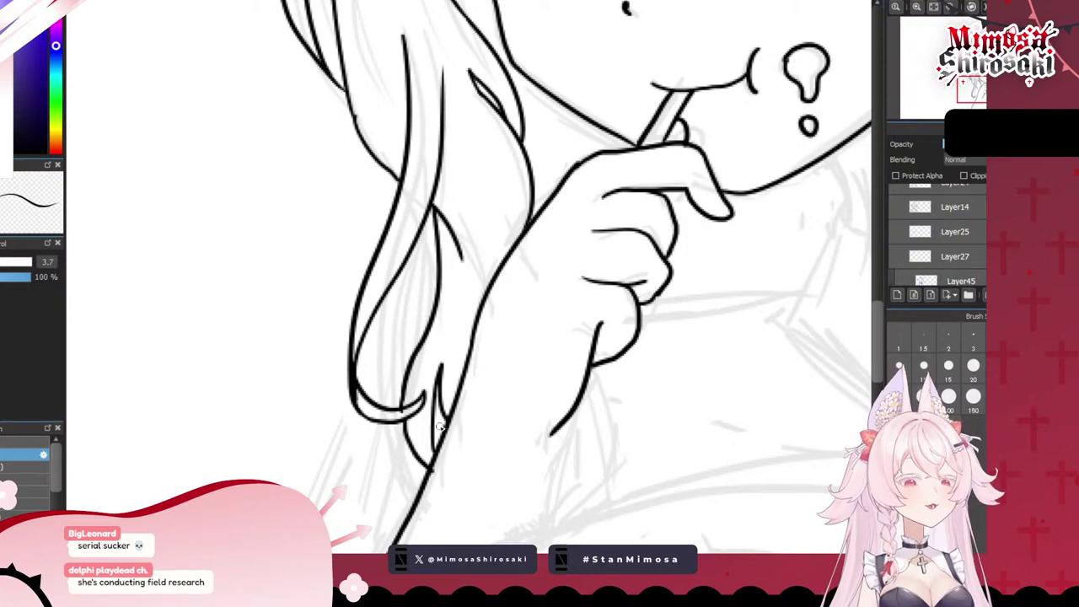
# - Ink the lower edge of the crown's viewer's-left side point, from its tip in to the hair outline
pyautogui.scroll(-3, 438, 426)
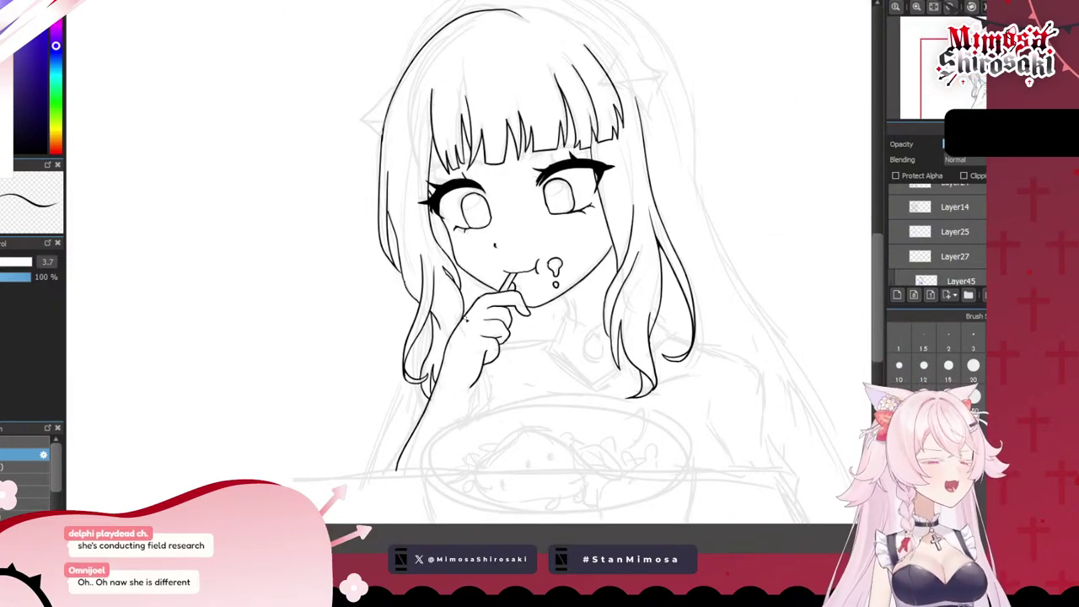
pyautogui.scroll(-1, 548, 335)
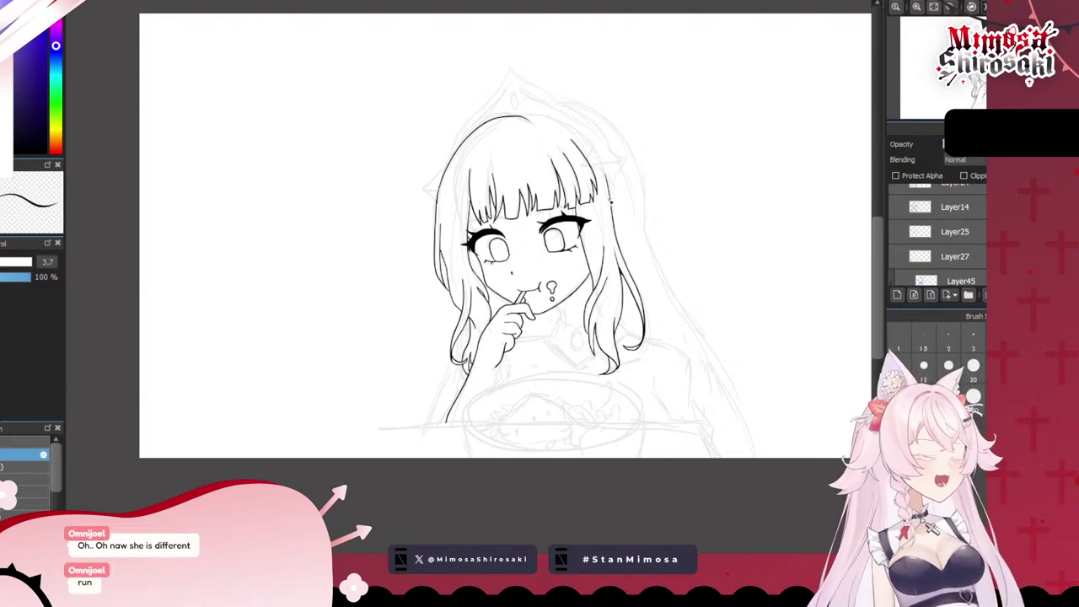
pyautogui.scroll(2, 530, 92)
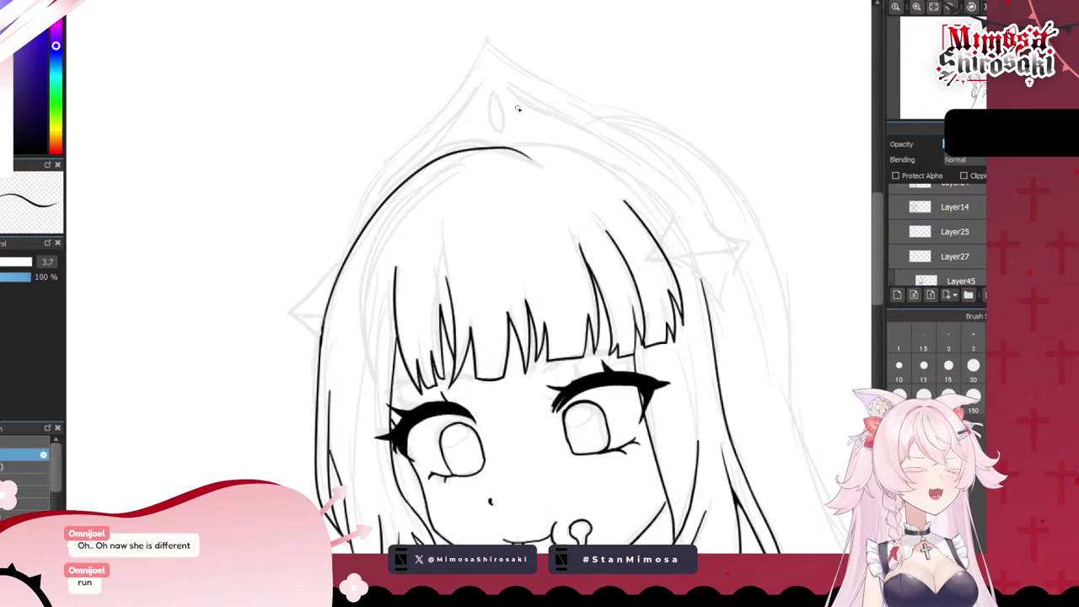
pyautogui.scroll(-2, 521, 104)
pyautogui.scroll(-1, 544, 142)
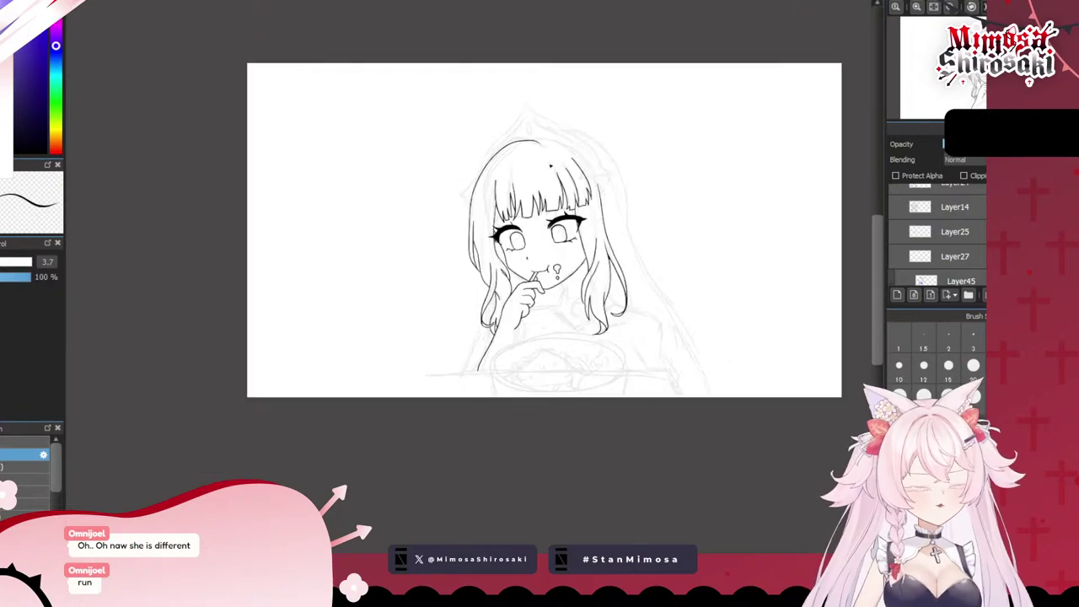
pyautogui.scroll(3, 556, 161)
pyautogui.scroll(-3, 594, 198)
pyautogui.scroll(3, 596, 102)
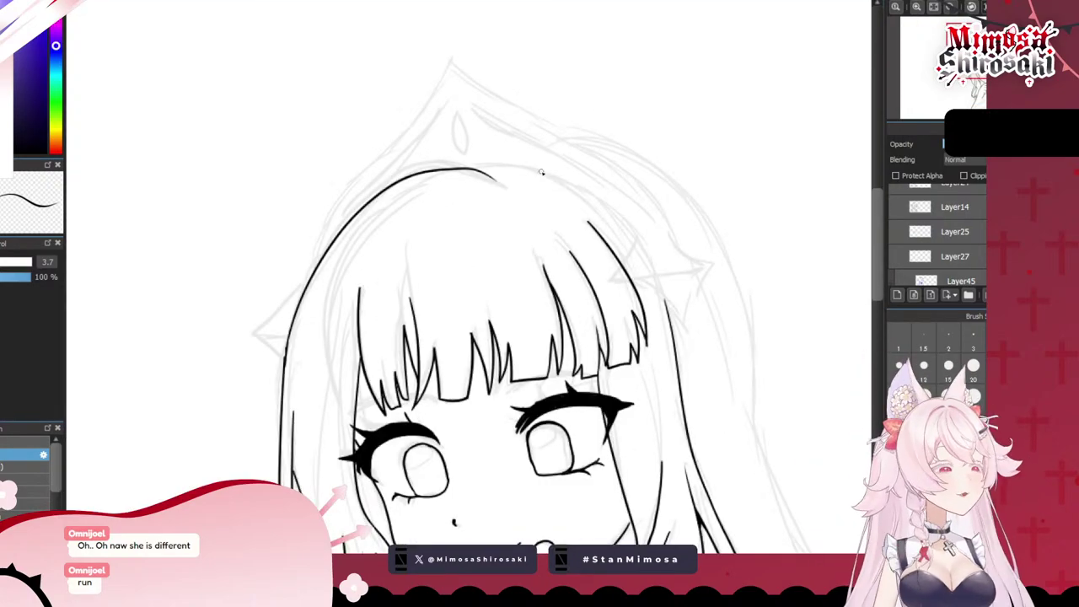
pyautogui.scroll(1, 422, 91)
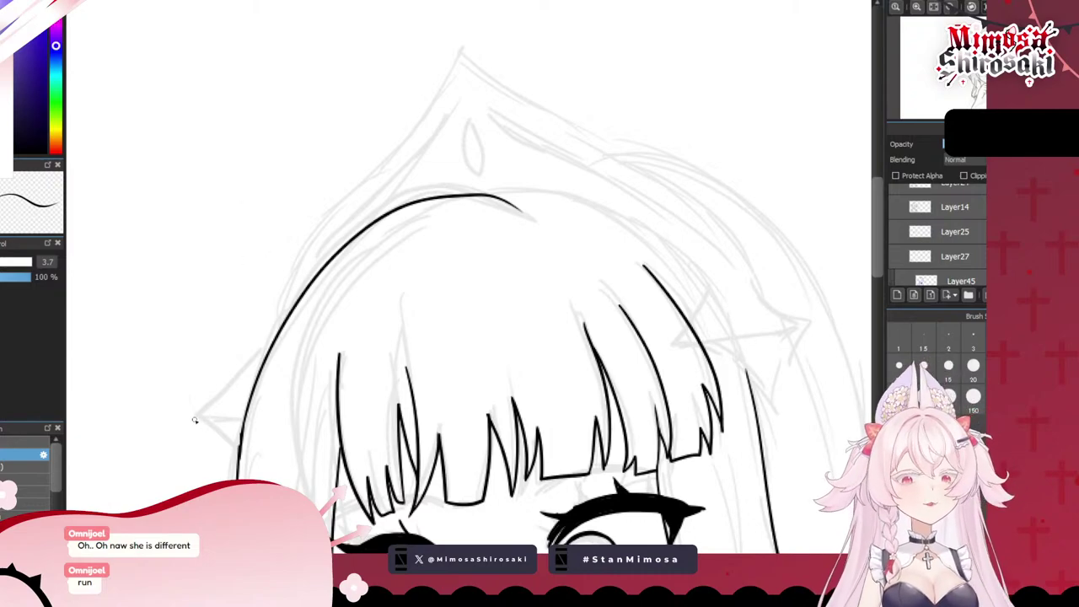
pyautogui.moveTo(196, 414); pyautogui.dragTo(242, 456)
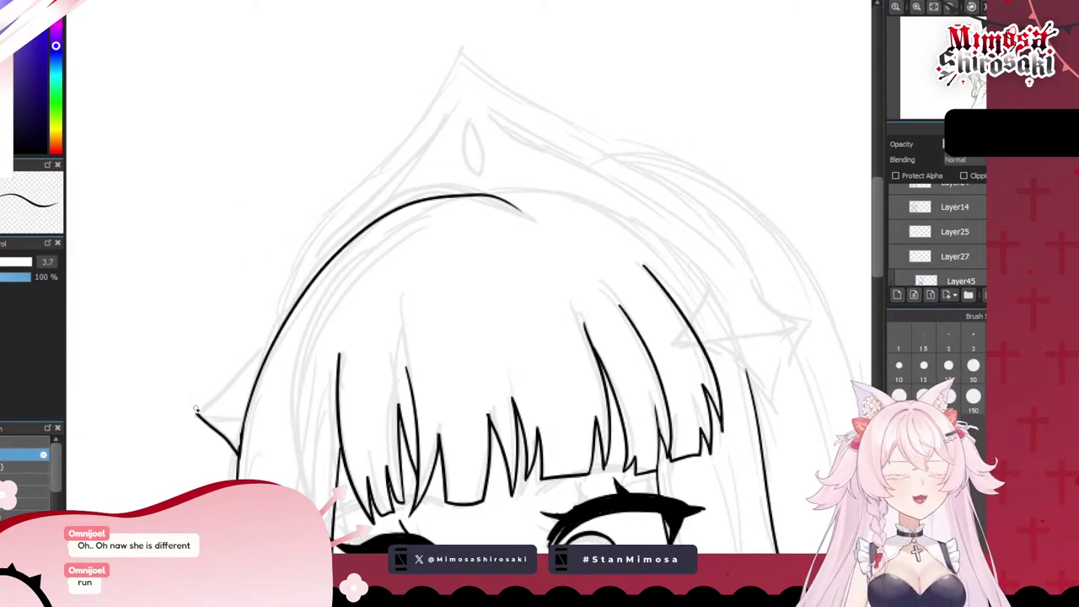
pyautogui.hotkey('ctrl', 'z')
pyautogui.moveTo(196, 412); pyautogui.dragTo(239, 454)
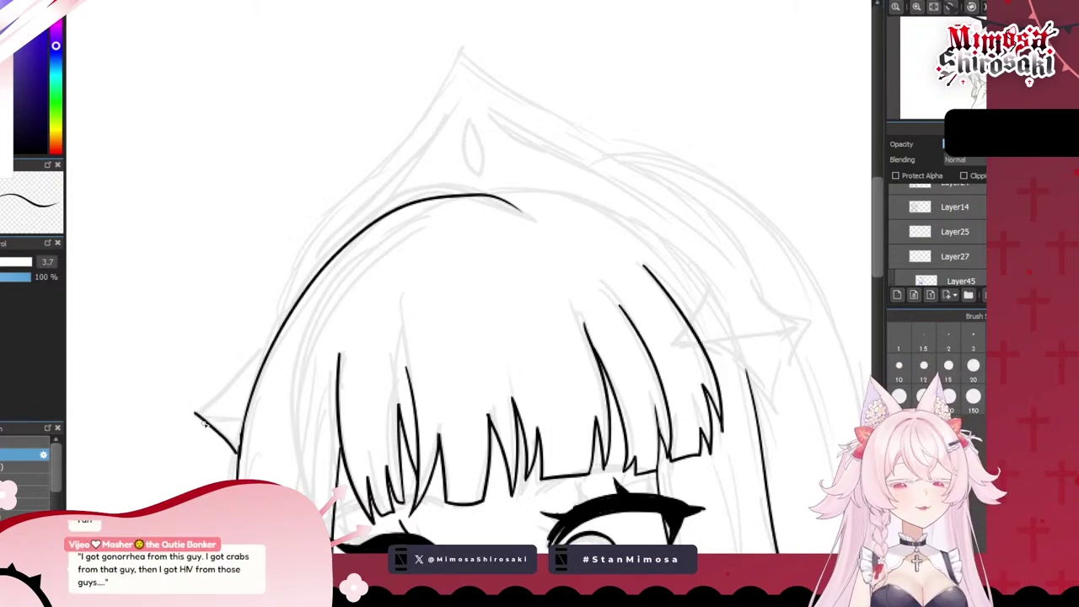
# - Ink the crown's viewer's-left outer edge from the side point's tip up over the hair to the central peak
pyautogui.moveTo(196, 413)
pyautogui.mouseDown()
pyautogui.moveTo(268, 339)
pyautogui.moveTo(292, 276)
pyautogui.moveTo(426, 119)
pyautogui.mouseUp()
pyautogui.hotkey('ctrl', 'z')
pyautogui.moveTo(277, 325)
pyautogui.mouseDown()
pyautogui.moveTo(328, 215)
pyautogui.moveTo(421, 131)
pyautogui.moveTo(456, 55)
pyautogui.moveTo(647, 165)
pyautogui.mouseUp()
pyautogui.hotkey('ctrl', 'z')
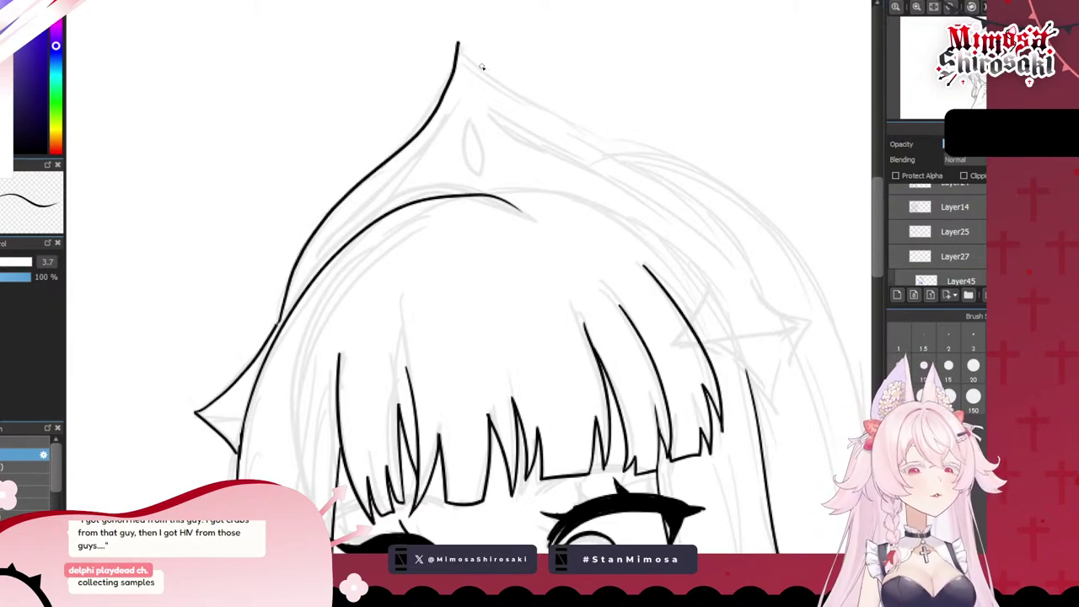
pyautogui.moveTo(458, 44)
pyautogui.mouseDown()
pyautogui.moveTo(698, 206)
pyautogui.moveTo(730, 252)
pyautogui.mouseUp()
pyautogui.hotkey('ctrl', 'z')
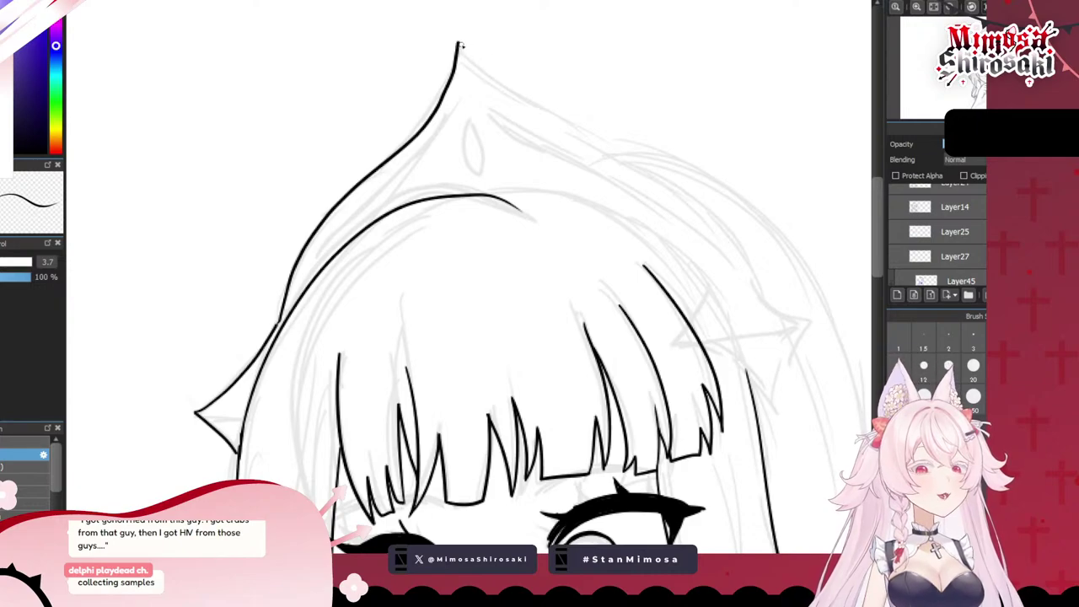
pyautogui.moveTo(460, 44); pyautogui.dragTo(546, 135)
pyautogui.hotkey('ctrl', 'z')
pyautogui.moveTo(460, 44)
pyautogui.mouseDown()
pyautogui.moveTo(593, 155)
pyautogui.moveTo(725, 238)
pyautogui.moveTo(735, 278)
pyautogui.mouseUp()
pyautogui.hotkey('ctrl', 'z')
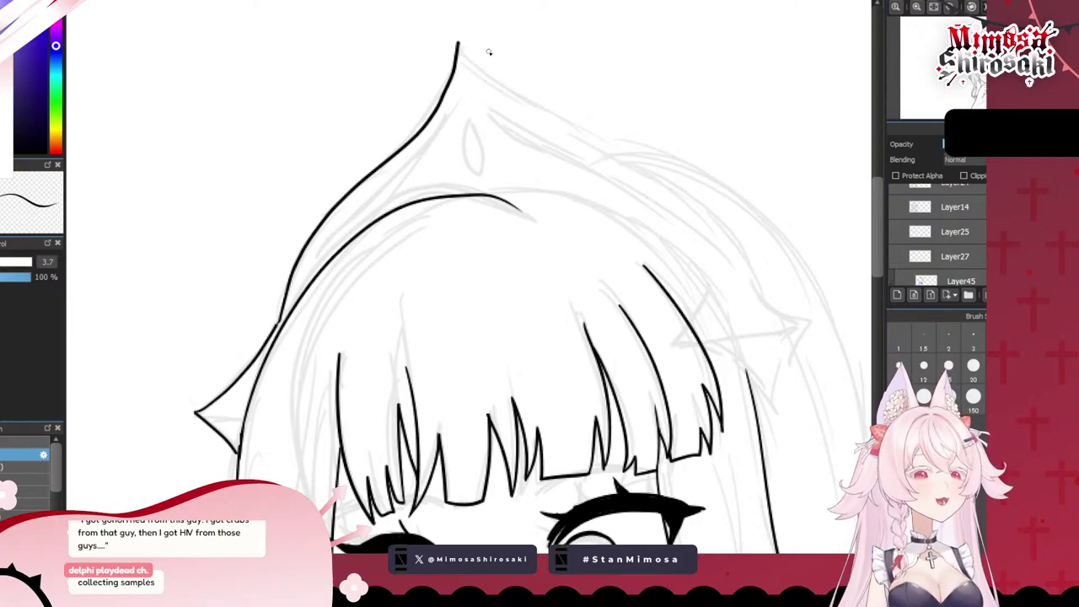
pyautogui.moveTo(459, 44); pyautogui.dragTo(746, 274)
pyautogui.hotkey('ctrl', 'z')
pyautogui.moveTo(459, 42)
pyautogui.mouseDown()
pyautogui.moveTo(734, 250)
pyautogui.moveTo(763, 301)
pyautogui.mouseUp()
pyautogui.hotkey('ctrl', 'z')
pyautogui.moveTo(459, 45)
pyautogui.mouseDown()
pyautogui.moveTo(737, 256)
pyautogui.moveTo(762, 295)
pyautogui.mouseUp()
pyautogui.scroll(-3, 663, 209)
pyautogui.scroll(3, 701, 168)
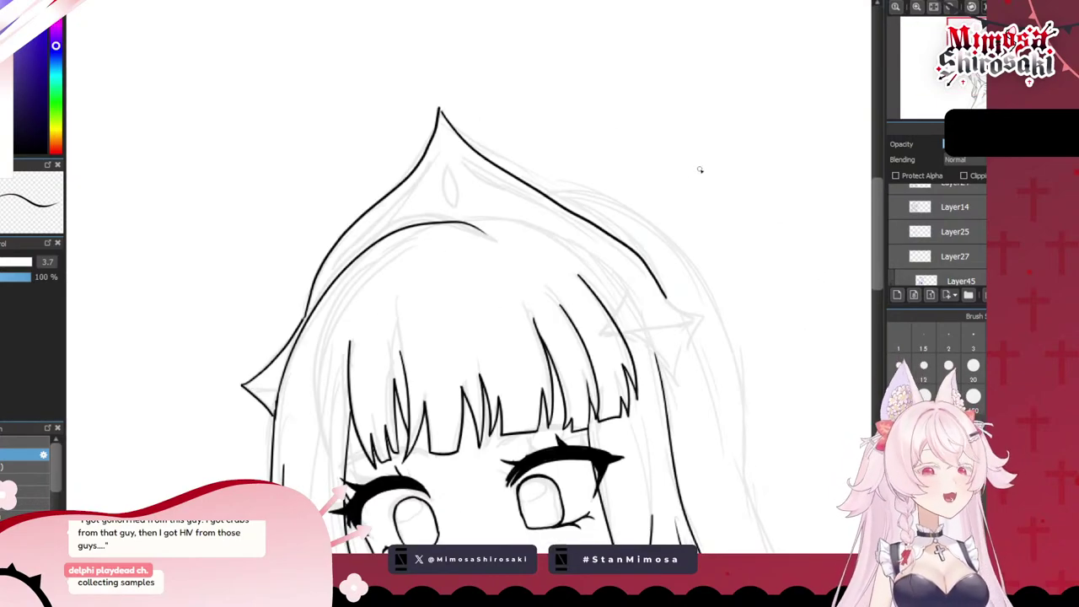
pyautogui.hotkey('ctrl', 'z')
# - Ink the crown's viewer's-right outer edge as a smooth curve from the central peak down to the start of the side point
pyautogui.moveTo(438, 110); pyautogui.dragTo(624, 249)
pyautogui.hotkey('ctrl', 'z')
pyautogui.moveTo(440, 110); pyautogui.dragTo(649, 287)
pyautogui.hotkey('ctrl', 'z')
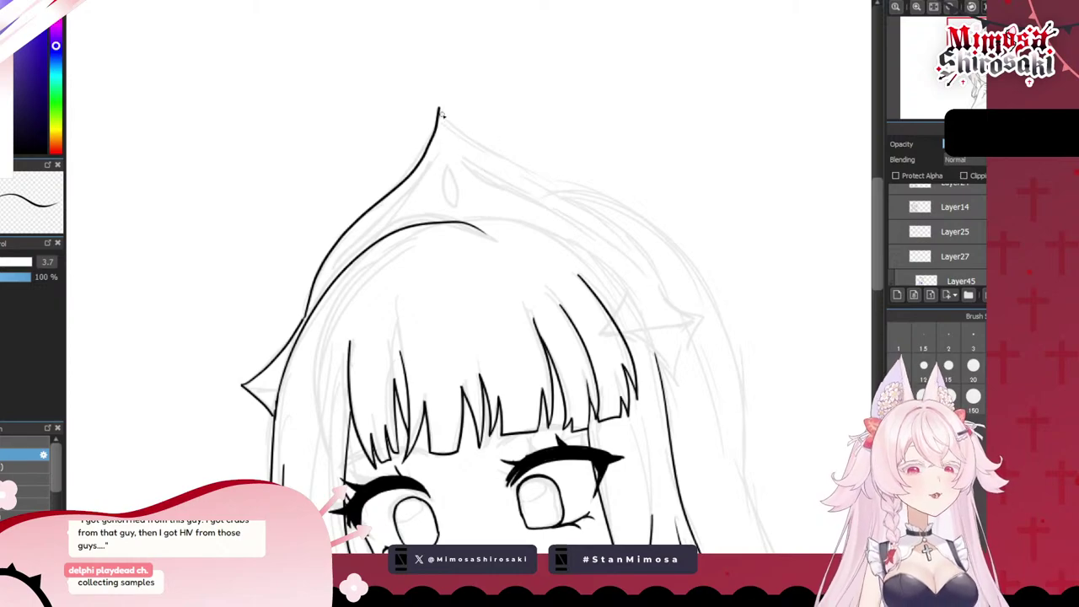
pyautogui.moveTo(439, 108)
pyautogui.mouseDown()
pyautogui.moveTo(466, 144)
pyautogui.moveTo(590, 218)
pyautogui.moveTo(661, 300)
pyautogui.mouseUp()
pyautogui.hotkey('ctrl', 'z')
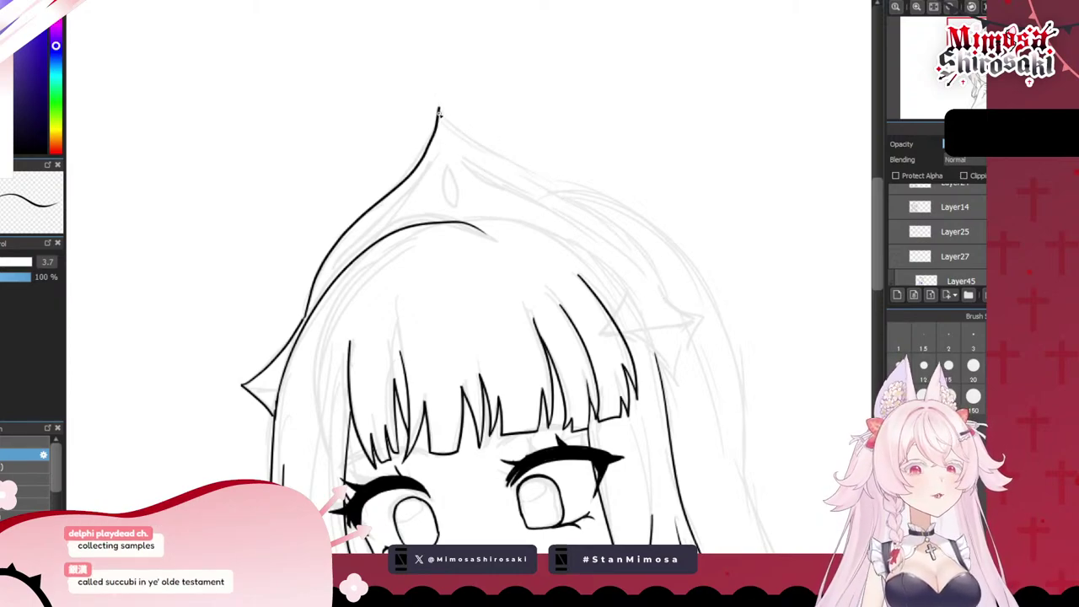
pyautogui.moveTo(439, 110)
pyautogui.mouseDown()
pyautogui.moveTo(534, 201)
pyautogui.moveTo(642, 265)
pyautogui.moveTo(661, 300)
pyautogui.mouseUp()
pyautogui.hotkey('ctrl', 'z')
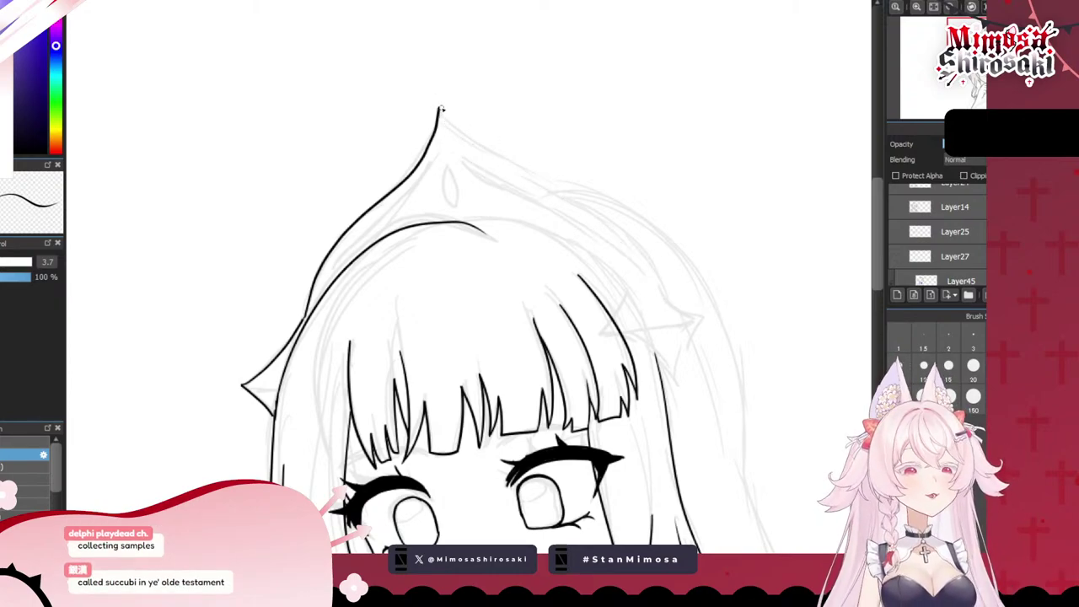
pyautogui.moveTo(440, 109)
pyautogui.mouseDown()
pyautogui.moveTo(526, 181)
pyautogui.moveTo(641, 252)
pyautogui.moveTo(663, 295)
pyautogui.mouseUp()
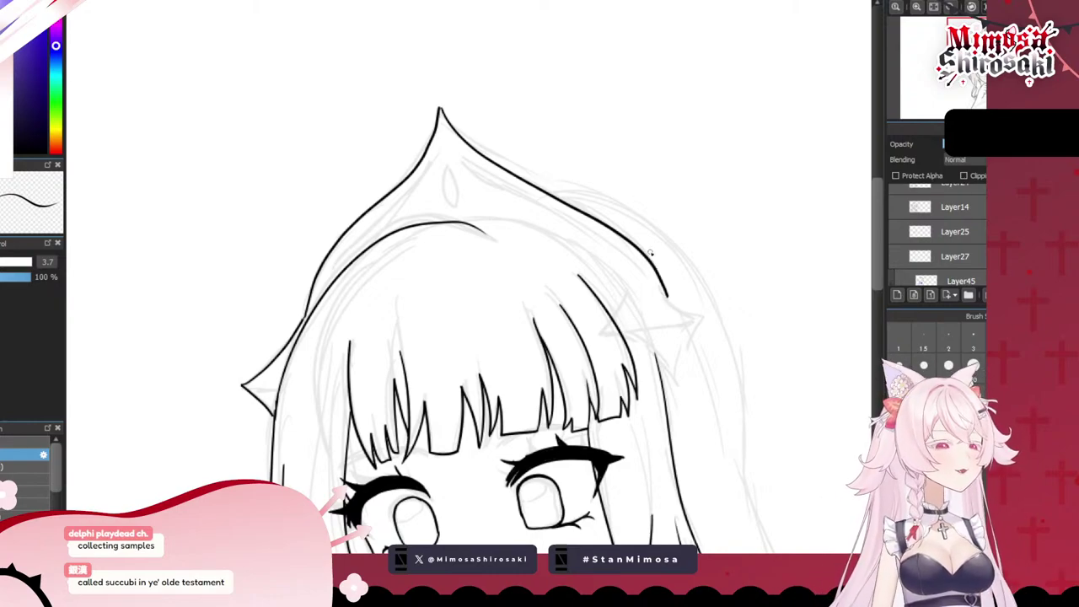
# - Ink the crown's viewer's-right side point with both outer edges, plus the lower inner edge running from the bangs to the side hair
pyautogui.scroll(-2, 645, 251)
pyautogui.scroll(3, 715, 295)
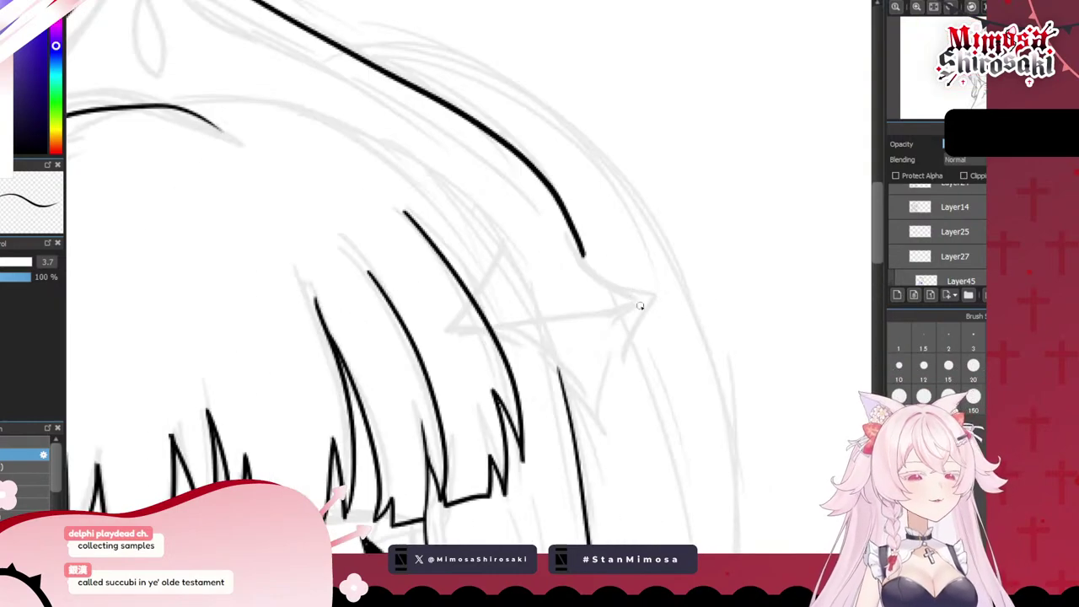
pyautogui.moveTo(593, 260)
pyautogui.mouseDown()
pyautogui.moveTo(630, 290)
pyautogui.moveTo(658, 337)
pyautogui.mouseUp()
pyautogui.hotkey('ctrl', 'z')
pyautogui.moveTo(582, 257); pyautogui.dragTo(640, 305)
pyautogui.hotkey('ctrl', 'z')
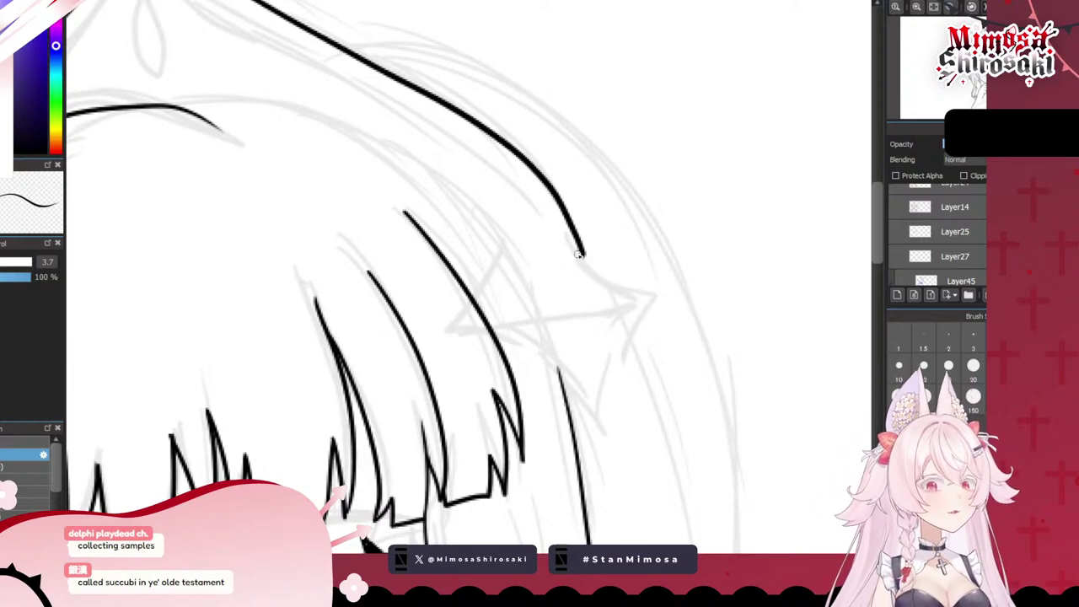
pyautogui.moveTo(582, 256)
pyautogui.mouseDown()
pyautogui.moveTo(658, 304)
pyautogui.moveTo(570, 430)
pyautogui.mouseUp()
pyautogui.moveTo(498, 339)
pyautogui.mouseDown()
pyautogui.moveTo(582, 387)
pyautogui.moveTo(556, 369)
pyautogui.moveTo(563, 381)
pyautogui.mouseUp()
pyautogui.hotkey('ctrl', 'z')
# - Ink a short curve rising from the outermost bangs line and a ridge line from the bangs to the side point's tip
pyautogui.moveTo(479, 300); pyautogui.dragTo(520, 235)
pyautogui.moveTo(487, 322)
pyautogui.mouseDown()
pyautogui.moveTo(570, 292)
pyautogui.moveTo(654, 309)
pyautogui.mouseUp()
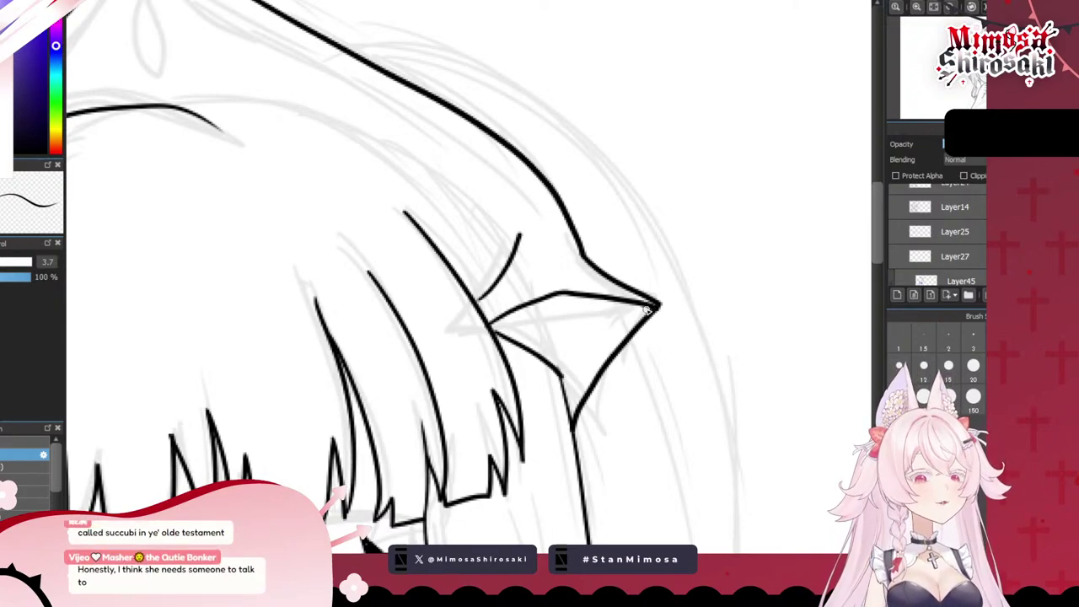
pyautogui.hotkey('ctrl', 'z')
pyautogui.moveTo(485, 322)
pyautogui.mouseDown()
pyautogui.moveTo(590, 297)
pyautogui.moveTo(651, 314)
pyautogui.mouseUp()
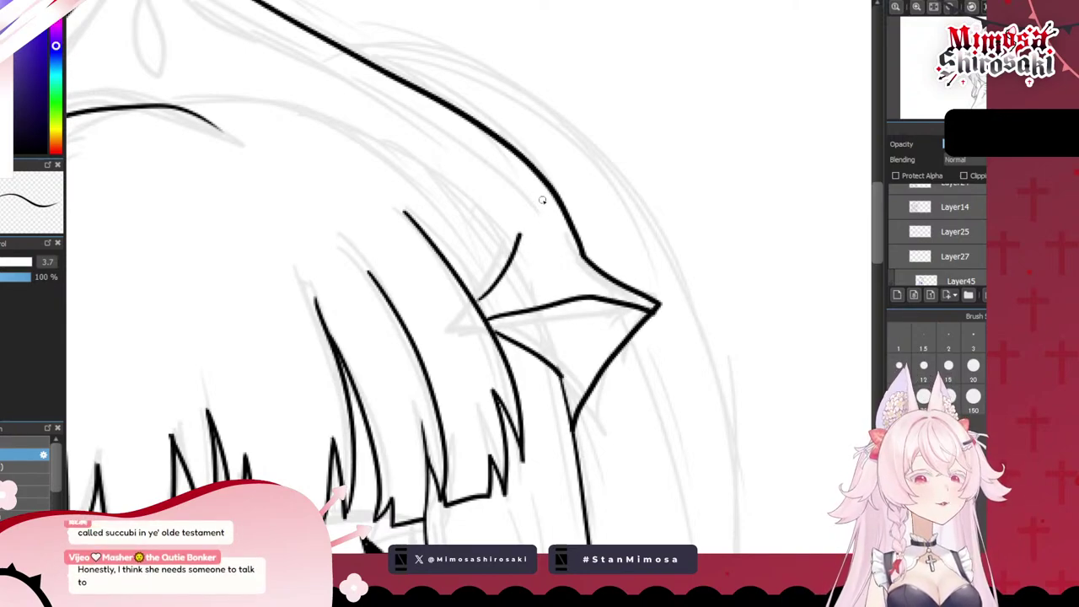
# - Ink the inner facet lines of the star-shaped ornament on the crown's side, following the sketch
pyautogui.moveTo(542, 200)
pyautogui.mouseDown()
pyautogui.moveTo(591, 312)
pyautogui.moveTo(563, 415)
pyautogui.mouseUp()
pyautogui.hotkey('ctrl', 'z')
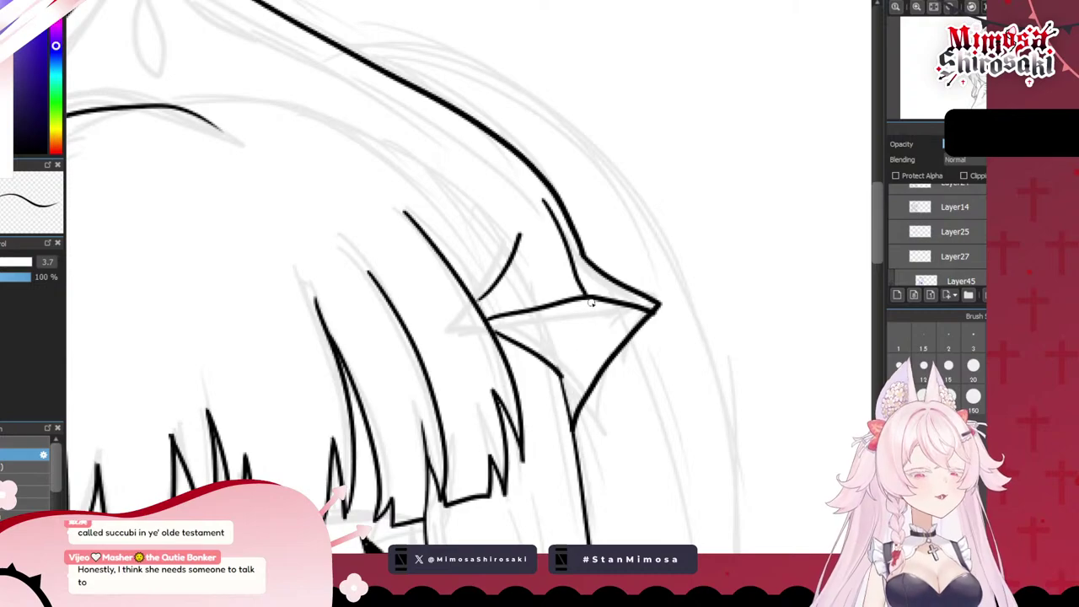
pyautogui.moveTo(592, 302); pyautogui.dragTo(564, 415)
pyautogui.hotkey('ctrl', 'z')
pyautogui.moveTo(593, 300); pyautogui.dragTo(577, 406)
pyautogui.hotkey('ctrl', 'z')
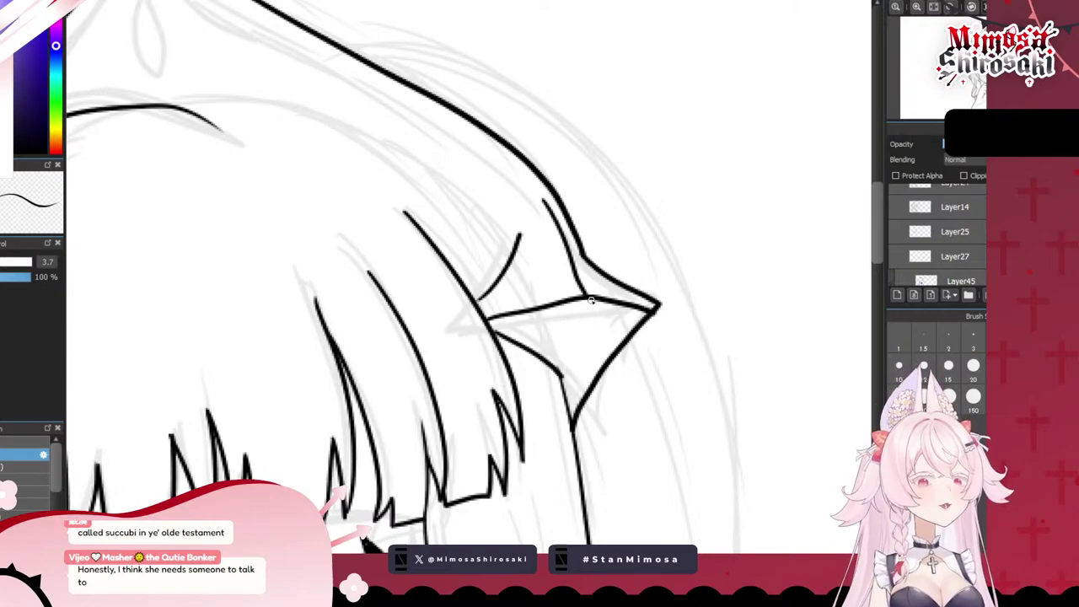
pyautogui.moveTo(591, 300); pyautogui.dragTo(570, 417)
pyautogui.scroll(-5, 559, 376)
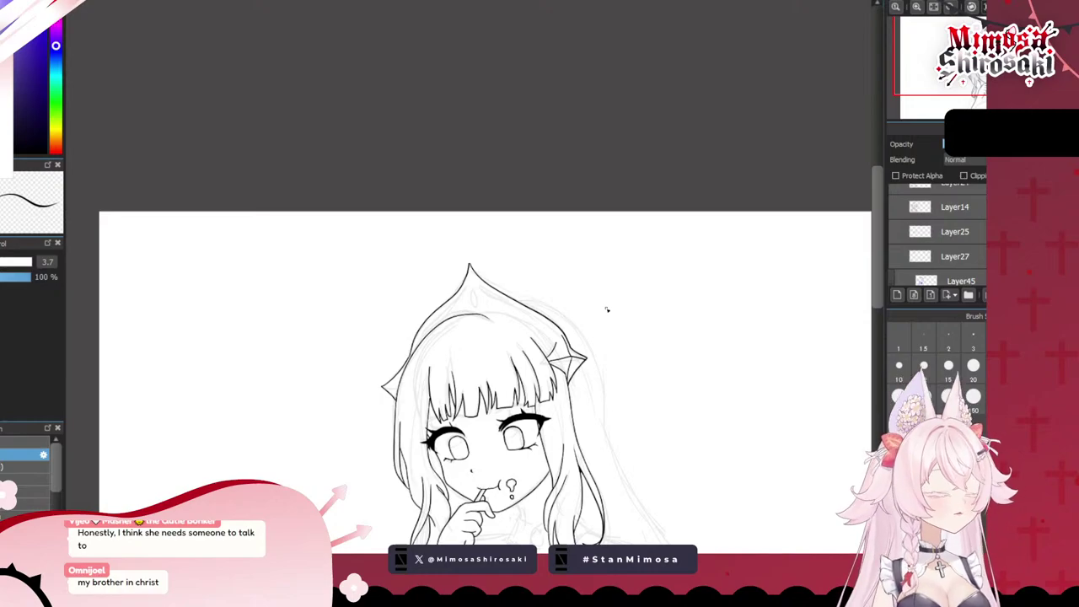
# - Ink the crown's lower edge as a smooth arc over the hair from the parting towards the star ornament
pyautogui.scroll(5, 506, 325)
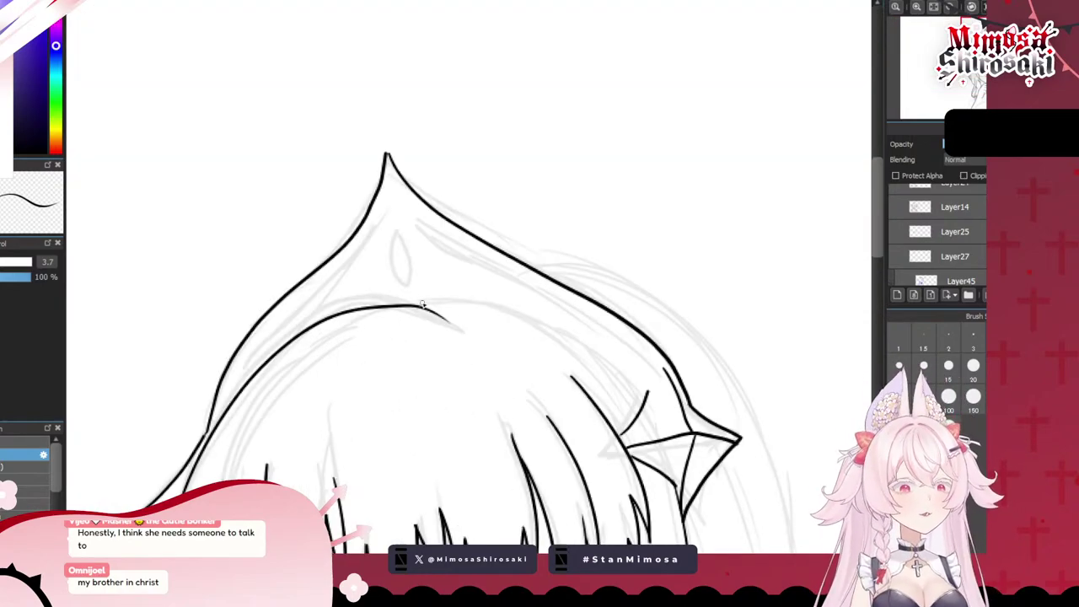
pyautogui.moveTo(415, 304); pyautogui.dragTo(611, 386)
pyautogui.hotkey('ctrl', 'z')
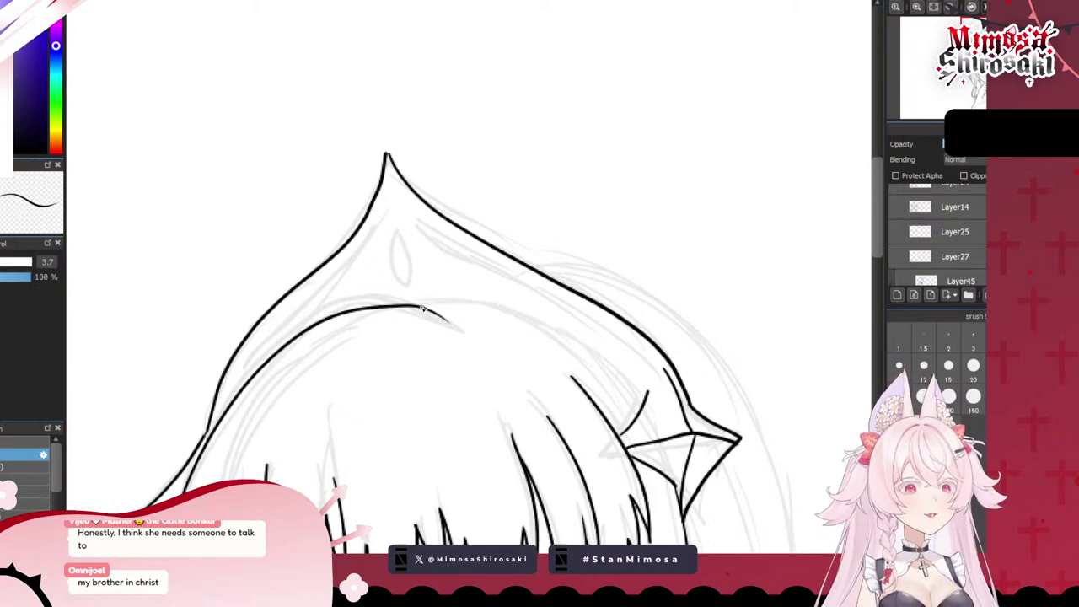
pyautogui.moveTo(418, 302); pyautogui.dragTo(630, 392)
pyautogui.hotkey('ctrl', 'z')
pyautogui.moveTo(419, 302)
pyautogui.mouseDown()
pyautogui.moveTo(476, 306)
pyautogui.moveTo(627, 398)
pyautogui.mouseUp()
pyautogui.hotkey('ctrl', 'z')
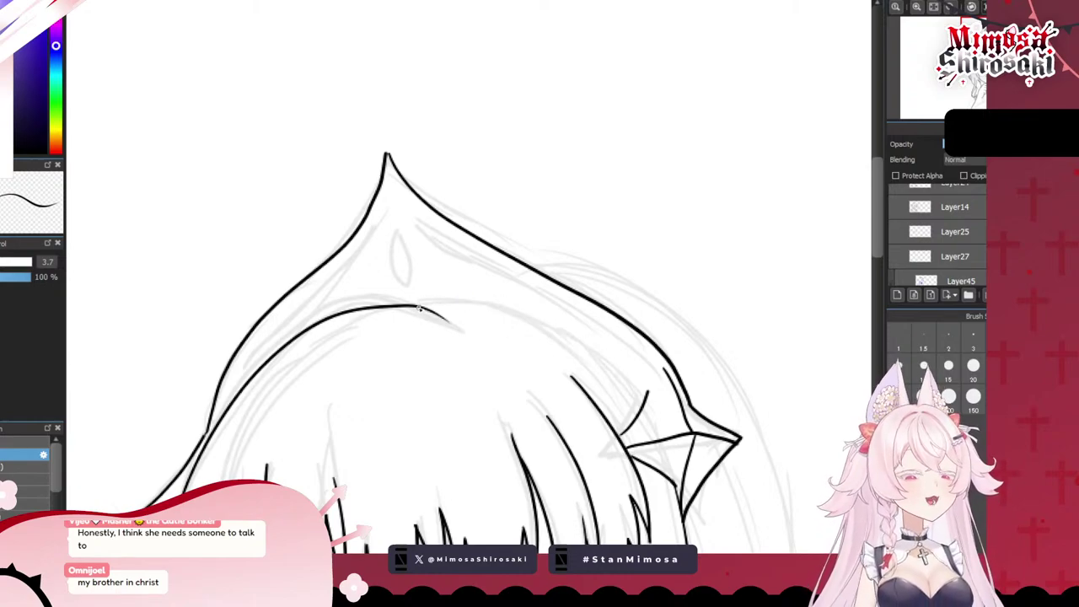
pyautogui.moveTo(419, 305)
pyautogui.mouseDown()
pyautogui.moveTo(558, 327)
pyautogui.moveTo(618, 396)
pyautogui.mouseUp()
pyautogui.hotkey('ctrl', 'z')
pyautogui.moveTo(424, 305)
pyautogui.mouseDown()
pyautogui.moveTo(459, 301)
pyautogui.moveTo(636, 390)
pyautogui.mouseUp()
pyautogui.hotkey('ctrl', 'z')
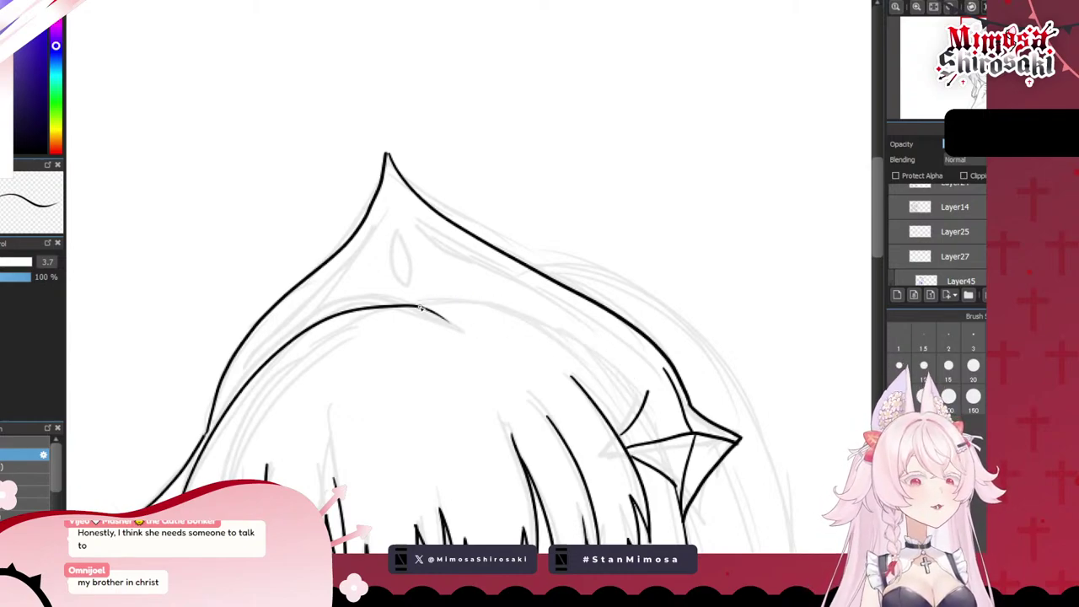
pyautogui.moveTo(422, 305)
pyautogui.mouseDown()
pyautogui.moveTo(452, 304)
pyautogui.moveTo(642, 397)
pyautogui.mouseUp()
pyautogui.hotkey('ctrl', 'z')
pyautogui.moveTo(425, 305)
pyautogui.mouseDown()
pyautogui.moveTo(651, 398)
pyautogui.moveTo(644, 391)
pyautogui.mouseUp()
pyautogui.hotkey('ctrl', 'z')
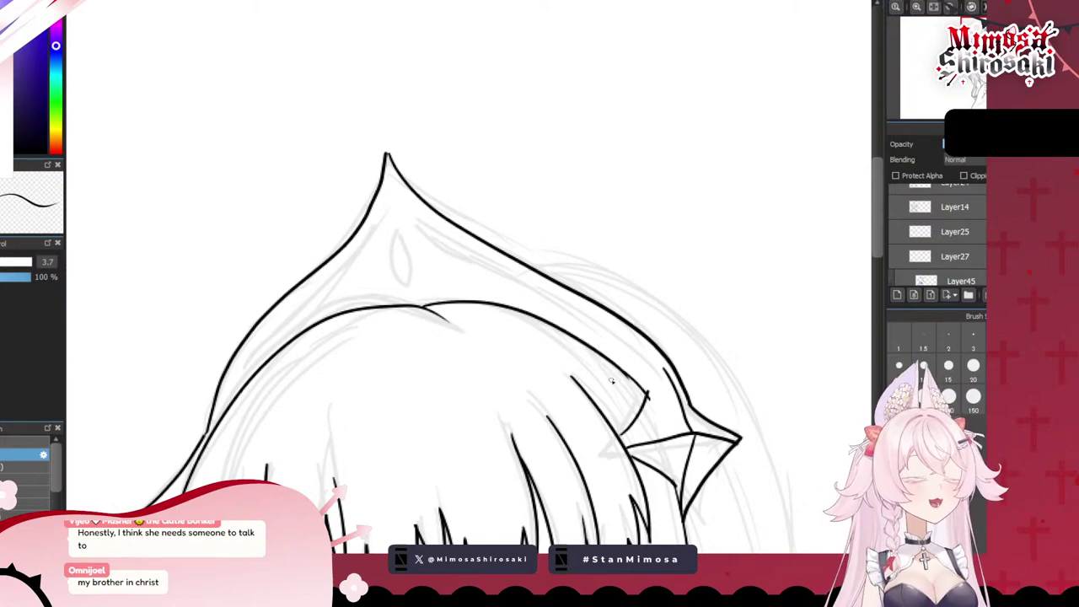
# - Join the crown's lower edge to the short curve above the star ornament with a thickened, pointed corner
pyautogui.scroll(-3, 600, 368)
pyautogui.scroll(5, 600, 368)
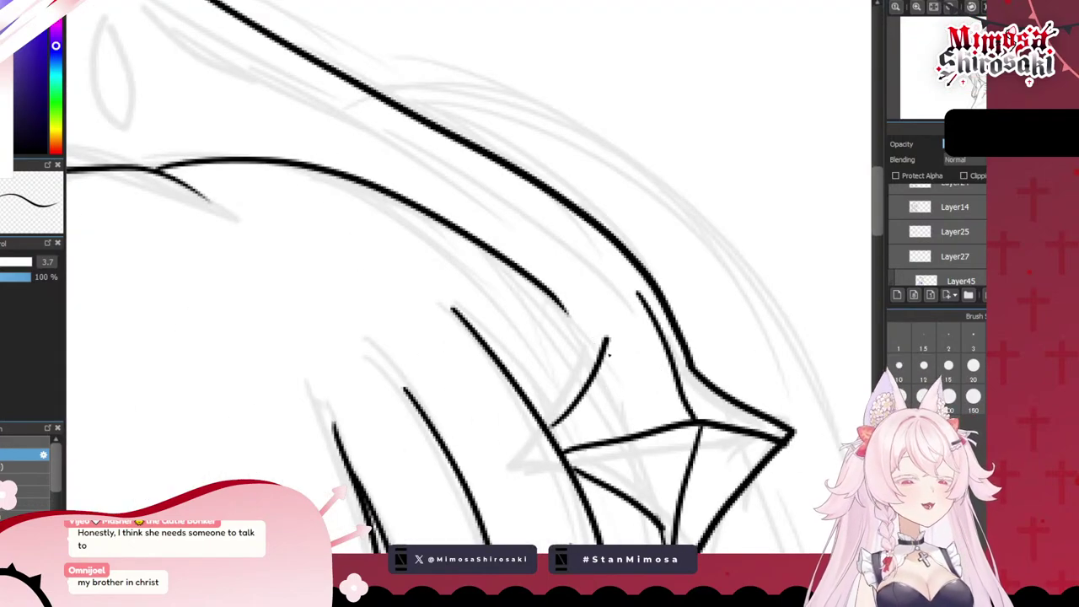
pyautogui.moveTo(560, 301)
pyautogui.mouseDown()
pyautogui.moveTo(596, 351)
pyautogui.moveTo(605, 340)
pyautogui.moveTo(590, 379)
pyautogui.mouseUp()
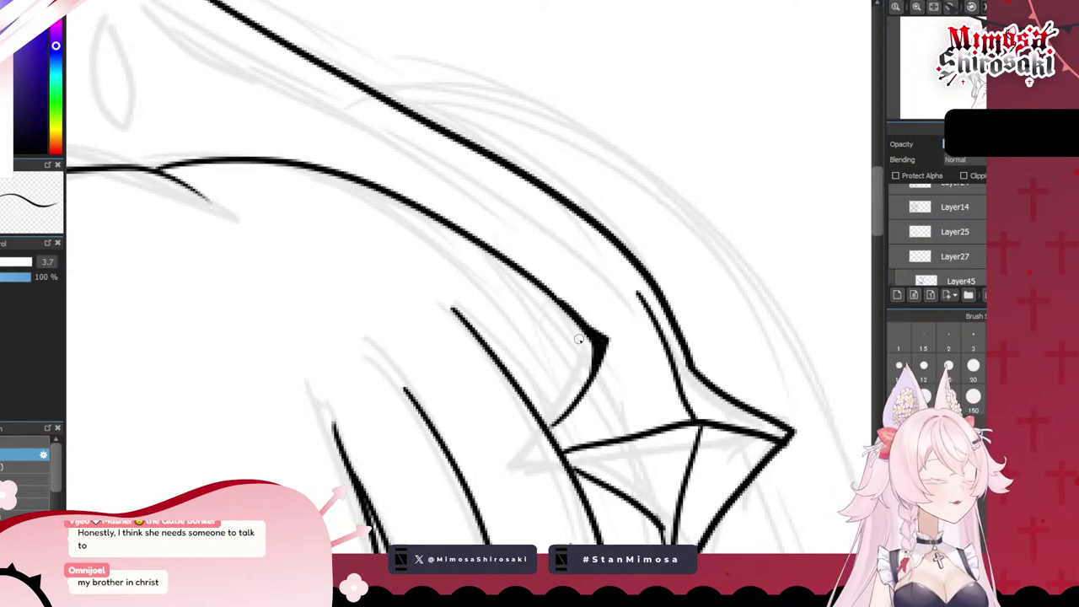
pyautogui.scroll(-3, 581, 294)
# - Check the crown on the reference character illustration and ink a teardrop gem below the crown's peak in the line art
pyautogui.scroll(3, 392, 199)
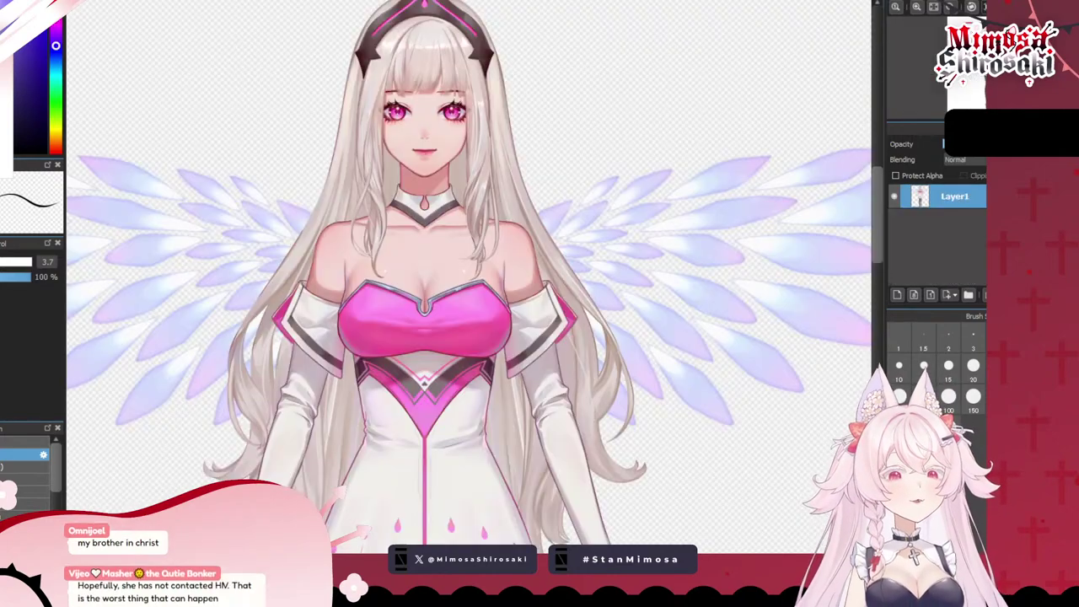
pyautogui.scroll(-4, 472, 278)
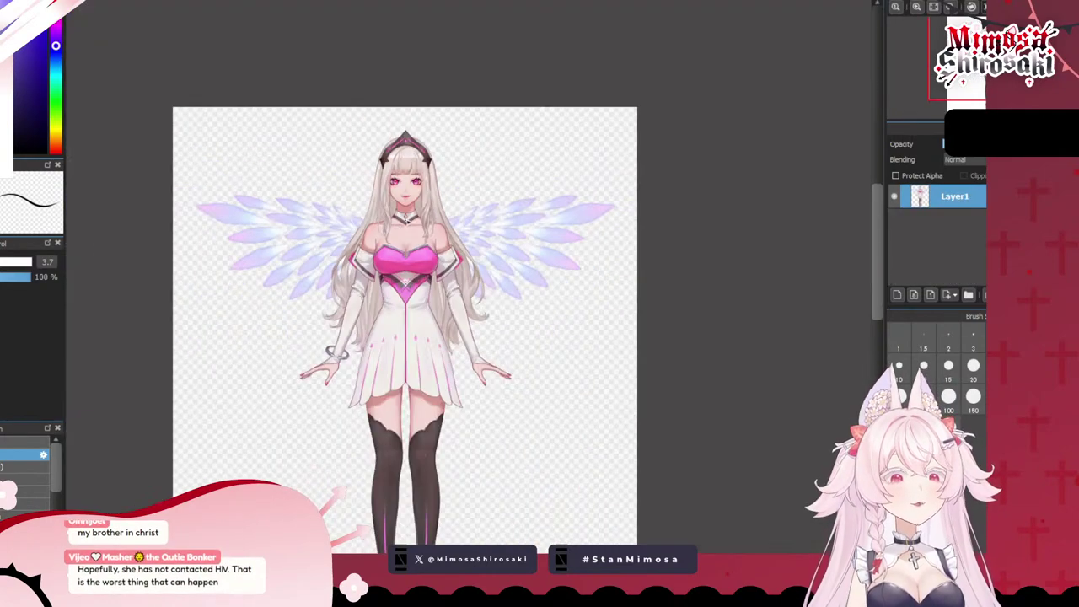
pyautogui.scroll(6, 387, 253)
pyautogui.click(150, 2)
pyautogui.scroll(2, 422, 207)
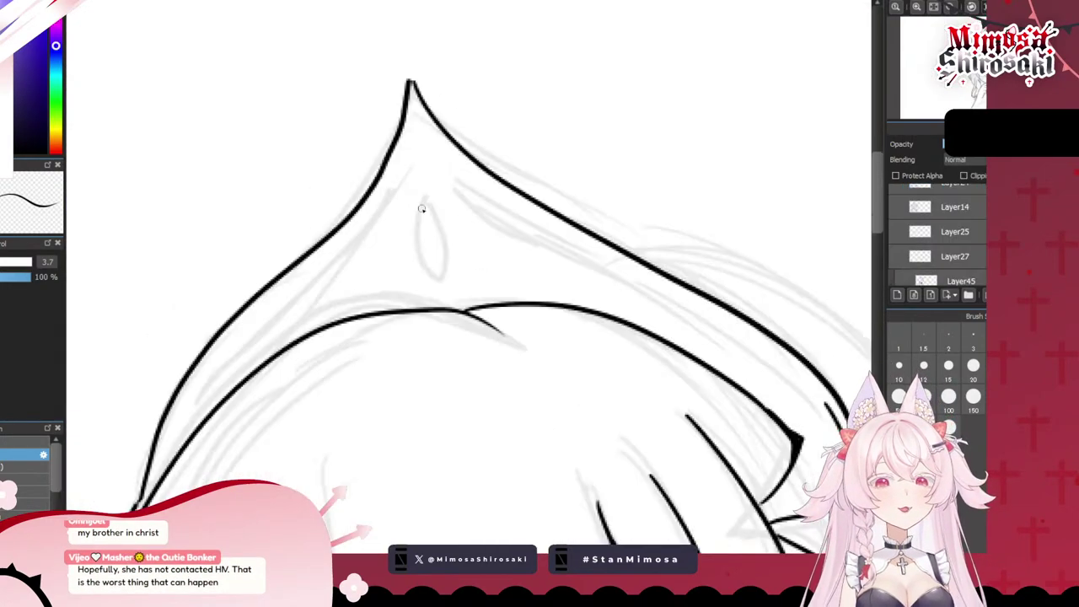
pyautogui.moveTo(422, 159)
pyautogui.mouseDown()
pyautogui.moveTo(402, 211)
pyautogui.moveTo(467, 216)
pyautogui.moveTo(421, 153)
pyautogui.mouseUp()
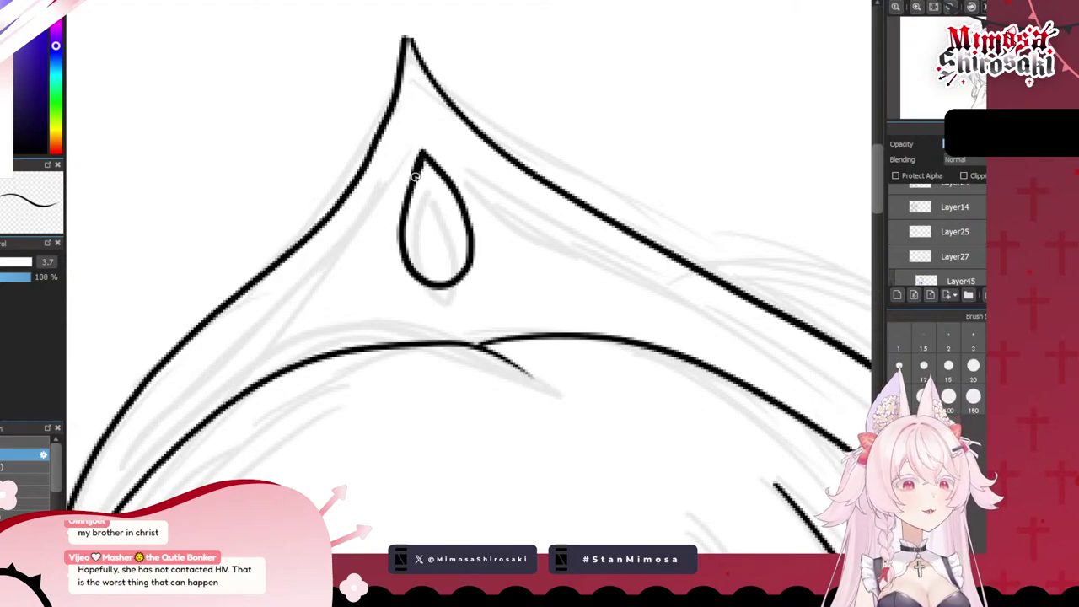
pyautogui.scroll(-5, 407, 199)
# - Close the gap at the crown's peak by inking a sharp, pointed tip
pyautogui.scroll(6, 401, 202)
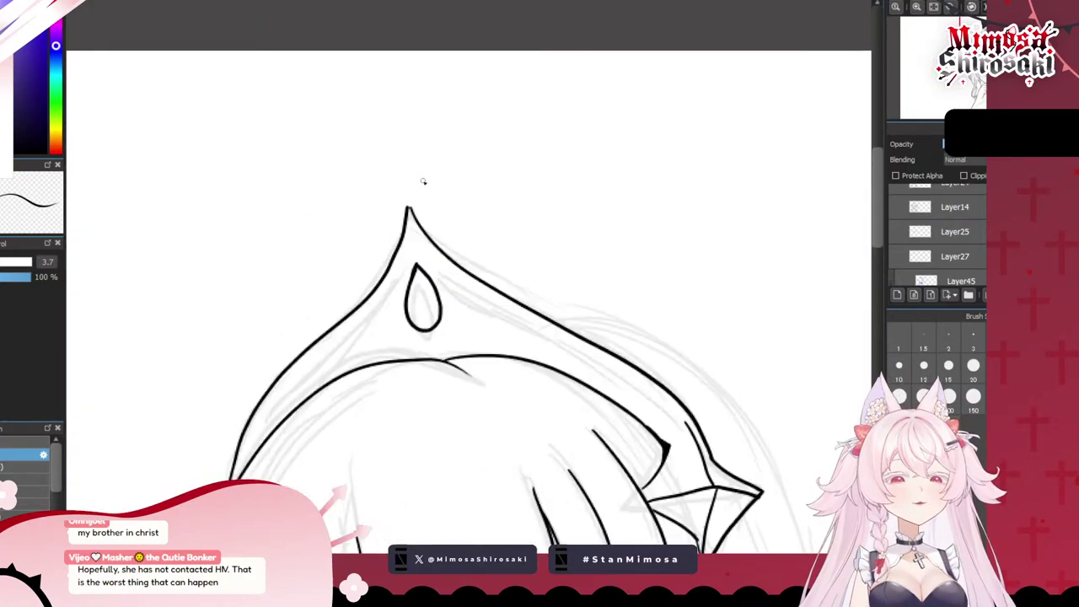
pyautogui.moveTo(368, 286)
pyautogui.mouseDown()
pyautogui.moveTo(380, 236)
pyautogui.moveTo(403, 289)
pyautogui.mouseUp()
pyautogui.hotkey('ctrl', 'z')
pyautogui.hotkey('ctrl', 'z')
pyautogui.hotkey('ctrl', 'z')
pyautogui.moveTo(381, 226)
pyautogui.mouseDown()
pyautogui.moveTo(376, 279)
pyautogui.moveTo(396, 275)
pyautogui.moveTo(399, 299)
pyautogui.mouseUp()
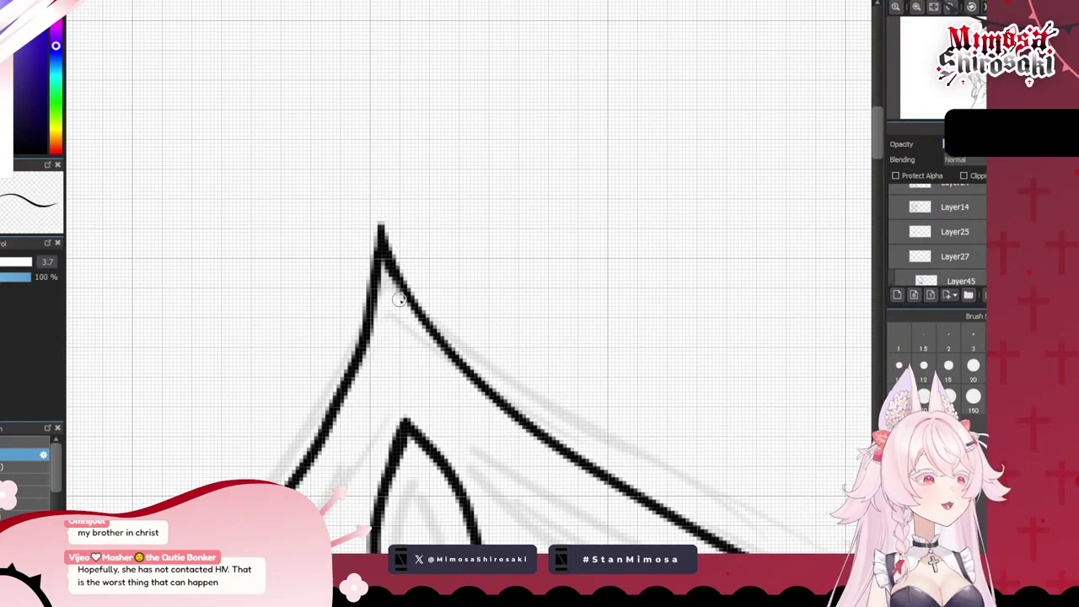
pyautogui.scroll(-10, 399, 300)
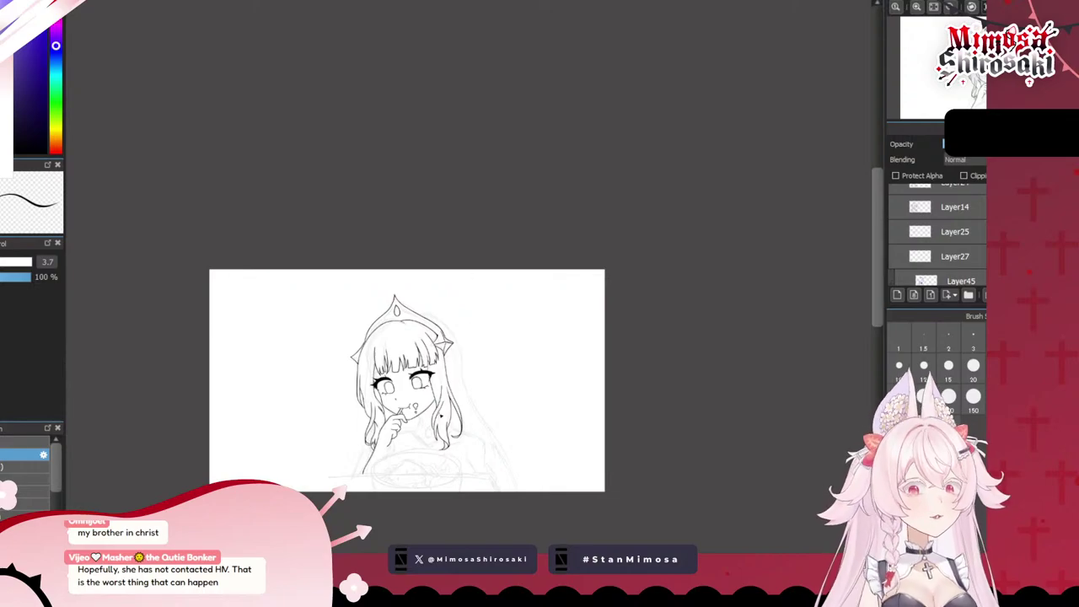
# - Ink the outer curve of the back hair from the crown's edge down past the star ornament
pyautogui.scroll(8, 505, 383)
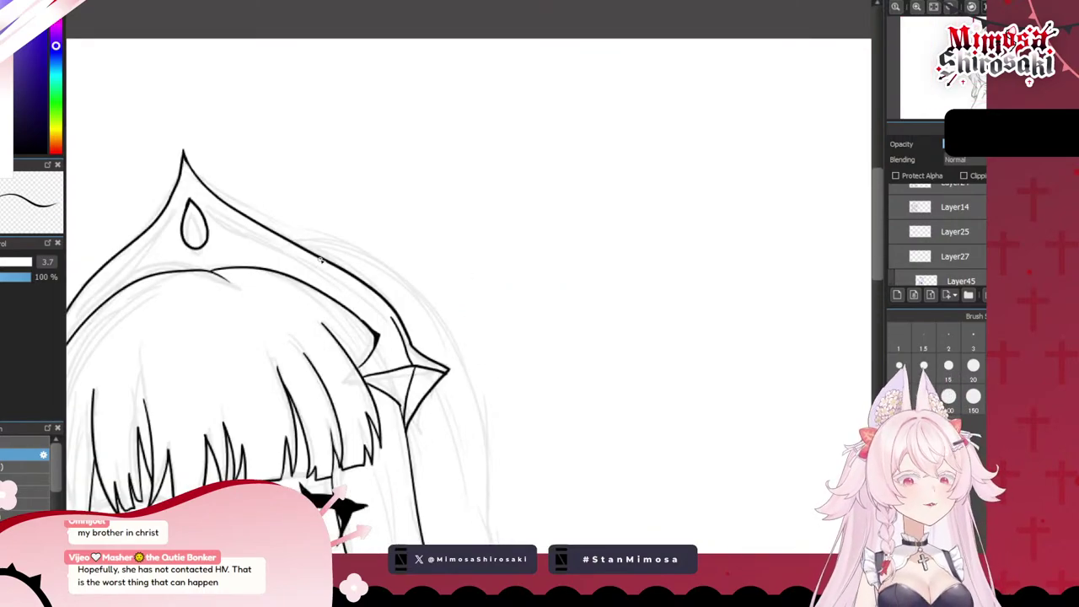
pyautogui.moveTo(295, 242); pyautogui.dragTo(423, 285)
pyautogui.hotkey('ctrl', 'z')
pyautogui.moveTo(298, 245); pyautogui.dragTo(430, 308)
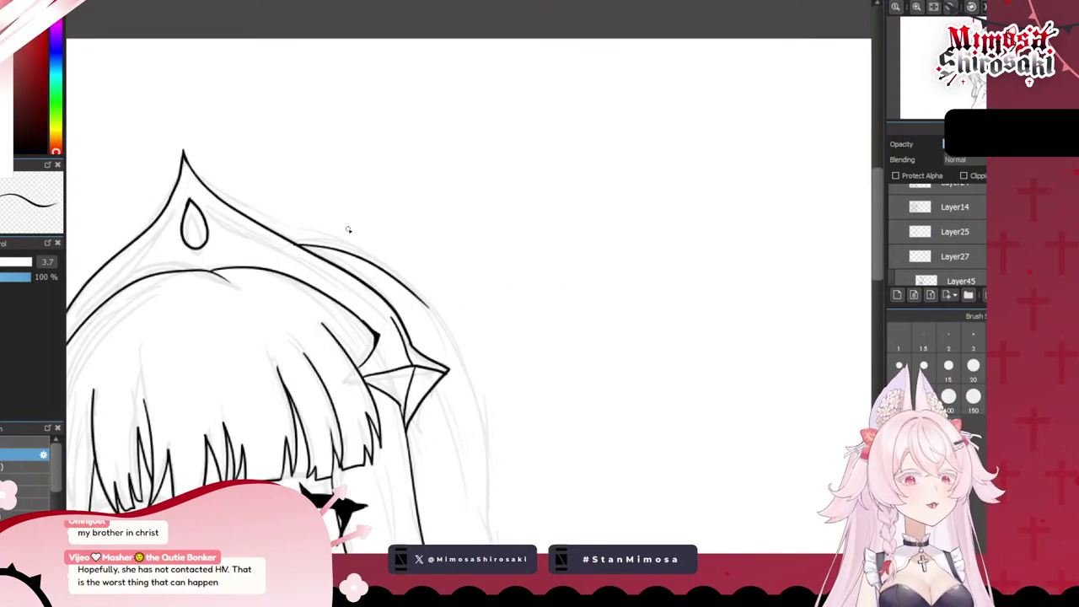
pyautogui.hotkey('ctrl', 'z')
pyautogui.moveTo(297, 249)
pyautogui.mouseDown()
pyautogui.moveTo(402, 285)
pyautogui.moveTo(474, 371)
pyautogui.mouseUp()
pyautogui.hotkey('ctrl', 'z')
pyautogui.moveTo(485, 415); pyautogui.dragTo(487, 426)
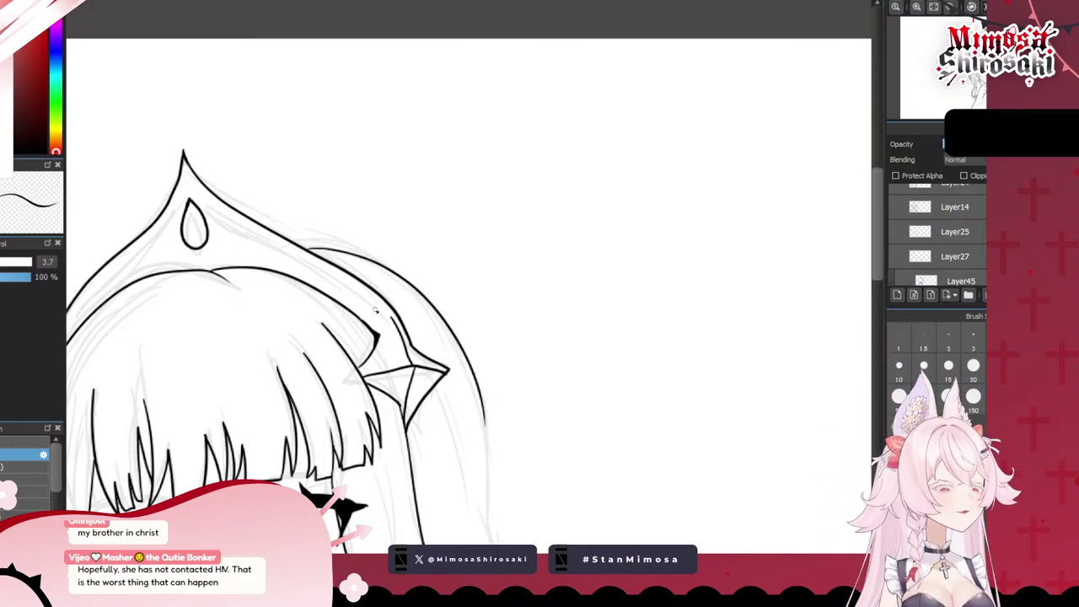
# - Thicken the junction where the back hair outline meets the crown's upper edge
pyautogui.scroll(10, 375, 304)
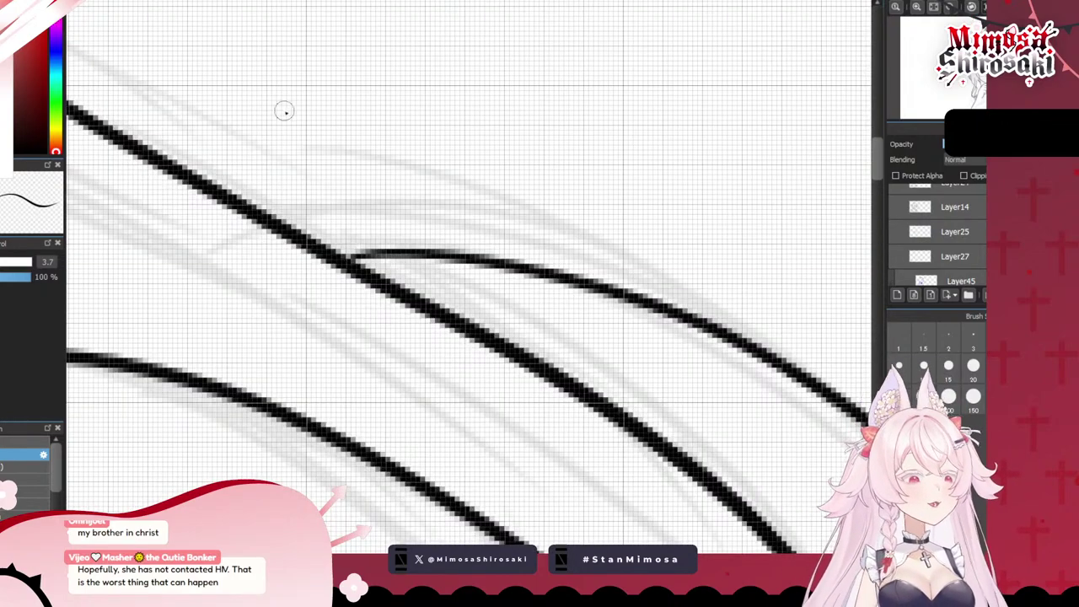
pyautogui.moveTo(316, 243); pyautogui.dragTo(452, 265)
pyautogui.hotkey('ctrl', 'z')
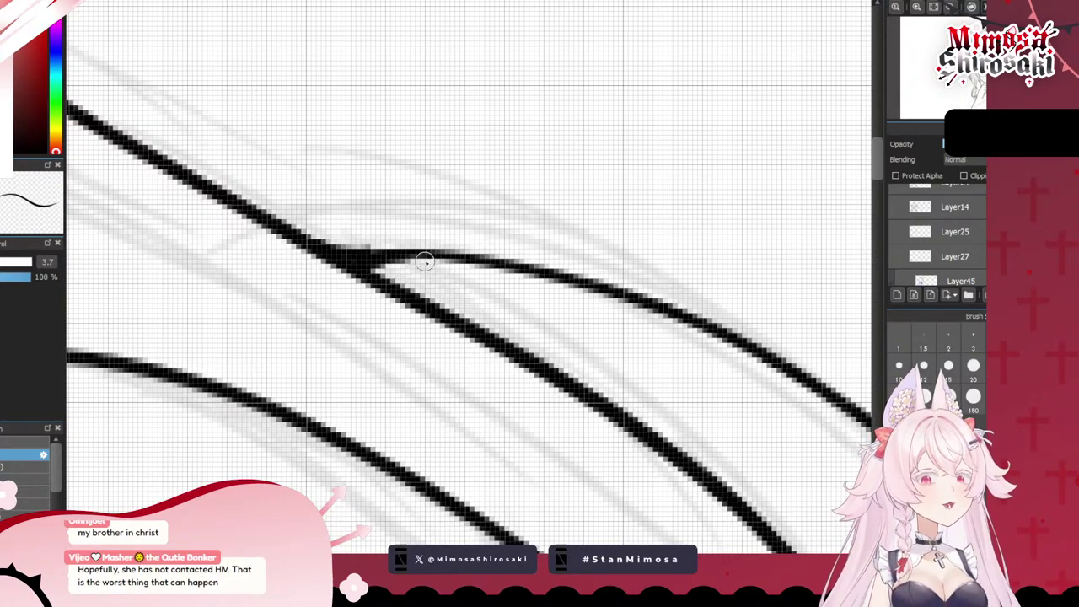
pyautogui.moveTo(375, 263); pyautogui.dragTo(478, 263)
pyautogui.scroll(-10, 572, 79)
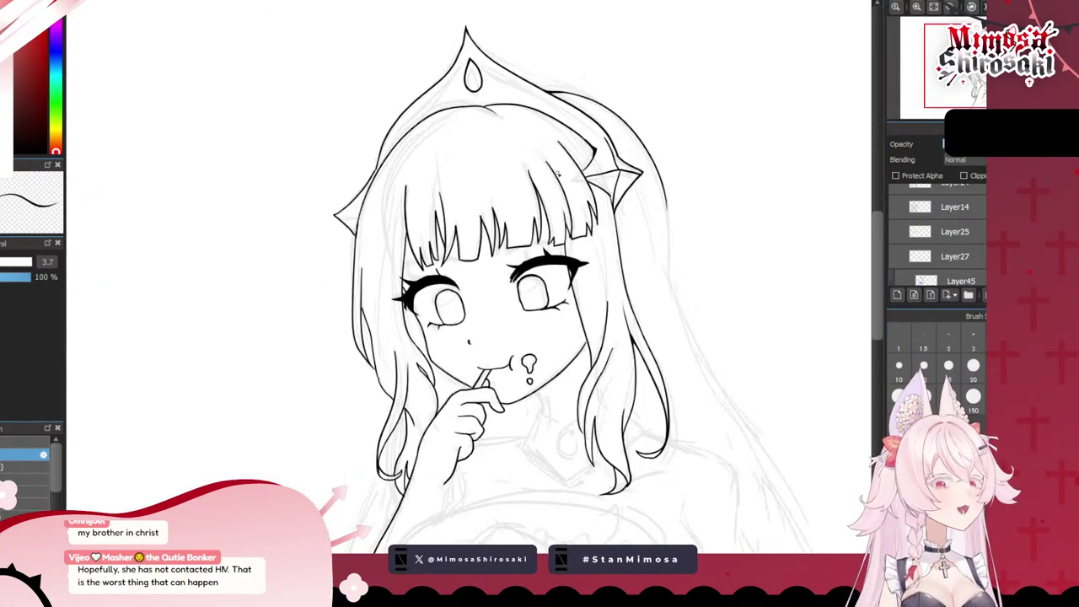
# - Ink the short neck line under the chin and the collar's rounded top corner and slanted side edge
pyautogui.scroll(-2, 723, 292)
pyautogui.scroll(4, 718, 292)
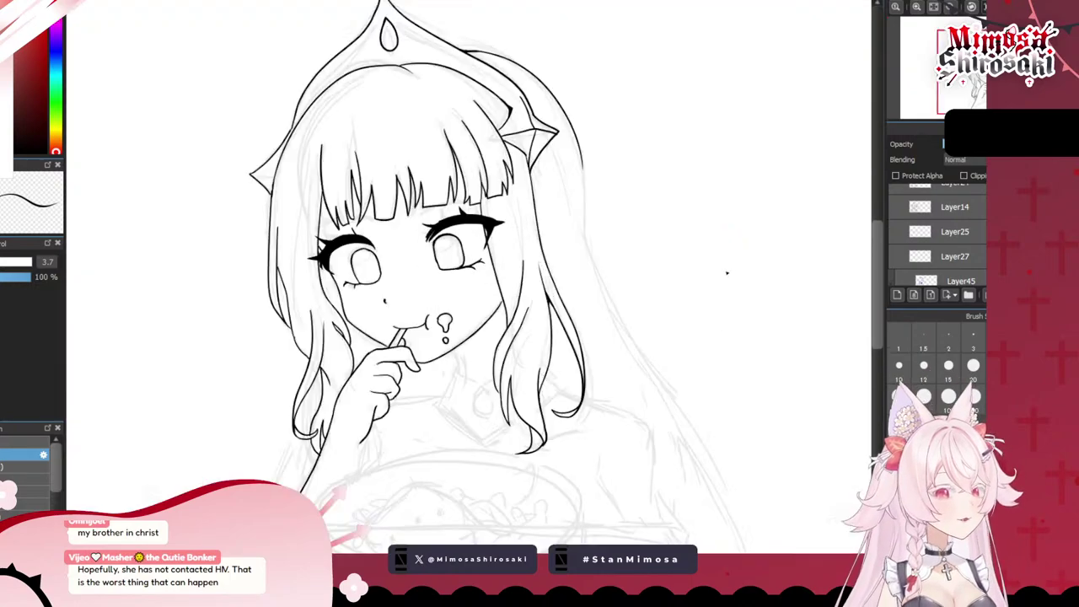
pyautogui.scroll(4, 388, 386)
pyautogui.scroll(-2, 531, 388)
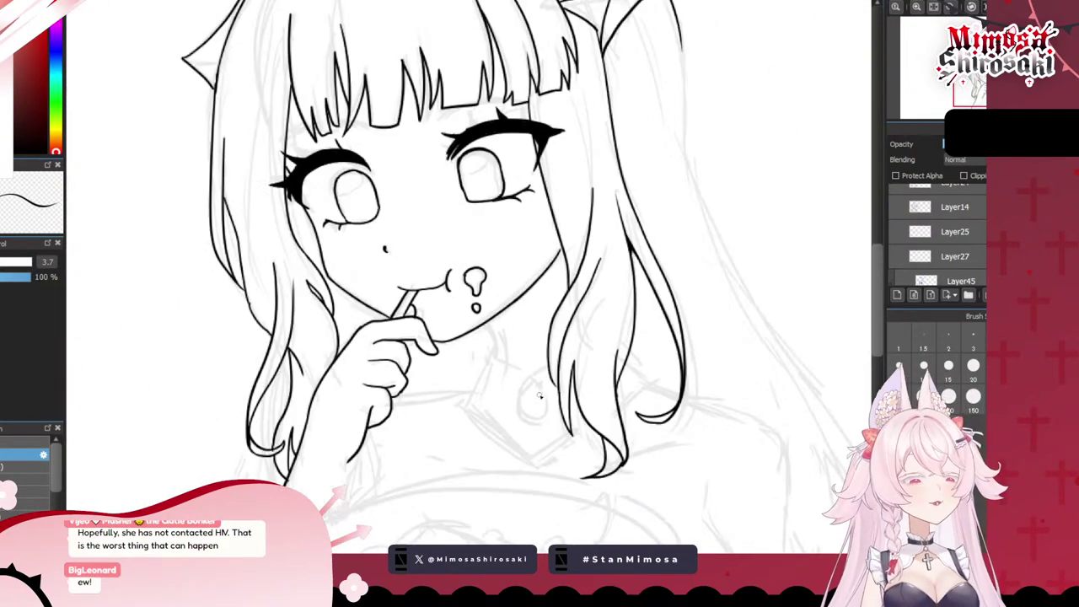
pyautogui.scroll(2, 530, 389)
pyautogui.scroll(2, 530, 388)
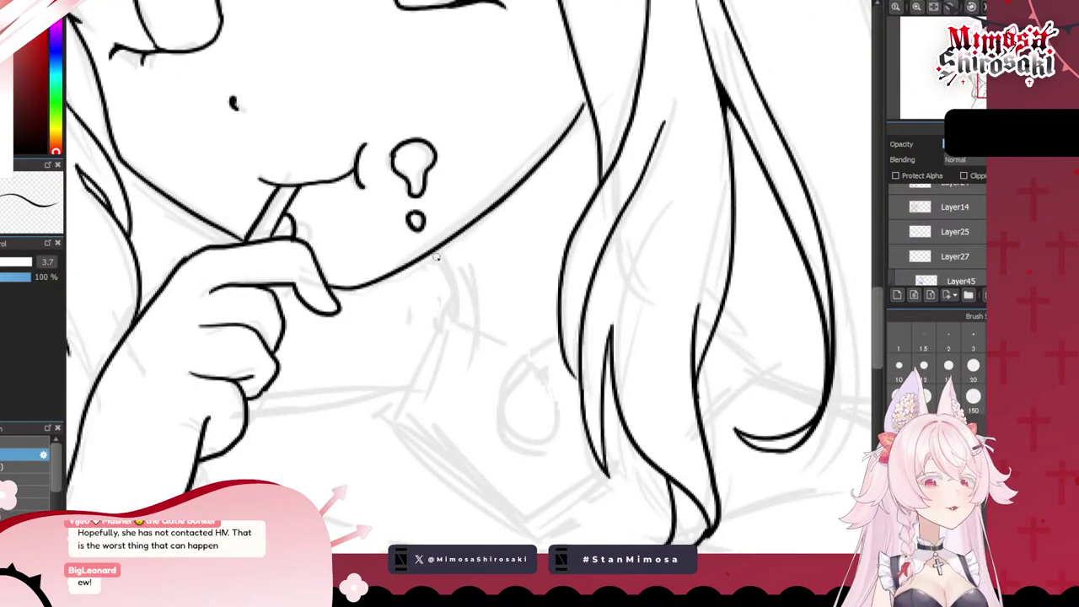
pyautogui.moveTo(436, 252); pyautogui.dragTo(452, 317)
pyautogui.hotkey('ctrl', 'z')
pyautogui.moveTo(436, 251)
pyautogui.mouseDown()
pyautogui.moveTo(450, 309)
pyautogui.moveTo(436, 295)
pyautogui.moveTo(390, 404)
pyautogui.moveTo(525, 517)
pyautogui.mouseUp()
pyautogui.hotkey('ctrl', 'z')
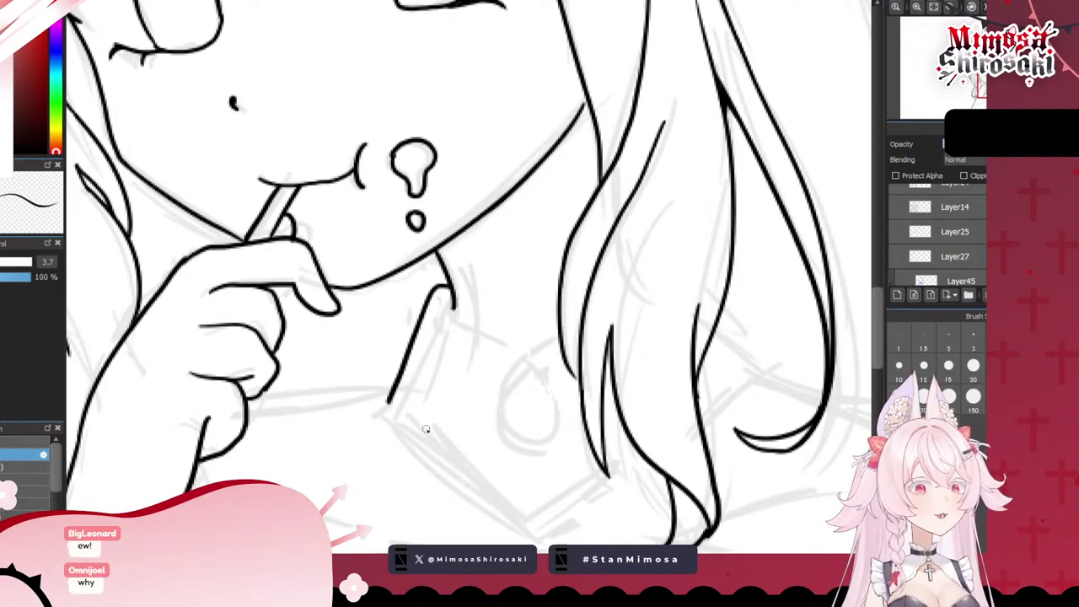
# - Ink the collar's V-shaped lower edge from its side corner to the point and up to the hair strands
pyautogui.moveTo(389, 407); pyautogui.dragTo(534, 530)
pyautogui.moveTo(590, 512); pyautogui.dragTo(657, 477)
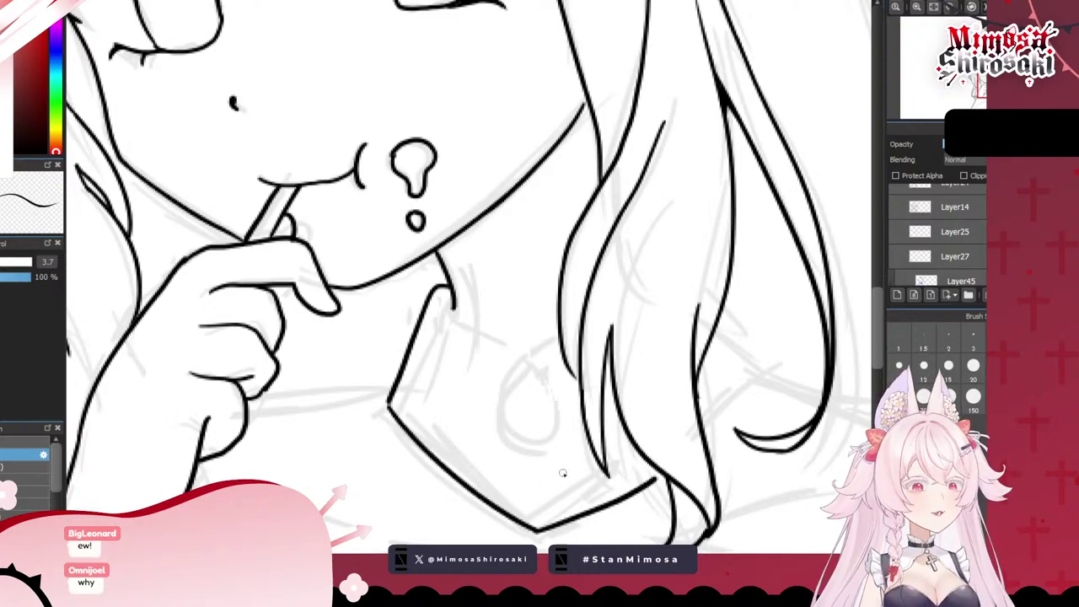
pyautogui.hotkey('ctrl', 'z')
pyautogui.hotkey('ctrl', 'z')
pyautogui.moveTo(388, 404)
pyautogui.mouseDown()
pyautogui.moveTo(482, 500)
pyautogui.moveTo(528, 531)
pyautogui.moveTo(592, 512)
pyautogui.mouseUp()
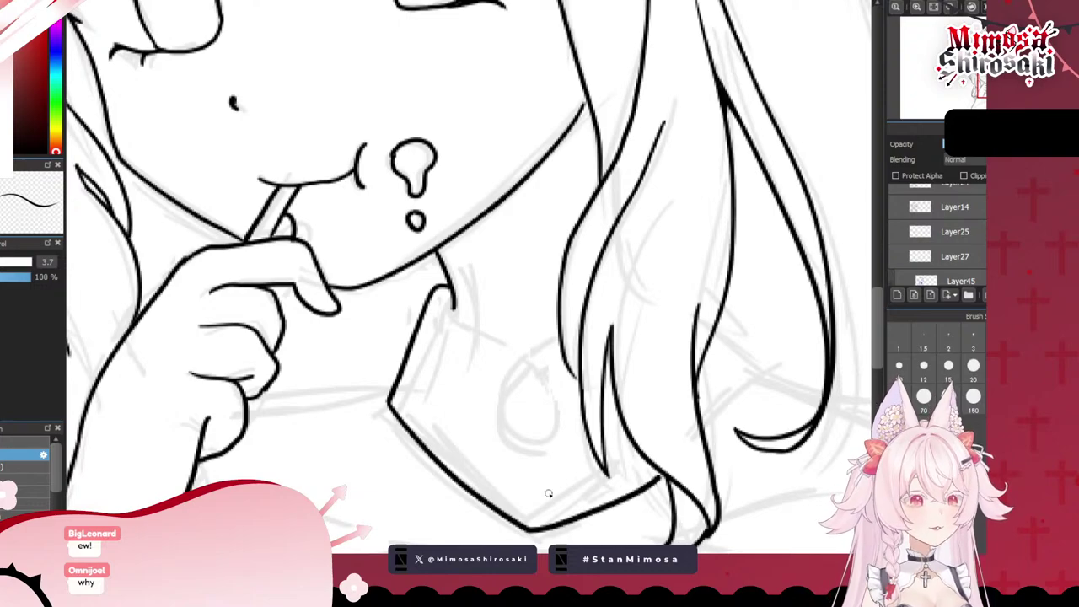
pyautogui.hotkey('ctrl', 'z')
pyautogui.moveTo(388, 403)
pyautogui.mouseDown()
pyautogui.moveTo(506, 512)
pyautogui.moveTo(562, 518)
pyautogui.moveTo(653, 475)
pyautogui.mouseUp()
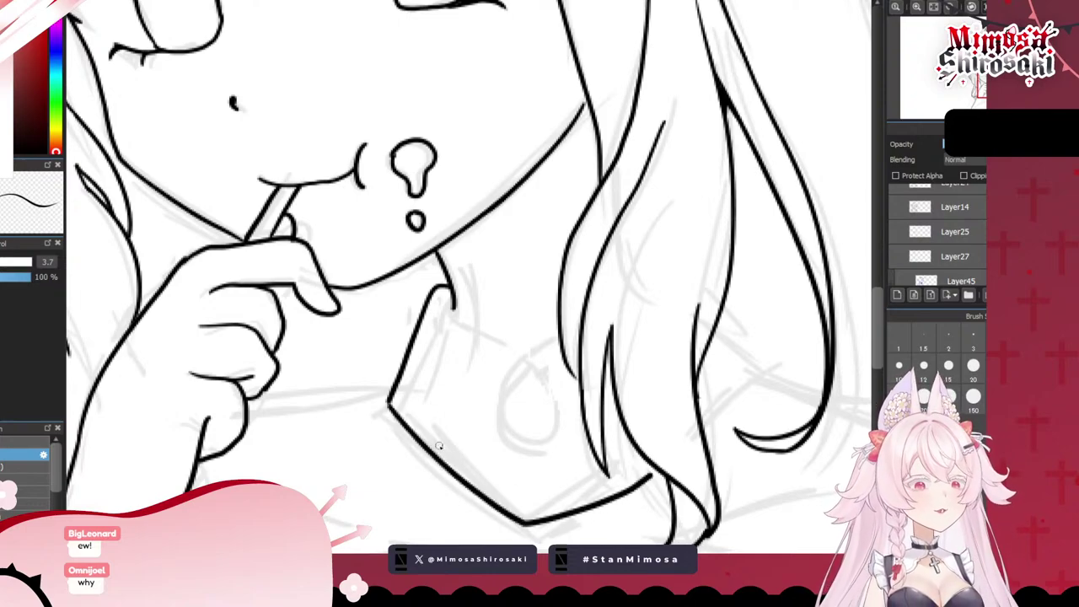
pyautogui.hotkey('ctrl', 'z')
pyautogui.moveTo(388, 404); pyautogui.dragTo(523, 525)
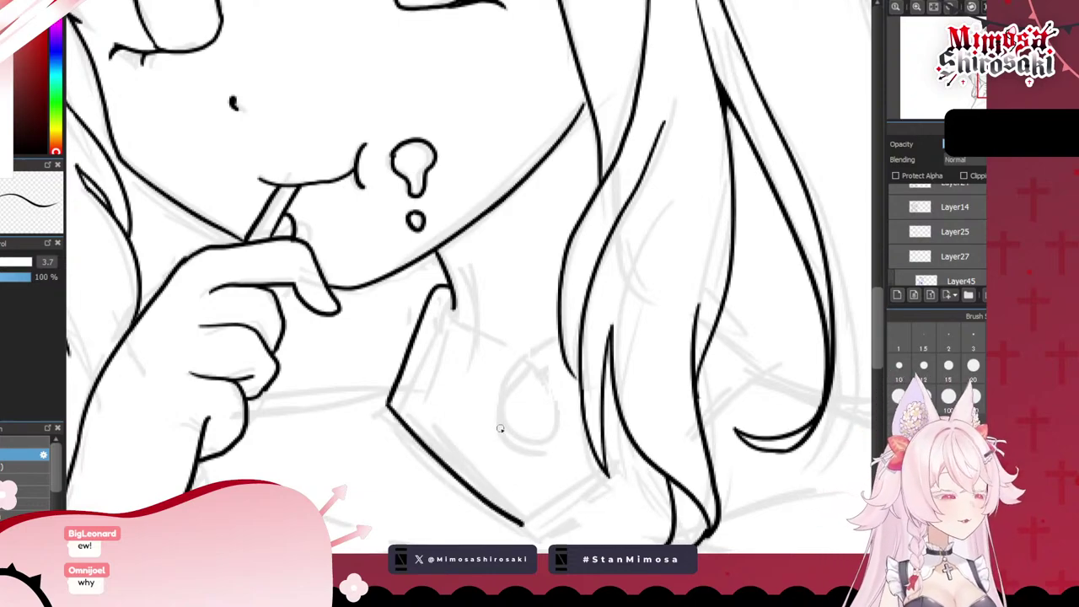
pyautogui.moveTo(520, 523); pyautogui.dragTo(642, 455)
pyautogui.hotkey('ctrl', 'z')
pyautogui.moveTo(523, 525); pyautogui.dragTo(641, 466)
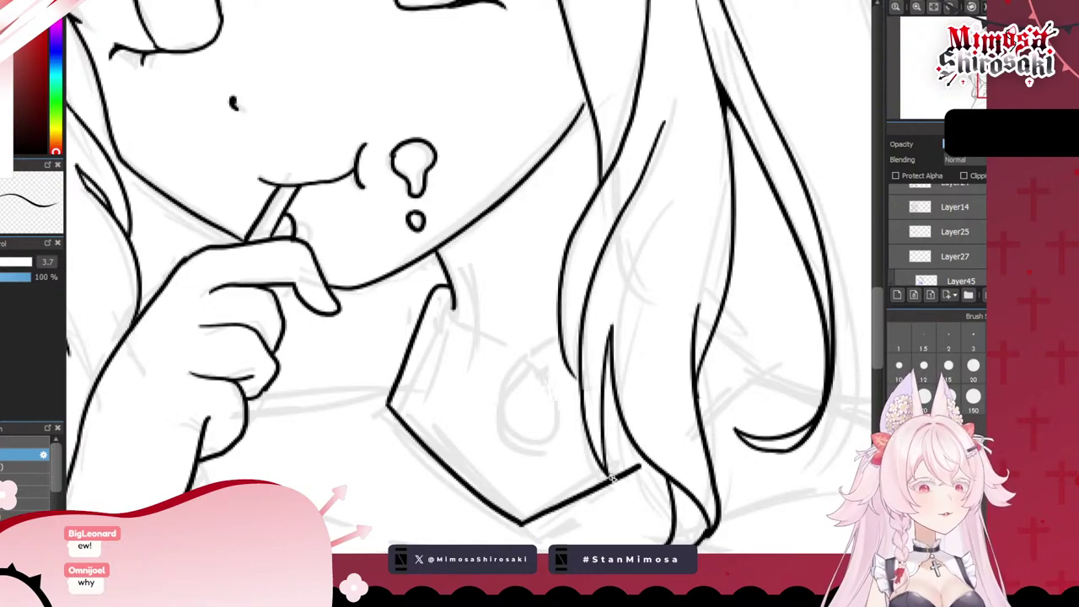
# - Ink the collar's upper edge dipping from the neck to the hair, with a teardrop shape at its centre
pyautogui.moveTo(456, 309); pyautogui.dragTo(503, 335)
pyautogui.hotkey('ctrl', 'z')
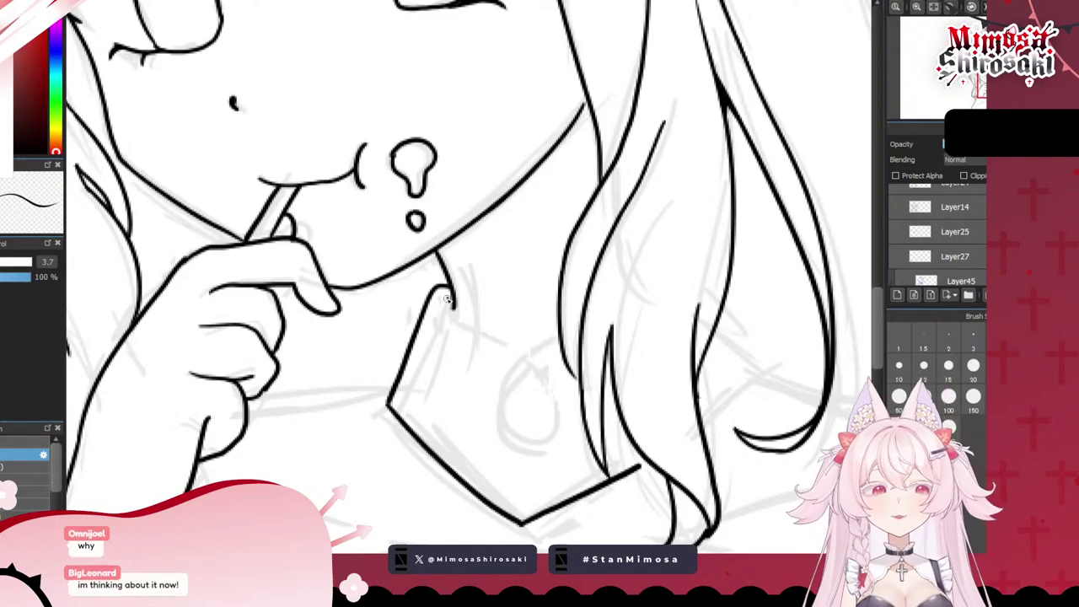
pyautogui.moveTo(445, 295)
pyautogui.mouseDown()
pyautogui.moveTo(516, 347)
pyautogui.moveTo(563, 336)
pyautogui.moveTo(496, 412)
pyautogui.moveTo(553, 417)
pyautogui.mouseUp()
pyautogui.hotkey('ctrl', 'z')
pyautogui.hotkey('ctrl', 'z')
pyautogui.moveTo(524, 355)
pyautogui.mouseDown()
pyautogui.moveTo(498, 391)
pyautogui.moveTo(529, 447)
pyautogui.moveTo(558, 404)
pyautogui.moveTo(529, 356)
pyautogui.moveTo(497, 414)
pyautogui.moveTo(541, 449)
pyautogui.moveTo(550, 398)
pyautogui.moveTo(524, 351)
pyautogui.mouseUp()
pyautogui.hotkey('ctrl', 'z')
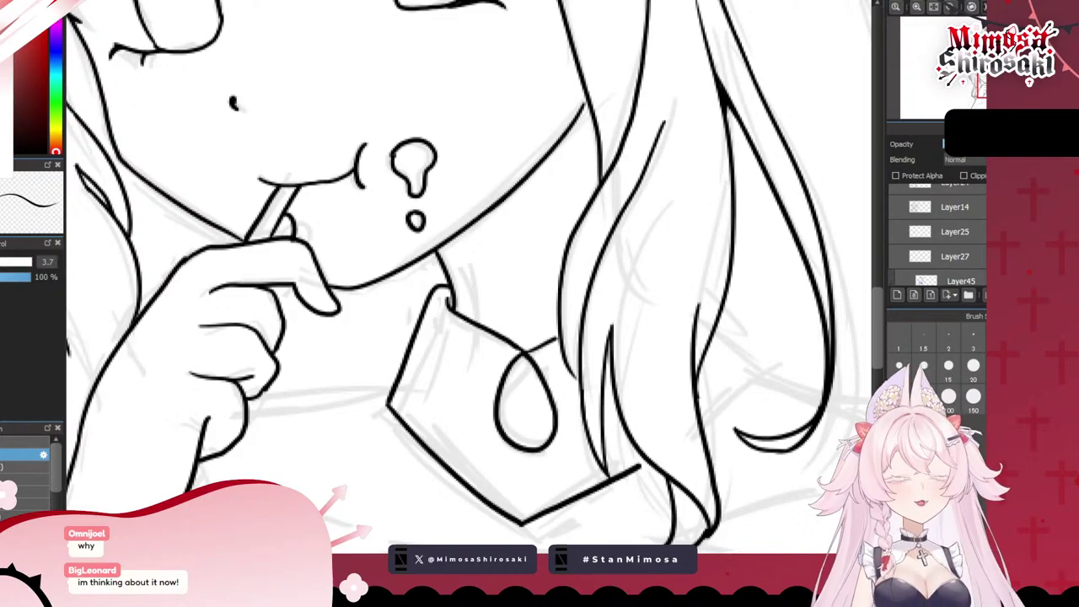
# - Check the reference illustration of the crowned character, then return to the line art's collar
pyautogui.click(357, 1)
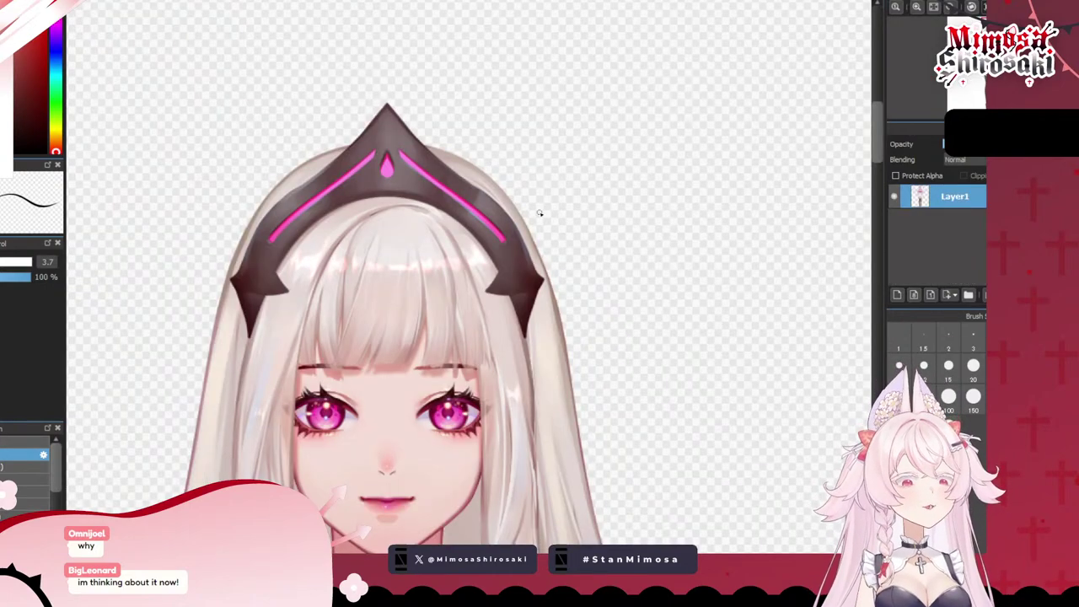
pyautogui.scroll(-5, 540, 213)
pyautogui.scroll(4, 526, 278)
pyautogui.click(194, 2)
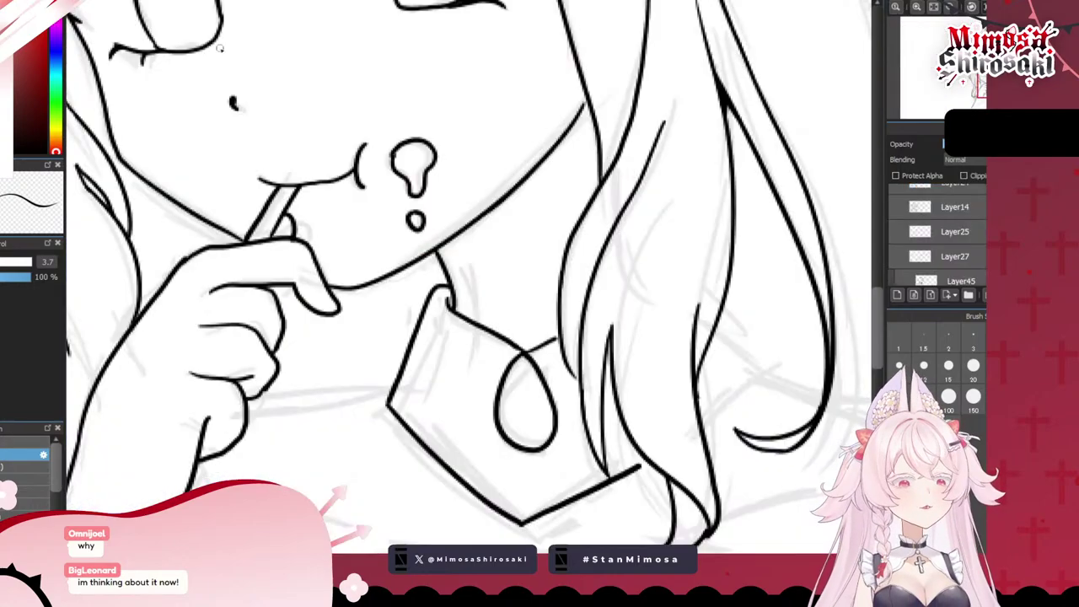
pyautogui.scroll(1, 549, 329)
pyautogui.scroll(-2, 548, 331)
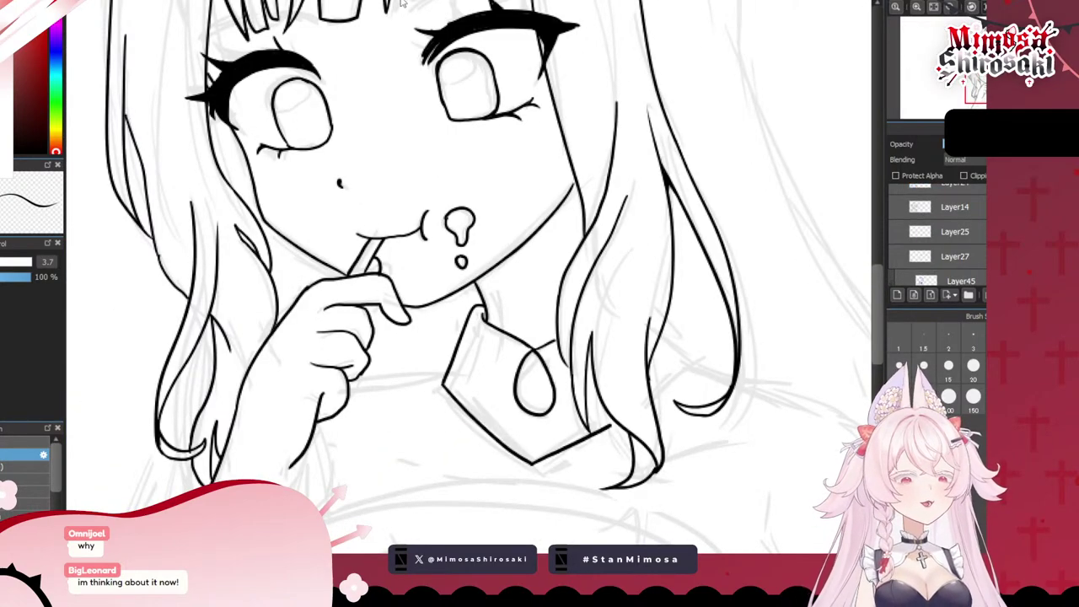
pyautogui.click(355, 2)
pyautogui.click(157, 3)
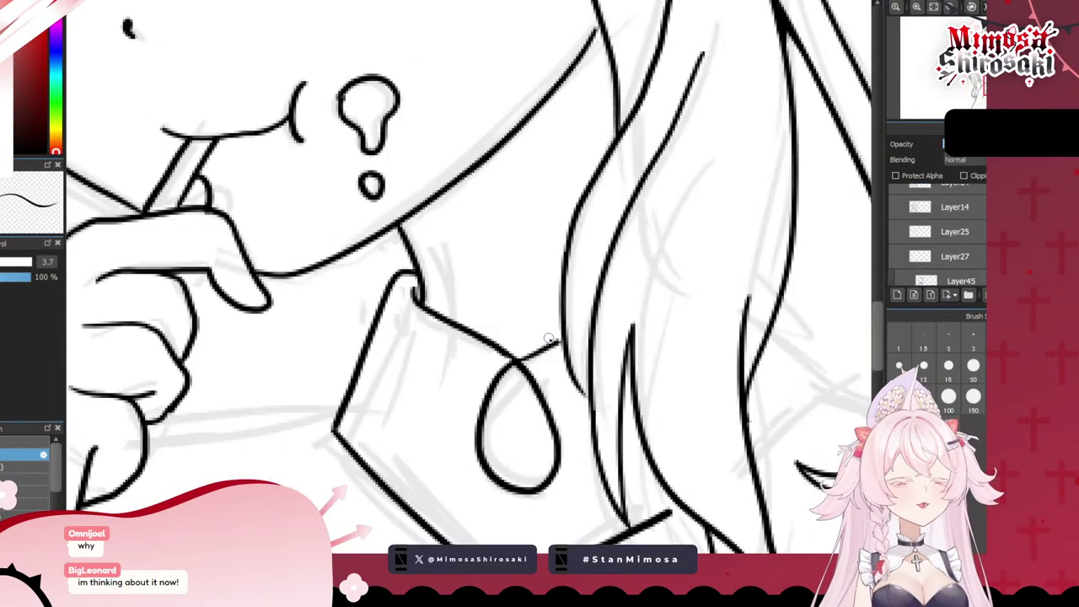
# - Replace the collar's central teardrop with a rounded keyhole notch opening from its upper edge, and extend the lower edge to the hair
pyautogui.moveTo(508, 344); pyautogui.dragTo(539, 341)
pyautogui.press('b')
pyautogui.scroll(-2, 492, 342)
pyautogui.scroll(4, 518, 366)
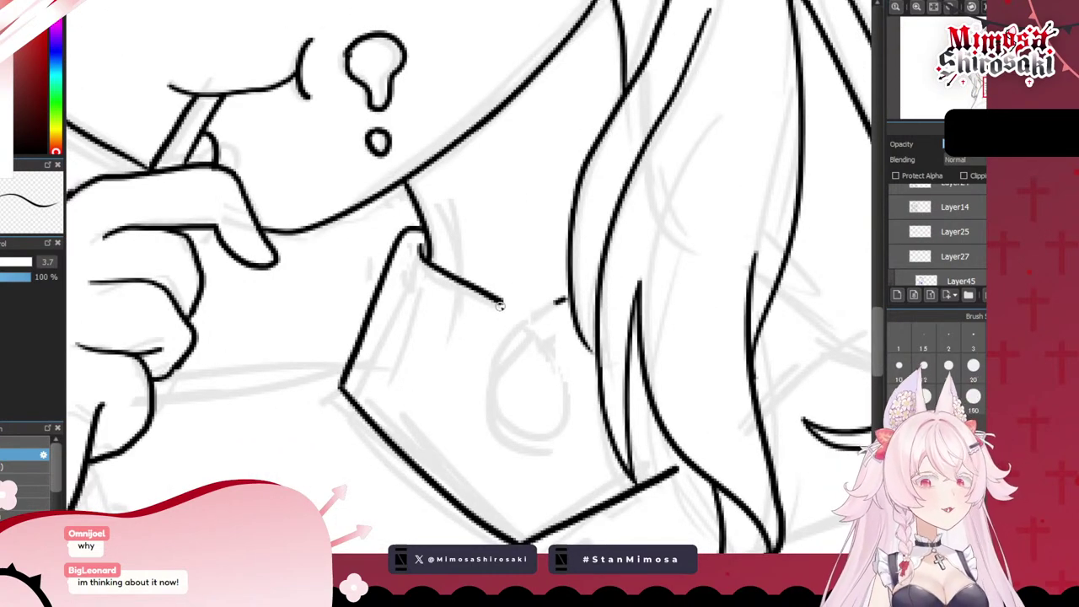
pyautogui.moveTo(500, 303)
pyautogui.mouseDown()
pyautogui.moveTo(487, 399)
pyautogui.moveTo(565, 402)
pyautogui.moveTo(552, 316)
pyautogui.moveTo(478, 394)
pyautogui.moveTo(557, 404)
pyautogui.moveTo(561, 301)
pyautogui.mouseUp()
pyautogui.hotkey('ctrl', 'z')
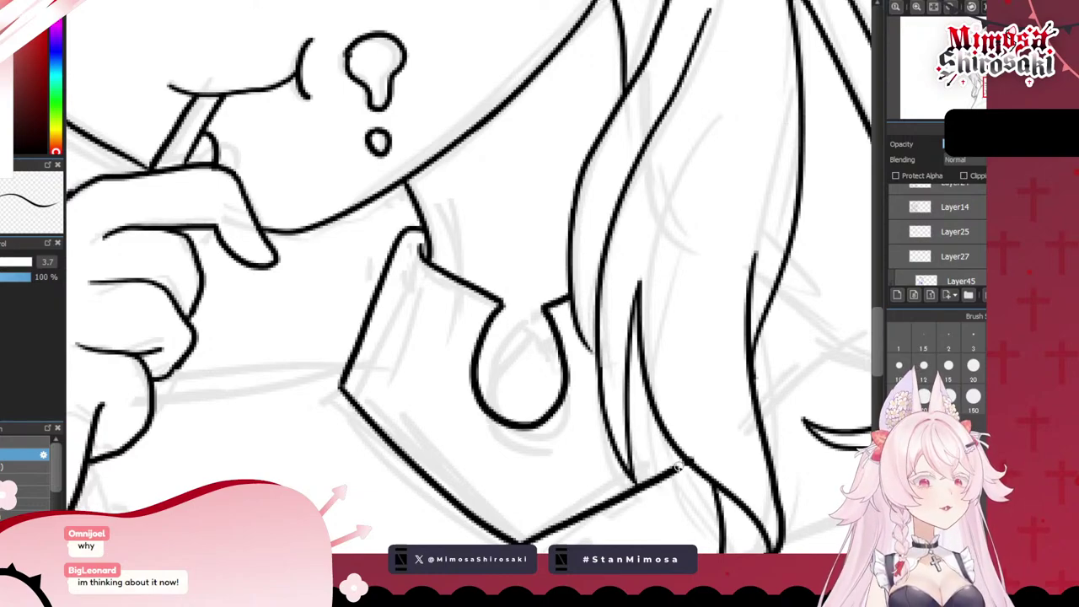
# - Ink the collar's far upper edge slanting down from behind the hair strands
pyautogui.scroll(-8, 636, 308)
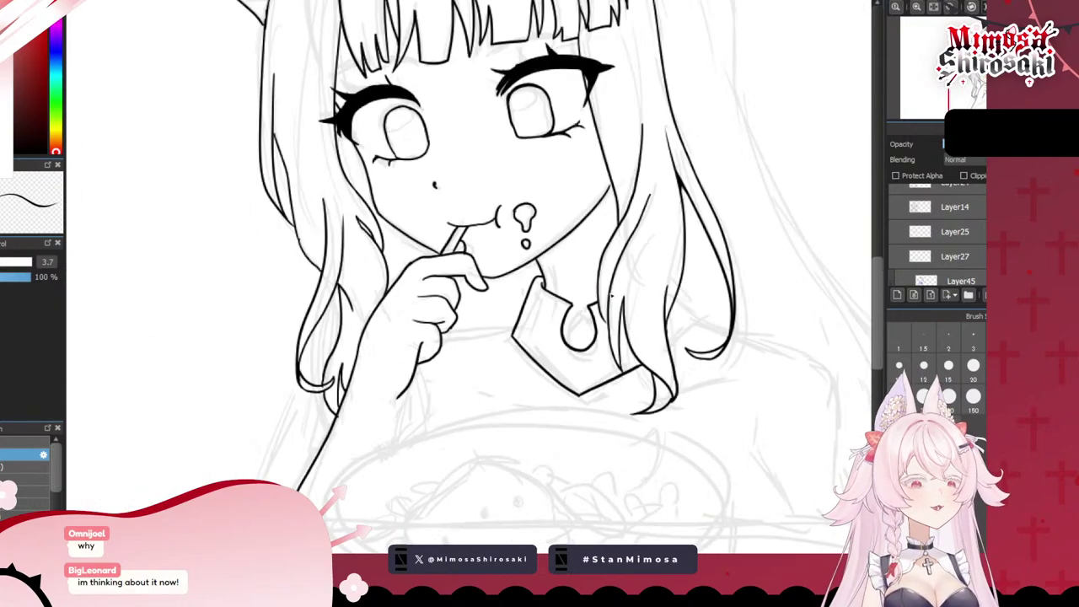
pyautogui.scroll(2, 696, 148)
pyautogui.scroll(-2, 695, 148)
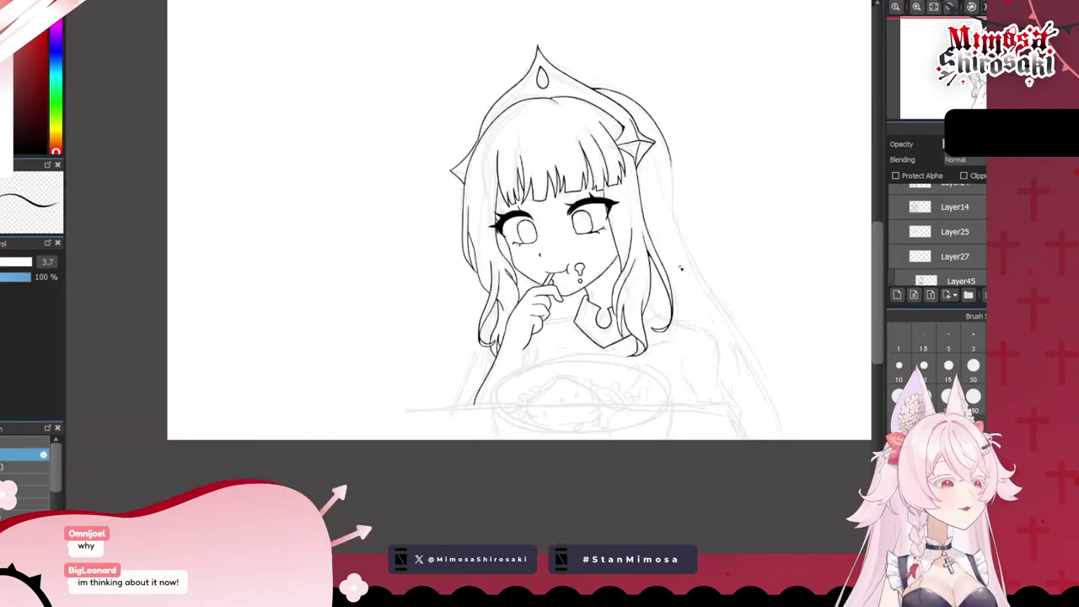
pyautogui.scroll(2, 634, 417)
pyautogui.scroll(-3, 722, 356)
pyautogui.scroll(5, 694, 381)
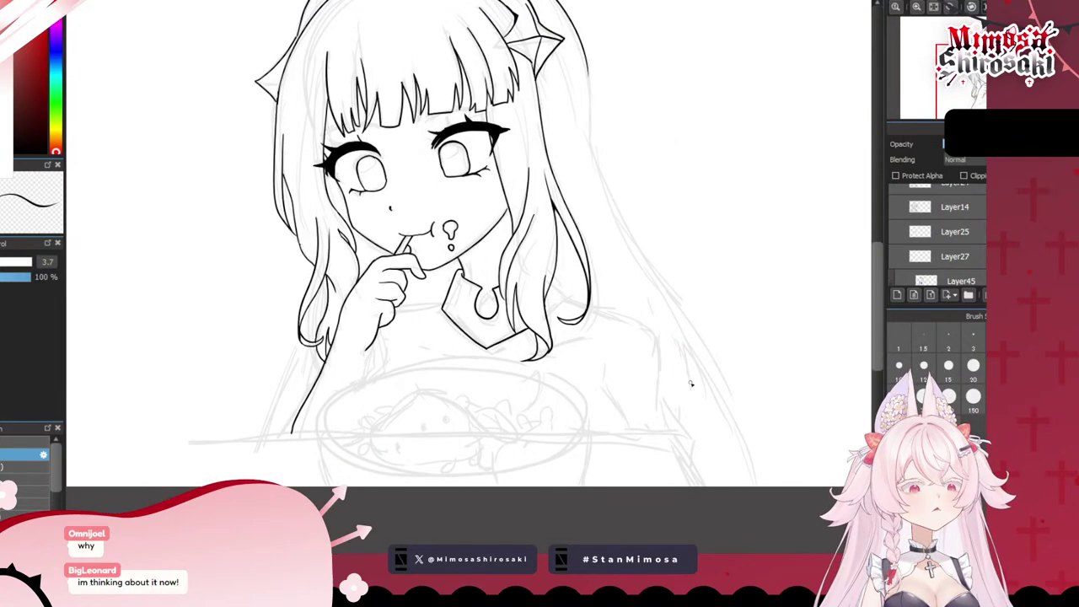
pyautogui.scroll(2, 348, 226)
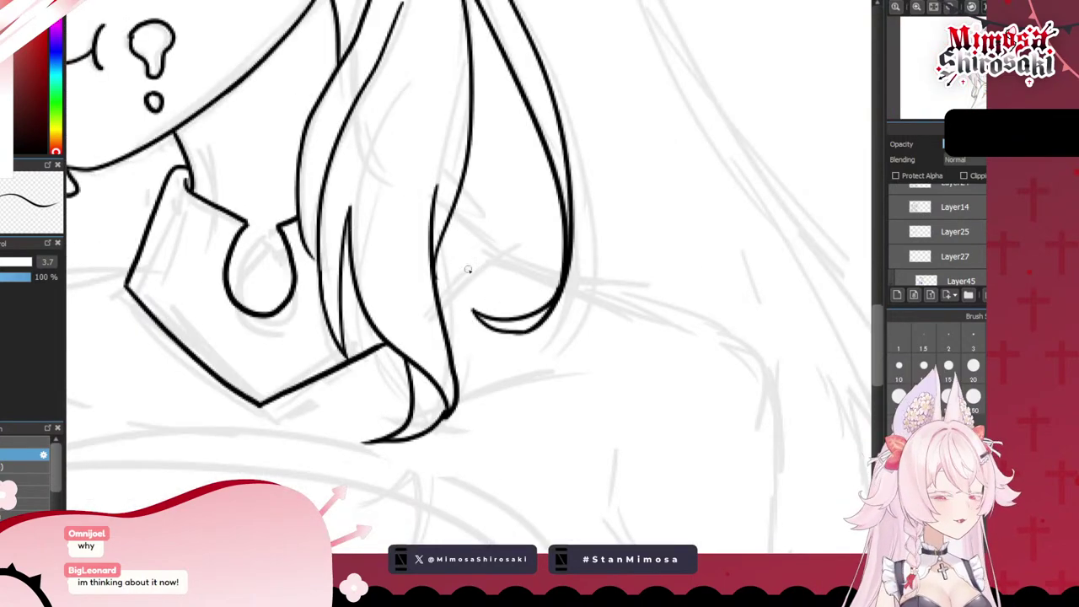
pyautogui.moveTo(449, 218); pyautogui.dragTo(511, 250)
pyautogui.hotkey('ctrl', 'z')
pyautogui.moveTo(451, 209)
pyautogui.mouseDown()
pyautogui.moveTo(512, 253)
pyautogui.moveTo(431, 311)
pyautogui.moveTo(500, 267)
pyautogui.mouseUp()
pyautogui.hotkey('ctrl', 'z')
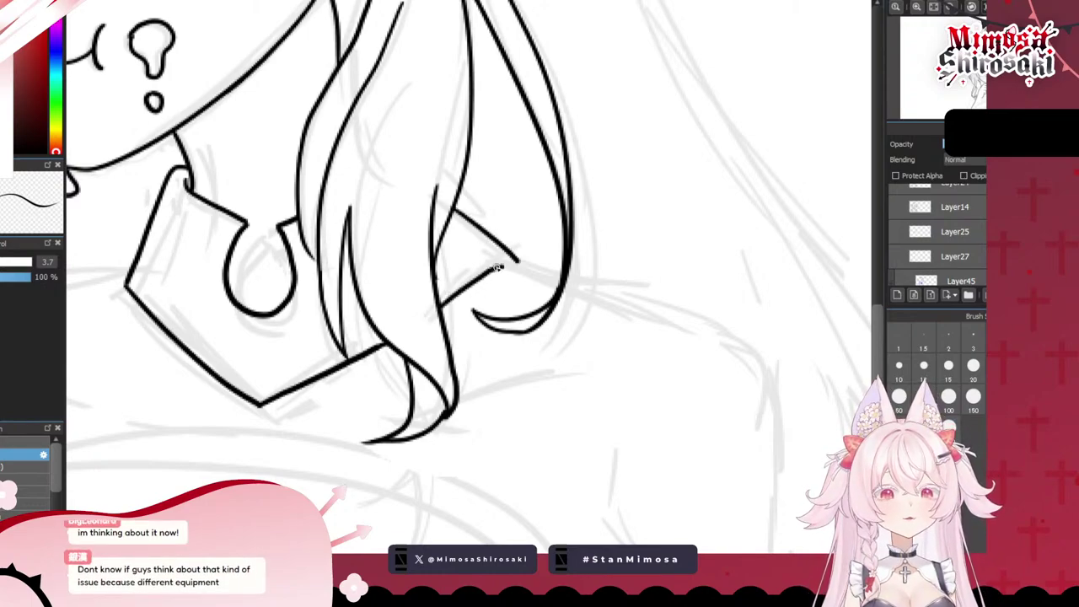
pyautogui.hotkey('ctrl', 'z')
pyautogui.moveTo(442, 309); pyautogui.dragTo(506, 250)
pyautogui.hotkey('ctrl', 'z')
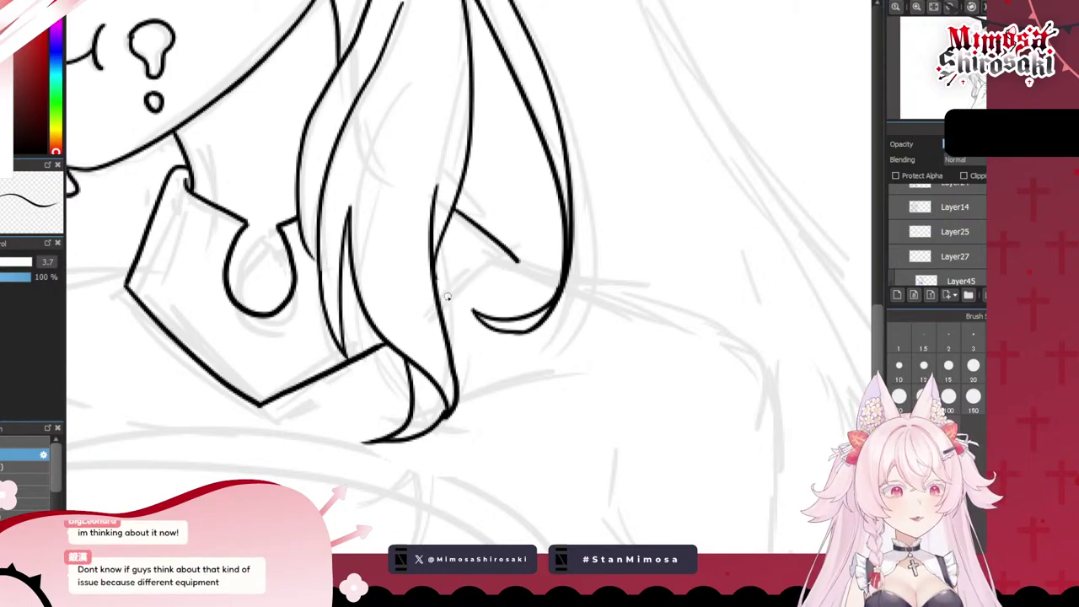
# - Ink the collar's far lower edge and the shoulder line sloping from it to the rounded outer shoulder
pyautogui.moveTo(441, 310)
pyautogui.mouseDown()
pyautogui.moveTo(500, 258)
pyautogui.moveTo(763, 375)
pyautogui.mouseUp()
pyautogui.scroll(-3, 763, 395)
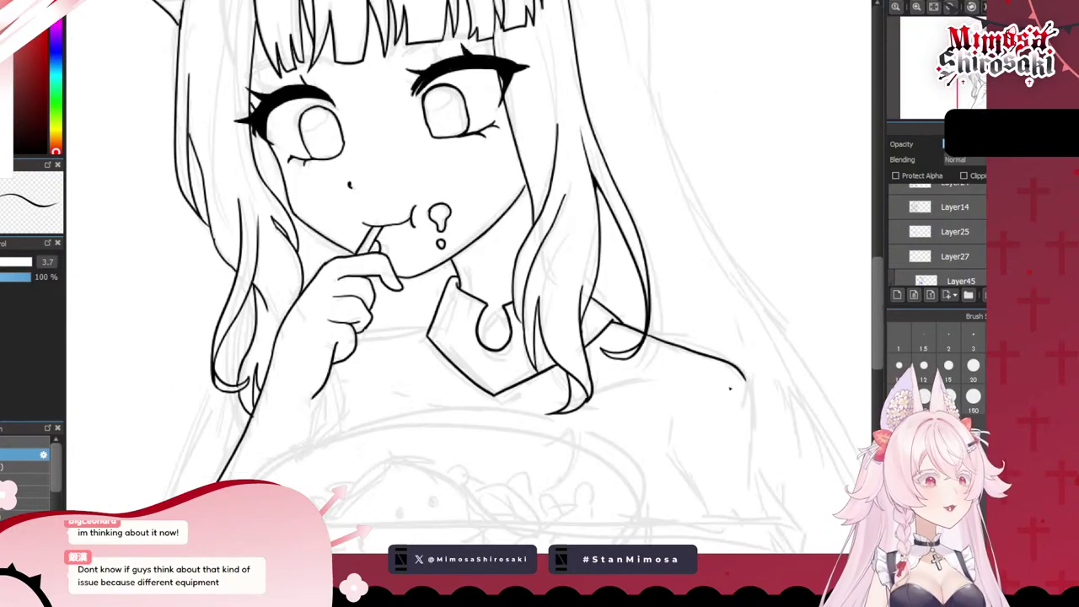
pyautogui.scroll(-3, 649, 259)
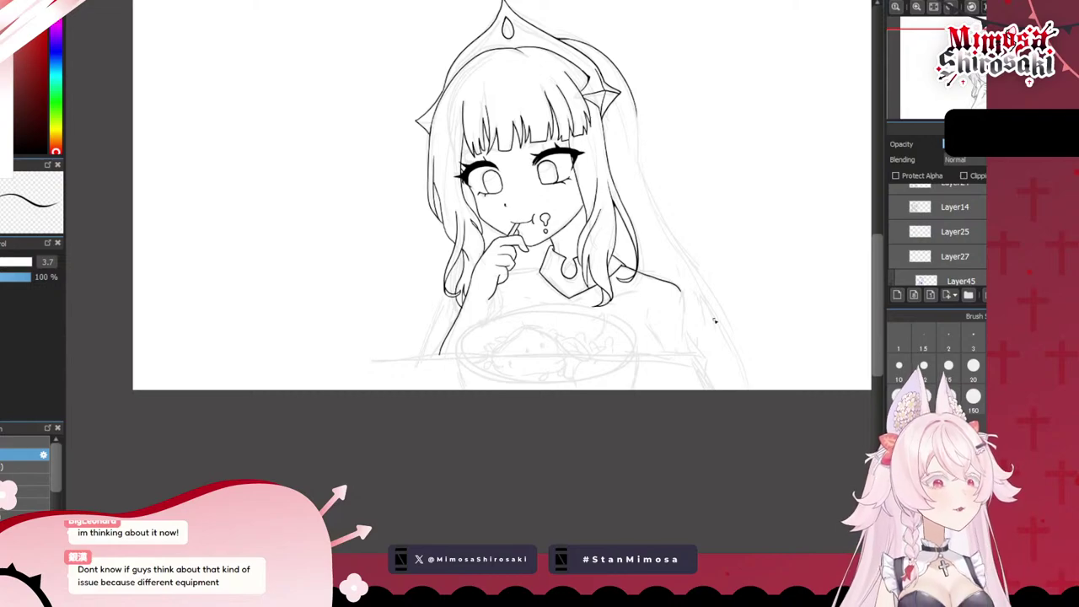
# - Ink the armpit crease as a short vertical line meeting the curved inner edge of the upper arm
pyautogui.scroll(-1, 715, 321)
pyautogui.scroll(5, 718, 361)
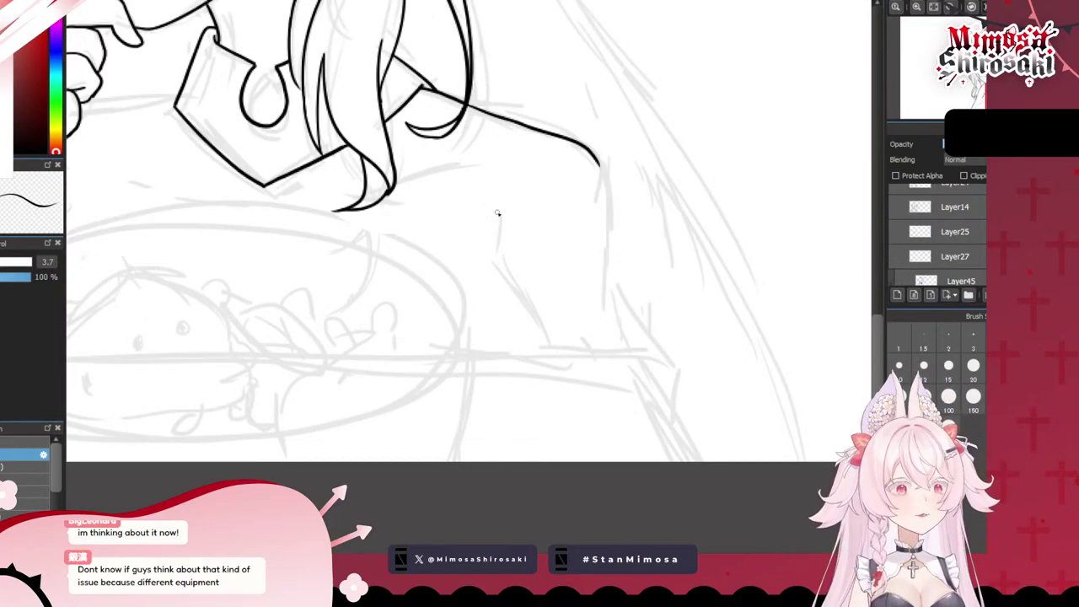
pyautogui.moveTo(499, 217)
pyautogui.mouseDown()
pyautogui.moveTo(494, 268)
pyautogui.moveTo(557, 339)
pyautogui.mouseUp()
pyautogui.hotkey('ctrl', 'z')
pyautogui.moveTo(480, 253); pyautogui.dragTo(546, 339)
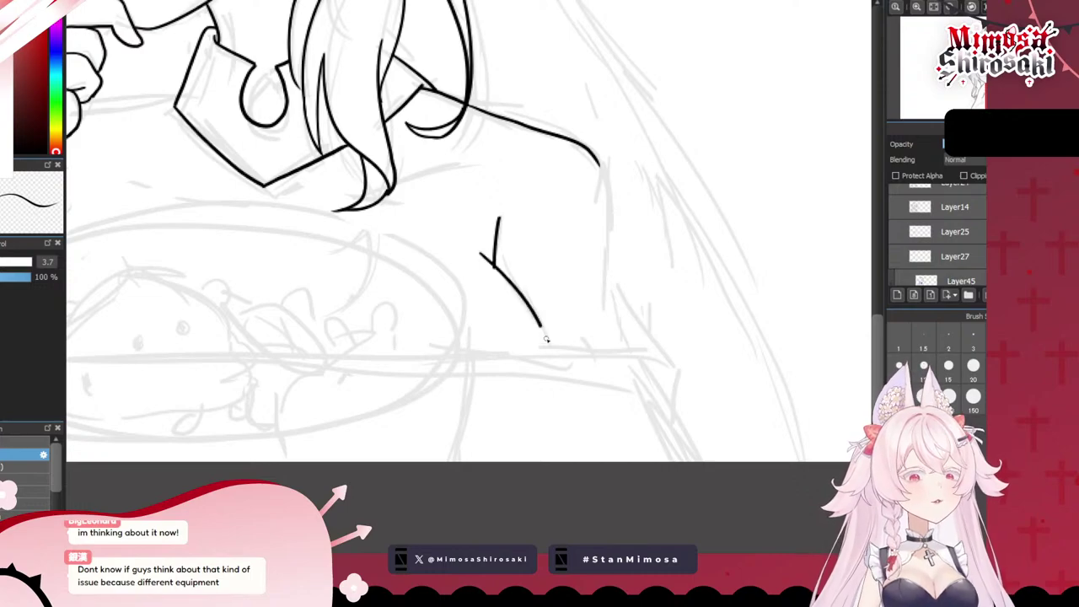
pyautogui.hotkey('ctrl', 'z')
pyautogui.moveTo(482, 261); pyautogui.dragTo(547, 341)
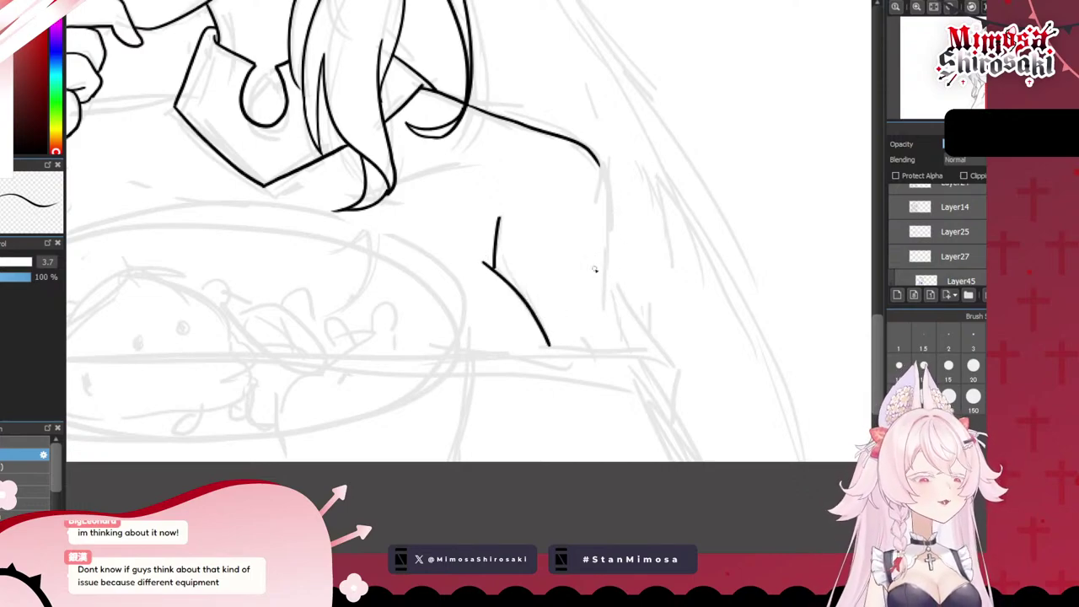
# - Ink the outer edge of the upper arm from the rounded shoulder down to the table line
pyautogui.moveTo(596, 158); pyautogui.dragTo(604, 337)
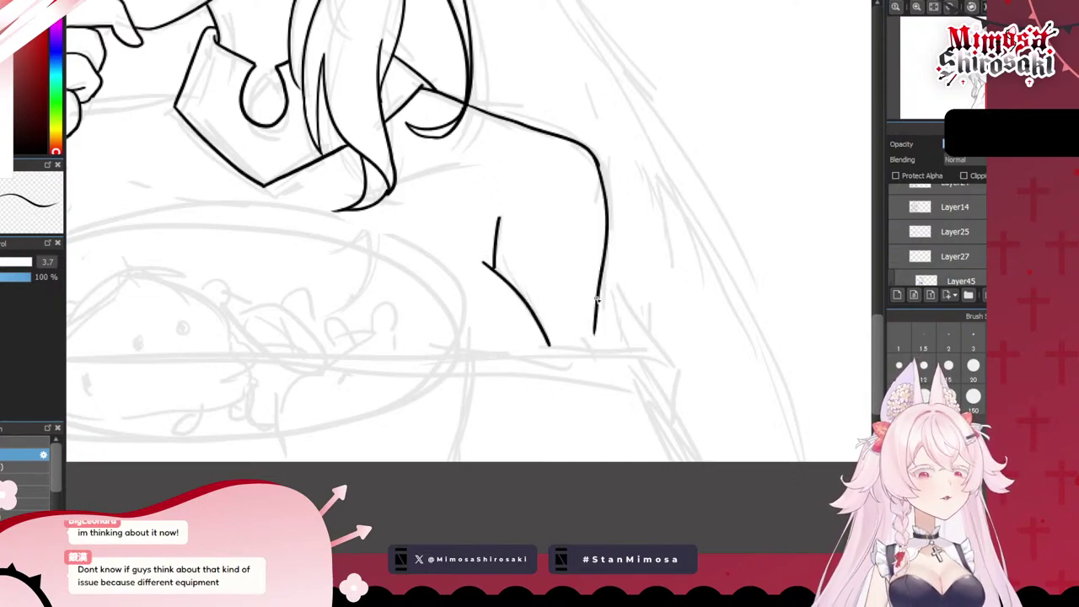
pyautogui.hotkey('ctrl', 'z')
pyautogui.moveTo(595, 161)
pyautogui.mouseDown()
pyautogui.moveTo(608, 208)
pyautogui.moveTo(605, 346)
pyautogui.mouseUp()
pyautogui.hotkey('ctrl', 'z')
pyautogui.moveTo(601, 163); pyautogui.dragTo(604, 342)
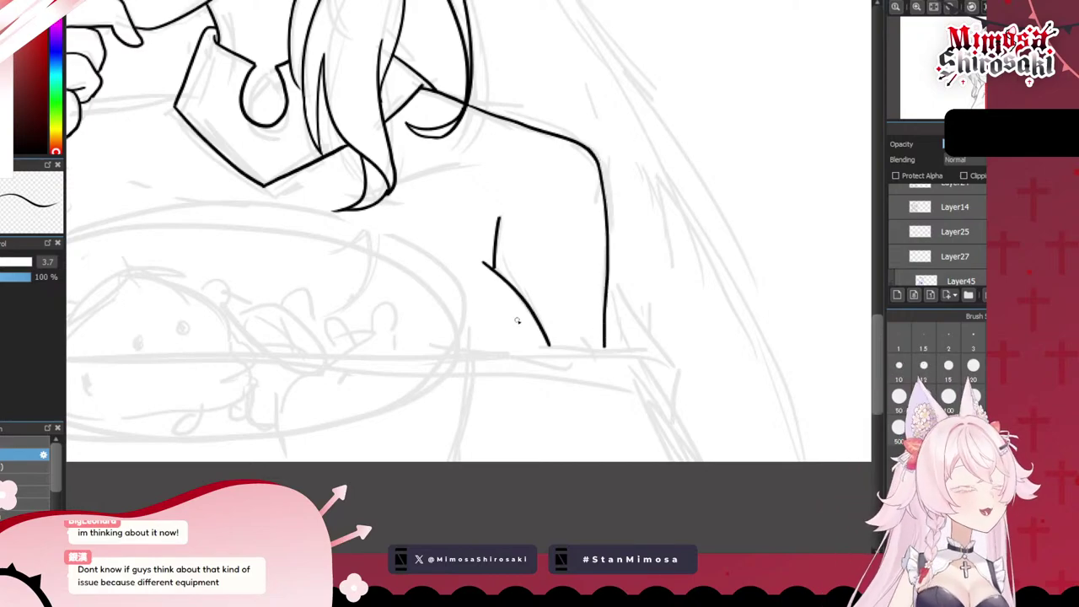
# - Ink the gently curved line running from the raised hand to the collar's side corner
pyautogui.scroll(-5, 517, 320)
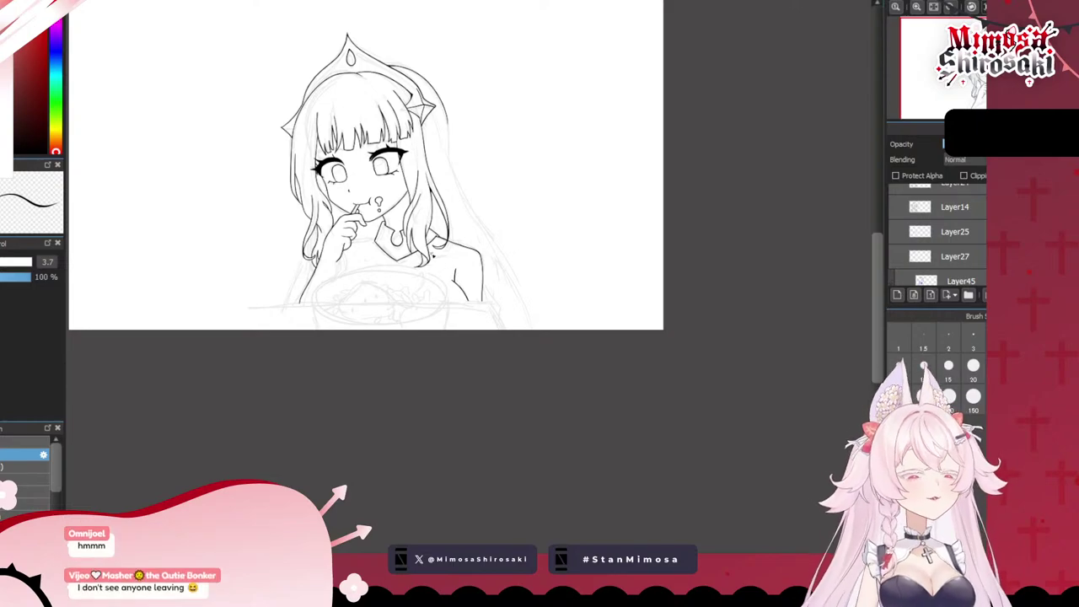
pyautogui.scroll(1, 199, 184)
pyautogui.scroll(-1, 384, 262)
pyautogui.scroll(2, 379, 240)
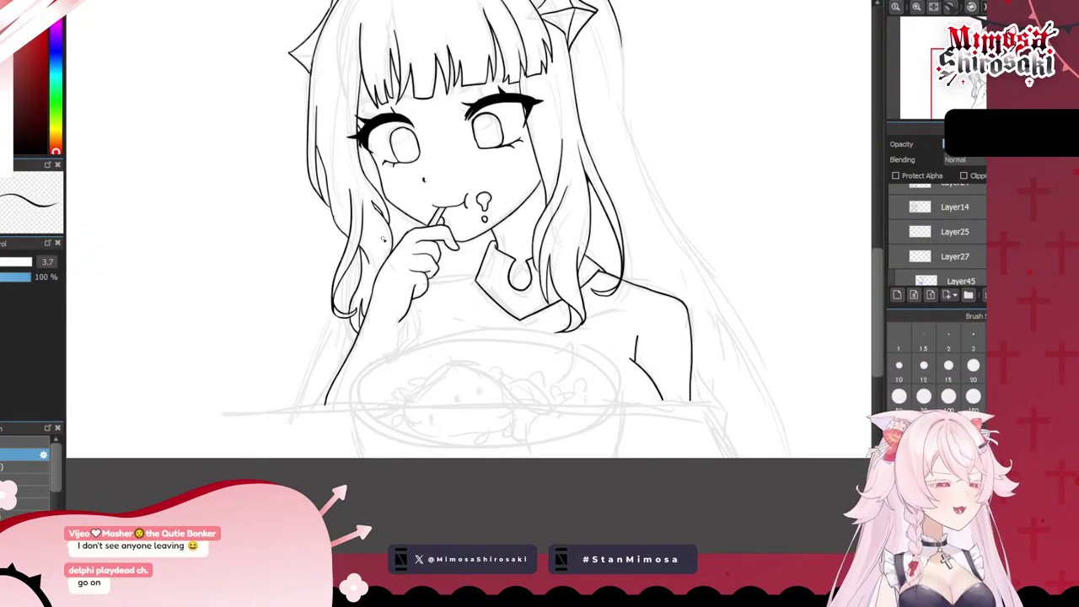
pyautogui.scroll(5, 475, 266)
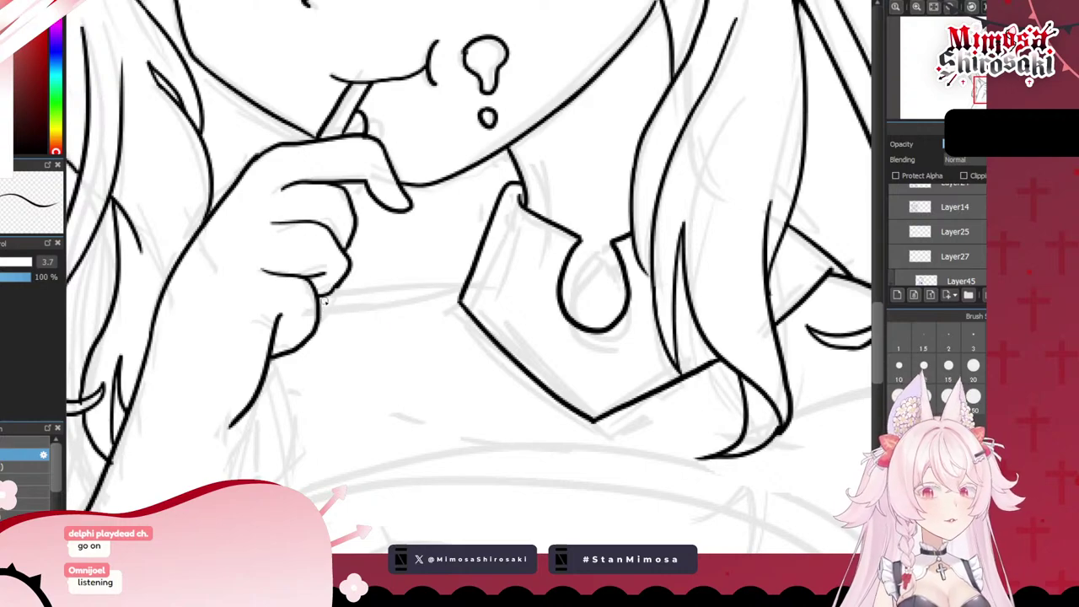
pyautogui.moveTo(320, 305)
pyautogui.mouseDown()
pyautogui.moveTo(461, 284)
pyautogui.moveTo(339, 308)
pyautogui.moveTo(460, 291)
pyautogui.mouseUp()
pyautogui.hotkey('ctrl', 'z')
pyautogui.hotkey('ctrl', 'z')
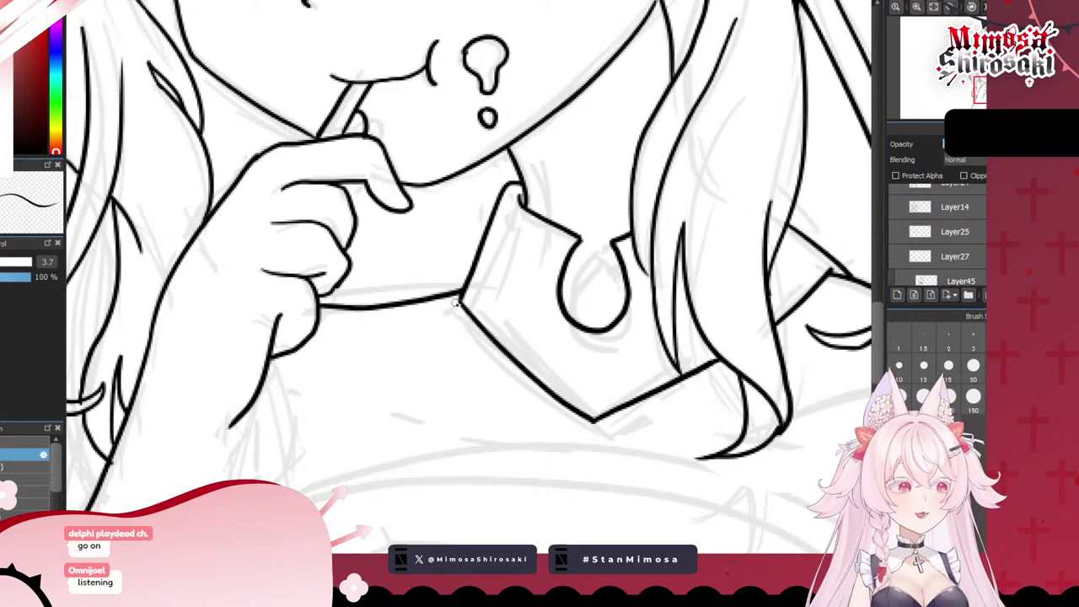
# - Examine the inked figure as a whole and the bowl and table sketch in front of it
pyautogui.scroll(-3, 472, 293)
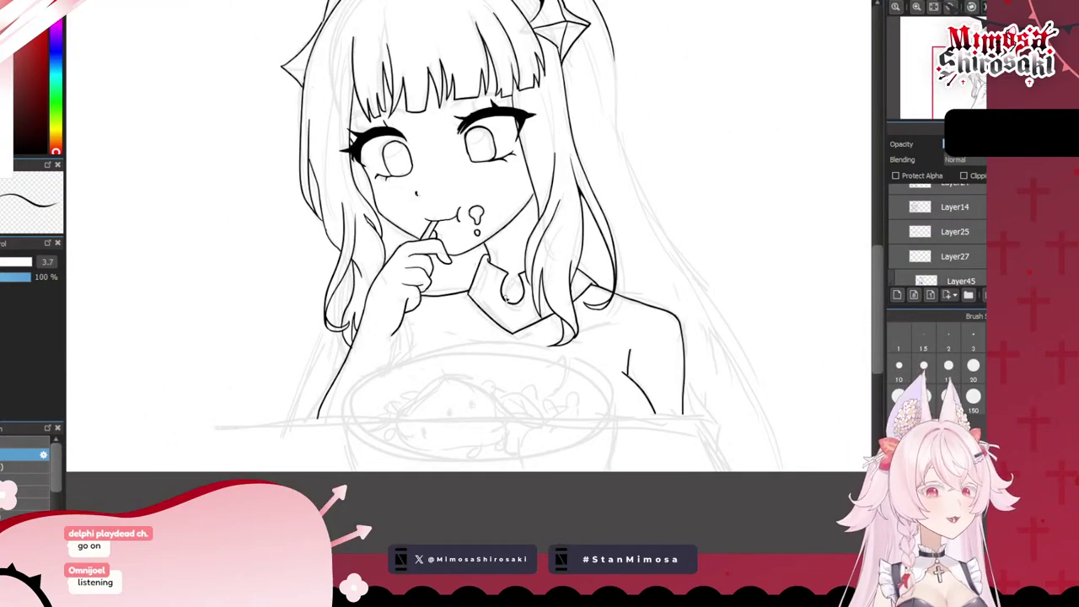
pyautogui.scroll(-2, 506, 270)
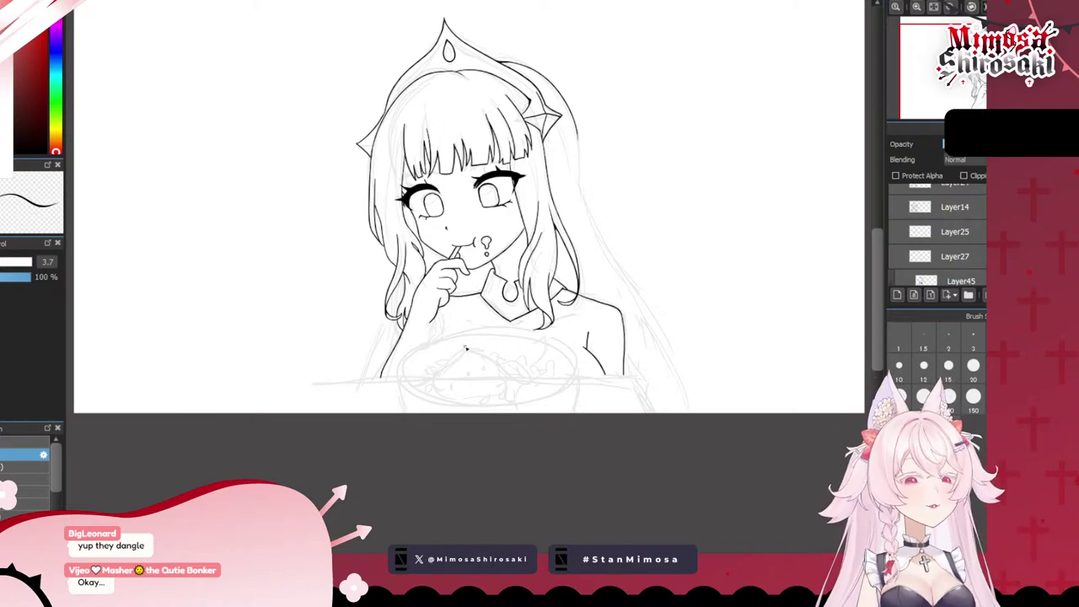
pyautogui.scroll(4, 425, 348)
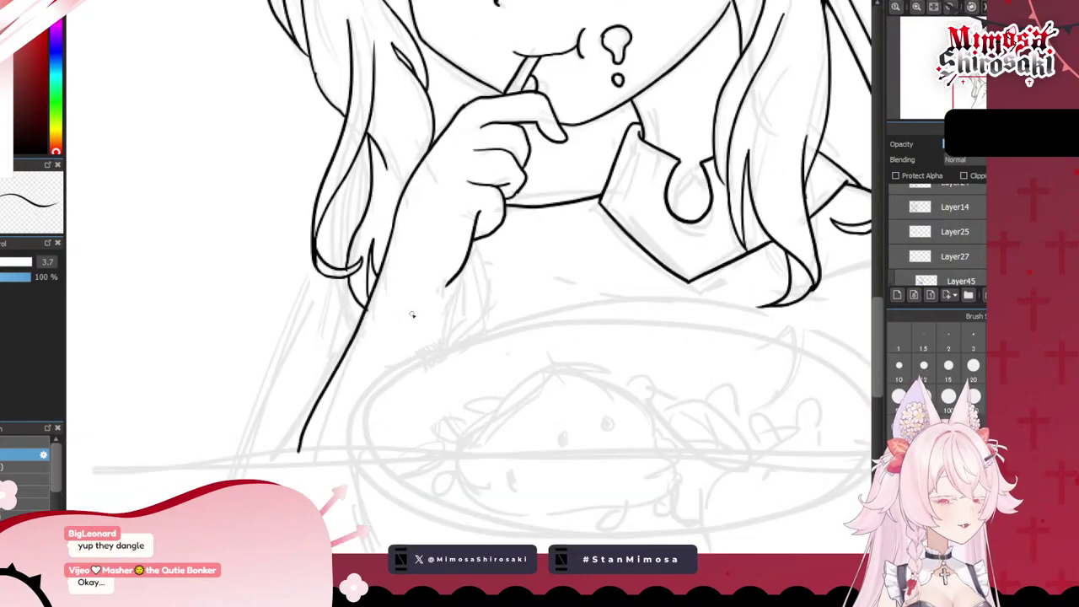
pyautogui.scroll(-3, 648, 288)
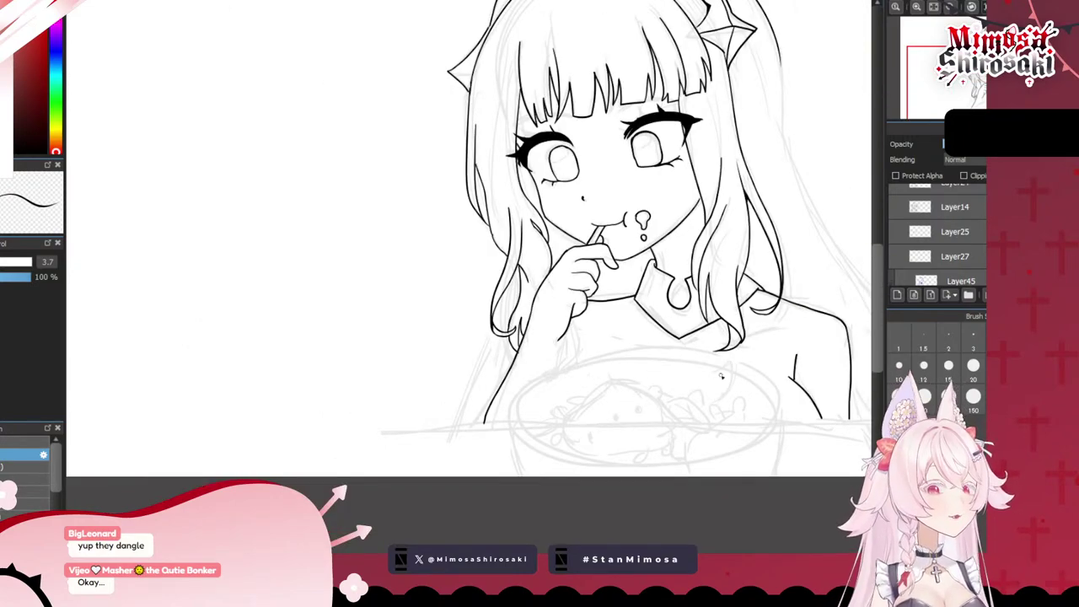
pyautogui.scroll(2, 721, 376)
pyautogui.scroll(-2, 576, 356)
pyautogui.scroll(-3, 575, 356)
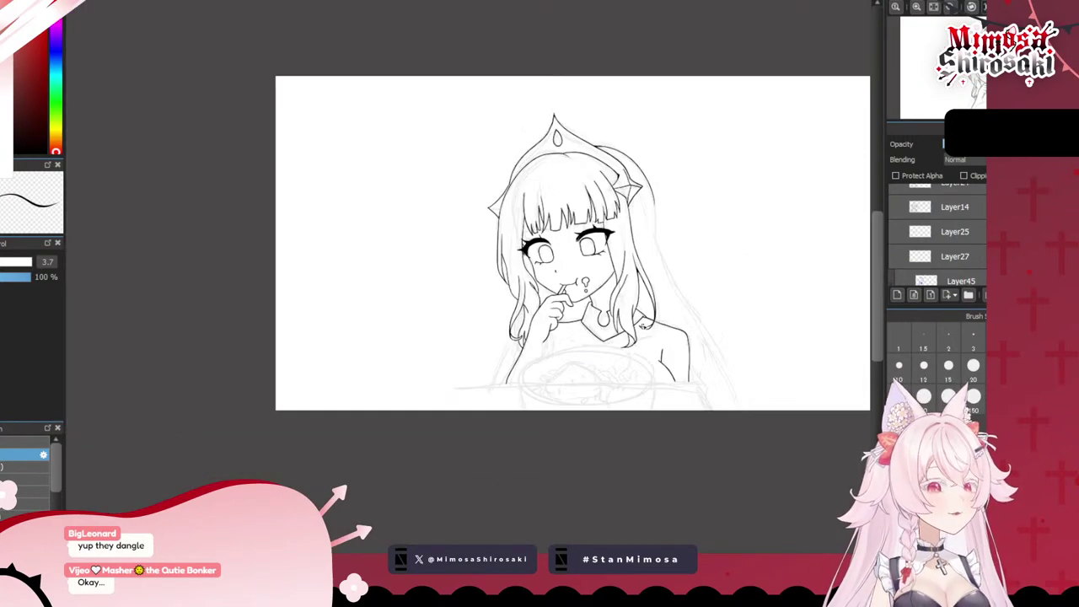
pyautogui.scroll(2, 639, 366)
pyautogui.scroll(-1, 650, 355)
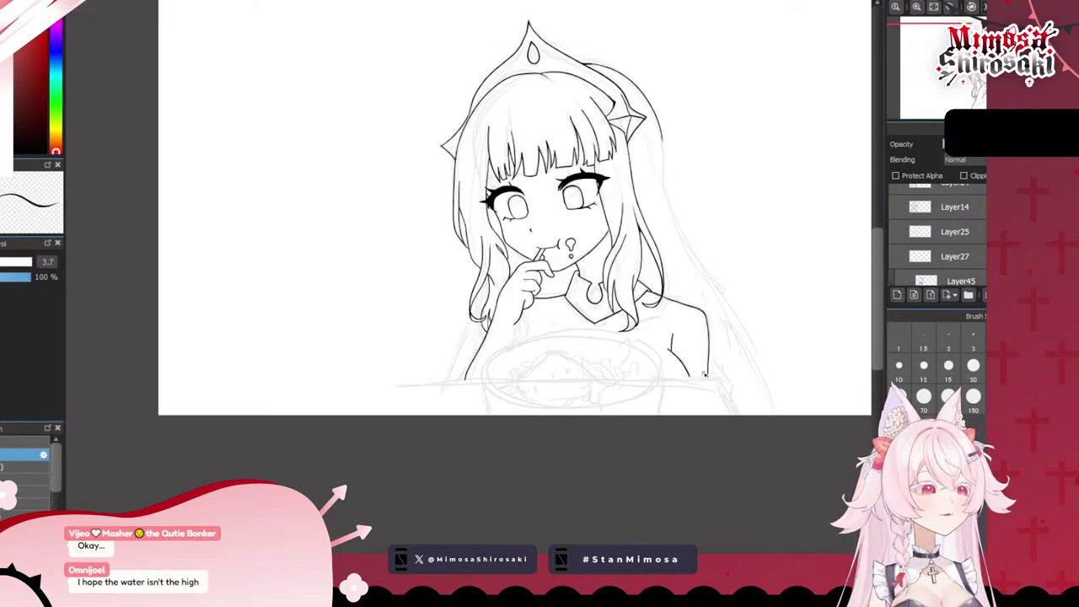
pyautogui.scroll(3, 664, 334)
pyautogui.scroll(-1, 592, 298)
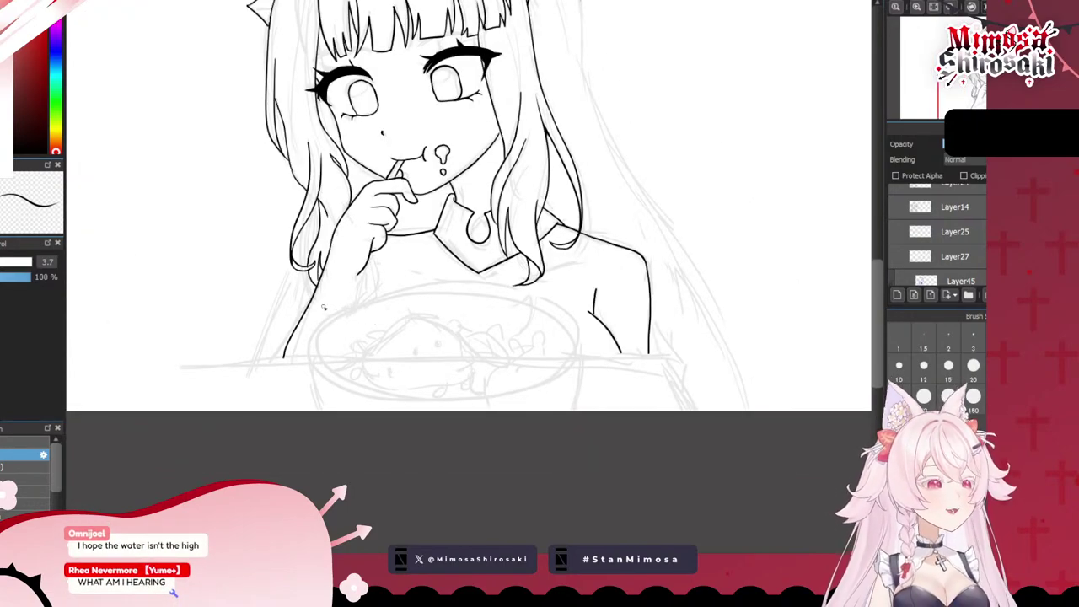
pyautogui.scroll(1, 320, 304)
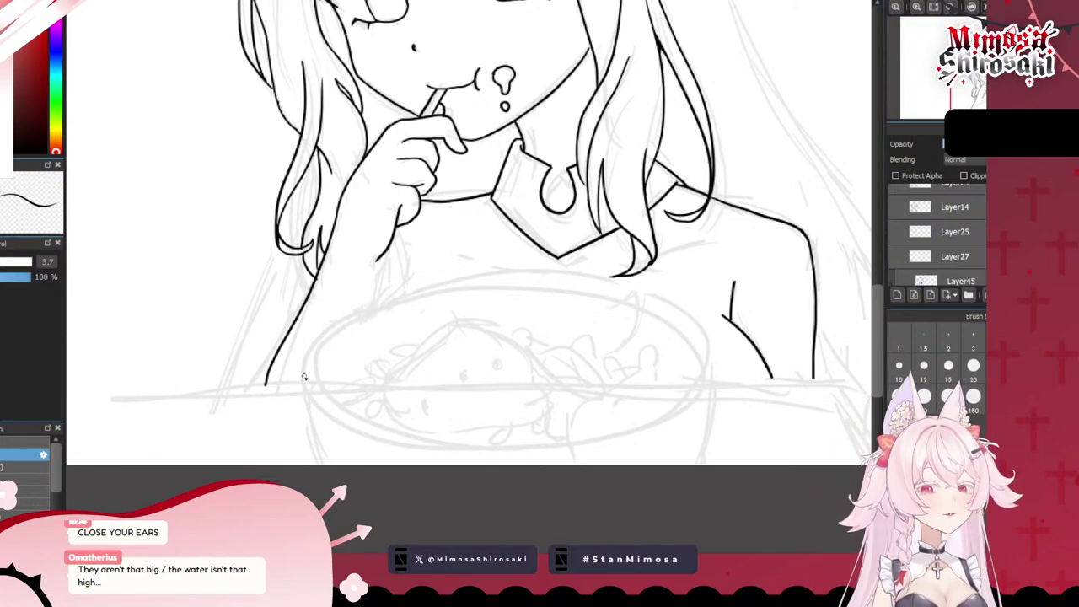
pyautogui.moveTo(303, 376)
pyautogui.mouseDown()
pyautogui.moveTo(447, 279)
pyautogui.moveTo(614, 300)
pyautogui.moveTo(640, 278)
pyautogui.mouseUp()
pyautogui.hotkey('ctrl', 'z')
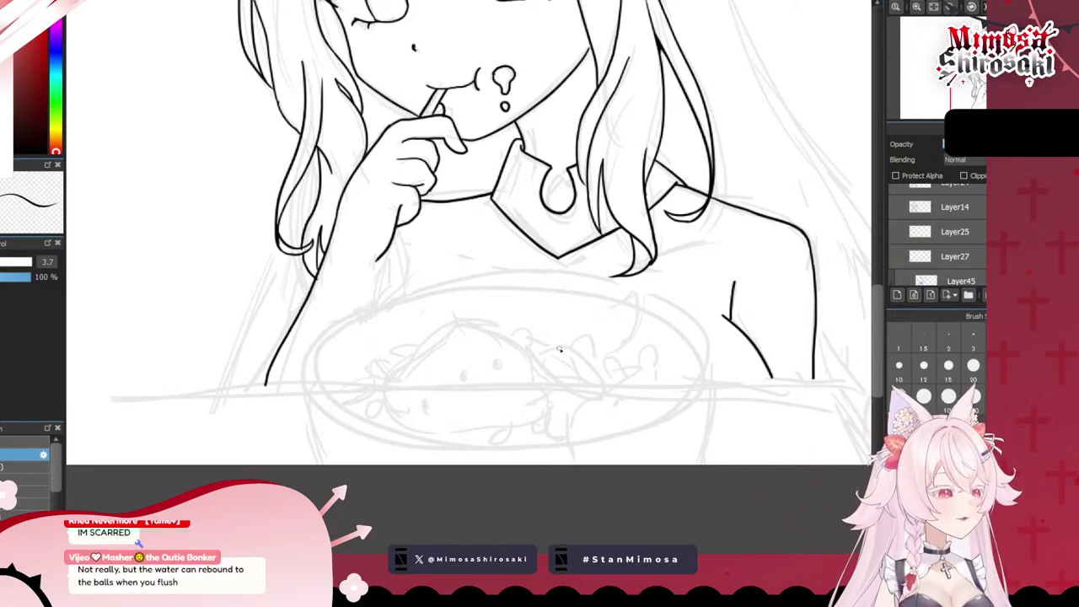
pyautogui.scroll(-2, 593, 368)
pyautogui.scroll(2, 593, 369)
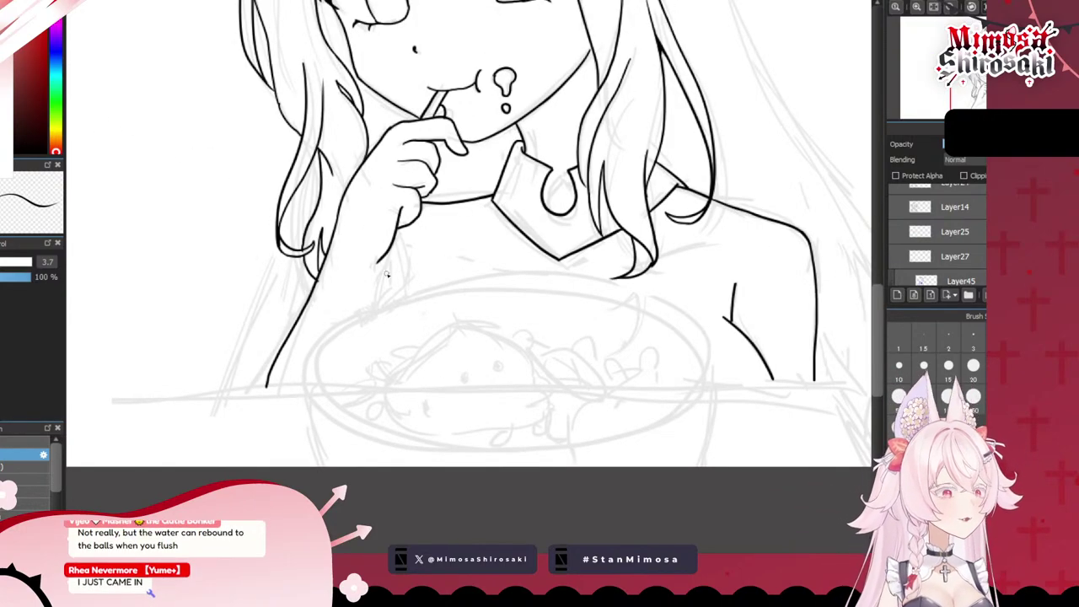
pyautogui.moveTo(306, 379)
pyautogui.mouseDown()
pyautogui.moveTo(307, 353)
pyautogui.moveTo(579, 283)
pyautogui.moveTo(656, 326)
pyautogui.moveTo(681, 310)
pyautogui.mouseUp()
pyautogui.hotkey('ctrl', 'z')
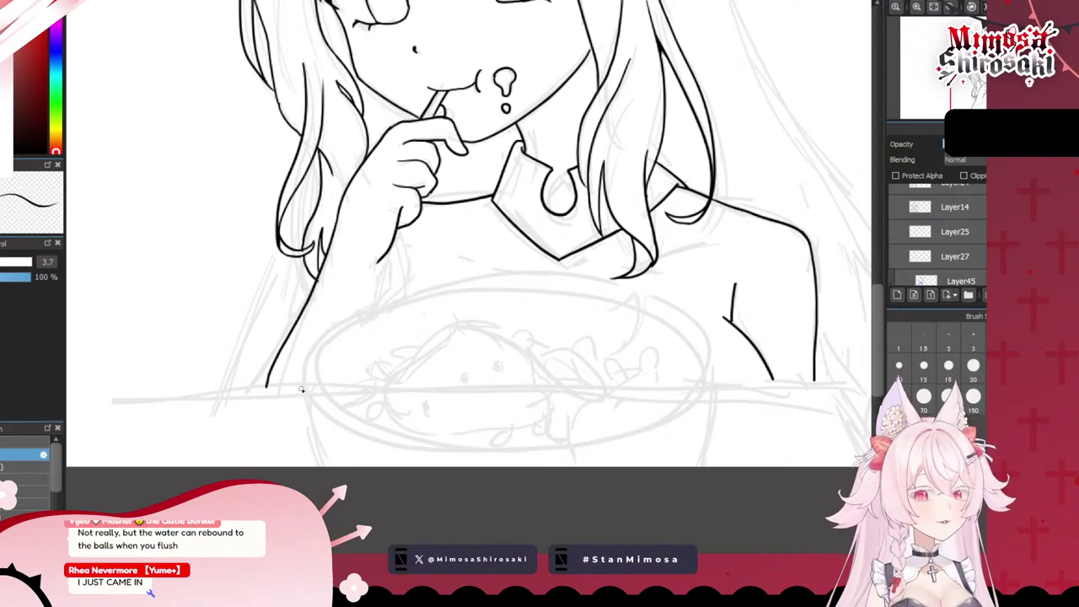
pyautogui.scroll(-2, 301, 389)
pyautogui.scroll(2, 306, 394)
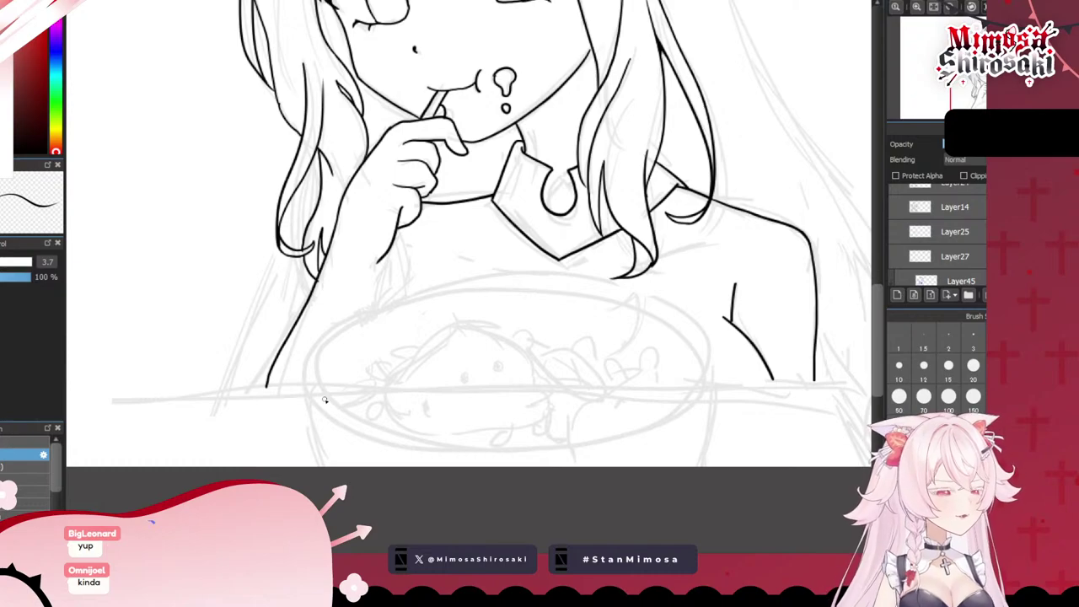
pyautogui.scroll(-2, 325, 401)
pyautogui.scroll(2, 456, 388)
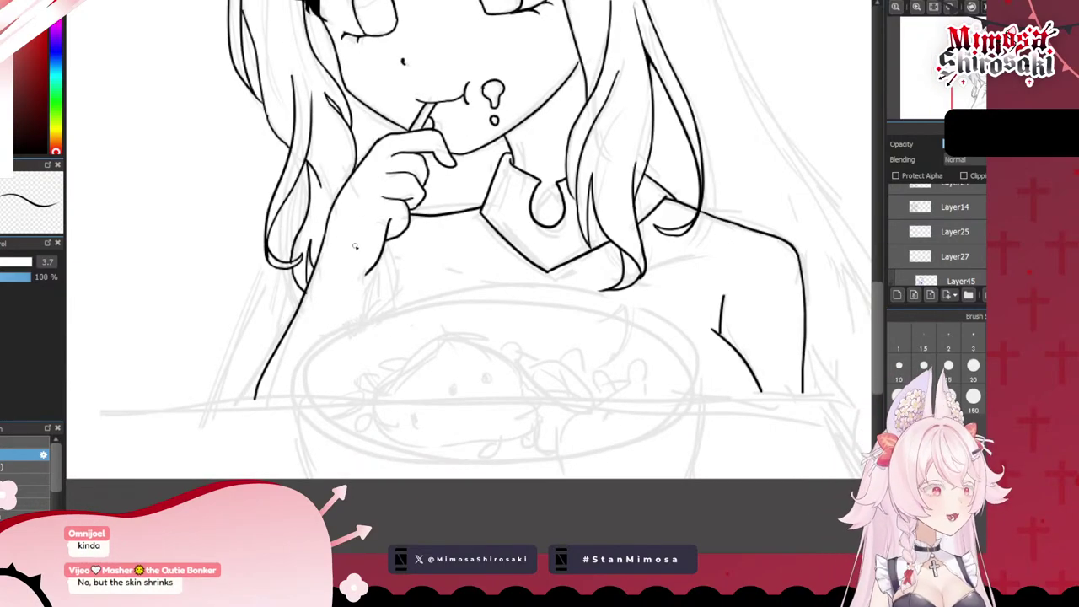
pyautogui.moveTo(312, 473); pyautogui.dragTo(318, 346)
pyautogui.hotkey('ctrl', 'z')
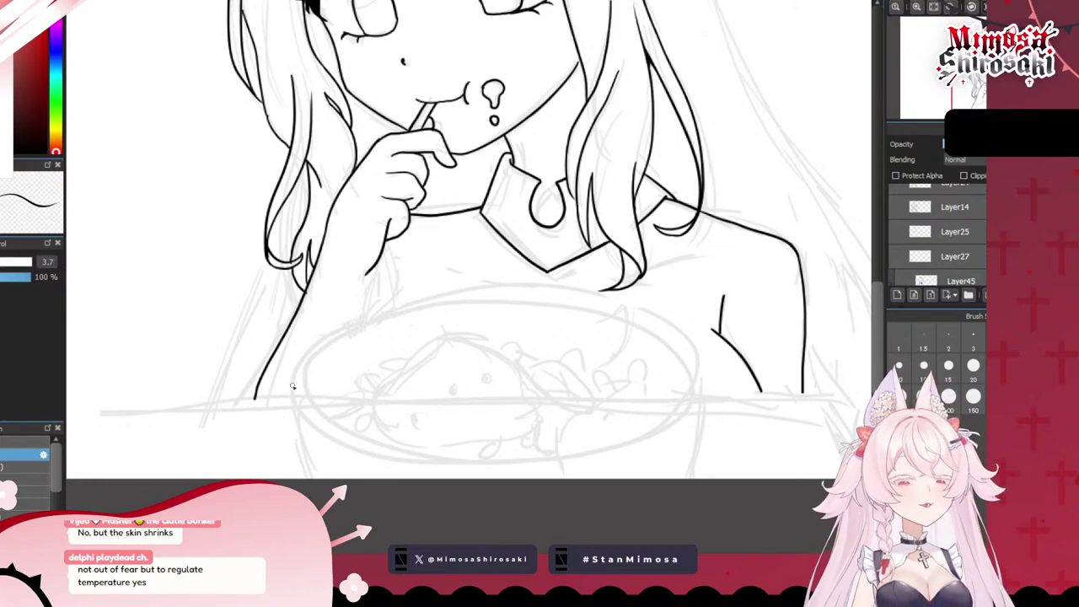
# - Ink the far half of the bowl's rim as a wide smooth arc across the figure's chest
pyautogui.moveTo(291, 387)
pyautogui.mouseDown()
pyautogui.moveTo(319, 350)
pyautogui.moveTo(582, 313)
pyautogui.moveTo(680, 374)
pyautogui.mouseUp()
pyautogui.hotkey('ctrl', 'z')
pyautogui.moveTo(569, 312); pyautogui.dragTo(695, 394)
pyautogui.hotkey('ctrl', 'z')
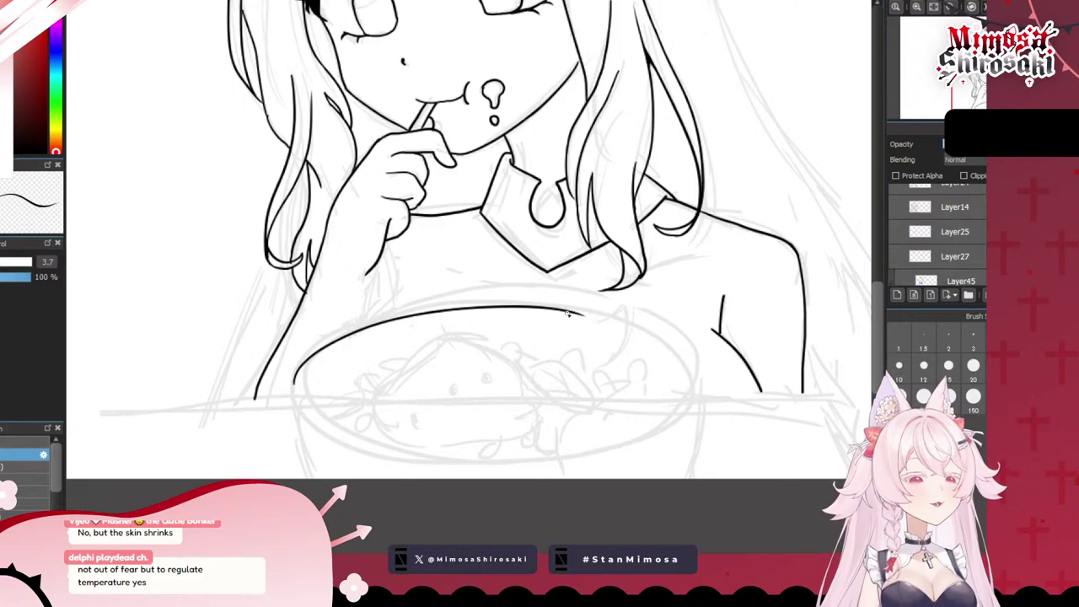
pyautogui.hotkey('ctrl', 'z')
pyautogui.moveTo(567, 310)
pyautogui.mouseDown()
pyautogui.moveTo(683, 395)
pyautogui.moveTo(632, 334)
pyautogui.moveTo(690, 386)
pyautogui.moveTo(632, 327)
pyautogui.moveTo(690, 387)
pyautogui.mouseUp()
pyautogui.hotkey('ctrl', 'z')
pyautogui.hotkey('ctrl', 'z')
pyautogui.moveTo(565, 310); pyautogui.dragTo(688, 396)
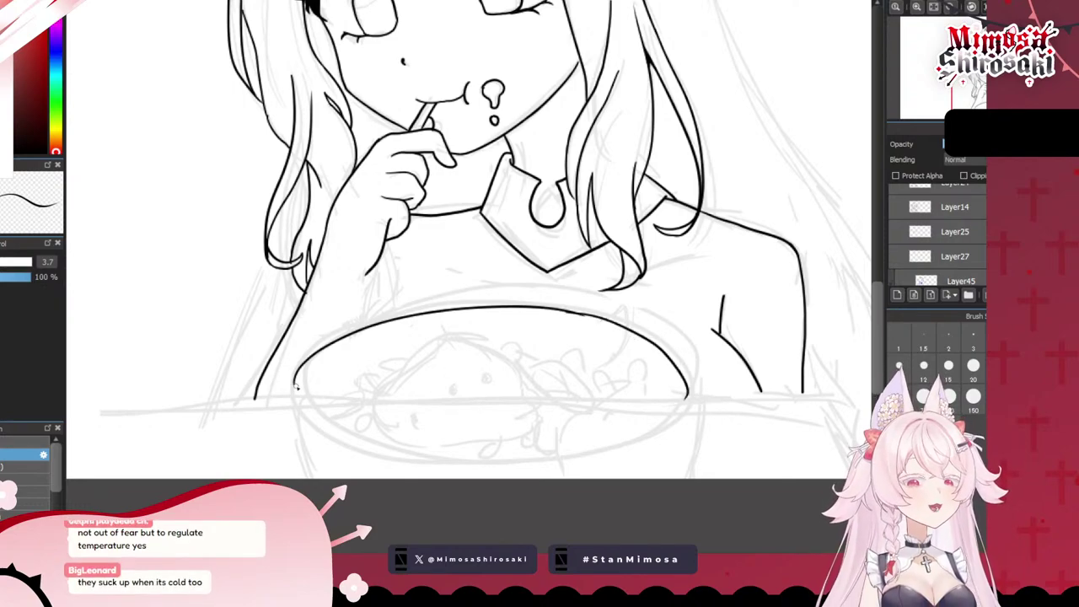
# - Ink the near half of the bowl's rim, closing it into a full ellipse around the food sketch
pyautogui.moveTo(297, 386); pyautogui.dragTo(498, 455)
pyautogui.hotkey('ctrl', 'z')
pyautogui.moveTo(294, 379)
pyautogui.mouseDown()
pyautogui.moveTo(416, 451)
pyautogui.moveTo(687, 406)
pyautogui.mouseUp()
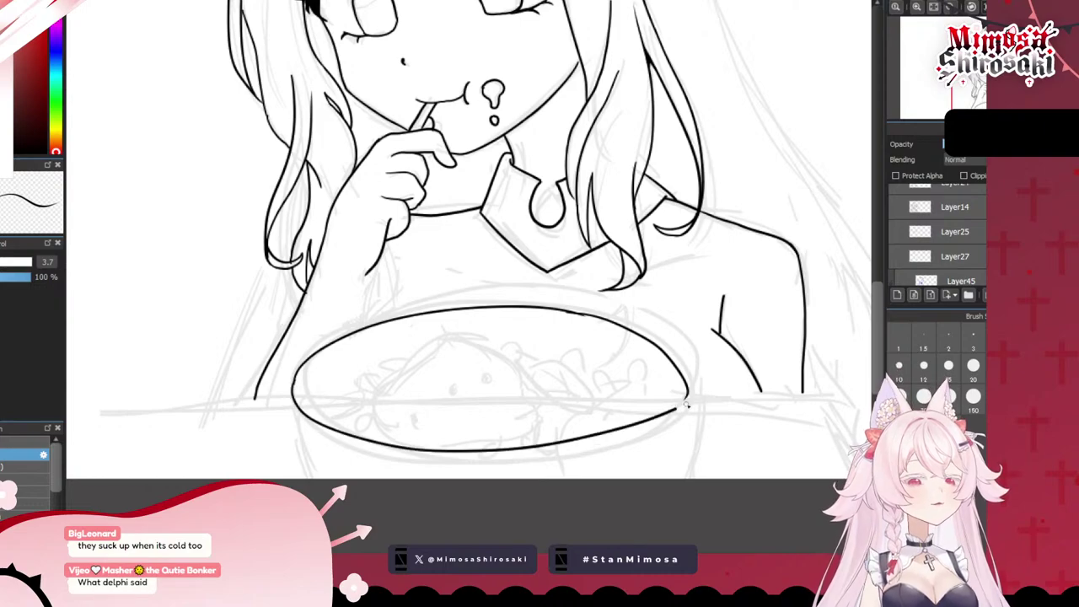
pyautogui.hotkey('ctrl', 'z')
pyautogui.moveTo(293, 384)
pyautogui.mouseDown()
pyautogui.moveTo(380, 449)
pyautogui.moveTo(522, 453)
pyautogui.mouseUp()
pyautogui.hotkey('ctrl', 'z')
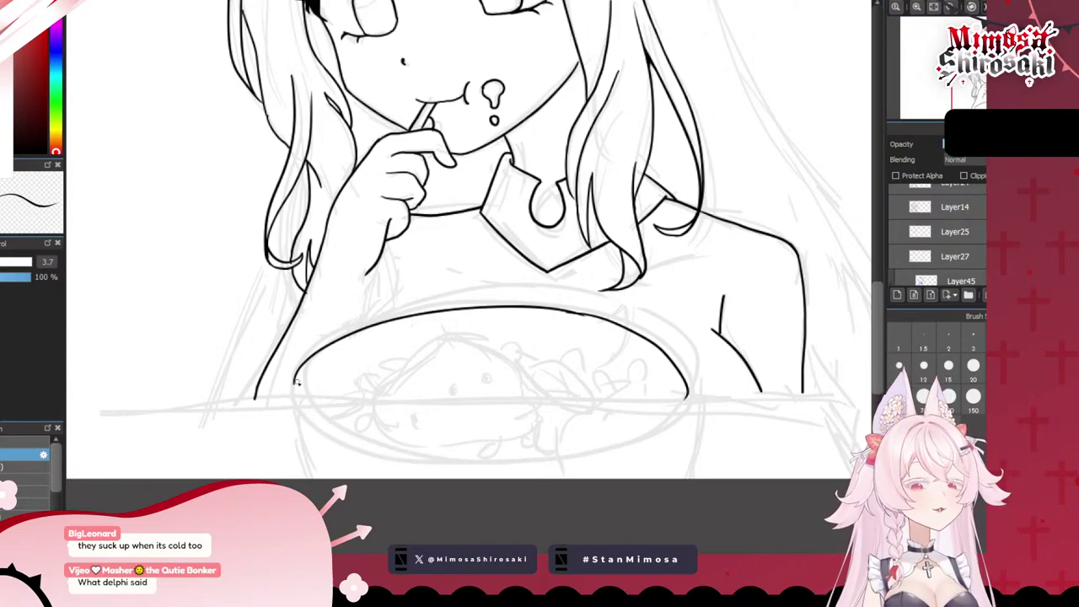
pyautogui.moveTo(295, 384); pyautogui.dragTo(377, 452)
pyautogui.hotkey('ctrl', 'z')
pyautogui.moveTo(294, 385)
pyautogui.mouseDown()
pyautogui.moveTo(429, 463)
pyautogui.moveTo(596, 451)
pyautogui.moveTo(678, 408)
pyautogui.mouseUp()
pyautogui.hotkey('ctrl', 'z')
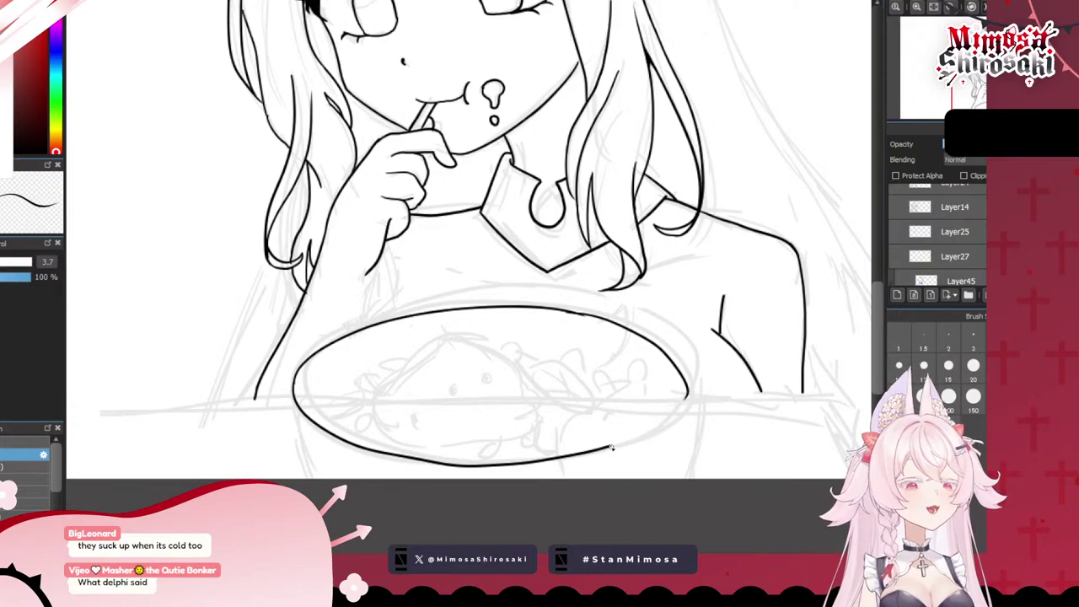
pyautogui.moveTo(612, 448)
pyautogui.mouseDown()
pyautogui.moveTo(663, 427)
pyautogui.moveTo(687, 396)
pyautogui.mouseUp()
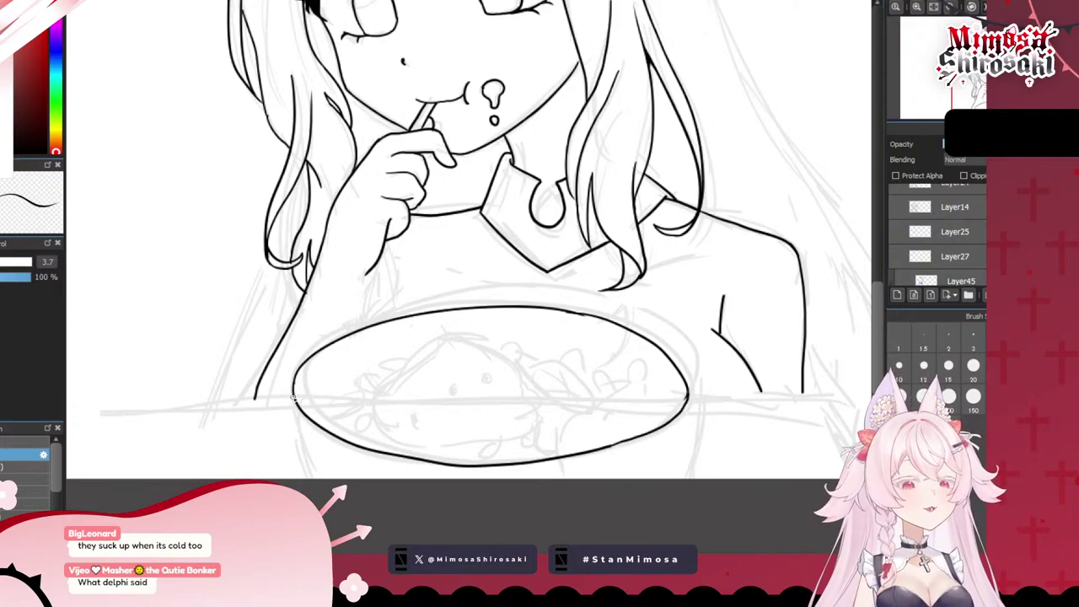
# - Ink both side walls of the bowl from the ends of the rim down past the canvas's lower edge
pyautogui.moveTo(295, 390); pyautogui.dragTo(310, 491)
pyautogui.hotkey('ctrl', 'z')
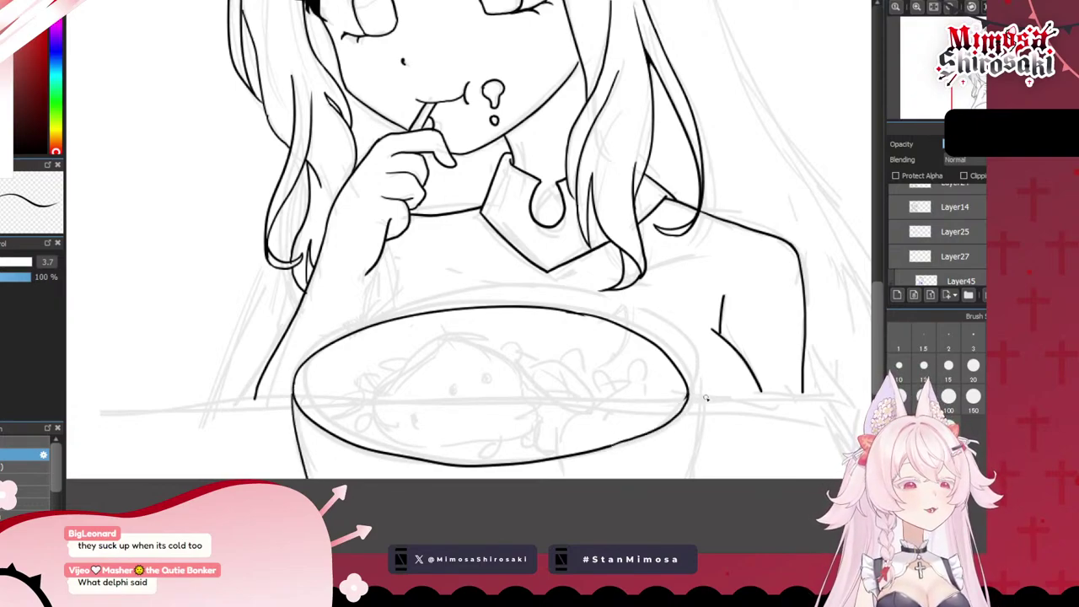
pyautogui.moveTo(690, 398); pyautogui.dragTo(679, 481)
pyautogui.hotkey('ctrl', 'z')
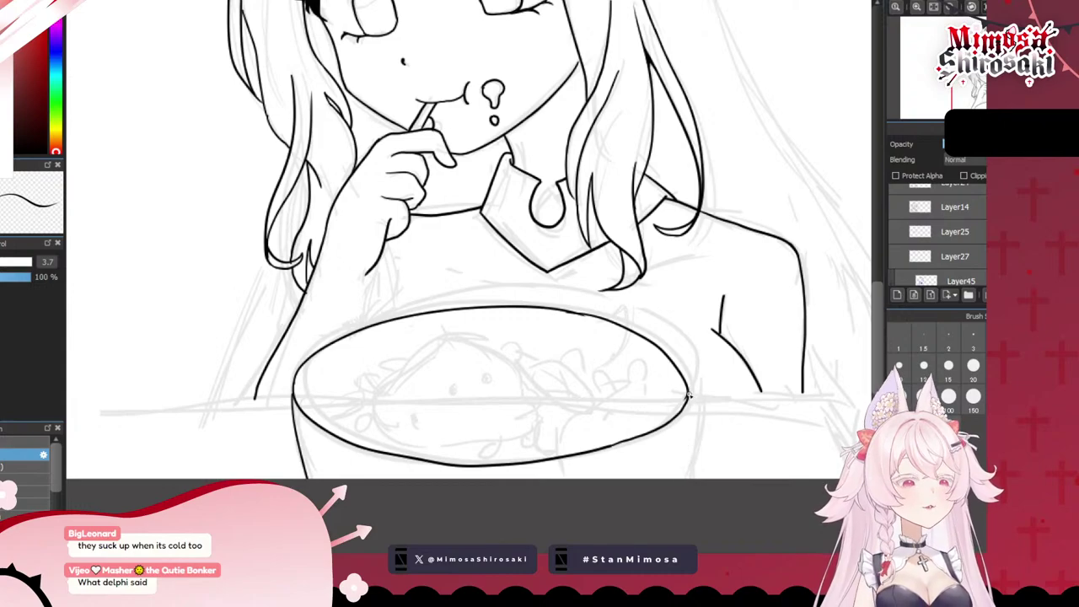
pyautogui.moveTo(689, 395); pyautogui.dragTo(692, 486)
pyautogui.hotkey('ctrl', 'z')
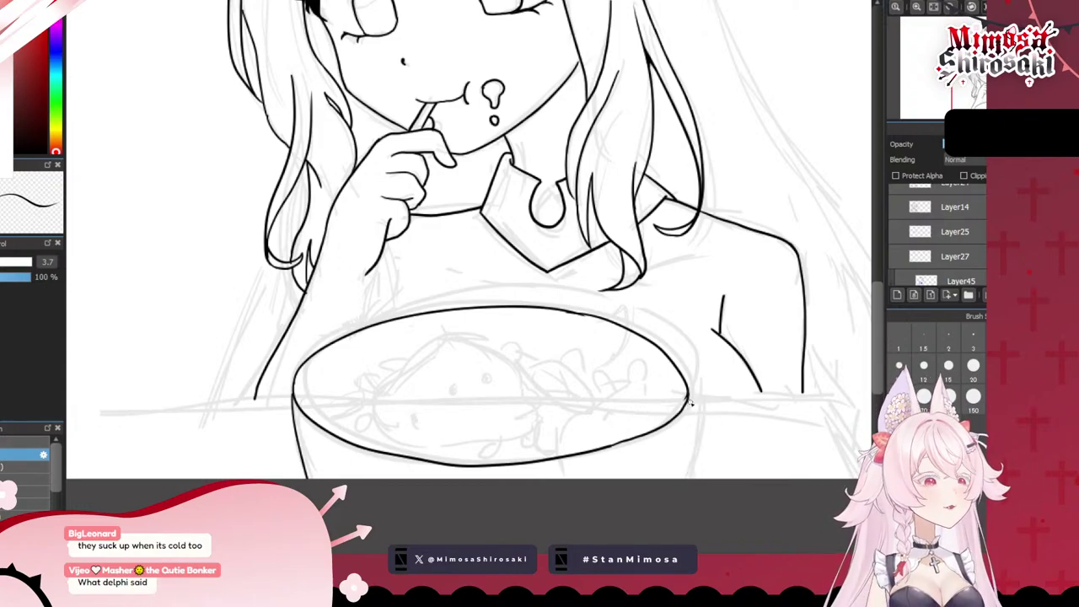
pyautogui.moveTo(688, 395); pyautogui.dragTo(675, 489)
pyautogui.hotkey('ctrl', 'z')
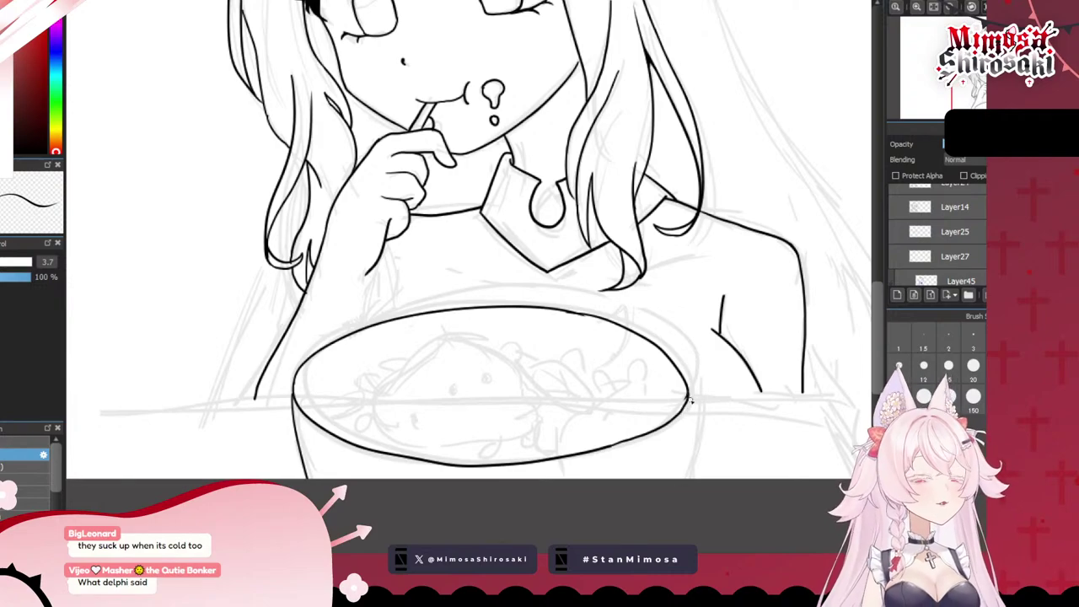
pyautogui.moveTo(689, 394); pyautogui.dragTo(682, 501)
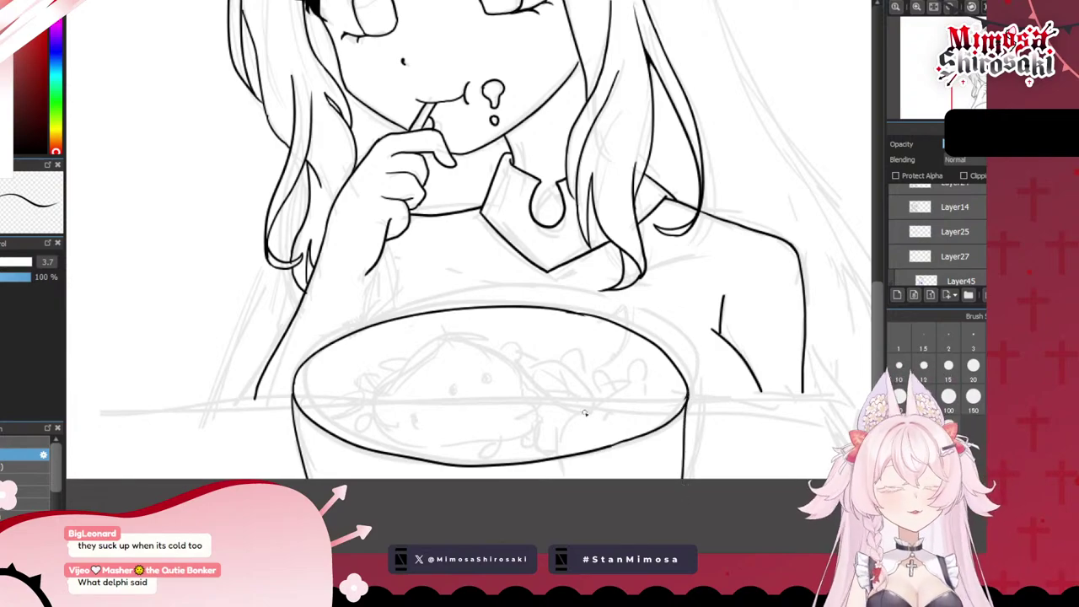
# - Ink the closed wavy outline of the large food mound inside the bowl and a smaller rounded chunk beside it
pyautogui.scroll(2, 585, 409)
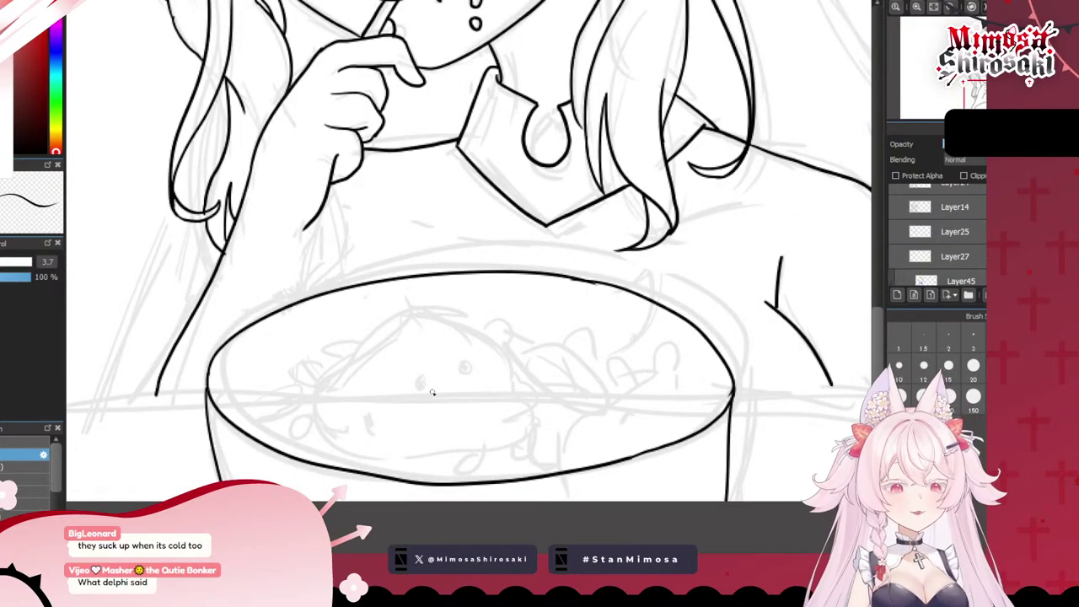
pyautogui.scroll(2, 432, 392)
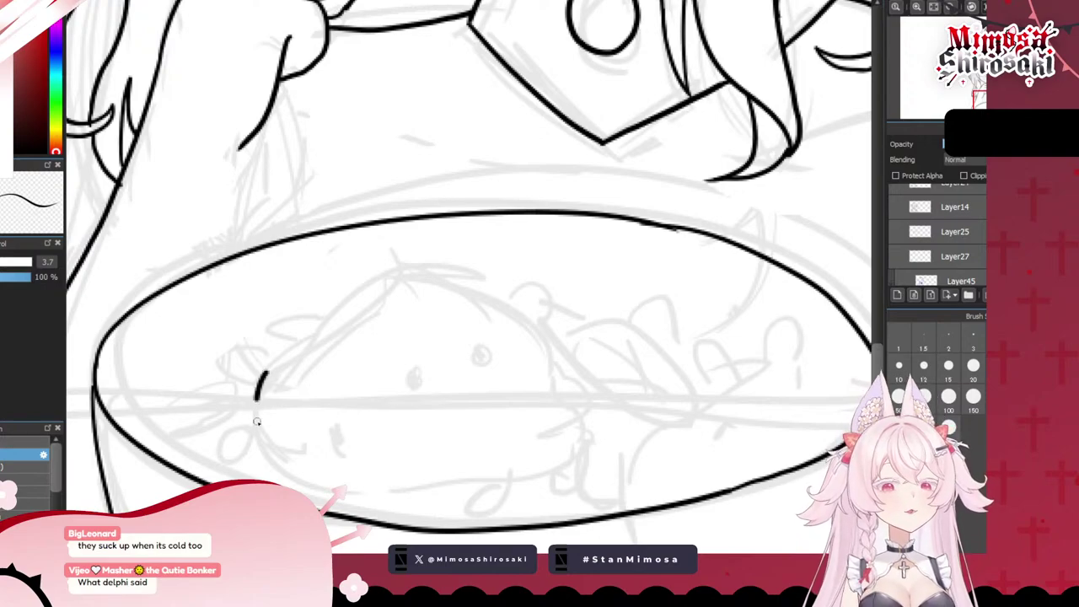
pyautogui.moveTo(256, 401)
pyautogui.mouseDown()
pyautogui.moveTo(283, 473)
pyautogui.moveTo(411, 472)
pyautogui.mouseUp()
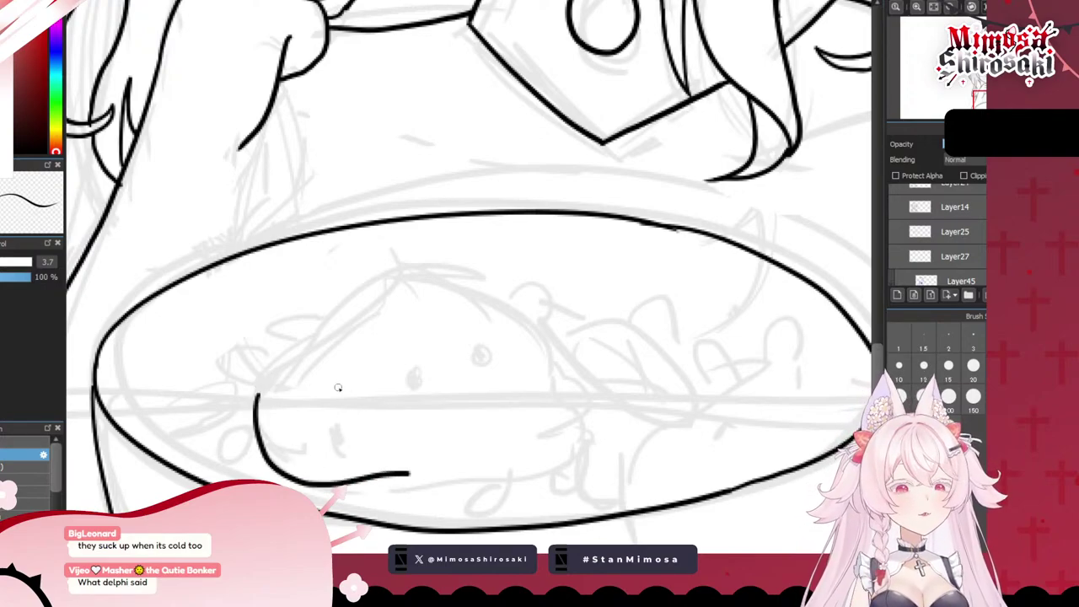
pyautogui.hotkey('ctrl', 'z')
pyautogui.moveTo(260, 409)
pyautogui.mouseDown()
pyautogui.moveTo(383, 285)
pyautogui.moveTo(438, 272)
pyautogui.moveTo(519, 309)
pyautogui.moveTo(545, 343)
pyautogui.moveTo(546, 377)
pyautogui.moveTo(579, 403)
pyautogui.moveTo(578, 459)
pyautogui.mouseUp()
pyautogui.hotkey('ctrl', 'z')
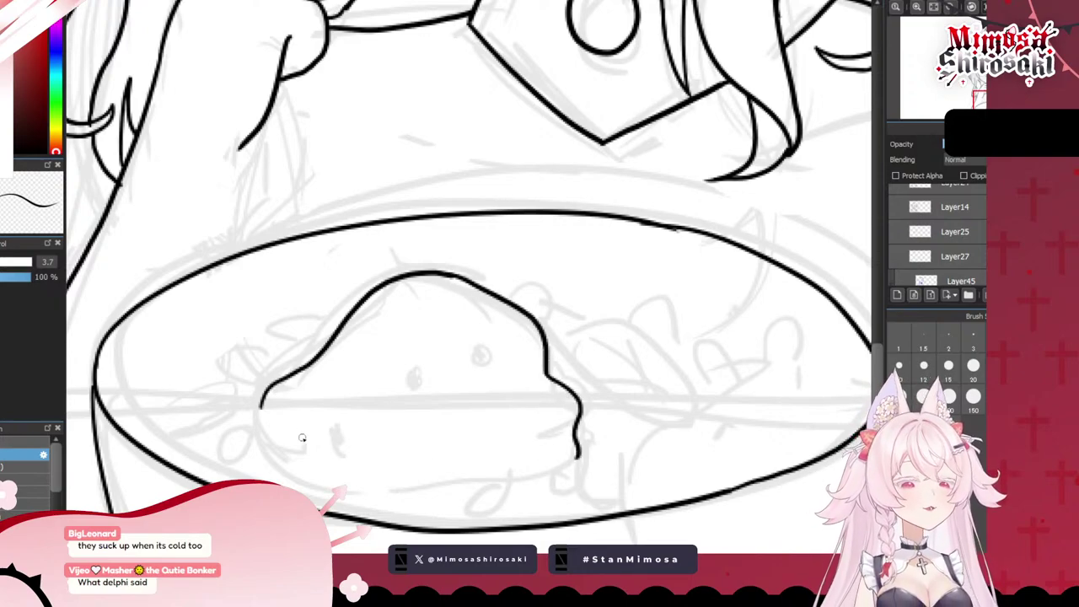
pyautogui.moveTo(263, 406); pyautogui.dragTo(291, 458)
pyautogui.hotkey('ctrl', 'z')
pyautogui.hotkey('ctrl', 'z')
pyautogui.moveTo(258, 405)
pyautogui.mouseDown()
pyautogui.moveTo(302, 468)
pyautogui.moveTo(396, 491)
pyautogui.moveTo(565, 475)
pyautogui.moveTo(577, 460)
pyautogui.mouseUp()
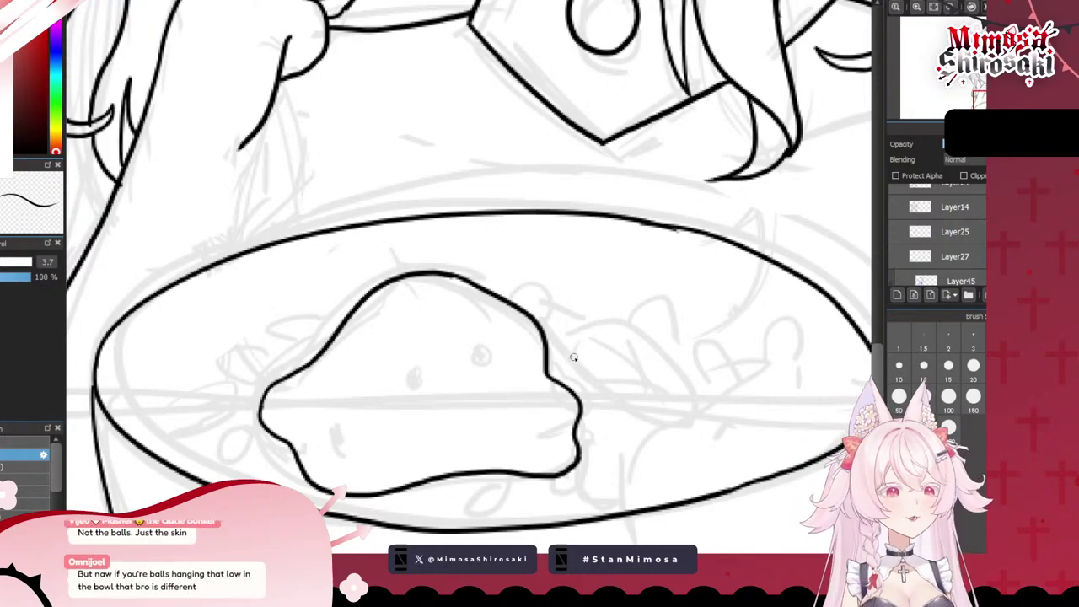
pyautogui.moveTo(572, 359)
pyautogui.mouseDown()
pyautogui.moveTo(635, 332)
pyautogui.moveTo(677, 392)
pyautogui.mouseUp()
pyautogui.moveTo(573, 363)
pyautogui.mouseDown()
pyautogui.moveTo(629, 409)
pyautogui.moveTo(658, 415)
pyautogui.moveTo(675, 391)
pyautogui.mouseUp()
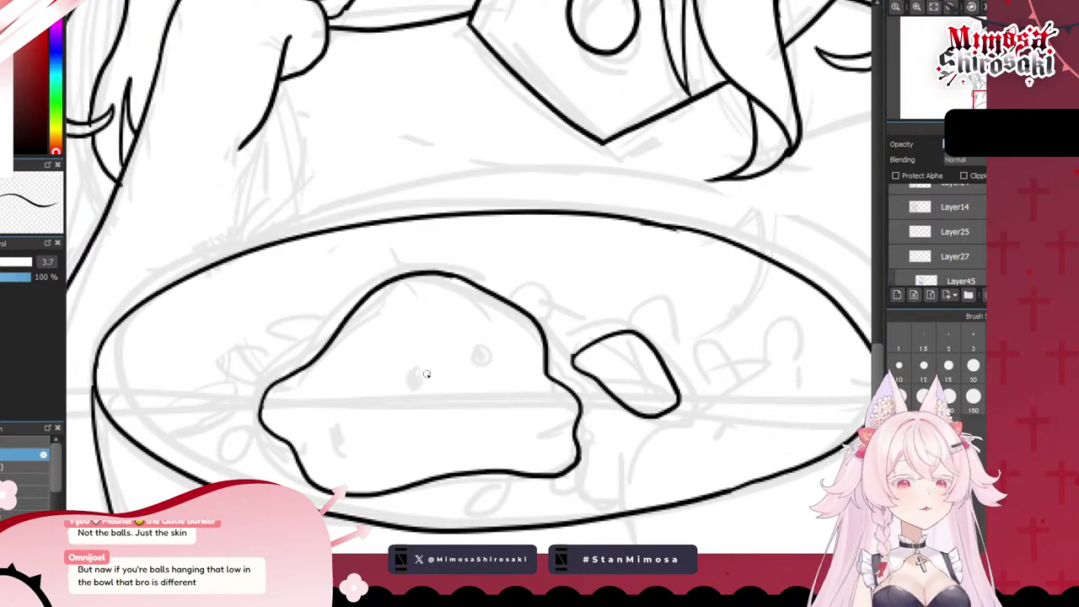
# - Ink a cluster of four small oval grains between the food mound and the nearer side of the bowl's rim
pyautogui.scroll(-4, 466, 325)
pyautogui.scroll(3, 516, 342)
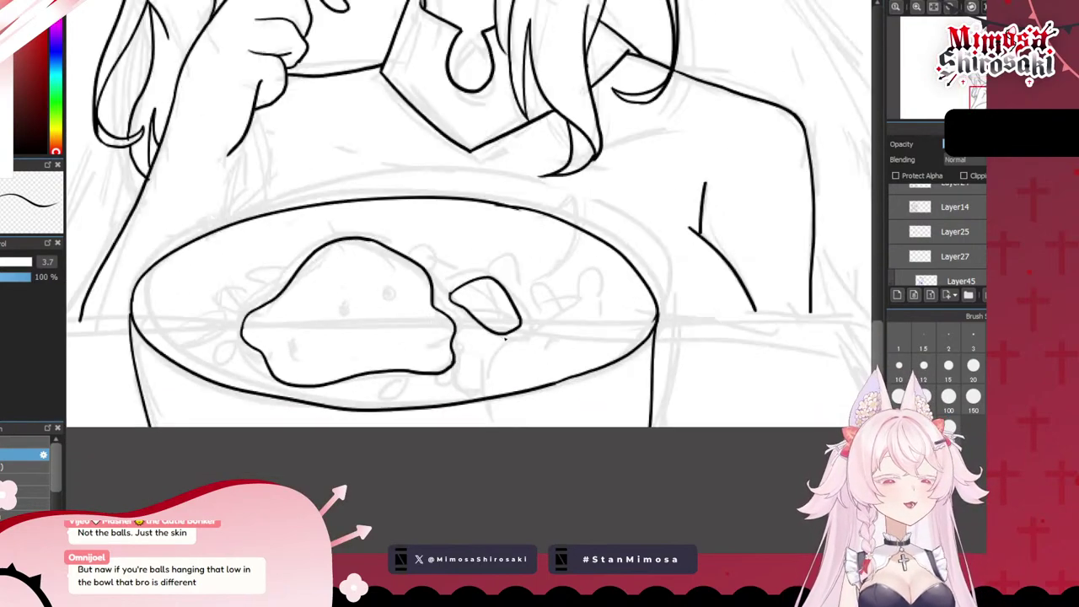
pyautogui.moveTo(189, 334); pyautogui.dragTo(190, 334)
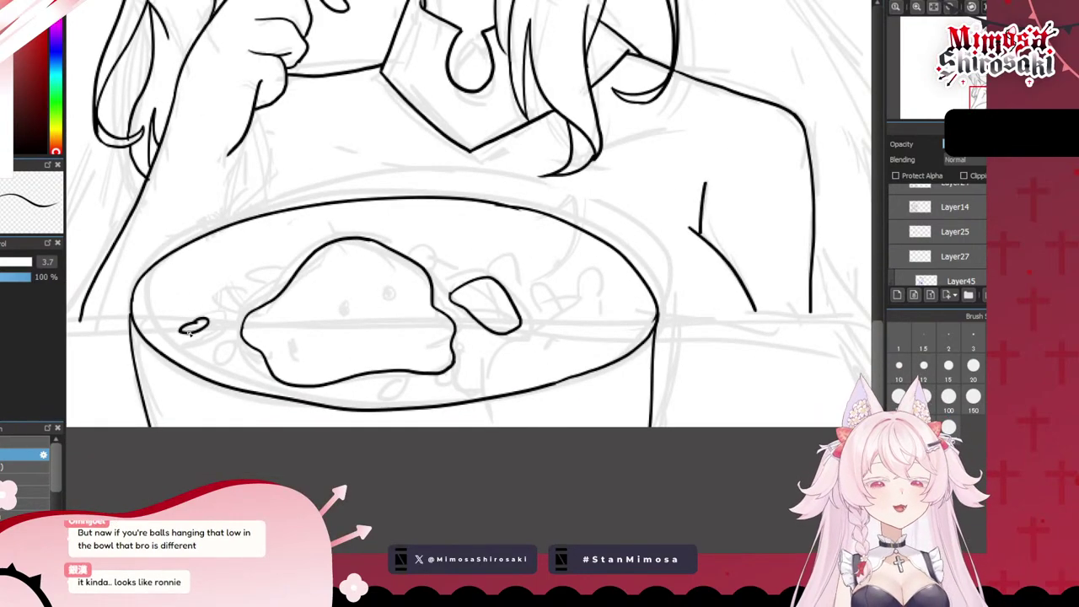
pyautogui.scroll(2, 190, 334)
pyautogui.scroll(-3, 191, 333)
pyautogui.scroll(3, 268, 339)
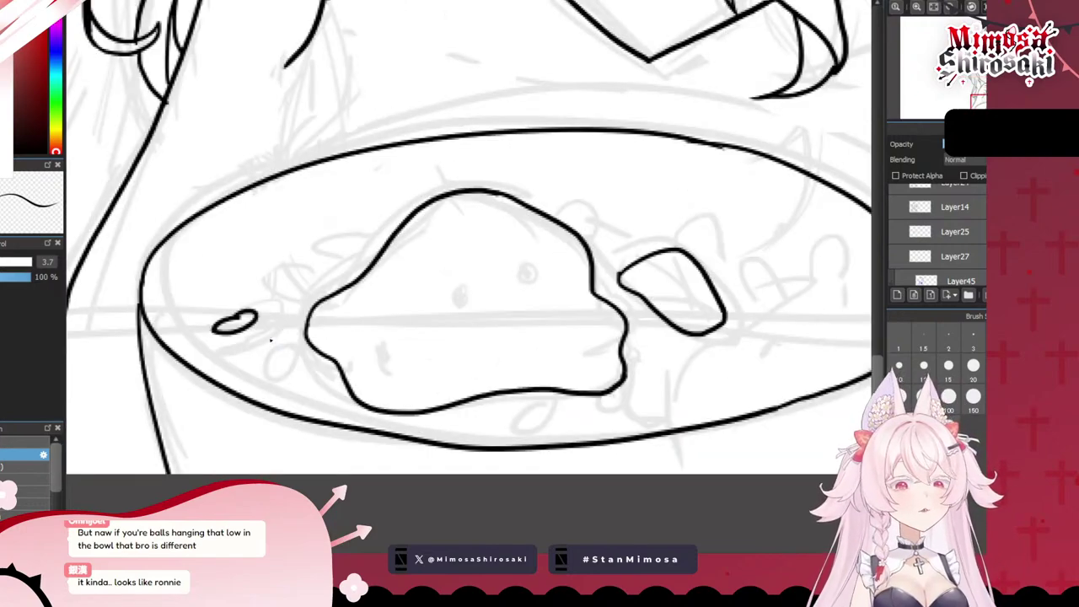
pyautogui.moveTo(279, 348)
pyautogui.mouseDown()
pyautogui.moveTo(268, 373)
pyautogui.moveTo(280, 348)
pyautogui.moveTo(239, 345)
pyautogui.moveTo(290, 322)
pyautogui.moveTo(279, 337)
pyautogui.moveTo(291, 319)
pyautogui.moveTo(263, 324)
pyautogui.moveTo(291, 317)
pyautogui.moveTo(297, 292)
pyautogui.moveTo(310, 296)
pyautogui.mouseUp()
pyautogui.hotkey('ctrl', 'z')
pyautogui.hotkey('ctrl', 'z')
pyautogui.hotkey('ctrl', 'z')
pyautogui.hotkey('ctrl', 'z')
pyautogui.moveTo(308, 353)
pyautogui.mouseDown()
pyautogui.moveTo(287, 364)
pyautogui.moveTo(314, 349)
pyautogui.mouseUp()
pyautogui.moveTo(272, 352)
pyautogui.mouseDown()
pyautogui.moveTo(247, 361)
pyautogui.moveTo(275, 352)
pyautogui.mouseUp()
# - Ink the food's surface line inside the bowl, curving from the rim around the grain cluster to the mound's upper edge
pyautogui.moveTo(209, 372); pyautogui.dragTo(368, 258)
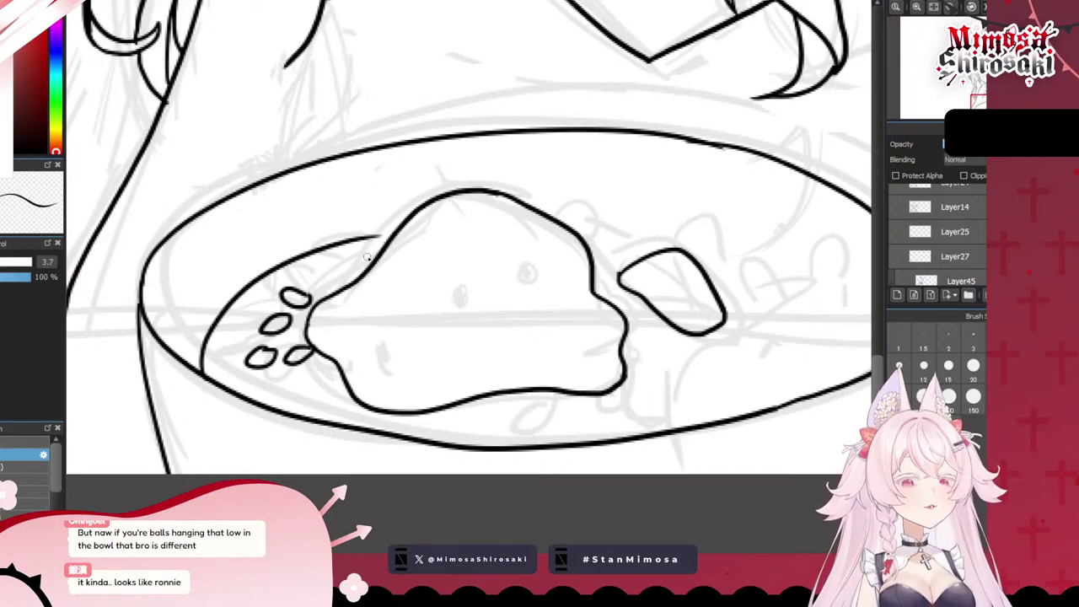
pyautogui.hotkey('ctrl', 'z')
pyautogui.moveTo(215, 381)
pyautogui.mouseDown()
pyautogui.moveTo(315, 274)
pyautogui.moveTo(373, 274)
pyautogui.mouseUp()
pyautogui.hotkey('ctrl', 'z')
pyautogui.moveTo(202, 377)
pyautogui.mouseDown()
pyautogui.moveTo(380, 223)
pyautogui.moveTo(432, 207)
pyautogui.mouseUp()
pyautogui.hotkey('ctrl', 'z')
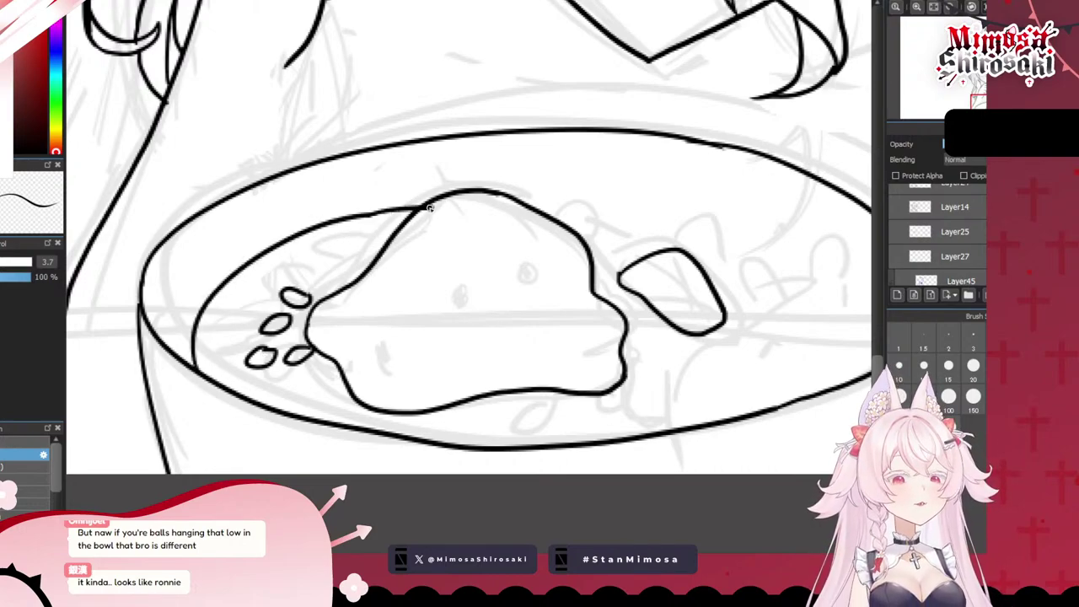
# - Ink the rest of the surface line from the mound's other side, curving past the rounded chunk to the opposite rim
pyautogui.moveTo(603, 291); pyautogui.dragTo(491, 291)
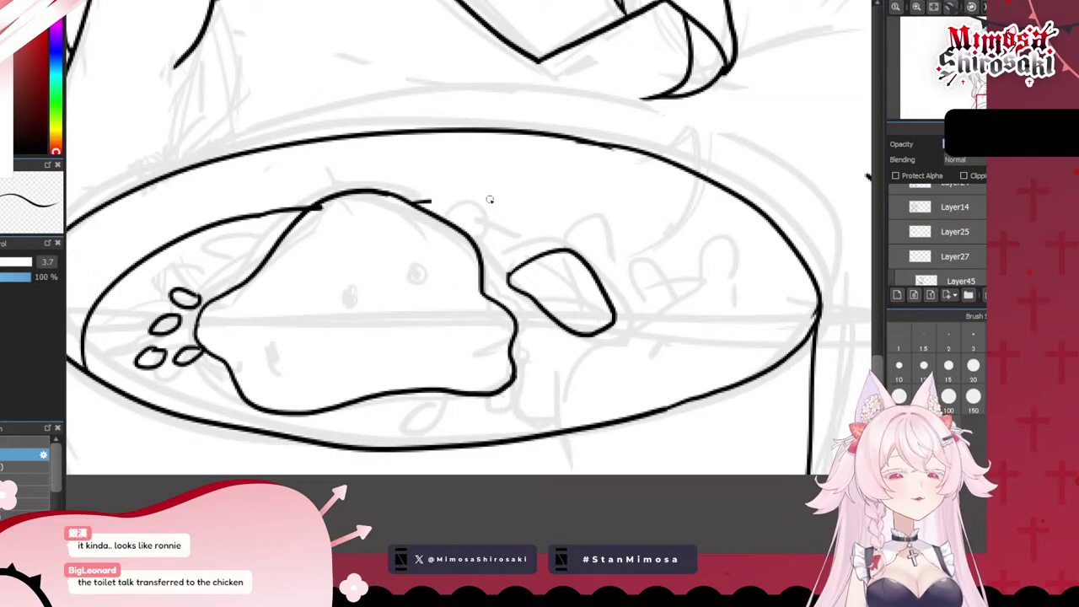
pyautogui.moveTo(430, 200)
pyautogui.mouseDown()
pyautogui.moveTo(710, 254)
pyautogui.moveTo(756, 339)
pyautogui.mouseUp()
pyautogui.moveTo(715, 257)
pyautogui.mouseDown()
pyautogui.moveTo(746, 360)
pyautogui.moveTo(718, 375)
pyautogui.moveTo(754, 357)
pyautogui.moveTo(710, 257)
pyautogui.mouseUp()
pyautogui.hotkey('ctrl', 'z')
pyautogui.hotkey('ctrl', 'z')
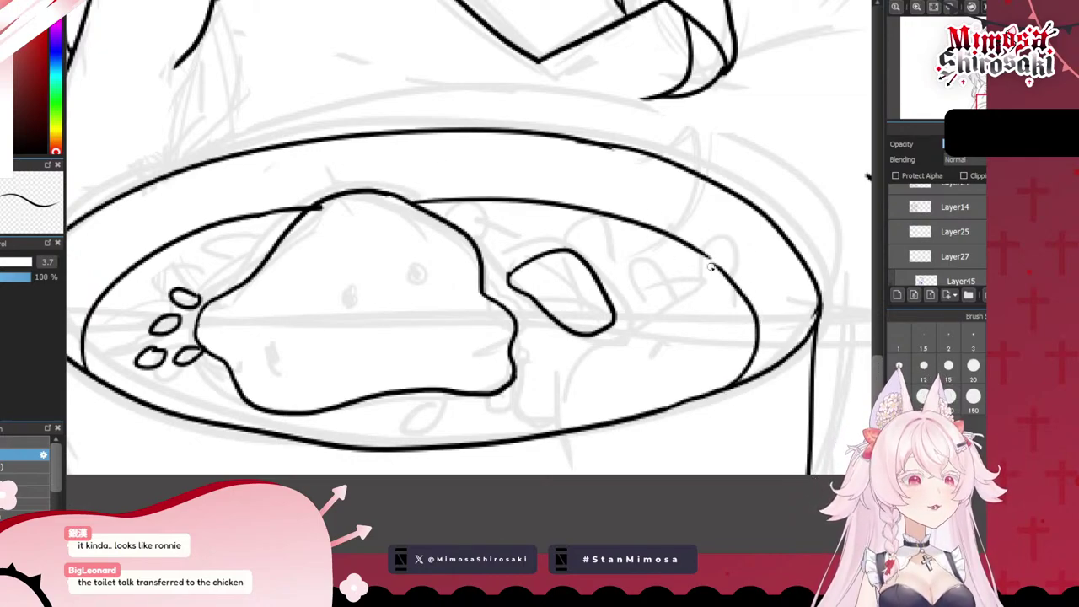
# - Scatter small inked oval grains around the food mound, around the rounded chunk and across the open area of the bowl's surface
pyautogui.moveTo(662, 325); pyautogui.dragTo(657, 351)
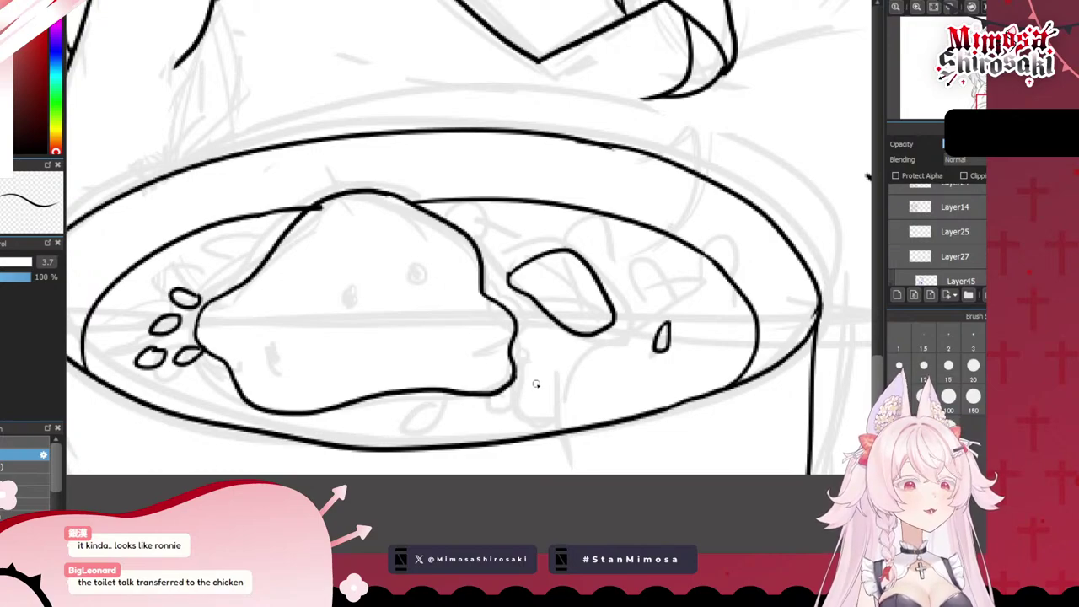
pyautogui.moveTo(544, 374)
pyautogui.mouseDown()
pyautogui.moveTo(536, 405)
pyautogui.moveTo(550, 398)
pyautogui.mouseUp()
pyautogui.moveTo(662, 260)
pyautogui.mouseDown()
pyautogui.moveTo(630, 267)
pyautogui.moveTo(666, 268)
pyautogui.mouseUp()
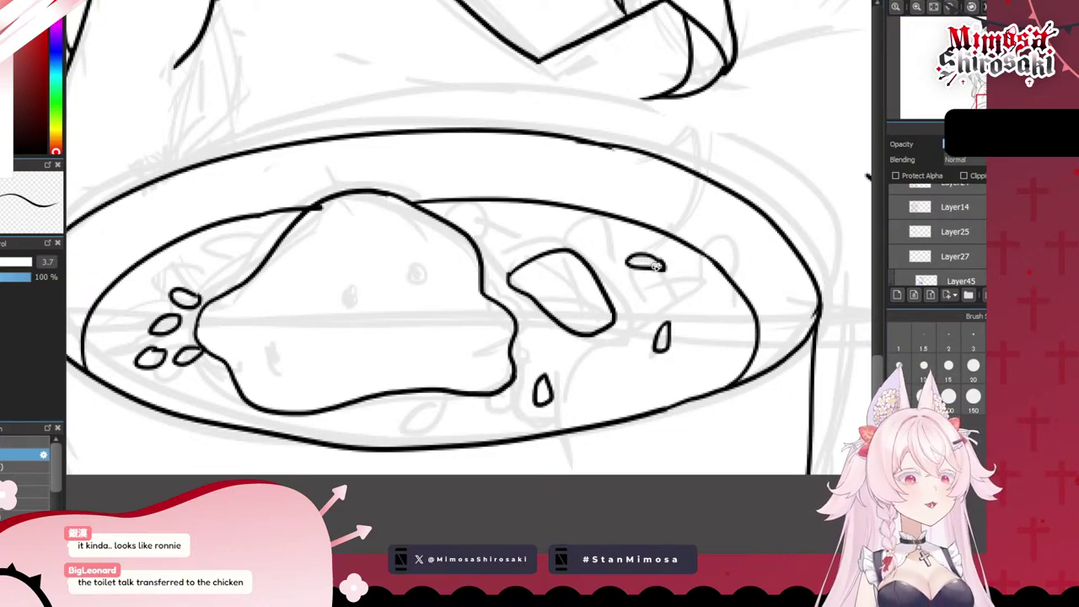
pyautogui.moveTo(448, 401)
pyautogui.mouseDown()
pyautogui.moveTo(388, 419)
pyautogui.moveTo(413, 401)
pyautogui.moveTo(382, 409)
pyautogui.mouseUp()
pyautogui.moveTo(228, 393)
pyautogui.mouseDown()
pyautogui.moveTo(212, 413)
pyautogui.moveTo(230, 394)
pyautogui.mouseUp()
pyautogui.moveTo(222, 376)
pyautogui.mouseDown()
pyautogui.moveTo(204, 381)
pyautogui.moveTo(228, 390)
pyautogui.mouseUp()
pyautogui.moveTo(309, 416)
pyautogui.mouseDown()
pyautogui.moveTo(322, 440)
pyautogui.moveTo(339, 411)
pyautogui.mouseUp()
pyautogui.moveTo(258, 272)
pyautogui.mouseDown()
pyautogui.moveTo(243, 246)
pyautogui.moveTo(221, 281)
pyautogui.moveTo(251, 244)
pyautogui.moveTo(242, 284)
pyautogui.mouseUp()
pyautogui.hotkey('ctrl', 'z')
pyautogui.moveTo(495, 244)
pyautogui.mouseDown()
pyautogui.moveTo(510, 219)
pyautogui.moveTo(518, 239)
pyautogui.moveTo(492, 263)
pyautogui.moveTo(516, 253)
pyautogui.moveTo(494, 226)
pyautogui.moveTo(533, 233)
pyautogui.mouseUp()
pyautogui.hotkey('ctrl', 'z')
pyautogui.hotkey('ctrl', 'z')
pyautogui.moveTo(582, 358)
pyautogui.mouseDown()
pyautogui.moveTo(574, 369)
pyautogui.moveTo(601, 364)
pyautogui.moveTo(638, 379)
pyautogui.moveTo(666, 366)
pyautogui.mouseUp()
pyautogui.moveTo(607, 390)
pyautogui.mouseDown()
pyautogui.moveTo(599, 405)
pyautogui.moveTo(619, 411)
pyautogui.moveTo(614, 384)
pyautogui.mouseUp()
pyautogui.moveTo(546, 340); pyautogui.dragTo(559, 341)
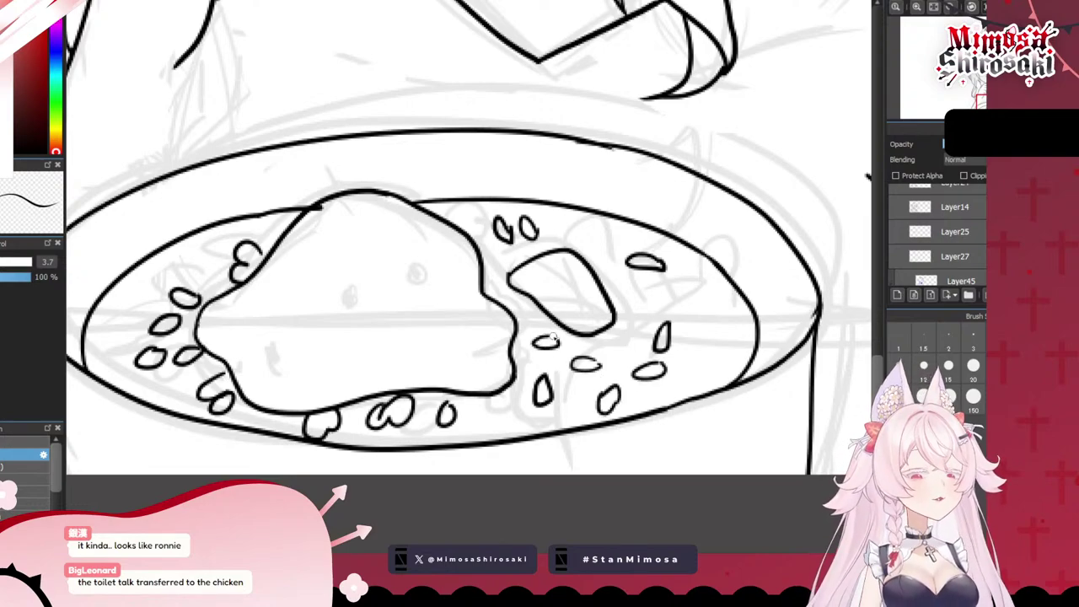
pyautogui.moveTo(674, 297)
pyautogui.mouseDown()
pyautogui.moveTo(695, 311)
pyautogui.moveTo(717, 360)
pyautogui.moveTo(706, 391)
pyautogui.mouseUp()
pyautogui.moveTo(736, 305); pyautogui.dragTo(721, 306)
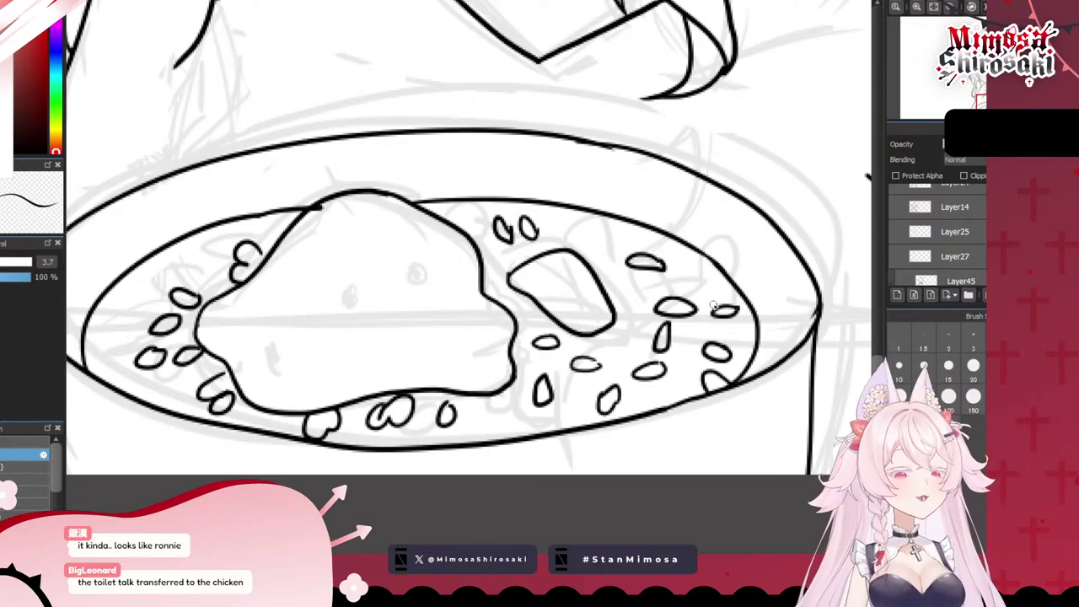
pyautogui.scroll(-8, 723, 309)
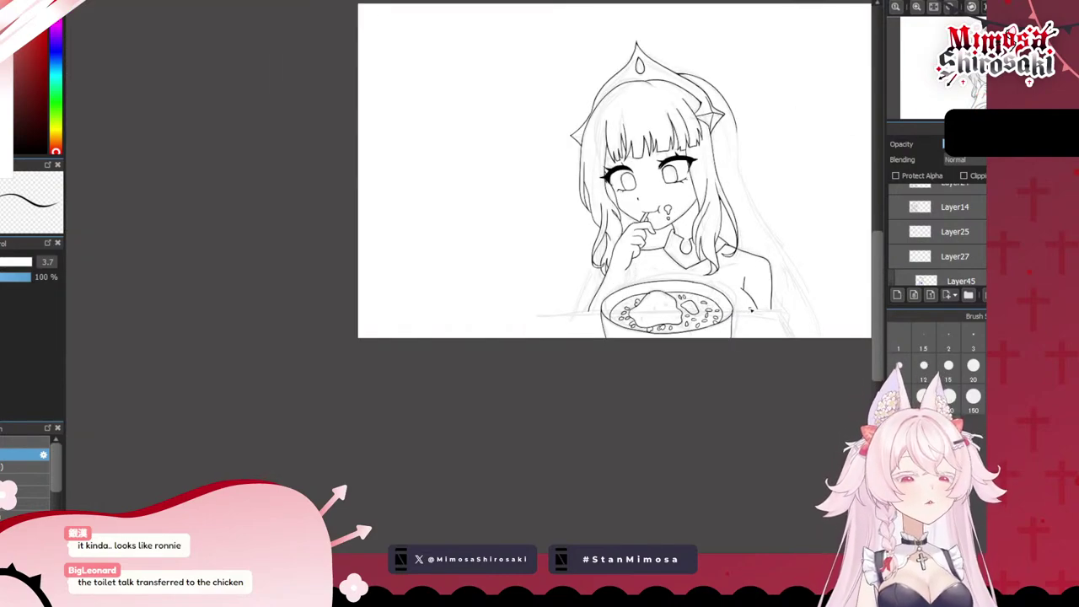
# - Ink the table's edges on both sides of the bowl, each running outward to a corner and slanting down to the canvas edge
pyautogui.scroll(-1, 750, 310)
pyautogui.moveTo(750, 310); pyautogui.dragTo(610, 311)
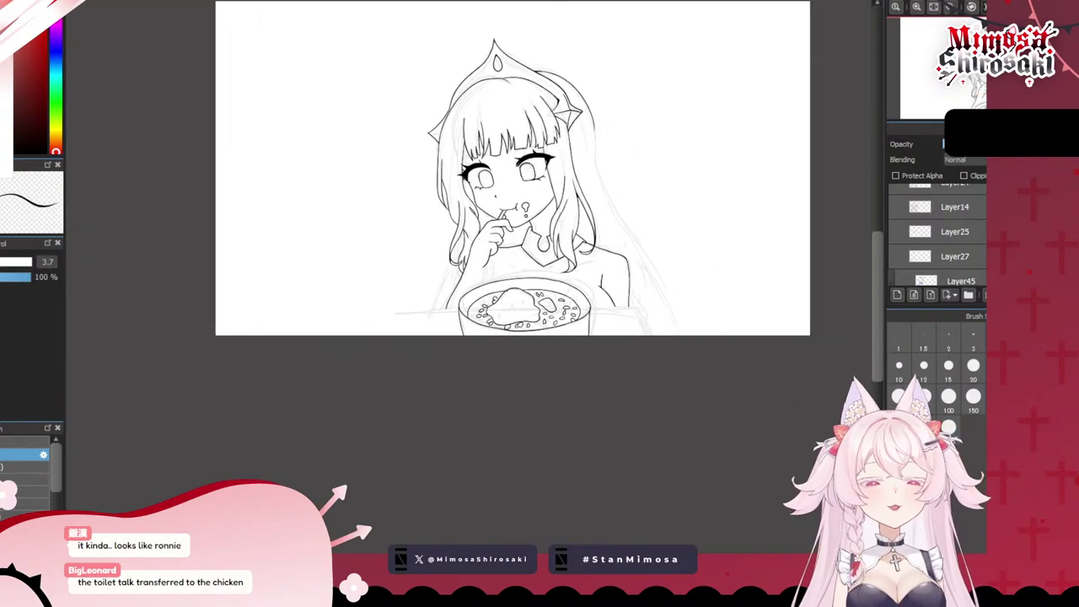
pyautogui.scroll(4, 664, 187)
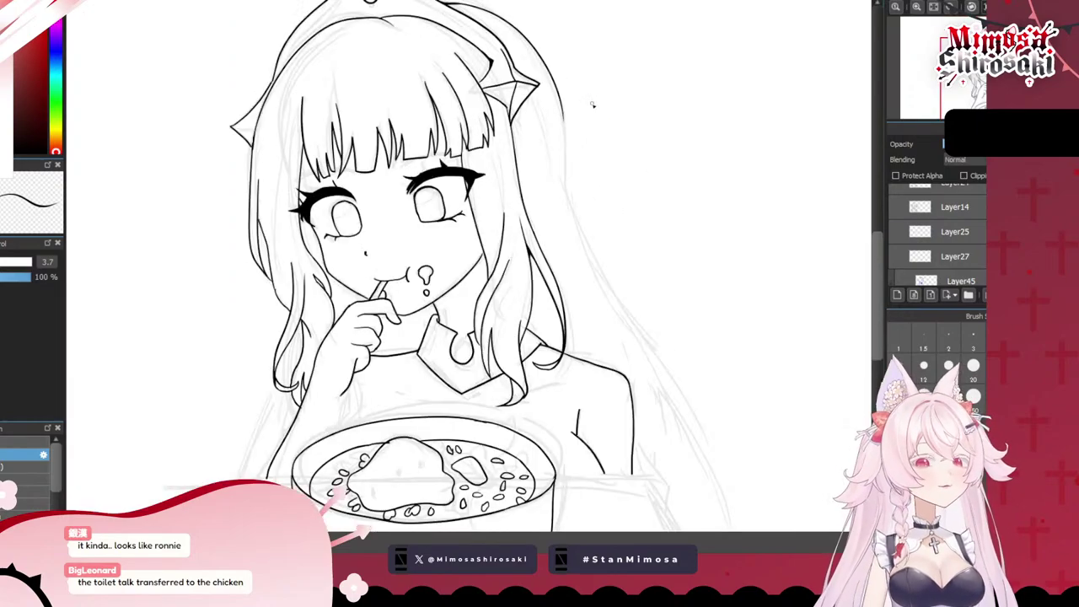
pyautogui.scroll(-2, 547, 151)
pyautogui.scroll(3, 390, 355)
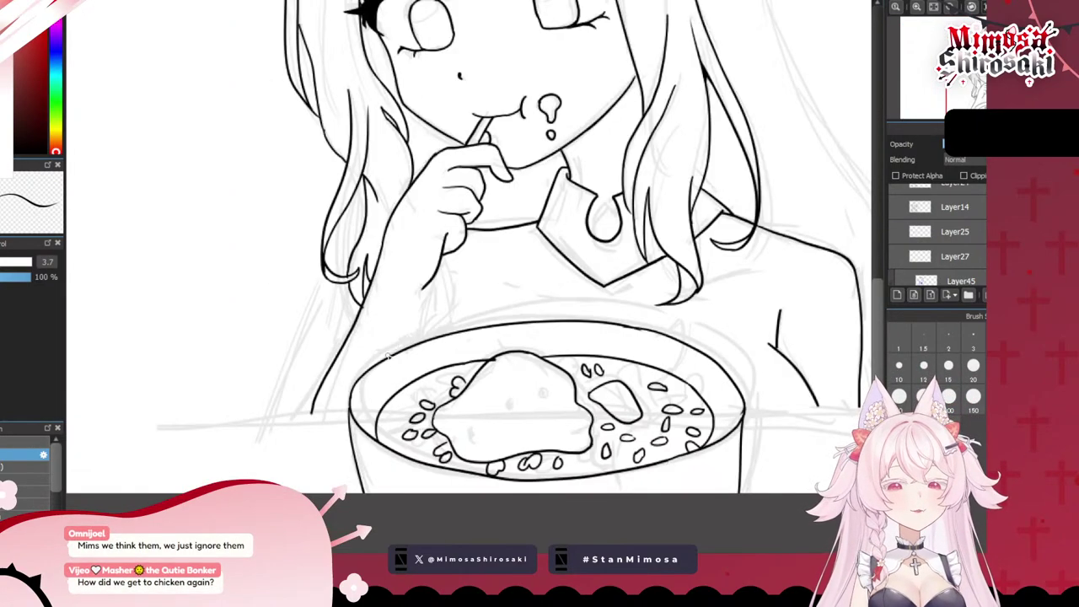
pyautogui.scroll(-1, 391, 347)
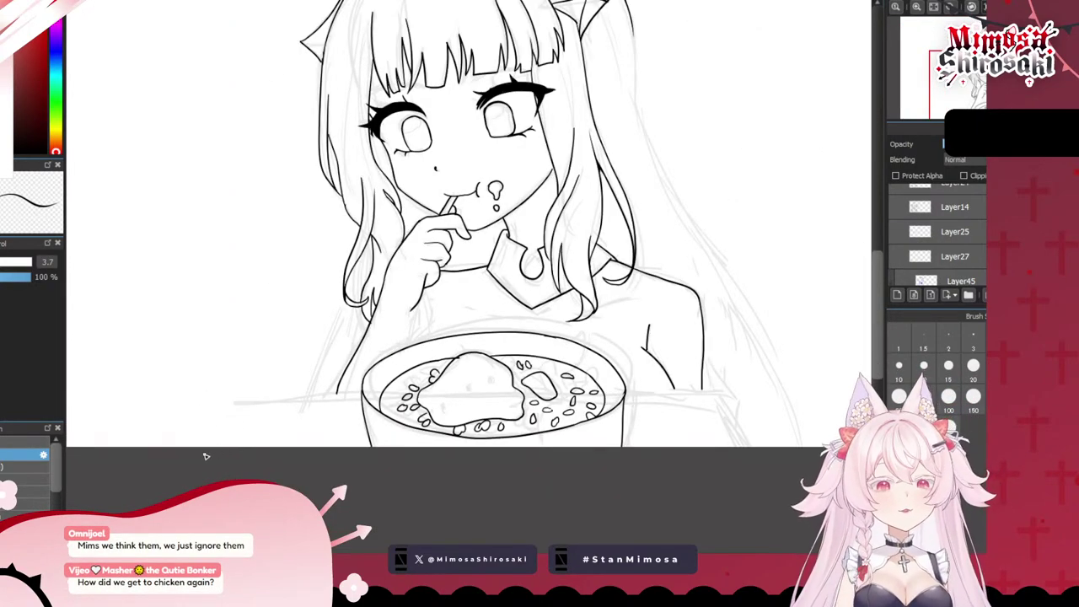
pyautogui.moveTo(209, 447)
pyautogui.mouseDown()
pyautogui.moveTo(240, 403)
pyautogui.moveTo(341, 399)
pyautogui.mouseUp()
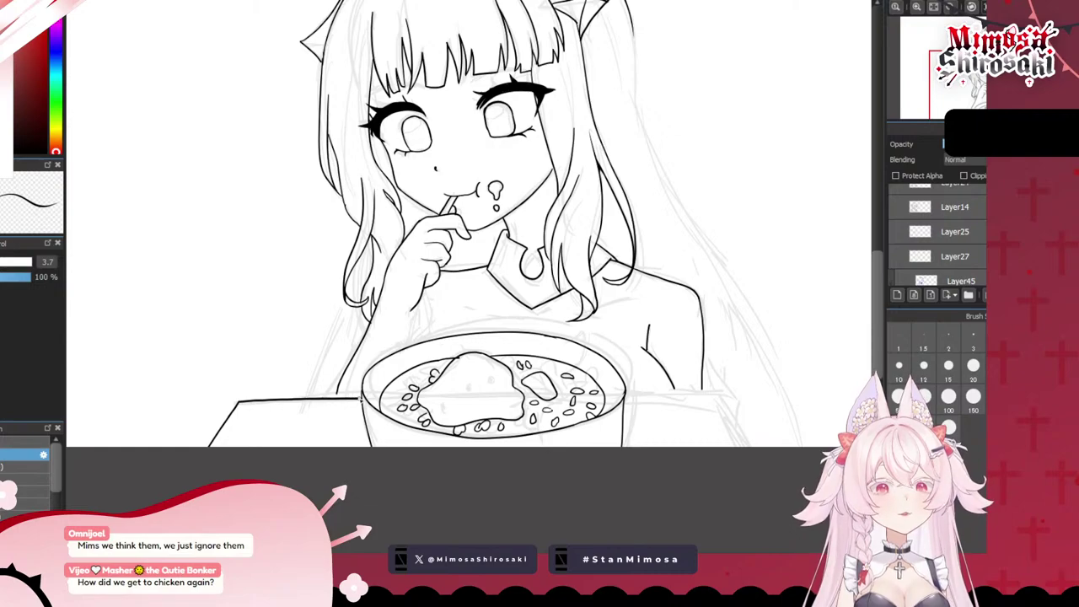
pyautogui.moveTo(626, 398)
pyautogui.mouseDown()
pyautogui.moveTo(725, 396)
pyautogui.moveTo(747, 446)
pyautogui.mouseUp()
pyautogui.scroll(-3, 631, 338)
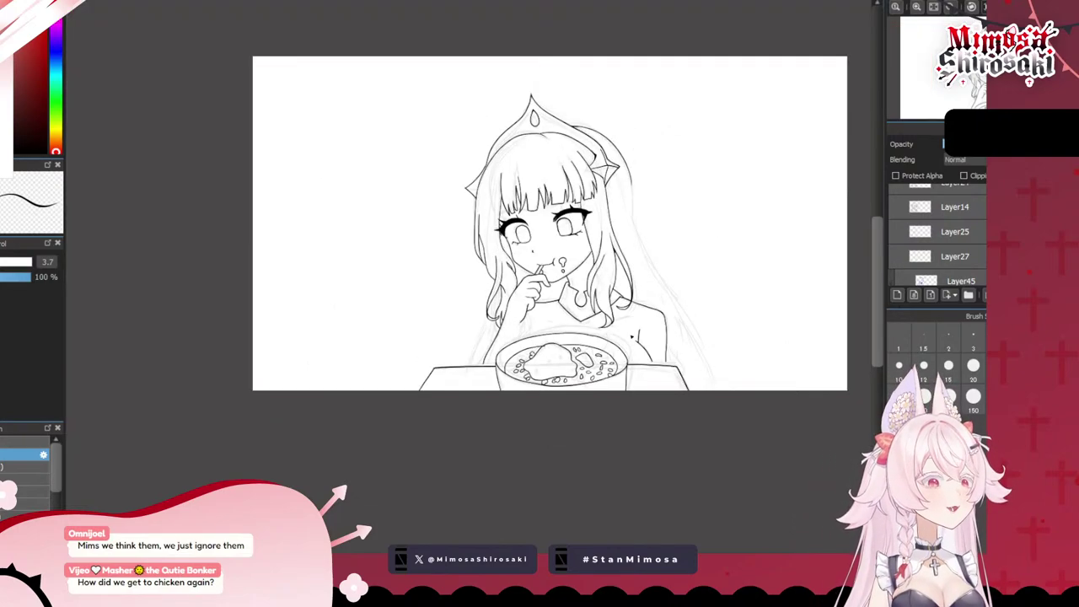
# - Ink the inner line of the raised forearm from below the hand down to the bowl's rim
pyautogui.scroll(3, 711, 414)
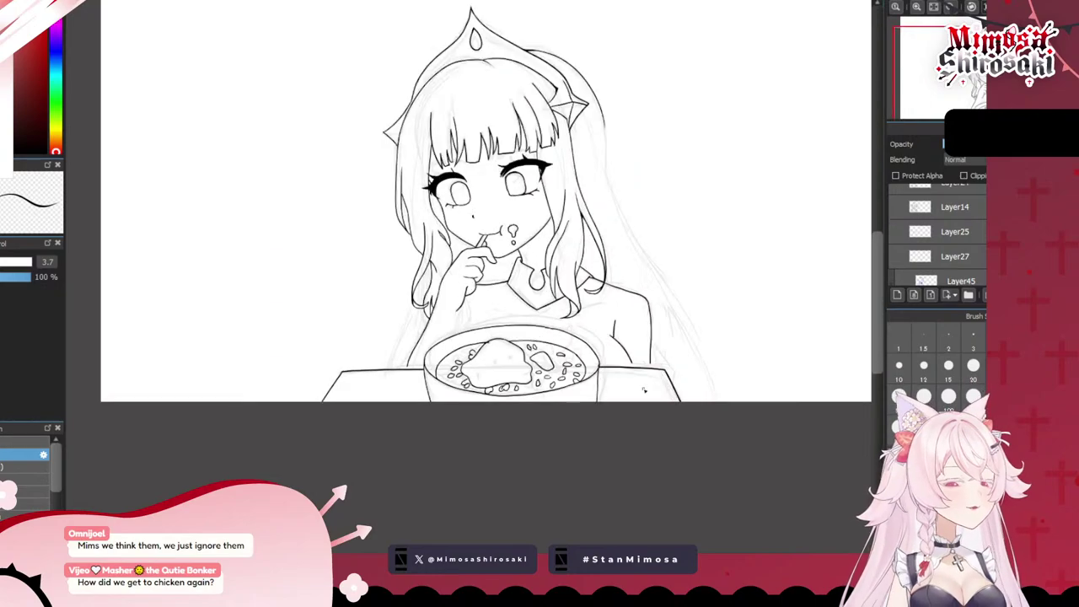
pyautogui.scroll(-1, 457, 373)
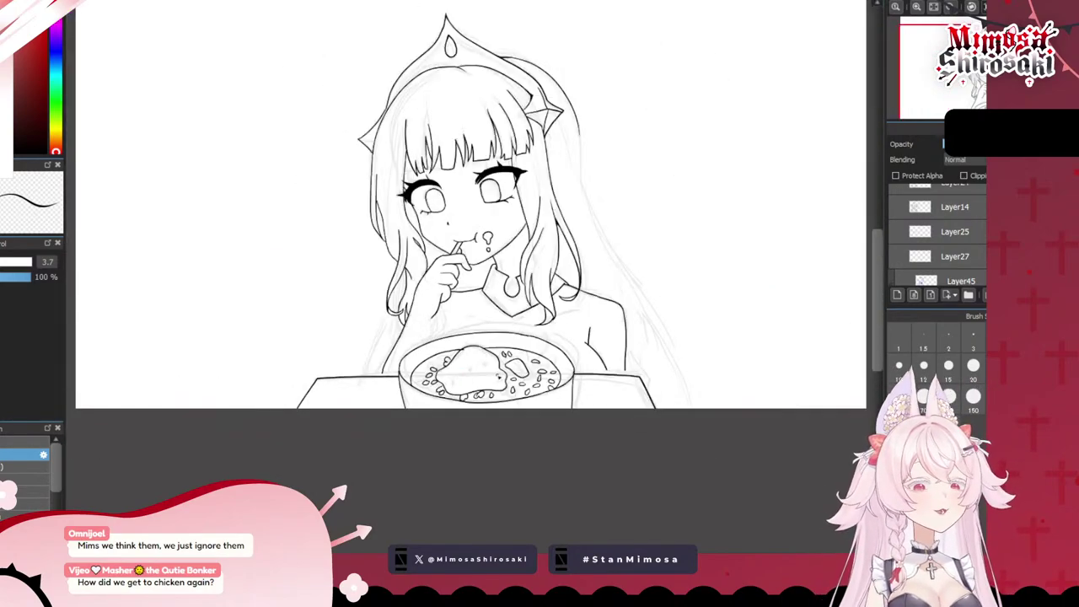
pyautogui.scroll(2, 459, 371)
pyautogui.scroll(-1, 502, 376)
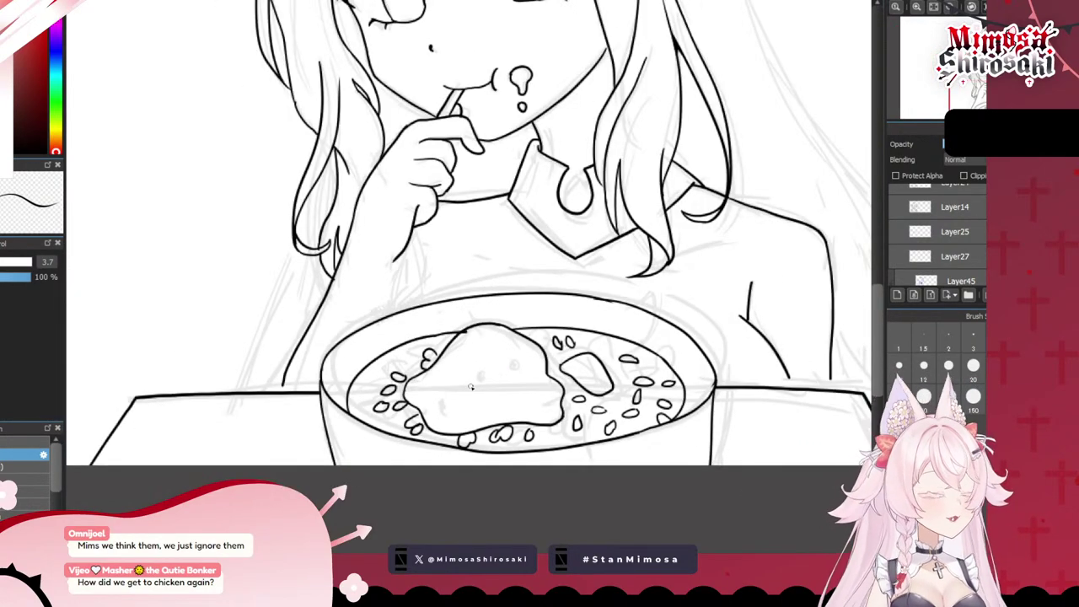
pyautogui.scroll(4, 441, 256)
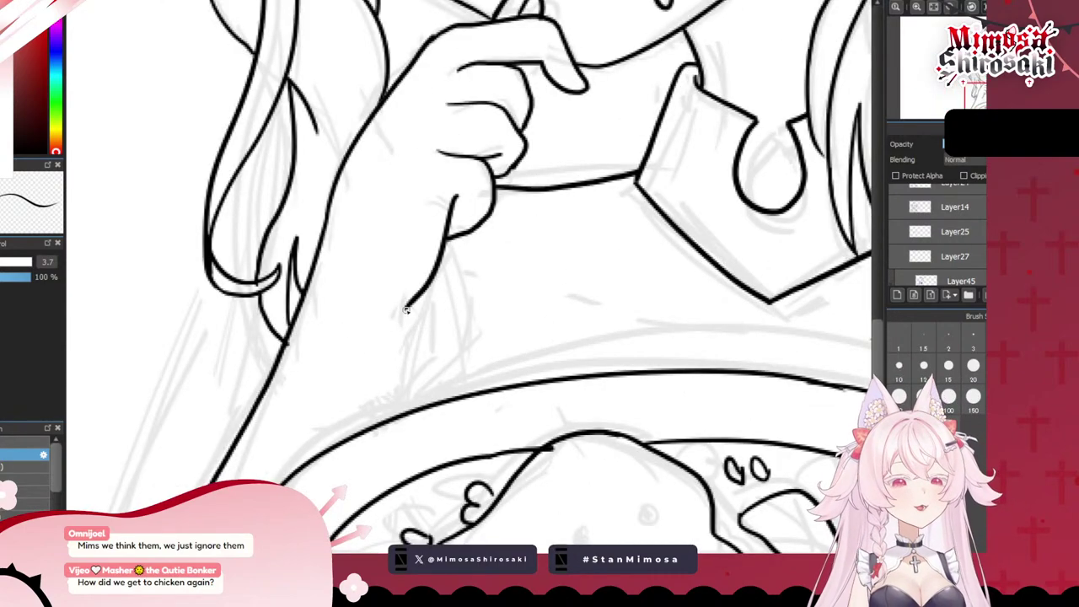
pyautogui.moveTo(406, 310); pyautogui.dragTo(390, 418)
pyautogui.moveTo(405, 310); pyautogui.dragTo(390, 419)
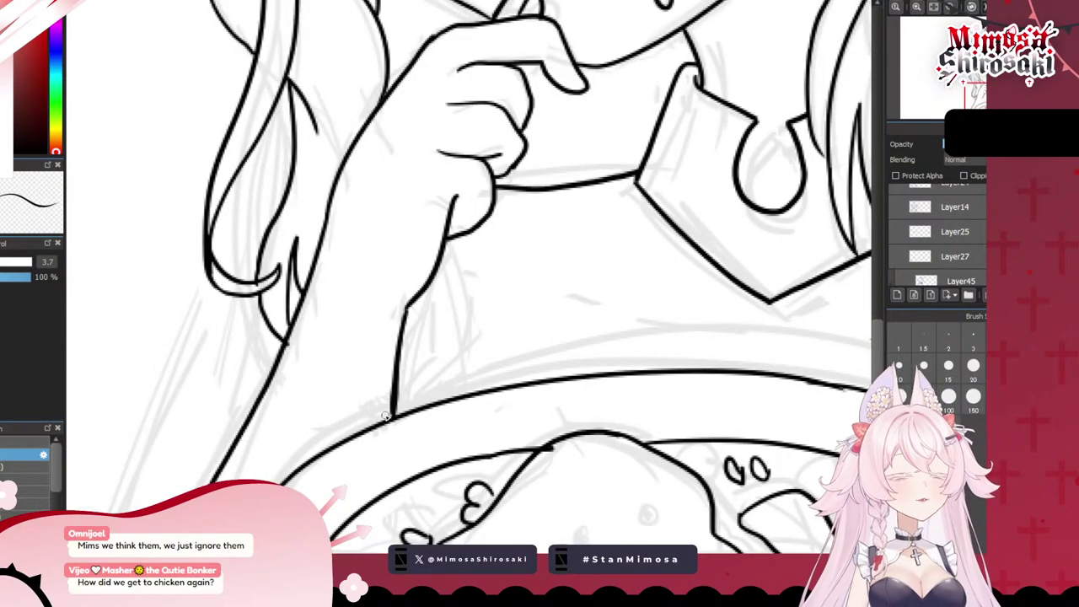
pyautogui.scroll(-3, 386, 417)
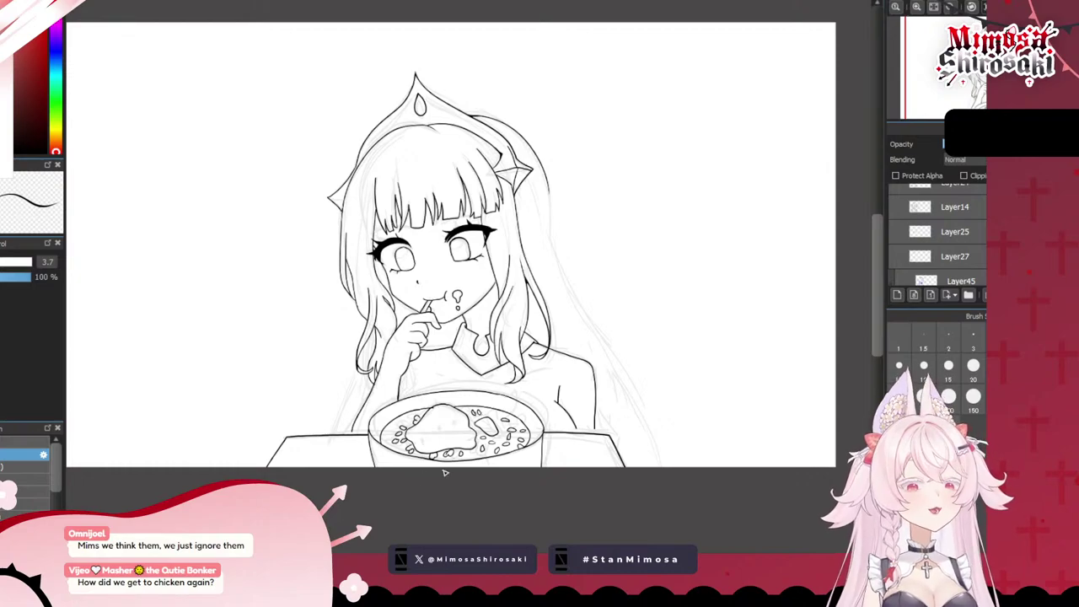
# - Consult the reference illustration's upper body and extend the lowered arm's inner and outer lines down to the table edge
pyautogui.scroll(2, 445, 473)
pyautogui.click(346, 0)
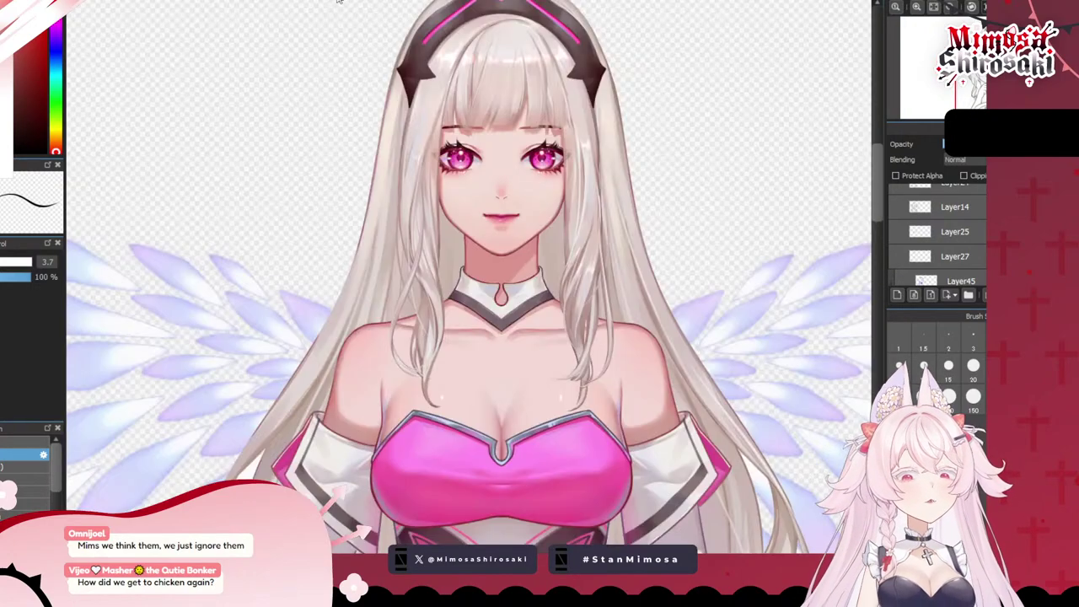
pyautogui.hotkey('ctrl', 'Tab')
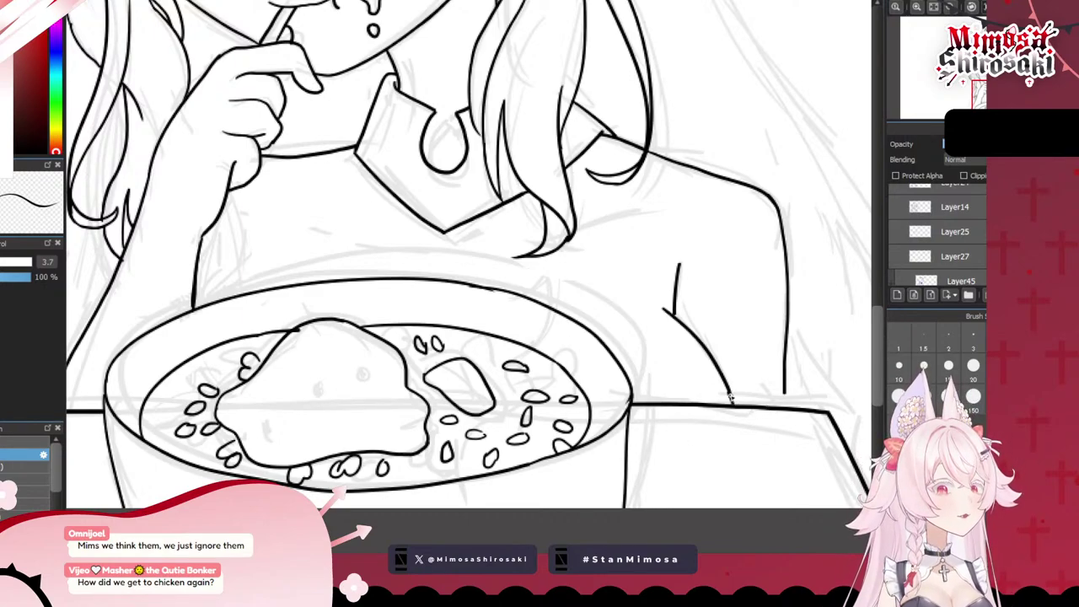
pyautogui.moveTo(785, 396); pyautogui.dragTo(780, 407)
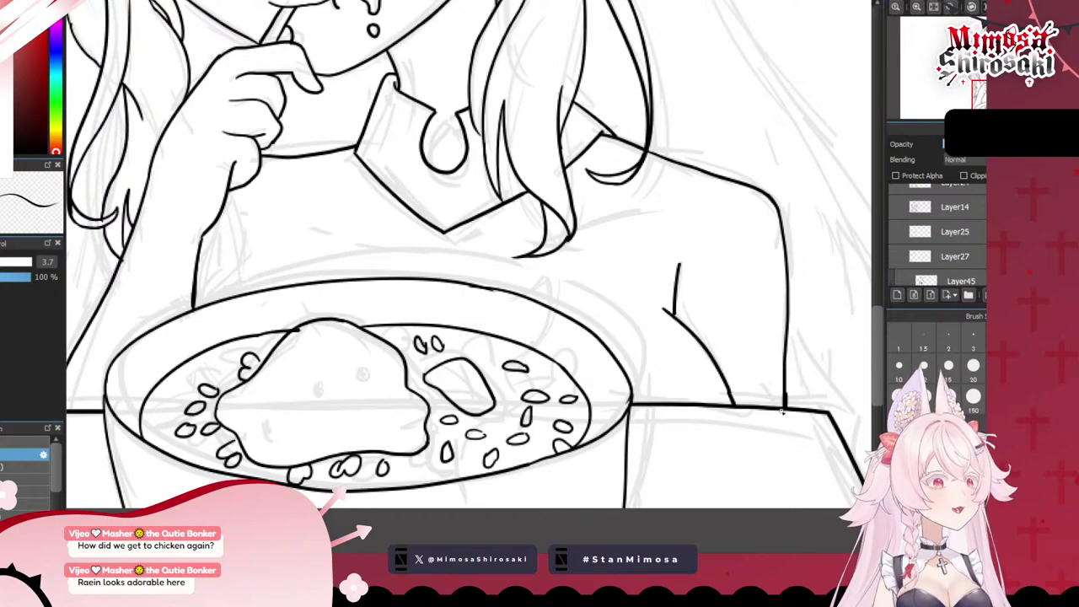
pyautogui.scroll(-4, 725, 404)
# - Ink the collarbone lines below the collar's point, from beside the raised hand across to the opposite shoulder
pyautogui.scroll(2, 731, 333)
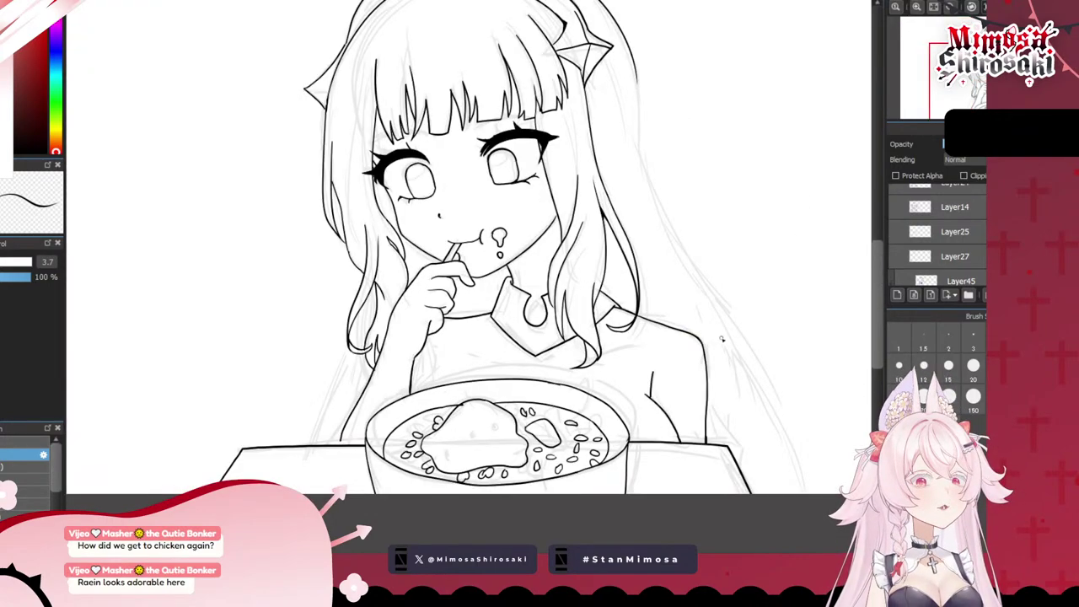
pyautogui.scroll(-1, 721, 339)
pyautogui.scroll(3, 637, 314)
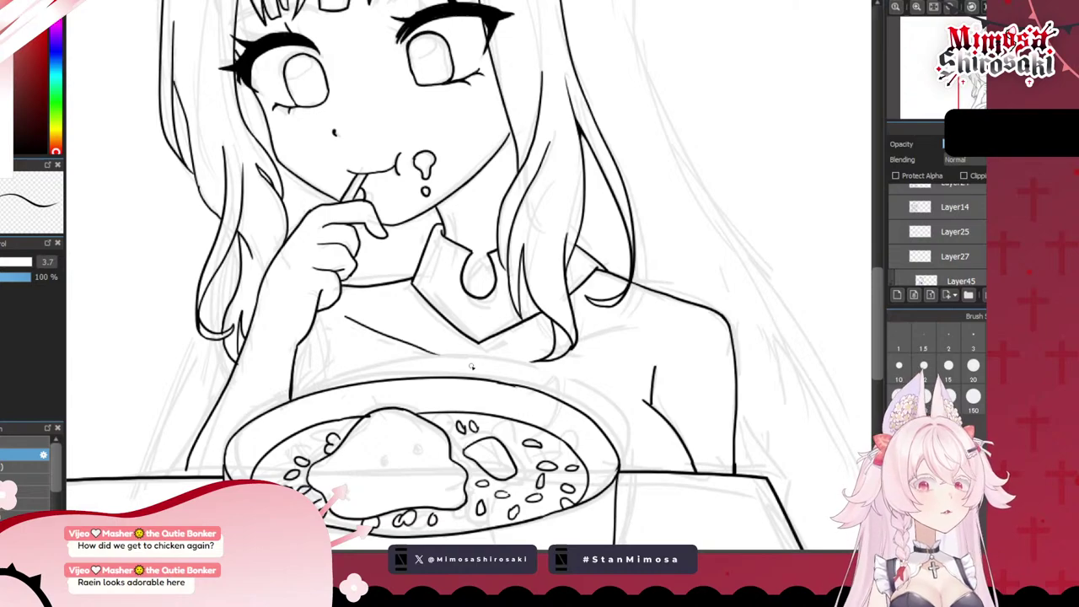
pyautogui.moveTo(337, 307)
pyautogui.mouseDown()
pyautogui.moveTo(471, 366)
pyautogui.moveTo(605, 325)
pyautogui.mouseUp()
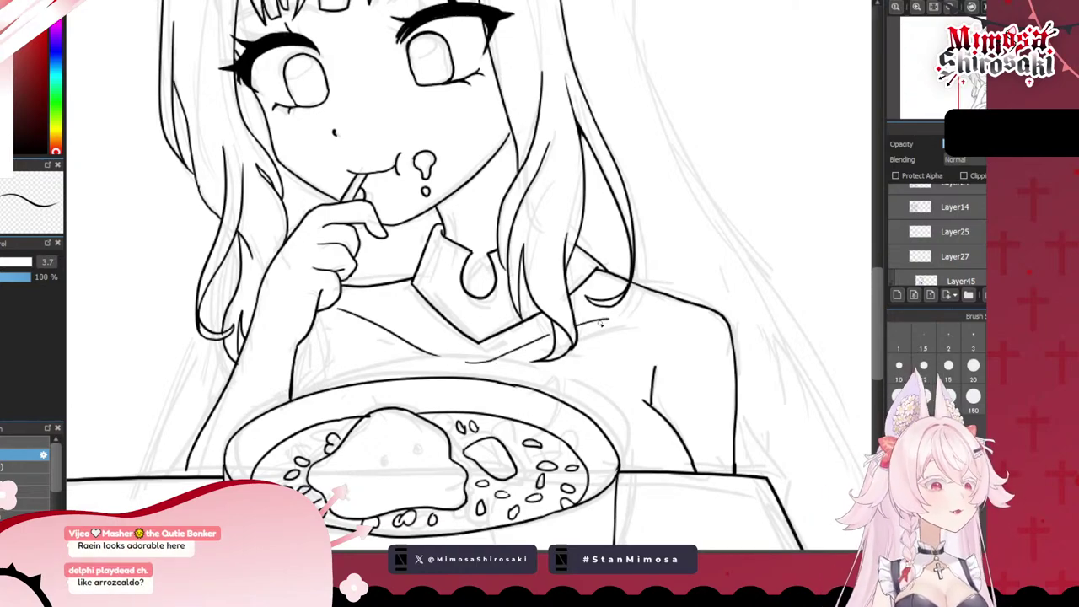
pyautogui.scroll(-3, 601, 323)
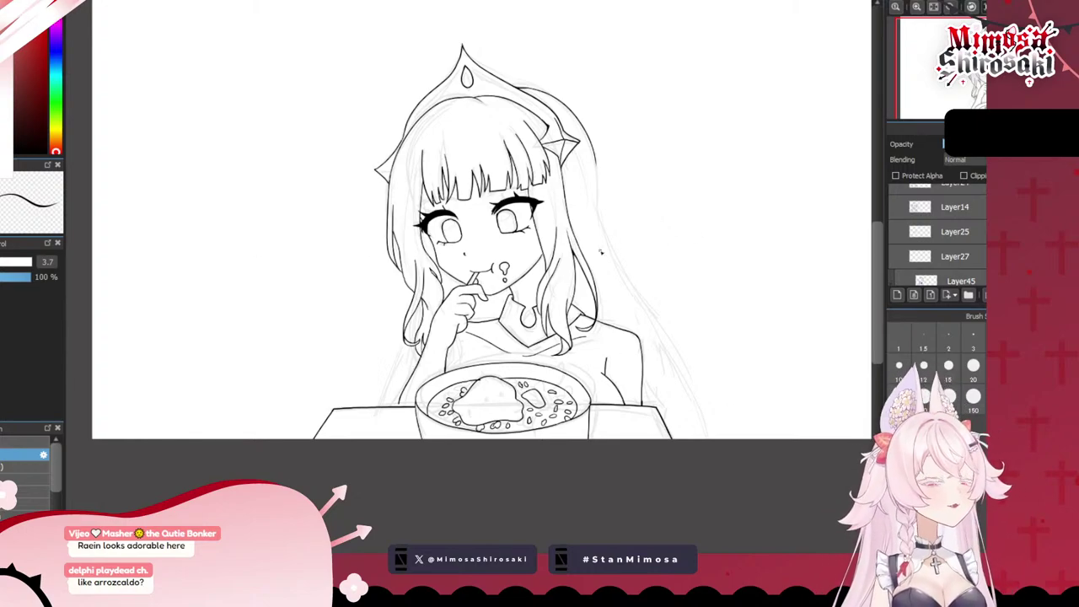
# - Ink the long outer hair contour from behind the crown's side ornament, sweeping down and outward past the shoulder
pyautogui.scroll(-3, 699, 203)
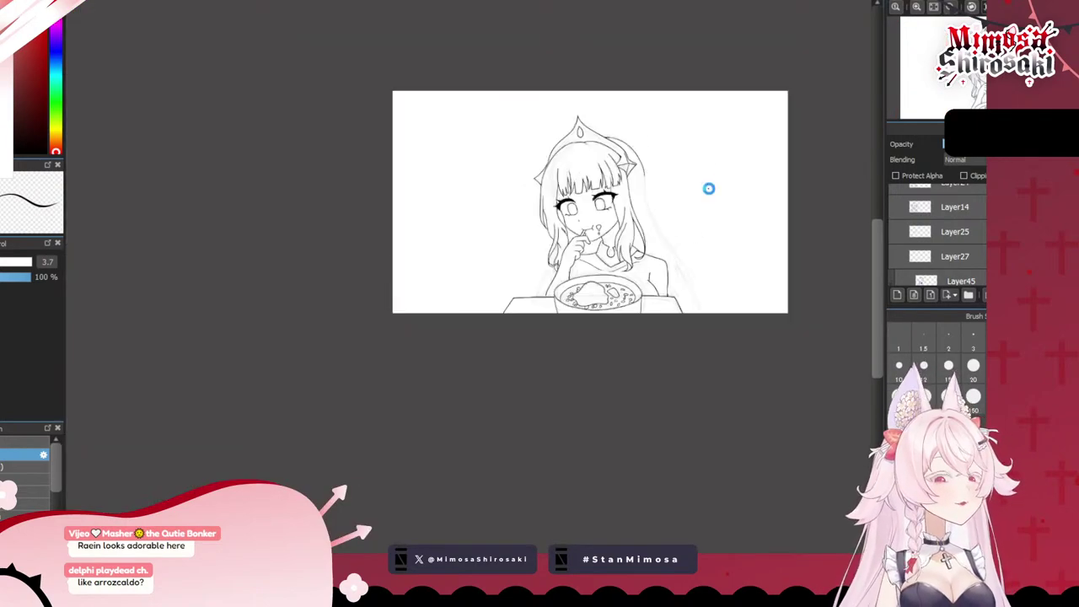
pyautogui.scroll(3, 709, 185)
pyautogui.scroll(2, 664, 173)
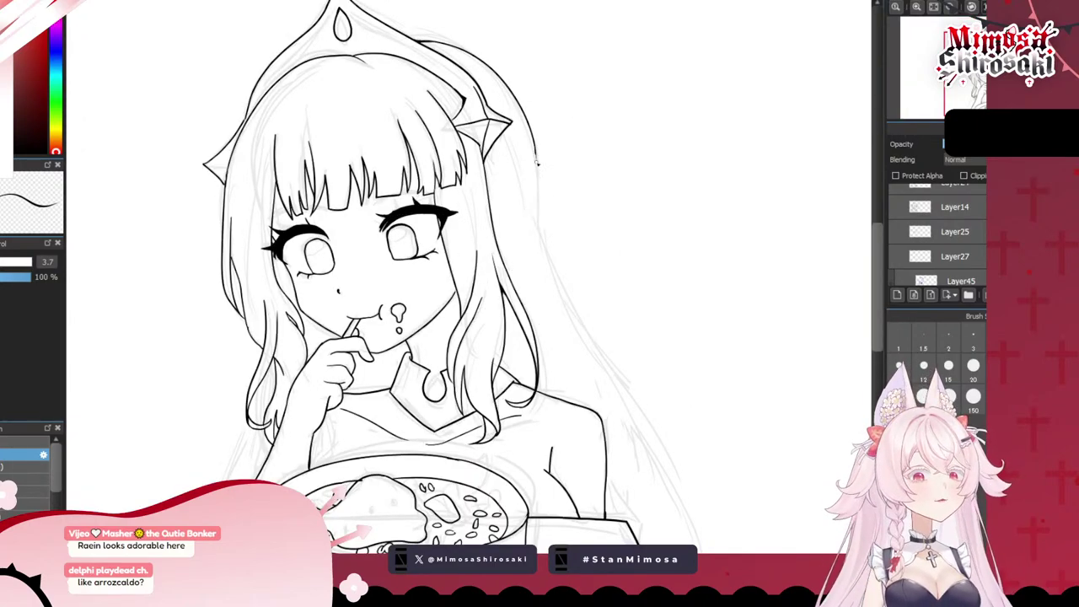
pyautogui.moveTo(536, 163)
pyautogui.mouseDown()
pyautogui.moveTo(549, 262)
pyautogui.moveTo(664, 442)
pyautogui.mouseUp()
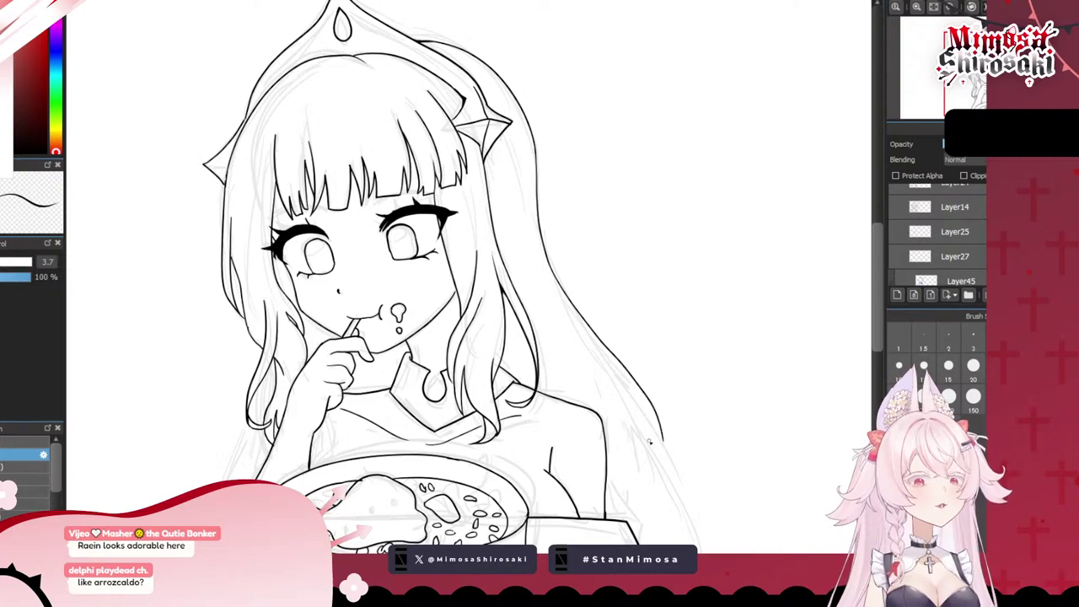
pyautogui.scroll(-5, 649, 442)
pyautogui.scroll(8, 625, 308)
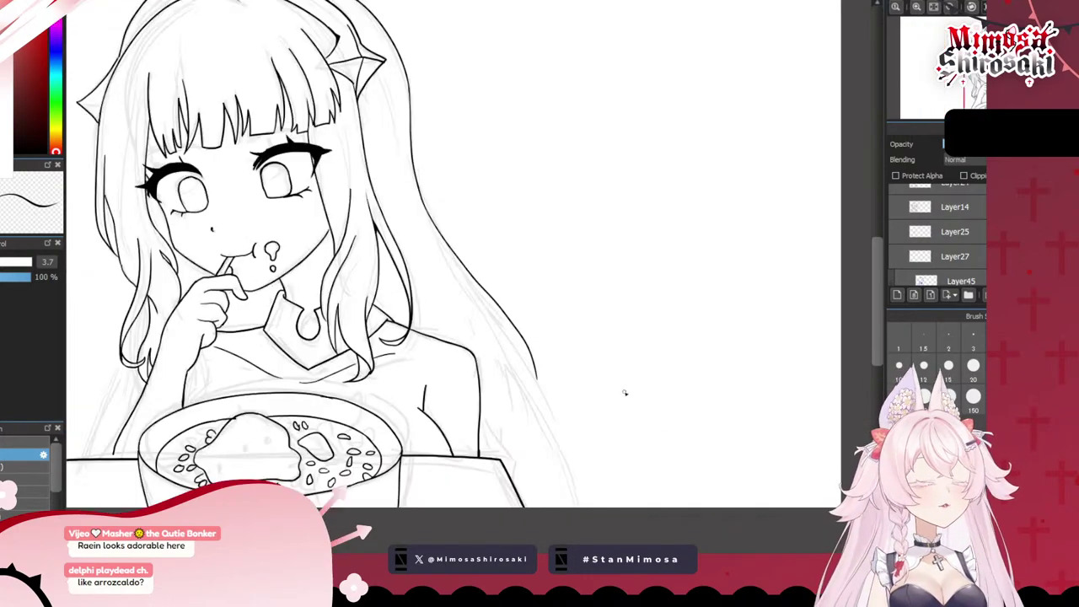
pyautogui.scroll(-2, 594, 422)
pyautogui.scroll(2, 534, 346)
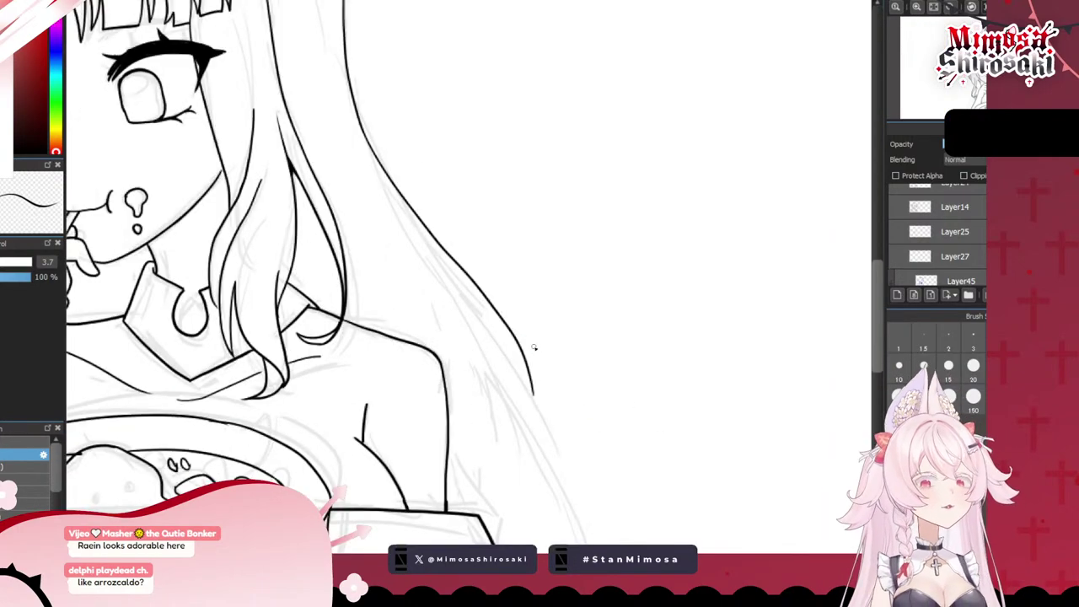
pyautogui.moveTo(402, 225)
pyautogui.mouseDown()
pyautogui.moveTo(516, 354)
pyautogui.moveTo(447, 277)
pyautogui.moveTo(528, 385)
pyautogui.mouseUp()
pyautogui.hotkey('ctrl', 'z')
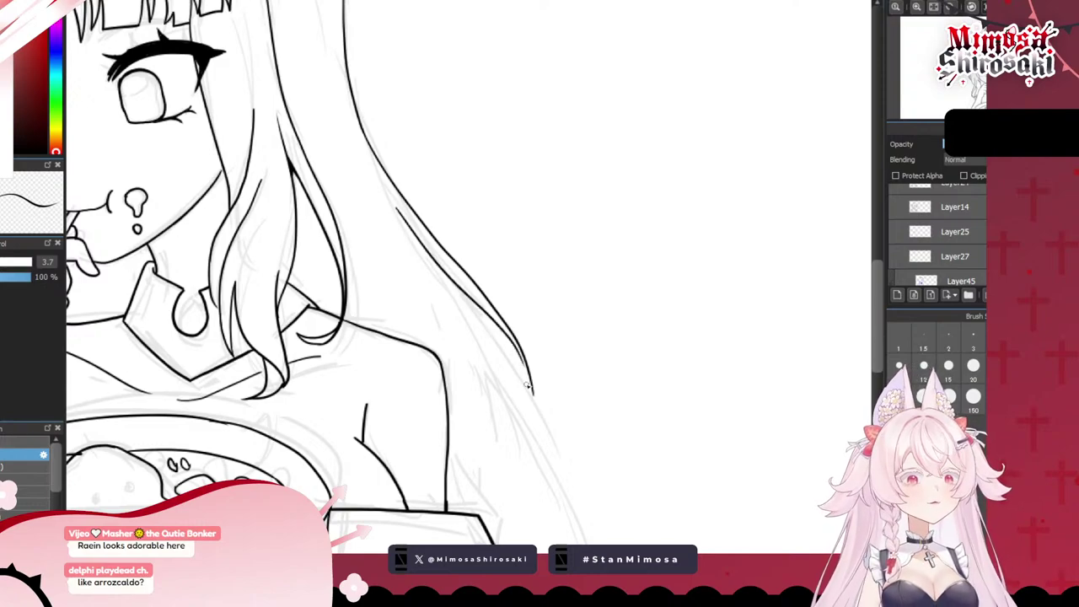
pyautogui.hotkey('ctrl', 'z')
pyautogui.moveTo(397, 206)
pyautogui.mouseDown()
pyautogui.moveTo(441, 276)
pyautogui.moveTo(531, 371)
pyautogui.mouseUp()
pyautogui.hotkey('ctrl', 'z')
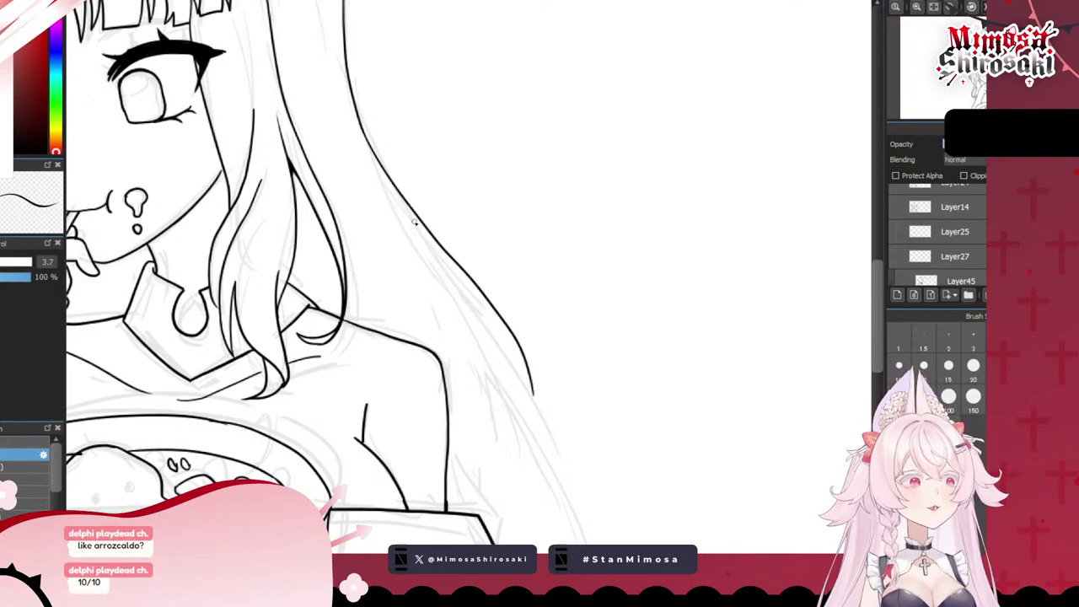
pyautogui.moveTo(399, 209)
pyautogui.mouseDown()
pyautogui.moveTo(498, 322)
pyautogui.moveTo(528, 377)
pyautogui.mouseUp()
pyautogui.hotkey('ctrl', 'z')
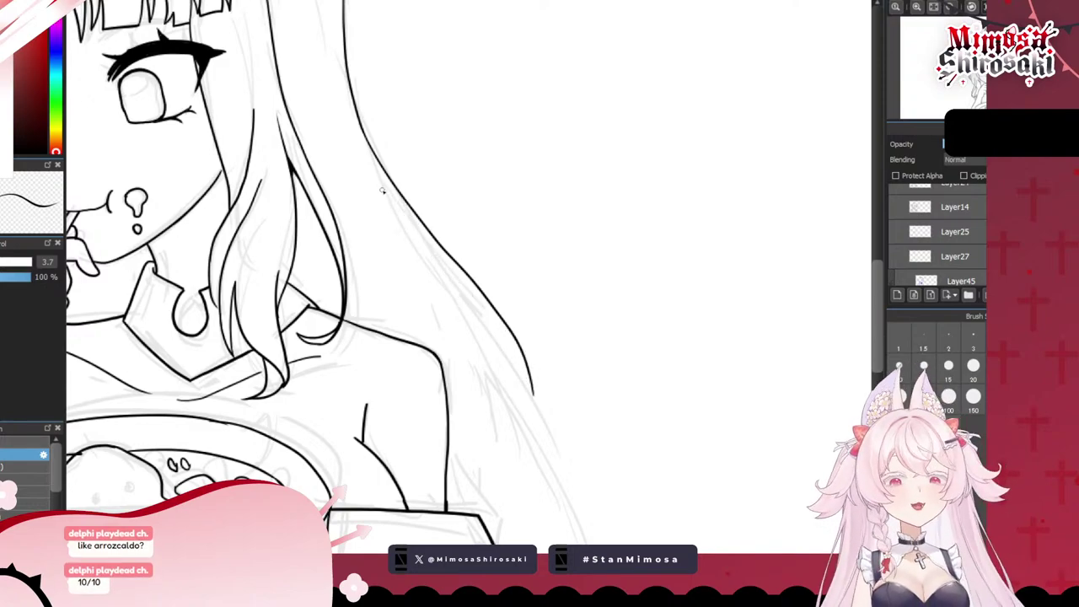
pyautogui.moveTo(382, 190)
pyautogui.mouseDown()
pyautogui.moveTo(525, 365)
pyautogui.moveTo(436, 270)
pyautogui.moveTo(521, 354)
pyautogui.mouseUp()
pyautogui.hotkey('ctrl', 'z')
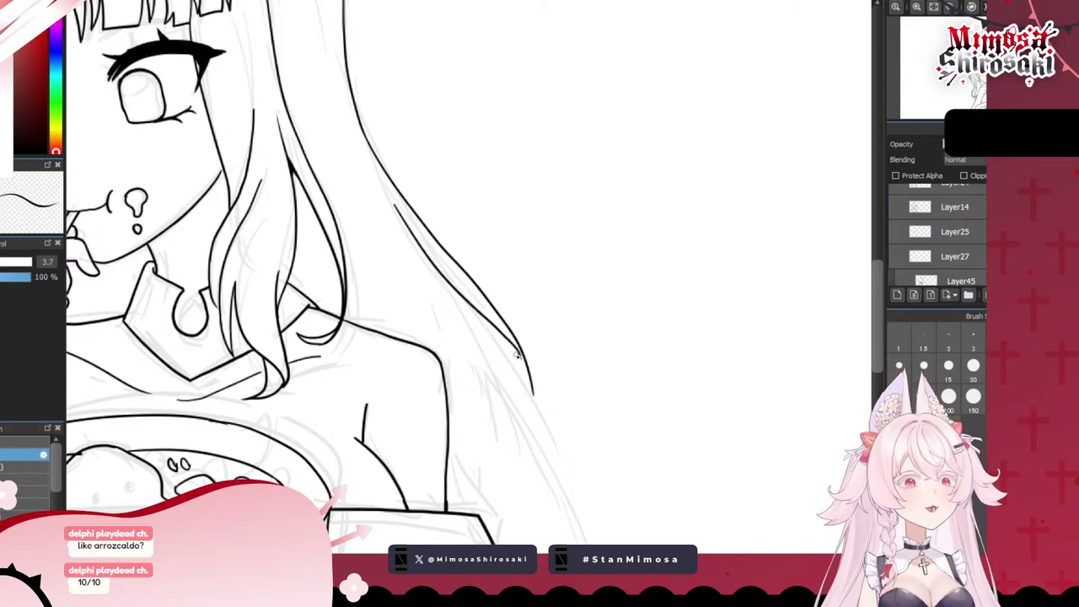
pyautogui.hotkey('ctrl', 'z')
pyautogui.moveTo(394, 203); pyautogui.dragTo(526, 354)
pyautogui.hotkey('ctrl', 'z')
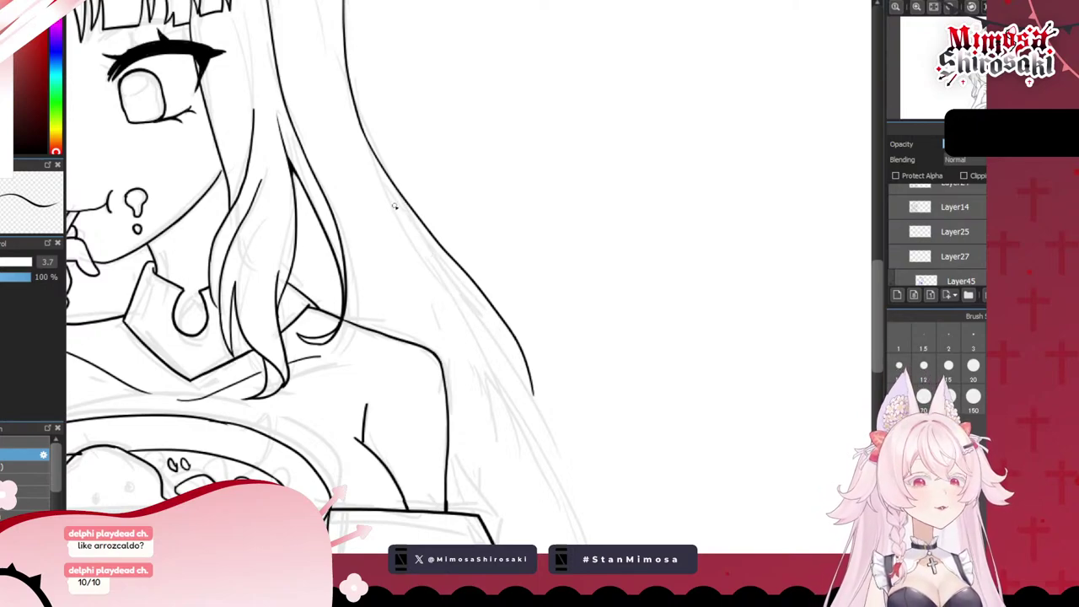
pyautogui.moveTo(394, 206); pyautogui.dragTo(521, 347)
pyautogui.hotkey('ctrl', 'z')
pyautogui.moveTo(398, 212)
pyautogui.mouseDown()
pyautogui.moveTo(507, 344)
pyautogui.moveTo(415, 246)
pyautogui.moveTo(519, 352)
pyautogui.mouseUp()
pyautogui.hotkey('ctrl', 'z')
pyautogui.hotkey('ctrl', 'z')
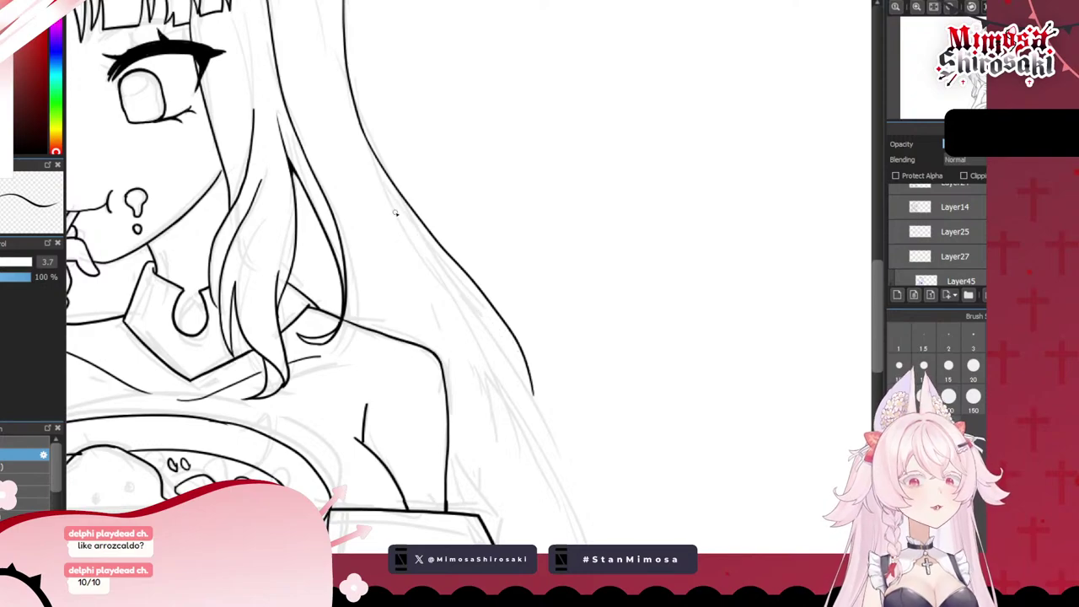
pyautogui.moveTo(396, 209); pyautogui.dragTo(523, 353)
pyautogui.hotkey('ctrl', 'z')
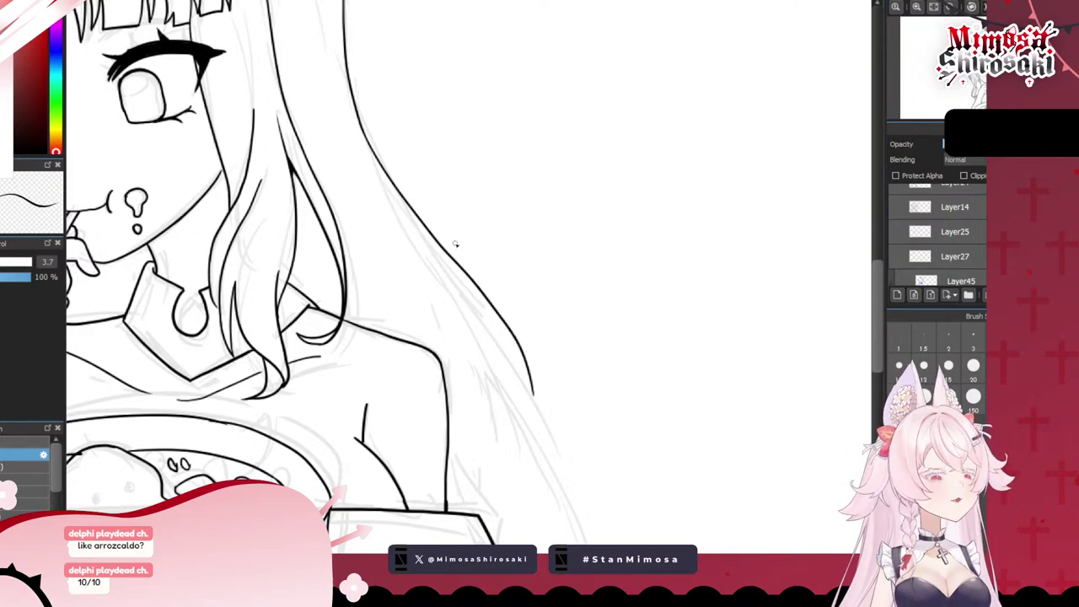
pyautogui.scroll(-1, 575, 254)
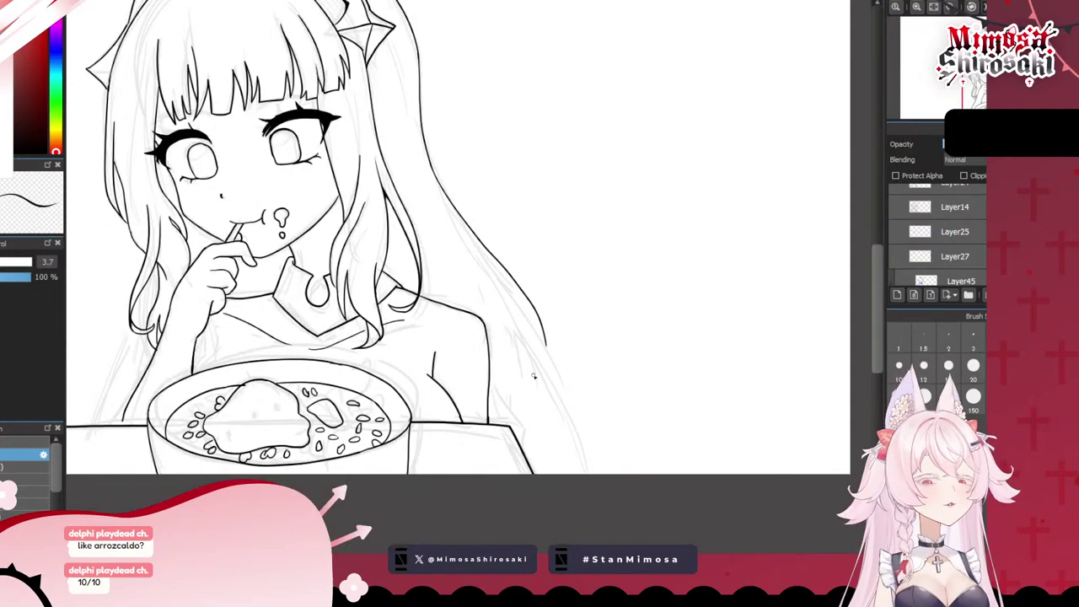
pyautogui.scroll(-1, 694, 362)
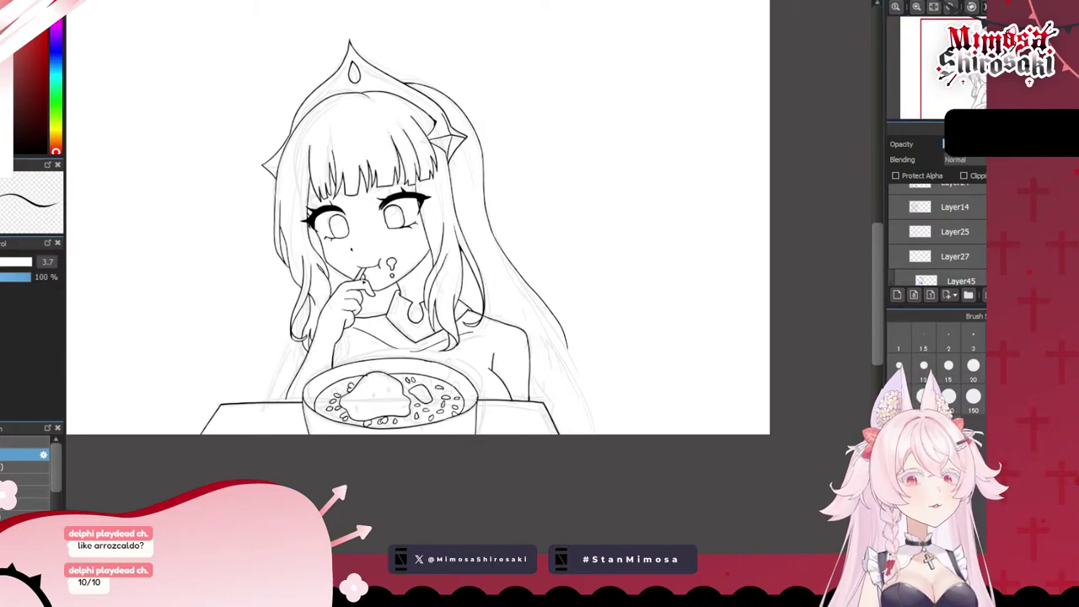
pyautogui.hotkey('ctrl', '+')
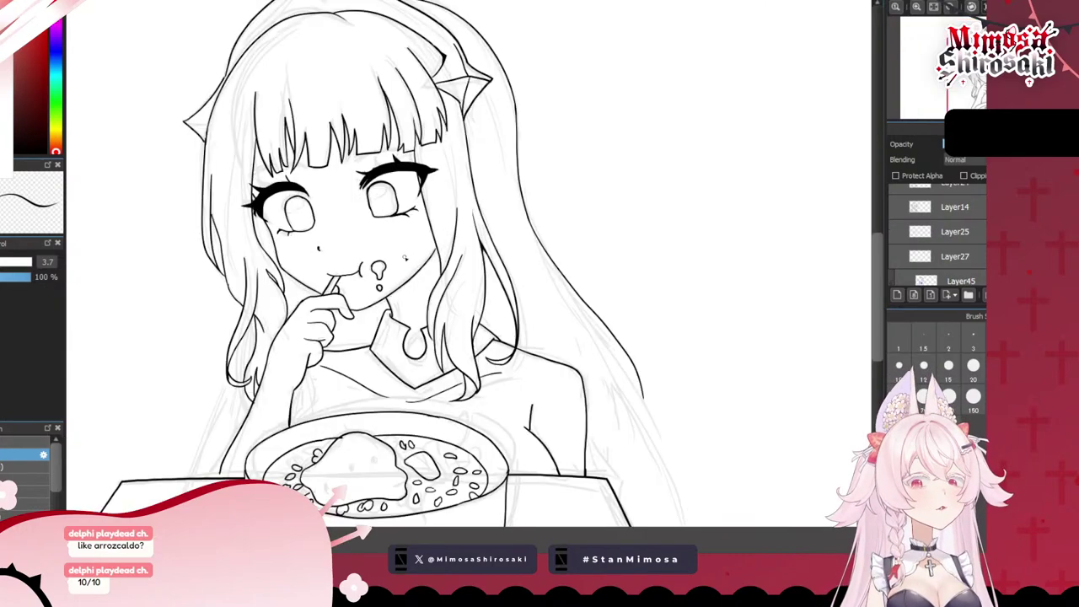
pyautogui.scroll(-1, 460, 251)
pyautogui.scroll(1, 633, 379)
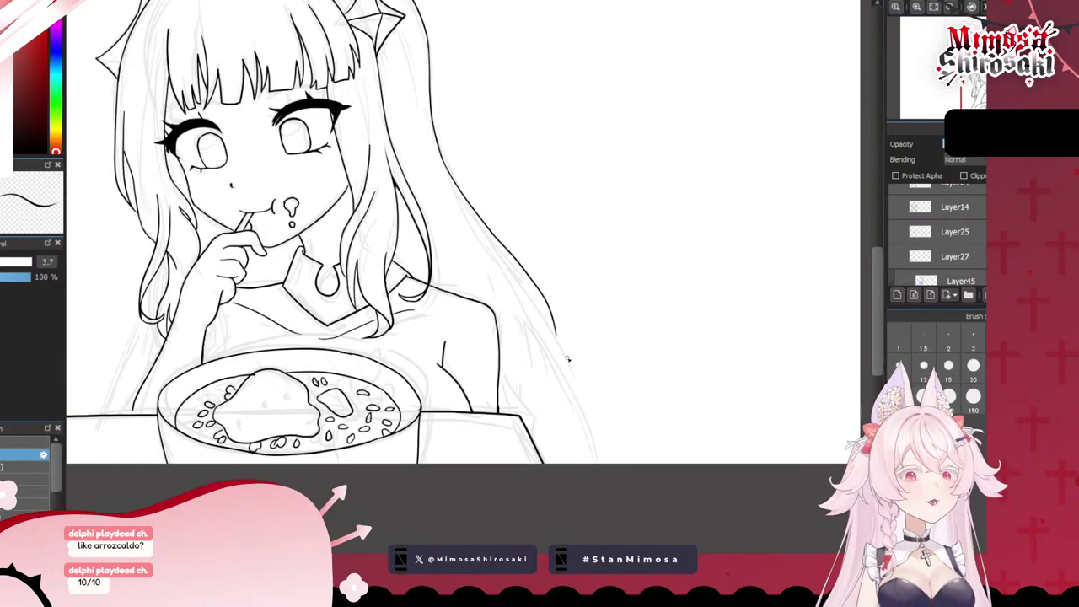
# - Ink the long hair strand and its inner line from the outer contour past the shoulder down to the canvas edge
pyautogui.scroll(-1, 568, 359)
pyautogui.scroll(2, 600, 346)
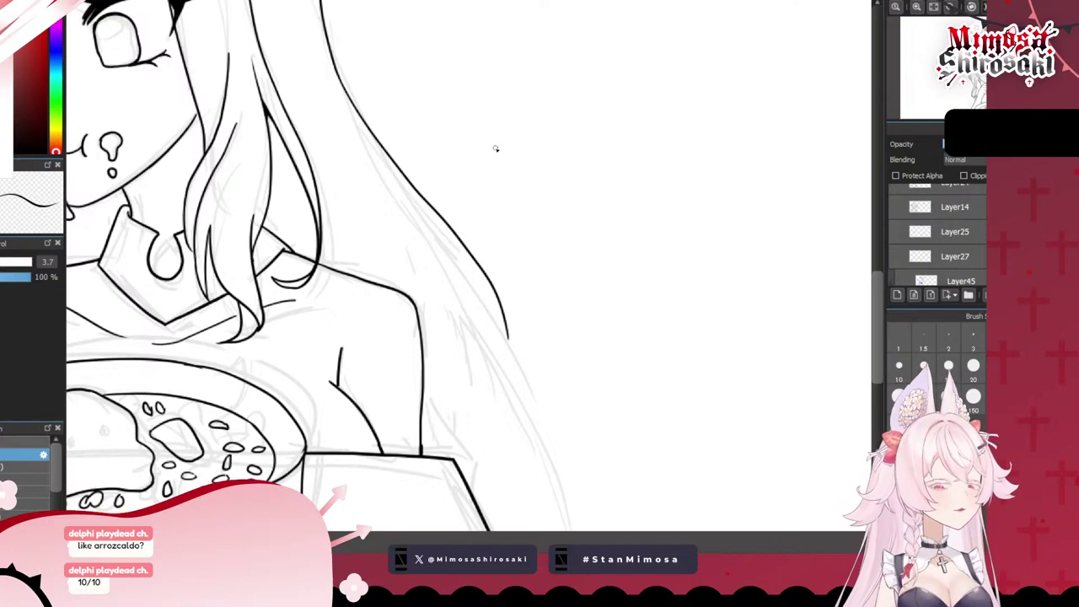
pyautogui.moveTo(414, 212); pyautogui.dragTo(549, 523)
pyautogui.hotkey('ctrl', 'z')
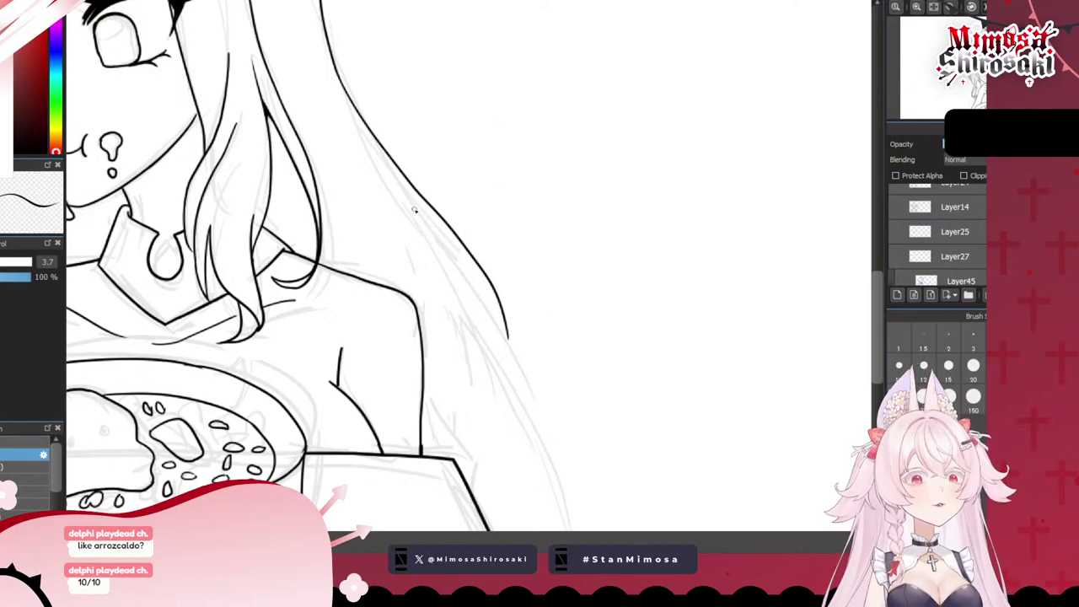
pyautogui.moveTo(413, 206); pyautogui.dragTo(537, 530)
pyautogui.moveTo(416, 211); pyautogui.dragTo(503, 348)
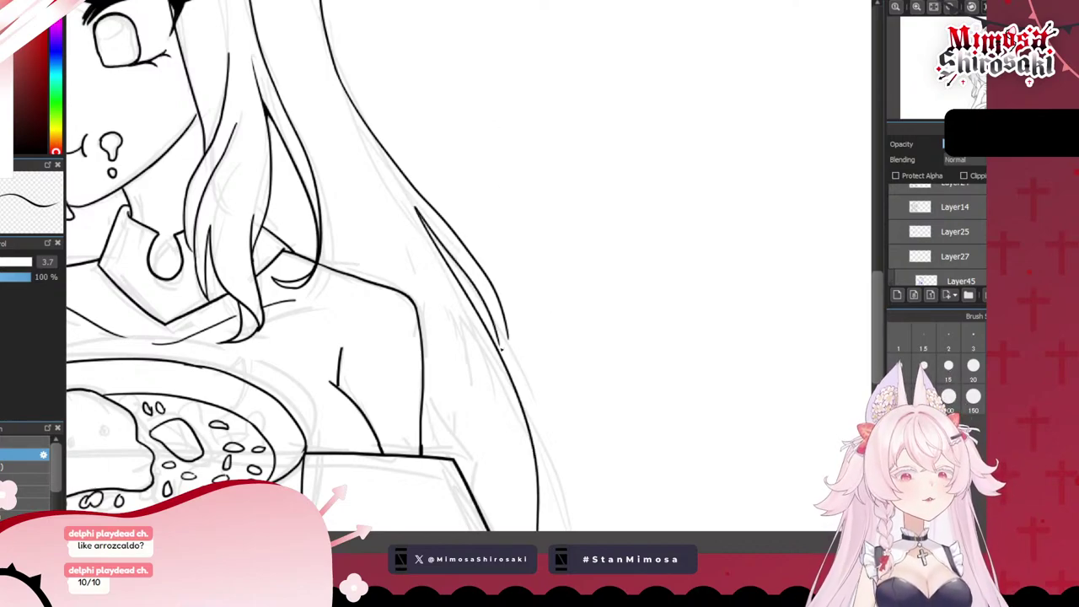
# - Extend the tip of the outer hair contour beside the shoulder down to meet the long strand
pyautogui.scroll(4, 509, 346)
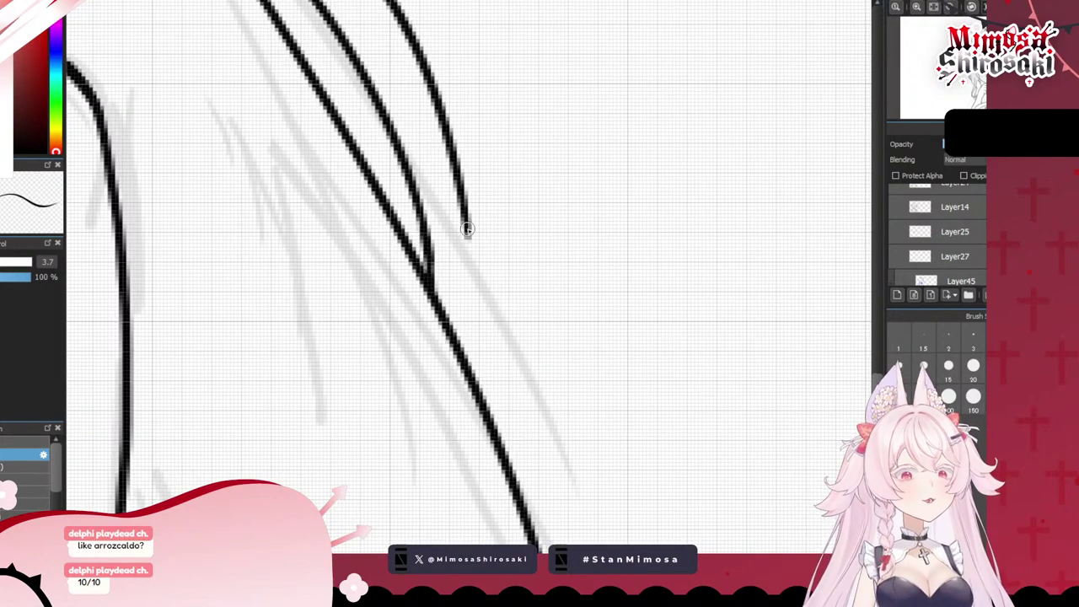
pyautogui.moveTo(464, 221)
pyautogui.mouseDown()
pyautogui.moveTo(503, 409)
pyautogui.moveTo(482, 396)
pyautogui.mouseUp()
pyautogui.hotkey('ctrl', 'z')
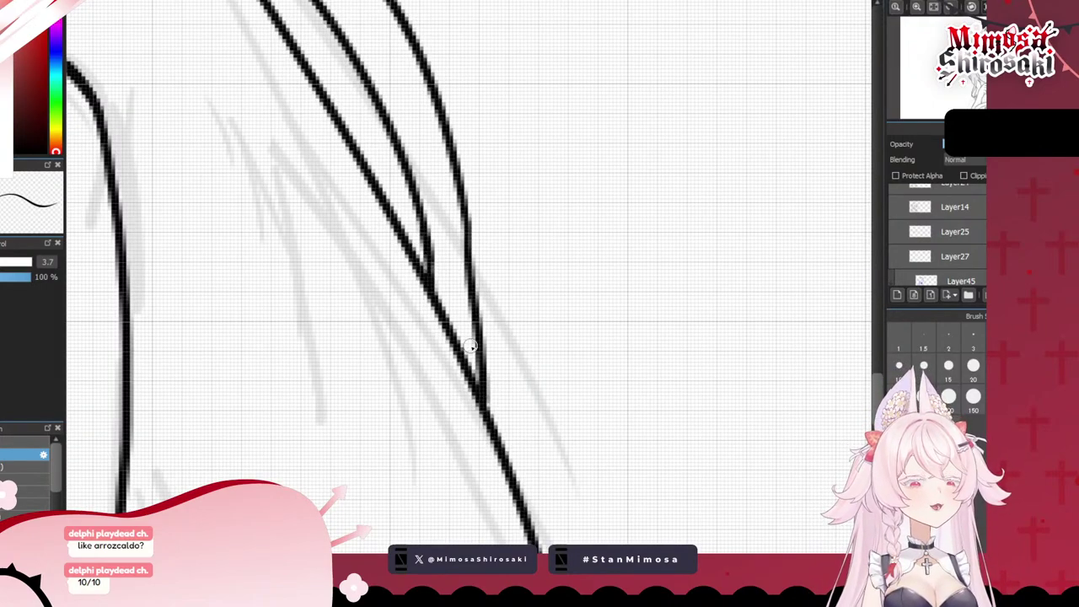
pyautogui.scroll(-5, 471, 346)
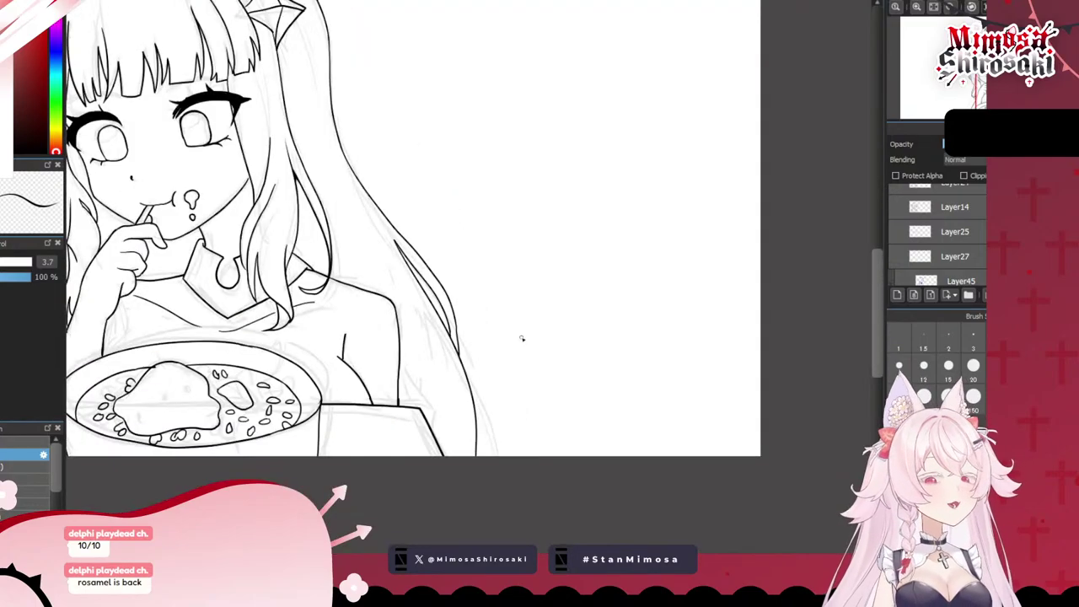
pyautogui.scroll(-2, 572, 344)
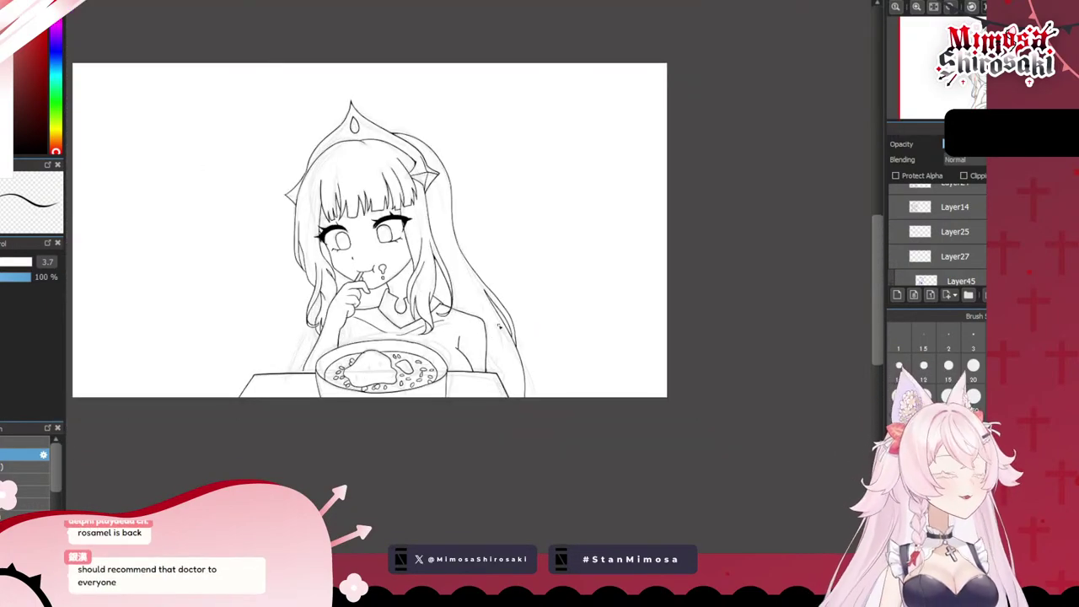
# - Ink the outer back-hair line behind the raised arm, running between the side lock and the table edge
pyautogui.scroll(5, 291, 354)
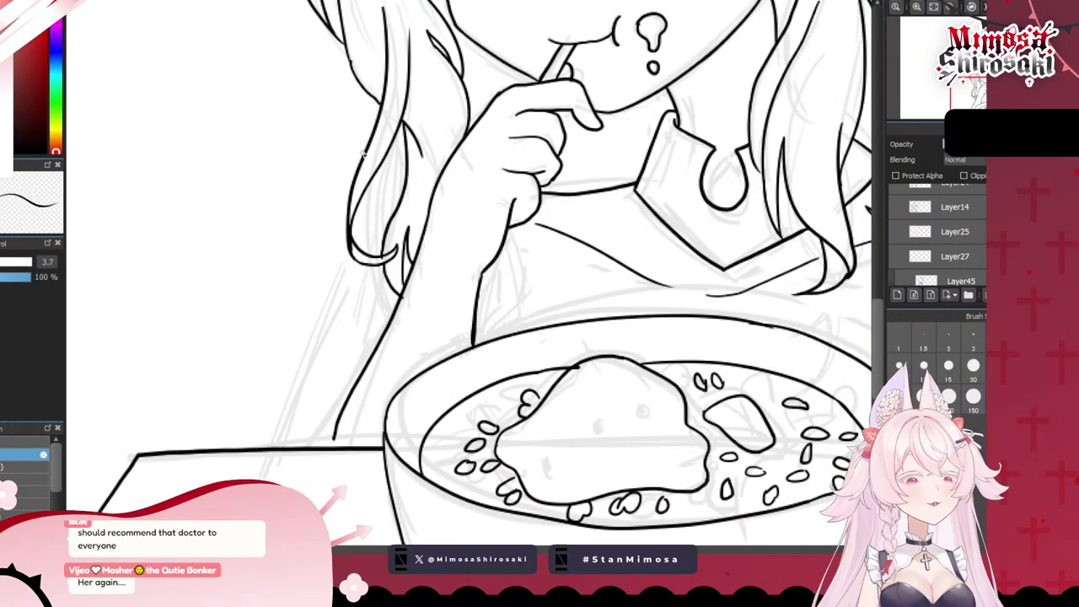
pyautogui.moveTo(388, 161); pyautogui.dragTo(302, 392)
pyautogui.hotkey('ctrl', 'z')
pyautogui.moveTo(264, 451)
pyautogui.mouseDown()
pyautogui.moveTo(376, 251)
pyautogui.moveTo(389, 148)
pyautogui.mouseUp()
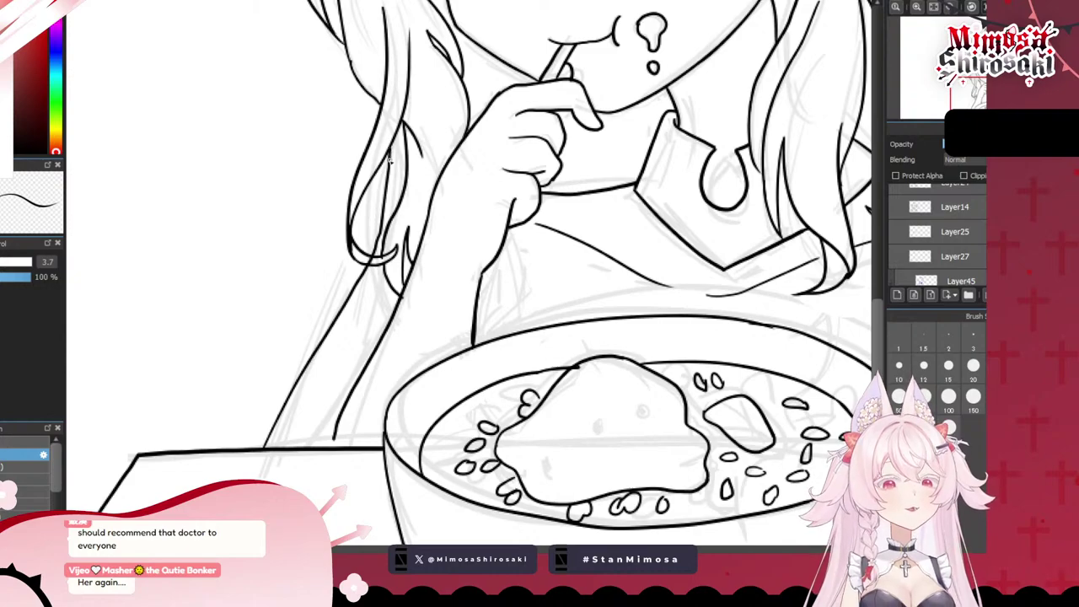
pyautogui.scroll(-5, 349, 145)
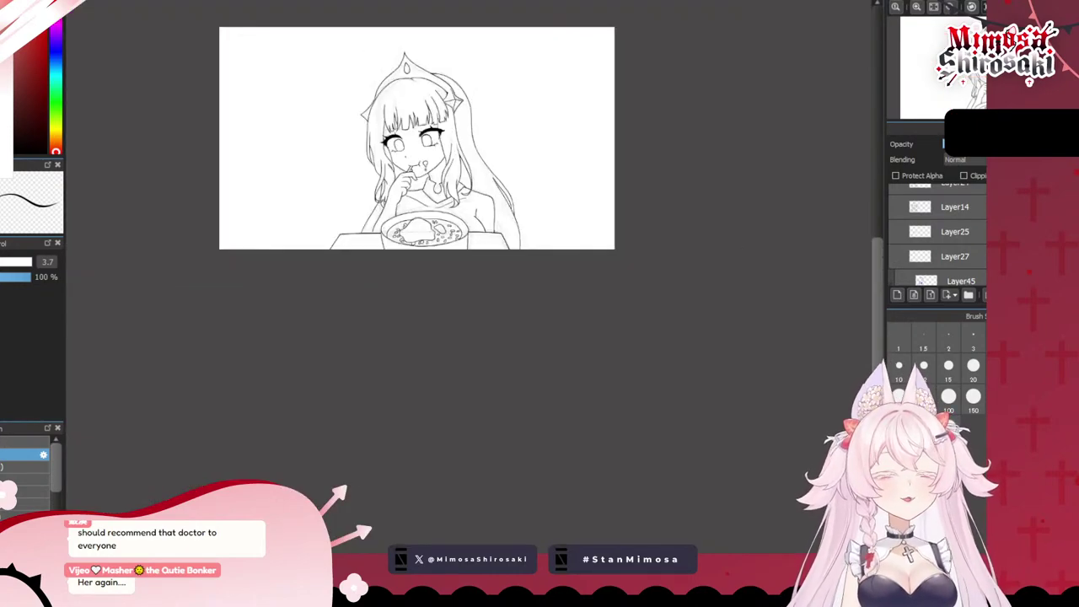
# - Ink the short line beside the raised forearm just above the bowl's rim
pyautogui.scroll(5, 426, 219)
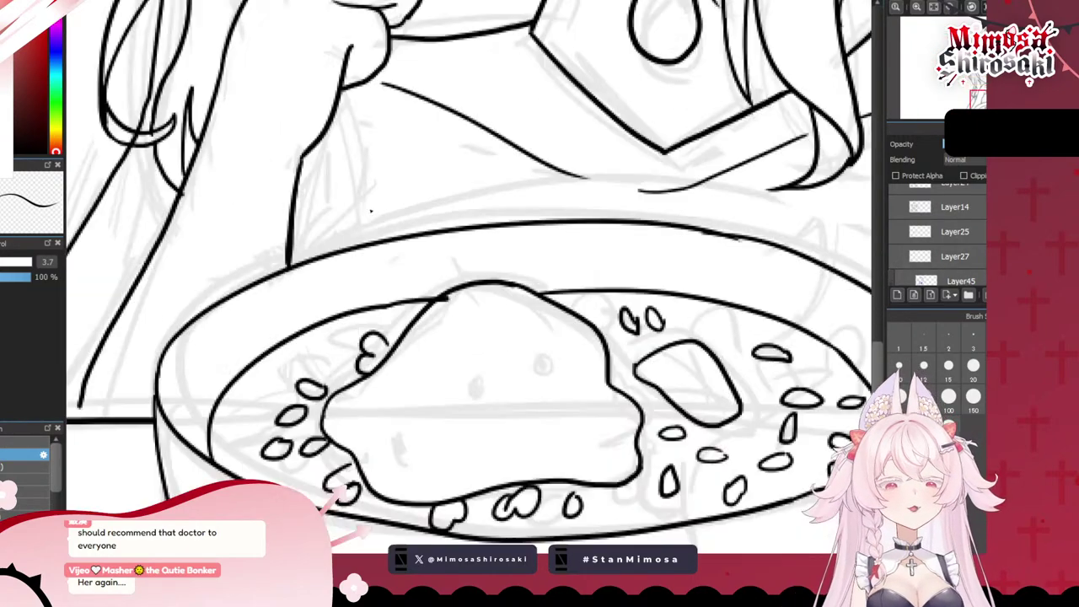
pyautogui.moveTo(346, 148)
pyautogui.mouseDown()
pyautogui.moveTo(357, 195)
pyautogui.moveTo(295, 272)
pyautogui.moveTo(347, 166)
pyautogui.mouseUp()
pyautogui.hotkey('ctrl', 'z')
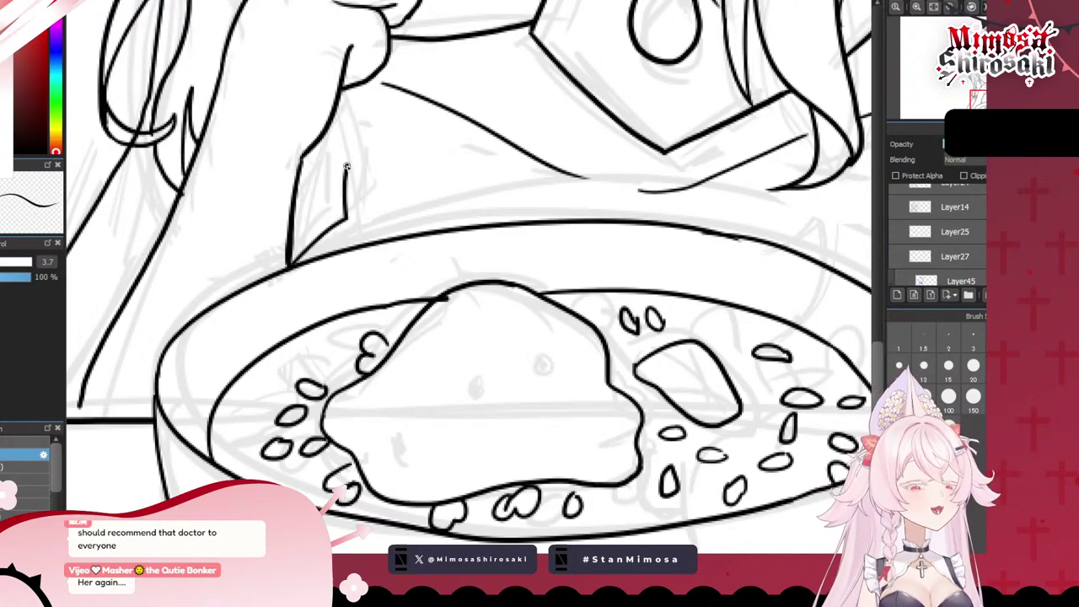
pyautogui.scroll(-5, 240, 165)
pyautogui.scroll(-1, 399, 199)
pyautogui.scroll(1, 309, 152)
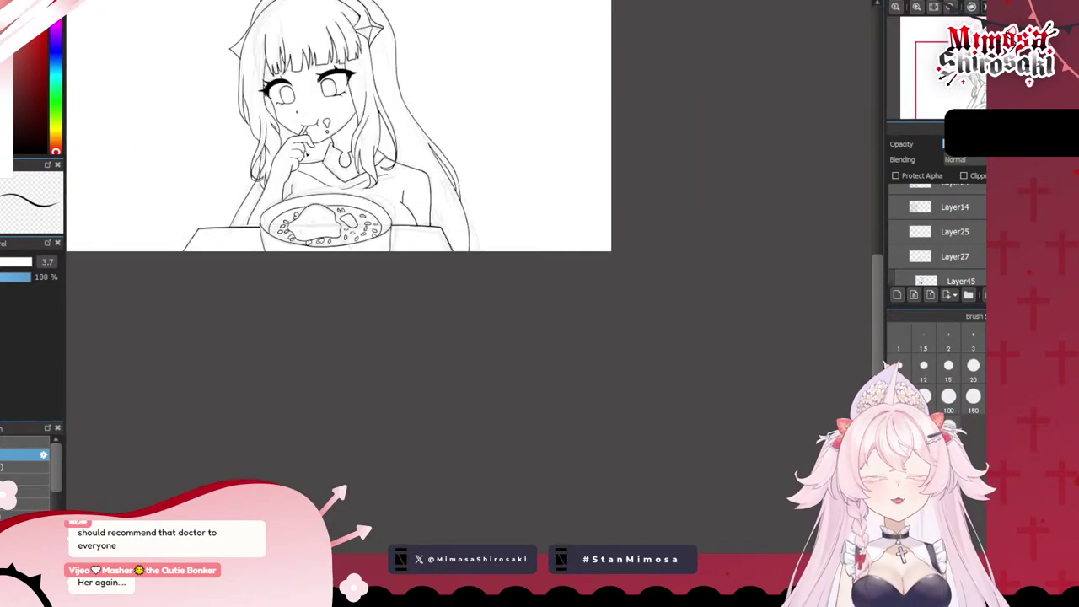
# - Ink both eyebrows as thin arcs above the eyes, across the fringe
pyautogui.scroll(-2, 388, 224)
pyautogui.scroll(2, 344, 159)
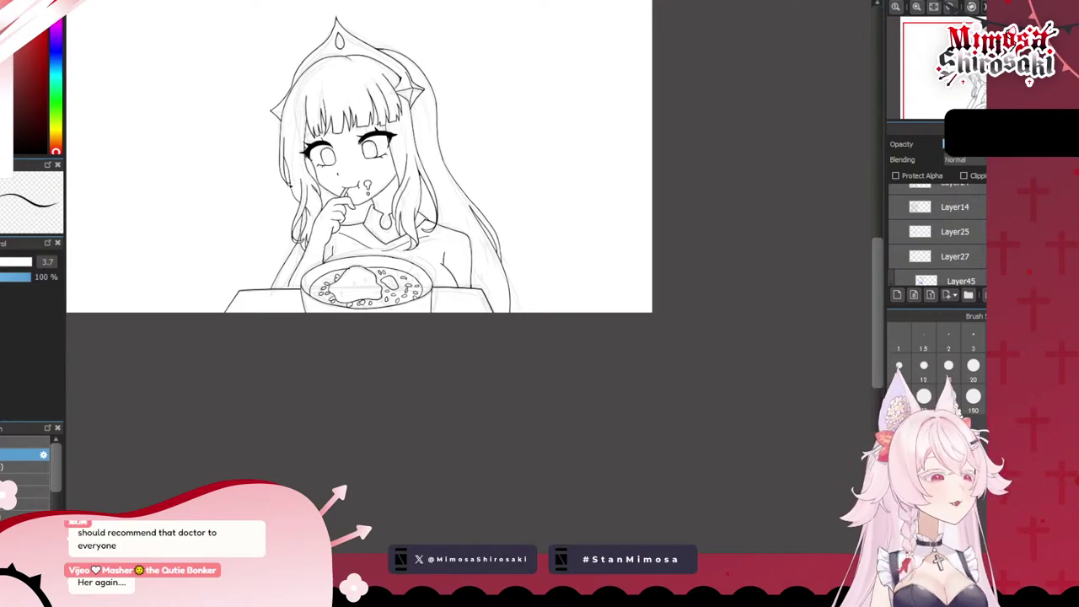
pyautogui.scroll(-3, 193, 171)
pyautogui.scroll(5, 195, 127)
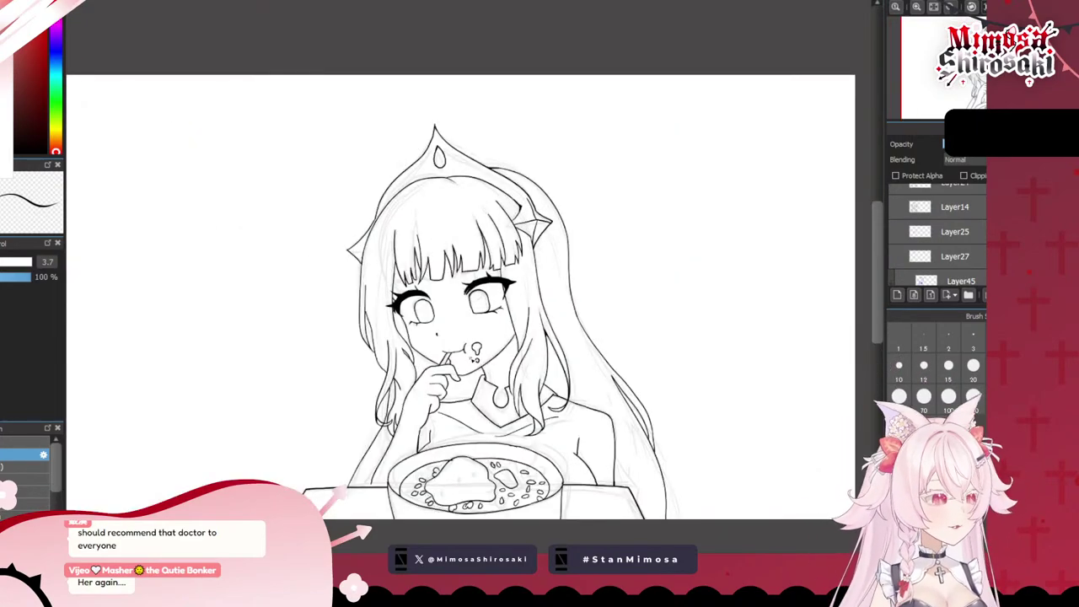
pyautogui.scroll(5, 416, 277)
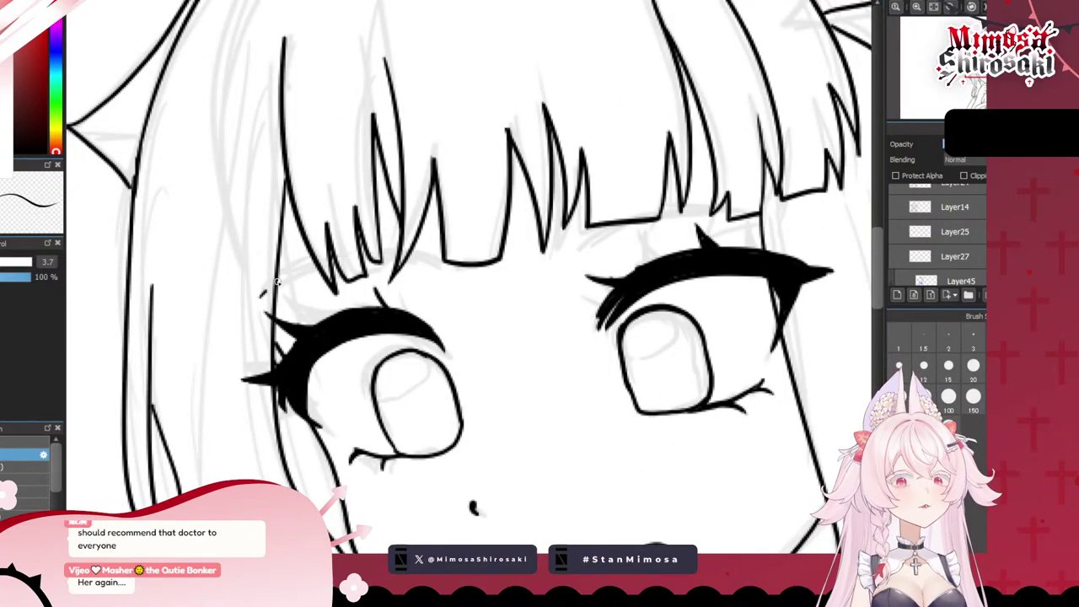
pyautogui.moveTo(263, 295); pyautogui.dragTo(436, 246)
pyautogui.moveTo(580, 241); pyautogui.dragTo(742, 218)
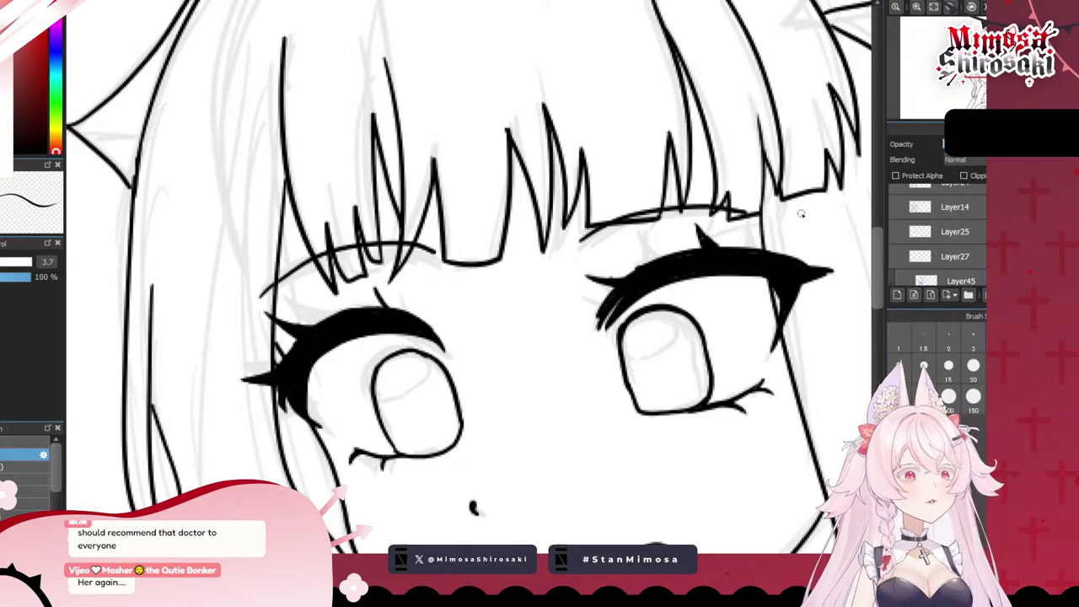
pyautogui.scroll(-8, 707, 173)
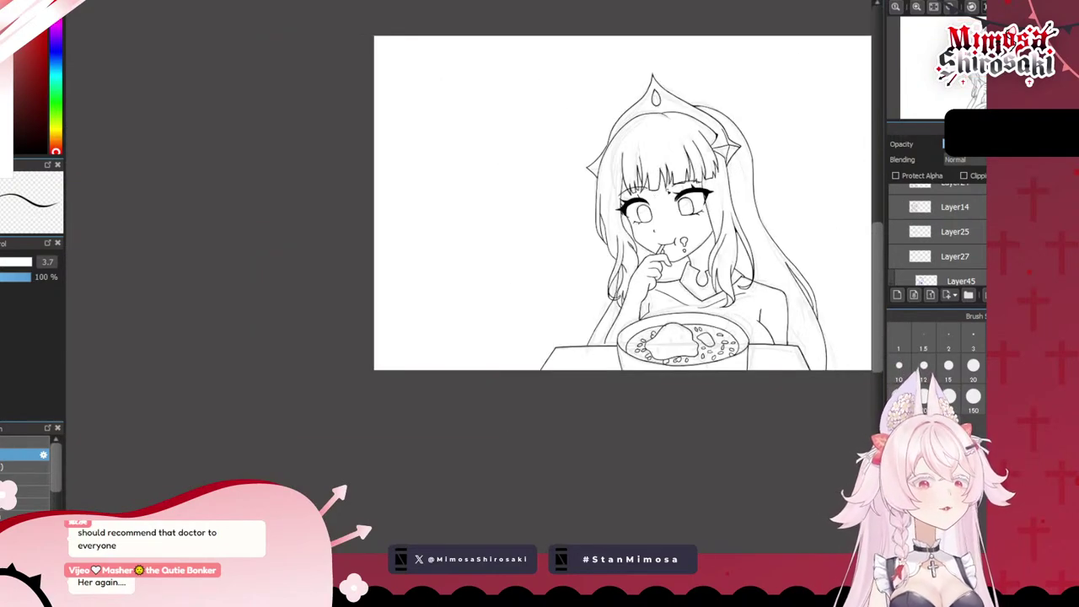
# - Delete the sketch layer Layer12 so that only the inked line art stays on the canvas
pyautogui.scroll(2, 953, 263)
pyautogui.click(958, 246)
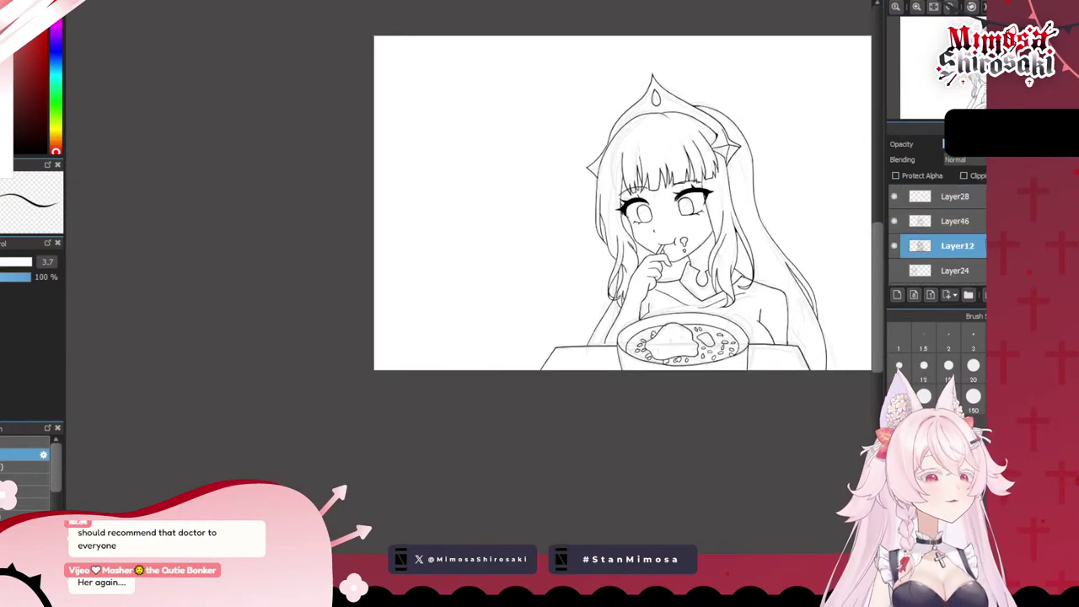
pyautogui.press('Delete')
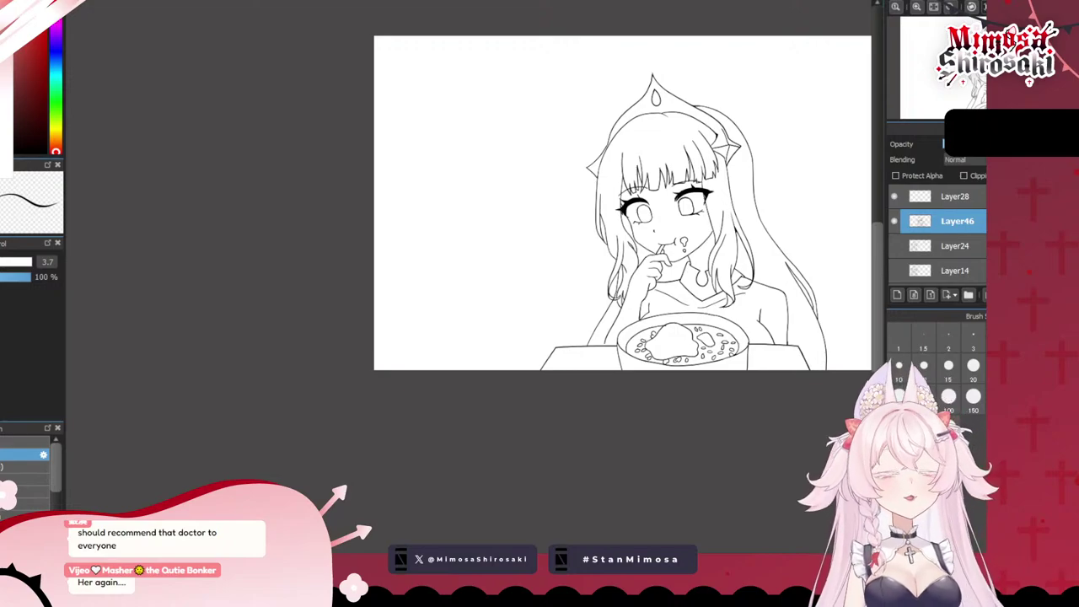
pyautogui.scroll(-2, 449, 219)
pyautogui.scroll(5, 559, 210)
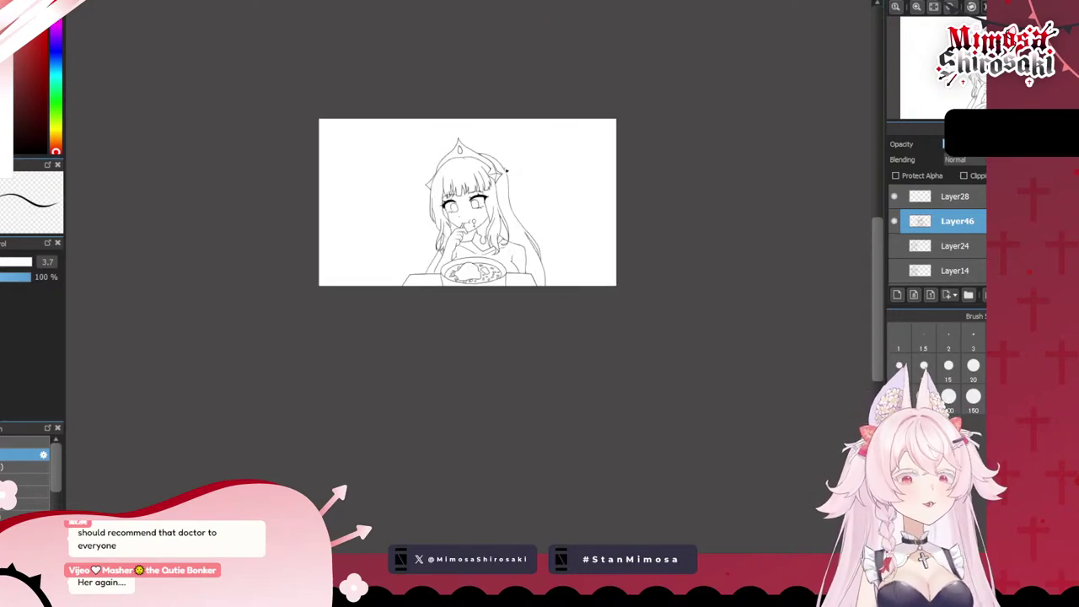
# - Add a layer above Layer24, then copy the reference character's upper body and wings and paste it into the drawing
pyautogui.click(936, 250)
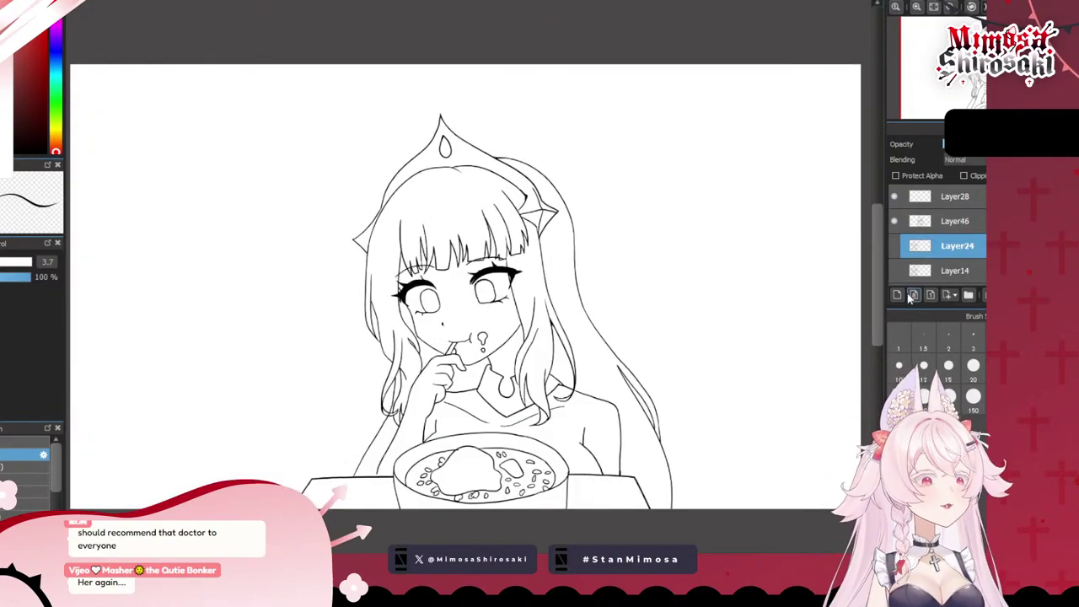
pyautogui.click(897, 295)
pyautogui.click(319, 1)
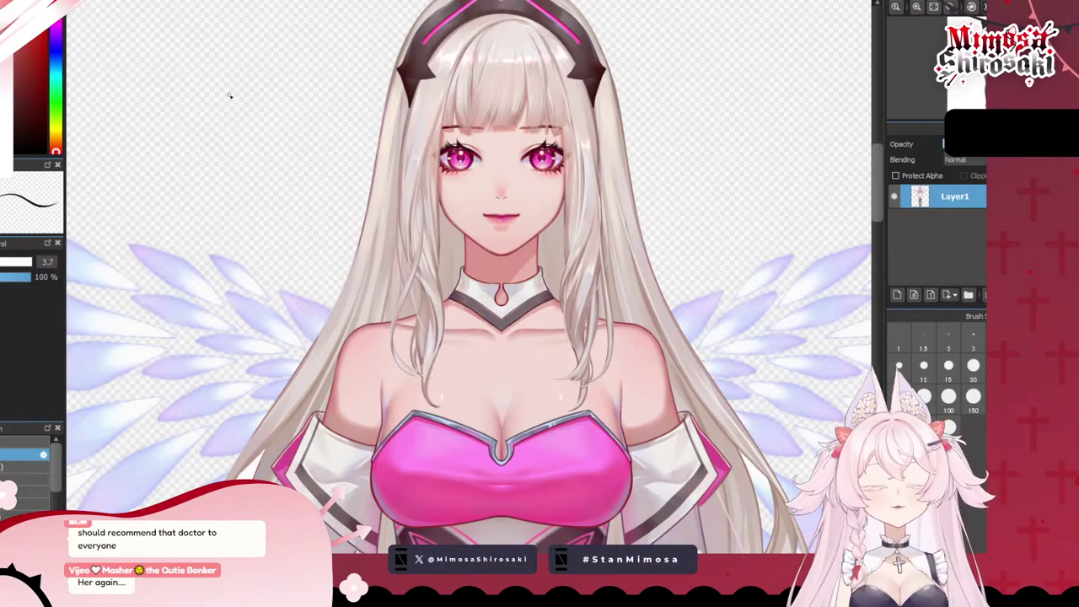
pyautogui.scroll(-3, 323, 173)
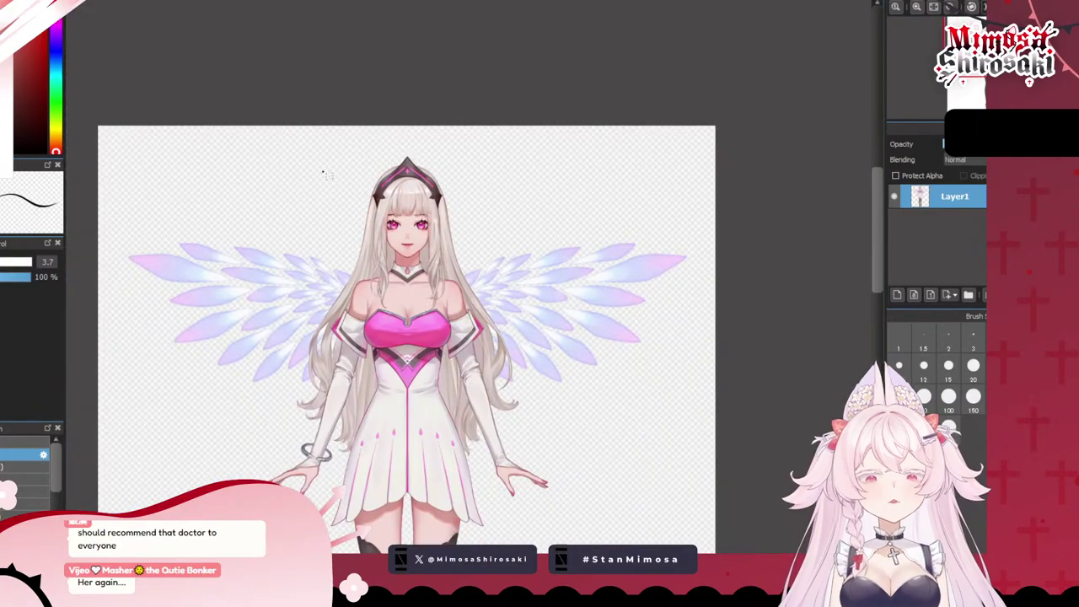
pyautogui.moveTo(263, 139); pyautogui.dragTo(567, 389)
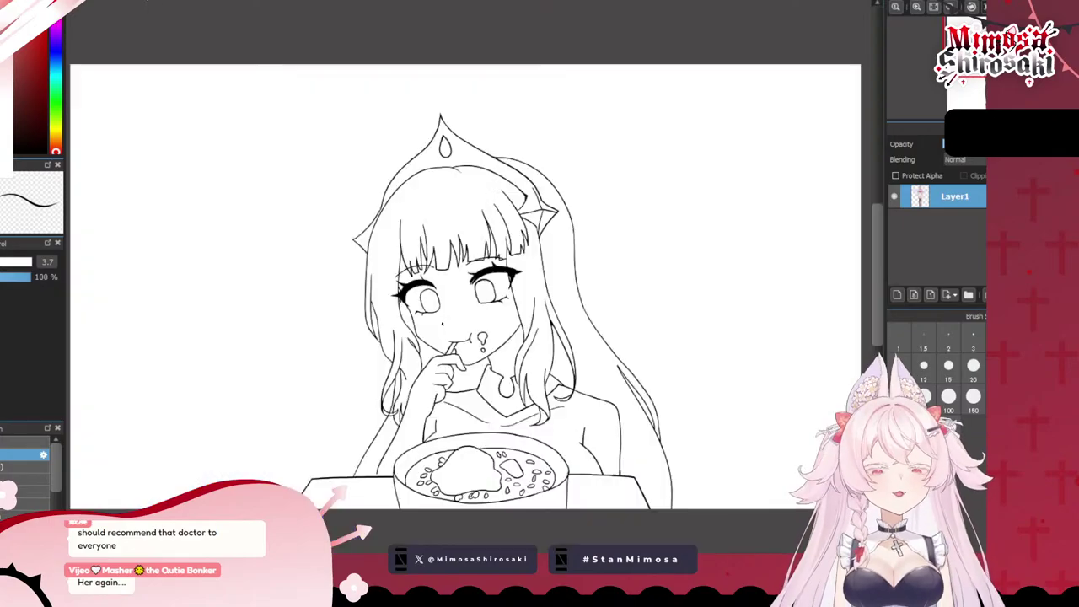
pyautogui.hotkey('ctrl', 'Tab')
pyautogui.hotkey('ctrl', 'v')
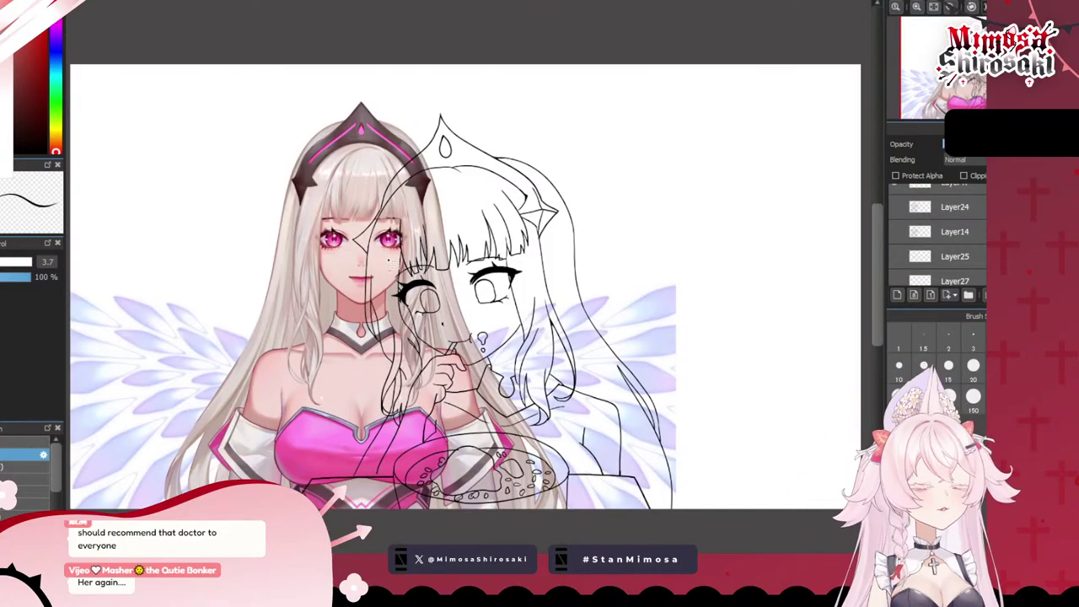
# - Scale down the pasted reference and place it in the empty area right of the character's head
pyautogui.hotkey('ctrl', 't')
pyautogui.moveTo(185, 113); pyautogui.dragTo(237, 81)
pyautogui.moveTo(169, 52); pyautogui.dragTo(325, 198)
pyautogui.moveTo(527, 319); pyautogui.dragTo(743, 260)
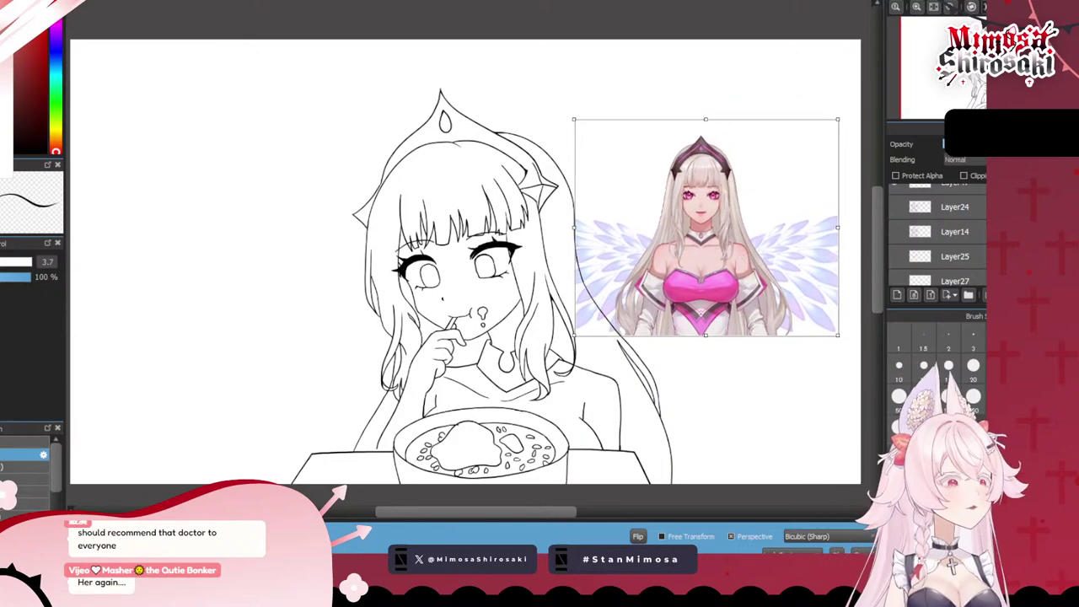
pyautogui.press('Return')
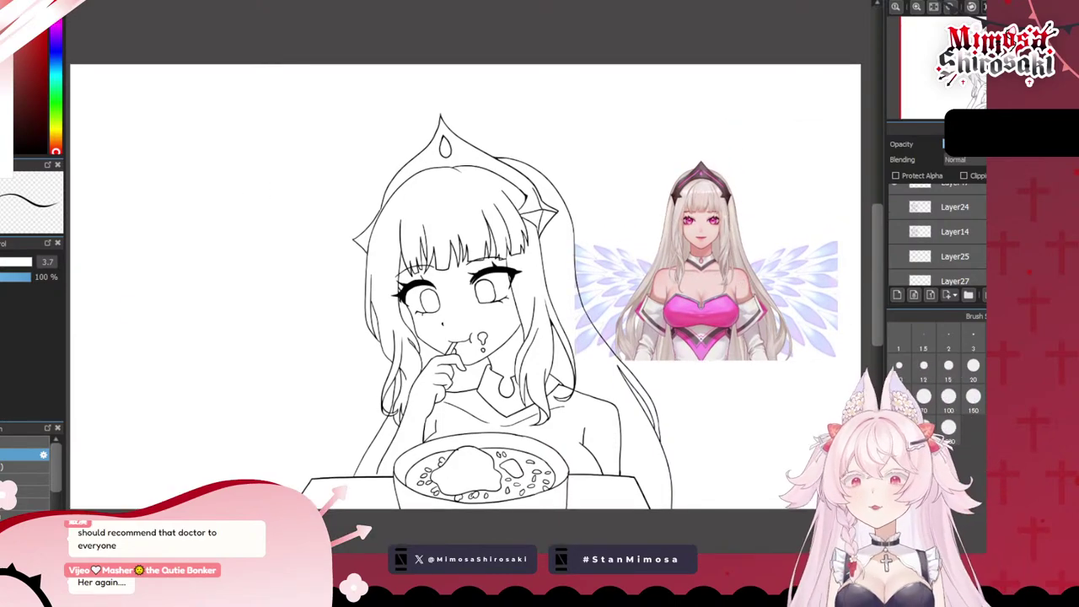
# - Sample the pale hair colour from the reference and add a layer directly below the line-art layer Layer46
pyautogui.scroll(5, 700, 187)
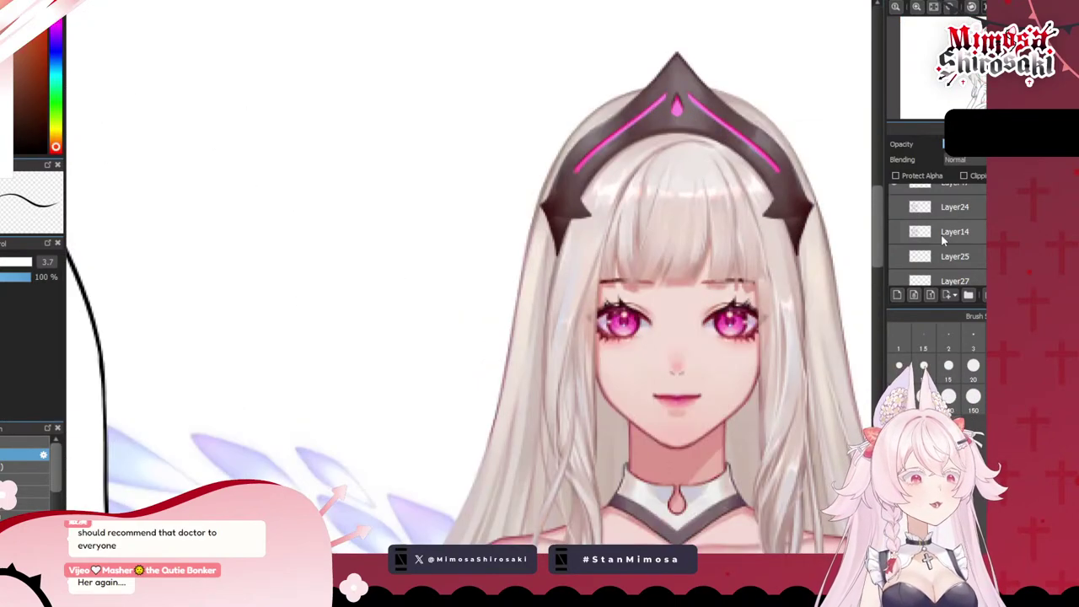
pyautogui.scroll(1, 955, 232)
pyautogui.scroll(2, 955, 232)
pyautogui.click(956, 222)
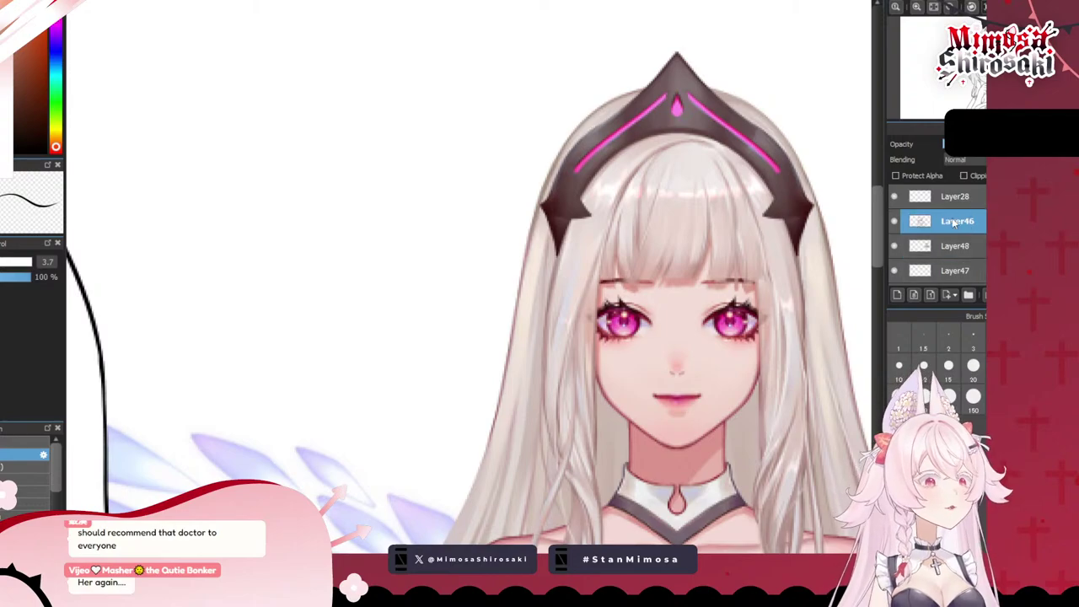
pyautogui.click(929, 254)
# - Fill the character's fringe and the hair framing the face with the sampled pale hair colour
pyautogui.scroll(-3, 413, 266)
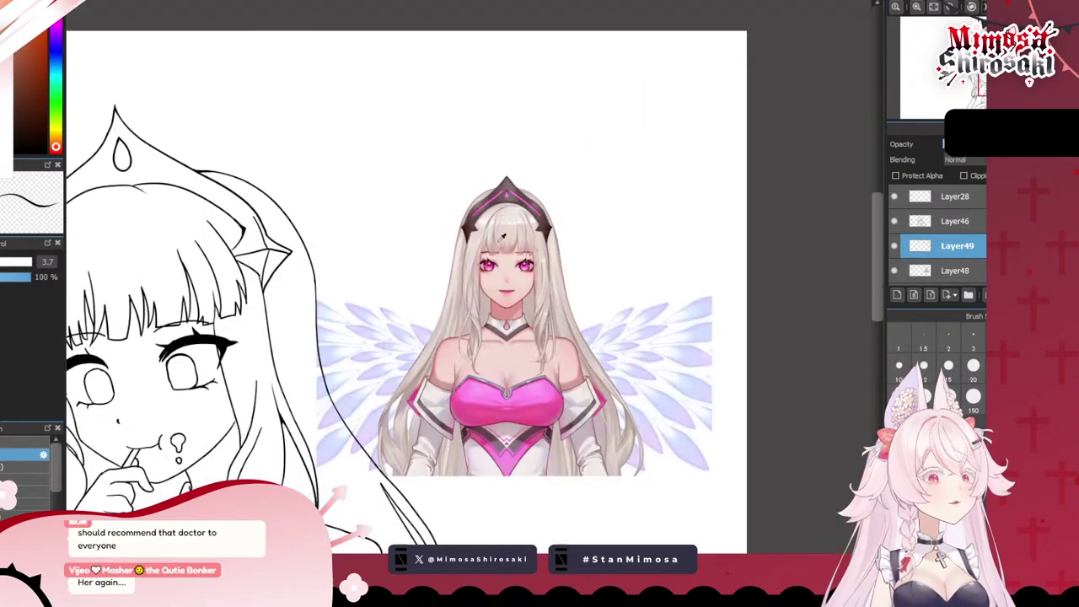
pyautogui.scroll(-2, 614, 238)
pyautogui.scroll(2, 345, 251)
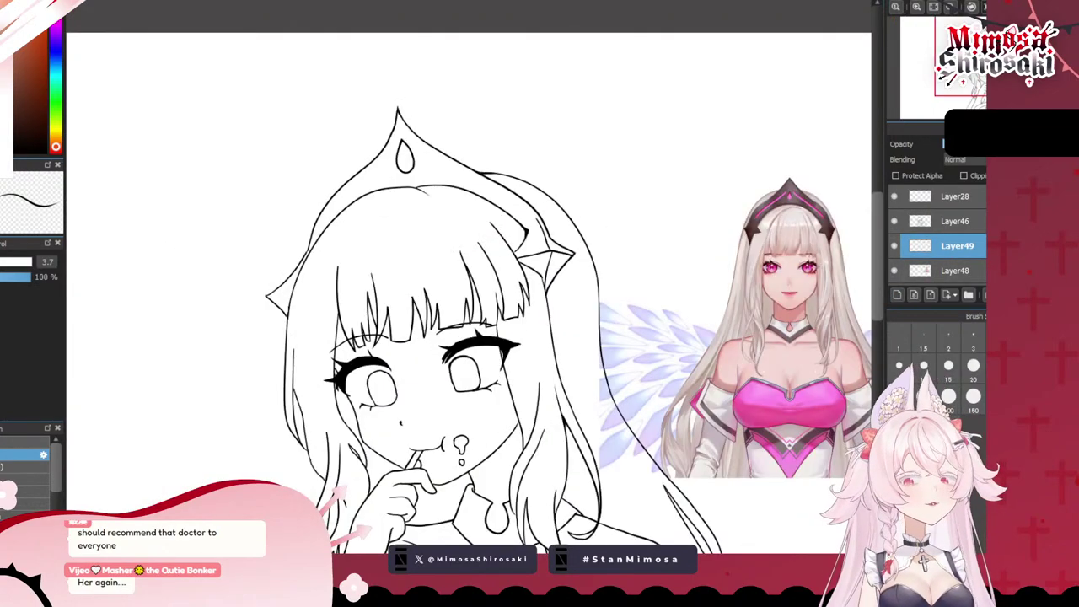
pyautogui.click(407, 238)
pyautogui.click(570, 335)
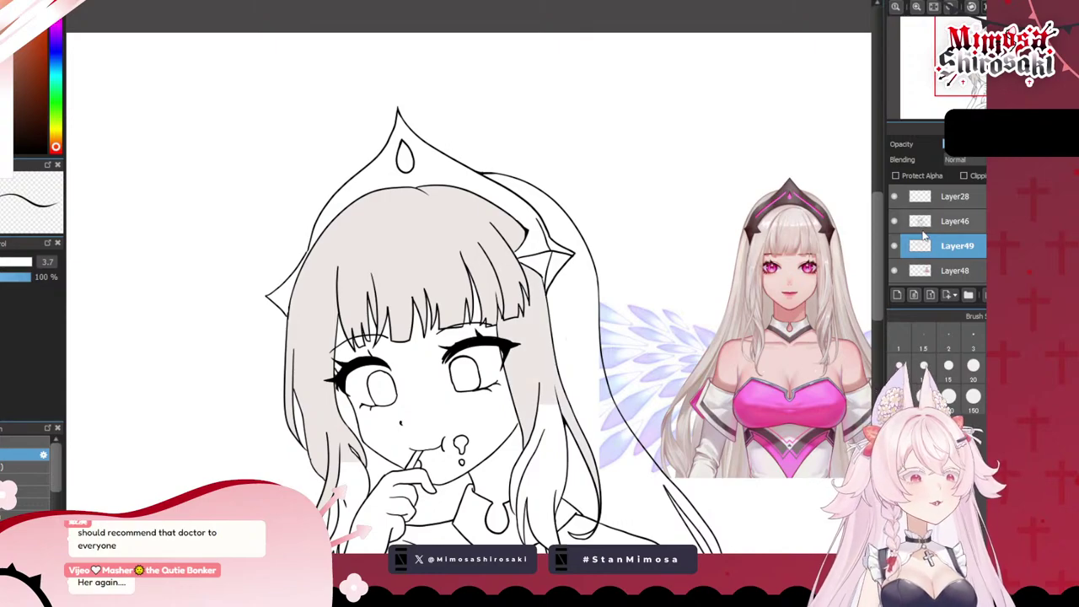
# - Move the pasted reference to the empty area left of the character and reselect the hair colour layer
pyautogui.click(919, 272)
pyautogui.hotkey('ctrl', 't')
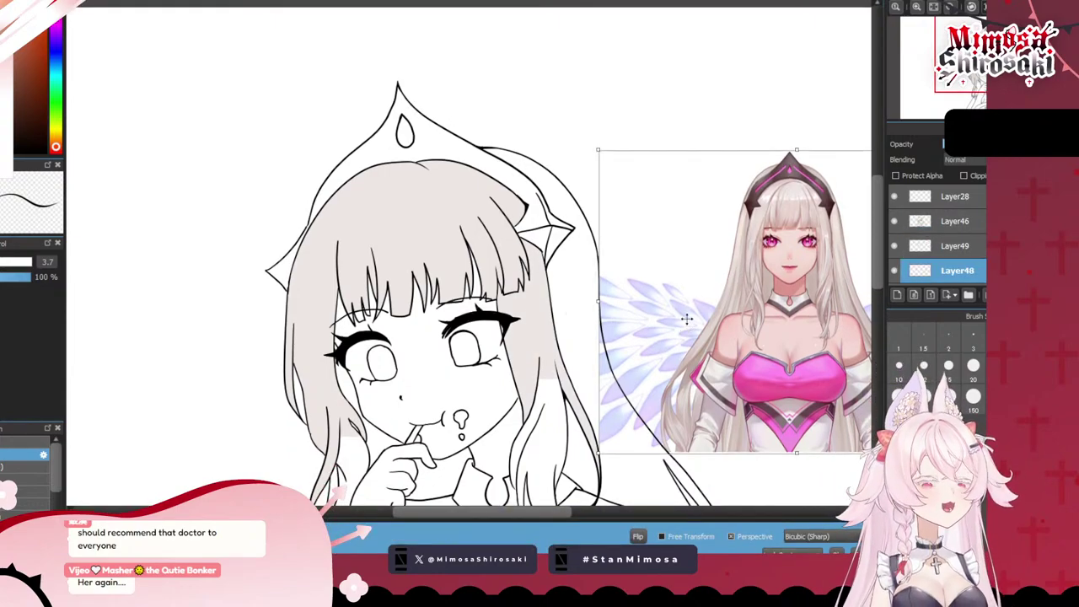
pyautogui.moveTo(688, 319); pyautogui.dragTo(370, 285)
pyautogui.scroll(-3, 713, 225)
pyautogui.press('Return')
pyautogui.click(928, 246)
pyautogui.scroll(2, 641, 301)
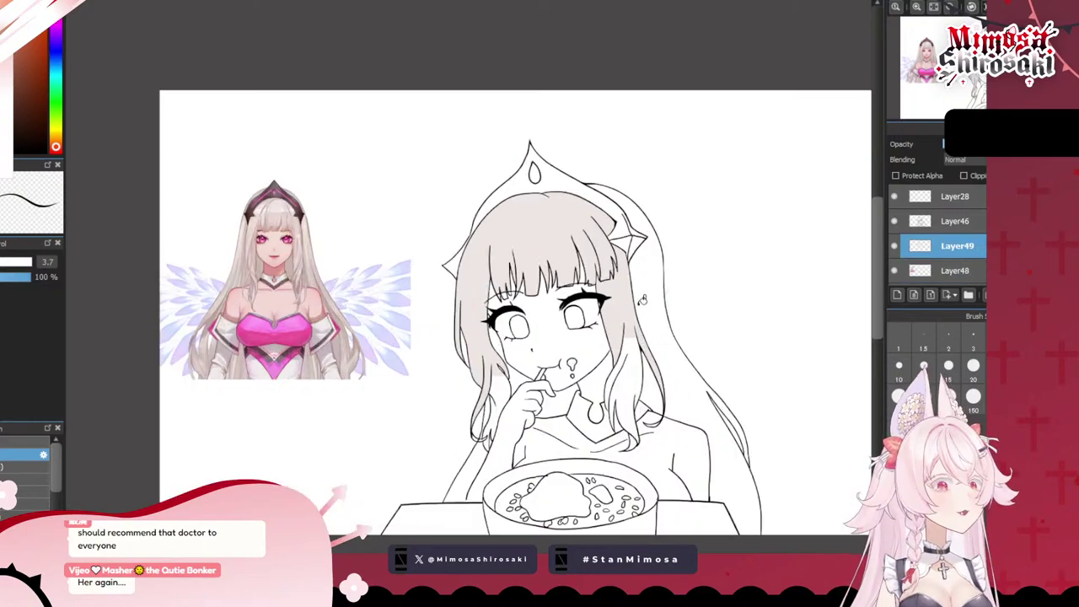
# - Fill the long hair behind the head, neck and arm and the remaining front strands with the pale hair colour
pyautogui.scroll(2, 643, 300)
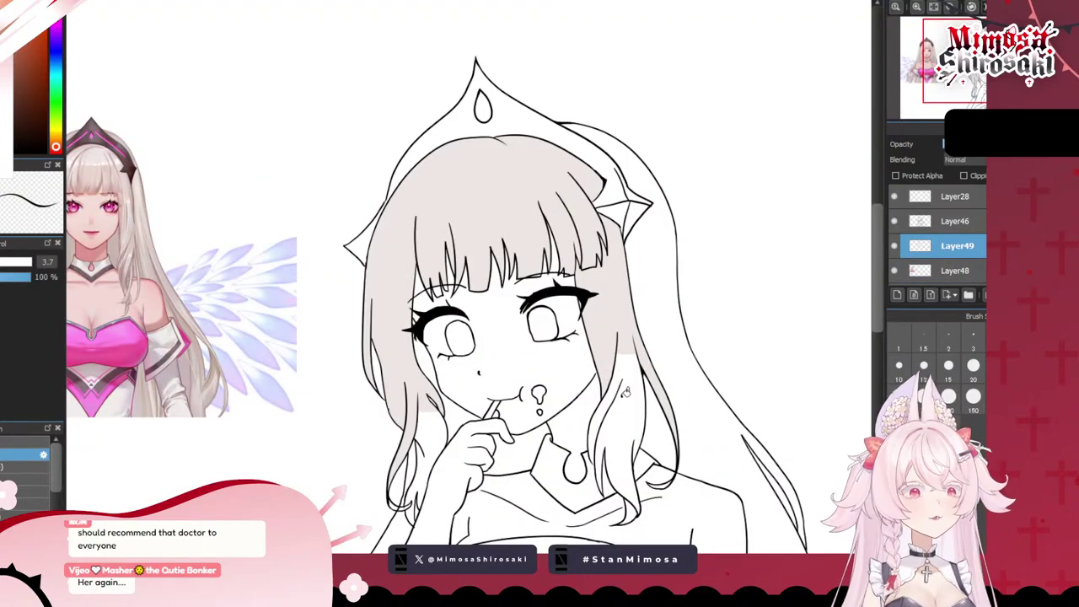
pyautogui.click(655, 300)
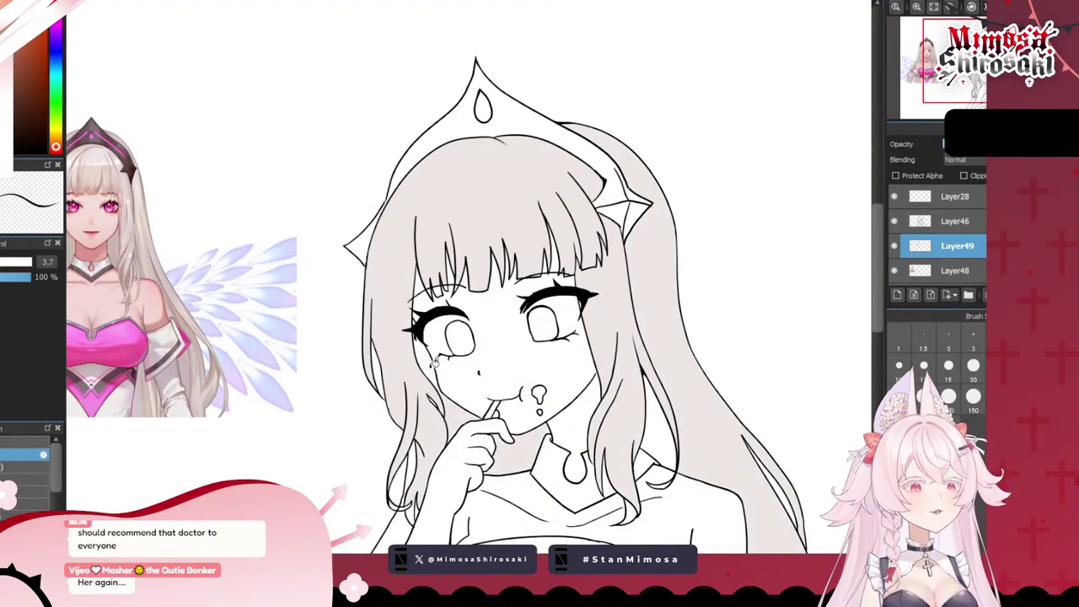
pyautogui.scroll(-2, 433, 362)
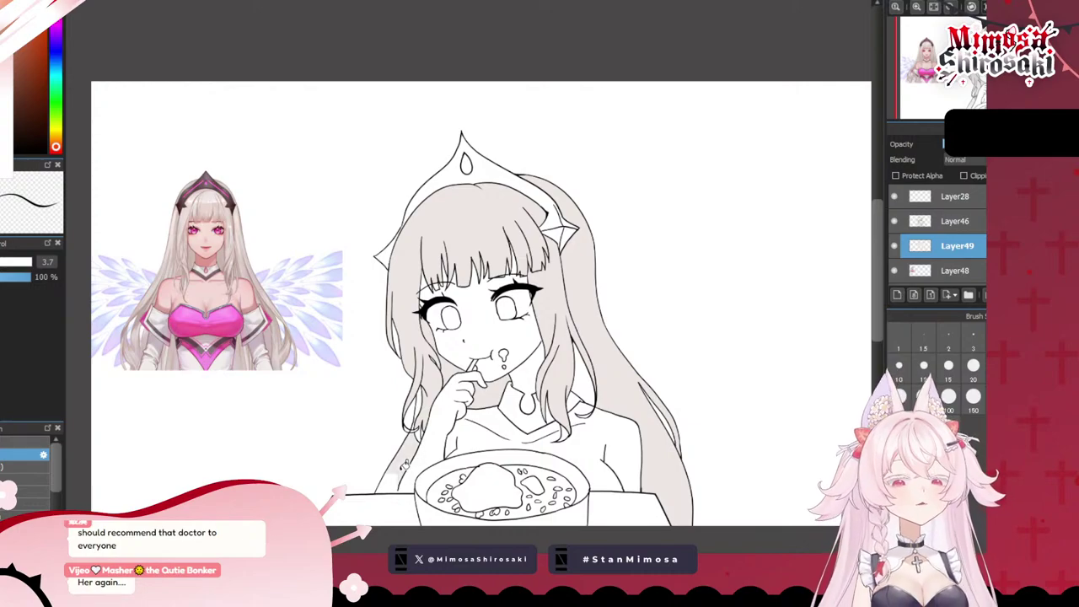
pyautogui.scroll(4, 392, 468)
pyautogui.scroll(-1, 470, 319)
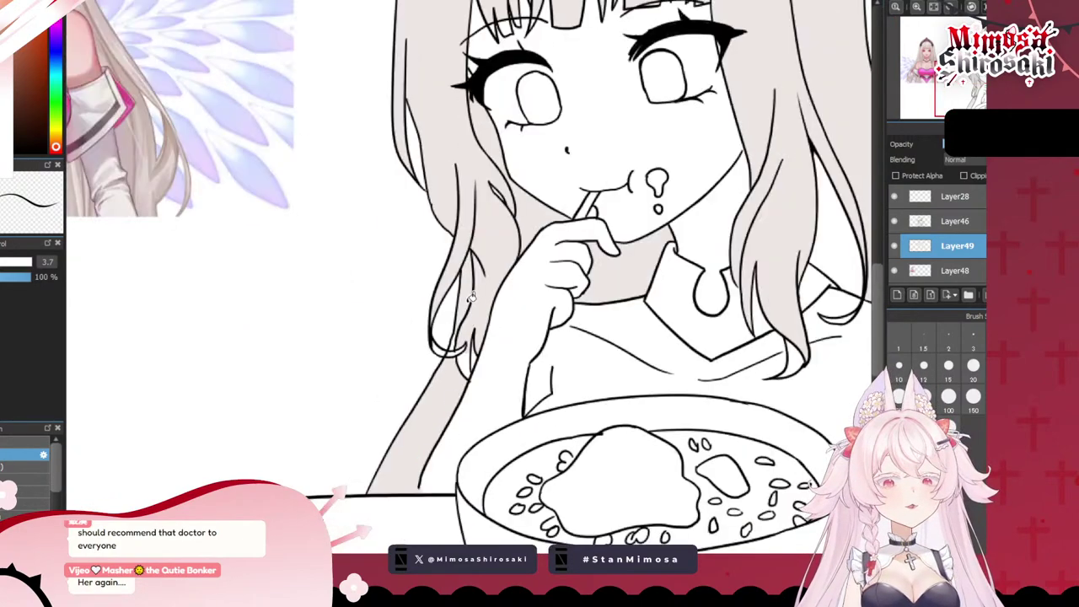
pyautogui.scroll(3, 470, 319)
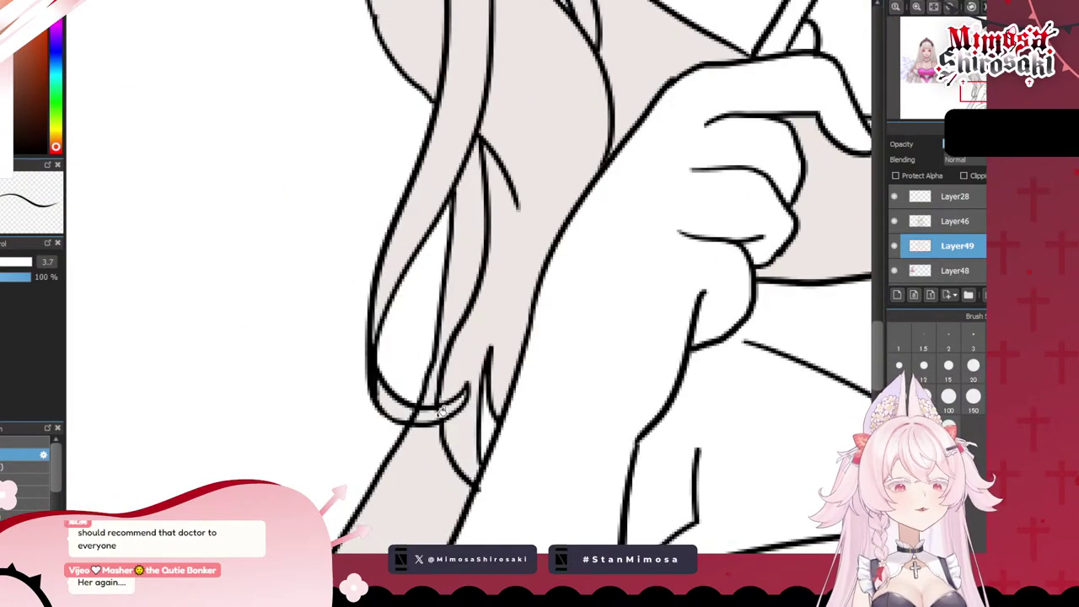
pyautogui.scroll(-4, 455, 403)
pyautogui.scroll(3, 700, 404)
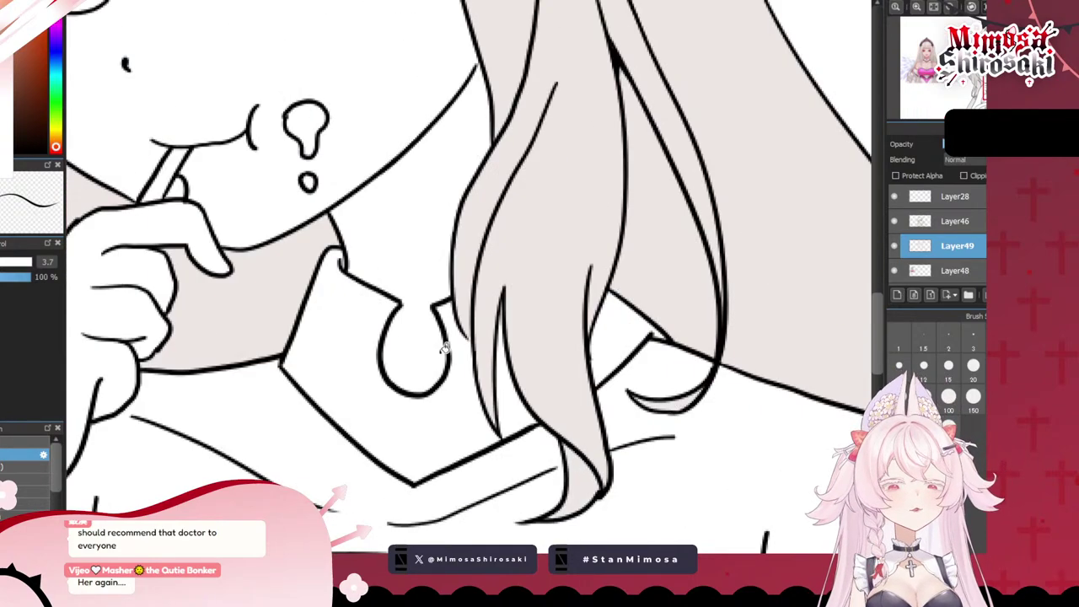
pyautogui.scroll(-4, 438, 333)
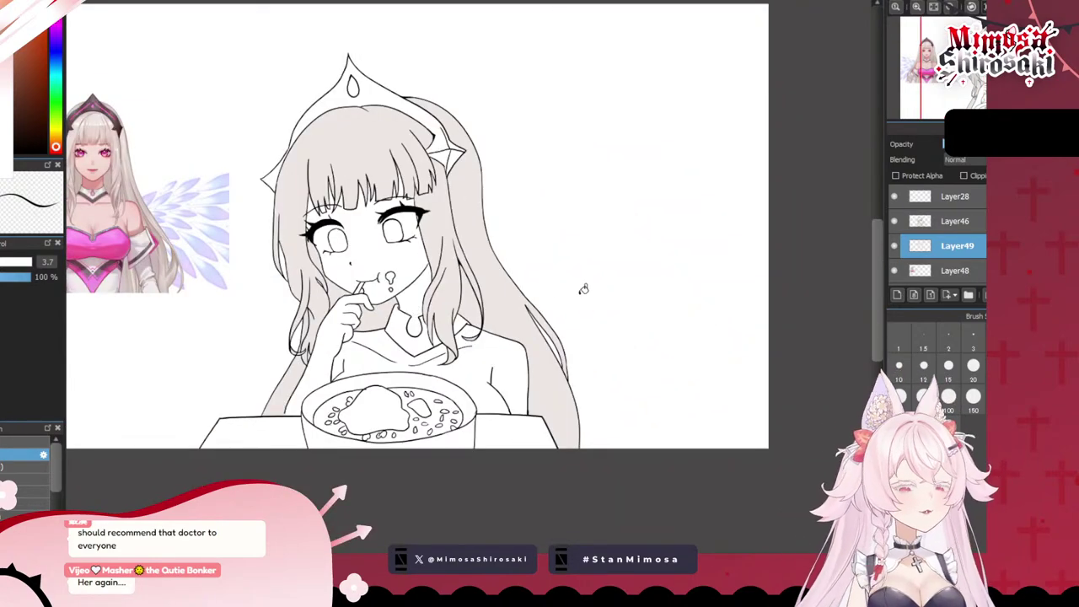
pyautogui.scroll(-1, 581, 290)
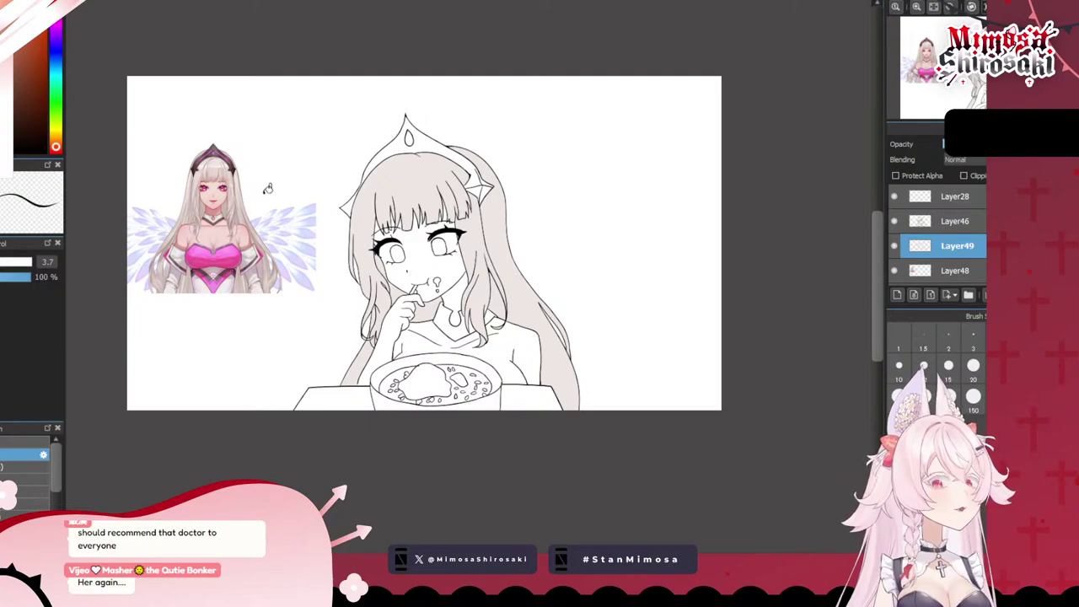
# - Sample the magenta iris colour from the reference, add a layer directly above Layer48 and fill both irises
pyautogui.scroll(5, 204, 176)
pyautogui.scroll(2, 218, 259)
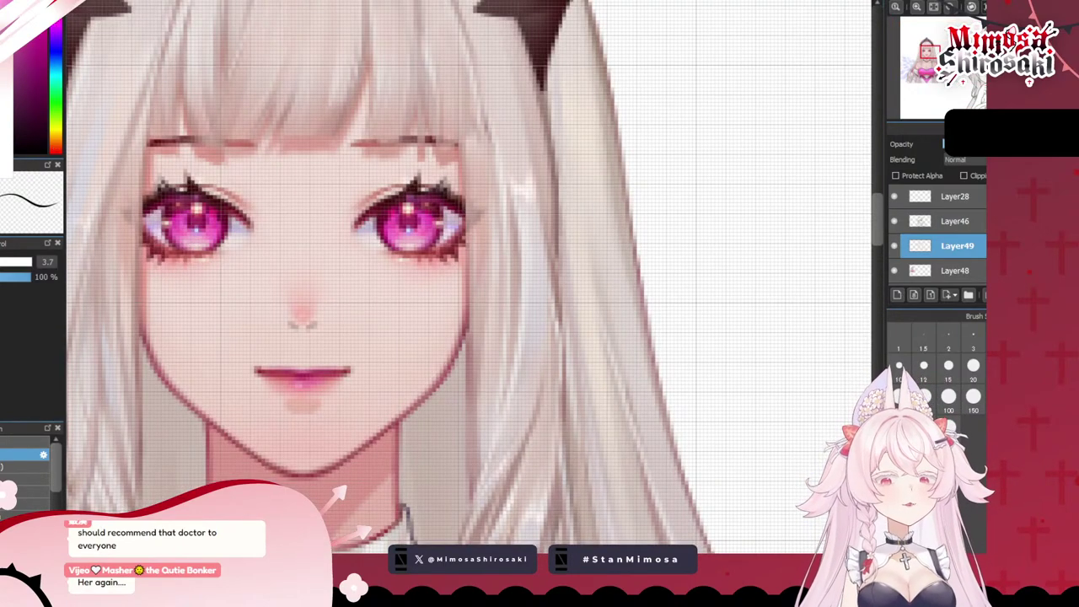
pyautogui.scroll(-8, 678, 230)
pyautogui.scroll(1, 650, 206)
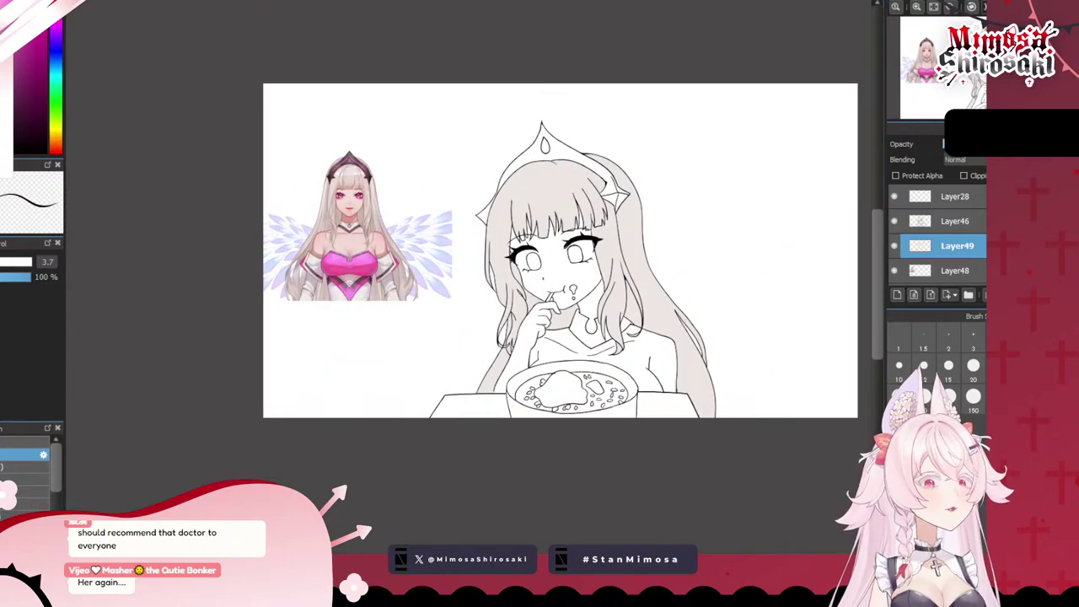
pyautogui.click(979, 271)
pyautogui.click(897, 294)
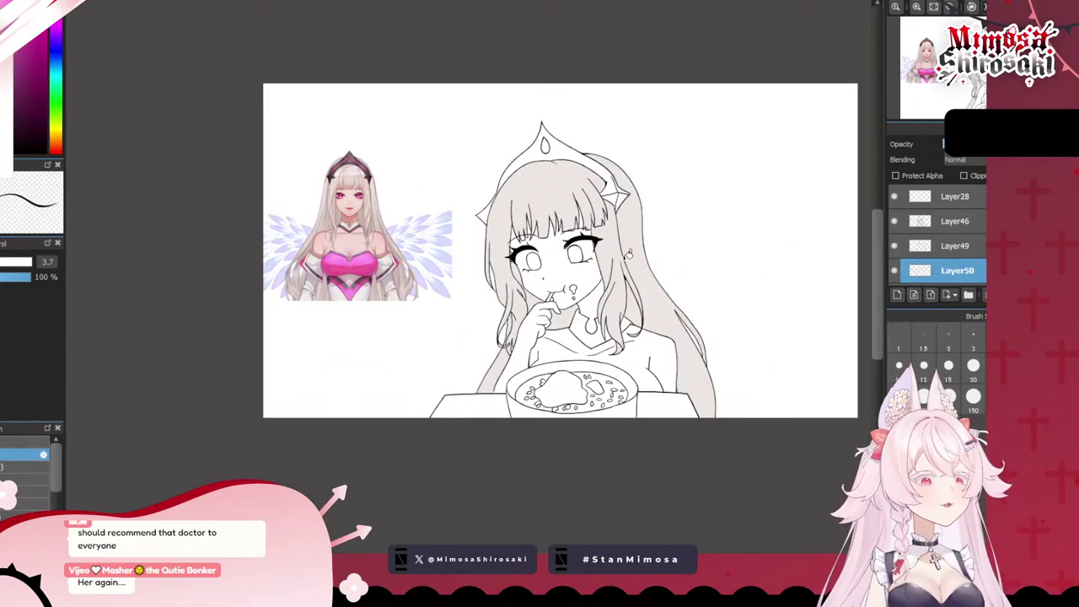
pyautogui.scroll(2, 590, 255)
pyautogui.click(567, 253)
pyautogui.click(506, 261)
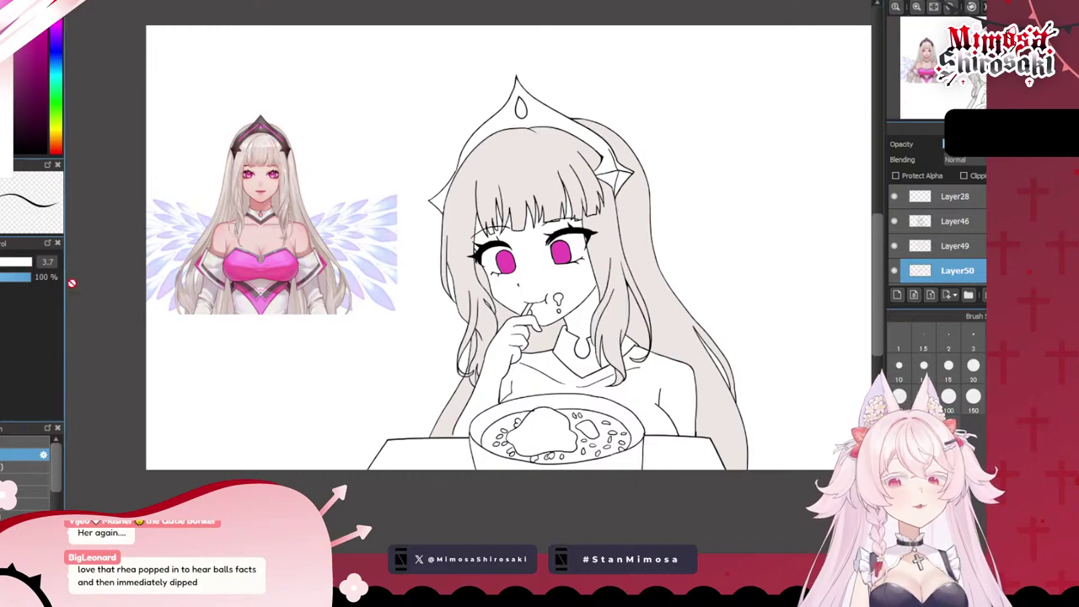
# - Sample the reference's skin tone, add a layer below the iris layer and fill the neck, arm, chest, shoulders and face
pyautogui.click(256, 235)
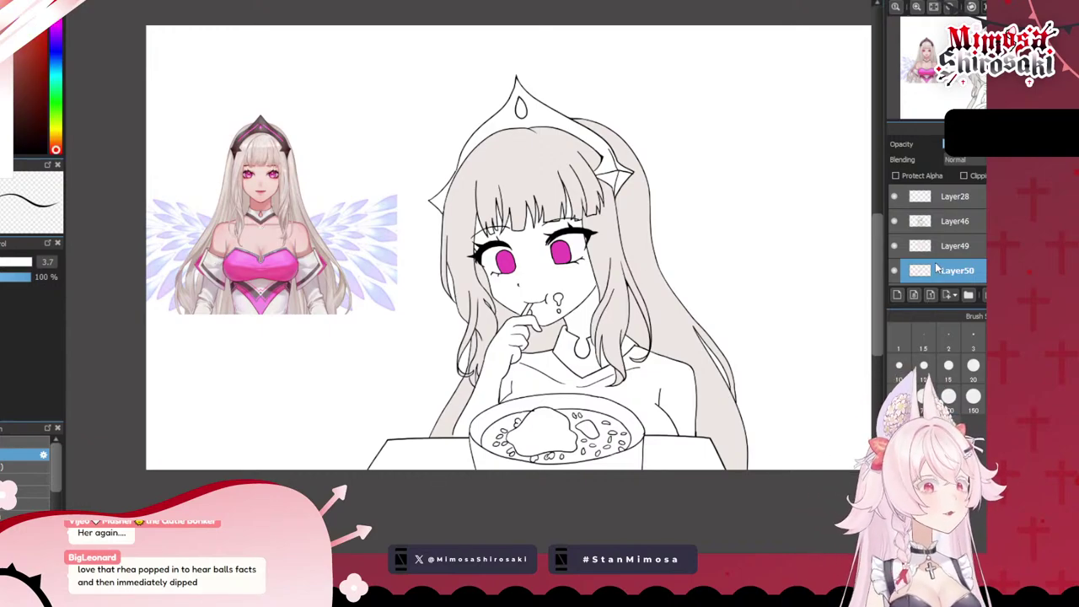
pyautogui.scroll(-1, 938, 268)
pyautogui.click(912, 284)
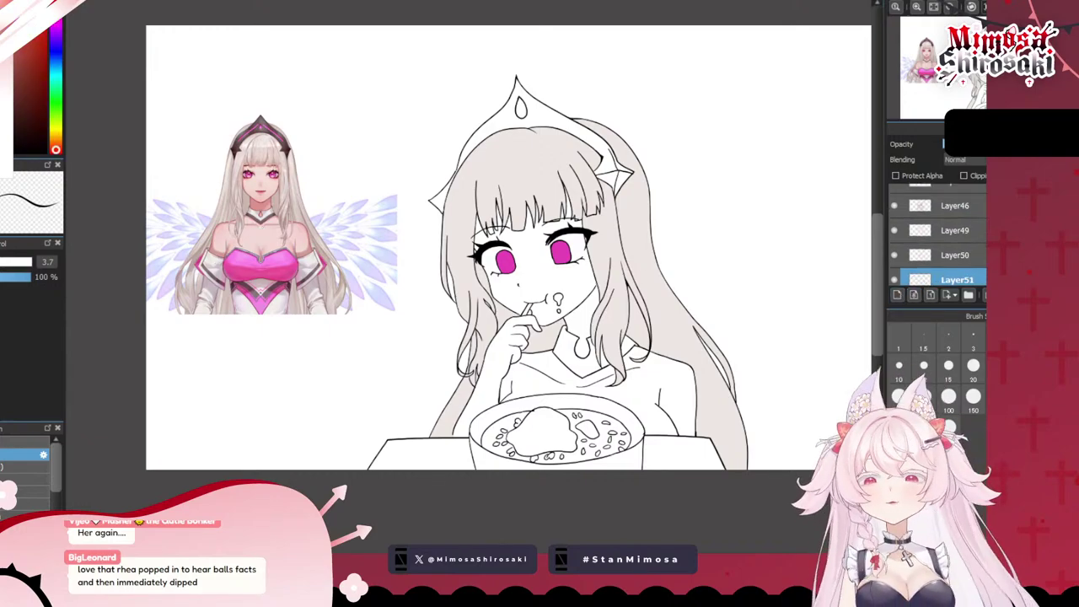
pyautogui.click(577, 324)
pyautogui.click(504, 359)
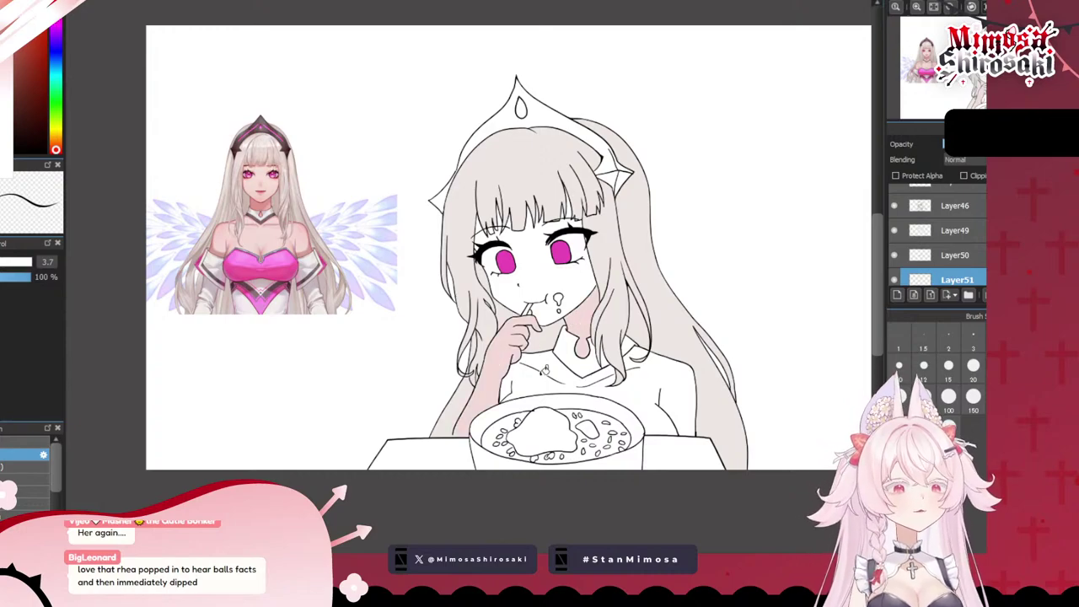
pyautogui.click(545, 371)
pyautogui.click(637, 392)
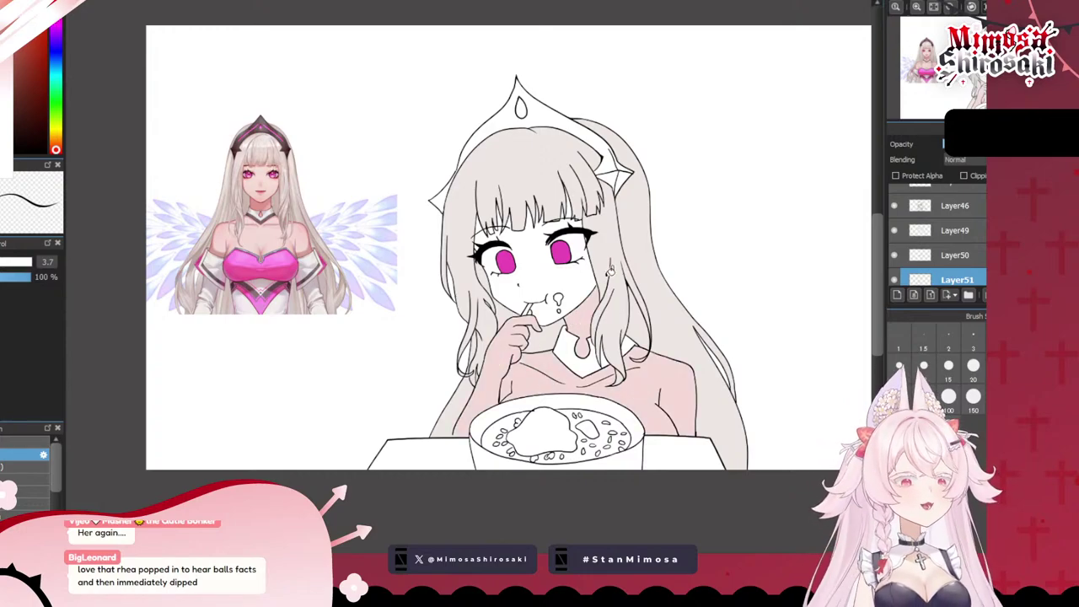
pyautogui.click(538, 262)
# - Fill the remaining gaps between the fringe strands and the unfilled eye area with the skin tone
pyautogui.scroll(5, 534, 236)
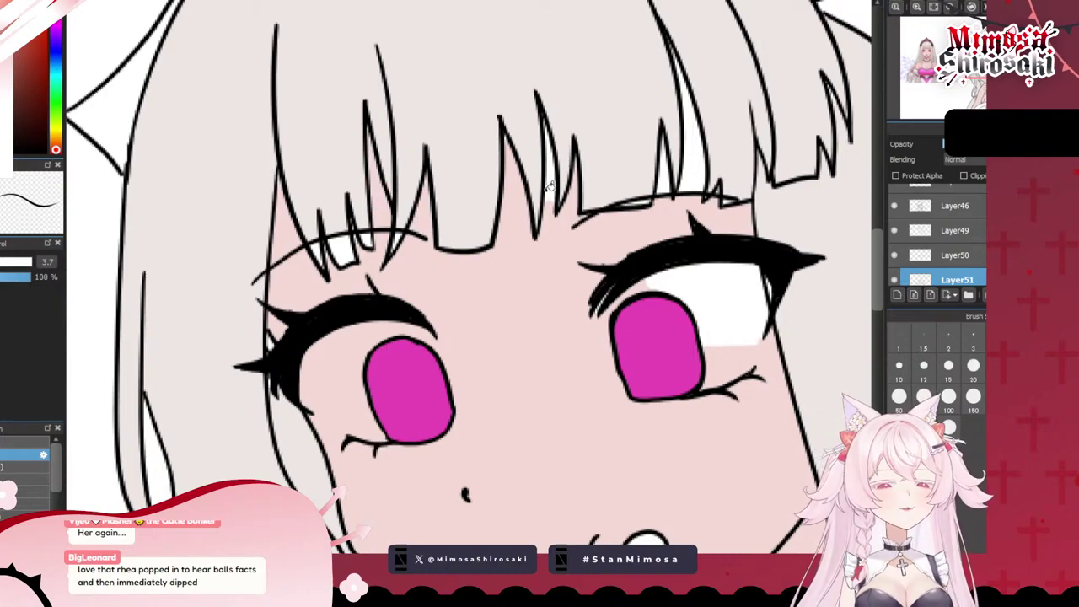
pyautogui.click(705, 165)
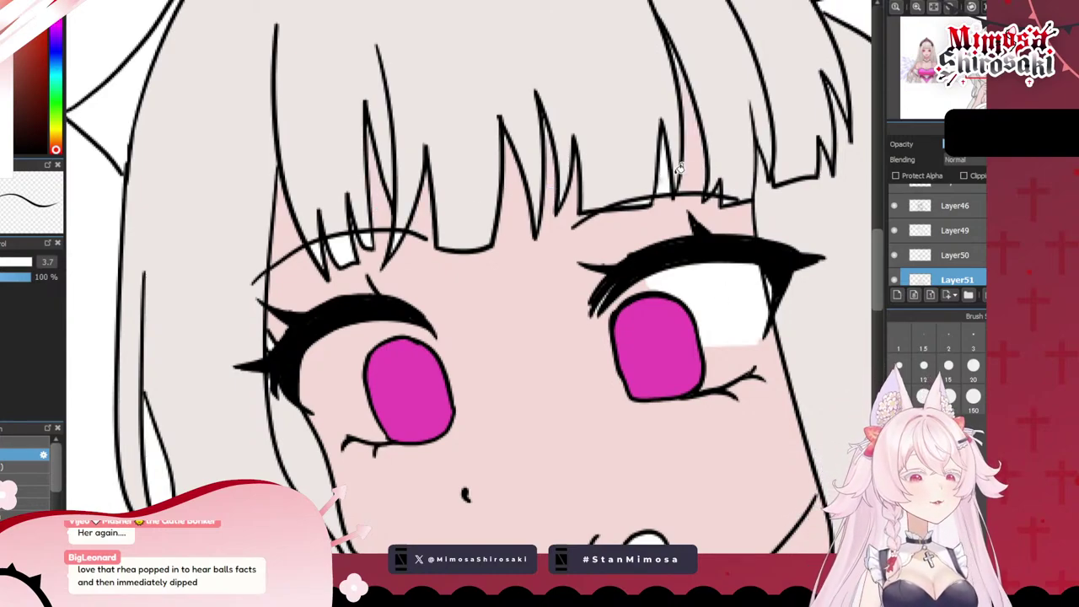
pyautogui.click(668, 176)
pyautogui.click(670, 179)
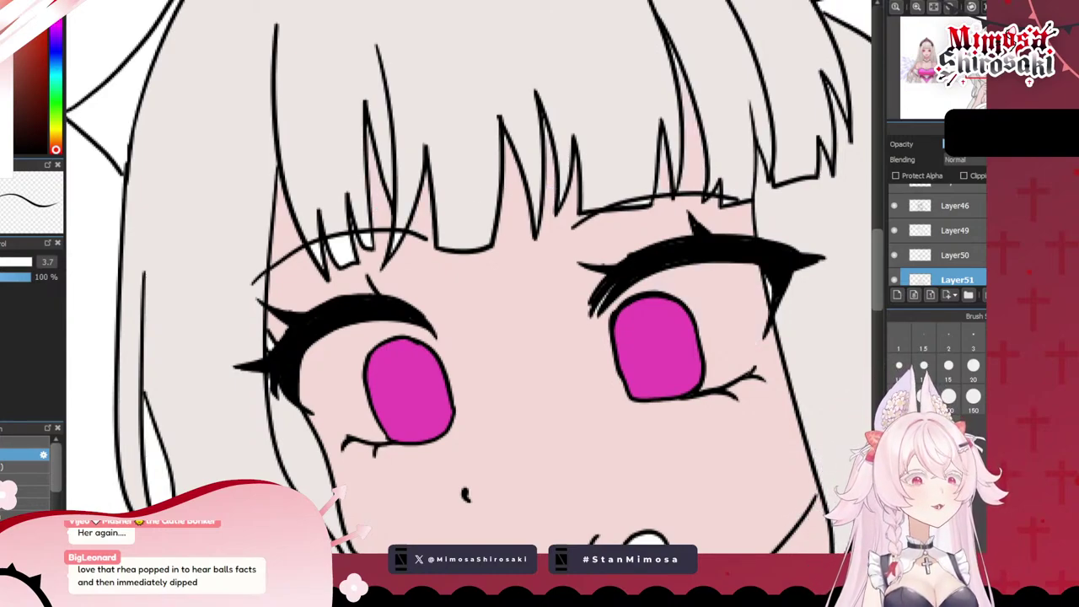
# - Paint the unfilled fringe tips crossing both eyebrows with the pale hair colour on Layer49
pyautogui.scroll(-1, 944, 250)
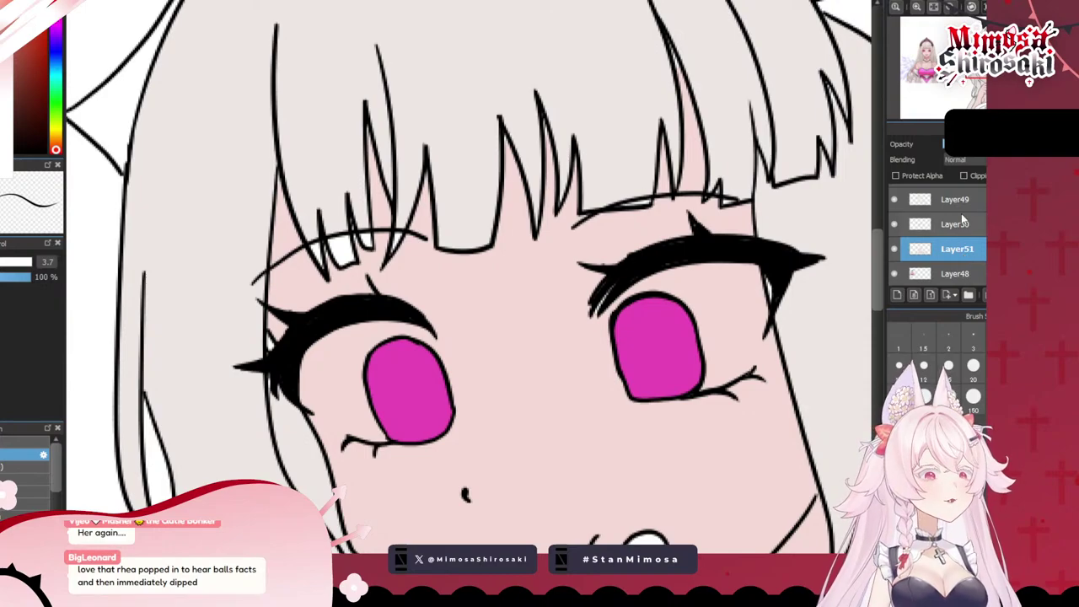
pyautogui.click(956, 226)
pyautogui.click(938, 200)
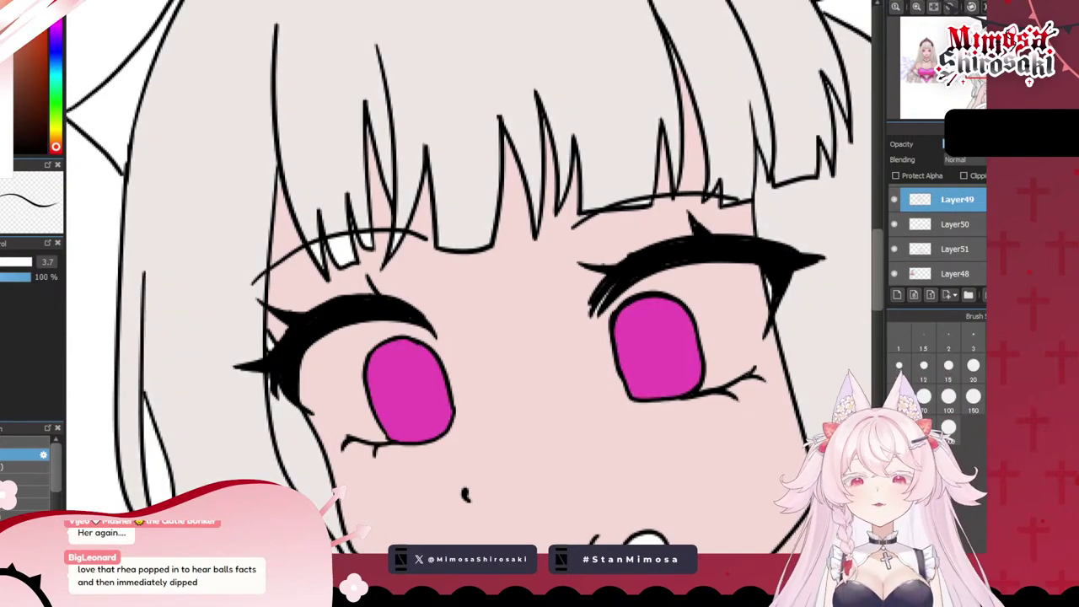
pyautogui.scroll(5, 262, 337)
pyautogui.scroll(-5, 255, 421)
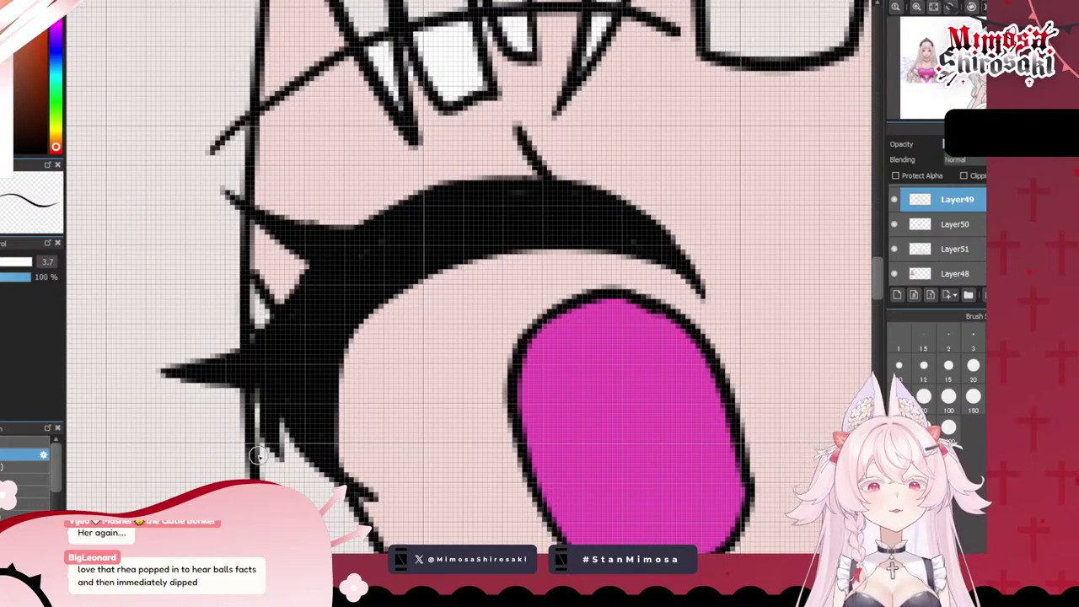
pyautogui.scroll(4, 266, 241)
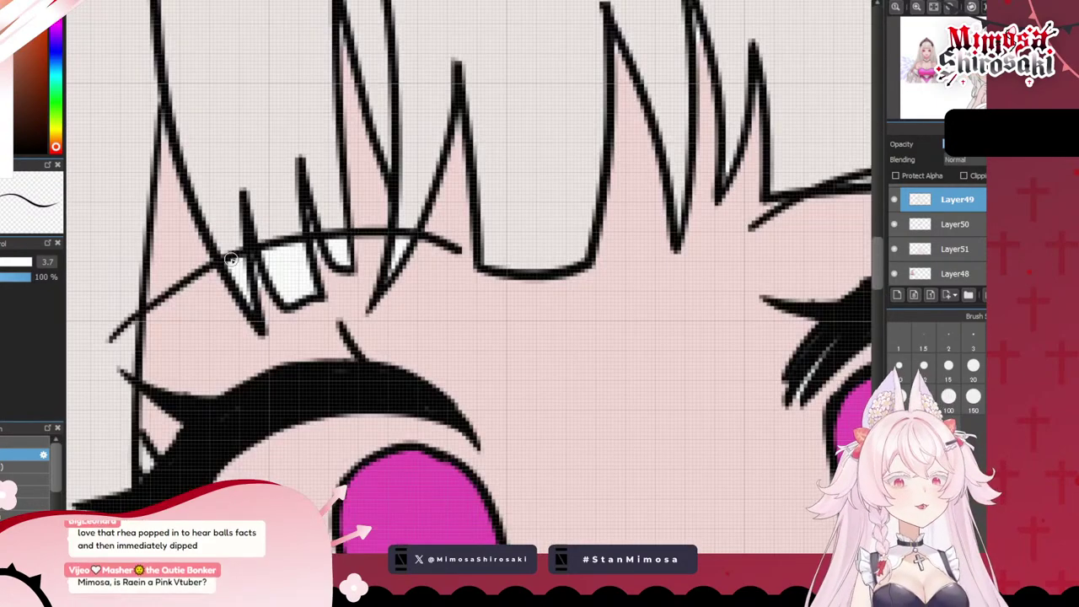
pyautogui.moveTo(285, 302)
pyautogui.mouseDown()
pyautogui.moveTo(278, 256)
pyautogui.moveTo(296, 254)
pyautogui.moveTo(306, 284)
pyautogui.moveTo(301, 232)
pyautogui.moveTo(323, 227)
pyautogui.moveTo(337, 260)
pyautogui.moveTo(340, 240)
pyautogui.moveTo(390, 276)
pyautogui.mouseUp()
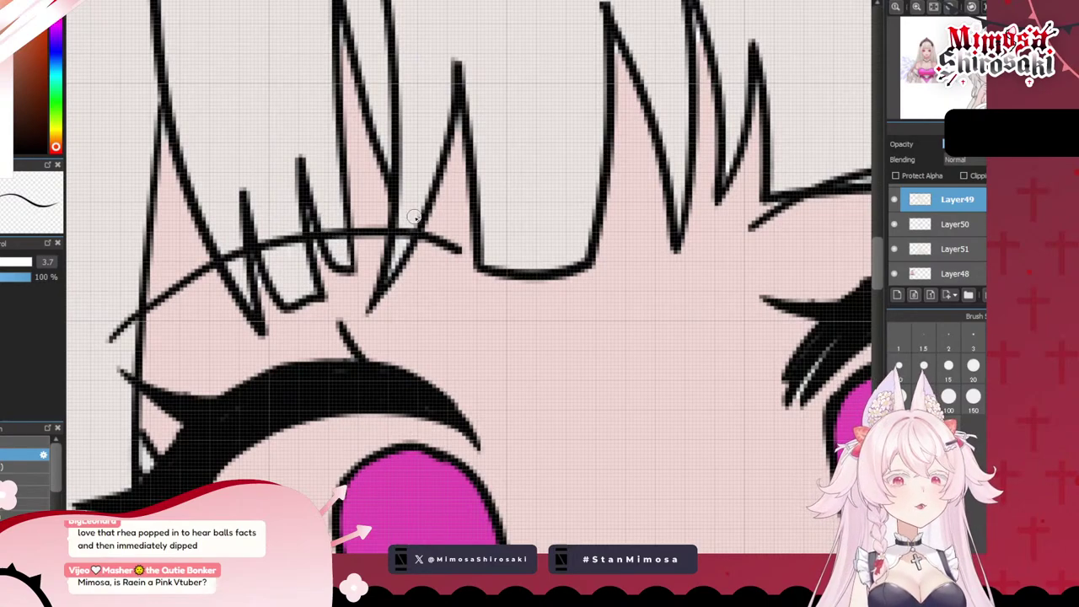
pyautogui.scroll(-6, 391, 327)
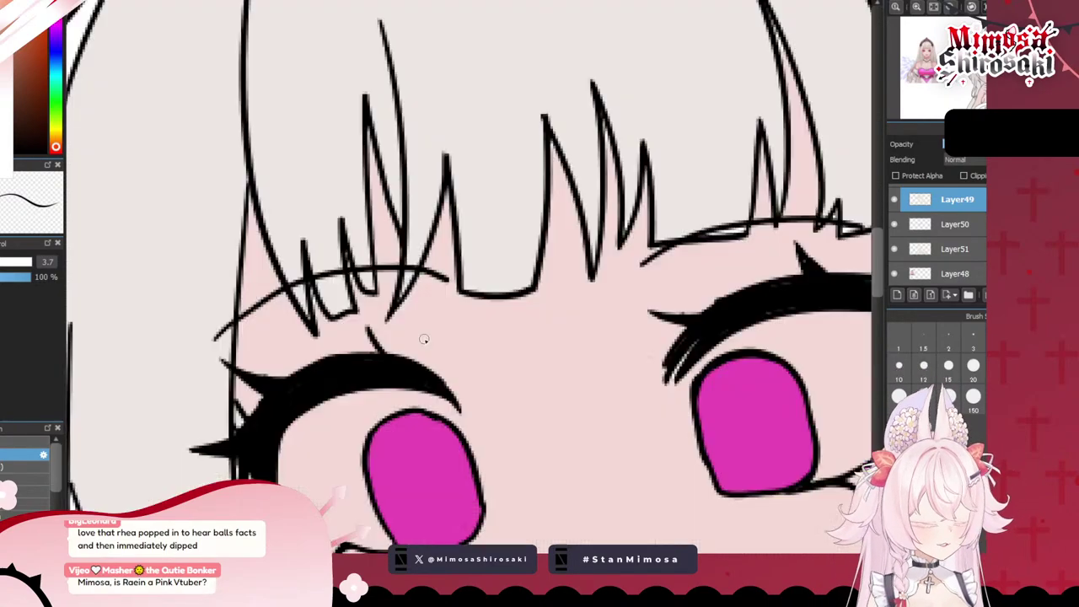
pyautogui.scroll(6, 403, 323)
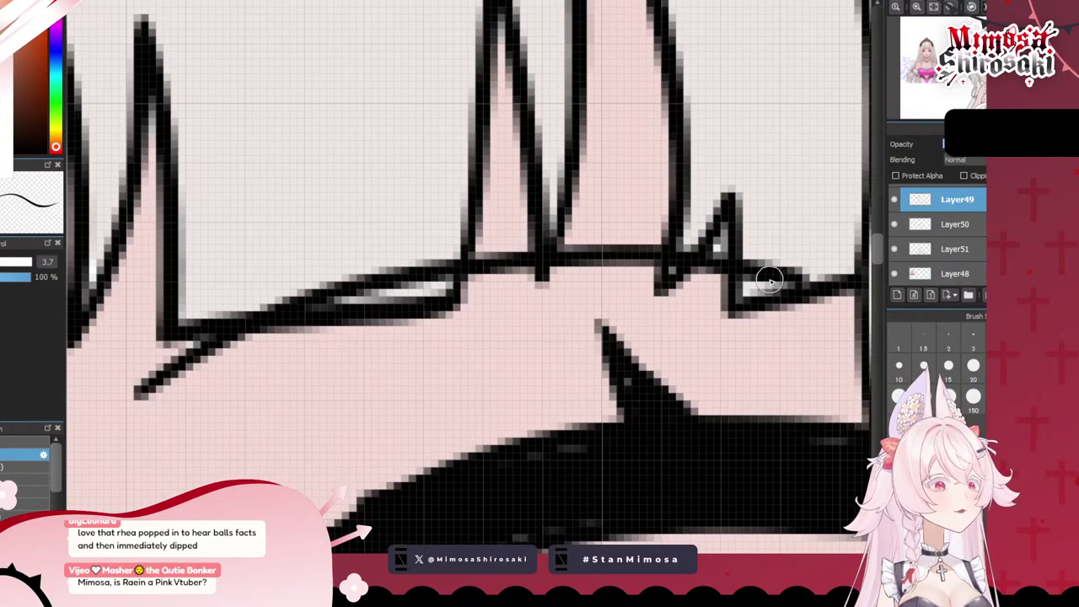
pyautogui.scroll(-6, 537, 330)
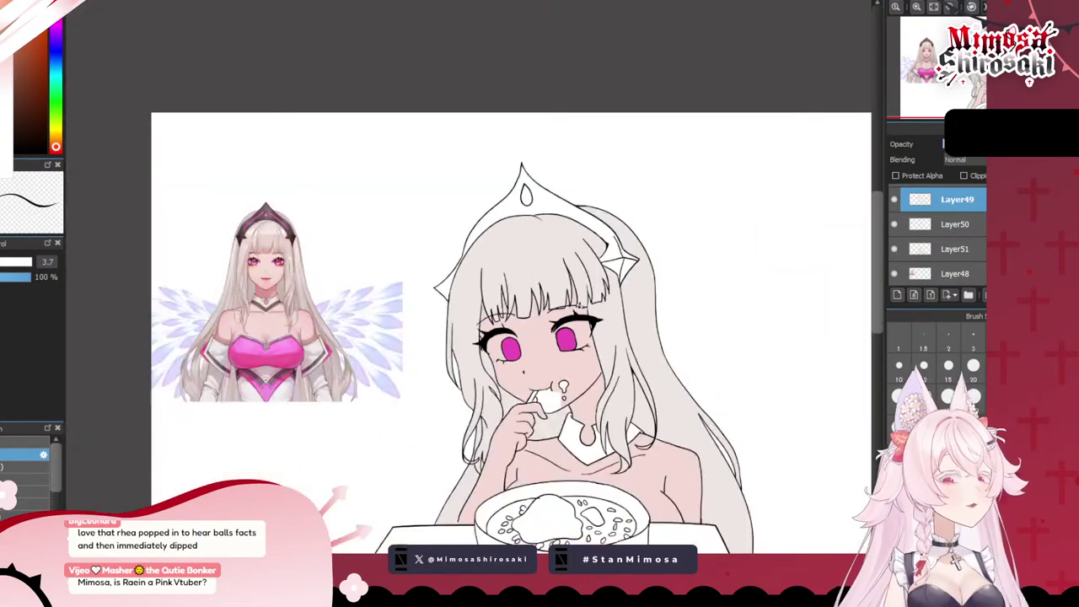
# - Examine the pink bodice and its metallic trim on the reference illustration
pyautogui.scroll(3, 282, 369)
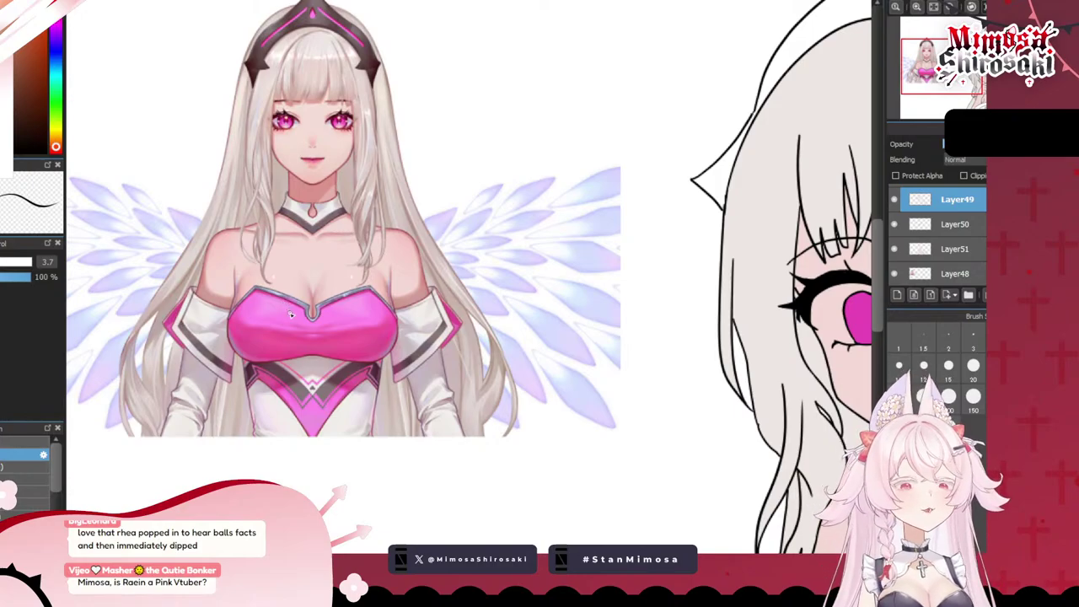
pyautogui.scroll(-3, 289, 323)
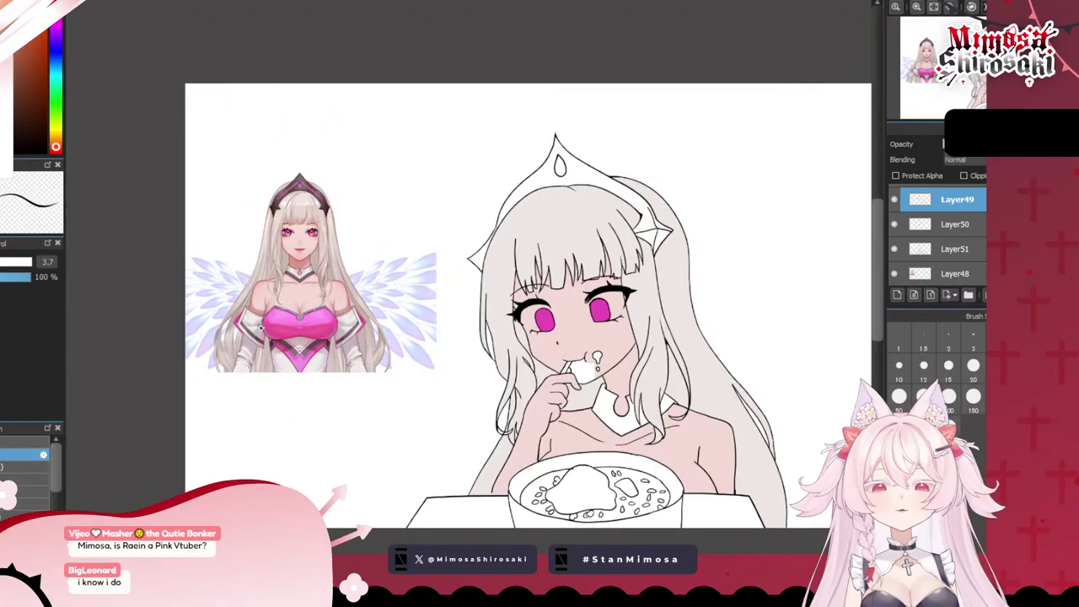
pyautogui.scroll(6, 261, 330)
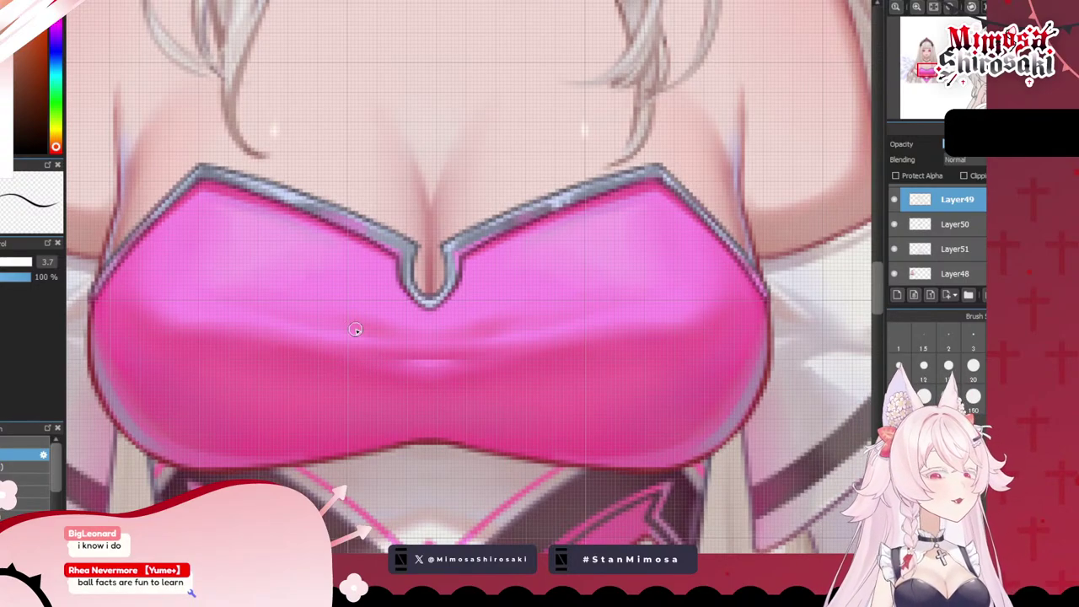
pyautogui.scroll(2, 368, 306)
pyautogui.scroll(-8, 399, 395)
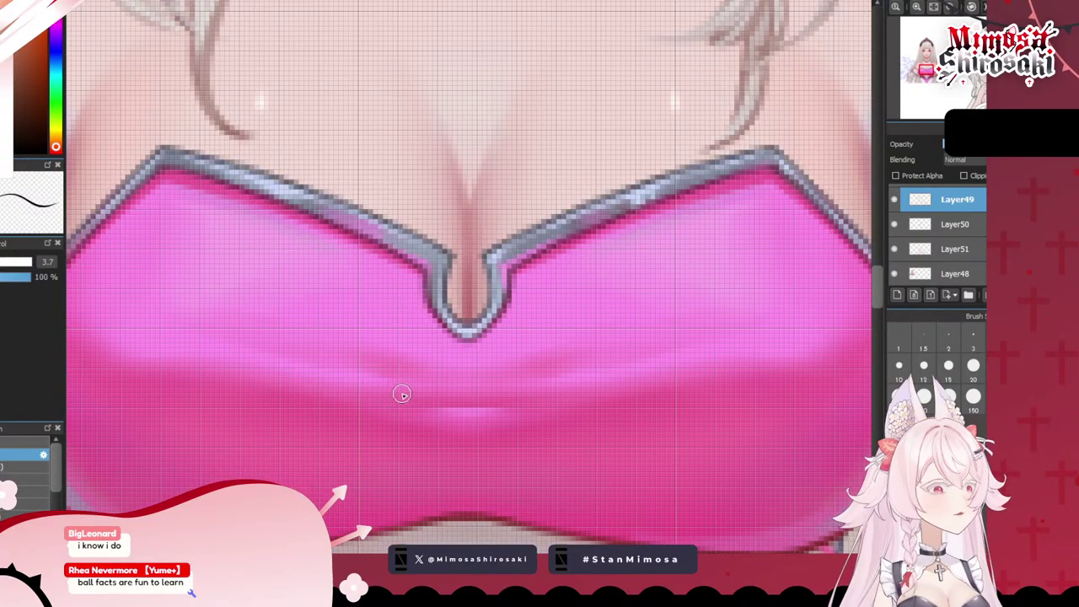
pyautogui.scroll(-5, 450, 248)
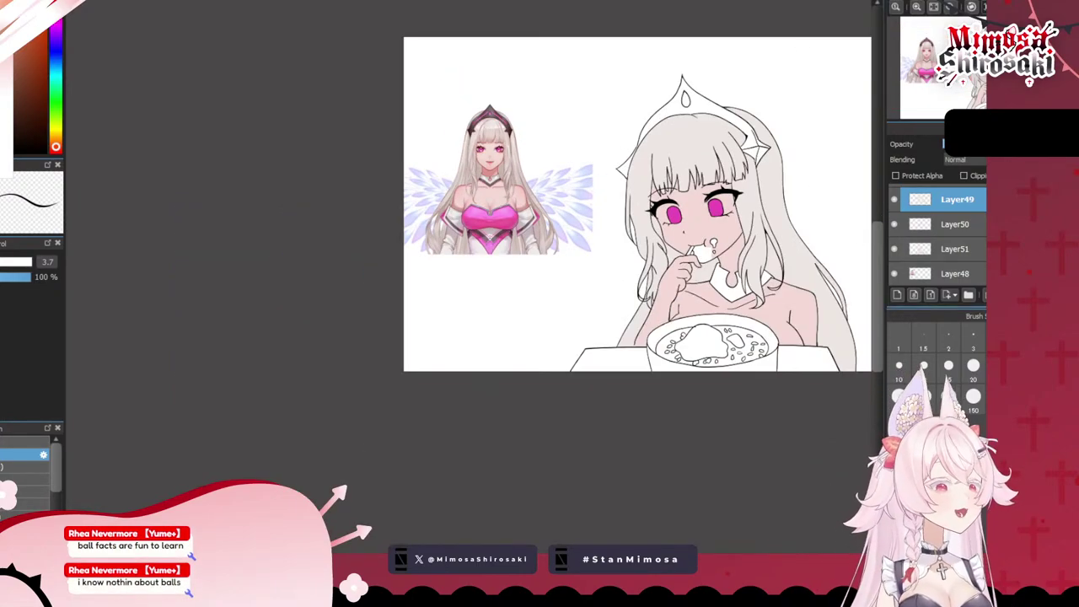
# - Add a layer for the eye whites, paint the left eye's white area and move the layer below Layer50
pyautogui.click(969, 227)
pyautogui.click(899, 297)
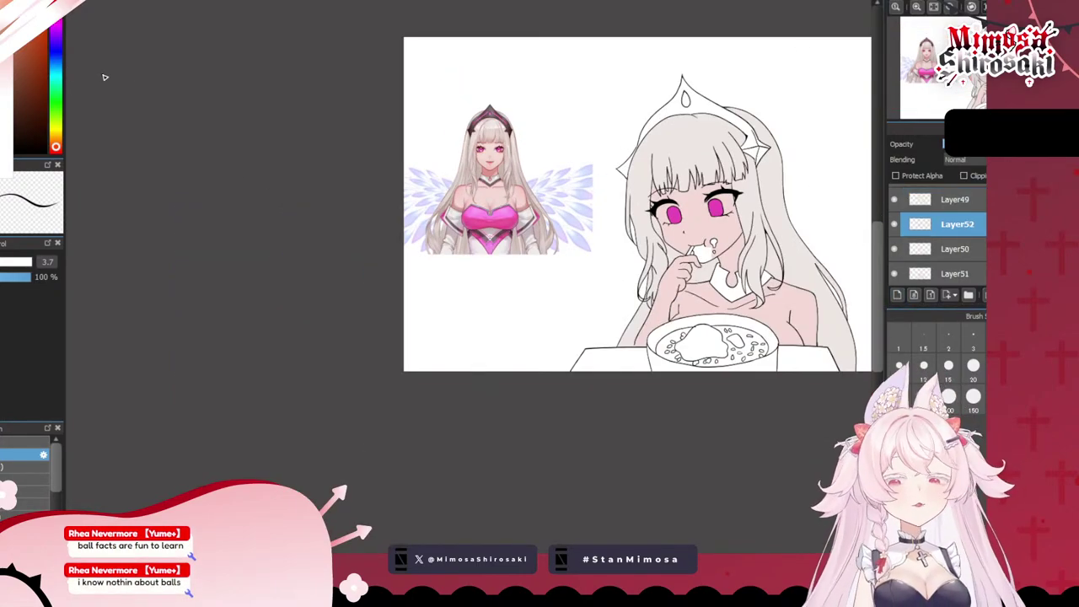
pyautogui.scroll(8, 472, 267)
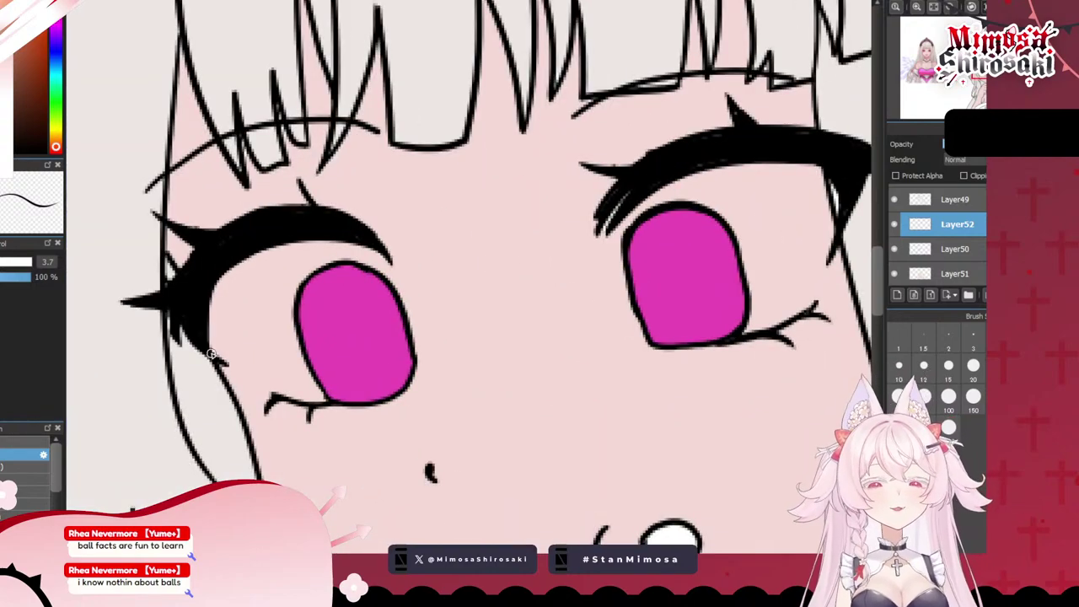
pyautogui.moveTo(470, 278); pyautogui.dragTo(493, 277)
pyautogui.moveTo(224, 287)
pyautogui.mouseDown()
pyautogui.moveTo(232, 343)
pyautogui.moveTo(288, 377)
pyautogui.moveTo(328, 383)
pyautogui.moveTo(281, 347)
pyautogui.moveTo(255, 291)
pyautogui.moveTo(287, 253)
pyautogui.mouseUp()
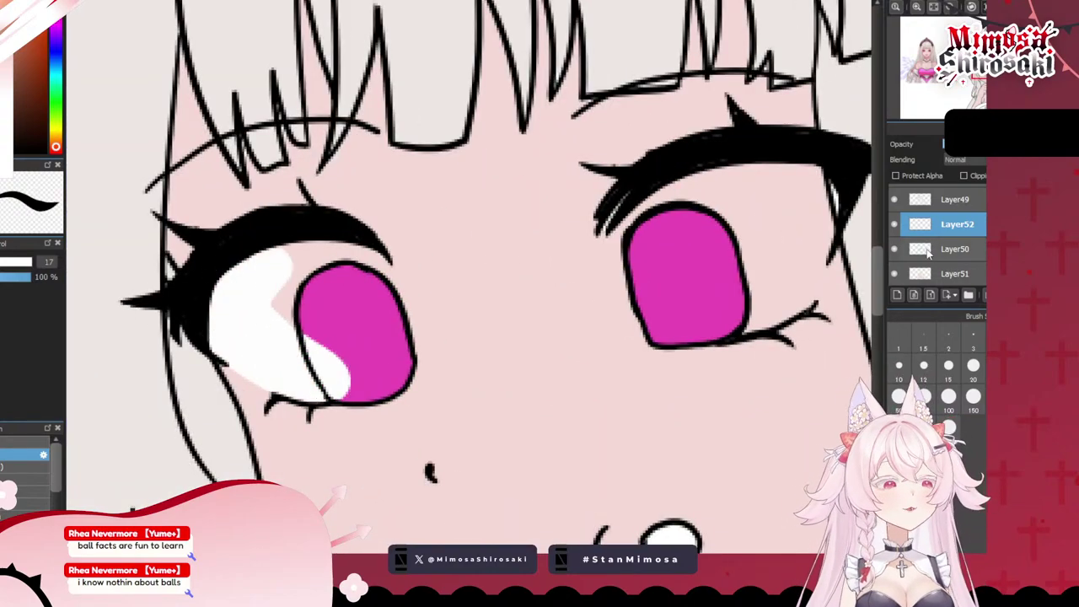
pyautogui.moveTo(949, 224); pyautogui.dragTo(956, 271)
pyautogui.moveTo(284, 294); pyautogui.dragTo(352, 260)
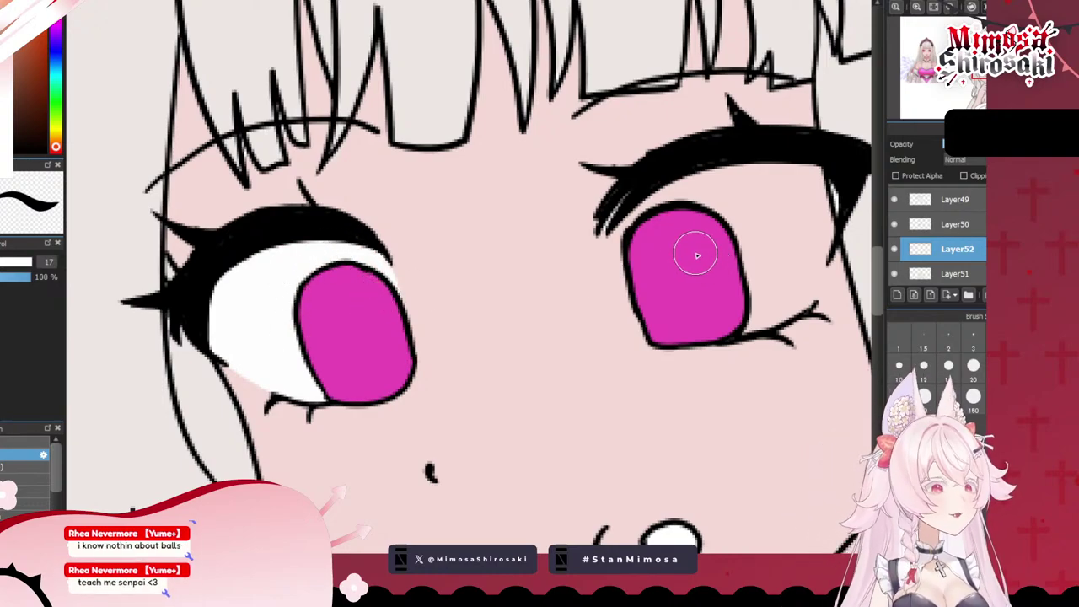
# - Paint the white area around the iris of the right eye on the same layer
pyautogui.moveTo(648, 211)
pyautogui.mouseDown()
pyautogui.moveTo(724, 193)
pyautogui.moveTo(752, 321)
pyautogui.moveTo(795, 296)
pyautogui.moveTo(817, 187)
pyautogui.moveTo(780, 268)
pyautogui.moveTo(765, 198)
pyautogui.moveTo(722, 190)
pyautogui.mouseUp()
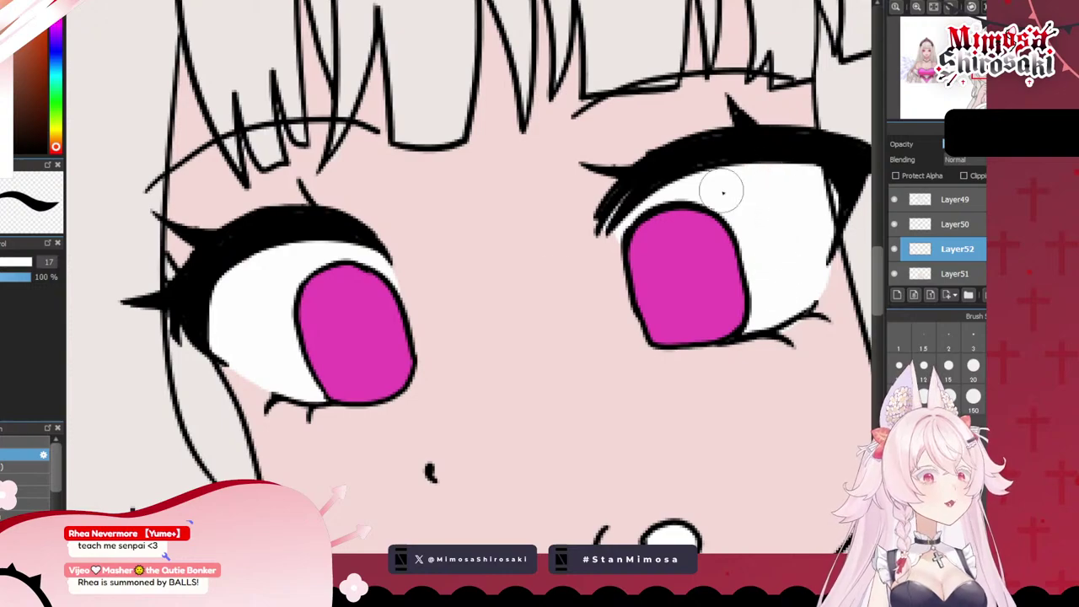
pyautogui.scroll(-4, 526, 345)
pyautogui.hotkey('ctrl', '-')
pyautogui.hotkey('ctrl', '-')
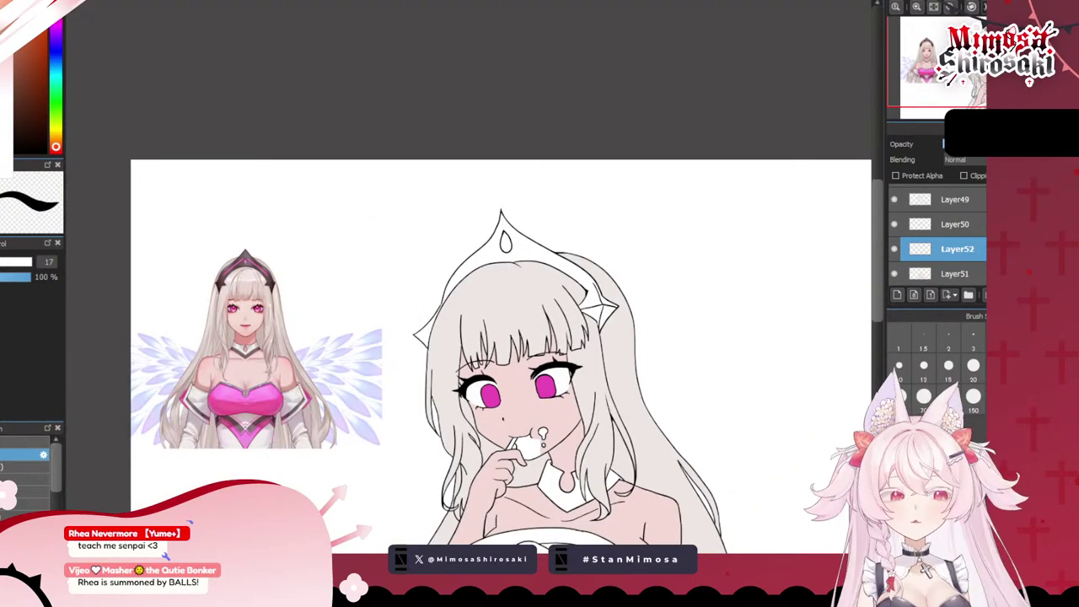
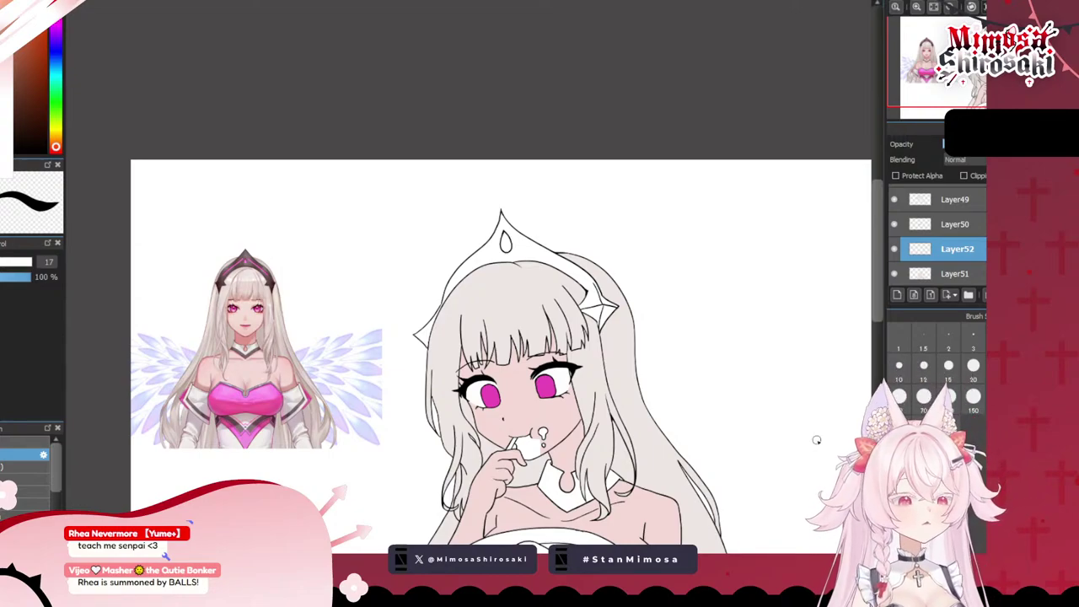
# - Fill the unfilled chin area between the mouth and the raised hand with the skin tone on Layer51
pyautogui.scroll(2, 741, 421)
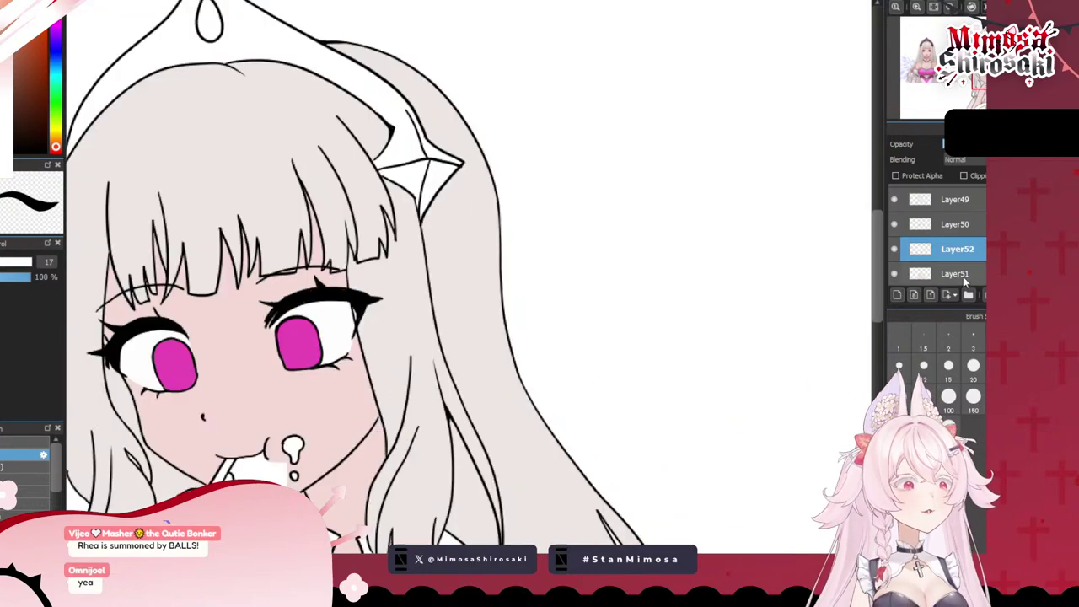
pyautogui.click(956, 272)
pyautogui.scroll(-3, 544, 248)
pyautogui.scroll(3, 408, 362)
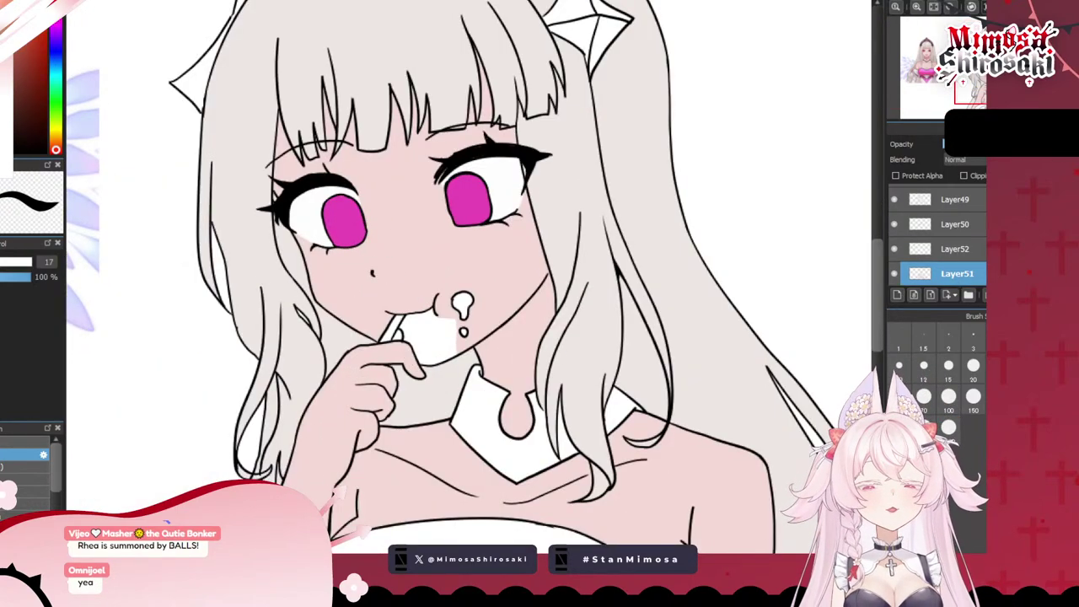
pyautogui.scroll(3, 416, 337)
pyautogui.scroll(-1, 410, 336)
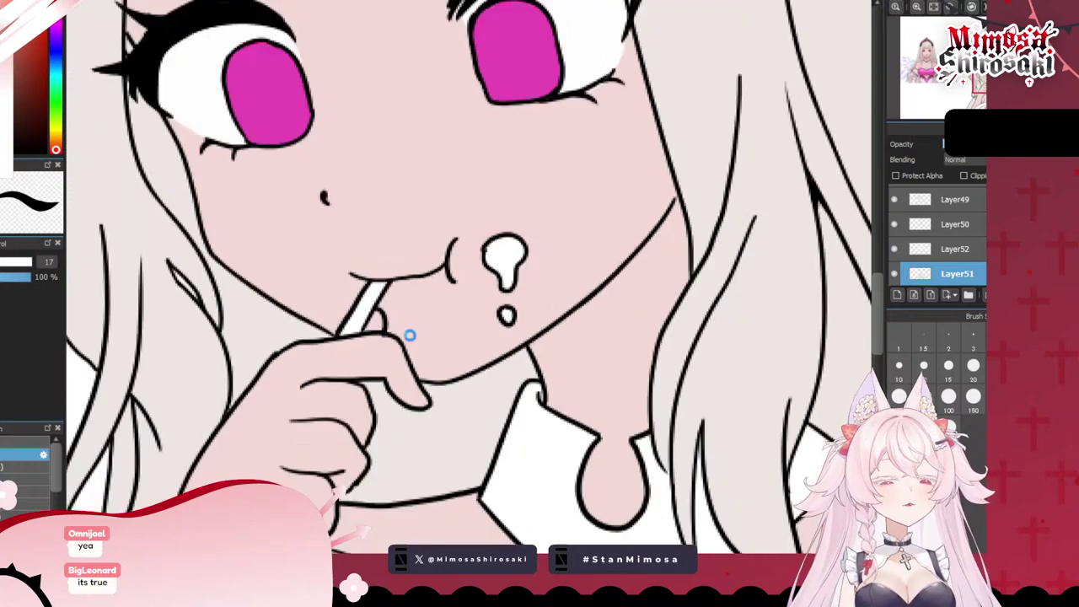
pyautogui.scroll(-4, 410, 335)
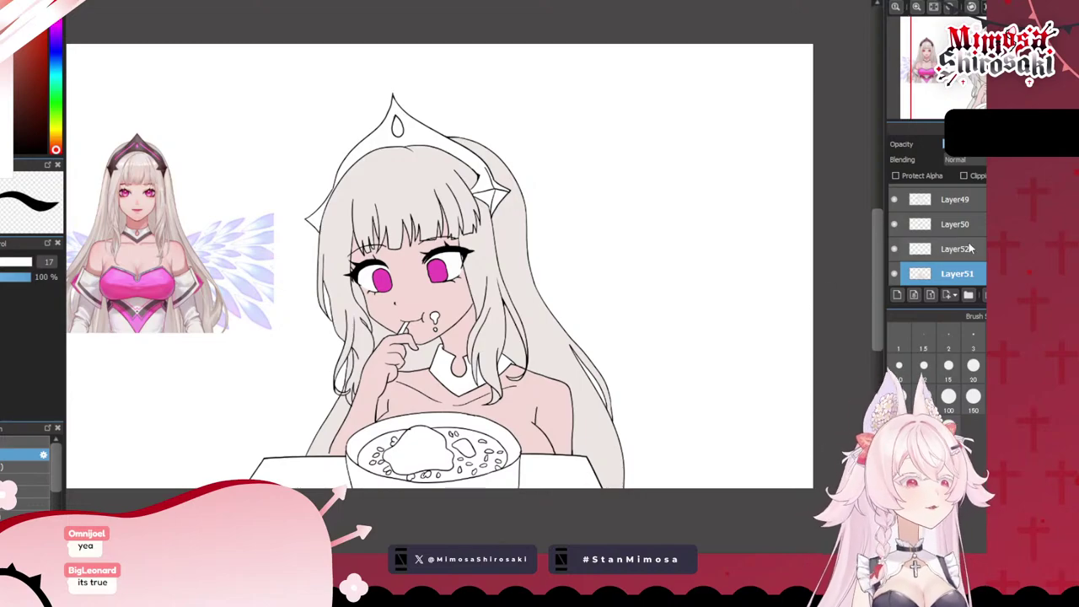
# - Draw a curved black line from the bowl's right rim to the table edge on Layer46 with a 3.7 brush
pyautogui.scroll(2, 968, 250)
pyautogui.click(933, 226)
pyautogui.scroll(3, 687, 472)
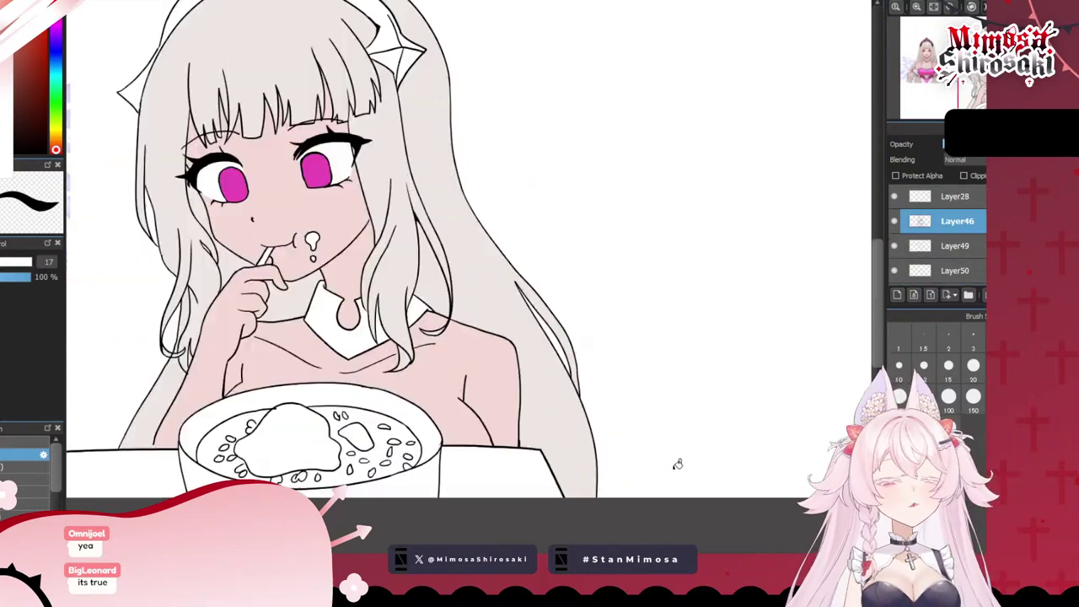
pyautogui.press('[')
pyautogui.press('[')
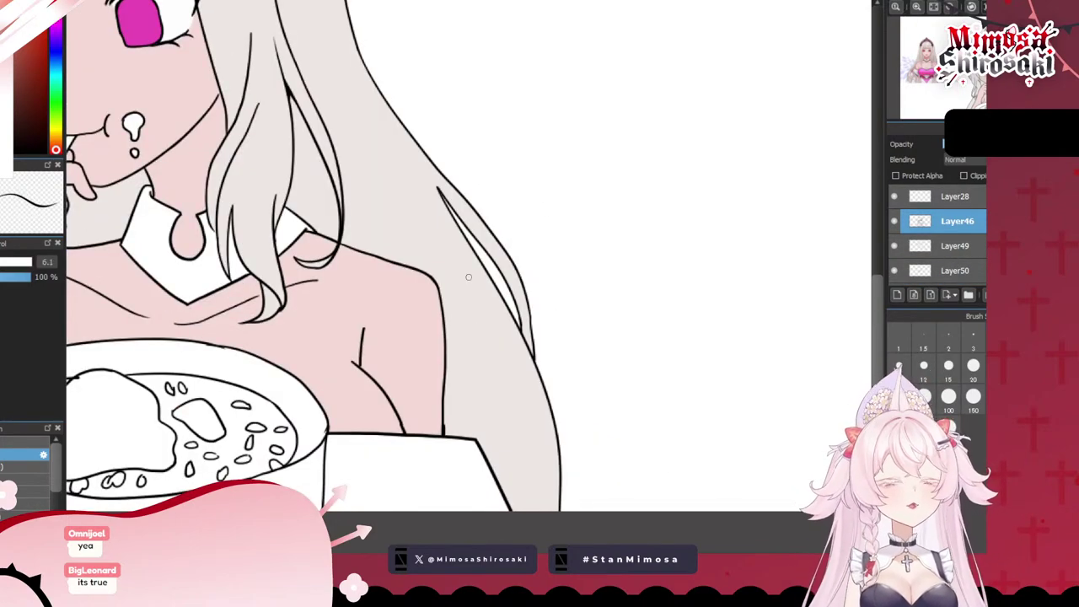
pyautogui.scroll(-3, 347, 337)
pyautogui.scroll(4, 353, 375)
pyautogui.scroll(-5, 450, 404)
pyautogui.scroll(3, 510, 367)
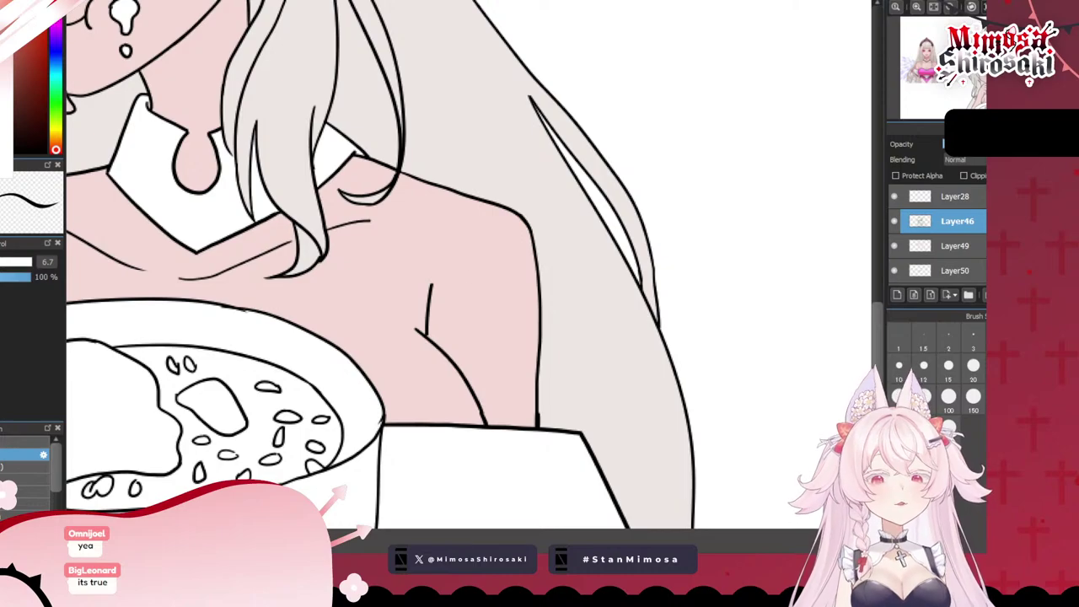
pyautogui.press('[')
pyautogui.press('[')
pyautogui.press('[')
pyautogui.moveTo(381, 408); pyautogui.dragTo(477, 434)
pyautogui.scroll(-5, 477, 433)
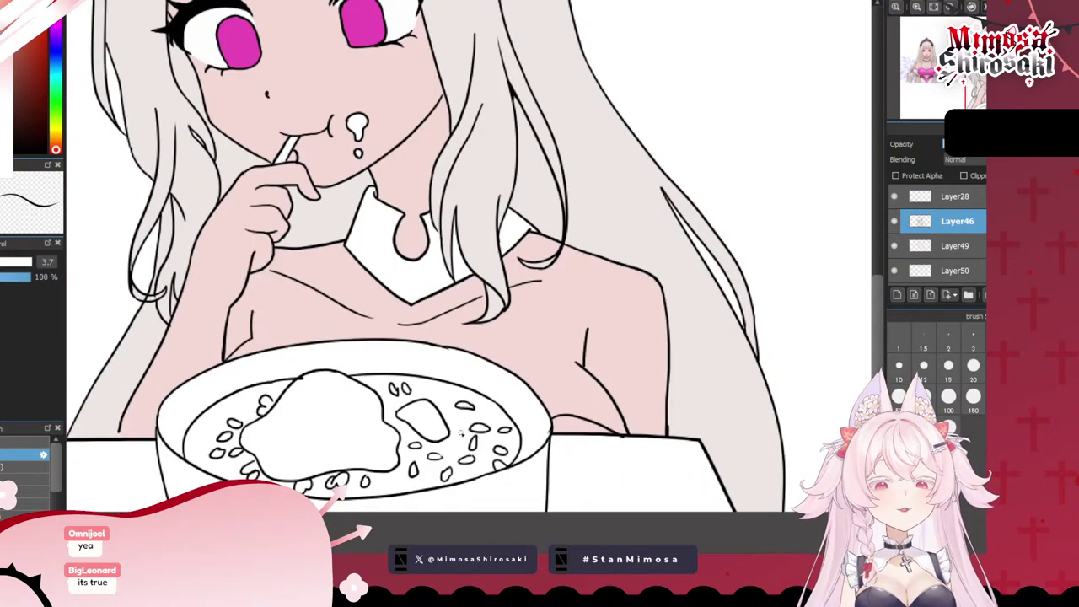
# - Draw the off-shoulder sleeve around the right arm above the table and erase the arm outline running through it
pyautogui.scroll(5, 571, 458)
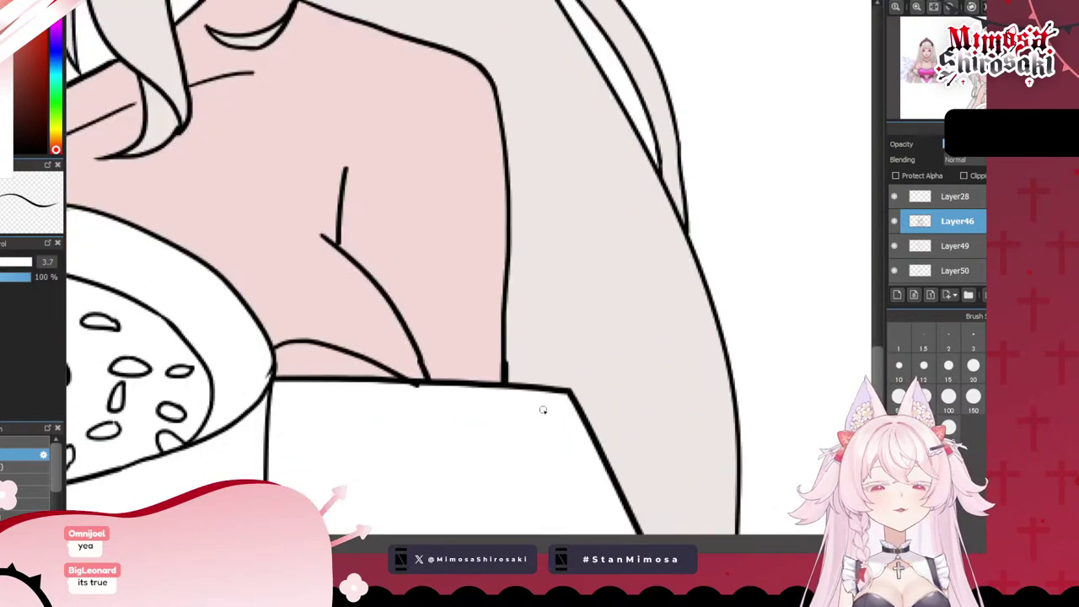
pyautogui.moveTo(419, 354)
pyautogui.mouseDown()
pyautogui.moveTo(512, 339)
pyautogui.moveTo(533, 325)
pyautogui.moveTo(552, 333)
pyautogui.moveTo(555, 384)
pyautogui.moveTo(502, 376)
pyautogui.moveTo(505, 359)
pyautogui.mouseUp()
pyautogui.press('e')
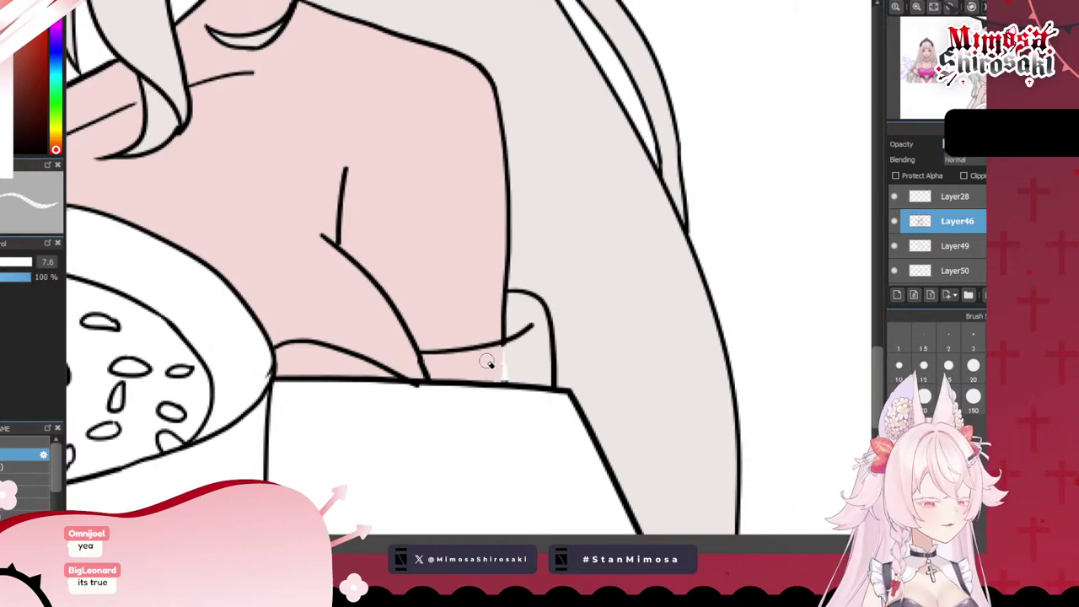
pyautogui.scroll(-6, 467, 298)
pyautogui.scroll(1, 270, 127)
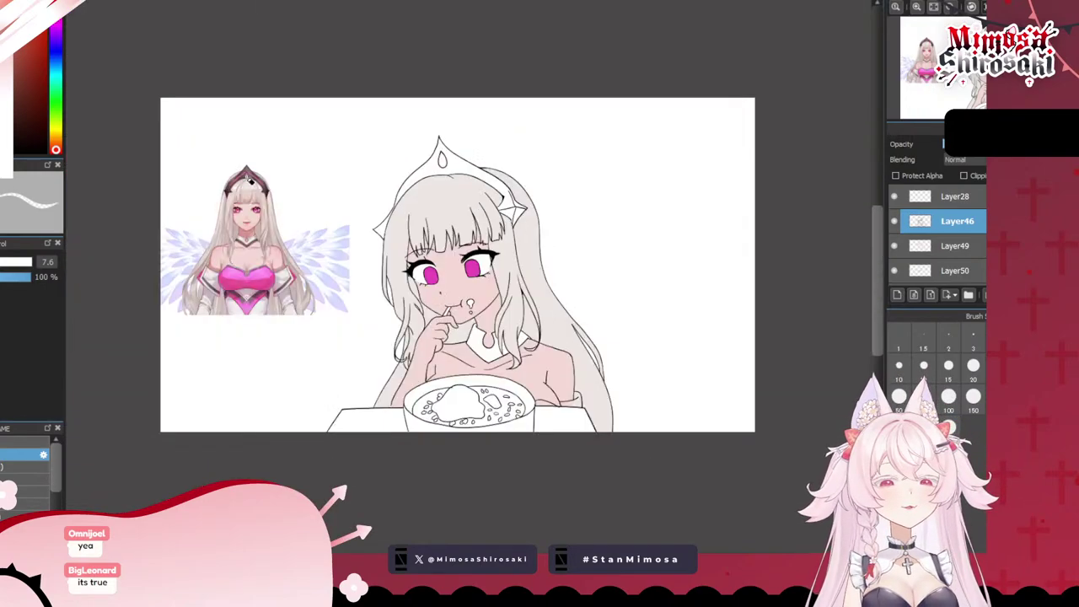
# - Sample the pale grey-white of the reference's collar and add a layer above Layer49 for the white clothing
pyautogui.hotkey('ctrl', '+')
pyautogui.hotkey('ctrl', '+')
pyautogui.hotkey('ctrl', '+')
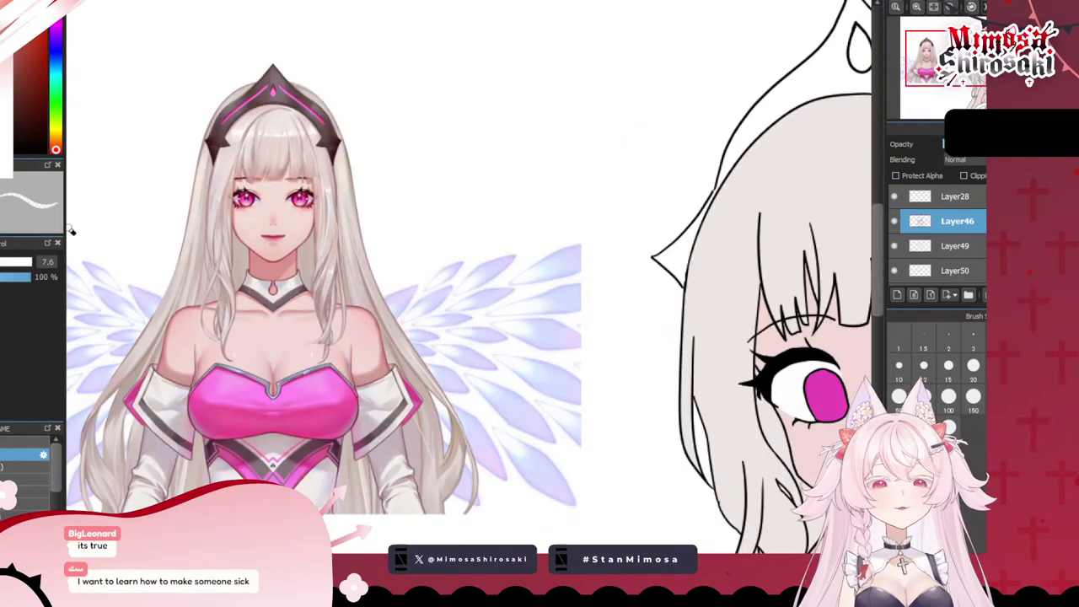
pyautogui.click(290, 287)
pyautogui.click(966, 251)
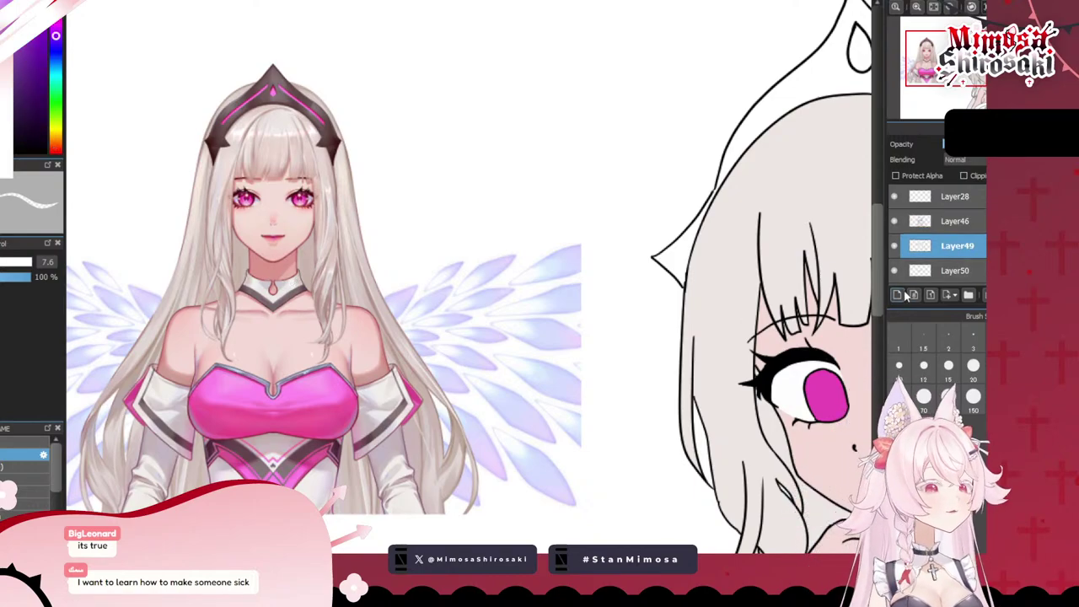
pyautogui.click(899, 296)
# - Fill the collar with the sampled grey-white, including the pieces showing between and behind the hair strands
pyautogui.scroll(-7, 439, 244)
pyautogui.scroll(2, 573, 331)
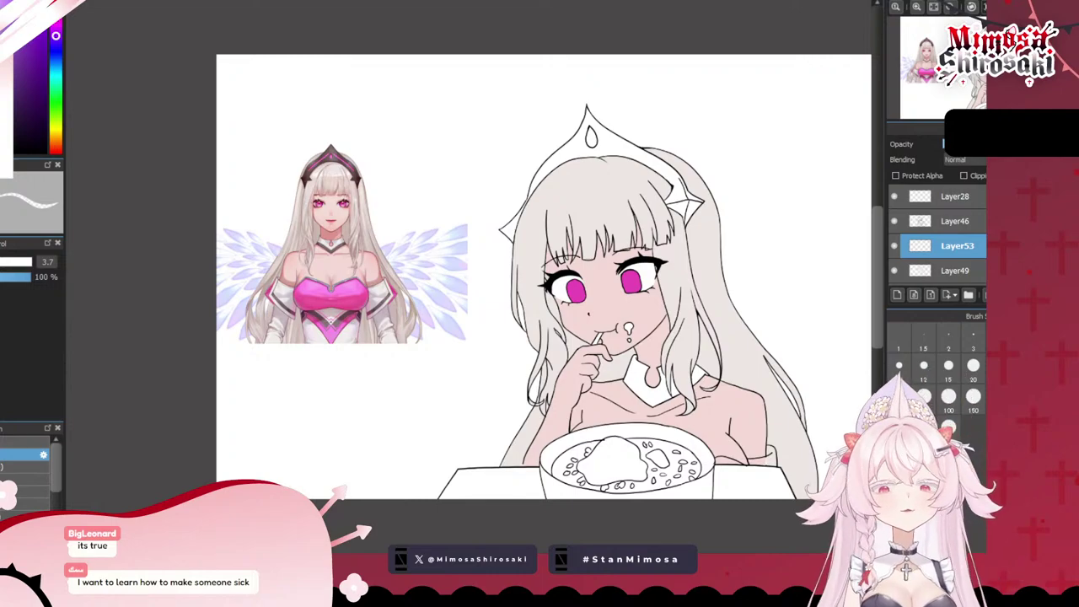
pyautogui.hotkey('ctrl', '+')
pyautogui.hotkey('ctrl', '+')
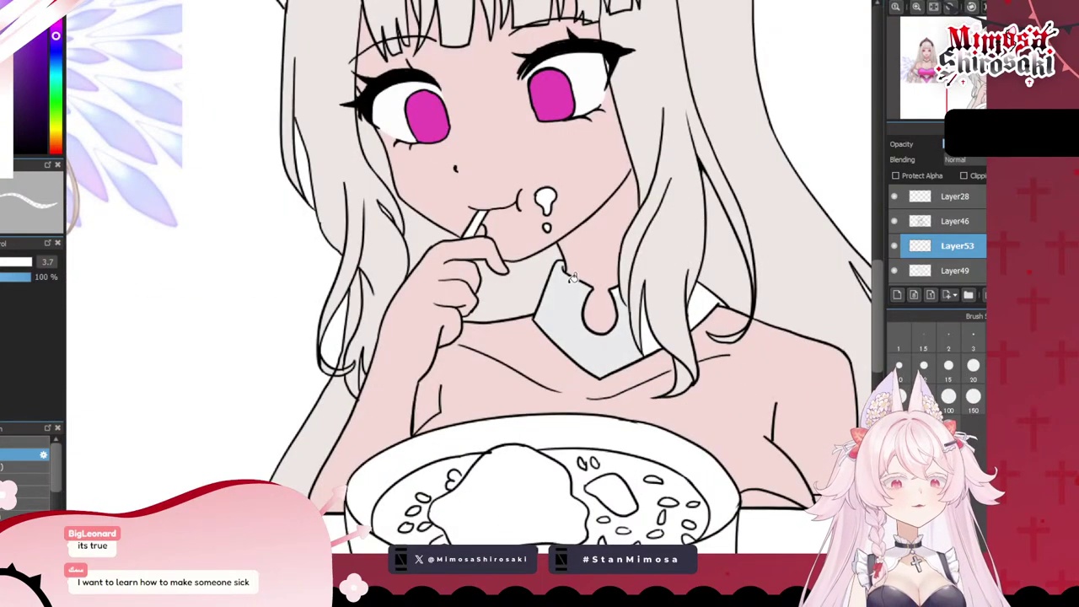
pyautogui.scroll(2, 571, 278)
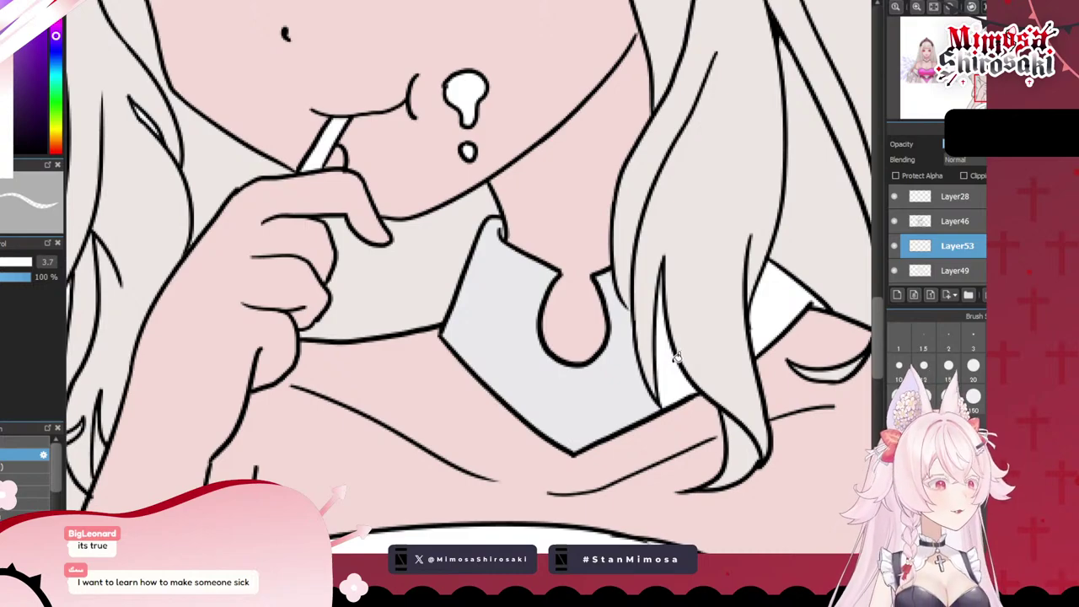
pyautogui.scroll(2, 666, 270)
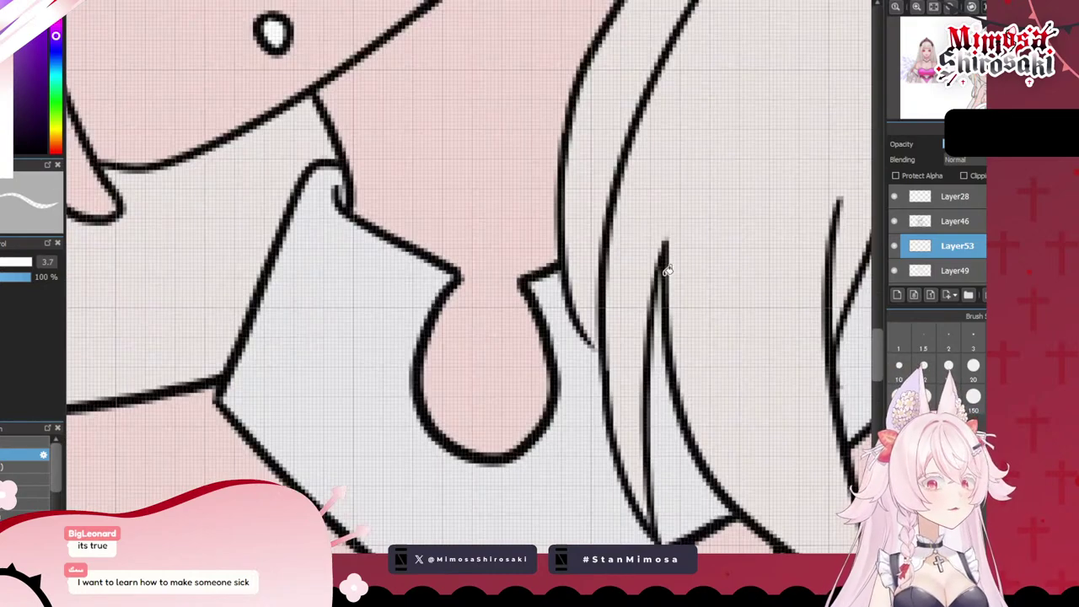
pyautogui.scroll(-4, 666, 270)
pyautogui.scroll(4, 772, 300)
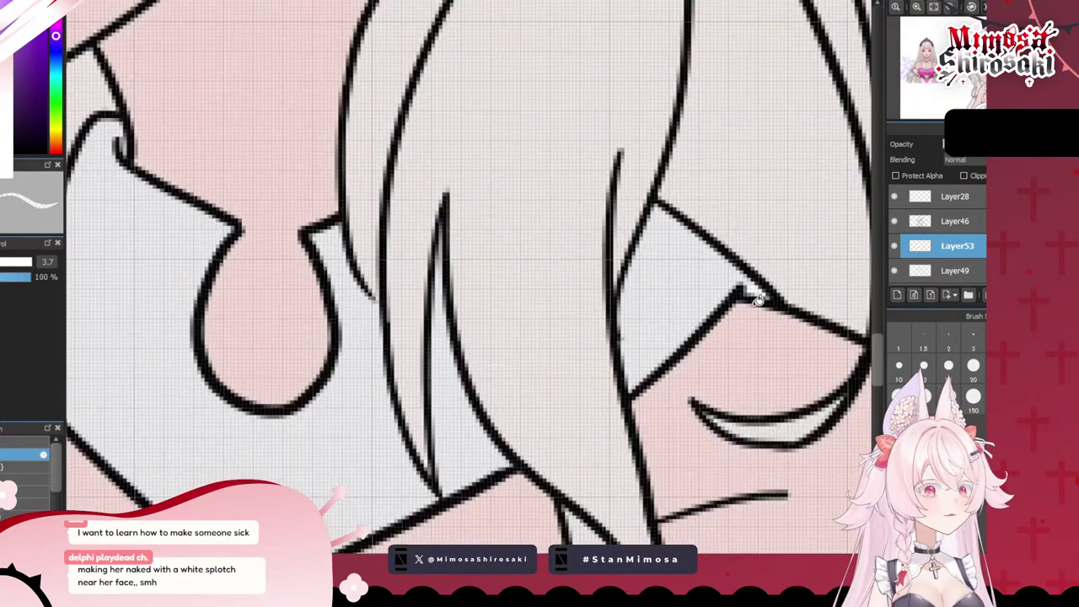
pyautogui.scroll(-5, 755, 291)
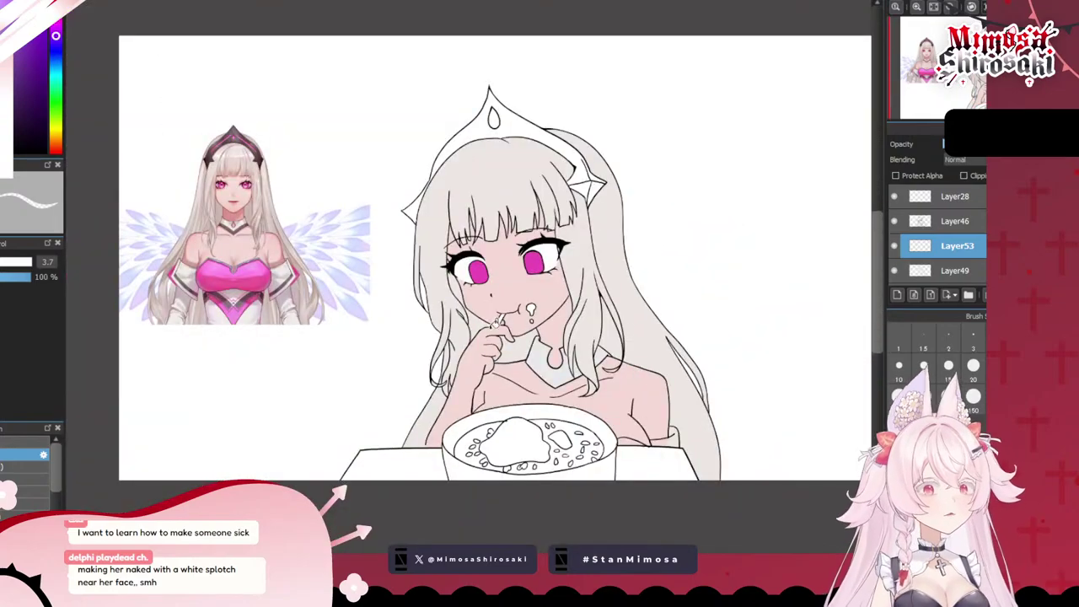
# - Fill the off-shoulder sleeve beside the right arm with the same grey-white and touch up the remaining gap
pyautogui.scroll(4, 679, 437)
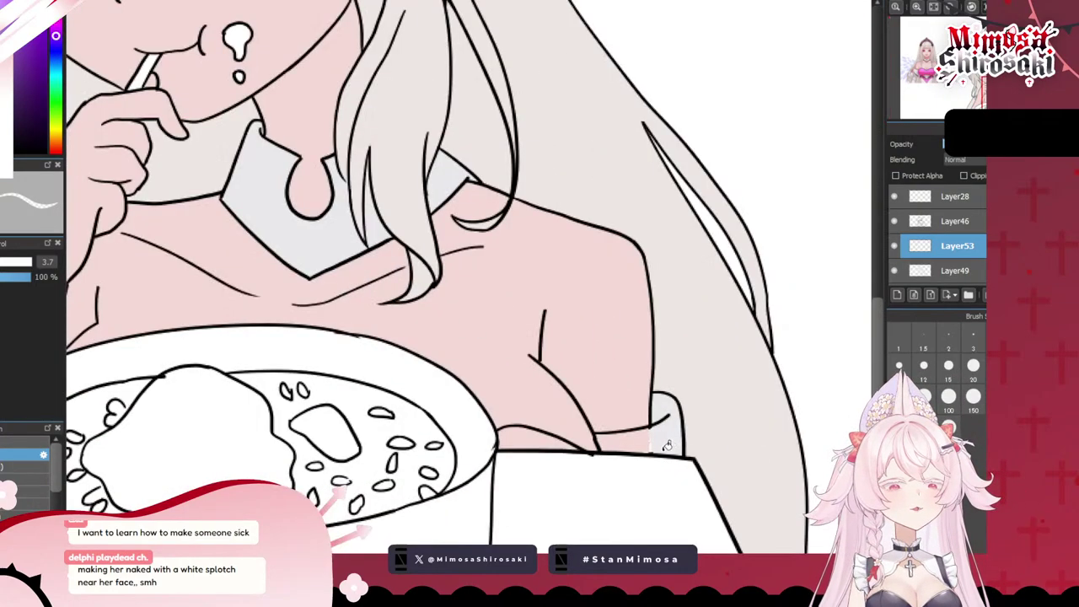
pyautogui.scroll(2, 667, 446)
pyautogui.press('x')
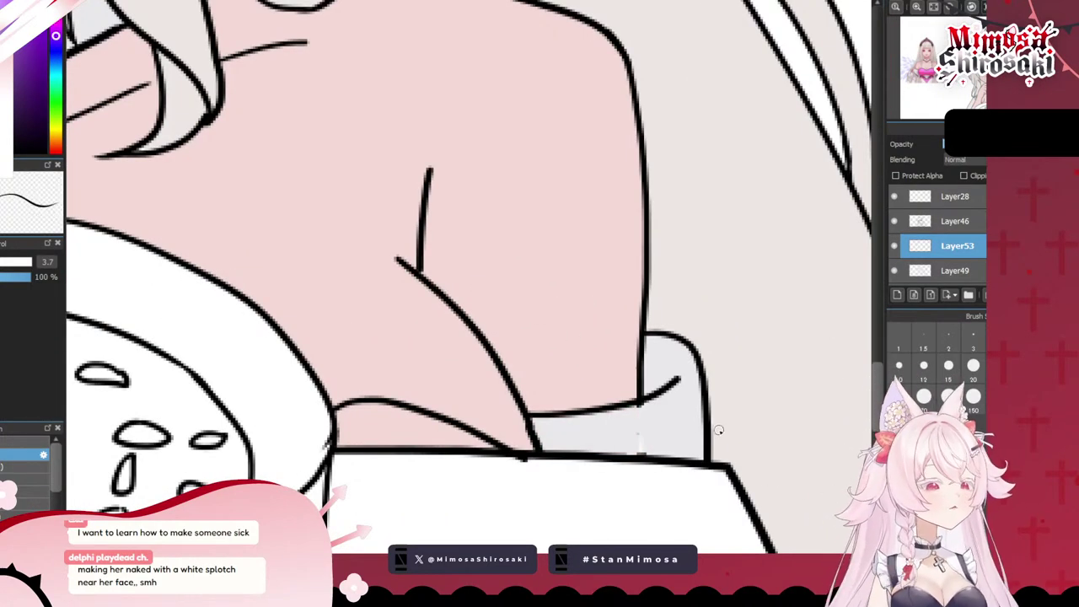
pyautogui.scroll(-6, 634, 443)
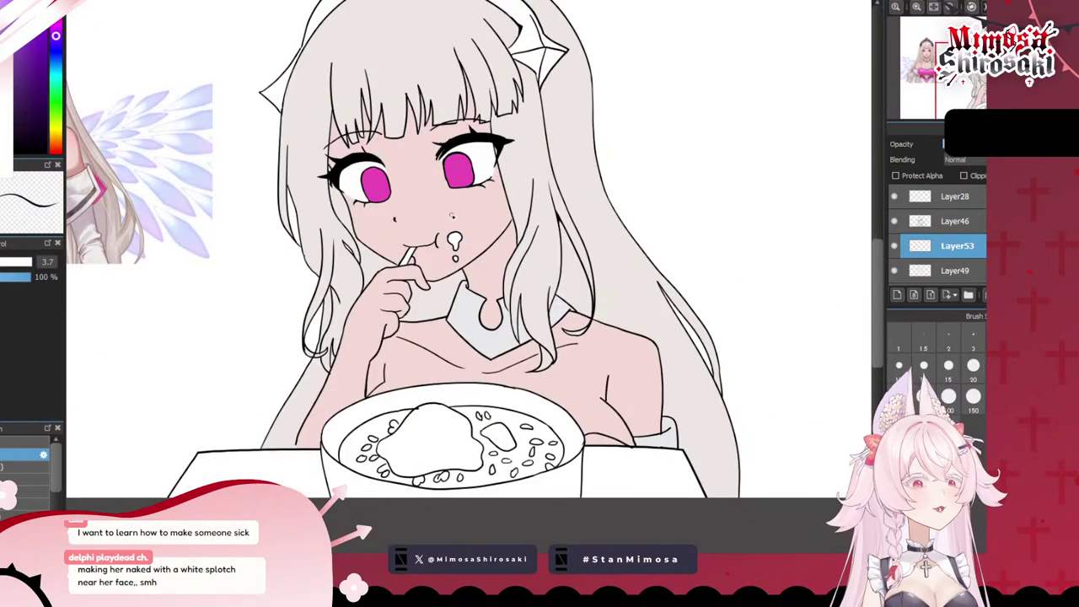
pyautogui.scroll(-3, 427, 282)
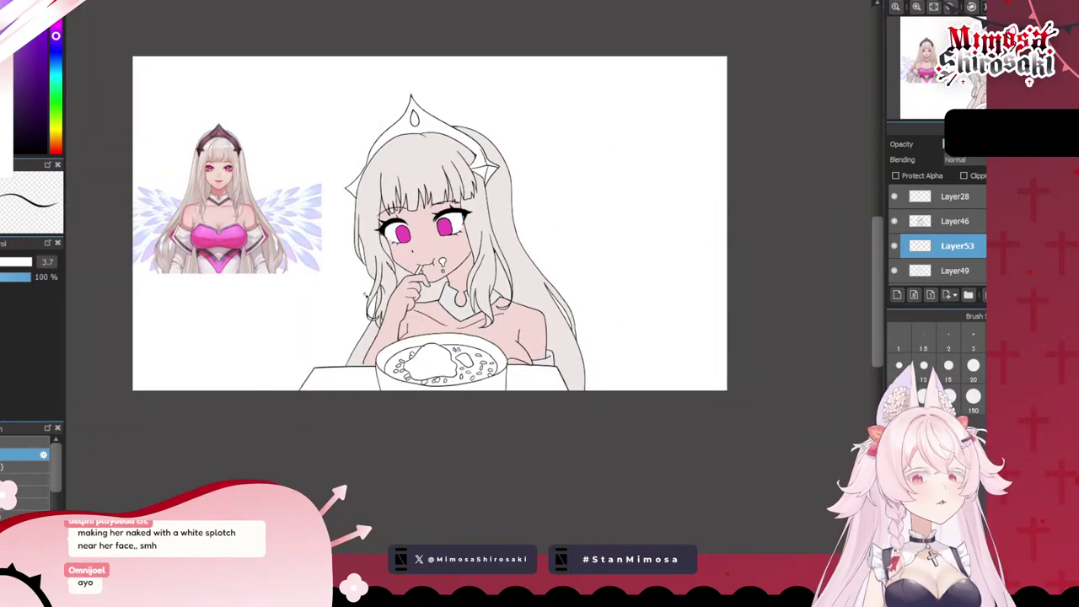
# - Add a layer above Layer53, choose a medium brown and fill the food smear and droplet beside the mouth
pyautogui.click(897, 295)
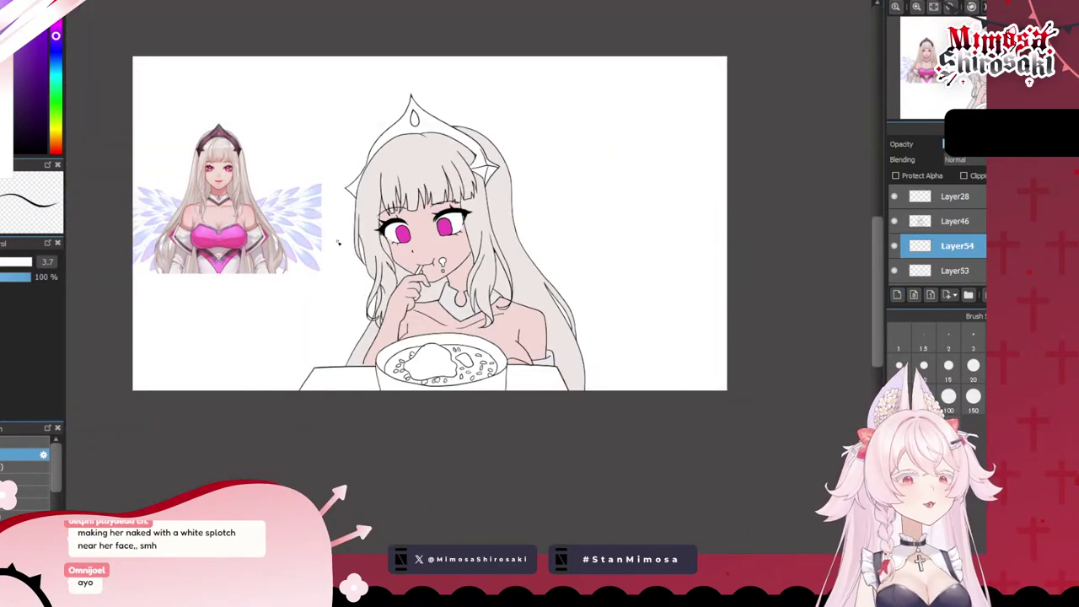
pyautogui.moveTo(55, 33); pyautogui.dragTo(56, 143)
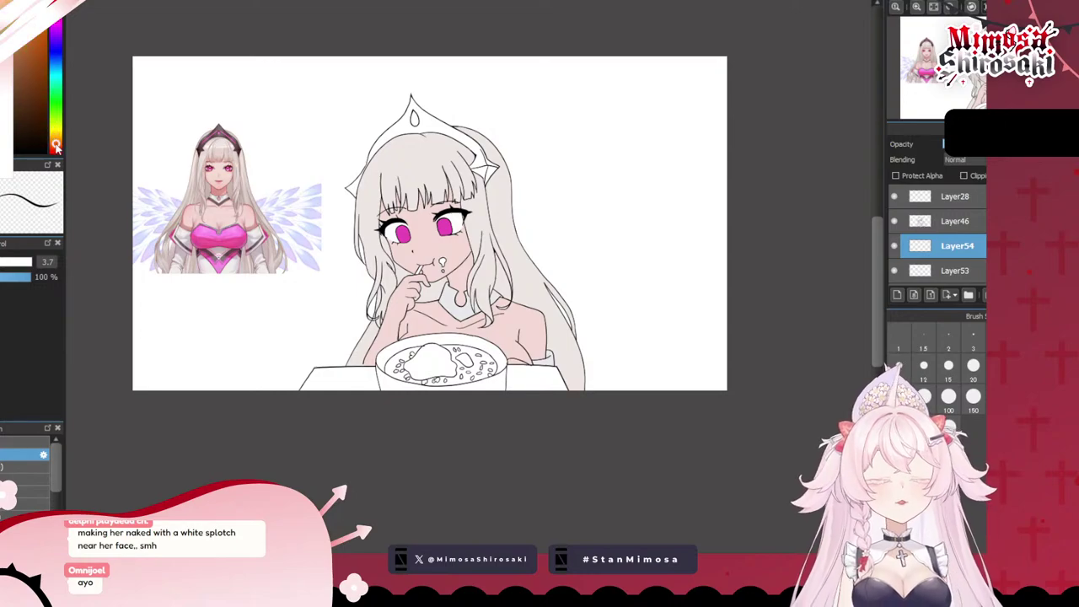
pyautogui.moveTo(20, 105); pyautogui.dragTo(16, 79)
pyautogui.scroll(3, 469, 255)
pyautogui.scroll(4, 376, 279)
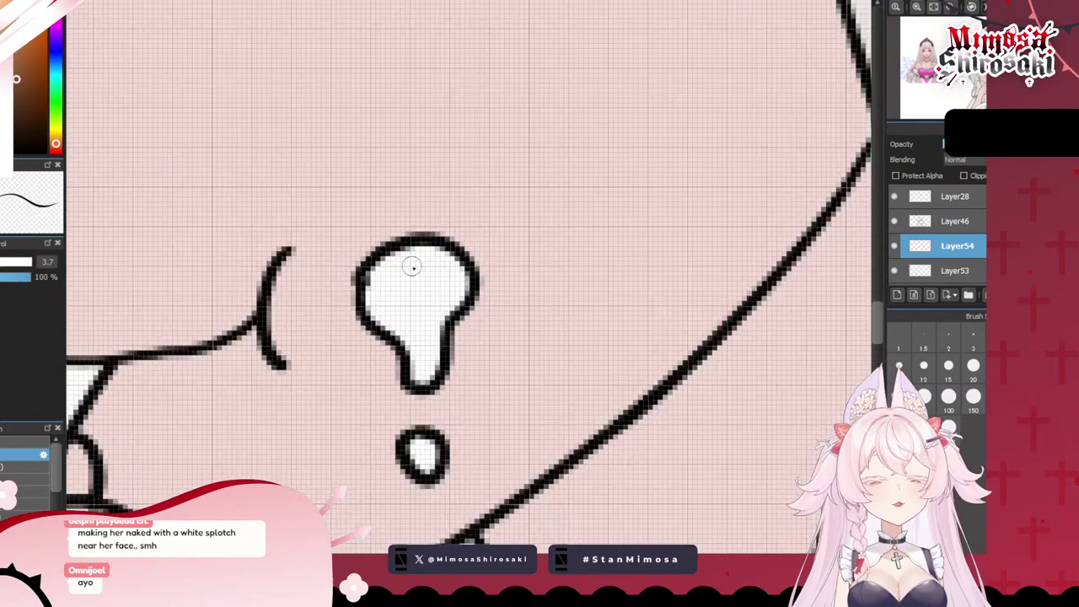
pyautogui.moveTo(412, 264); pyautogui.dragTo(396, 293)
pyautogui.click(433, 298)
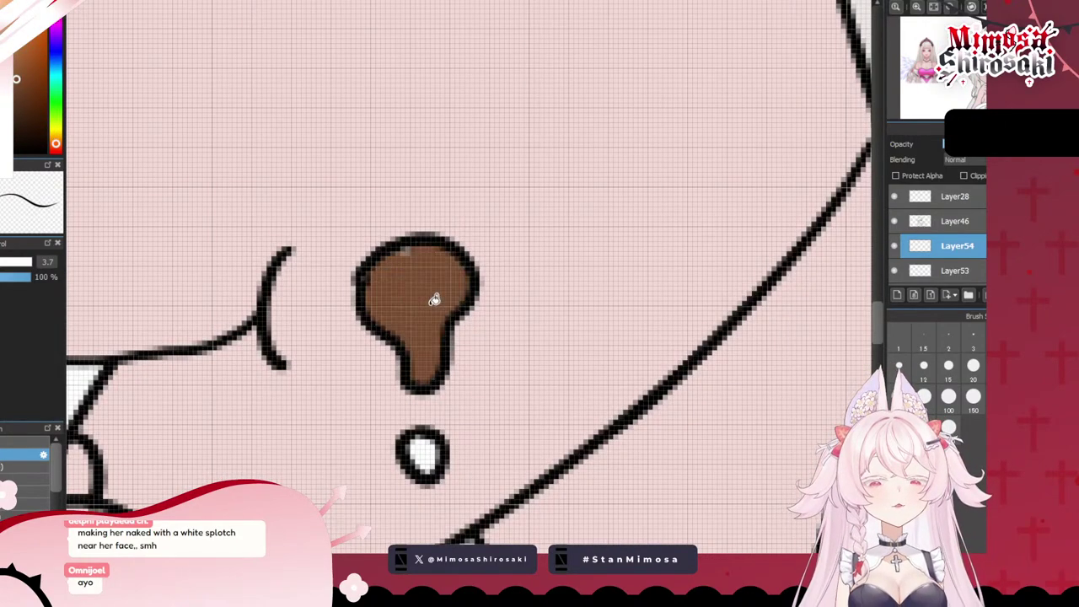
pyautogui.click(424, 448)
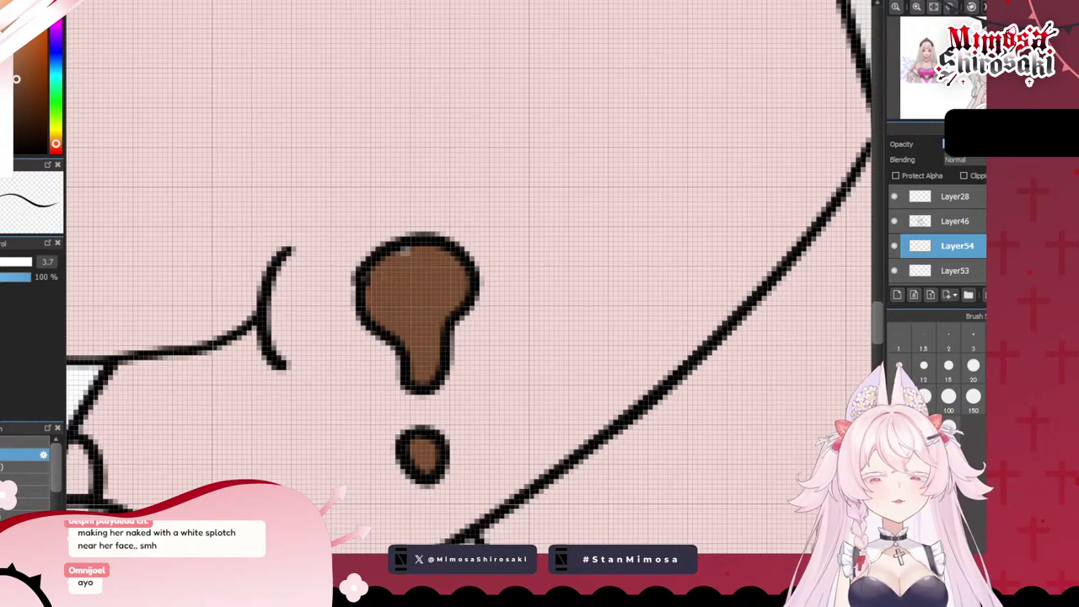
# - Paint a lighter orange-brown tone and a white highlight onto the food smear and droplet beside the mouth
pyautogui.click(17, 50)
pyautogui.moveTo(421, 262)
pyautogui.mouseDown()
pyautogui.moveTo(450, 292)
pyautogui.moveTo(414, 254)
pyautogui.moveTo(448, 277)
pyautogui.moveTo(463, 273)
pyautogui.moveTo(441, 320)
pyautogui.mouseUp()
pyautogui.moveTo(422, 442); pyautogui.dragTo(433, 459)
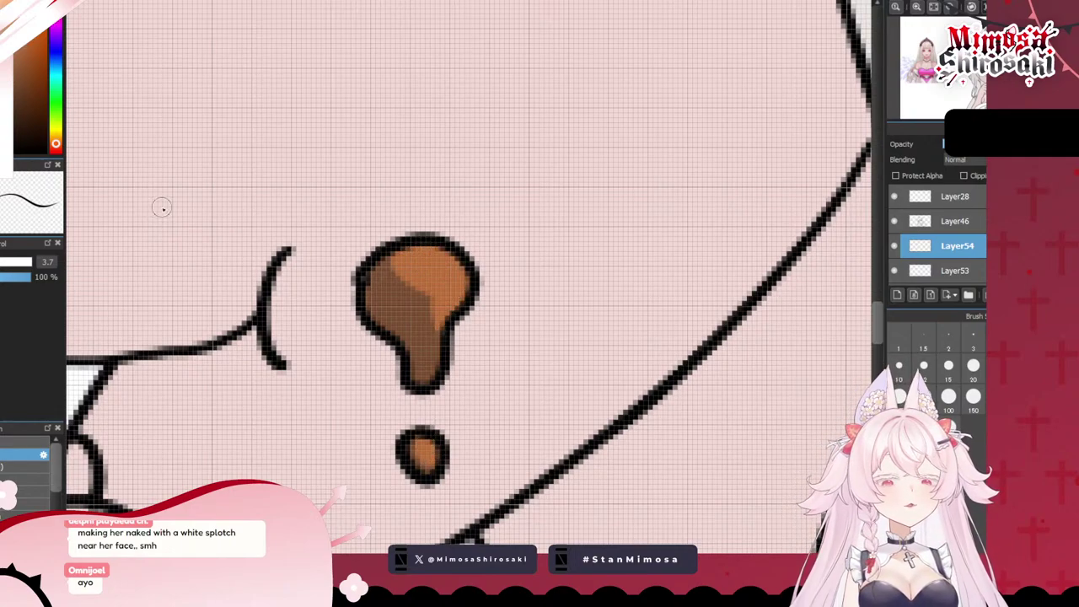
pyautogui.moveTo(403, 266); pyautogui.dragTo(420, 290)
pyautogui.scroll(-1, 469, 489)
pyautogui.click(435, 470)
pyautogui.scroll(-7, 562, 357)
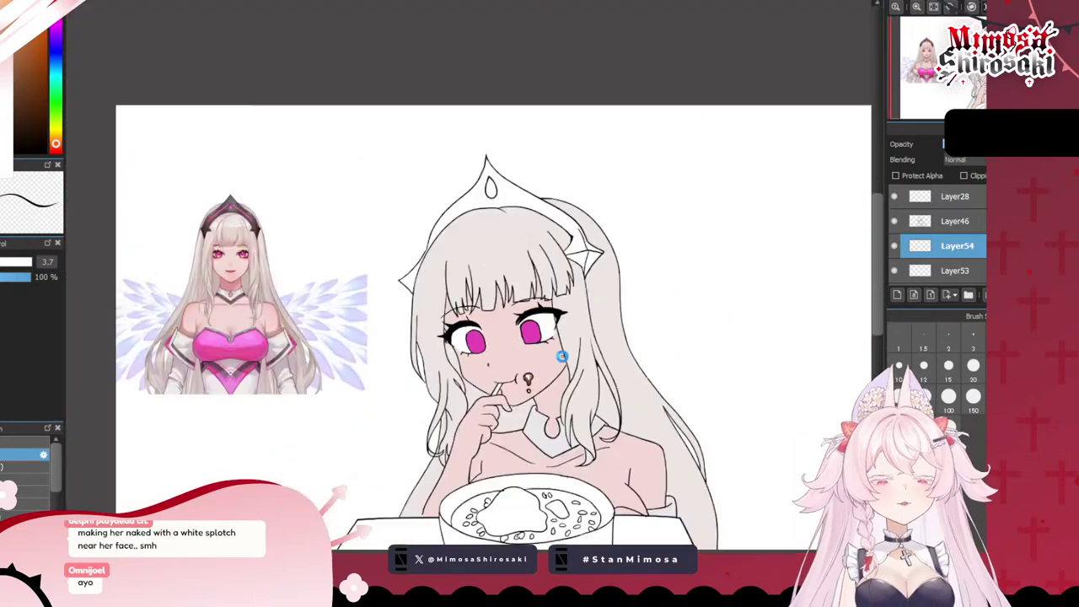
# - Select Layer53 and toggle its visibility to check which areas it contains
pyautogui.click(940, 272)
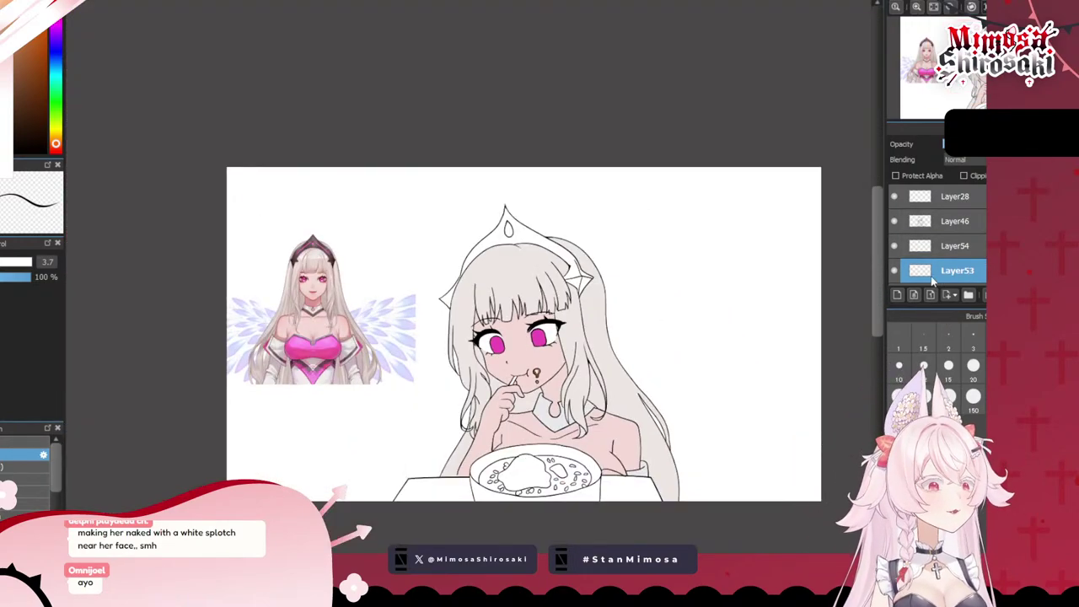
pyautogui.click(898, 274)
pyautogui.click(898, 273)
pyautogui.click(898, 273)
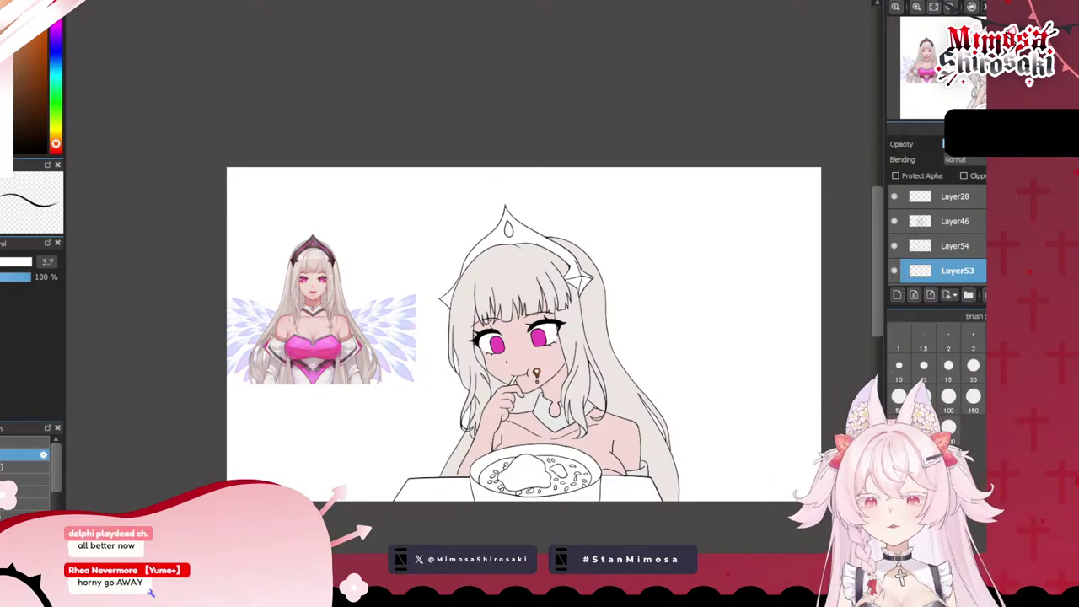
pyautogui.click(896, 271)
pyautogui.click(895, 272)
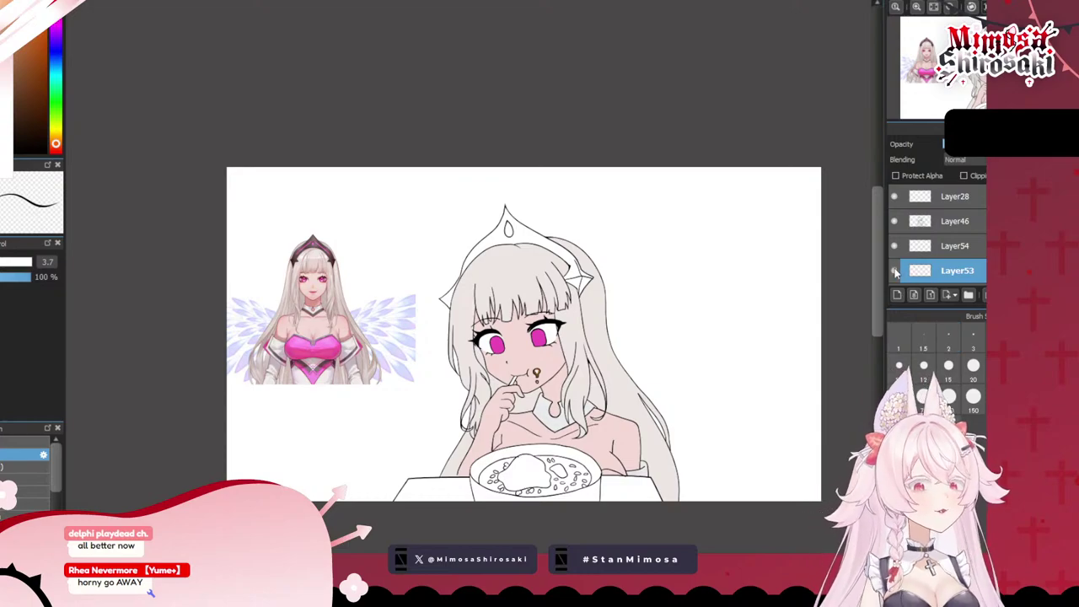
# - Sample the dark purplish grey of the reference's collar trim and turn on Protect Alpha for Layer53
pyautogui.scroll(5, 329, 317)
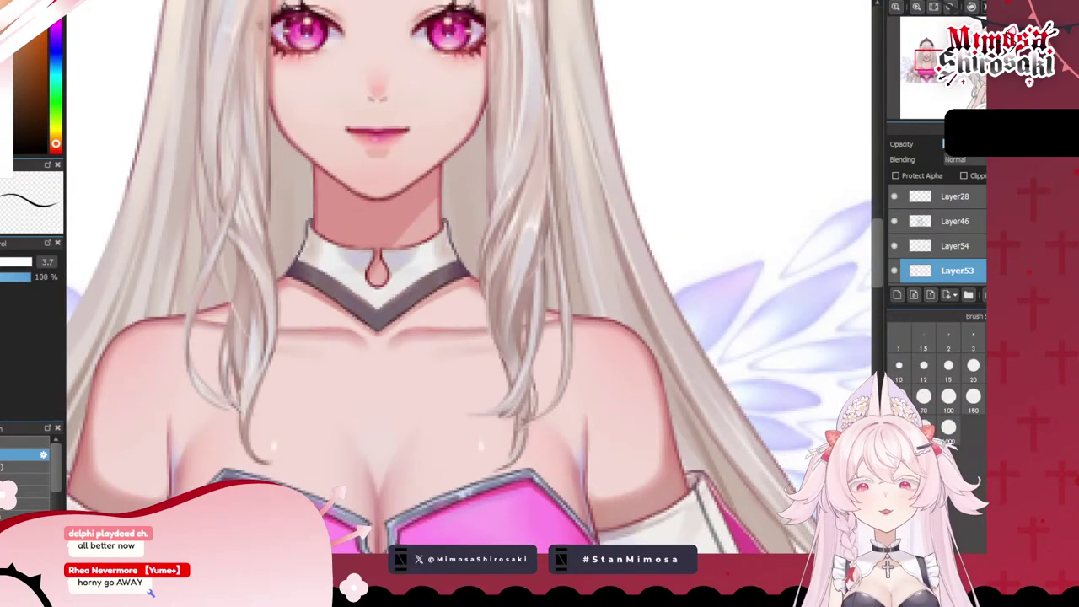
pyautogui.rightClick(354, 289)
pyautogui.scroll(-8, 354, 289)
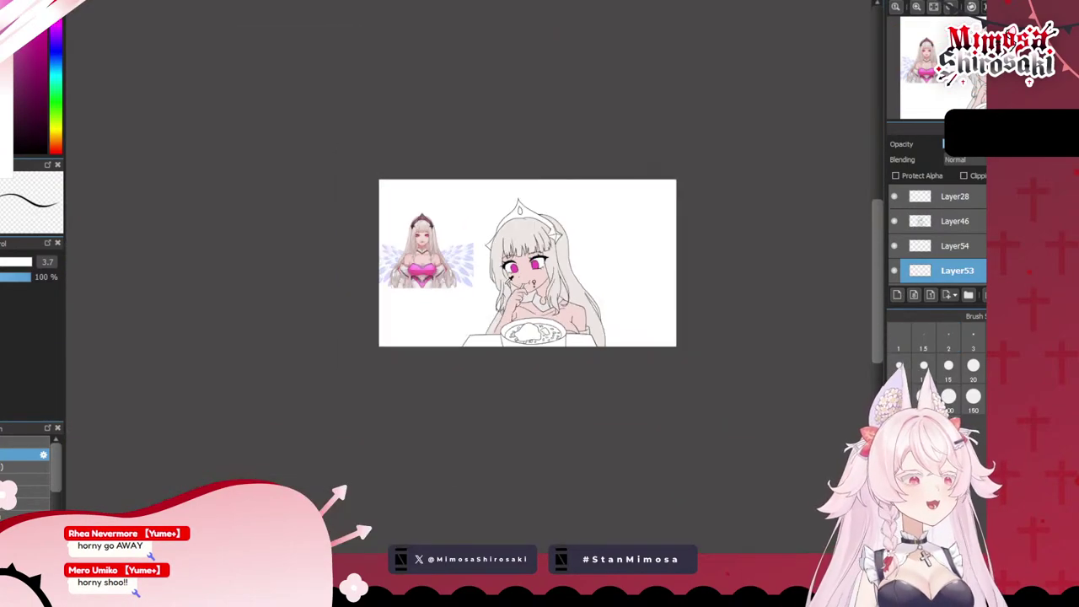
pyautogui.scroll(6, 540, 312)
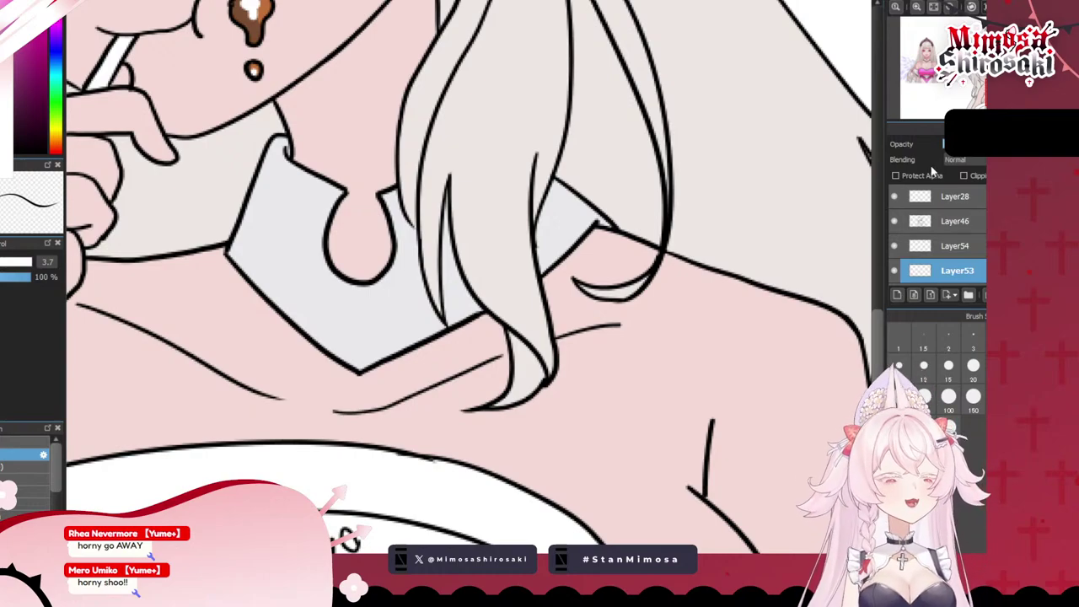
pyautogui.click(943, 177)
pyautogui.moveTo(469, 277); pyautogui.dragTo(486, 277)
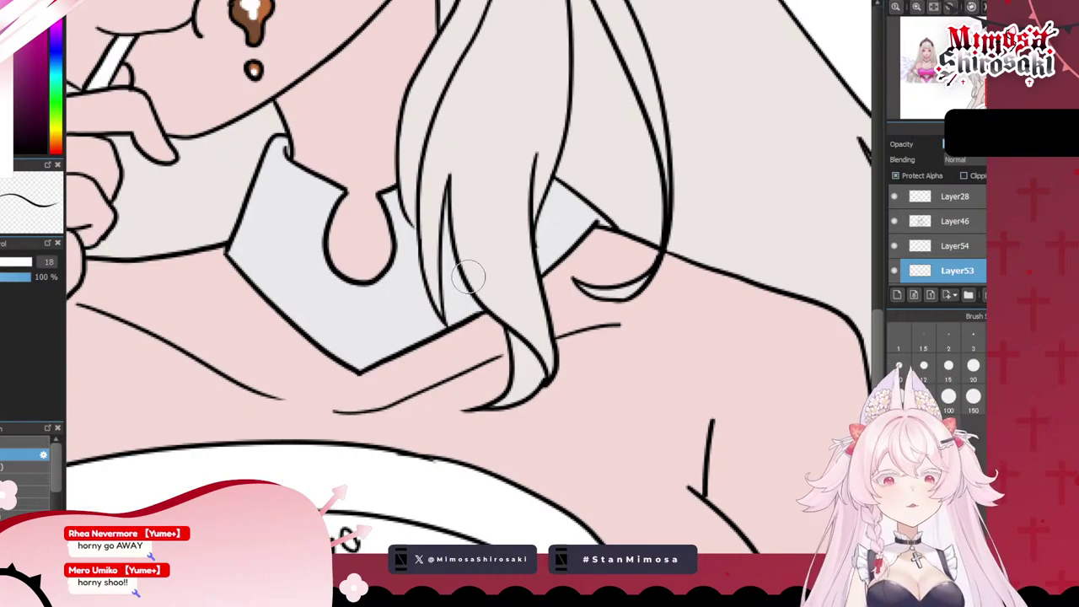
pyautogui.moveTo(224, 252); pyautogui.dragTo(329, 343)
pyautogui.hotkey('ctrl', 'z')
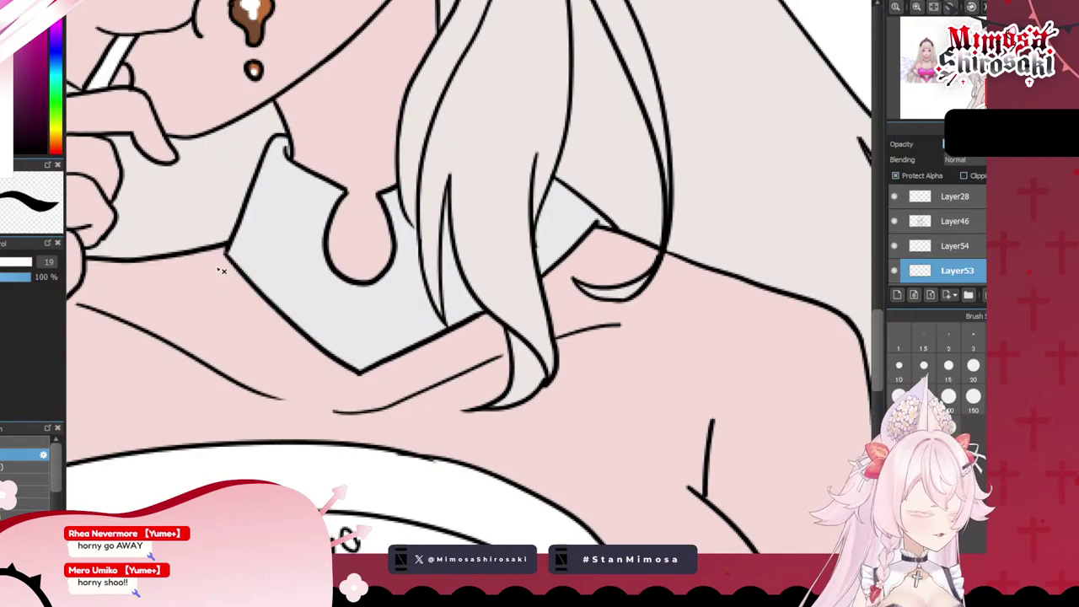
pyautogui.moveTo(236, 248); pyautogui.dragTo(366, 350)
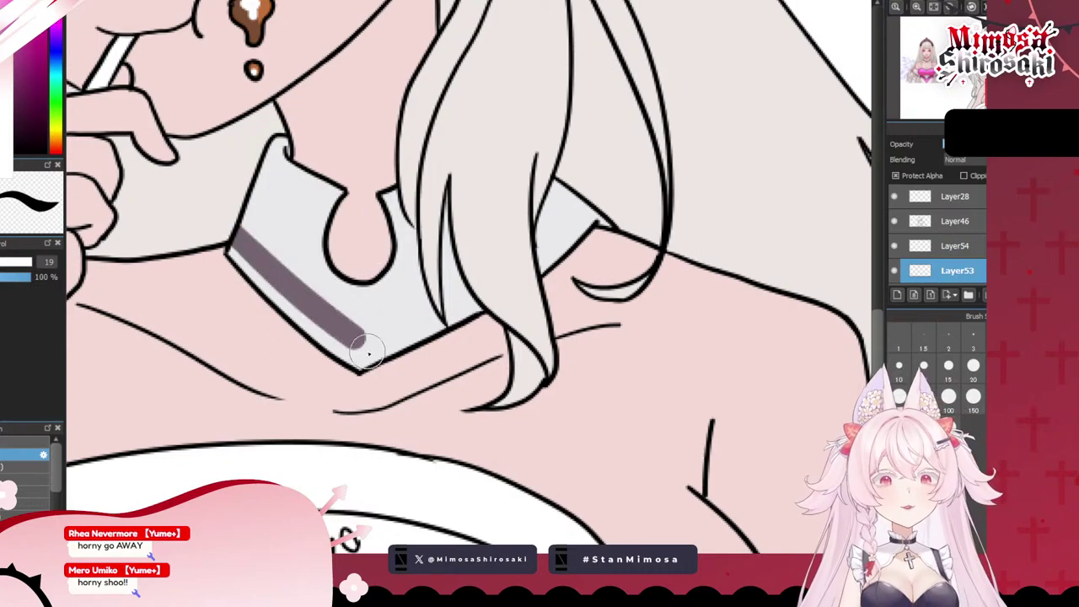
pyautogui.hotkey('ctrl', 'z')
# - Enlarge the brush to 30 and paint the dark purplish-grey trim along both lower edges of the collar
pyautogui.press(']')
pyautogui.moveTo(211, 222)
pyautogui.mouseDown()
pyautogui.moveTo(388, 392)
pyautogui.moveTo(600, 221)
pyautogui.mouseUp()
pyautogui.hotkey('ctrl', 'z')
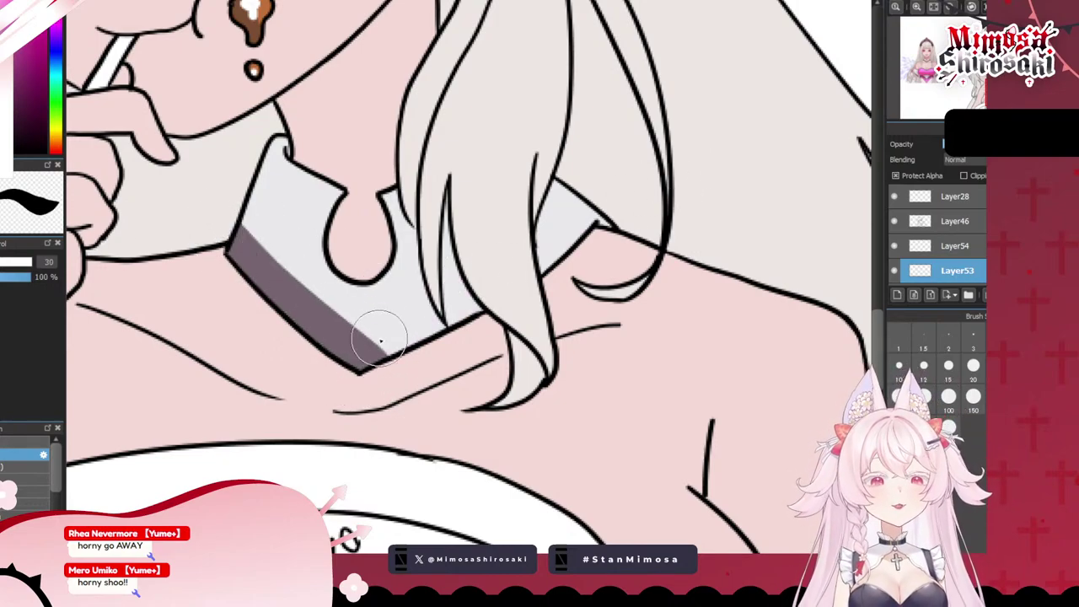
pyautogui.moveTo(364, 367); pyautogui.dragTo(601, 221)
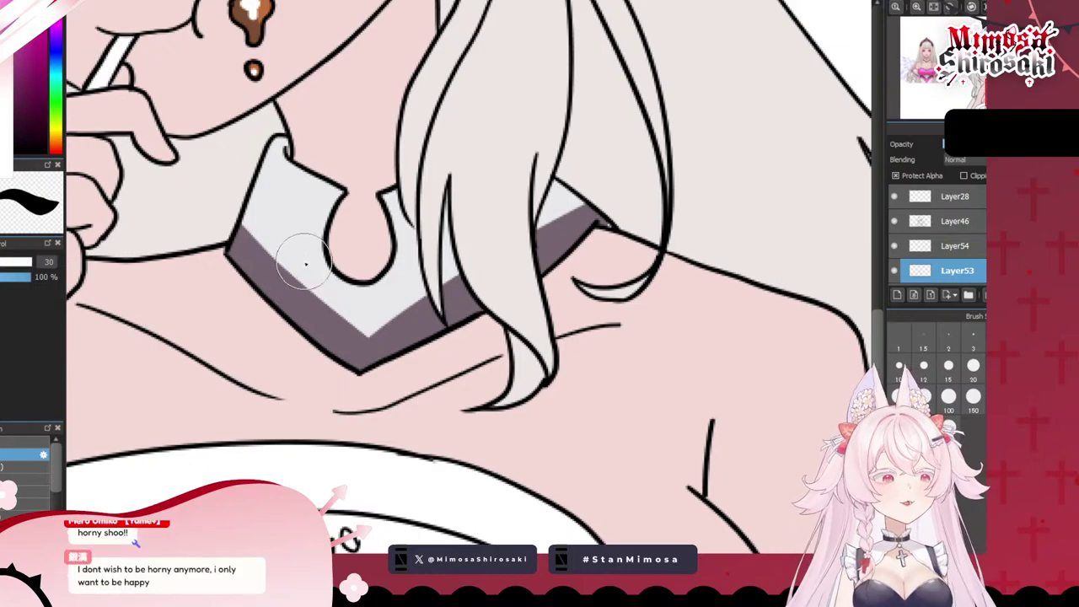
# - Sample the bright pink of the reference's bodice as the painting colour
pyautogui.scroll(-6, 371, 296)
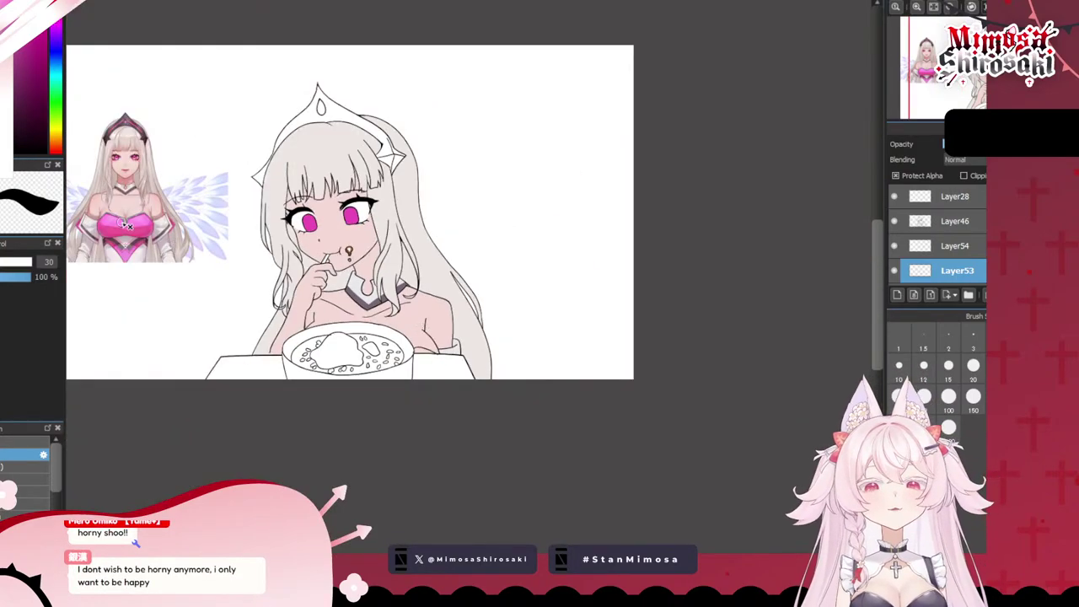
pyautogui.scroll(6, 162, 221)
pyautogui.scroll(-6, 202, 244)
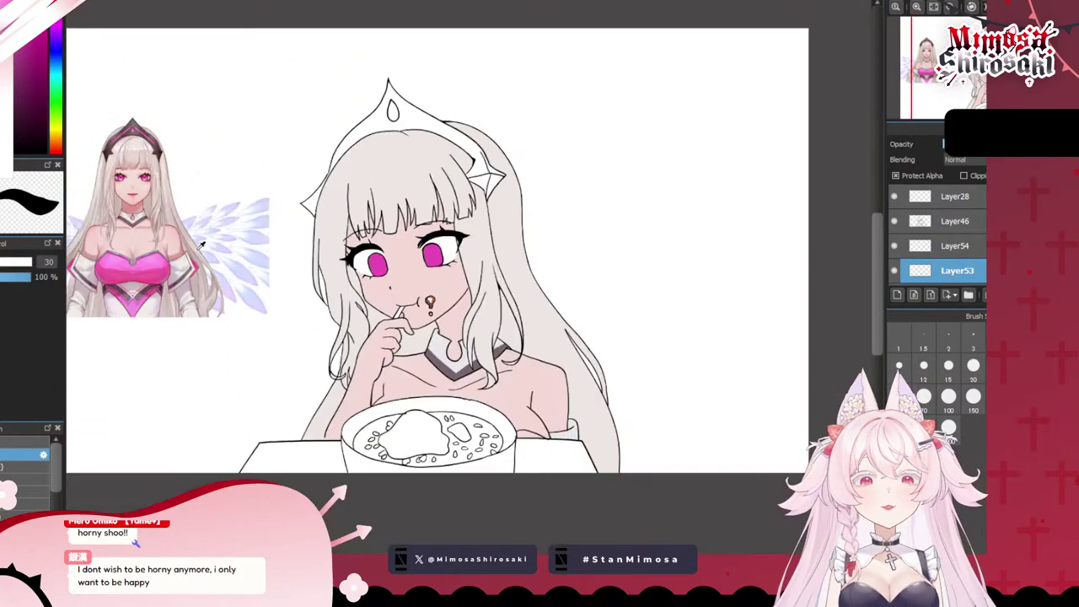
pyautogui.scroll(6, 468, 394)
pyautogui.keyDown('alt'); pyautogui.click(346, 285); pyautogui.keyUp('alt')
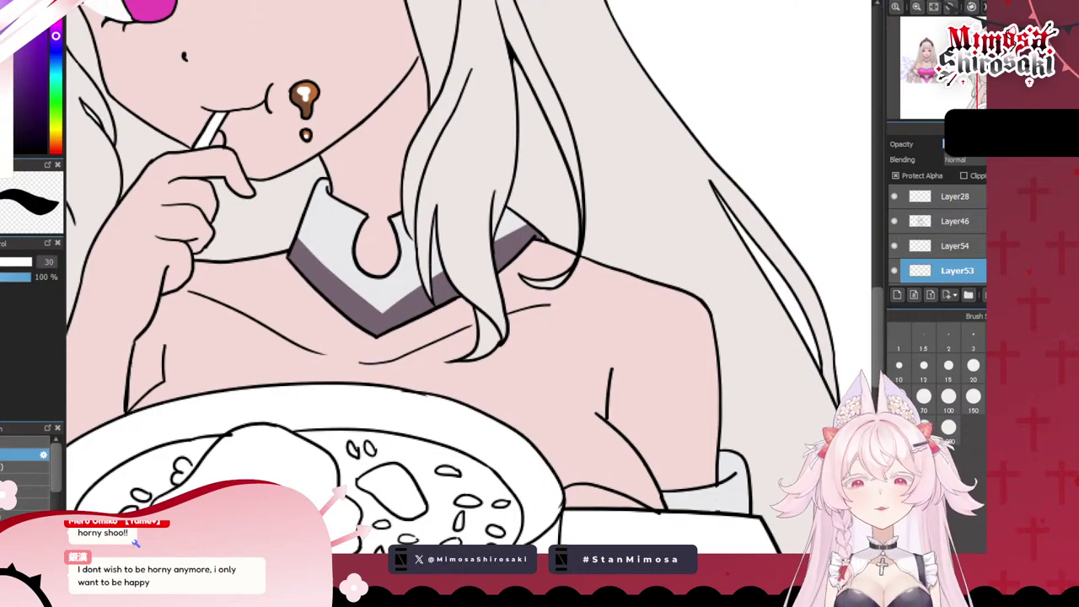
pyautogui.hotkey('ctrl', '0')
pyautogui.scroll(5, 127, 289)
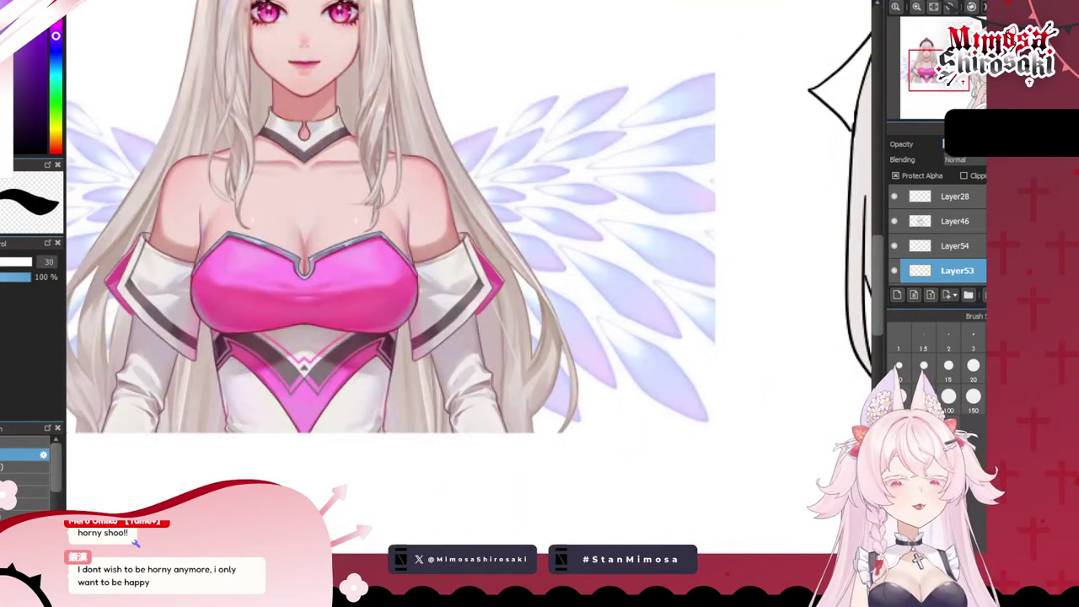
pyautogui.keyDown('alt'); pyautogui.click(369, 269); pyautogui.keyUp('alt')
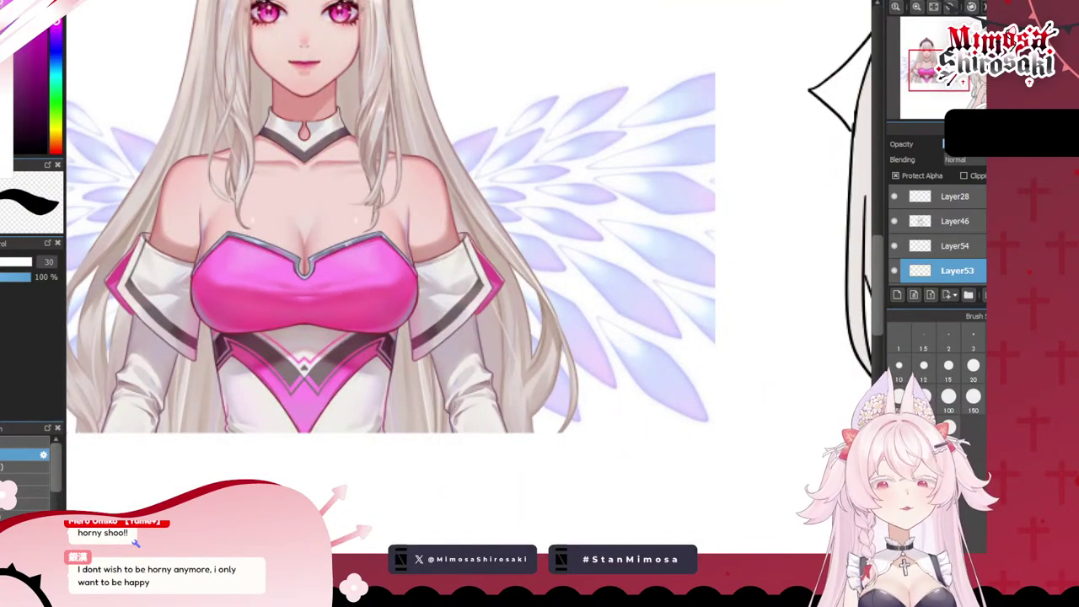
# - Turn off Protect Alpha on Layer53 and fill the small visible piece of bodice beside the bowl with the sampled pink
pyautogui.hotkey('ctrl', '0')
pyautogui.scroll(5, 466, 243)
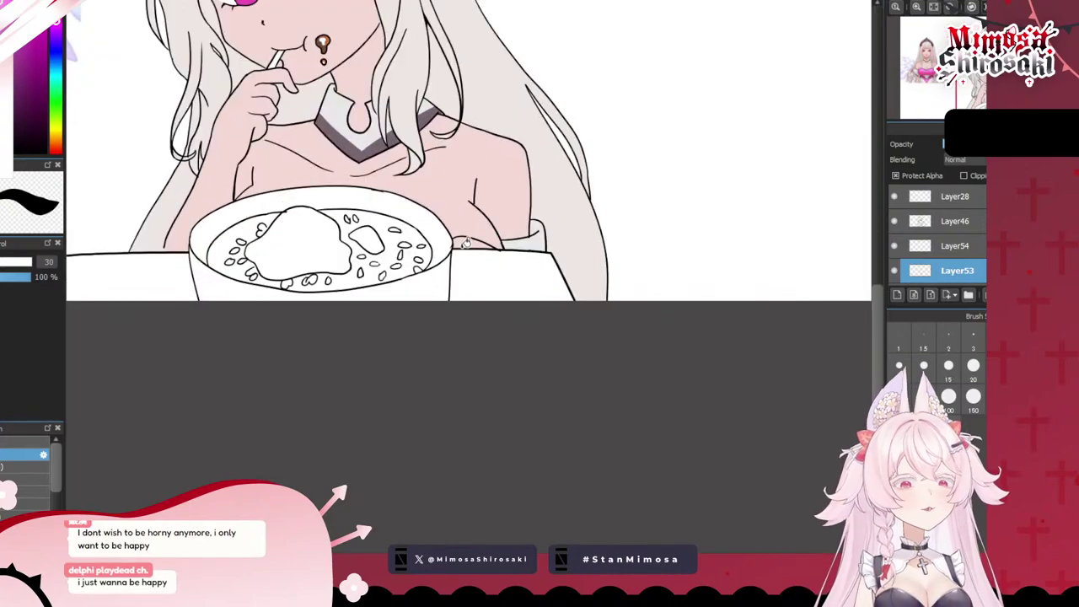
pyautogui.scroll(4, 470, 241)
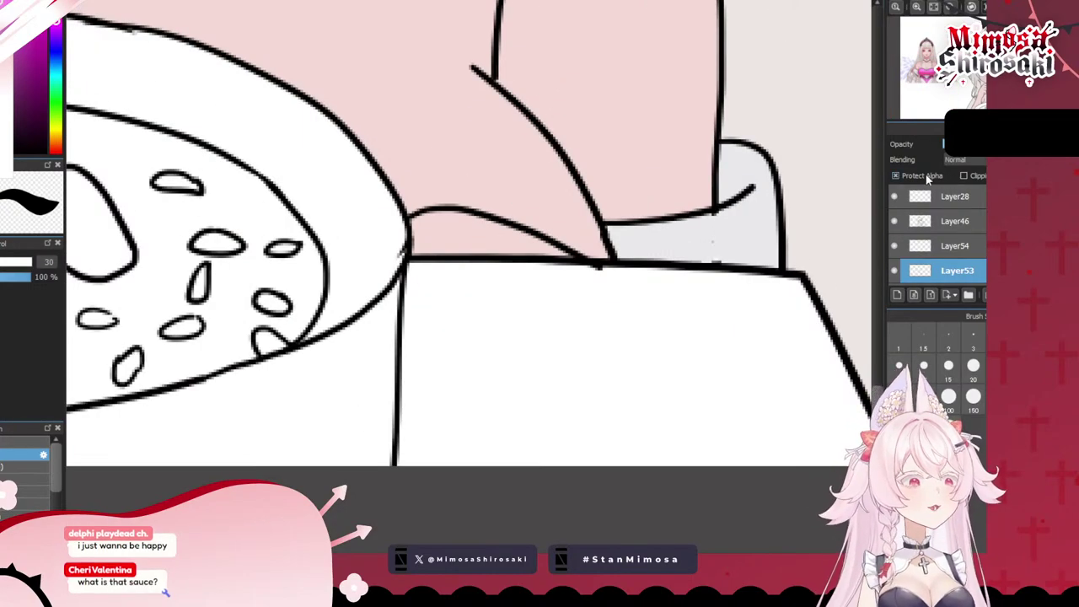
pyautogui.click(462, 231)
pyautogui.scroll(-5, 462, 231)
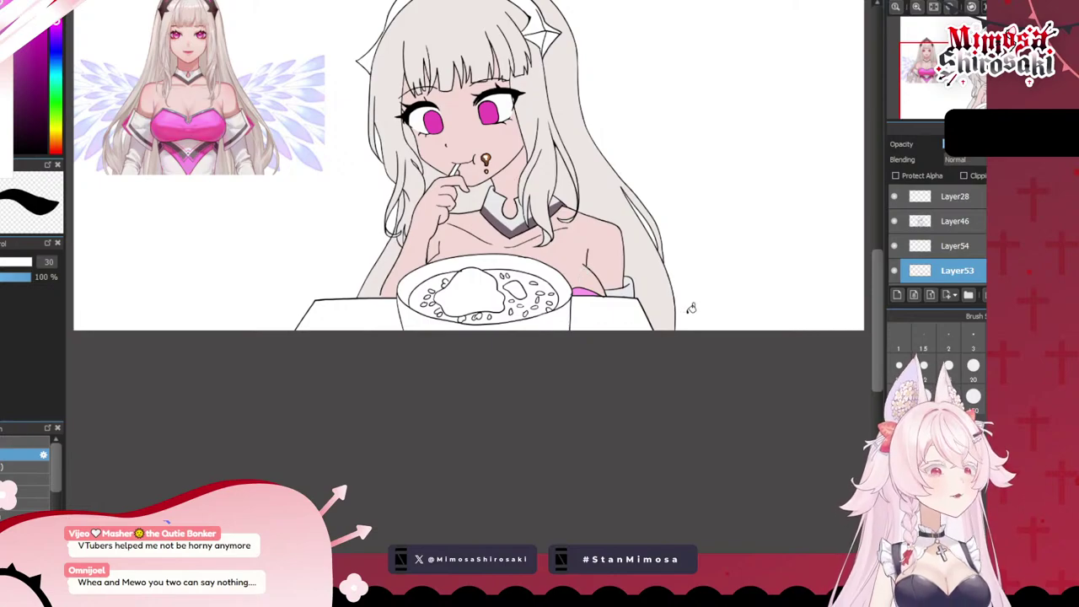
pyautogui.scroll(-1, 577, 175)
pyautogui.scroll(2, 511, 184)
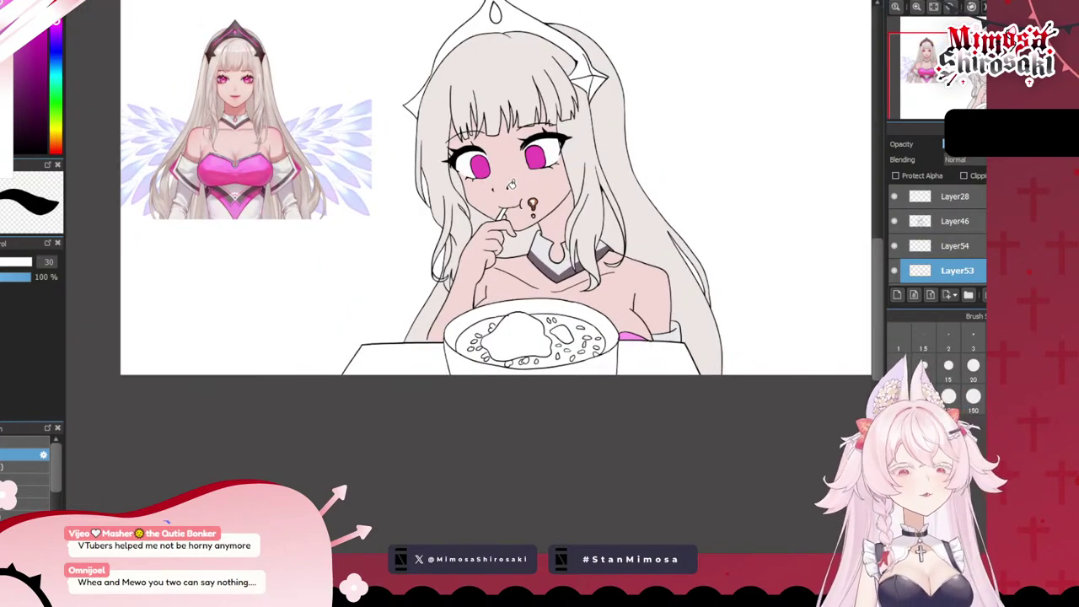
pyautogui.scroll(-1, 511, 184)
pyautogui.scroll(4, 540, 220)
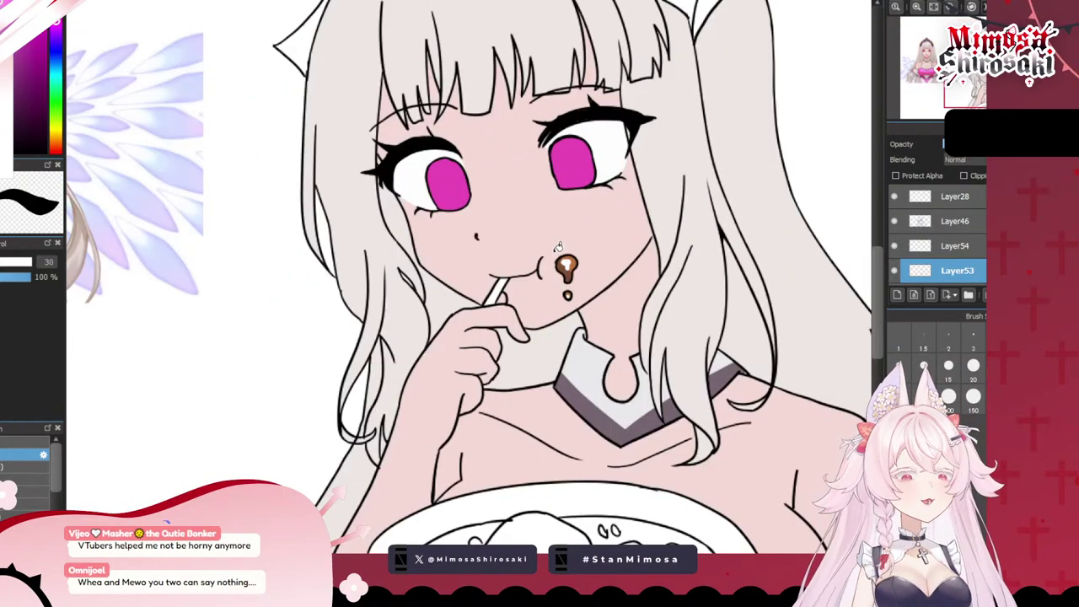
pyautogui.scroll(-2, 536, 278)
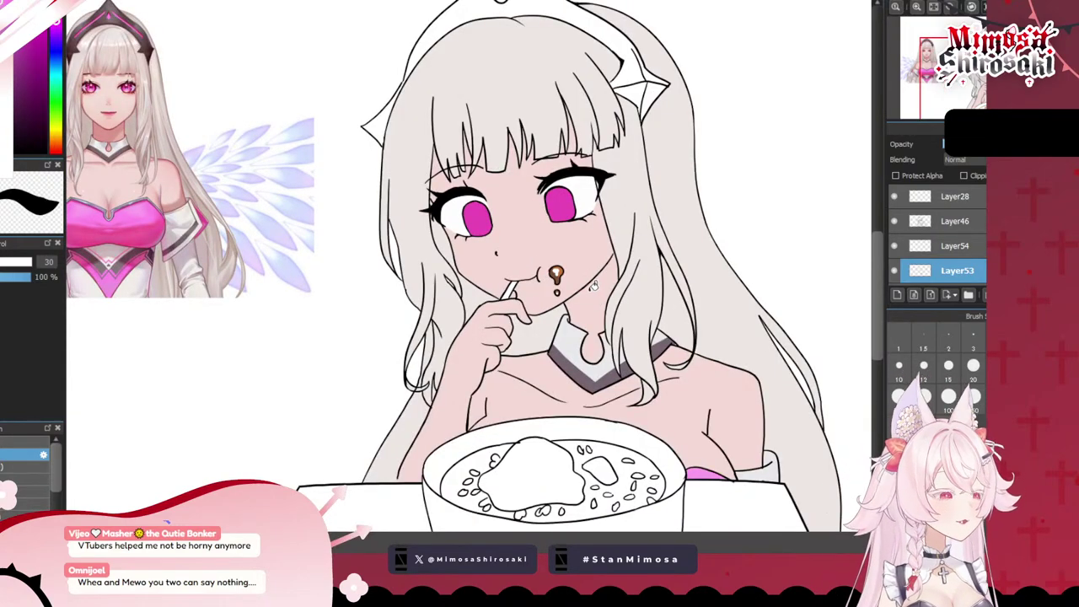
pyautogui.scroll(-1, 542, 492)
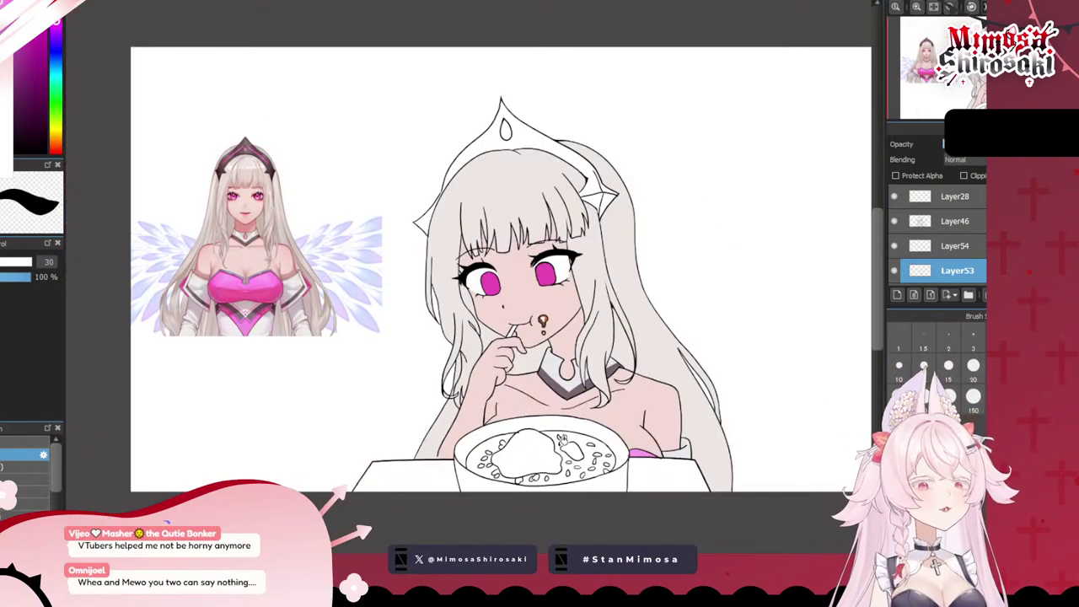
pyautogui.scroll(2, 564, 466)
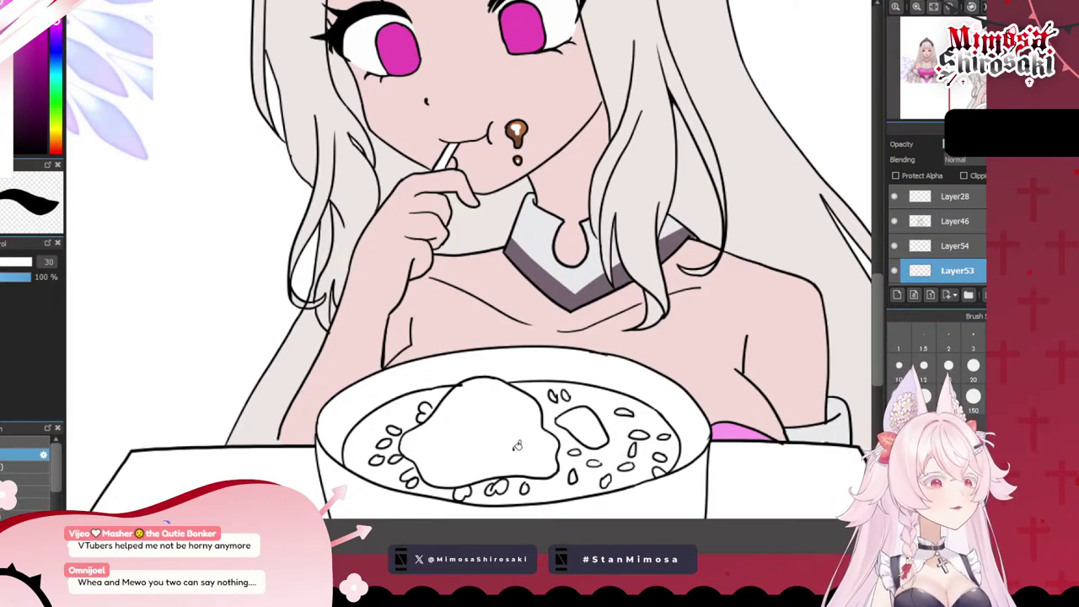
pyautogui.scroll(-3, 517, 446)
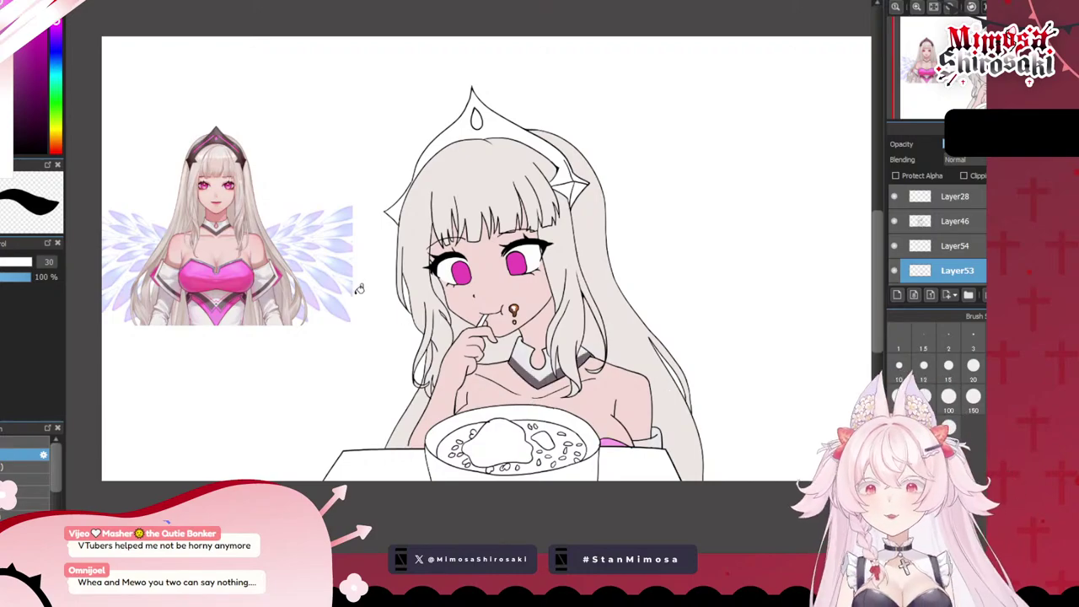
# - Sample the muted dark brown of the reference's crown
pyautogui.scroll(3, 213, 135)
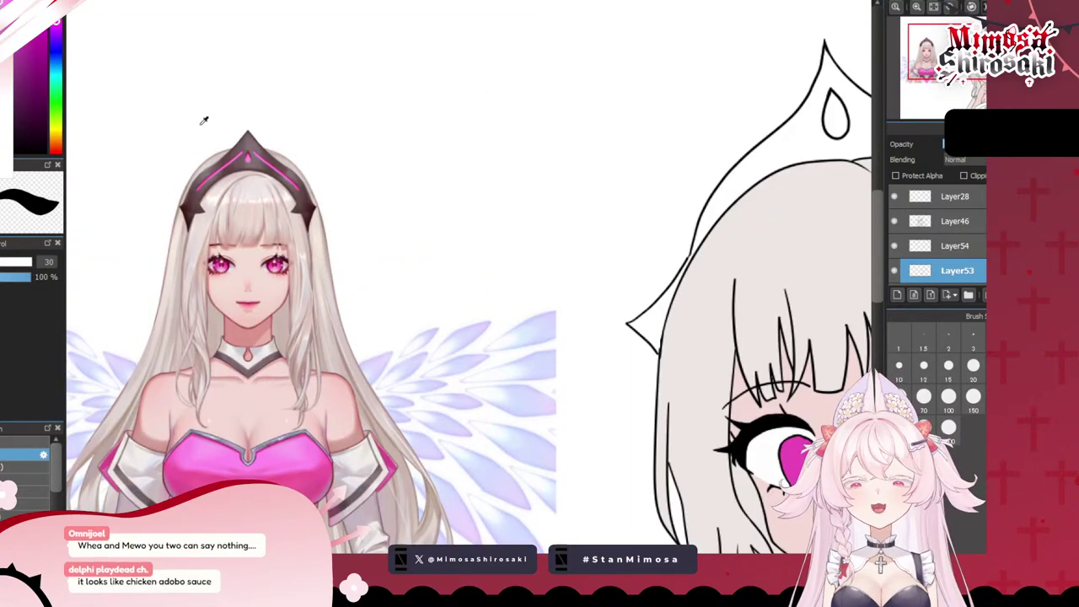
pyautogui.scroll(1, 222, 147)
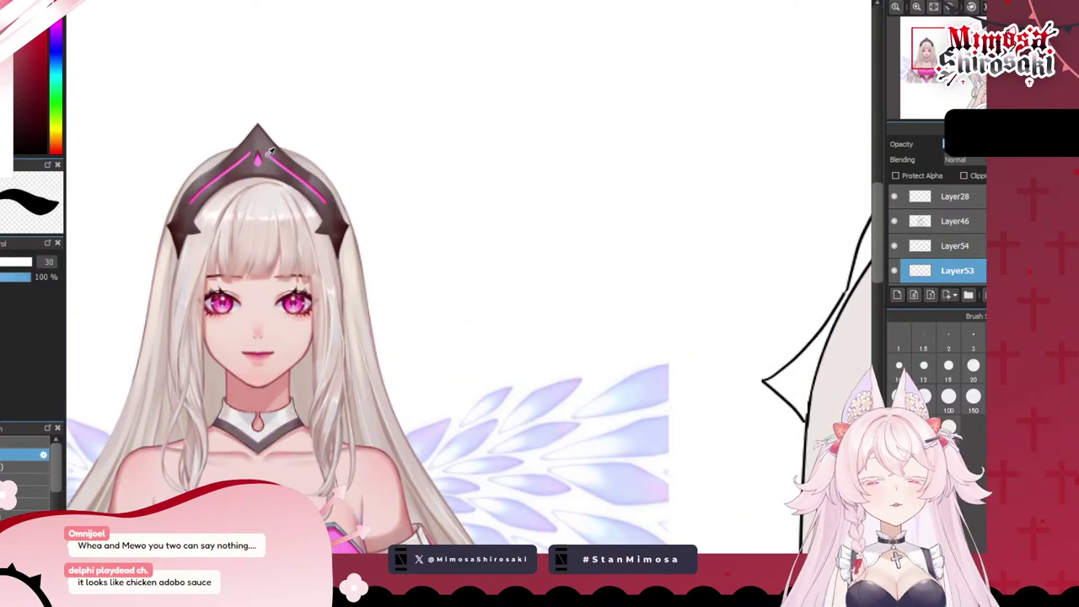
pyautogui.scroll(1, 266, 155)
pyautogui.scroll(-6, 342, 265)
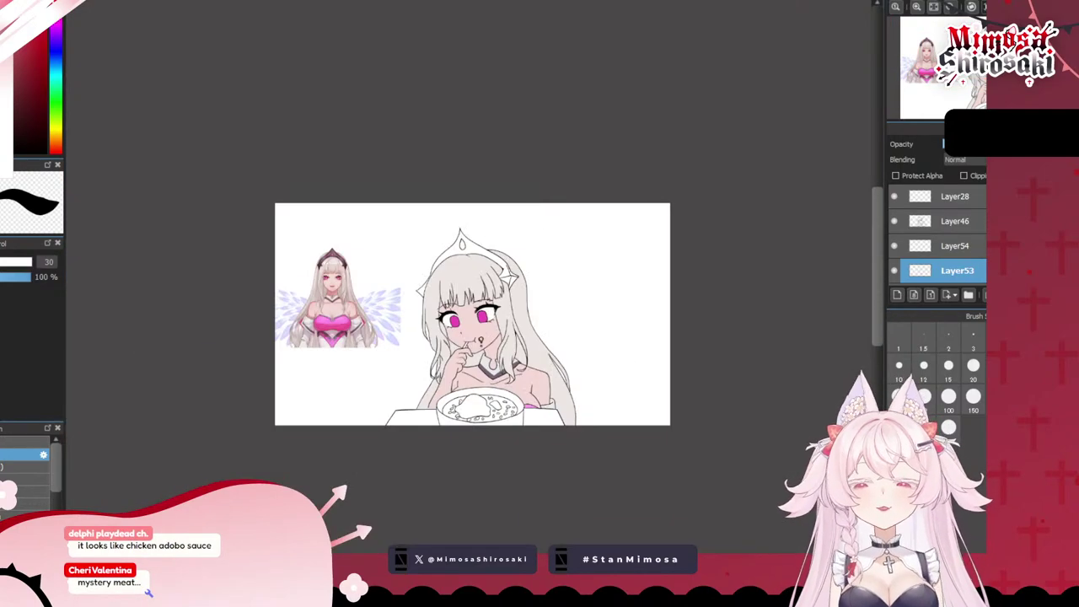
# - Fill the crown's band, star-shaped ornament and opposite side spike with the sampled dark brown, leaving the teardrop gem unfilled
pyautogui.scroll(3, 633, 273)
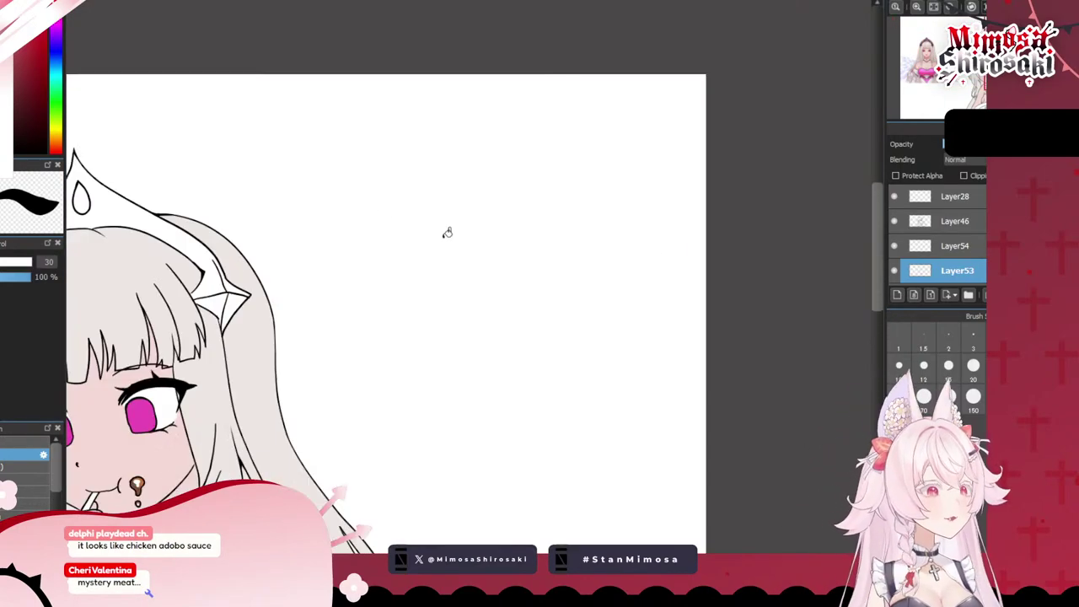
pyautogui.scroll(-5, 446, 231)
pyautogui.scroll(5, 256, 286)
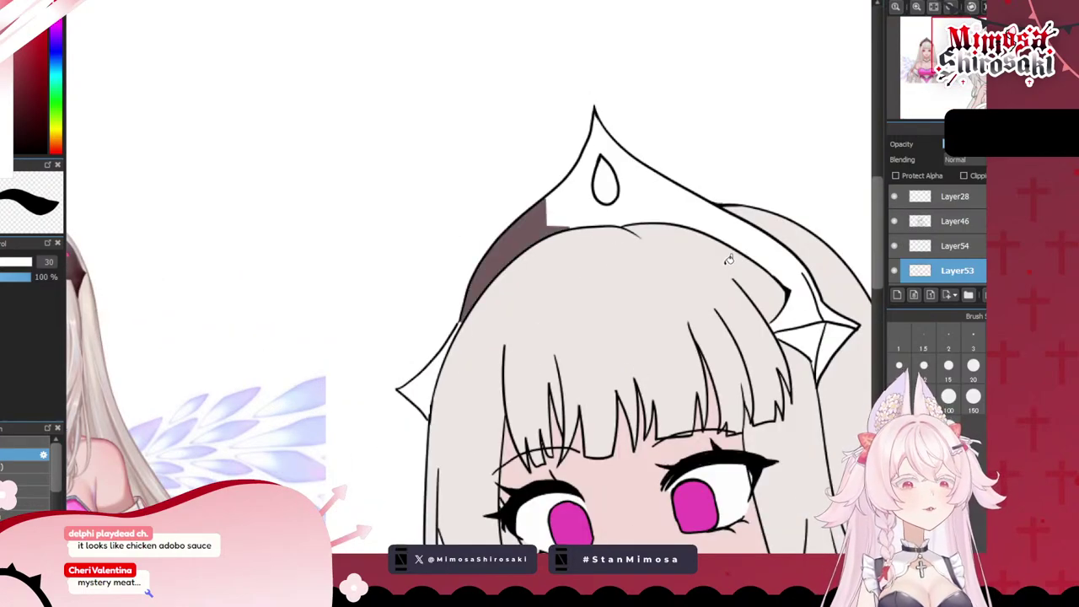
pyautogui.click(579, 201)
pyautogui.click(630, 199)
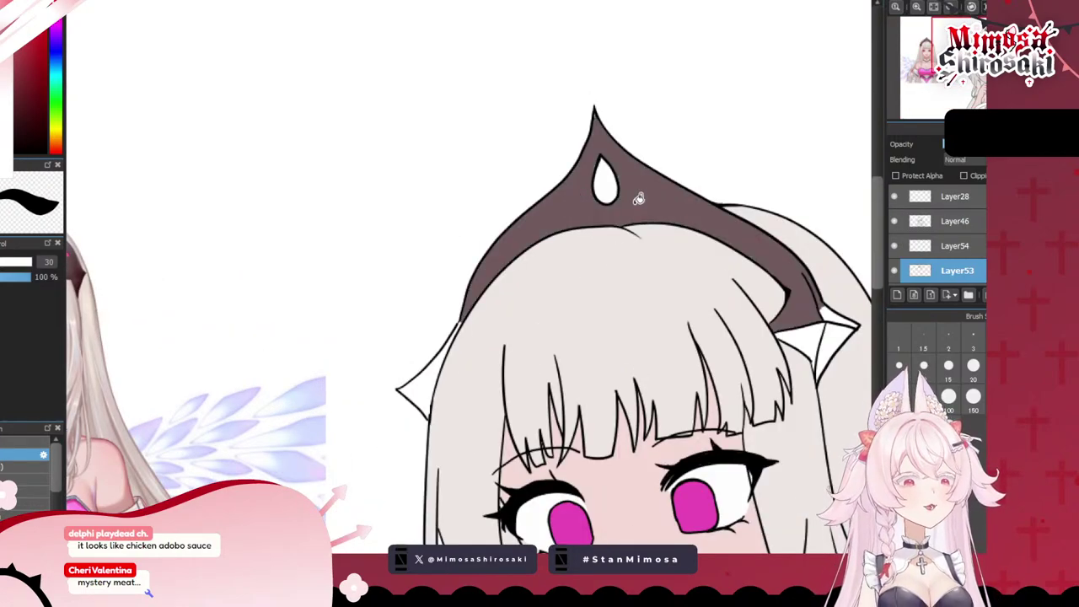
pyautogui.click(823, 327)
pyautogui.click(830, 334)
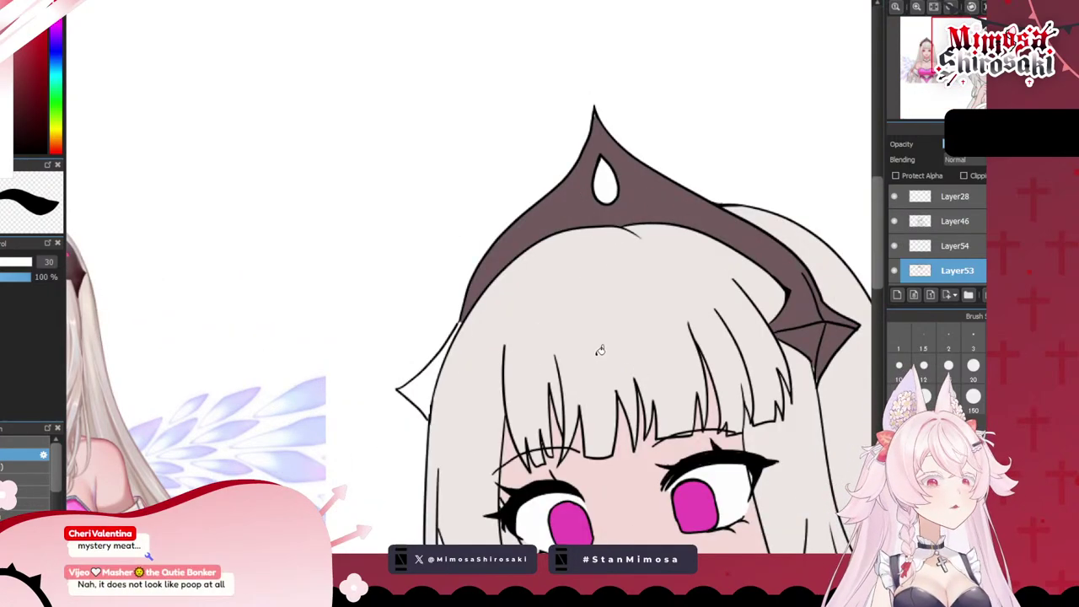
pyautogui.click(430, 380)
pyautogui.scroll(3, 429, 379)
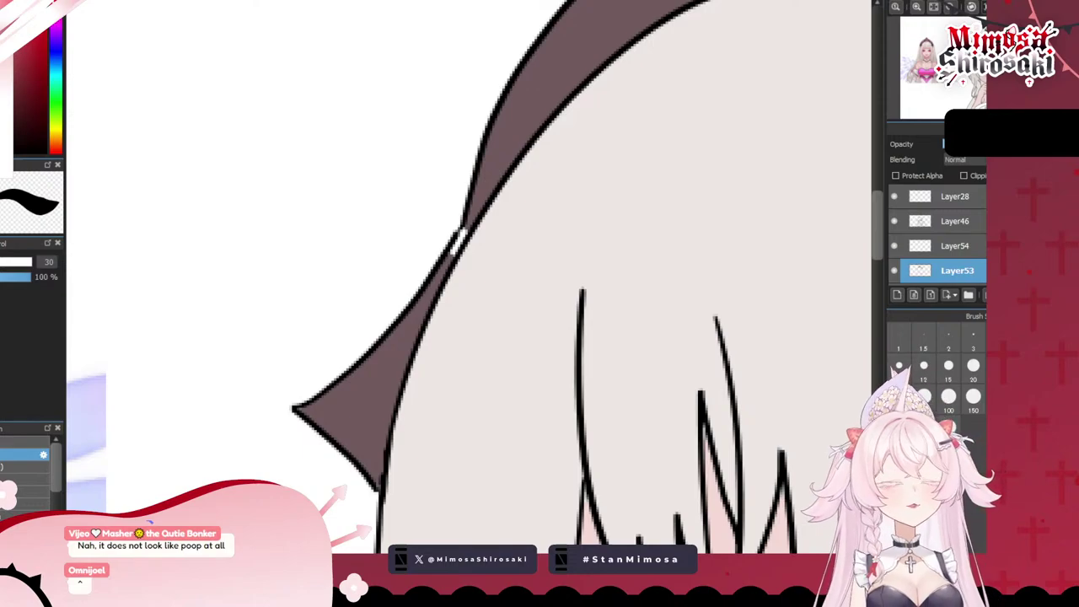
# - Touch up the unfilled gap in the crown's narrow band near its side spike with dark brown, using a 4.9 px brush
pyautogui.click(3, 263)
pyautogui.click(2, 263)
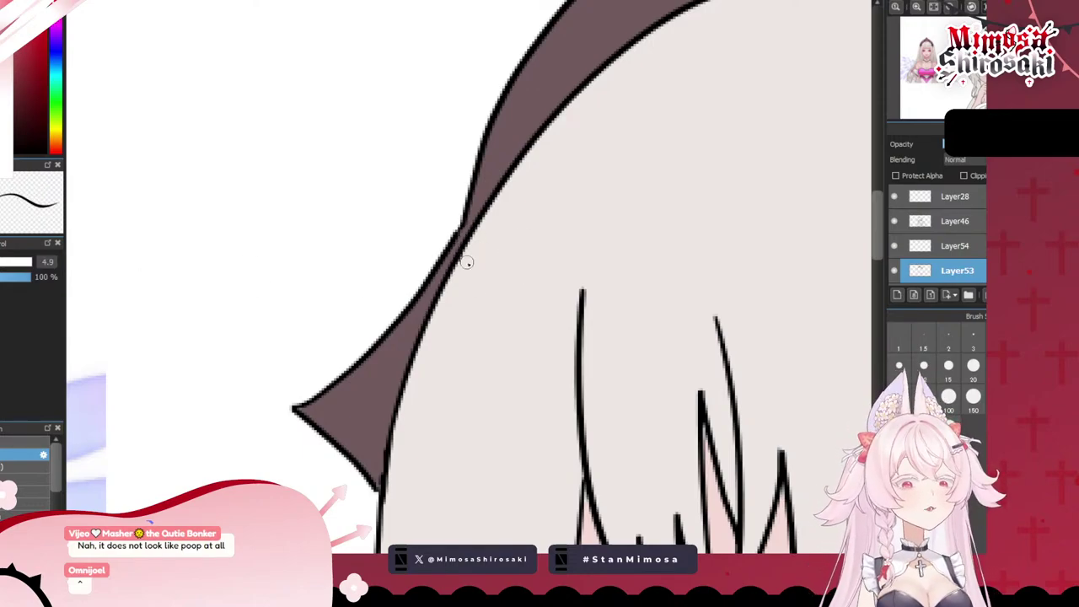
pyautogui.scroll(-5, 464, 256)
pyautogui.scroll(6, 619, 268)
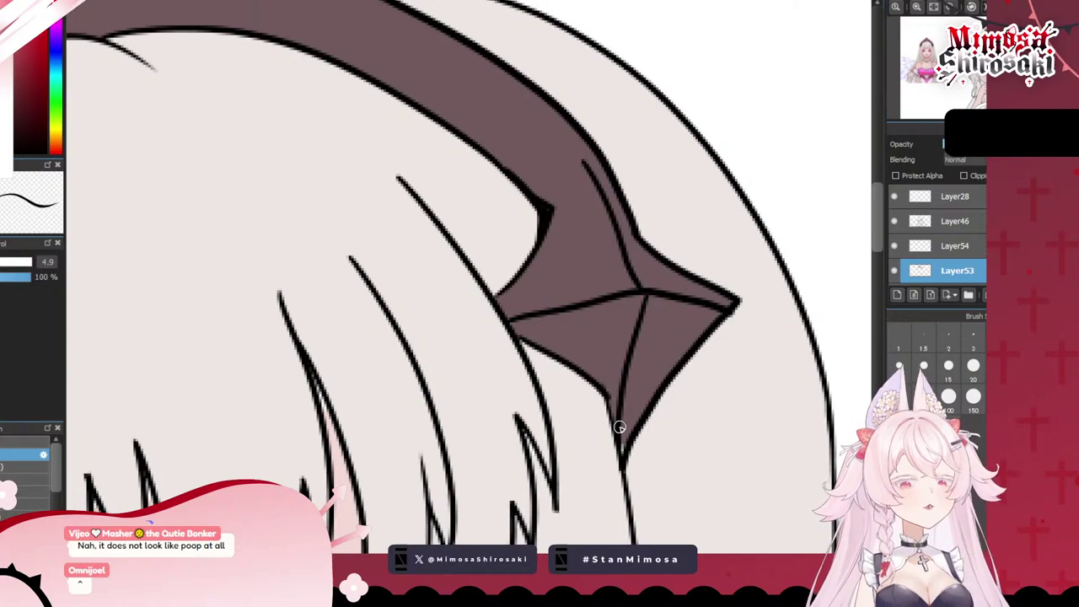
pyautogui.scroll(-3, 619, 425)
pyautogui.scroll(-1, 618, 387)
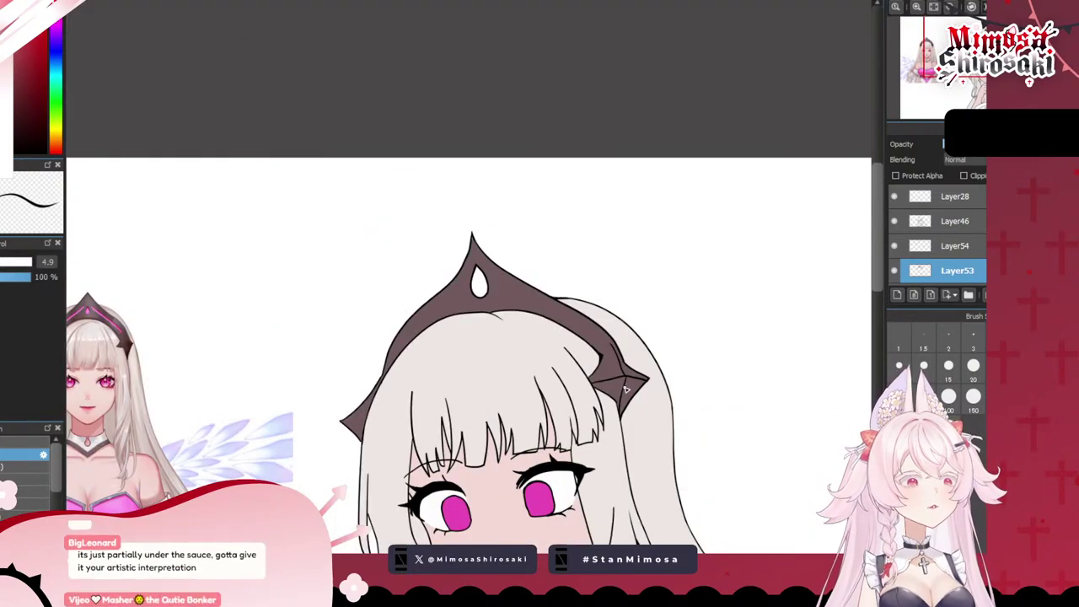
pyautogui.scroll(3, 137, 312)
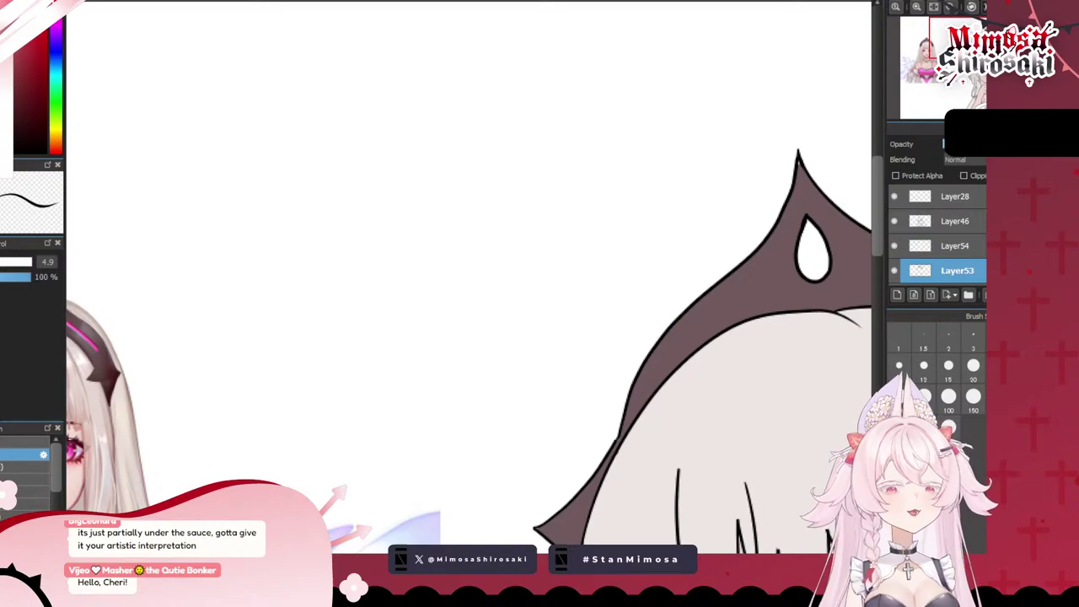
# - Sample the pink of the reference crown's gem and fill the drawn crown's teardrop gem with it
pyautogui.scroll(-6, 426, 387)
pyautogui.scroll(1, 458, 273)
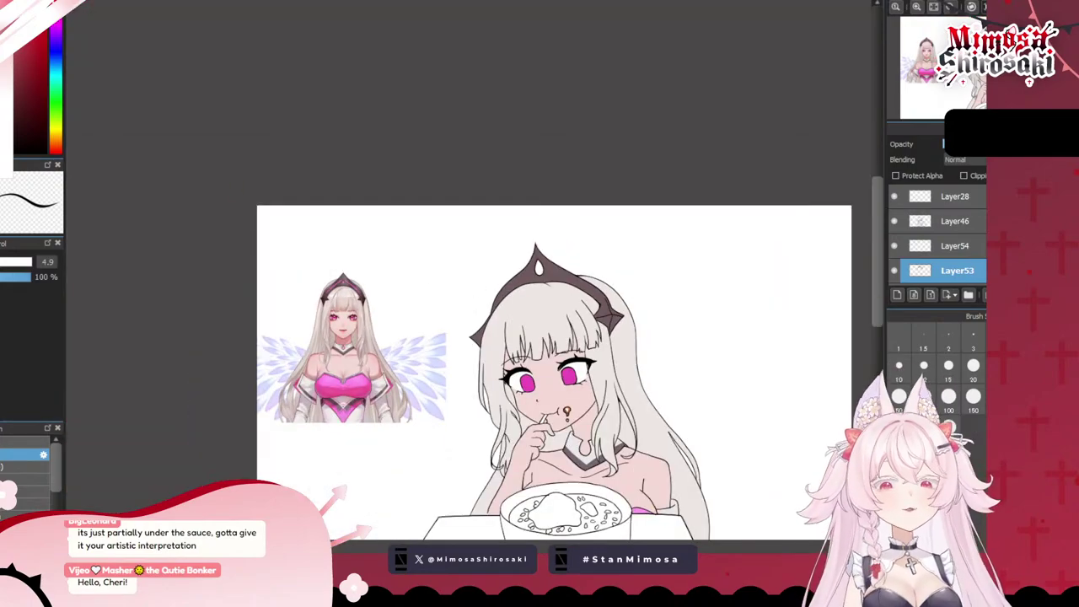
pyautogui.scroll(5, 533, 224)
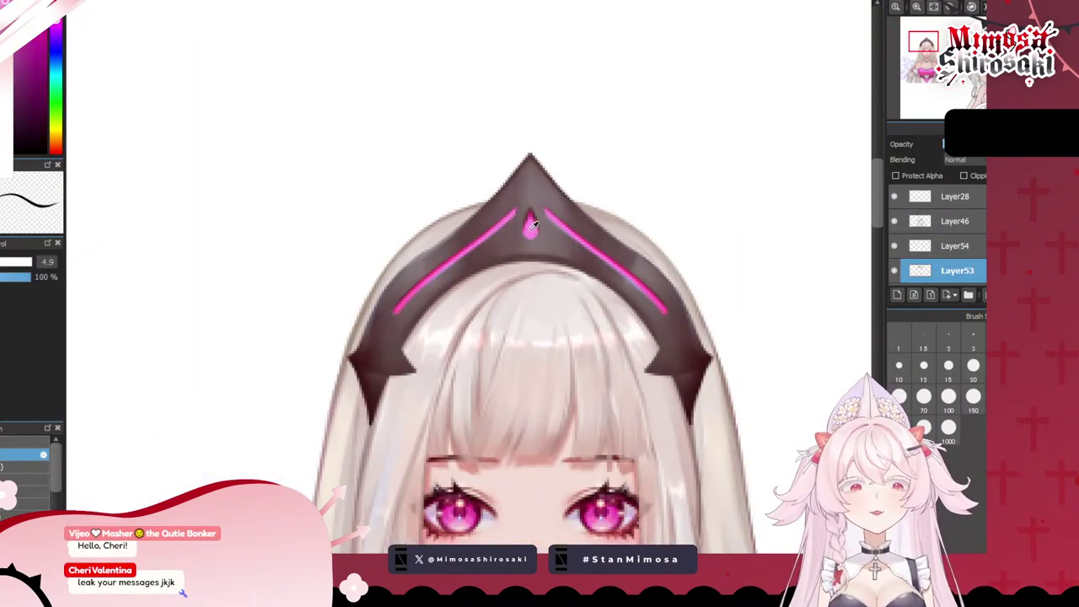
pyautogui.scroll(-5, 533, 225)
pyautogui.scroll(-3, 757, 263)
pyautogui.scroll(6, 766, 240)
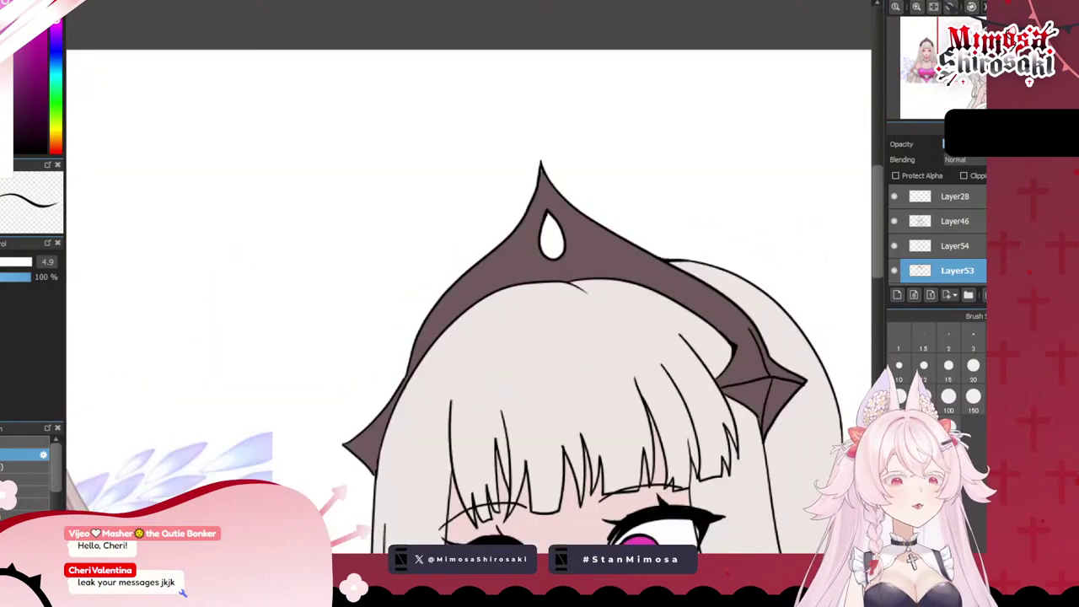
pyautogui.scroll(-4, 557, 236)
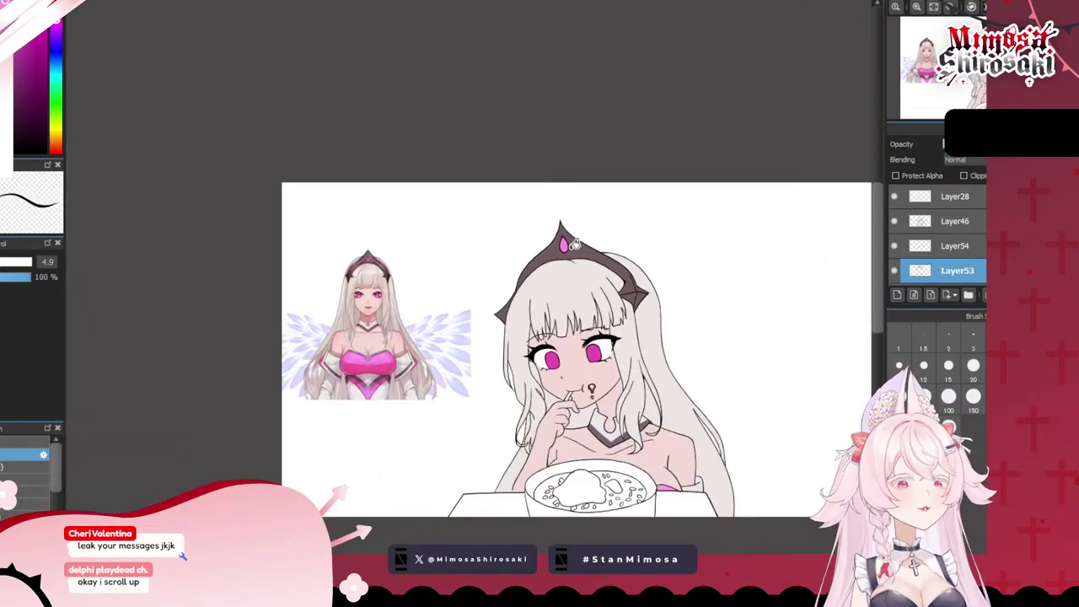
# - Draw a thin curved pink accent line along the crown's band on each side of the teardrop gem
pyautogui.scroll(6, 540, 224)
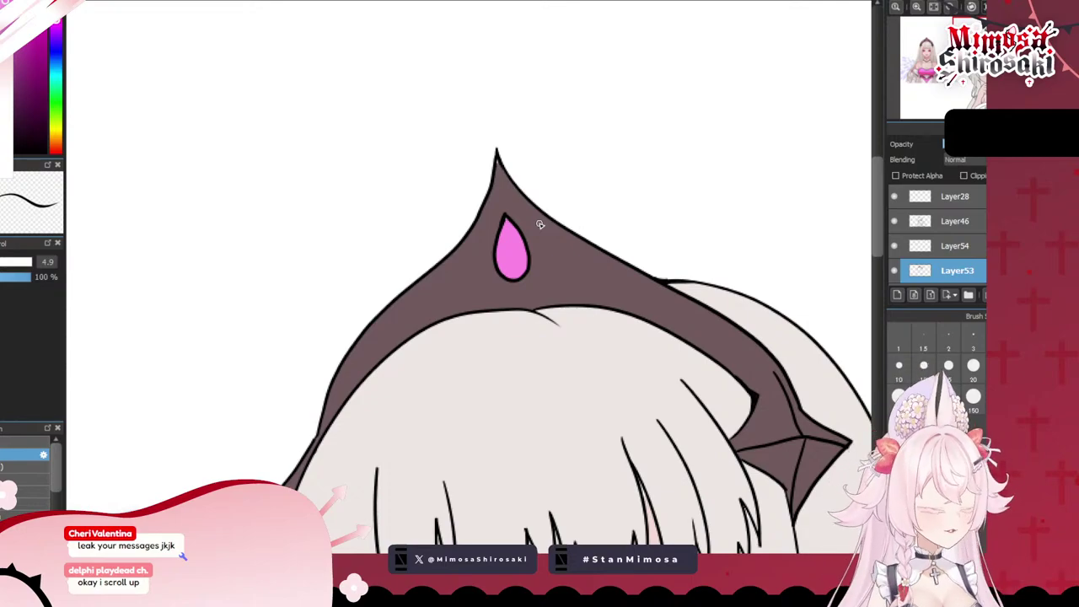
pyautogui.moveTo(479, 263)
pyautogui.mouseDown()
pyautogui.moveTo(353, 372)
pyautogui.moveTo(478, 277)
pyautogui.moveTo(472, 265)
pyautogui.moveTo(361, 365)
pyautogui.mouseUp()
pyautogui.hotkey('ctrl', 'z')
pyautogui.hotkey('ctrl', 'z')
pyautogui.hotkey('ctrl', 'z')
pyautogui.moveTo(557, 251); pyautogui.dragTo(735, 350)
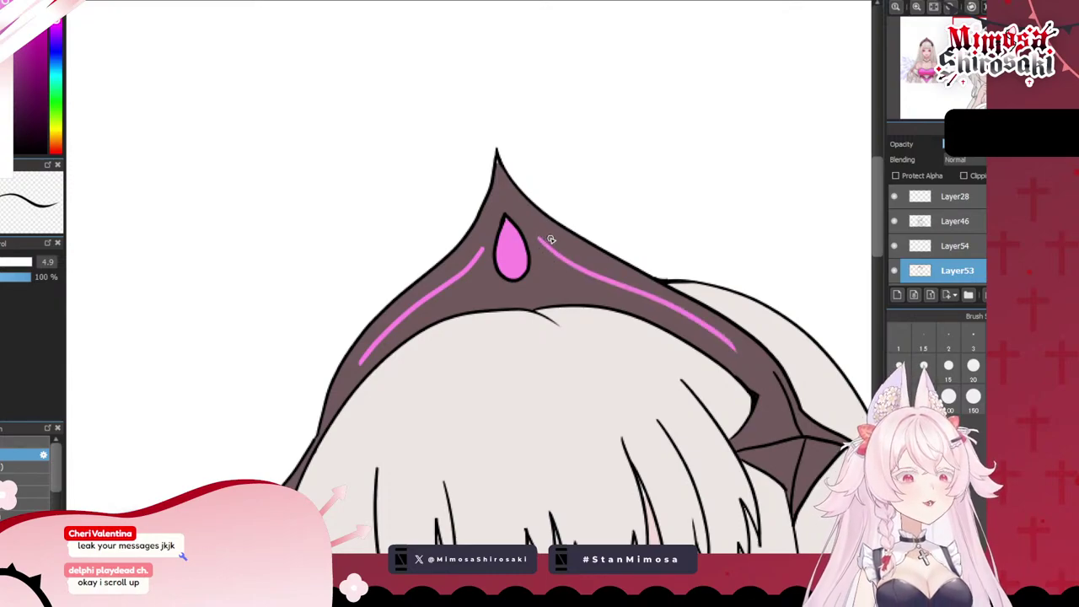
# - Thicken the shorter pink accent line and taper it toward its end beside the gem
pyautogui.scroll(2, 487, 244)
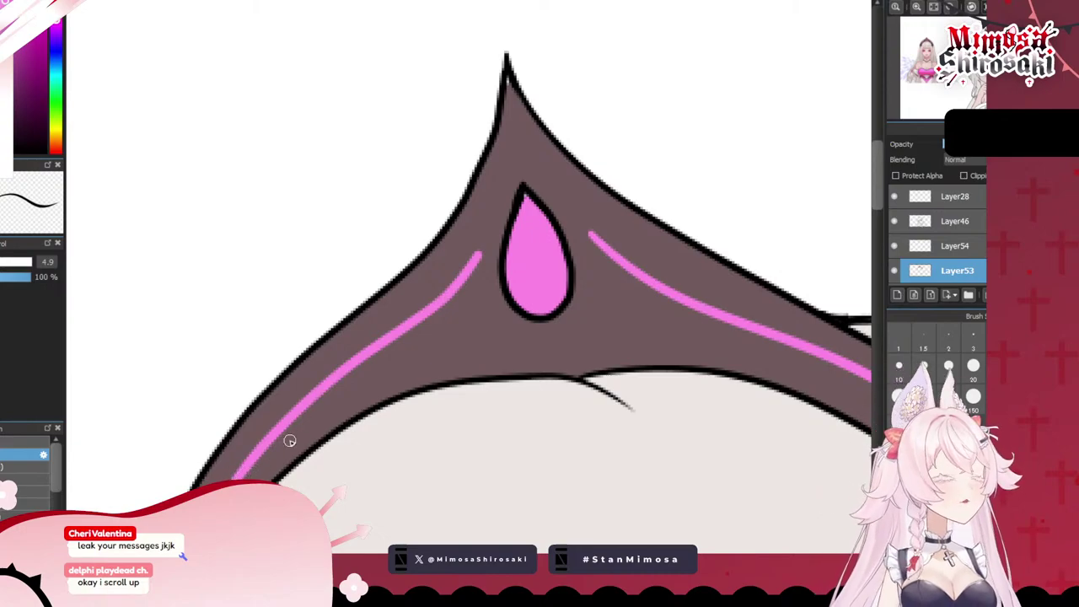
pyautogui.moveTo(270, 441)
pyautogui.mouseDown()
pyautogui.moveTo(313, 397)
pyautogui.moveTo(417, 336)
pyautogui.moveTo(466, 286)
pyautogui.mouseUp()
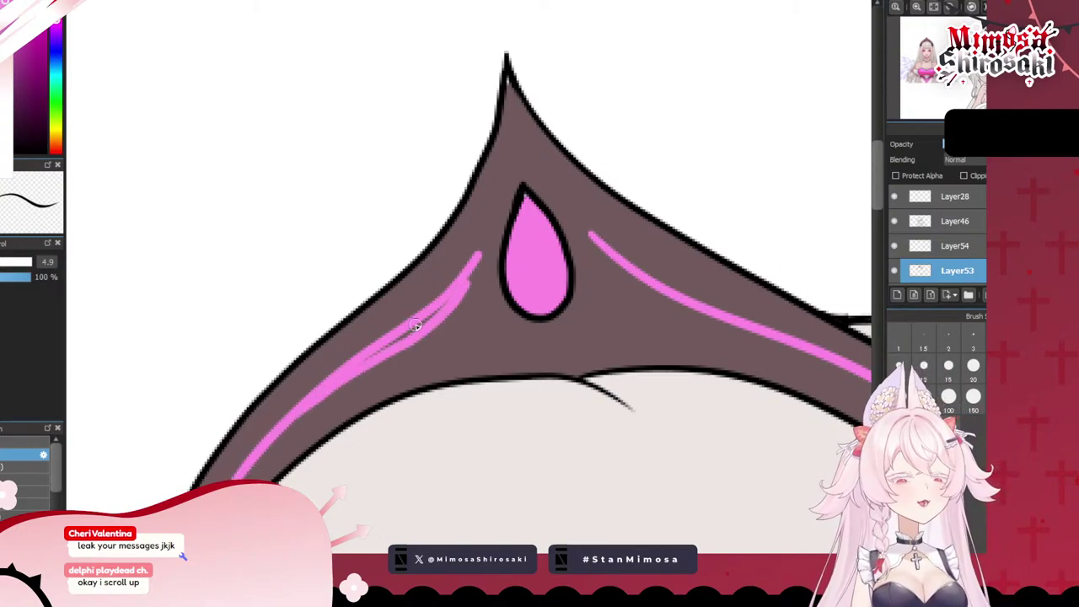
pyautogui.hotkey('ctrl', 'z')
pyautogui.moveTo(319, 391)
pyautogui.mouseDown()
pyautogui.moveTo(395, 347)
pyautogui.moveTo(473, 264)
pyautogui.moveTo(477, 242)
pyautogui.mouseUp()
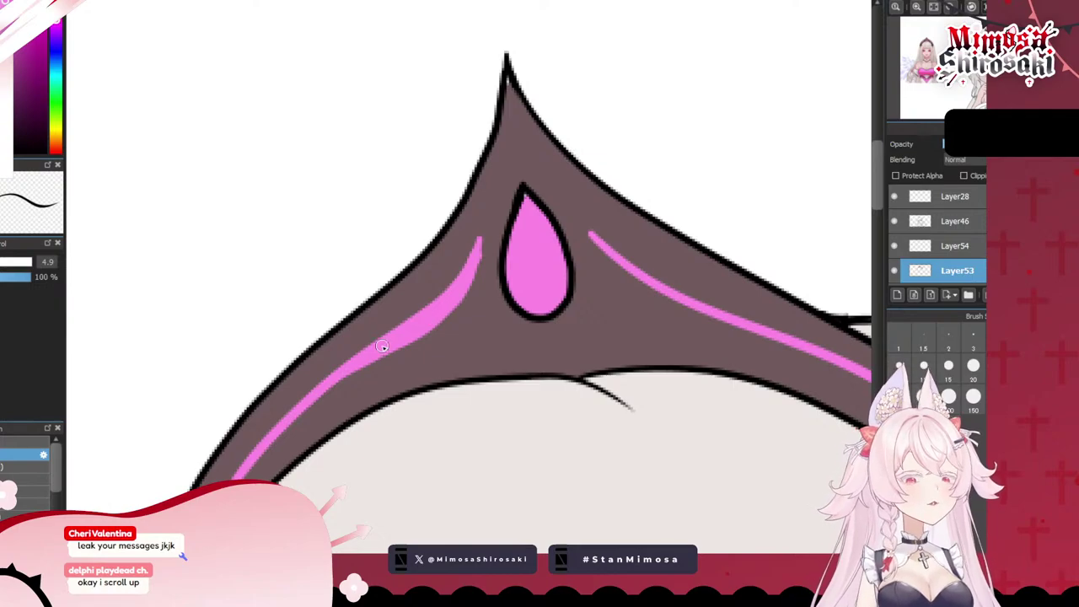
# - Thicken the longer pink accent line running toward the crown's star ornament and extend its outer end slightly
pyautogui.scroll(-4, 382, 346)
pyautogui.scroll(3, 421, 322)
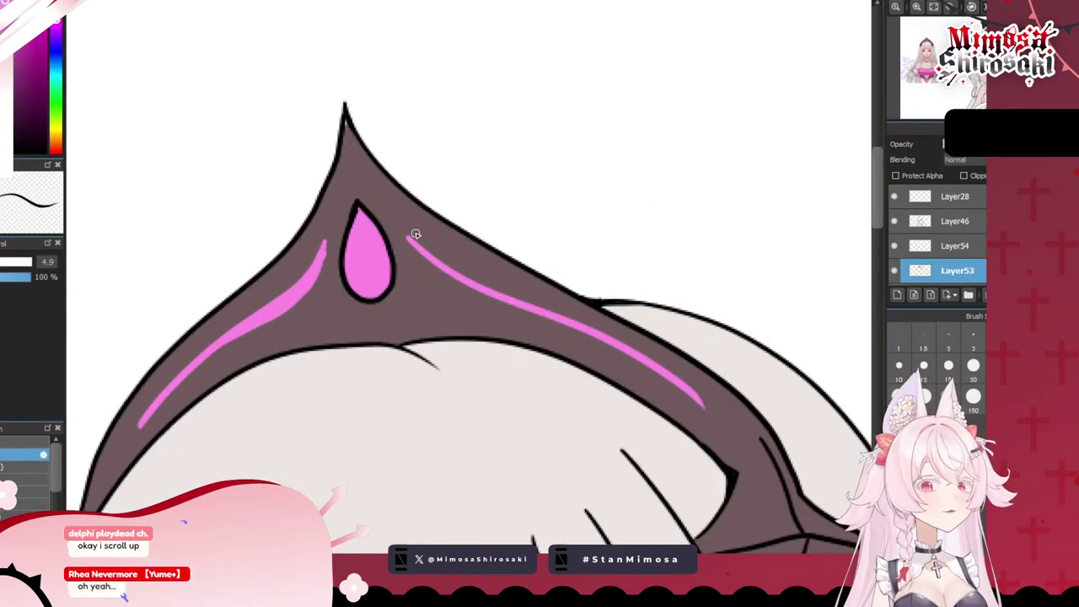
pyautogui.moveTo(410, 239)
pyautogui.mouseDown()
pyautogui.moveTo(450, 289)
pyautogui.moveTo(473, 293)
pyautogui.mouseUp()
pyautogui.hotkey('ctrl', 'z')
pyautogui.hotkey('ctrl', 'z')
pyautogui.moveTo(411, 239); pyautogui.dragTo(470, 291)
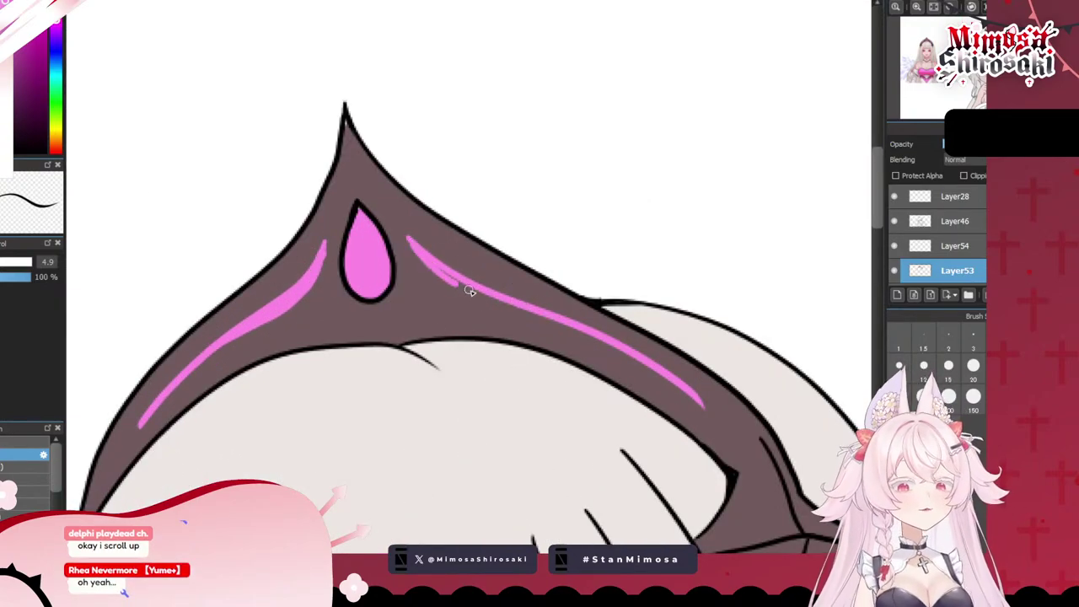
pyautogui.moveTo(426, 256)
pyautogui.mouseDown()
pyautogui.moveTo(504, 306)
pyautogui.moveTo(536, 312)
pyautogui.mouseUp()
pyautogui.moveTo(466, 287)
pyautogui.mouseDown()
pyautogui.moveTo(621, 350)
pyautogui.moveTo(558, 324)
pyautogui.moveTo(642, 362)
pyautogui.moveTo(628, 358)
pyautogui.moveTo(676, 389)
pyautogui.moveTo(629, 357)
pyautogui.moveTo(693, 409)
pyautogui.mouseUp()
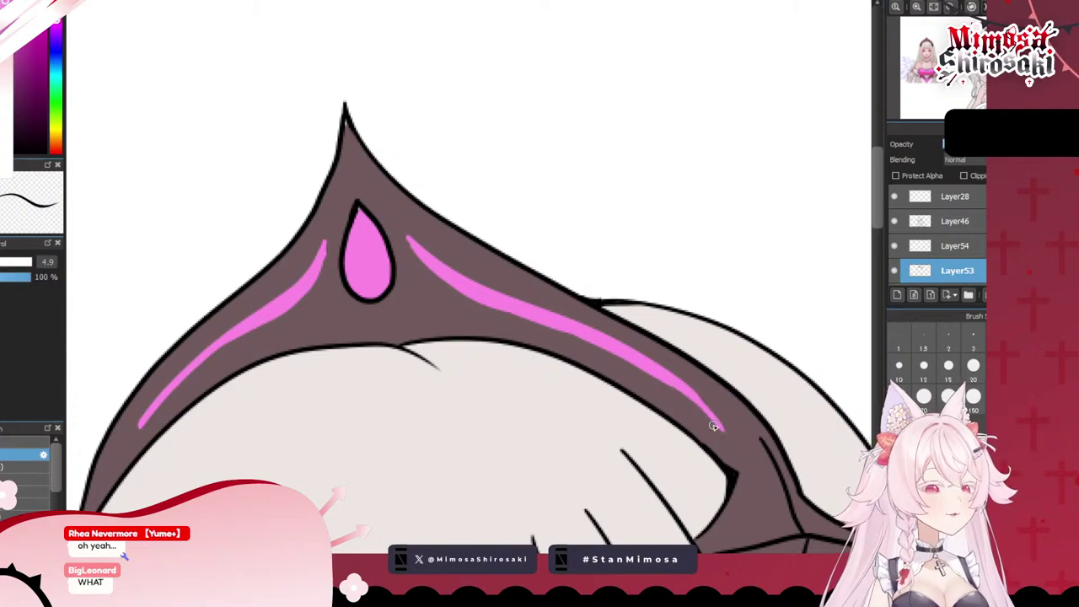
# - Review the whole drawing and look through the layer stack, hiding and showing Layer50 to identify its contents
pyautogui.scroll(-5, 667, 418)
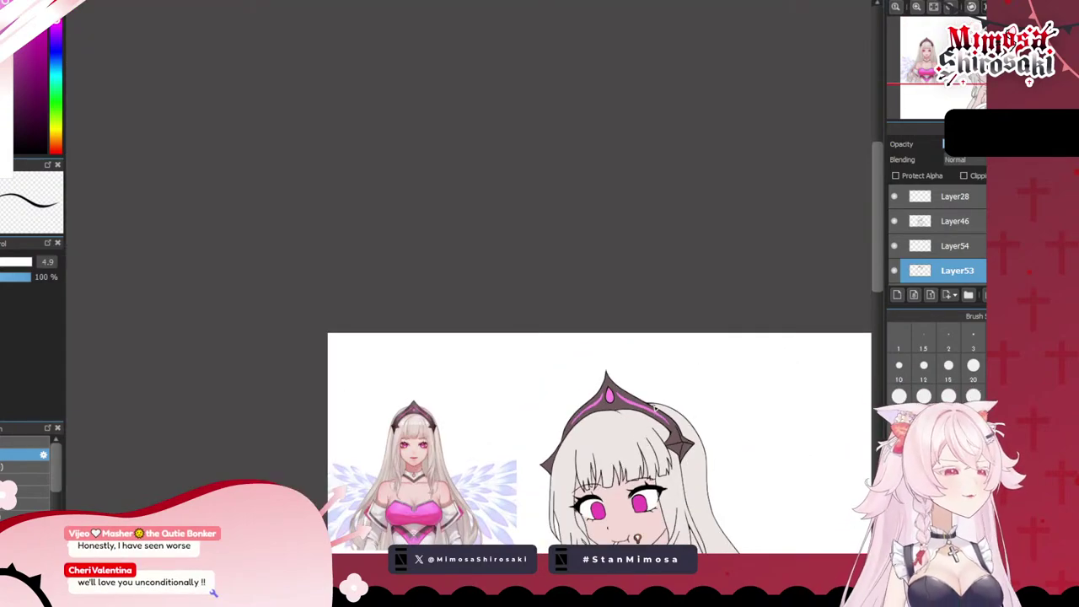
pyautogui.scroll(-4, 590, 364)
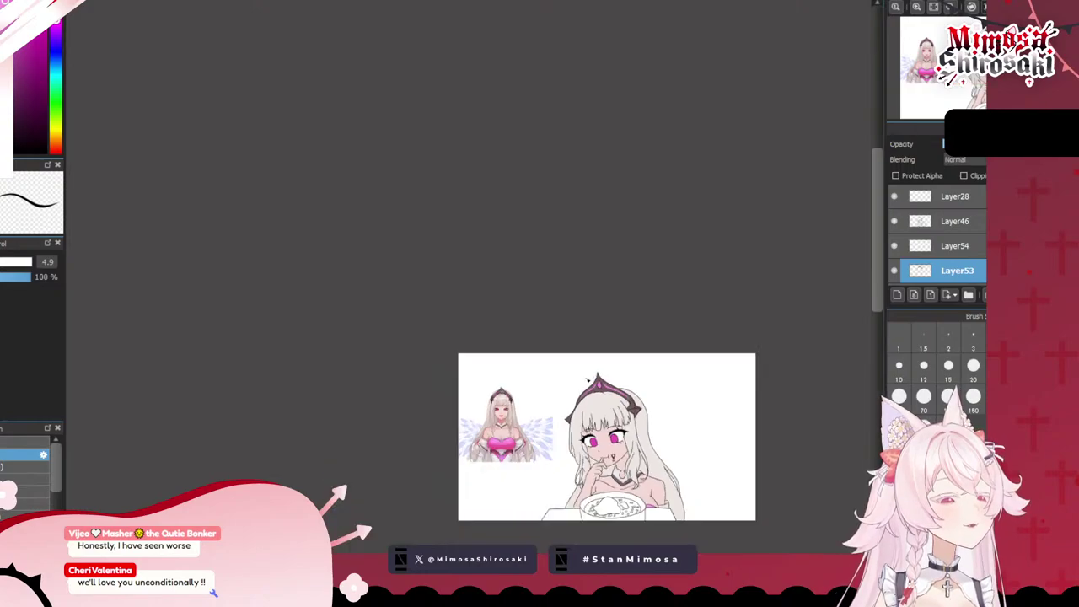
pyautogui.scroll(4, 649, 445)
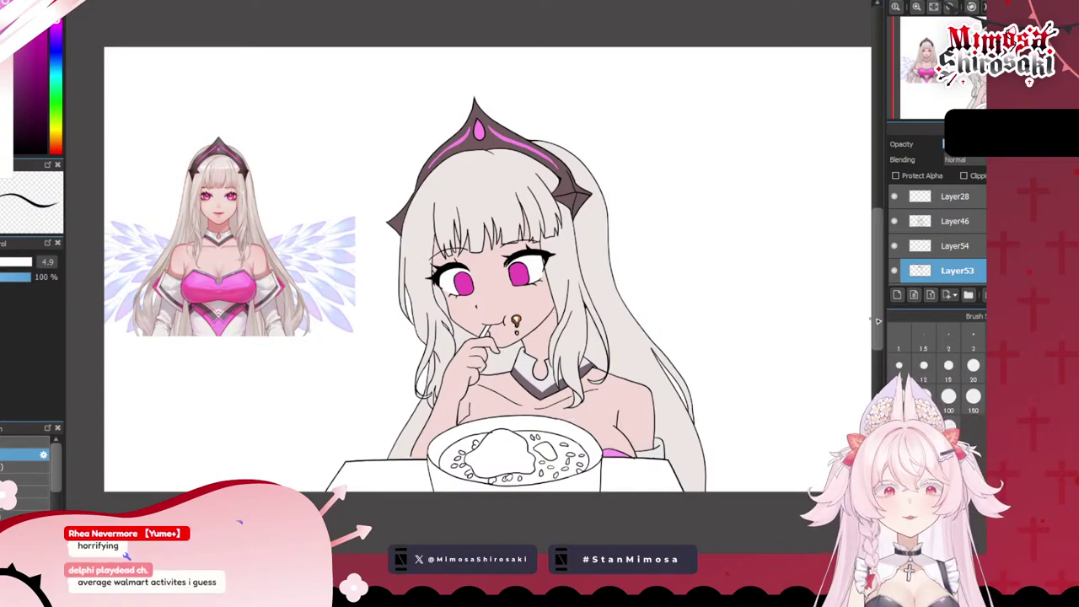
pyautogui.scroll(-1, 954, 266)
pyautogui.click(942, 211)
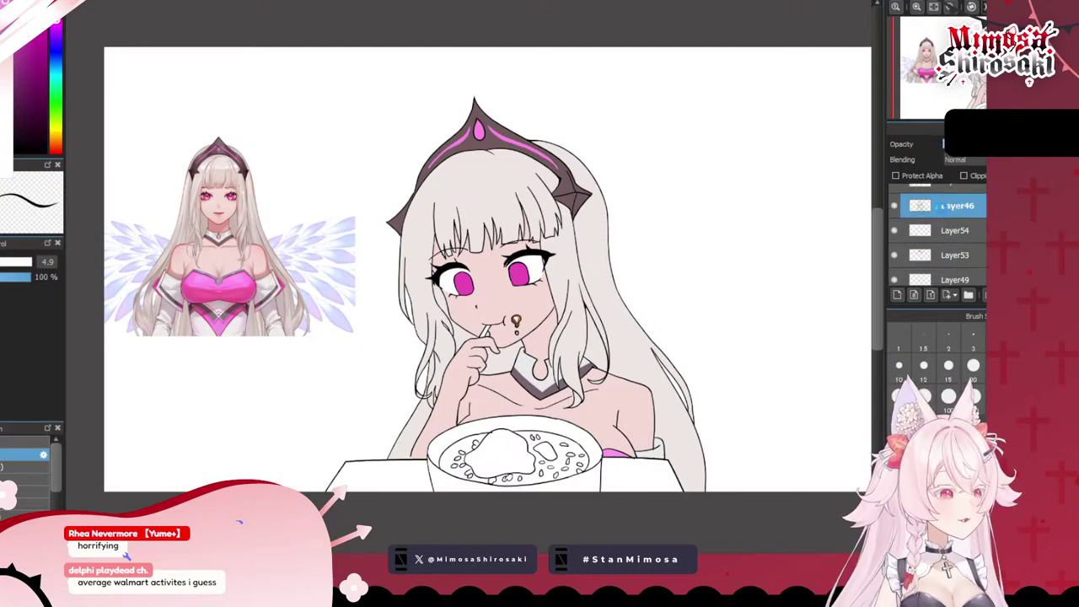
pyautogui.scroll(1, 936, 218)
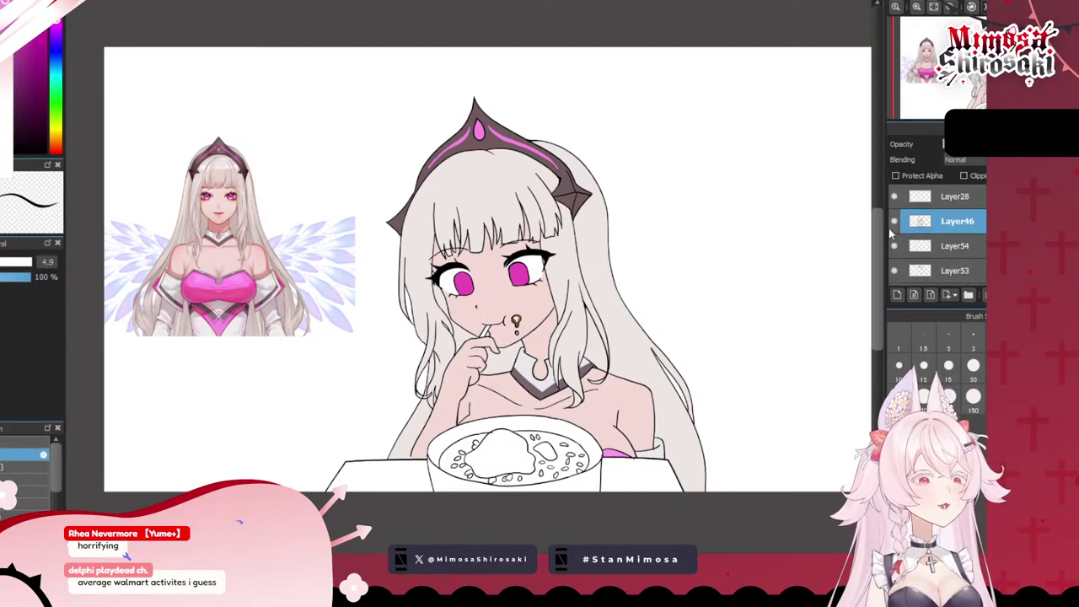
pyautogui.scroll(-4, 894, 243)
pyautogui.click(925, 252)
pyautogui.scroll(-2, 923, 256)
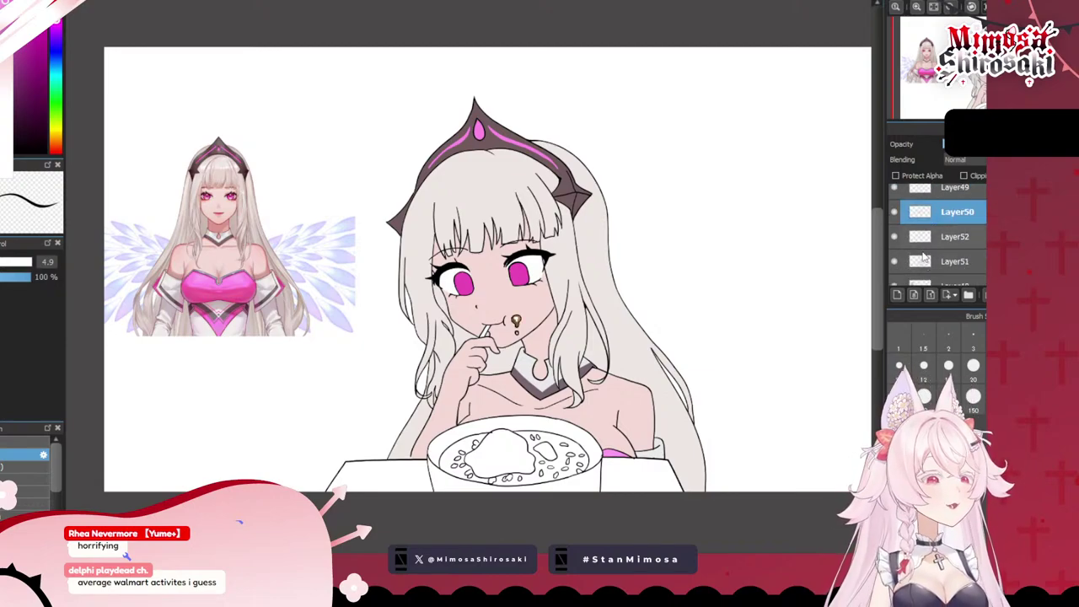
pyautogui.scroll(-1, 940, 279)
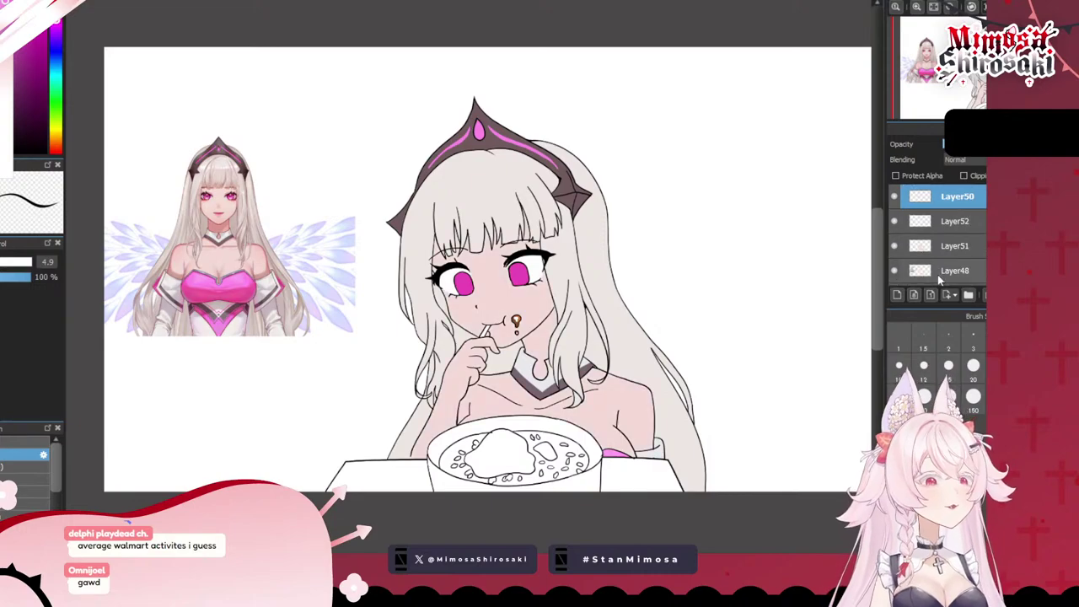
pyautogui.scroll(1, 940, 278)
pyautogui.click(896, 212)
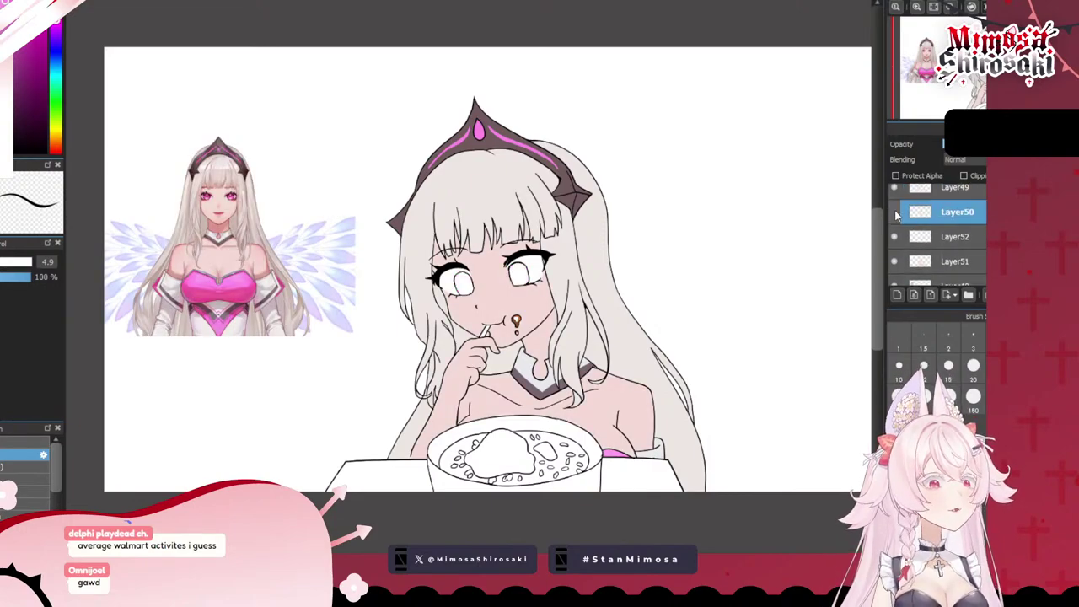
pyautogui.click(896, 212)
# - Add a new layer directly above Layer49
pyautogui.click(927, 237)
pyautogui.scroll(1, 907, 236)
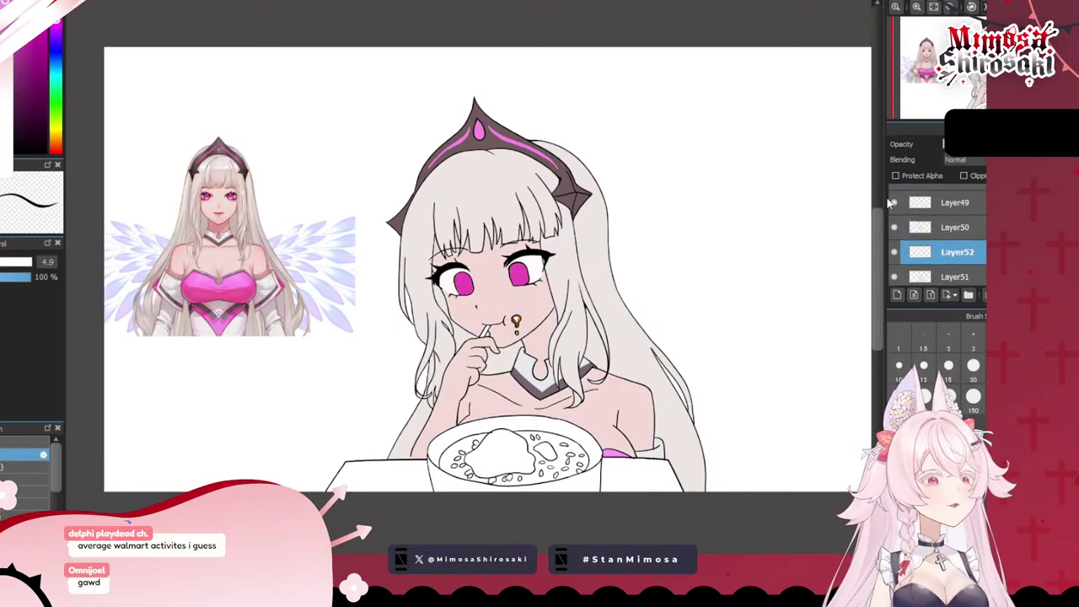
pyautogui.click(935, 207)
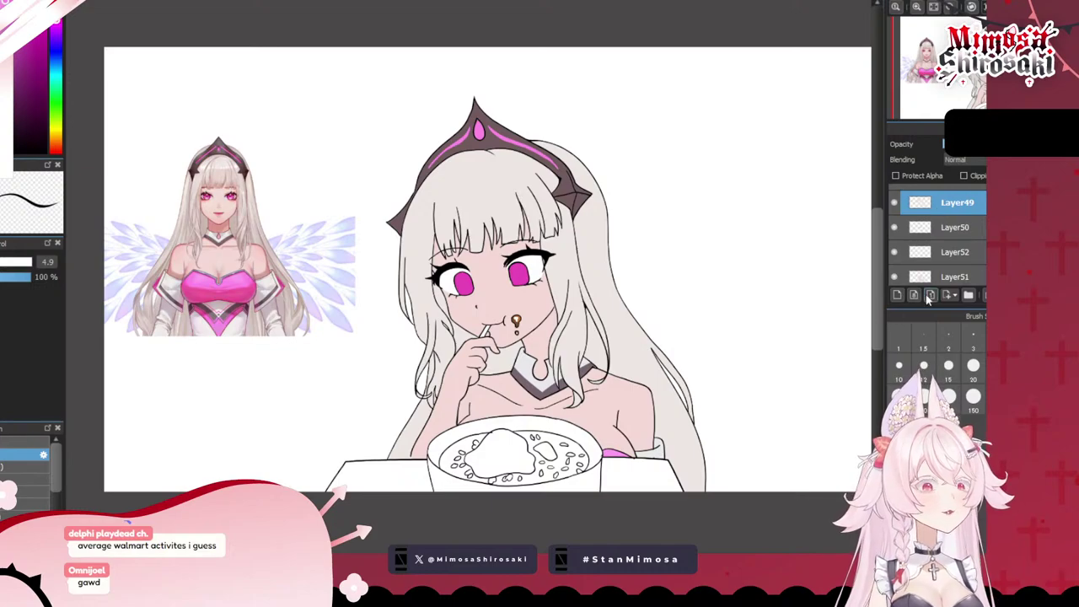
pyautogui.click(930, 296)
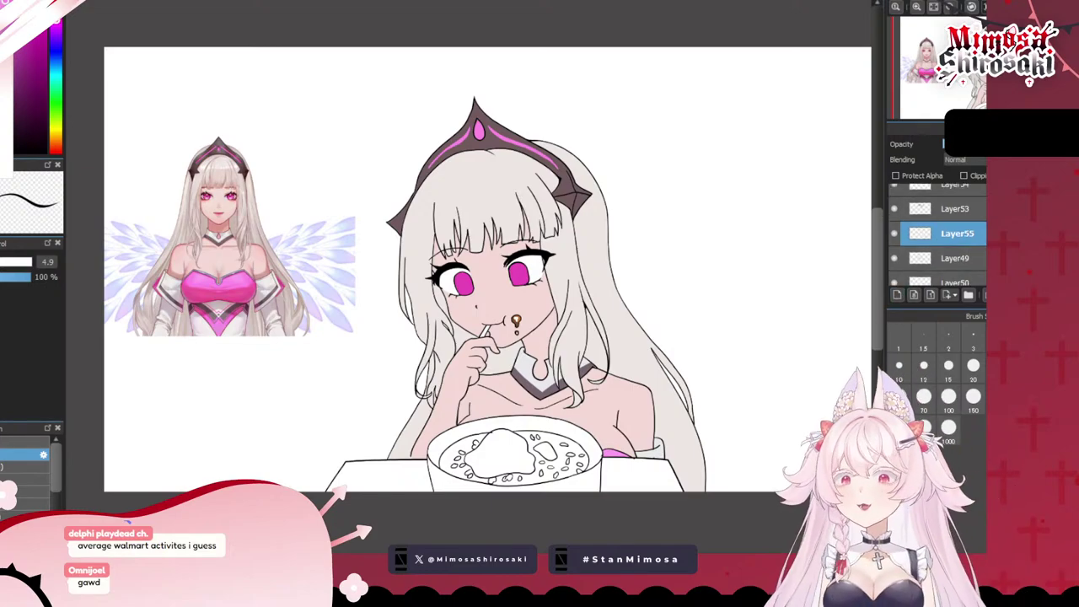
# - Sample the dark brown of the sauce drip beside the mouth and fill the bowl's sauce with it, leaving the grains and lumps unfilled
pyautogui.scroll(2, 522, 411)
pyautogui.scroll(-5, 554, 394)
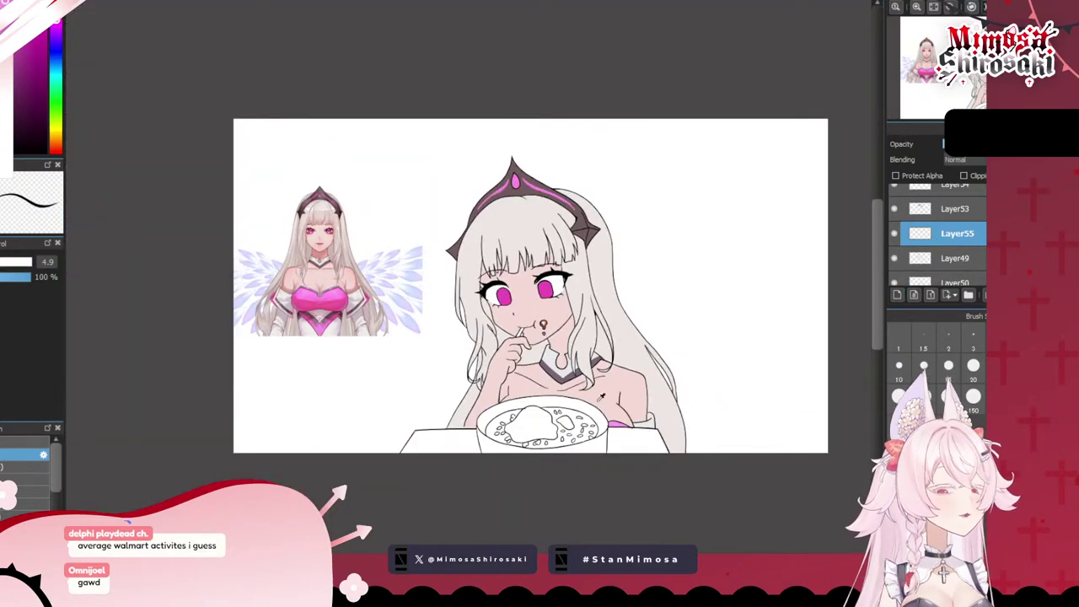
pyautogui.scroll(10, 468, 200)
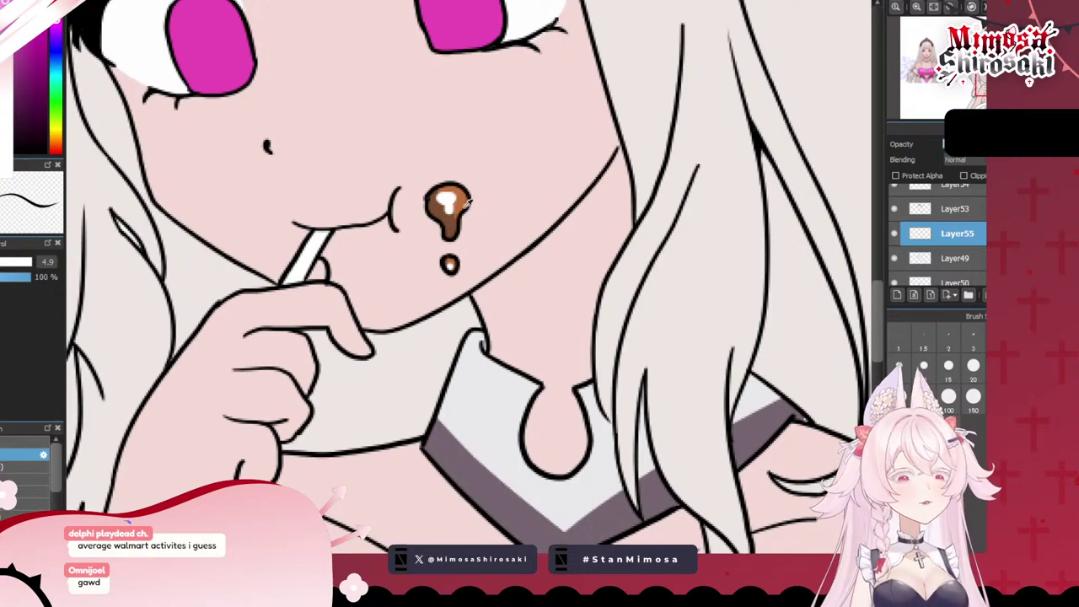
pyautogui.keyDown('alt'); pyautogui.click(455, 220); pyautogui.keyUp('alt')
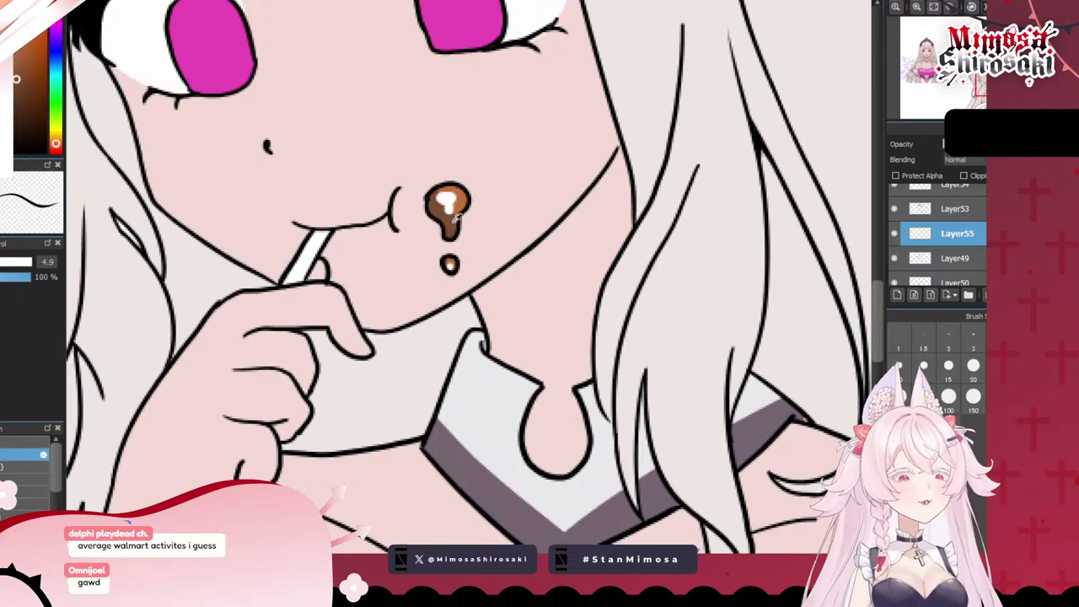
pyautogui.scroll(-5, 512, 187)
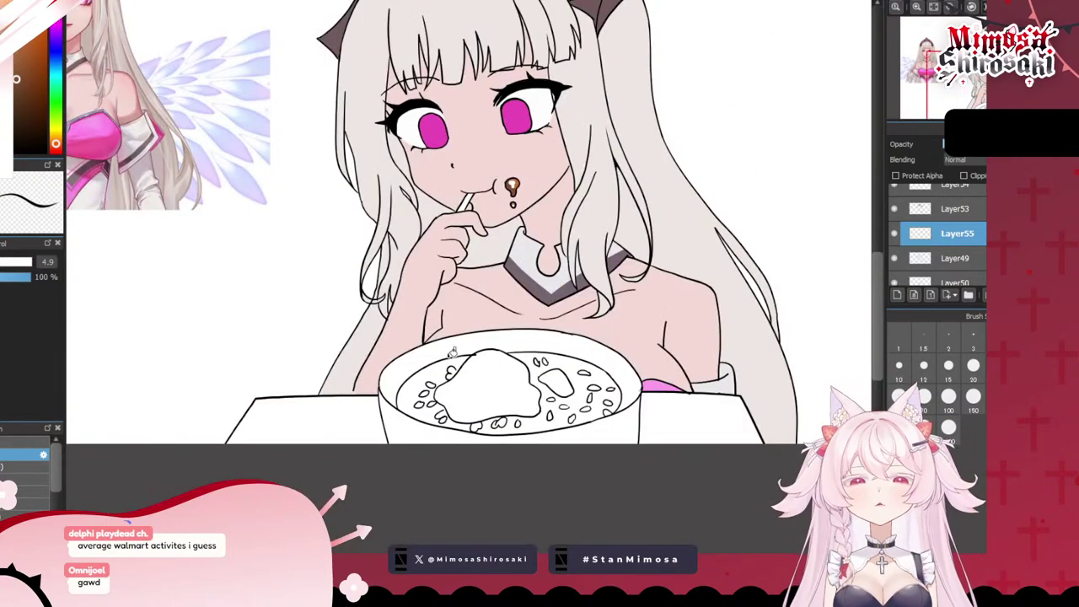
pyautogui.click(426, 386)
pyautogui.scroll(2, 430, 388)
pyautogui.click(535, 431)
pyautogui.scroll(1, 534, 430)
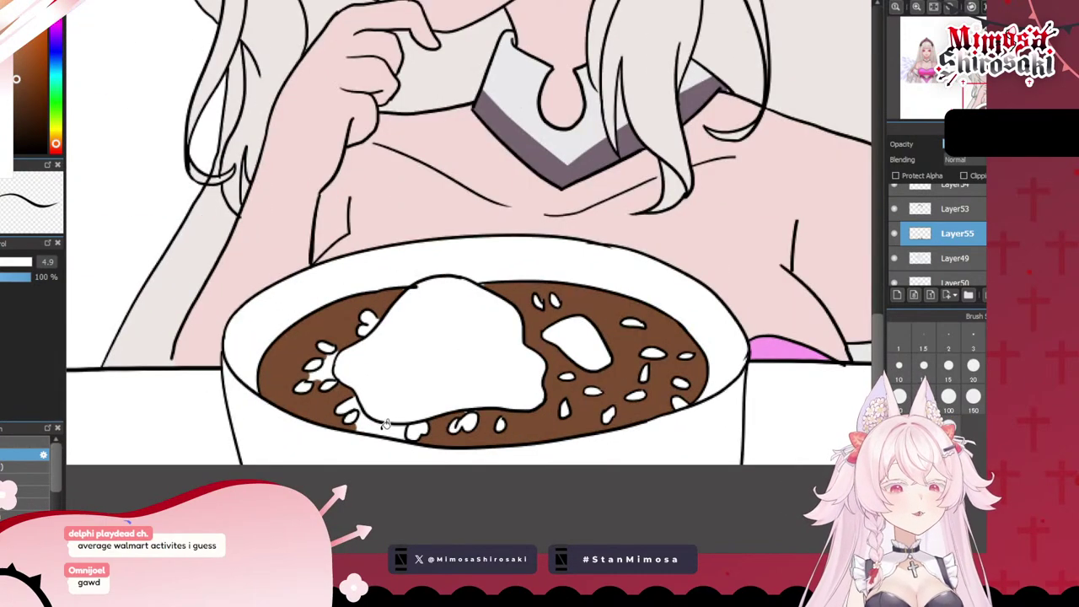
pyautogui.scroll(3, 386, 336)
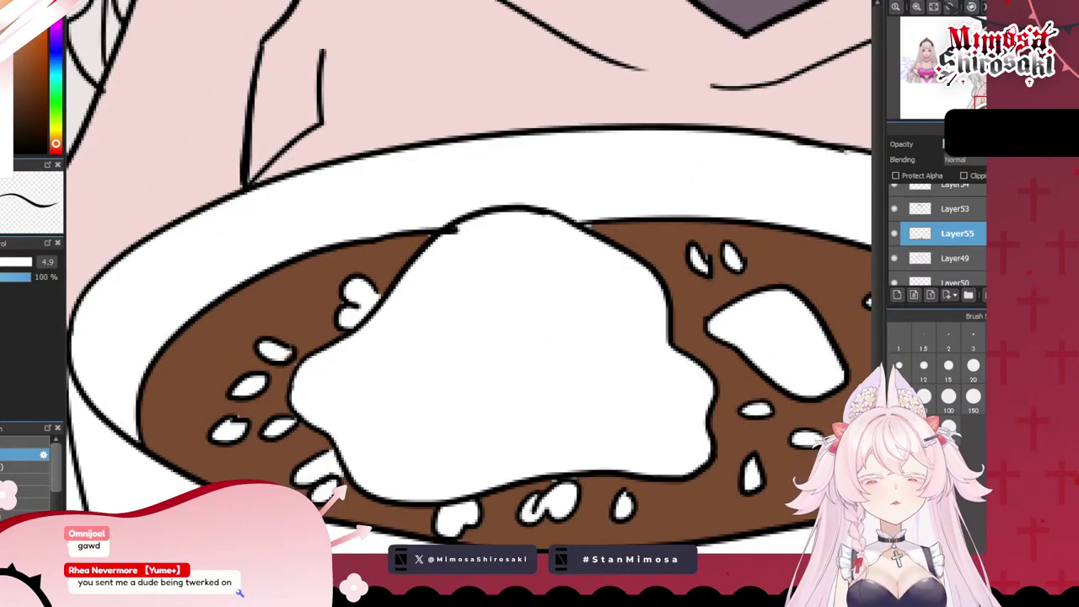
# - Fill the large mound and the smaller chunk in the bowl with a lighter brown
pyautogui.click(541, 337)
pyautogui.scroll(-2, 463, 315)
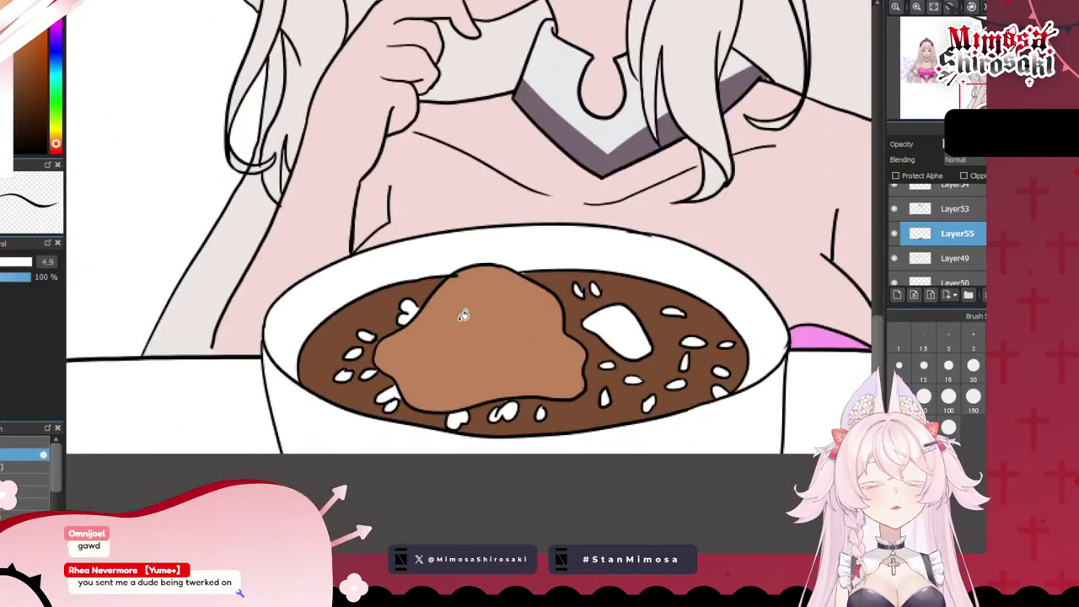
pyautogui.click(615, 332)
pyautogui.scroll(-1, 571, 342)
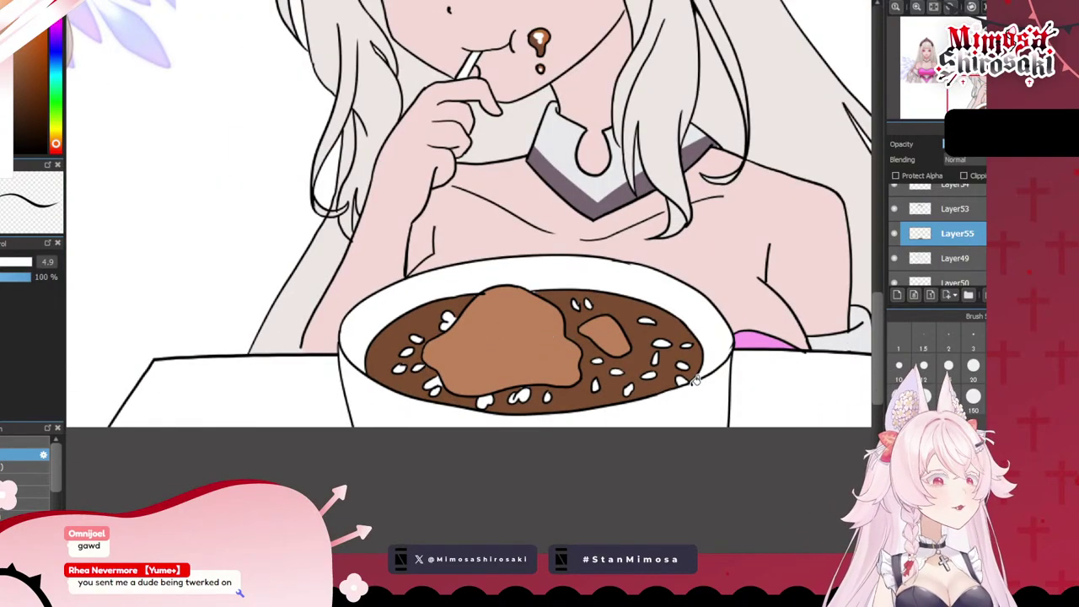
# - Change the drawing colour to a light blue for the bowl
pyautogui.scroll(1, 714, 381)
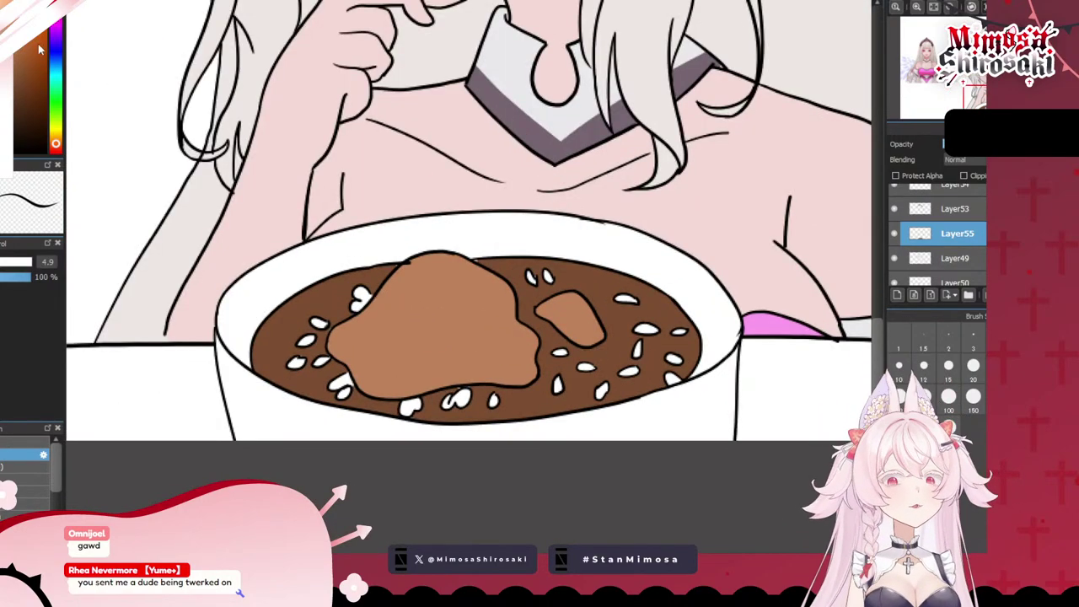
pyautogui.moveTo(66, 52)
pyautogui.mouseDown()
pyautogui.moveTo(74, 57)
pyautogui.moveTo(65, 64)
pyautogui.mouseUp()
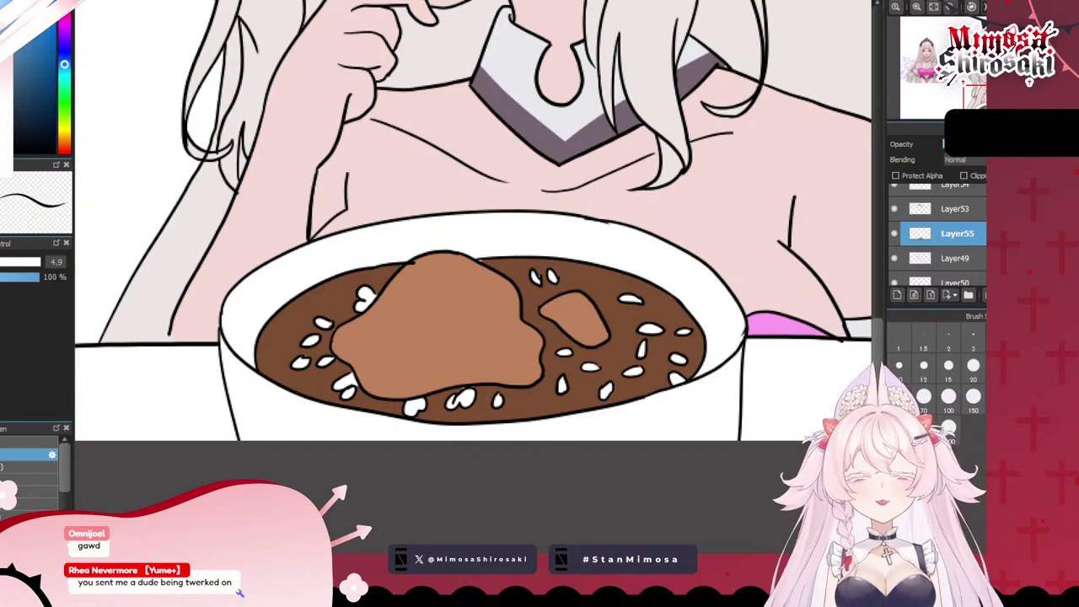
# - Try filling the bowl's inner rim and outer wall with light blue
pyautogui.click(304, 281)
pyautogui.click(280, 418)
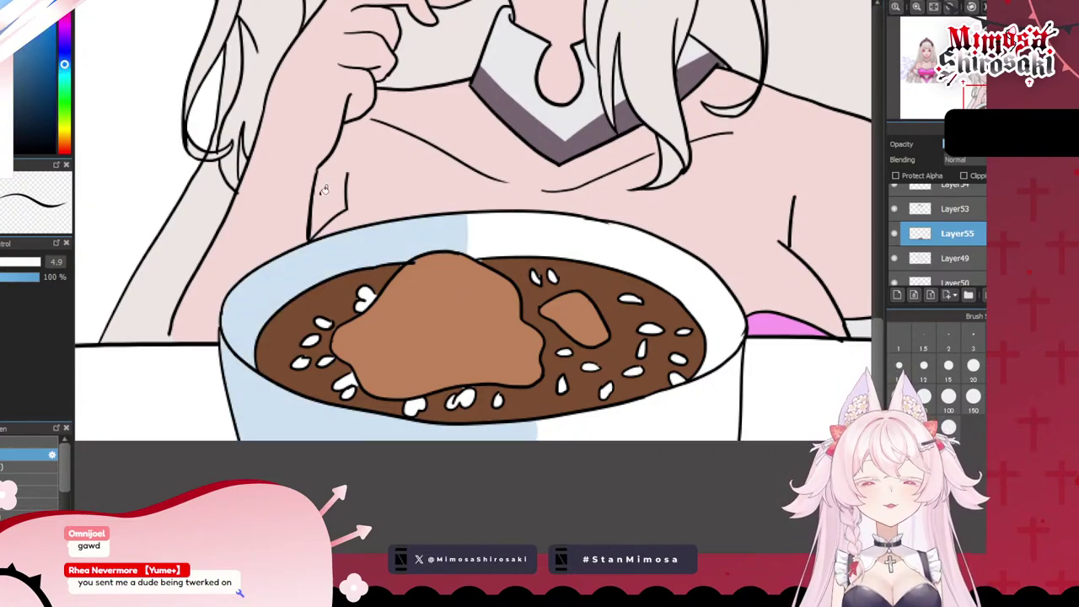
pyautogui.click(280, 271)
pyautogui.click(290, 421)
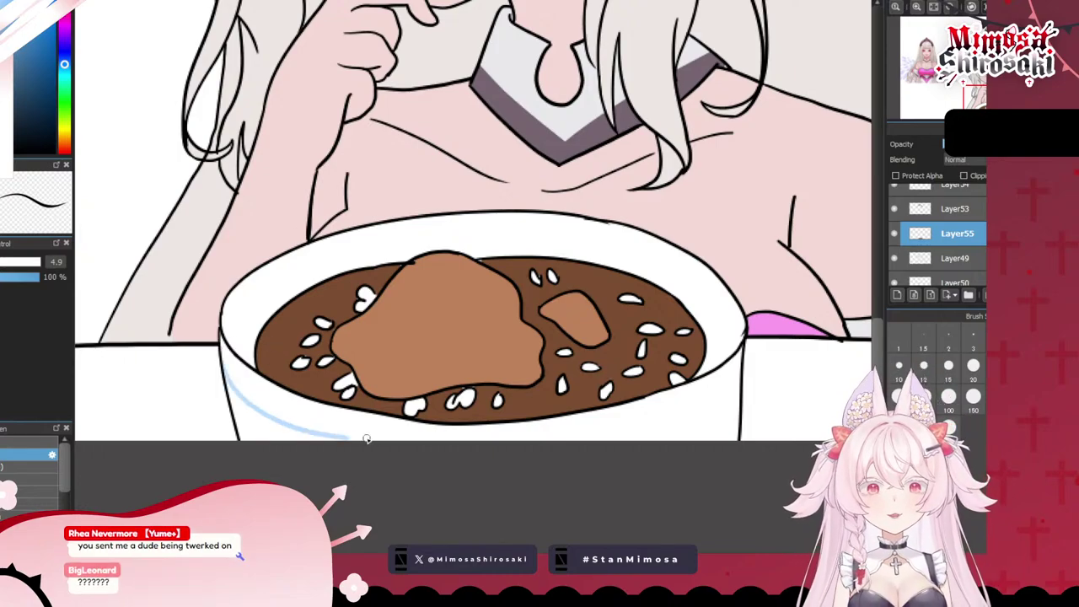
# - Draw a curved light blue stripe on both sides of the bowl's outer wall, just below the rim
pyautogui.moveTo(222, 364)
pyautogui.mouseDown()
pyautogui.moveTo(266, 411)
pyautogui.moveTo(354, 438)
pyautogui.mouseUp()
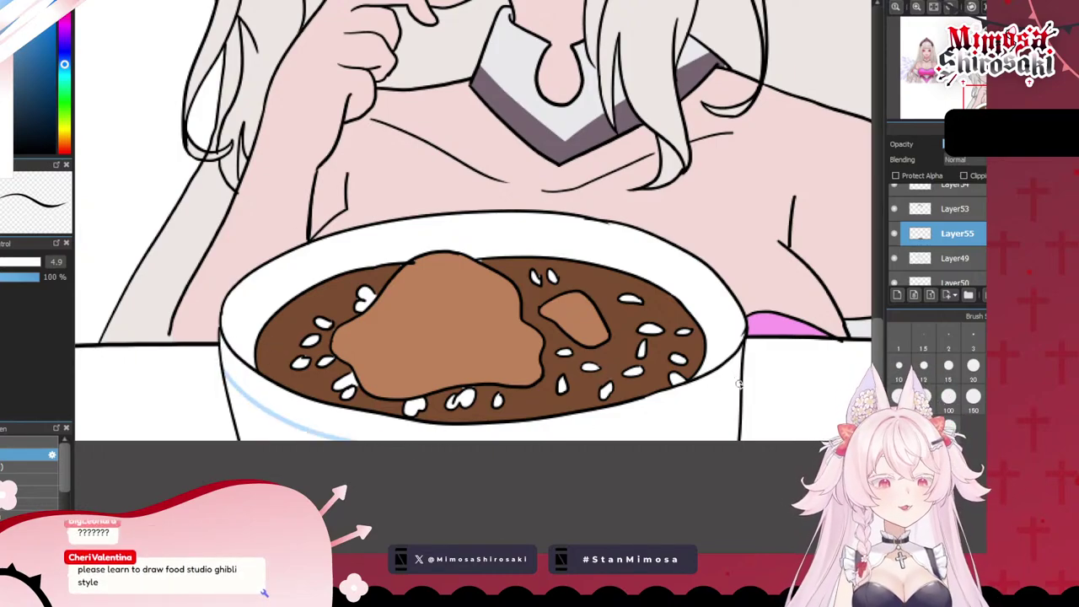
pyautogui.moveTo(739, 382)
pyautogui.mouseDown()
pyautogui.moveTo(579, 456)
pyautogui.moveTo(543, 454)
pyautogui.mouseUp()
pyautogui.scroll(-1, 568, 413)
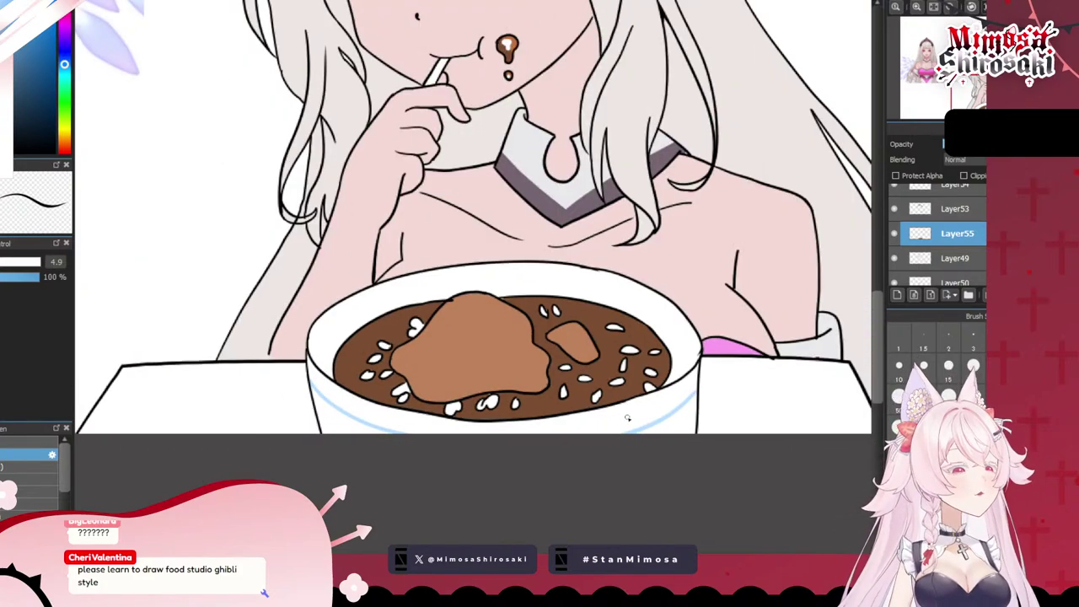
pyautogui.scroll(-1, 627, 418)
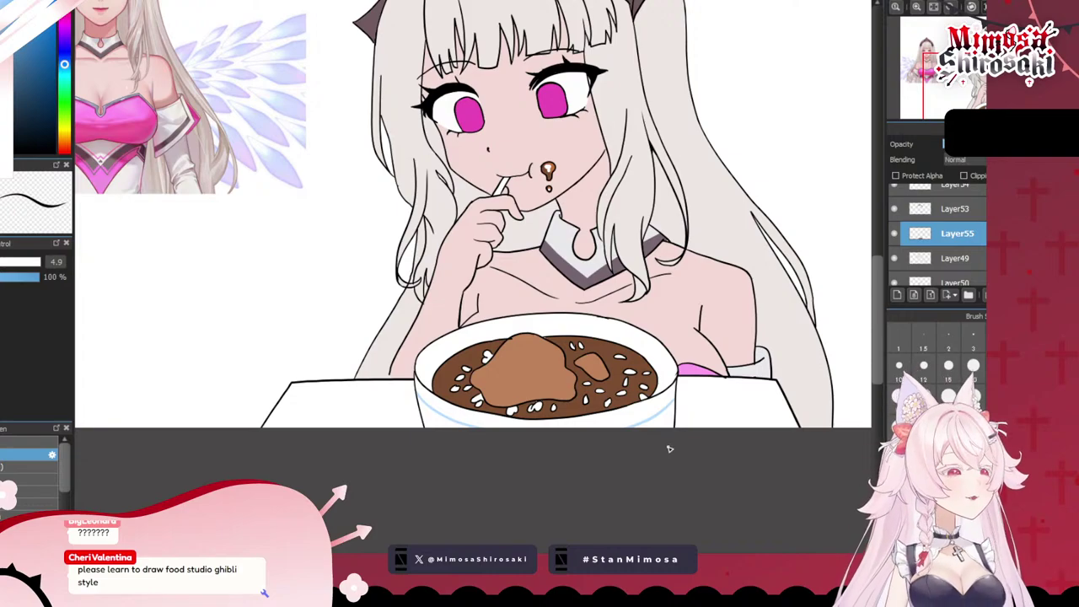
# - Try several light blue stripe strokes along the left inside of the bowl's rim, undoing each one
pyautogui.scroll(2, 599, 407)
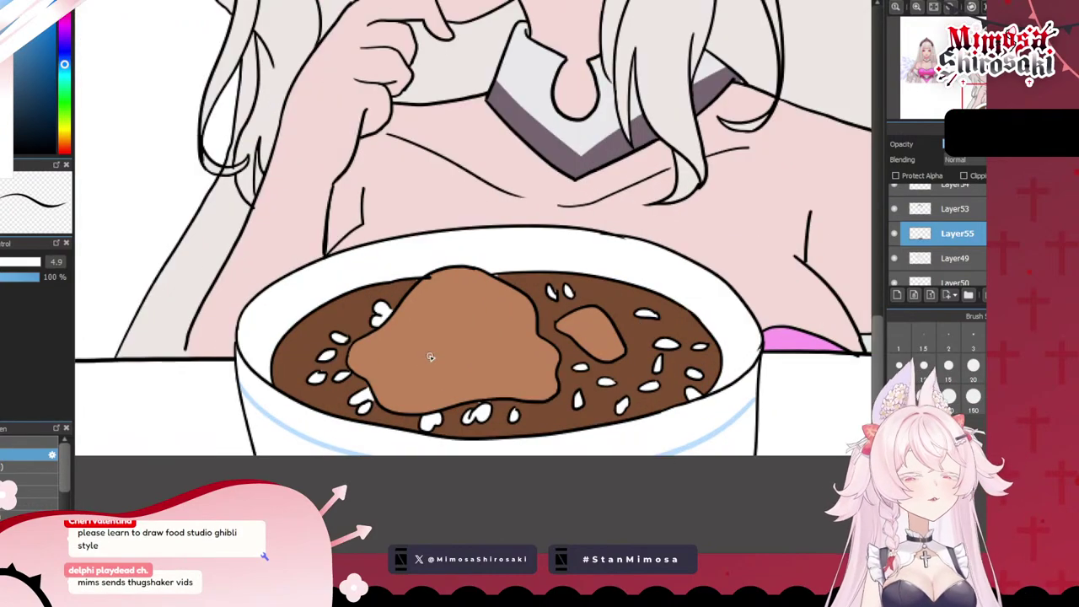
pyautogui.moveTo(244, 357); pyautogui.dragTo(327, 274)
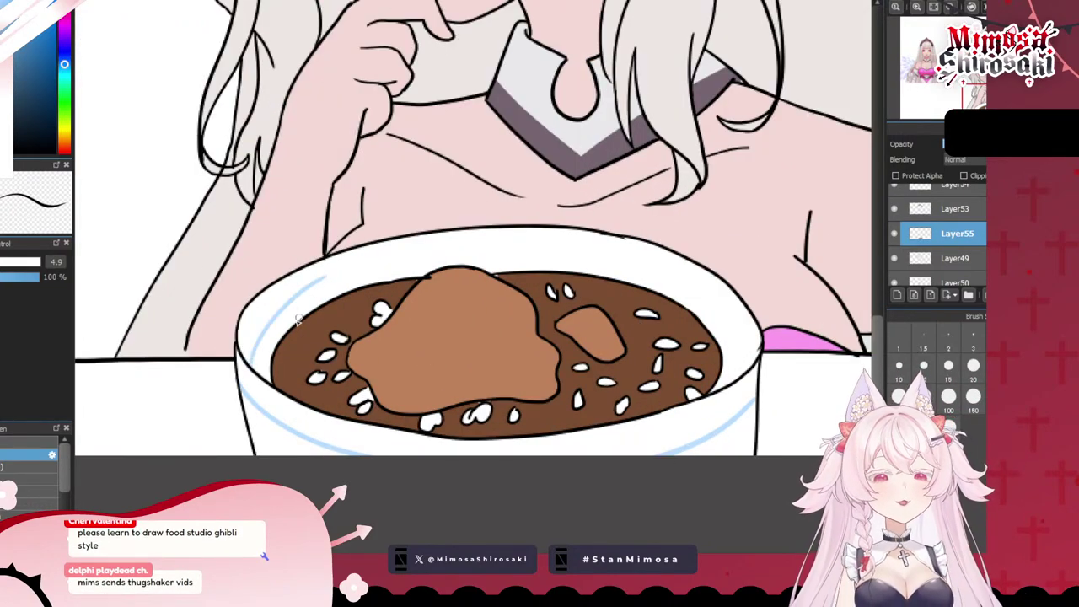
pyautogui.hotkey('ctrl', 'z')
pyautogui.moveTo(255, 371); pyautogui.dragTo(362, 272)
pyautogui.hotkey('ctrl', 'z')
pyautogui.moveTo(261, 373); pyautogui.dragTo(330, 292)
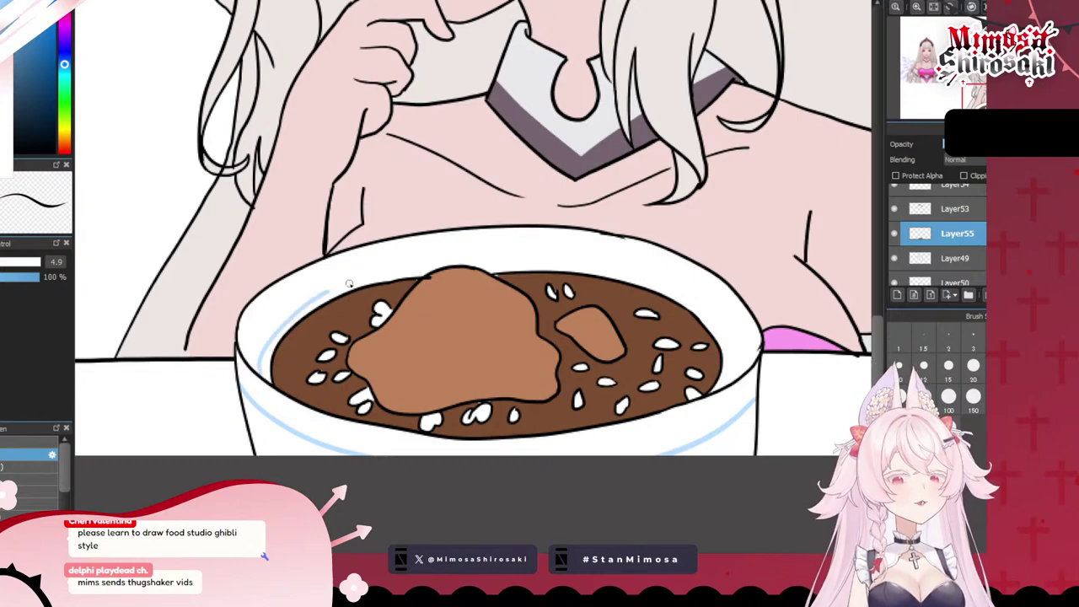
pyautogui.hotkey('ctrl', 'z')
pyautogui.moveTo(254, 358); pyautogui.dragTo(345, 283)
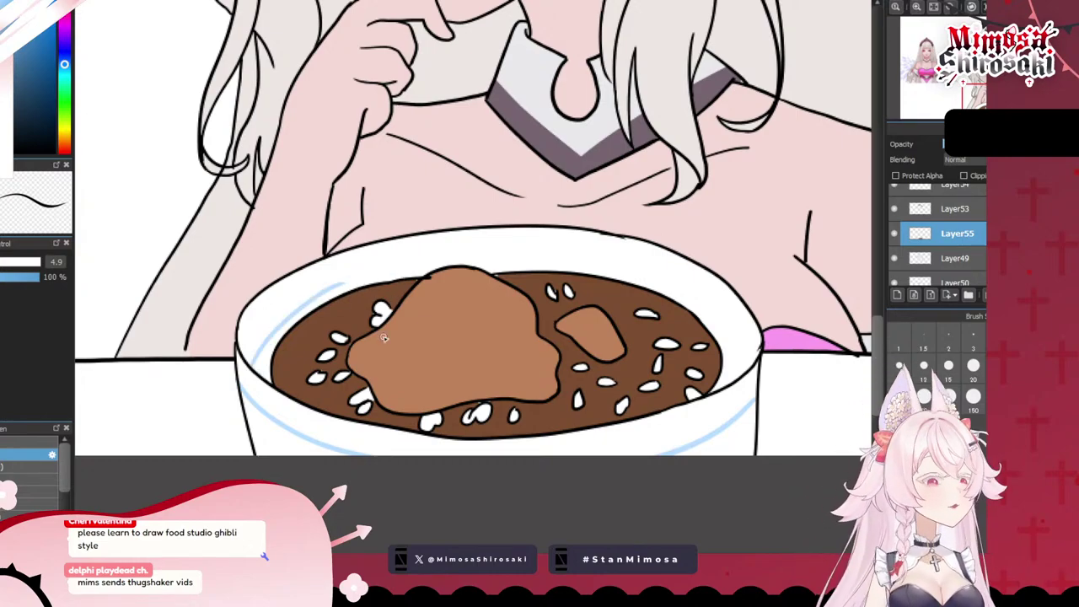
pyautogui.hotkey('ctrl', 'z')
pyautogui.moveTo(252, 362); pyautogui.dragTo(346, 287)
pyautogui.hotkey('ctrl', 'z')
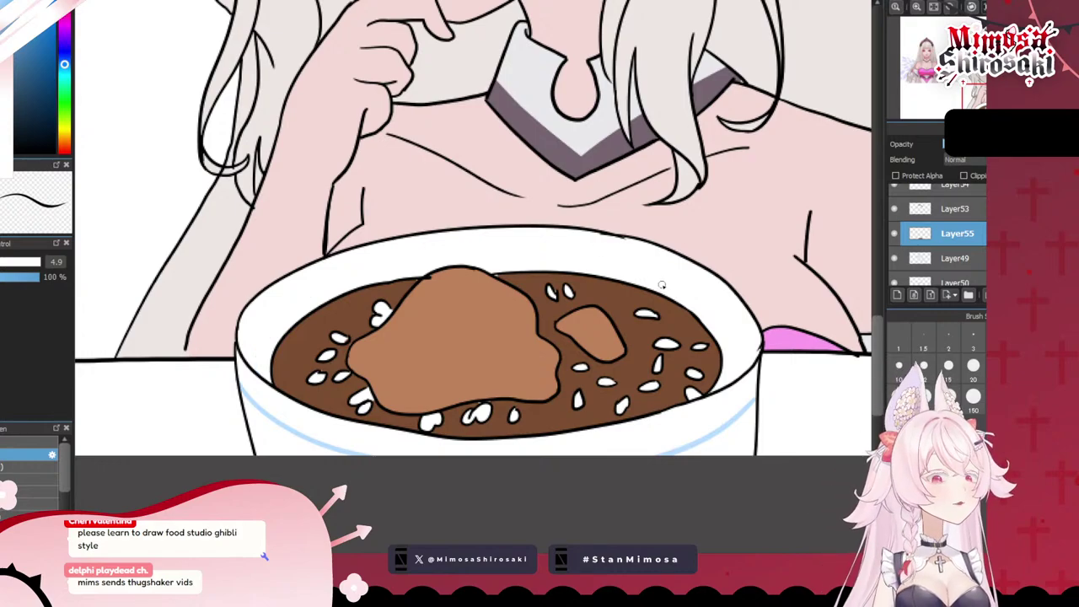
# - Draw a curved light blue stripe along the right inside of the bowl's rim, redoing the first stroke
pyautogui.moveTo(662, 285)
pyautogui.mouseDown()
pyautogui.moveTo(723, 325)
pyautogui.moveTo(732, 351)
pyautogui.mouseUp()
pyautogui.hotkey('ctrl', 'z')
pyautogui.moveTo(650, 270)
pyautogui.mouseDown()
pyautogui.moveTo(739, 349)
pyautogui.moveTo(737, 378)
pyautogui.mouseUp()
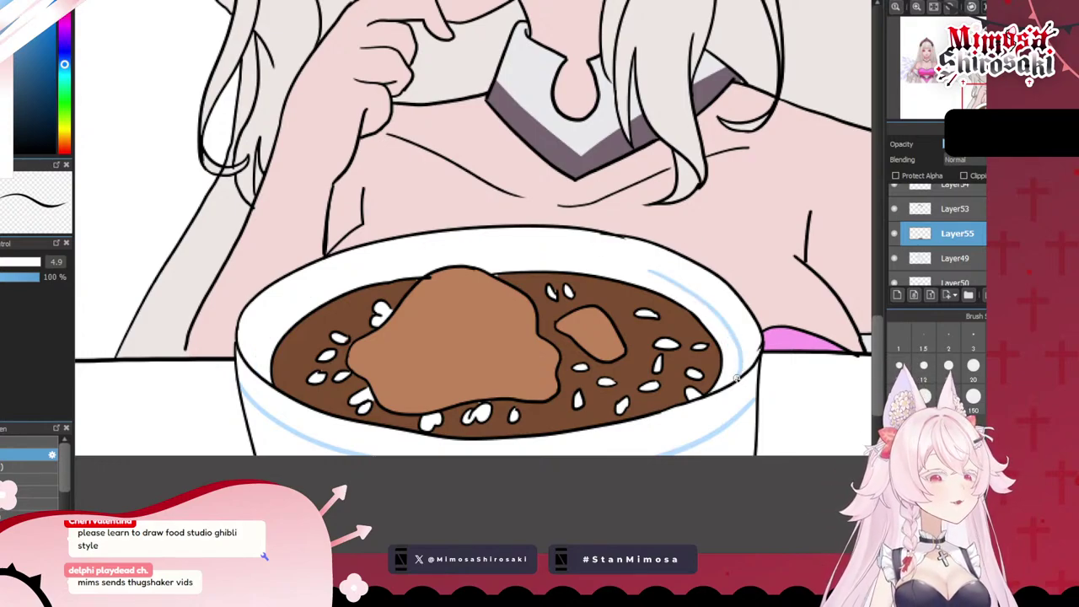
# - Draw the stripe along the left inside of the rim and carry it across the back to join the right stripe, retrying uneven strokes
pyautogui.moveTo(258, 369); pyautogui.dragTo(324, 285)
pyautogui.hotkey('ctrl', 'z')
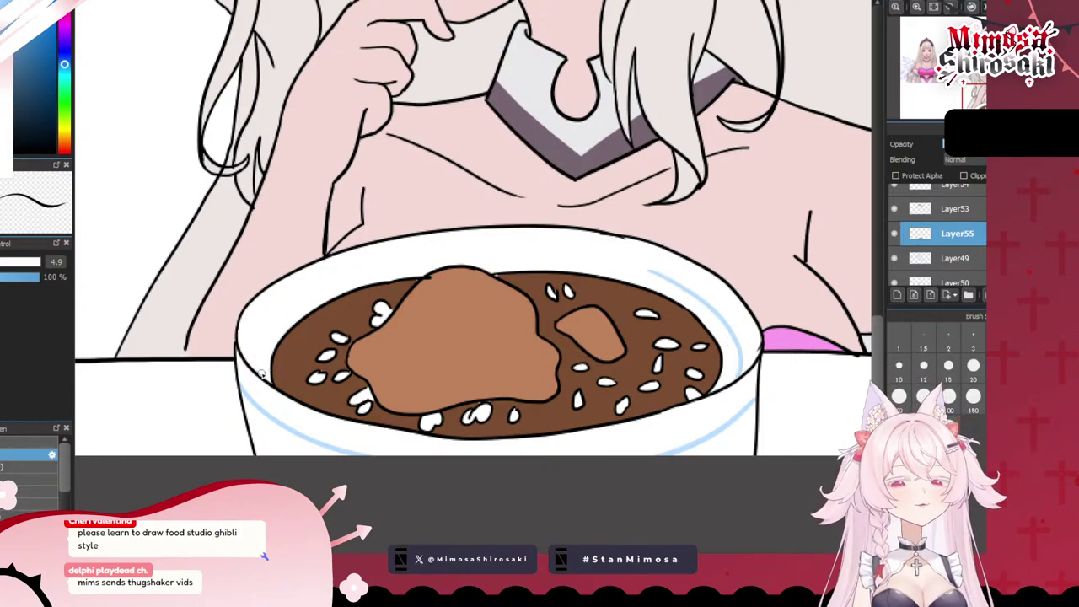
pyautogui.moveTo(261, 375); pyautogui.dragTo(329, 292)
pyautogui.hotkey('ctrl', 'z')
pyautogui.moveTo(257, 371)
pyautogui.mouseDown()
pyautogui.moveTo(293, 303)
pyautogui.moveTo(412, 259)
pyautogui.moveTo(476, 252)
pyautogui.mouseUp()
pyautogui.hotkey('ctrl', 'z')
pyautogui.moveTo(297, 303); pyautogui.dragTo(381, 262)
pyautogui.hotkey('ctrl', 'z')
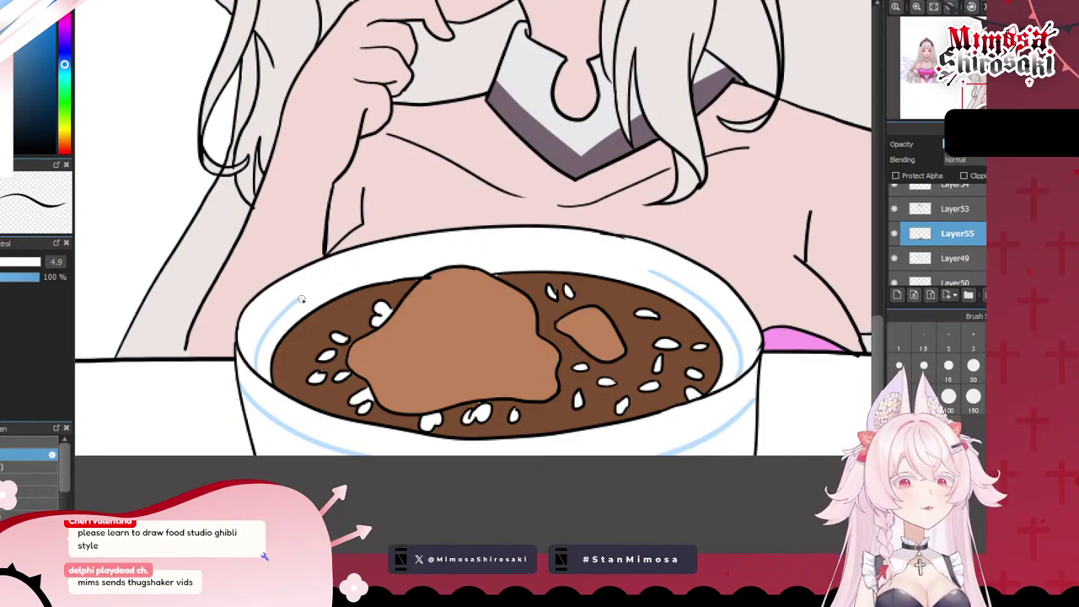
pyautogui.moveTo(300, 301); pyautogui.dragTo(470, 252)
pyautogui.hotkey('ctrl', 'z')
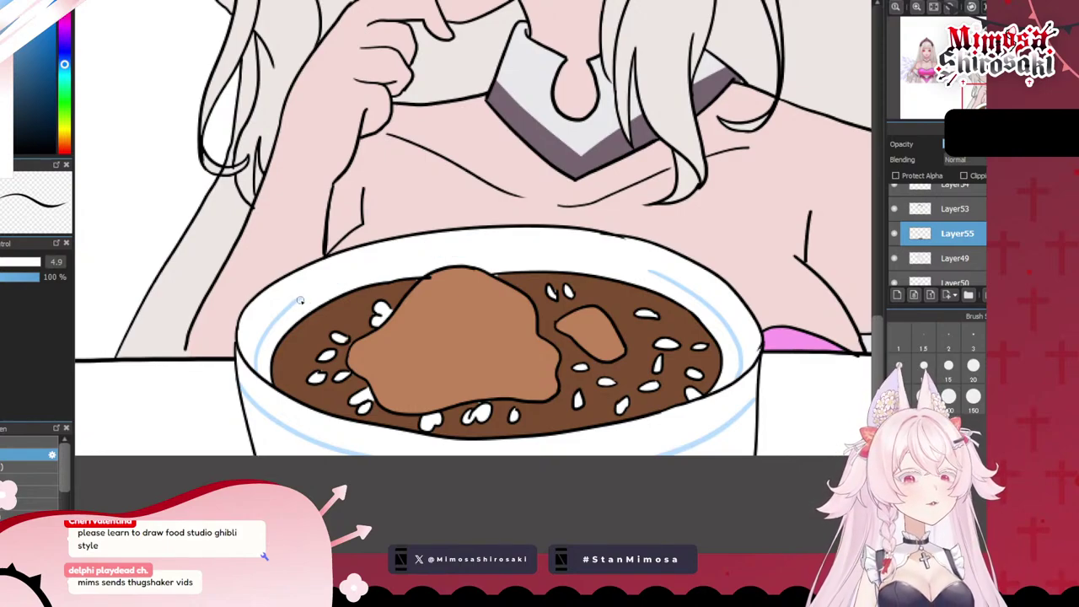
pyautogui.moveTo(300, 301)
pyautogui.mouseDown()
pyautogui.moveTo(403, 254)
pyautogui.moveTo(469, 247)
pyautogui.moveTo(661, 272)
pyautogui.mouseUp()
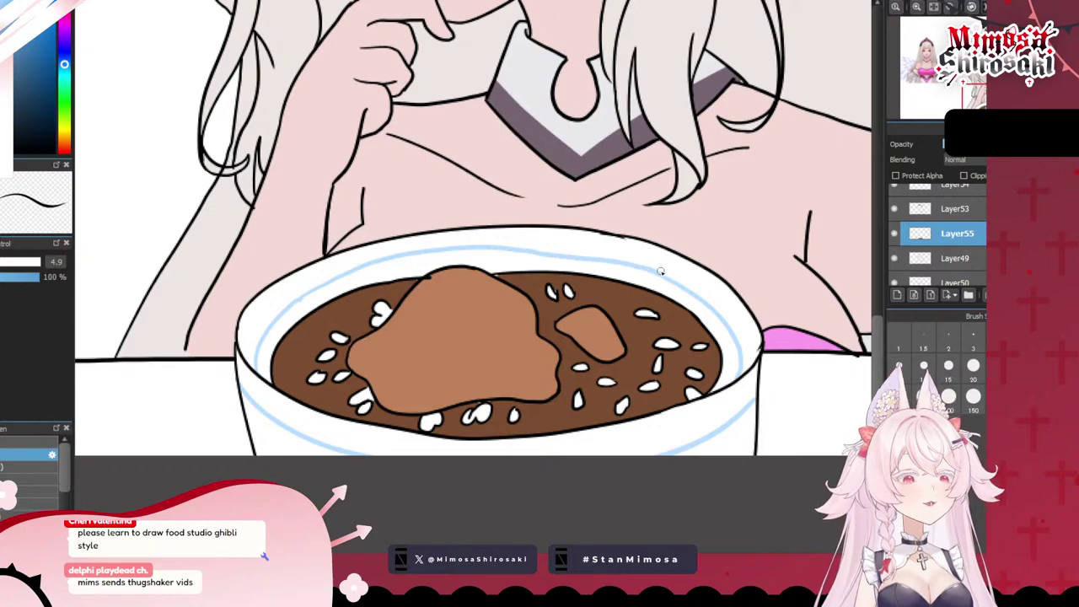
# - Sample the mound's brown, test a fleck on the mound, undo it and choose a warmer dark brown
pyautogui.hotkey('ctrl', '0')
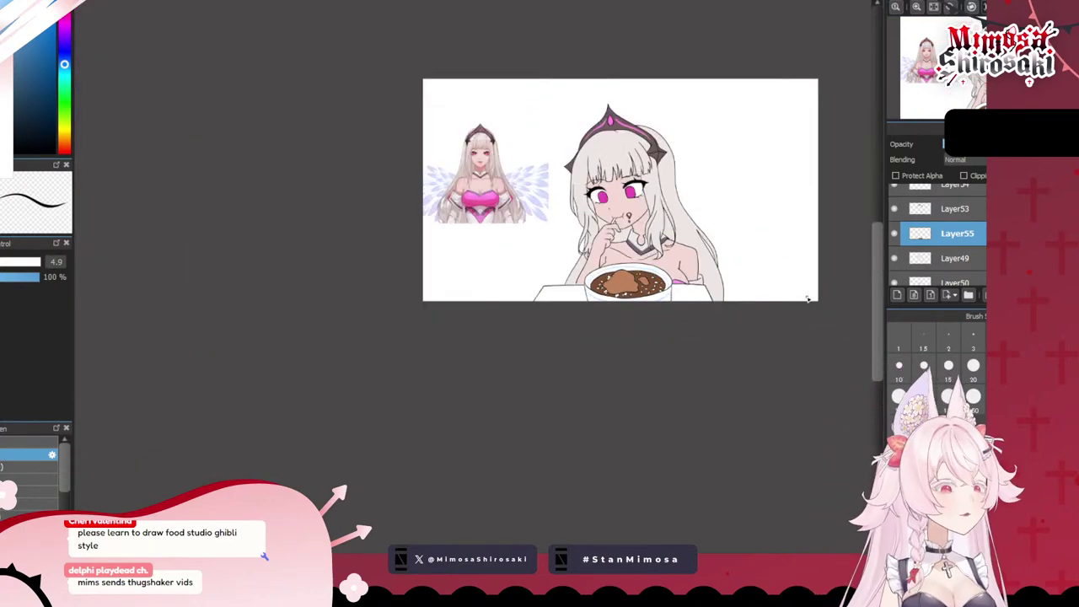
pyautogui.scroll(2, 815, 279)
pyautogui.scroll(-3, 722, 306)
pyautogui.scroll(1, 723, 306)
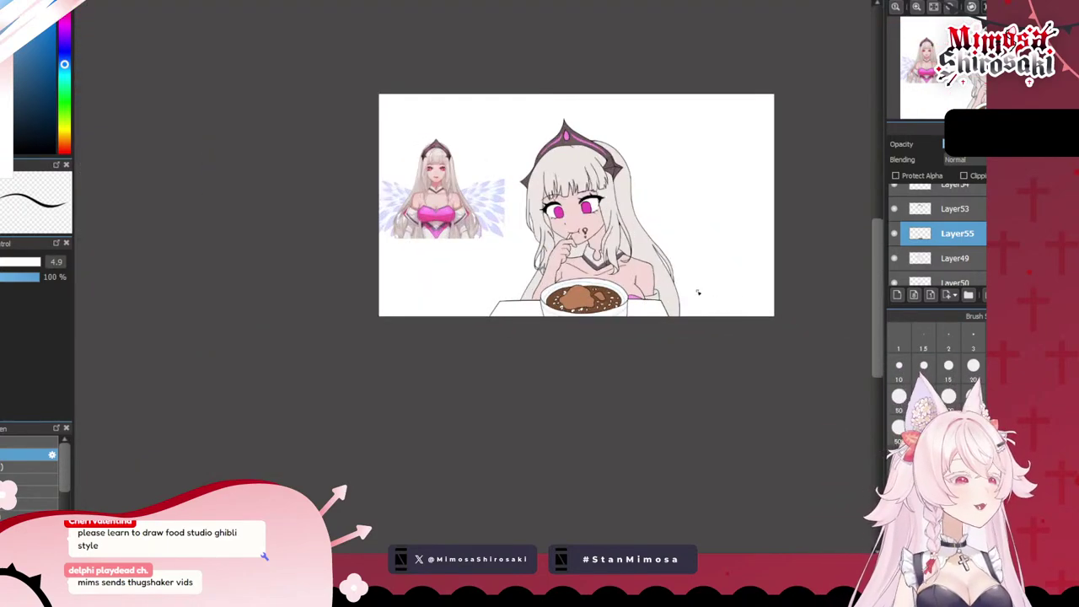
pyautogui.scroll(5, 582, 296)
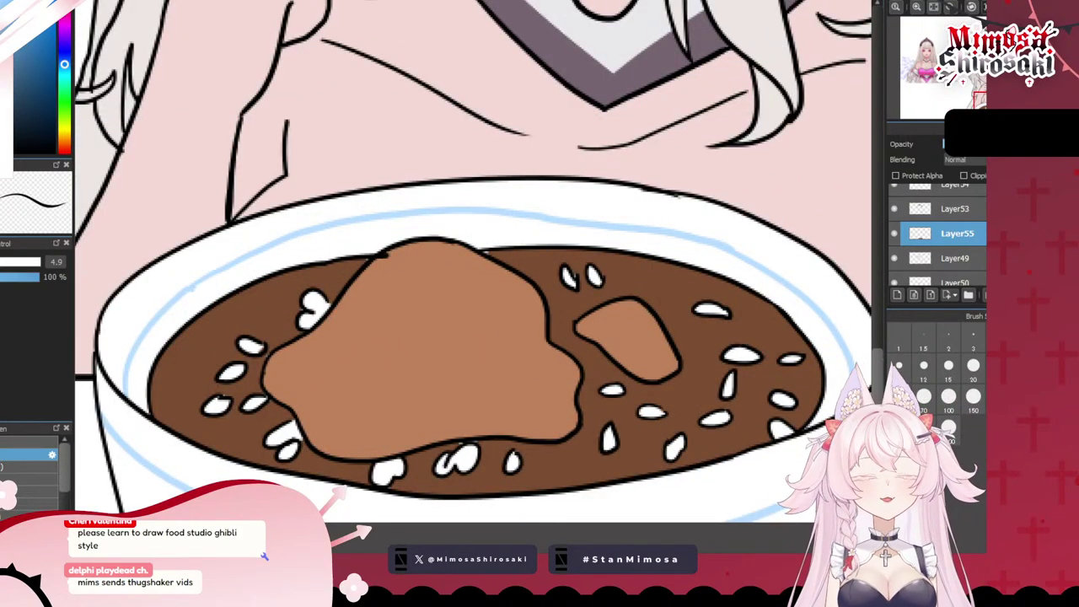
pyautogui.keyDown('alt'); pyautogui.click(369, 326); pyautogui.keyUp('alt')
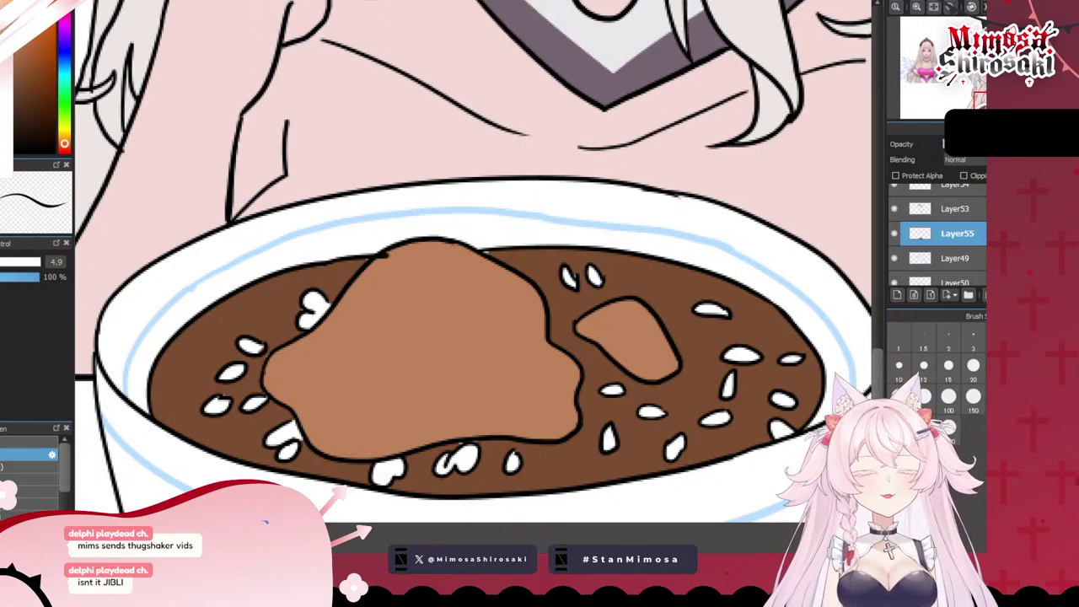
pyautogui.moveTo(313, 353)
pyautogui.mouseDown()
pyautogui.moveTo(321, 373)
pyautogui.moveTo(319, 358)
pyautogui.mouseUp()
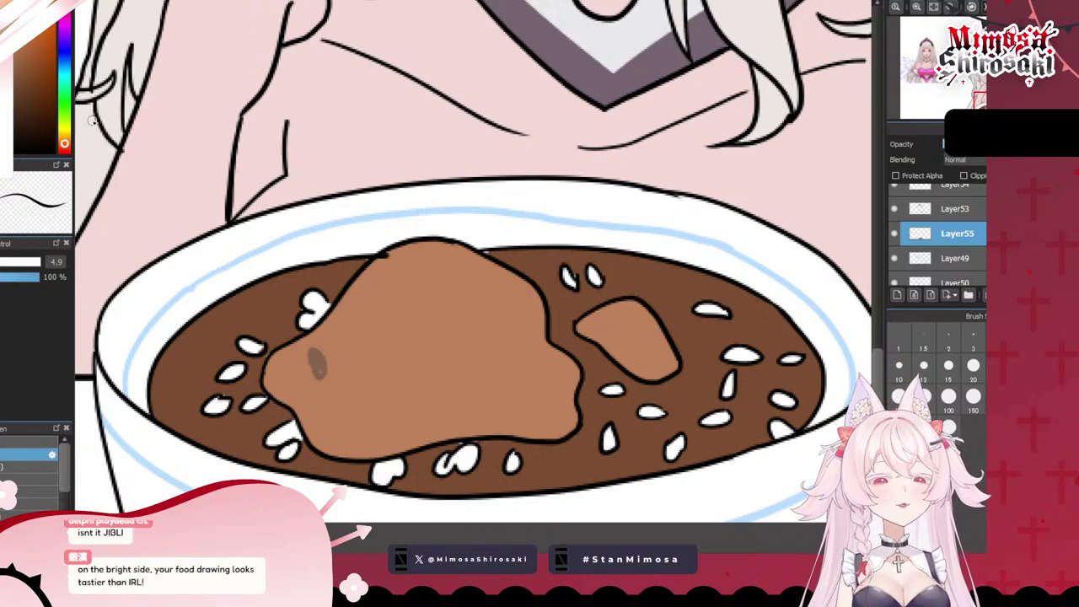
pyautogui.moveTo(23, 79); pyautogui.dragTo(38, 72)
pyautogui.hotkey('ctrl', 'z')
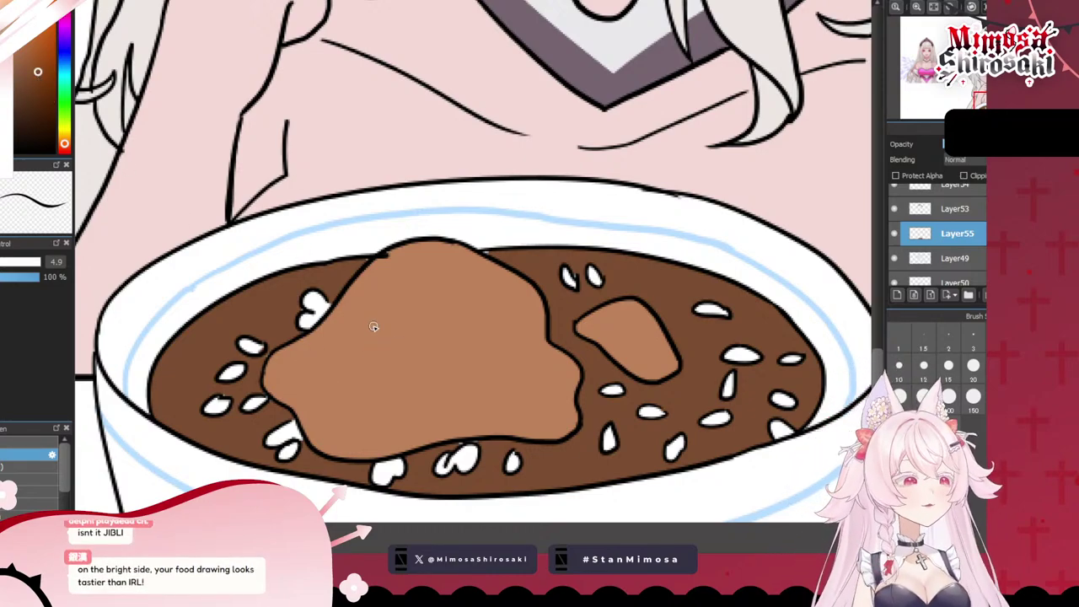
# - Dab small dark brown flecks across the large mound and one on the smaller chunk in the bowl
pyautogui.moveTo(373, 327); pyautogui.dragTo(387, 346)
pyautogui.moveTo(449, 372); pyautogui.dragTo(452, 387)
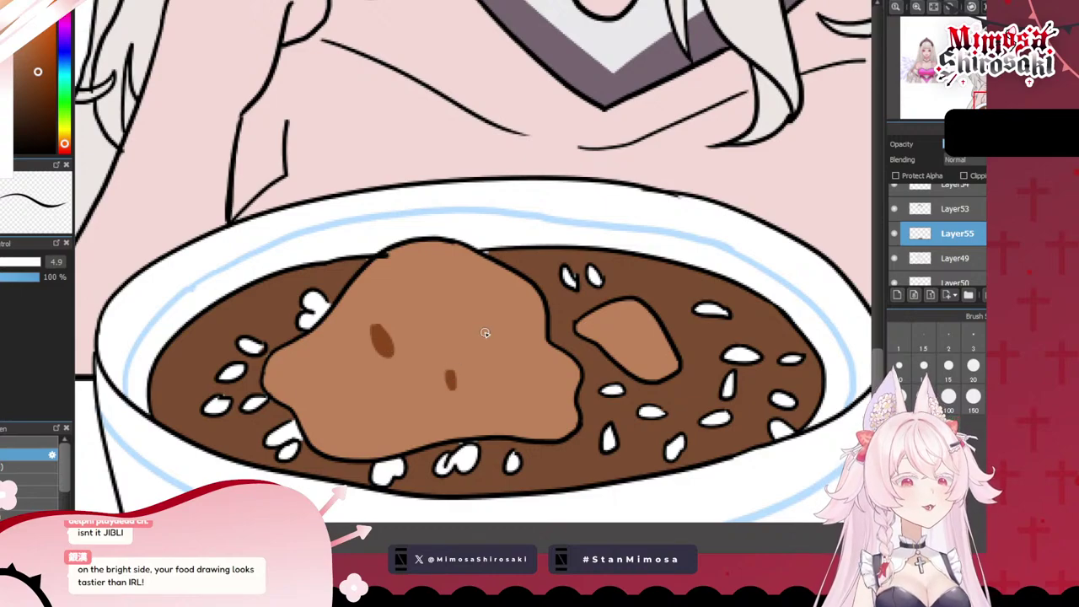
pyautogui.moveTo(481, 331); pyautogui.dragTo(483, 349)
pyautogui.moveTo(463, 281); pyautogui.dragTo(462, 297)
pyautogui.moveTo(322, 389); pyautogui.dragTo(336, 396)
pyautogui.moveTo(428, 403); pyautogui.dragTo(431, 413)
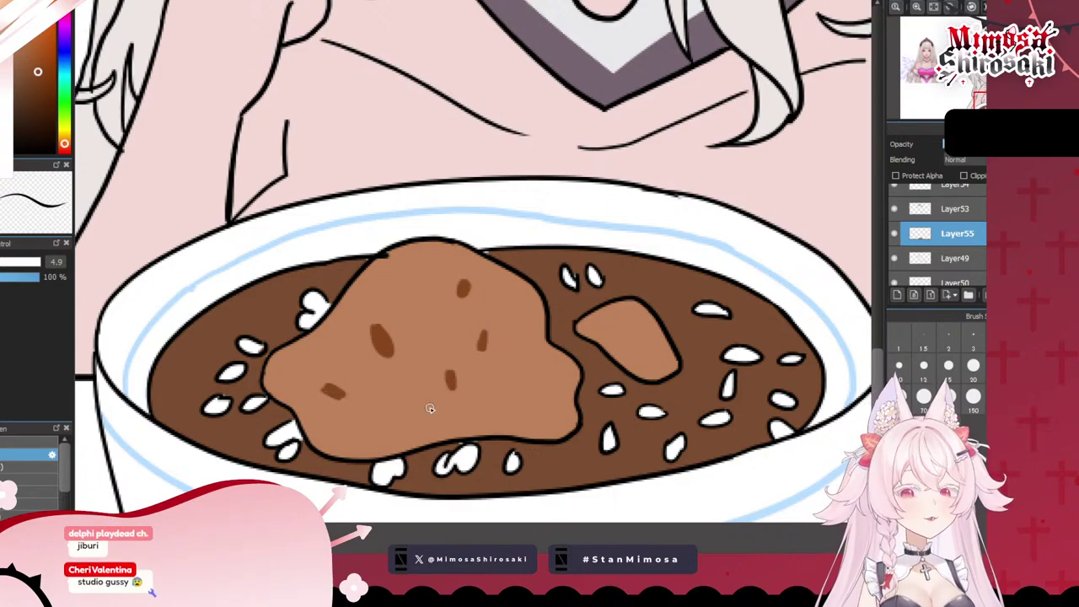
pyautogui.moveTo(518, 388); pyautogui.dragTo(520, 398)
pyautogui.moveTo(626, 342); pyautogui.dragTo(629, 329)
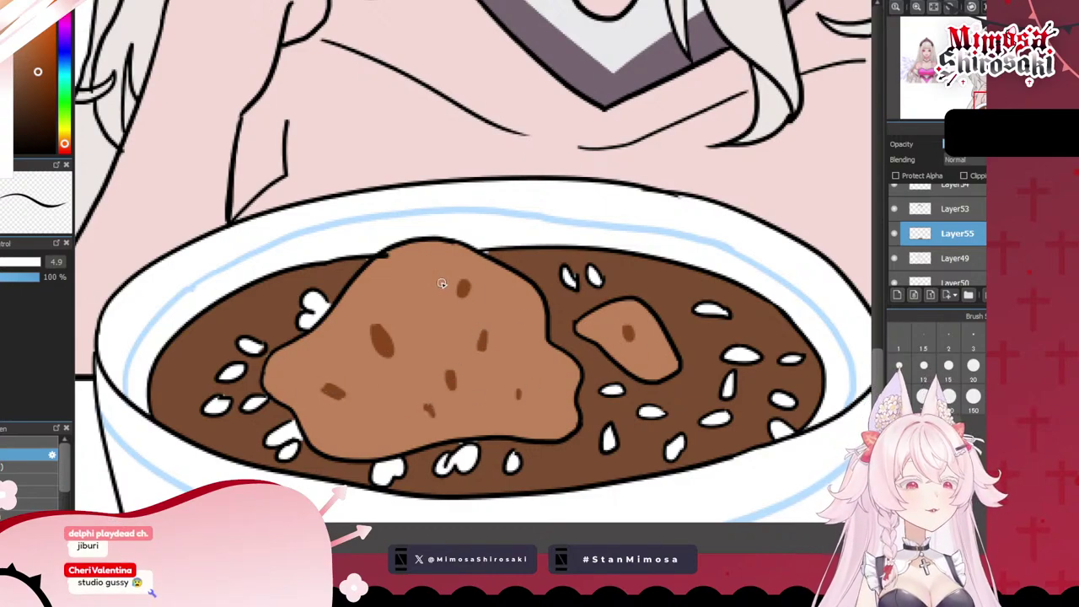